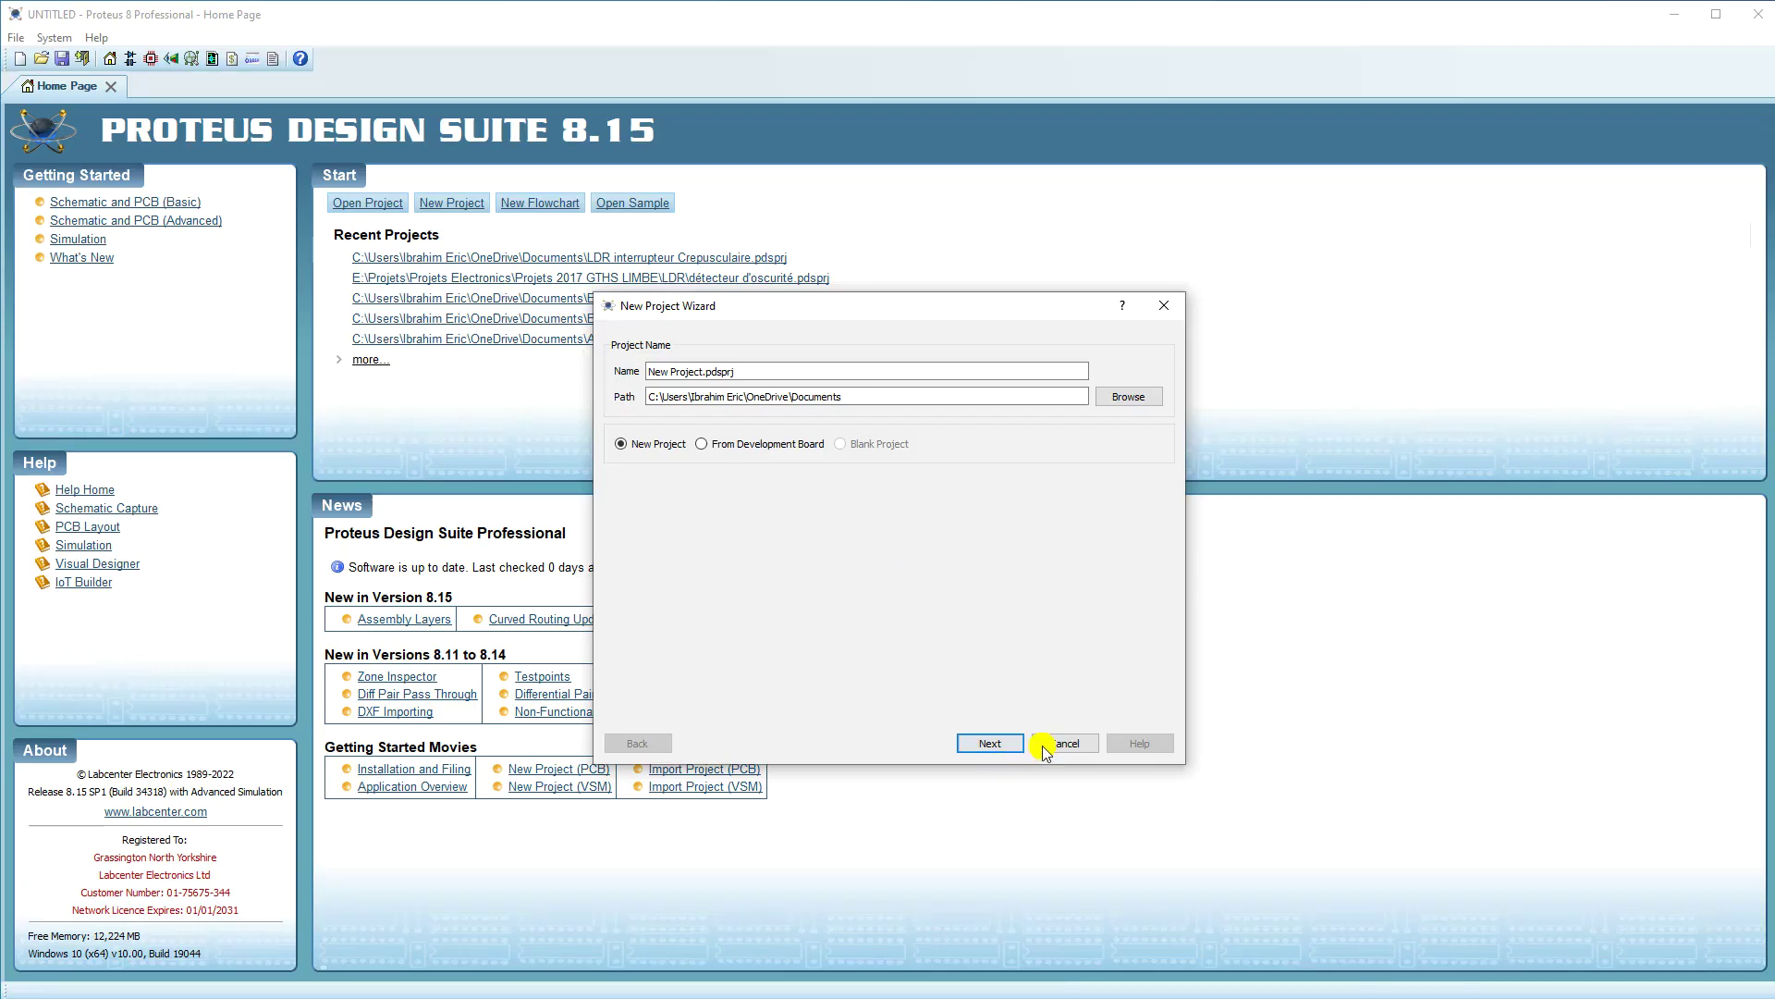
Step: Cancel the New Project Wizard and open the Schematic Capture, PCB Layout and 3D Visualizer modules
left_click(1045, 746)
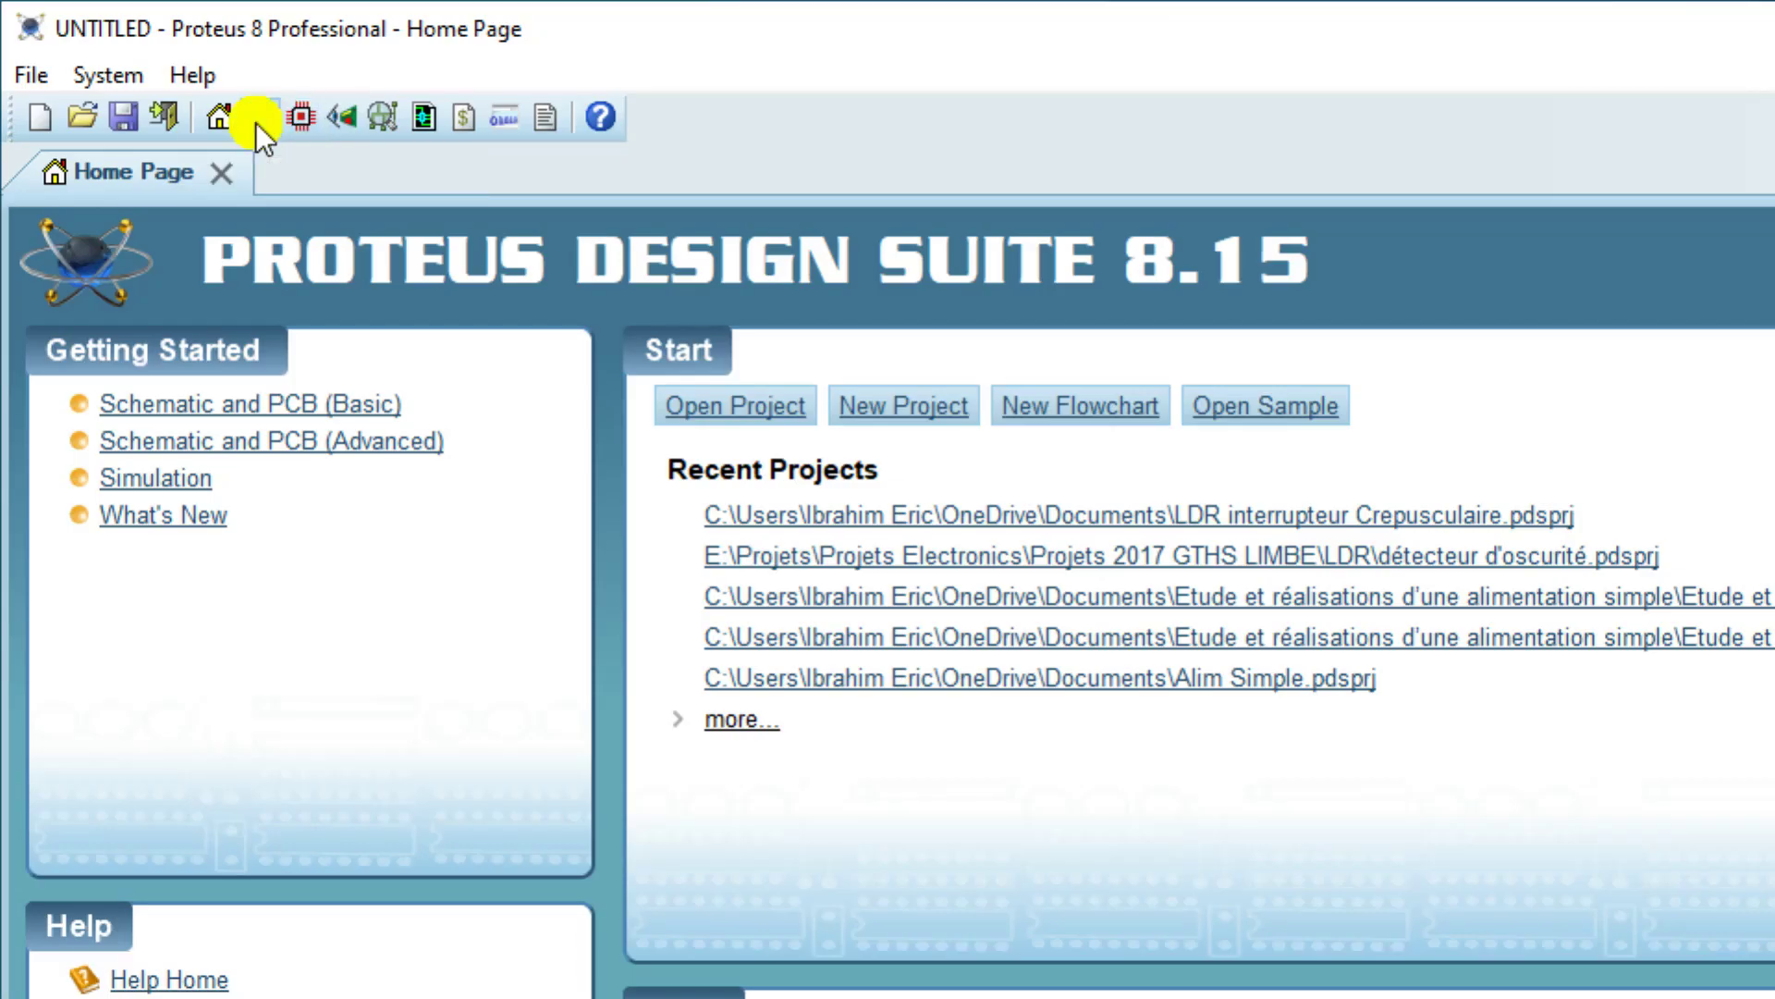
left_click(255, 122)
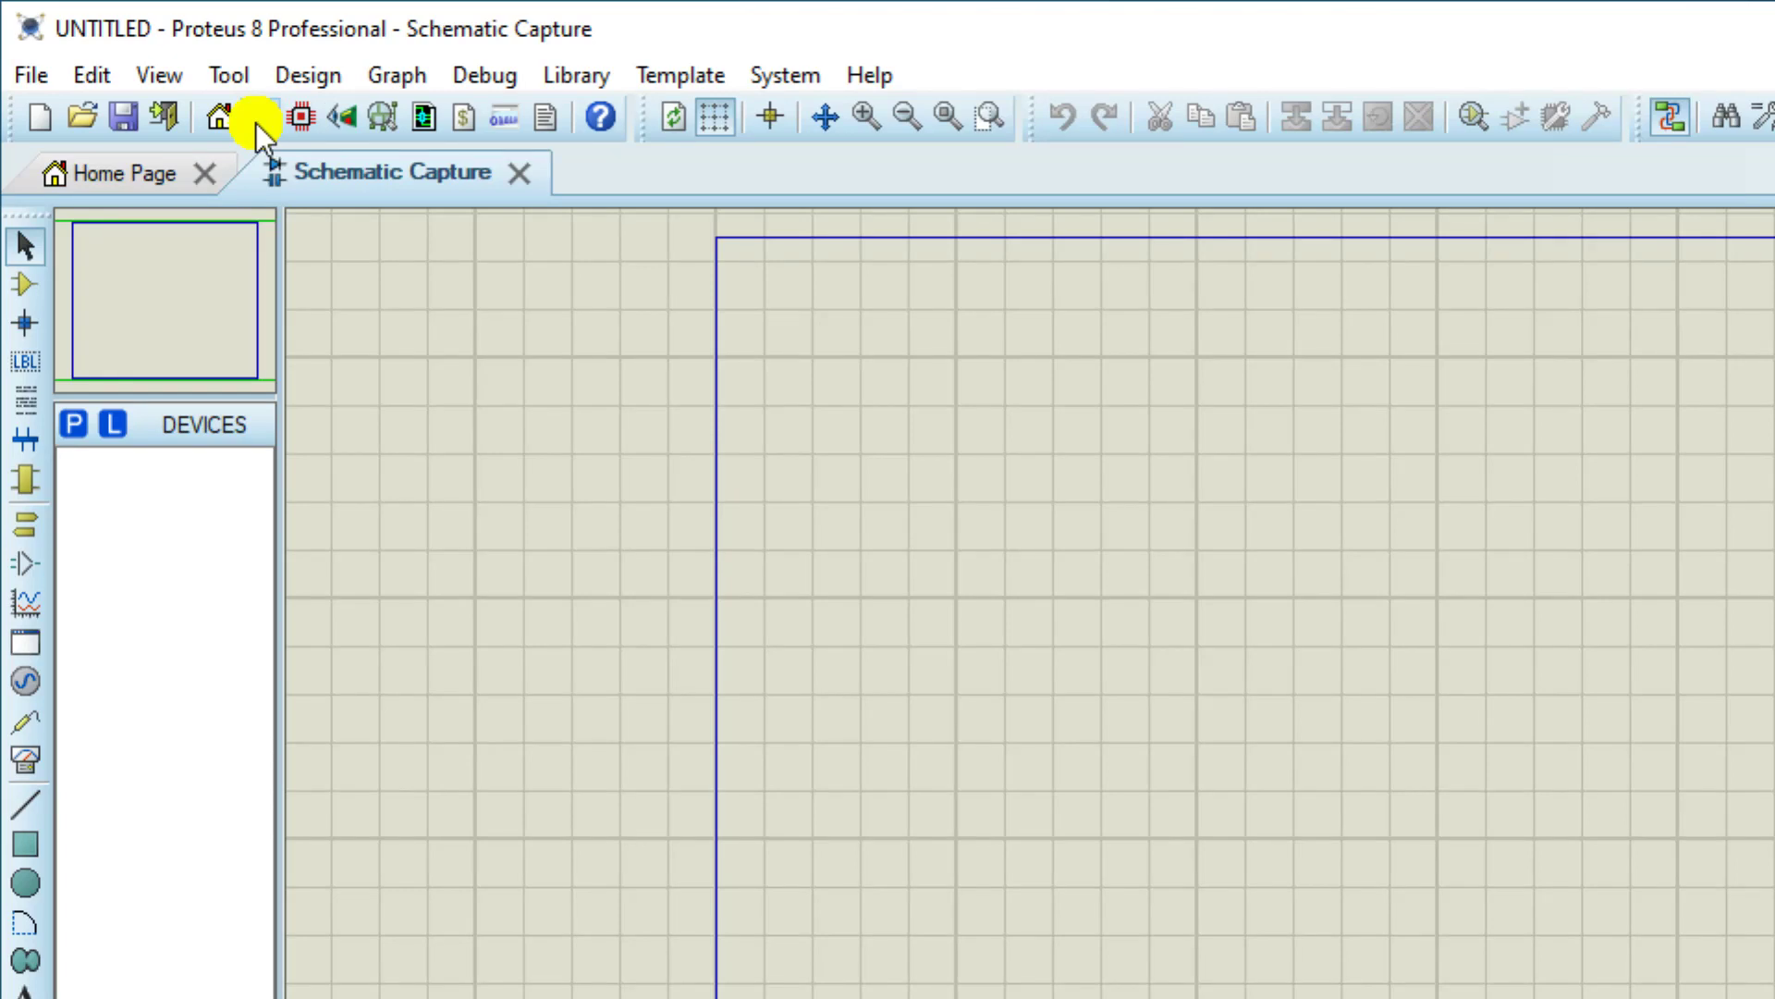
left_click(303, 113)
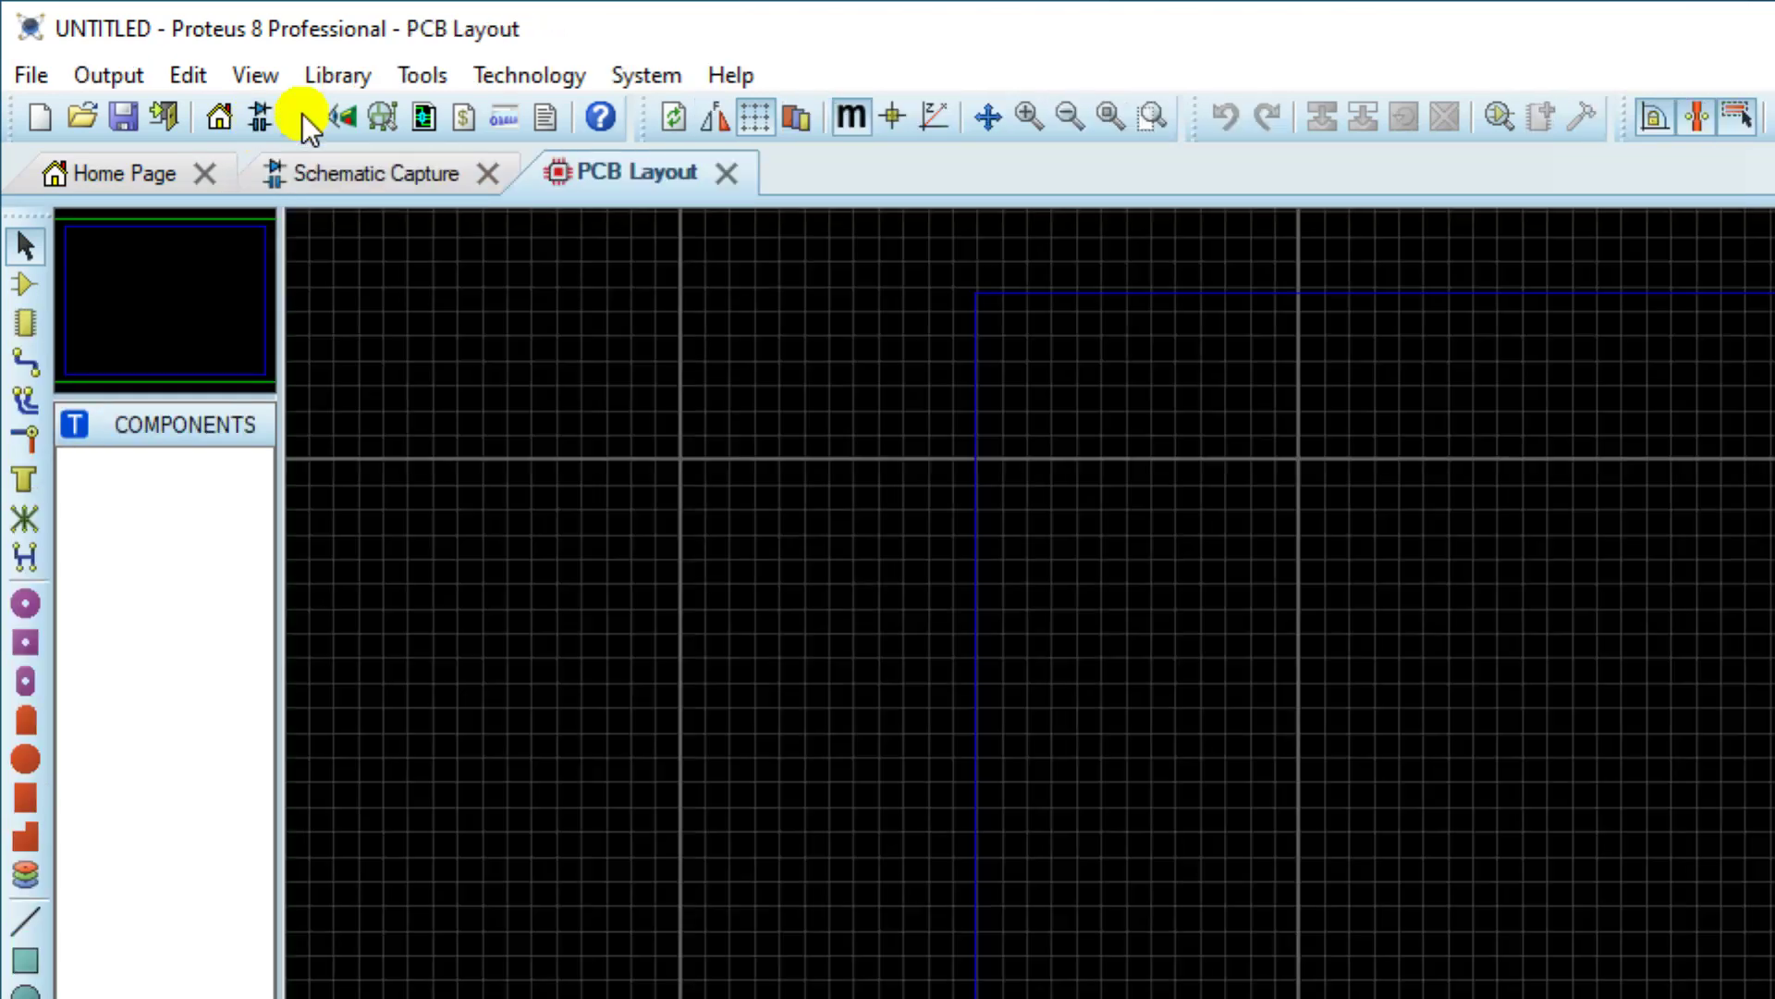
left_click(339, 113)
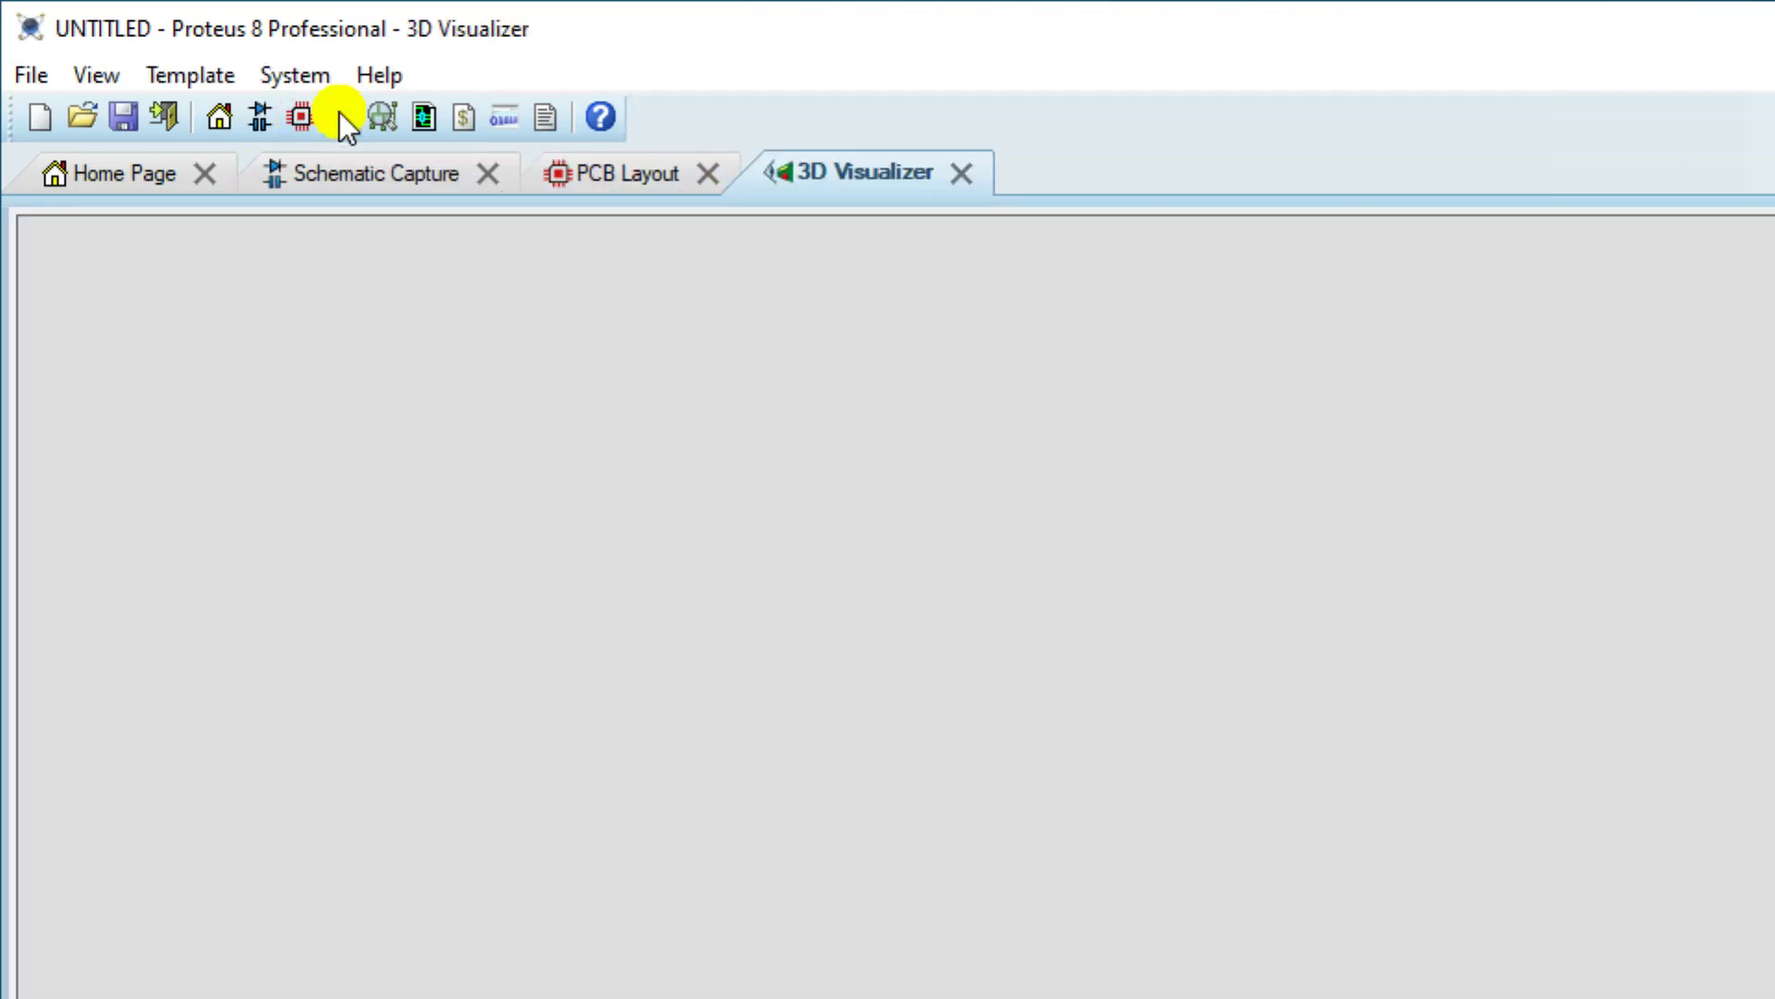
Step: Look through the open Schematic Capture, PCB Layout and 3D Visualizer pages and check the reference circuit in the Word document
left_click(371, 174)
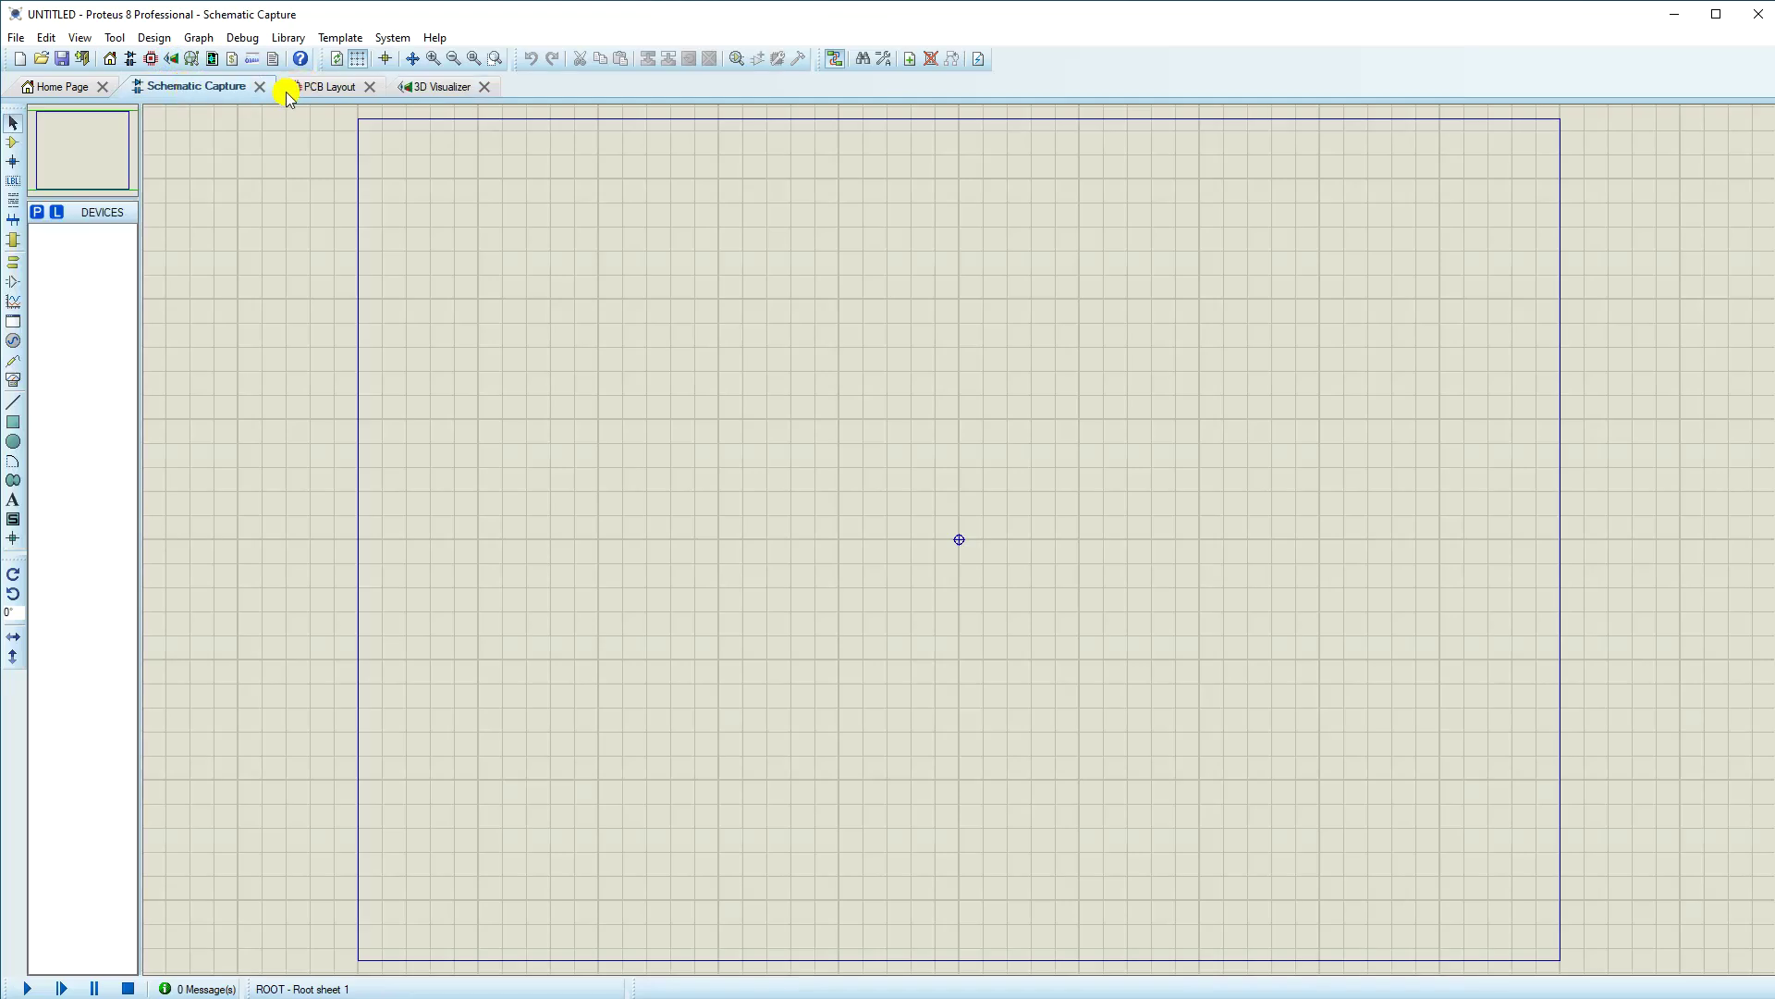
left_click(315, 88)
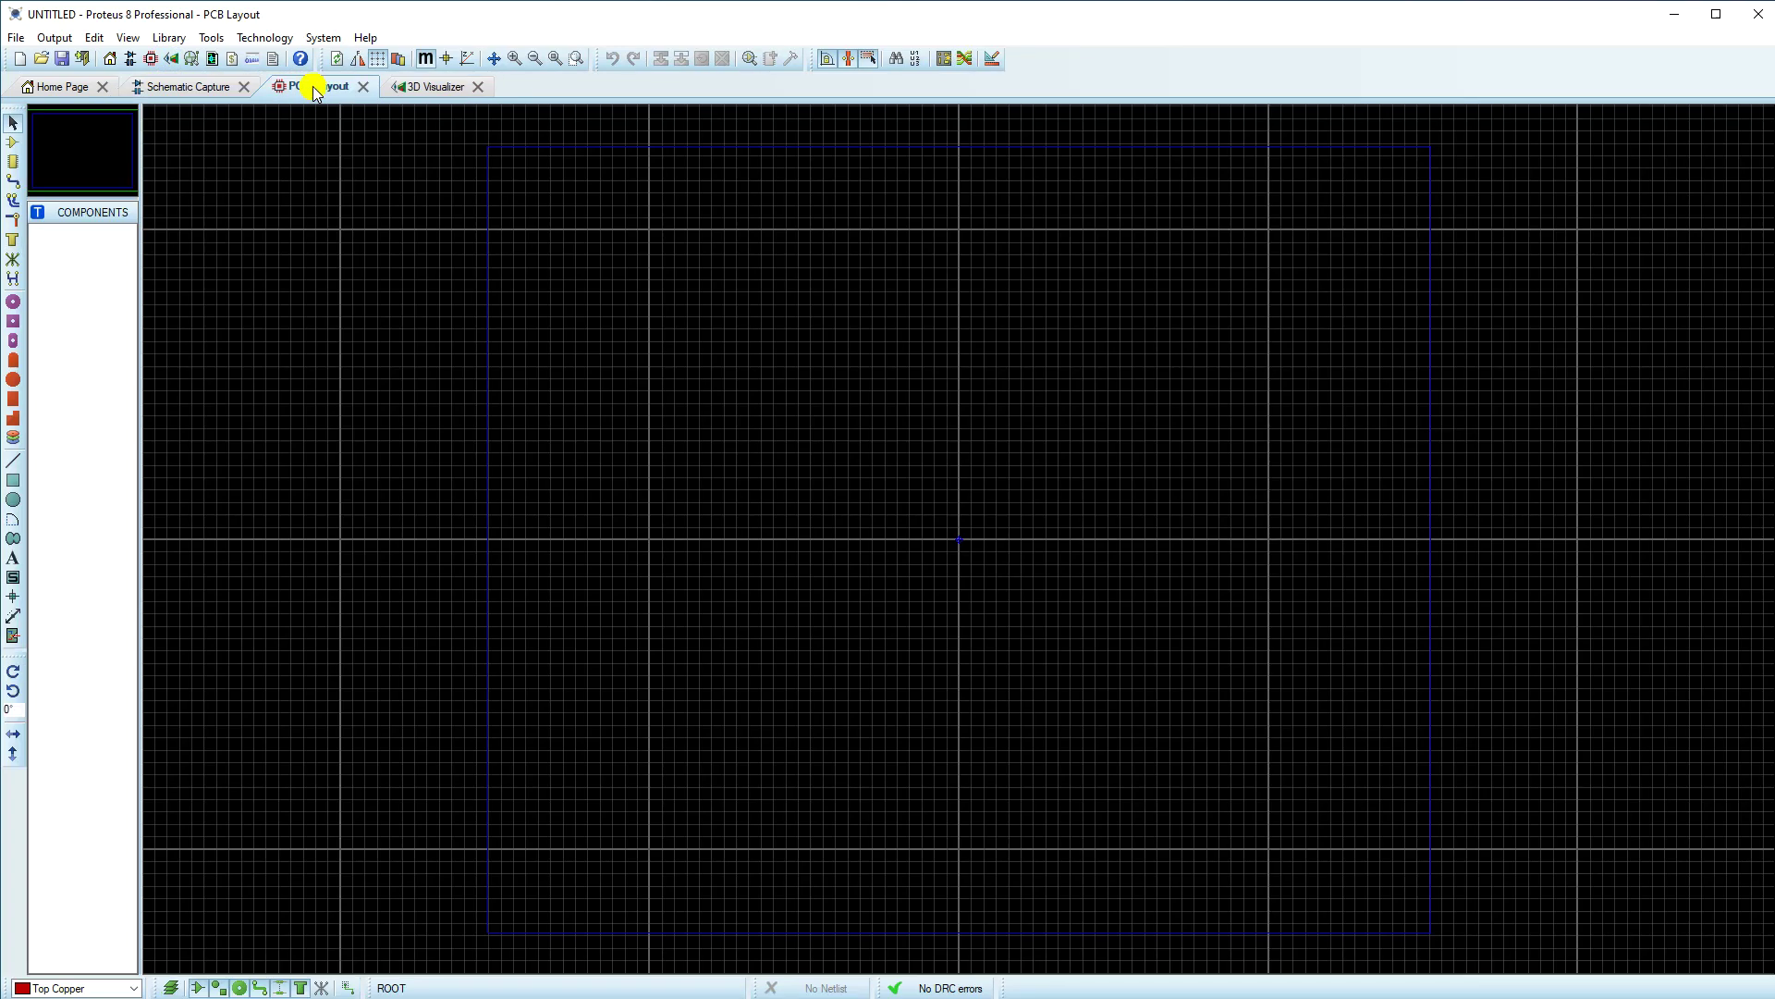
left_click(435, 93)
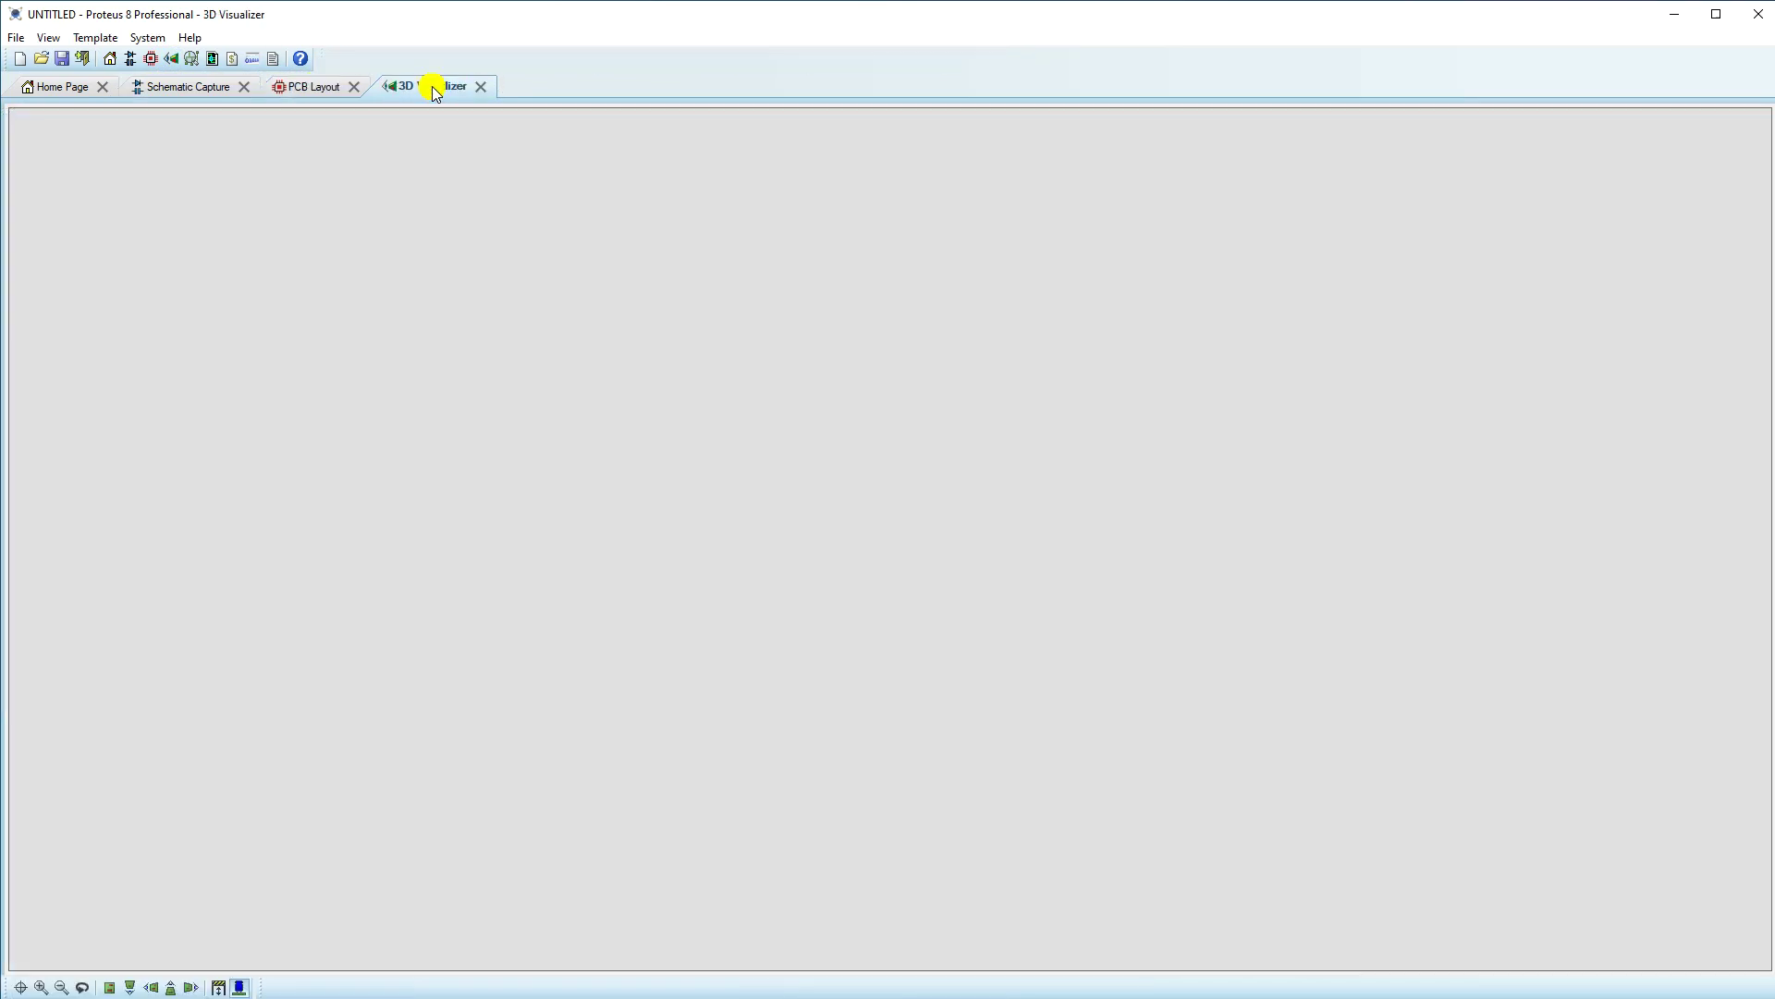
left_click(163, 85)
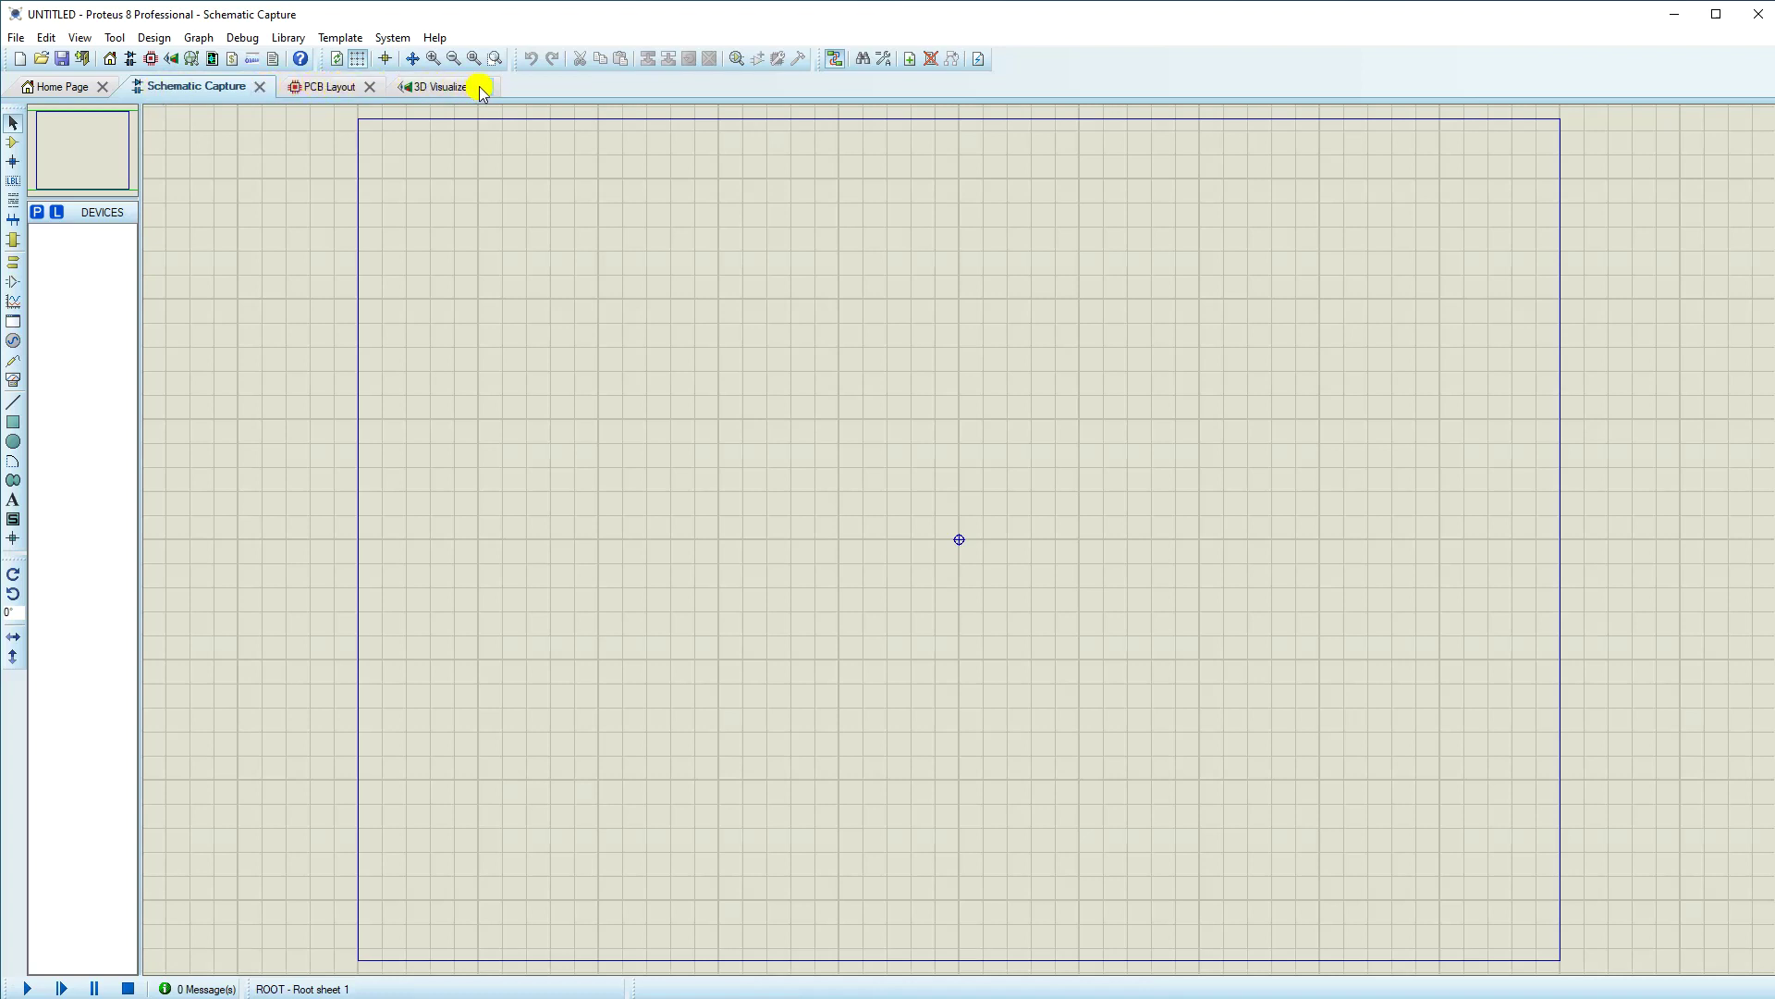
key("alt+Tab")
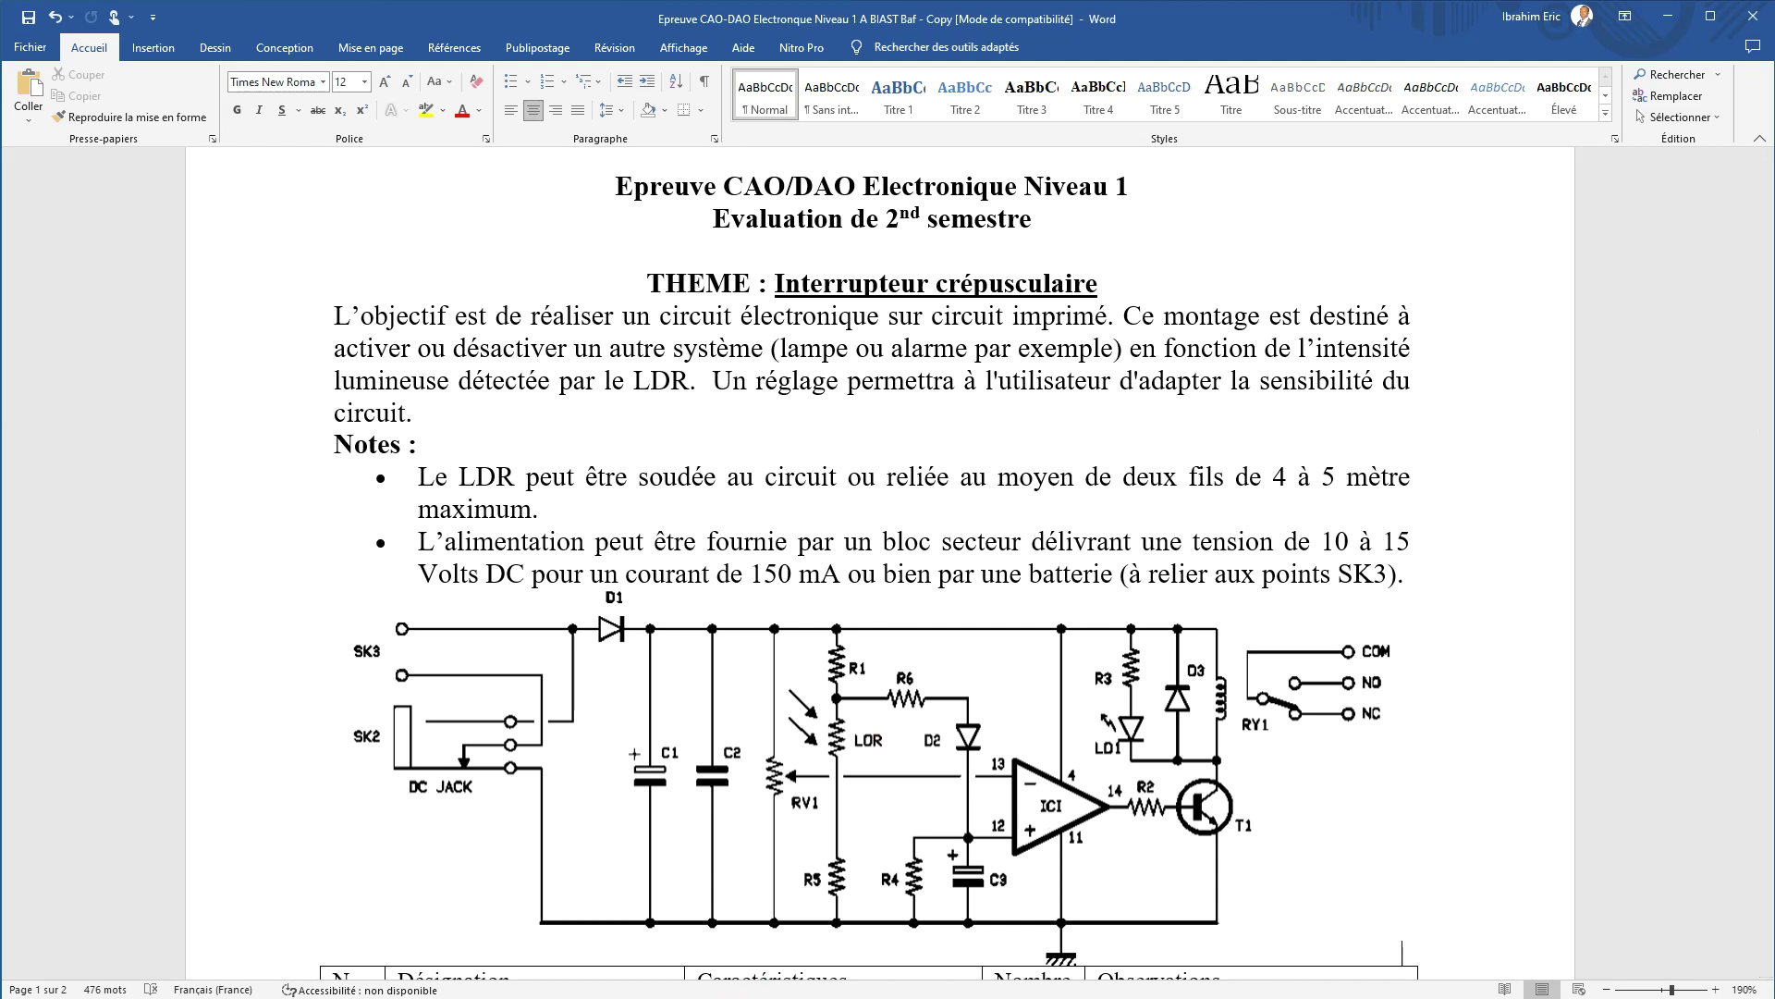
key("alt+Tab")
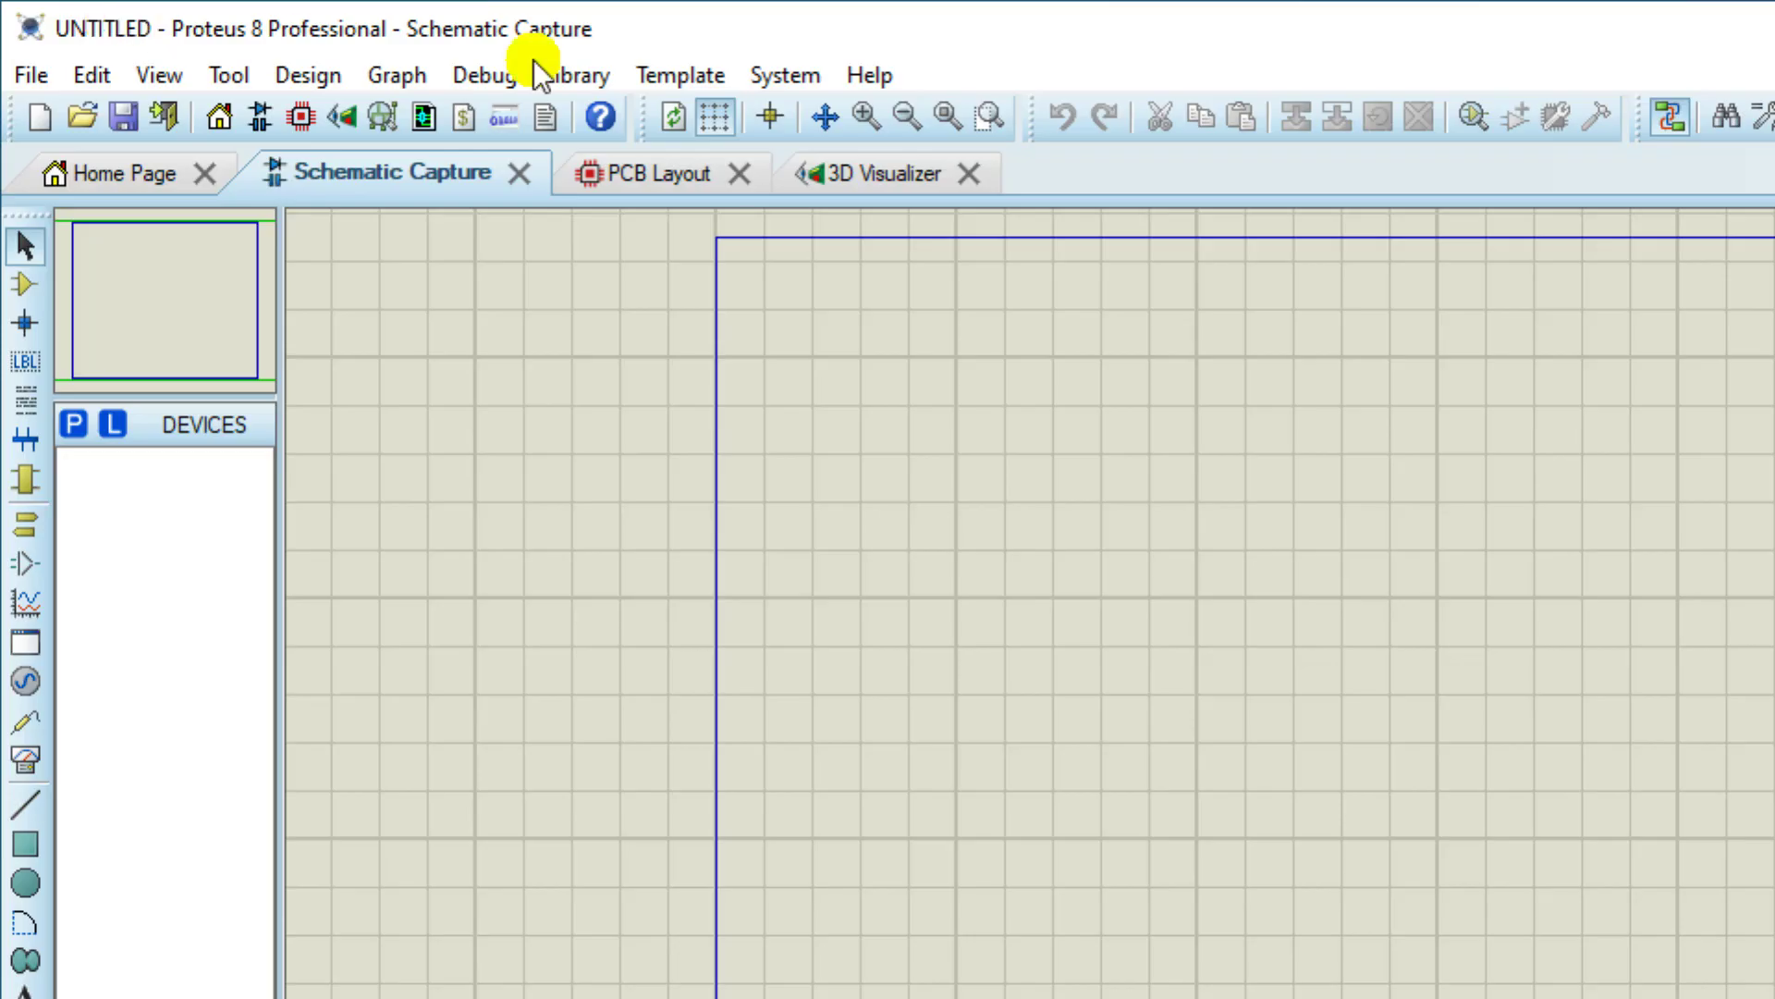
Step: Set the User sheet size of the schematic to 8in by 4in in the Sheet Size Configuration
left_click(733, 74)
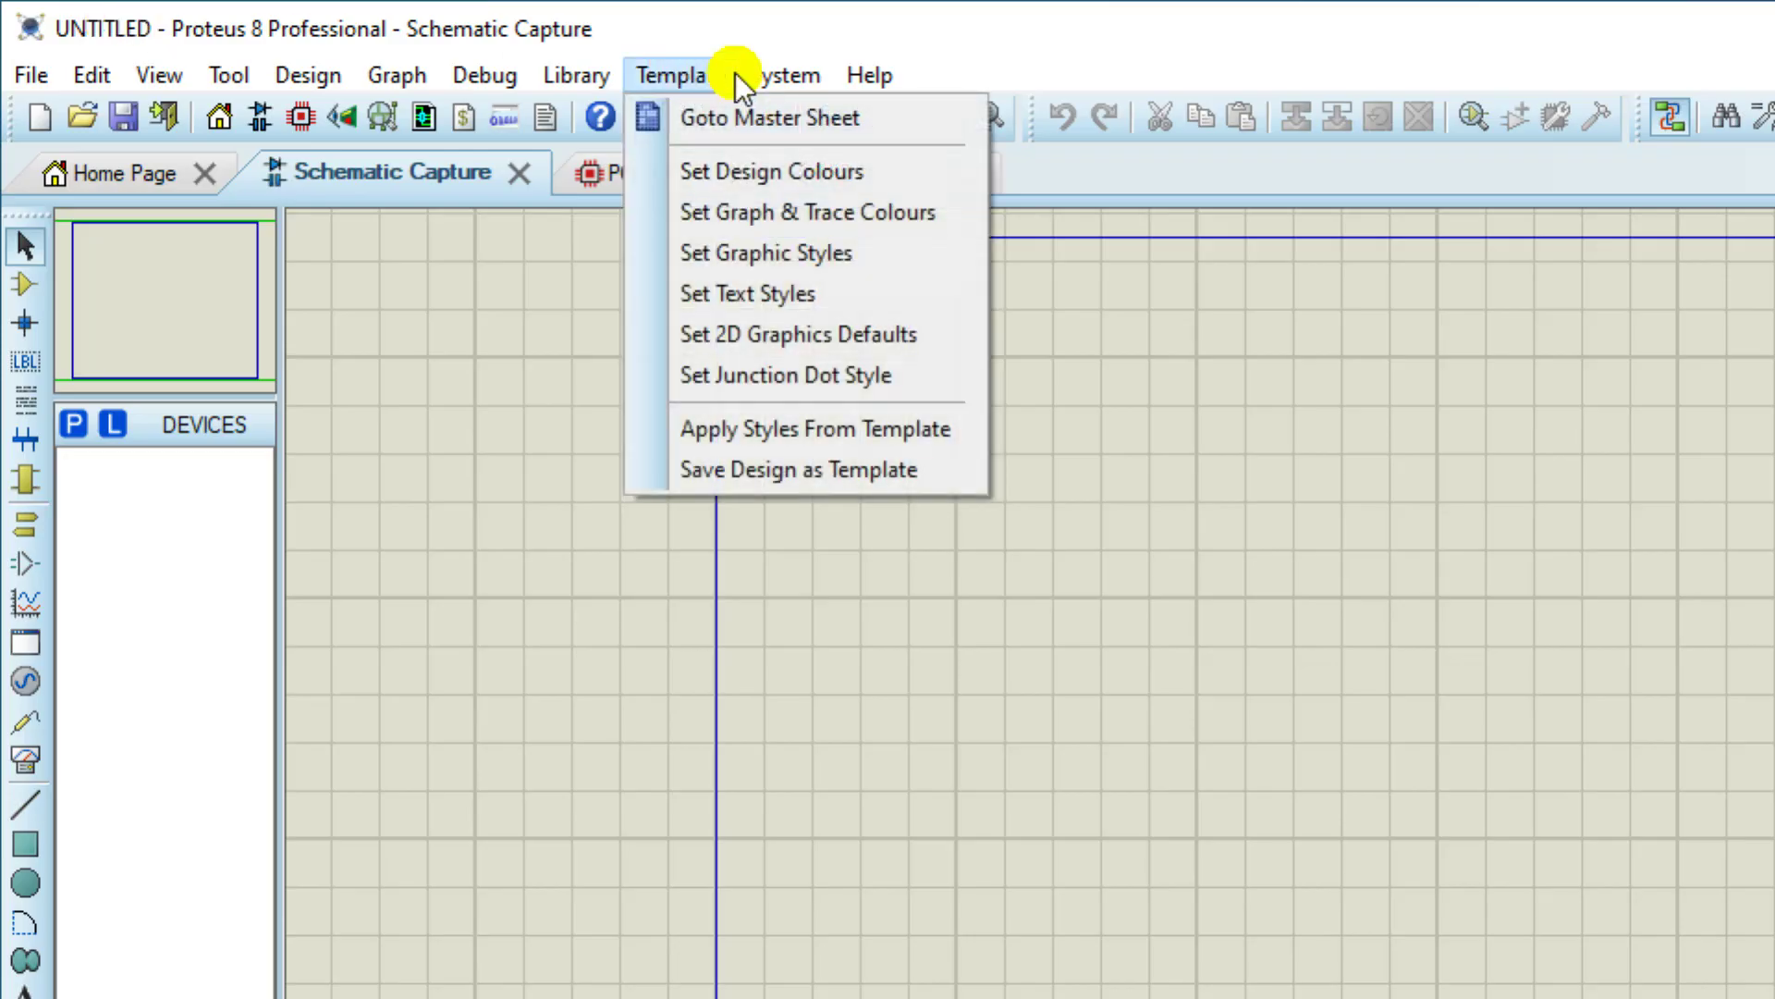
mouse_move(767, 74)
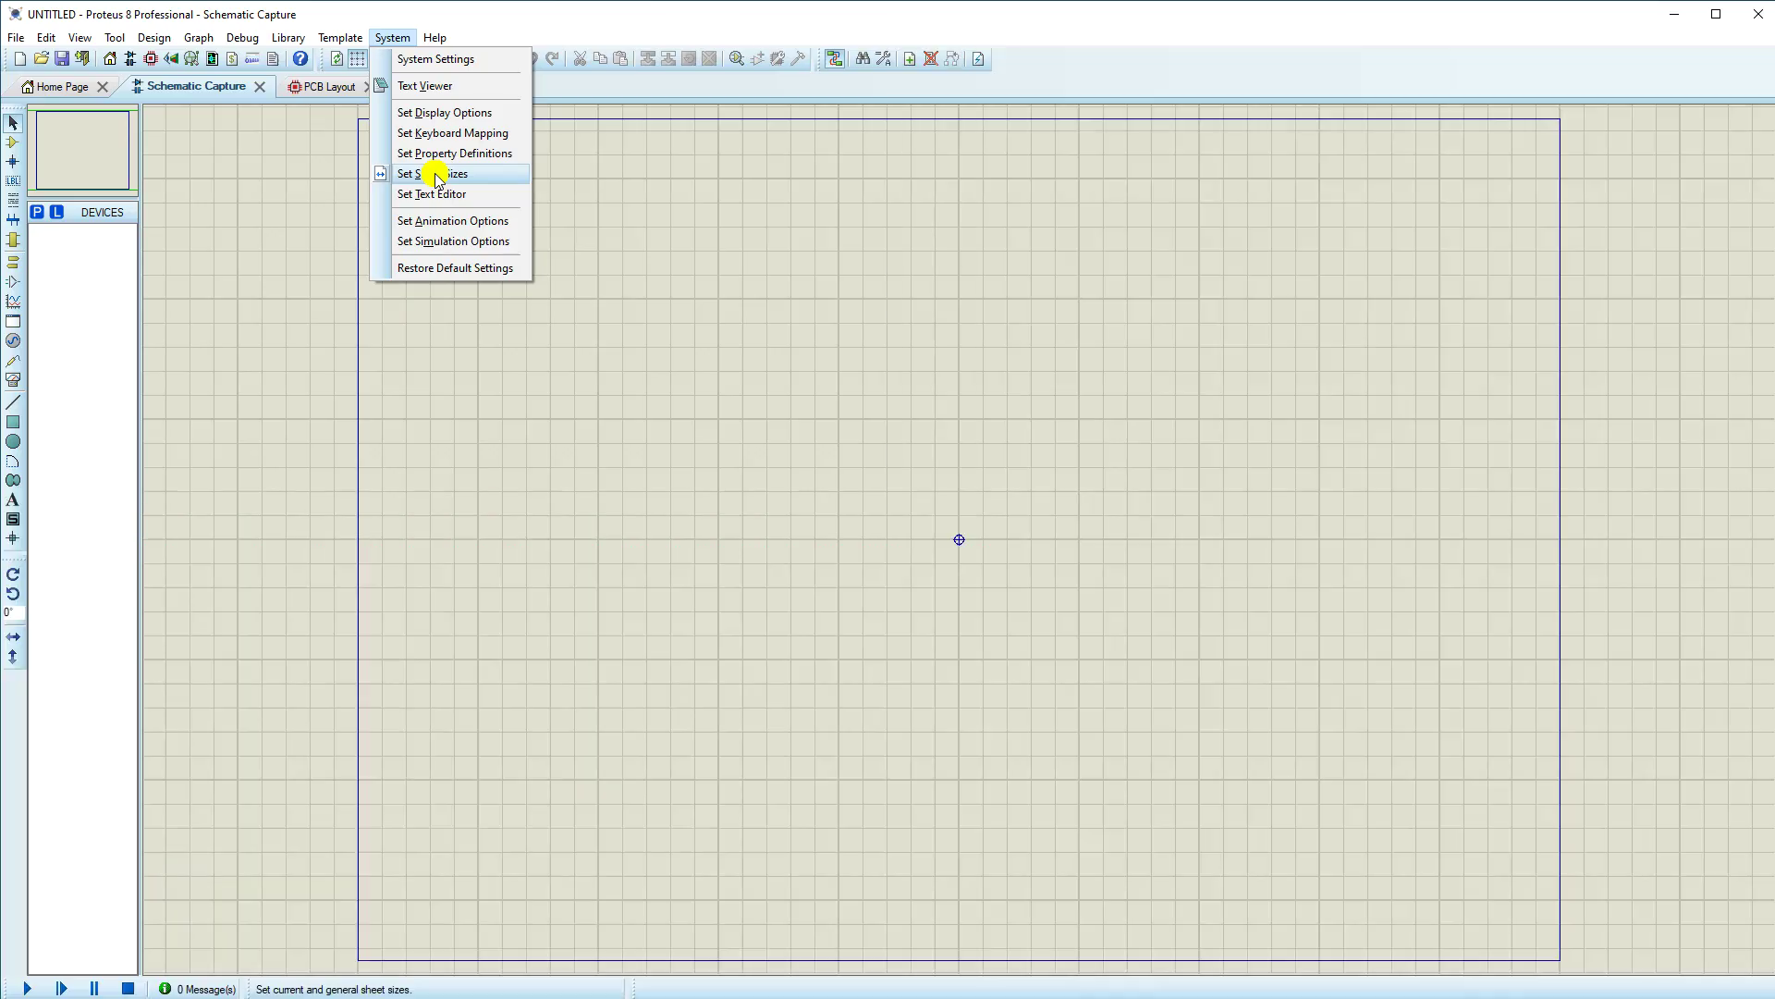
left_click(869, 347)
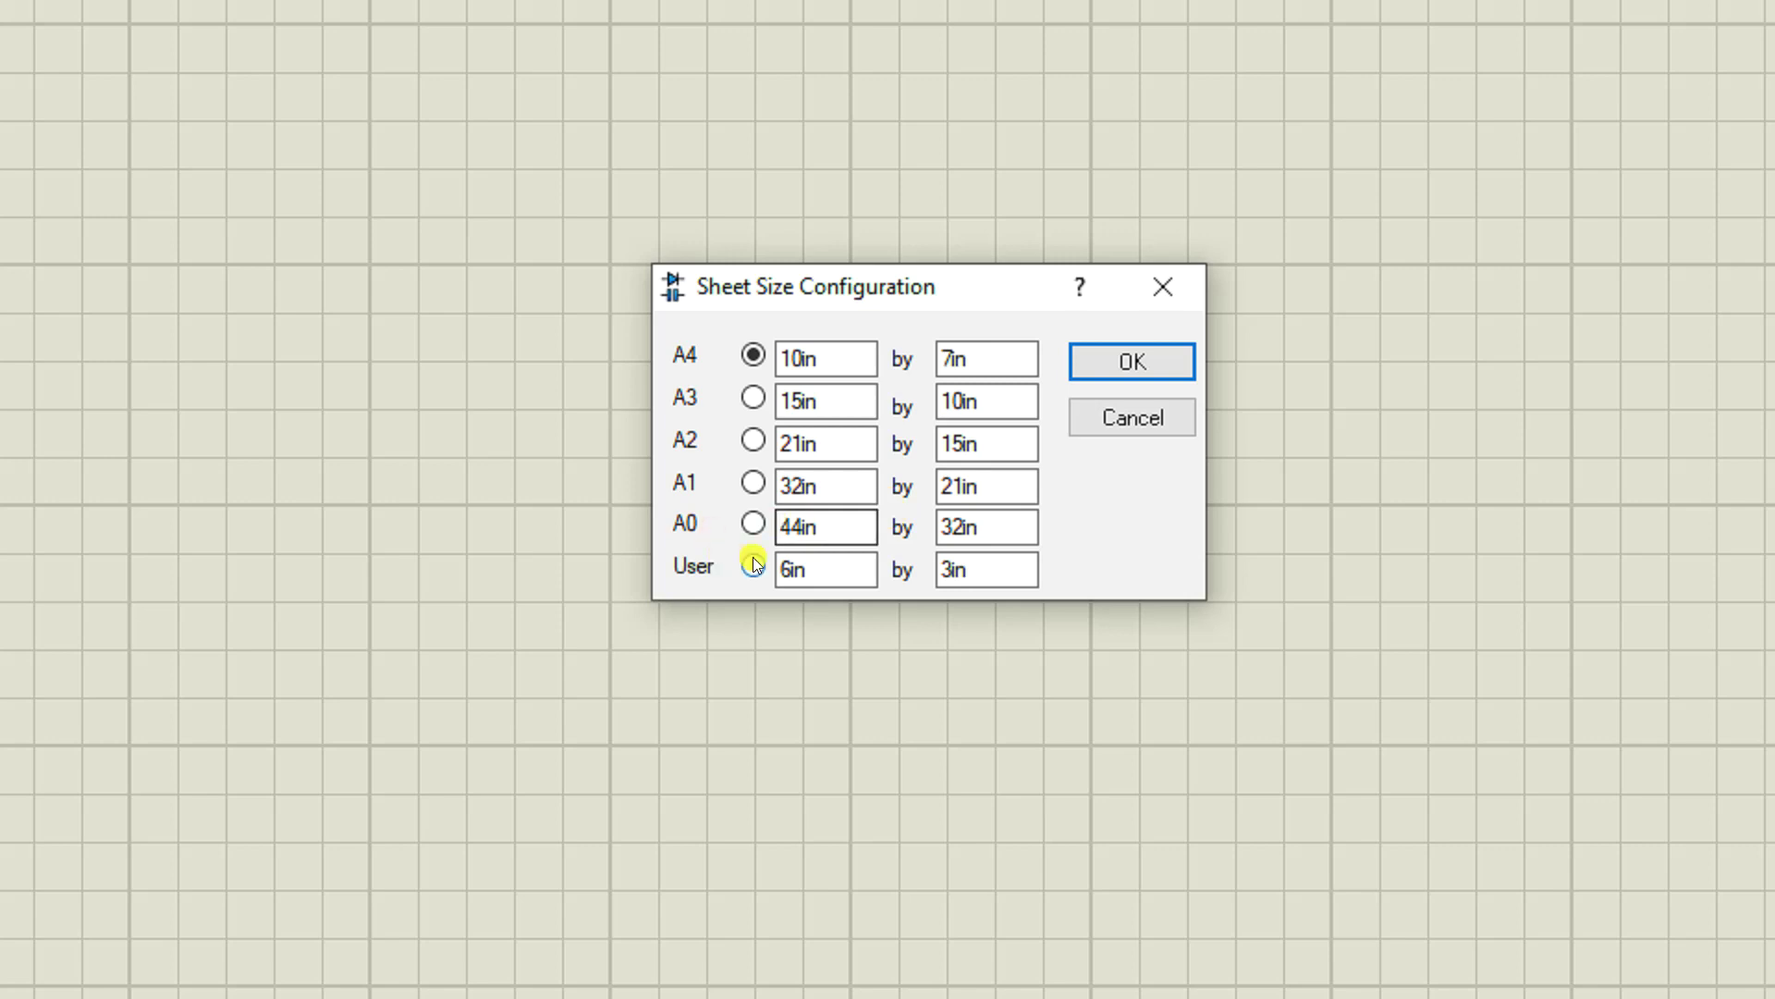
left_click(784, 565)
left_click_drag(782, 565, 775, 566)
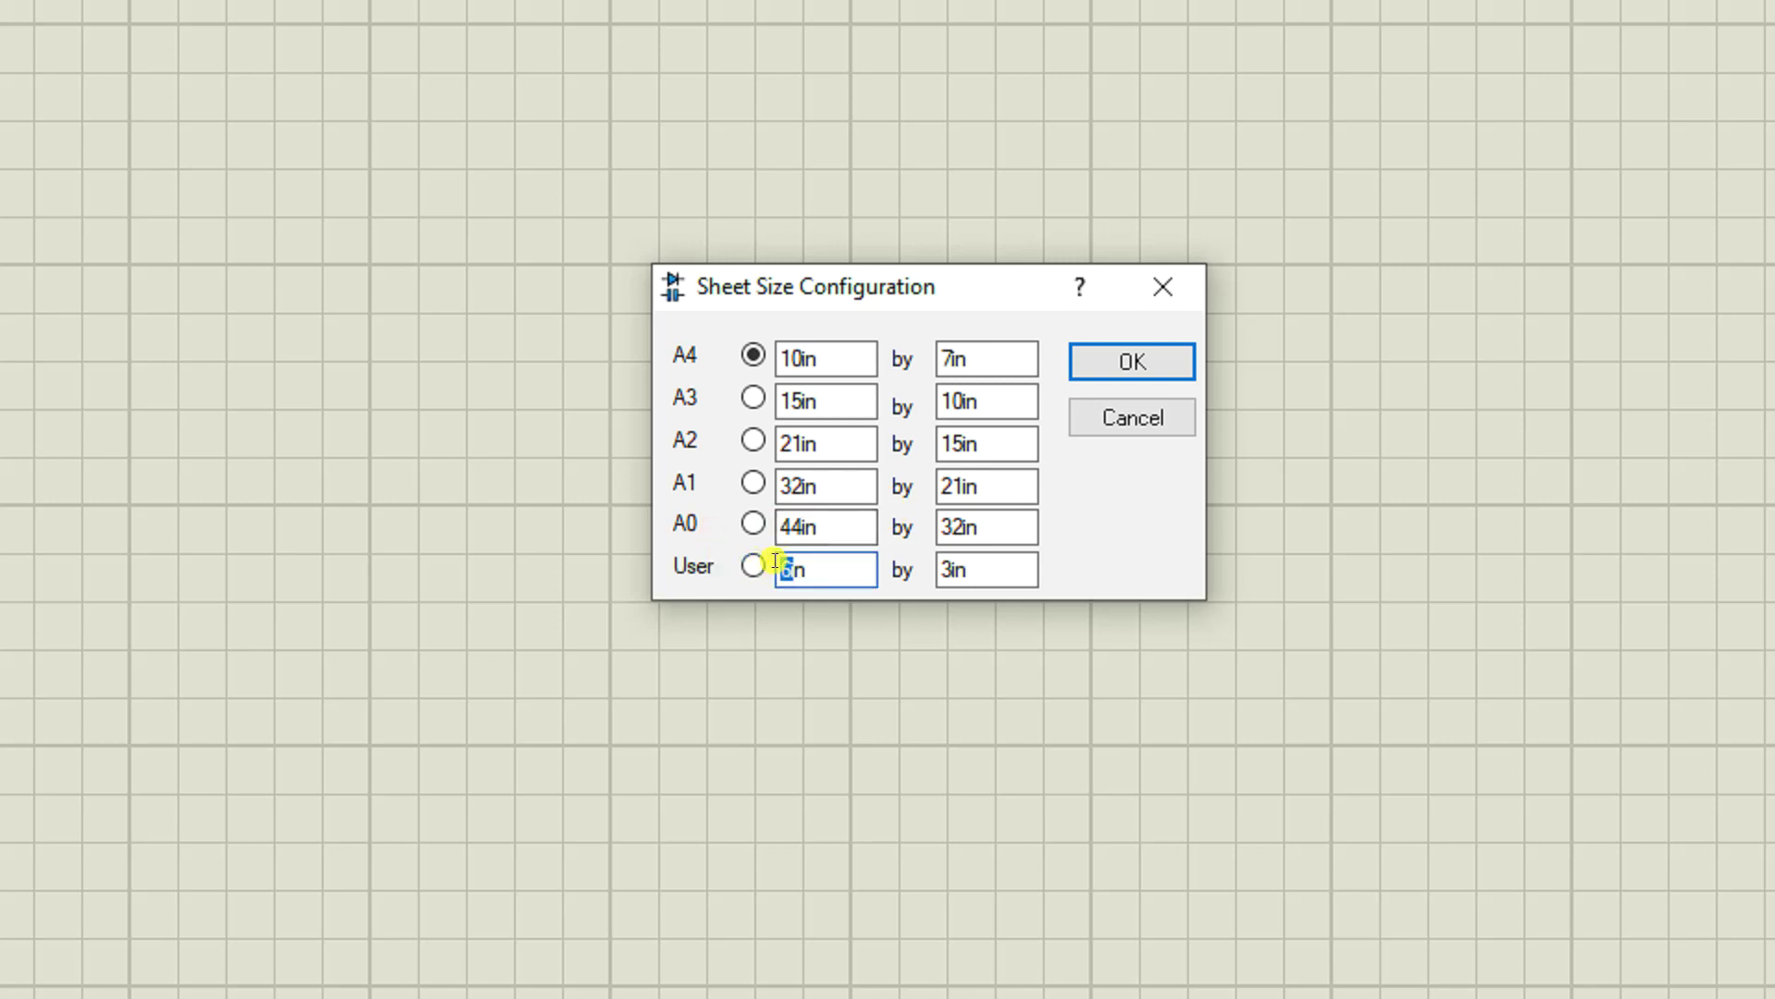
type("8")
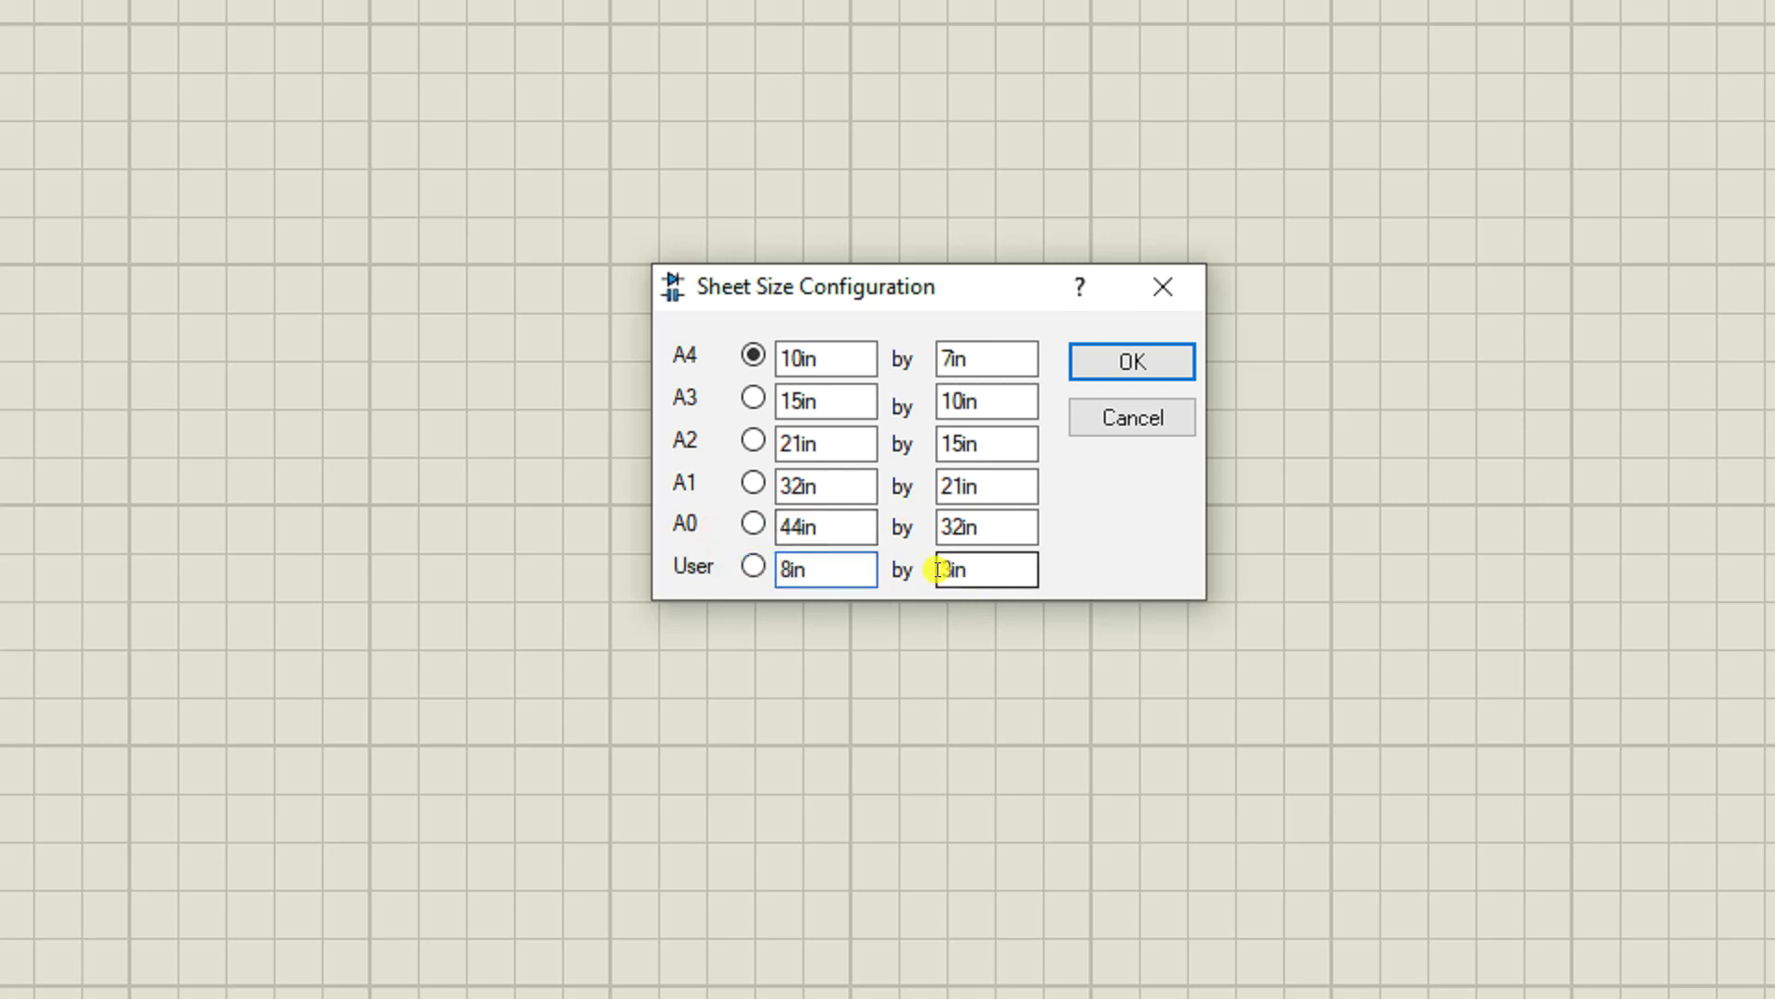
left_click_drag(938, 566, 948, 567)
type("4")
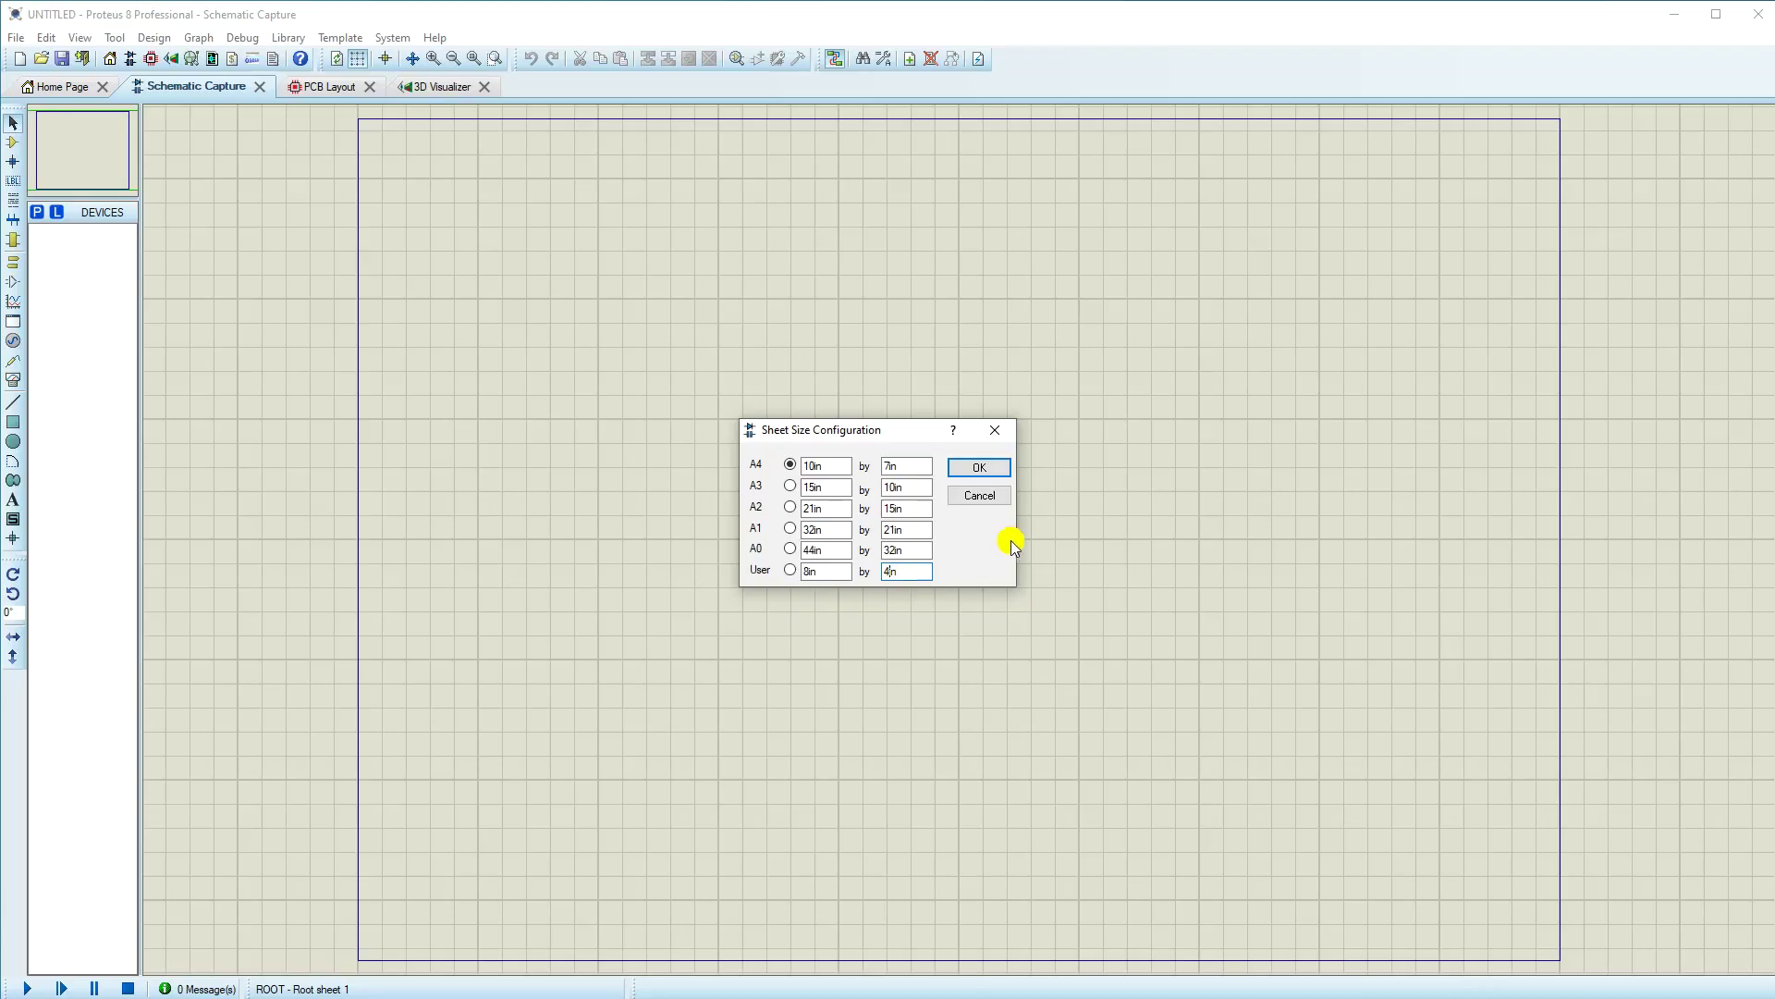
left_click(991, 466)
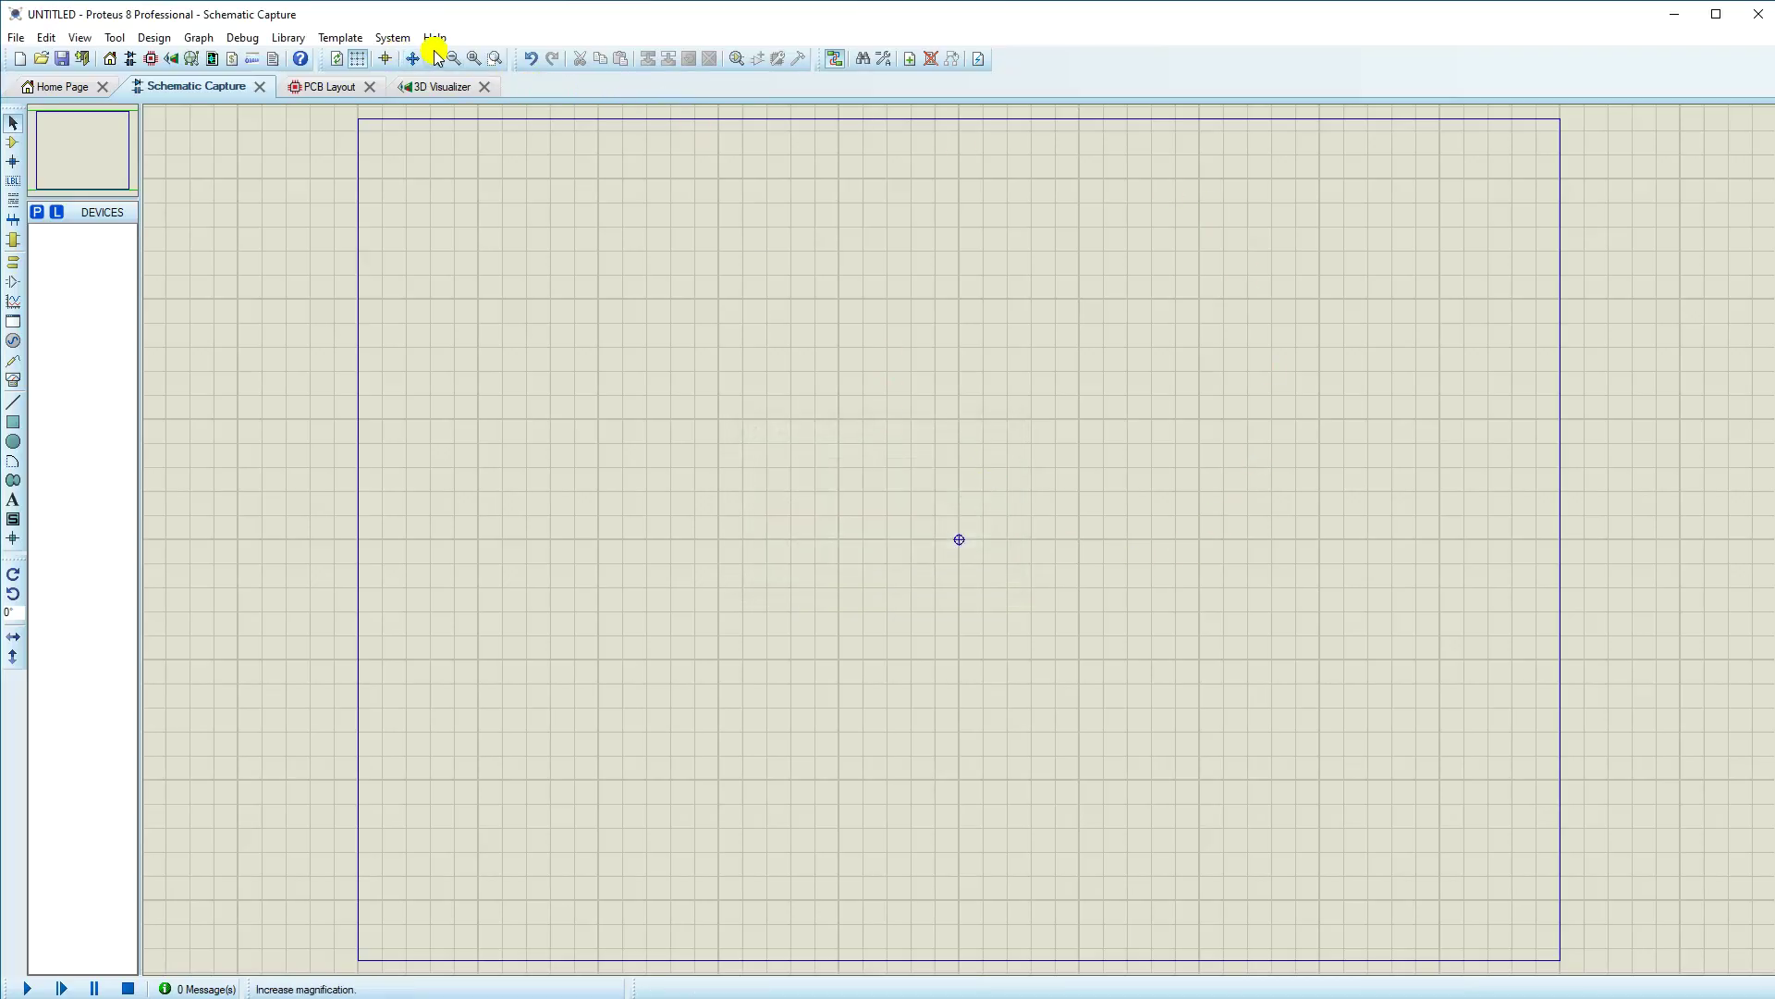
Step: Switch the schematic sheet from A4 to the User size and fit the whole sheet in the view
left_click(388, 37)
left_click(430, 174)
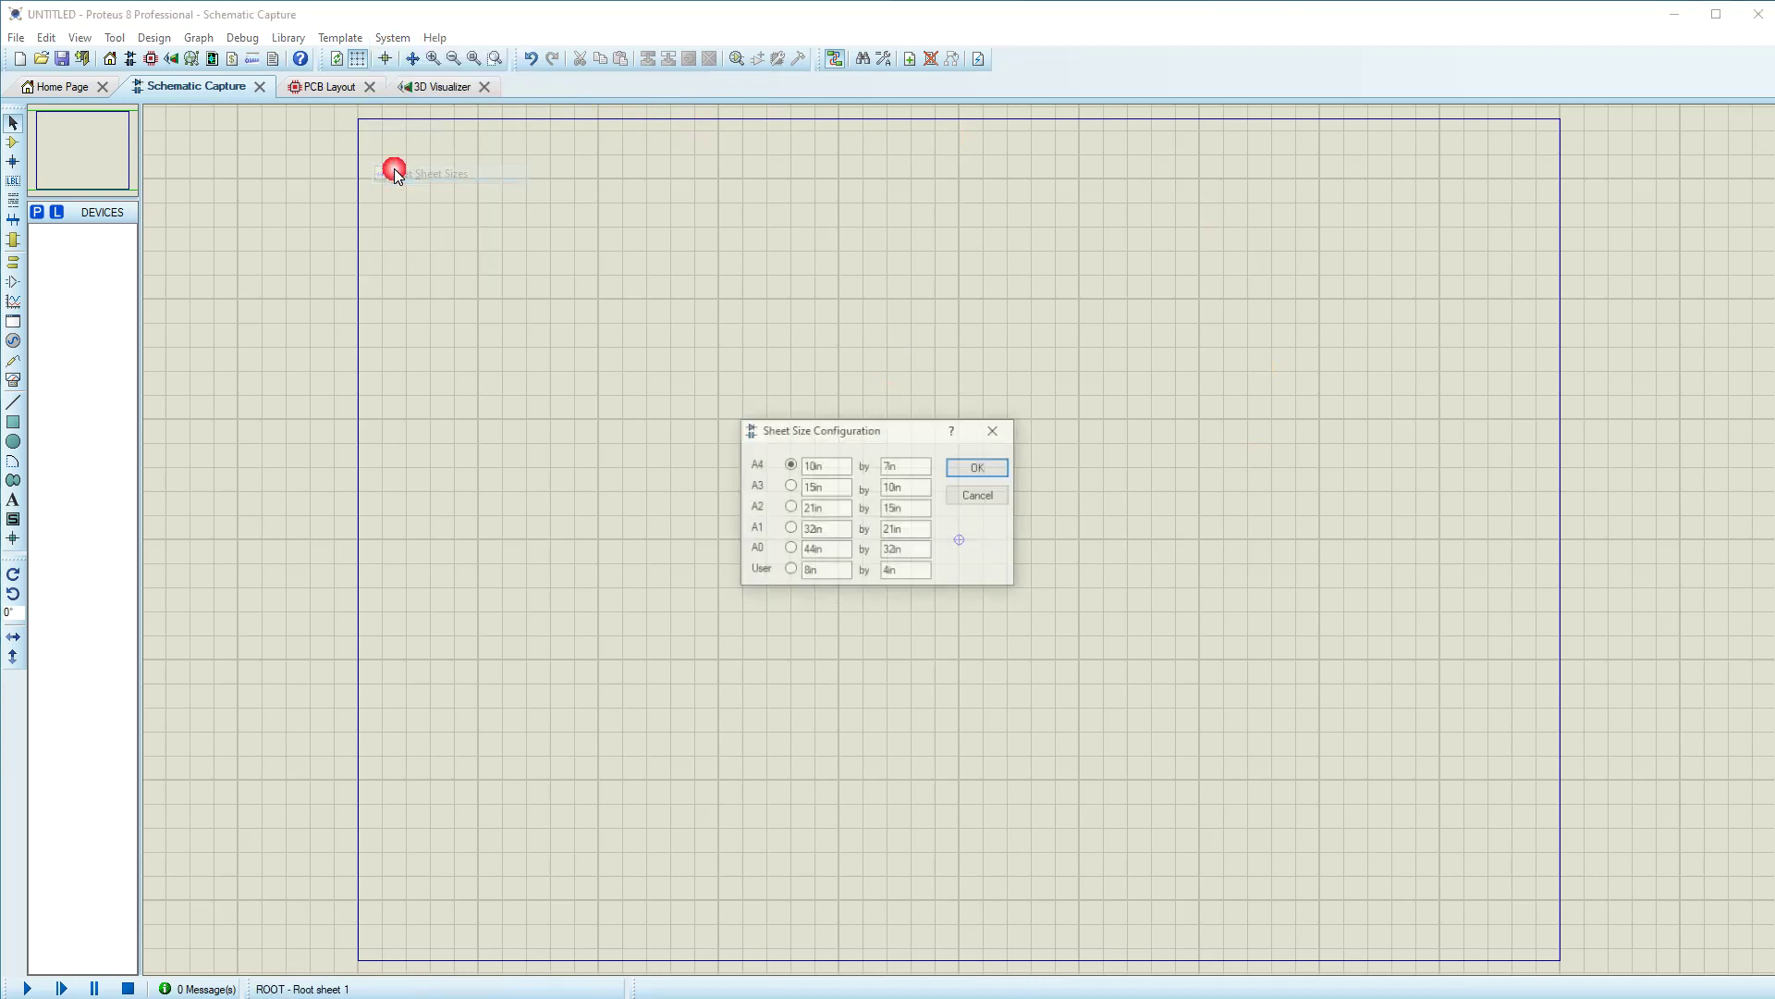
left_click(791, 571)
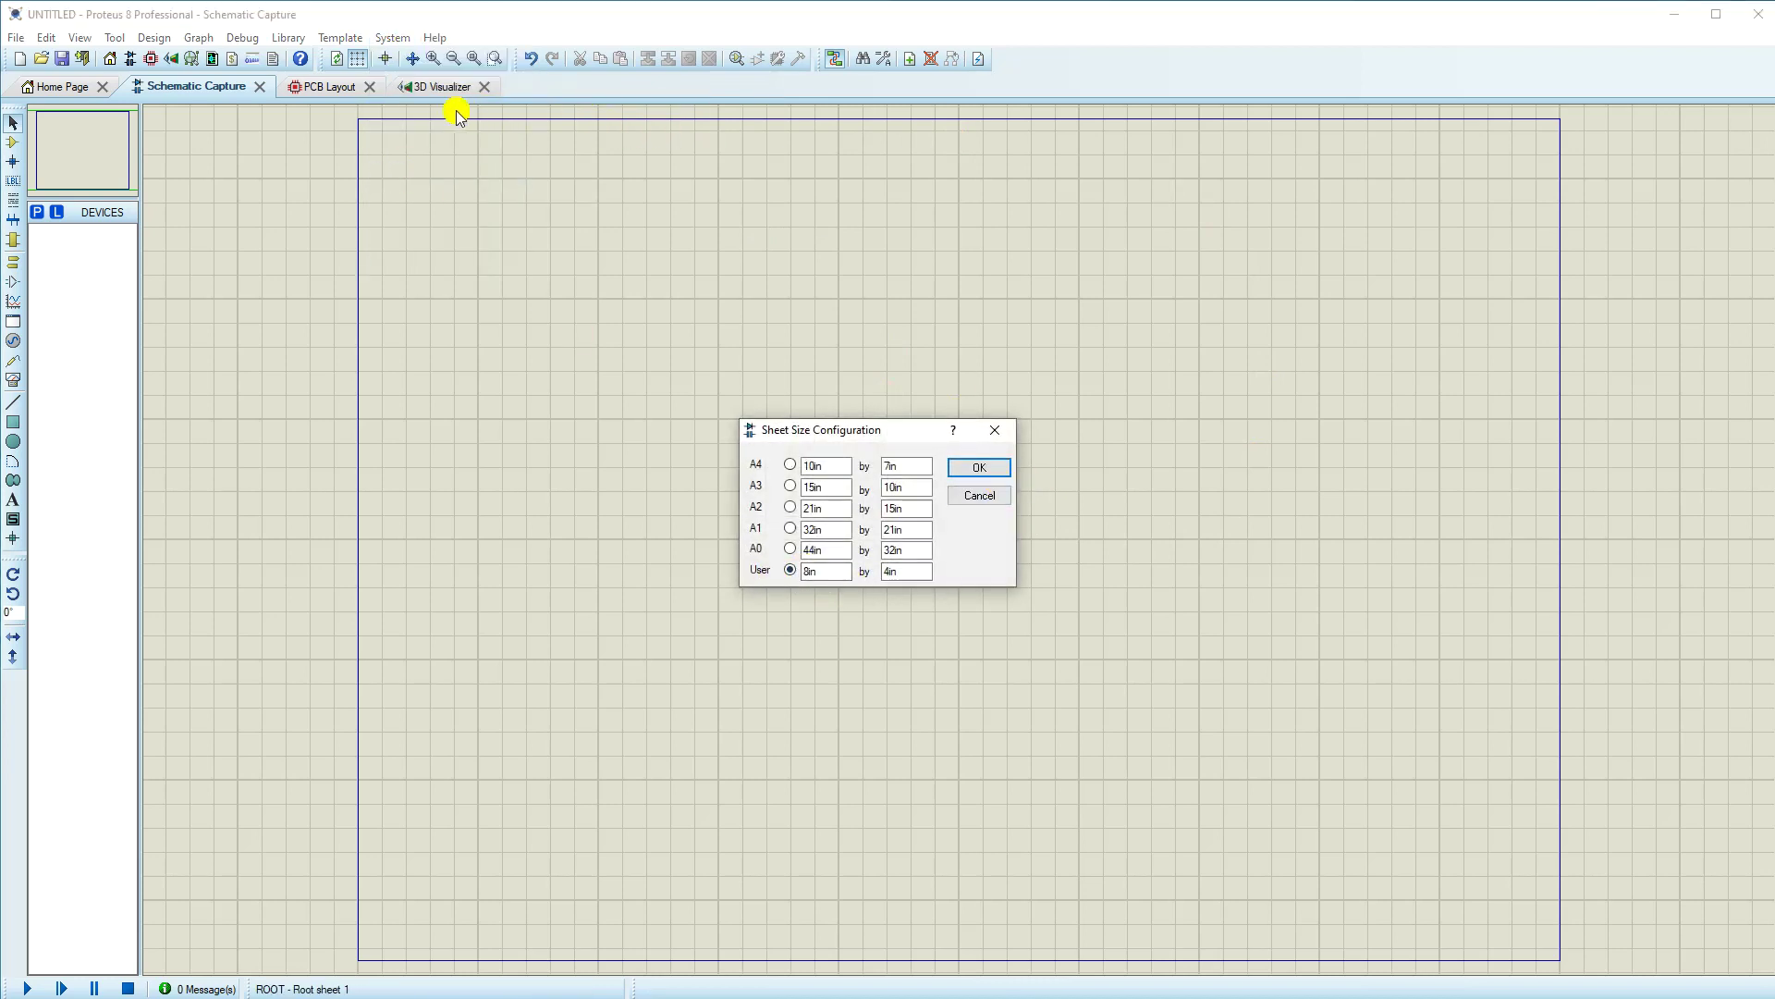
left_click(976, 469)
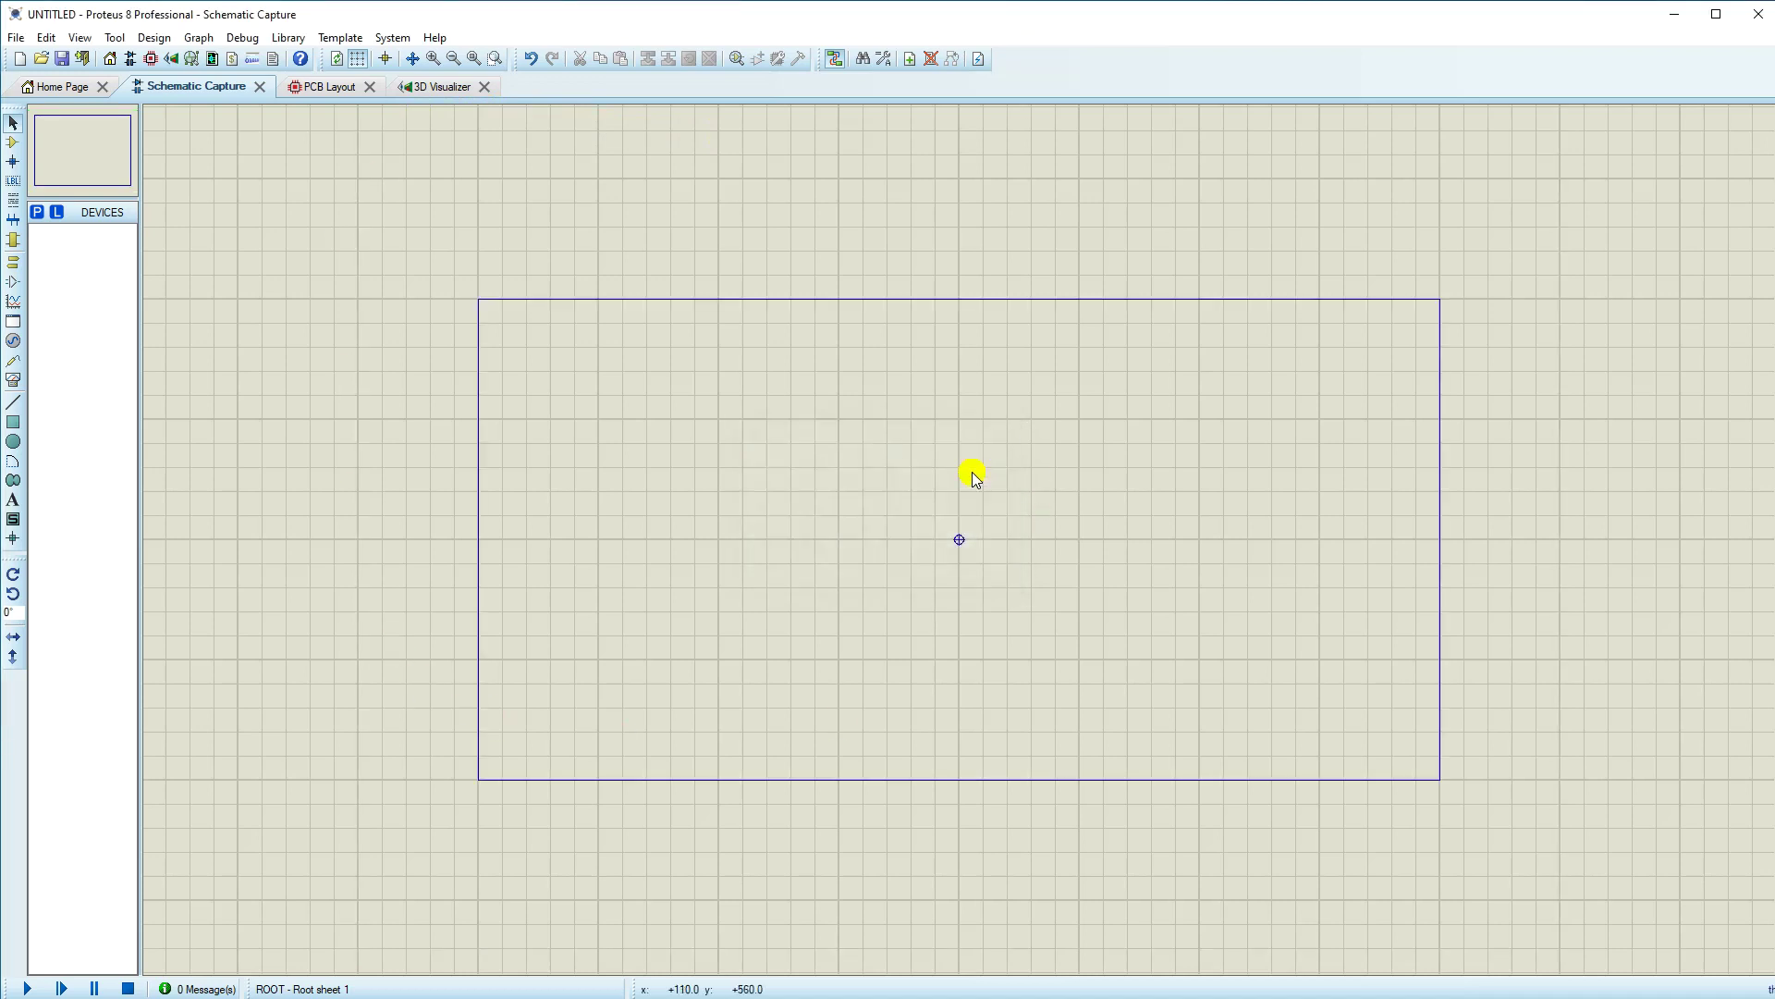
left_click(474, 58)
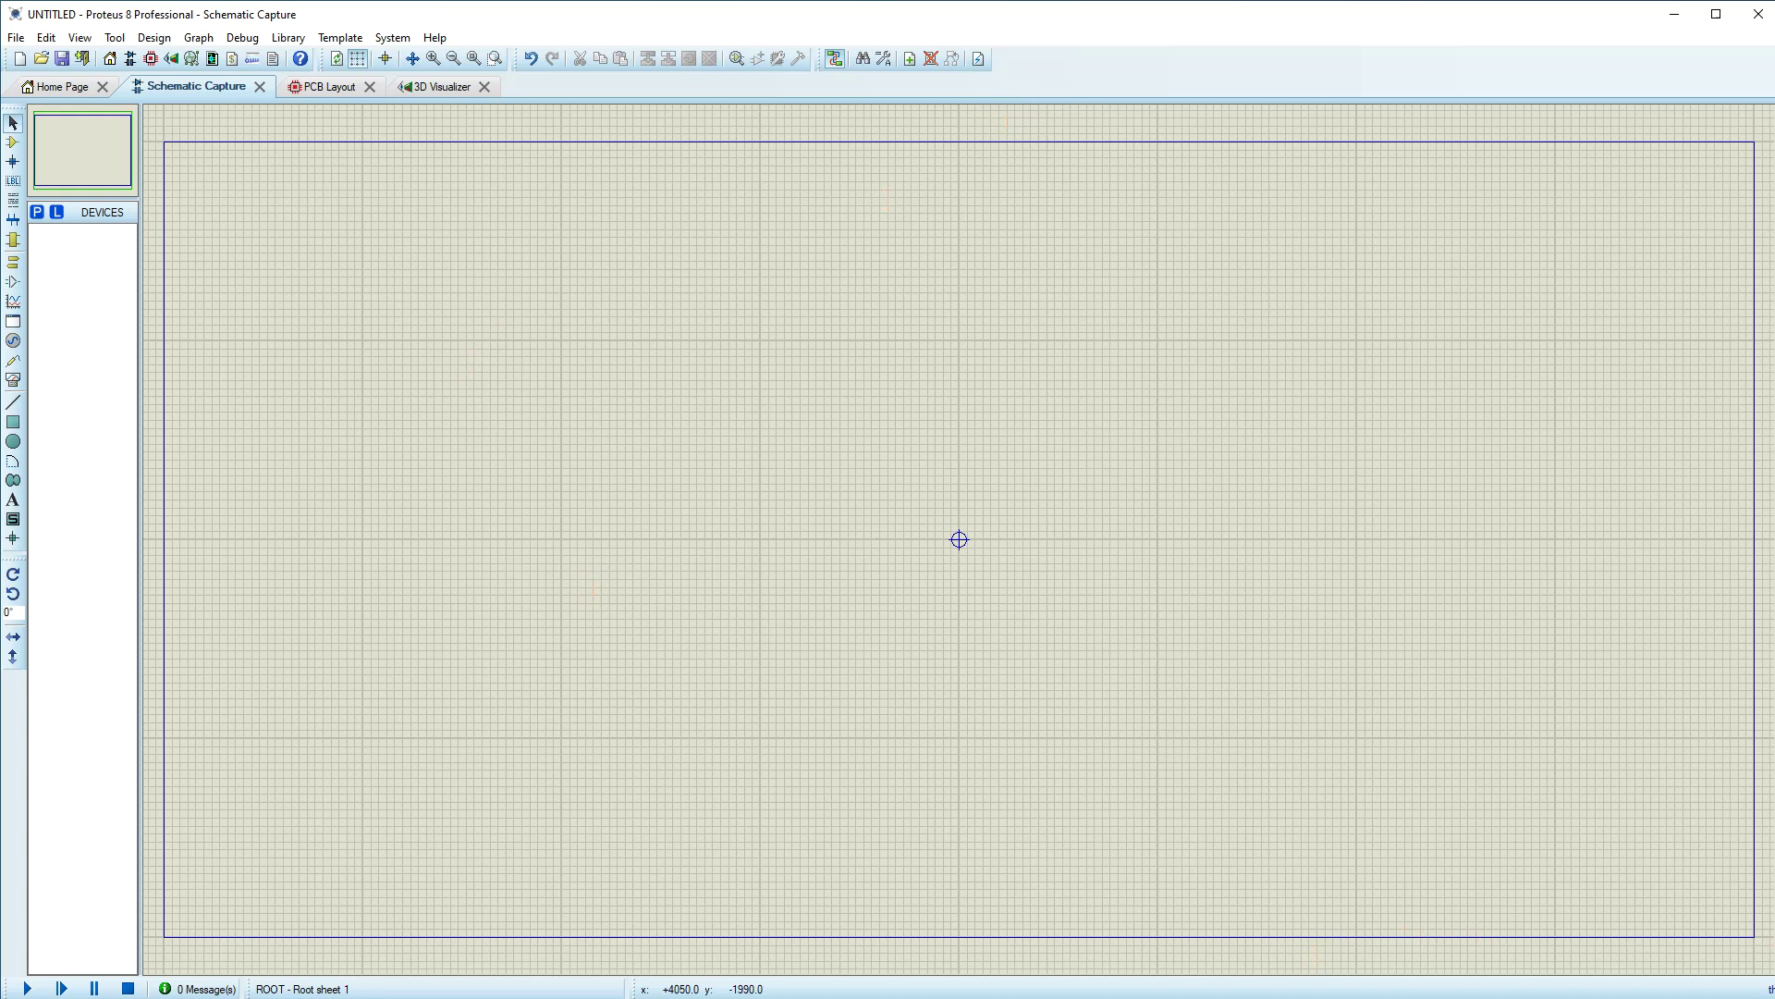
Step: Search the device library for "jack dc", compare both jacks and add DC POWER JACK to the devices list
left_click(11, 145)
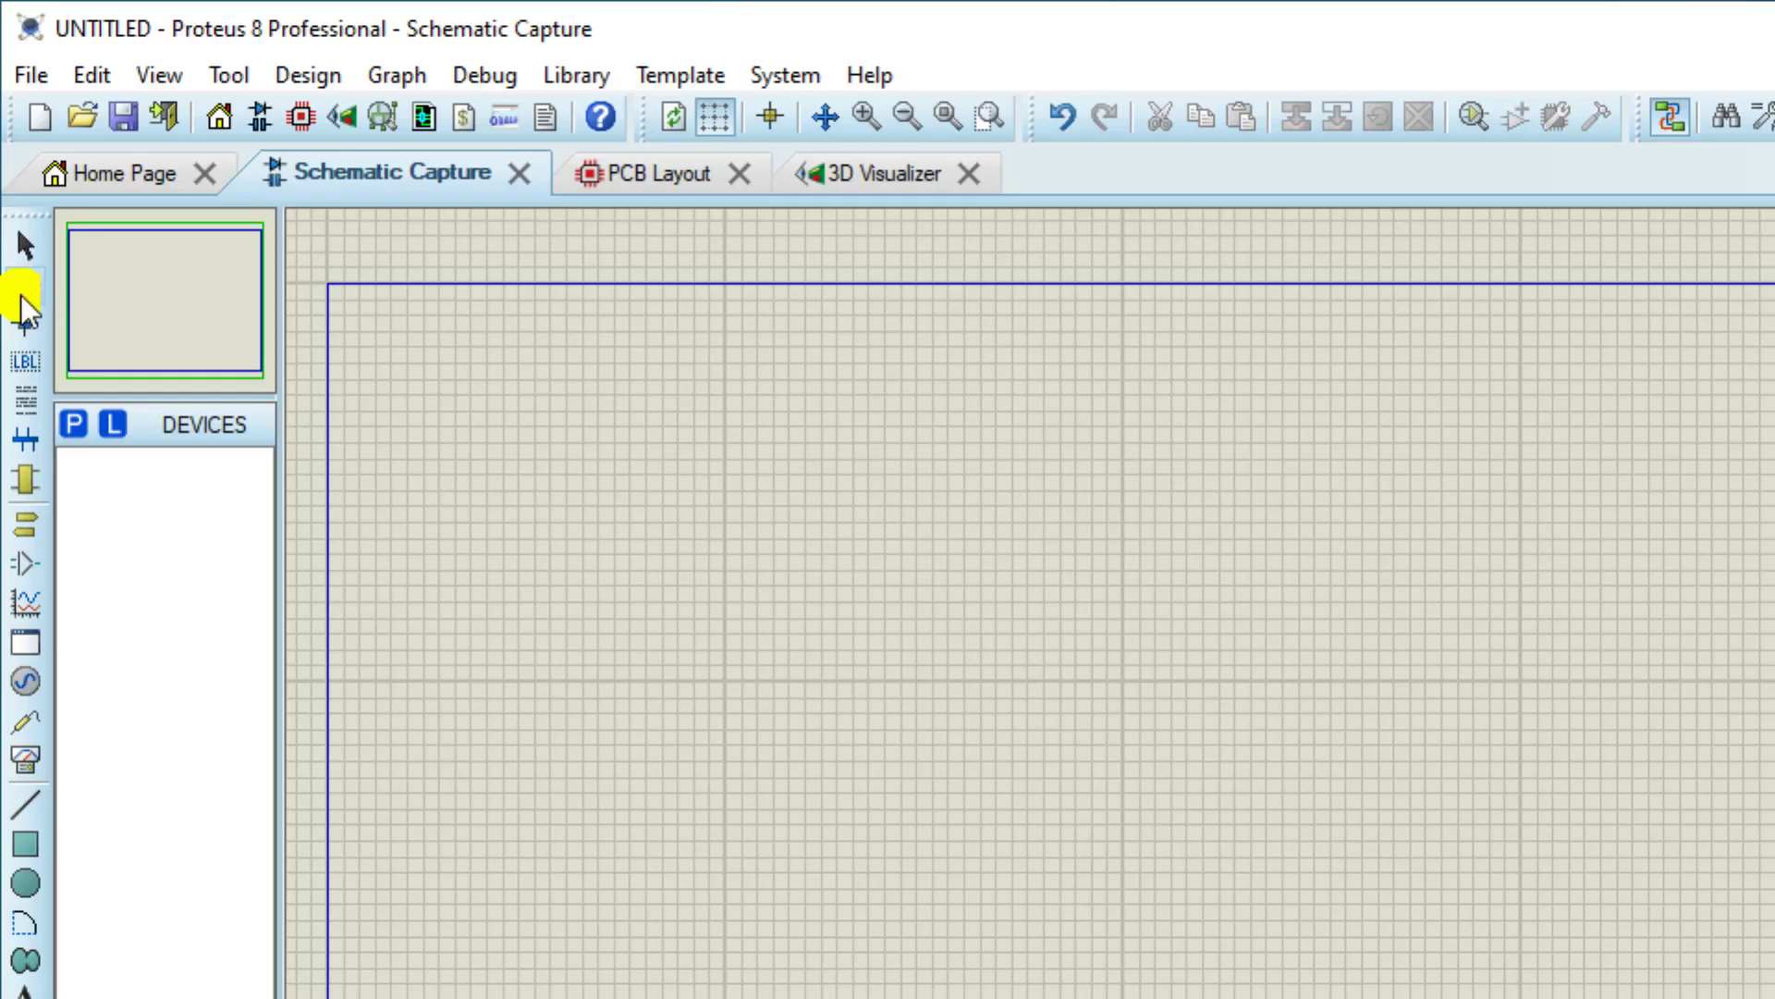
left_click(76, 420)
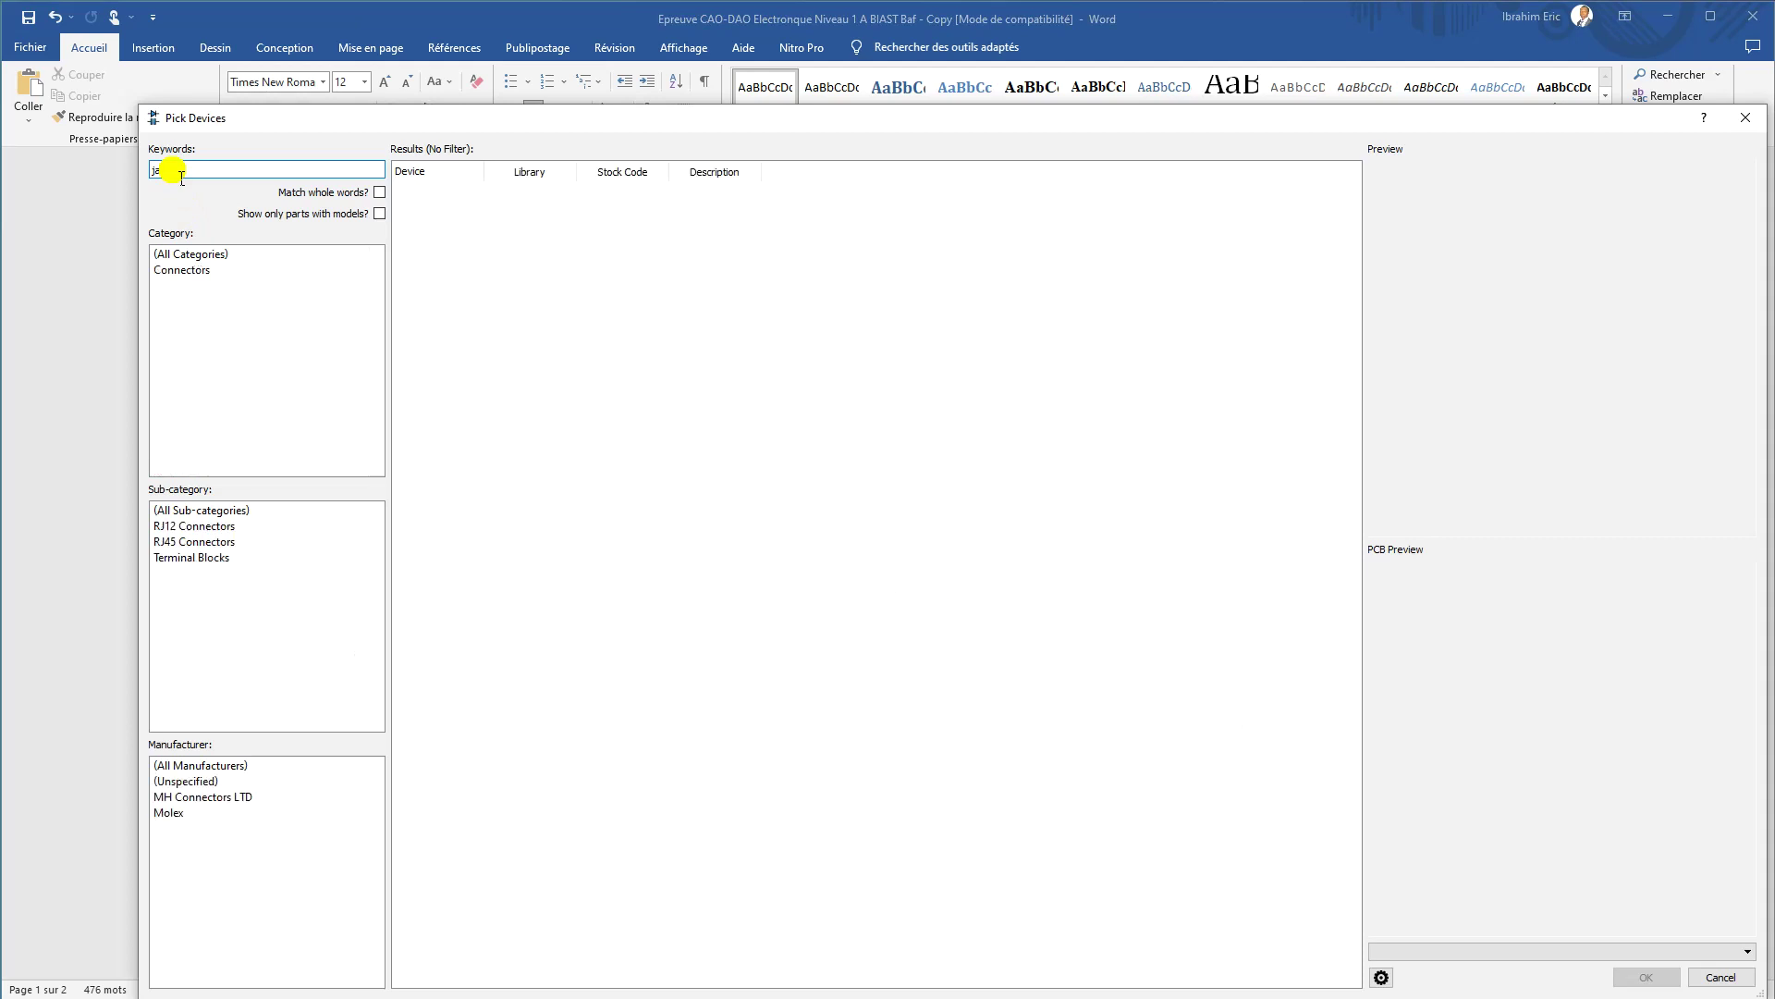
type("dc")
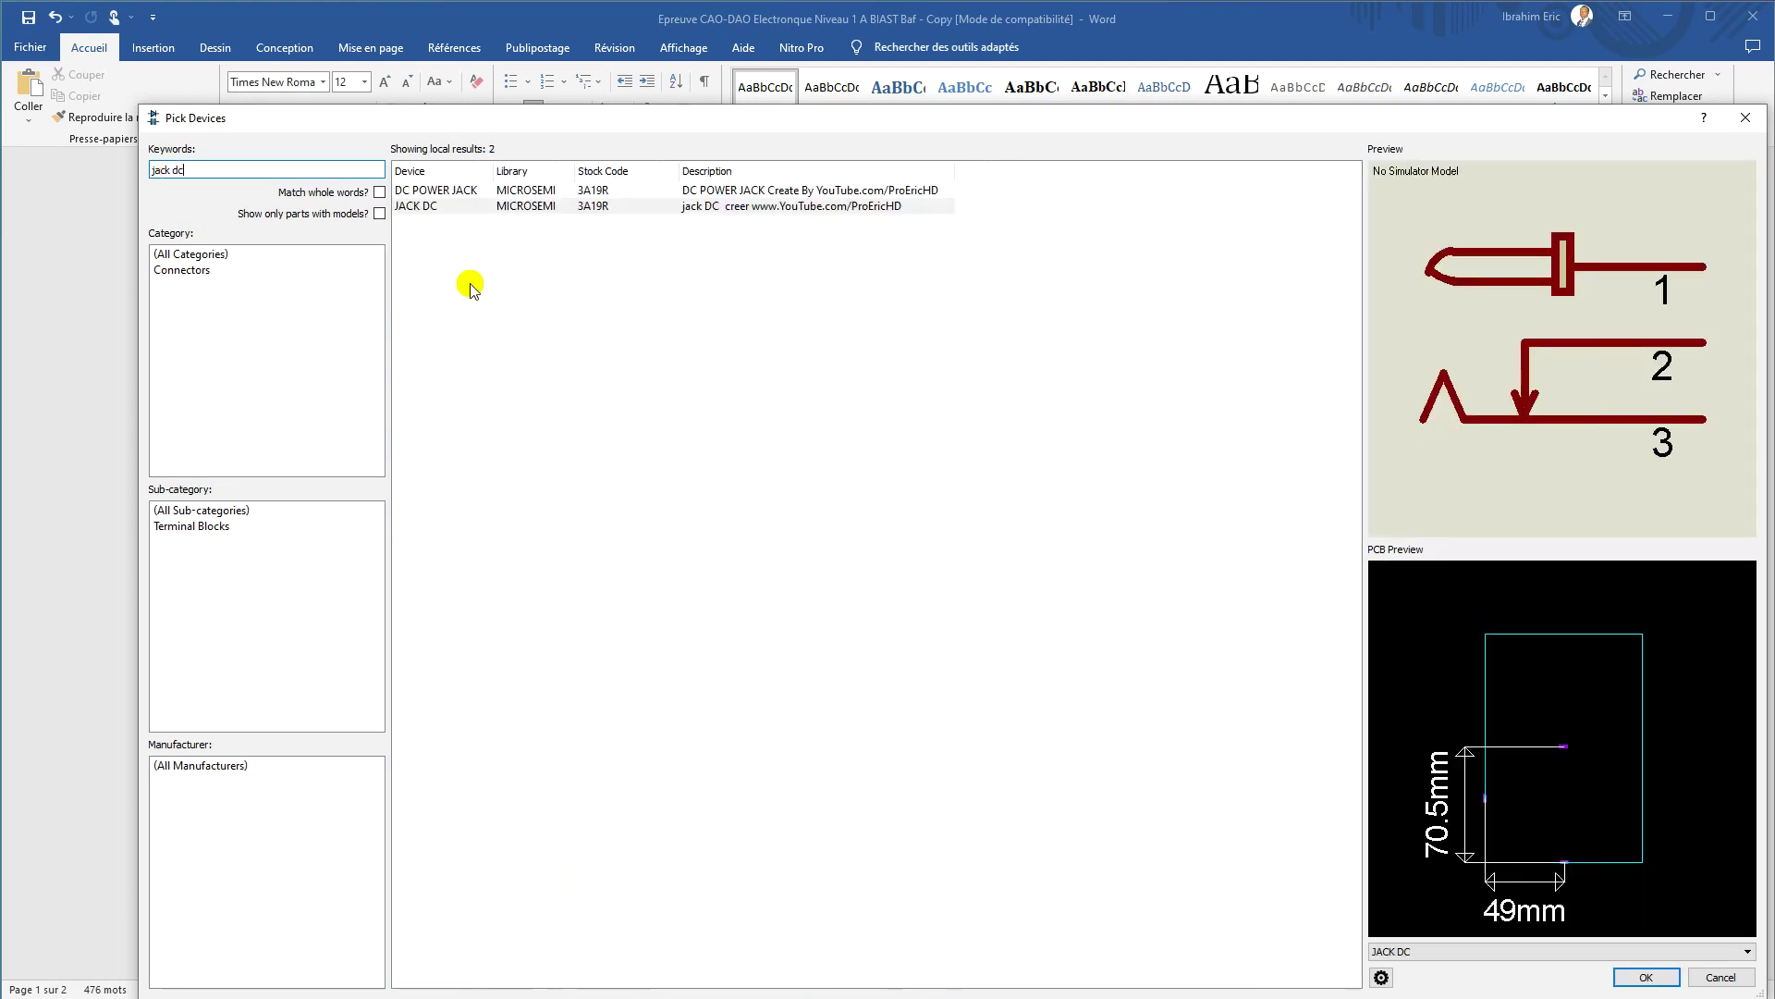
left_click(453, 191)
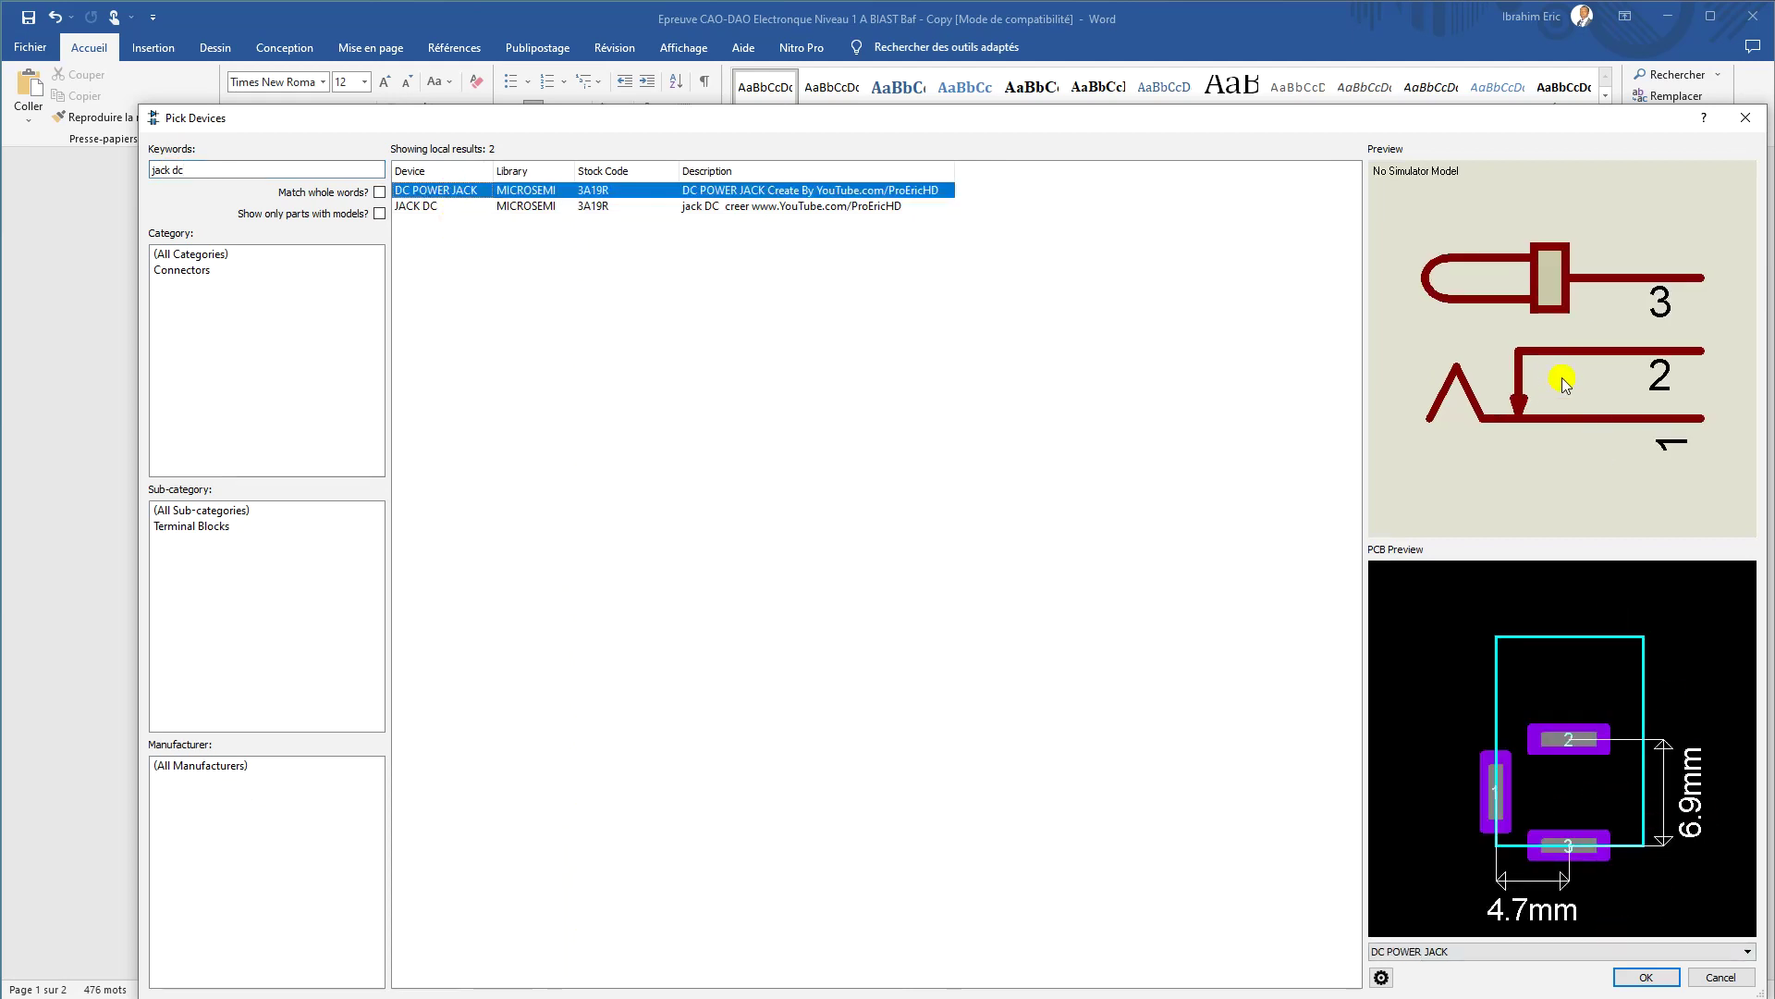
left_click(413, 207)
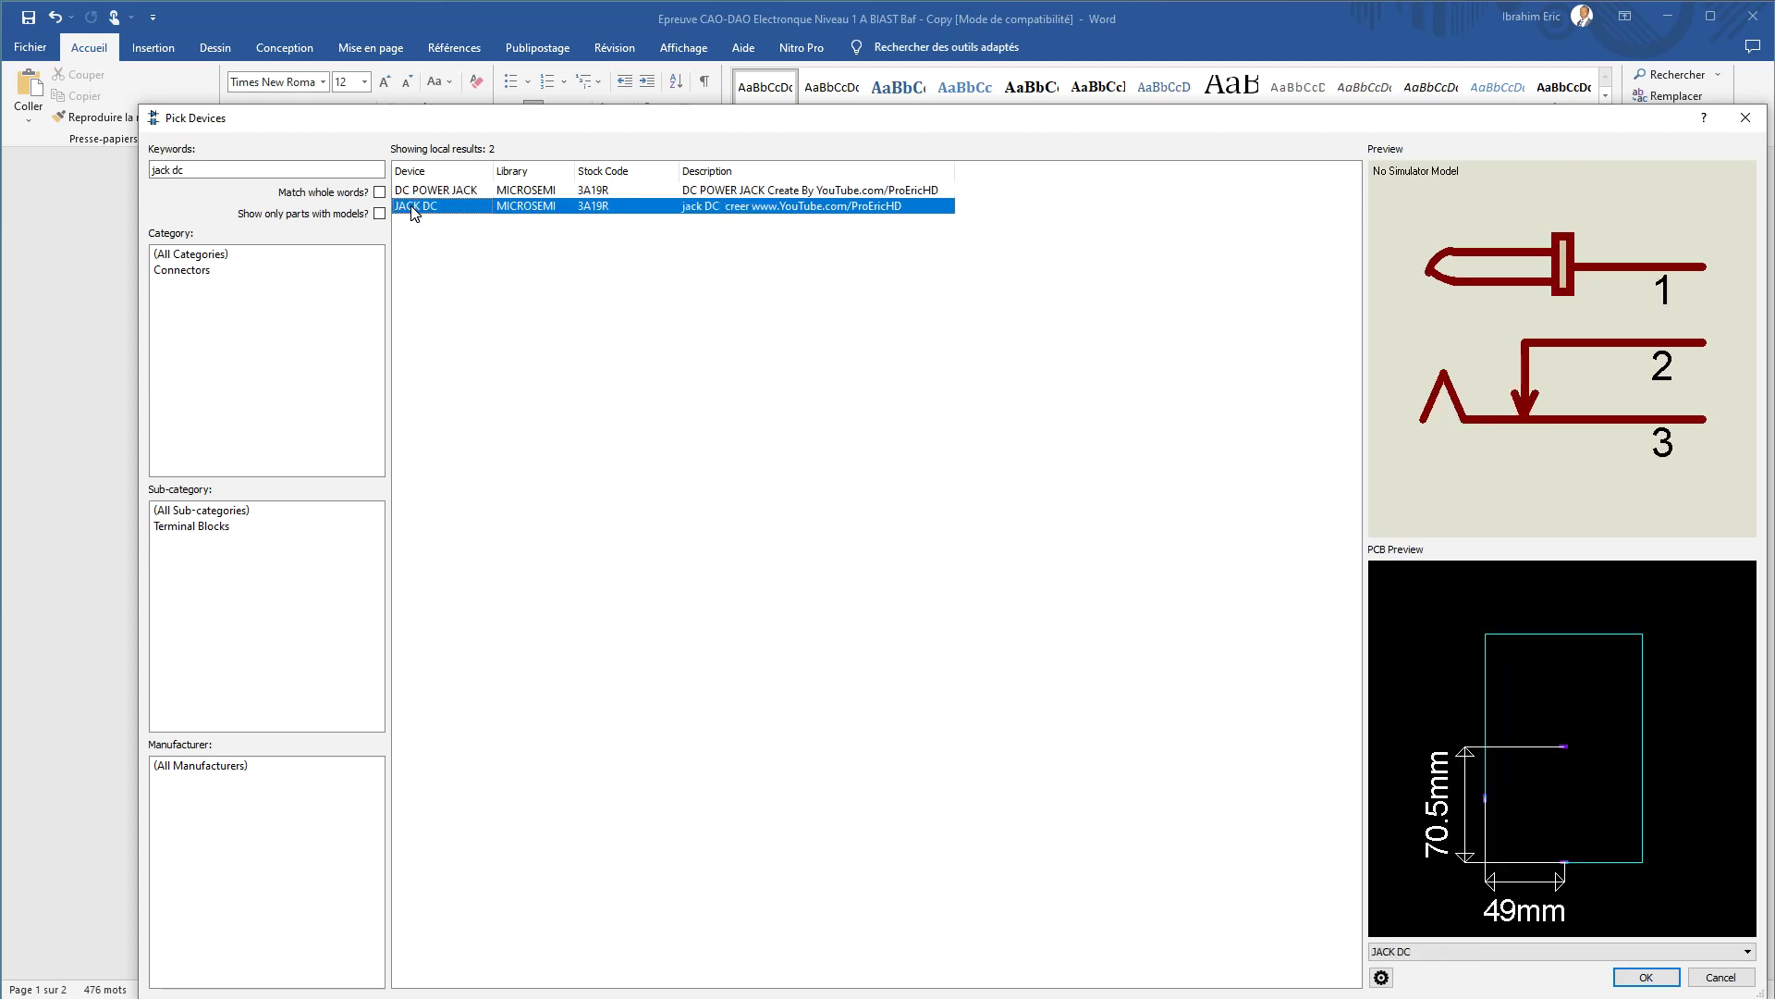
left_click(427, 192)
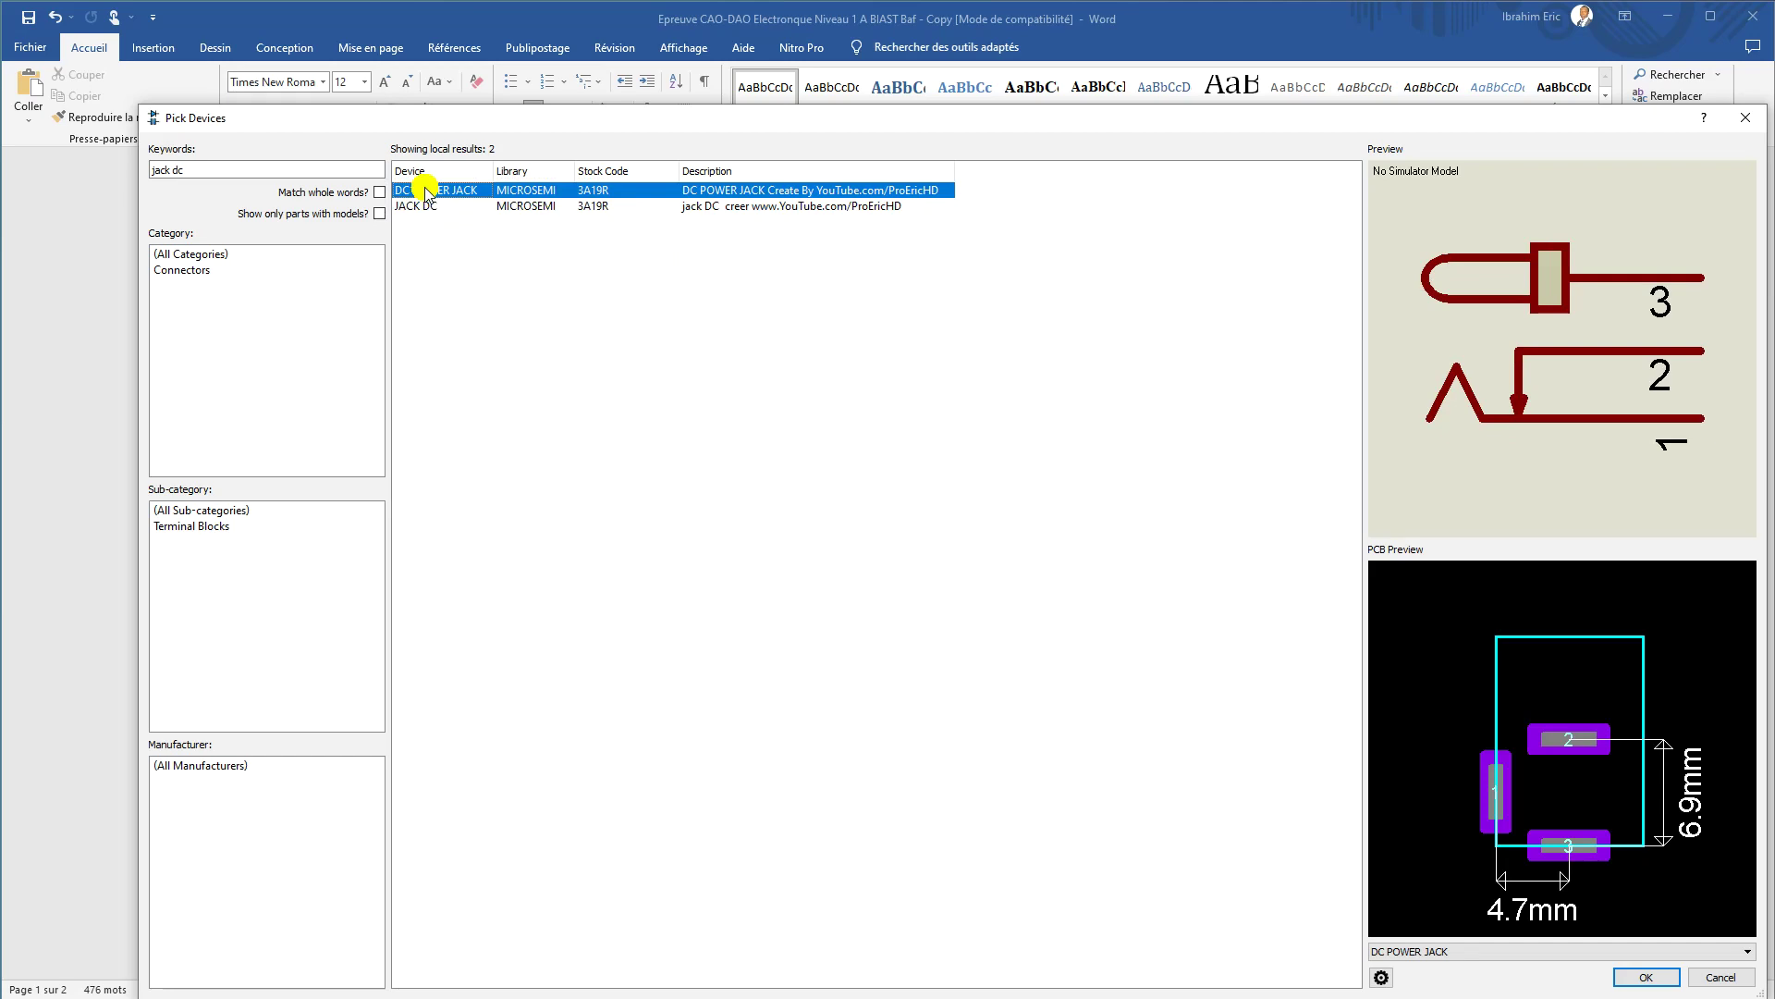
left_click(1669, 20)
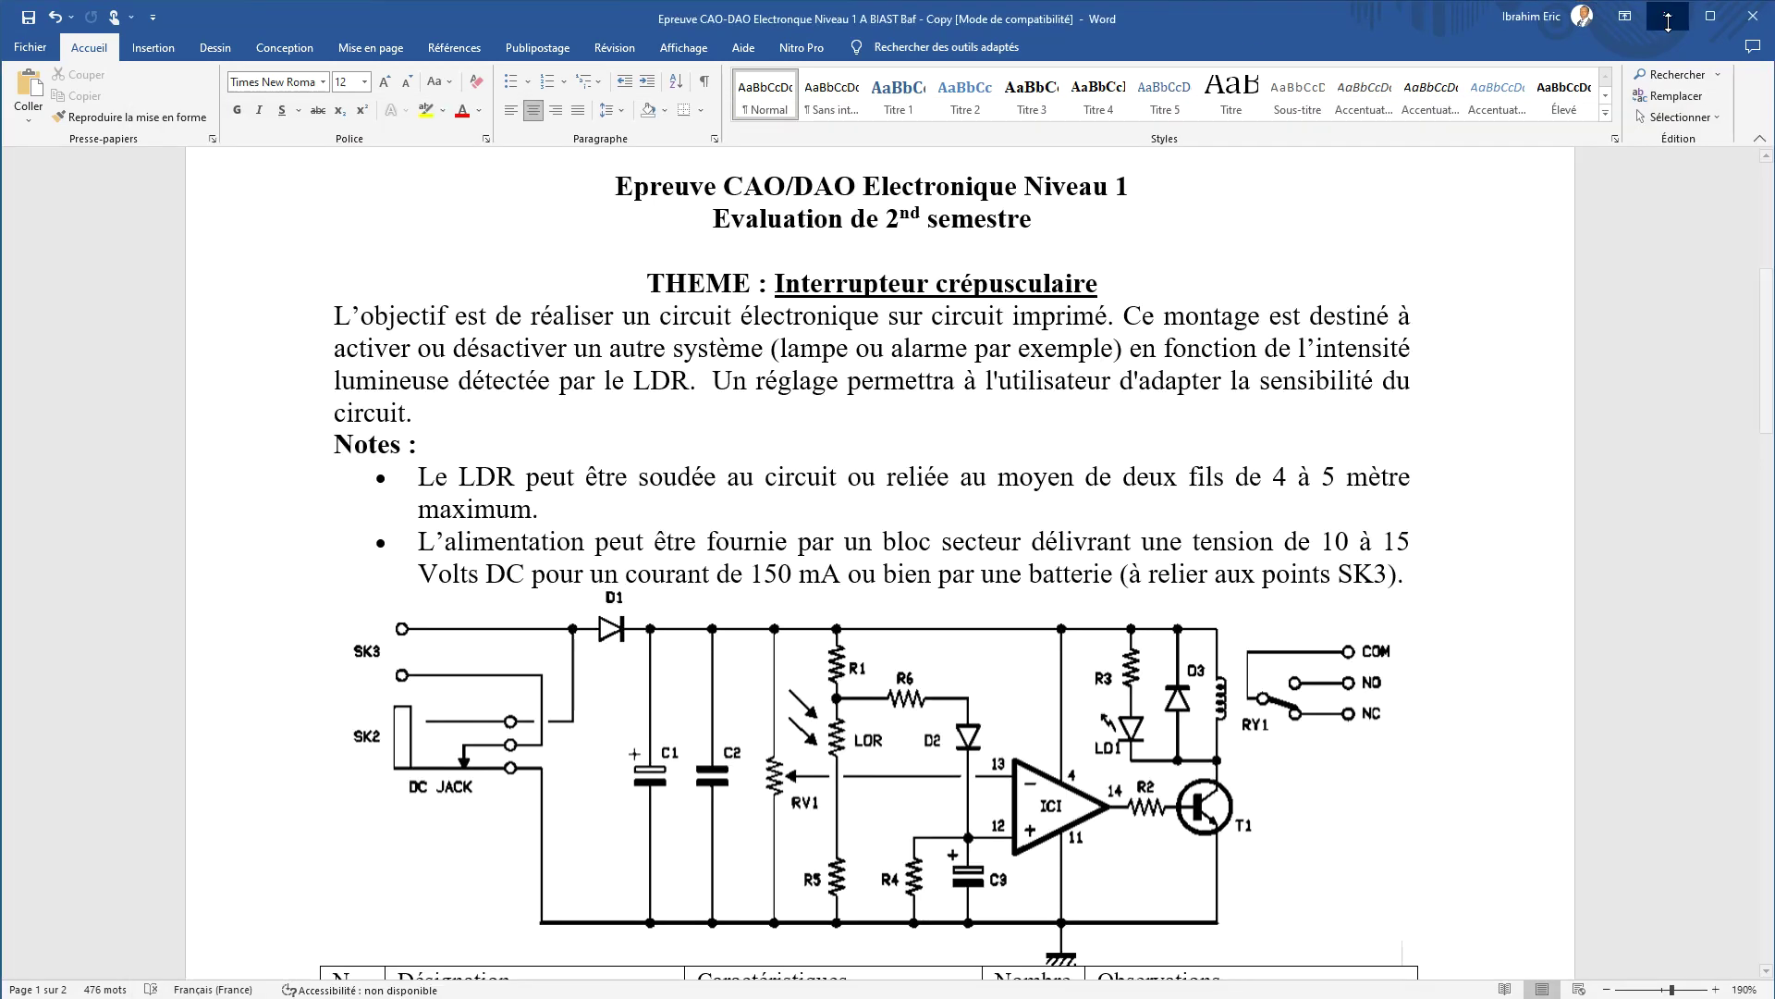
left_click(1668, 21)
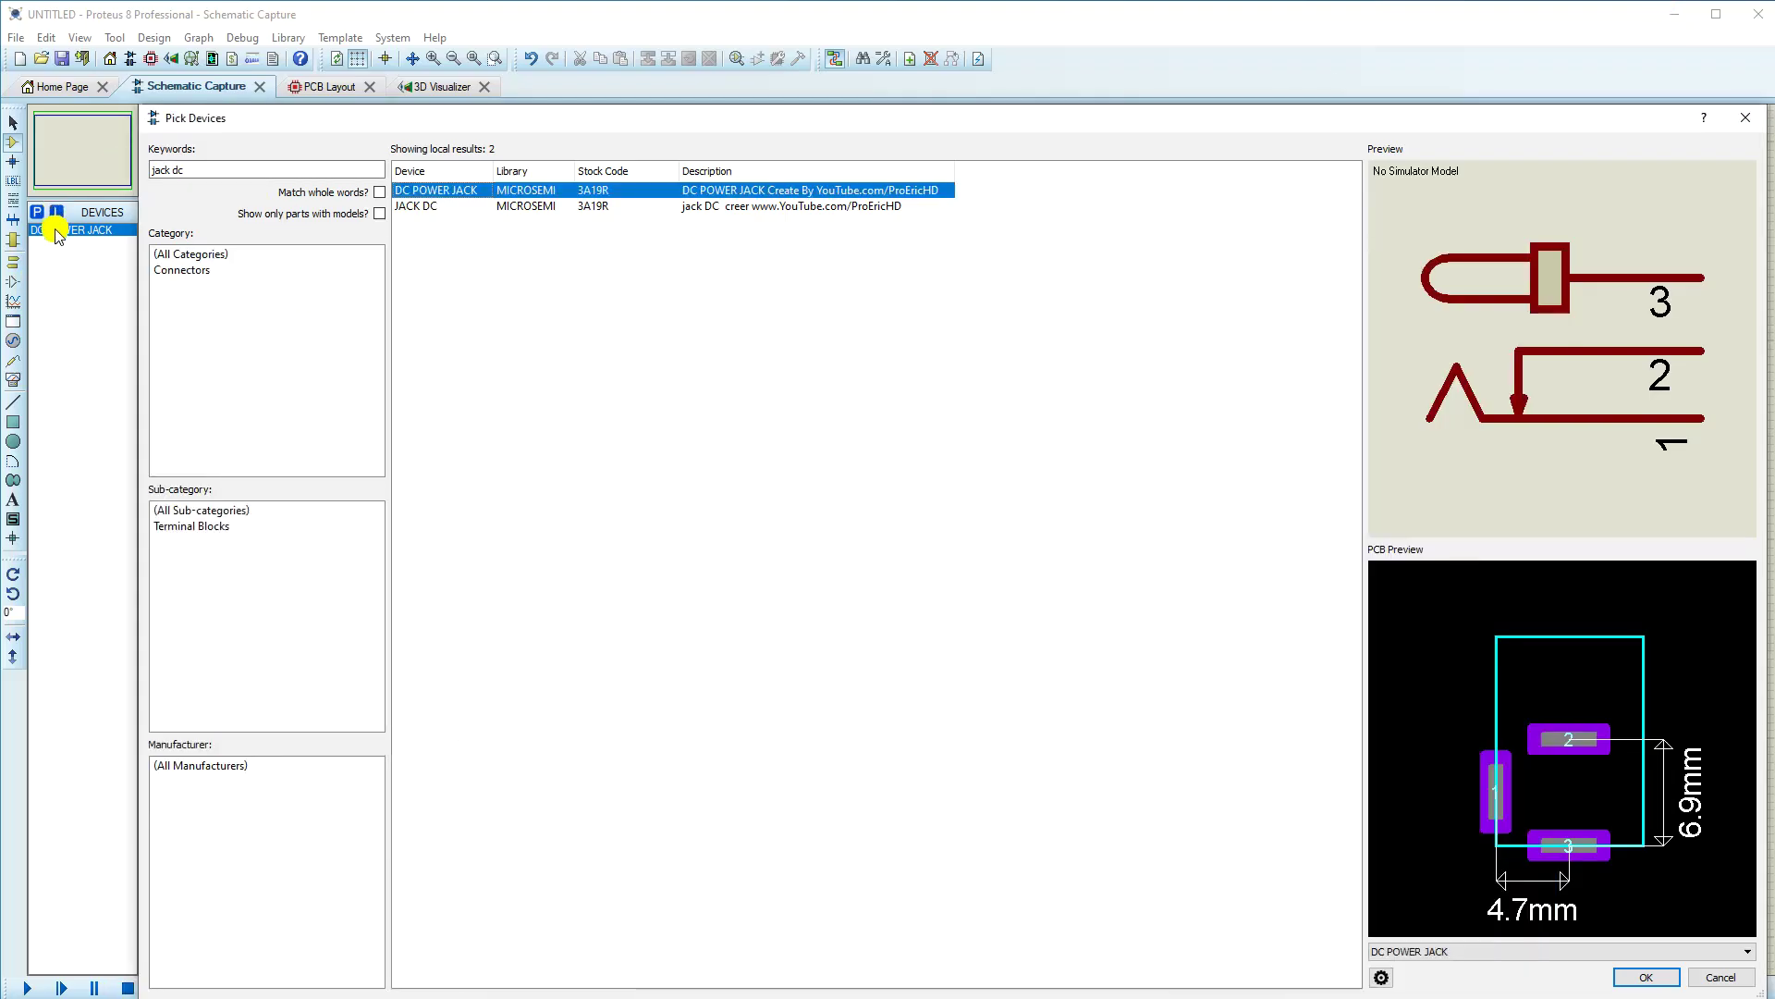
Step: Search the device library for "1n4007" and add the 1N4007 diode from the DIODESINC library to the devices
left_click(255, 169)
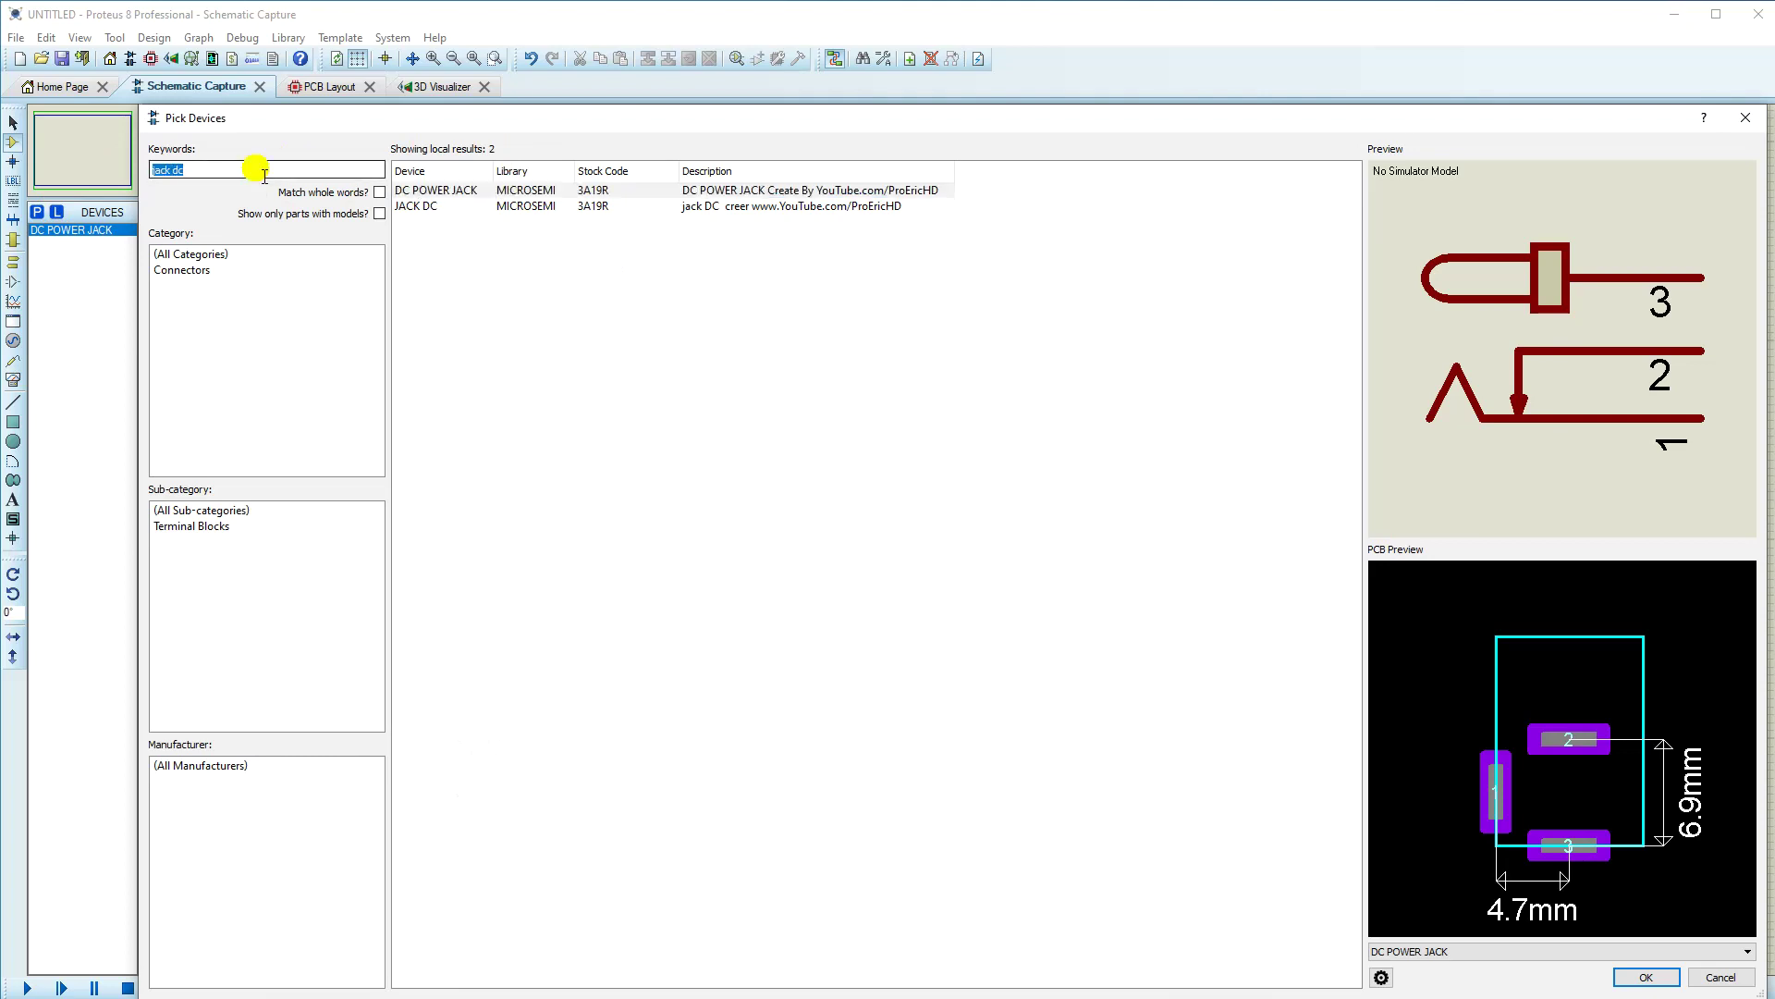
type("1n4007")
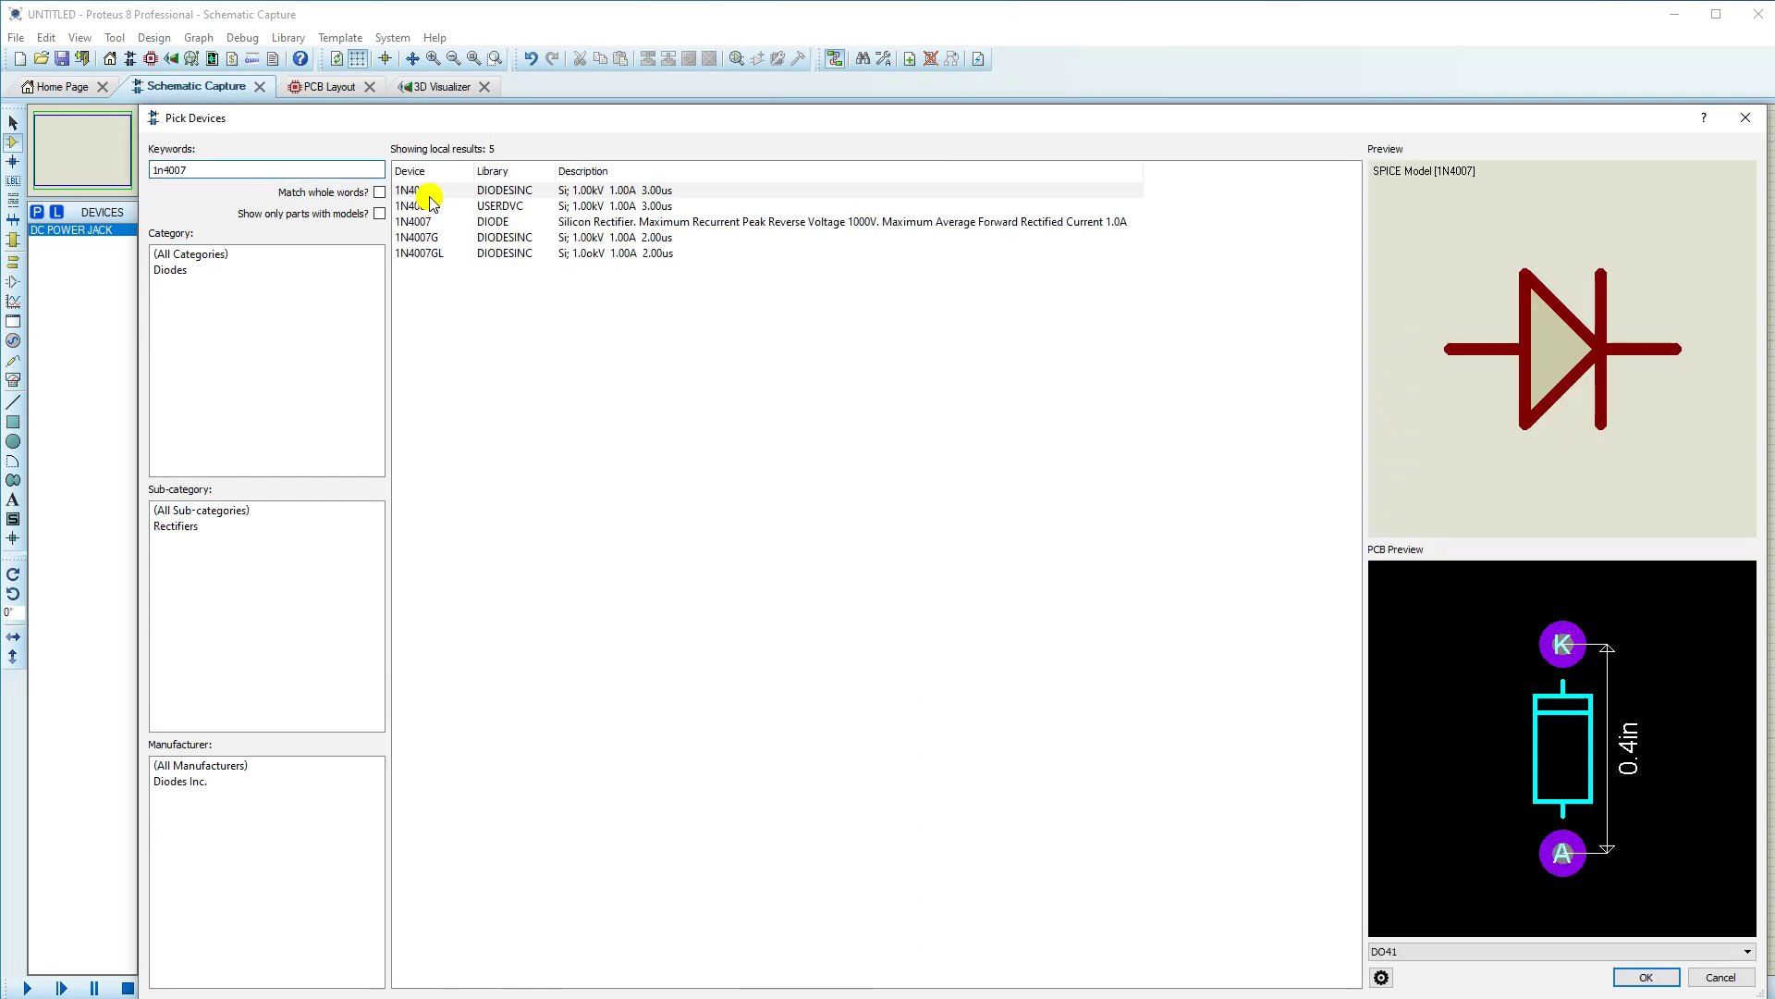
left_click(433, 193)
double_click(431, 193)
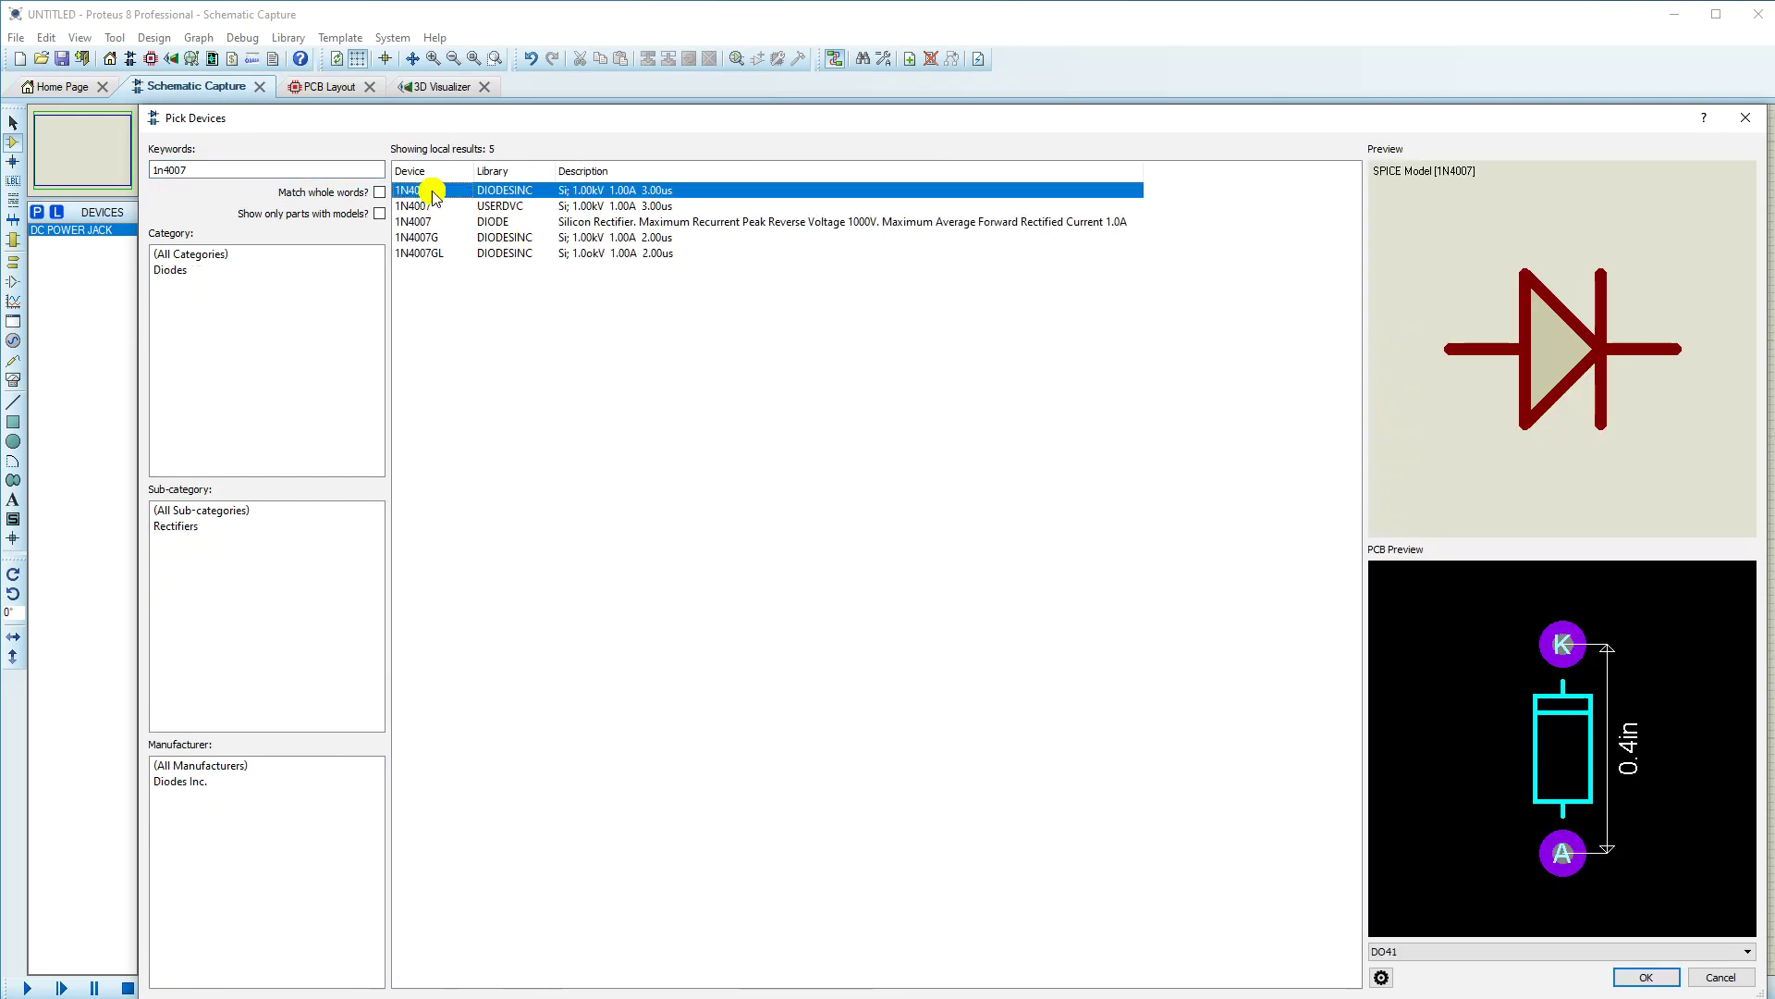
Step: Search the device library for "1n4148" and add the 1N4148 diode from the DIODESINC library to the devices
left_click(211, 172)
left_click_drag(189, 172, 165, 173)
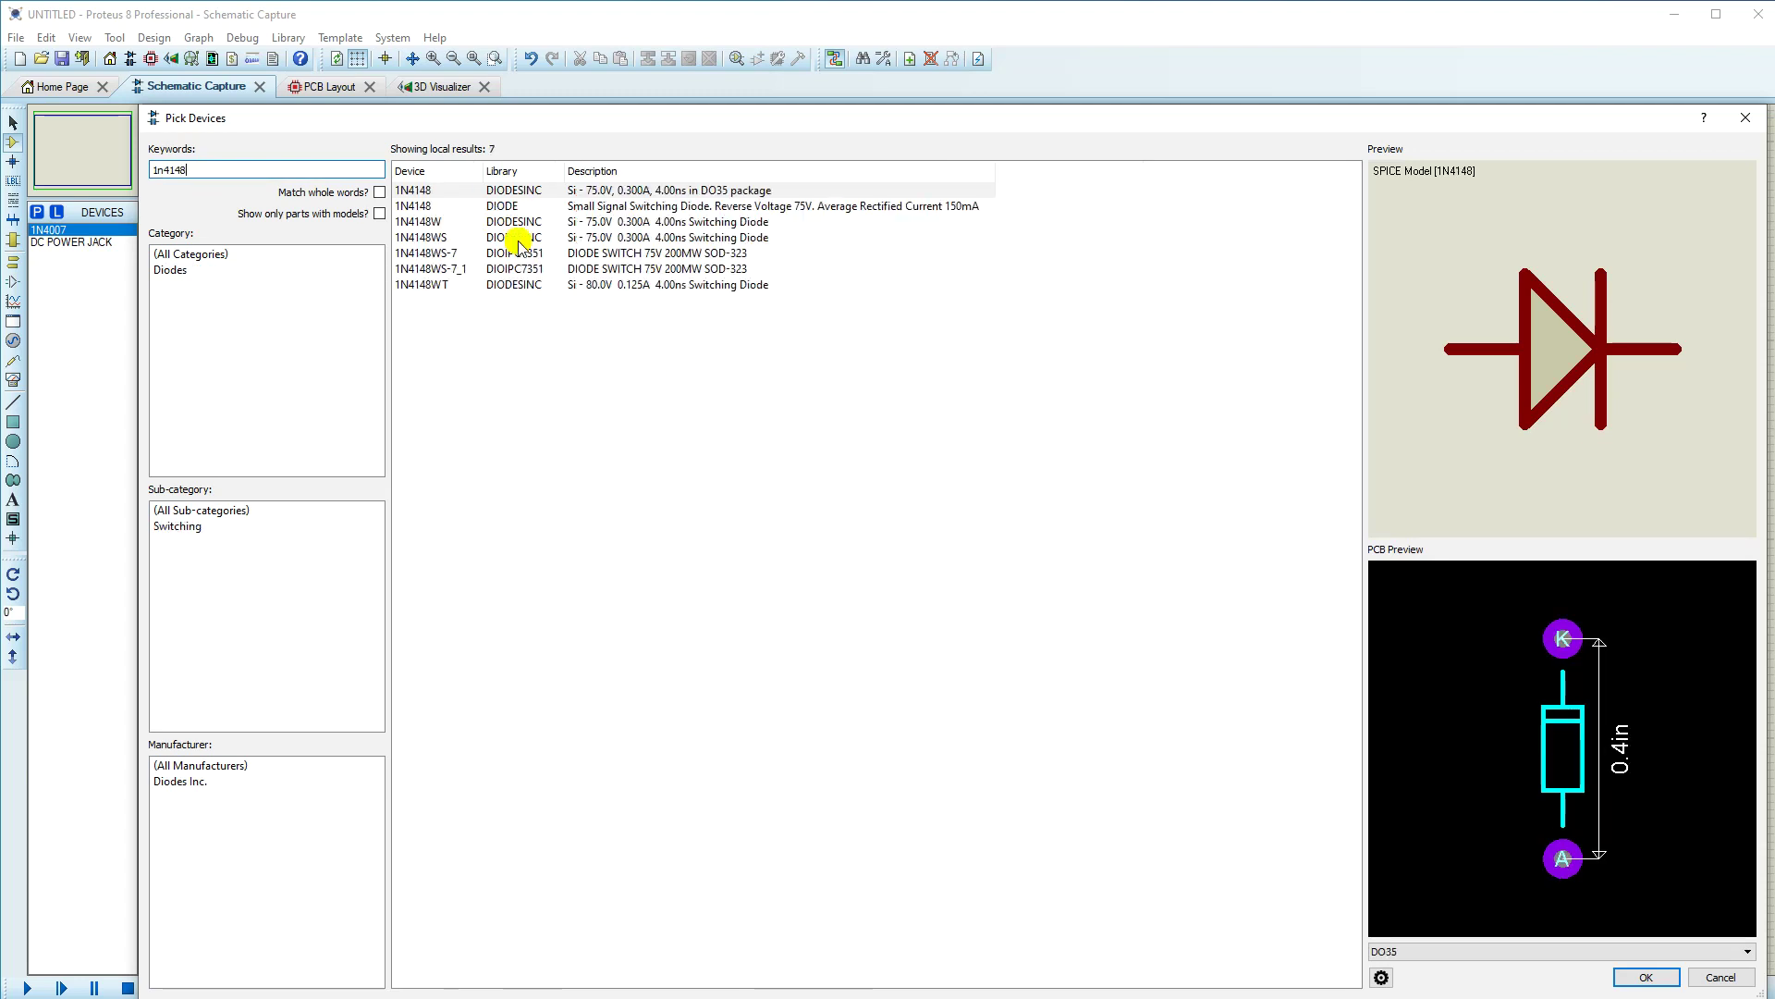
left_click(466, 192)
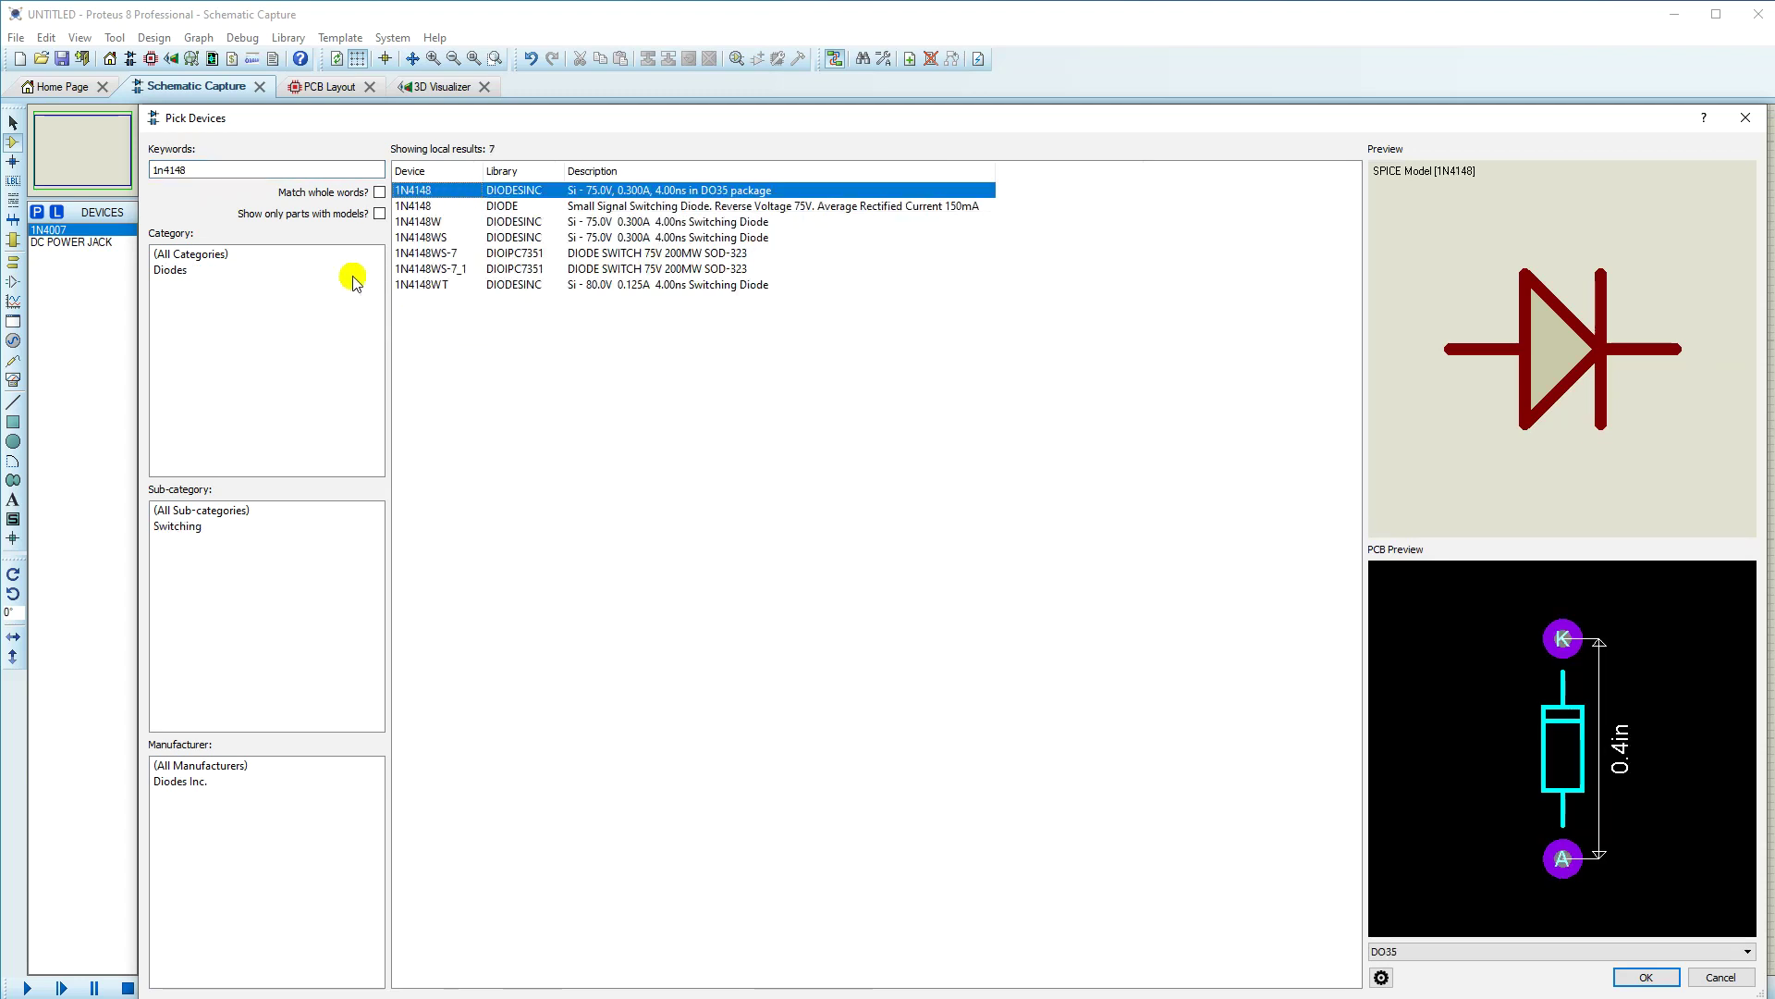
double_click(422, 191)
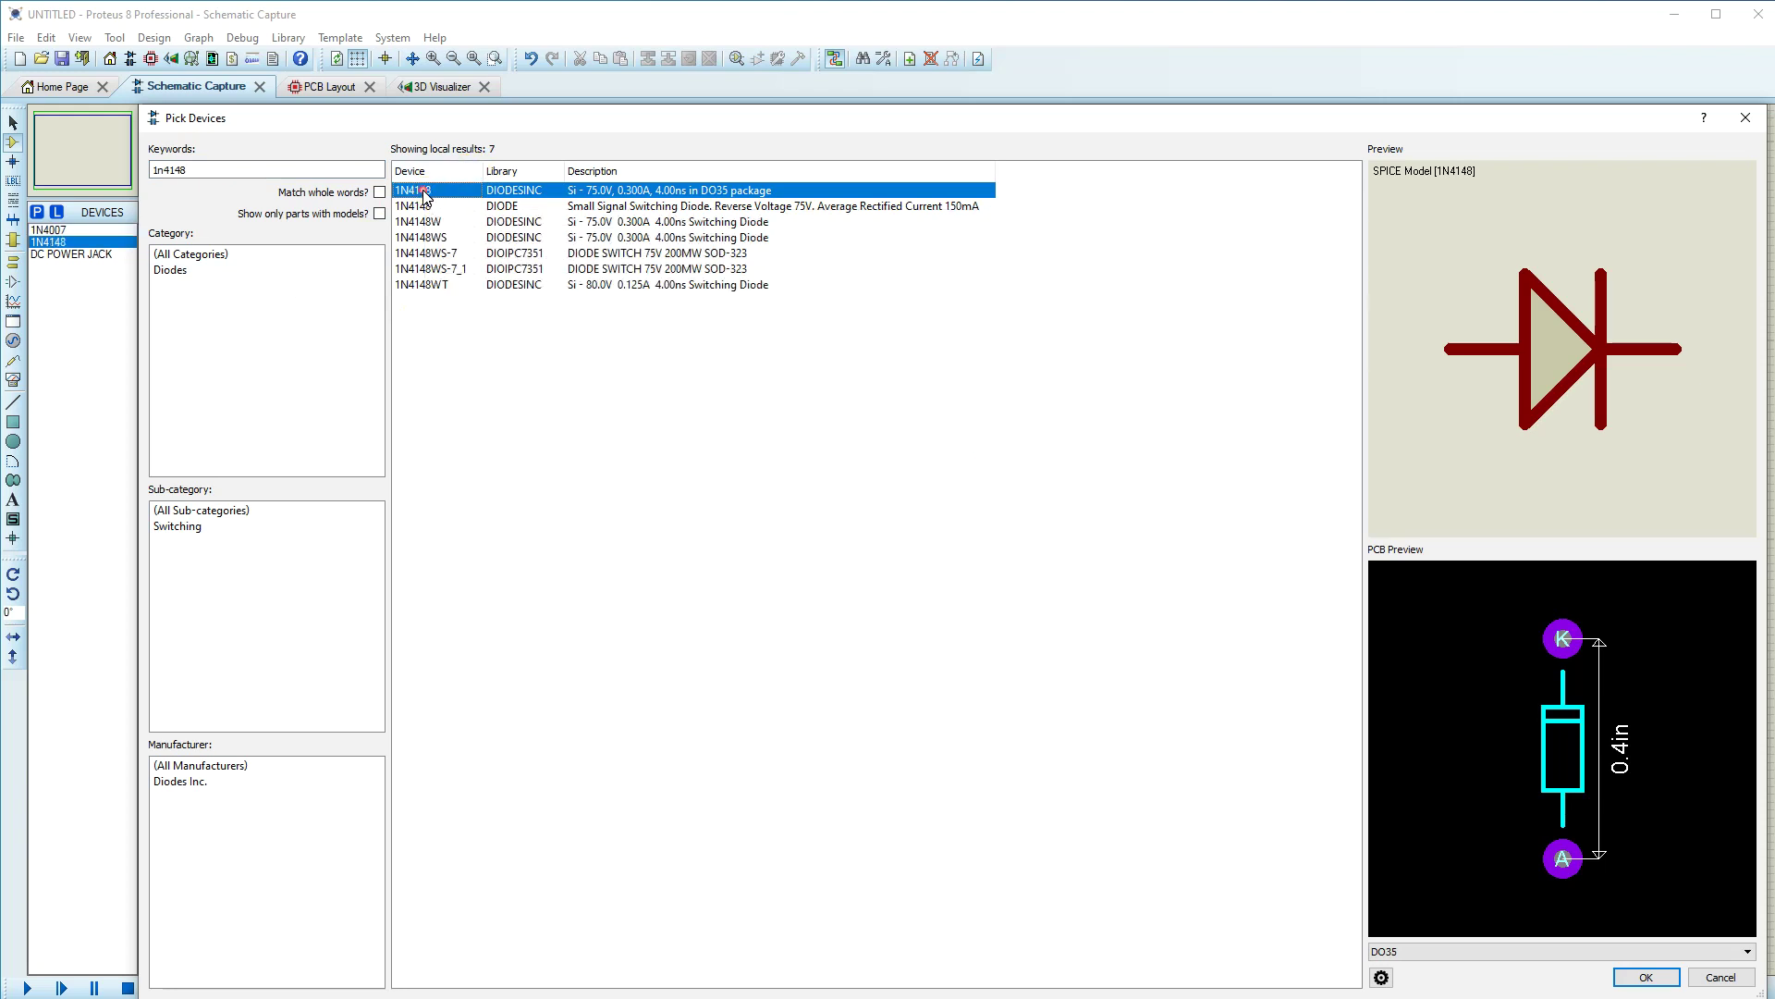
Step: Search the device library for "cap" and add the CAP and CAP-ELEC capacitors from the USERDVC library to the devices
double_click(199, 173)
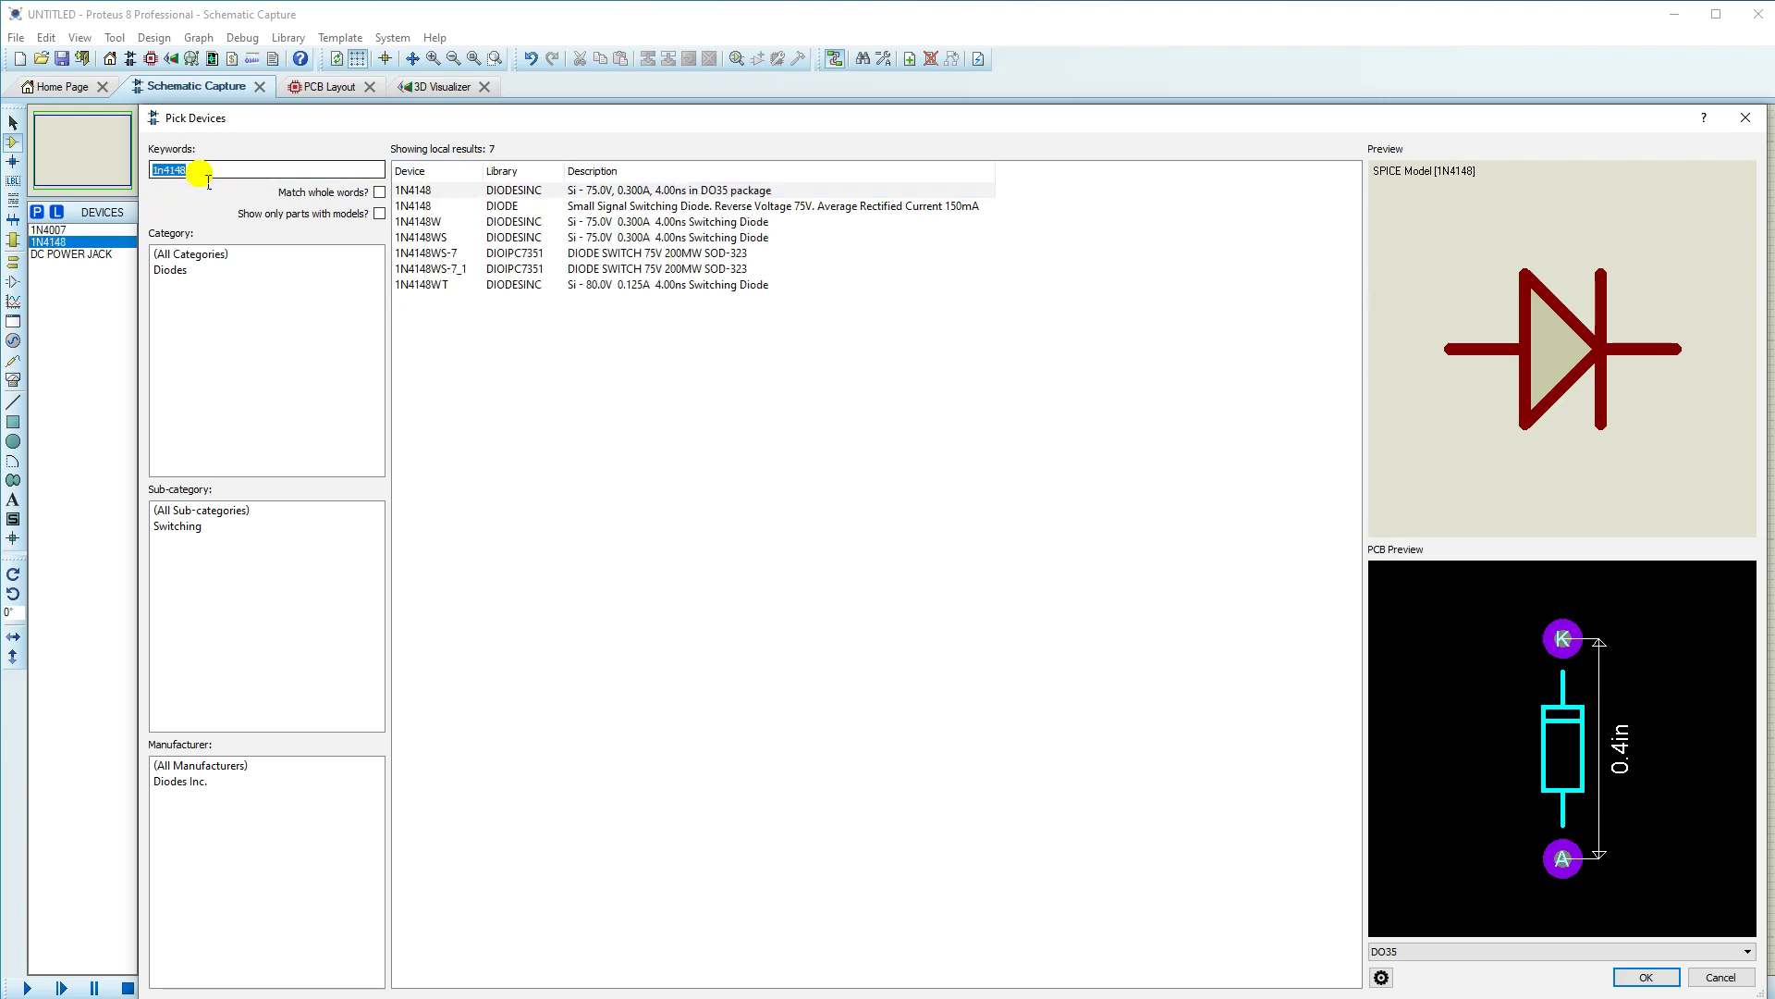
type("cap")
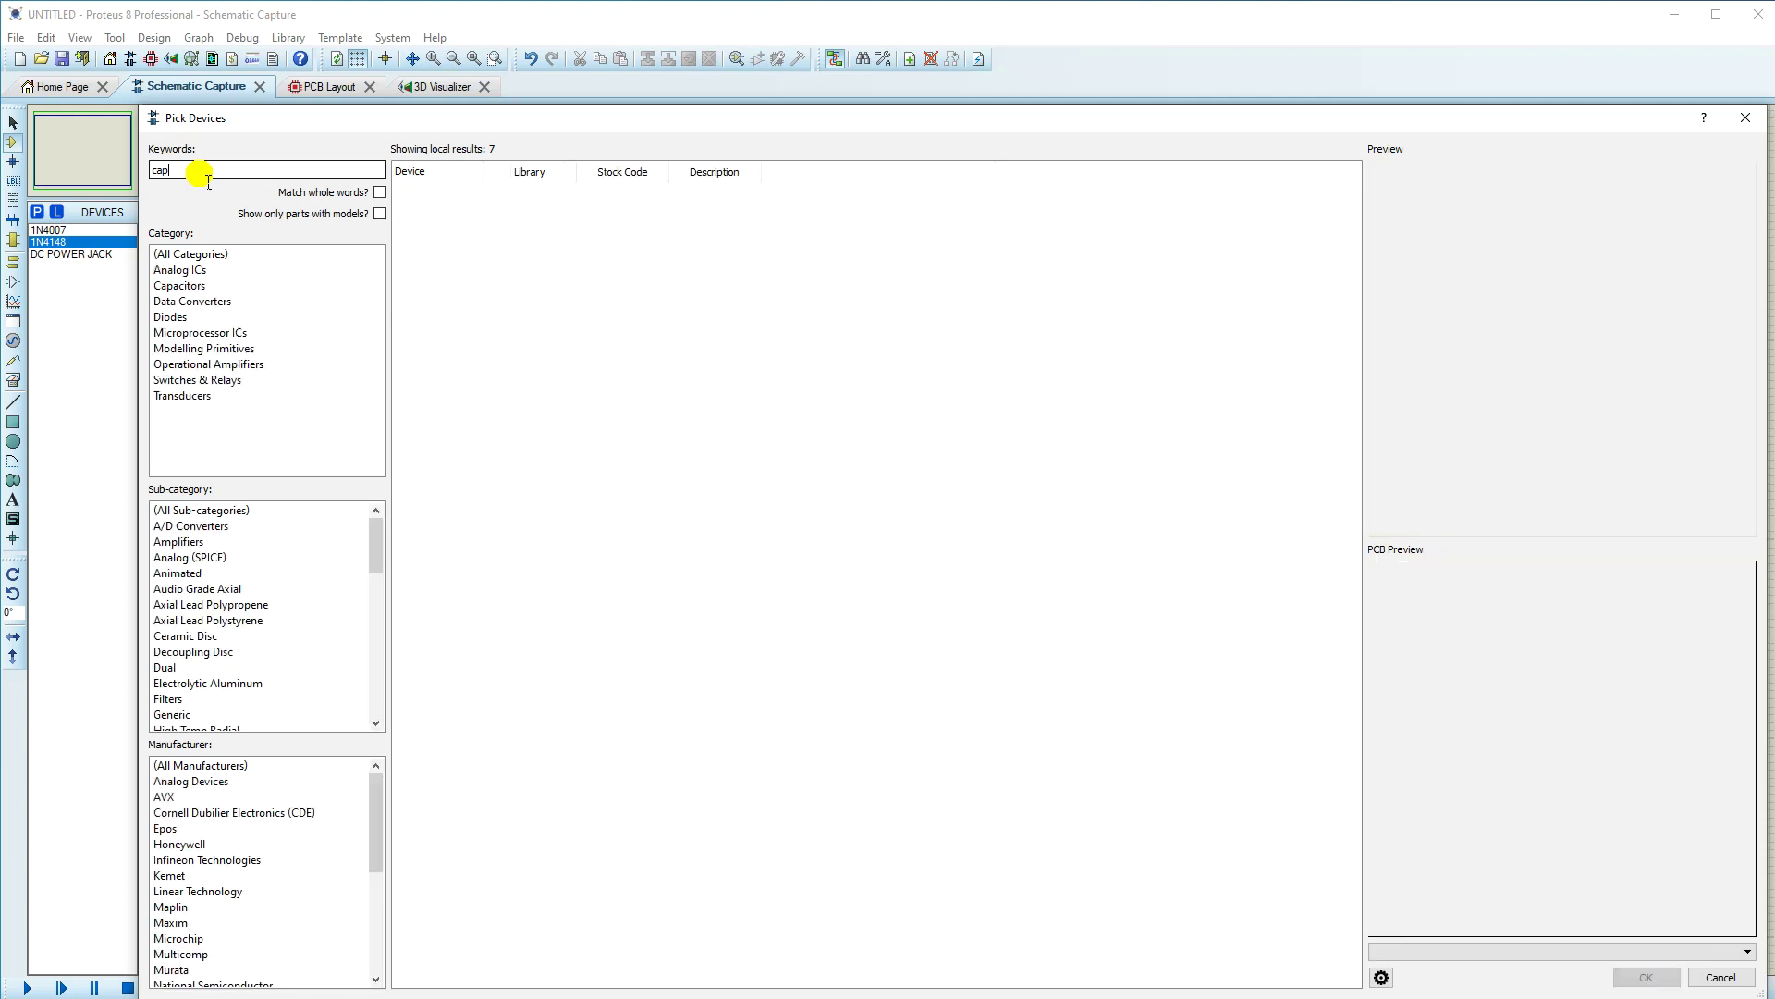
scroll(654, 536, "down", 3)
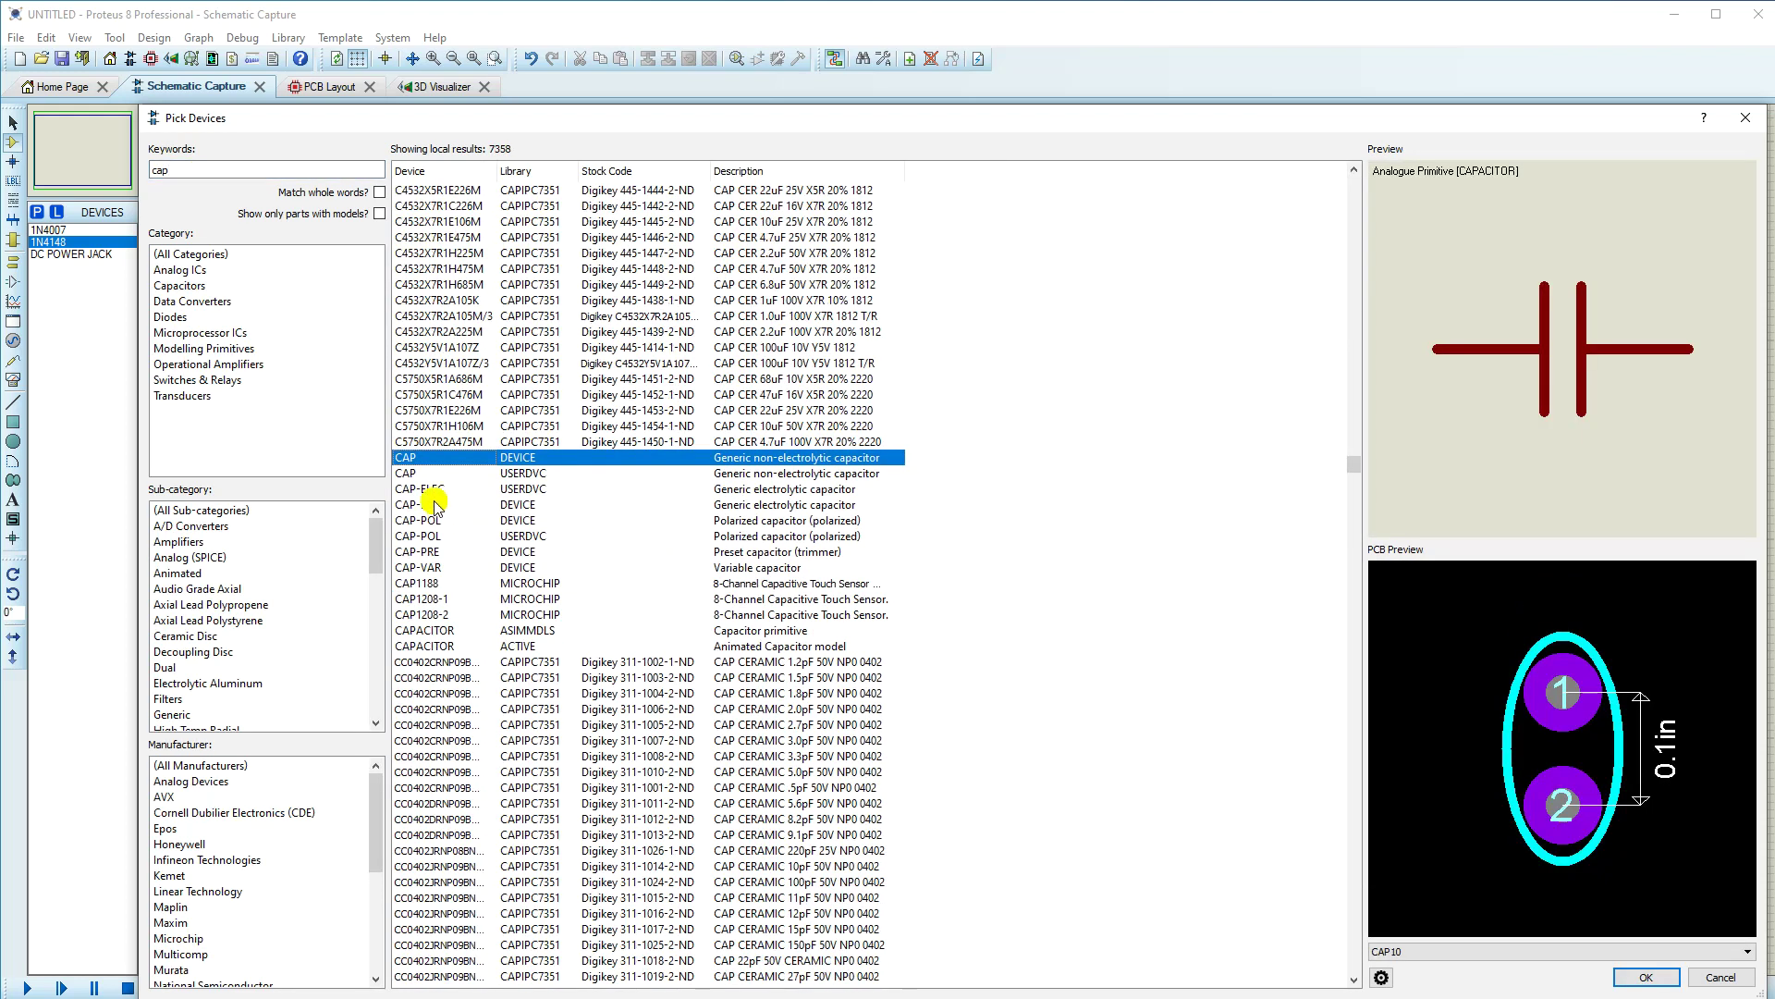
left_click(413, 473)
double_click(413, 473)
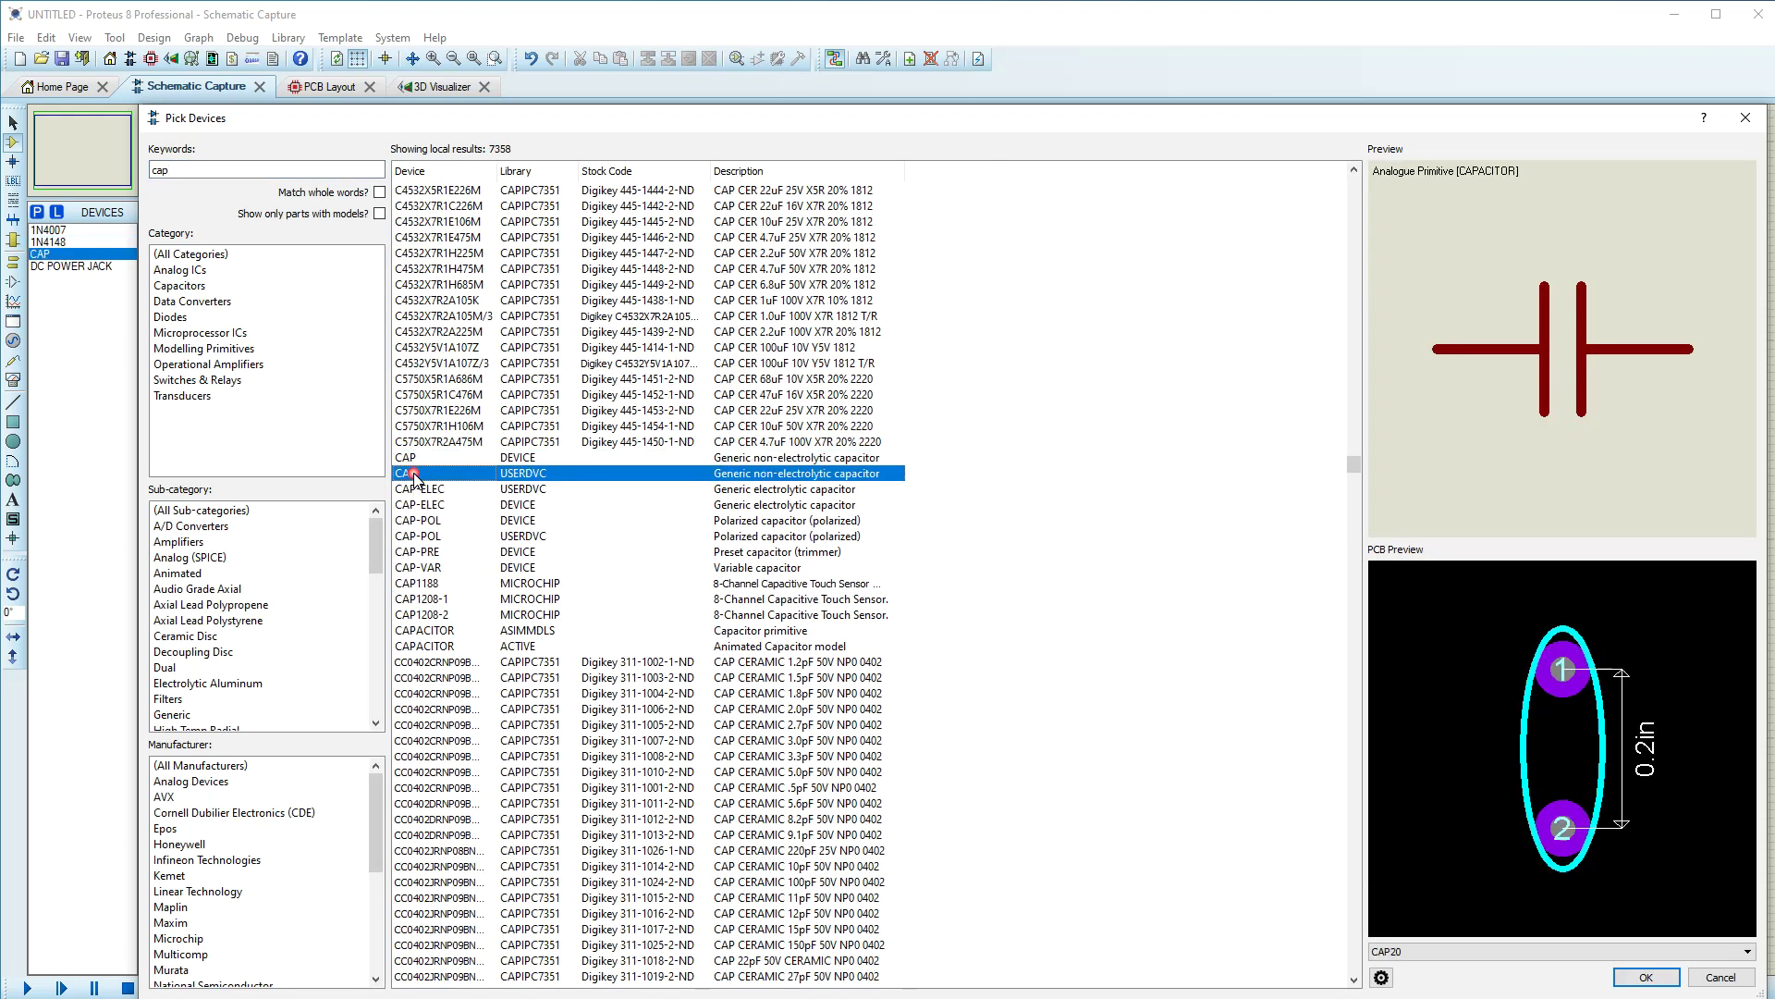
left_click(418, 489)
double_click(418, 490)
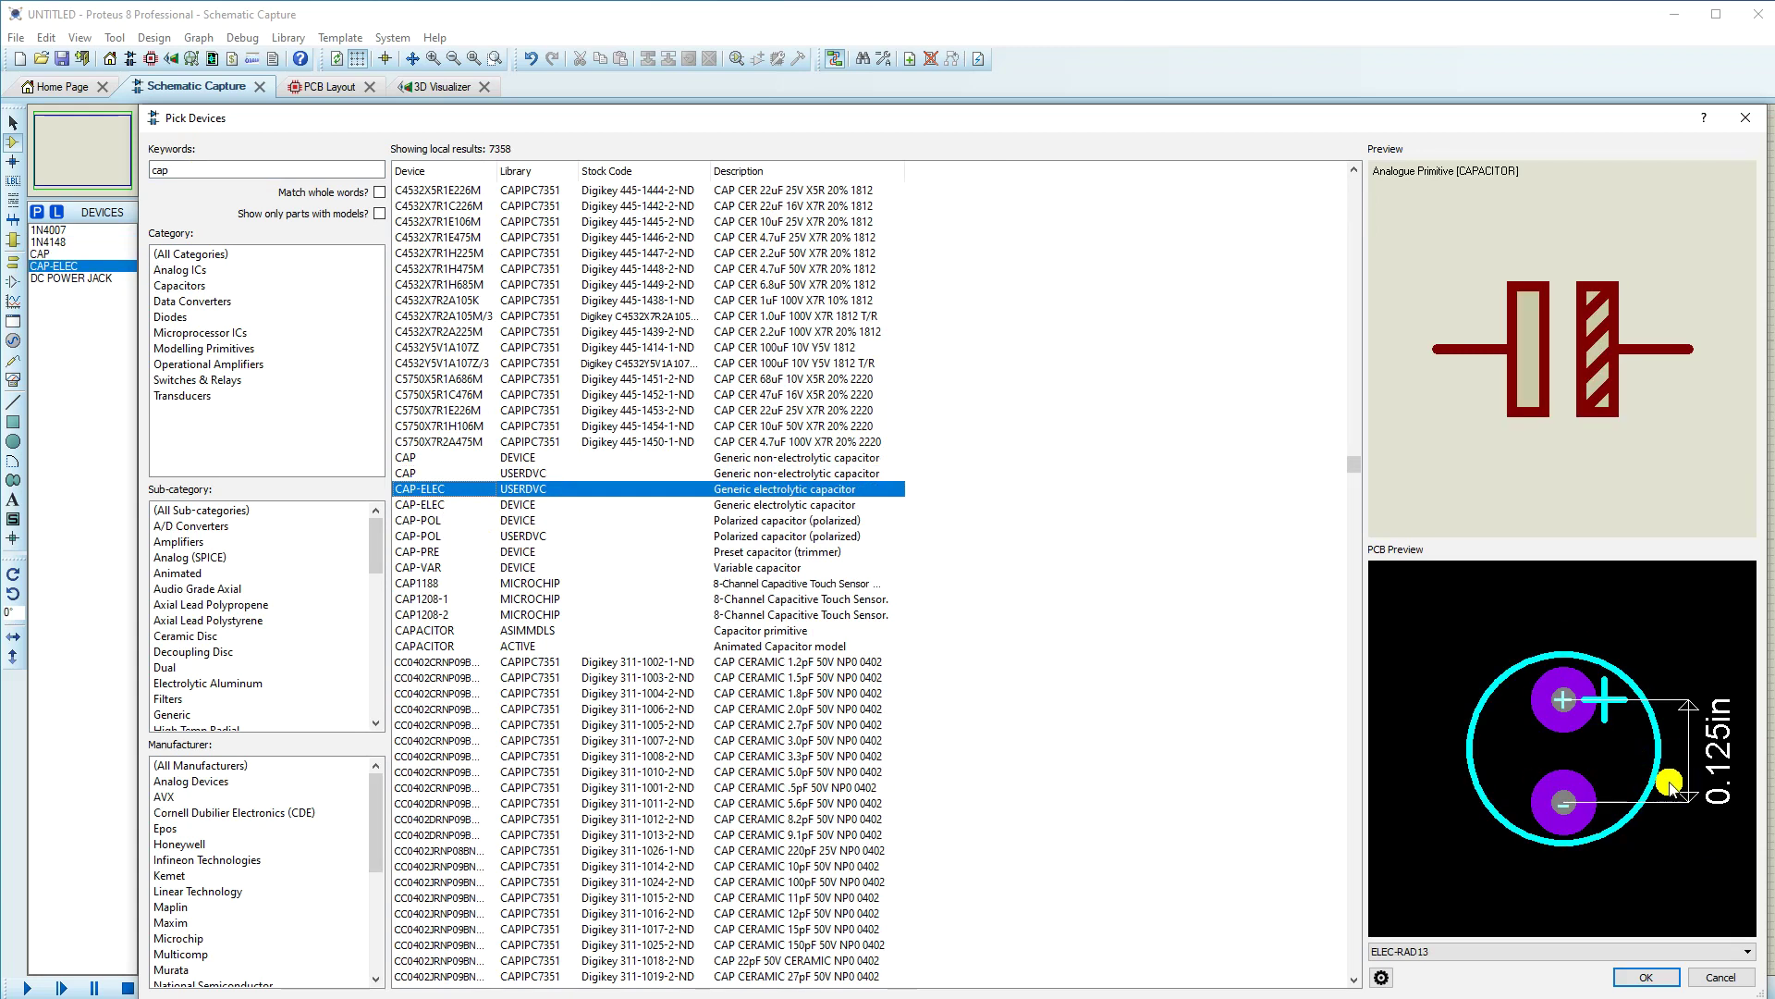
Step: Search the device library for "ldr", compare LDR with TORCH_LDR and add LDR from the TRXD library to the devices
left_click(192, 174)
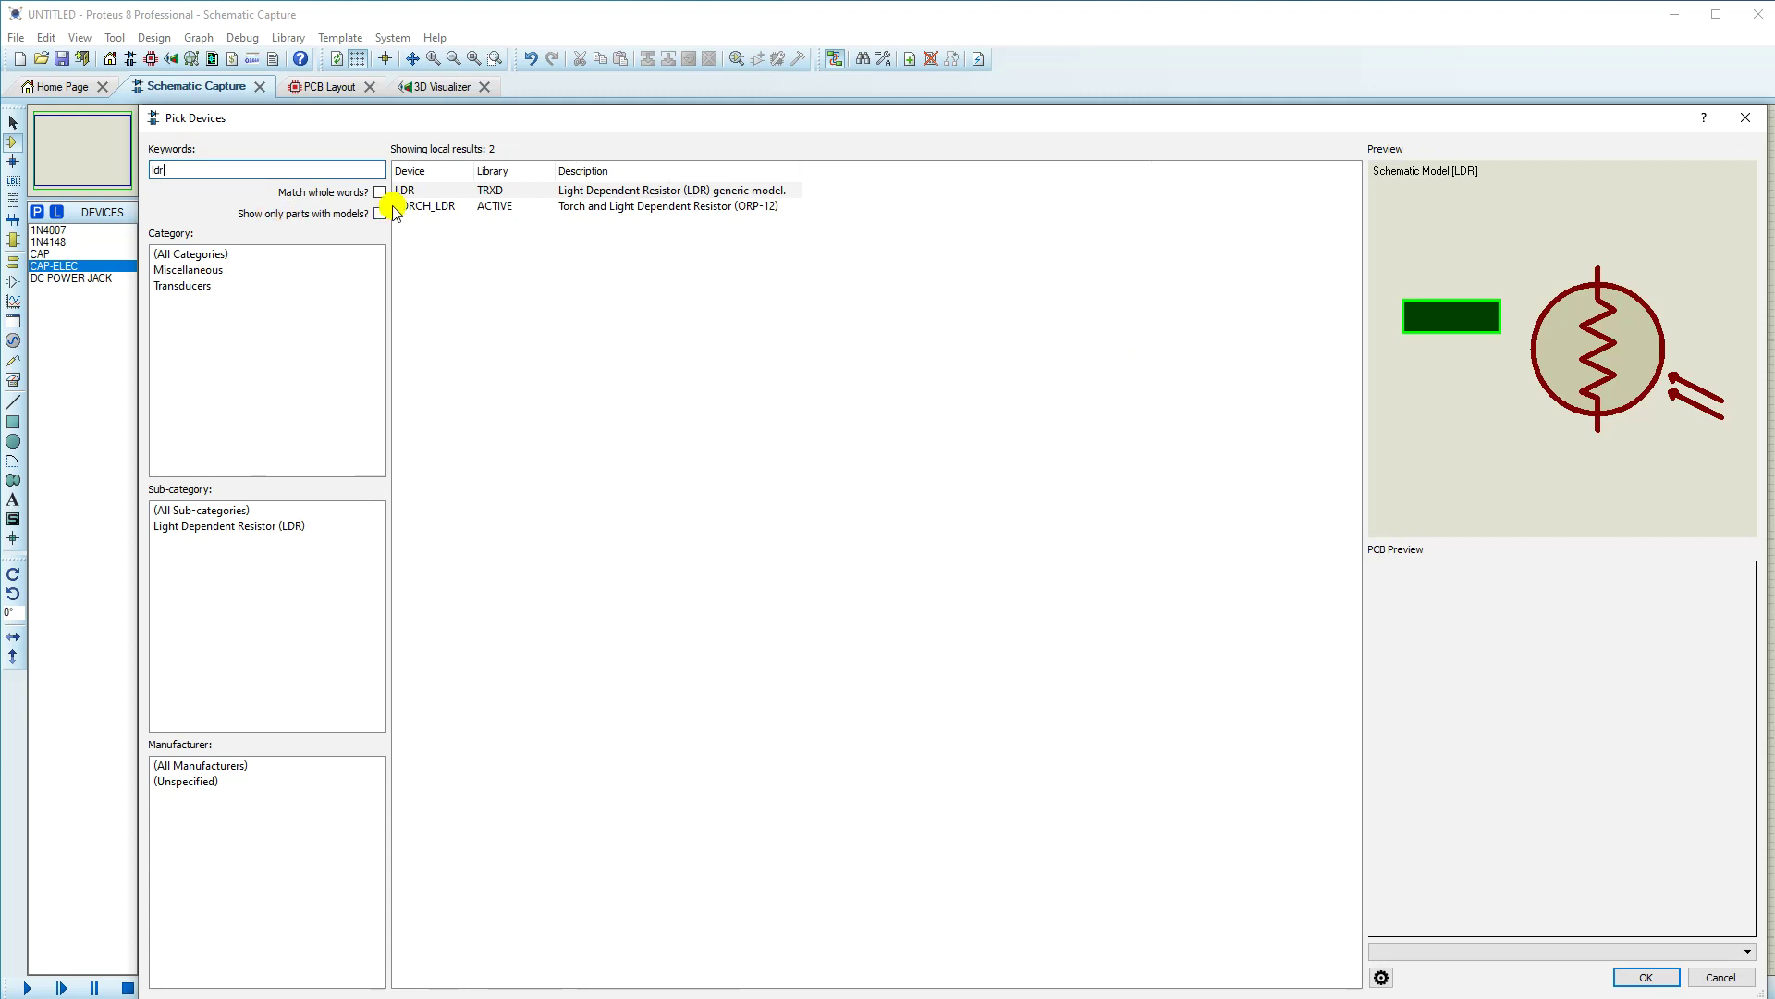
left_click(408, 190)
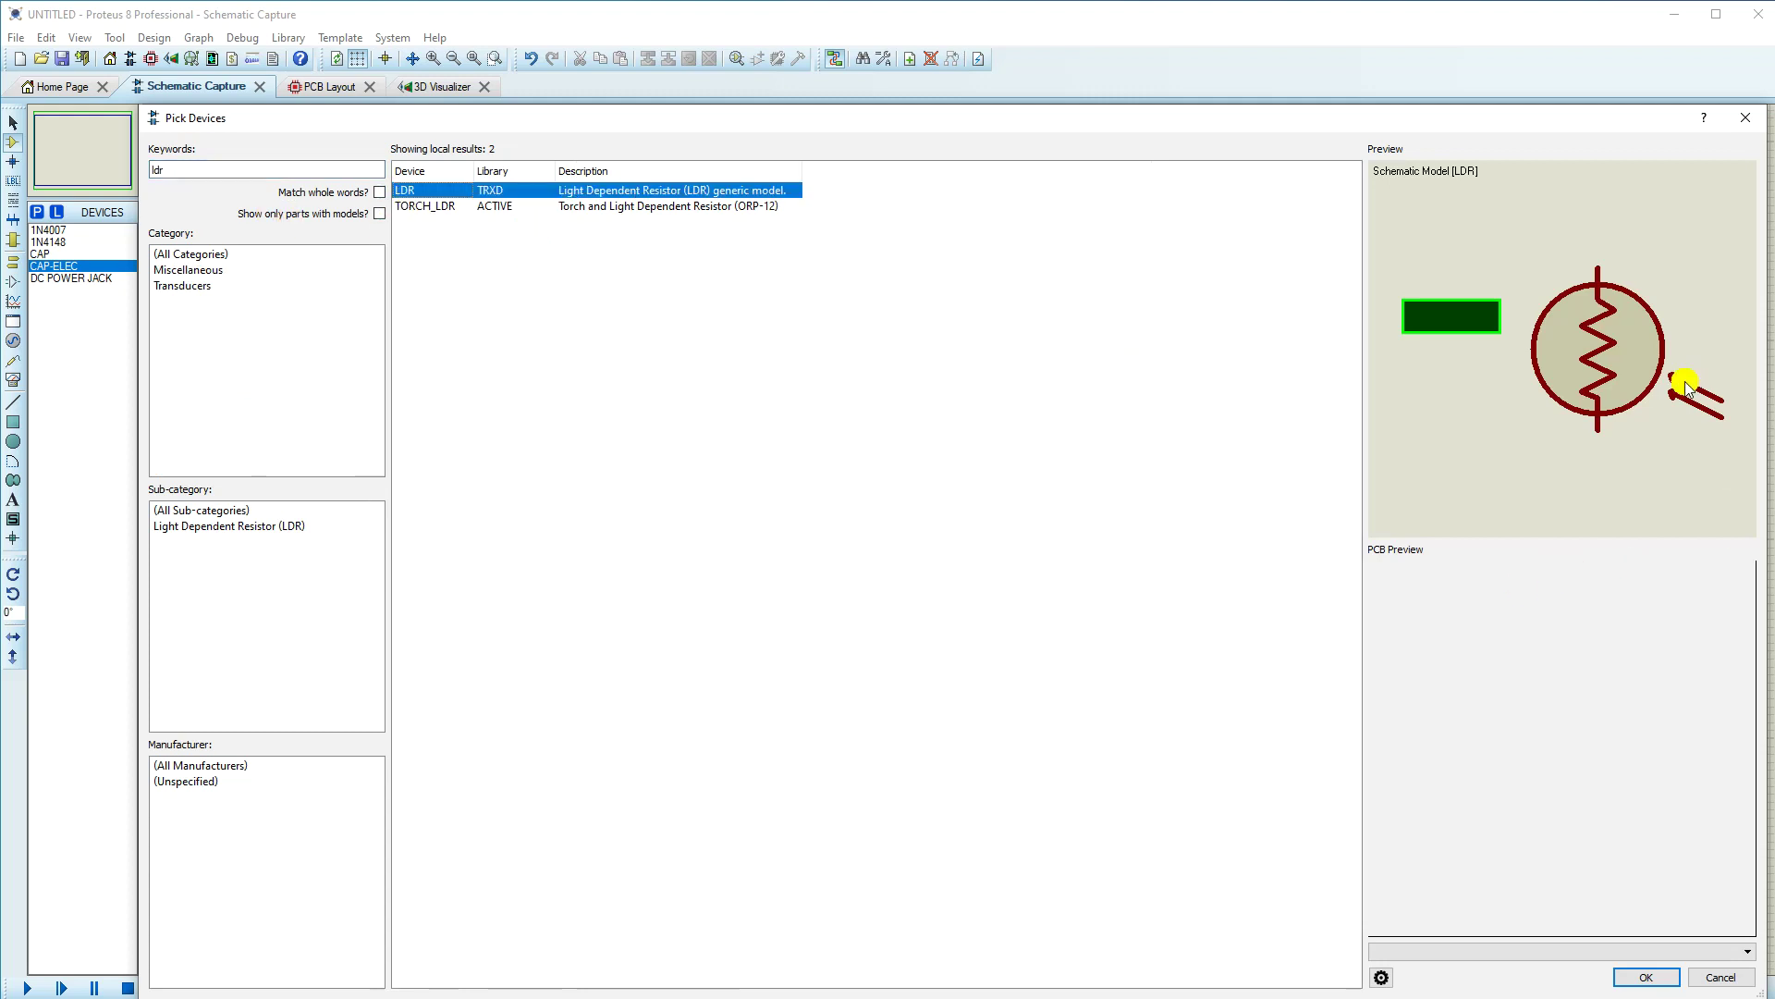
left_click(409, 207)
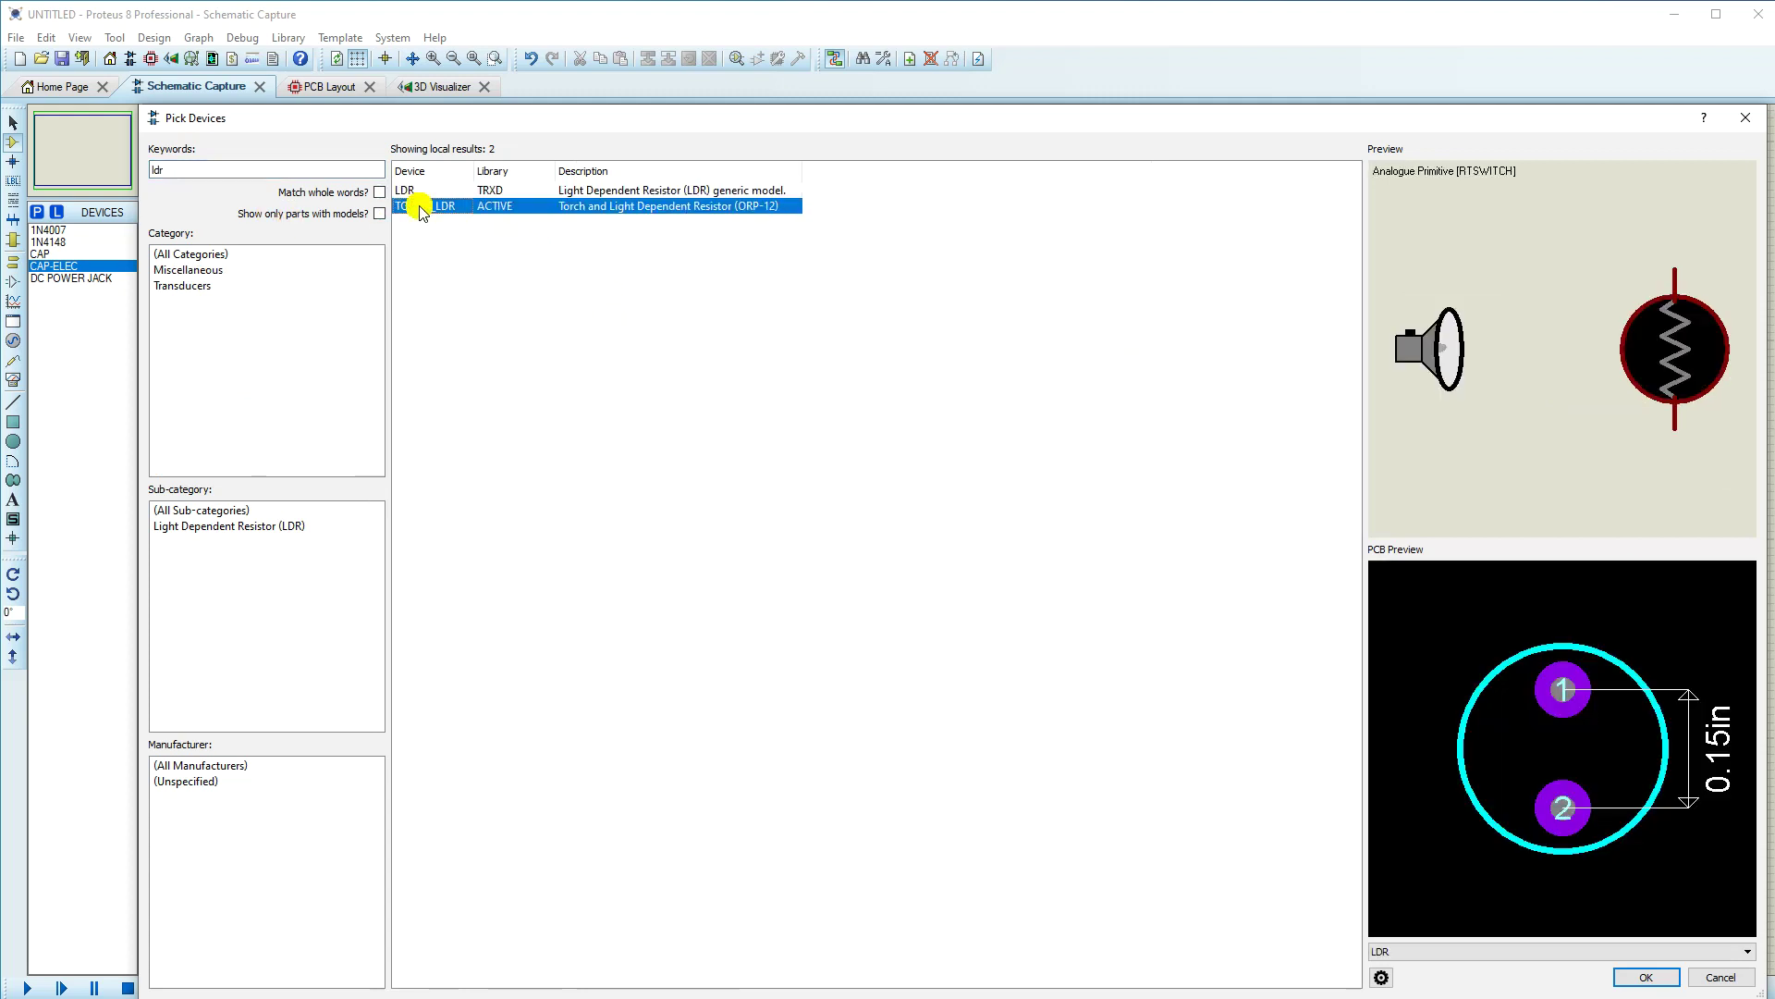
left_click(414, 191)
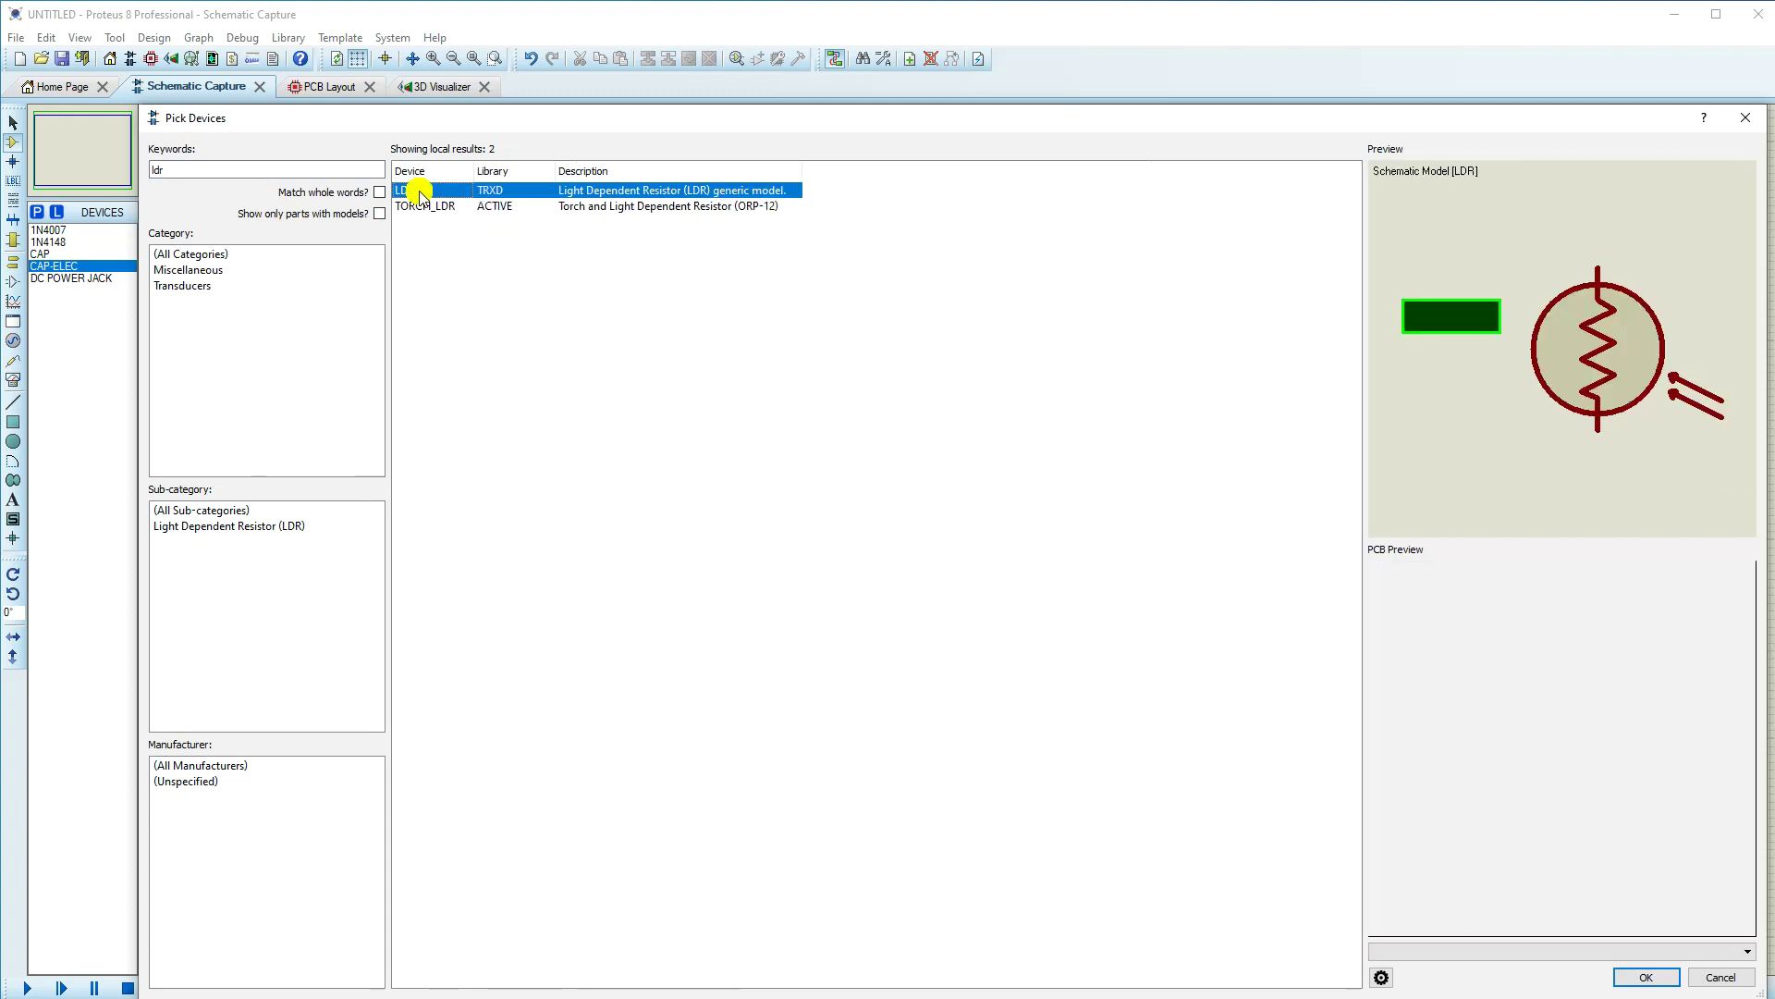
left_click(416, 207)
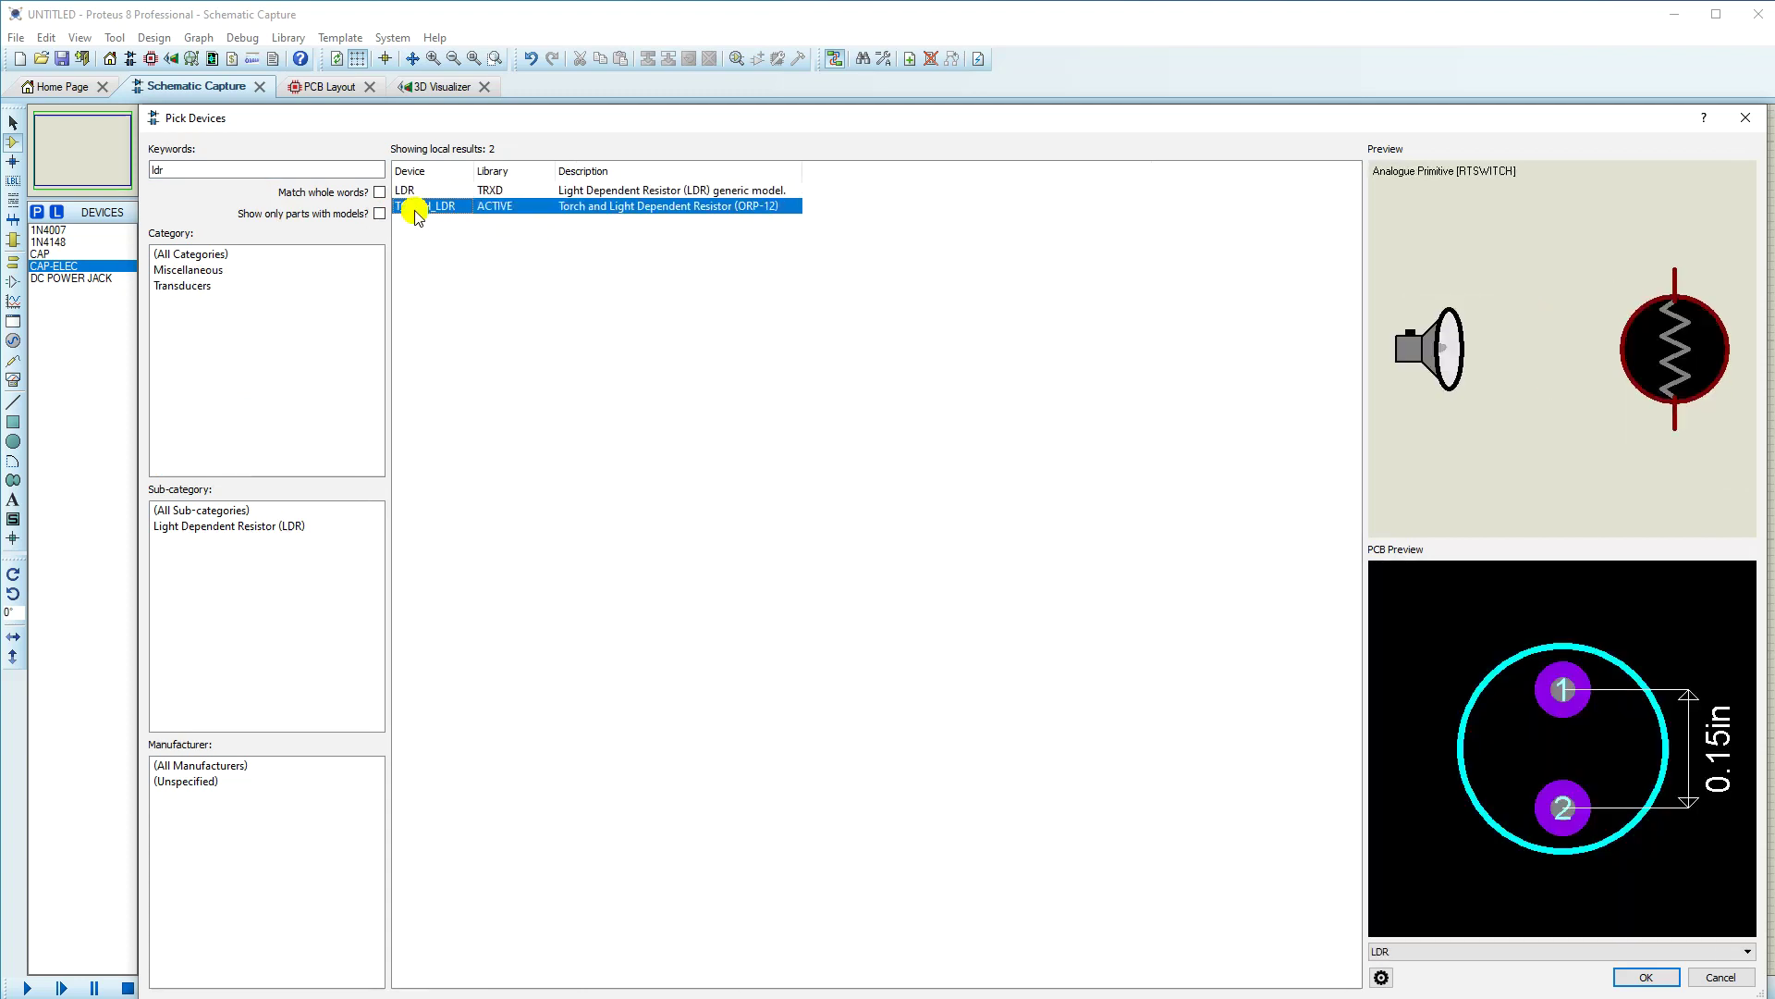
left_click(414, 192)
double_click(414, 192)
Step: Search the device library for "res" and add the generic RES resistor from the USERDVC library to the devices
left_click(185, 171)
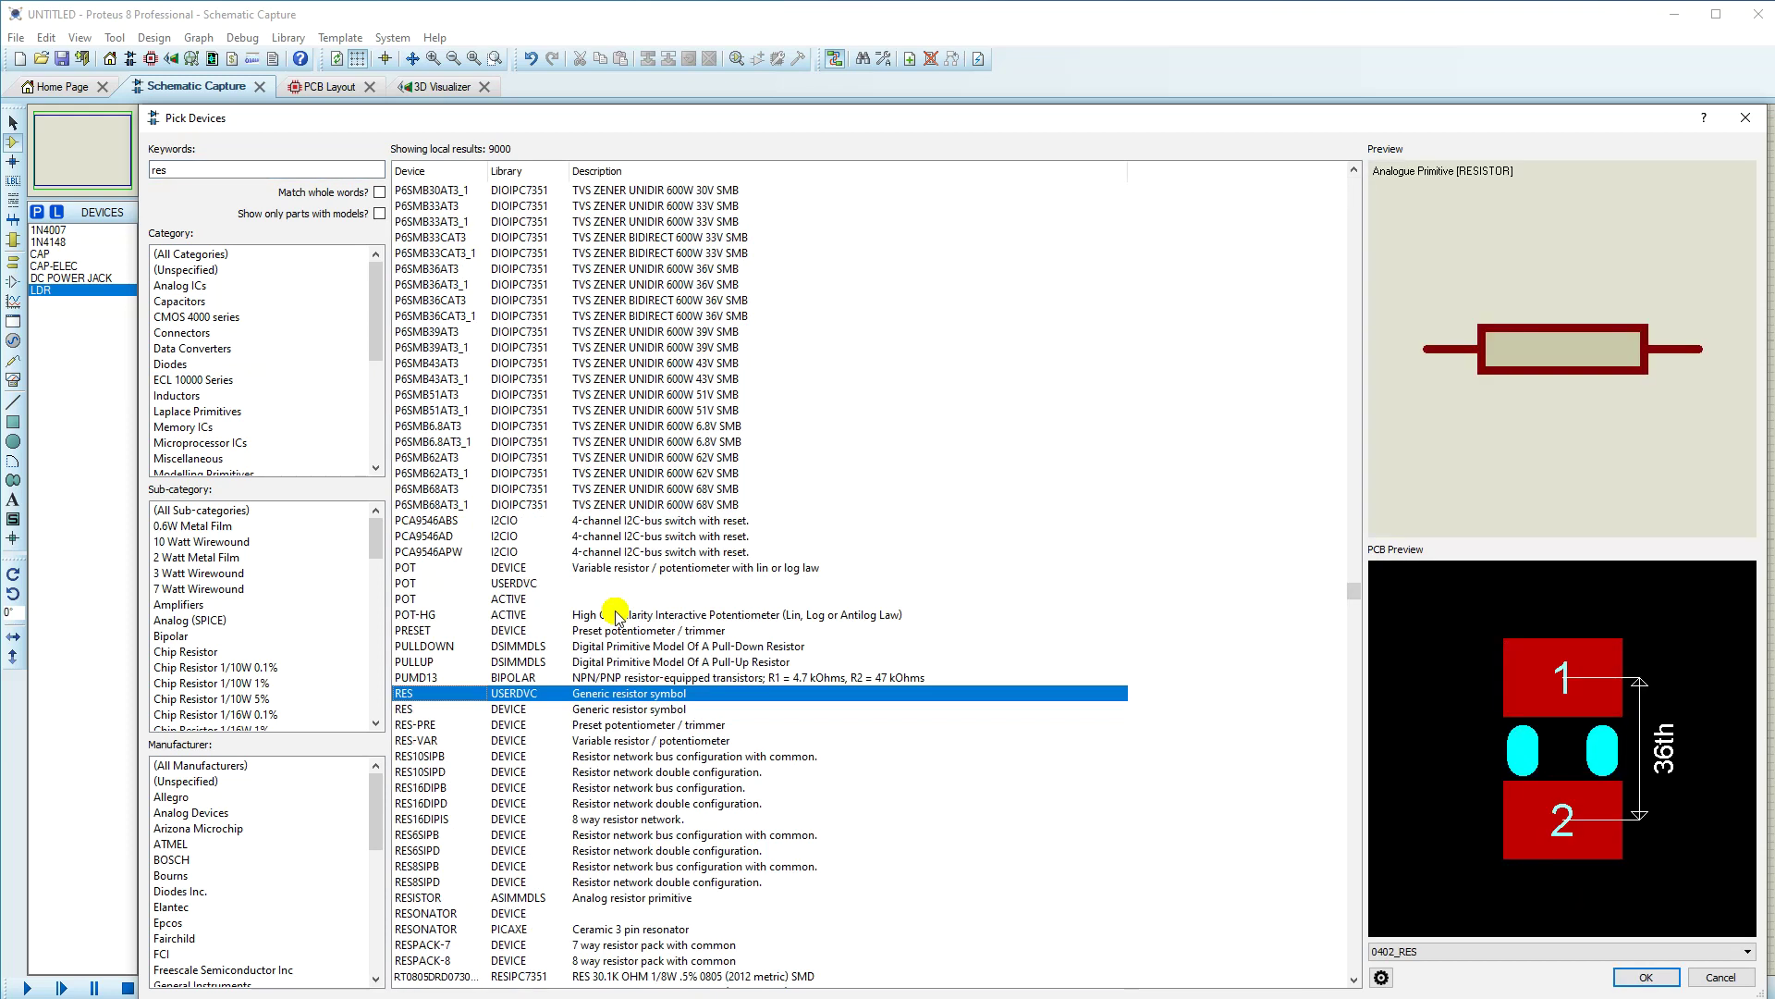
left_click(410, 426)
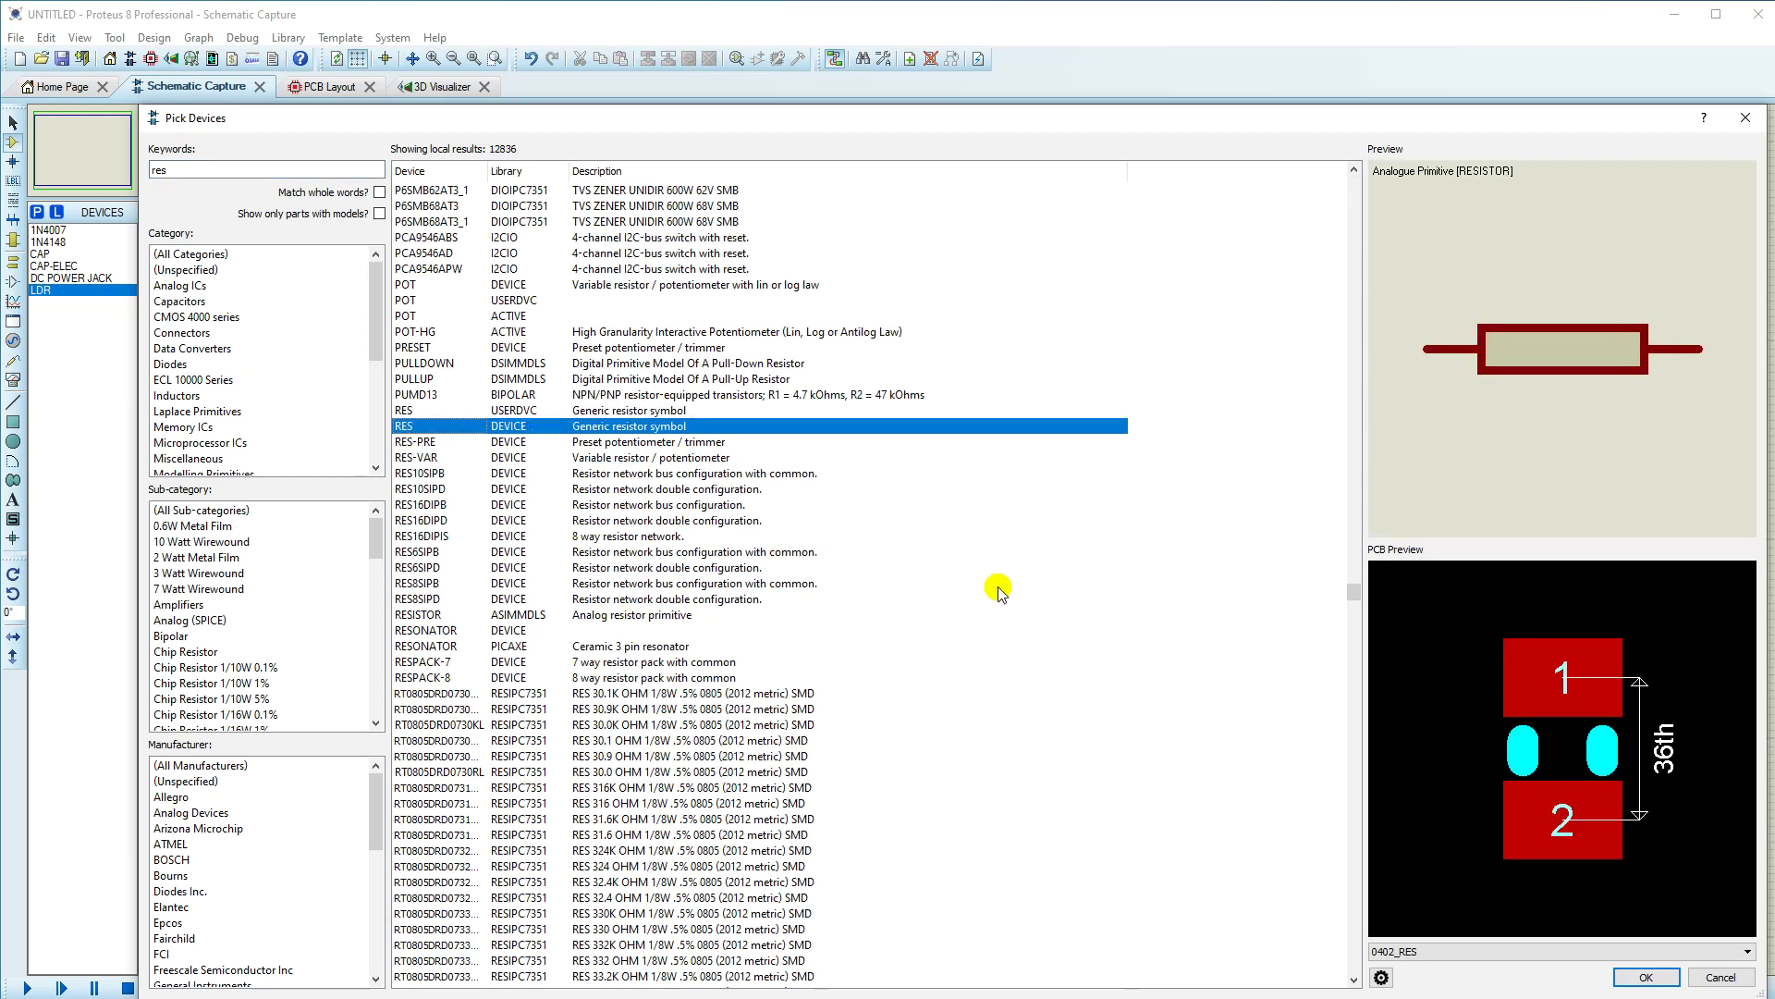
left_click(413, 411)
double_click(416, 411)
Step: Search the device library for "lm358", compare the variants and add LM358N from the OPAMP library to the devices
left_click(180, 177)
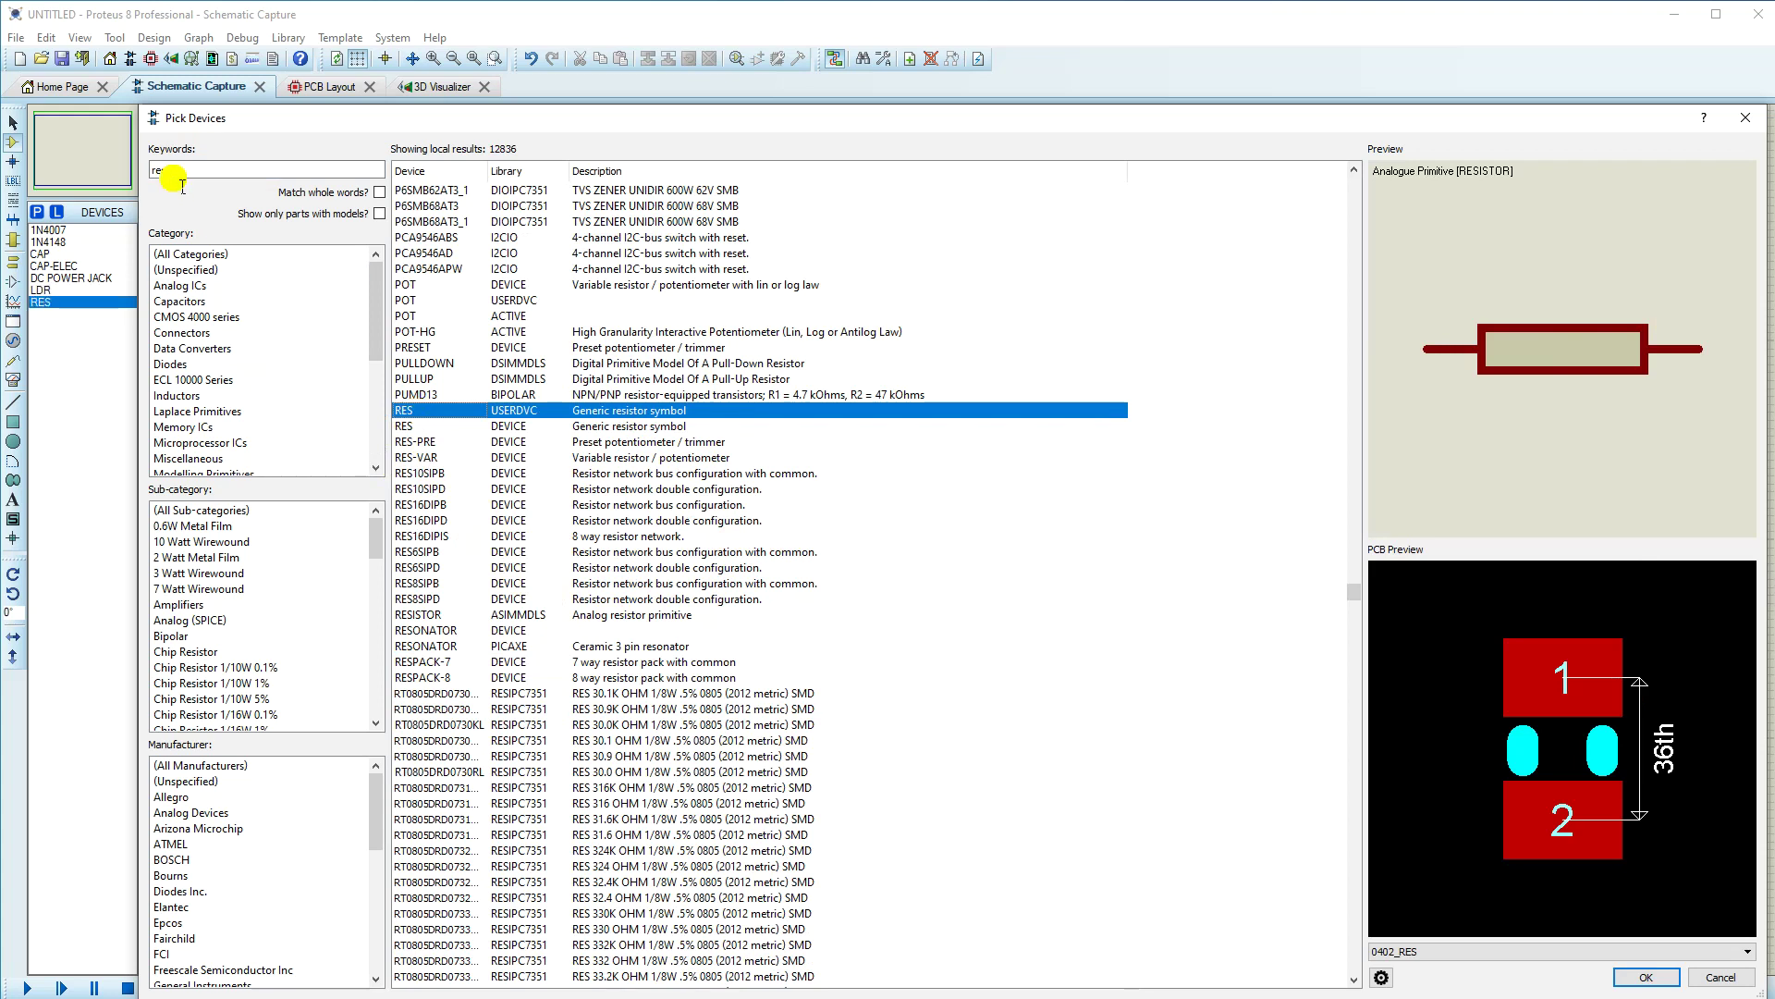
double_click(188, 172)
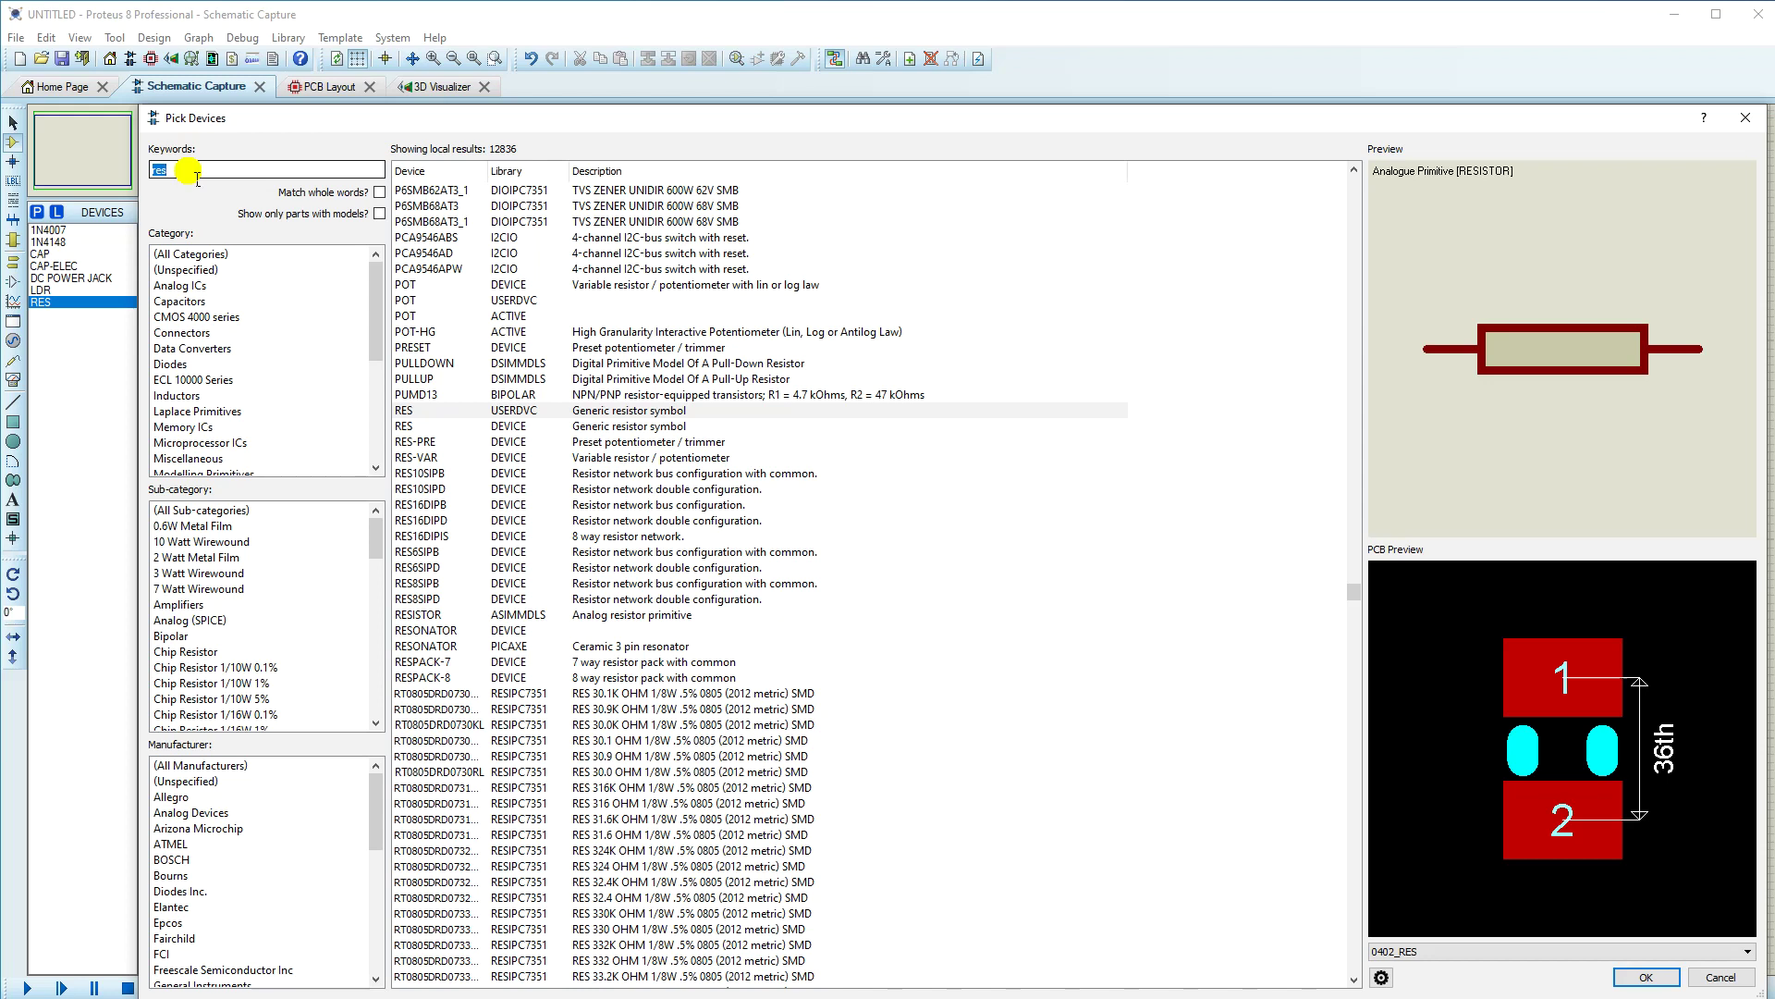
type("lm358")
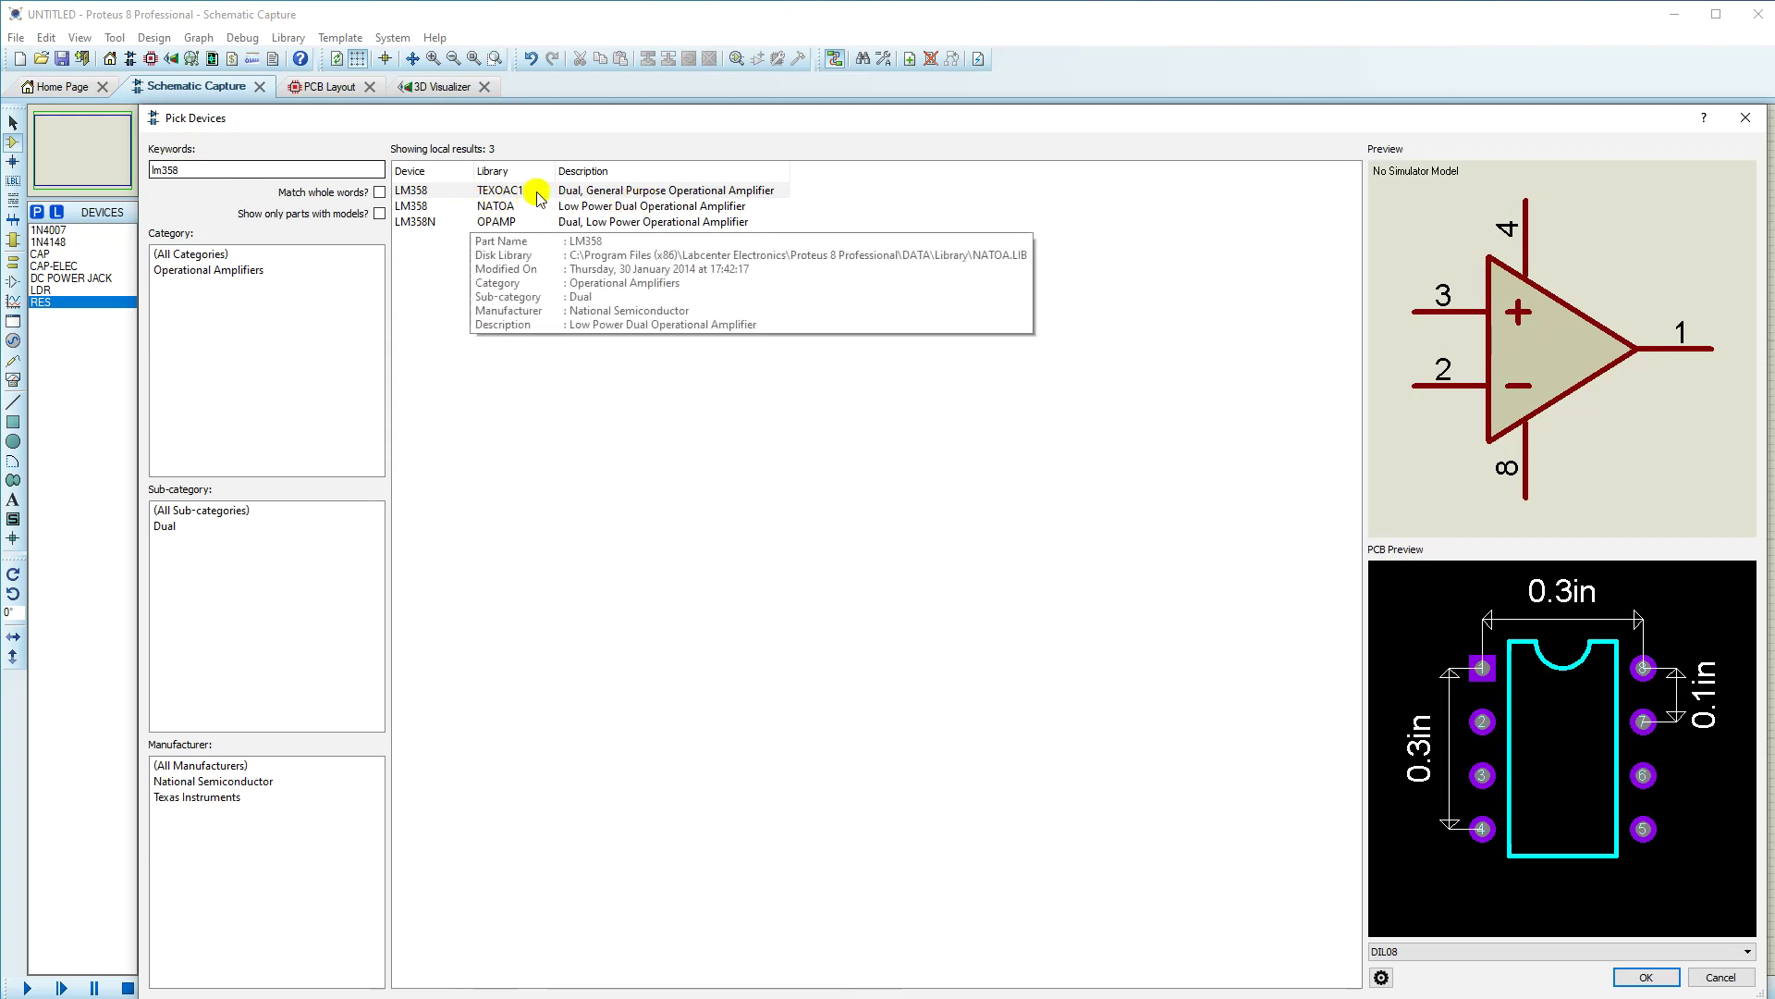
left_click(413, 209)
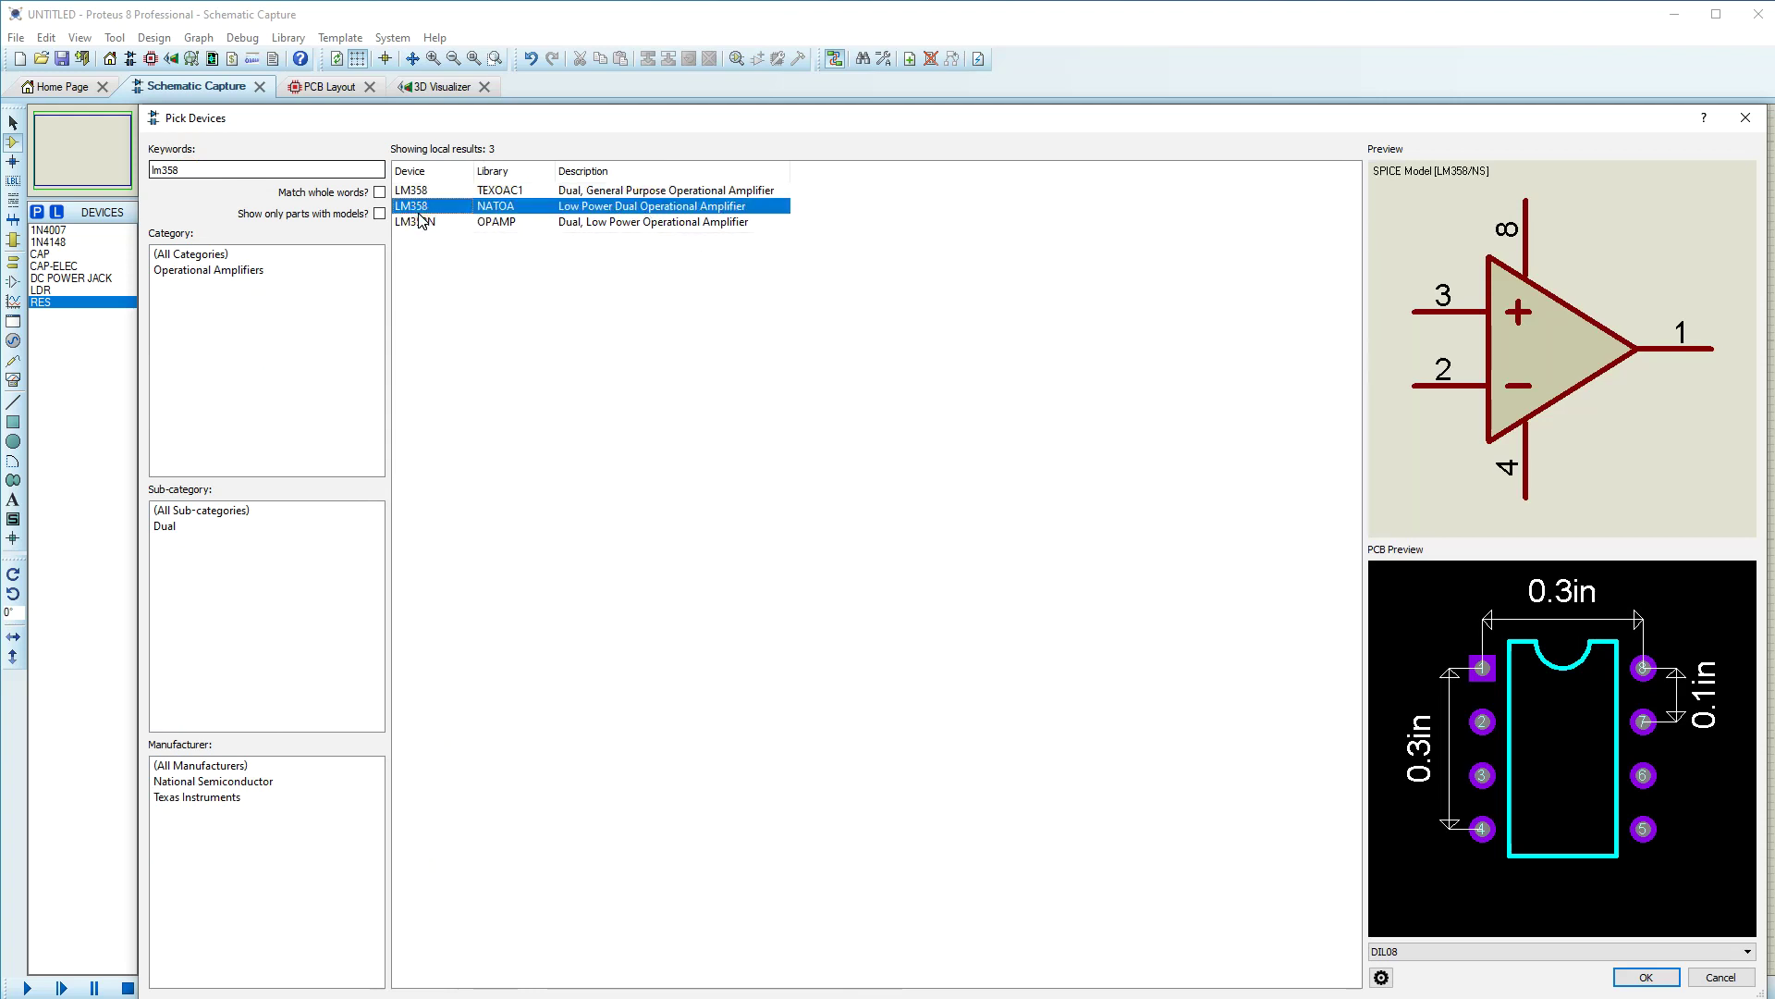
left_click(417, 222)
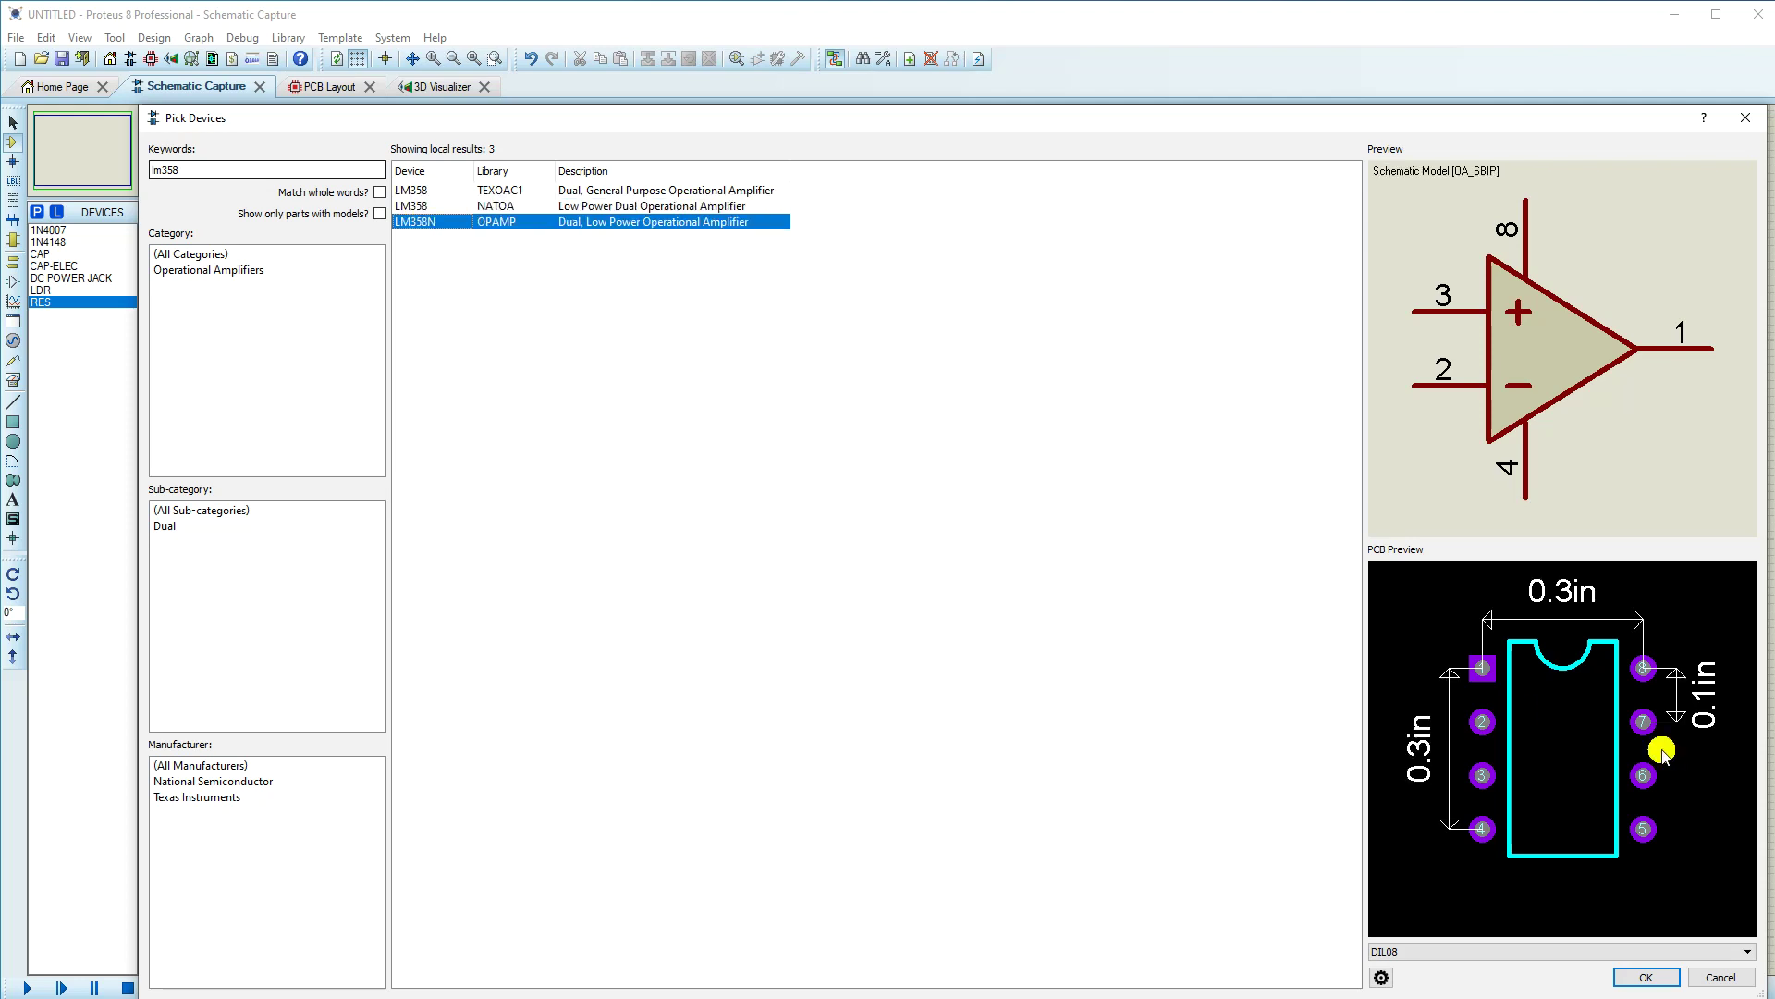
left_click(411, 190)
left_click(412, 222)
double_click(413, 224)
Step: Search the device library for "lm324" and add the LM324 op-amp from the TEXOAC1 library to the devices
left_click(297, 164)
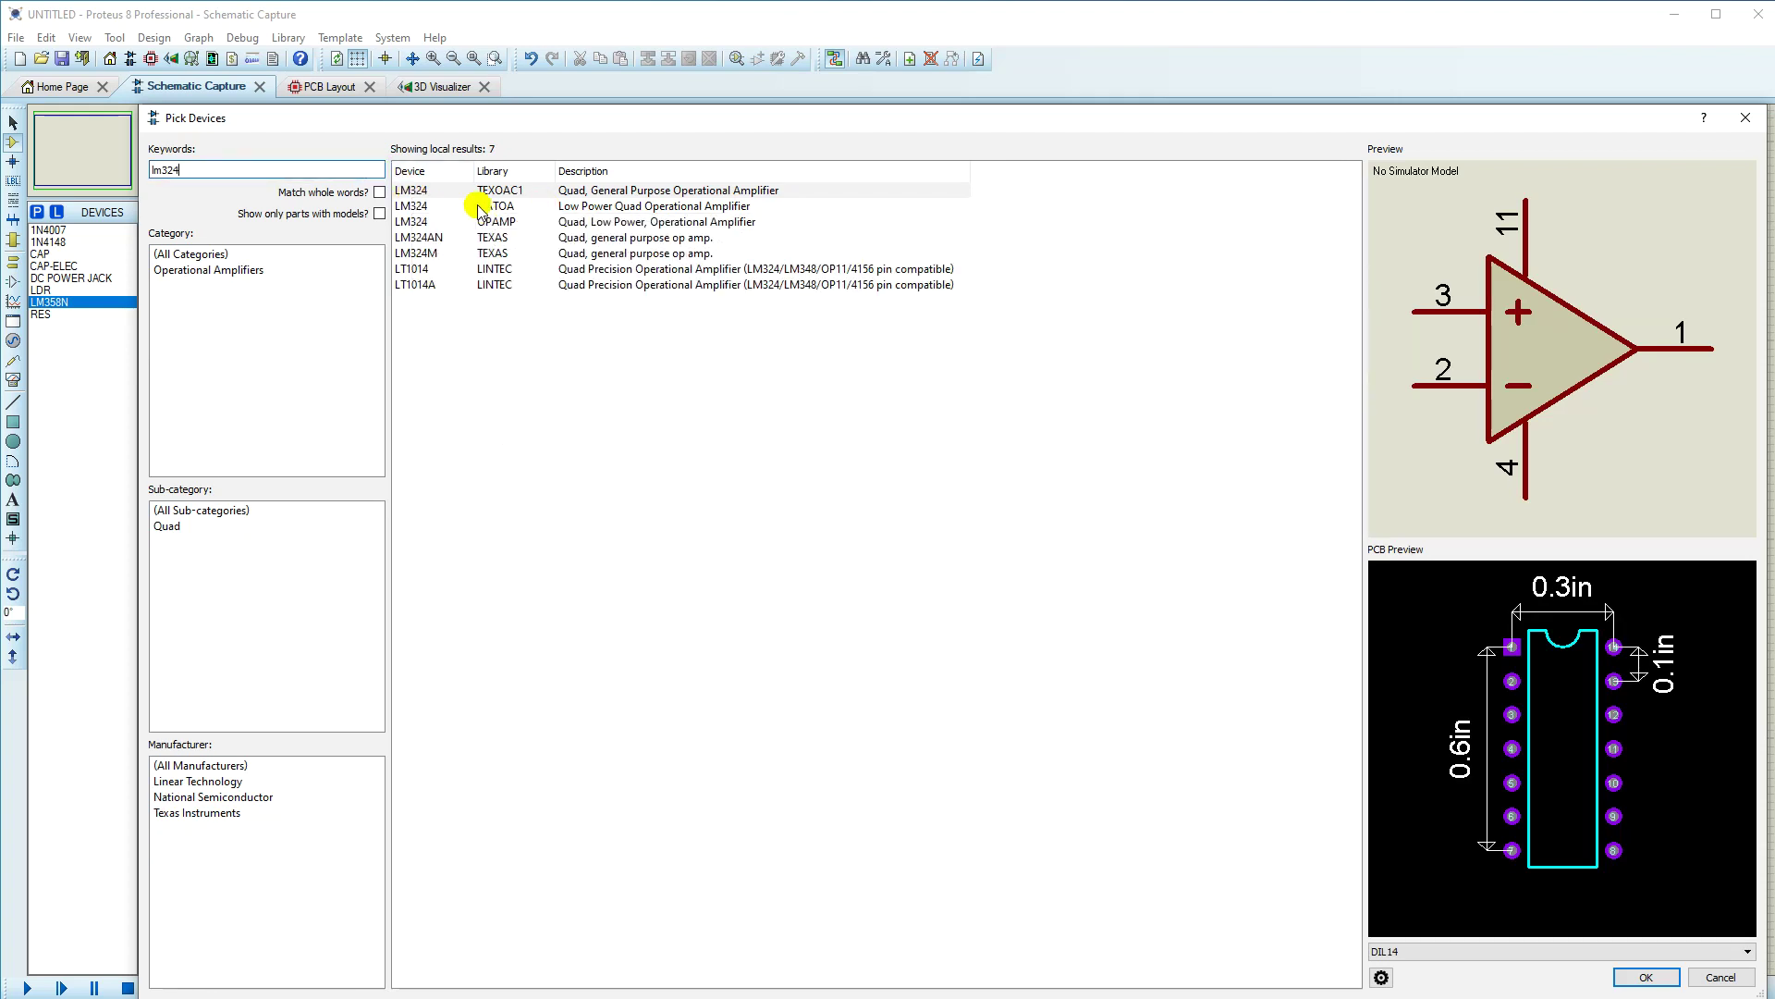
left_click(412, 194)
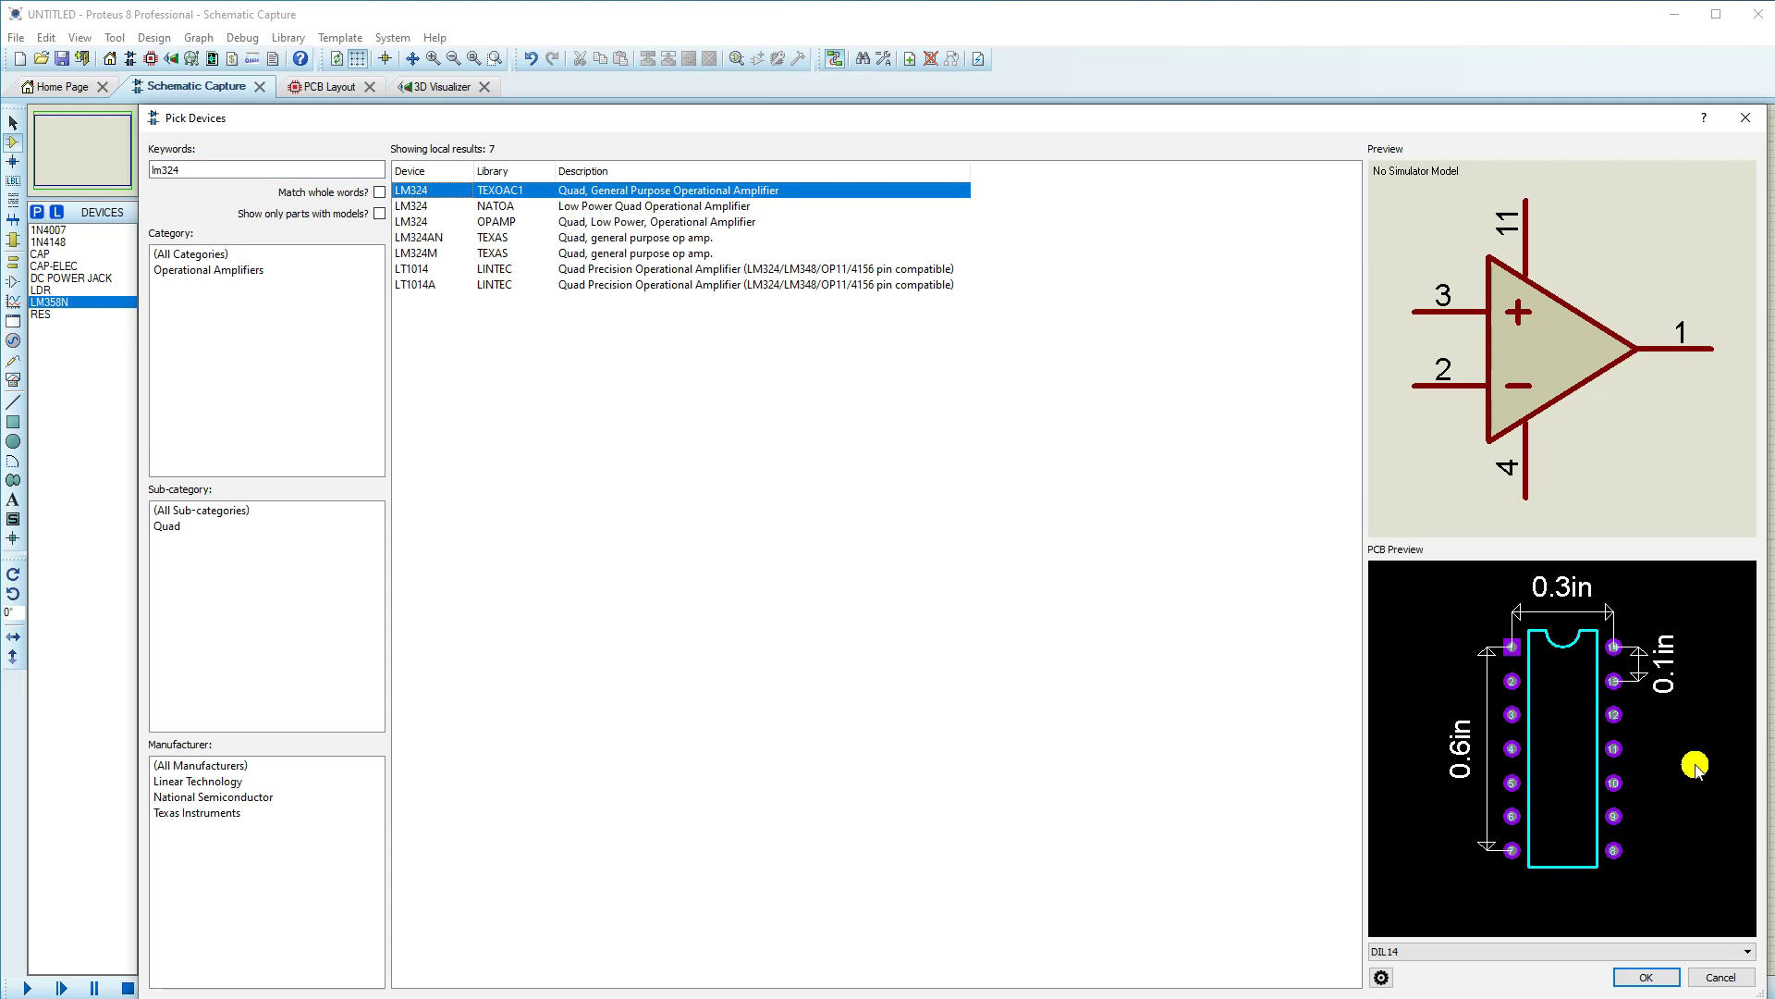
double_click(420, 191)
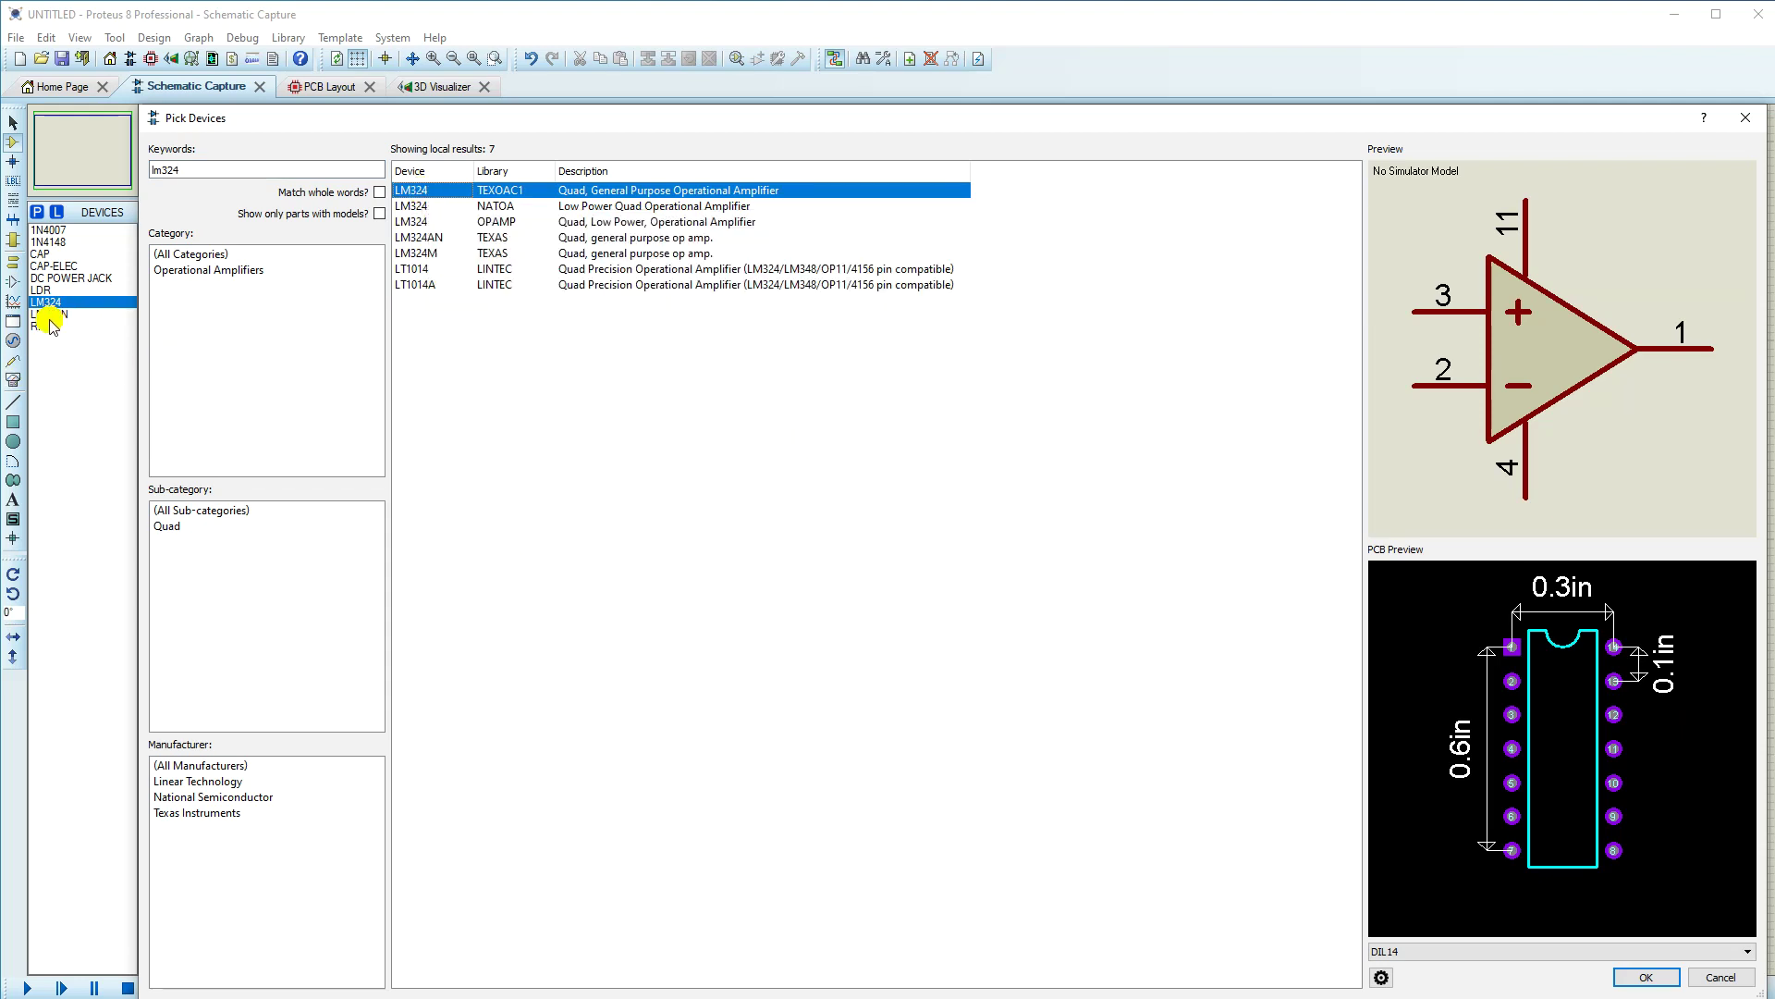
Step: Search the device library for "bc547" and add the BC547 transistor from the BIPOLAR library to the devices
double_click(198, 172)
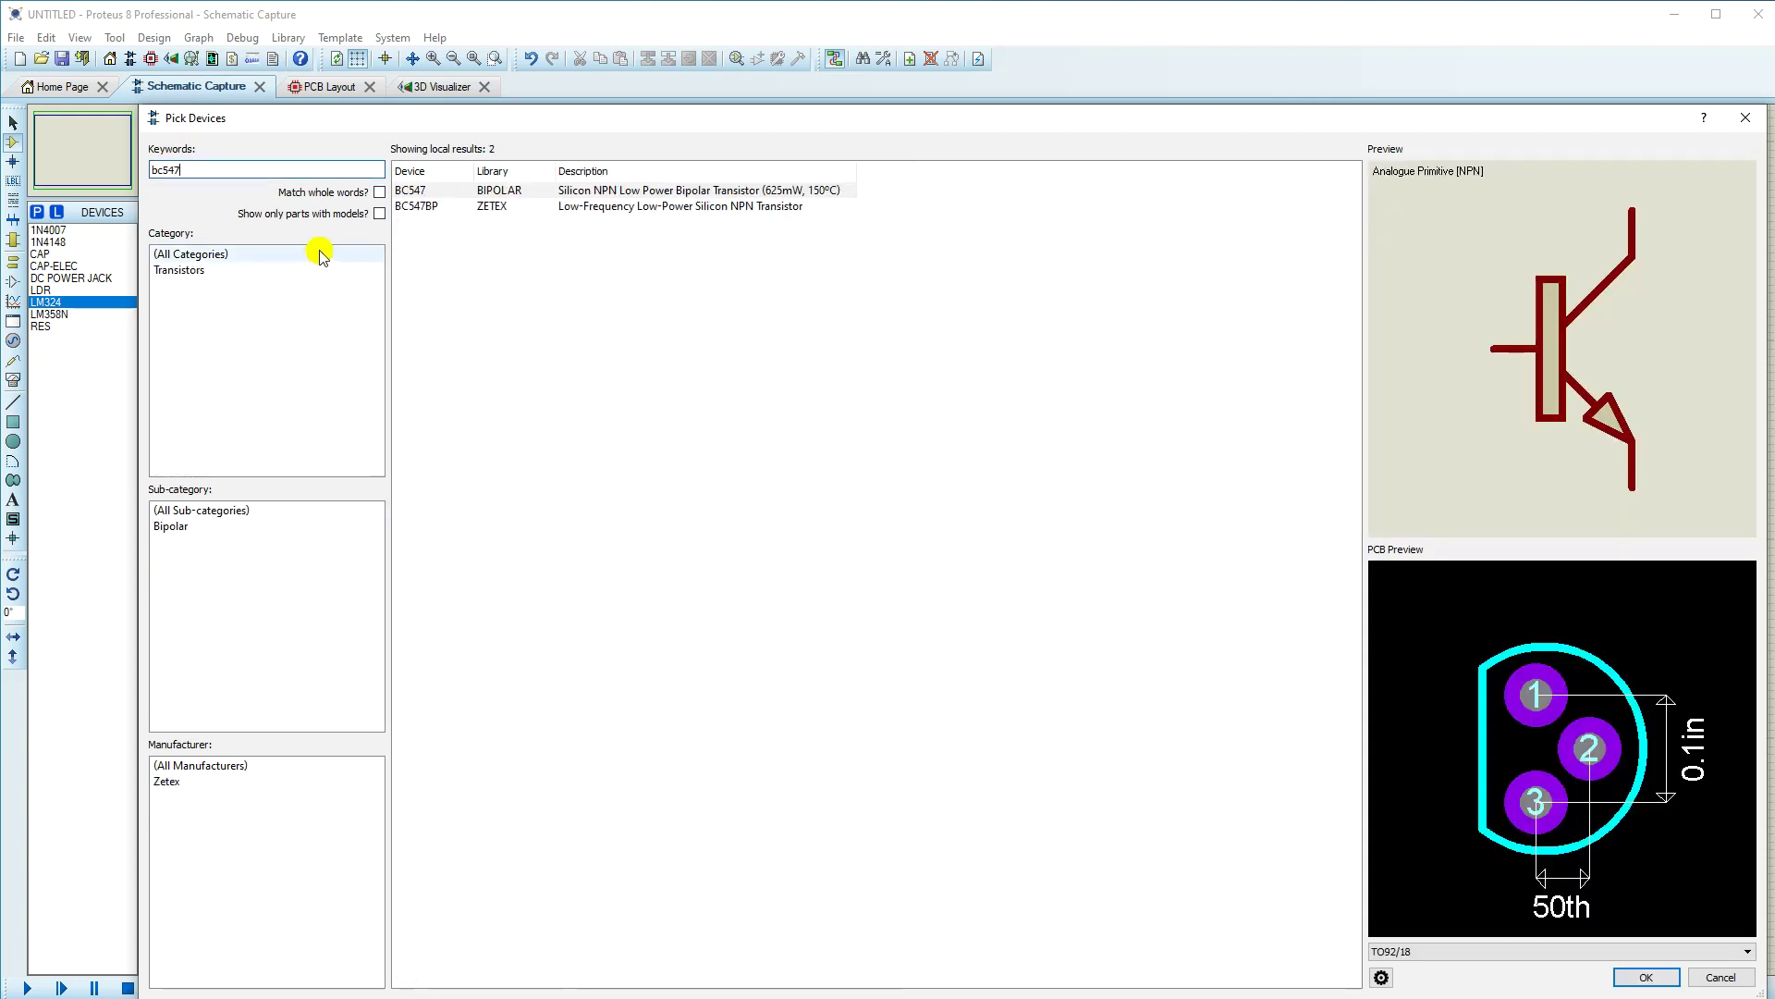
left_click(419, 192)
double_click(419, 192)
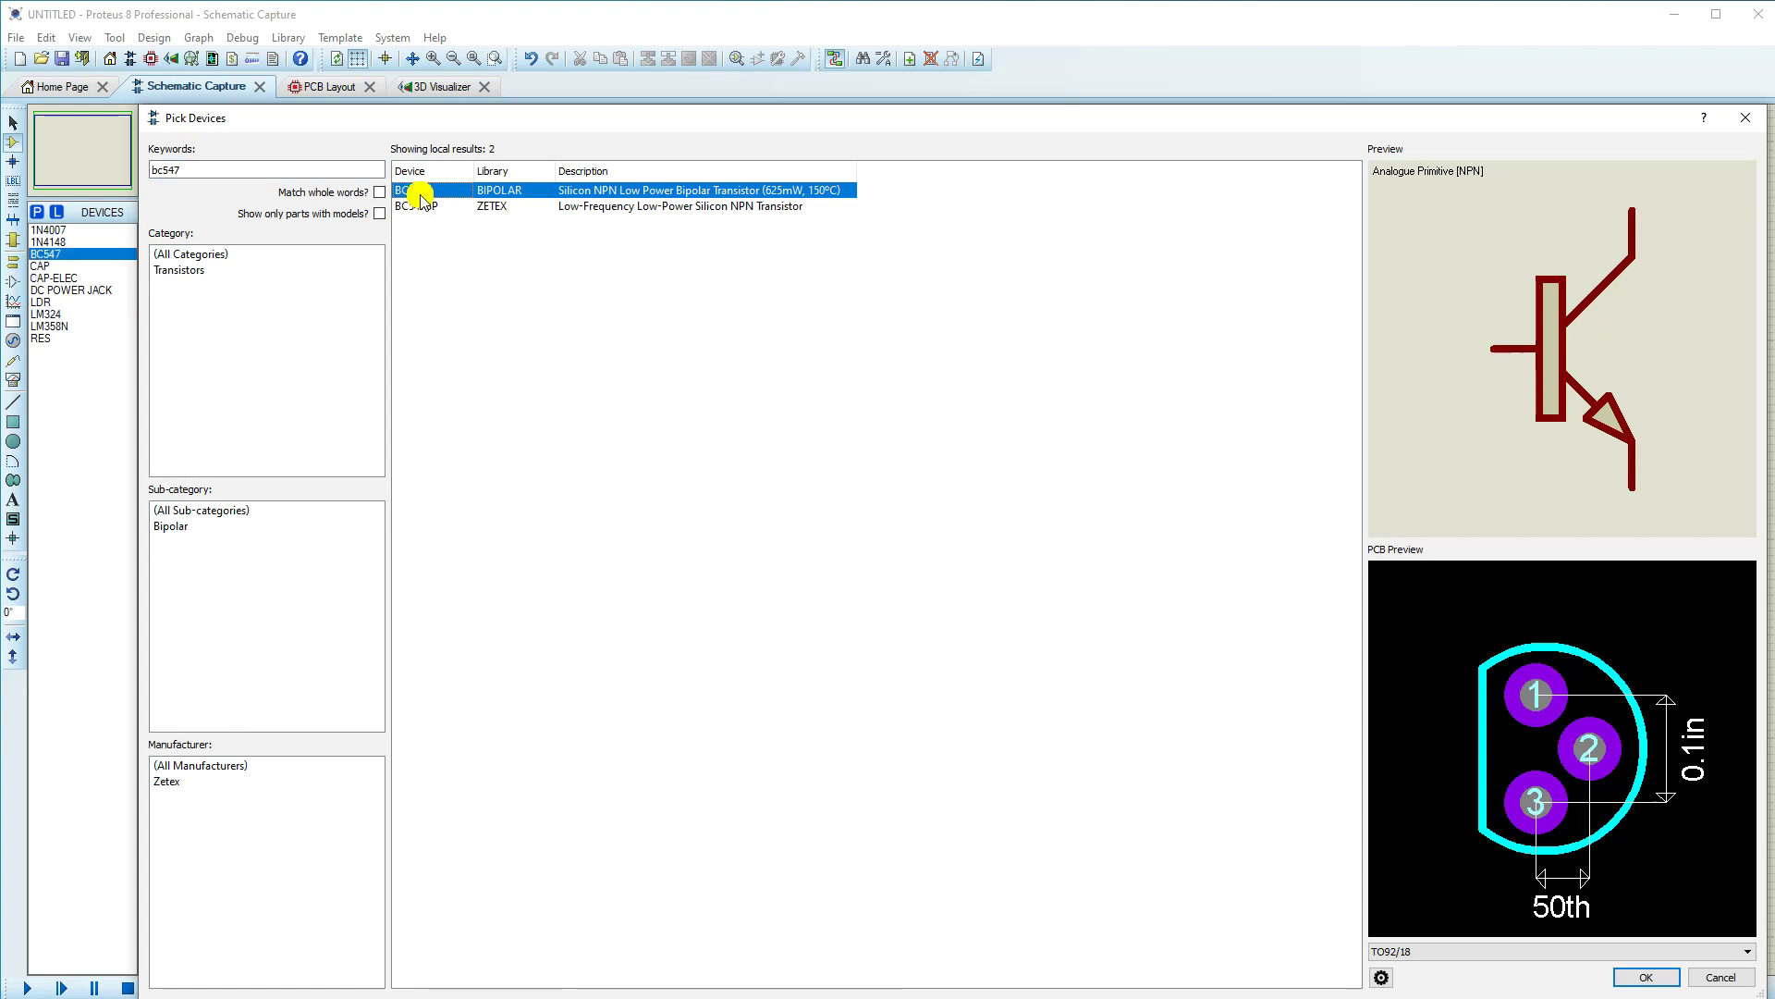
Step: Search the device library for "relay" and add the animated RELAY model from the ACTIVE library to the devices
left_click(257, 176)
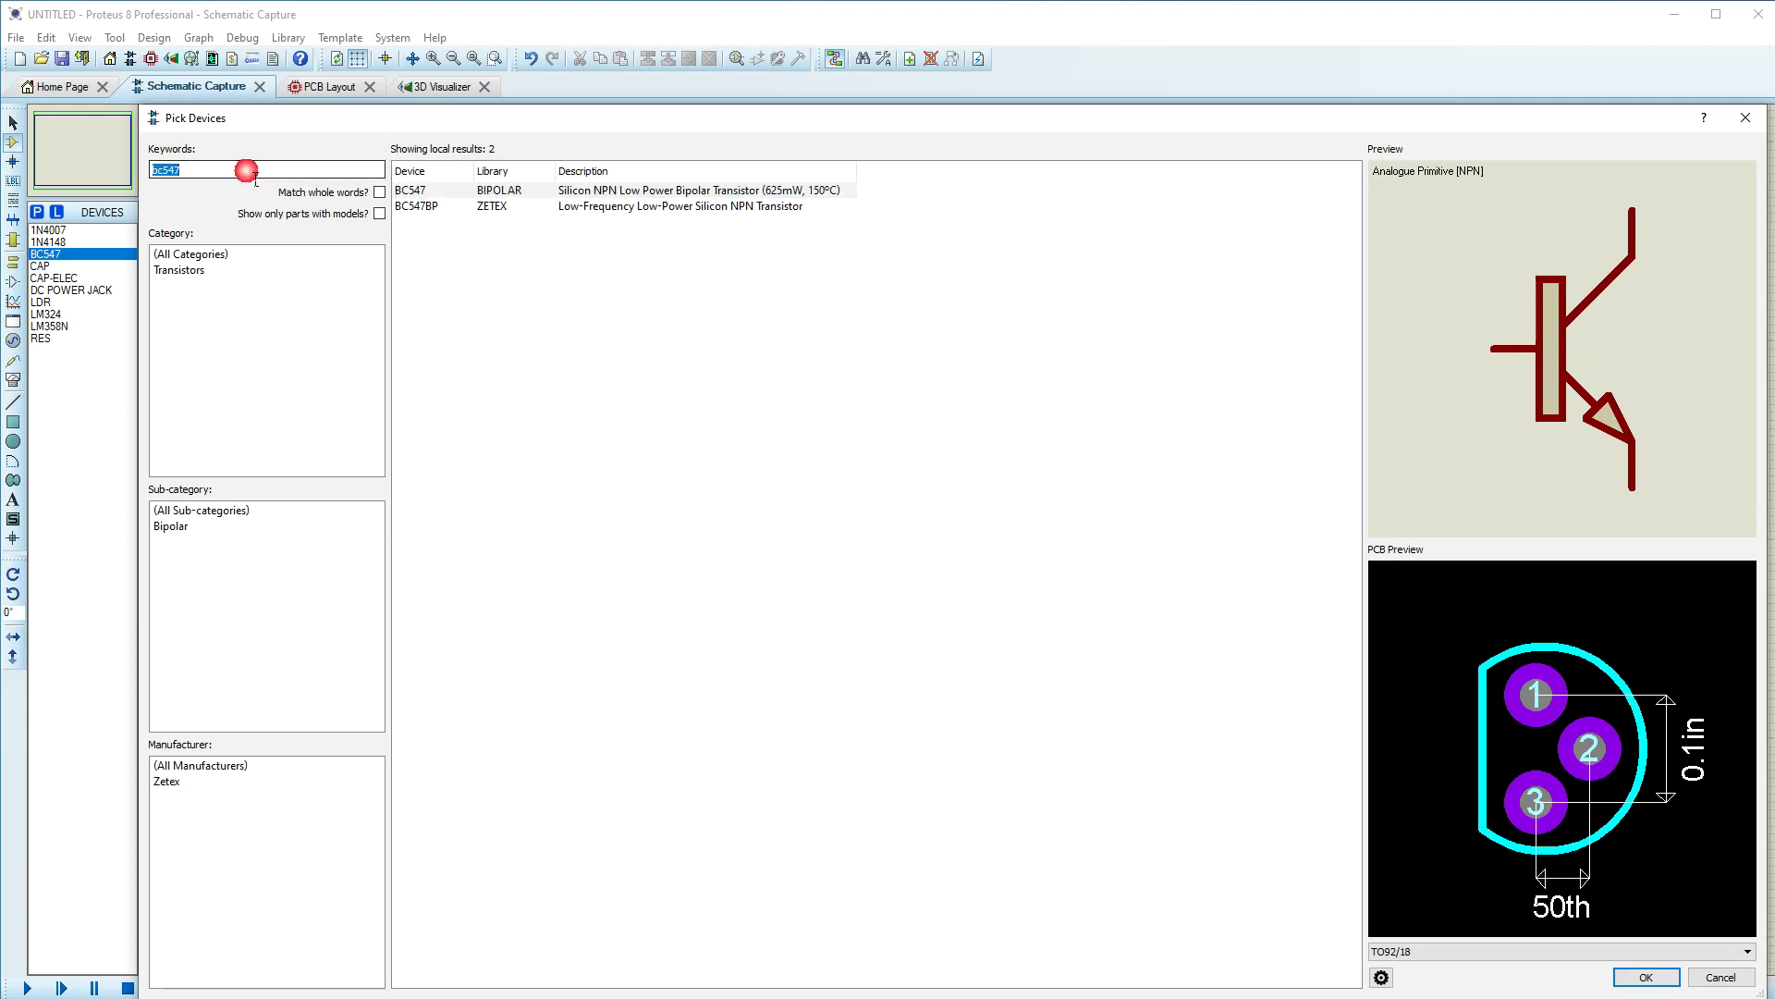
key("BackSpace")
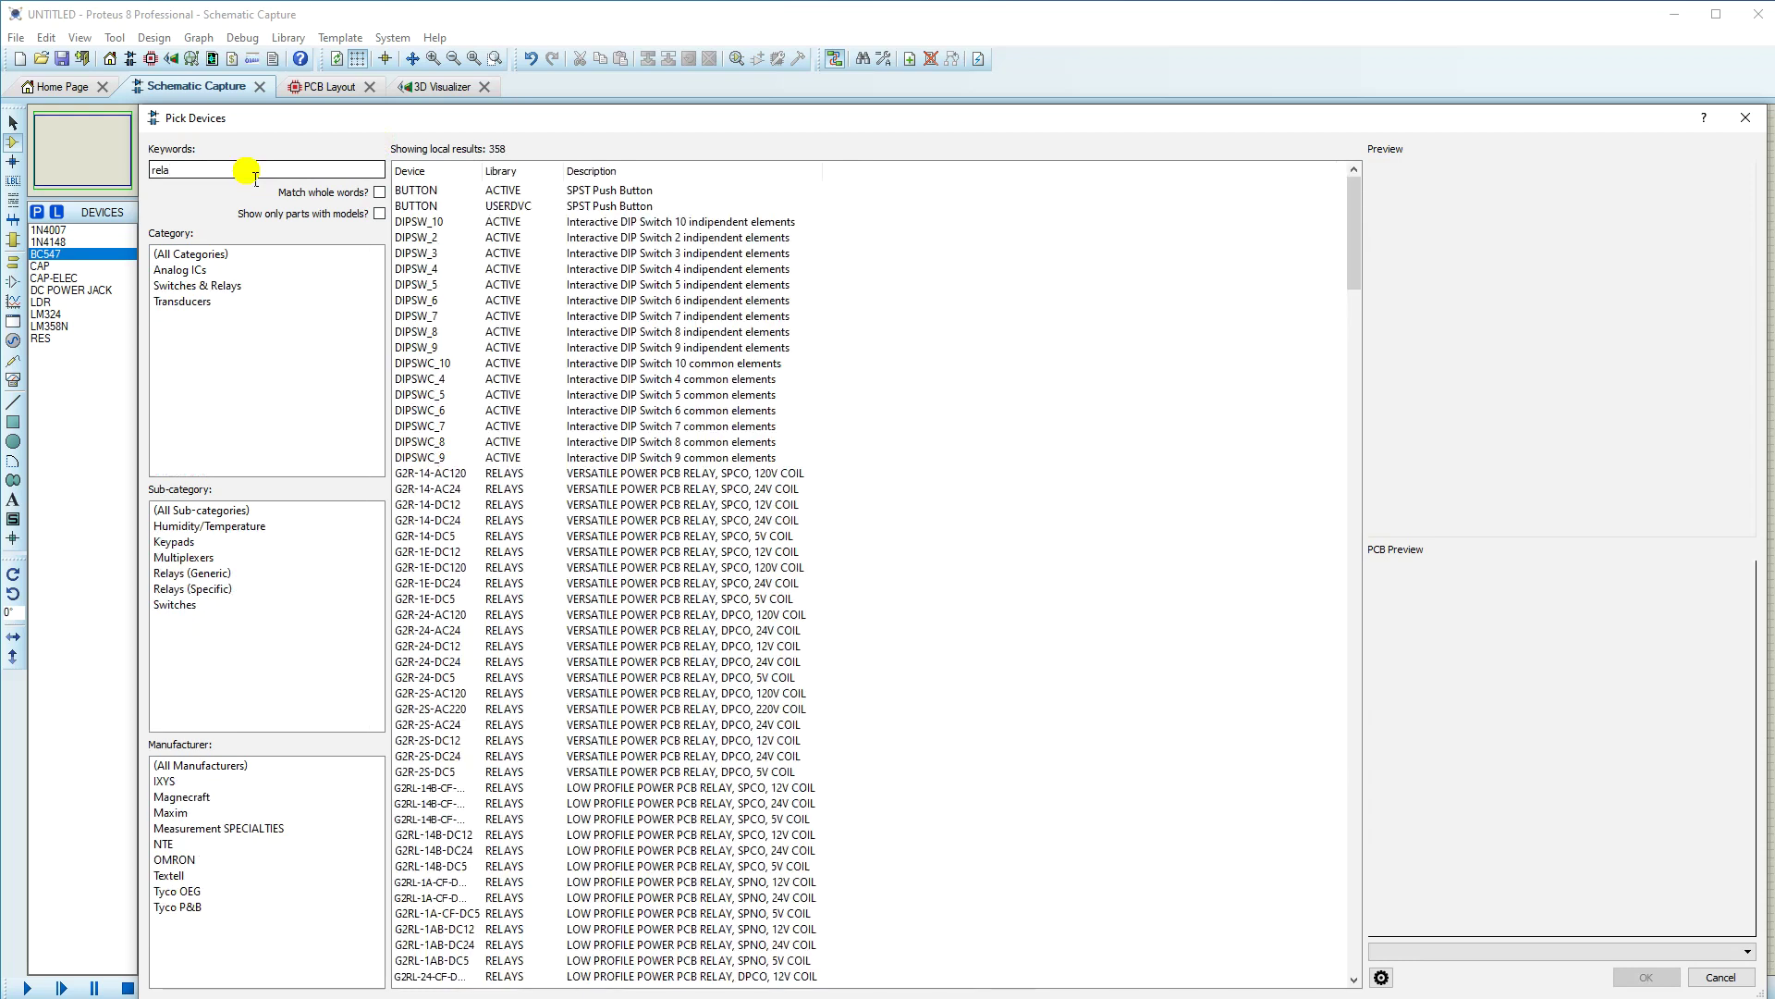
scroll(592, 481, "down", 8)
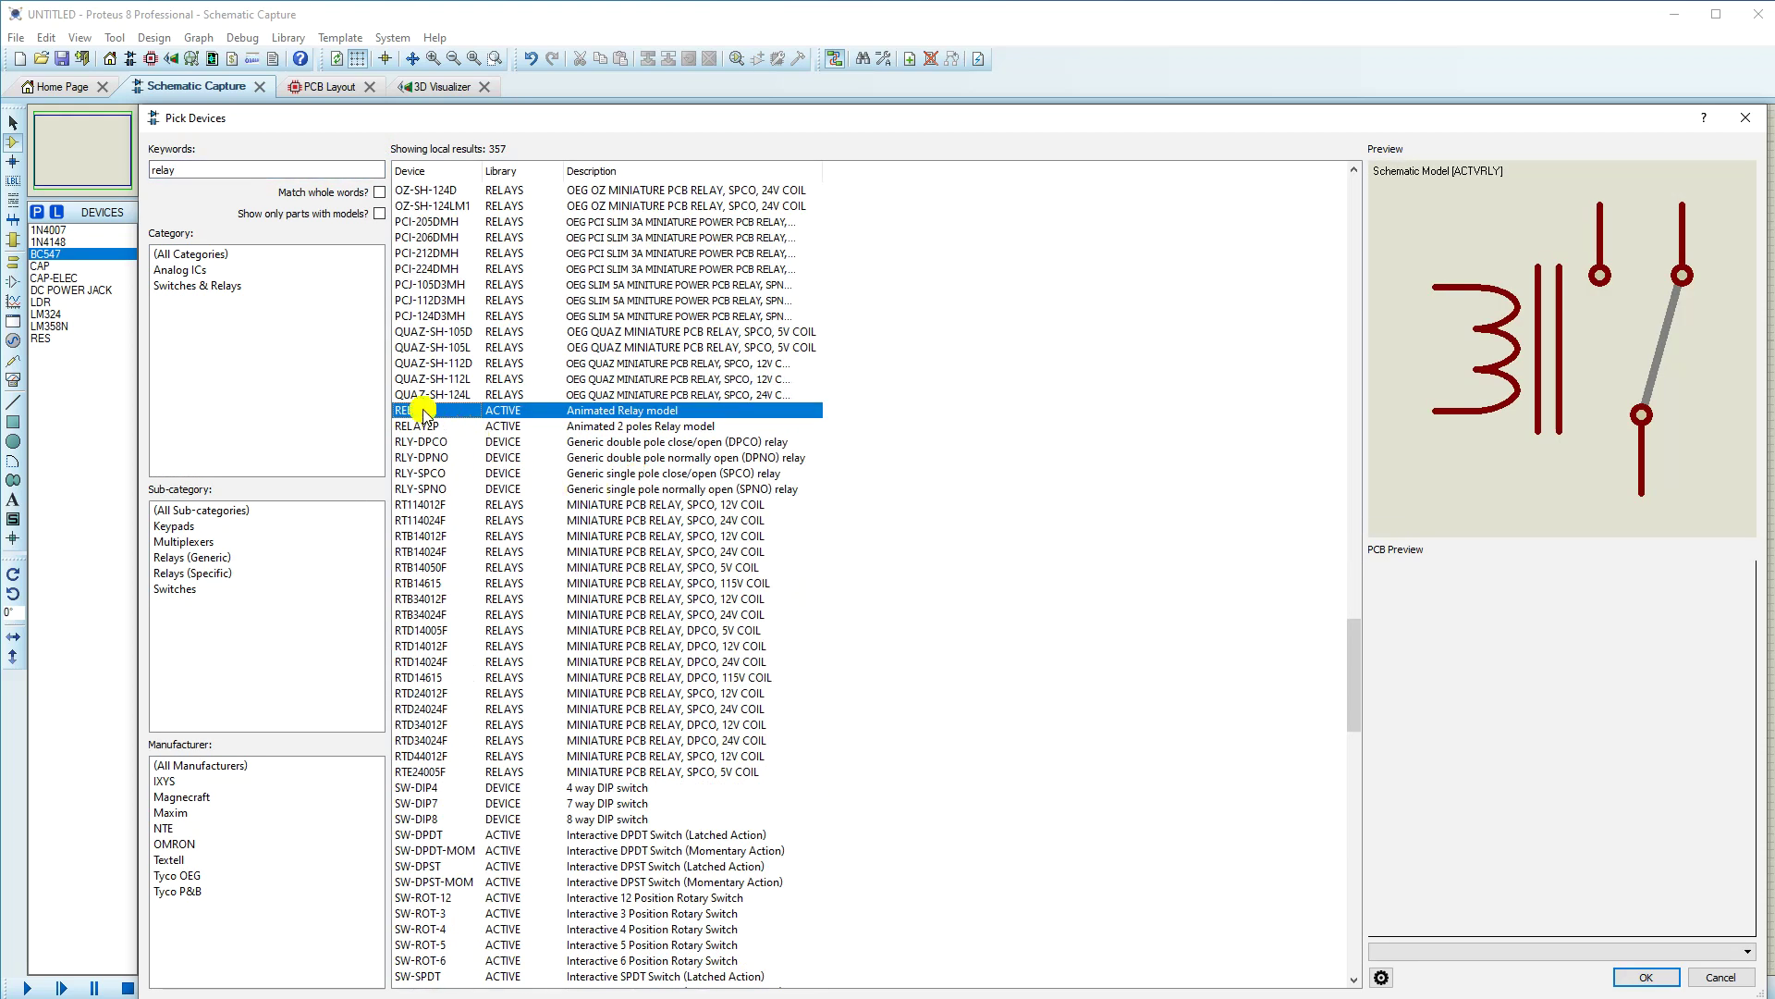
left_click(420, 425)
left_click(425, 413)
double_click(425, 413)
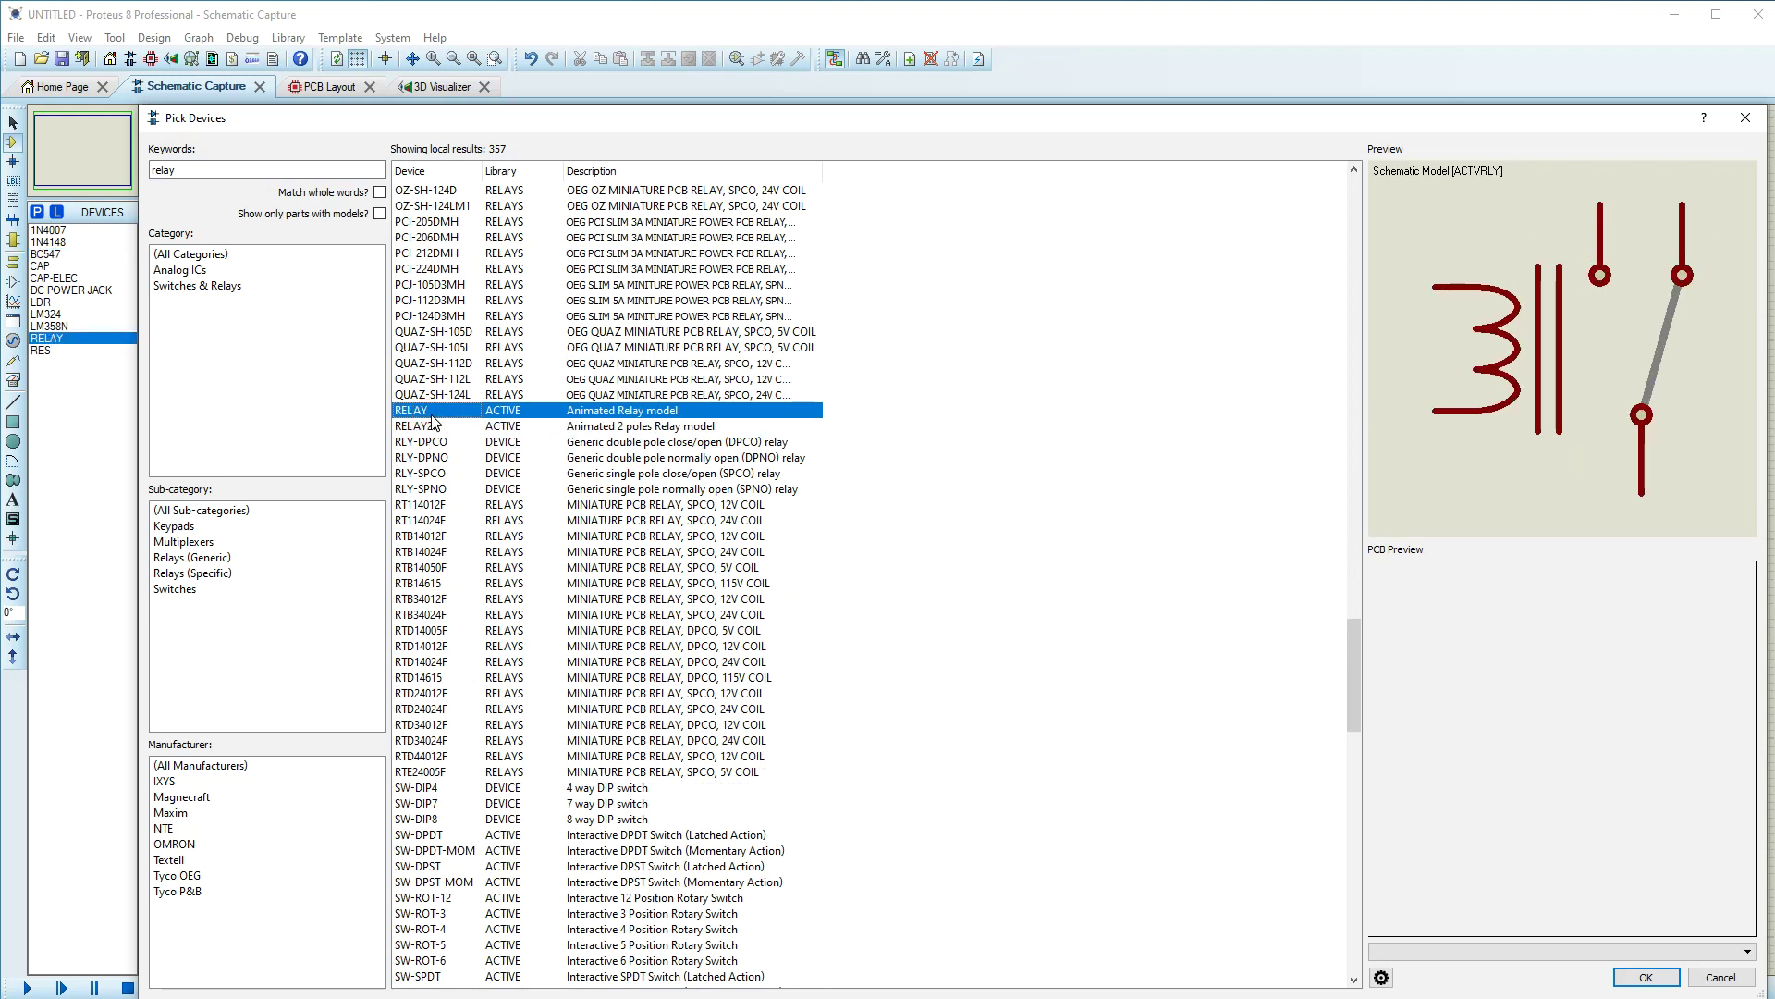
Step: Search the device library for "led green" and add LED-GREEN from the ACTIVE library to the devices
double_click(190, 171)
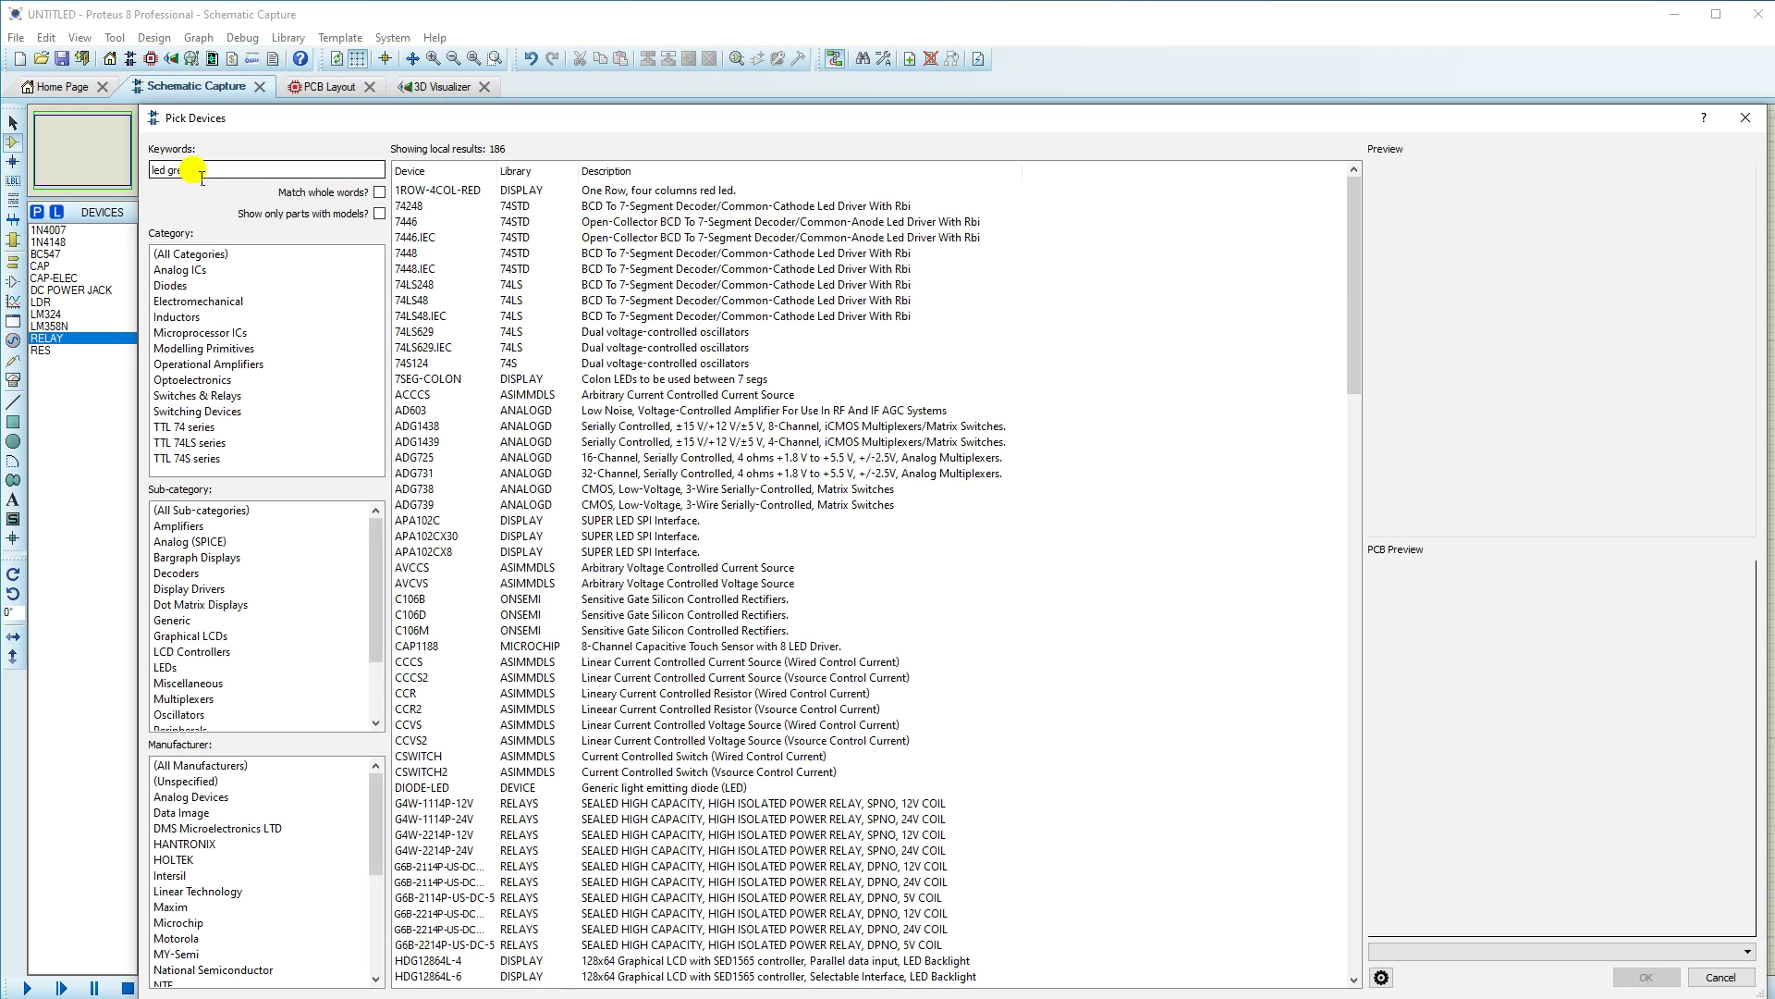
type("en")
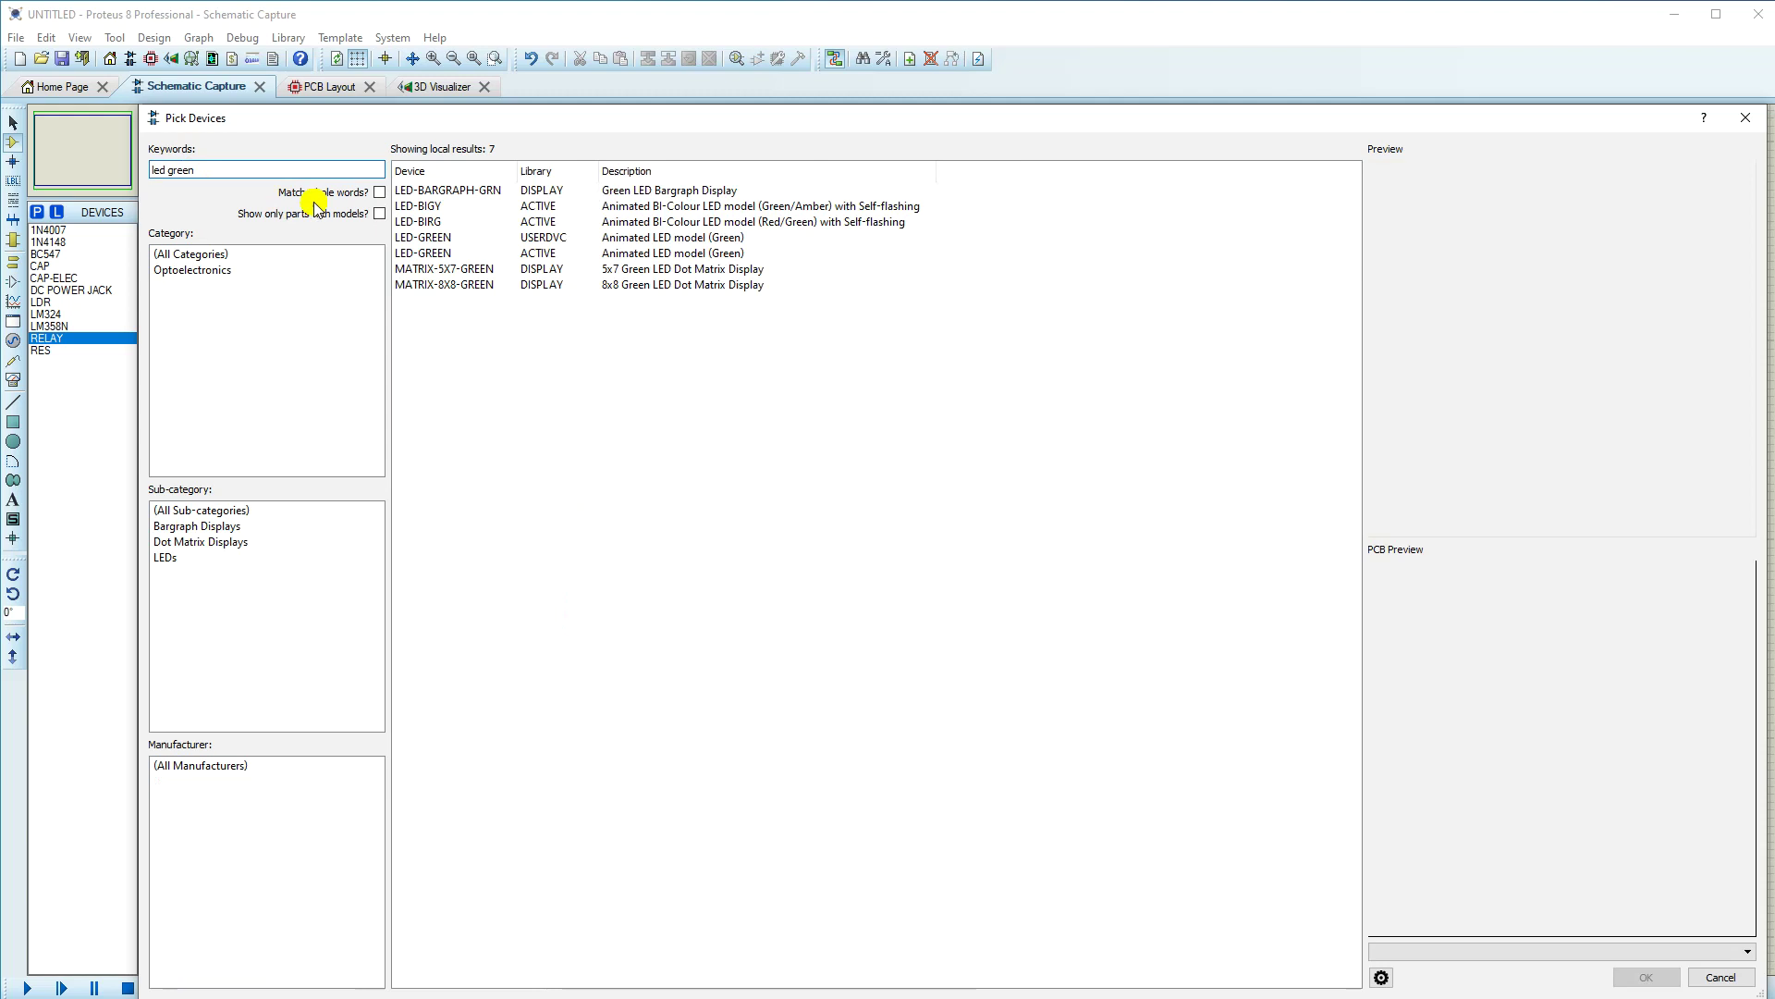
left_click(445, 254)
double_click(445, 254)
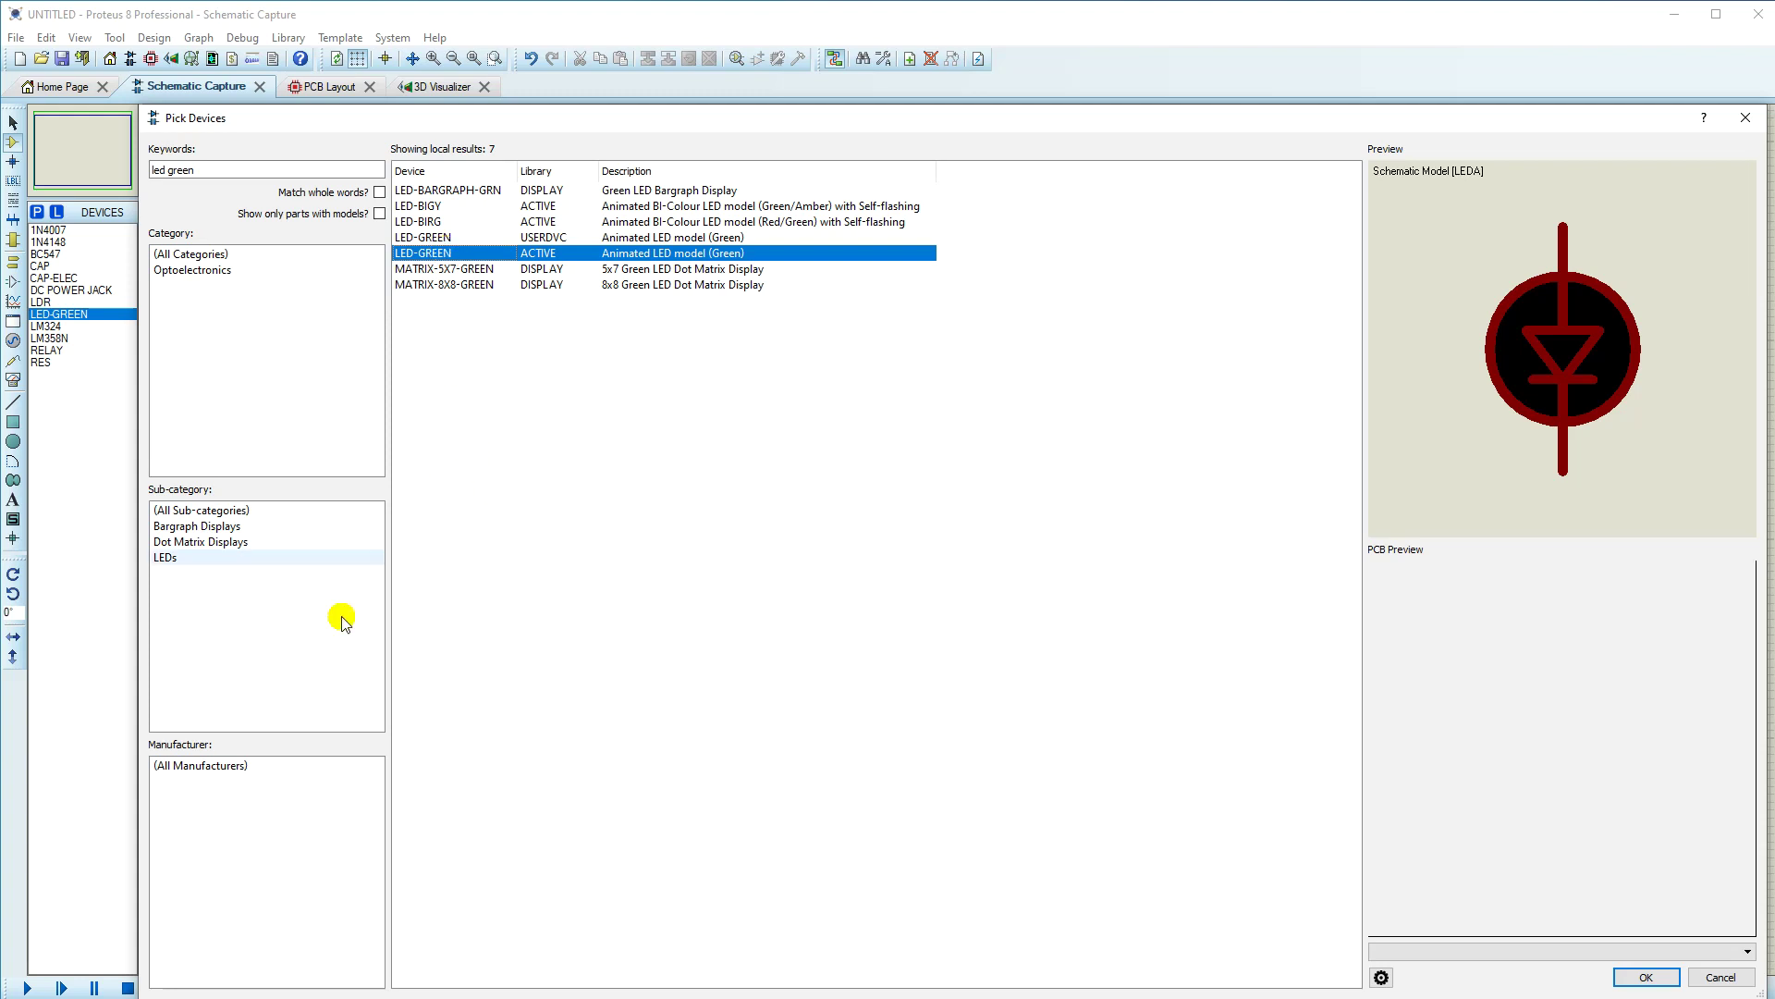
Step: Check the circuit in Word, search the device library for "pot", add POT from the ACTIVE library, and close the device picker
left_click(661, 997)
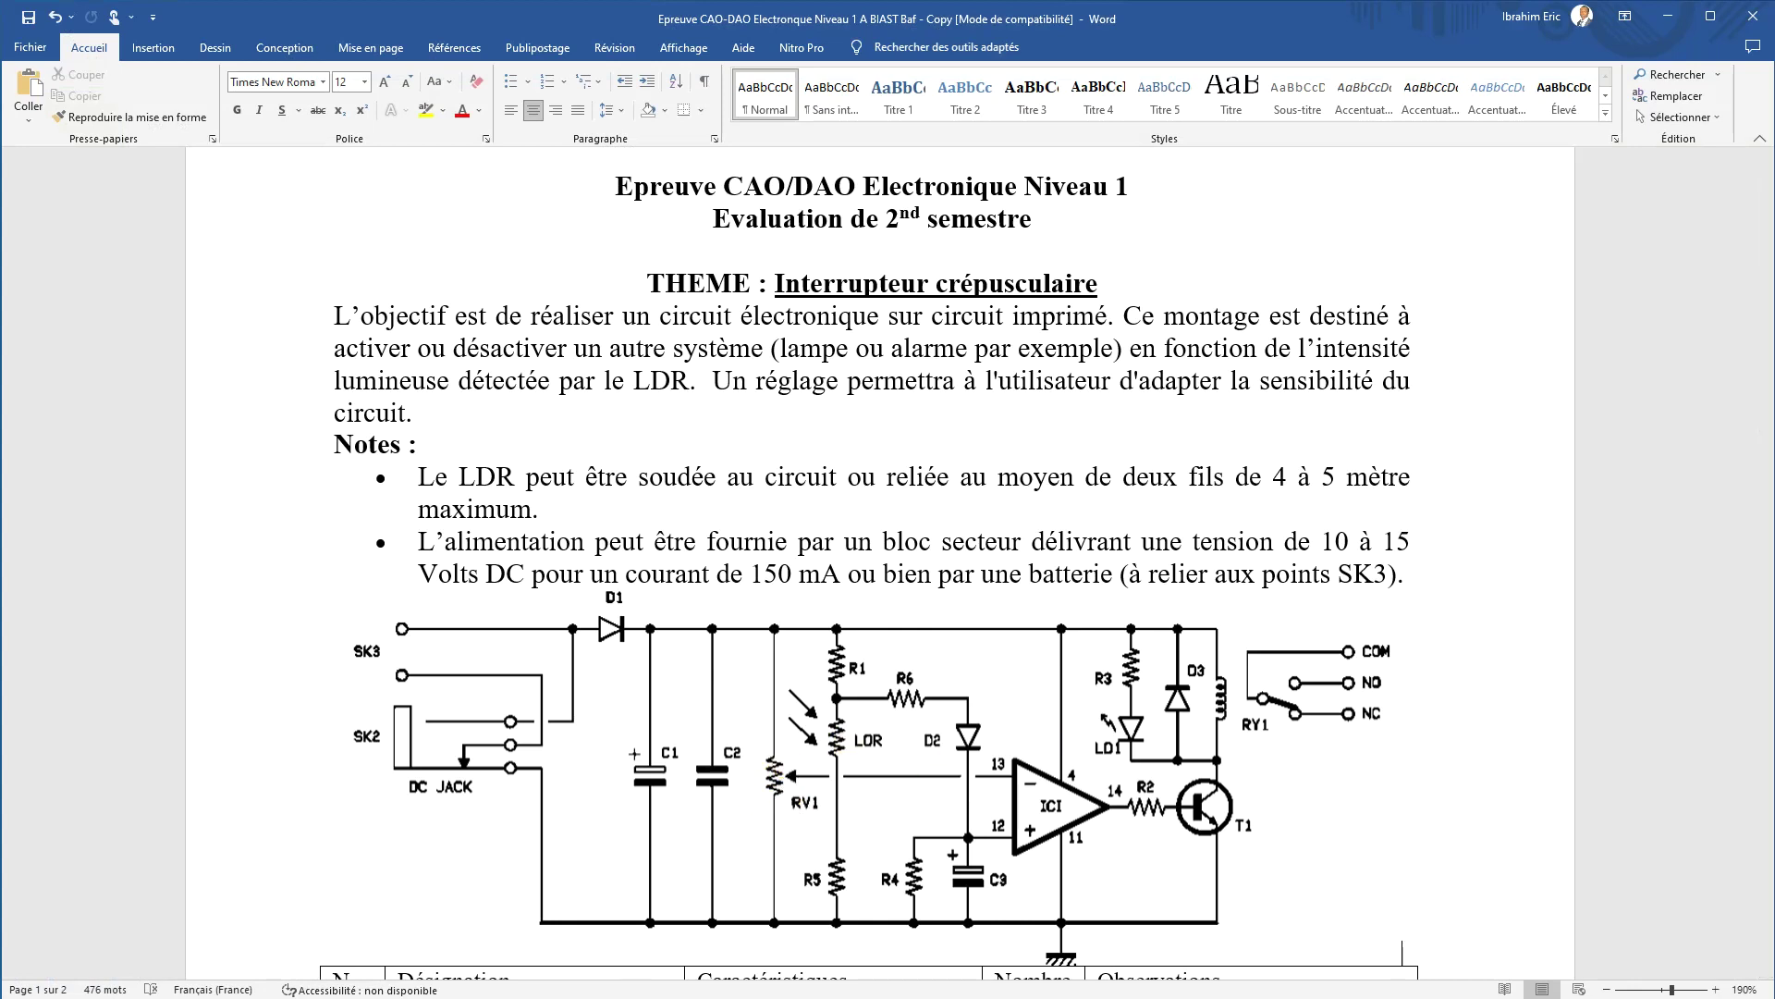
left_click(763, 997)
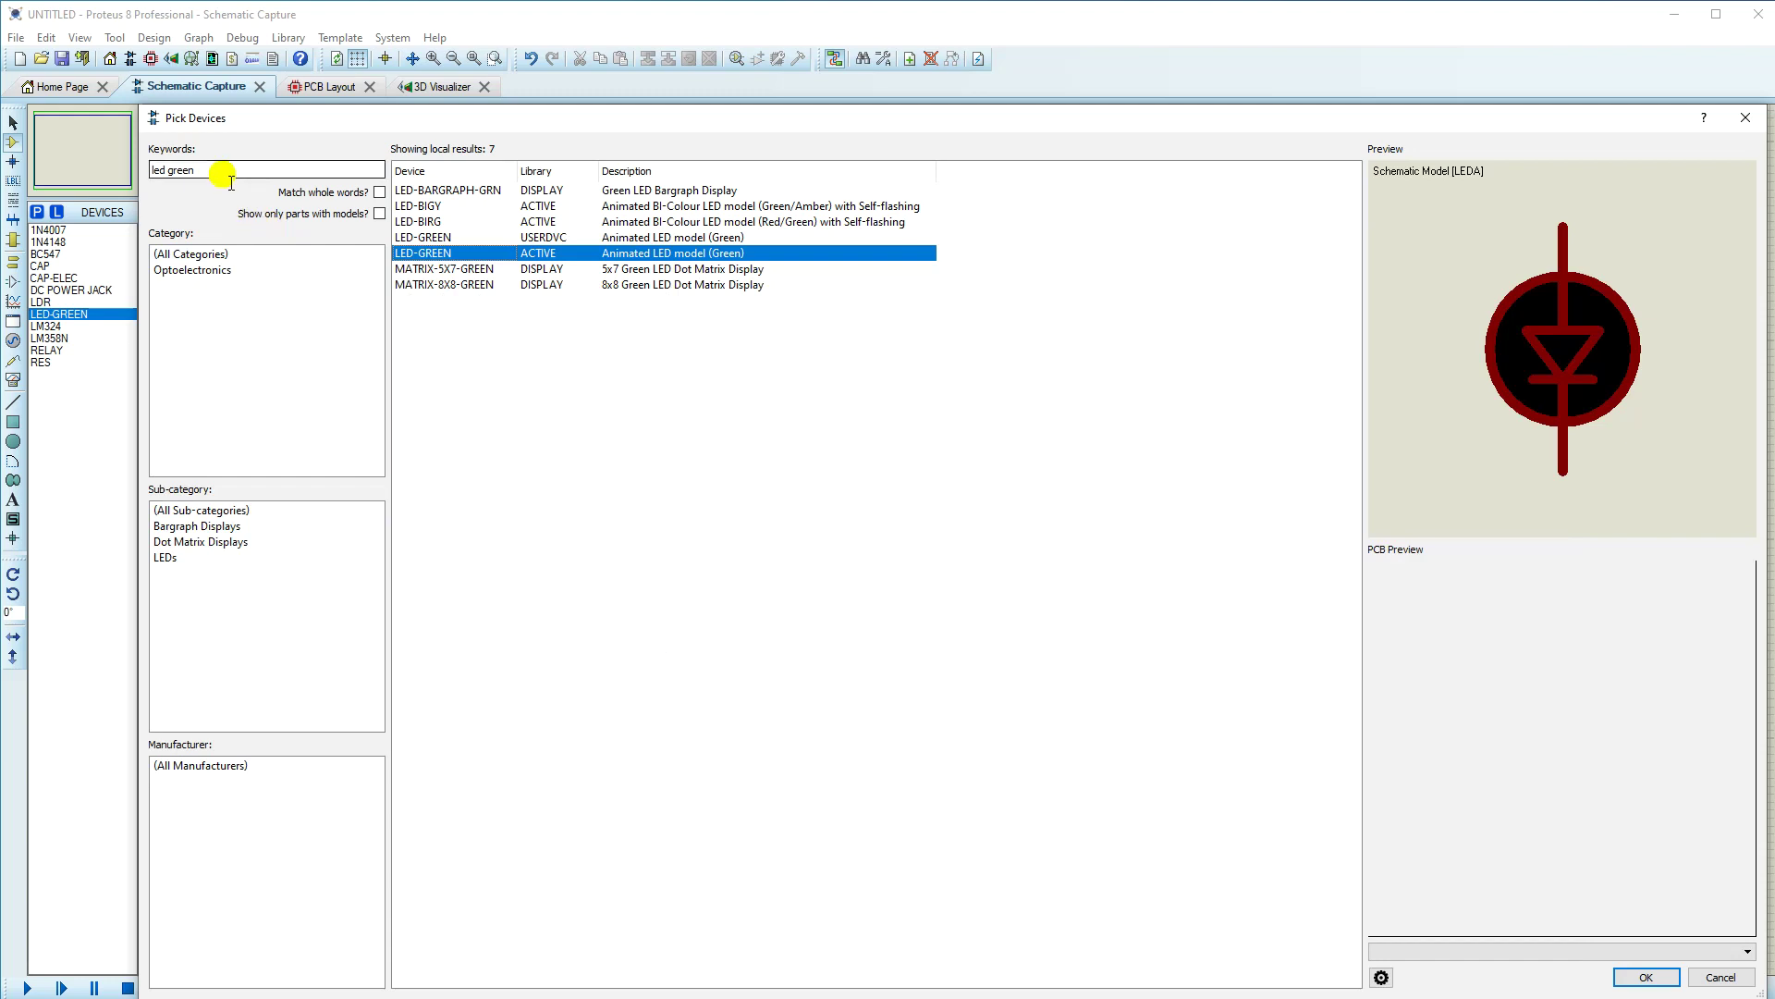
left_click(231, 180)
type("po")
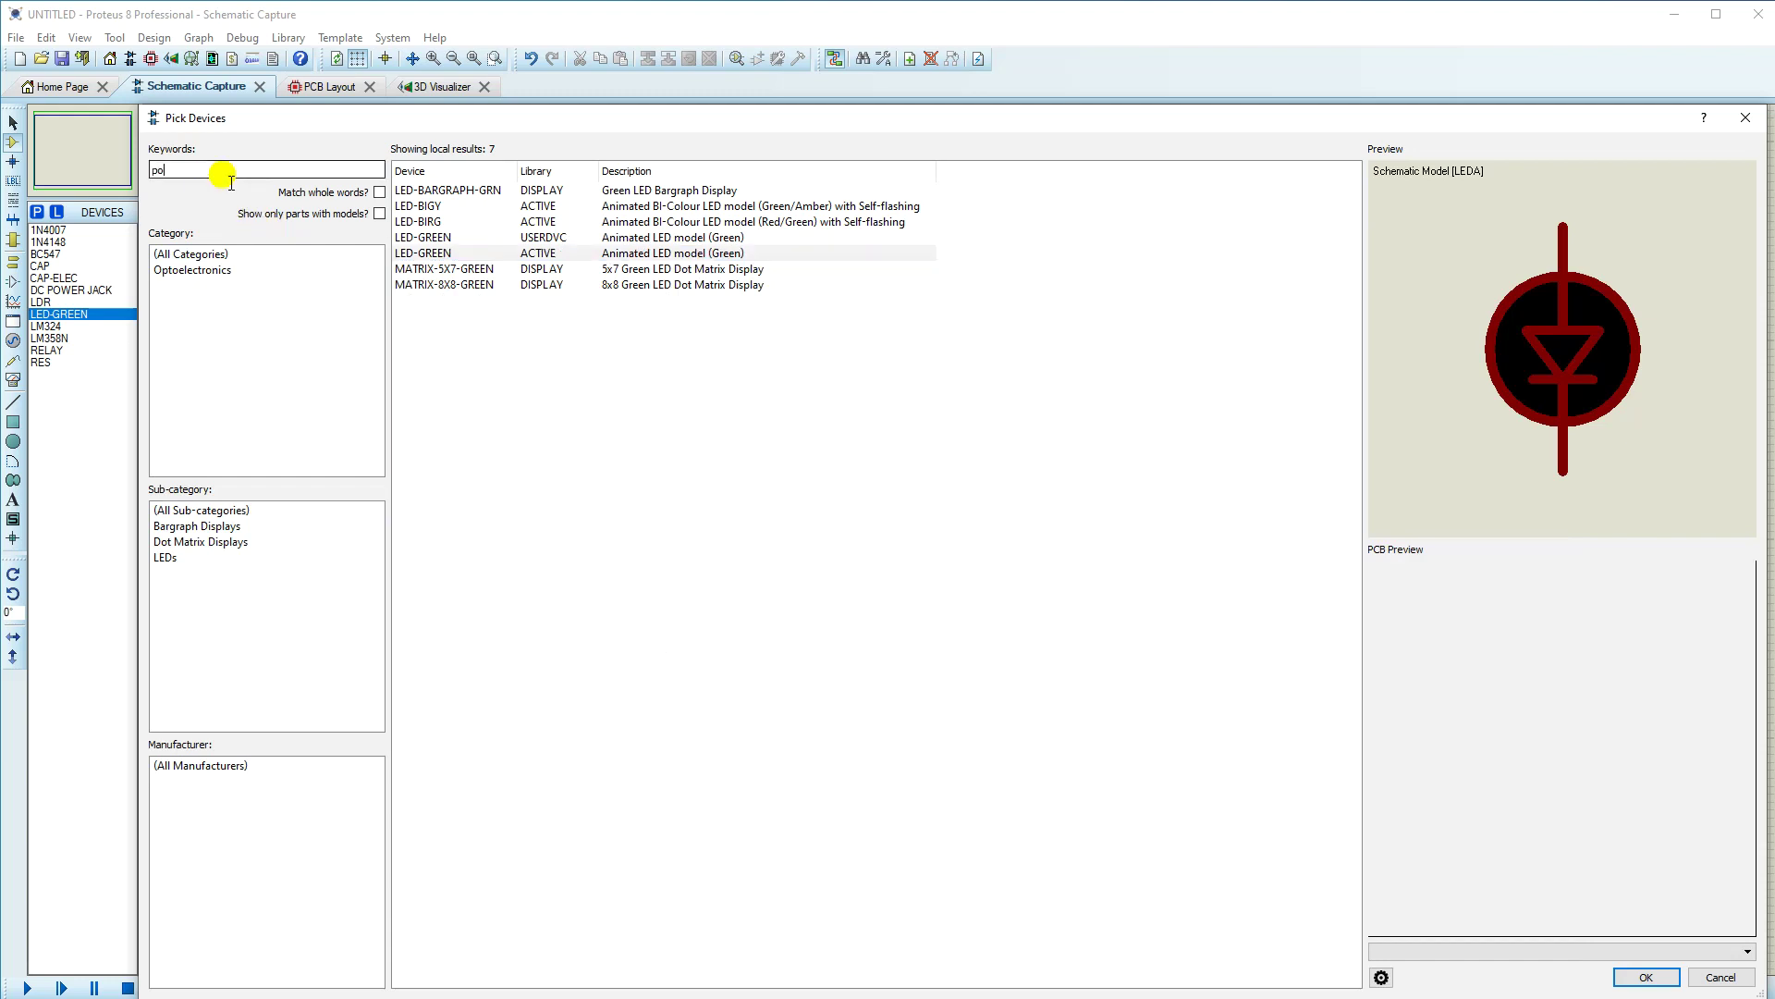
type("t")
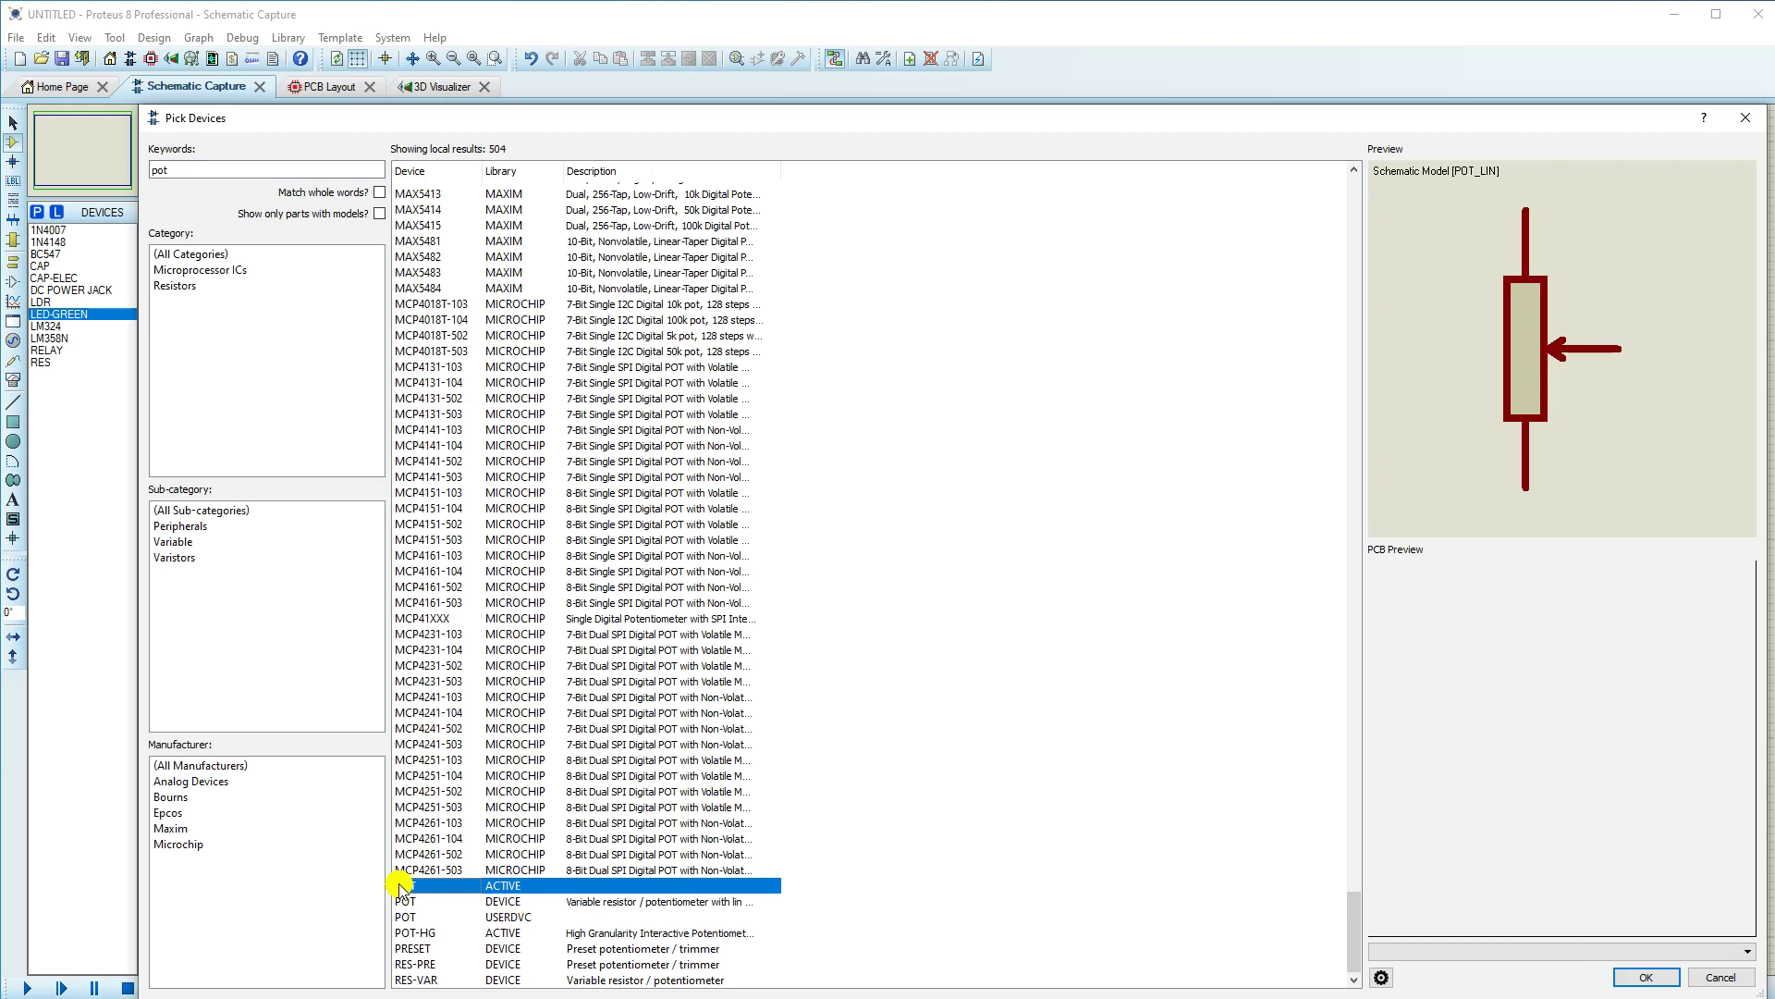
left_click(405, 903)
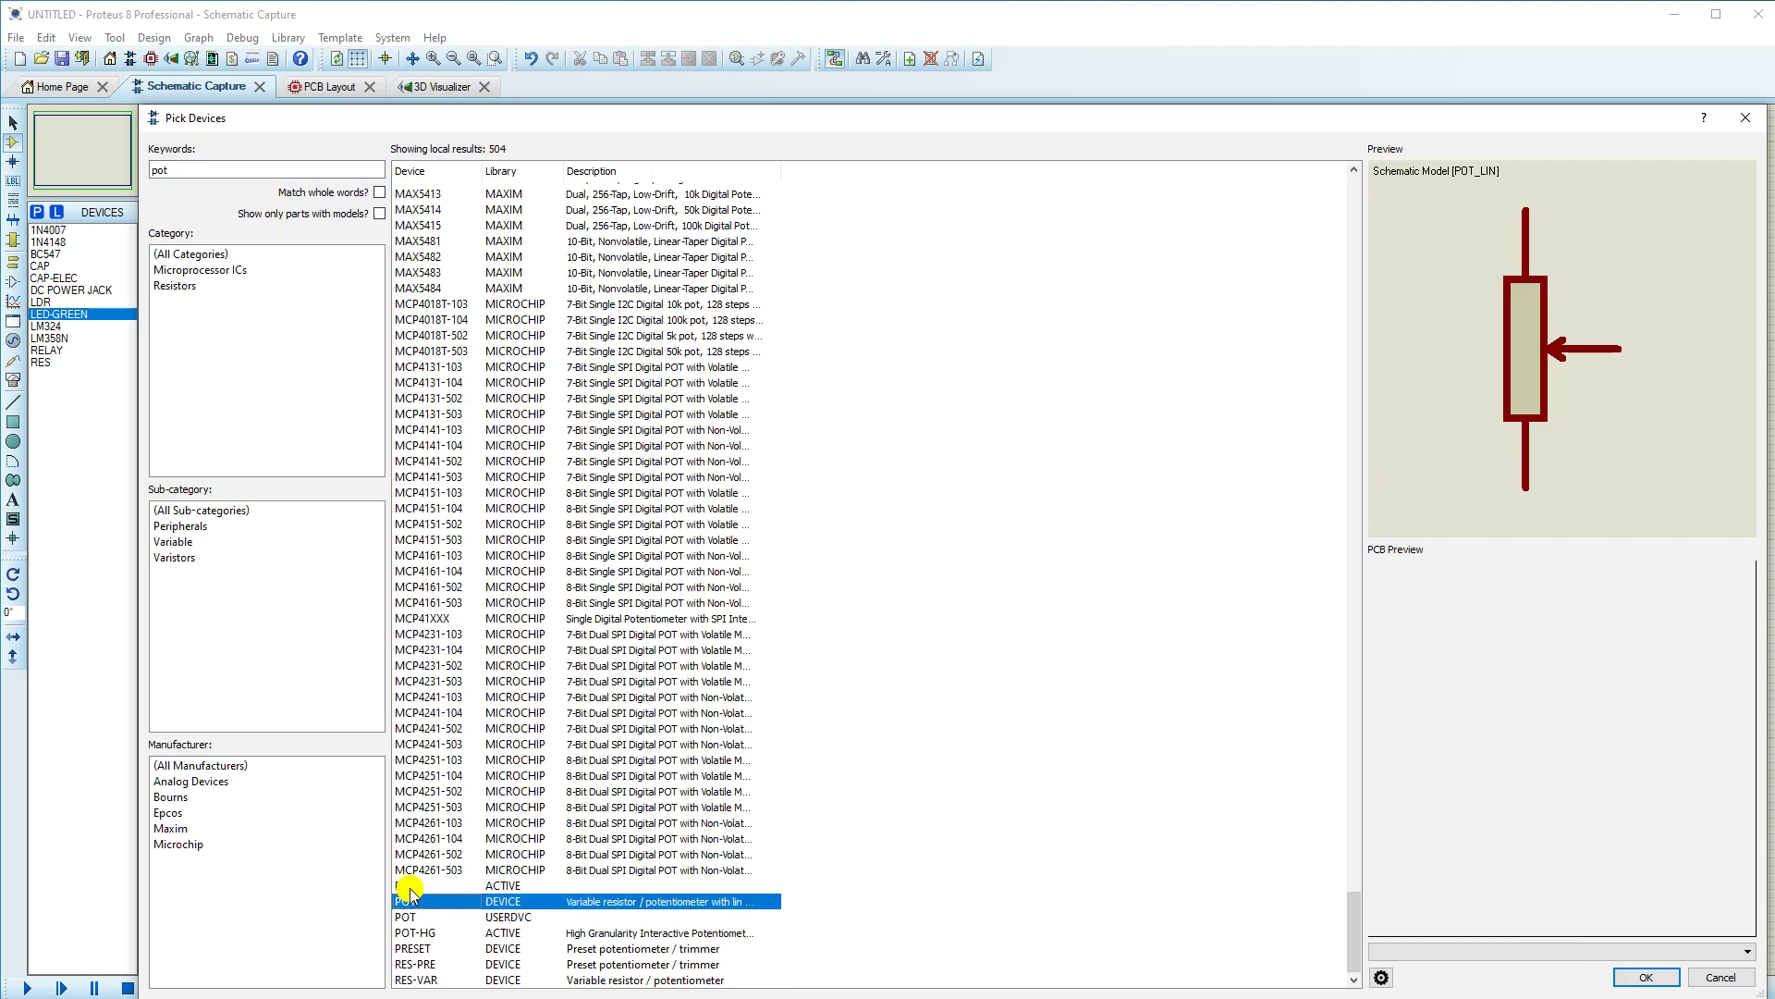
left_click(409, 903)
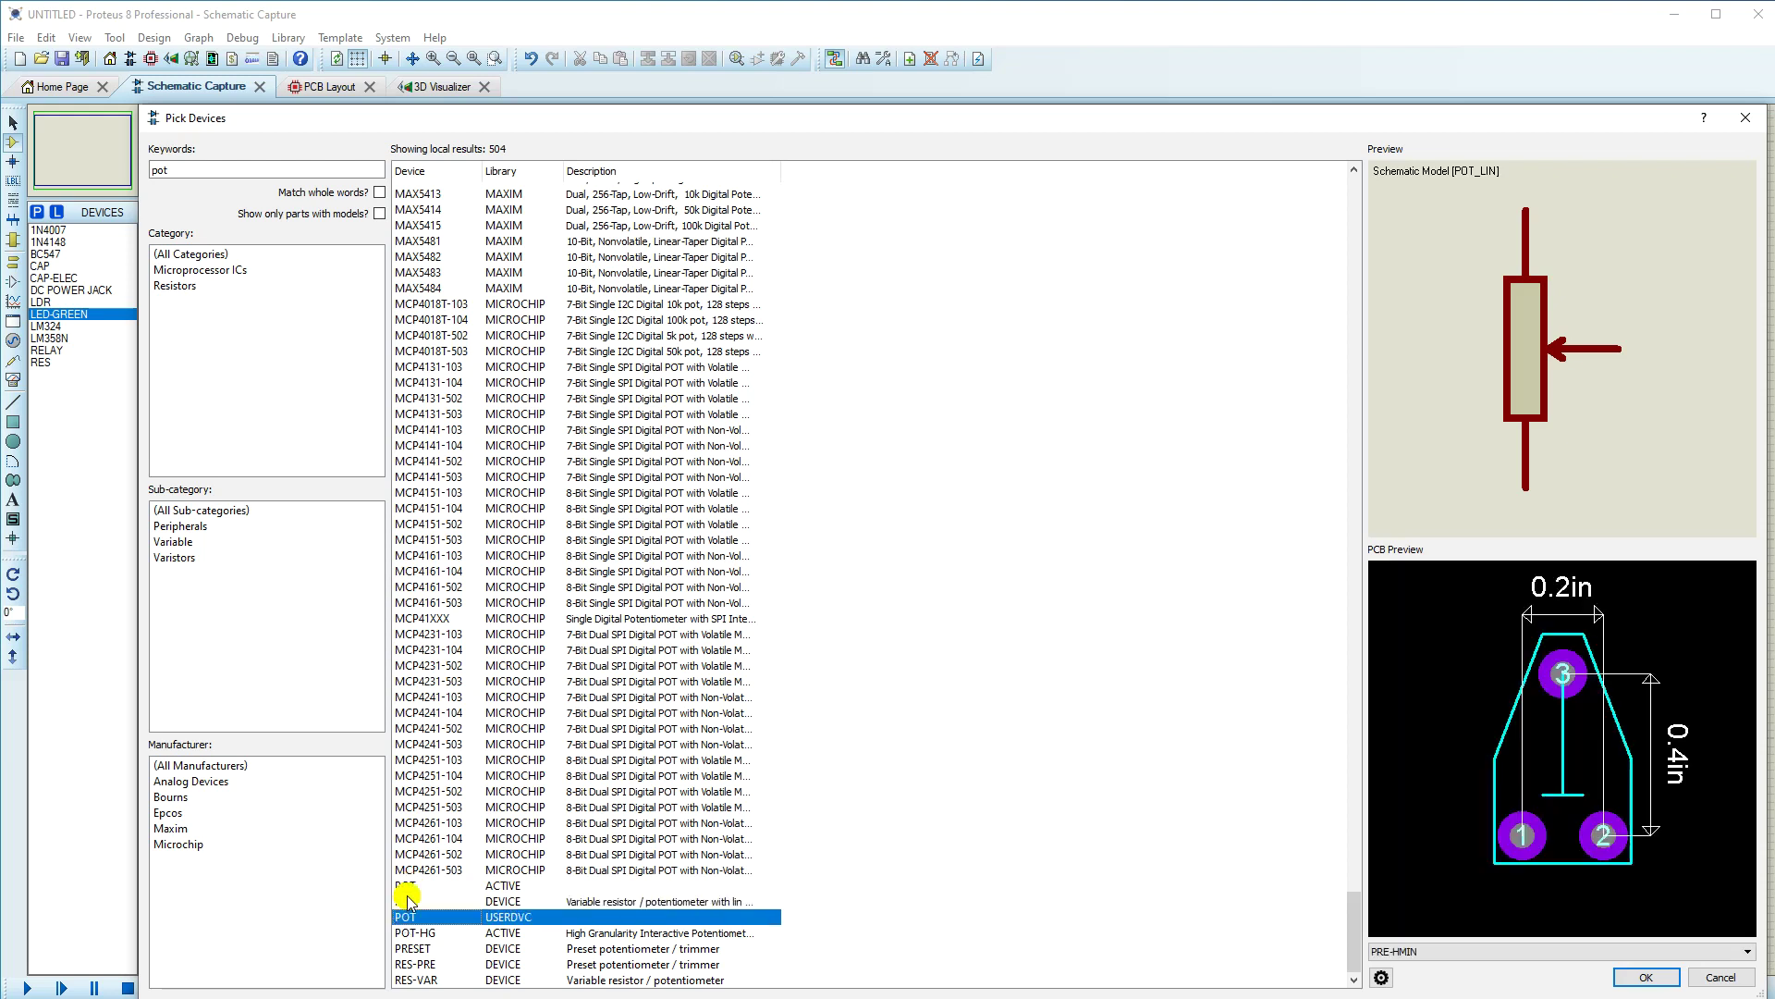
left_click(409, 886)
double_click(408, 887)
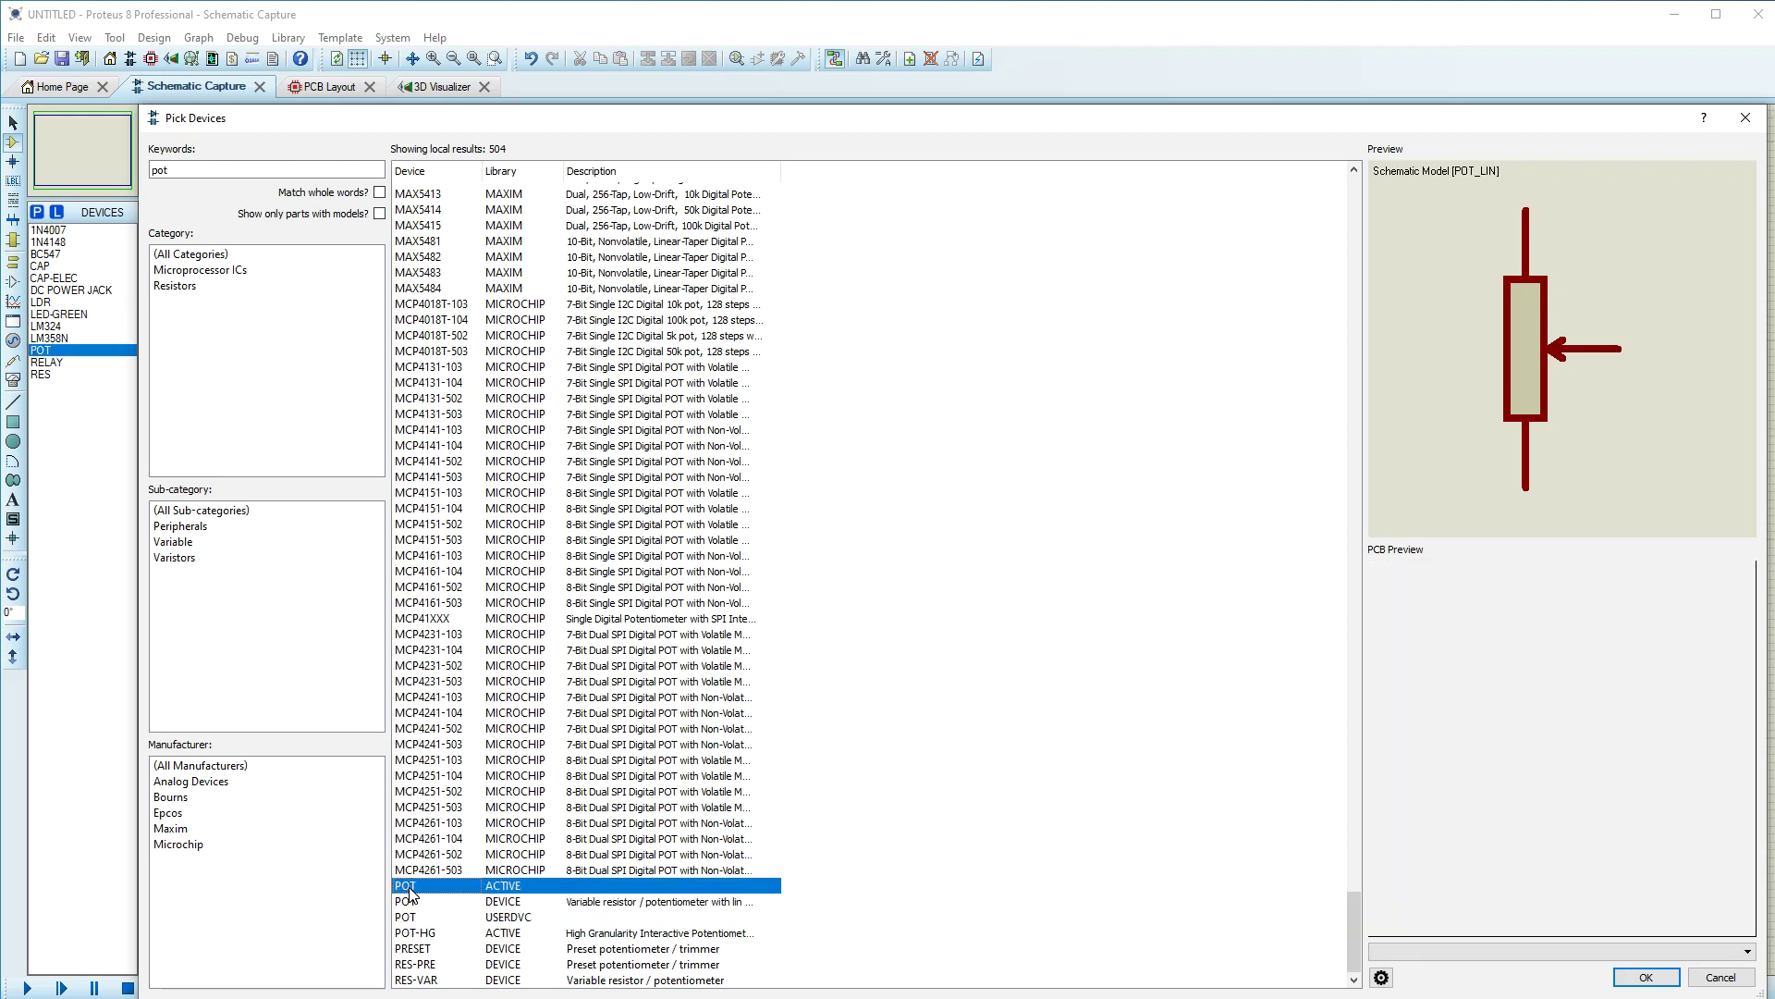
left_click(1746, 118)
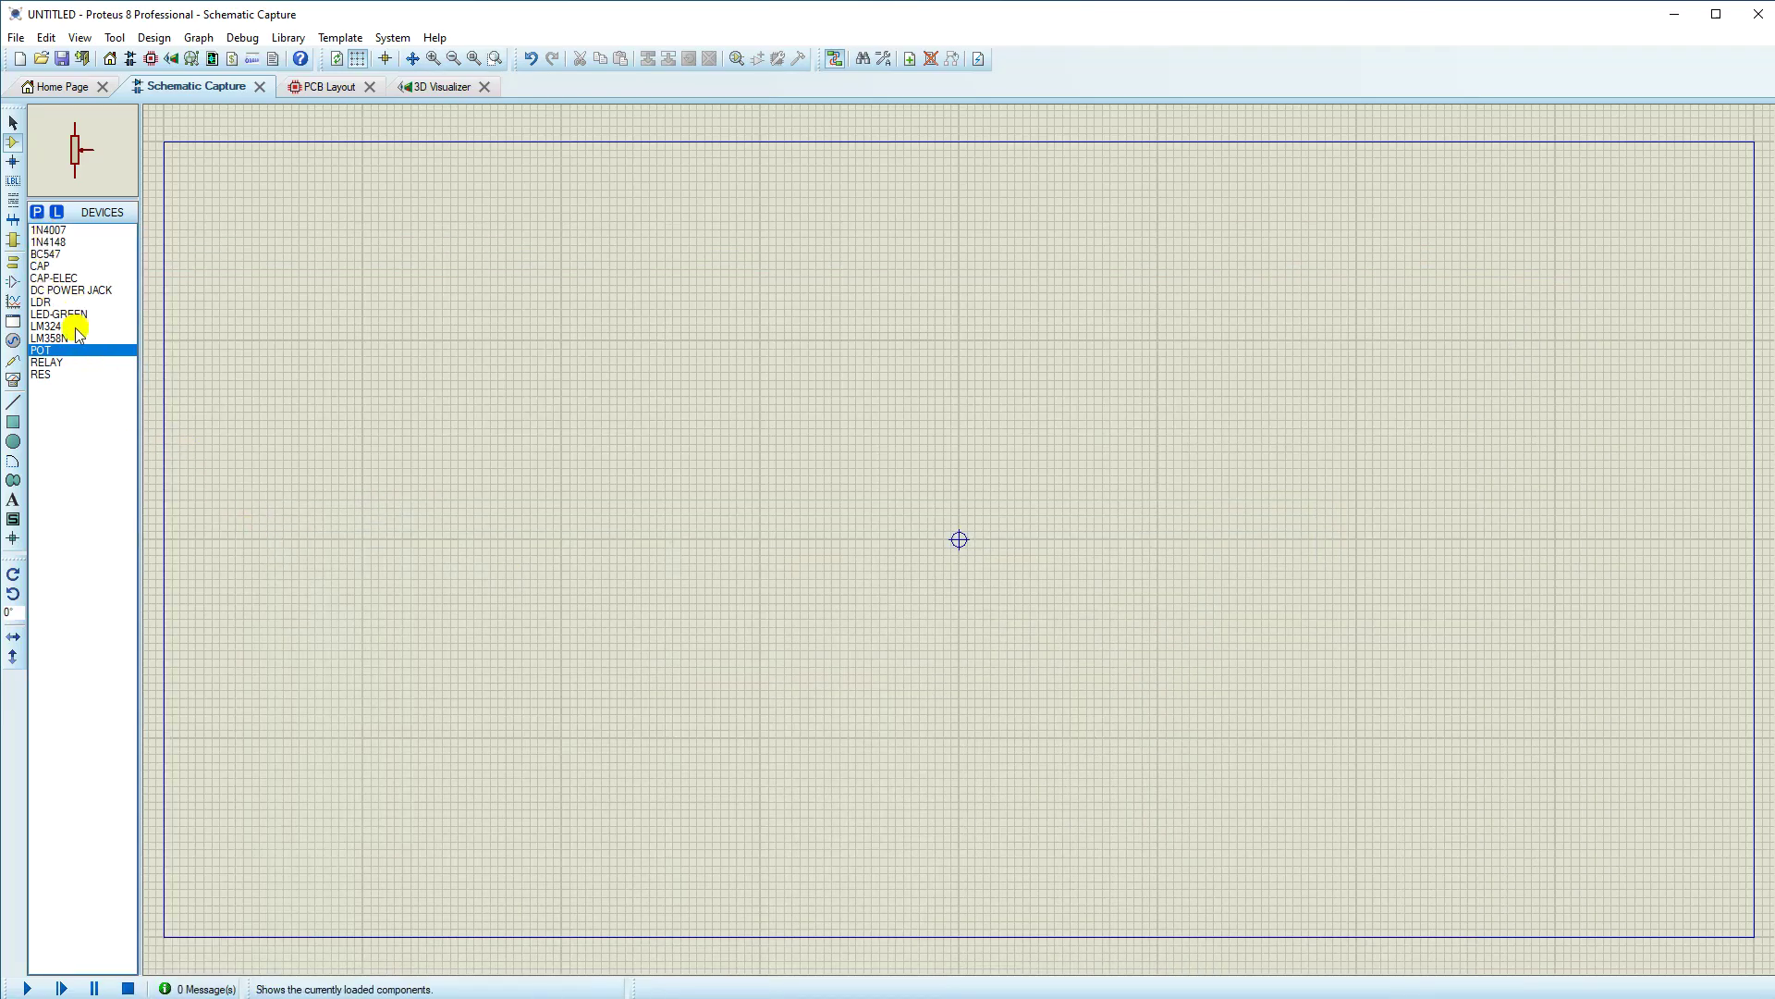
left_click(55, 290)
left_click(447, 383)
left_click(328, 416)
left_click(303, 412)
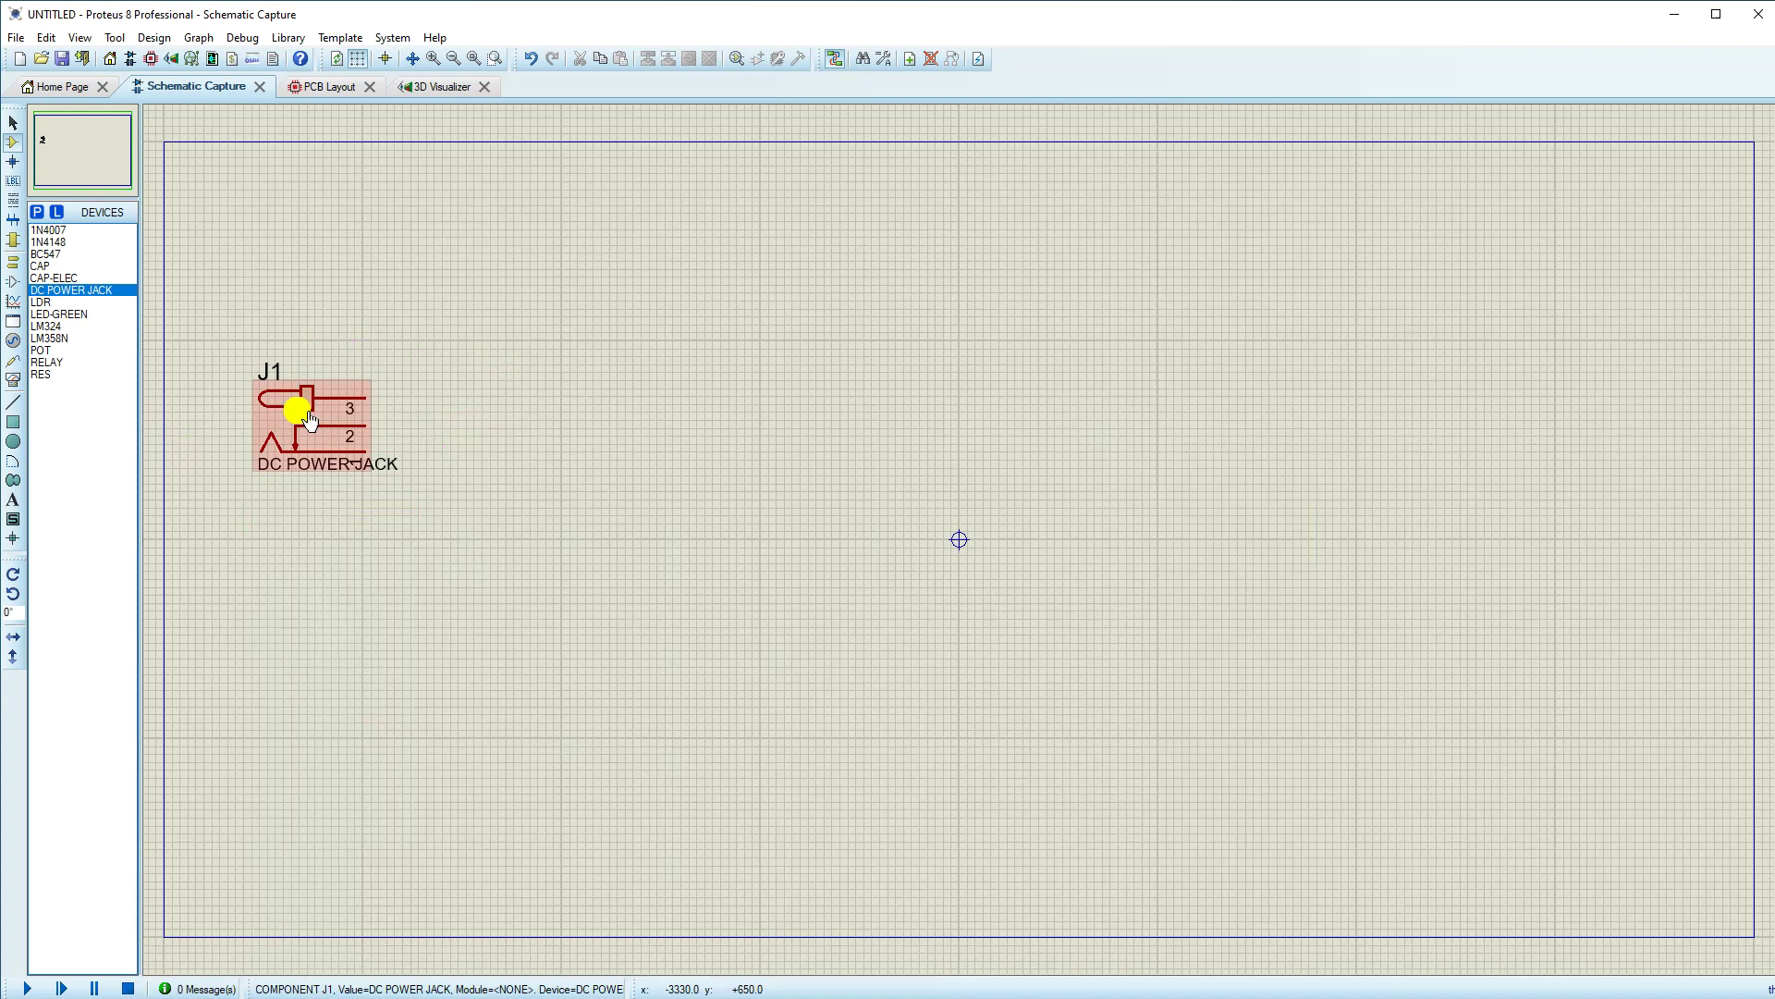
left_click(308, 421)
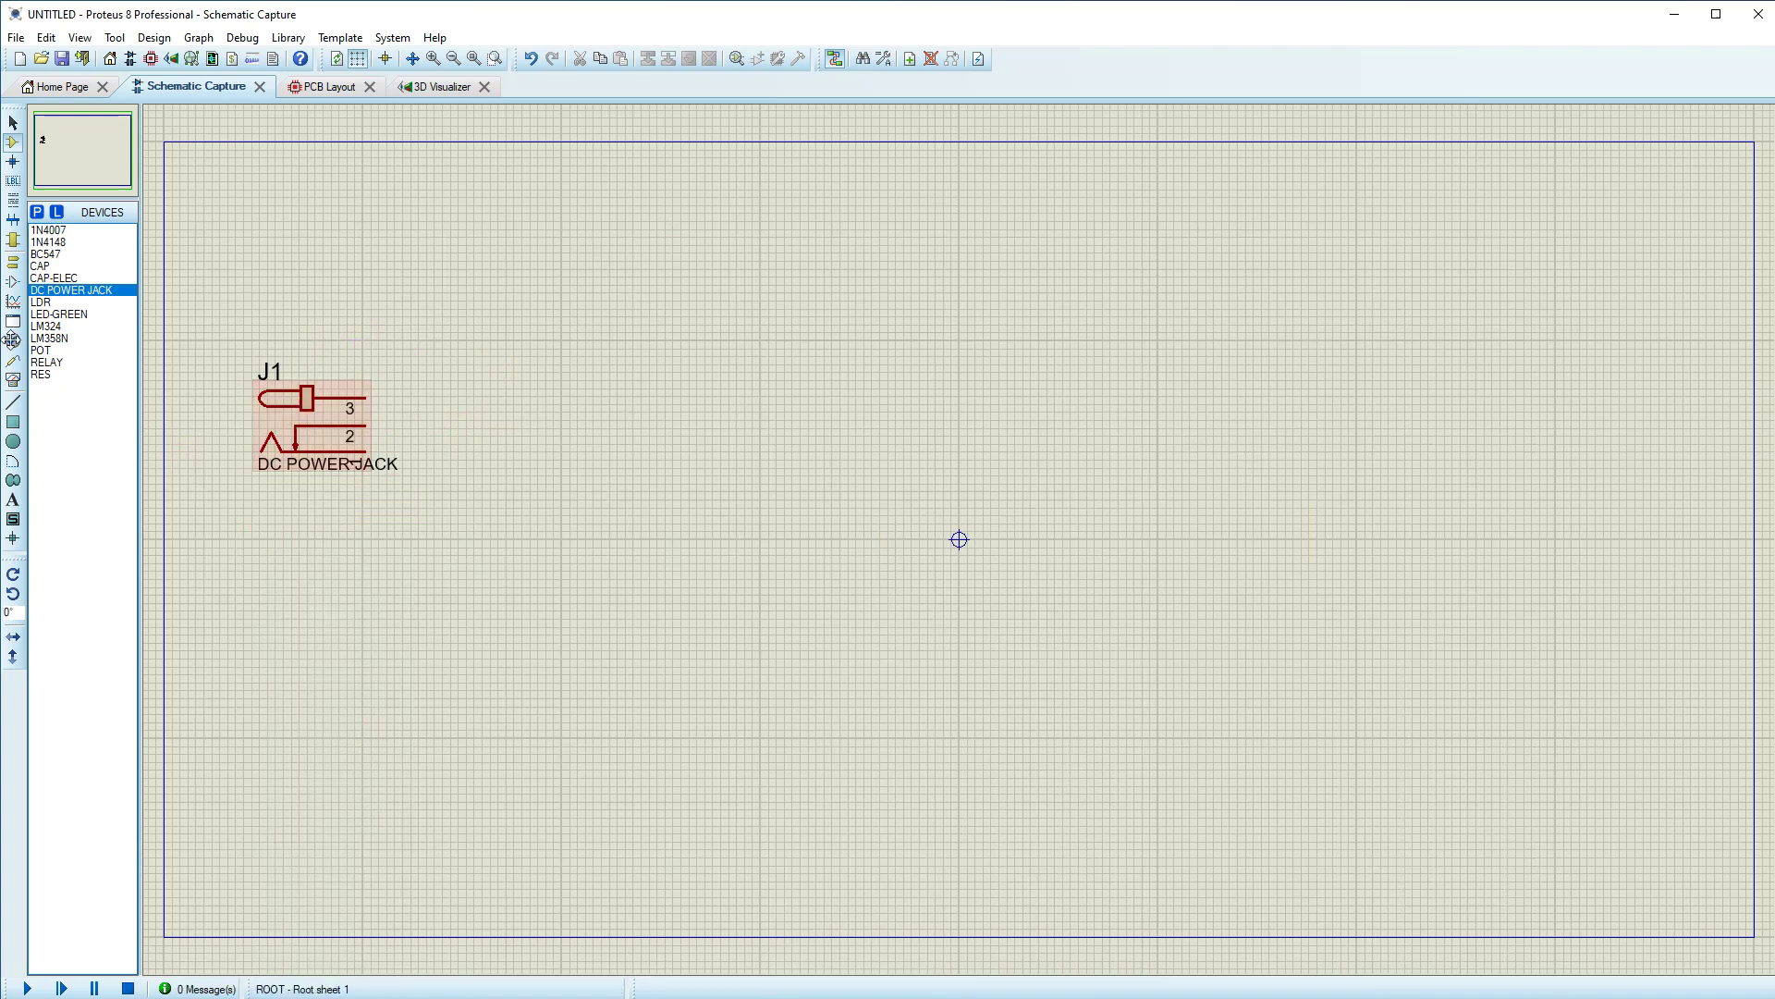
left_click(48, 232)
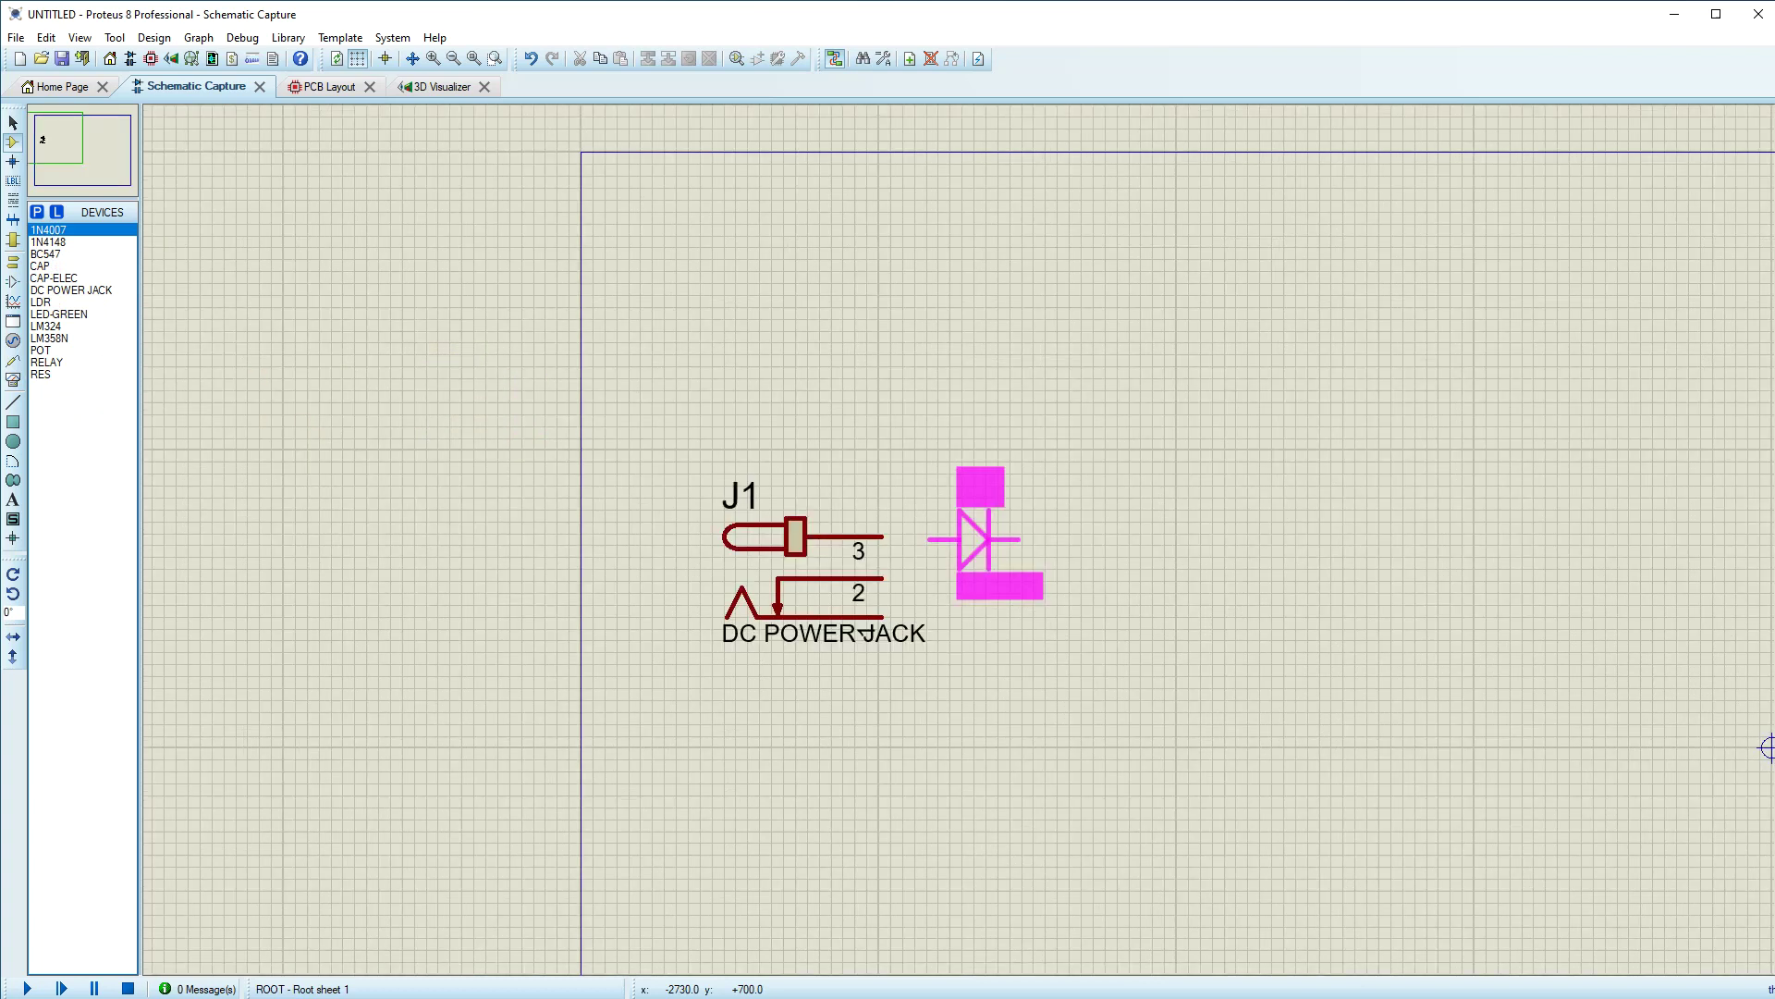
key("F6")
right_click(860, 536)
left_click(816, 551)
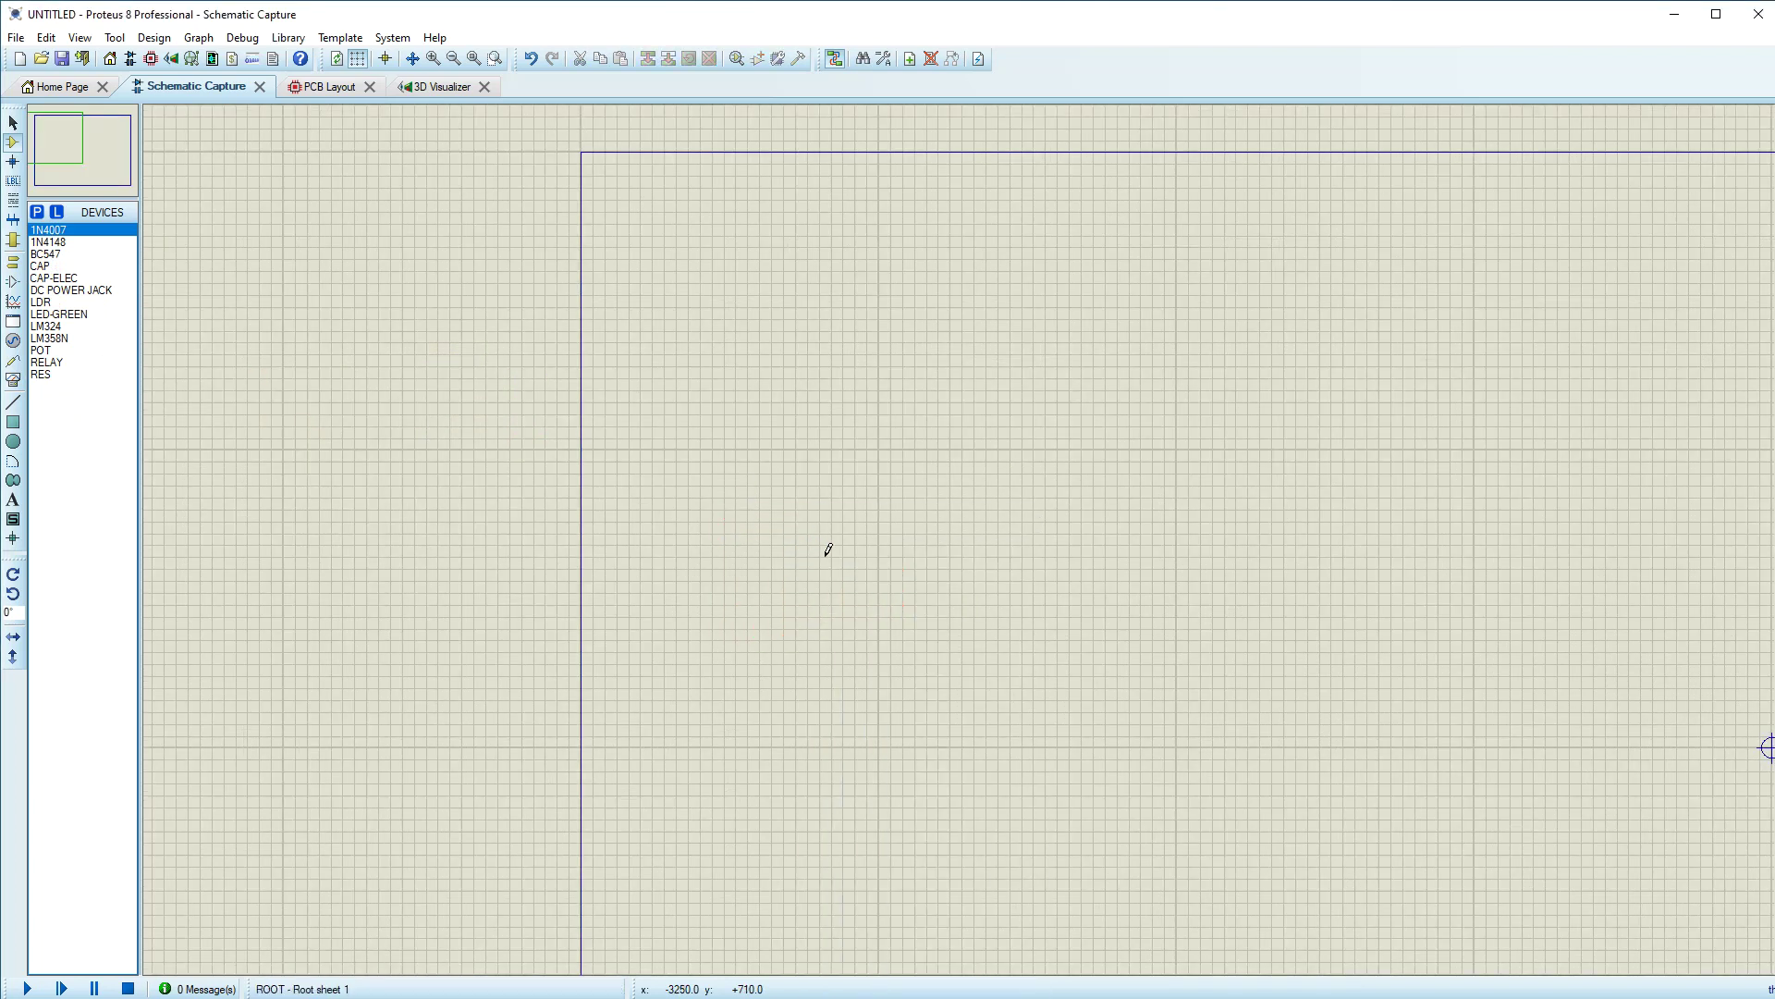
left_click(473, 58)
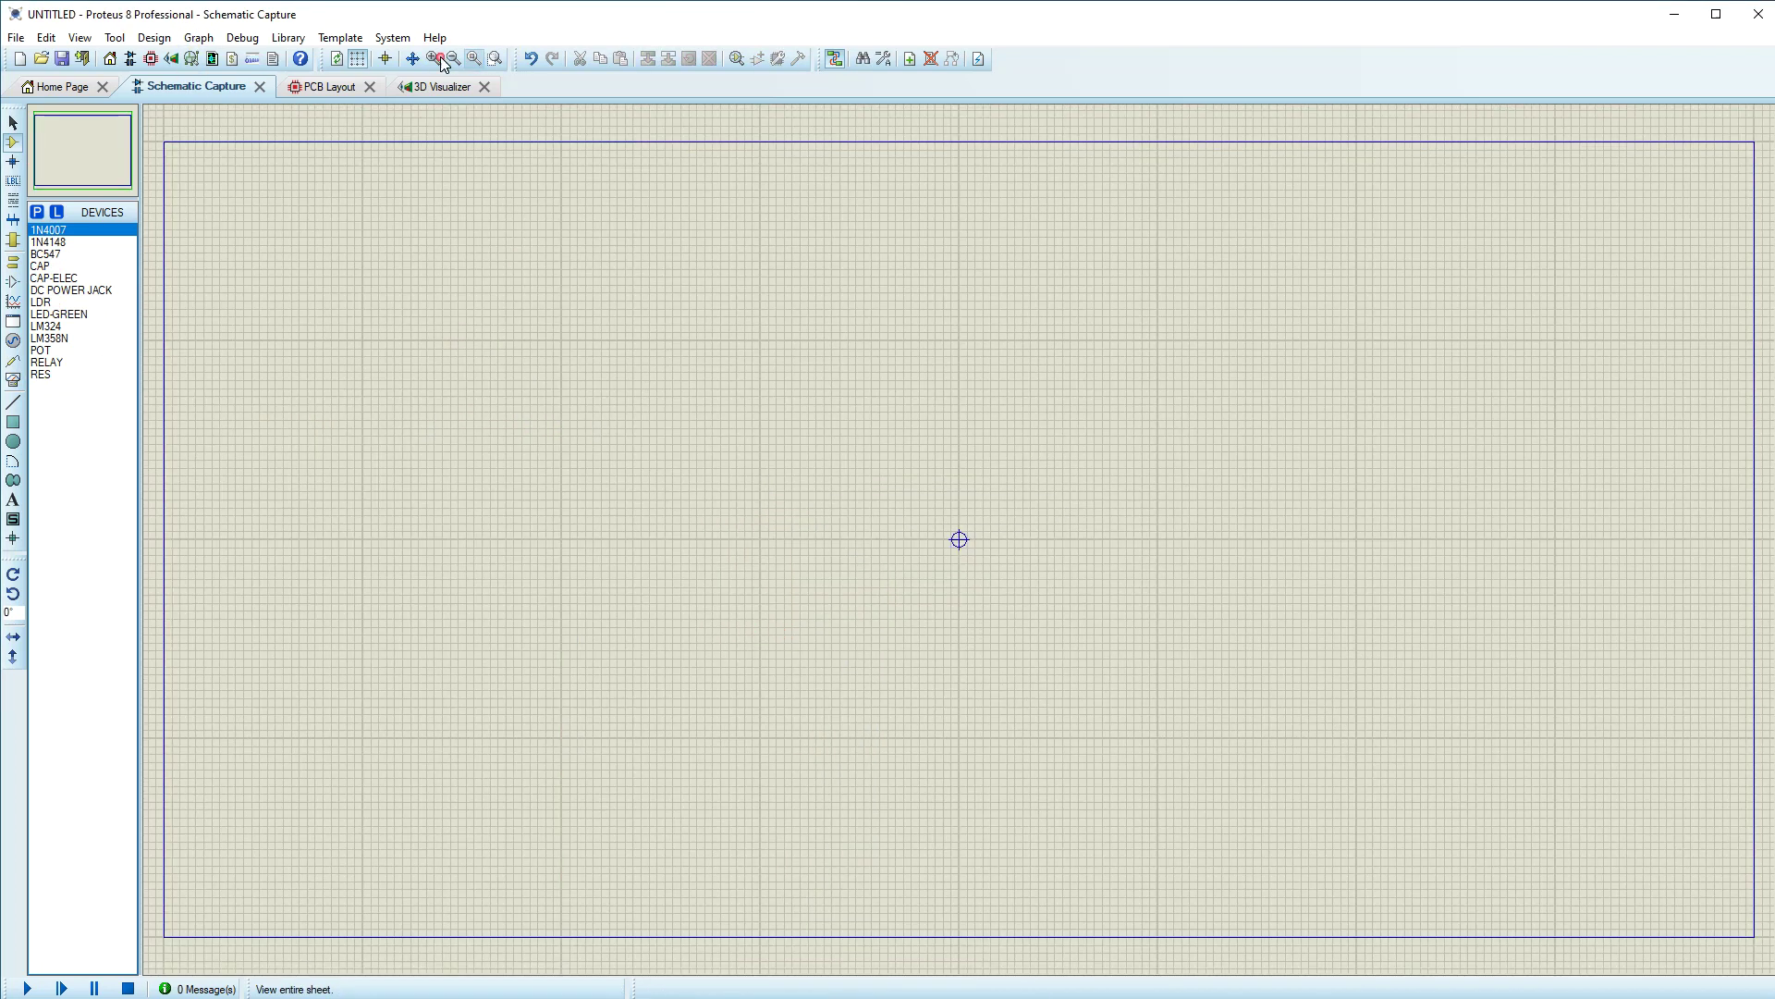
Step: Set the schematic snap spacing to 0.1in
left_click(80, 38)
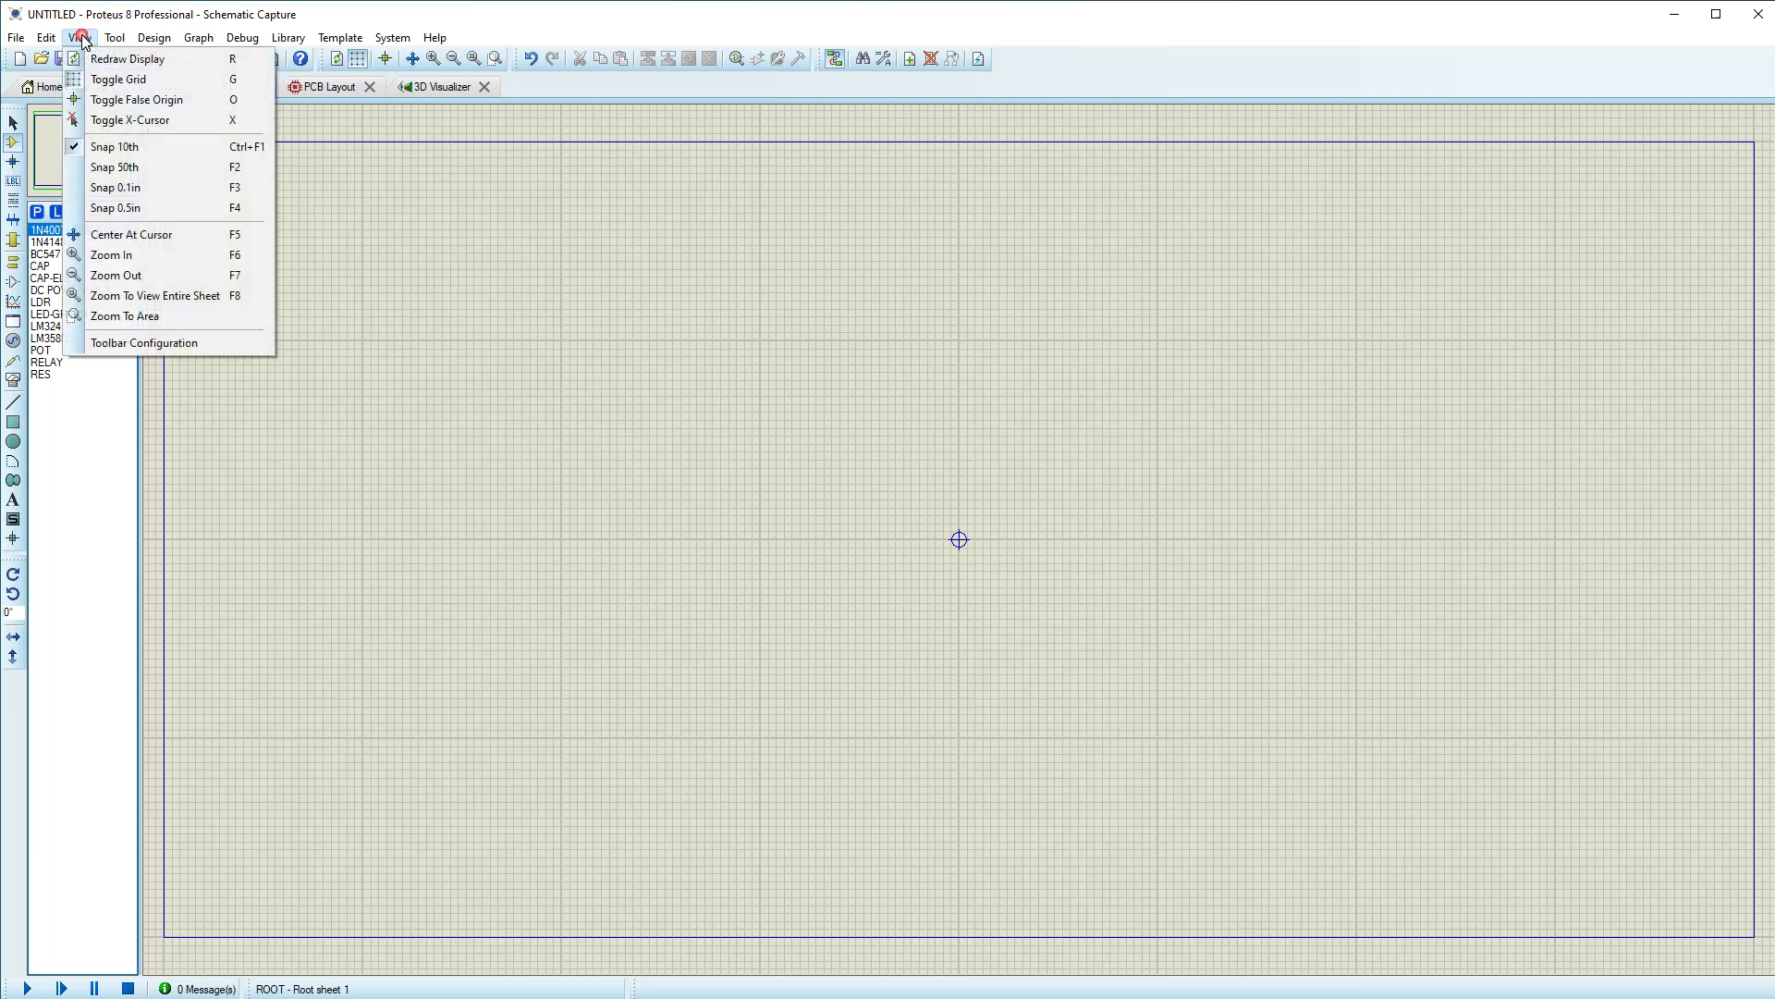
left_click(87, 170)
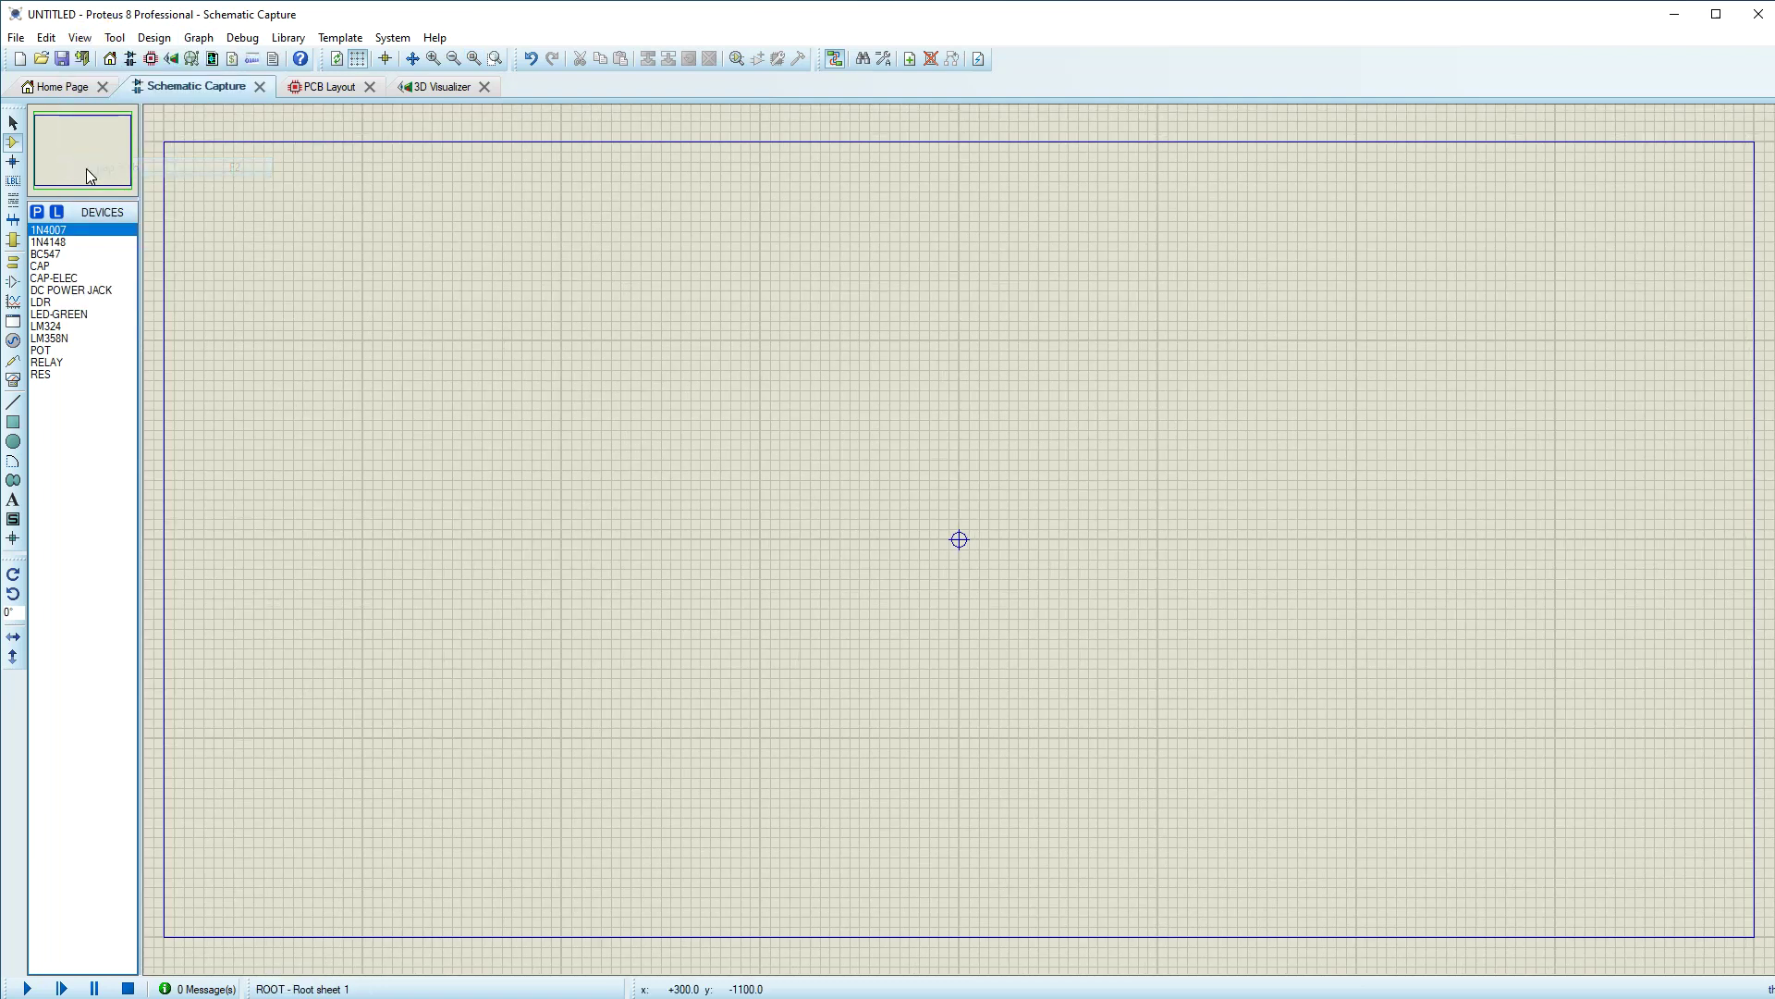
left_click(79, 37)
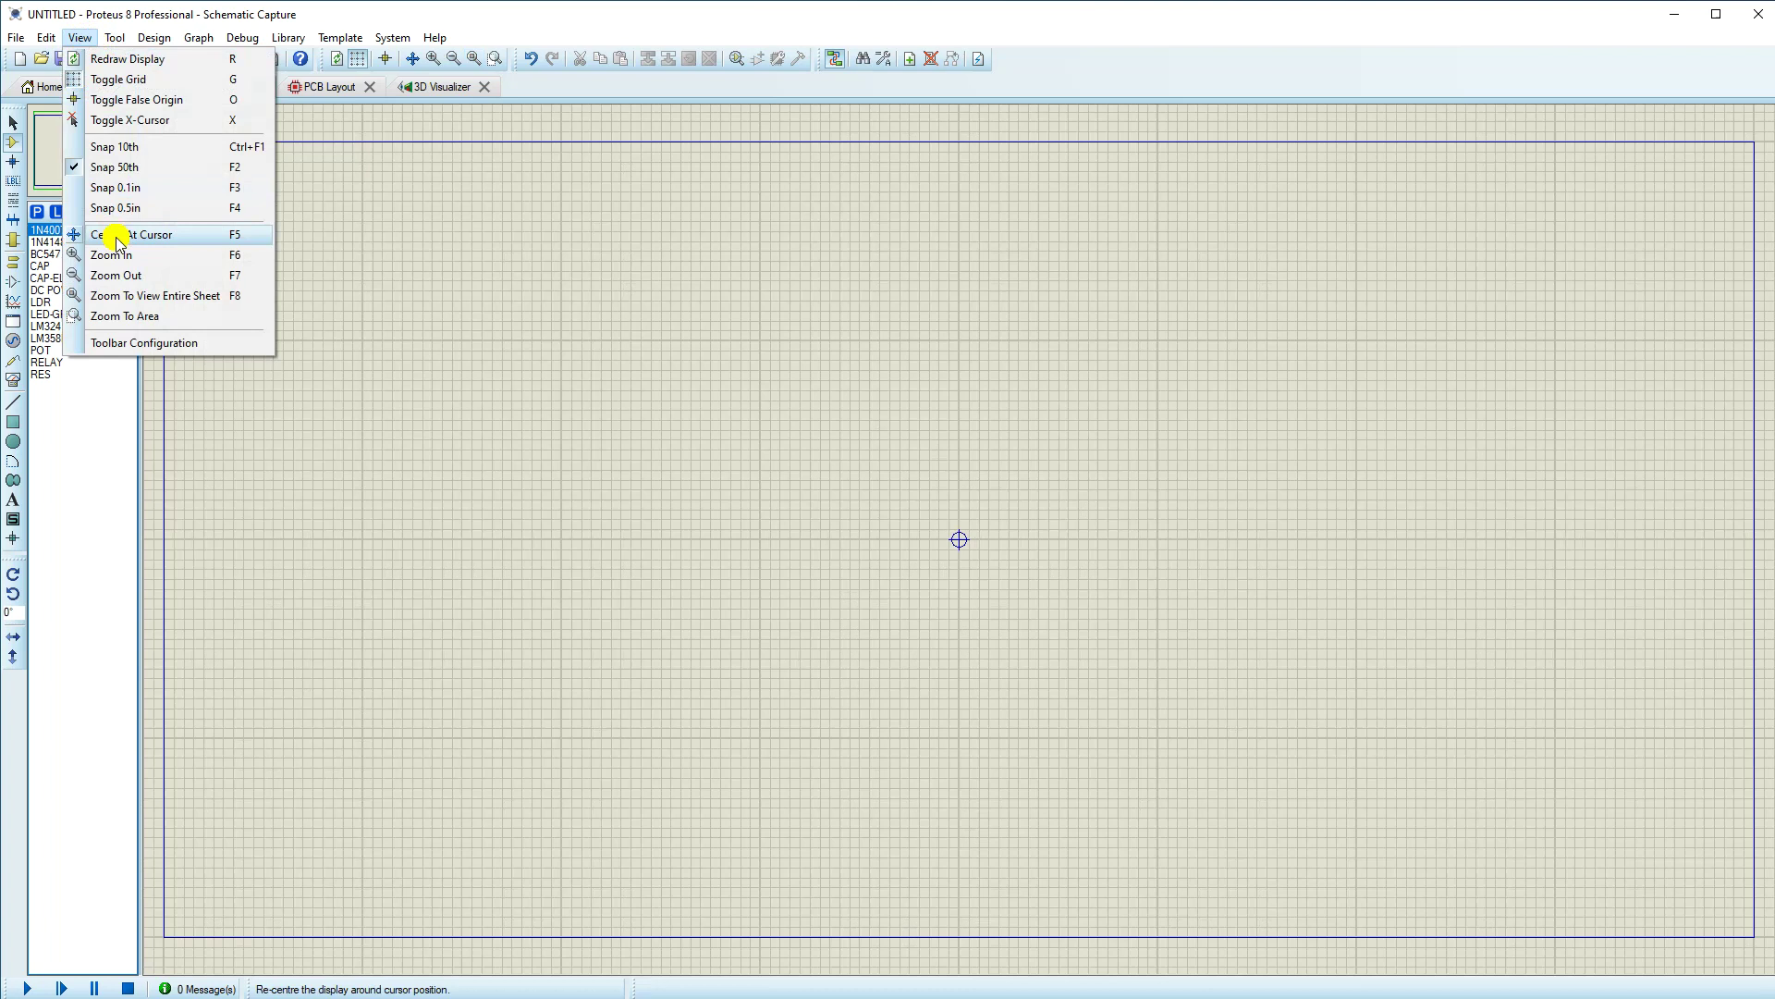
left_click(102, 187)
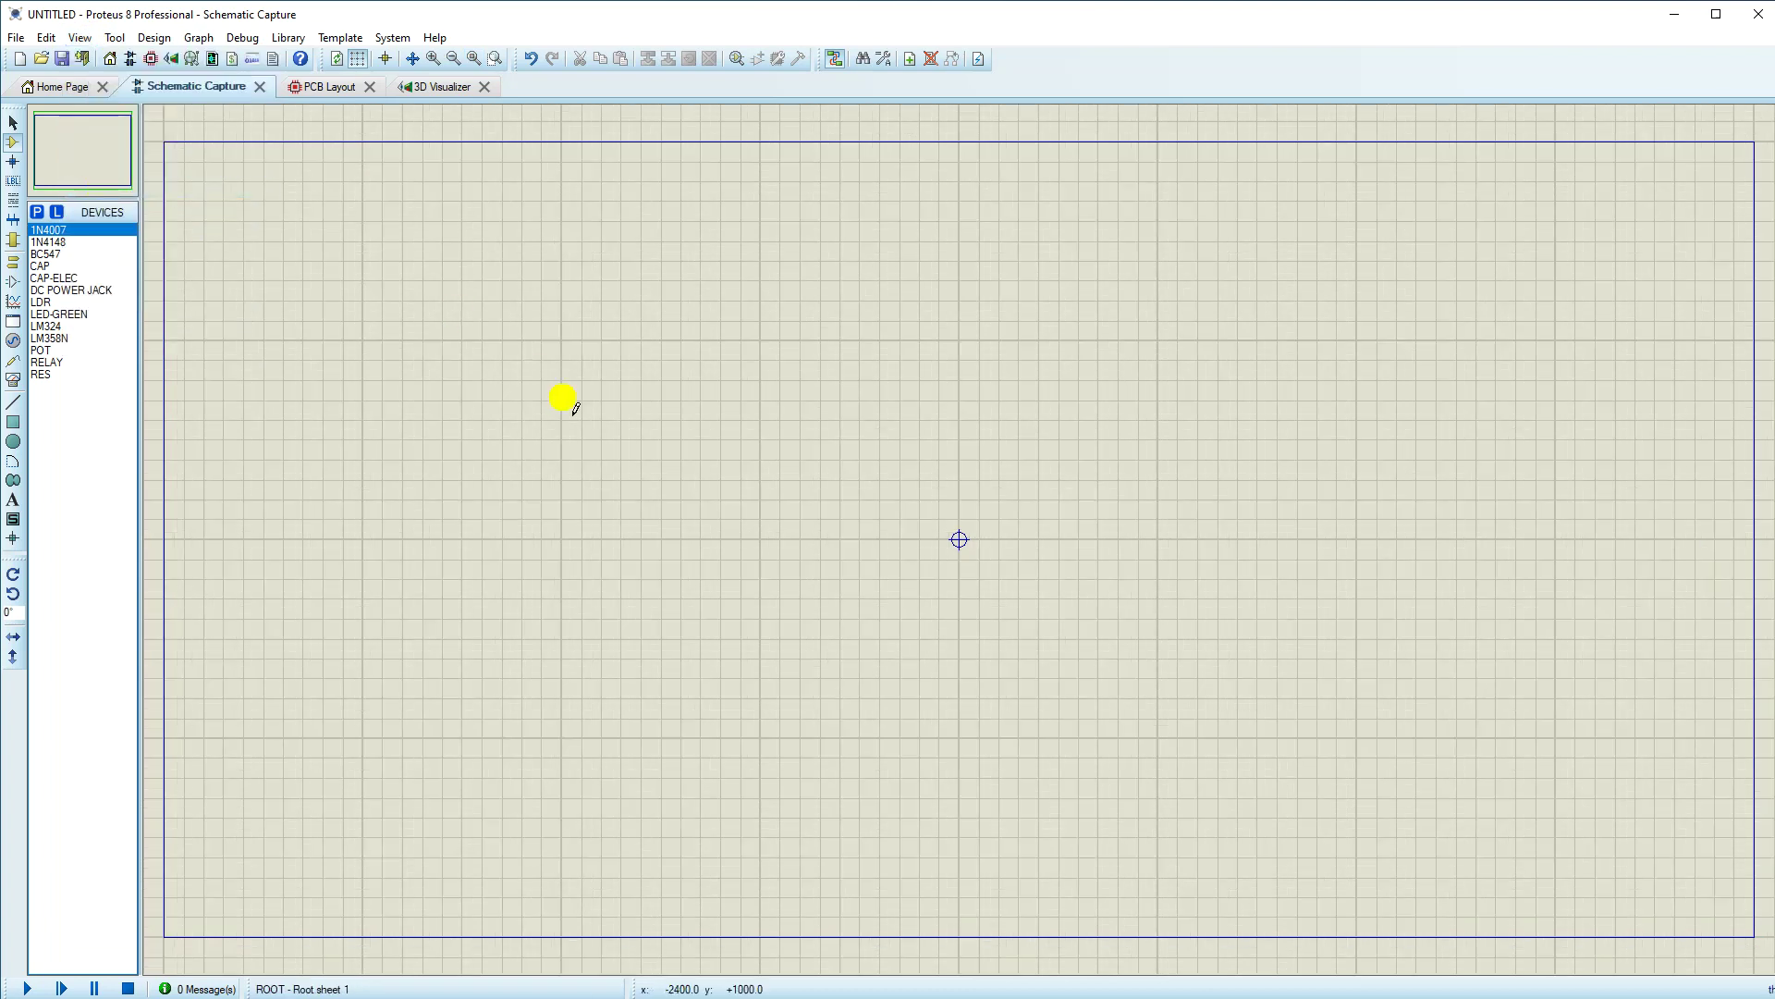
Step: Place the DC POWER JACK in the left part of the sheet and a horizontal 1N4007 diode level with its upper pin
left_click(36, 289)
left_click(583, 488)
left_click(444, 436)
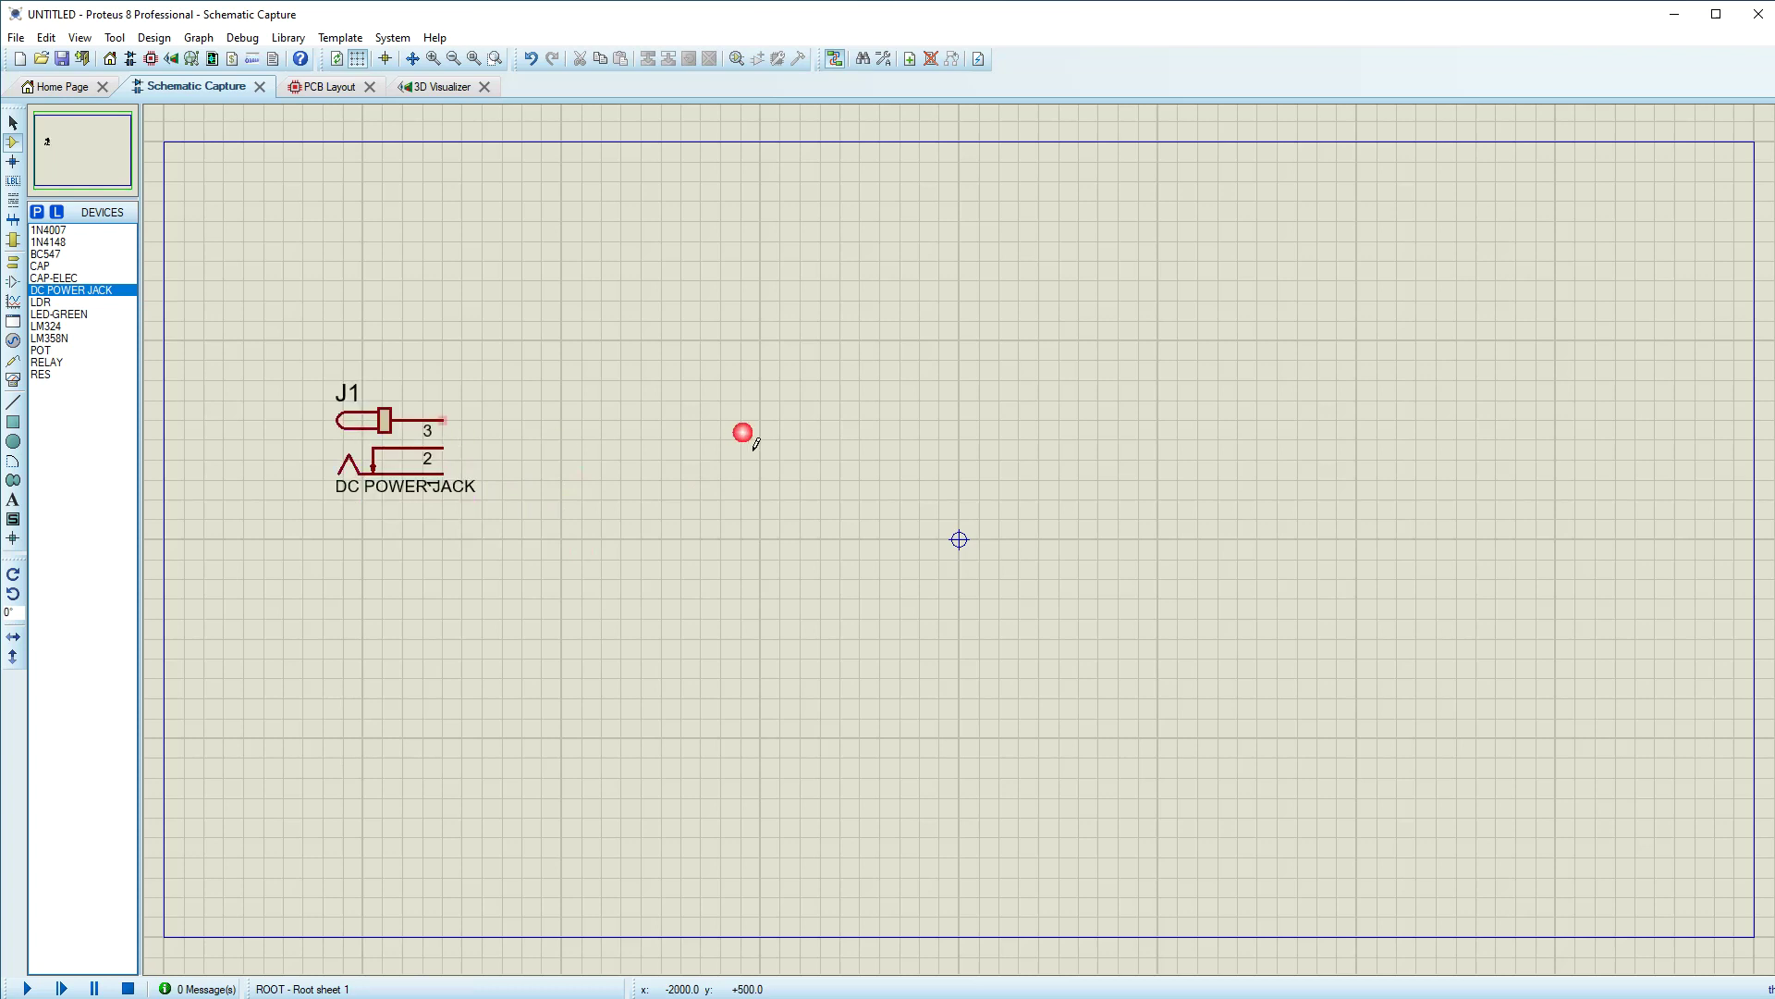
left_click(51, 231)
left_click(601, 435)
left_click(556, 433)
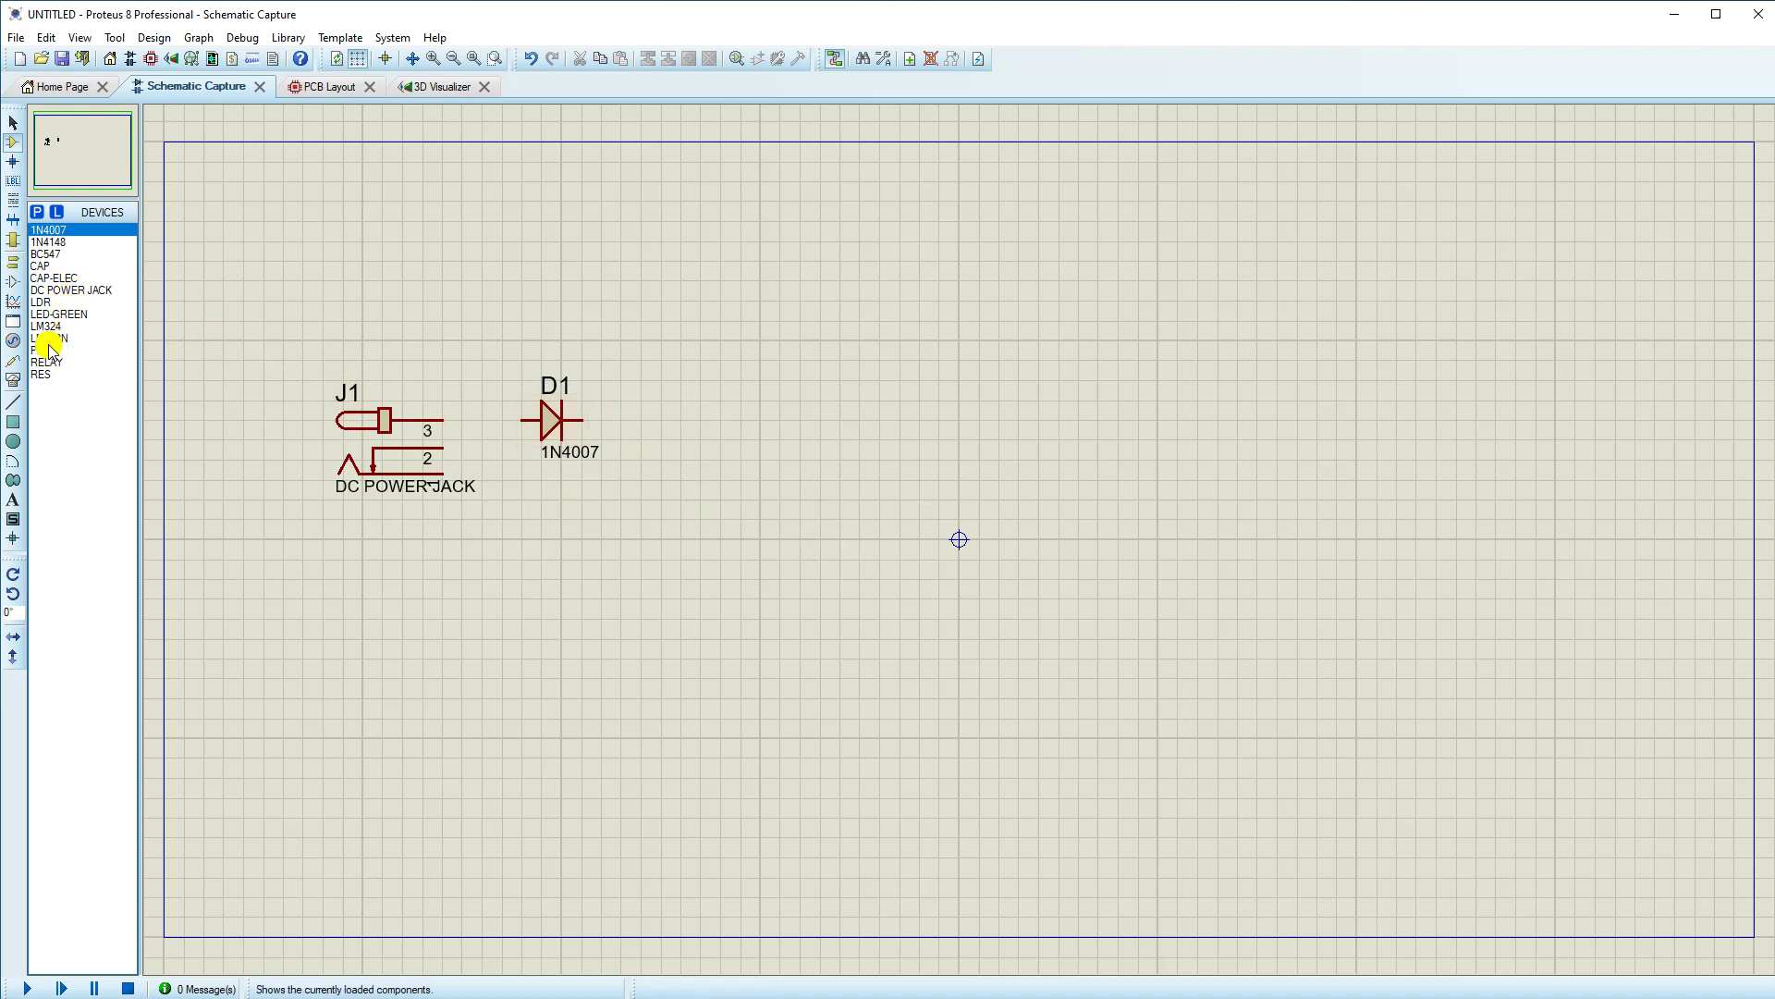
Step: Place a CAP-ELEC rotated to 270° below and right of the diode, and a vertical CAP to its right
left_click(63, 280)
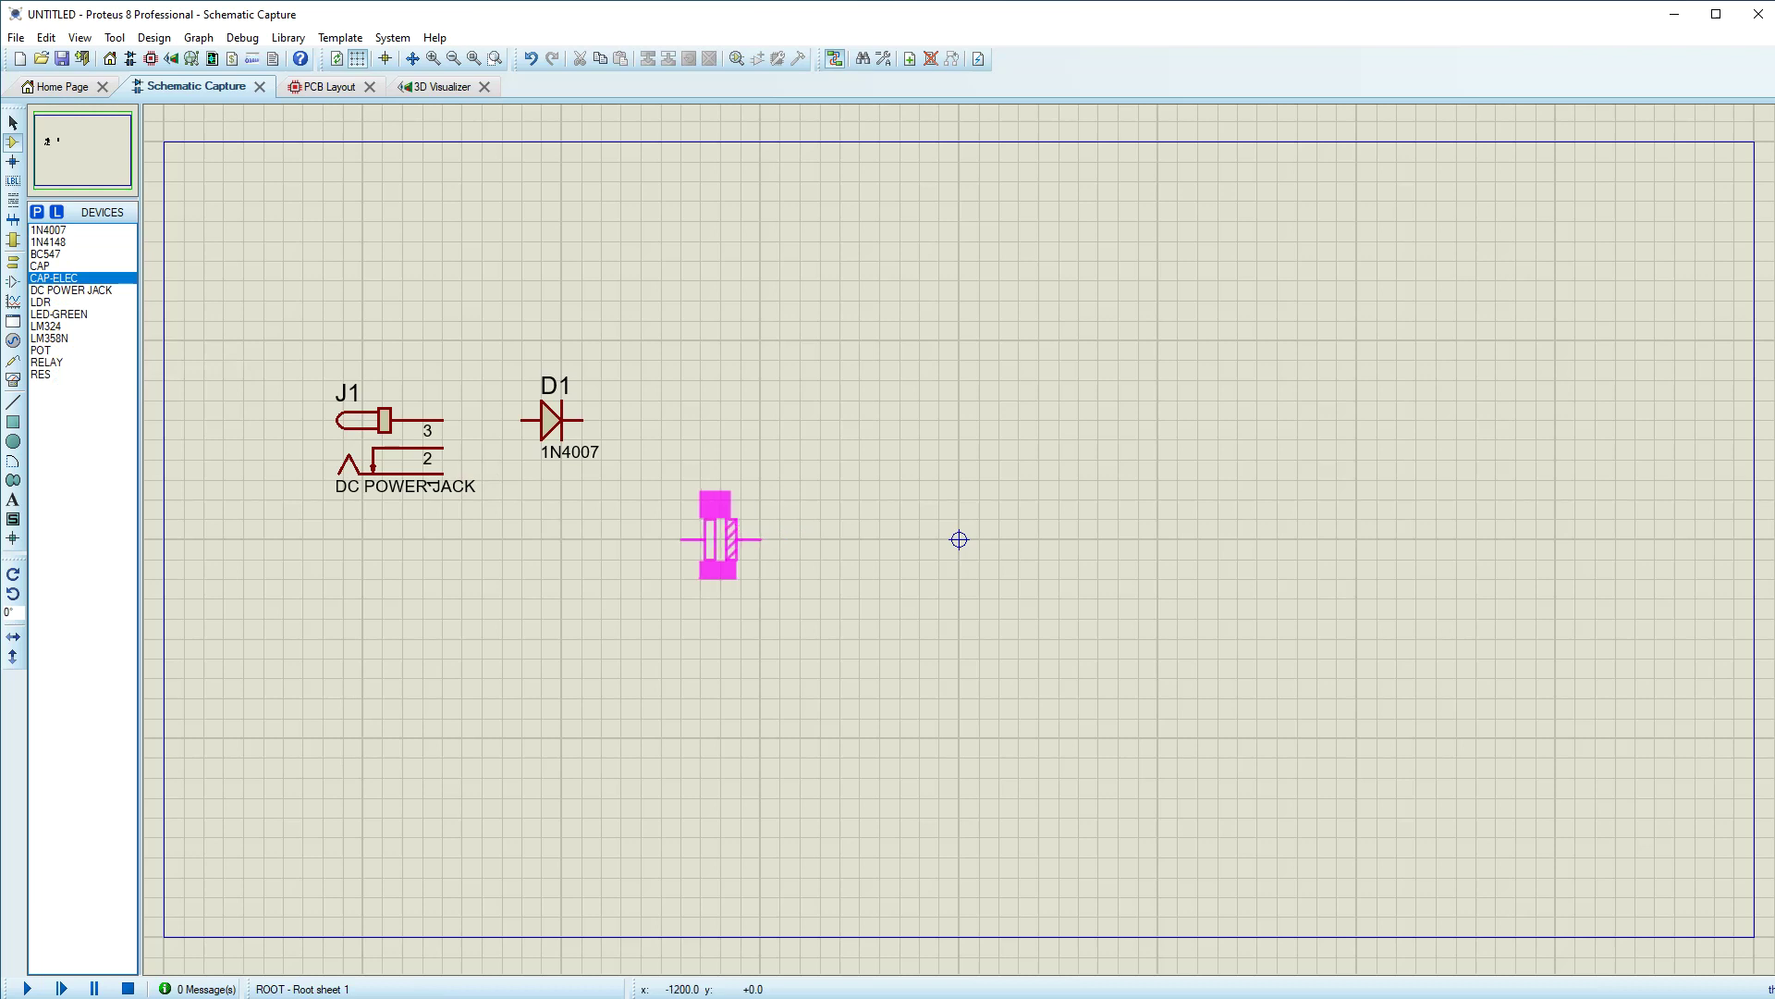
key("KP_Add")
key("KP_Add")
key("KP_Add")
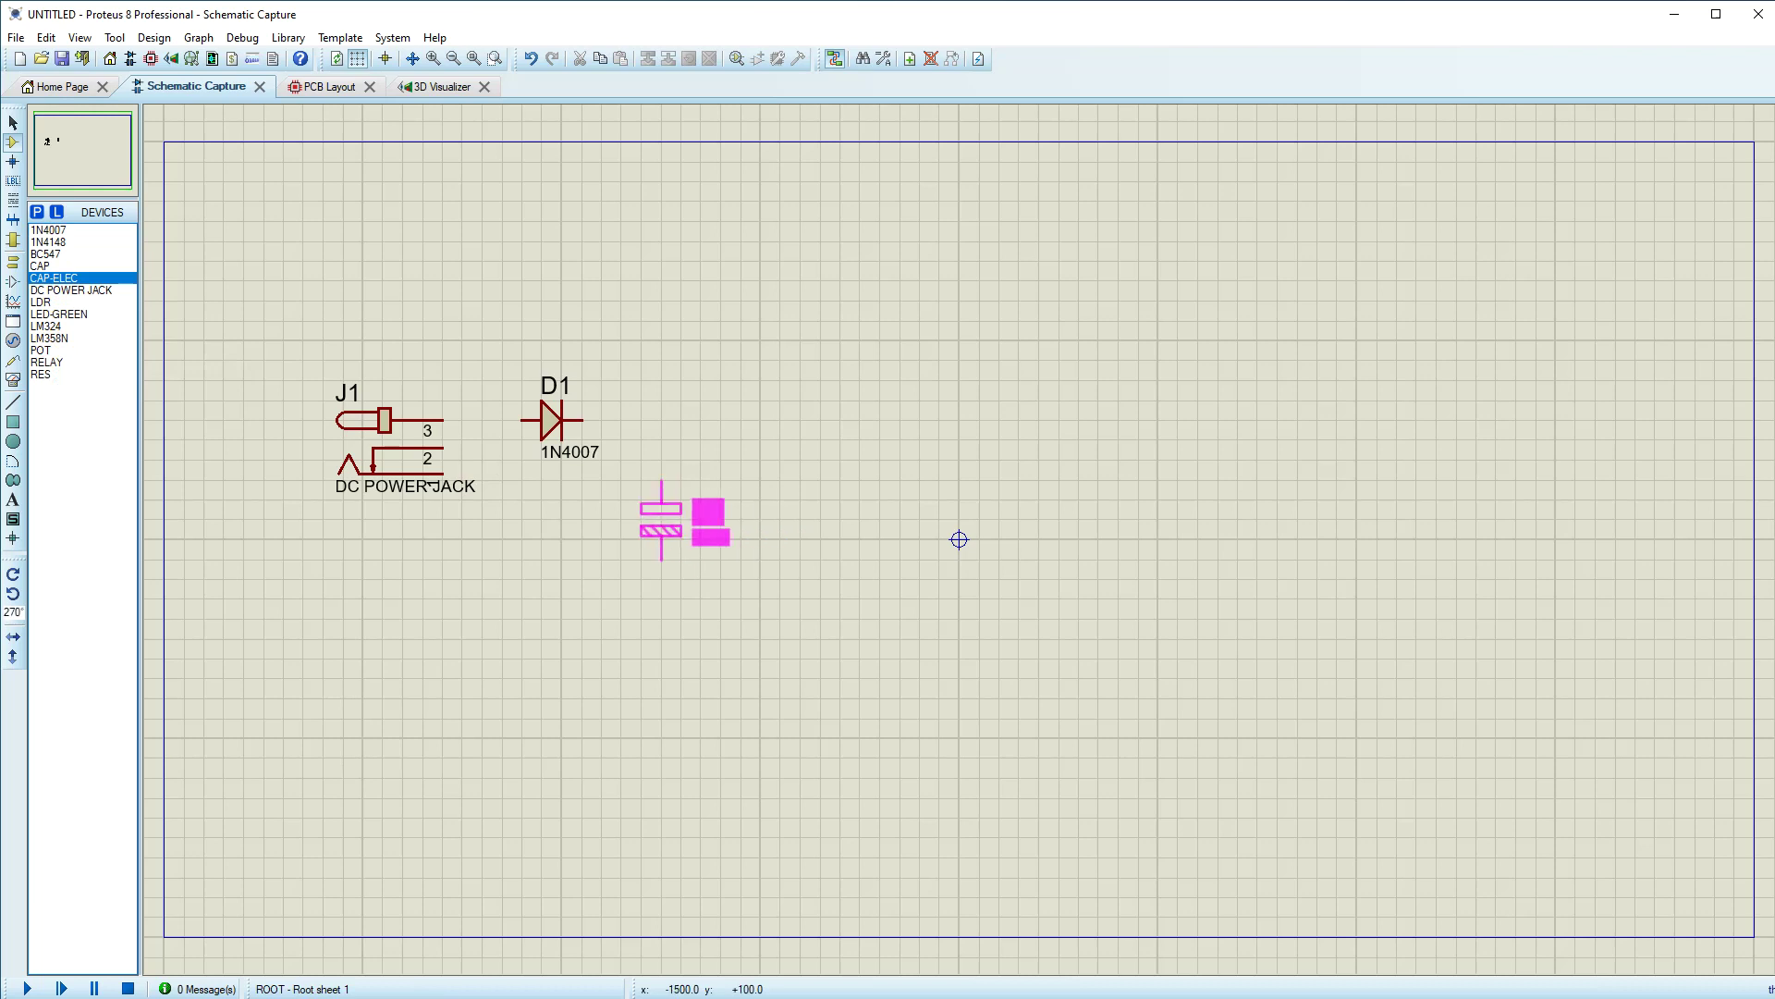
left_click(731, 540)
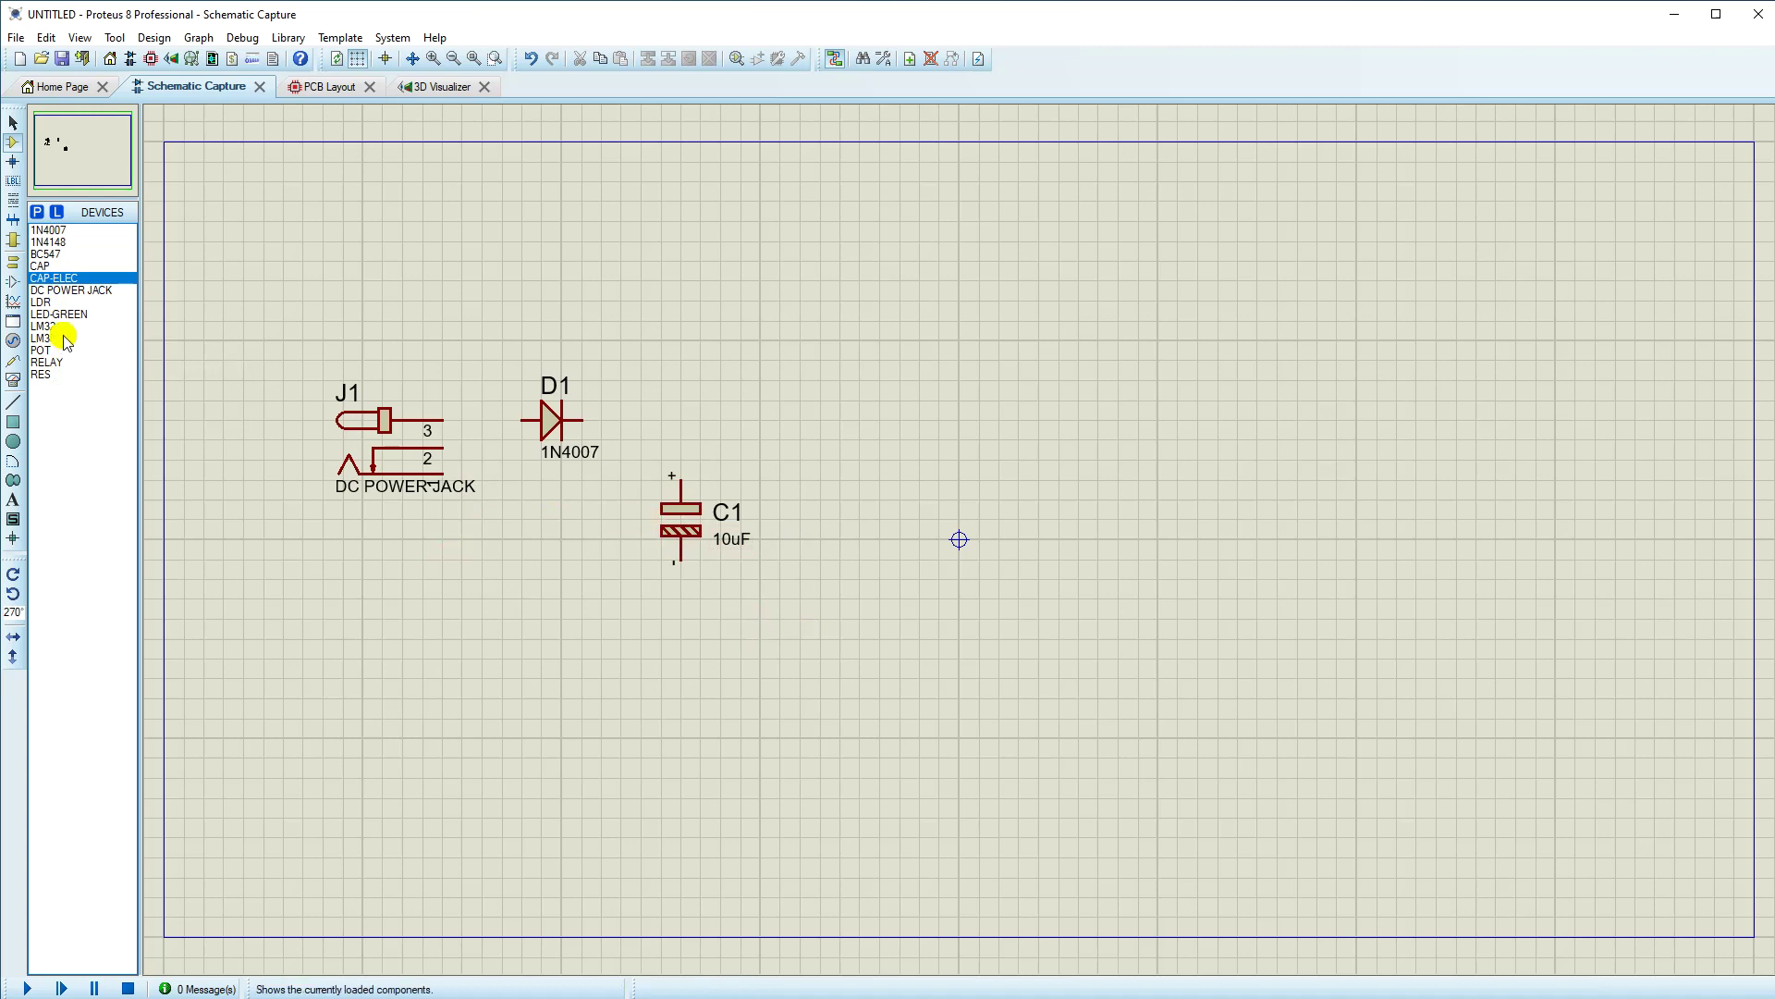
left_click(46, 267)
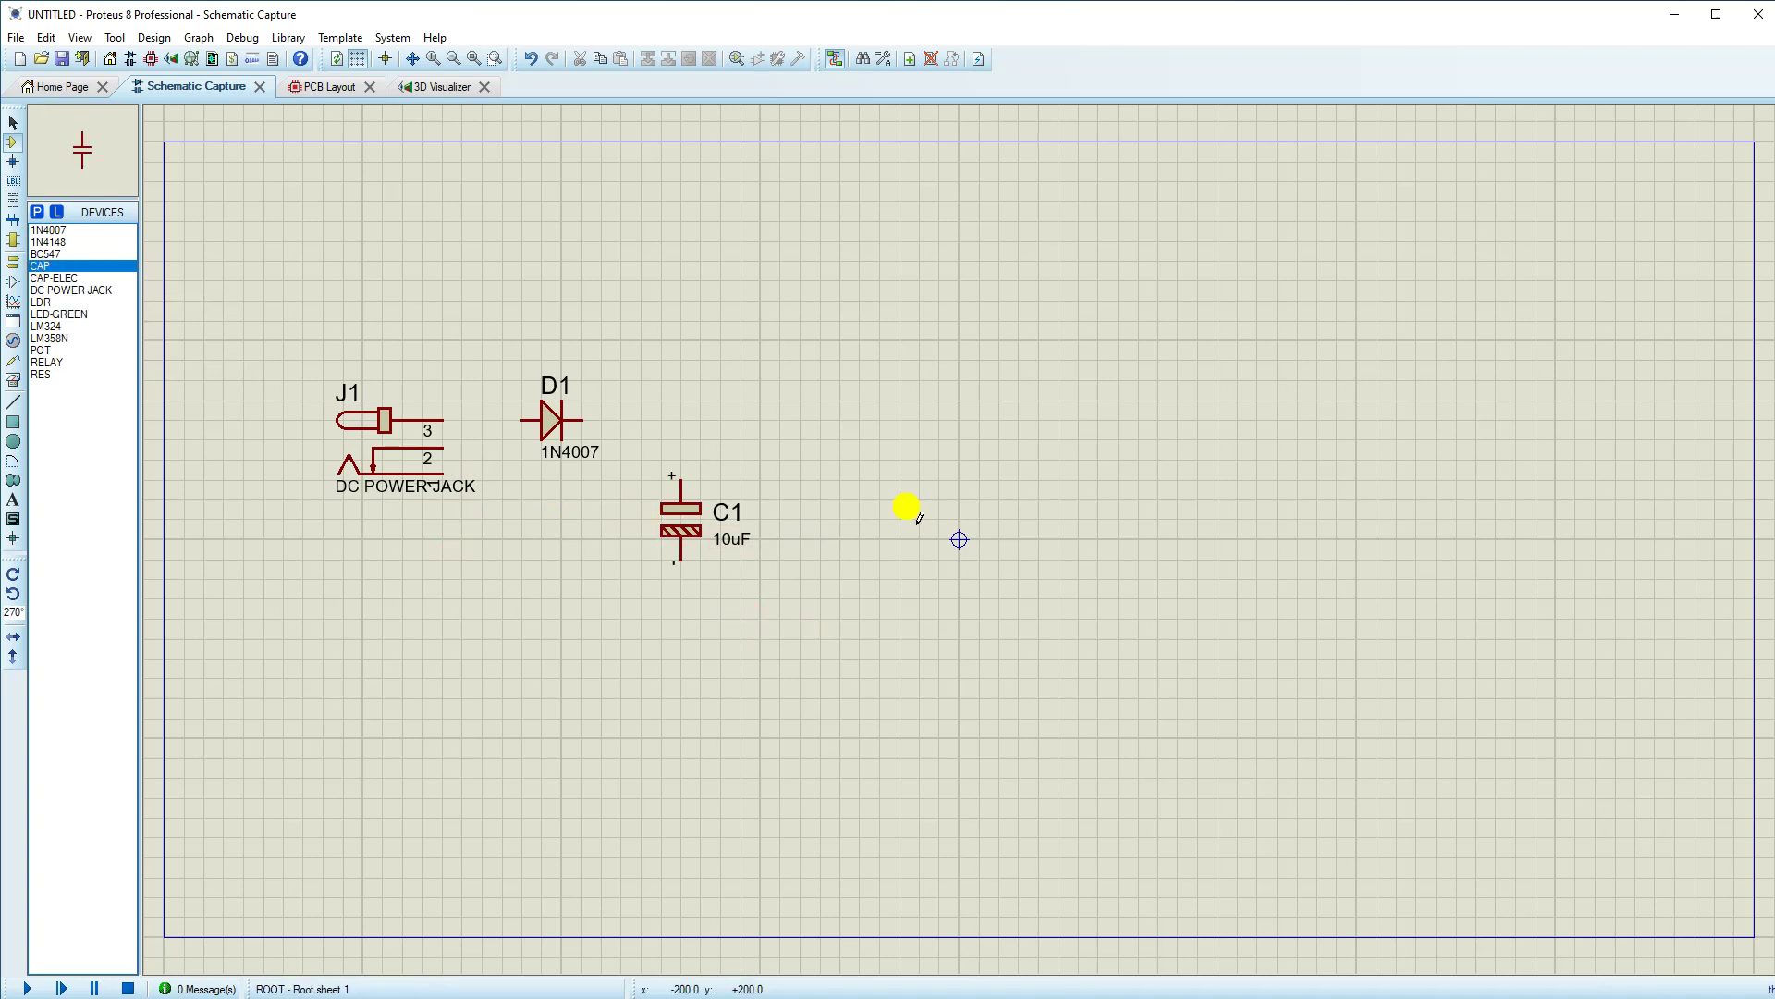
left_click(837, 535)
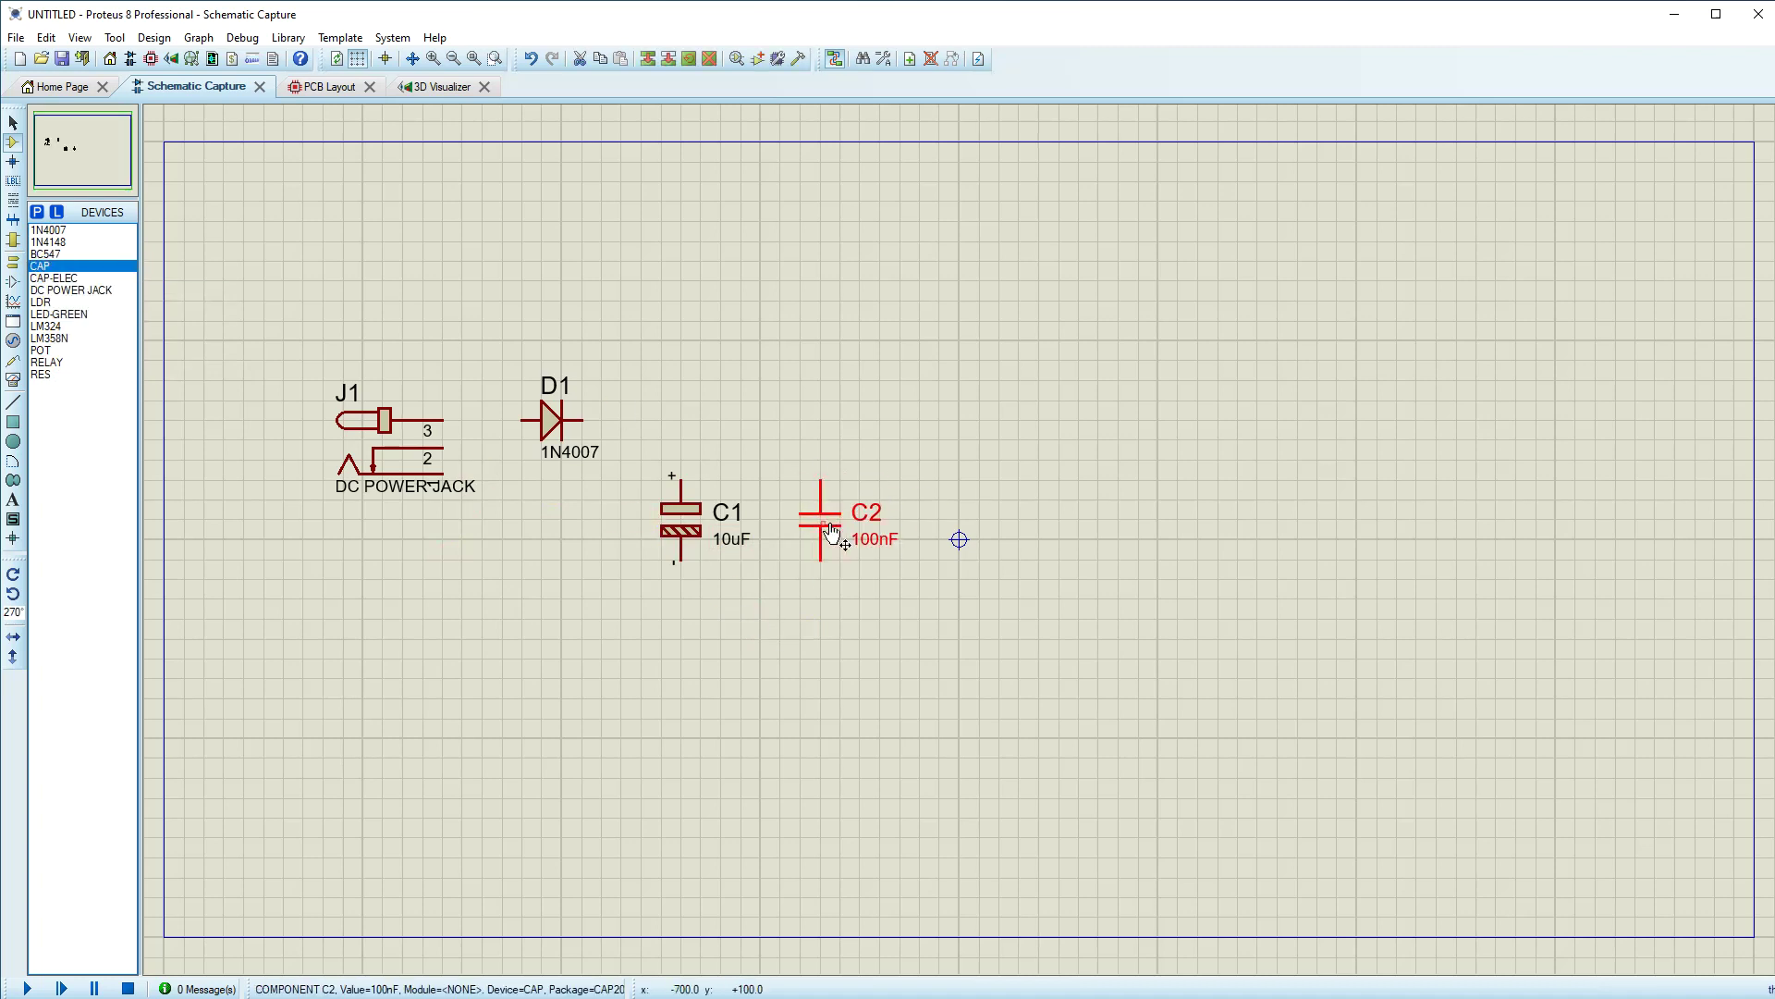
Step: Set the capacitance of electrolytic capacitor C1 to 470uF
left_click(680, 525)
double_click(679, 509)
left_click(776, 395)
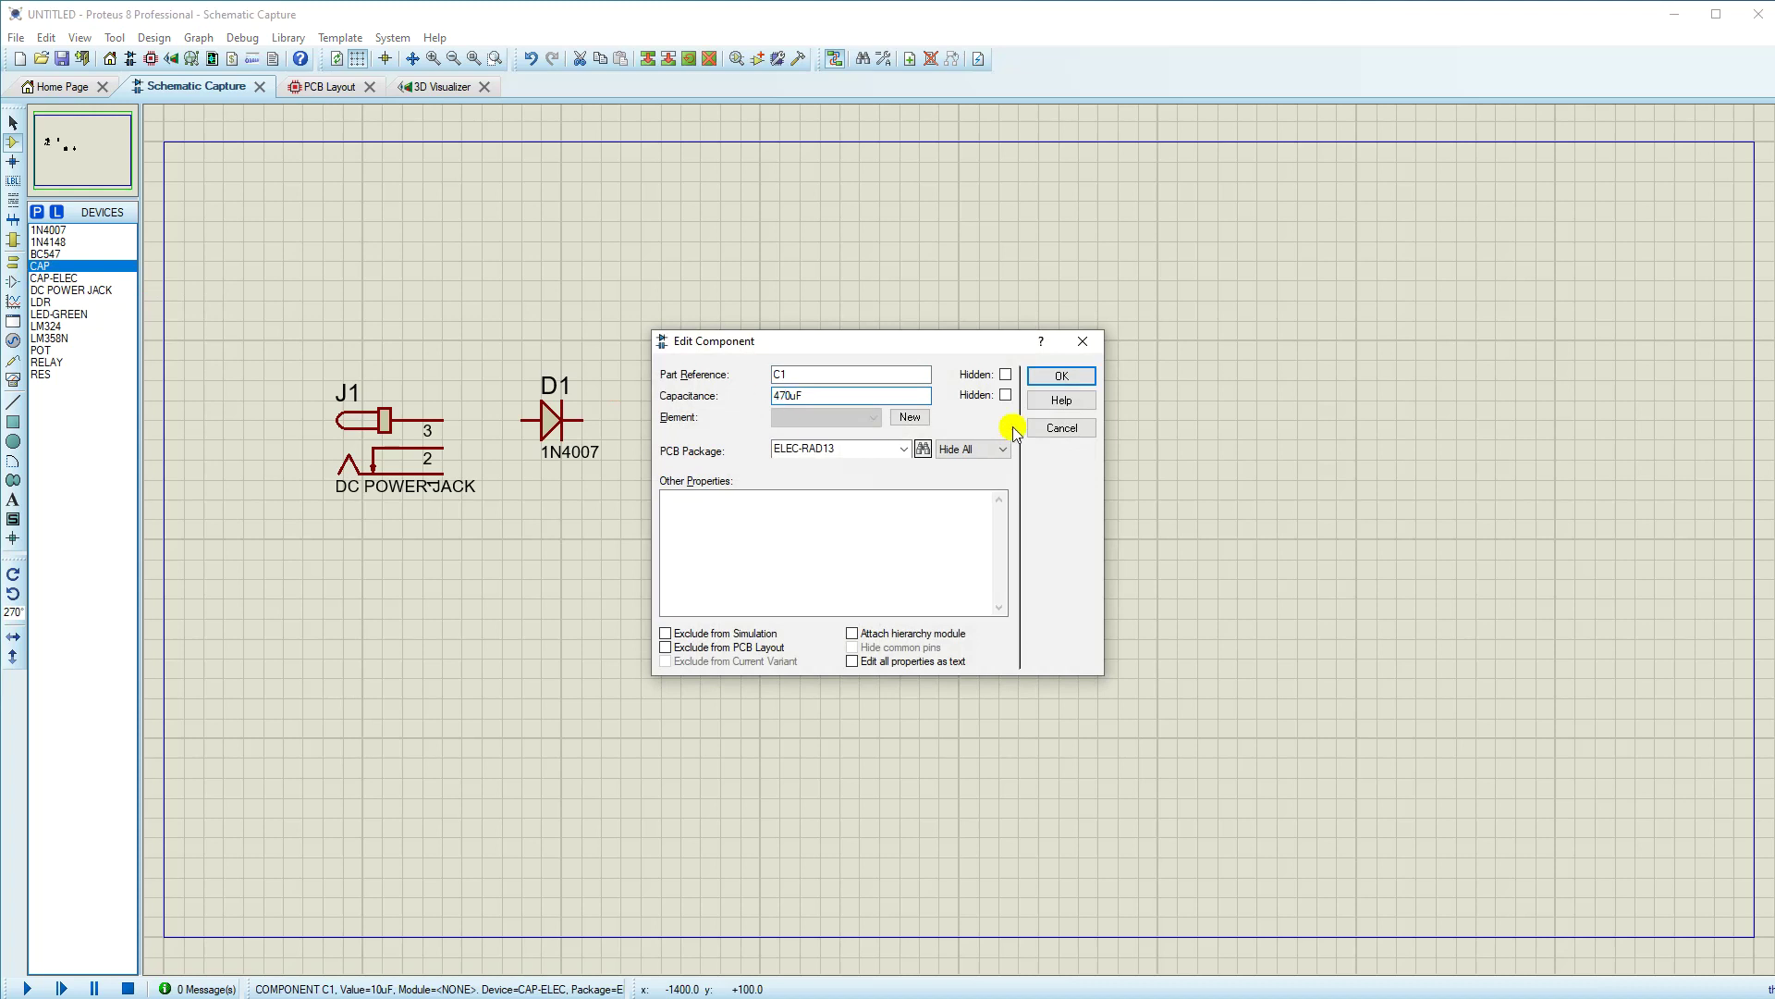
left_click(1074, 374)
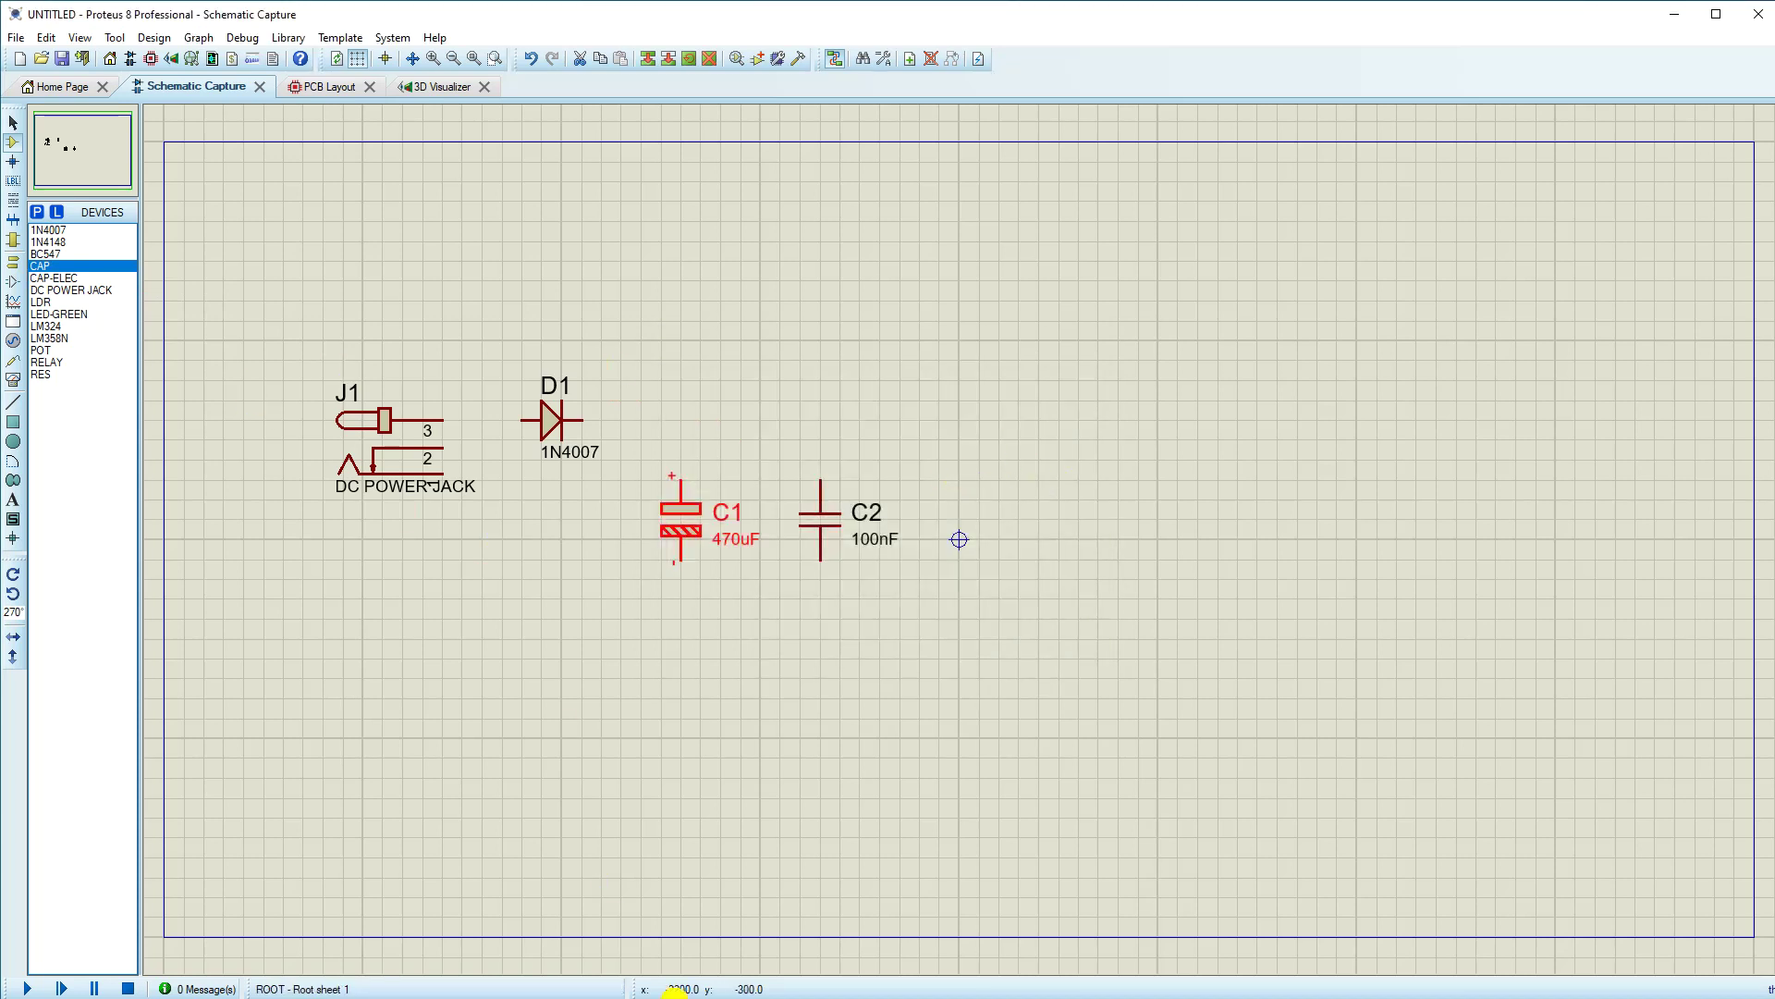
Step: Consult the circuit diagram in Word and place an upright POT to the right of capacitor C2 in Proteus
key("alt+Tab")
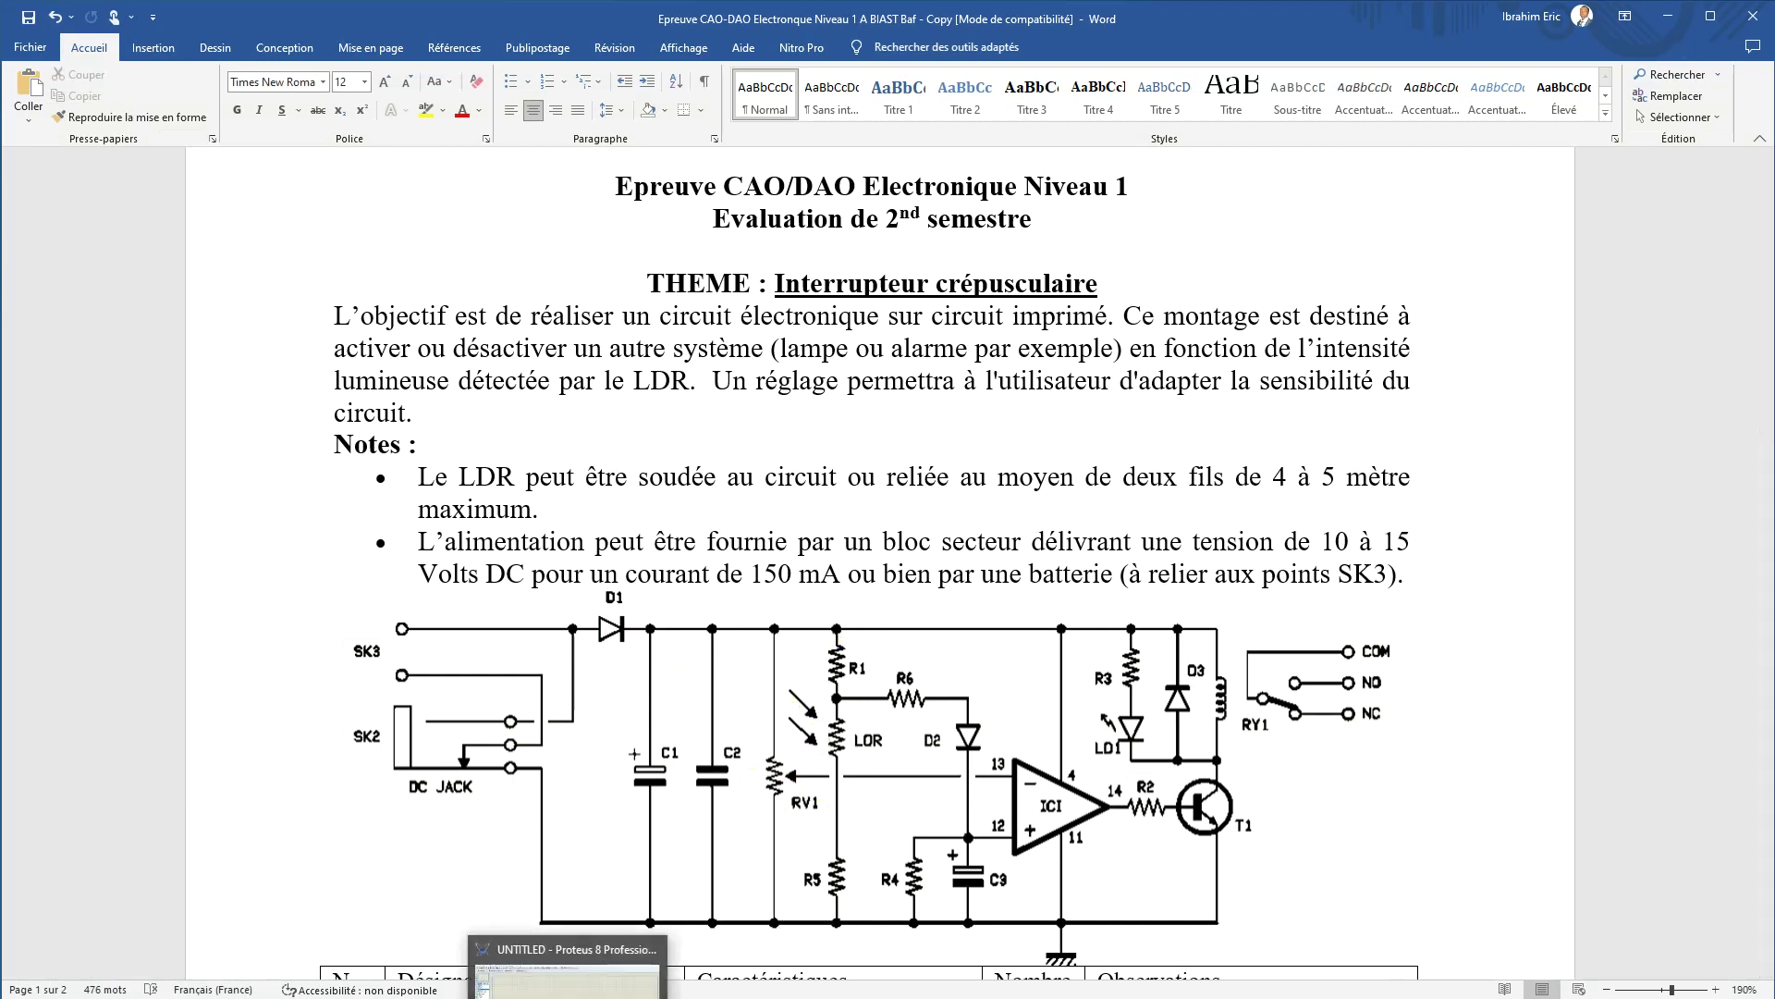
left_click(570, 993)
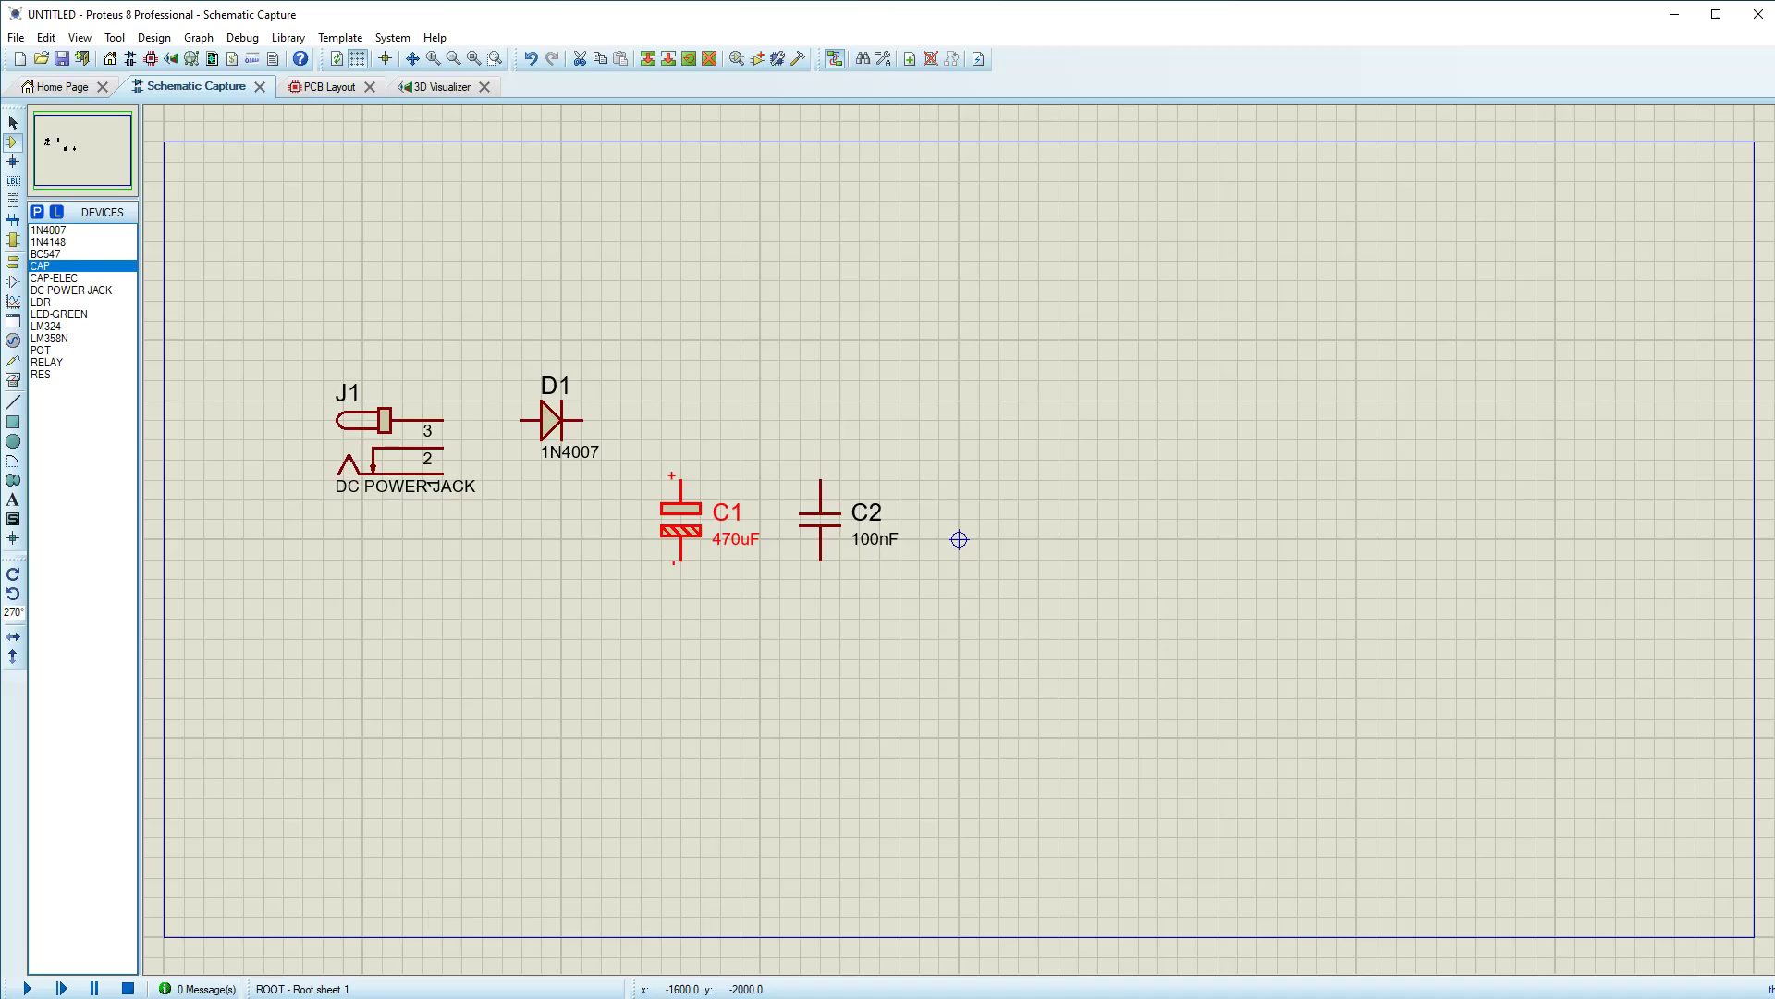
left_click(40, 349)
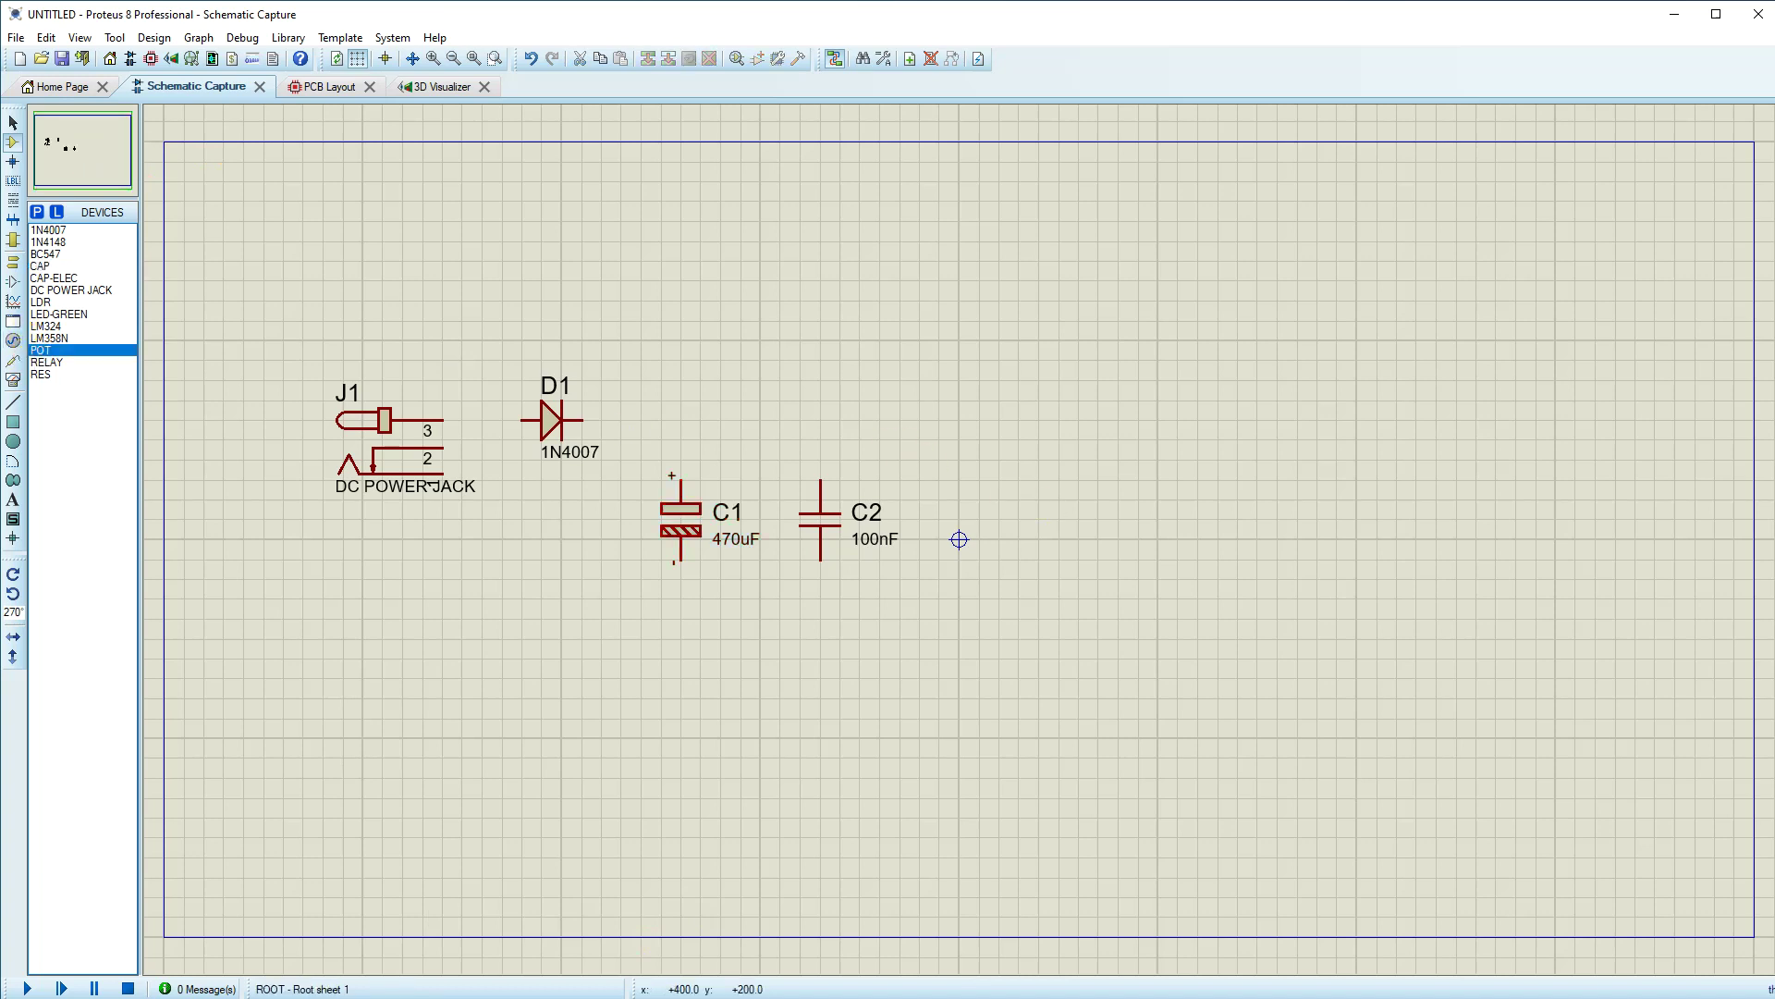
left_click(1055, 517)
key("KP_Add")
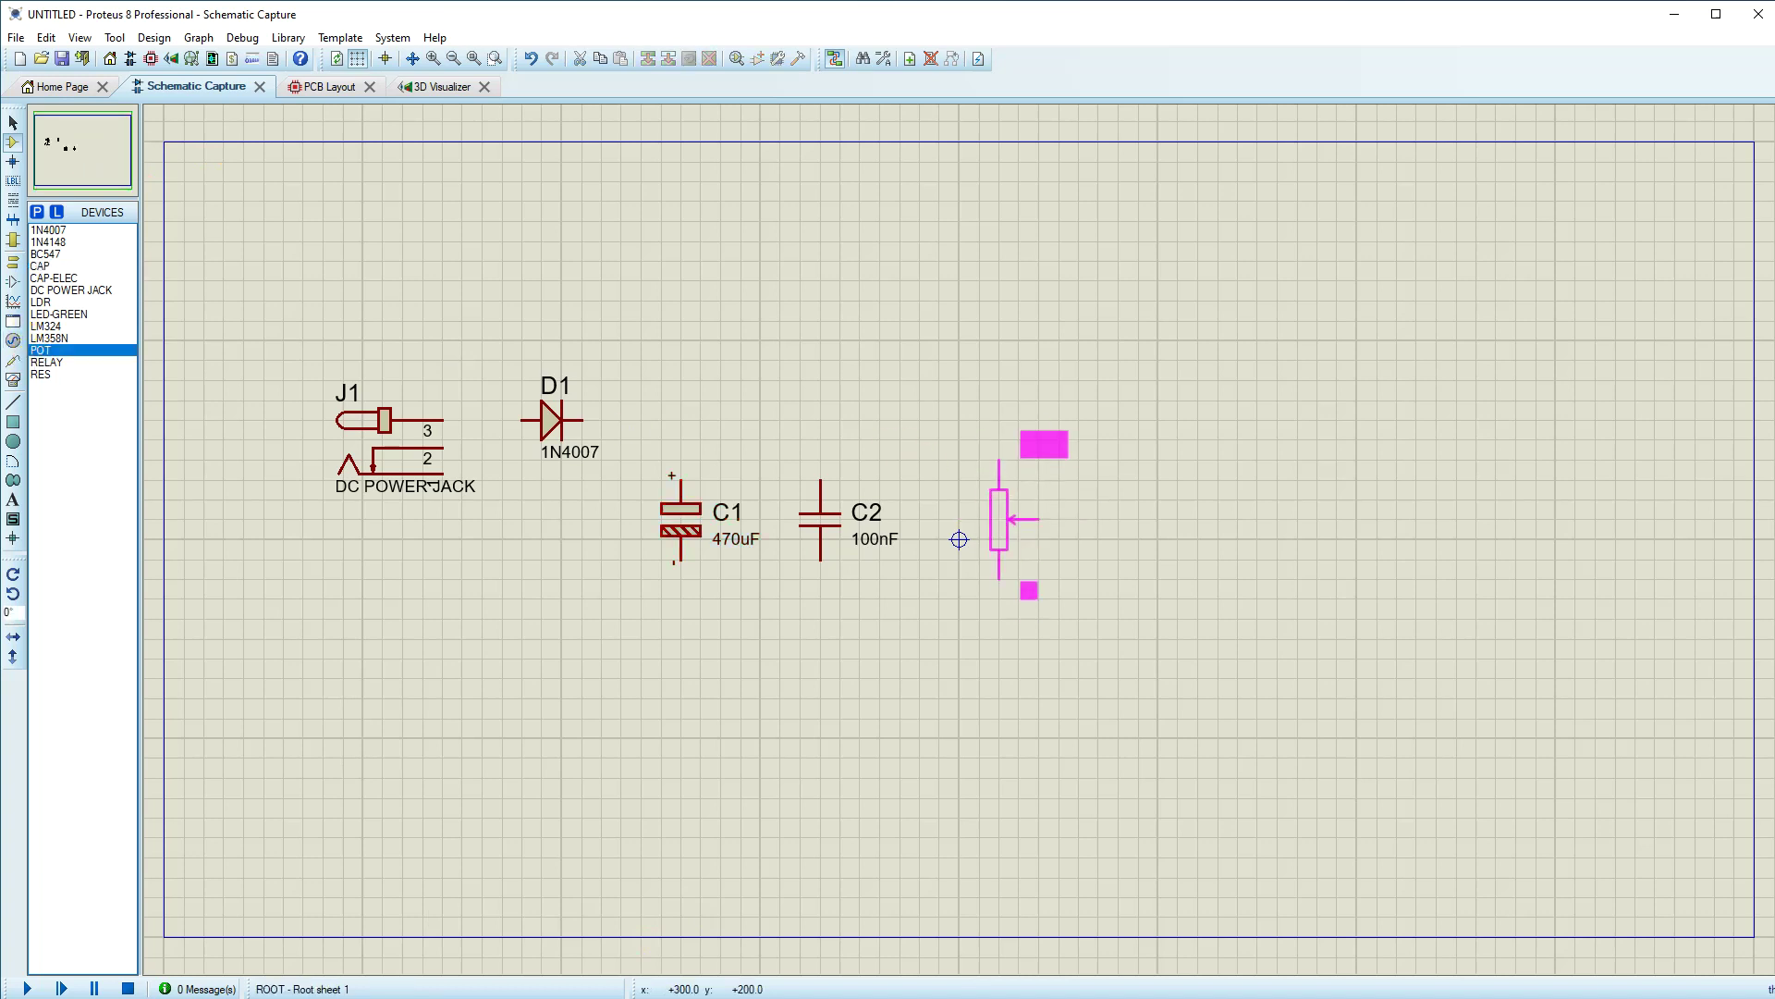
left_click(920, 519)
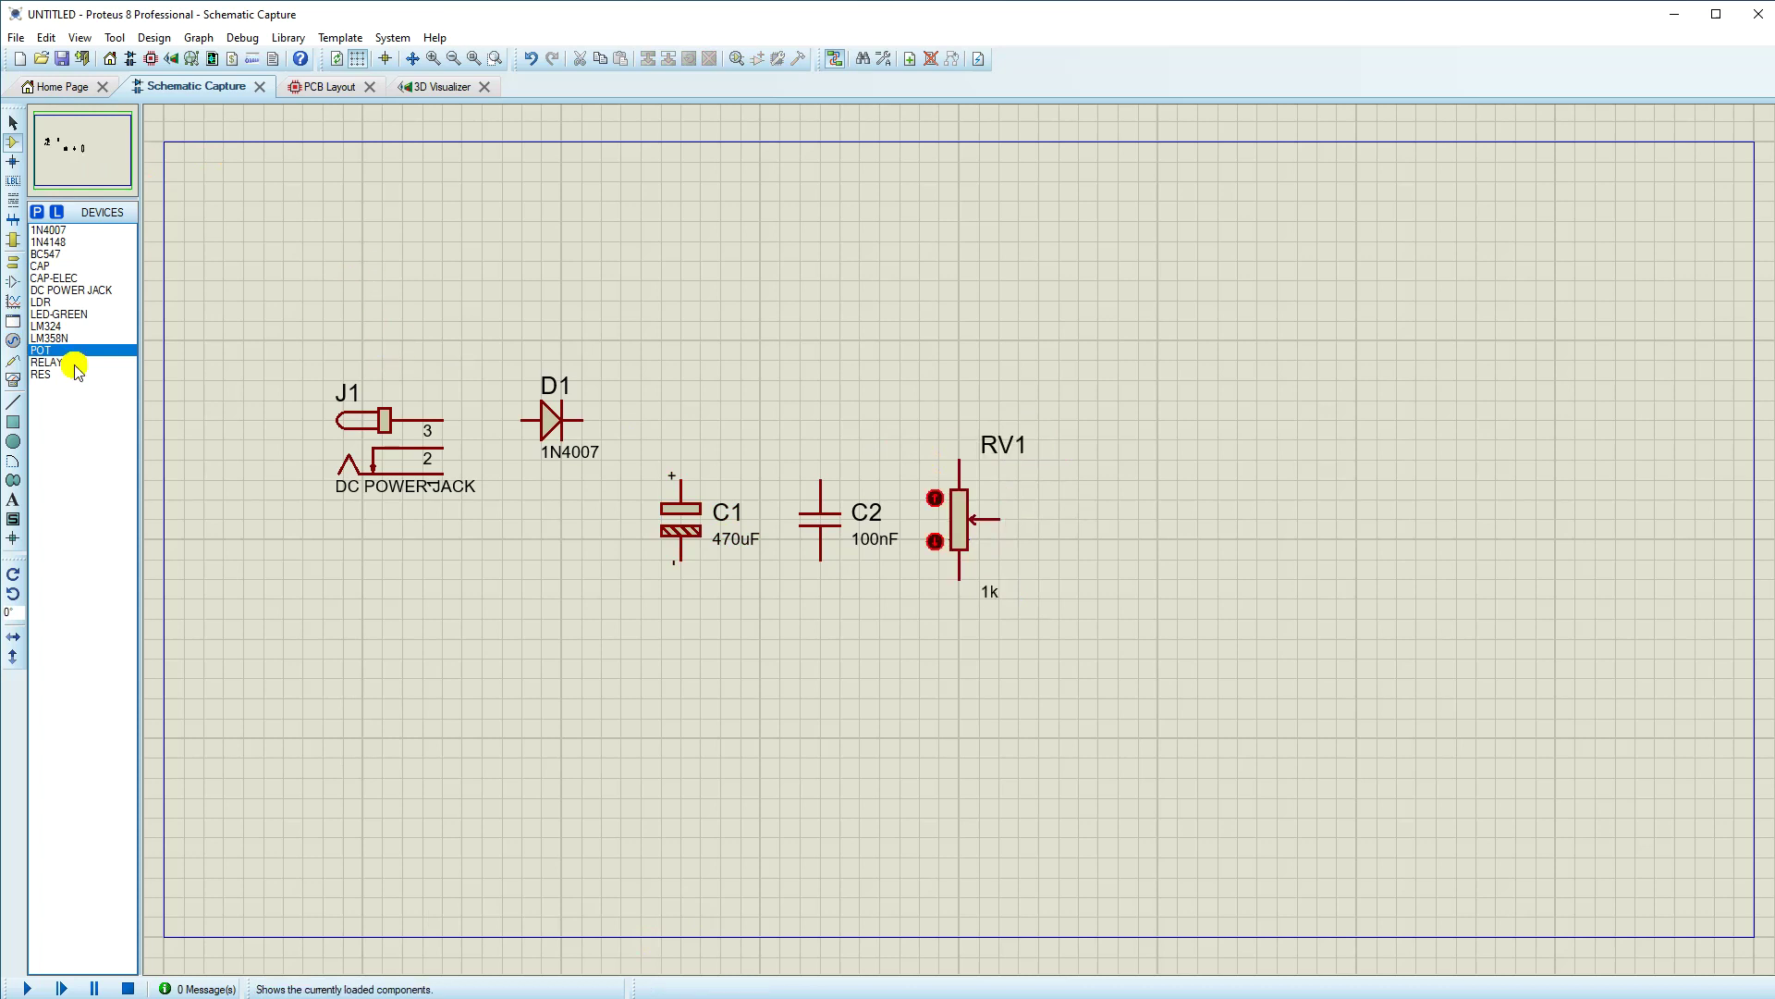
Step: Place two RES resistors rotated to 90° in one column right of potentiometer RV1, one above and one below its level
left_click(42, 374)
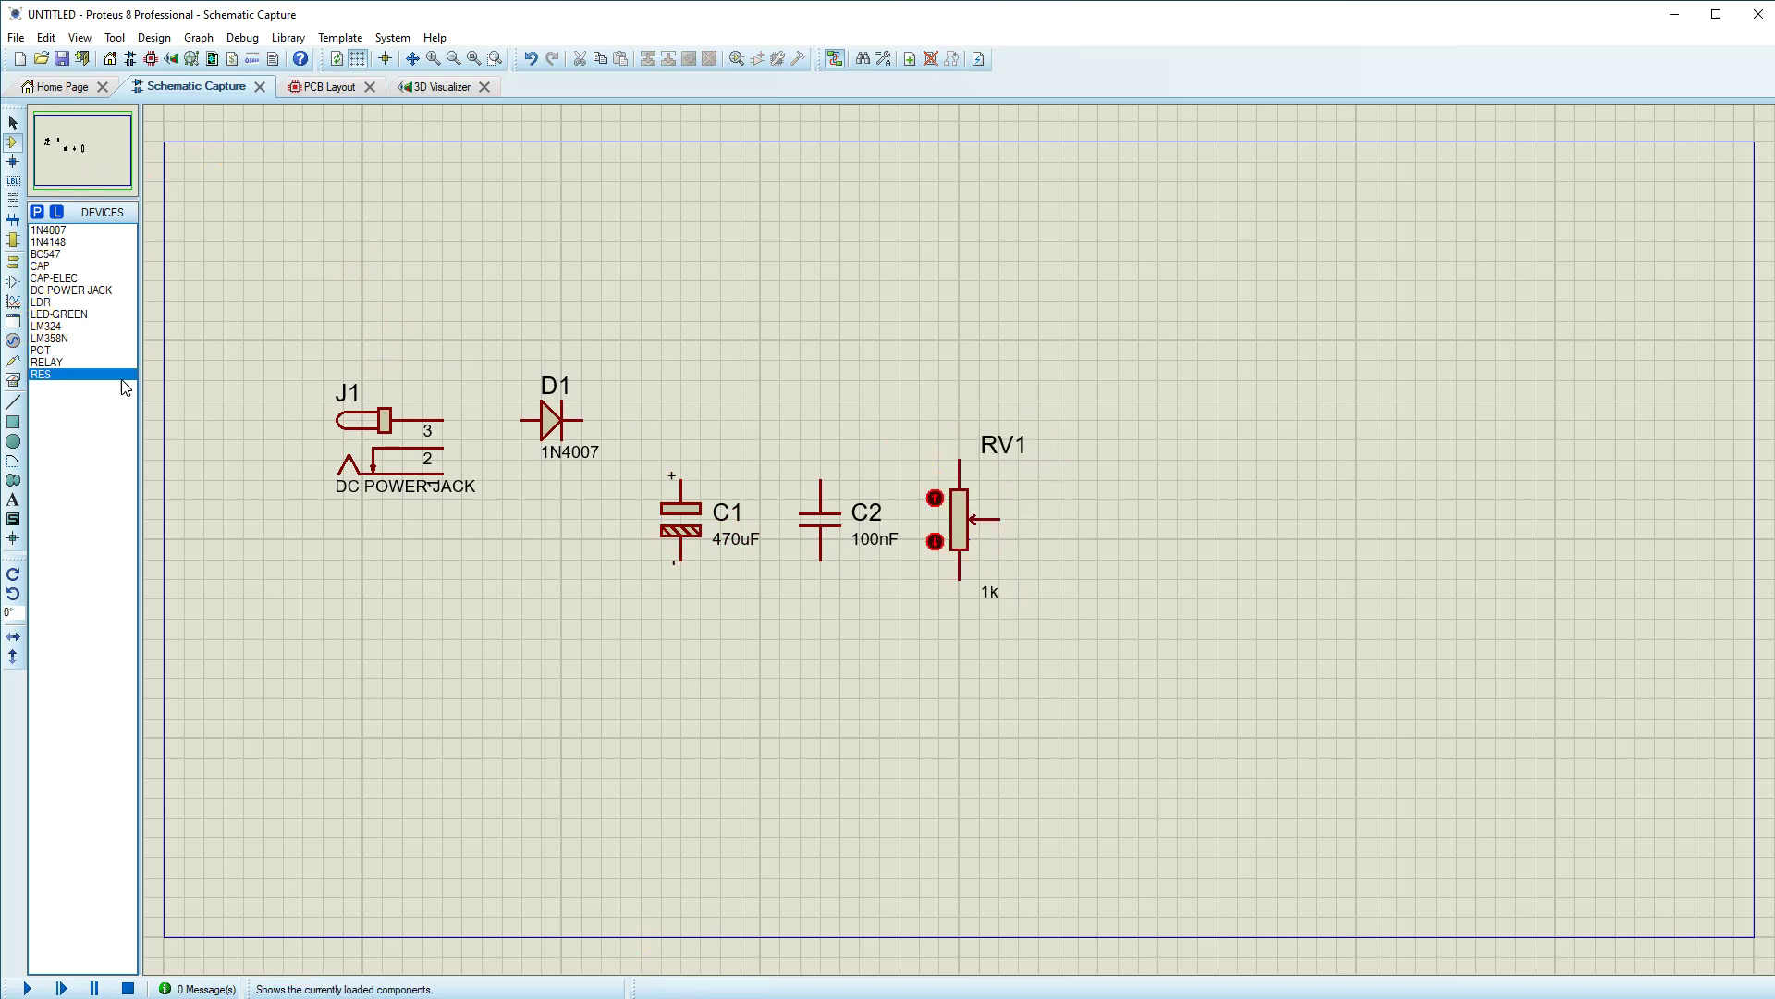
key("KP_Add")
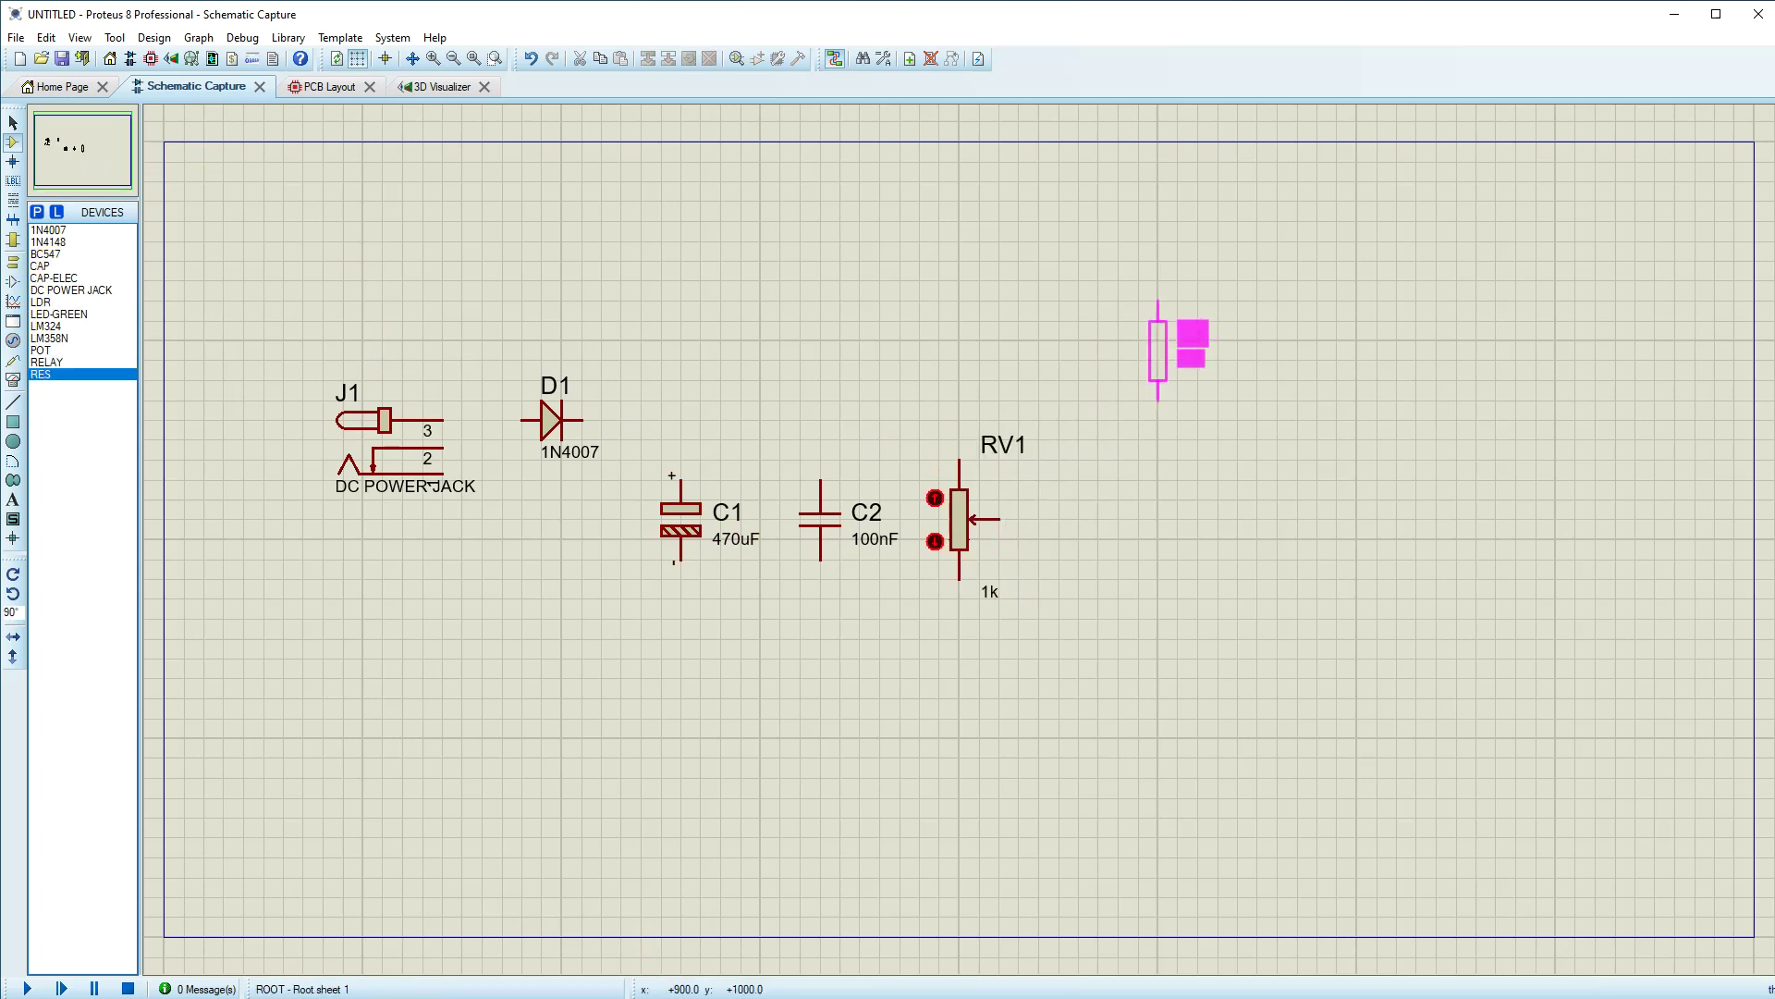
left_click(1098, 351)
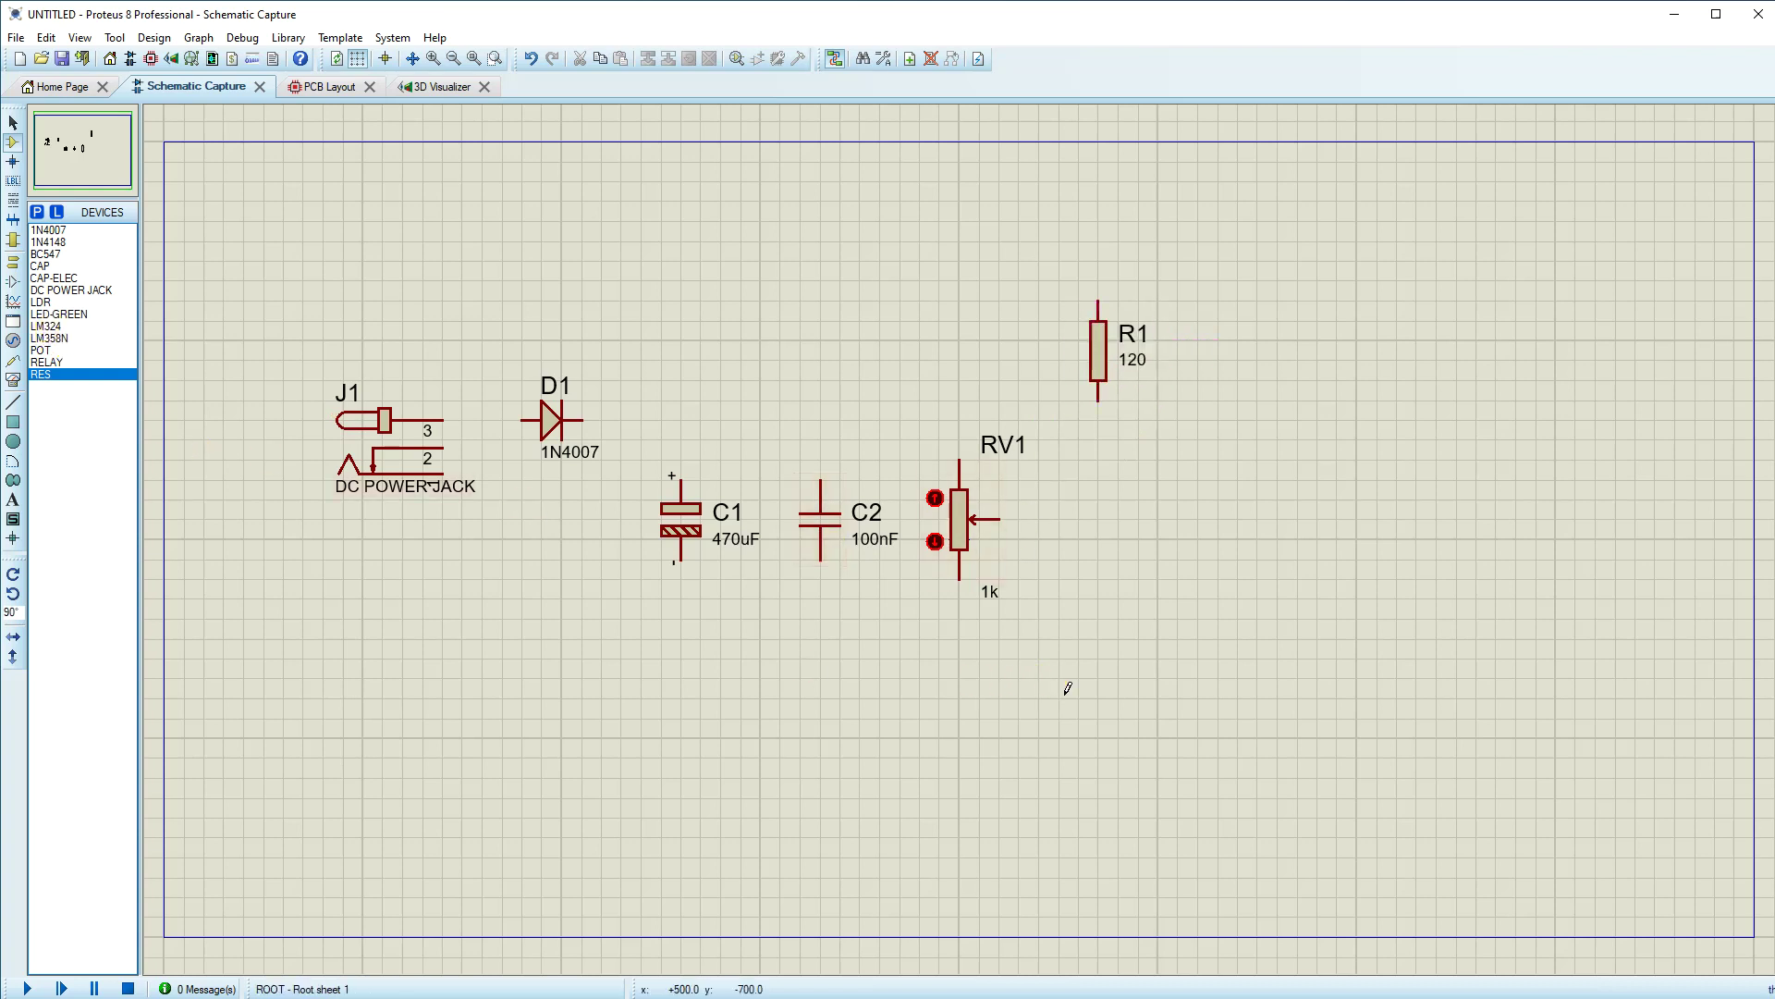
left_click(1098, 728)
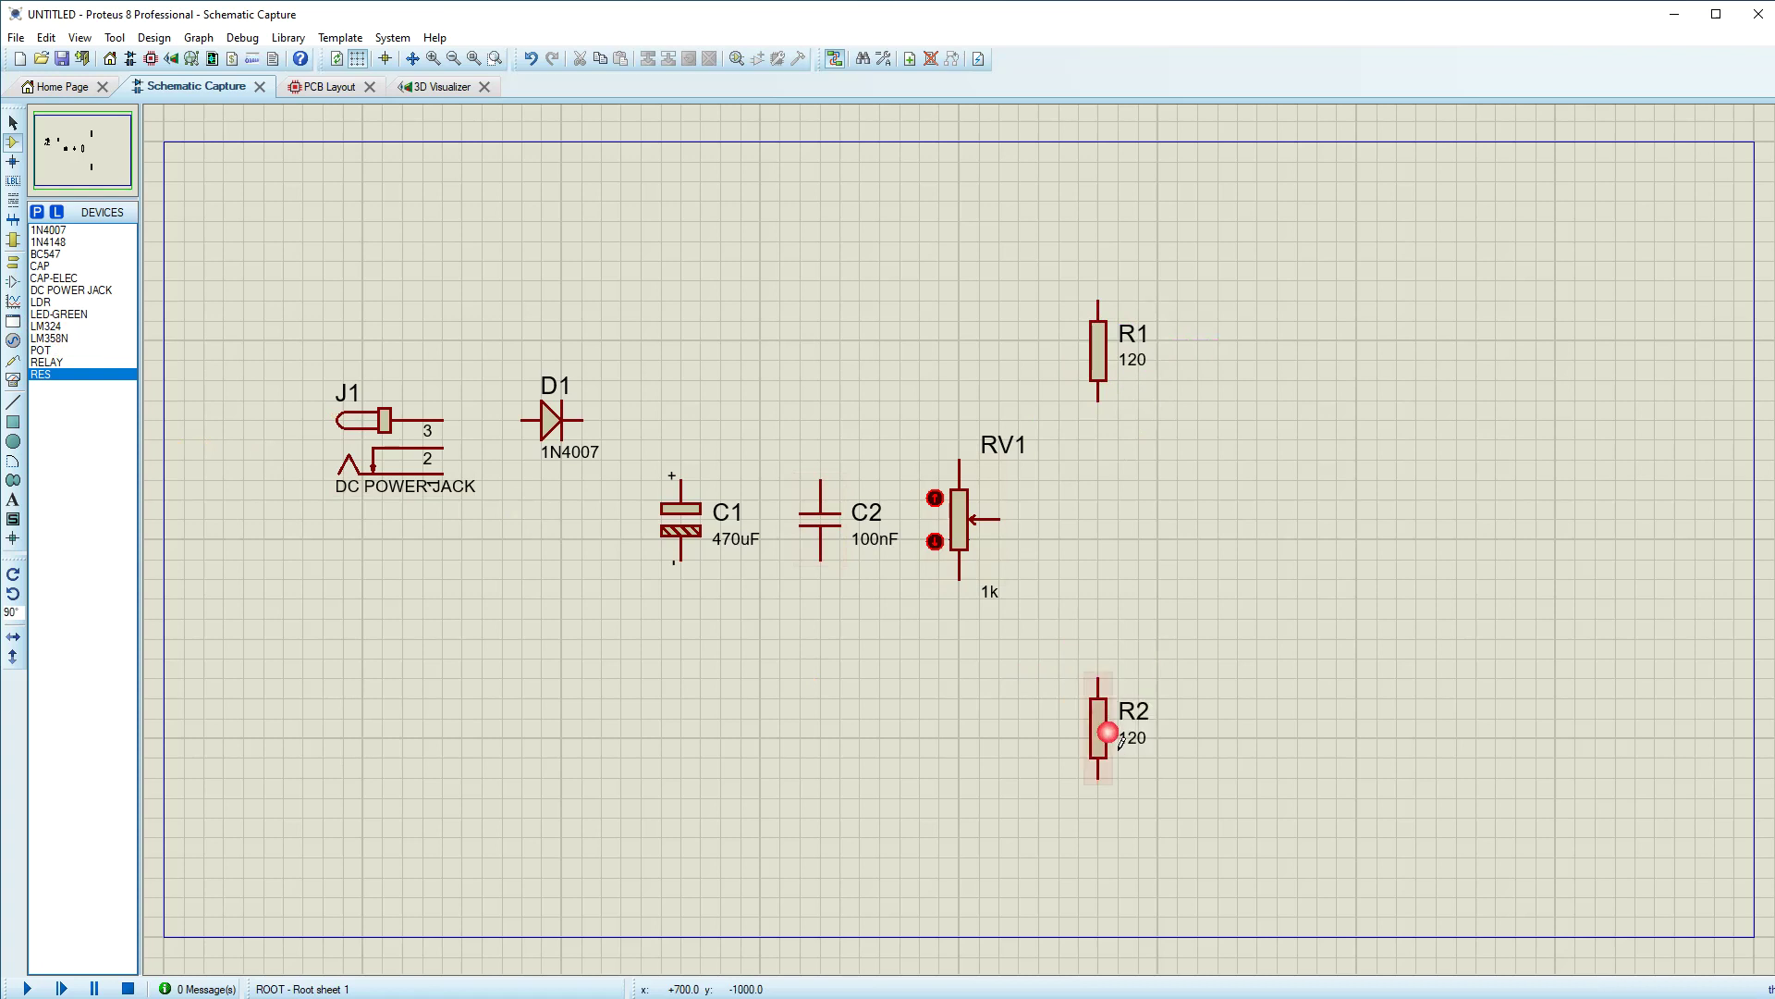
Step: Place an LDR rotated to 180° to the right of potentiometer RV1, between the levels of resistors R1 and R2
left_click(45, 339)
left_click(41, 301)
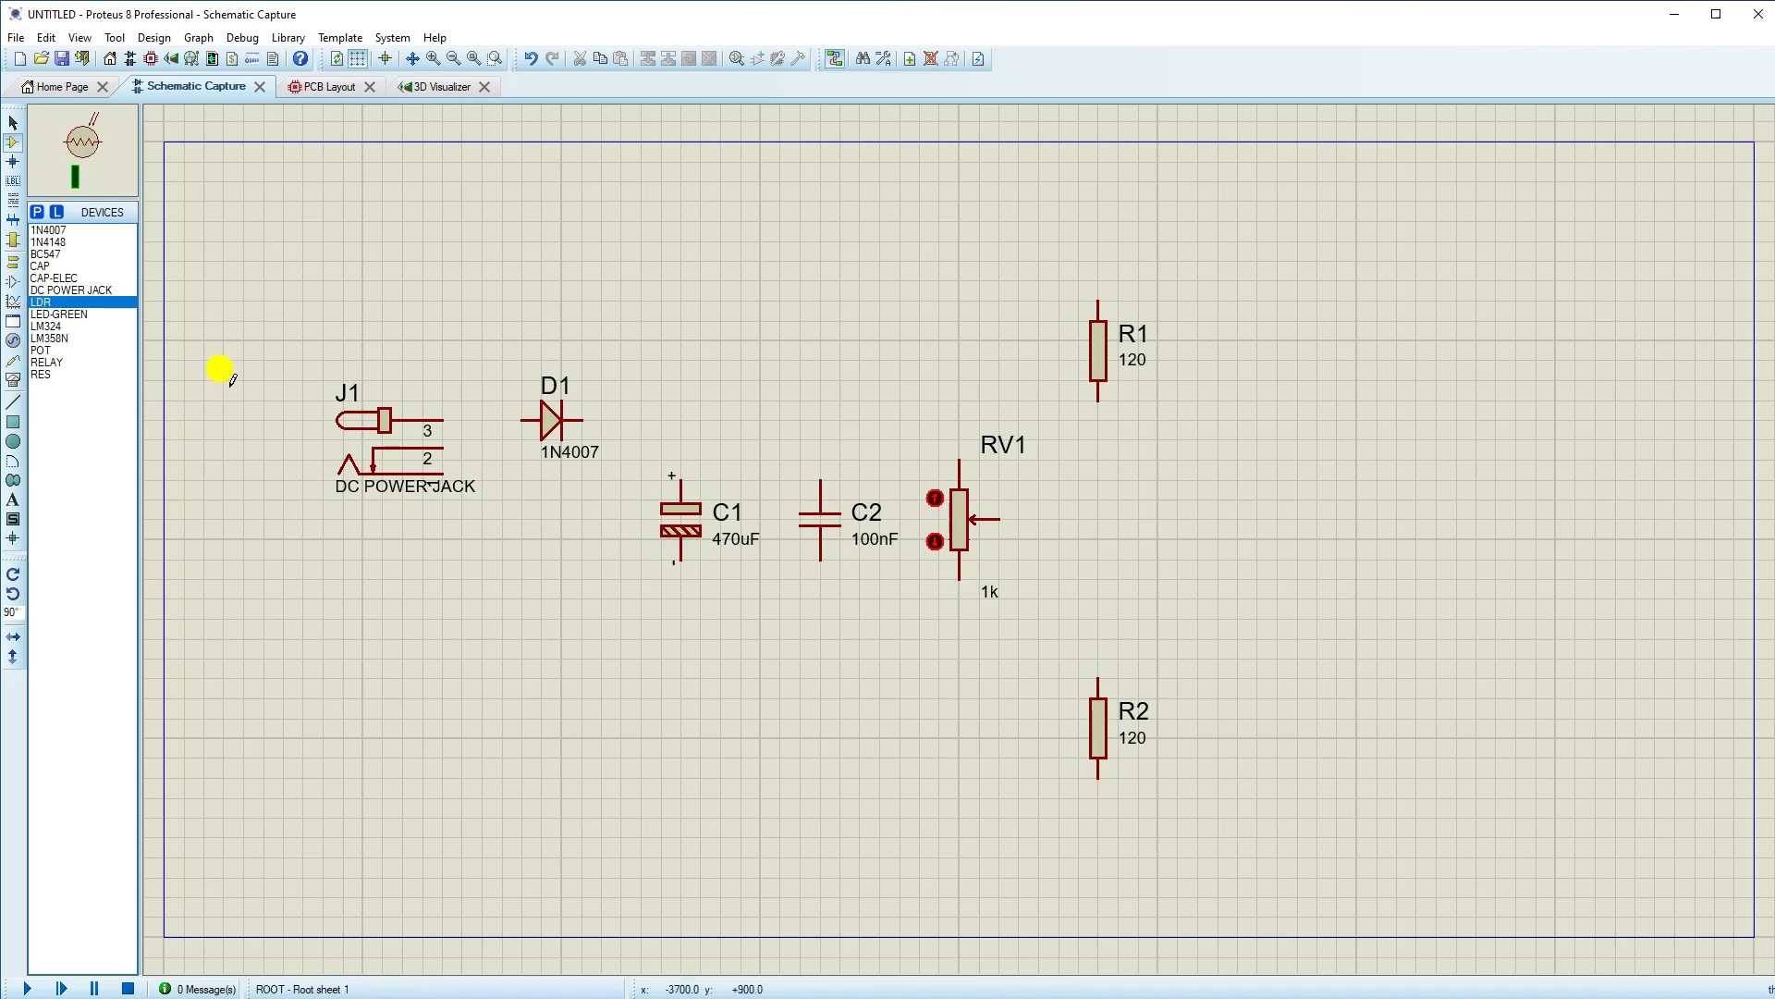
left_click(1149, 486)
key("KP_Add")
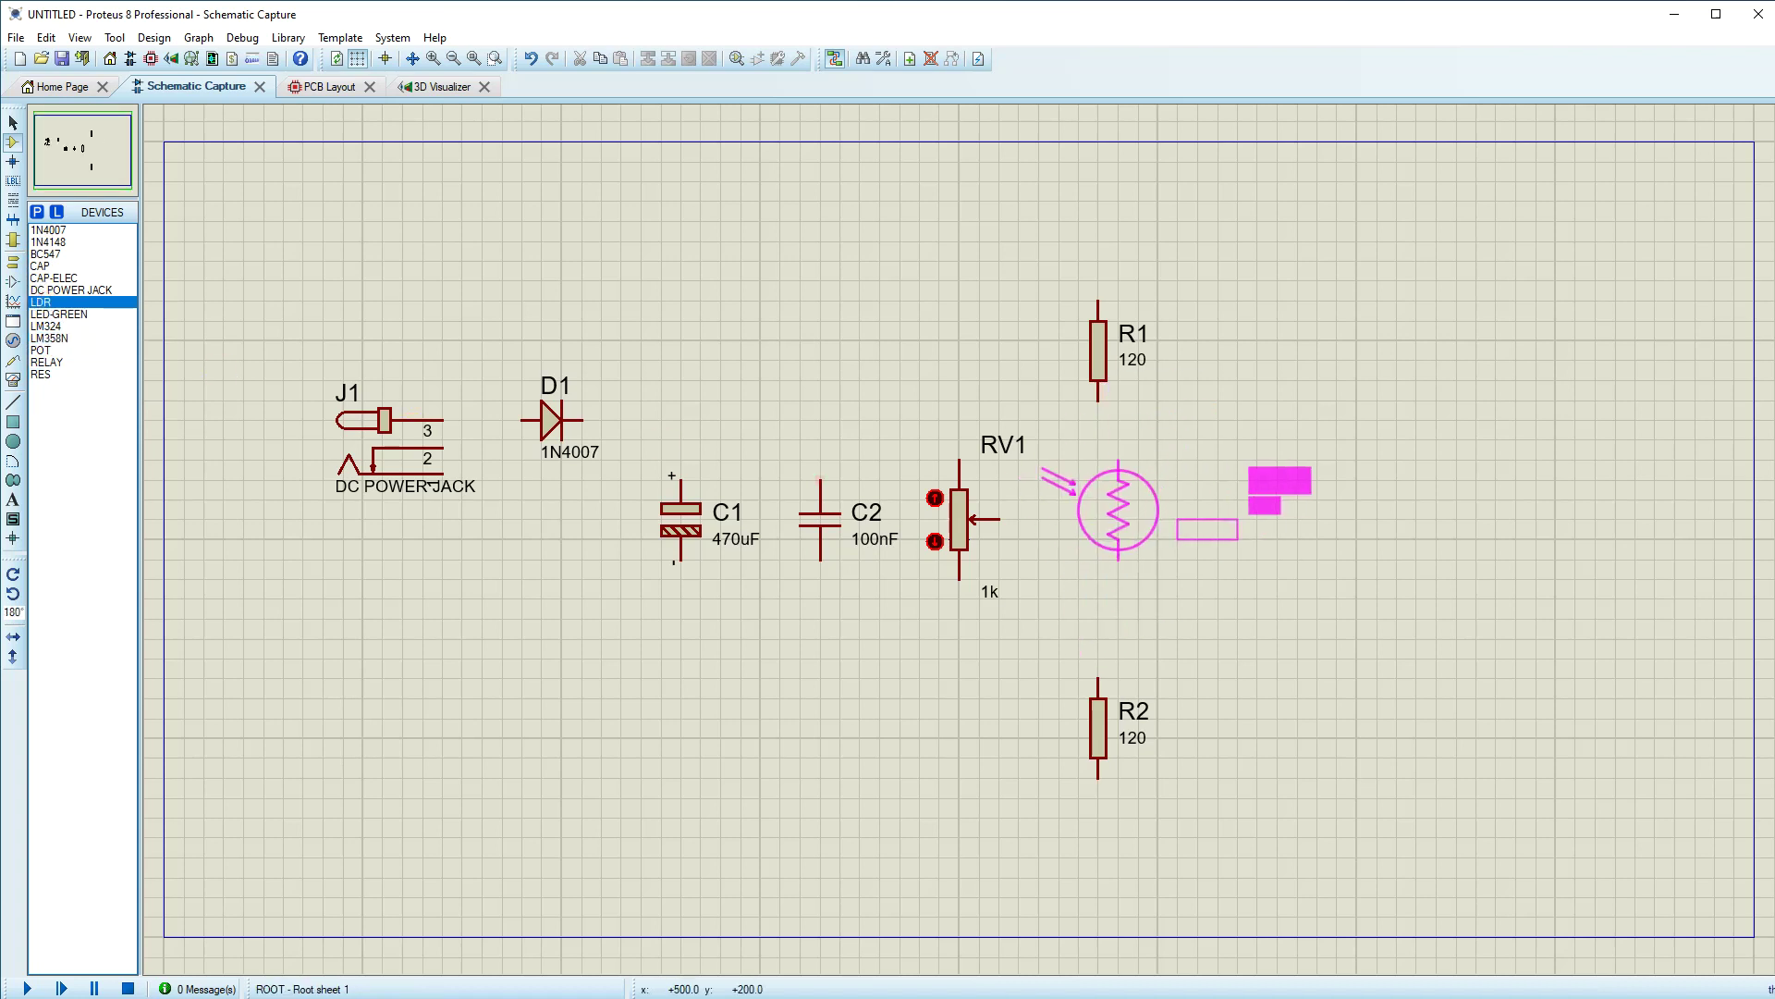
left_click(1118, 510)
Step: Move resistors R1 and R2 into one vertical line with LDR1, and shift R1 further up
left_click(1115, 363)
left_click_drag(1115, 363, 1135, 363)
left_click(1186, 797)
left_click(1102, 732)
left_click_drag(1103, 732, 1121, 732)
left_click(1273, 690)
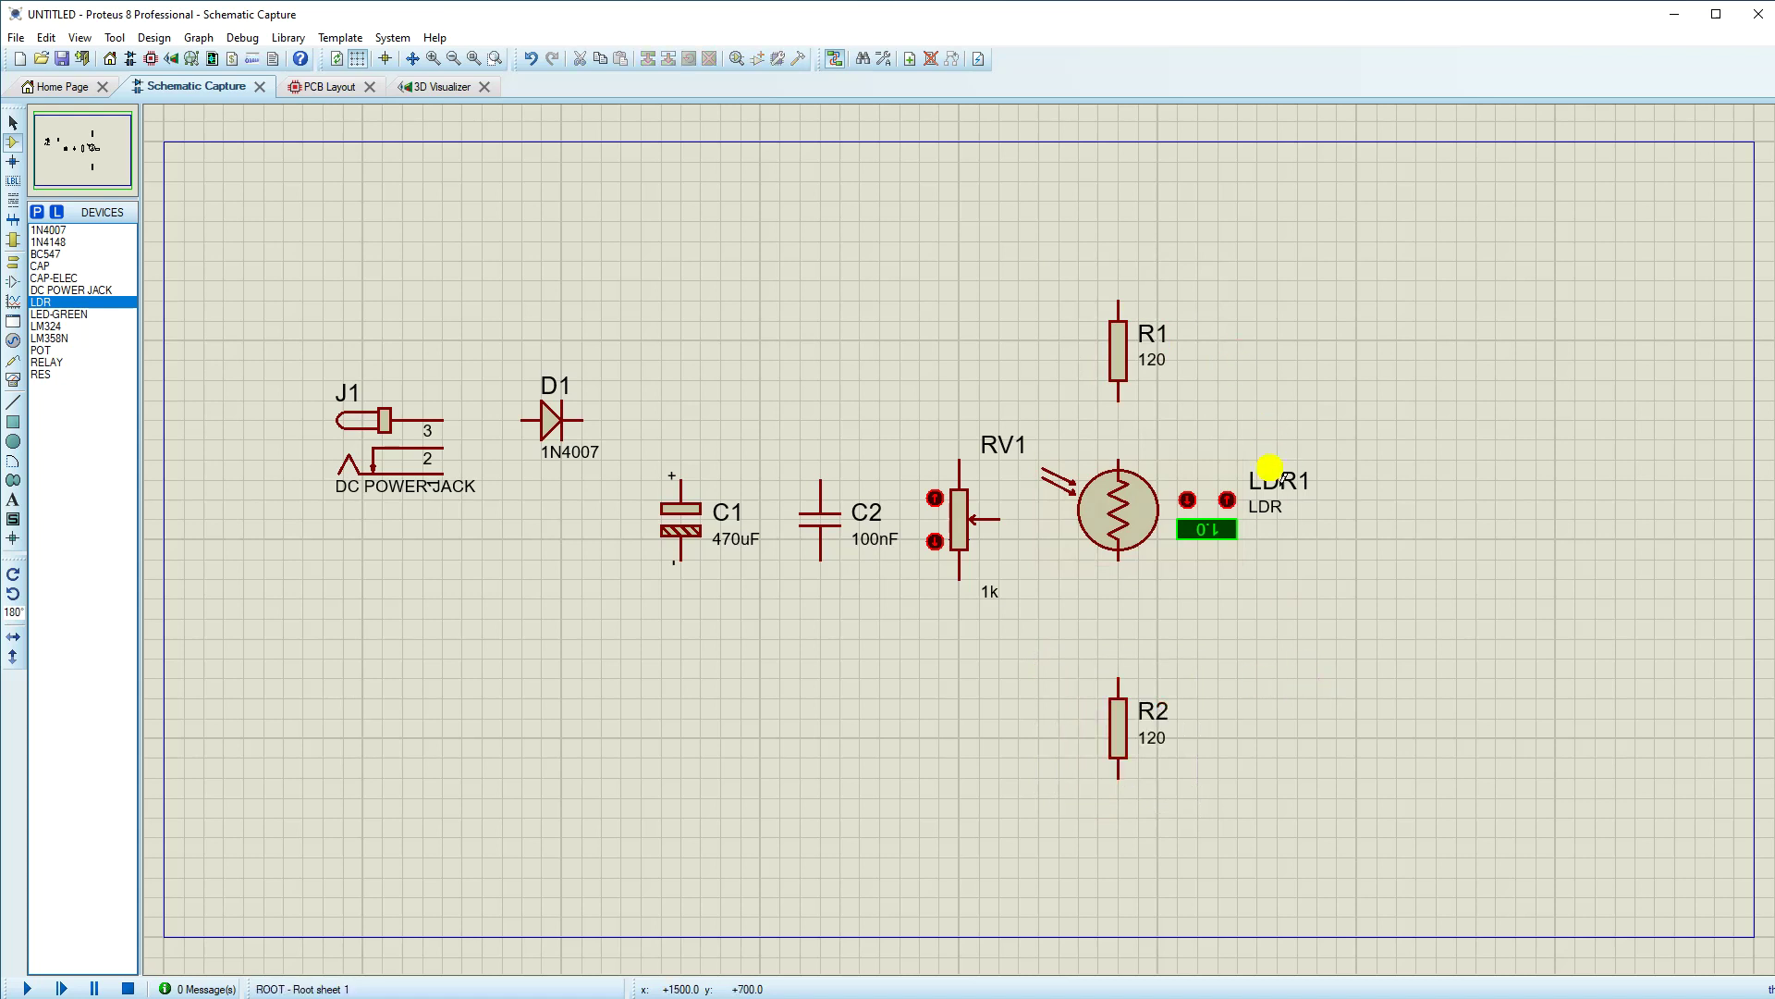
left_click(1119, 363)
left_click_drag(1119, 363, 1121, 333)
left_click(1243, 404)
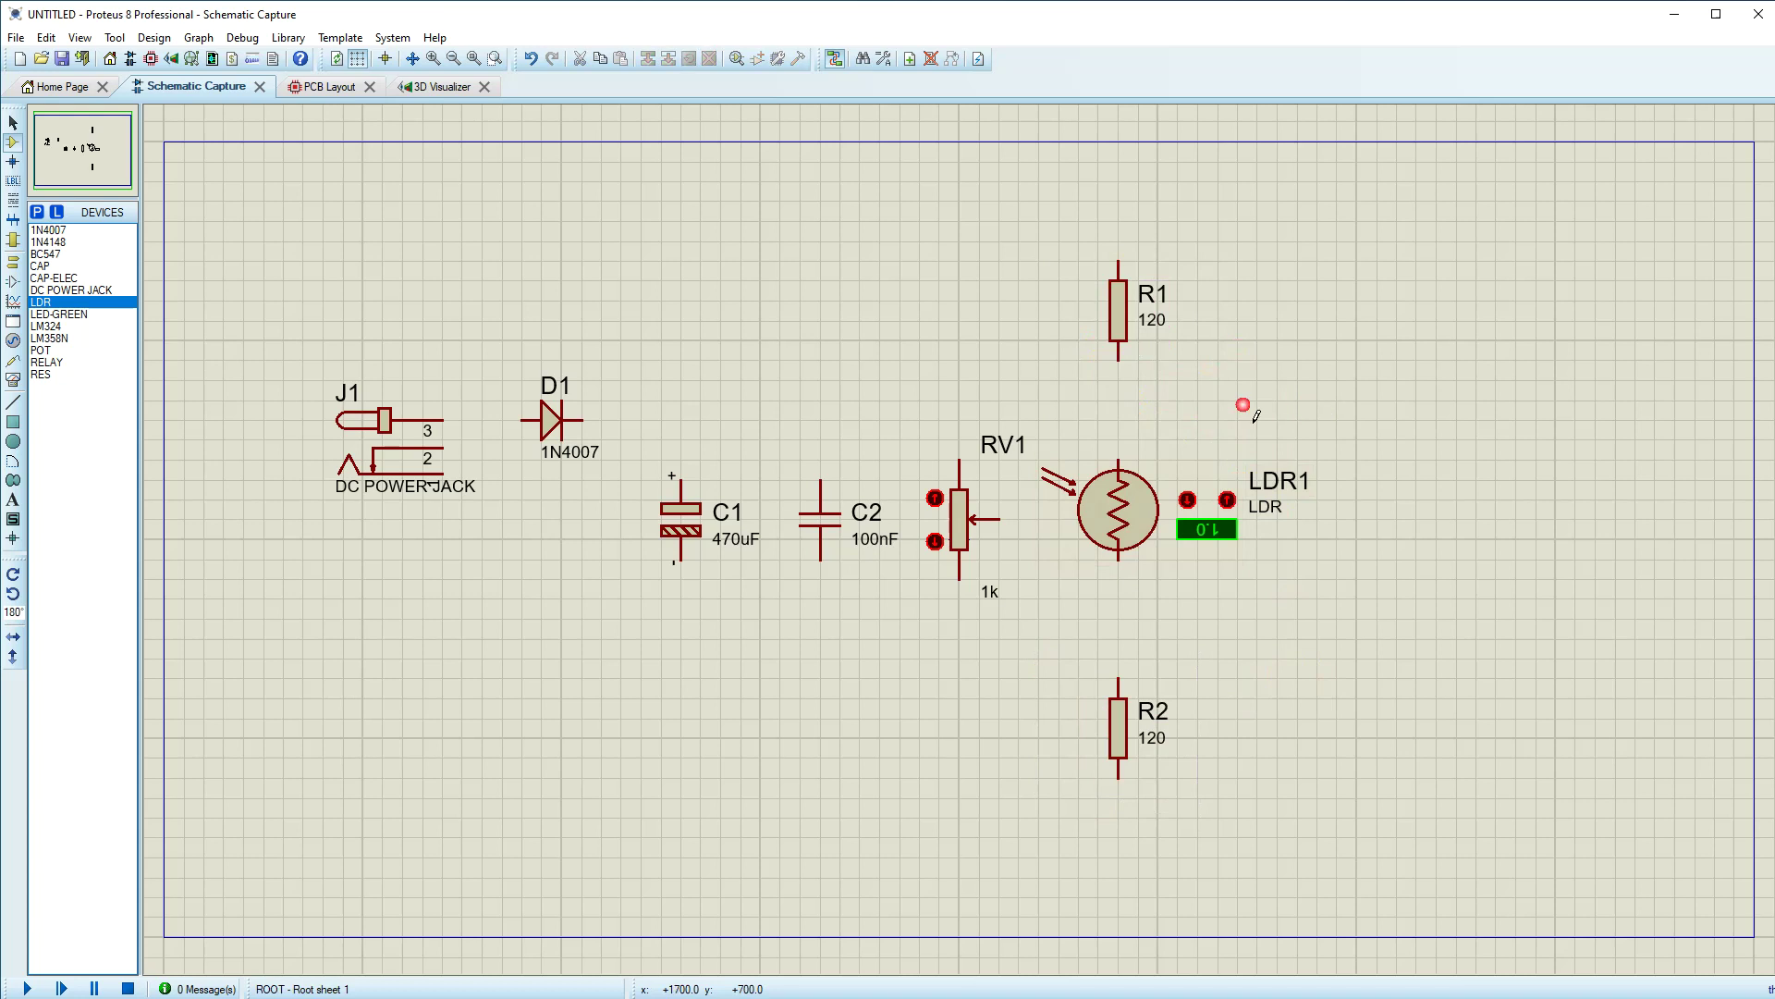
Step: Place a horizontal RES above and right of LDR1, and a 1N4007 diode rotated to 270° below its right end
left_click(46, 376)
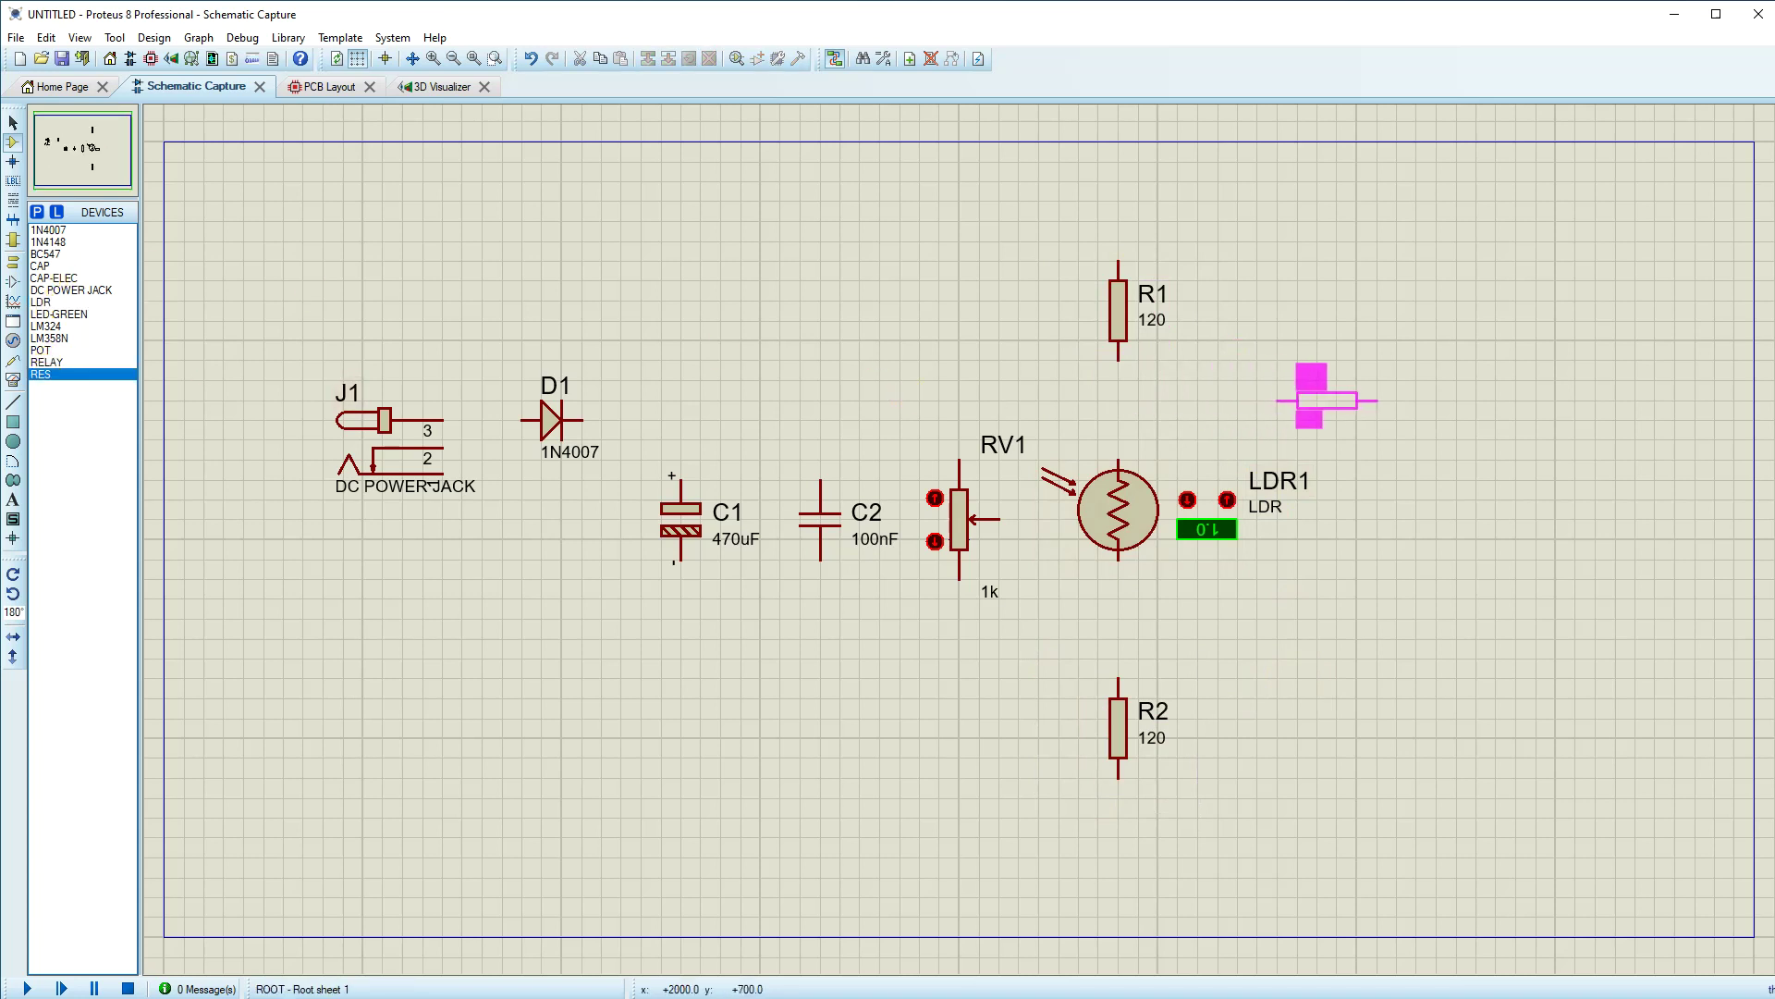
left_click(1327, 400)
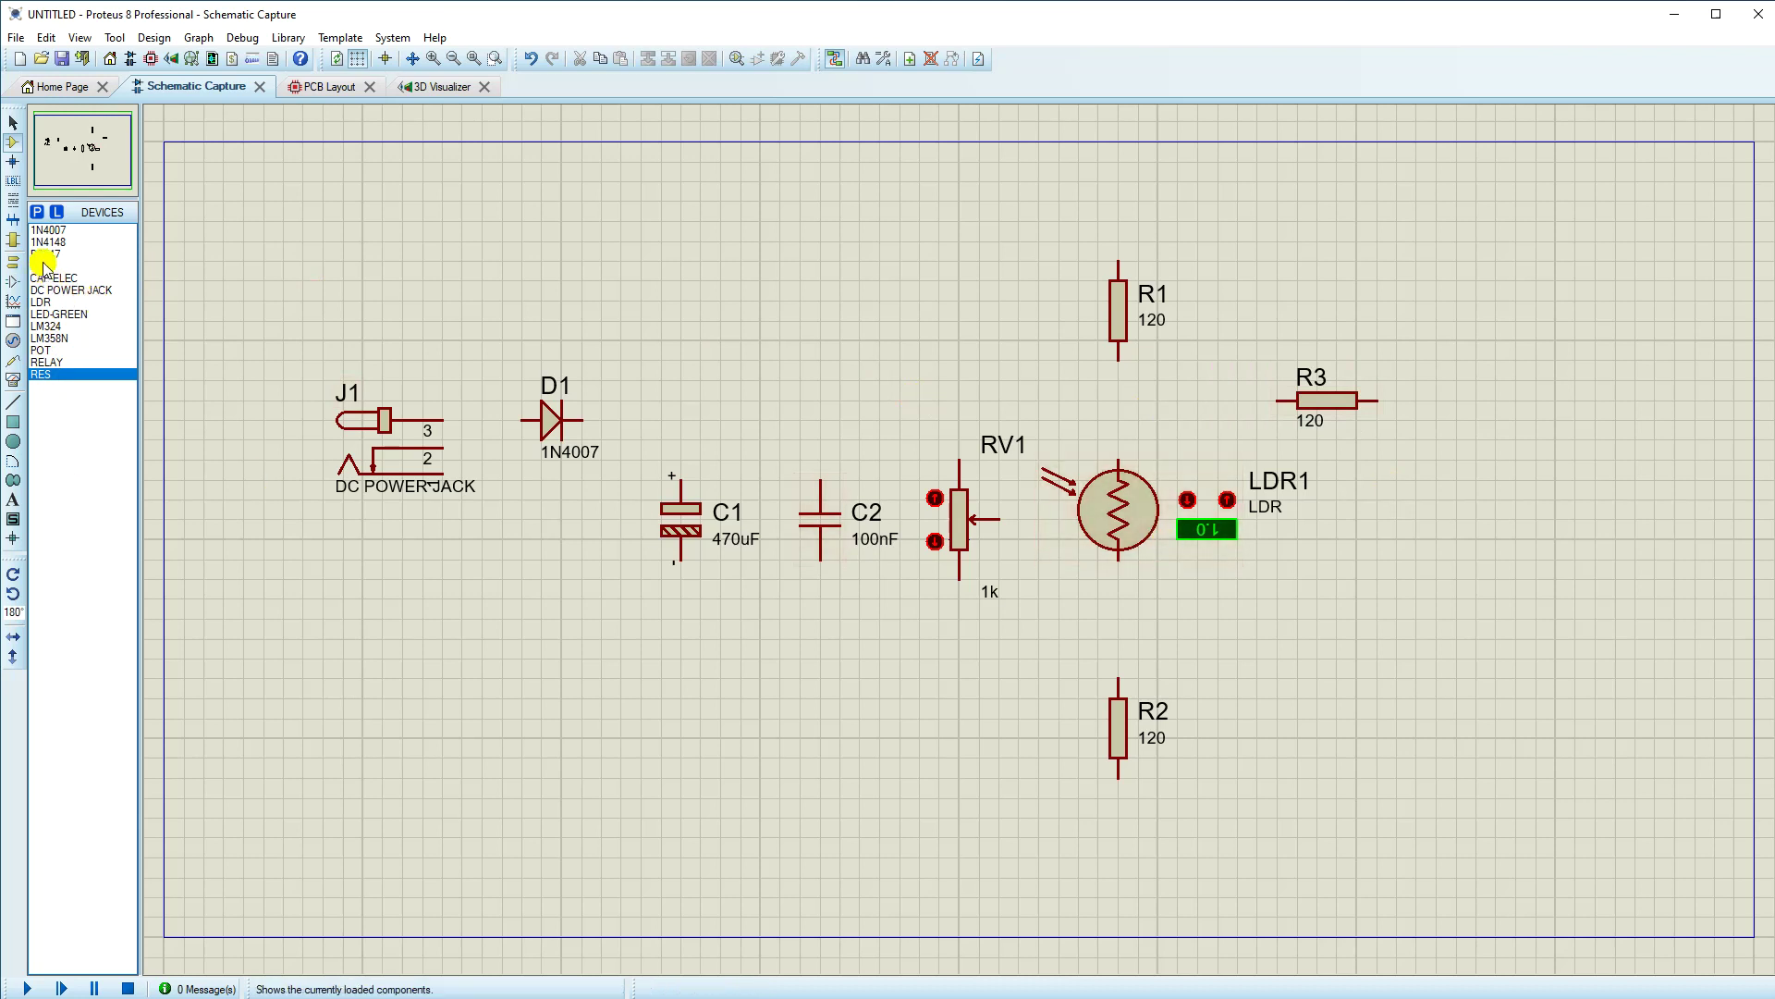
left_click(46, 230)
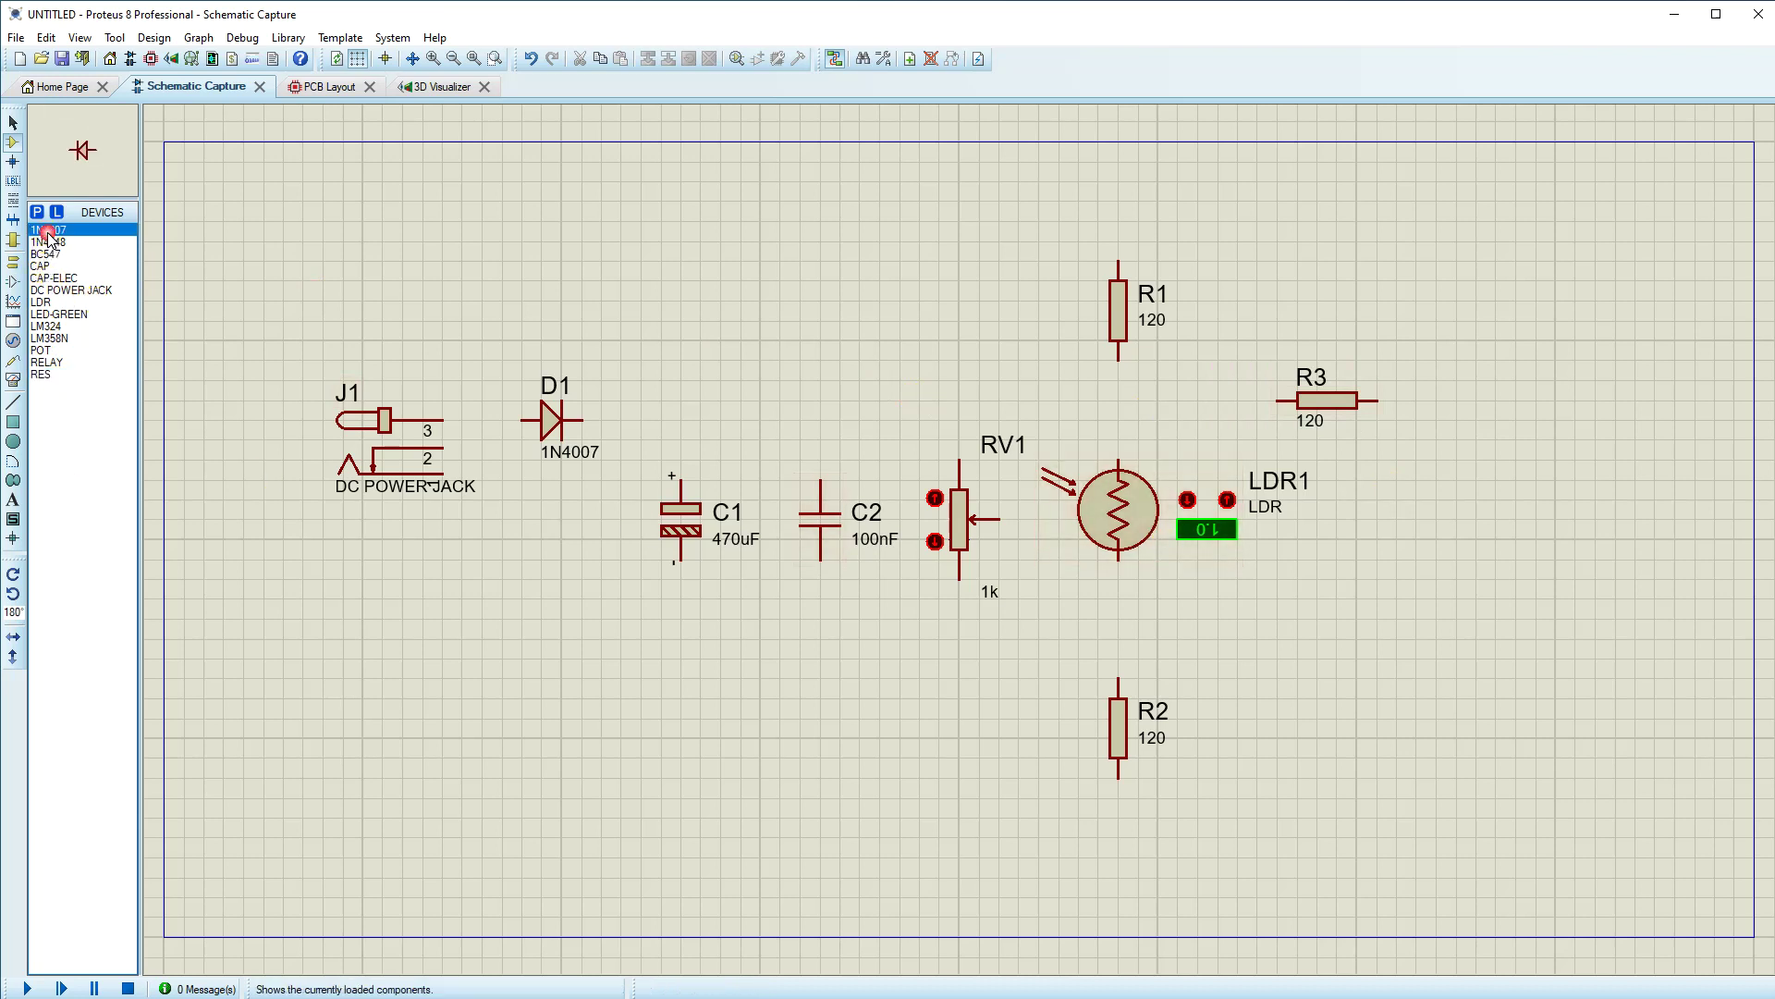
left_click(1422, 618)
key("KP_Add")
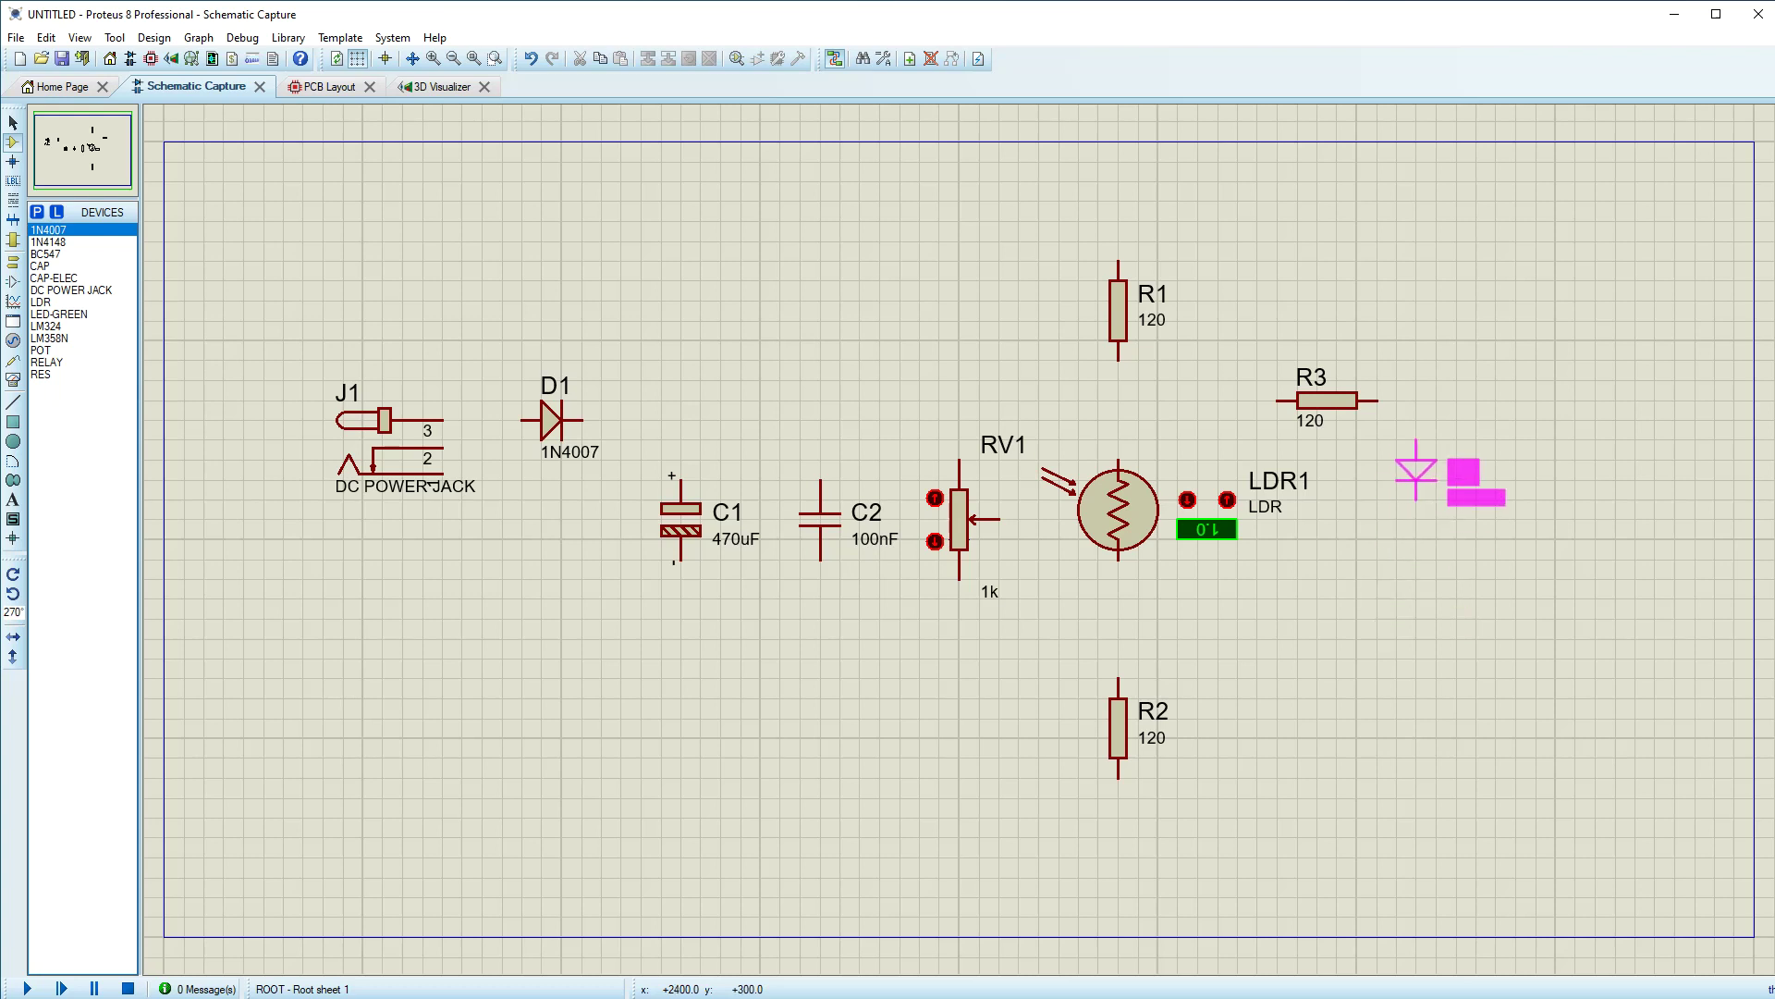
left_click(1416, 472)
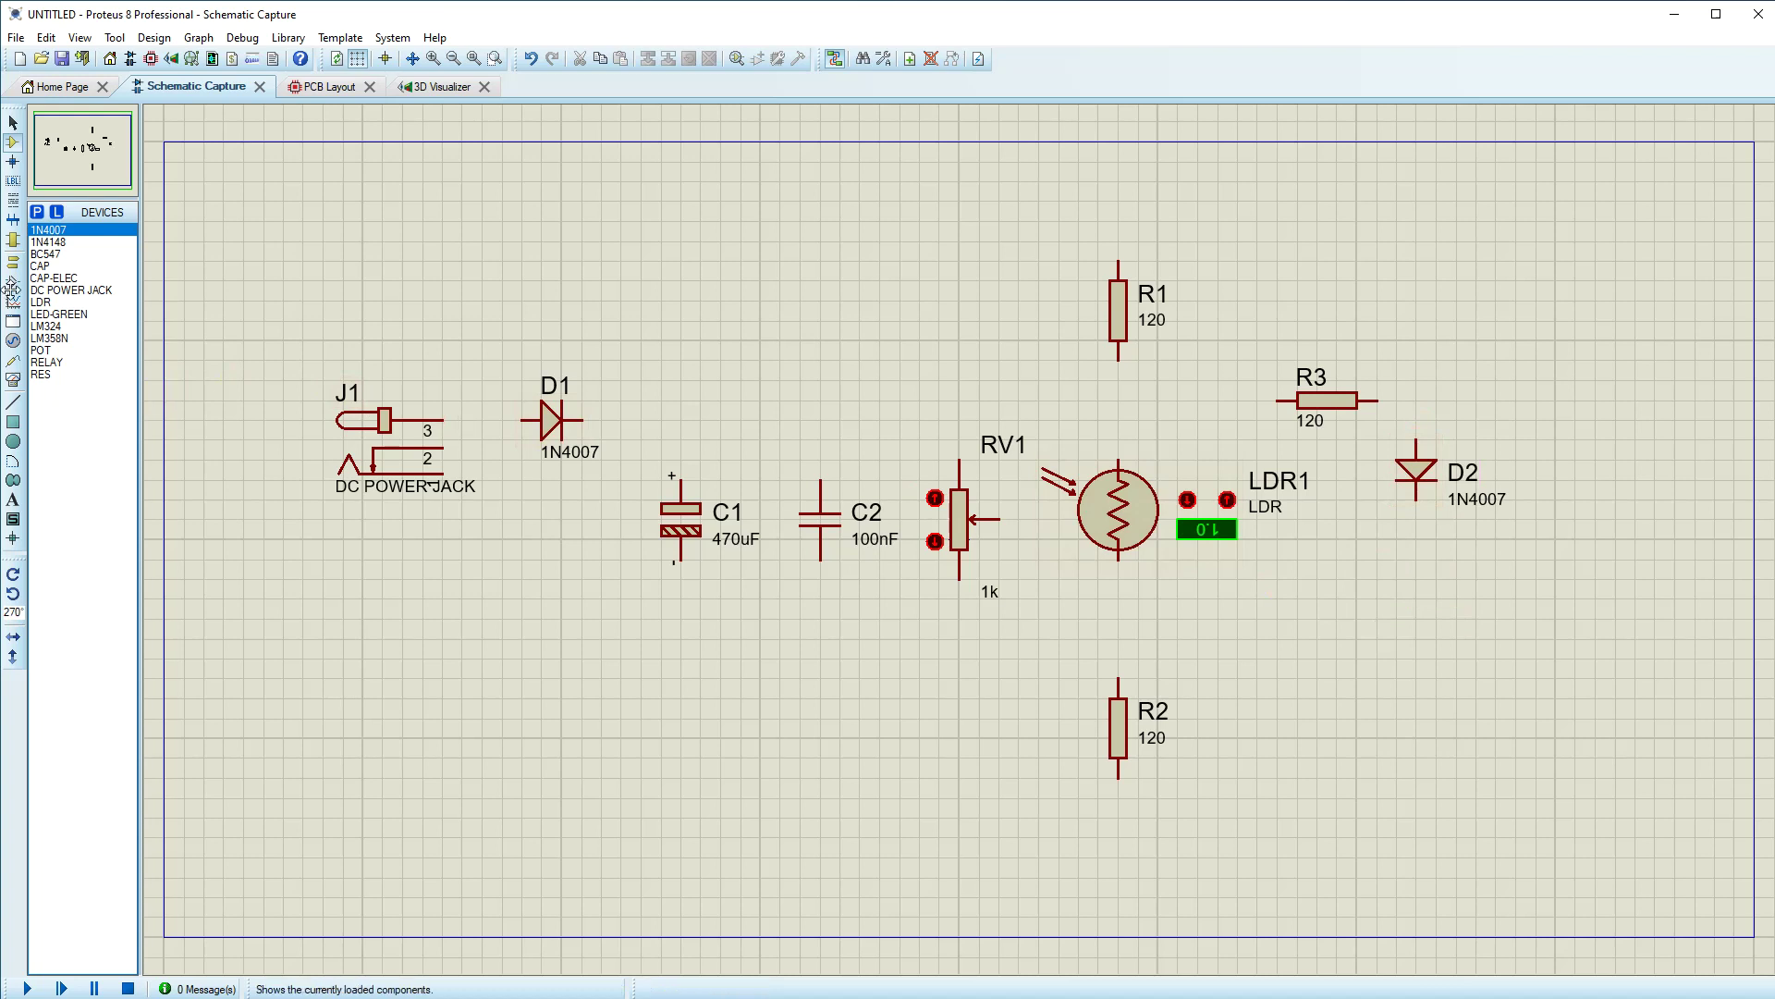
Step: Place a vertical RES beneath diode D2 at the level of R2, and a CAP-ELEC at 270° to its right
left_click(48, 375)
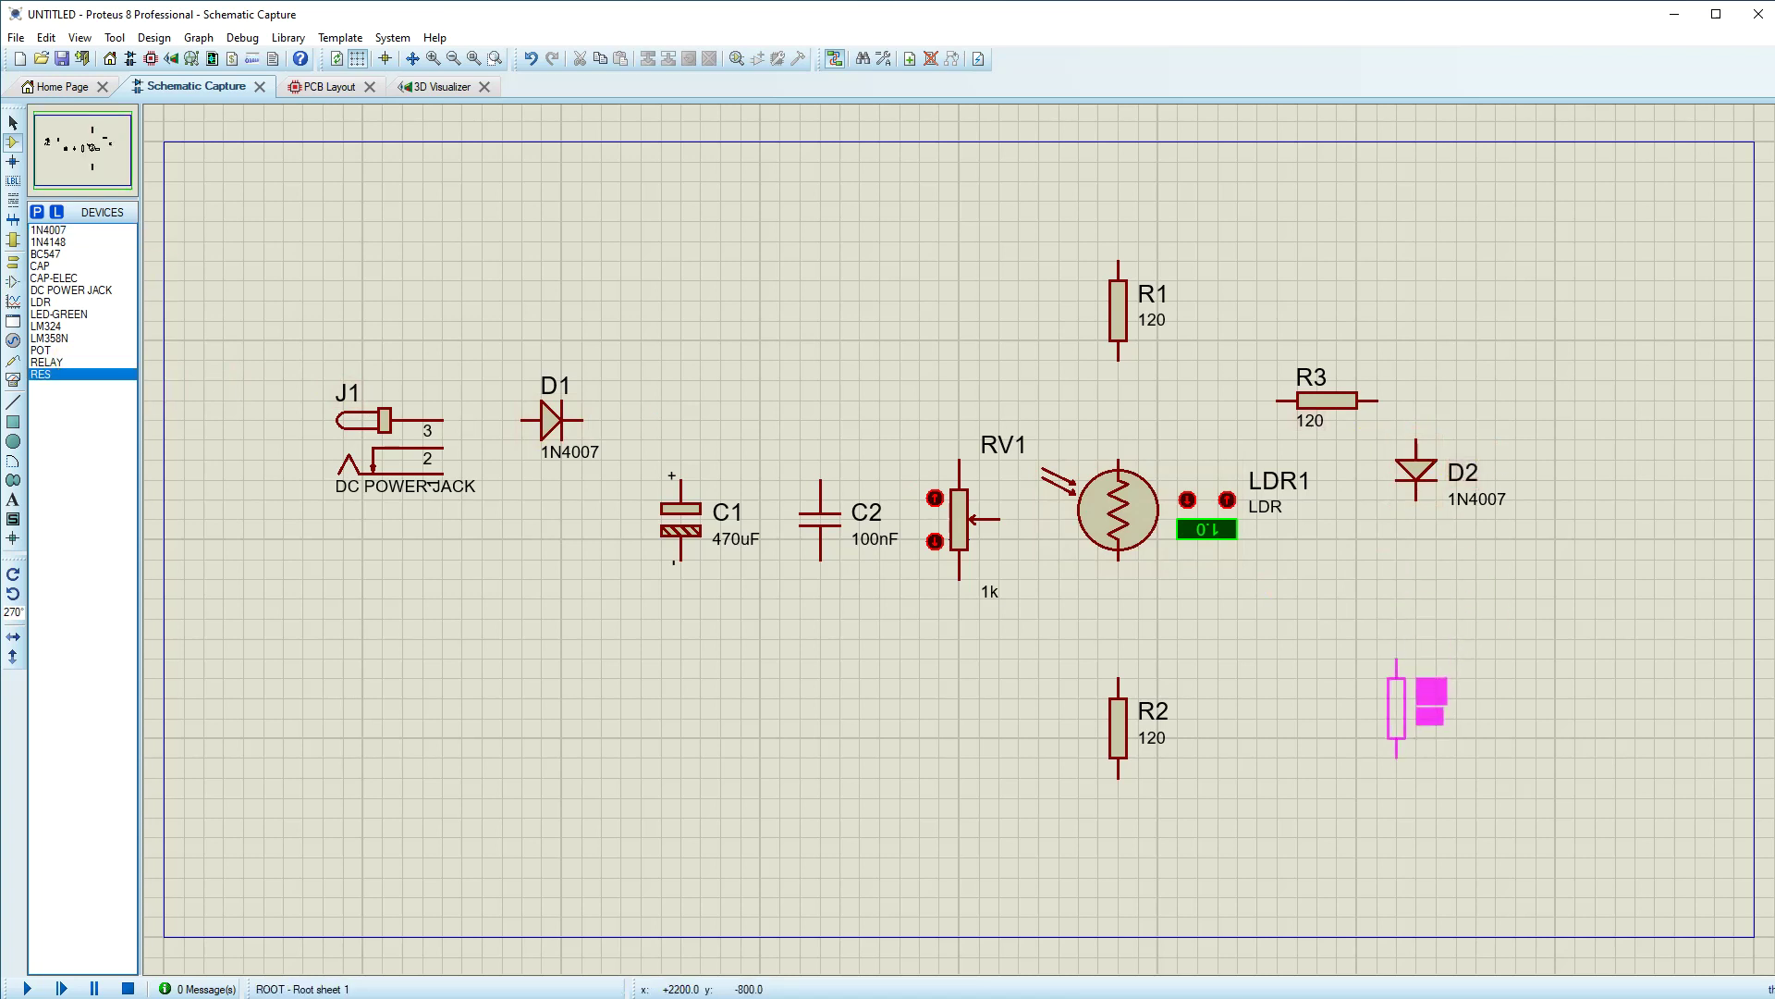
left_click(1416, 726)
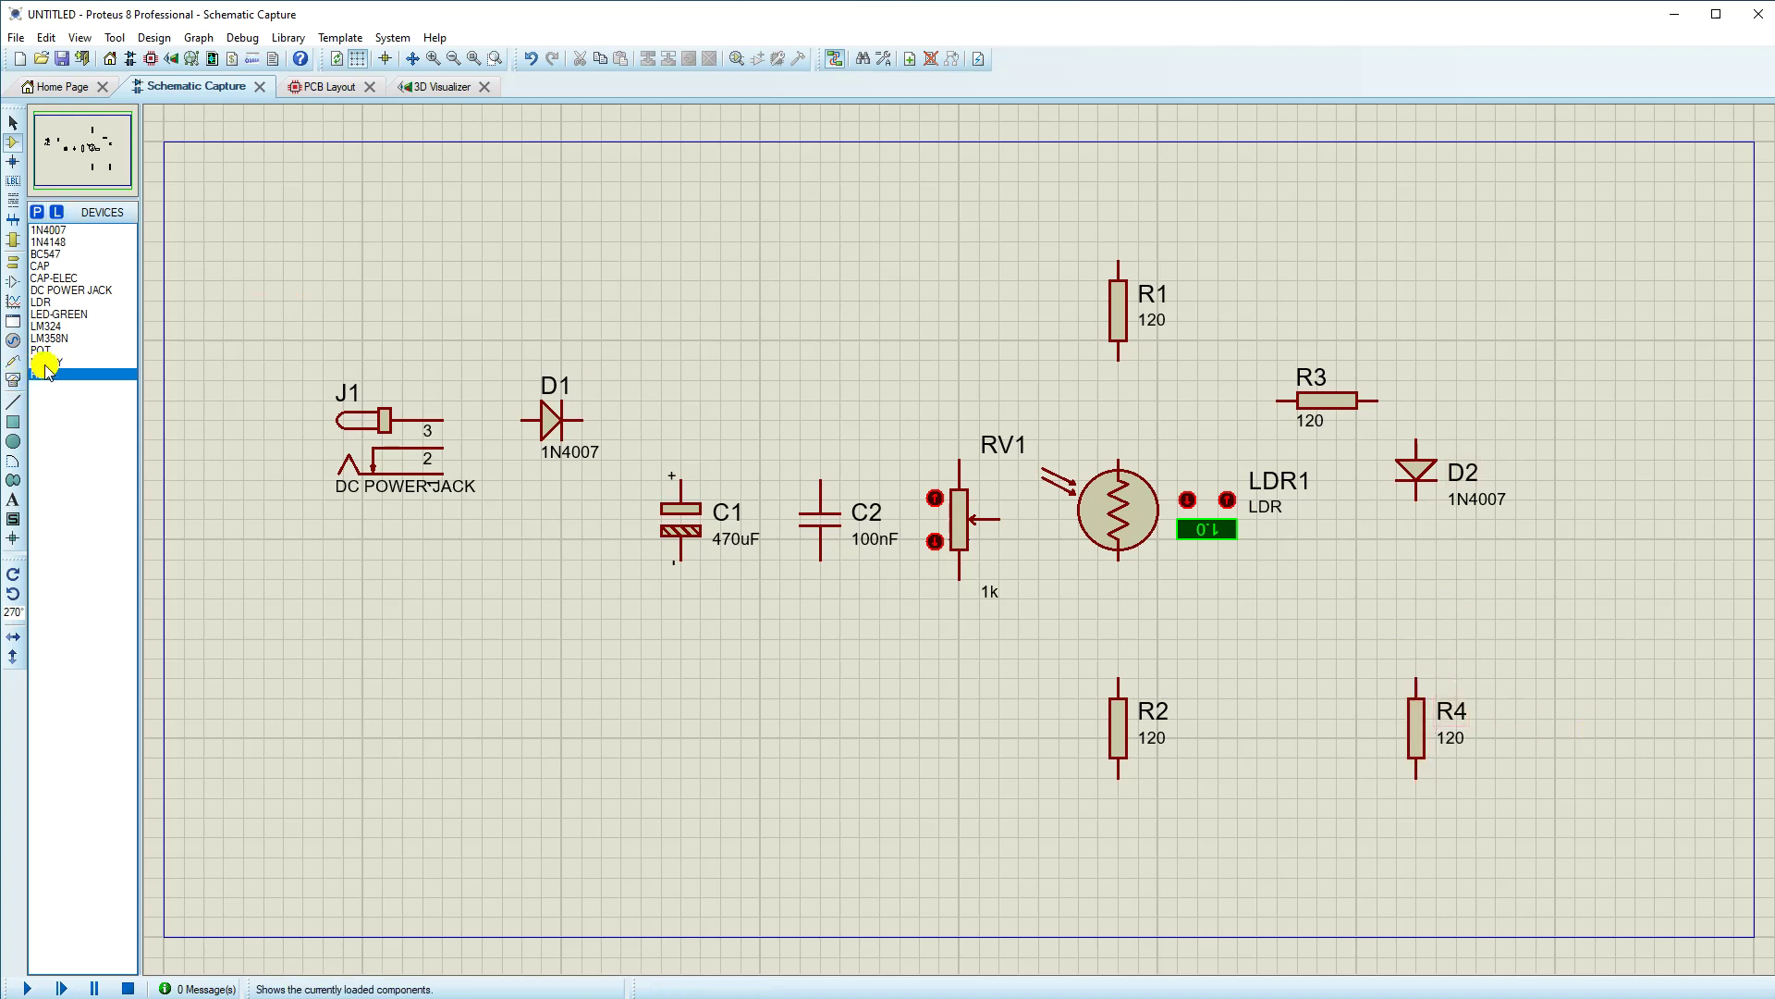
left_click(47, 277)
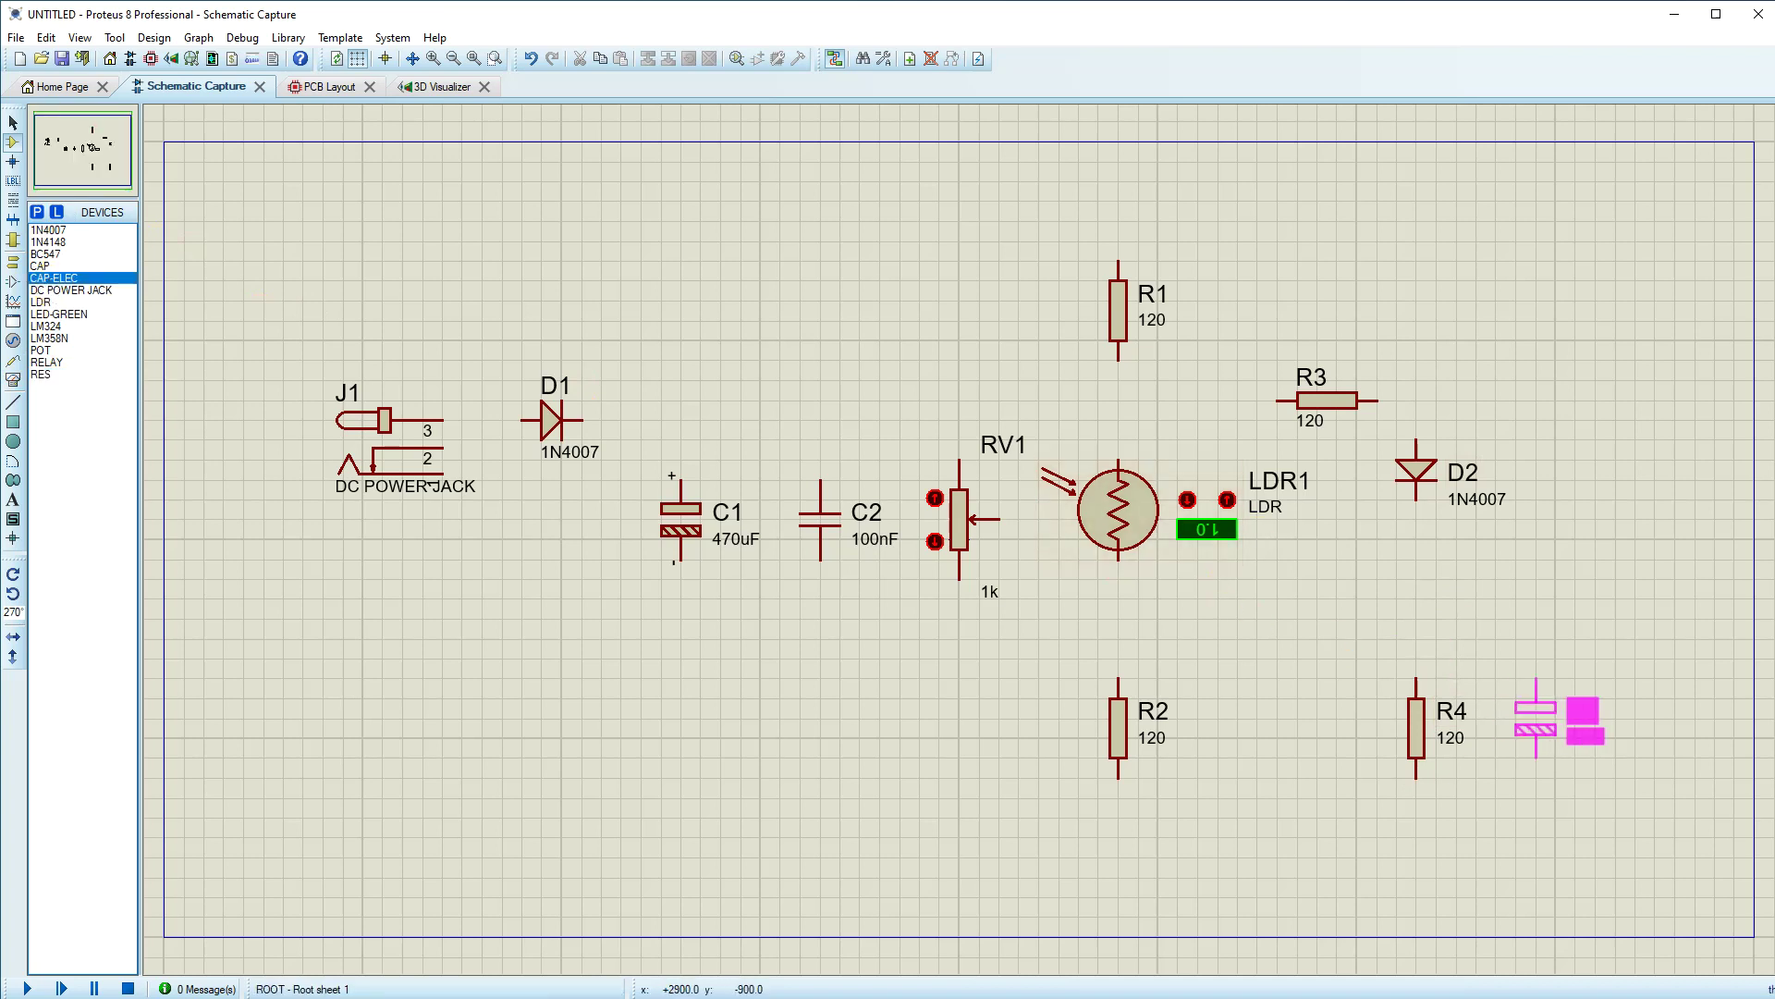
left_click(1515, 726)
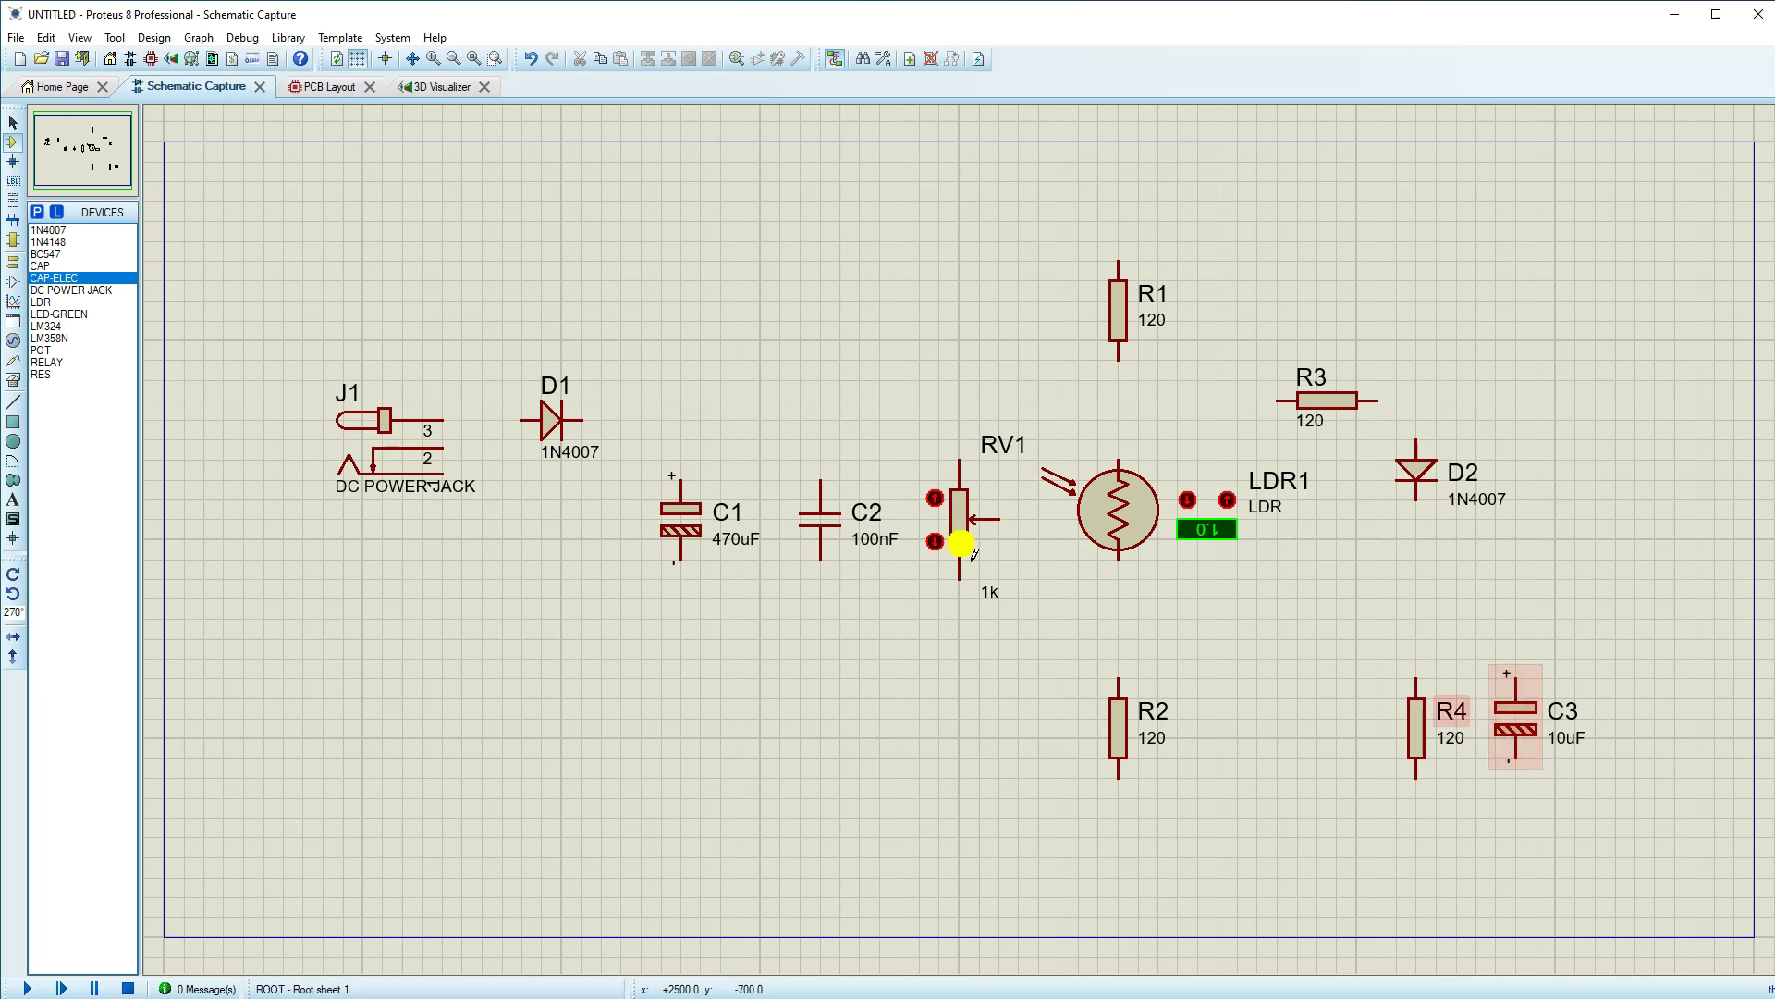
Step: Move all placed components together to the left, close to the sheet border
left_click_drag(264, 200, 1655, 897)
left_click_drag(372, 453, 243, 453)
left_click(1066, 285)
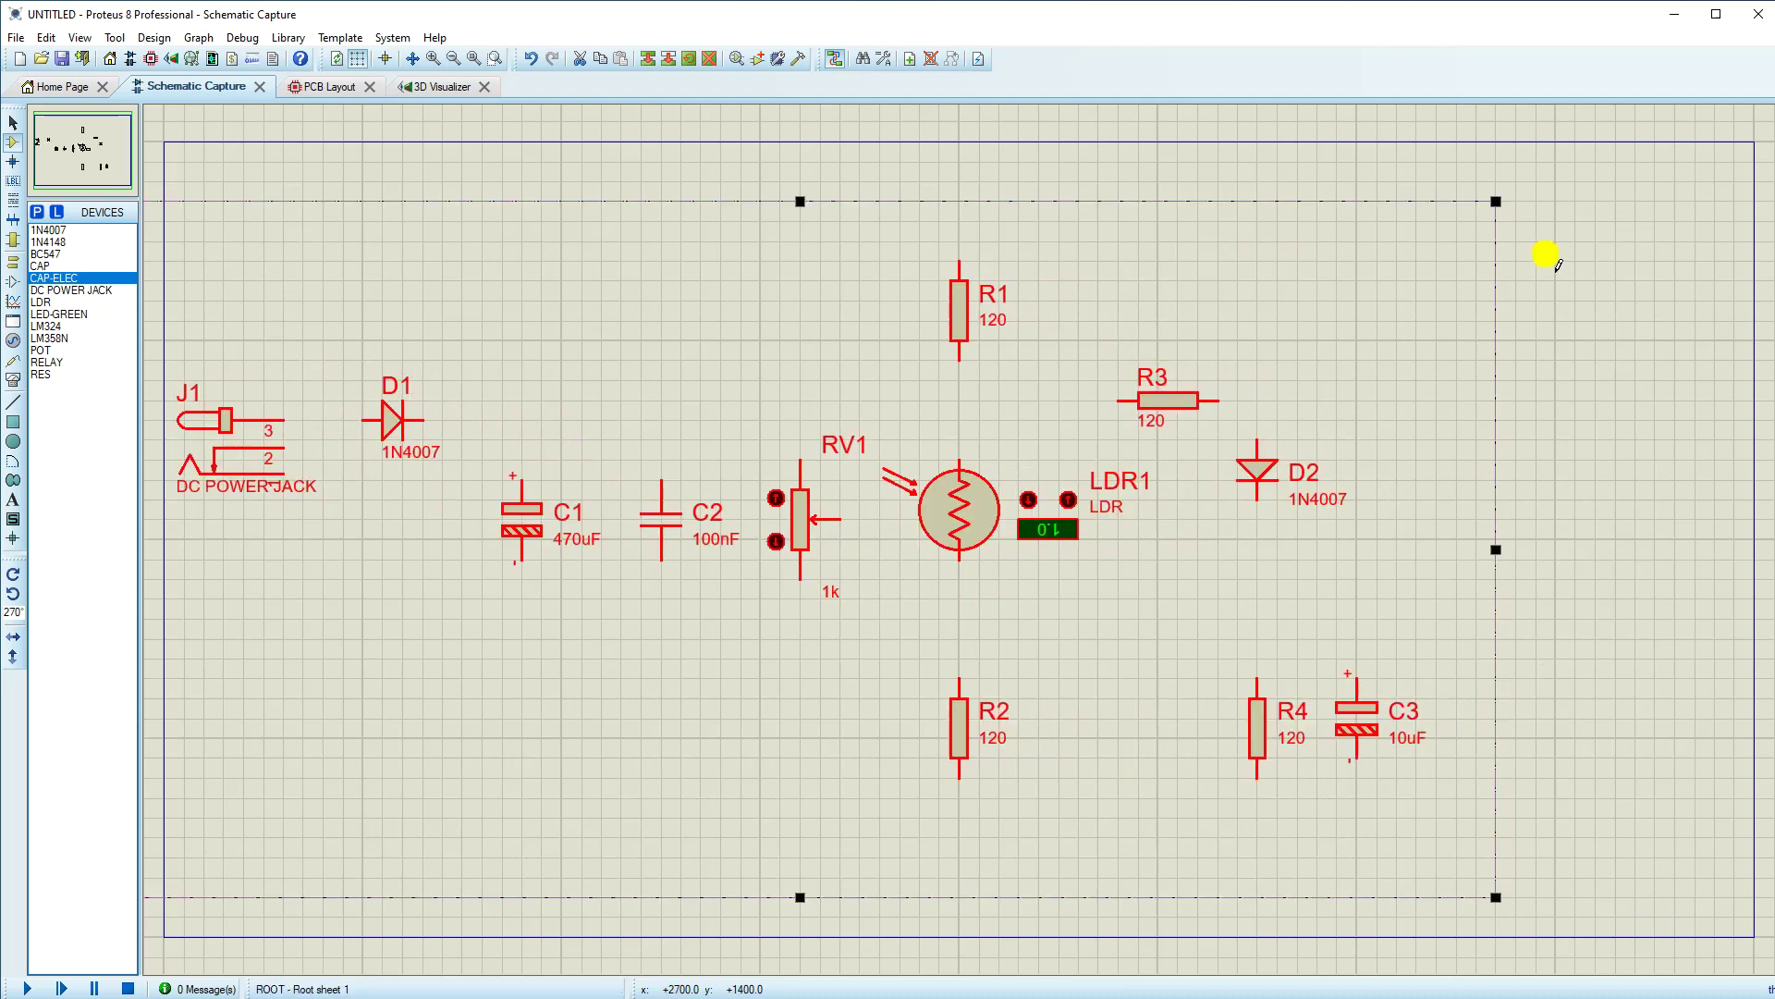
left_click(396, 296)
Step: Shift all components from D1 onward left toward J1, and those from C1 onward closer to D1
left_click_drag(323, 181, 1707, 927)
left_click_drag(393, 360, 334, 360)
left_click(924, 424)
left_click(863, 184)
left_click_drag(442, 129, 1635, 885)
left_click_drag(473, 448, 418, 456)
left_click(1573, 447)
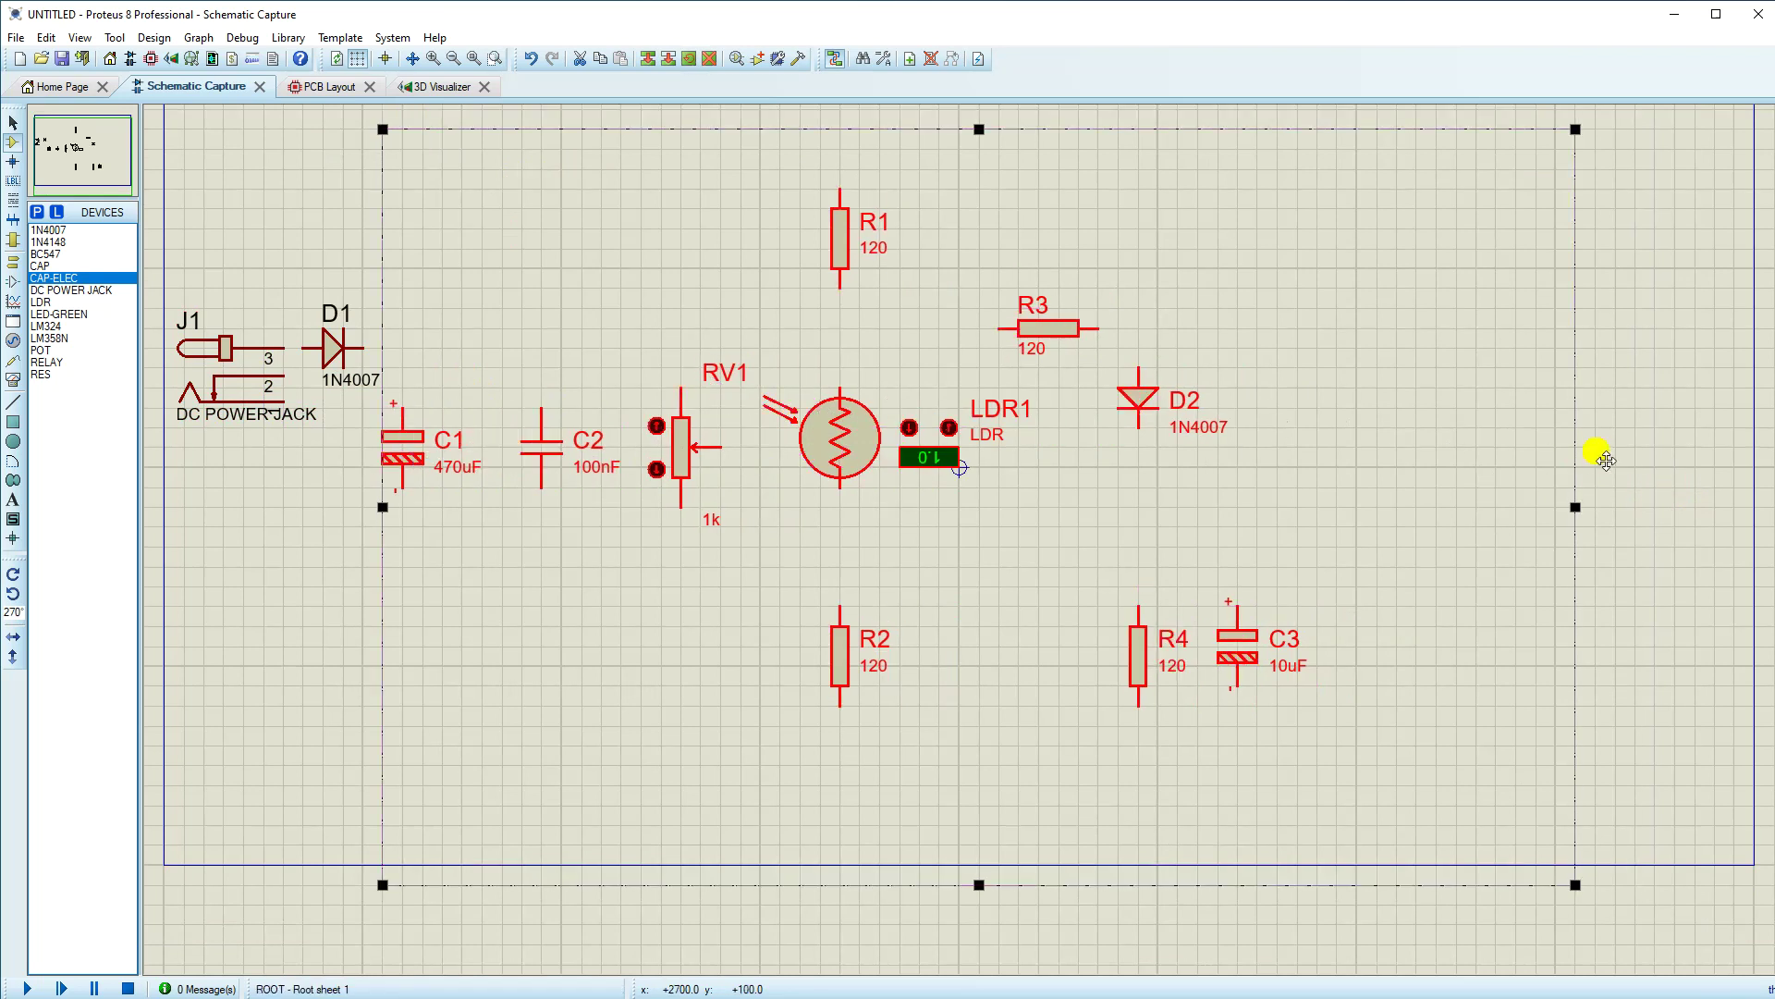
Step: Close the remaining gaps by shifting left the components from C2 onward, from R1 and LDR1 onward, and the R3, D2, R4 and C3 group
left_click_drag(502, 189, 1476, 865)
left_click_drag(628, 414, 588, 413)
left_click(1452, 412)
left_click_drag(622, 149, 1357, 845)
left_click_drag(652, 474, 628, 474)
left_click(664, 269)
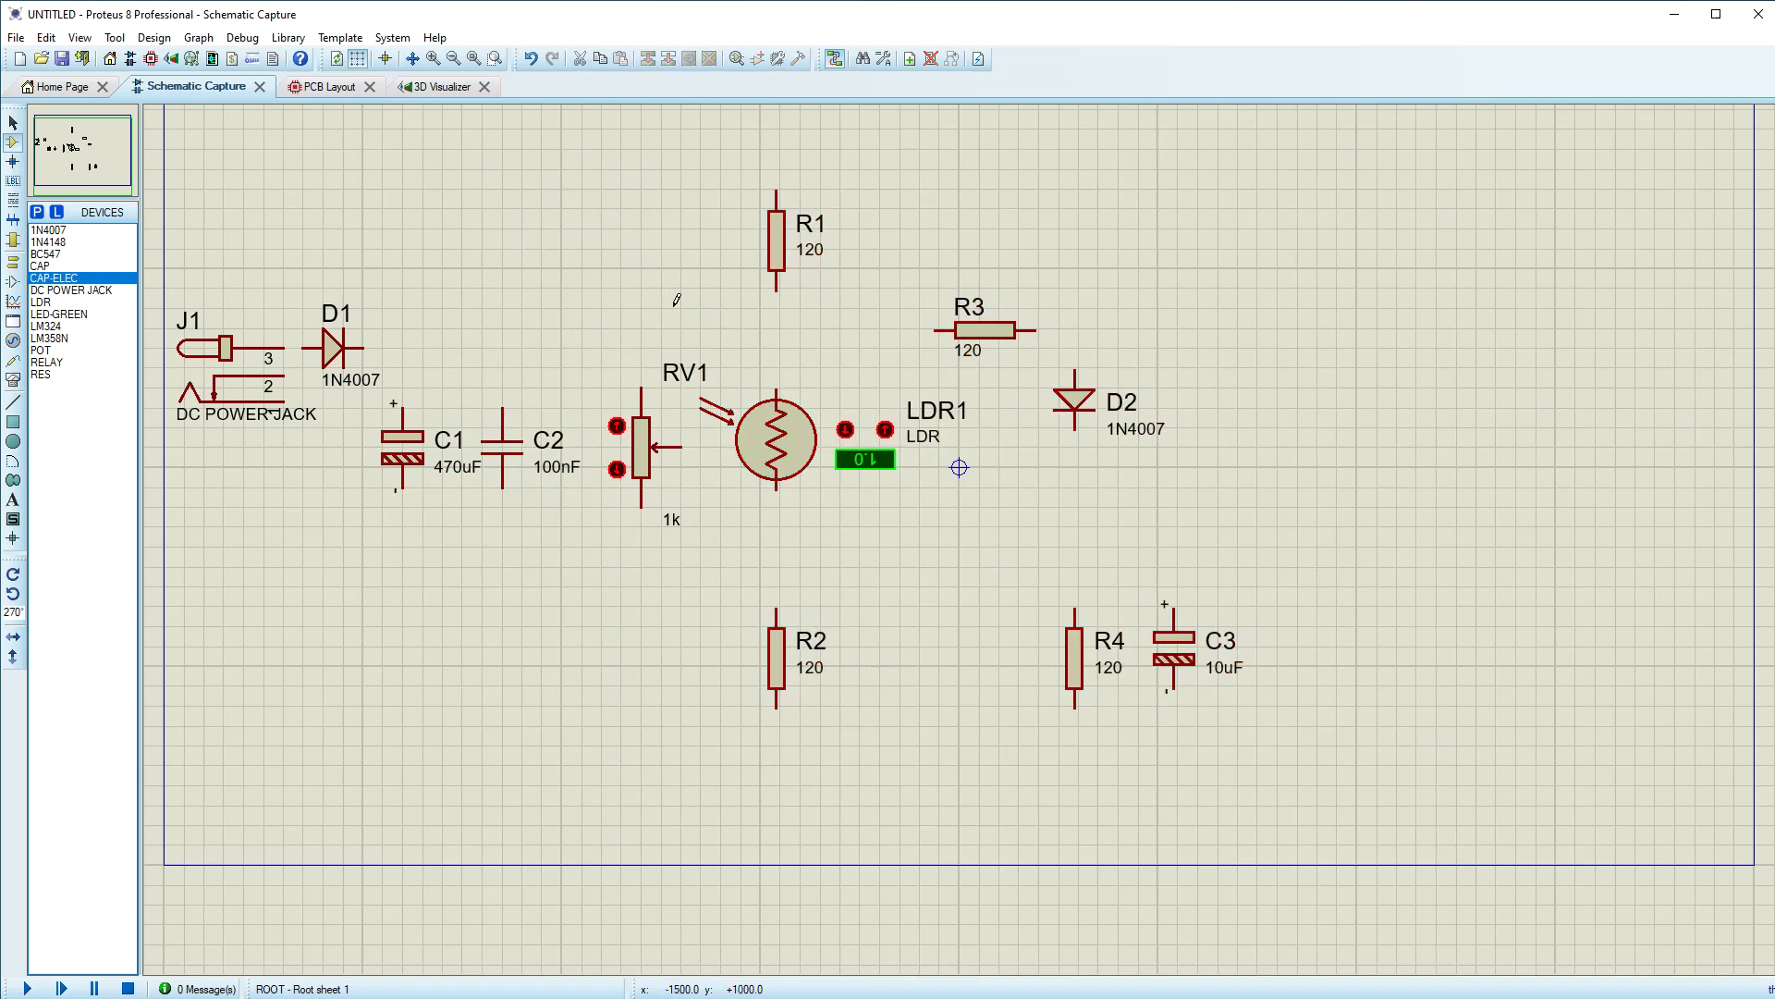
left_click_drag(902, 219, 1436, 806)
left_click_drag(1007, 335, 943, 336)
left_click(1649, 476)
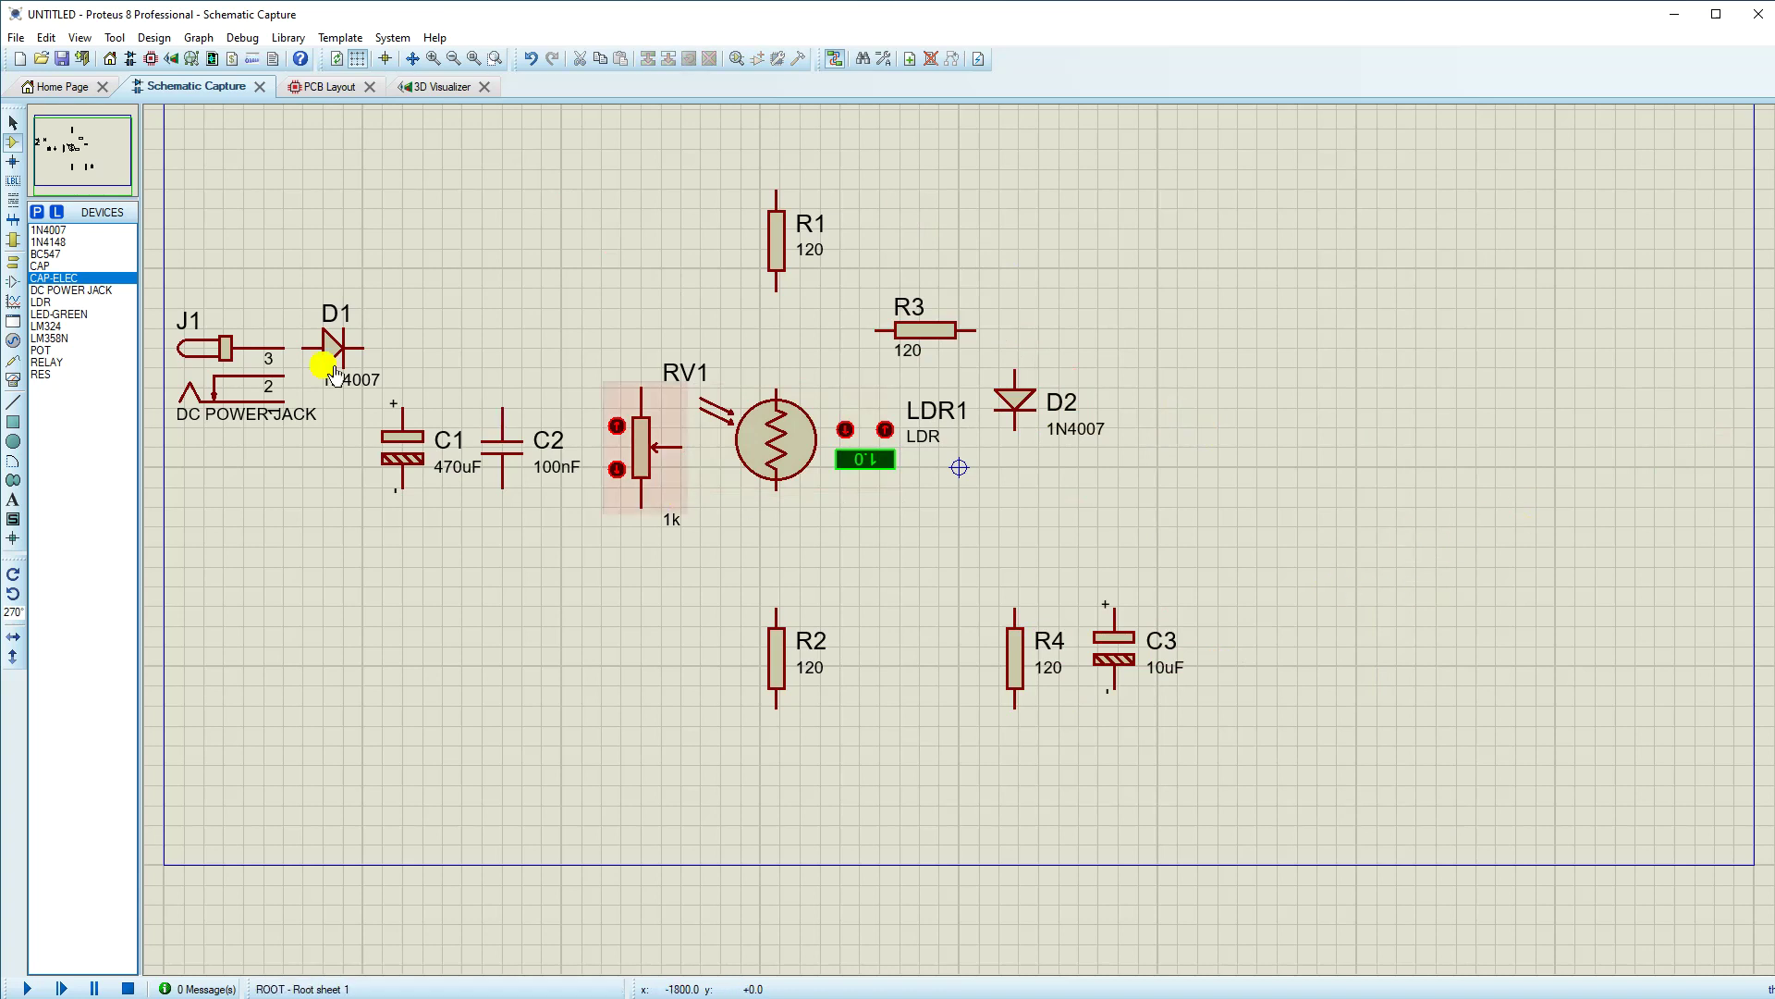
Step: Place an LM324 op-amp at 0° rotation to the right of diode D2
left_click(50, 338)
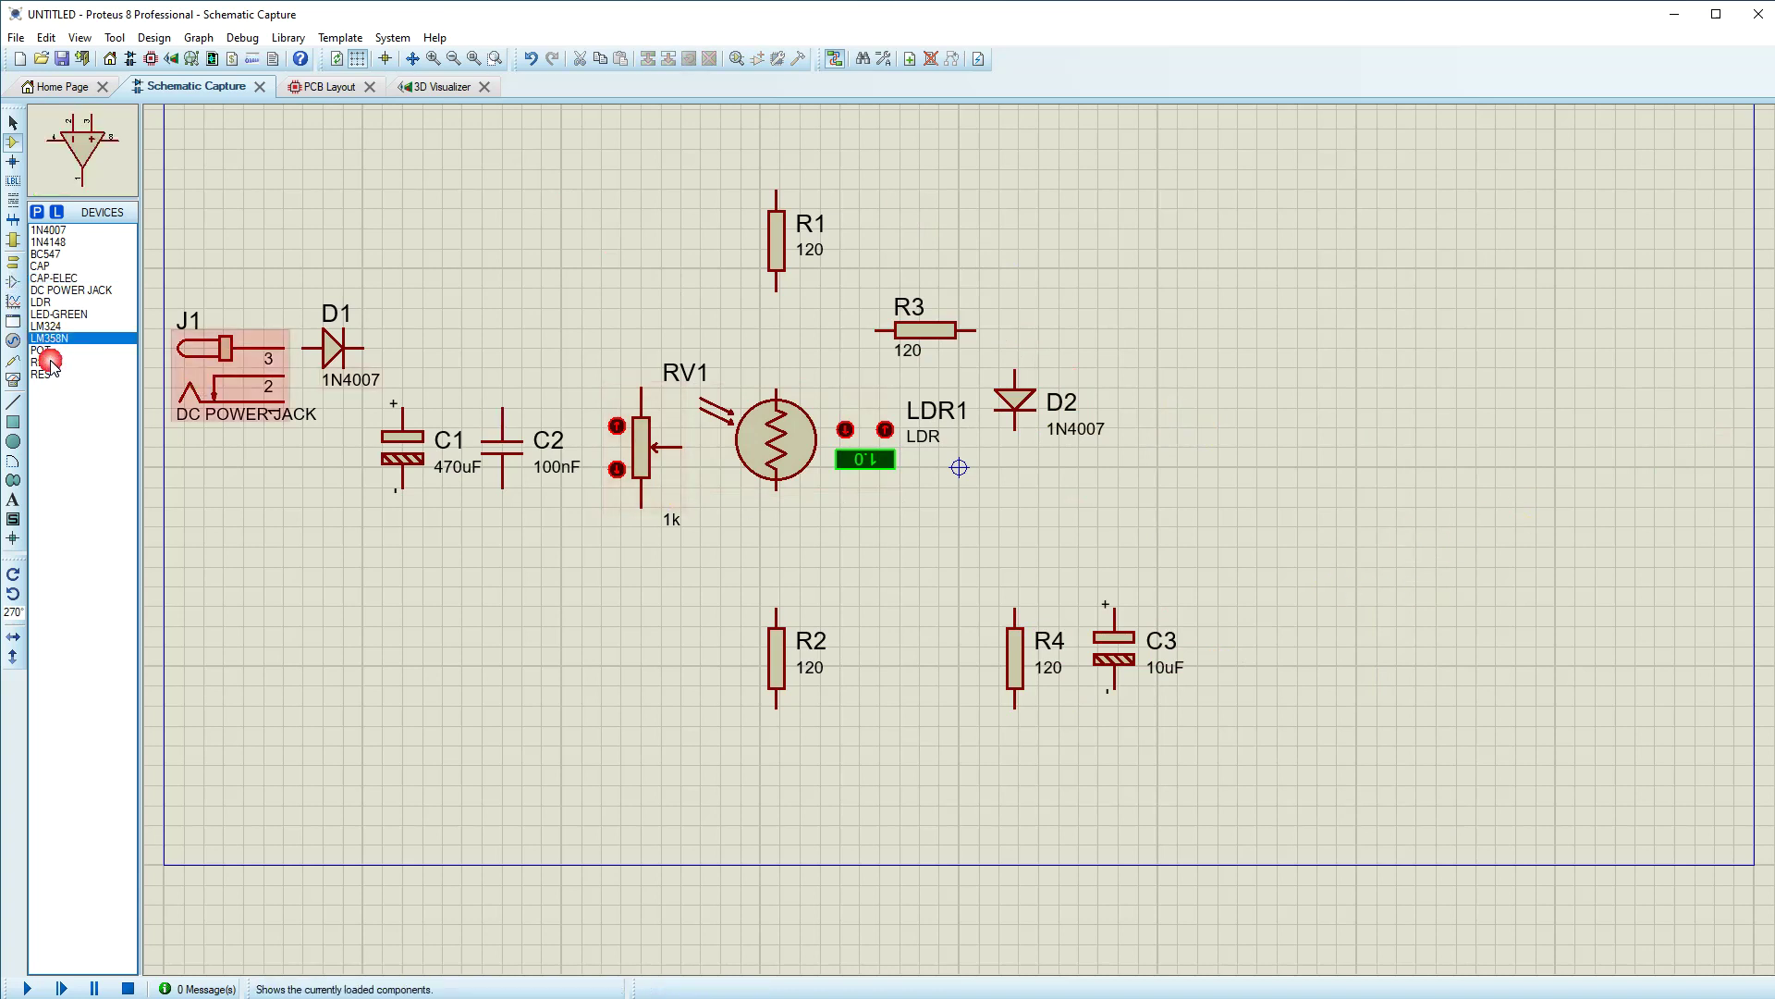
left_click(47, 327)
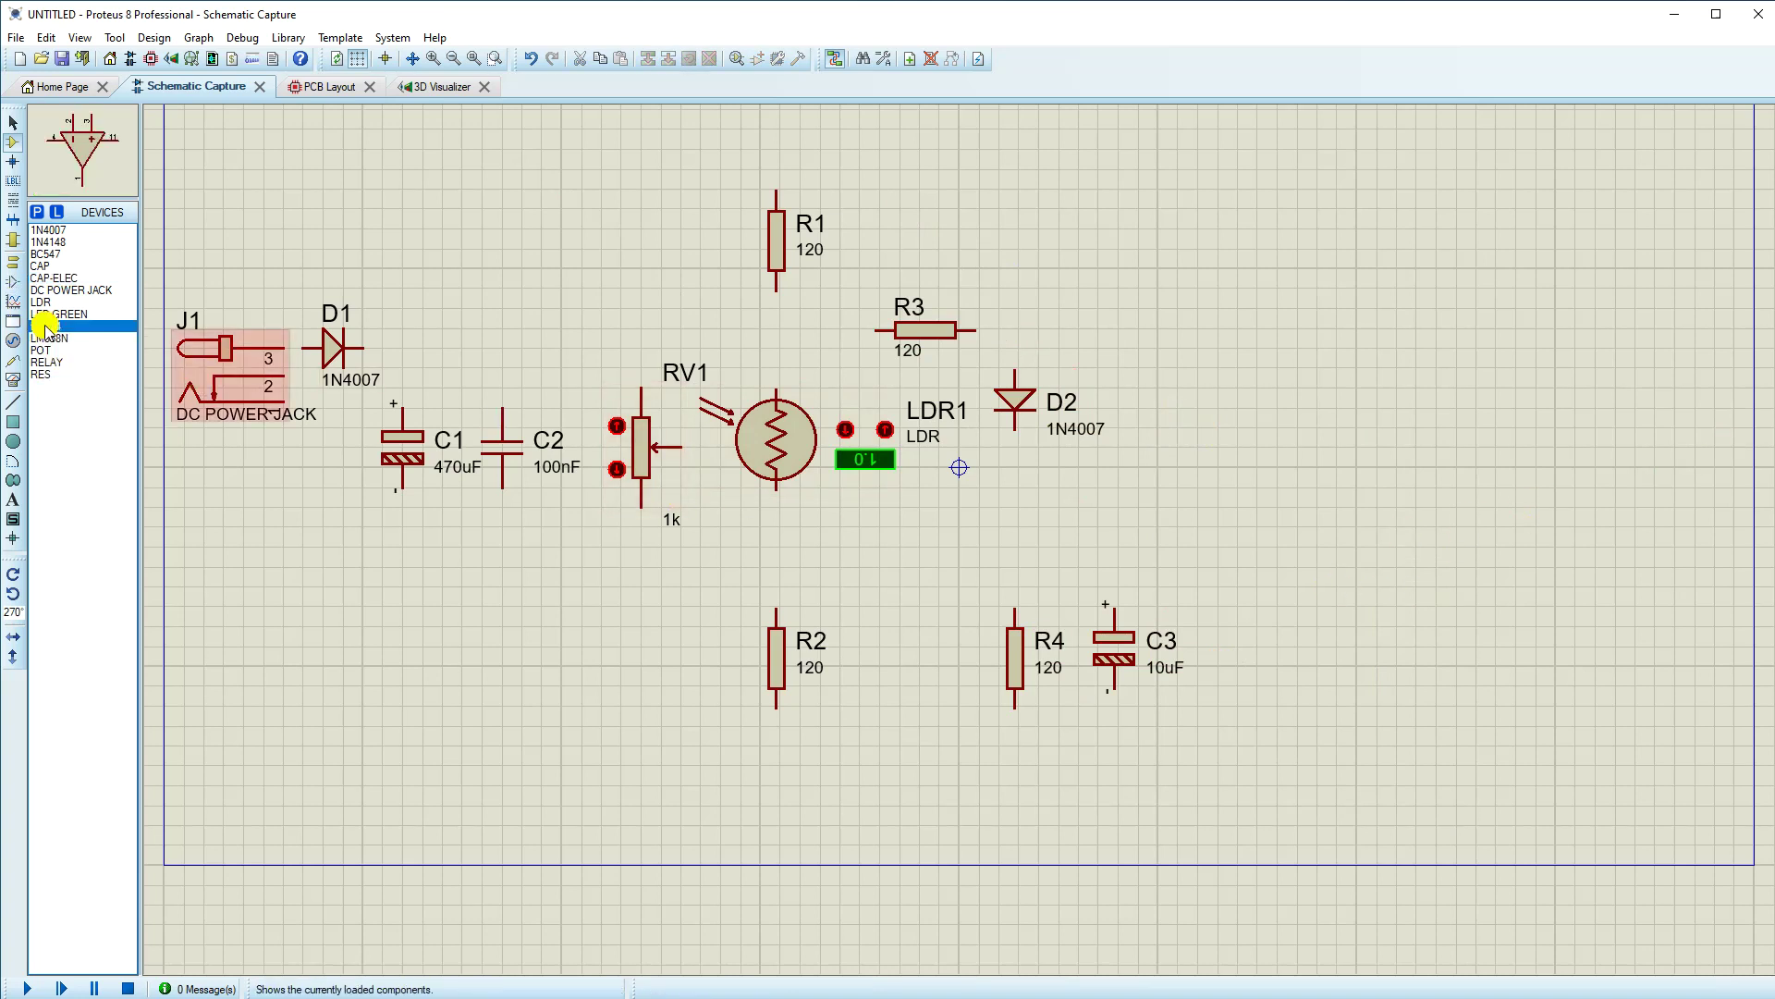
left_click(1206, 461)
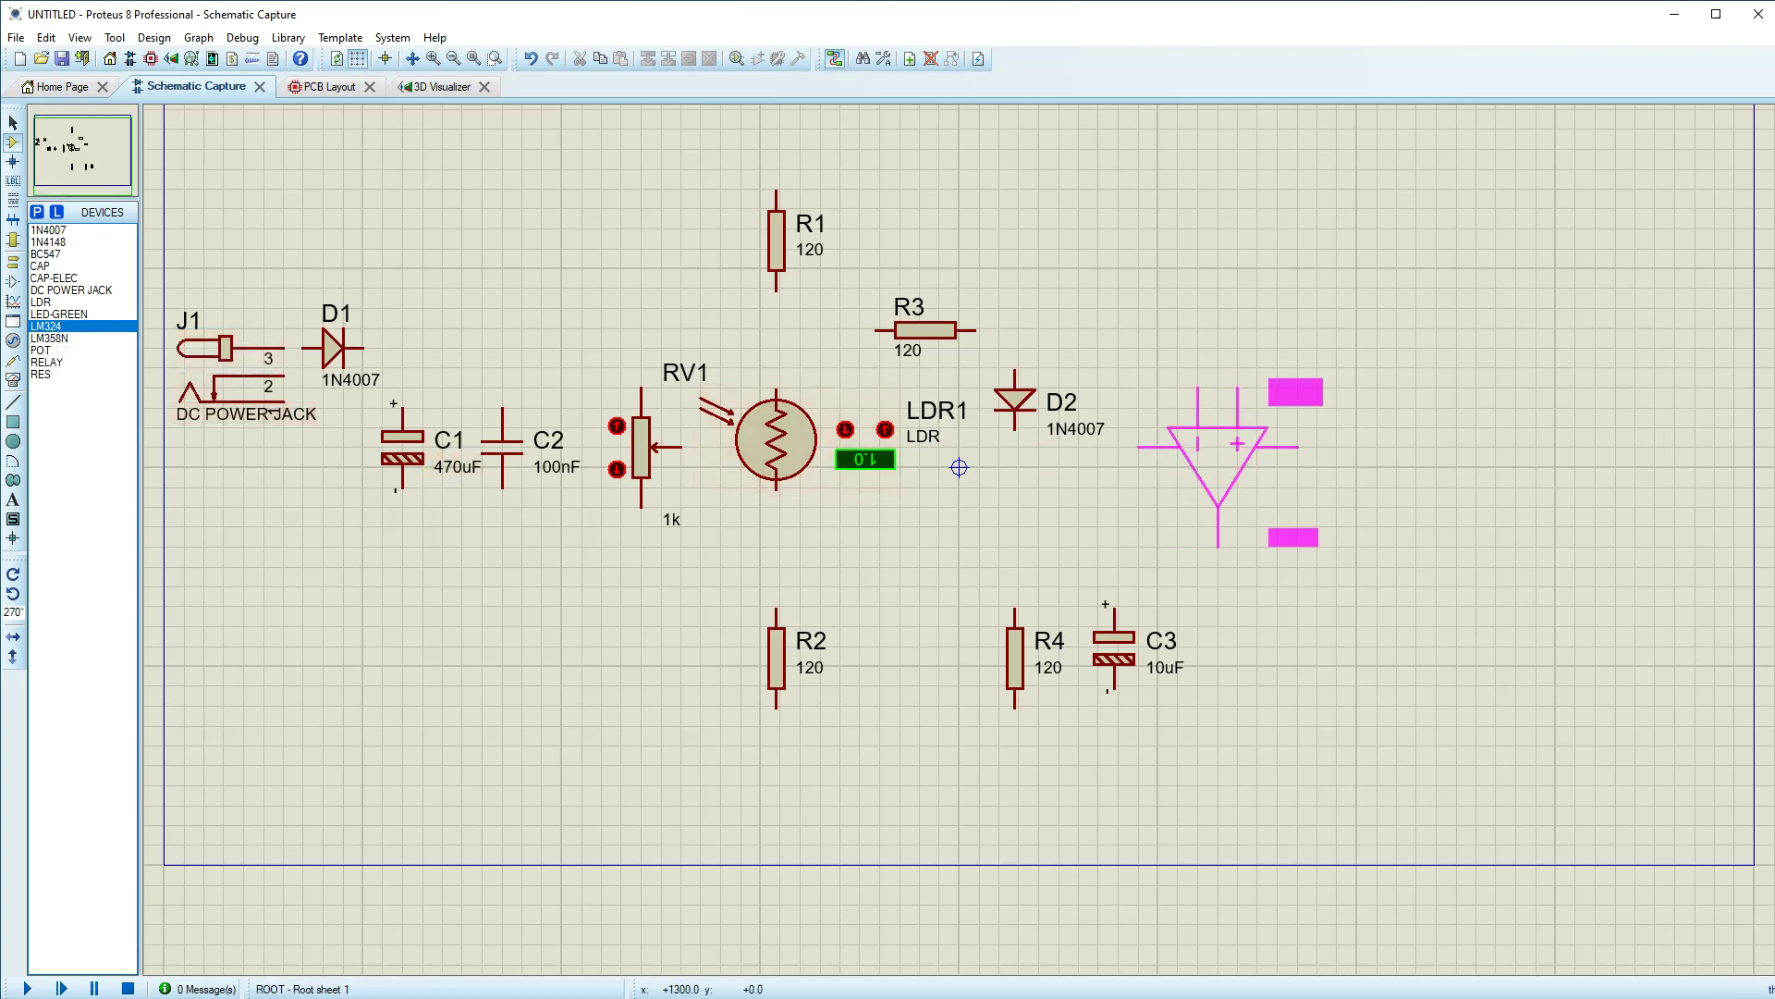
key("KP_Add")
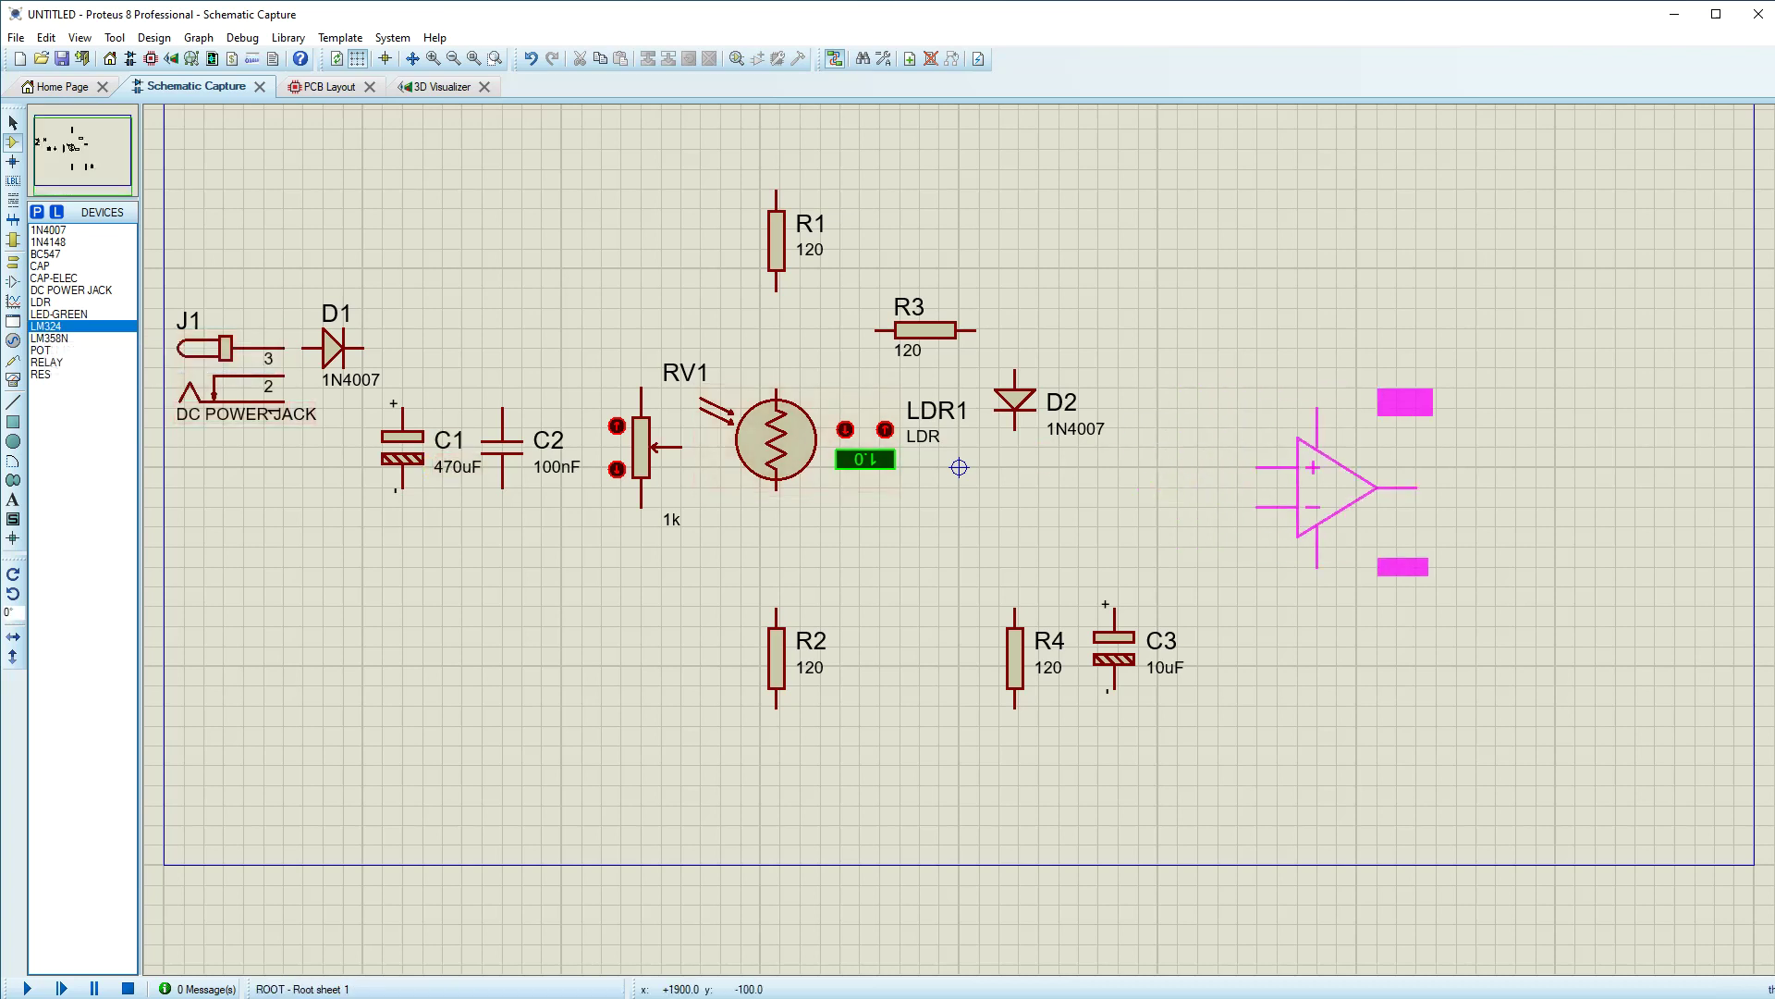
left_click(1279, 502)
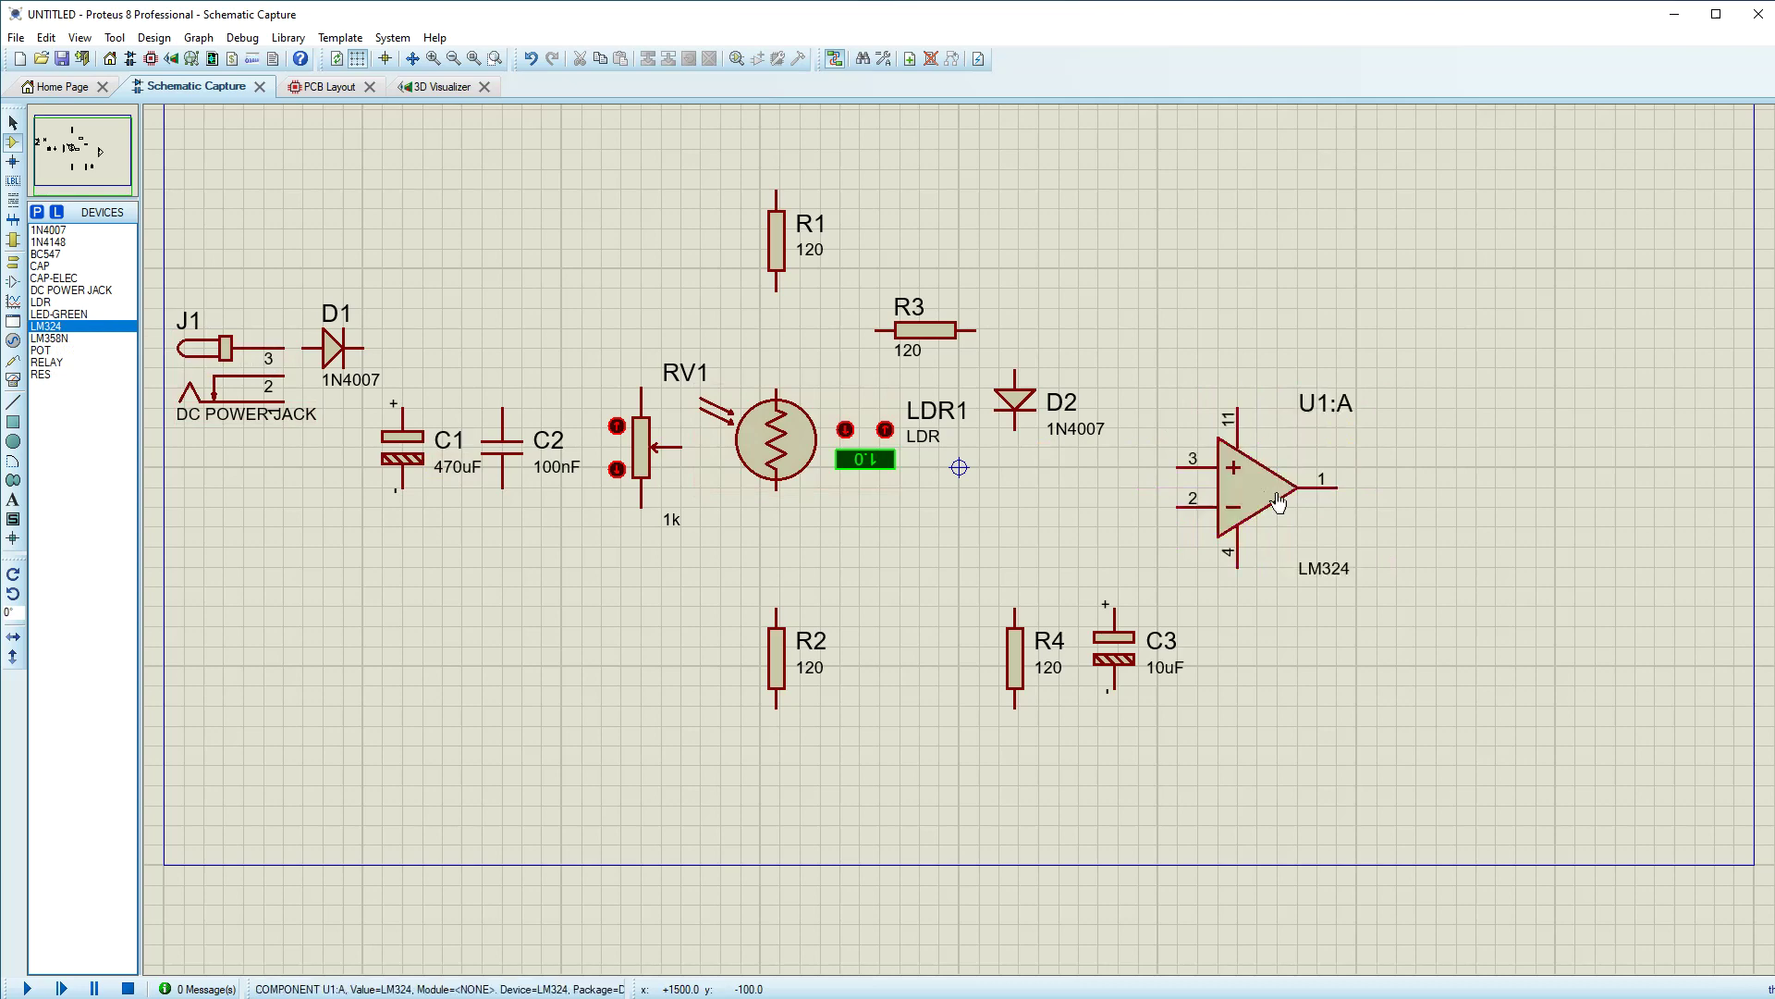
Step: Check the op-amp's orientation in the Word circuit diagram and flip U1:A vertically in Proteus so its inverting input is on top
key("alt+Tab")
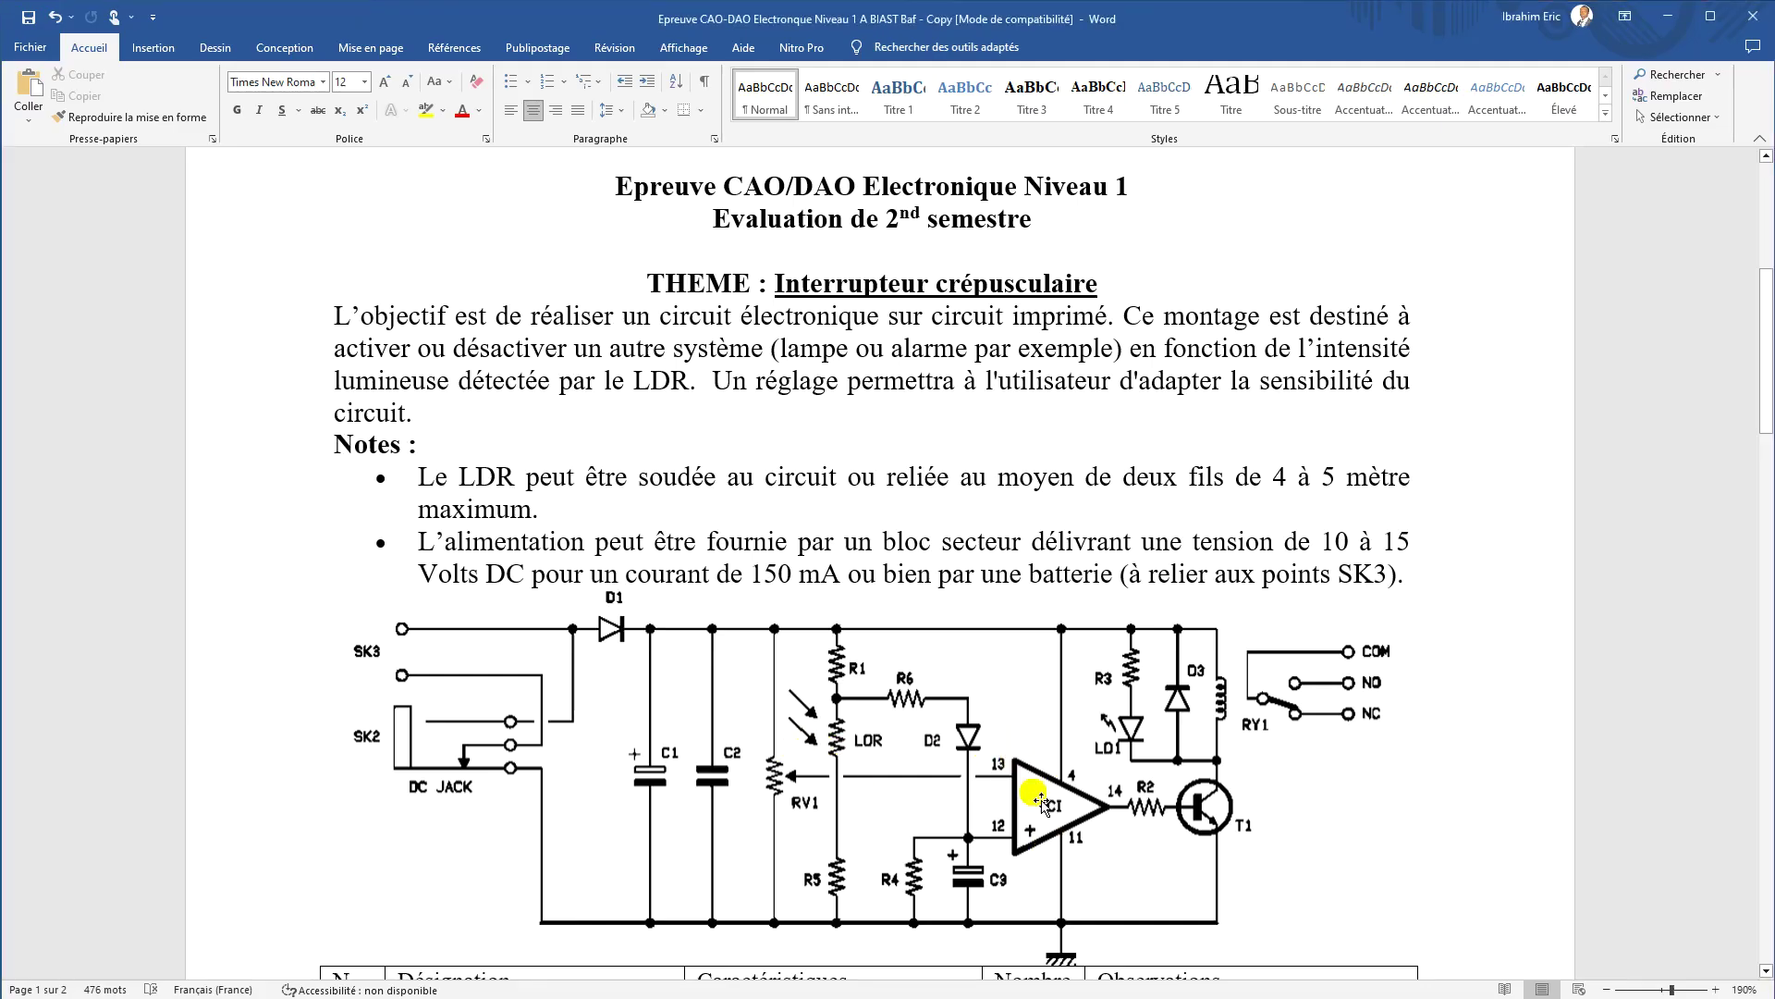
key("alt+Tab")
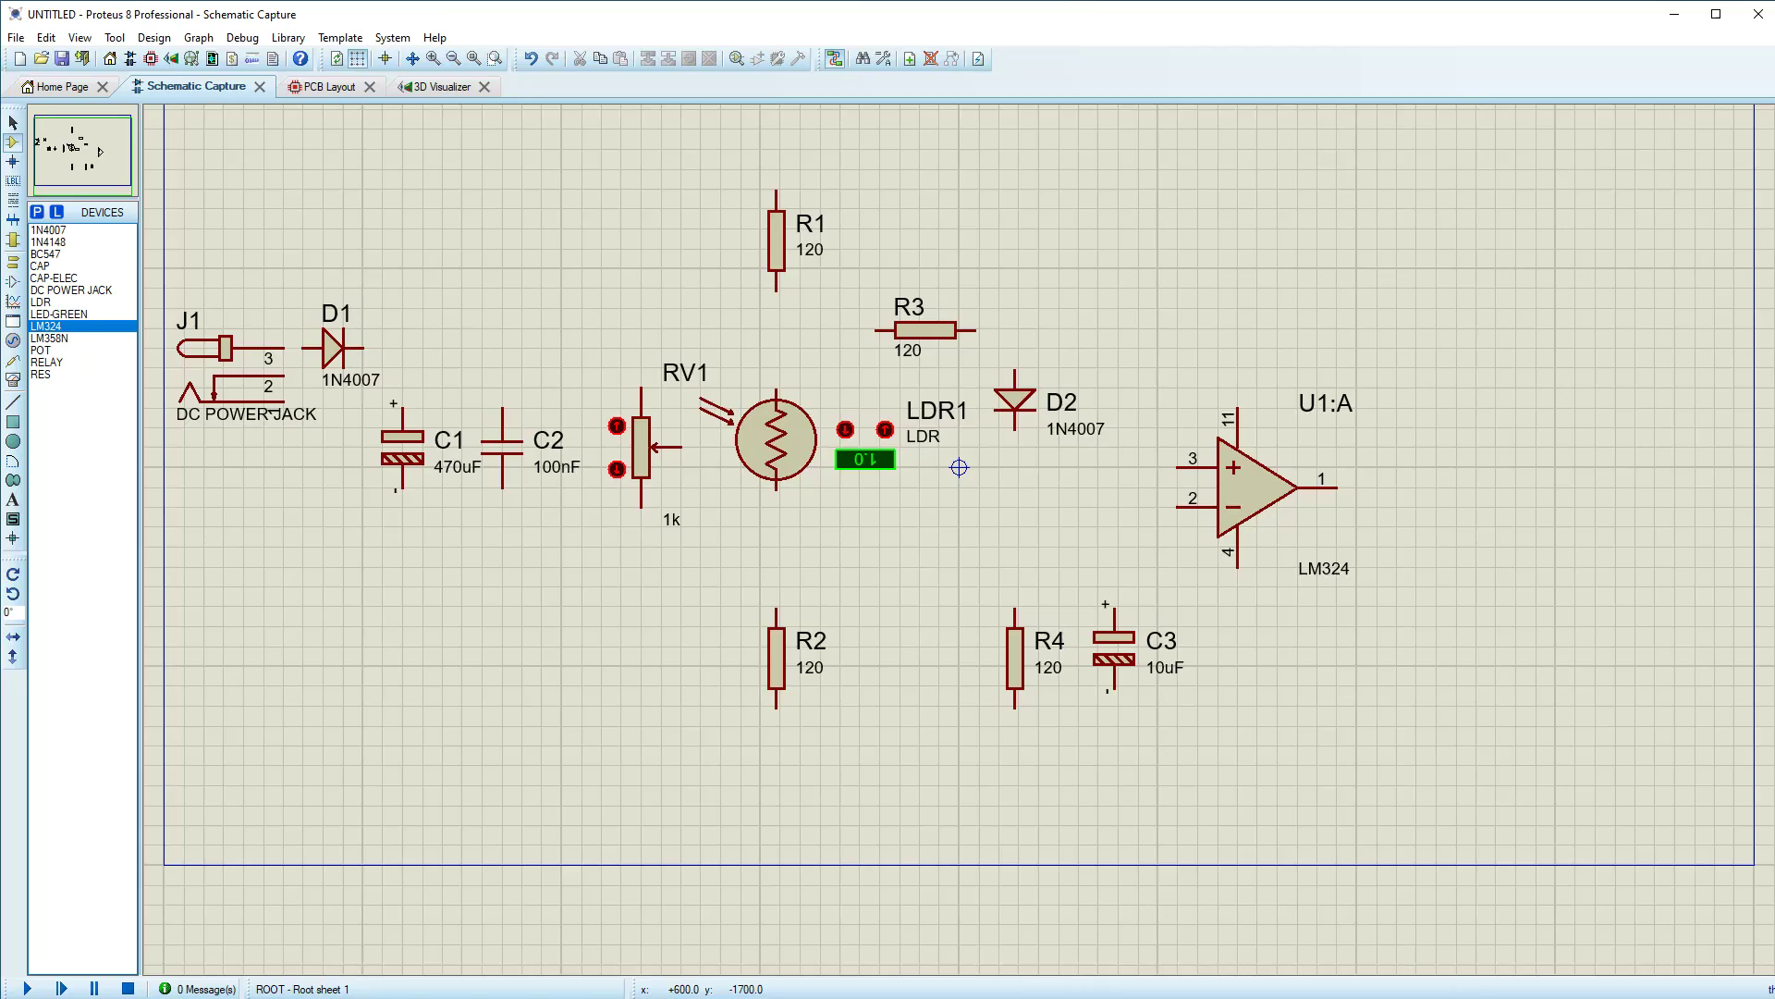
right_click(1256, 476)
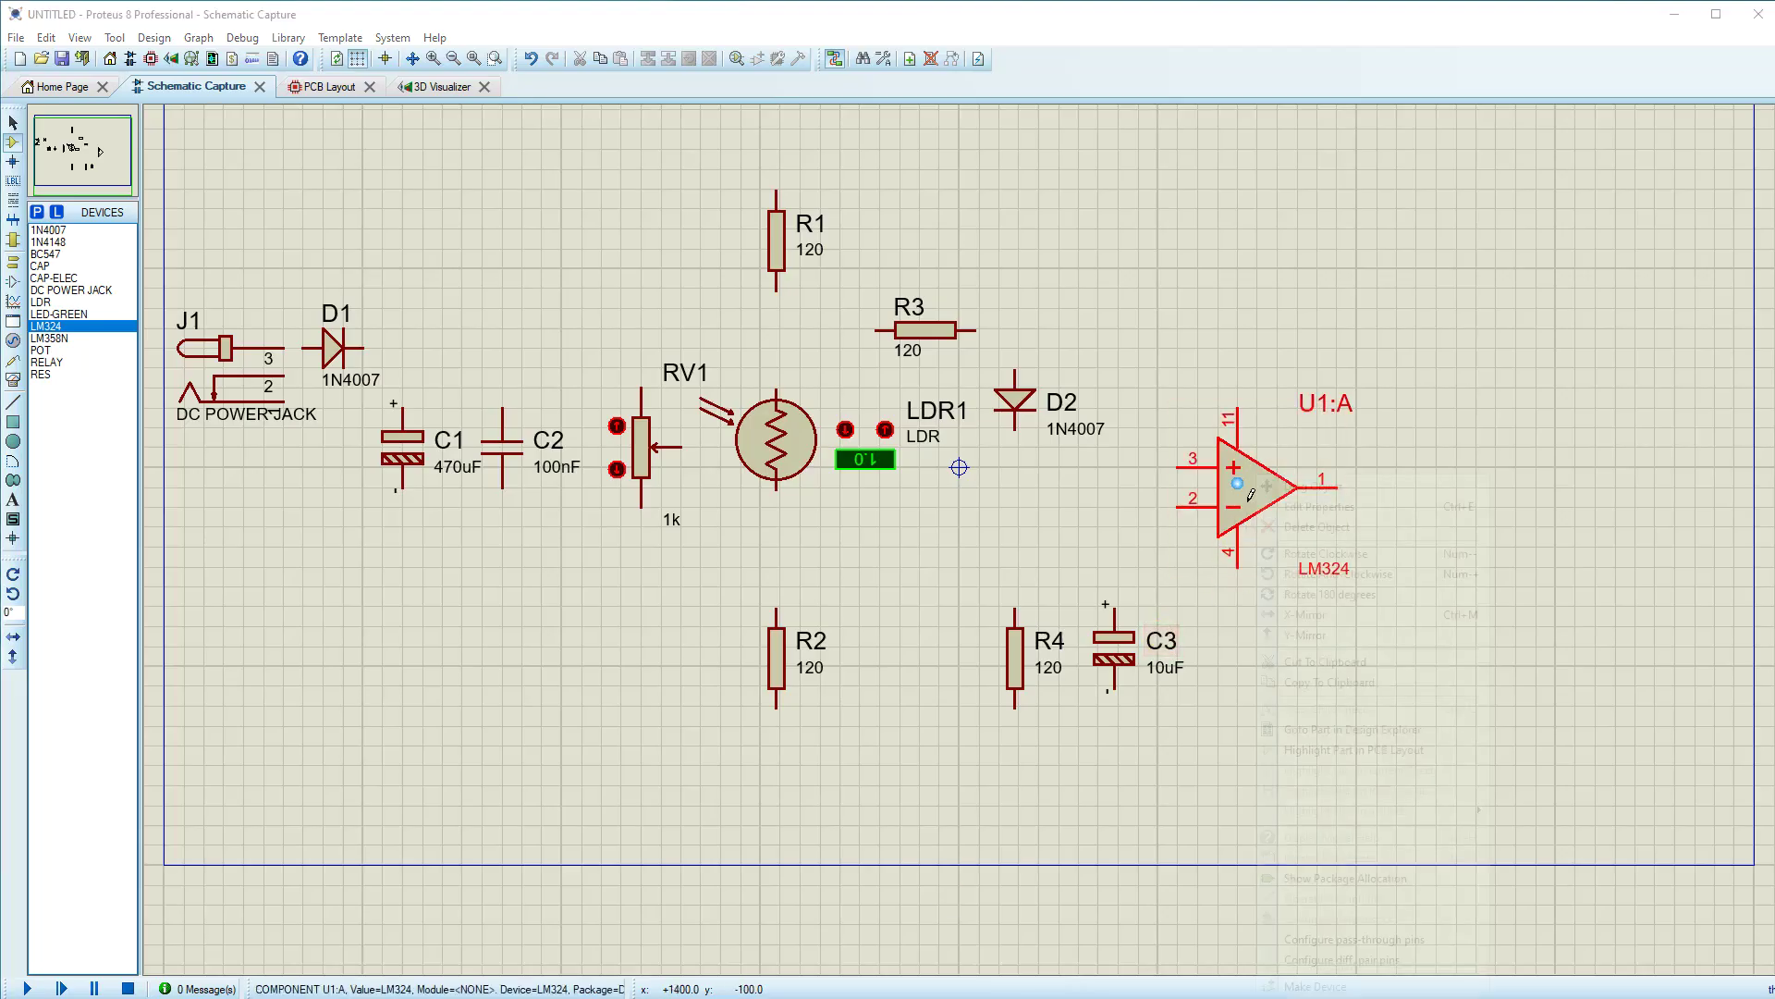
left_click(1302, 635)
left_click(1440, 644)
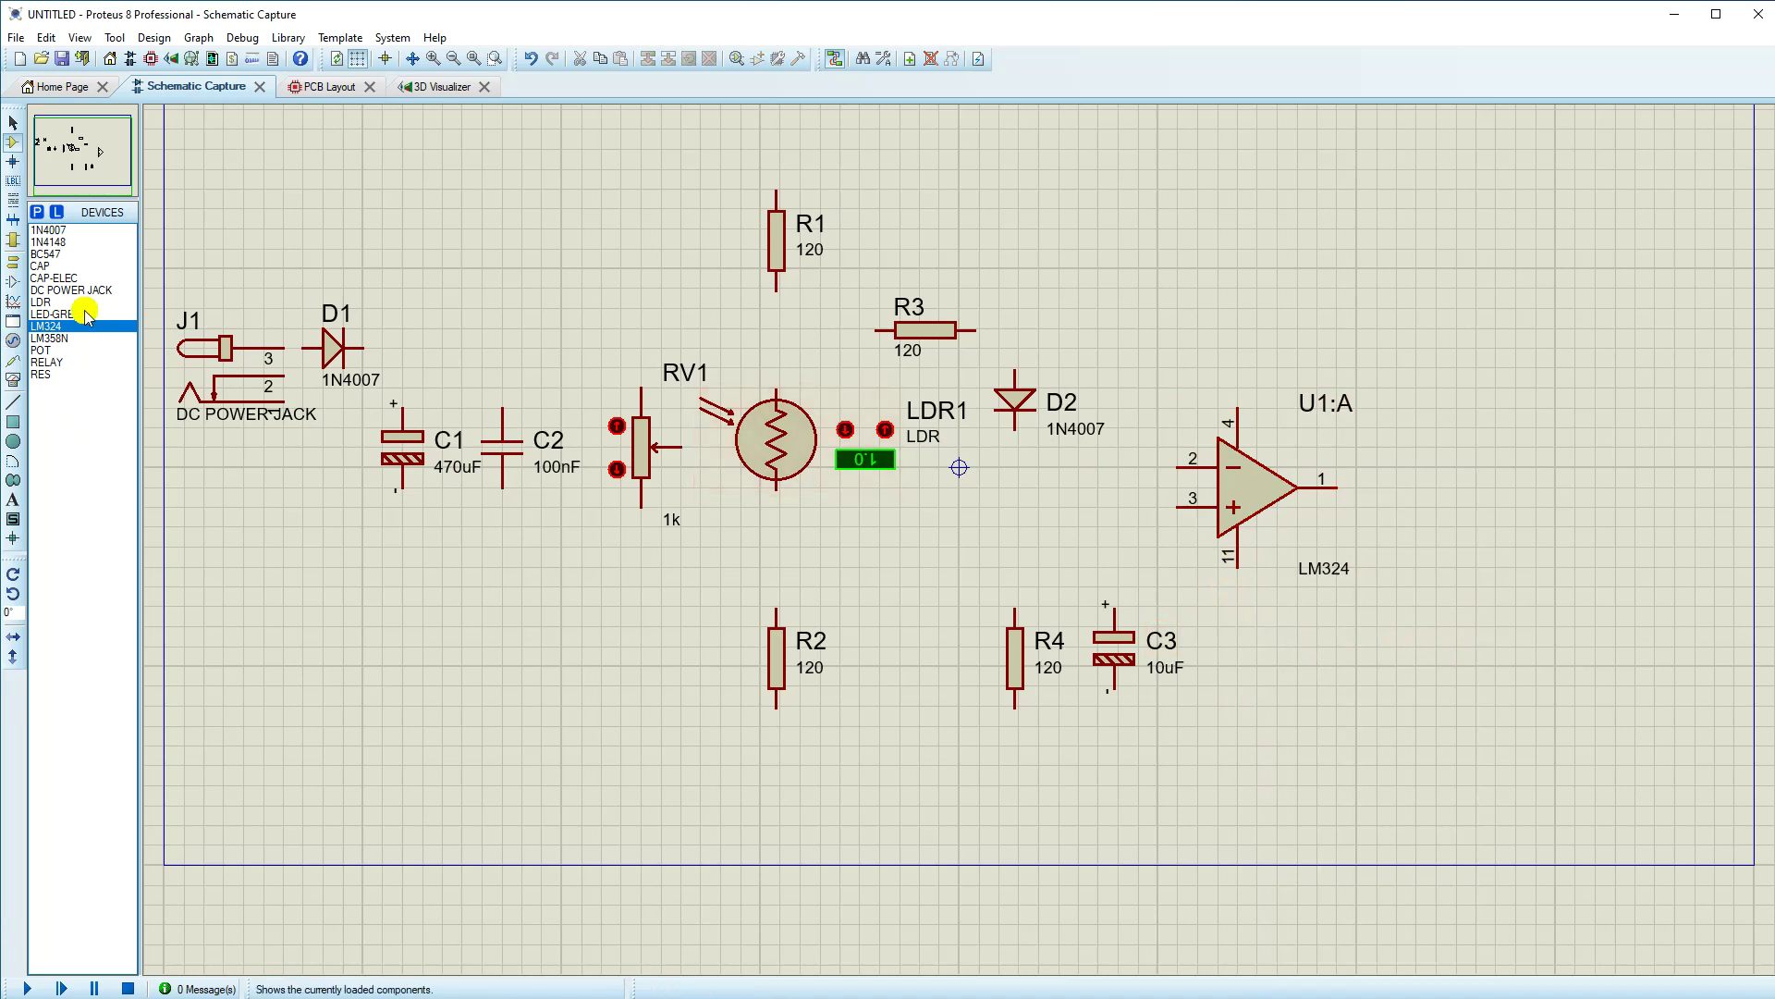
Step: Place a horizontal RES in line with the op-amp's output, and a BC547 transistor to the right of that resistor
left_click(43, 375)
left_click(1408, 500)
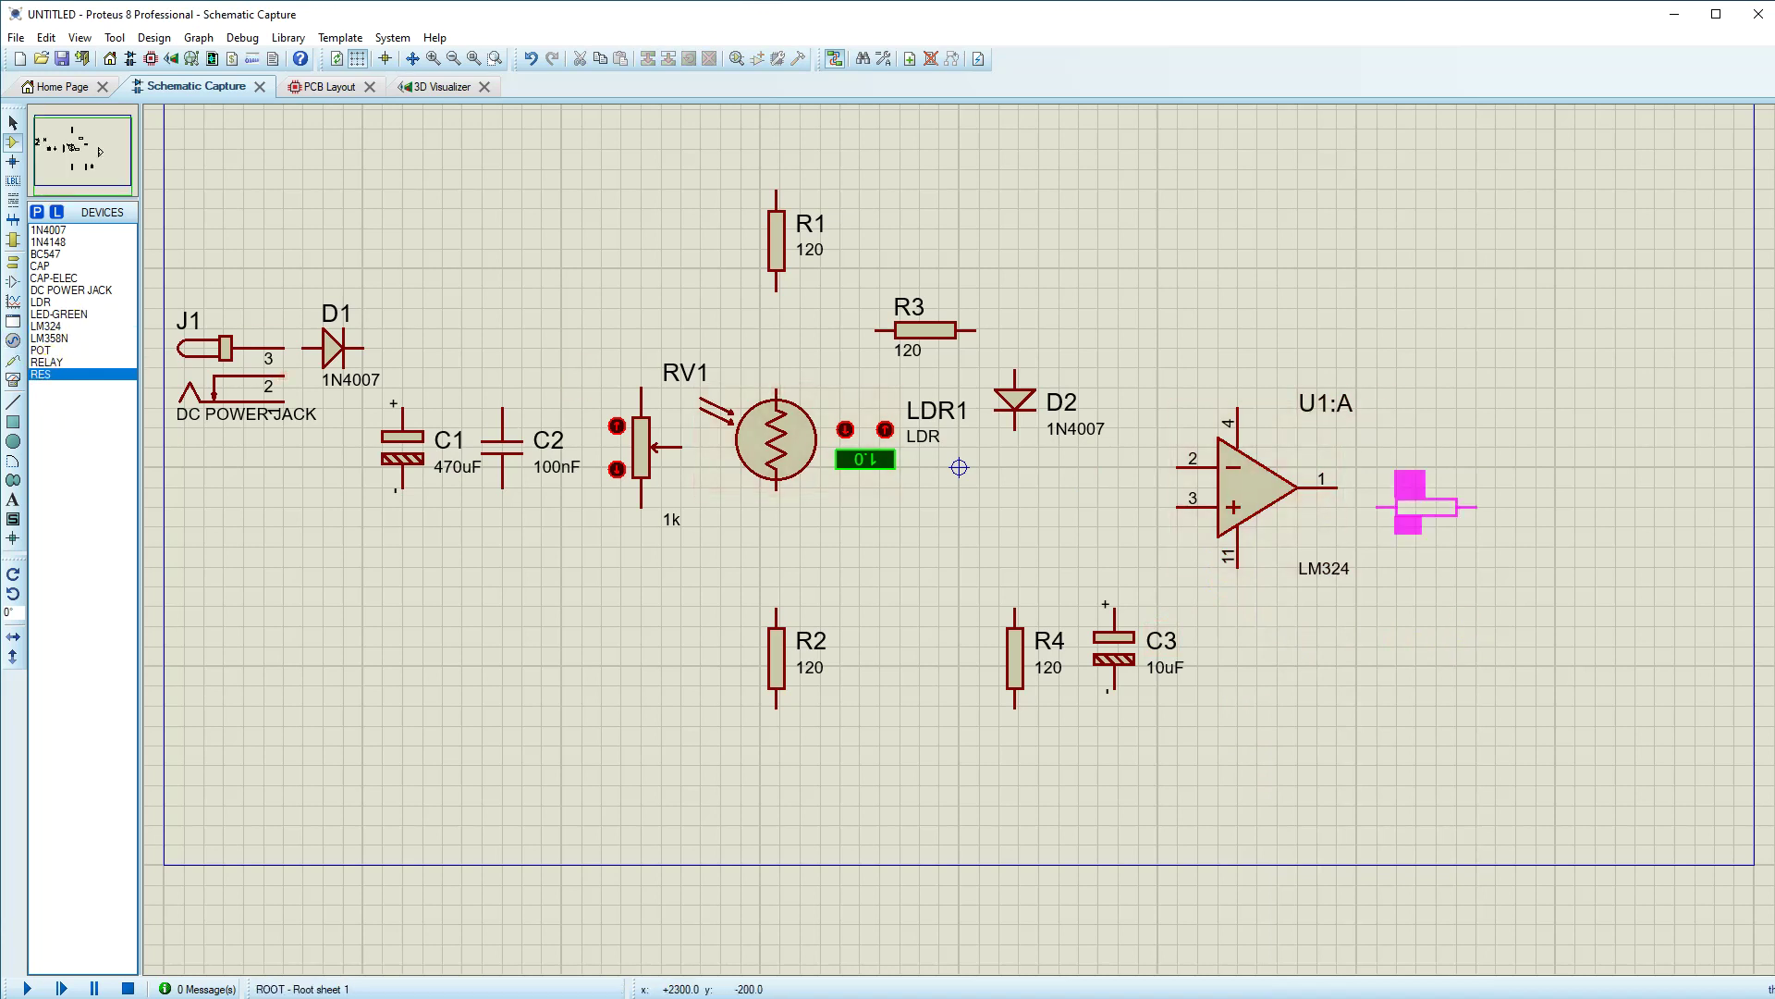
left_click(1417, 492)
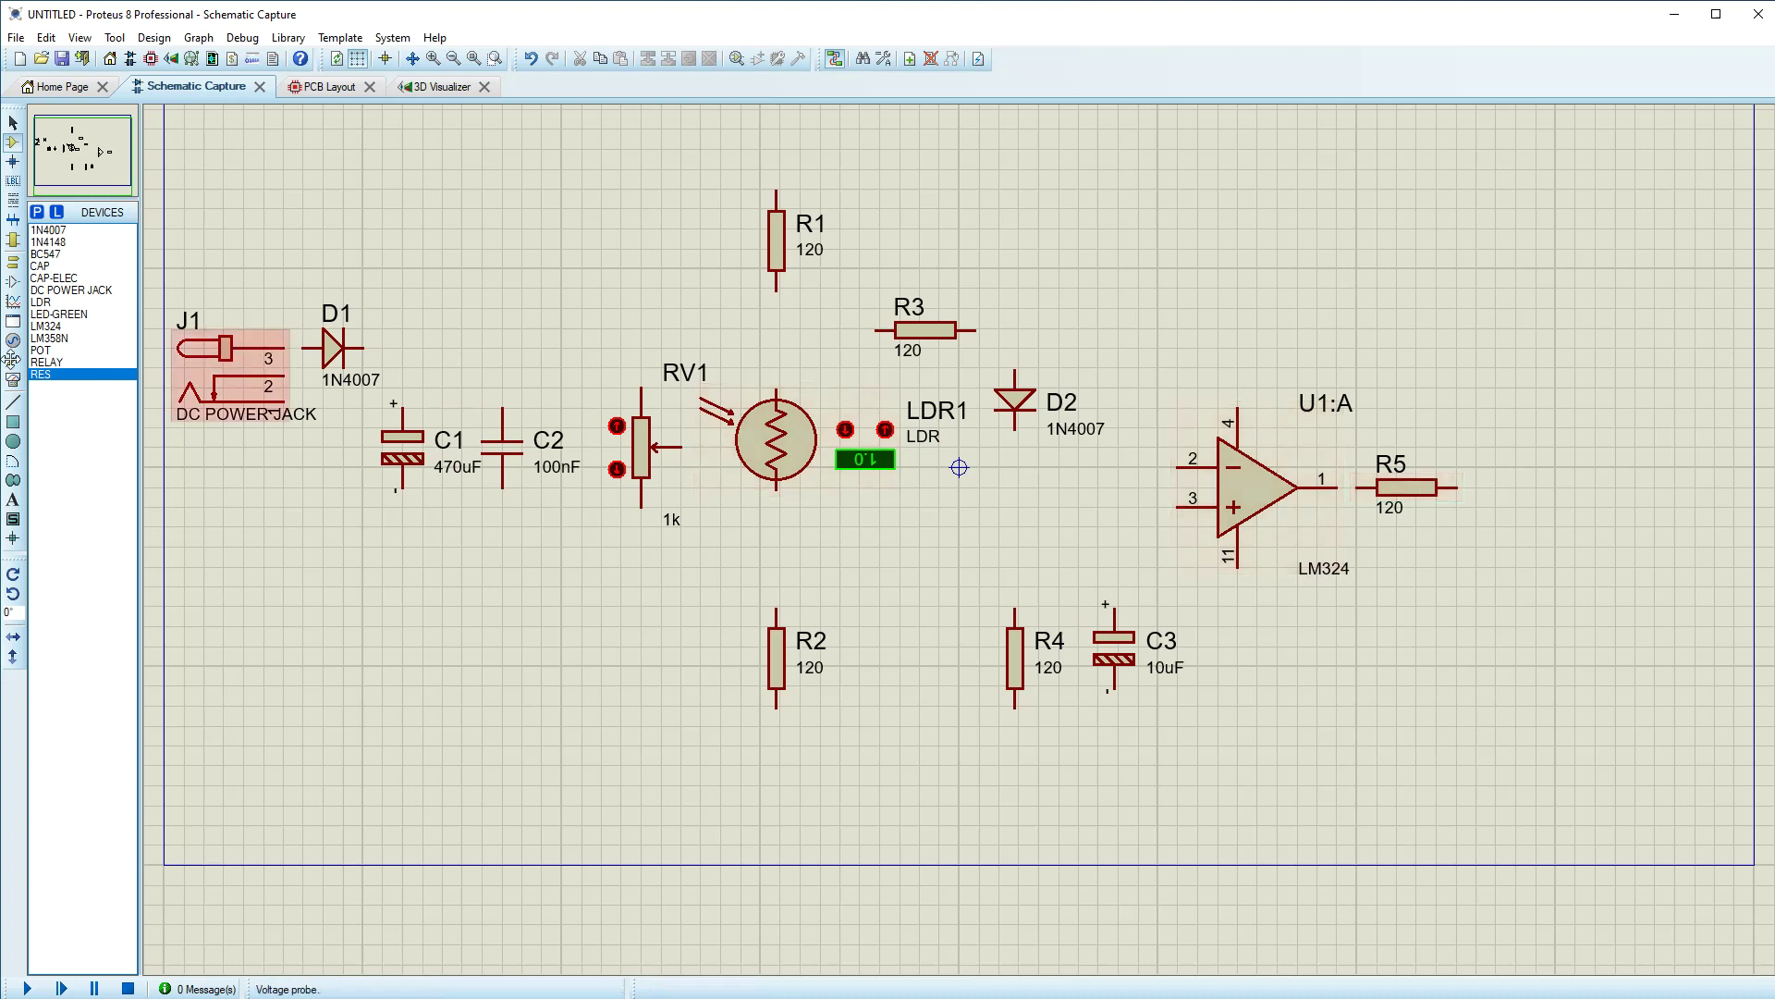
left_click(49, 254)
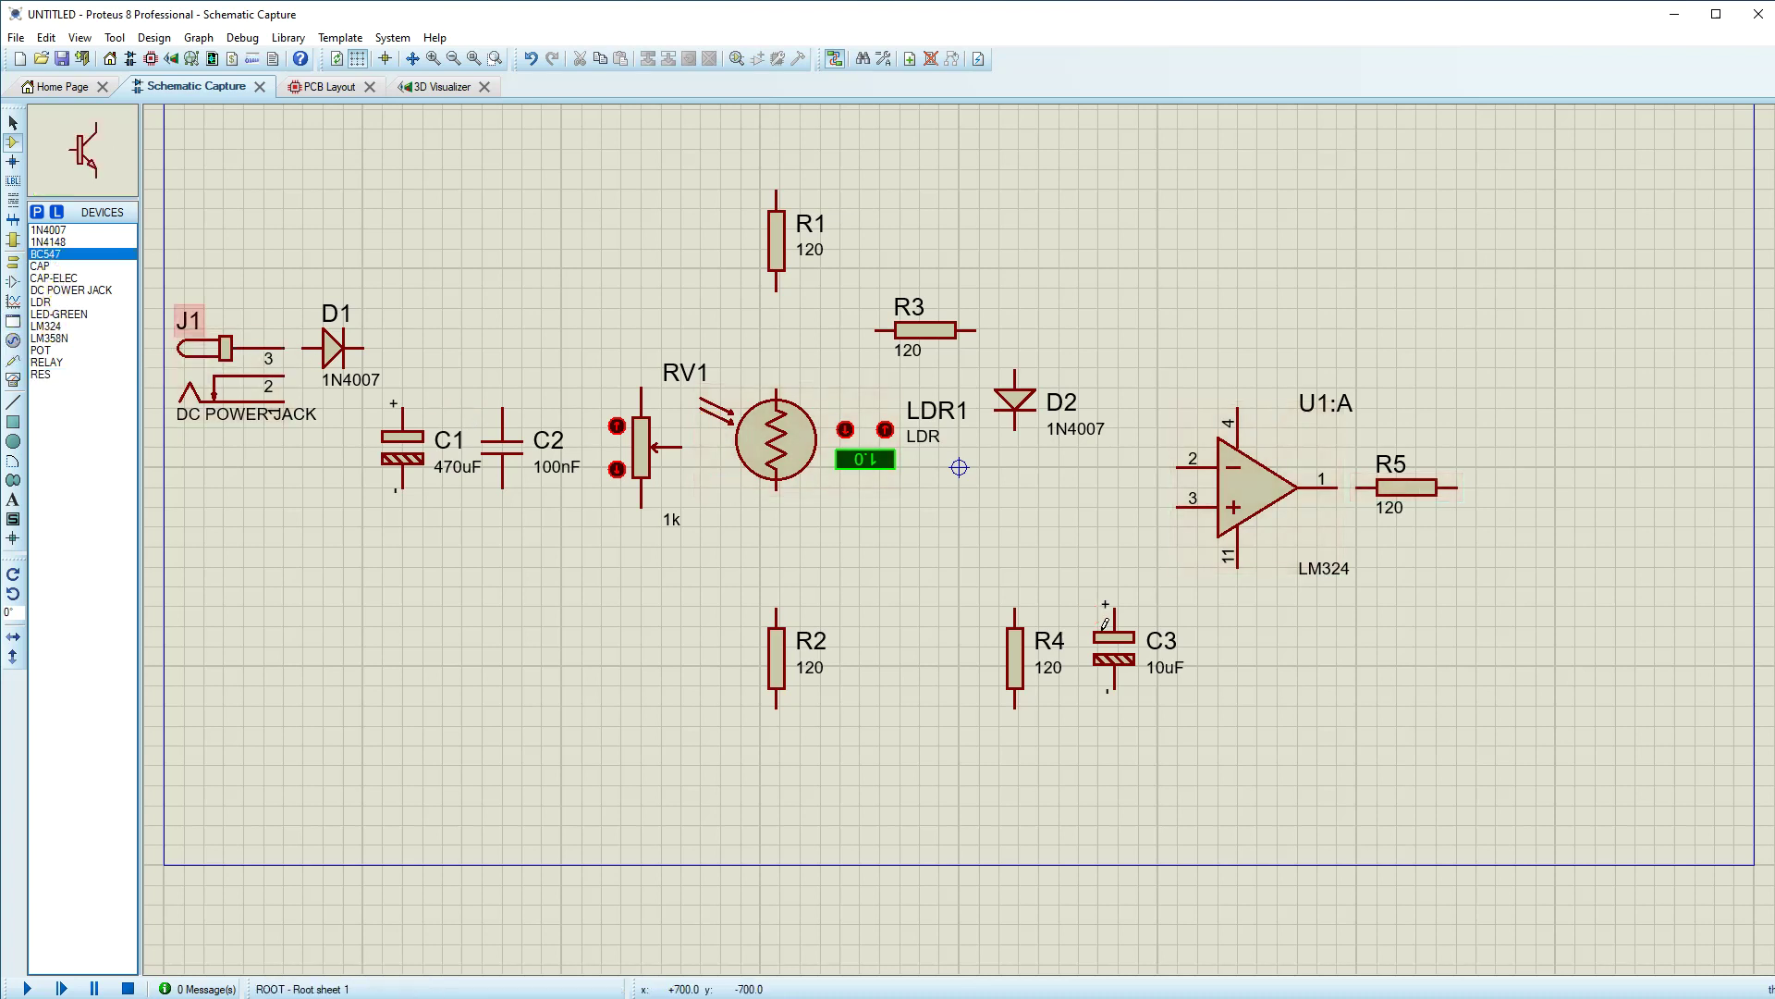
left_click(1521, 524)
left_click(1514, 487)
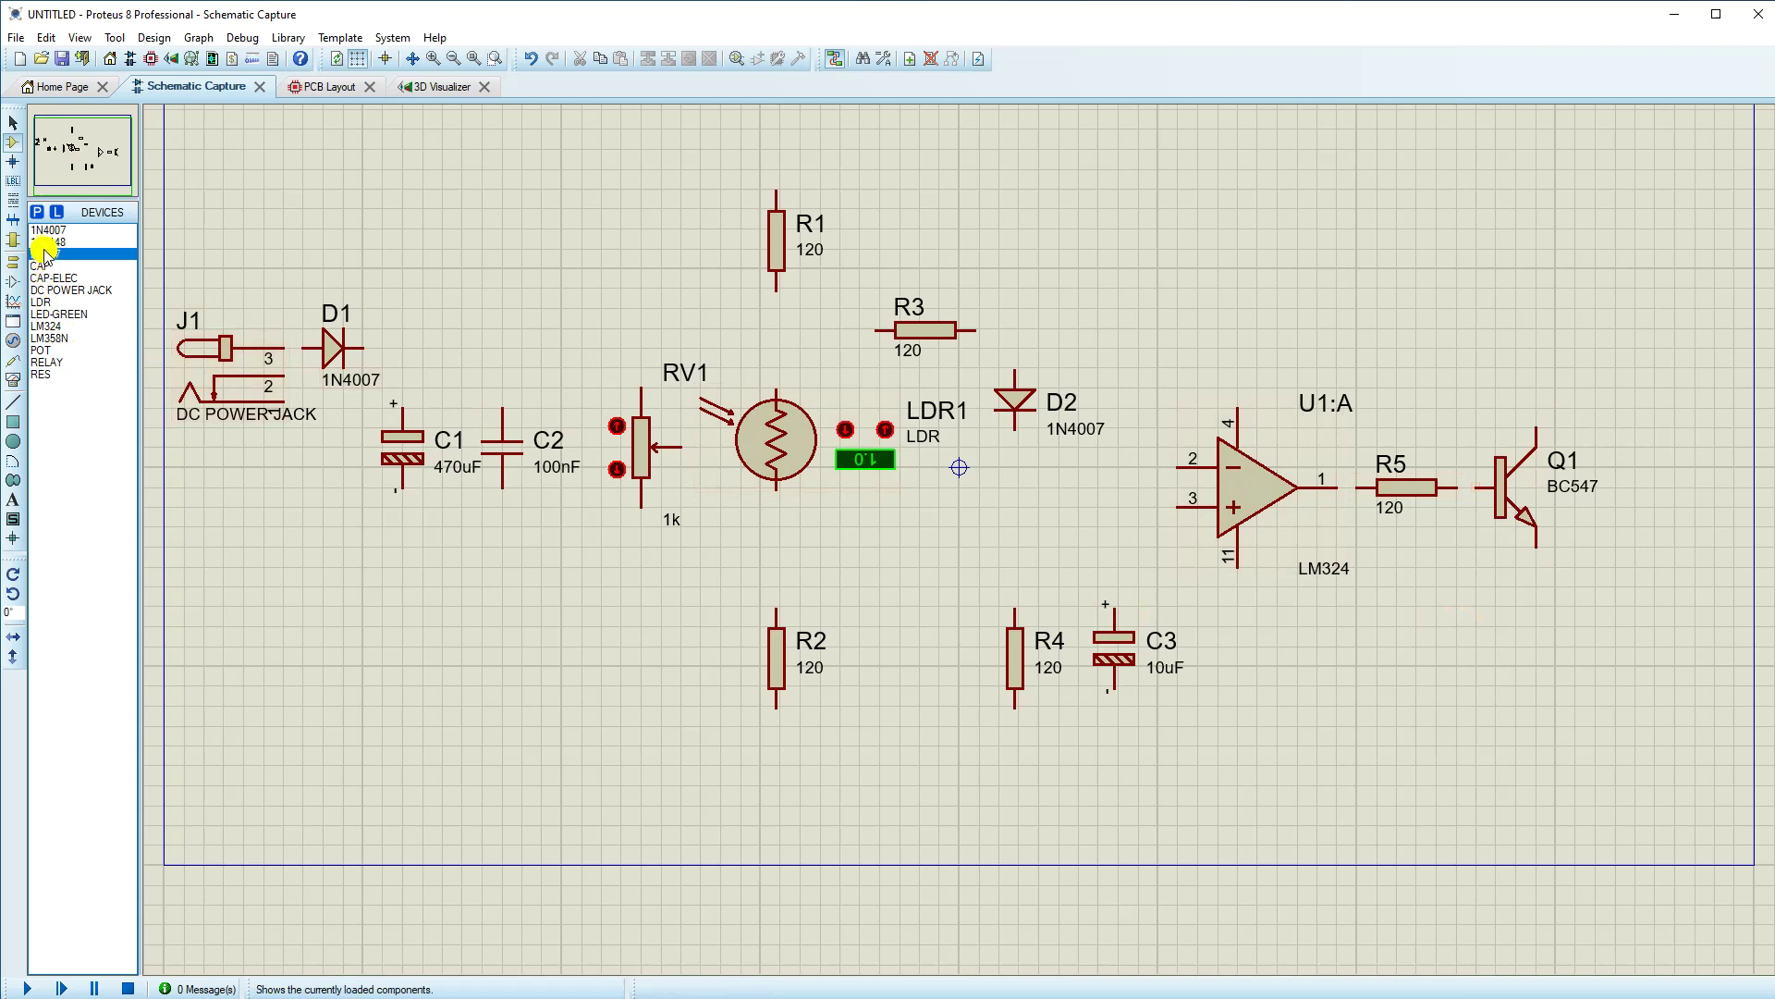
Step: Place a RELAY above and right of transistor Q1, and a 1N4148 diode rotated to 90° left of the relay coil
left_click(45, 363)
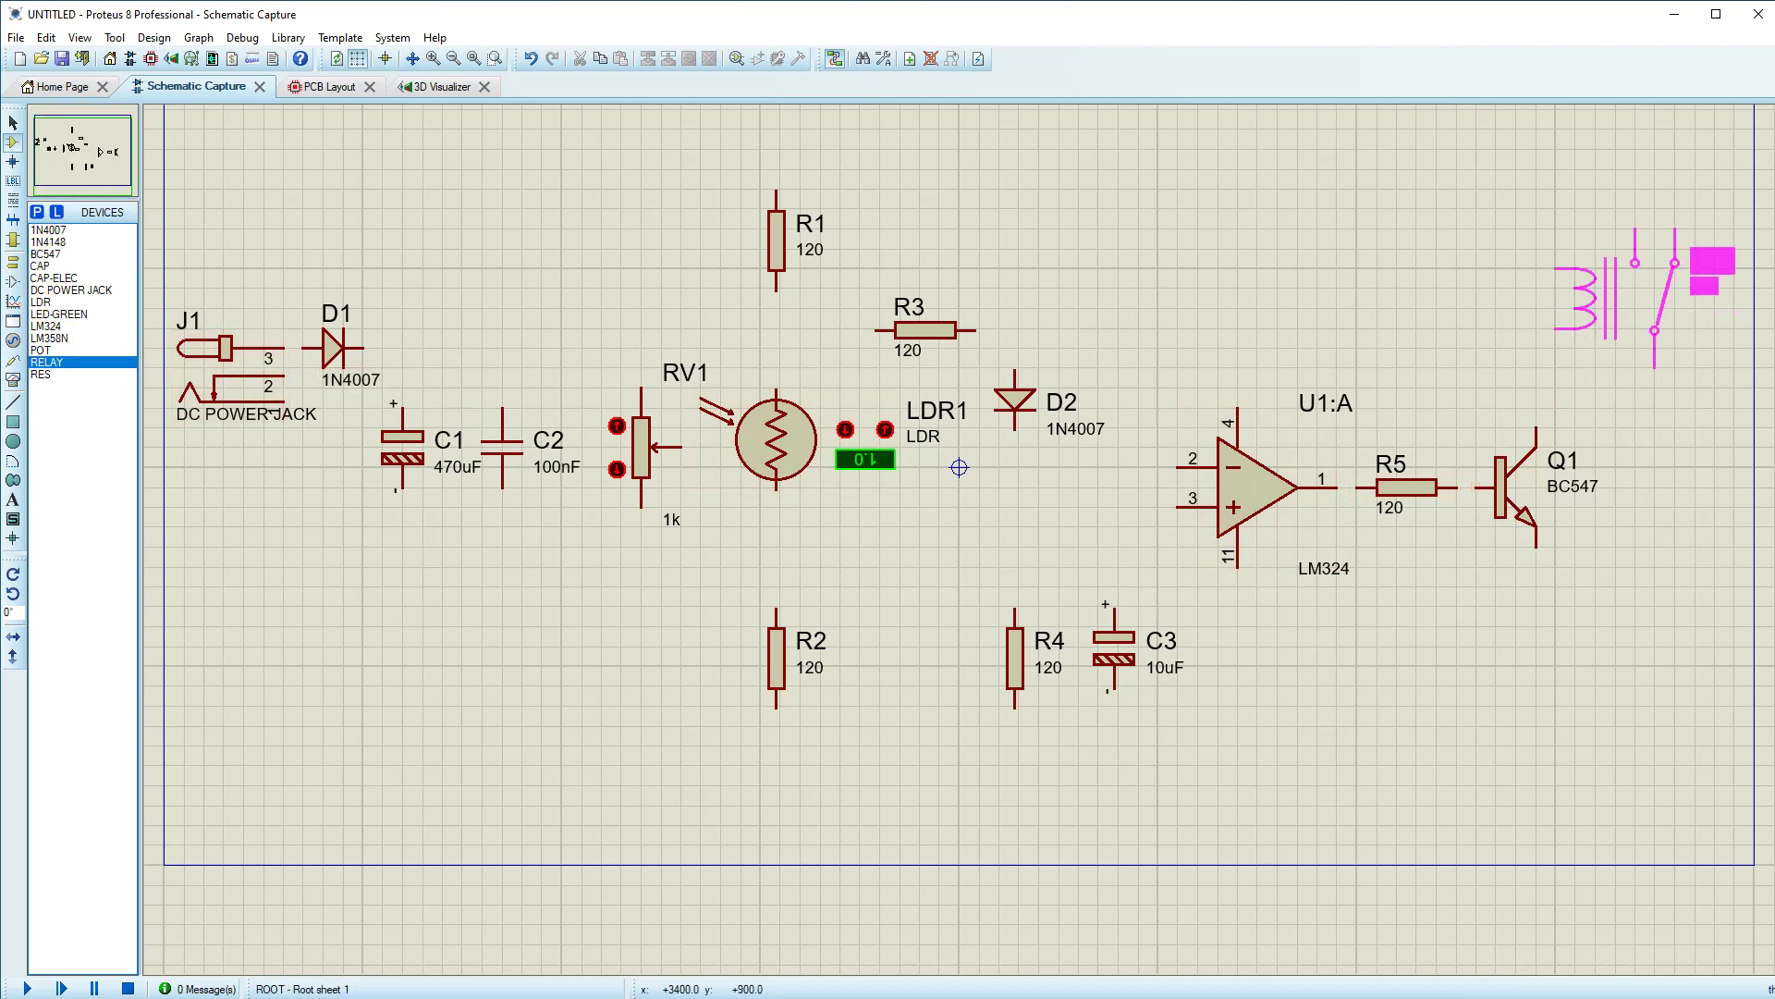
left_click(1618, 296)
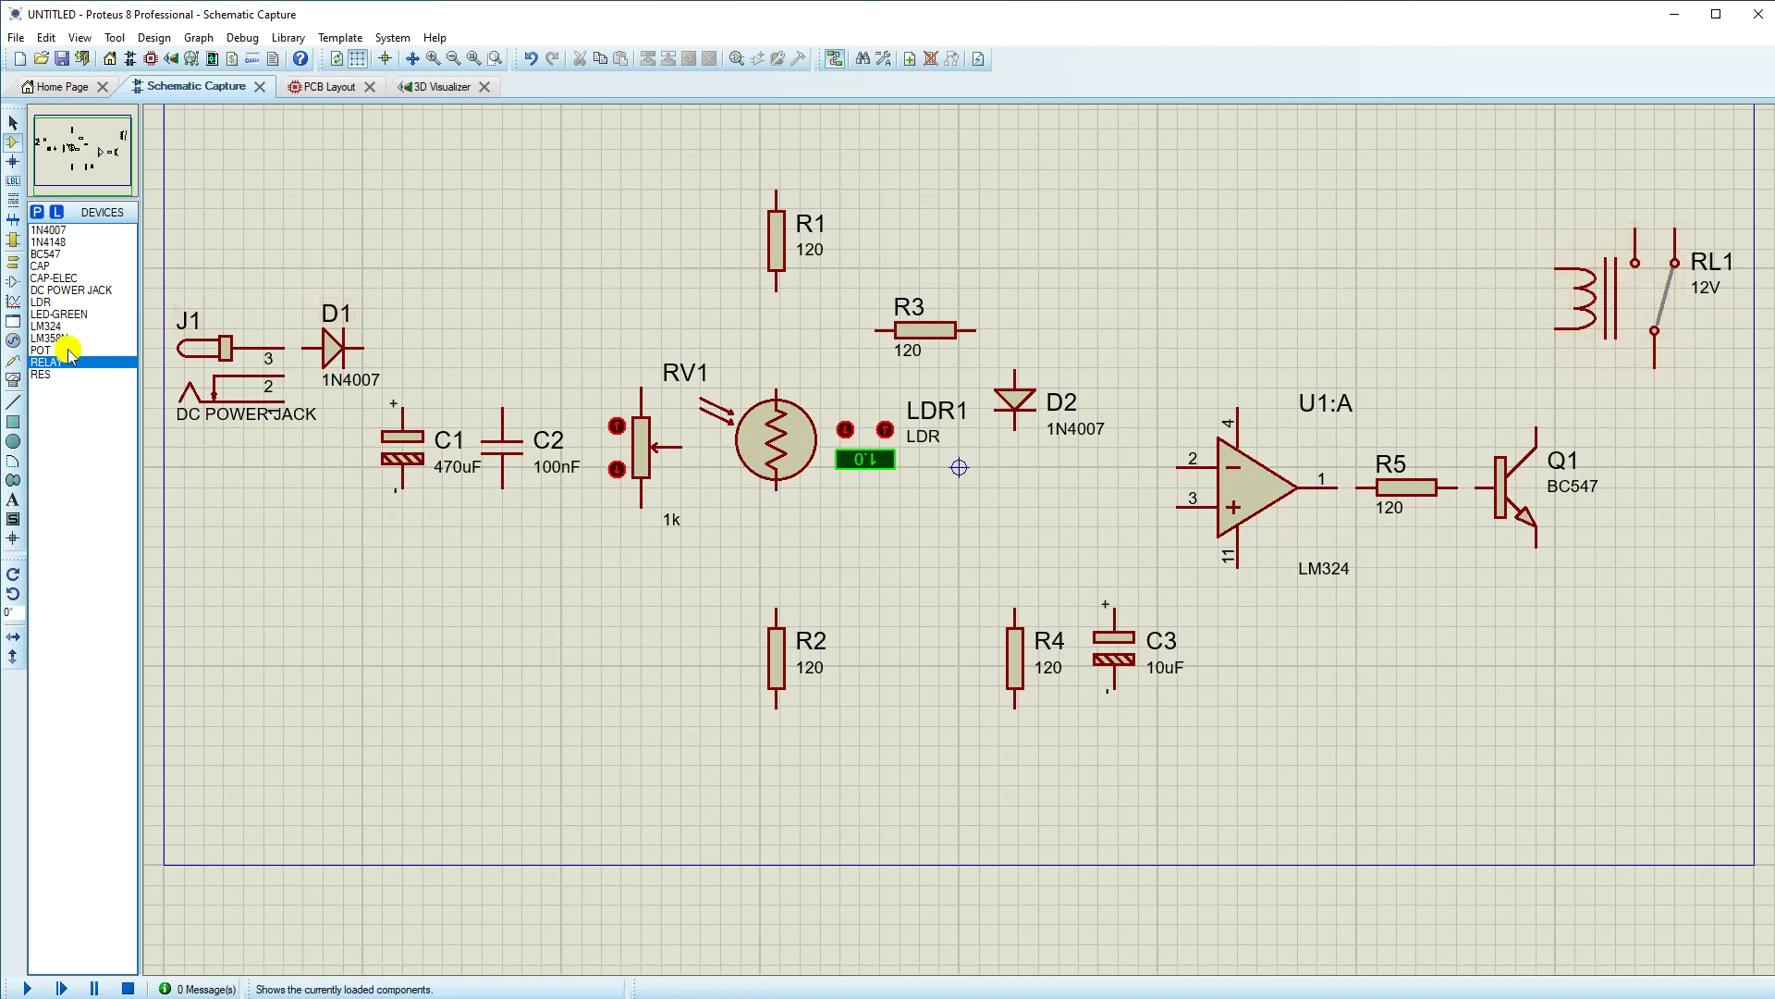
left_click(44, 242)
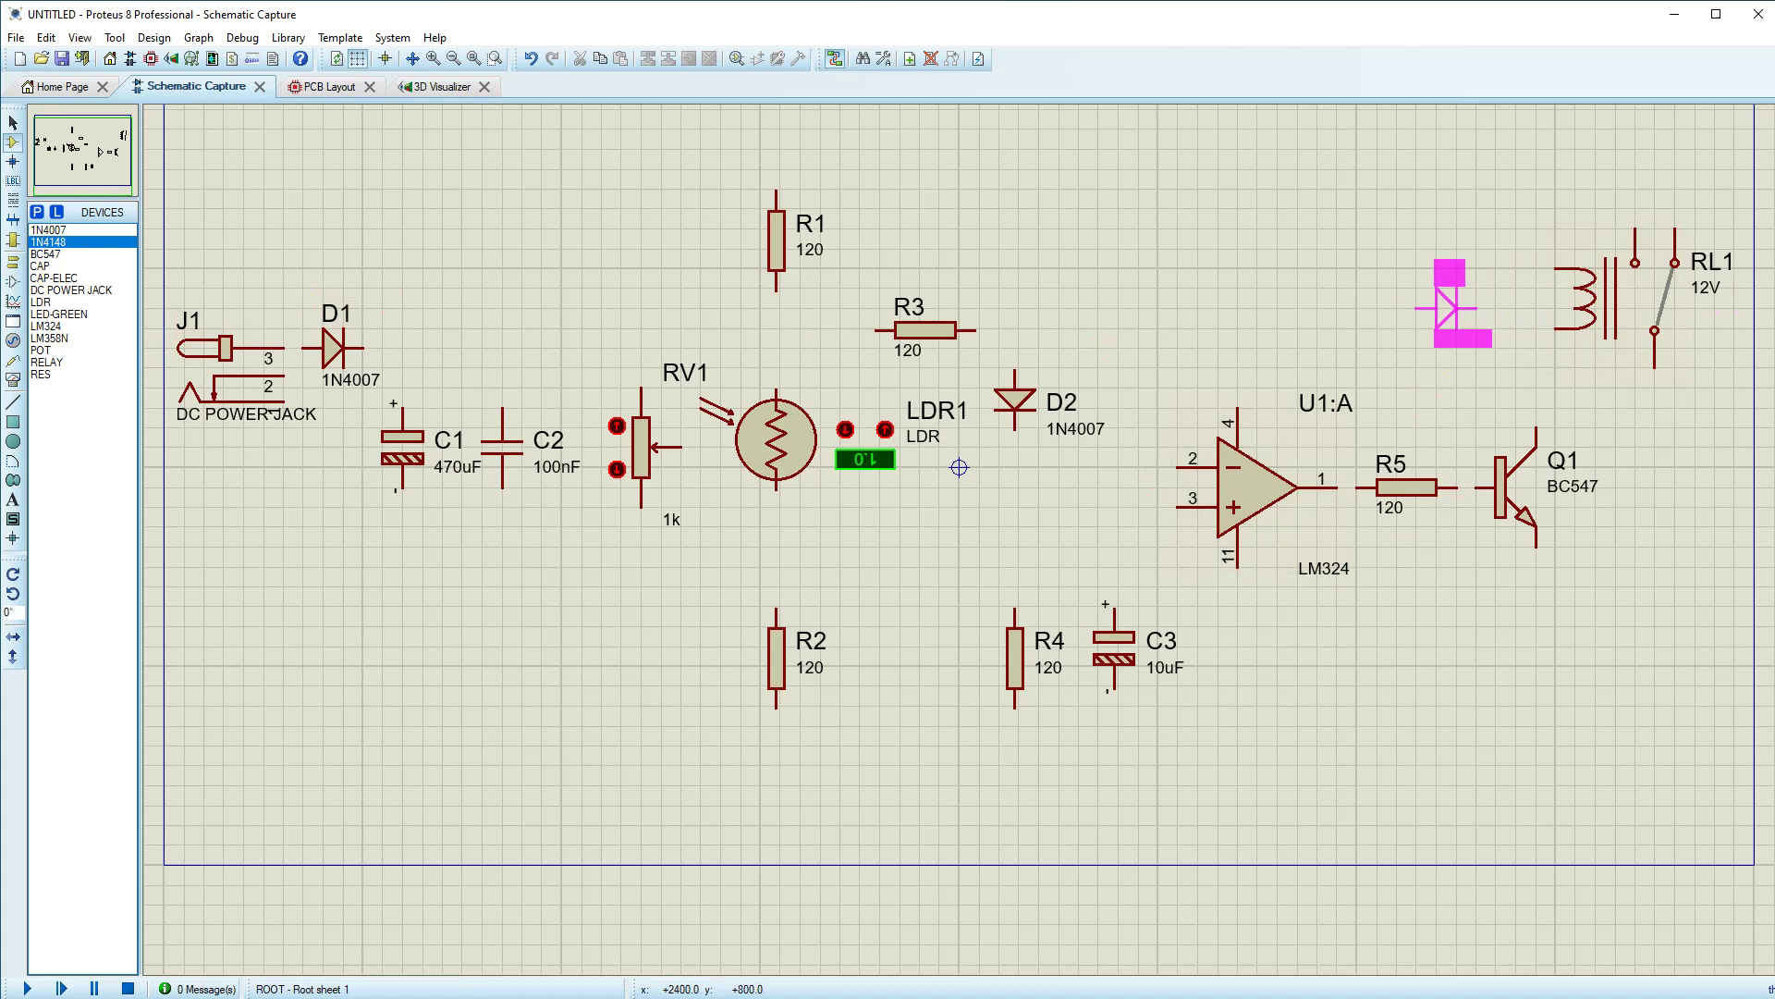
key("KP_Add")
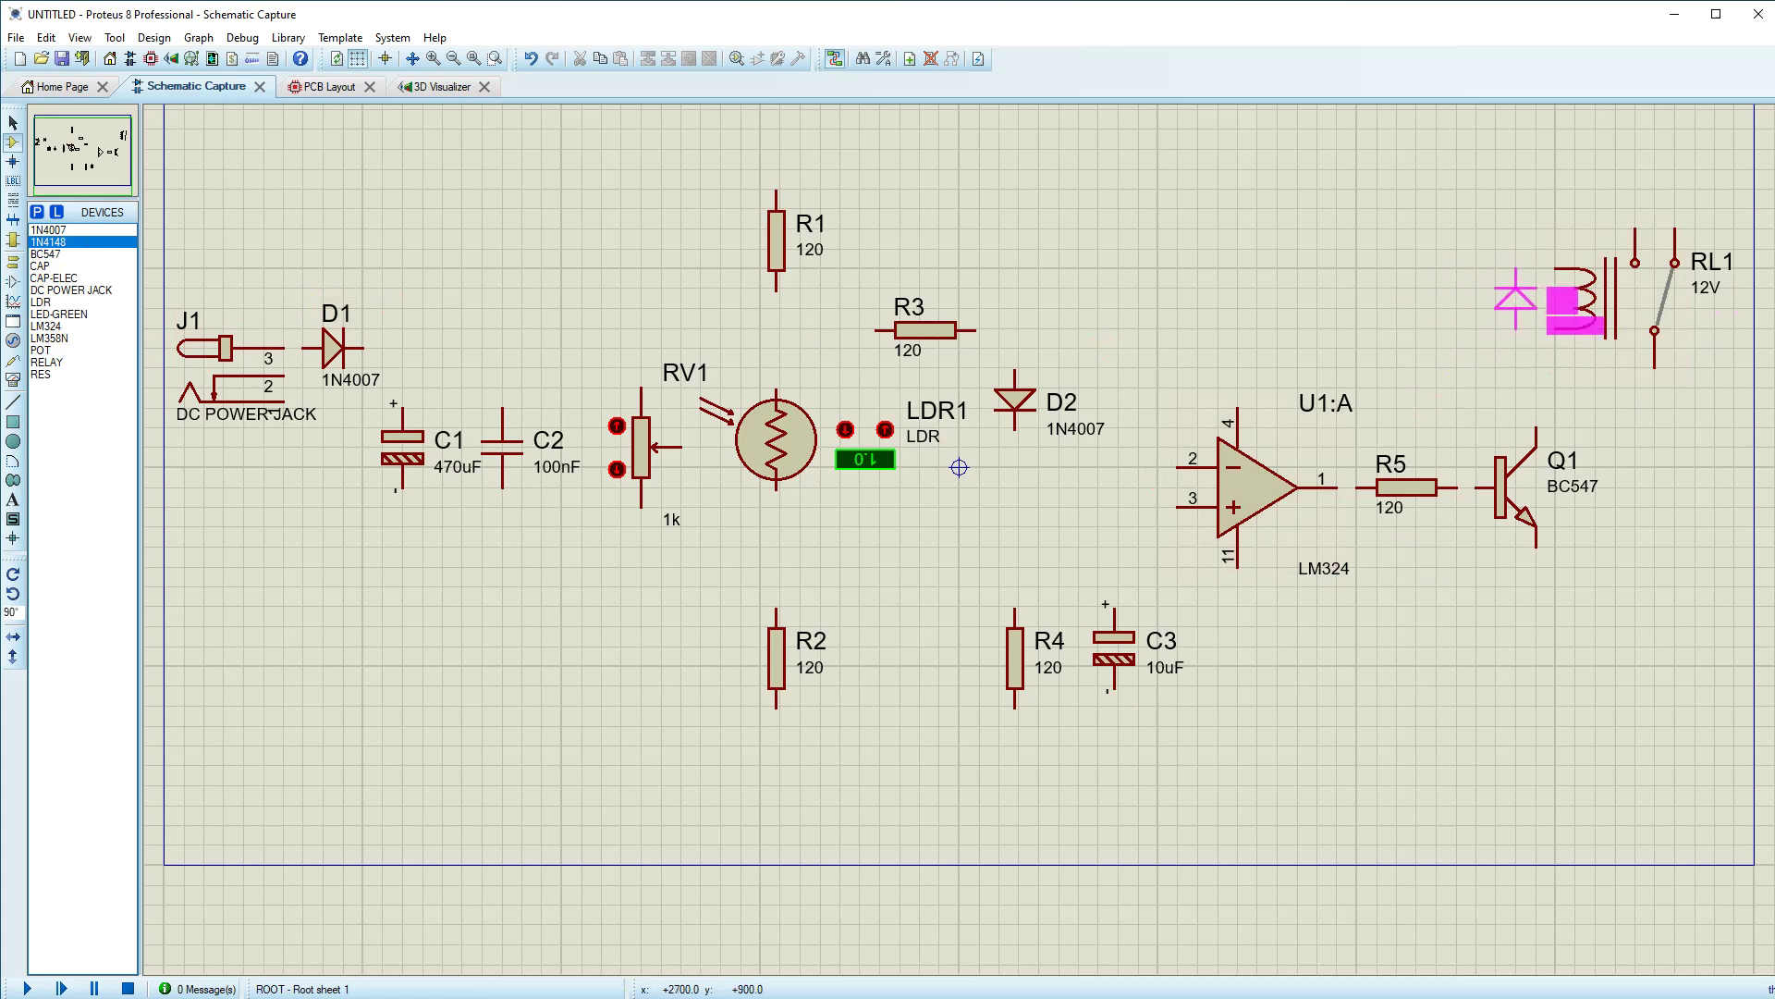
left_click(1495, 298)
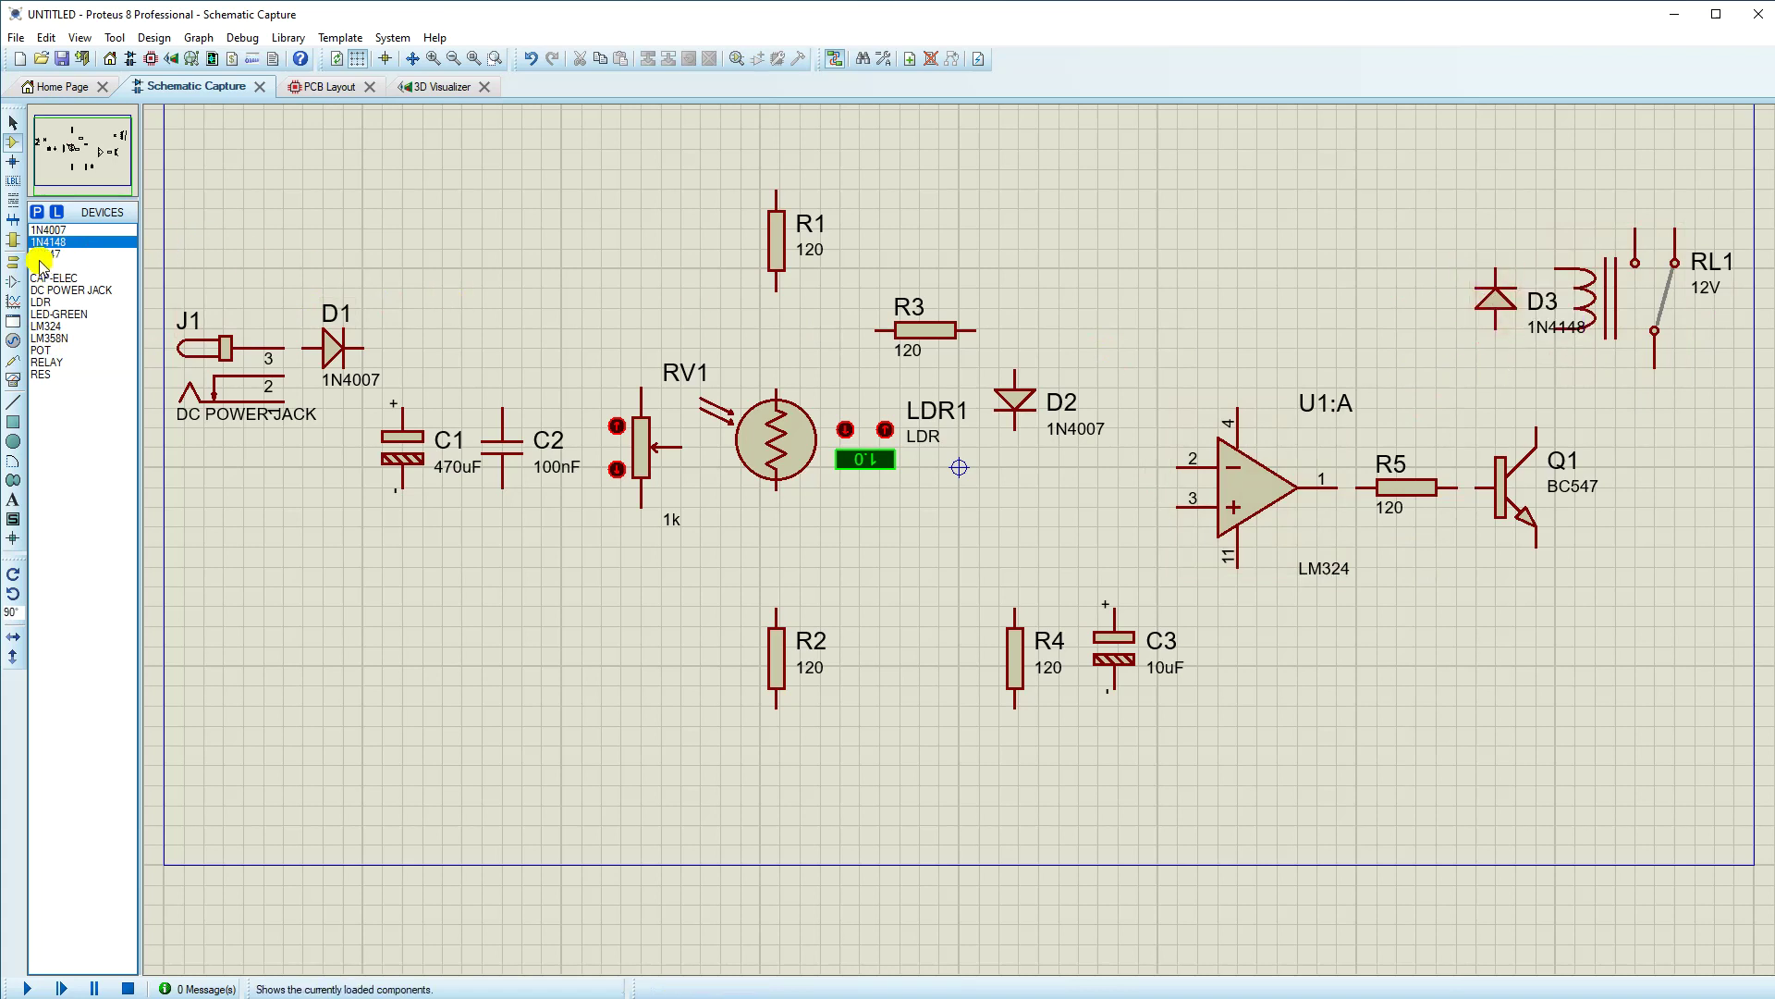
Step: Place a vertical RES up and to the left of diode D3, and a LED-GREEN pointing downward directly below that resistor
left_click(42, 375)
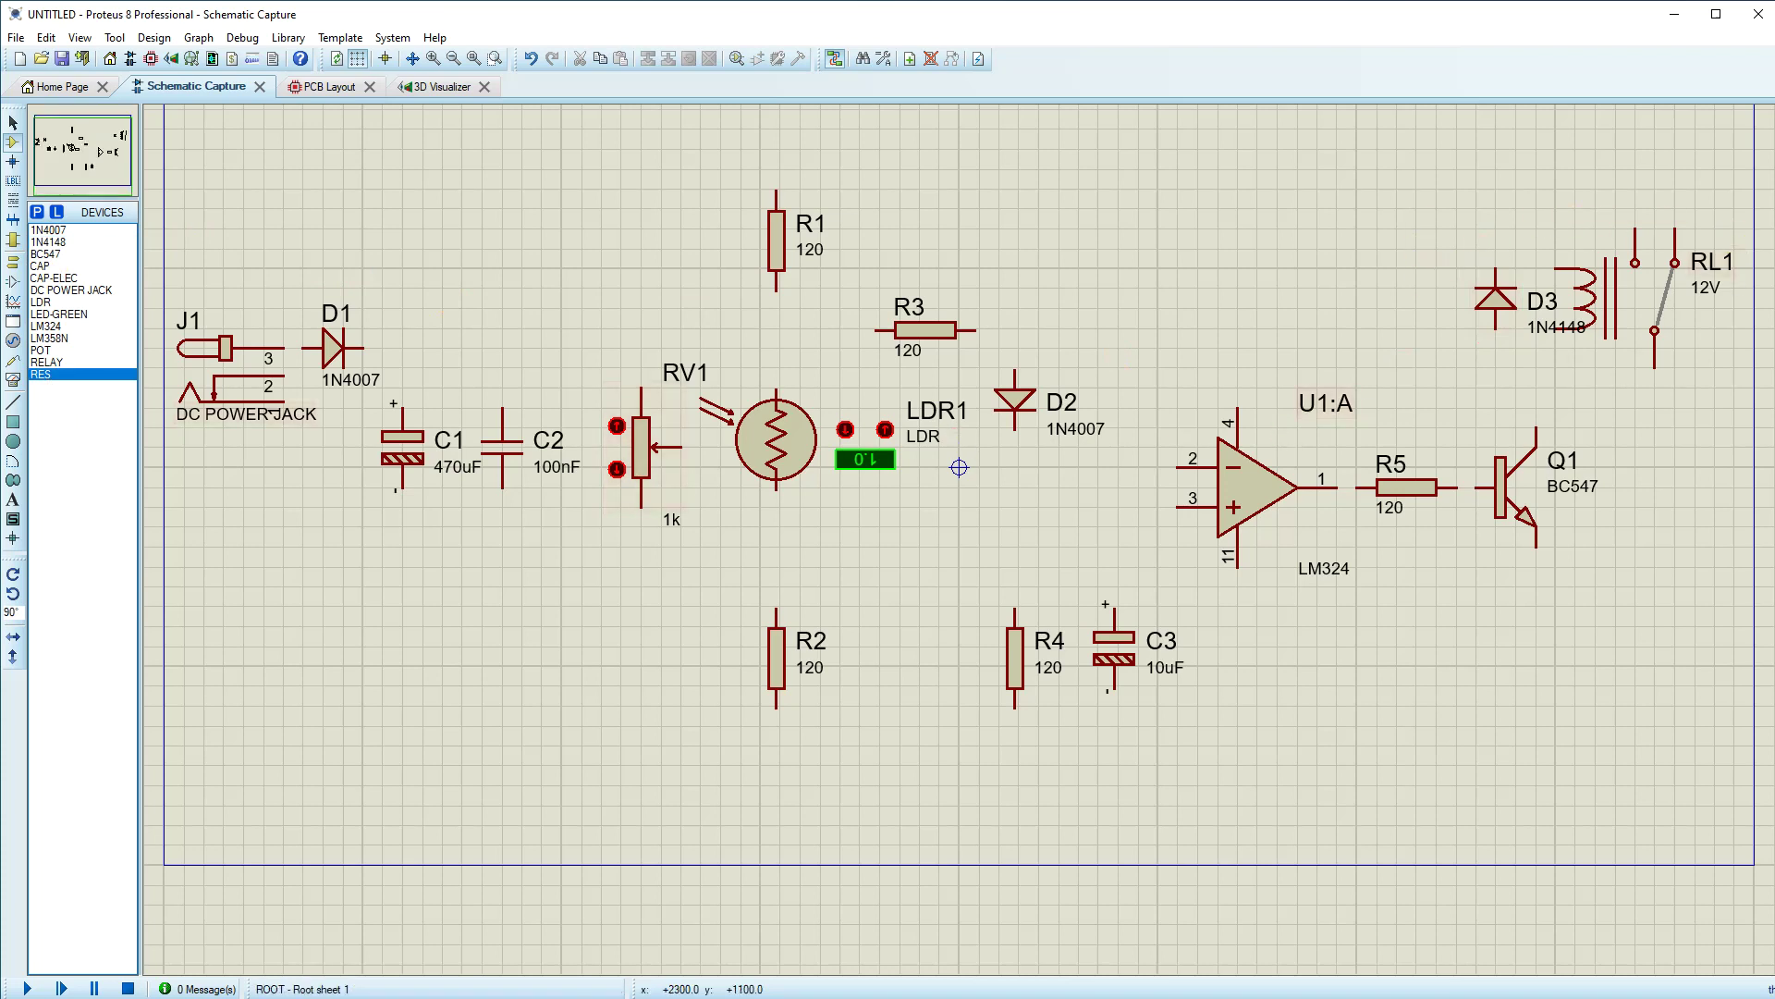
left_click(1438, 199)
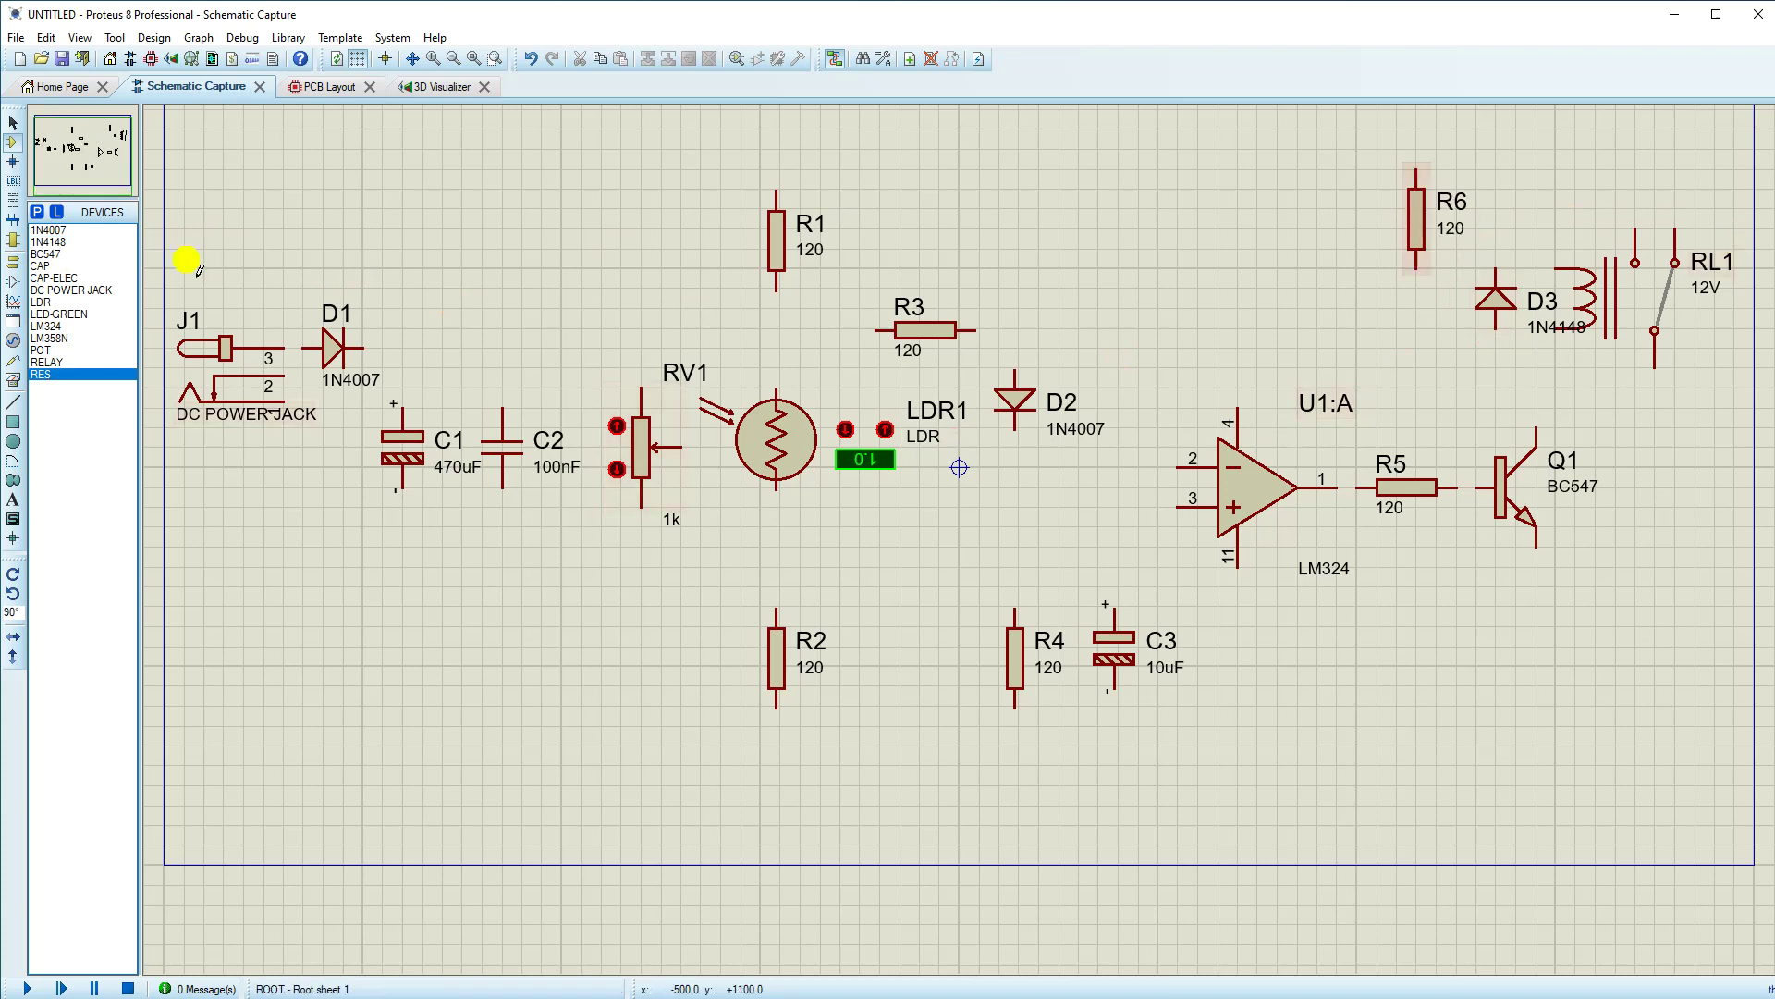
left_click(44, 338)
left_click(51, 313)
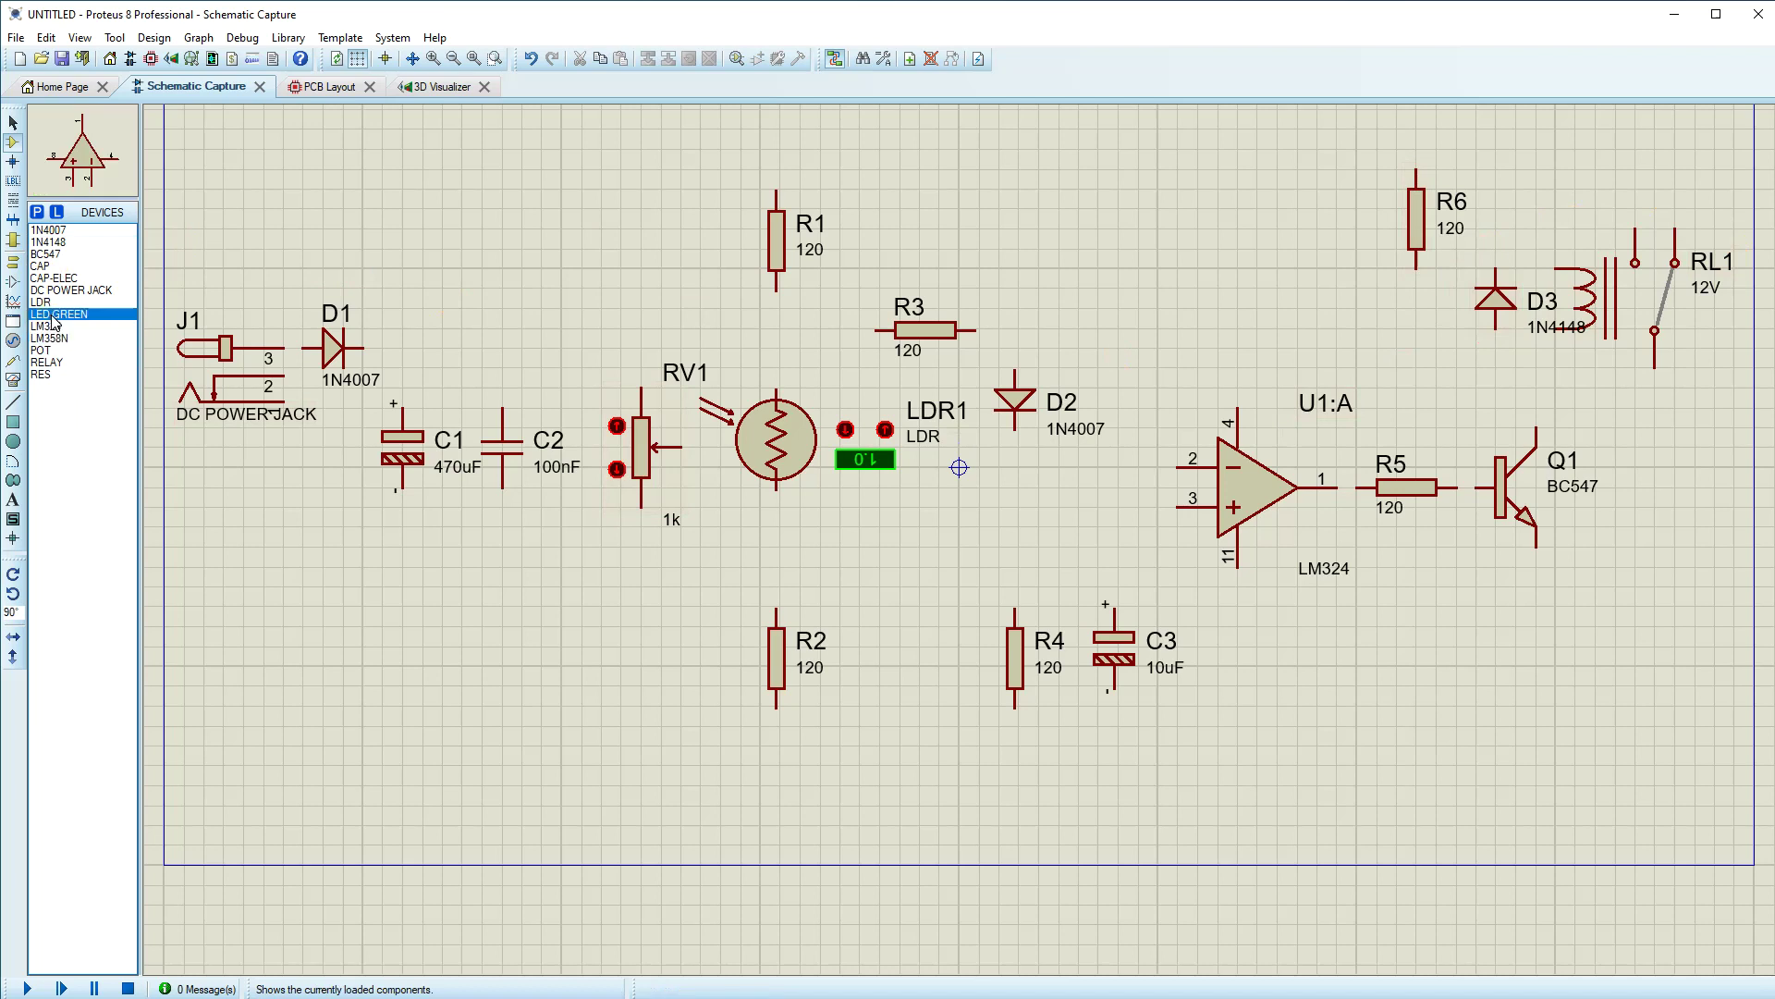
left_click(1437, 365)
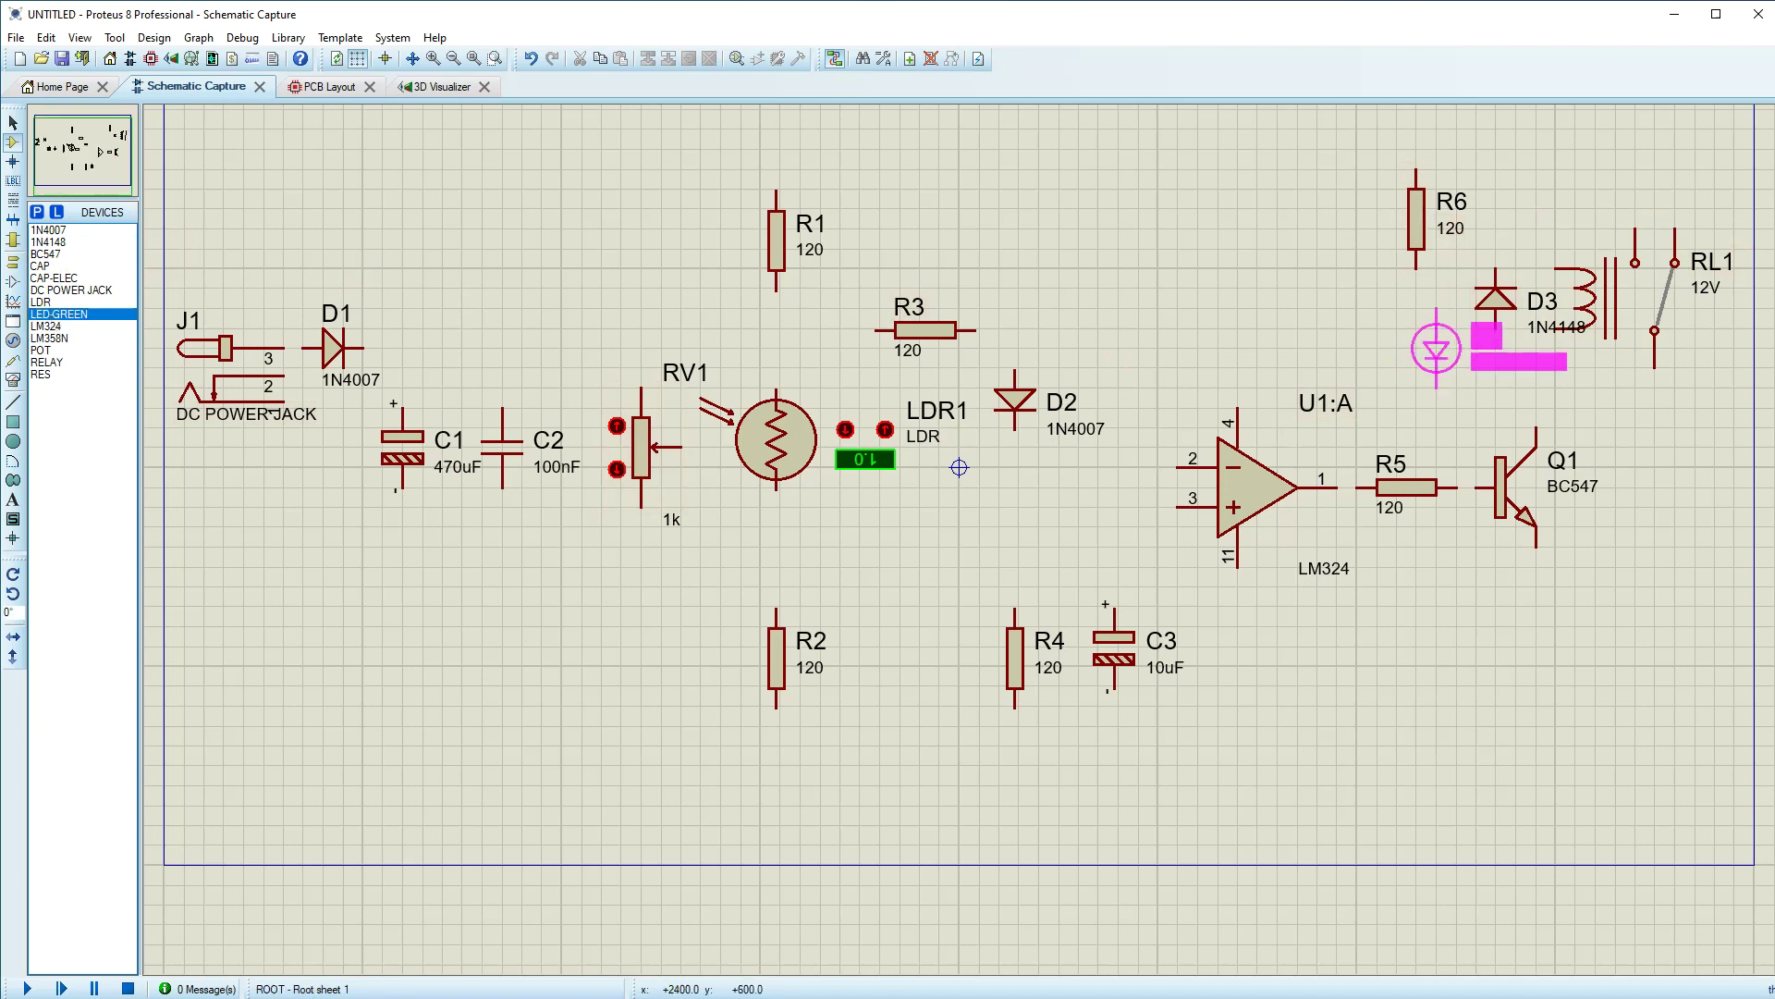
key("KP_Subtract")
left_click(1436, 352)
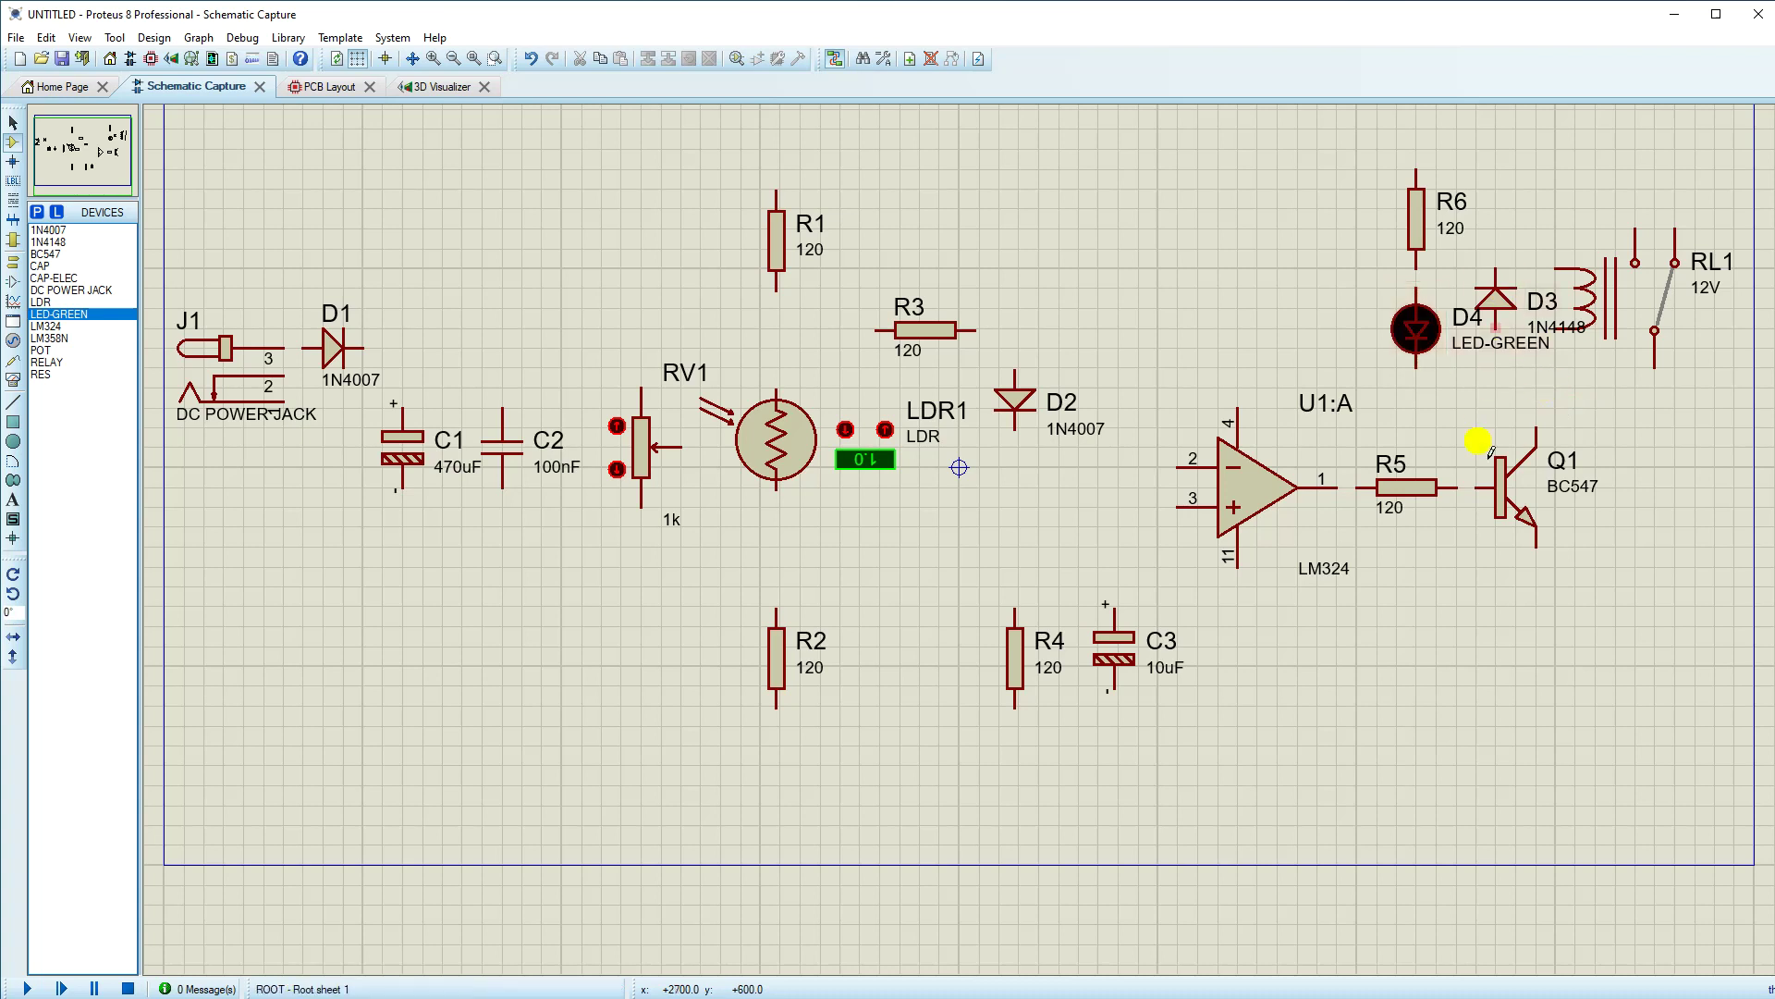
Step: Shift the op-amp, R5, R6, Q1, D3, D4 and the relay left together, closer to diode D2
left_click_drag(1138, 129, 1734, 825)
left_click_drag(1248, 516, 1205, 520)
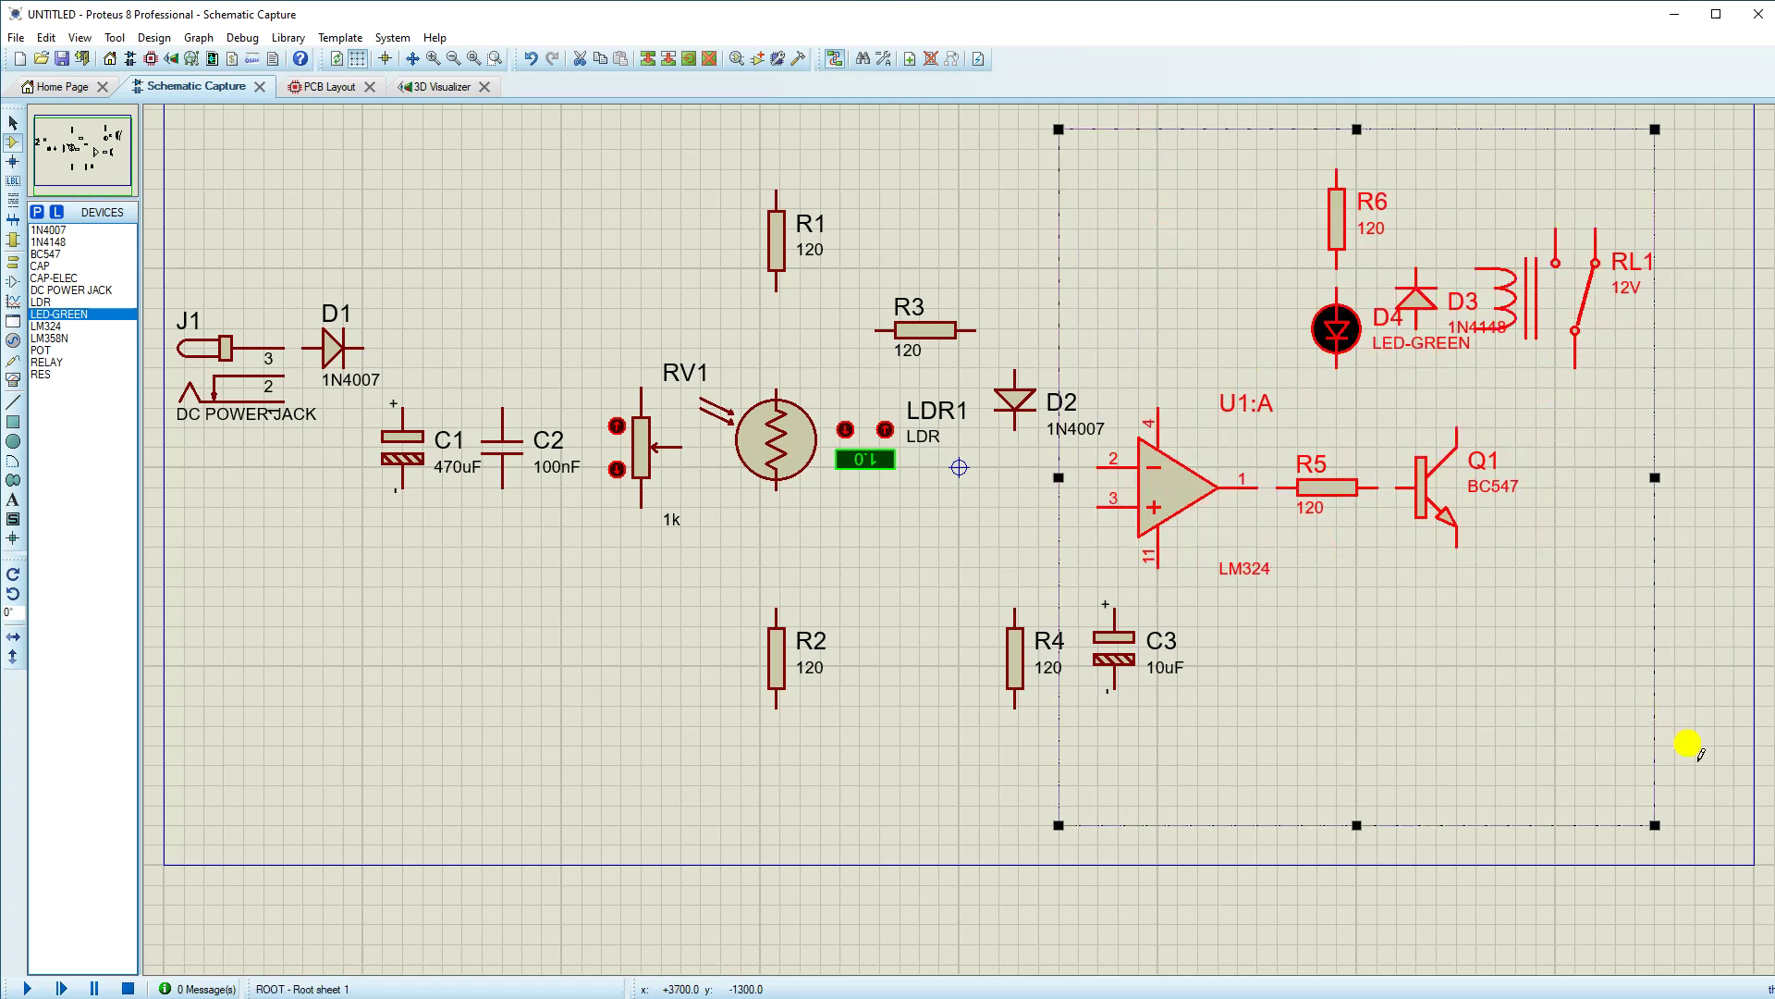
left_click(1688, 744)
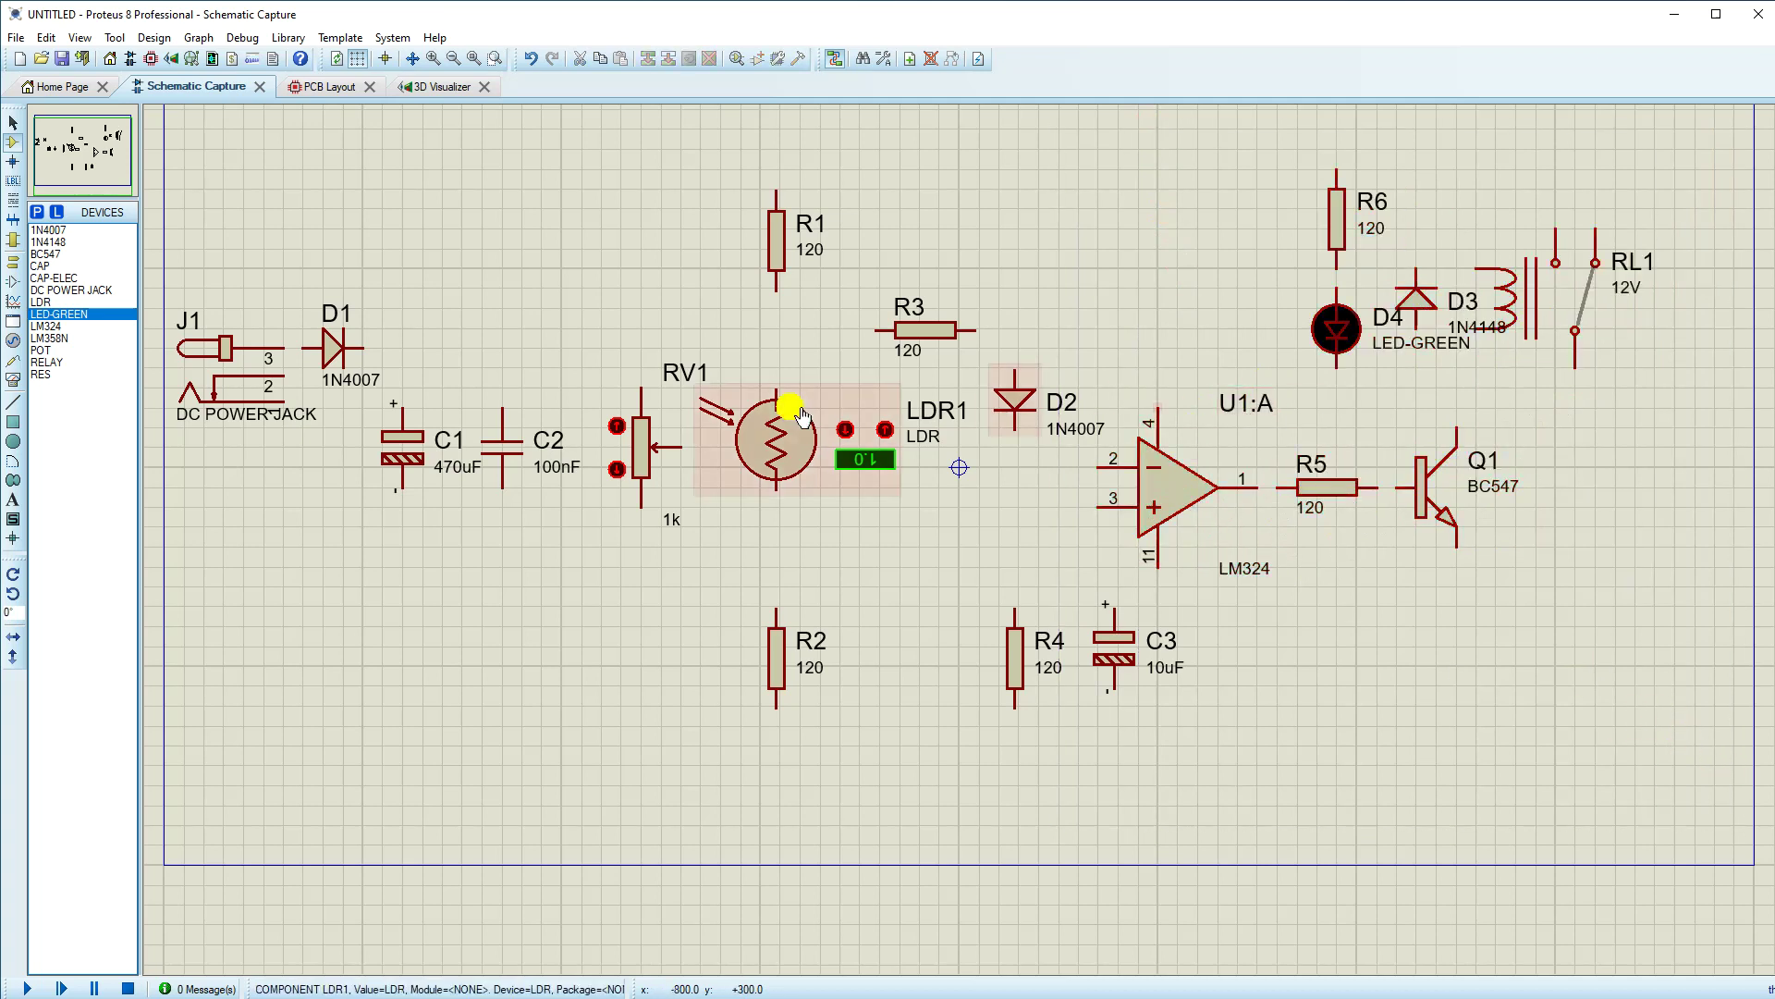
Step: Shift all components from LDR1 to the relay slightly left, and move potentiometer RV1 left toward C2
left_click_drag(621, 129, 1695, 884)
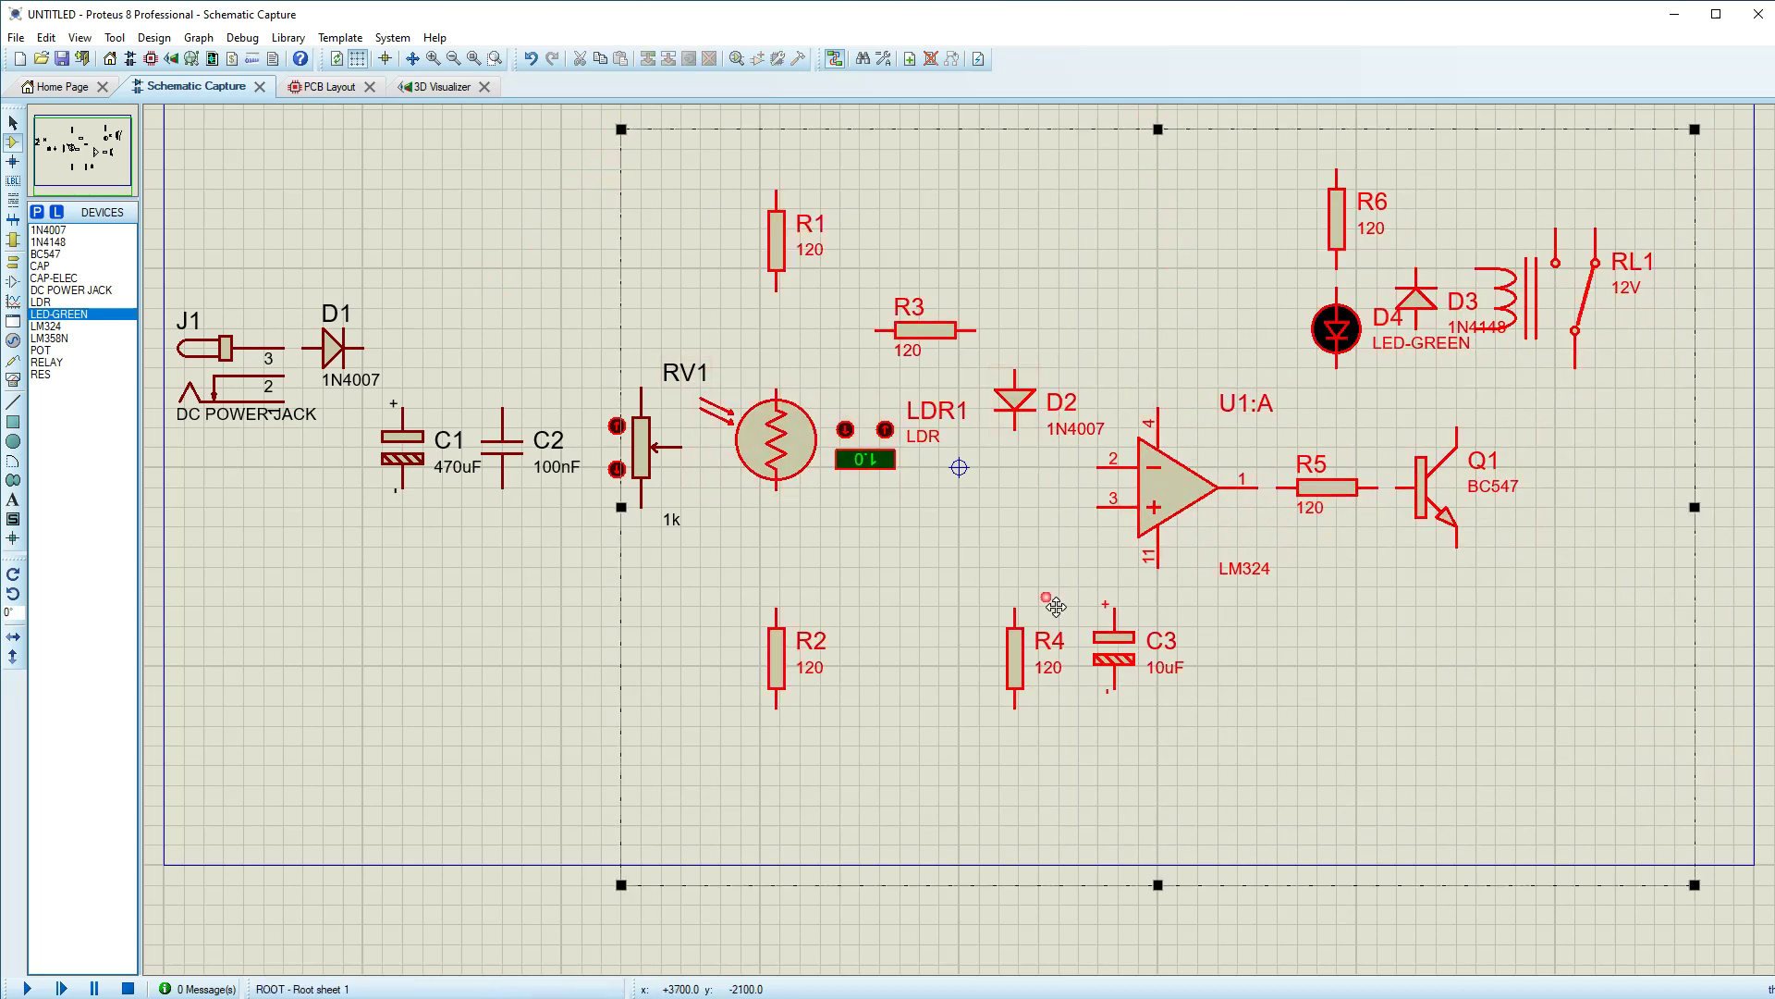
left_click_drag(1427, 754, 1407, 753)
left_click(520, 299)
left_click_drag(542, 268, 781, 606)
left_click_drag(659, 467, 619, 467)
left_click(642, 696)
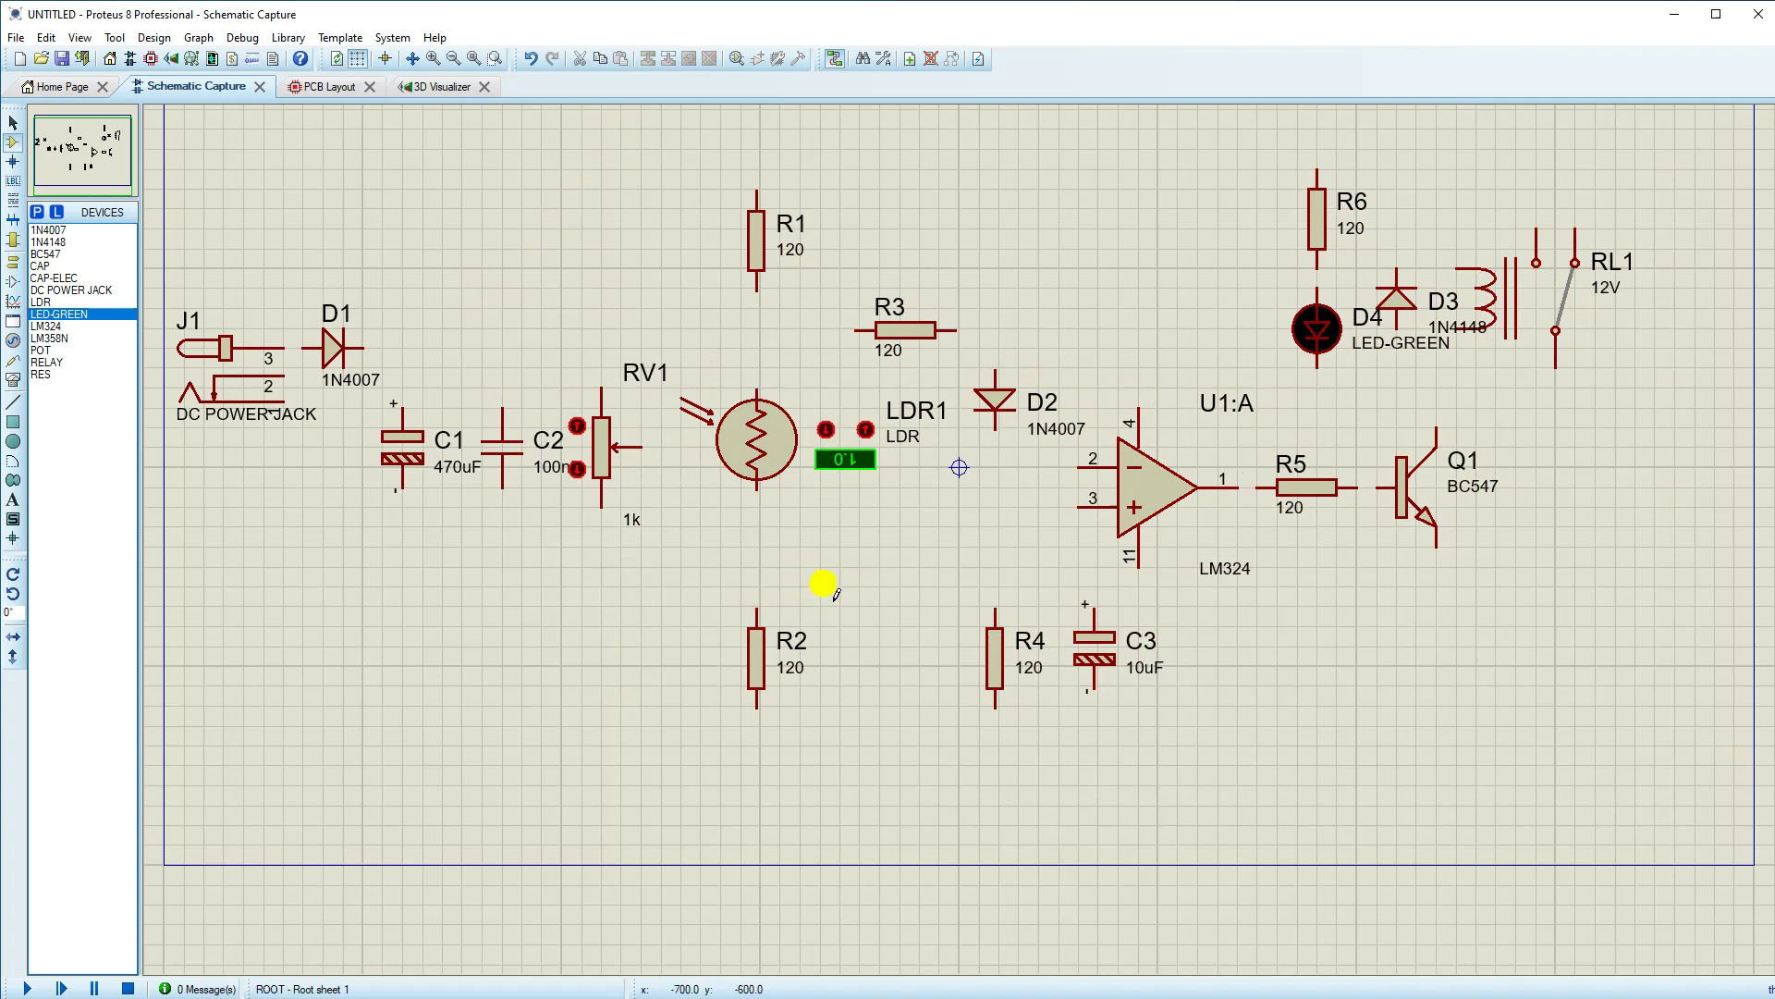
Step: Search the device library for tbloc and add TBLOCK-I3 and TBLOCK-I2 to the project's device list
left_click(37, 211)
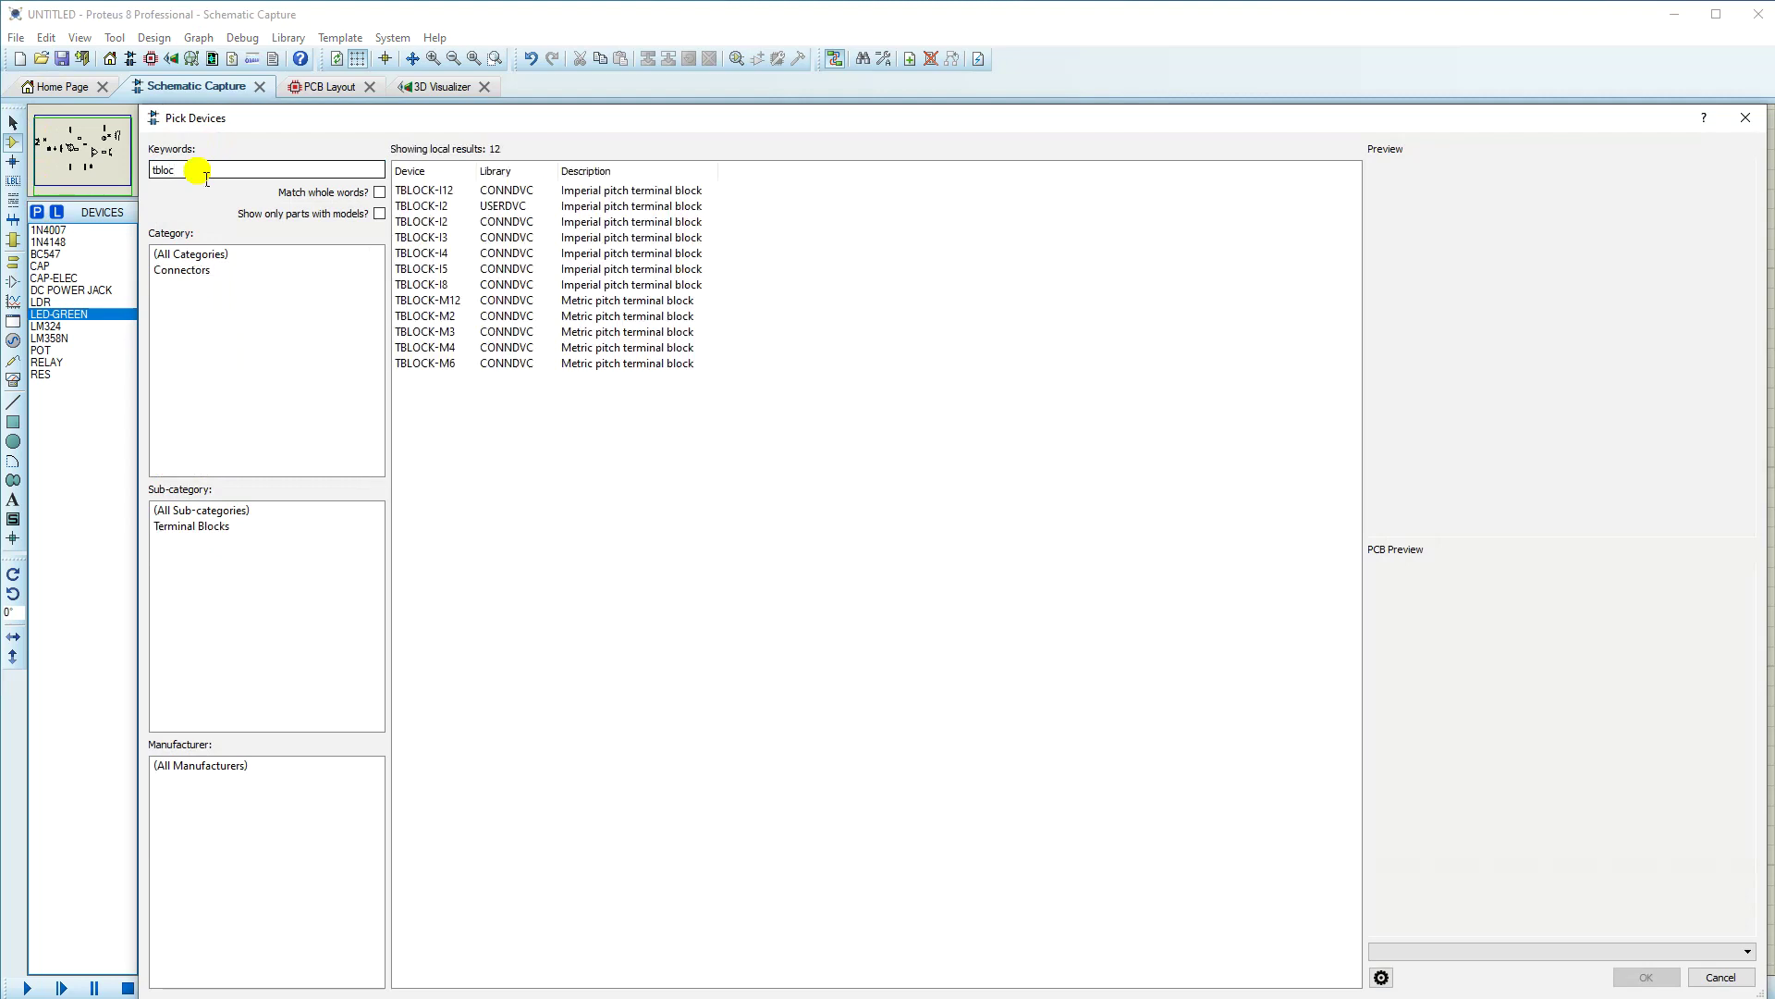
left_click(439, 241)
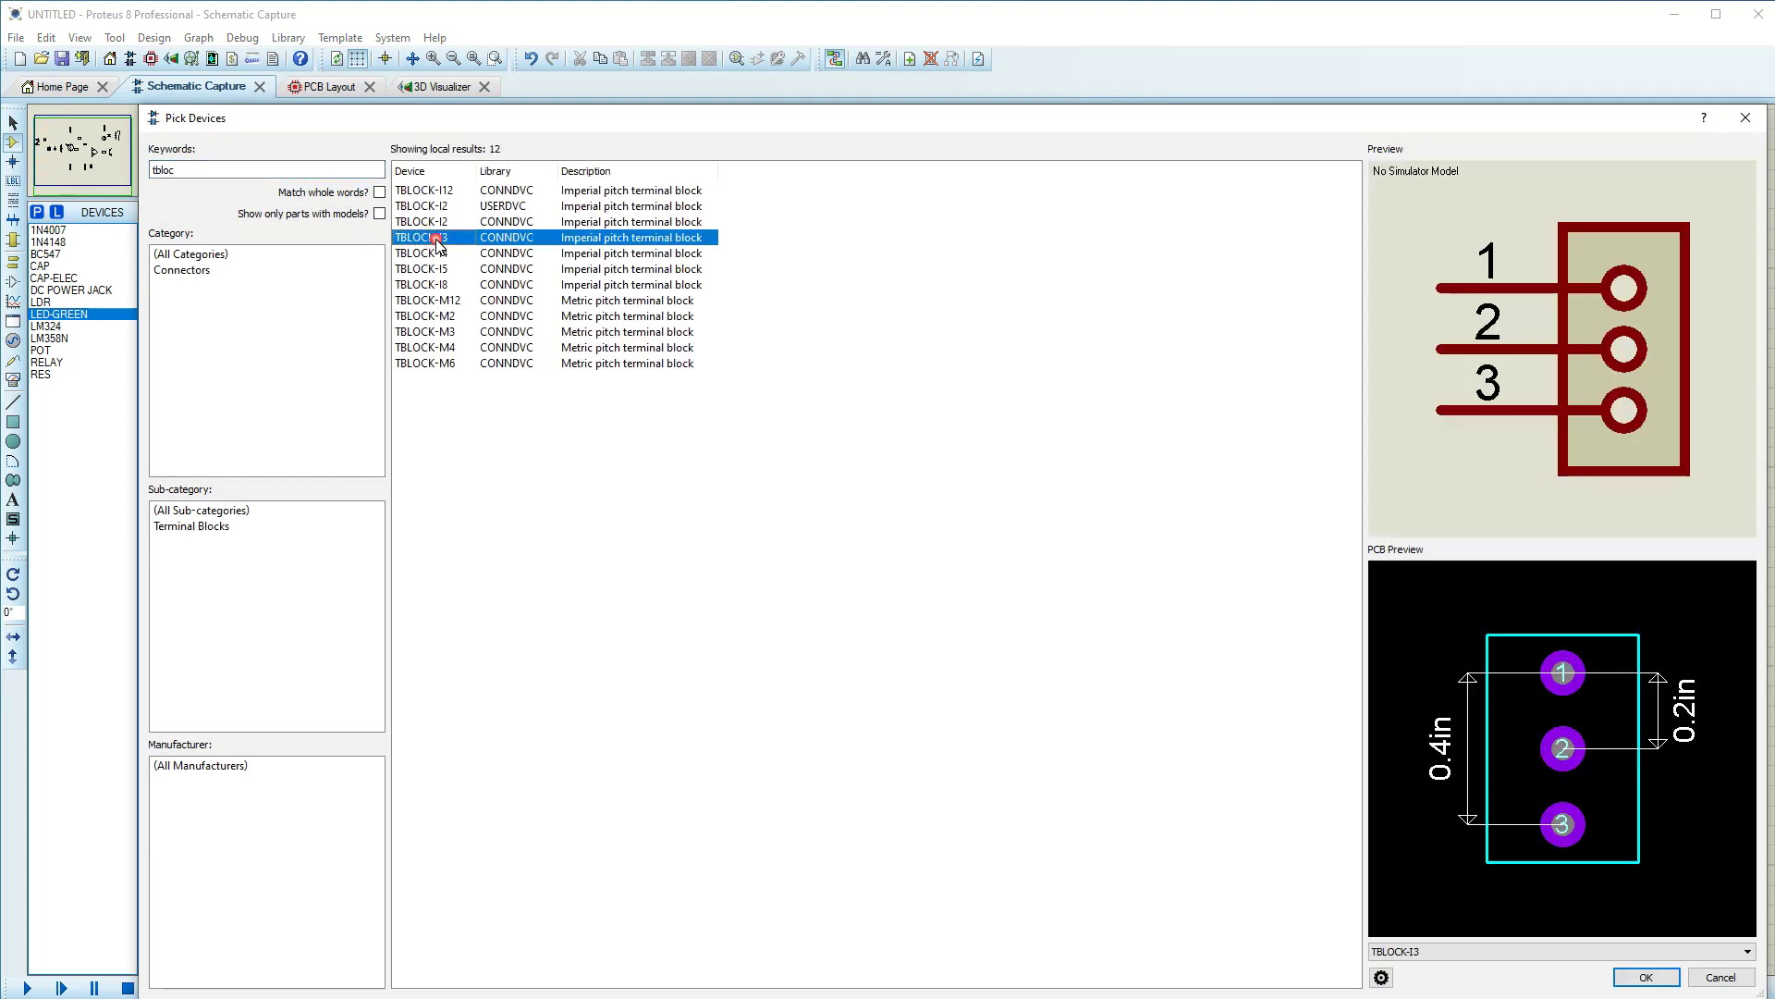
double_click(438, 242)
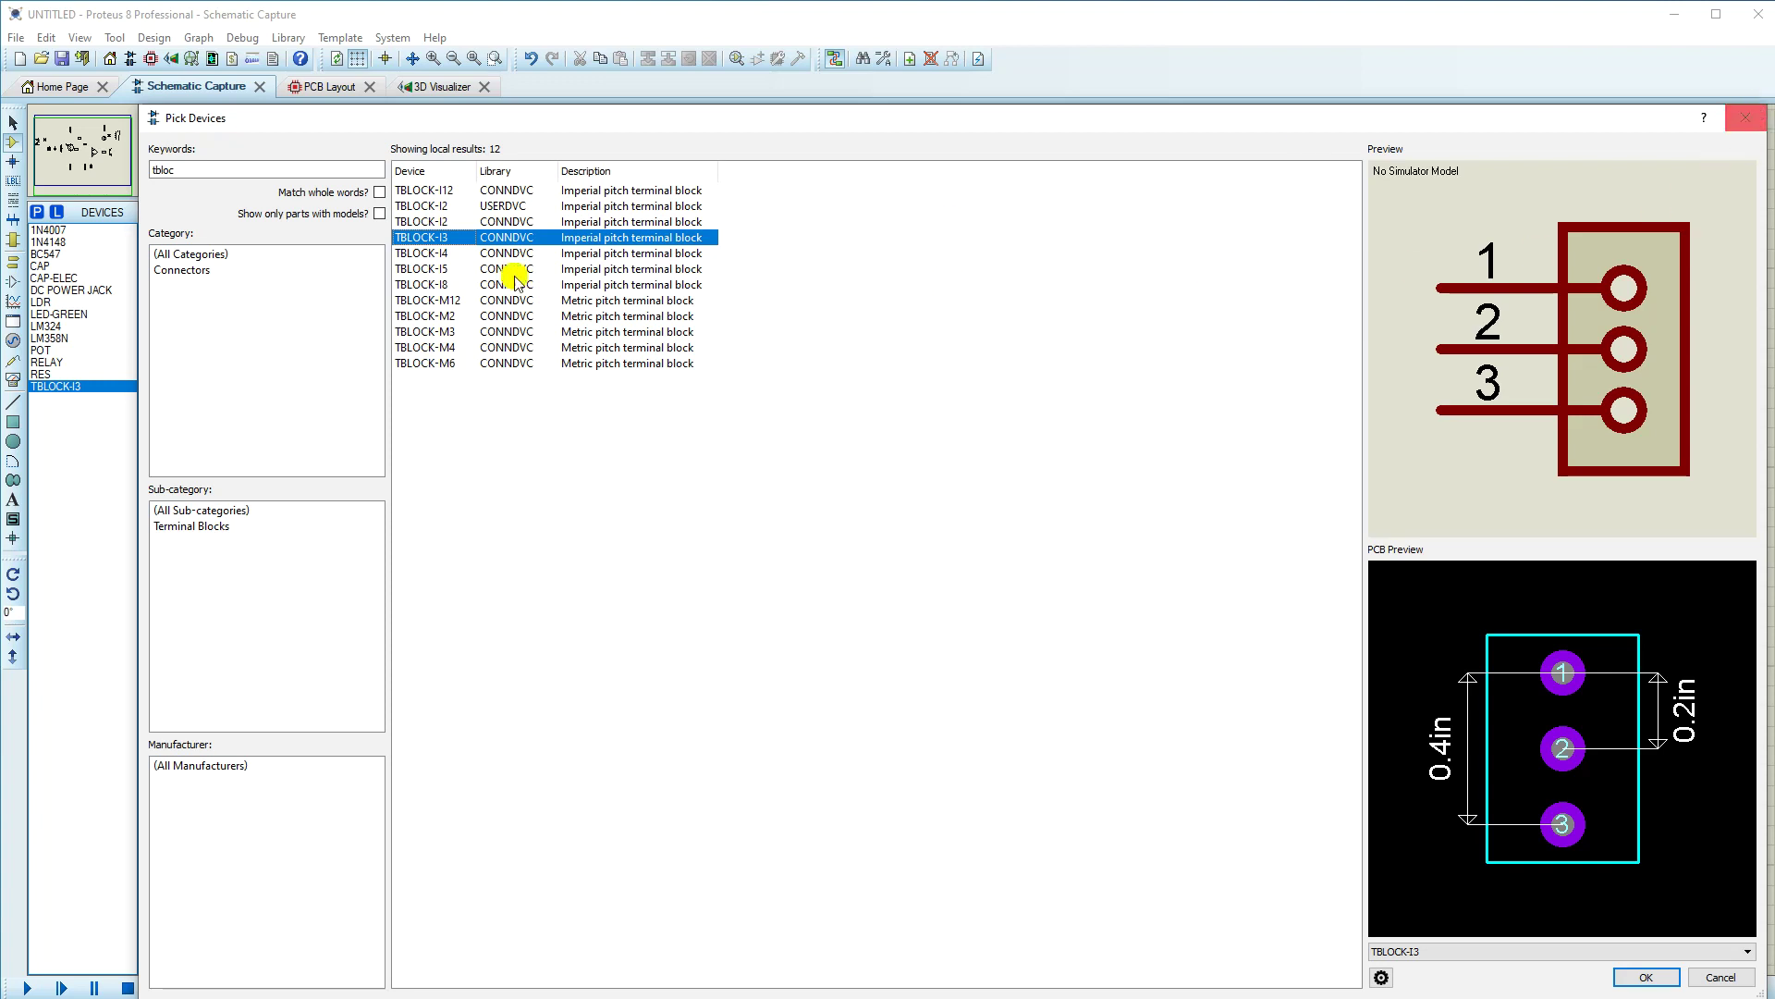
double_click(434, 222)
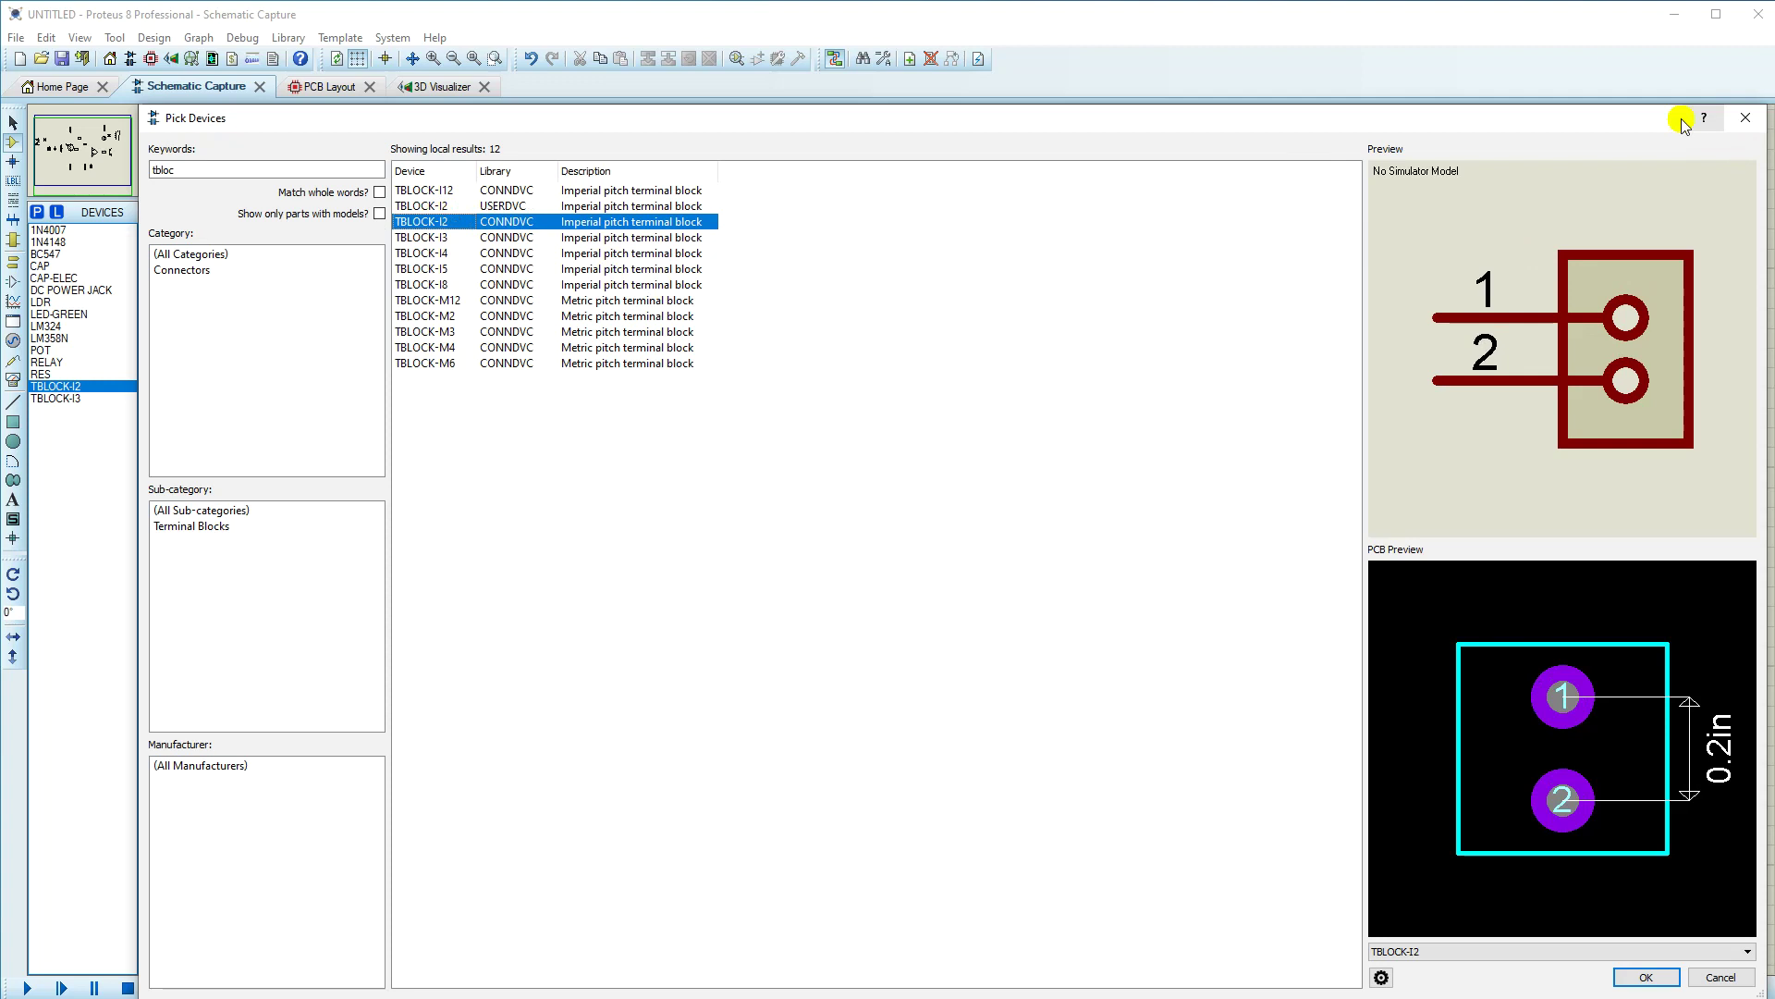
left_click(1745, 118)
Step: Place a TBLOCK-I3 terminal block to the right of relay RL1 and shift its value label left beneath it
left_click(70, 400)
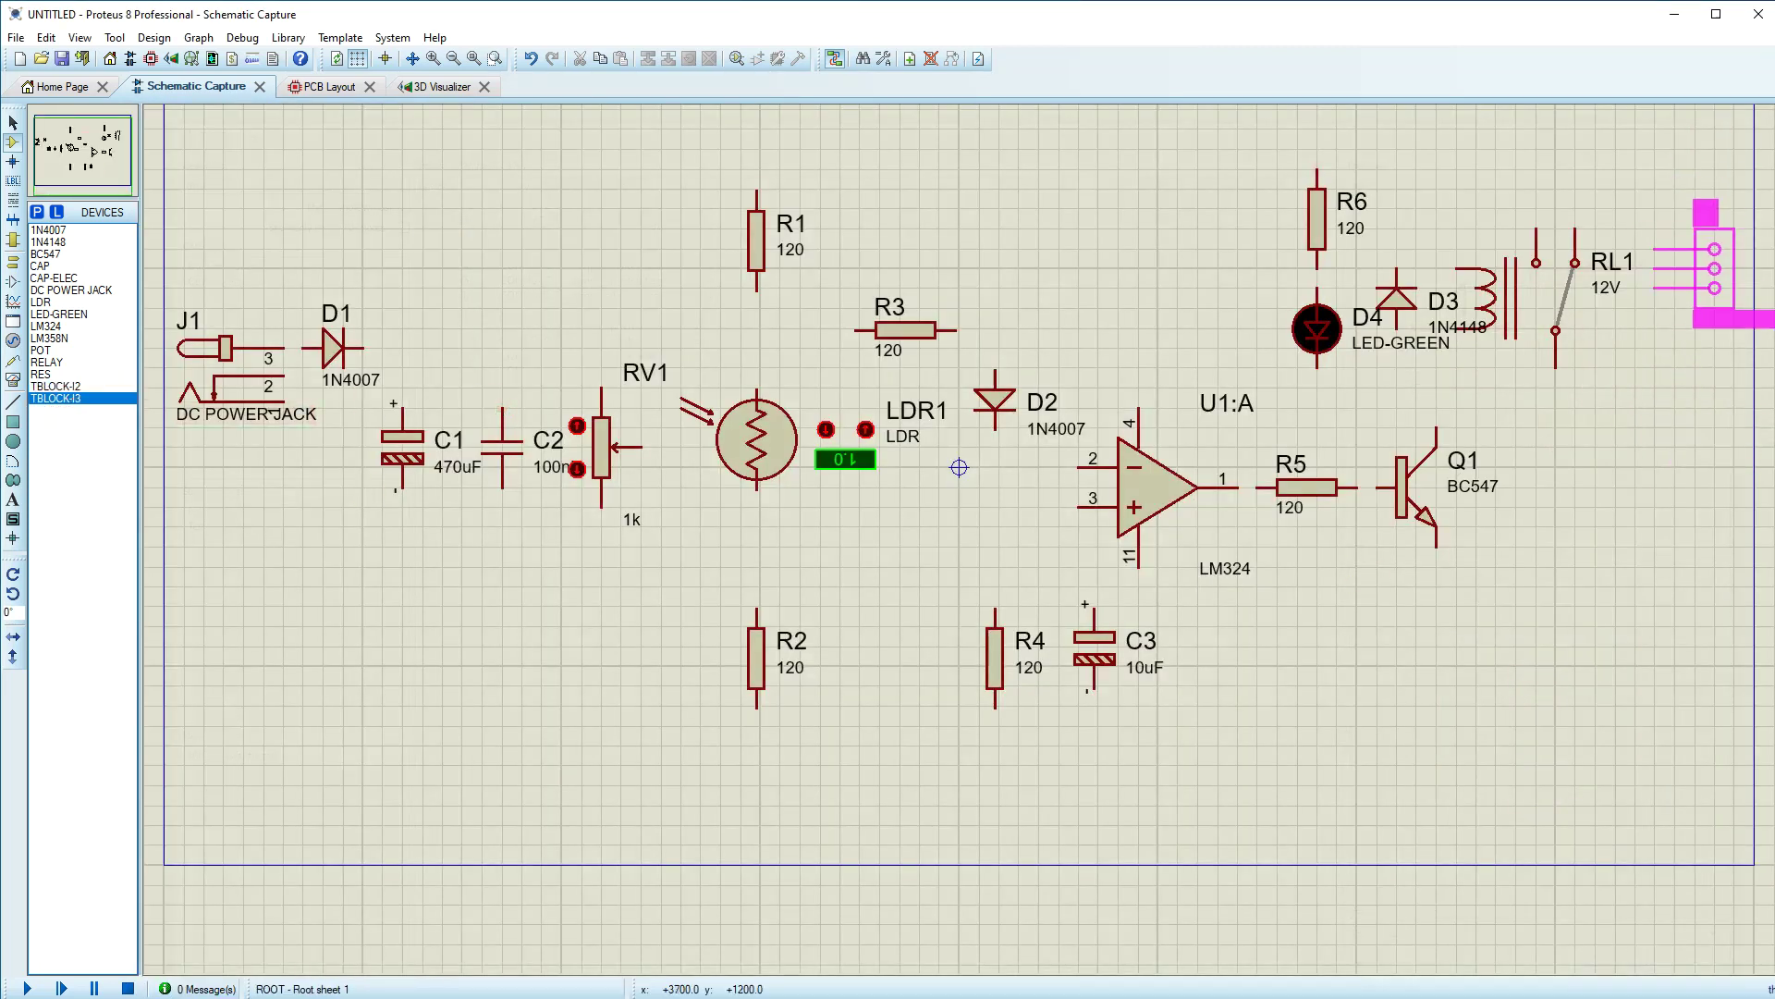
left_click(1716, 229)
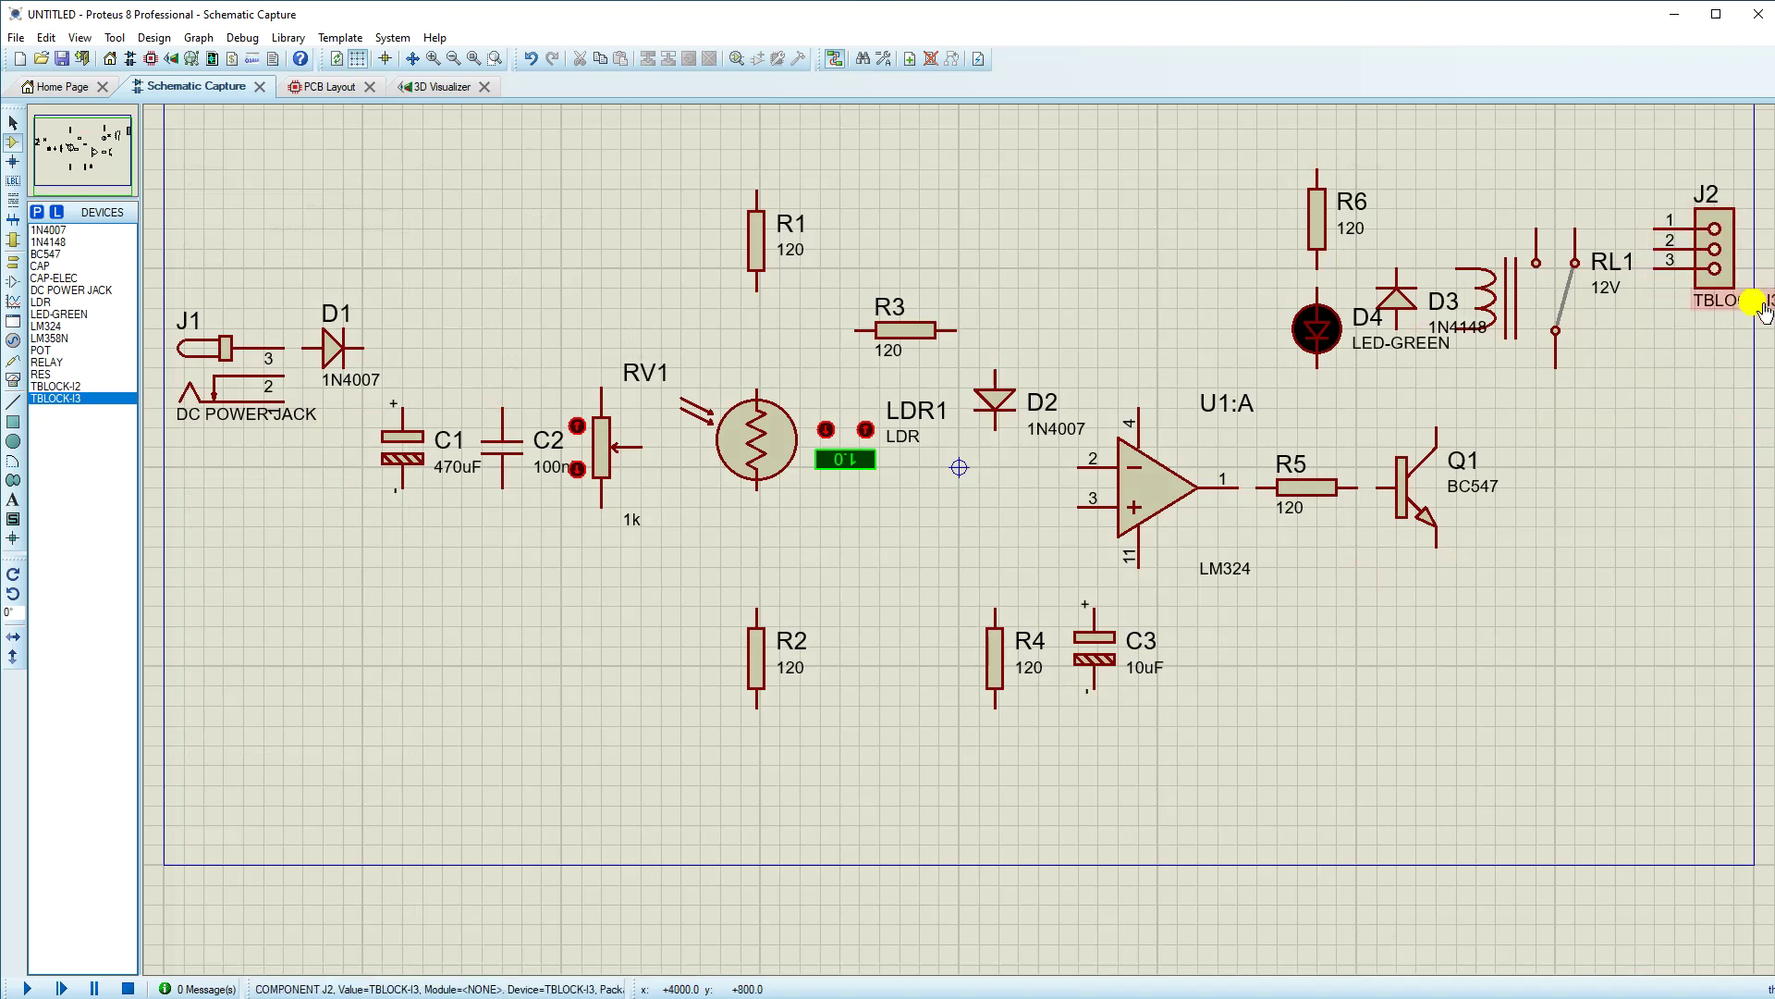
left_click_drag(1761, 309, 1722, 309)
left_click(1720, 397)
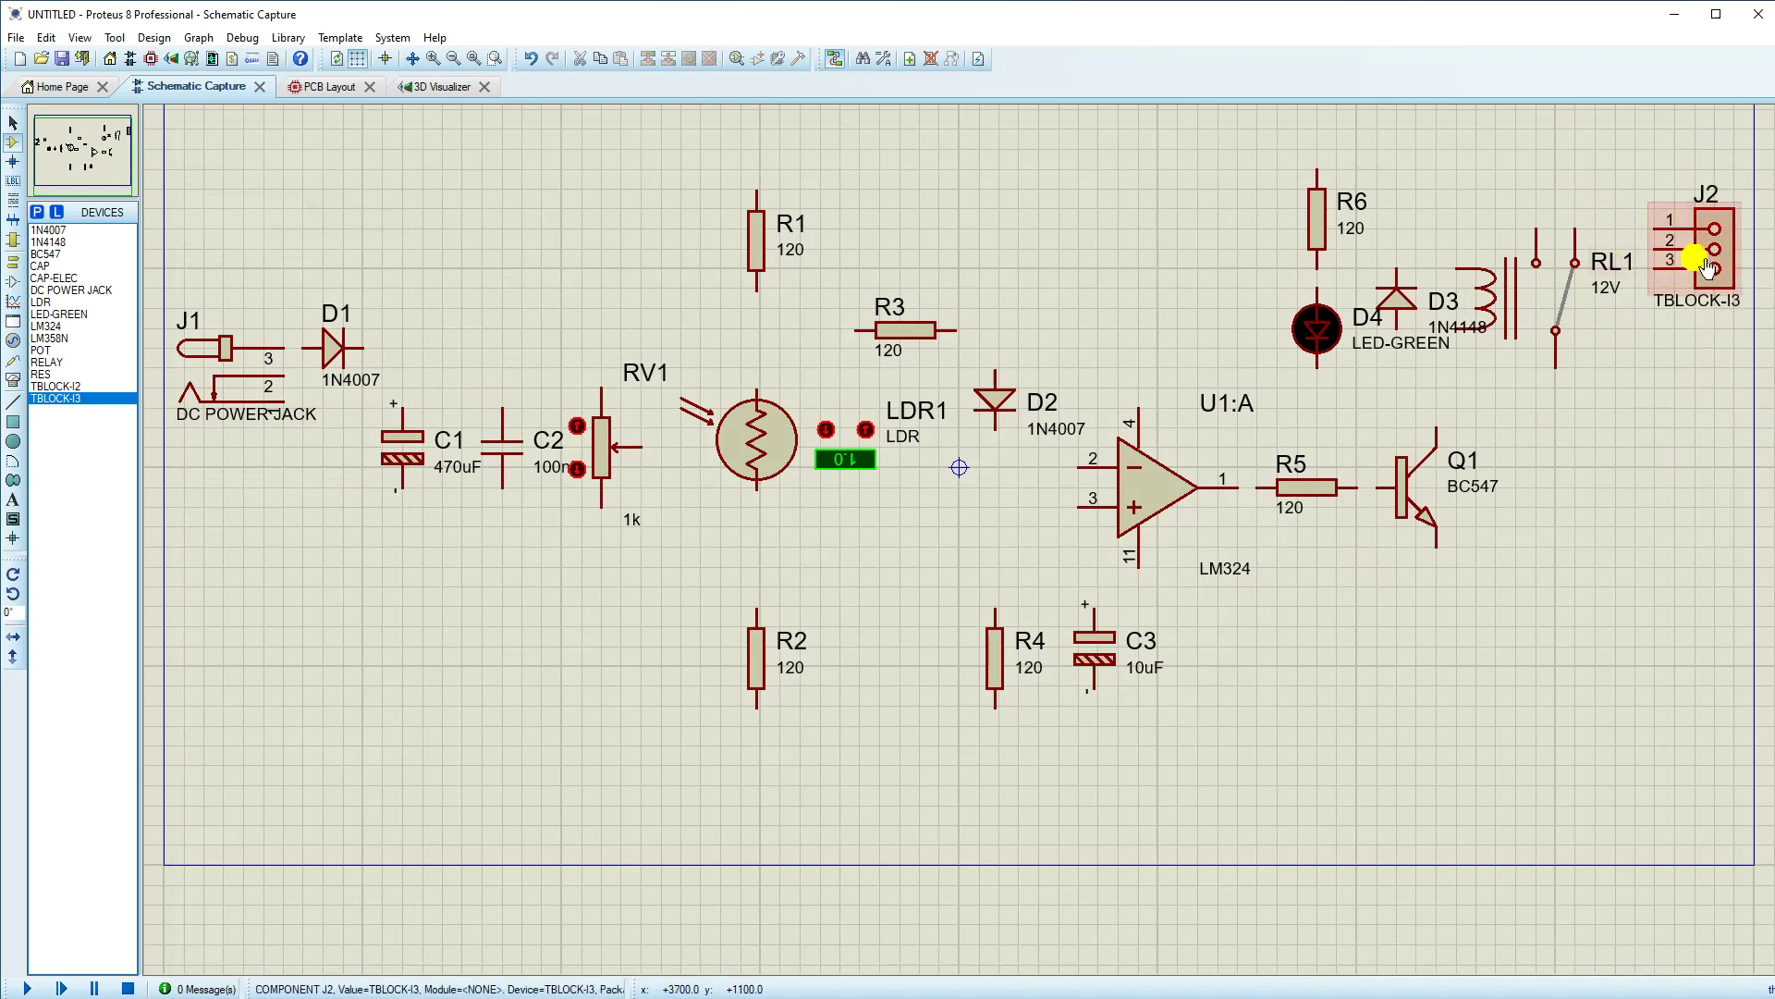
Step: Move resistor R6 and LED D4 together to the left, away from diode D3
scroll(1708, 268, "up", 1)
scroll(911, 601, "down", 2)
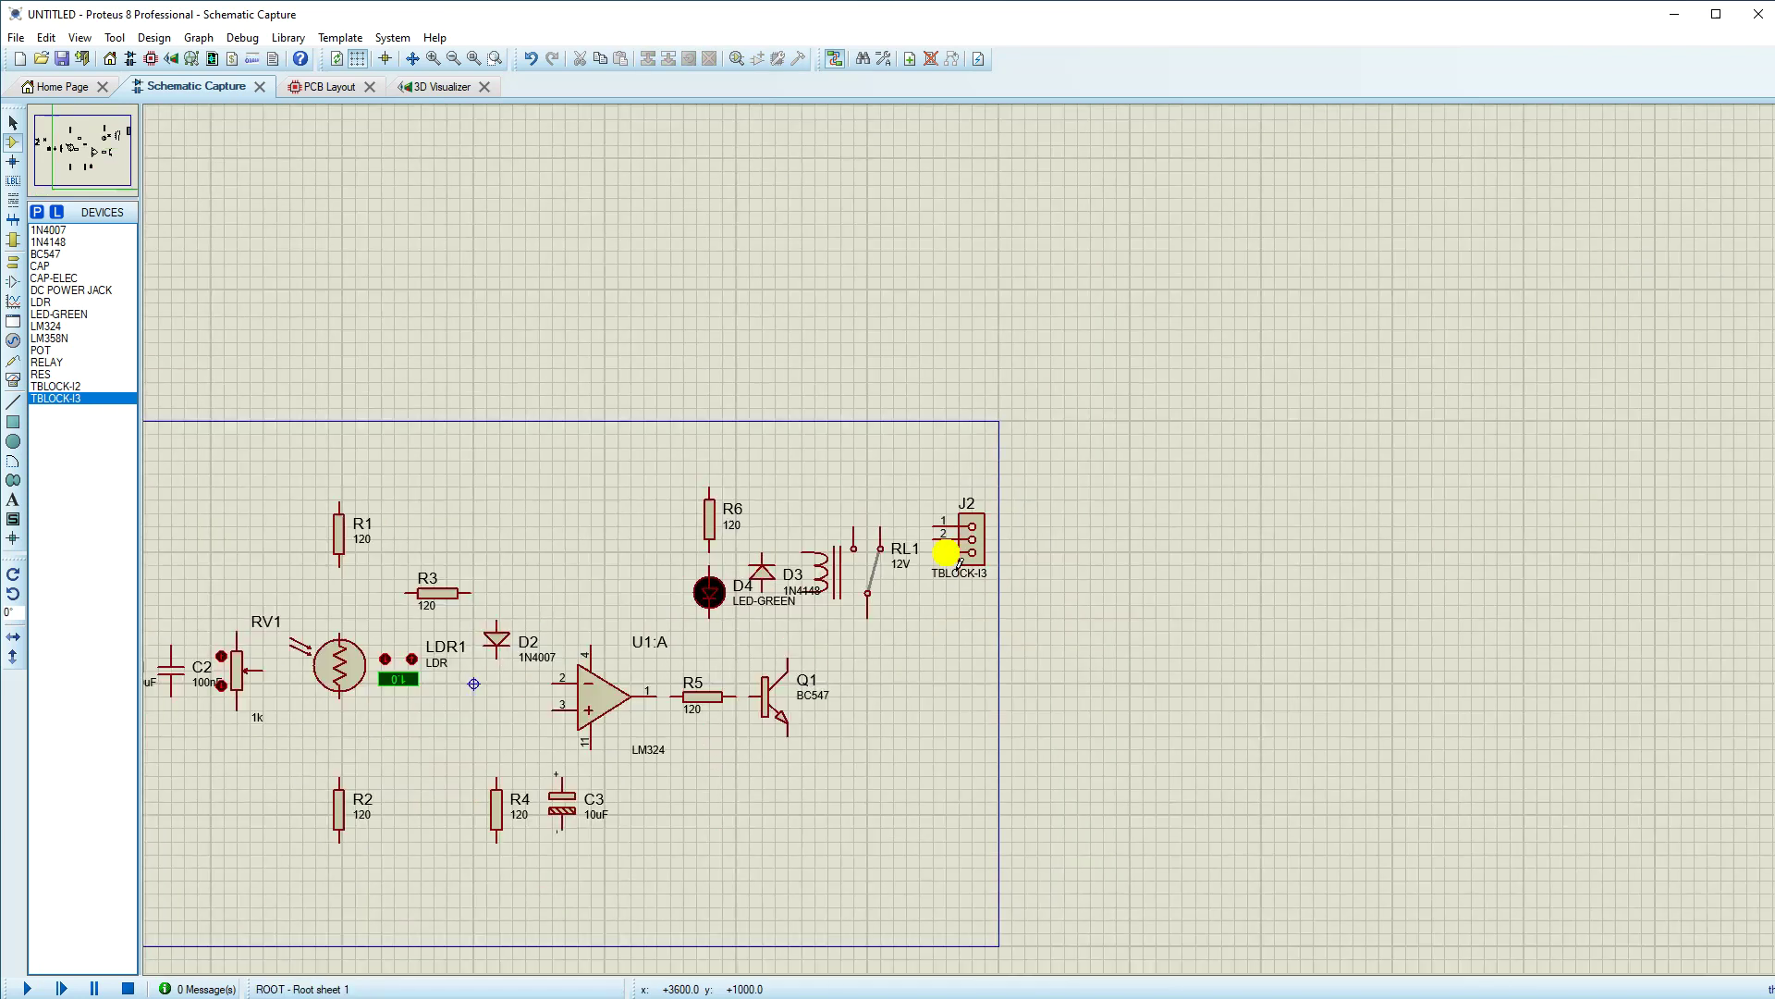
scroll(741, 586, "up", 1)
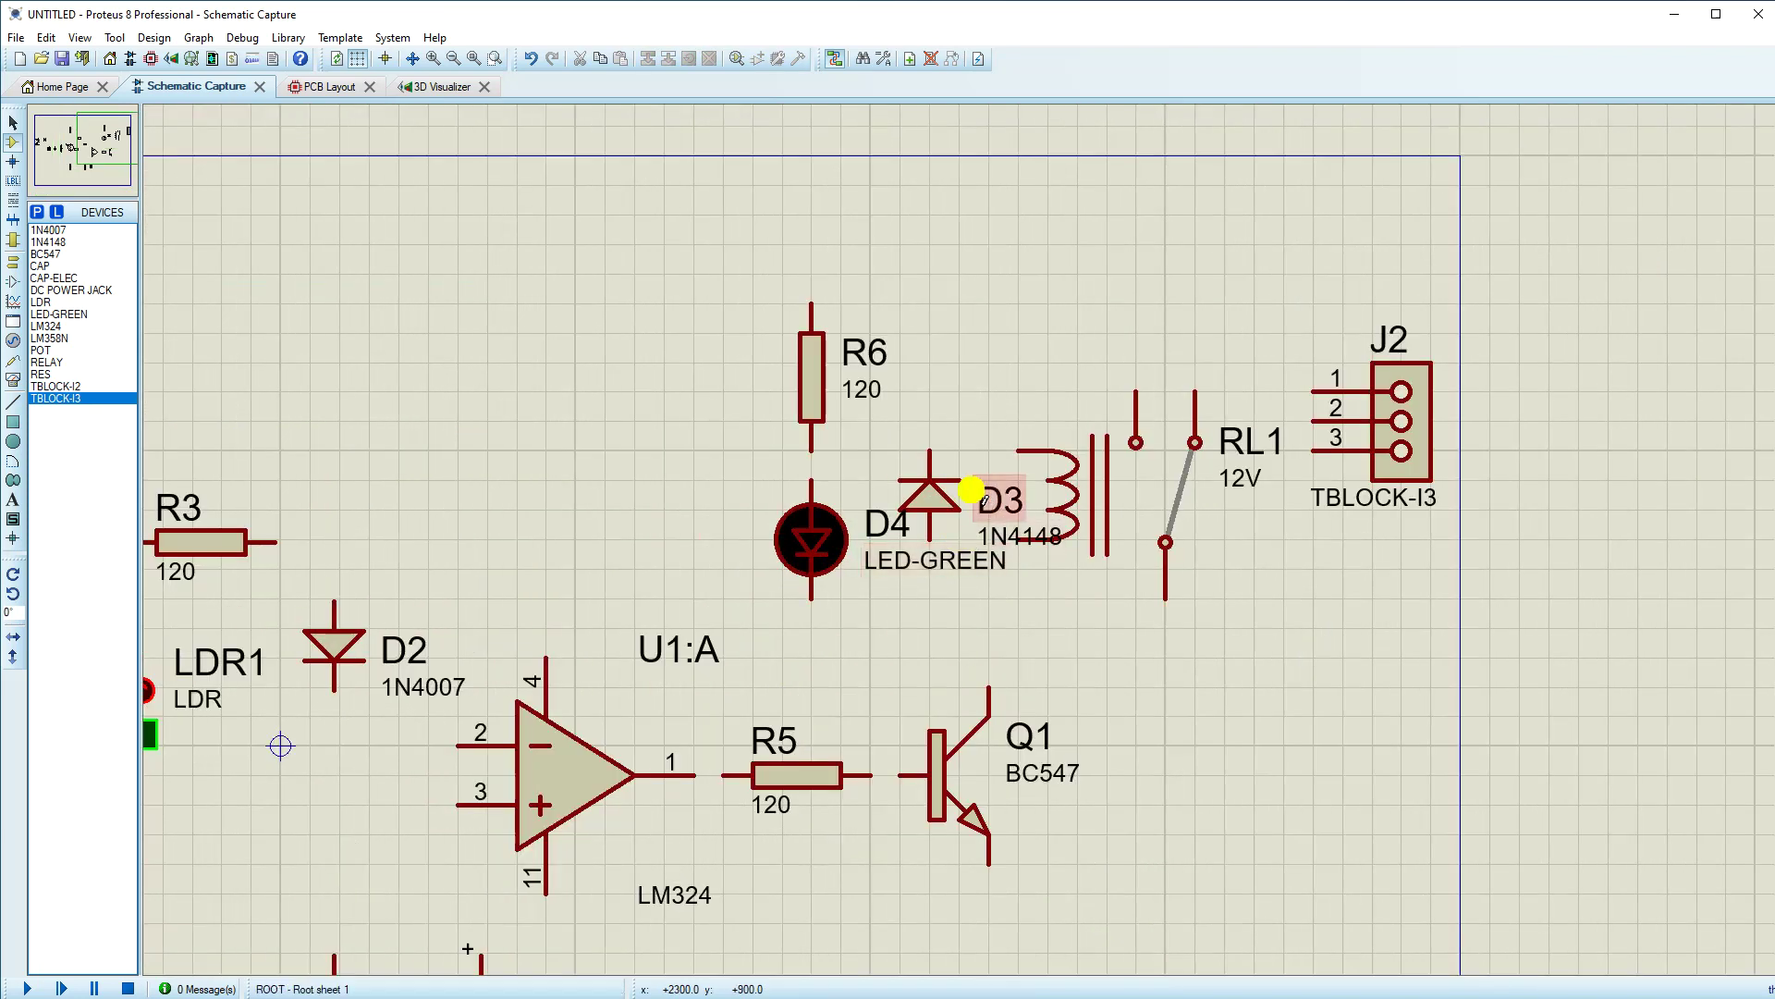
left_click_drag(754, 245, 836, 647)
left_click(1269, 791)
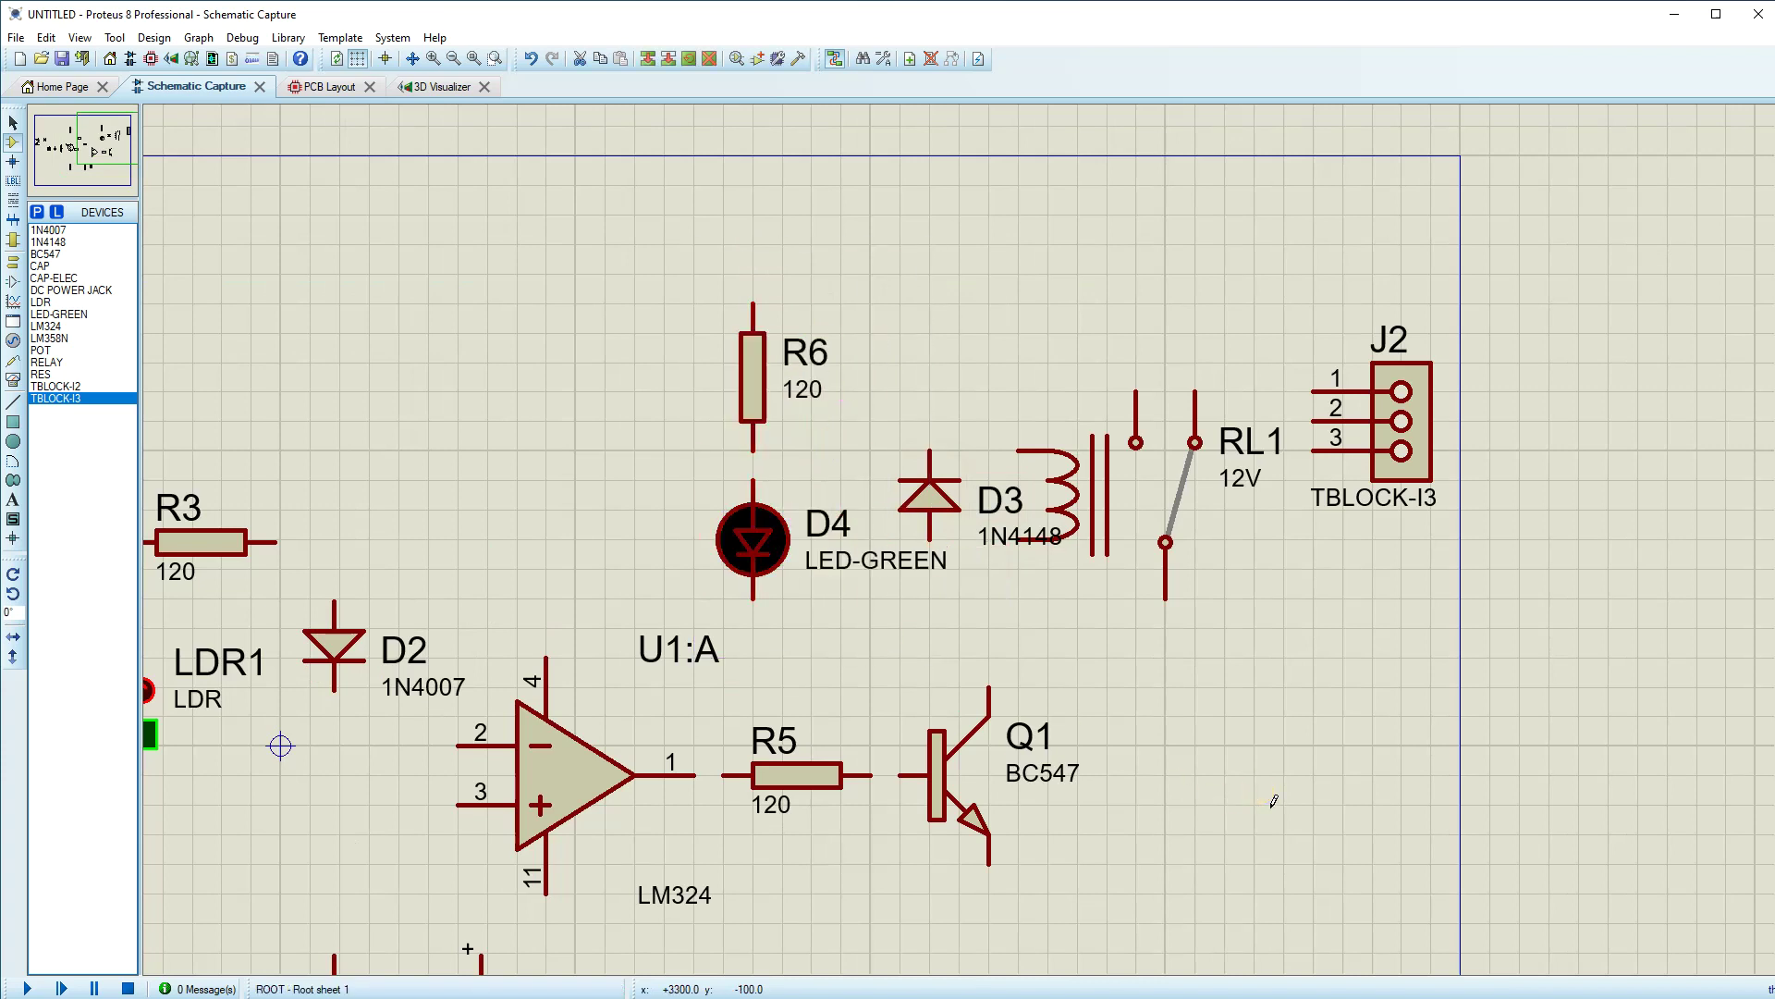
Step: Move relay RL1 up level with terminal block J2, and move diode D3 up and left so its labels clear the relay coil
left_click(1129, 508)
left_click_drag(1129, 507, 1129, 448)
left_click(1325, 660)
left_click(928, 490)
left_click_drag(928, 490, 934, 427)
left_click_drag(1018, 491, 900, 435)
left_click(1008, 486)
left_click(997, 479)
left_click(1132, 636)
Step: Change the part value of D4 to LED
double_click(852, 560)
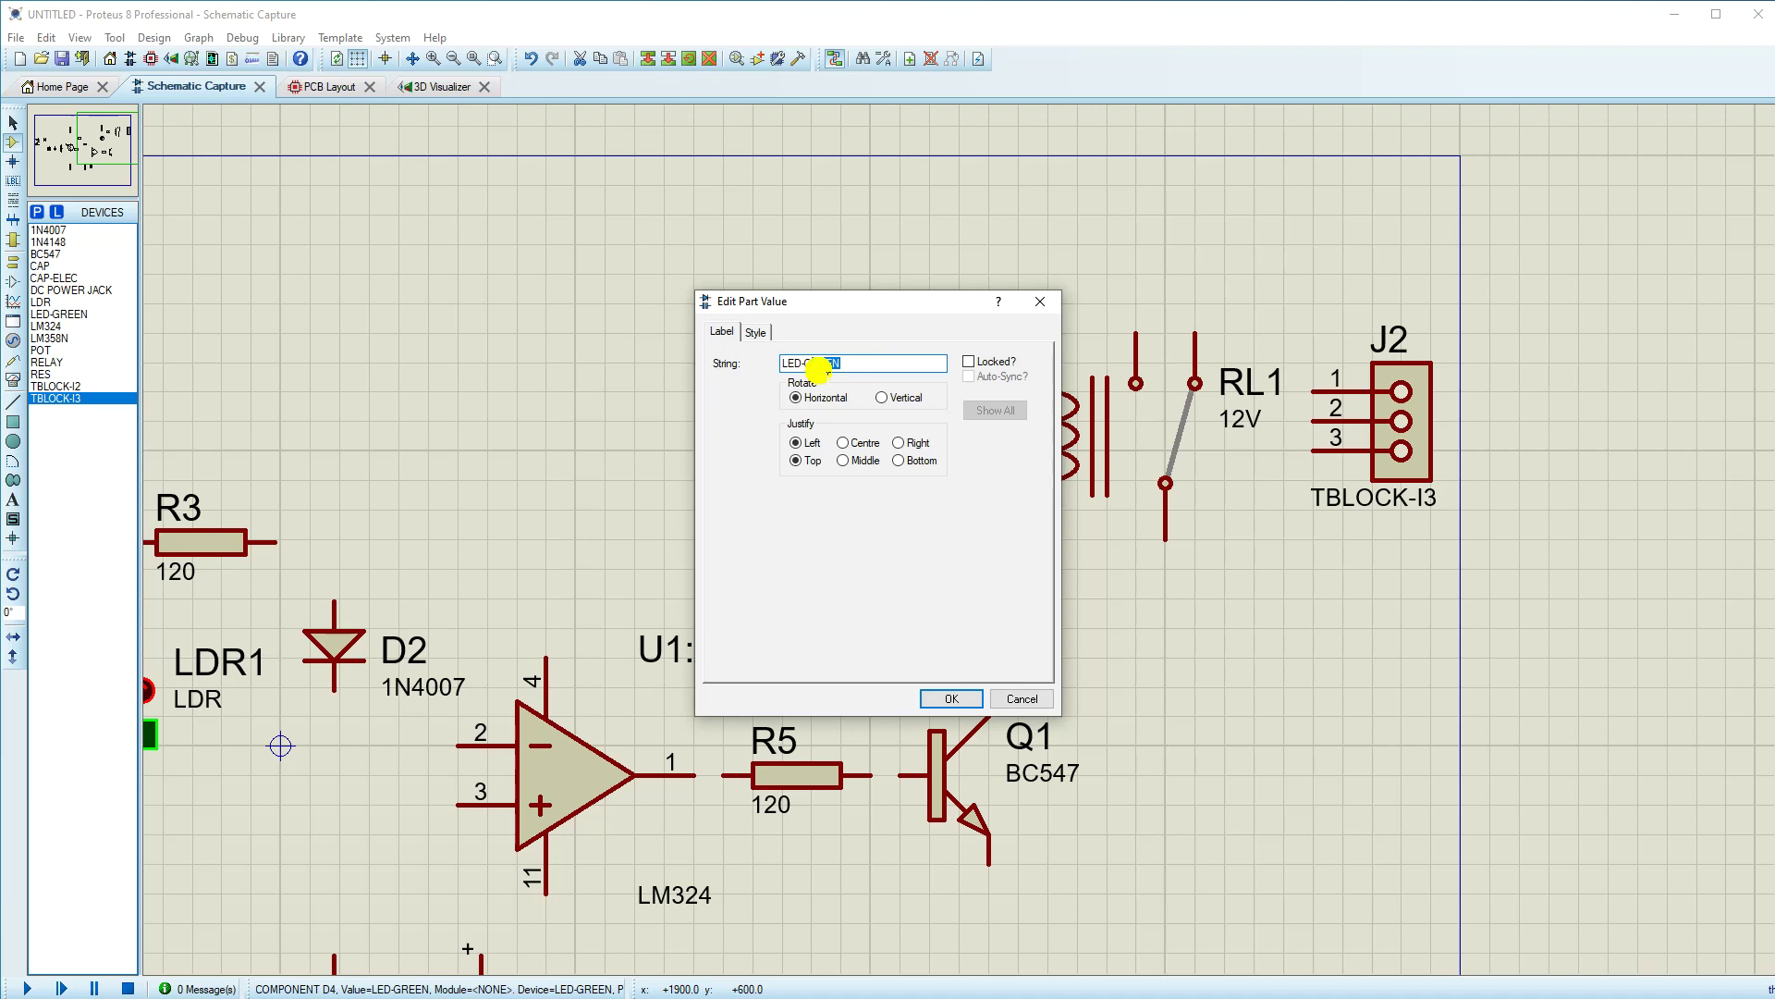
left_click(962, 699)
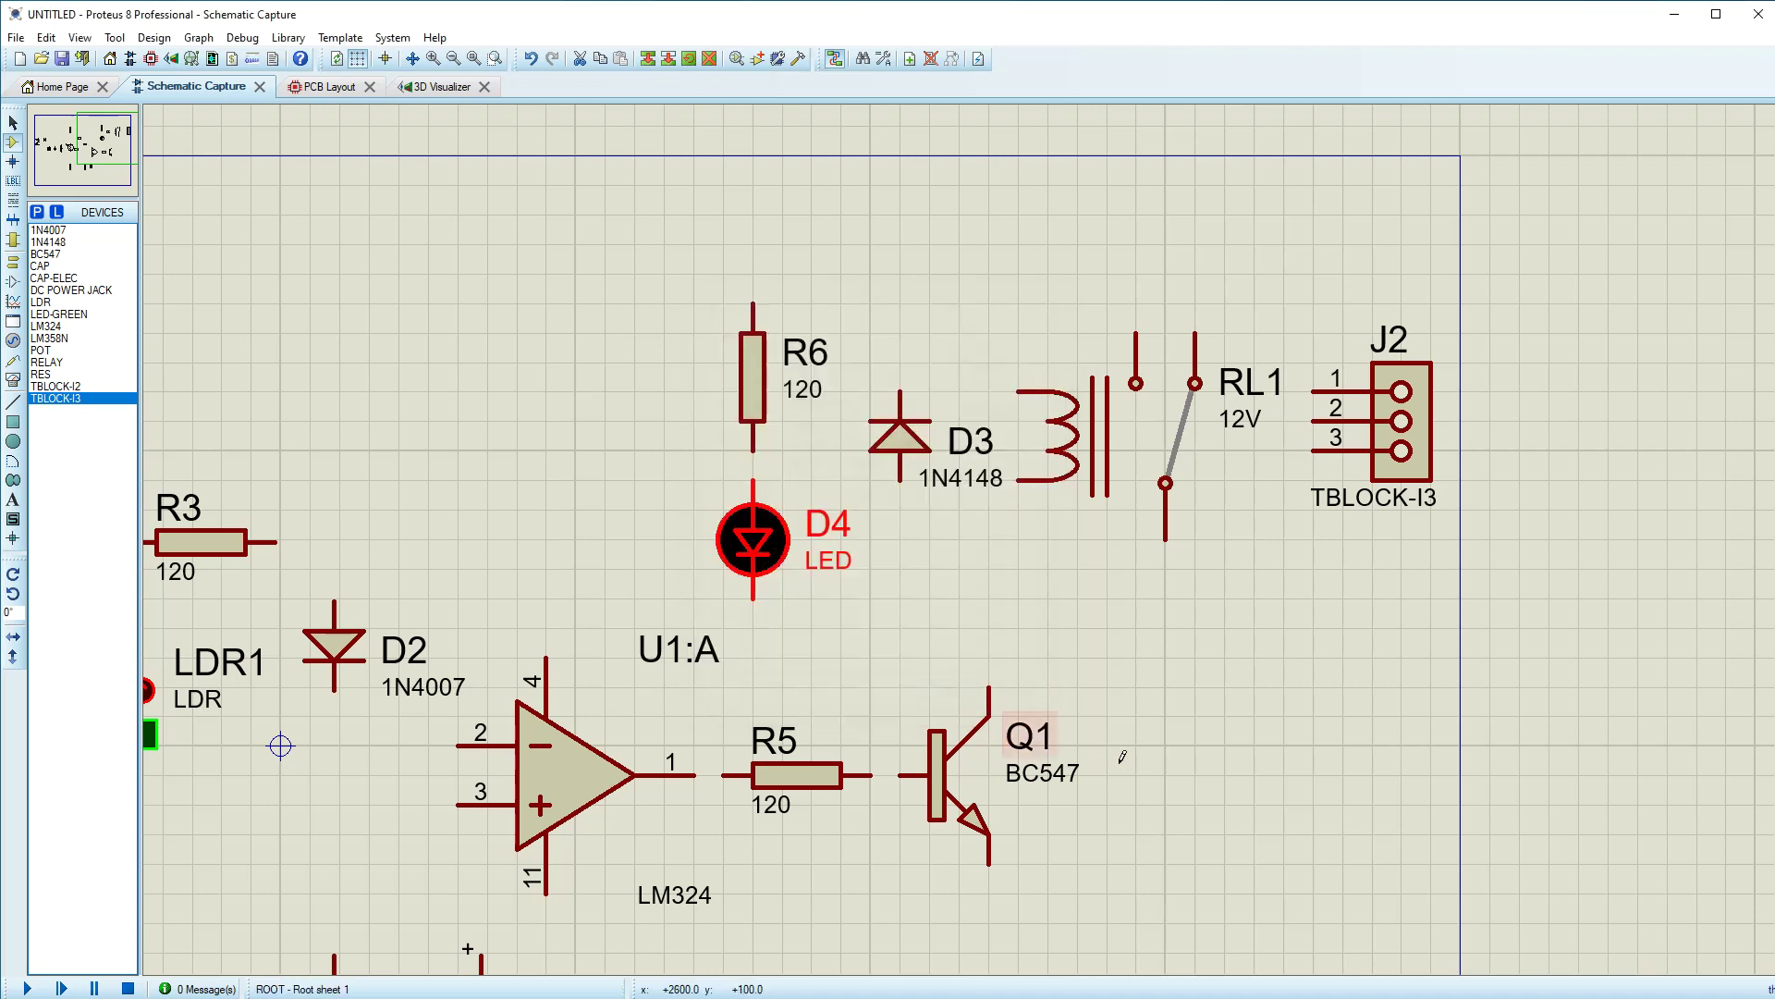
left_click(951, 480)
mouse_move(952, 480)
left_mouse_down()
mouse_move(924, 480)
mouse_move(953, 480)
mouse_move(955, 421)
mouse_move(955, 480)
left_mouse_up()
left_click(1050, 664)
Step: Move relay RL1 and terminal block J2 together slightly to the right, away from diode D3
left_click_drag(989, 274, 1373, 597)
left_click_drag(1530, 701, 1549, 716)
left_click_drag(1102, 495, 1131, 494)
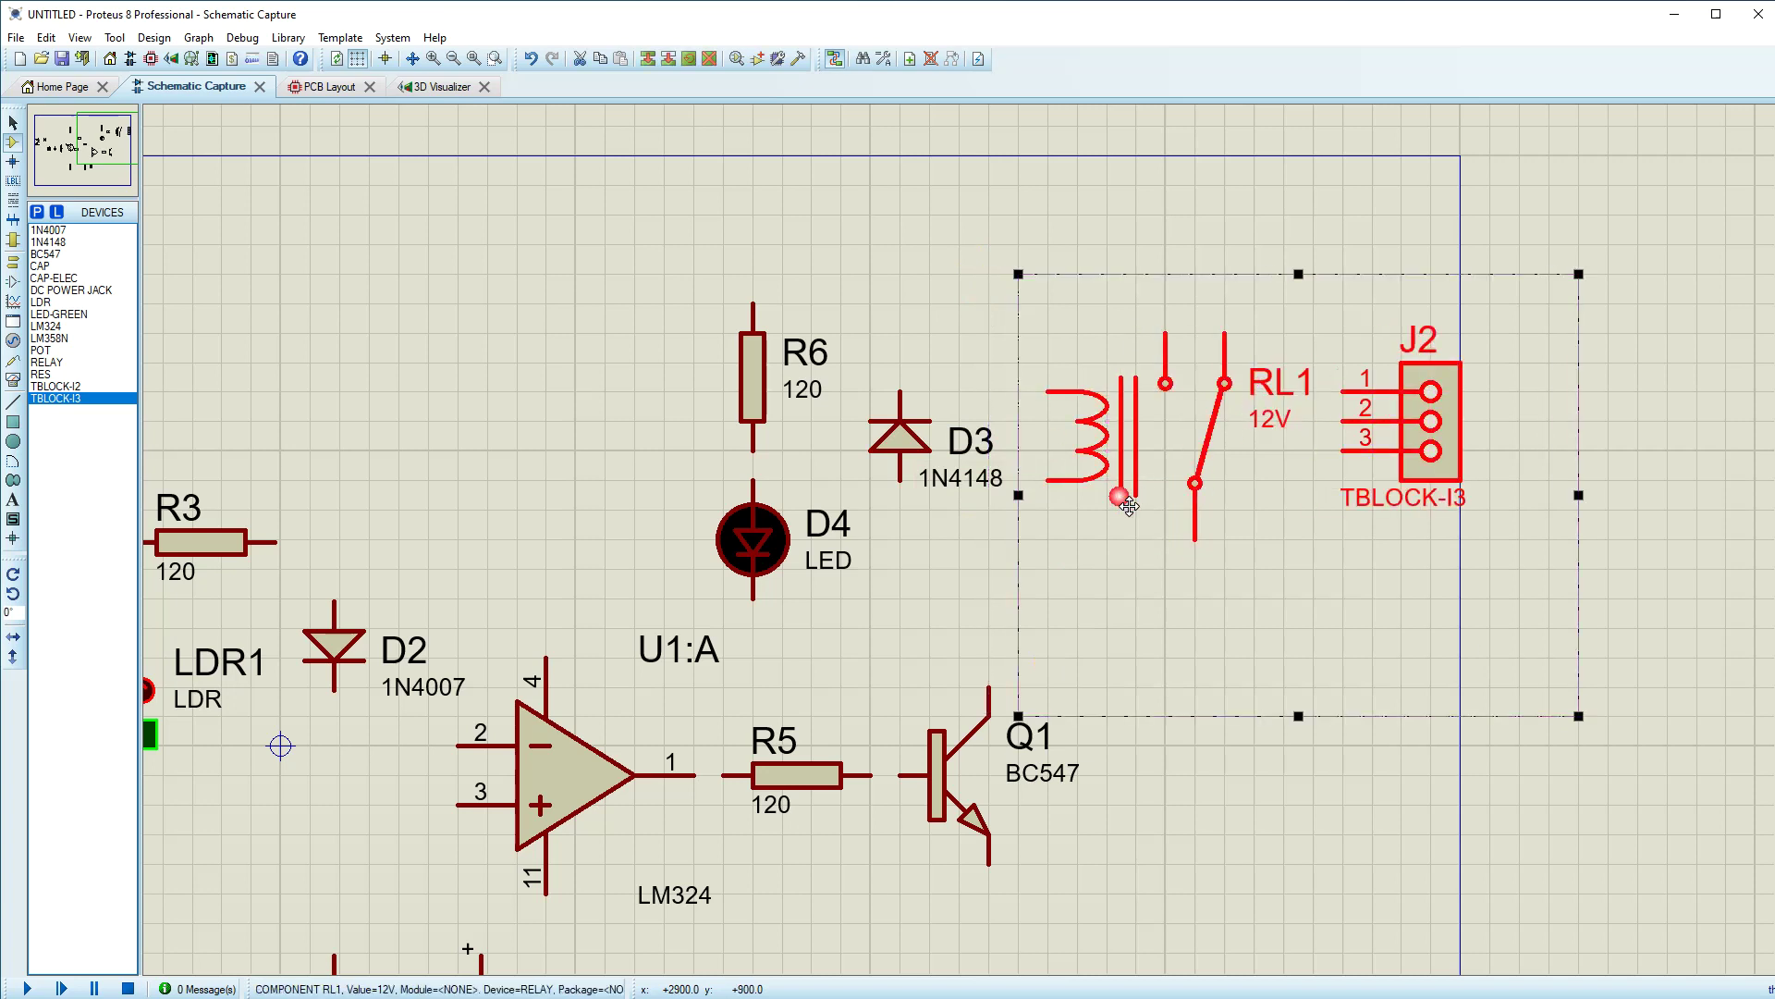
left_click(1256, 872)
scroll(919, 681, "down", 2)
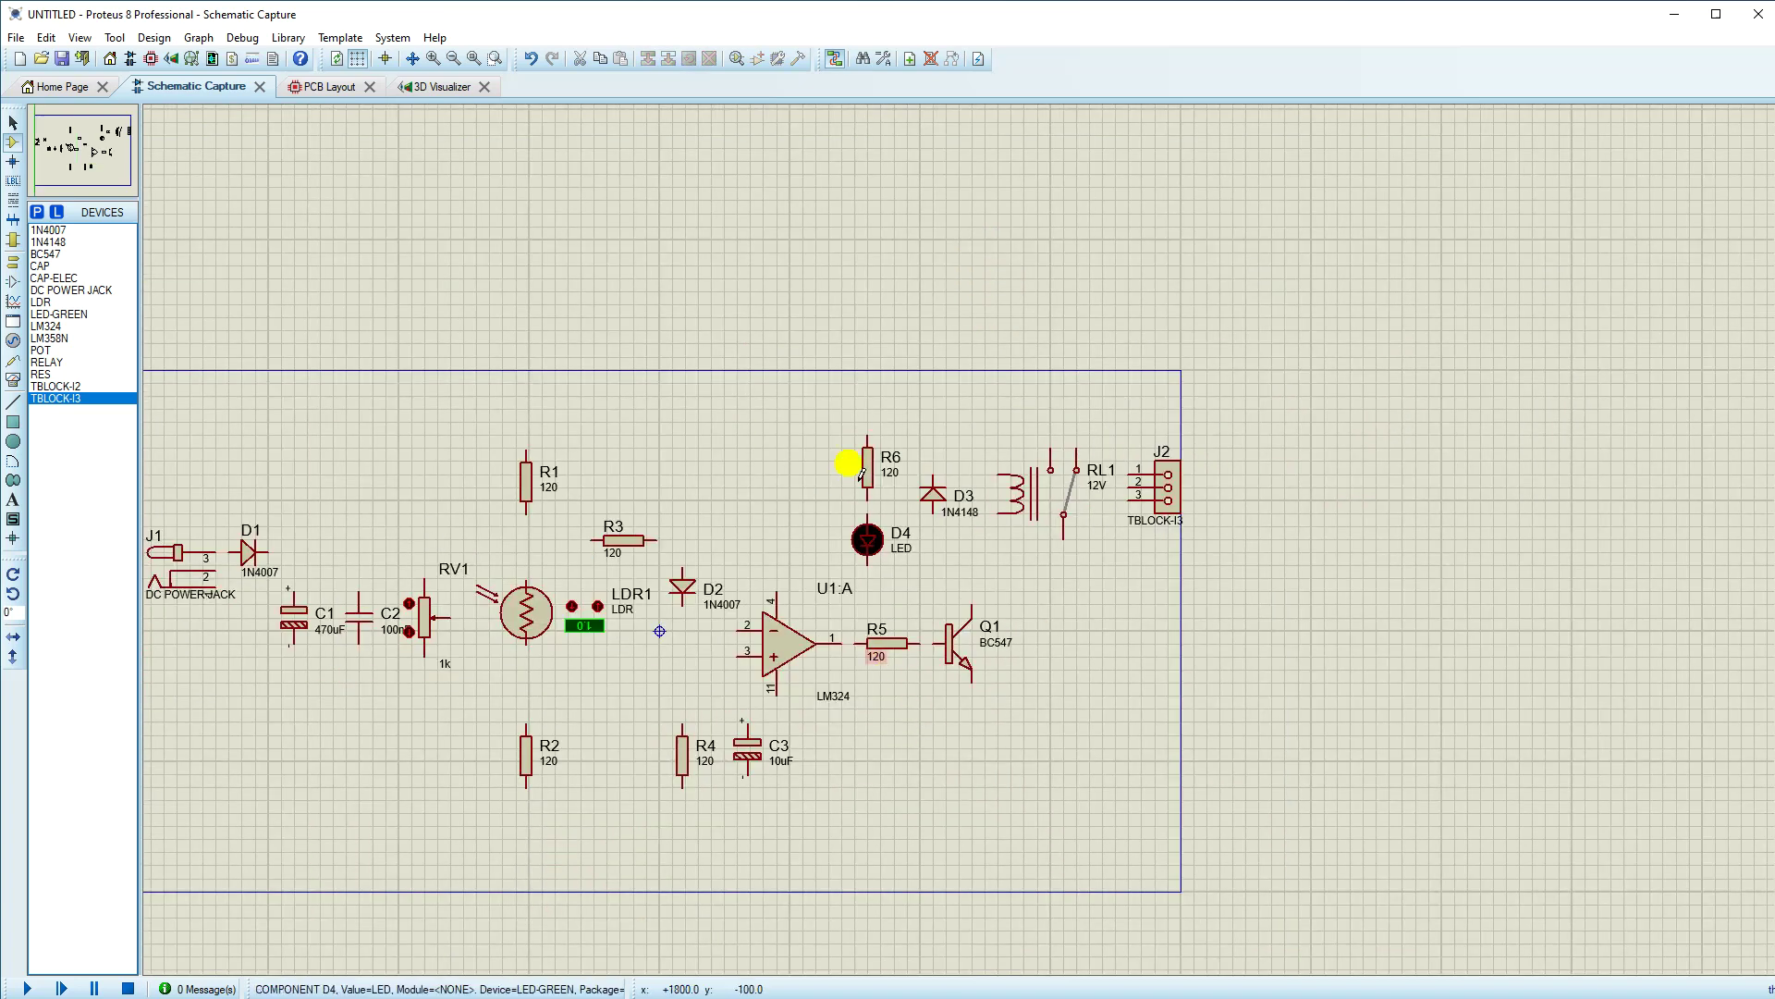
left_click(474, 59)
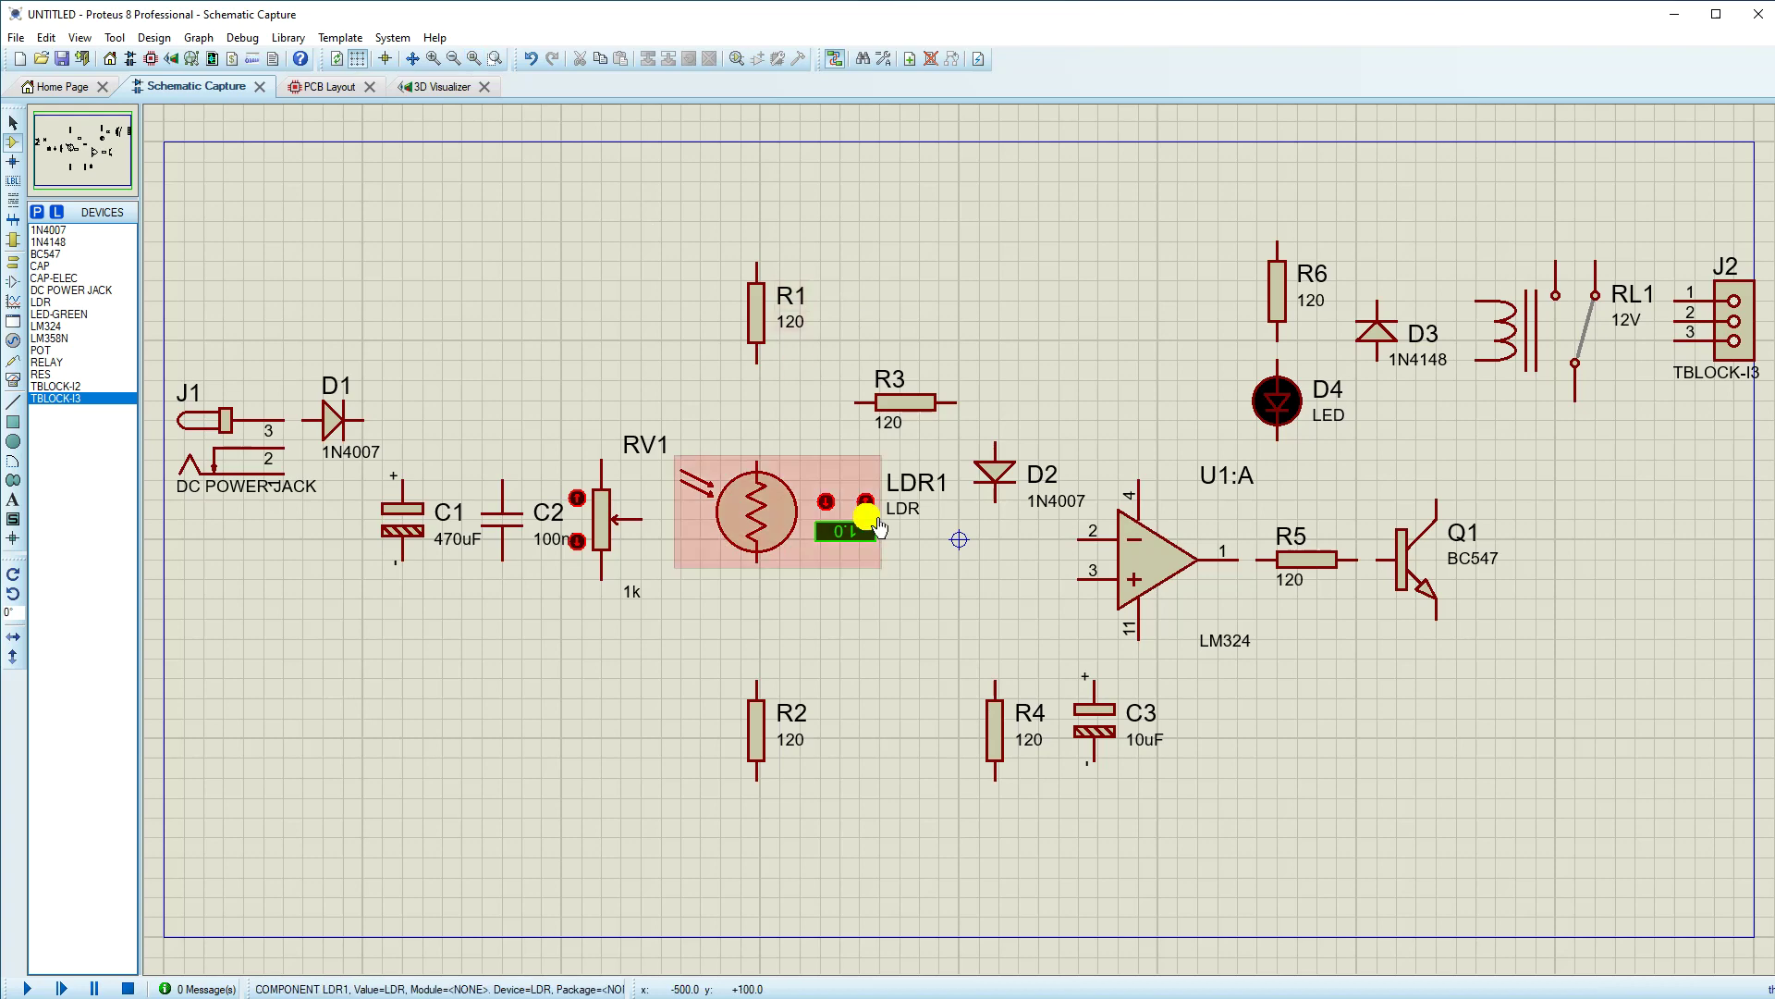
Step: Check the circuit diagram in Word, then set the part value of connector J1 in Proteus to DC POWER
key("alt+Tab")
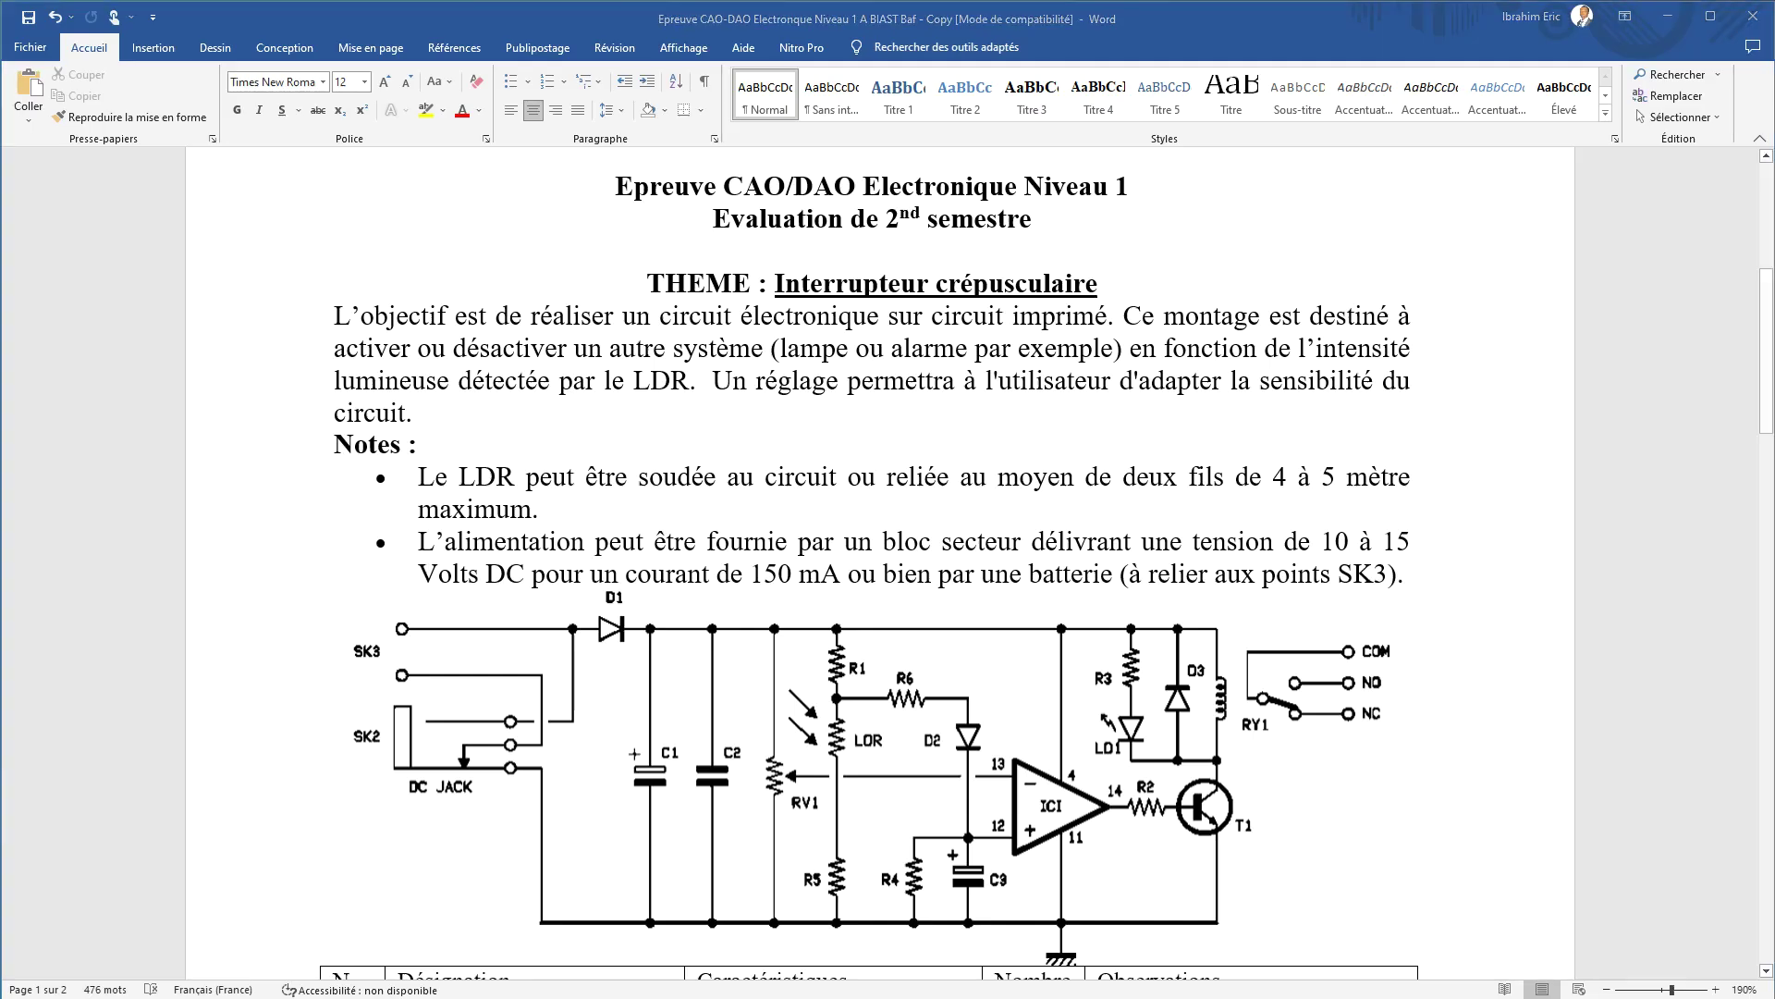
key("alt+Tab")
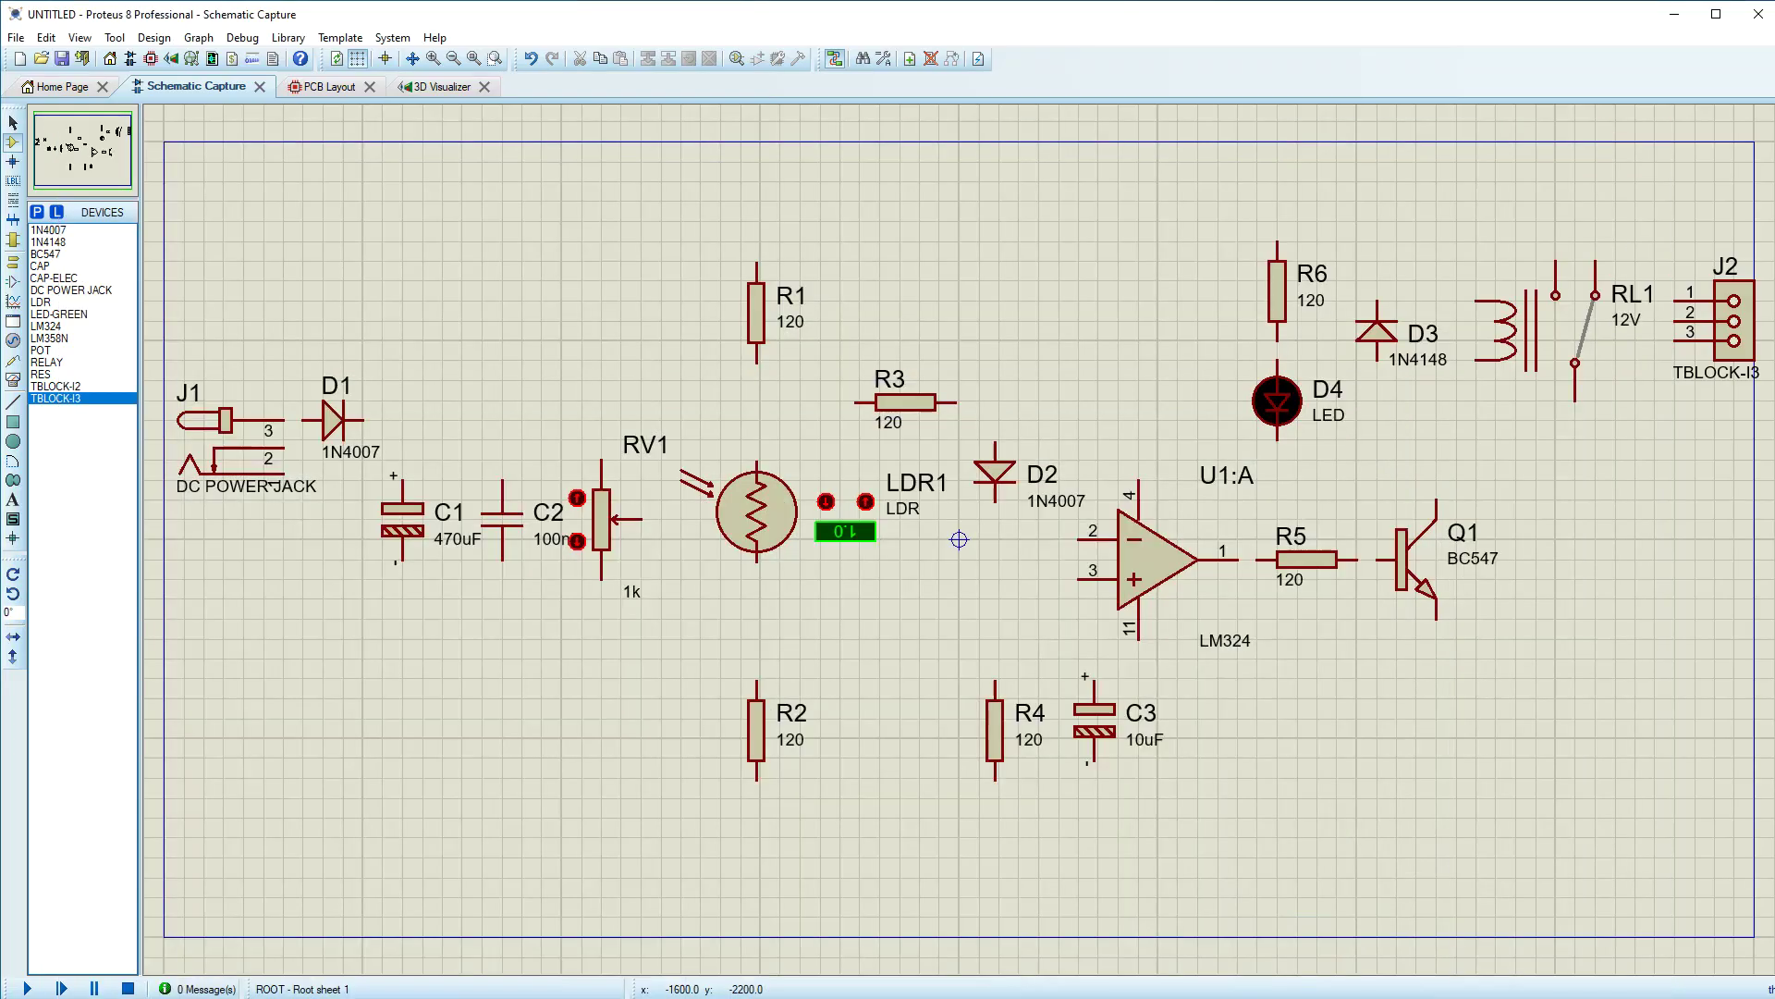
double_click(263, 486)
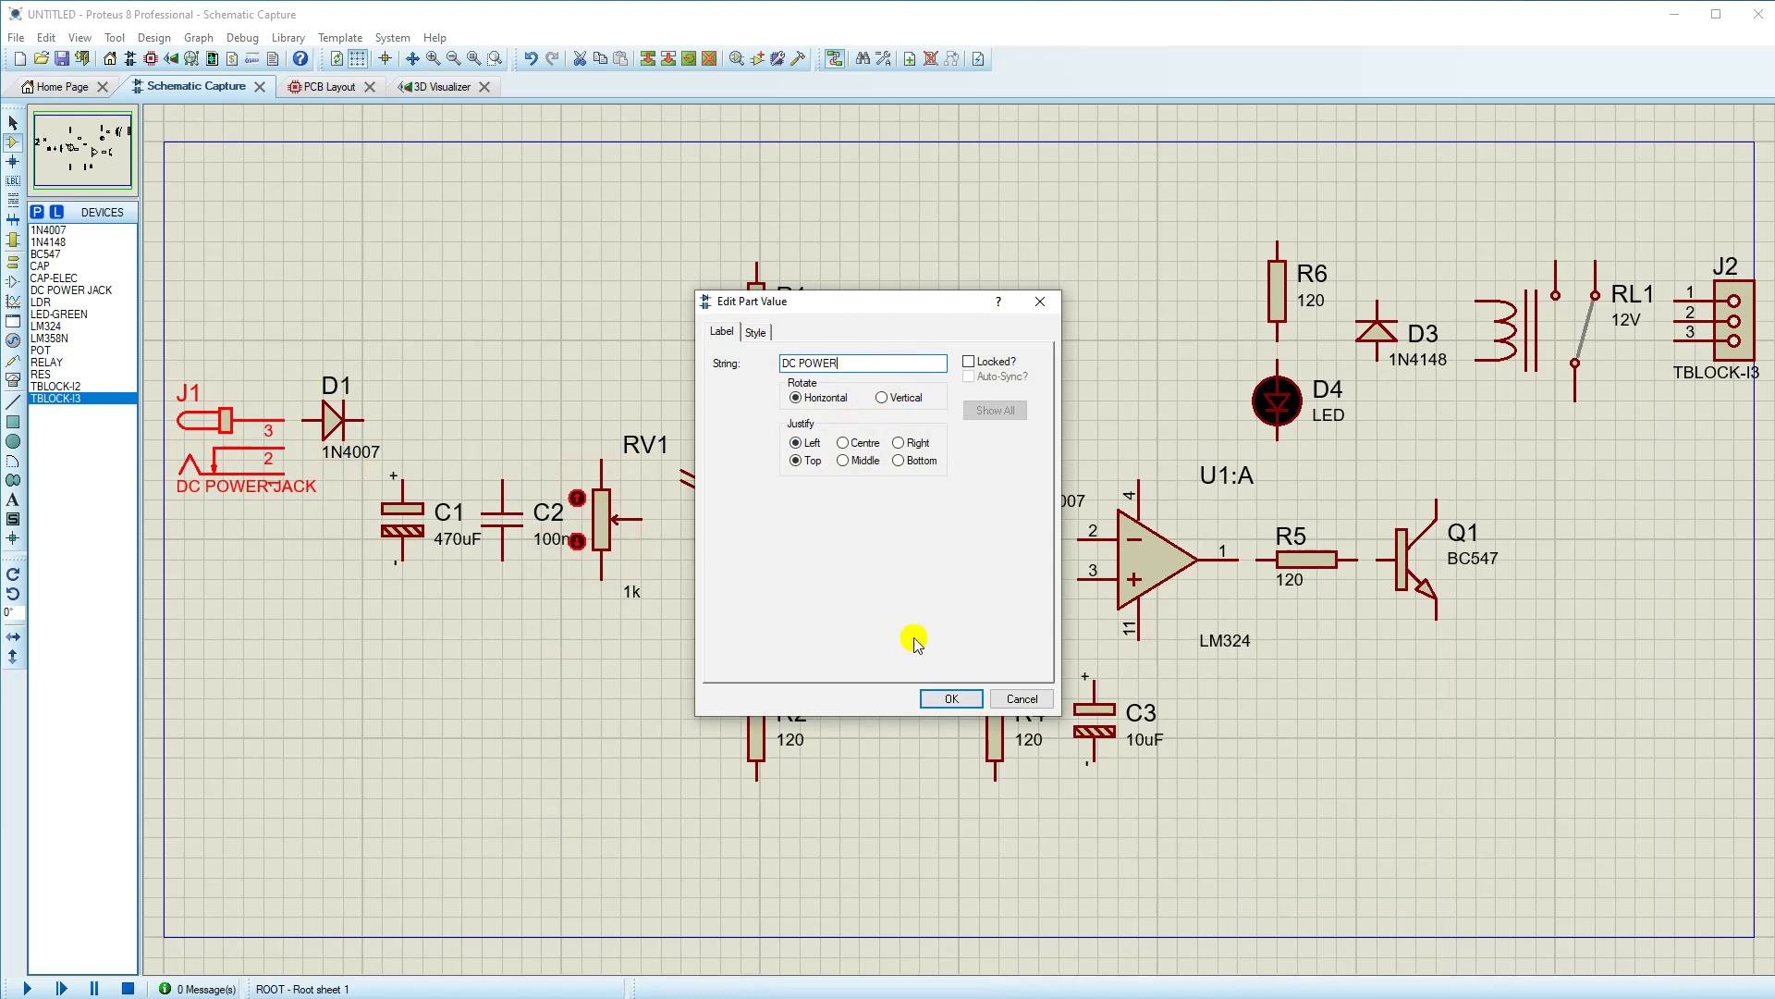
left_click(953, 699)
Step: Wire J1's pin 3 to the anode of D1, and the cathode of D1 to the positive terminal of C1
scroll(369, 468, "up", 1)
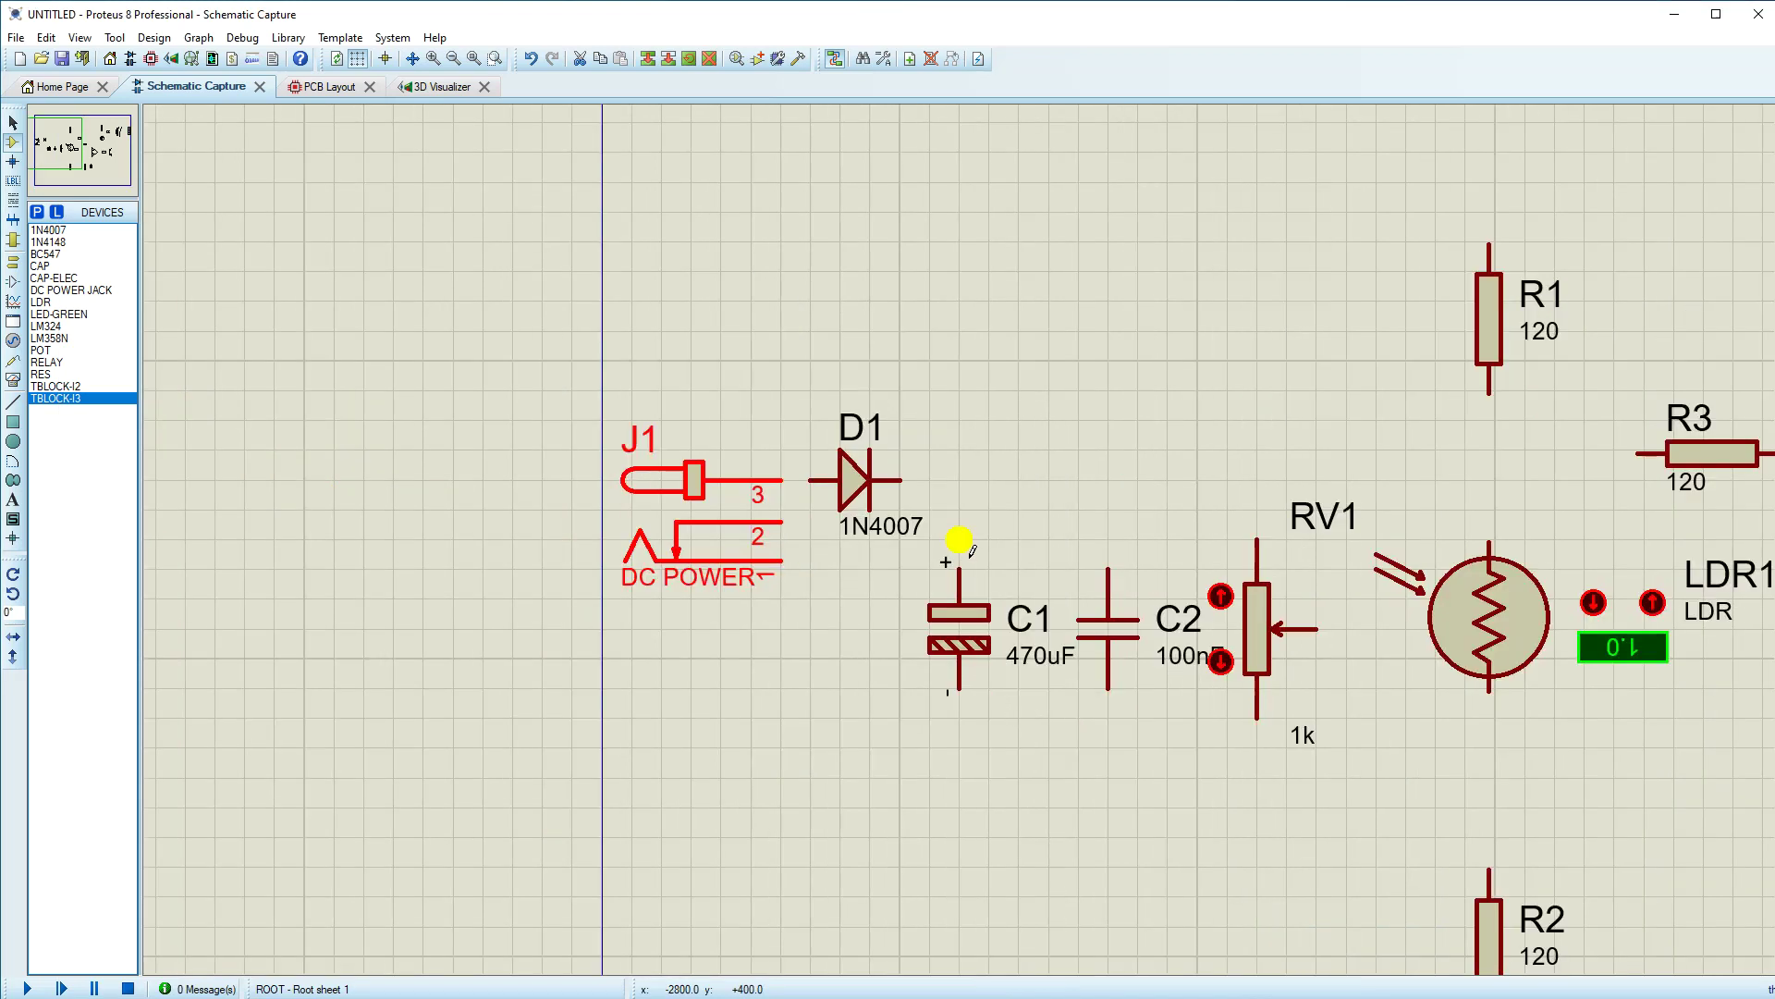
left_click(925, 518)
left_click(807, 497)
left_click(900, 483)
left_click(959, 567)
Step: Join J1's two lower pins with a wire and connect them to the negative terminal of C1
left_click(781, 535)
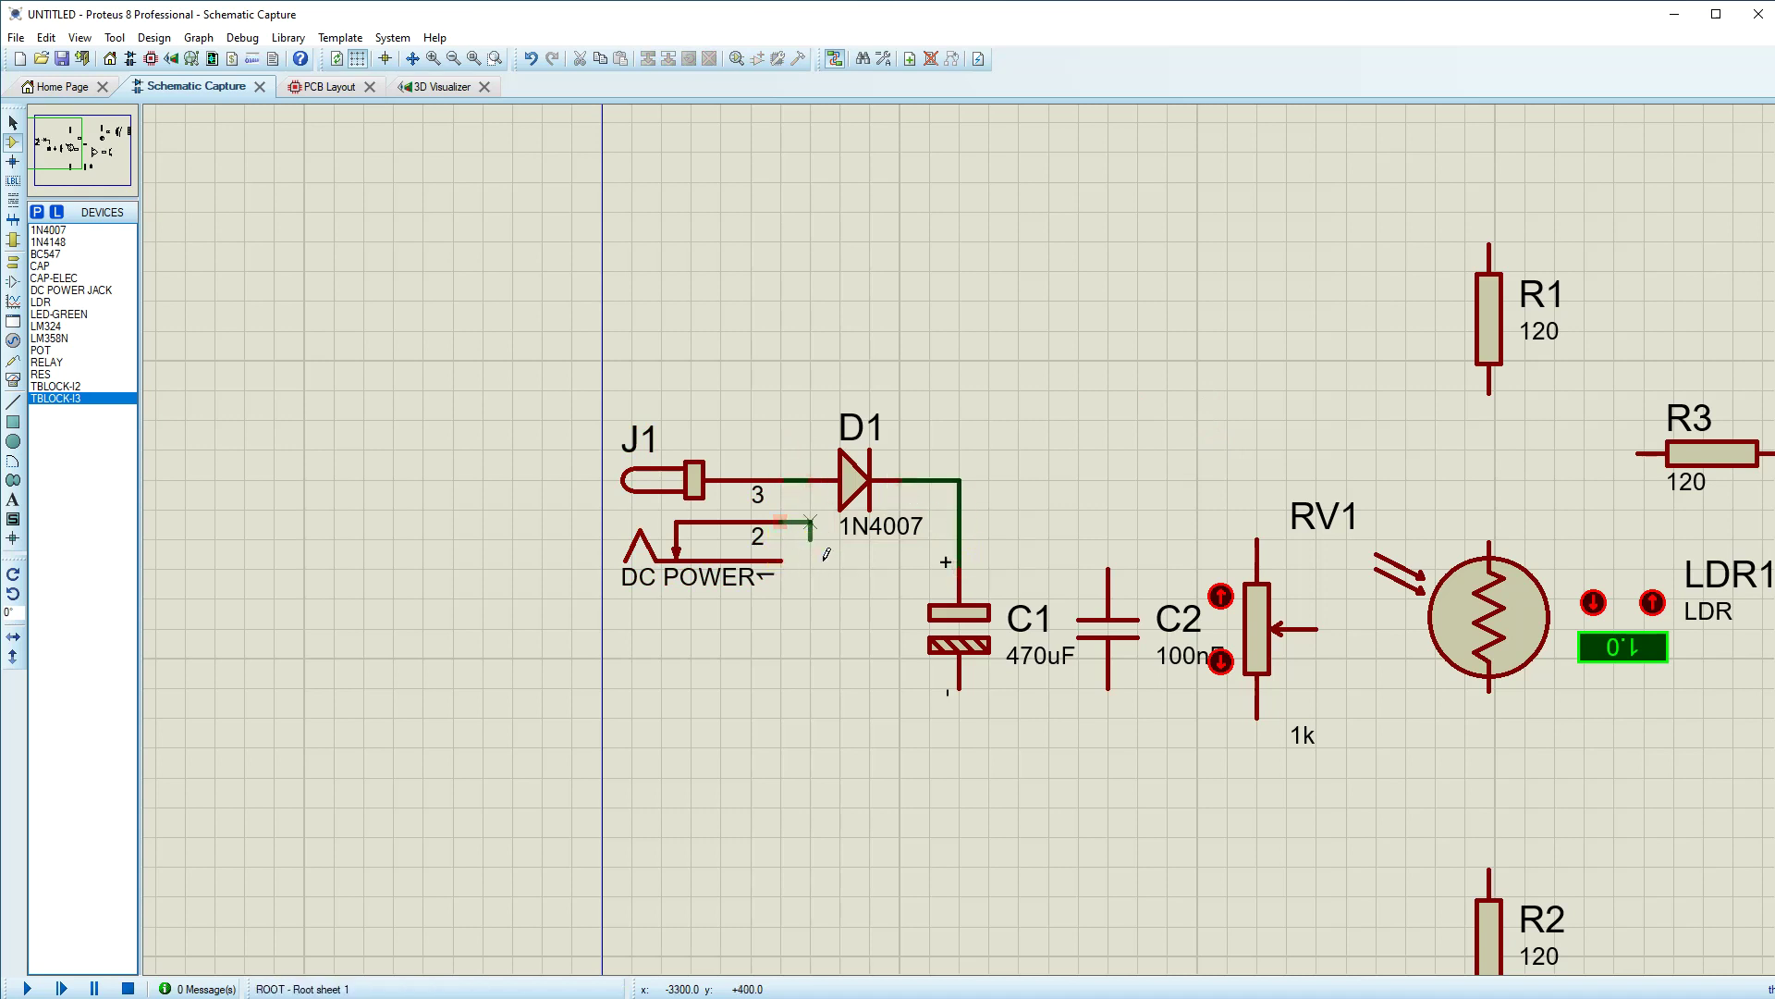
left_click(810, 562)
left_click(835, 737)
left_click(959, 689)
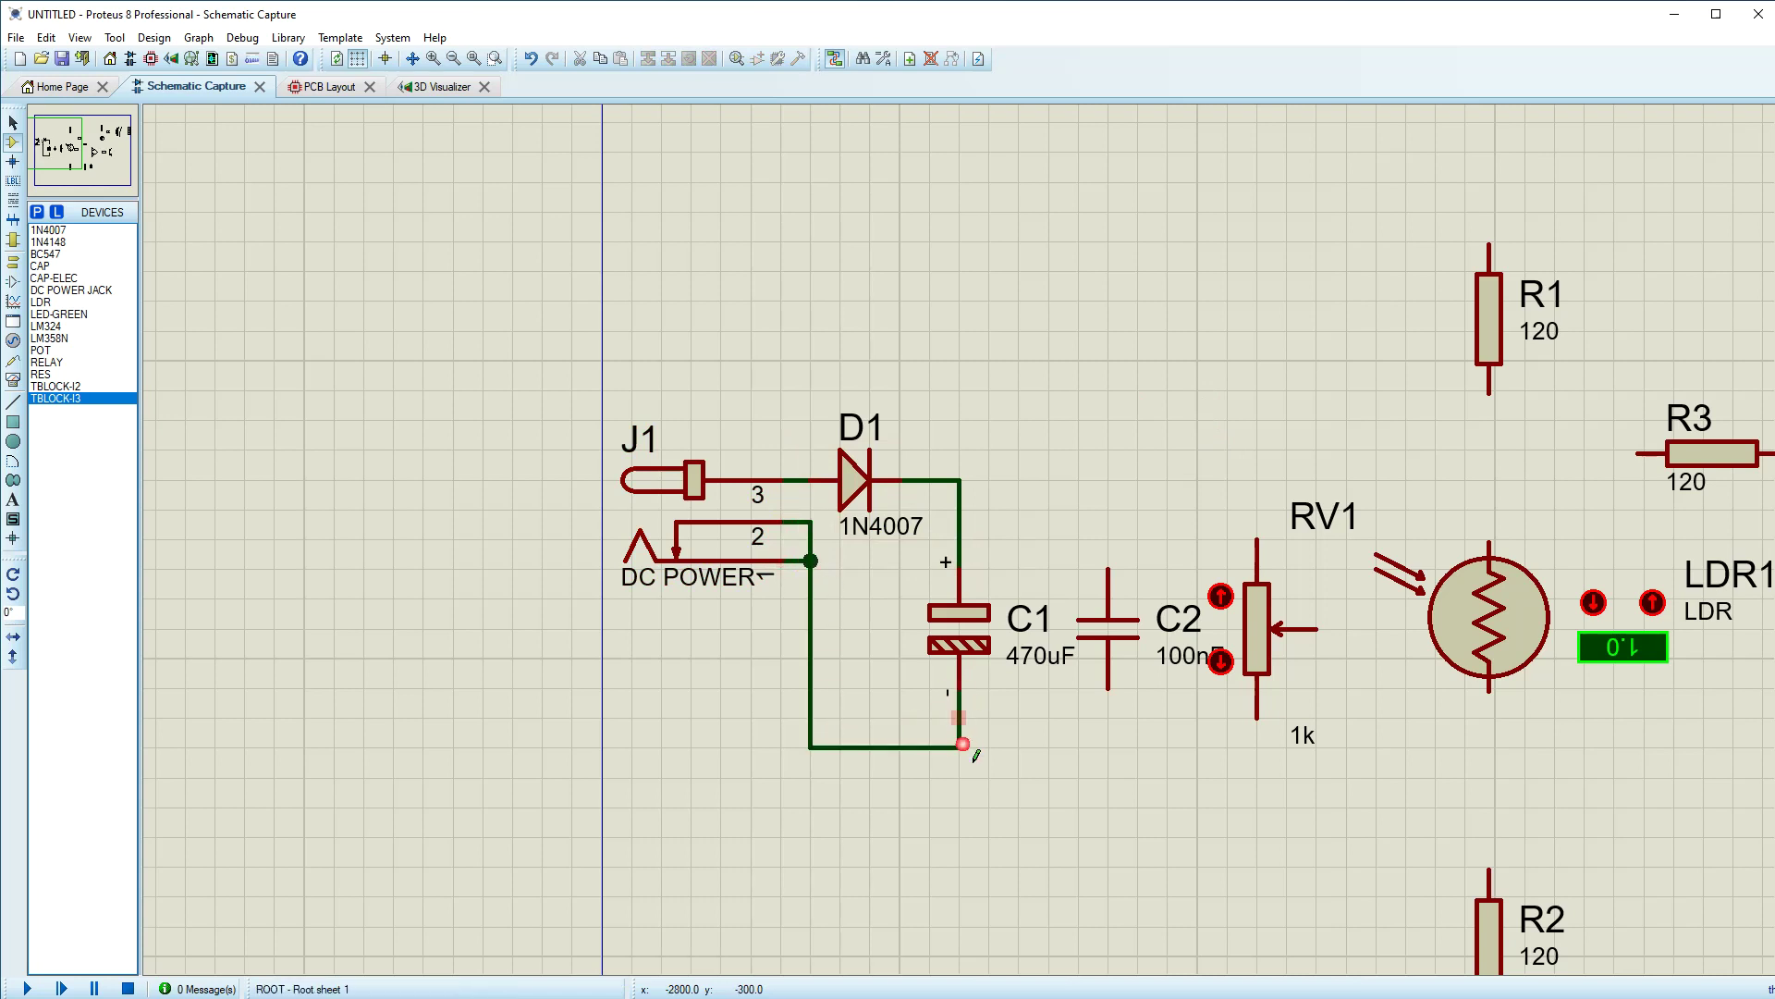
Step: Delete the wire from J1's lower pins to C1, and wire C1's negative terminal below the components to U1:A pin 11
scroll(962, 684, "down", 3)
scroll(1078, 683, "up", 2)
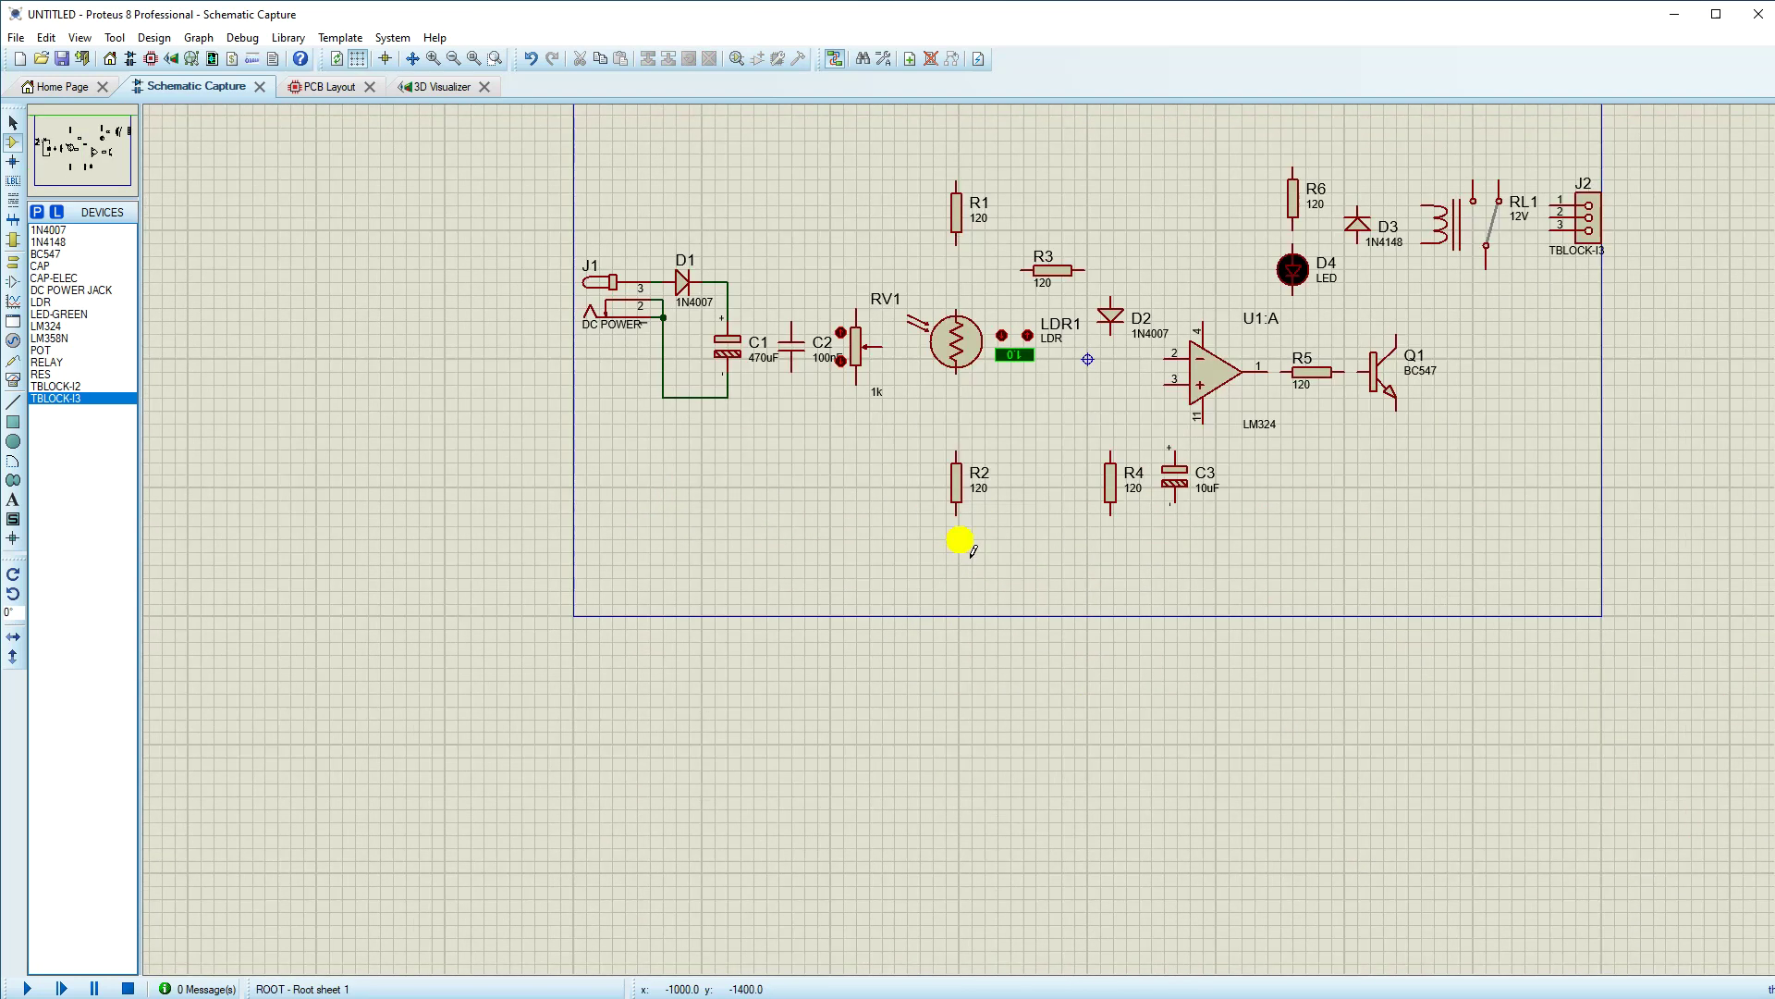
right_click(701, 398)
right_click(701, 398)
left_click(727, 372)
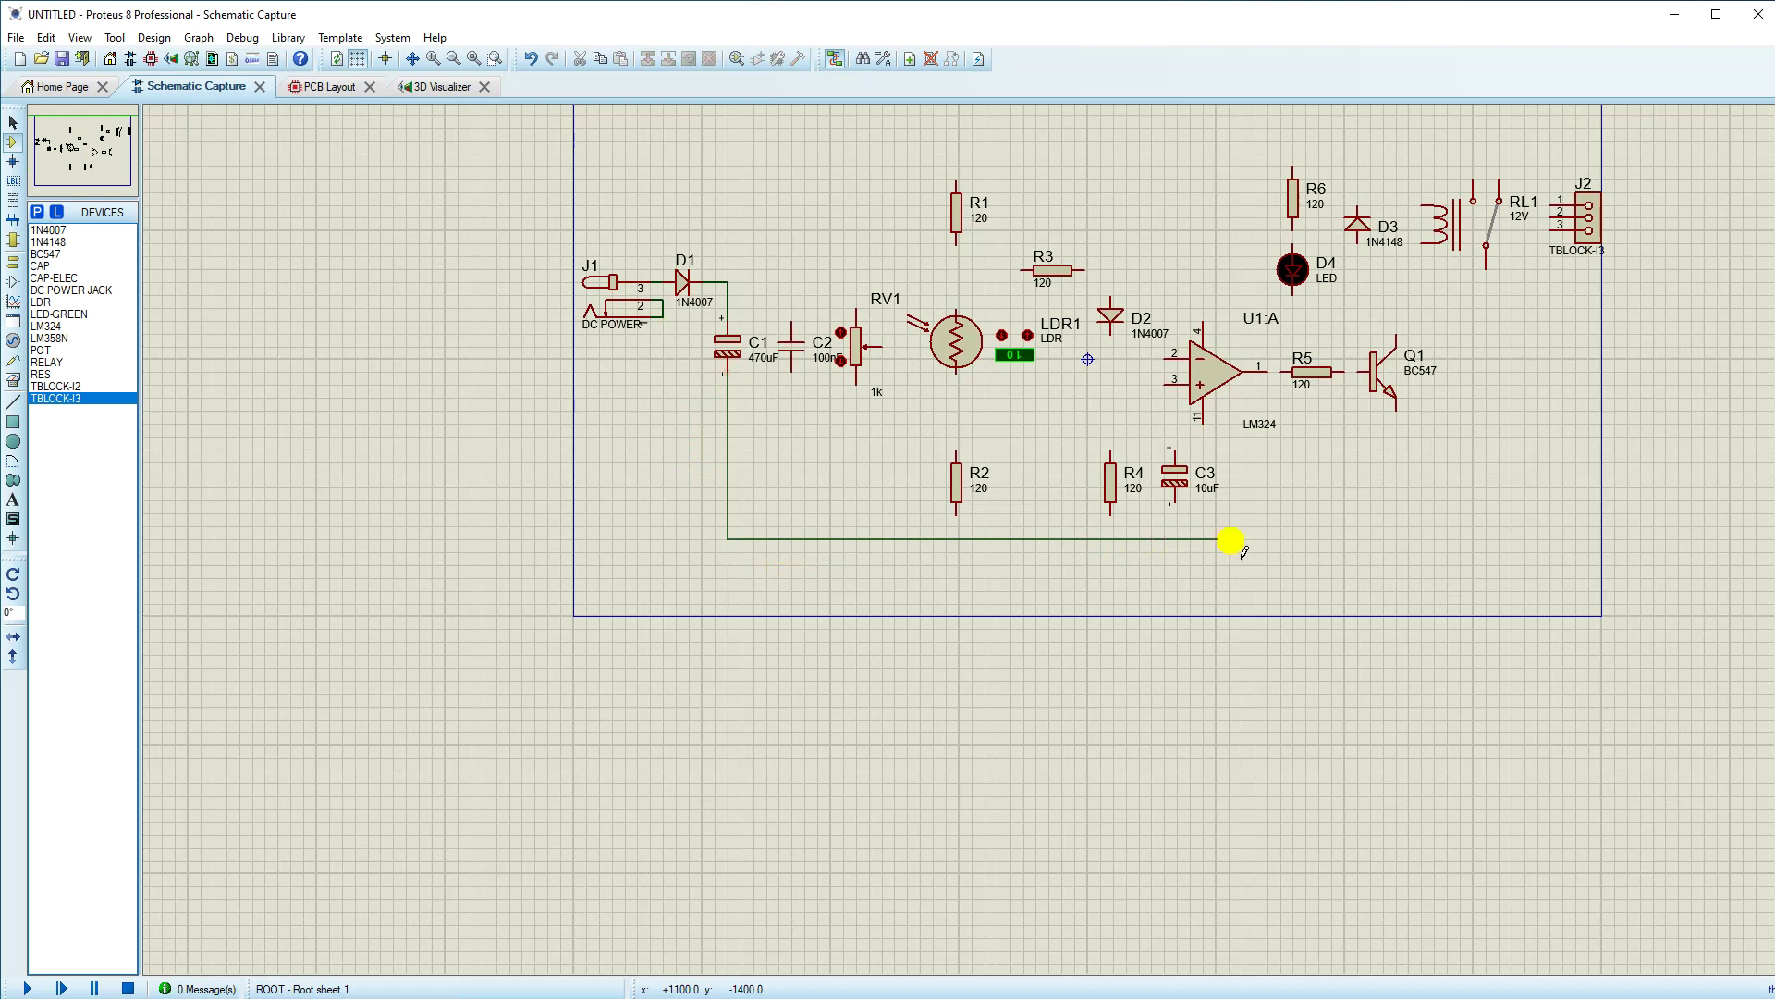
left_click(1205, 425)
Step: Move capacitor C3 closer to R4, and shift R4 and C3 together to the left
scroll(1217, 479, "up", 2)
left_click(895, 550)
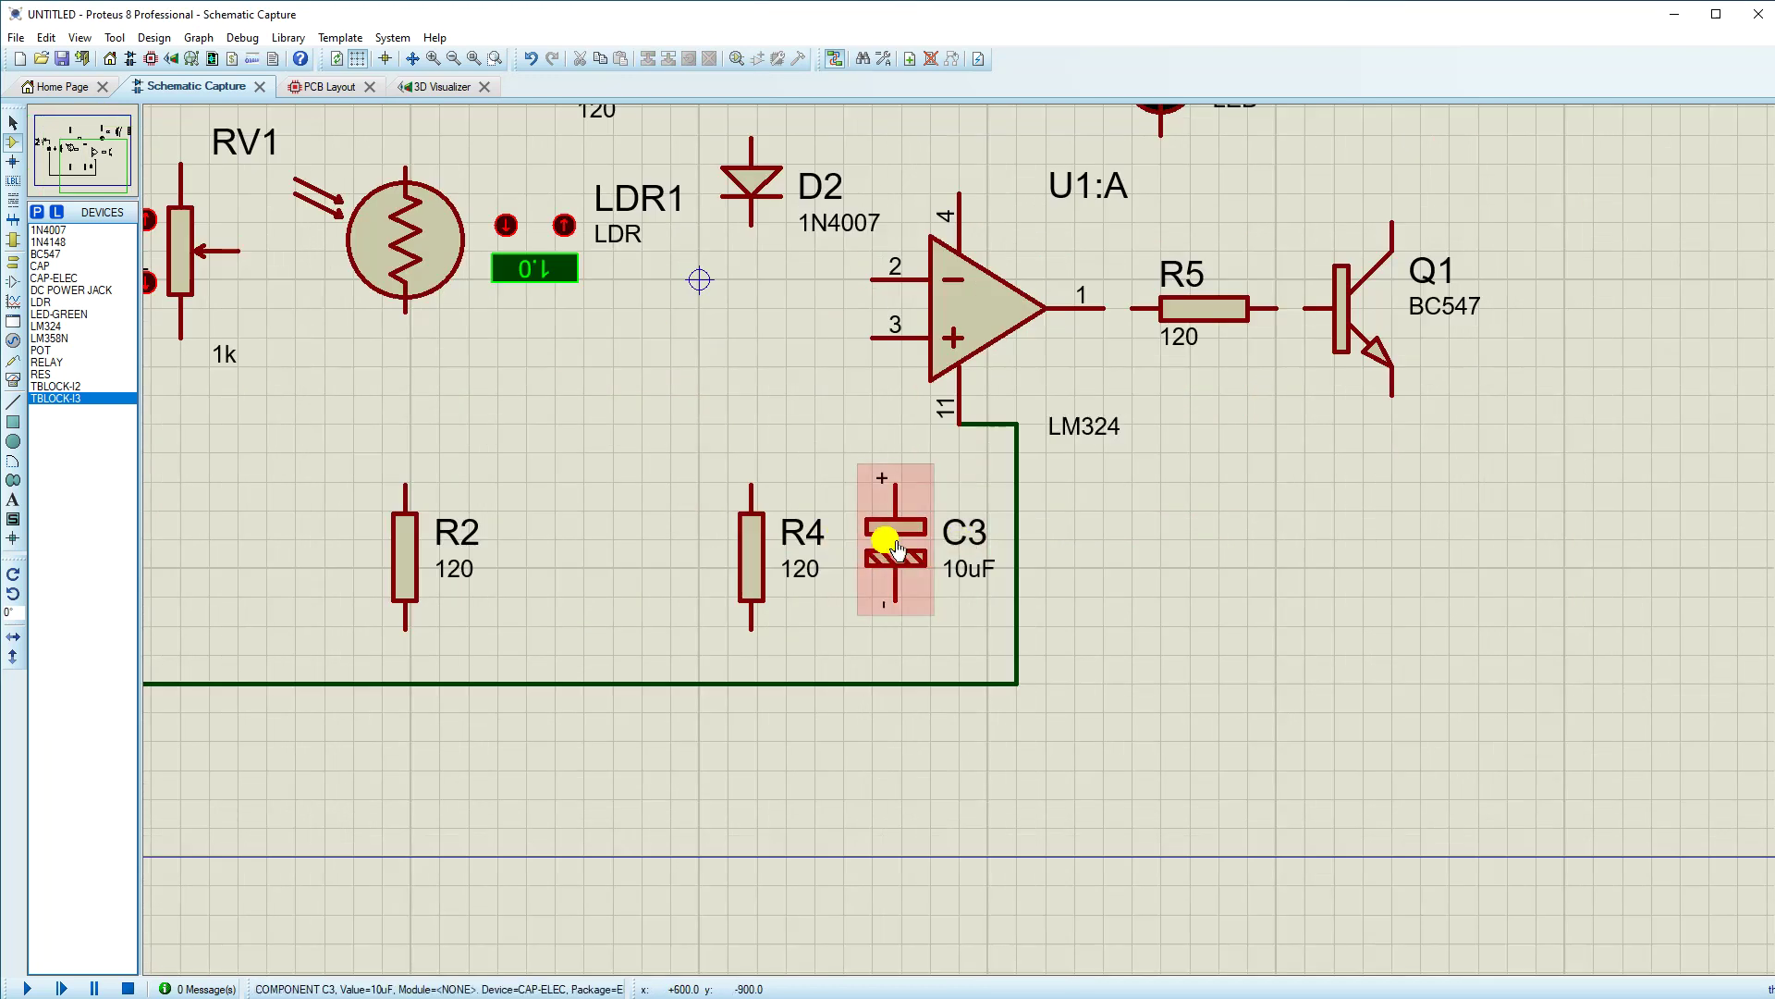
left_click_drag(895, 550, 867, 550)
left_click(982, 620)
left_click_drag(700, 423, 987, 684)
left_click_drag(846, 577, 789, 577)
left_click(1051, 567)
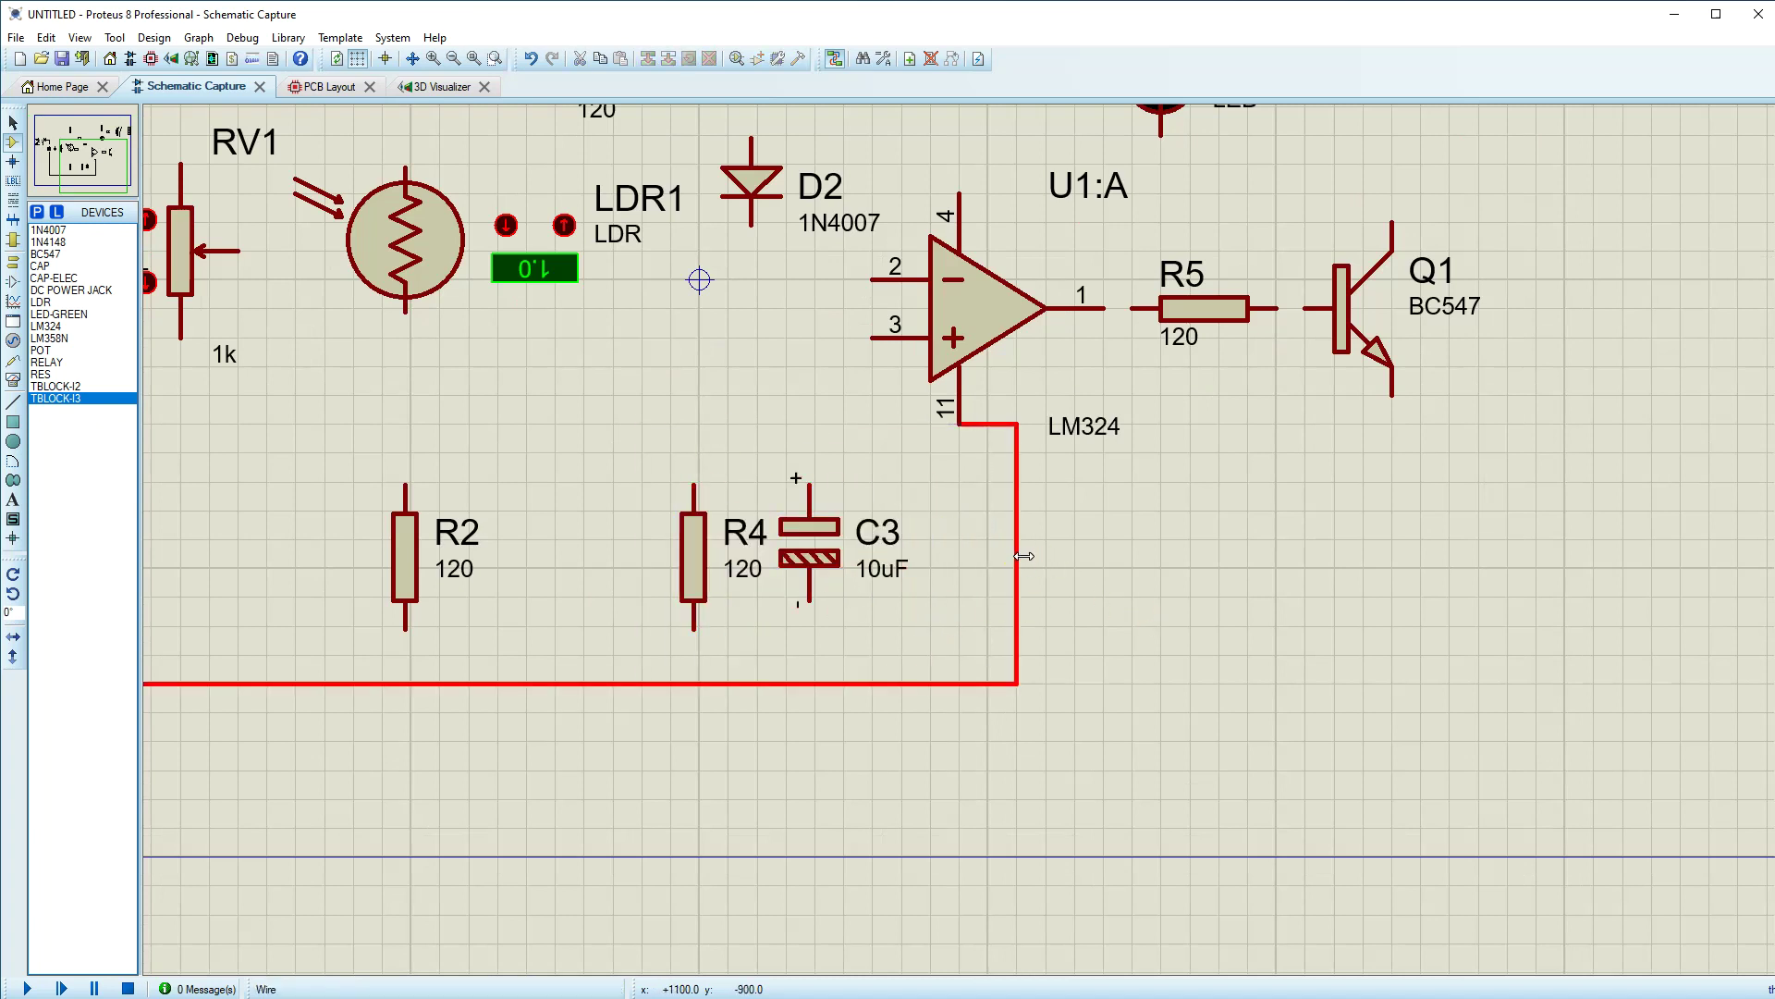
Step: Move the ground wire's vertical segment directly below U1:A pin 11, and wire C3's positive terminal to U1:A pin 3
right_click(1023, 553)
left_click(1078, 557)
left_click(985, 642)
left_click(811, 482)
left_click(814, 328)
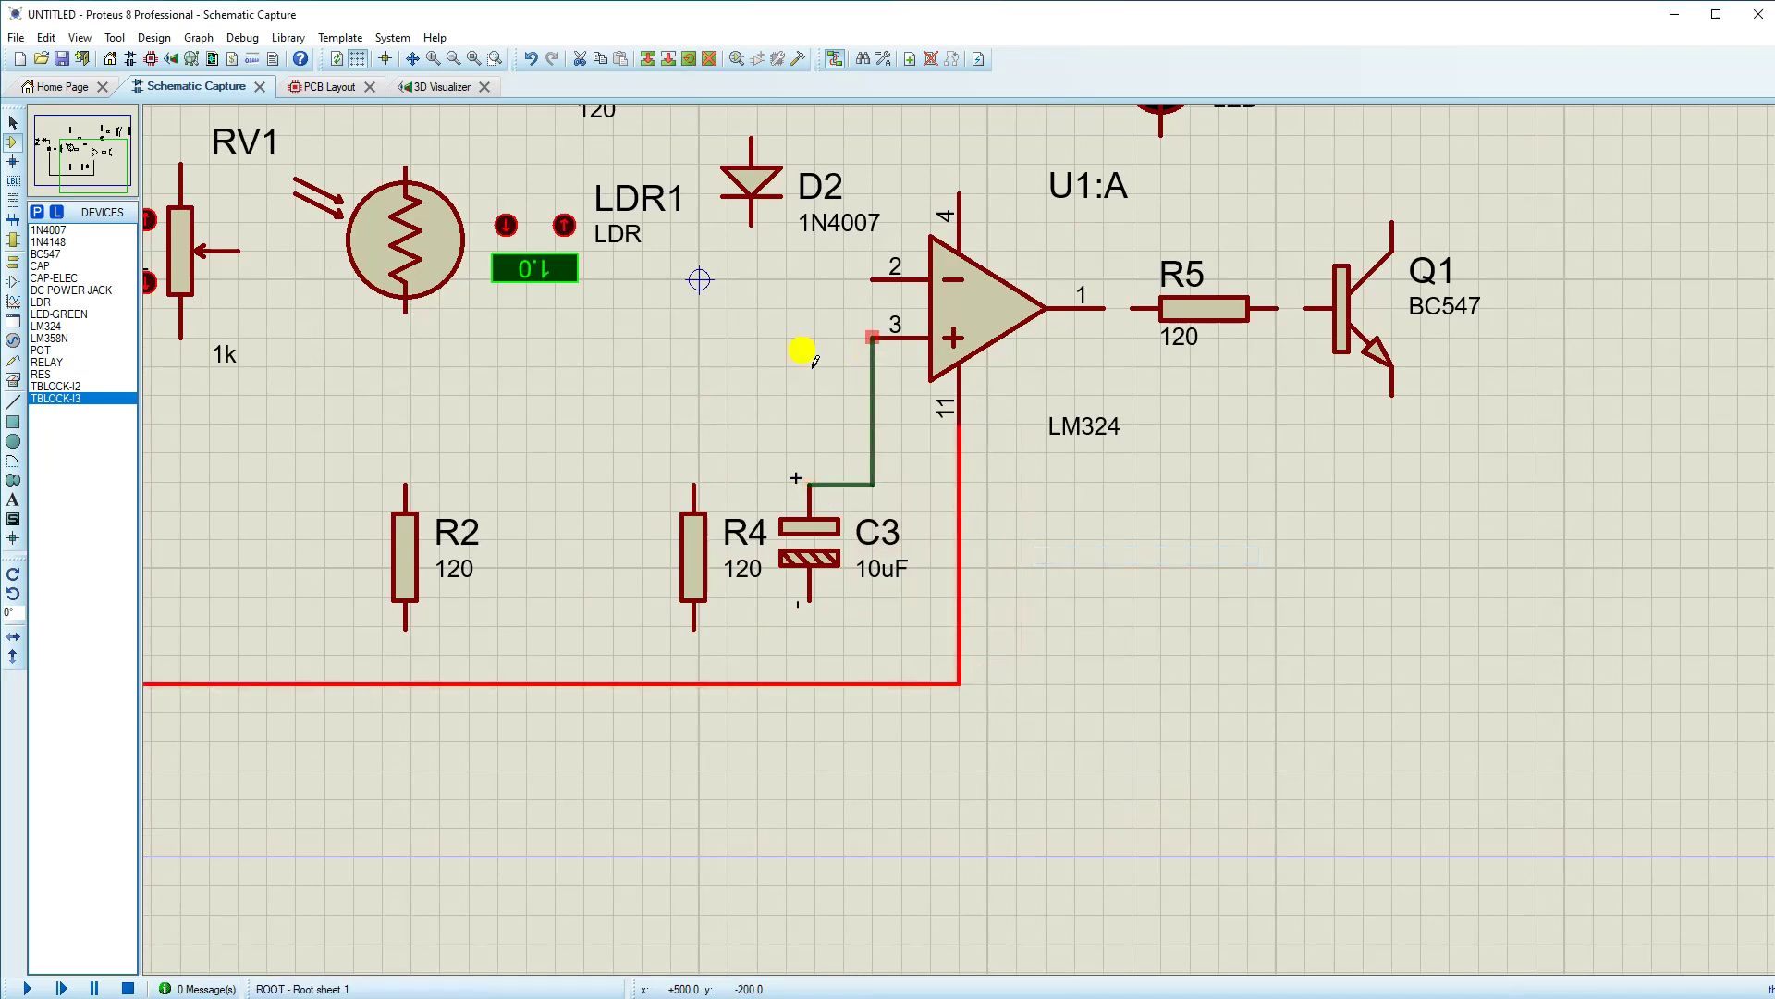
Step: Reroute the wire from U1:A pin 3 so its vertical segment drops next to C3's positive terminal, and move C3 slightly away from R4
left_click(869, 338)
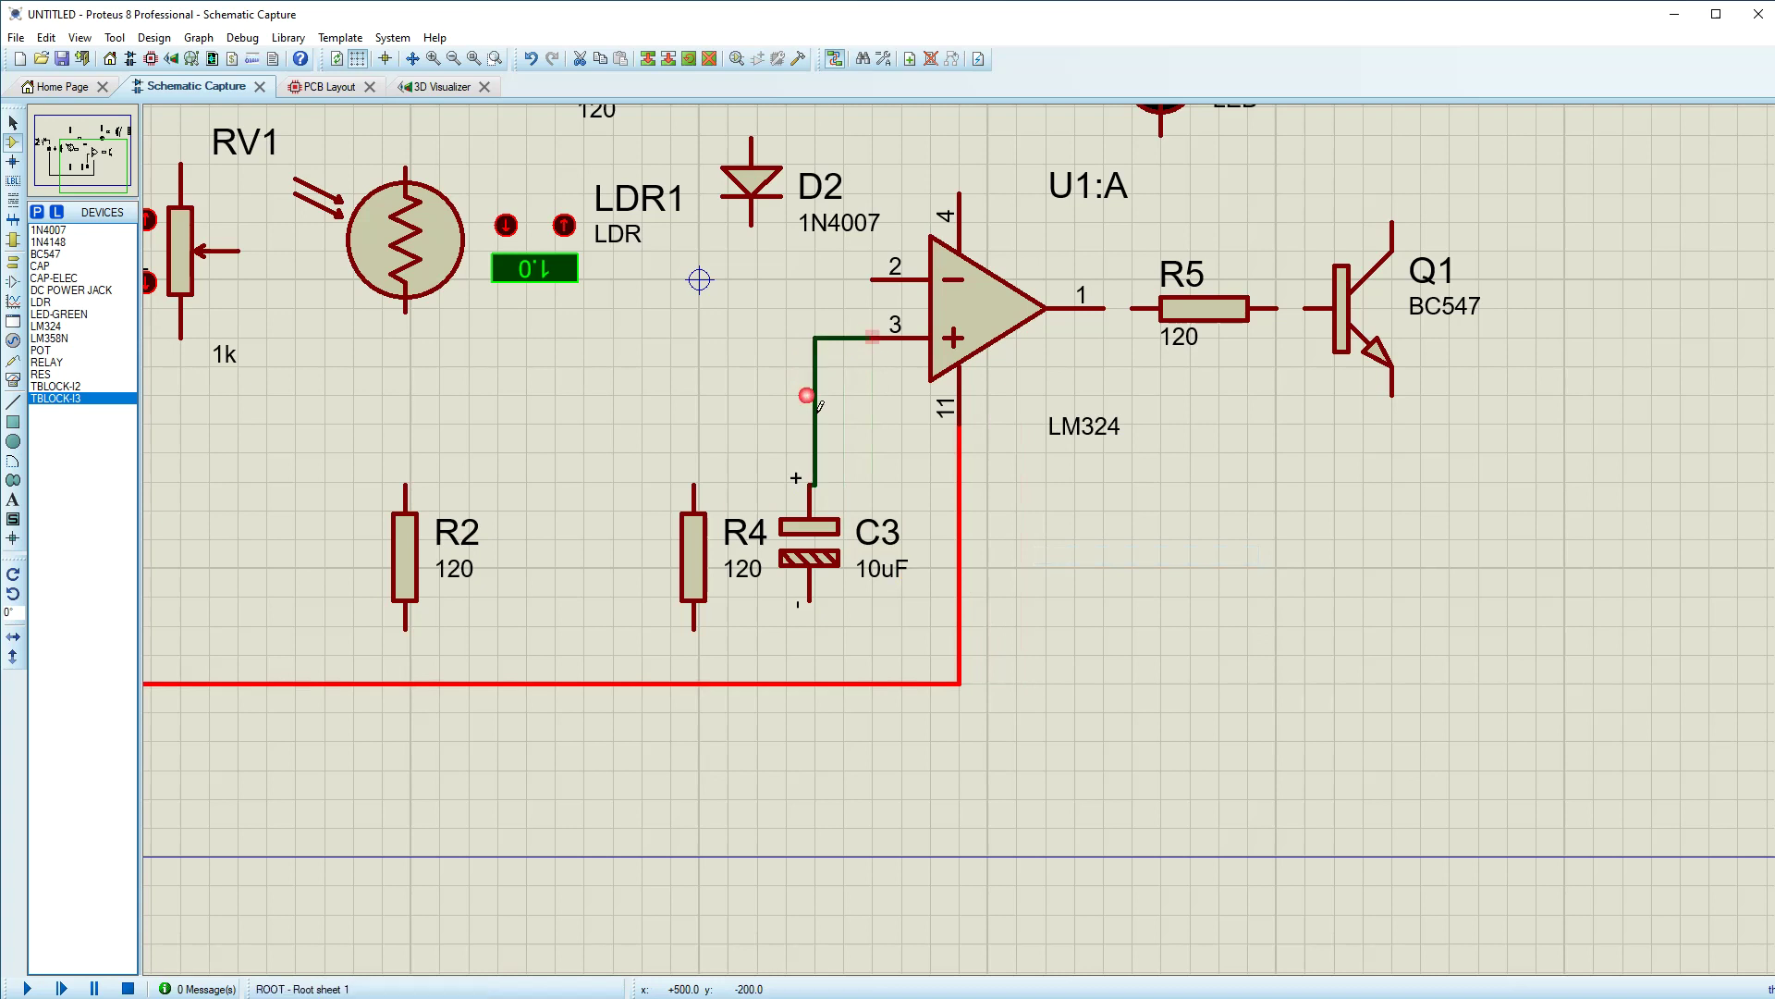
right_click(812, 459)
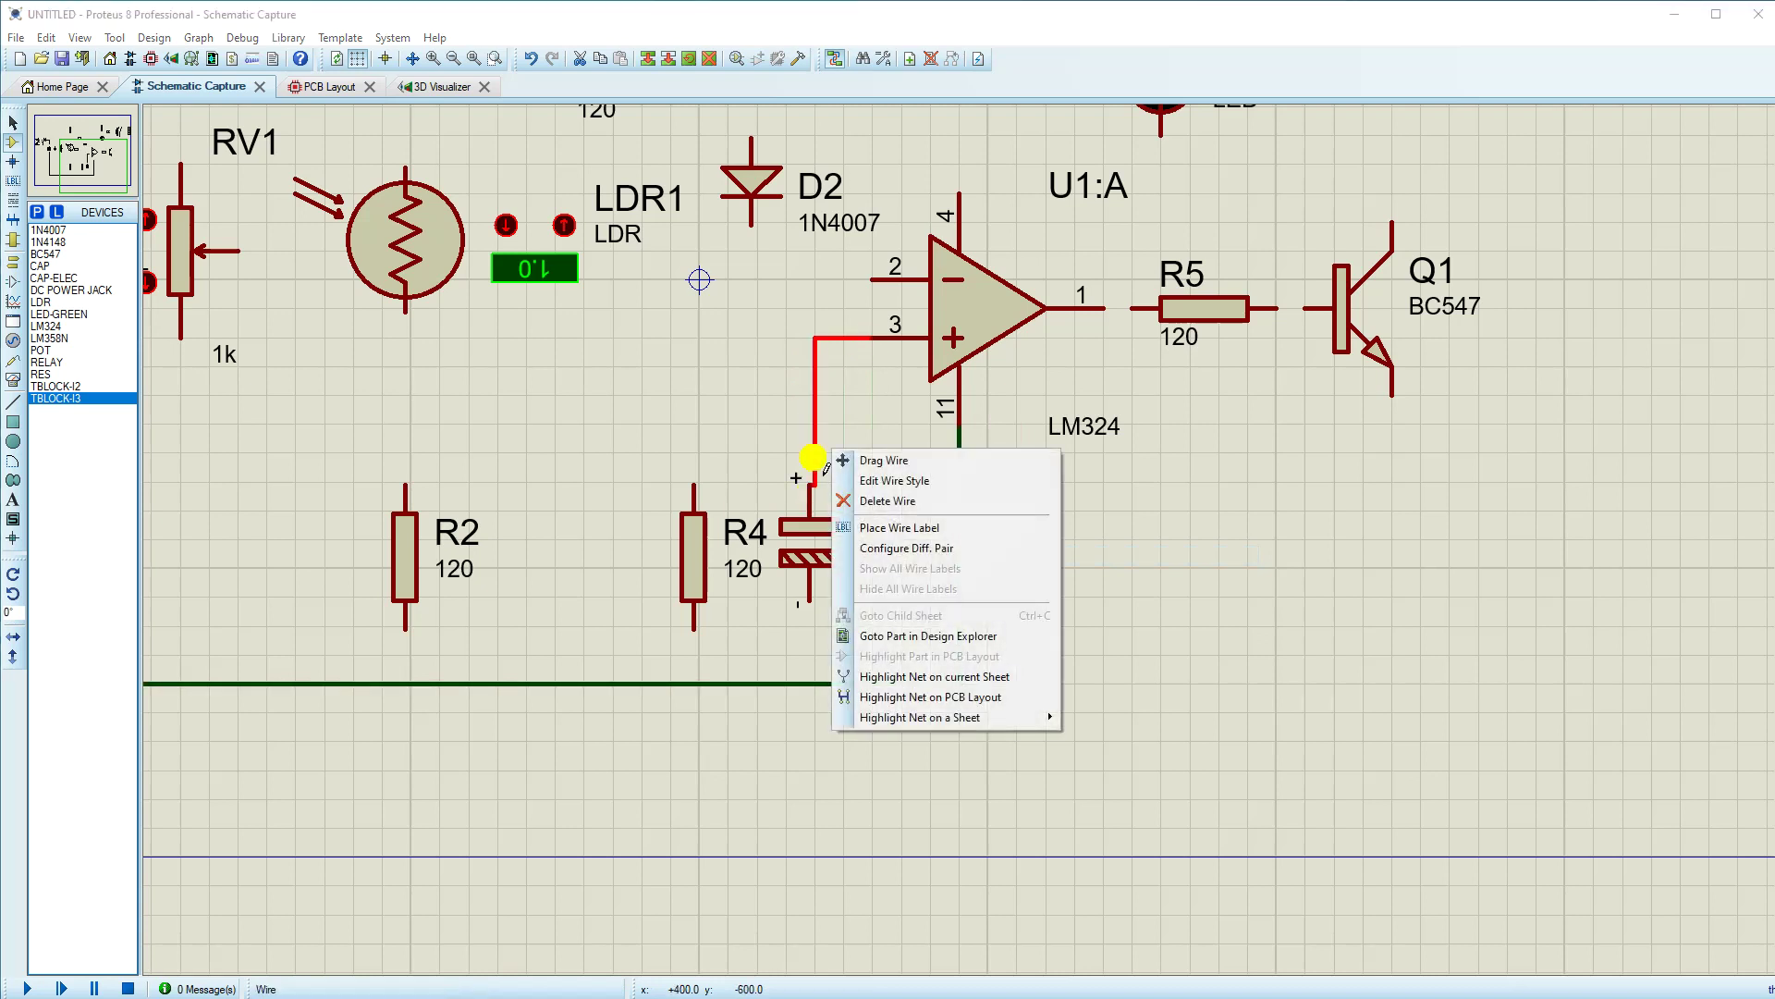
left_click(737, 422)
scroll(960, 539, "up", 2)
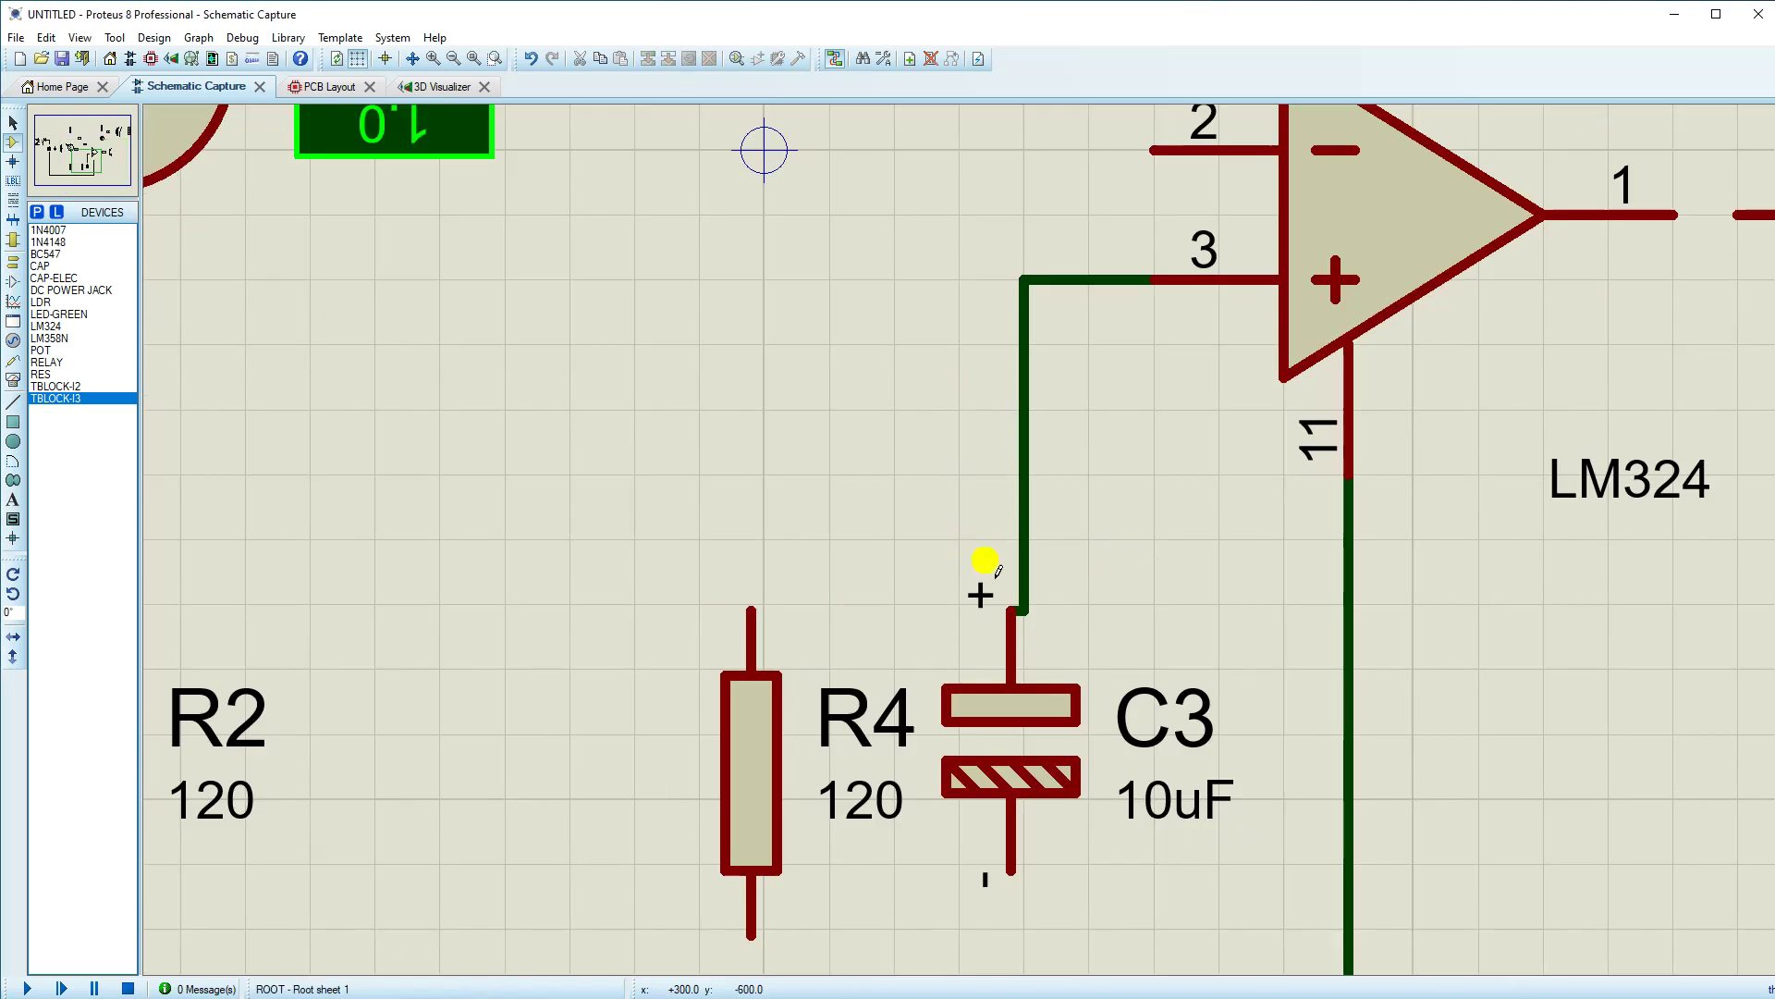
left_click(1029, 720)
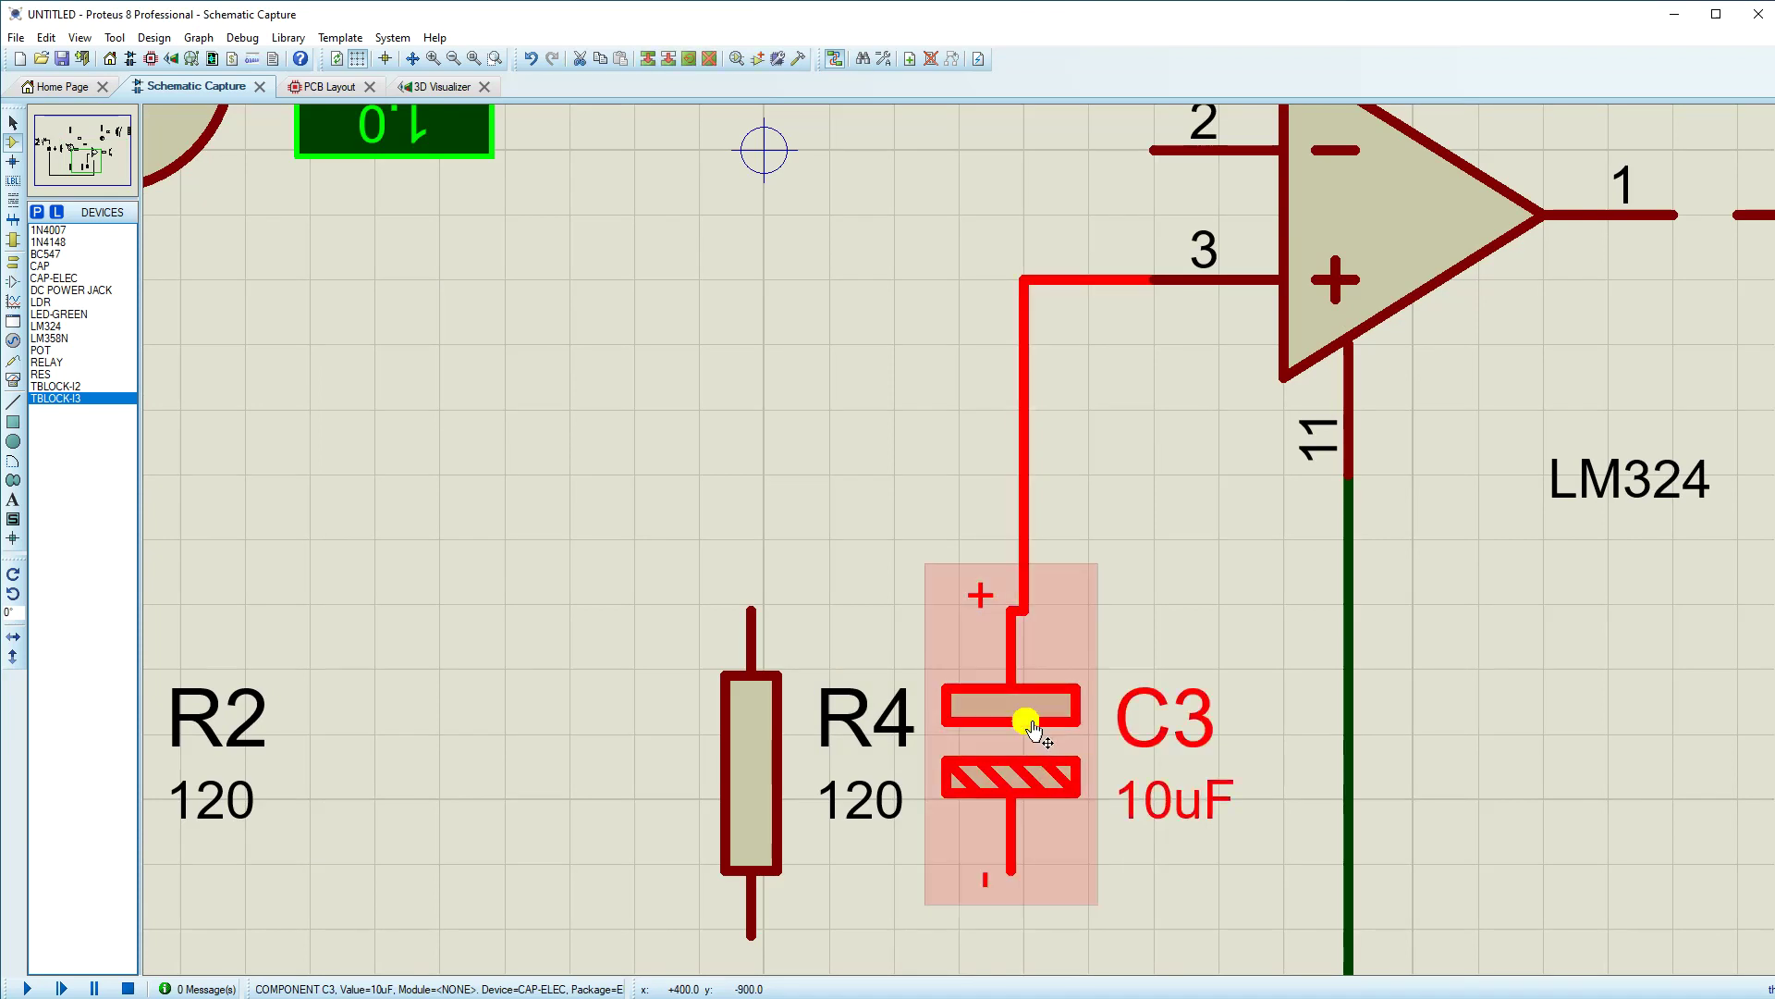
left_click_drag(999, 728, 1063, 728)
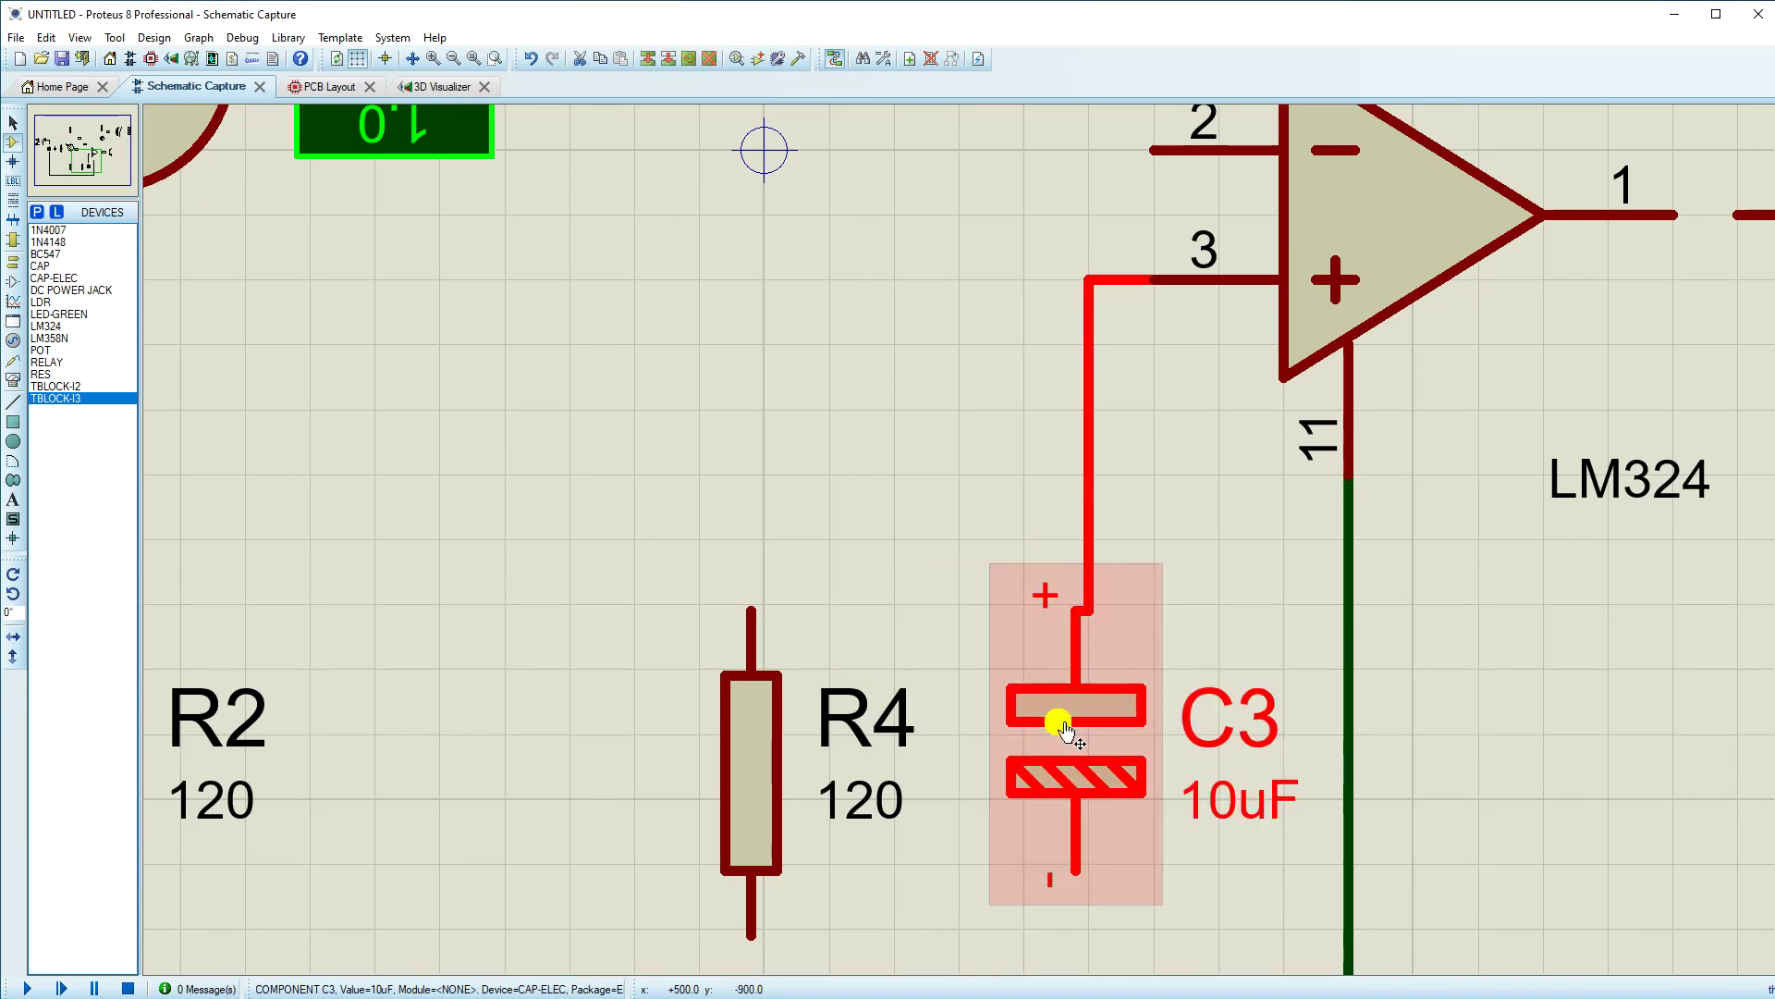
Step: Set the grid snap to 50th and try to align the pin 3 wire's vertical segment with C3's positive terminal
left_click(85, 37)
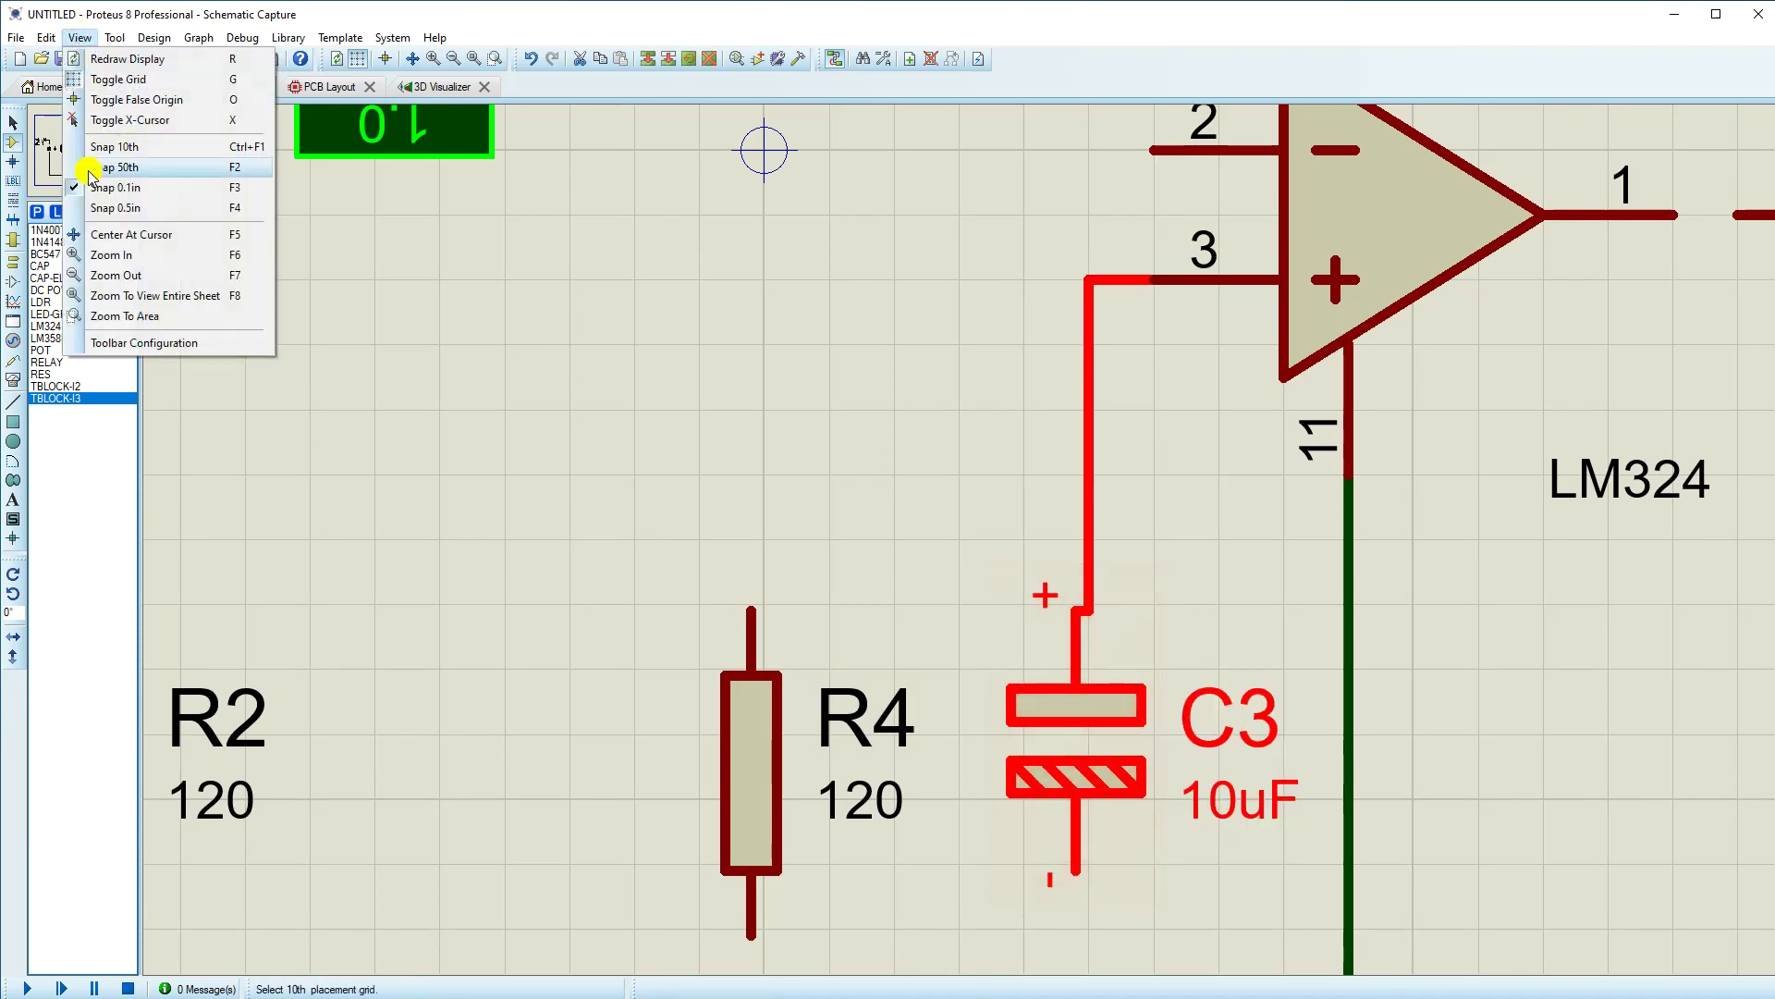
left_click(102, 168)
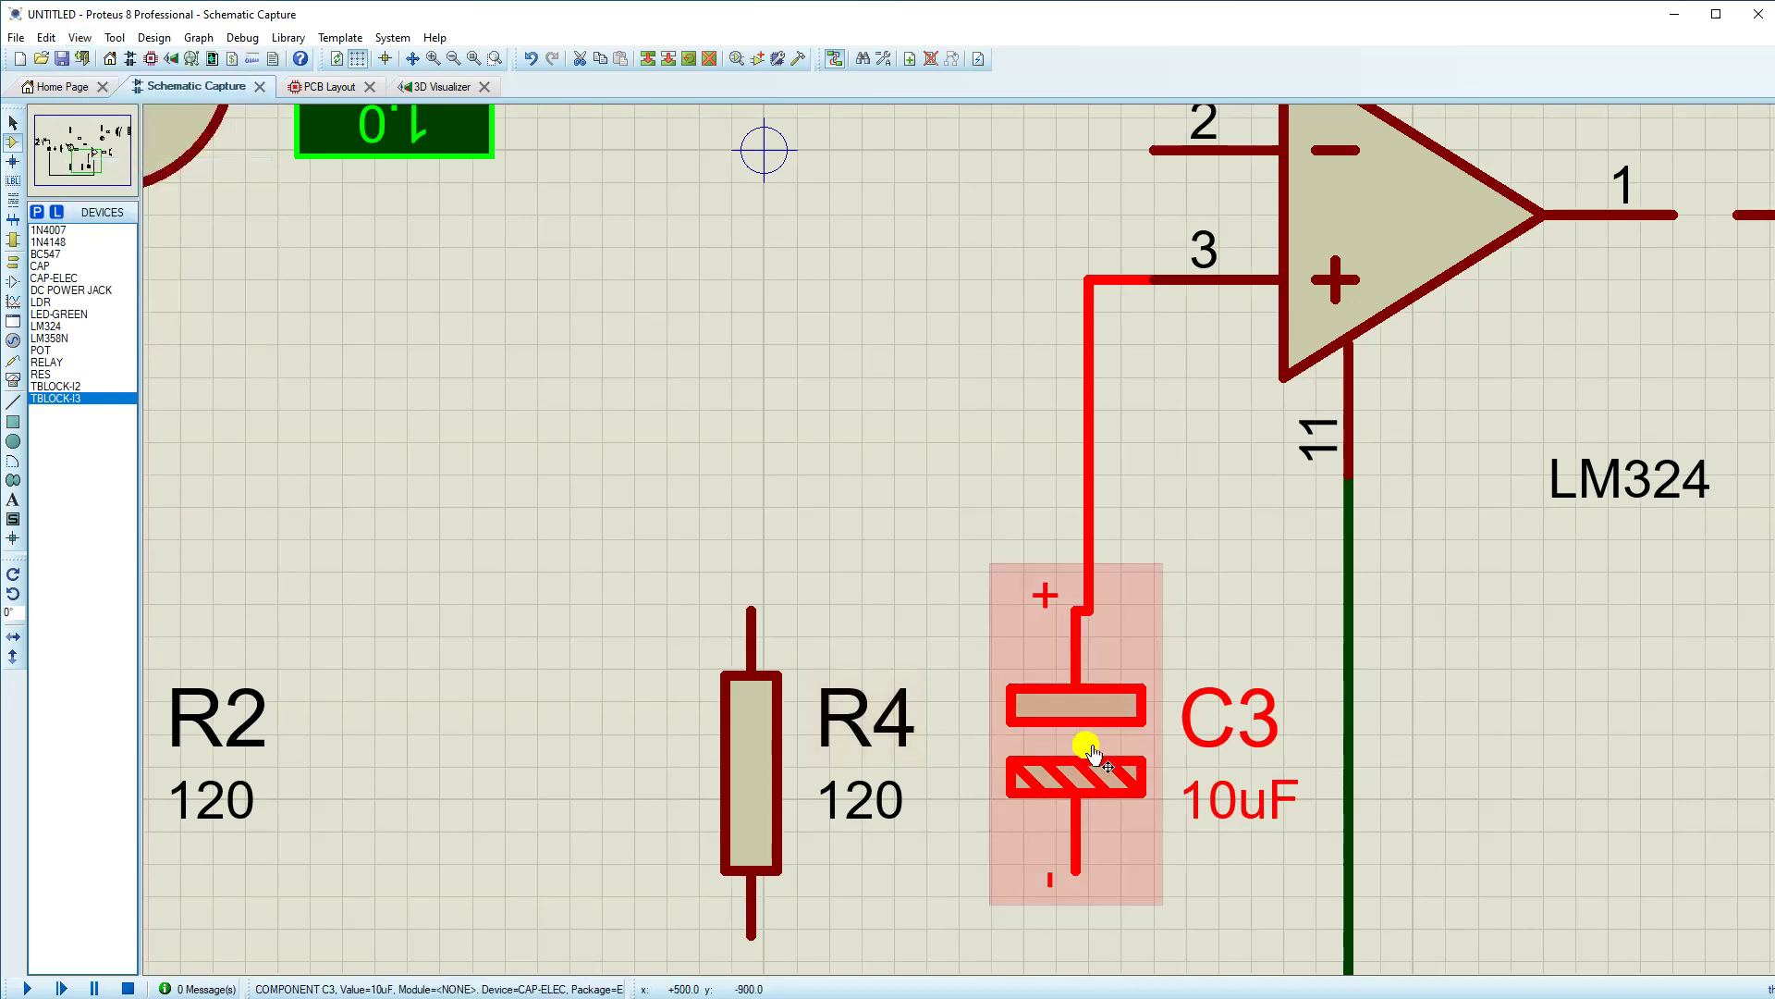
left_click(1156, 744)
left_click(1122, 463)
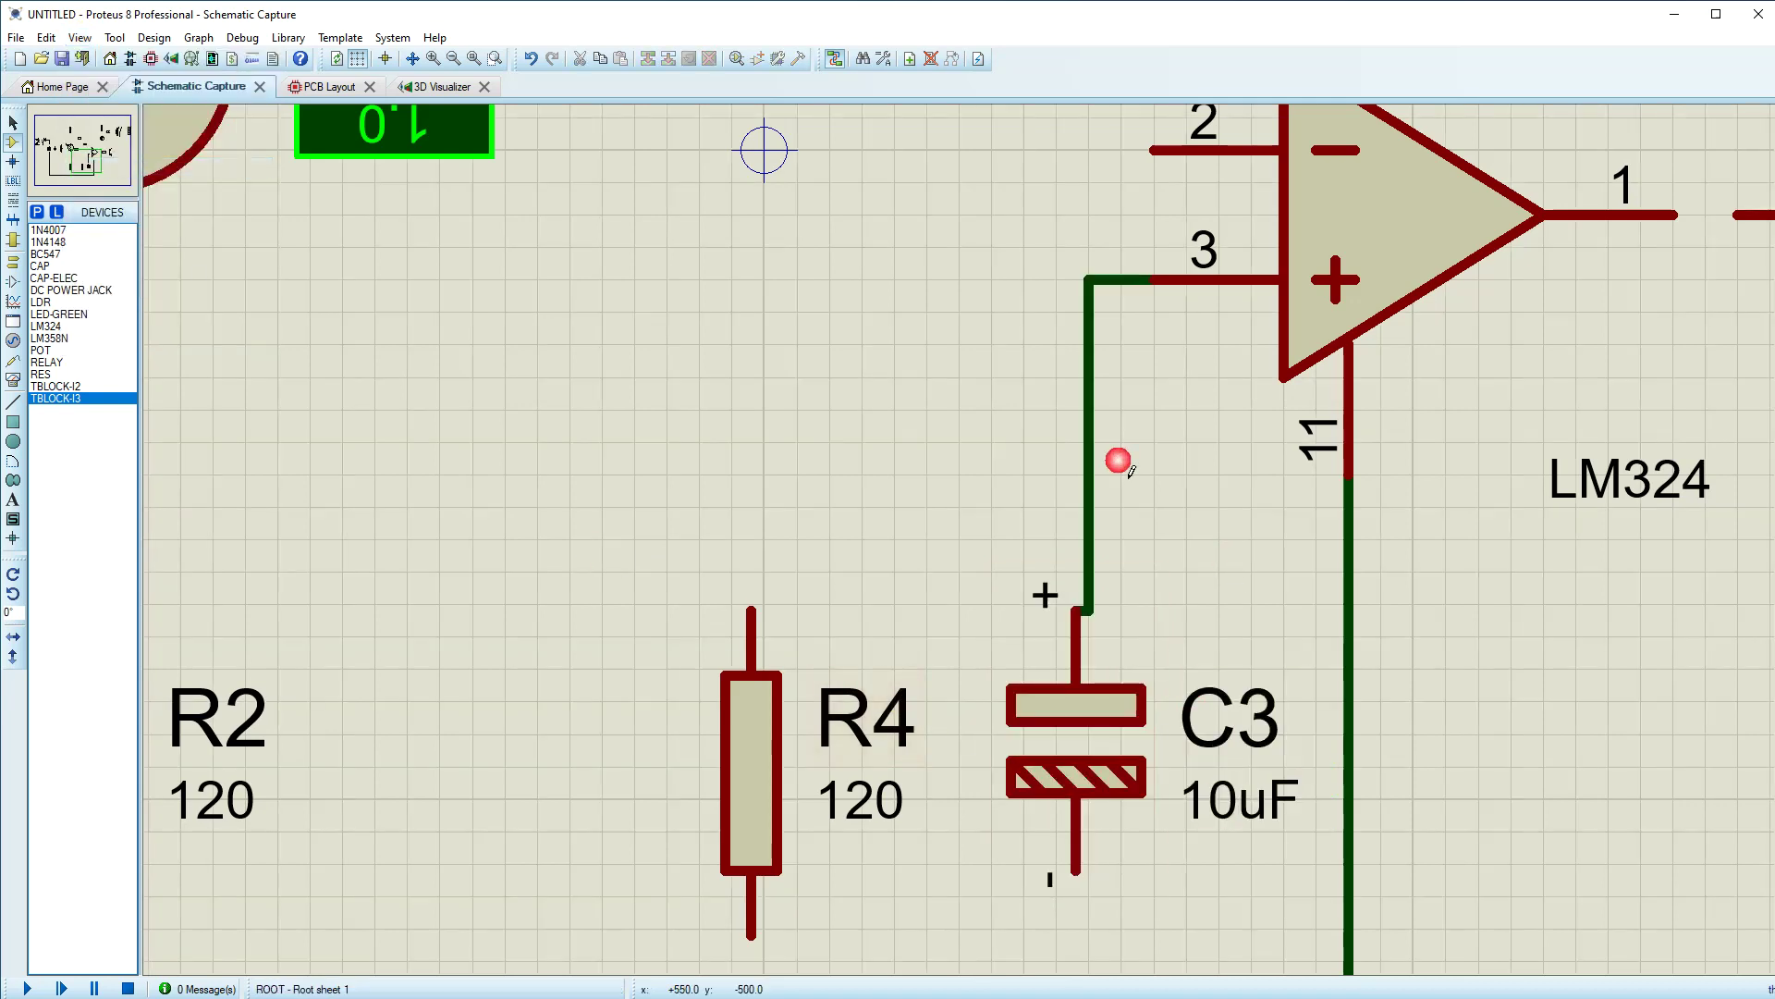
right_click(1087, 463)
left_click(1146, 467)
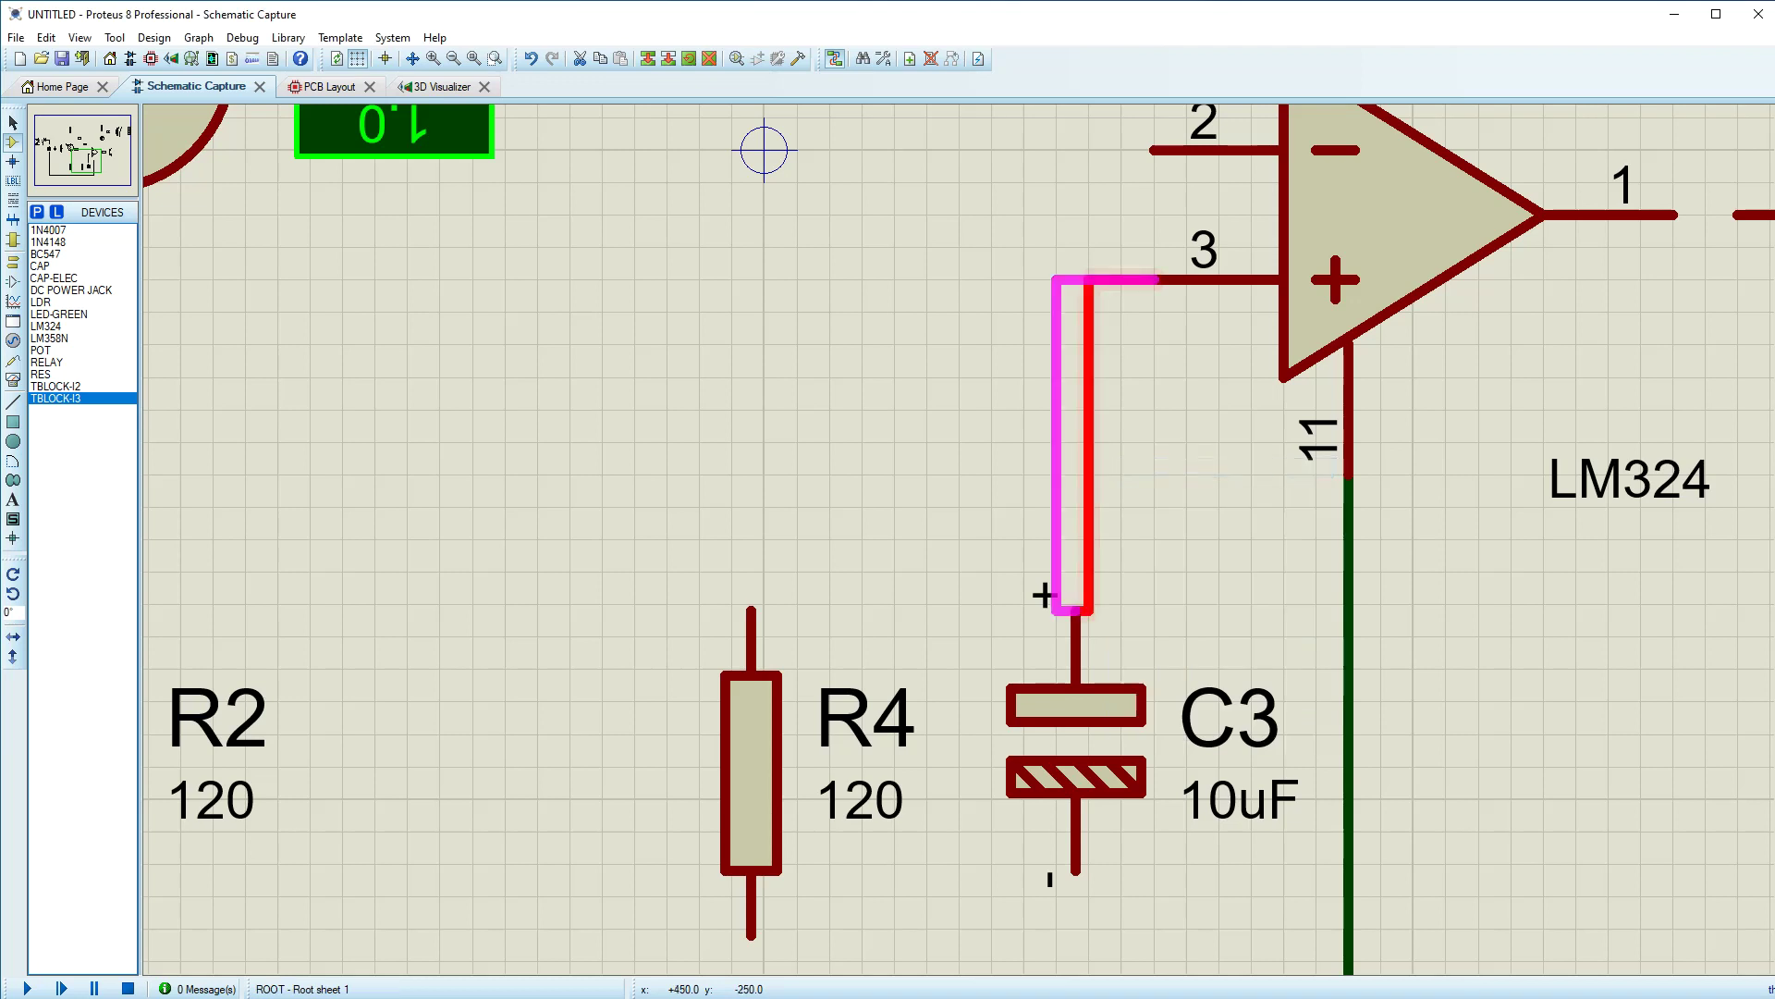
left_click(1070, 594)
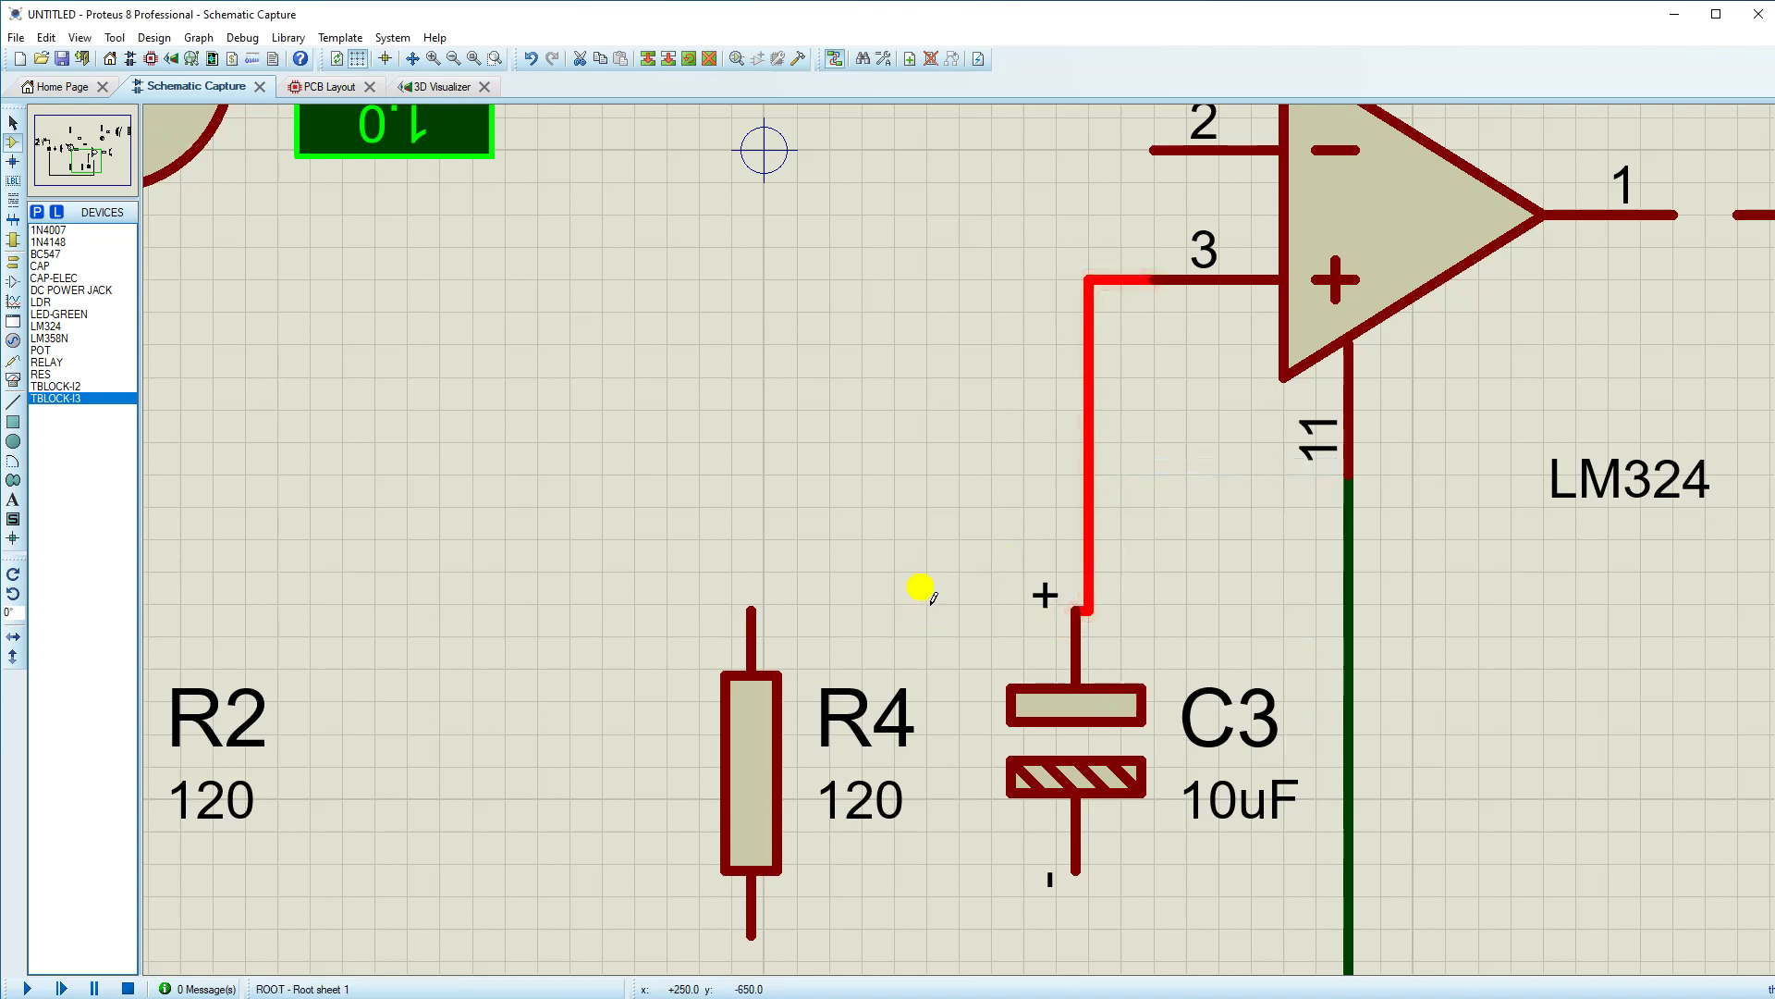
Step: Set the grid snap to 10th and align the pin 3 wire's vertical segment exactly with C3's positive terminal
left_click(79, 38)
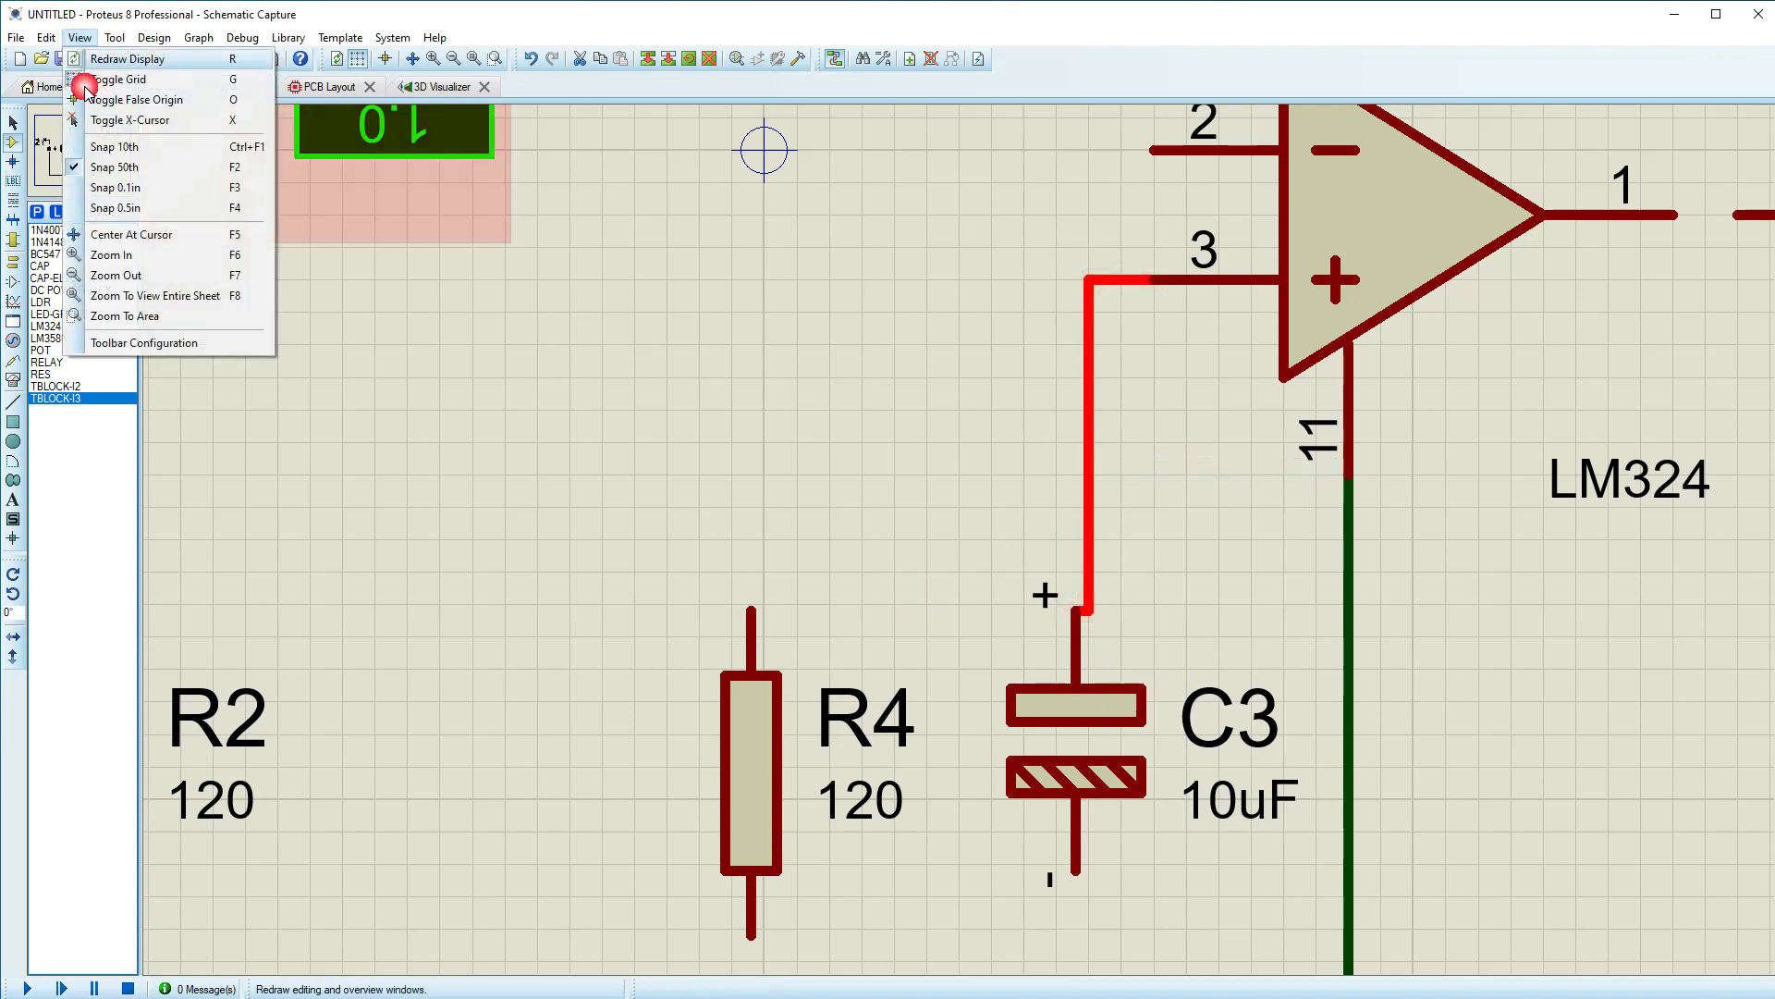
left_click(92, 163)
left_click_drag(1089, 503, 1075, 518)
left_click(792, 487)
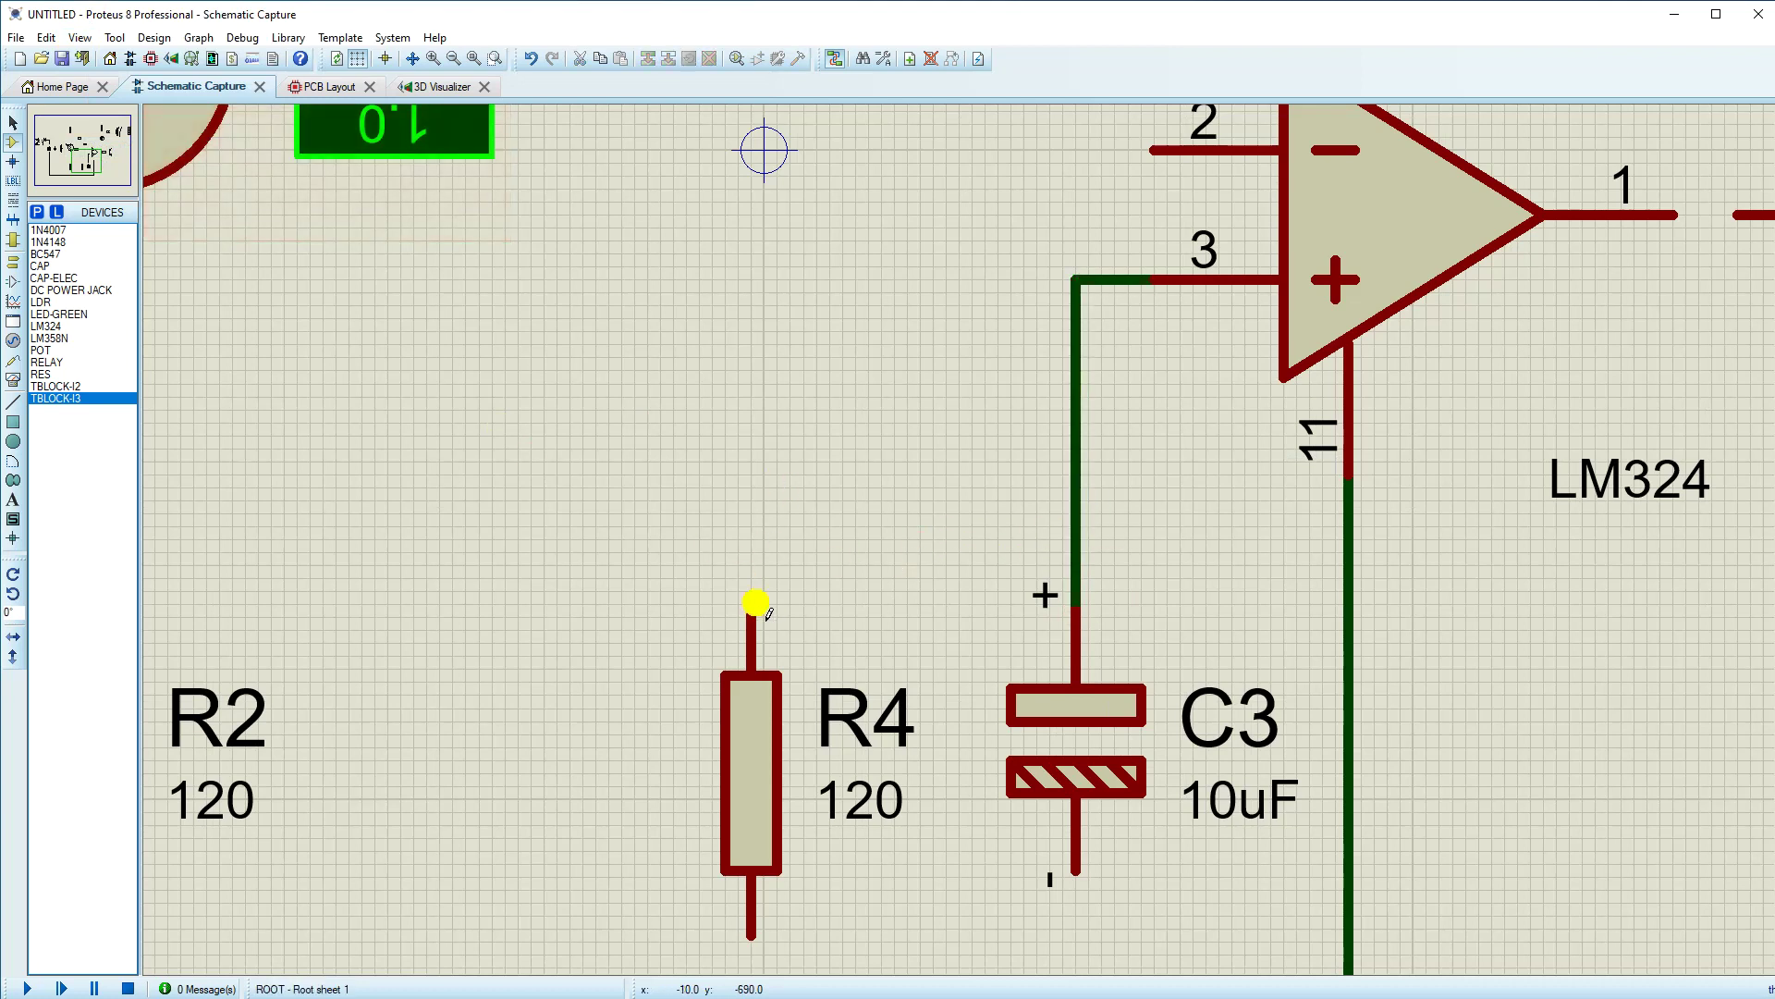
Step: Wire R4's upper terminal to the U1:A pin 3 wire above C3, and lower its horizontal segment to pin 3's level
left_click(751, 605)
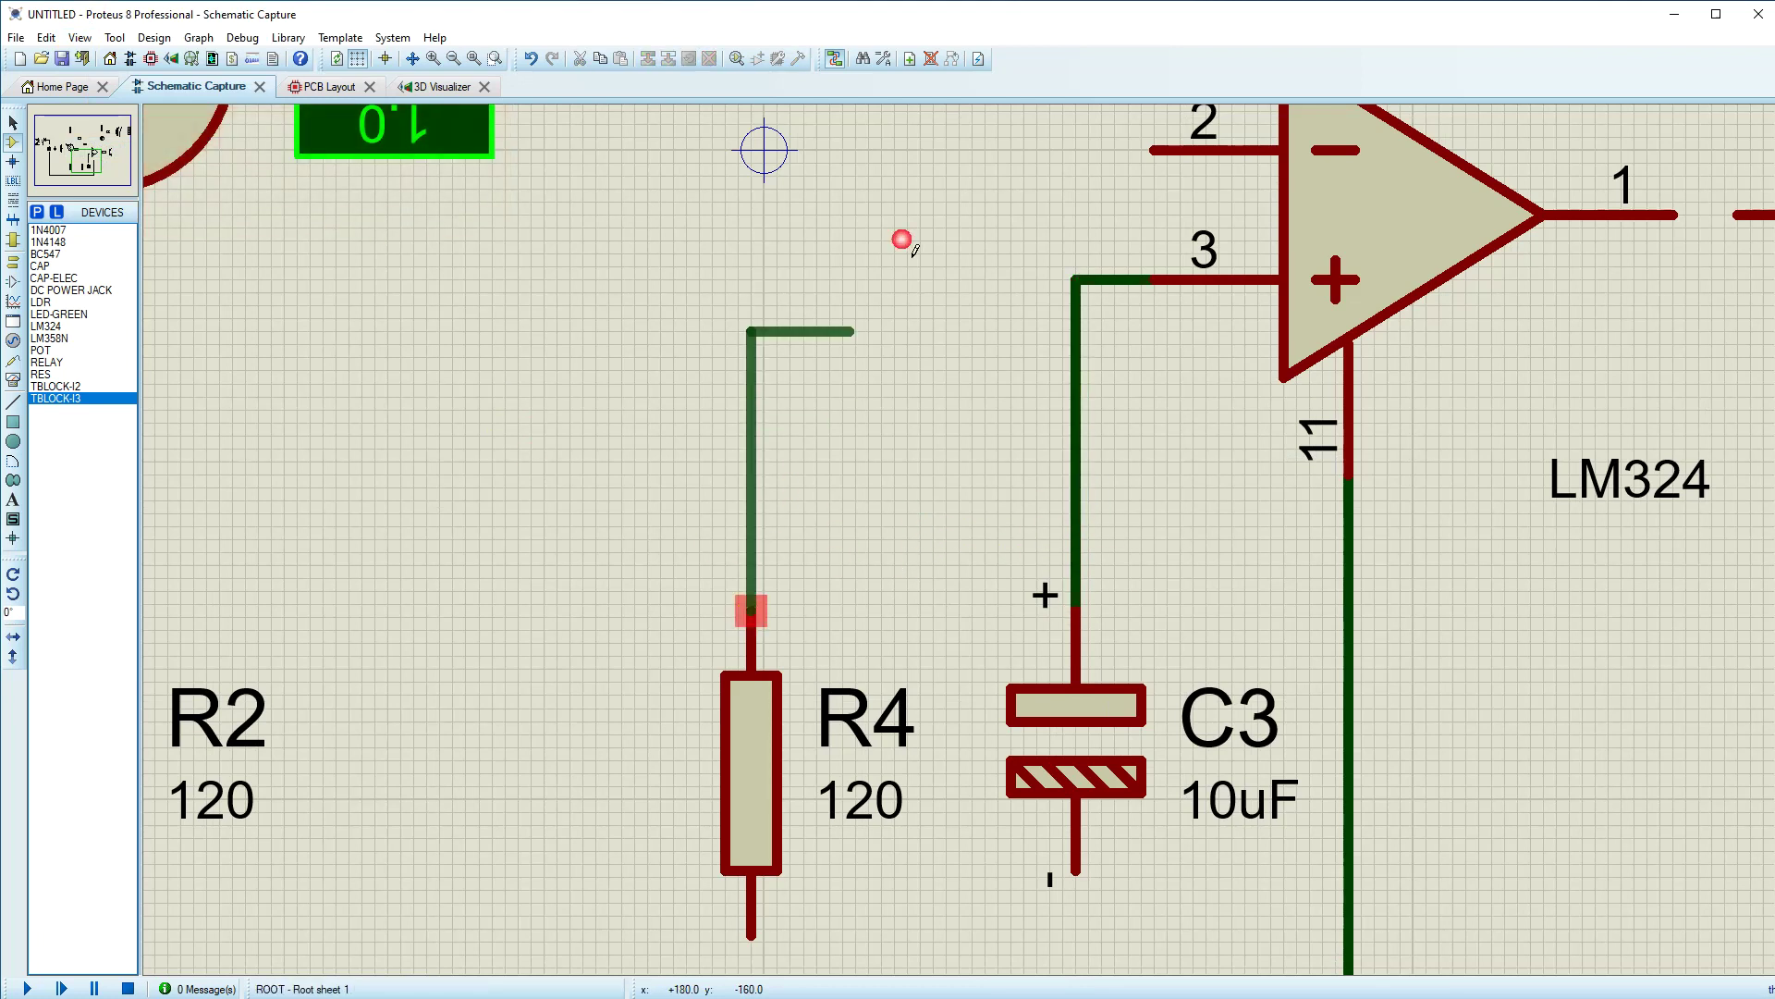
left_click(1082, 277)
right_click(1034, 222)
left_click(1147, 108)
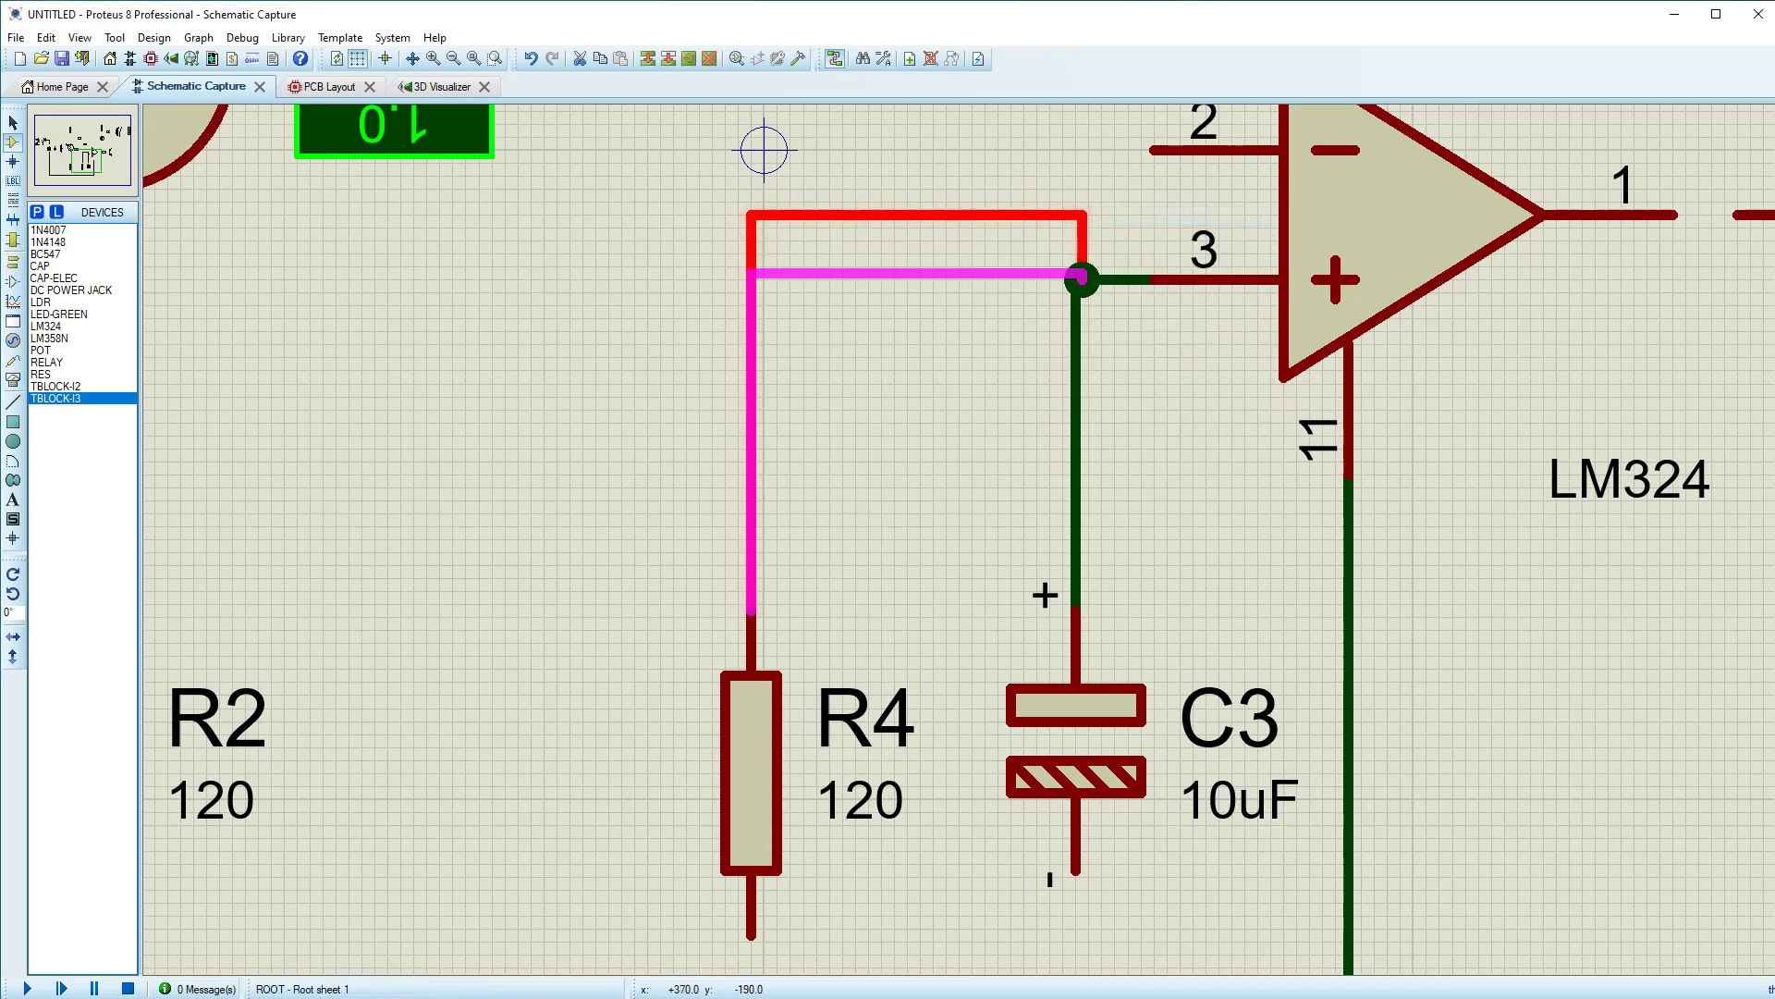
left_click(1018, 279)
Step: Move R4 and C3 up together, away from the horizontal ground wire
scroll(956, 361, "down", 3)
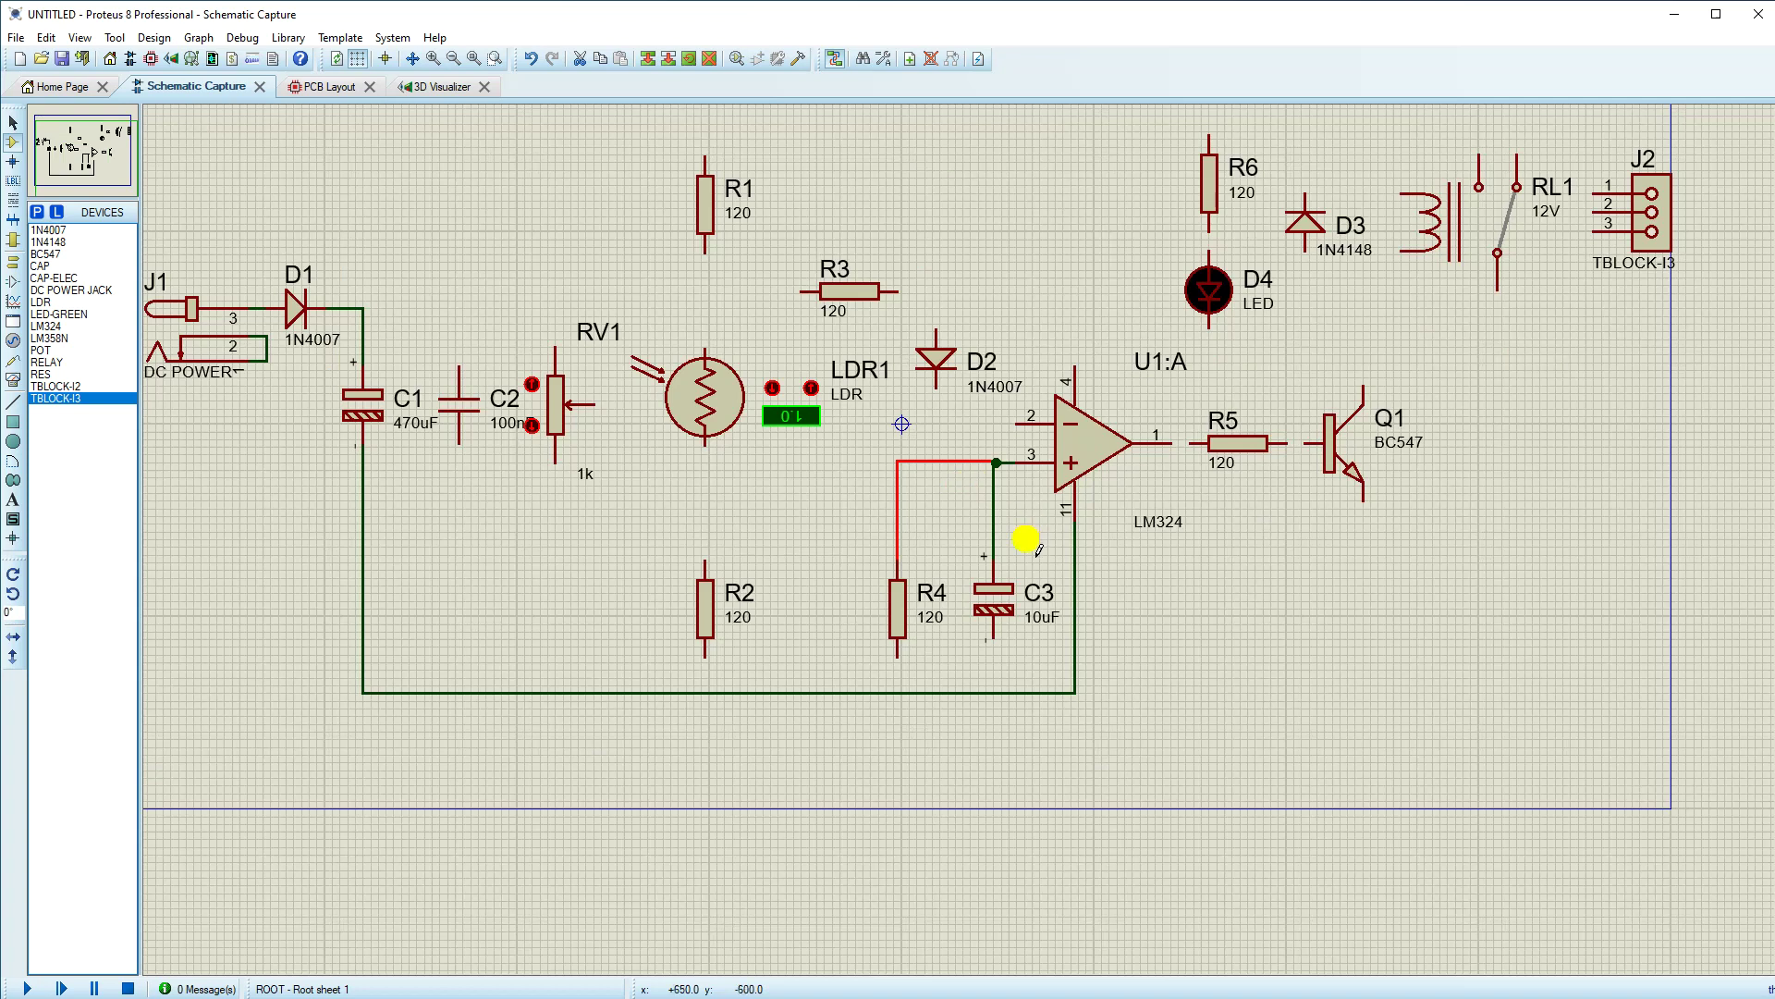
scroll(1026, 540, "up", 1)
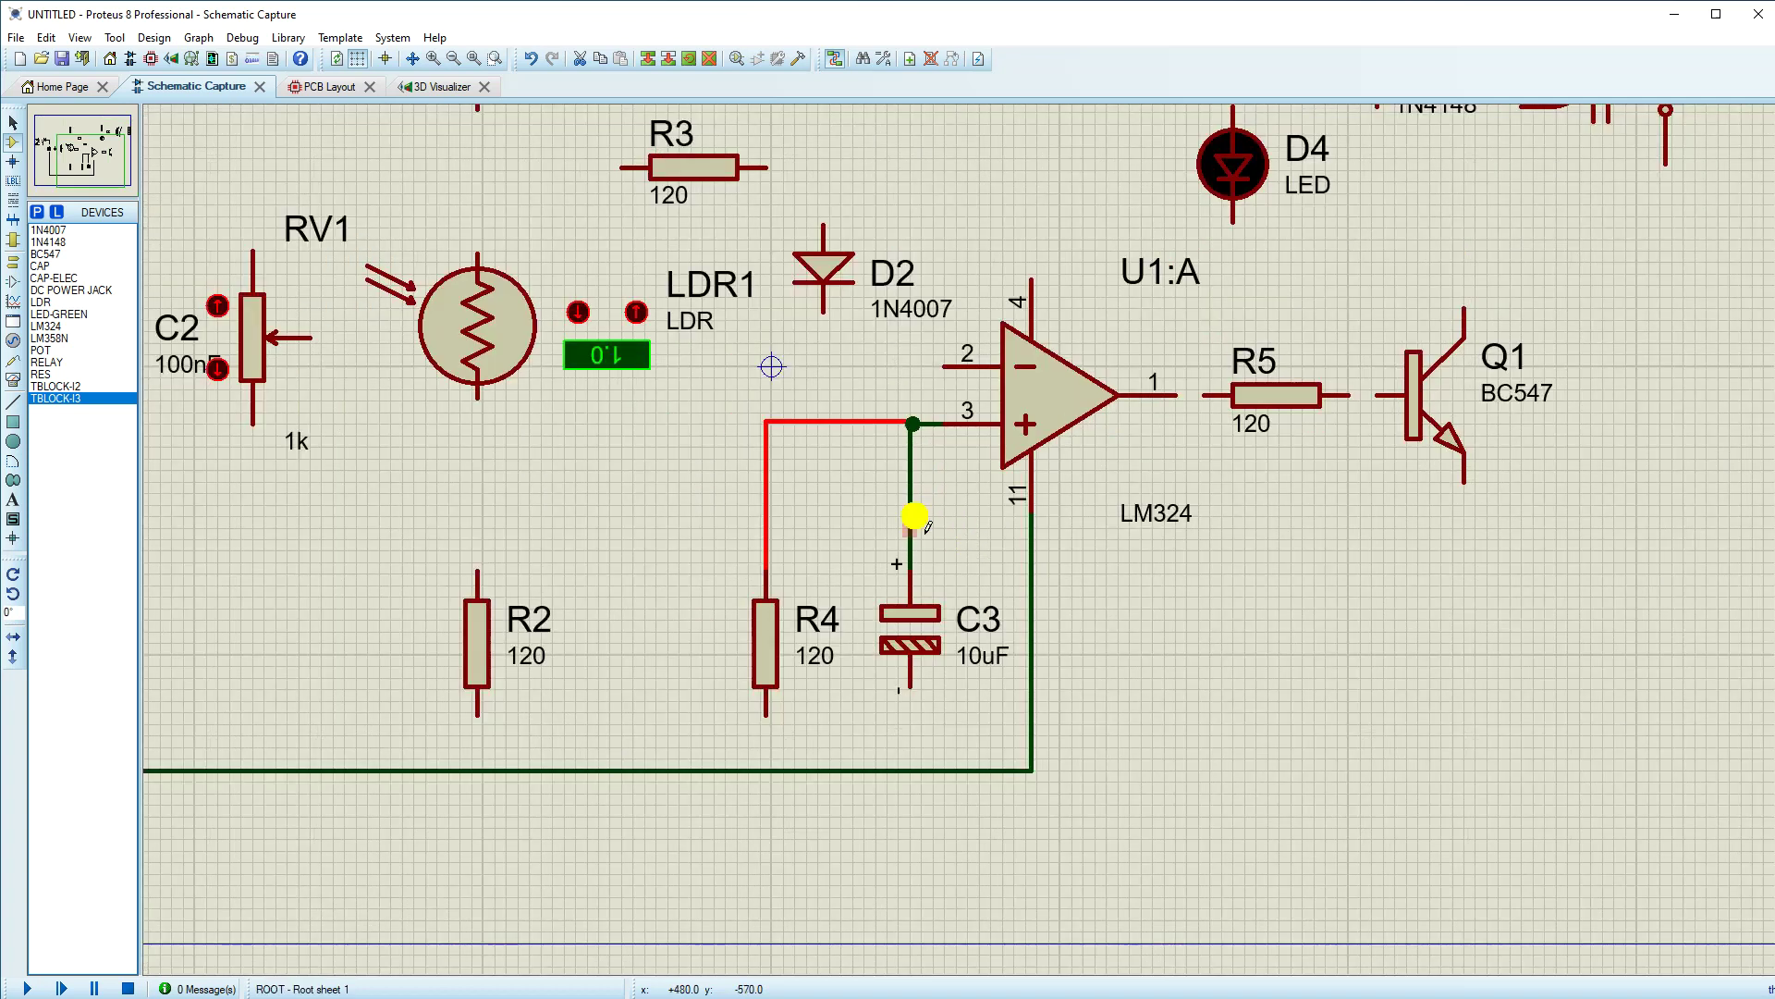
left_click_drag(704, 542, 1022, 736)
left_click_drag(899, 652, 903, 618)
left_click(924, 692)
Step: Wire C3's negative terminal and R4's lower terminal straight down to the horizontal ground wire
scroll(923, 690, "up", 2)
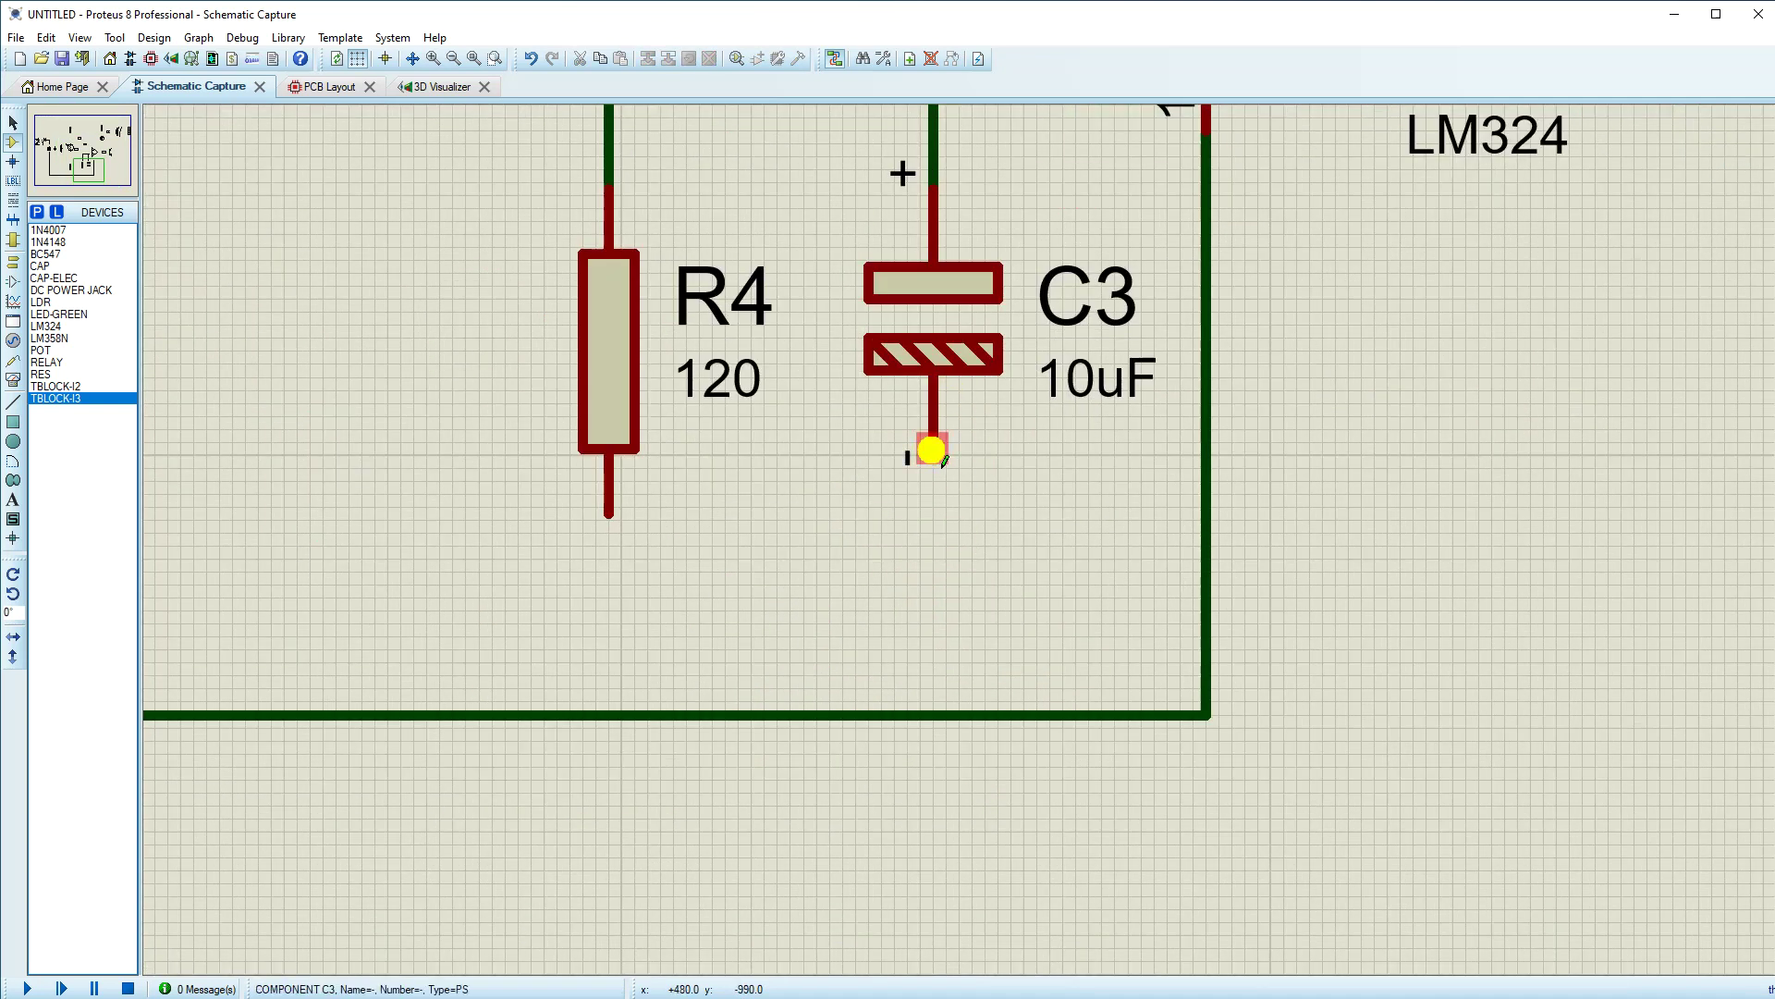
left_click(930, 450)
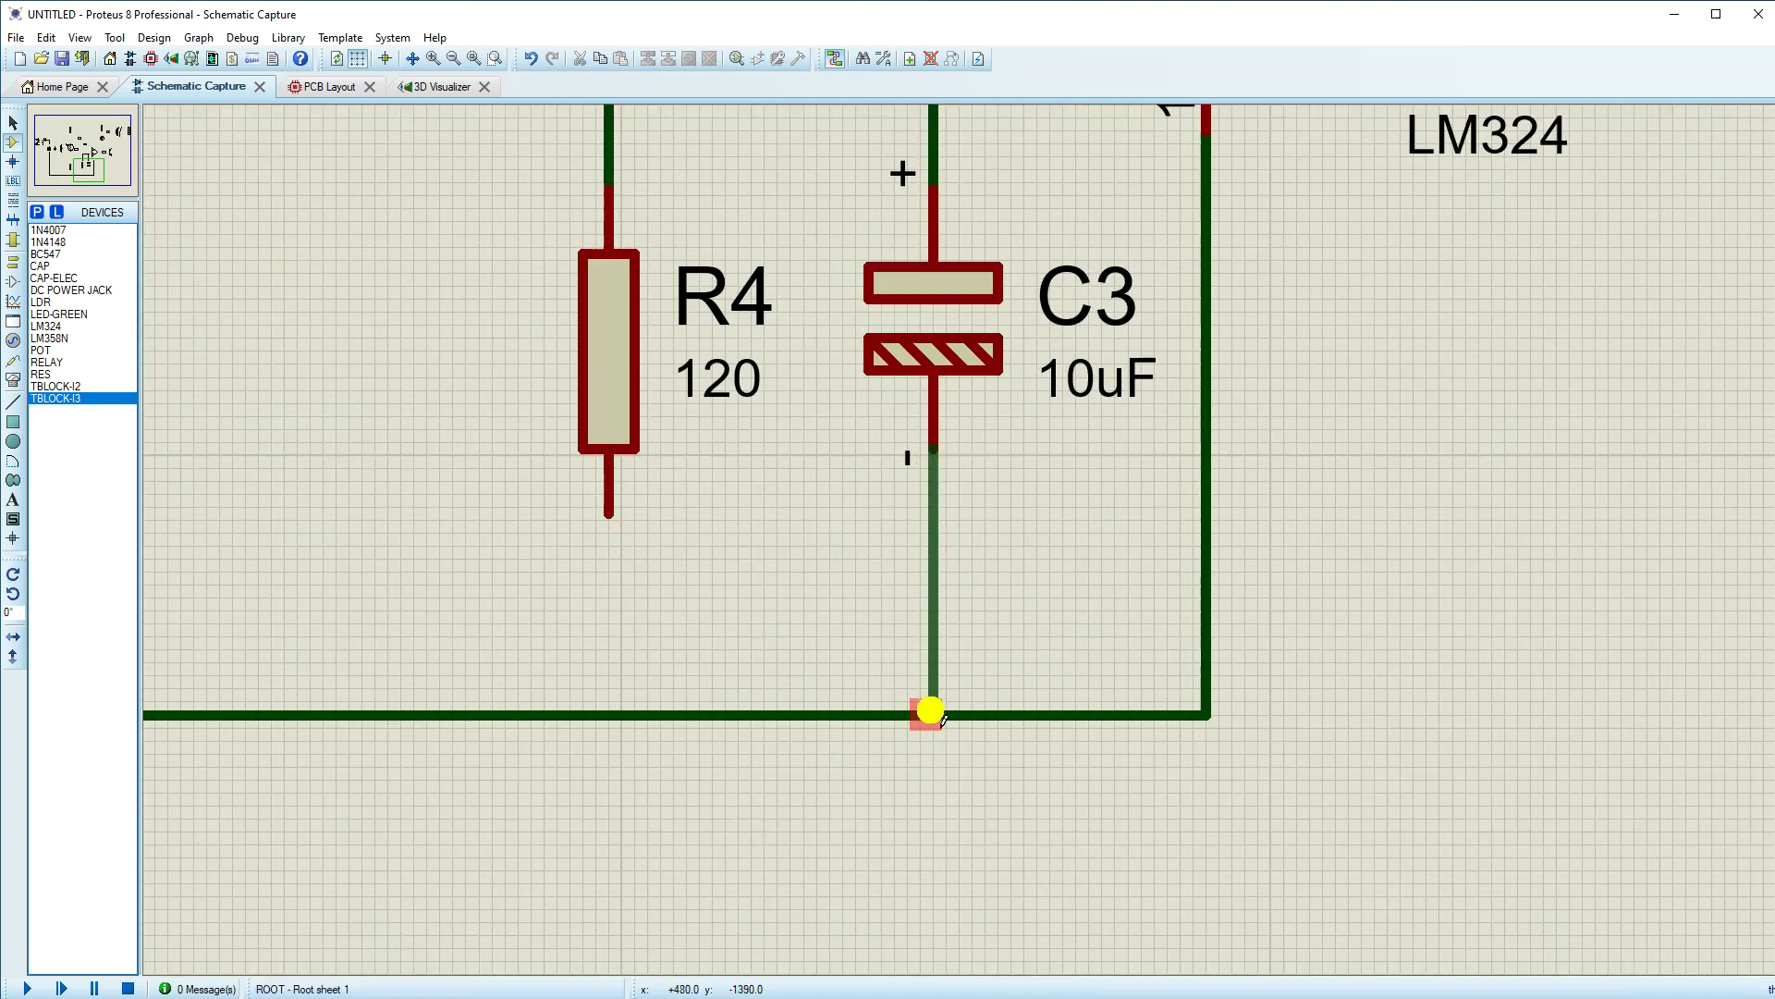
left_click(931, 712)
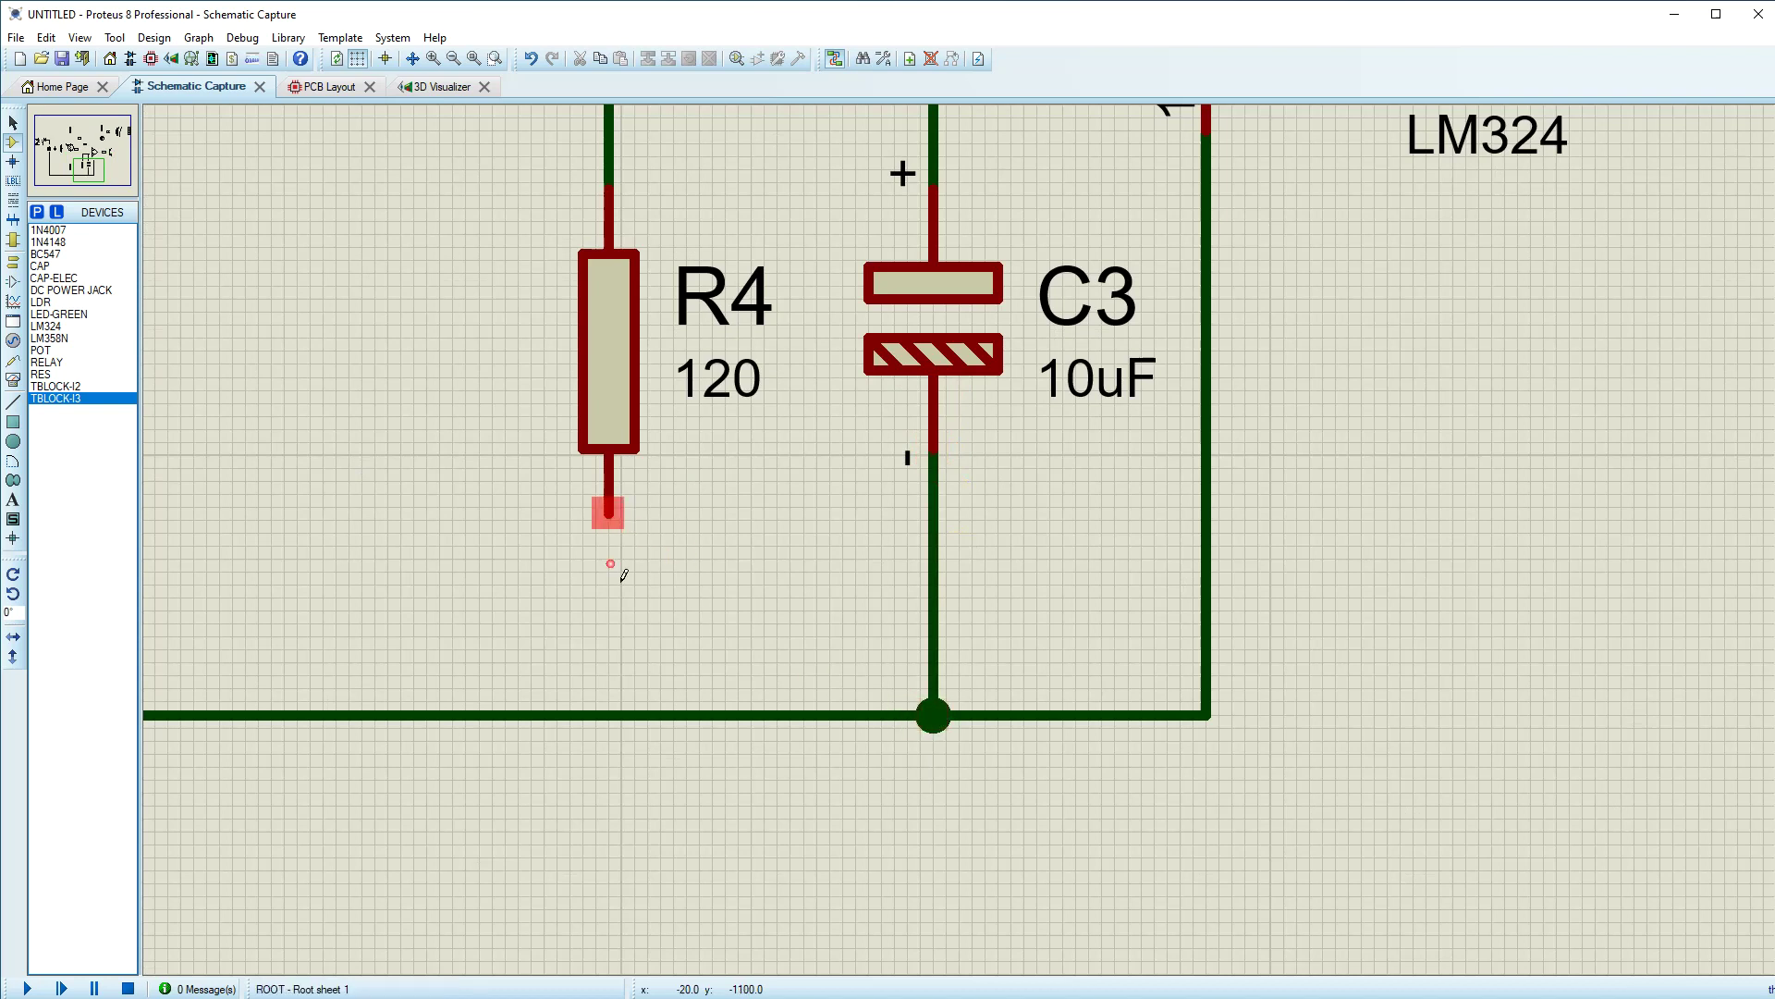
left_click(608, 513)
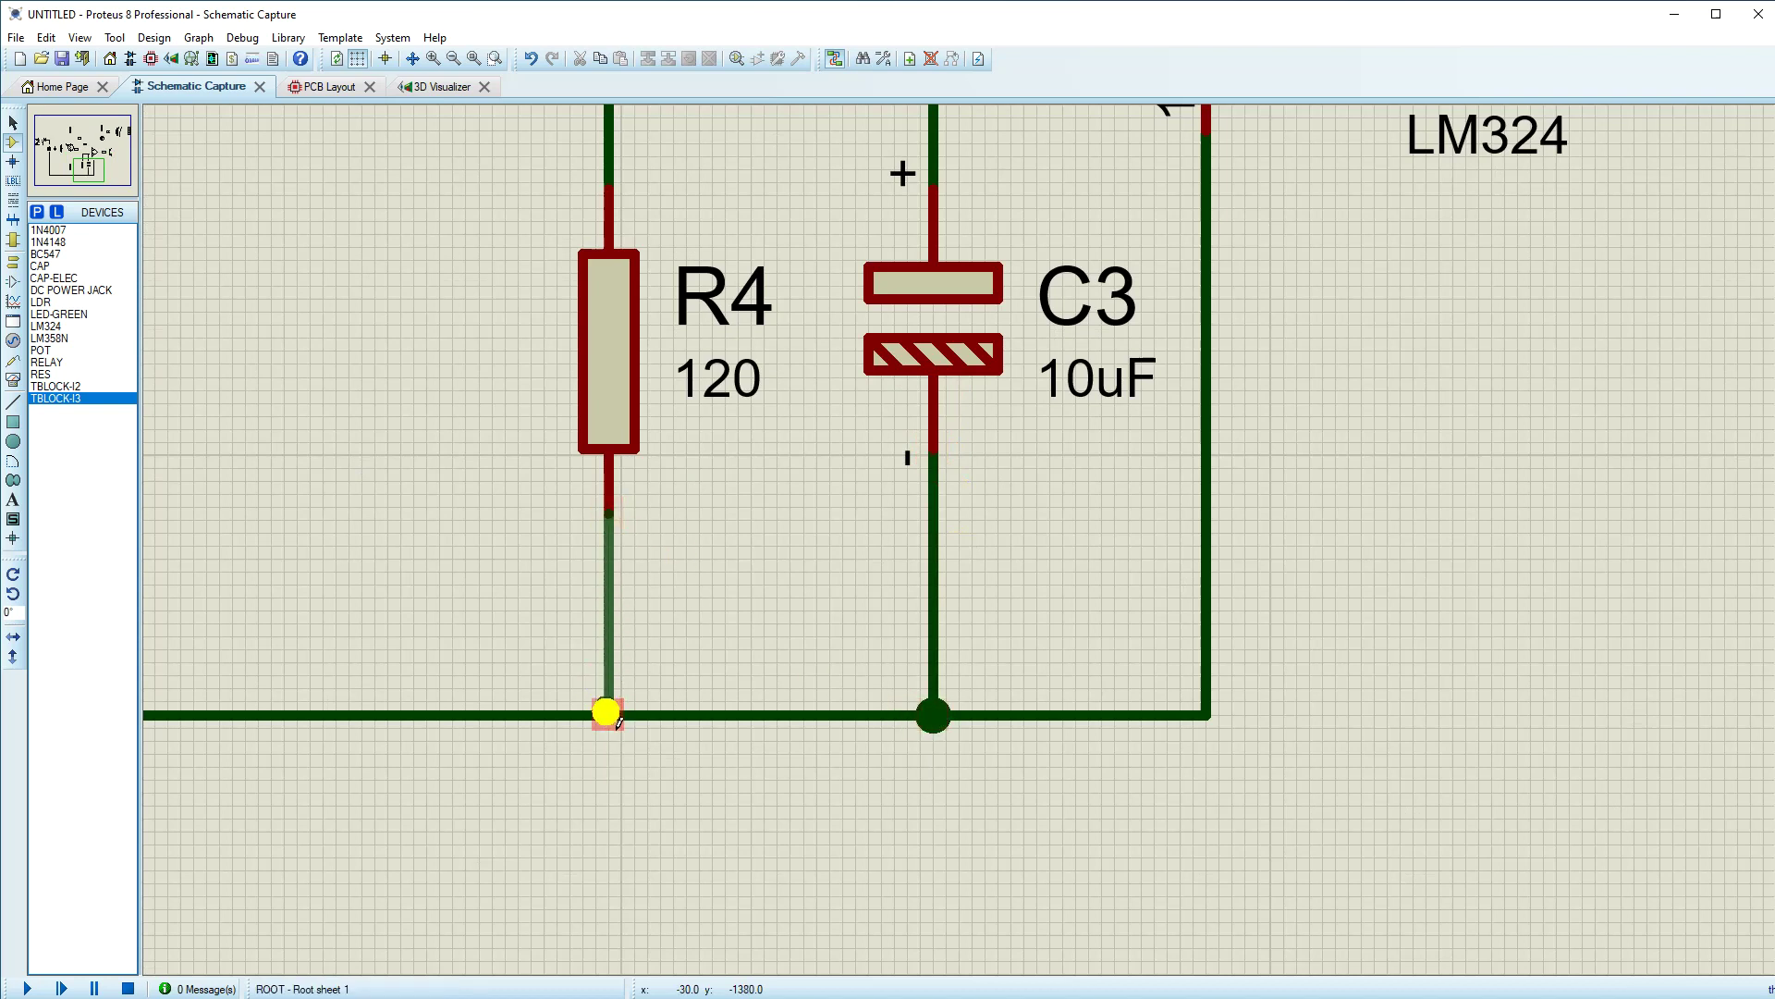
left_click(610, 715)
Step: Replace the wire between the pin 3 junction and R4 with a straight one, and connect D2's cathode down to it
scroll(915, 564, "down", 2)
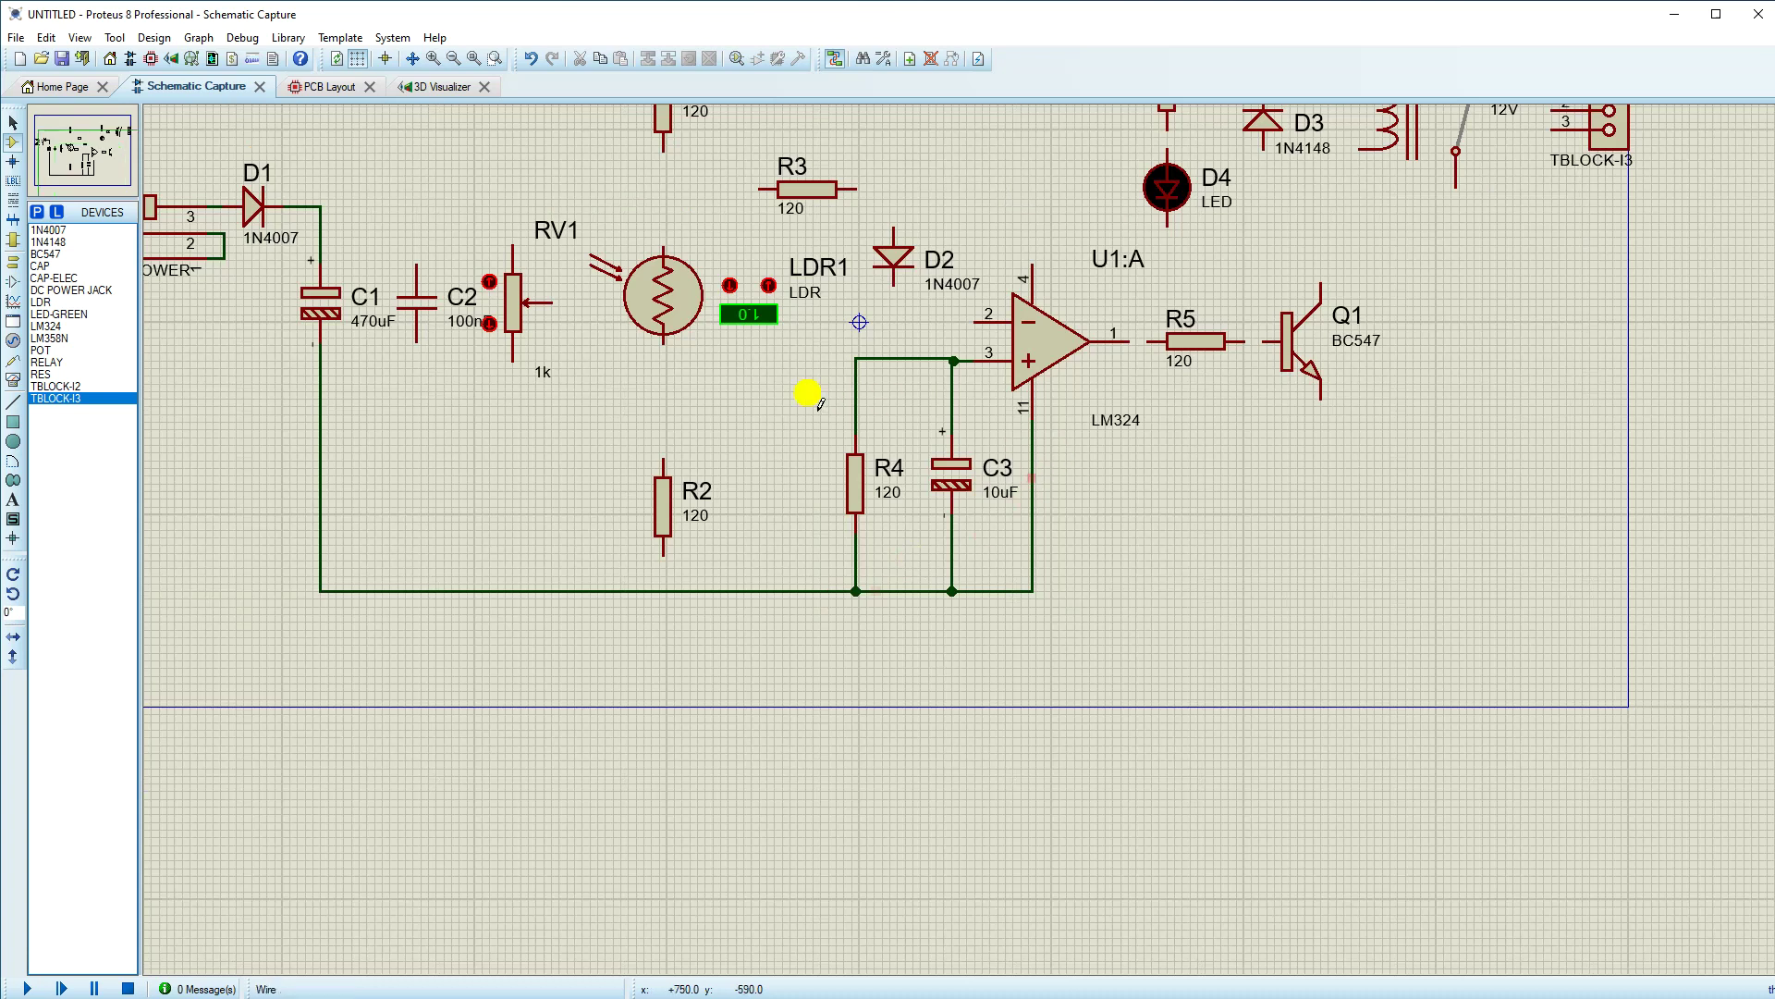
scroll(955, 377, "up", 2)
right_click(911, 515)
key("Escape")
right_click(915, 534)
left_click(953, 566)
left_click(979, 529)
left_click(765, 695)
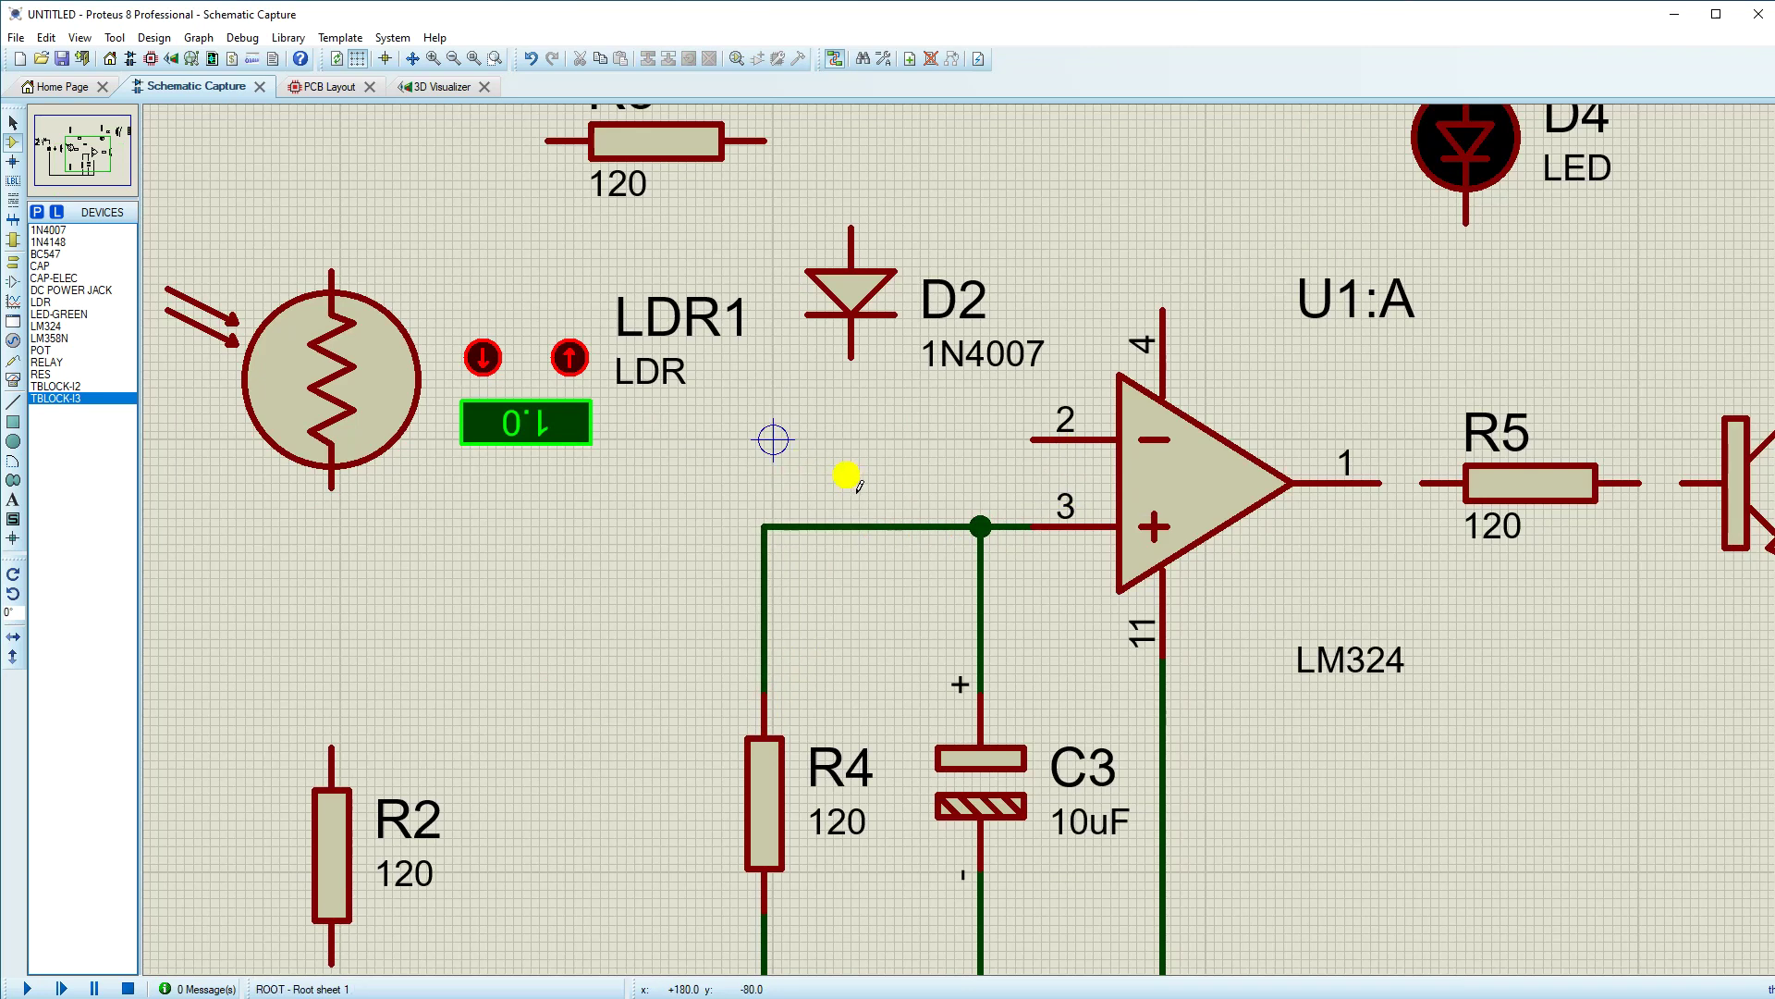
left_click(852, 356)
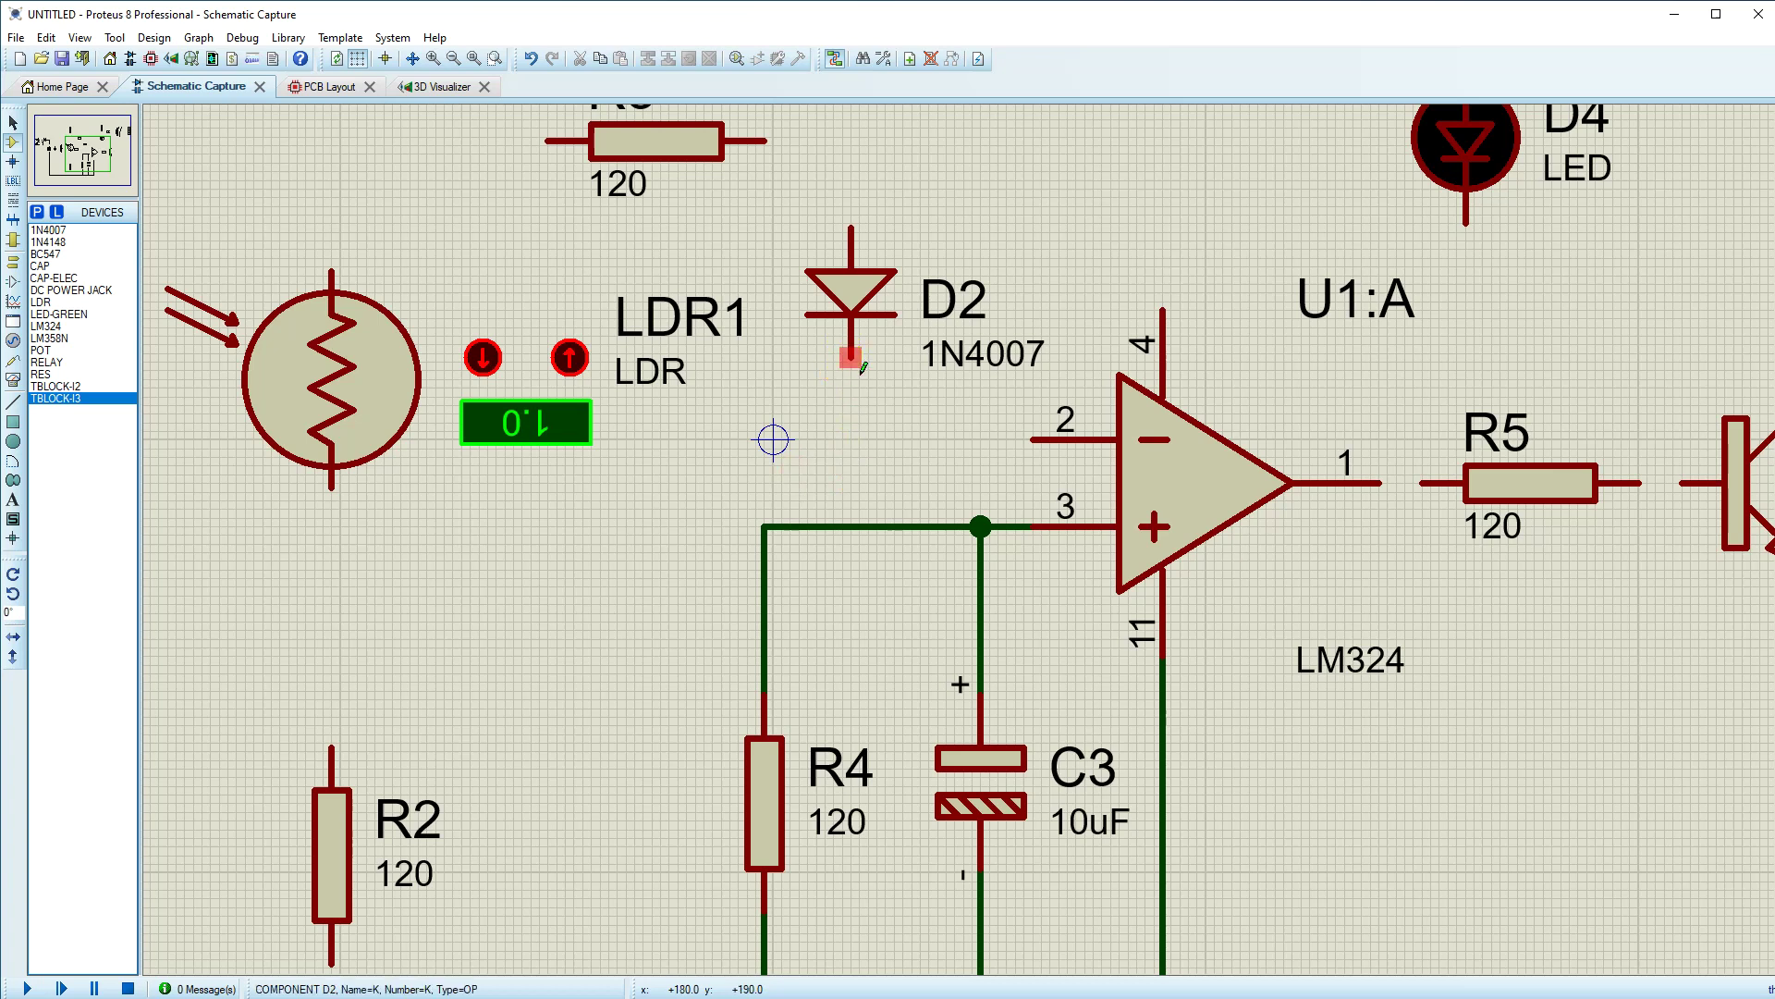
left_click(854, 524)
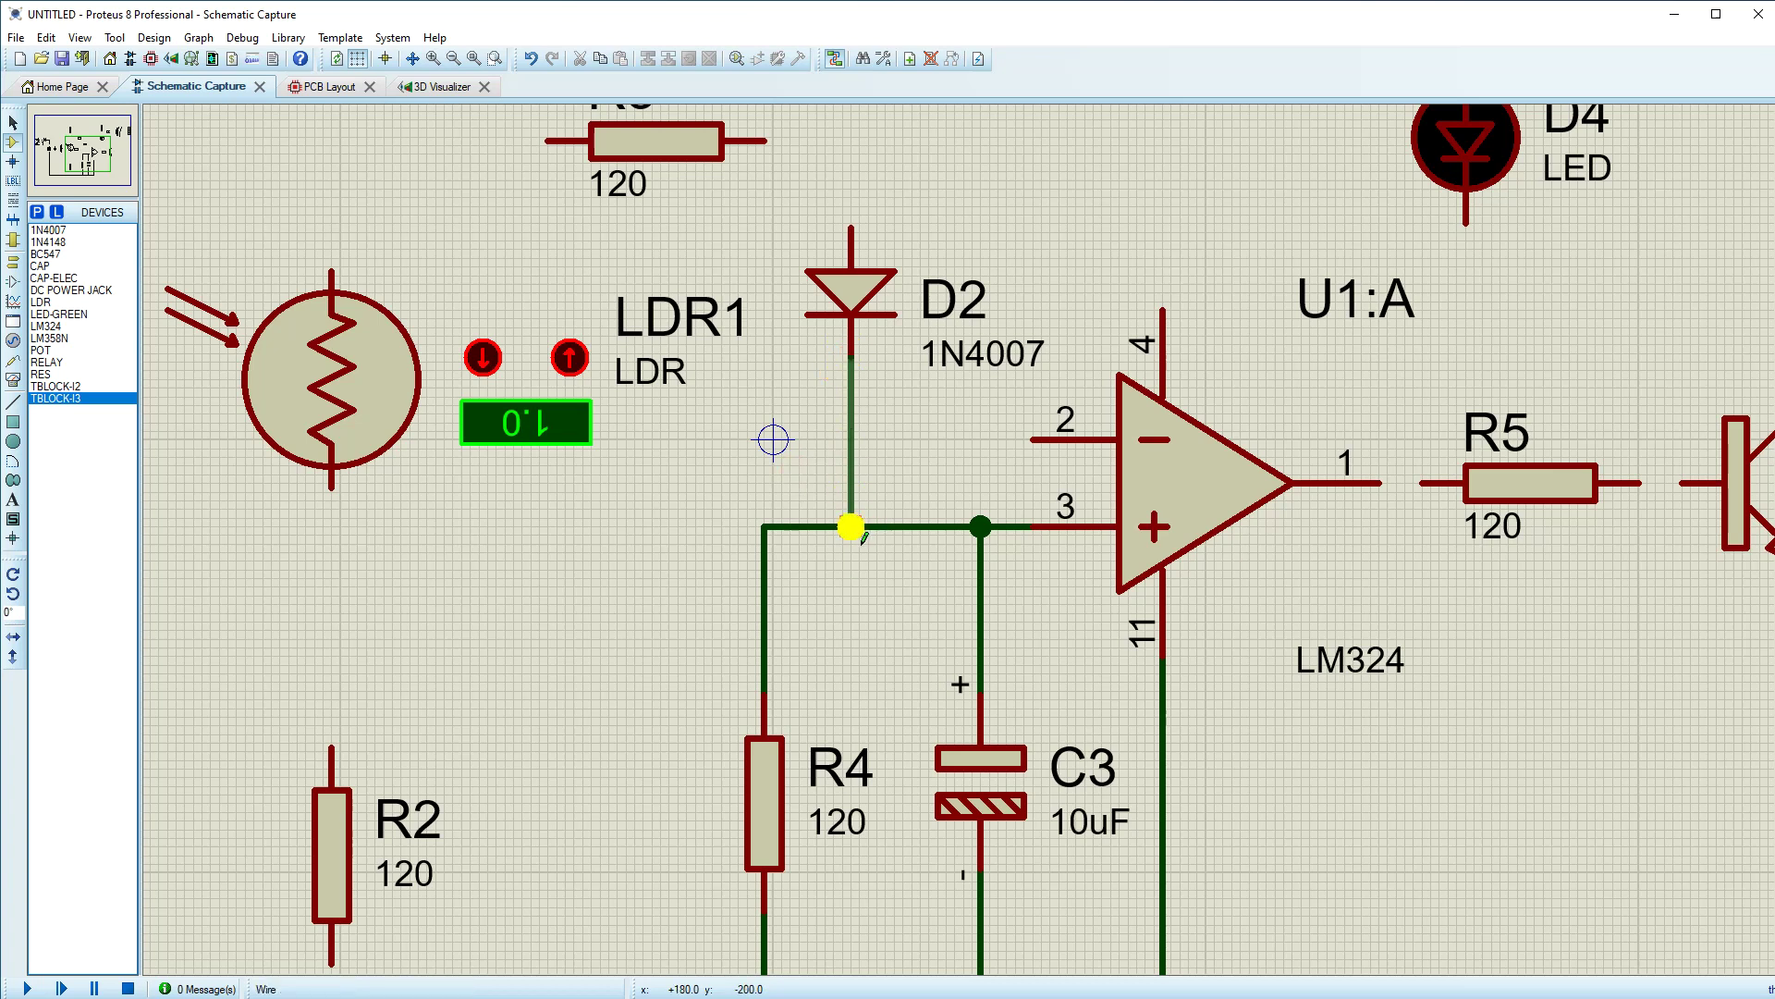
Step: Move R2 up closer to LDR1, and wire its upper terminal to LDR1 and its lower terminal to the ground wire
scroll(952, 535, "down", 2)
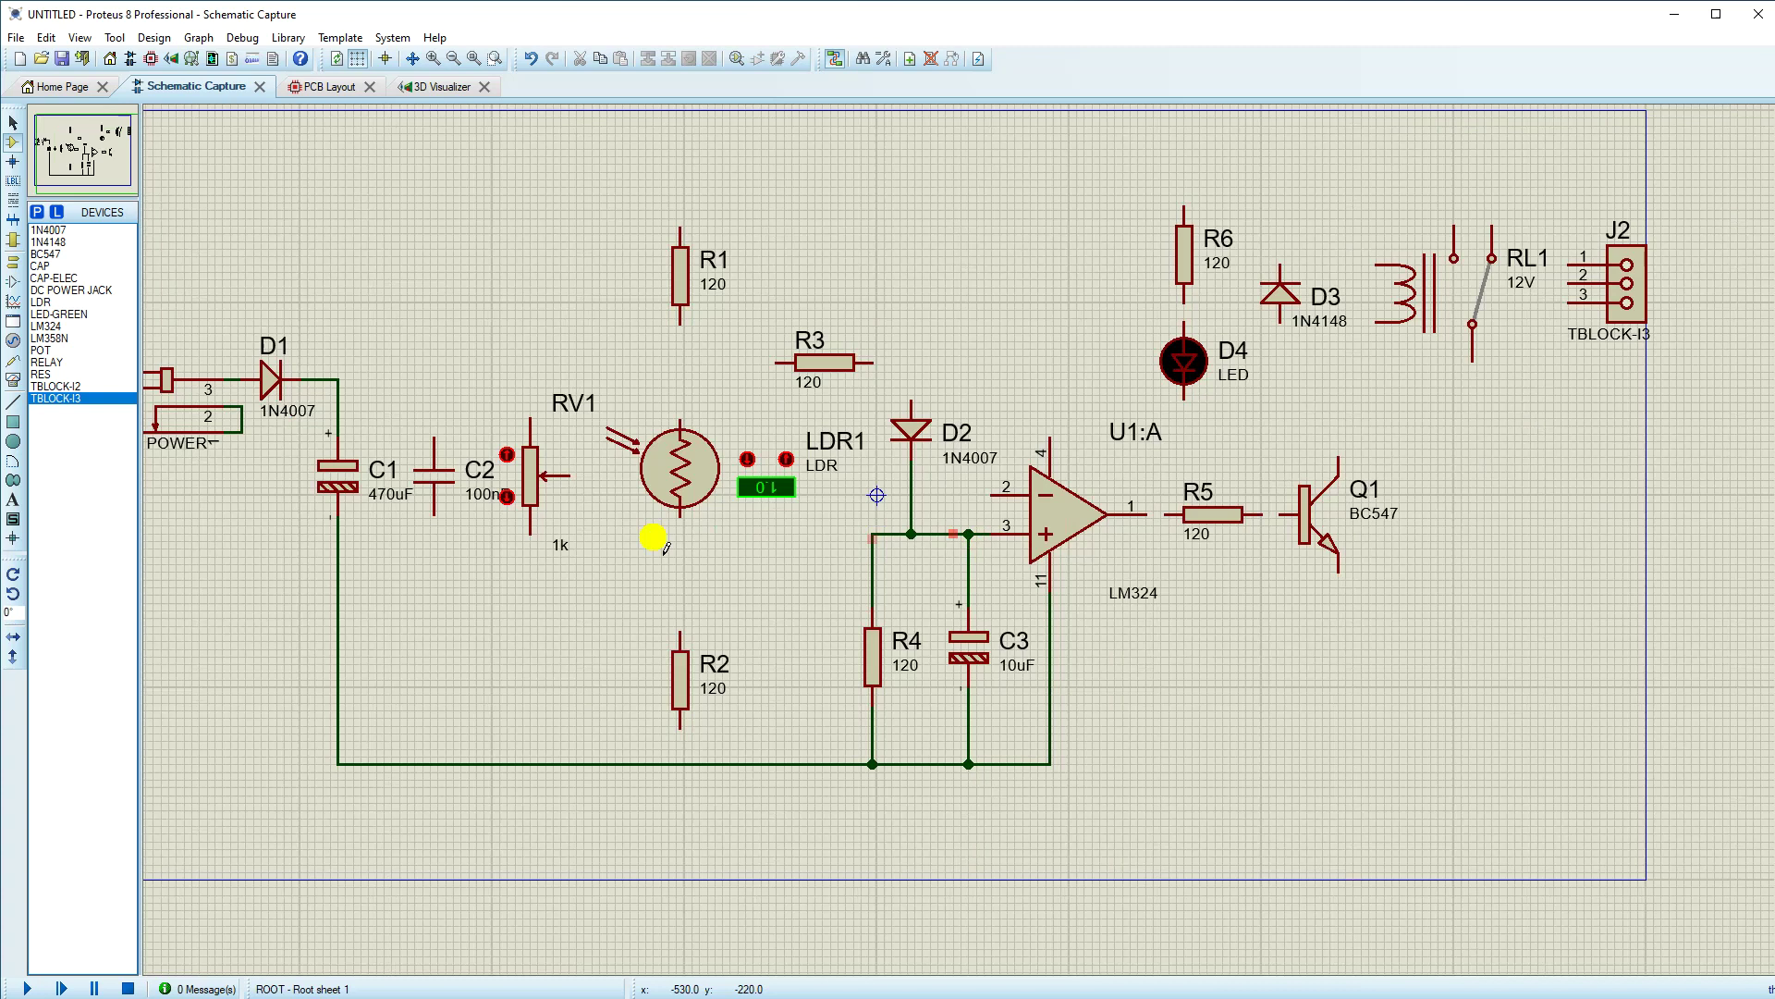
left_click(681, 667)
scroll(966, 545, "up", 2)
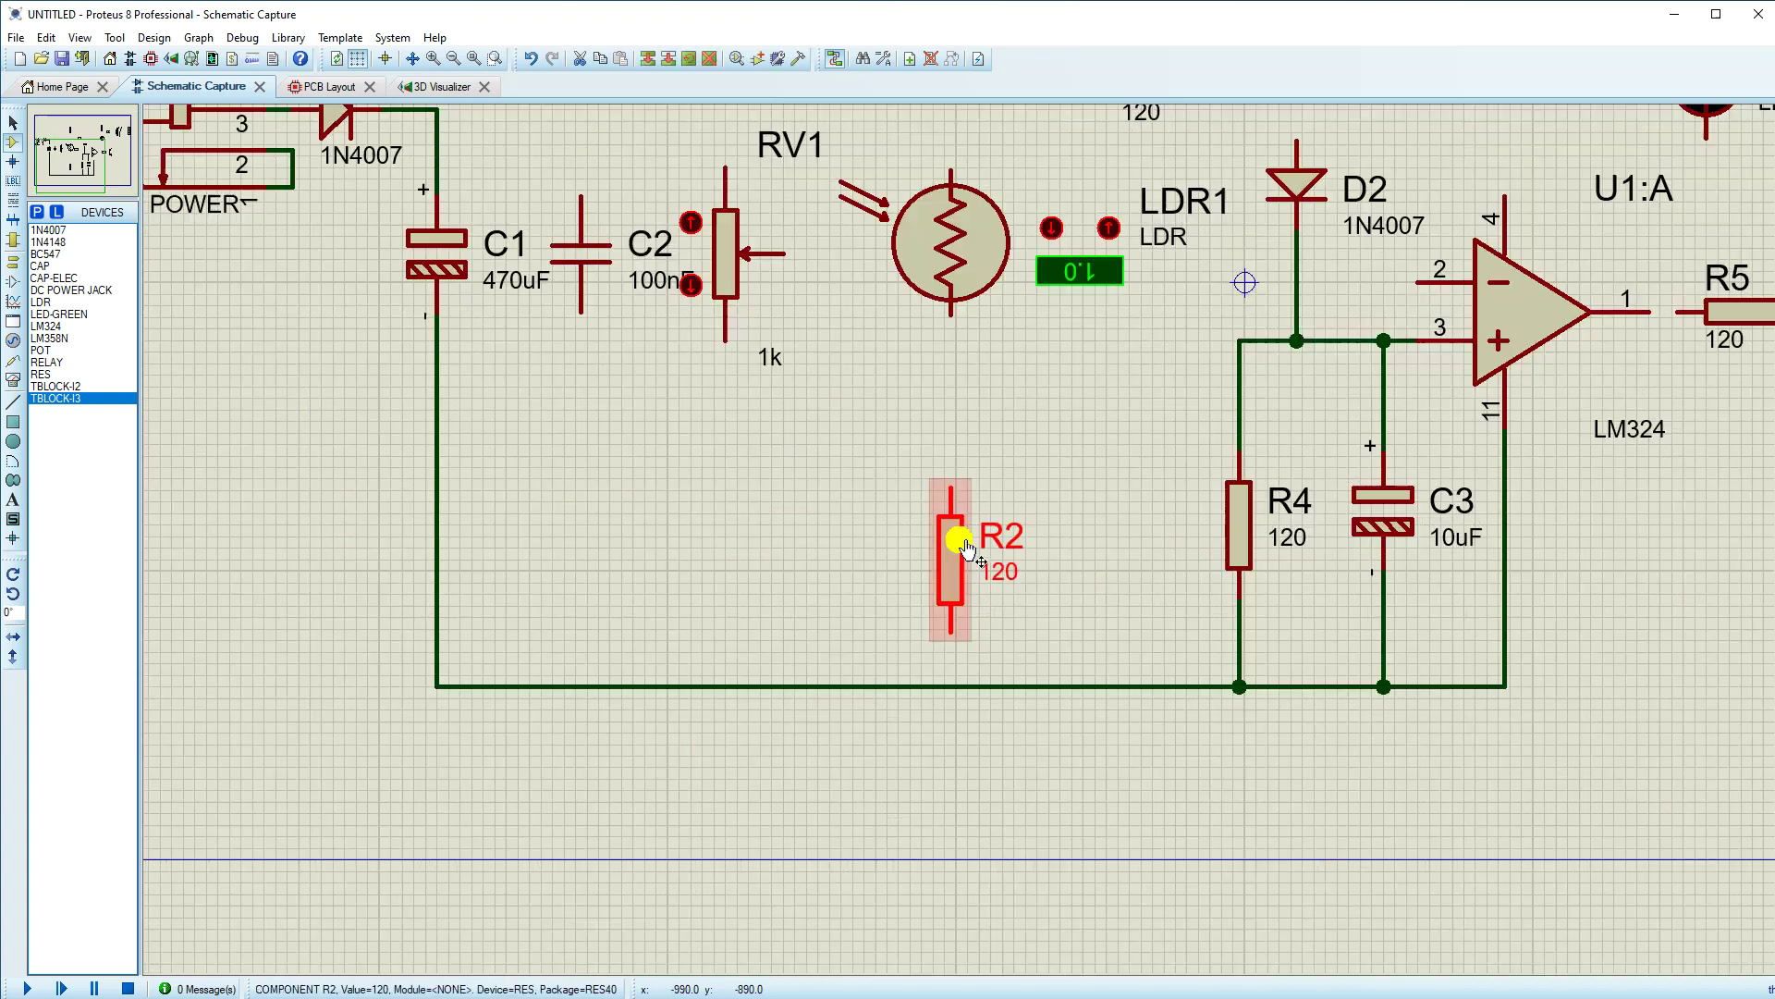
left_click_drag(952, 555, 953, 517)
left_click(953, 450)
left_click(951, 315)
left_click_drag(967, 610, 951, 672)
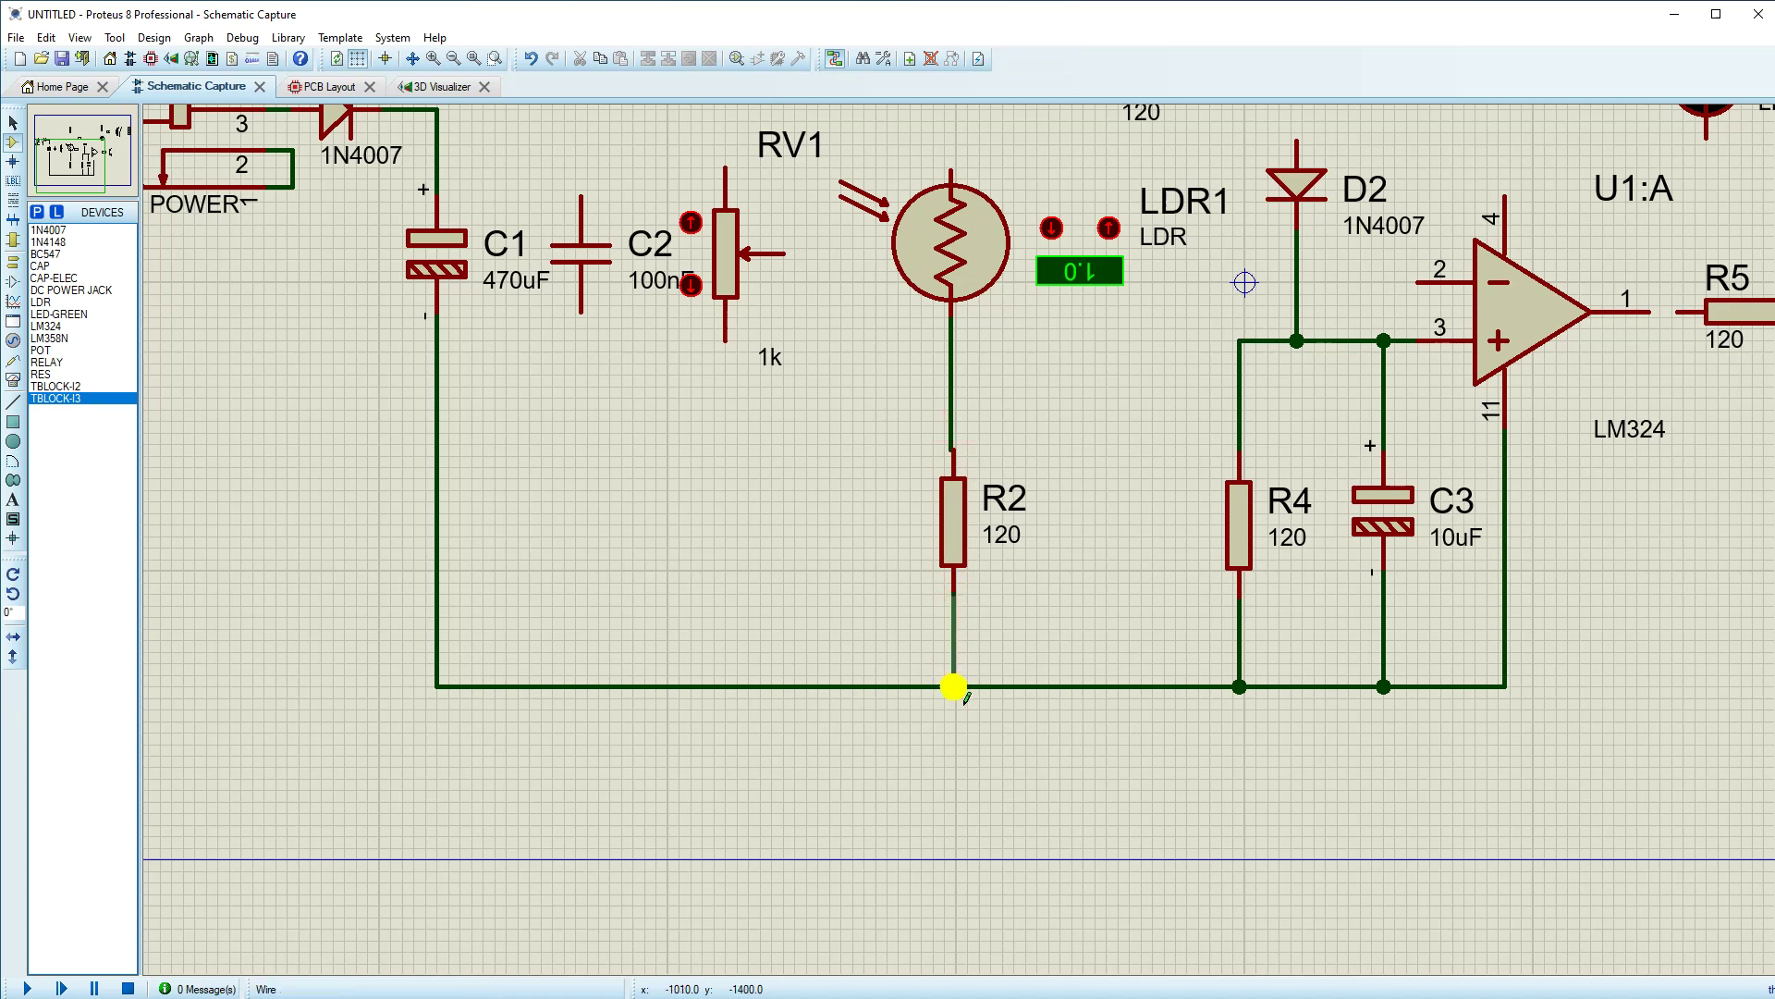
left_click(954, 687)
Step: Align R2 directly below LDR1, and replace the wire from R2 to the ground wire with a straight one
scroll(955, 563, "up", 1)
left_click(958, 518)
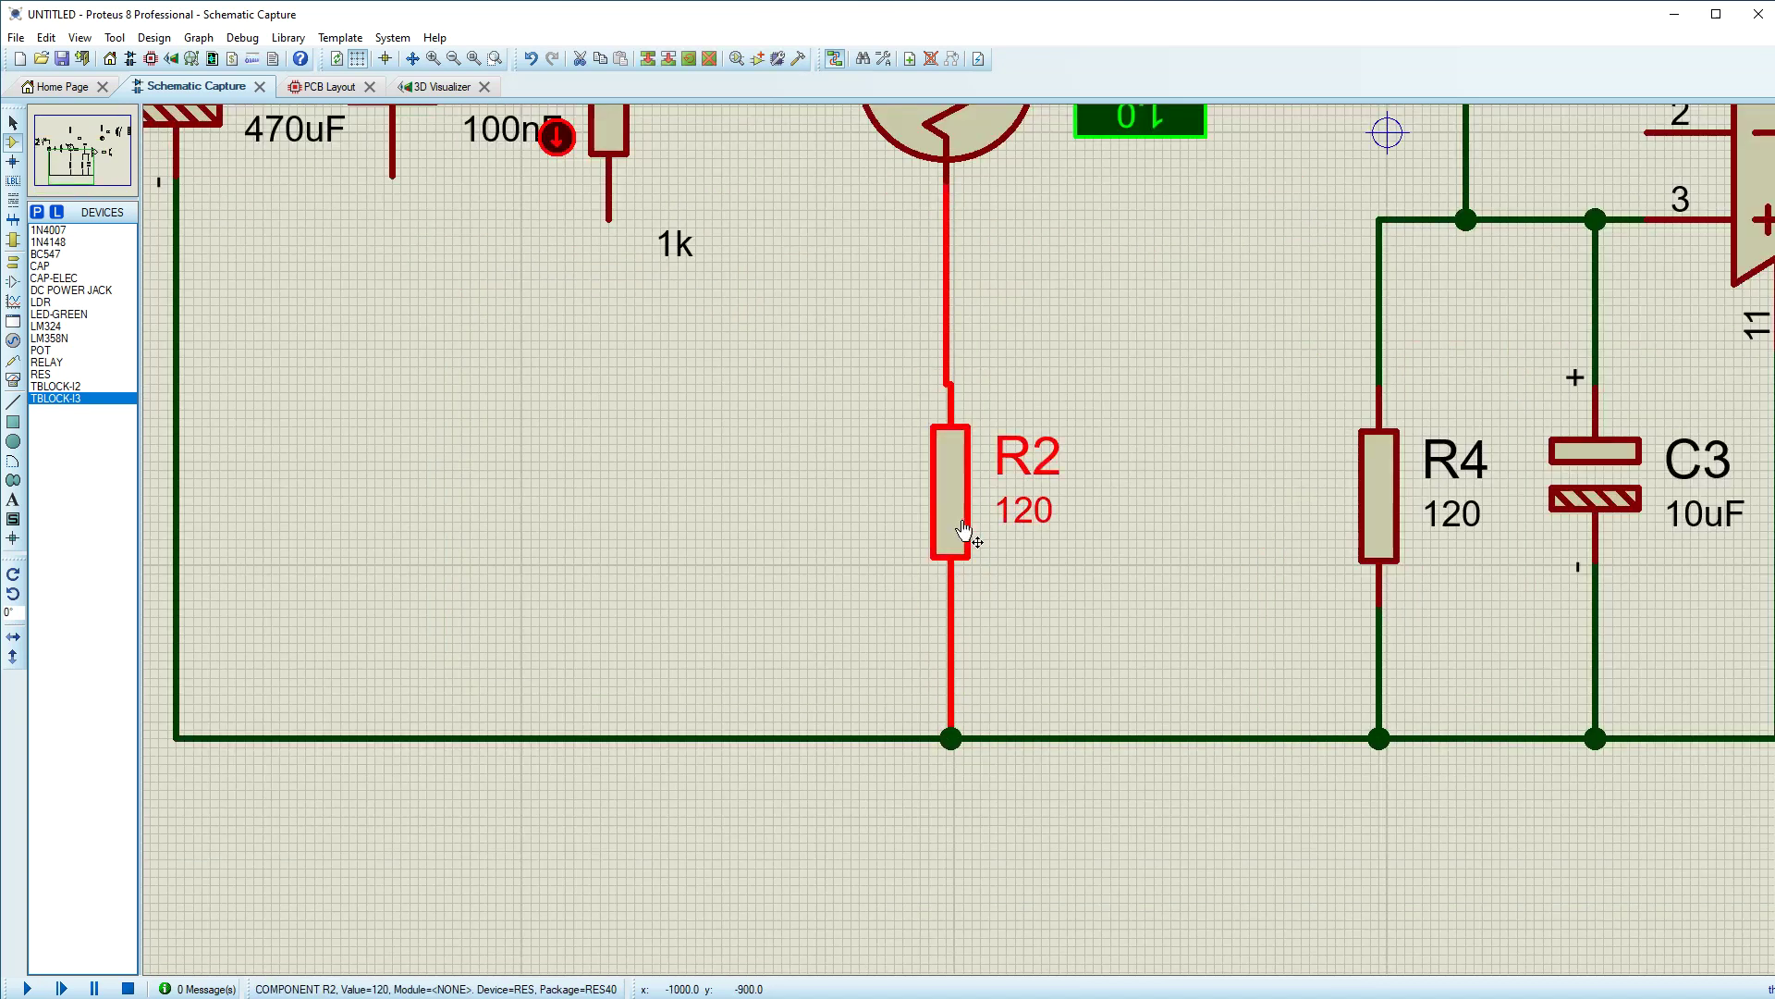
left_click(1113, 531)
right_click(961, 658)
key("Escape")
left_click_drag(948, 602, 962, 737)
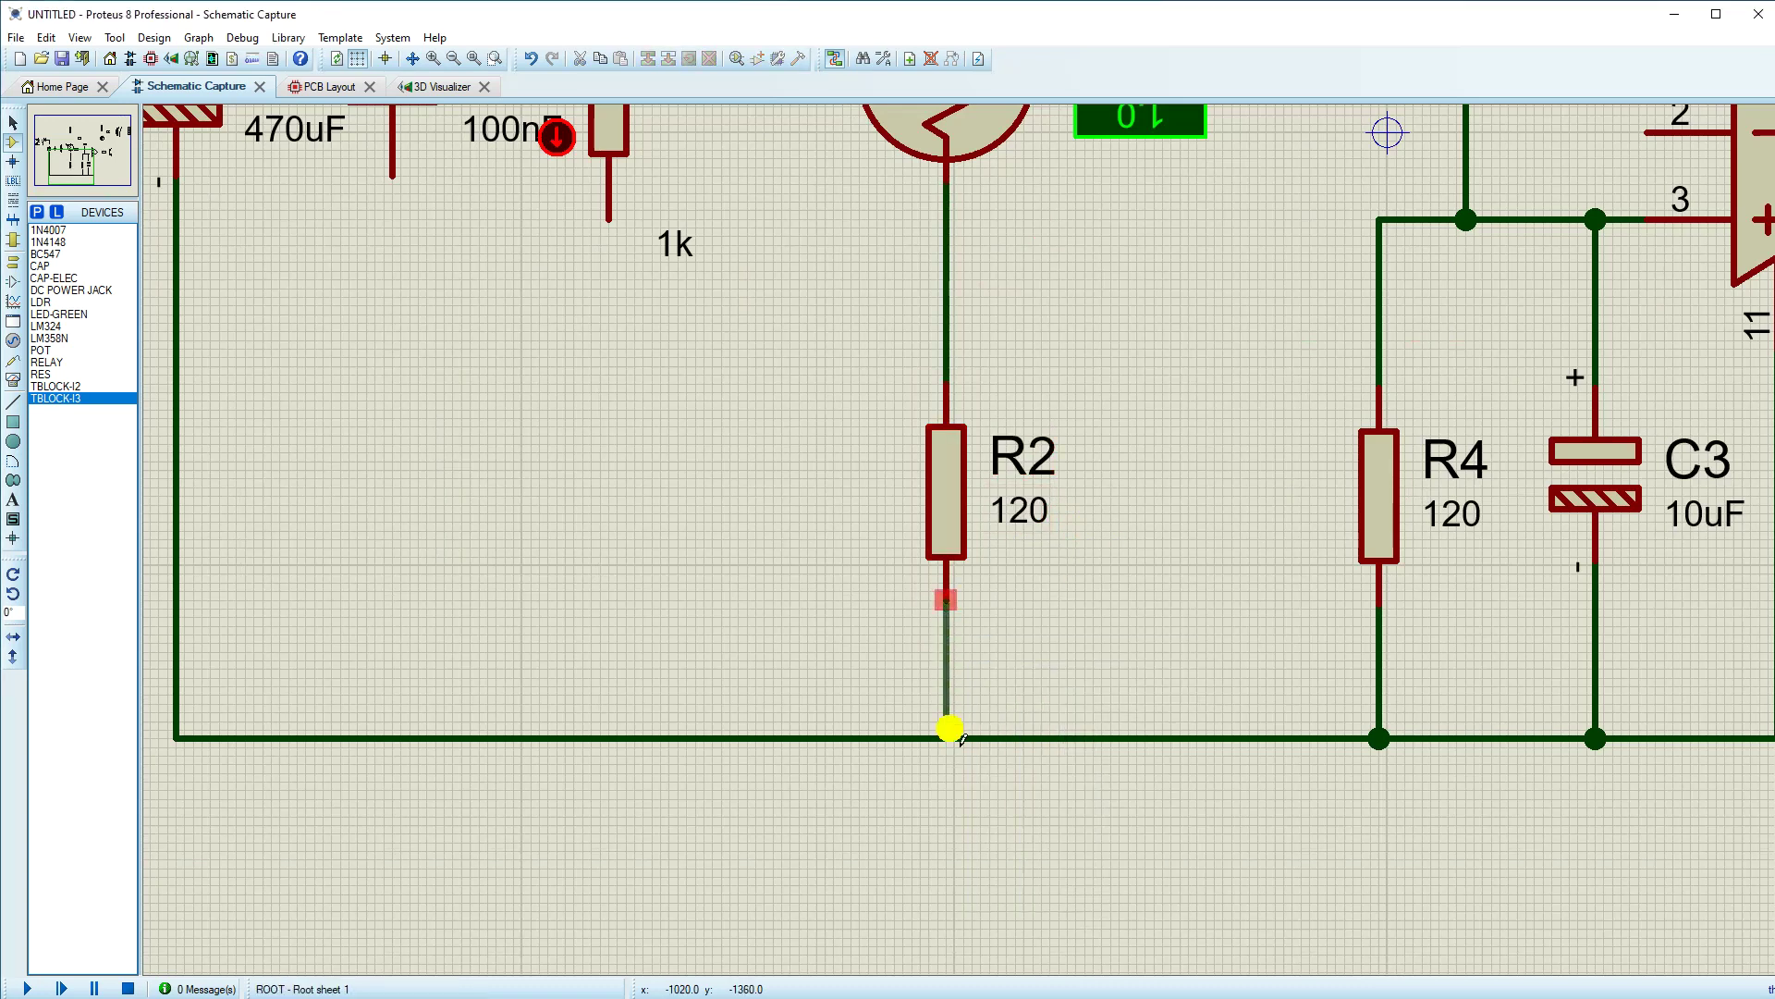
left_click(948, 737)
Step: Wire C2's upper terminal to the D1 output line above C1, and its lower terminal to the ground wire
scroll(1002, 602, "down", 2)
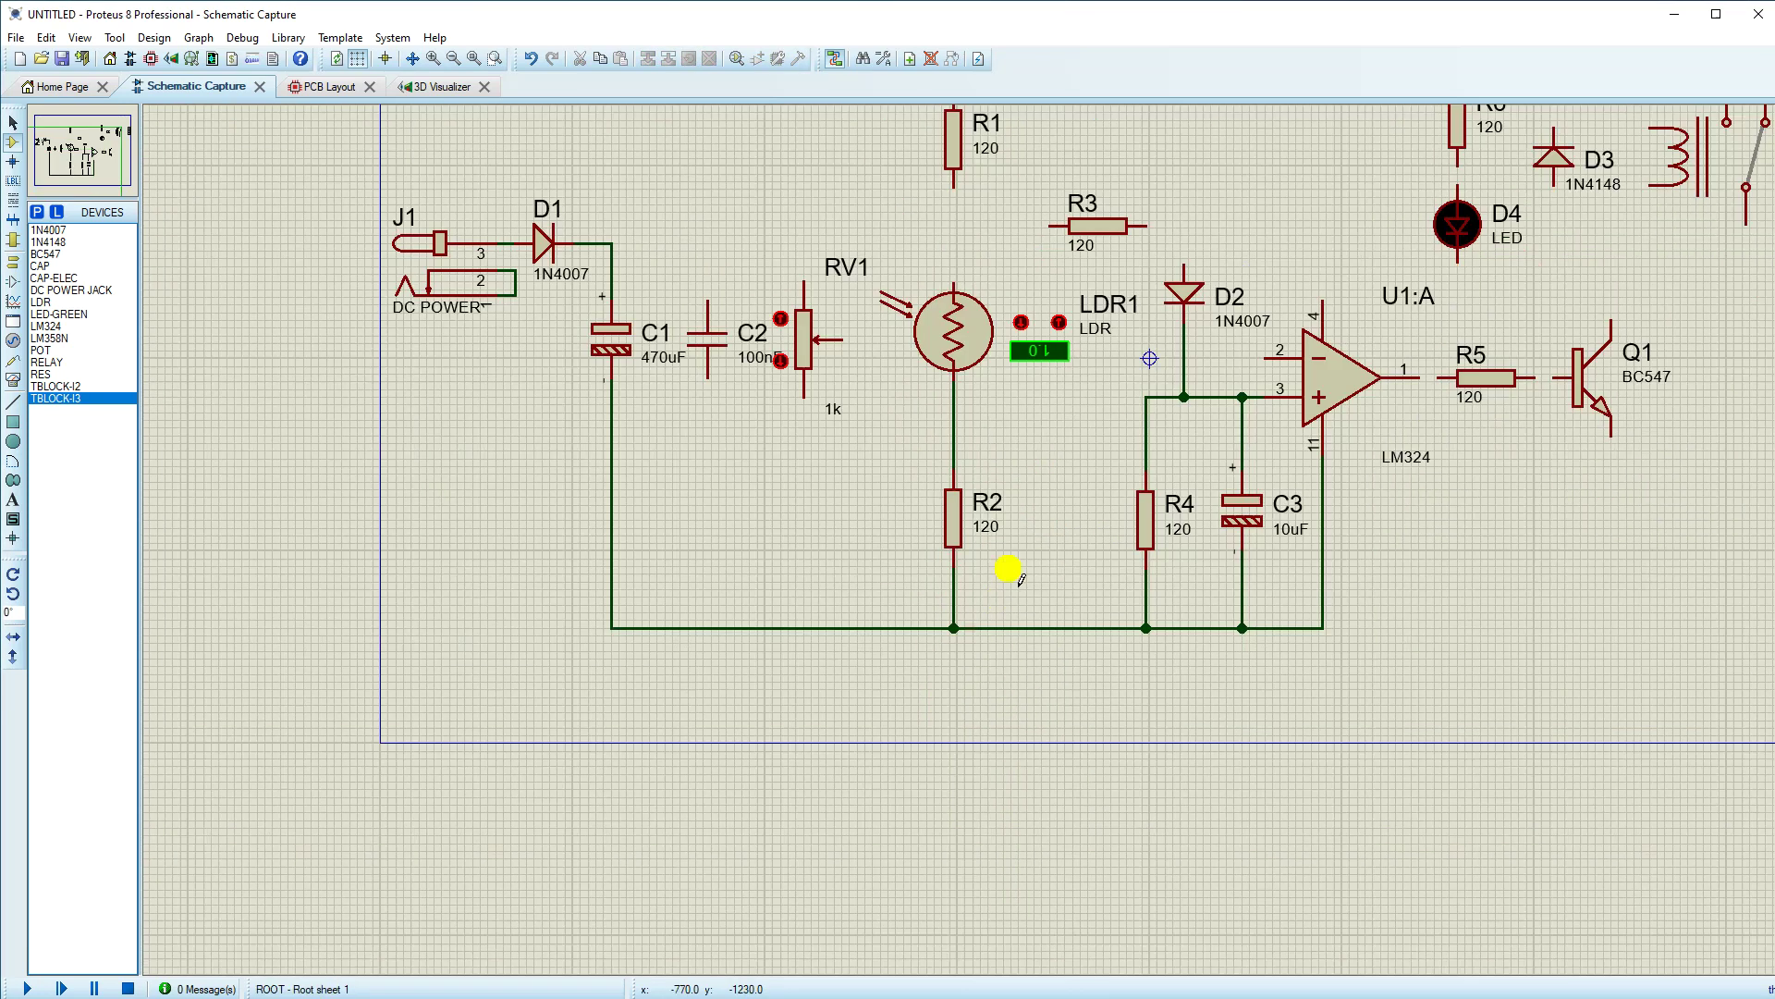
scroll(840, 367, "up", 1)
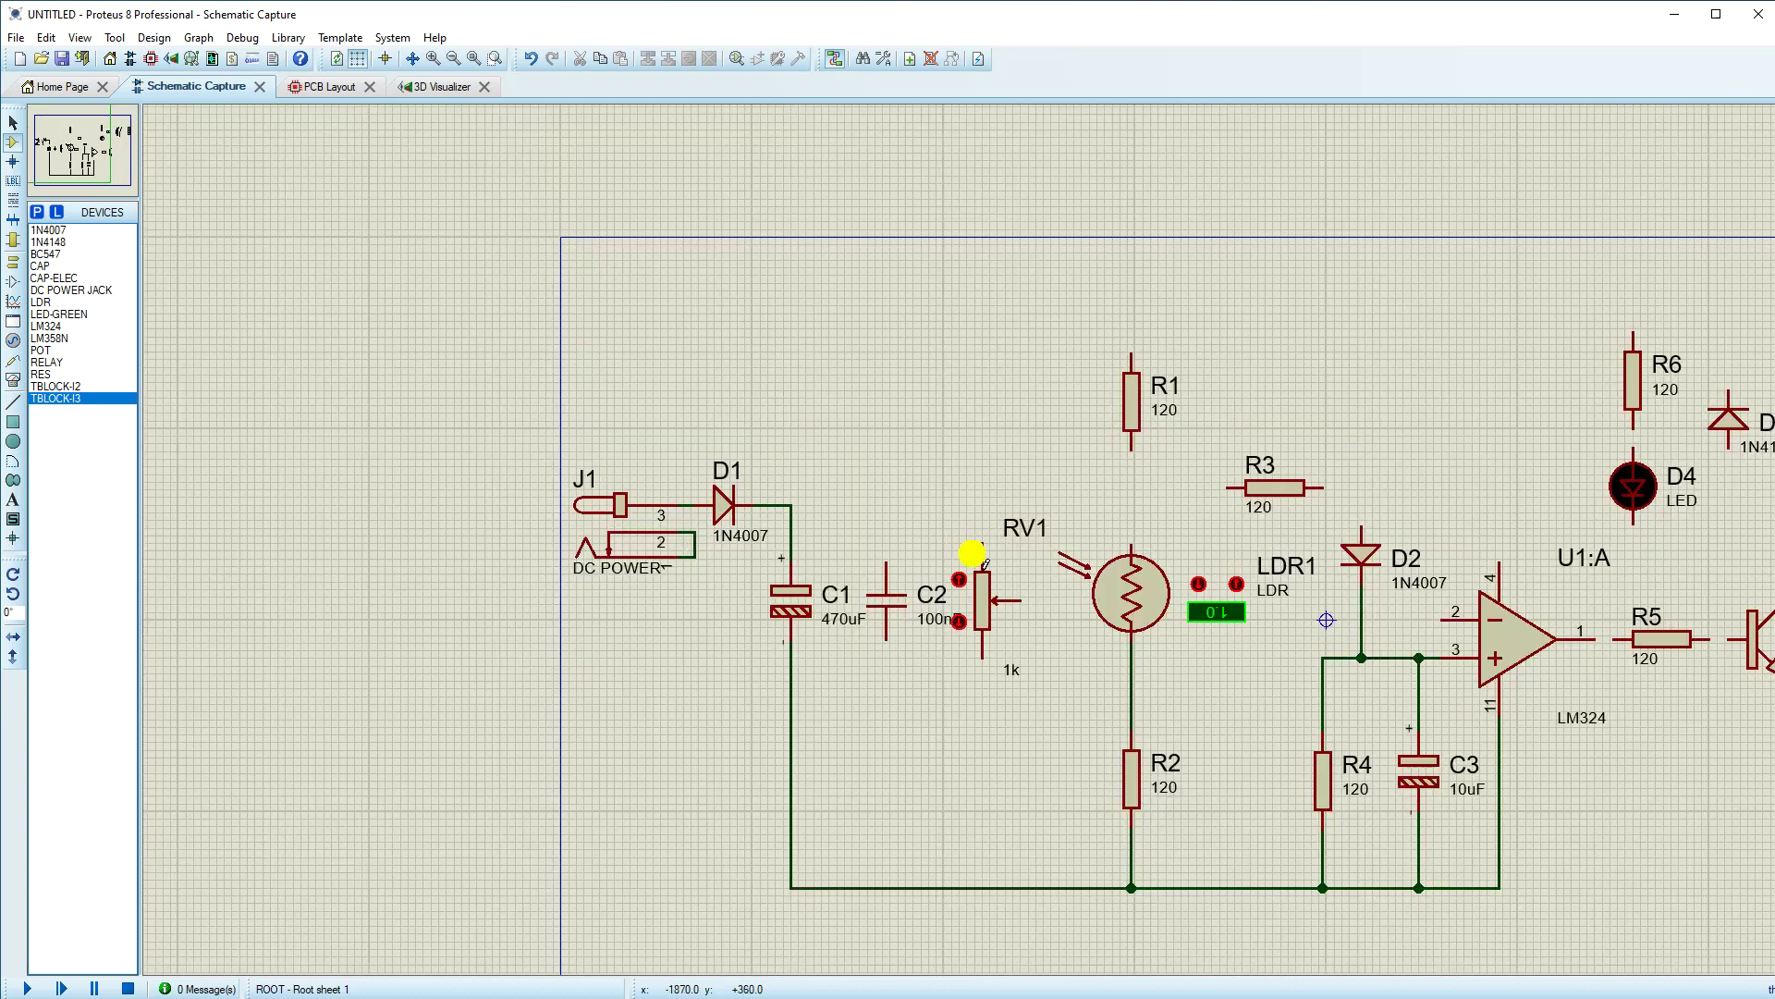
left_click_drag(886, 562, 886, 504)
left_click(889, 642)
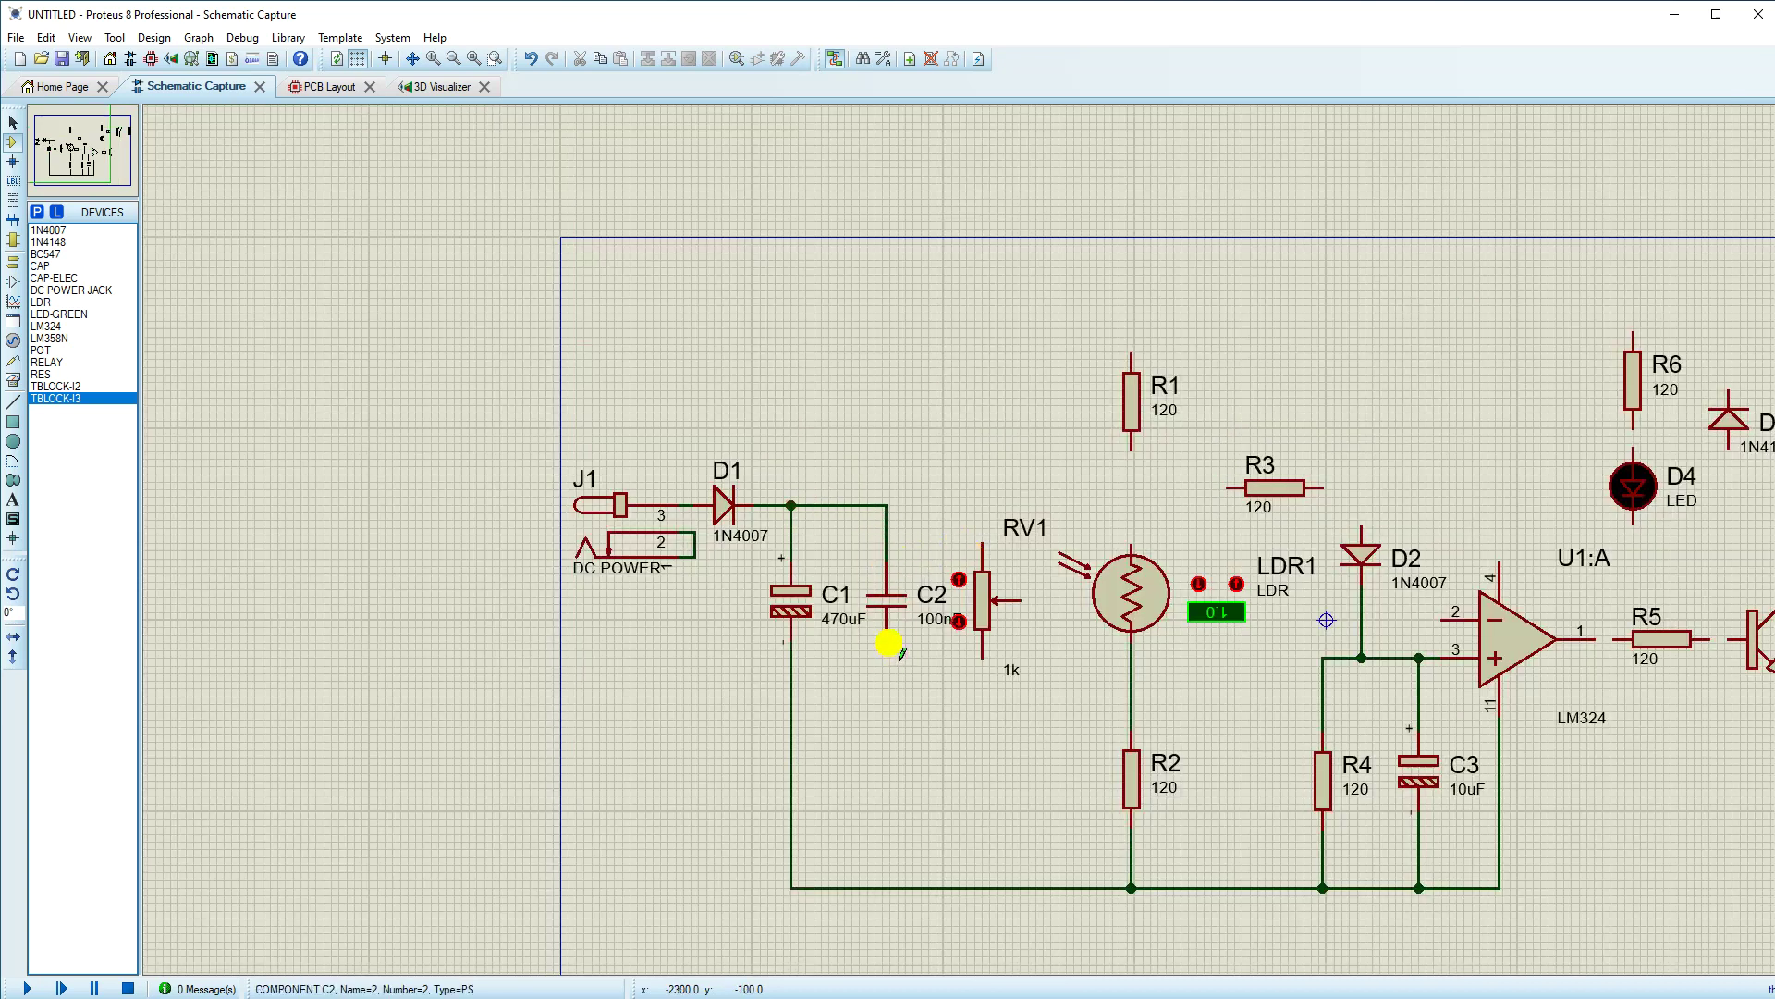
left_click(887, 887)
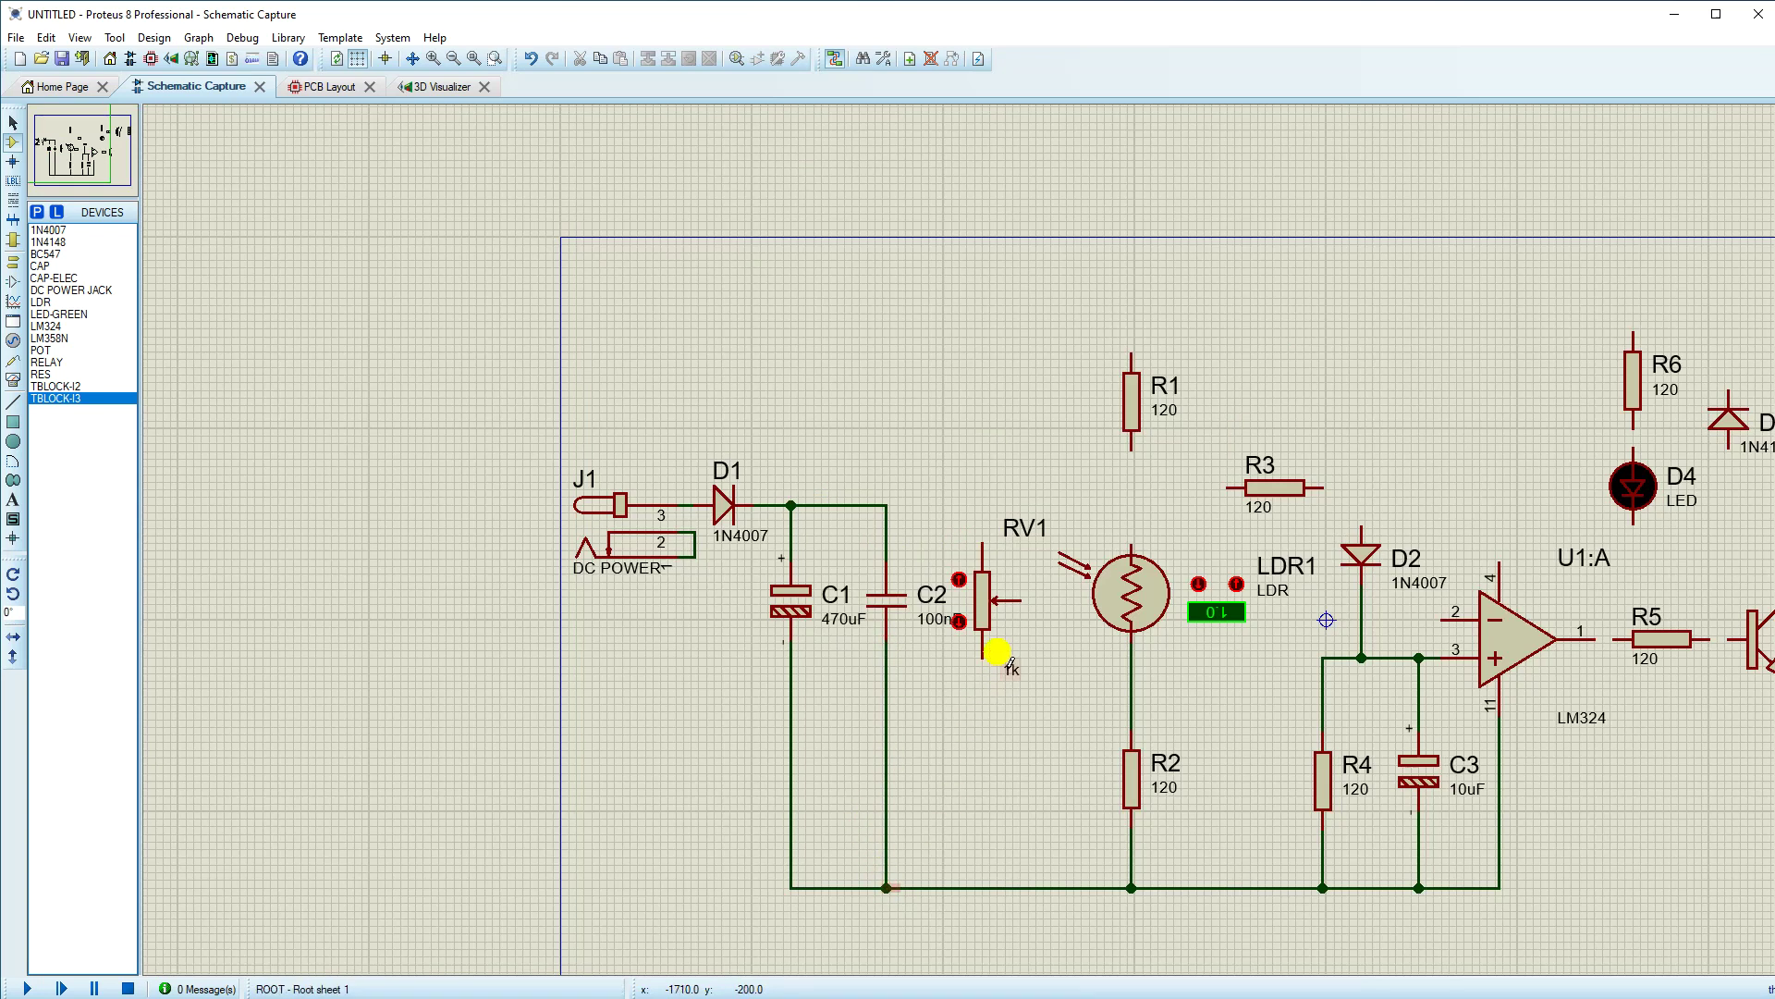
Step: Wire RV1's lower terminal straight down to the ground wire
left_click_drag(982, 658, 973, 867)
left_click(983, 889)
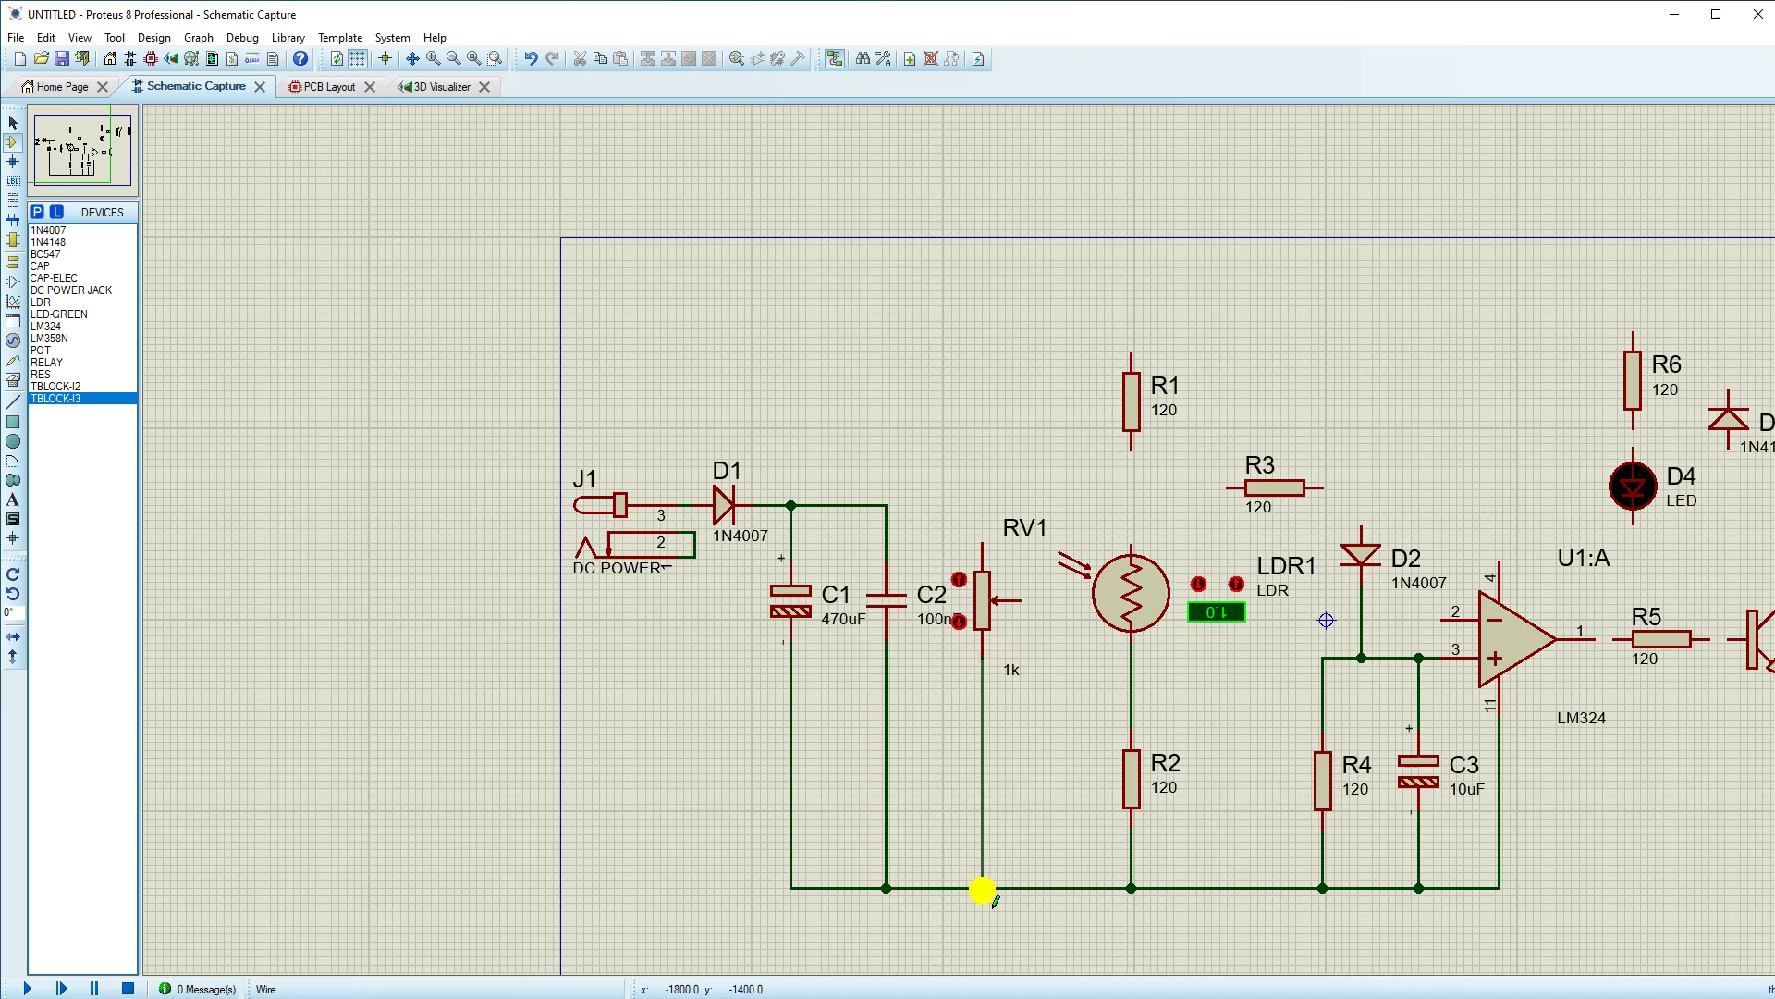
scroll(983, 532, "up", 2)
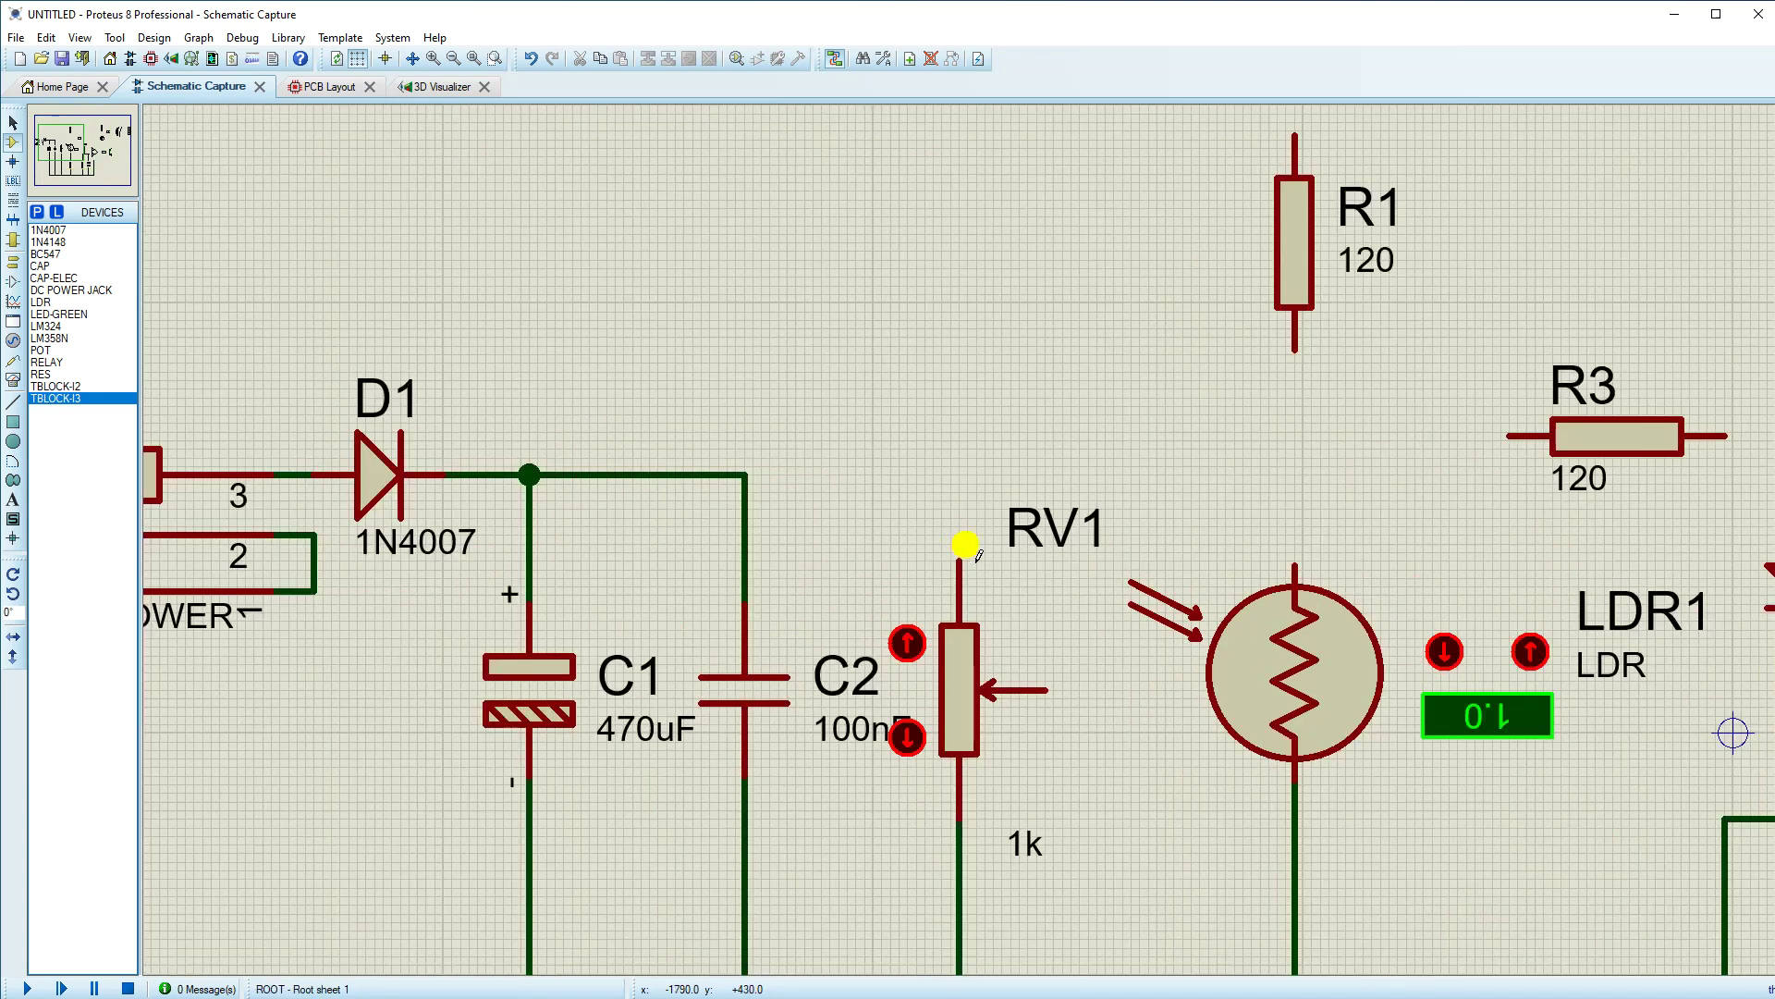
Step: Move J1 and D1 together with their output wires up near the upper edge of the sheet border
scroll(960, 547, "down", 3)
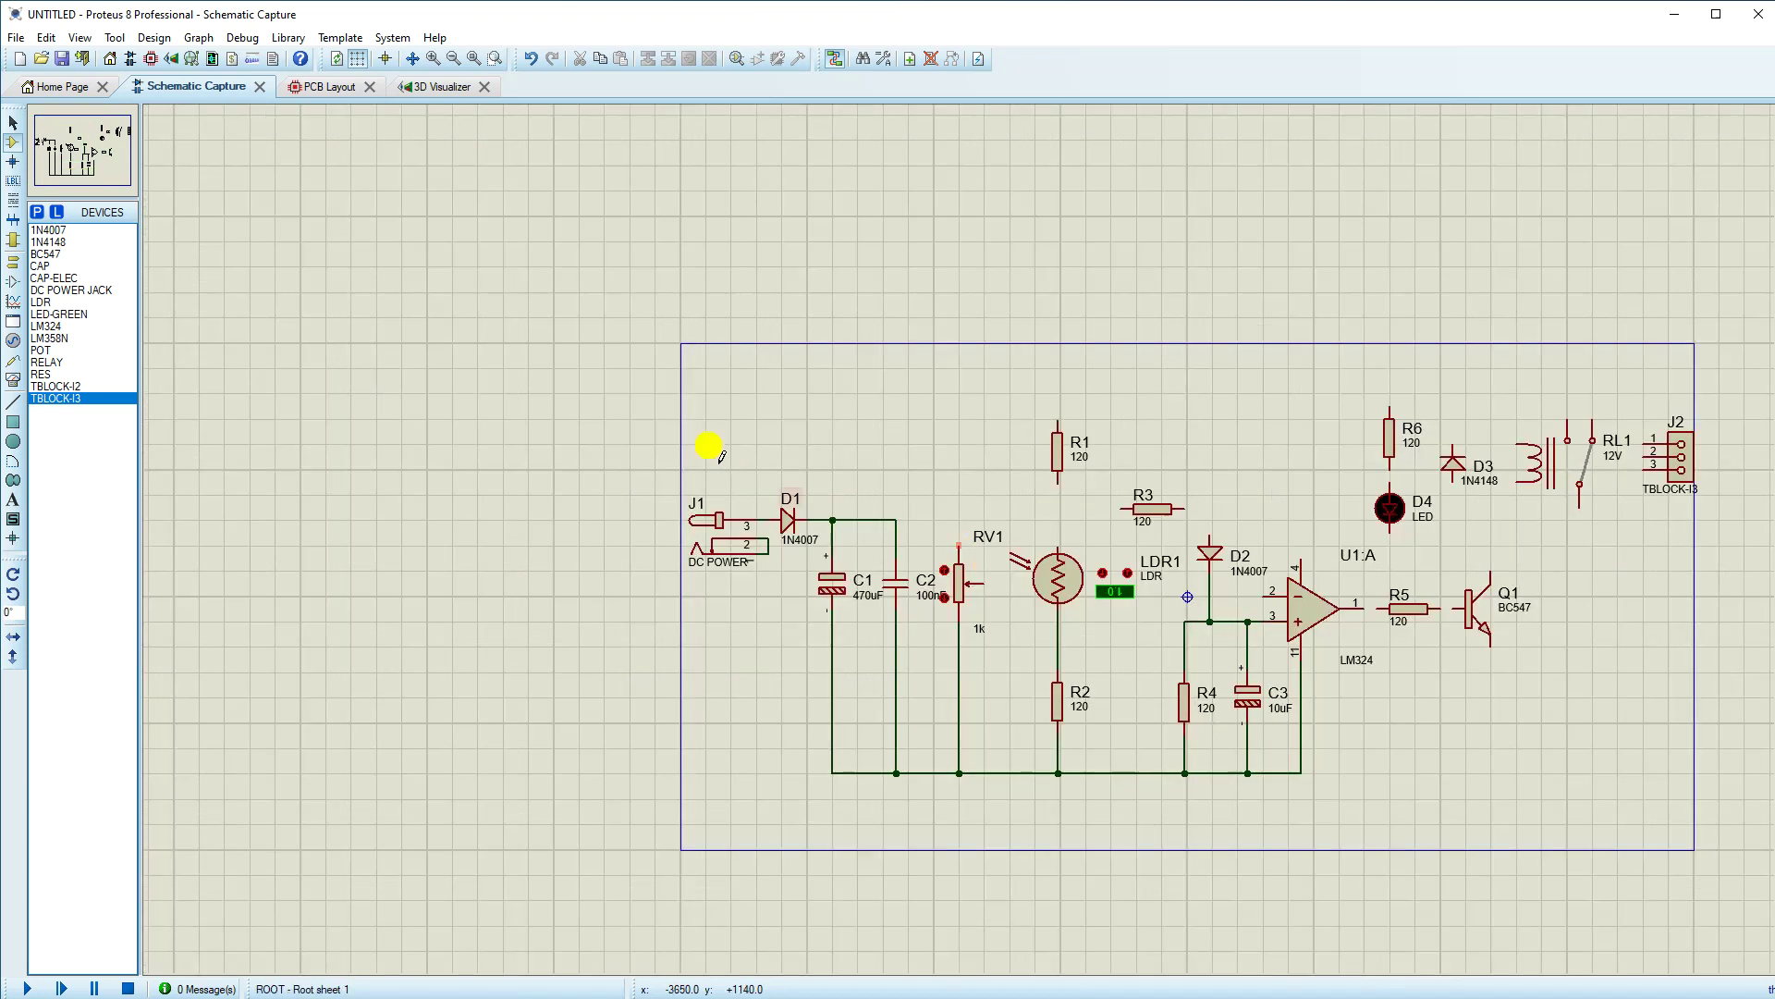
left_click_drag(647, 414, 911, 587)
left_click_drag(772, 523, 773, 417)
left_click_drag(773, 417, 783, 418)
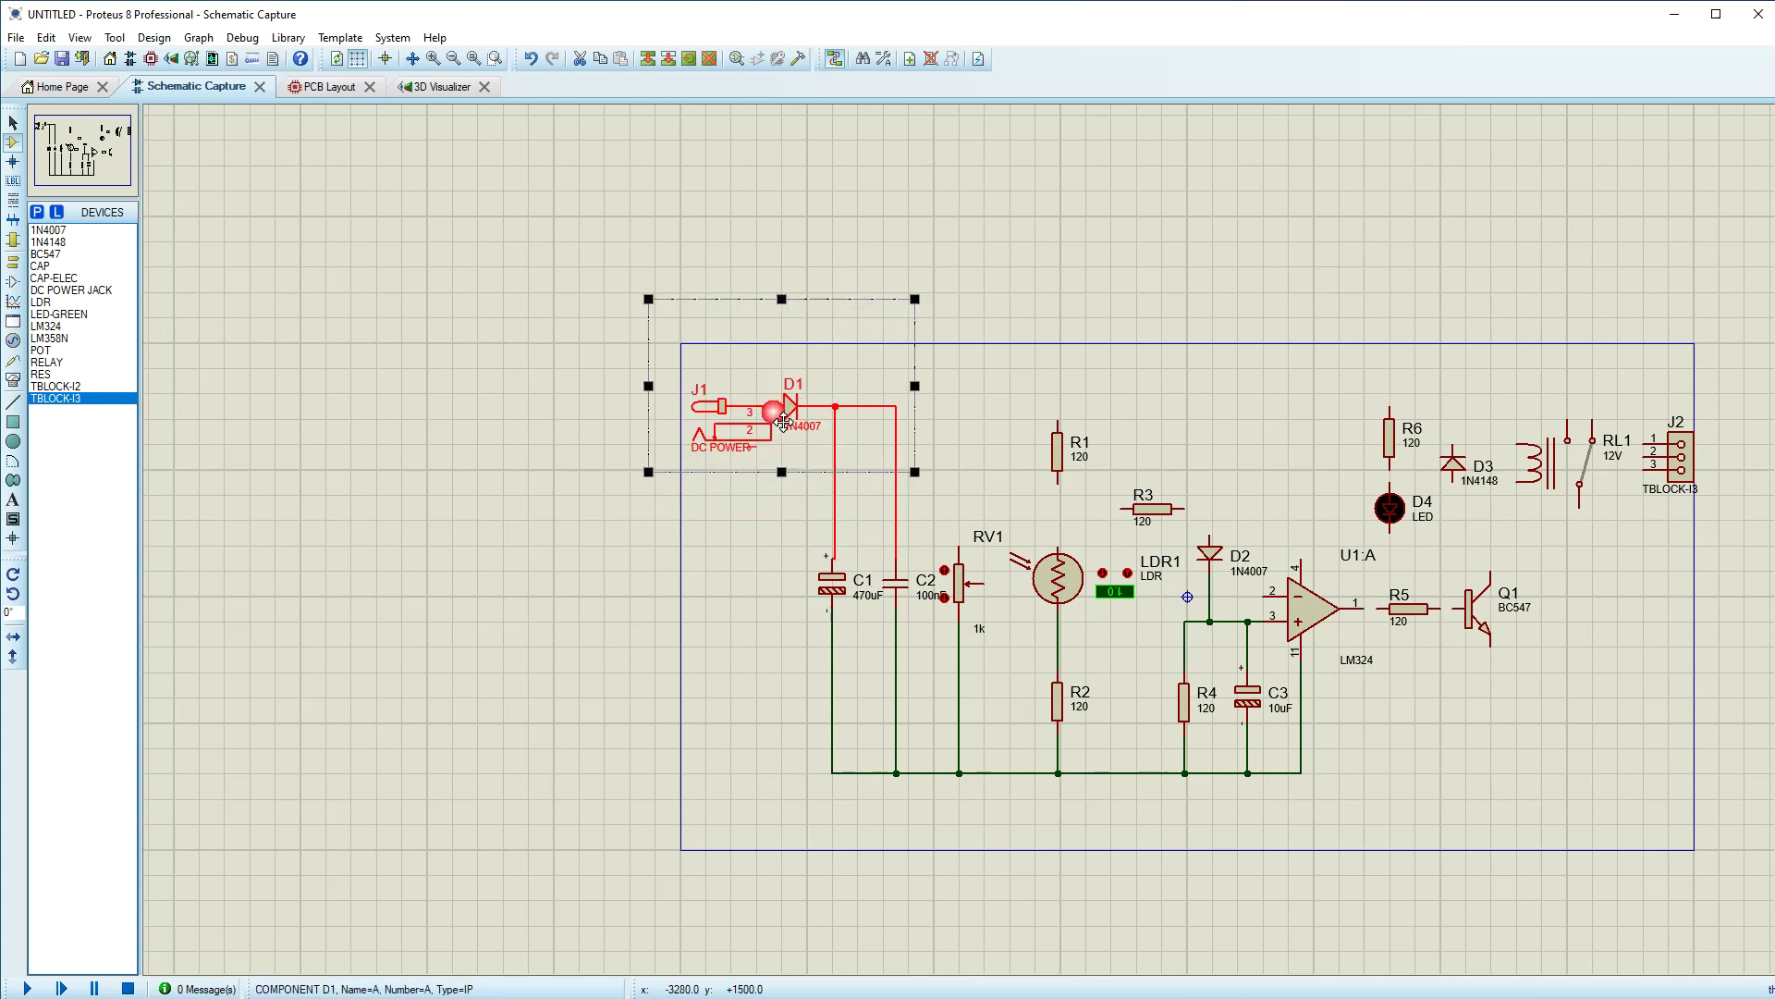
scroll(781, 419, "up", 2)
left_click_drag(995, 547, 989, 546)
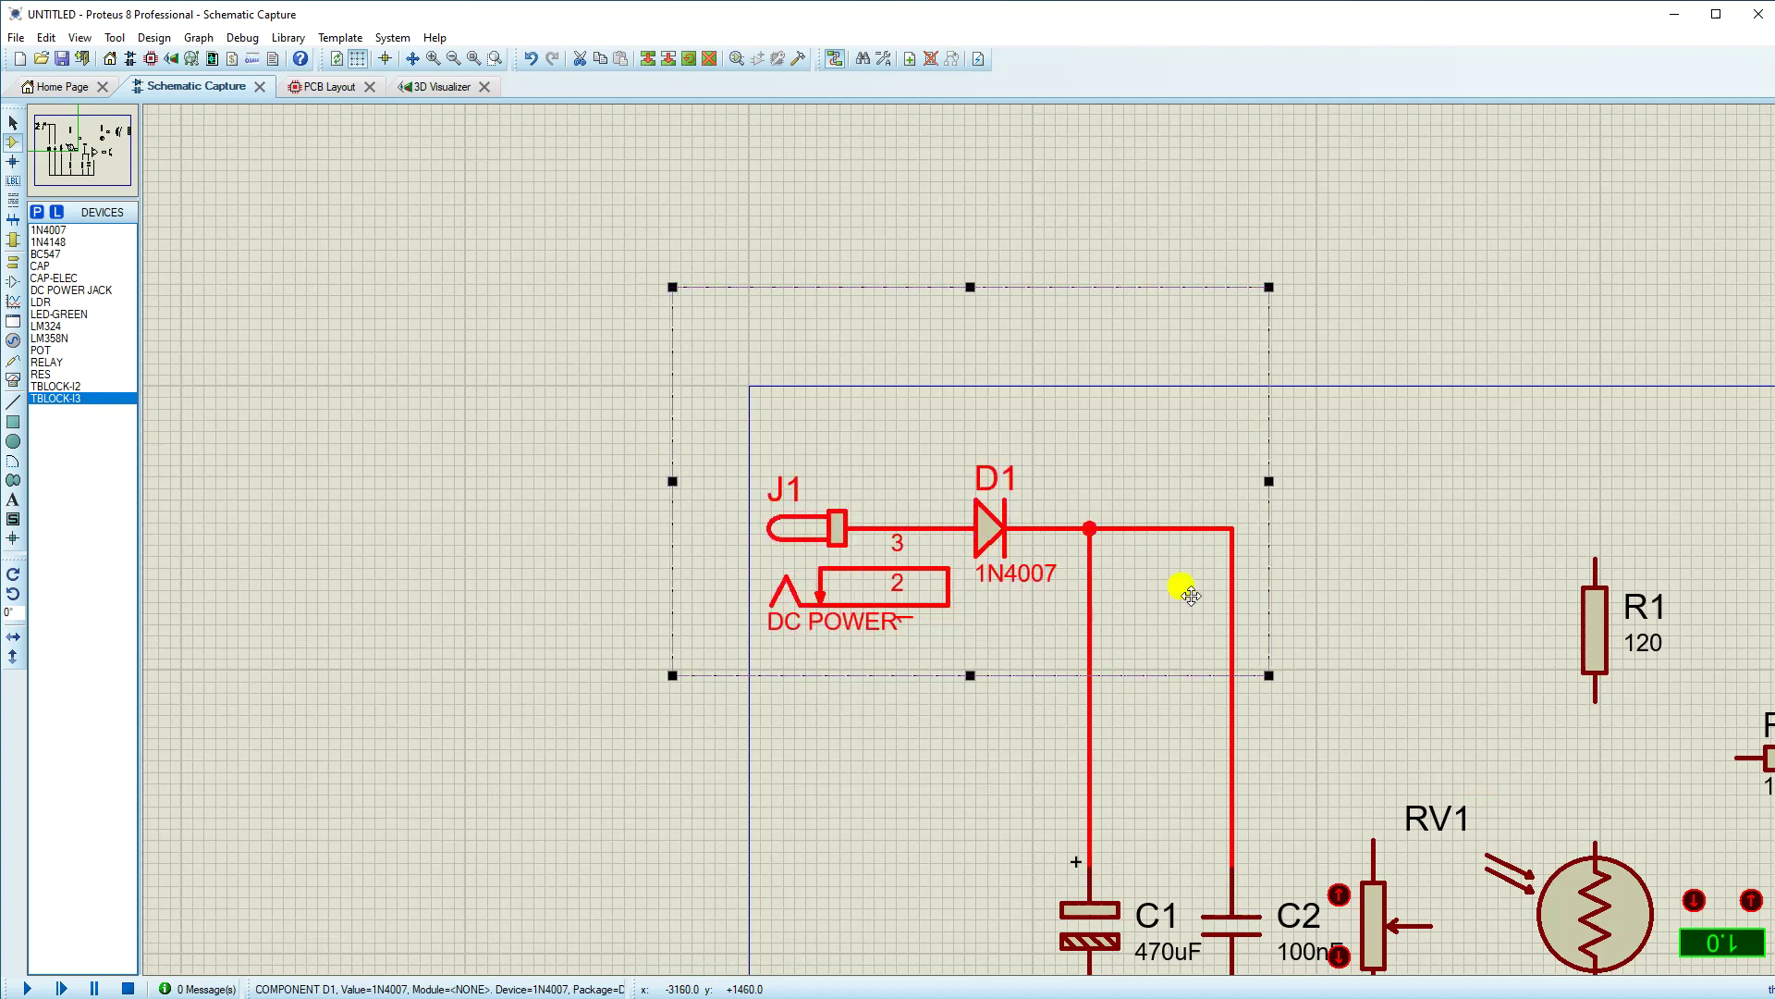
left_click(1375, 617)
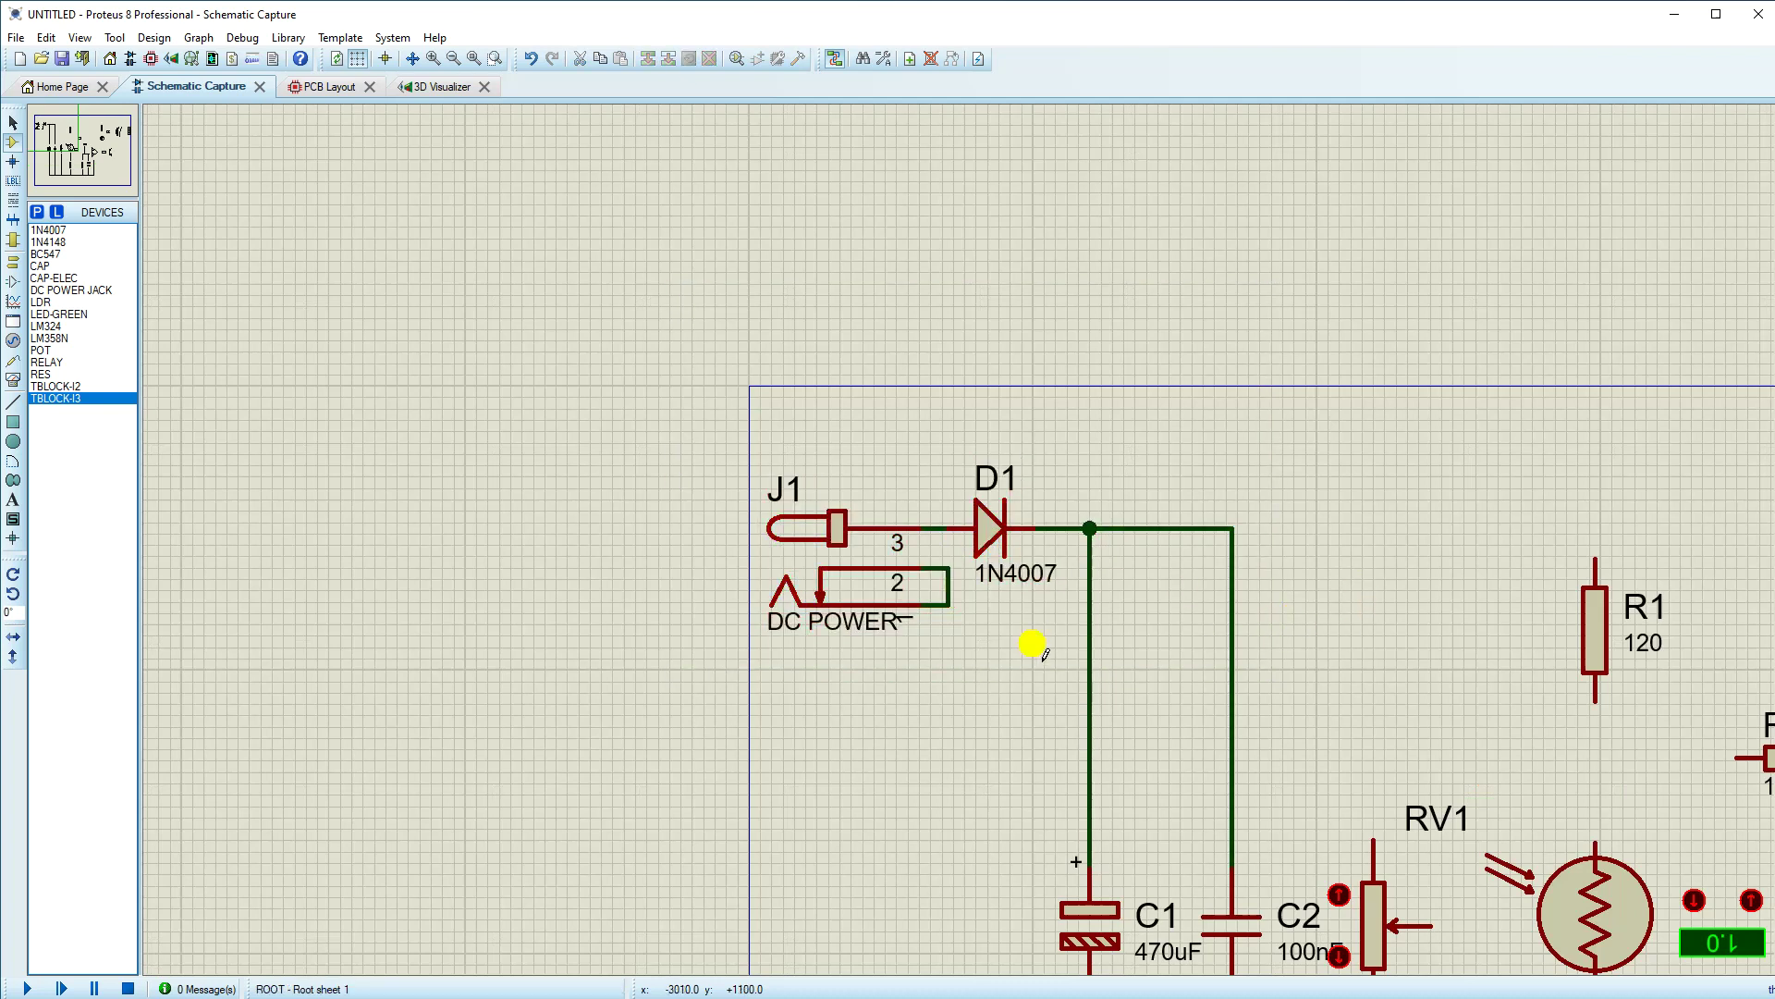
Step: Wire J1's joined lower terminals down to the ground wire at C1's lower end
scroll(991, 586, "down", 2)
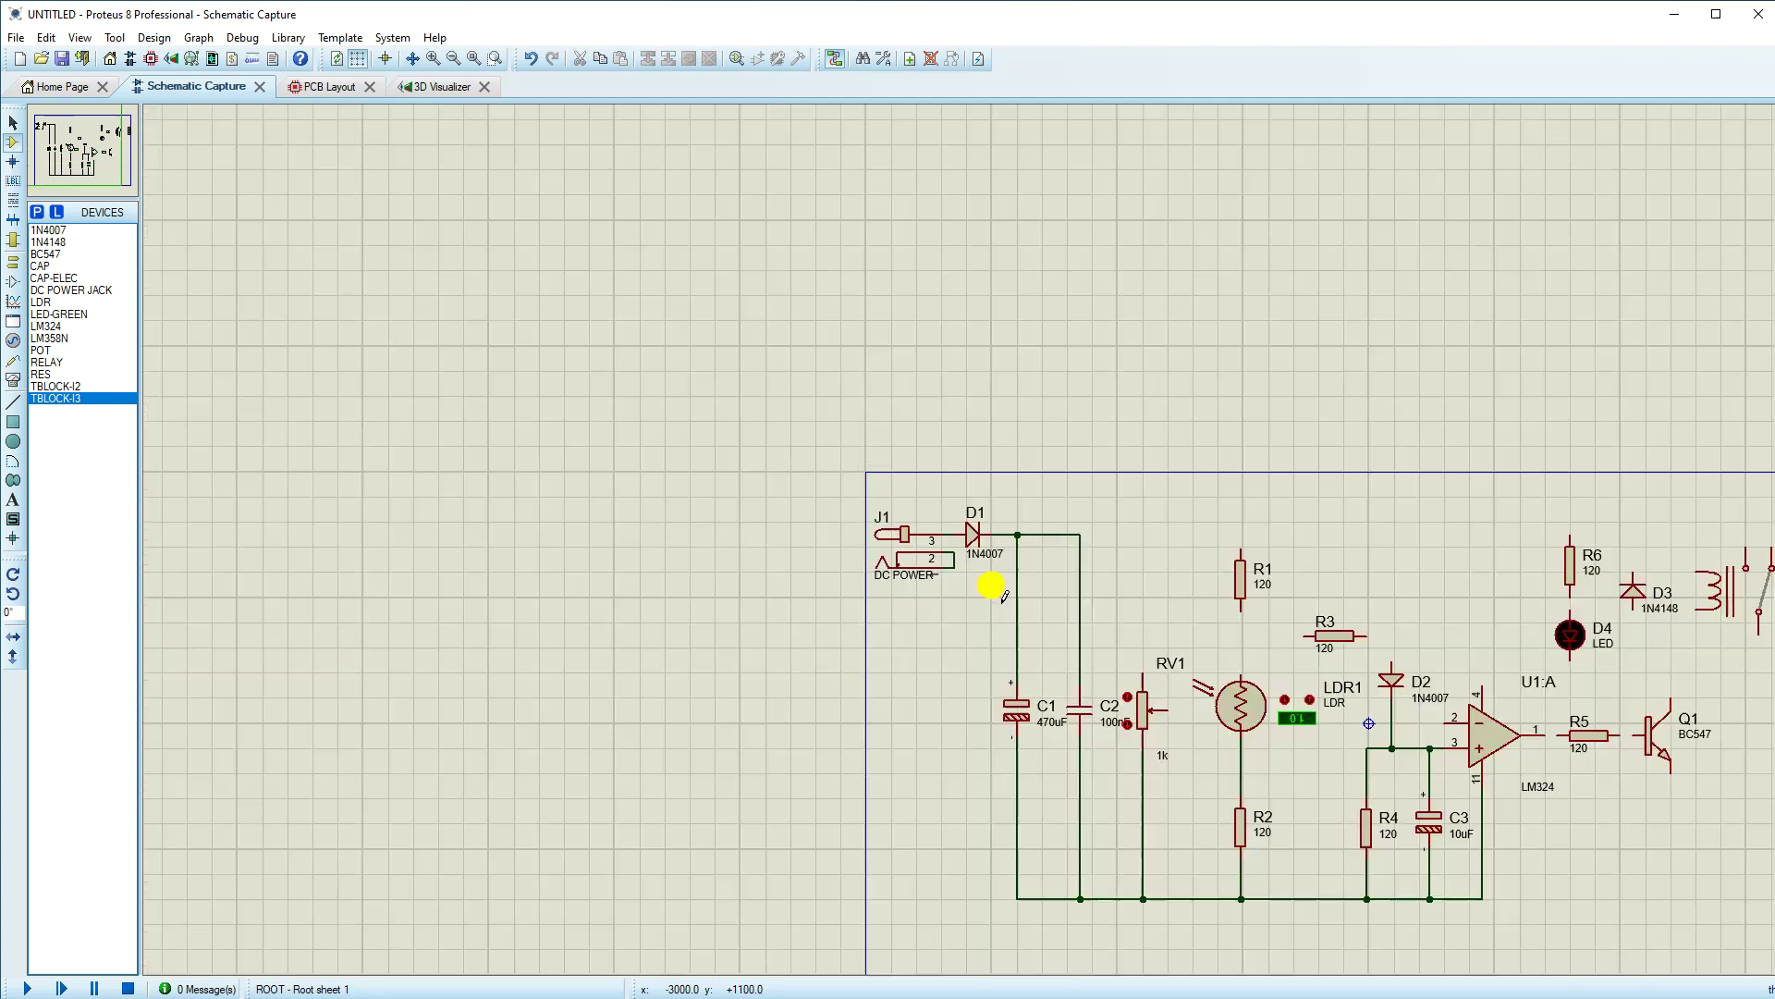
left_click(953, 567)
left_click(994, 898)
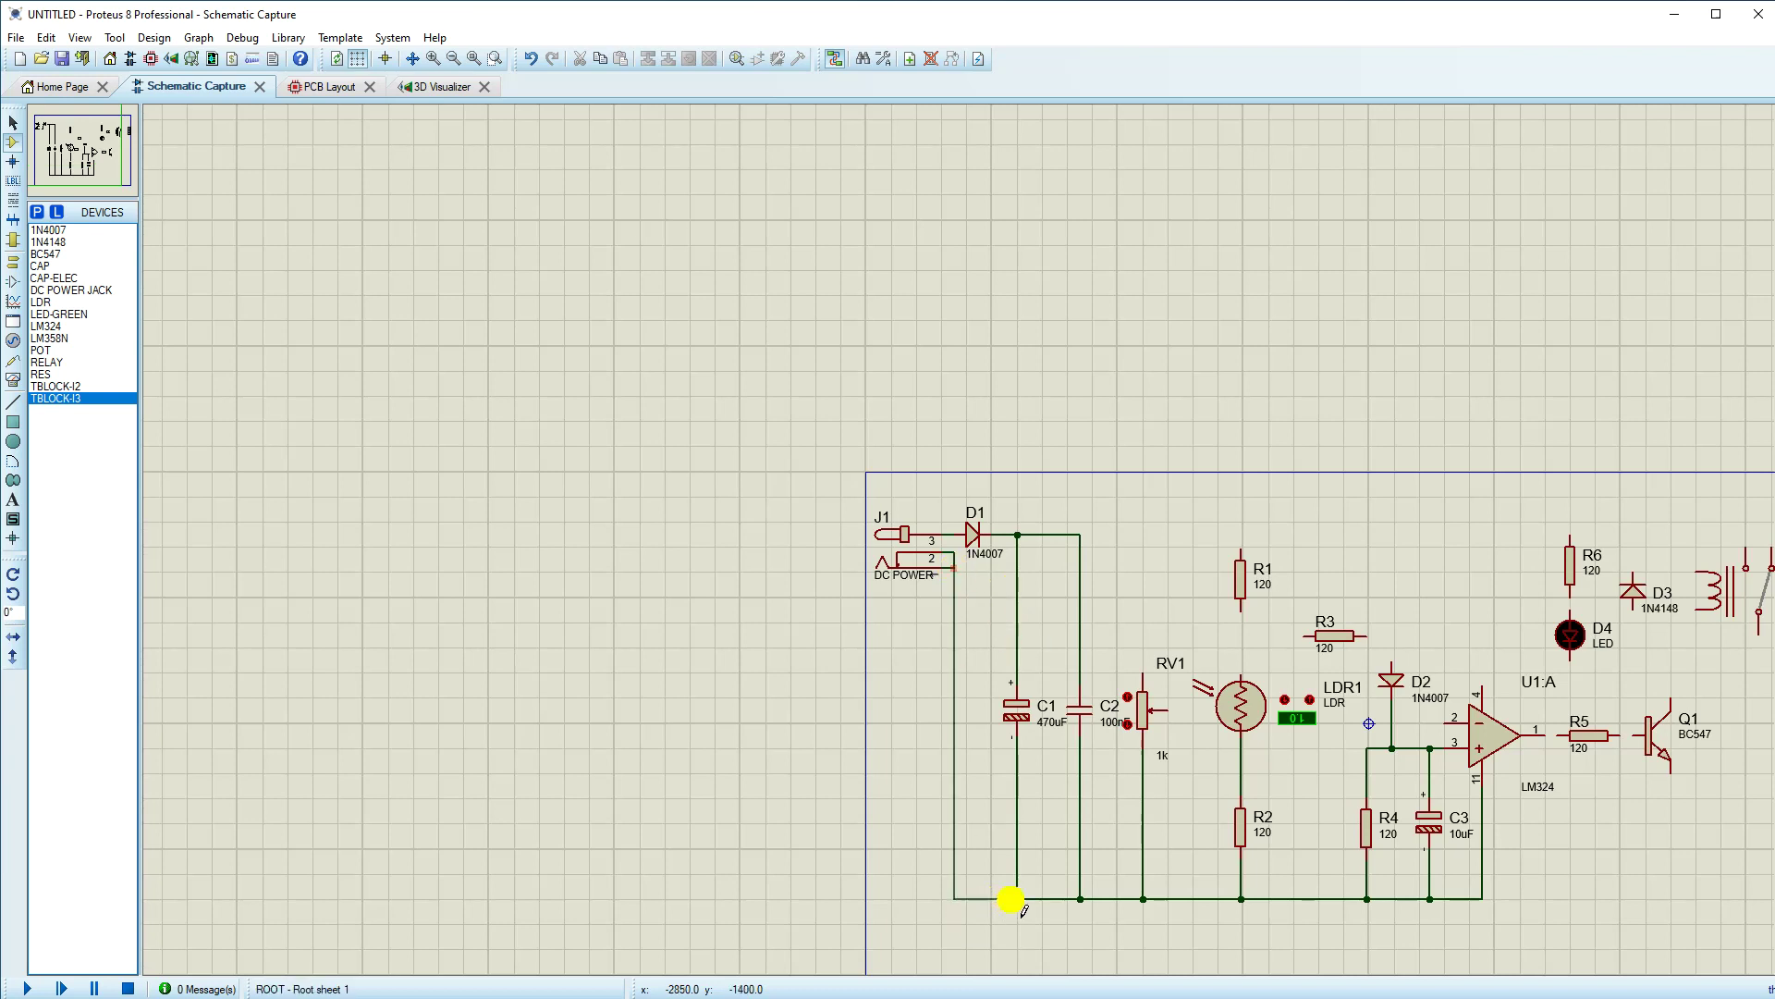
left_click(1017, 898)
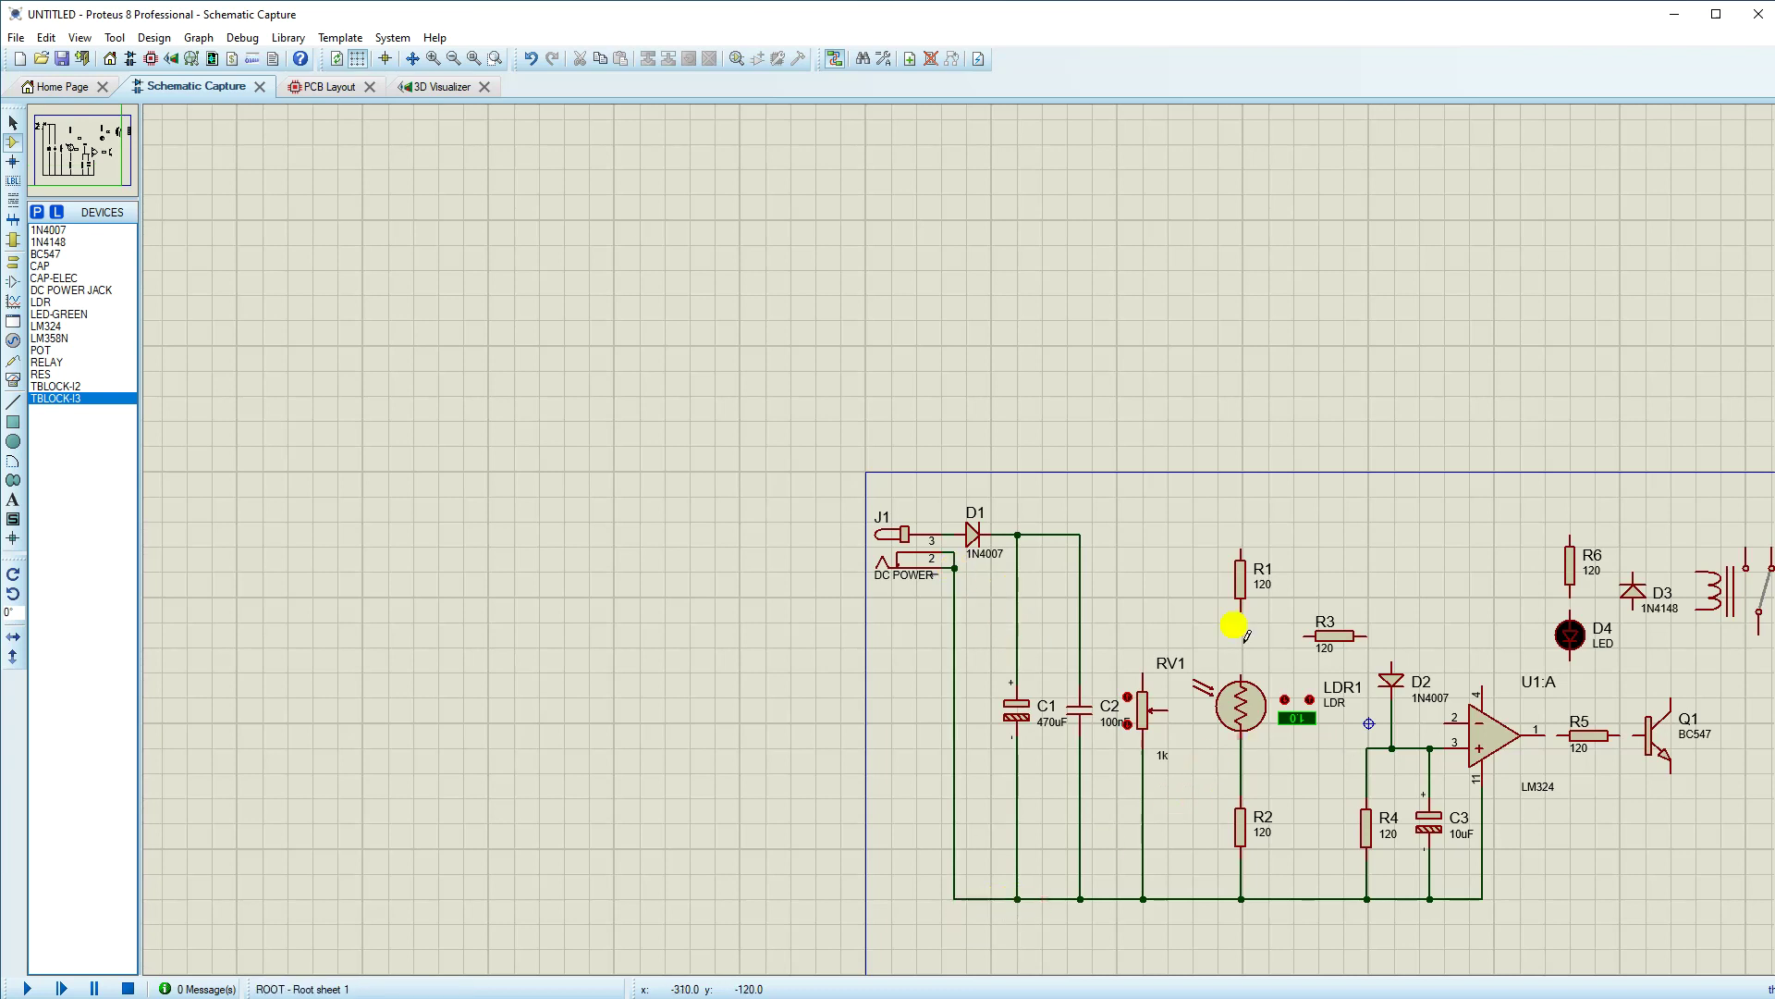
Step: Wire R1's upper terminal to the D1 output line above C2, and its lower terminal to LDR1
left_click(473, 58)
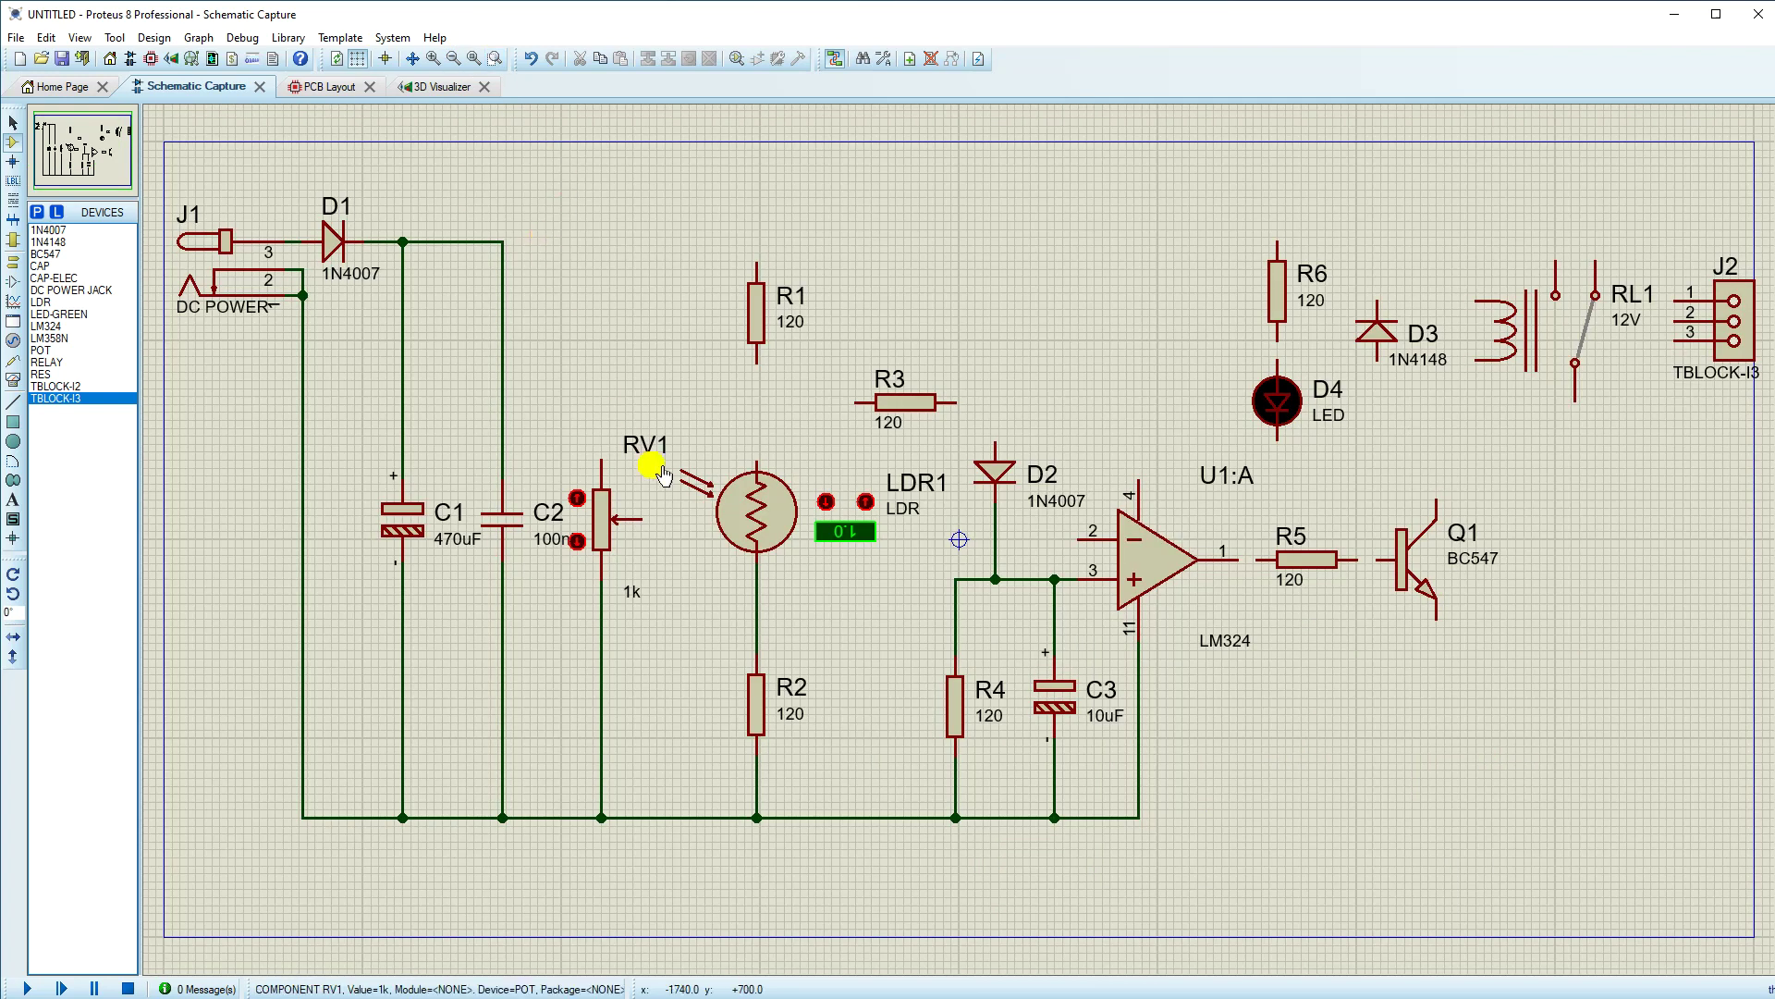
left_click(756, 263)
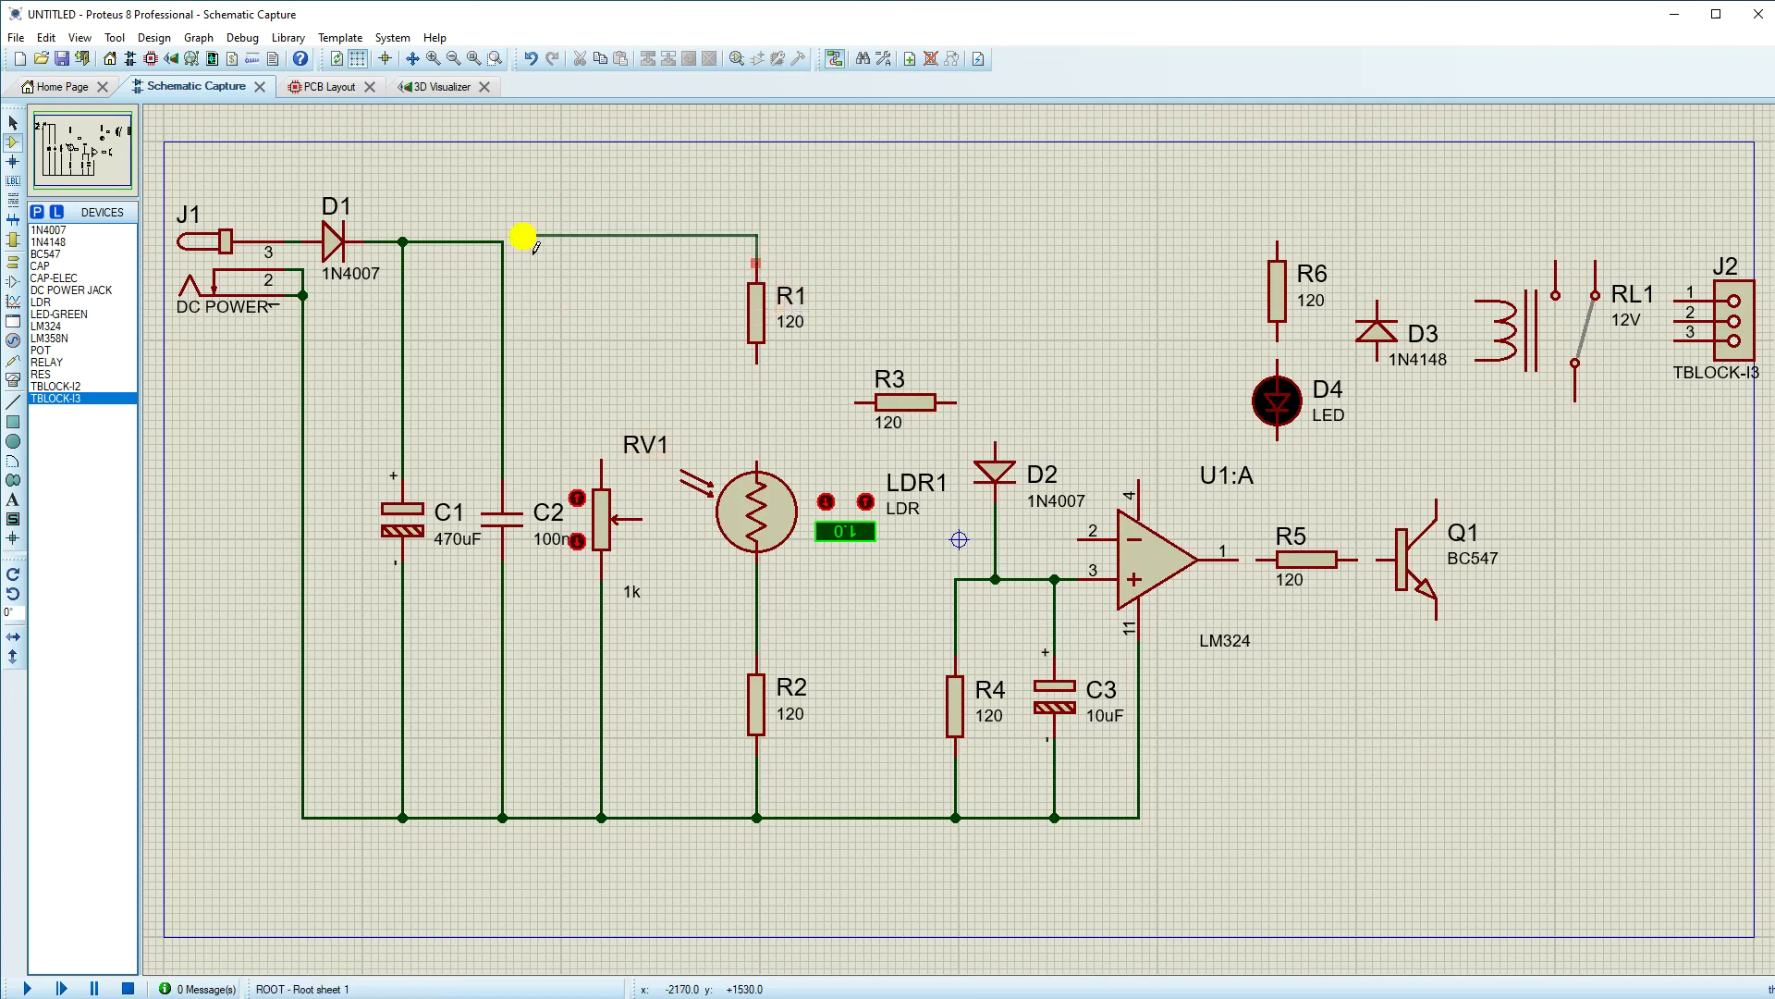
left_click(502, 241)
left_click(759, 364)
left_click(756, 464)
Step: Wire R3 between the R1–LDR1 junction and D2's upper terminal
left_click(856, 401)
left_click(758, 403)
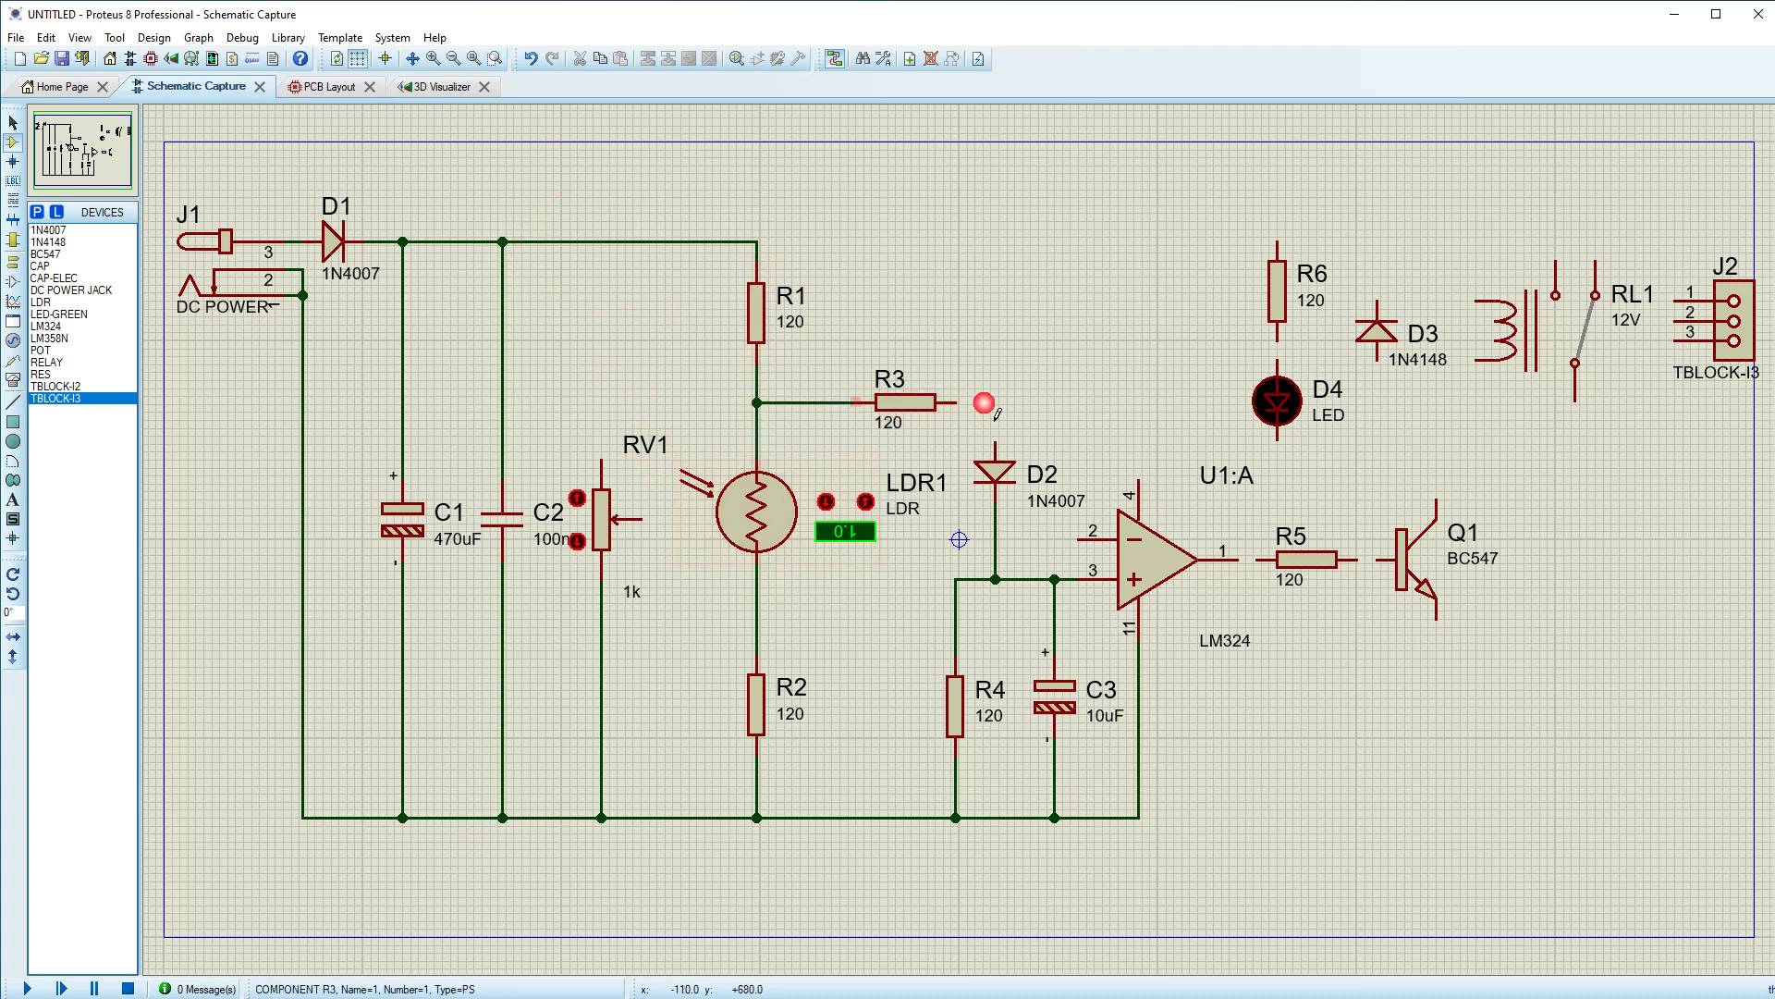
left_click(949, 403)
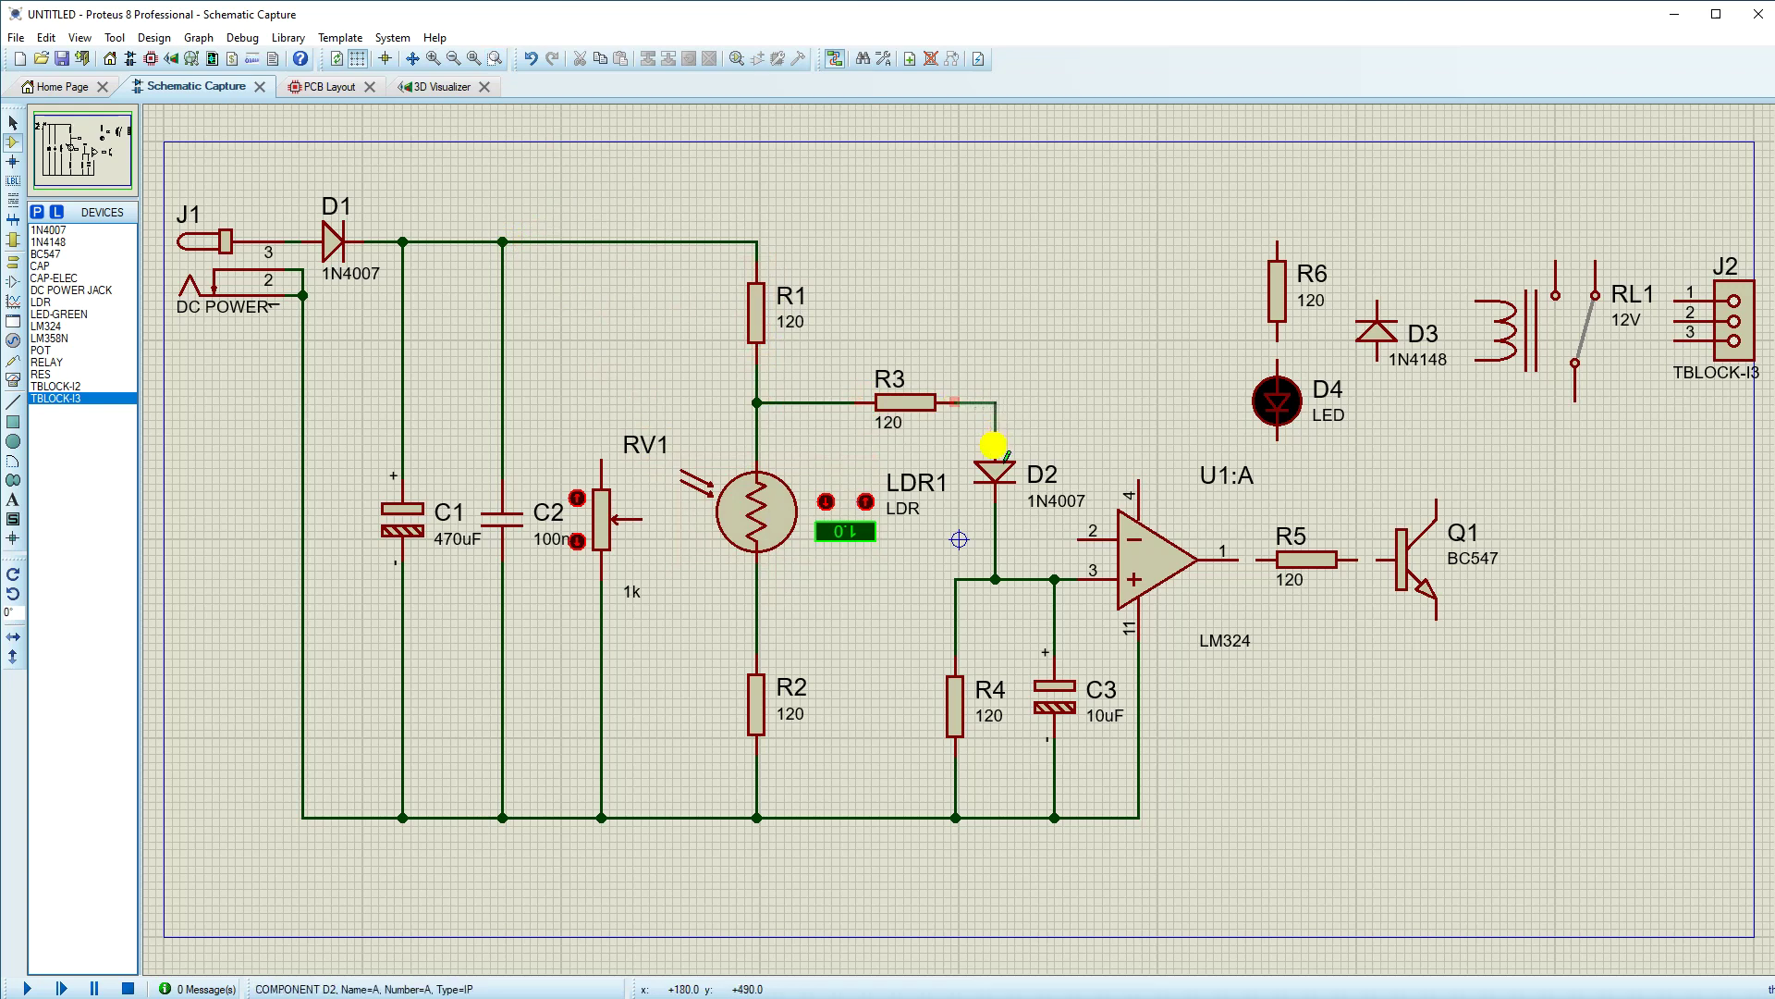
Step: Wire U1:A's pin 4 to the supply line above R1, and R6's upper terminal to the same line
left_click(1138, 481)
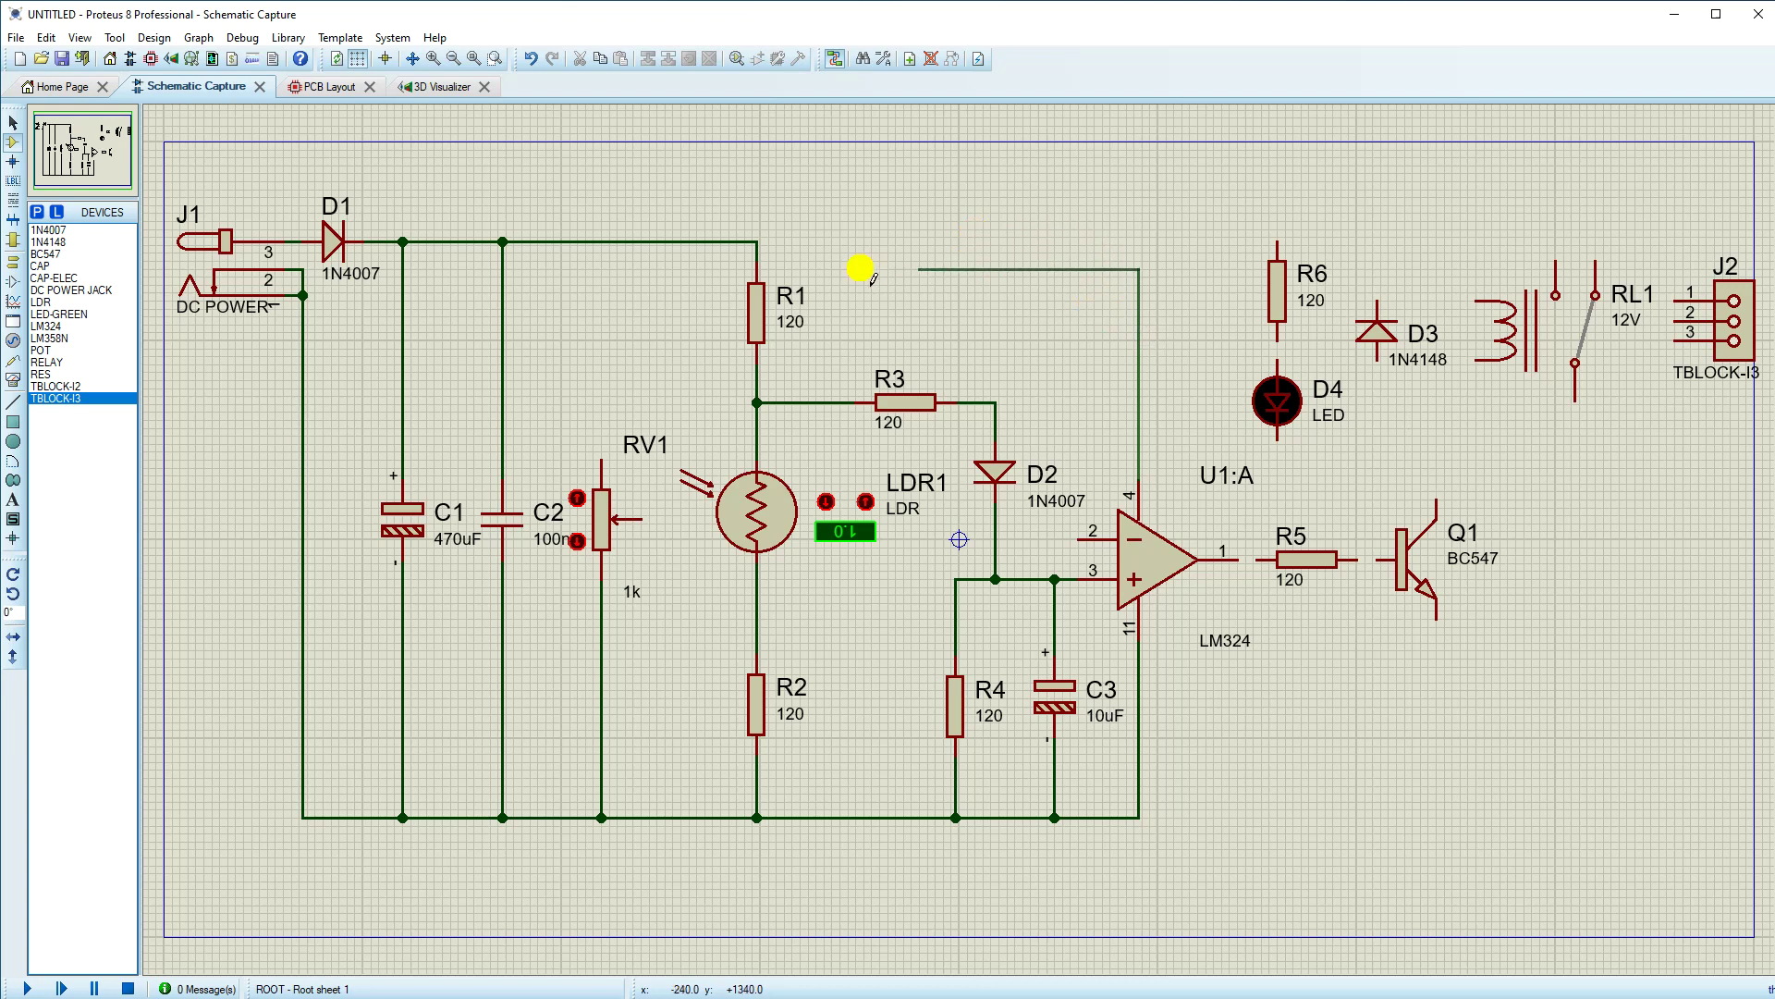
left_click(757, 239)
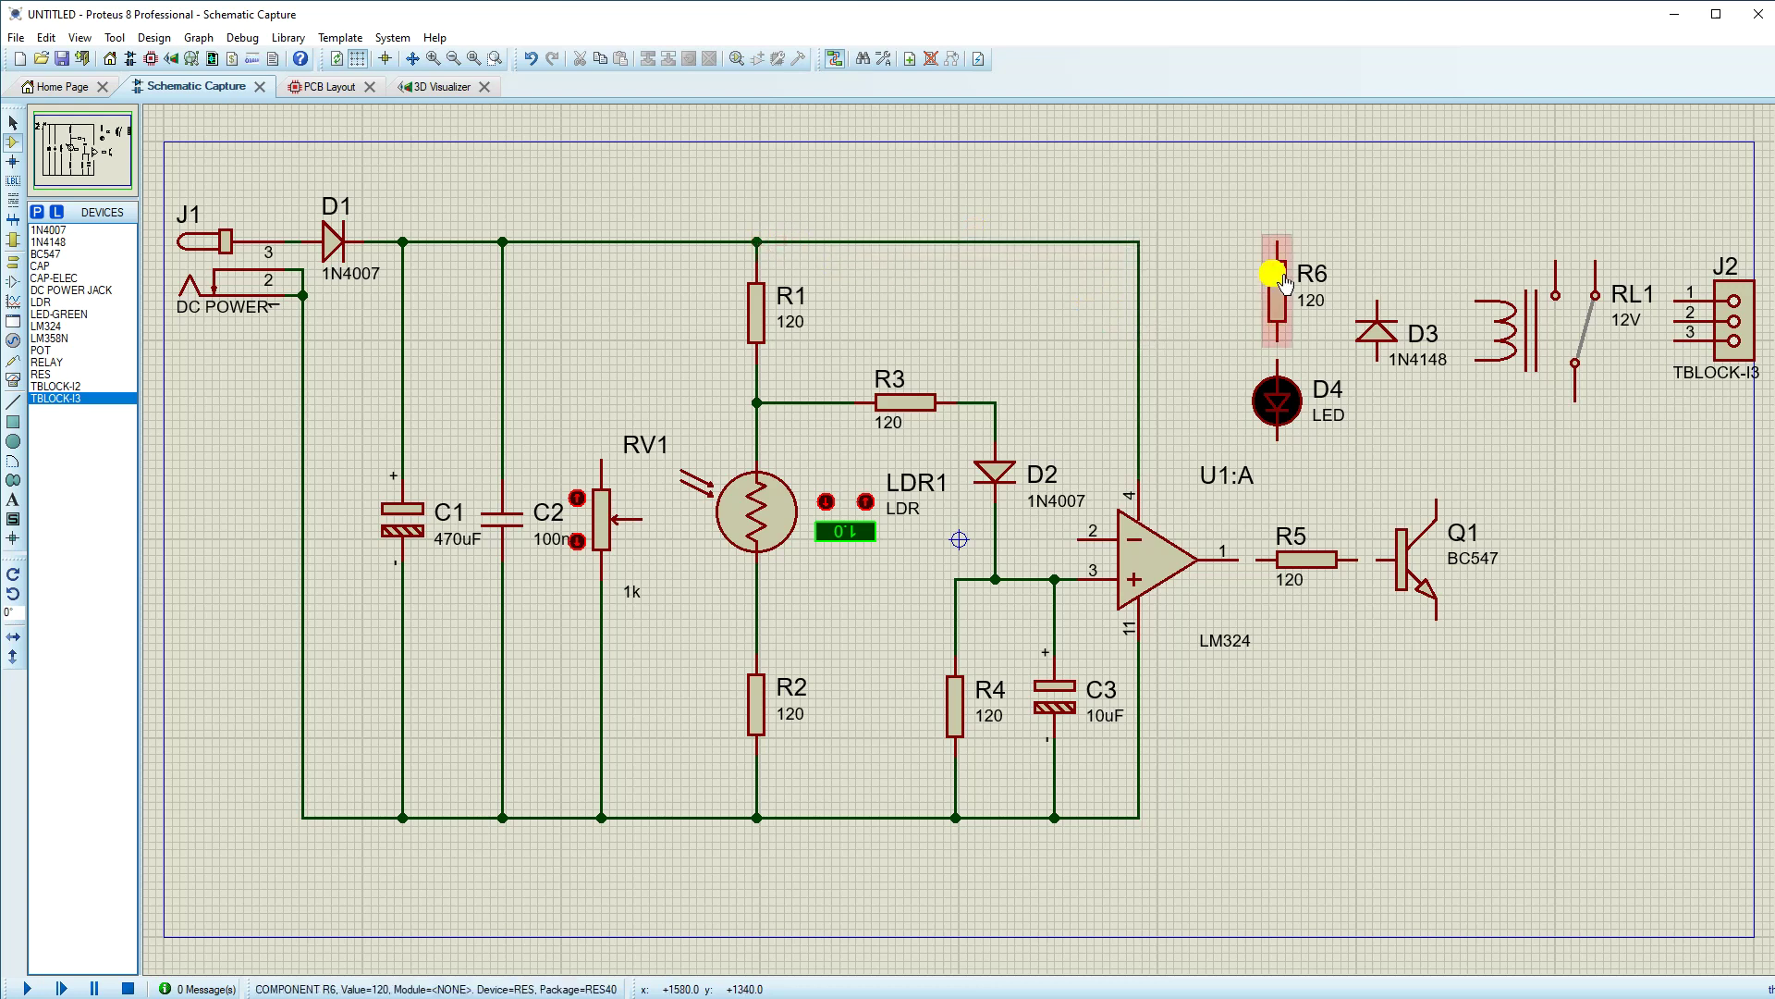
scroll(1276, 295, "up", 1)
left_click_drag(906, 446, 1145, 828)
left_click(935, 488)
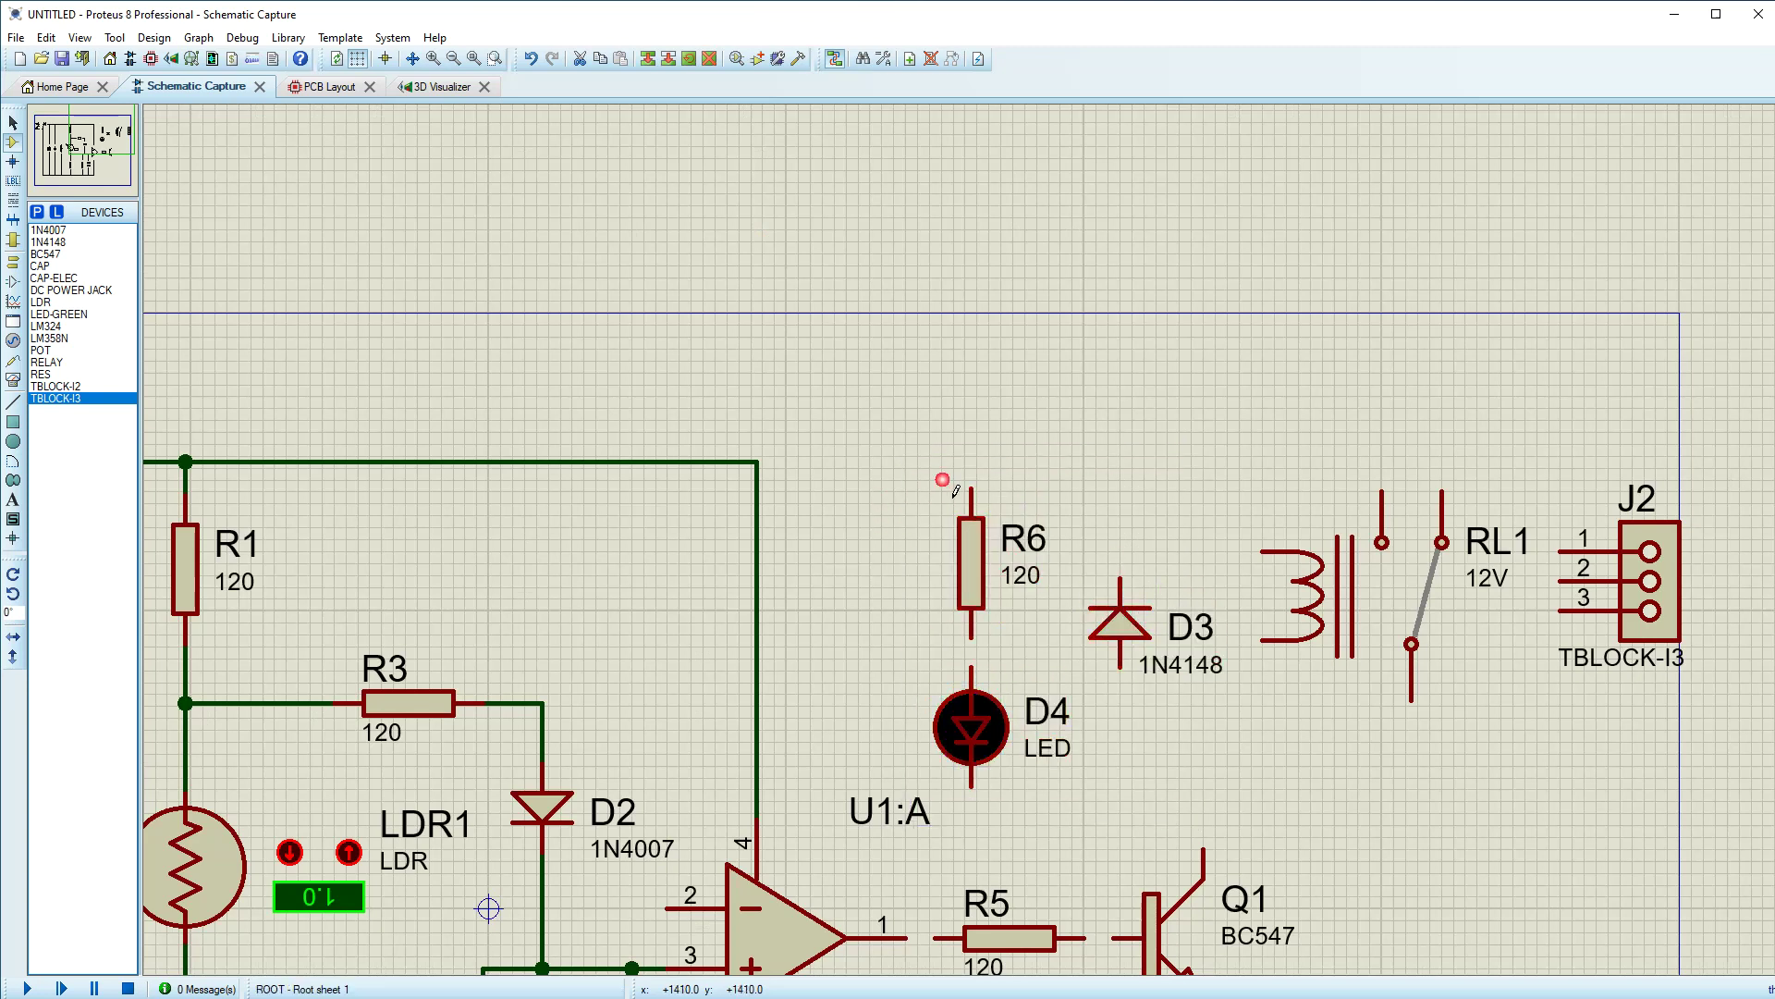
left_click(969, 488)
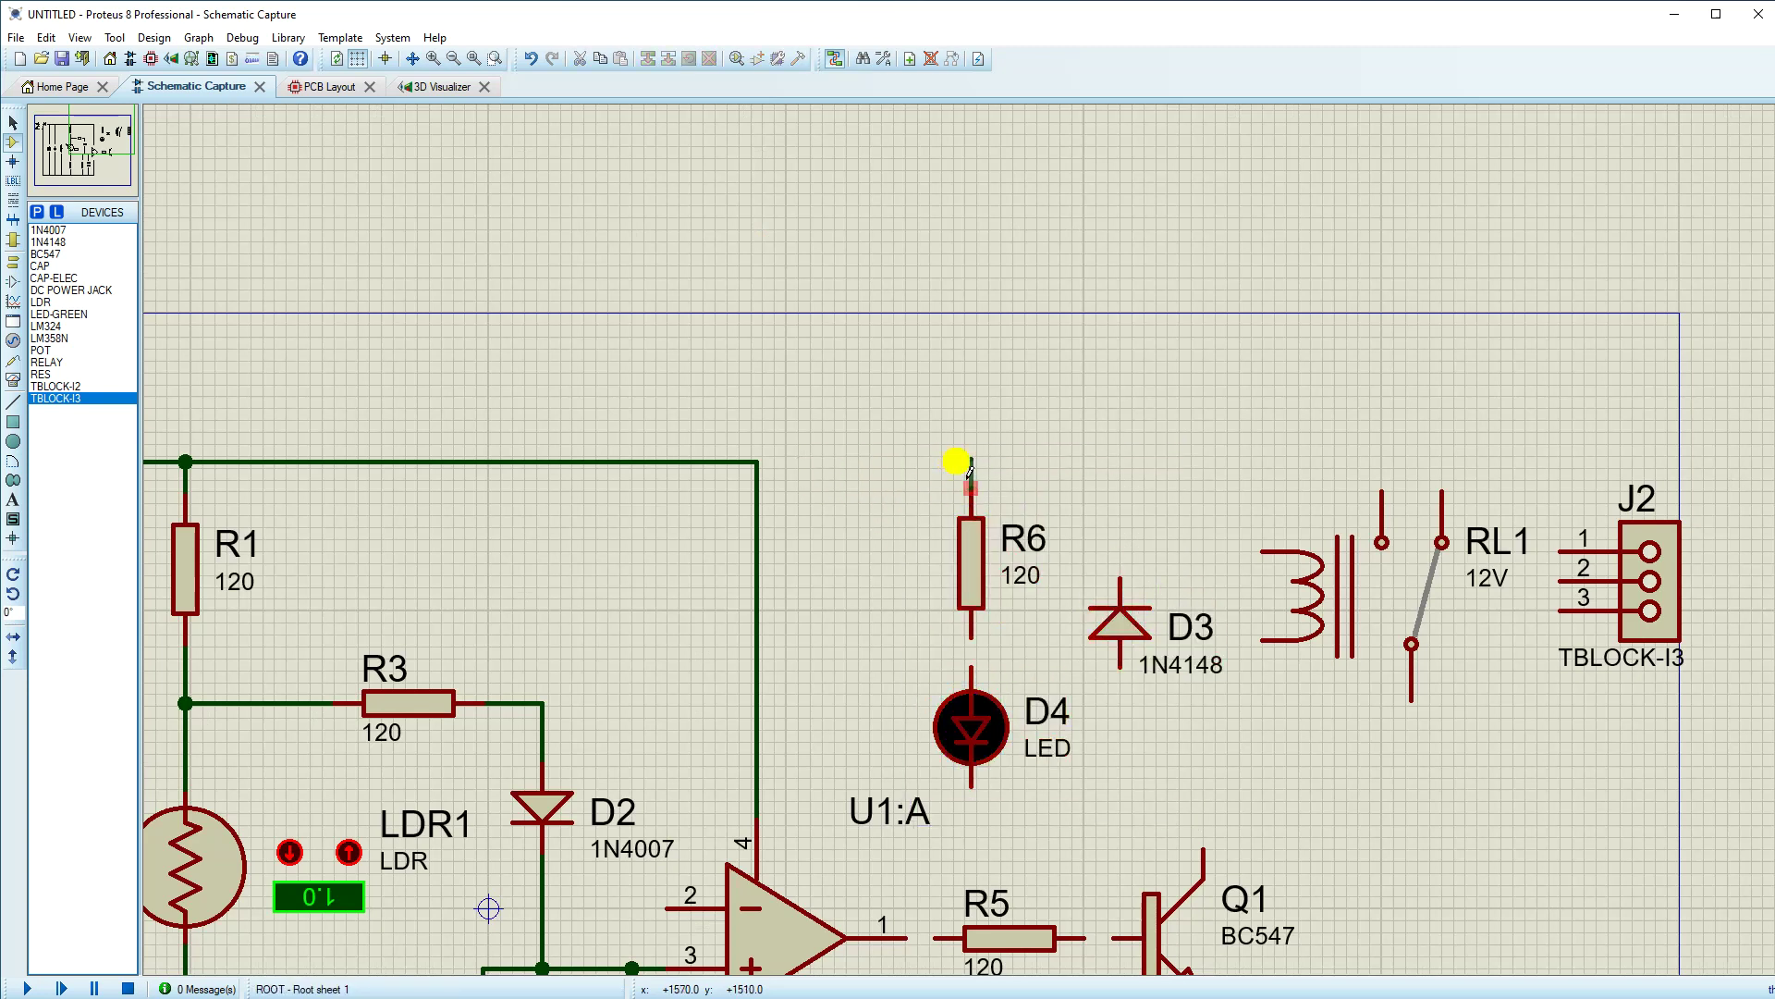
left_click(759, 461)
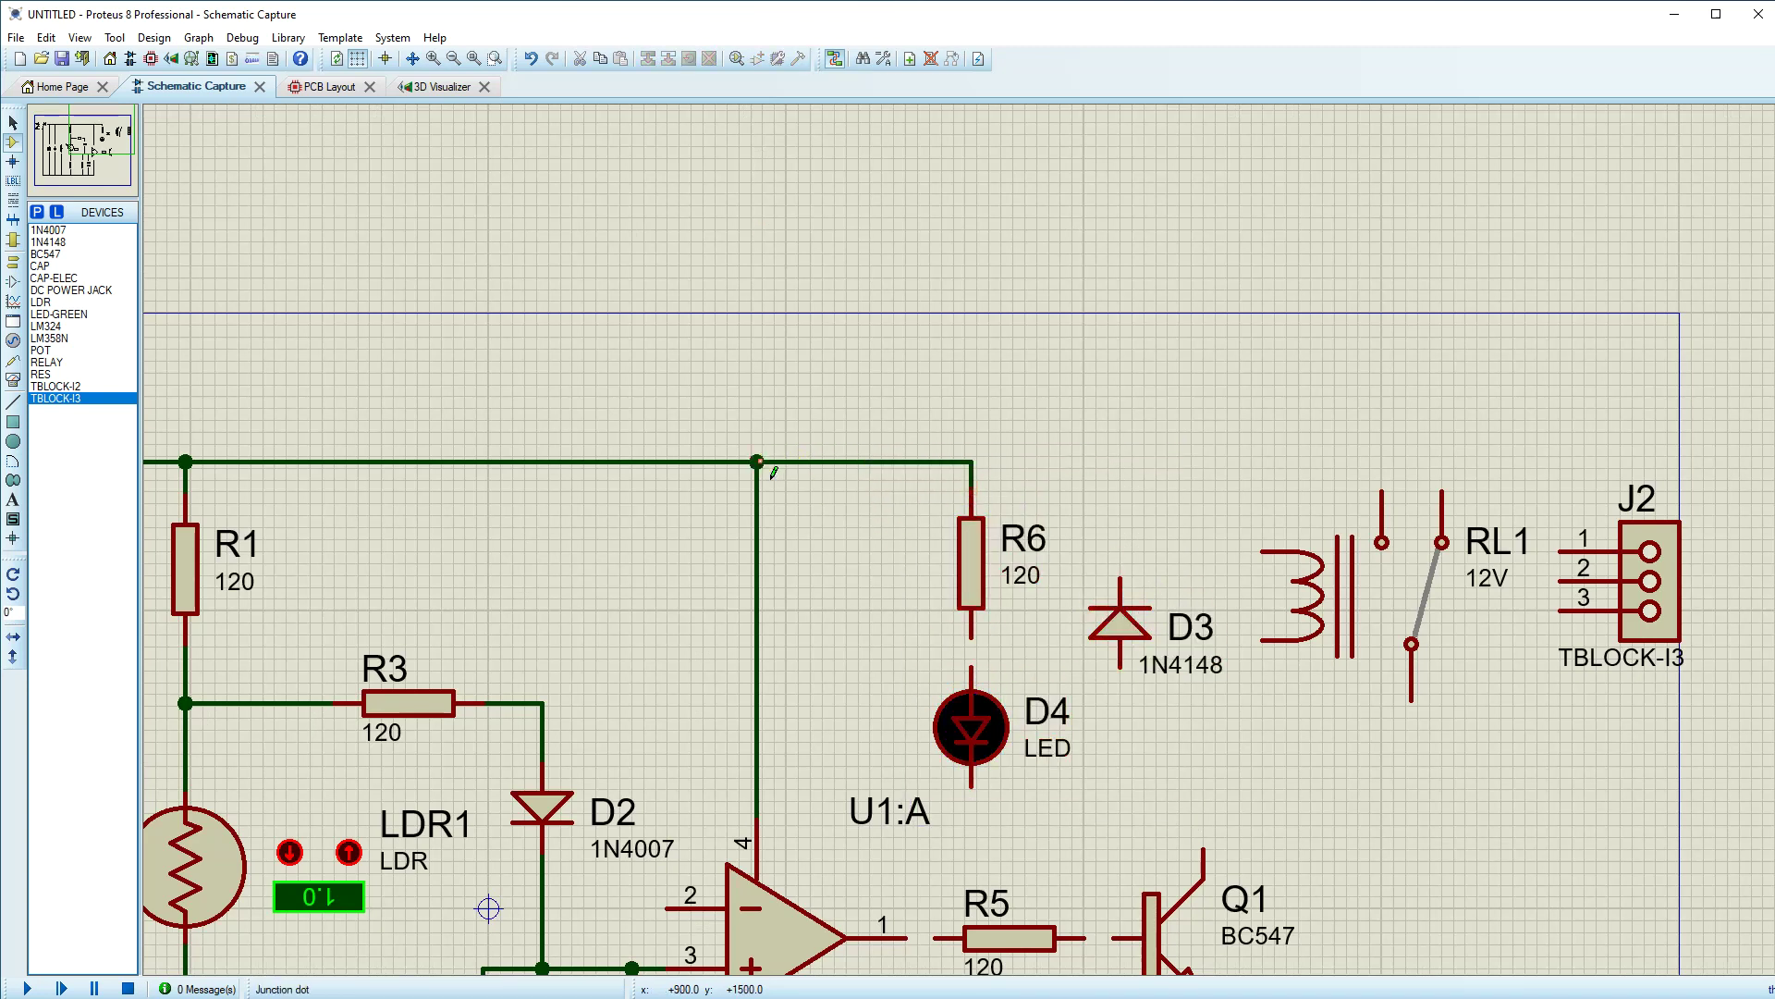
Step: Wire D4 to R6's lower terminal, and connect D3 between D4's lower terminal and the supply line above R6
left_click(973, 666)
left_click(971, 636)
left_click(972, 786)
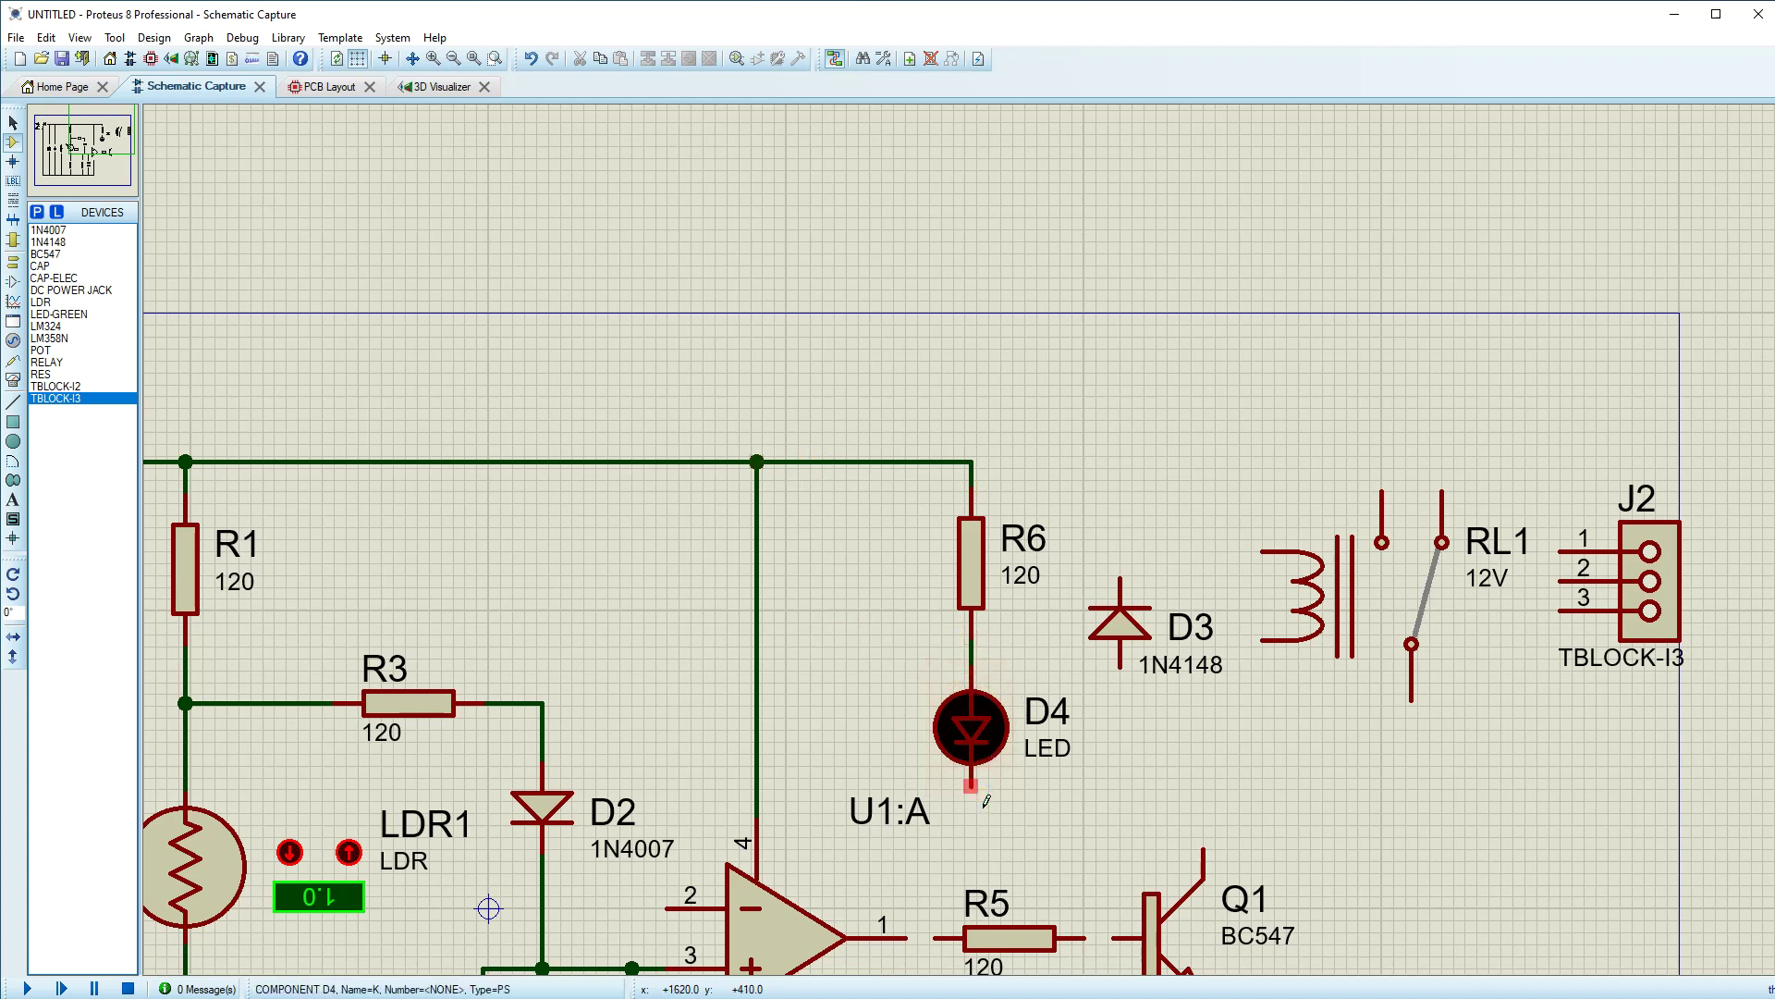
left_click(1120, 670)
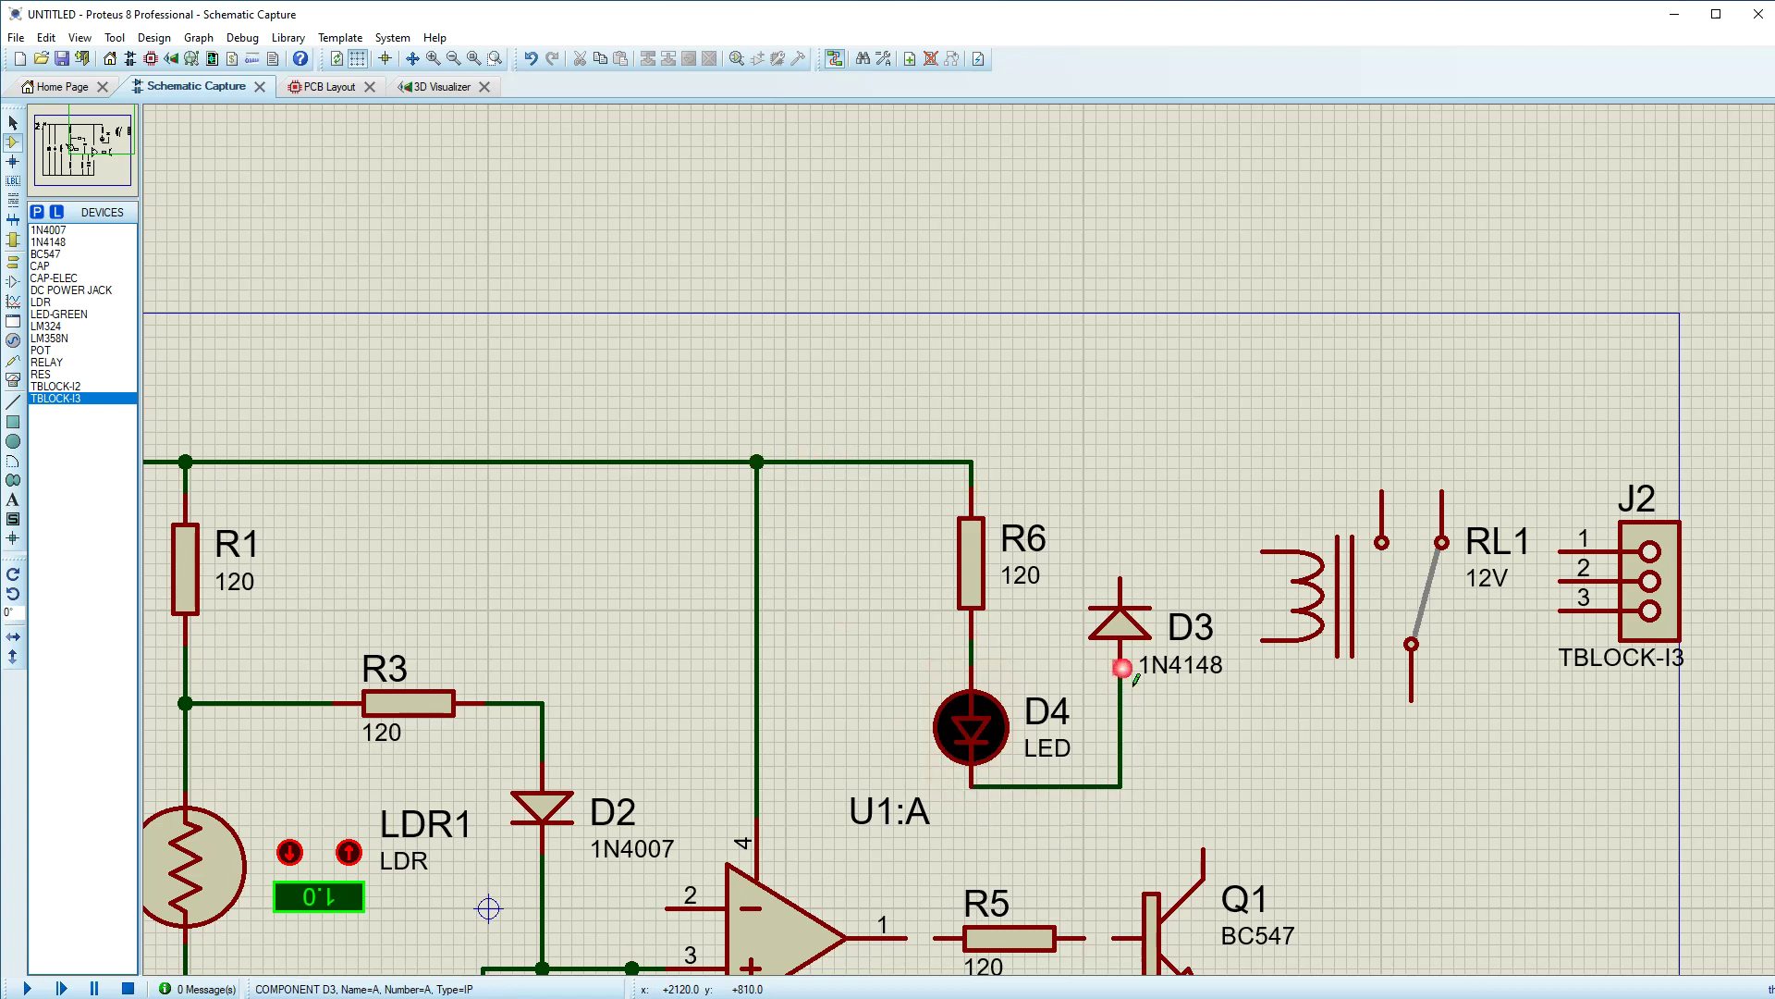
left_click(1120, 579)
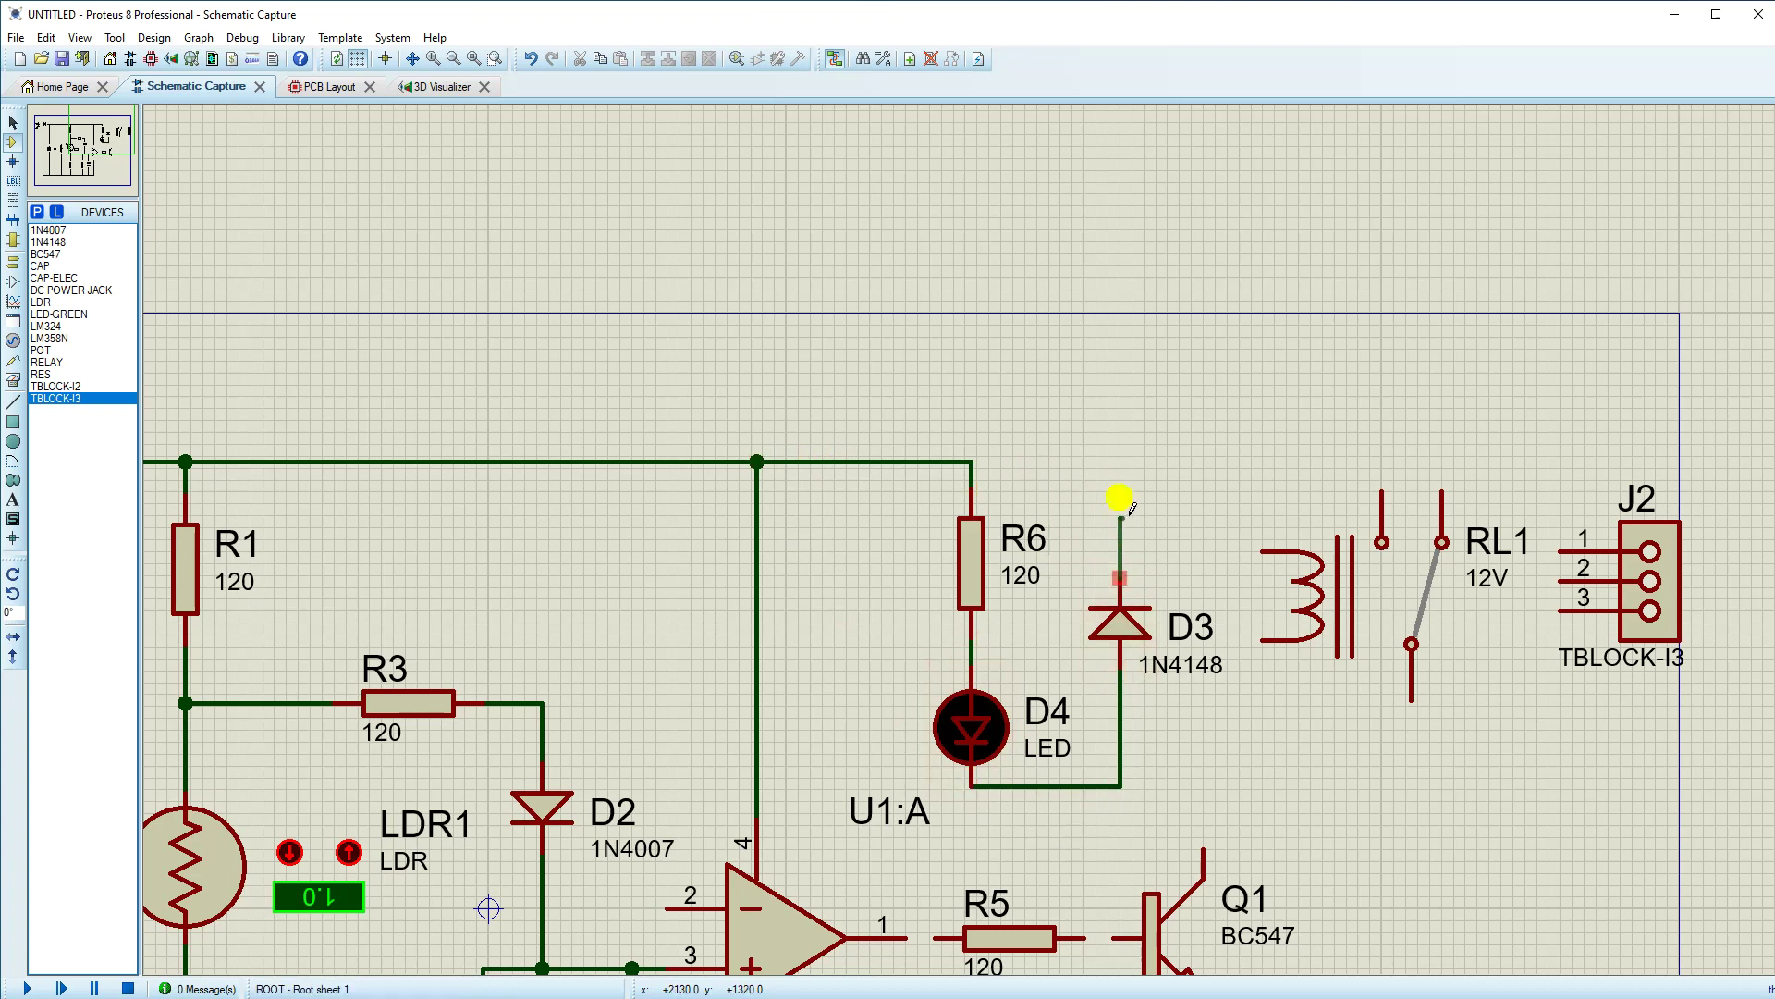
left_click(971, 461)
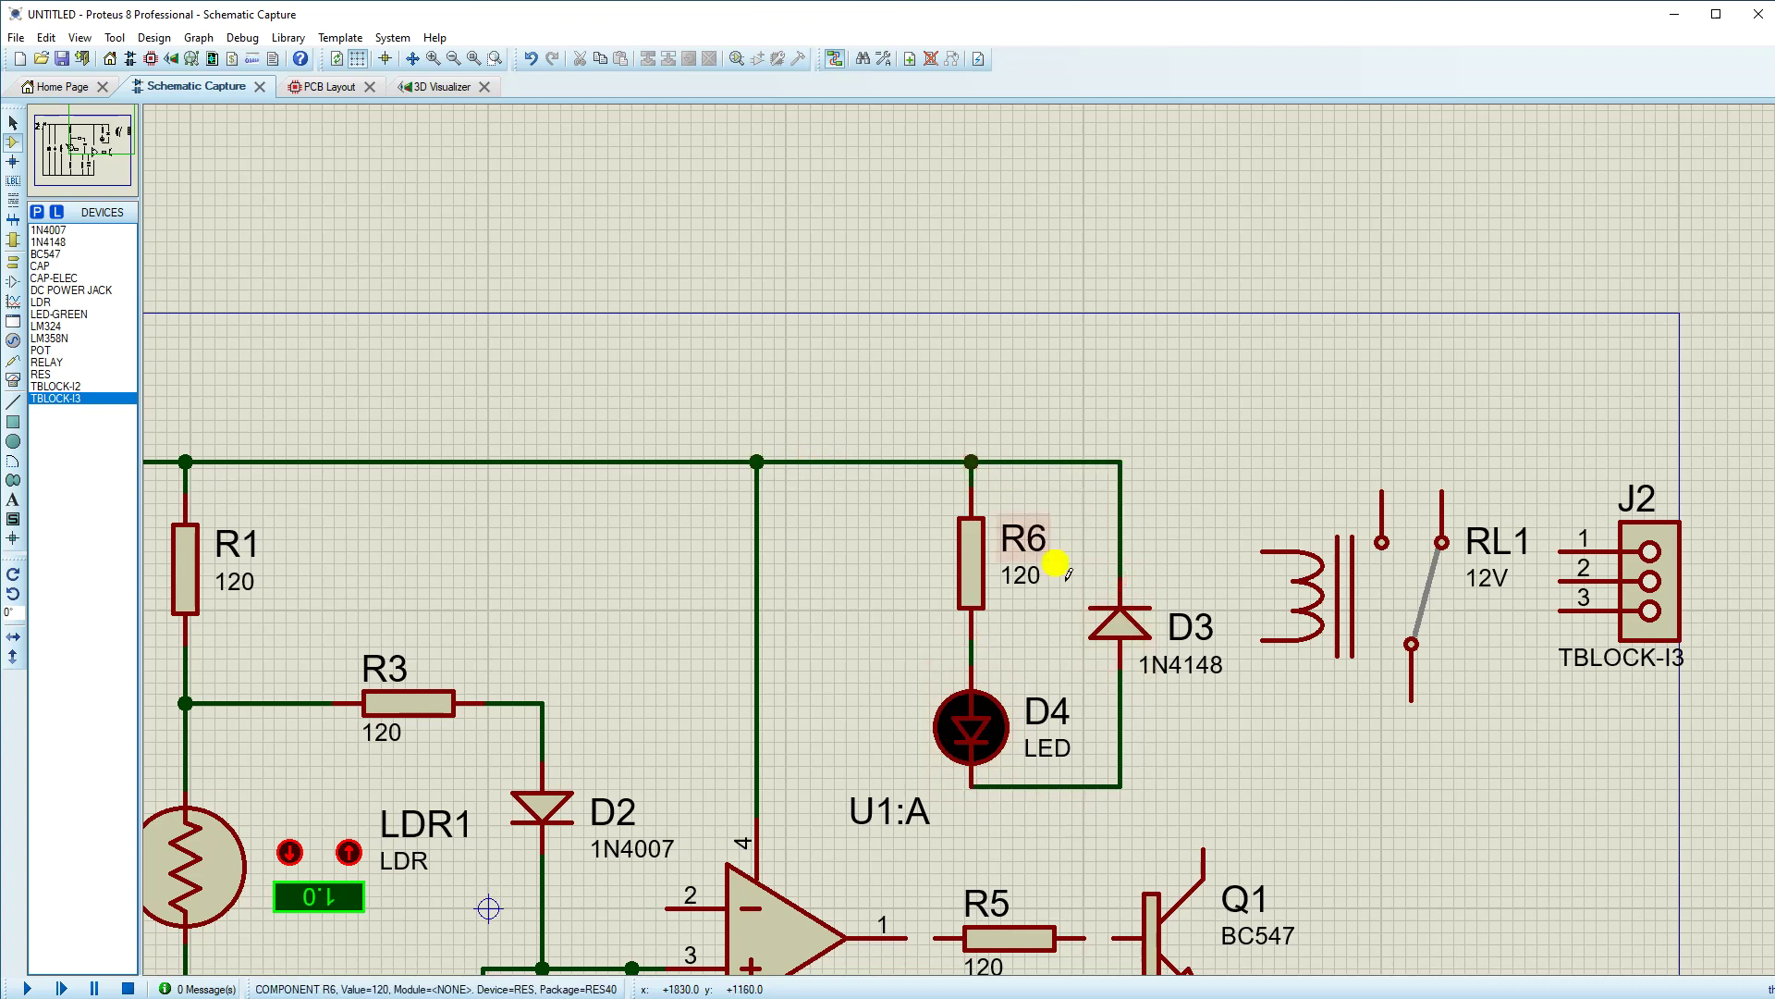
Step: Set the grid snap to 0.1in, and wire RL1's coil between the supply line and the D4–D3 wire
left_click(80, 38)
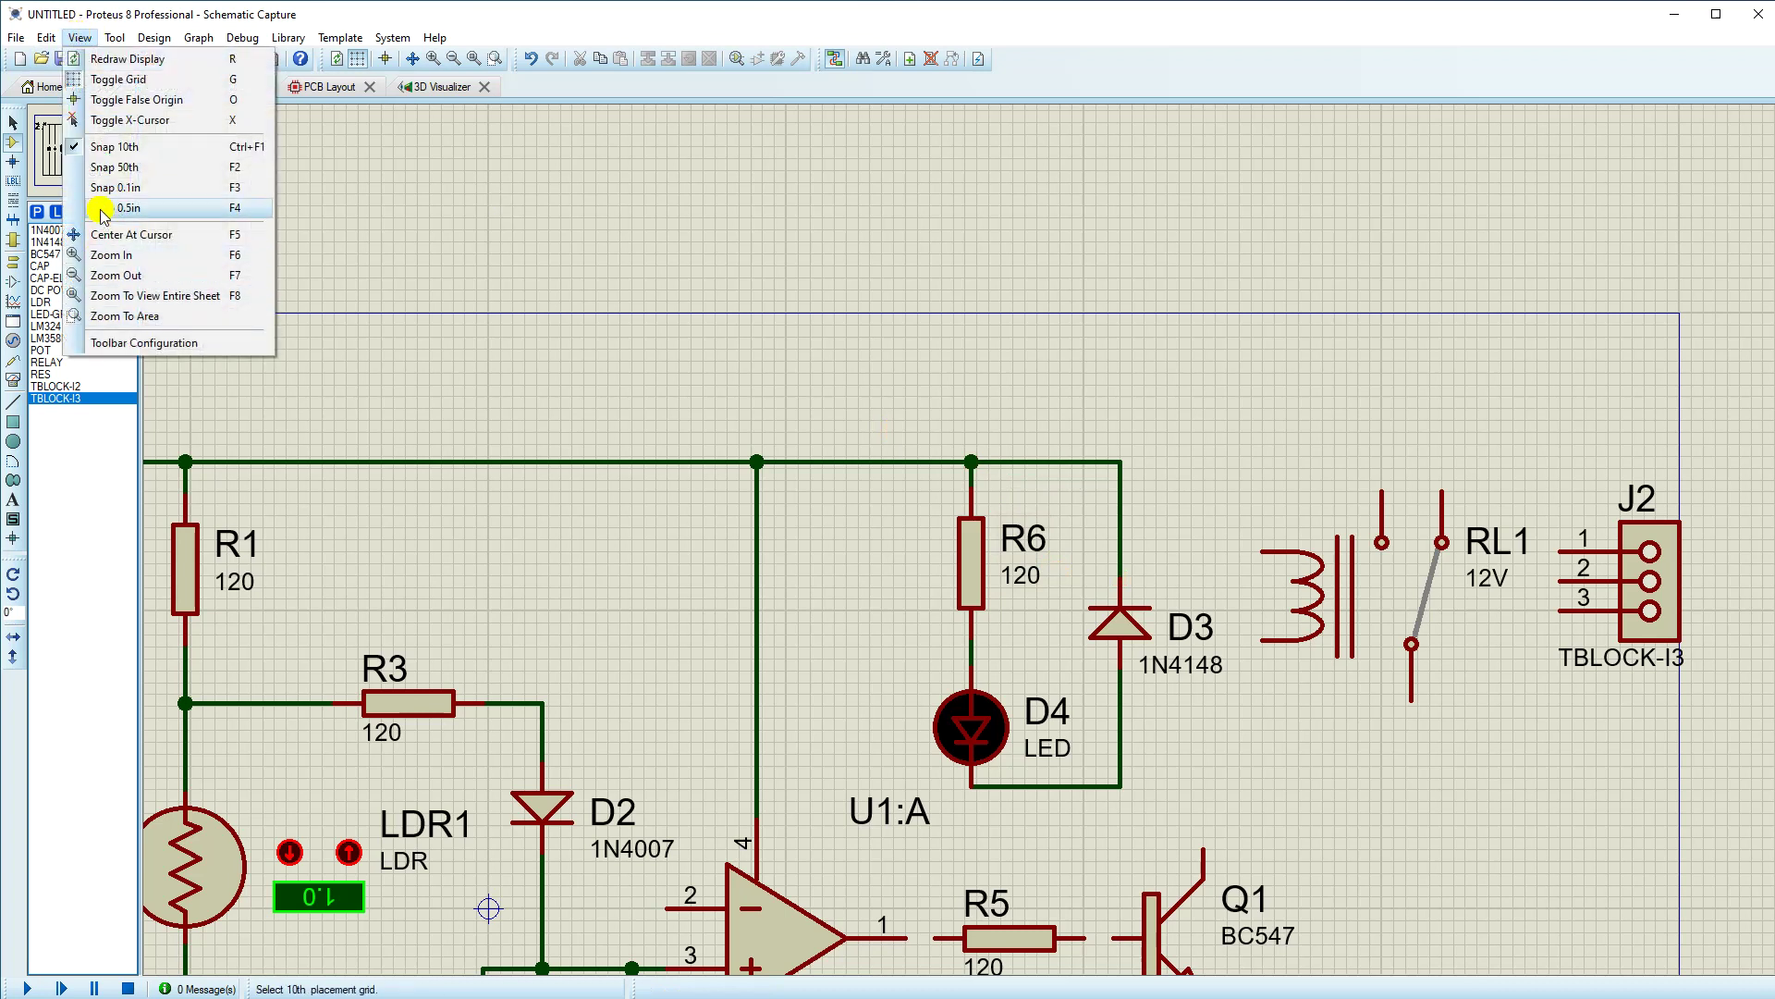
left_click(106, 185)
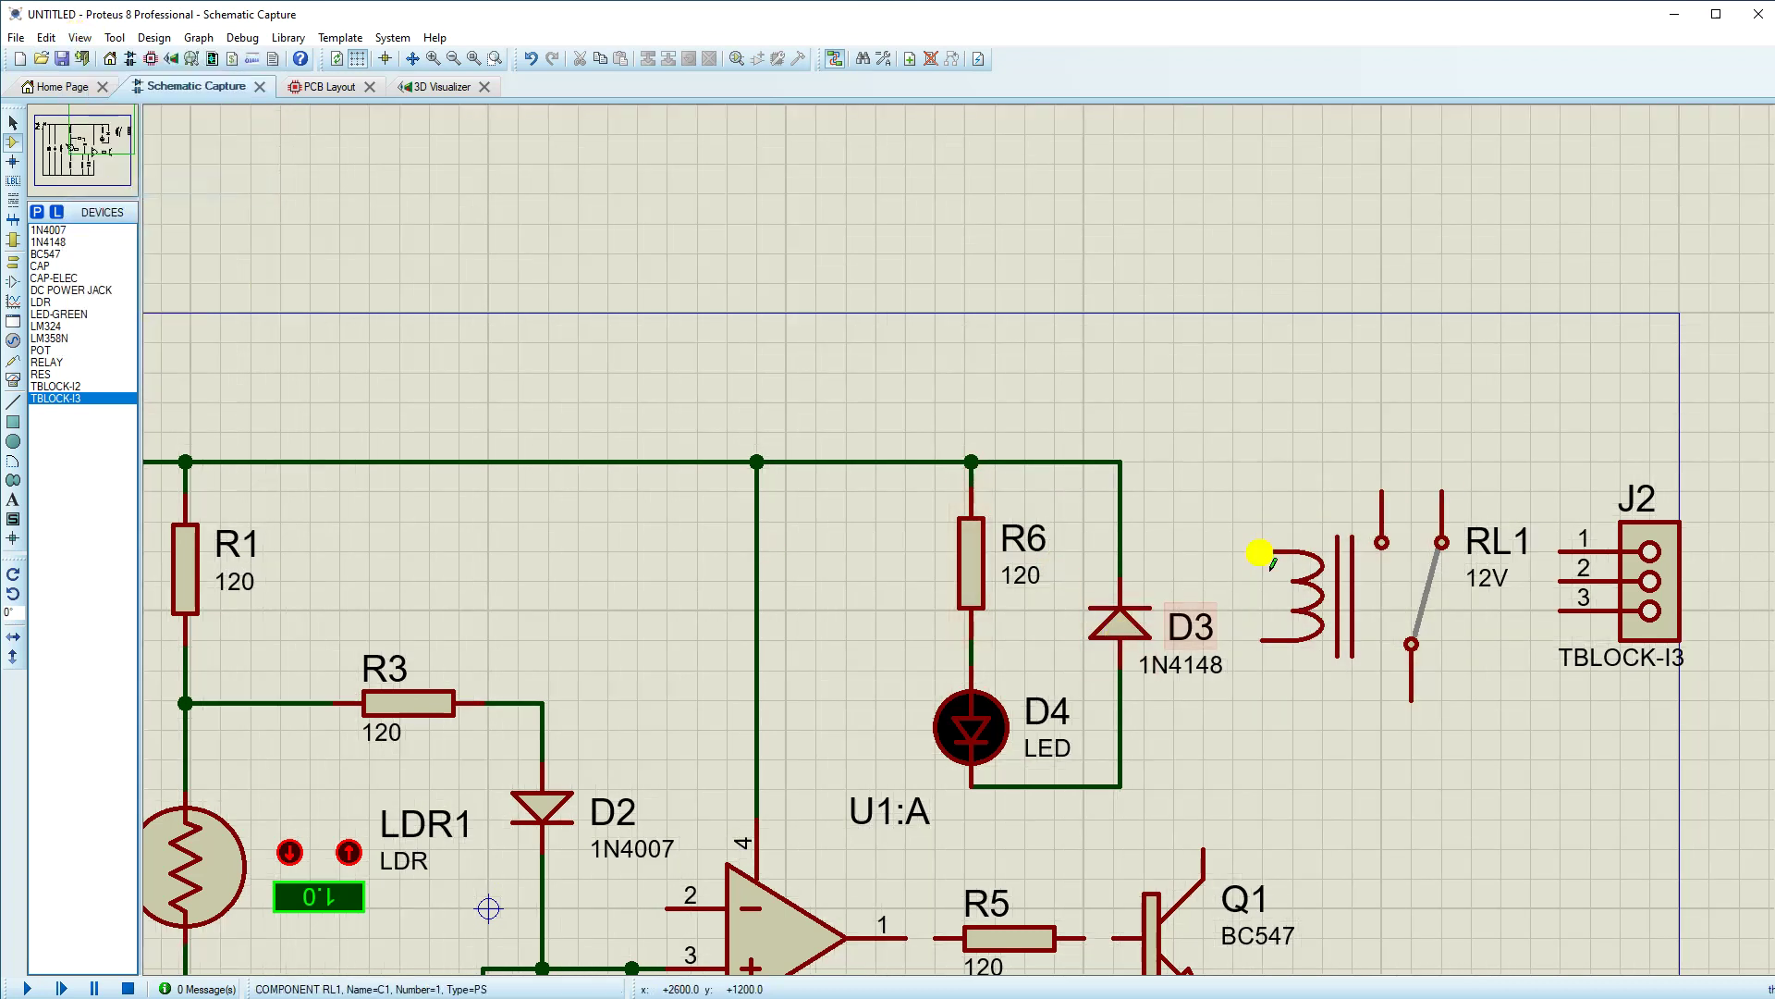
left_click(1120, 461)
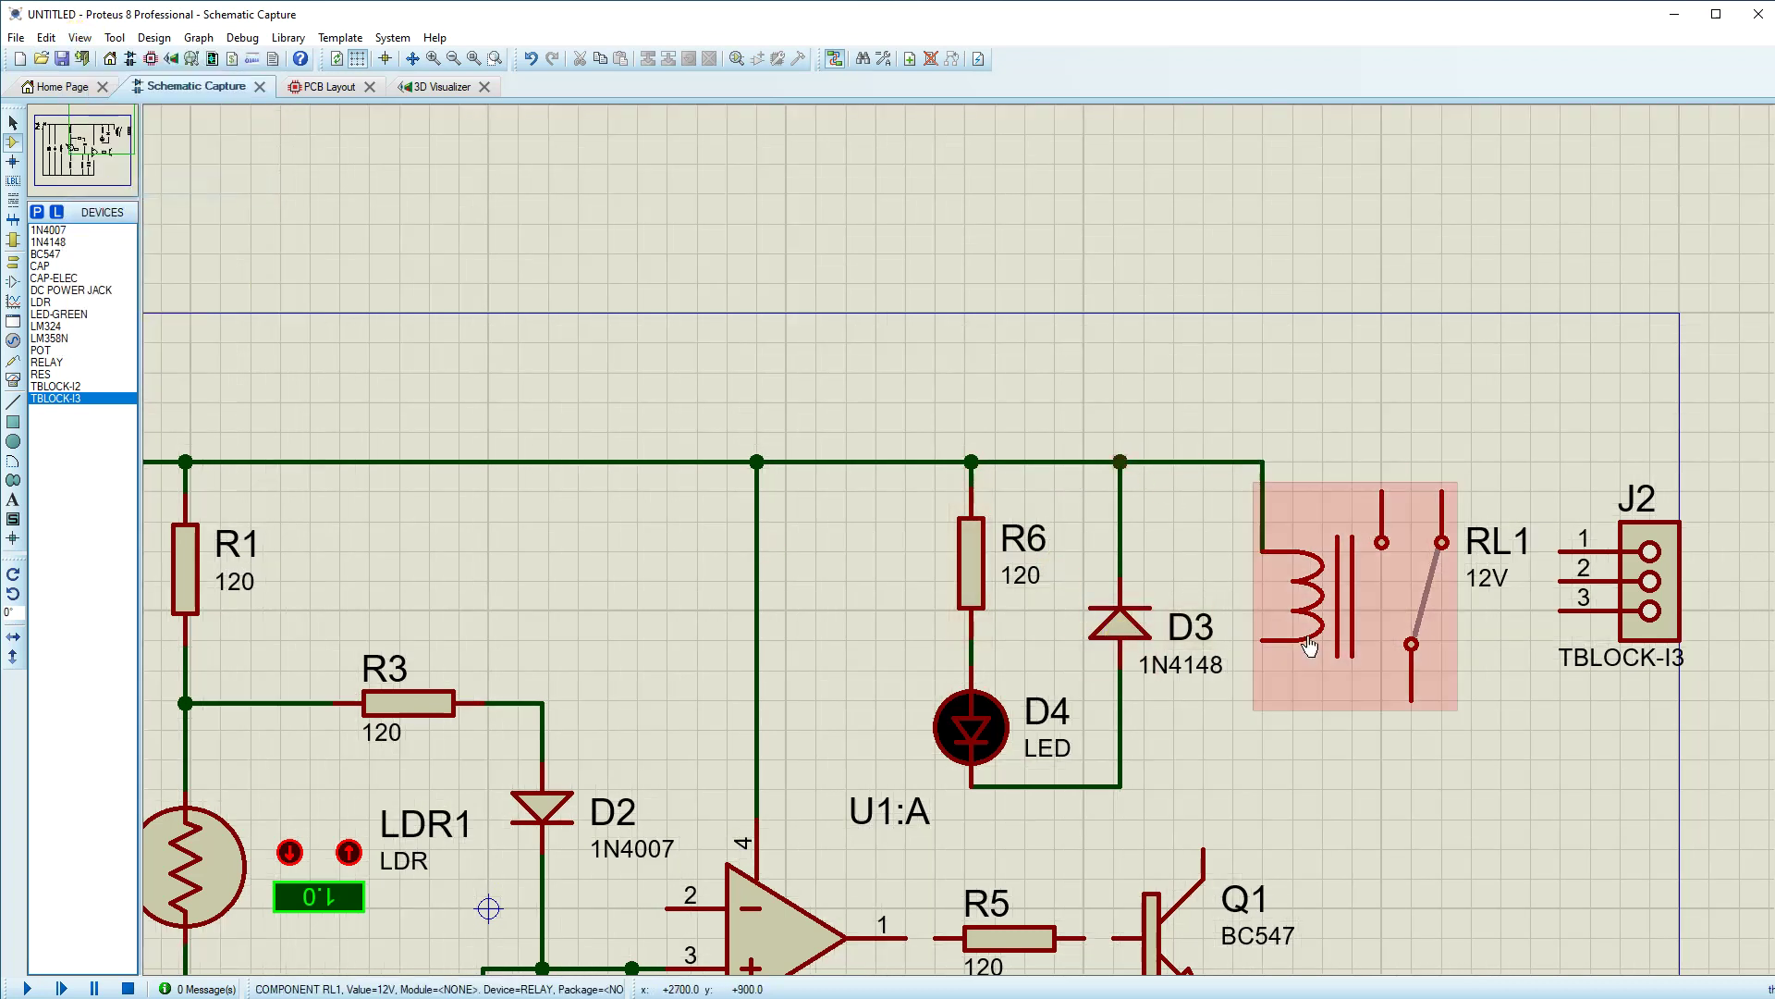
left_click(1263, 640)
left_click(1121, 786)
Step: Move Q1 right so its collector lines up below RL1's coil wire, and shift R5 right, midway between U1:A and Q1
scroll(1122, 781, "down", 2)
scroll(960, 544, "up", 2)
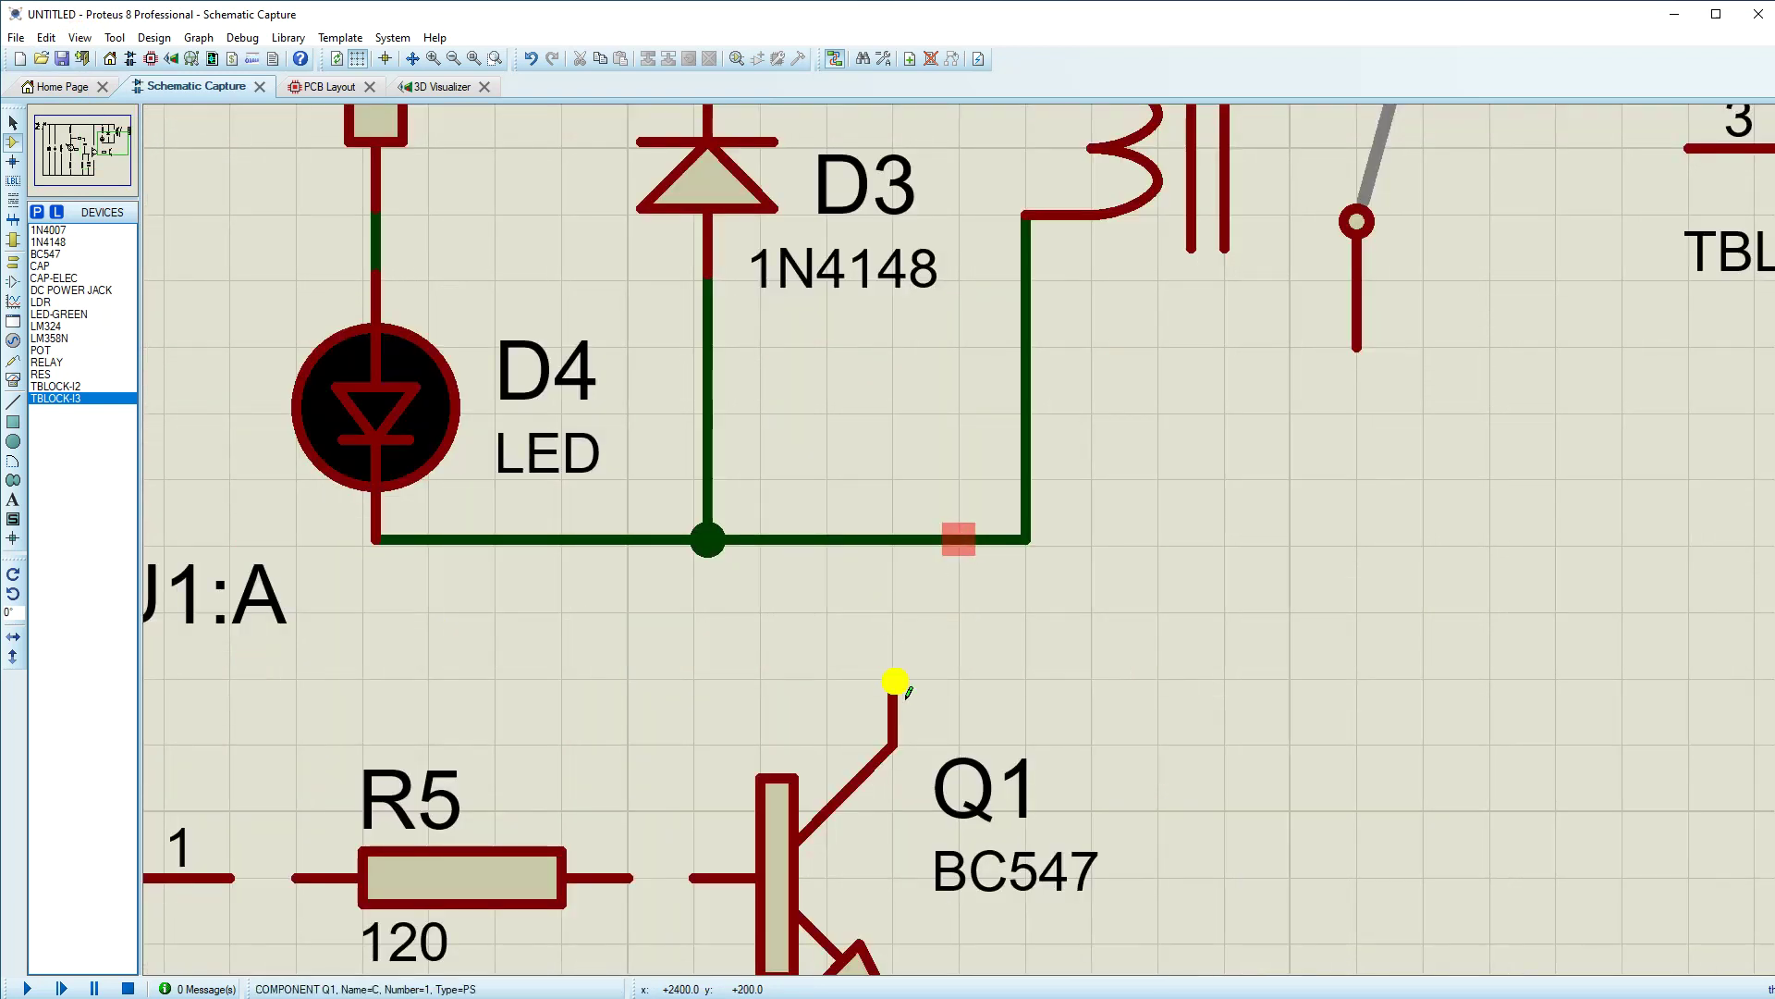
scroll(903, 725, "down", 2)
left_click_drag(896, 640, 935, 640)
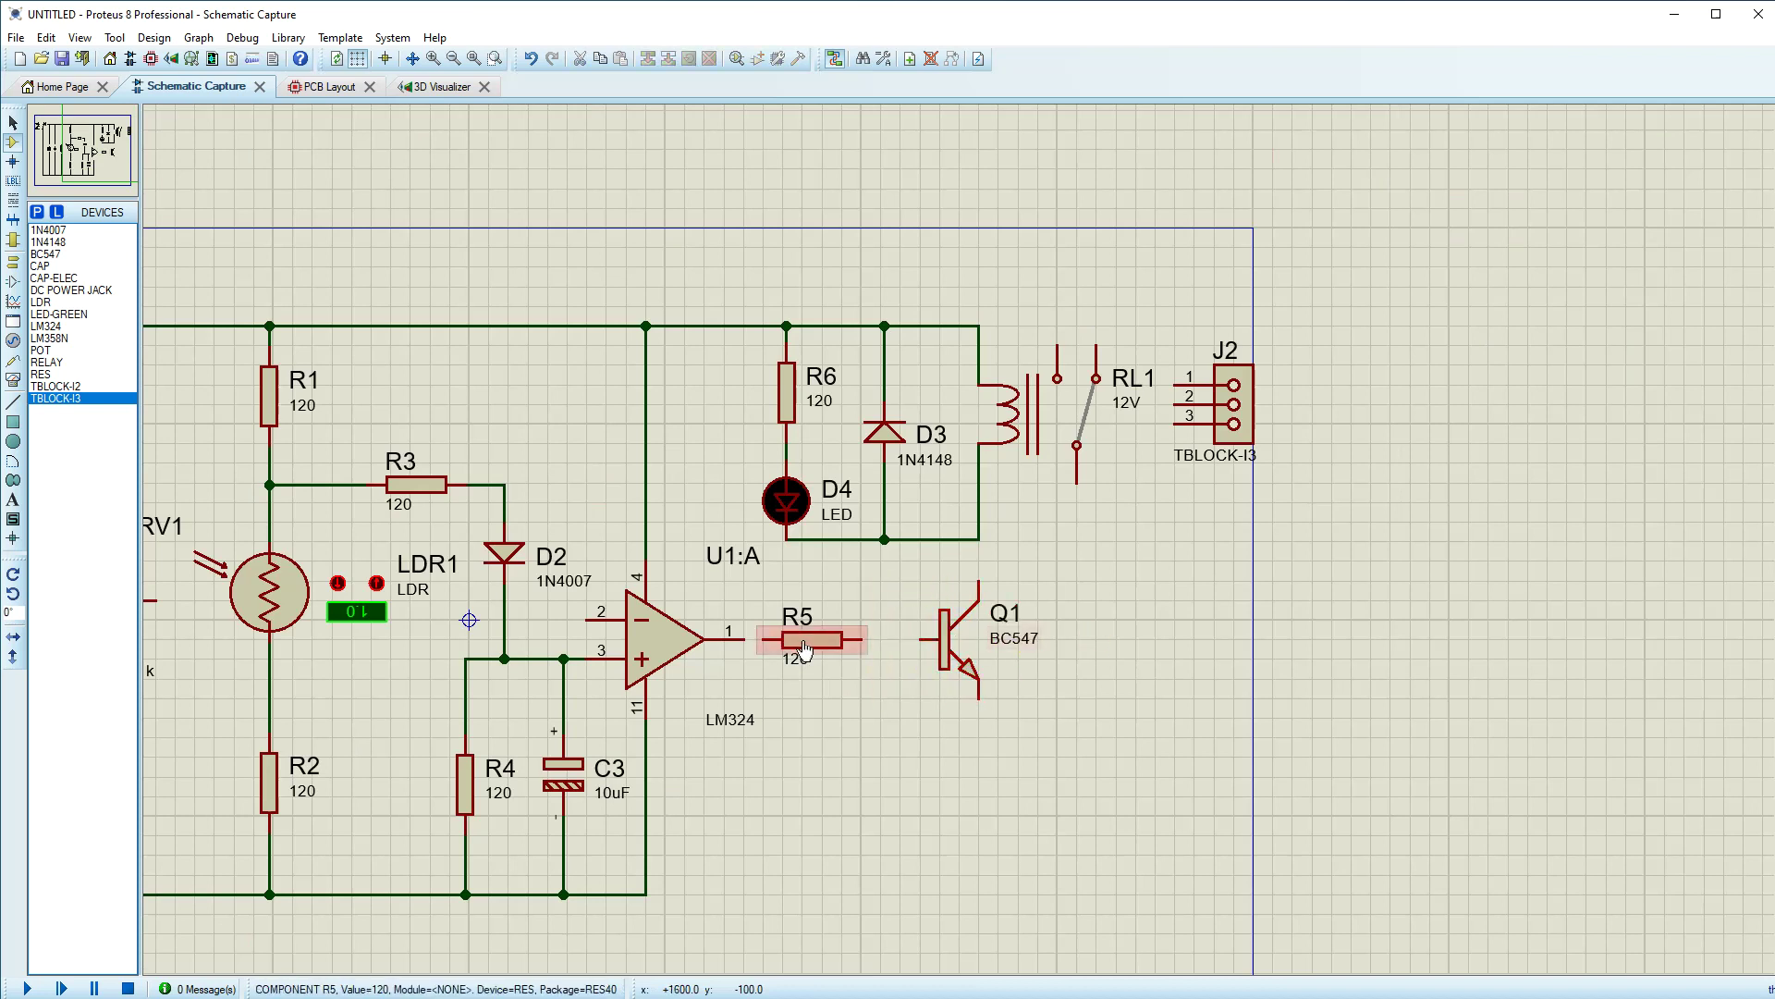
left_click_drag(820, 640, 838, 640)
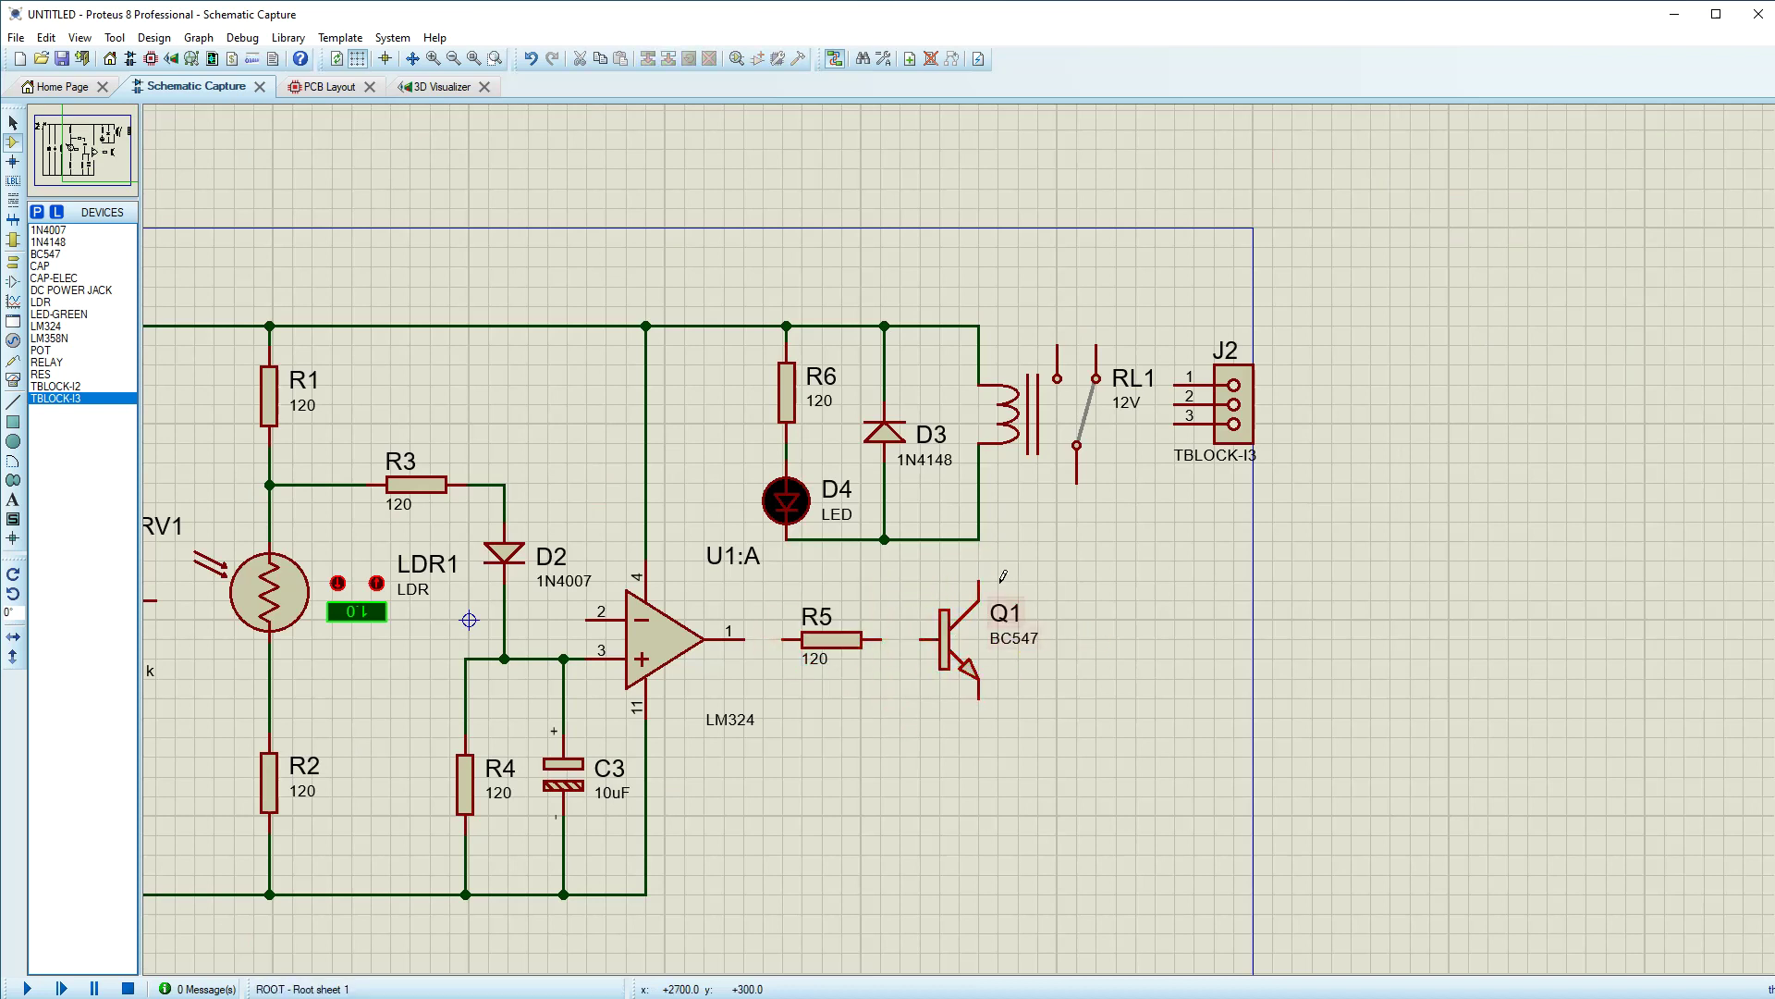
Step: Wire Q1's collector to RL1's coil wire, its base through R5 to U1:A's pin 1, and its emitter to the ground wire
left_click(919, 642)
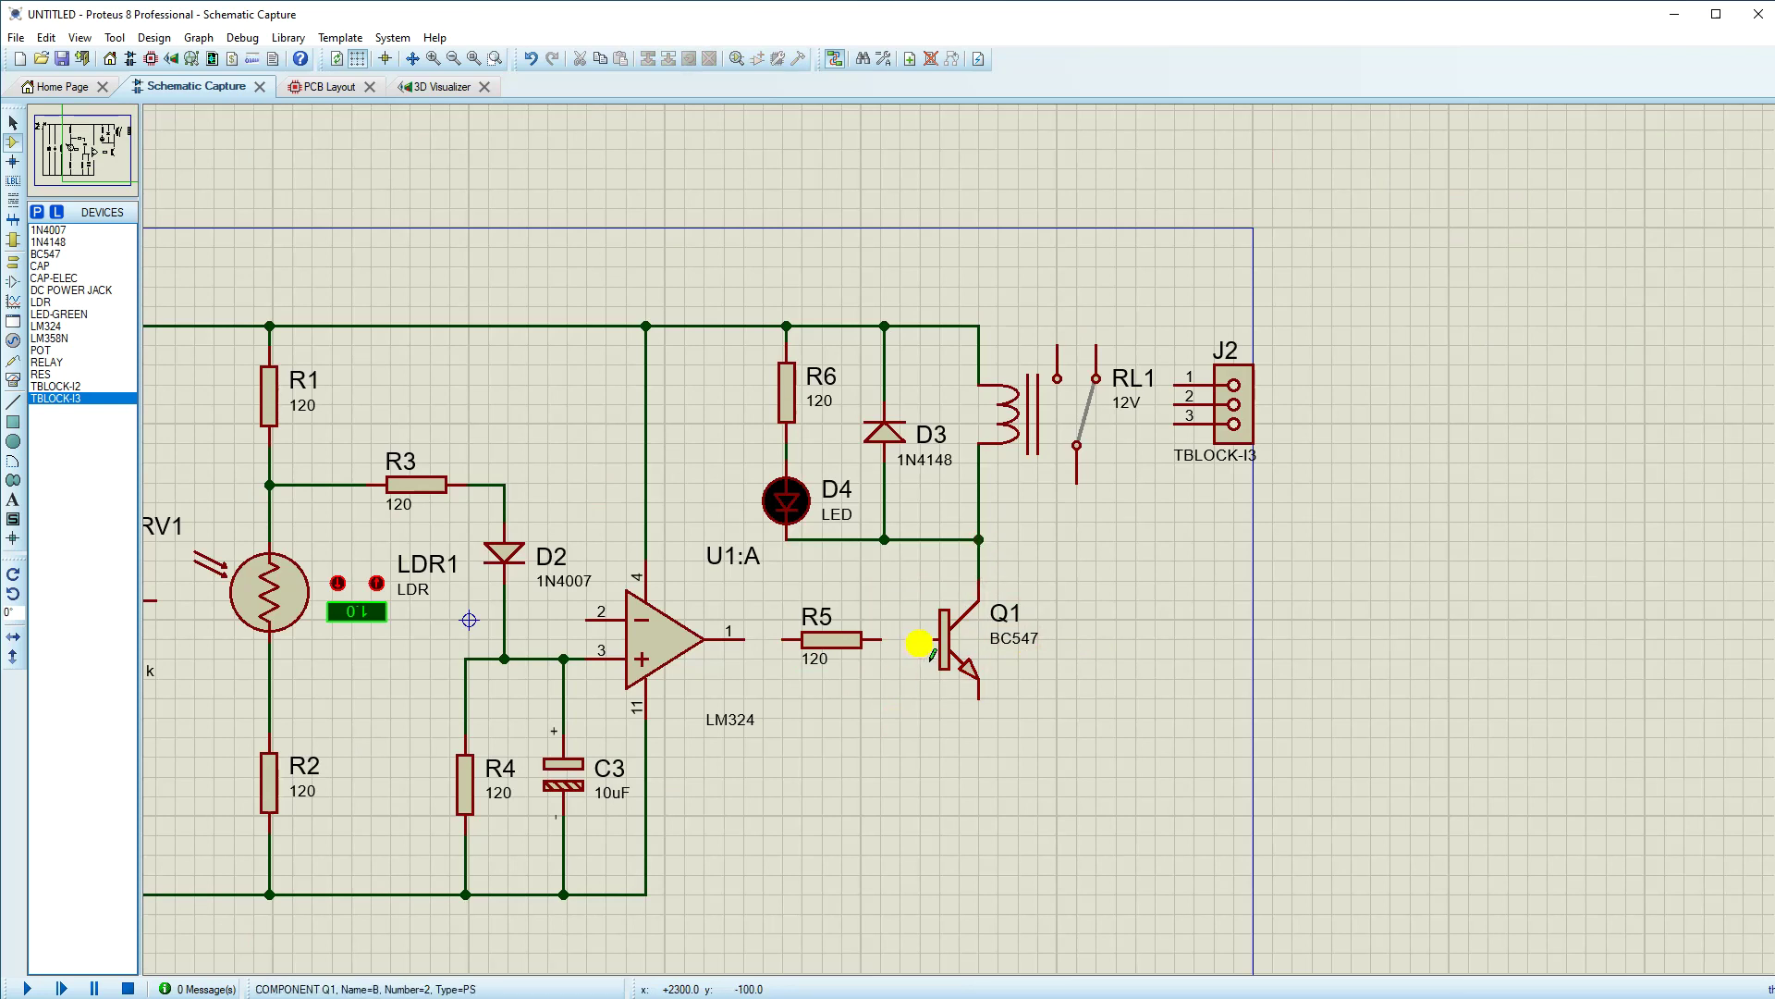
left_click(880, 640)
left_click(781, 640)
left_click(745, 639)
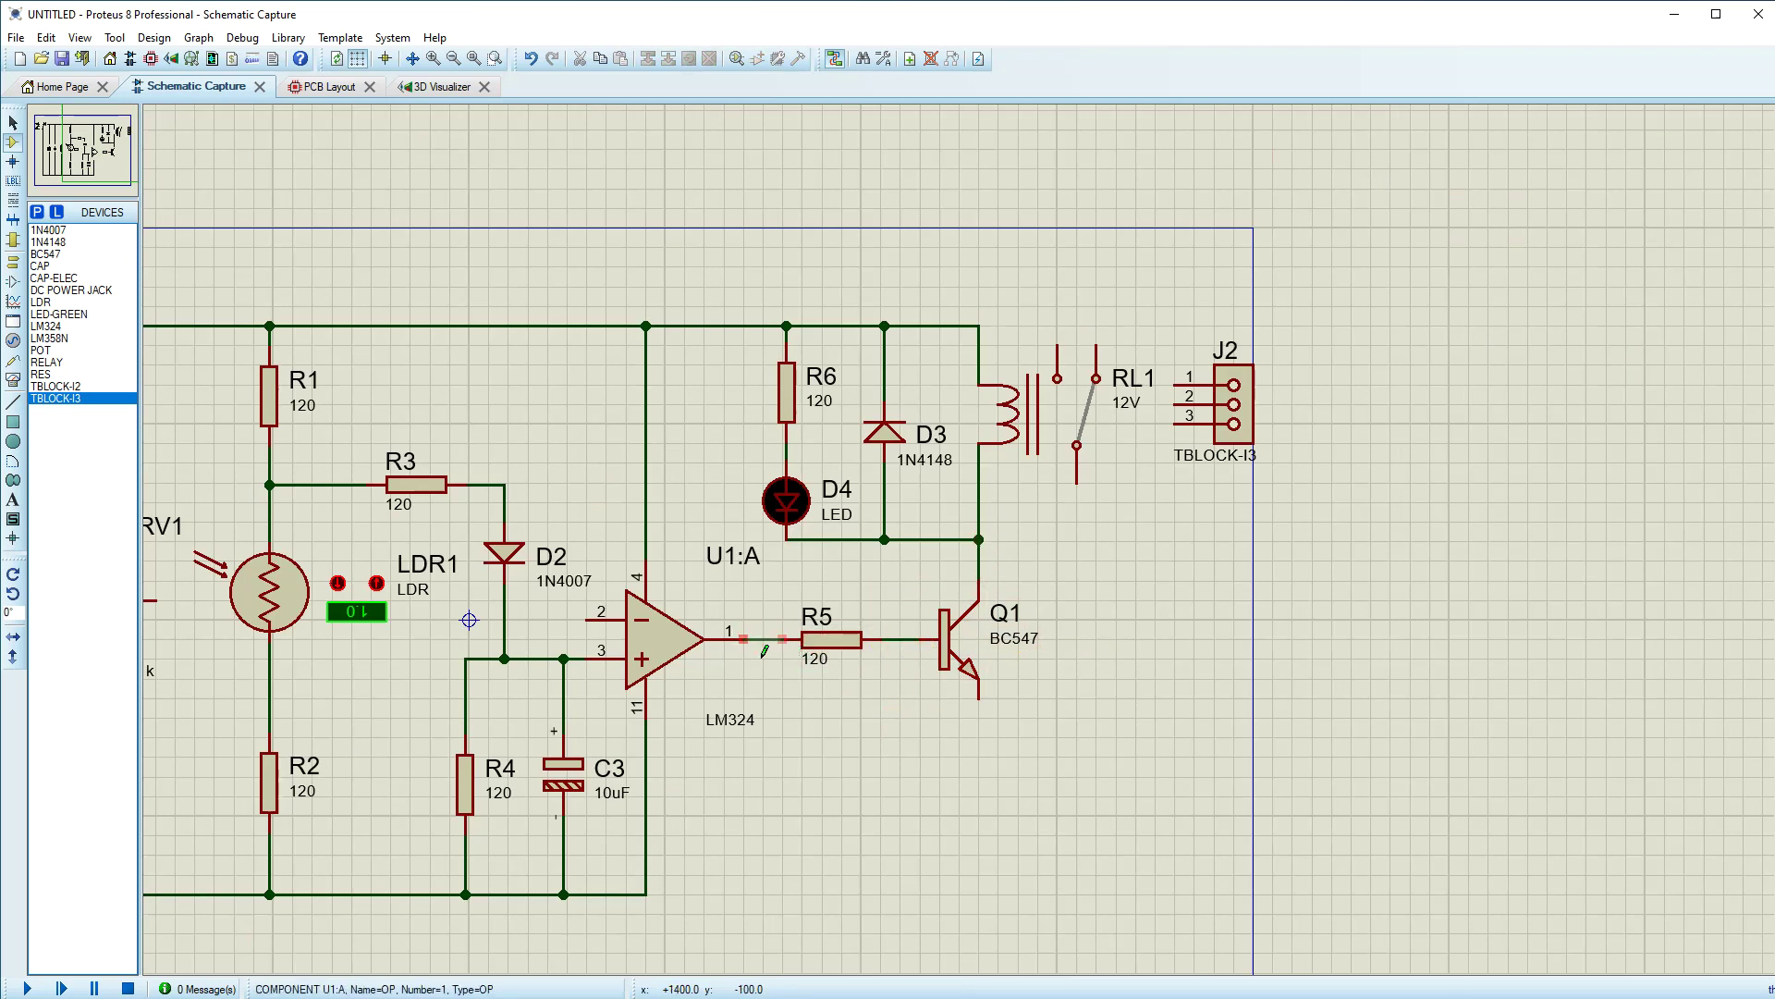
left_click(980, 699)
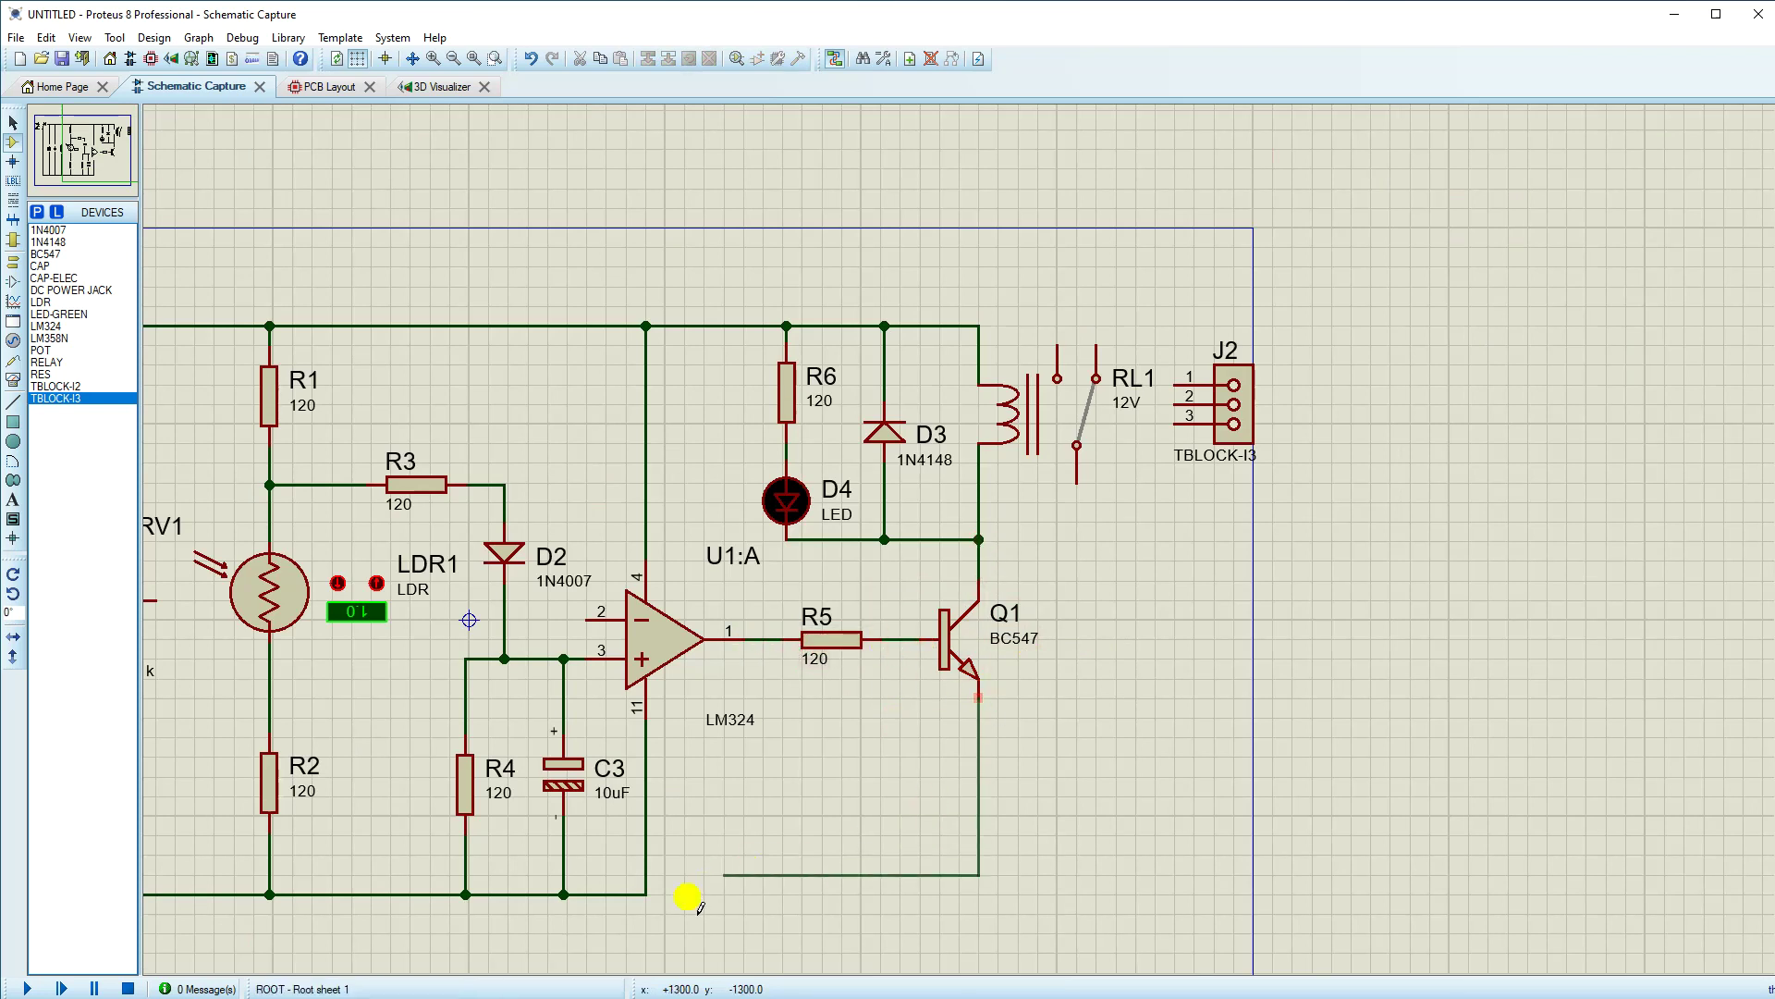
left_click(648, 896)
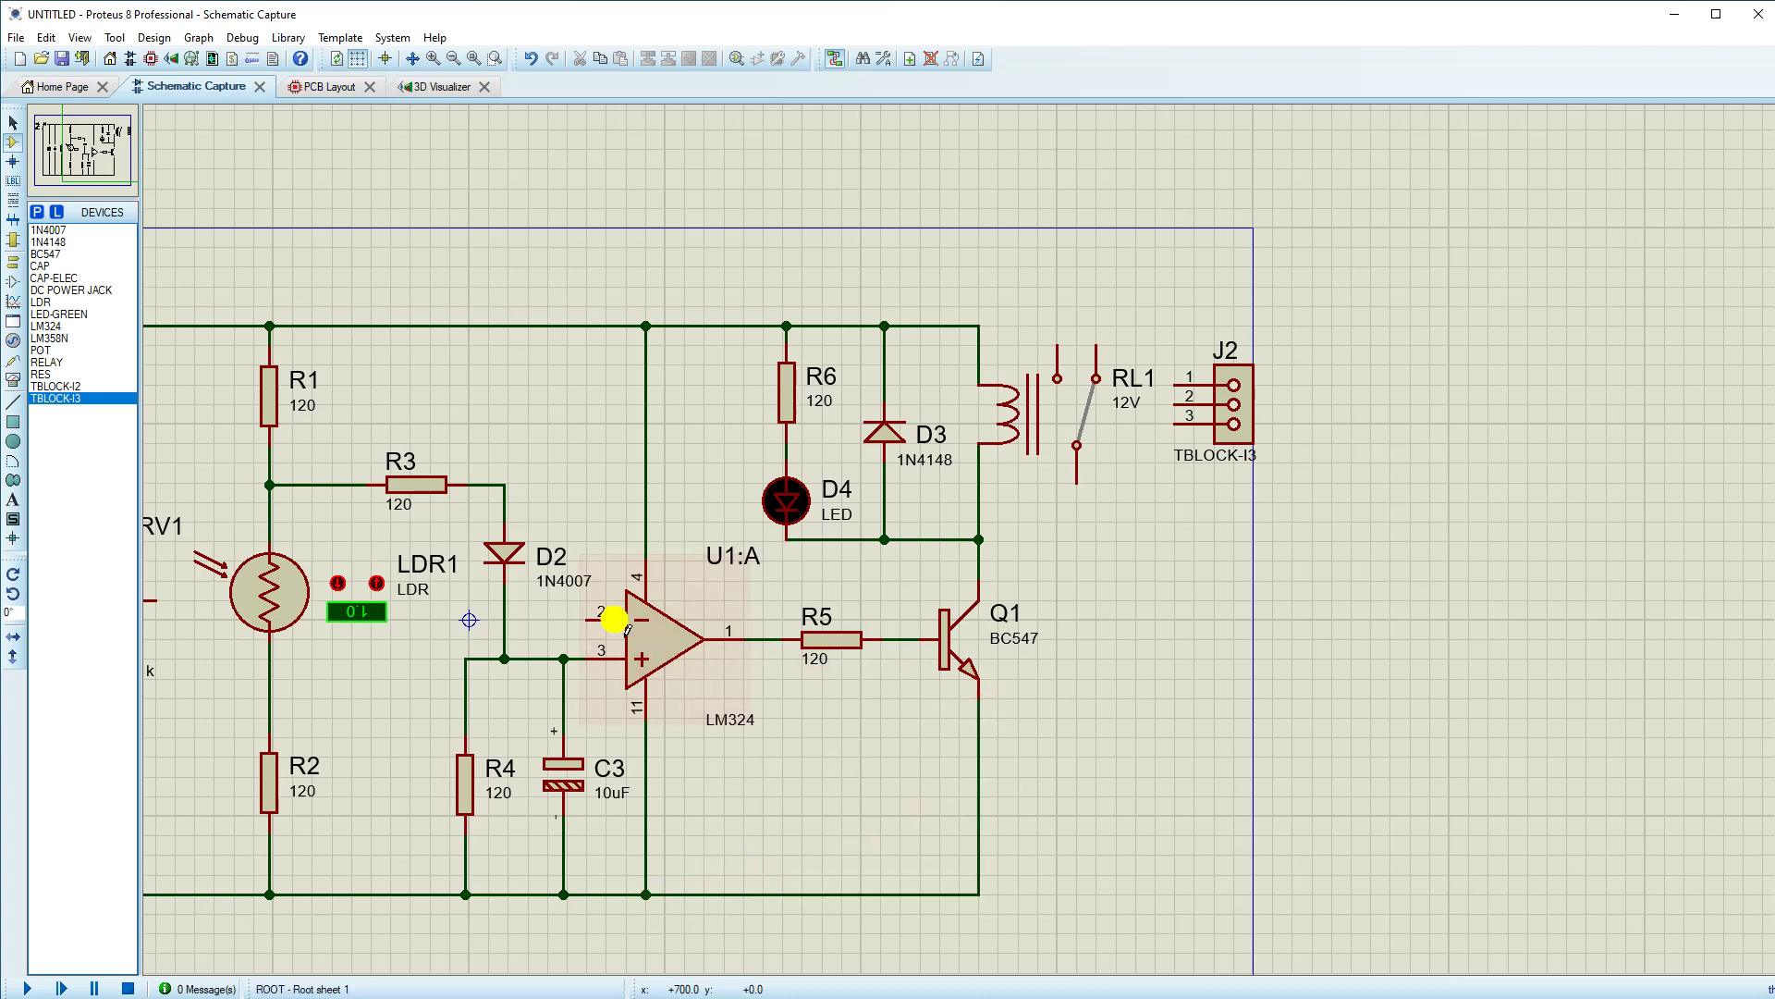
Step: Move the RV1 reference label down beside the potentiometer's body
scroll(717, 599, "down", 2)
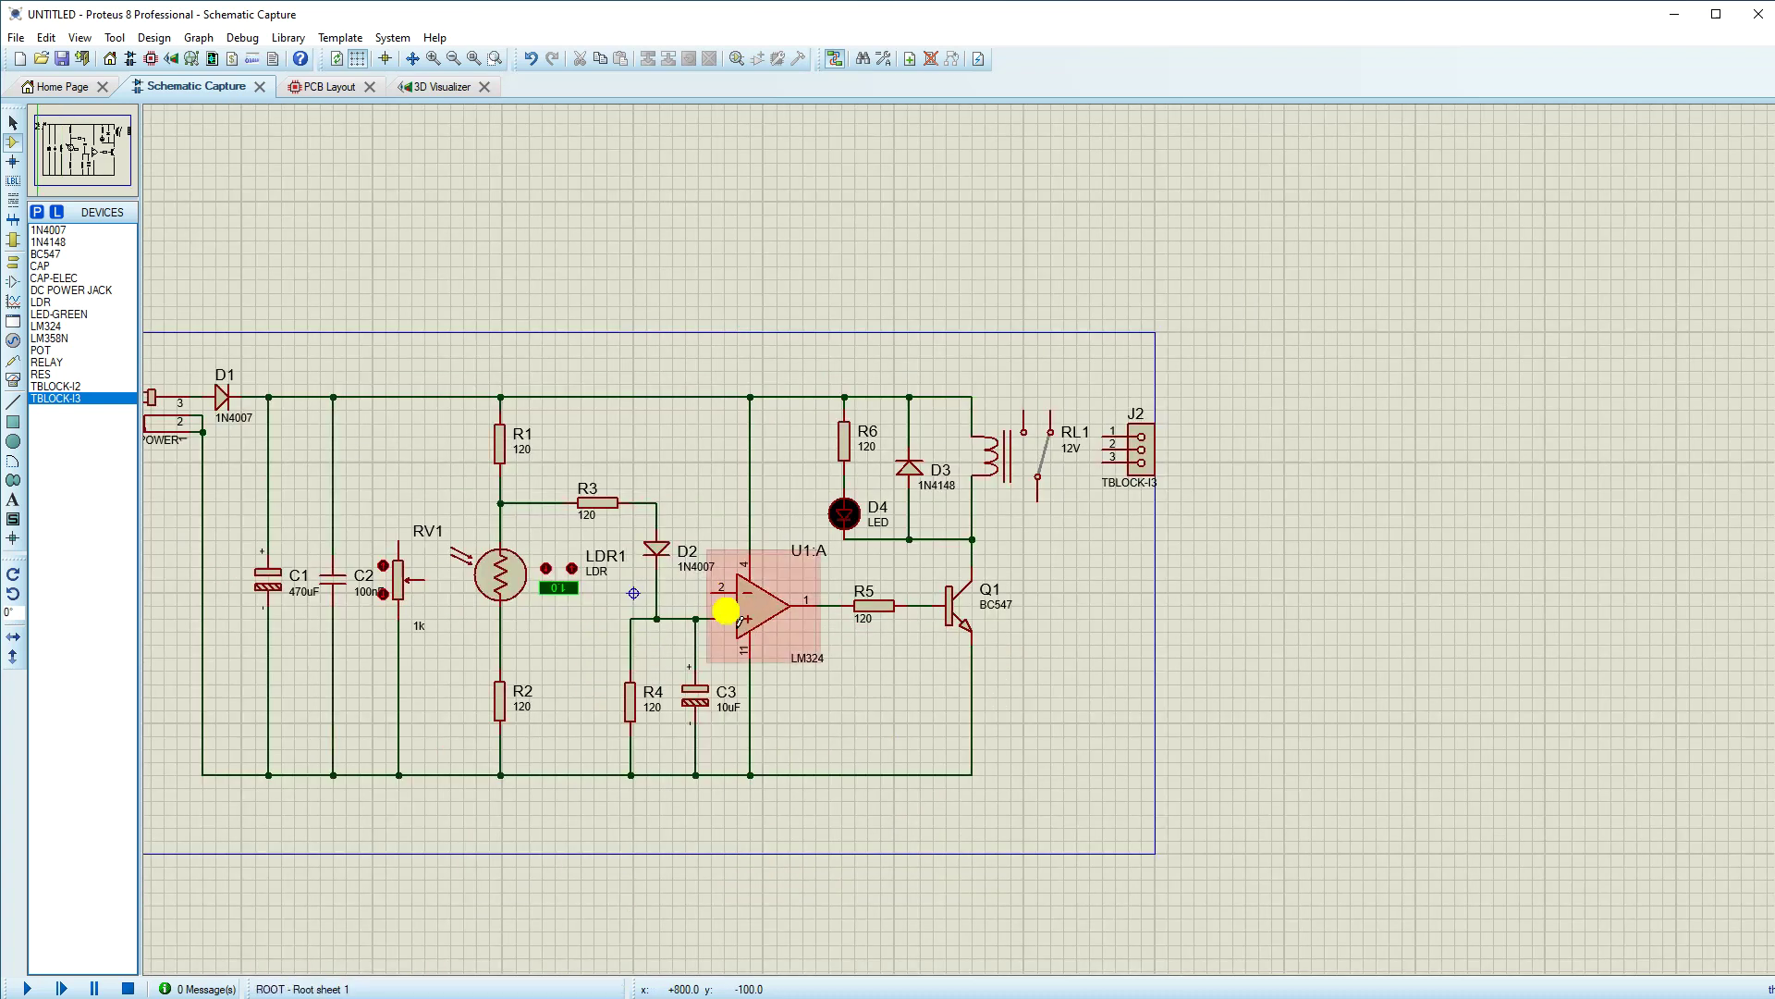
scroll(666, 509, "up", 2)
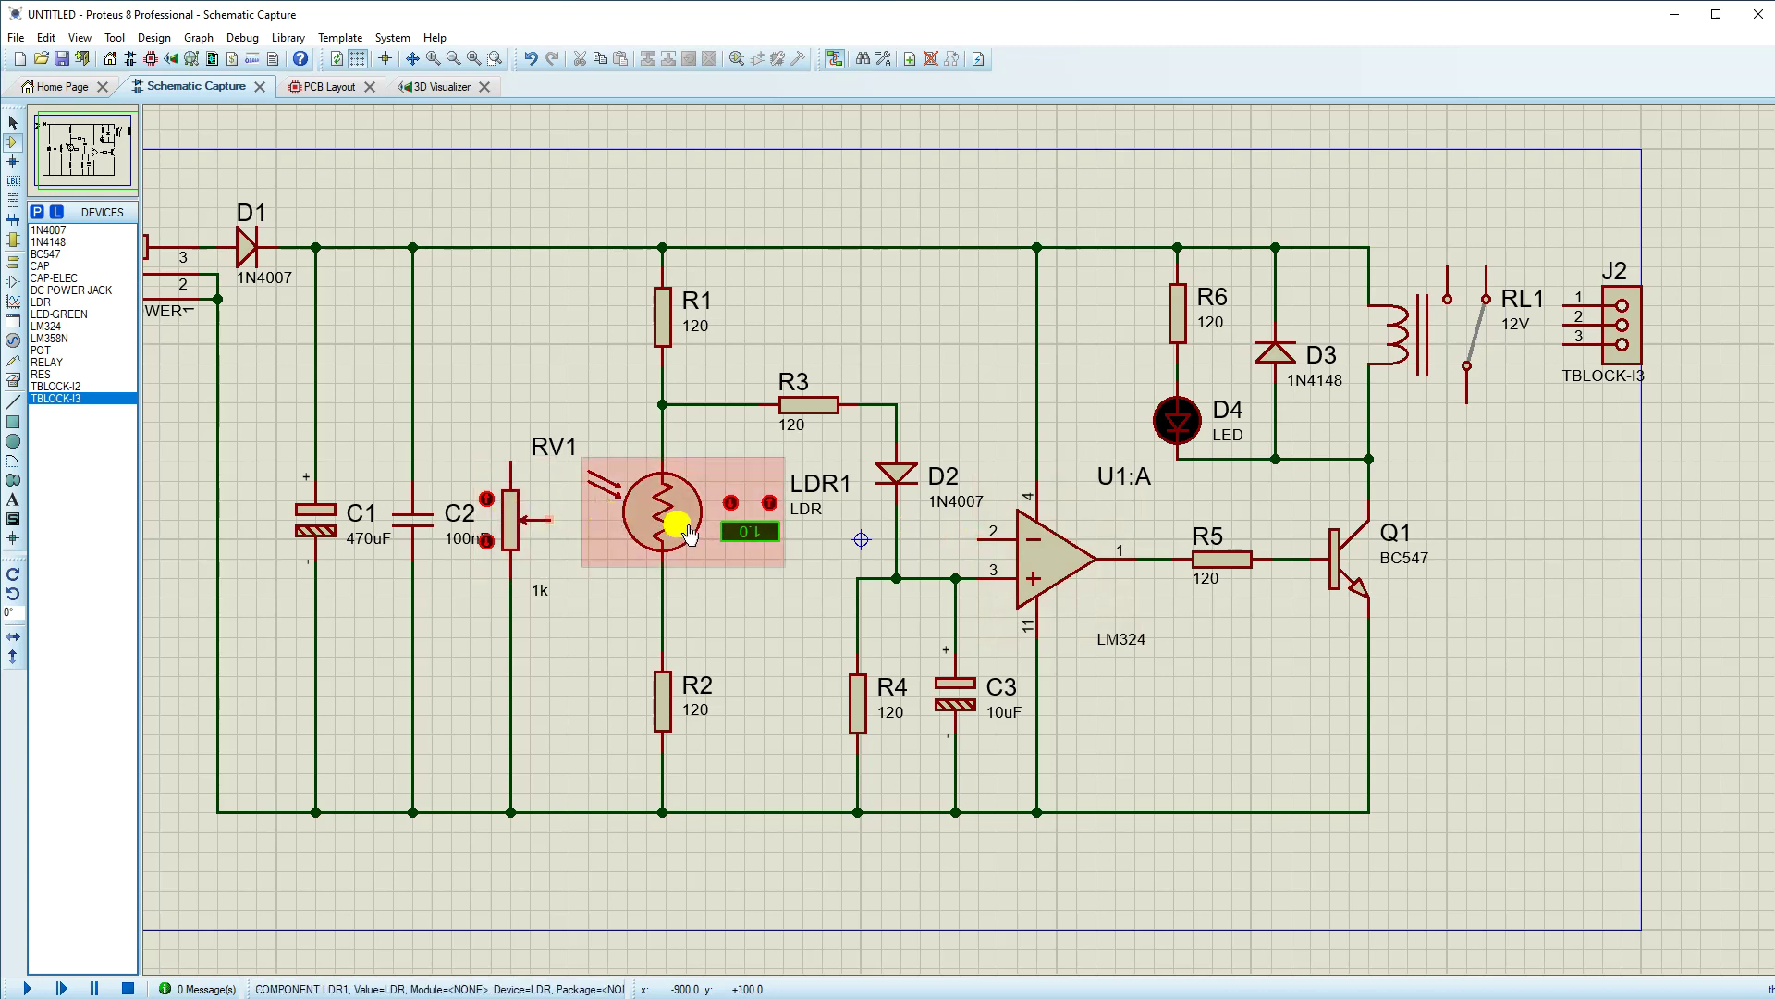
left_click(562, 455)
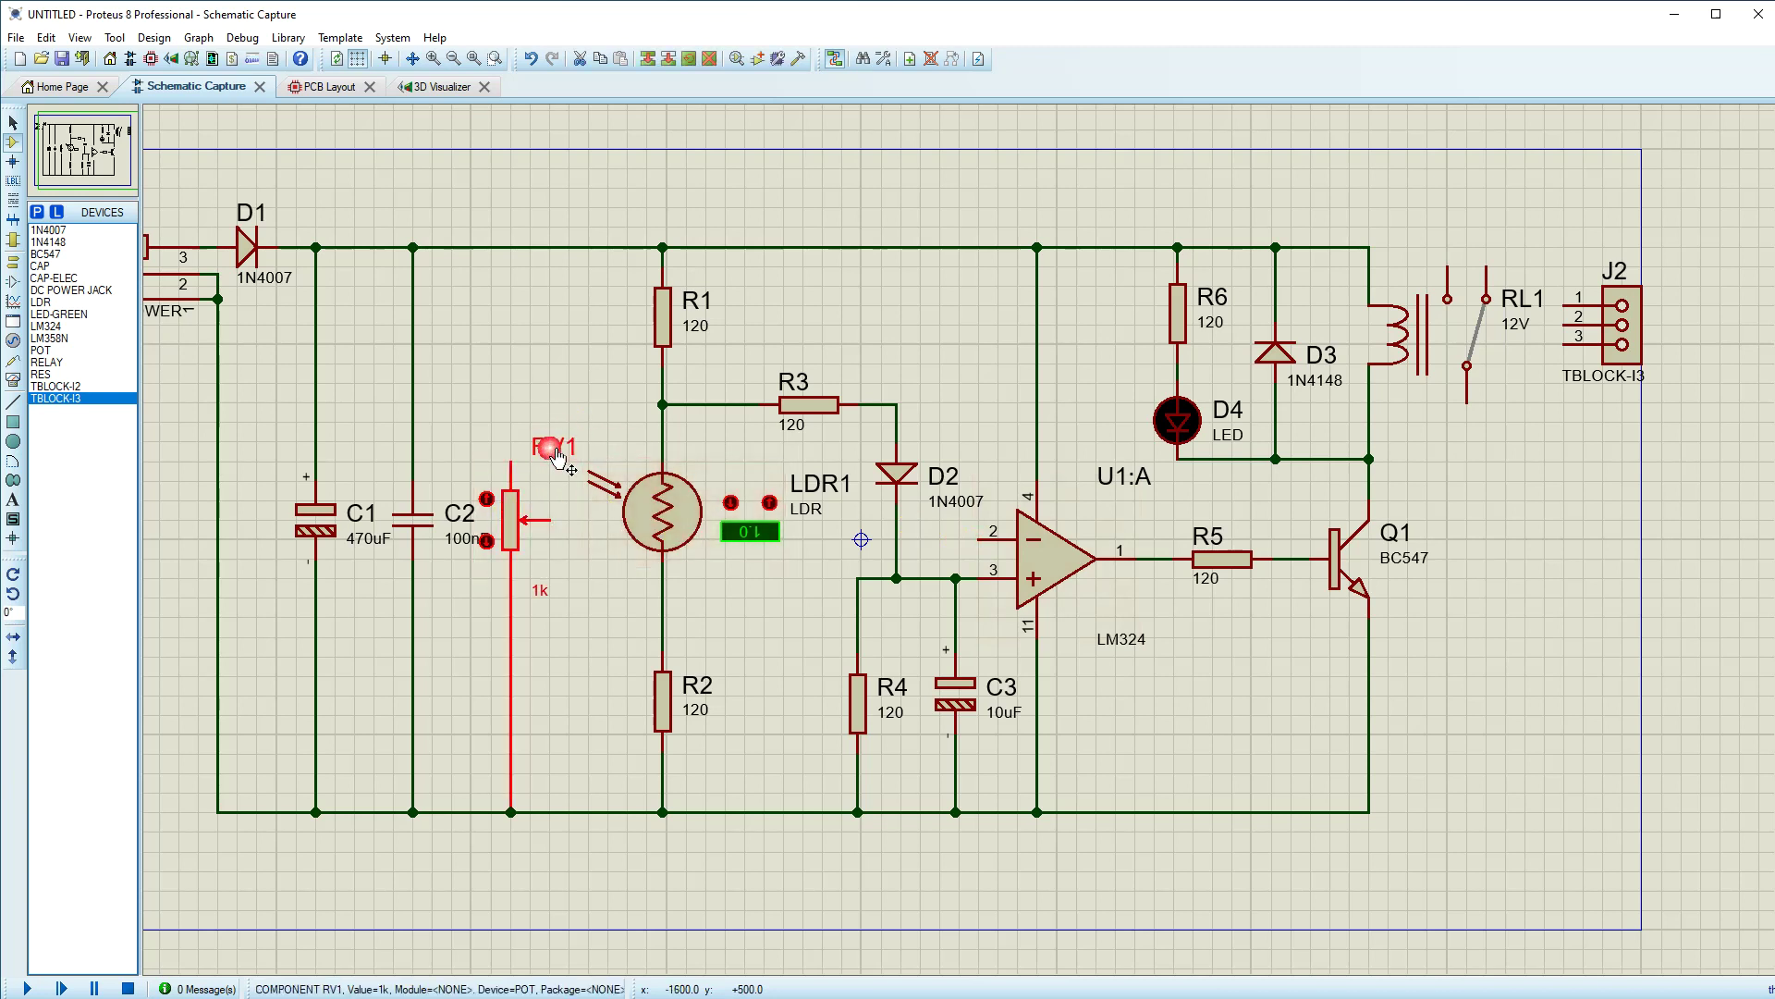
left_click_drag(561, 455, 541, 514)
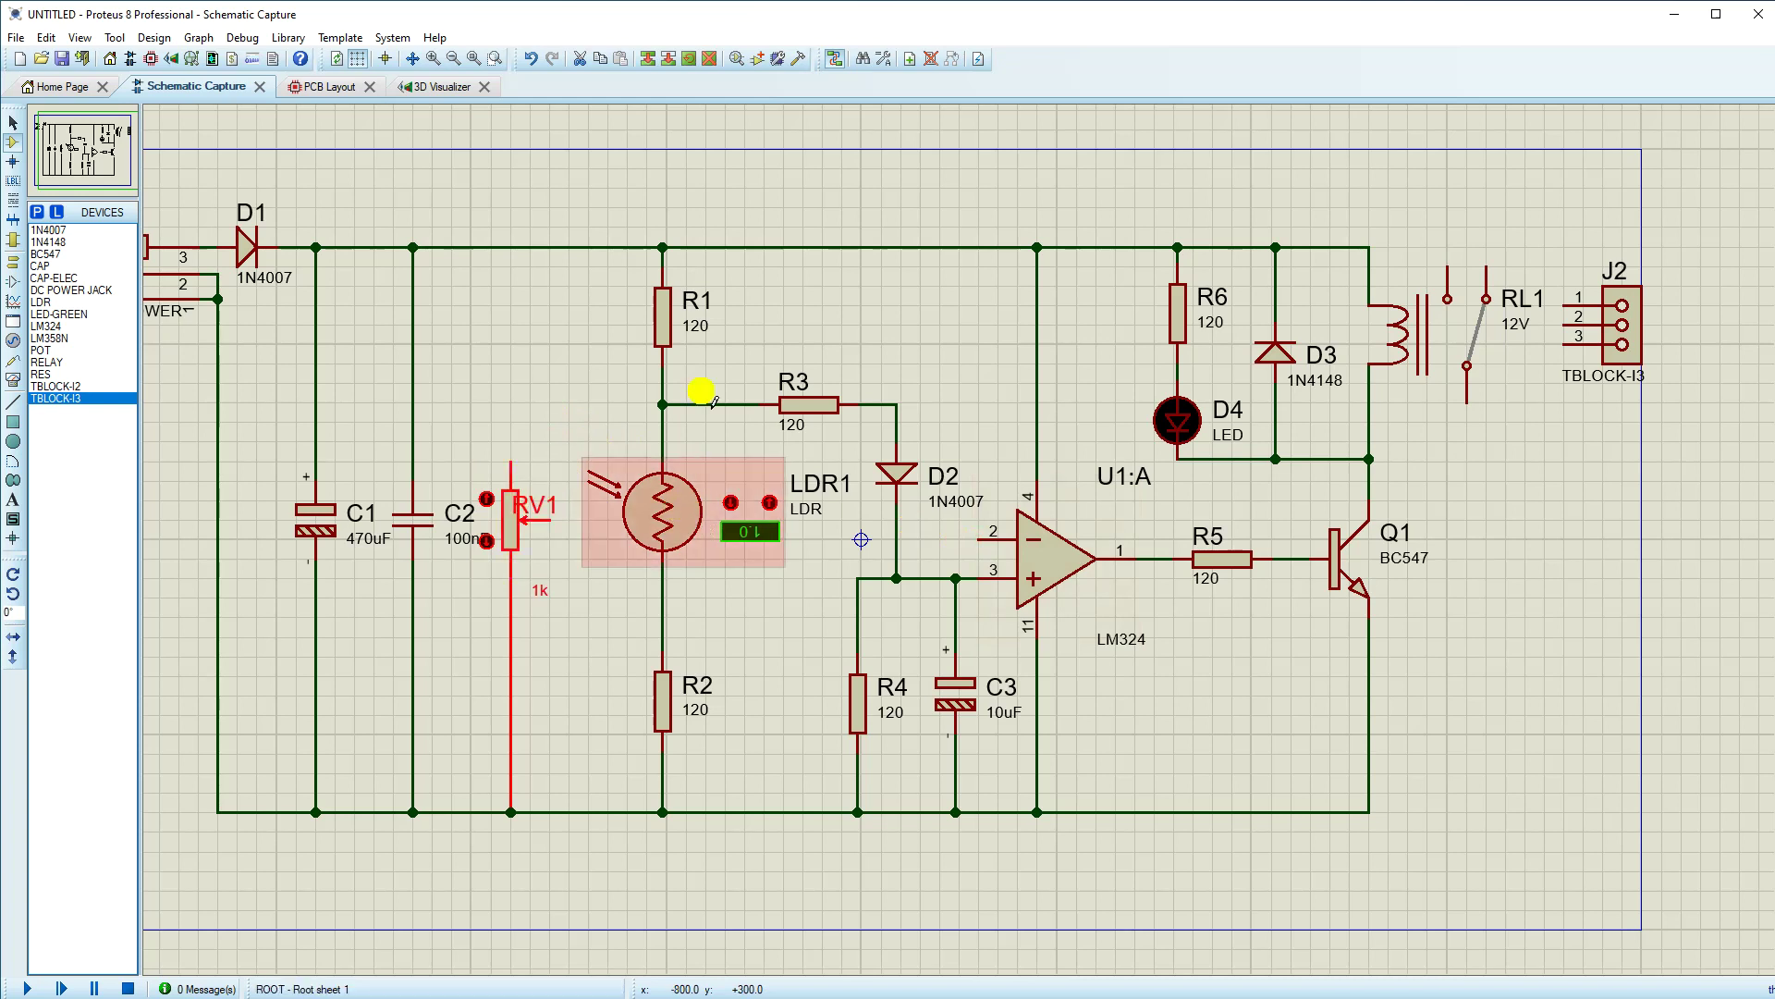
Step: Move LDR1 up closer to the R1–R3 junction and mirror it horizontally
left_click_drag(569, 422, 825, 598)
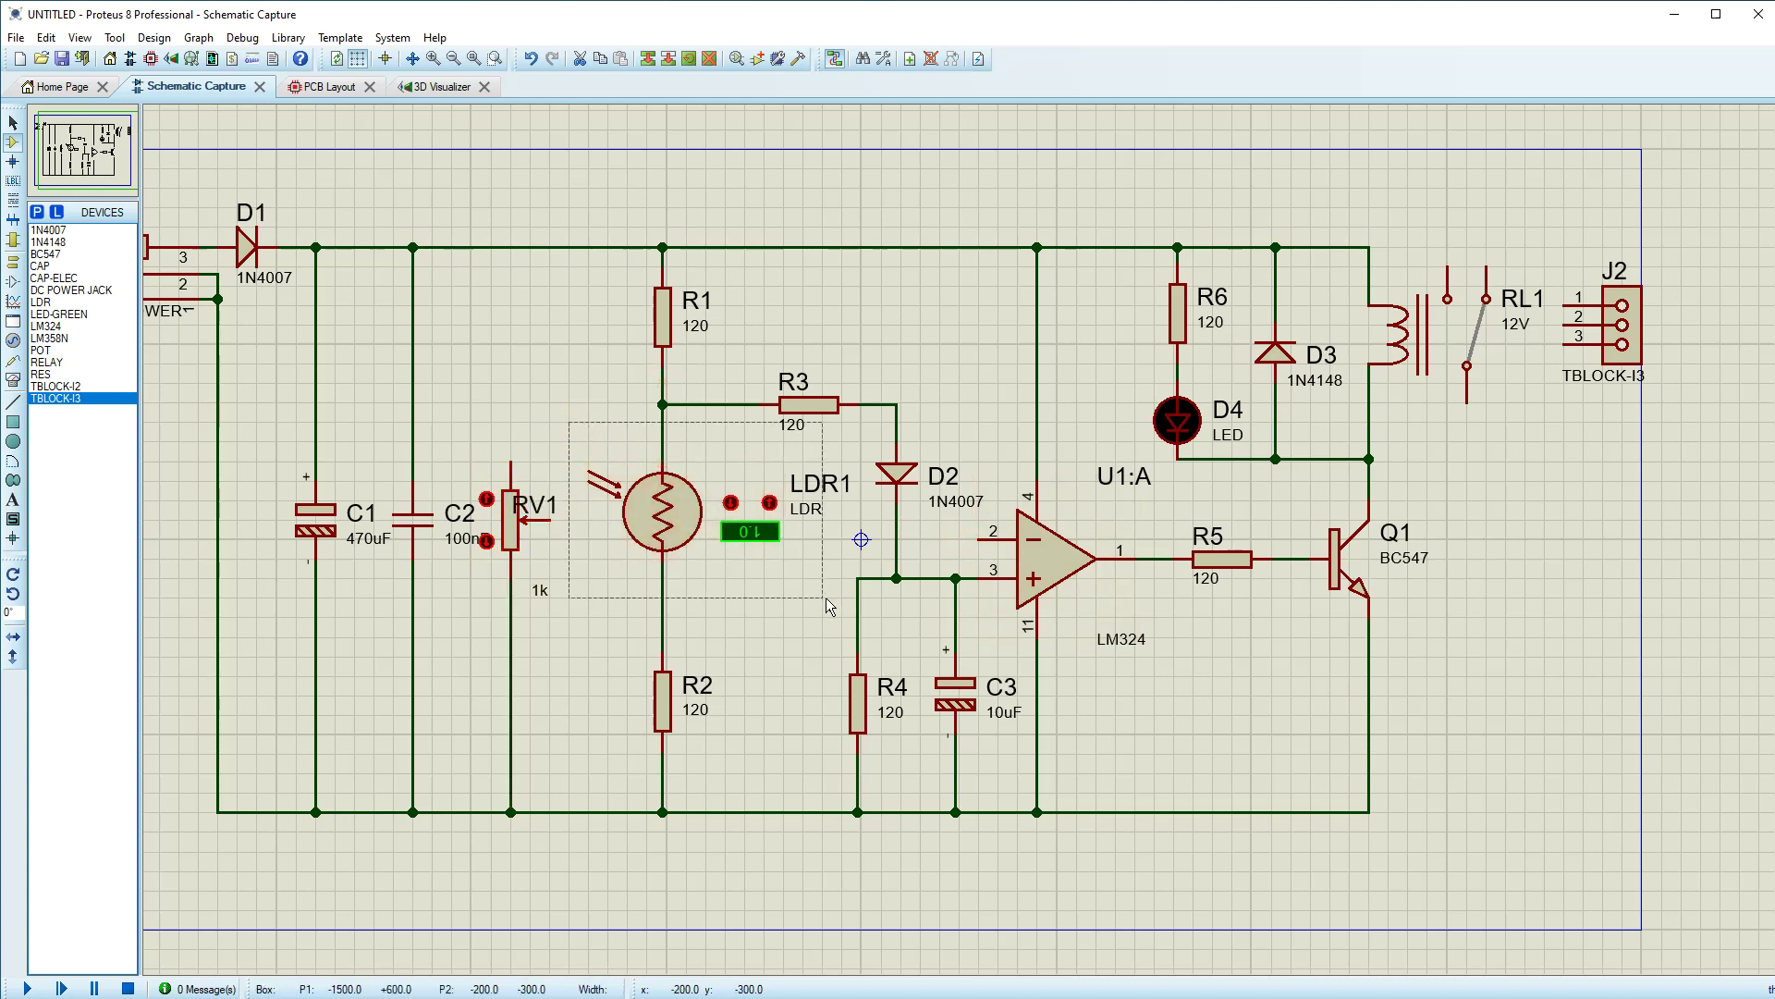
left_click_drag(682, 508, 724, 426)
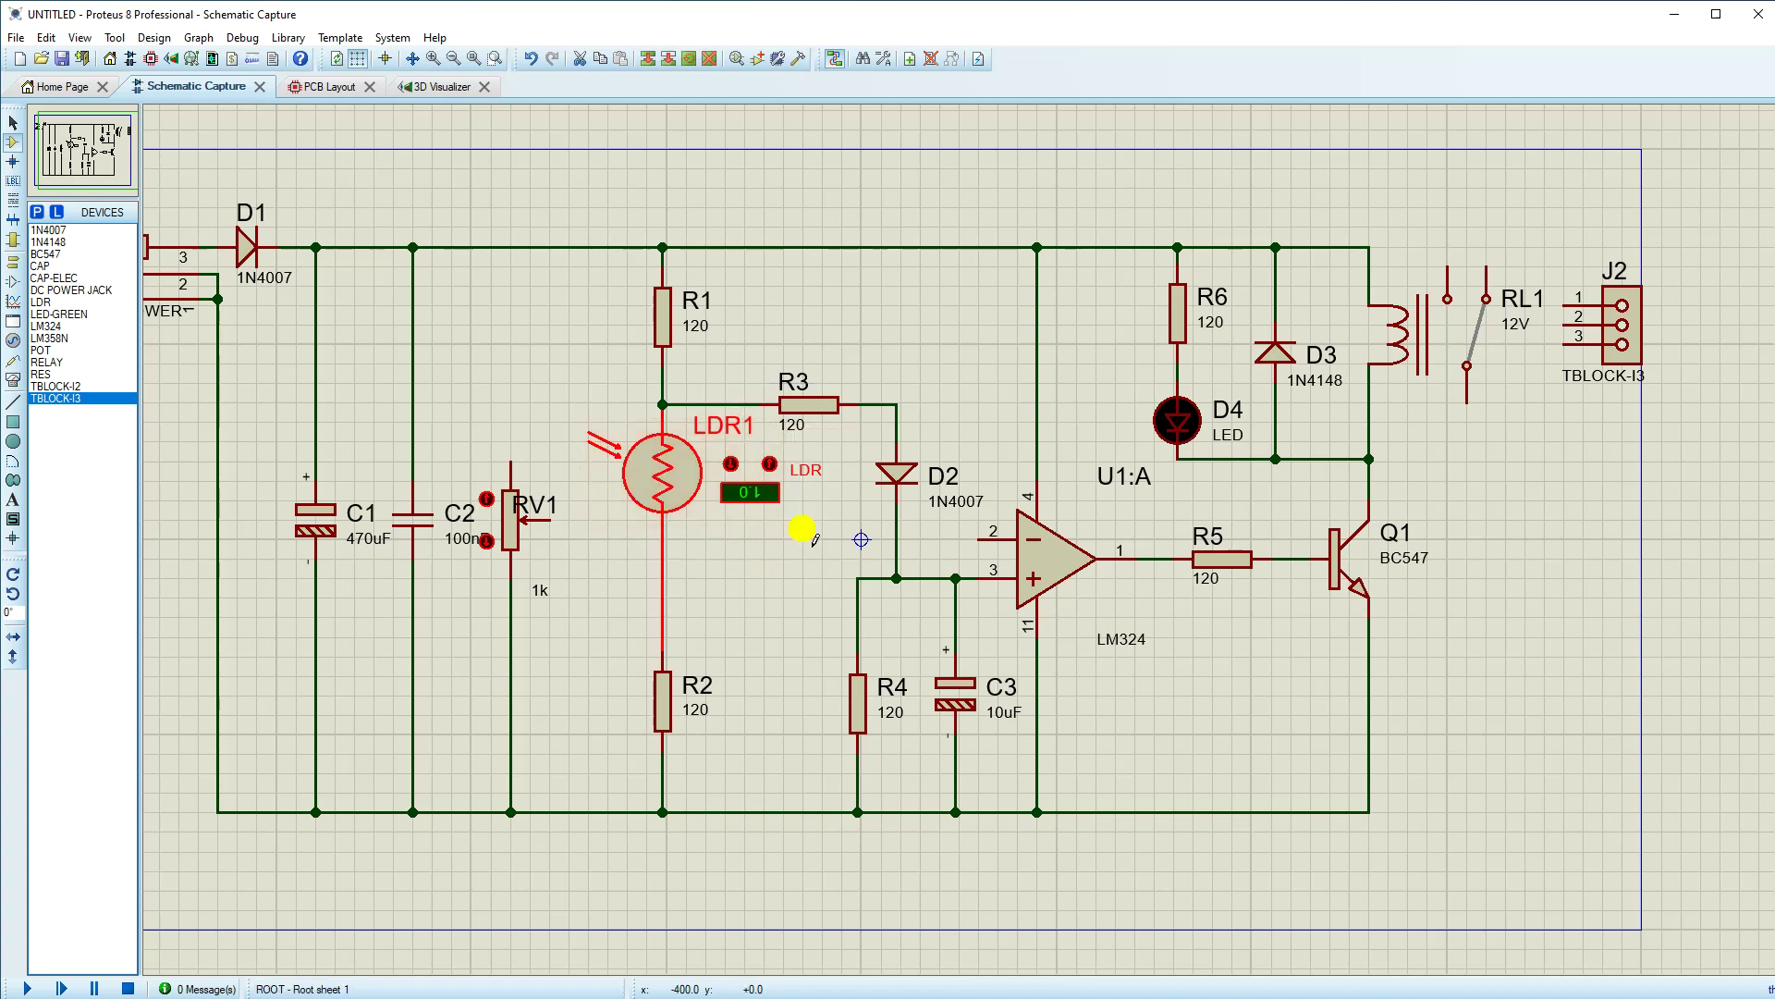
right_click(687, 481)
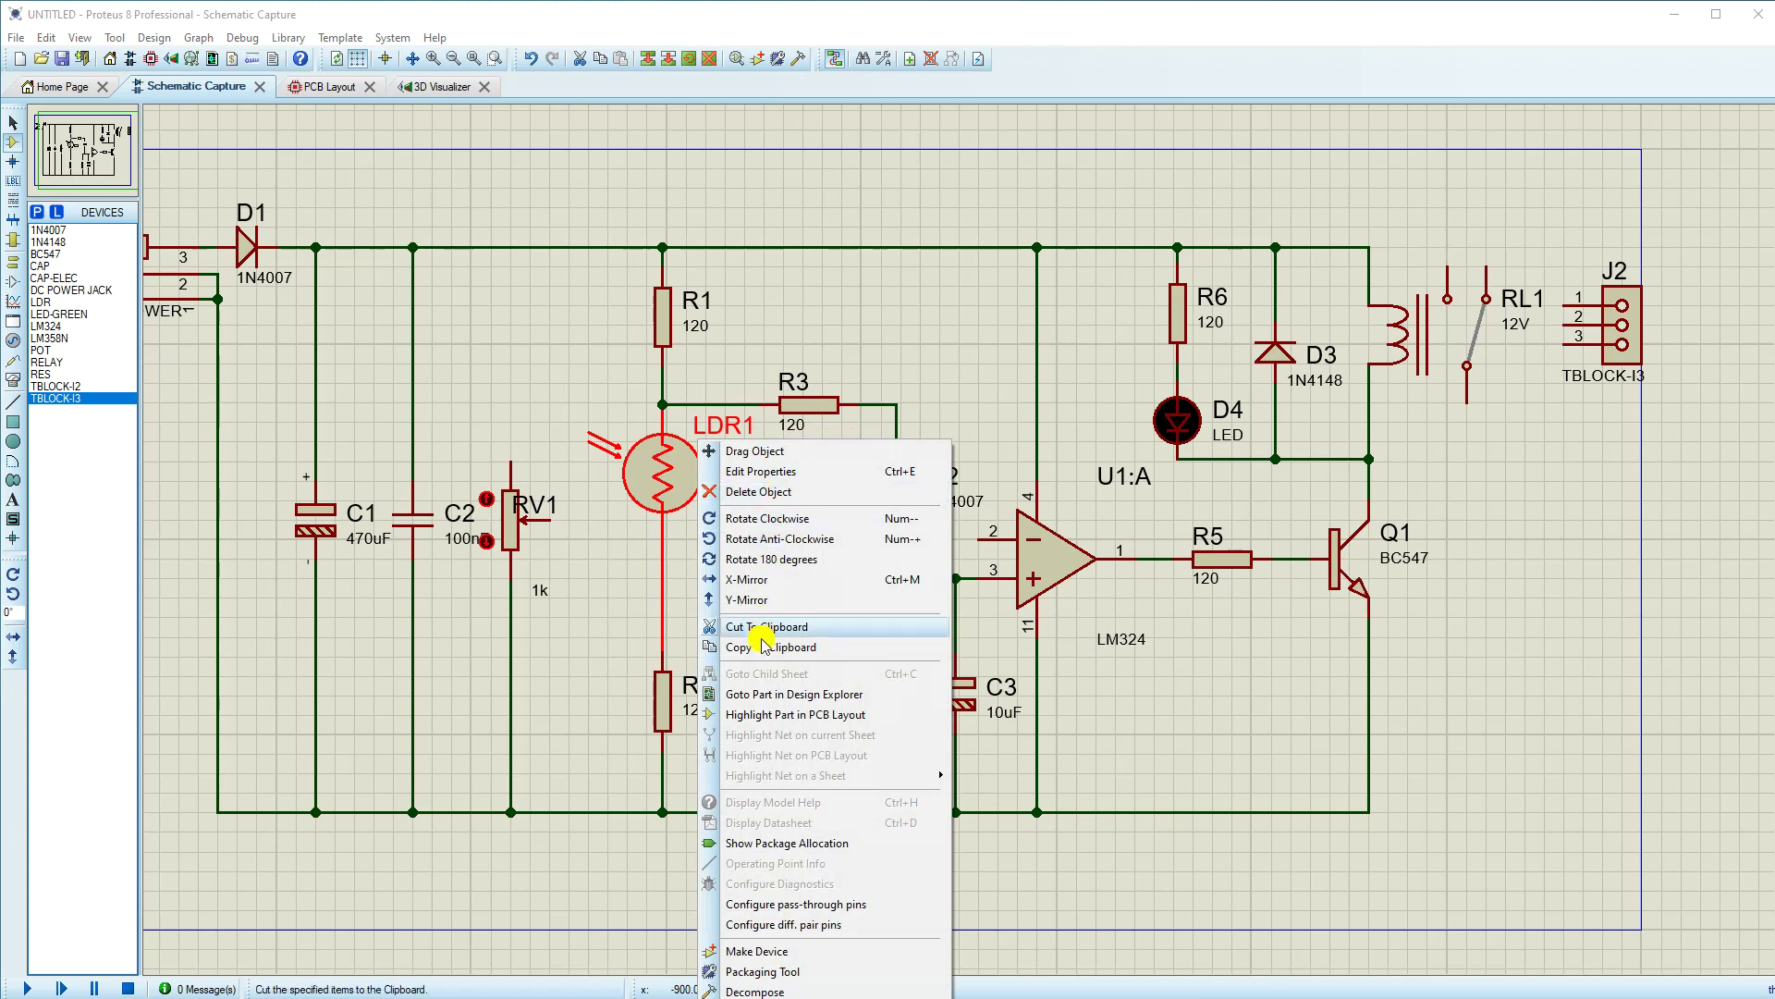
left_click(756, 581)
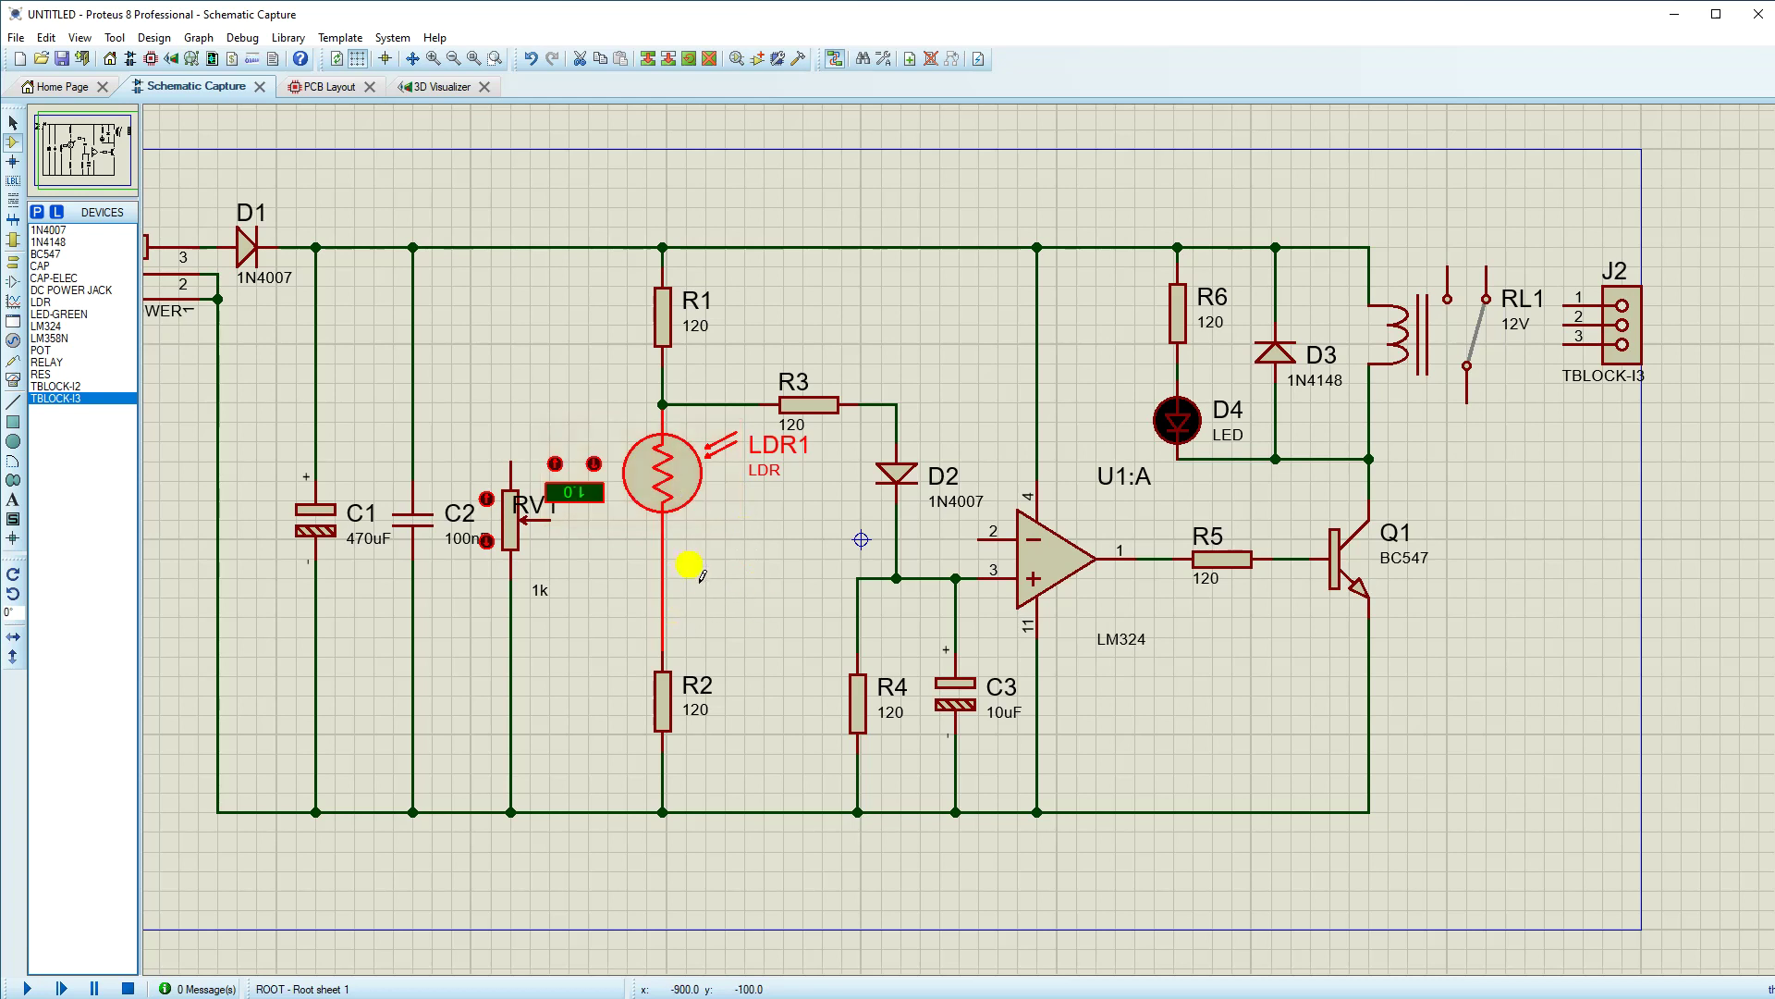
Step: Undo the mirroring of LDR1 and delete the component together with its attached wires
key("ctrl+z")
left_click(692, 486)
key("Delete")
Step: Wire U1:A's inverting input, pin 2, to the wiper of potentiometer RV1
left_click(986, 546)
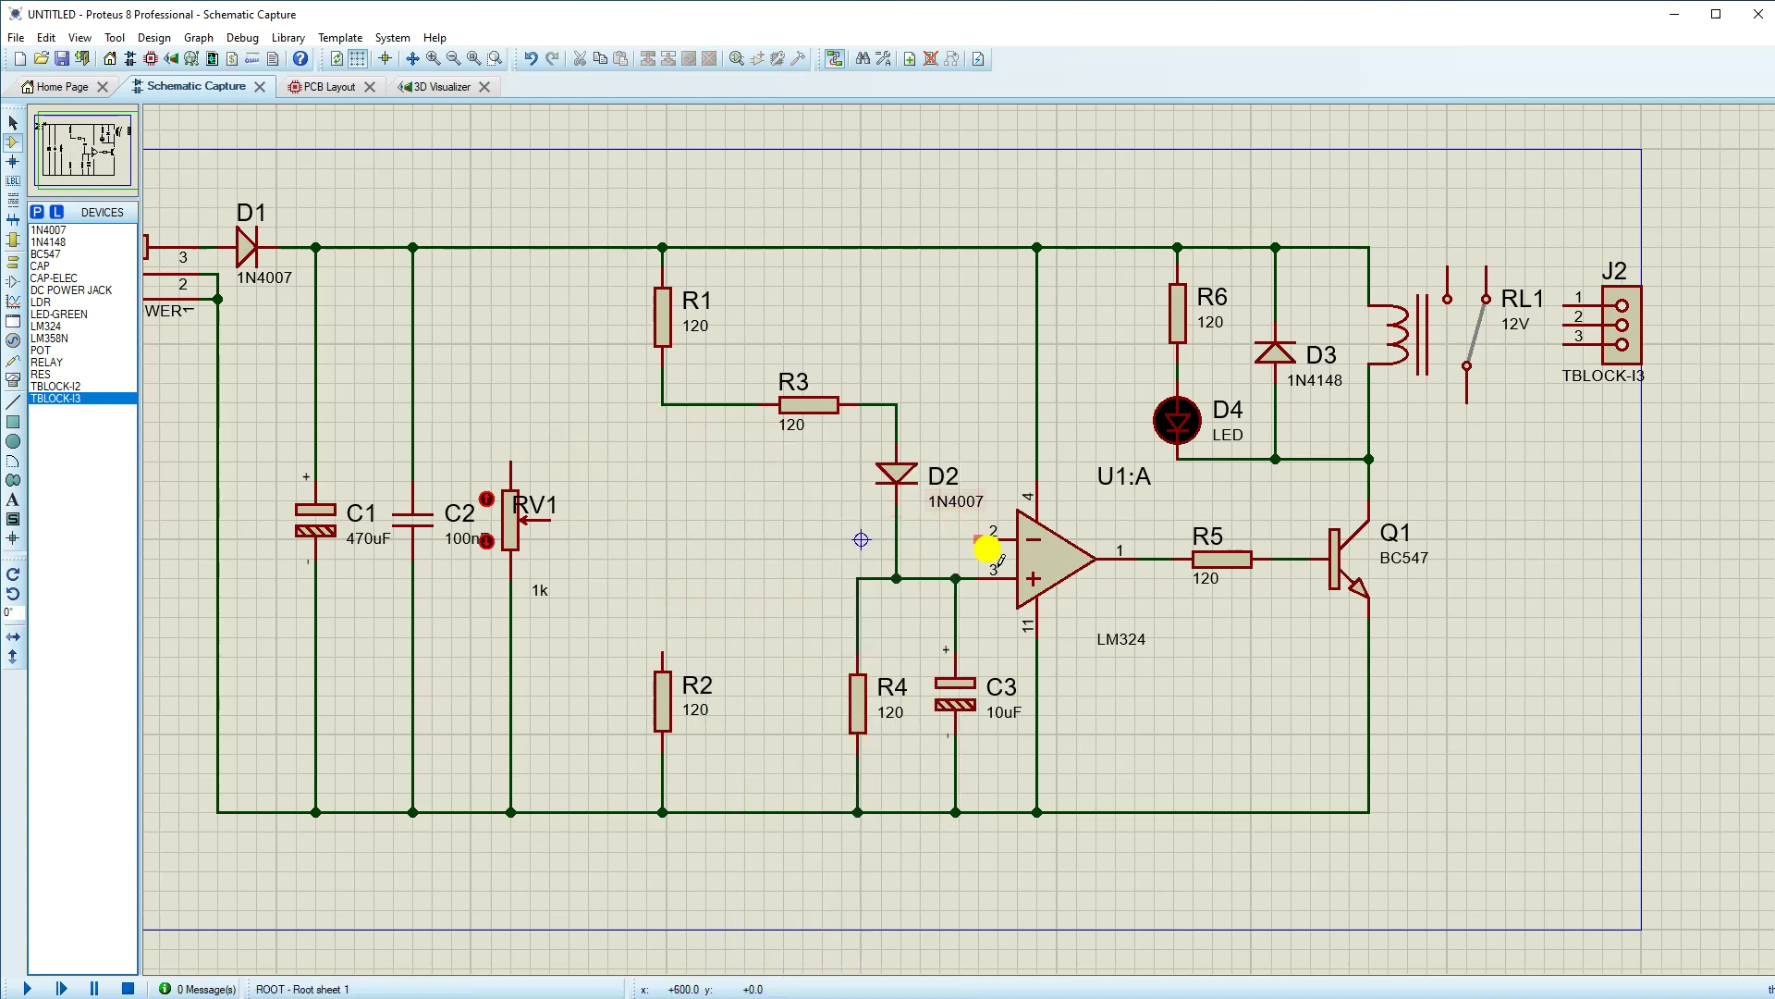
left_click(615, 527)
left_click(567, 534)
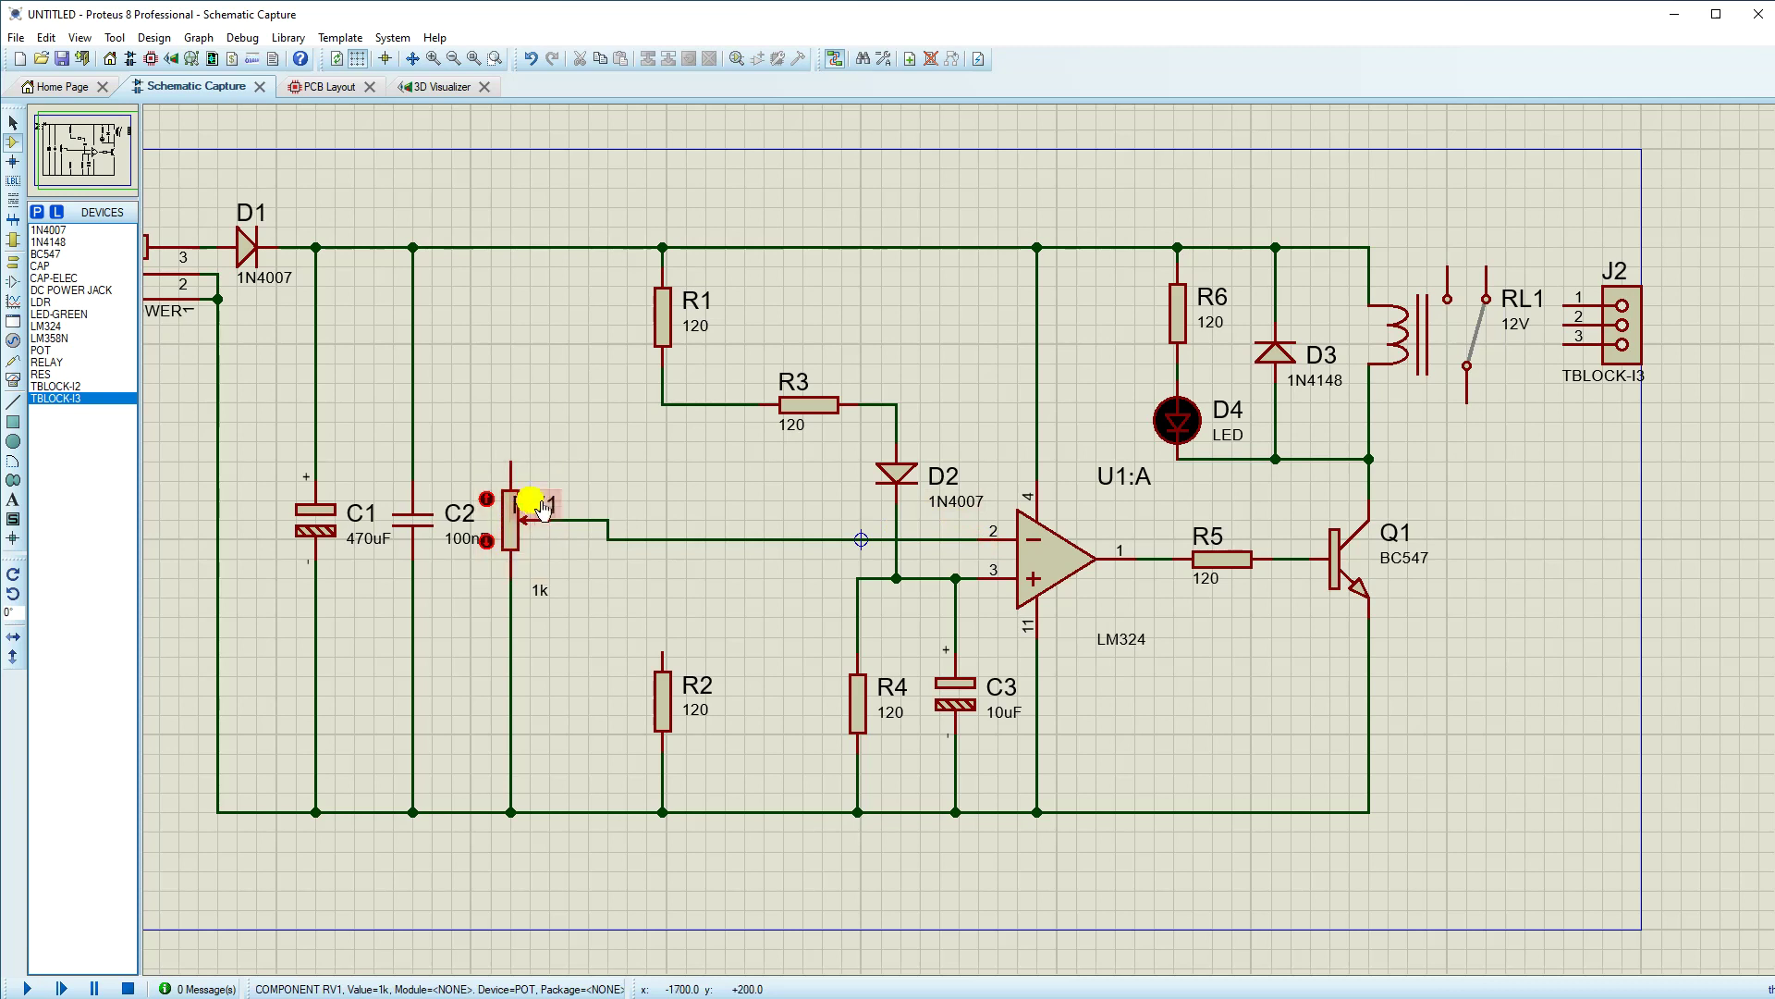
Step: Move C1, C2 and RV1 down together so RV1's wiper lines up straight with U1:A's pin 2
scroll(525, 505, "up", 2)
scroll(961, 545, "down", 2)
left_click_drag(727, 462, 1063, 655)
scroll(972, 547, "up", 2)
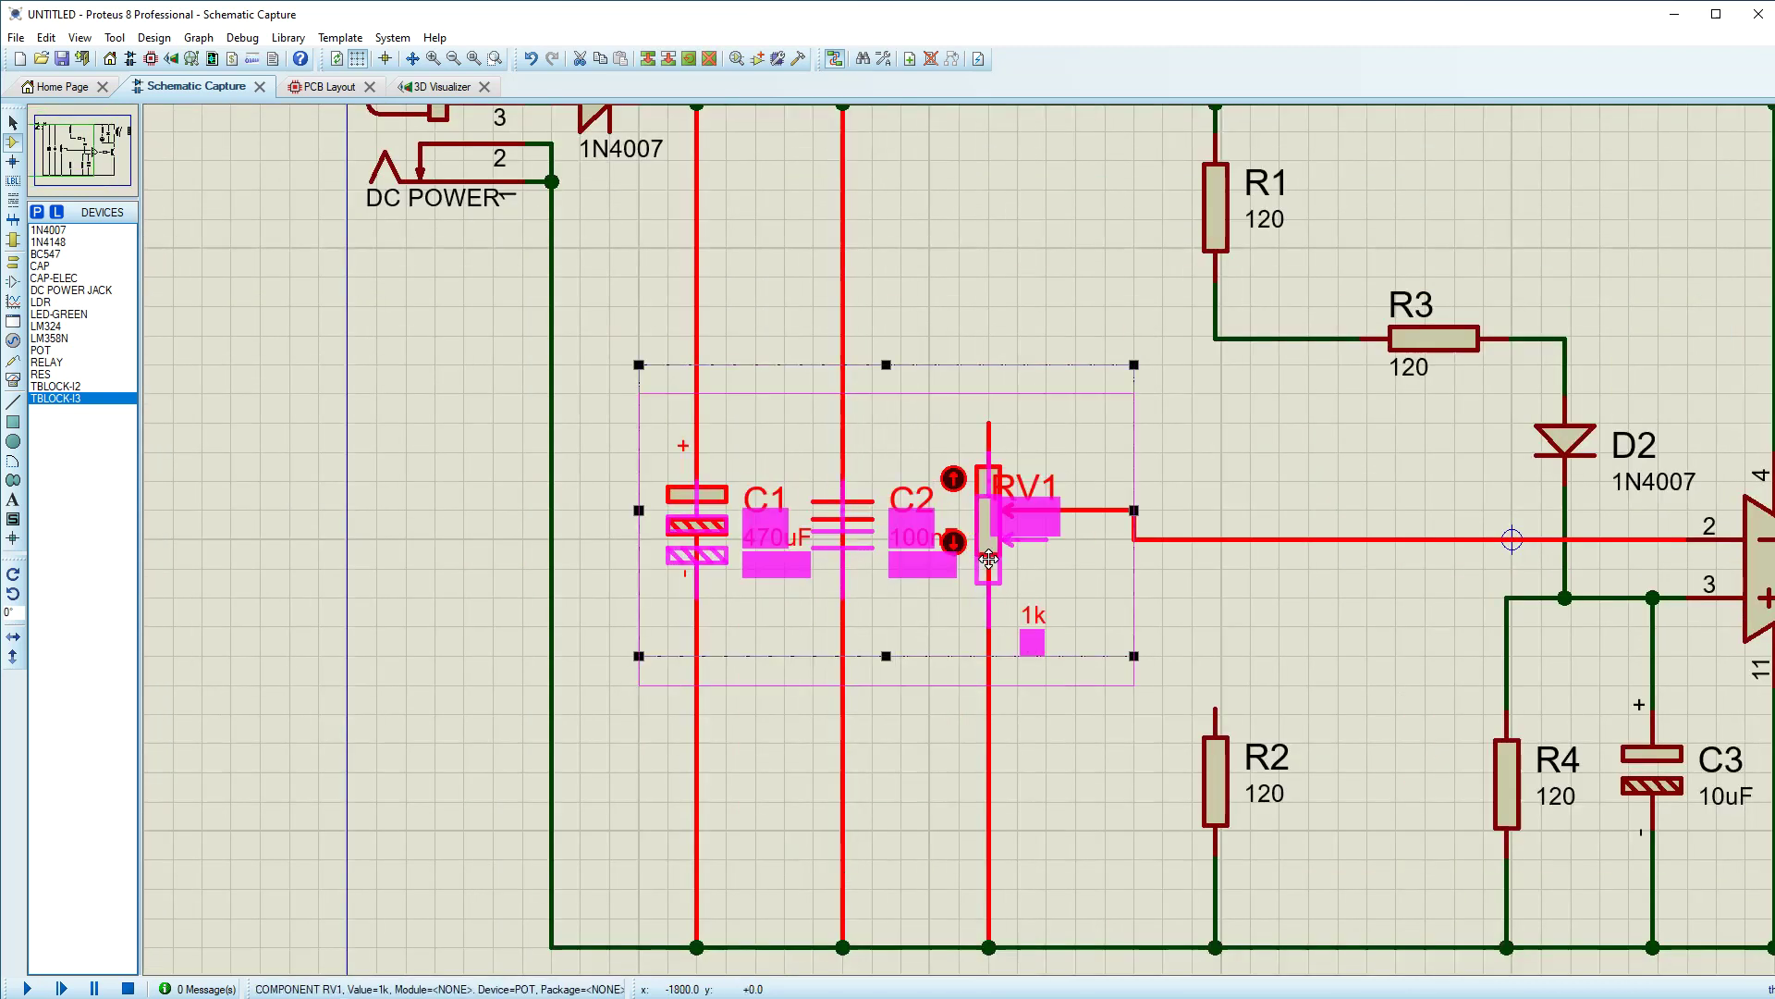
left_click(1011, 555)
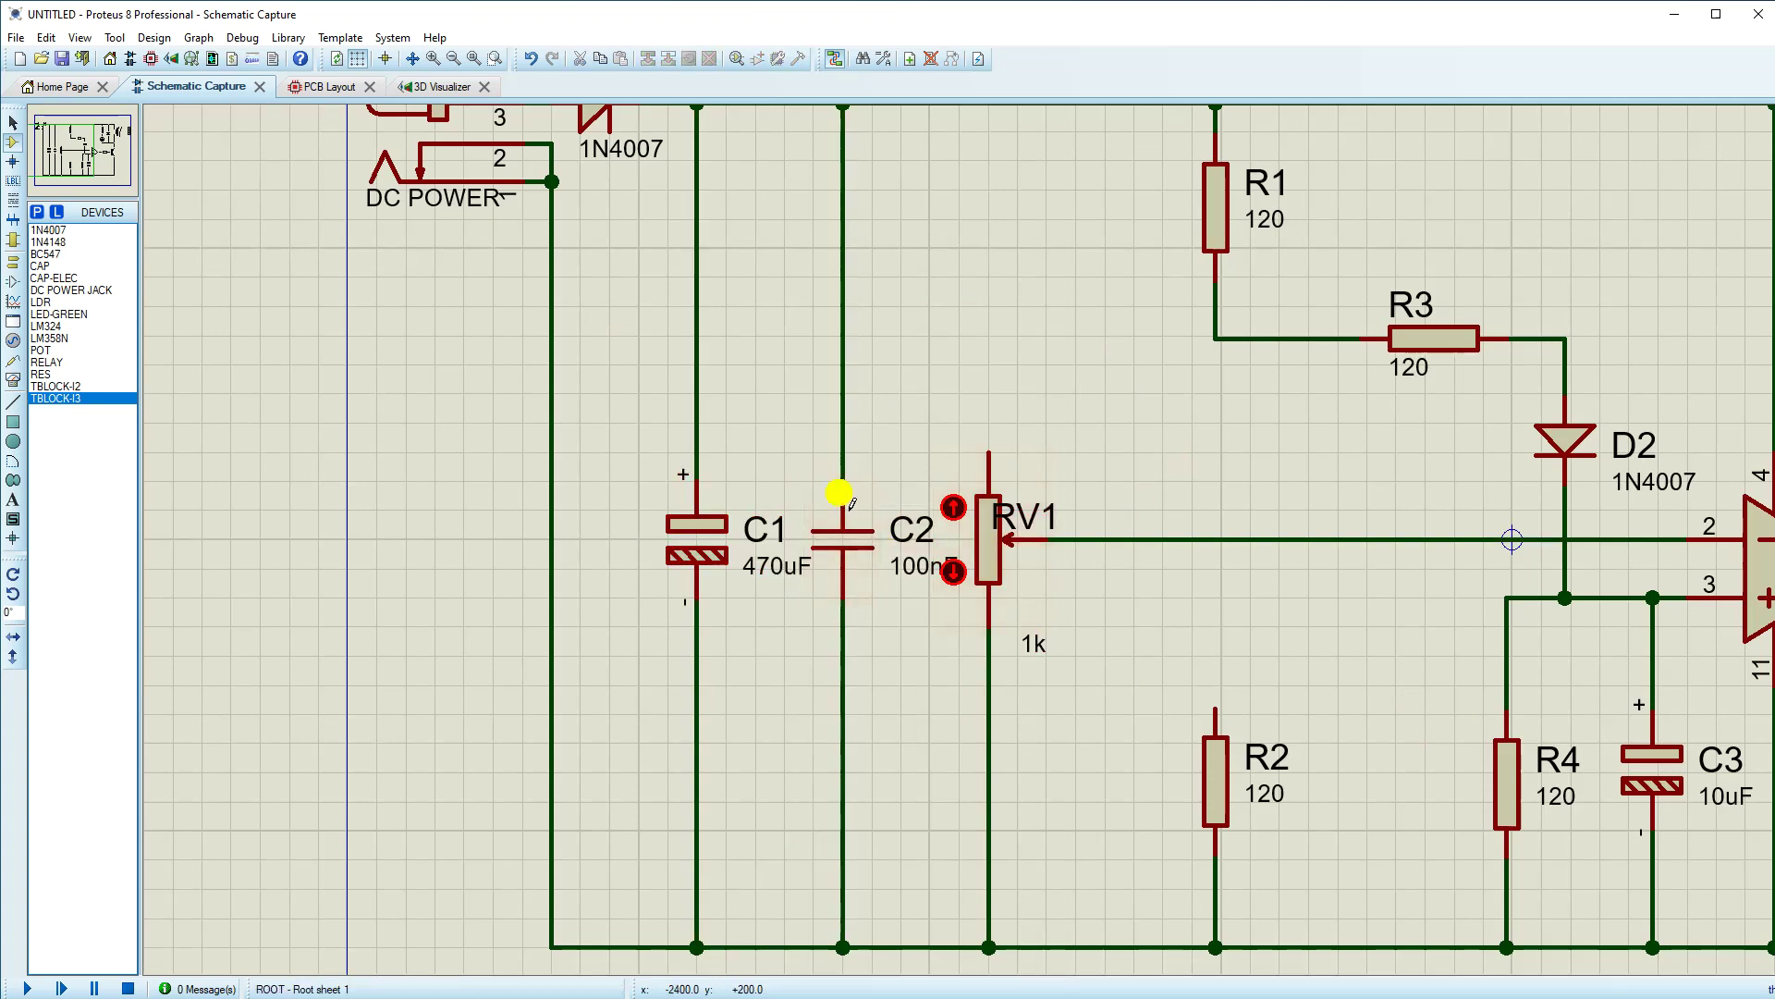
scroll(860, 508, "down", 2)
scroll(1008, 553, "up", 1)
left_click(798, 520)
left_click_drag(794, 515, 794, 515)
left_click(795, 515)
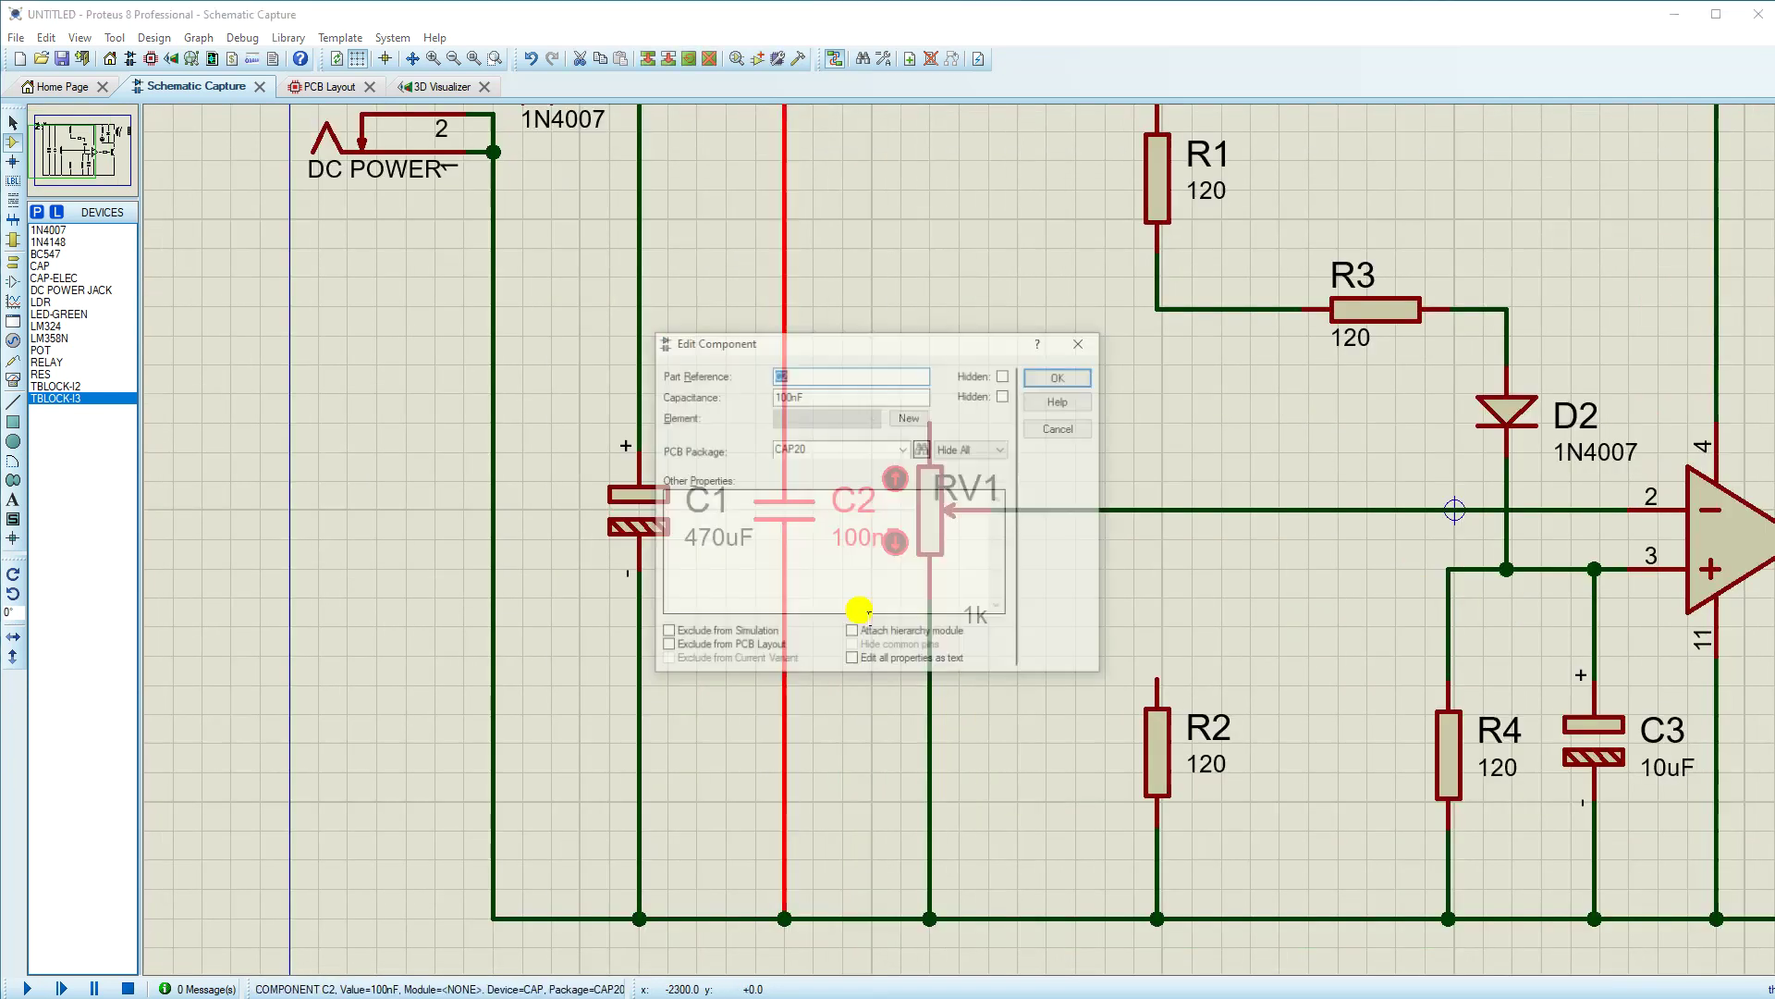
left_click(1063, 376)
scroll(964, 544, "down", 3)
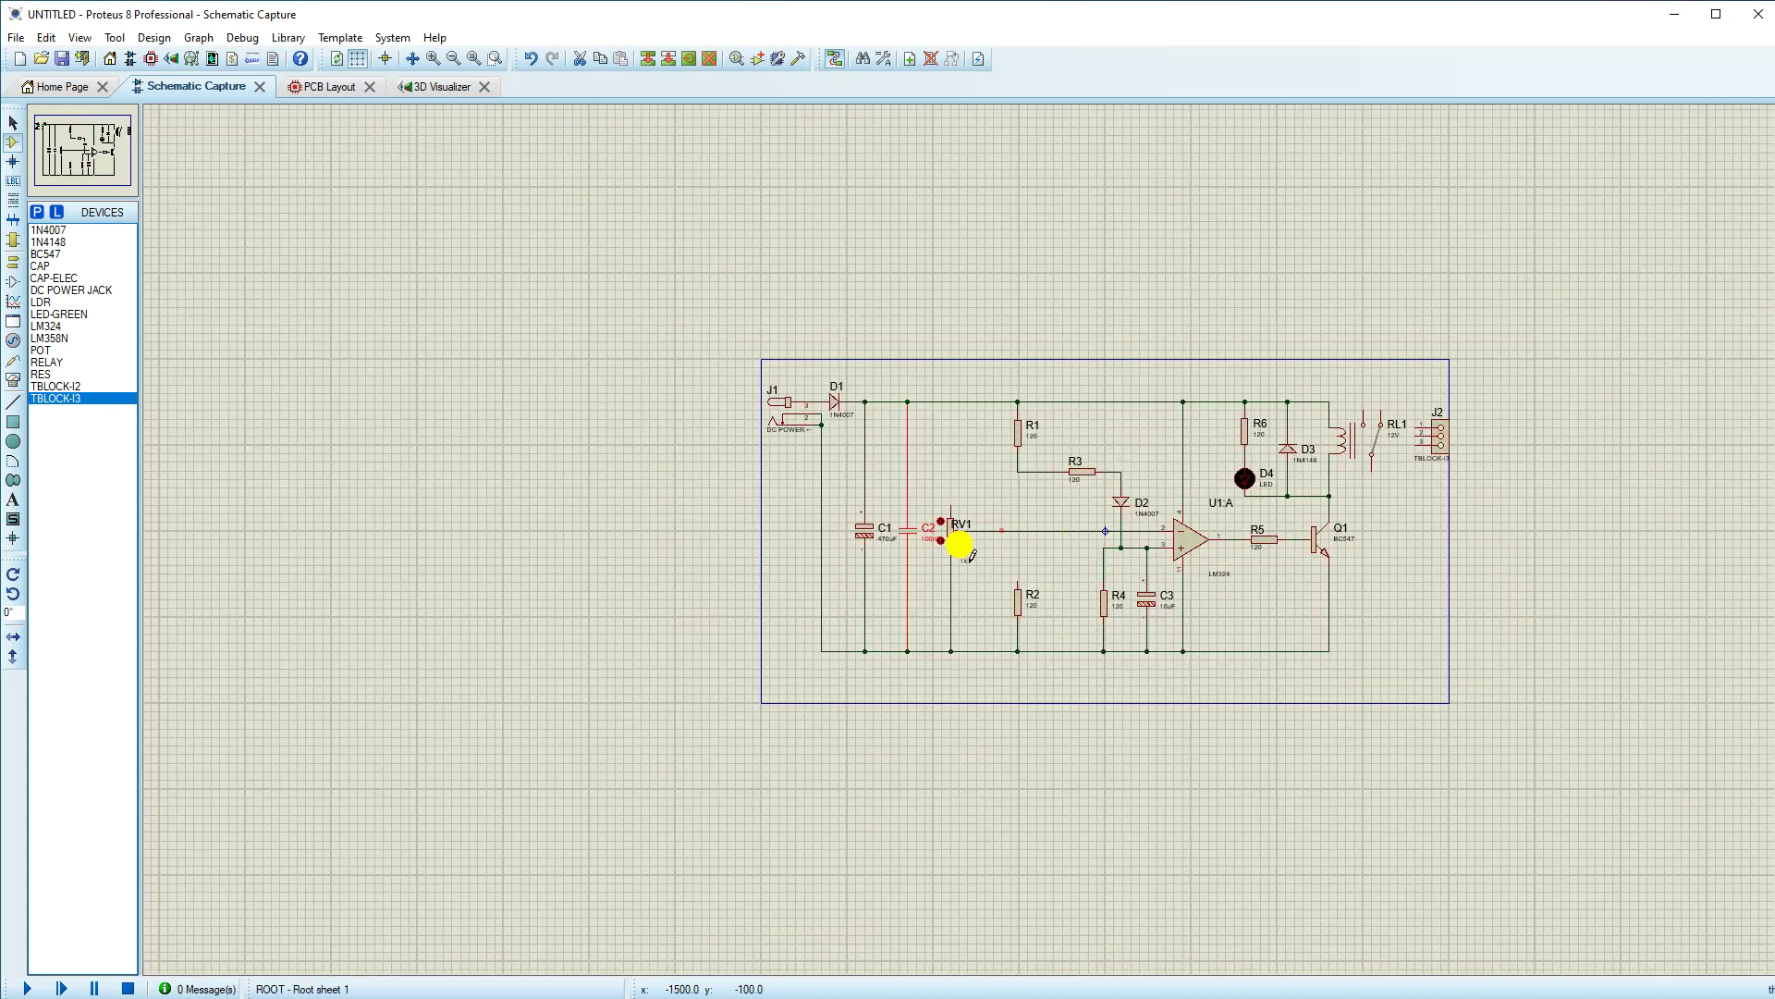
scroll(961, 532, "up", 3)
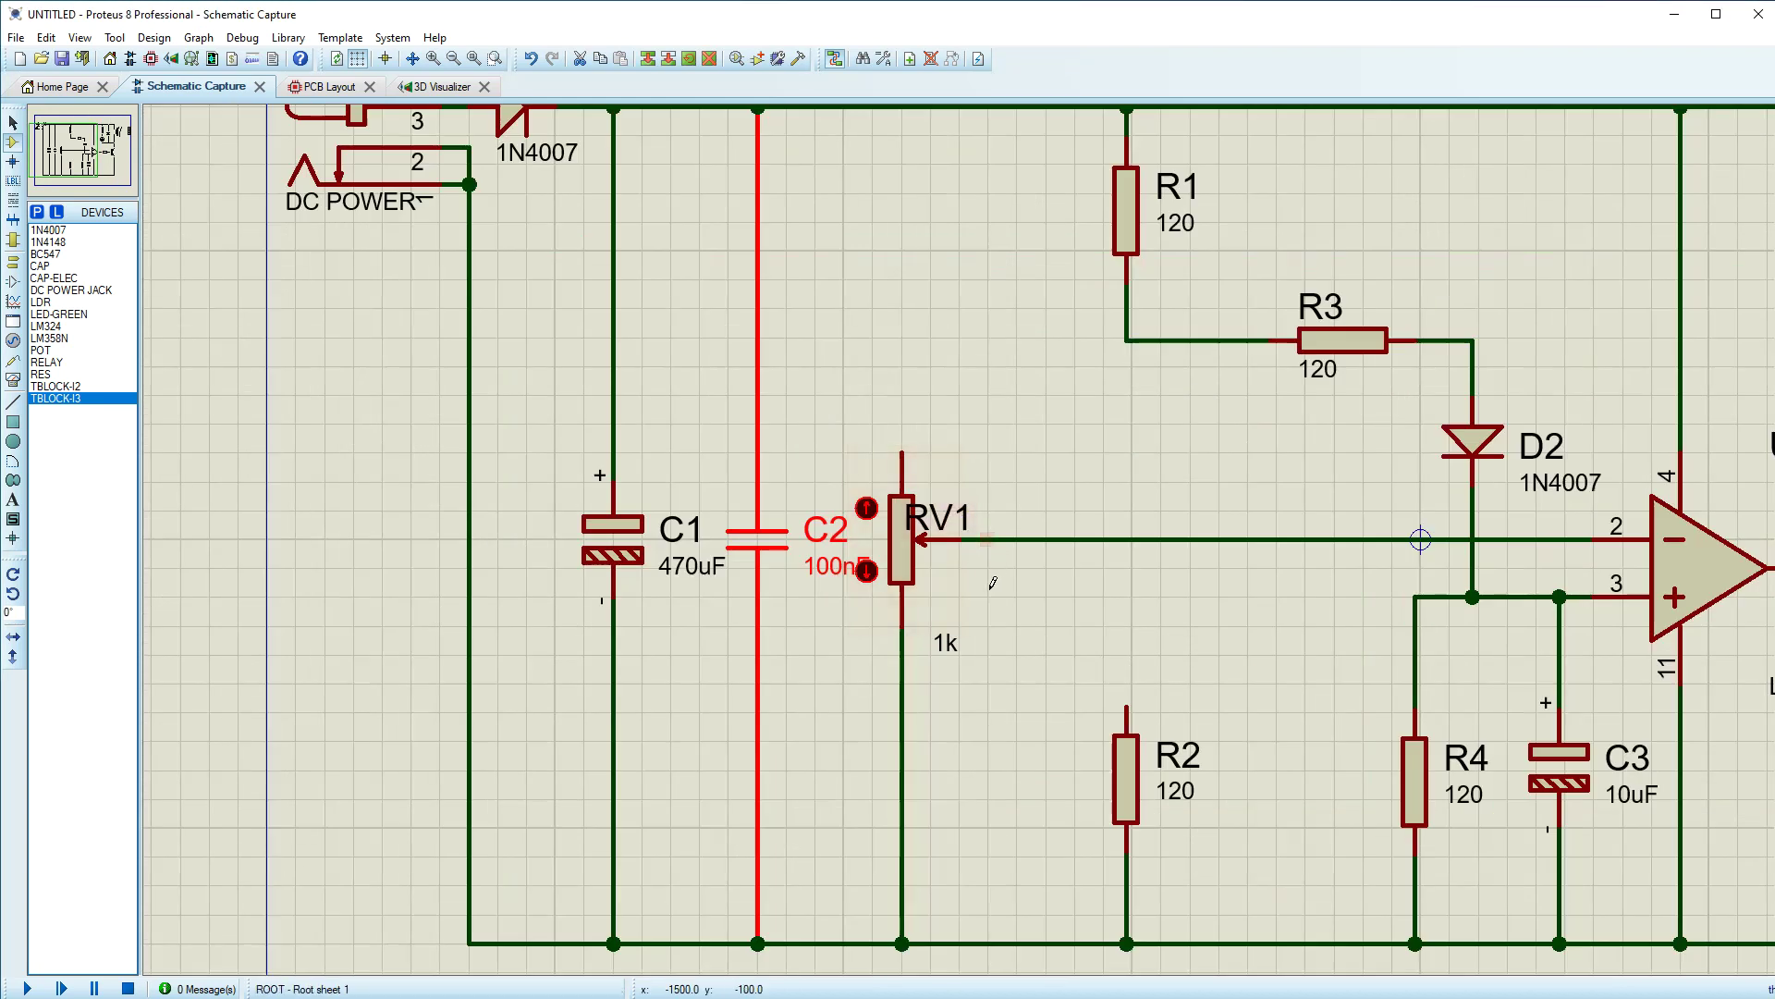
left_click(950, 529)
left_click(1078, 621)
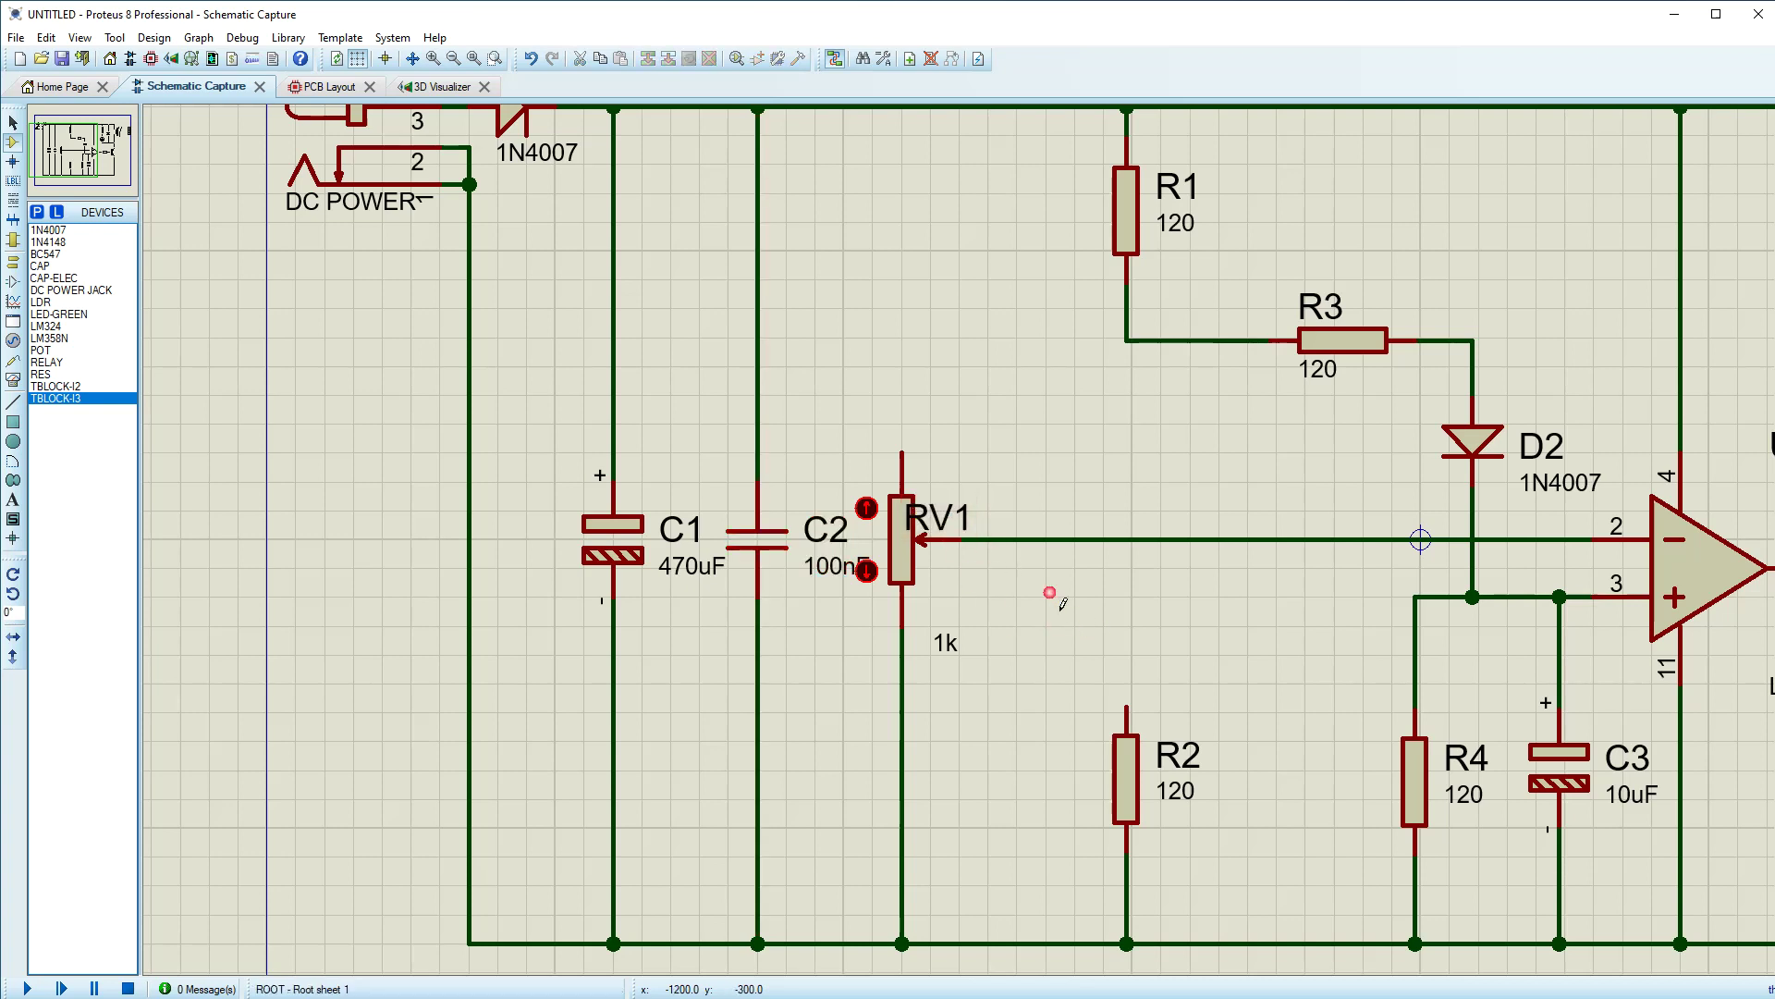
Step: Move RV1's reference and value labels to the lower side of its body and set its value to 100k
left_click(963, 515)
left_click_drag(965, 516, 990, 567)
left_click_drag(944, 646, 945, 619)
double_click(944, 618)
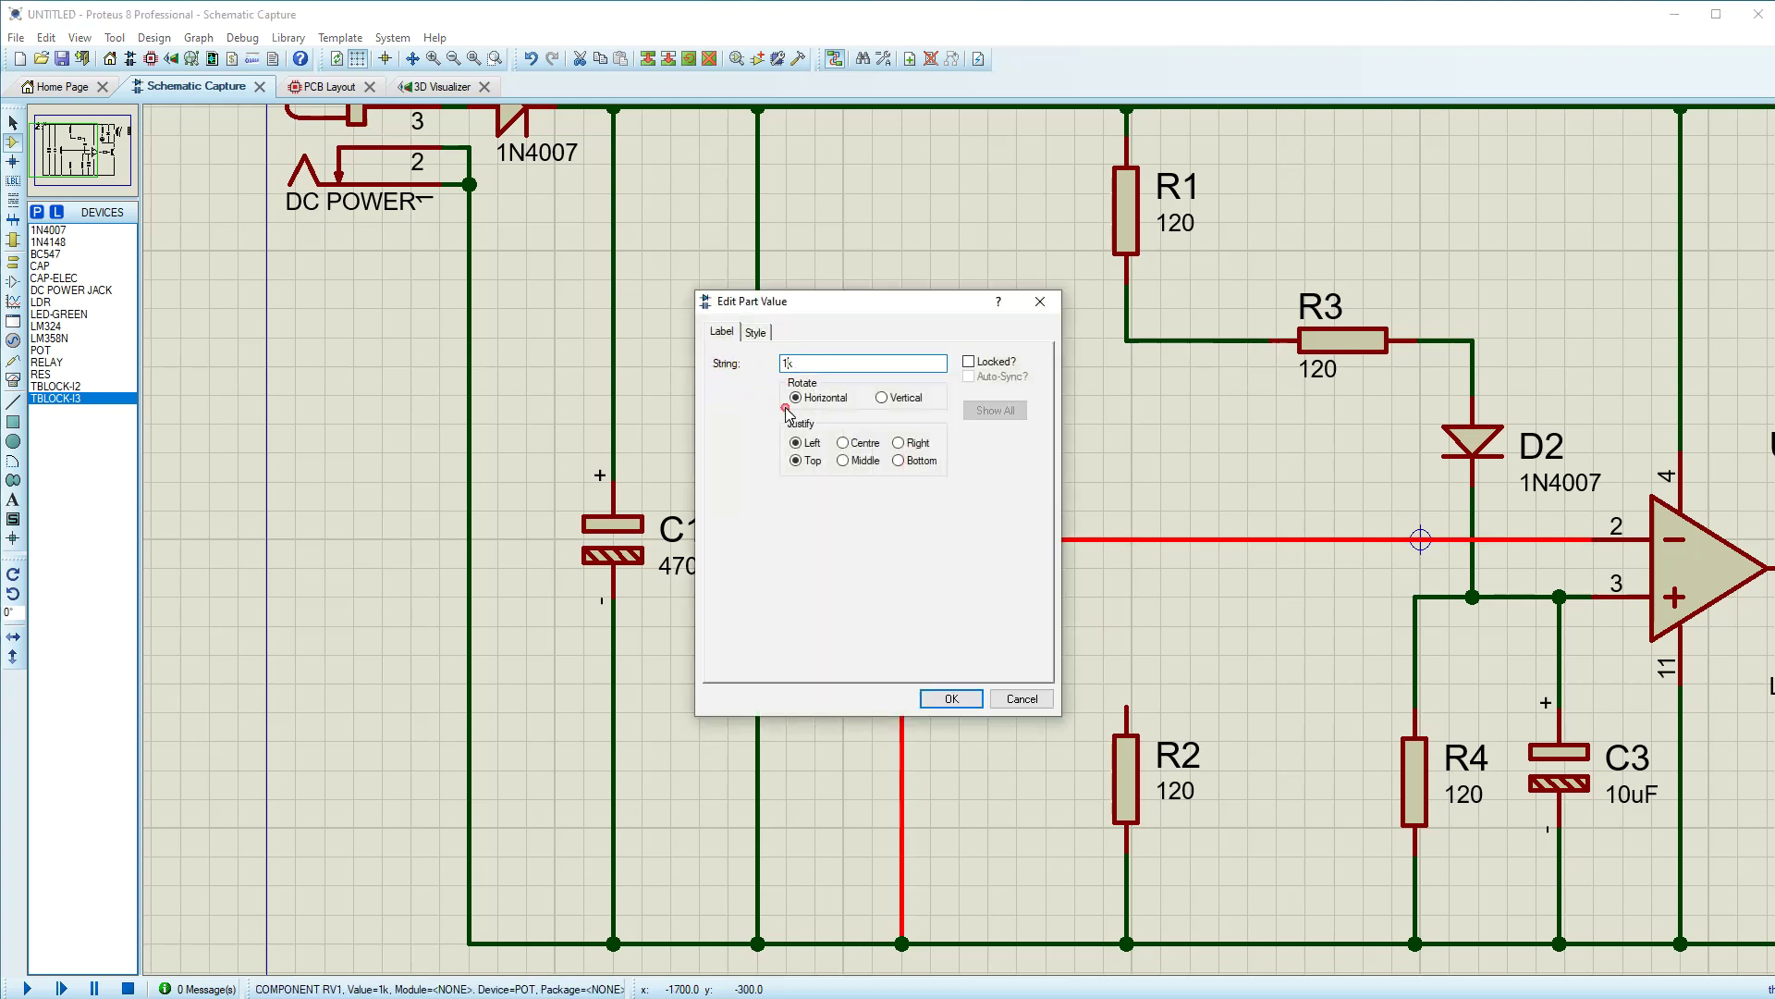
left_click(950, 698)
Step: Wire RV1's upper terminal straight up to the supply line
scroll(935, 490, "down", 1)
left_click(940, 469)
left_click(922, 481)
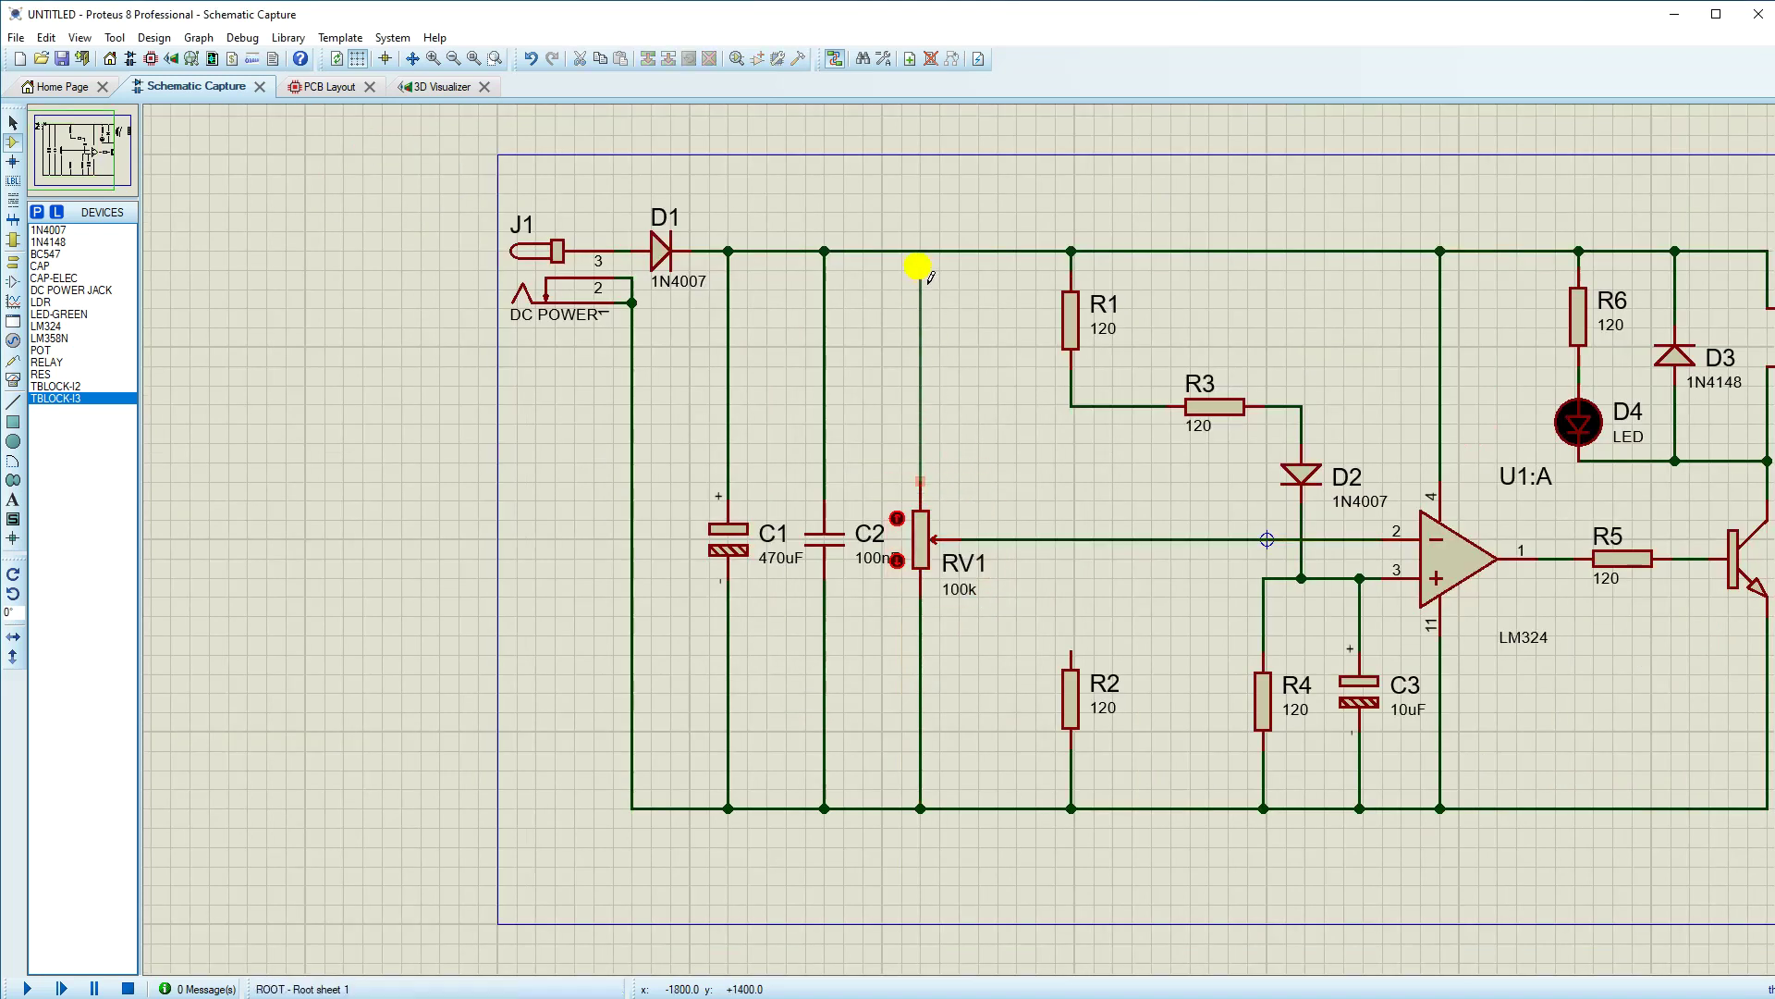
left_click(920, 251)
Step: Move R3 and D2 each up one grid step, keeping their wires attached
scroll(959, 531, "up", 1)
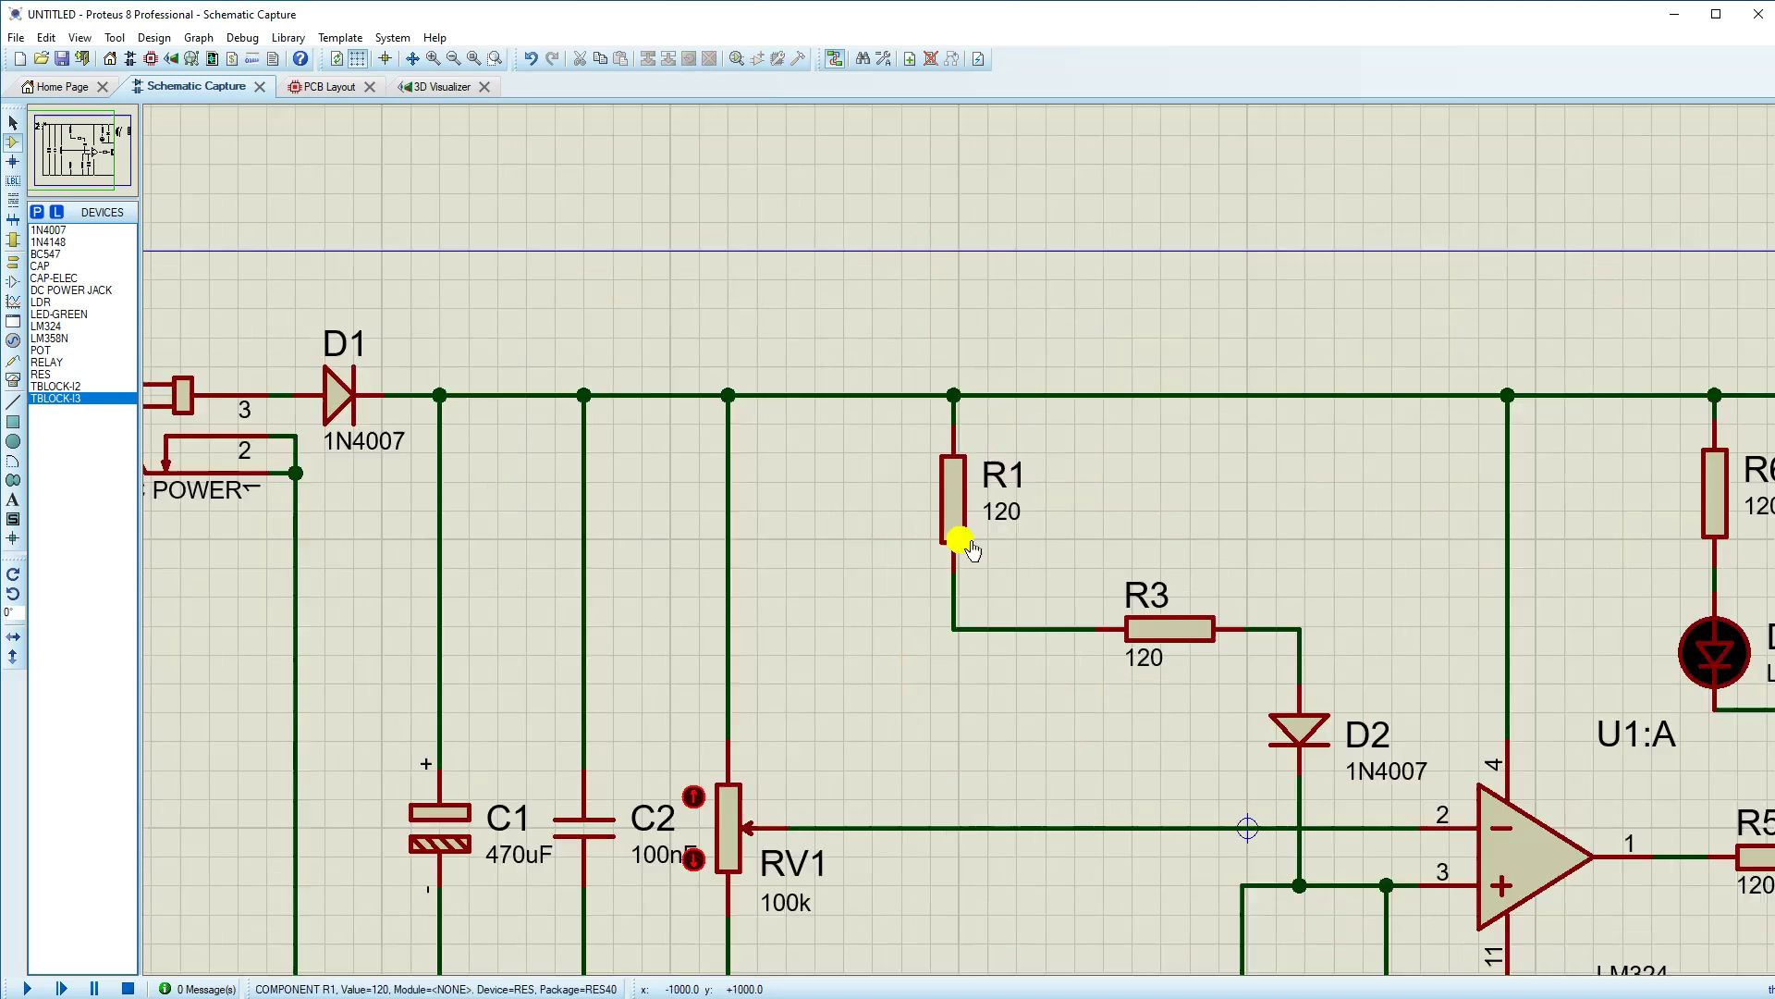
left_click(1215, 406)
left_click_drag(1156, 628, 1156, 600)
left_click(954, 499)
mouse_move(954, 499)
left_mouse_down()
mouse_move(954, 469)
mouse_move(954, 499)
left_mouse_up()
left_click(1169, 499)
left_click(1298, 730)
left_click_drag(1311, 735, 1311, 707)
left_click(1173, 724)
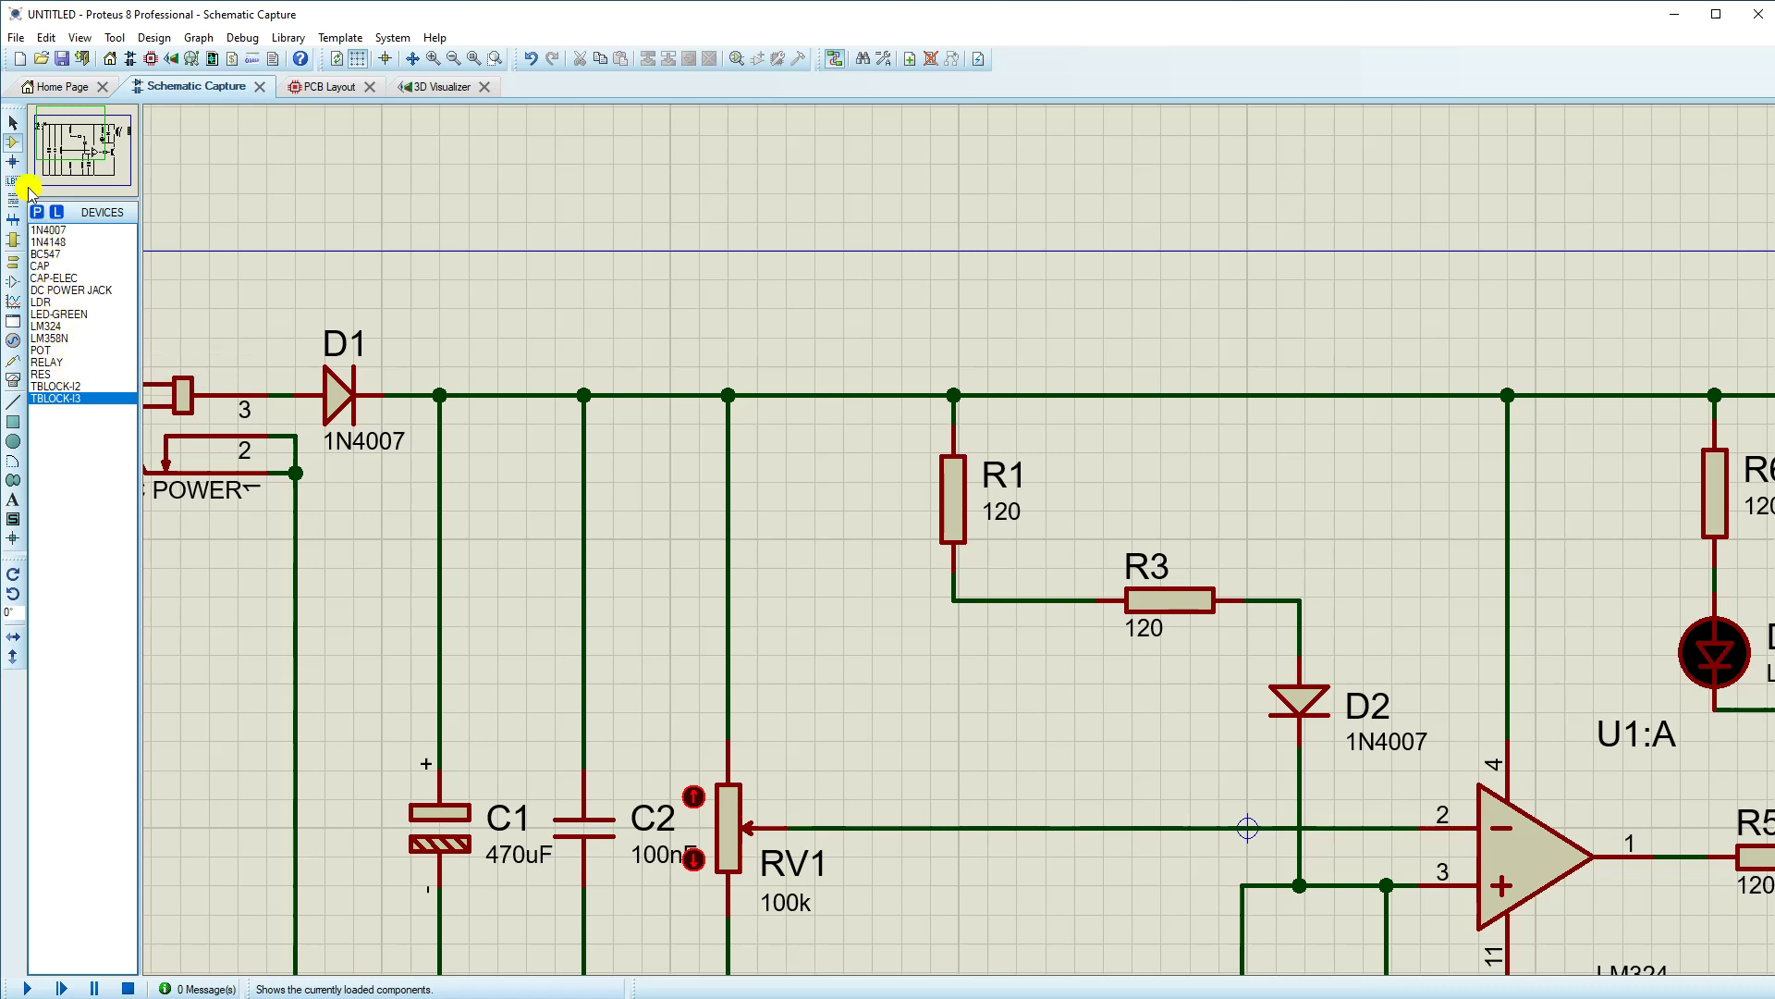
Step: Place a new LDR from the device list below the corner of the R1–R3 wire, with its light arrows facing D2
left_click(46, 242)
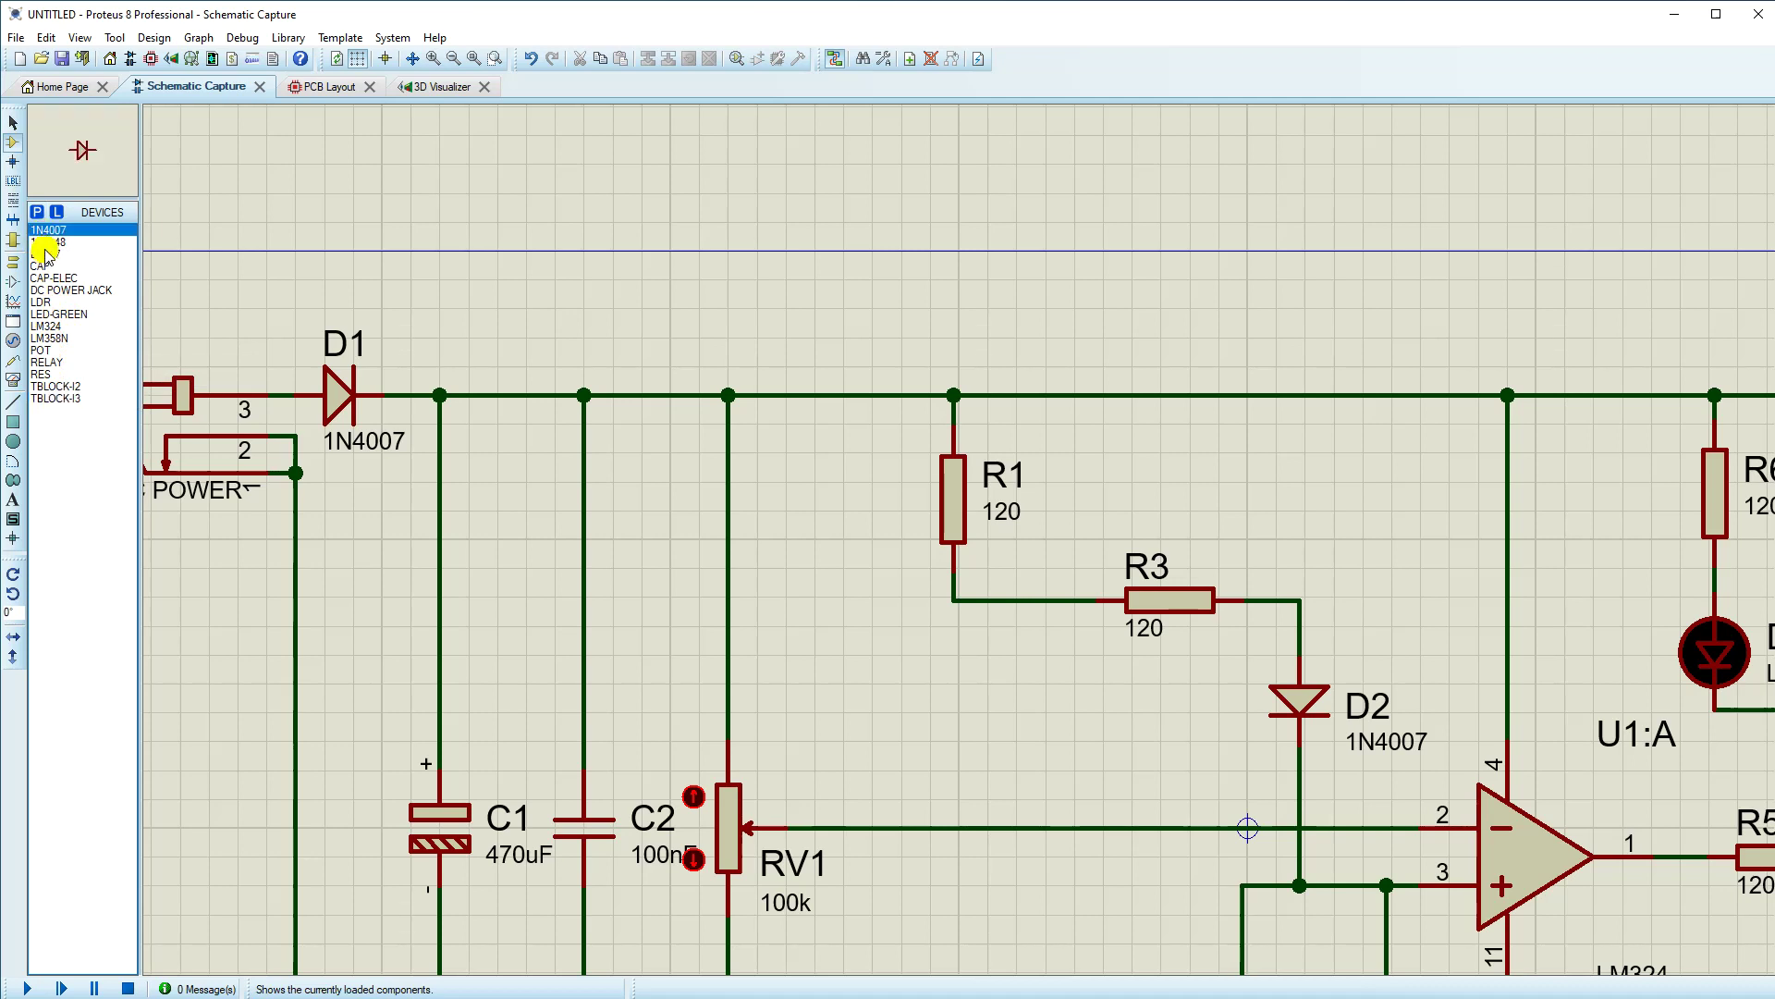
left_click(44, 254)
left_click(42, 265)
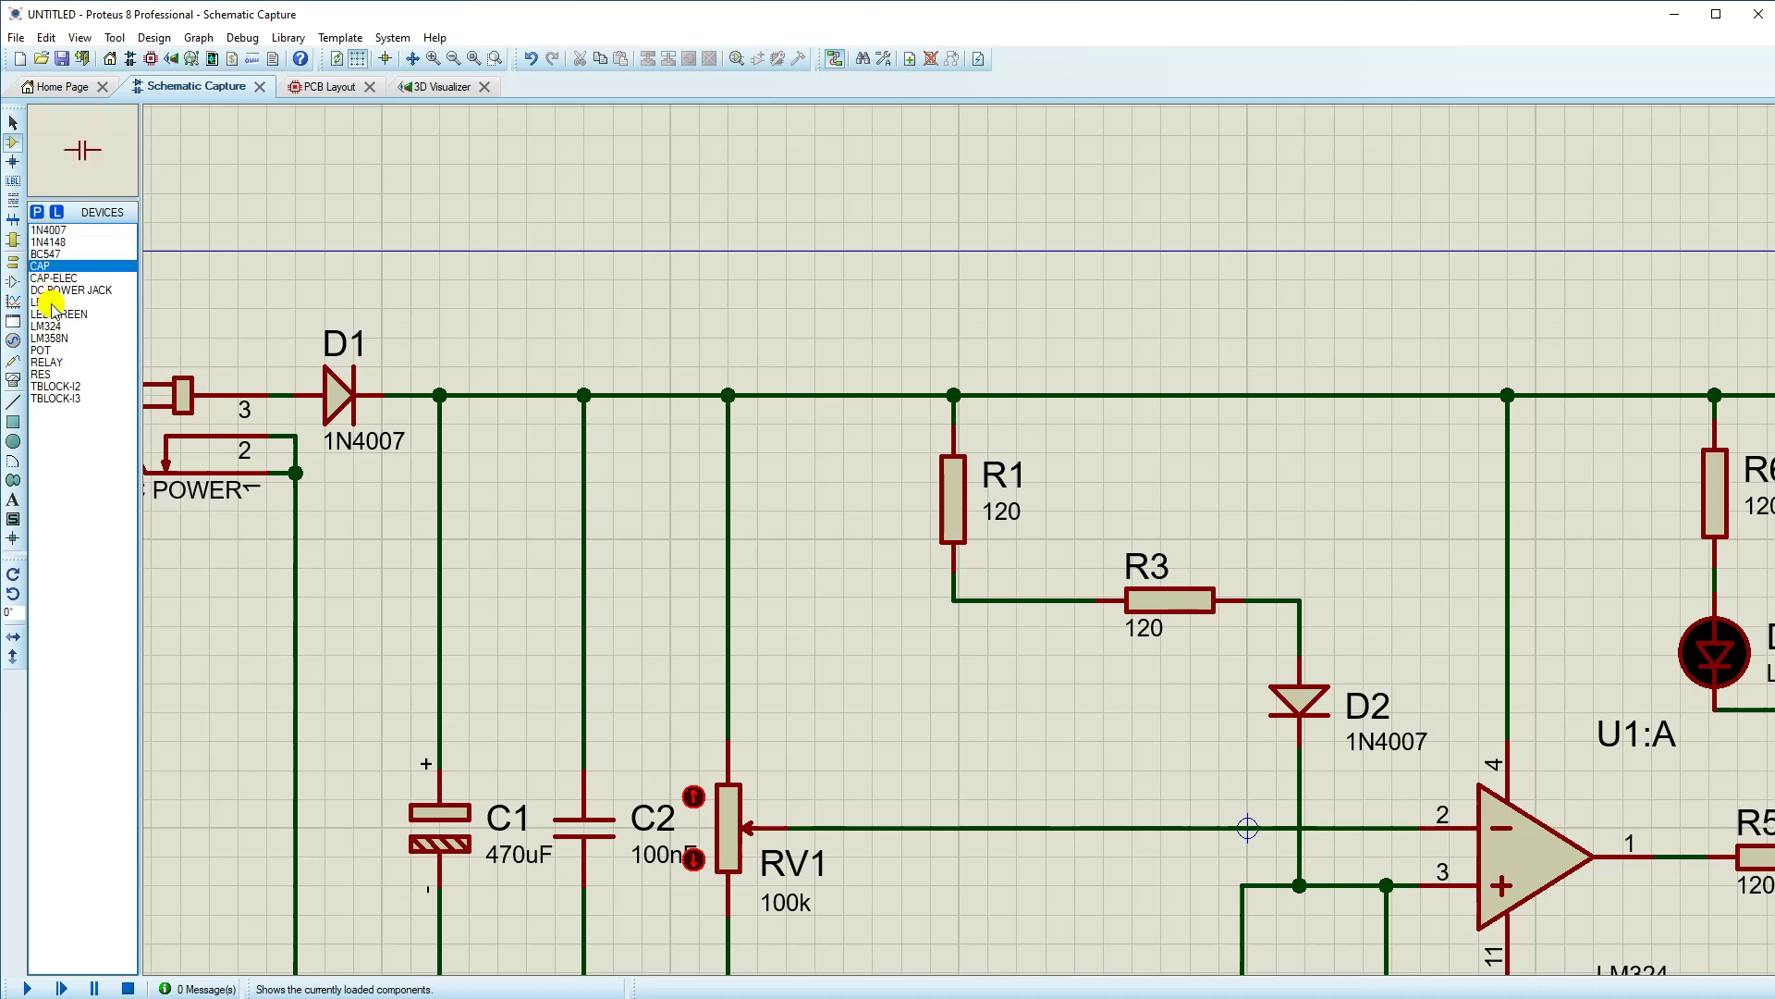
left_click(42, 301)
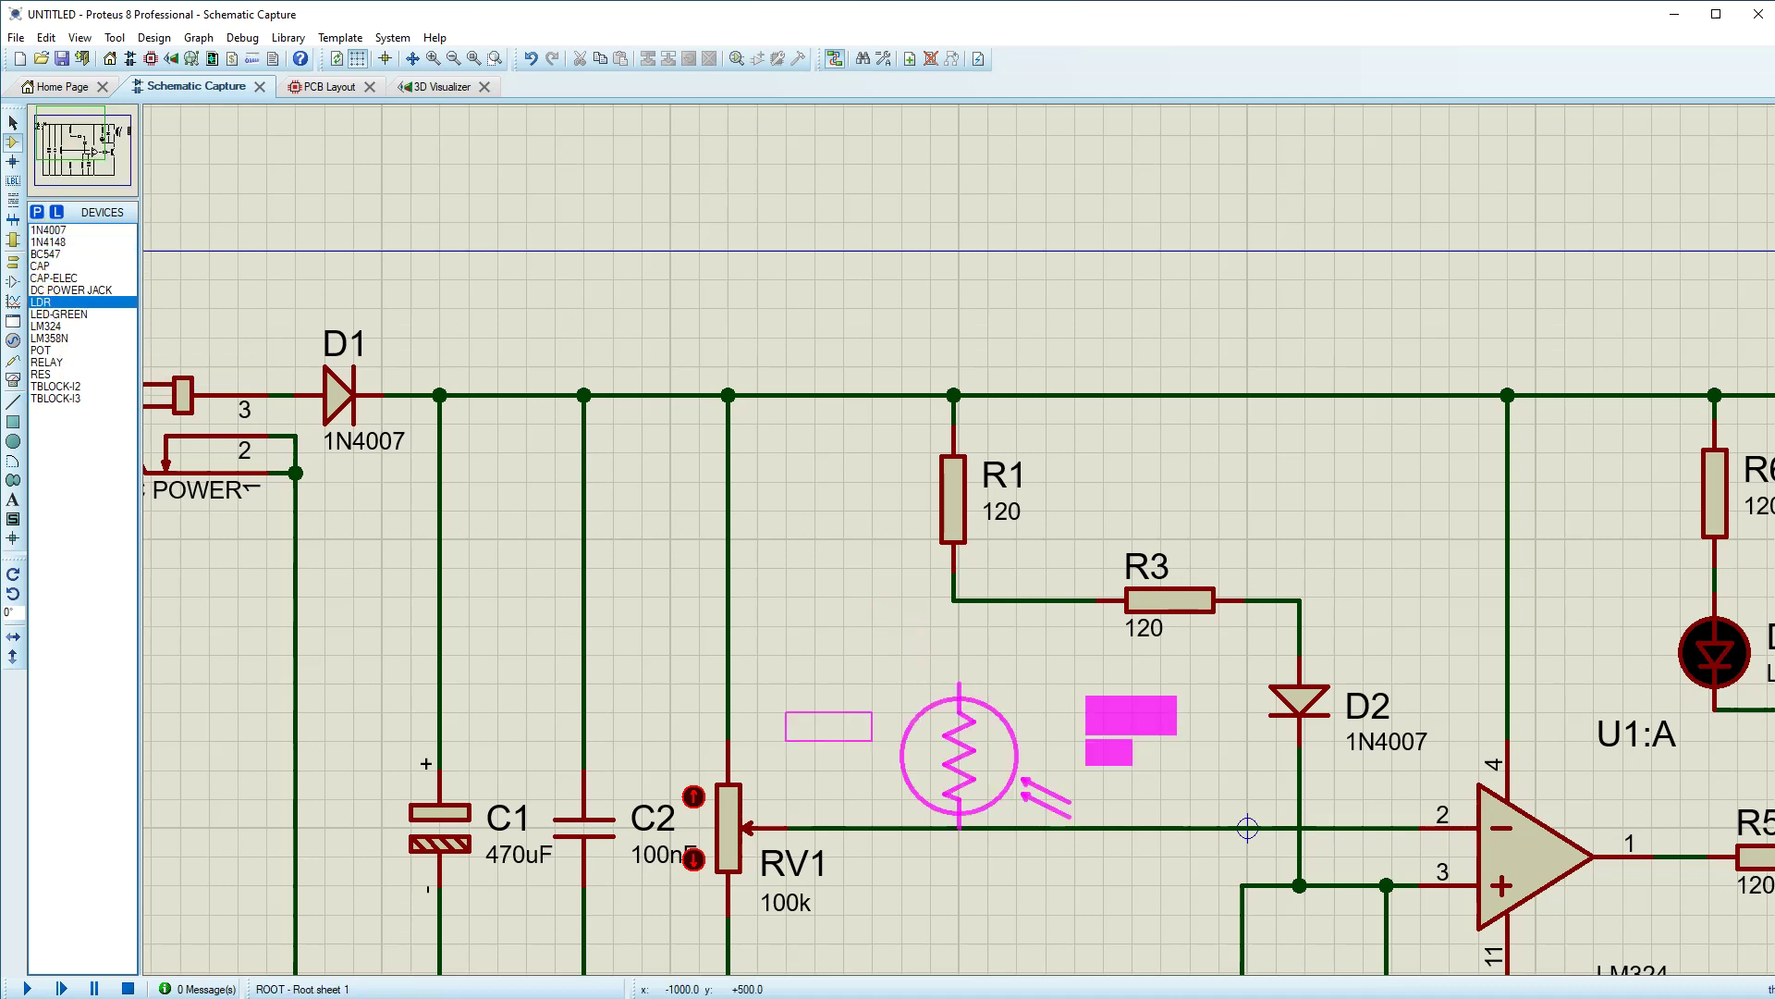
left_click(960, 656)
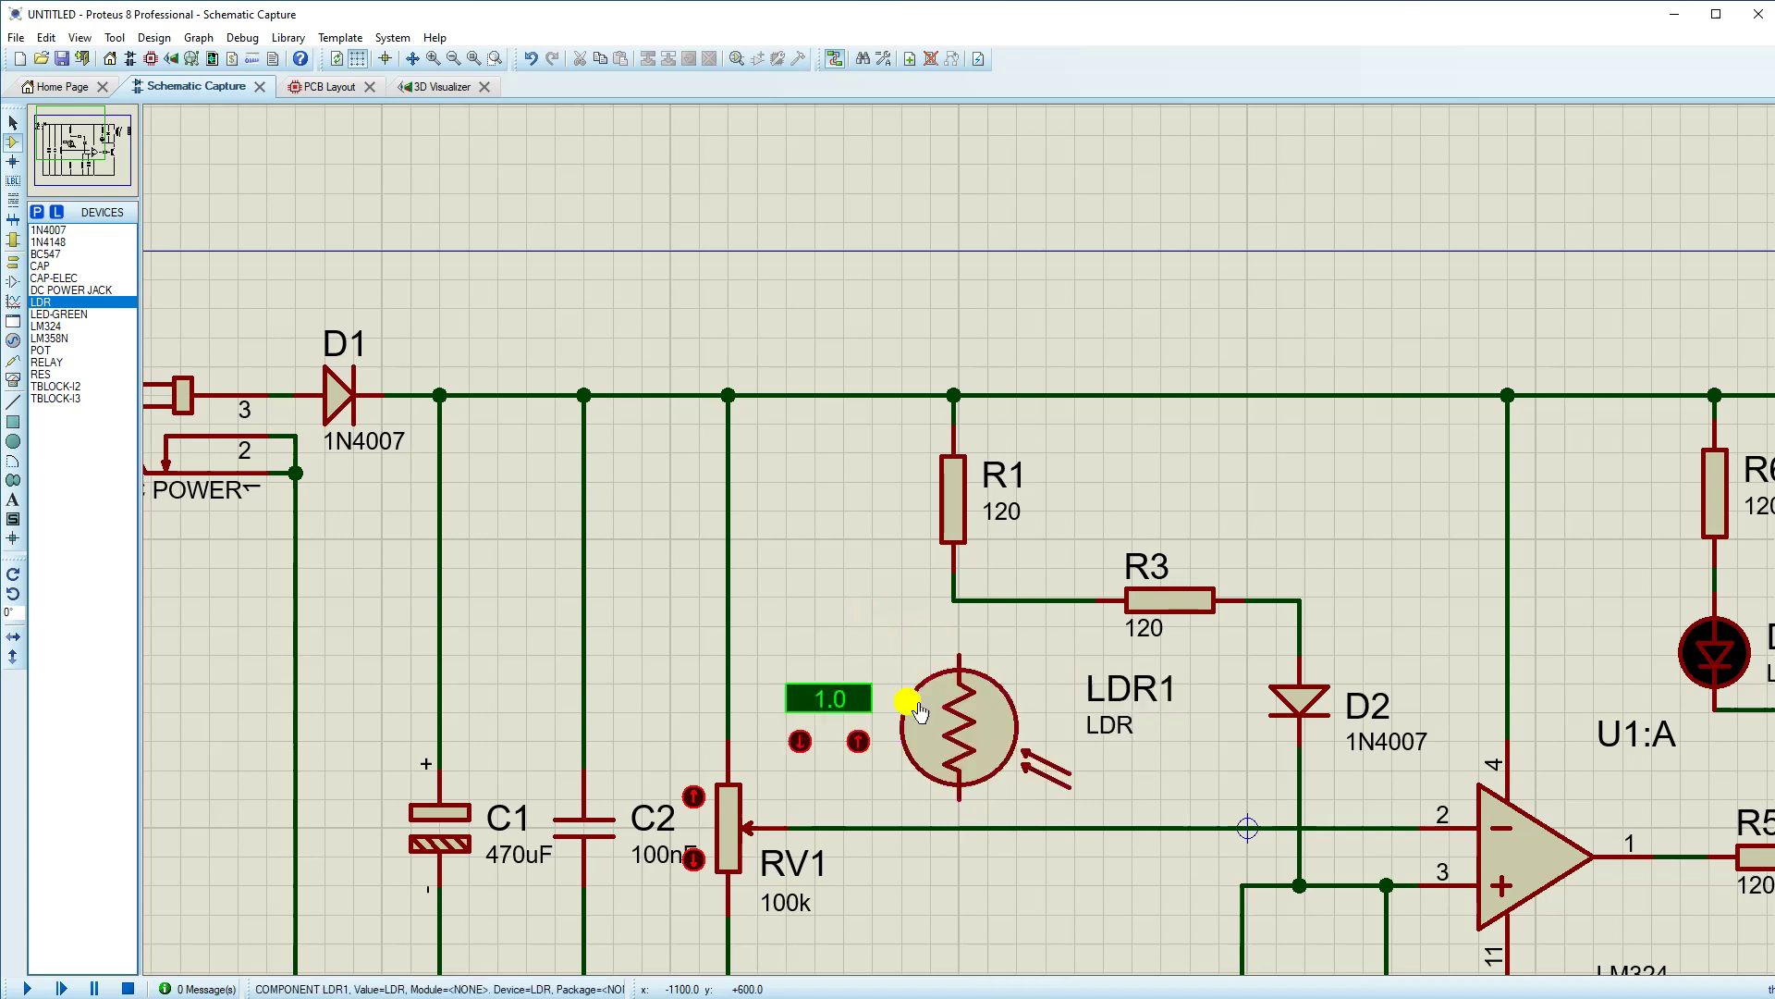
Step: Wire LDR1's upper pin to the R1–R3 wire and its lower pin down to R2
scroll(957, 656, "up", 3)
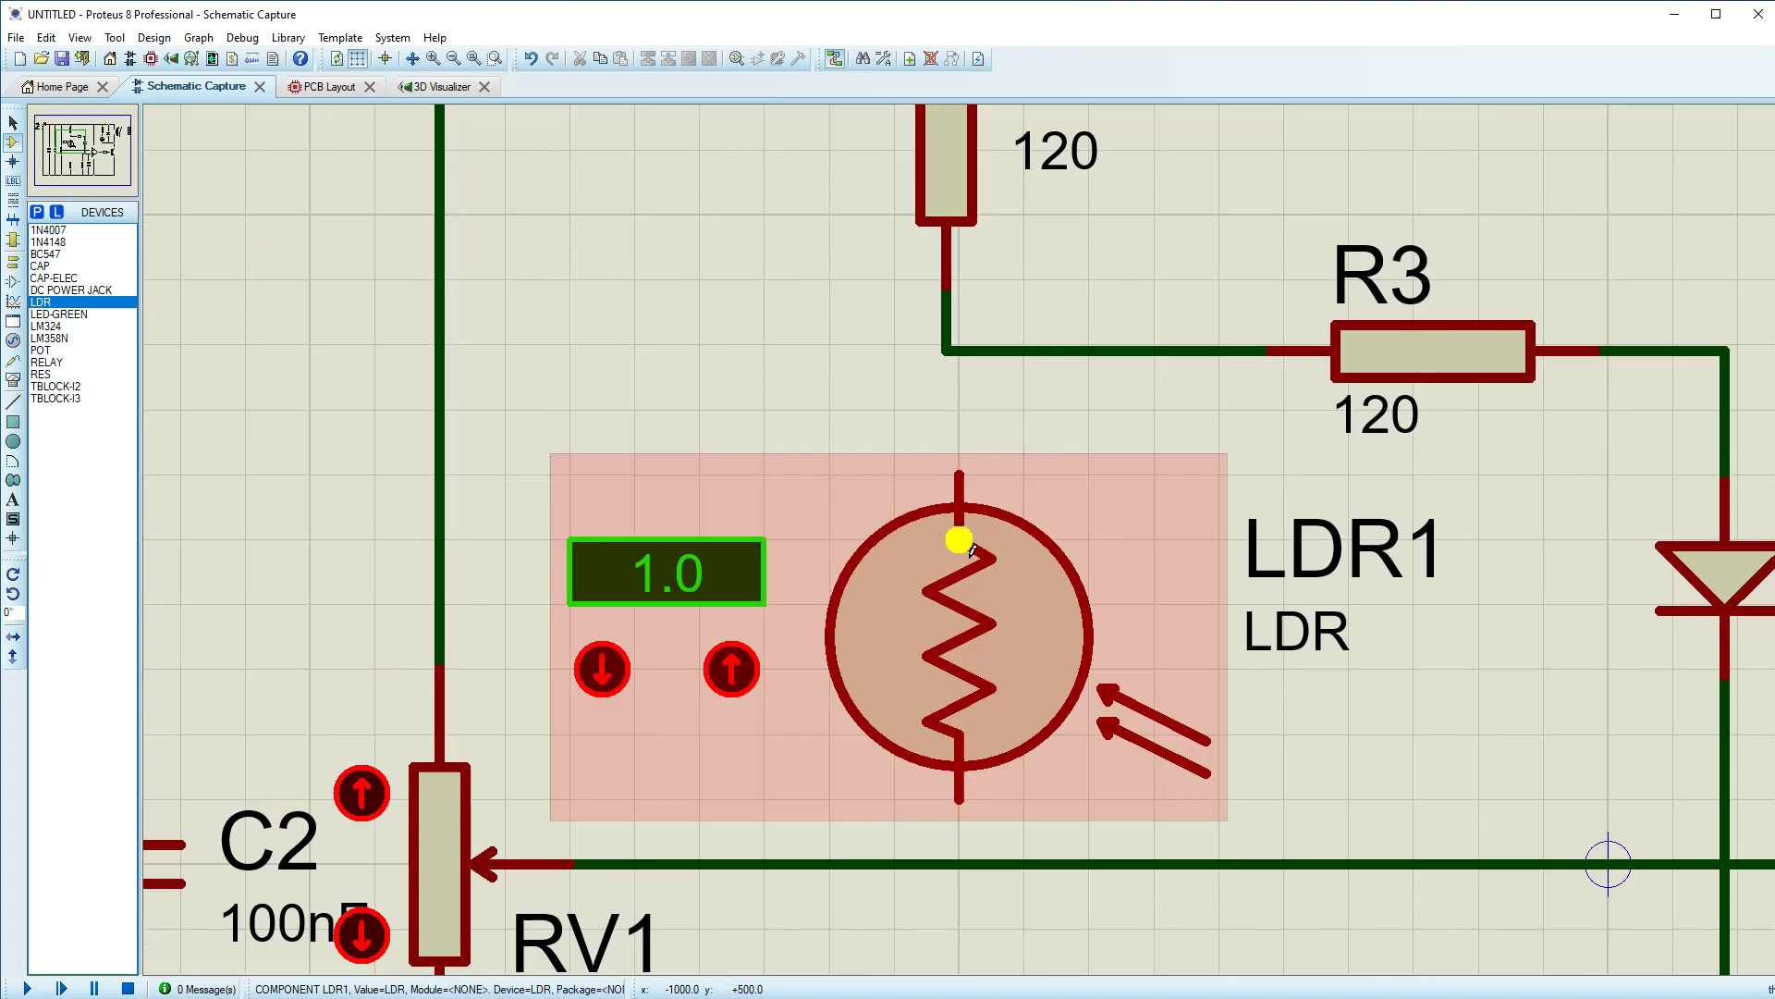
left_click(957, 475)
left_click(945, 359)
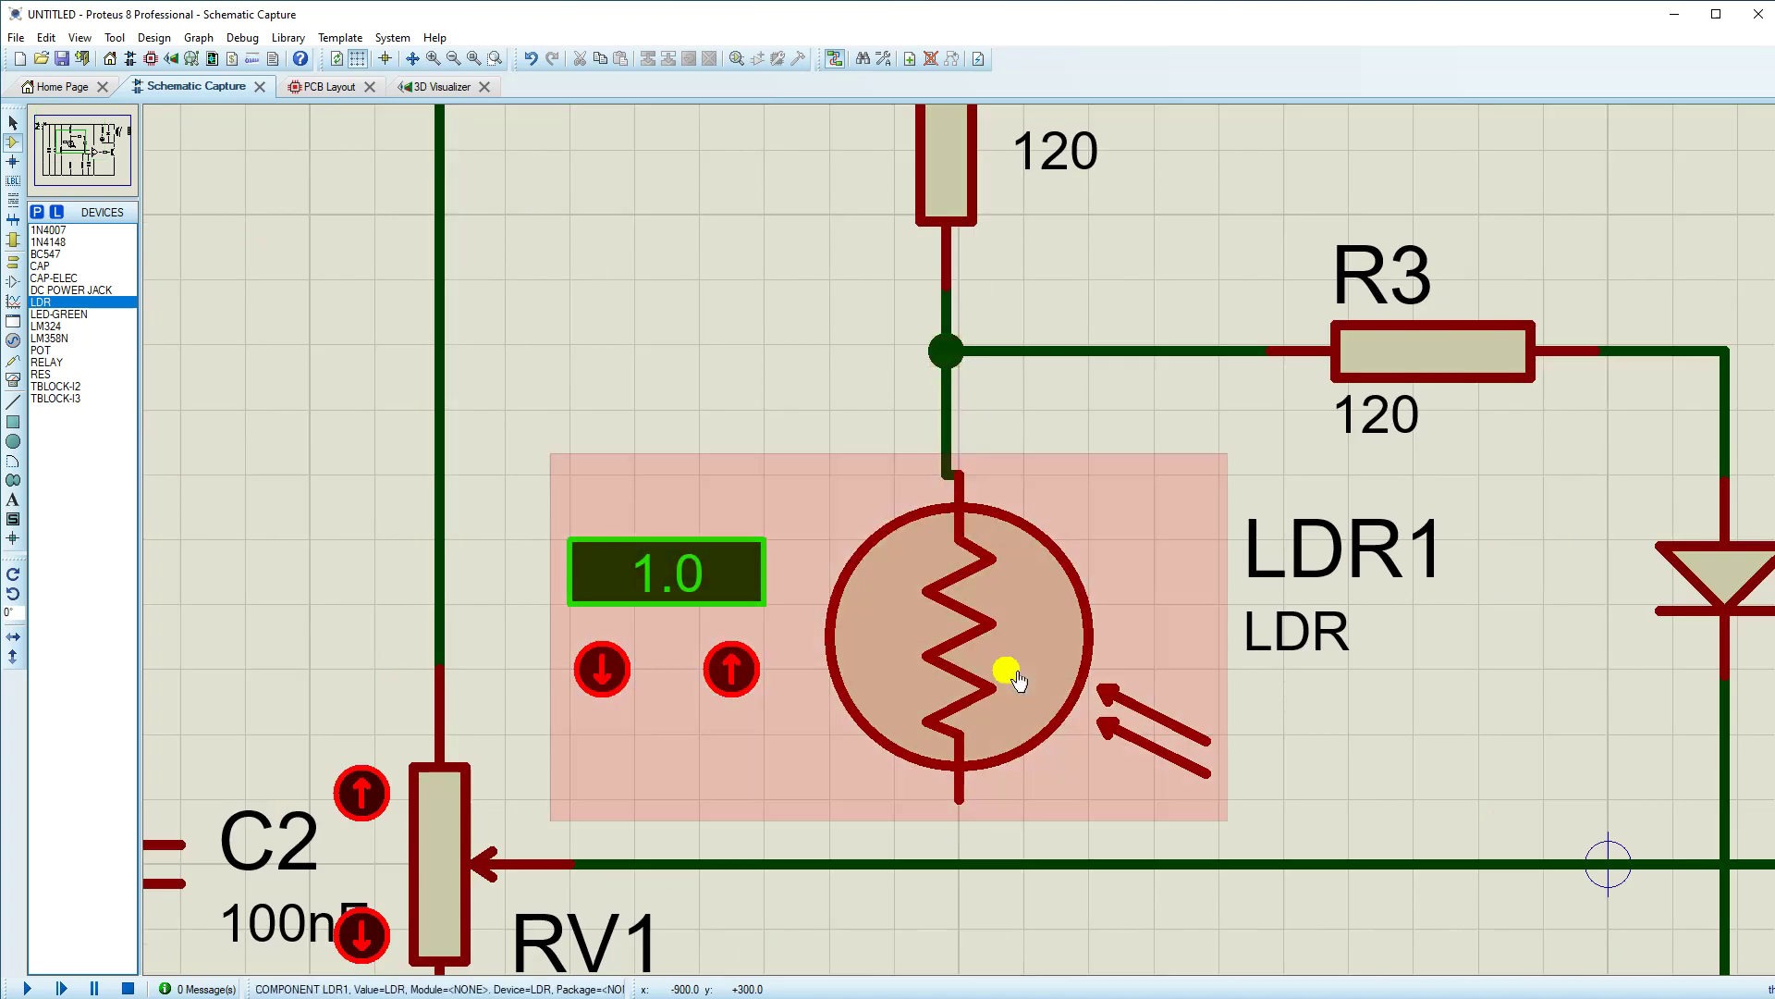
left_click(958, 800)
left_click(962, 860)
scroll(962, 860, "down", 3)
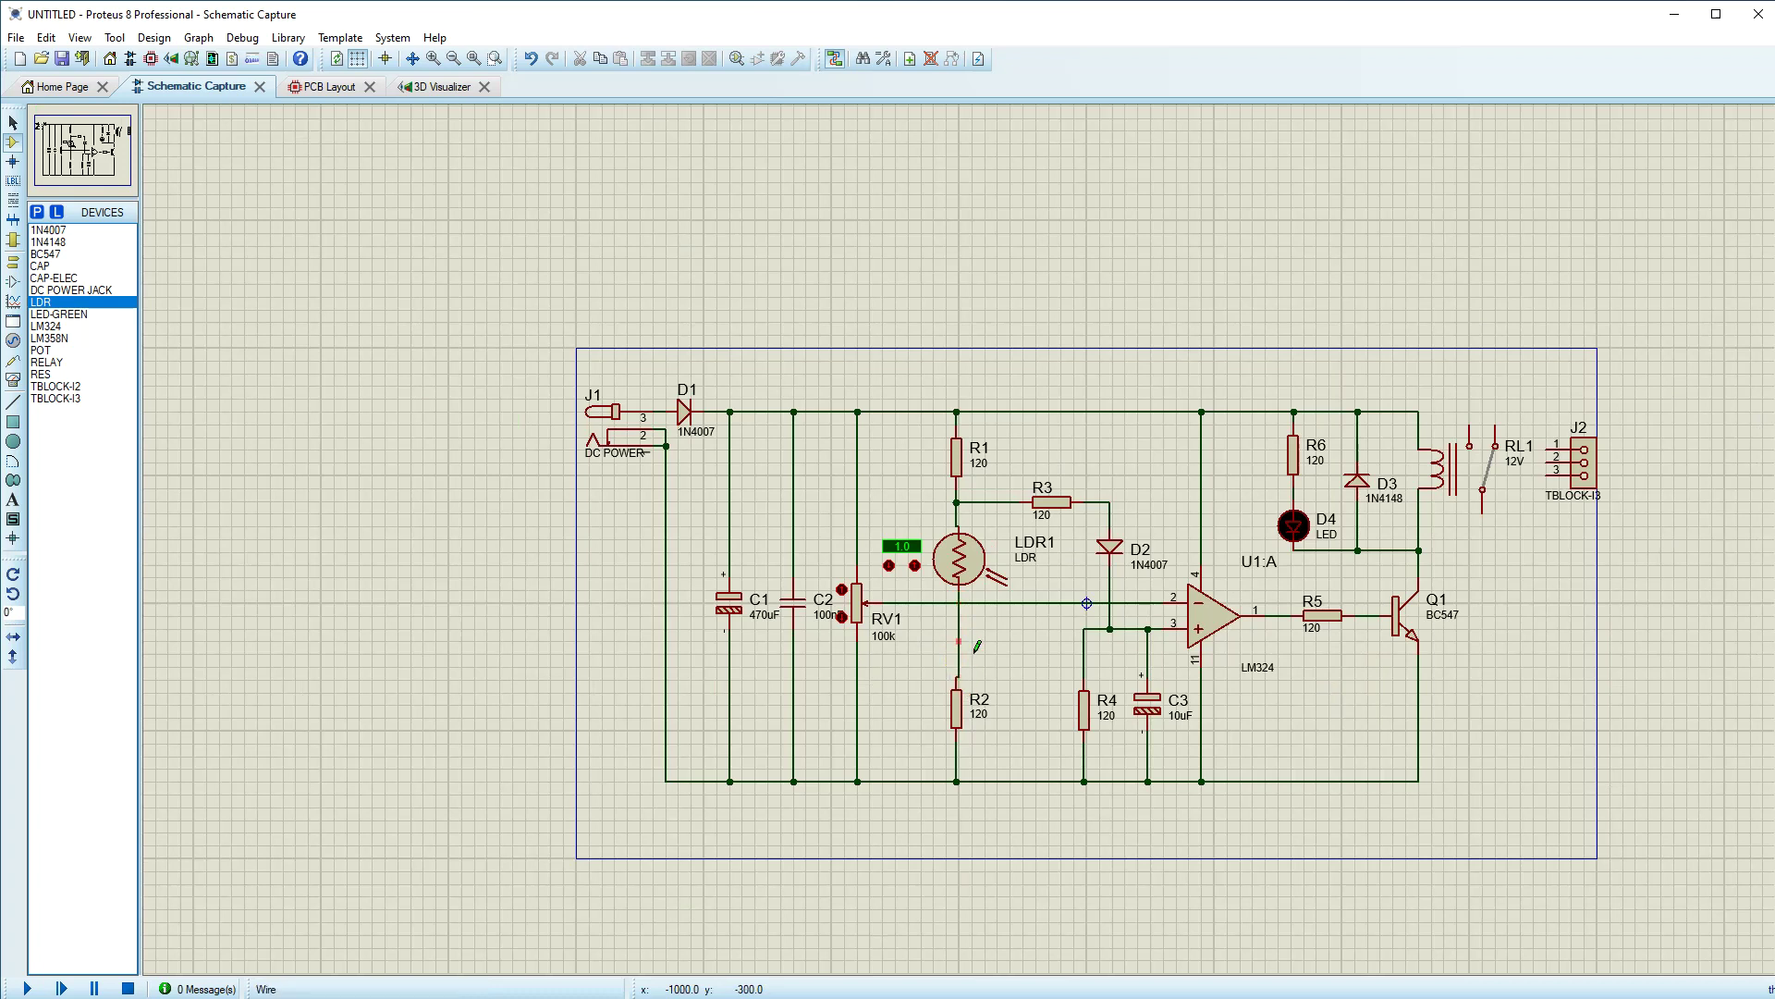
scroll(959, 666, "up", 3)
Step: Set the grid snap to 10th and shift LDR1 slightly left so it lines up with R1 and R2
left_click(185, 149)
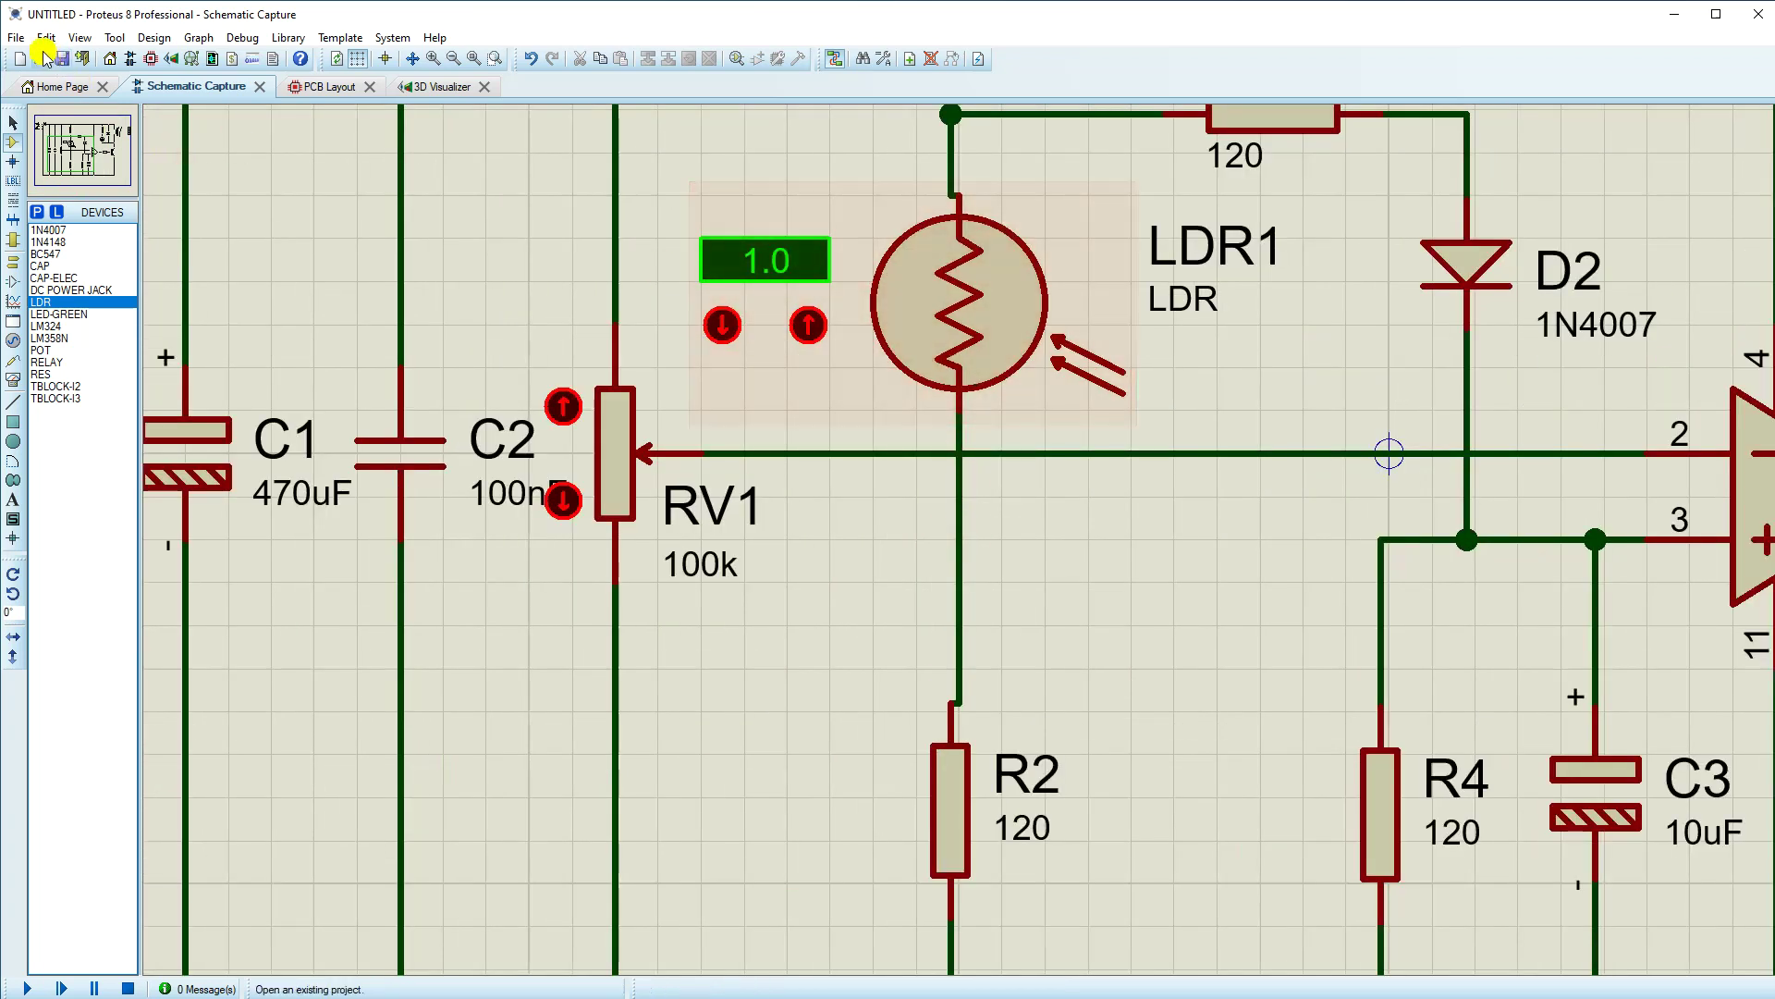
left_click(84, 38)
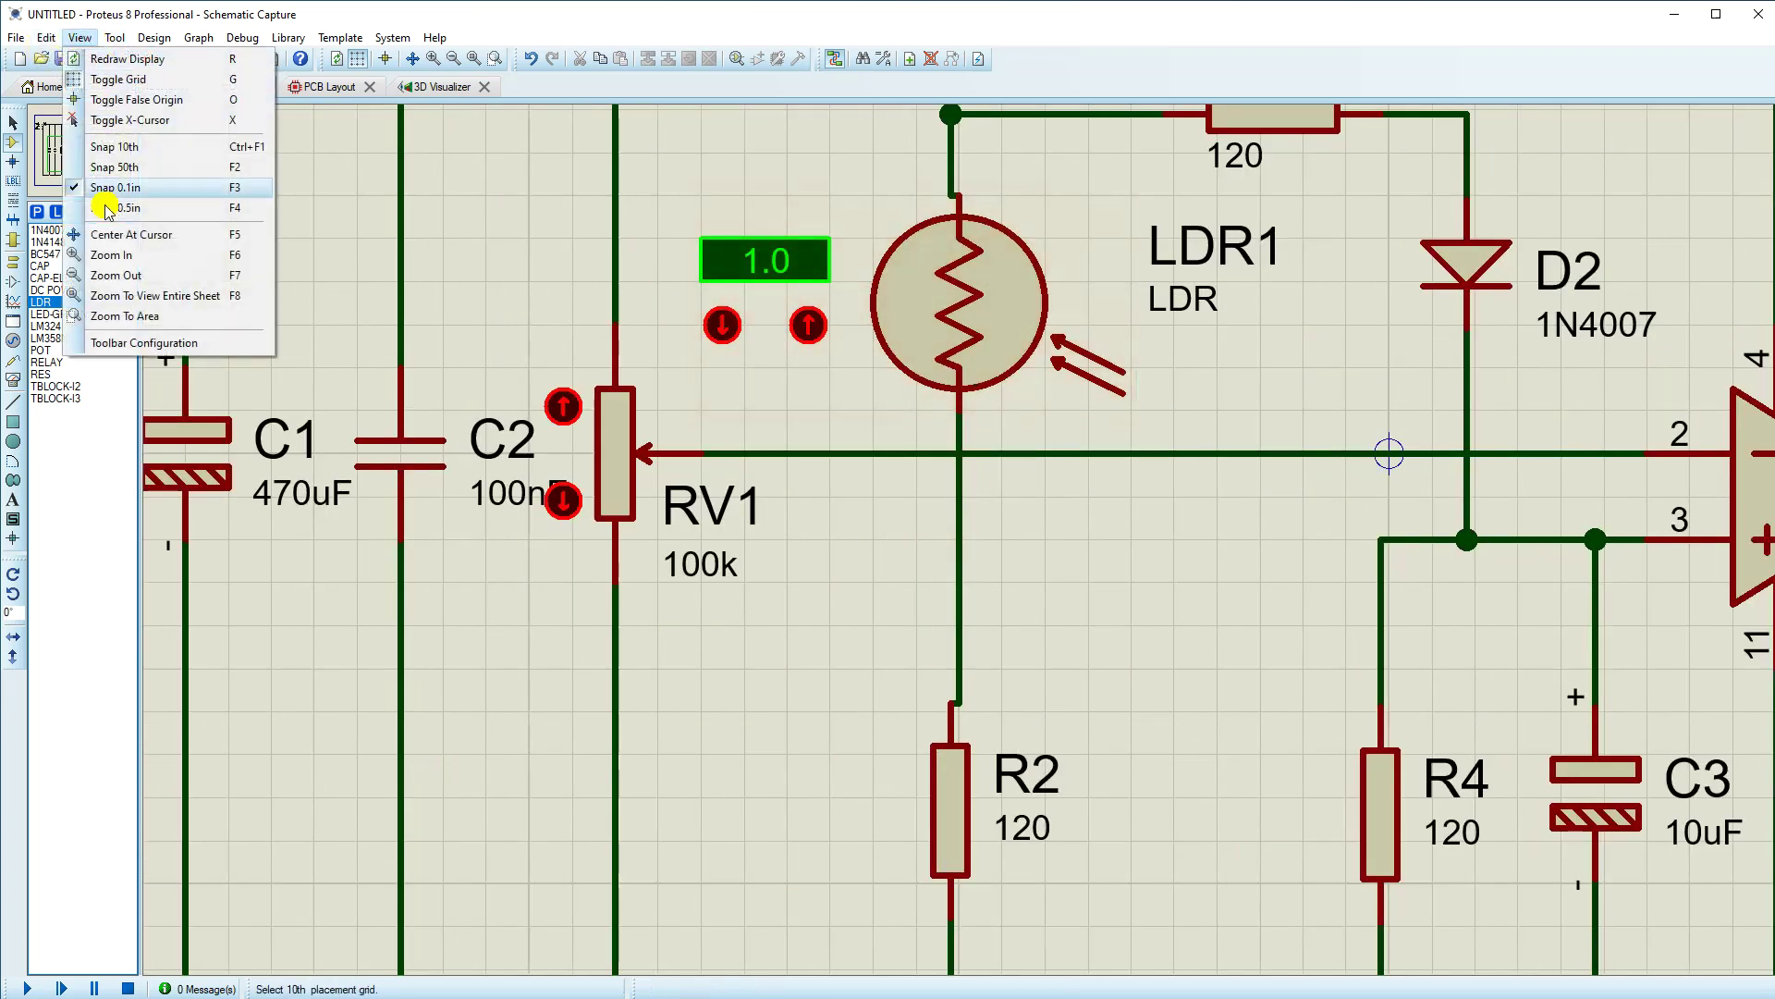
left_click(102, 130)
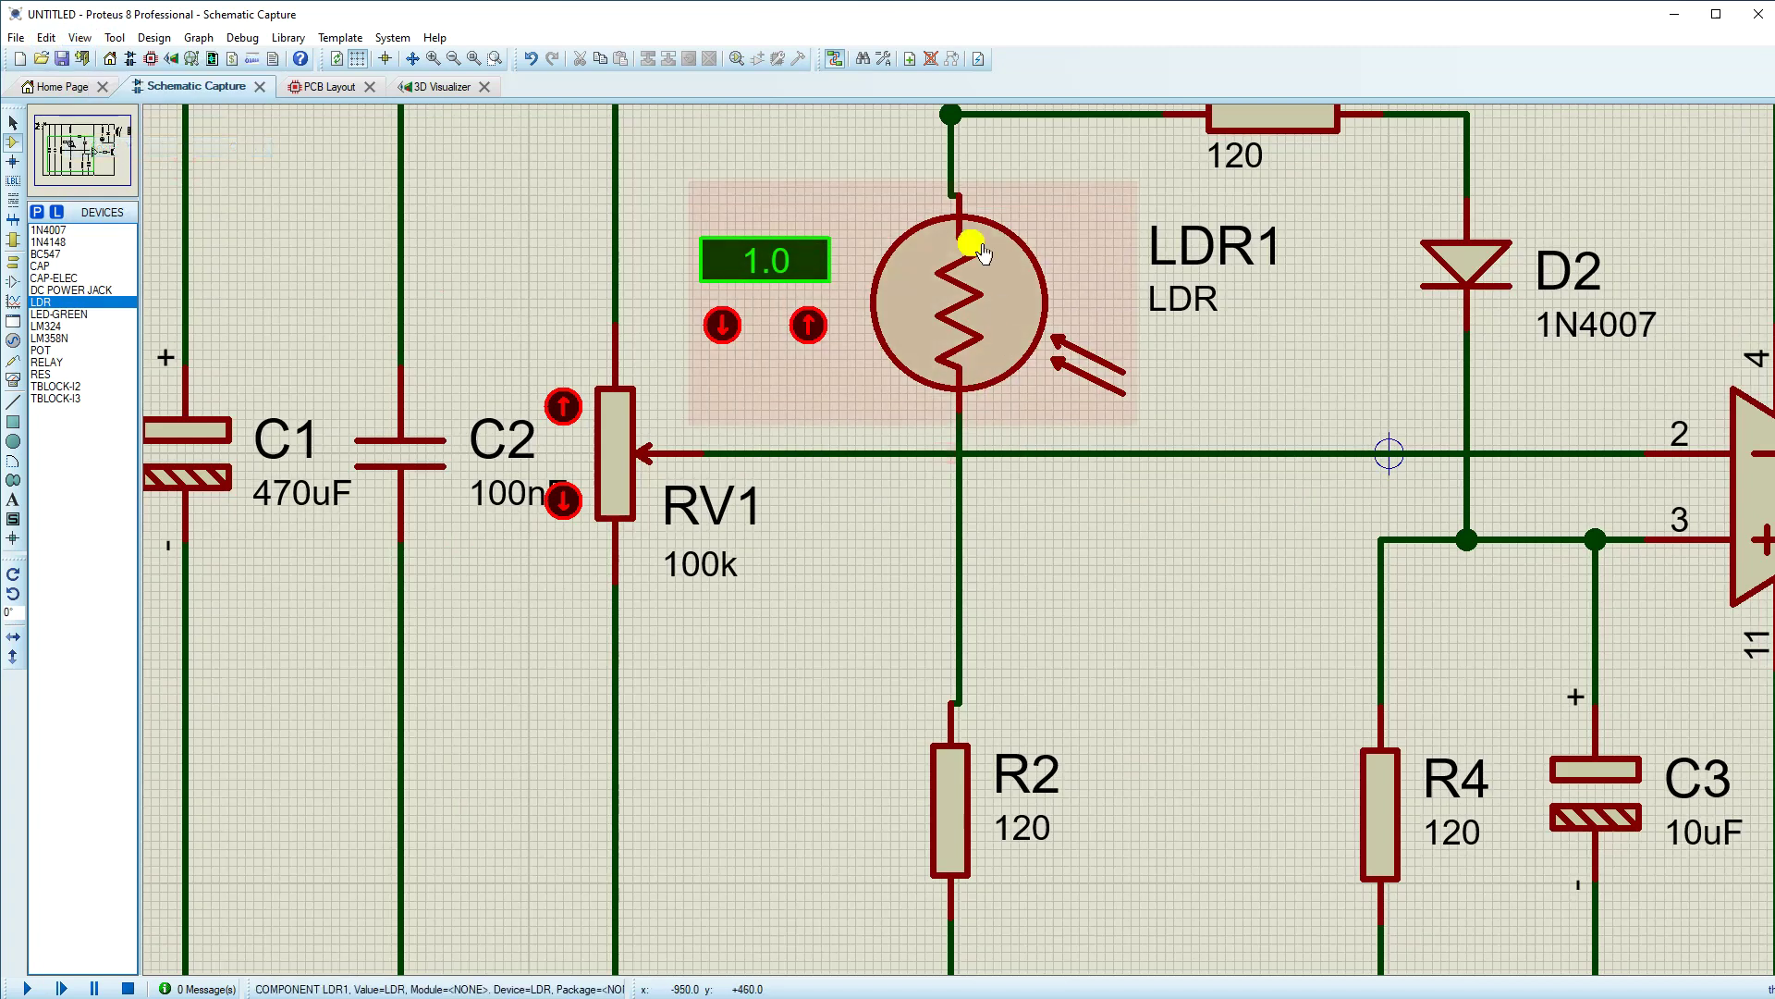
left_click_drag(839, 161, 1167, 441)
left_click_drag(667, 157, 1310, 518)
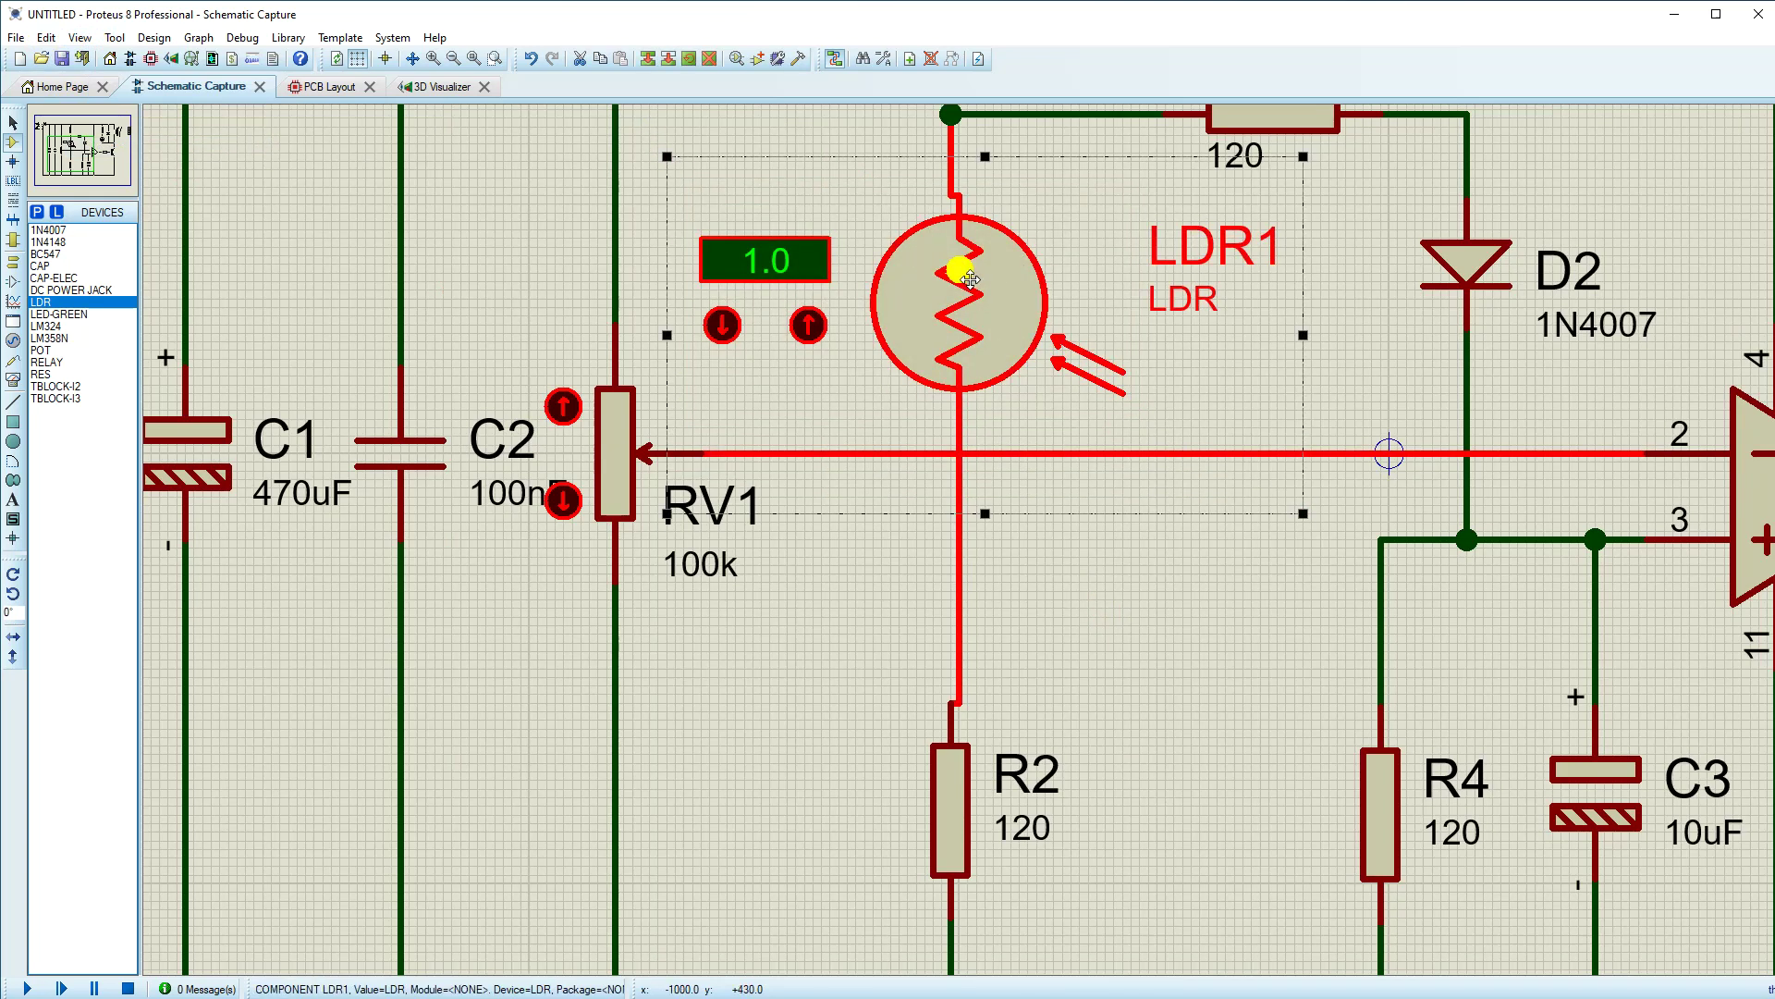
scroll(971, 279, "up", 1)
left_click_drag(963, 575, 946, 578)
left_click(725, 329)
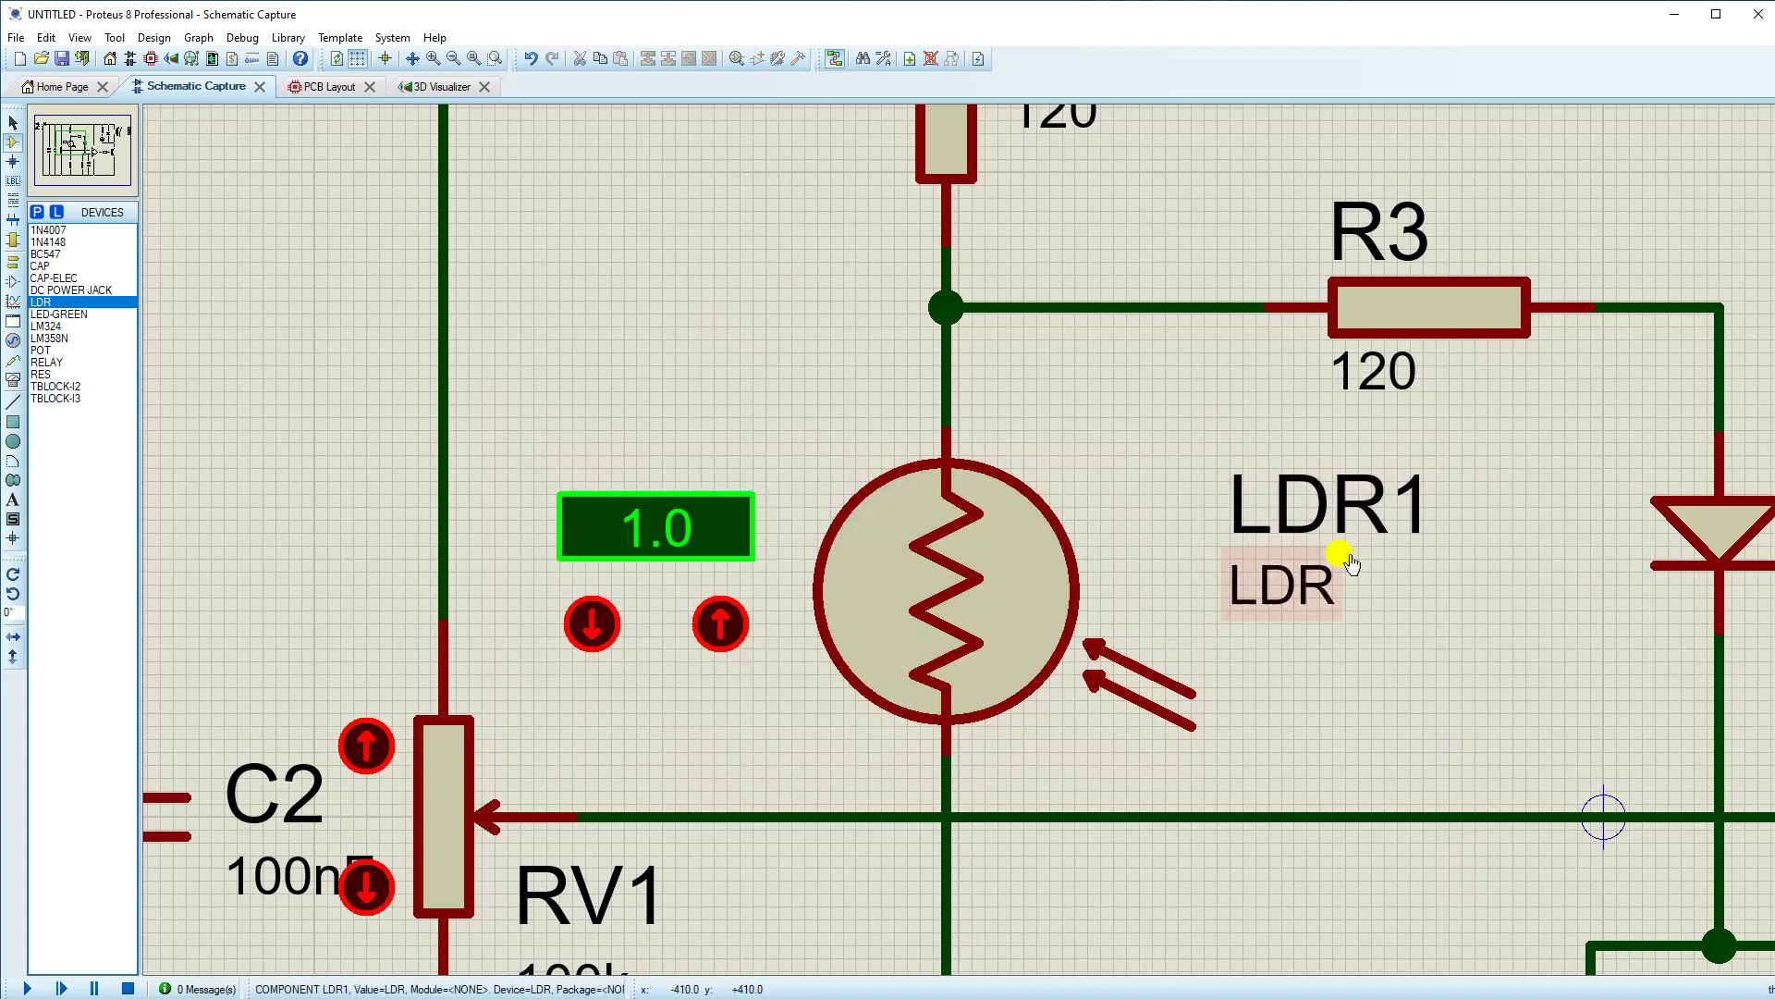
Step: Move the LDR1 reference above its light-level display and the LDR value label below the adjustment buttons
left_click(1346, 557)
left_click_drag(1344, 536, 680, 482)
double_click(1292, 590)
left_click(1047, 303)
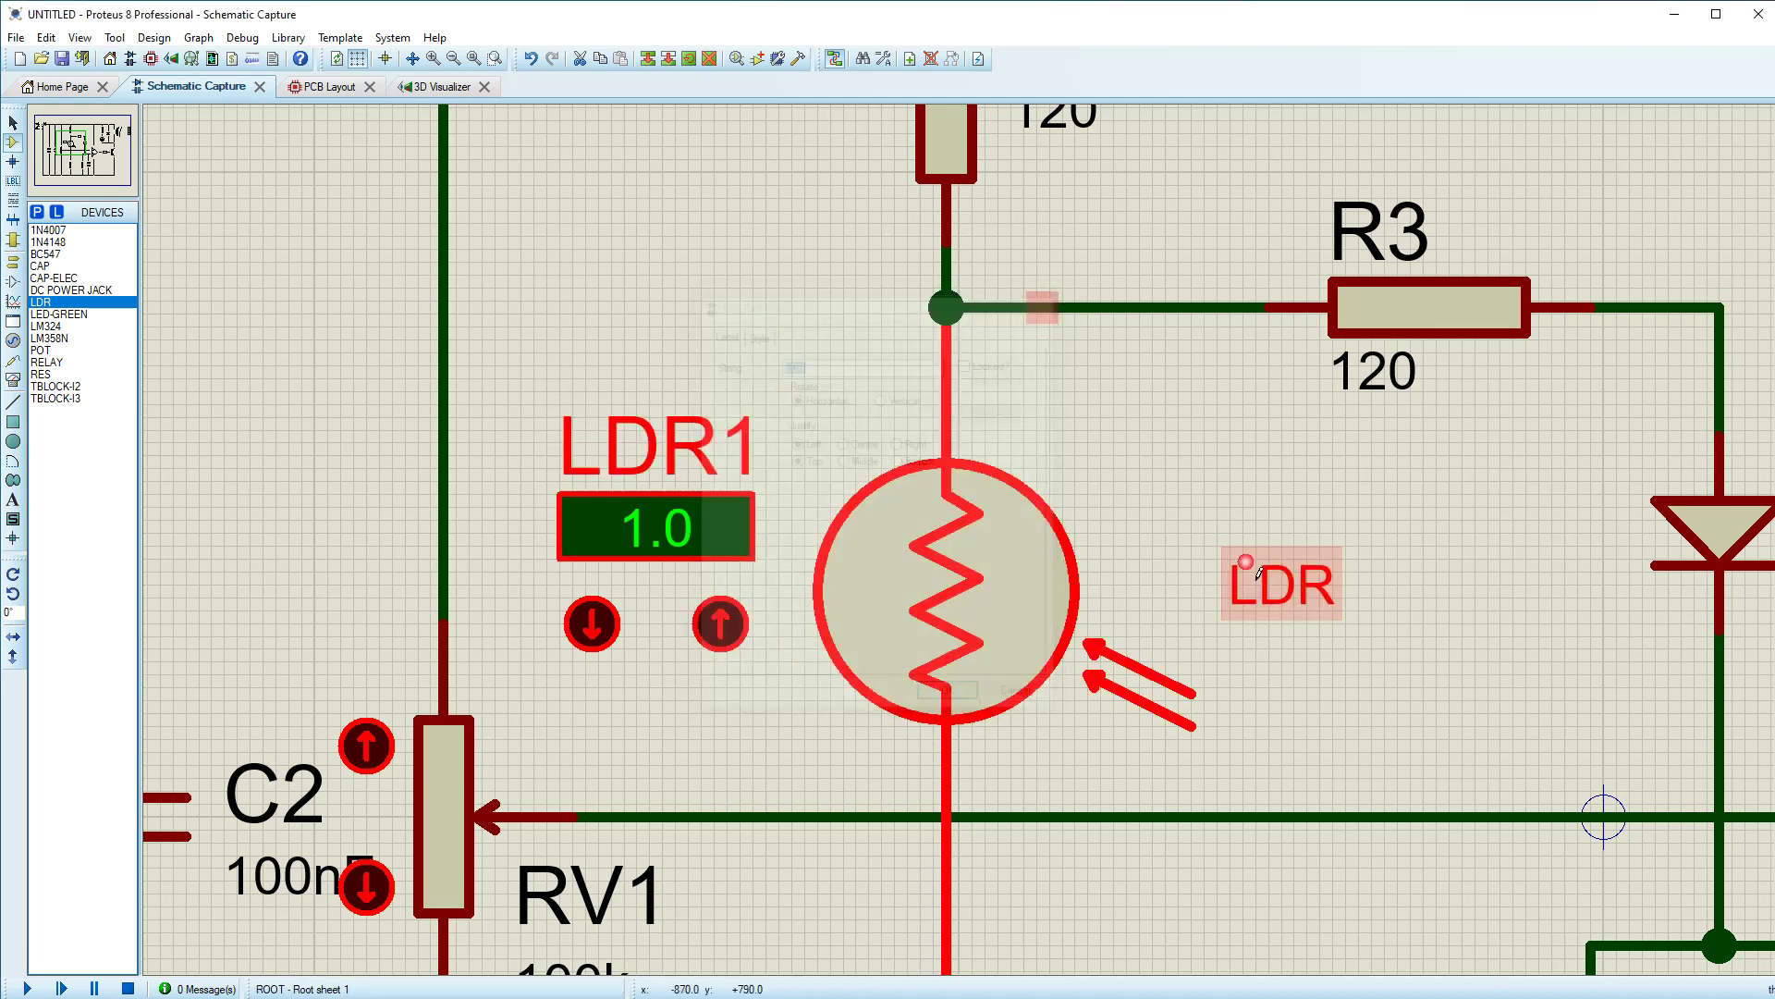
left_click_drag(1262, 592, 638, 703)
Step: Hide LDR1's part reference and move its LDR value label above the light-level display
double_click(630, 454)
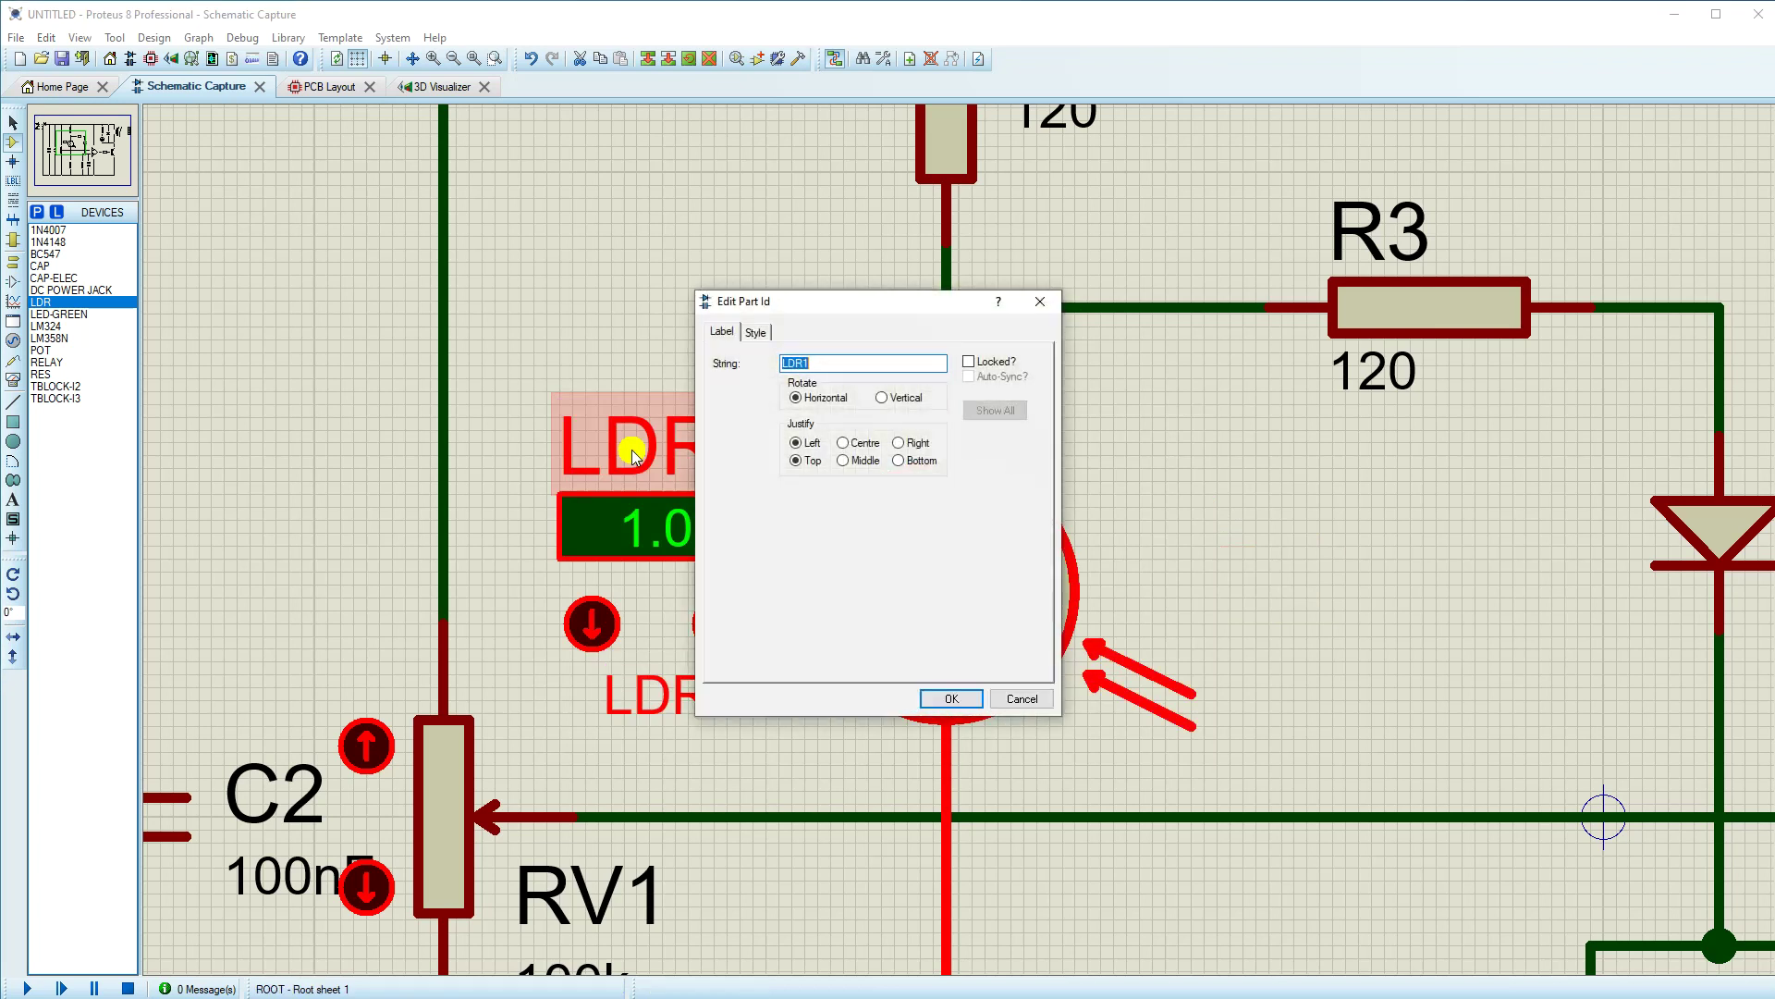
left_click(1042, 305)
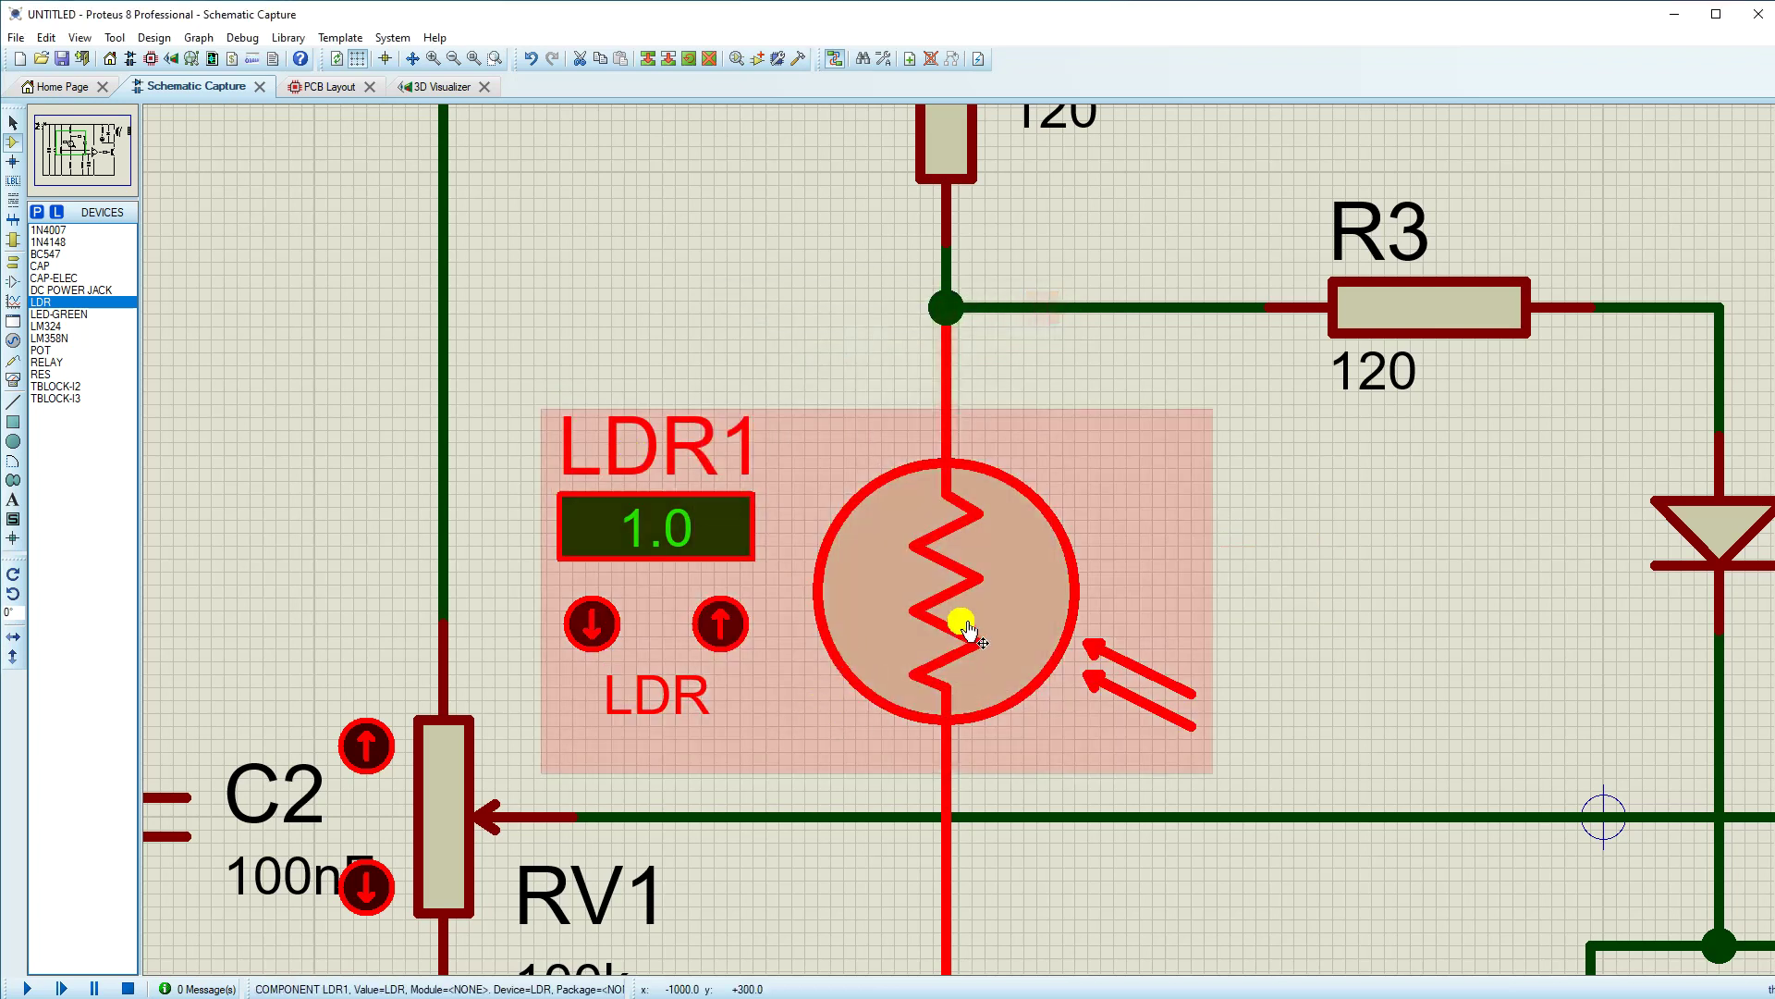
double_click(962, 618)
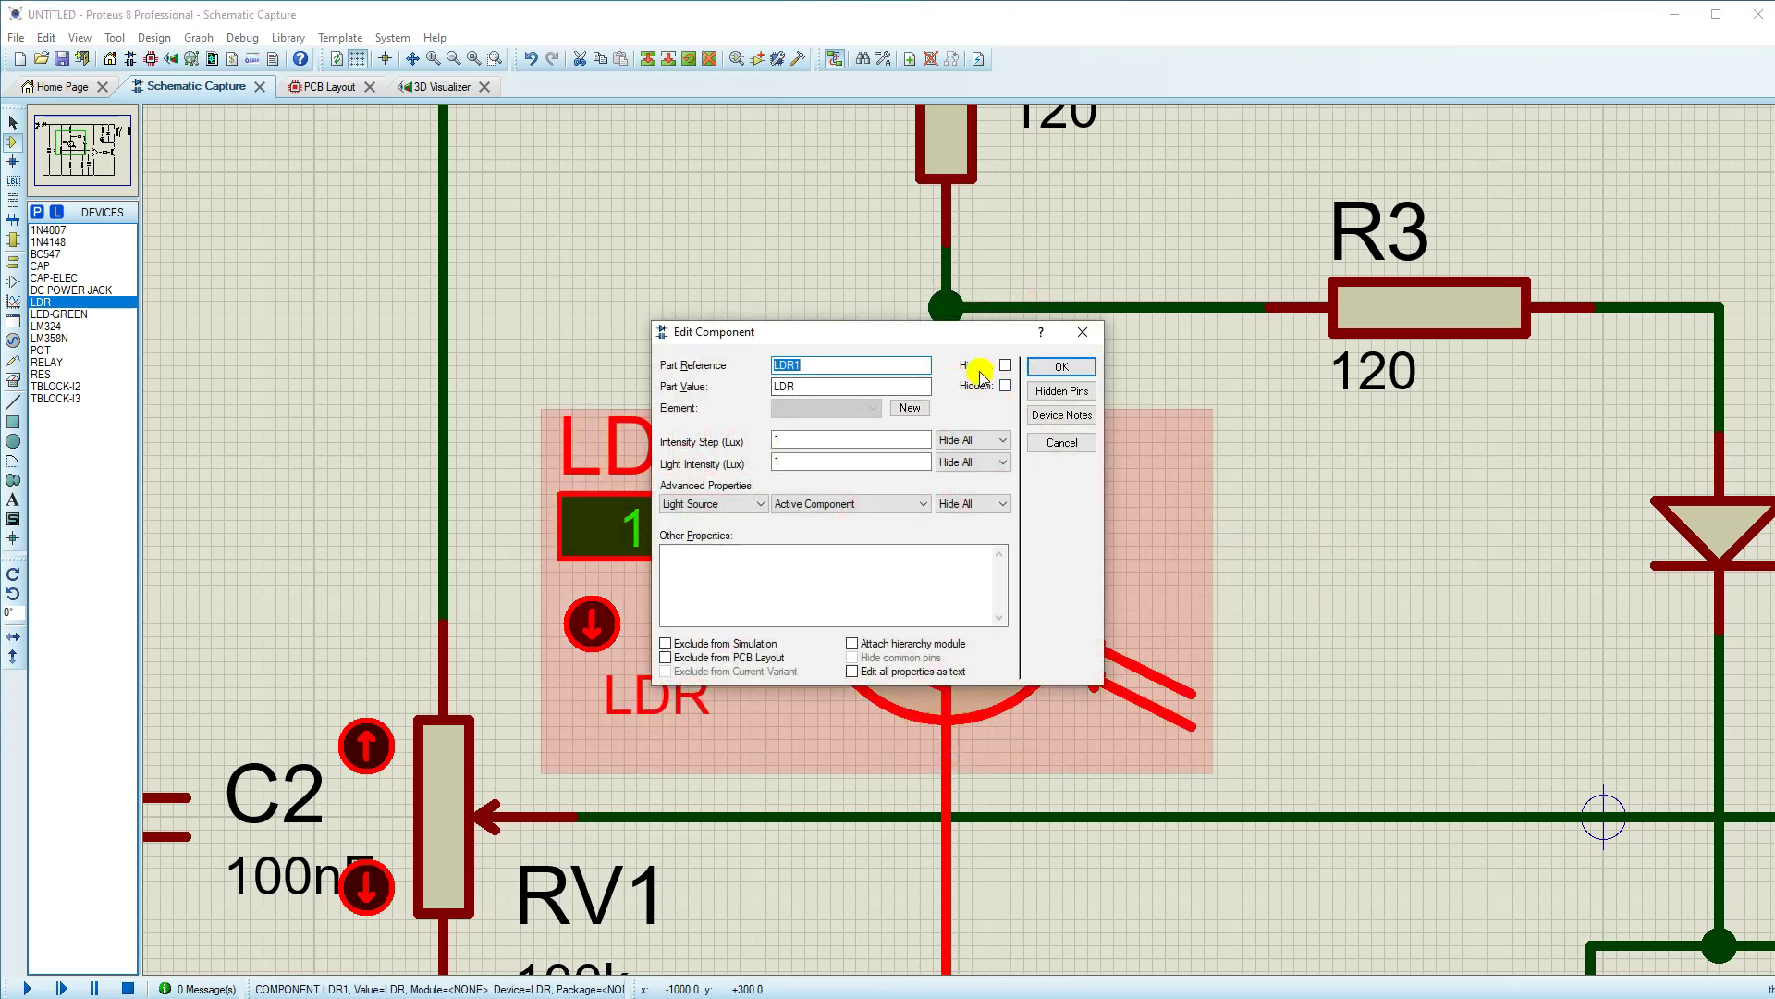
left_click(1064, 368)
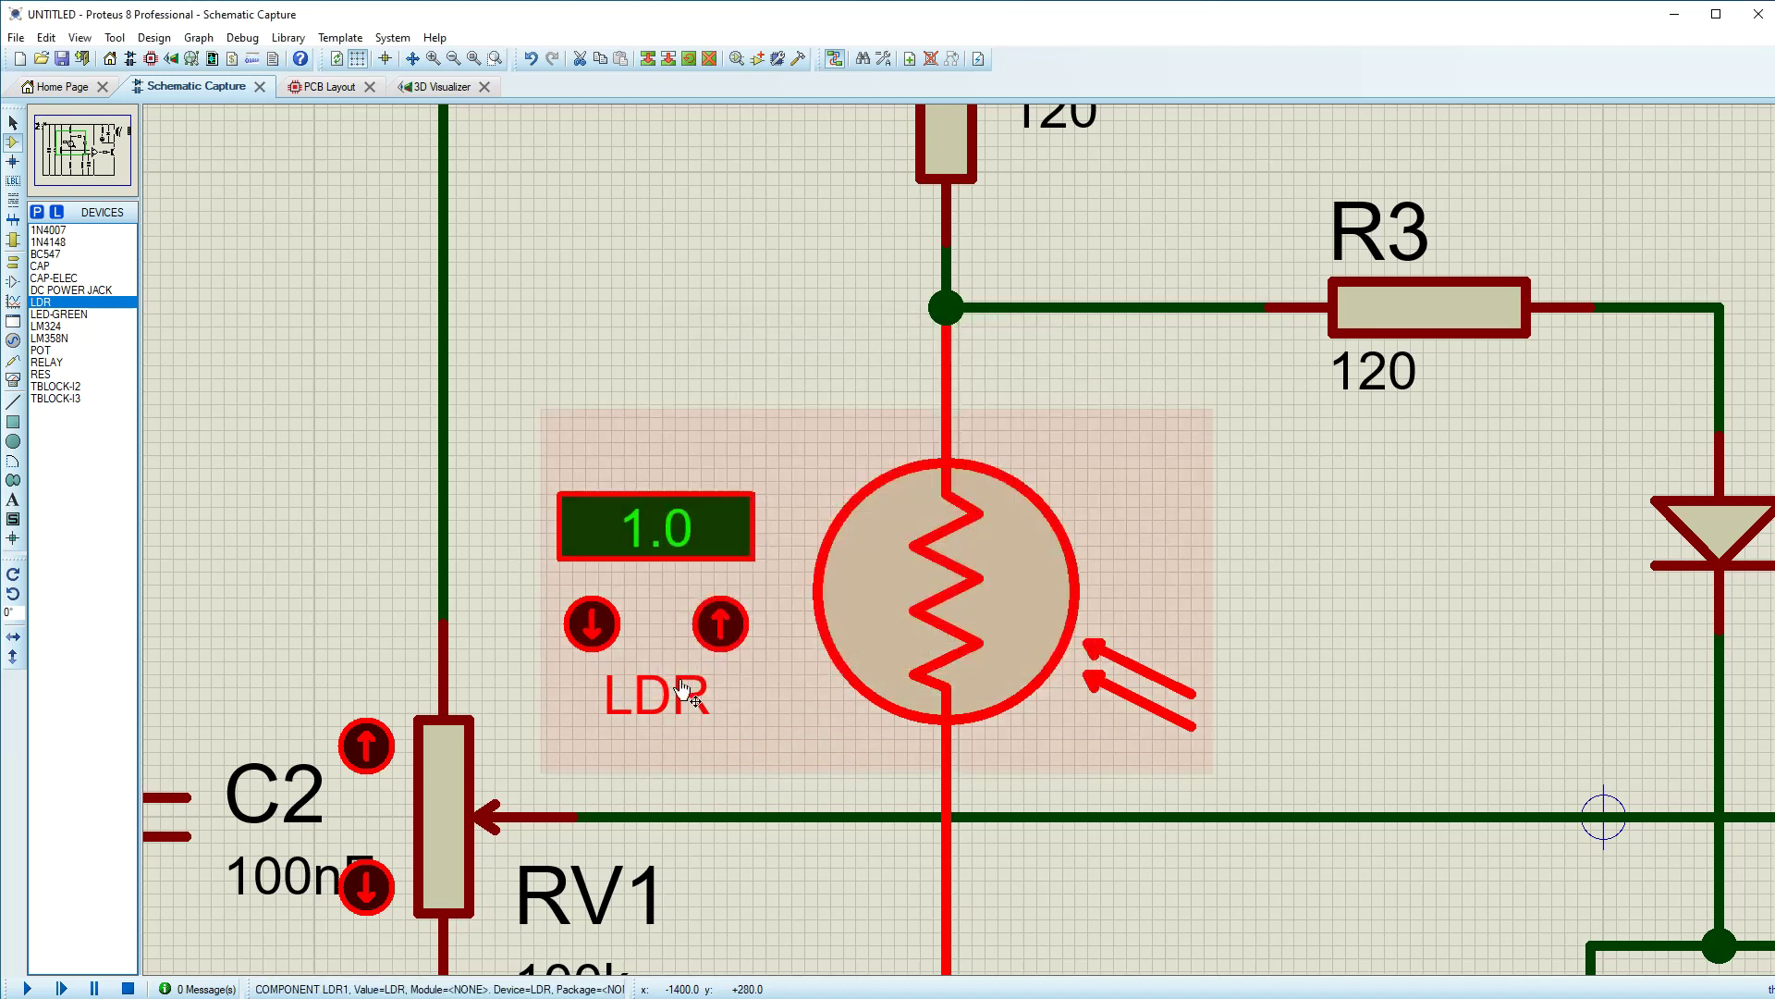
left_click_drag(624, 441, 615, 461)
left_click(1038, 615)
Step: Move R3 left, closer to the junction between R1 and the LDR
scroll(1030, 608, "down", 2)
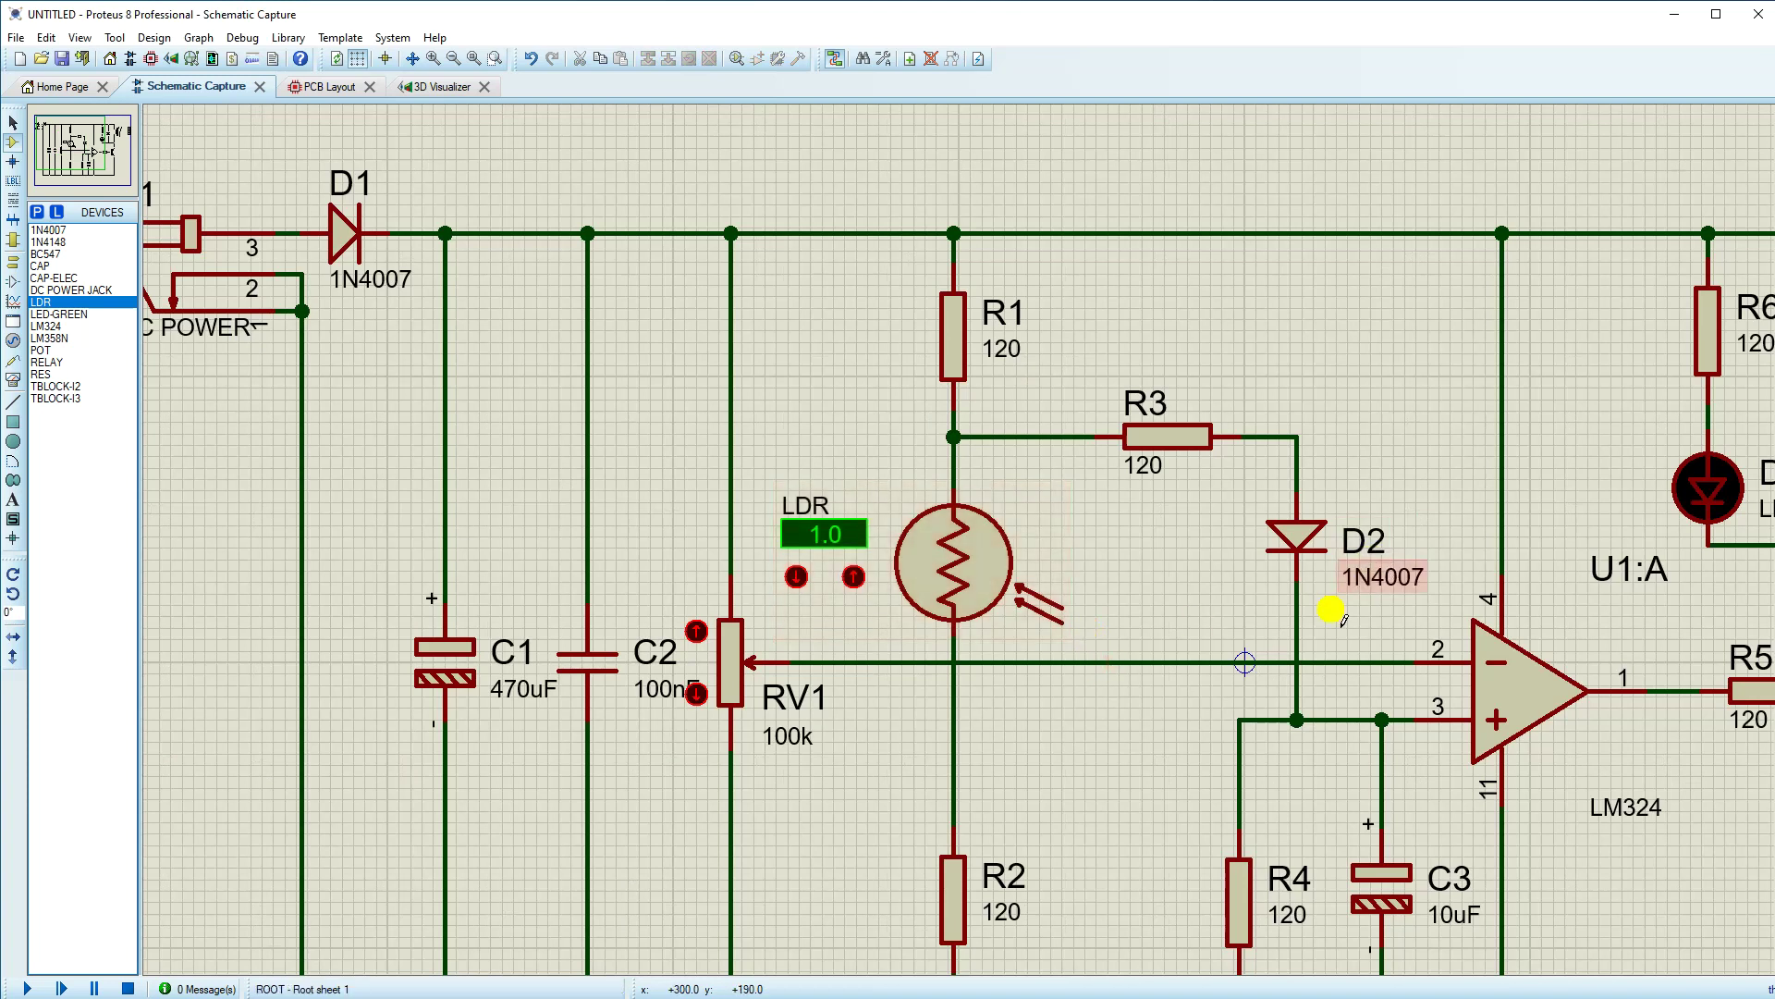
scroll(1207, 585, "down", 1)
left_click(1099, 474)
left_click_drag(1101, 476, 1028, 475)
Step: Move the circuit section from J1 through R3 and the LDR right as a block, closer to D2
left_click_drag(338, 241, 157, 118)
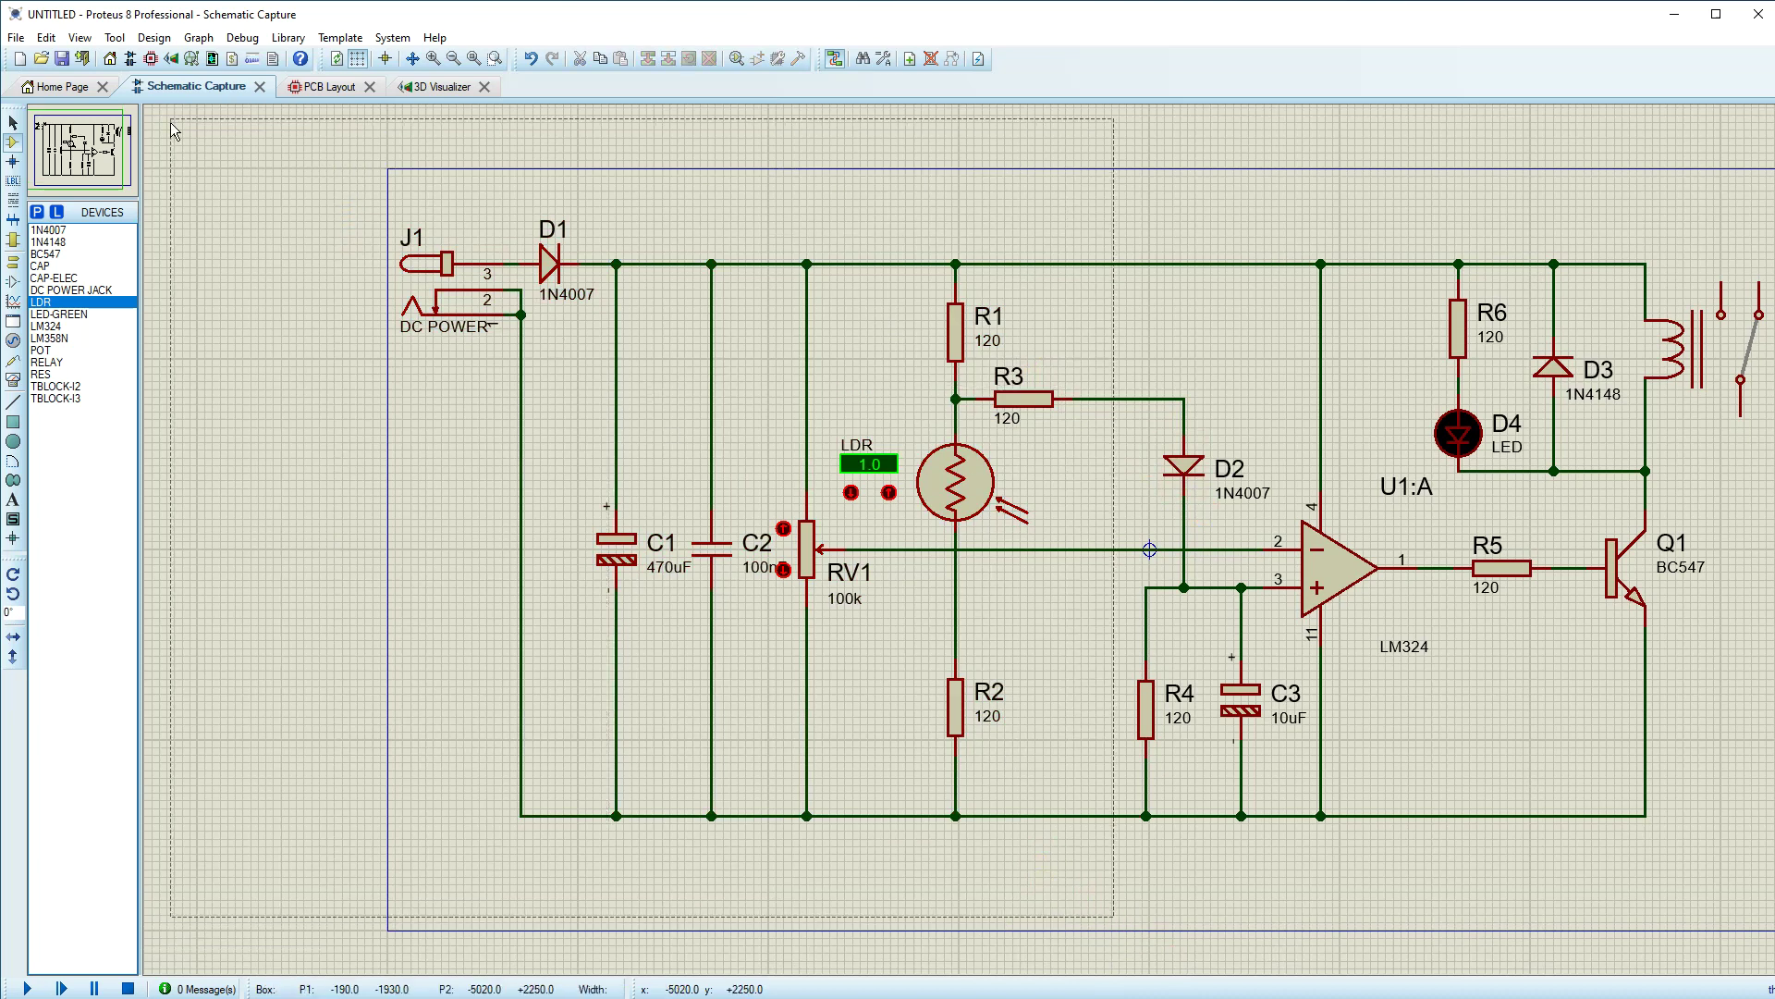
scroll(955, 543, "up", 1)
left_click_drag(1142, 425, 1236, 422)
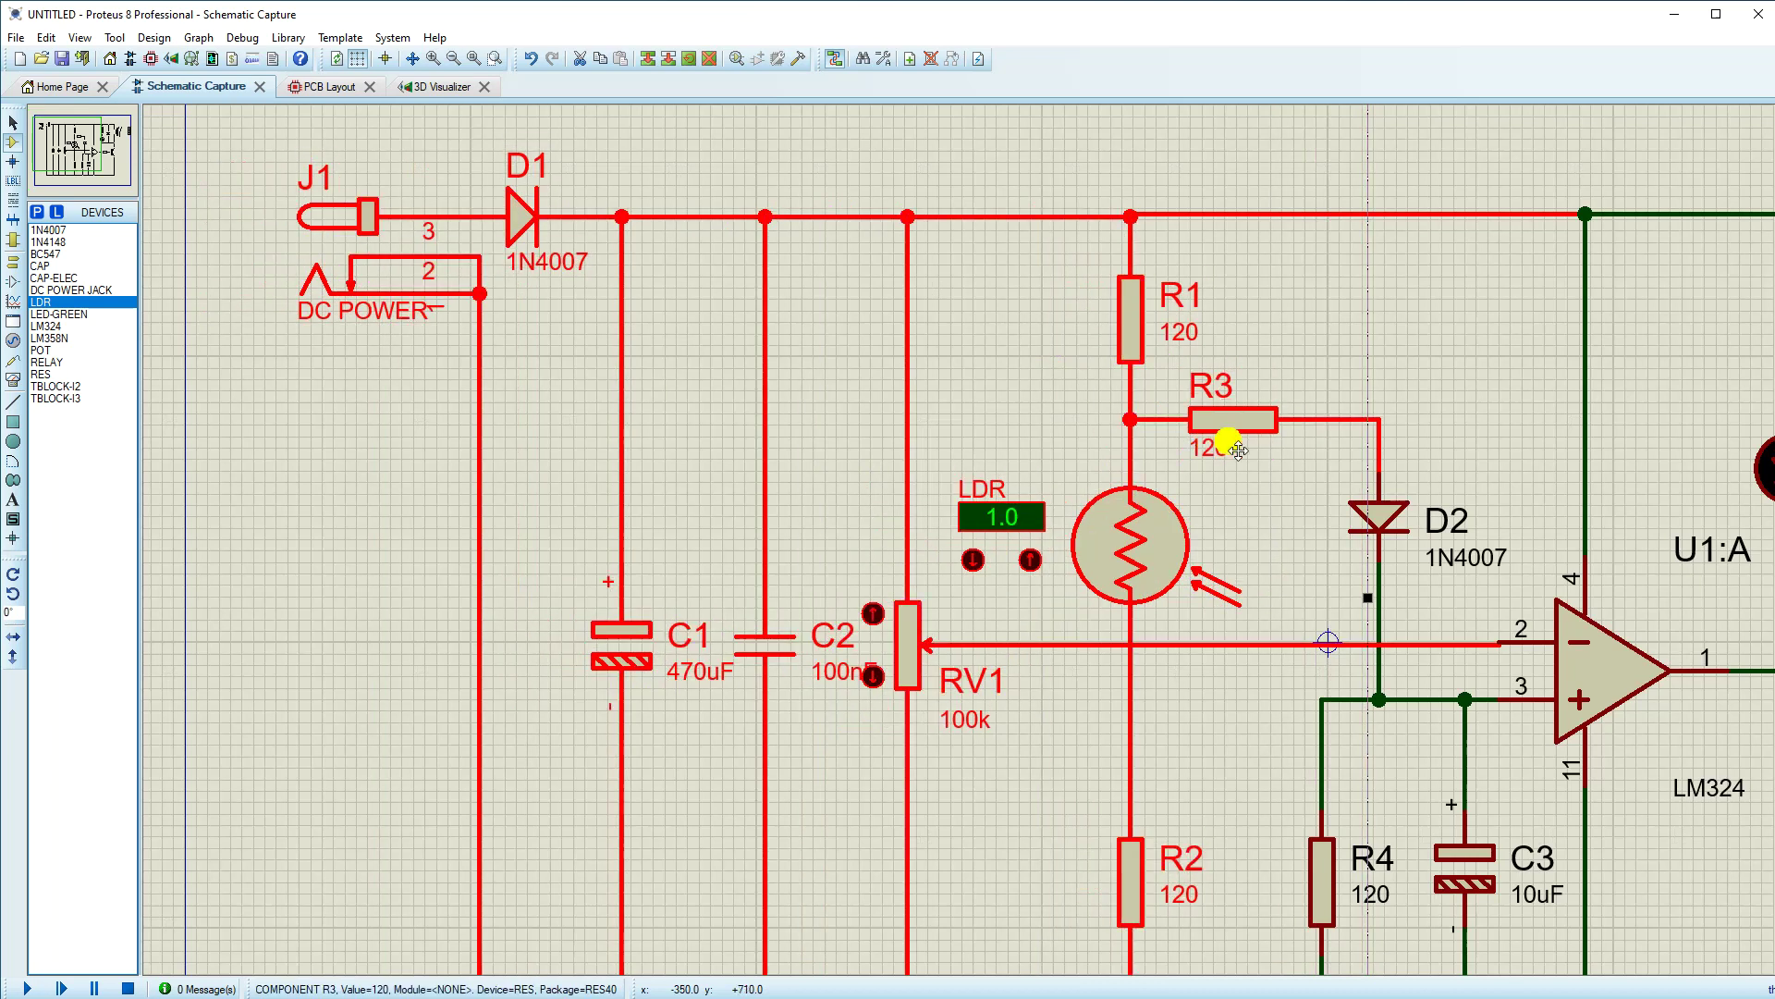
scroll(1237, 451, "up", 1)
left_click_drag(962, 541, 961, 529)
scroll(961, 528, "down", 3)
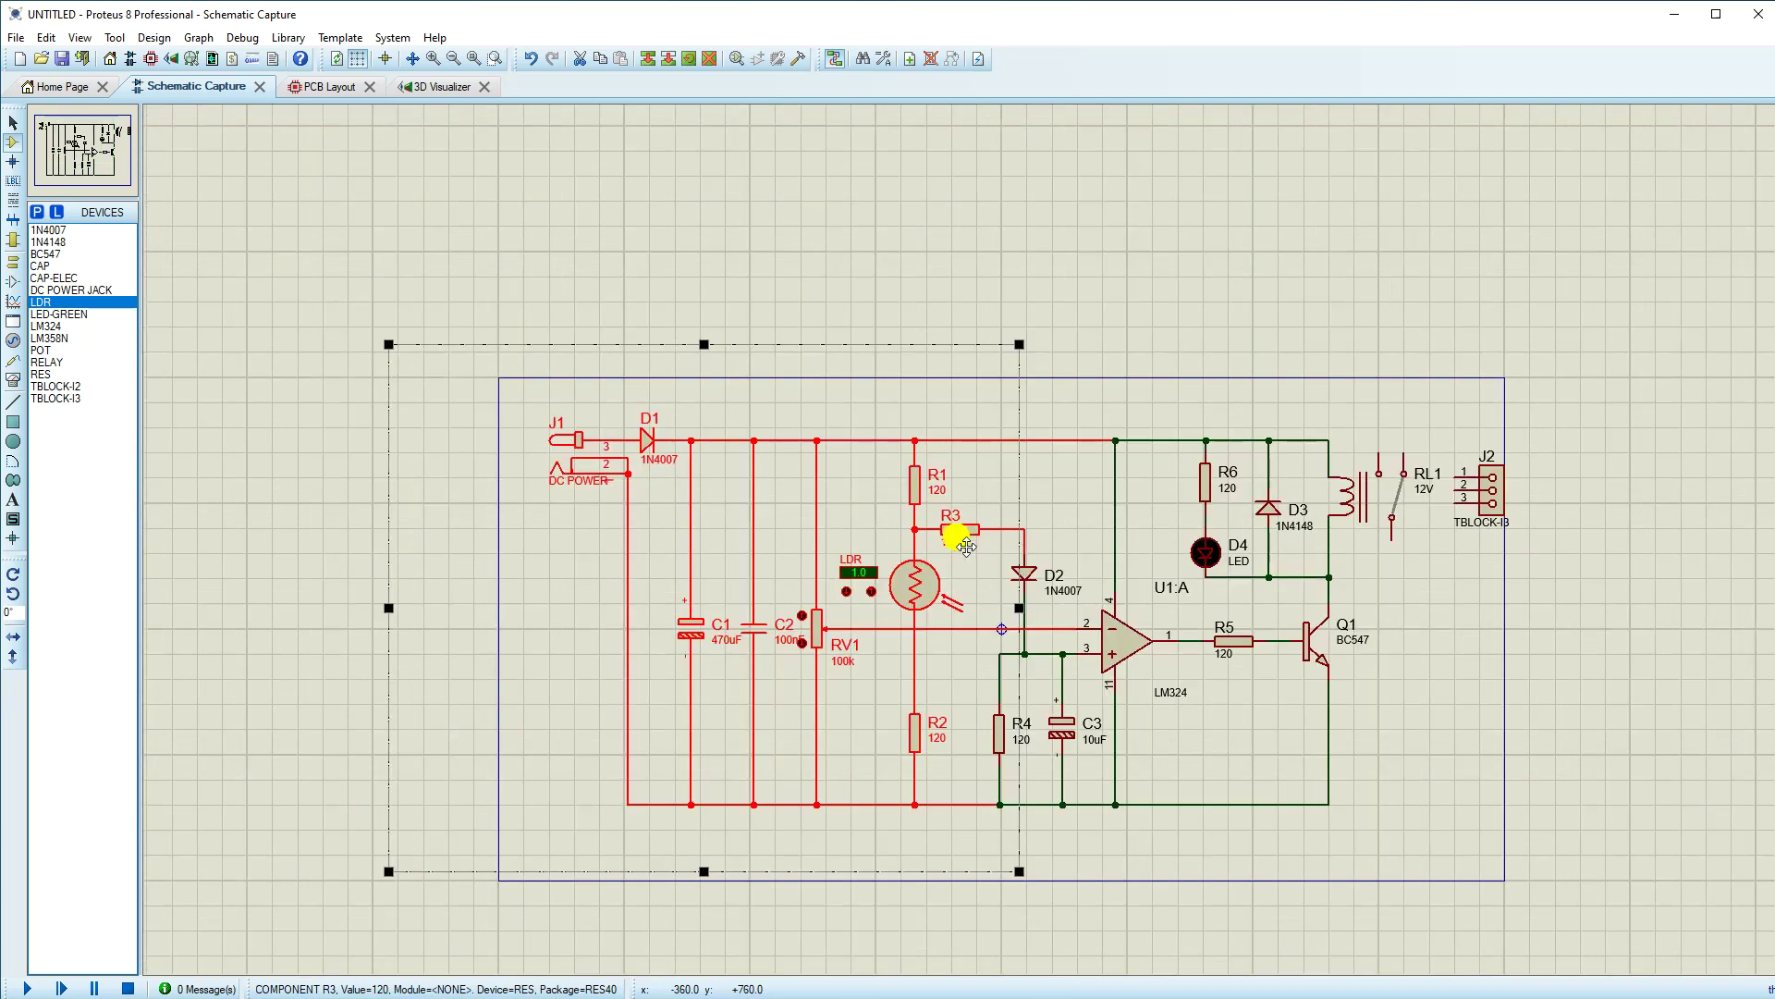
left_click(735, 298)
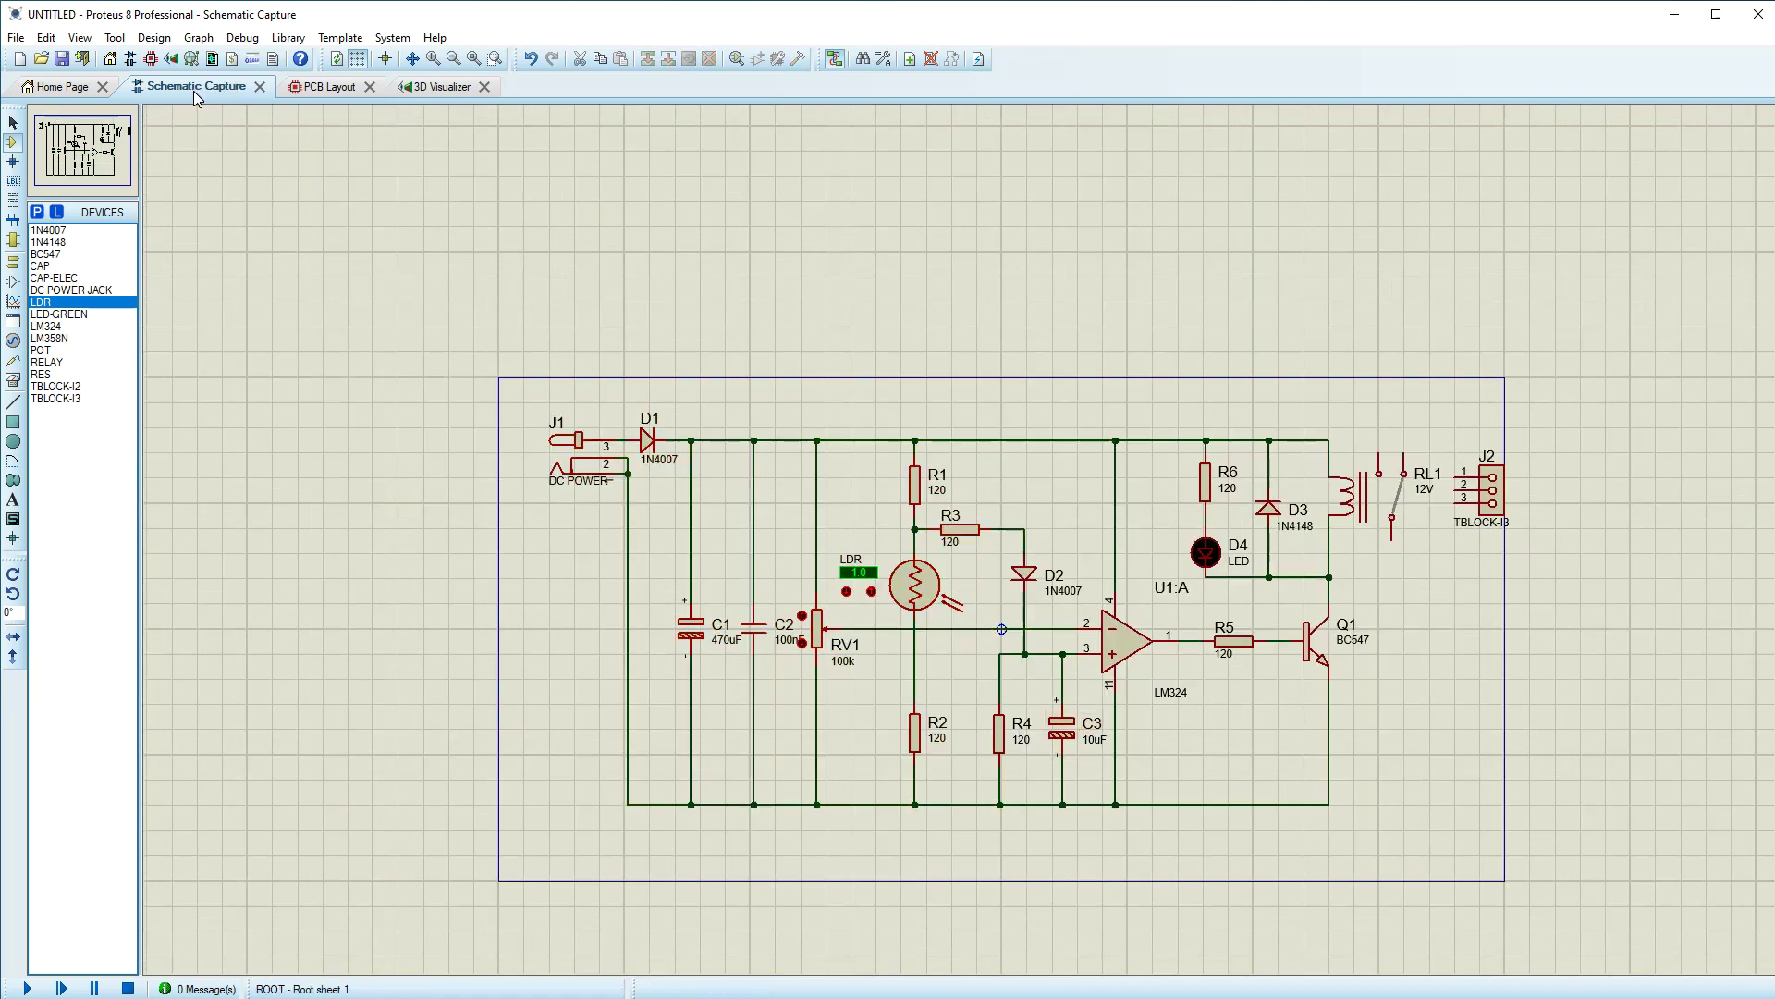
left_click(478, 59)
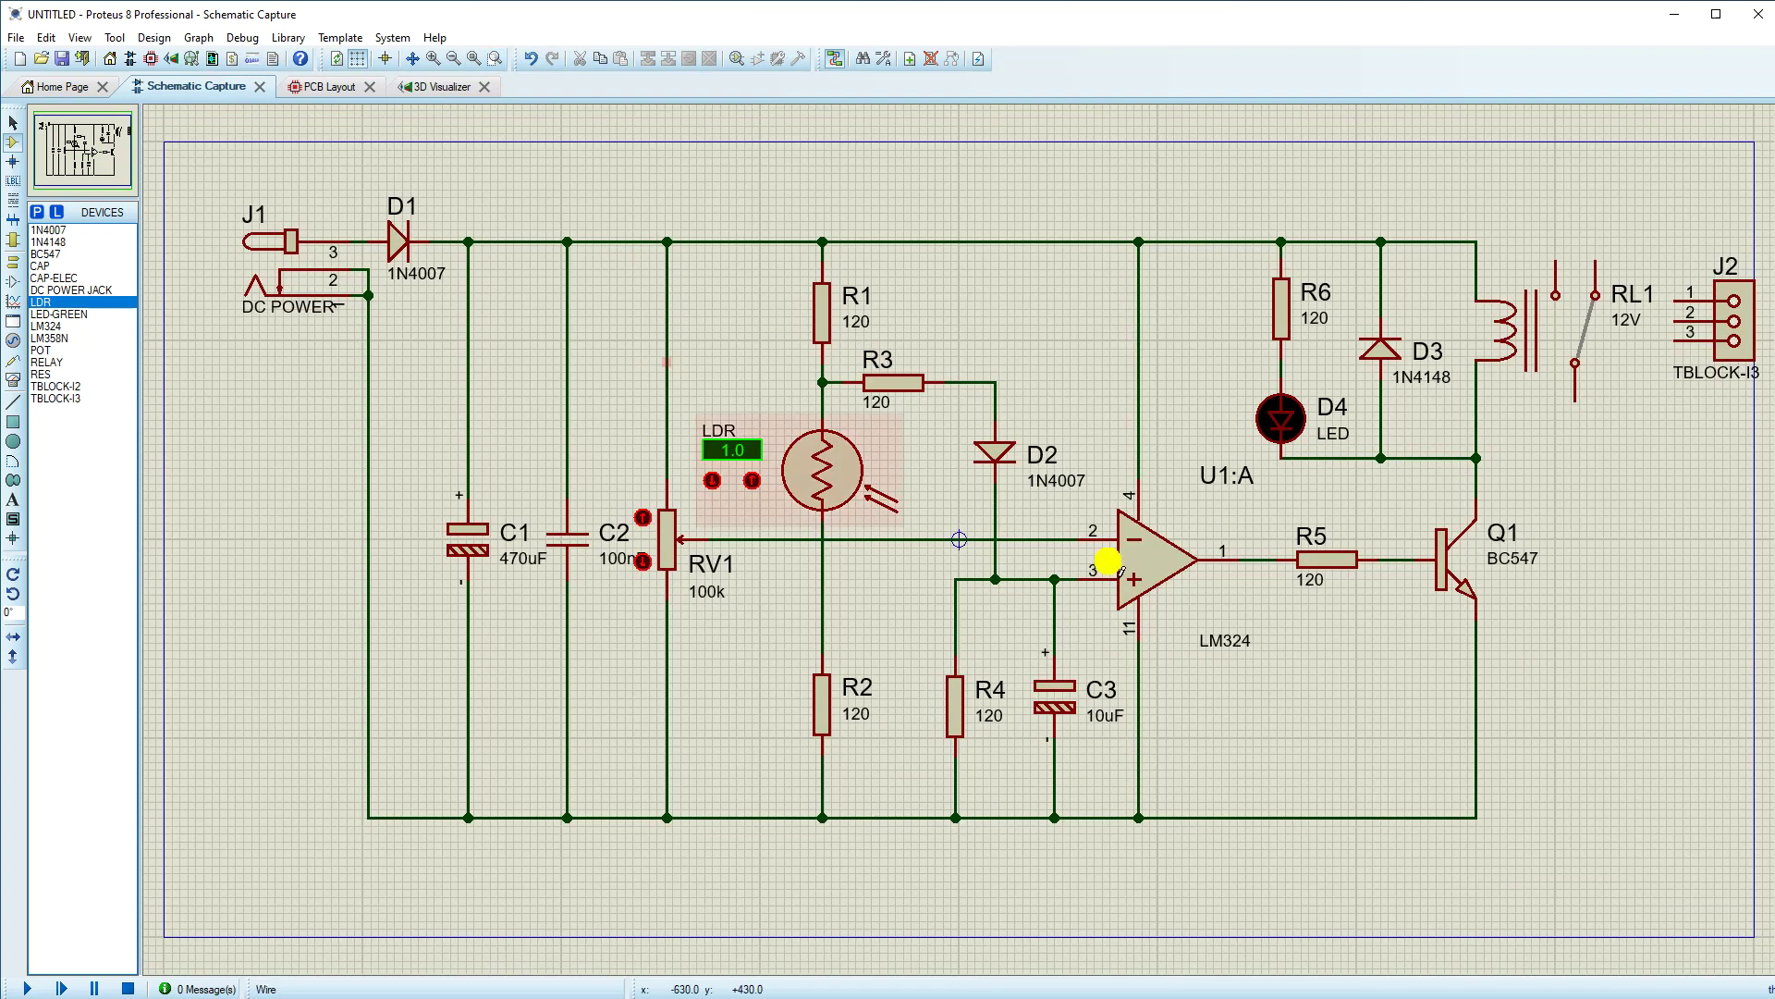
Step: Move the DC power jack J1 down and slightly left, about midway between the upper and lower supply rails beside C1
left_click(369, 523)
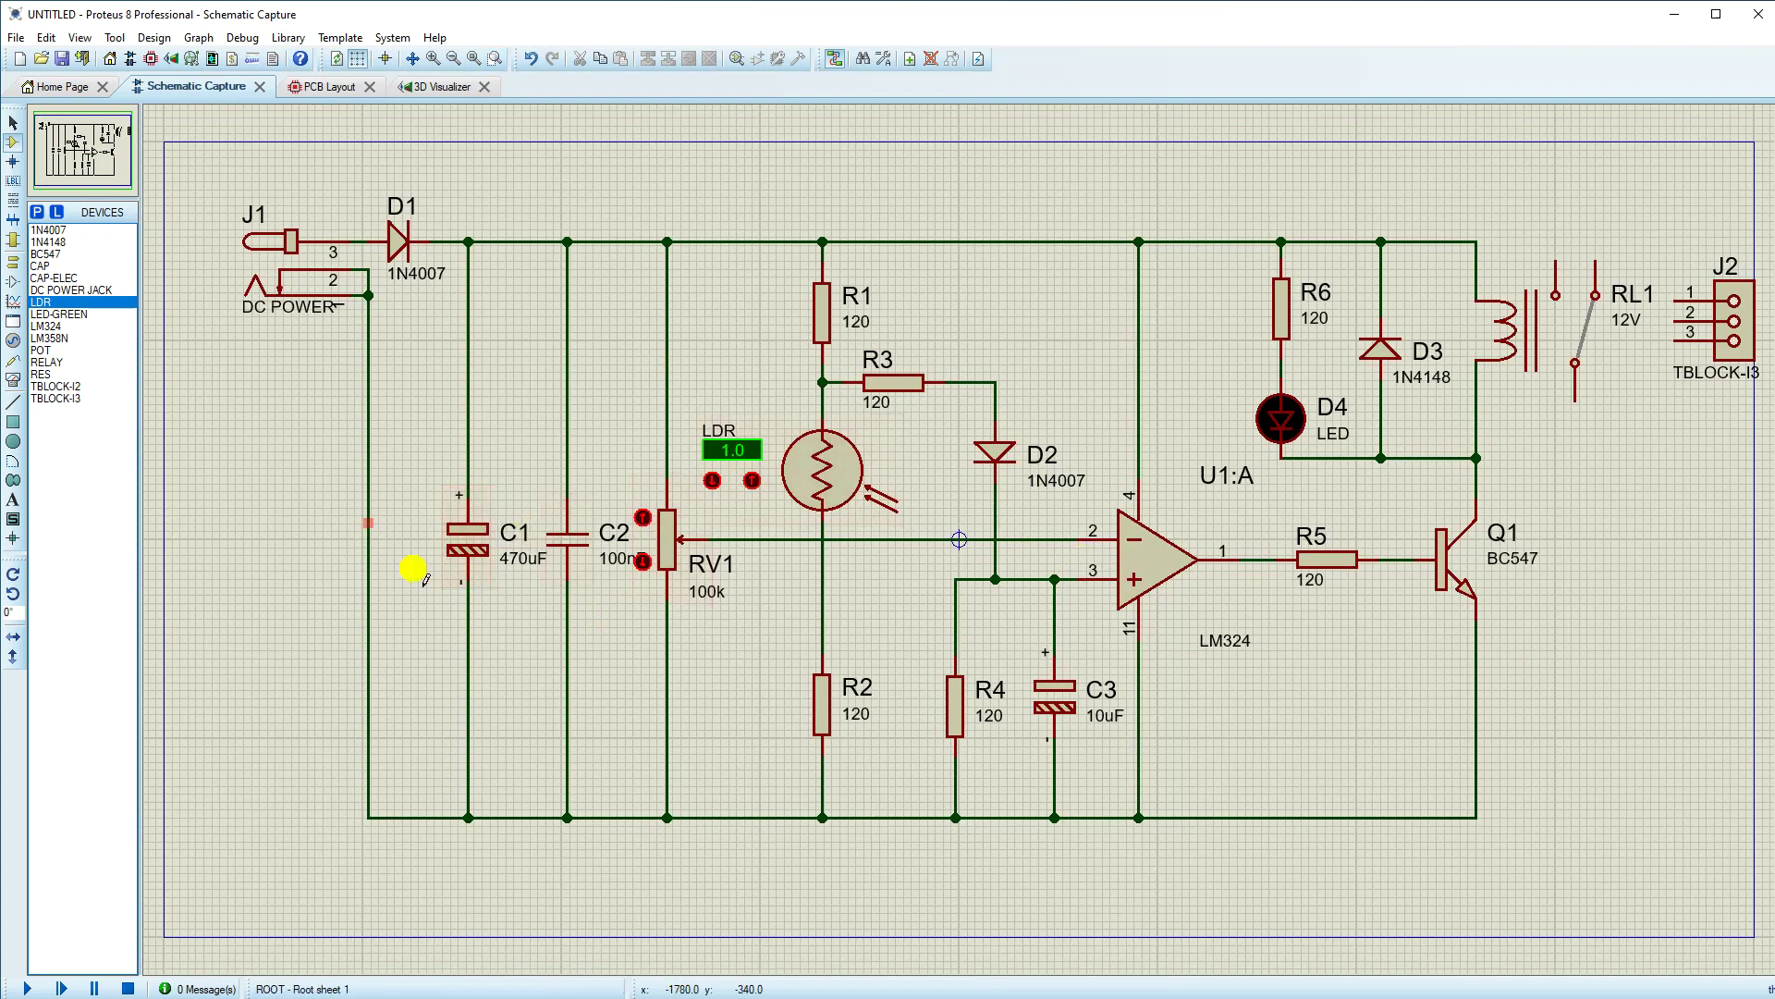
left_click(297, 281)
left_click_drag(205, 176, 393, 399)
left_click_drag(312, 297, 275, 525)
left_click(382, 371)
right_click(380, 371)
left_click(416, 366)
left_click(337, 372)
left_click_drag(176, 408, 389, 599)
left_click_drag(292, 511, 292, 540)
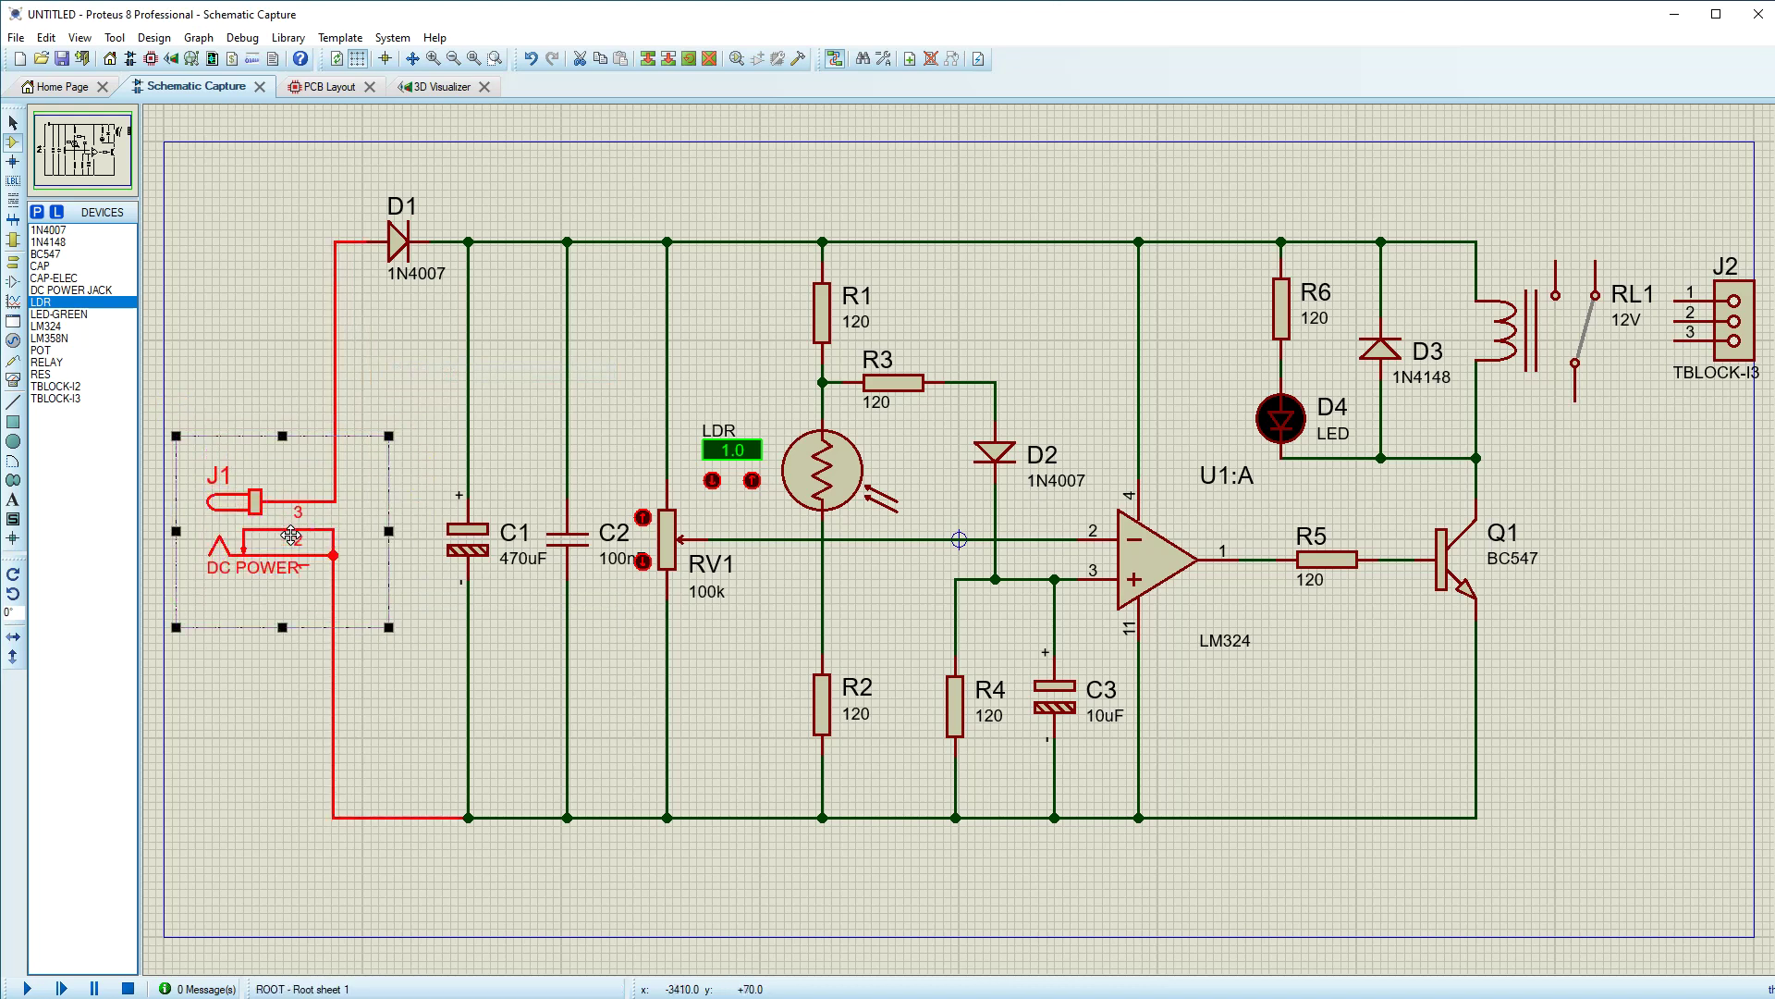
left_click(1569, 601)
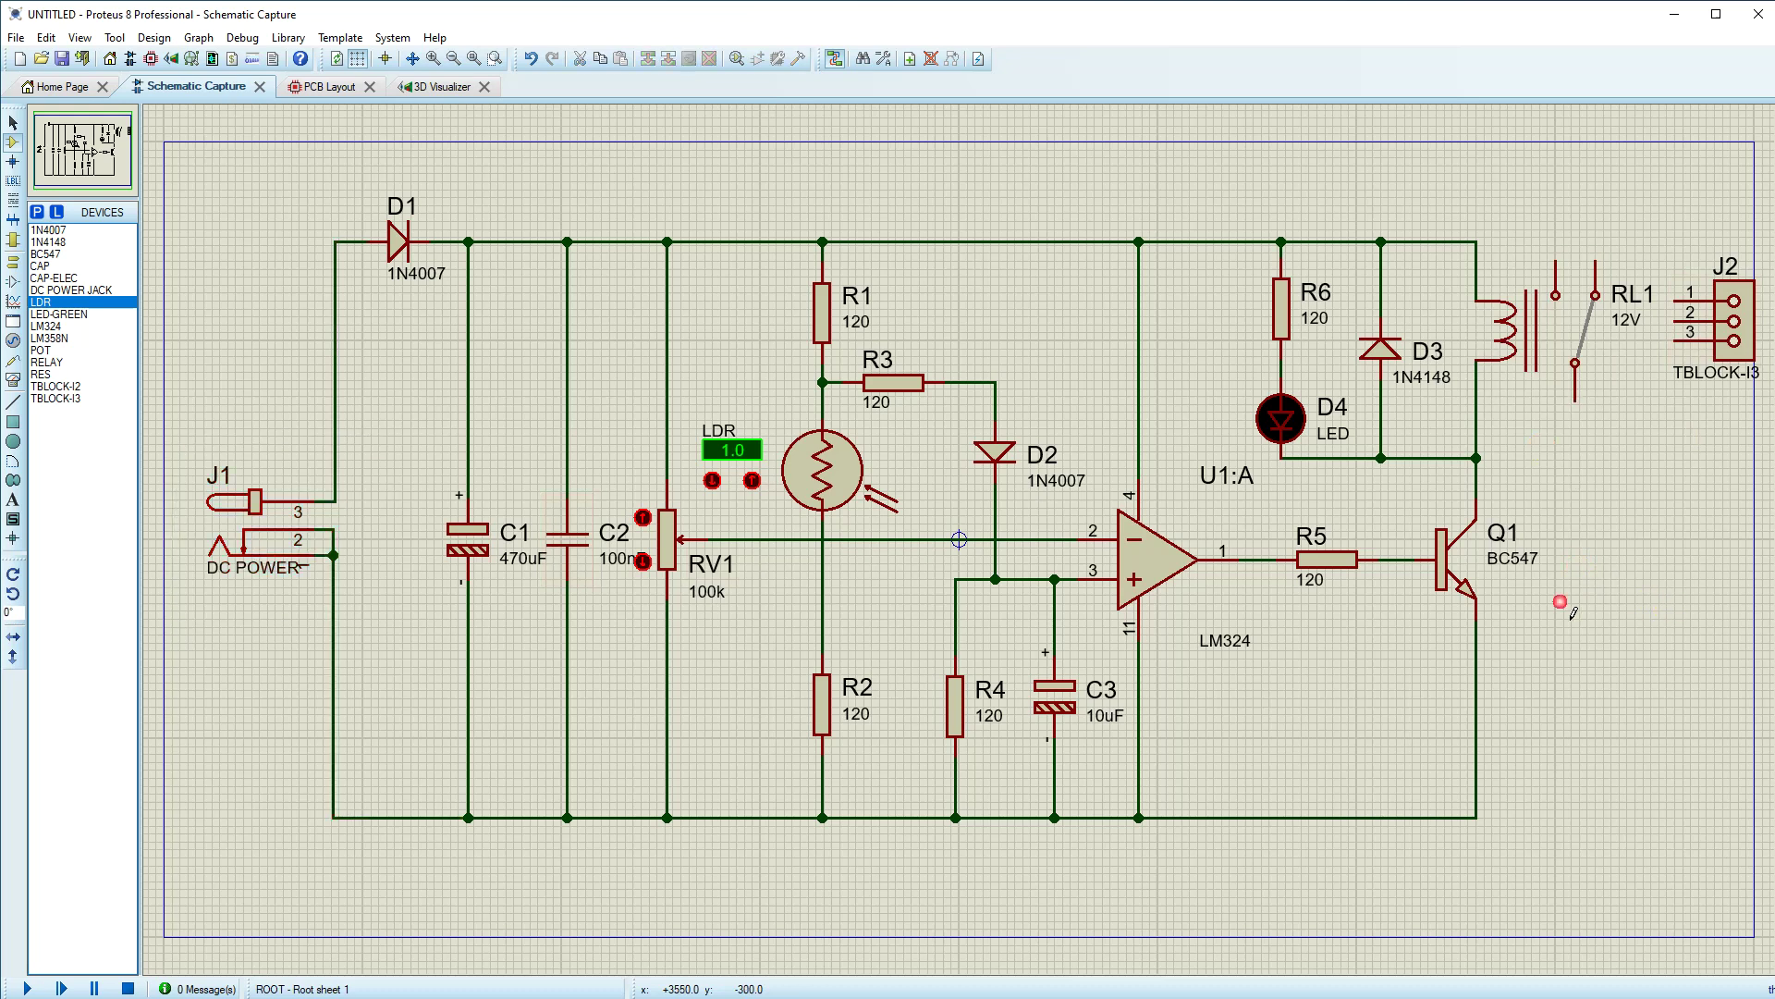
Step: Set R5's resistance to 15k
left_click(1327, 562)
left_click(1327, 563)
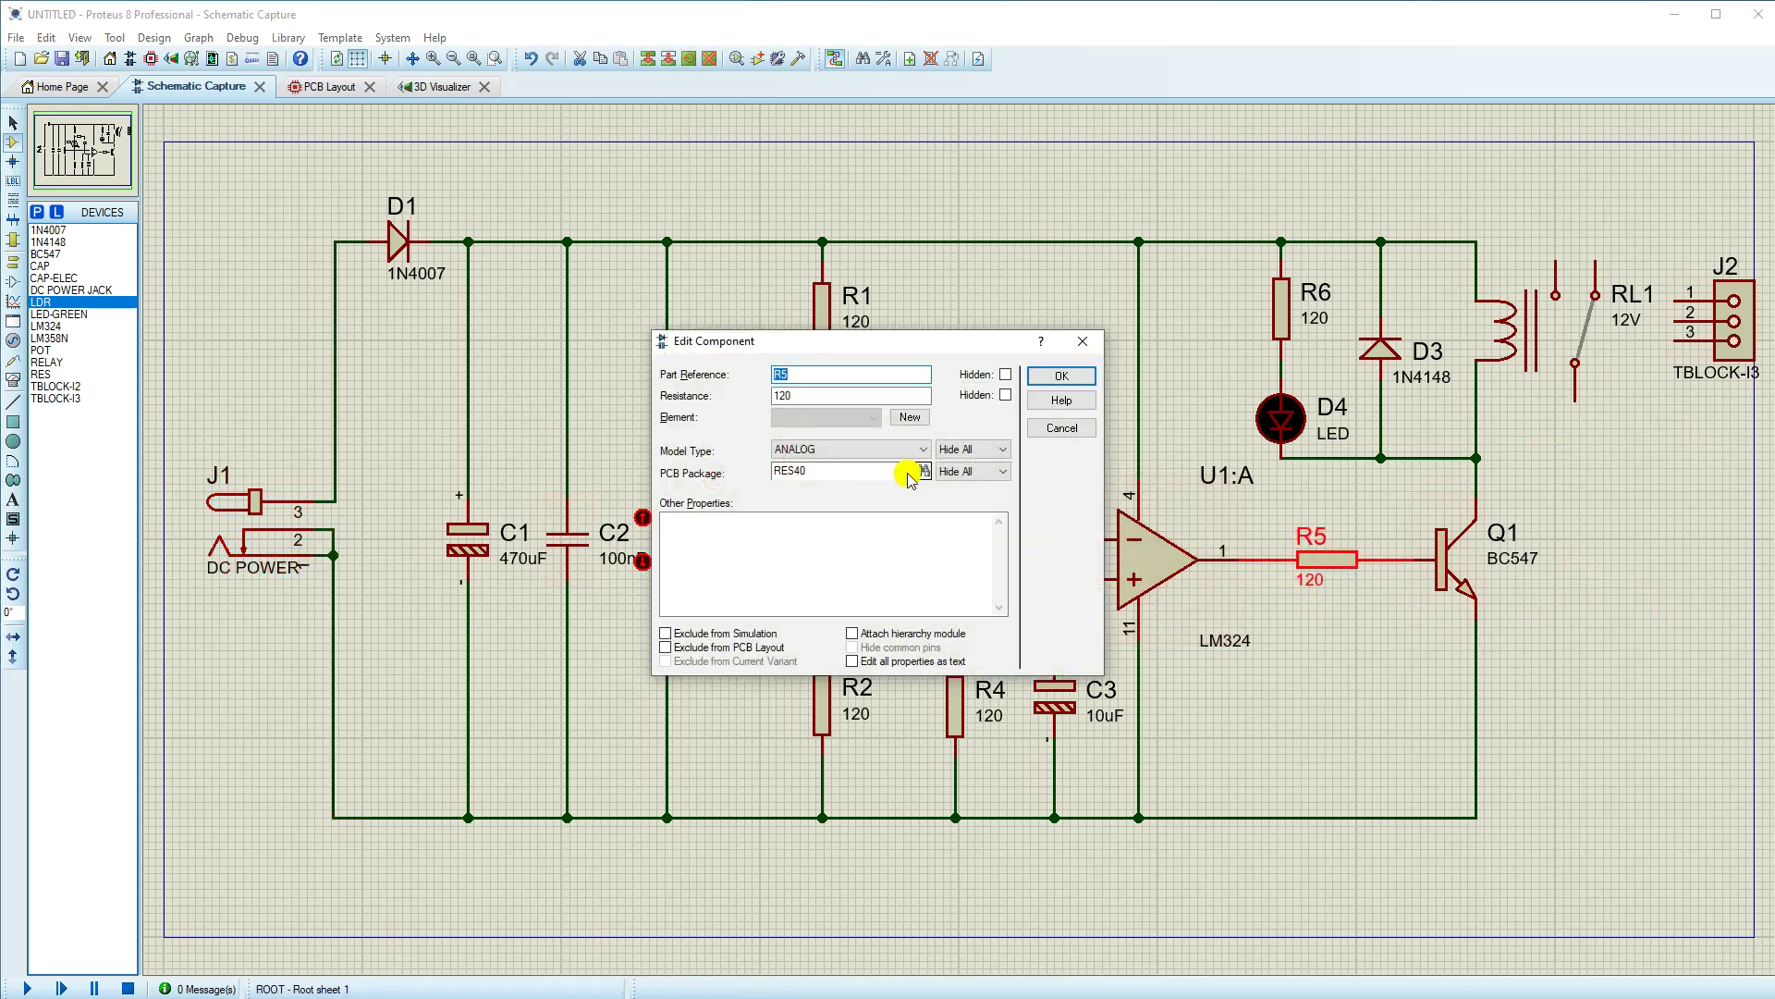
double_click(800, 395)
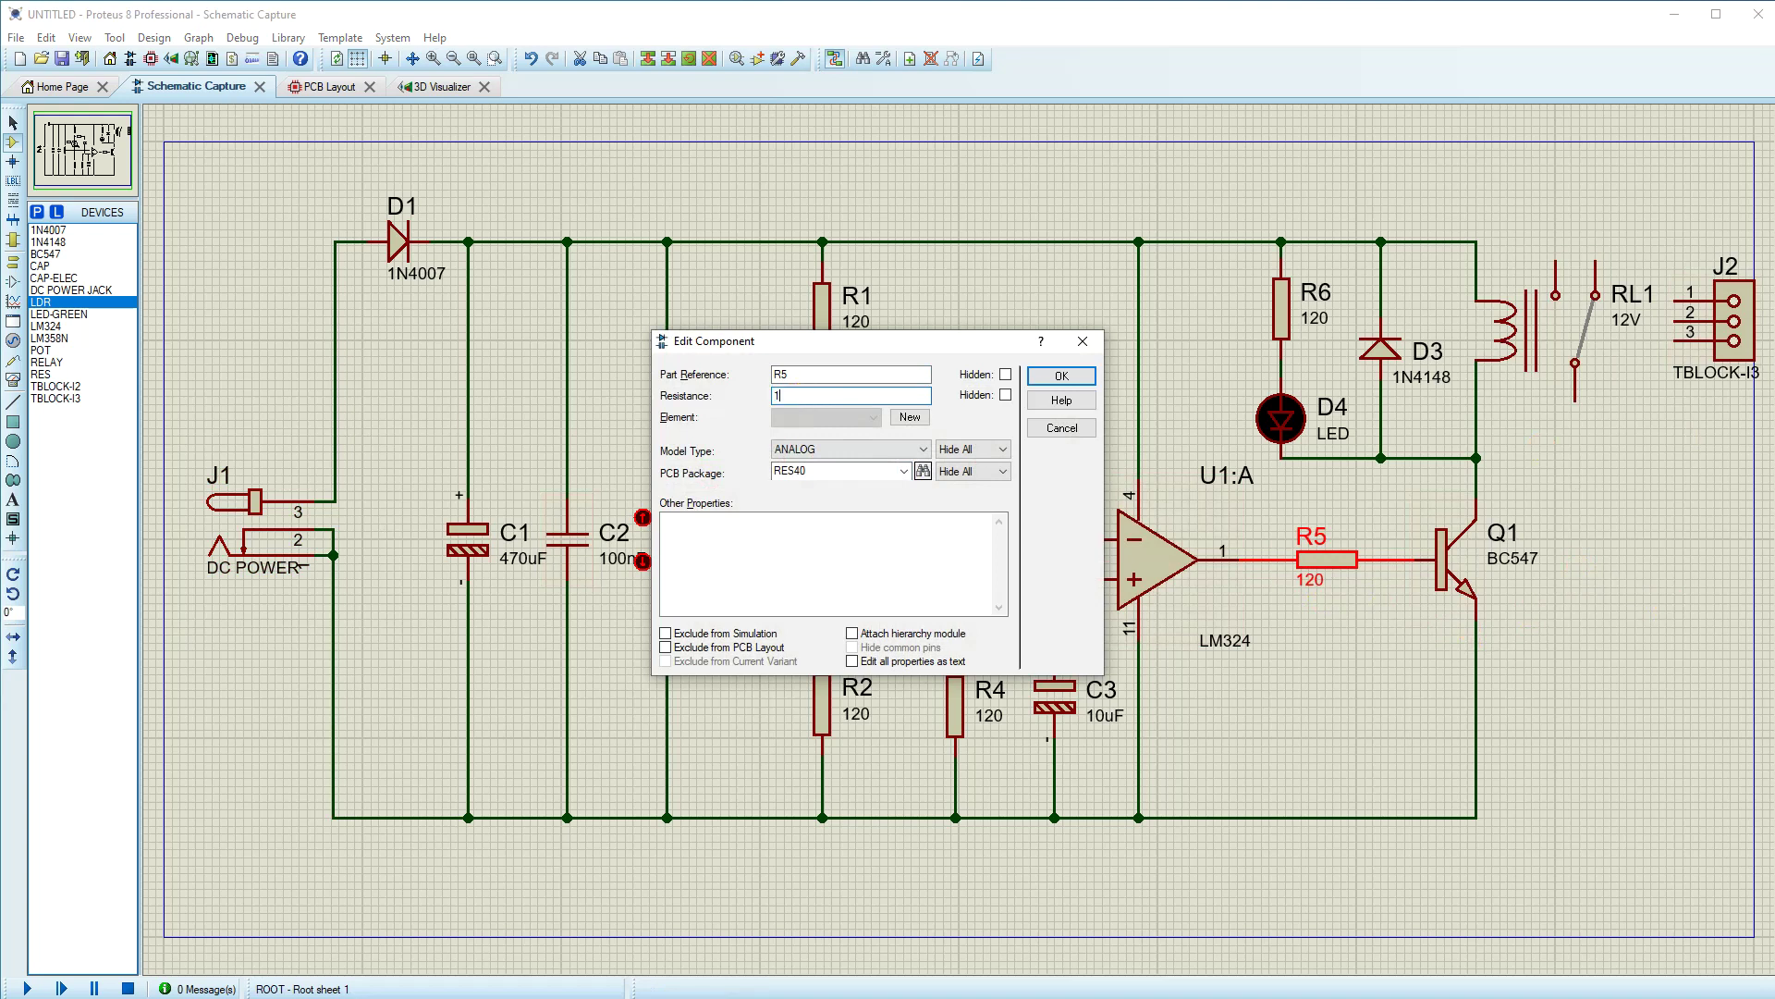
left_click(1091, 373)
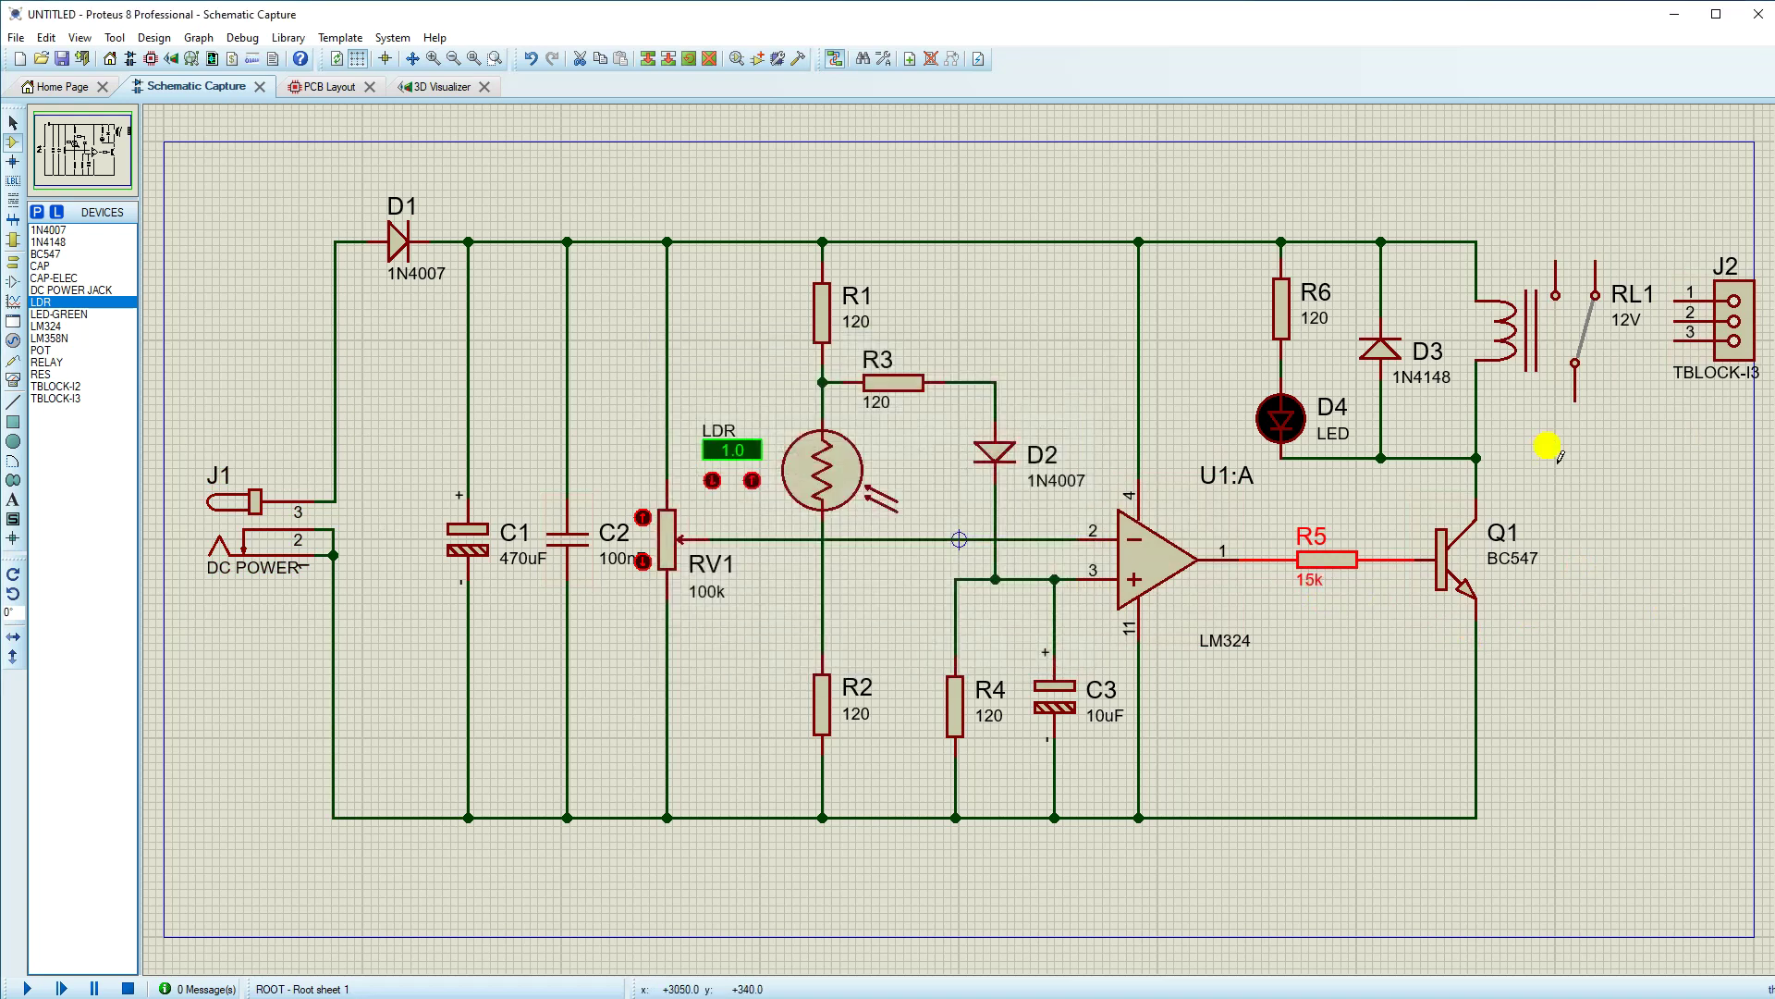
Step: Set R6's resistance to 1k
left_click(1289, 313)
left_click(1289, 313)
left_click(794, 395)
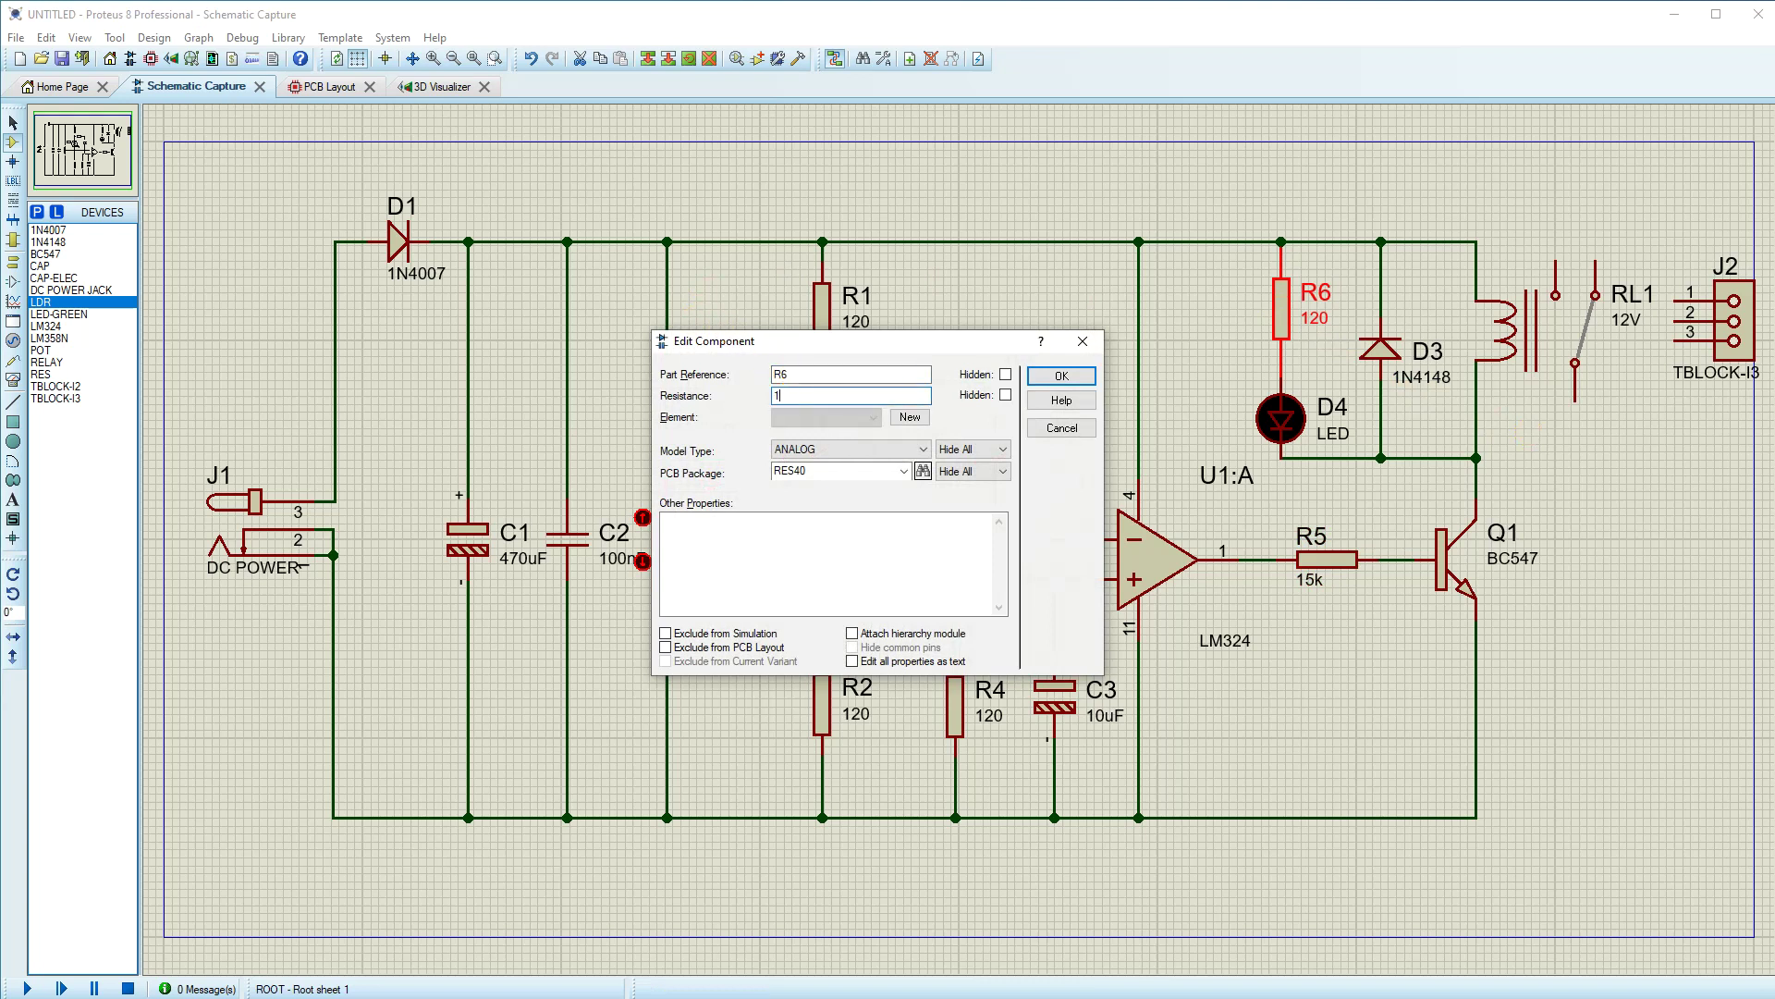
type("1k")
key("Return")
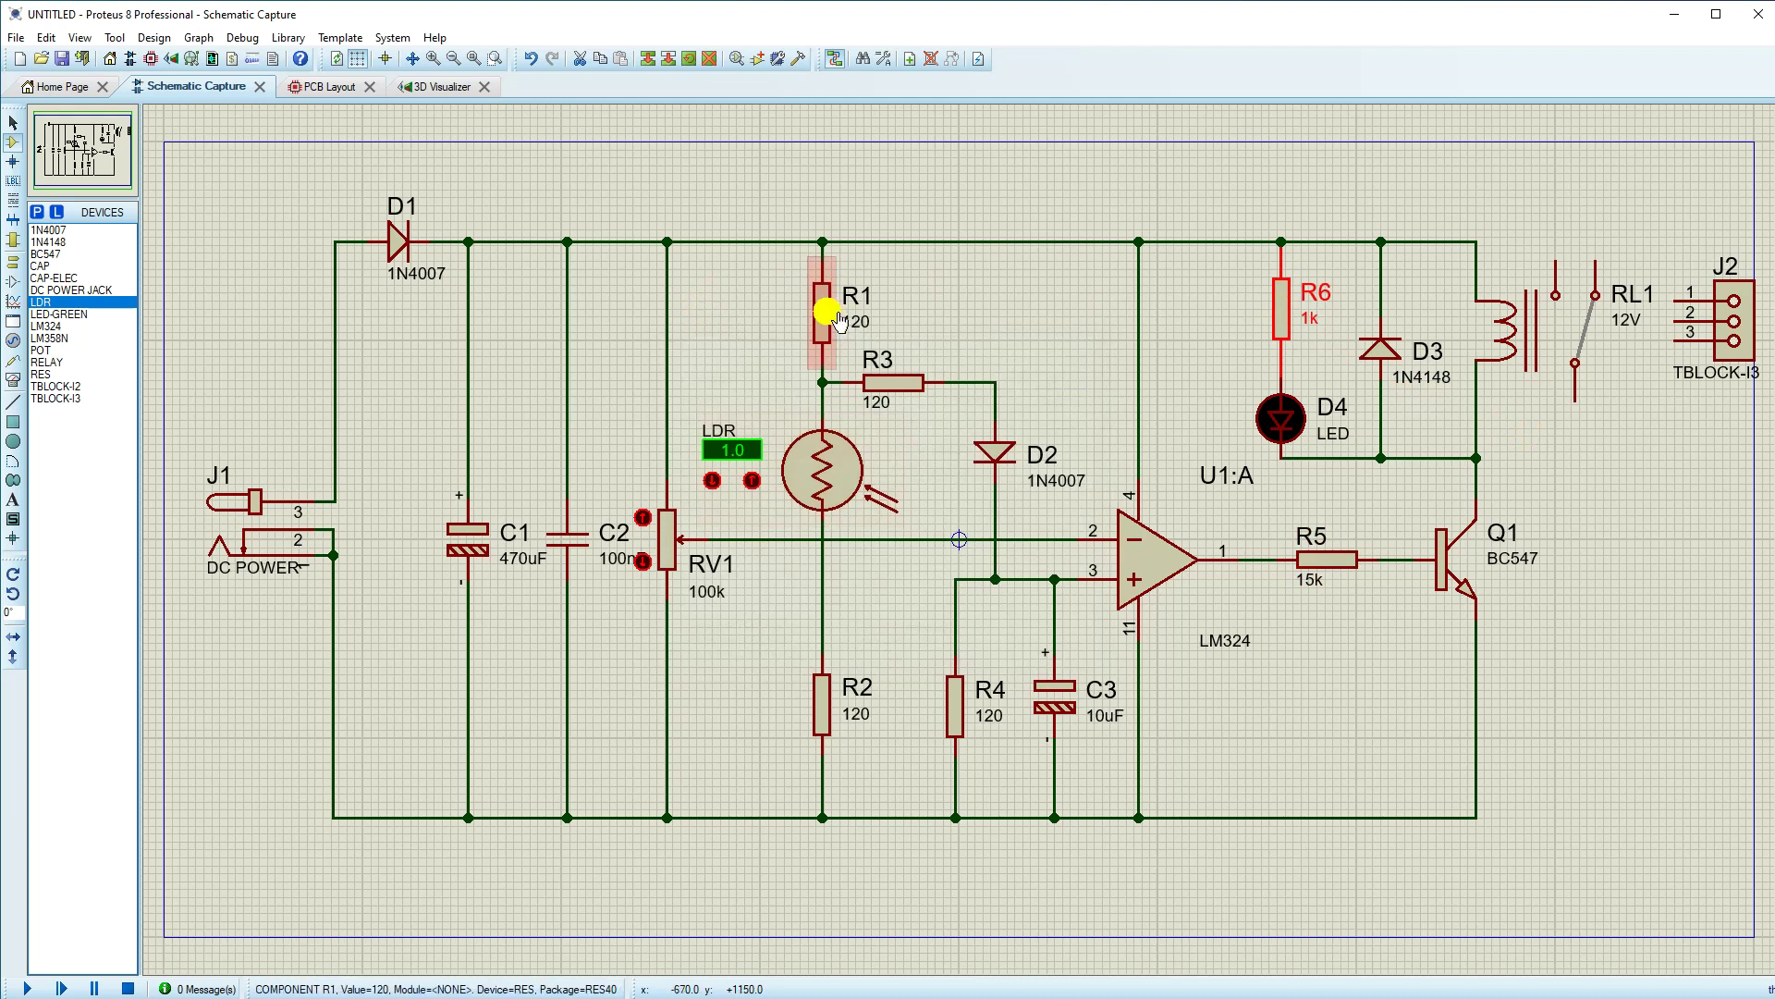
Step: Set R1's resistance to 47k
left_click(826, 322)
left_click(825, 322)
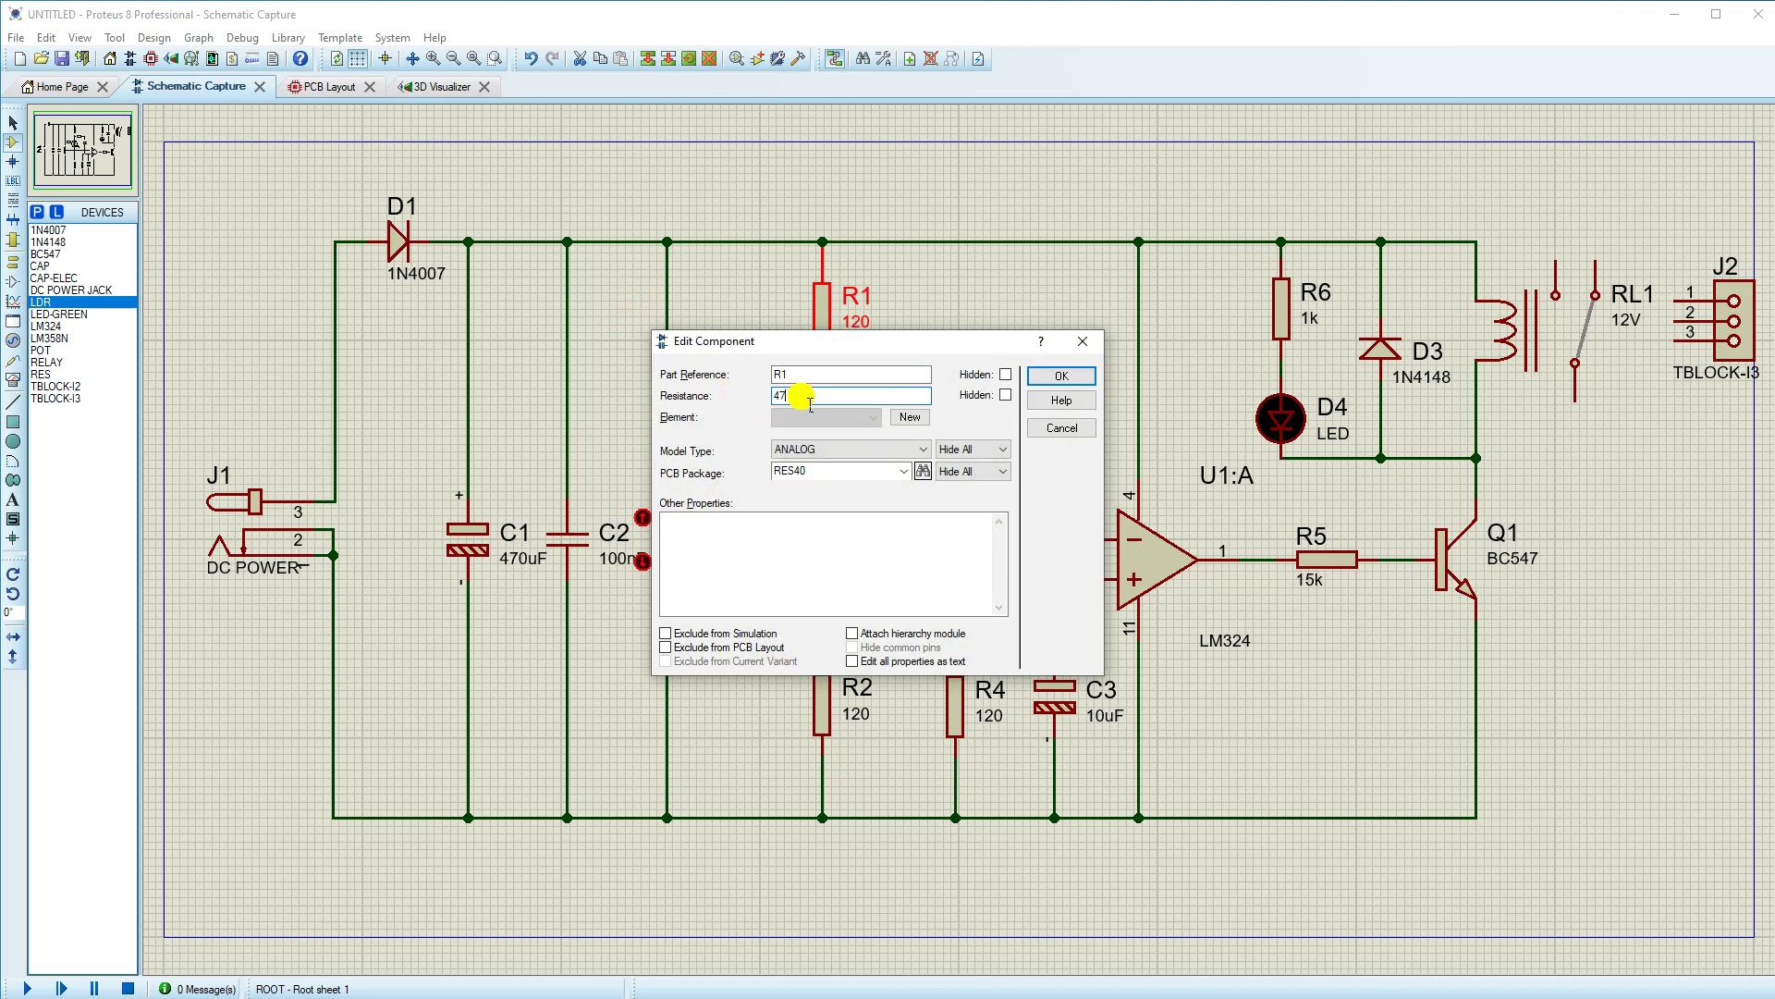
type("47k")
key("Return")
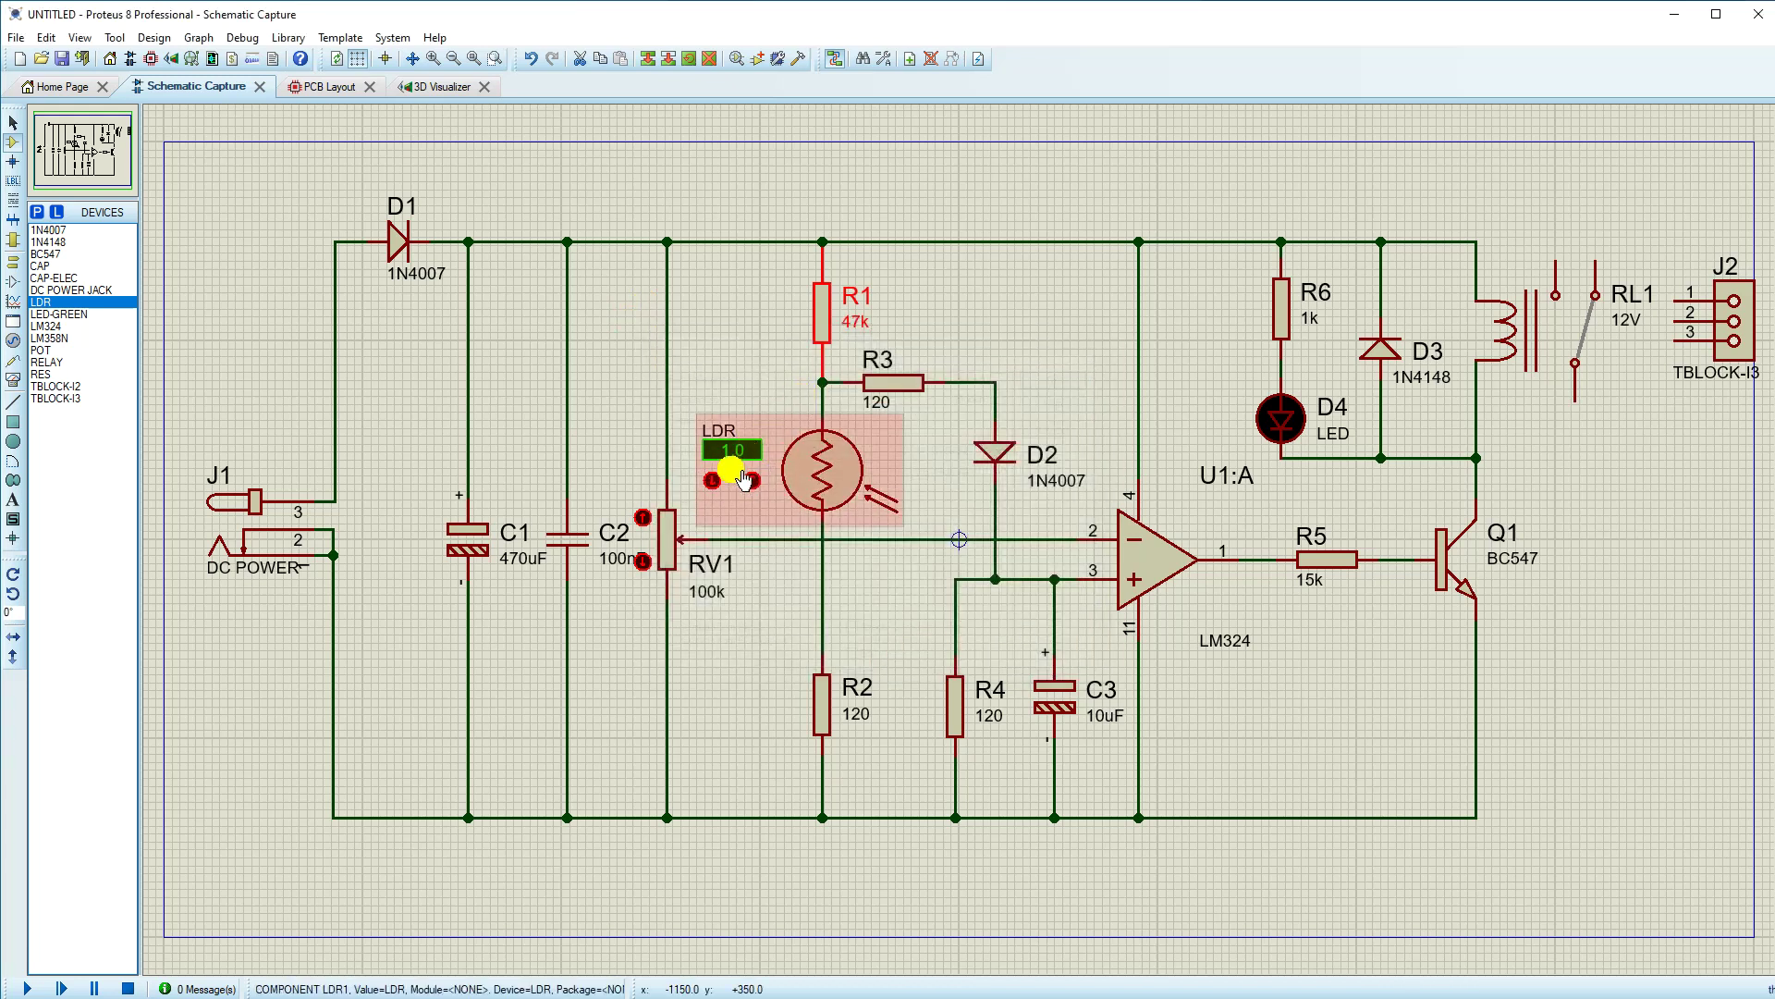
Step: Set R3's resistance to 47k
left_click(893, 382)
left_click(893, 382)
left_click(805, 397)
key("BackSpace")
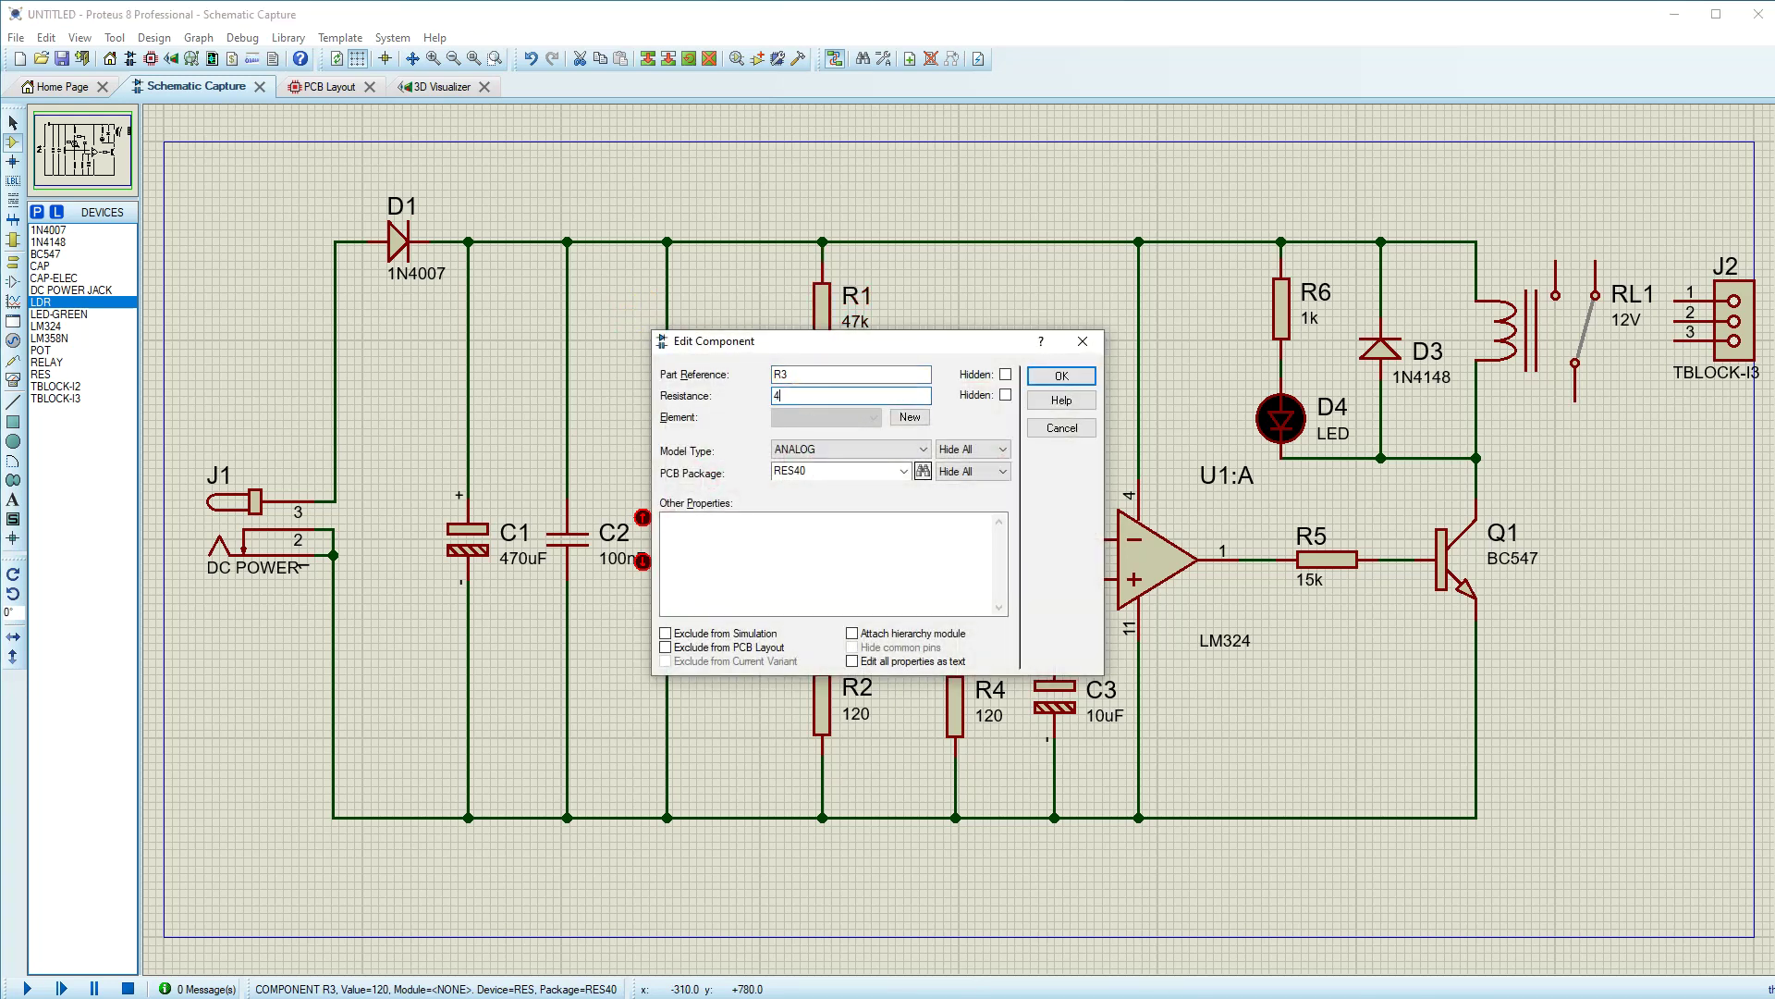
type("47k")
key("Return")
Step: Set R1's resistance to 150k and R2's resistance to 15k
left_click(829, 313)
left_click(828, 313)
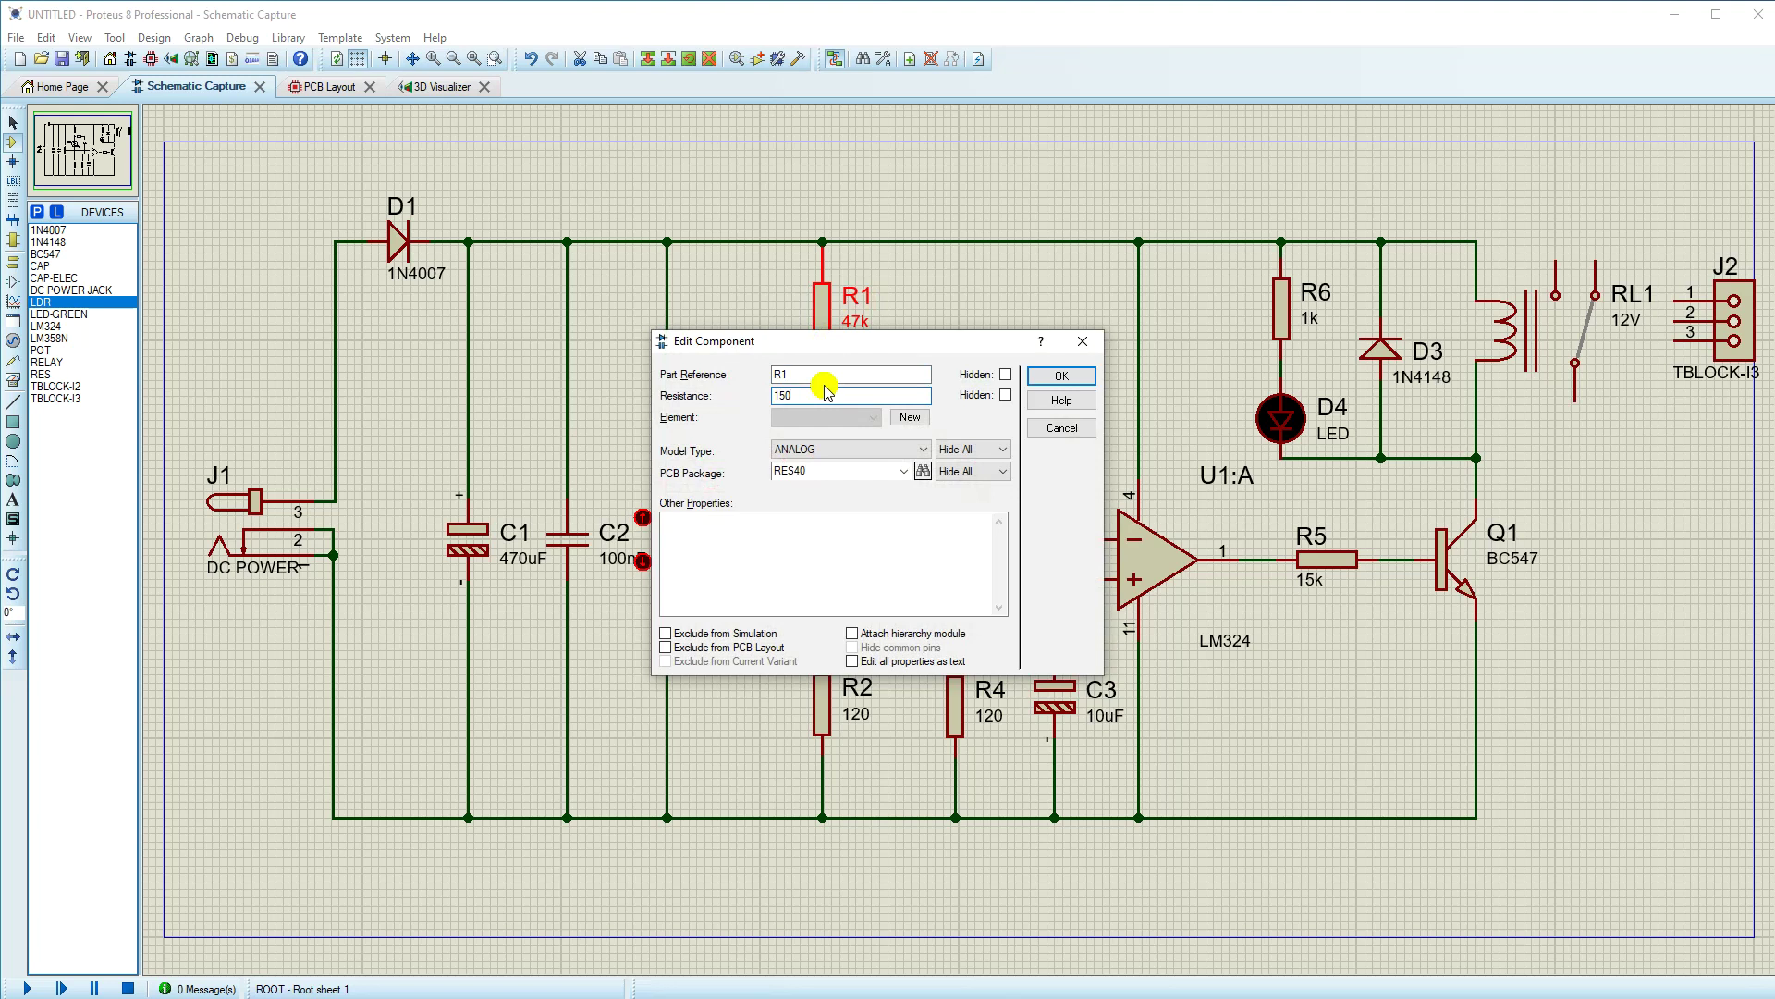
key("Return")
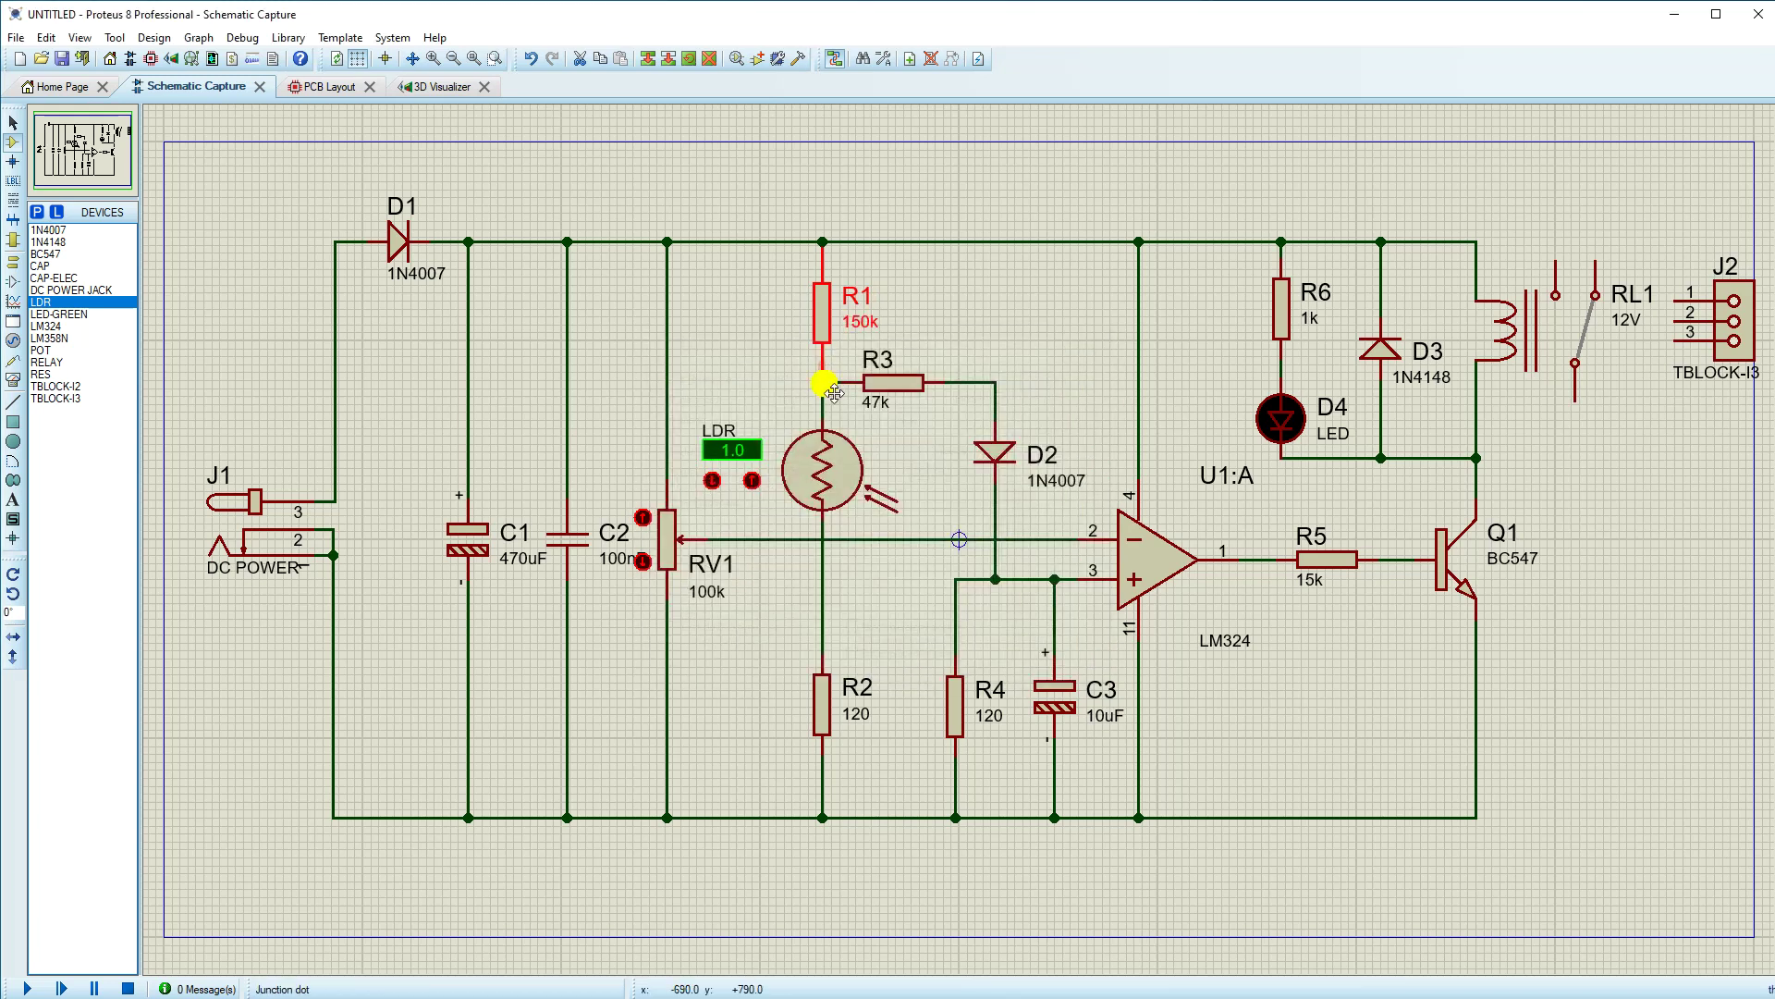
left_click(818, 710)
left_click(819, 710)
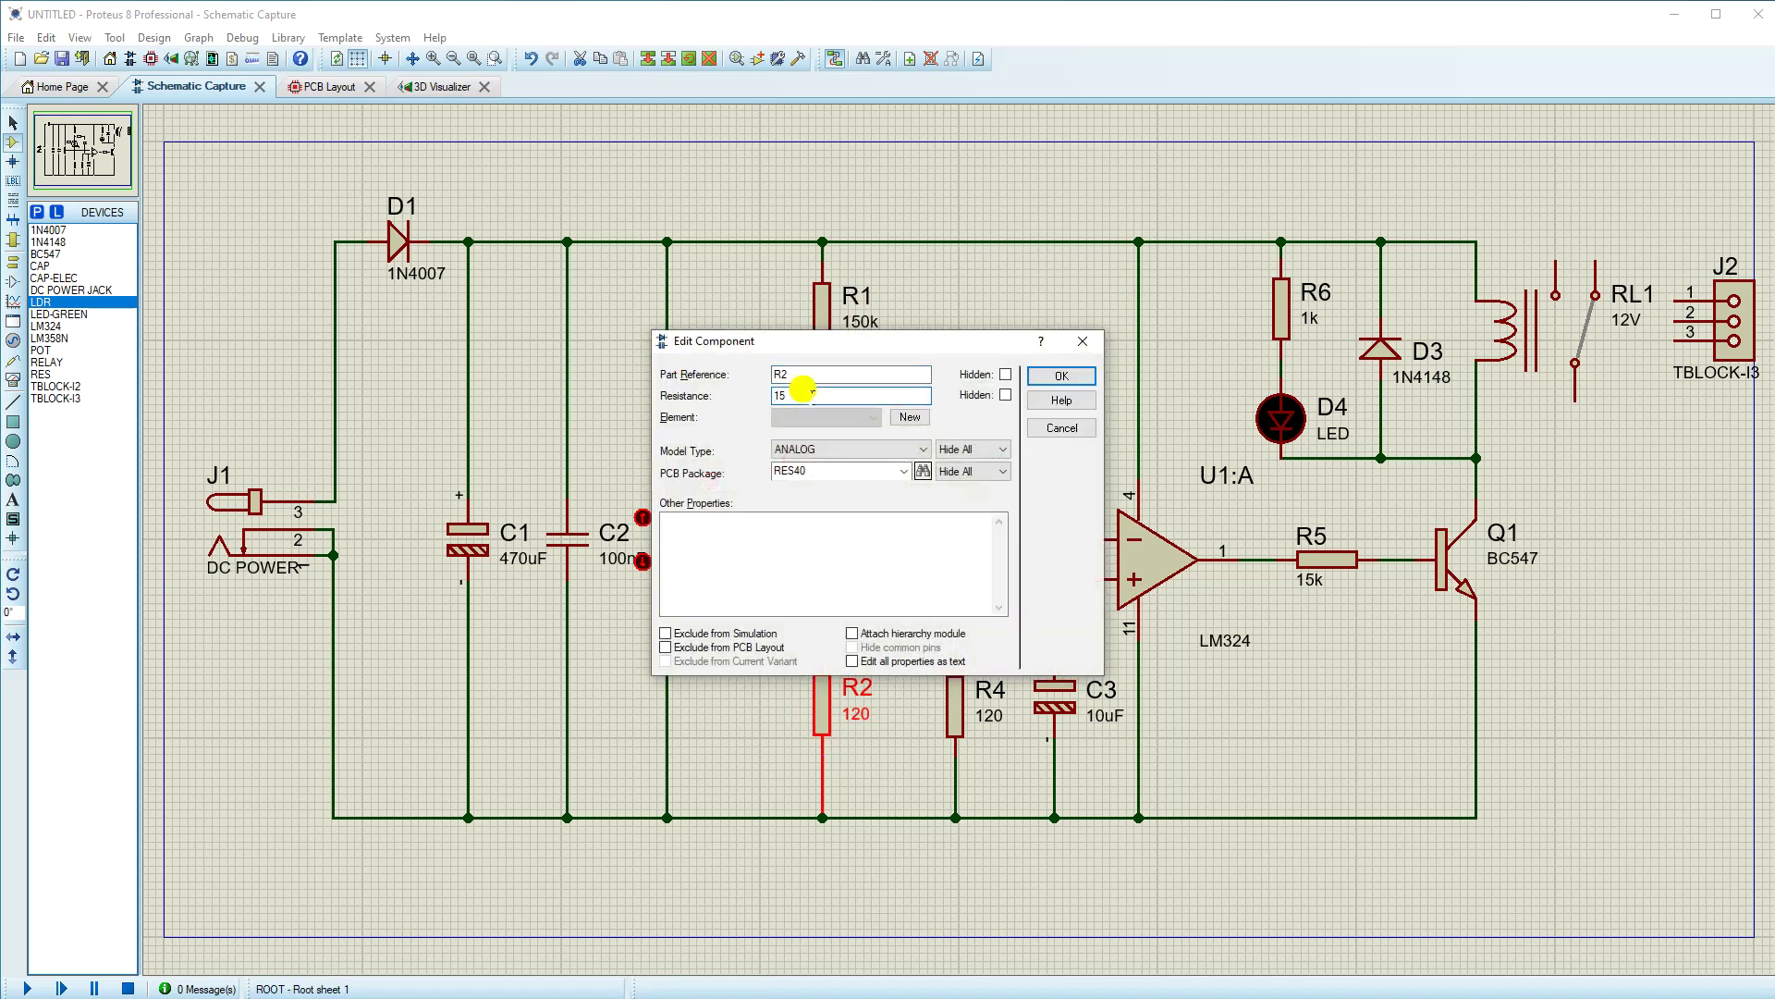
key("Return")
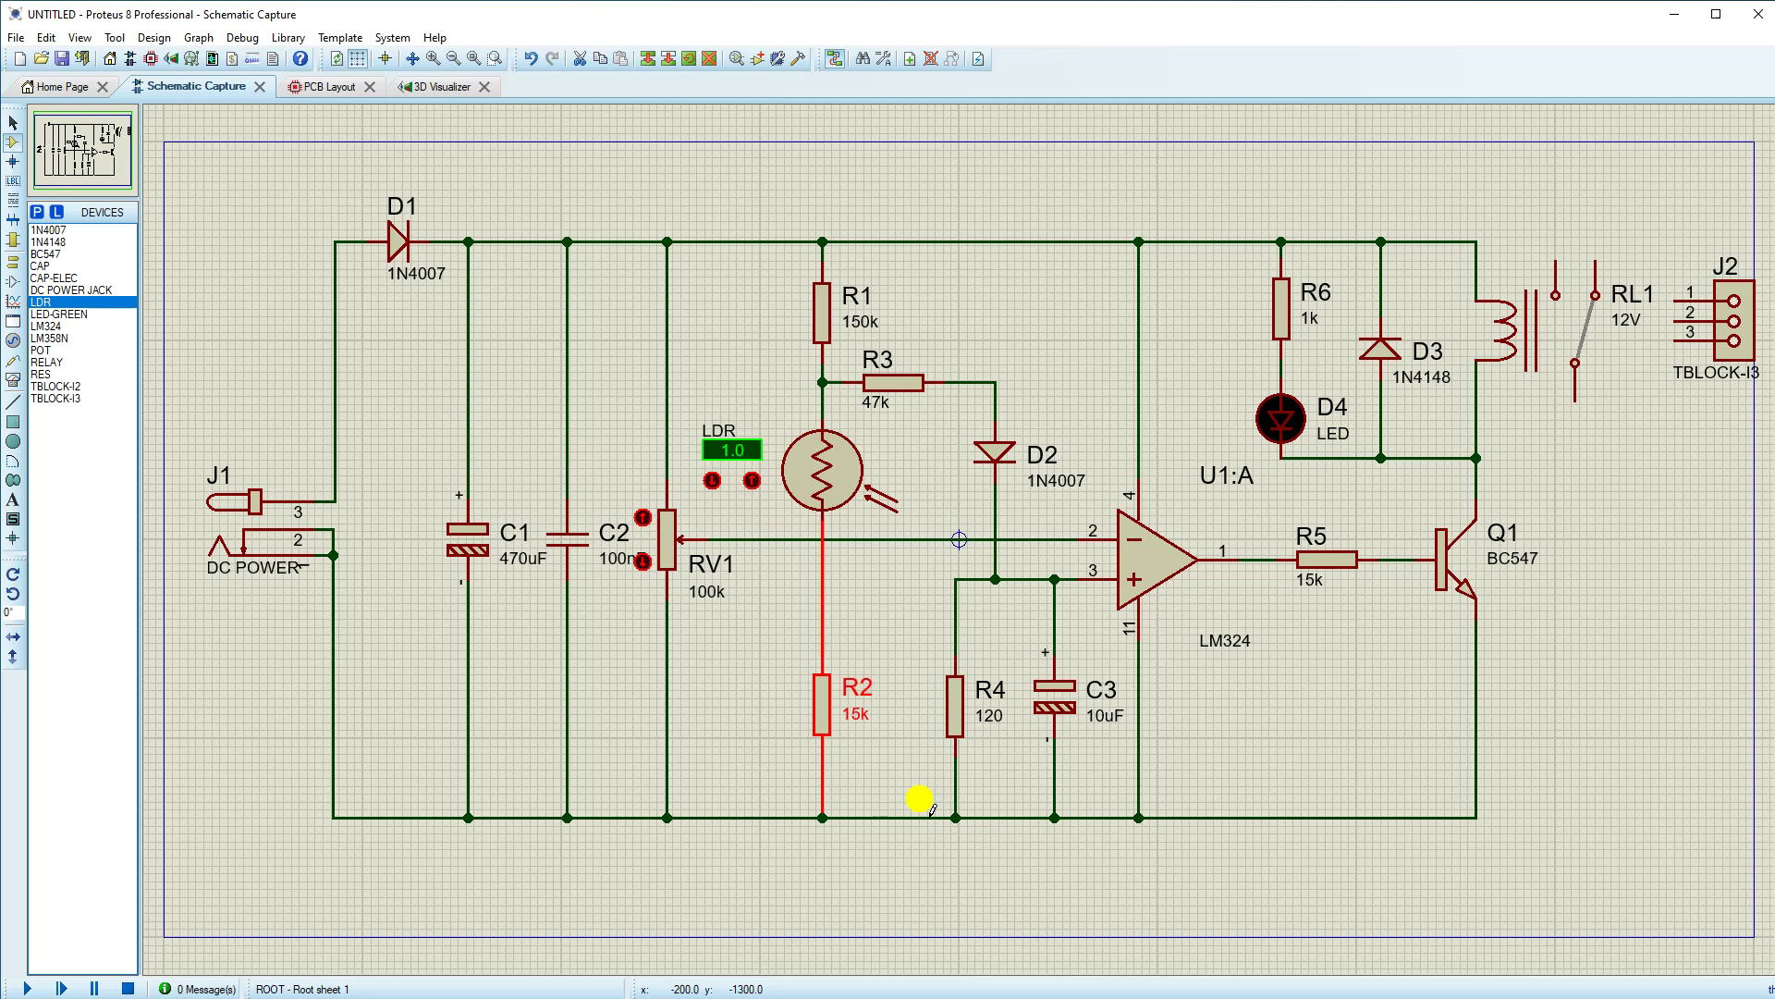
Step: Set R4's resistance to 330k
left_click(957, 710)
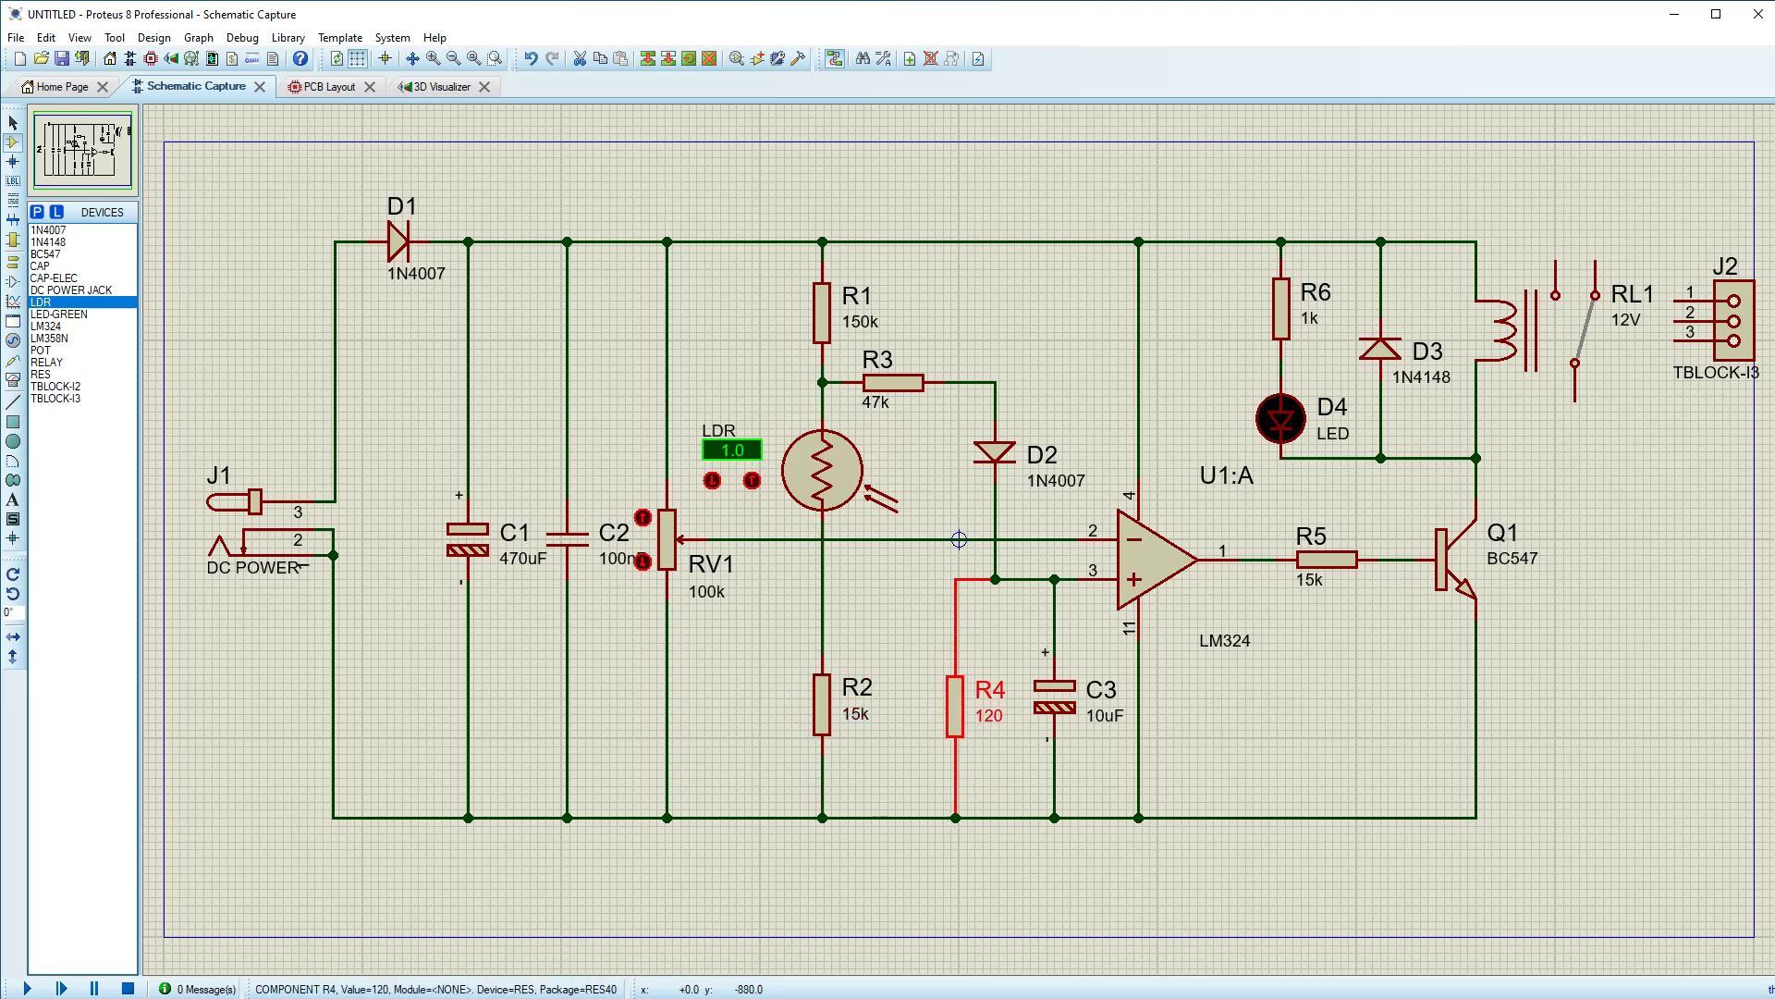
left_click(957, 710)
double_click(817, 405)
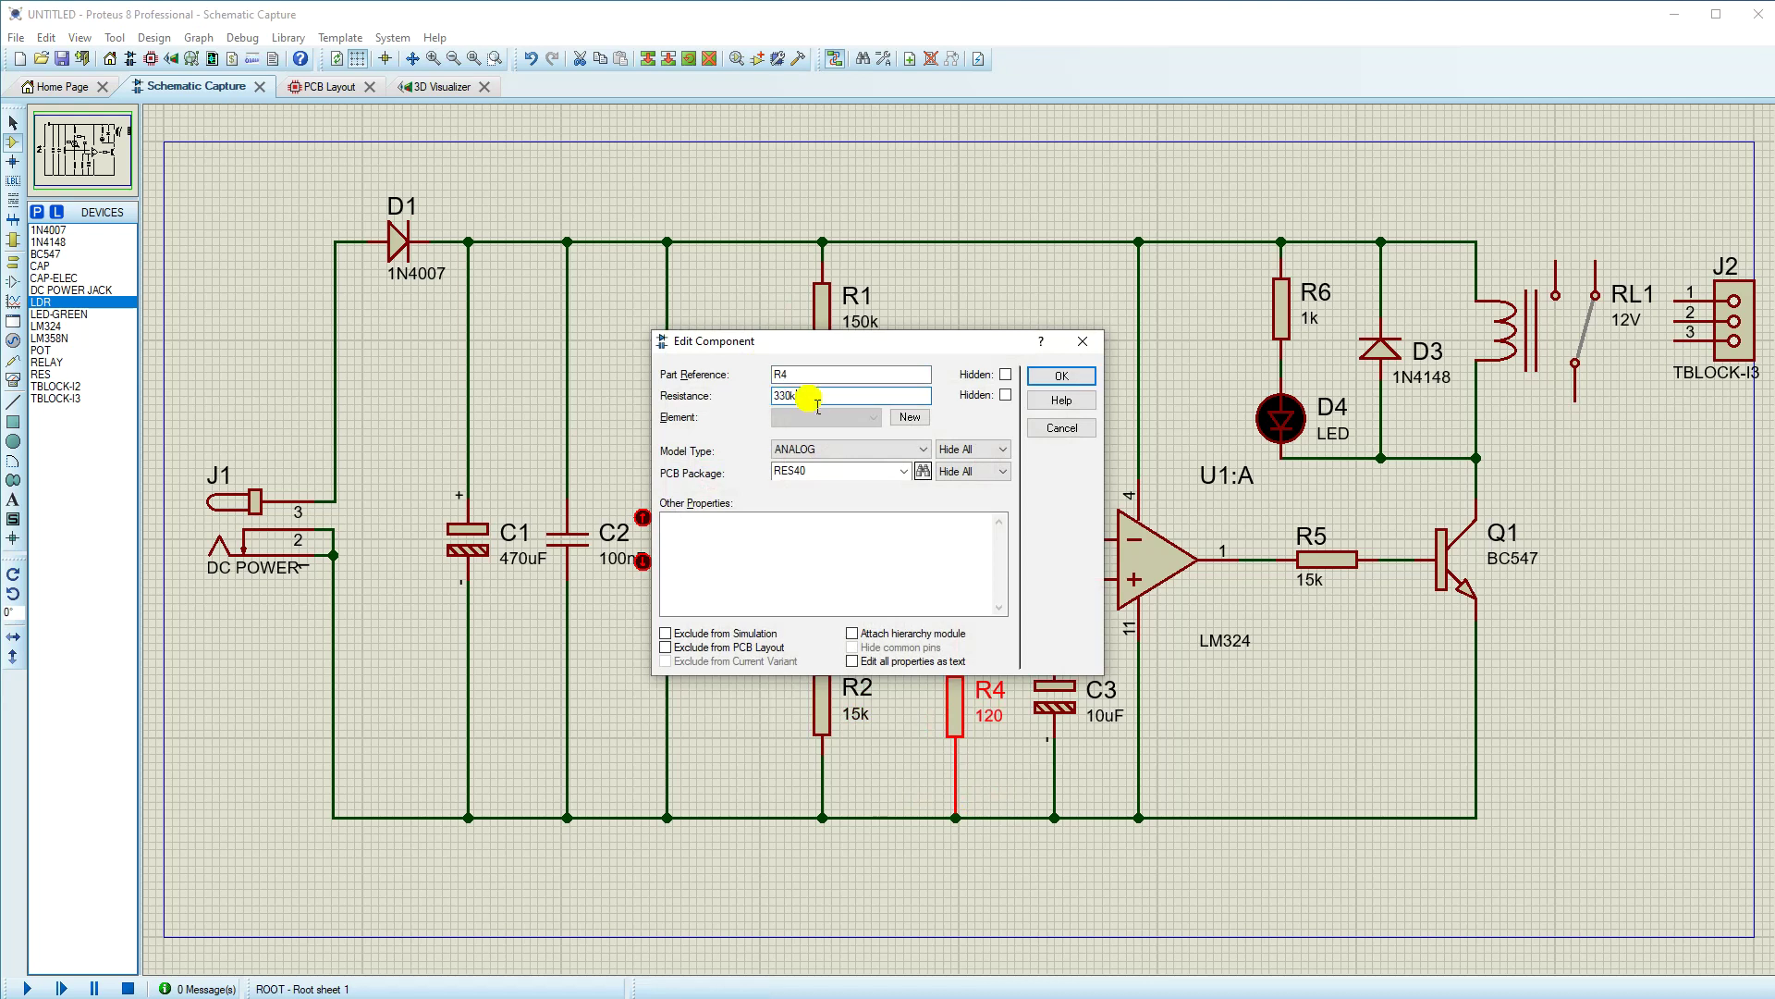
key("Return")
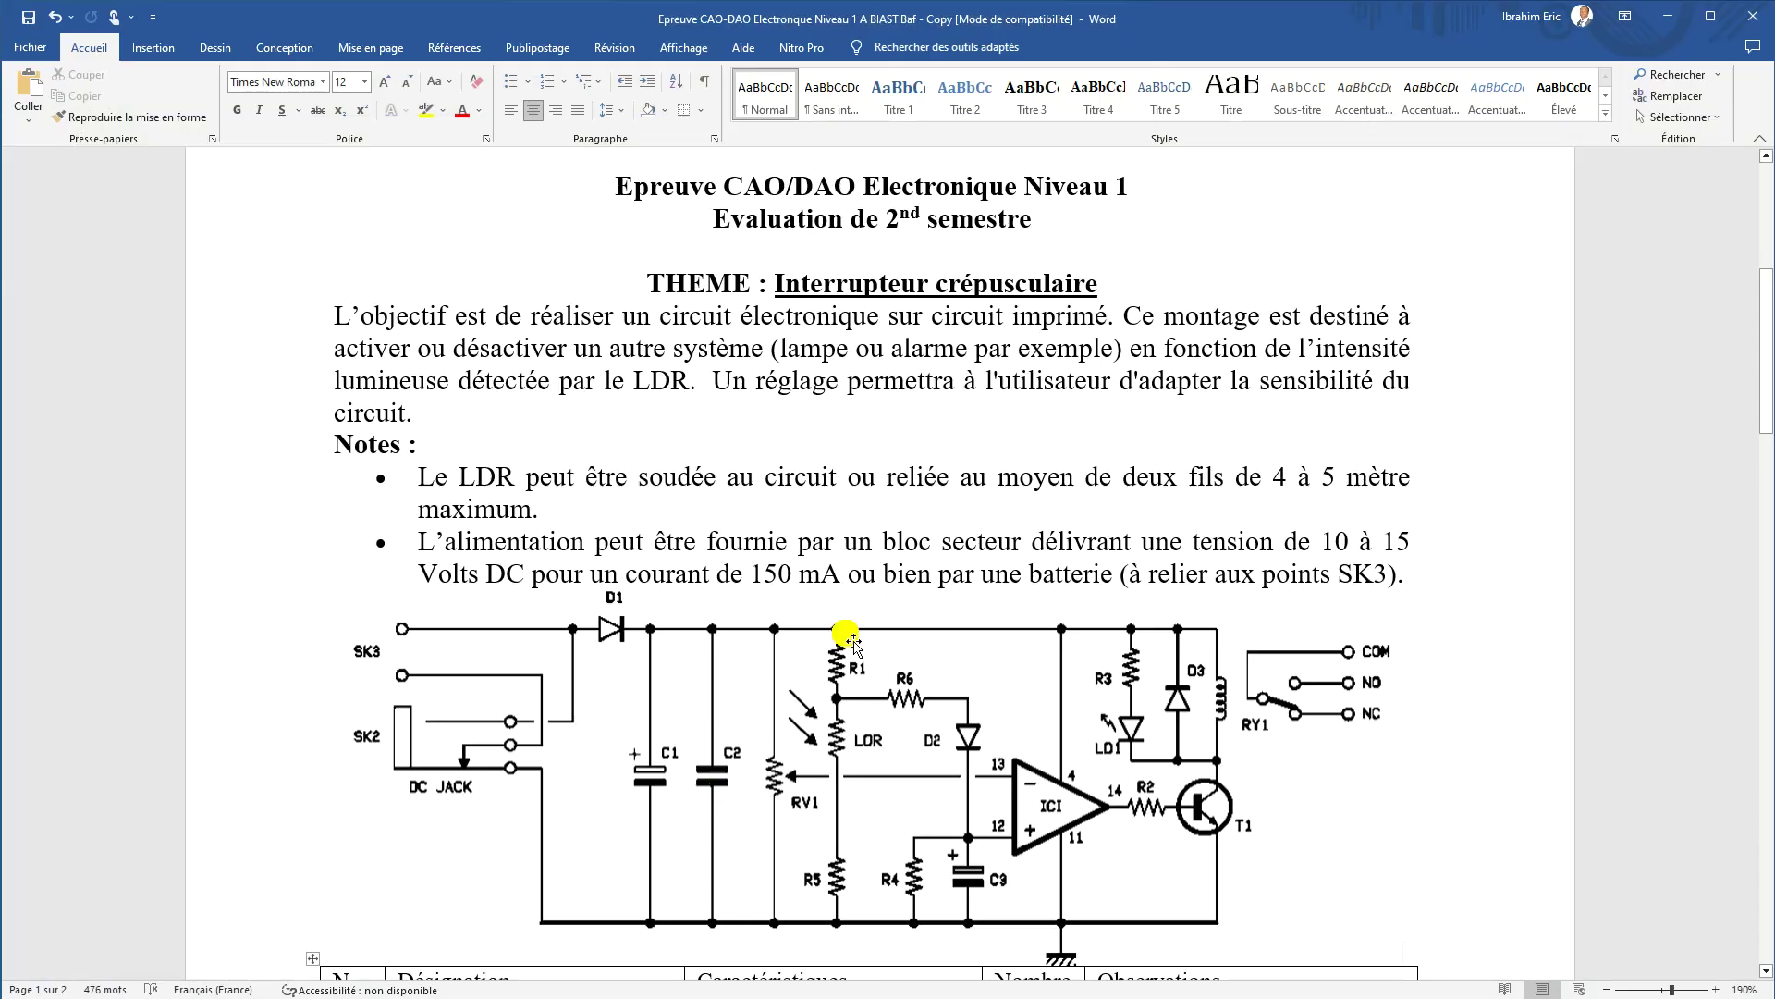
Step: Check the component values in the Word document's parts table, return to Proteus and set C3's capacitance to 100uF
scroll(846, 638, "down", 10)
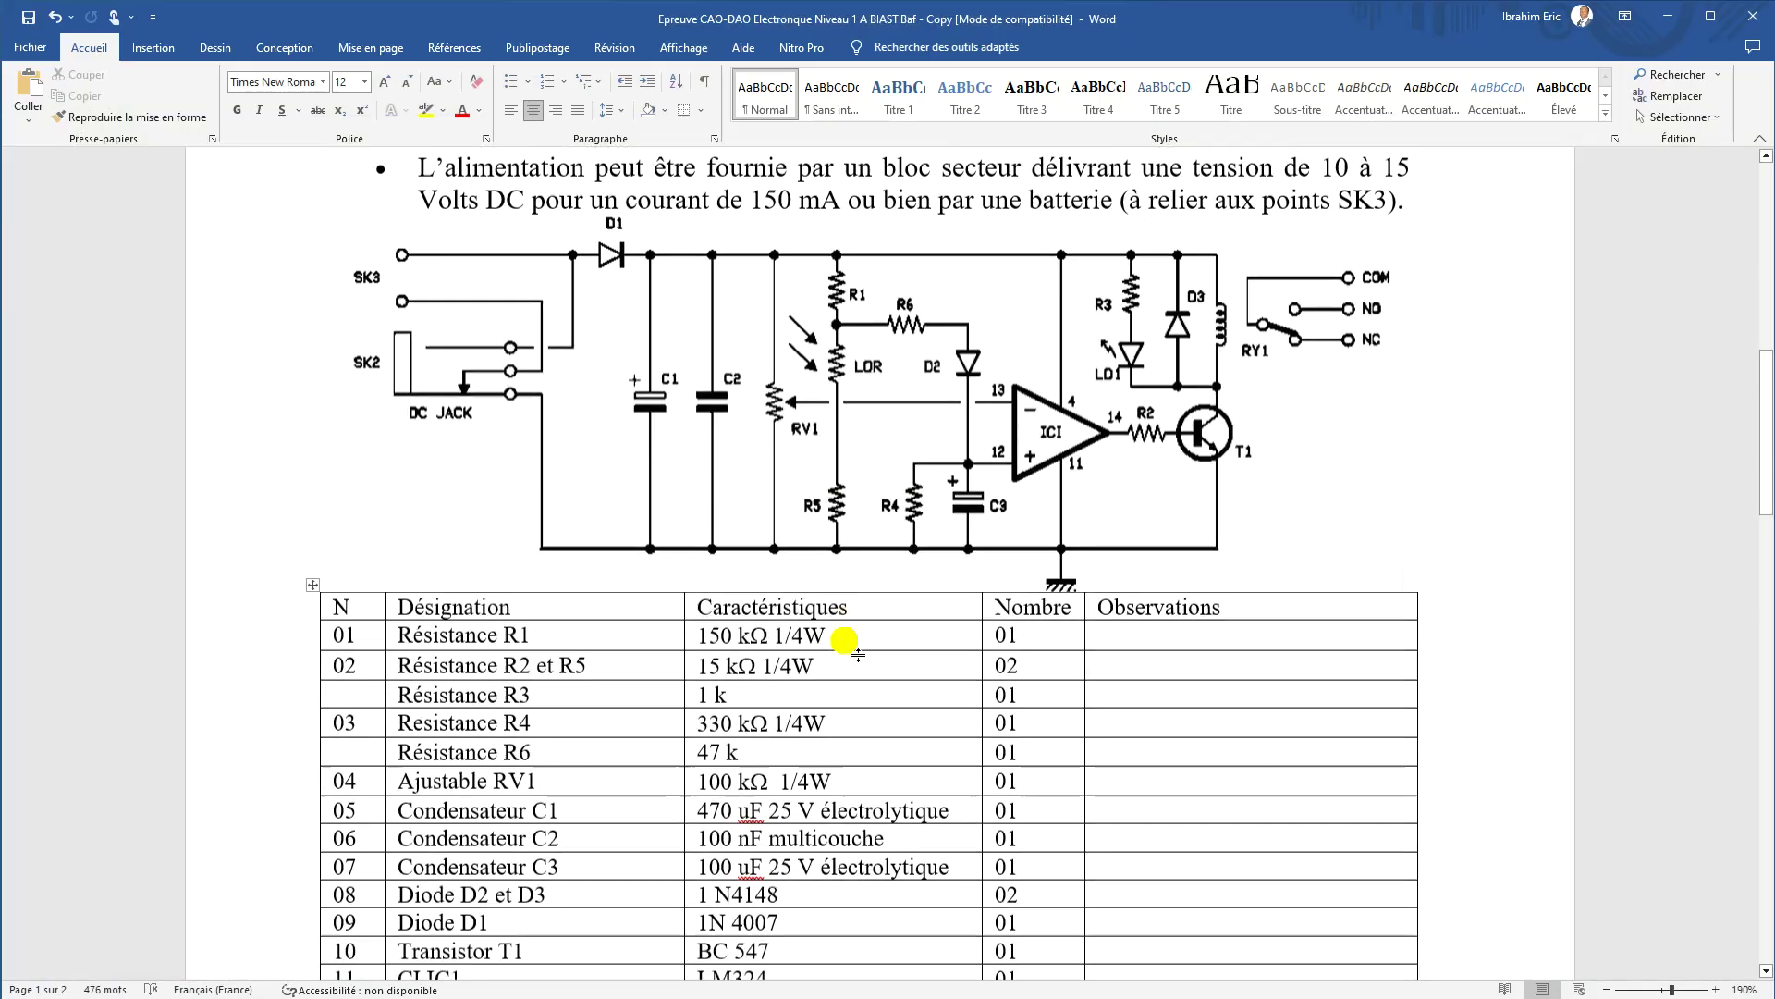
scroll(349, 491, "up", 5)
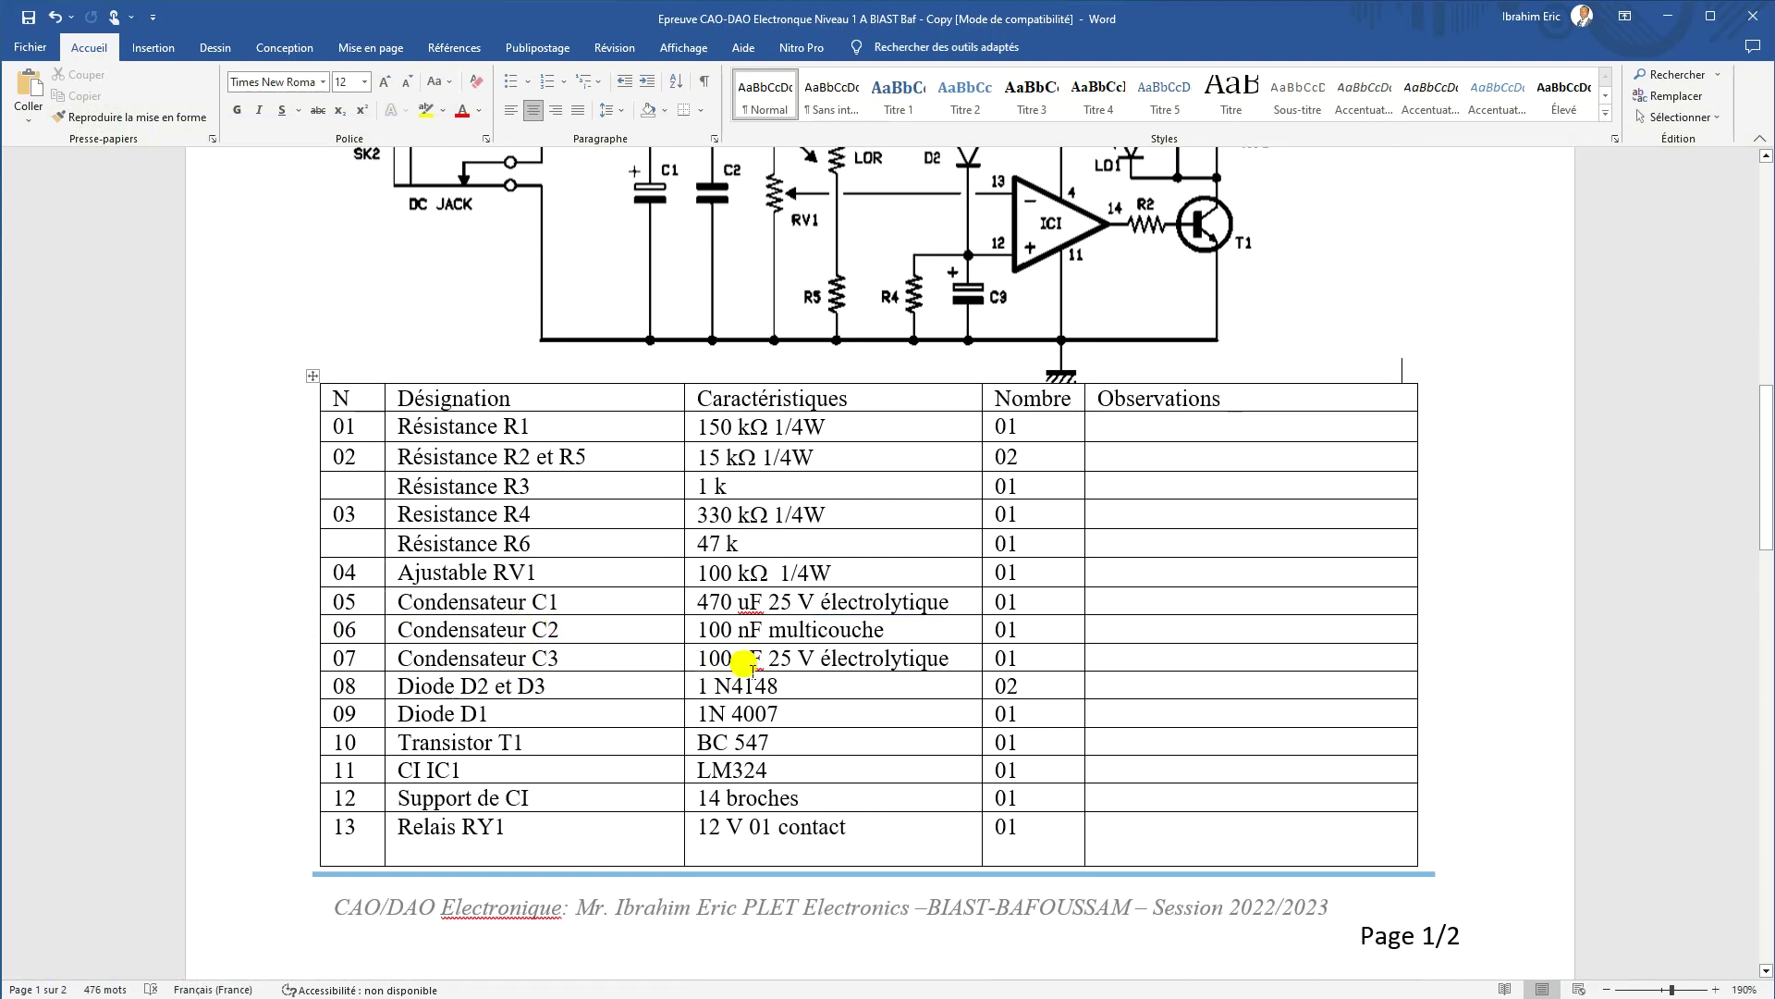
scroll(899, 695, "up", 3)
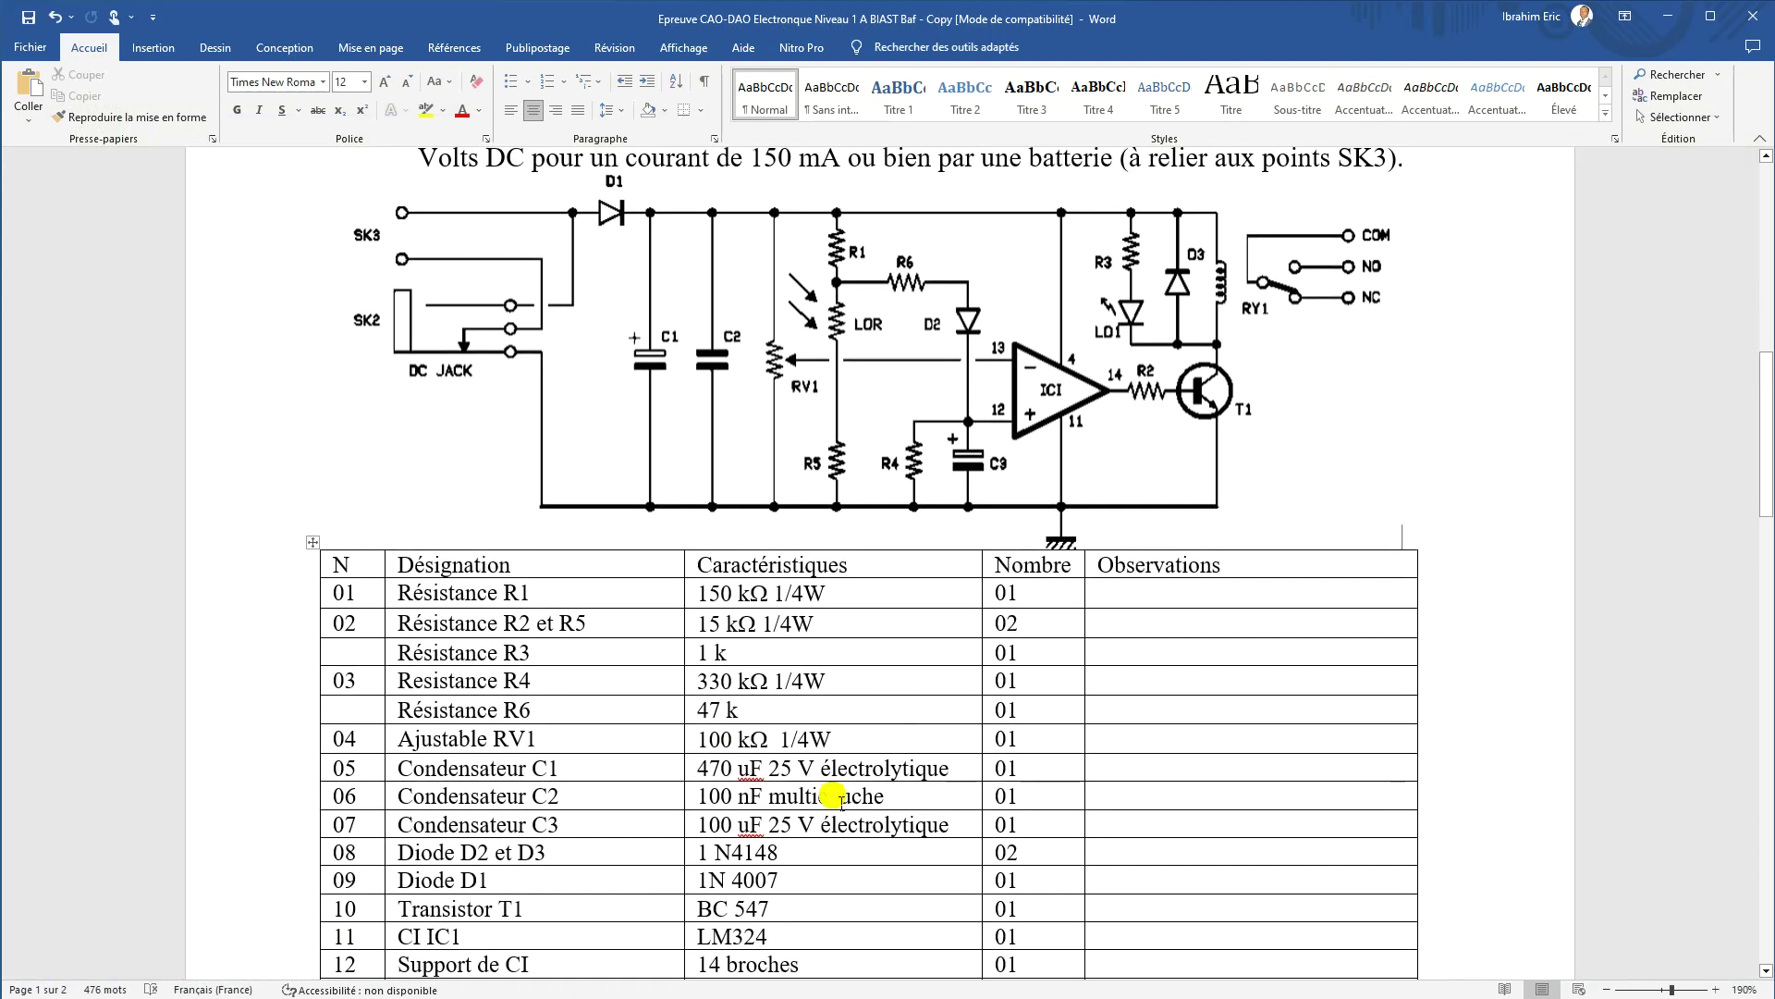
key("alt+Tab")
double_click(1063, 726)
left_click(796, 403)
left_click(788, 418)
key("Return")
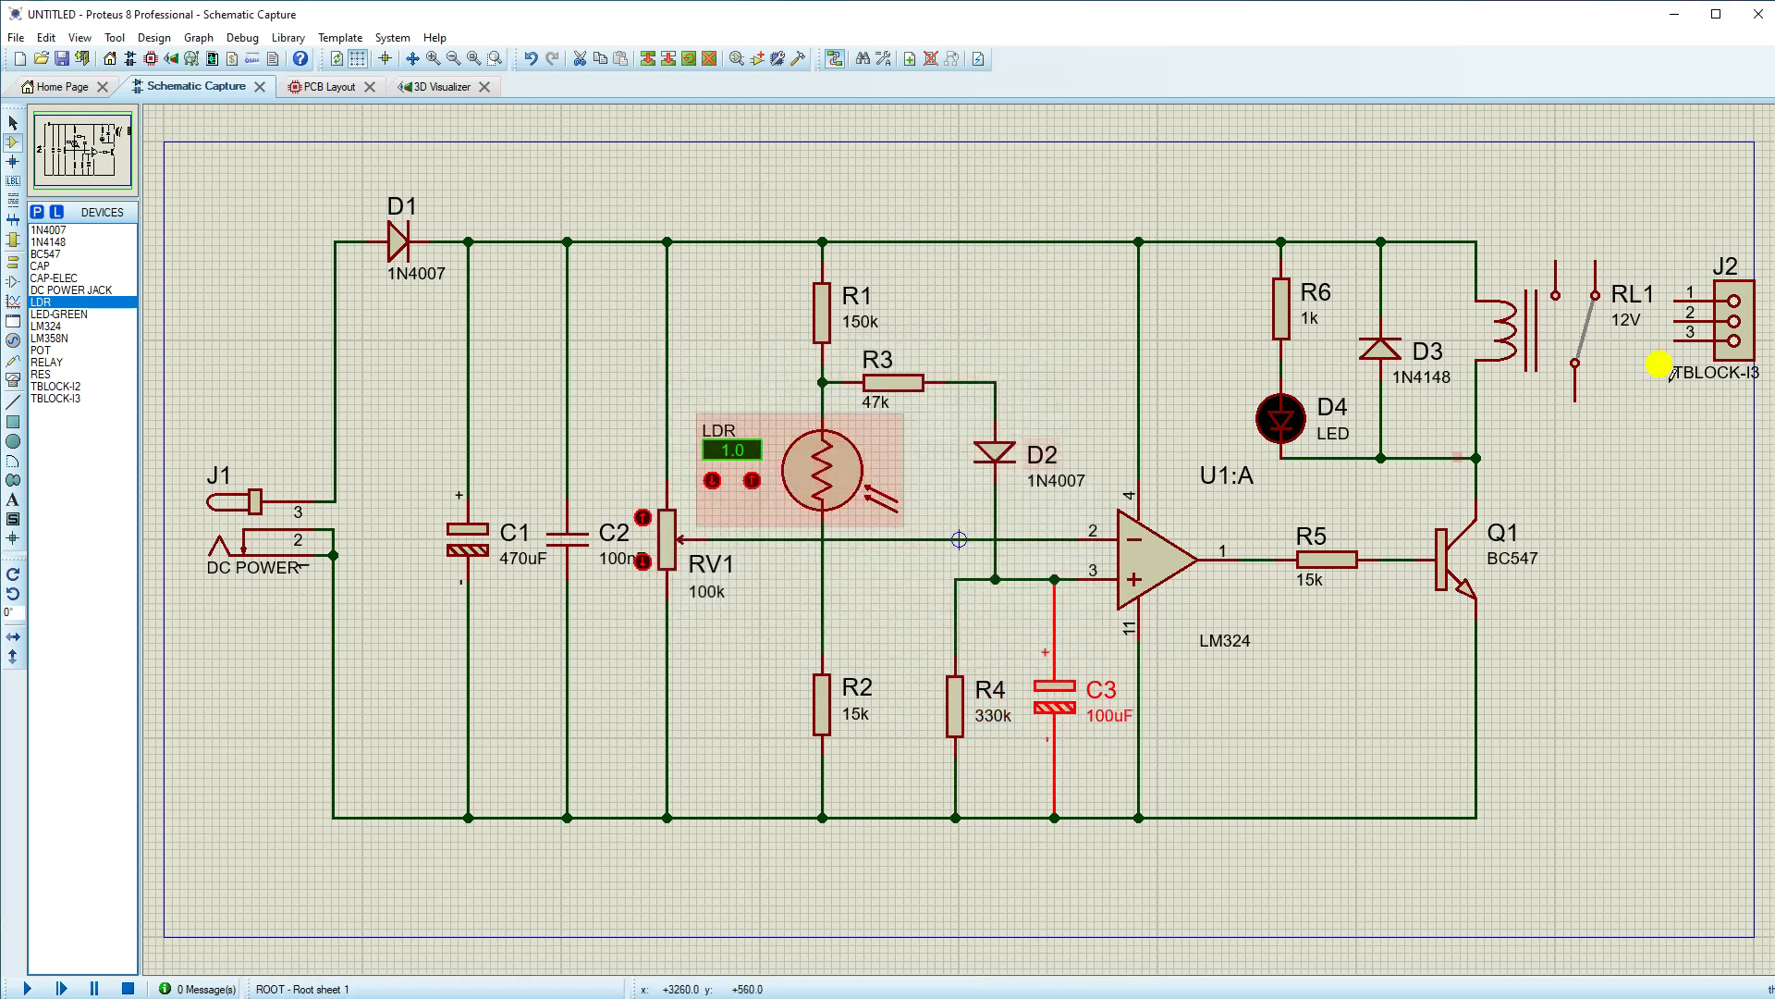
Step: Move the LED D4 slightly up, closer to R6, and show the whole schematic sheet
scroll(966, 545, "up", 2)
left_click(934, 534)
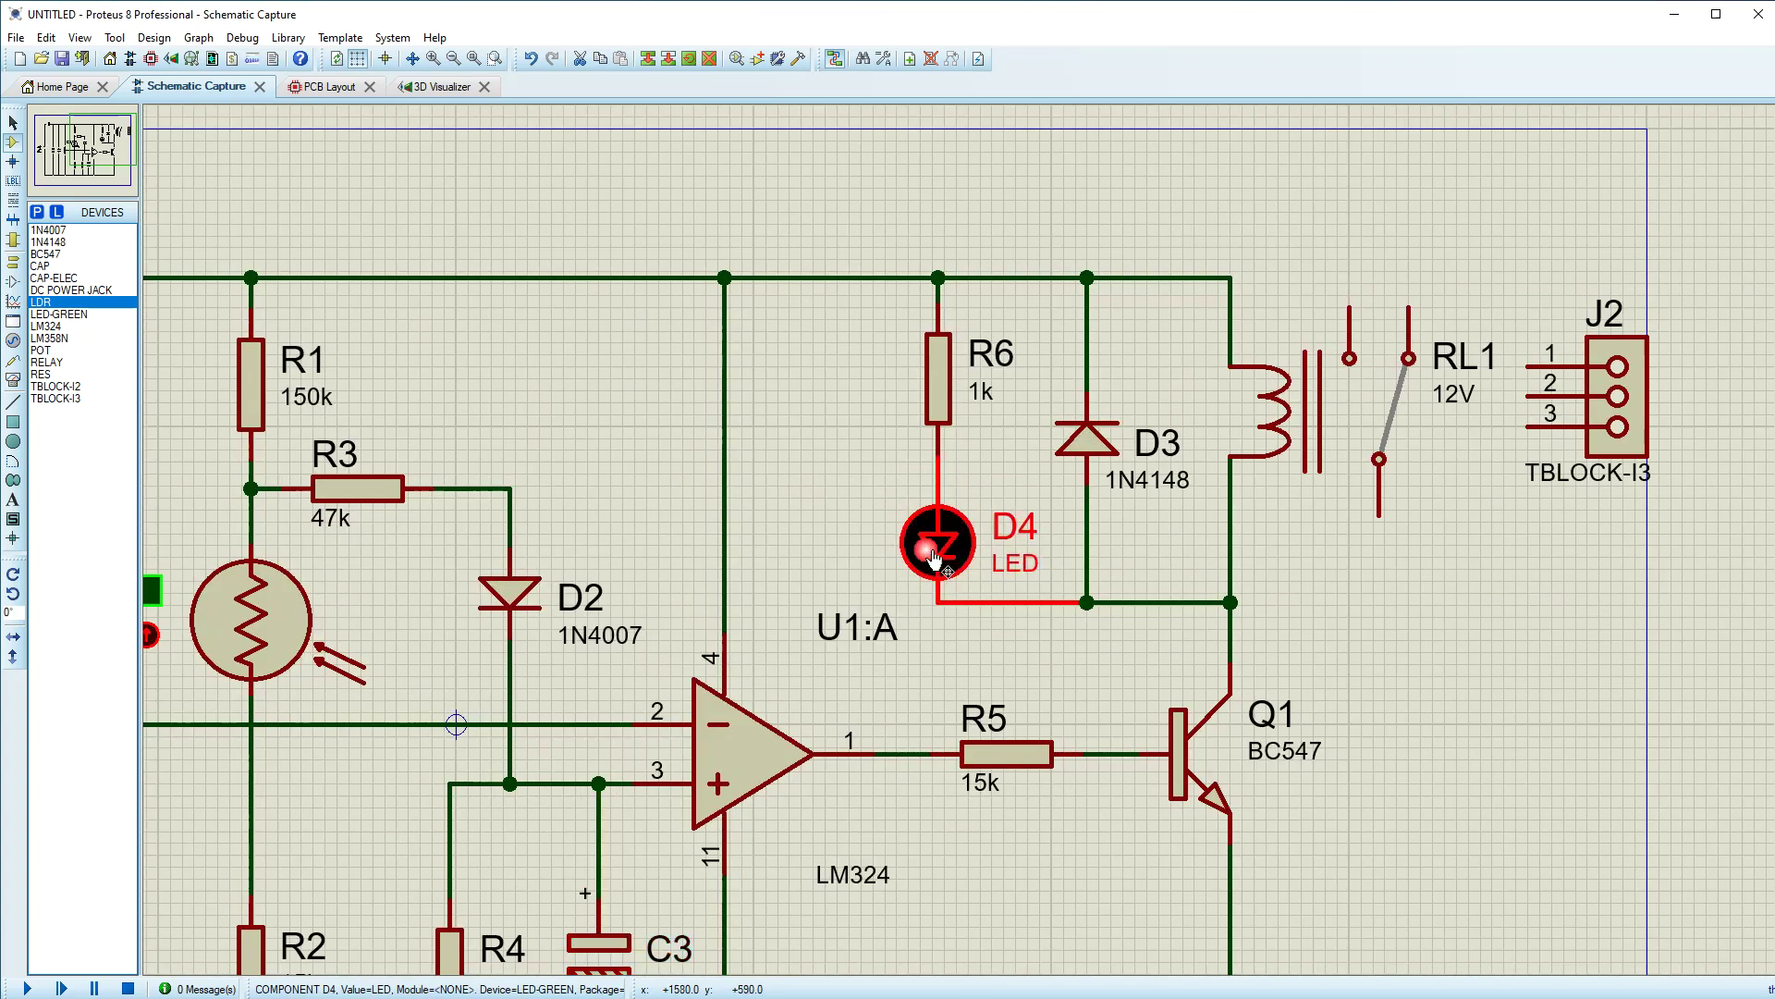
left_click(1142, 548)
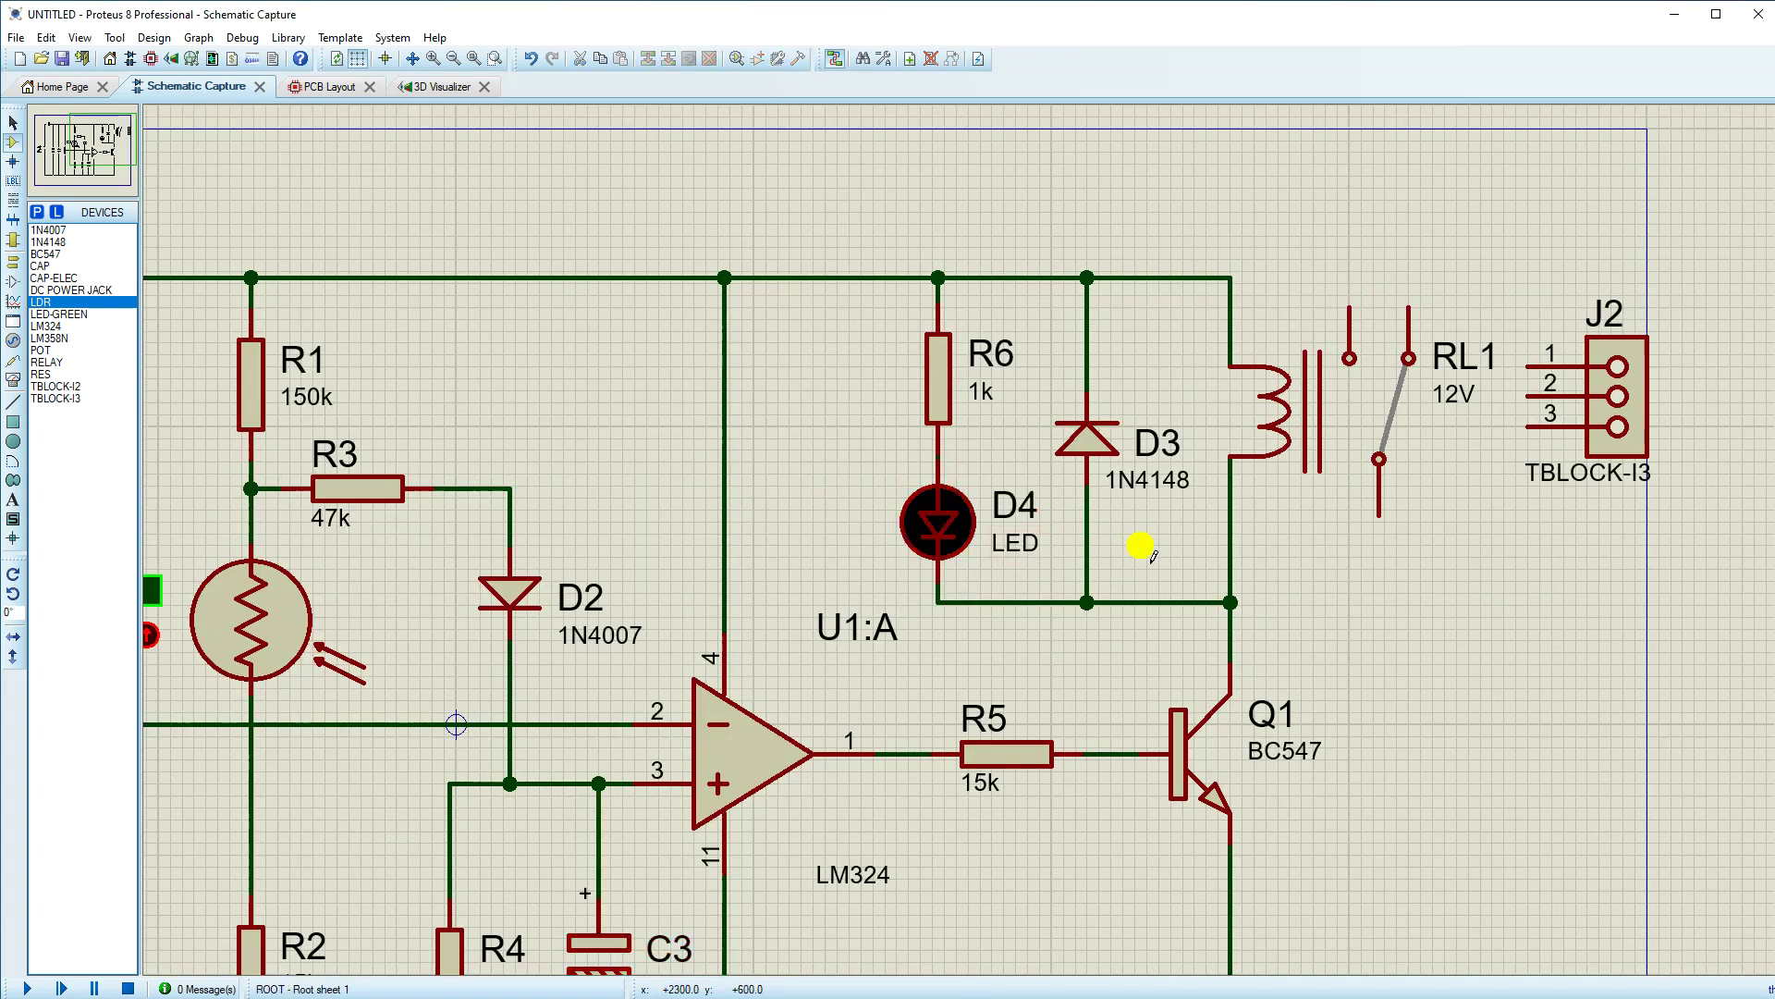
scroll(1100, 560, "down", 2)
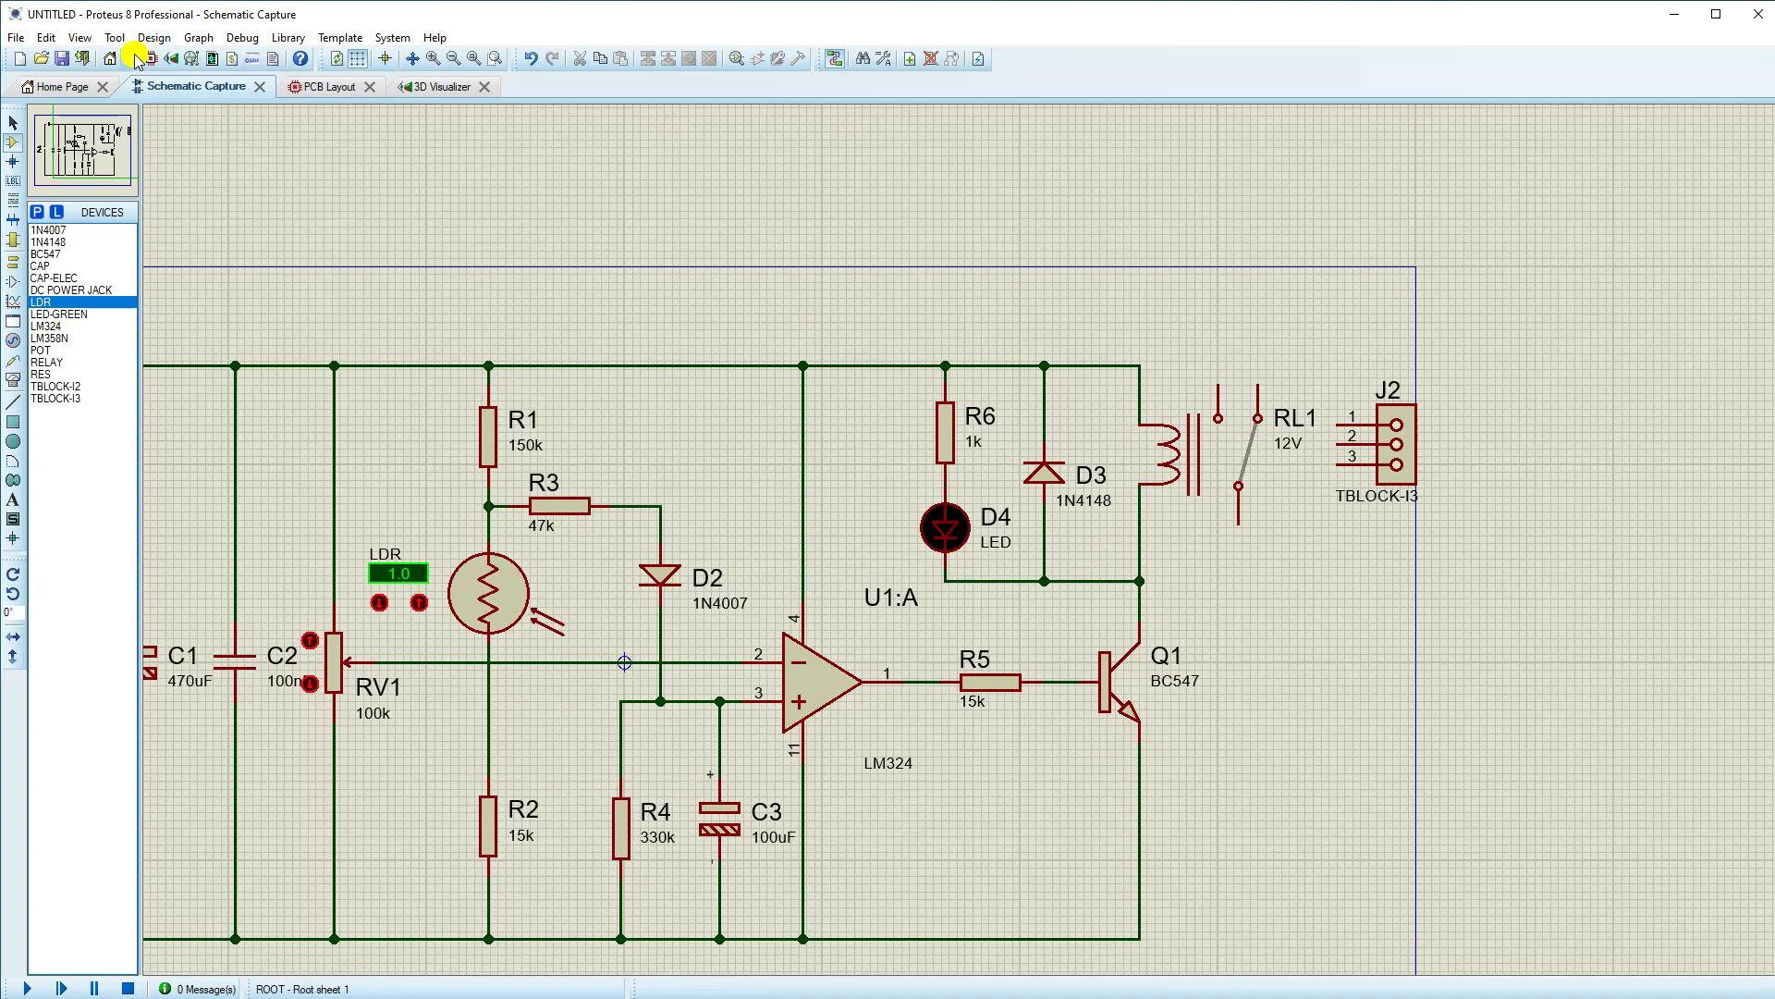
left_click(469, 60)
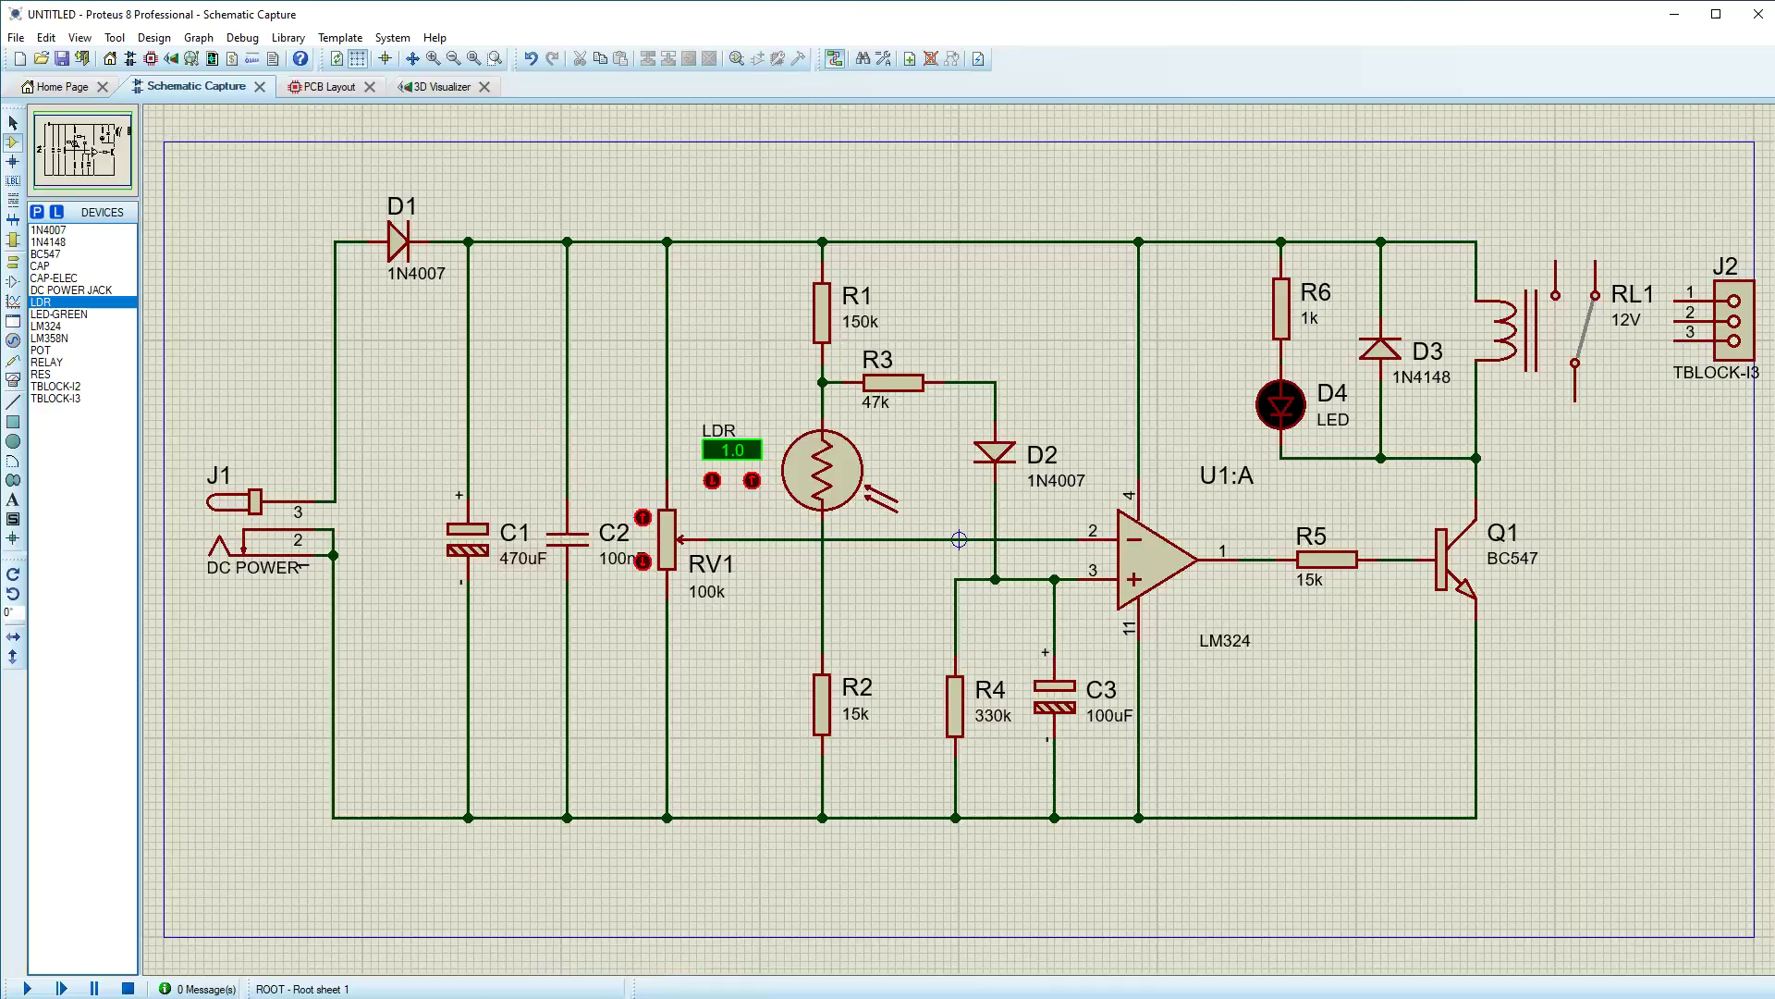
Step: Copy the title line "THEME : Interrupteur crépusculaire" from the Word document and return to Proteus
key("alt+Tab")
scroll(576, 653, "up", 6)
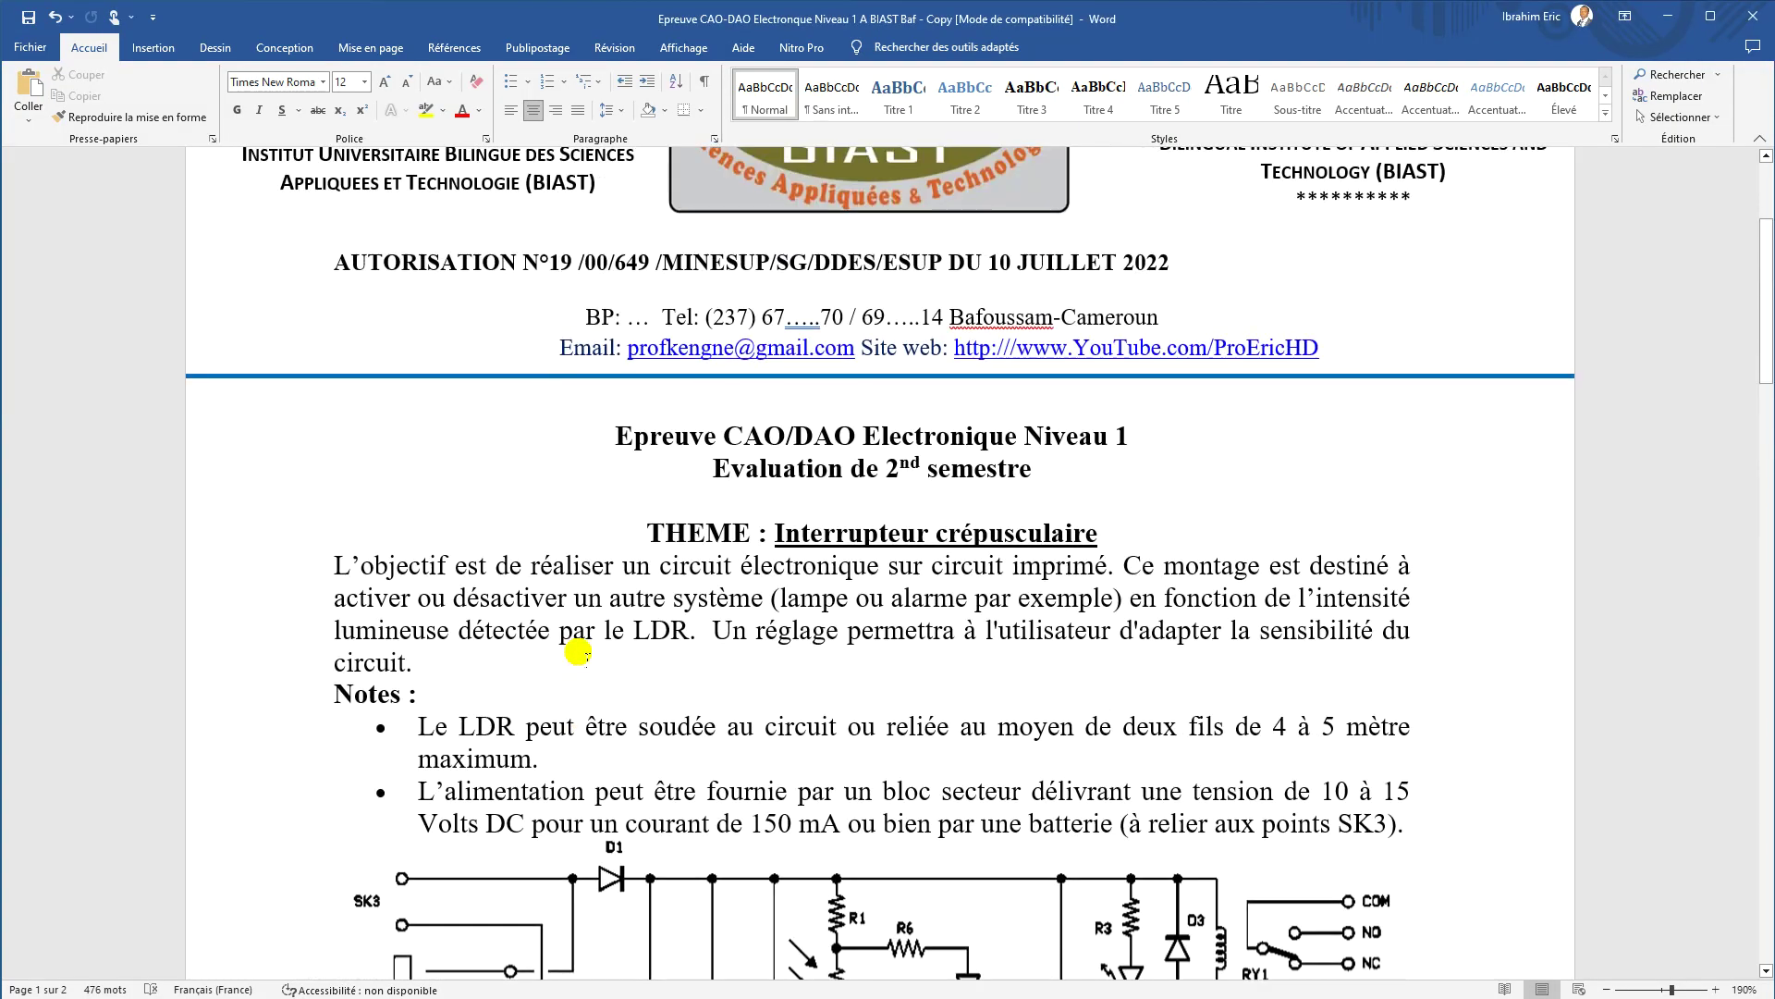
left_click_drag(1107, 443, 647, 452)
right_click(733, 455)
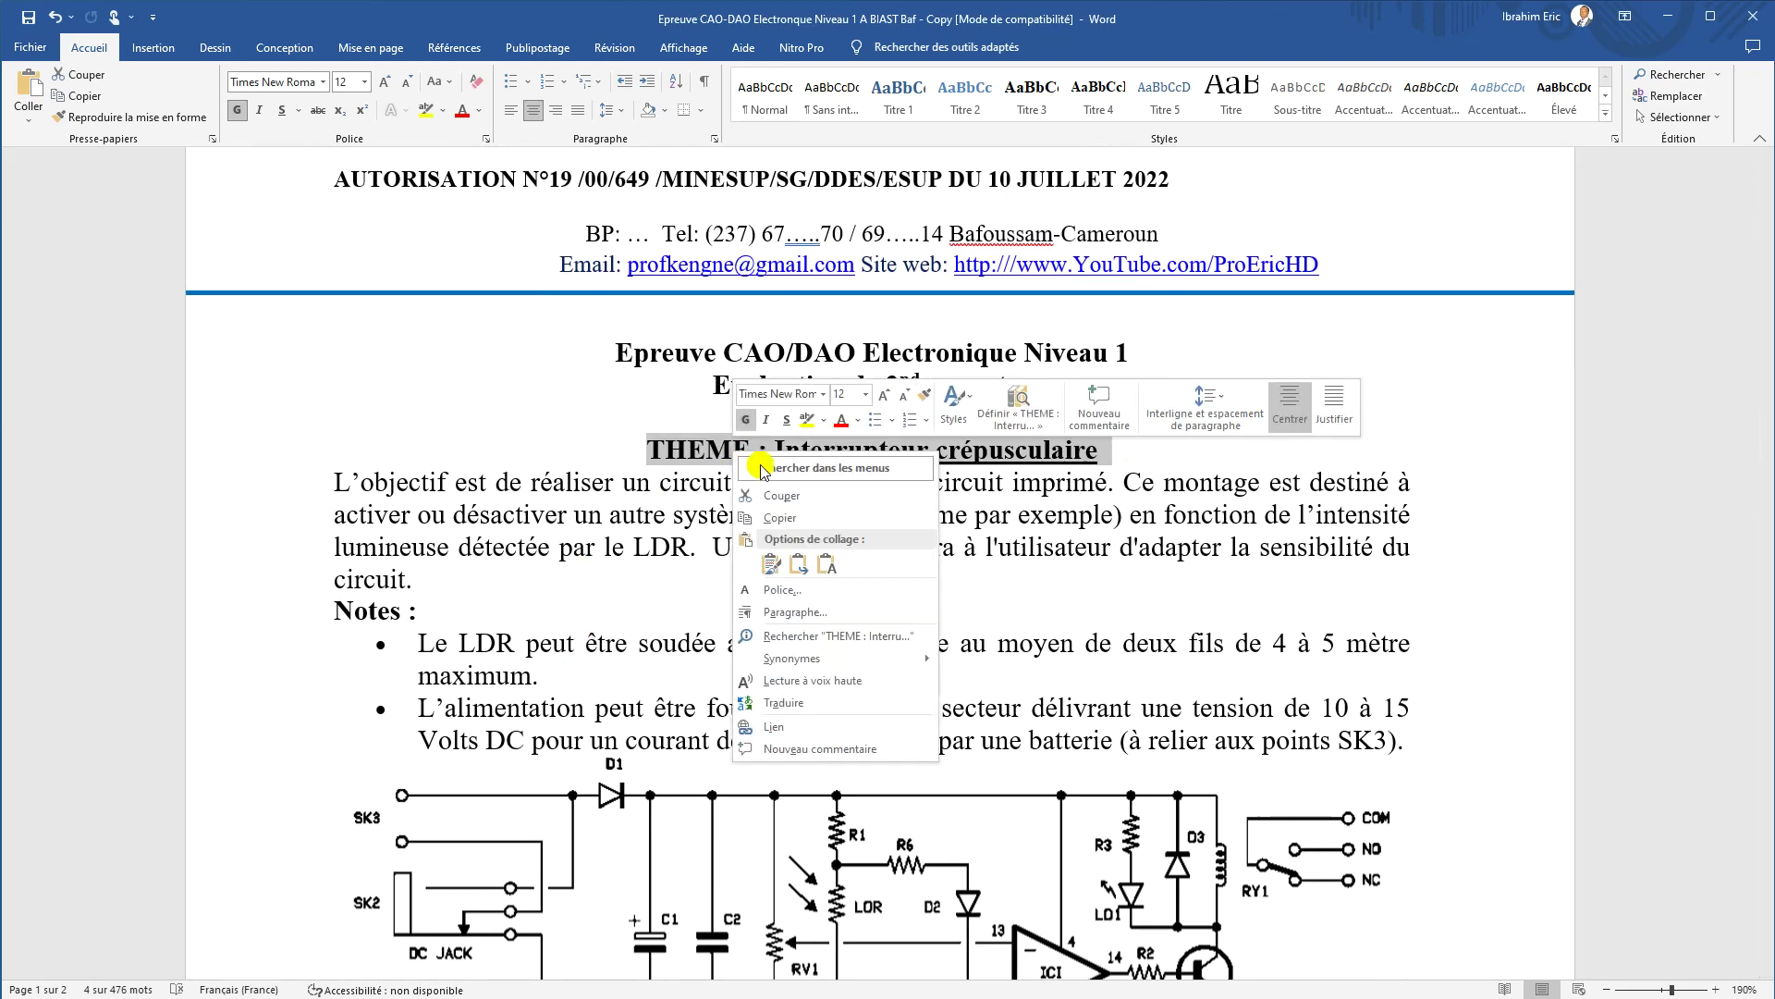
left_click(772, 490)
scroll(765, 633, "down", 1)
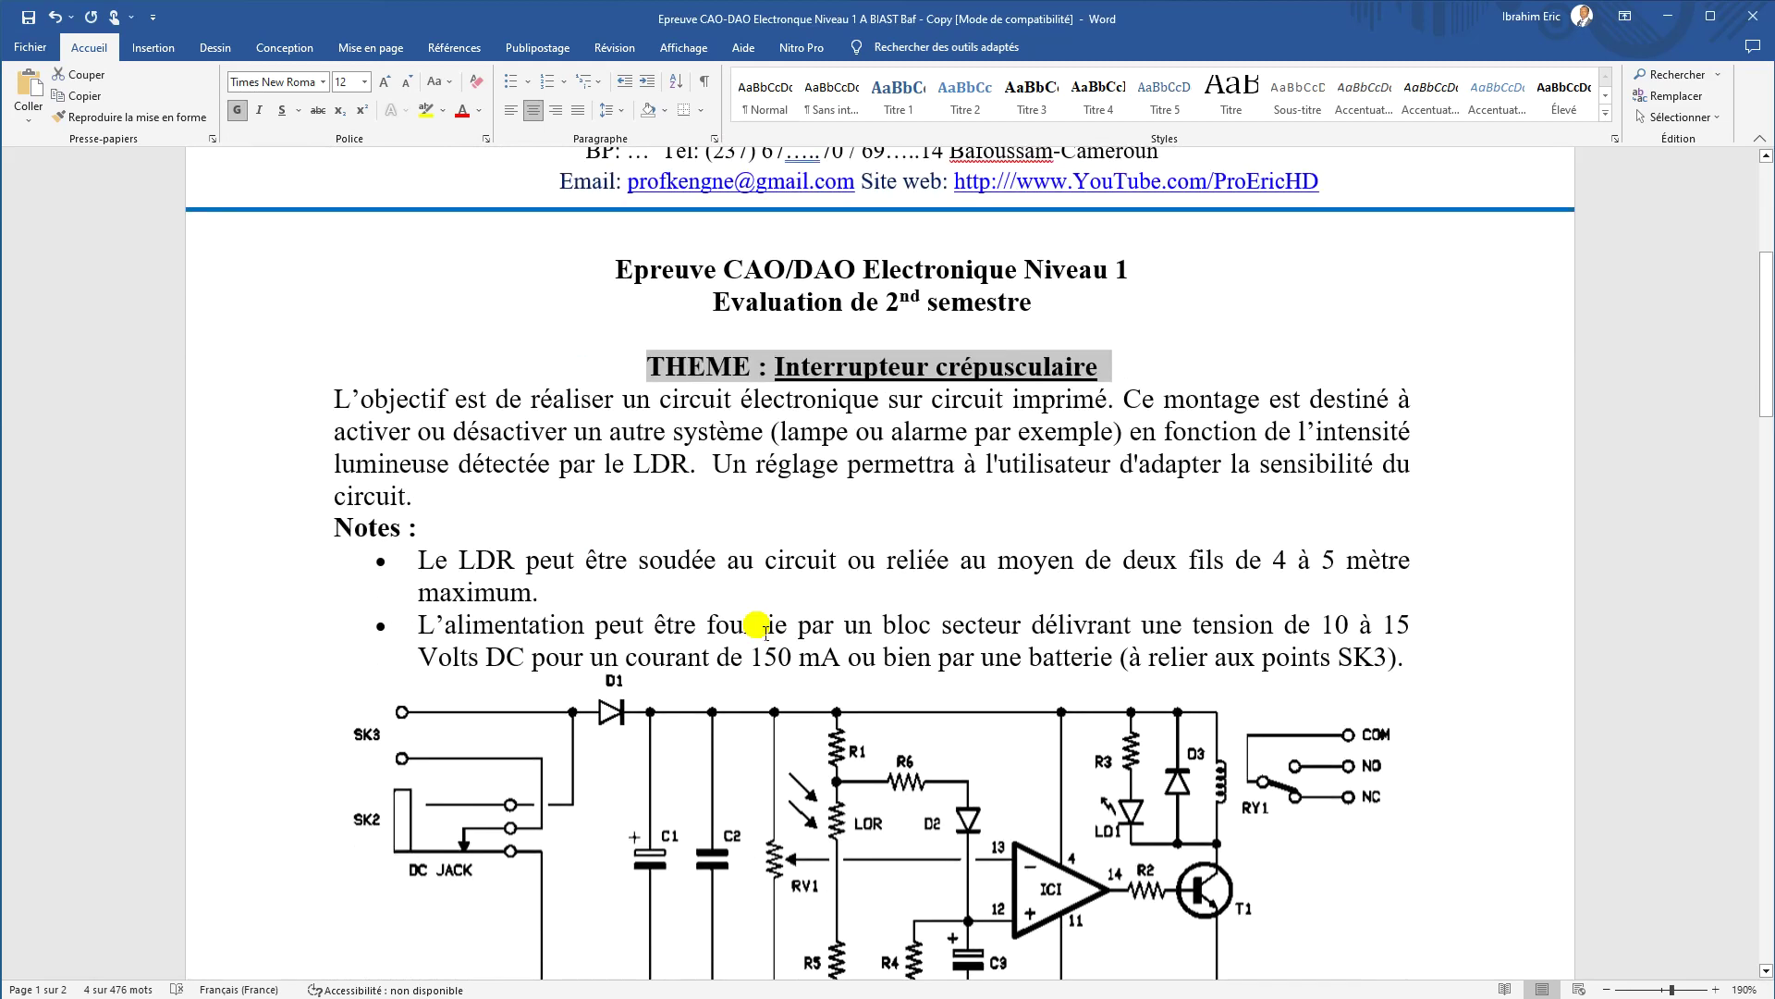
key("alt+Tab")
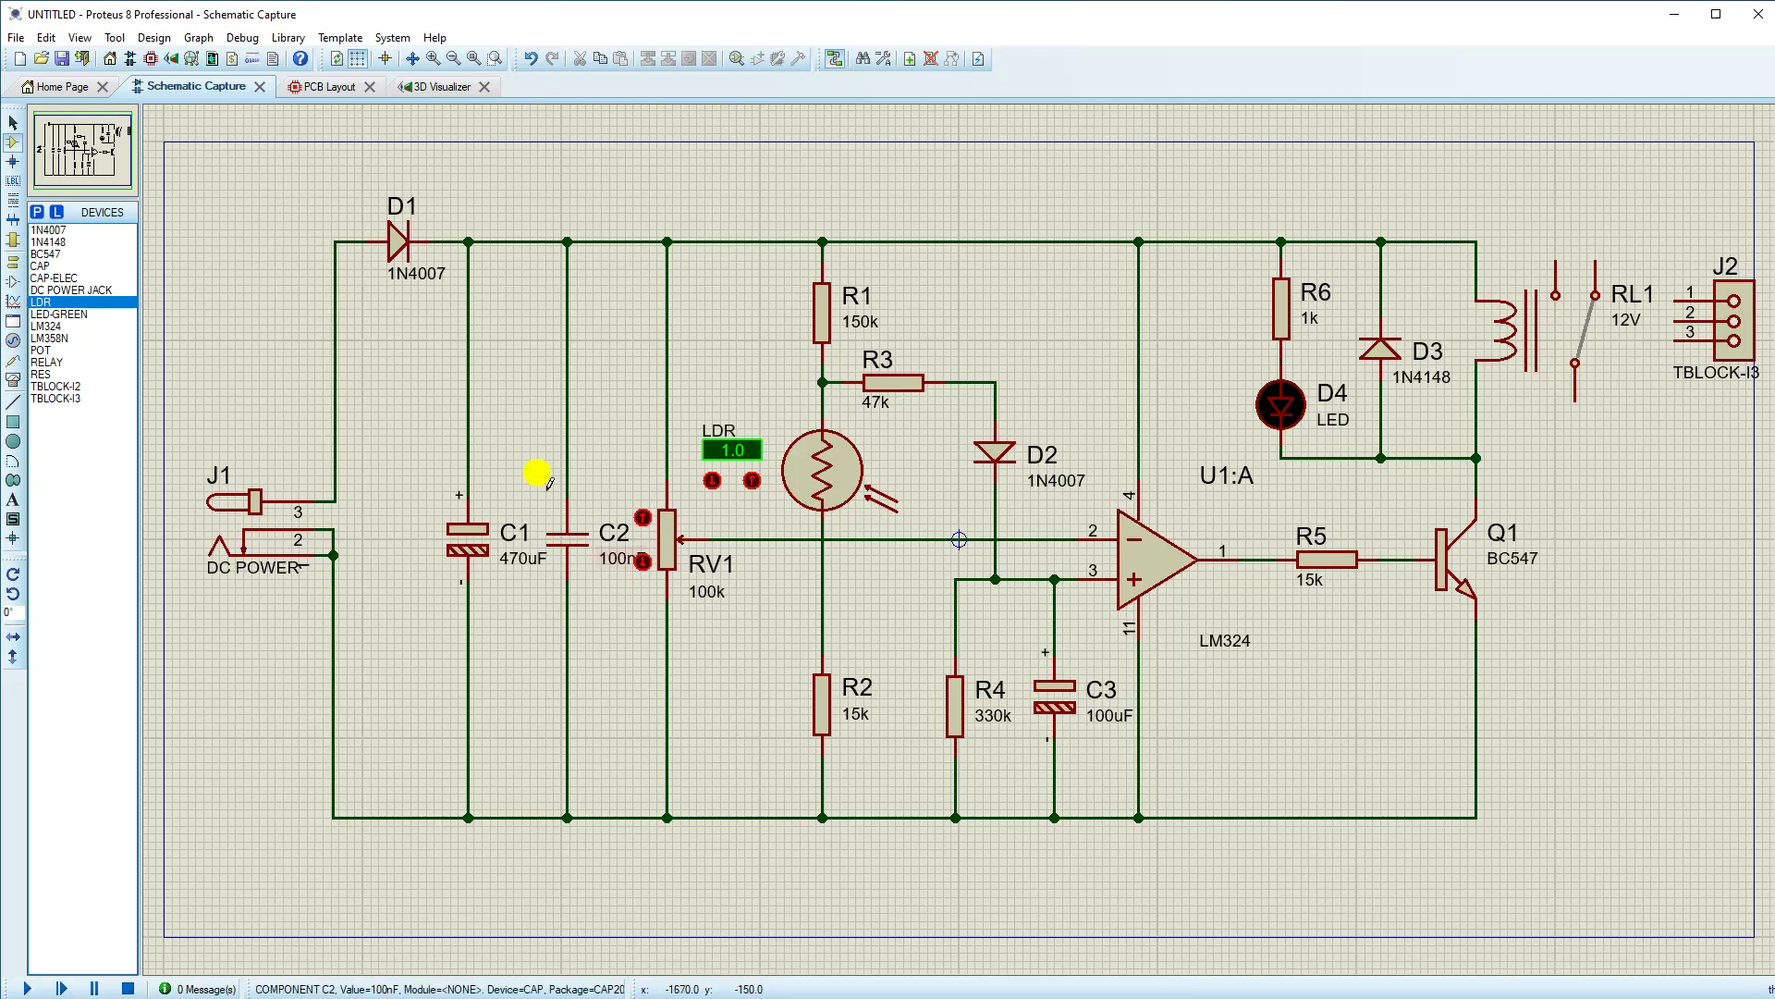
Step: Try to move the whole circuit down on the sheet, and undo the move
scroll(791, 547, "down", 1)
left_click_drag(431, 270, 1529, 772)
left_click_drag(938, 593, 939, 643)
left_click(924, 586)
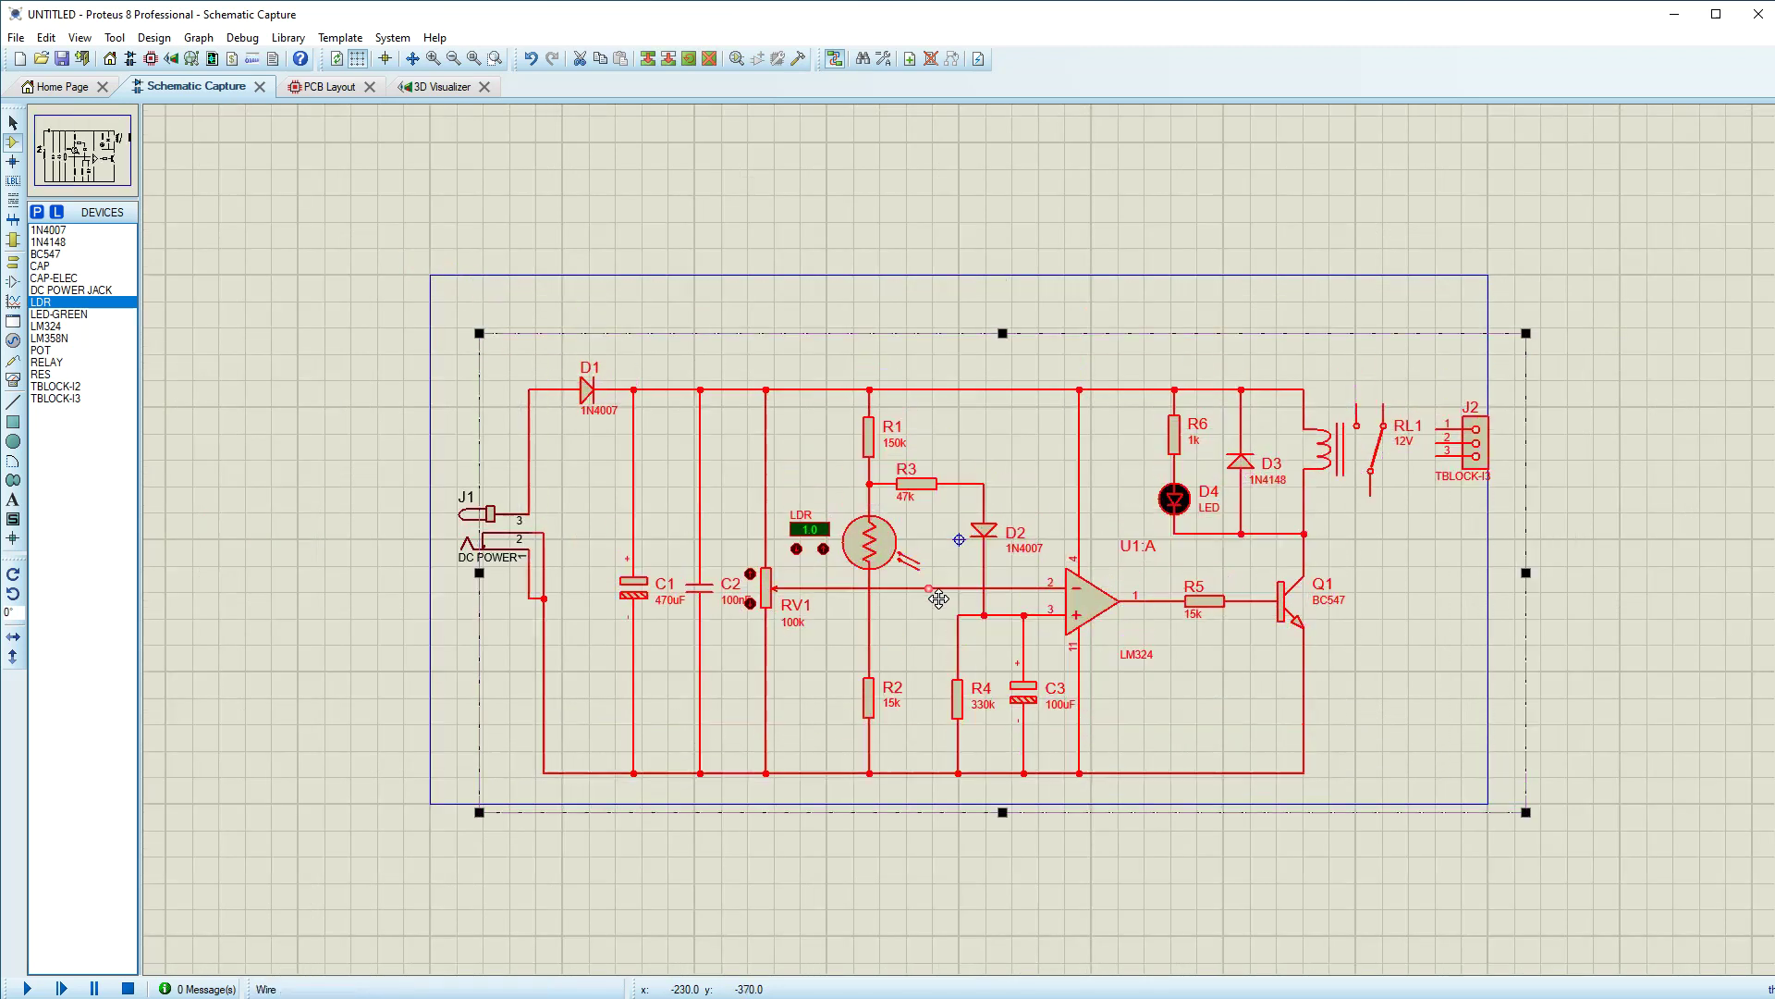
left_click(530, 58)
Step: Move the complete circuit, including J1 and J2, down to free space along the sheet's upper edge
left_click_drag(393, 228, 1575, 819)
left_click_drag(739, 464, 739, 495)
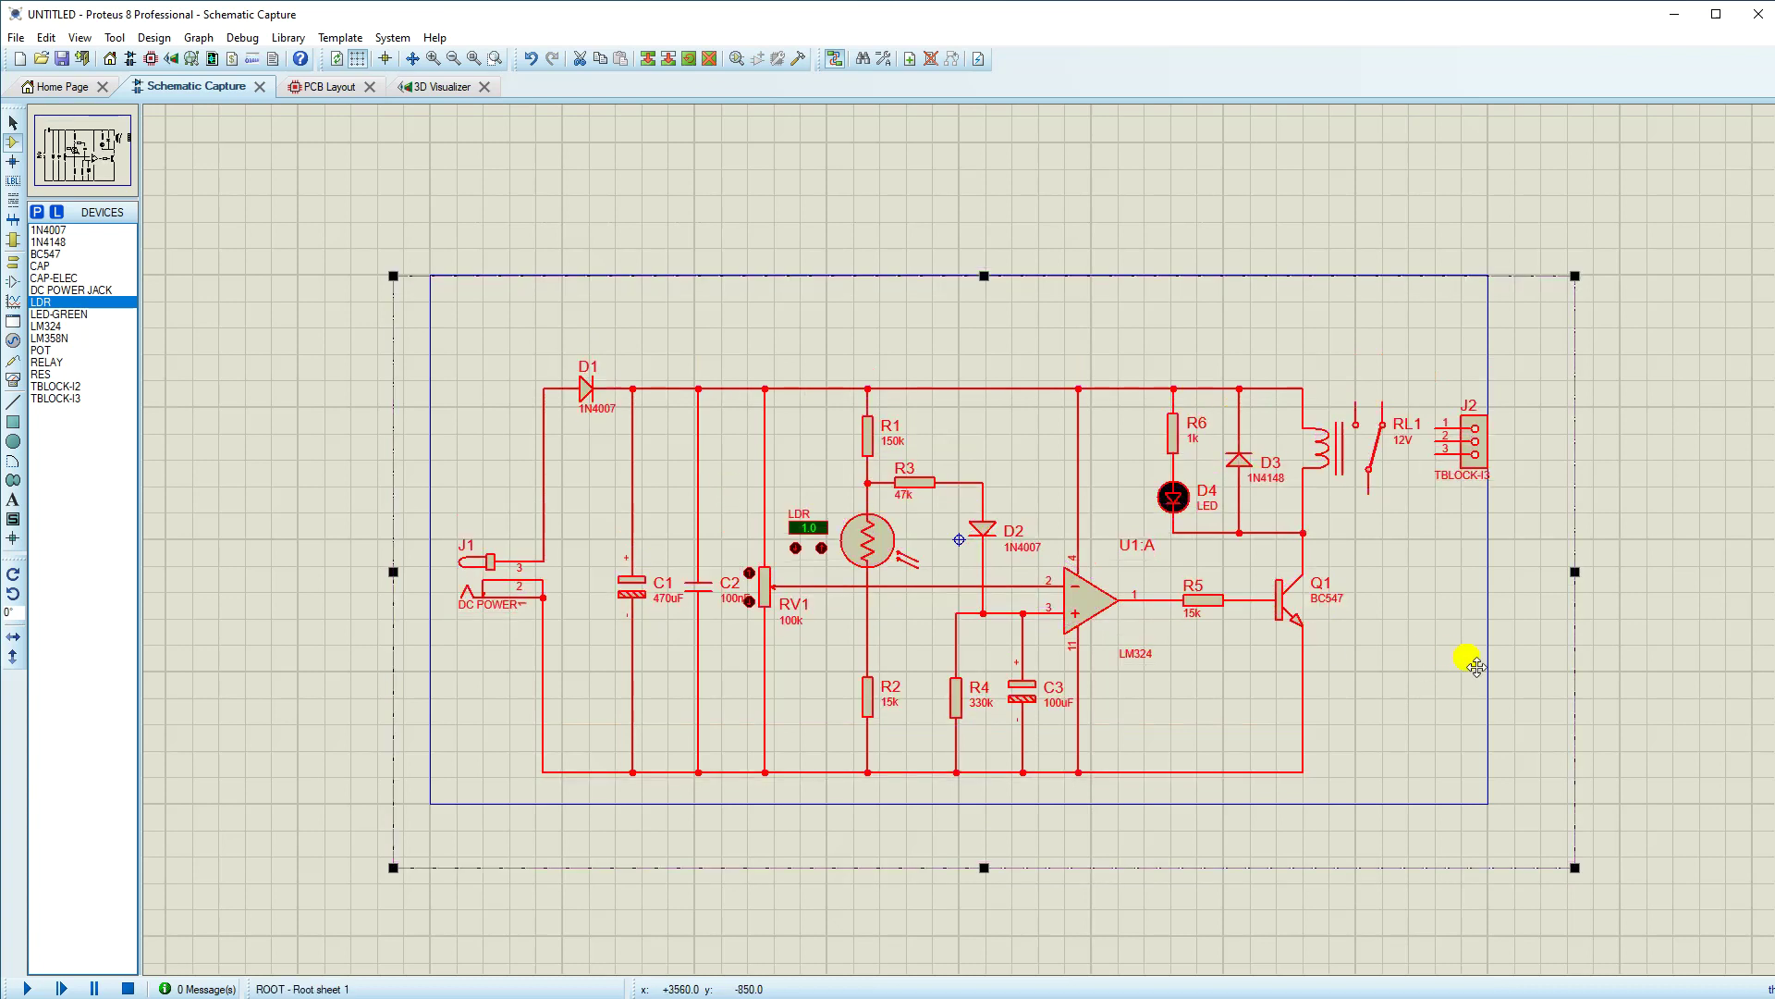
left_click(1682, 499)
Step: Shift the whole circuit slightly left so that J2 lies inside the sheet border, and show the entire sheet
scroll(1442, 434, "up", 1)
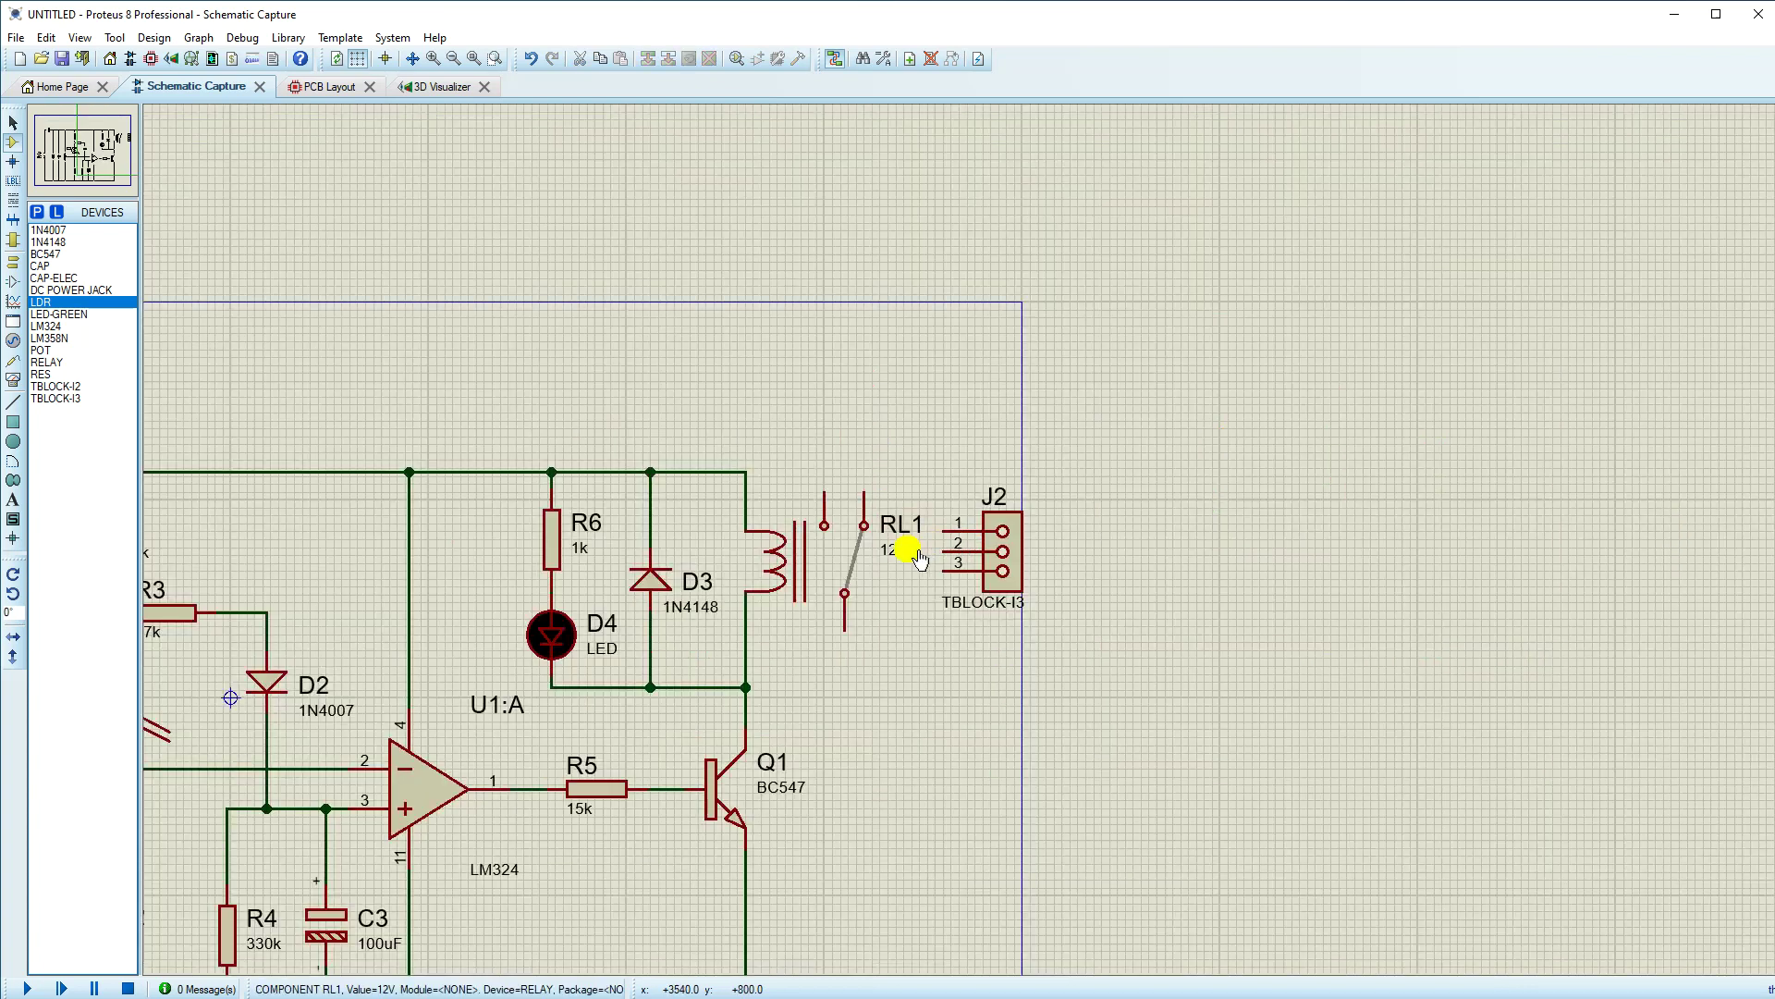
scroll(911, 546, "down", 2)
left_click_drag(296, 483, 1130, 835)
left_click_drag(409, 611, 400, 609)
left_click(429, 354)
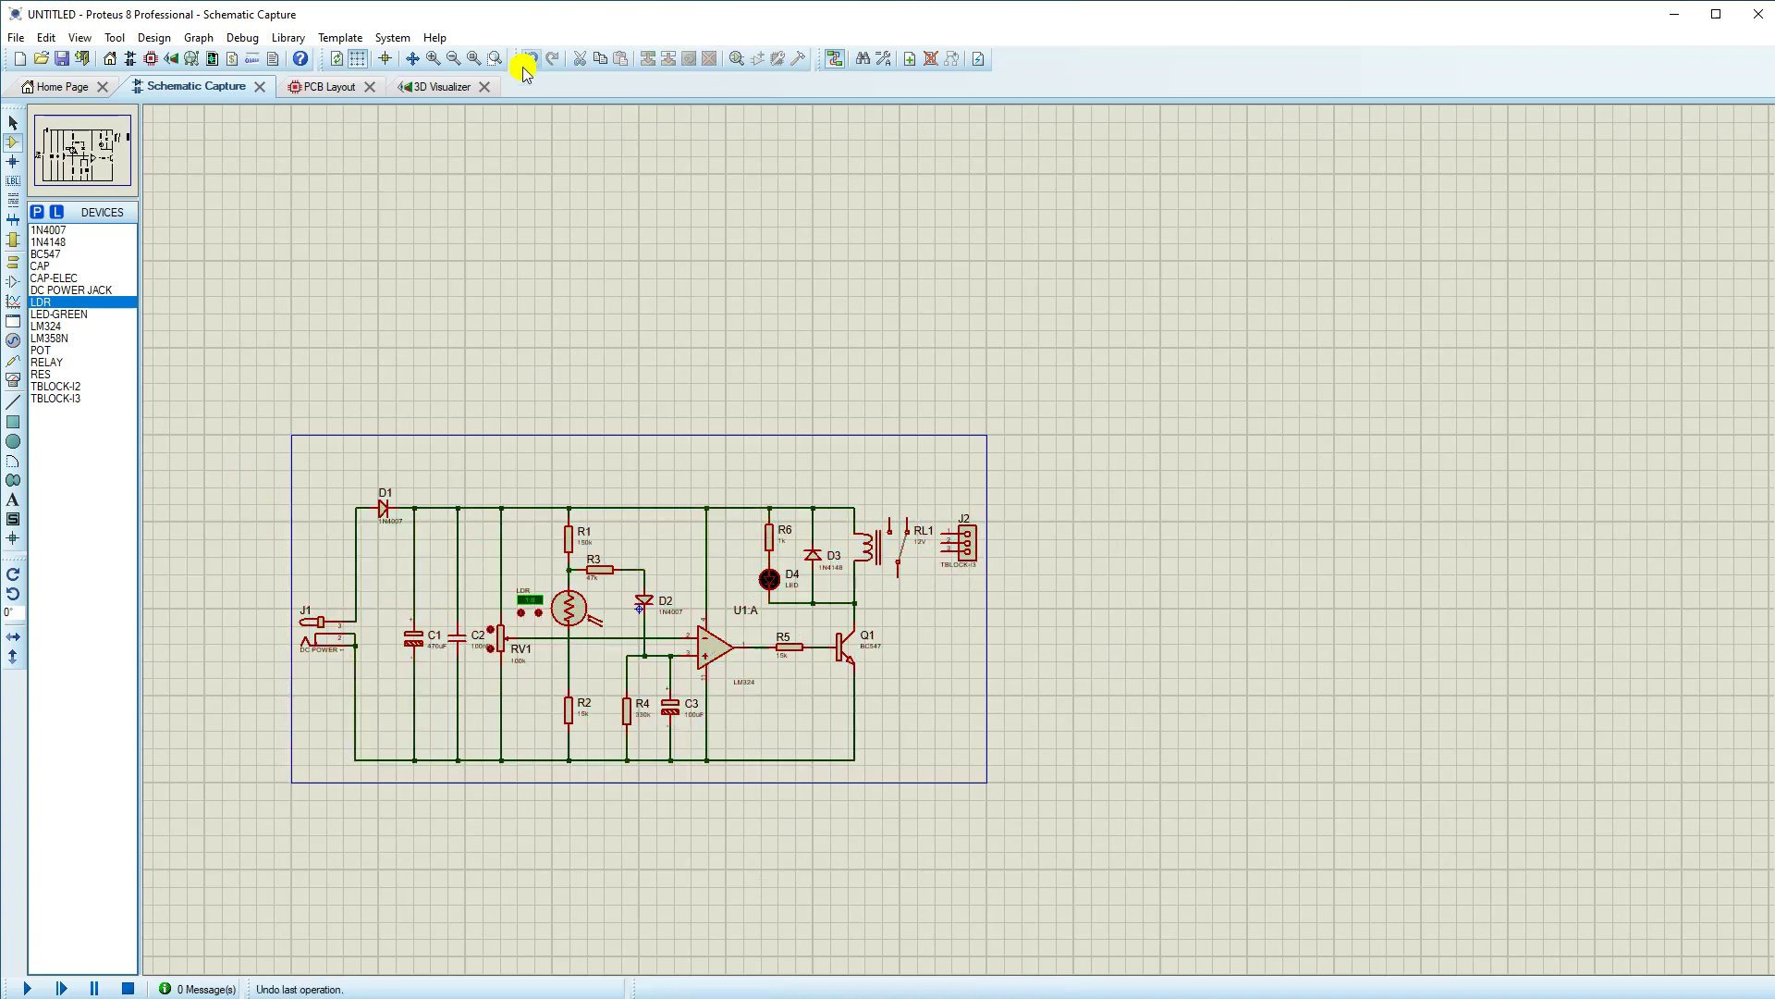
left_click(473, 59)
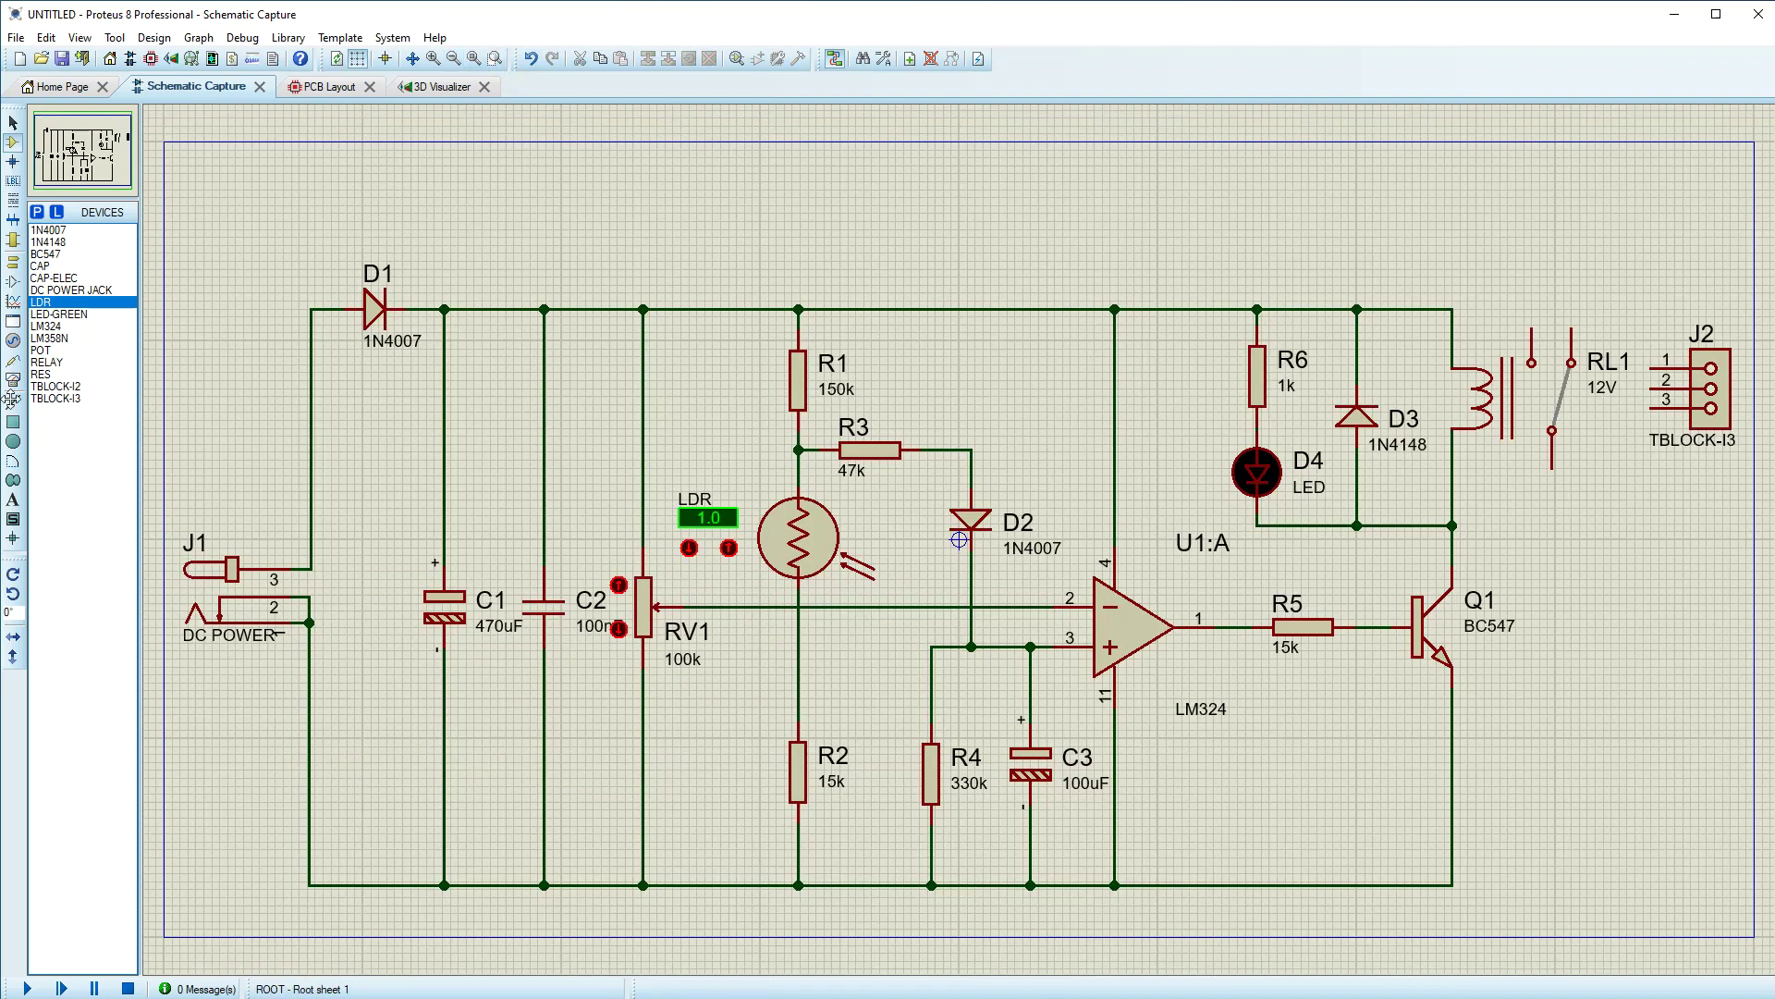
Step: Place the graphics text "THEME : Interrupteur crépusculaire" above the circuit, coloured dark blue with a height of 0.5in
left_click(14, 501)
left_click(287, 209)
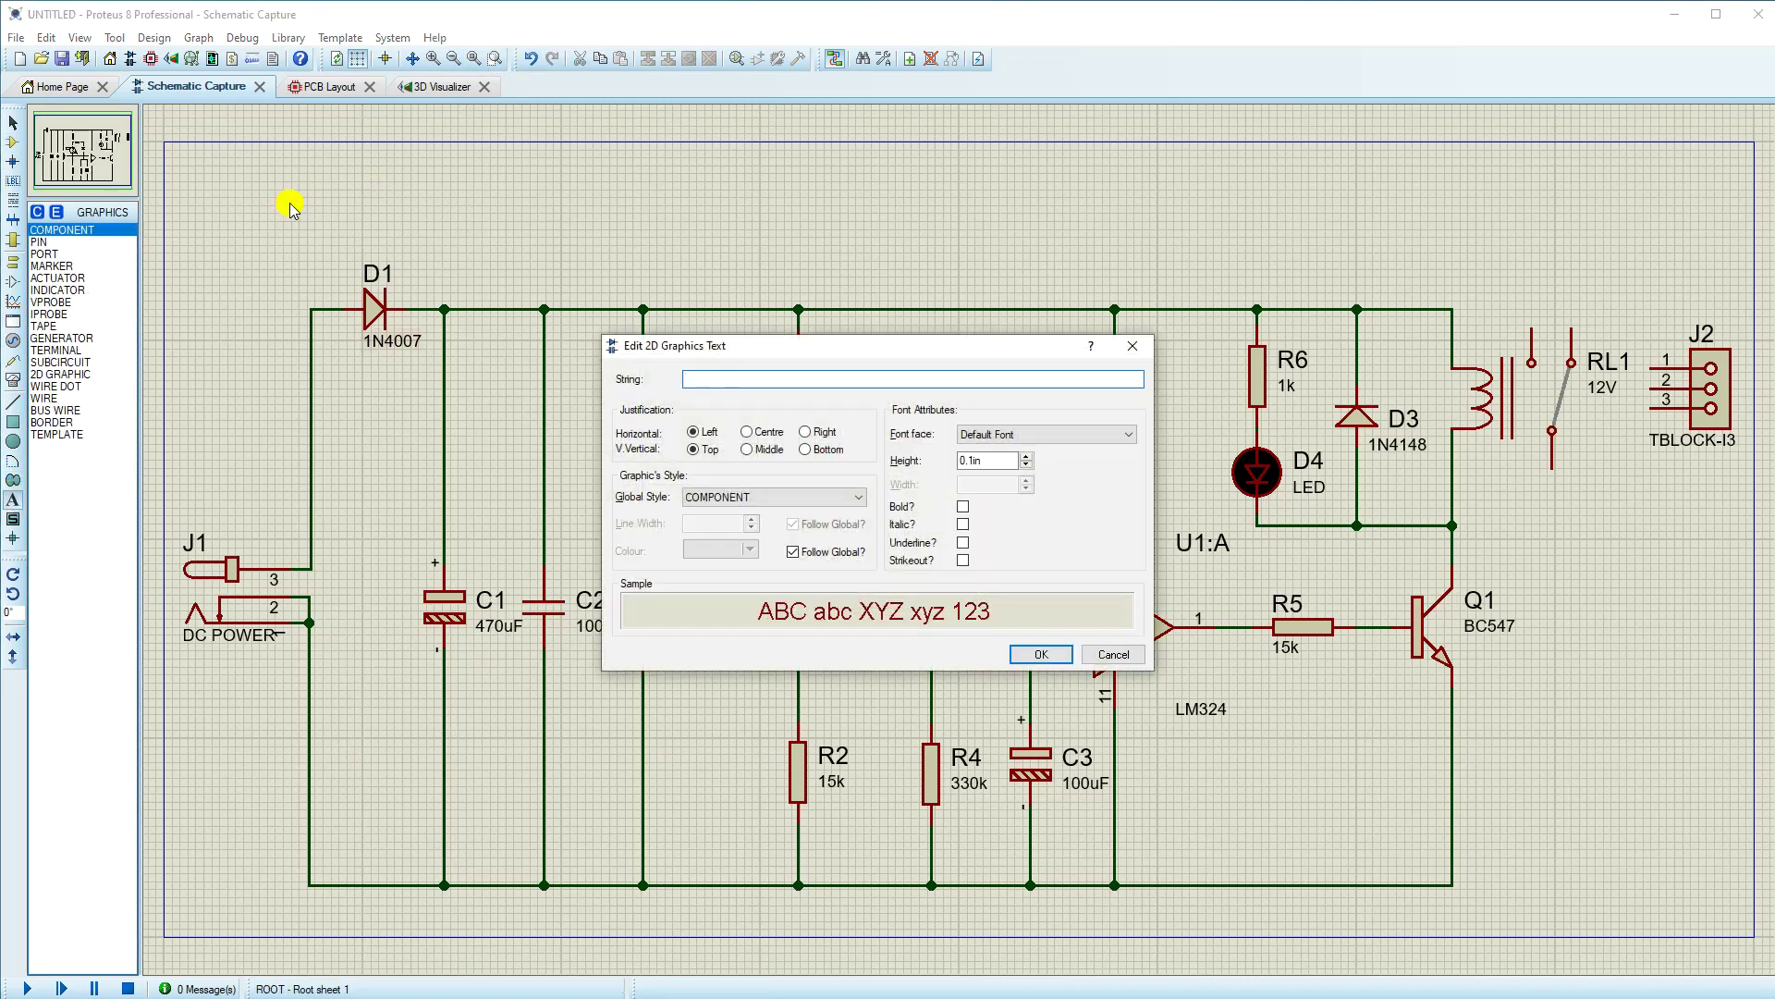
left_click(983, 462)
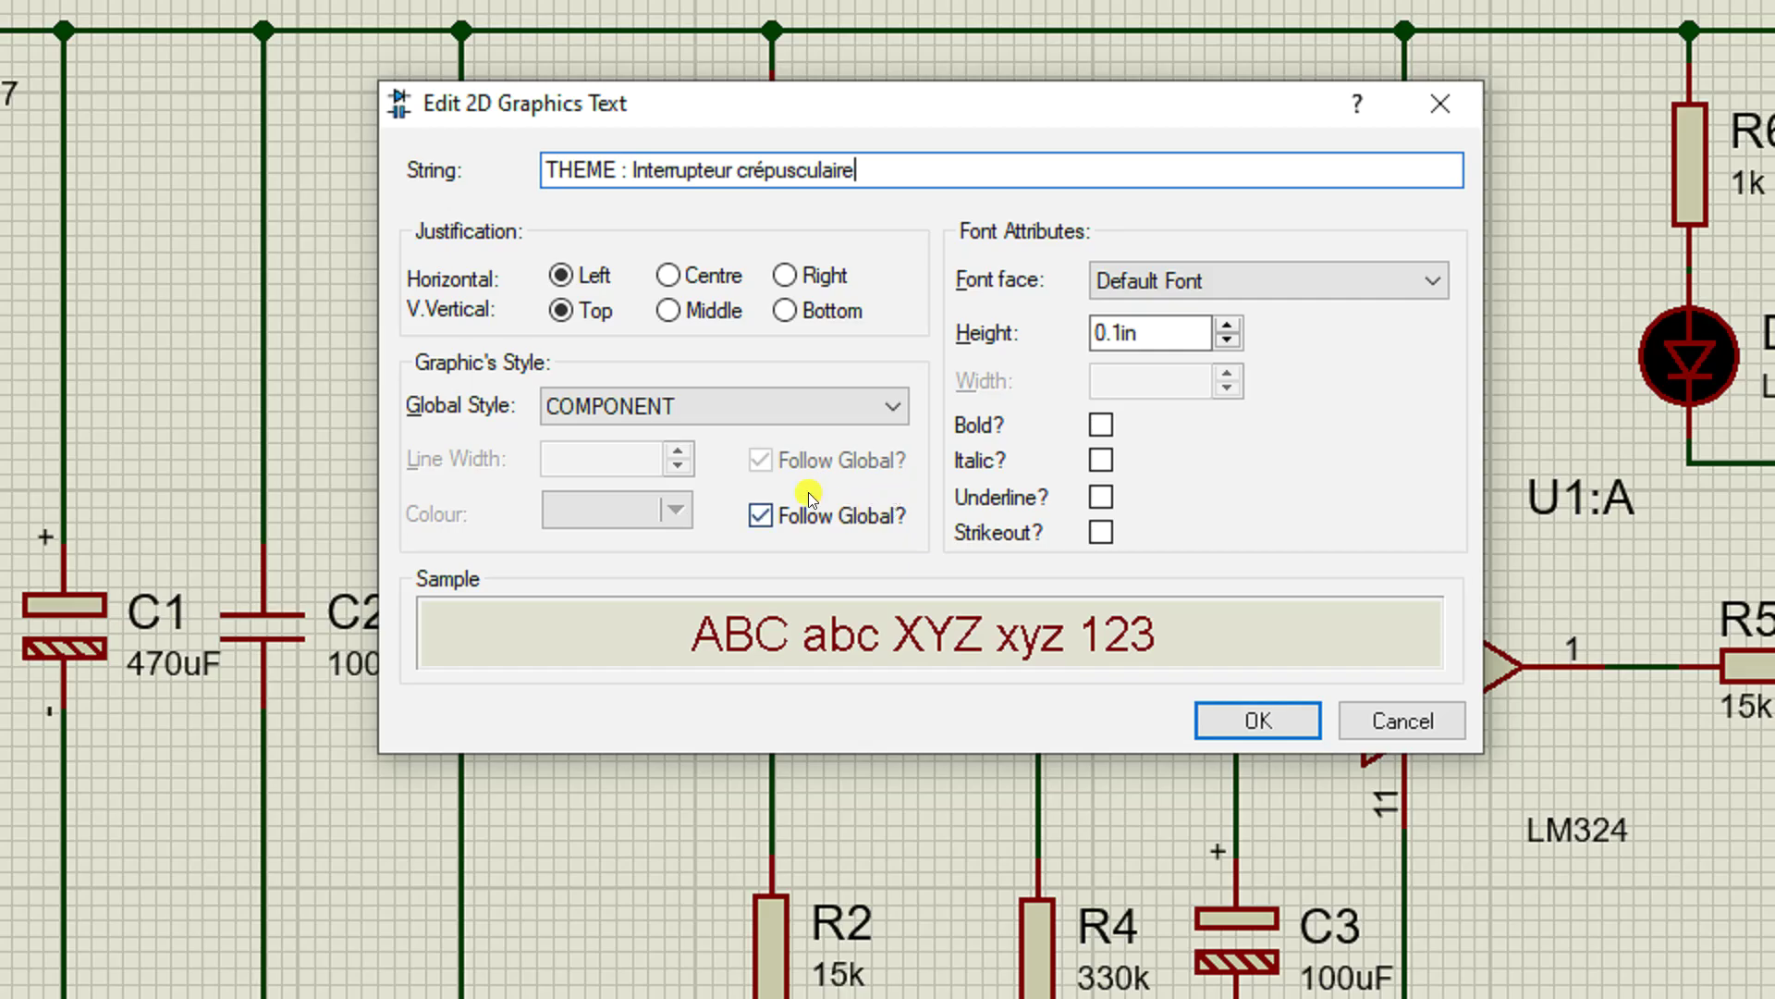
left_click(771, 510)
left_click(684, 511)
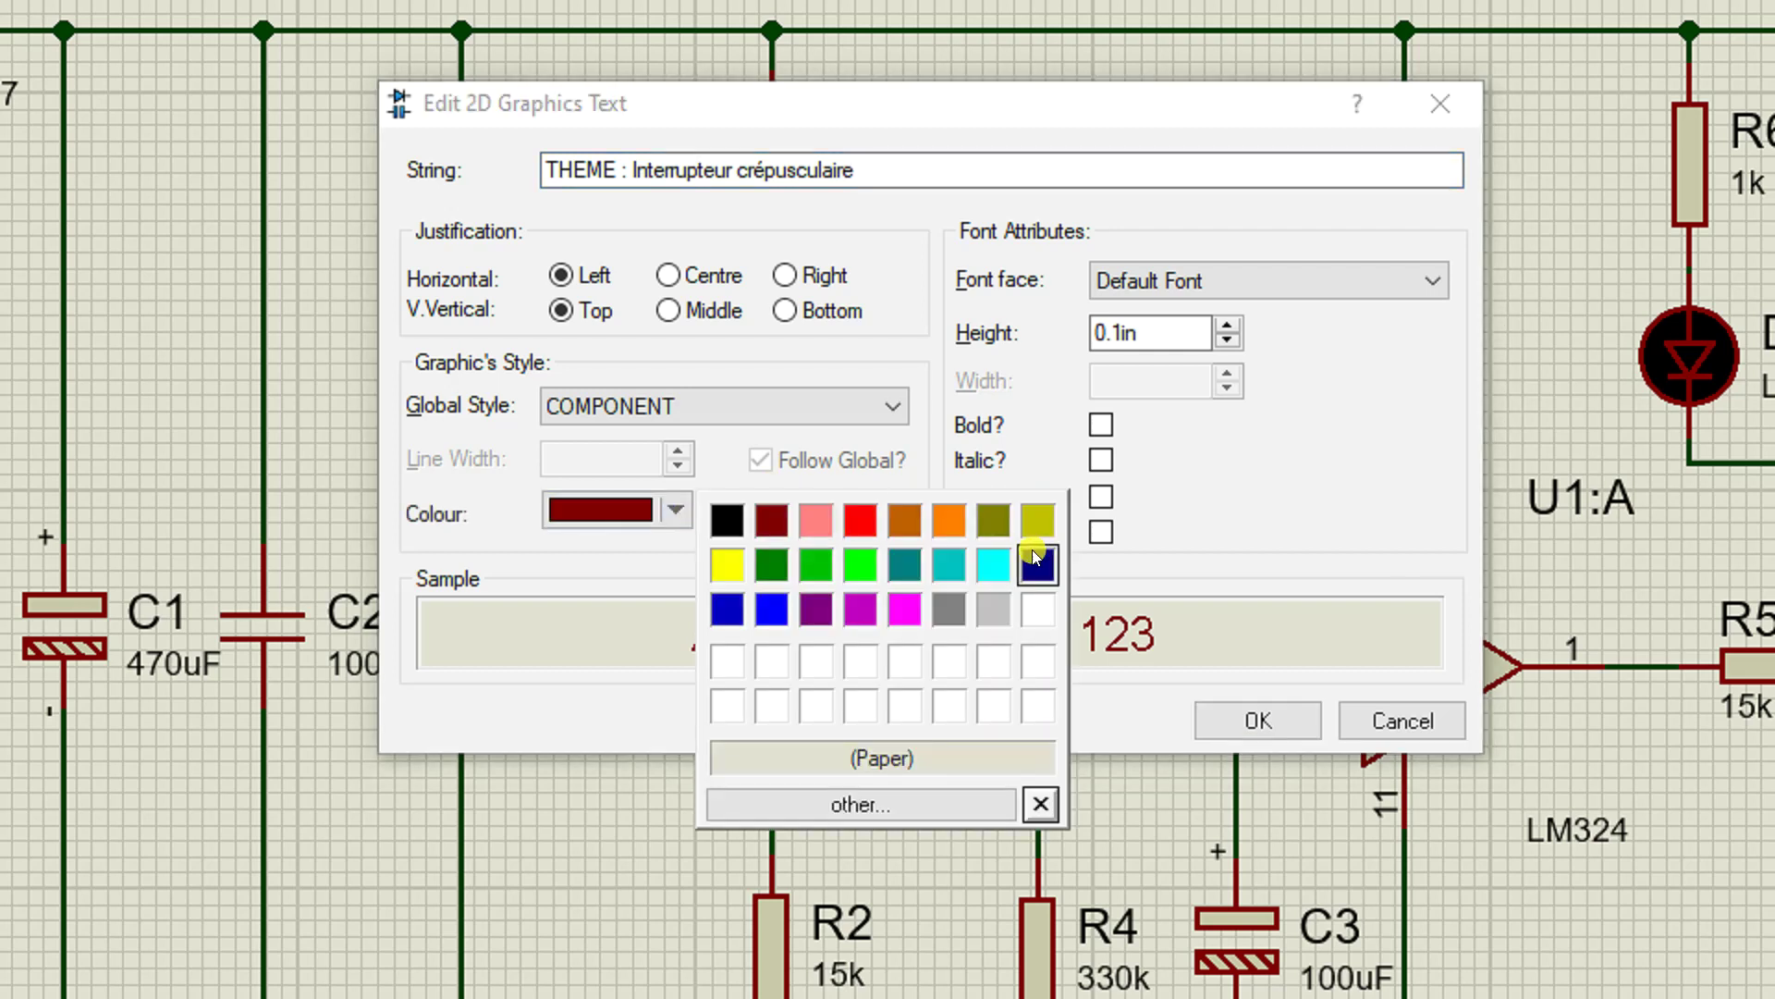
left_click(1035, 555)
left_click(1116, 332)
left_click_drag(1115, 332, 1104, 333)
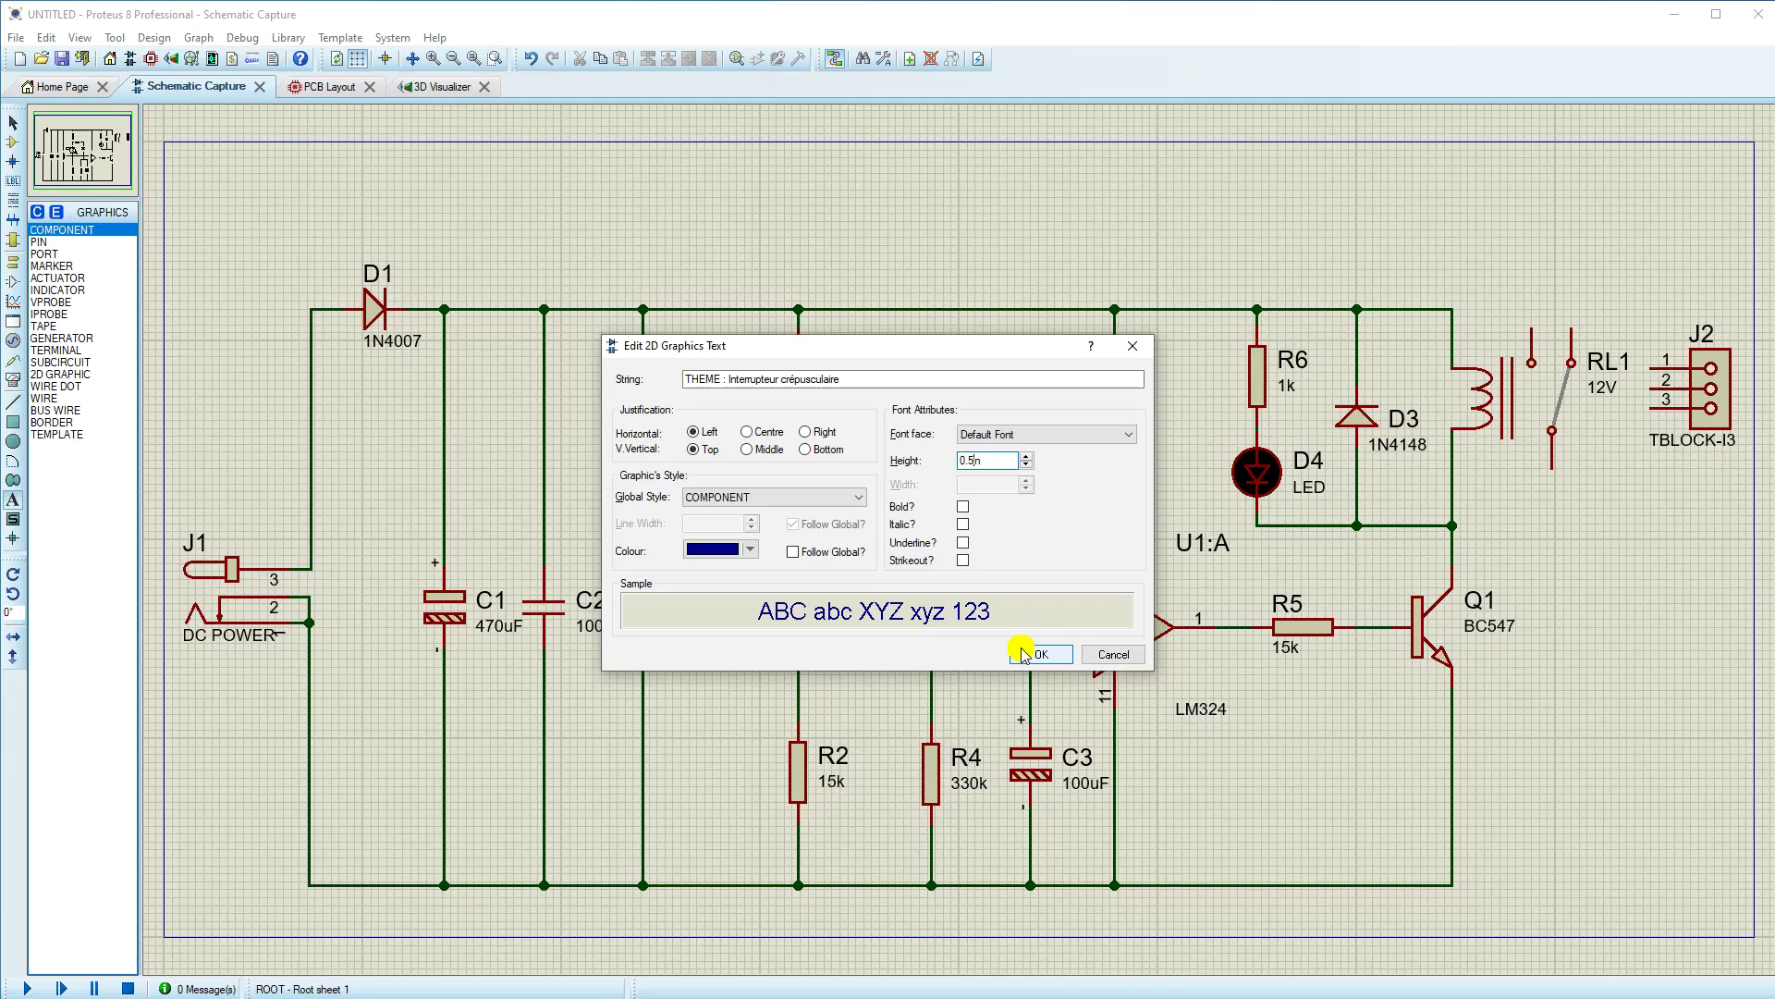
left_click(1219, 714)
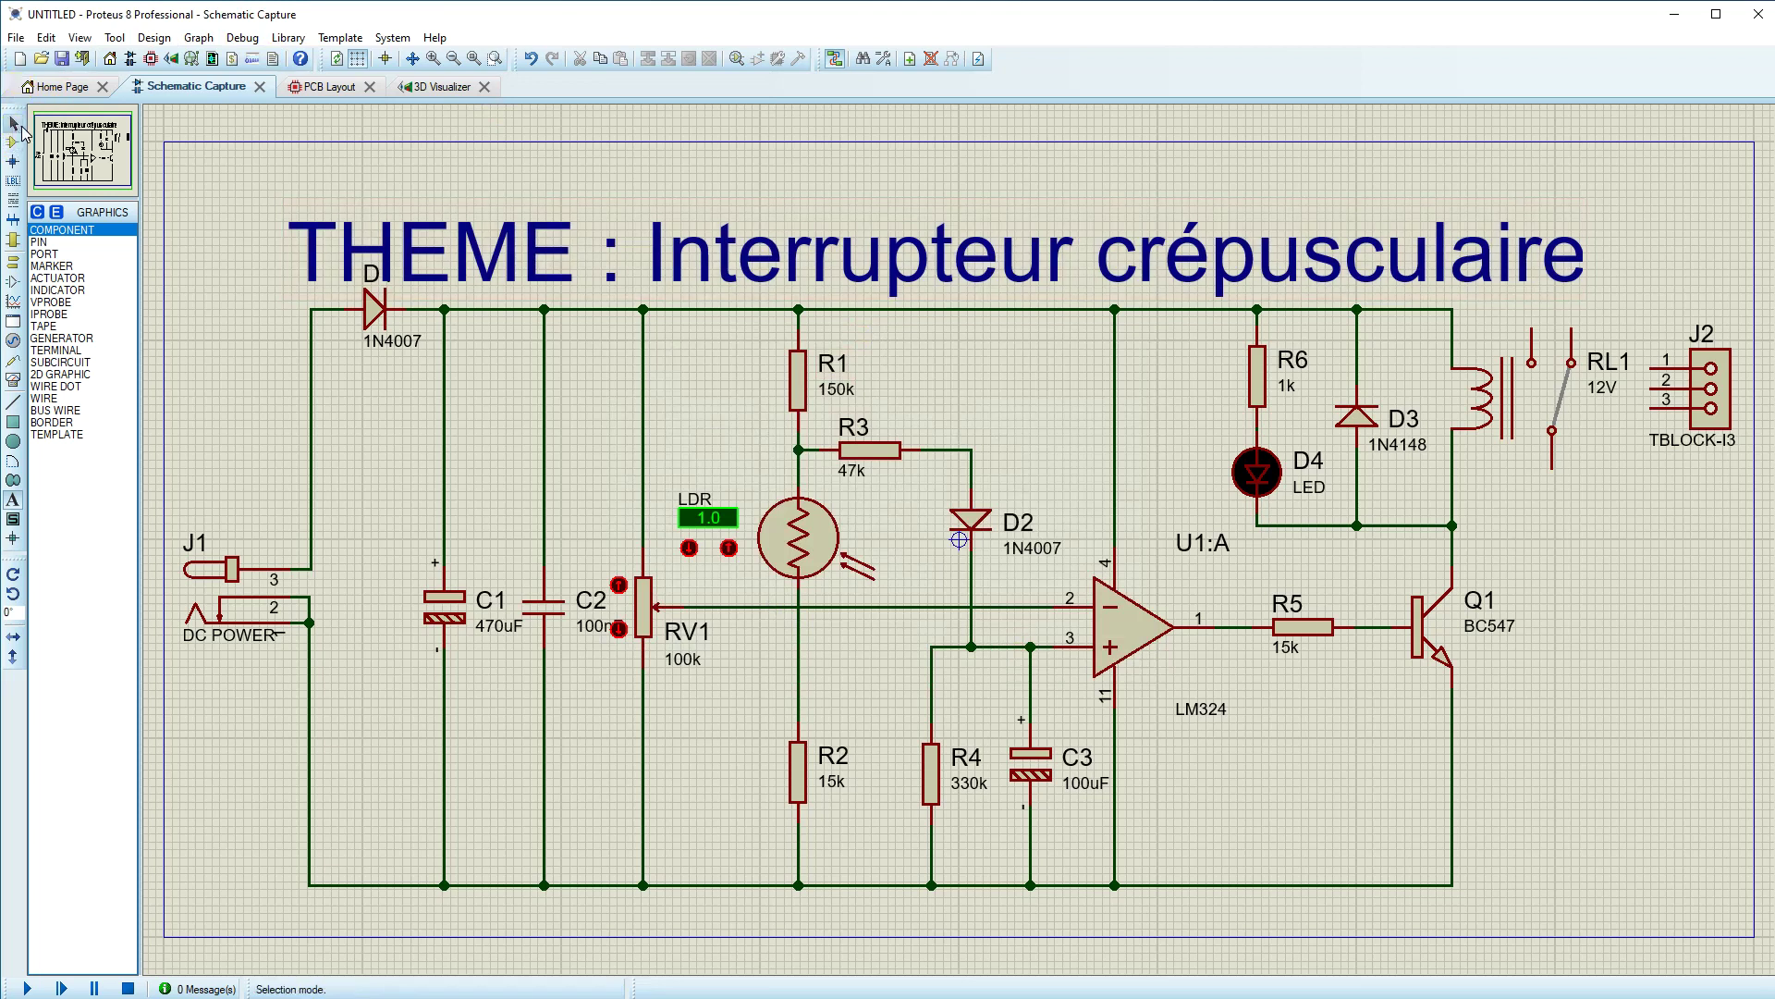
Step: Move the title text into the sheet's upper-left corner, clear of D1, and make it bold
left_click(456, 237)
left_click_drag(456, 238, 337, 186)
double_click(337, 186)
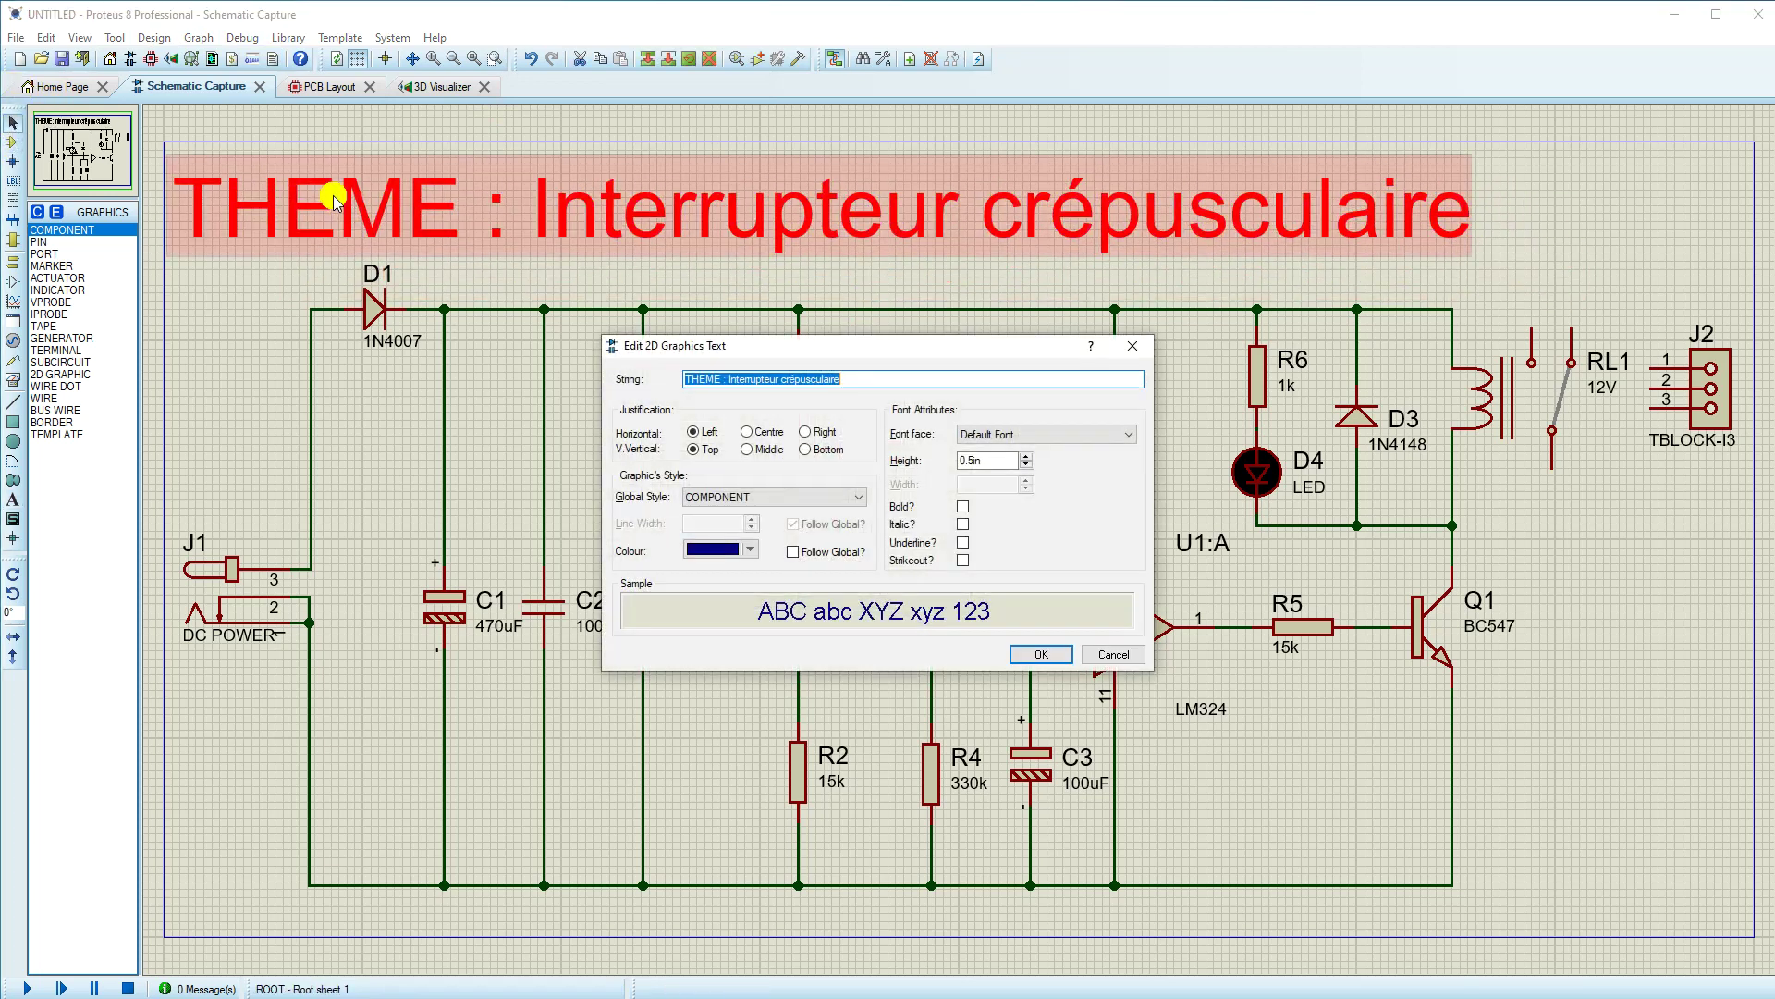
left_click(963, 509)
left_click(1042, 655)
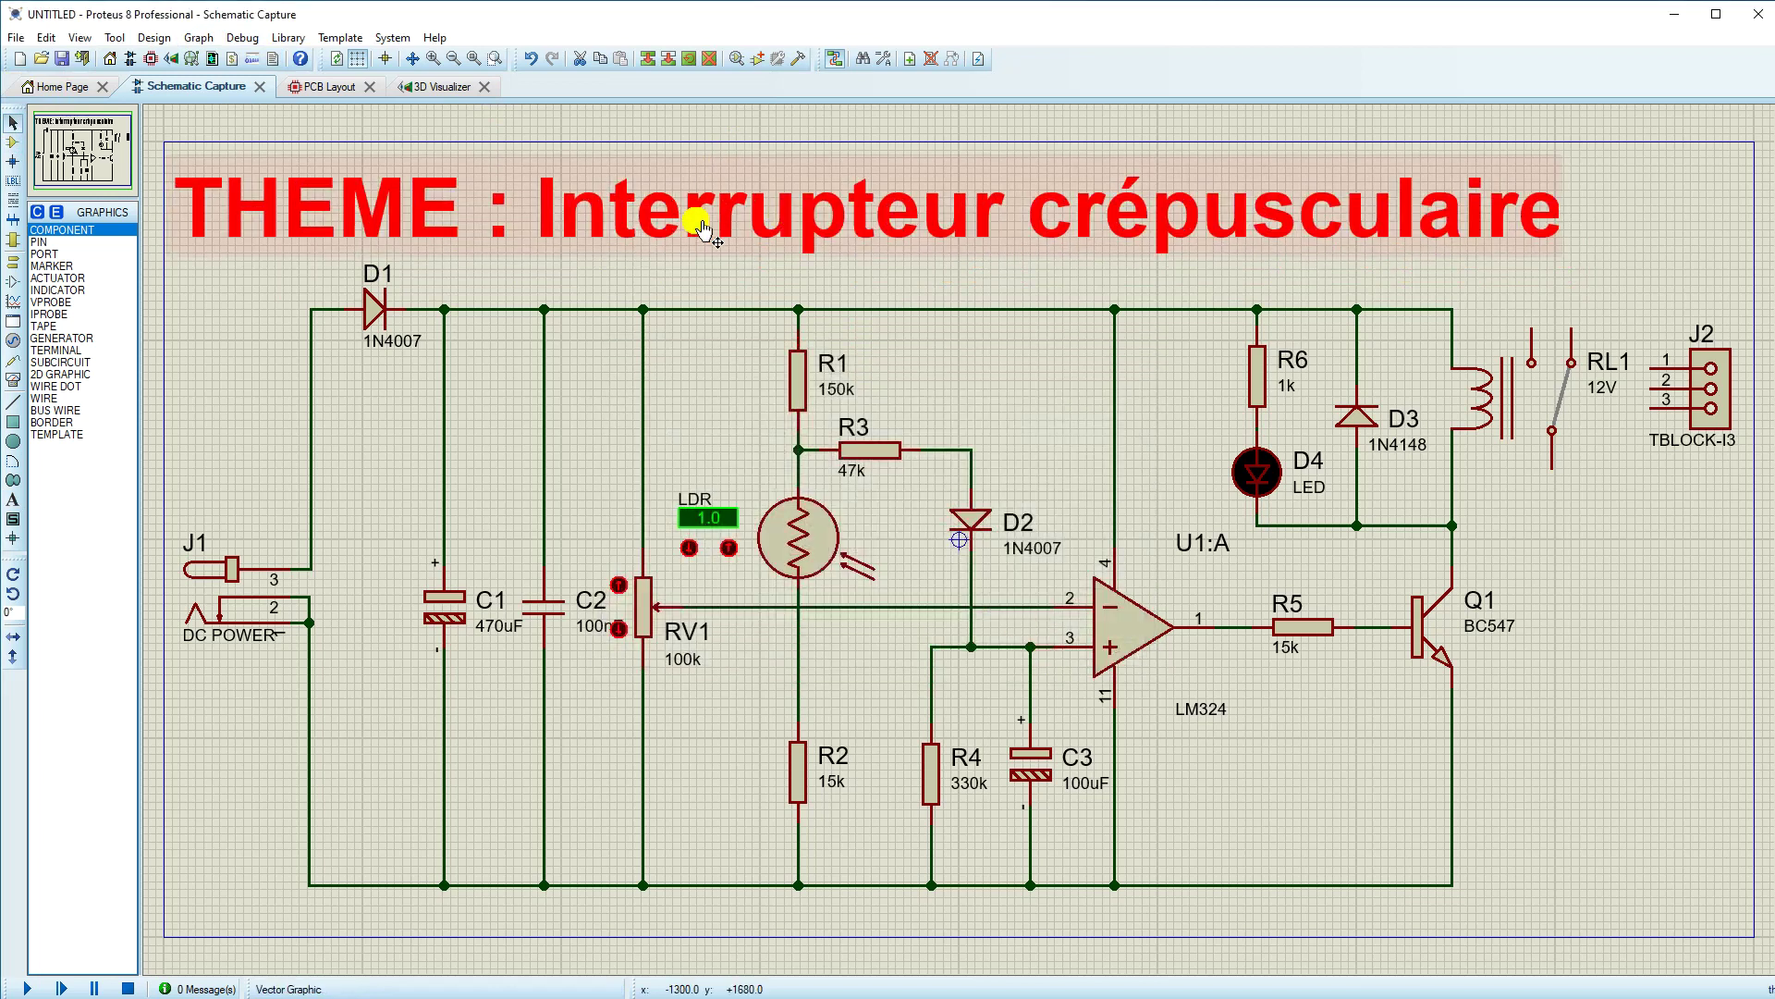
left_click(1589, 592)
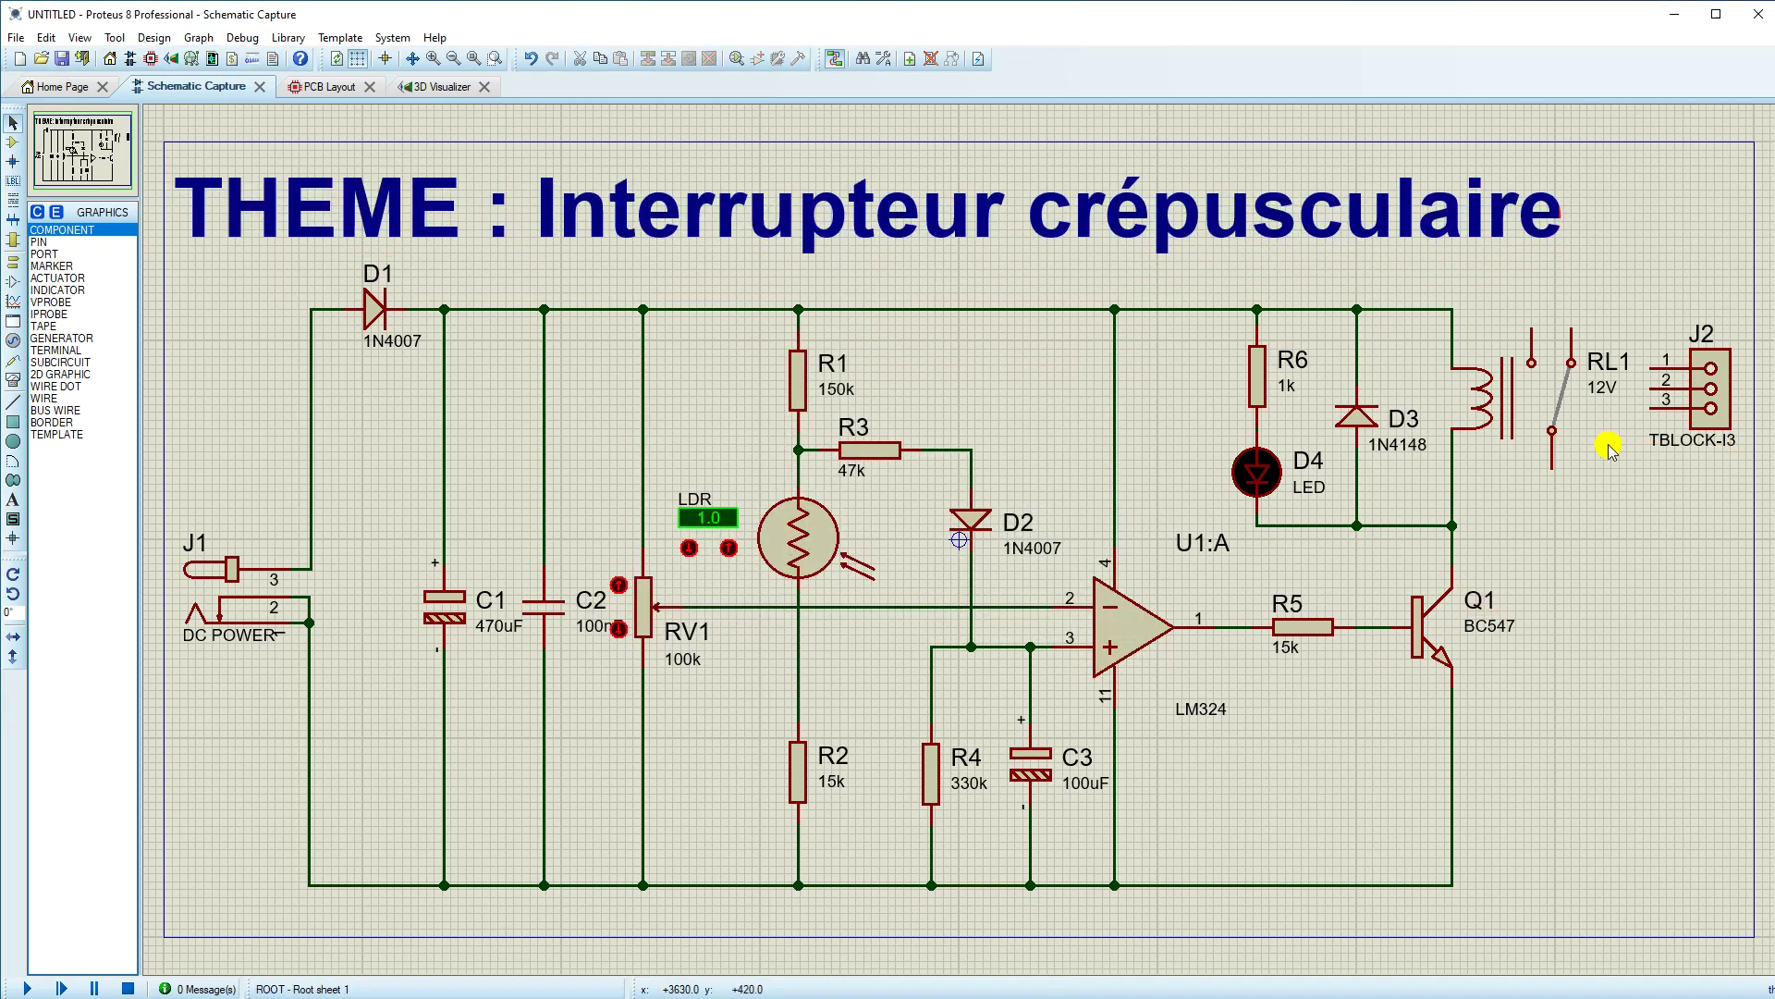
Step: Move the terminal block J2 slightly right, away from relay RL1 and closer to the sheet border
scroll(1625, 453, "up", 2)
left_click_drag(1134, 416, 1160, 416)
left_click(1116, 633)
Step: Wire J2's pins 1 and 2 to RL1's upper left and right contacts, and pin 3 to its lower common contact
left_click(1063, 360)
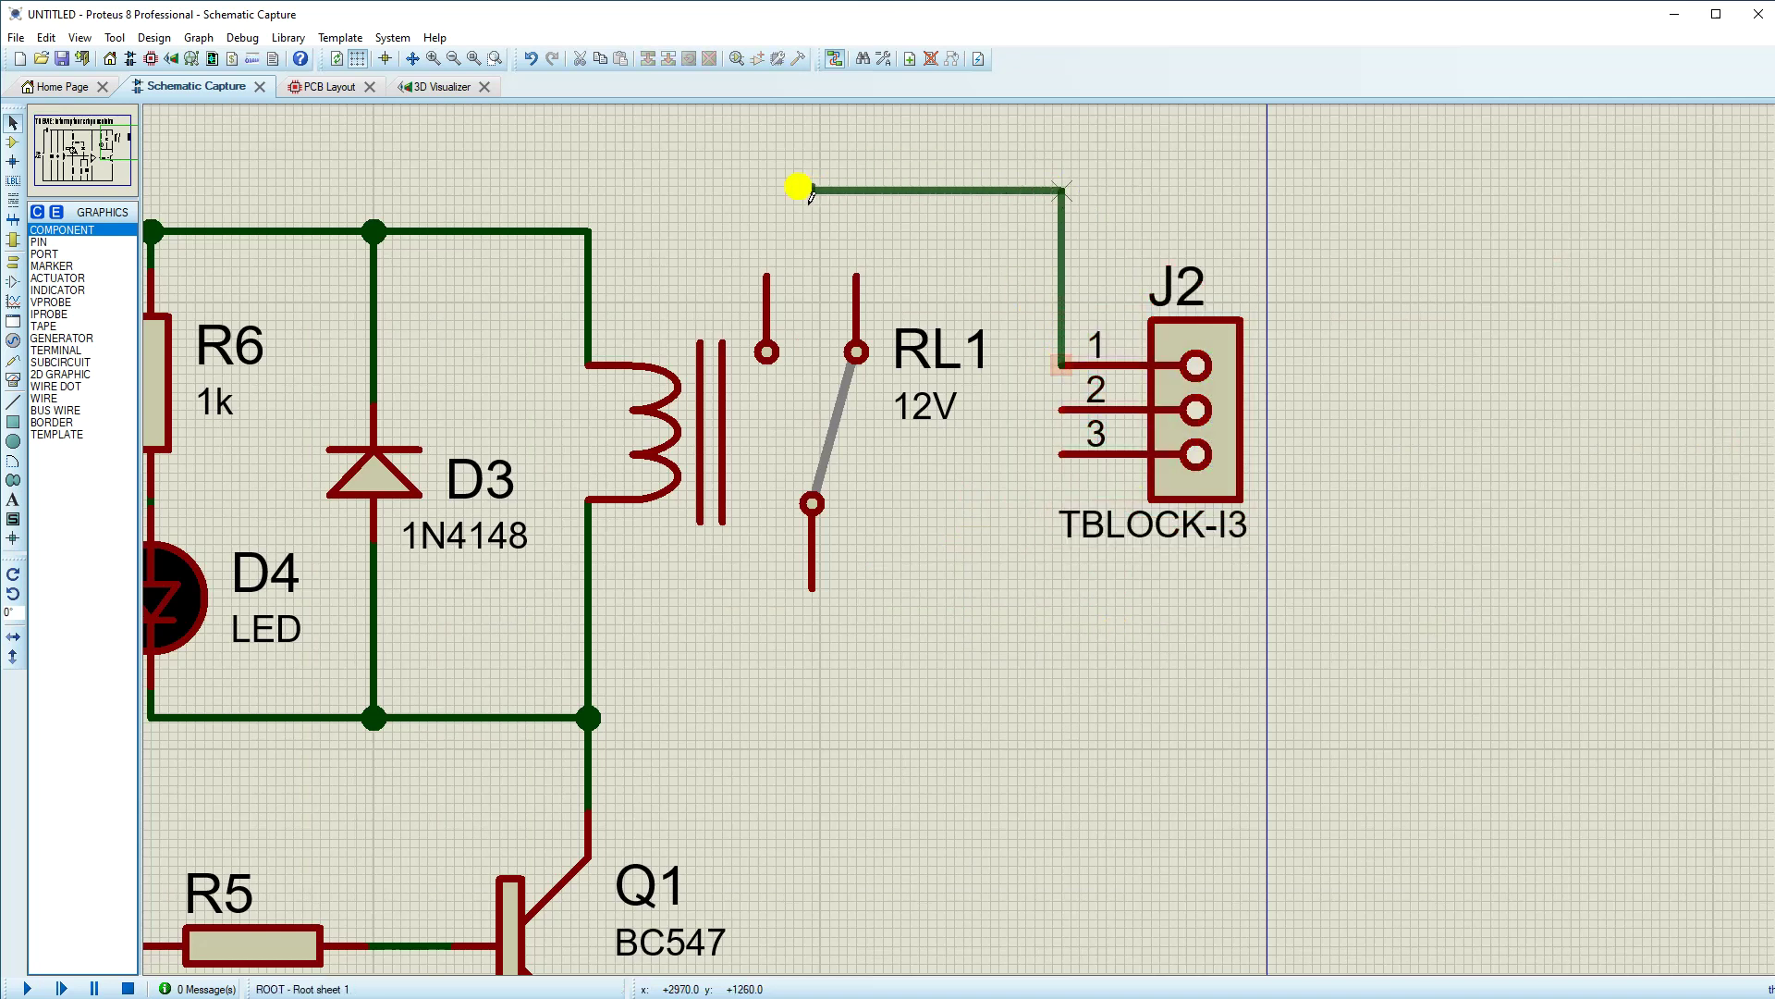
left_click(767, 275)
left_click(855, 277)
left_click(1026, 239)
left_click(1061, 410)
left_click(1061, 454)
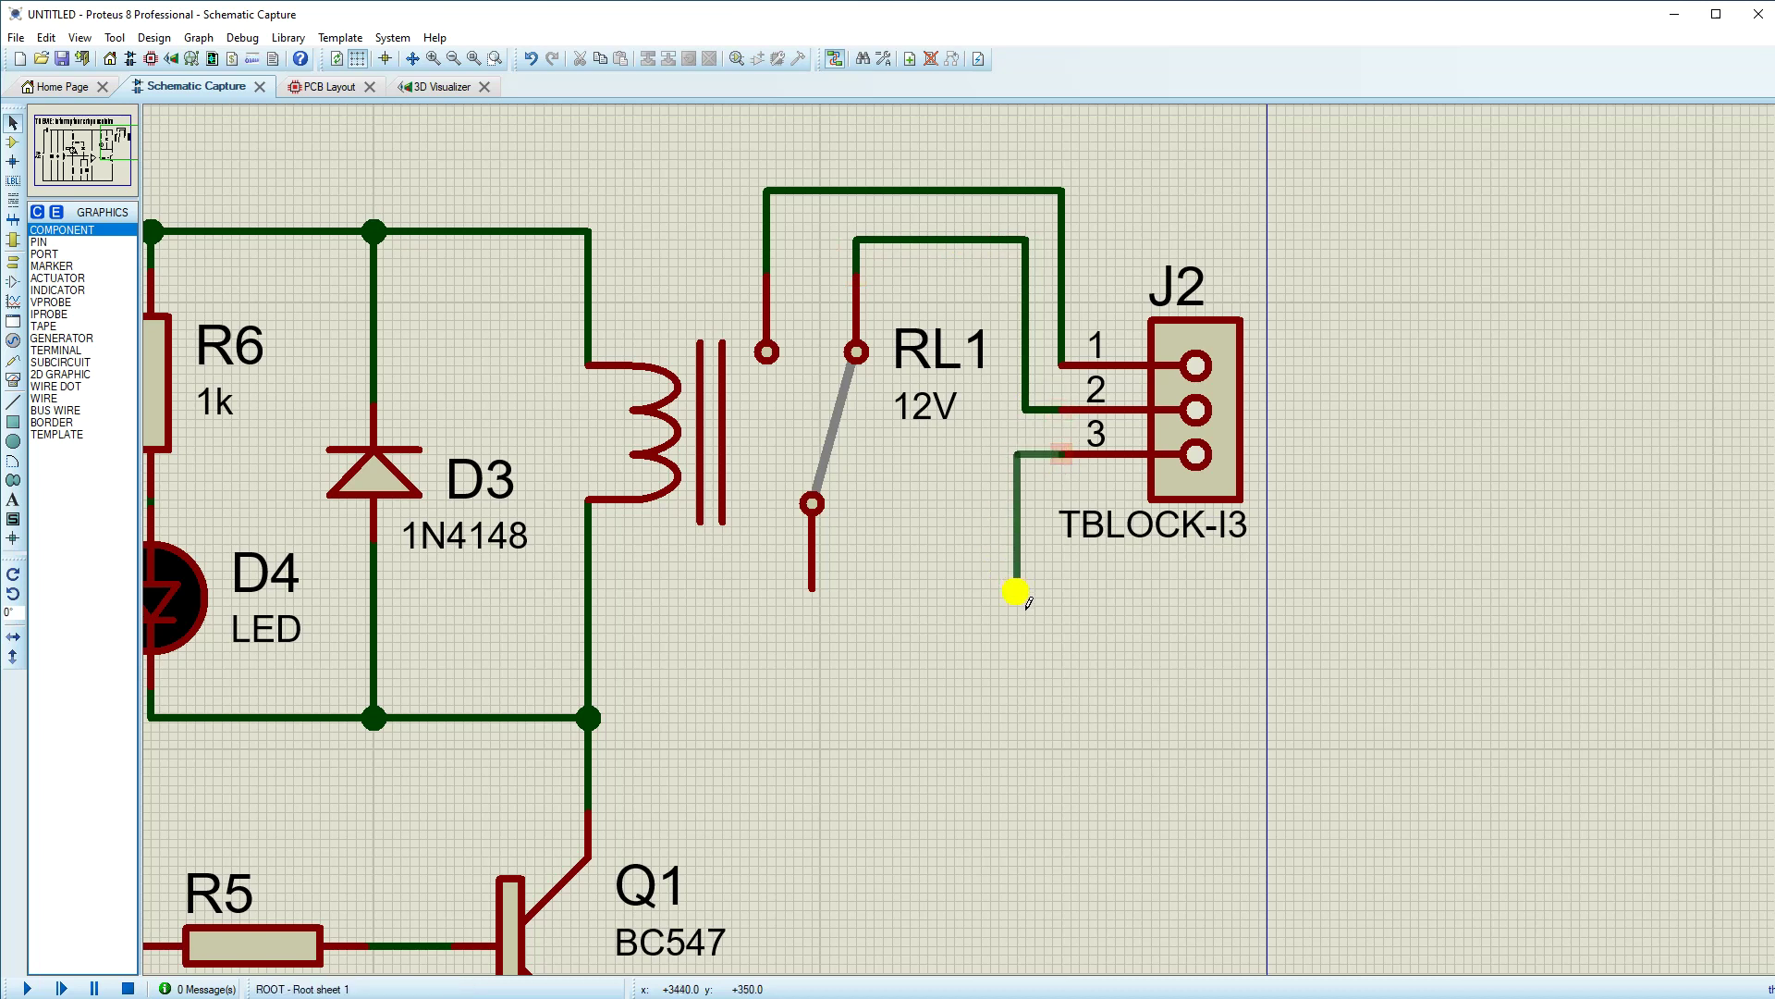
left_click(849, 620)
left_click(813, 595)
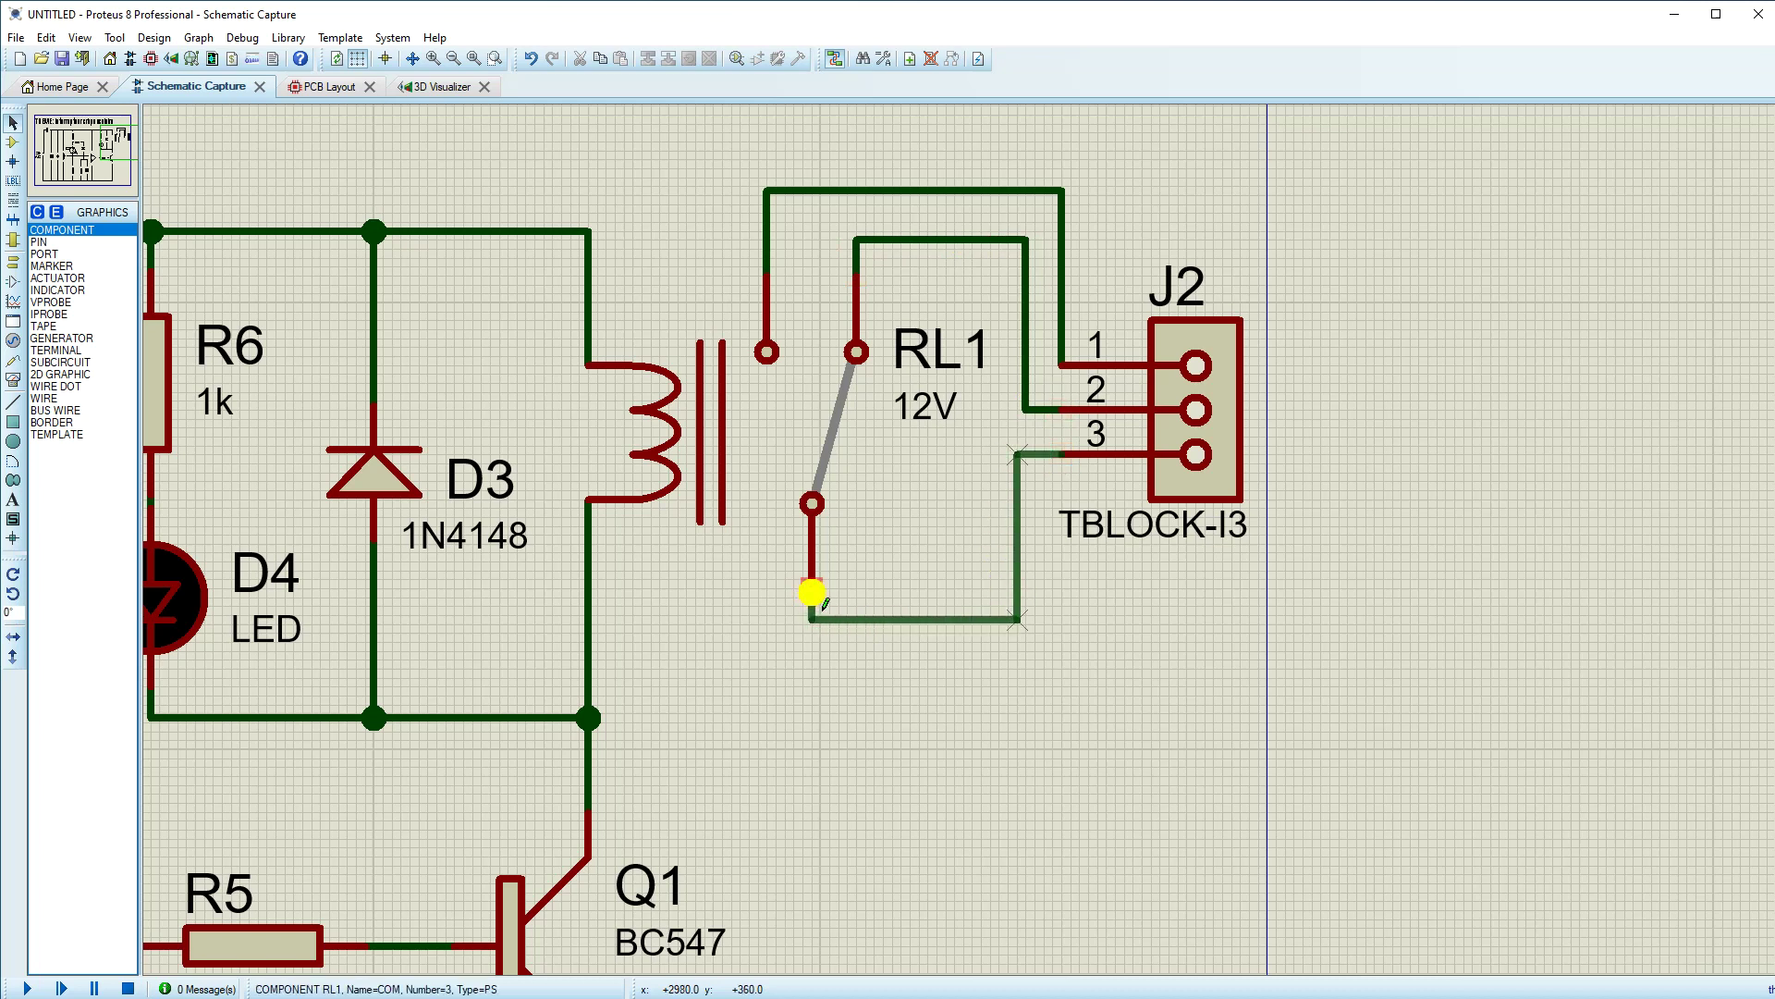
left_click(1122, 509)
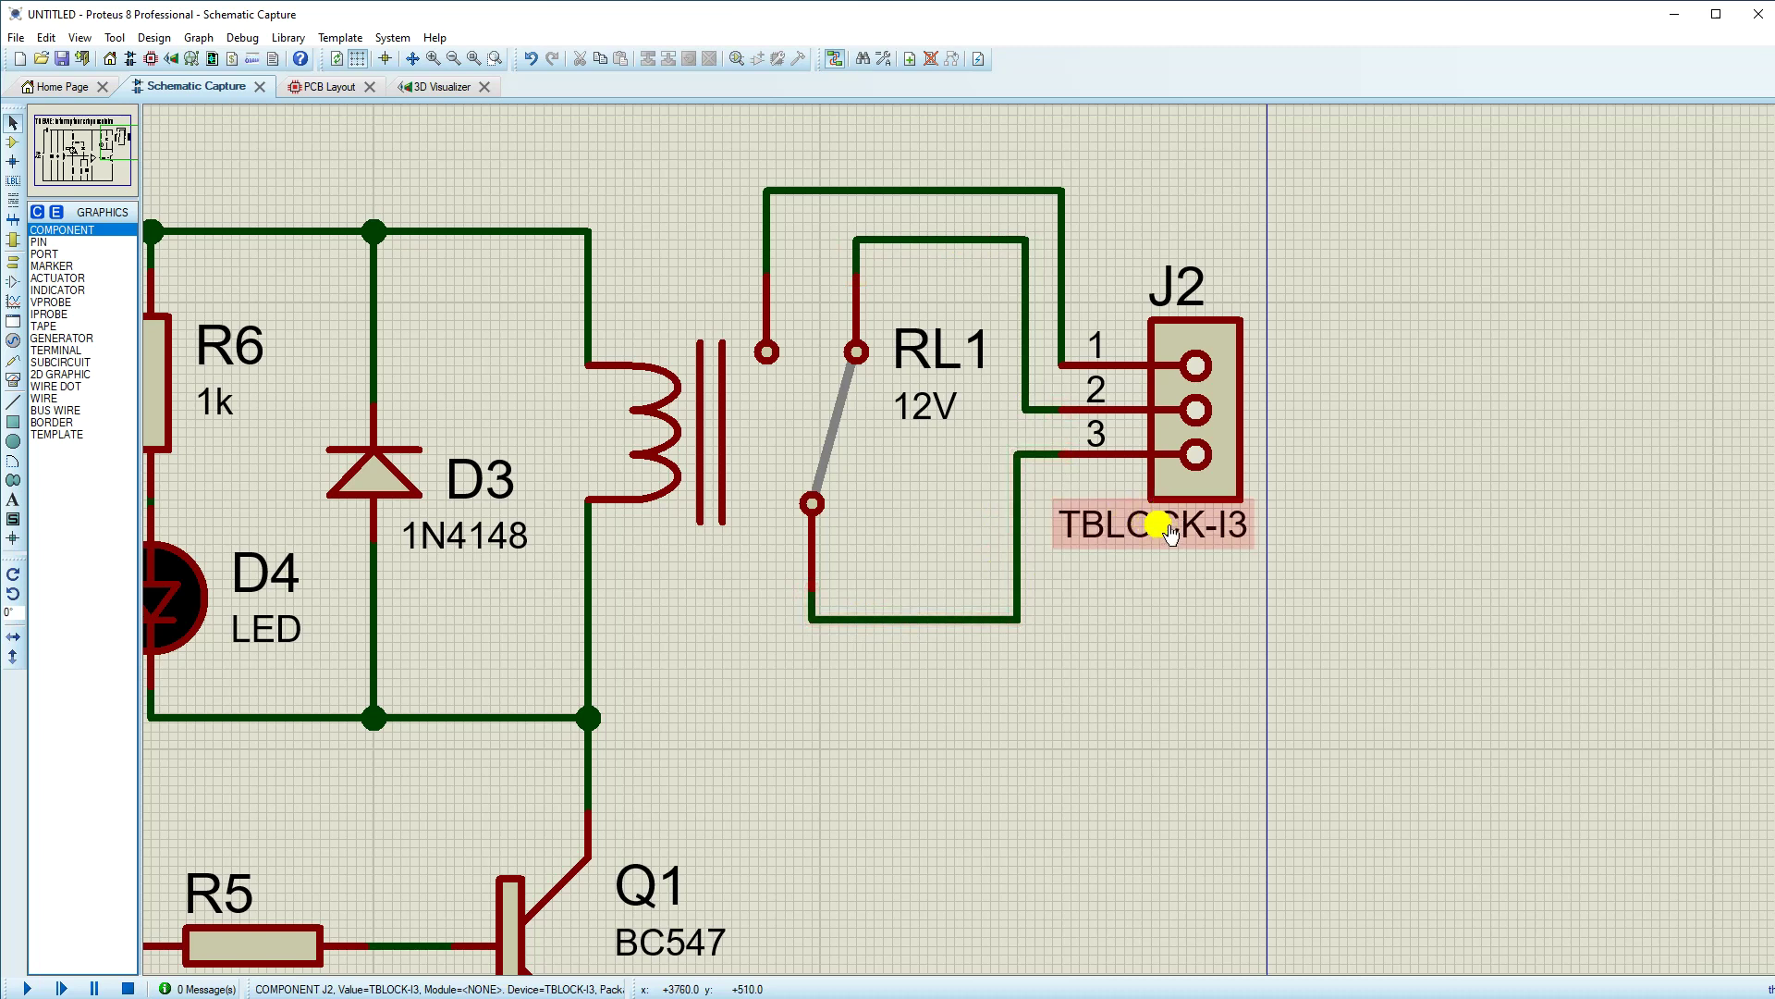
Step: Rename the terminal block J2 as CONTACTS and shift the name label left above the block
double_click(1191, 289)
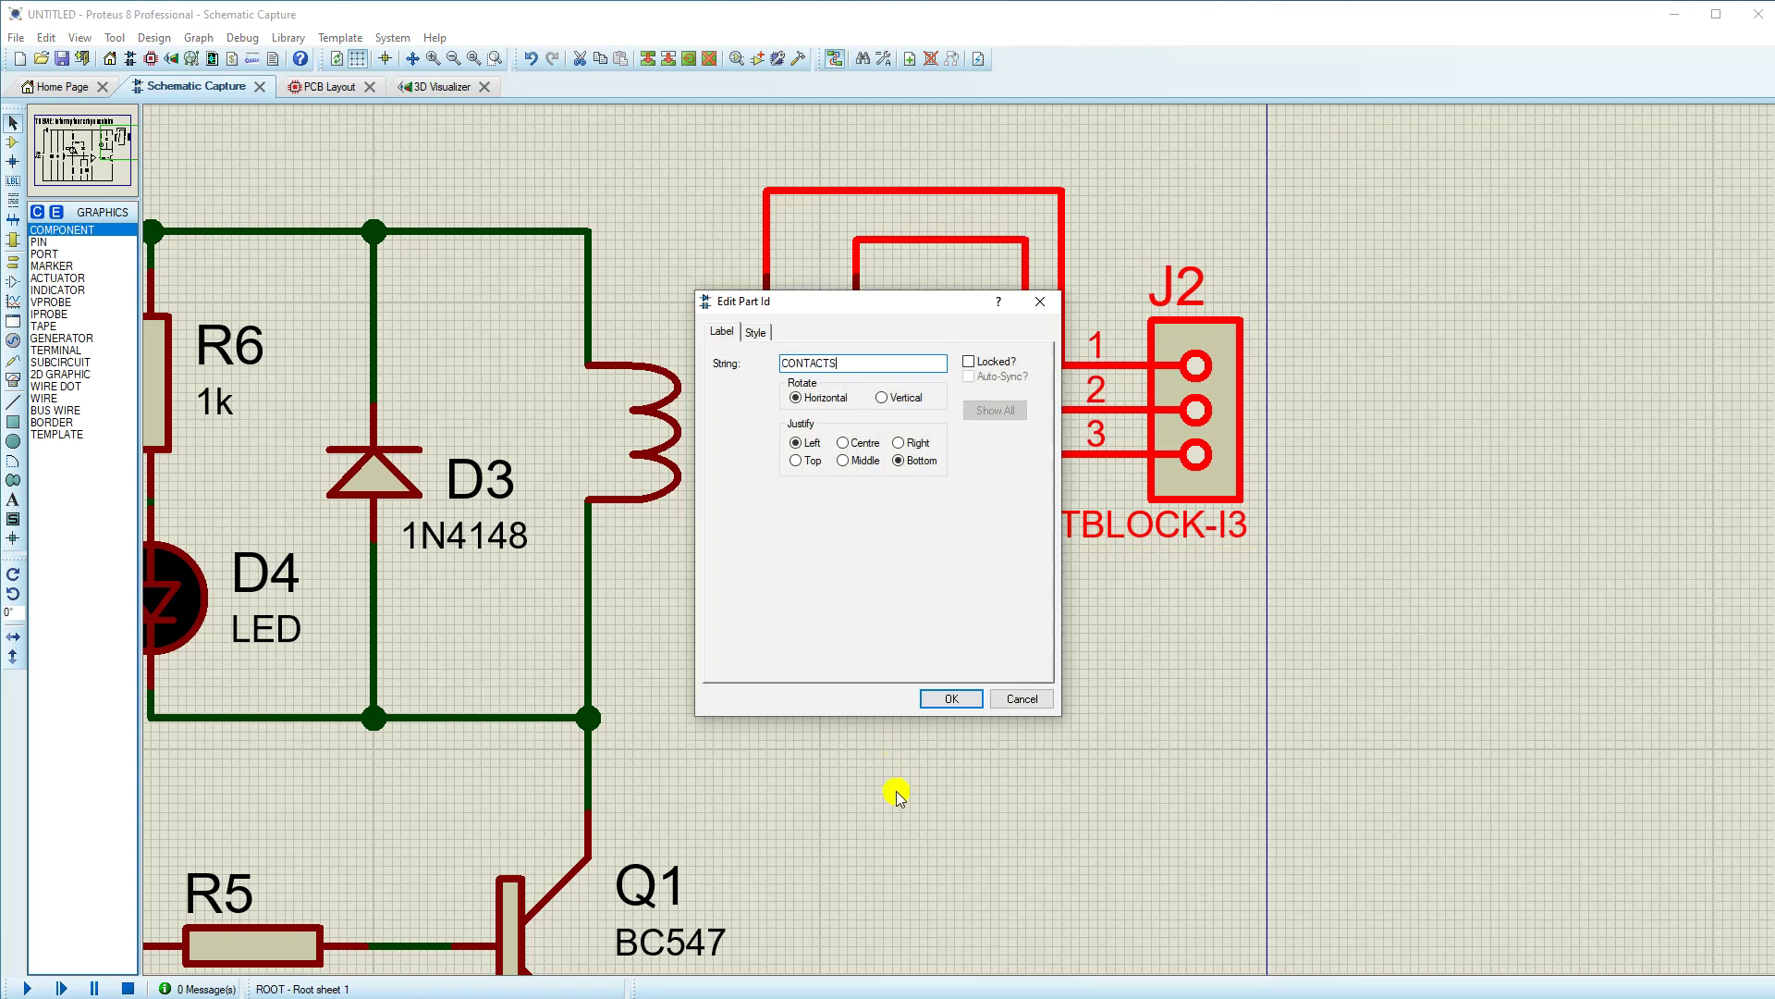
left_click(952, 698)
left_click(1223, 291)
left_click_drag(1223, 291, 1149, 266)
Step: Rotate the CONTACTS label to vertical and move it over the terminal block
double_click(1133, 285)
left_click(915, 525)
left_click(951, 698)
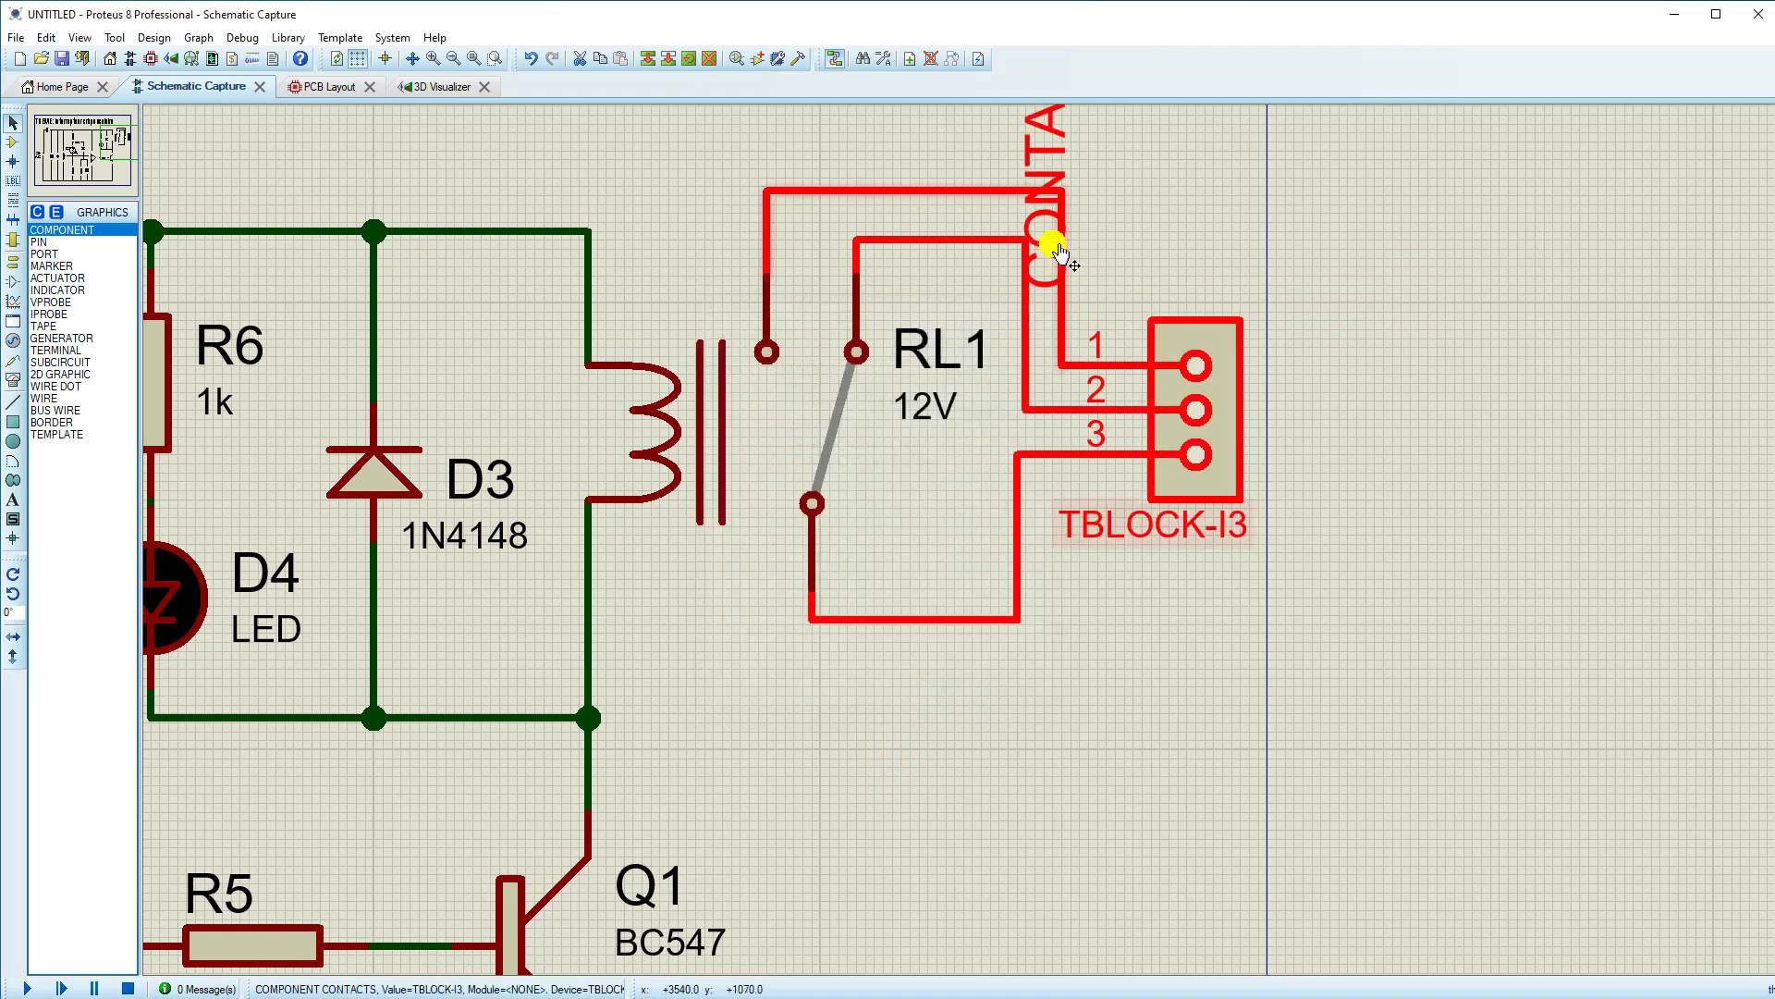
left_click(1063, 213)
left_click_drag(1111, 210, 1193, 305)
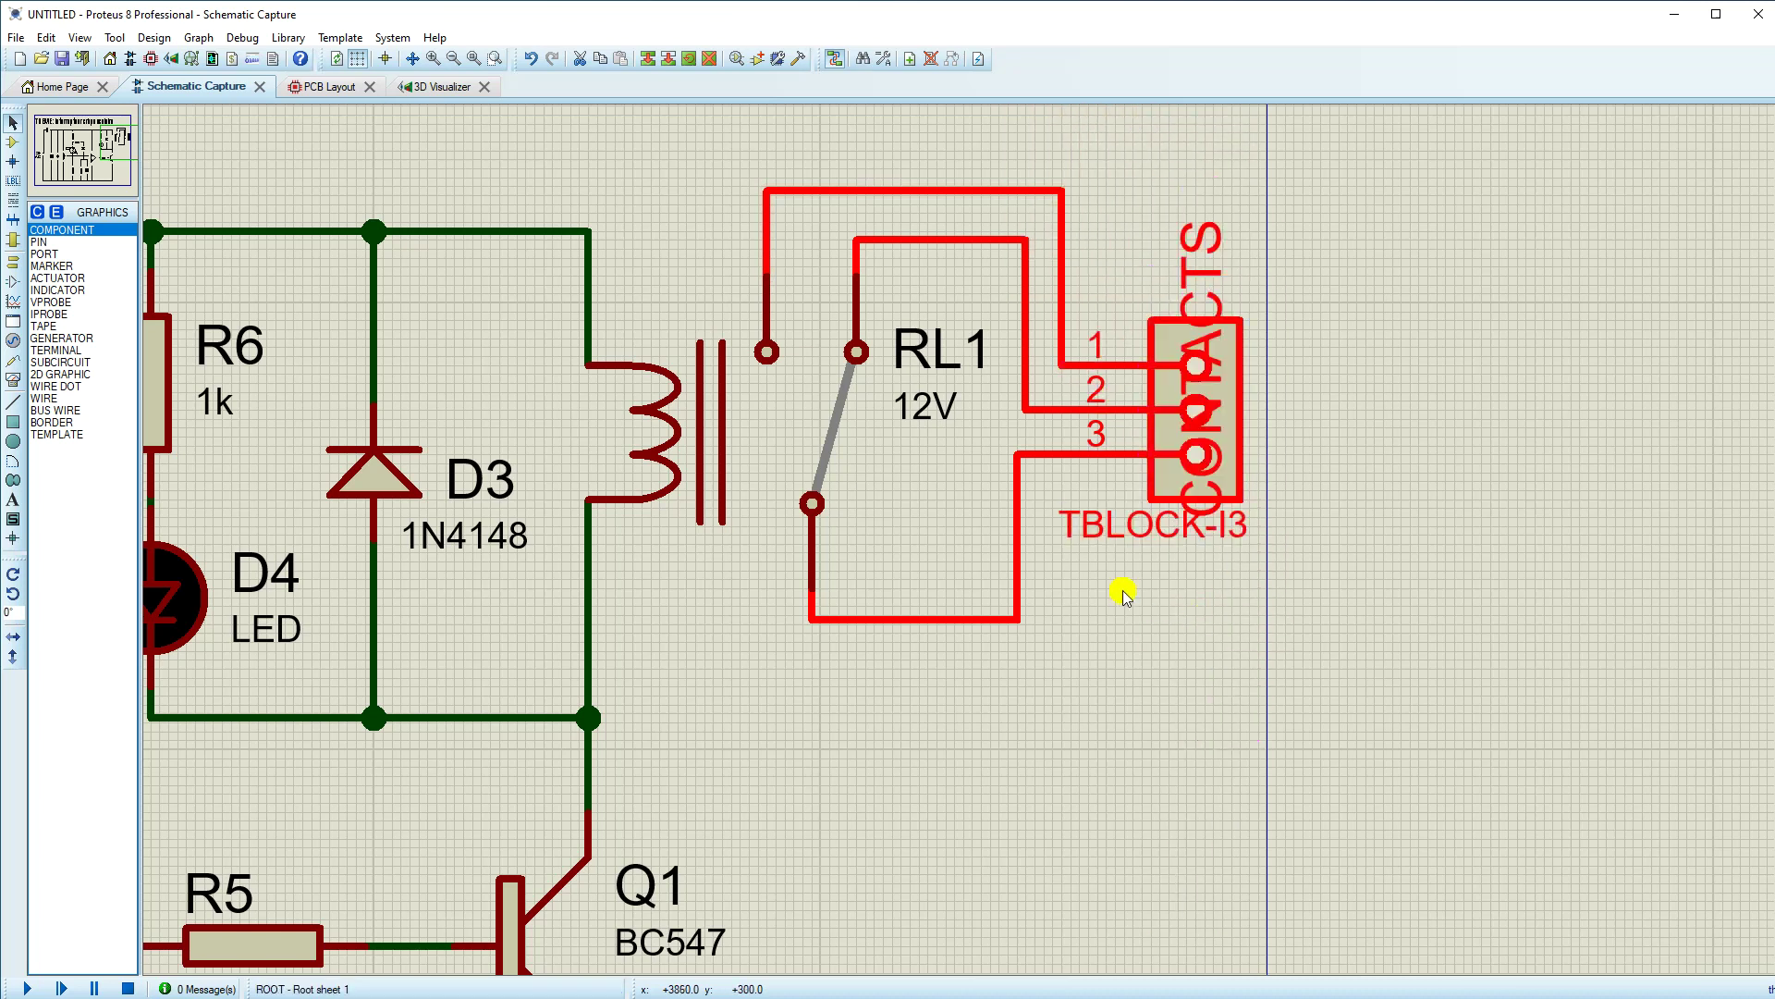
Step: Set the CONTACTS label to horizontal below TBLOCK-I3 and shift the vertical segment of pin 3's wire left to clear it
key("F7")
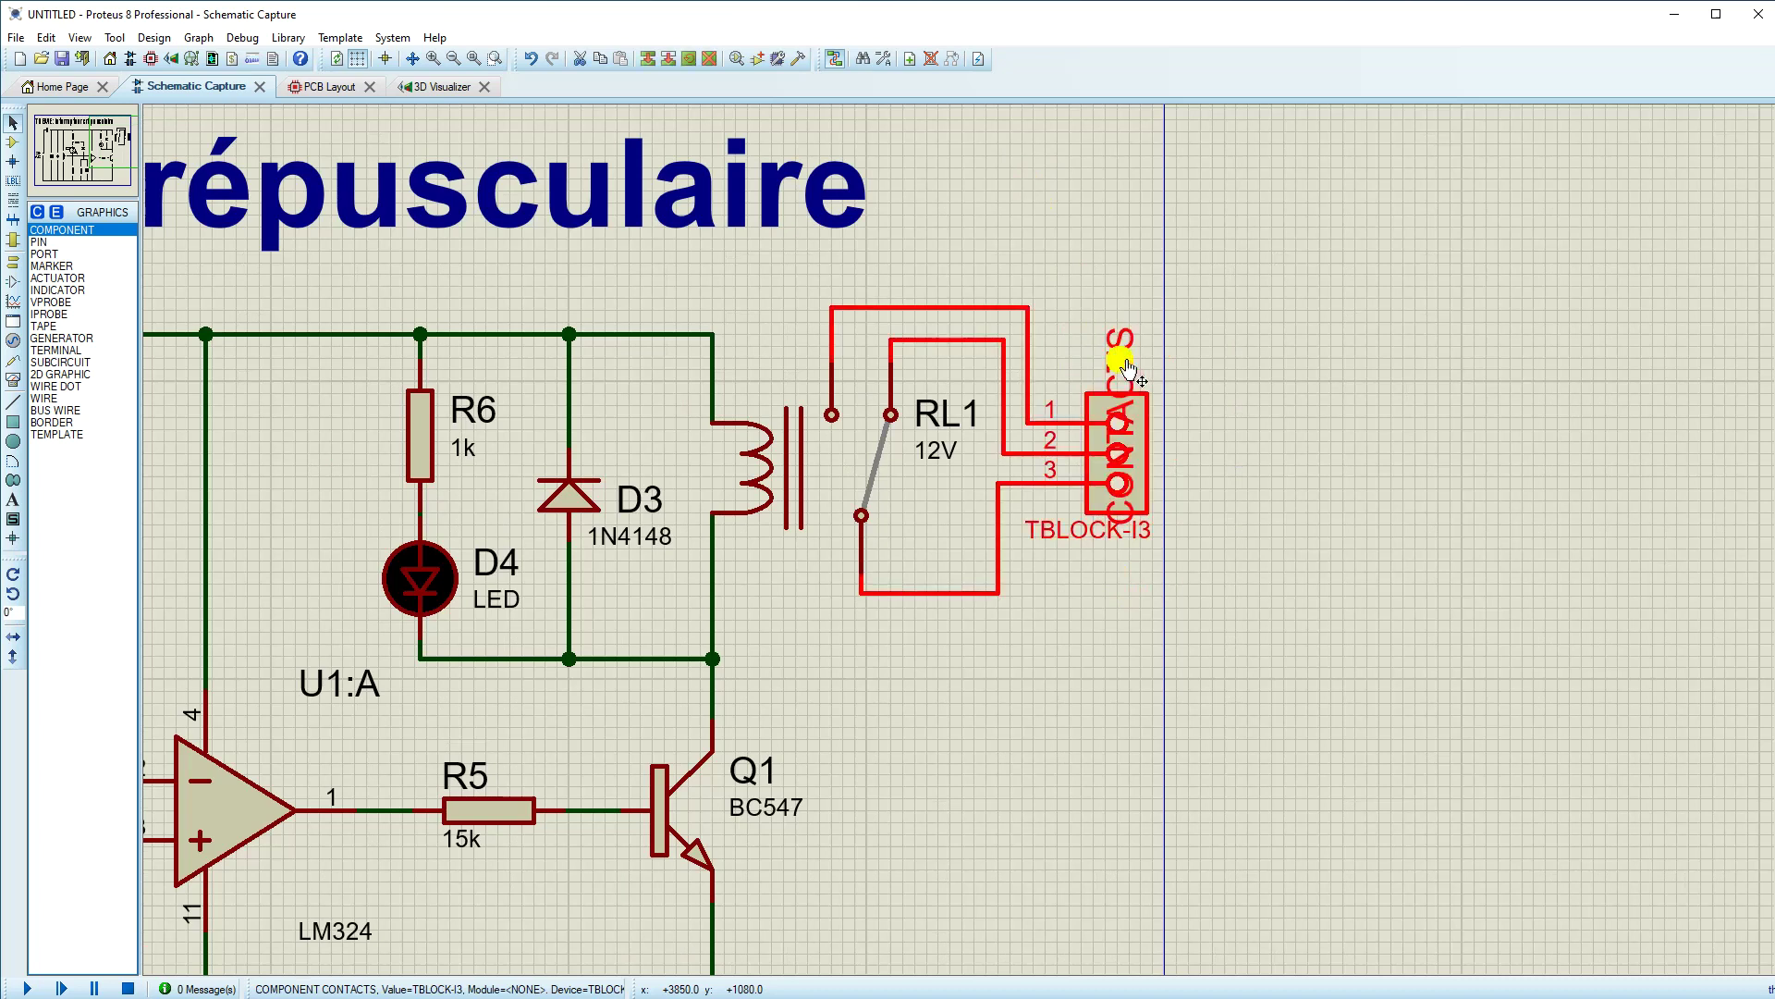
double_click(1127, 370)
left_click(883, 397)
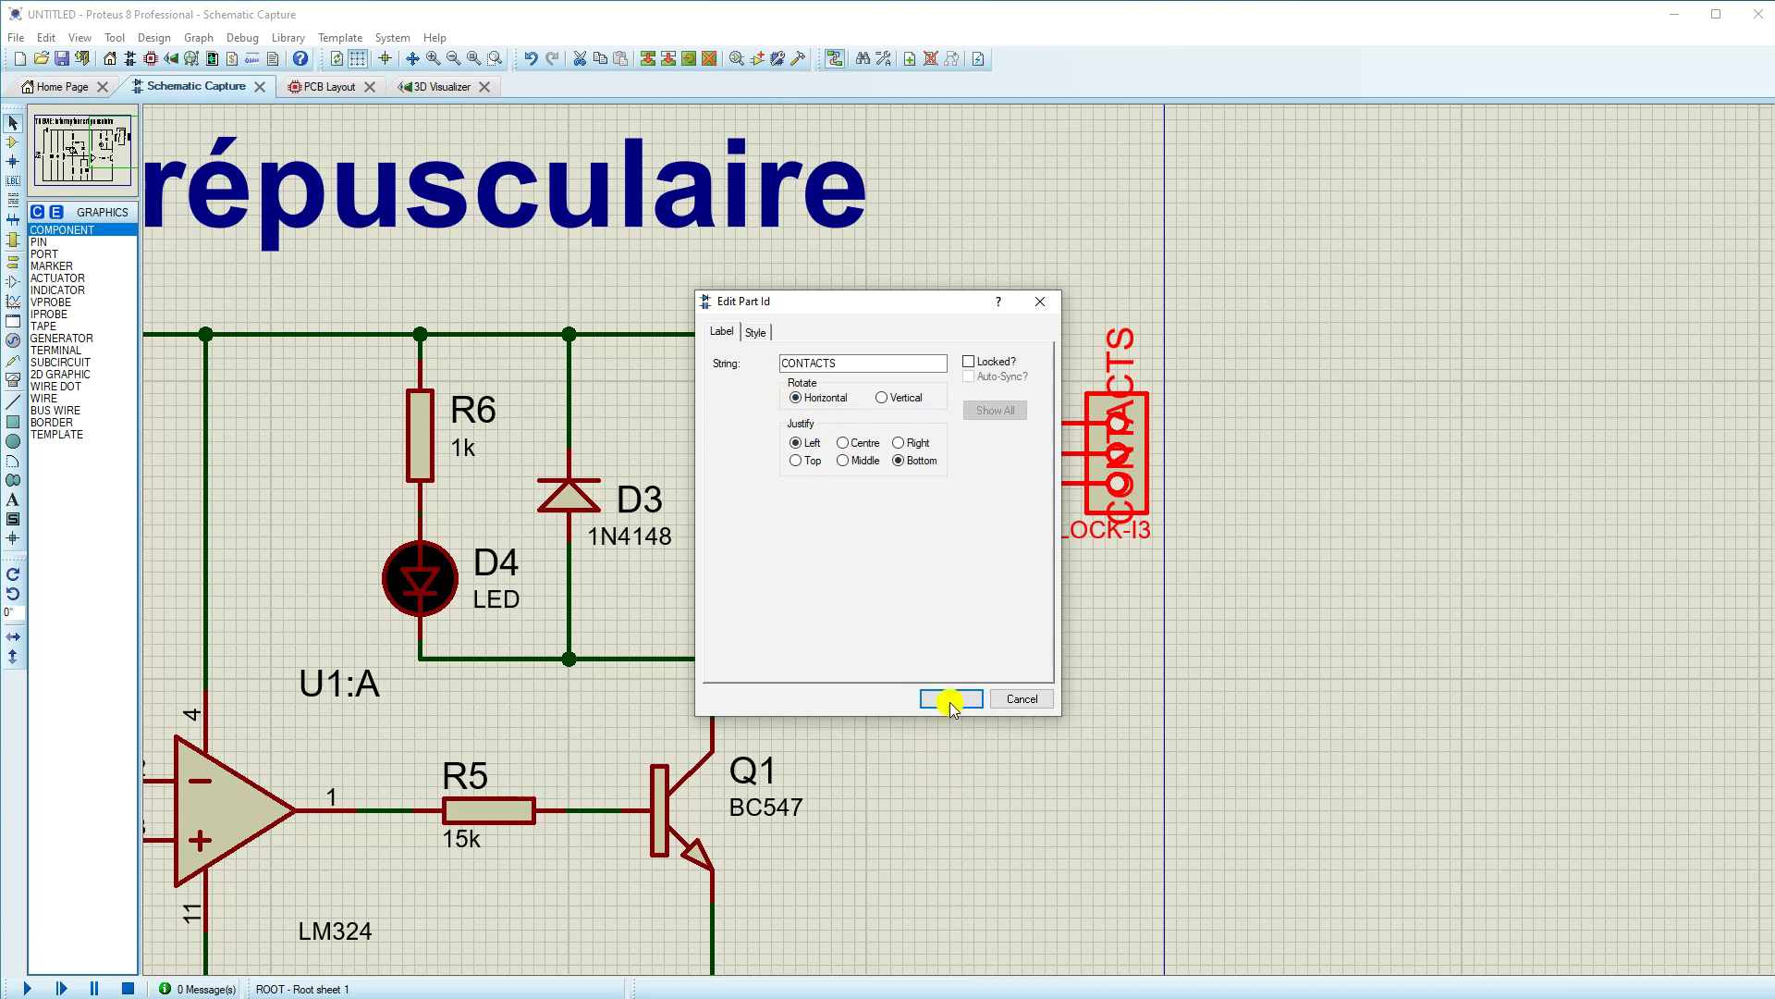
left_click(950, 700)
left_click_drag(1119, 587, 1068, 628)
left_click_drag(1006, 556, 941, 546)
left_click_drag(1064, 586, 1058, 582)
left_click(1093, 649)
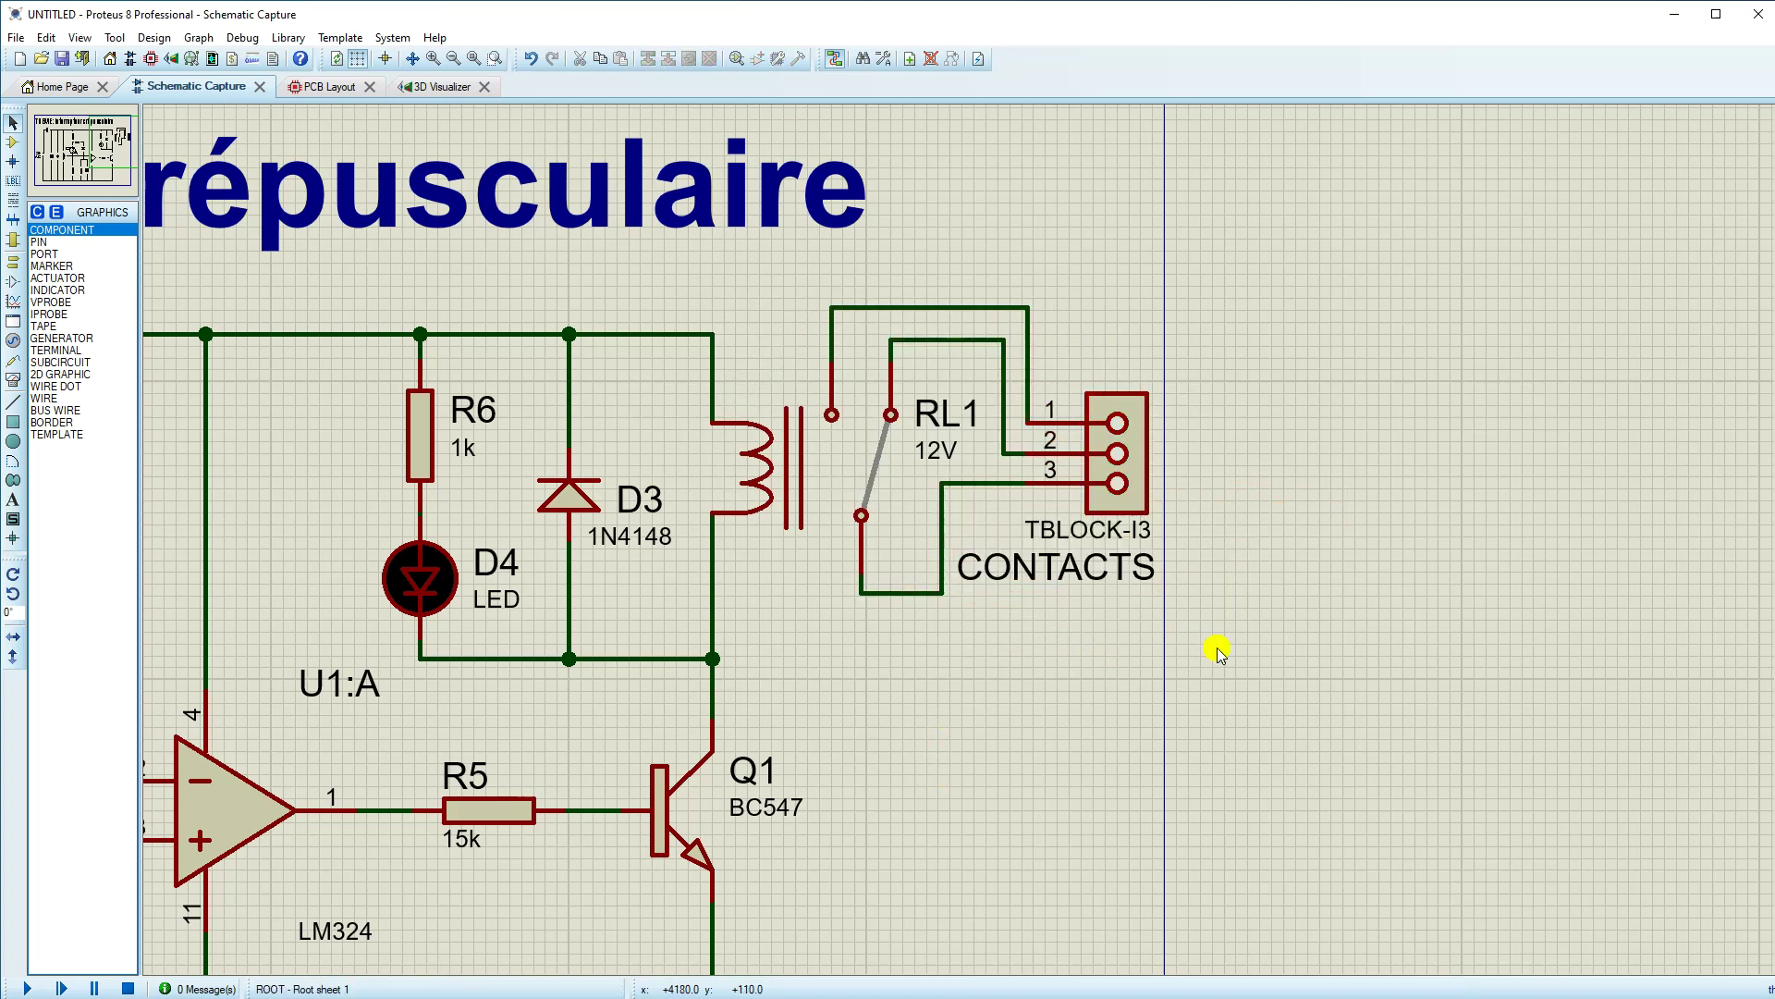
Step: Place a POWER terminal on the upper supply rail, between R1 and the op-amp's supply line
left_click(473, 58)
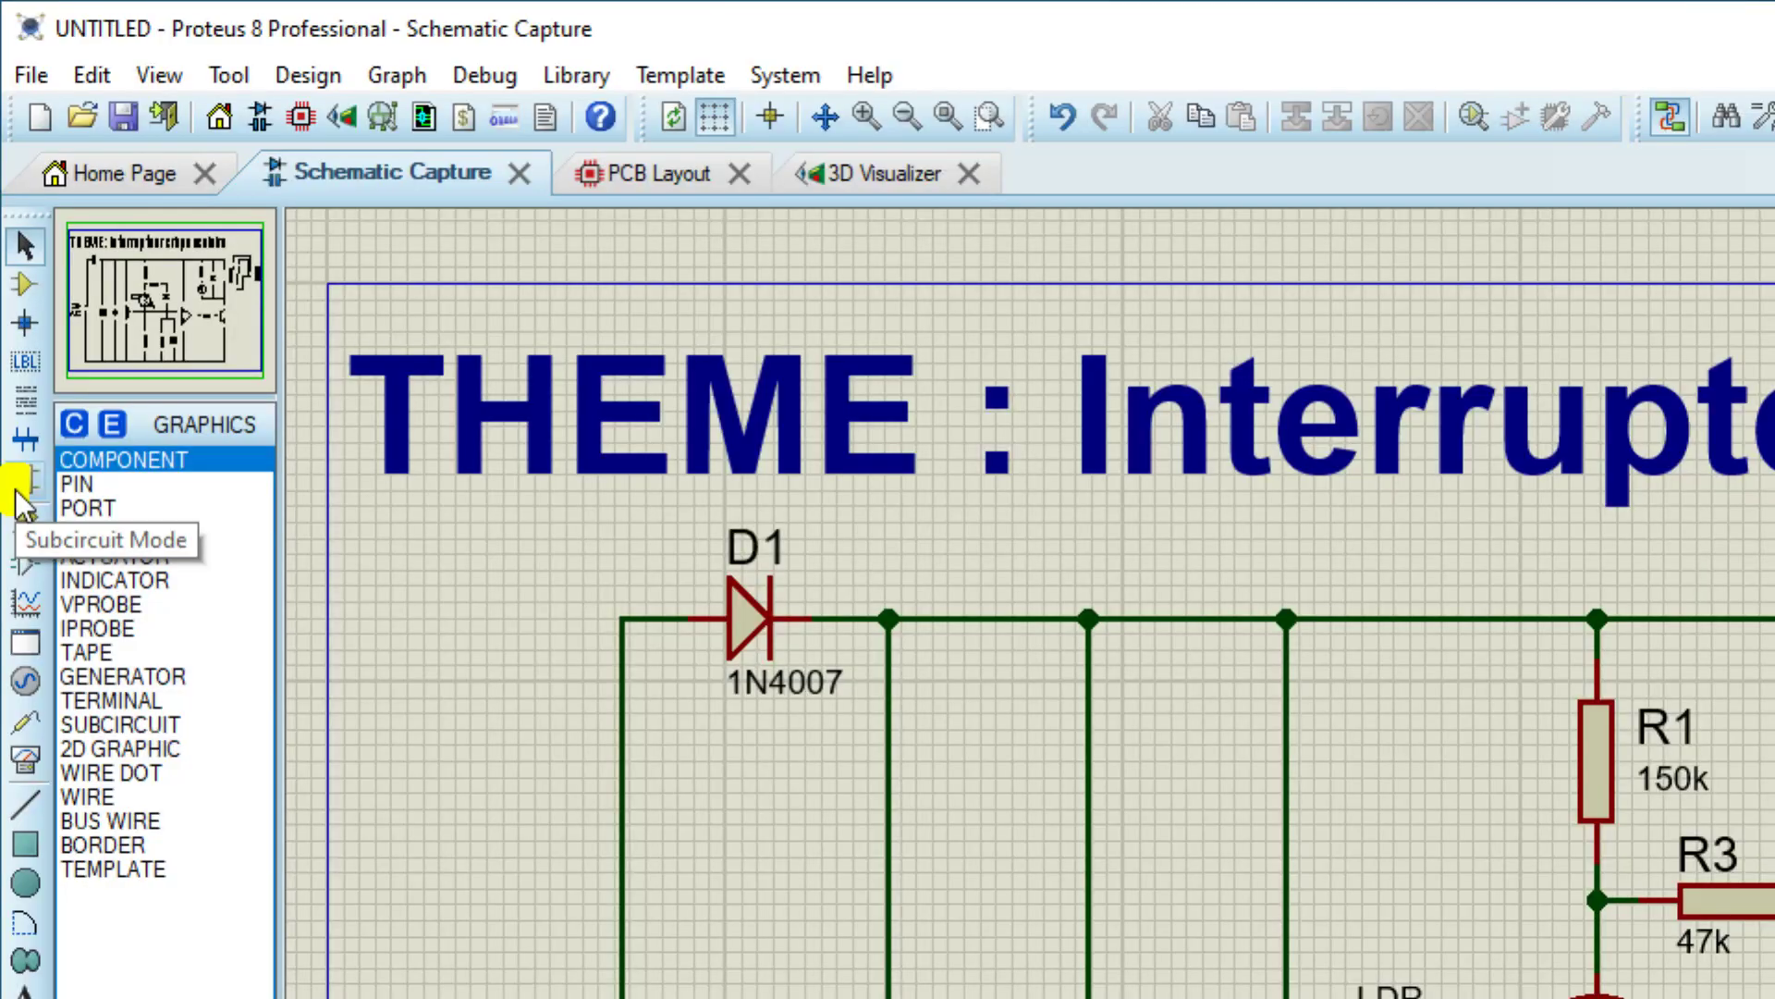
left_click(25, 525)
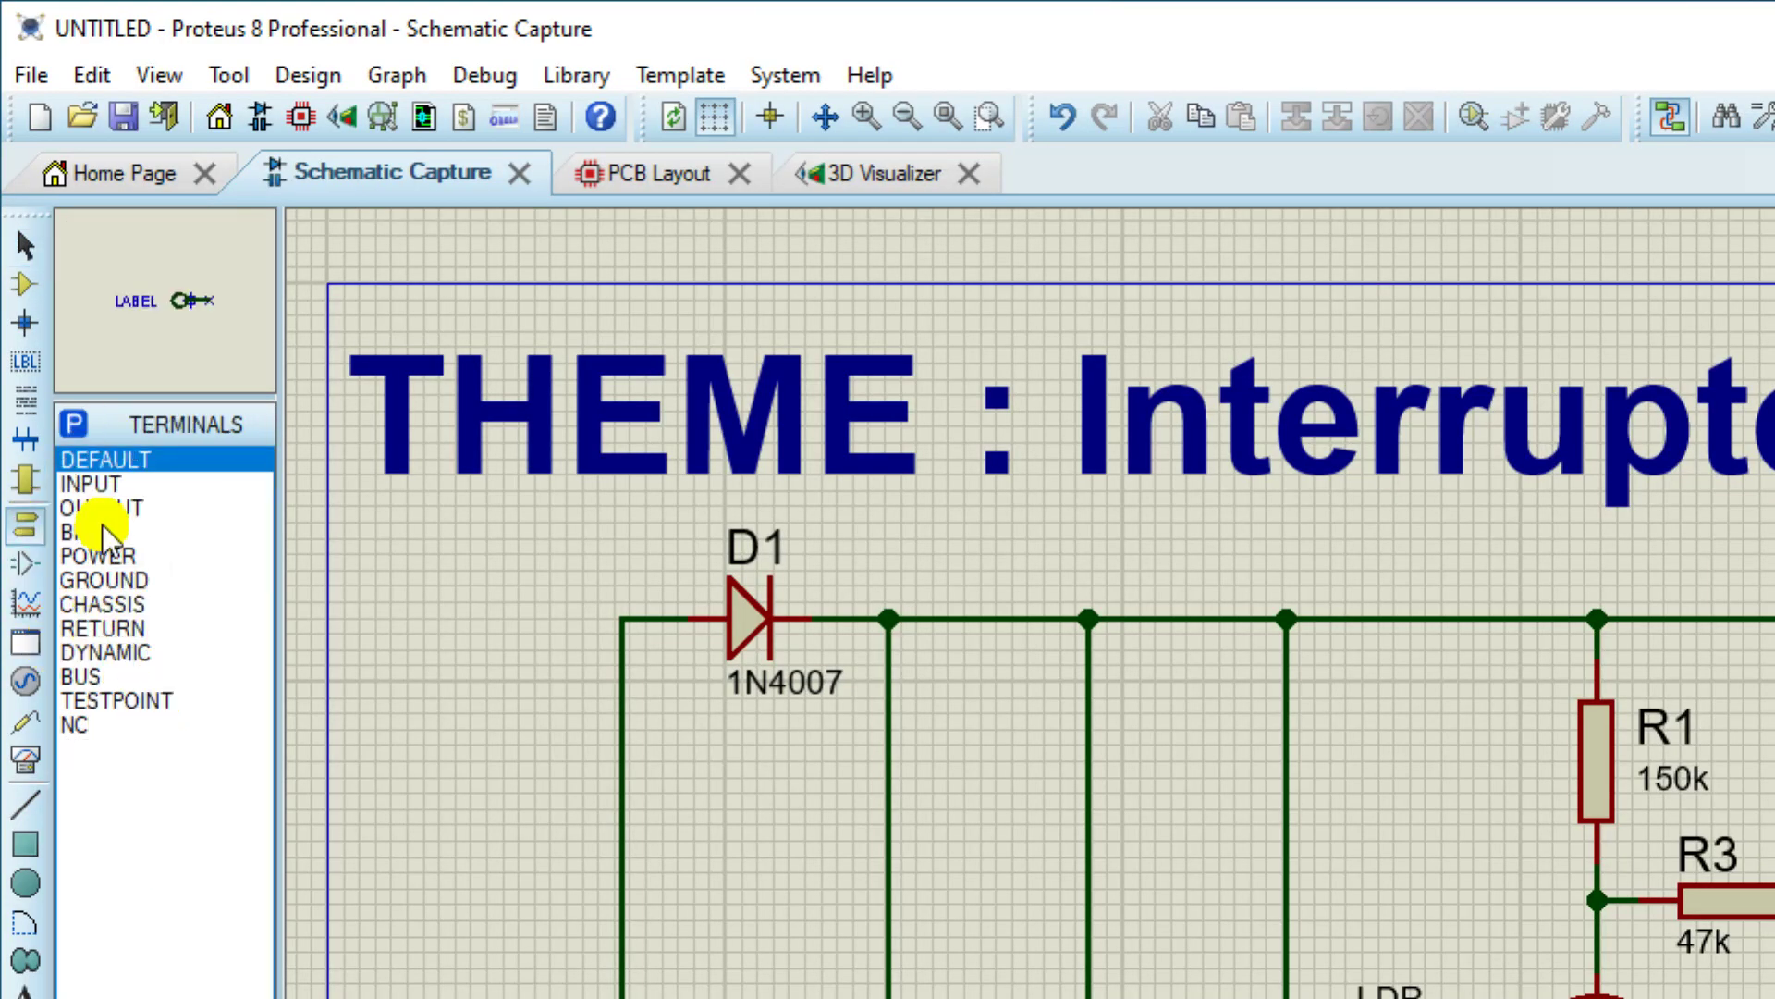
left_click(97, 556)
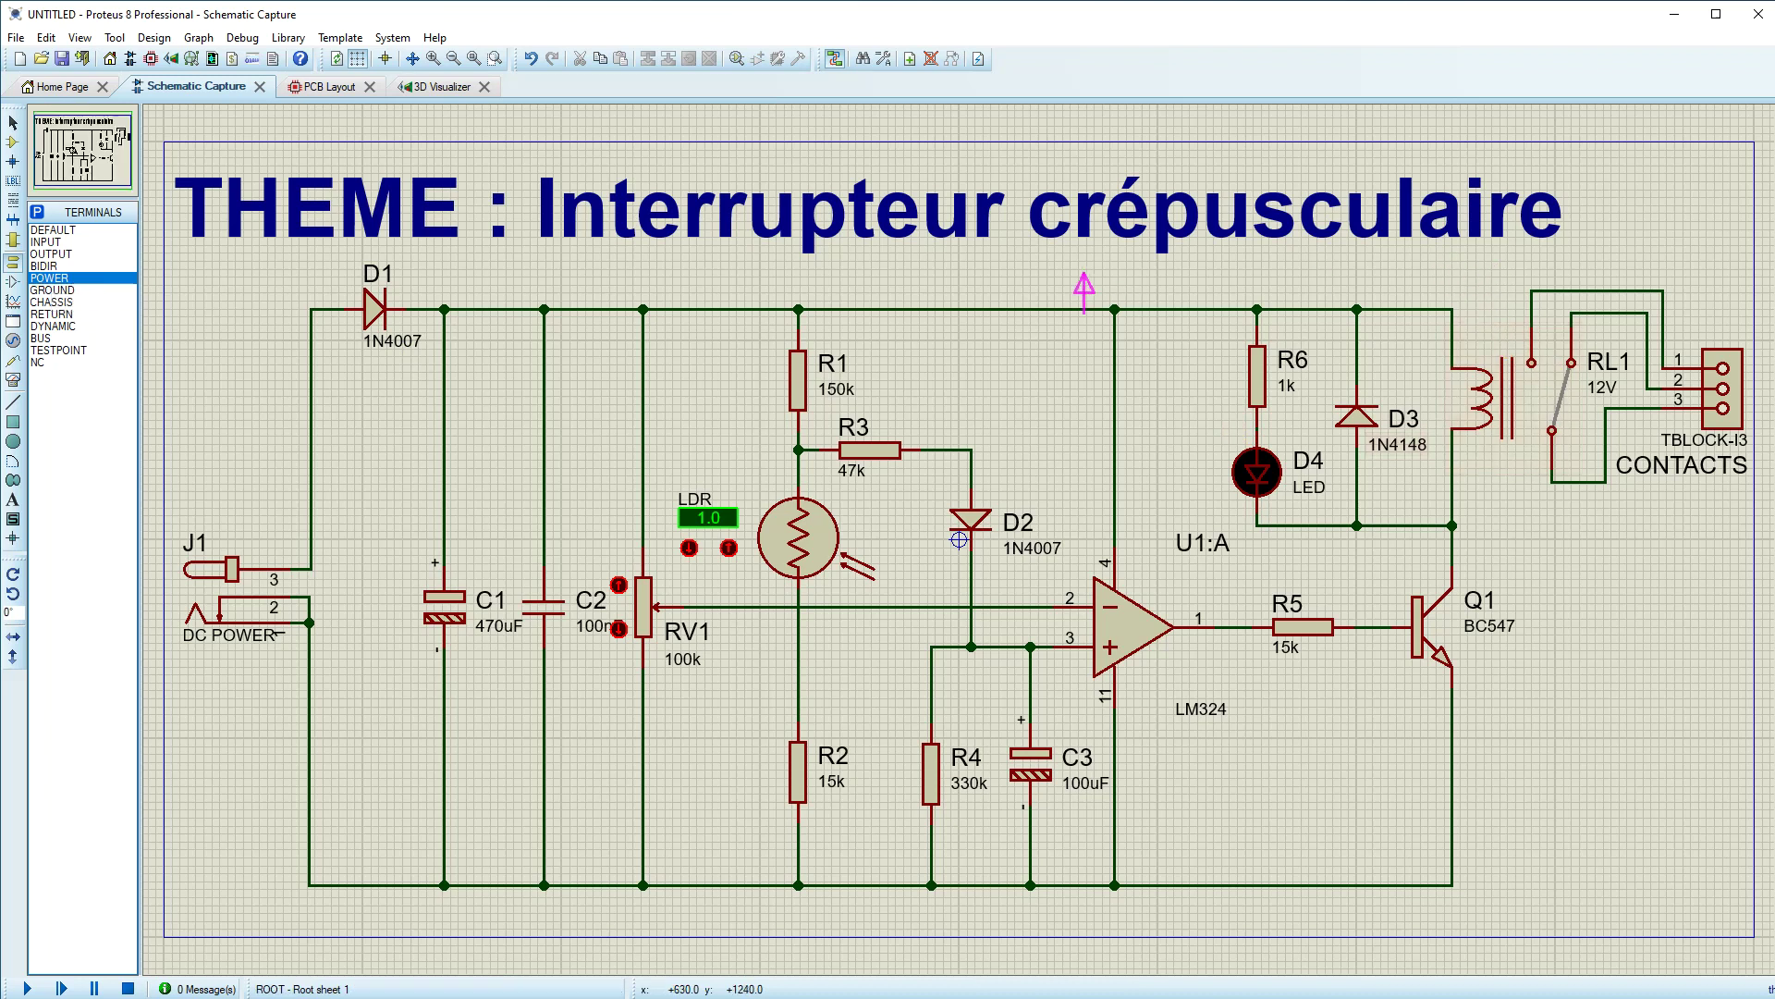
left_click(963, 308)
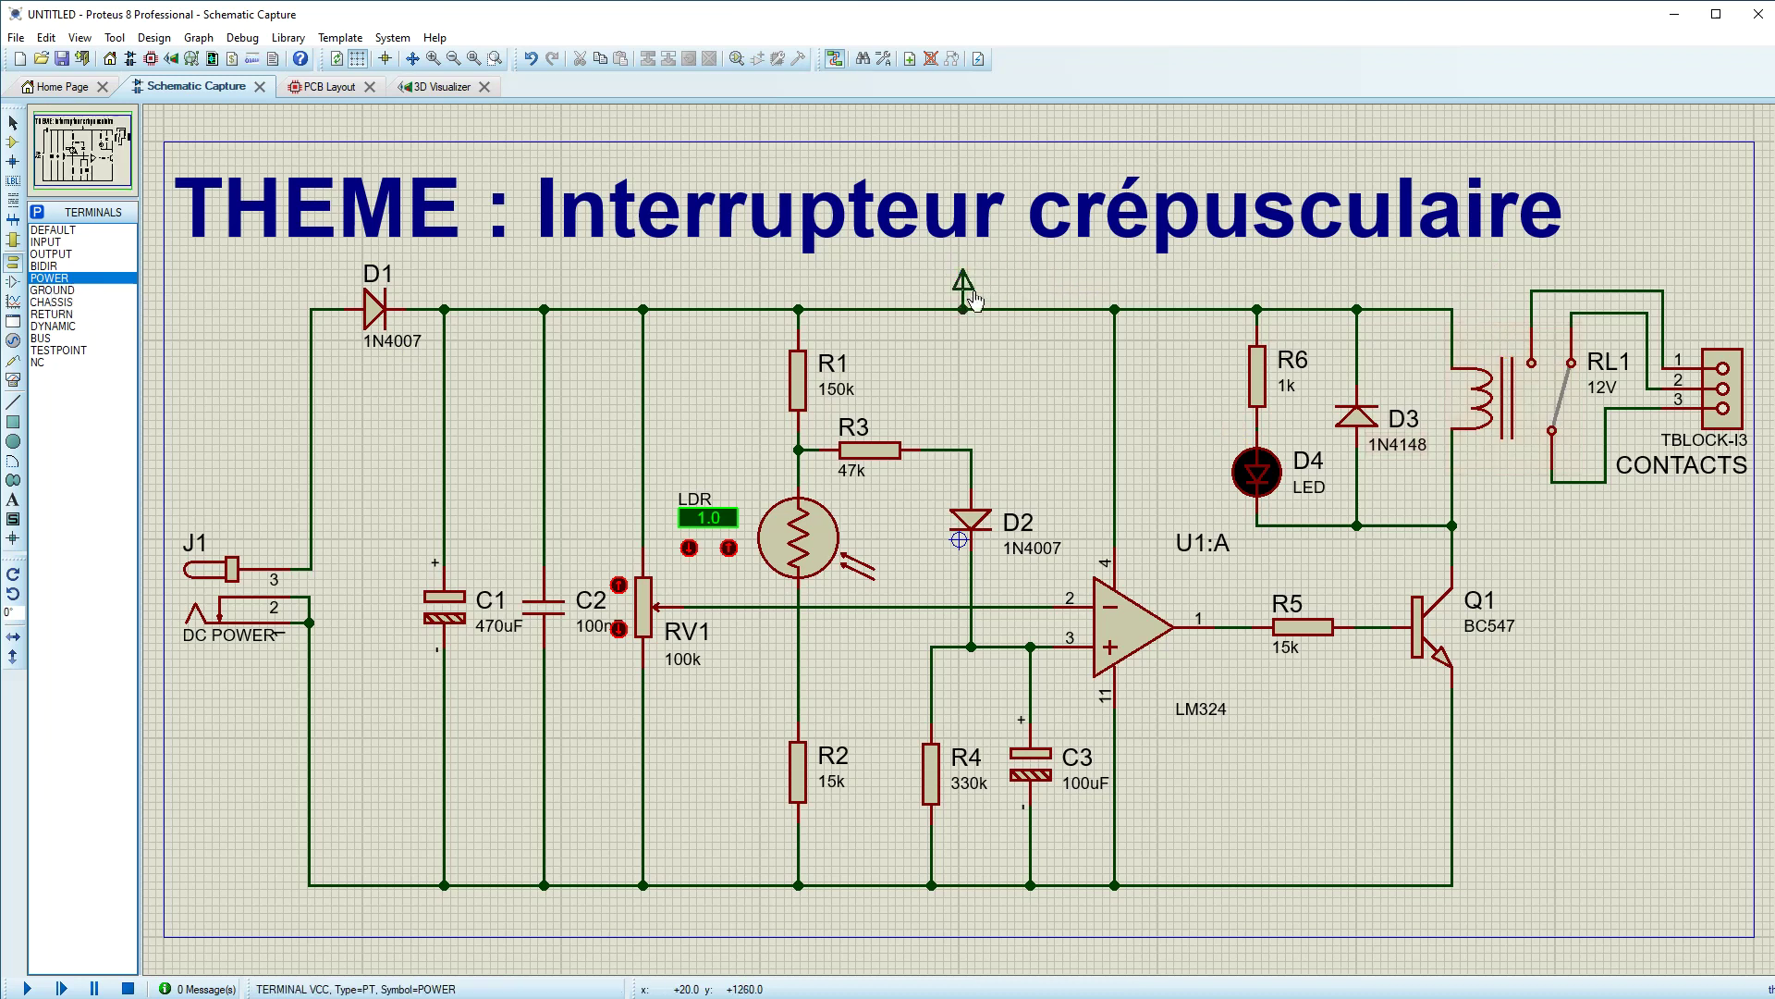
Step: Check the ground symbol in the Word document's circuit, return to Proteus and place a CHASSIS terminal at the lower rail's right end
left_click(50, 290)
key("alt+Tab")
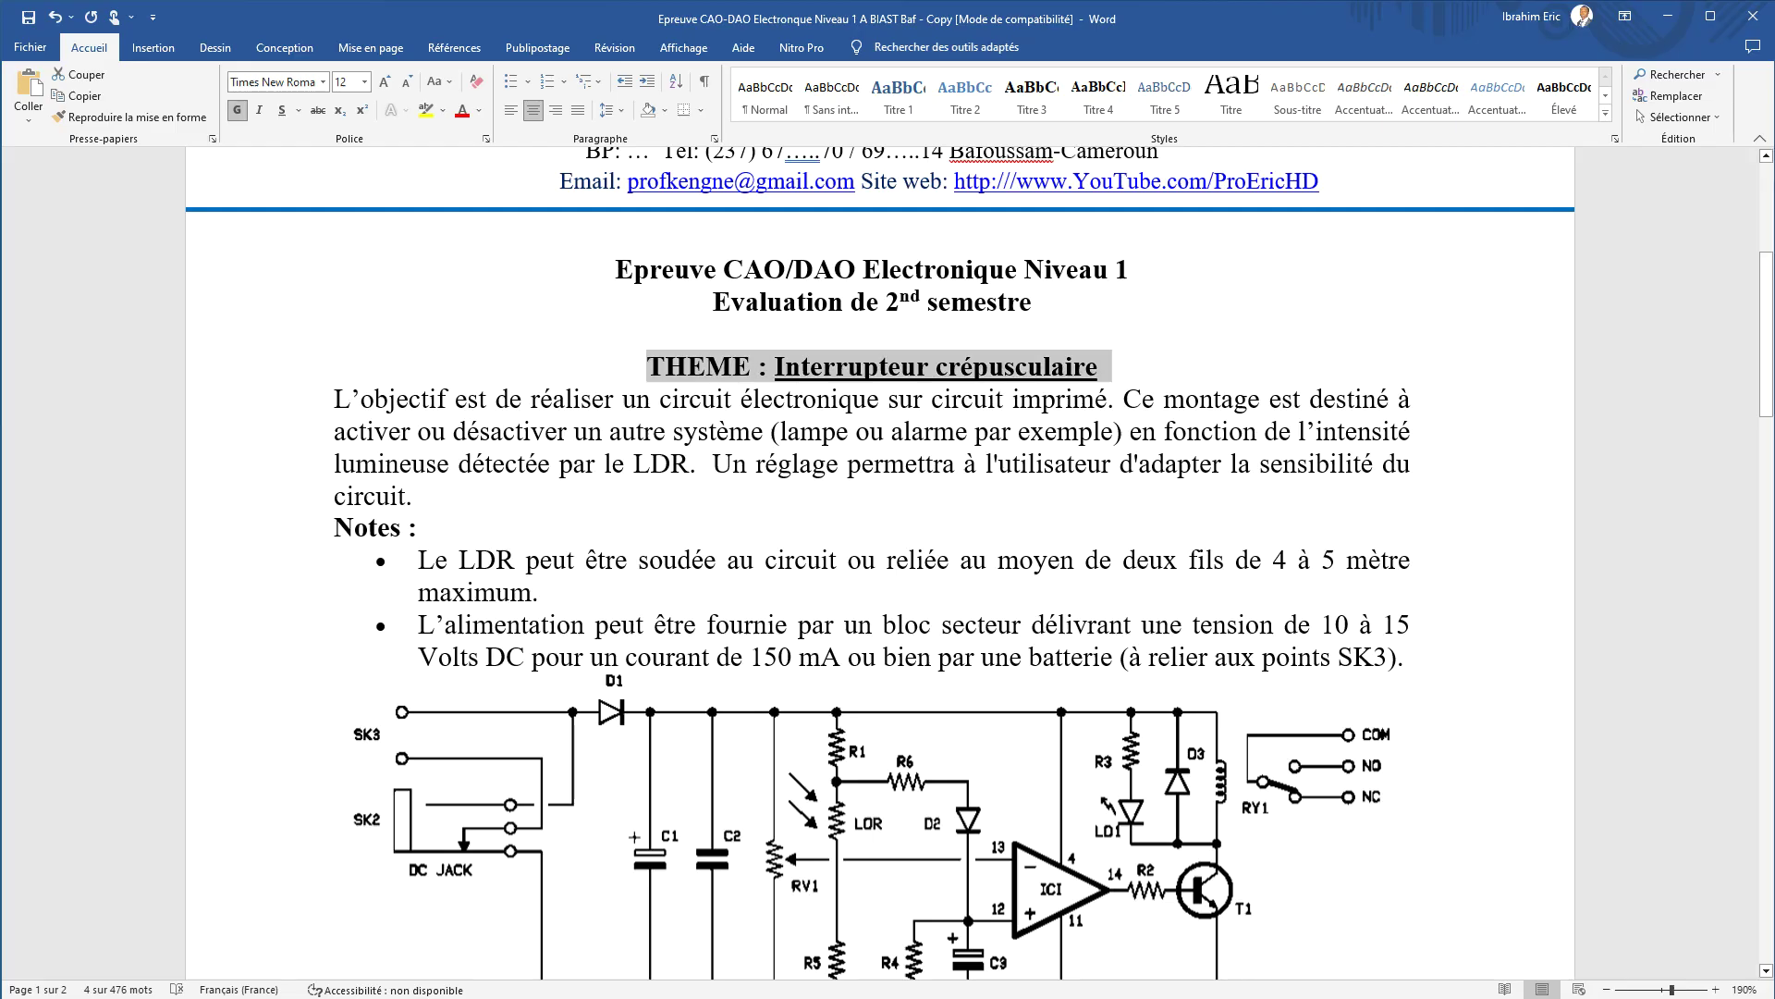
scroll(895, 822, "down", 4)
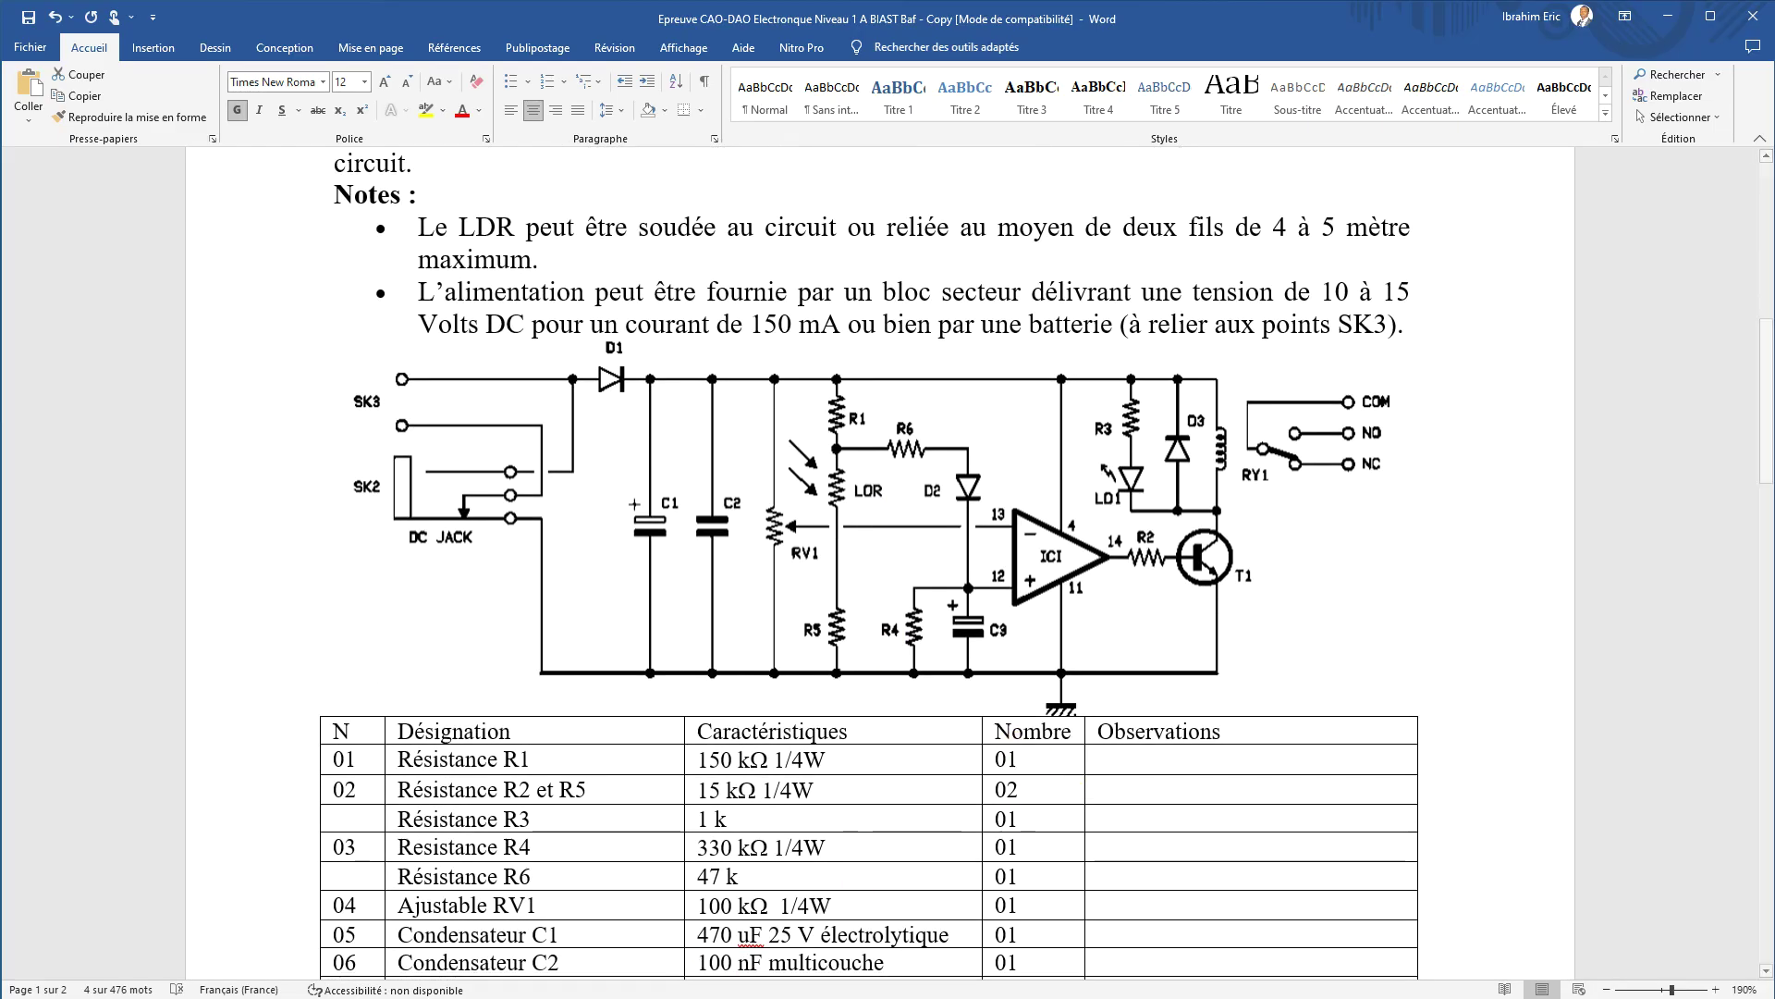
key("alt+Tab")
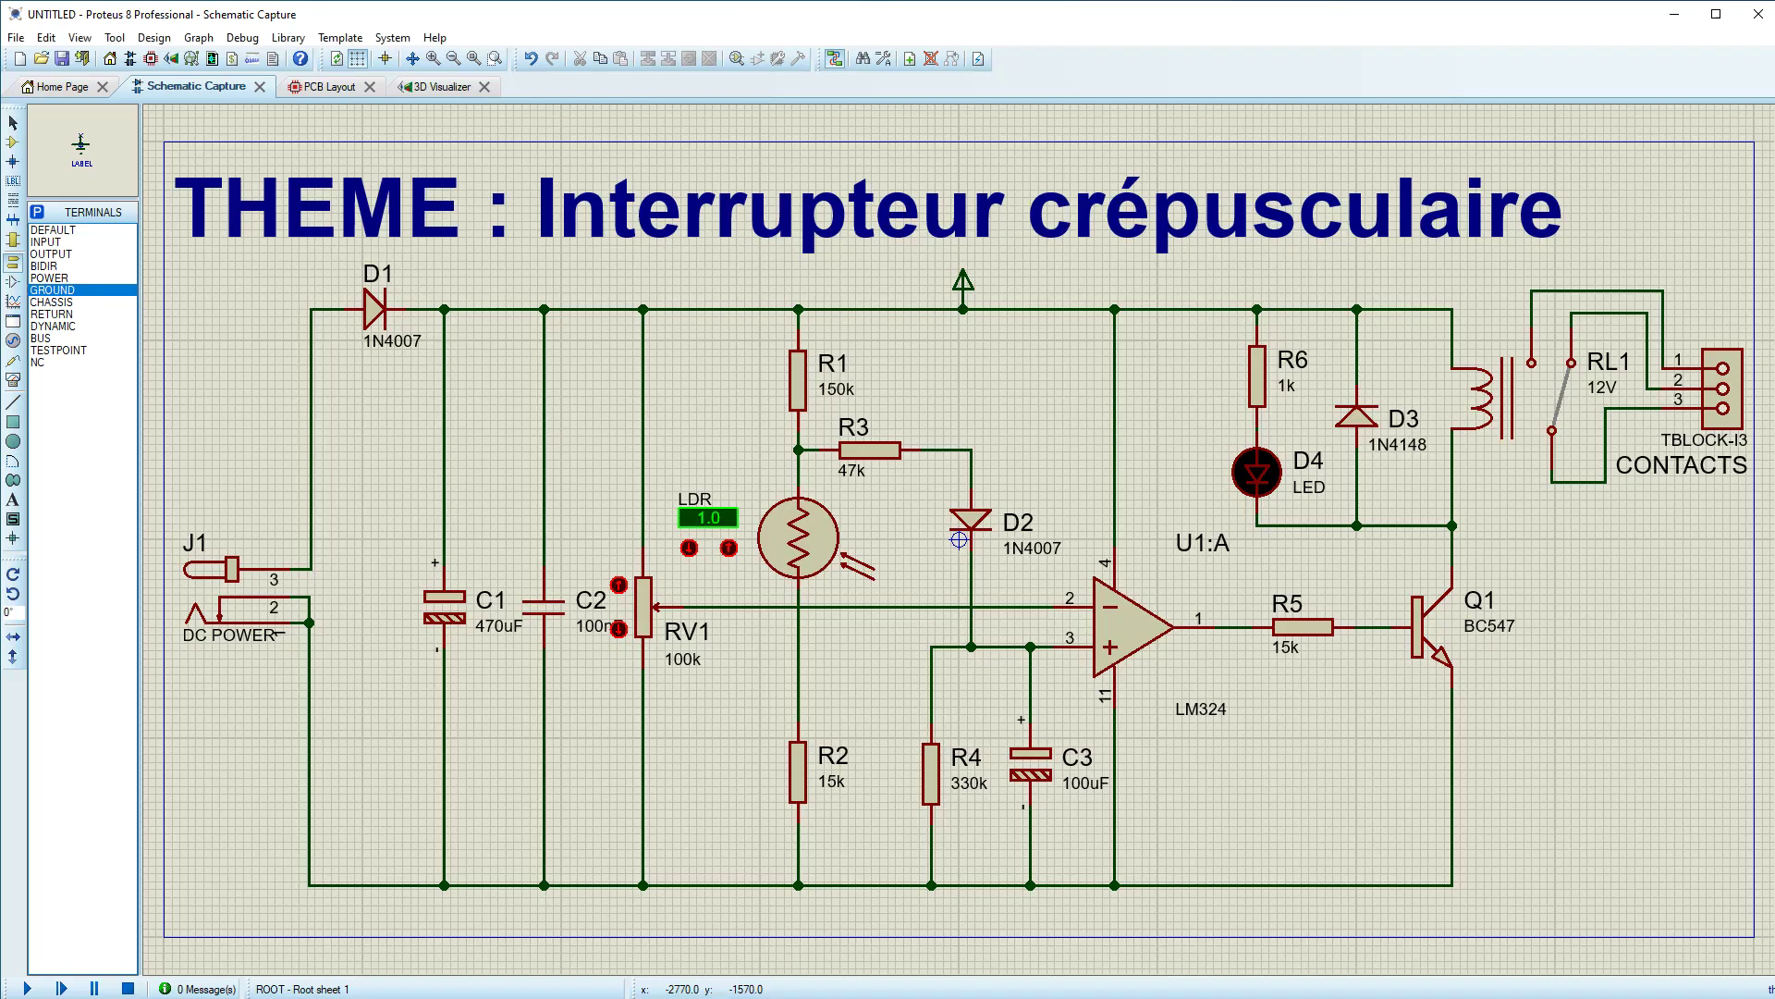
left_click(50, 302)
left_click(1189, 907)
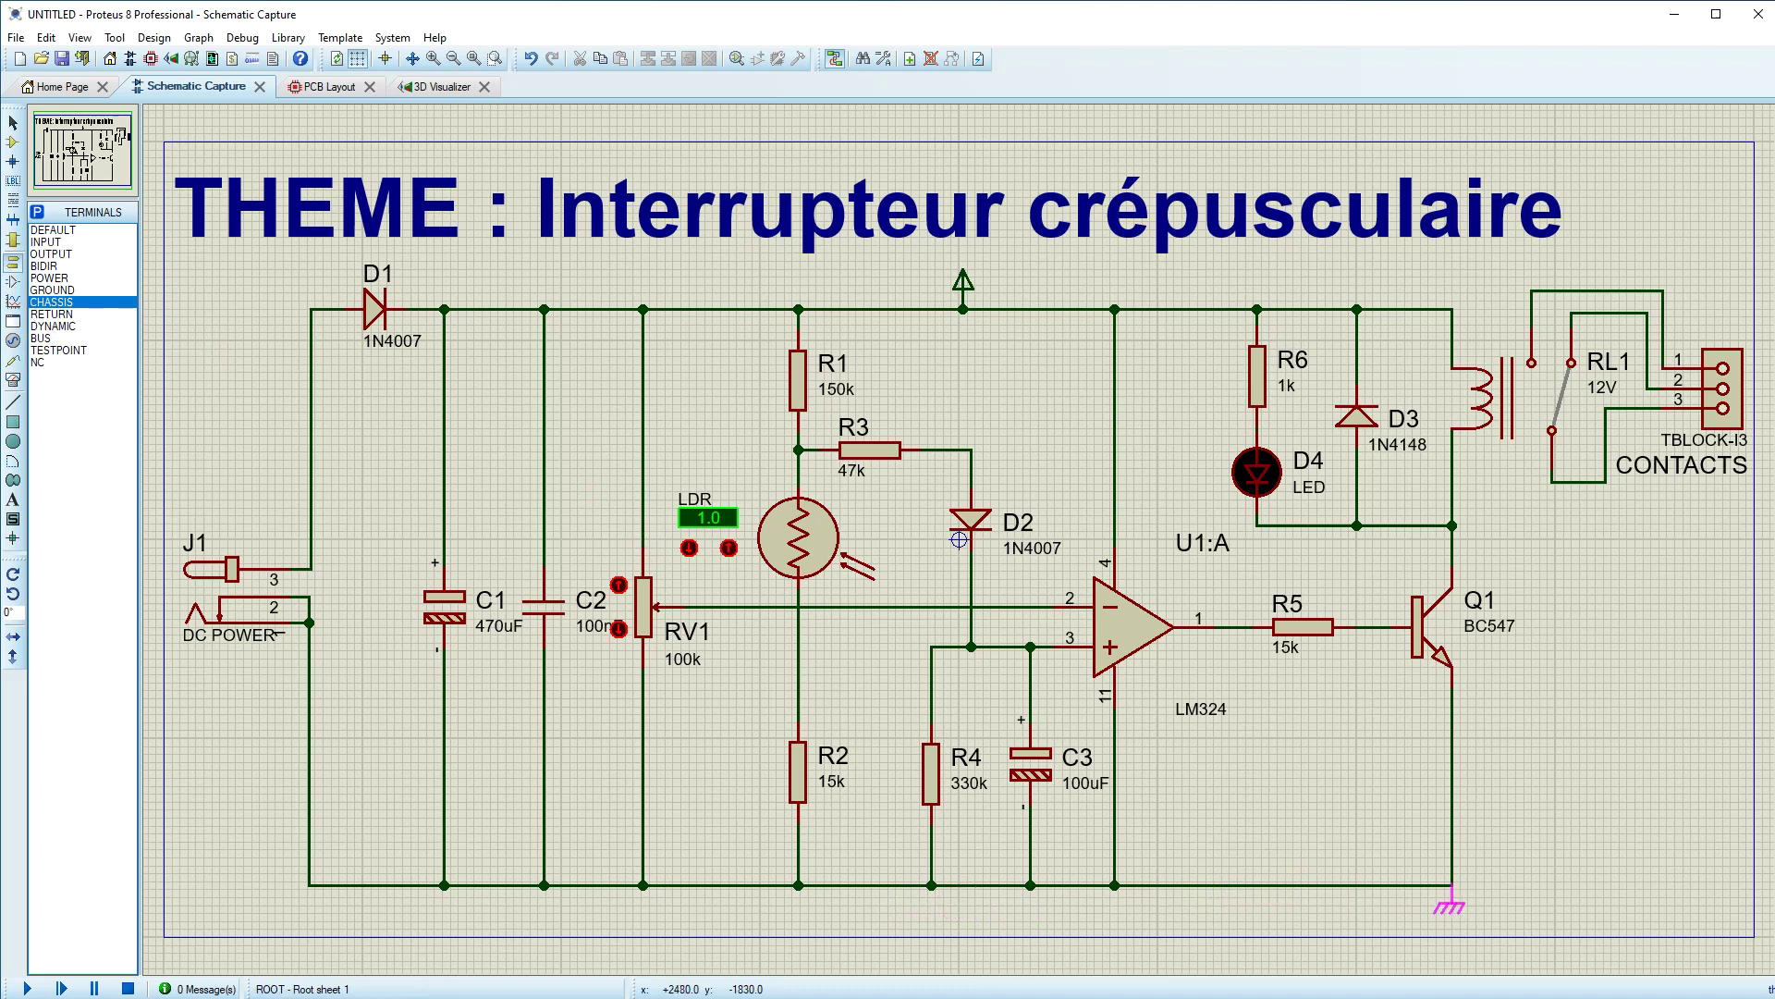
Step: Move the chassis terminal slightly right of the lower rail's corner and wire it to that corner
scroll(1449, 906, "up", 2)
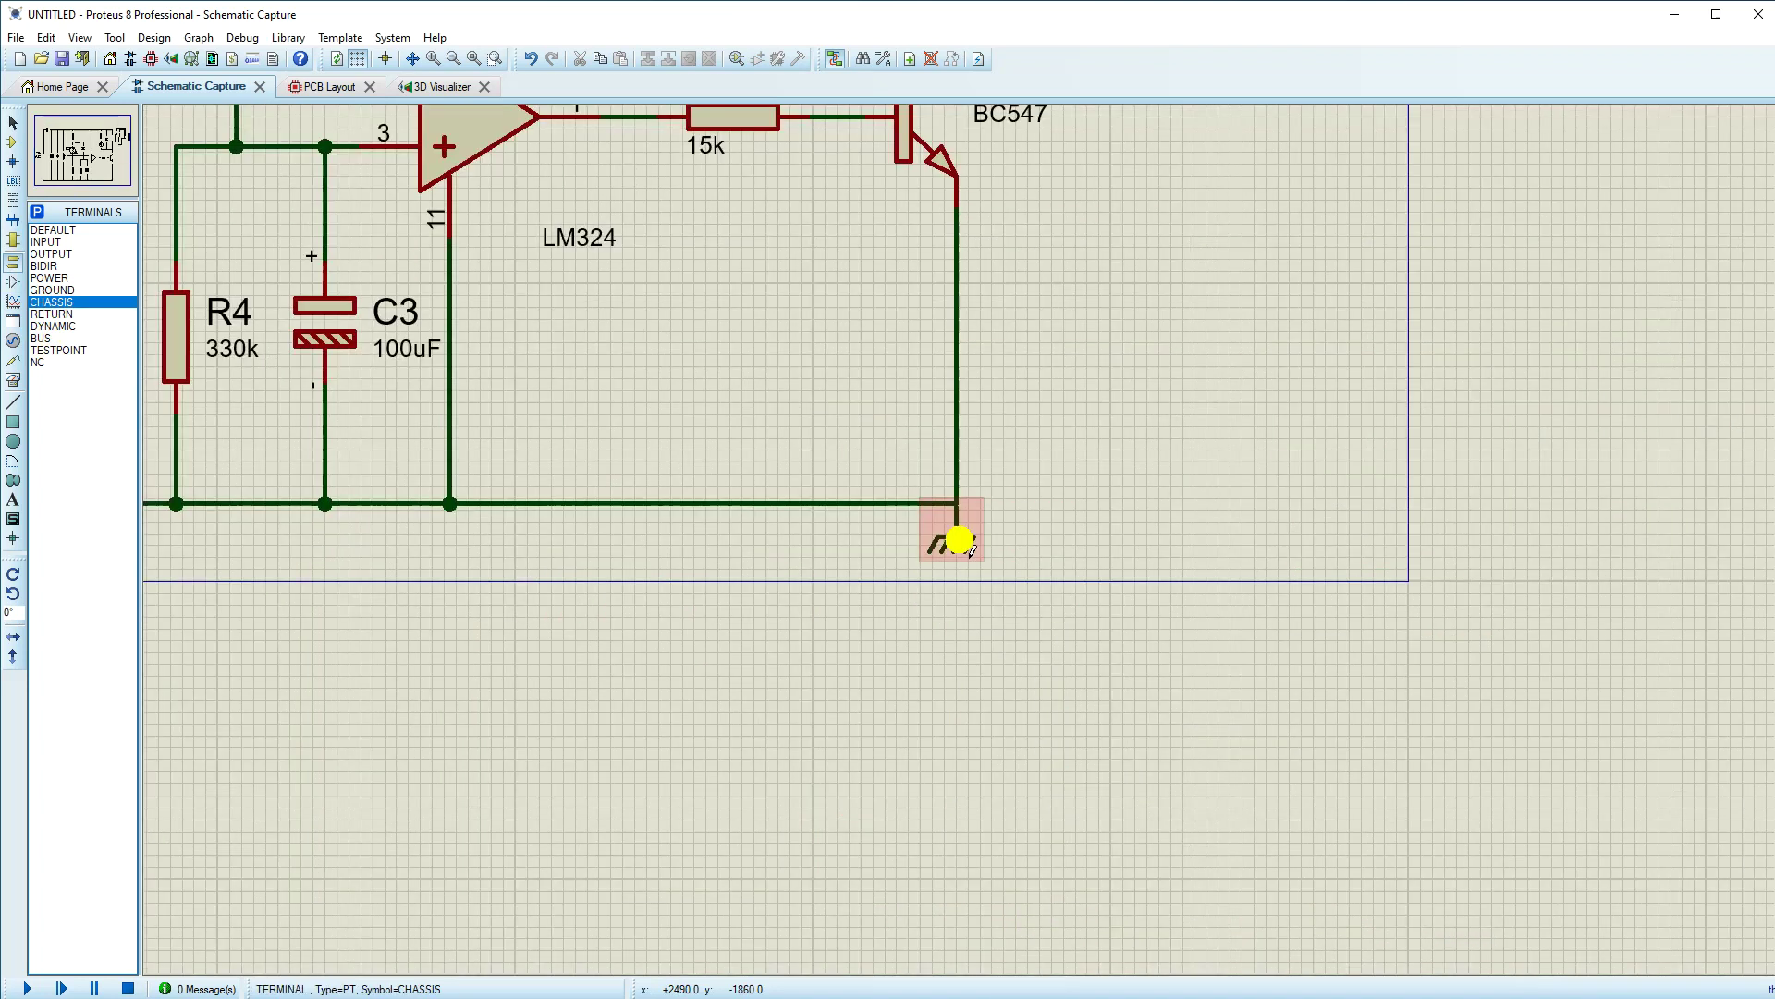
left_click_drag(959, 544, 1013, 544)
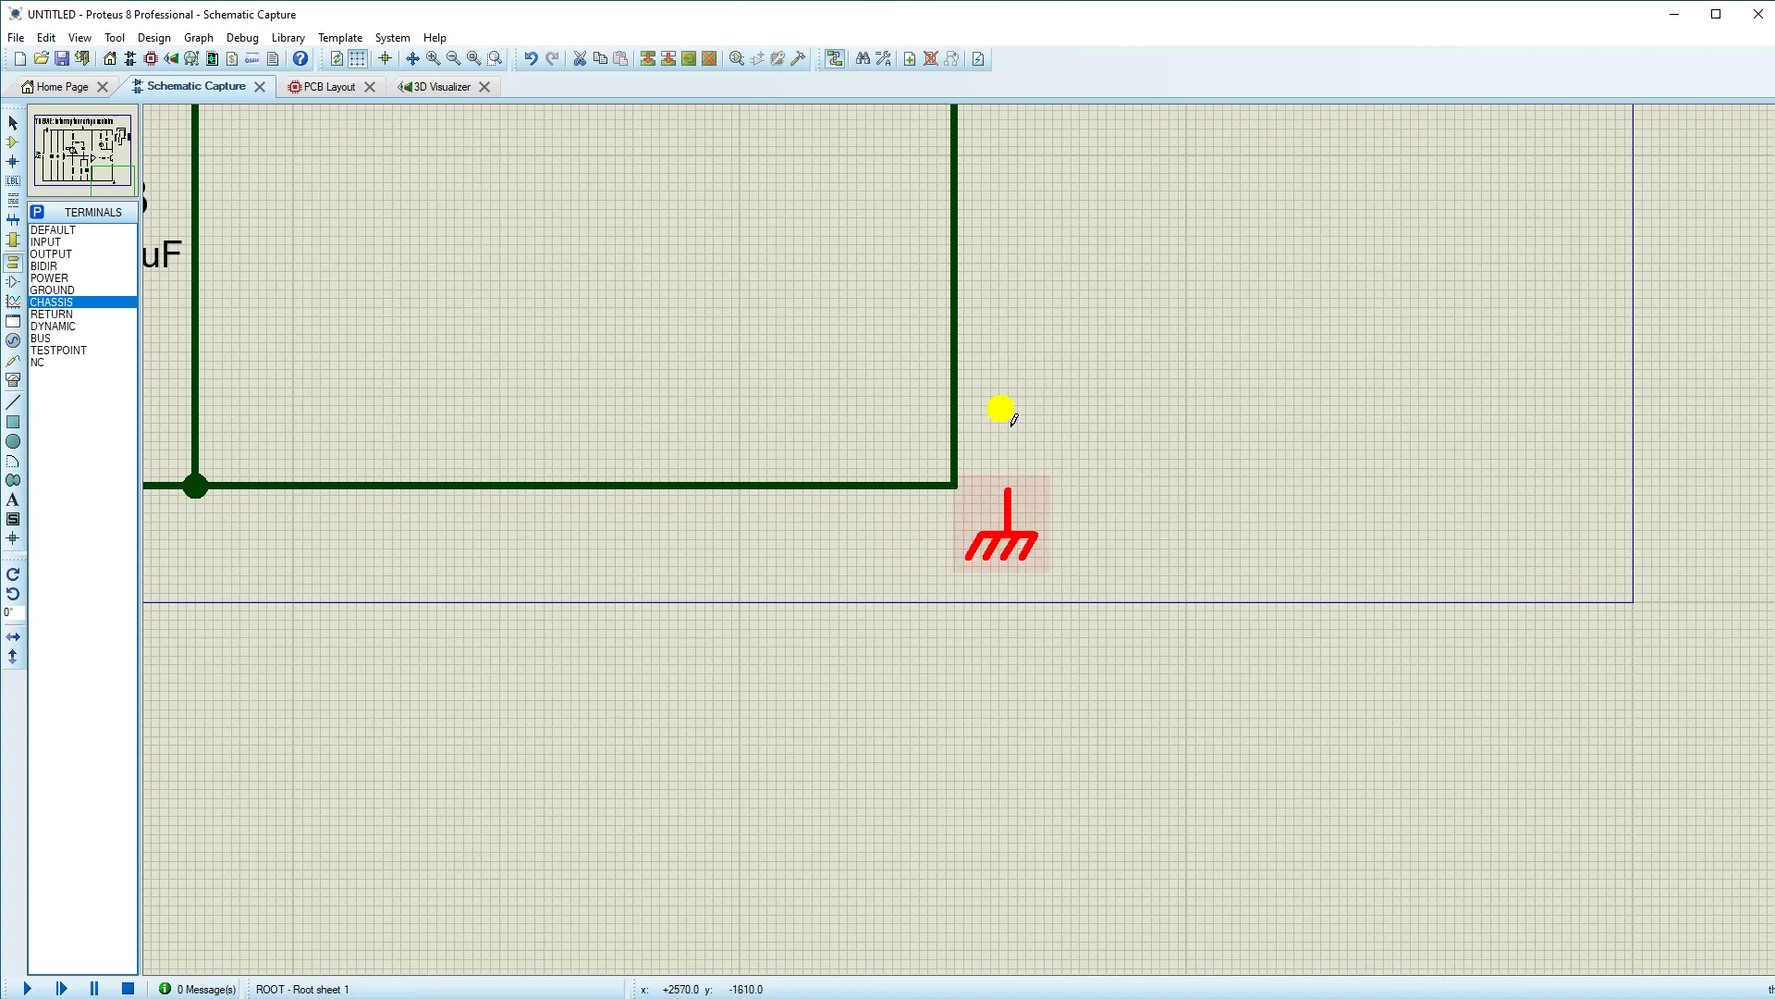
left_click(1008, 488)
left_click(955, 485)
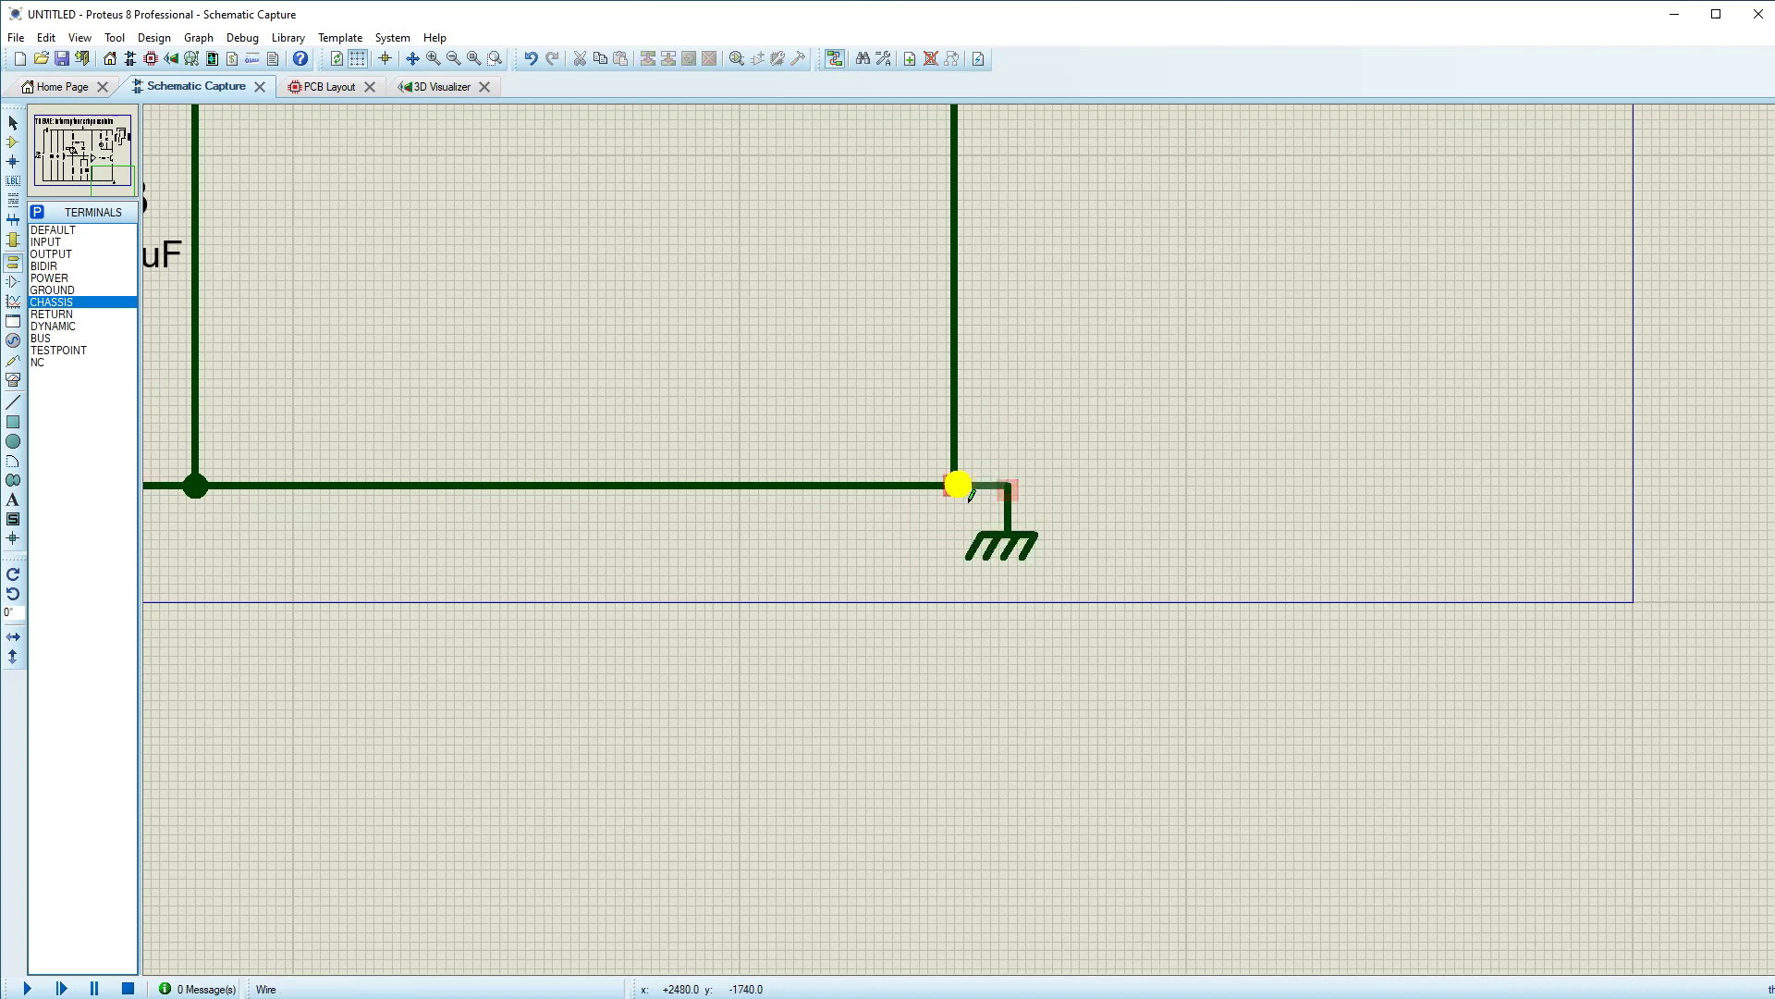
left_click(1004, 537)
left_click(1008, 541)
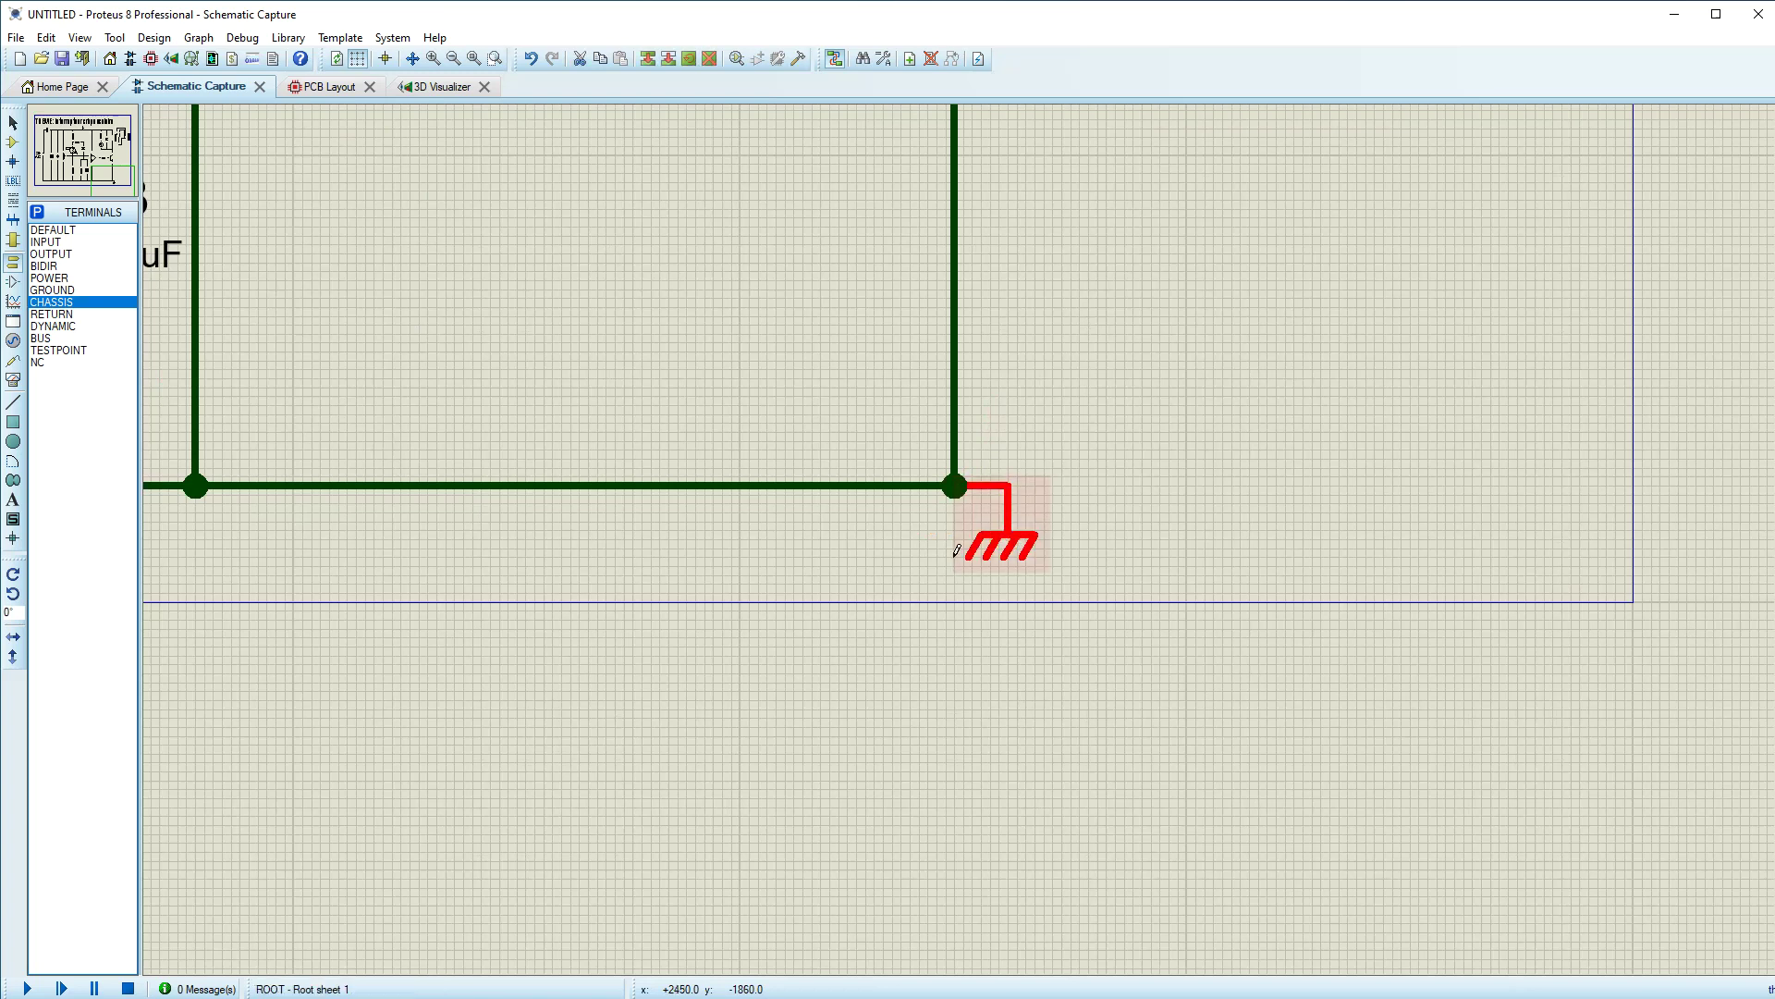
Step: Try to save the project in Documents as "THEME : Interrupteur crépusculaire A LDR"
left_click(473, 59)
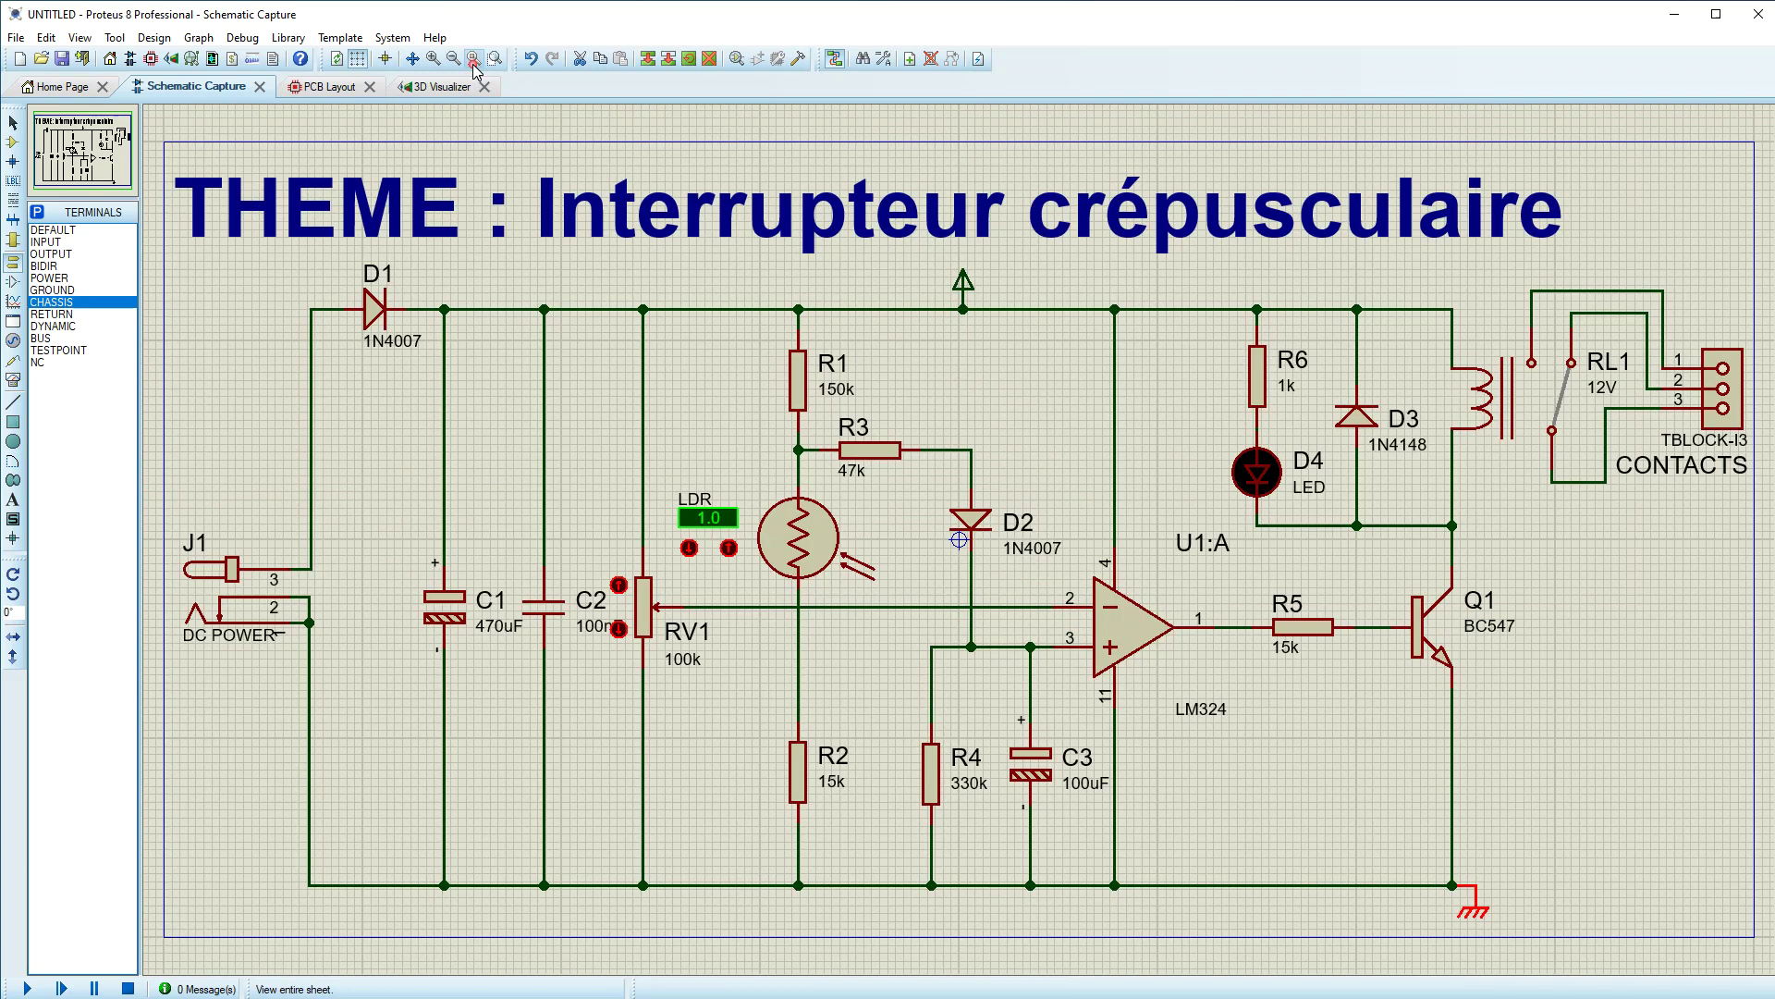
left_click(318, 151)
left_click(64, 58)
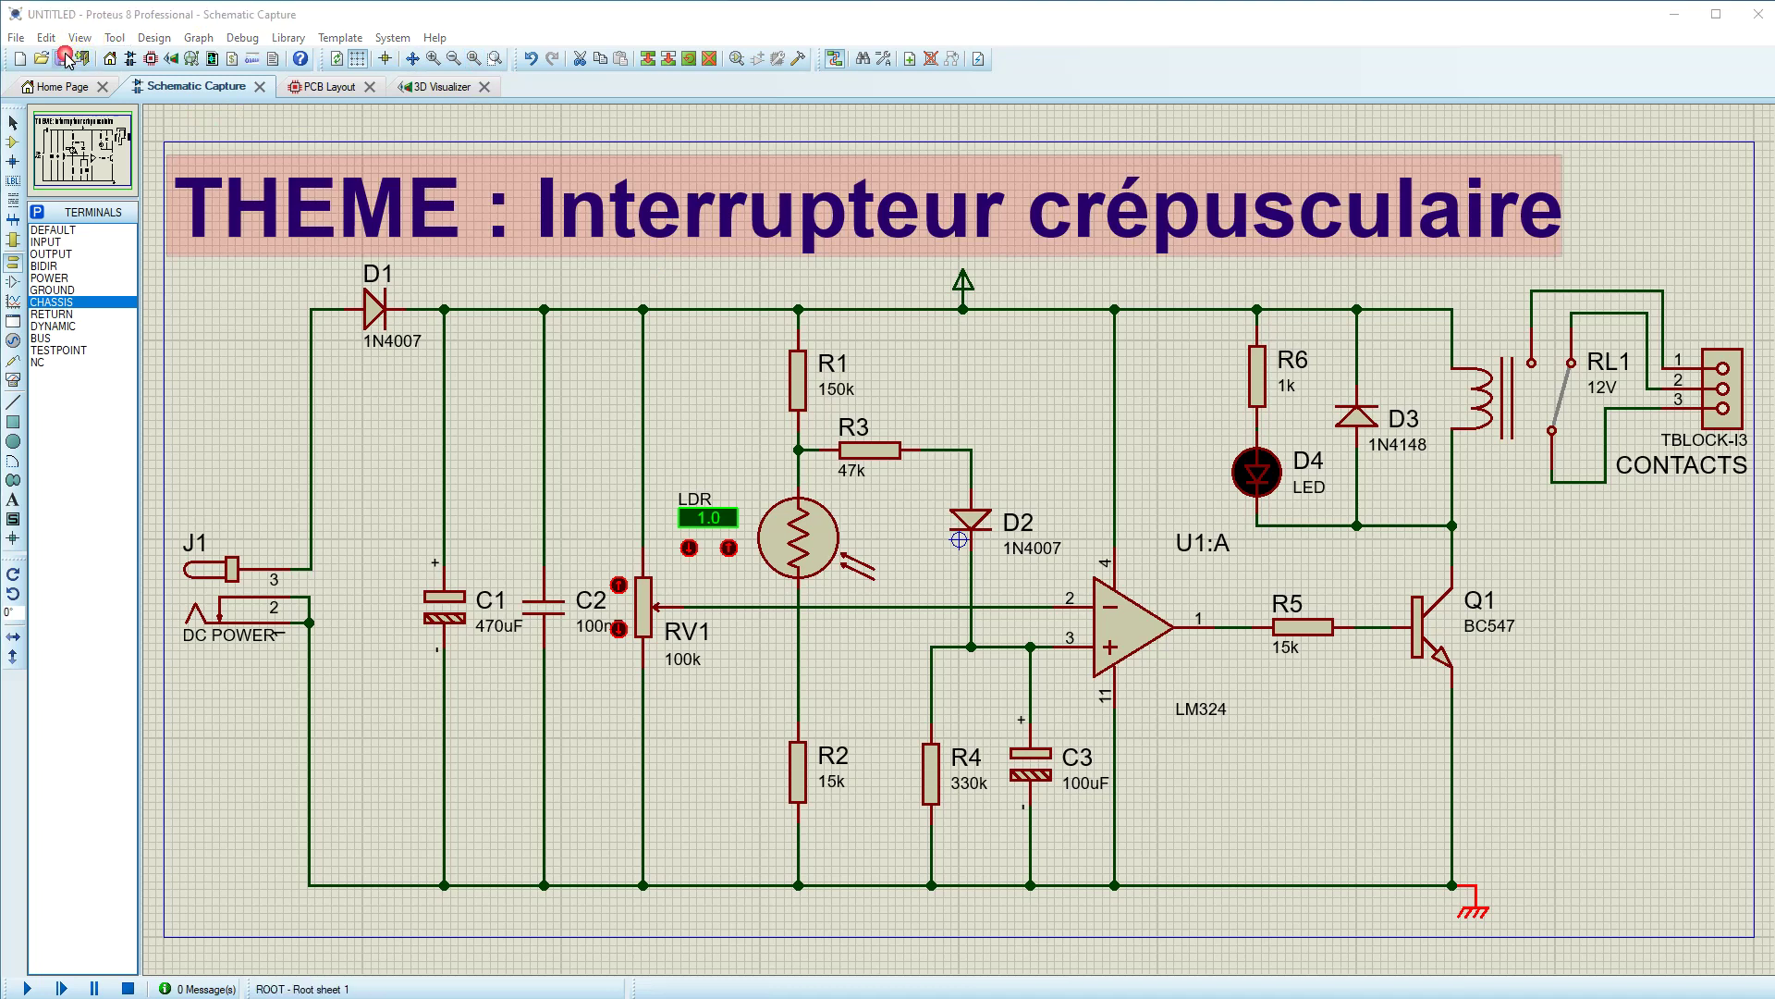
type("THEME : Interrupteur crépusculaire")
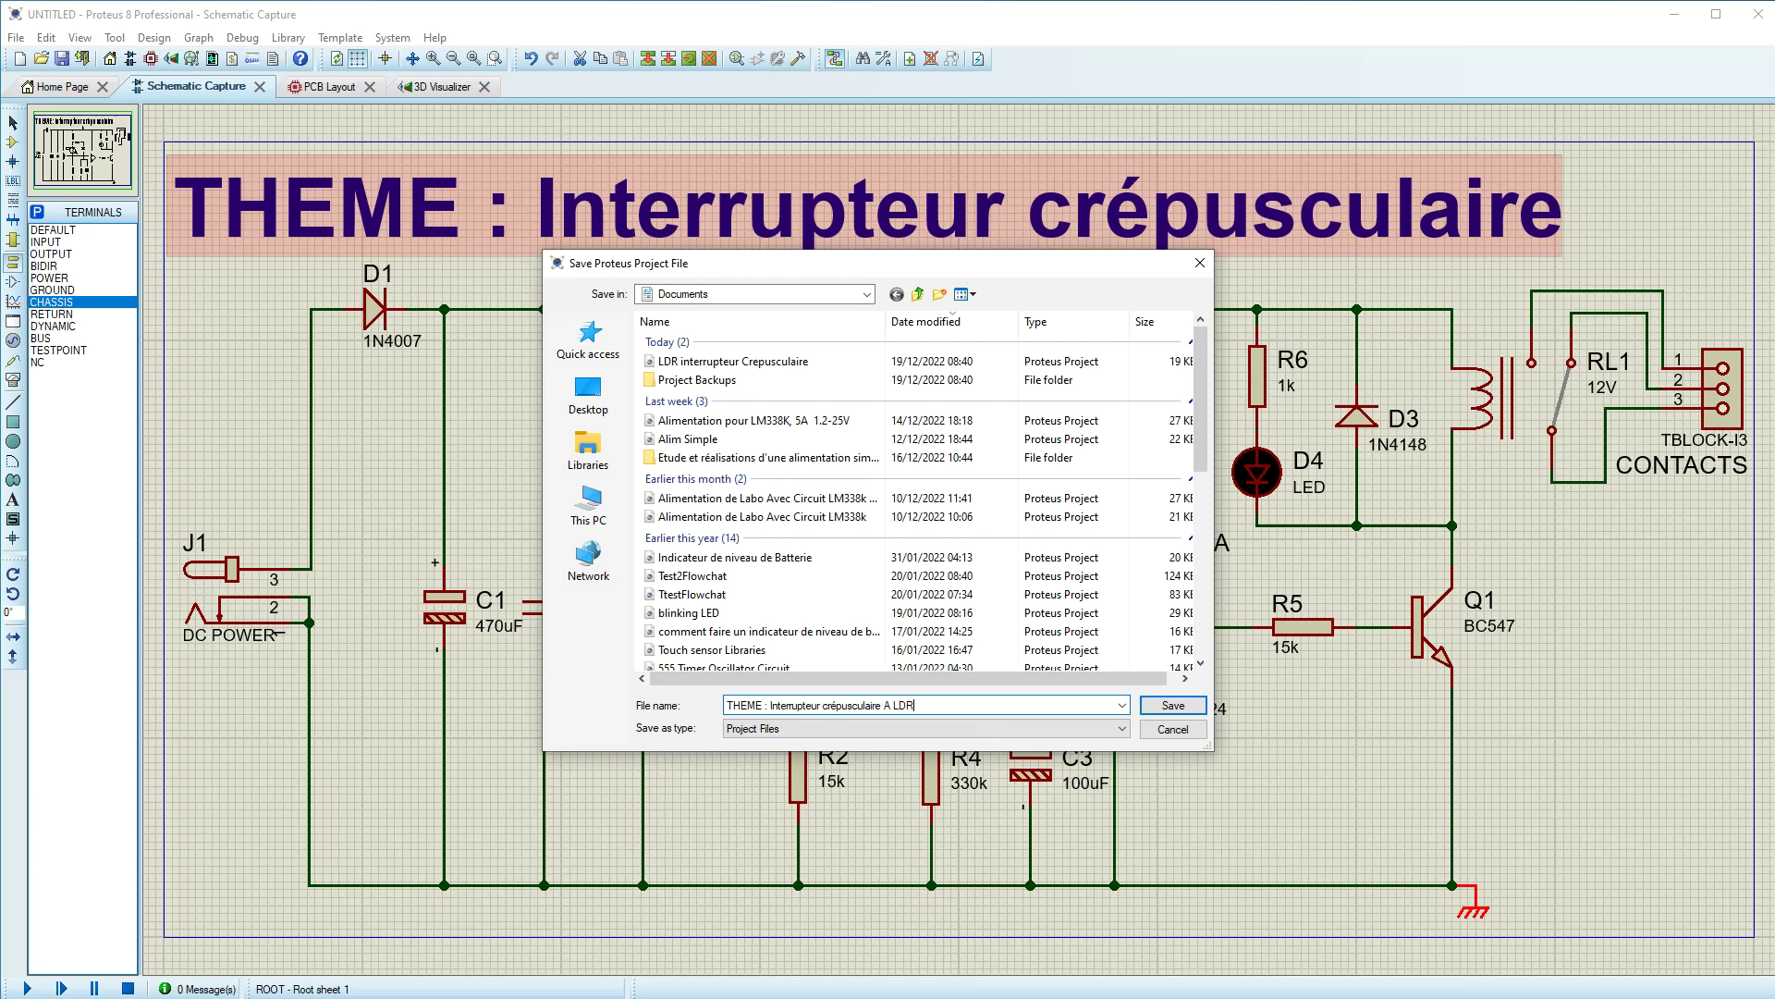
left_click(1165, 704)
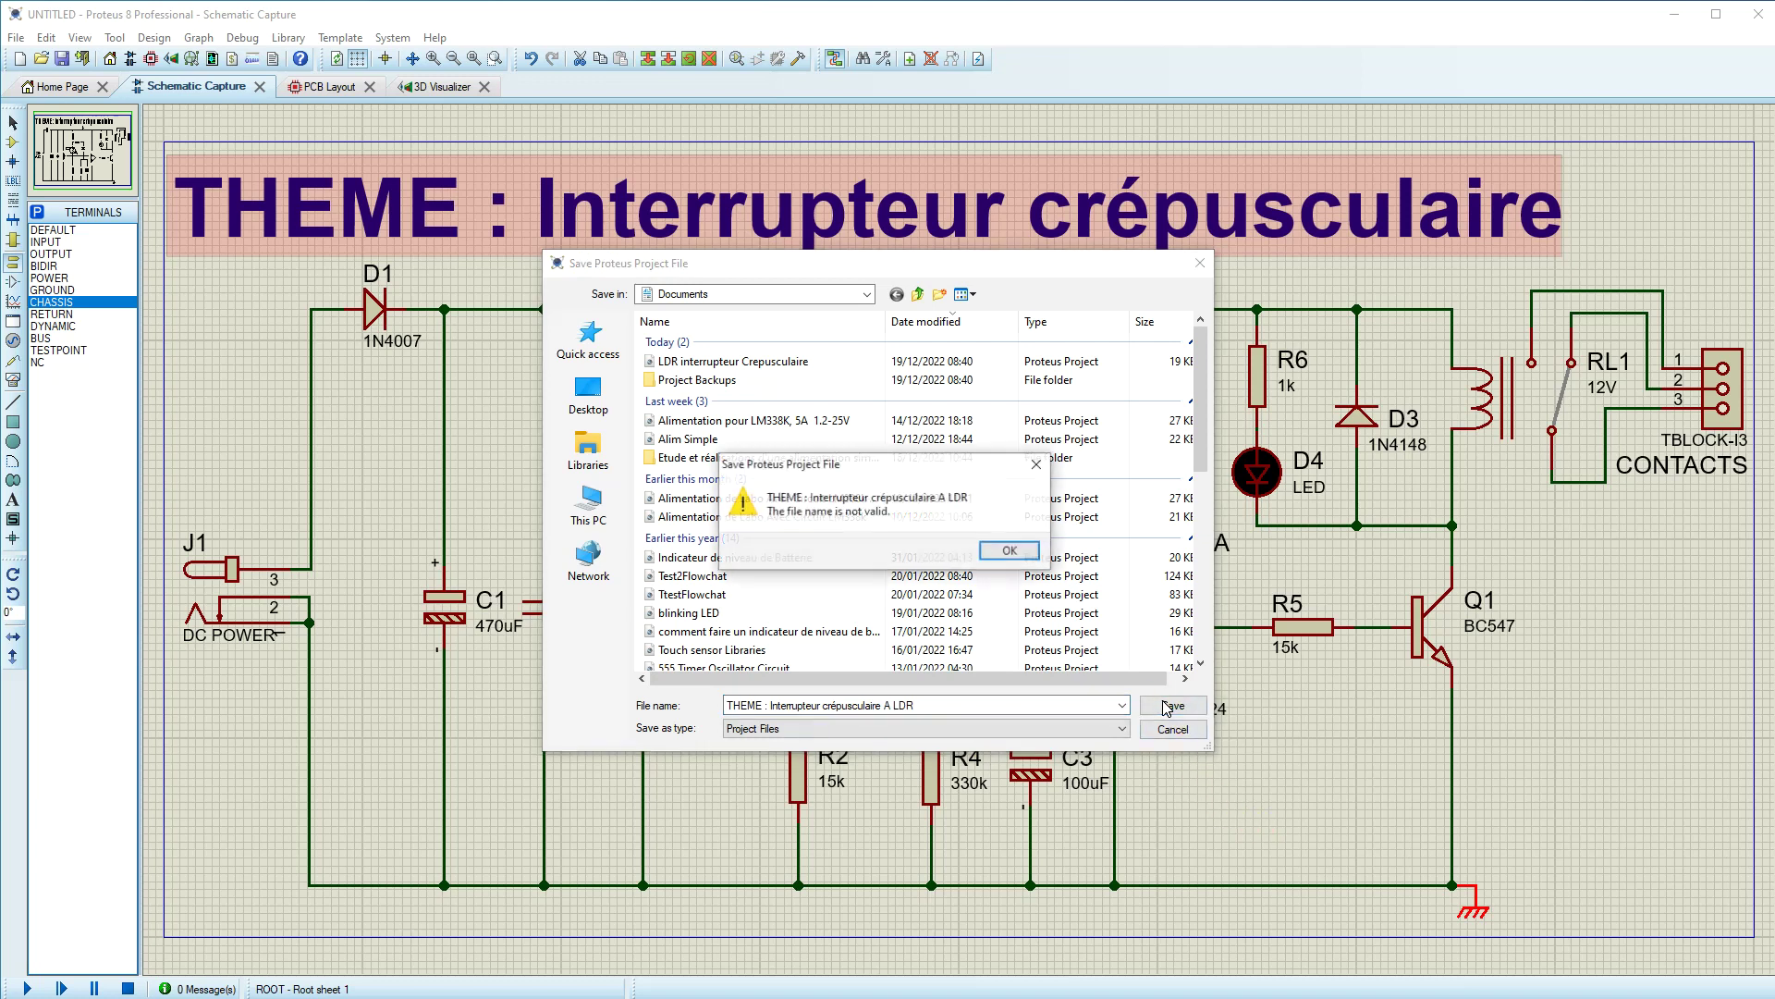
left_click(1010, 557)
Step: Remove the colon from the file name and save the project as "THEME Interrupteur crépusculaire A LDR"
left_click(777, 707)
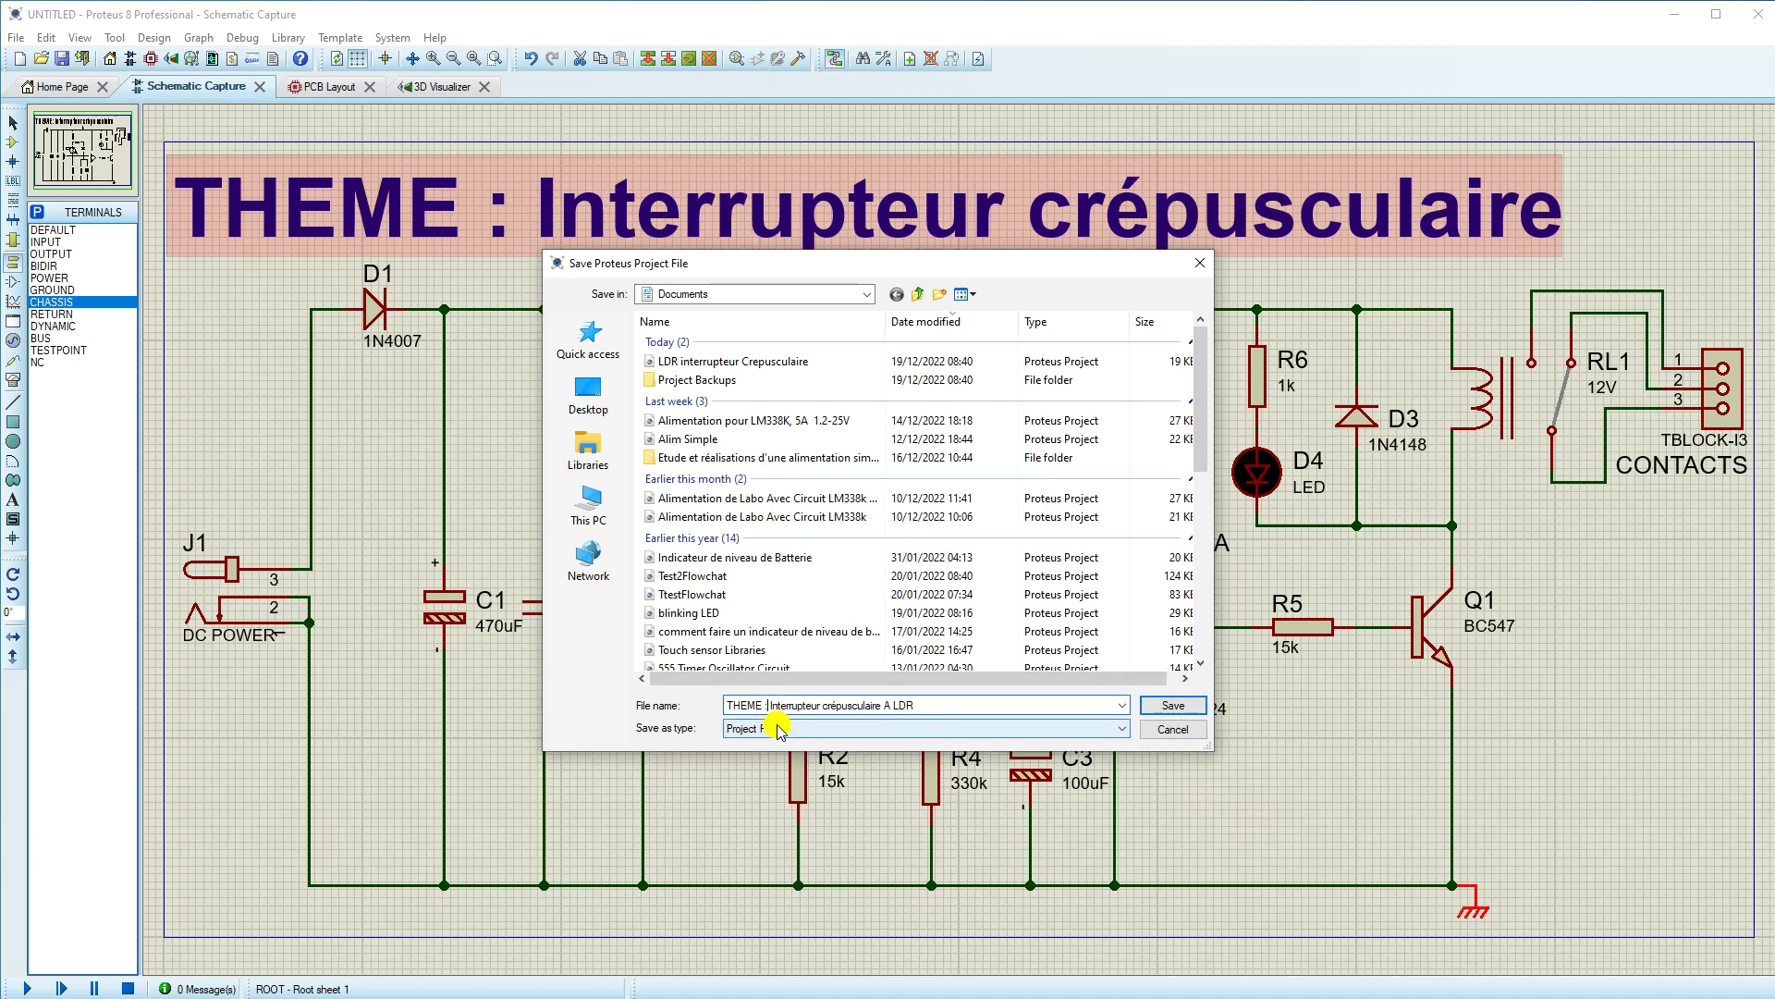
key("BackSpace")
key("BackSpace")
key("BackSpace")
left_click(1191, 706)
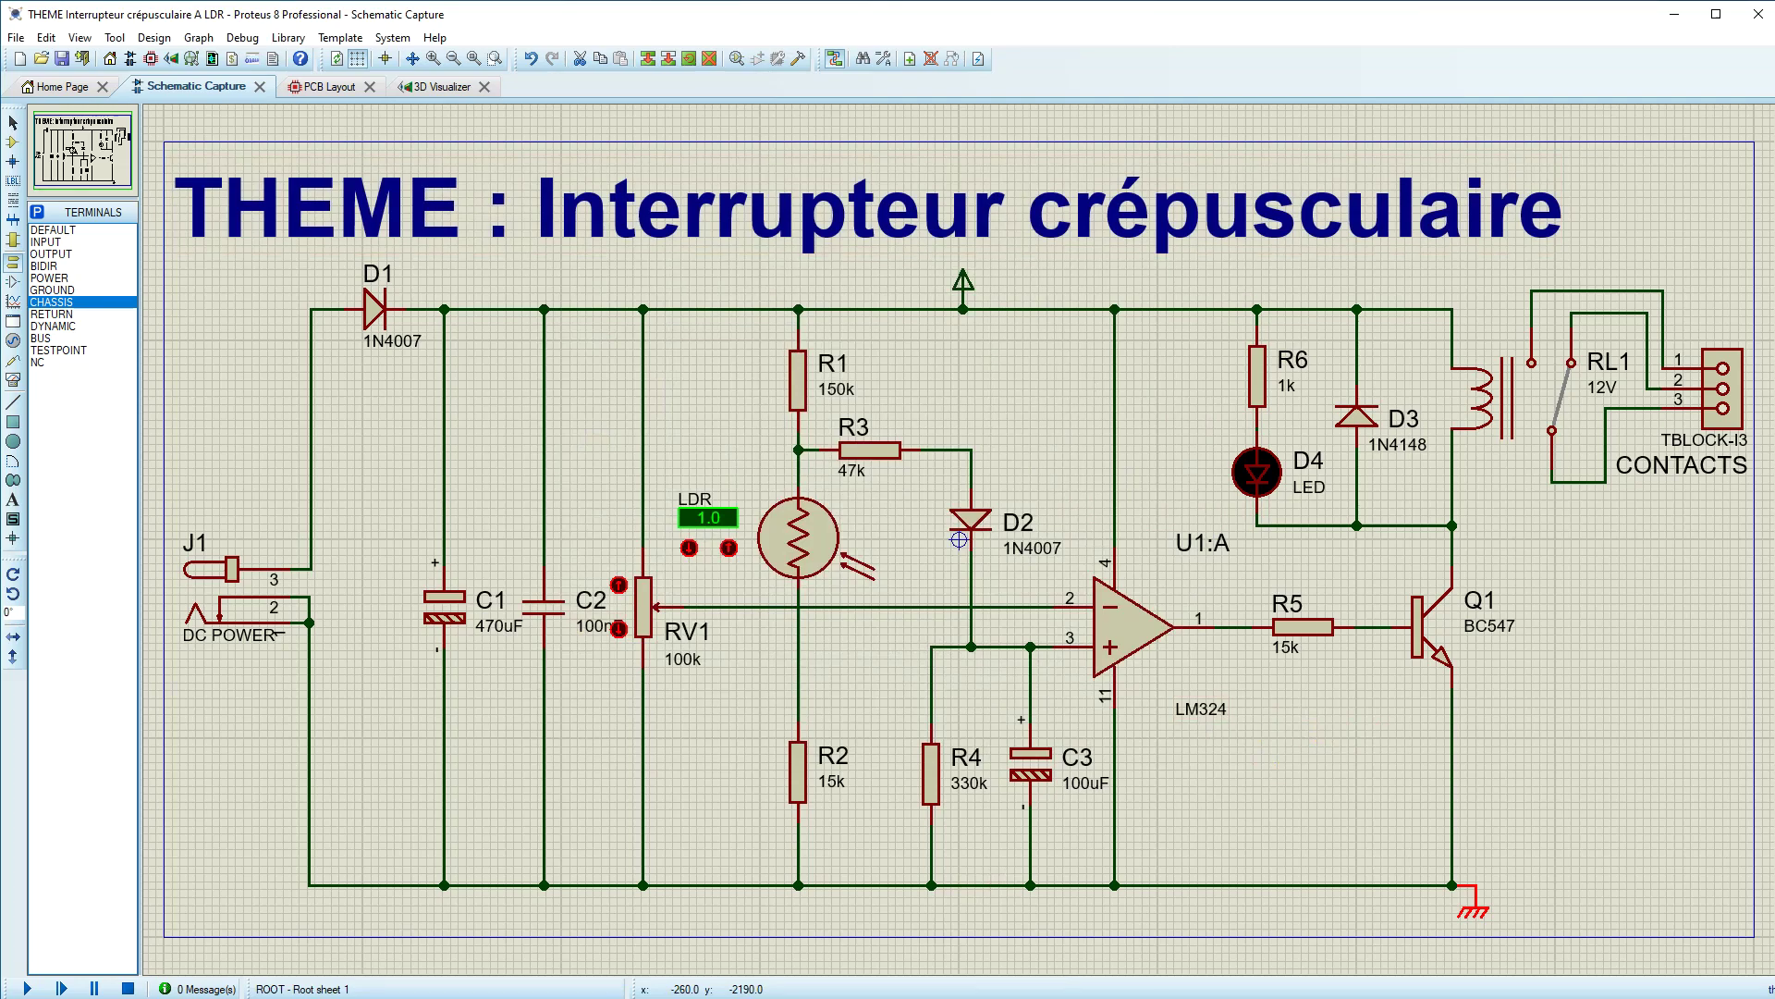
Step: Check the circuit in the Word document, return to Proteus and move the title slightly up, away from the POWER terminal
mouse_move(568, 998)
key("alt+Tab")
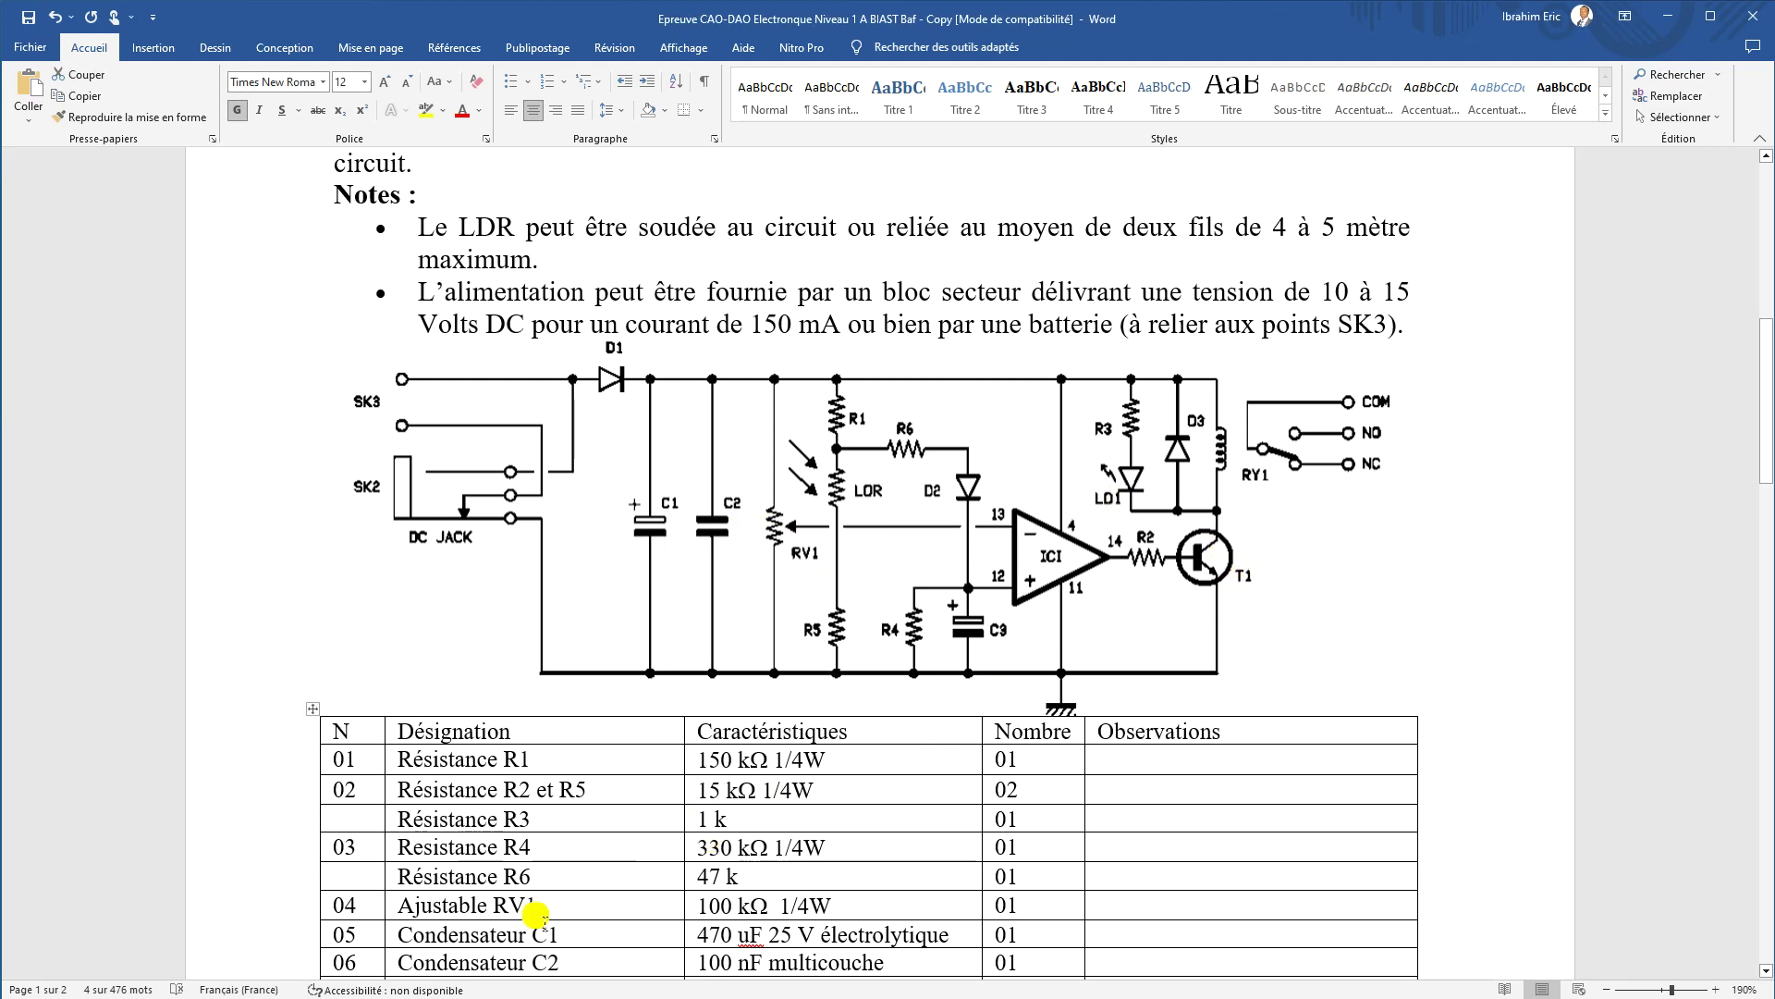
key("alt+Tab")
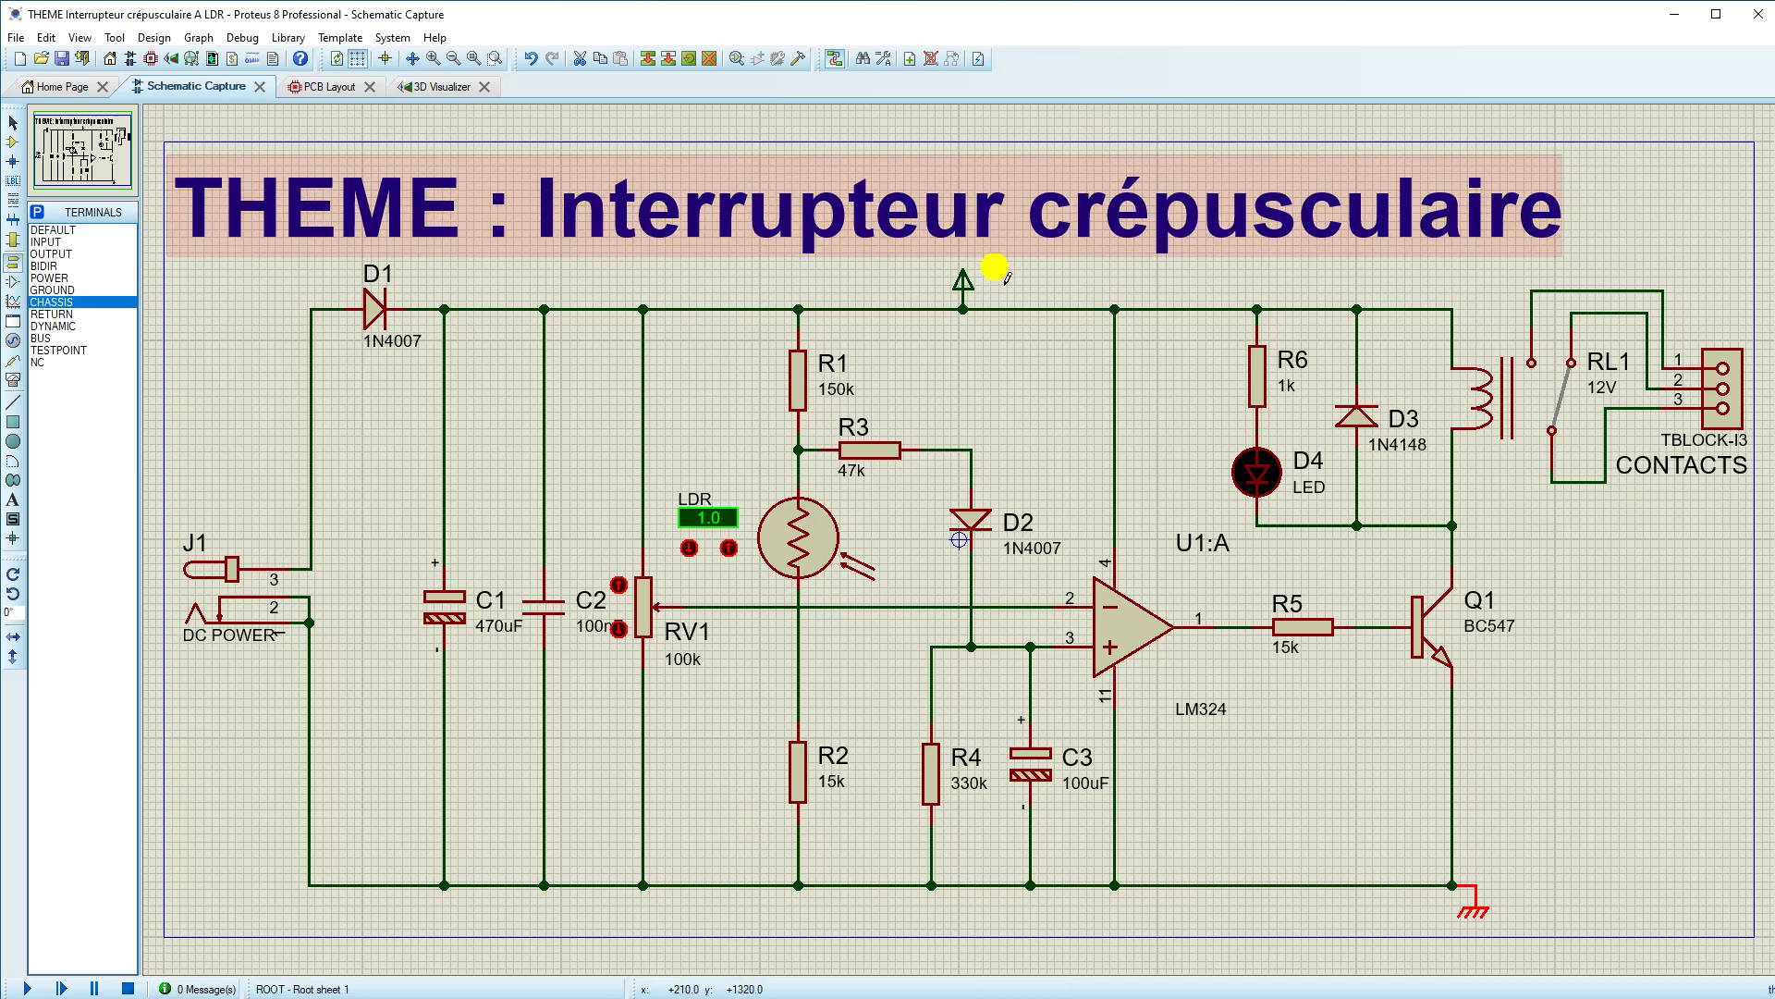
key("ctrl+z")
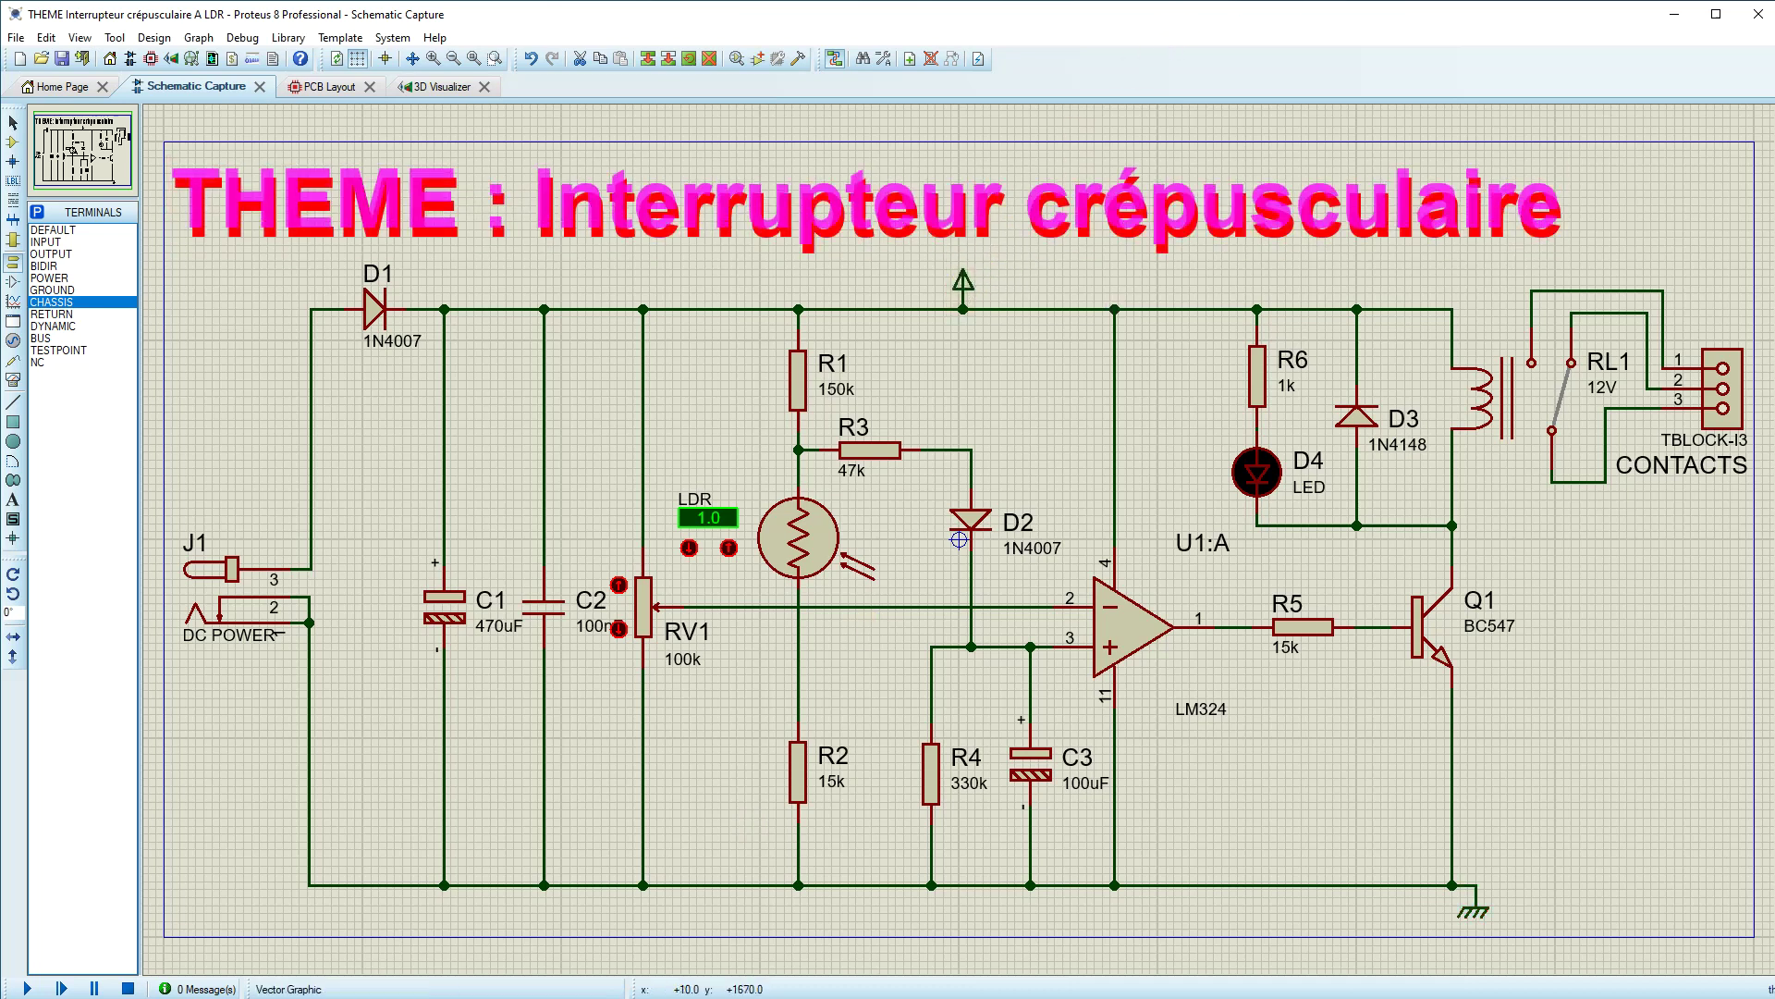
Step: Label the POWER terminal on the upper supply rail VCC
double_click(962, 279)
left_click(940, 364)
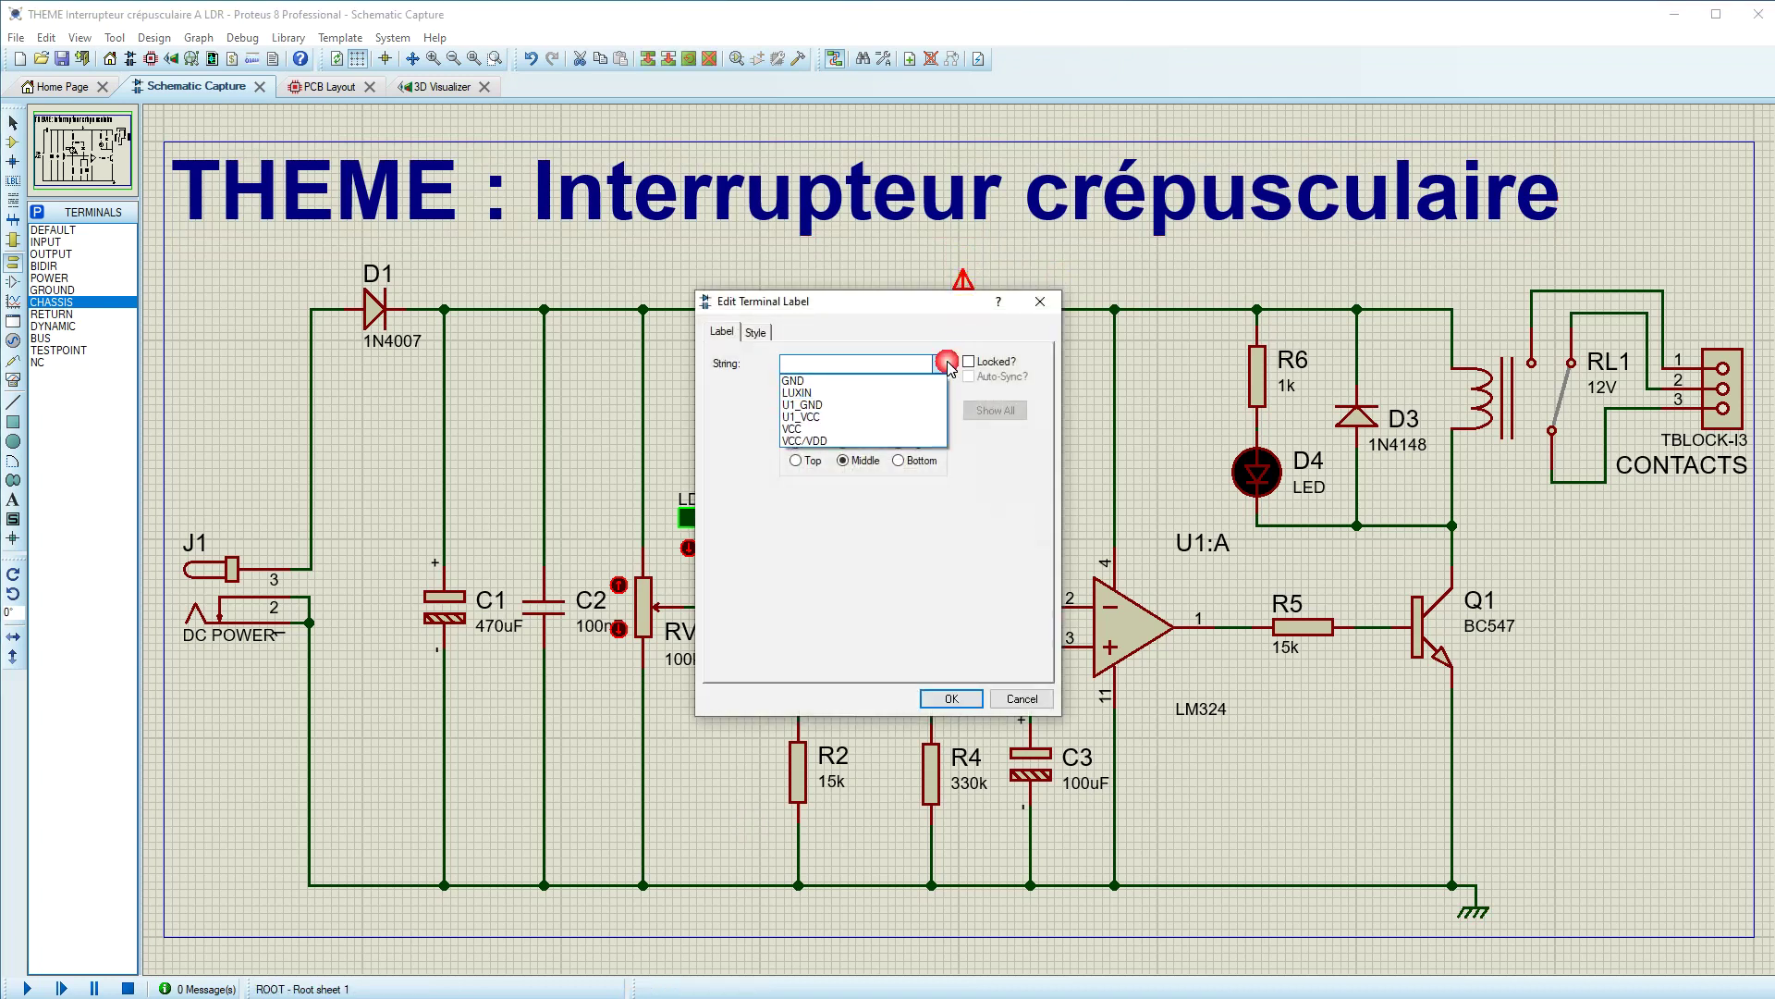
left_click(816, 428)
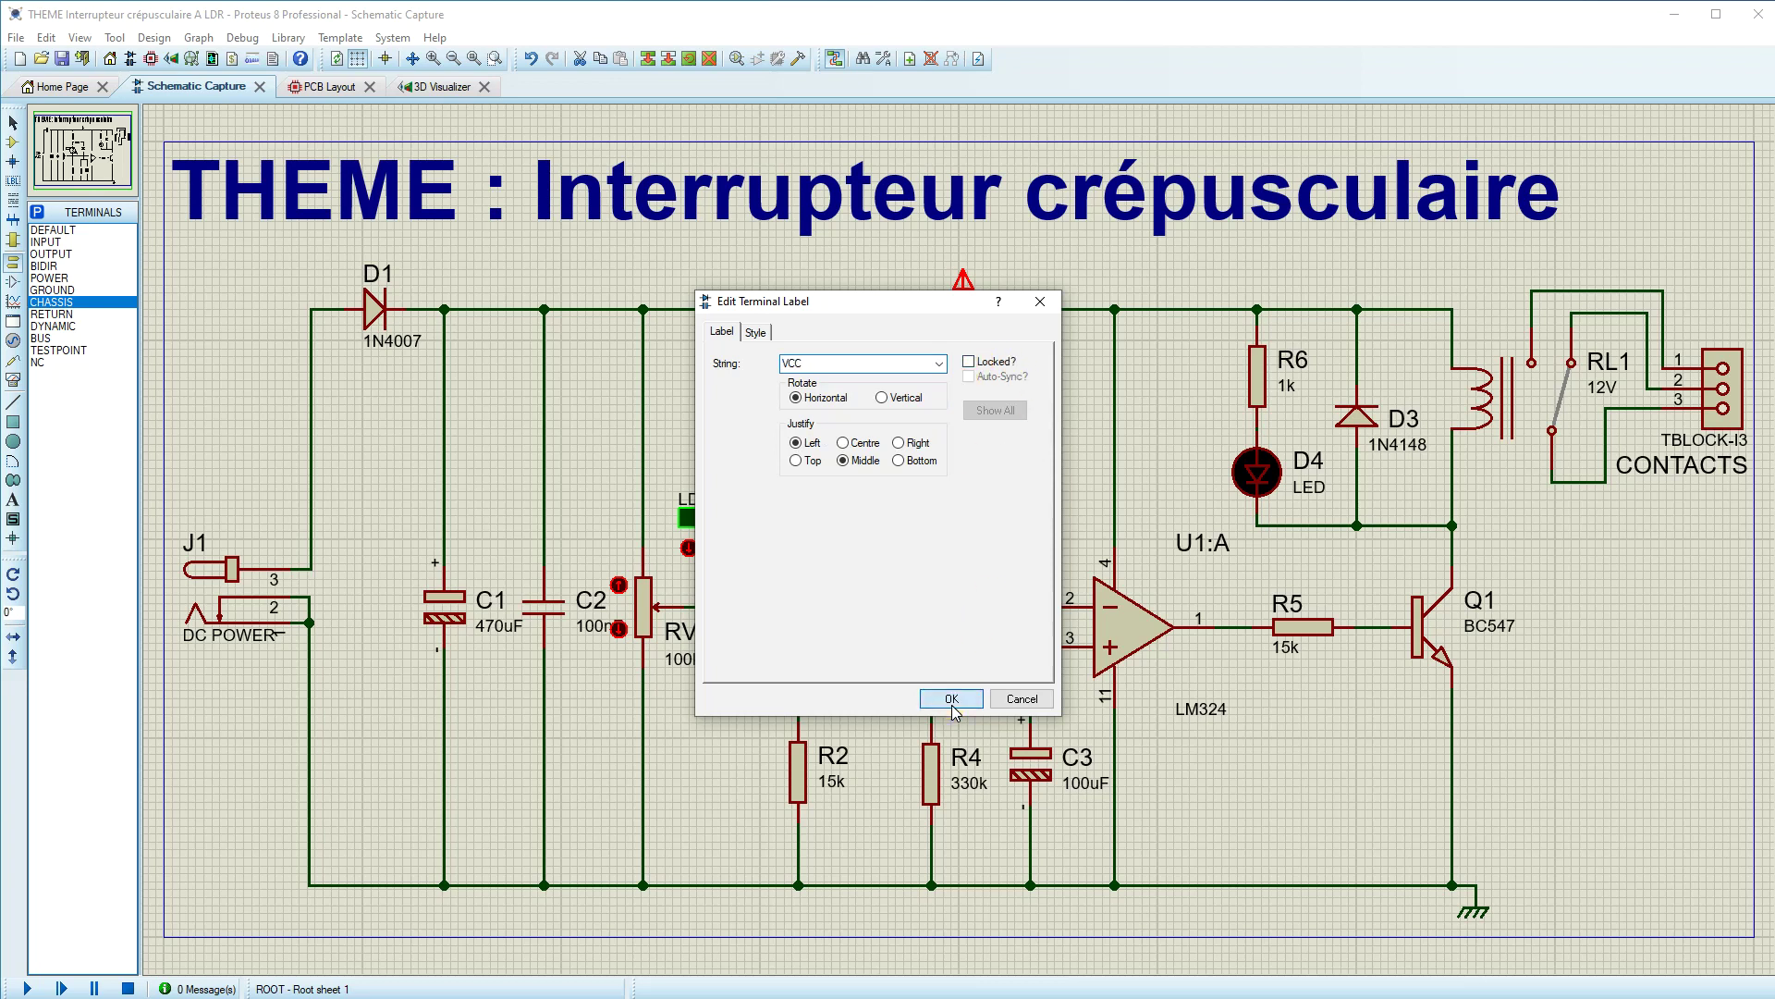
left_click(951, 698)
Step: Label the chassis terminal at the lower rail's right end GND and save the project
left_click(1484, 920)
double_click(1477, 910)
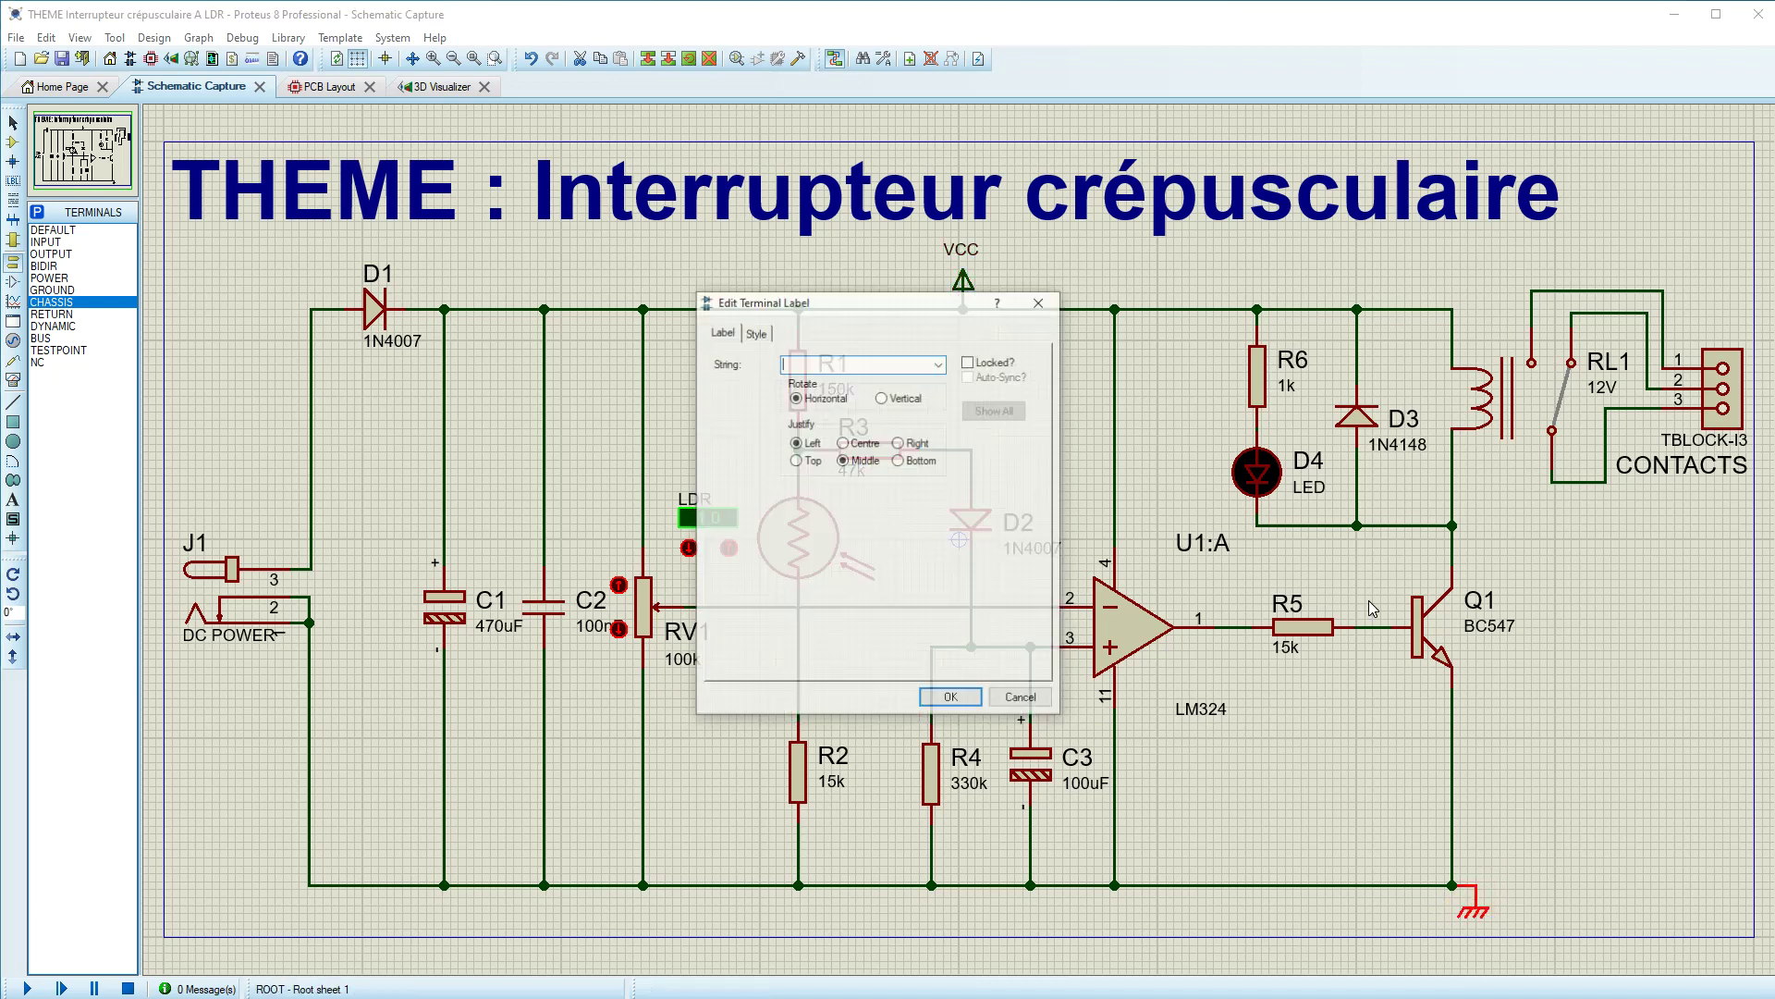
left_click(940, 364)
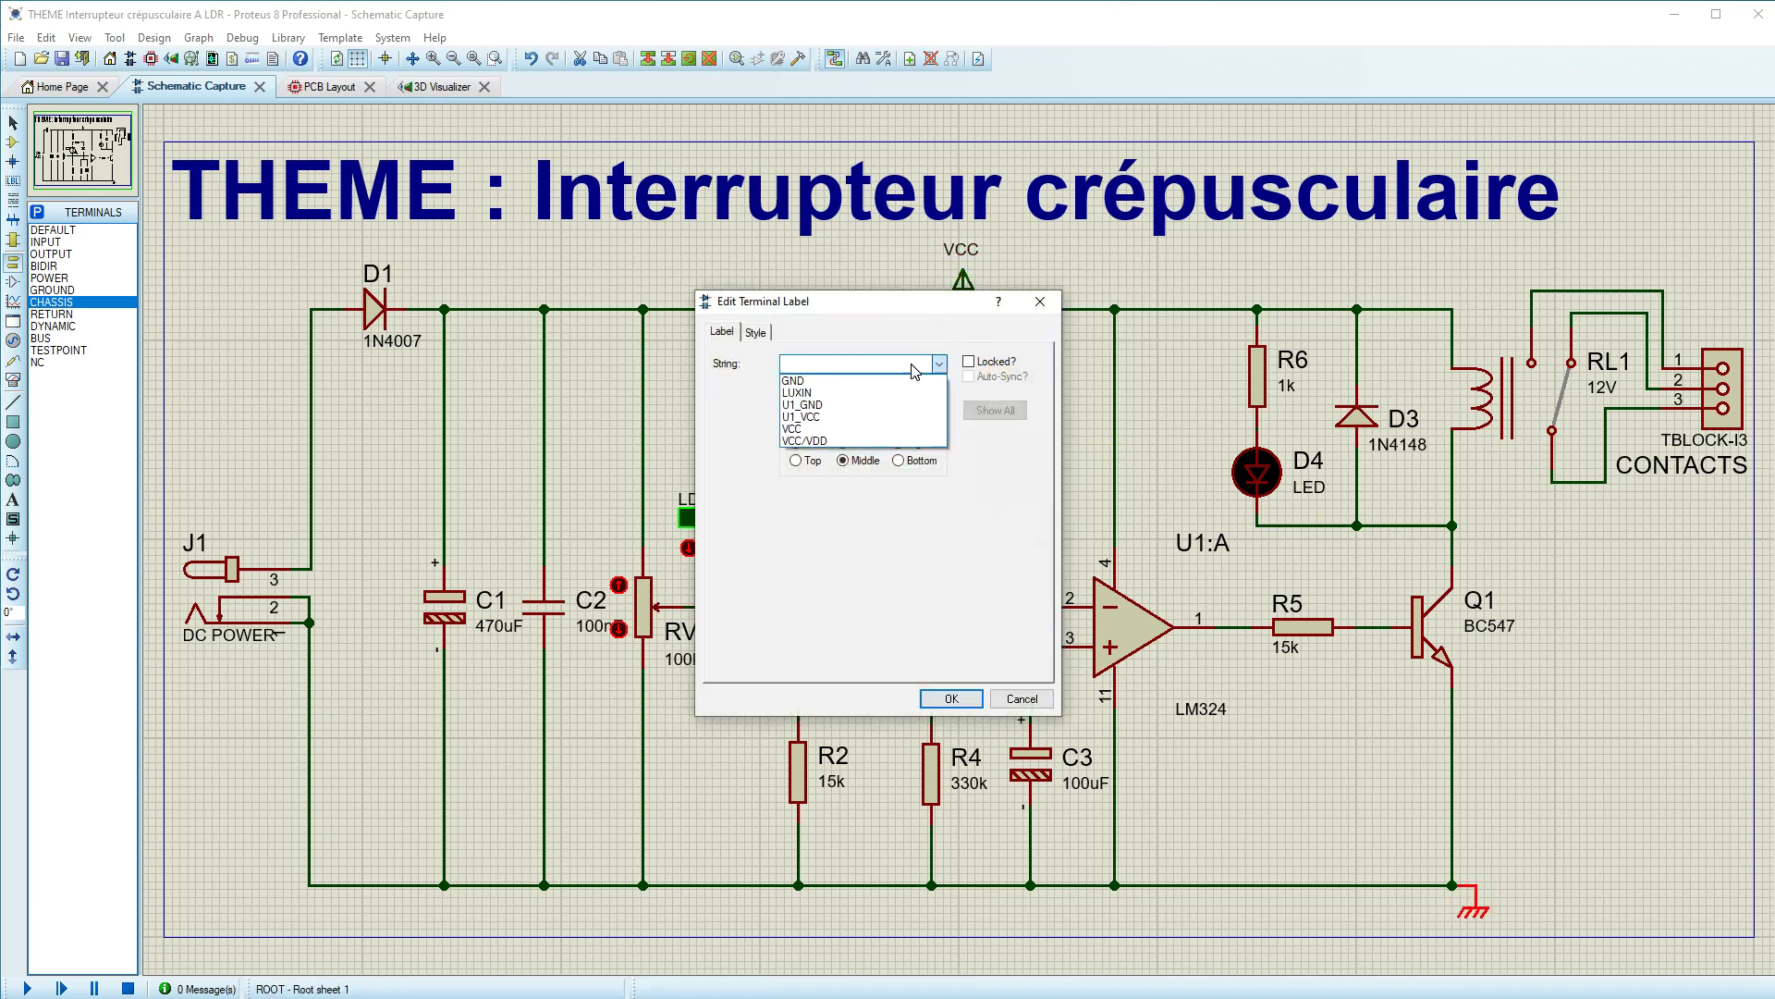
left_click(855, 381)
left_click(952, 701)
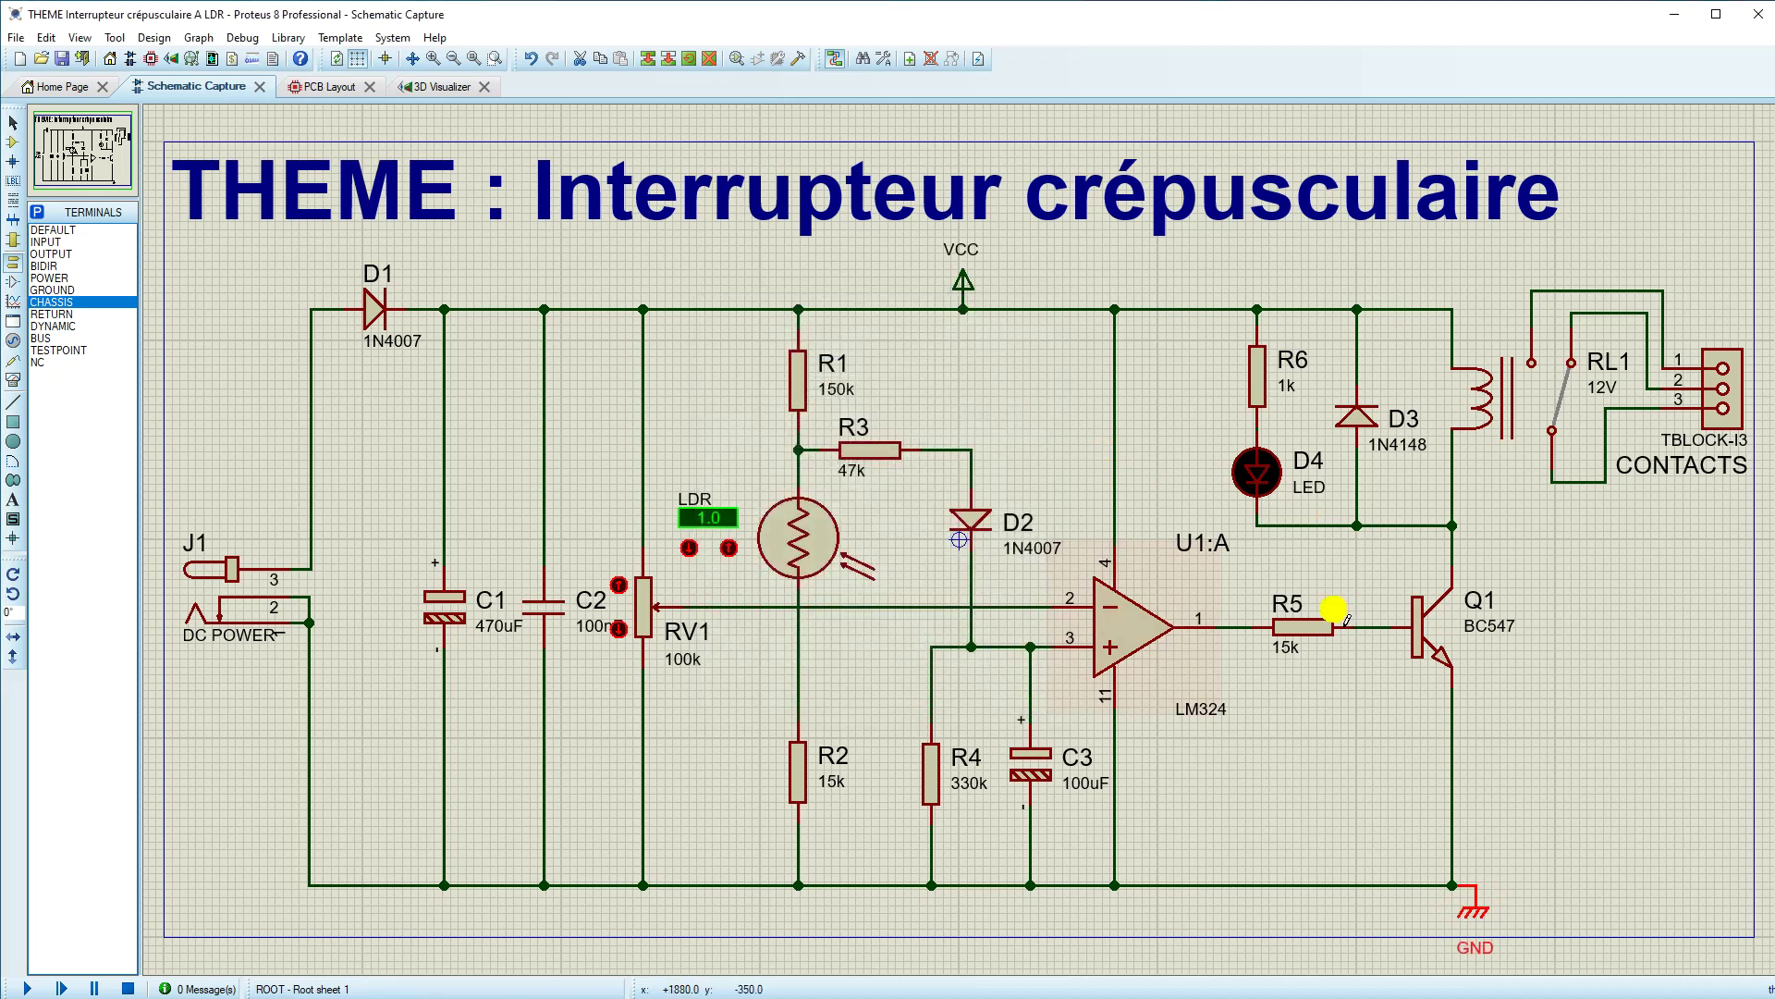
left_click(67, 61)
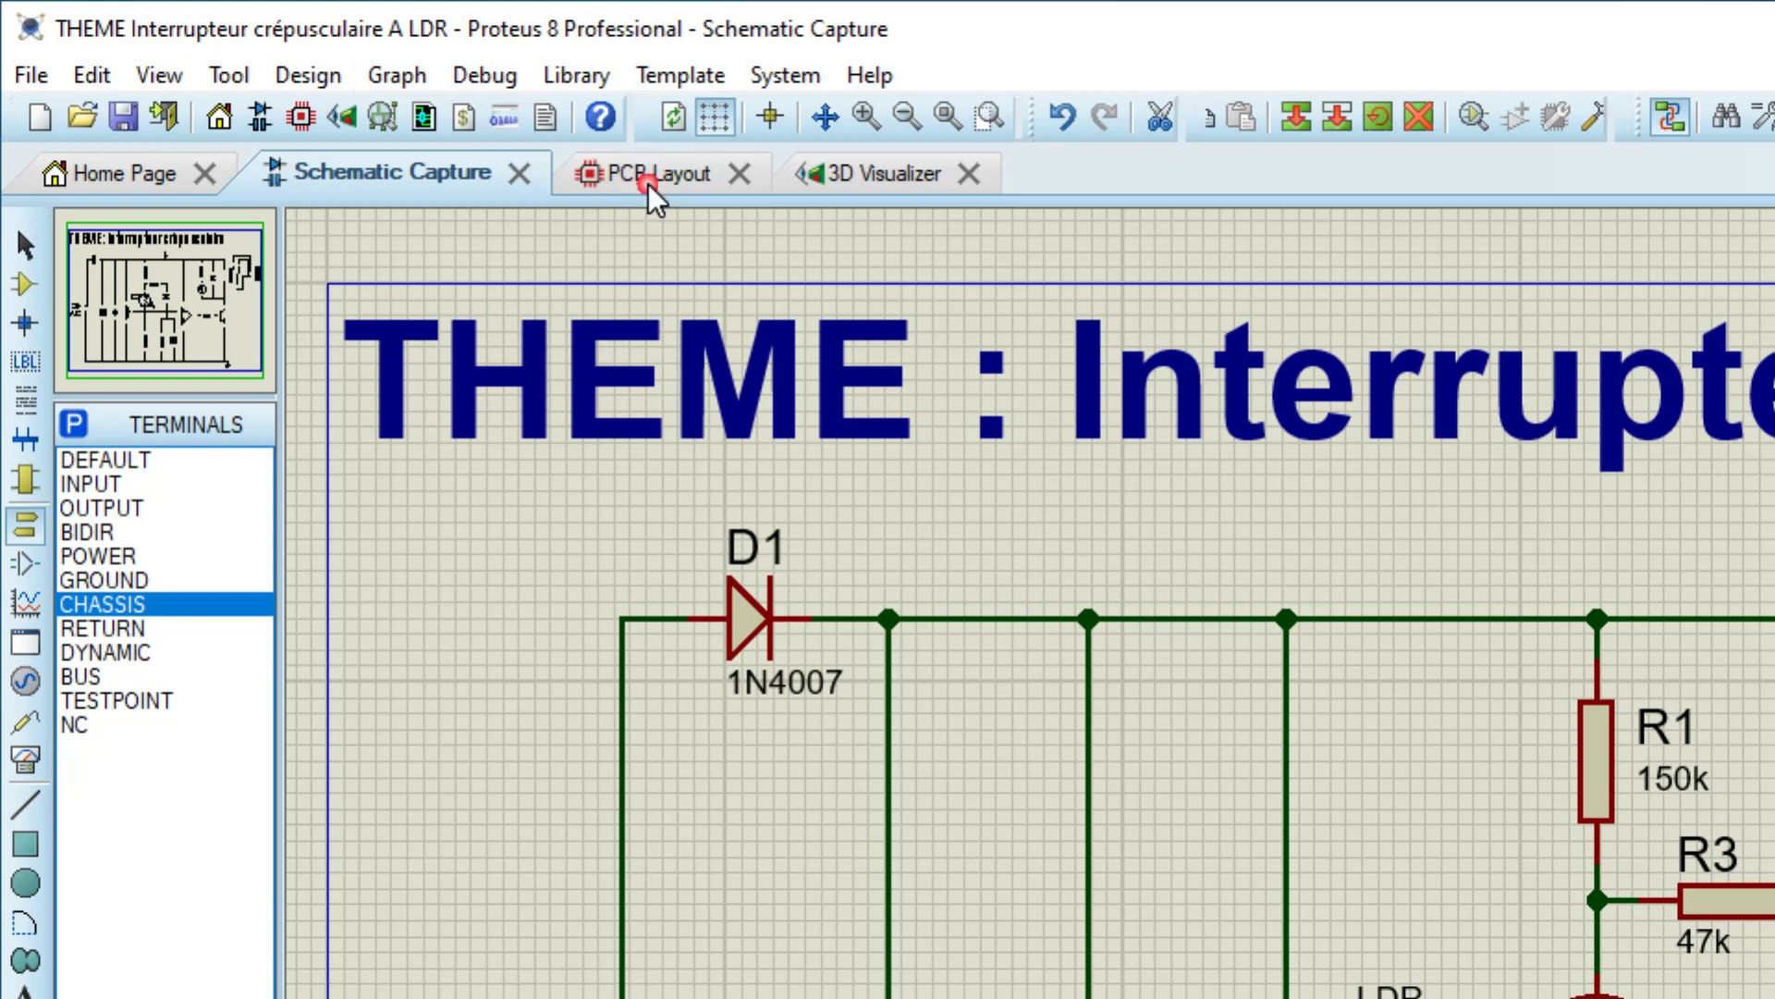
Step: Check the PCB layout's component list for parts without a package, view the 3D Visualizer and return to the schematic
left_click(324, 93)
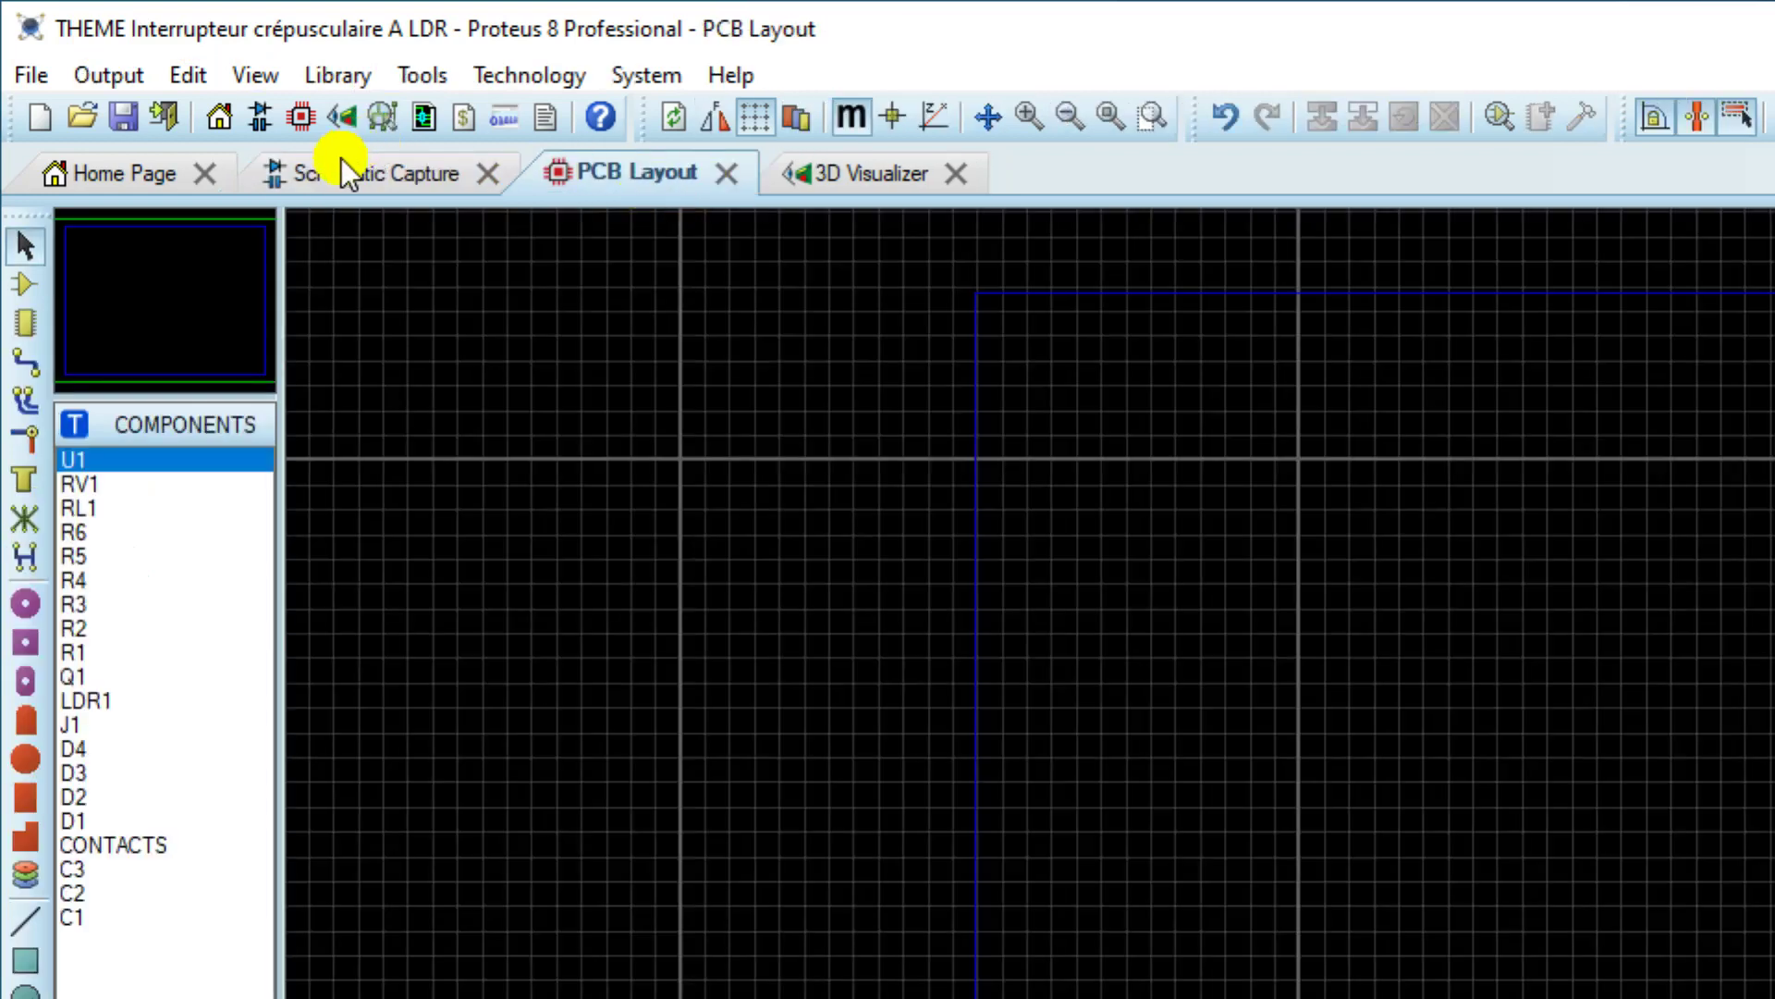
left_click(22, 285)
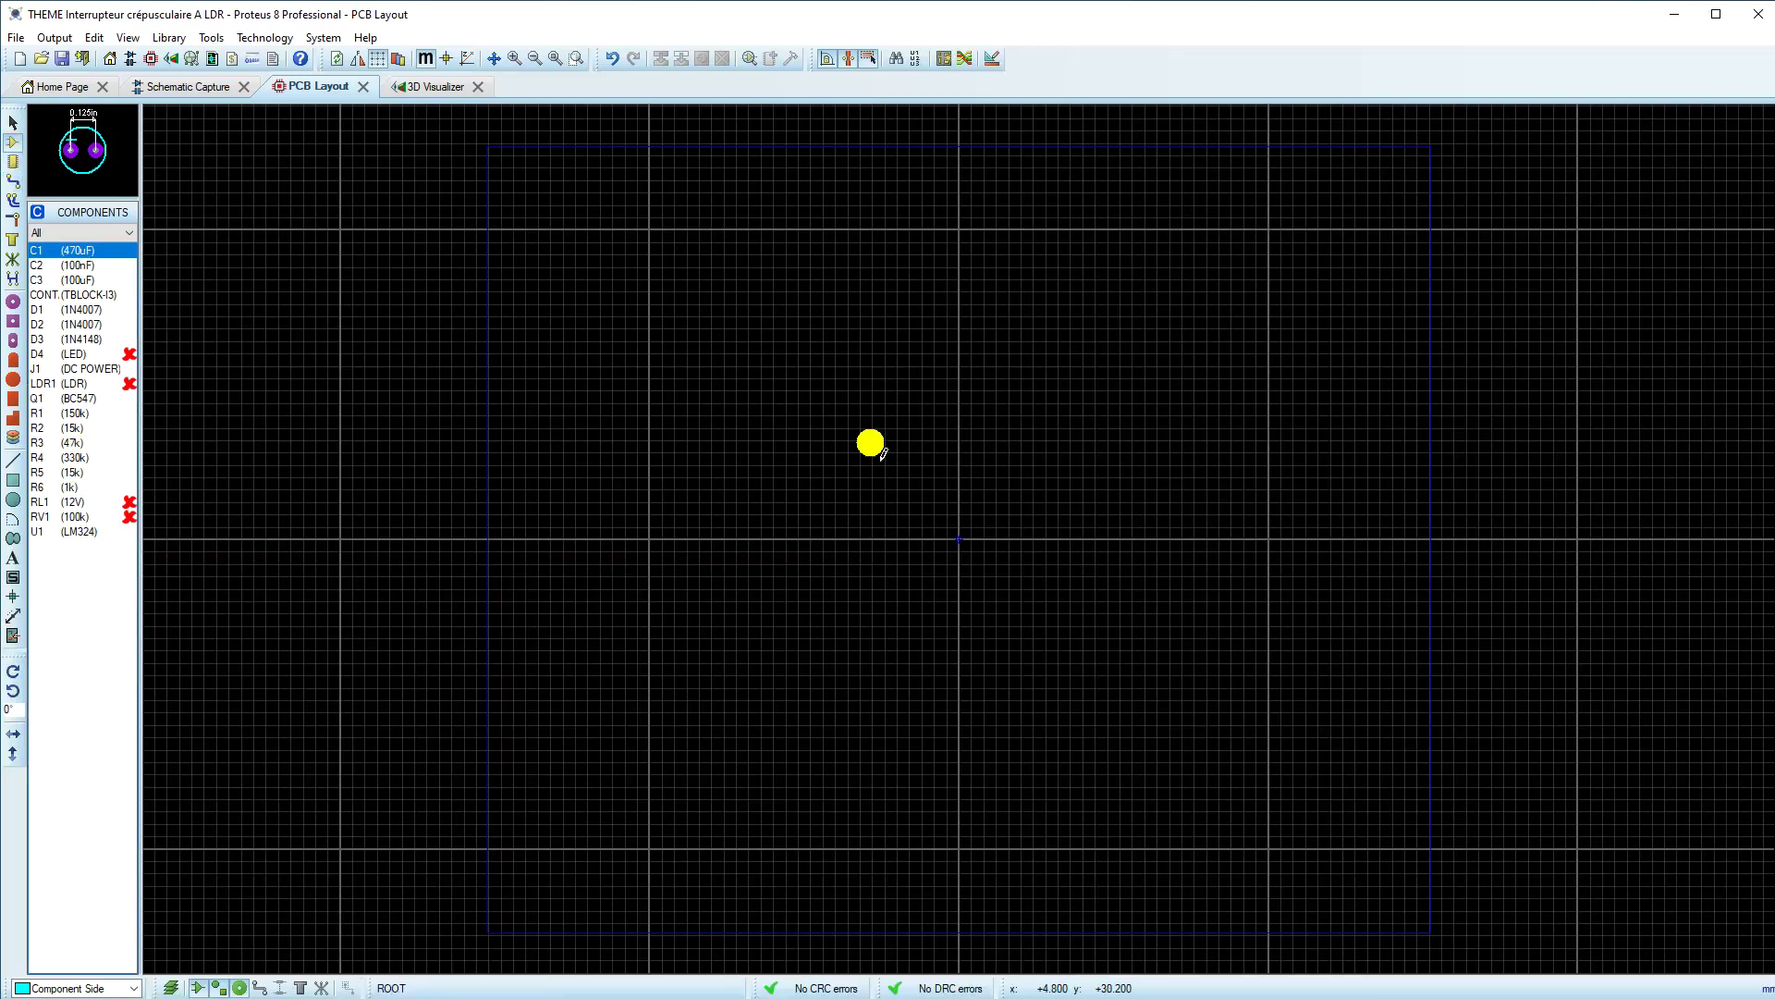
left_click(424, 86)
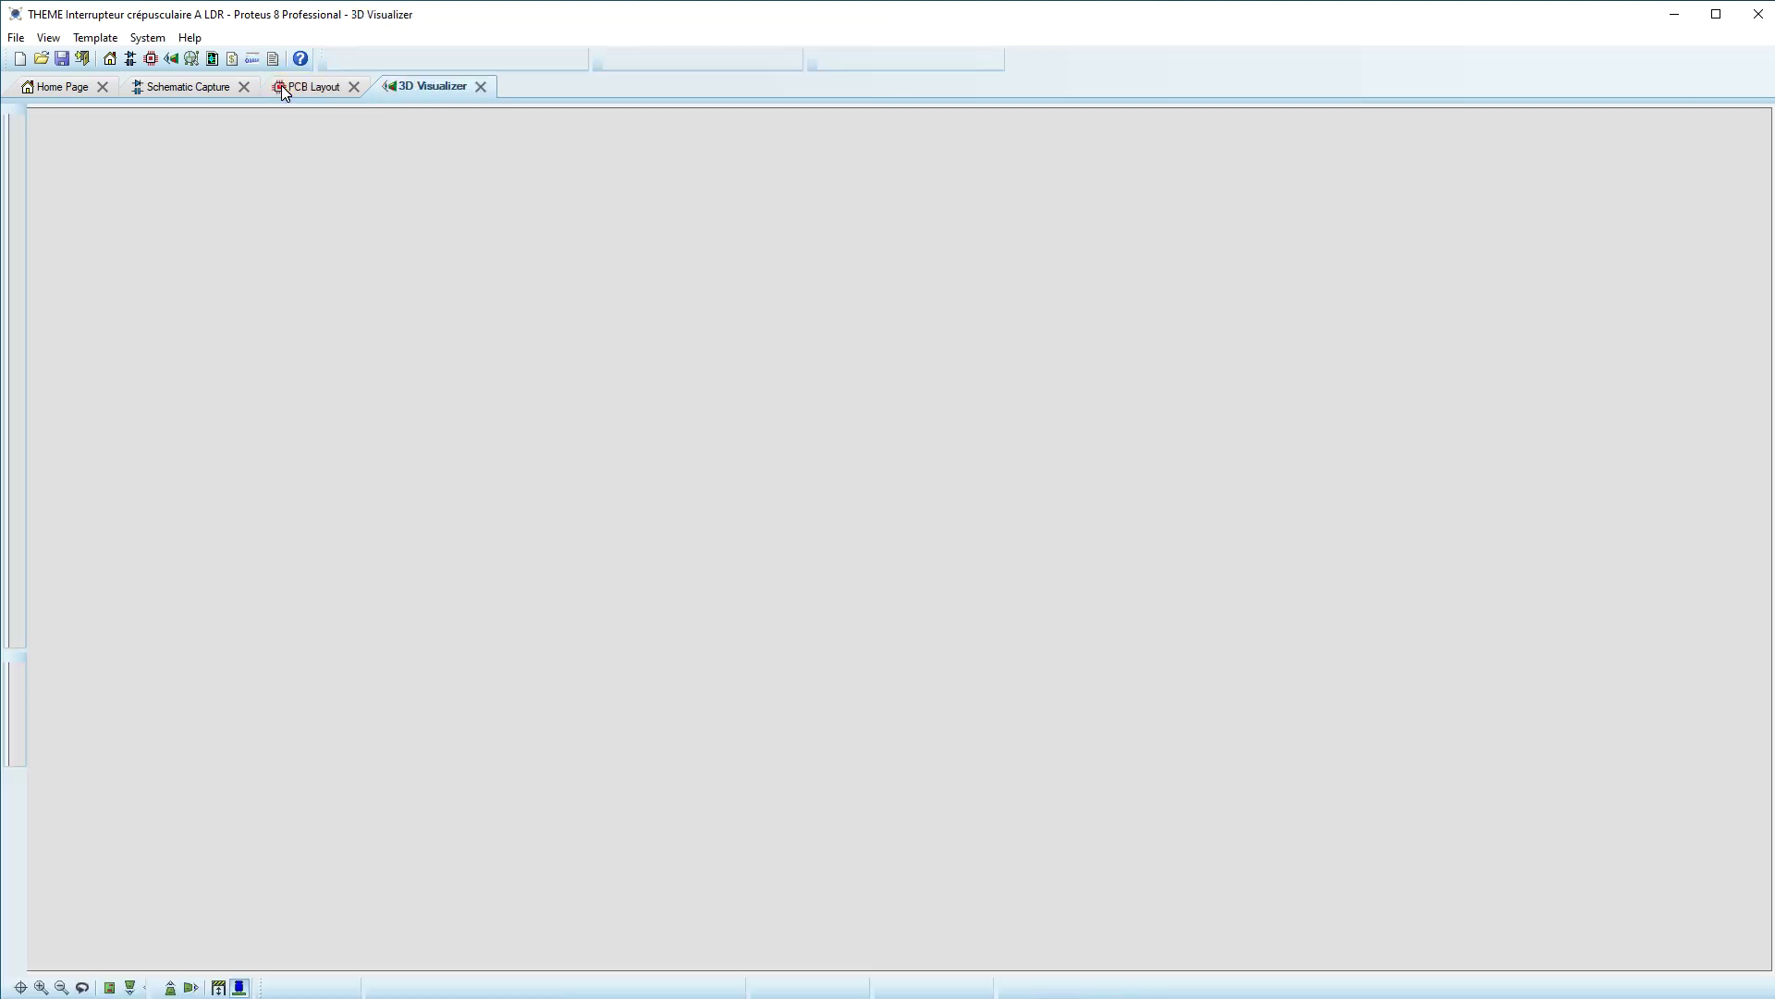
left_click(284, 92)
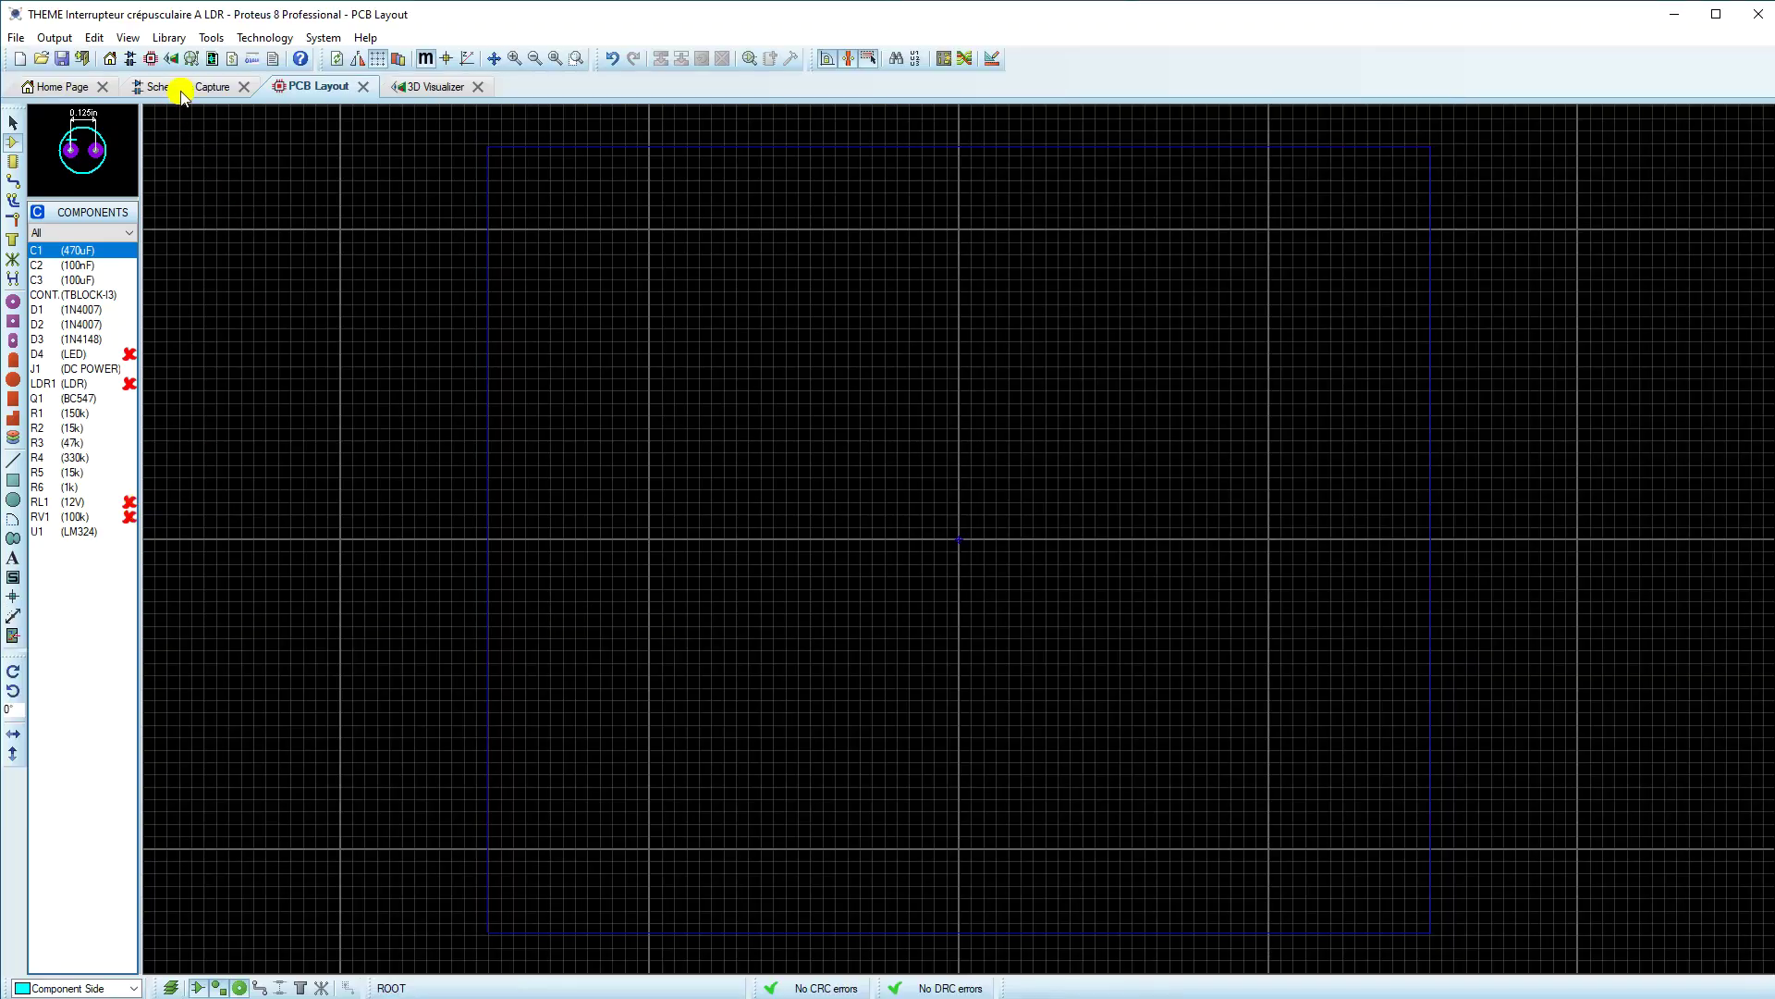
left_click(181, 93)
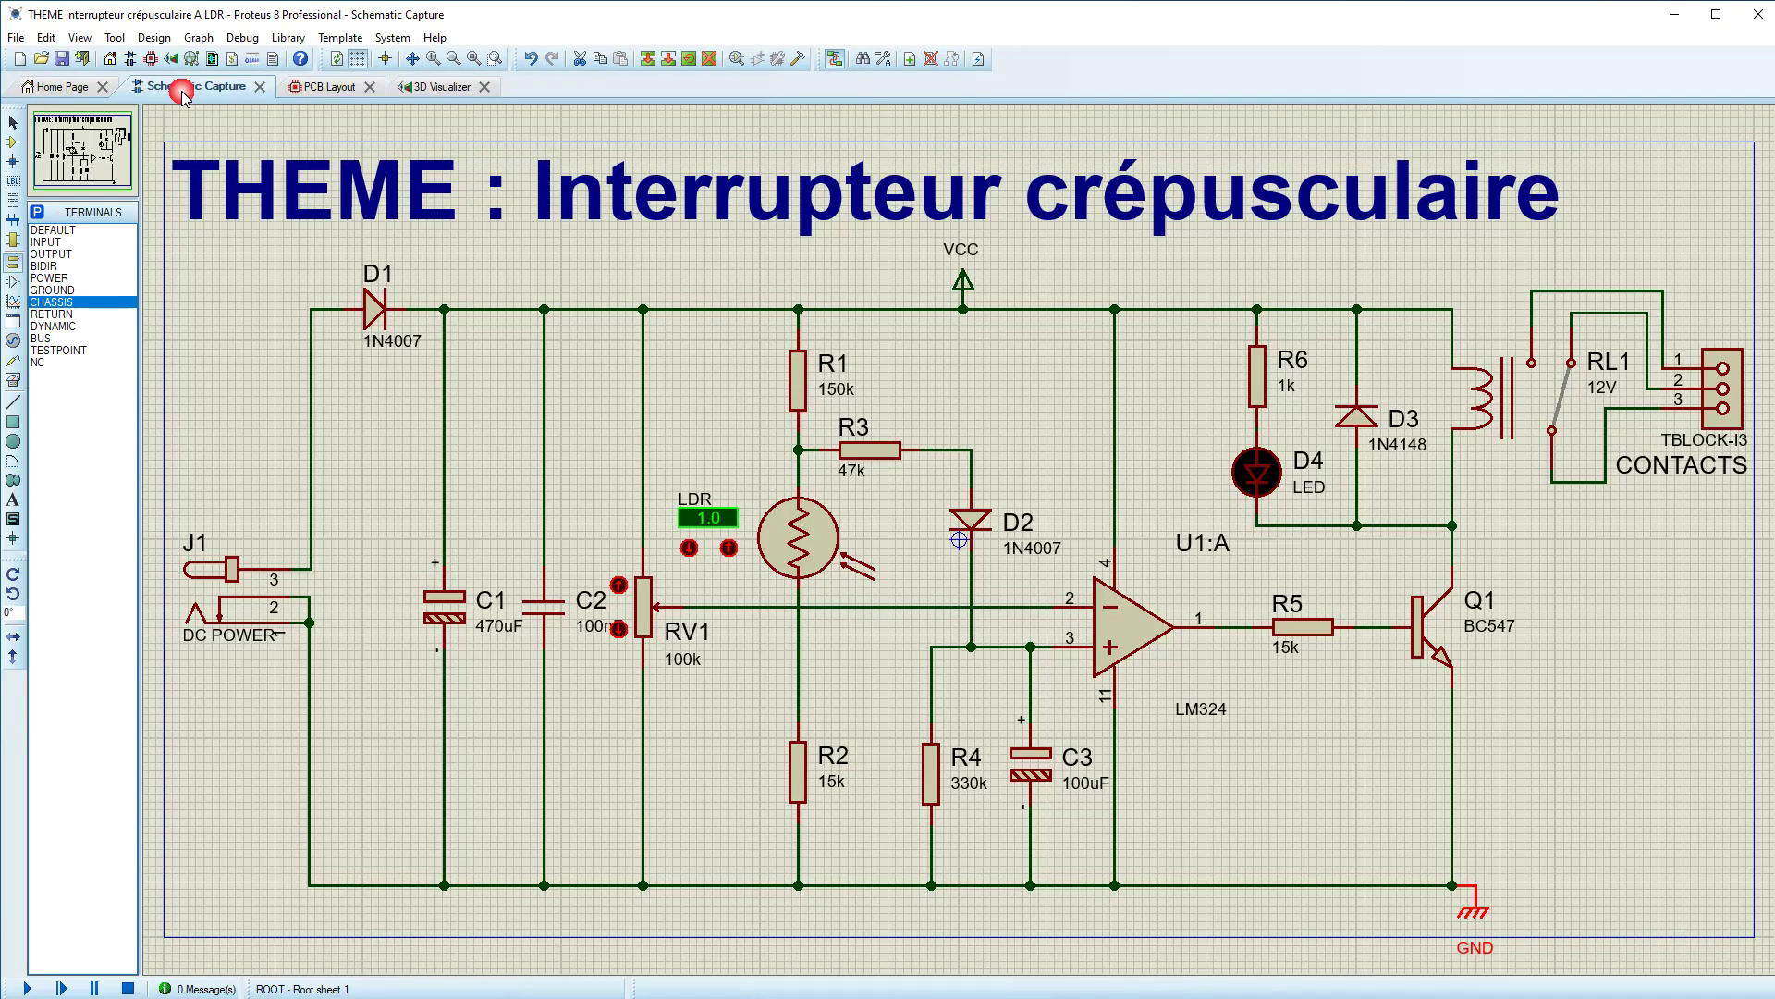
Step: Add the two-way terminal block package TBLOCK-I2 to the LDR and try to assign it
right_click(804, 537)
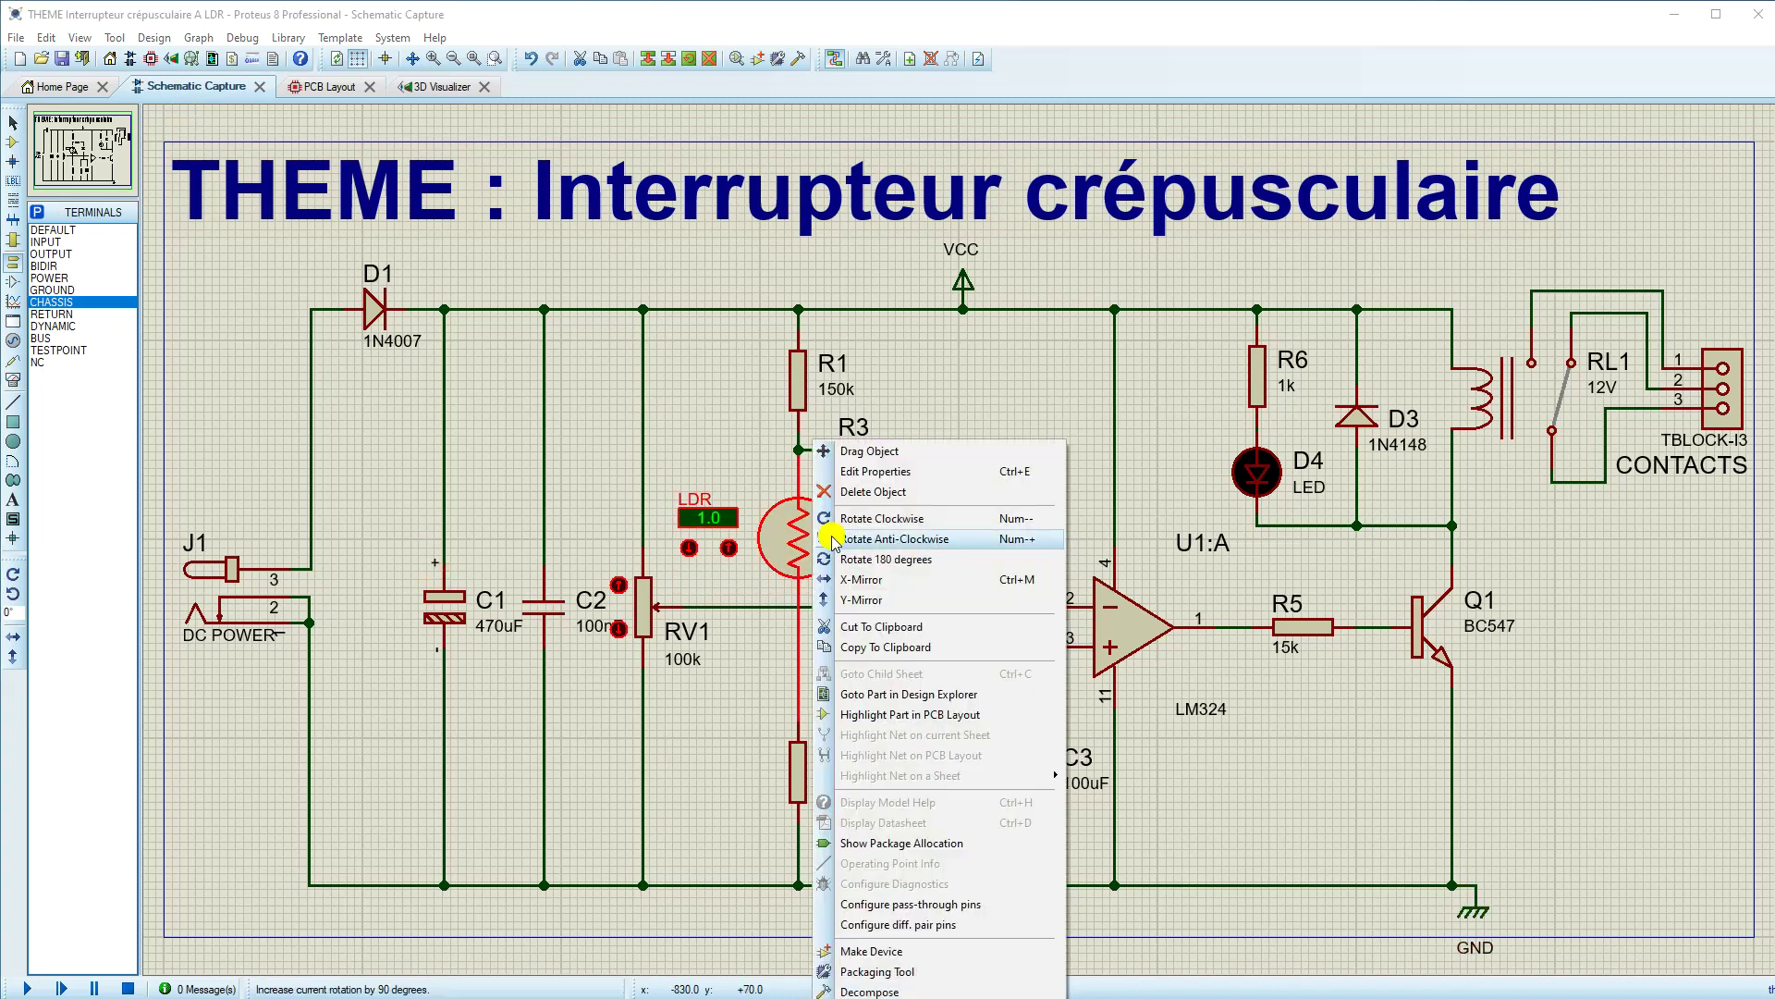
left_click(869, 971)
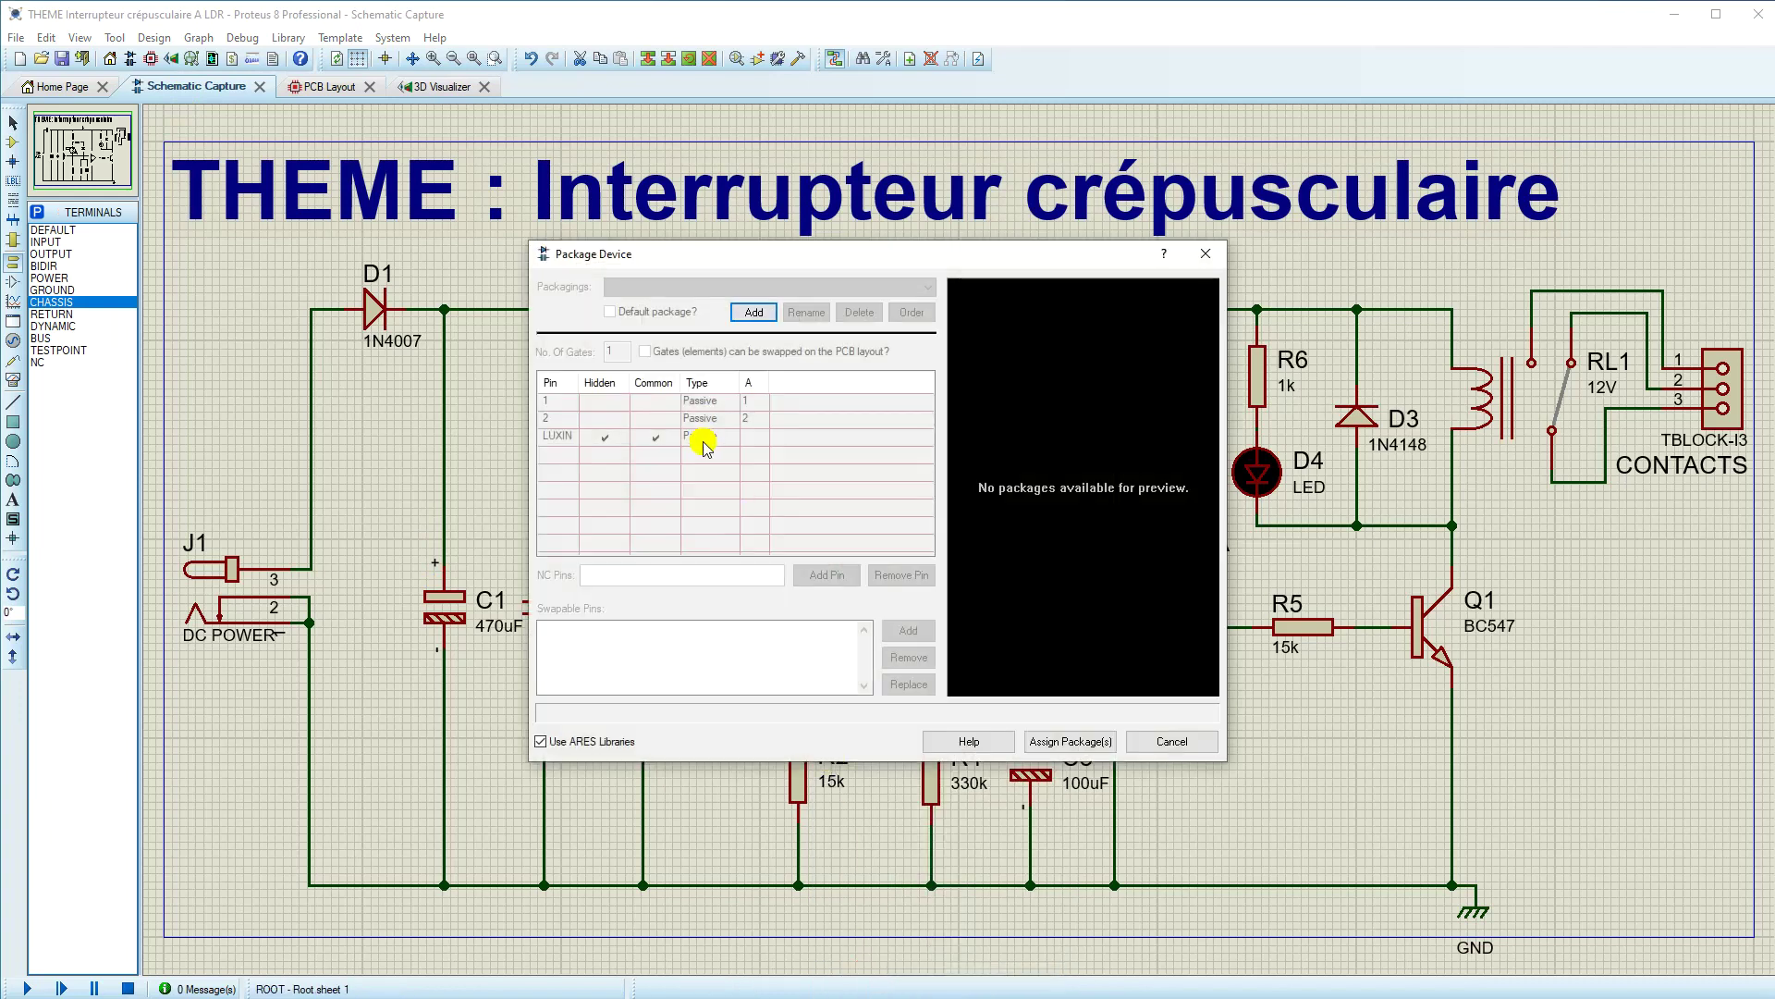
left_click(746, 315)
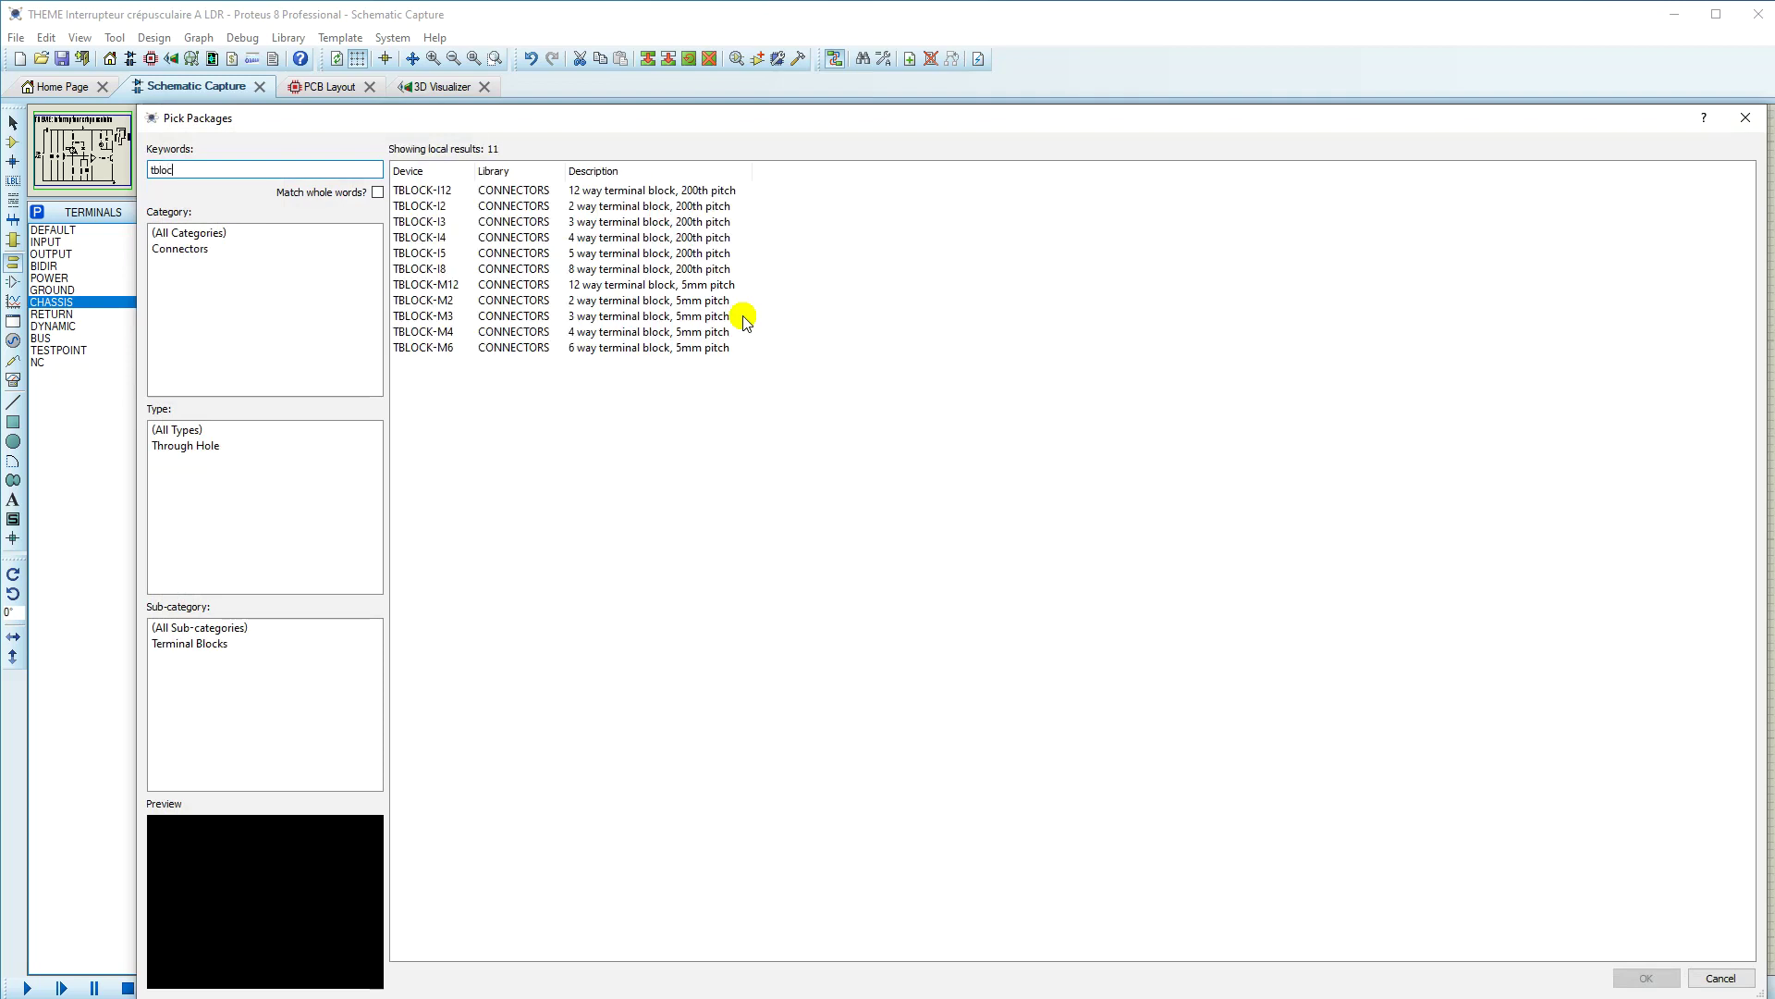
left_click(444, 211)
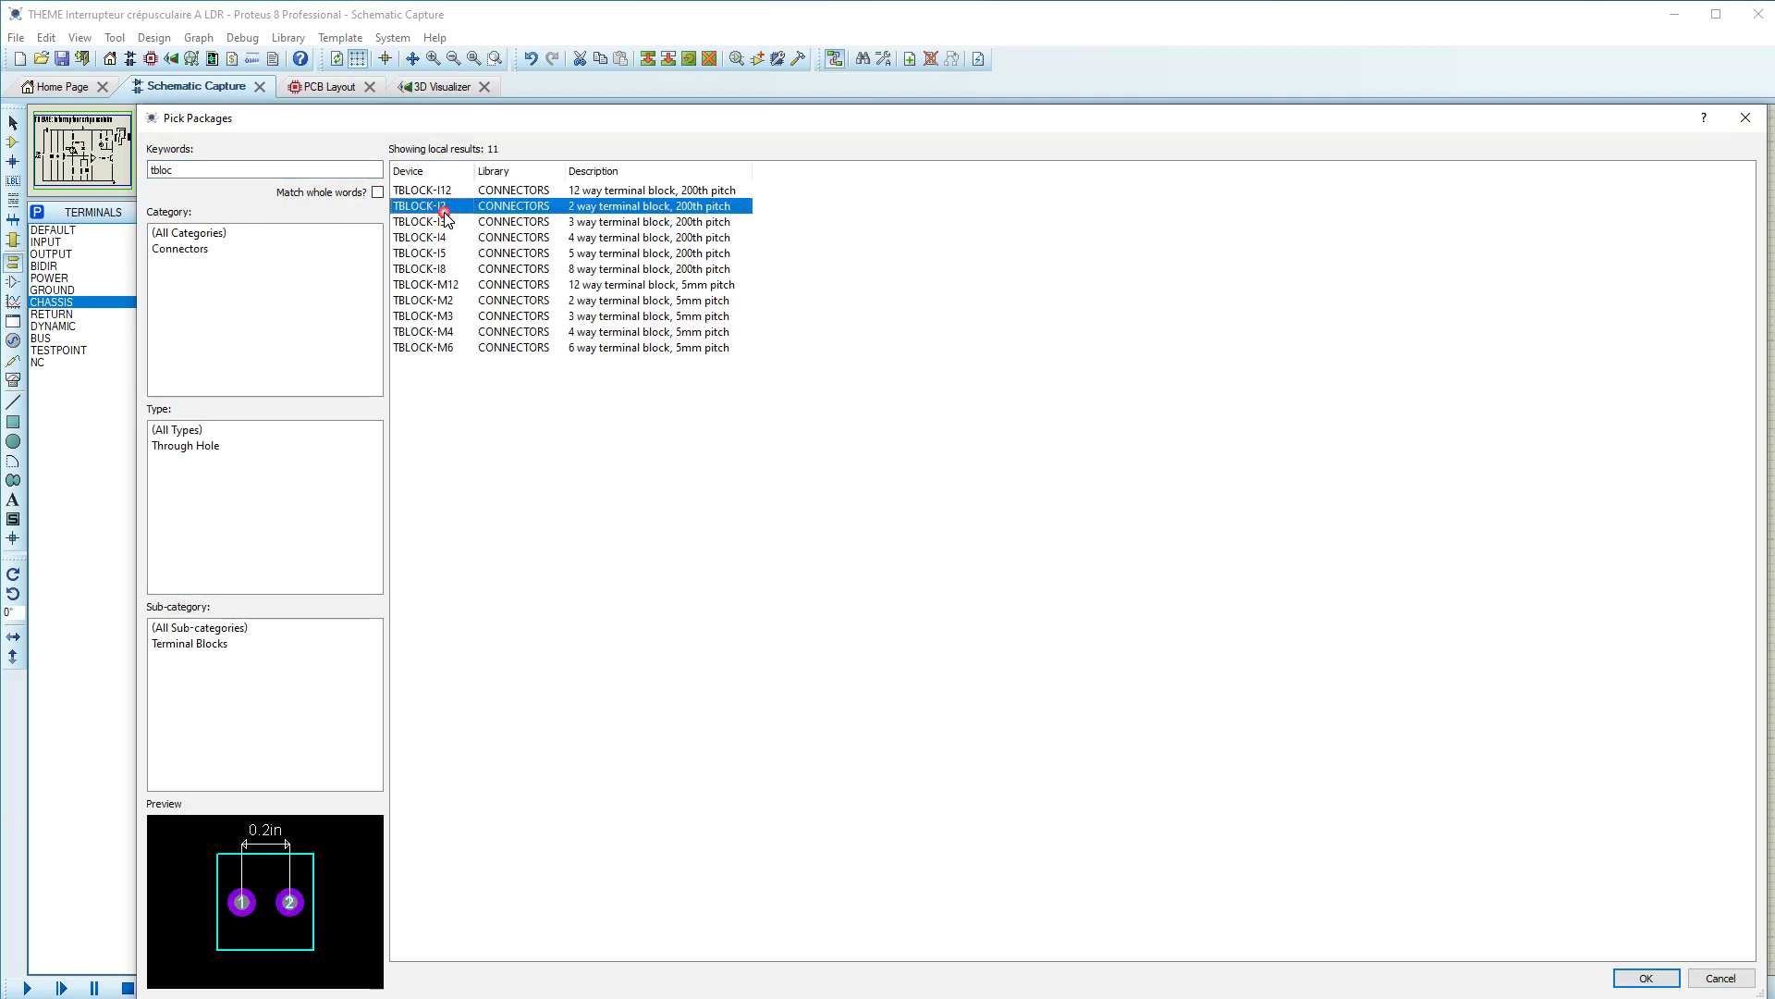
left_click(1647, 978)
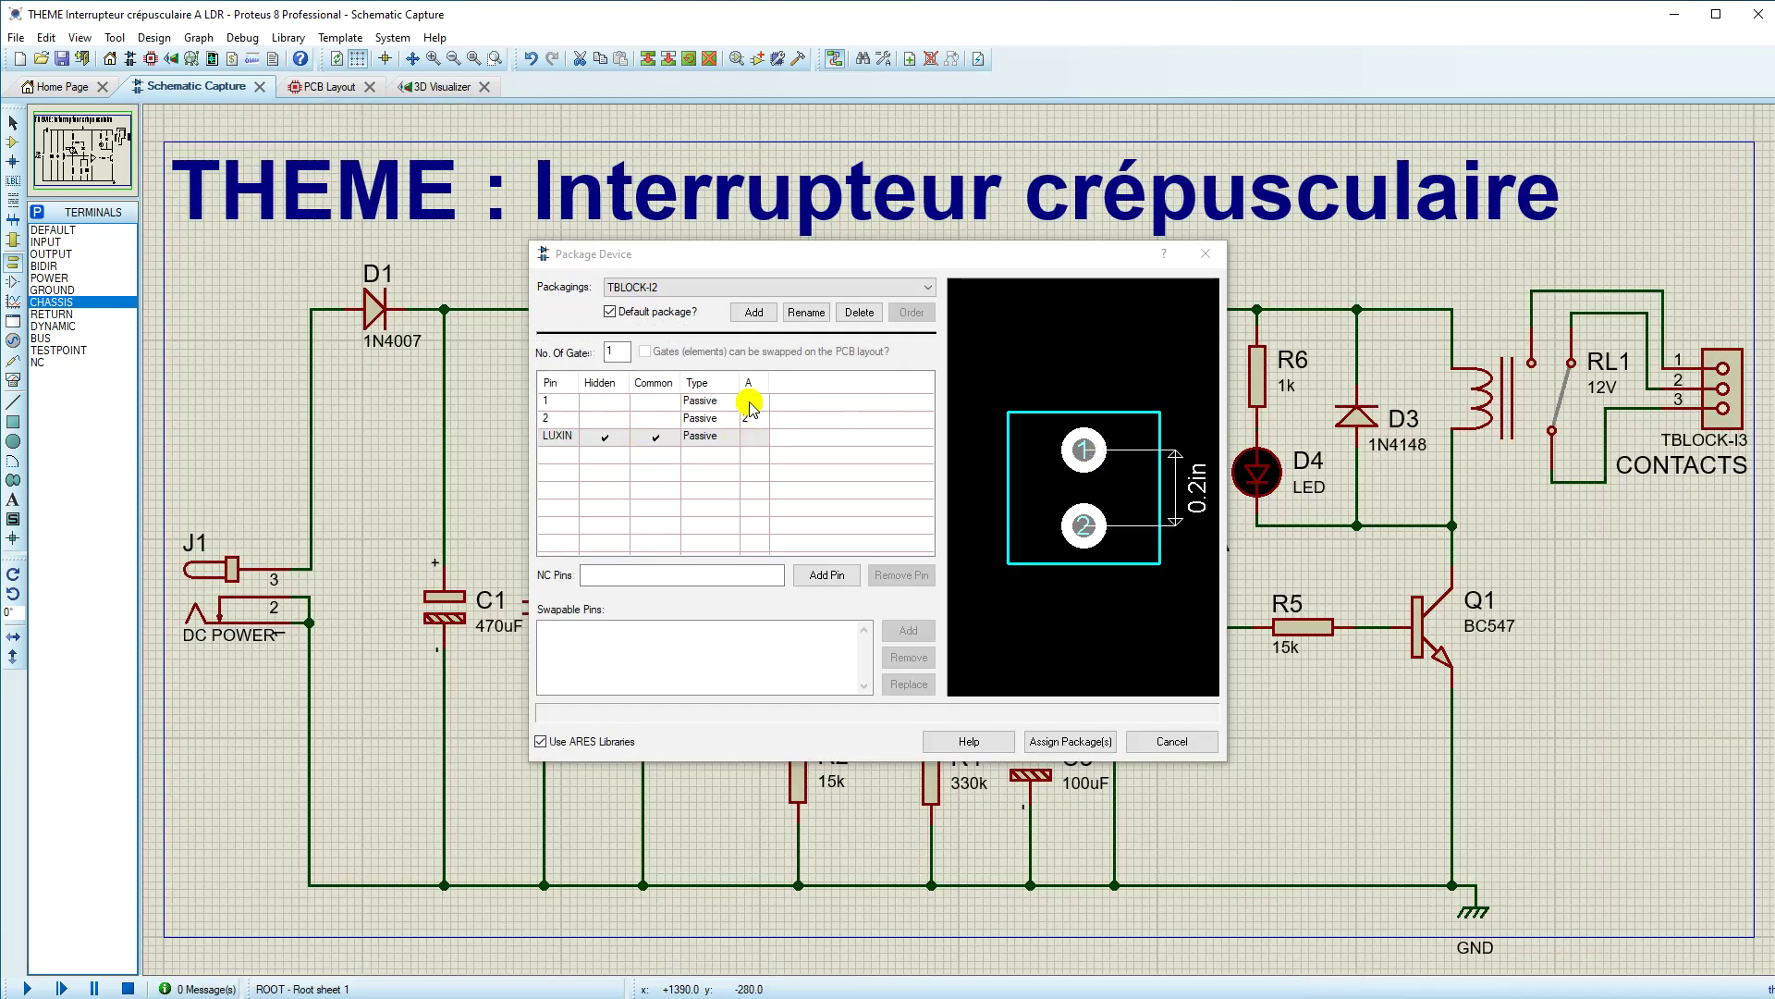
left_click(1053, 740)
left_click(876, 540)
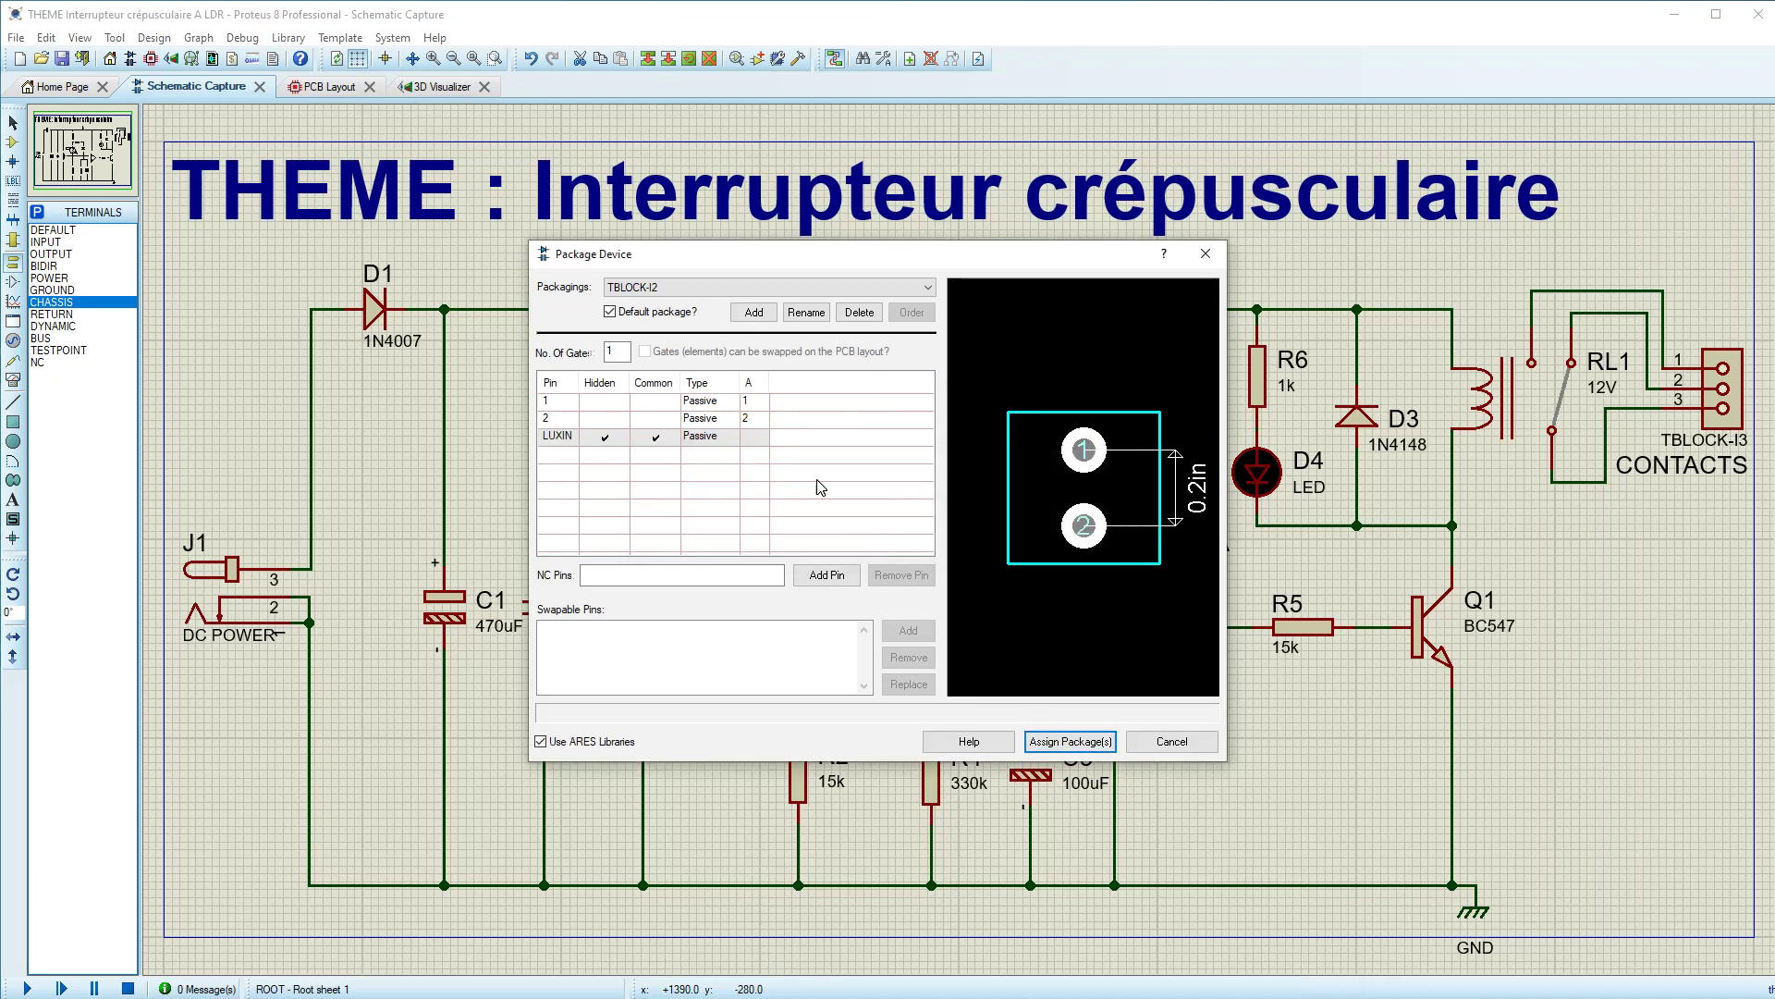
Step: Try to assign the LDR's TBLOCK-I2 package with pin LUXIN mapped to pad 1 and to nc, and cancel the packaging
left_click(759, 443)
left_click(1084, 450)
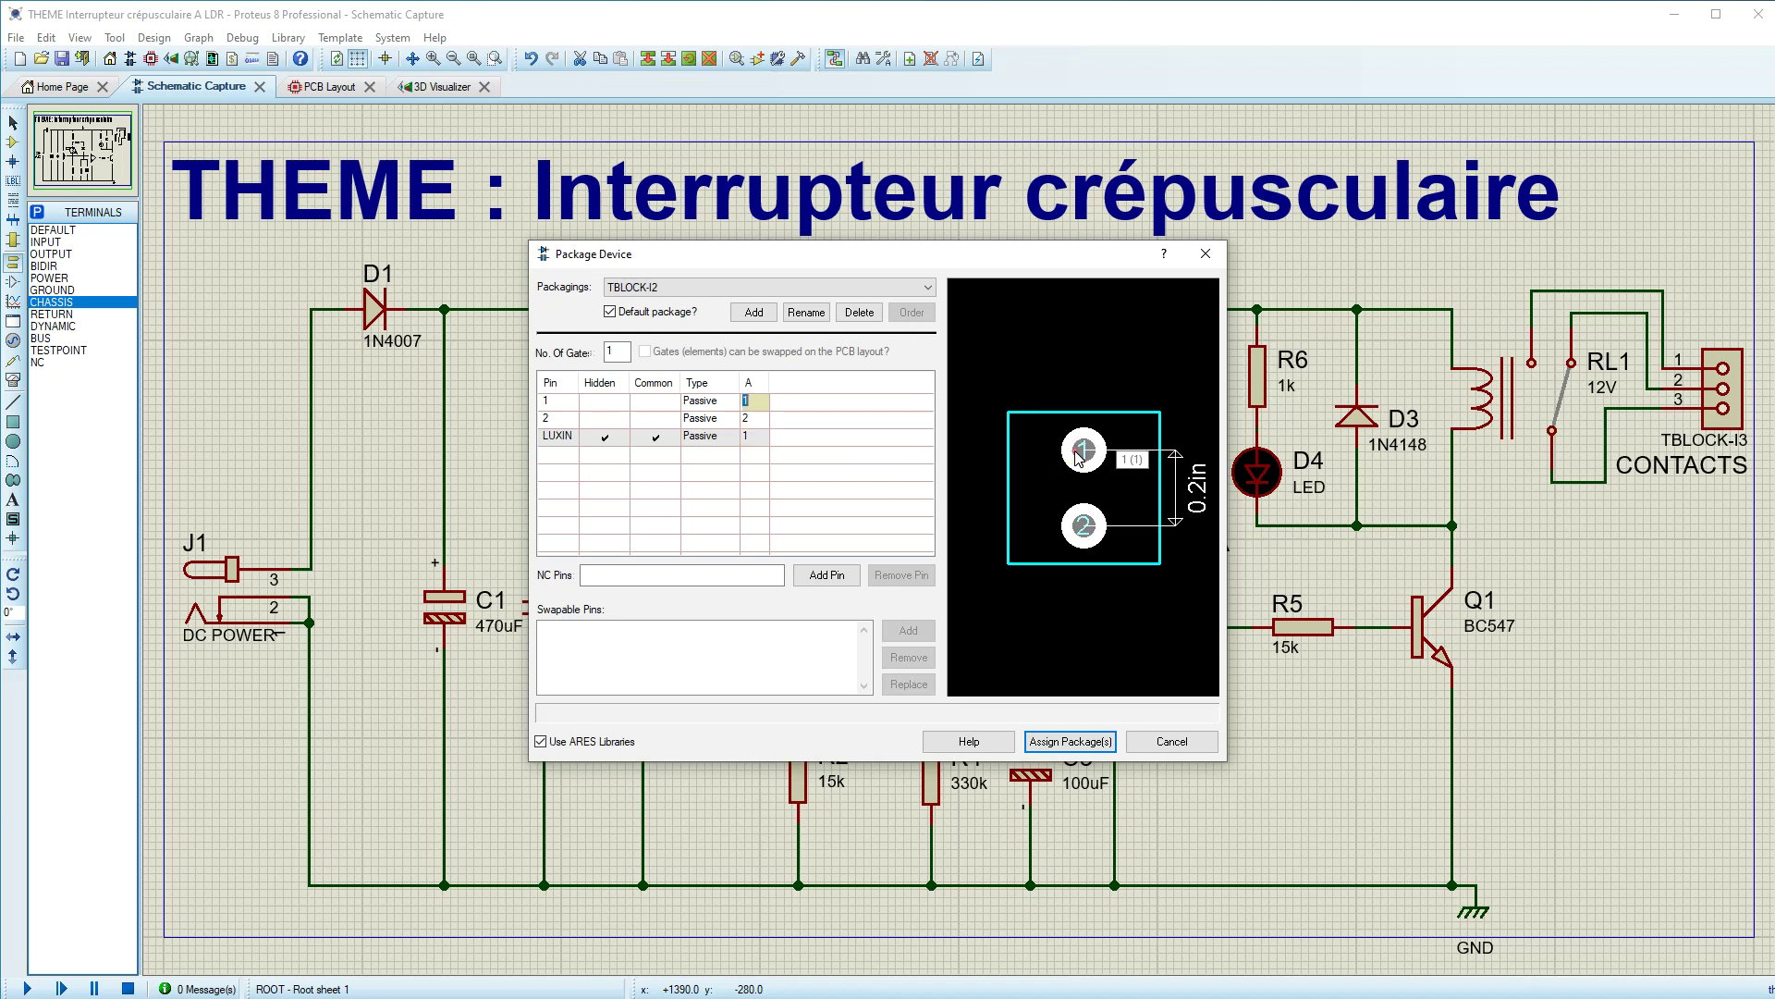
left_click(1075, 744)
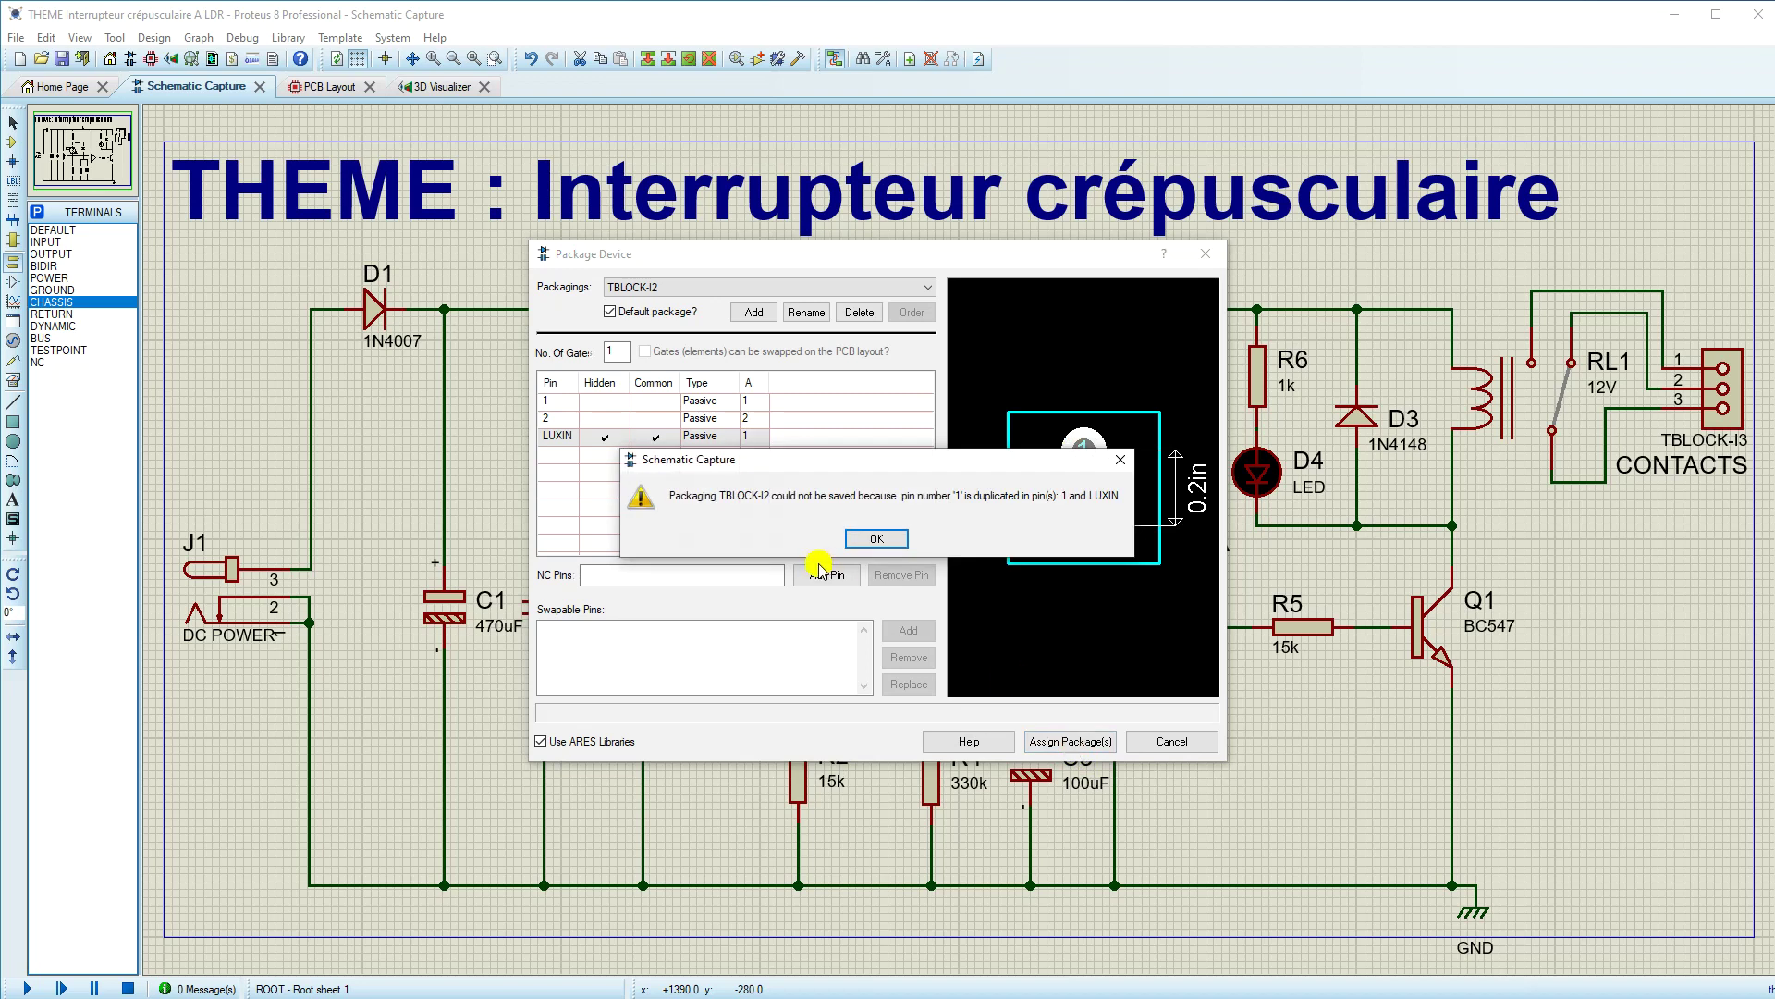
left_click(893, 540)
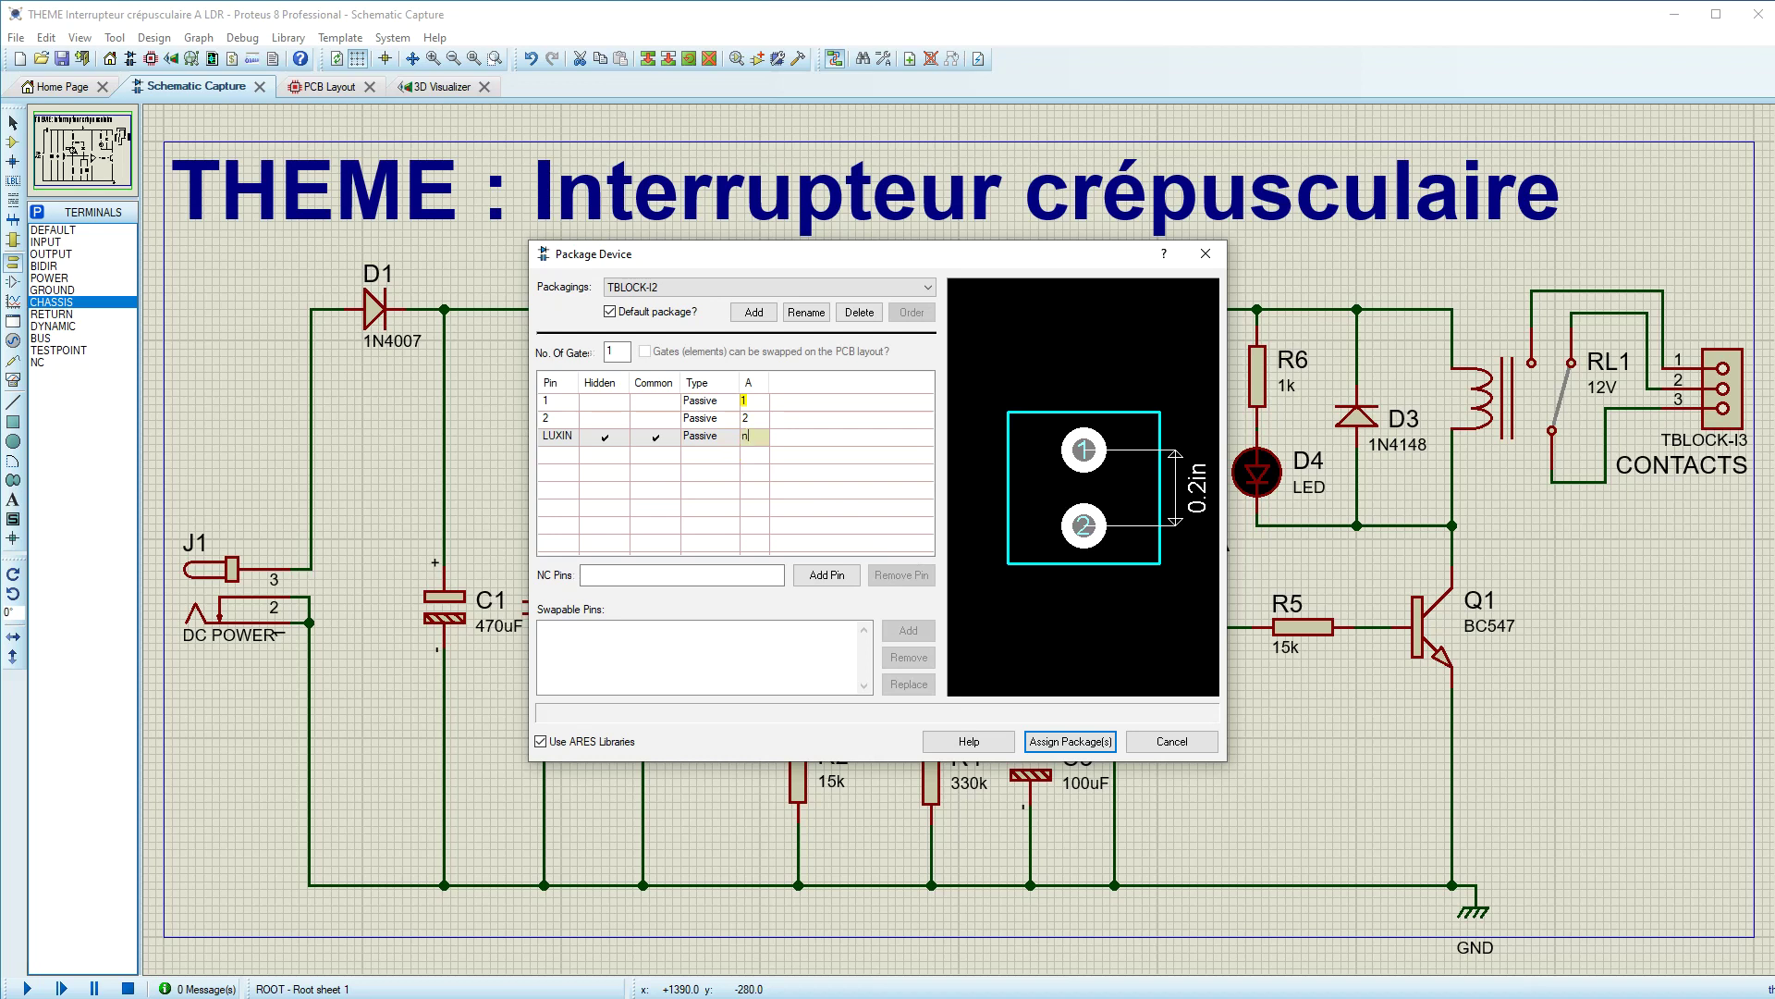
left_click(1063, 741)
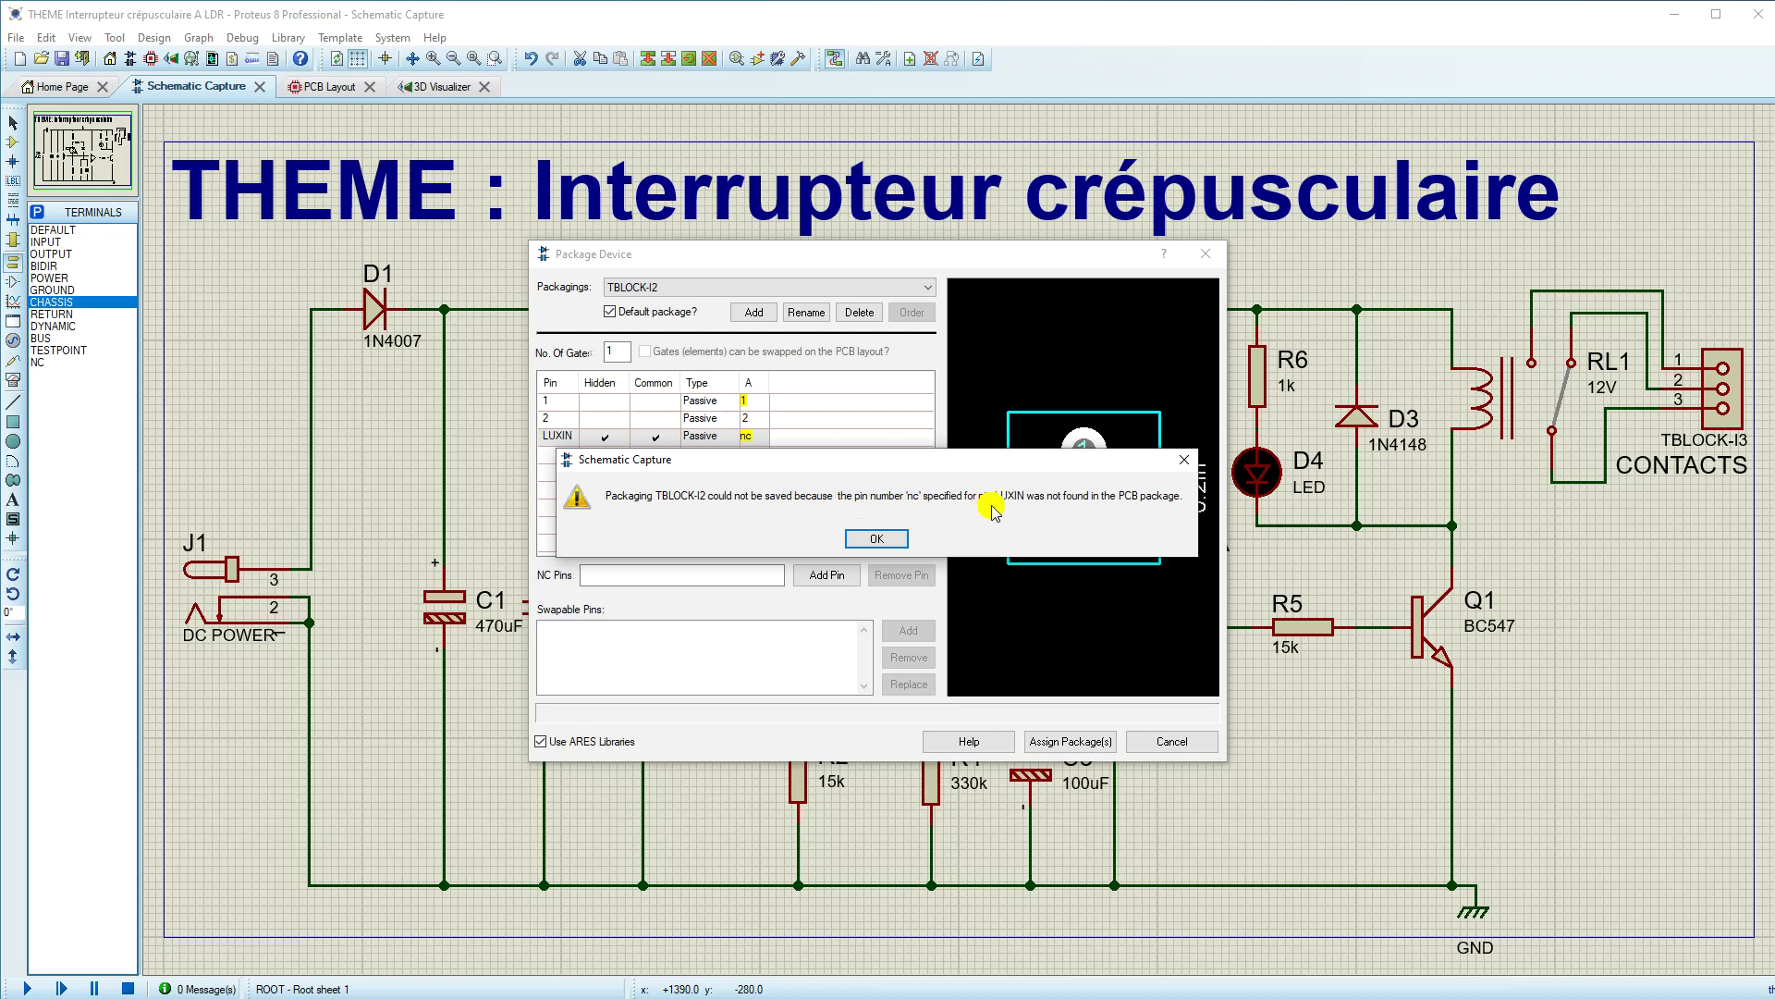
left_click(1189, 460)
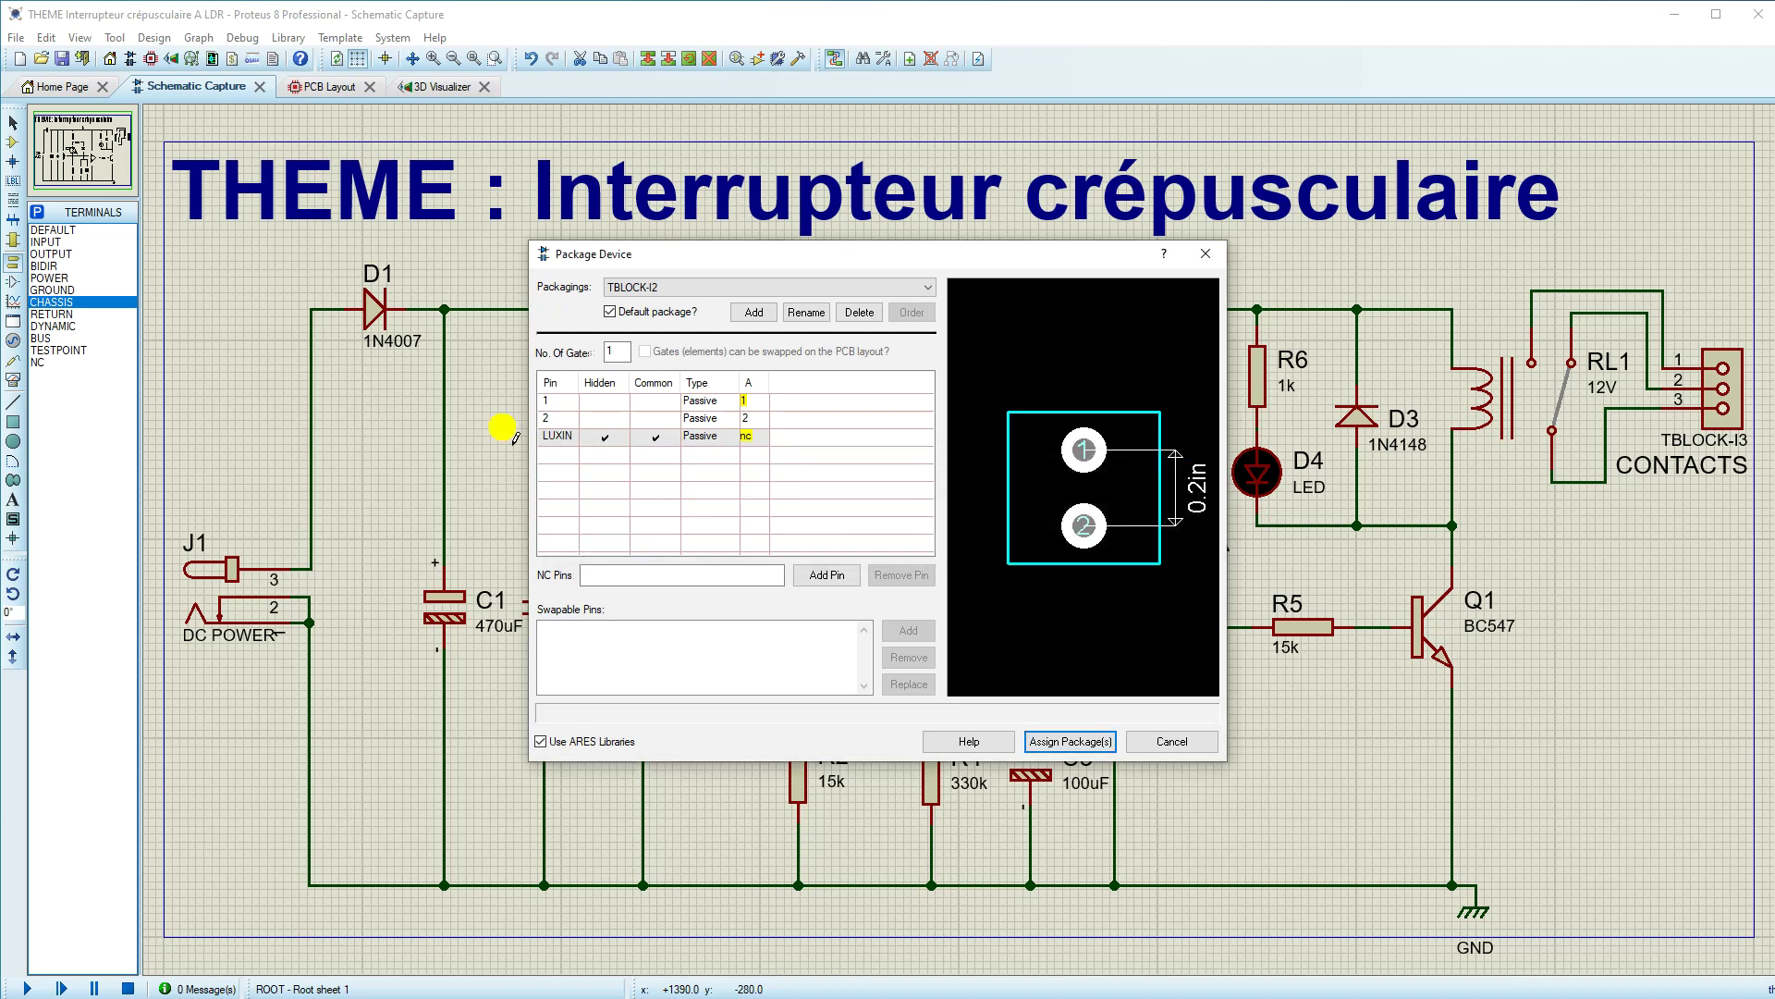
left_click(1193, 740)
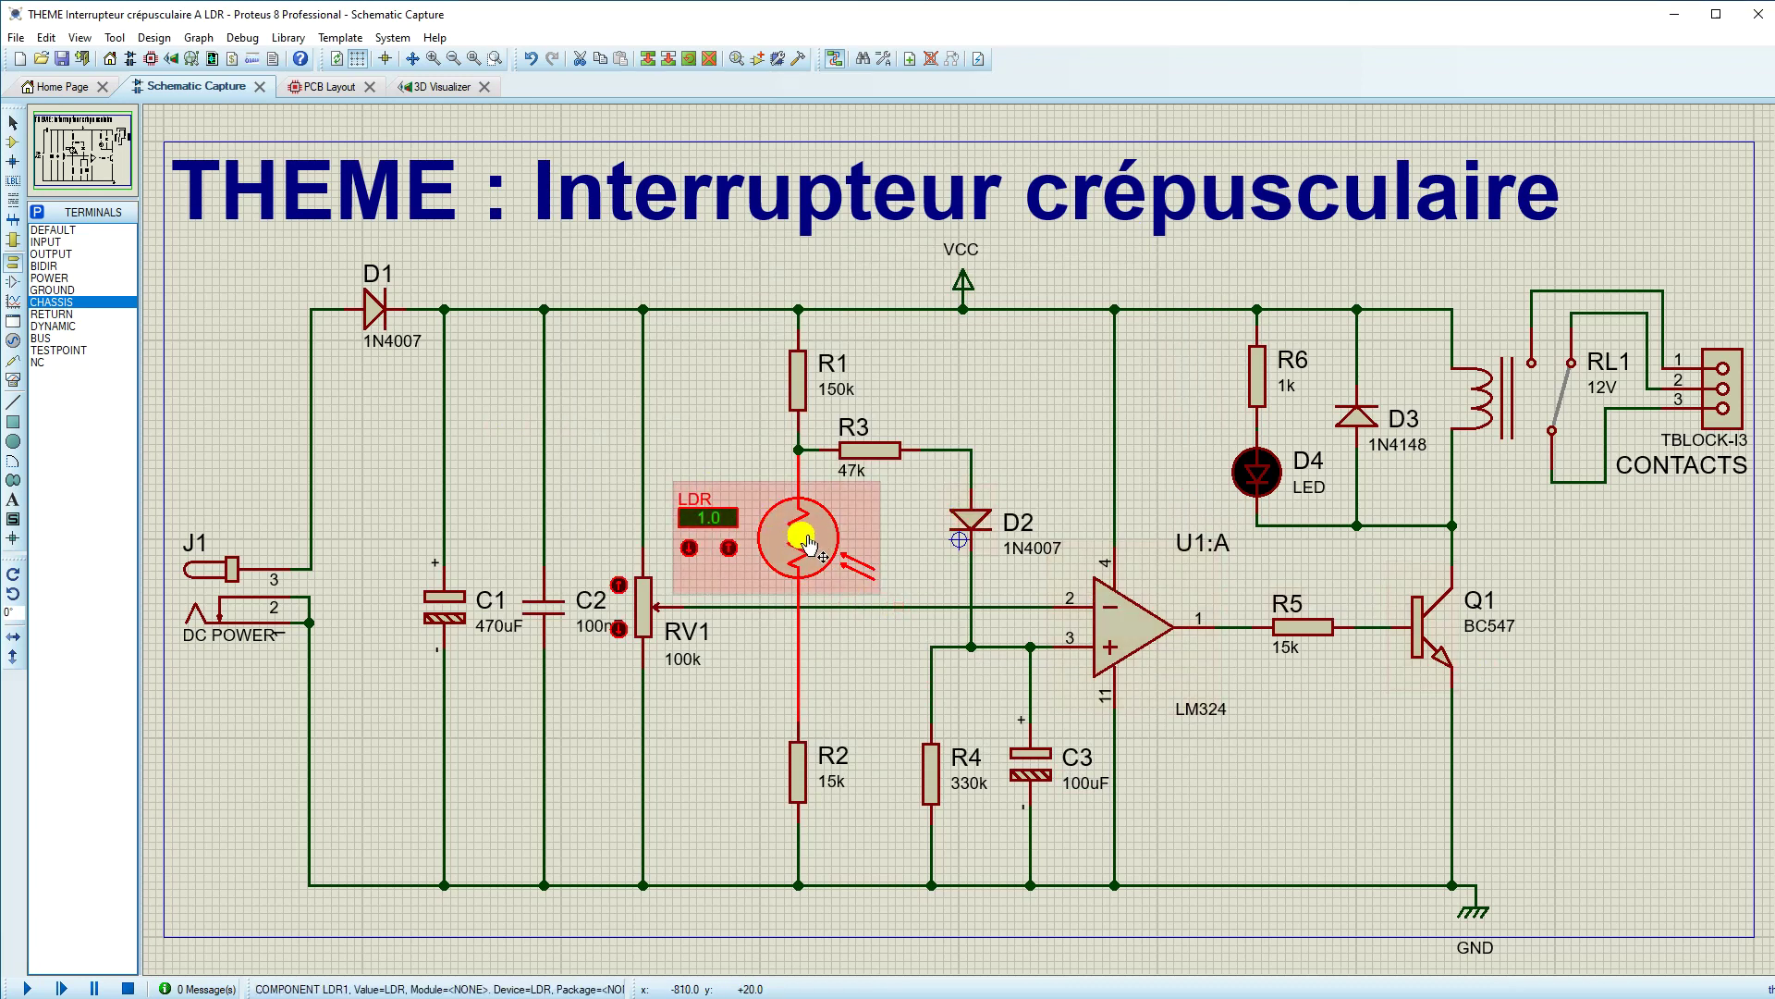
Step: Open the packaging of LED D4, search the packages for led and add the through-hole LED package
right_click(1277, 477)
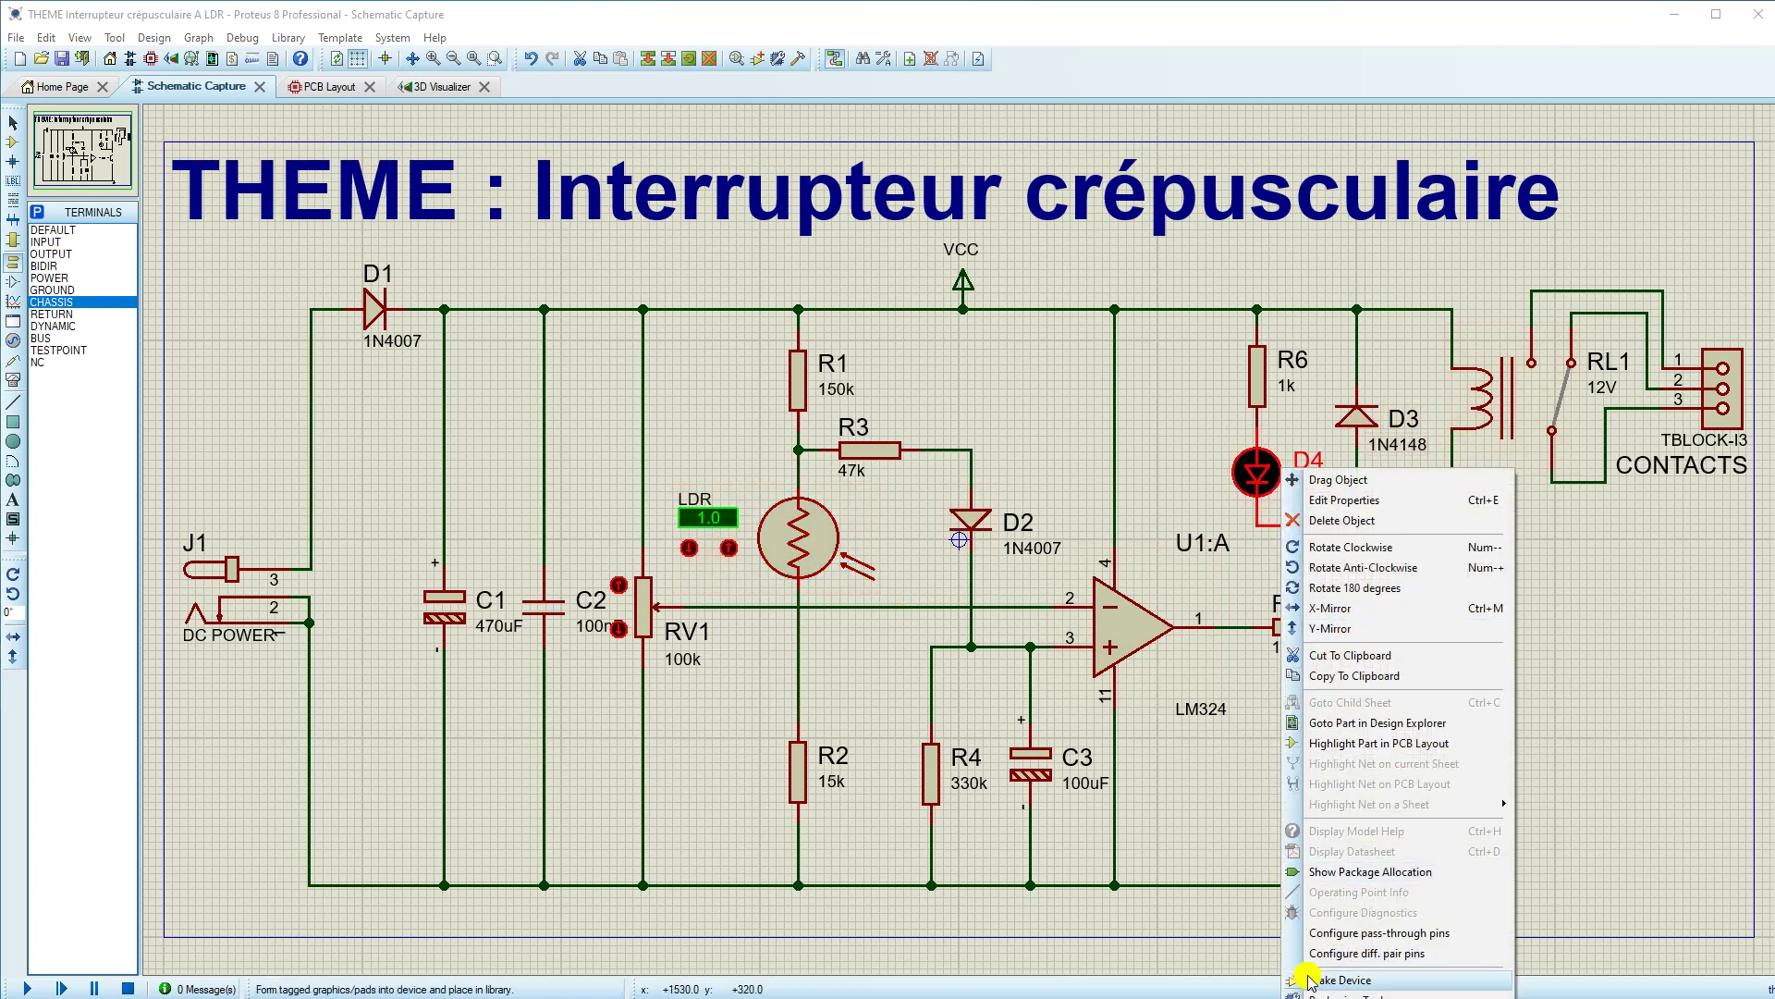
left_click(1322, 995)
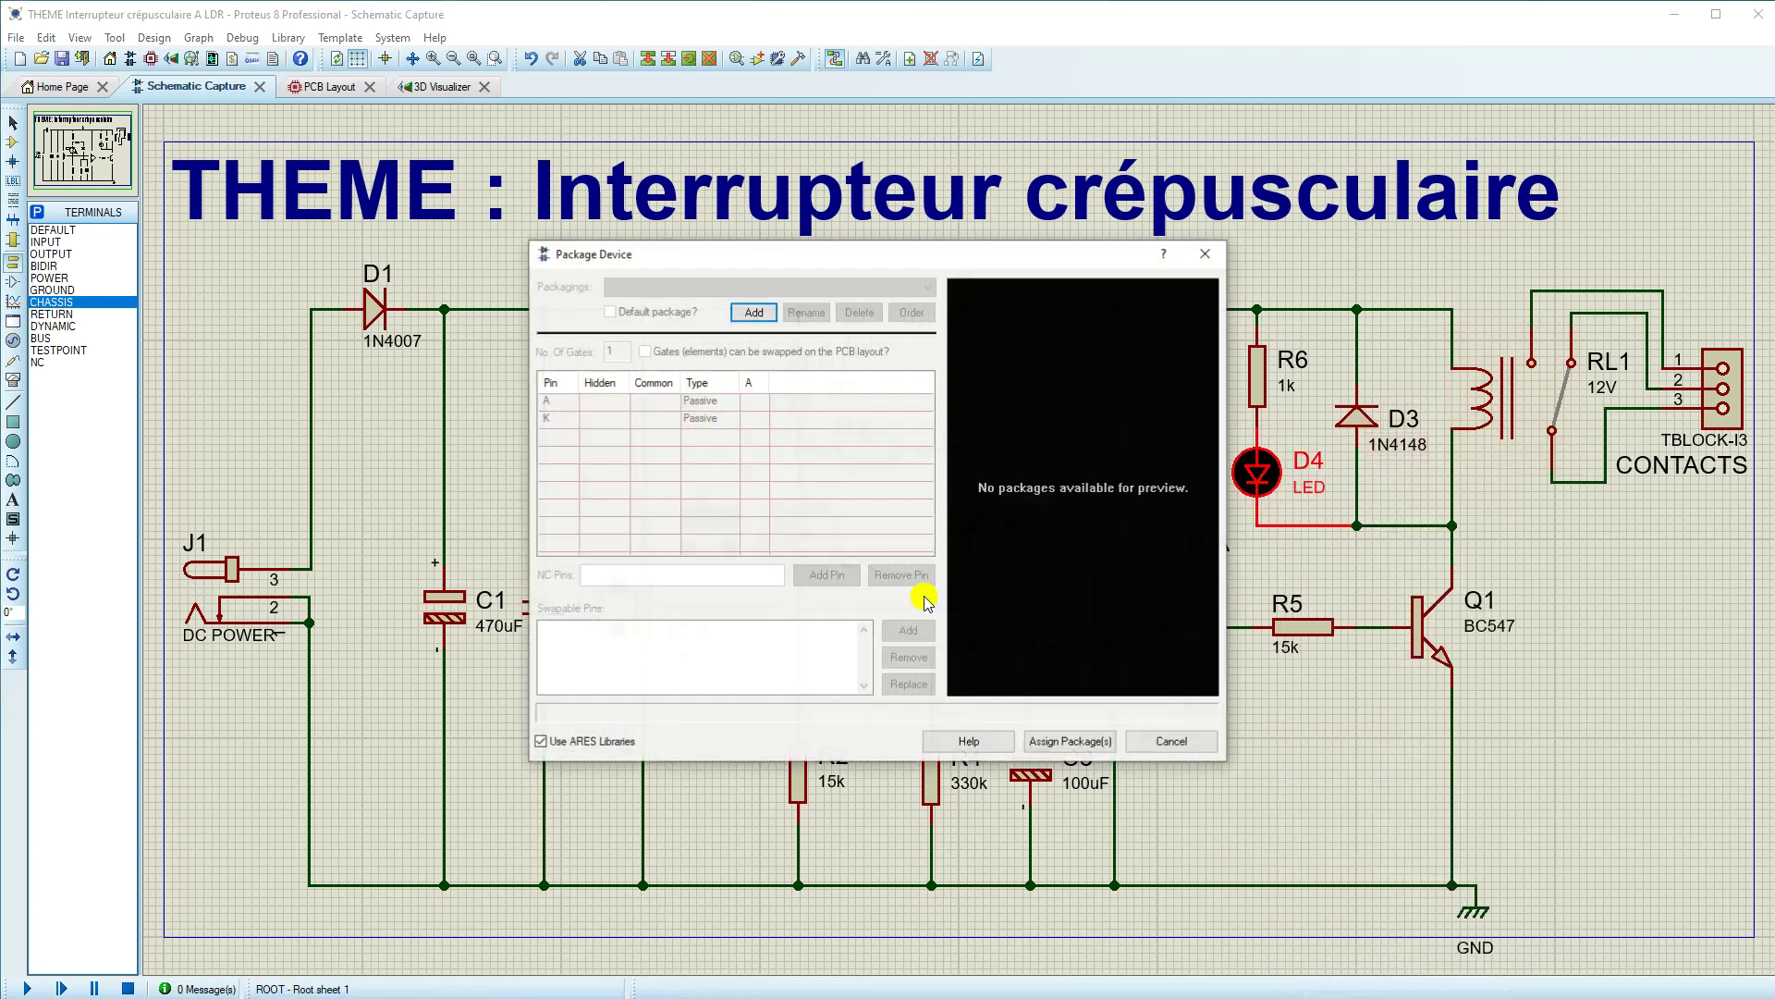
left_click(758, 317)
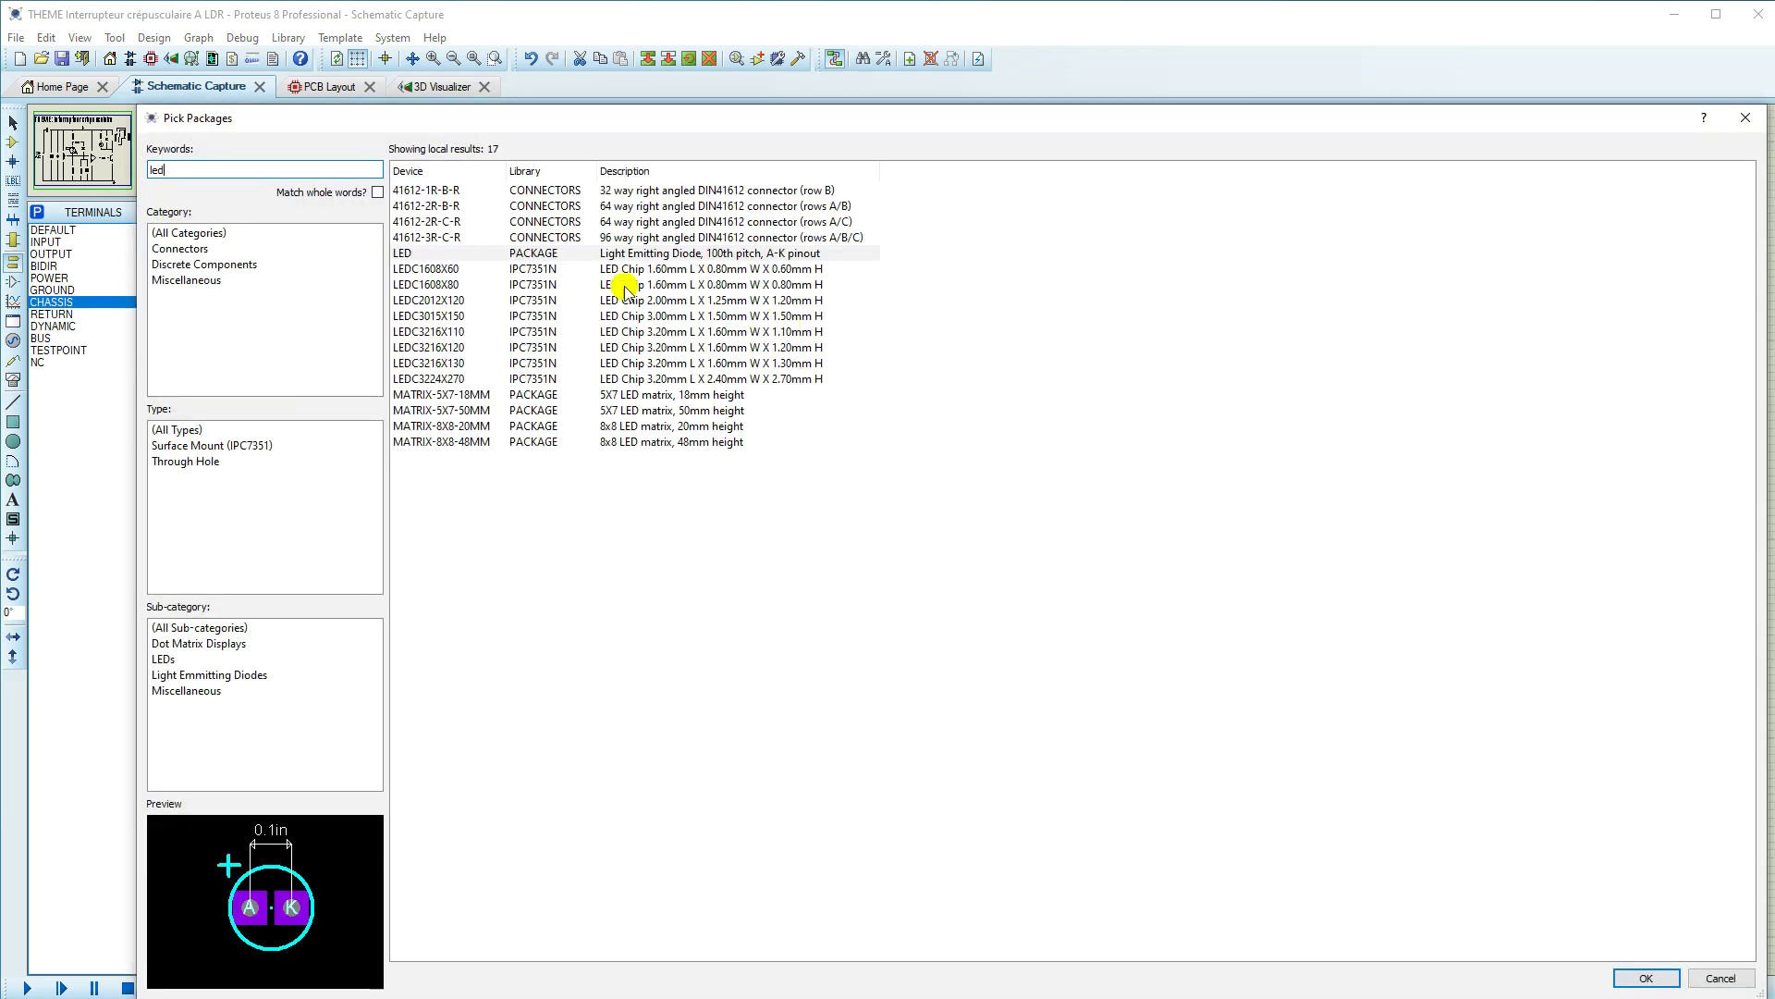
left_click(430, 258)
left_click(1662, 979)
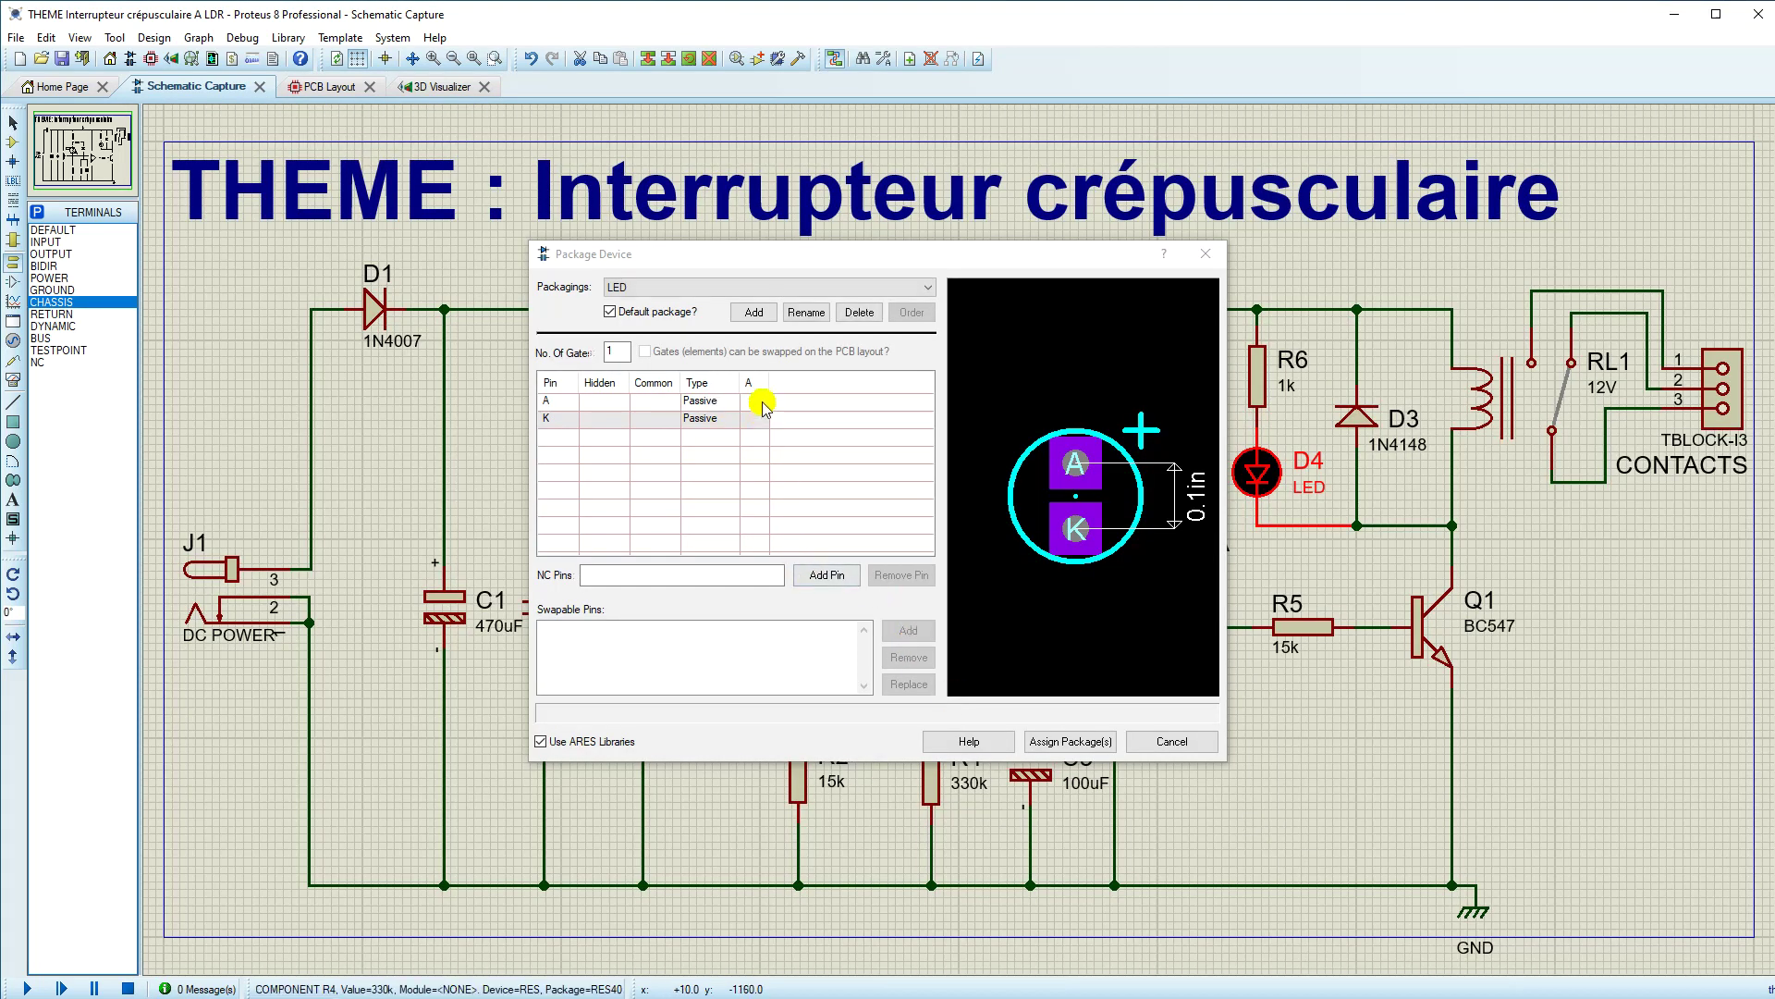
Step: Map D4's pins A and K to the matching pads of the LED package and assign the package
left_click(1076, 464)
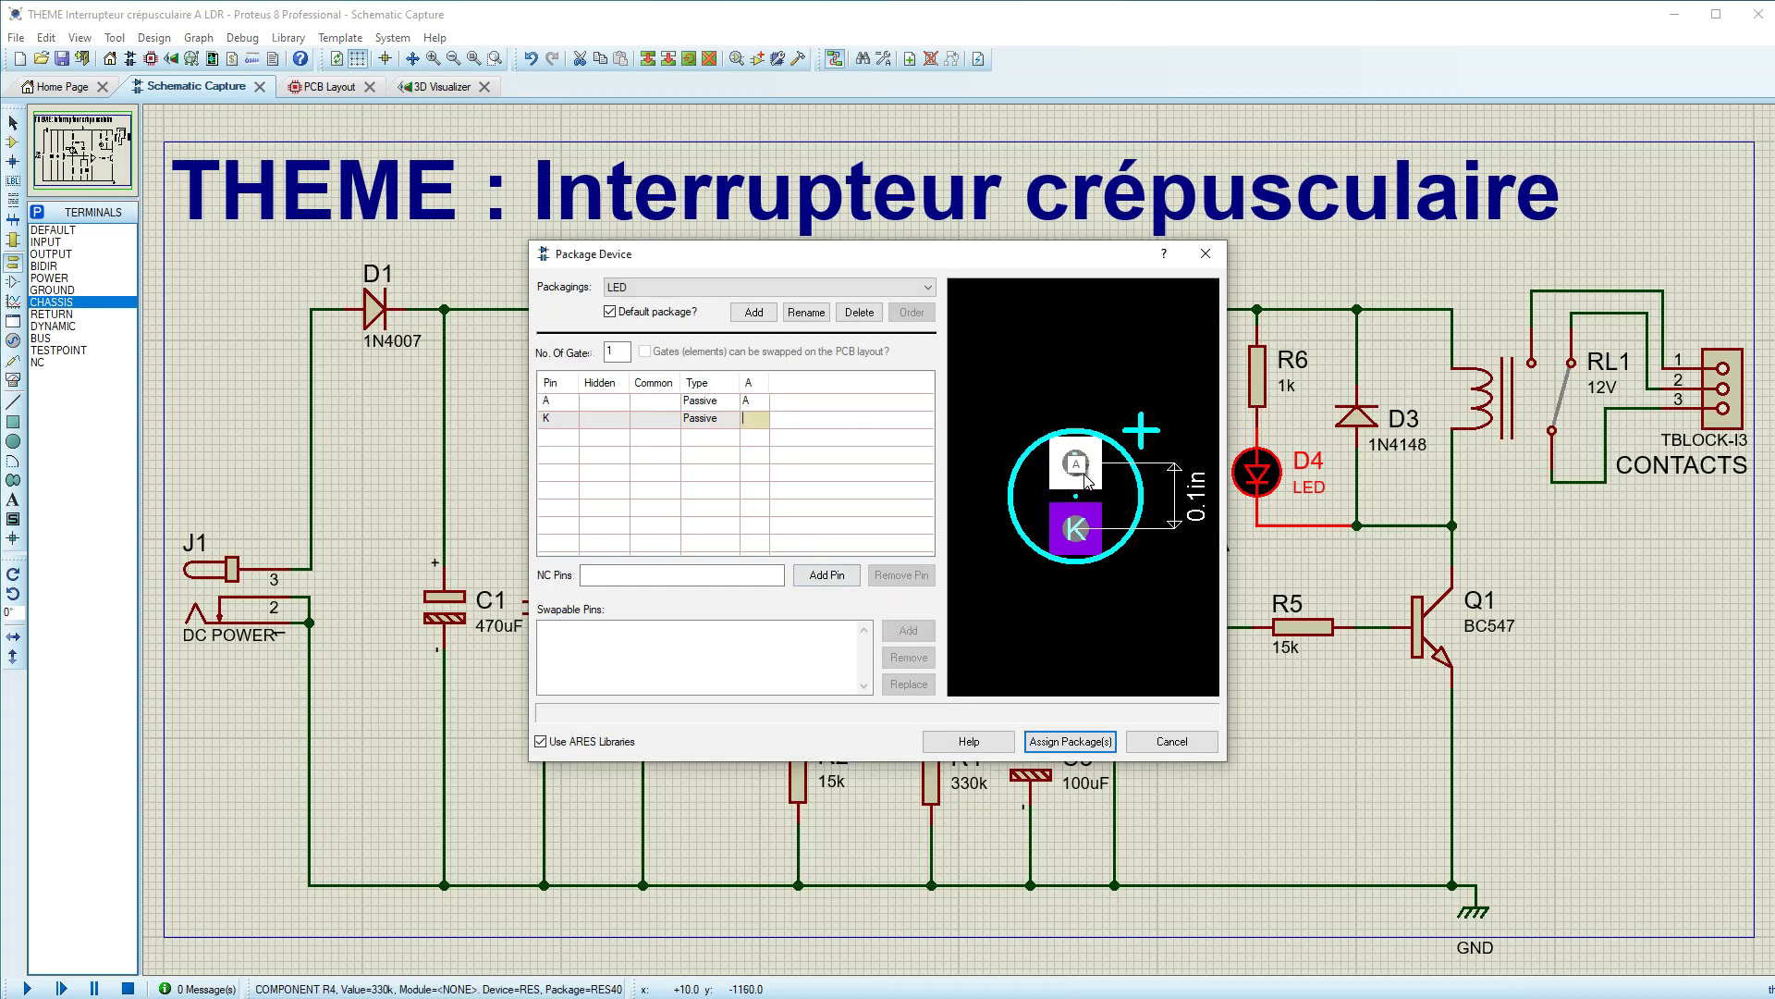
left_click(1083, 537)
left_click(1070, 741)
left_click(904, 630)
left_click(832, 542)
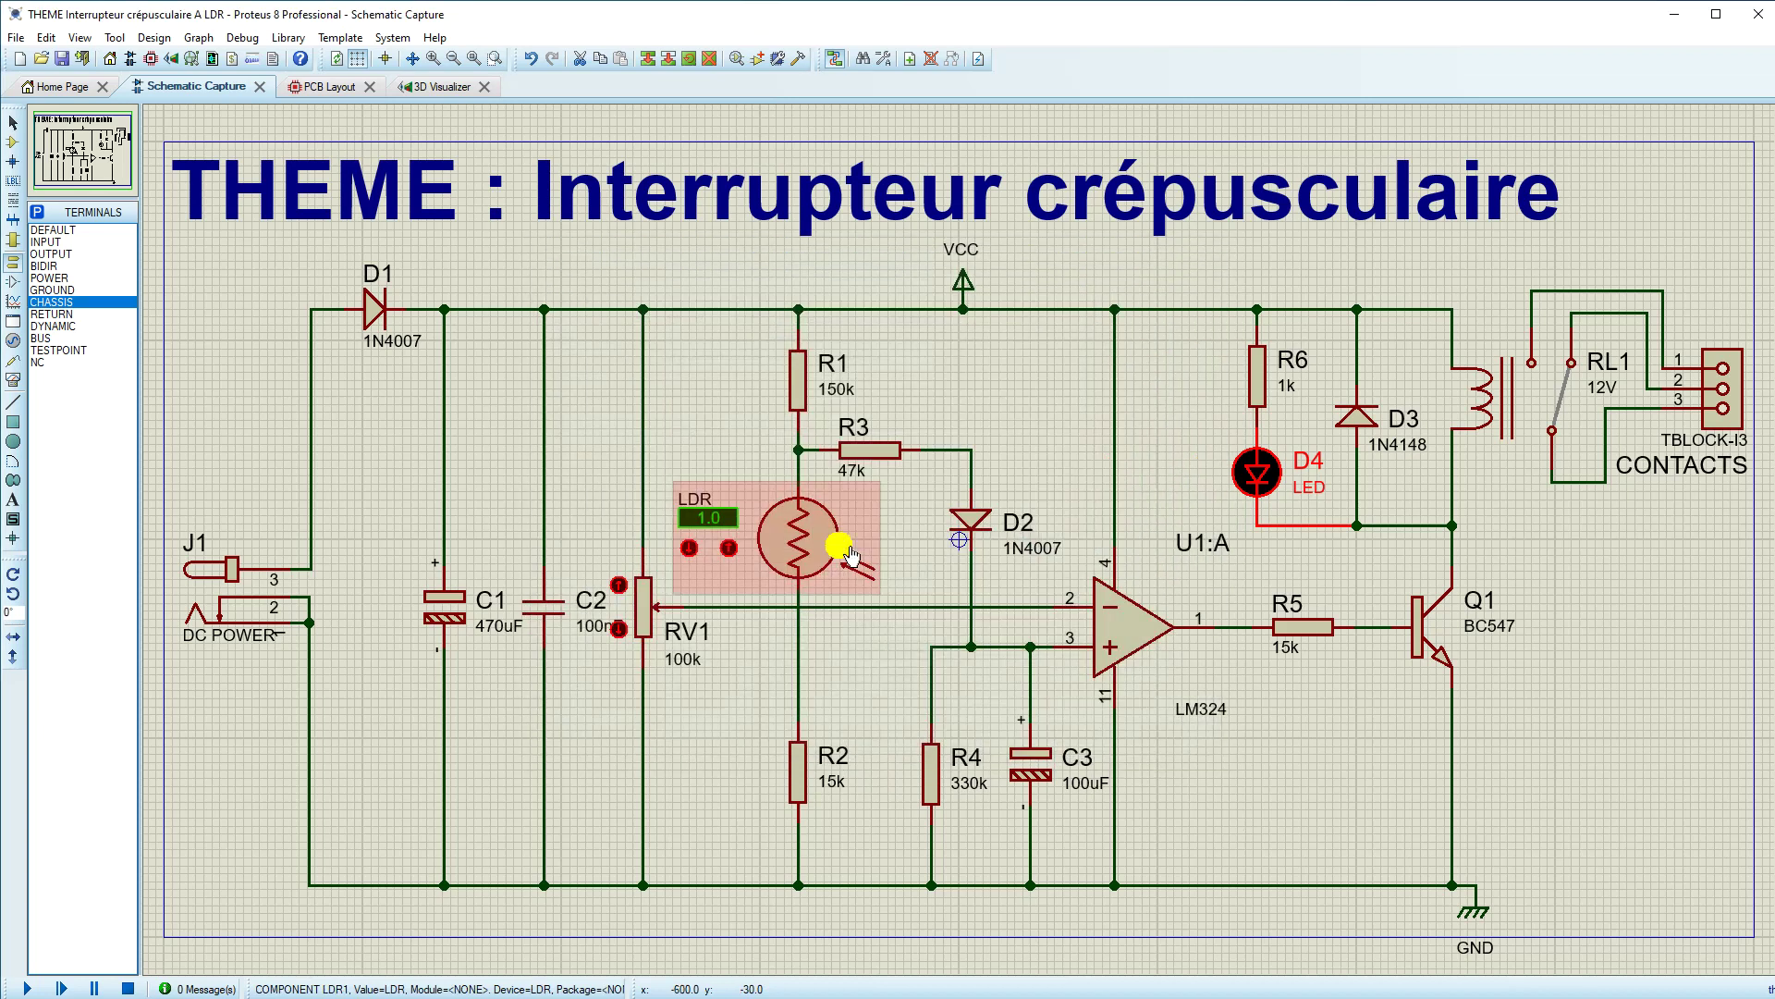
Step: Check the PCB layout's component list for parts without a package, and search for a pot package to add to RV1
left_click(327, 86)
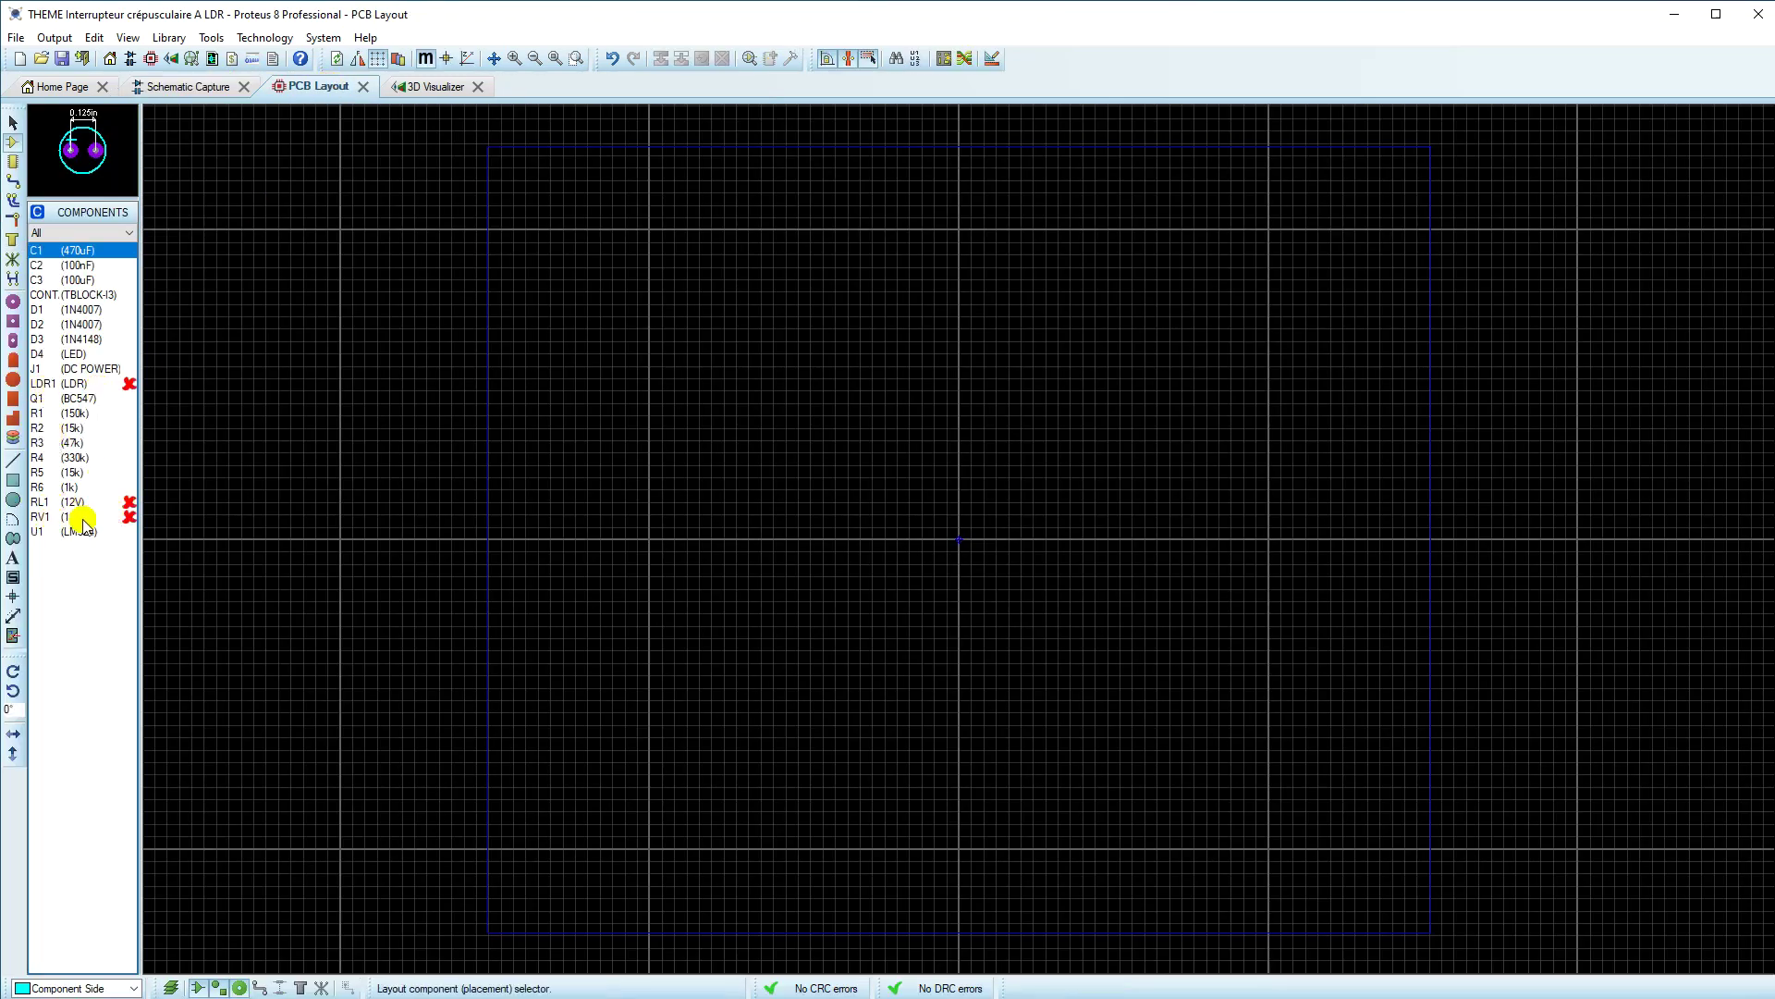
left_click(190, 86)
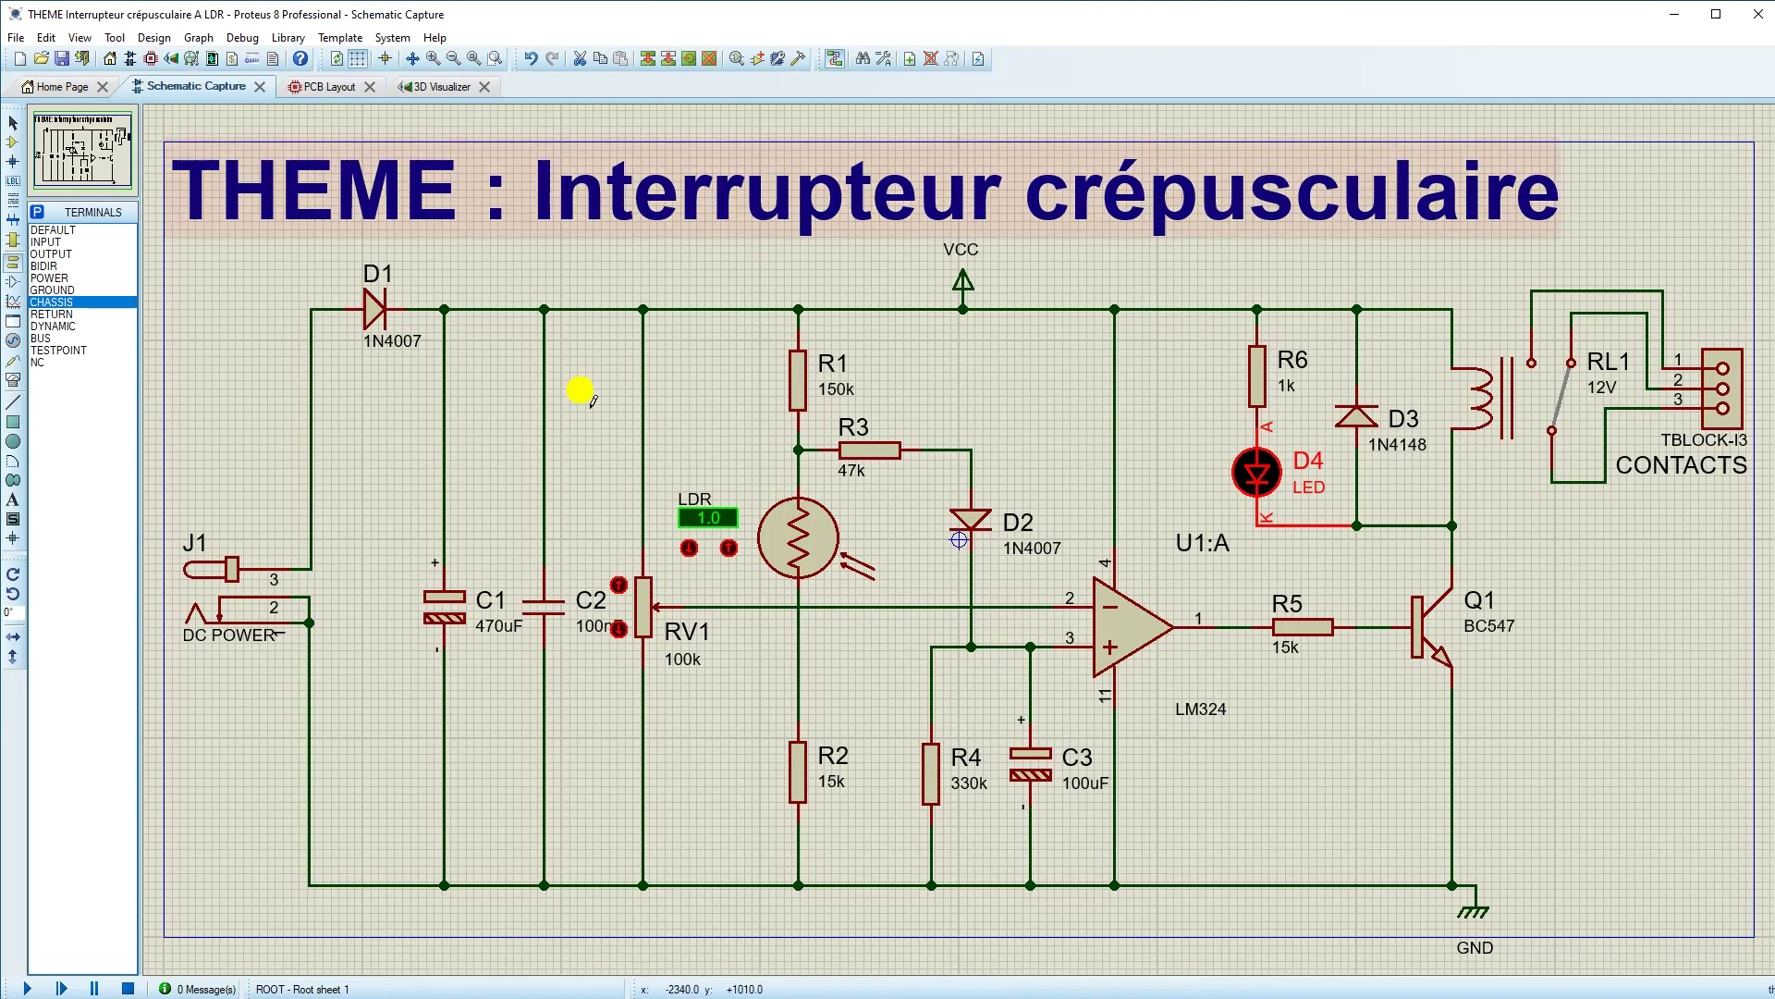
right_click(647, 638)
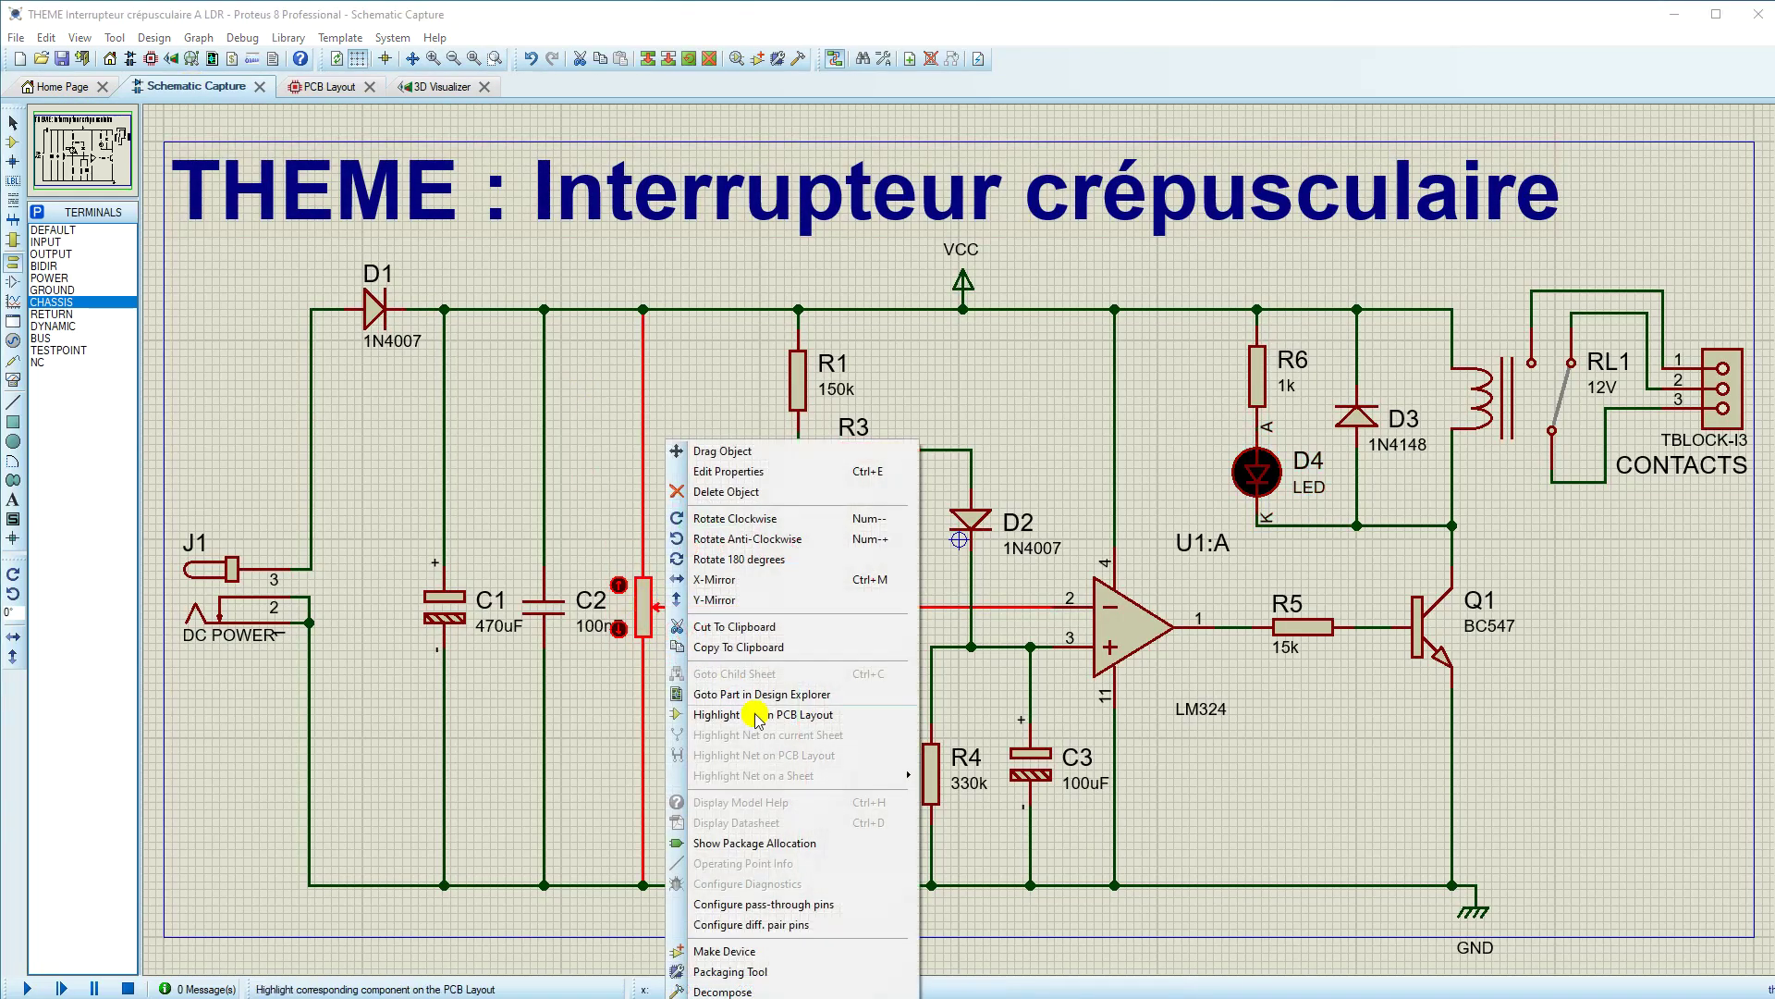
left_click(731, 971)
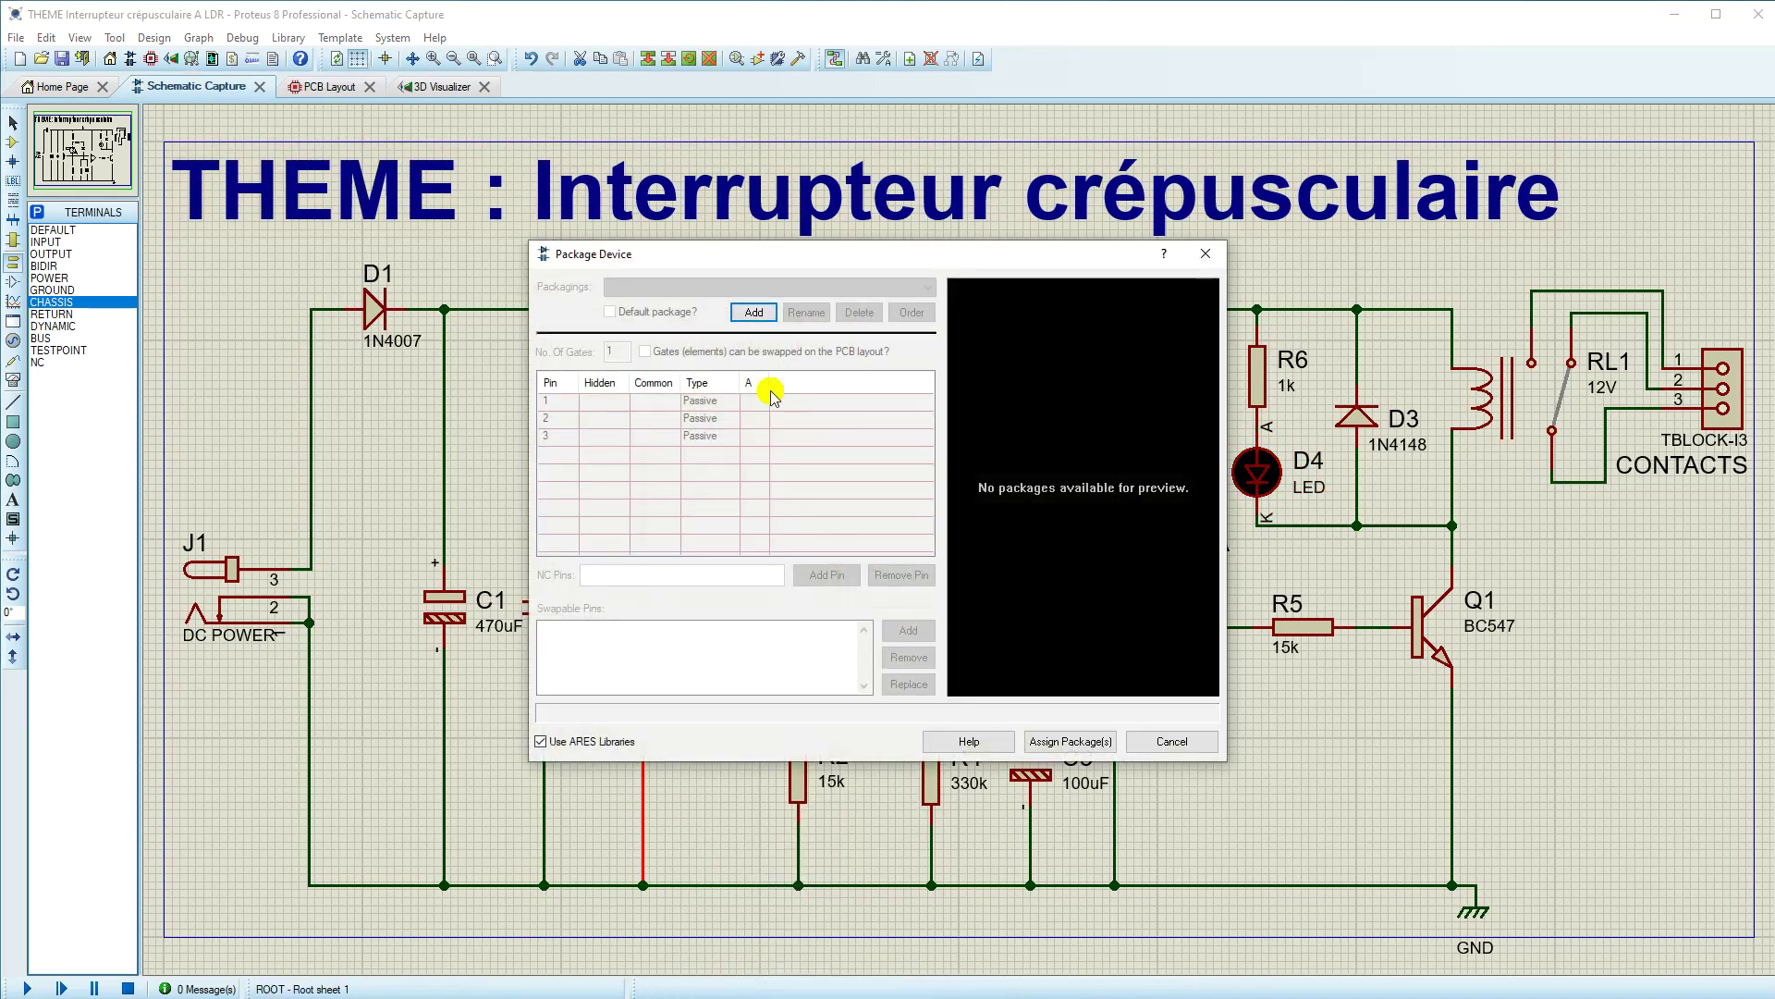
left_click(754, 312)
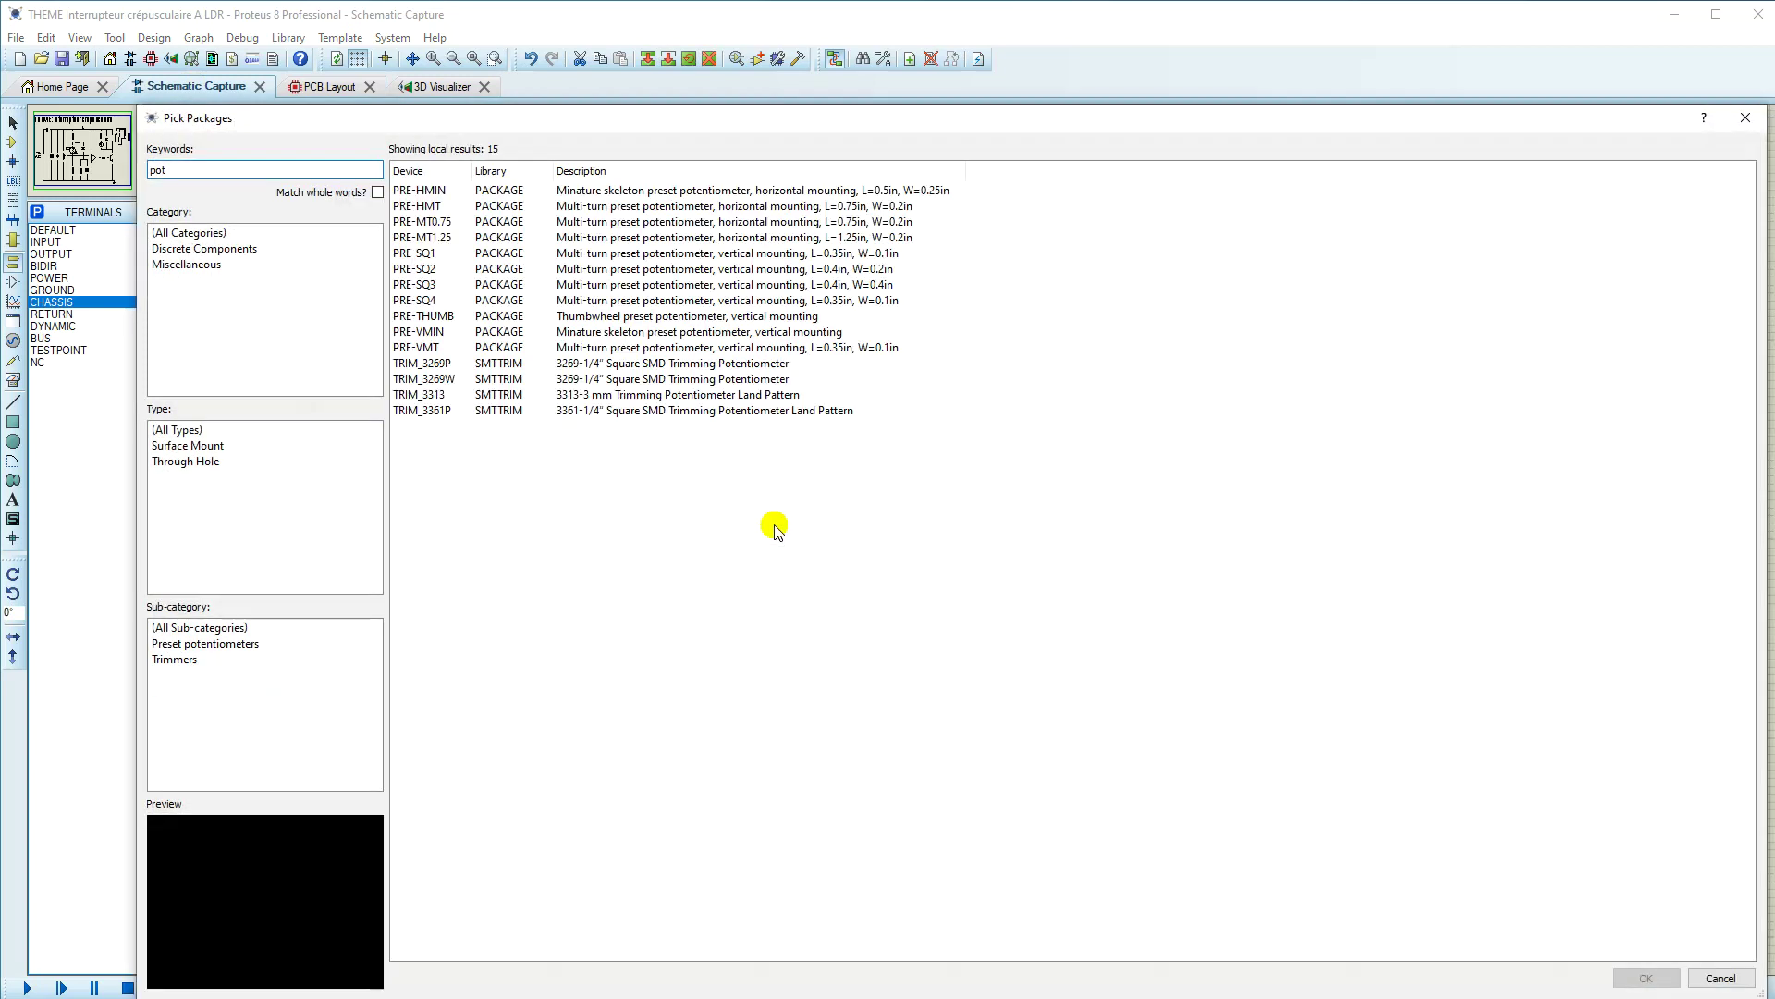
Step: Preview the footprints of the preset potentiometer packages from PRE-HMIN through PRE-SQ3
left_click(427, 190)
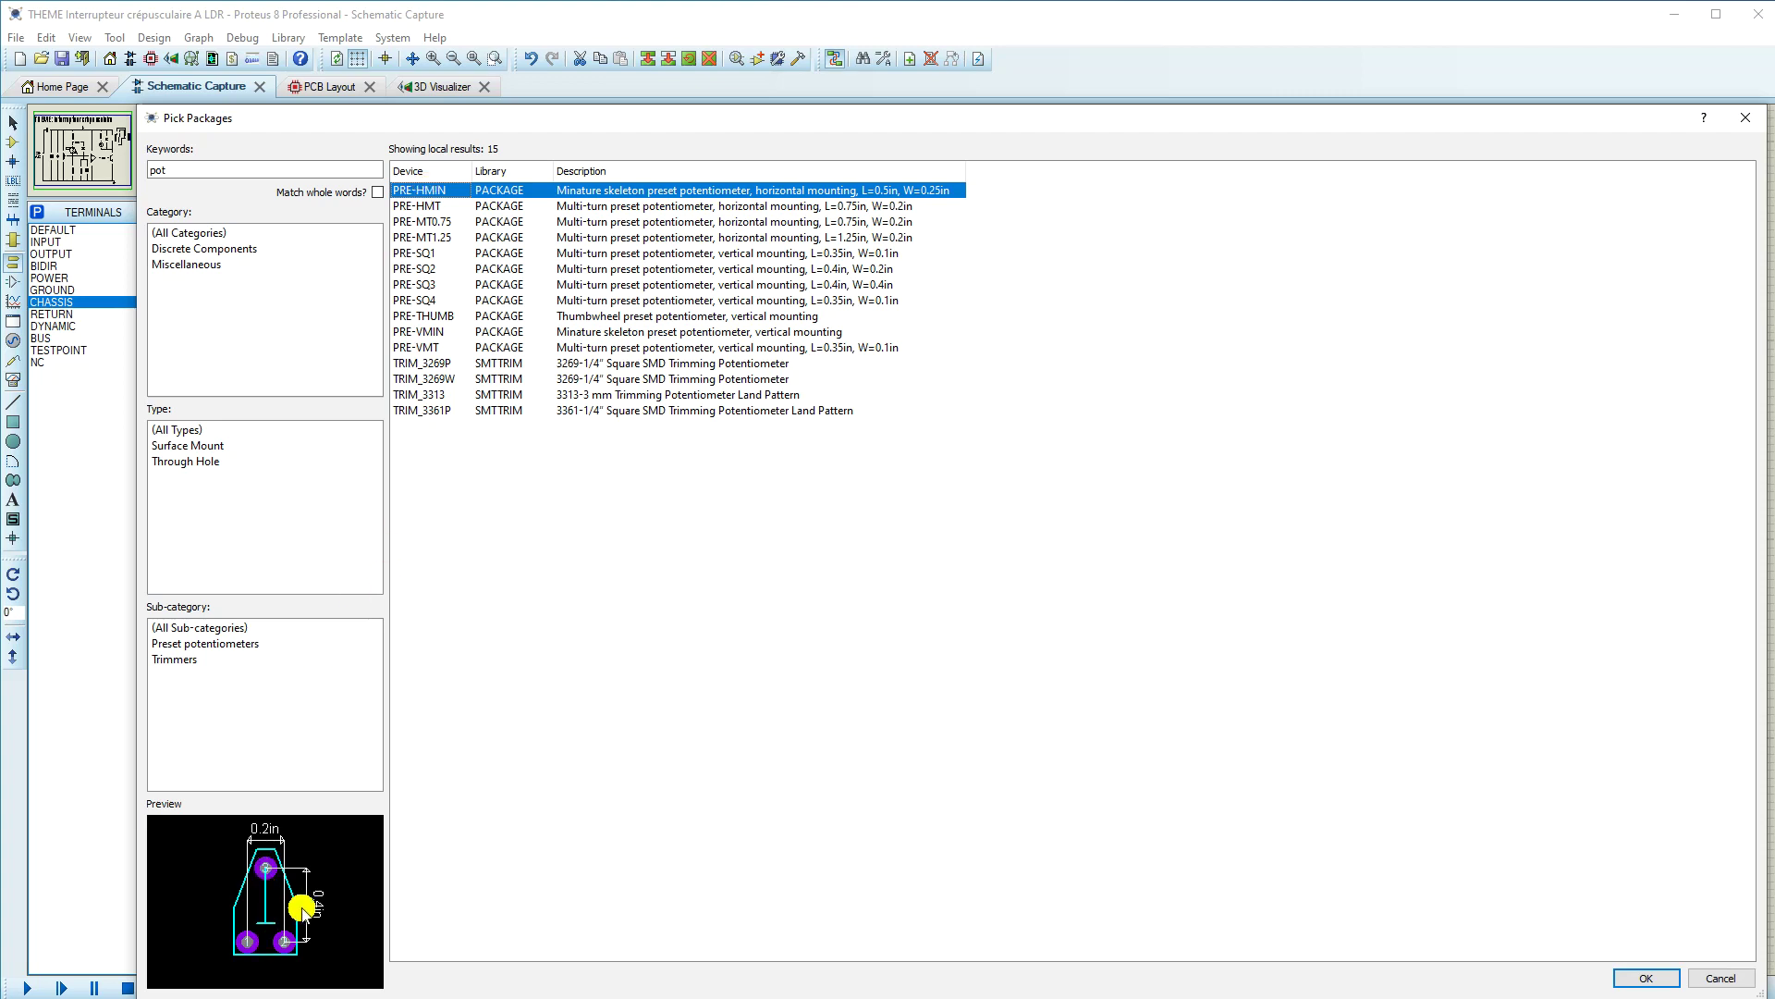
left_click(427, 207)
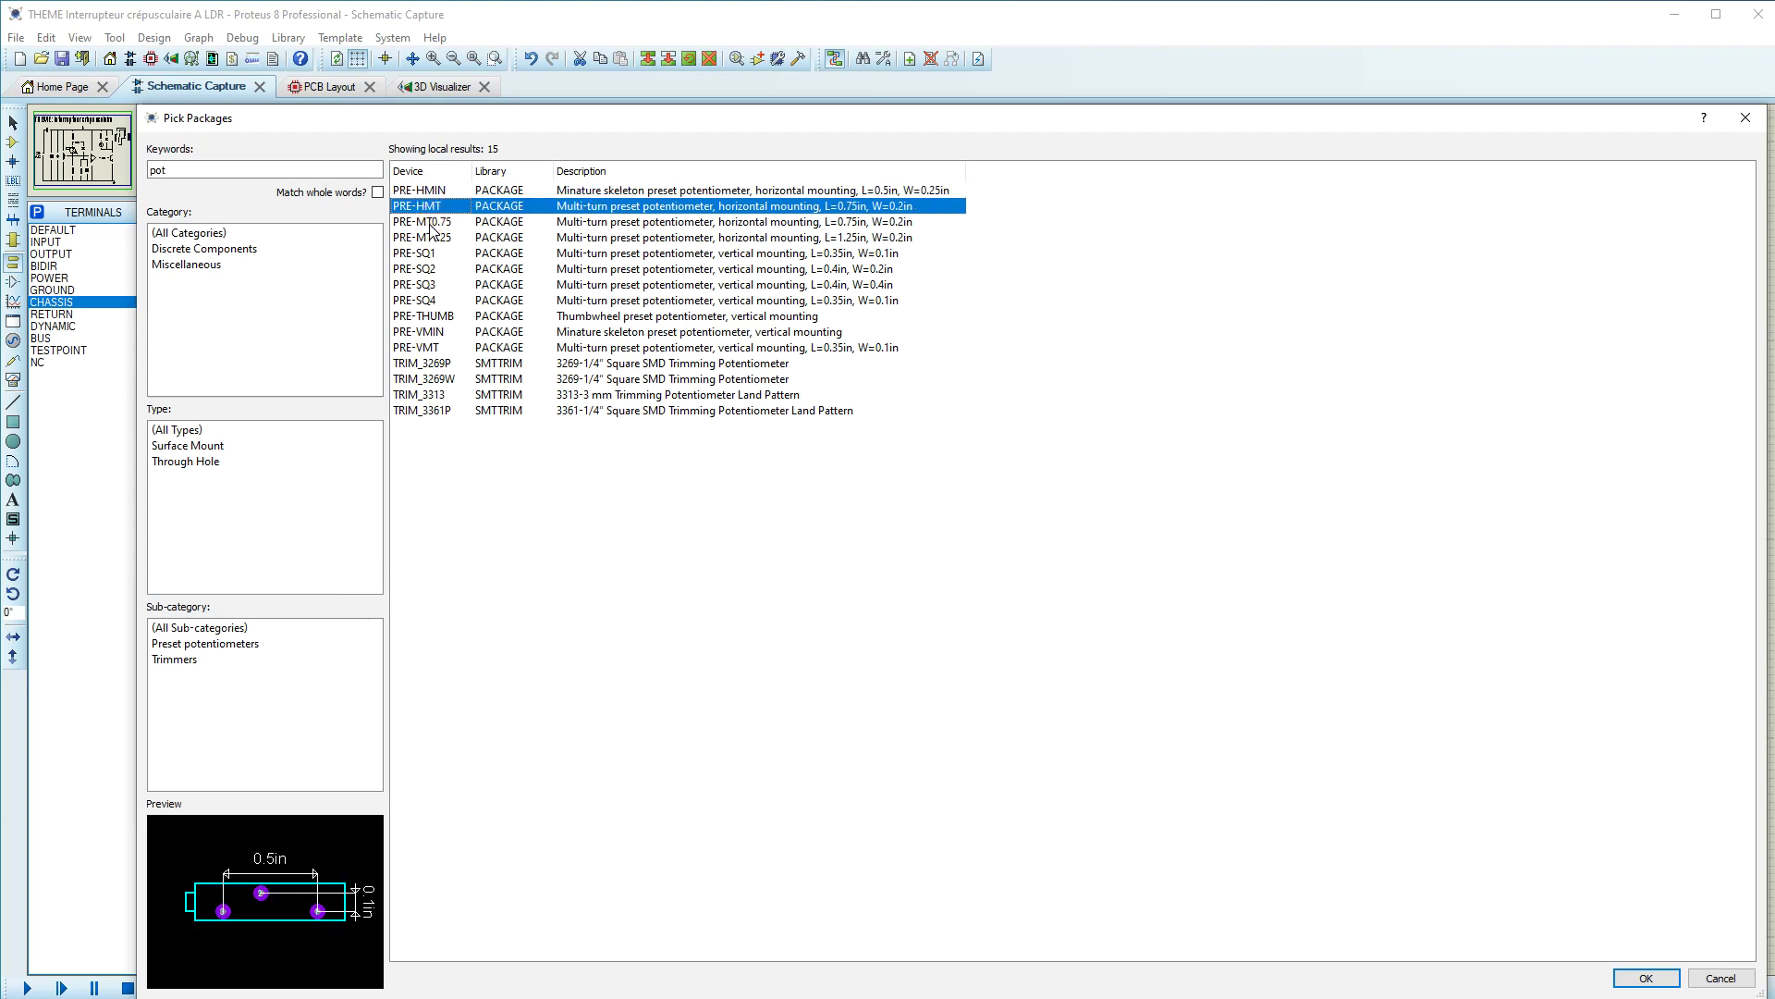
left_click(430, 223)
left_click(429, 238)
left_click(428, 253)
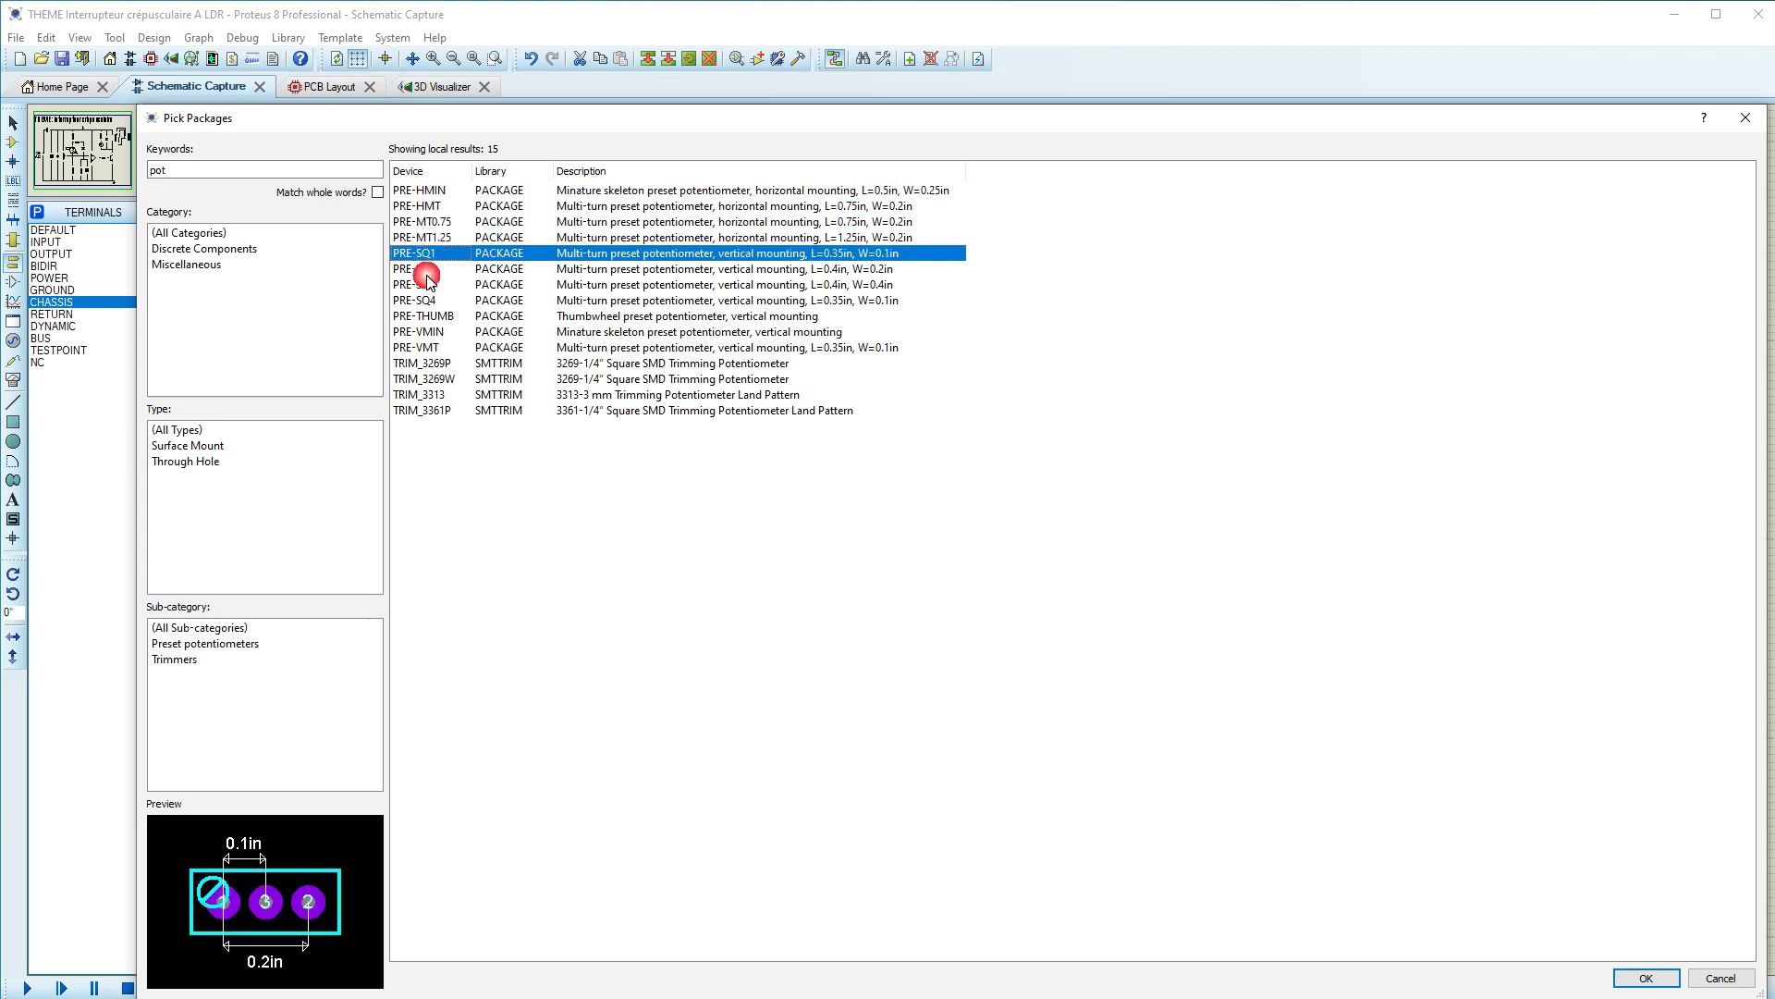
left_click(425, 269)
left_click(425, 287)
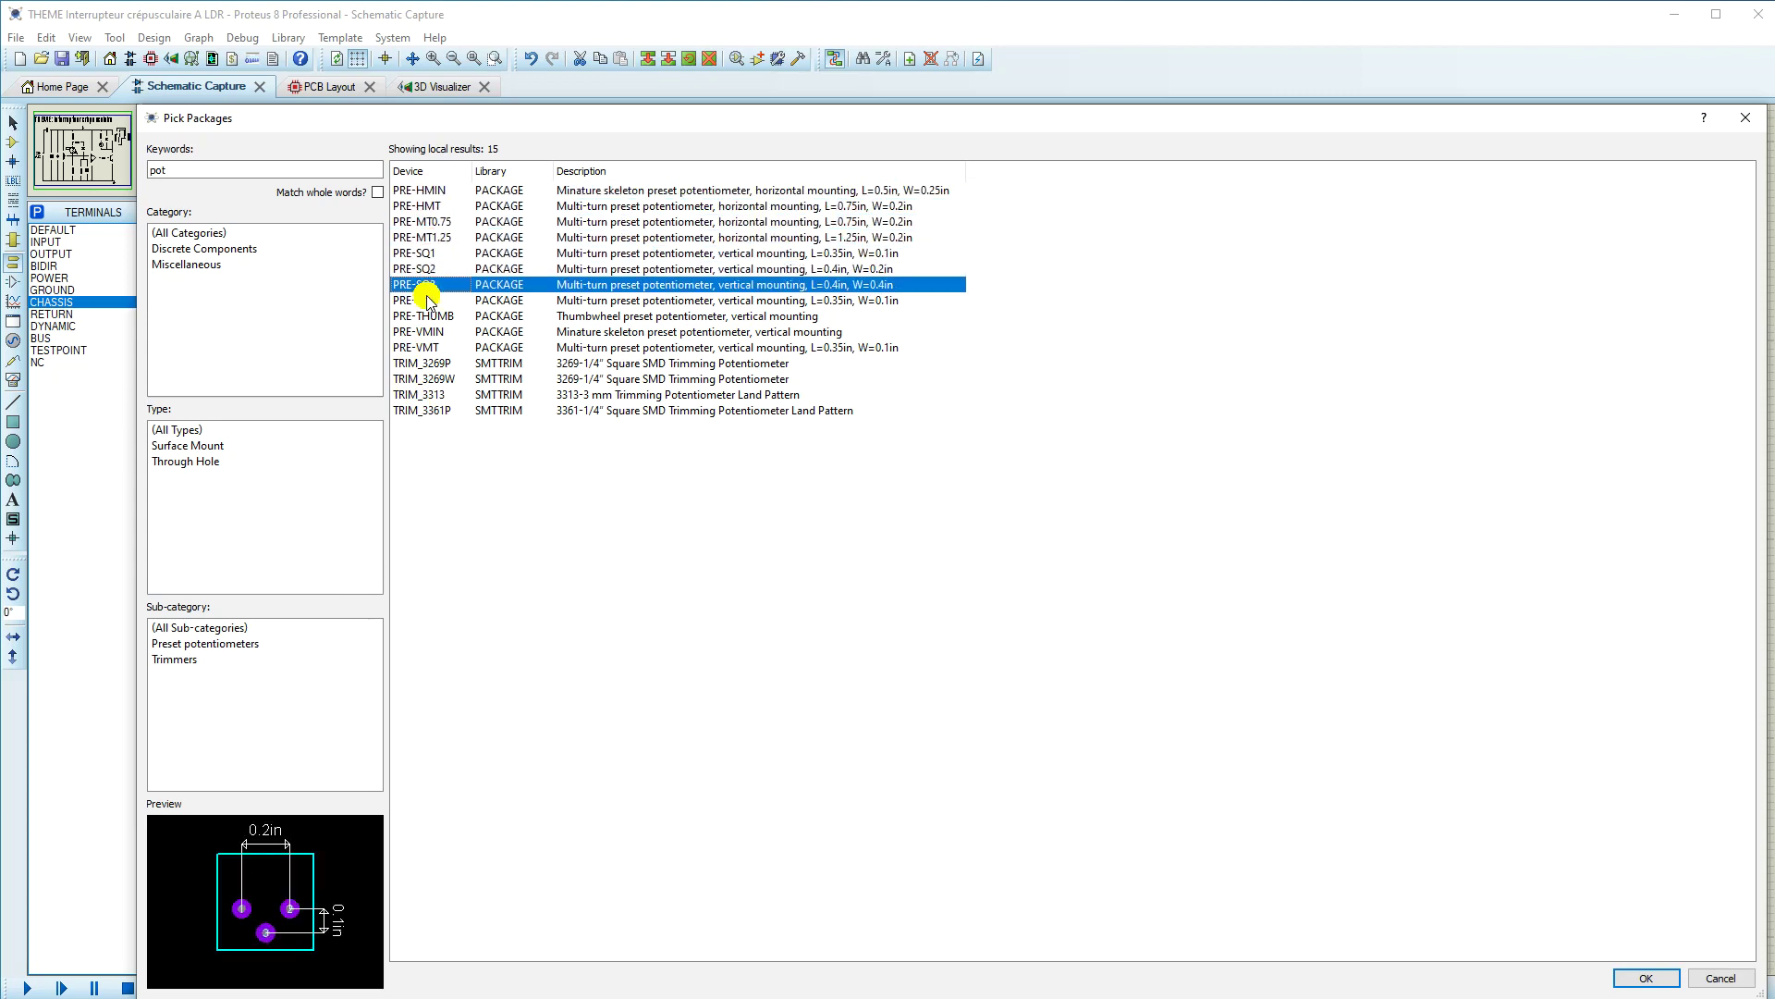
Step: Choose the PRE-SQ4 package from the potentiometer footprints for the device being packaged
left_click(425, 300)
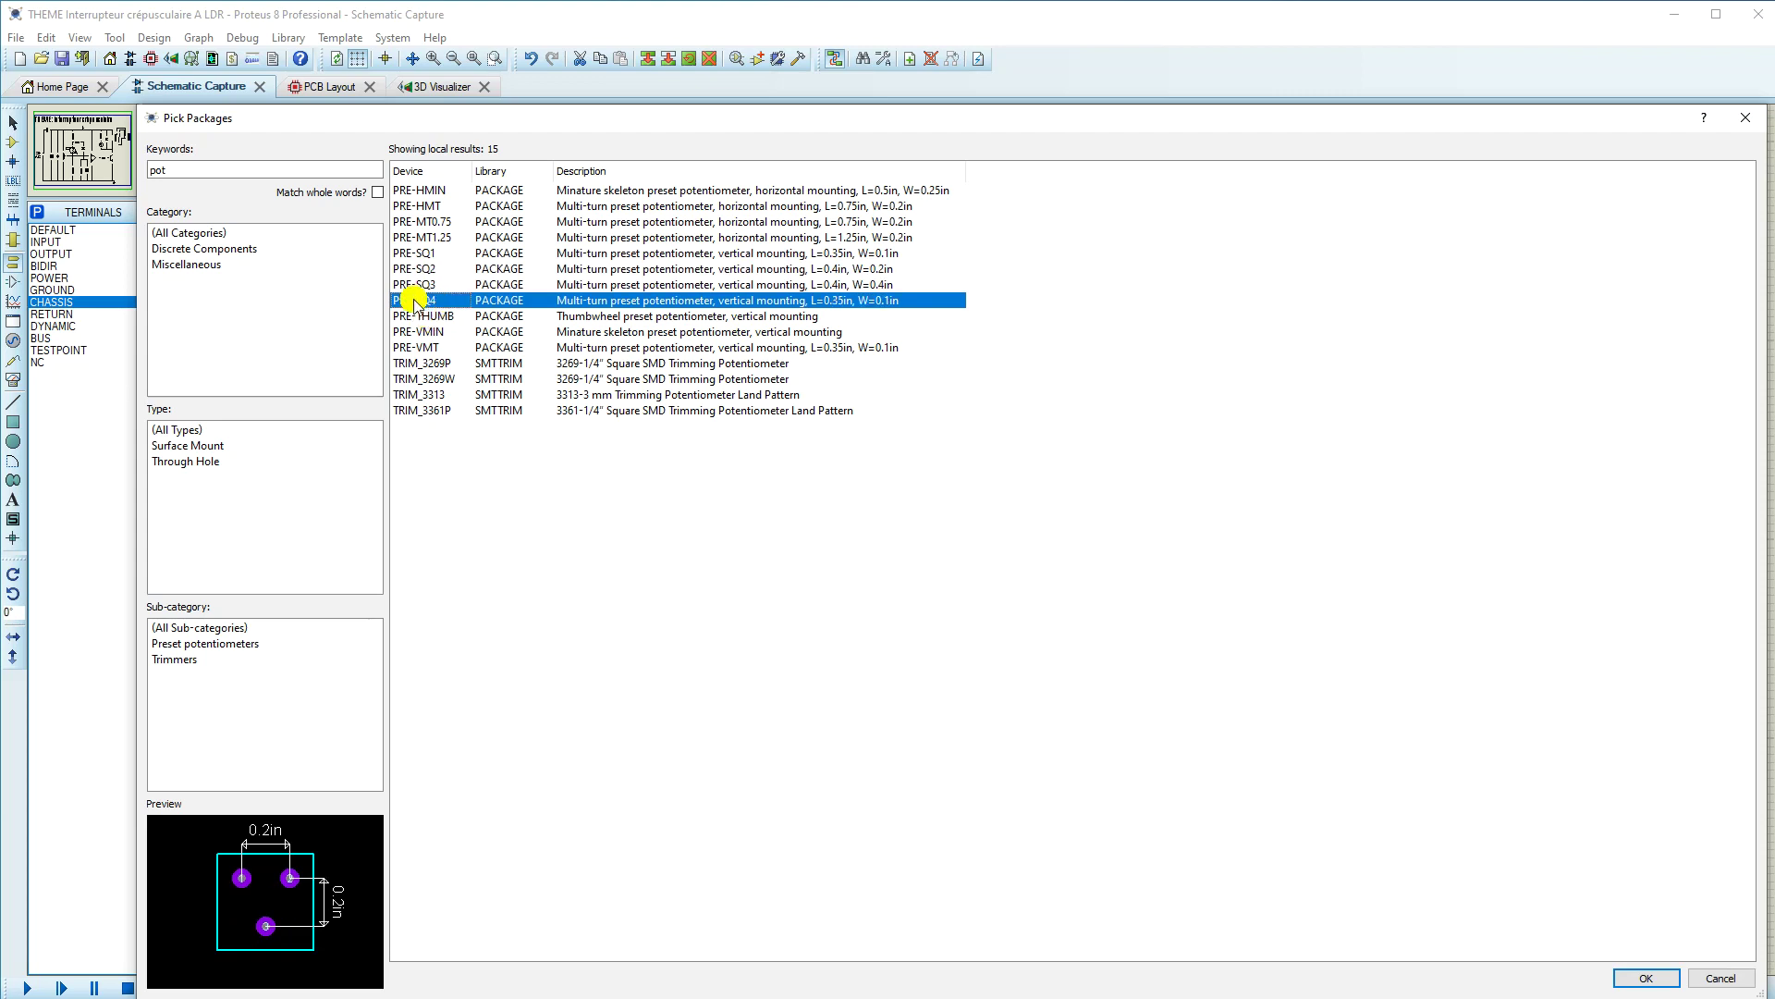
mouse_move(415, 302)
left_click(1643, 982)
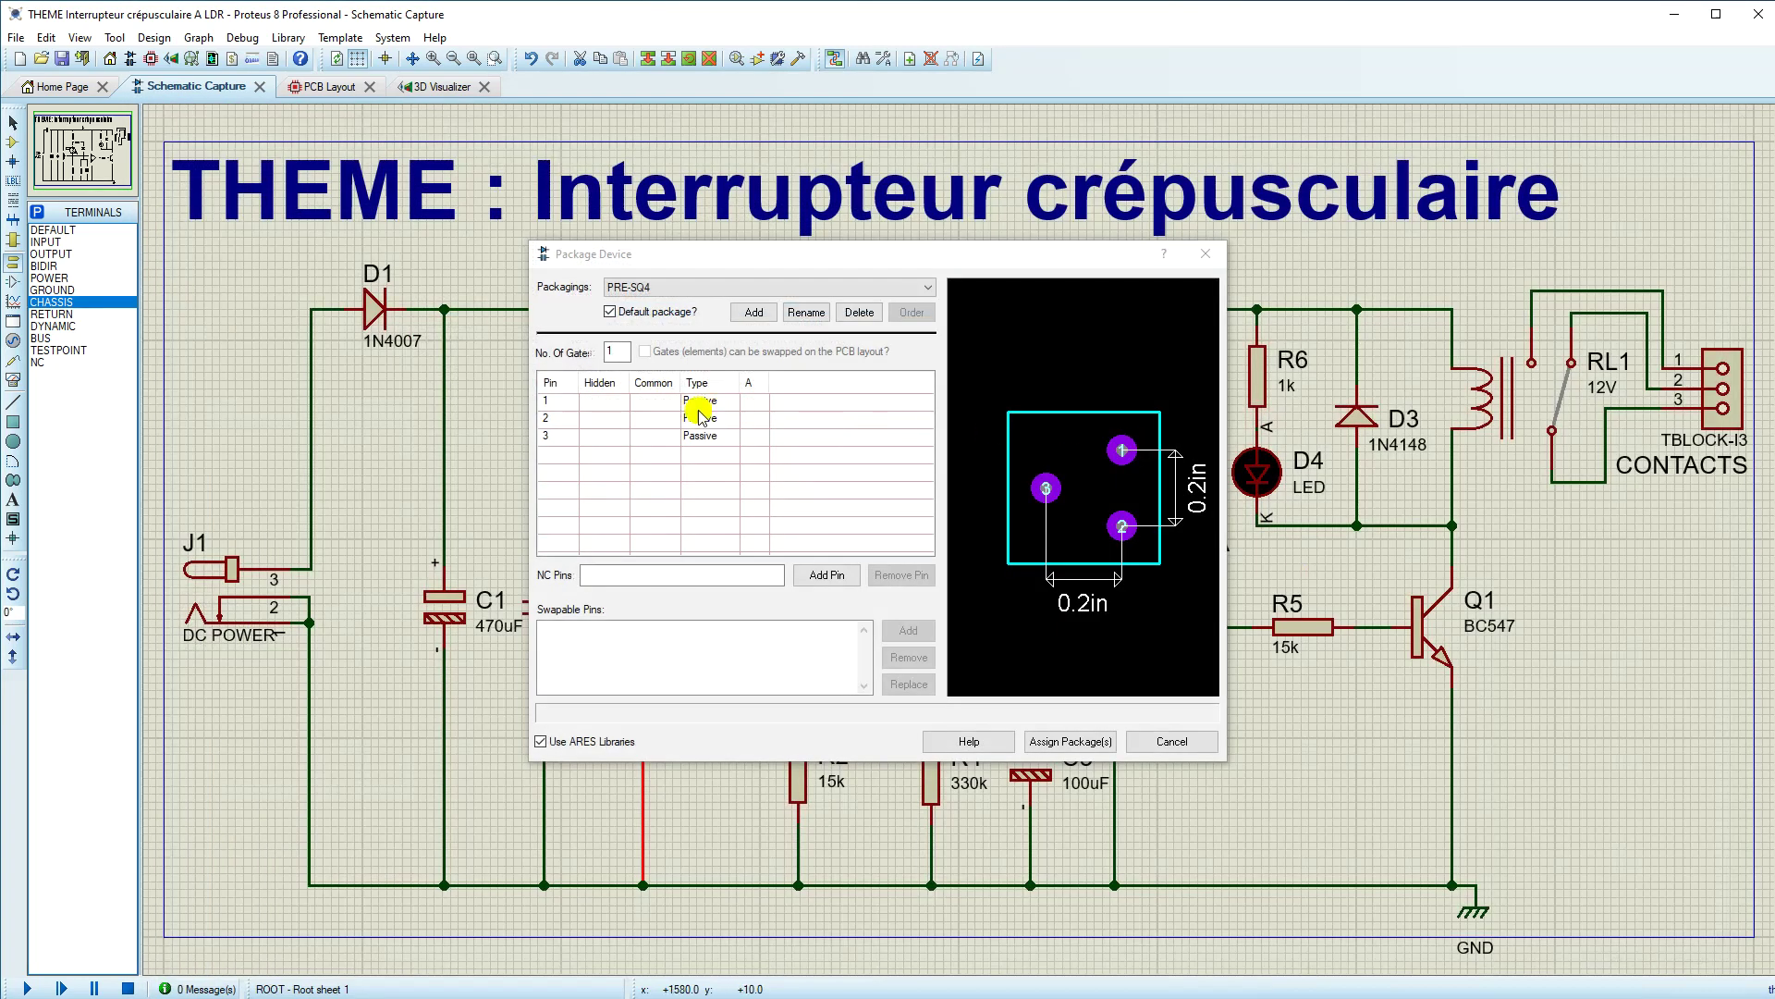
Step: Map the potentiometer's pins 1, 2 and 3 to the matching pads, then save the packaging to USERDVC and update the design's devices
left_click(753, 404)
left_click(1121, 450)
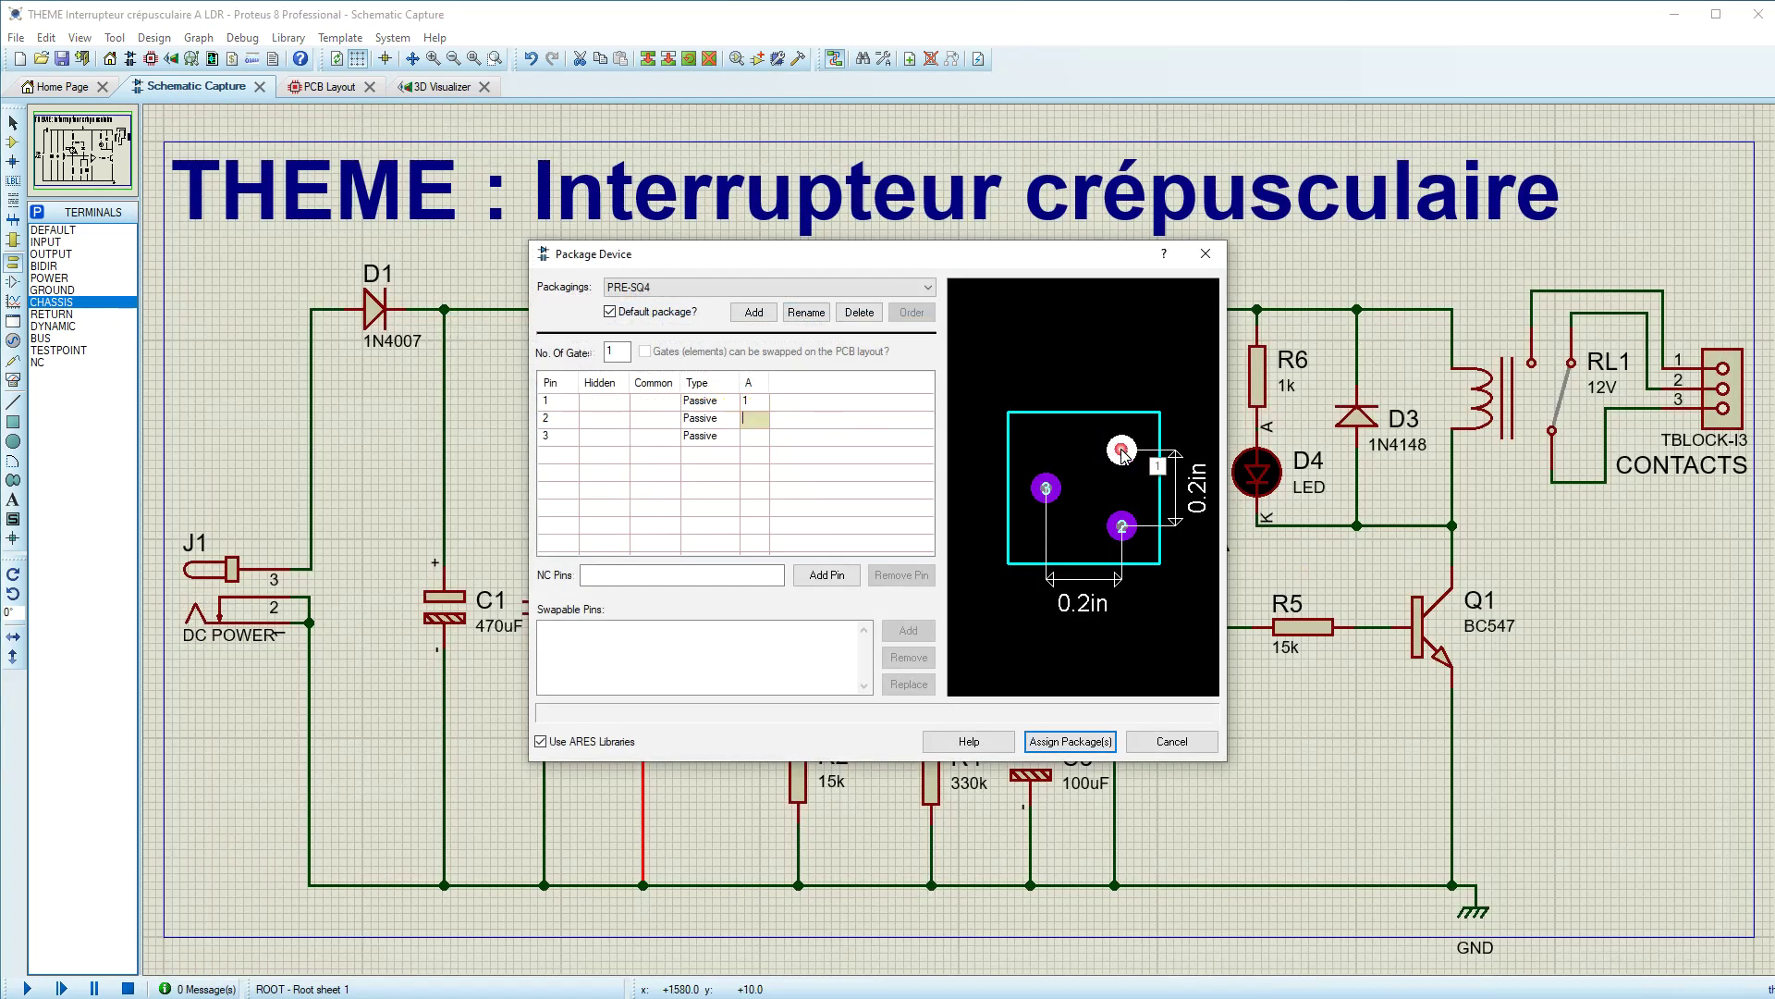
left_click(1121, 523)
left_click(1045, 488)
left_click(1065, 741)
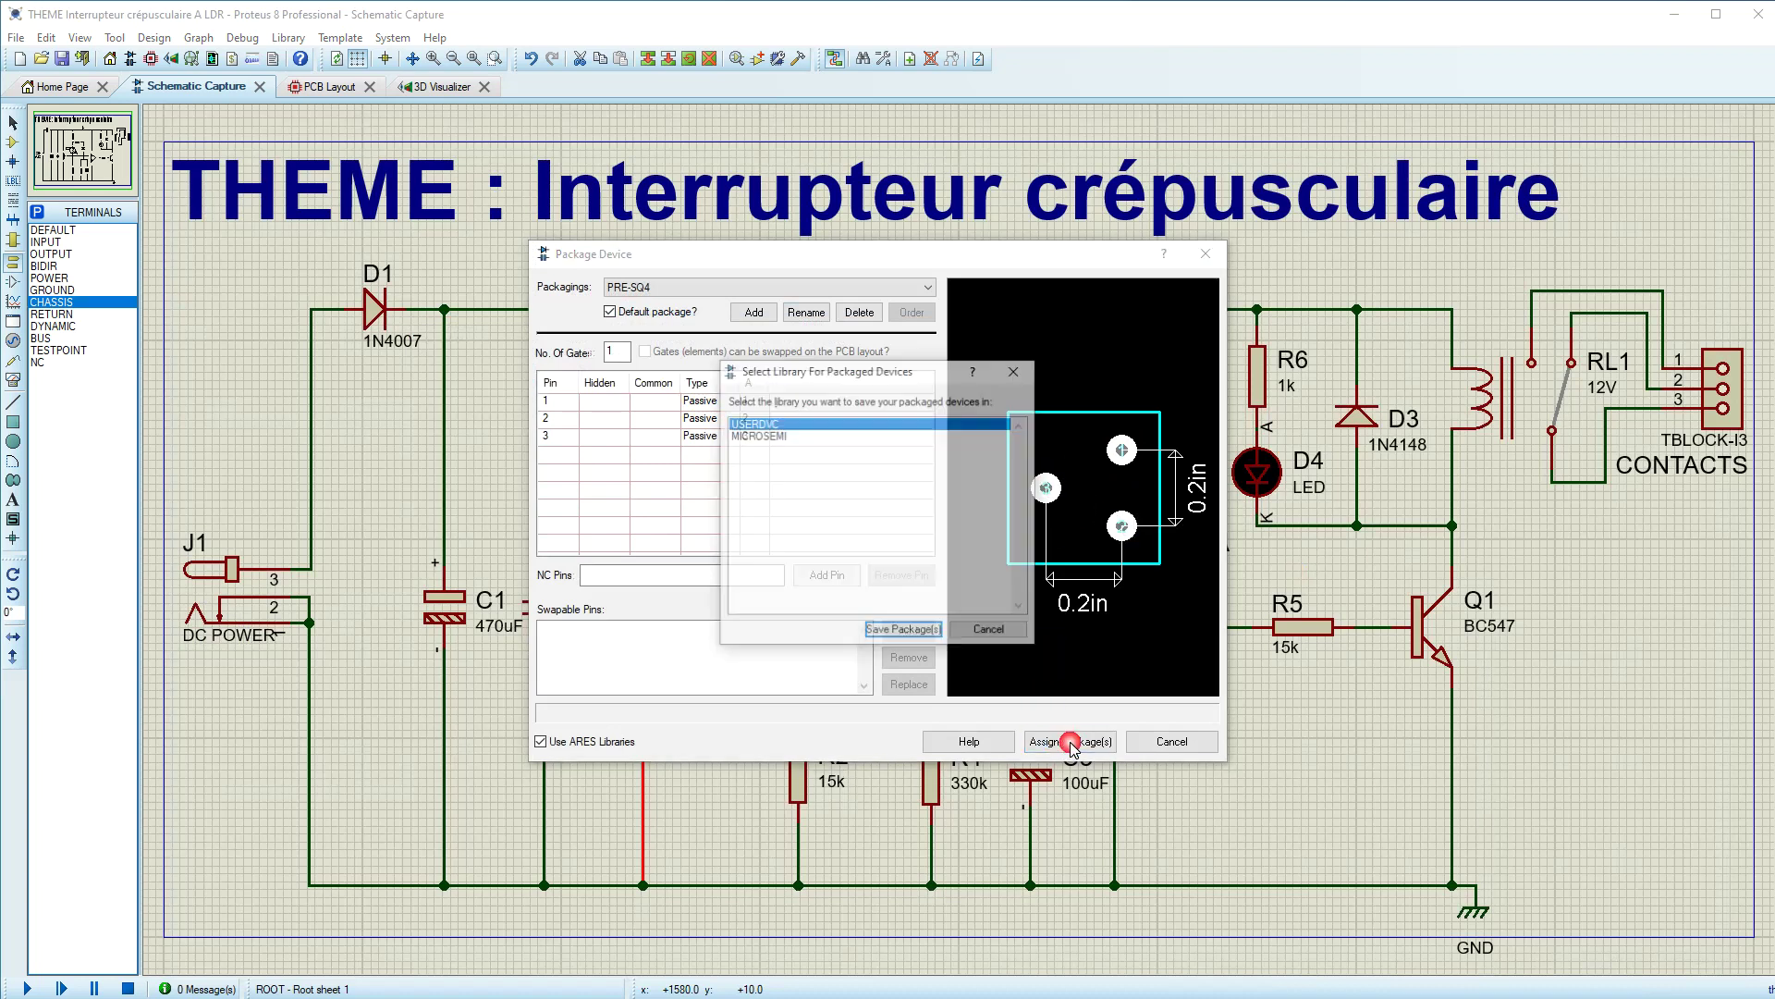
left_click(902, 632)
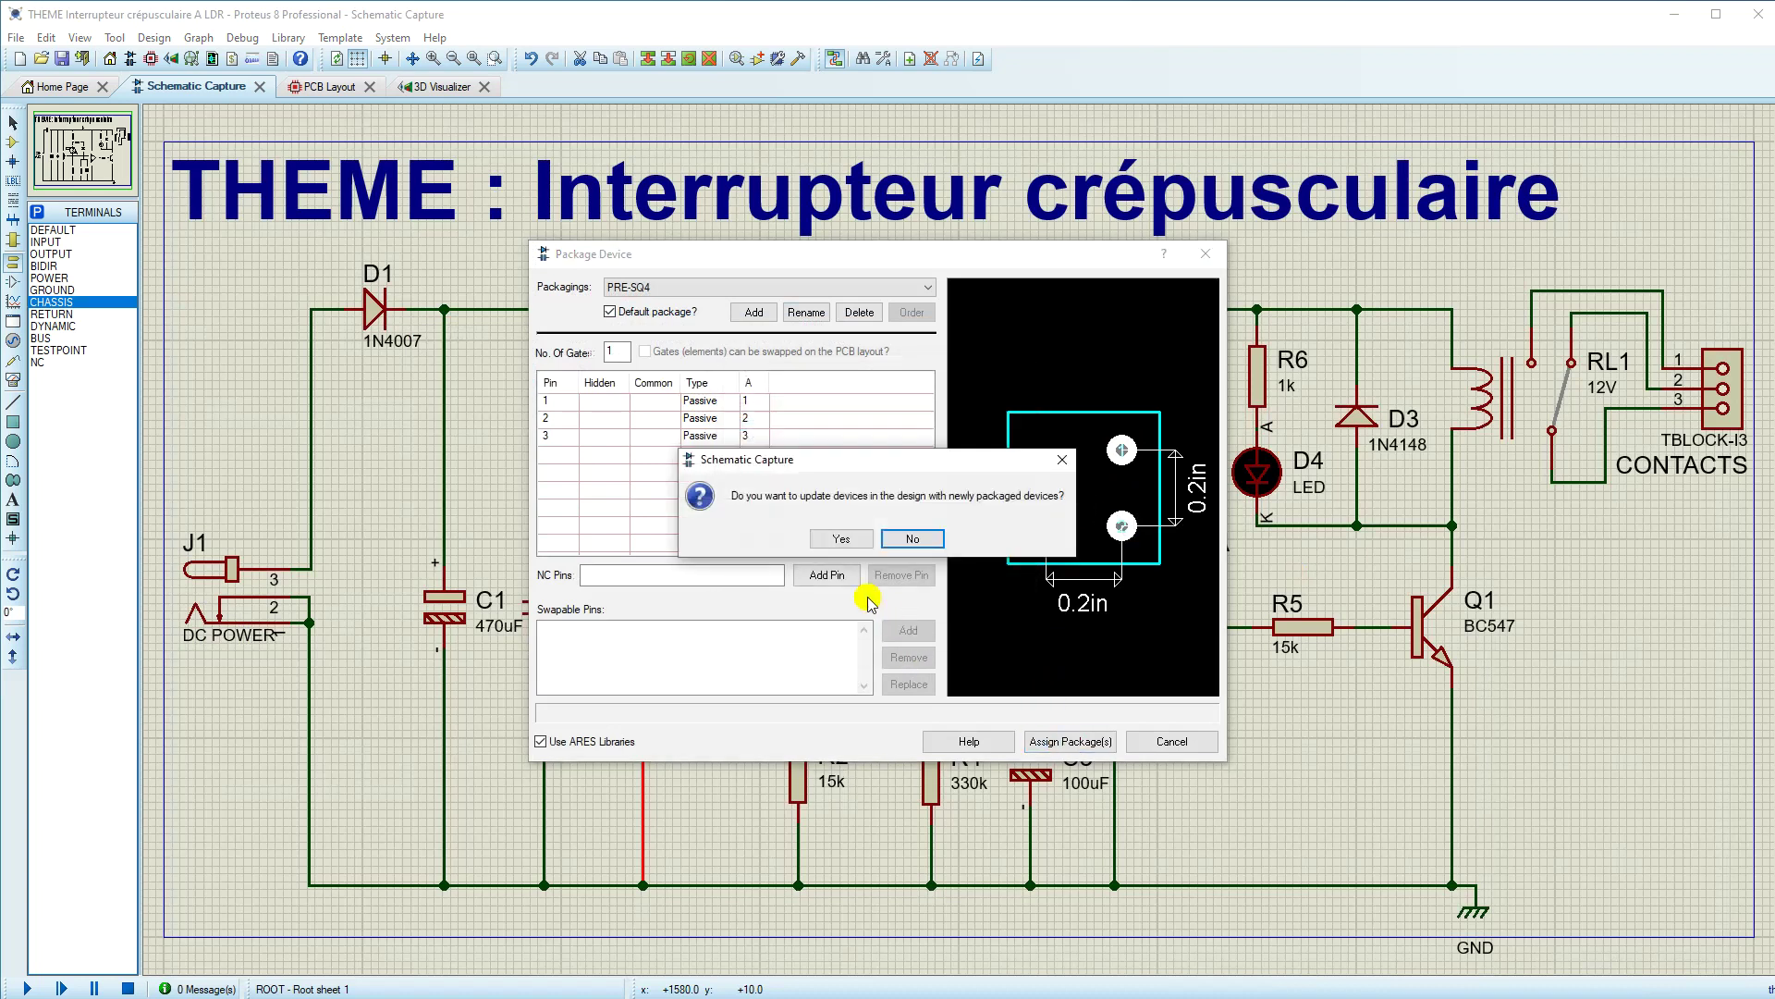
left_click(849, 539)
Step: Add the RLY-NTE-46 package to relay RL1, searching the package library for relay, and try to assign it
right_click(1519, 402)
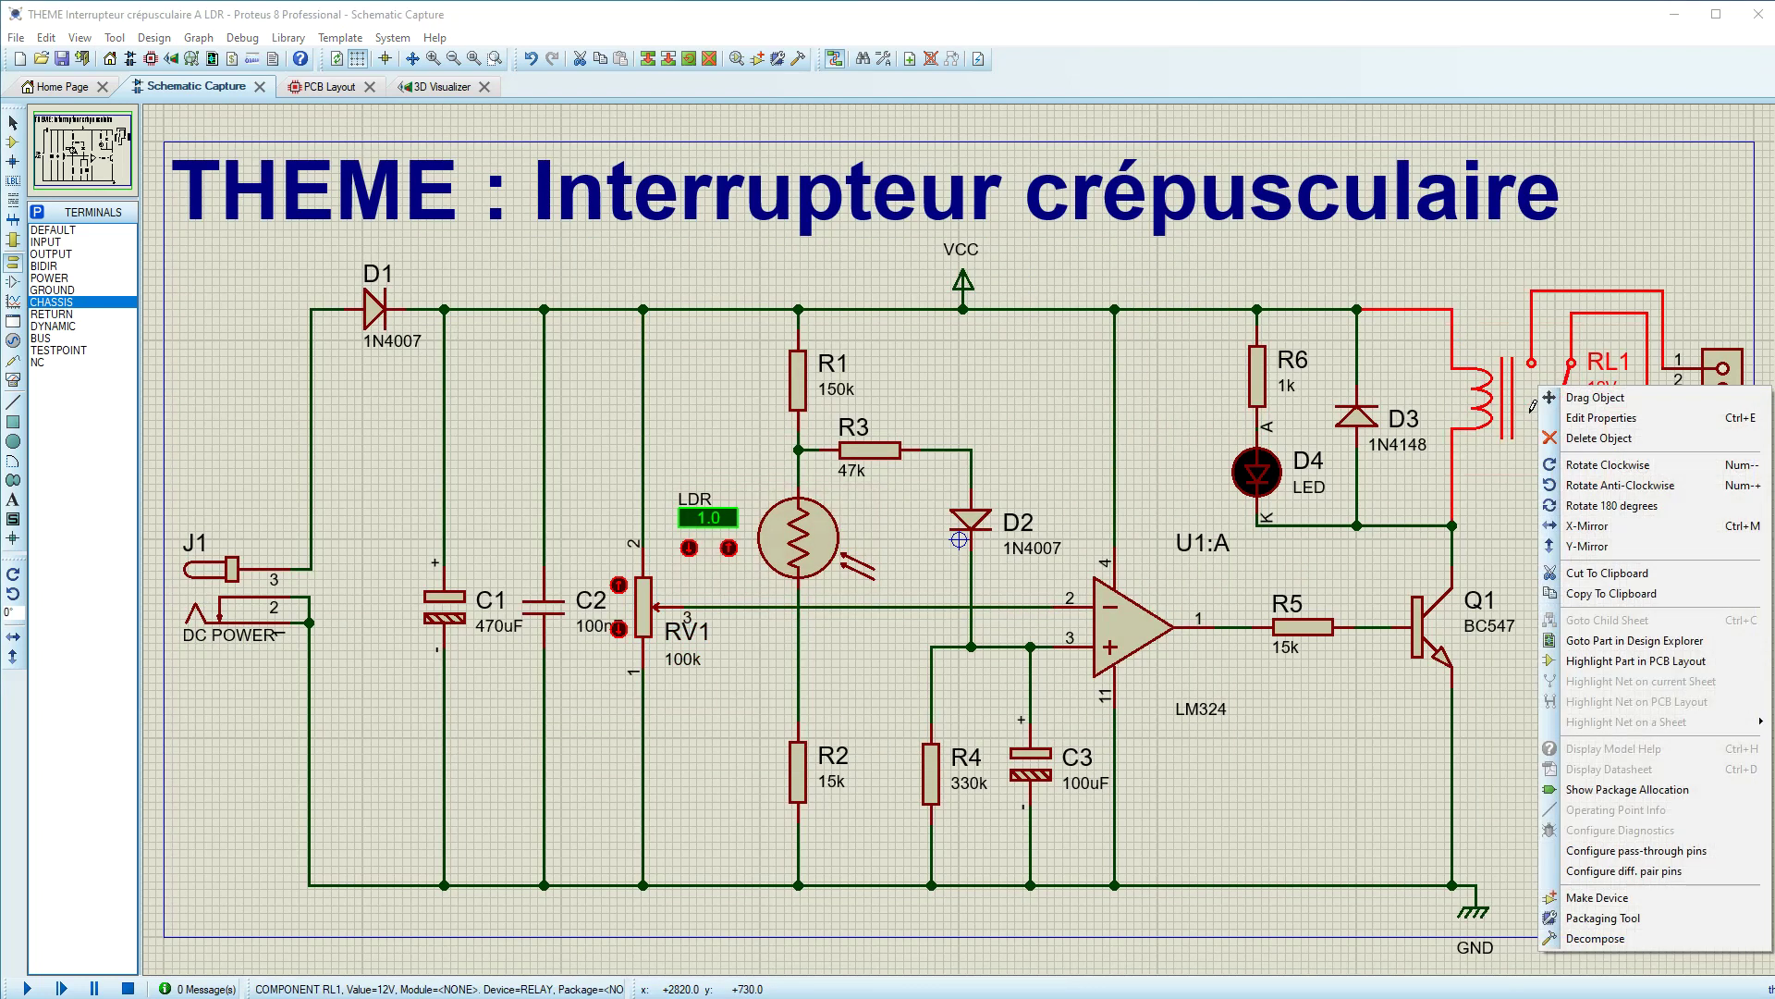
left_click(1596, 917)
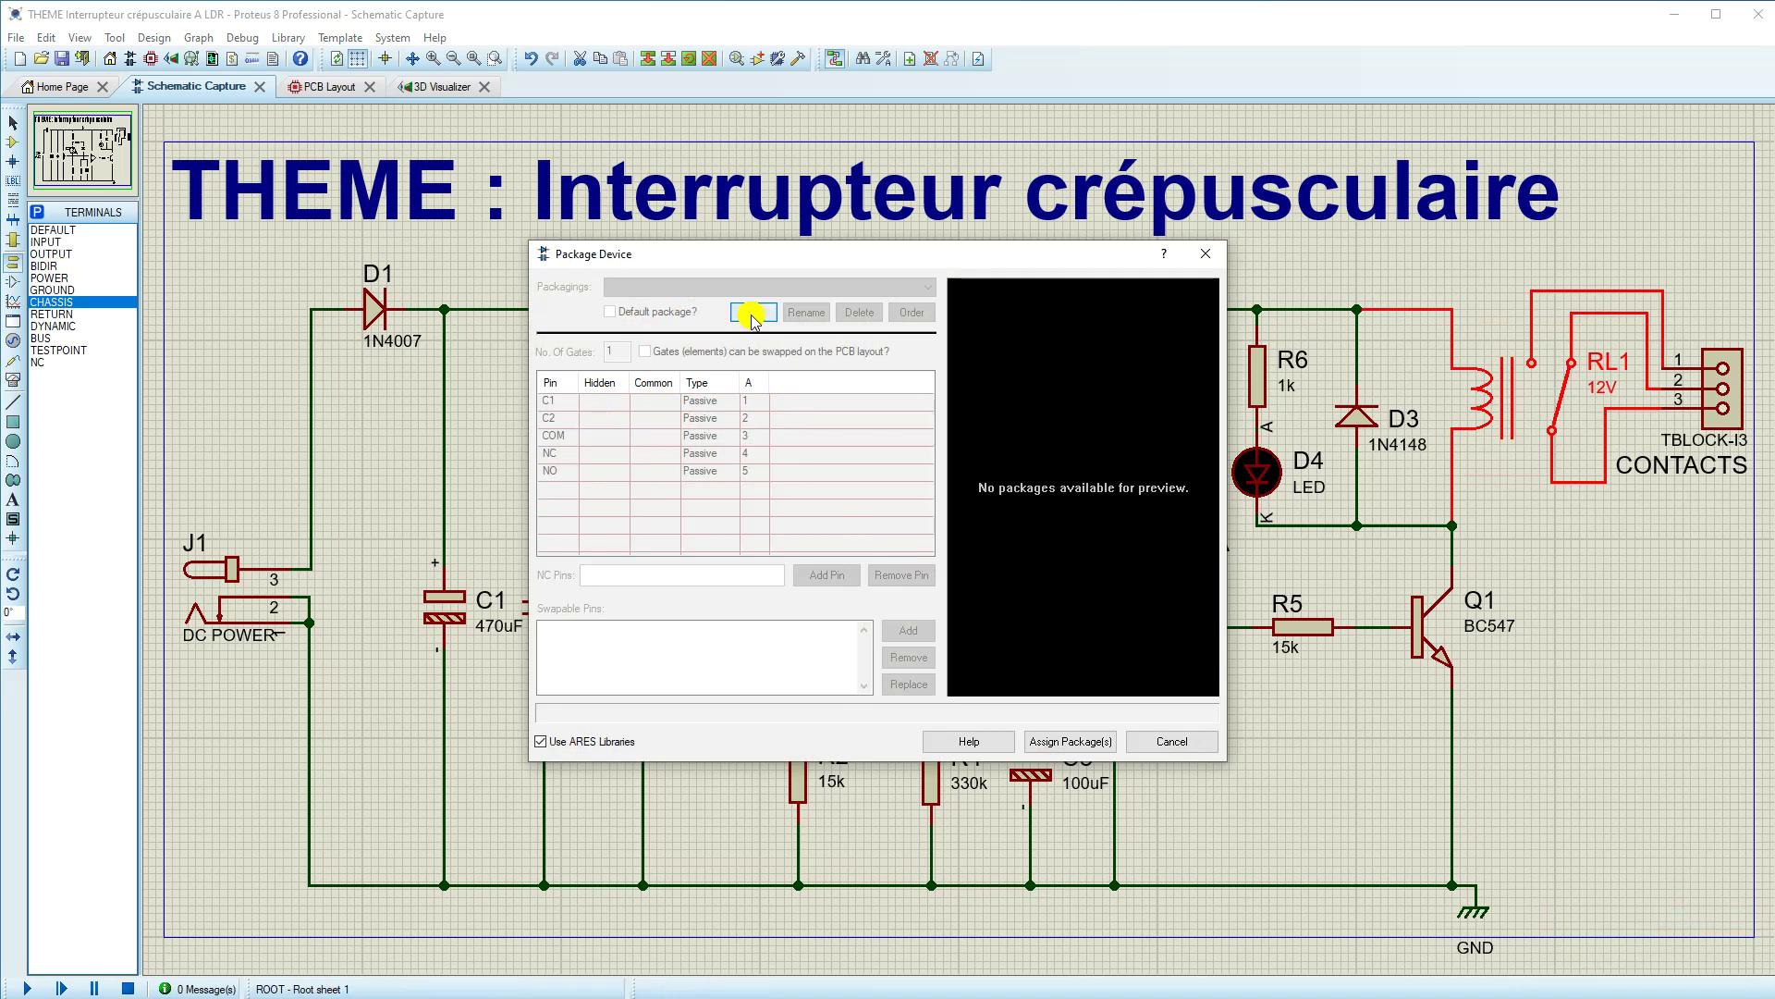
left_click(752, 314)
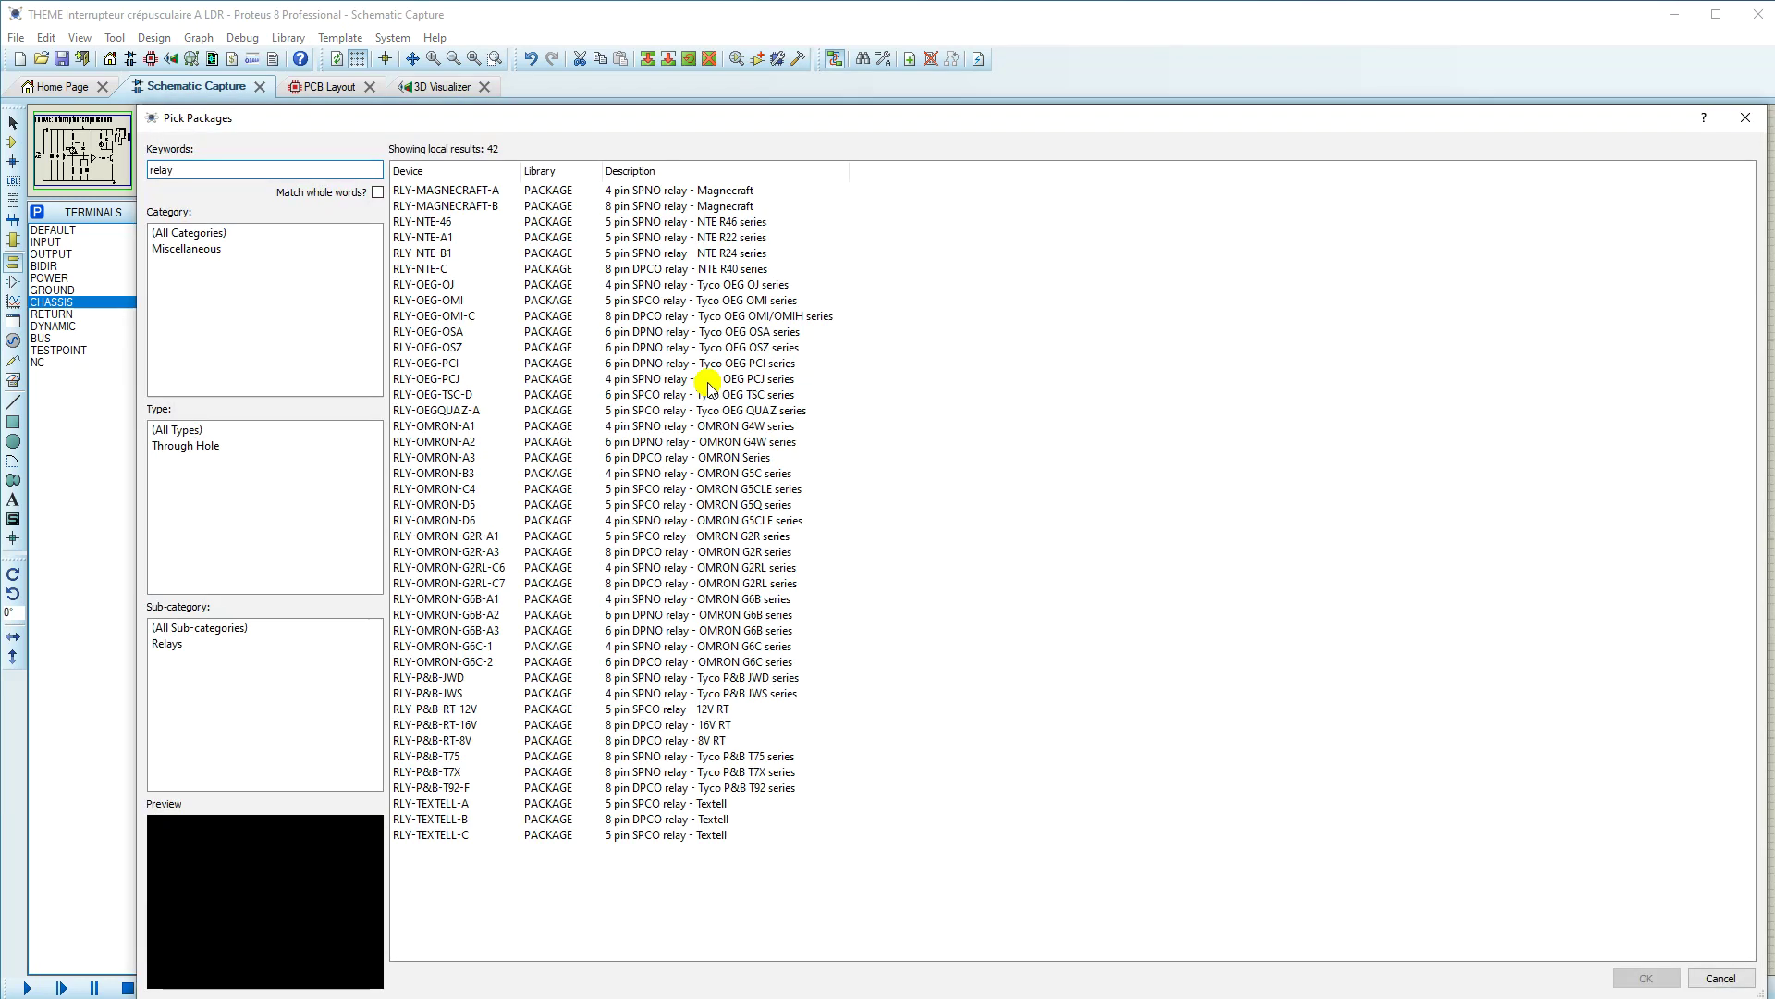
left_click(448, 223)
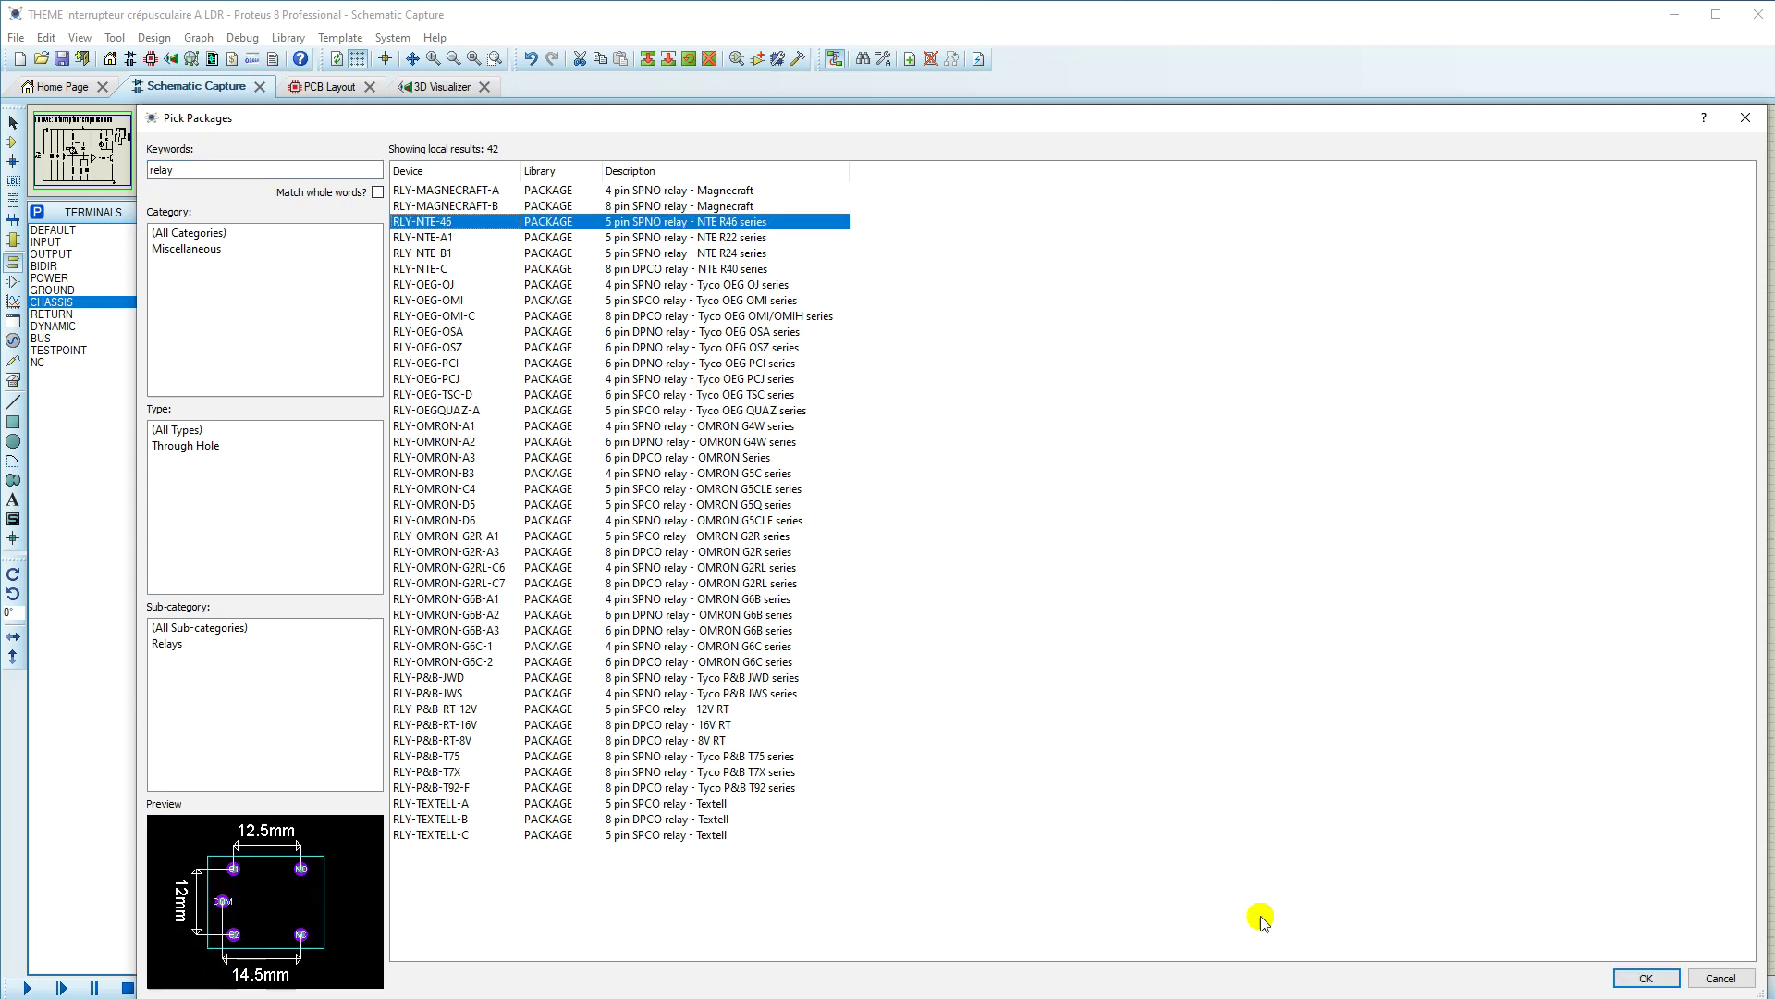
left_click(1632, 978)
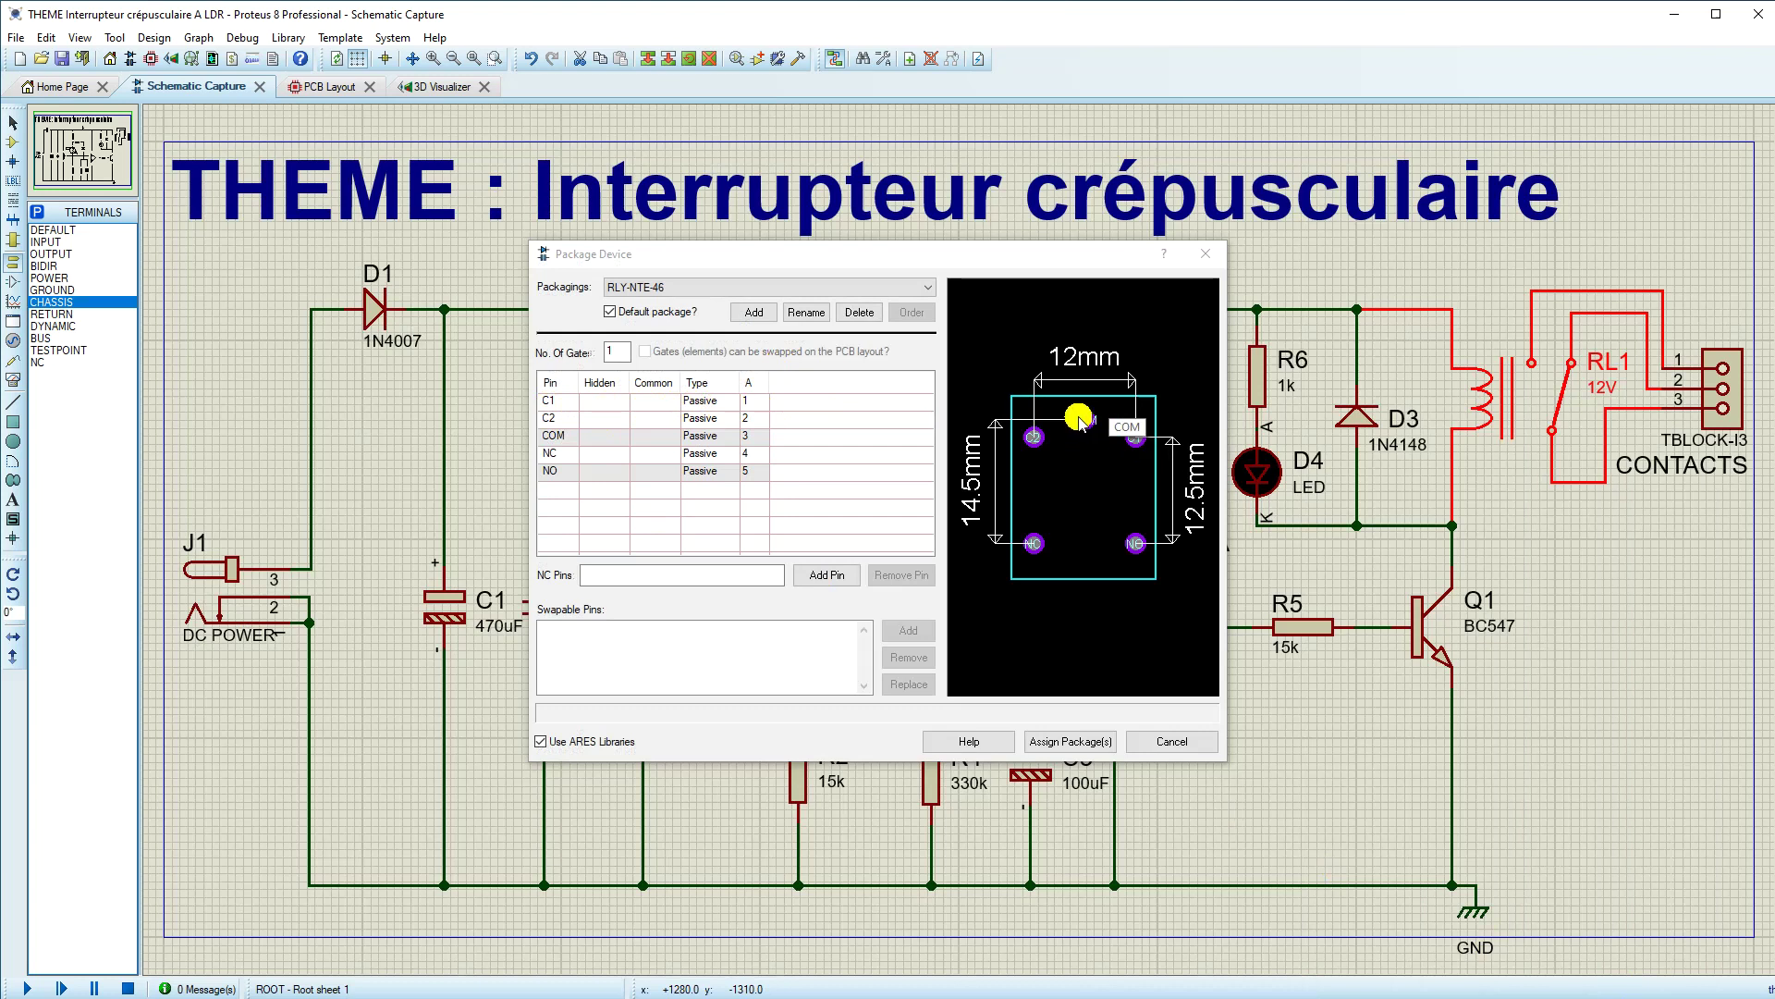
left_click(1070, 743)
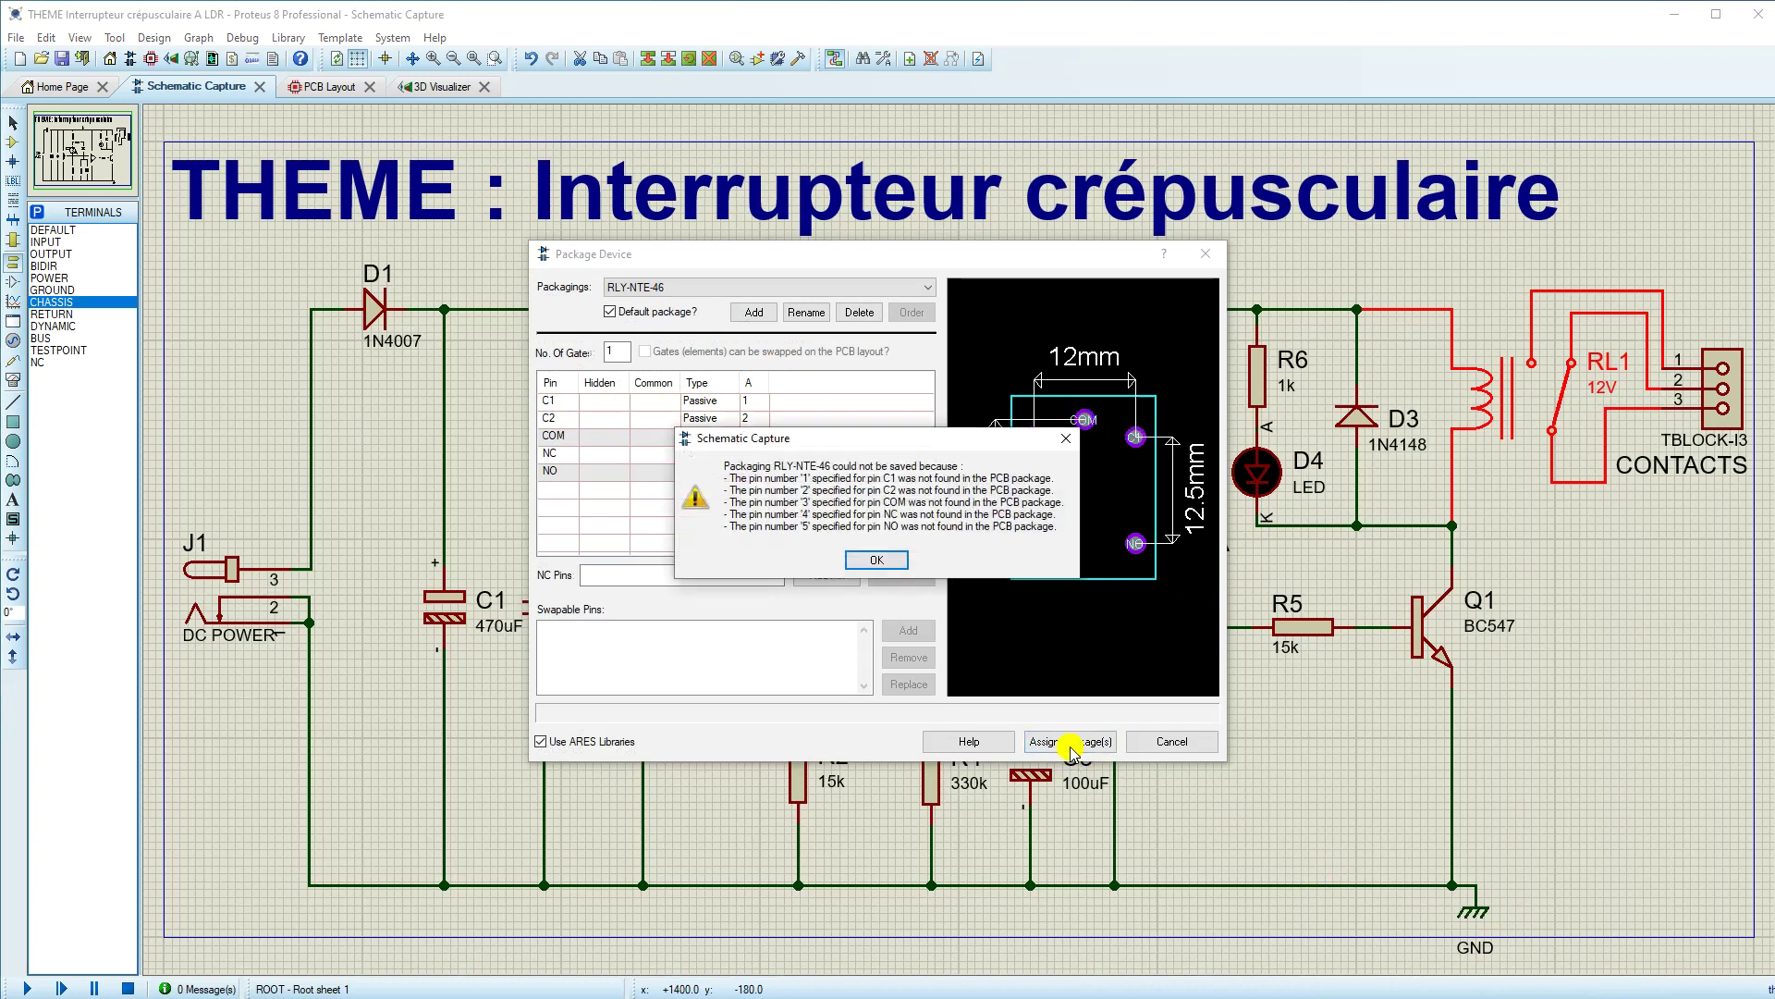
left_click(898, 566)
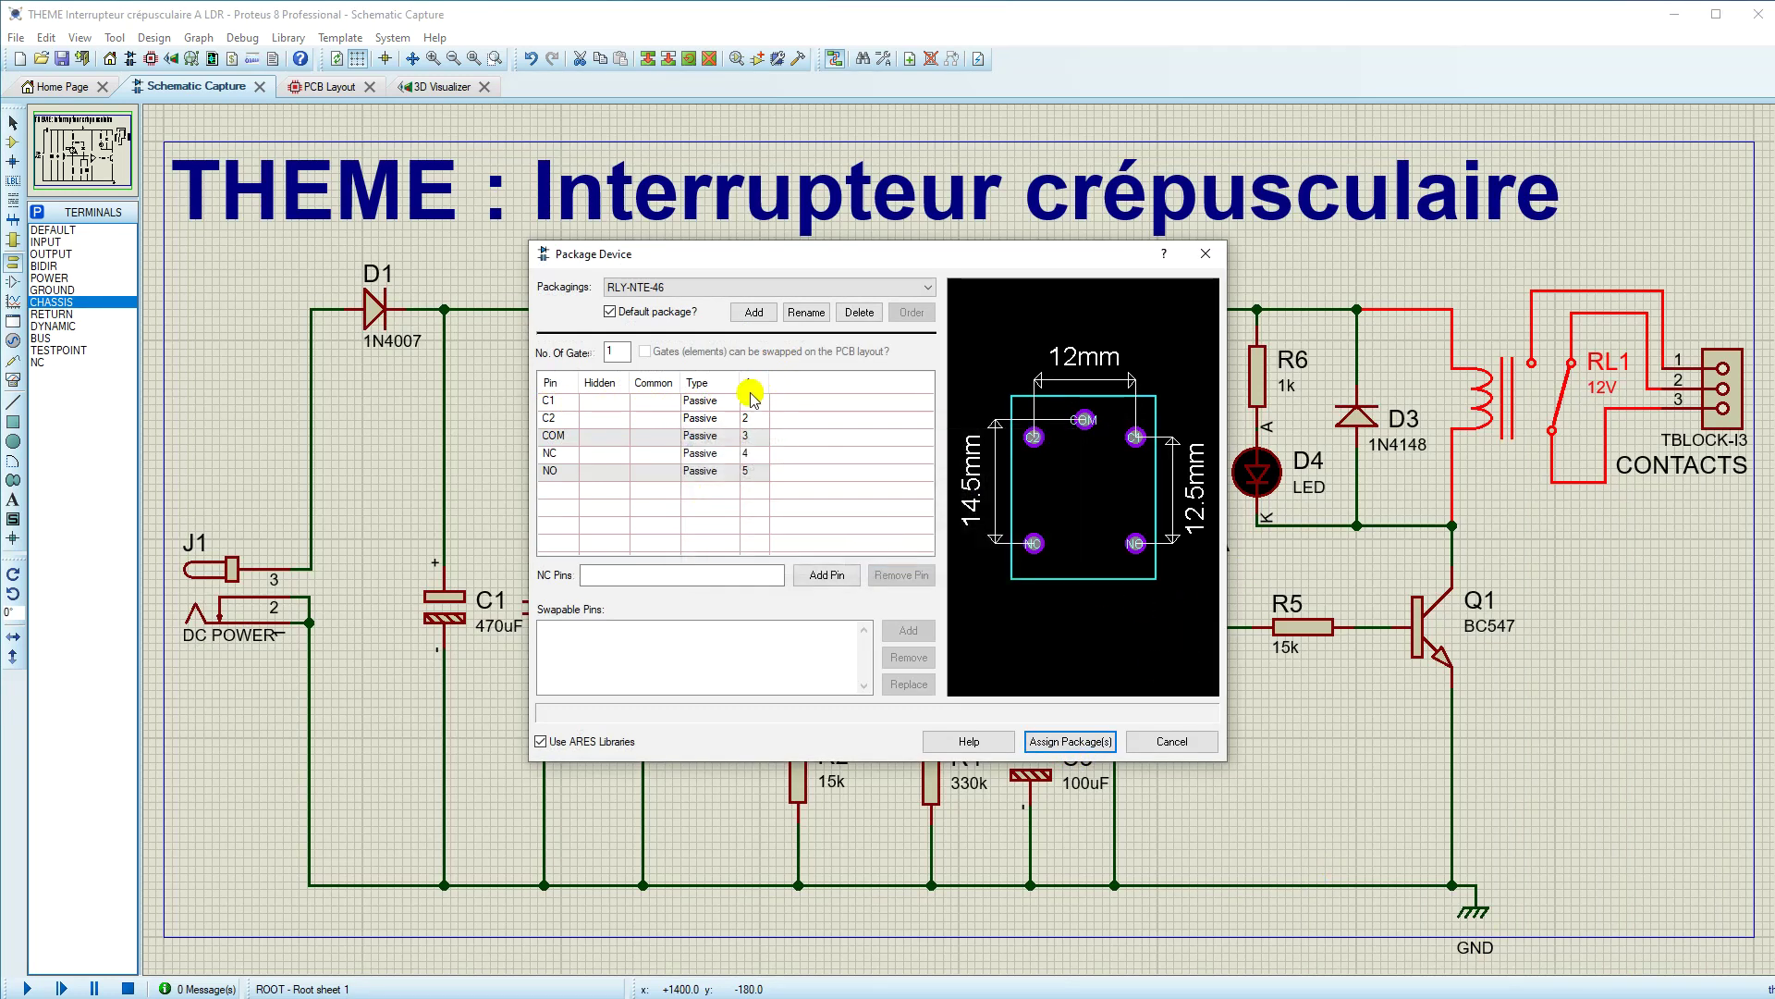
Step: Map the relay's C1, C2, COM, NC and NO pins to the same-named pads, then save to USERDVC and update the design
left_click(750, 401)
left_click(1135, 438)
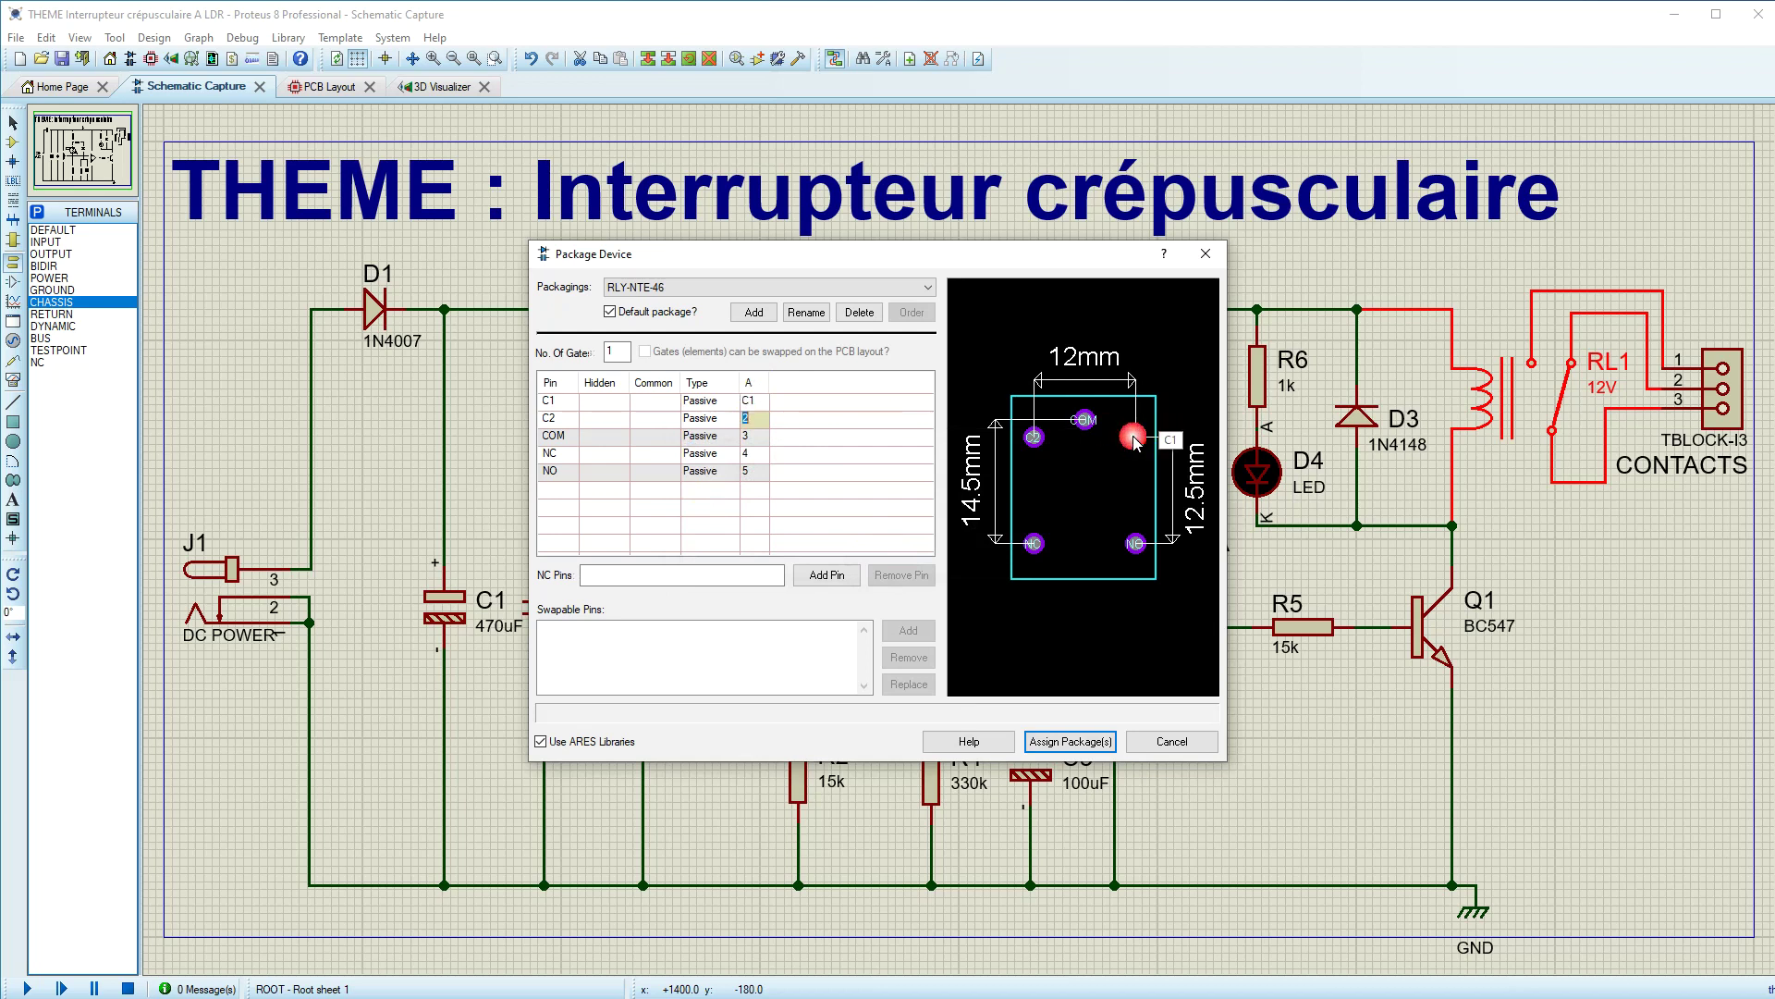
left_click(1035, 440)
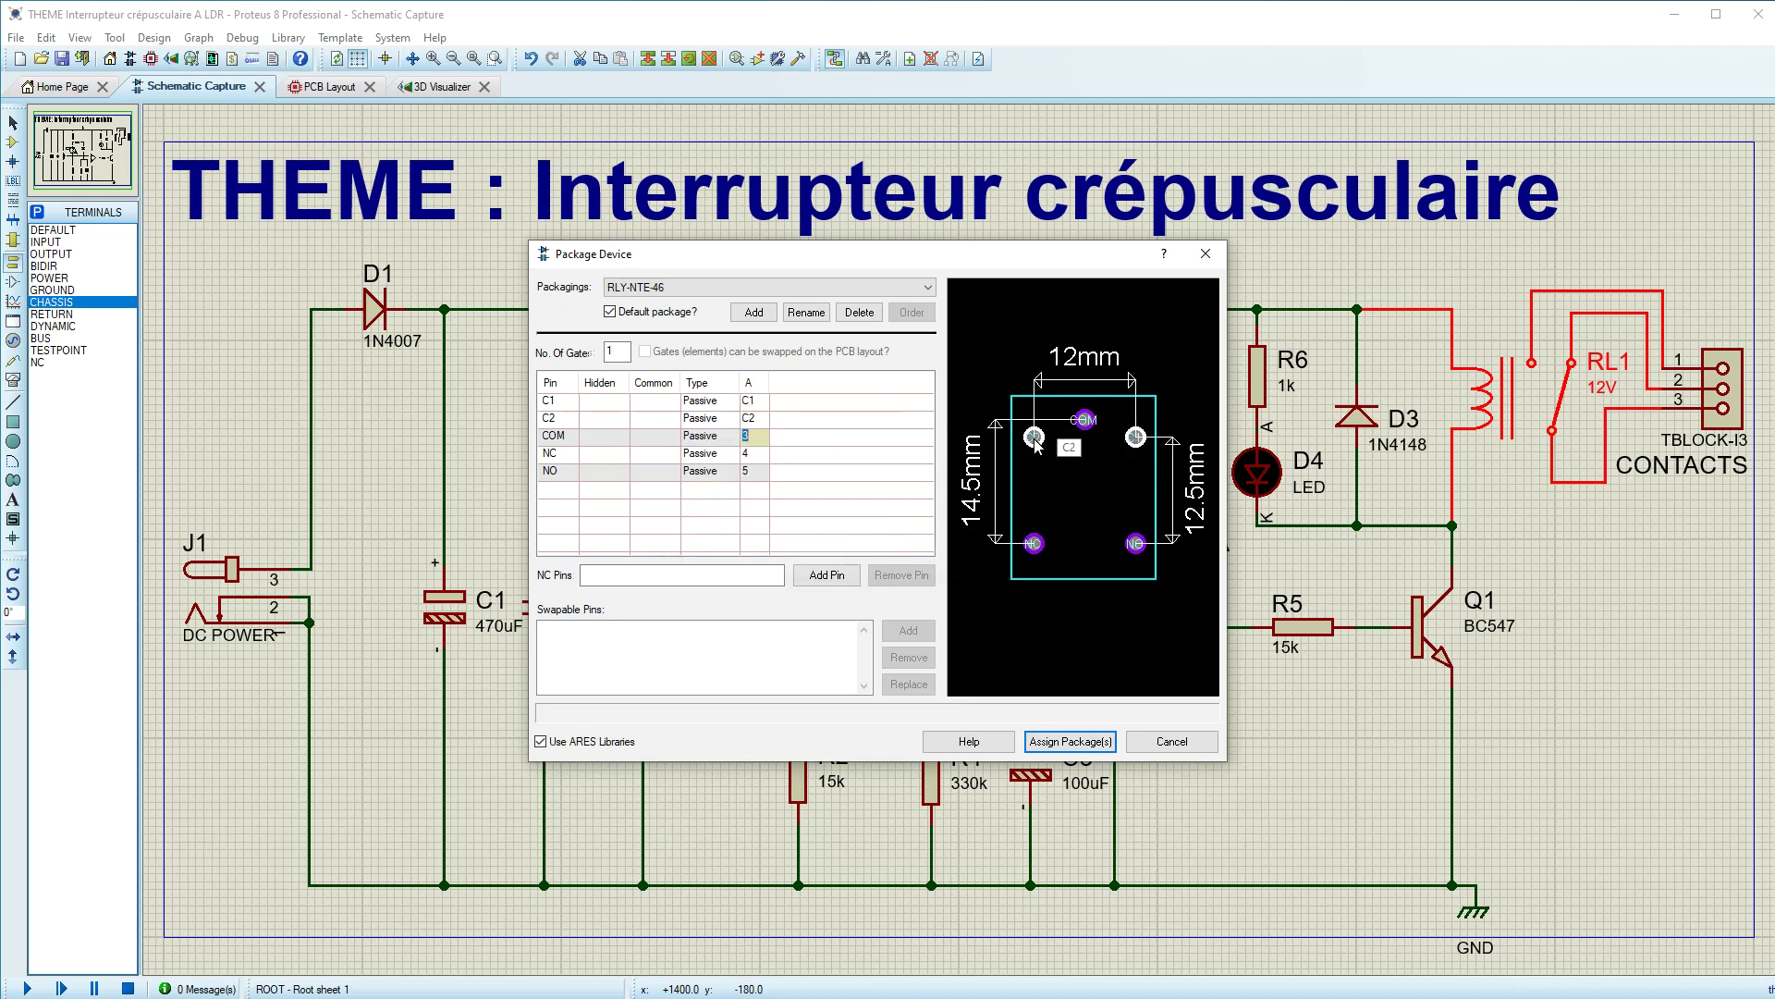
left_click(1086, 422)
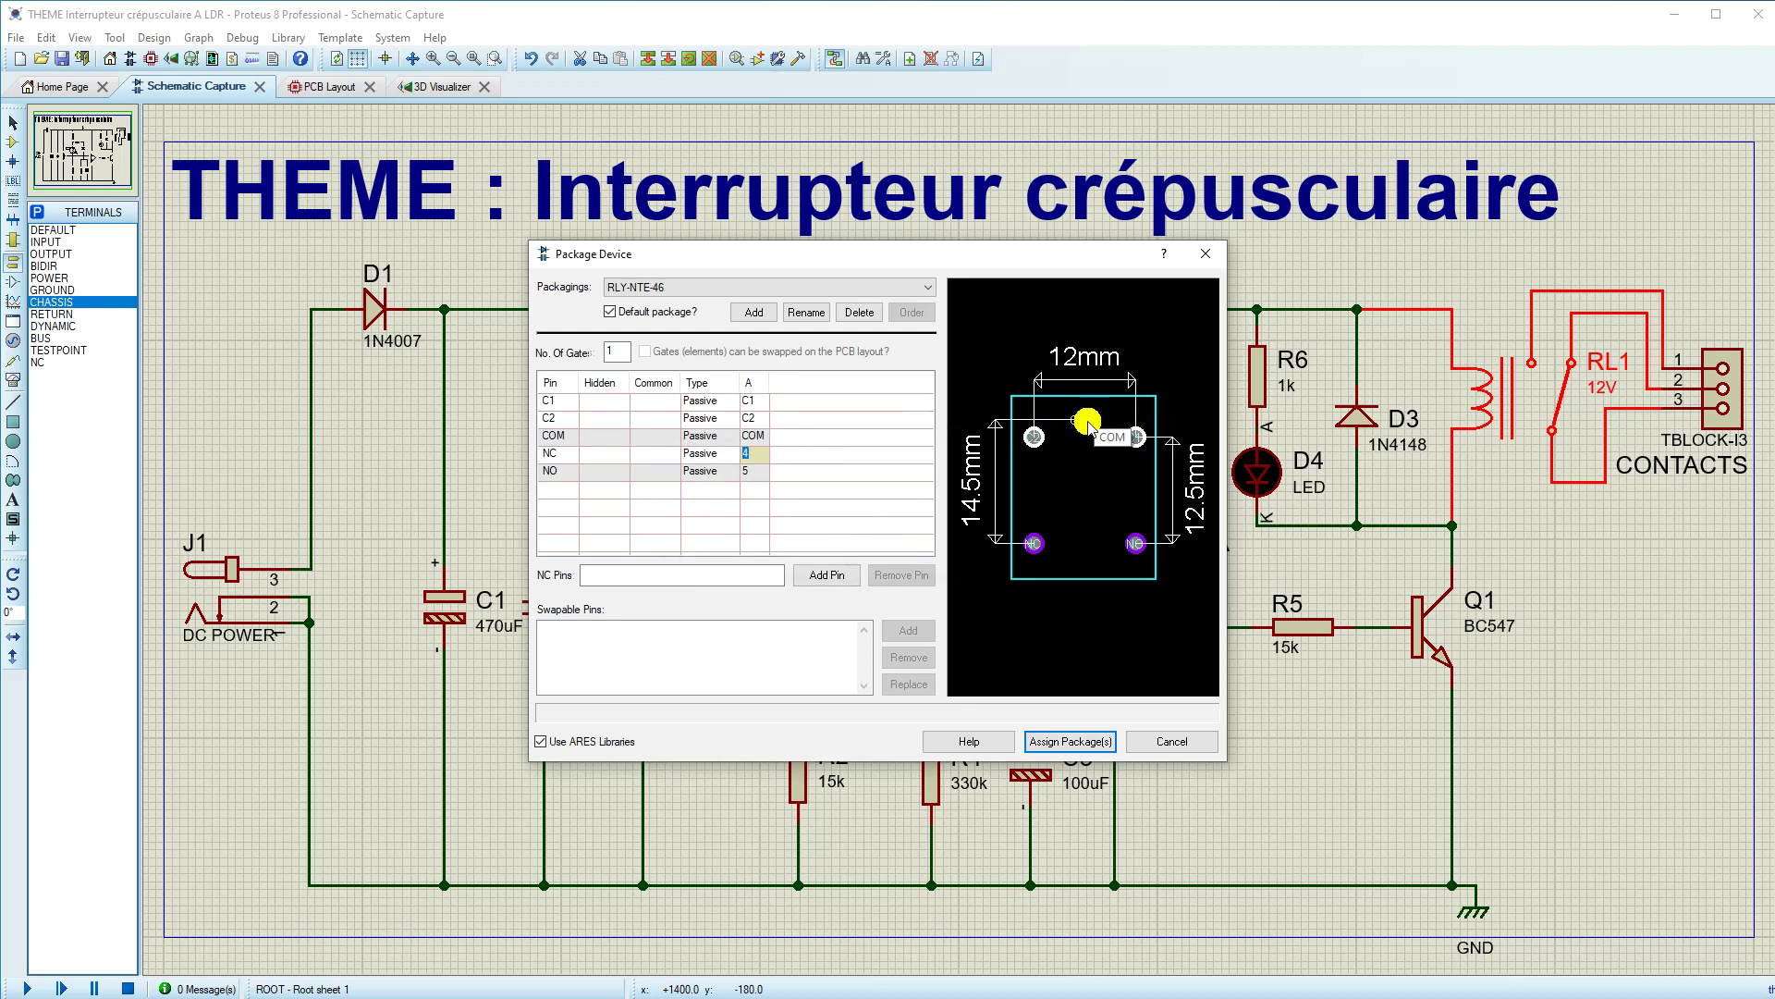
left_click(1036, 550)
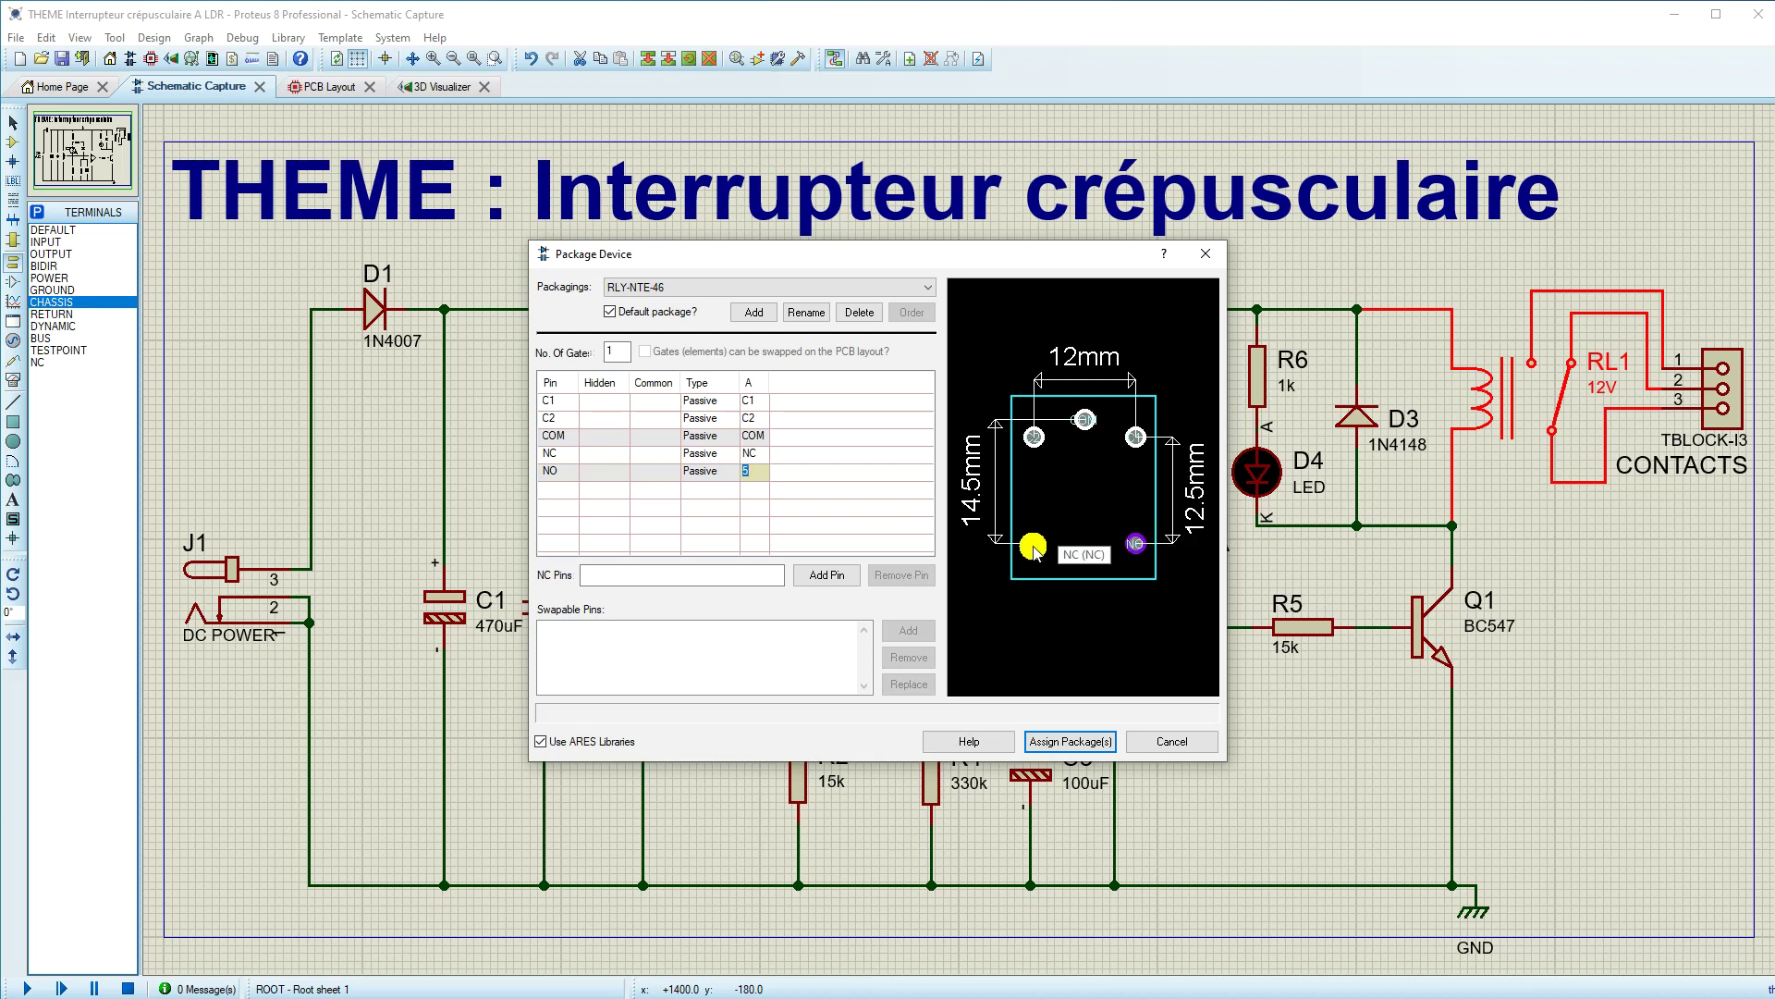
left_click(1137, 545)
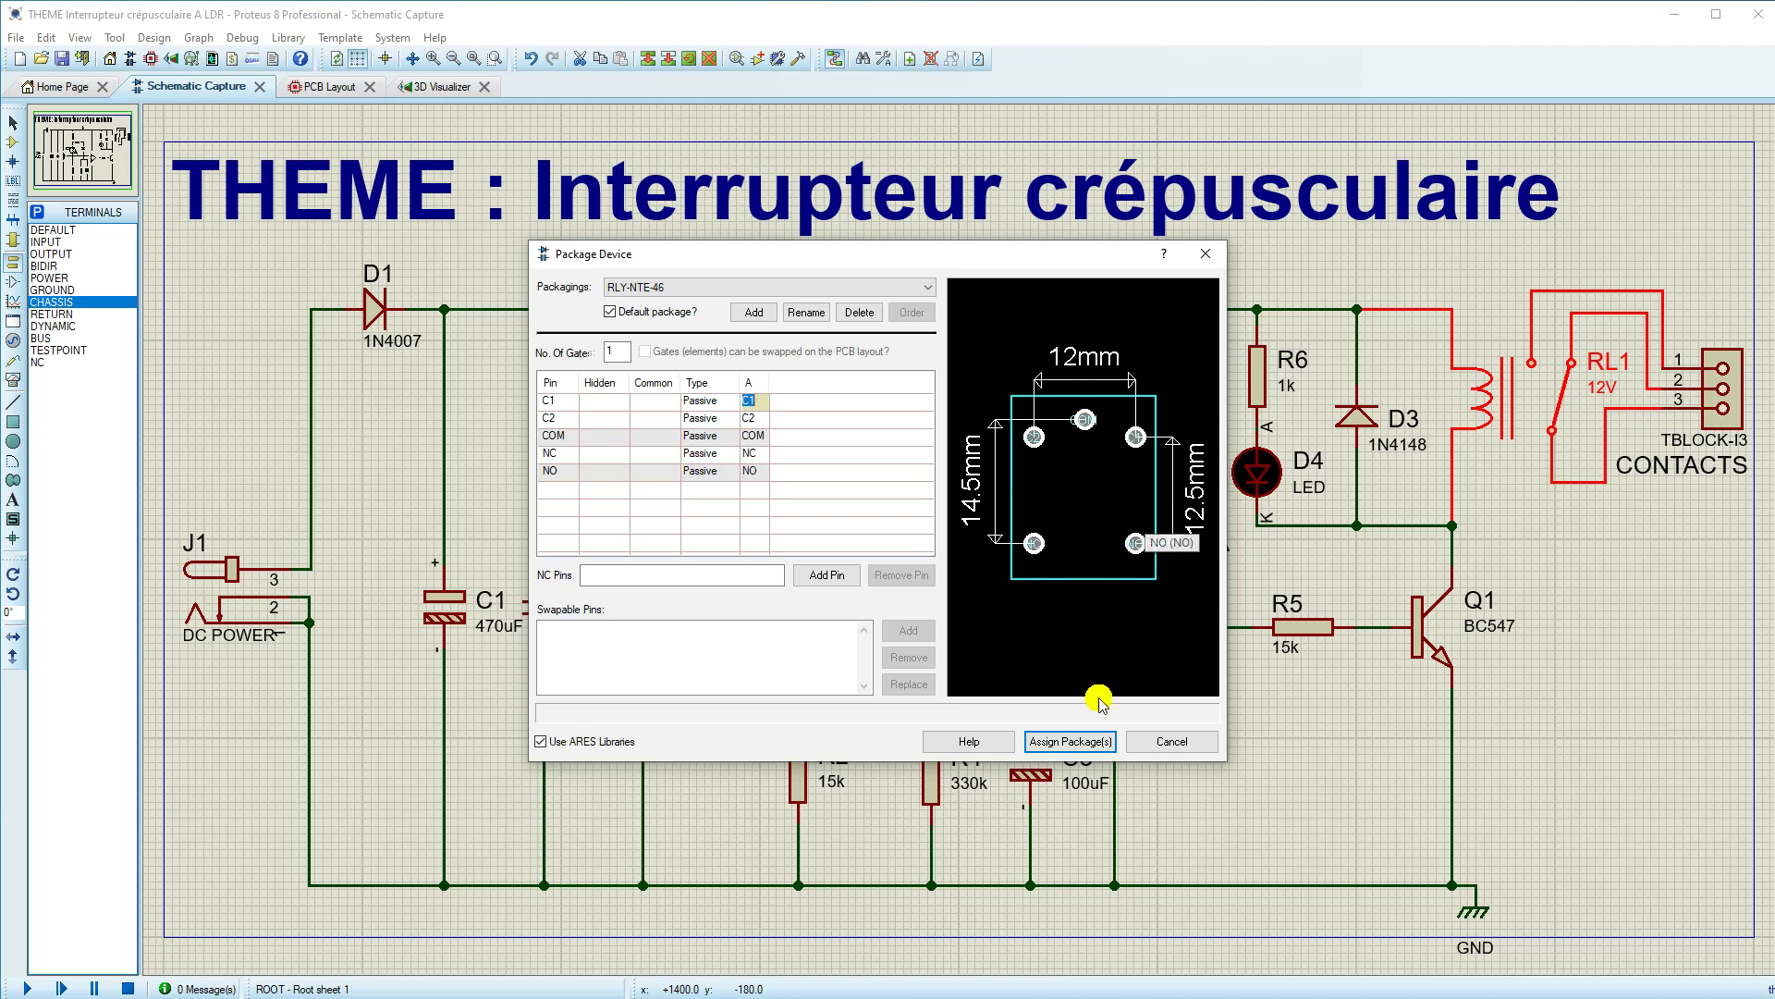
left_click(1070, 740)
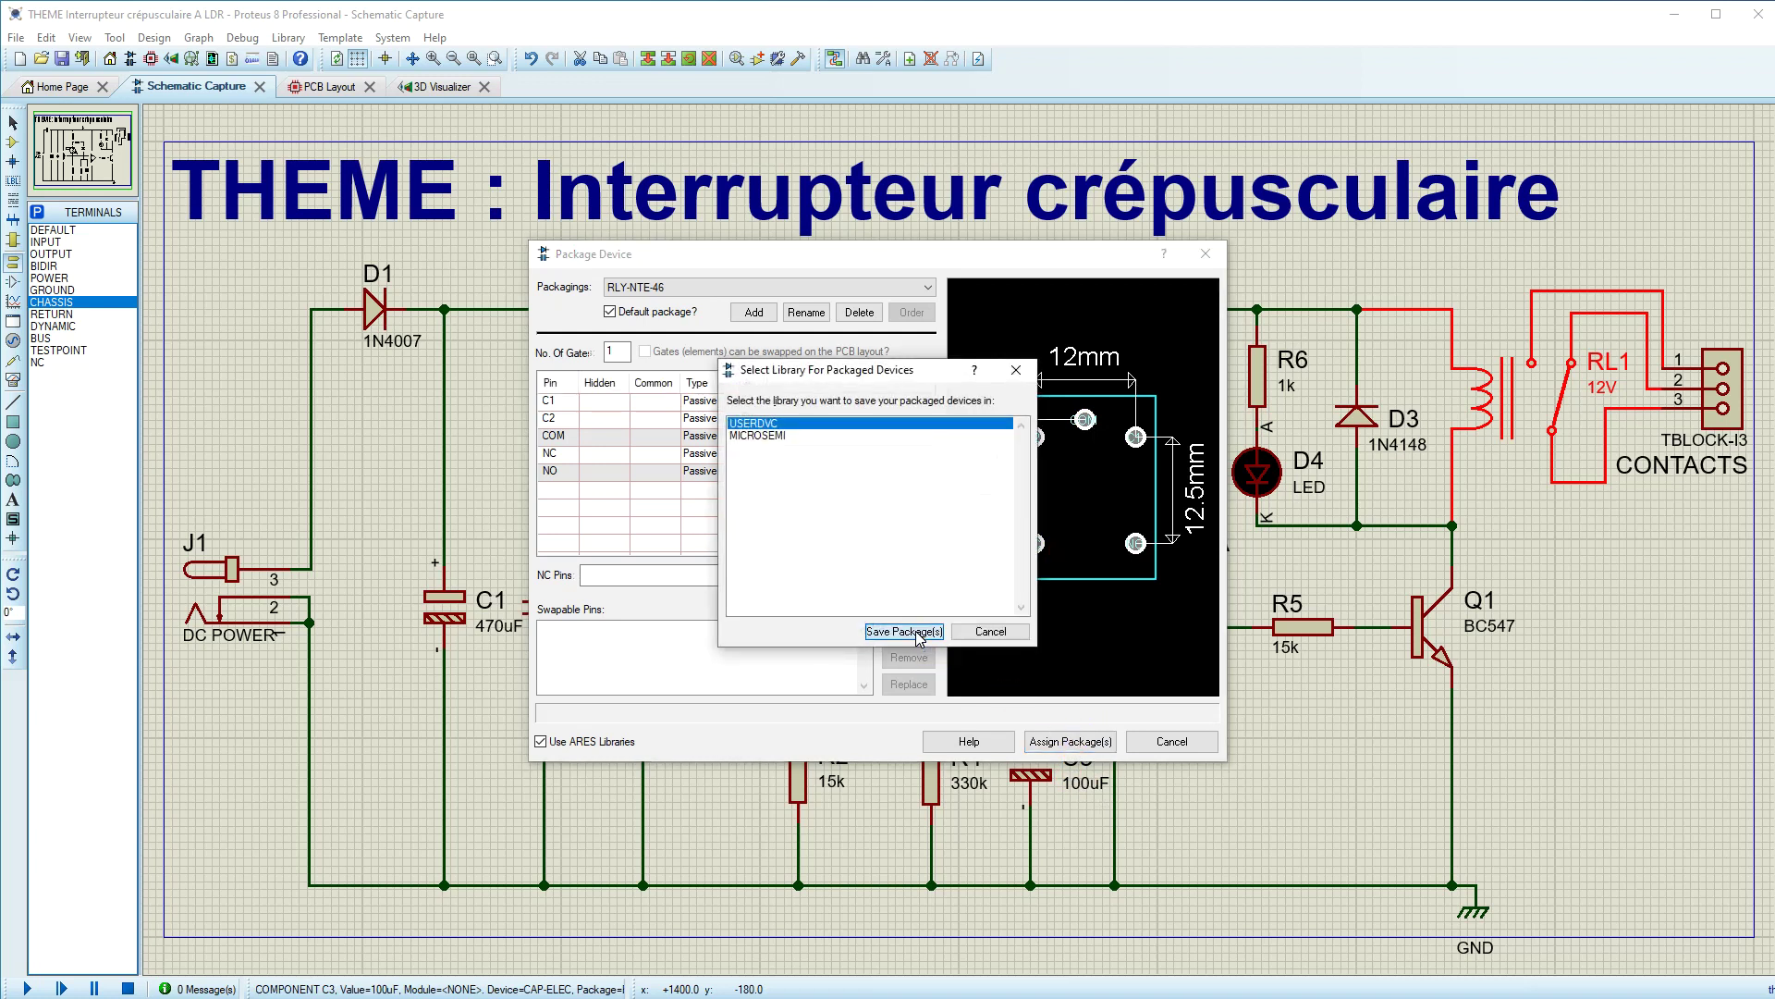
left_click(902, 631)
left_click(851, 538)
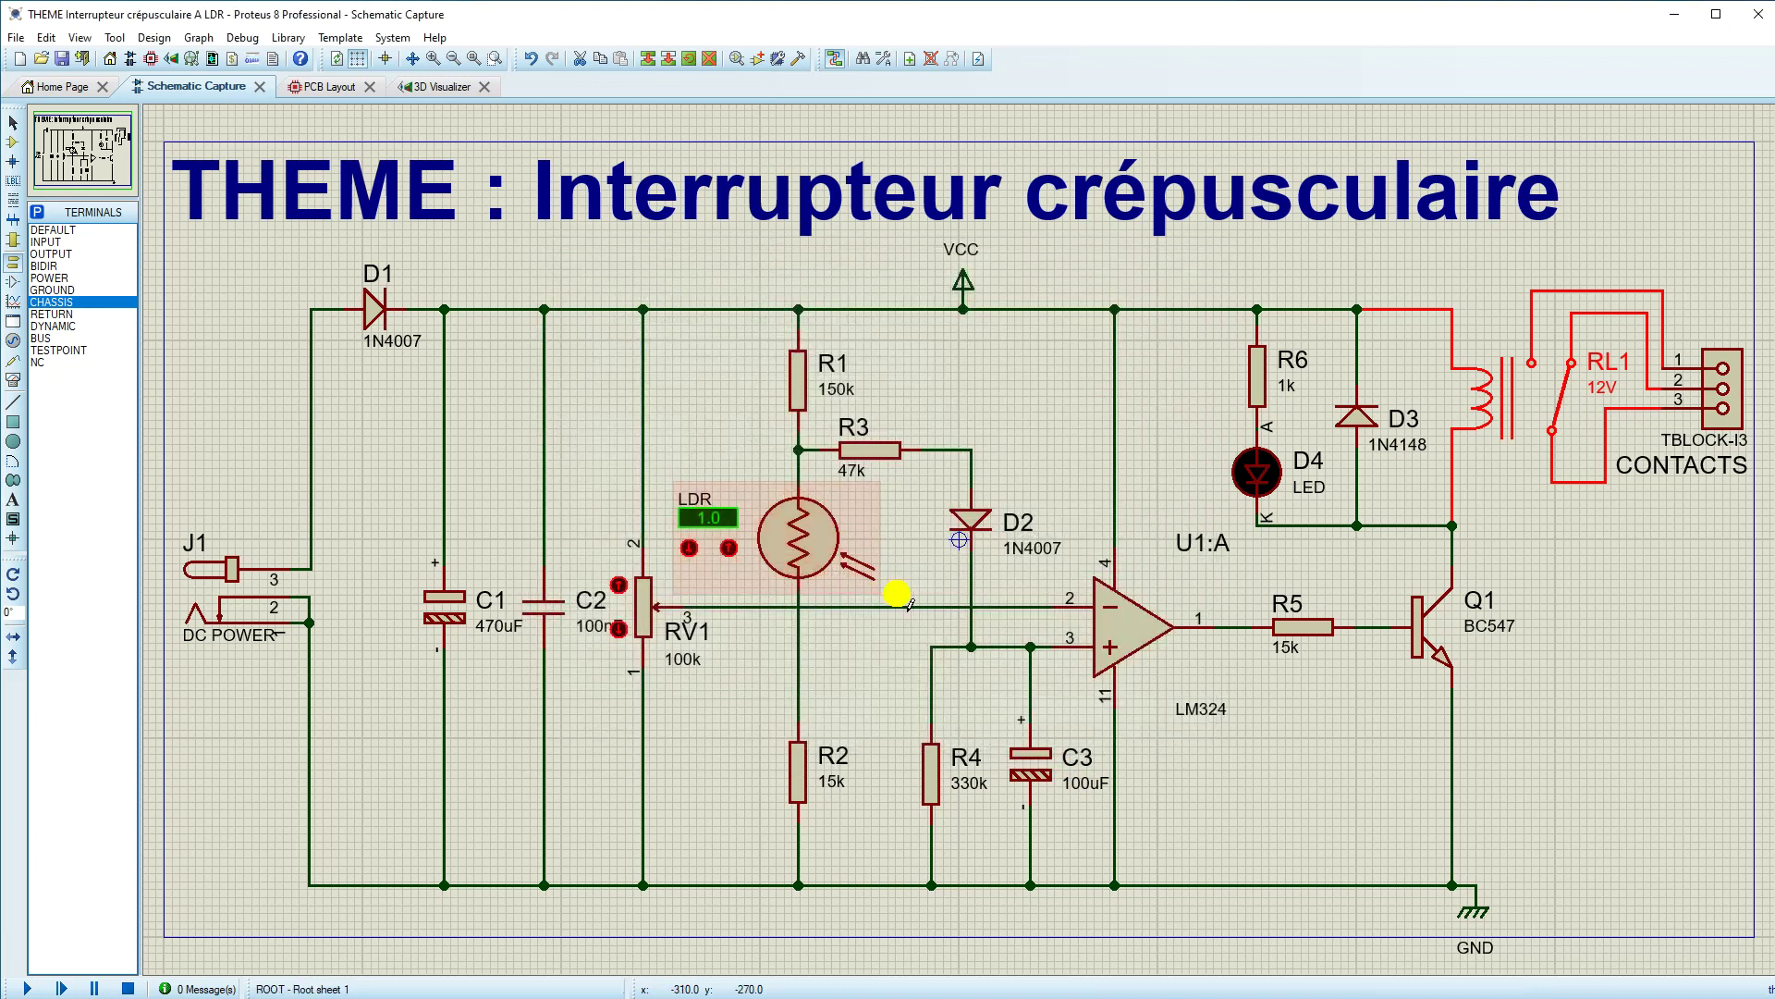
Step: Check the PCB layout's component list for parts that still lack a package, and return to the schematic
left_click(329, 86)
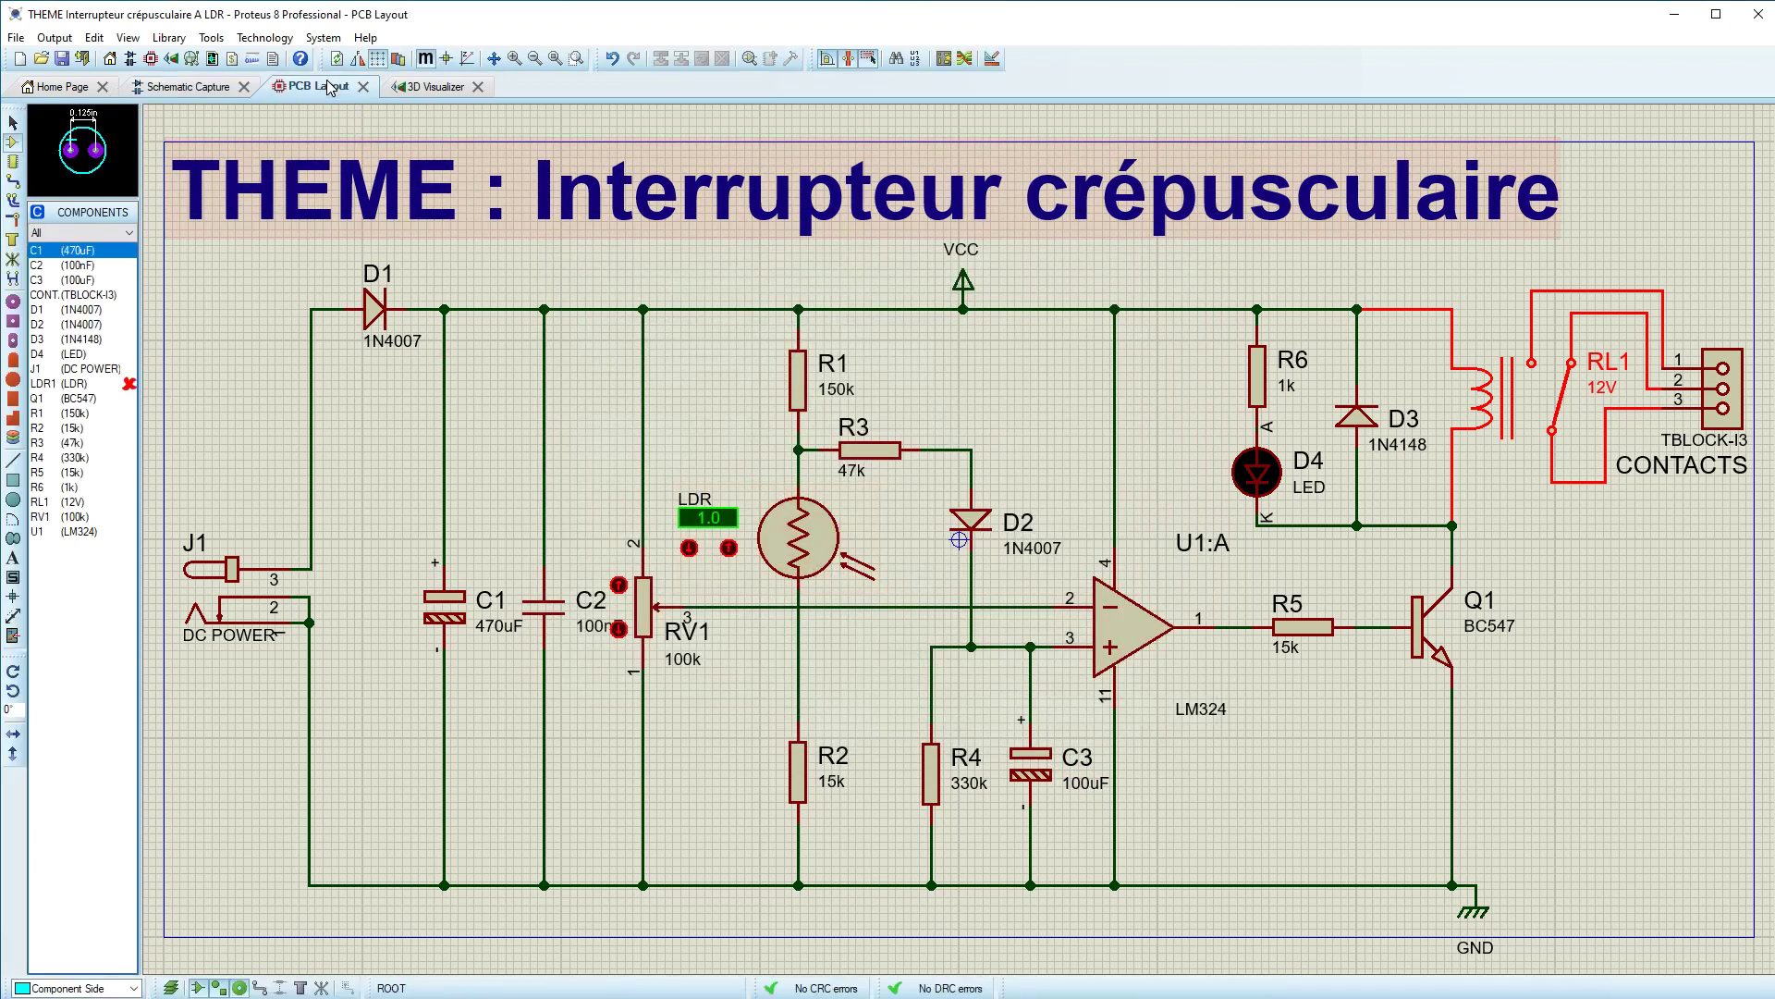
left_click(186, 89)
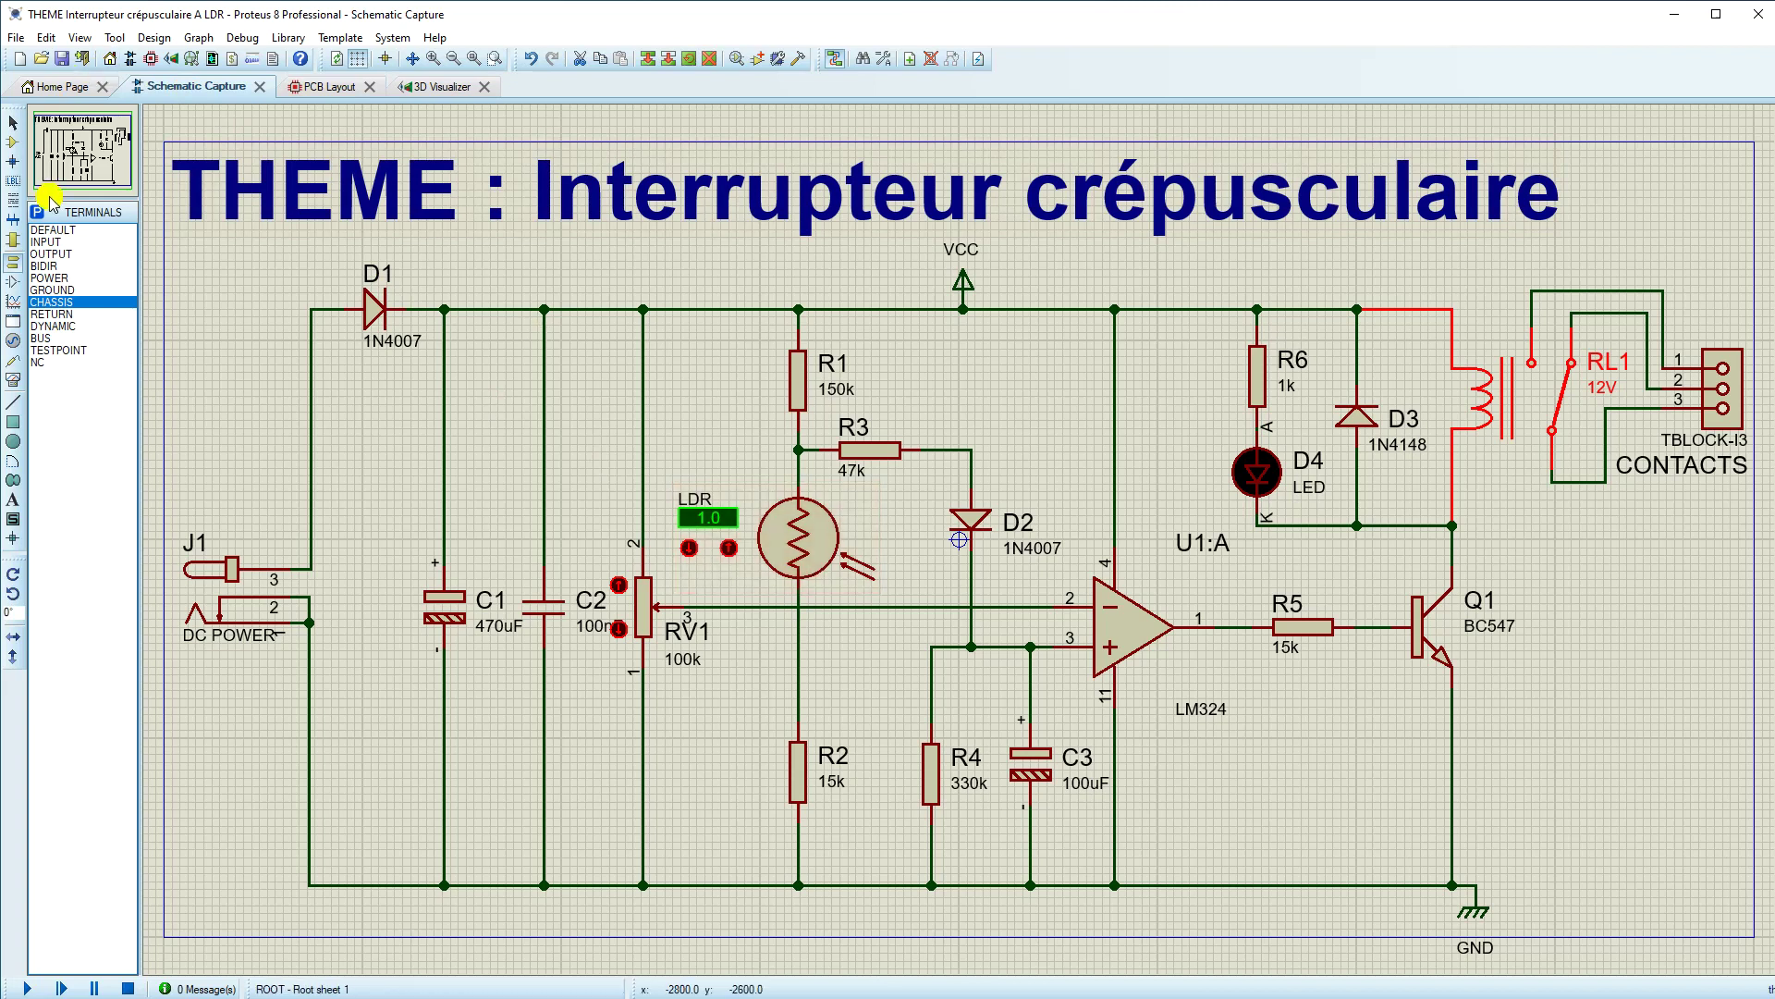
right_click(777, 553)
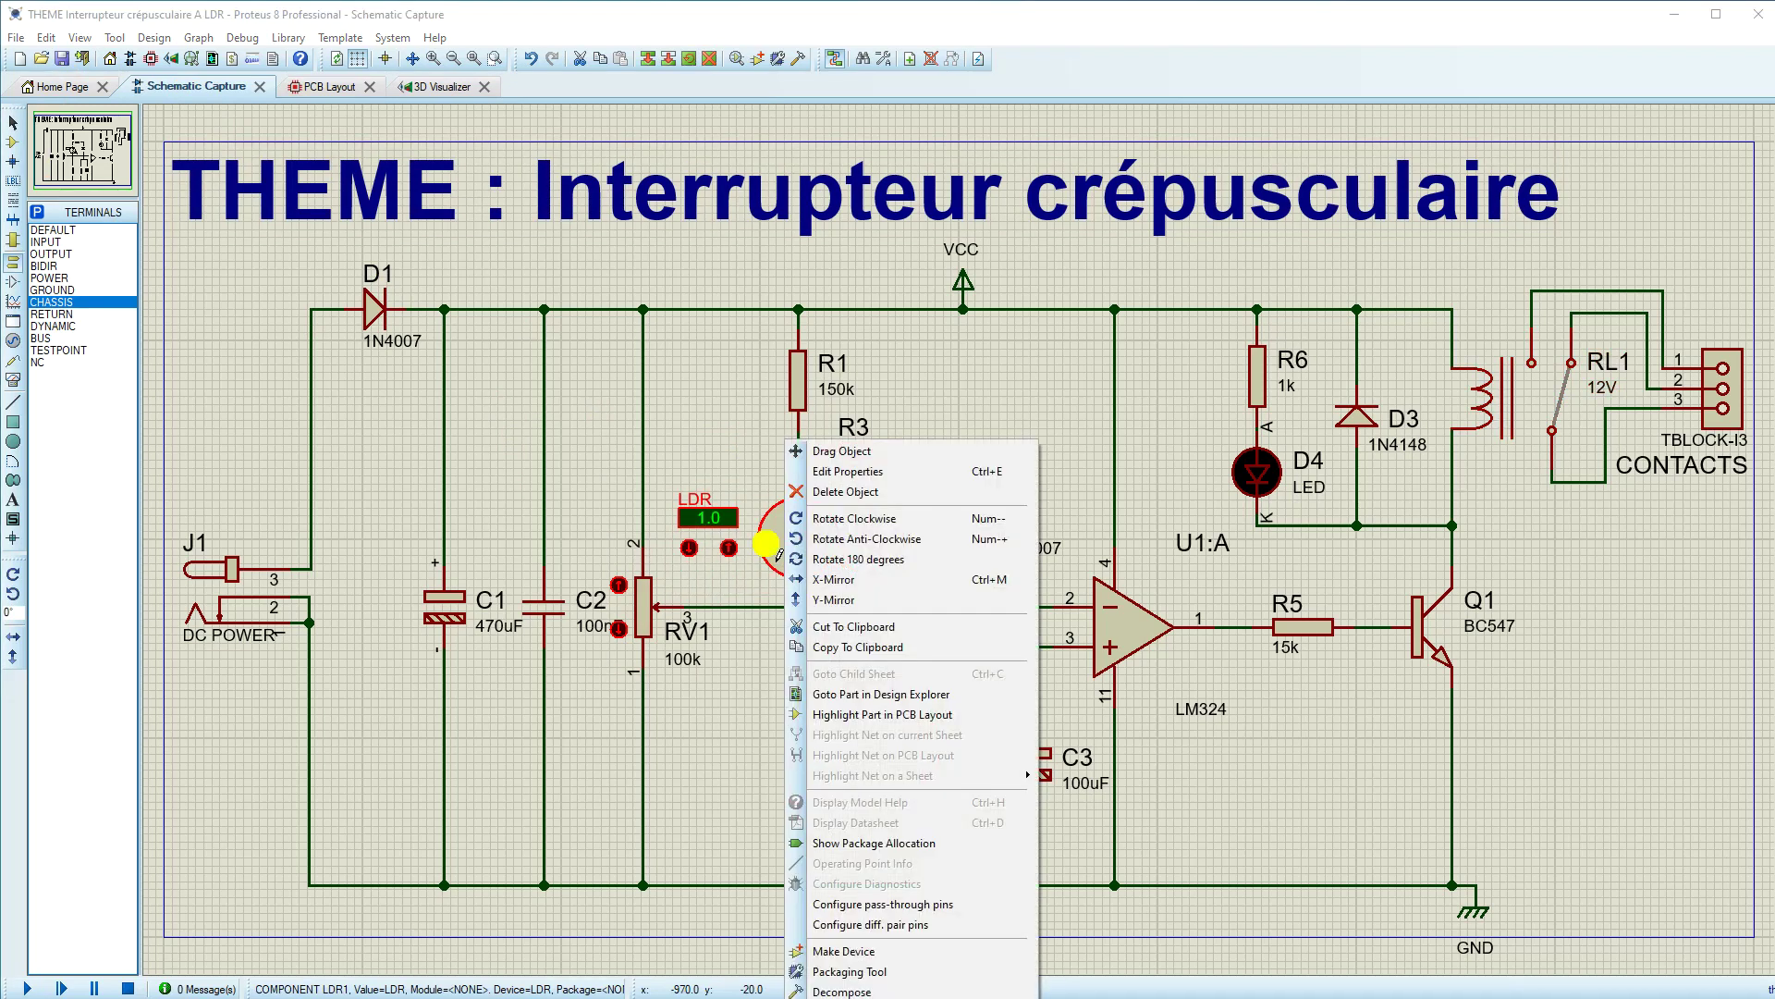
key("Delete")
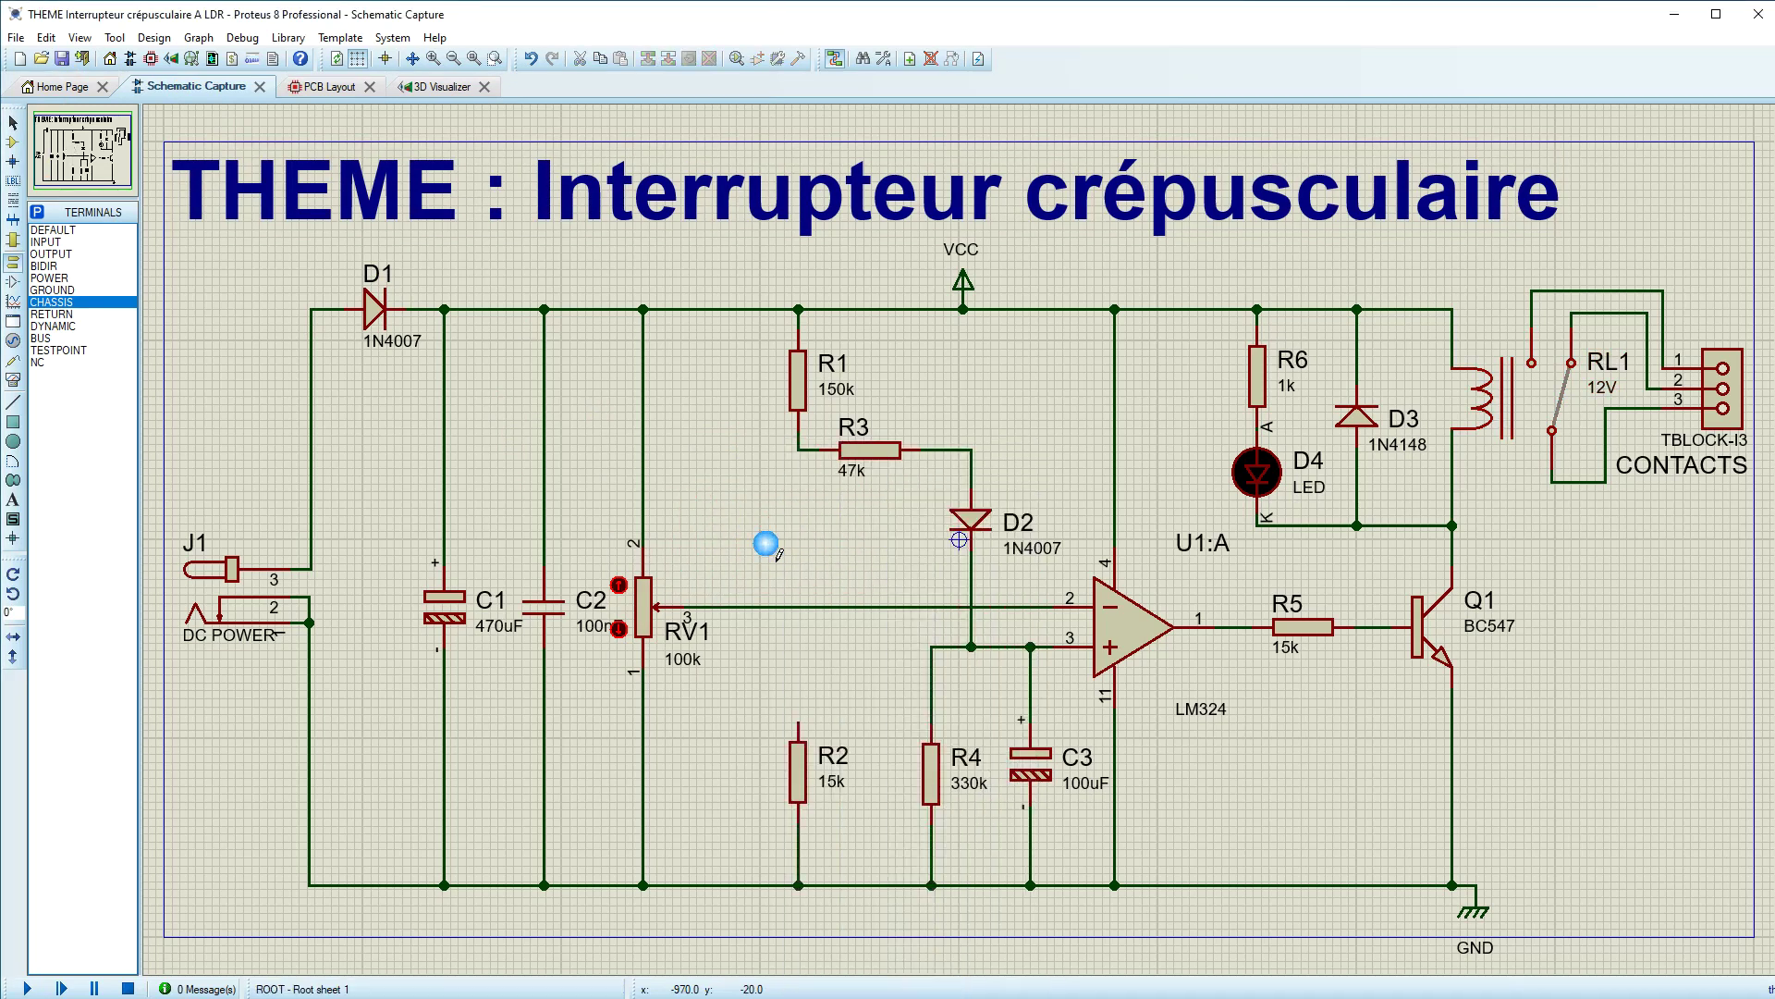
left_click(12, 141)
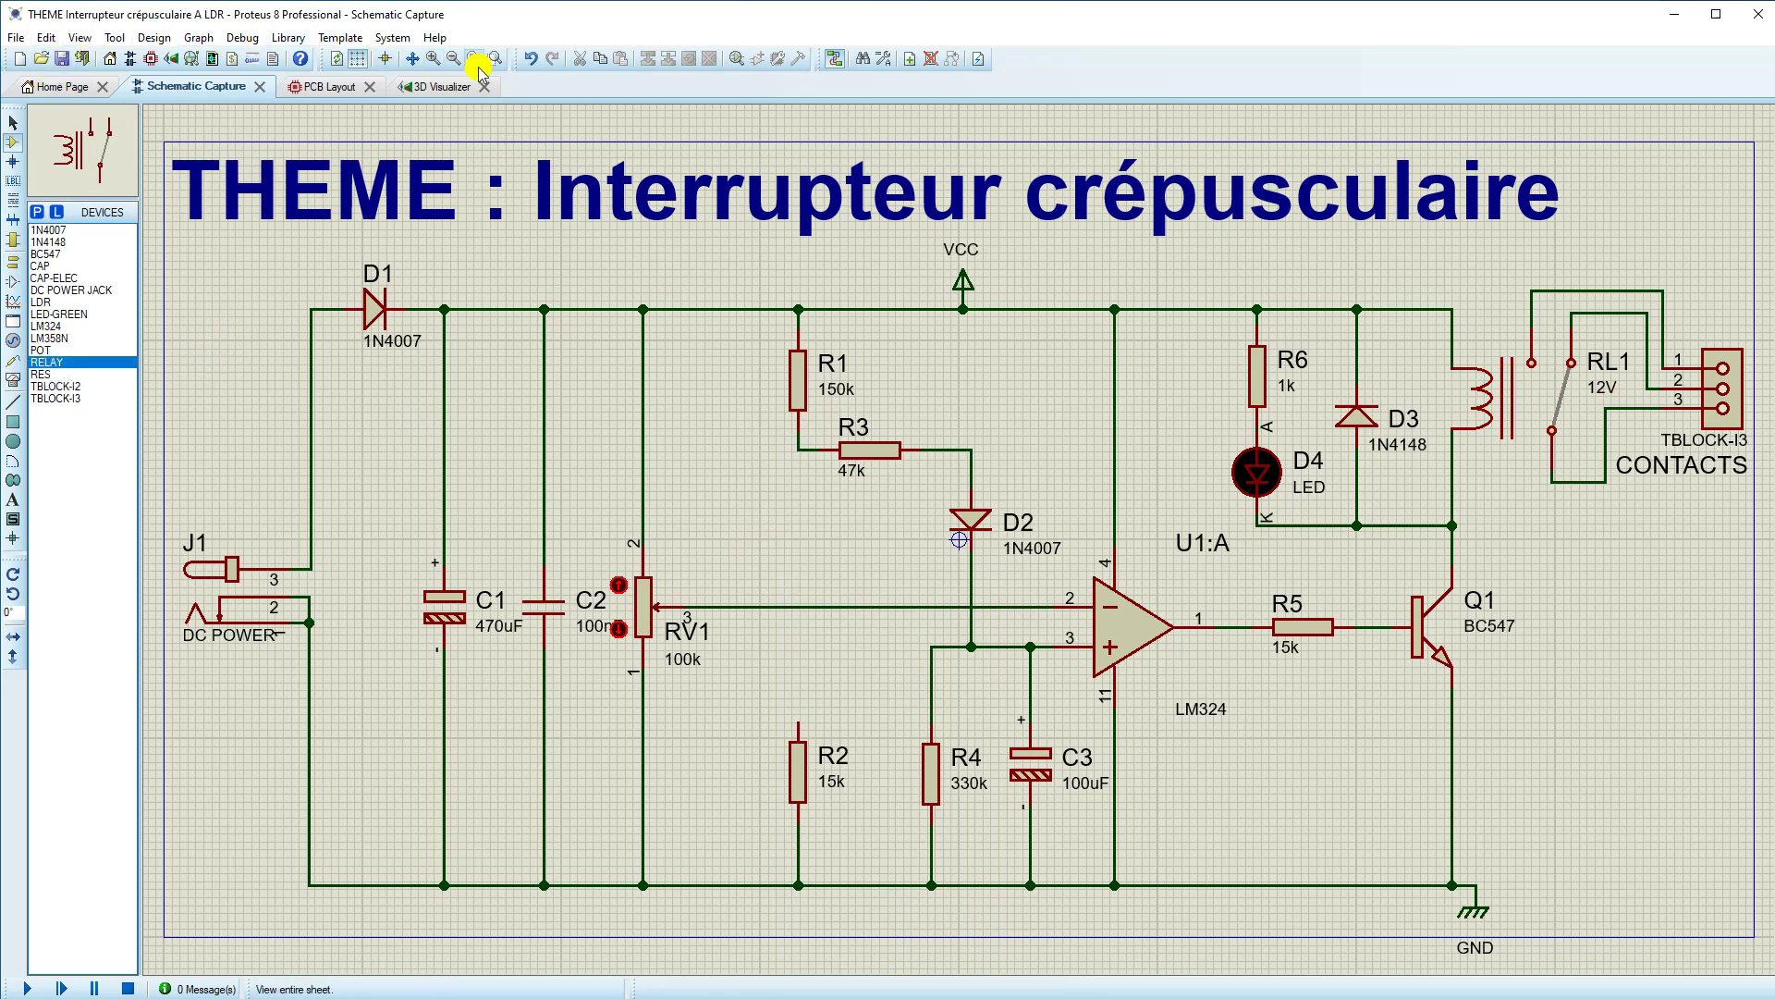
left_click(531, 58)
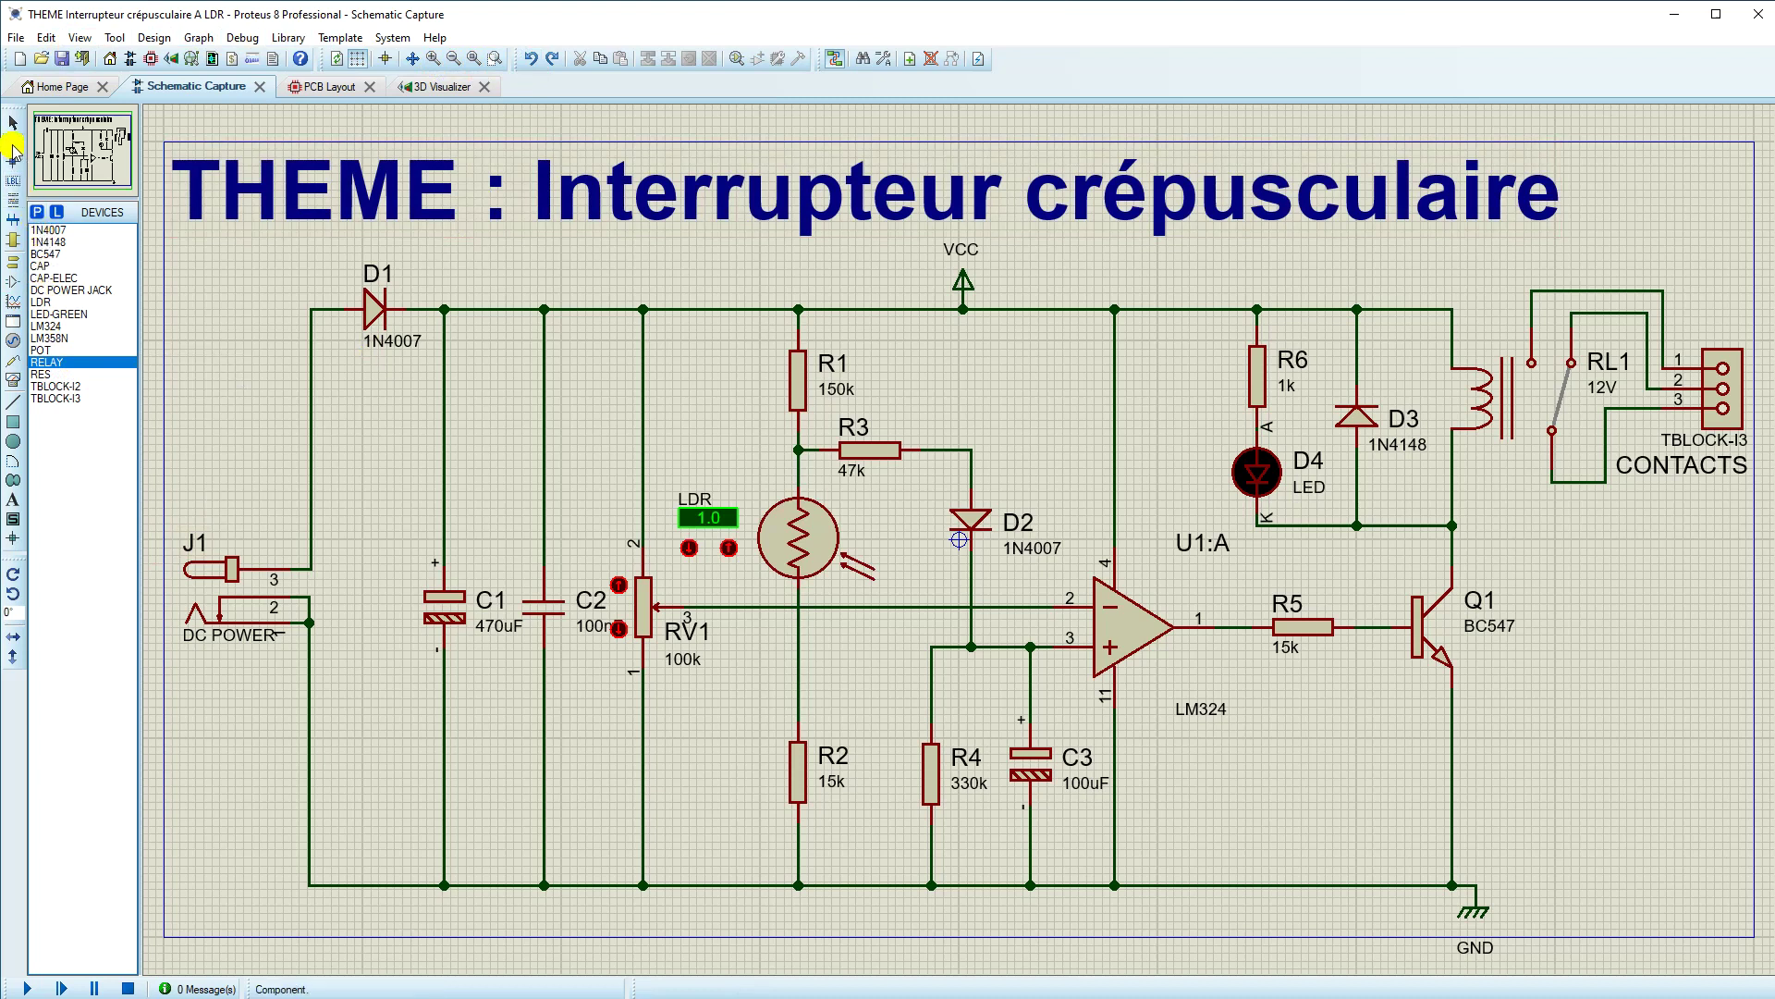
Step: Place a TBLOCK-I2 two-pin terminal block between the LDR and diode D2
left_click(13, 145)
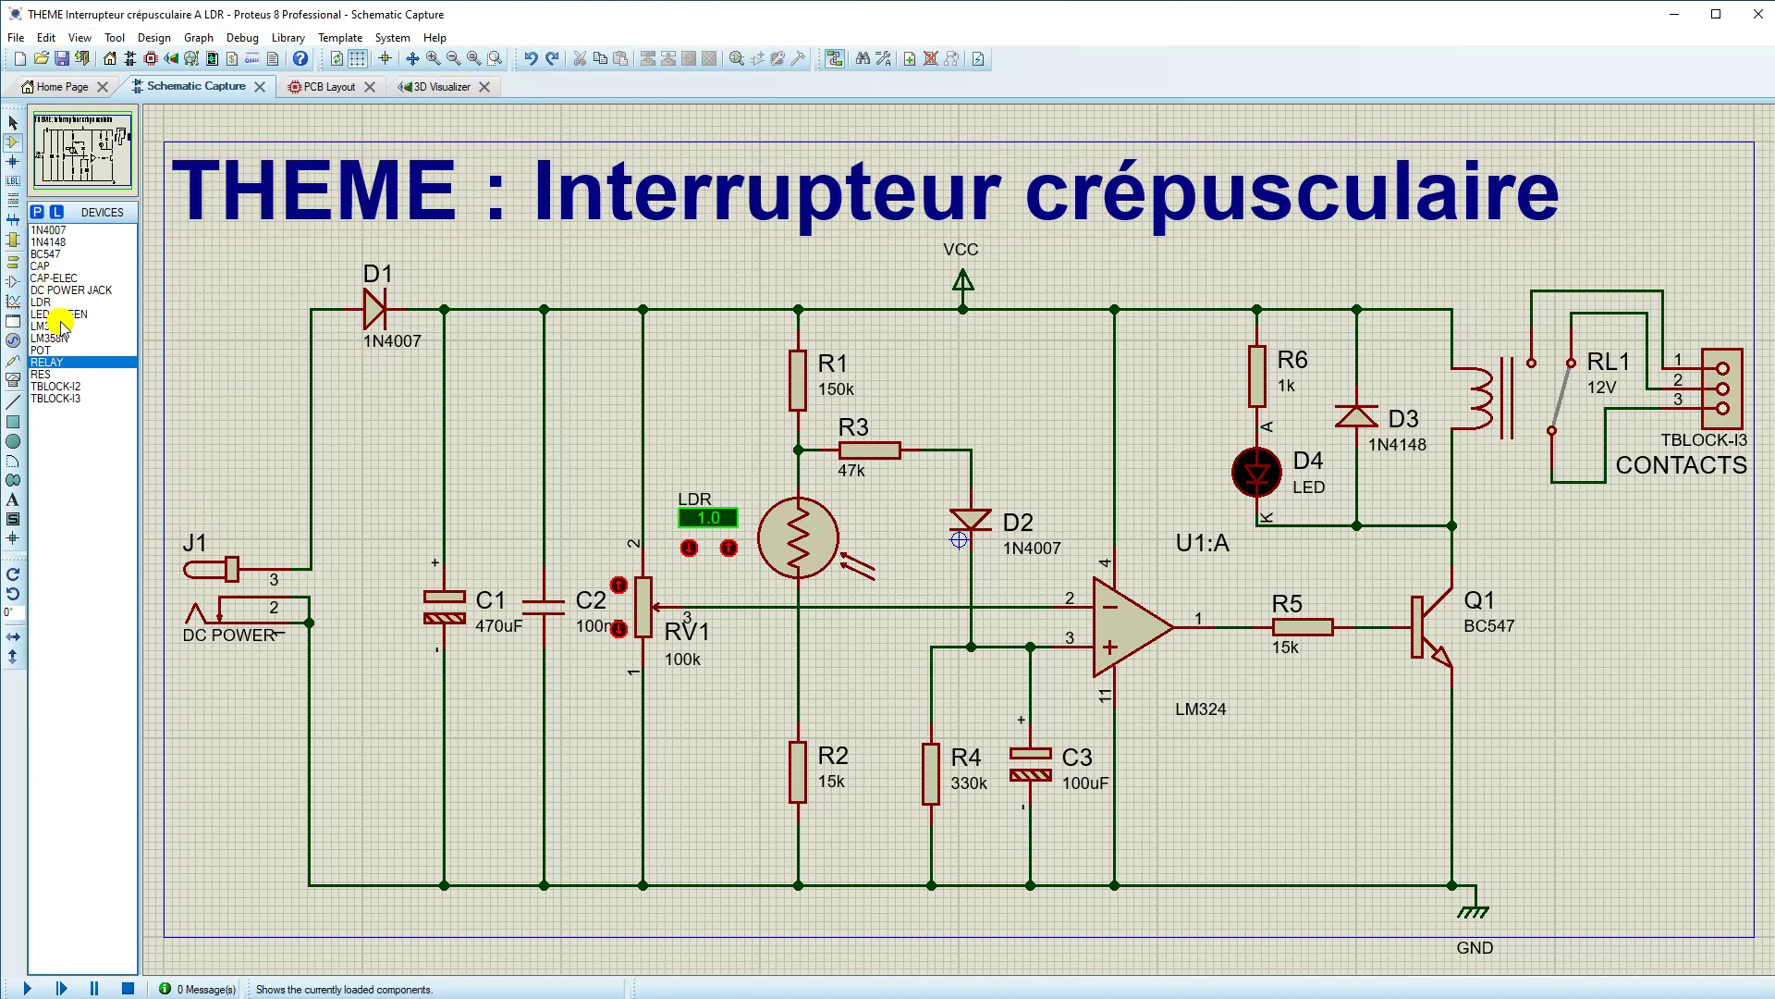
left_click(55, 386)
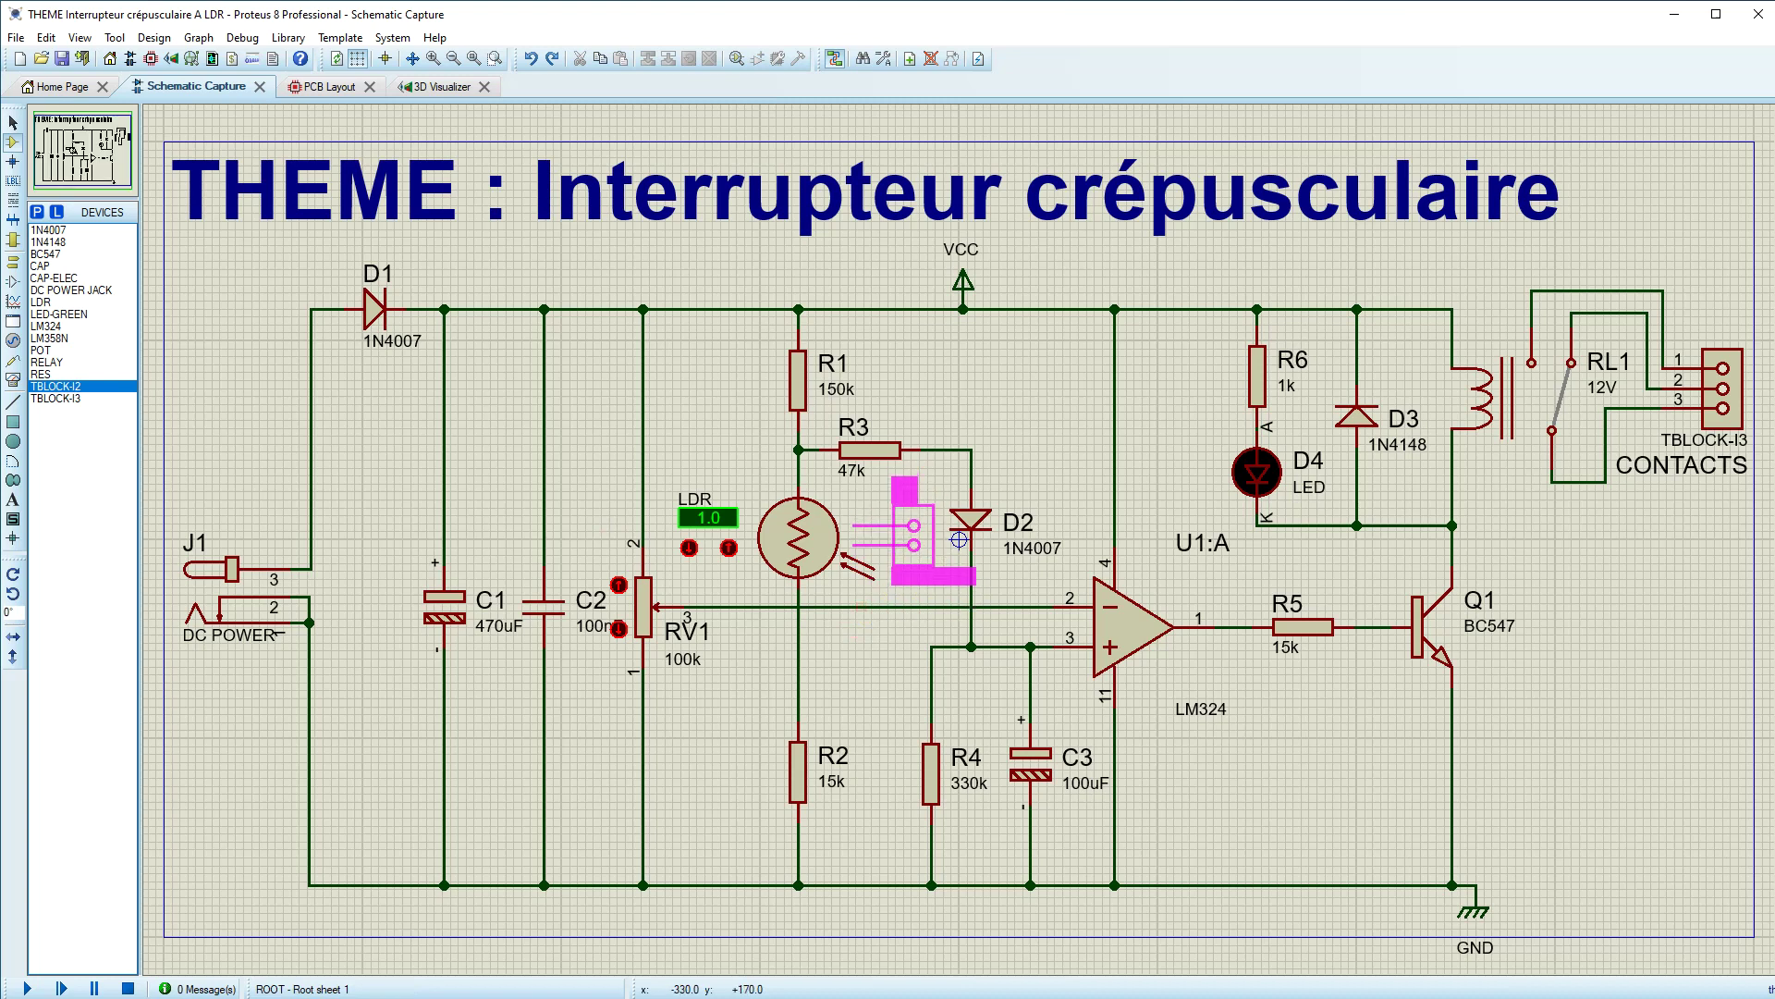
left_click(911, 532)
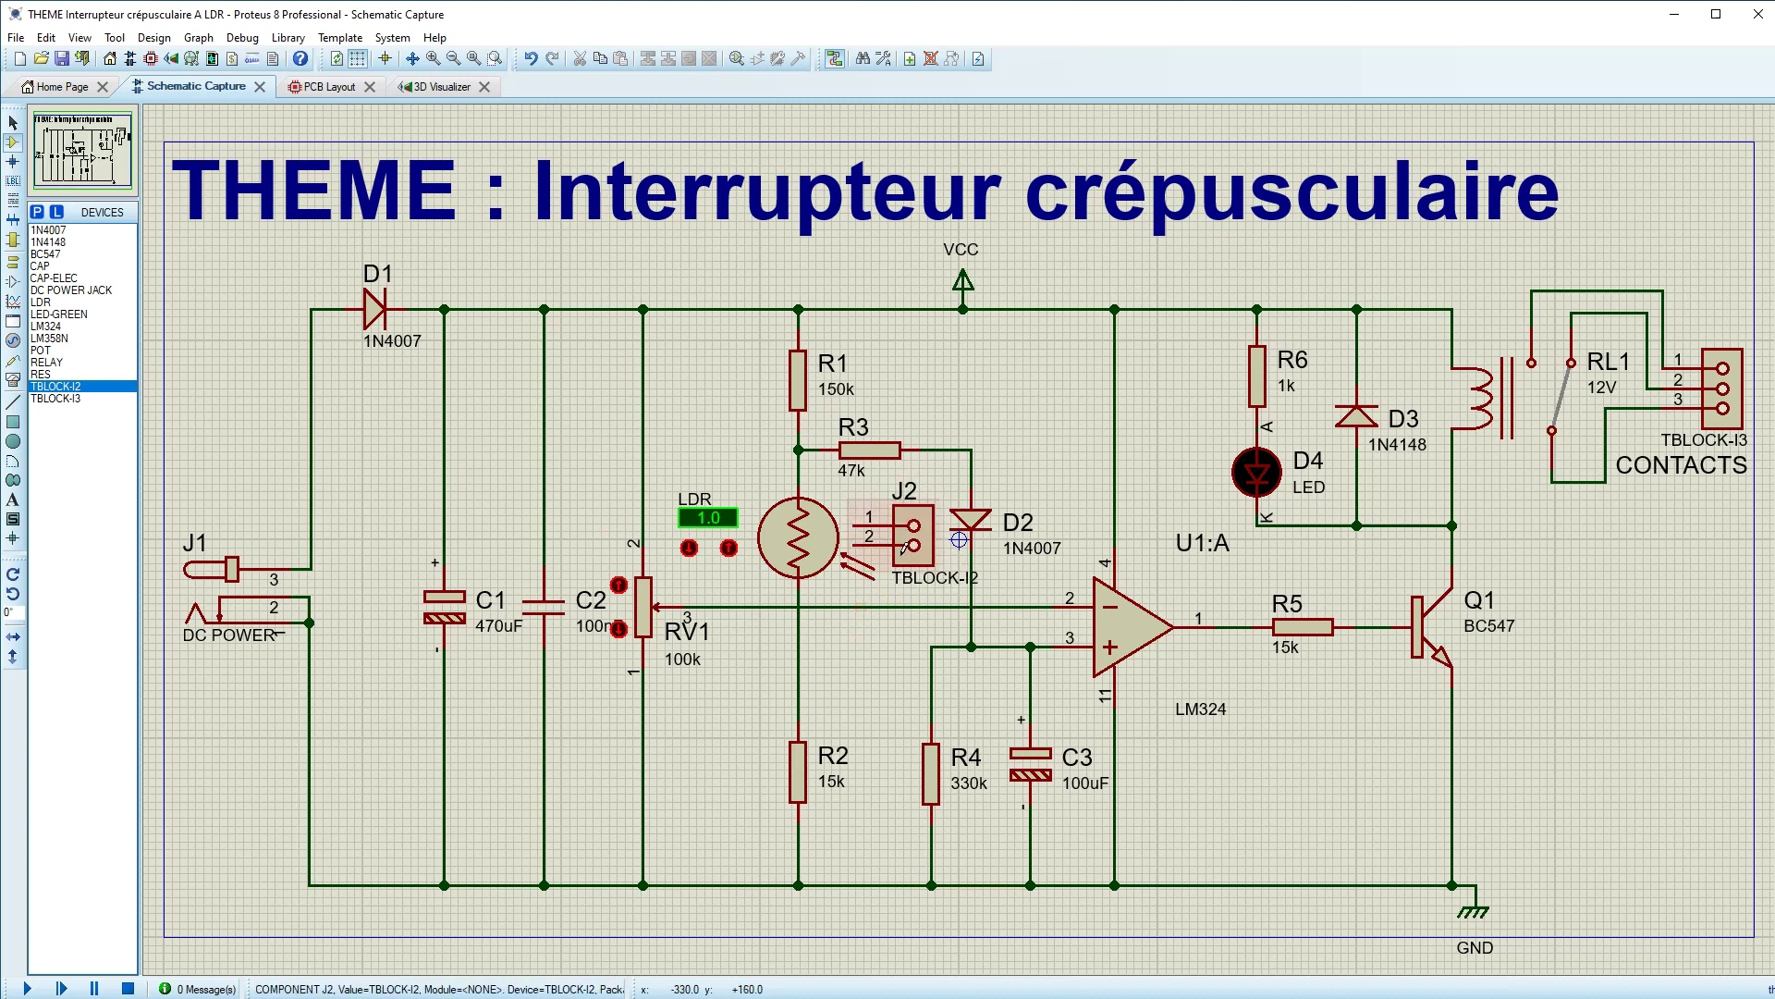
Step: Move the TBLOCK-I2 terminal block to the free area beside R1, above the LDR label, and rotate it anticlockwise so its pins point down
scroll(868, 533, "up", 2)
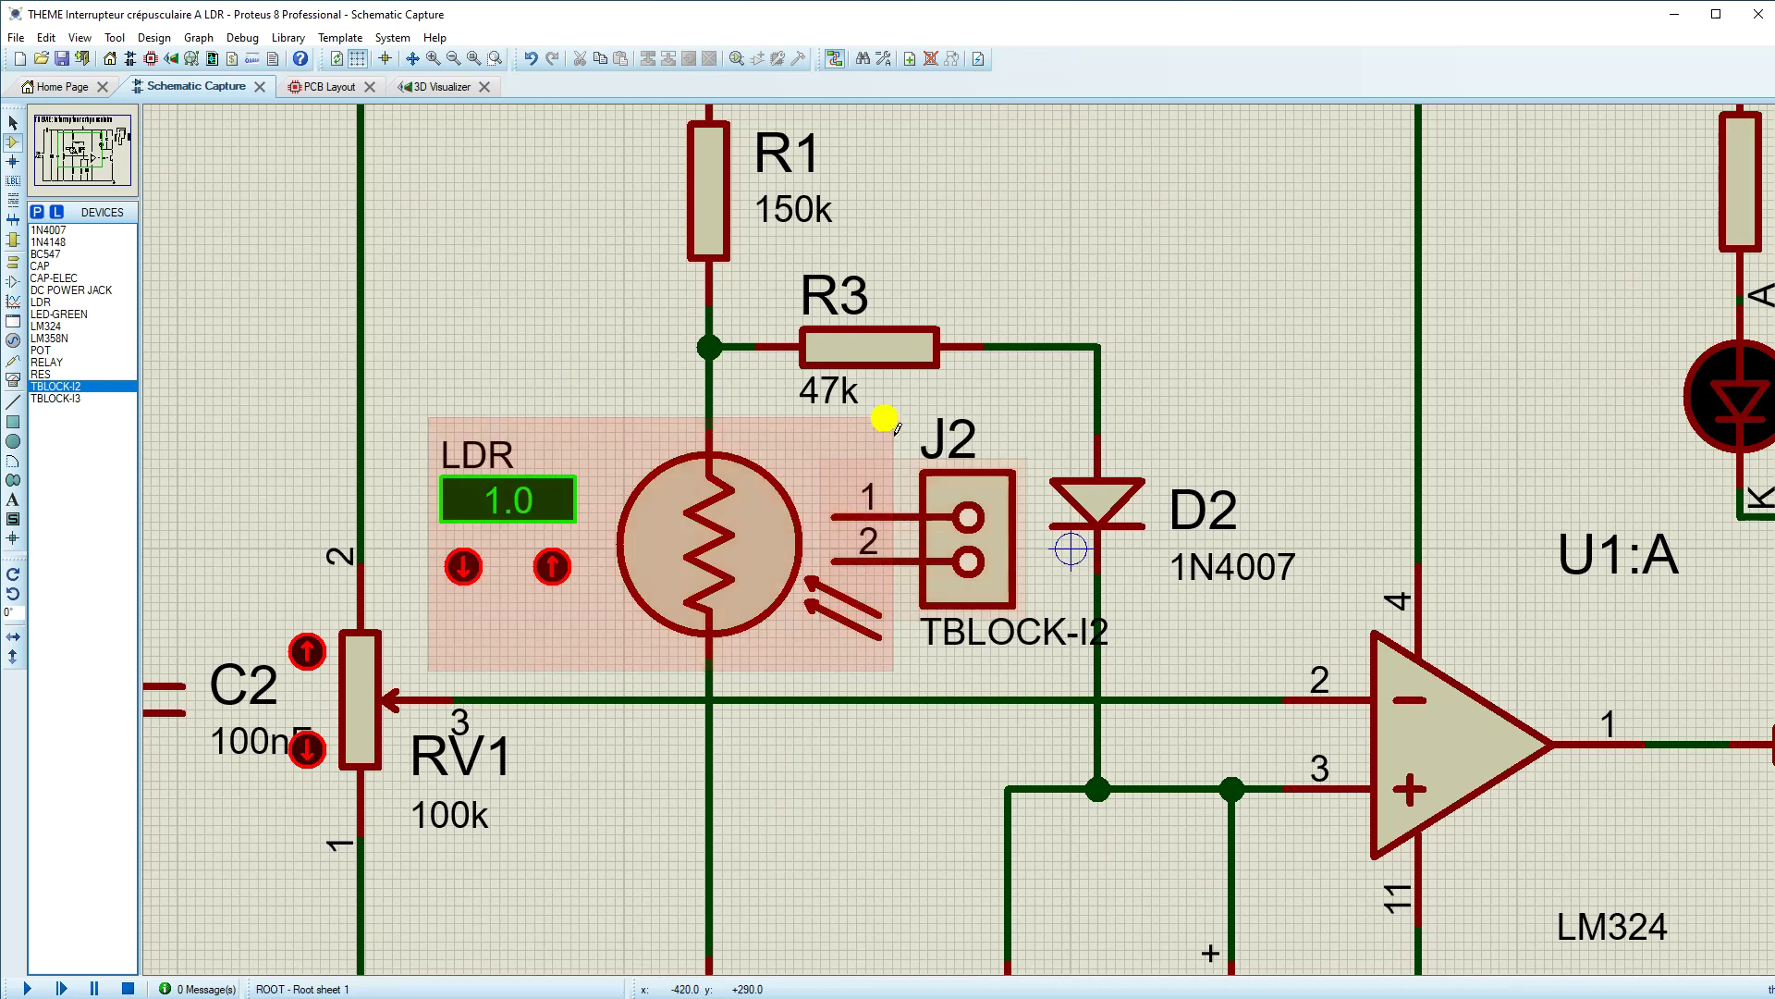
left_click(995, 535)
left_click_drag(992, 535, 583, 237)
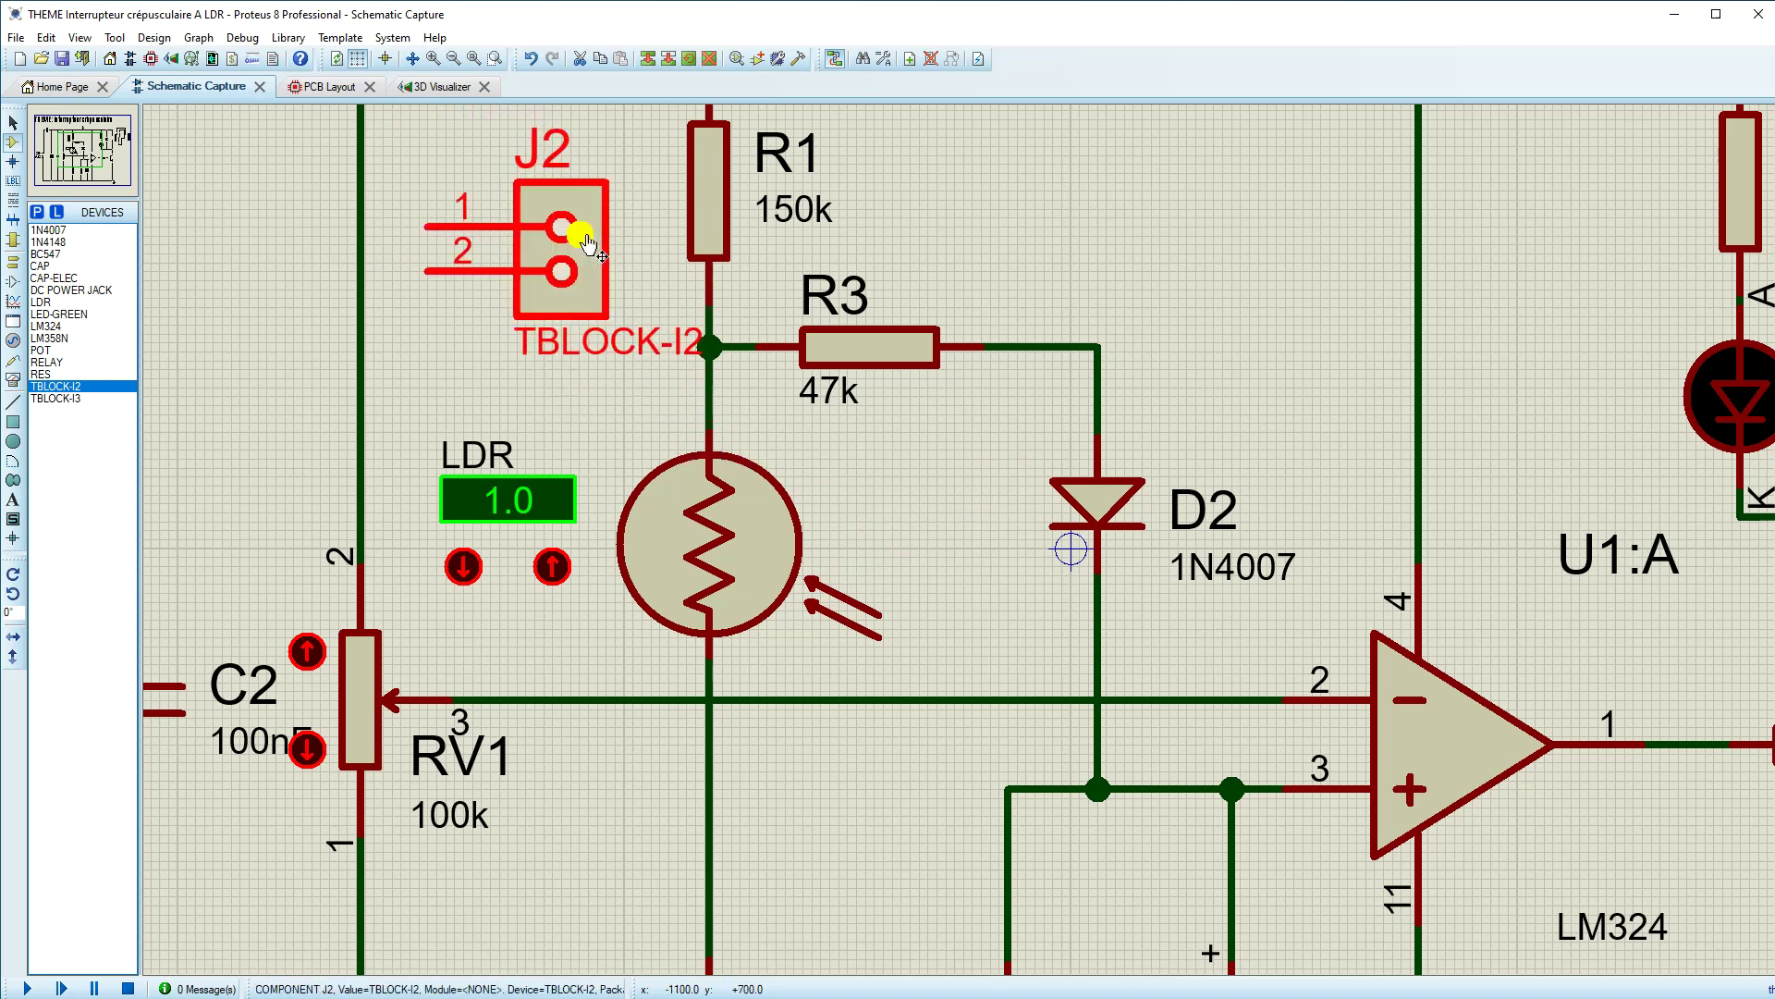
key("KP_Add")
left_click_drag(470, 169, 564, 299)
scroll(579, 320, "down", 1)
scroll(741, 394, "up", 1)
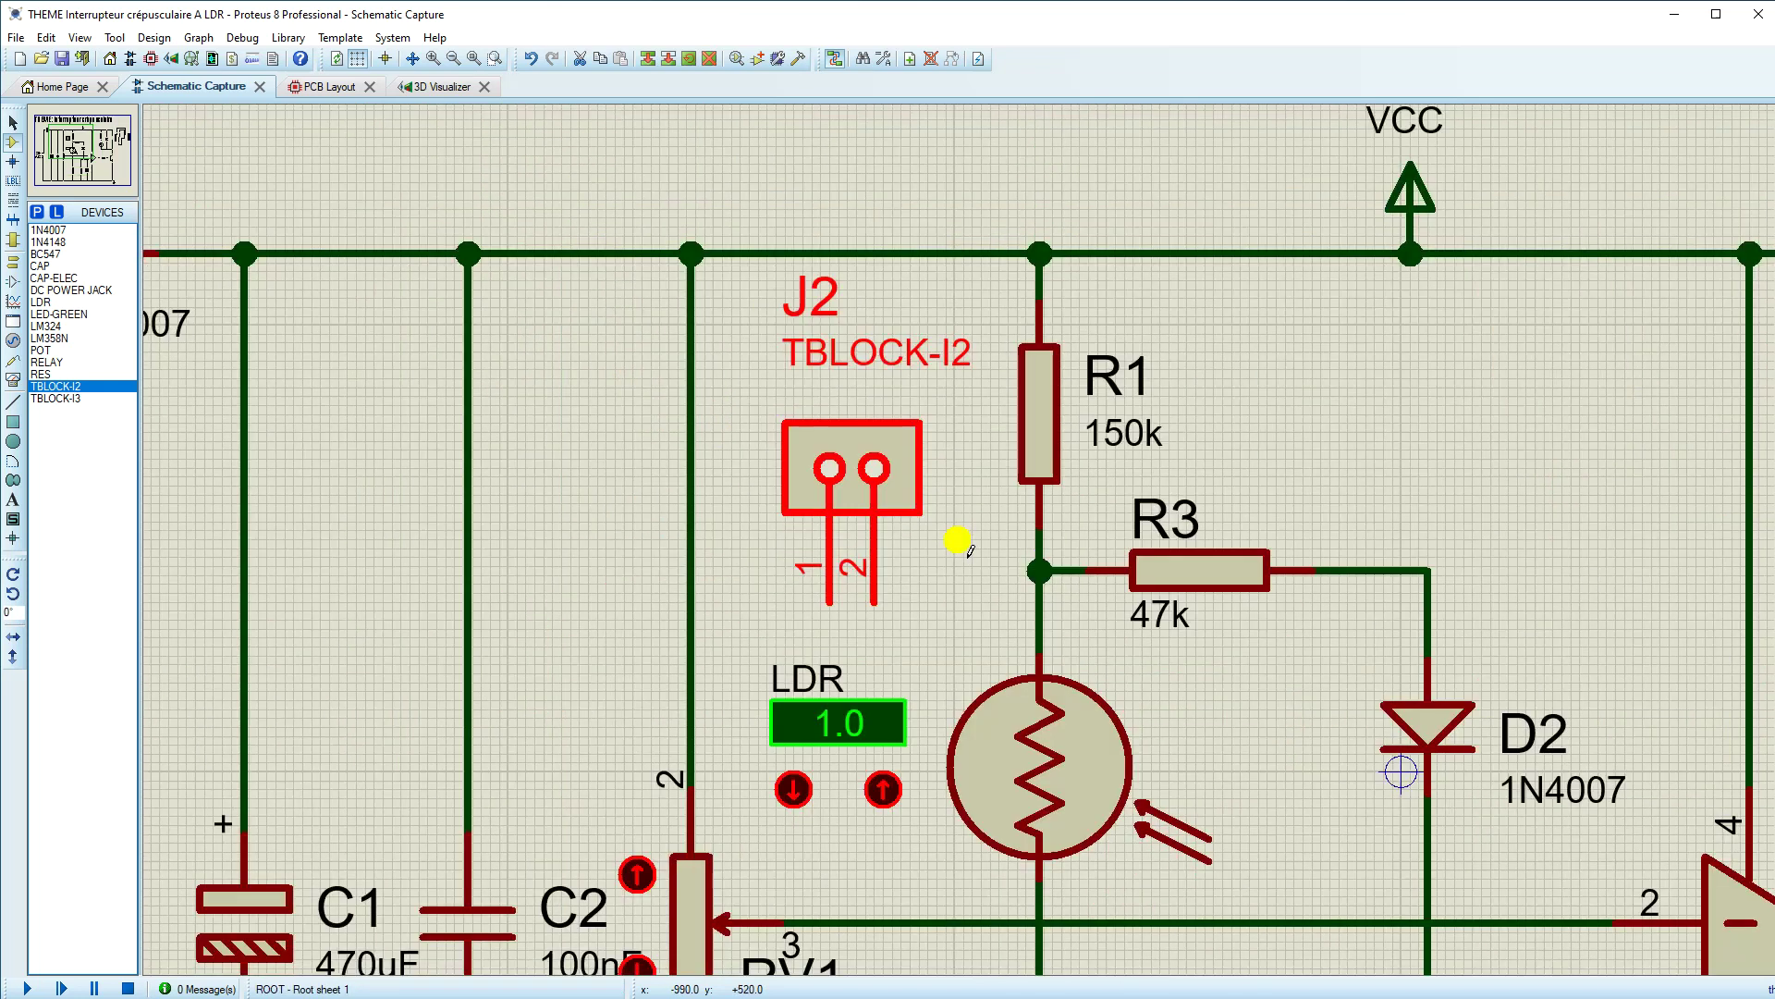
left_click_drag(900, 500, 890, 474)
left_click(903, 588)
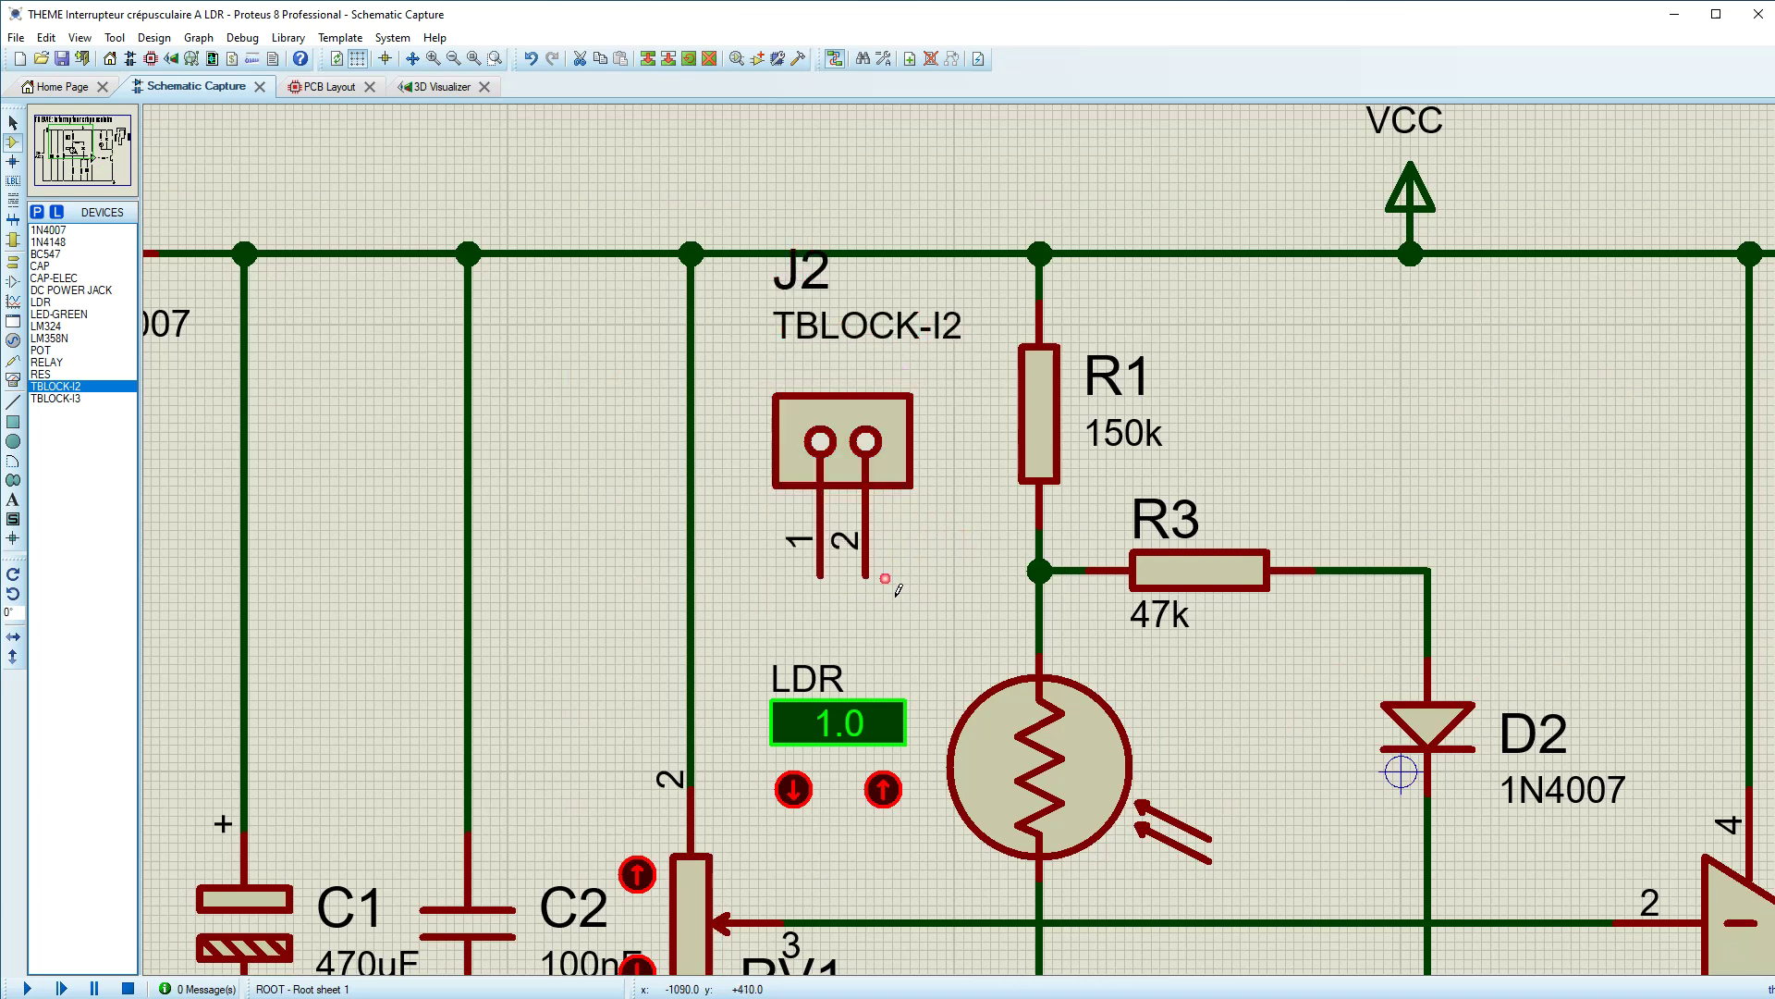
Step: Wire pin 2 of the terminal block to the junction of R1, R3 and the LDR, and nudge the block slightly upward
left_click(865, 575)
left_click(1039, 574)
left_click_drag(885, 462, 885, 448)
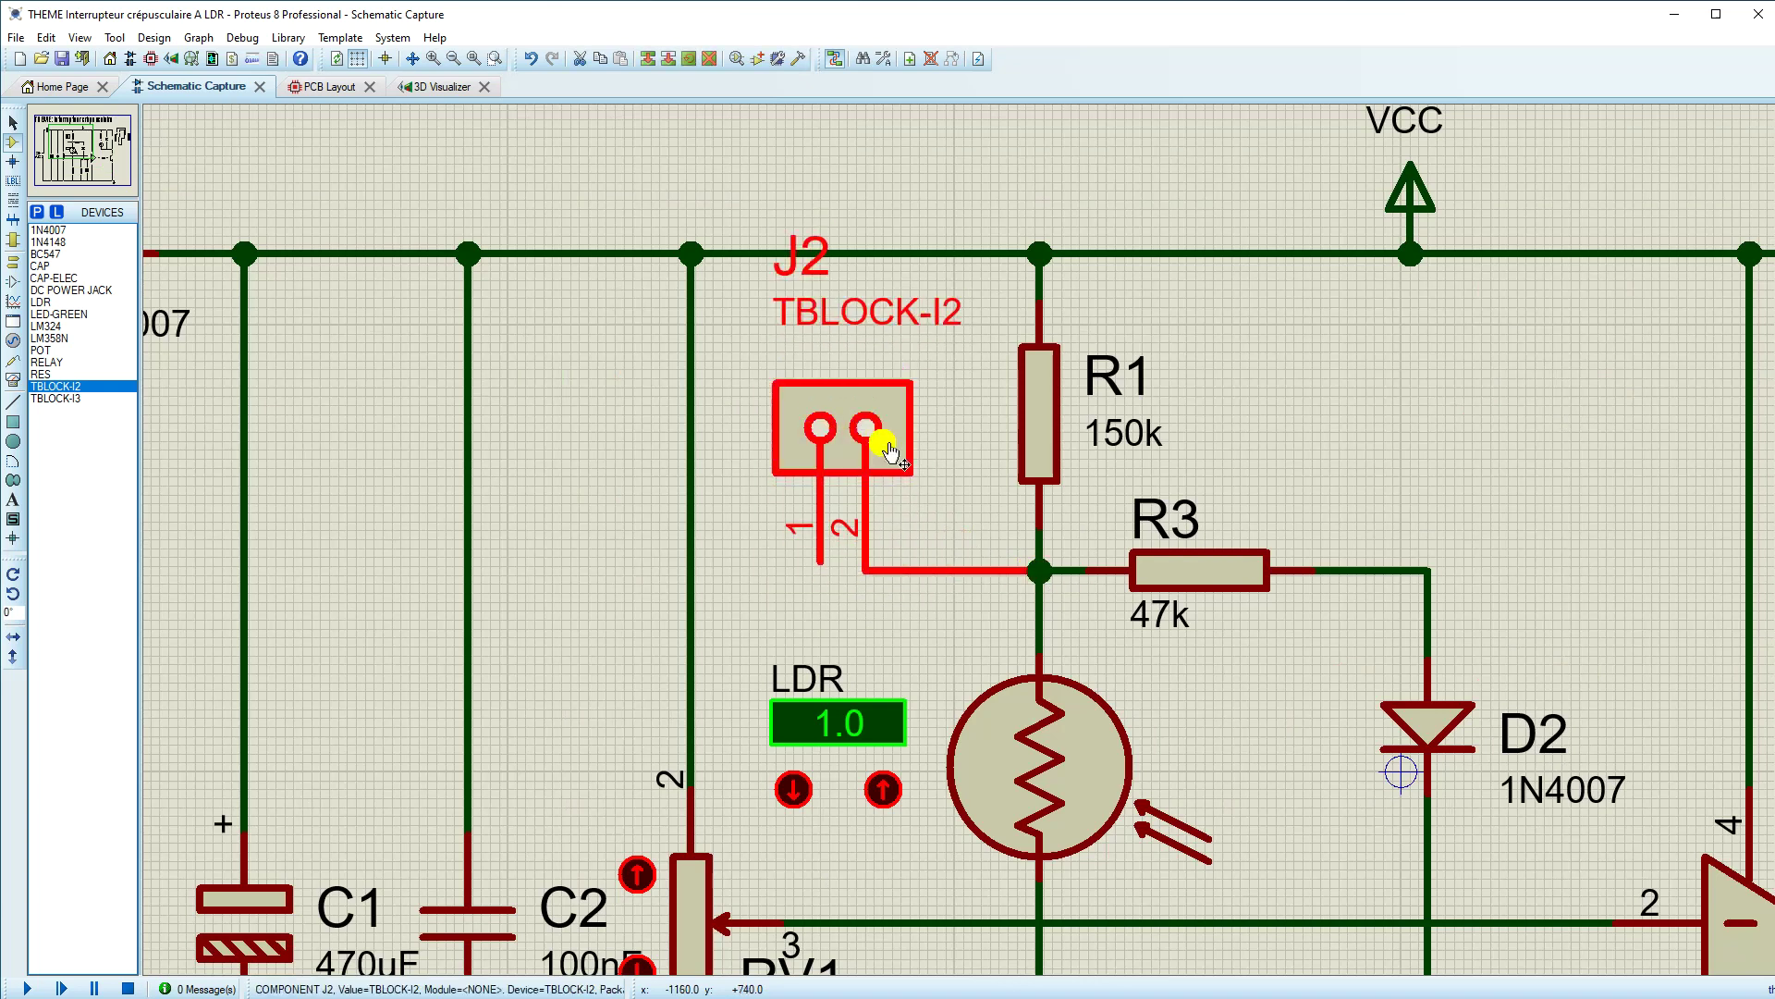
Step: Rename terminal block J2 to LDR and move this label directly above the block's body
double_click(791, 252)
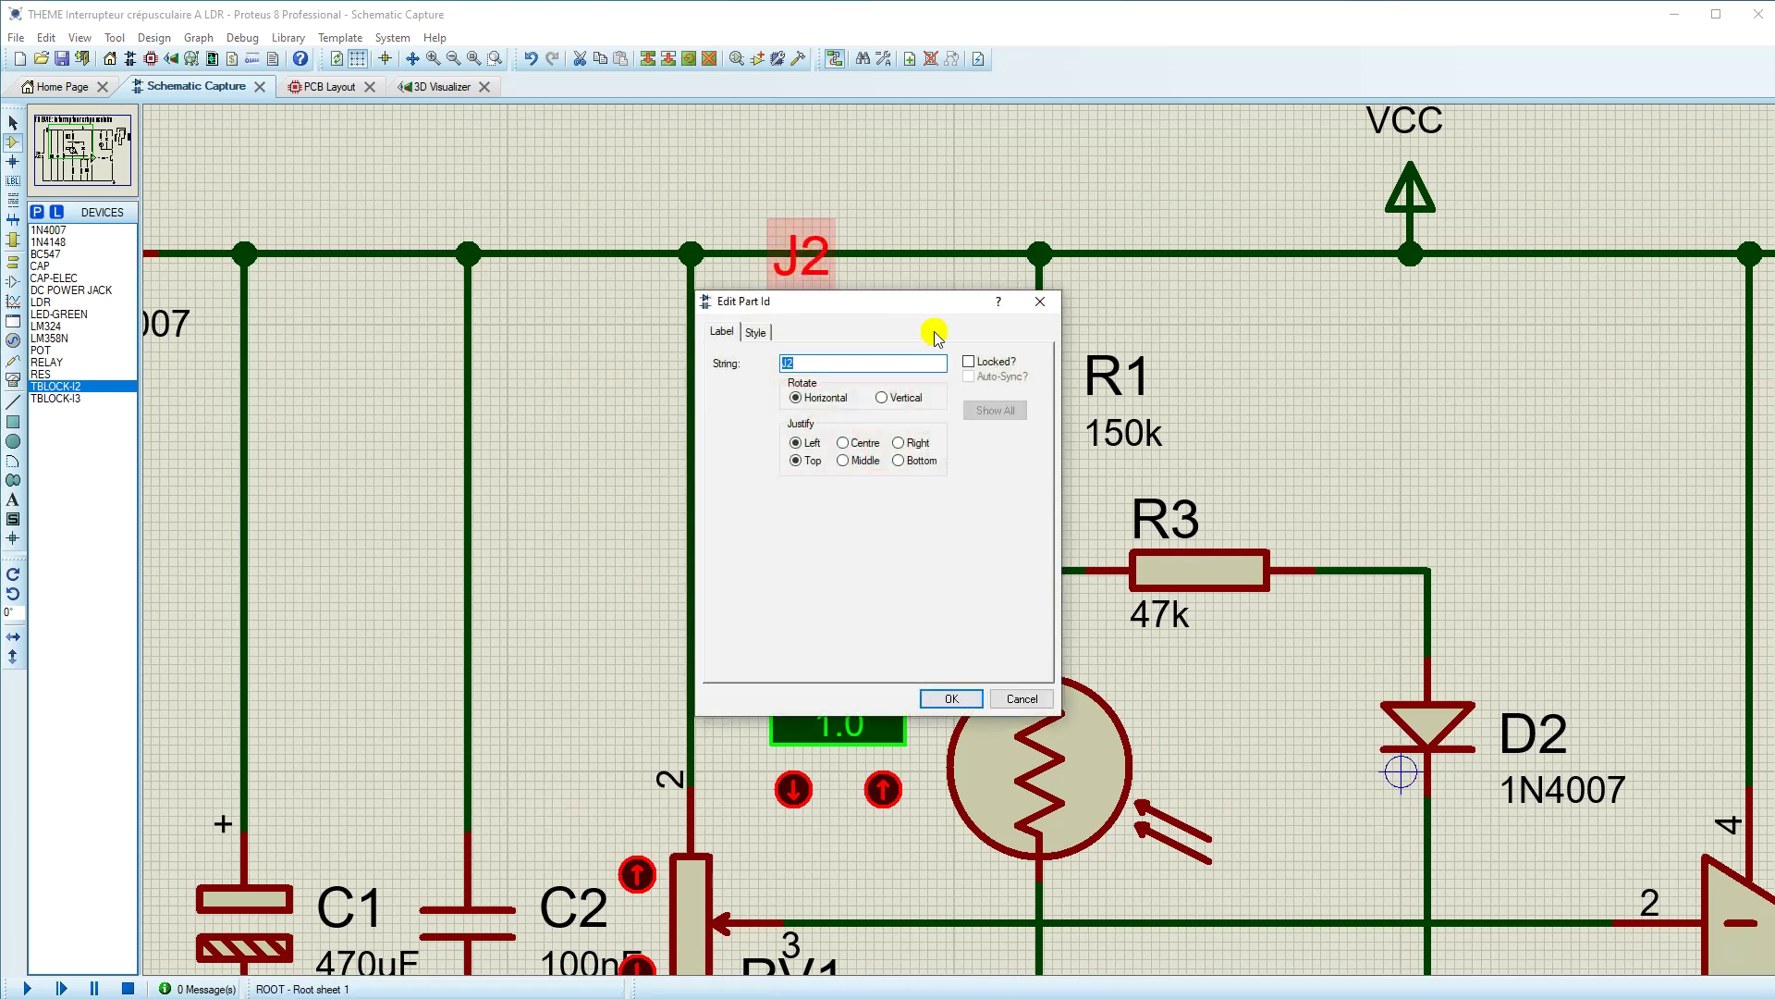
left_click(1039, 301)
double_click(792, 248)
type("LDR")
left_click(945, 698)
left_click_drag(823, 257, 825, 351)
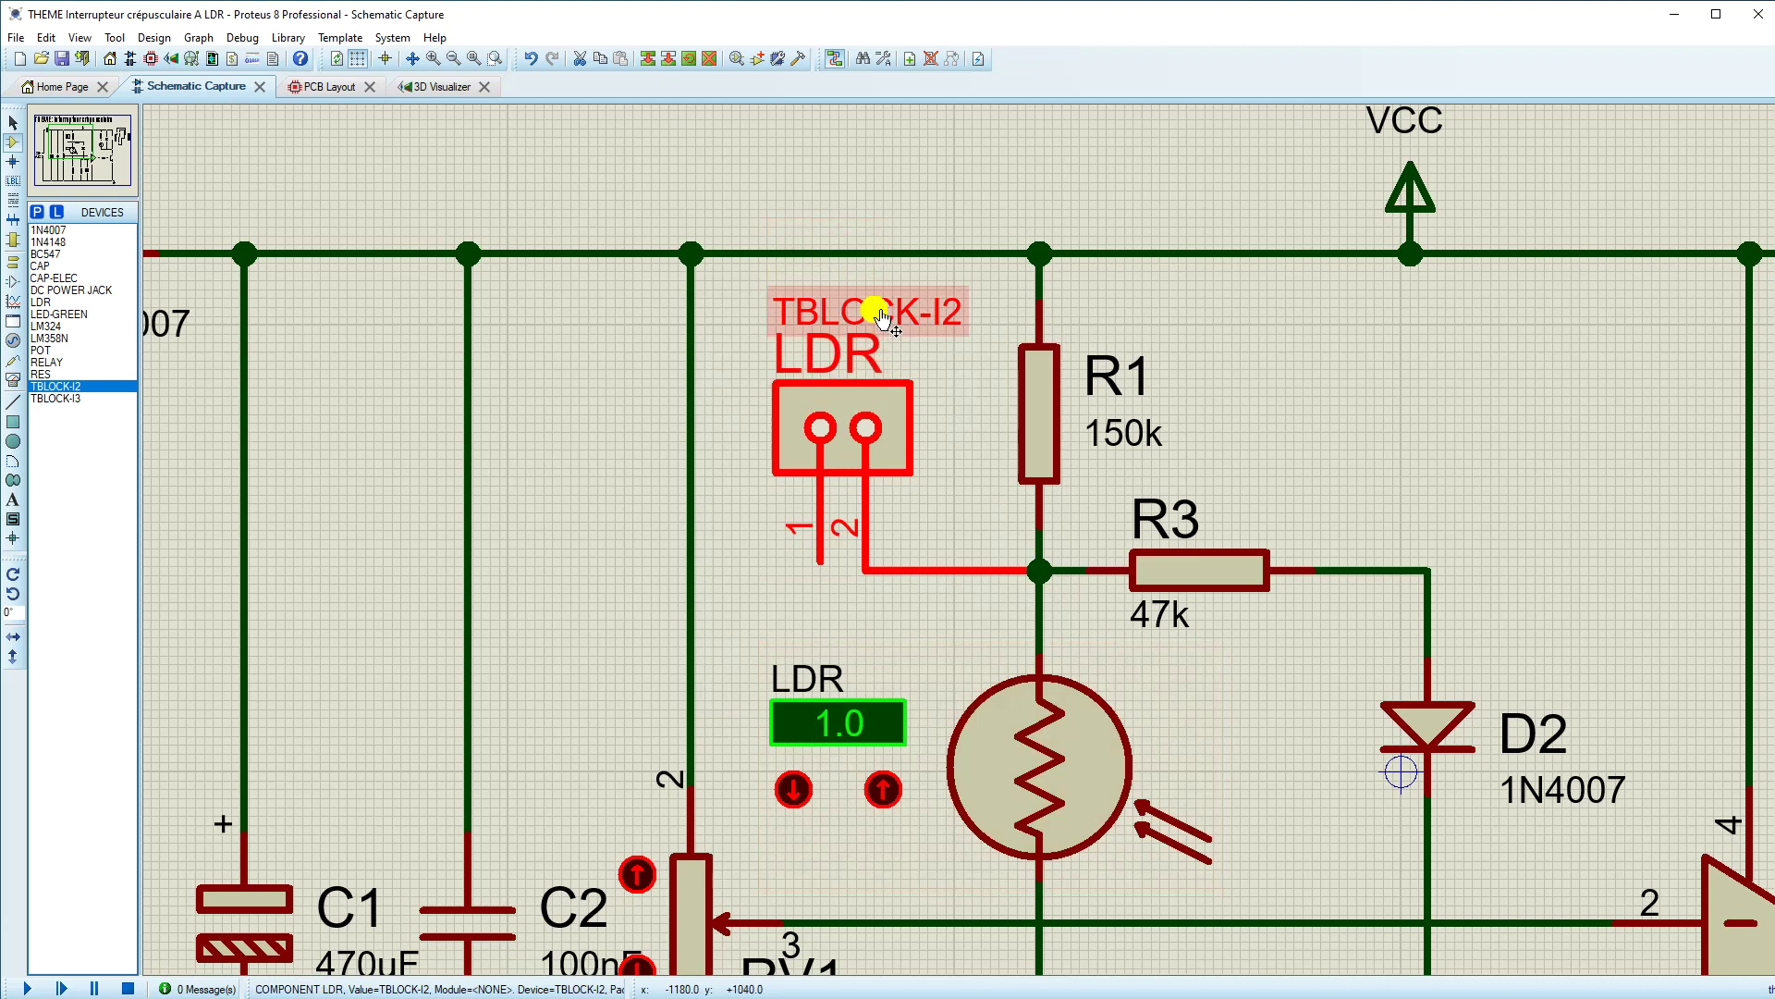
Step: Hide the part value text of the LDR terminal block
double_click(879, 447)
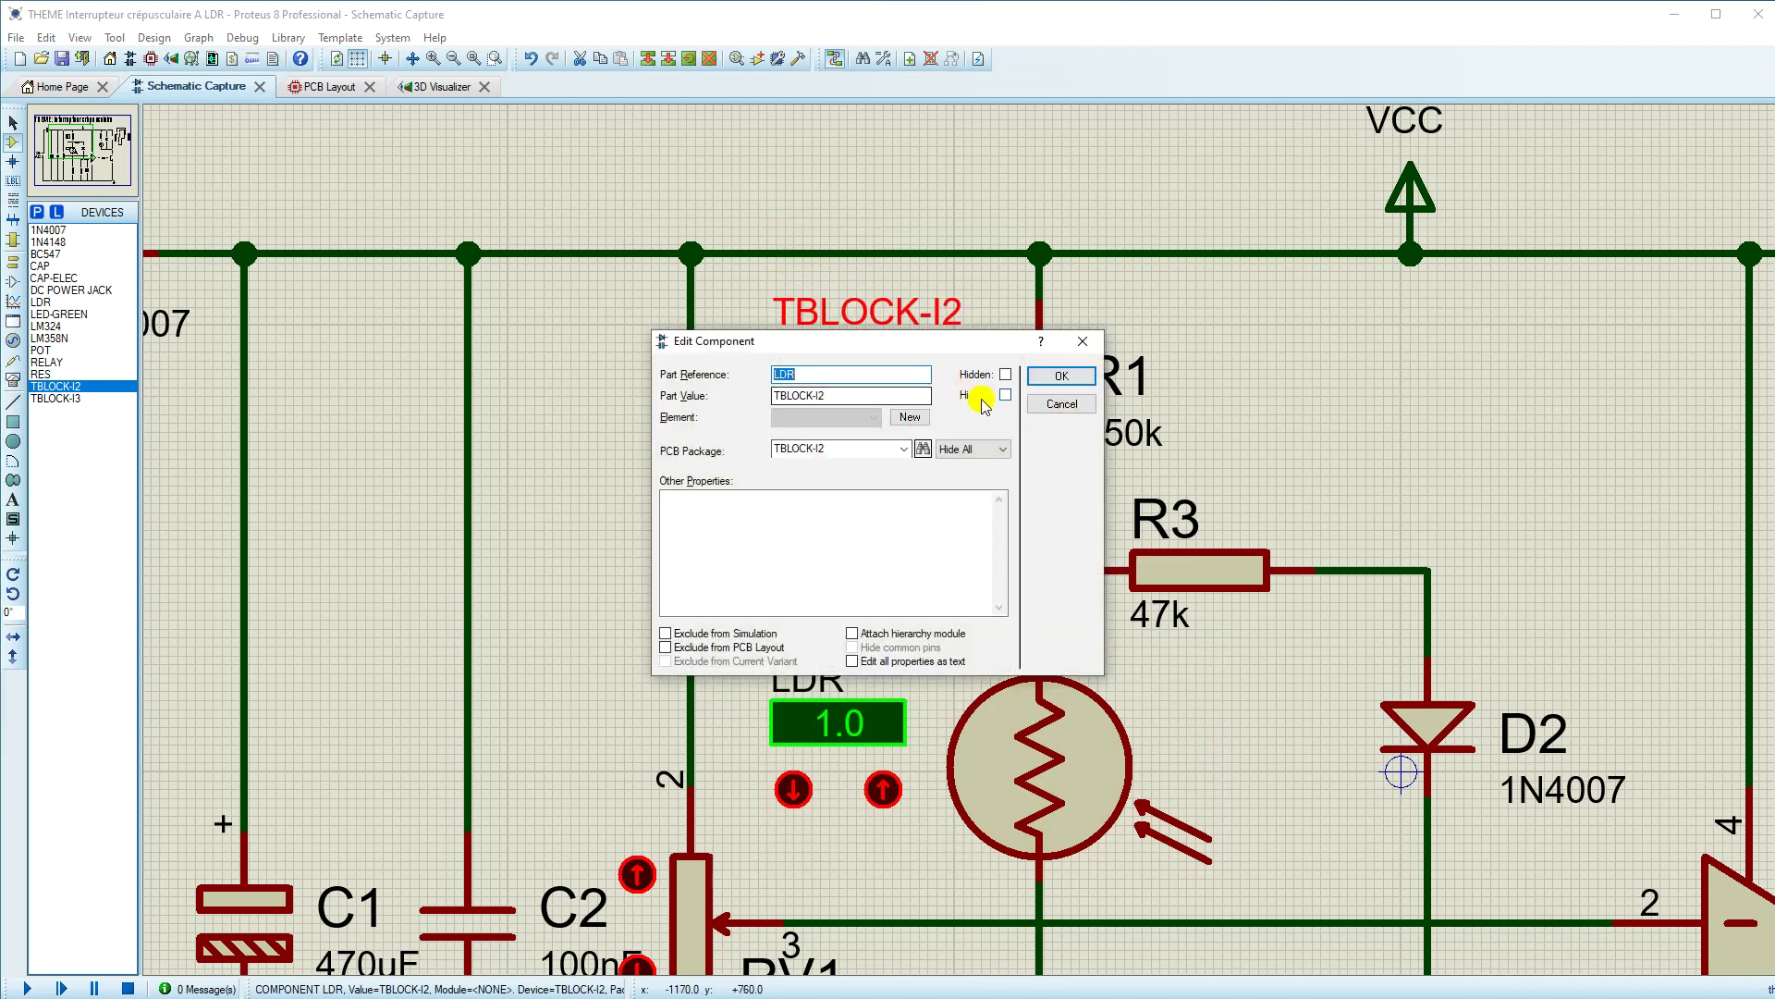
left_click(1005, 395)
left_click(1061, 376)
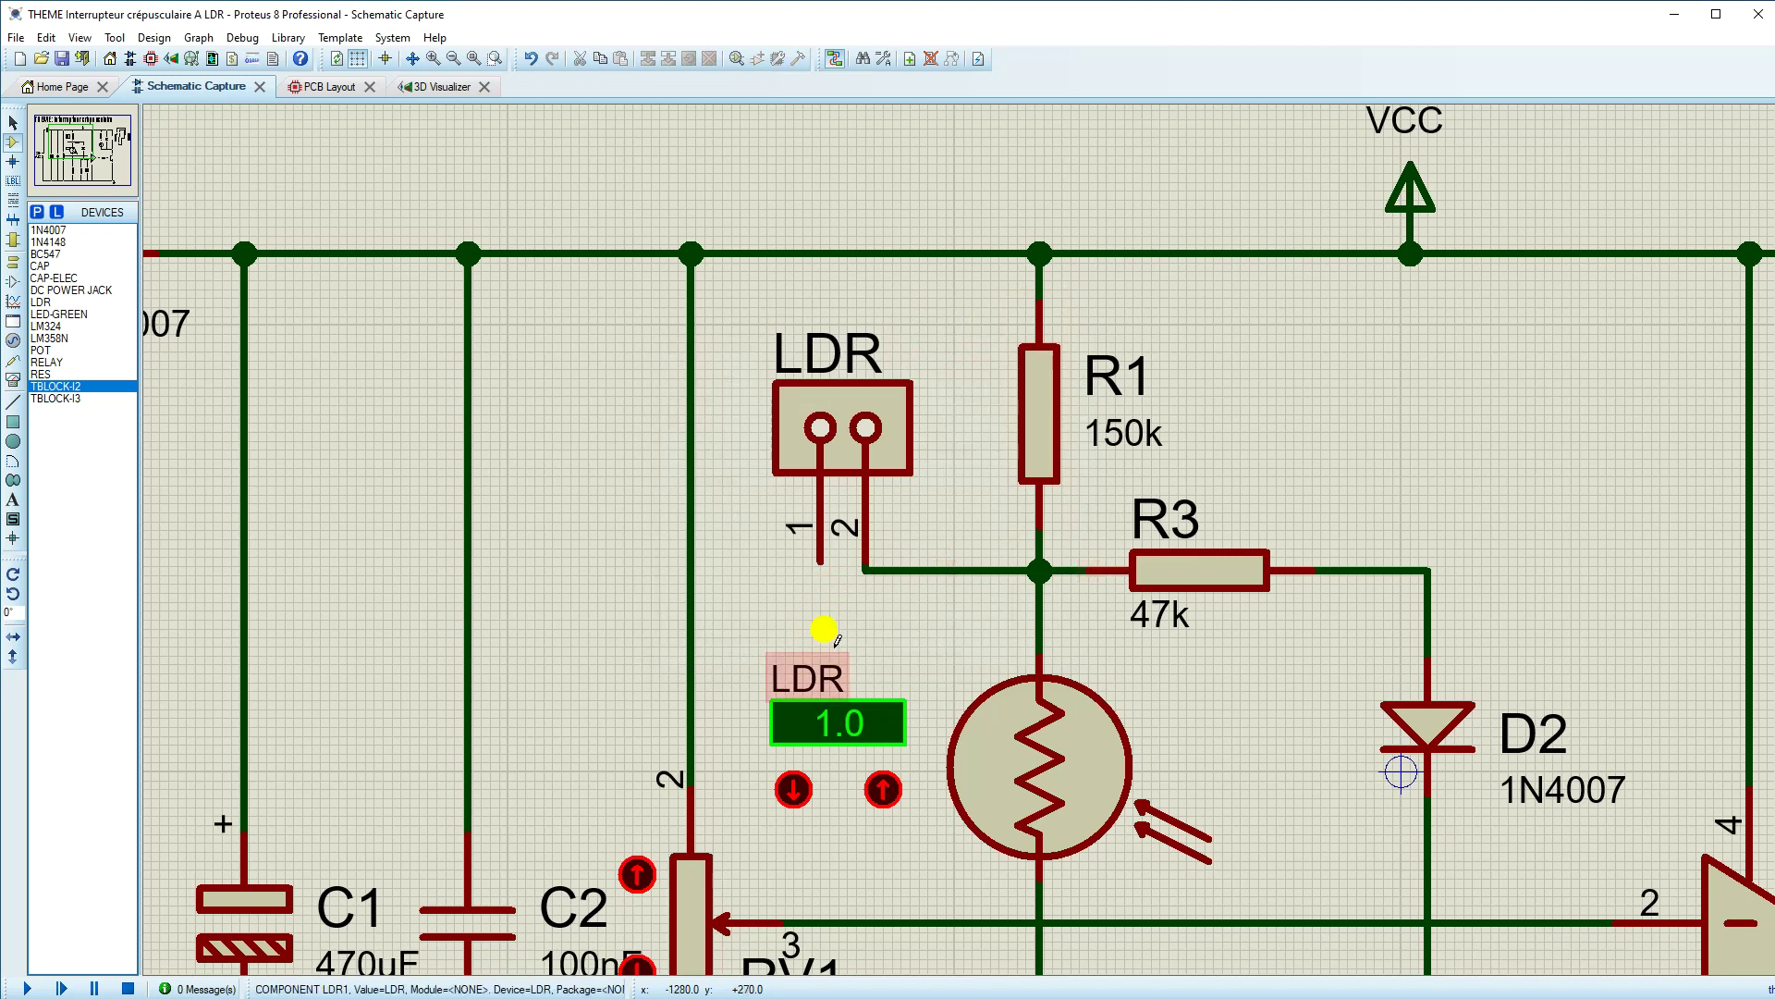
Step: Draw a short wire stub down from pin 1 of the LDR terminal block, ending in a junction dot
scroll(982, 615, "down", 3)
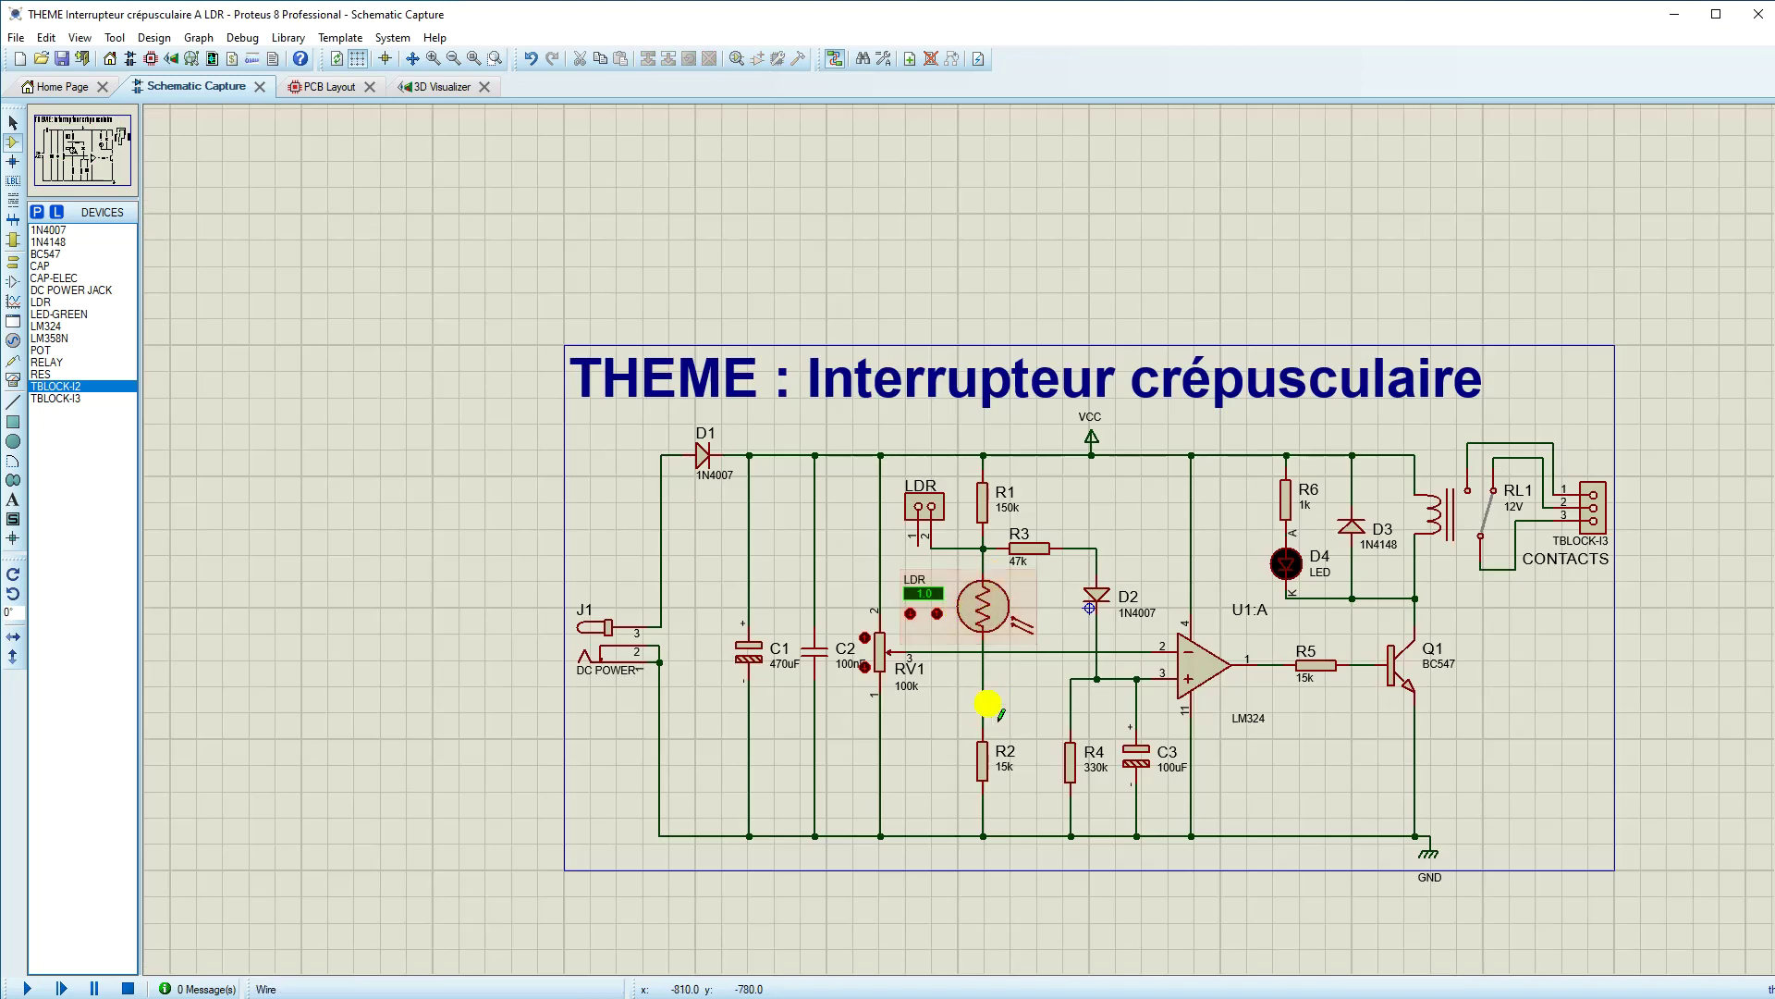
scroll(982, 706, "up", 2)
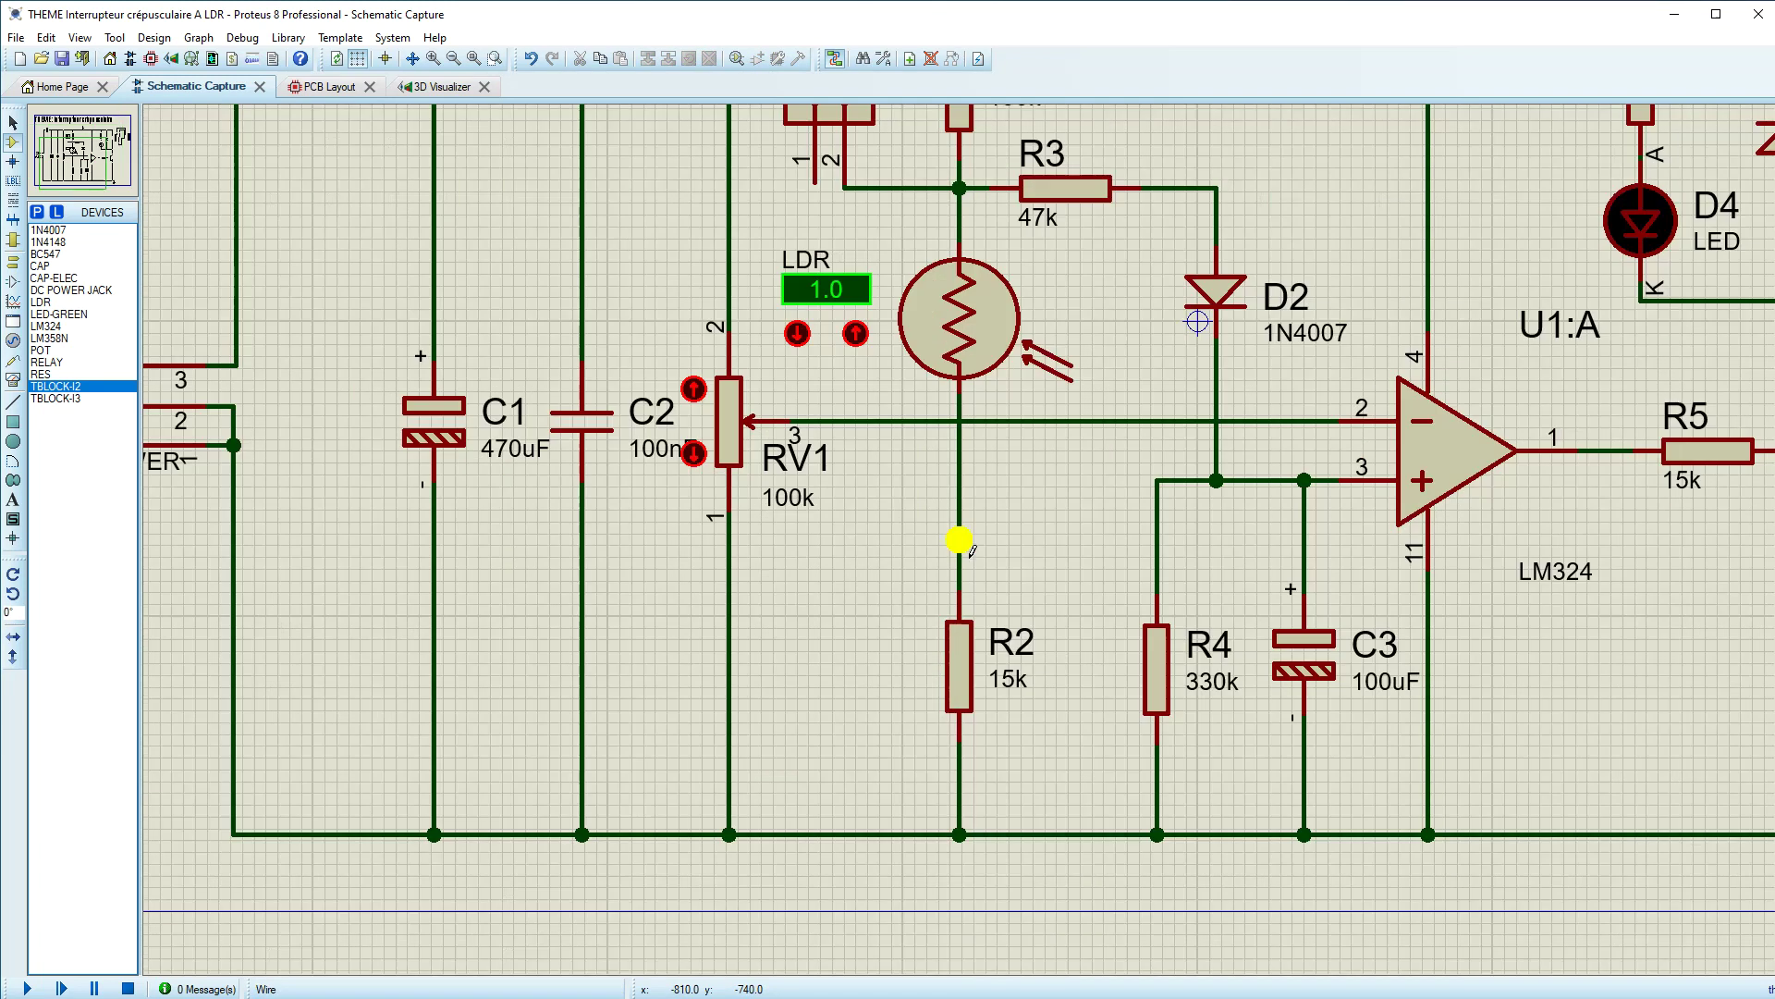
key("F5")
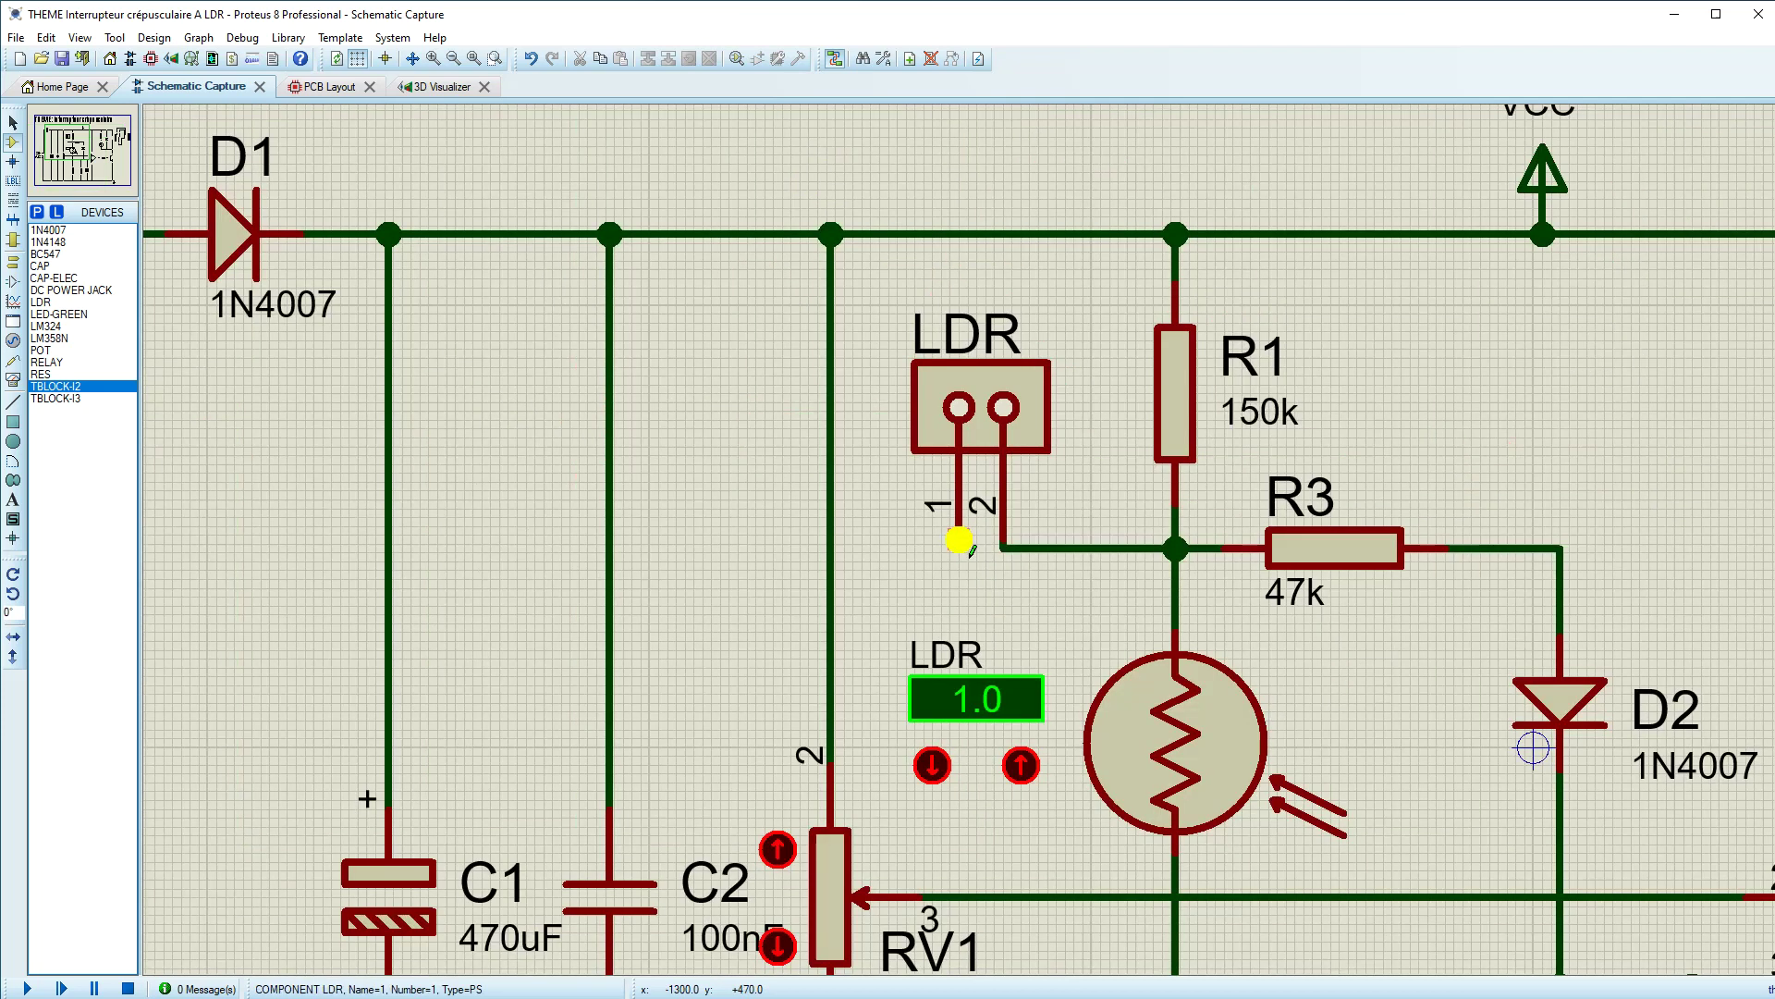
left_click(962, 544)
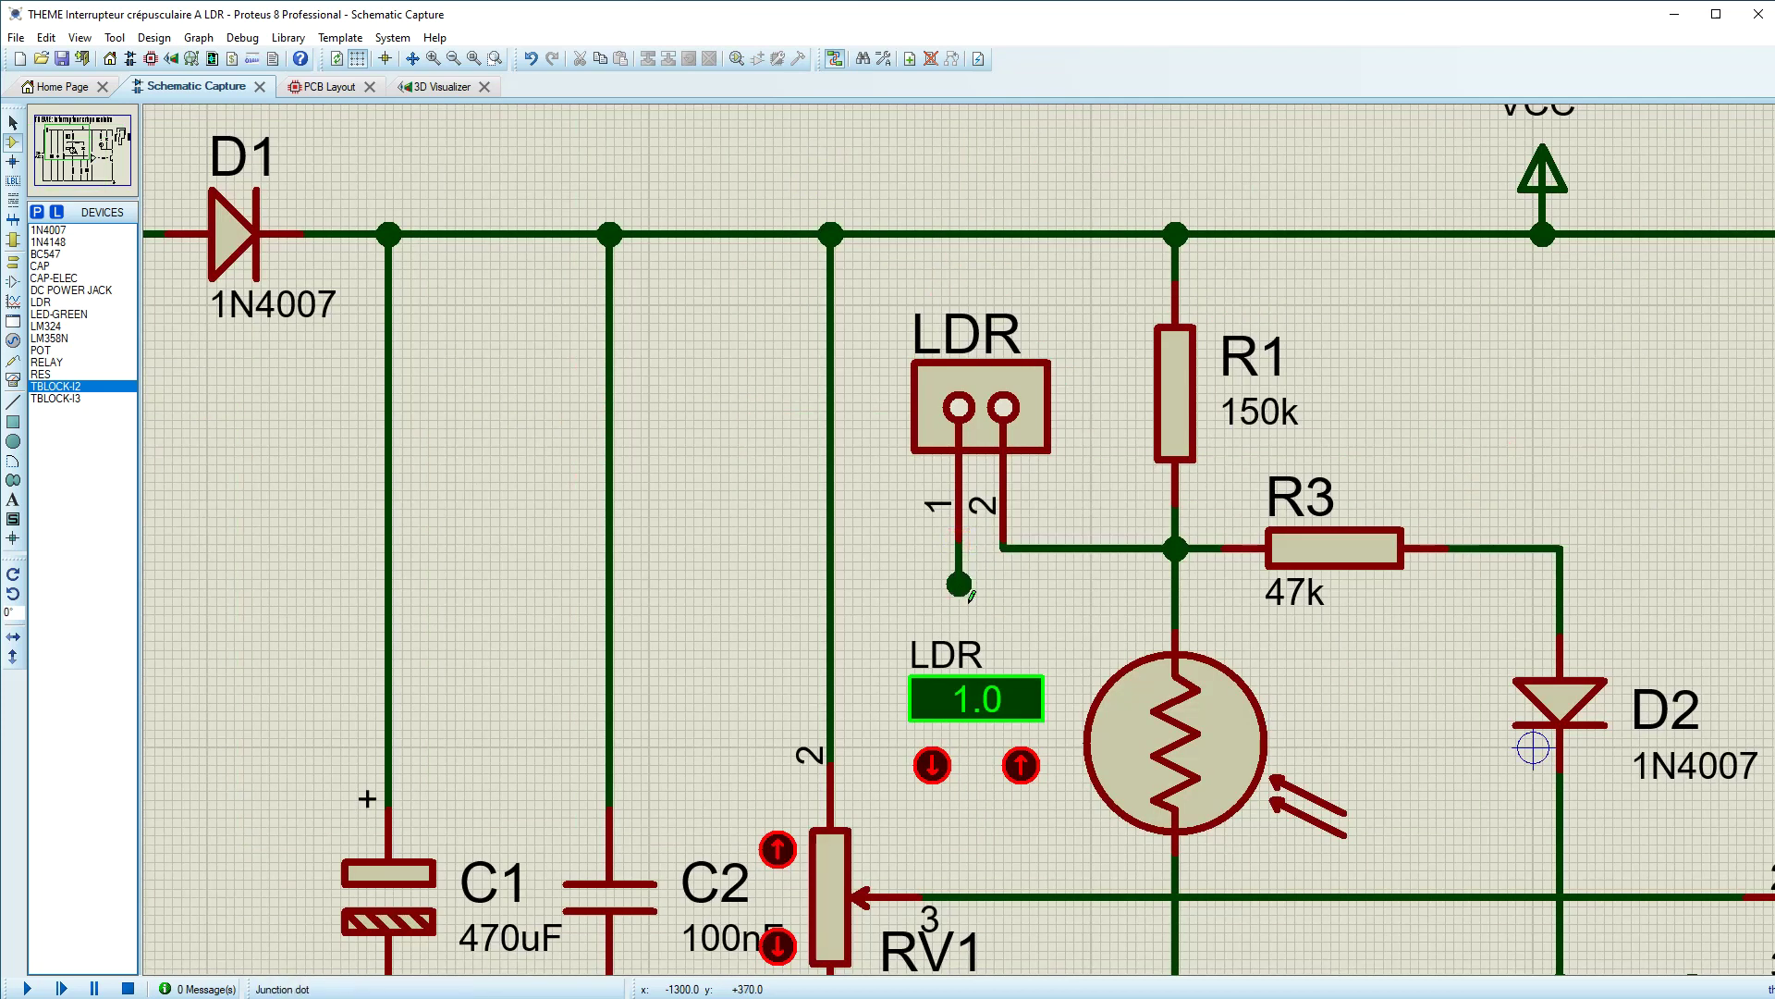
double_click(959, 584)
Step: Label the wire stub on pin 1 of the LDR terminal block as ldr1
scroll(1070, 791, "down", 2)
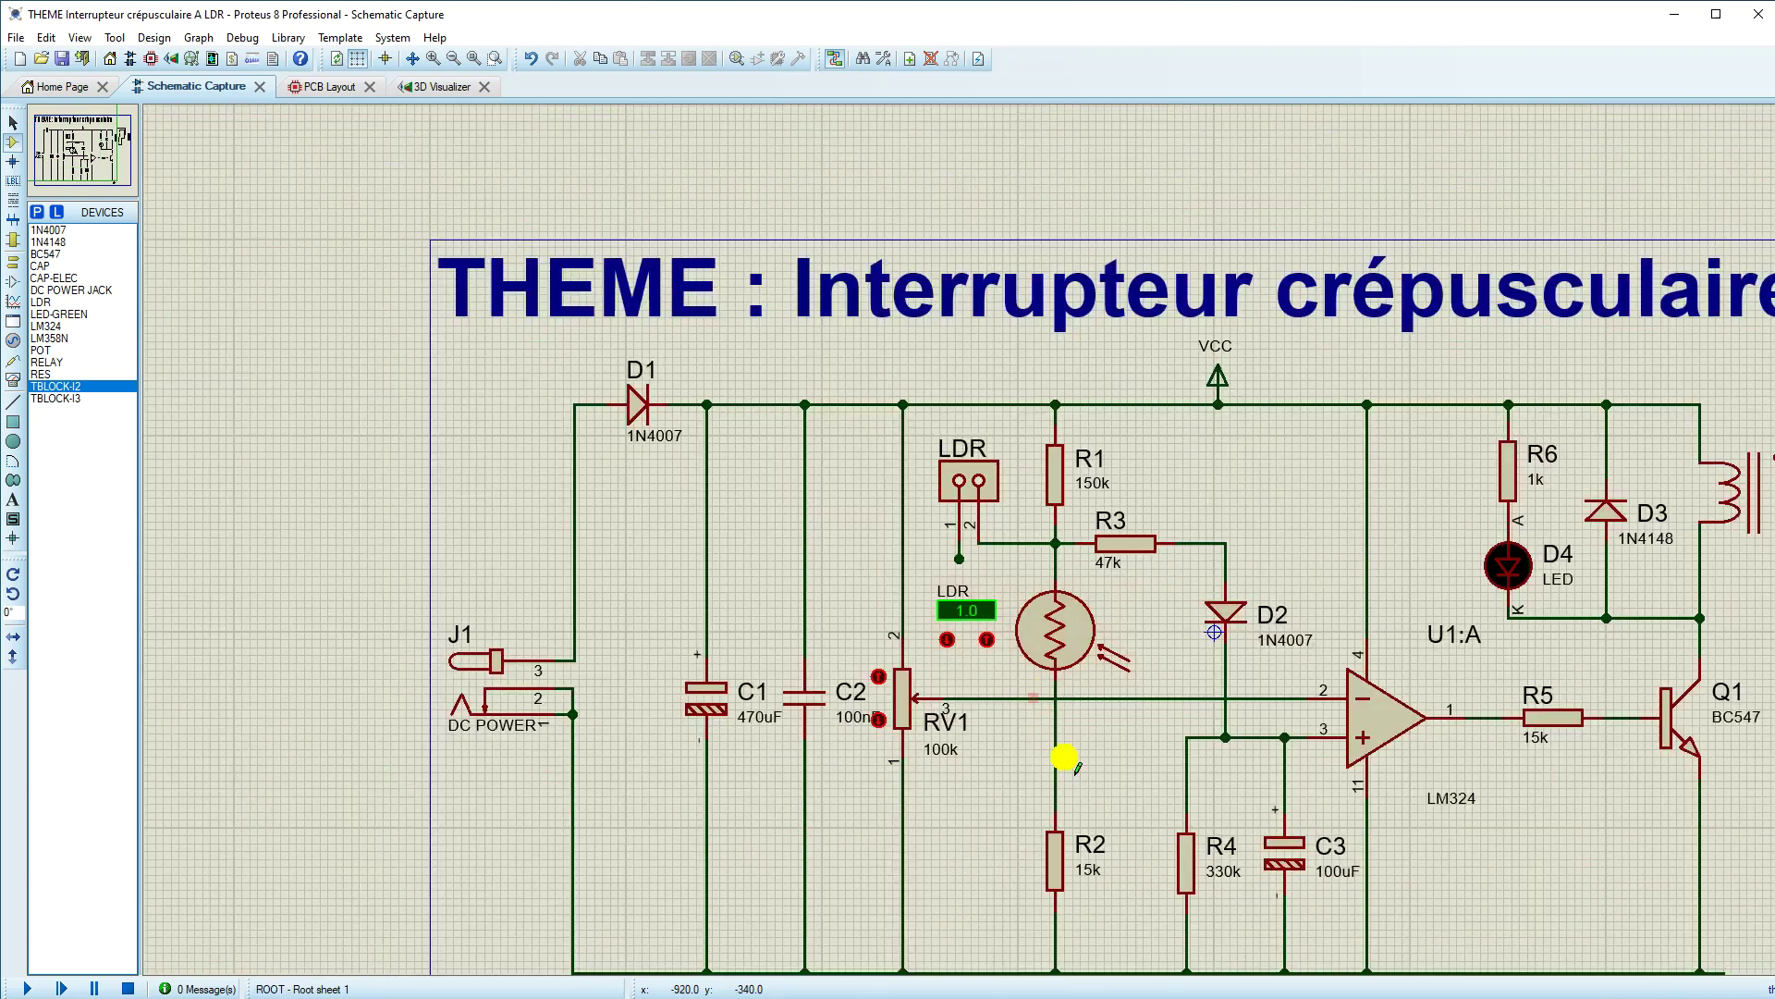
left_click(13, 180)
scroll(957, 553, "up", 3)
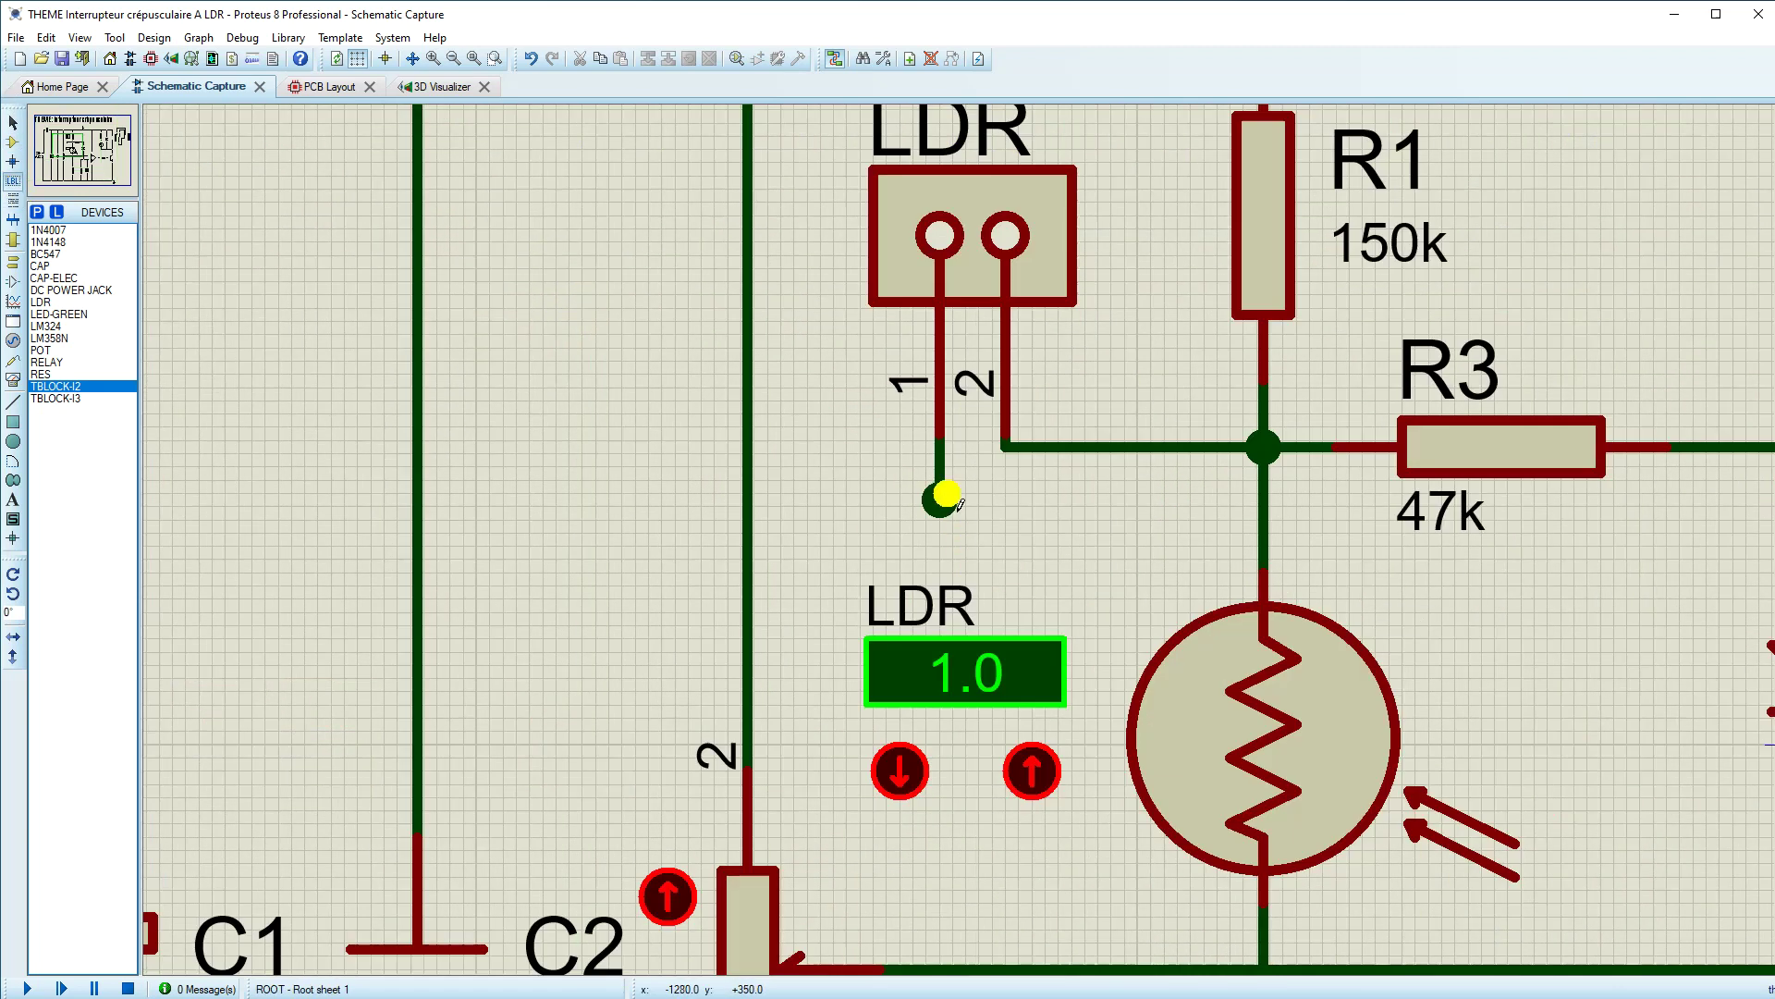
left_click(957, 484)
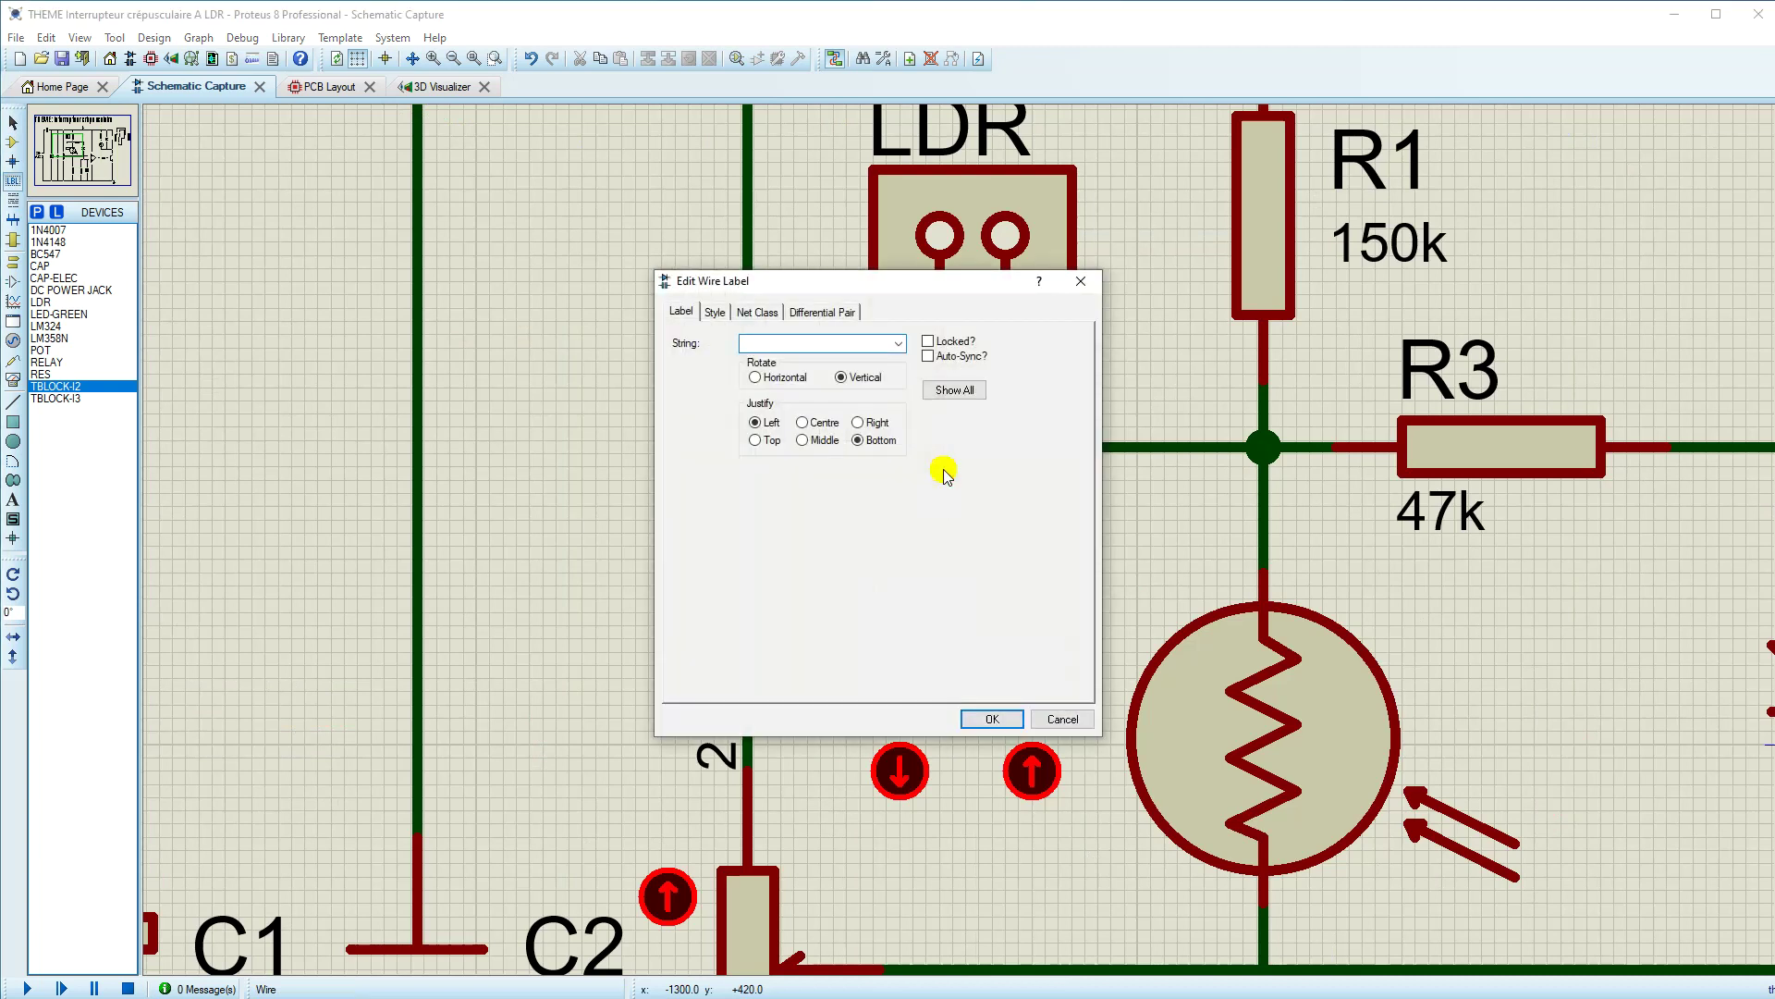
type("ldr1")
key("Return")
Step: Label the vertical wire between the LDR and R2 as ldr
scroll(971, 566, "down", 2)
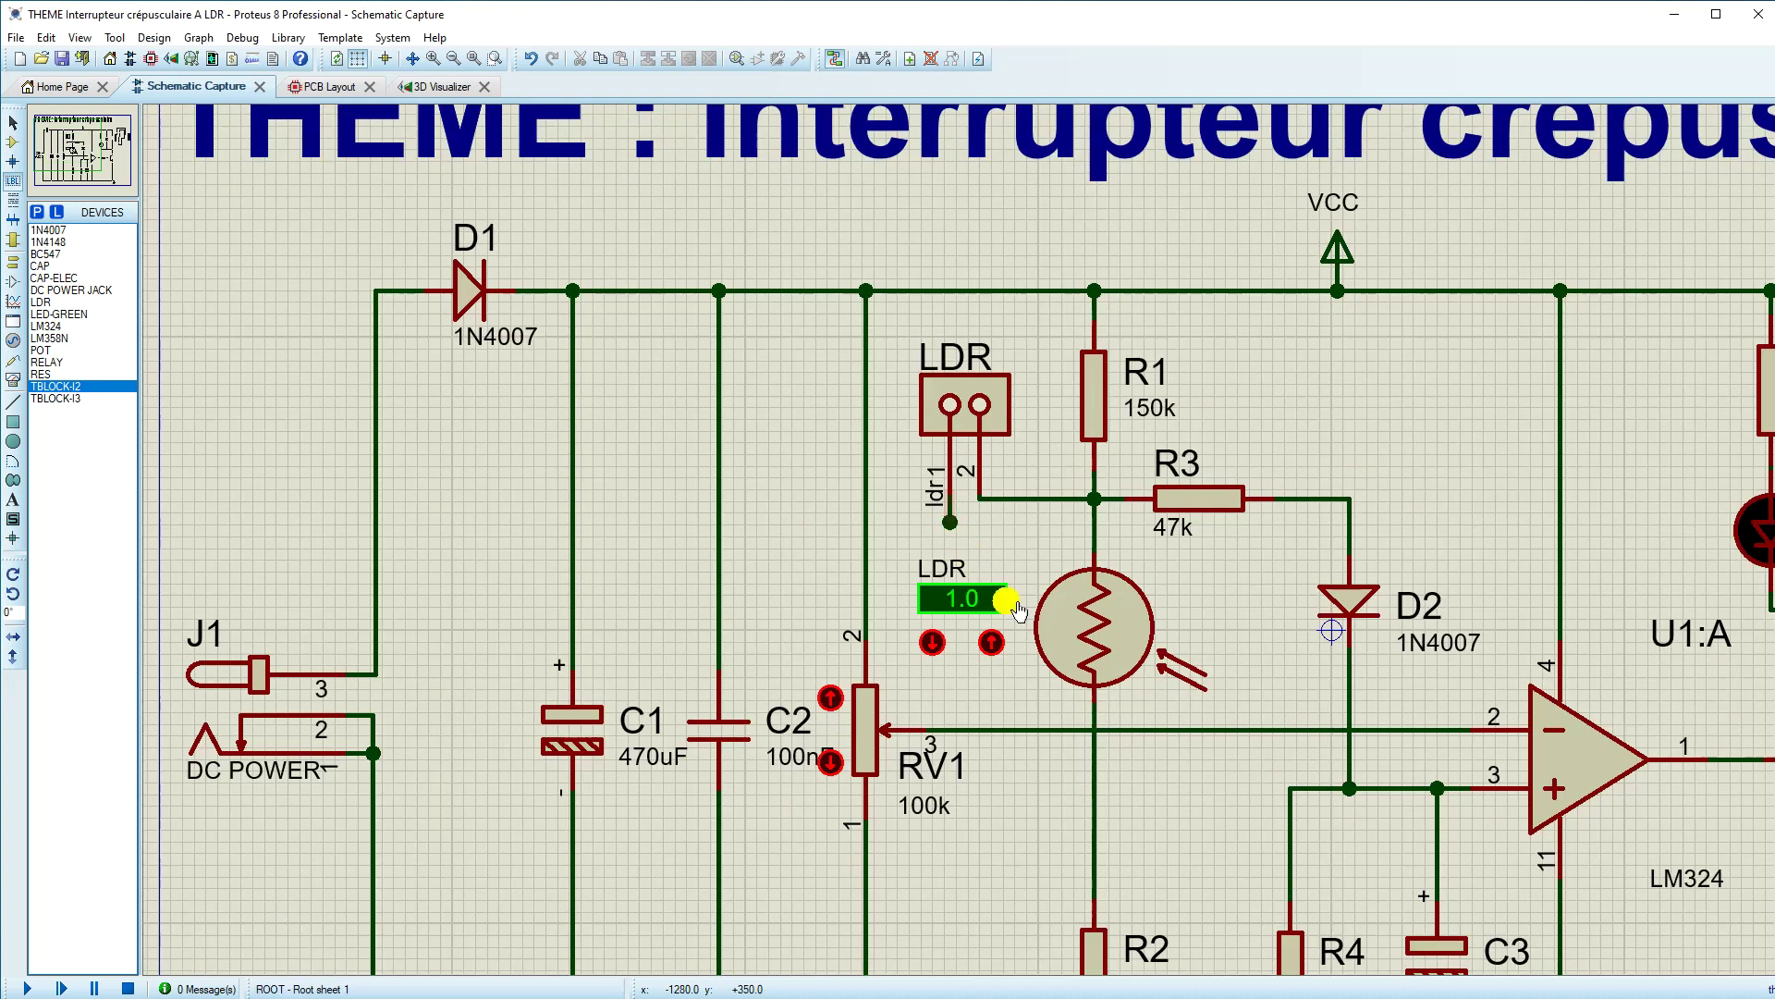
scroll(1093, 807, "up", 2)
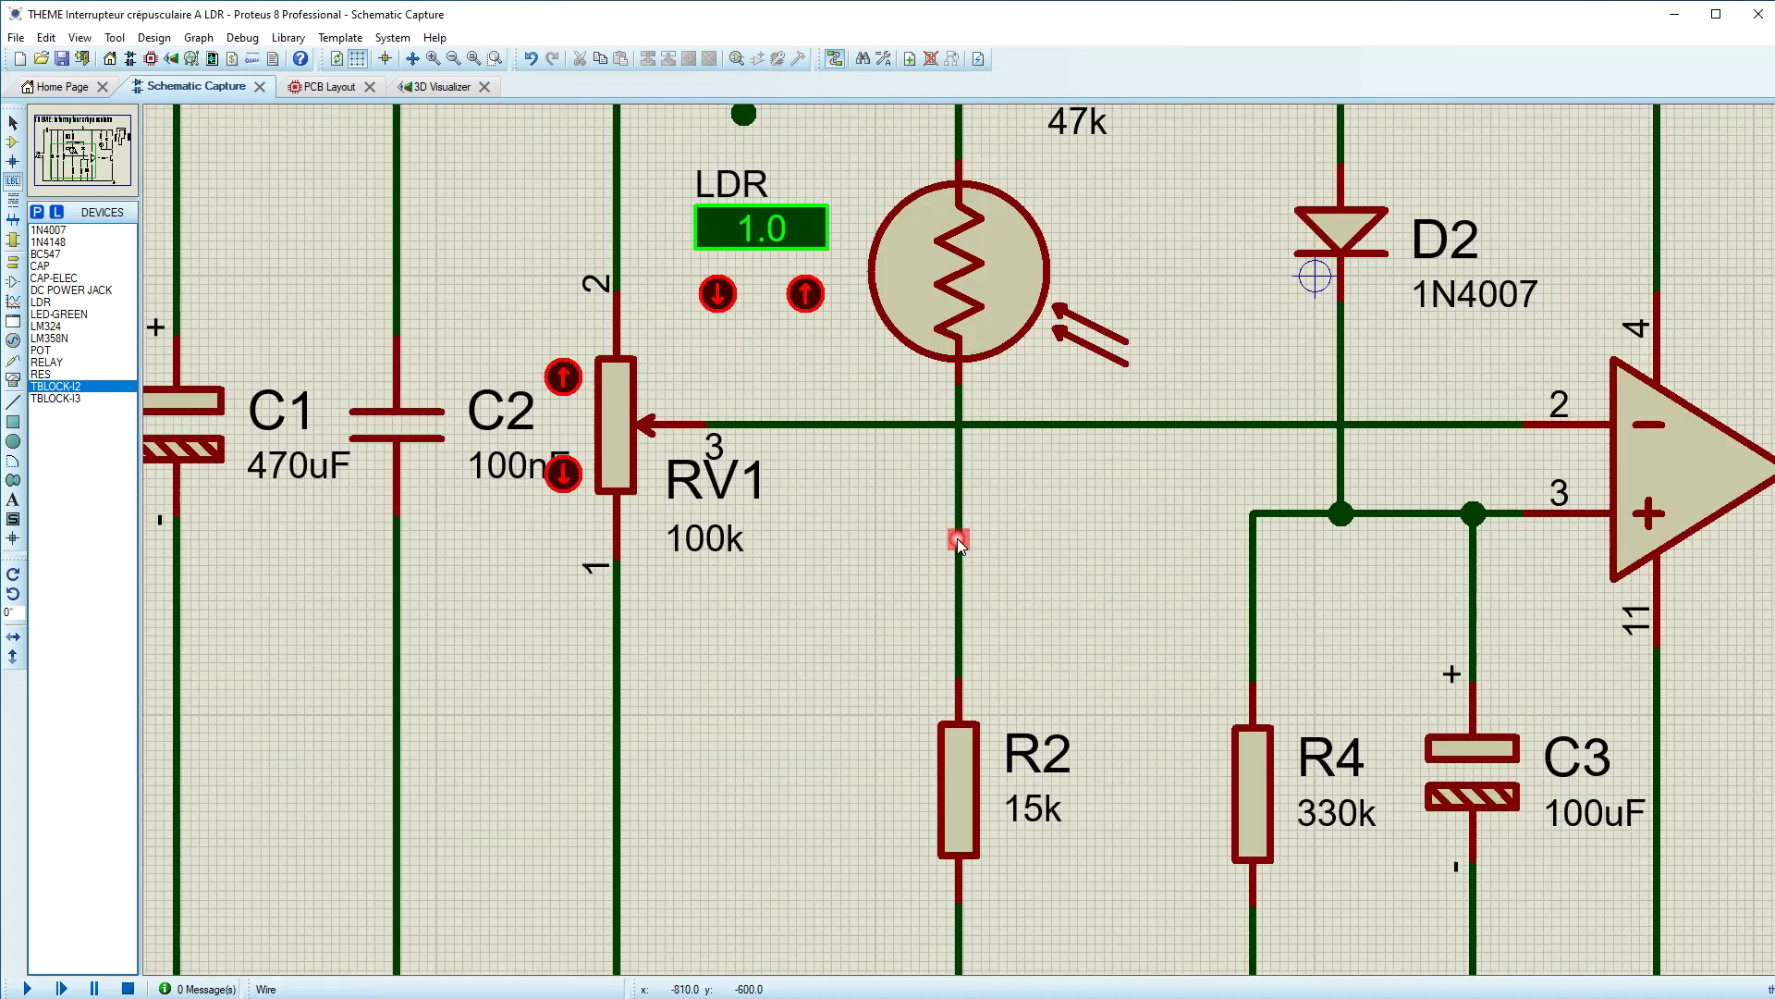
left_click(958, 541)
type("ld")
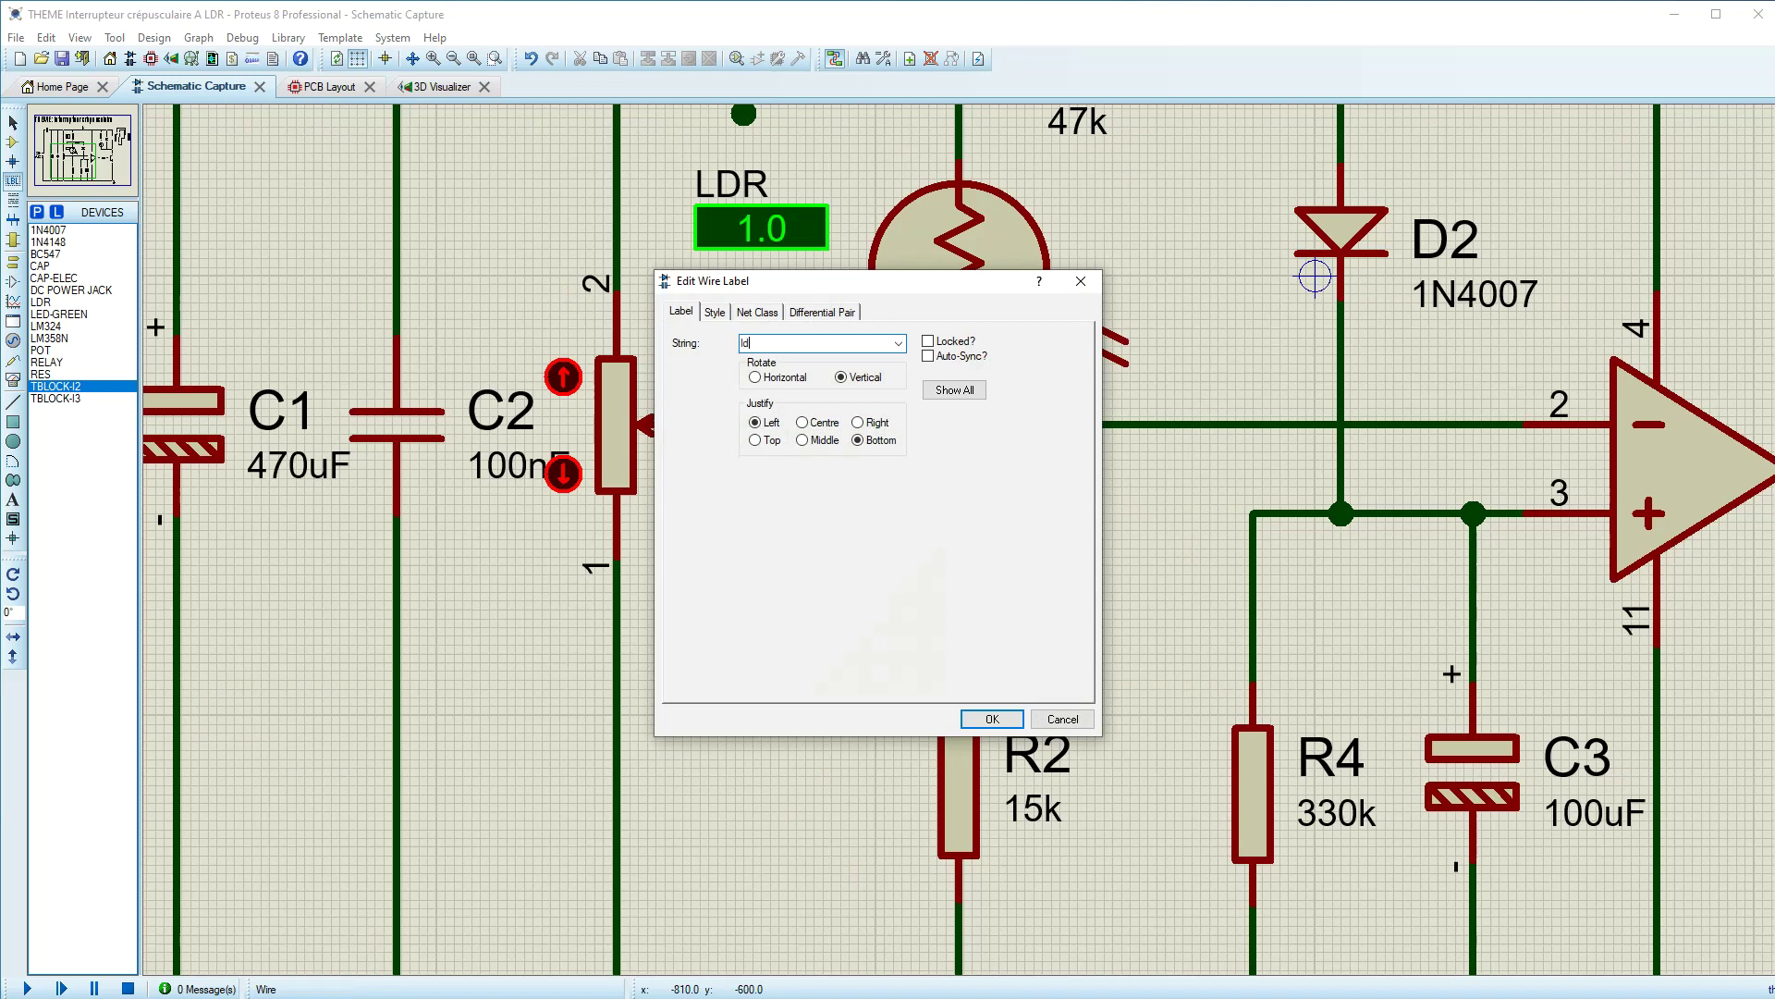
type("r")
key("Return")
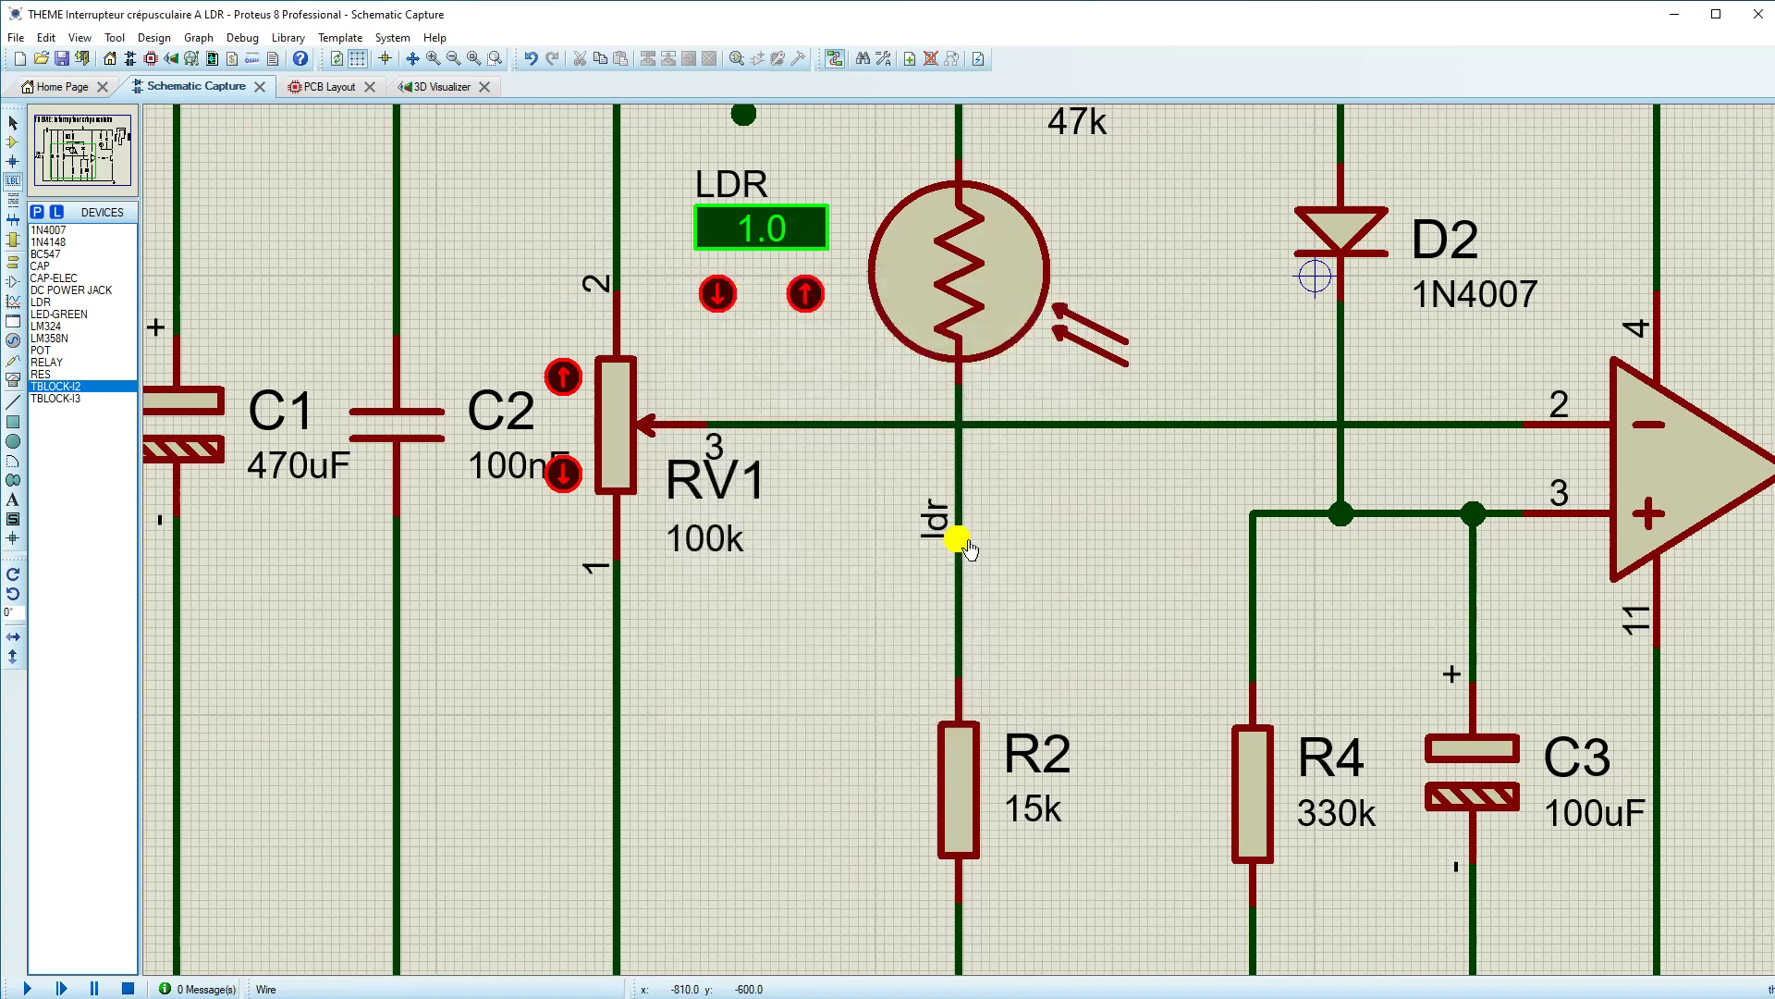
Step: Switch to the PCB layout and preview the footprint of the LDR (TBLOCK-I2) component
scroll(961, 527, "down", 5)
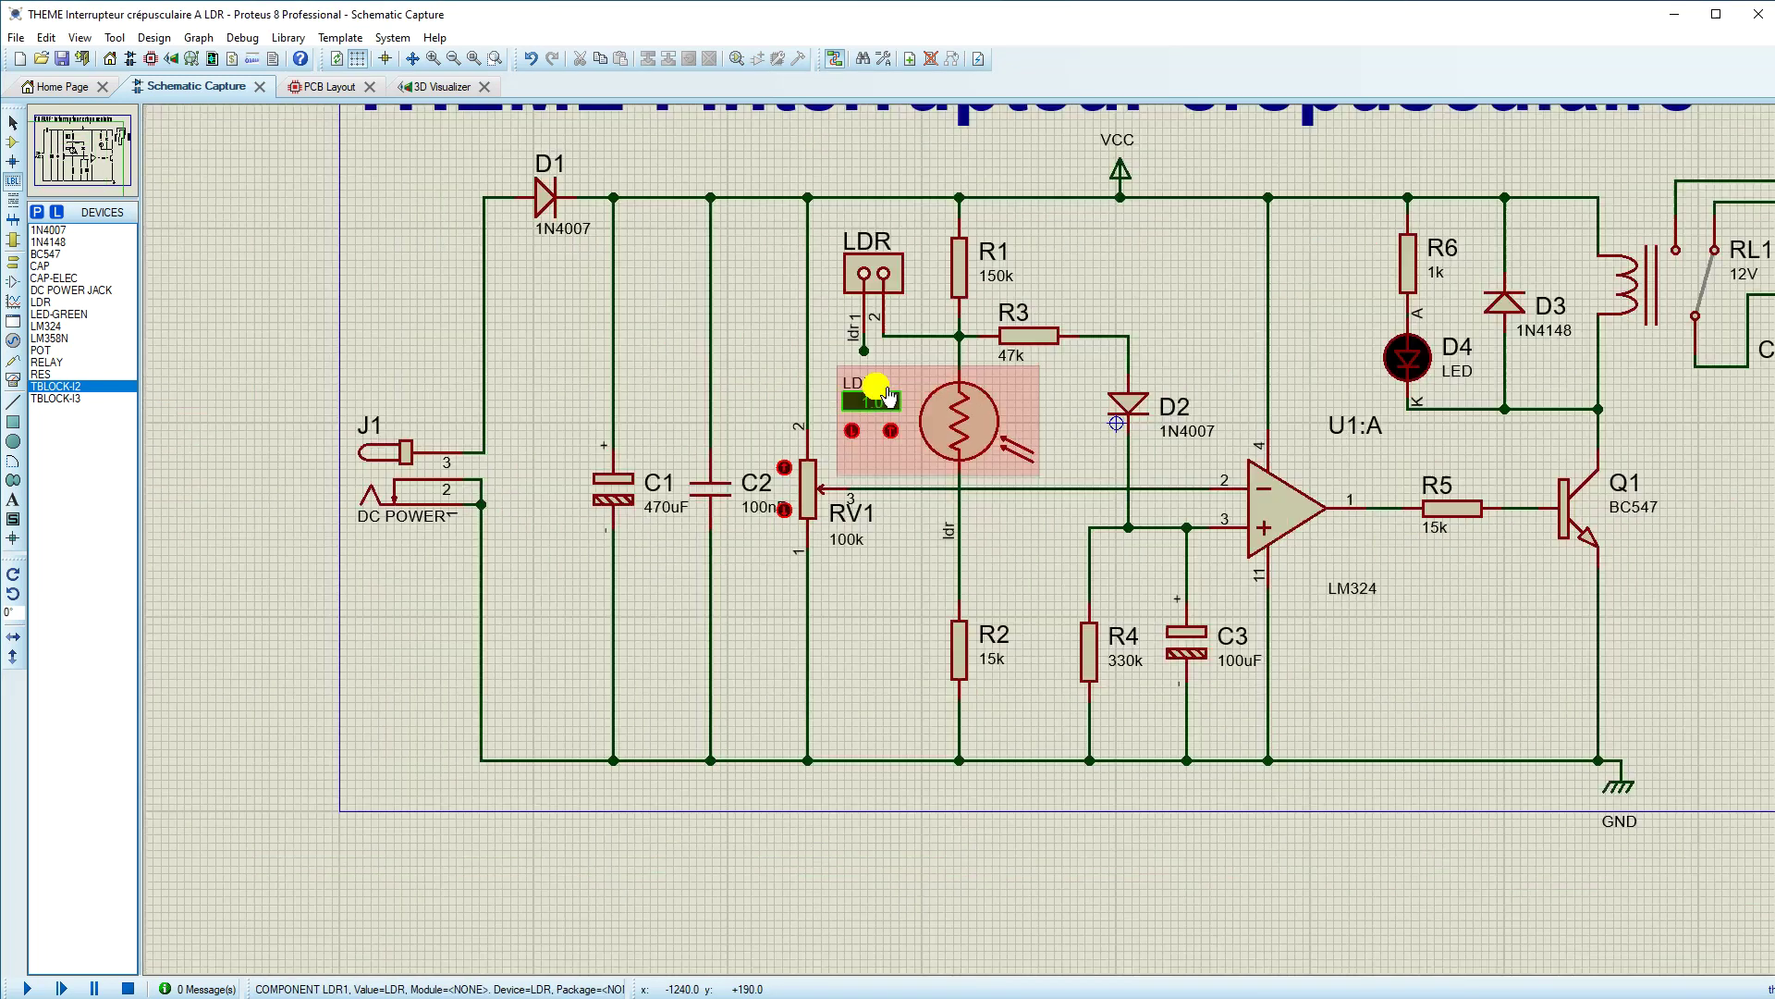
left_click(474, 59)
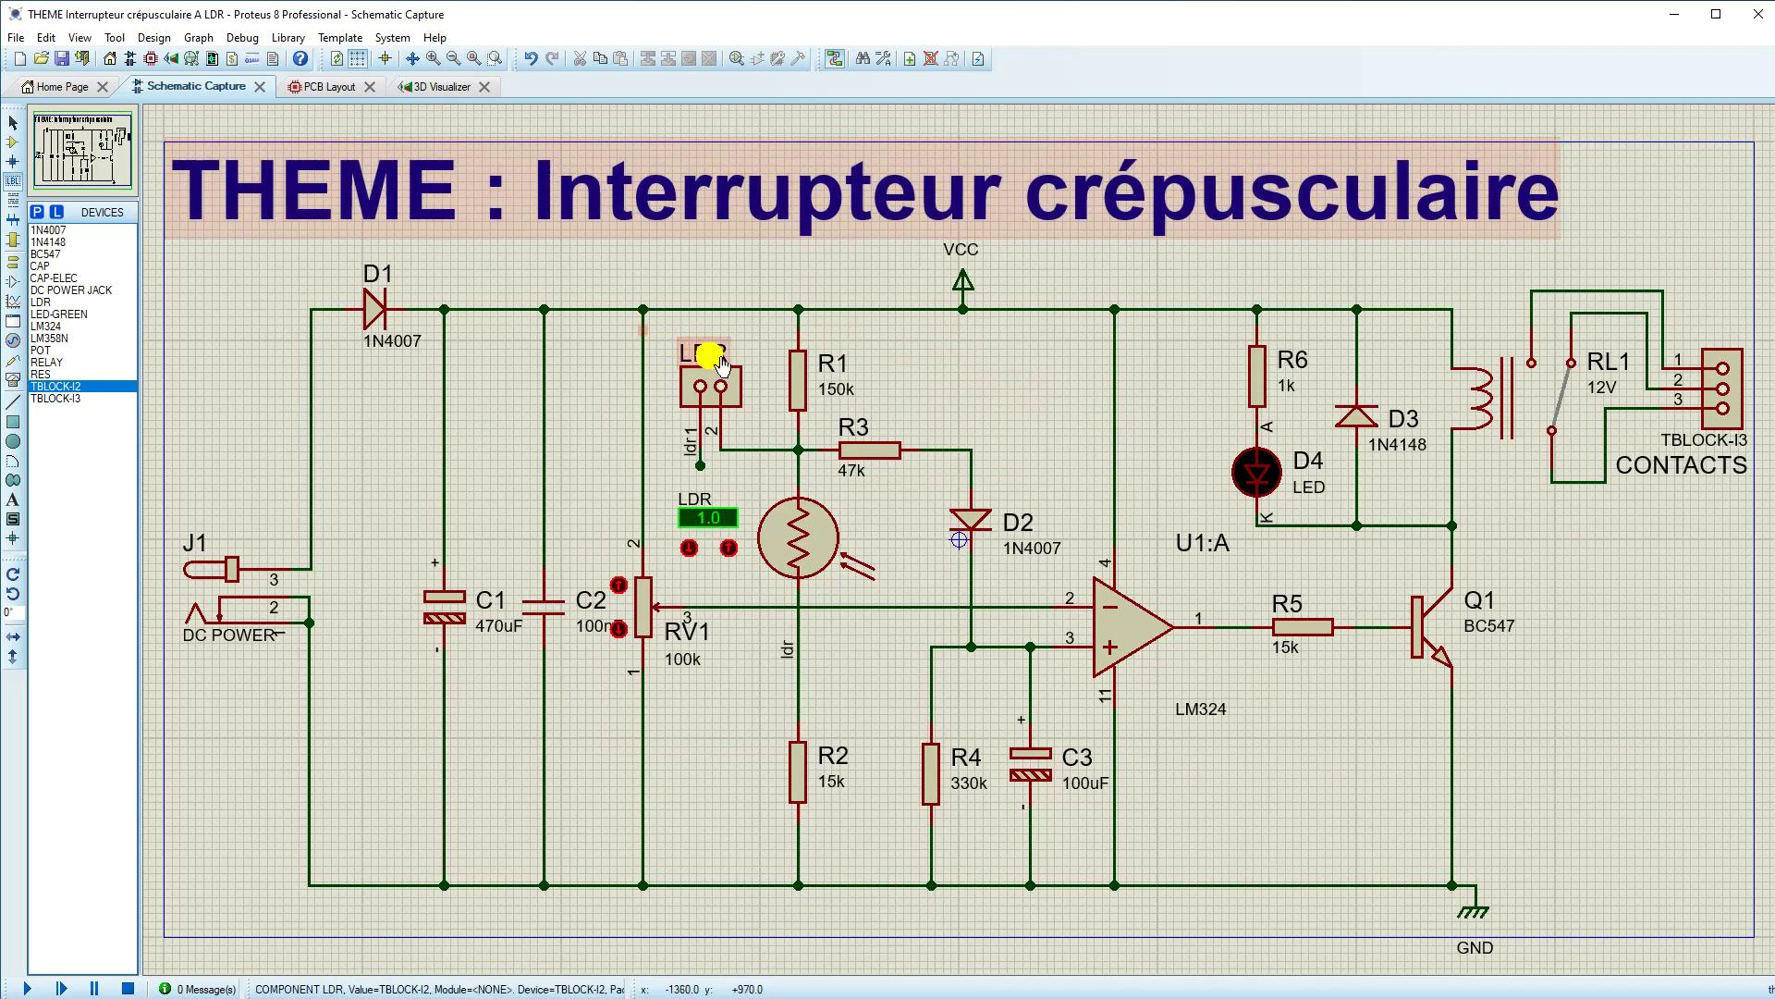
left_click(317, 86)
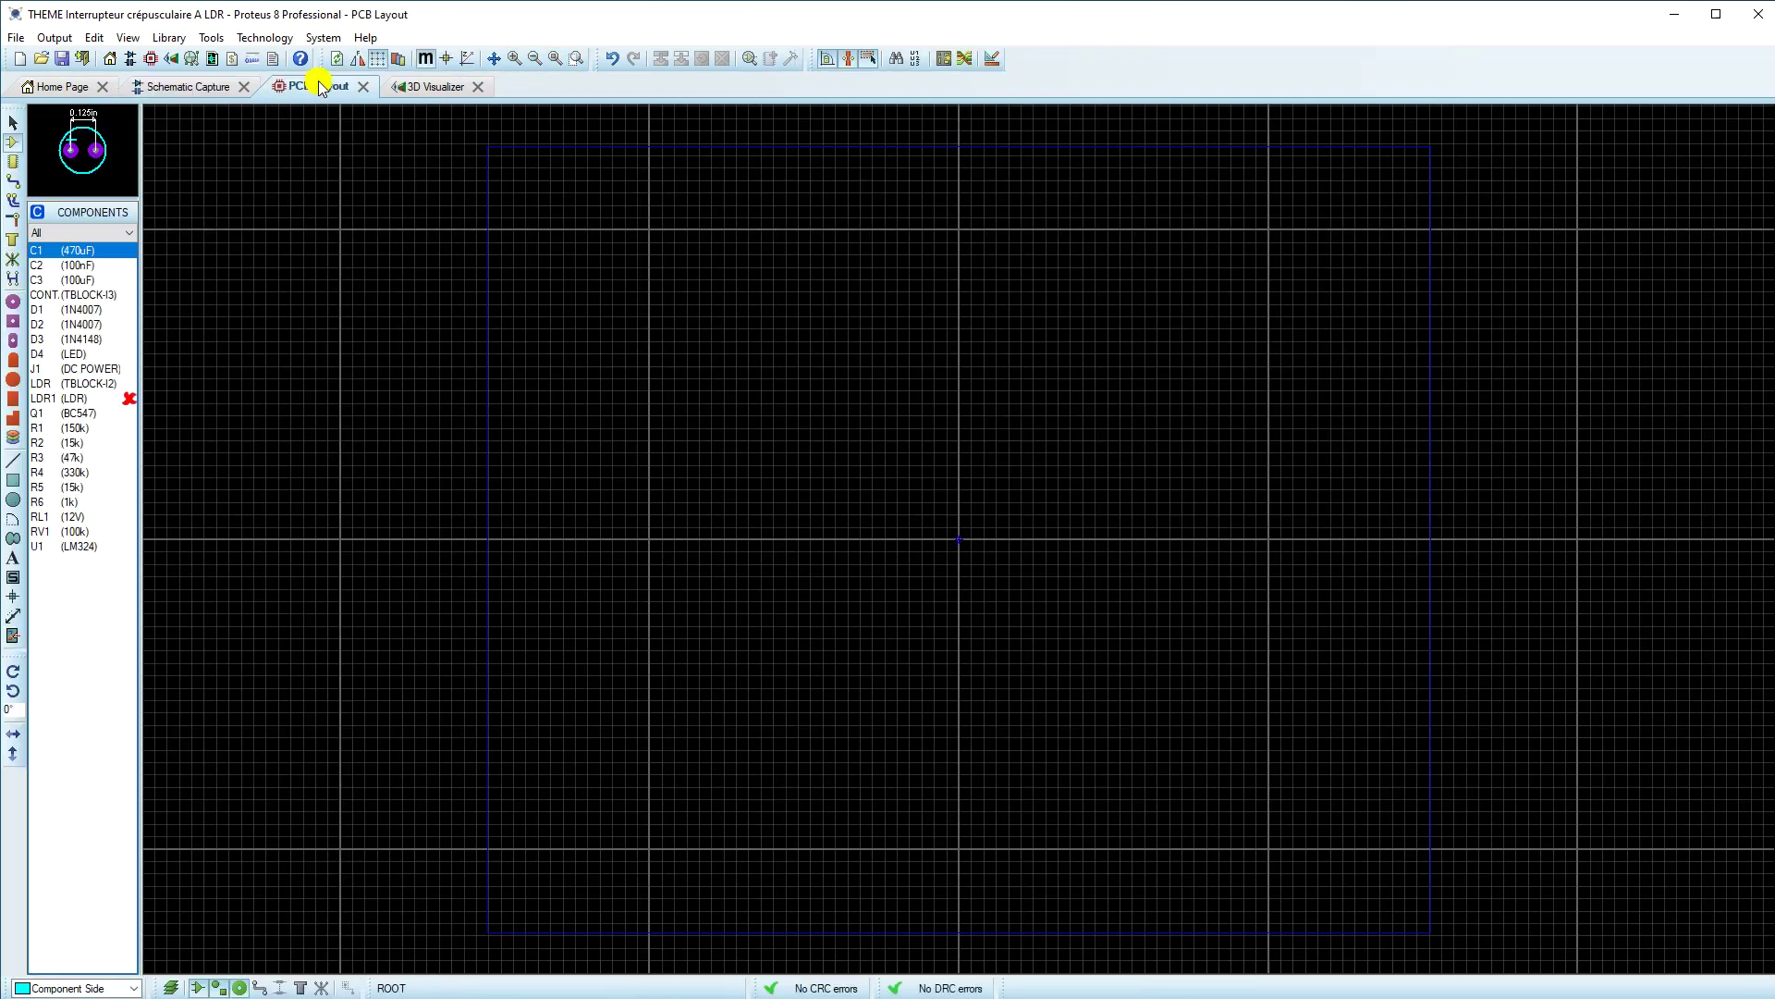
left_click(56, 384)
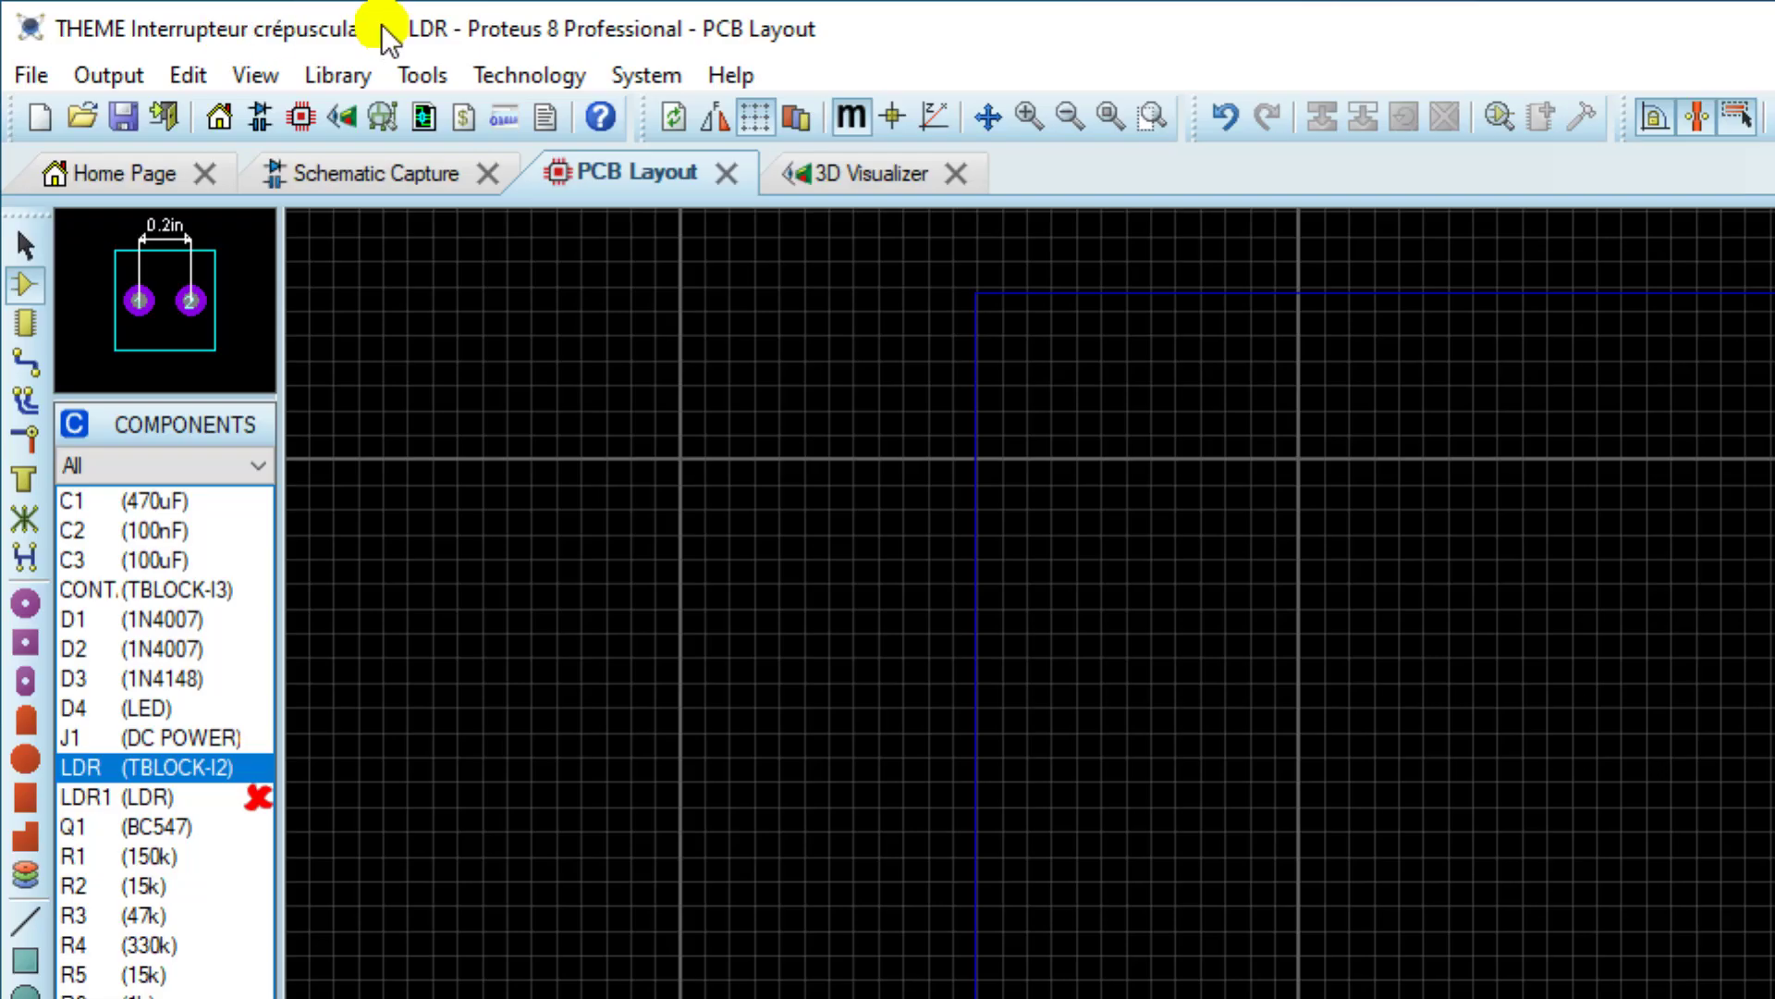
Step: Name the board TYPON PCB and set its maximum width to 8 cm and maximum height to 6 cm
left_click(551, 71)
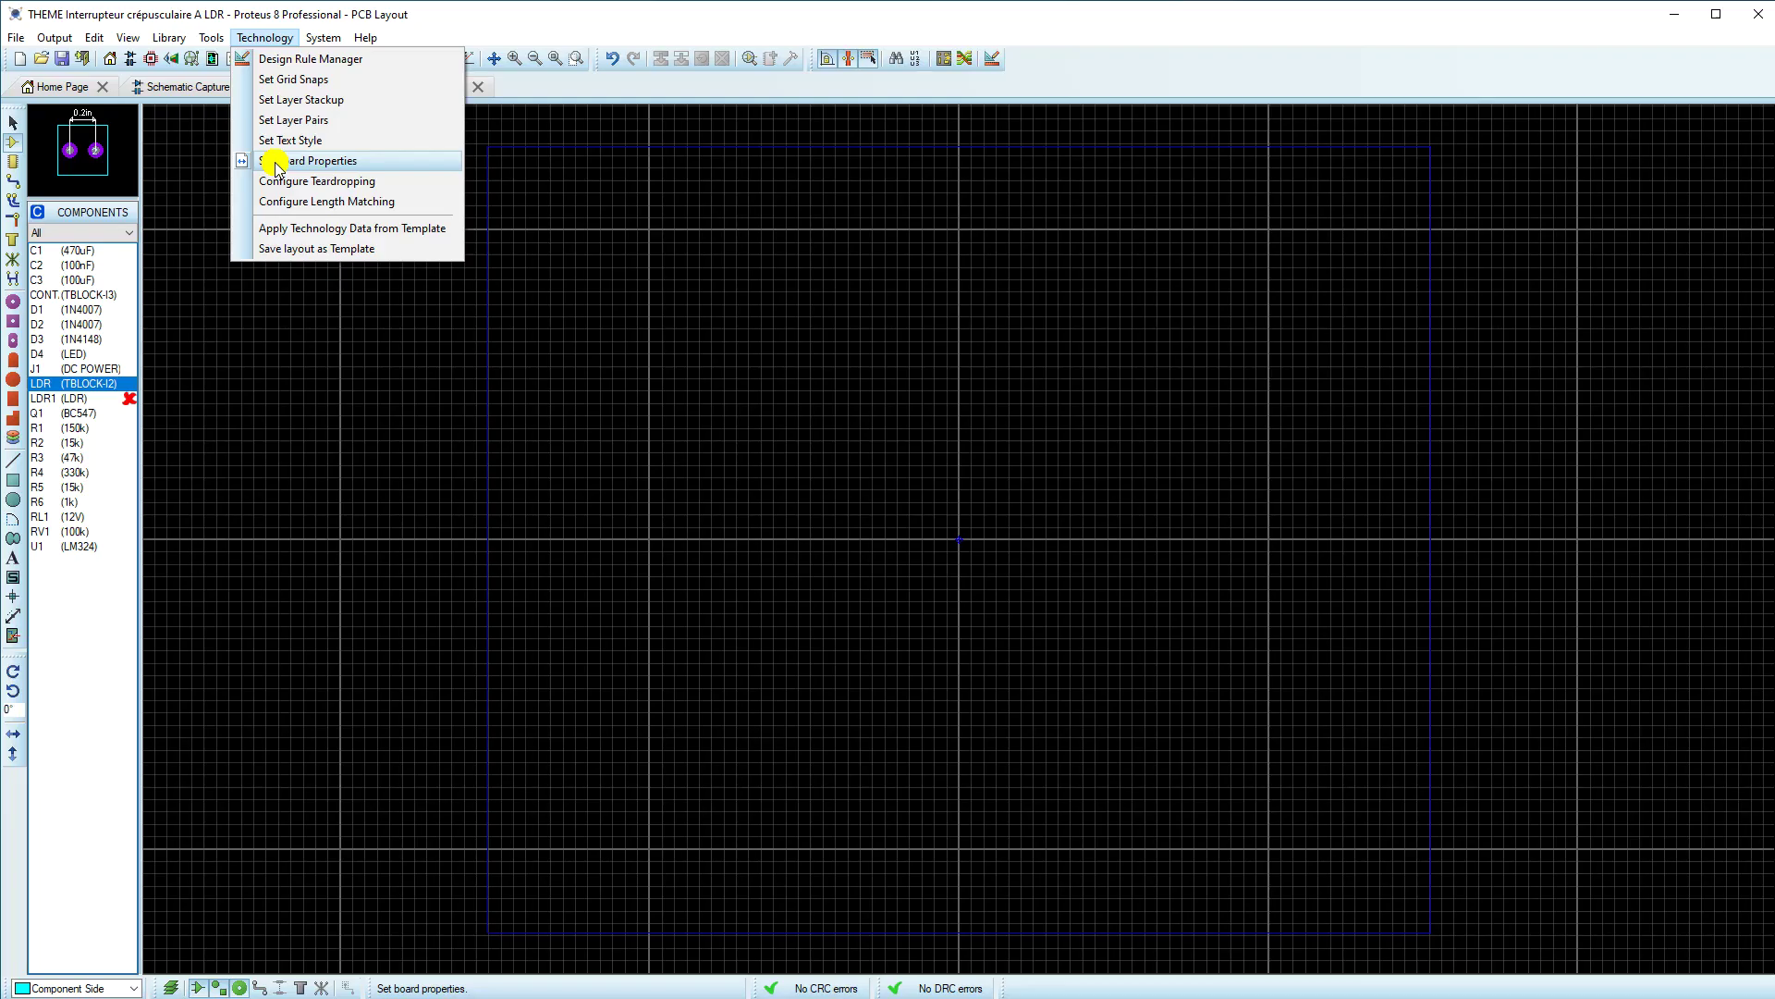
left_click(551, 325)
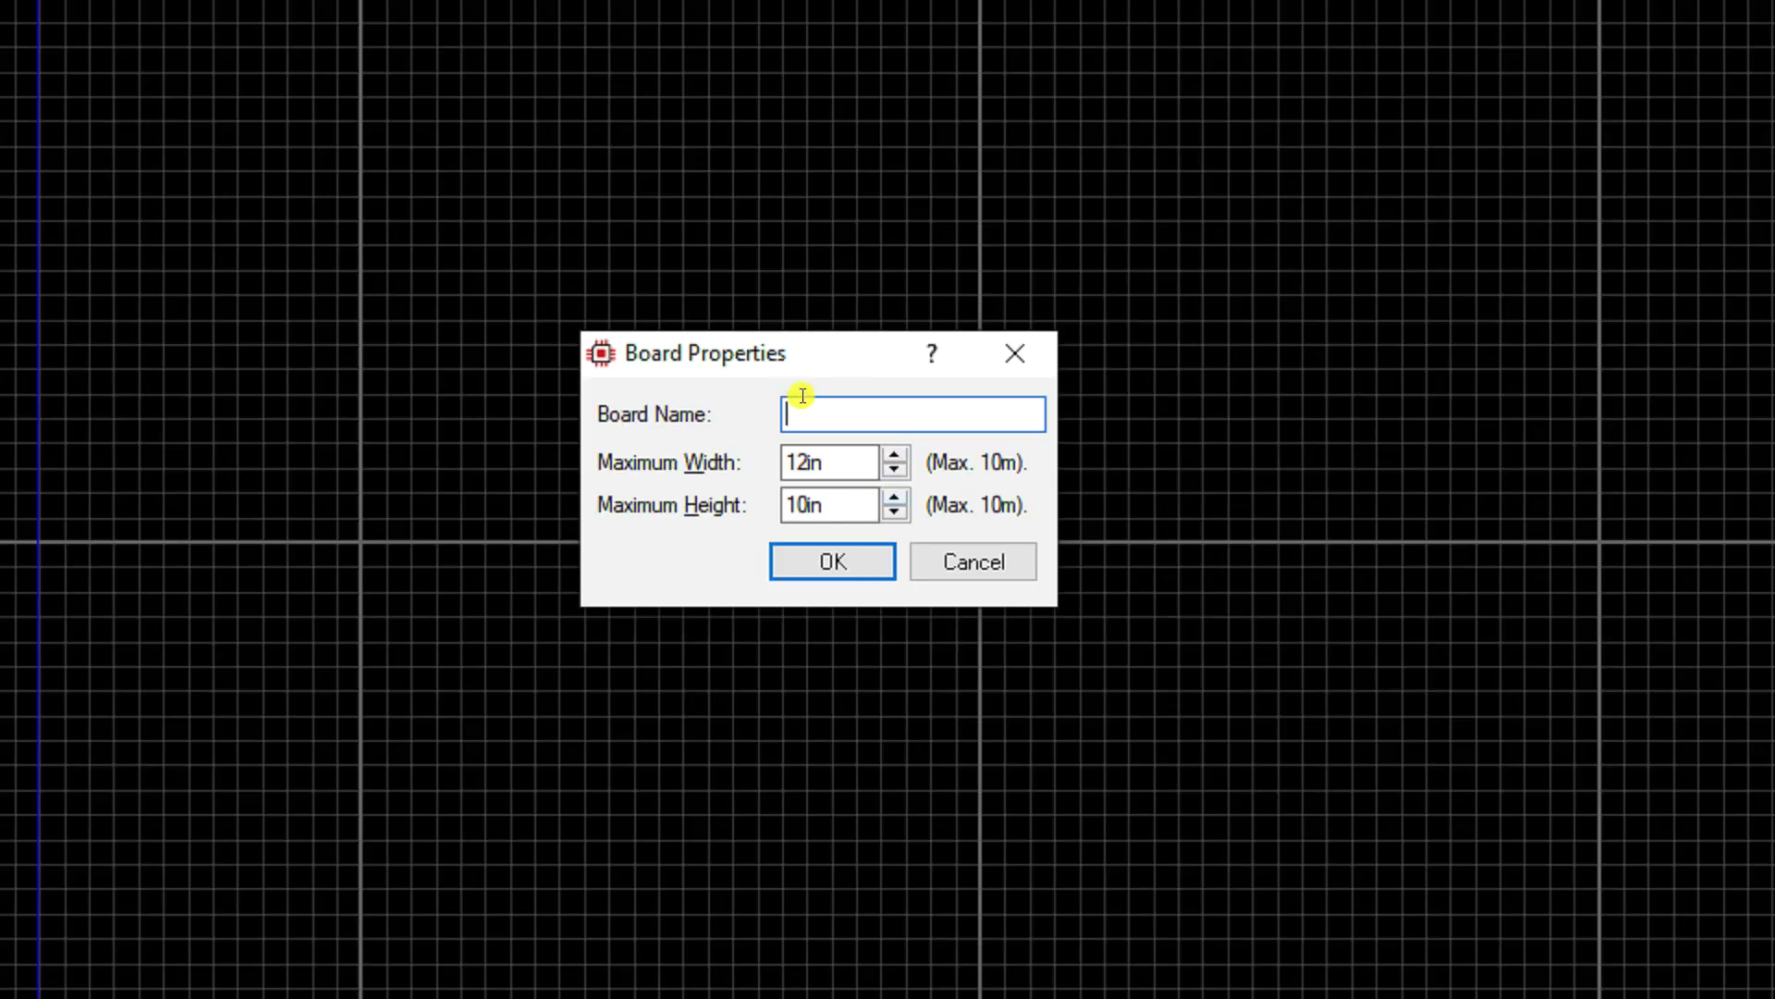
type("TYPON PCB")
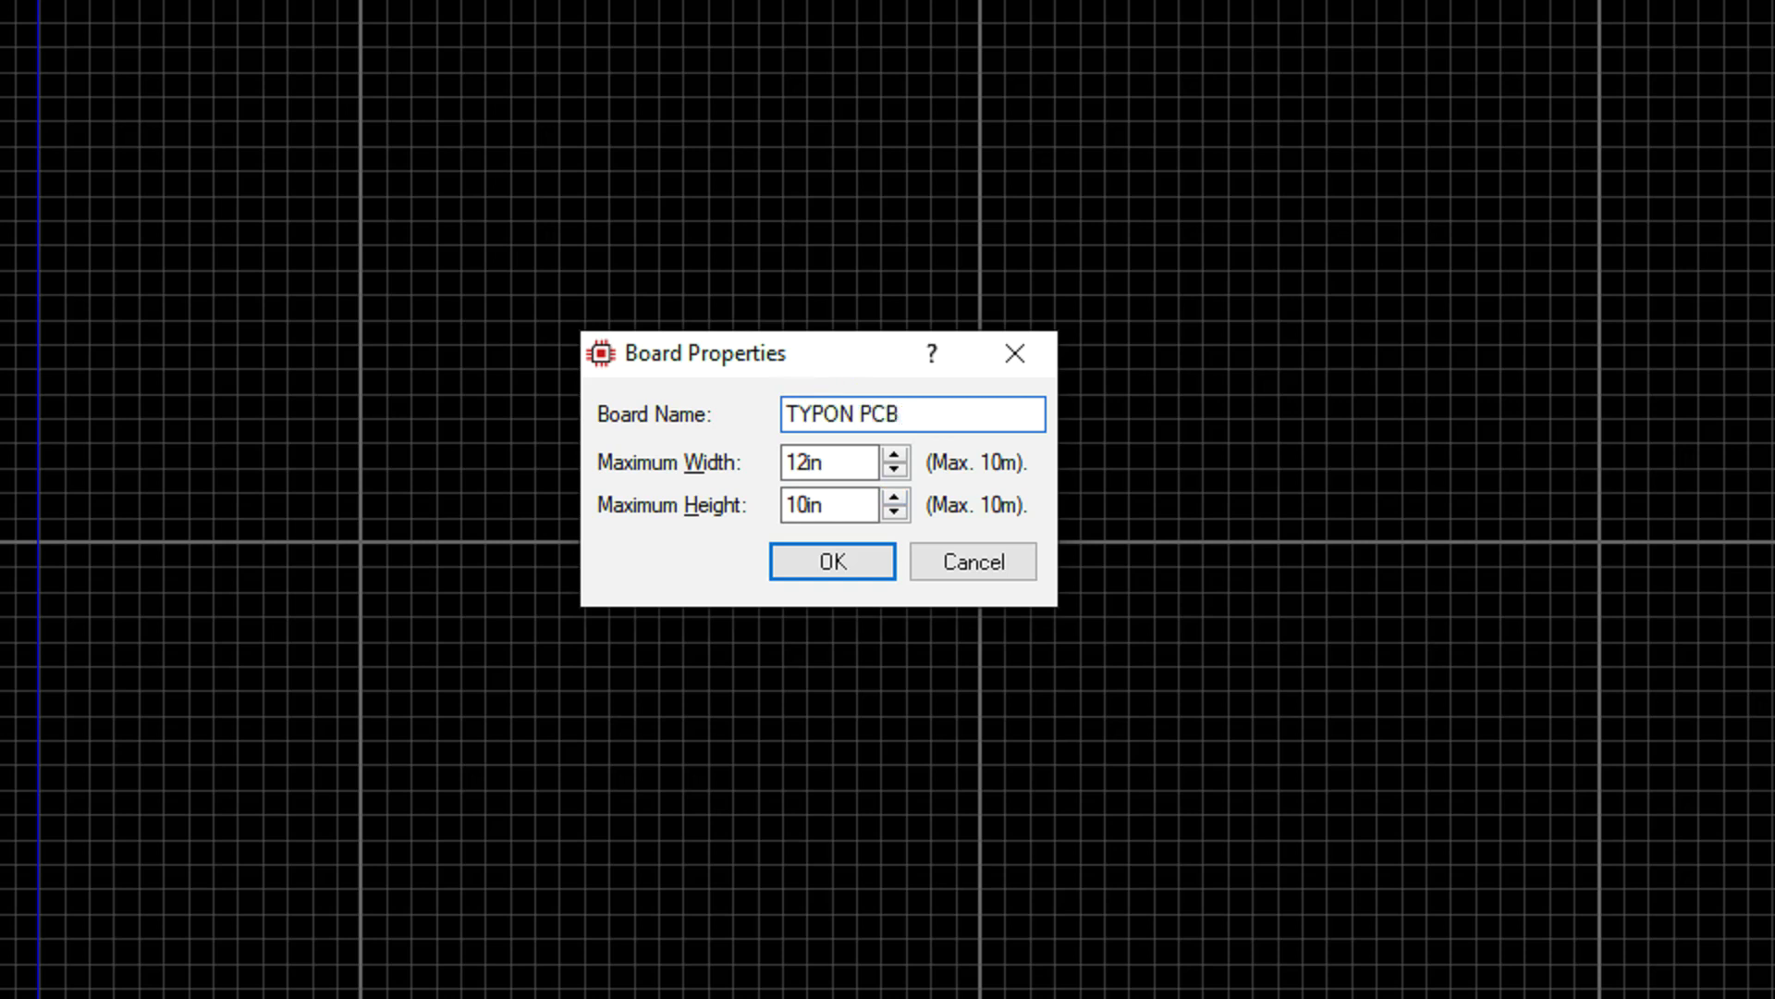
double_click(867, 450)
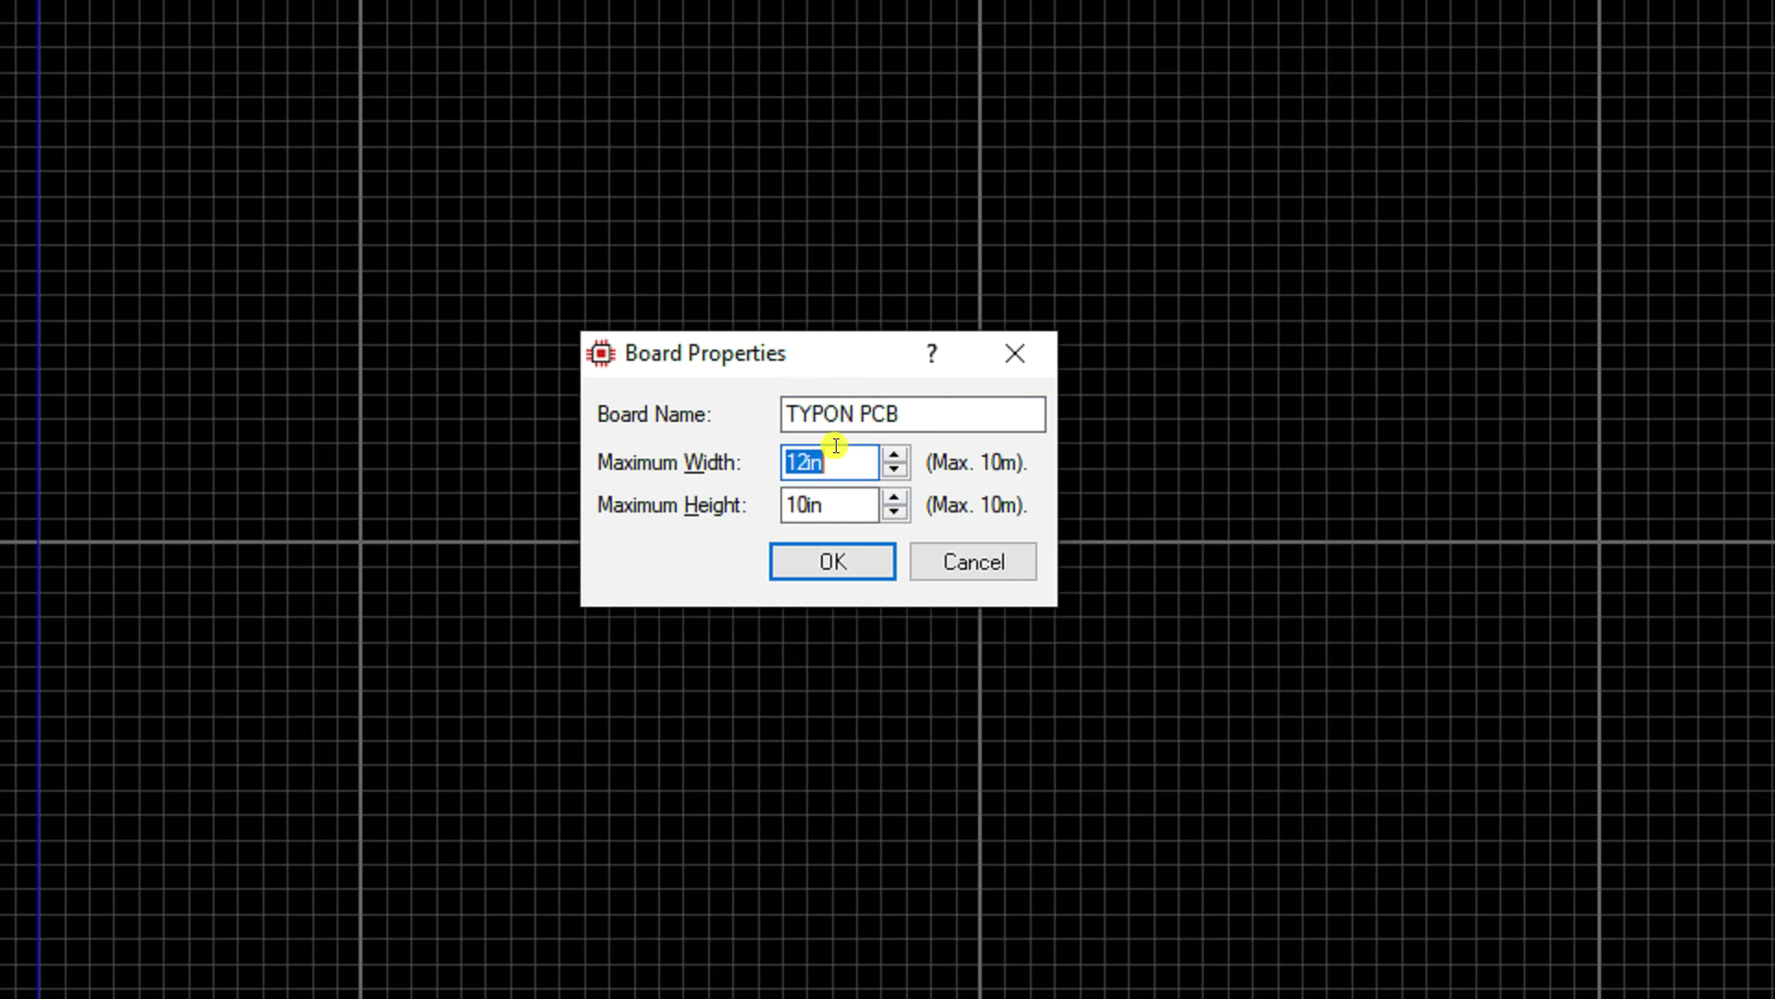
type("8")
double_click(843, 500)
type("6cm")
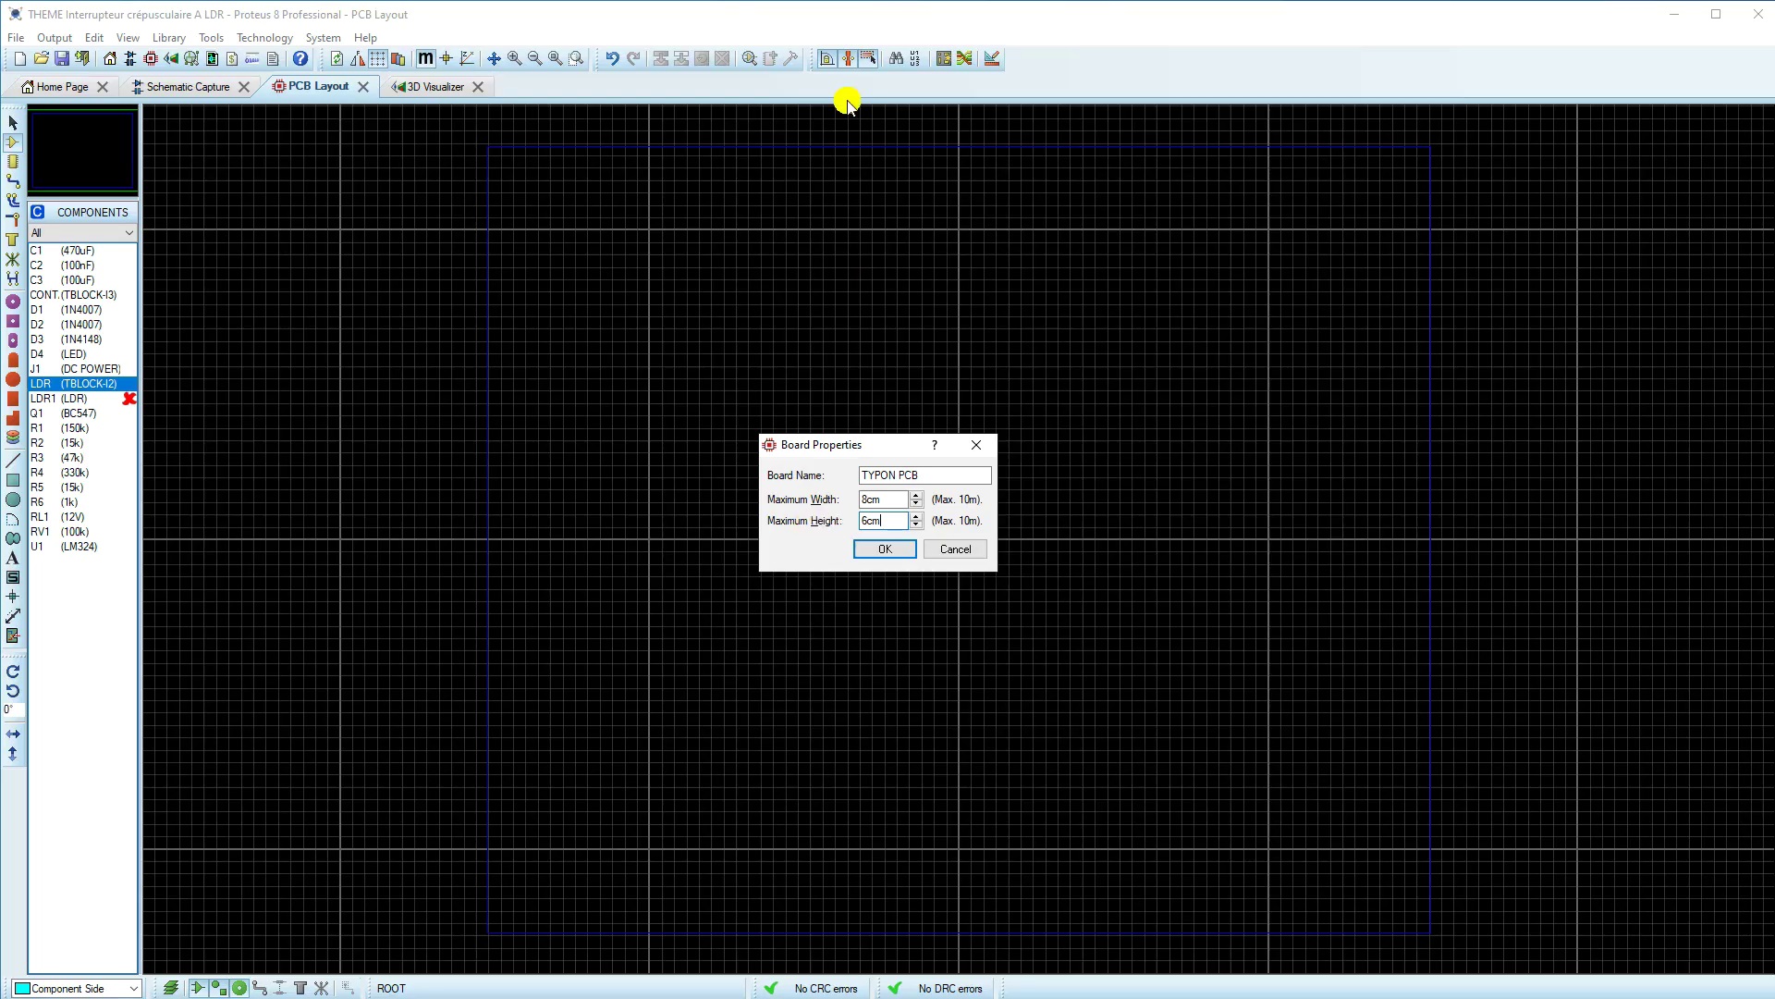
left_click(885, 548)
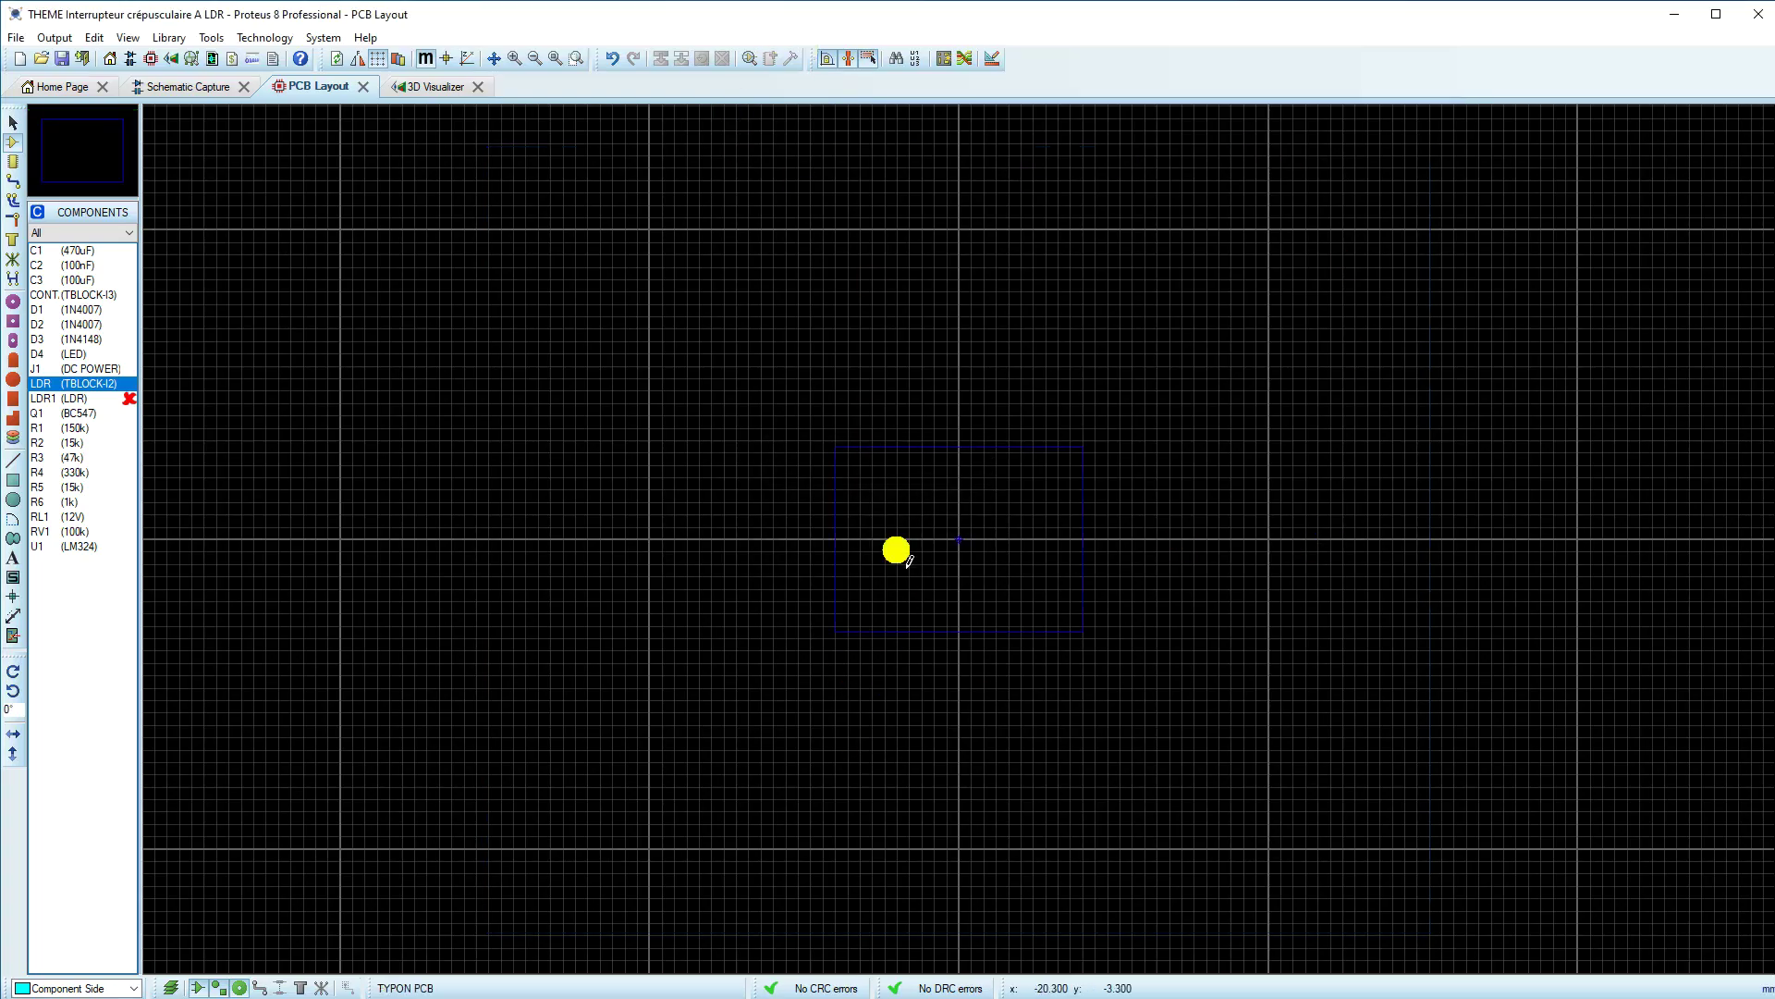
left_click(555, 58)
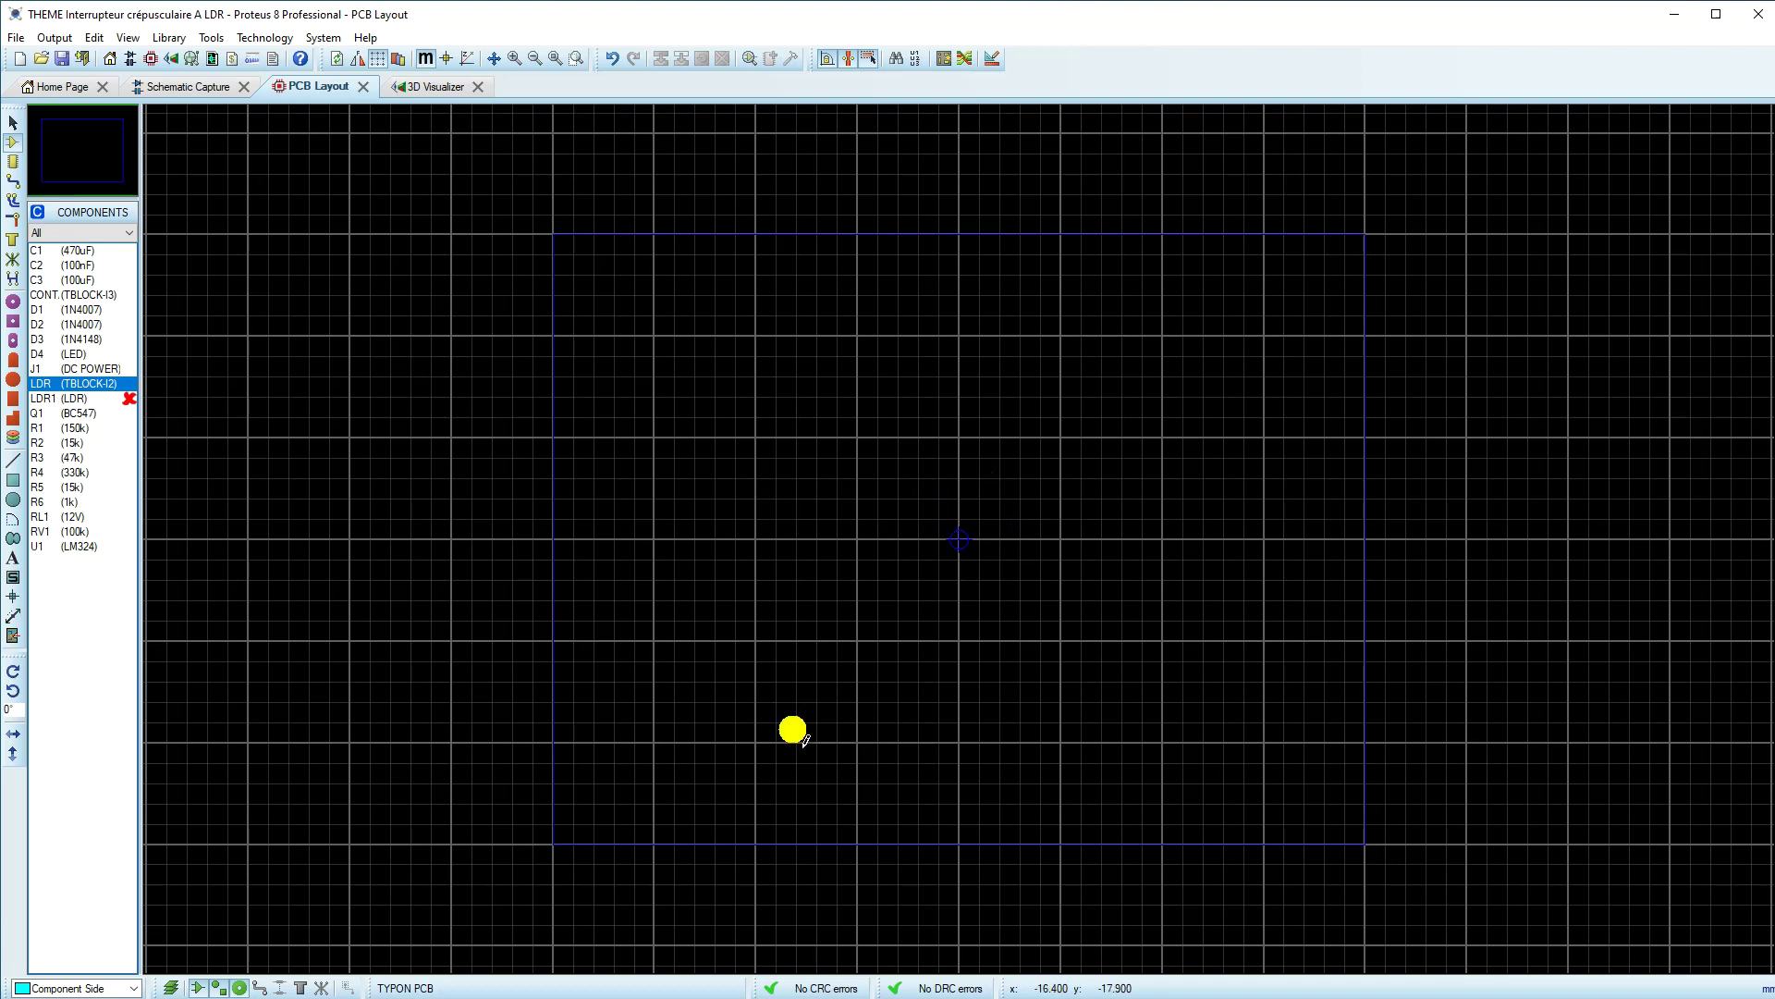
Step: Review the full schematic and return to the PCB layout
left_click(192, 85)
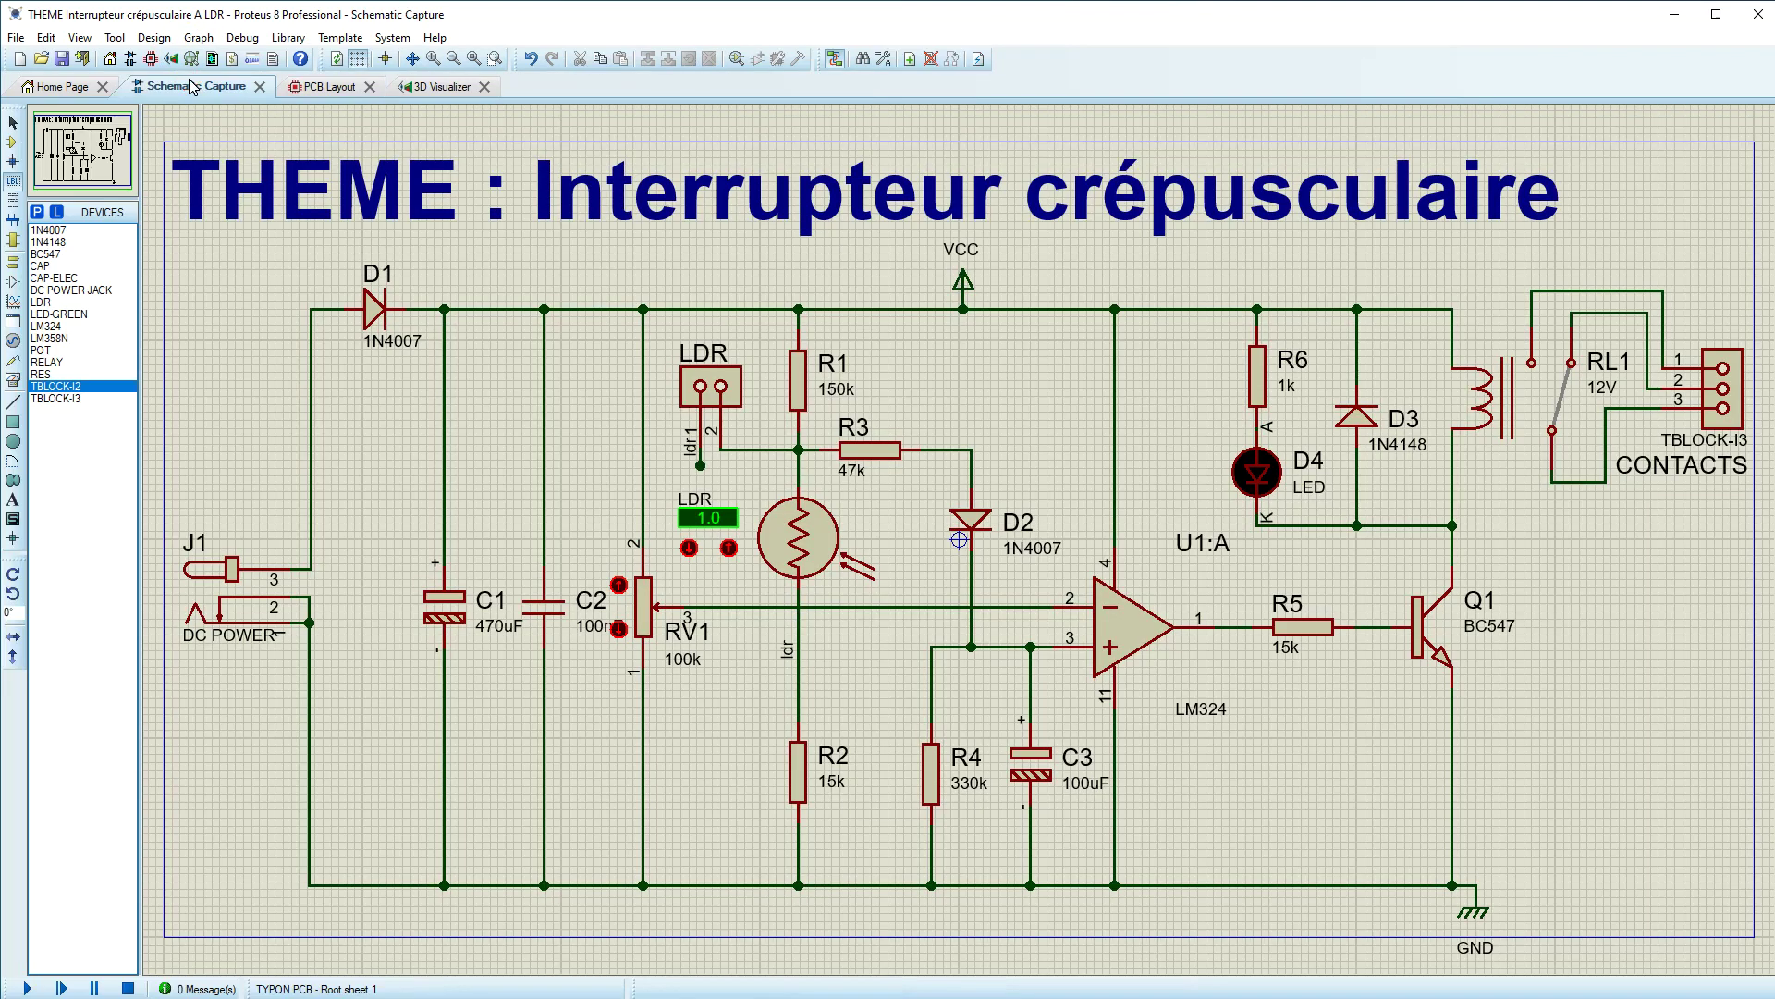
left_click(318, 86)
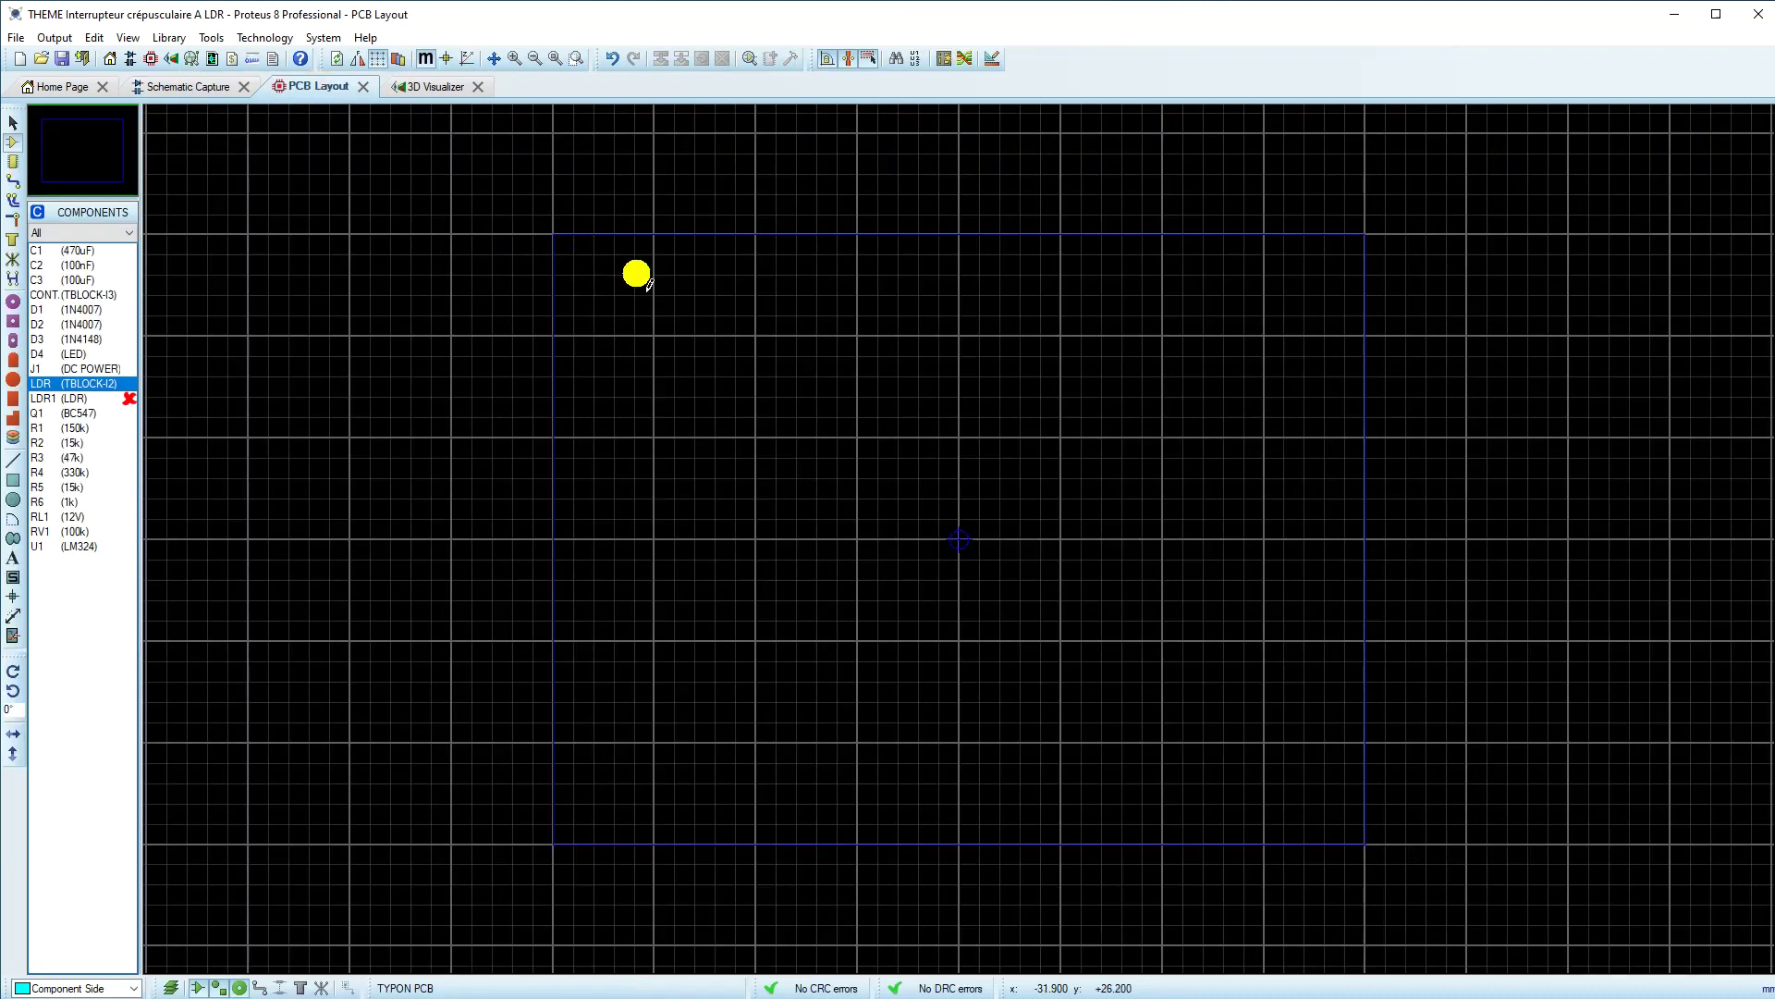
Step: Set the board's maximum height to 50 mm in the board properties
left_click(323, 38)
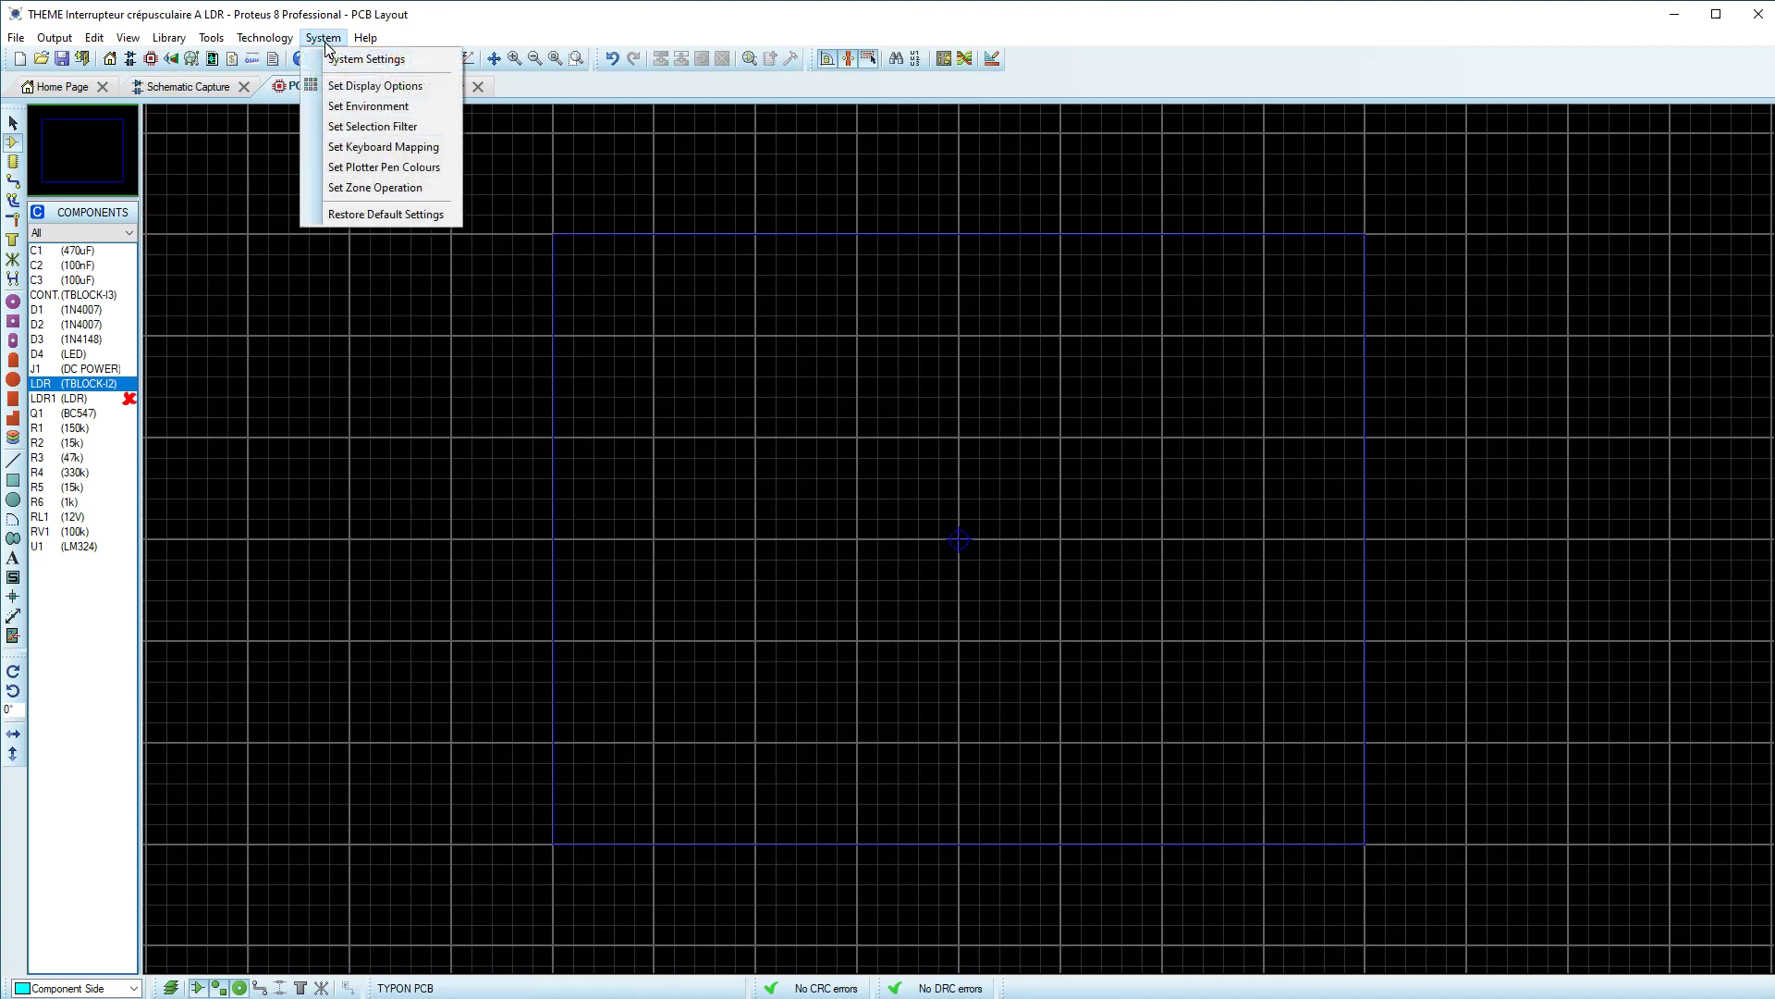
mouse_move(272, 37)
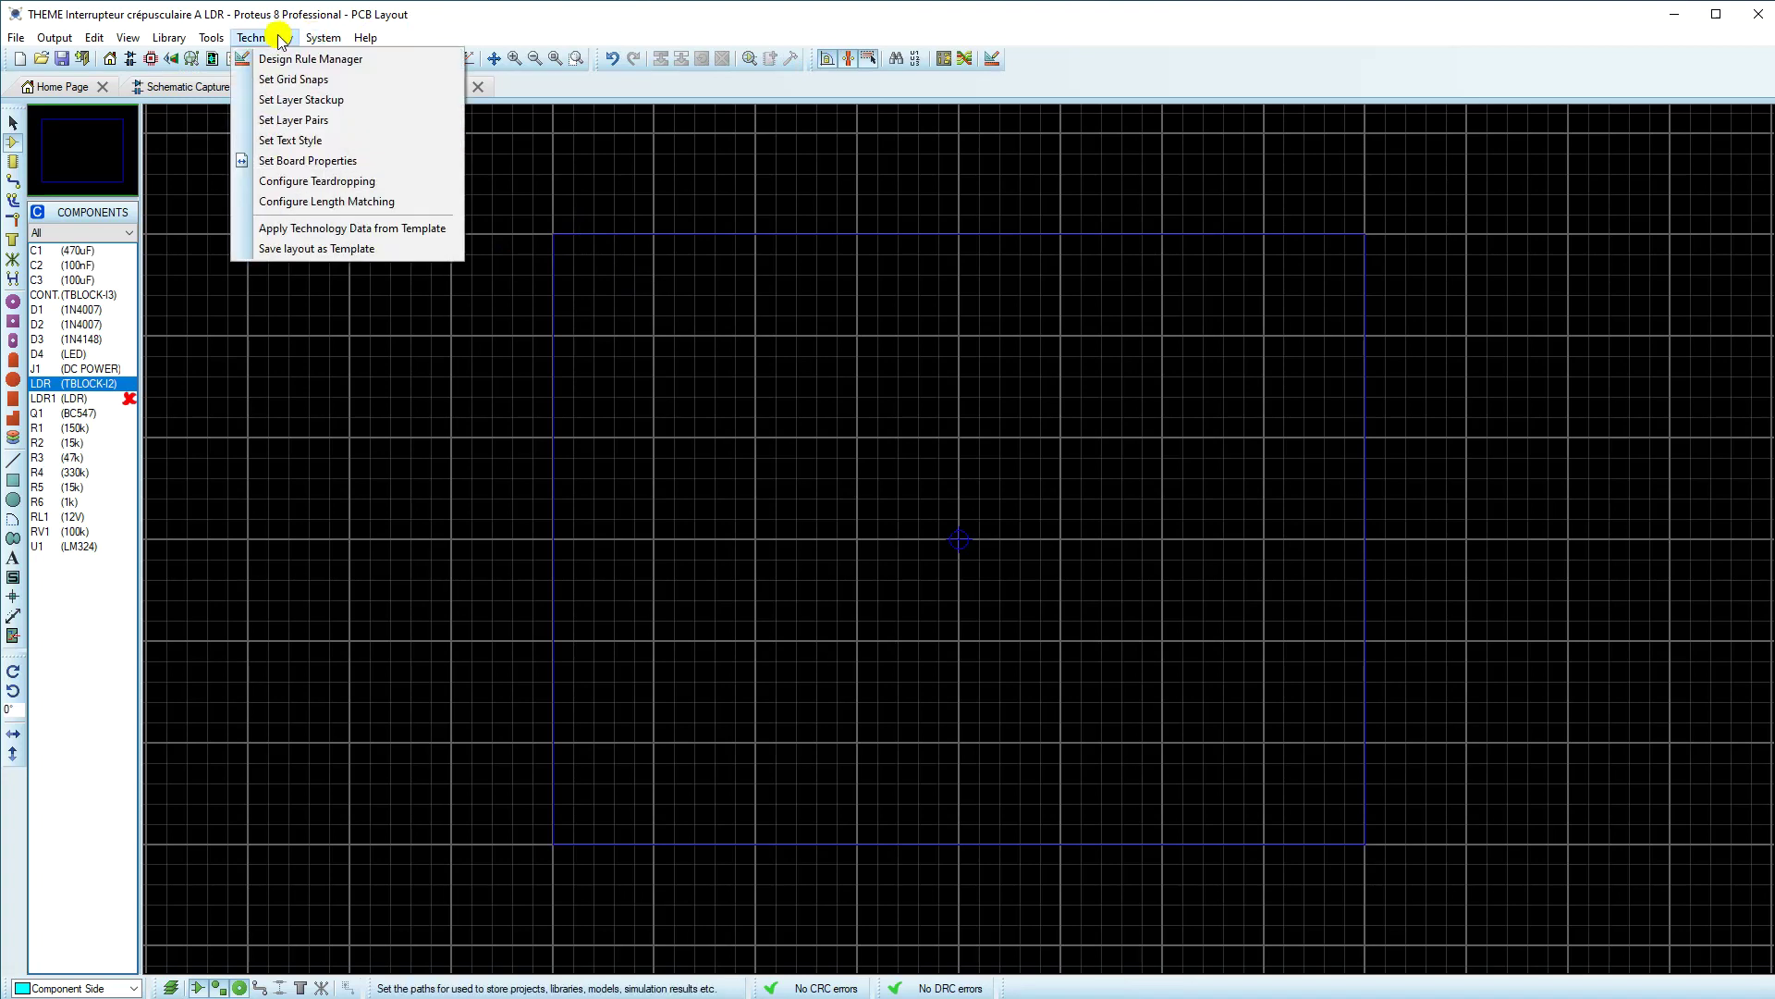
left_click(277, 161)
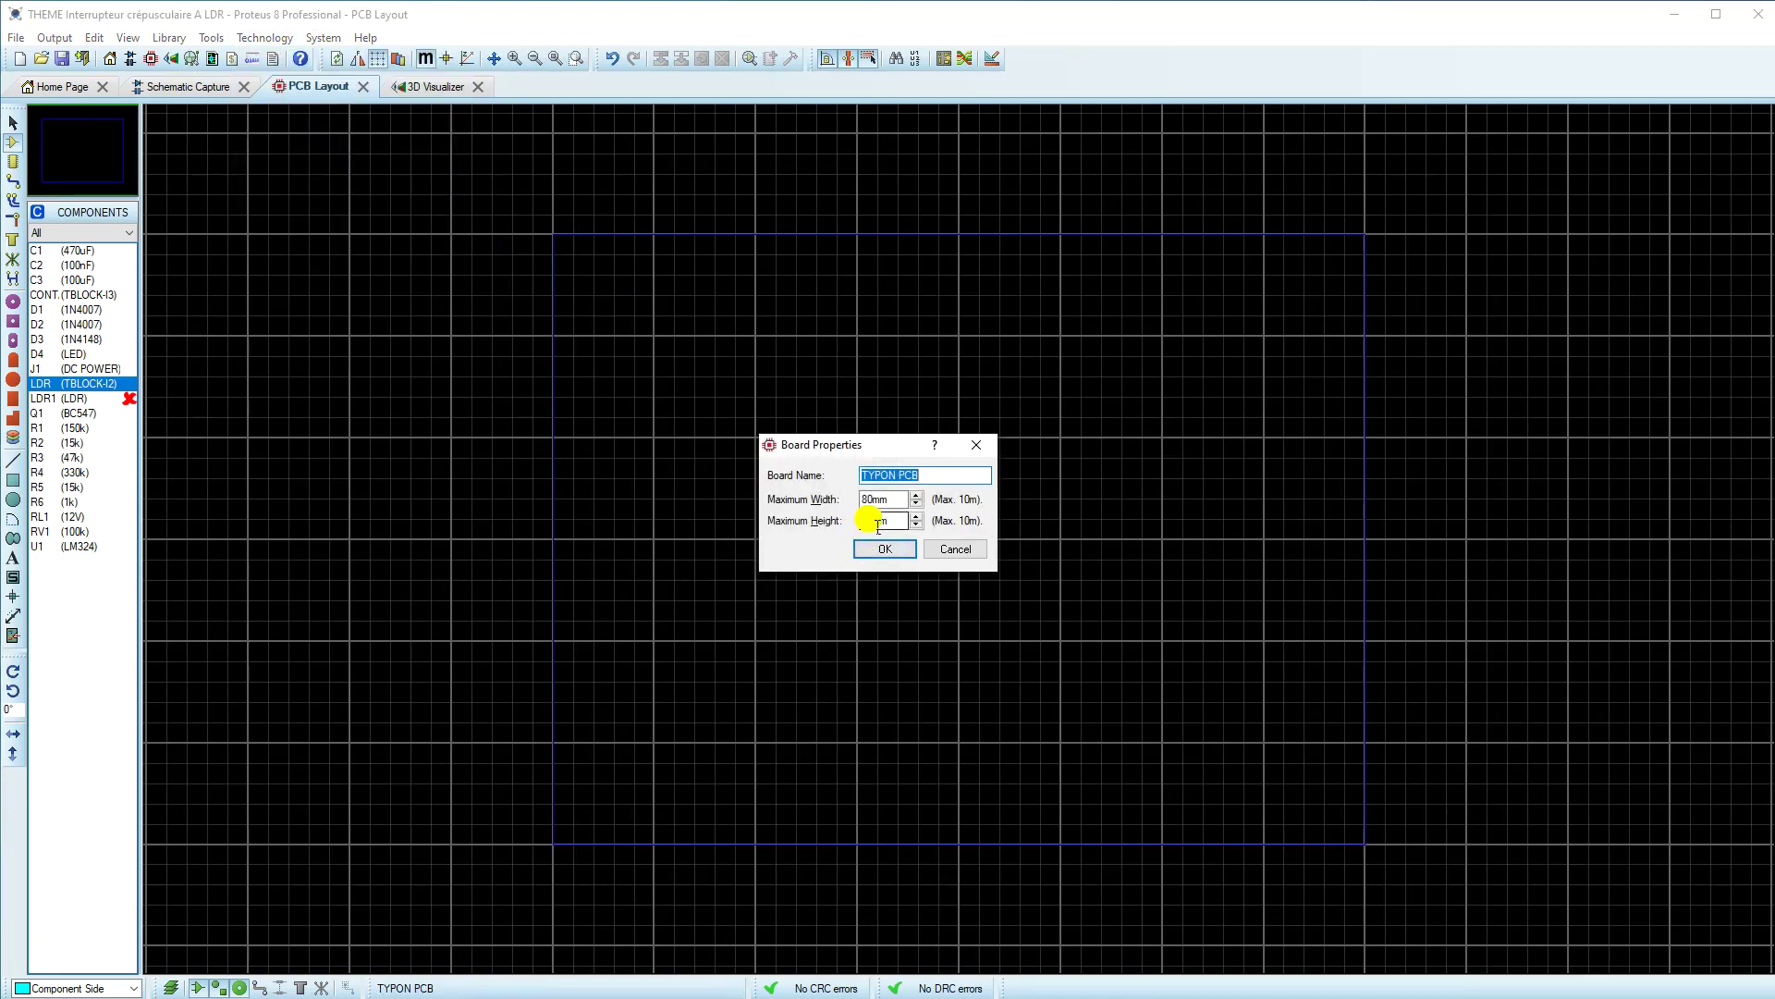
left_click(871, 521)
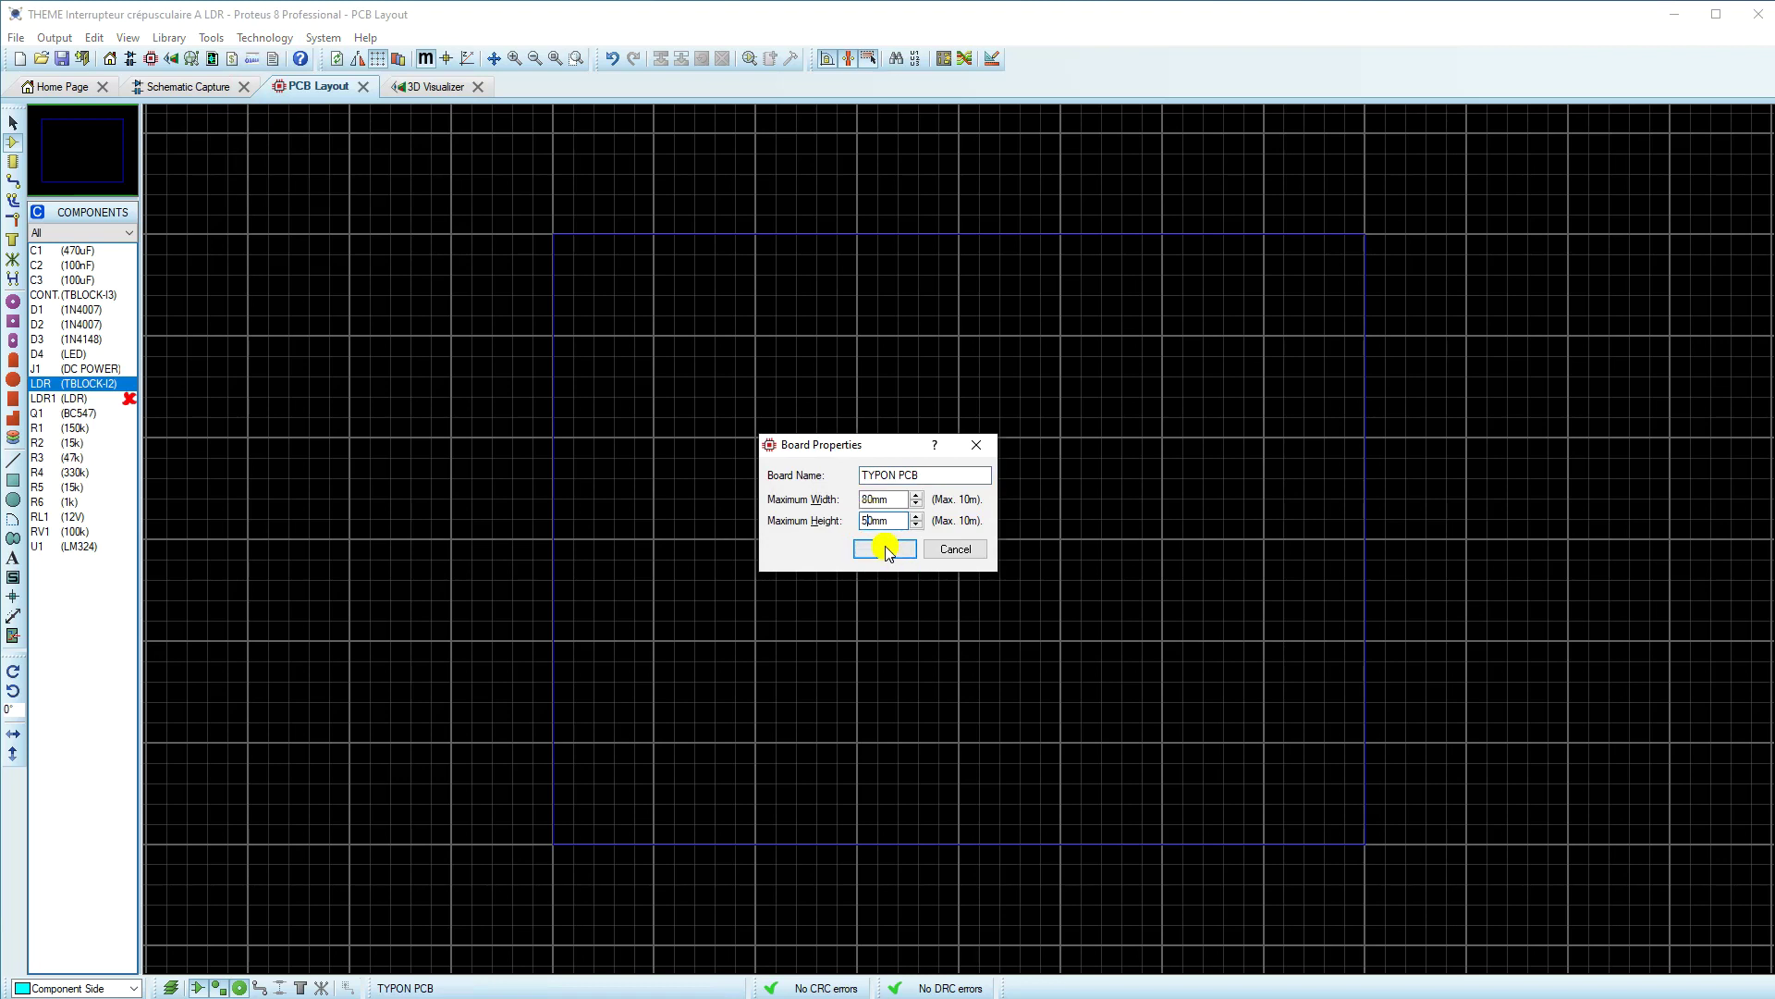
left_click(883, 548)
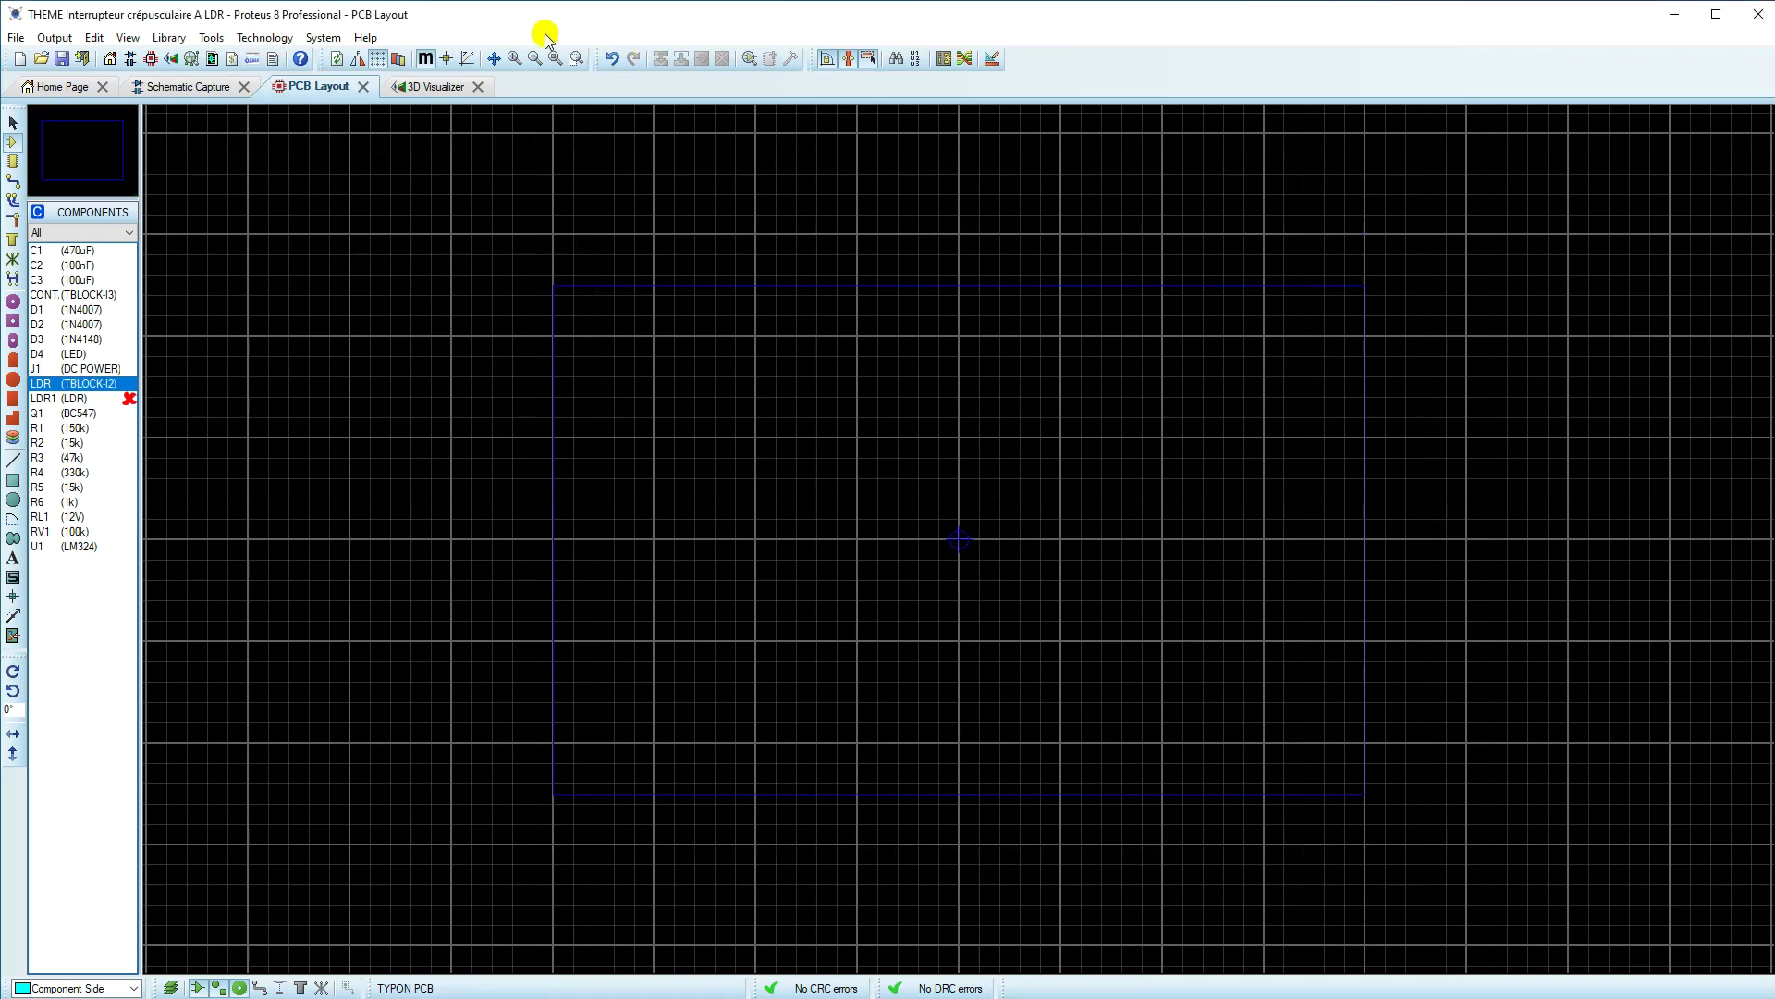
left_click(556, 58)
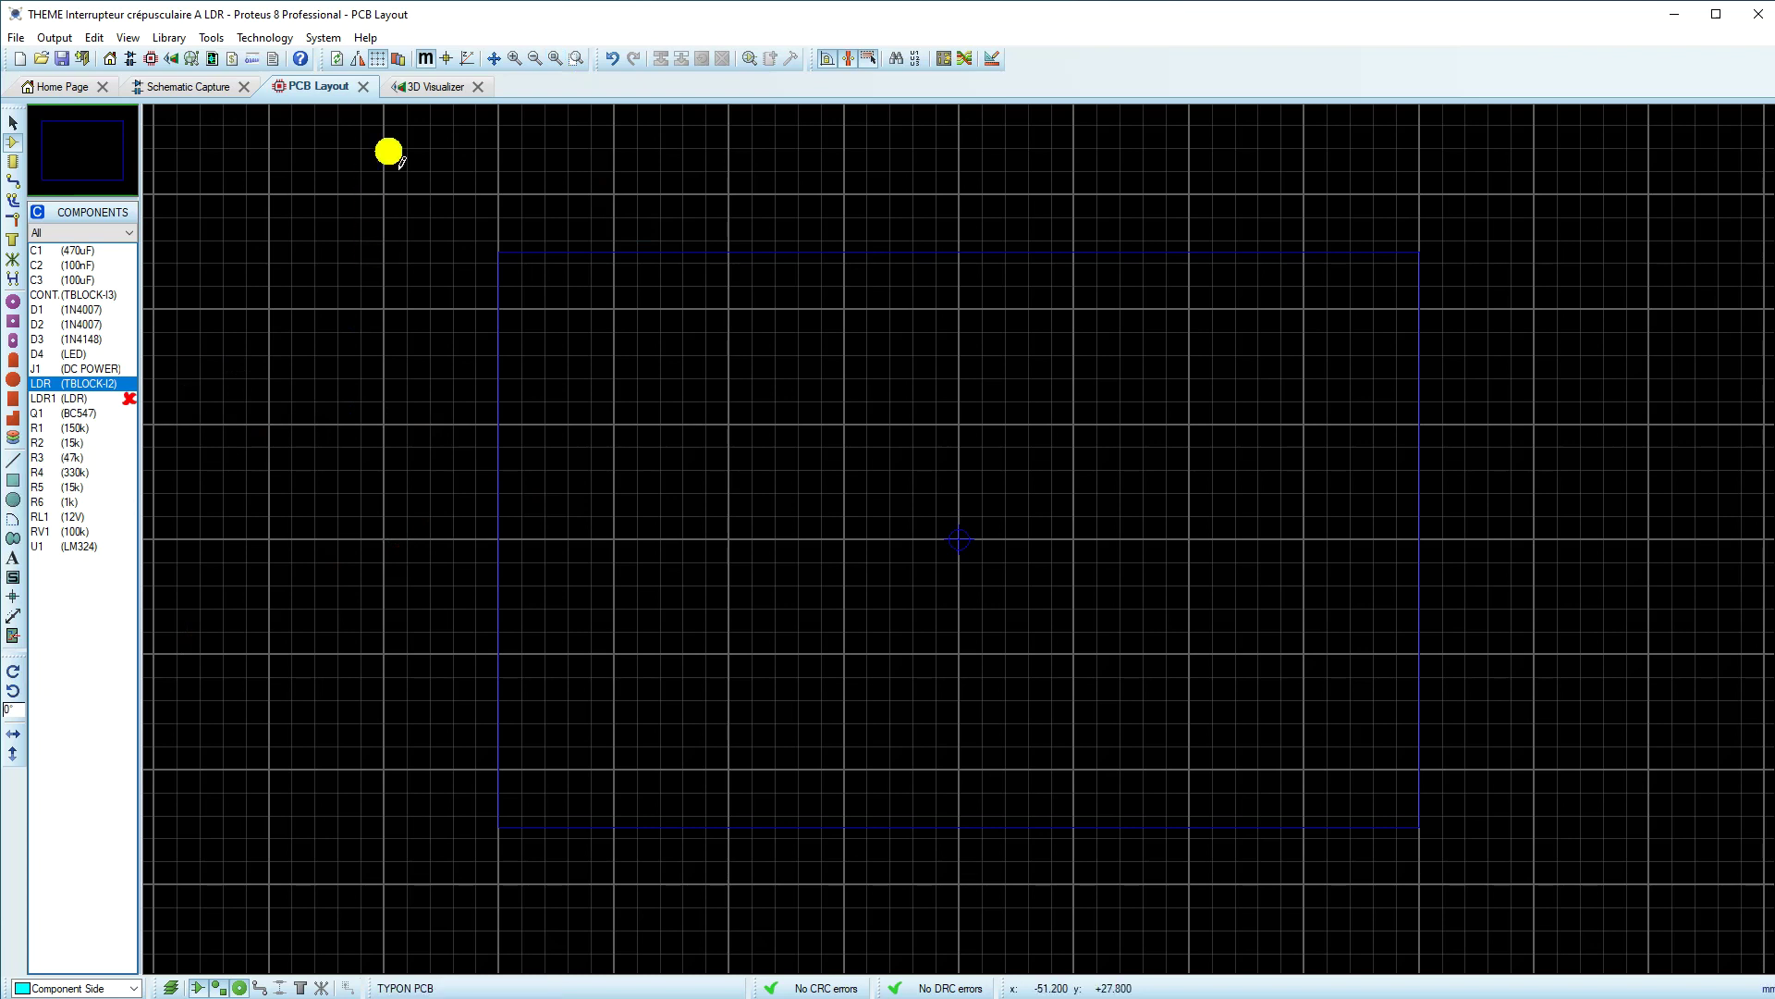
Step: Check the board in the 3D Visualizer and return to the PCB layout
left_click(418, 87)
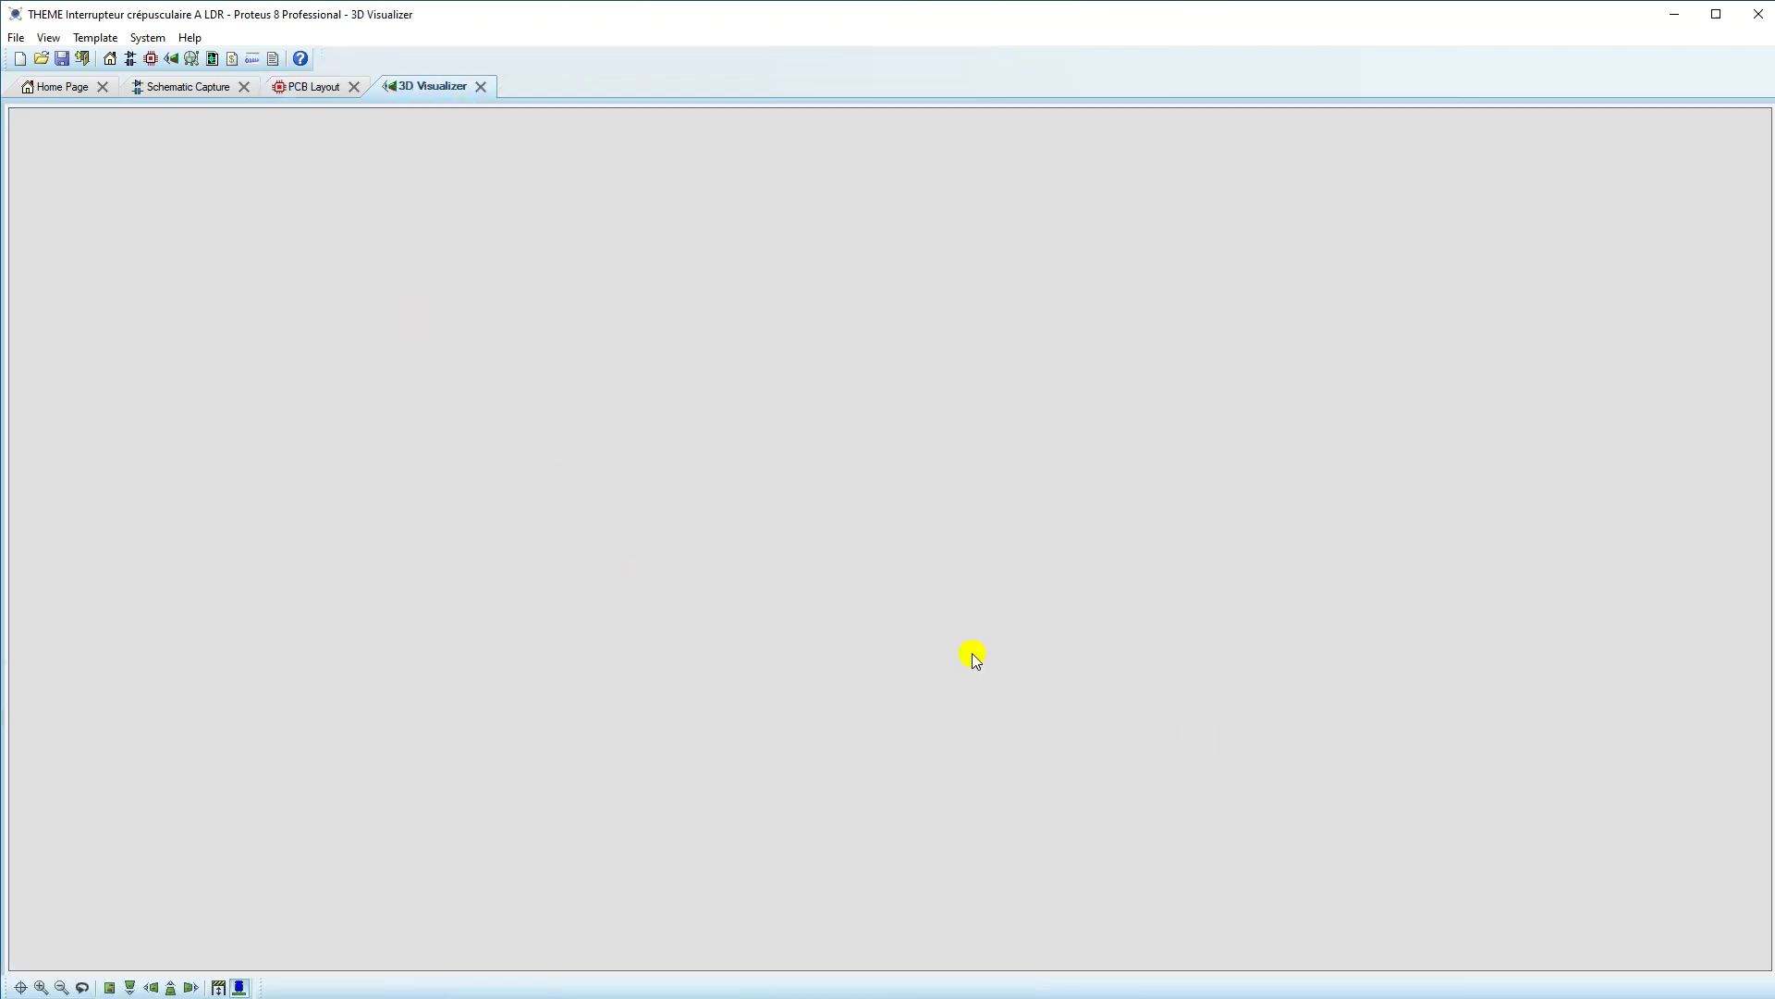
left_click(305, 88)
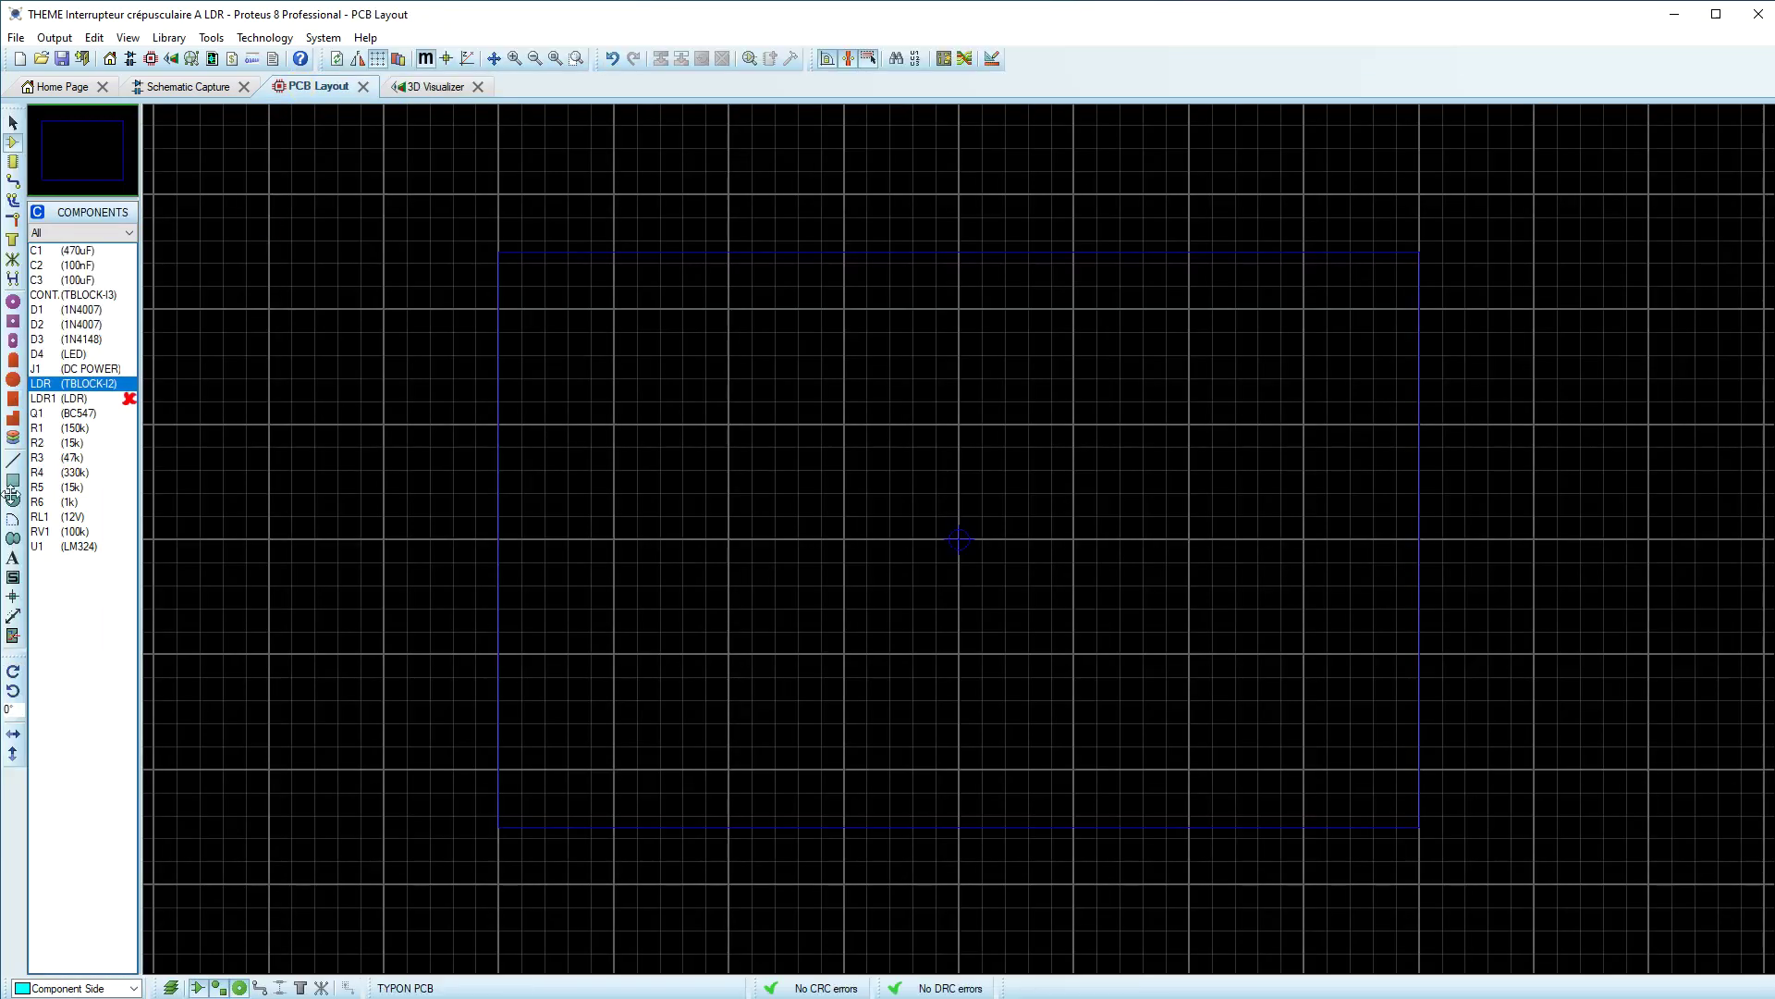
Step: Draw a rectangle on the Board Edge layer that follows the full blue outline of the work area
left_click(12, 487)
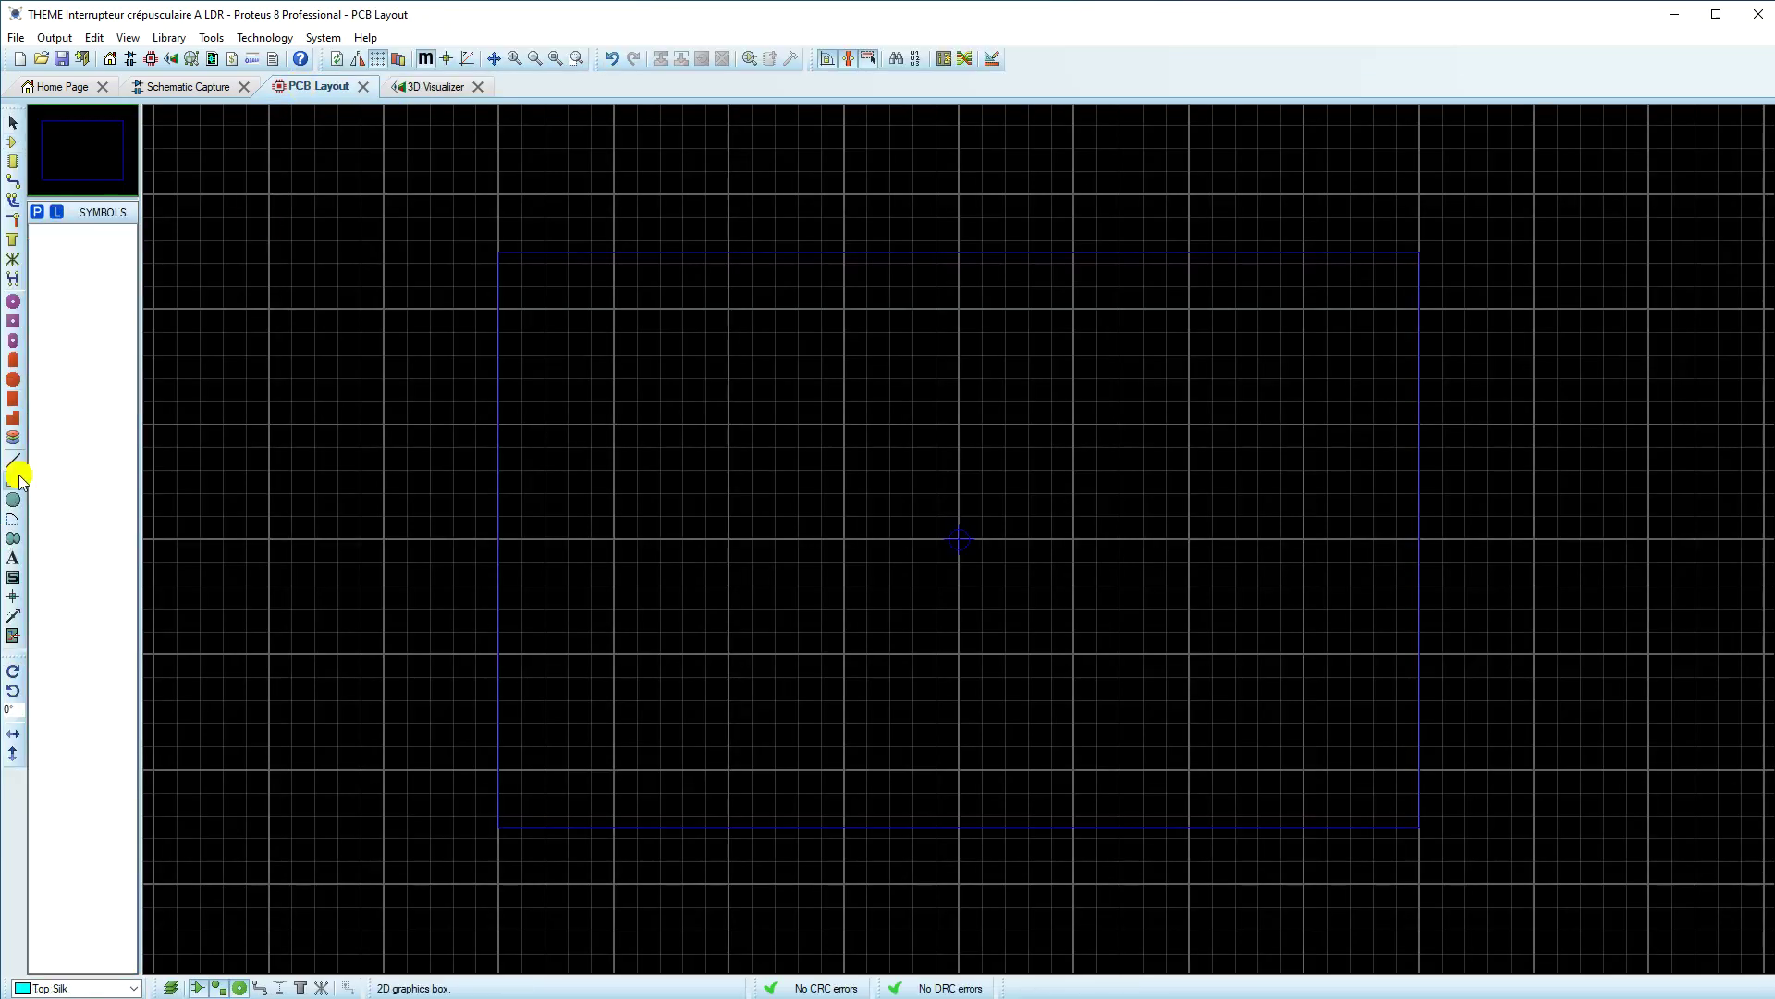
left_click(133, 989)
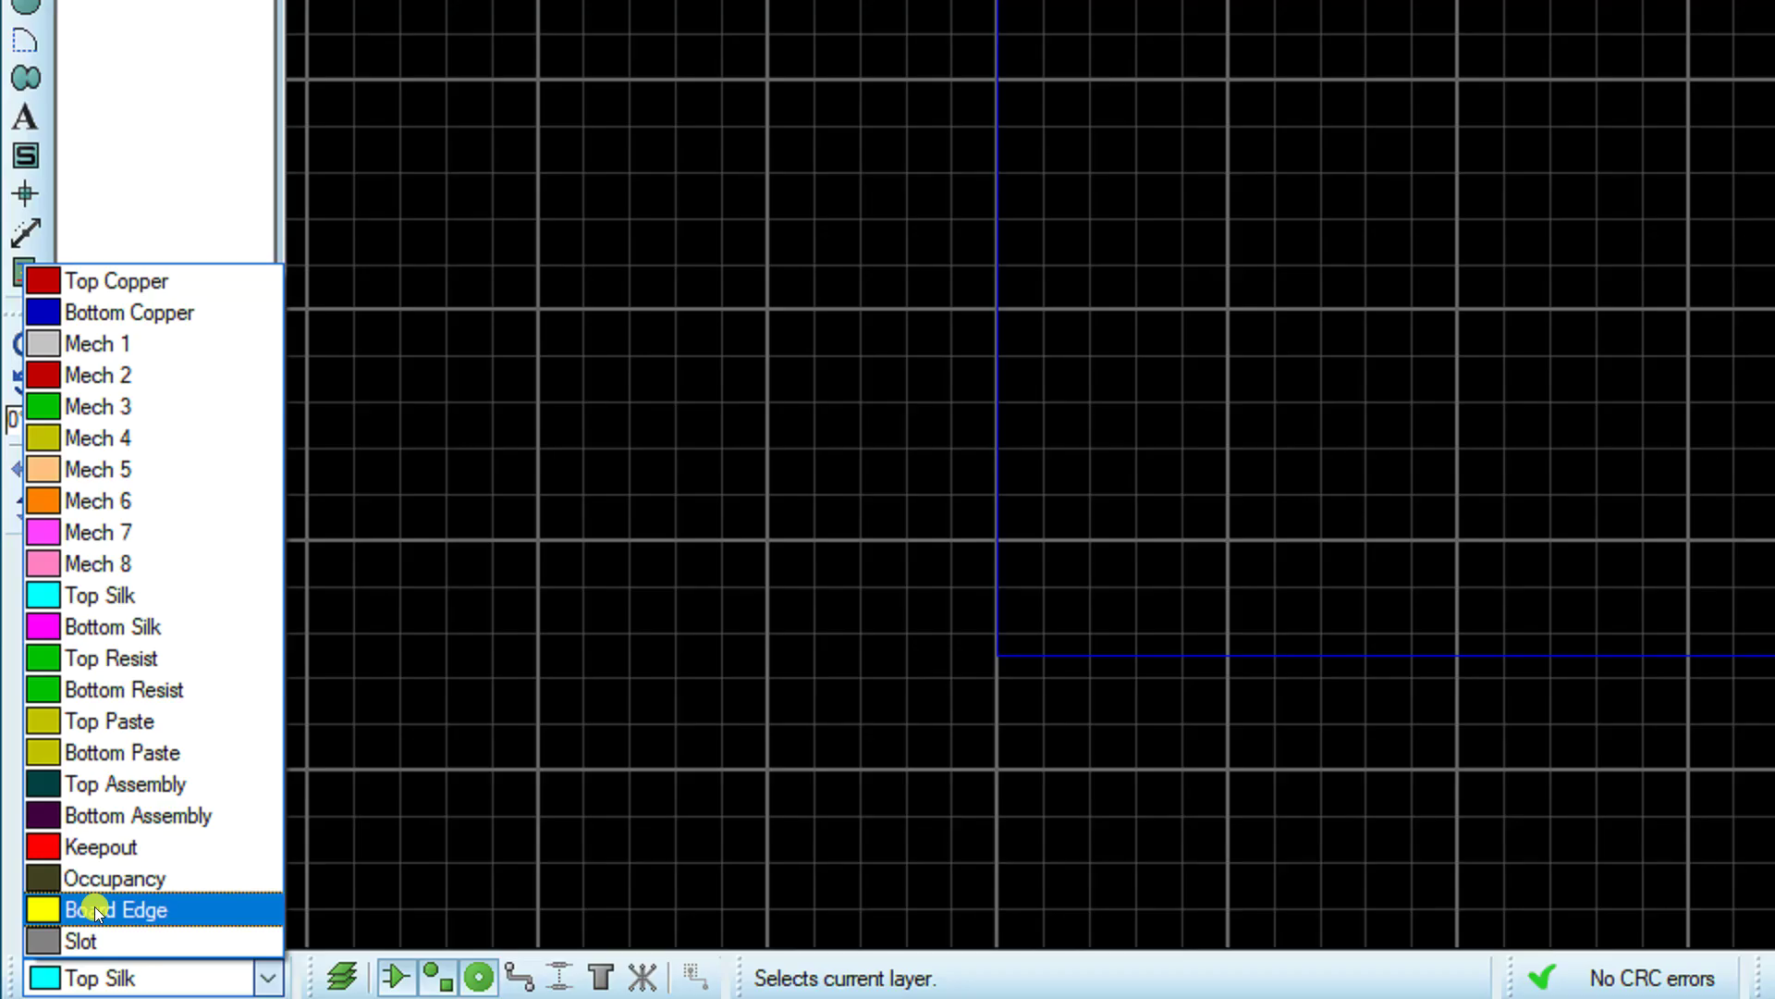
left_click(94, 906)
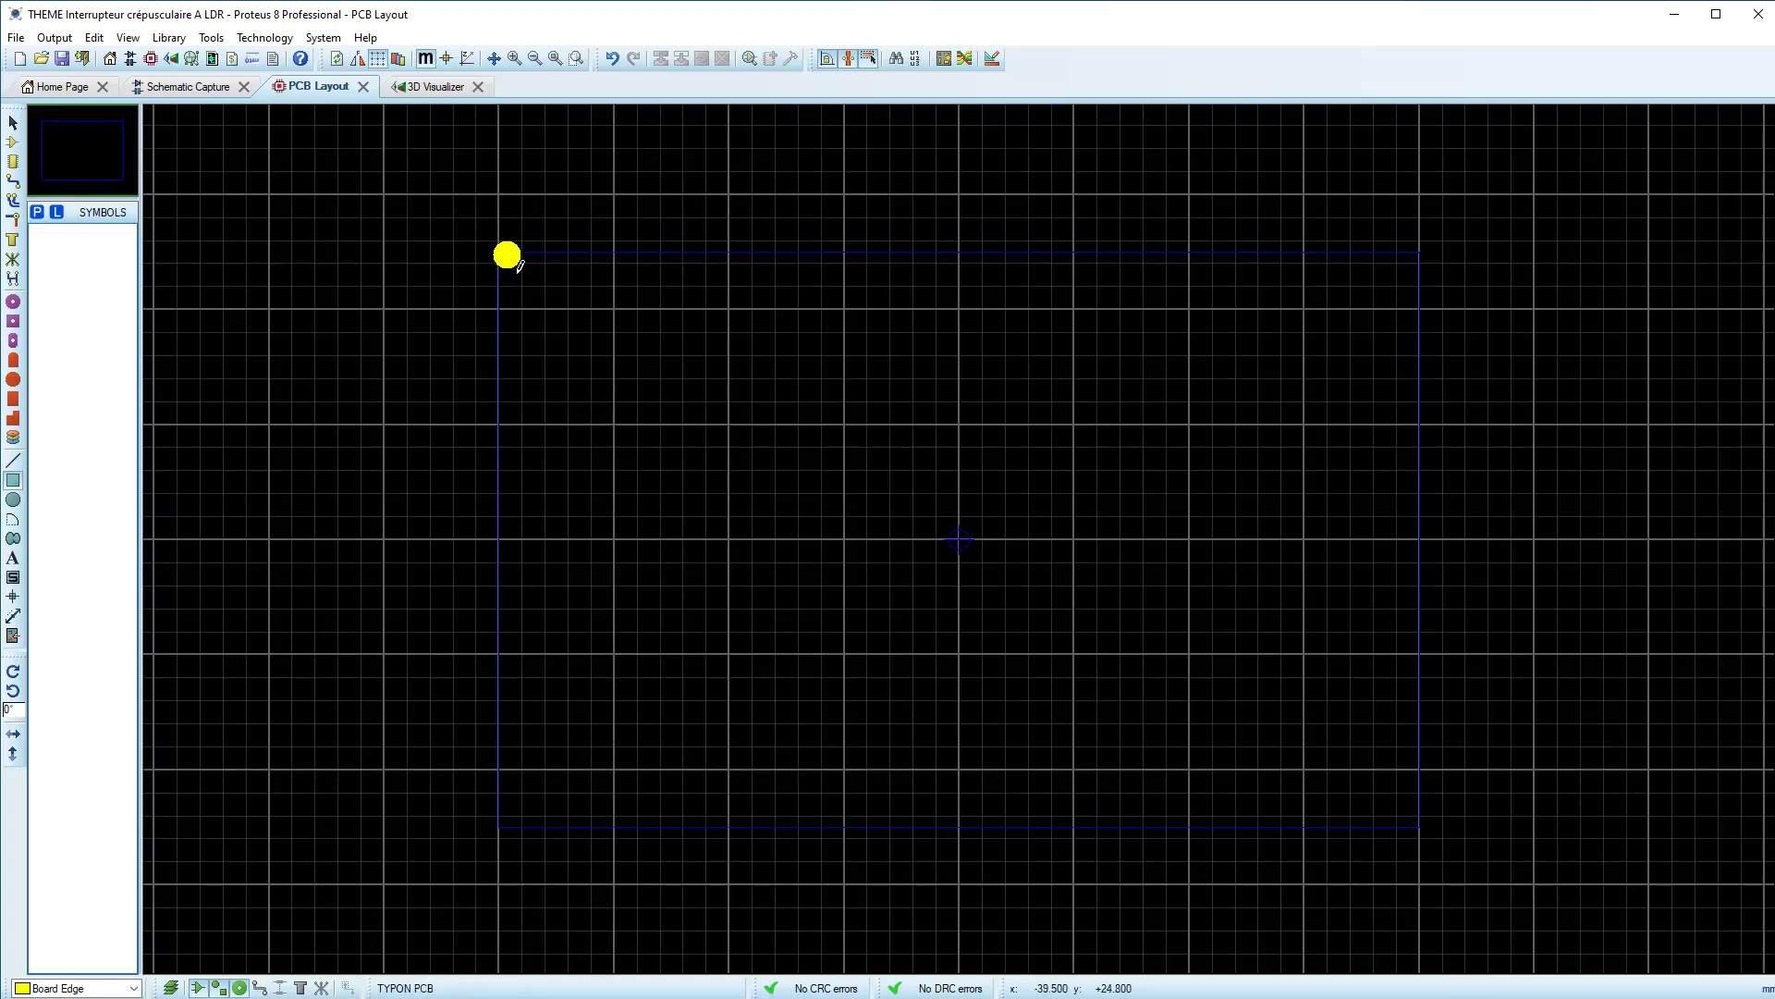
left_click(499, 251)
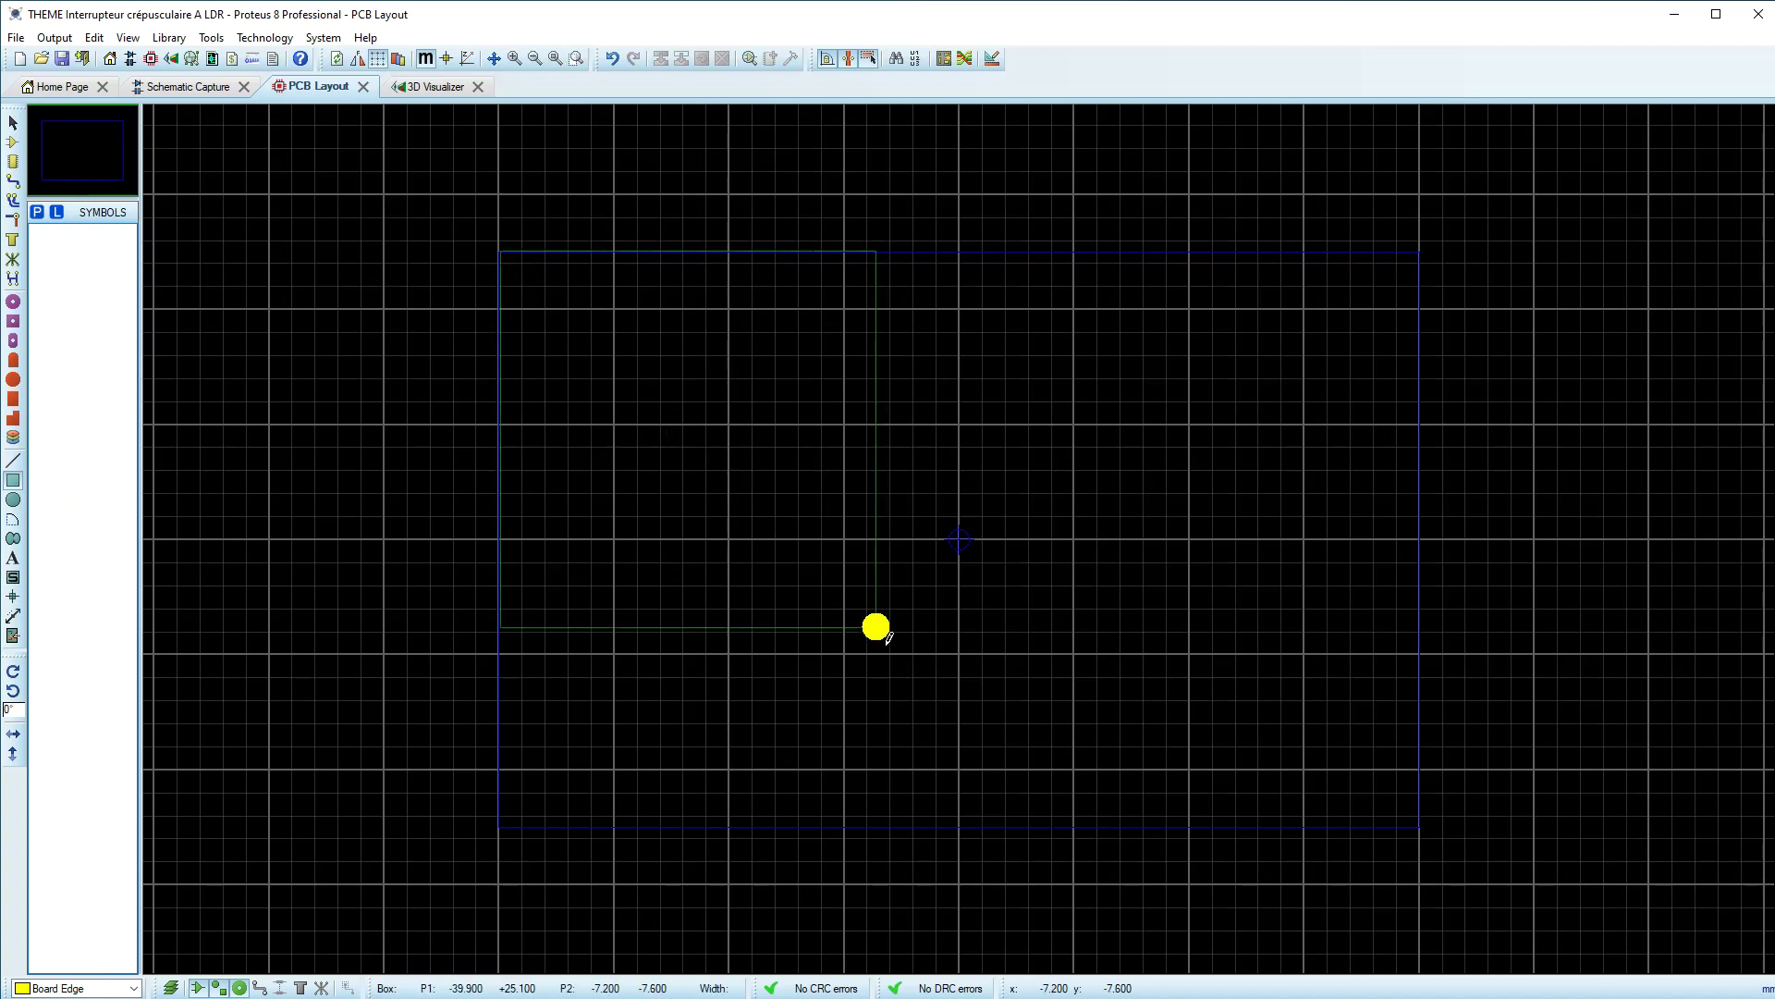
key("Escape")
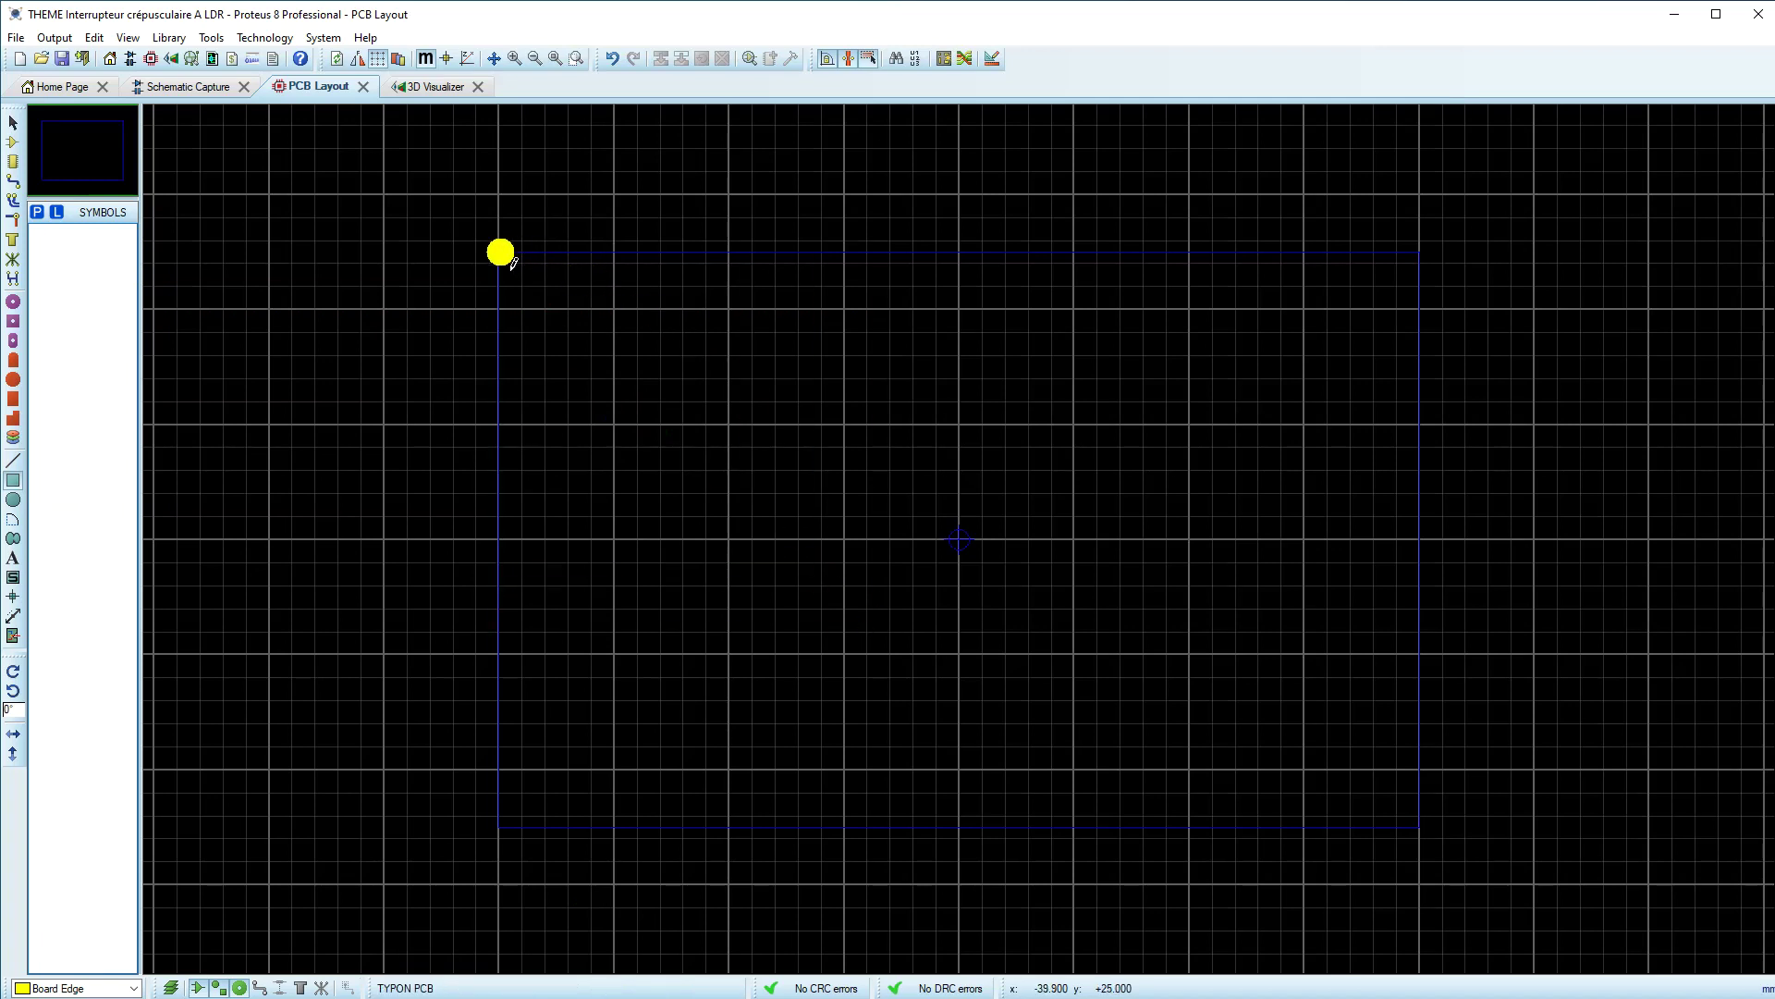
left_click_drag(501, 252, 1420, 826)
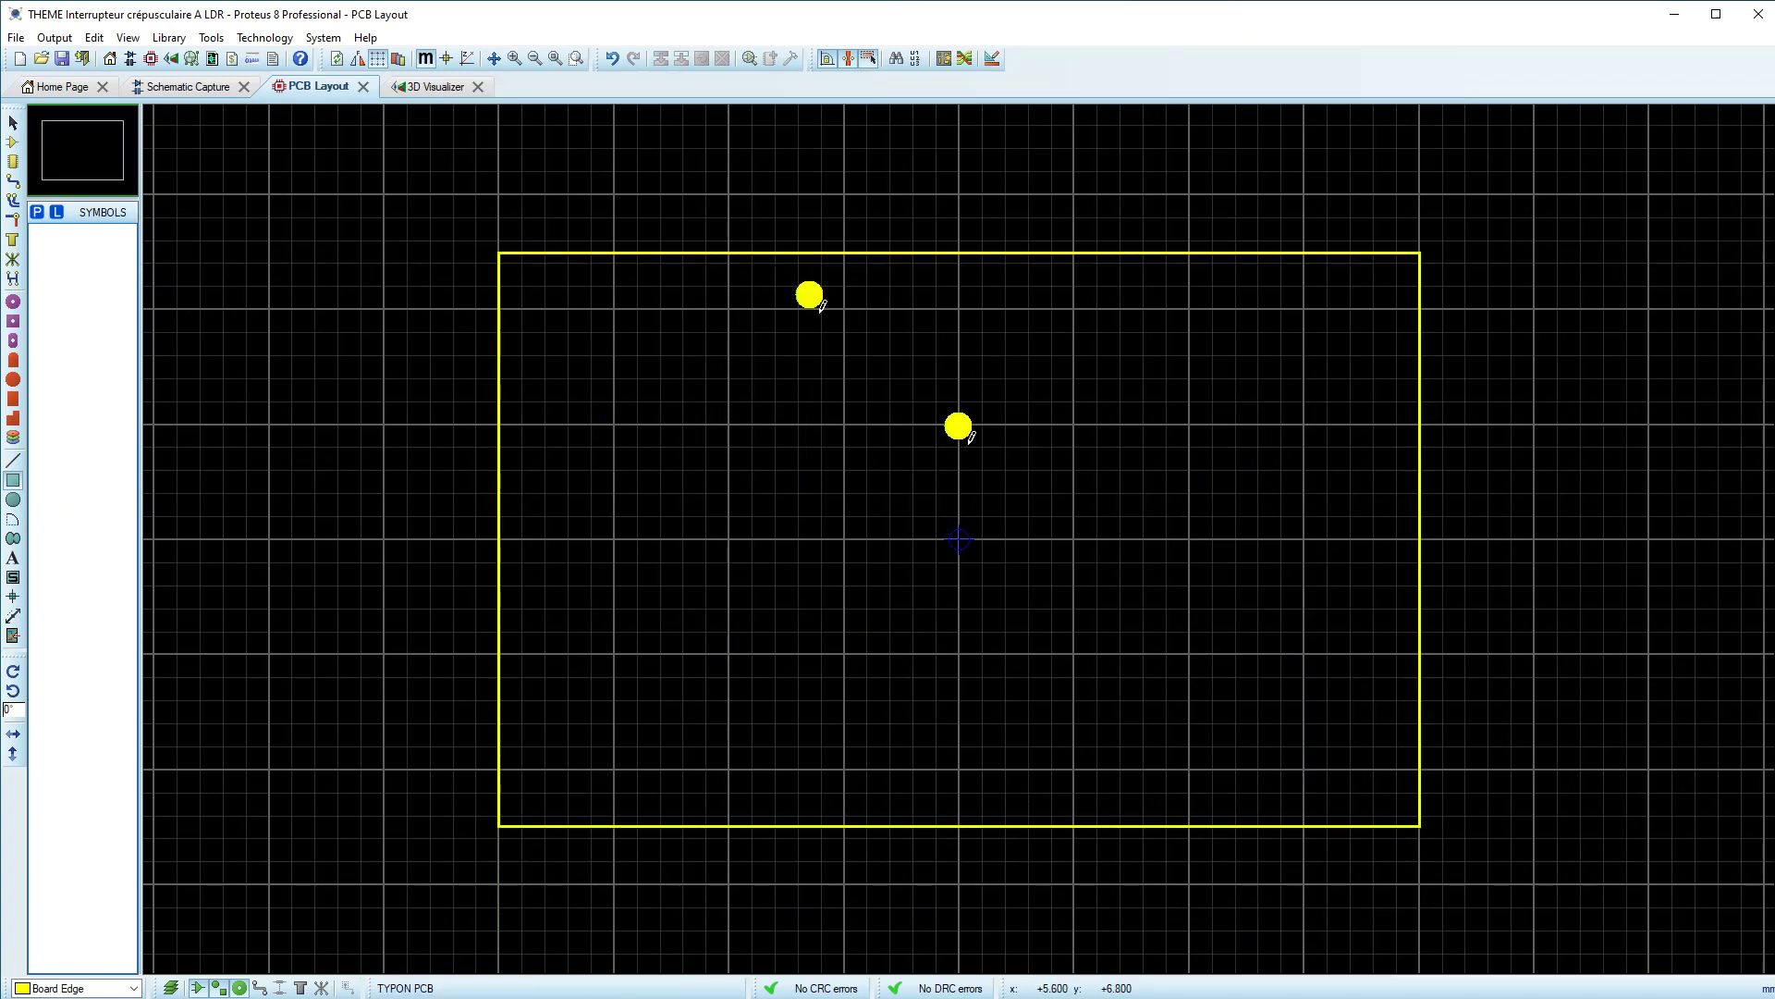
Step: Inspect the board in the 3D Visualizer from below and above with Auto Spin, and return to the PCB layout
left_click(424, 87)
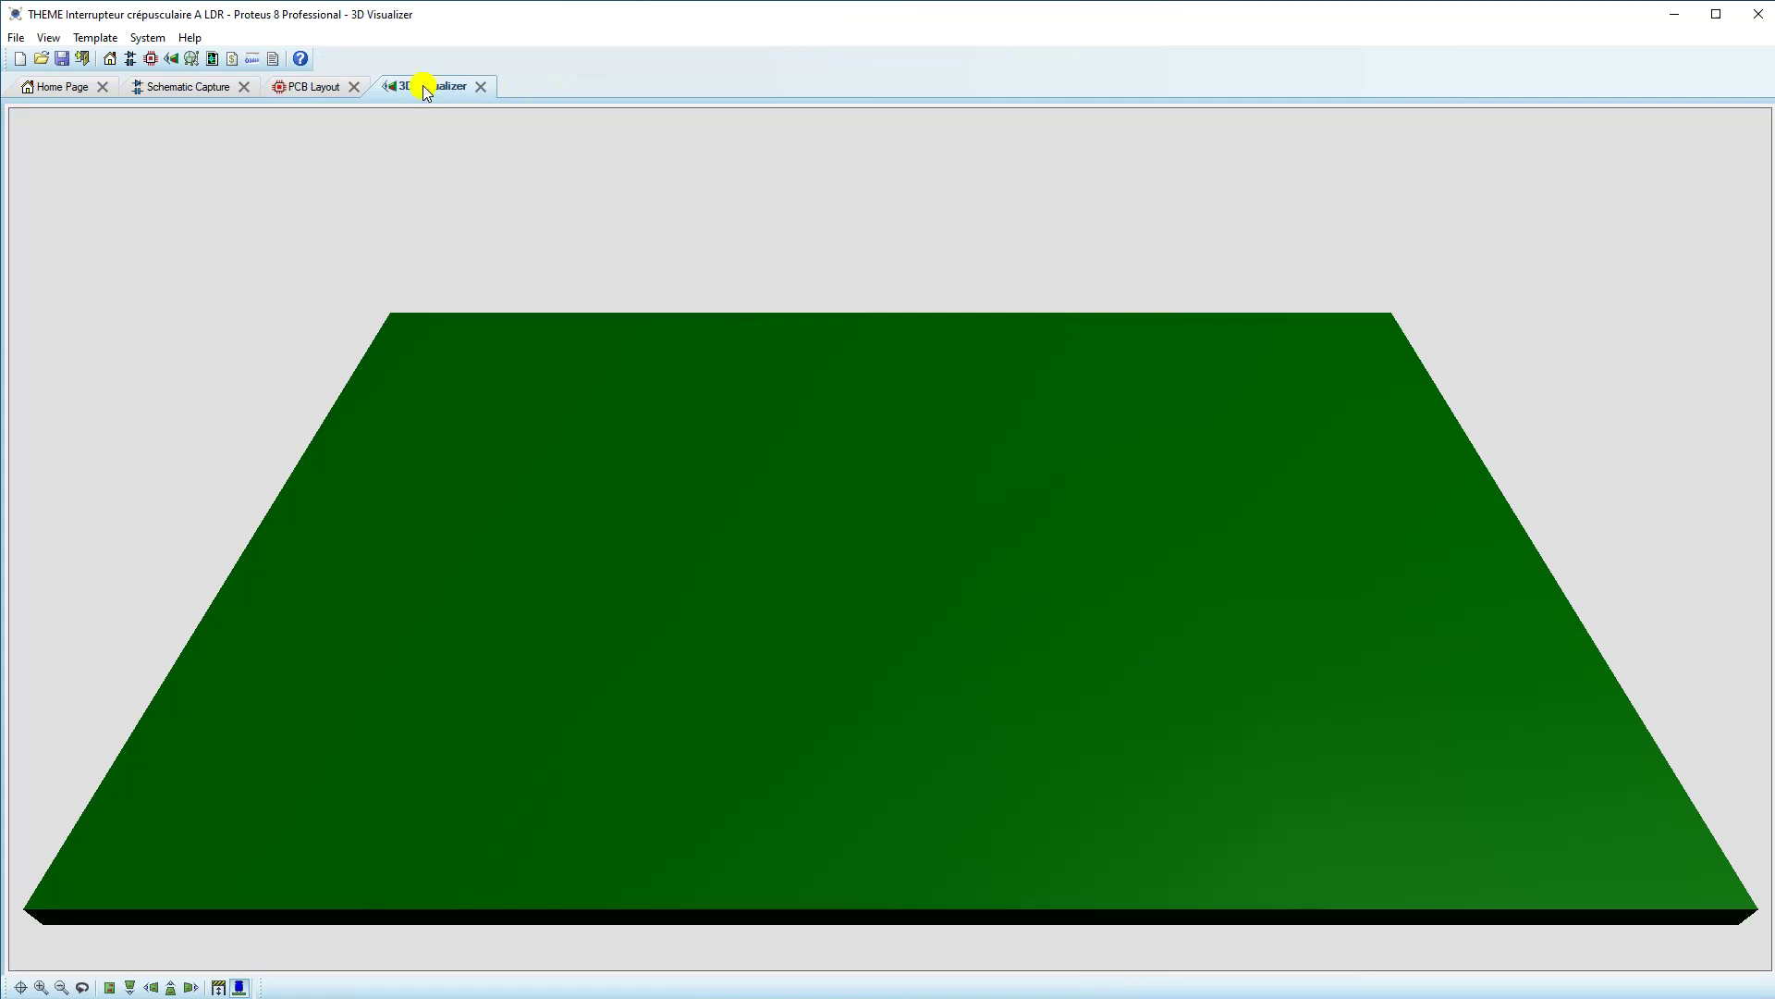
middle_click(888, 534)
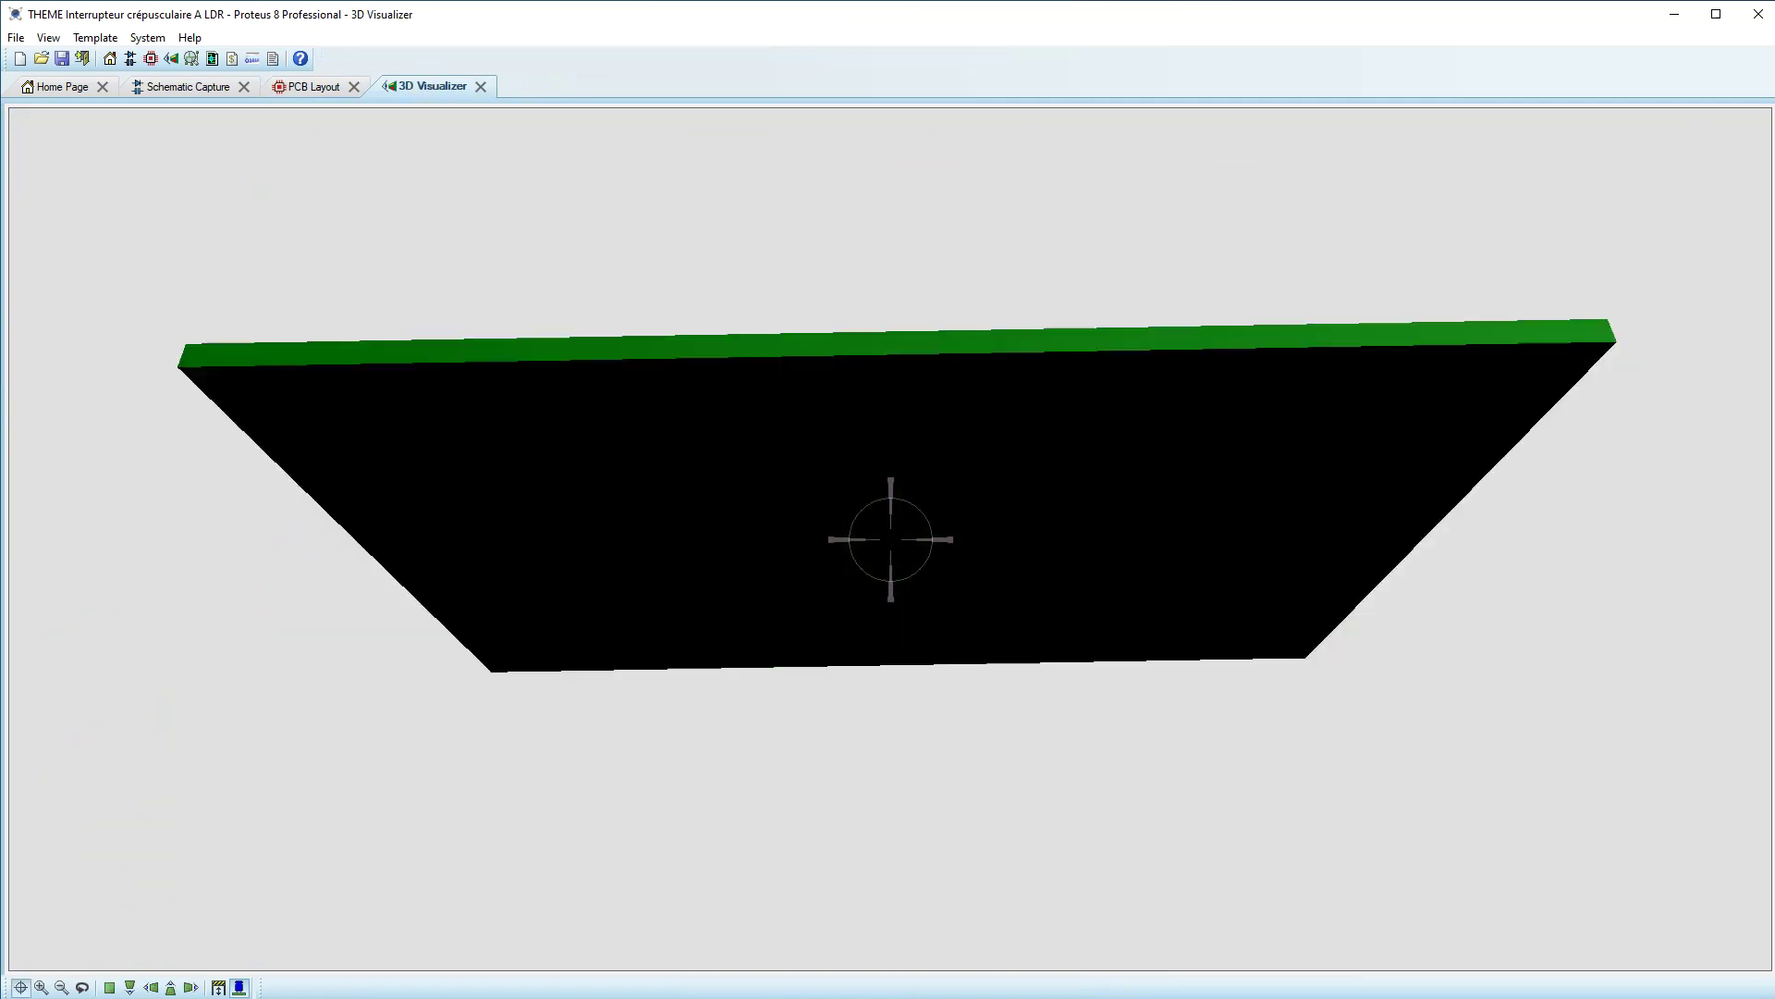
left_click_drag(891, 539, 890, 462)
middle_click(891, 539)
left_click(110, 987)
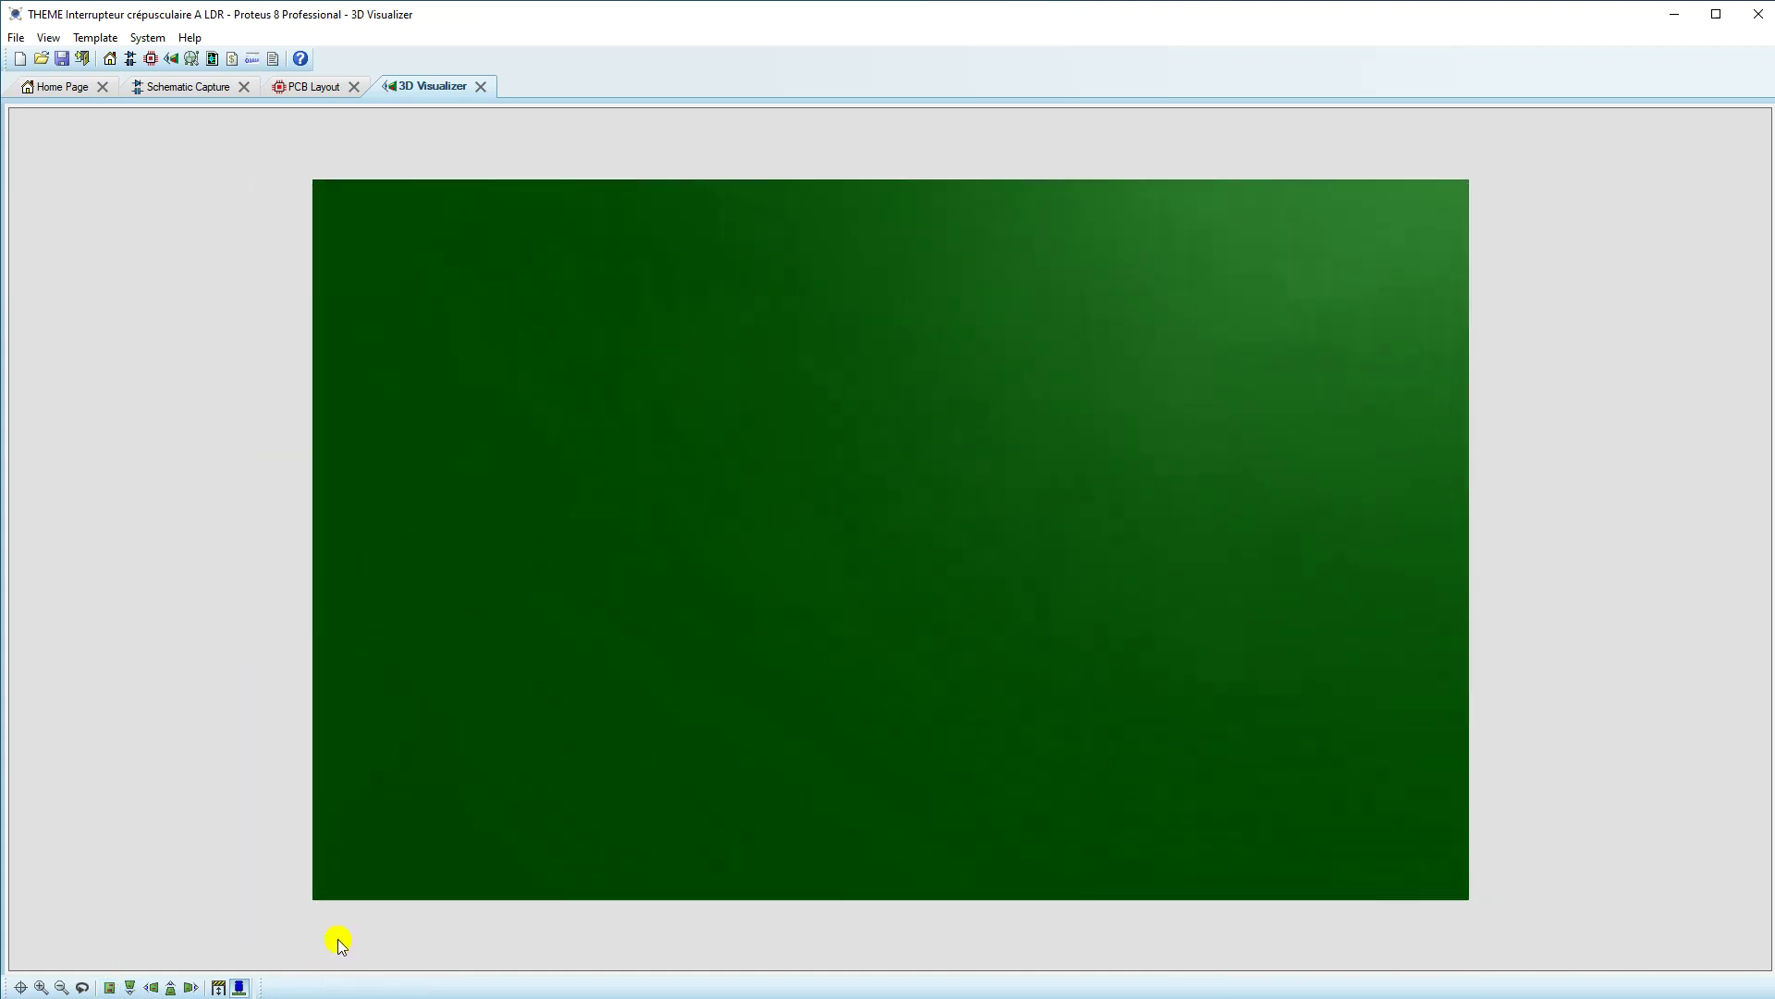
scroll(356, 920, "down", 2)
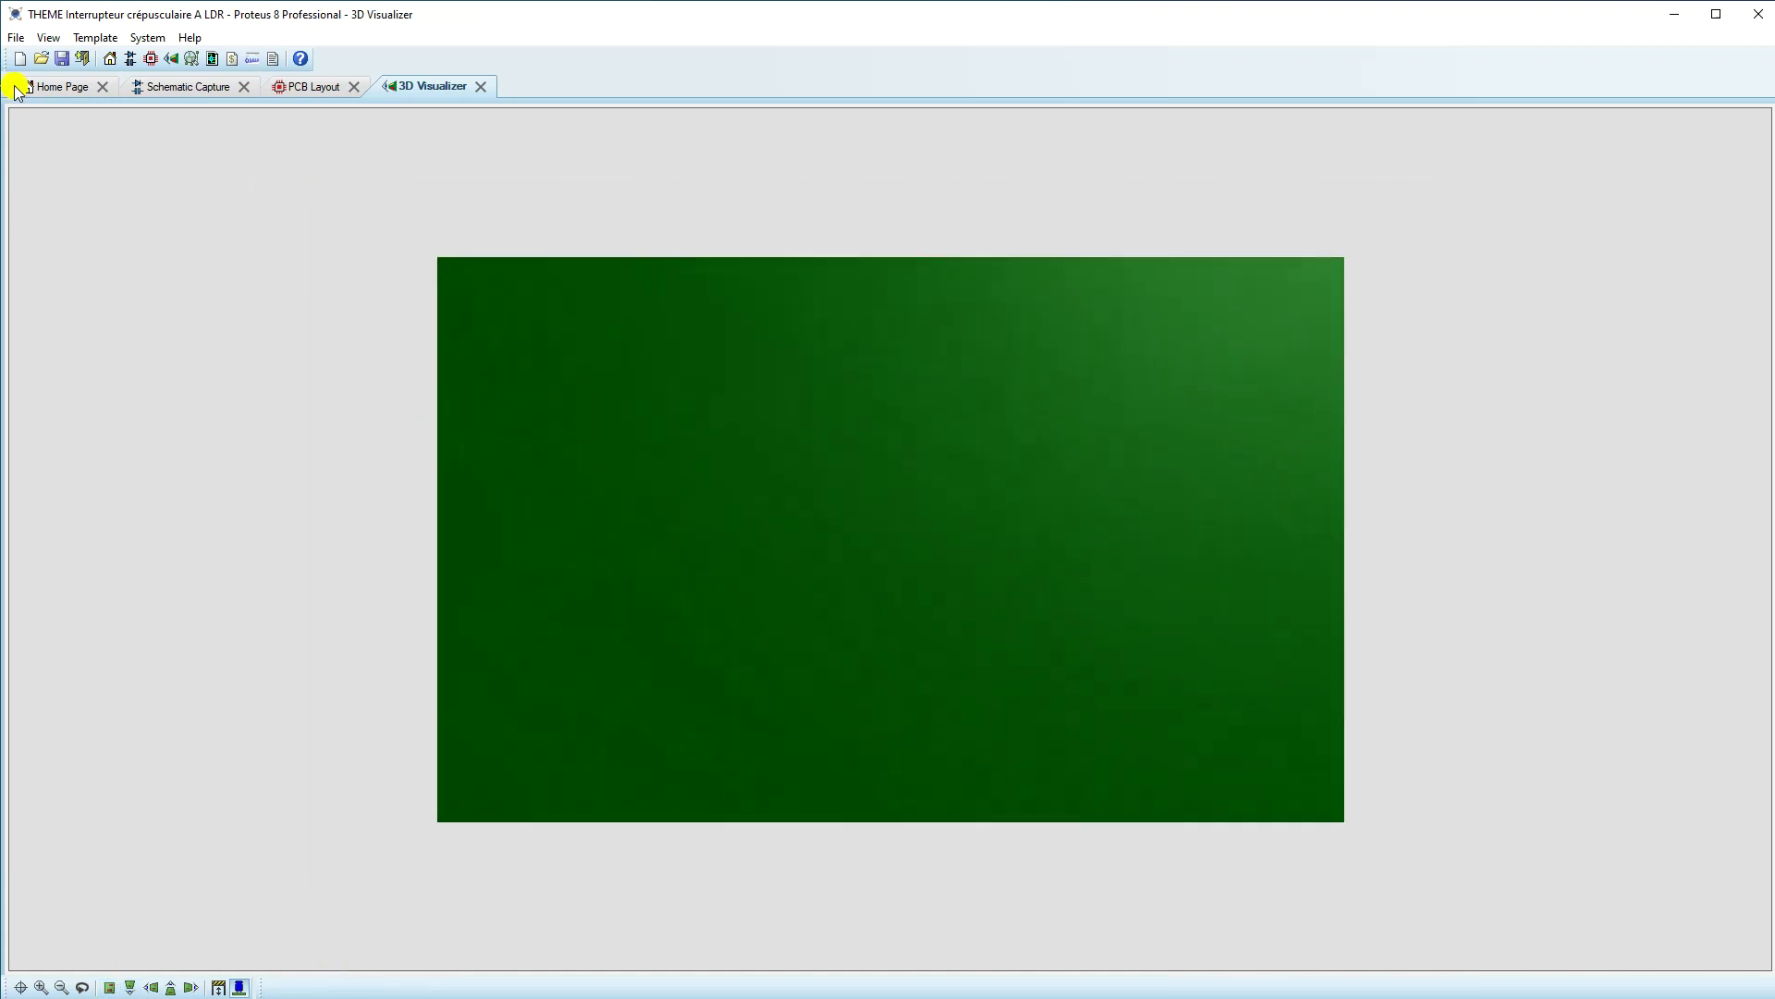
left_click(48, 37)
left_click(68, 336)
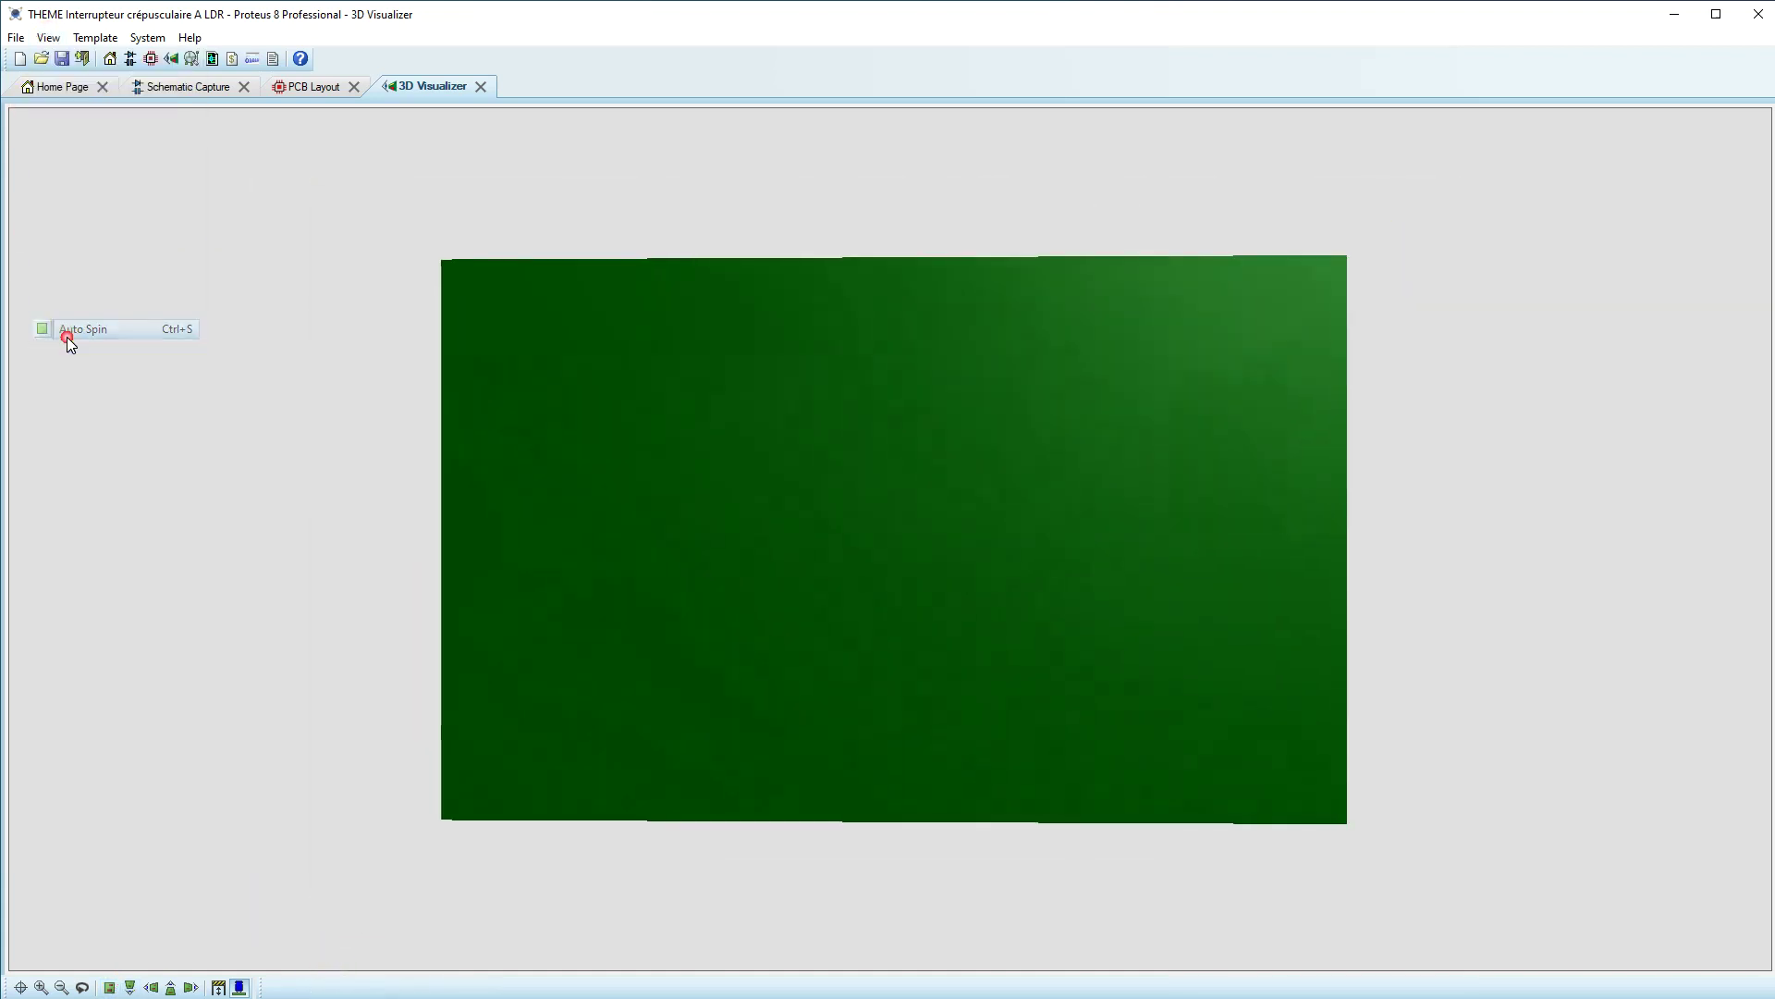
left_click(295, 90)
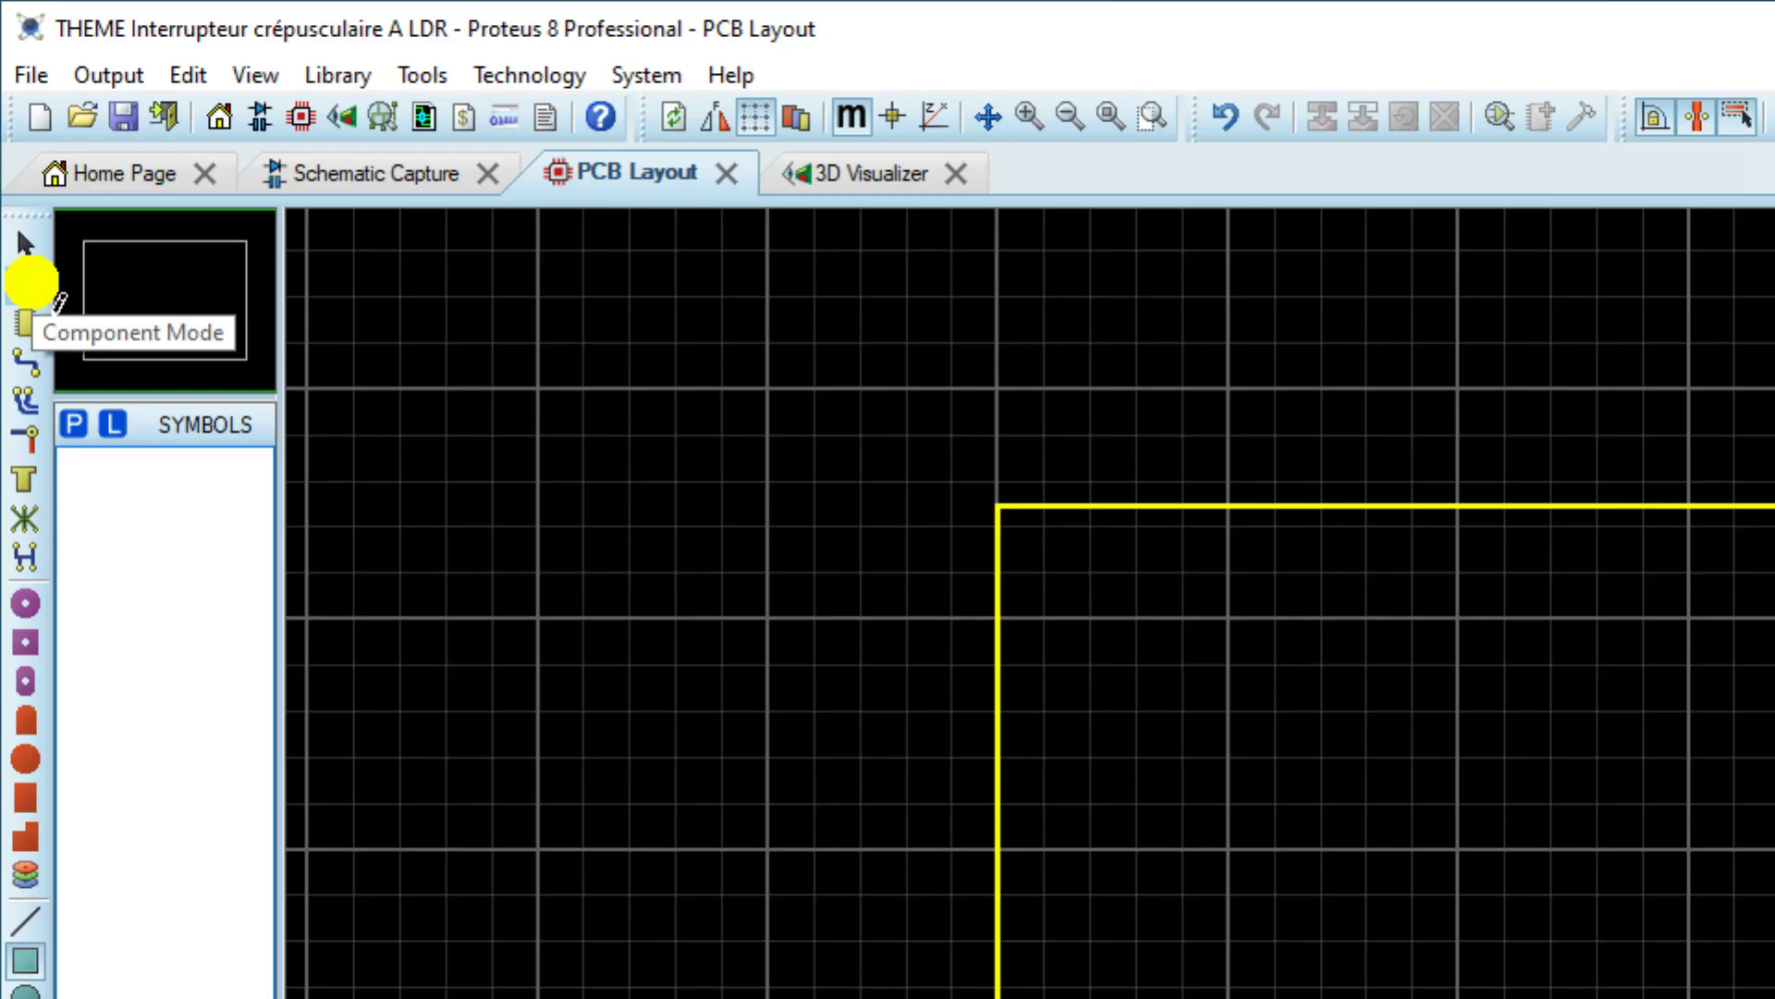
Step: Show the list of unplaced components in the PCB layout and compare it with the schematic around connector J1
left_click(23, 284)
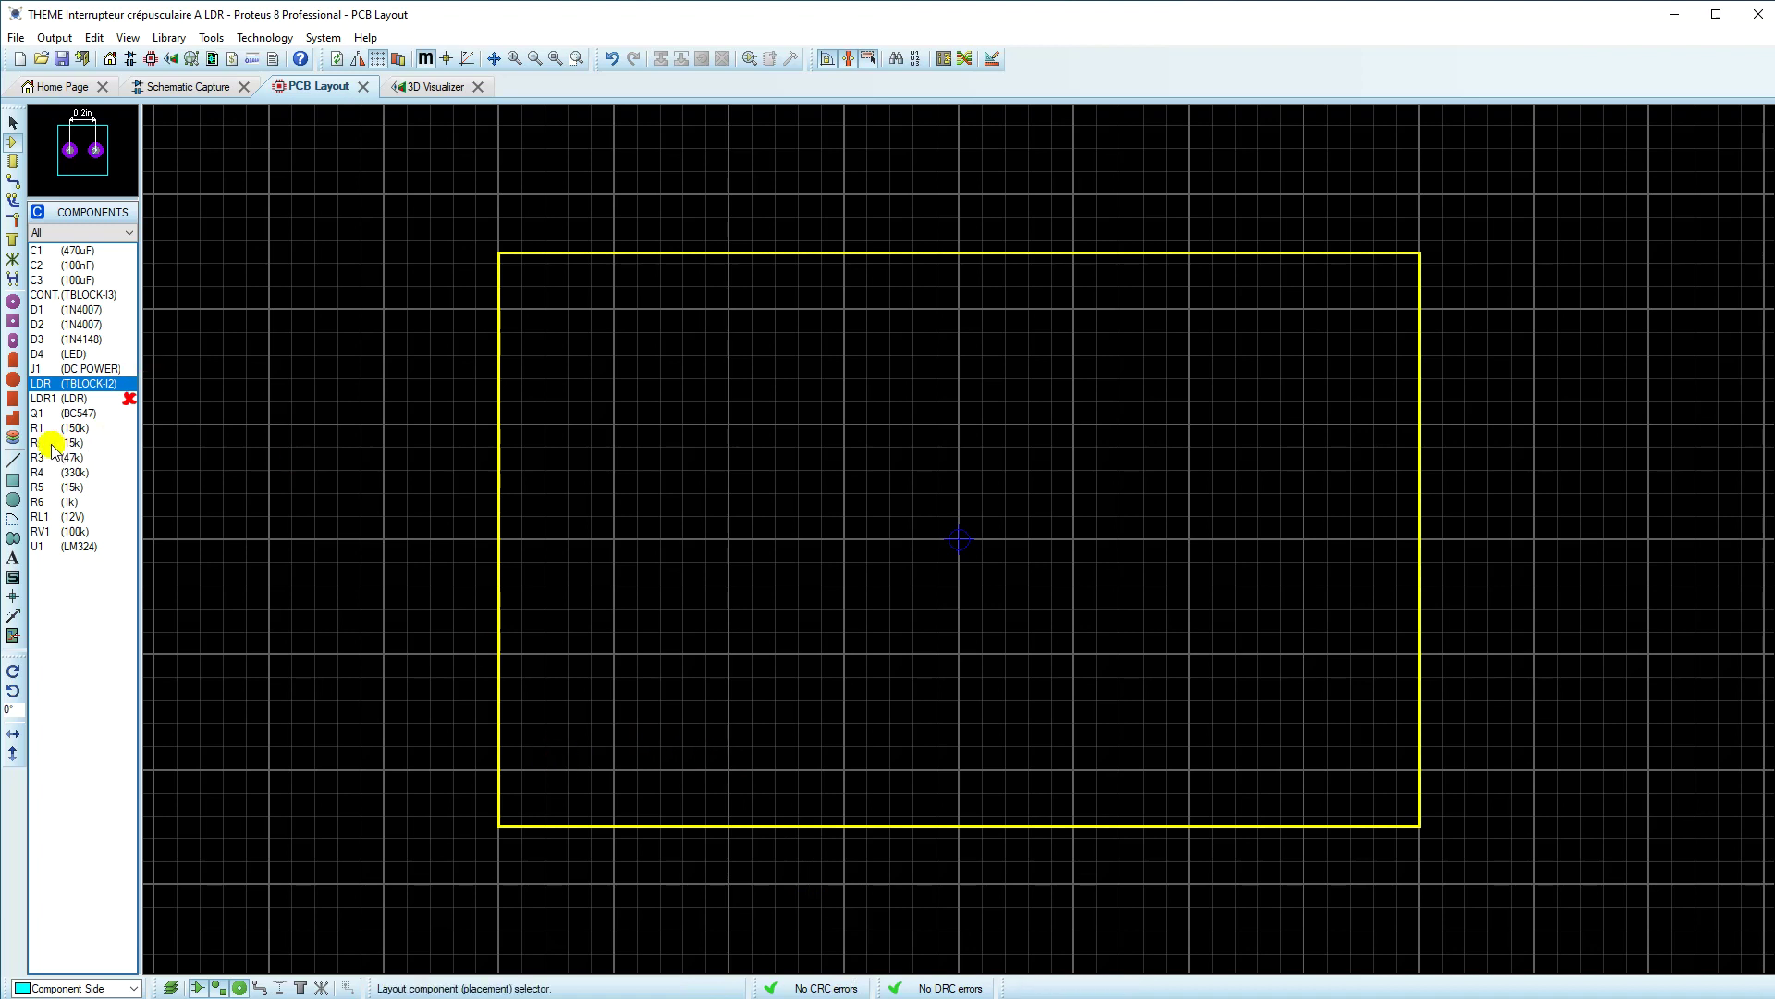
left_click(190, 93)
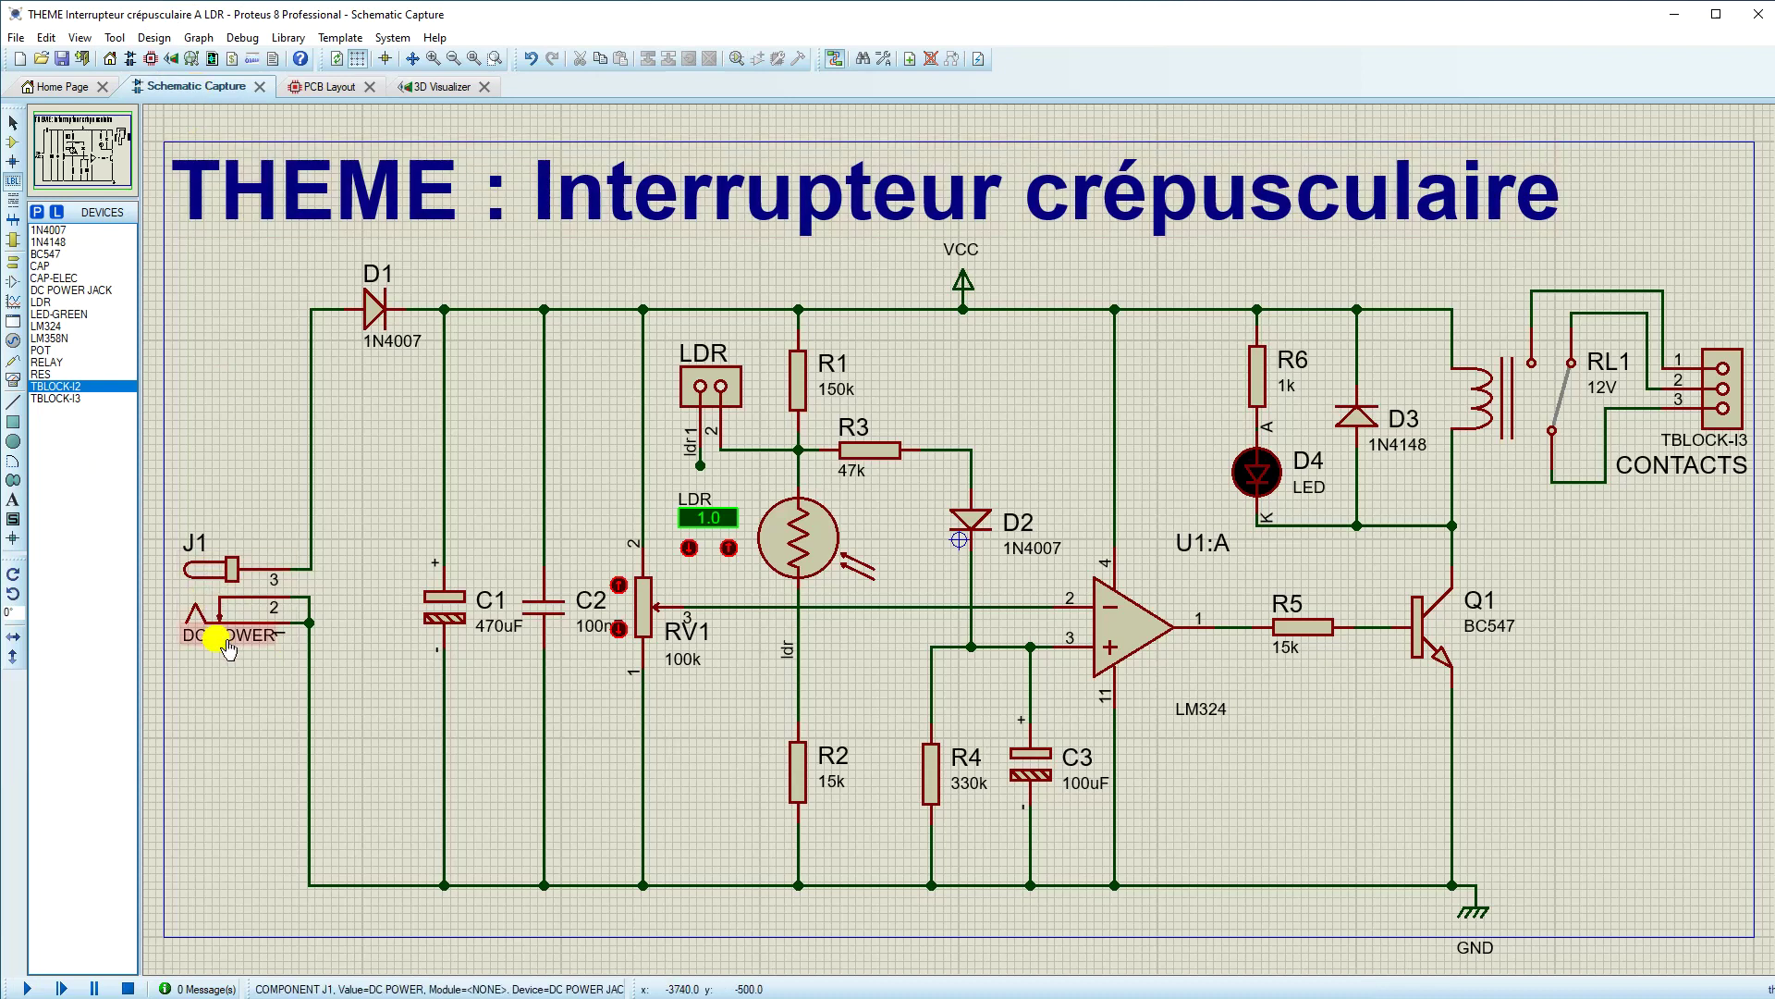
left_click(333, 87)
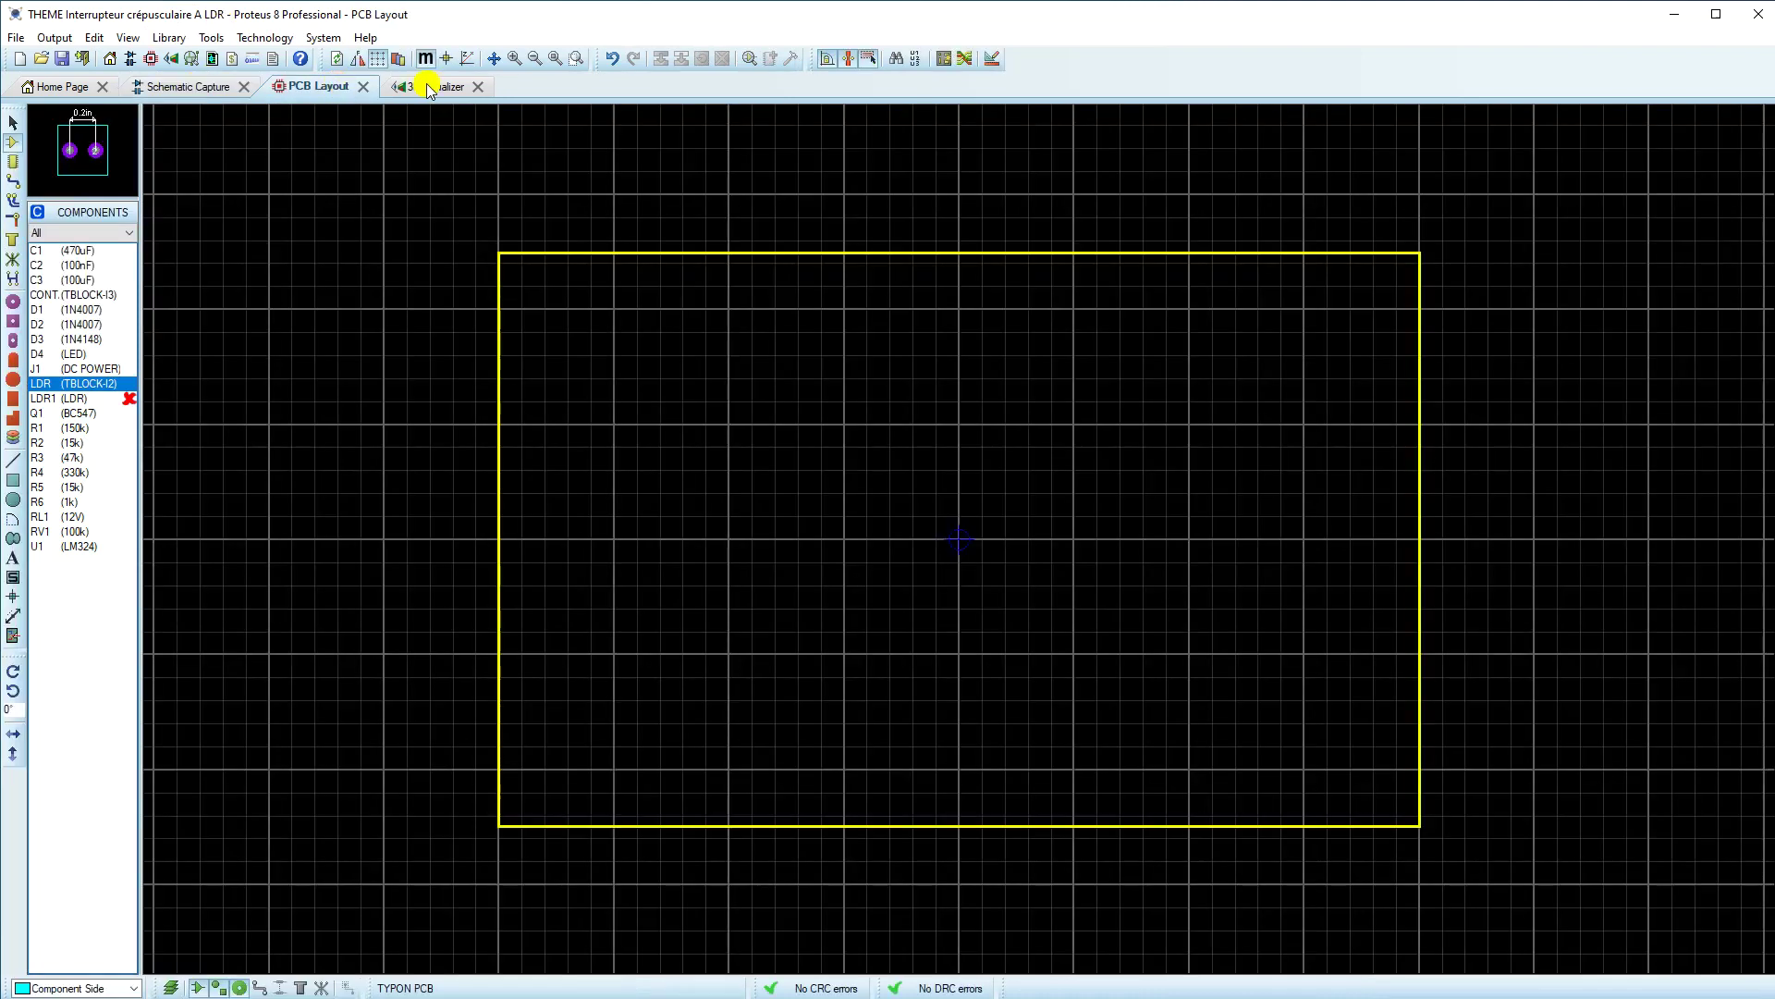
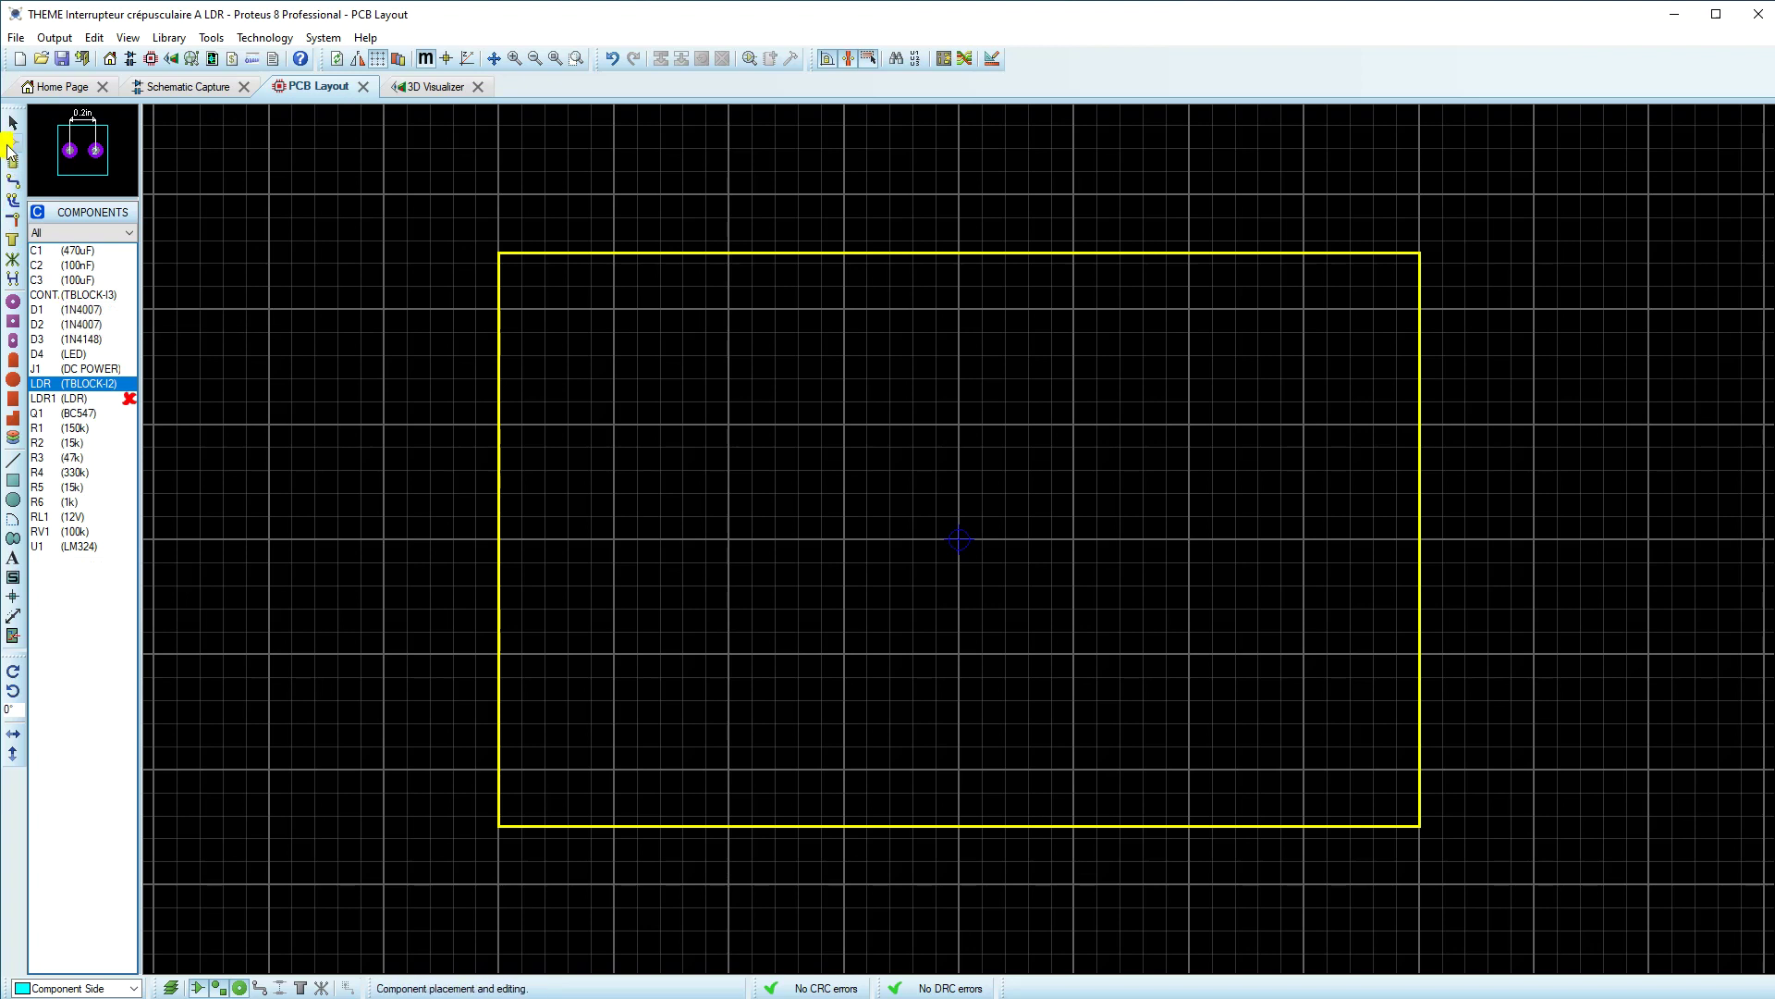
left_click(56, 294)
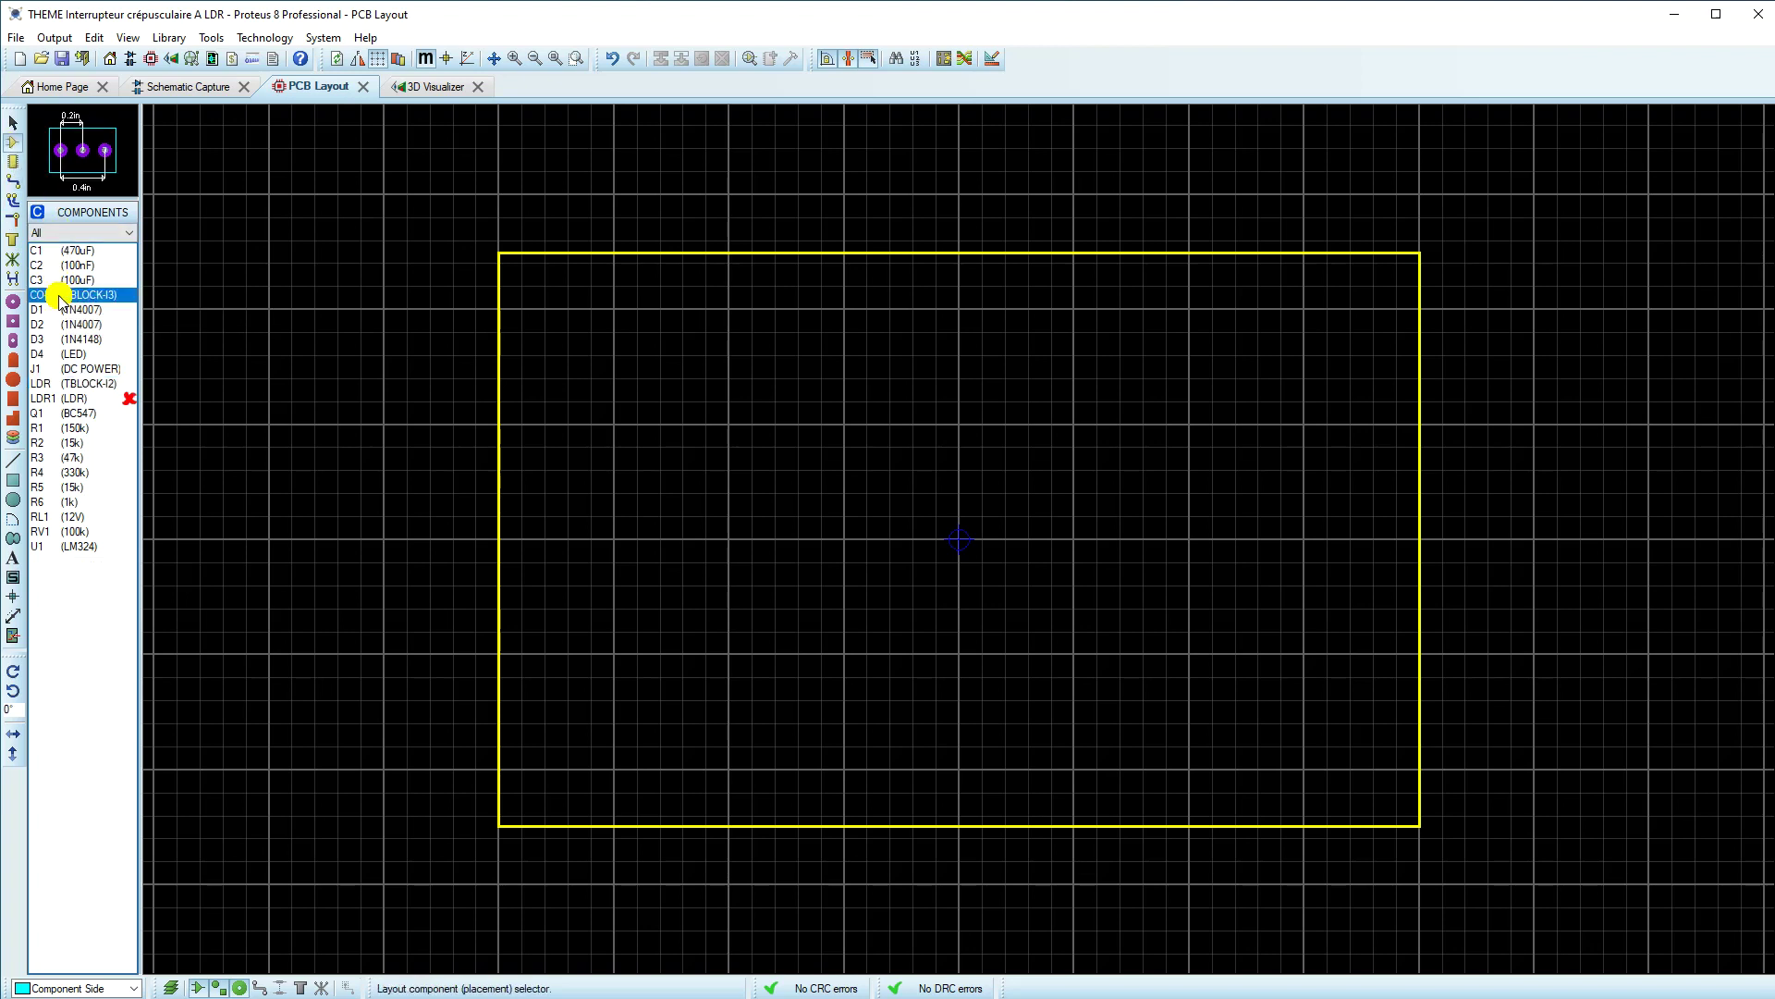
left_click(185, 86)
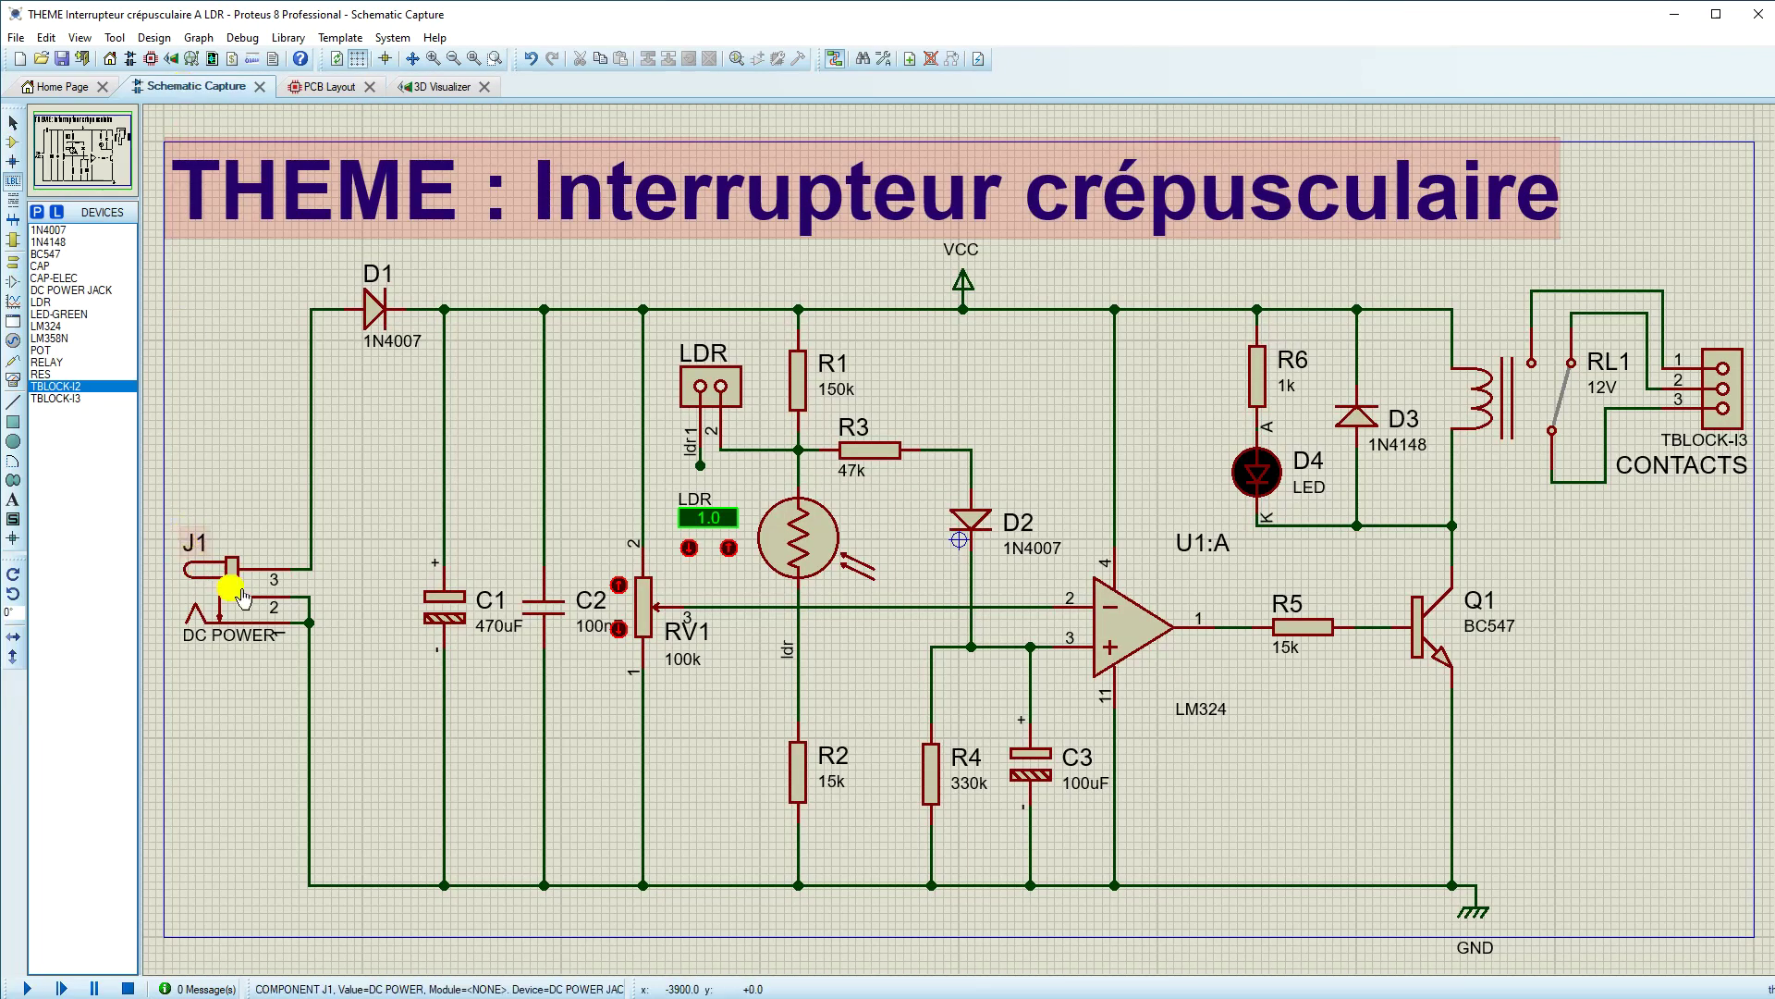
left_click(326, 86)
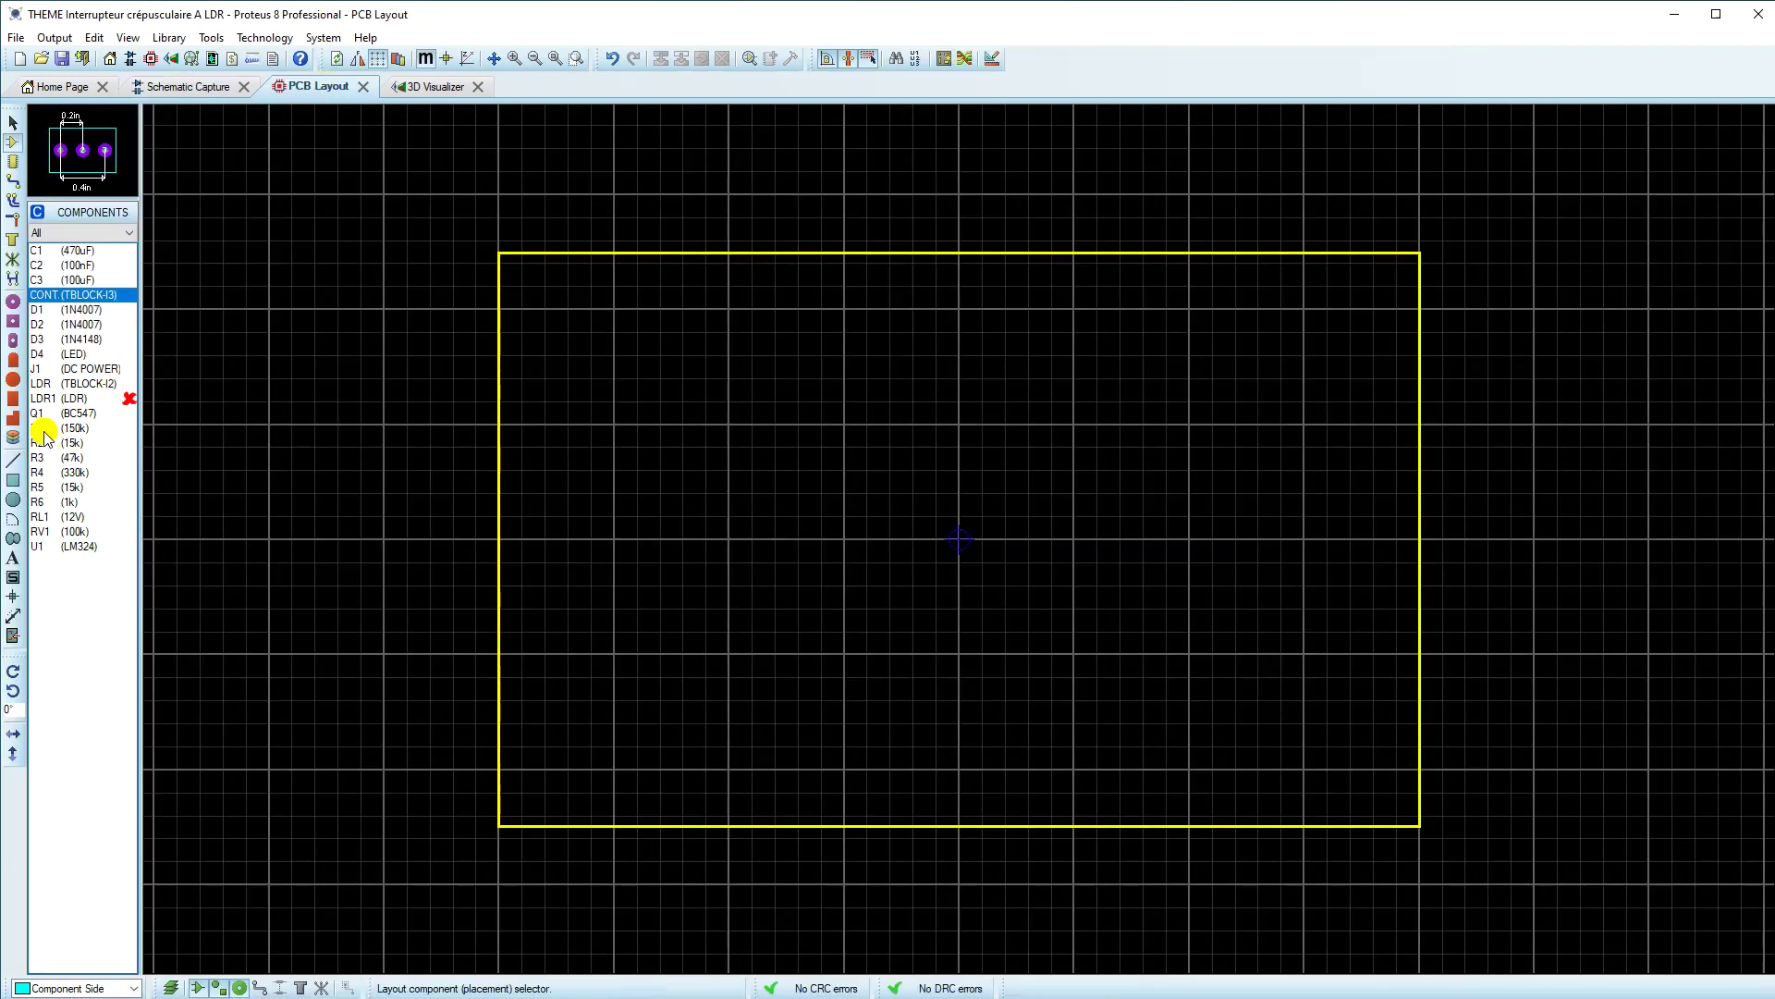
Step: Place the DC power jack J1 just inside the board's left edge, slightly above mid-height
left_click(44, 368)
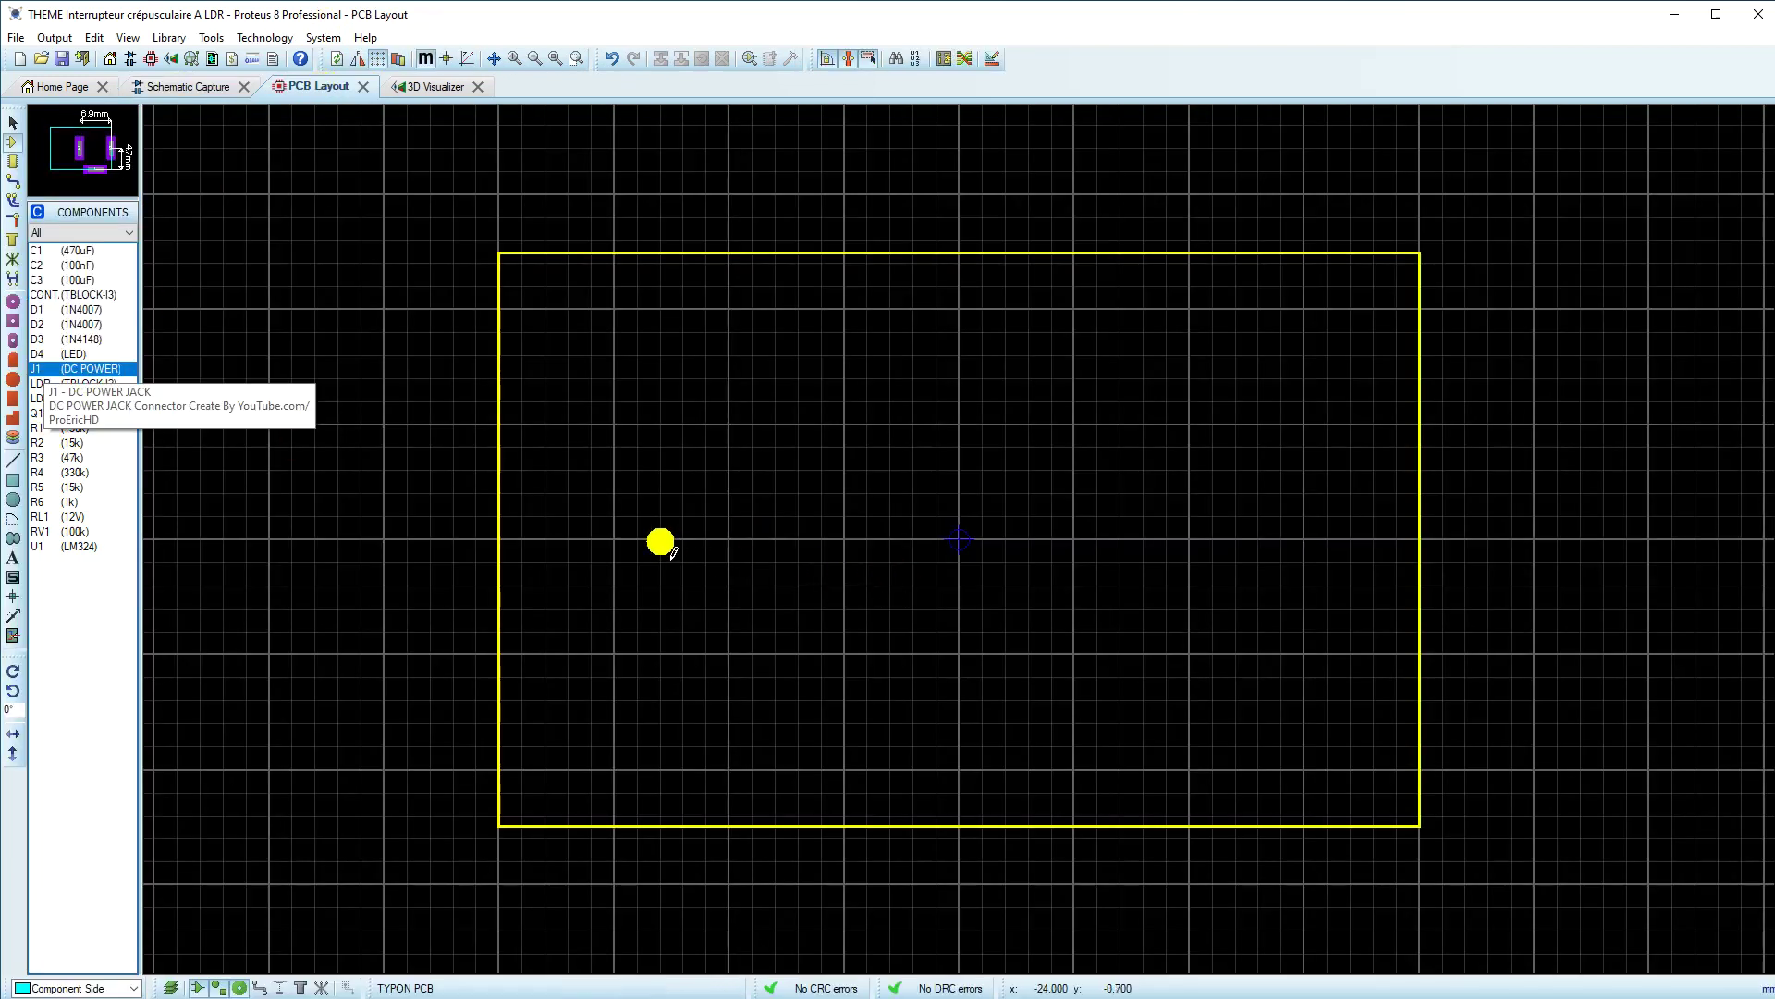
left_click(663, 544)
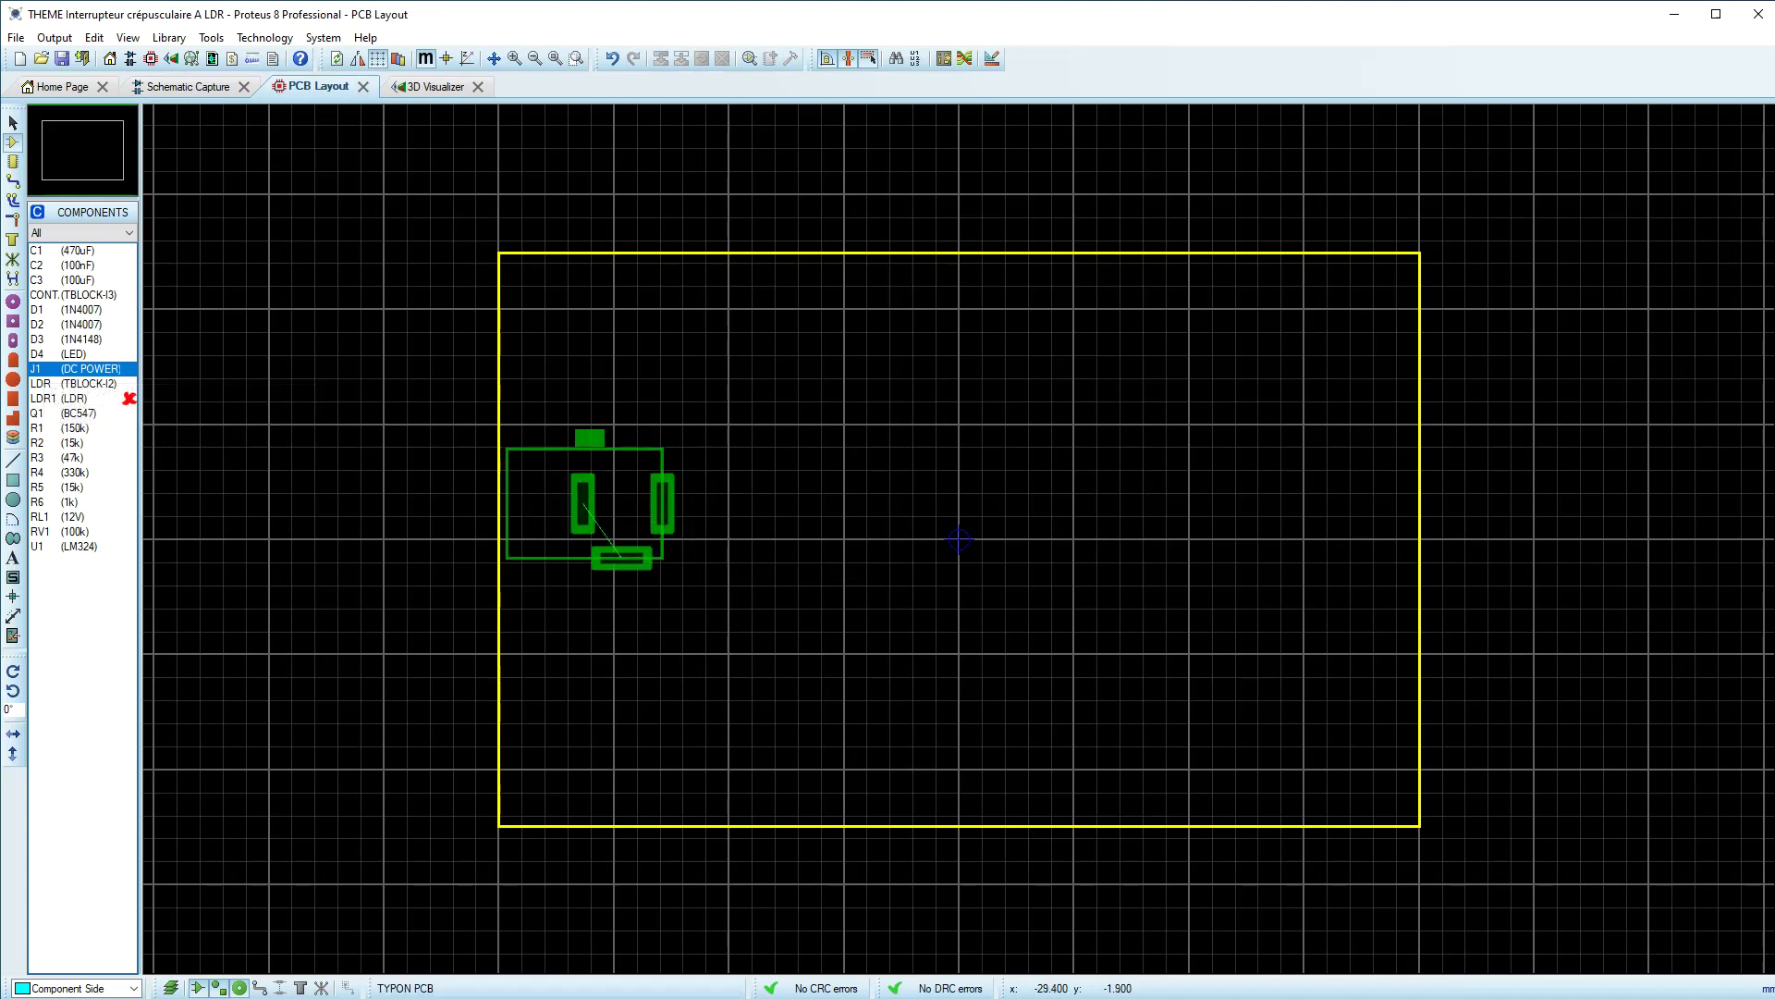
left_click(621, 565)
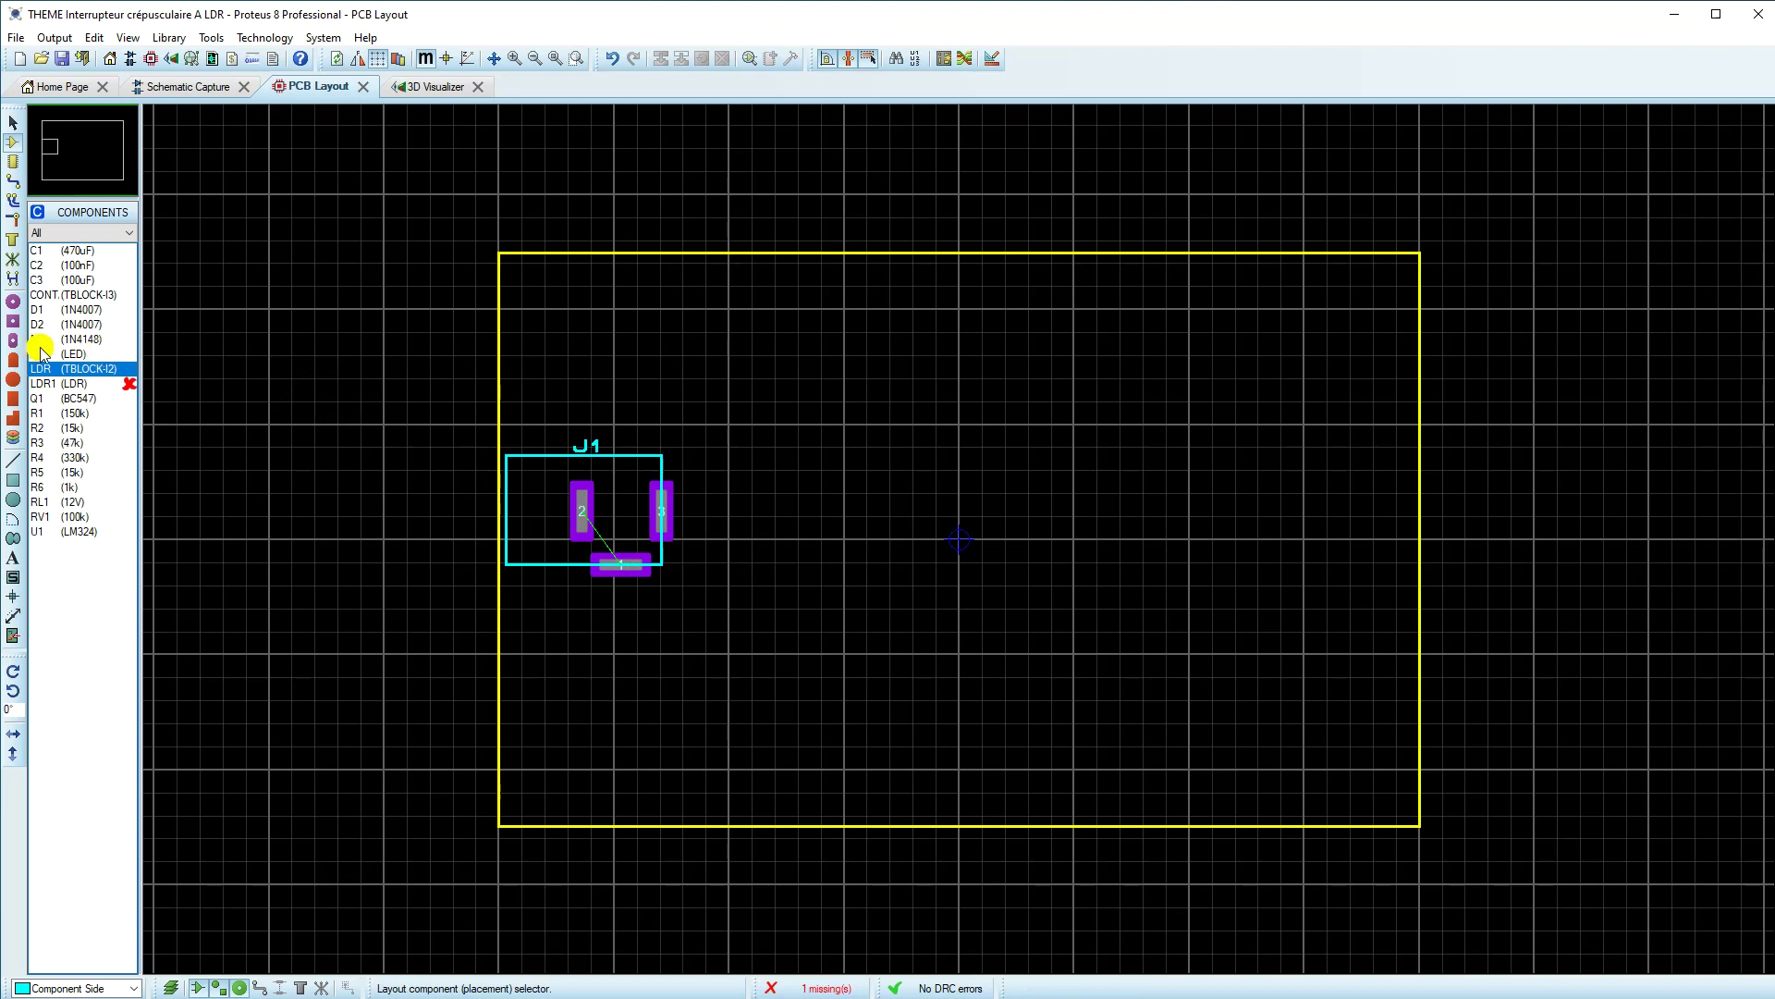
Step: Place diode D1 directly above J1 on the board, rotated 180 degrees
left_click(42, 311)
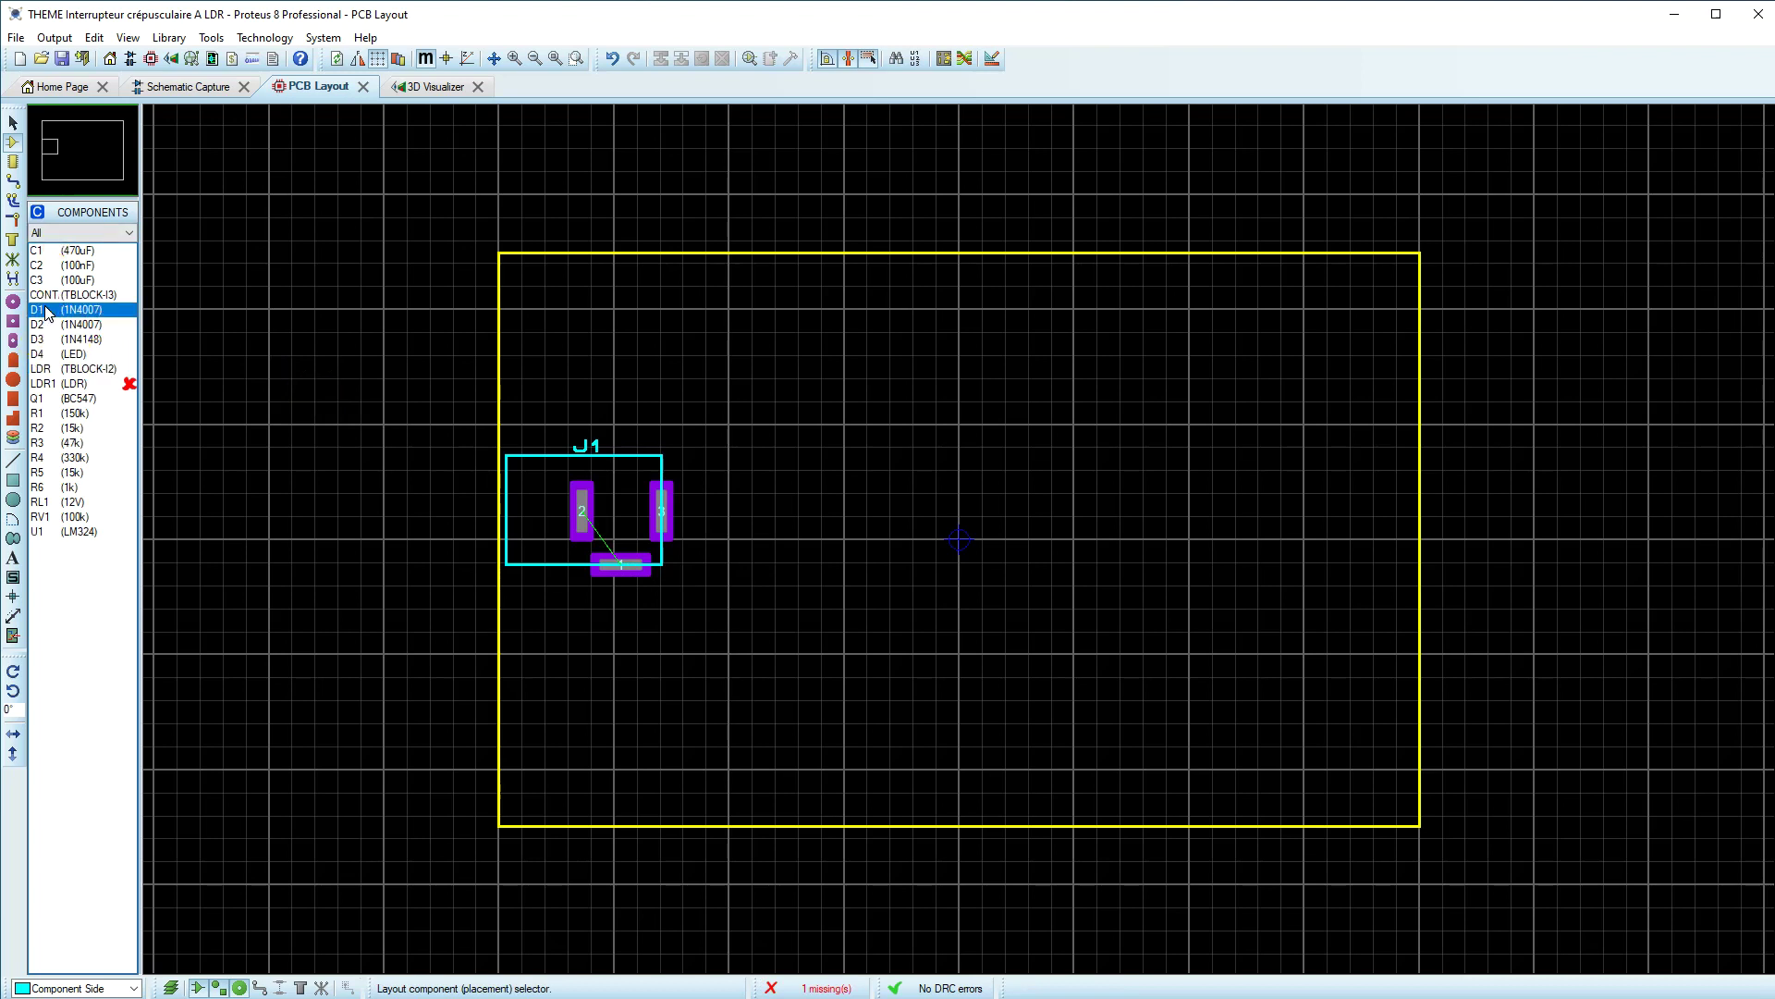
left_click(700, 391)
left_click_drag(700, 391, 678, 377)
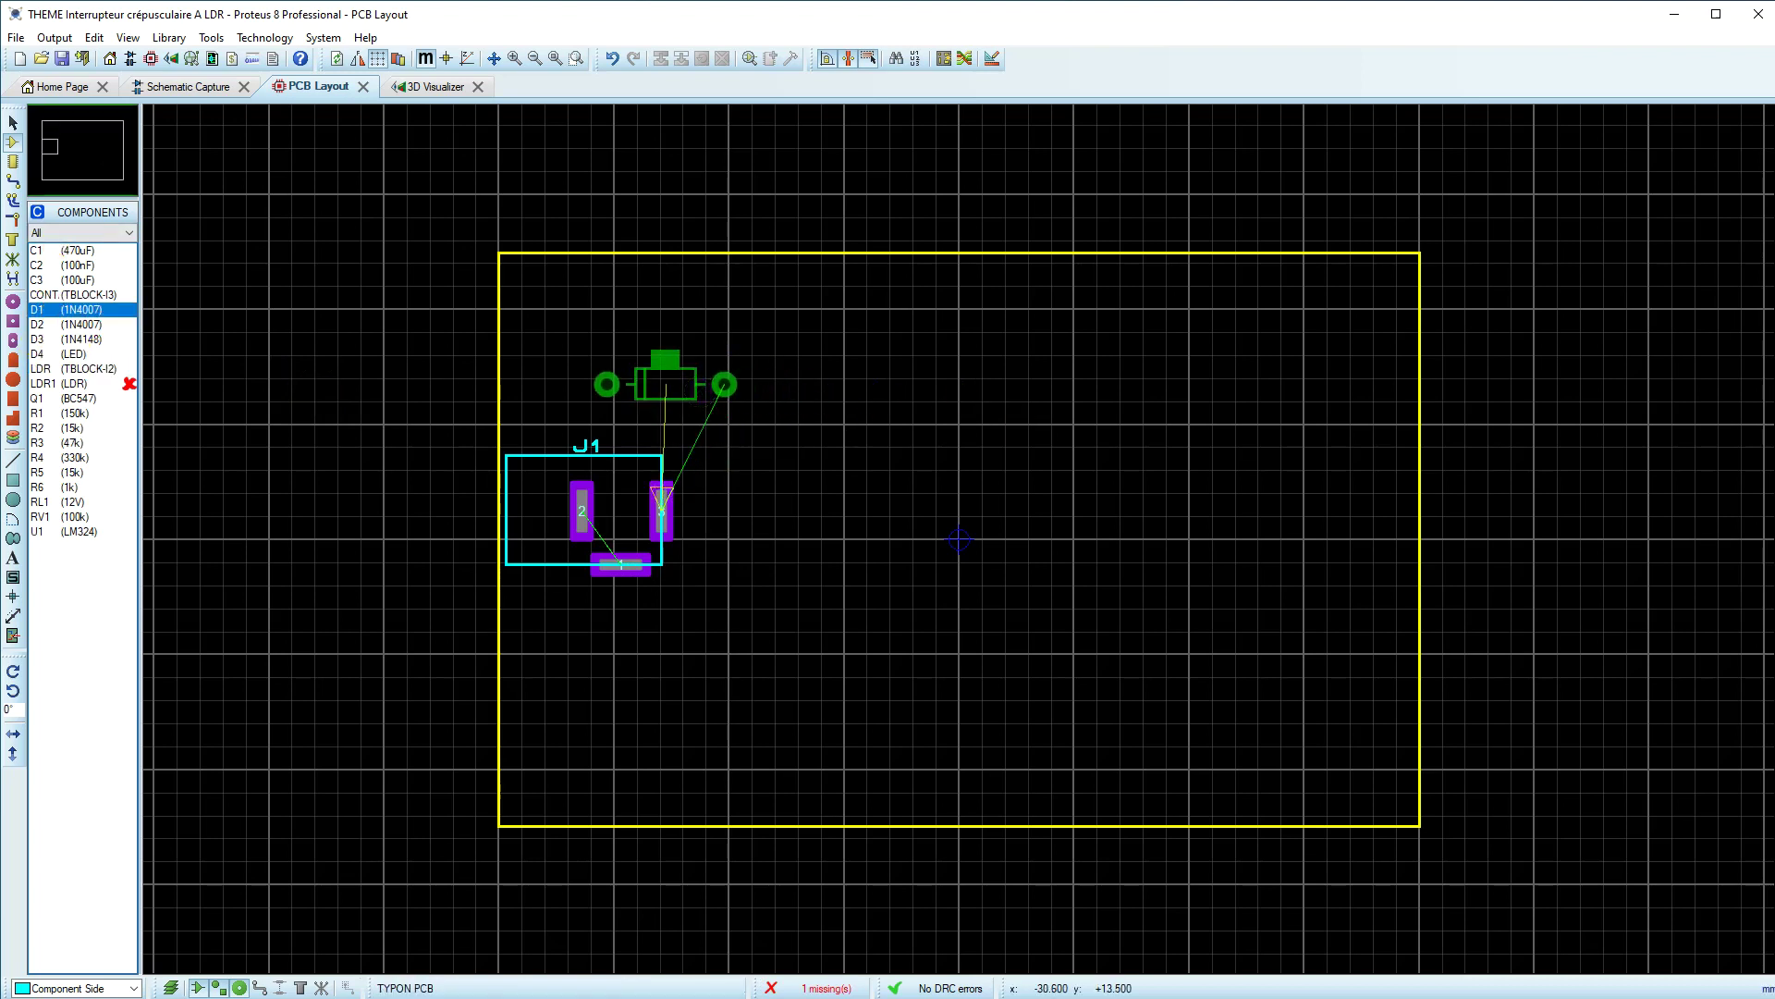
key("KP_Add")
key("KP_Add")
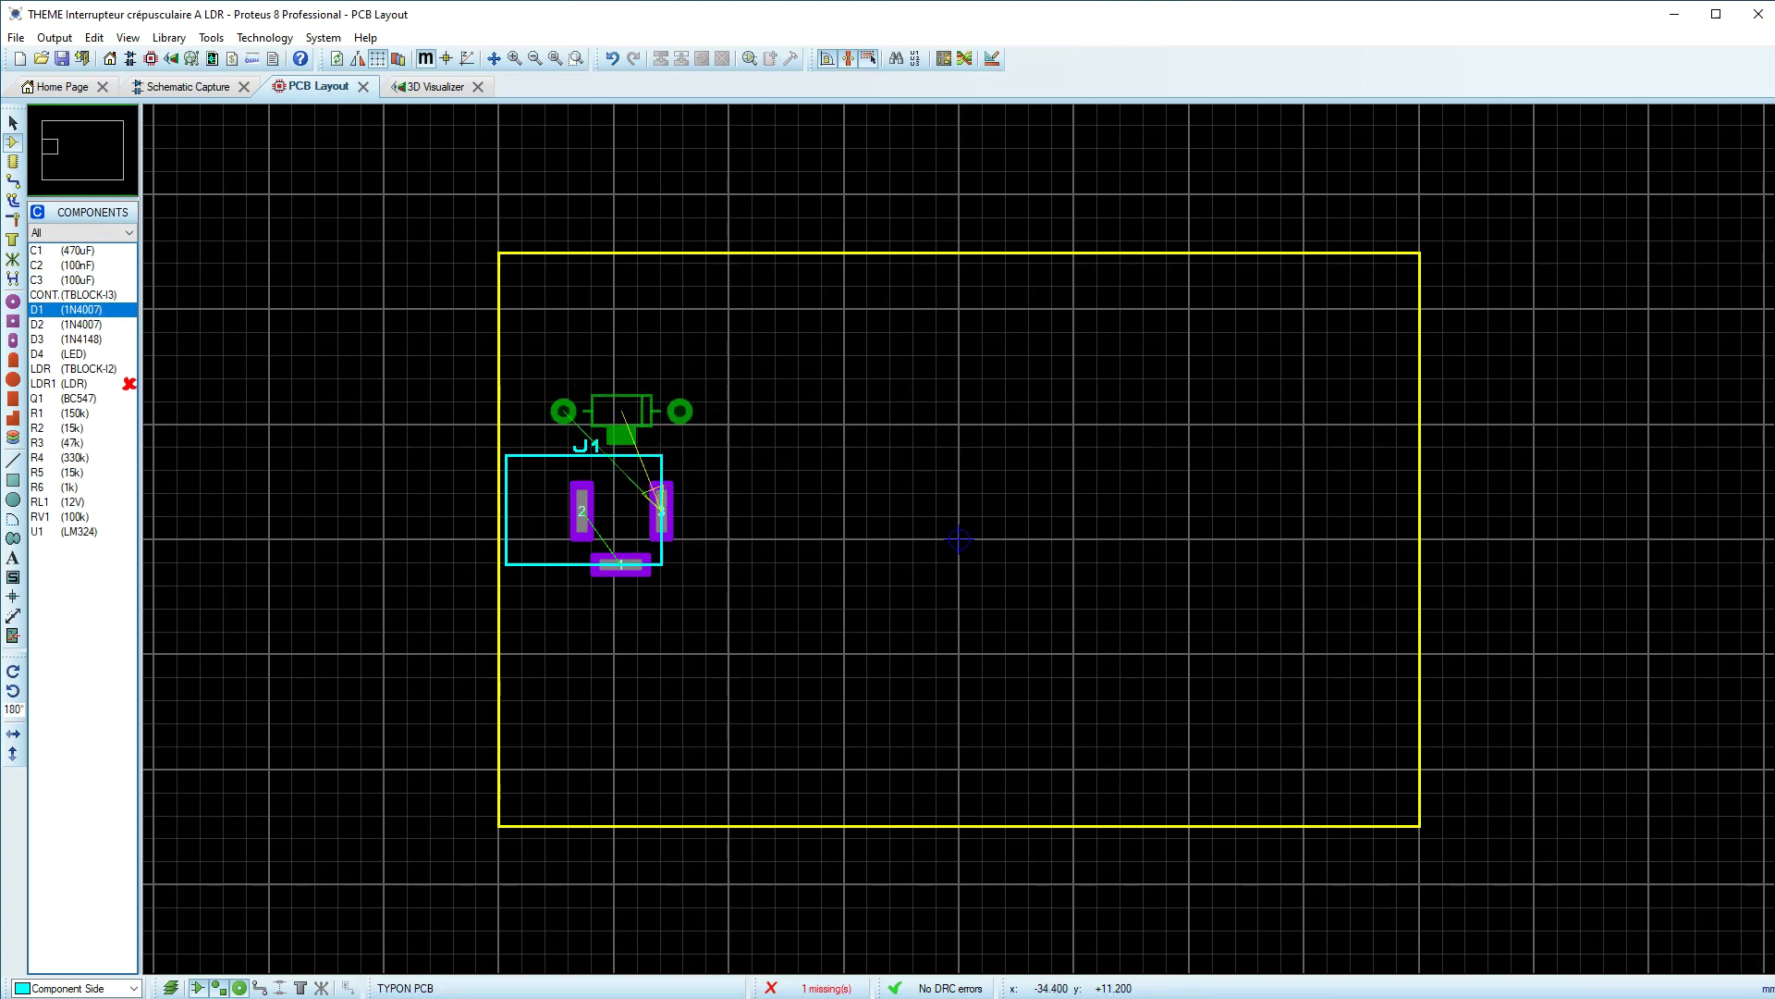
left_click(559, 413)
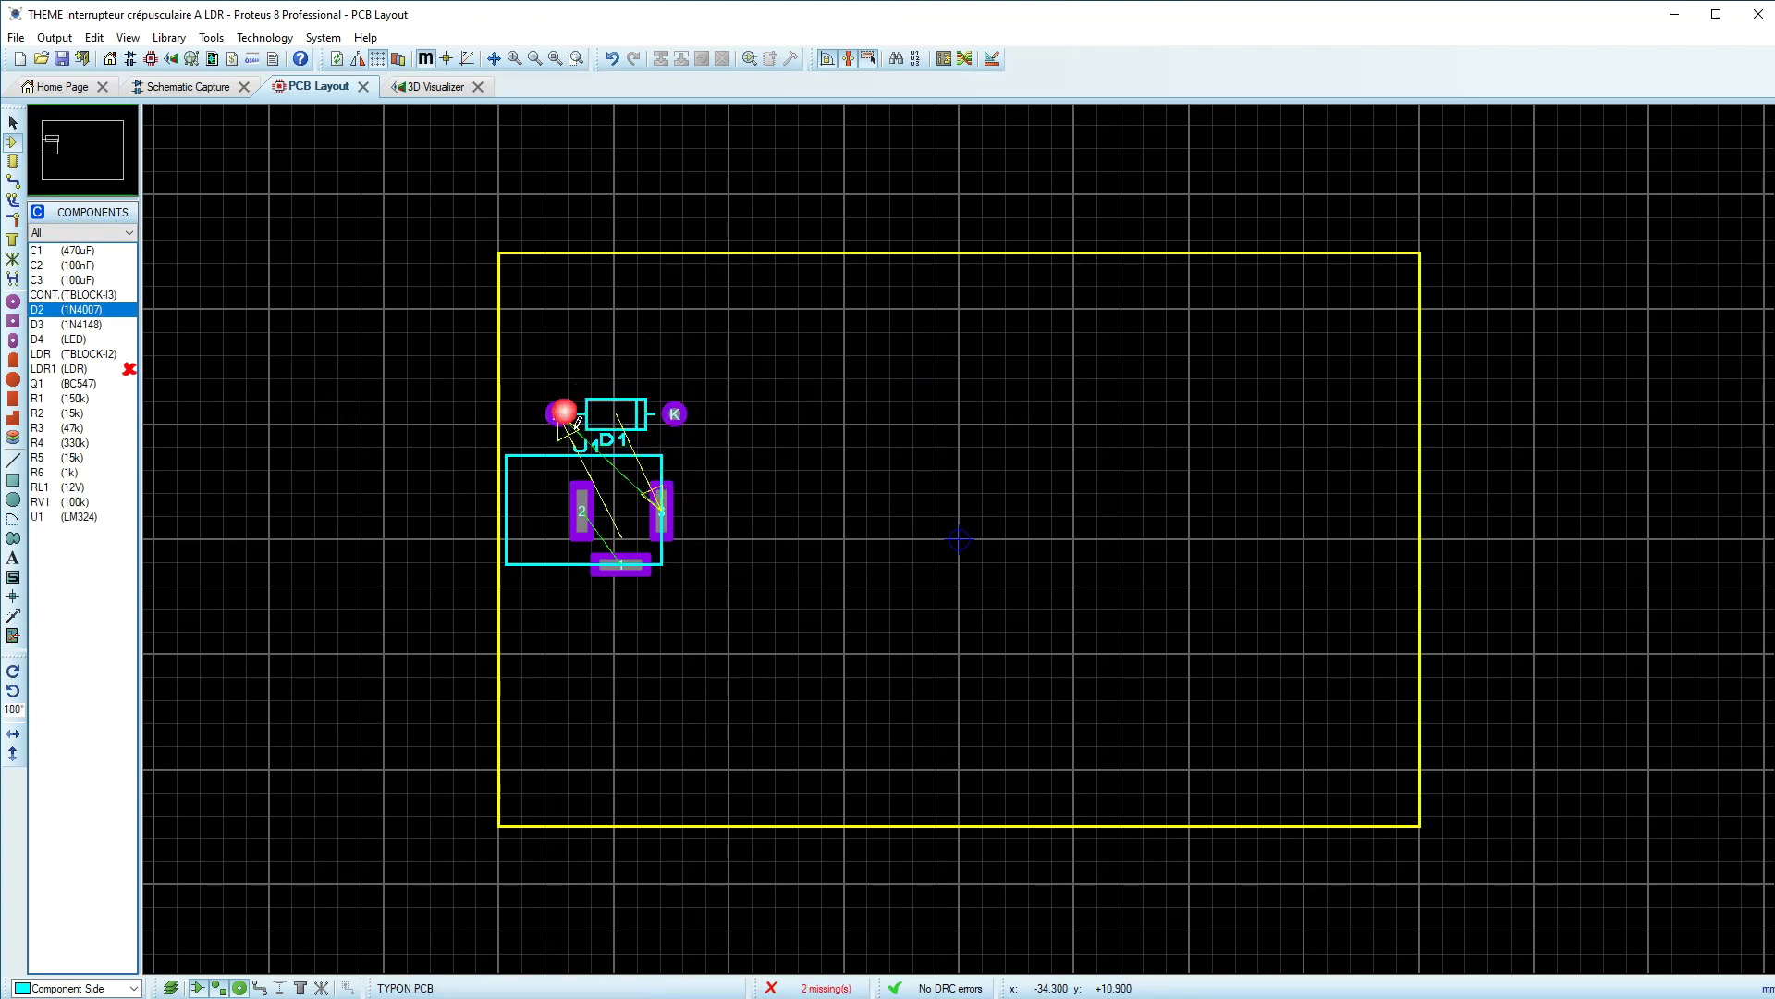
Step: Open the Packaging Tool for diode D1 in the schematic and delete its DO41 package
left_click(186, 87)
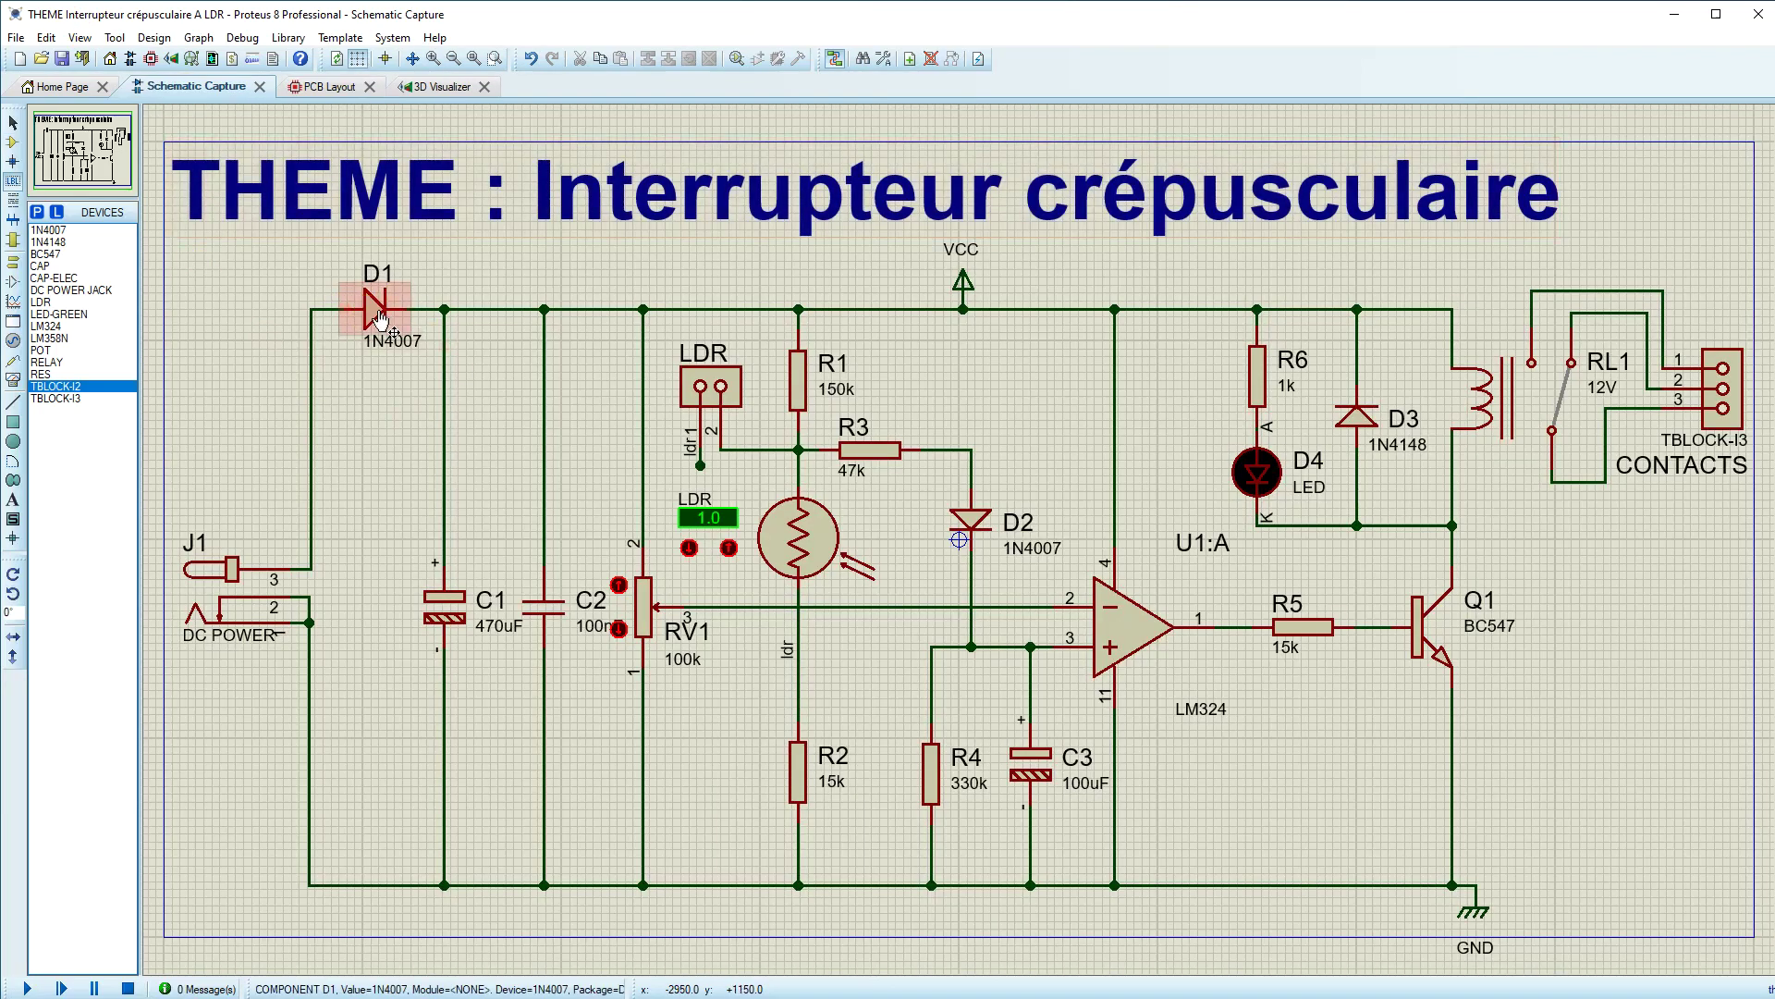
right_click(376, 310)
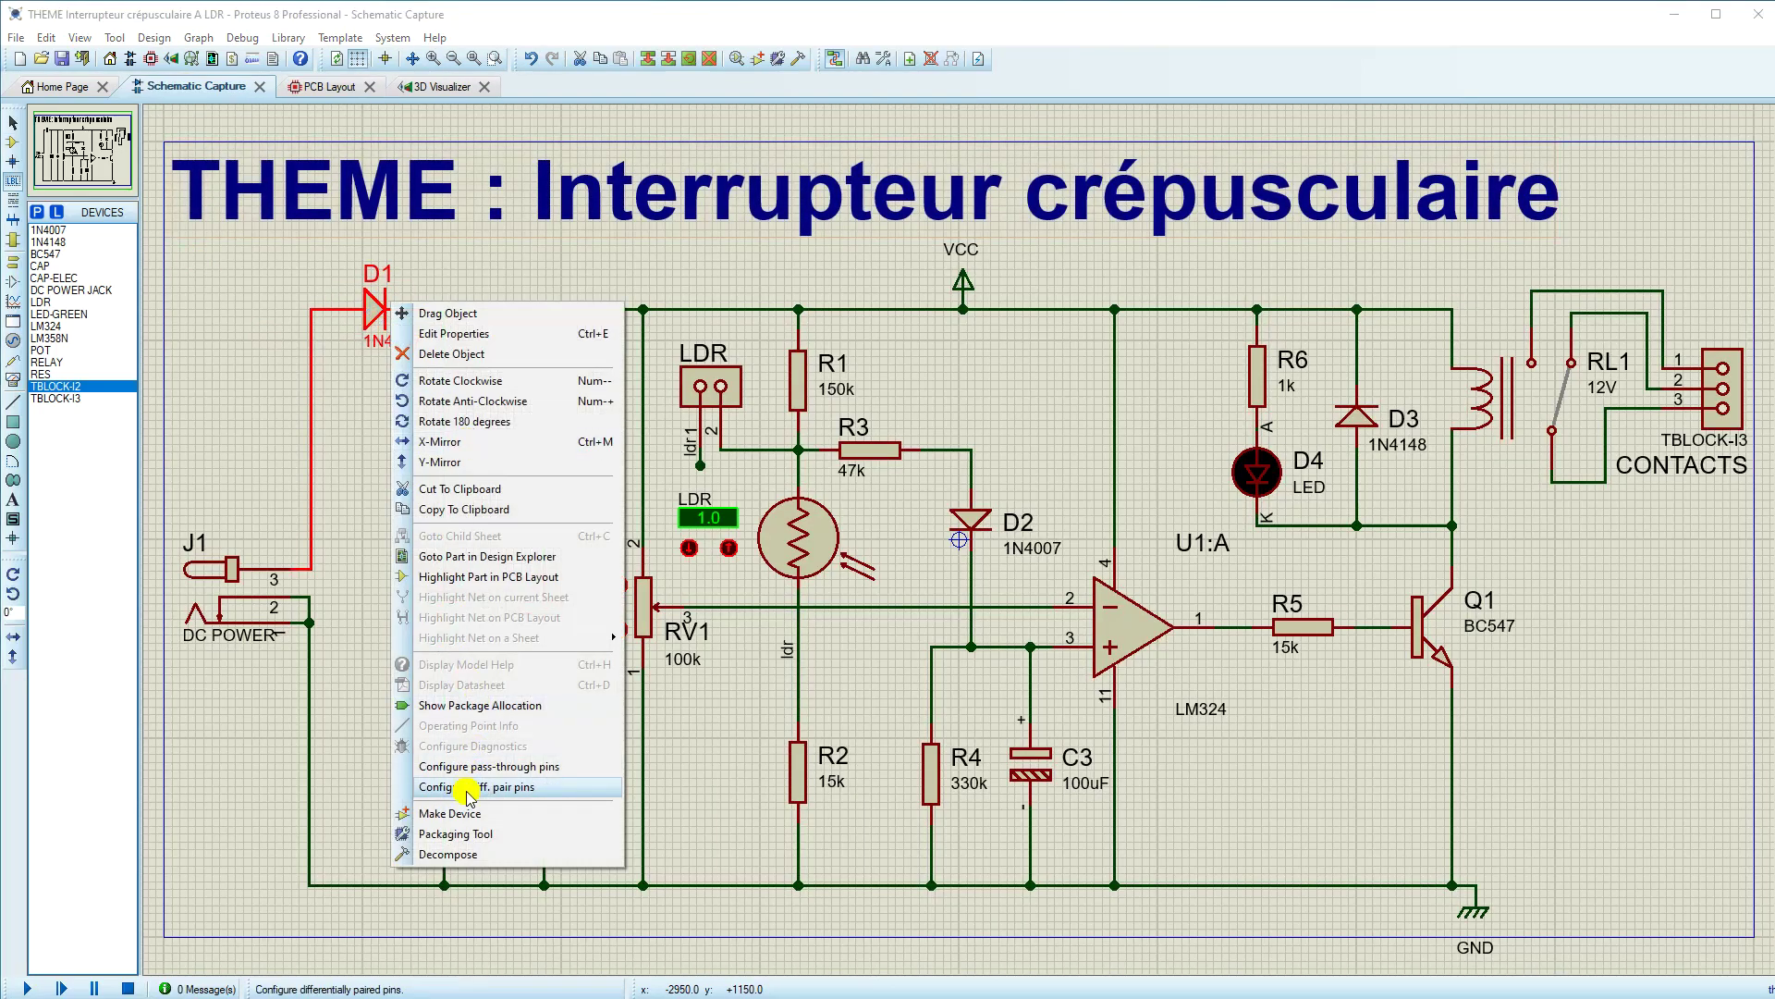
left_click(458, 834)
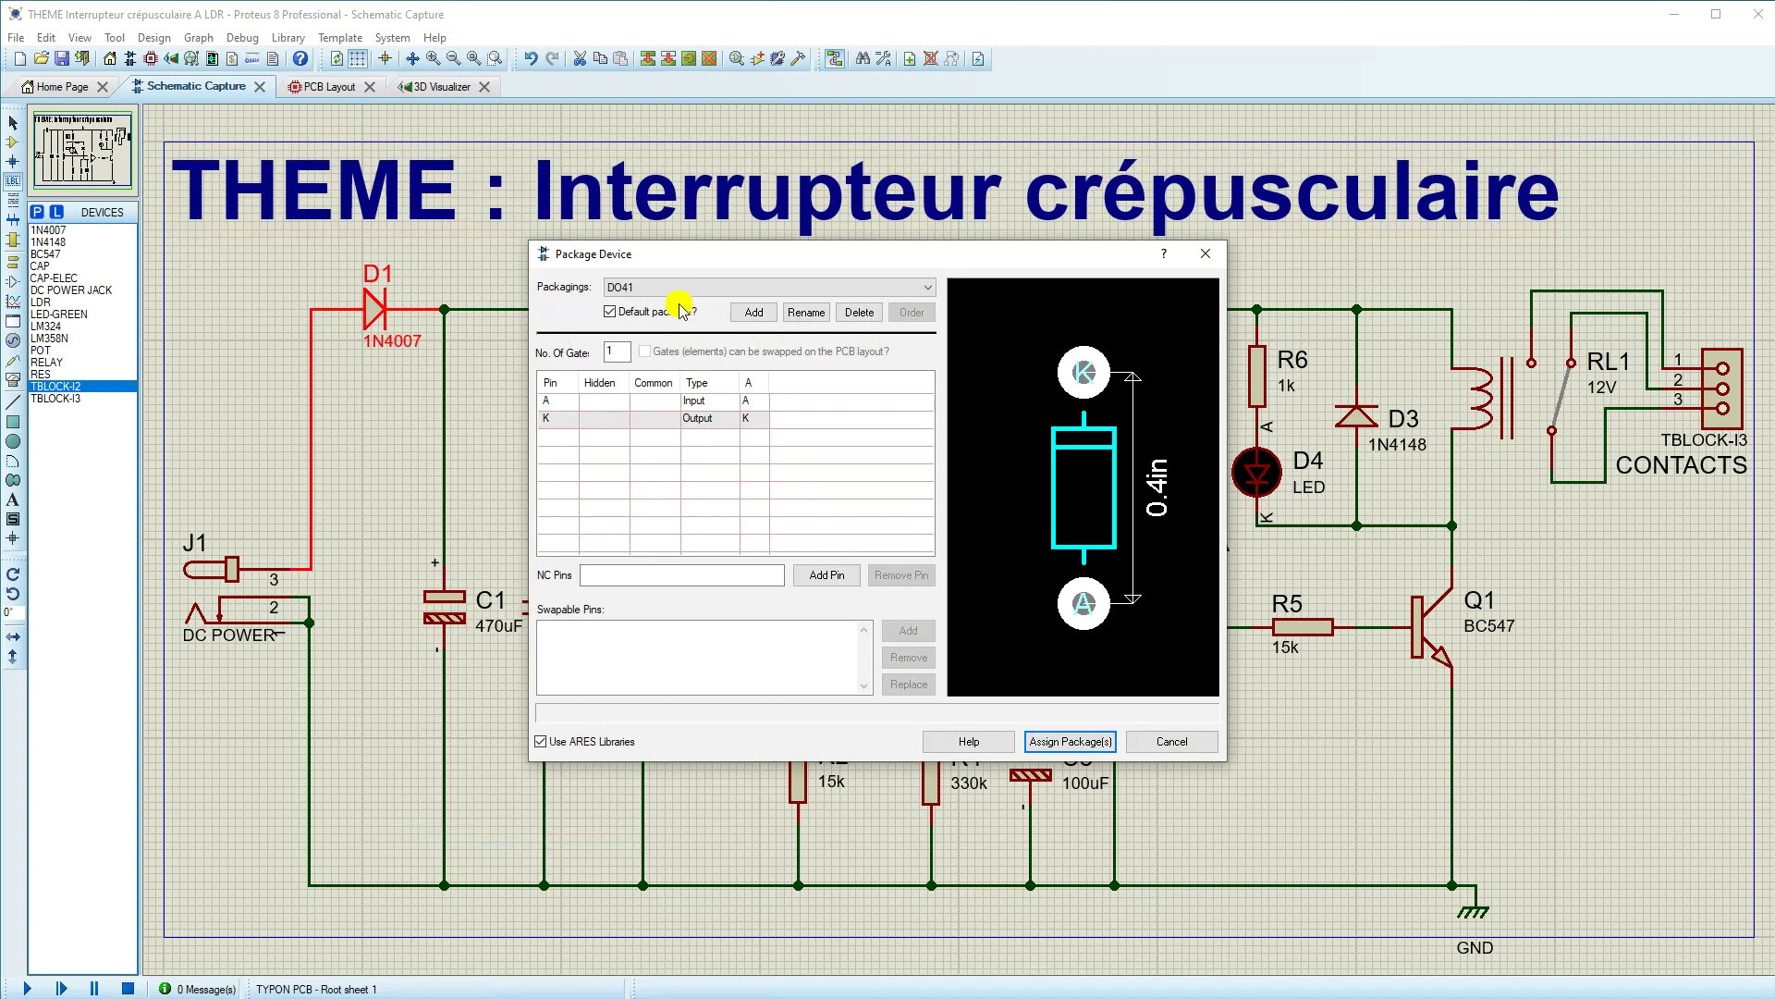
left_click(760, 314)
left_click(856, 313)
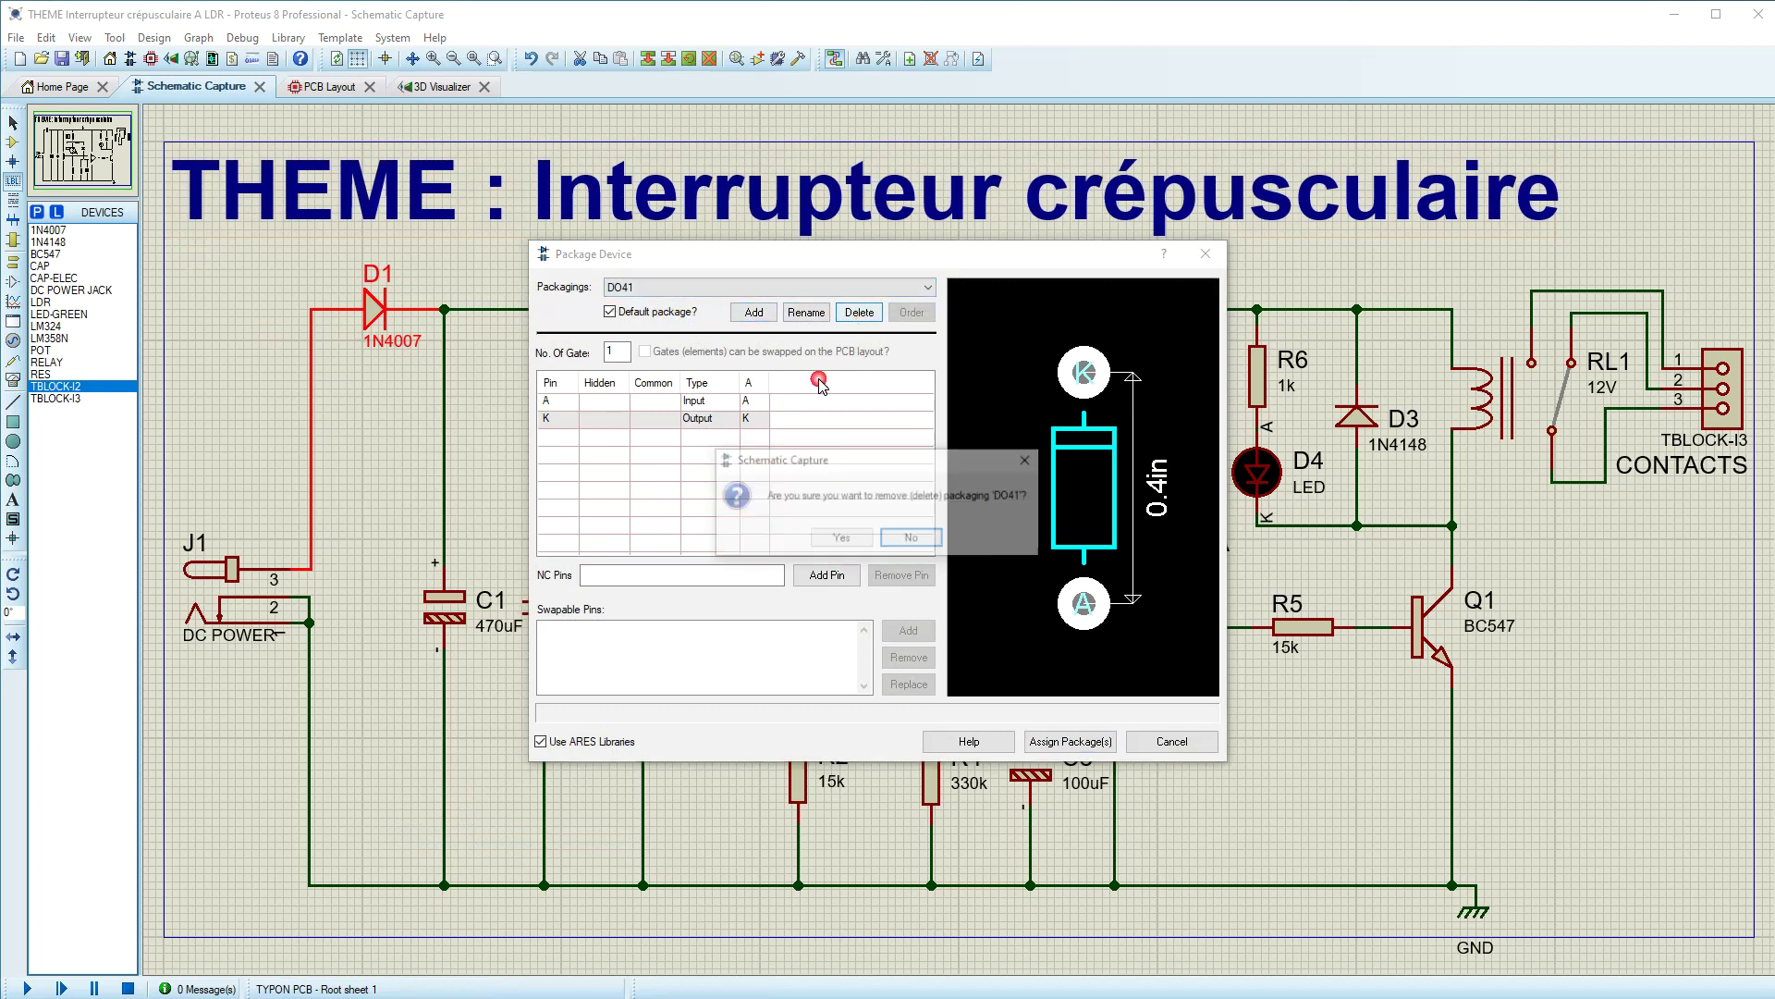
left_click(841, 539)
Step: Search the package library for diode40 and add the DIODE40 package to diode D1
left_click(771, 316)
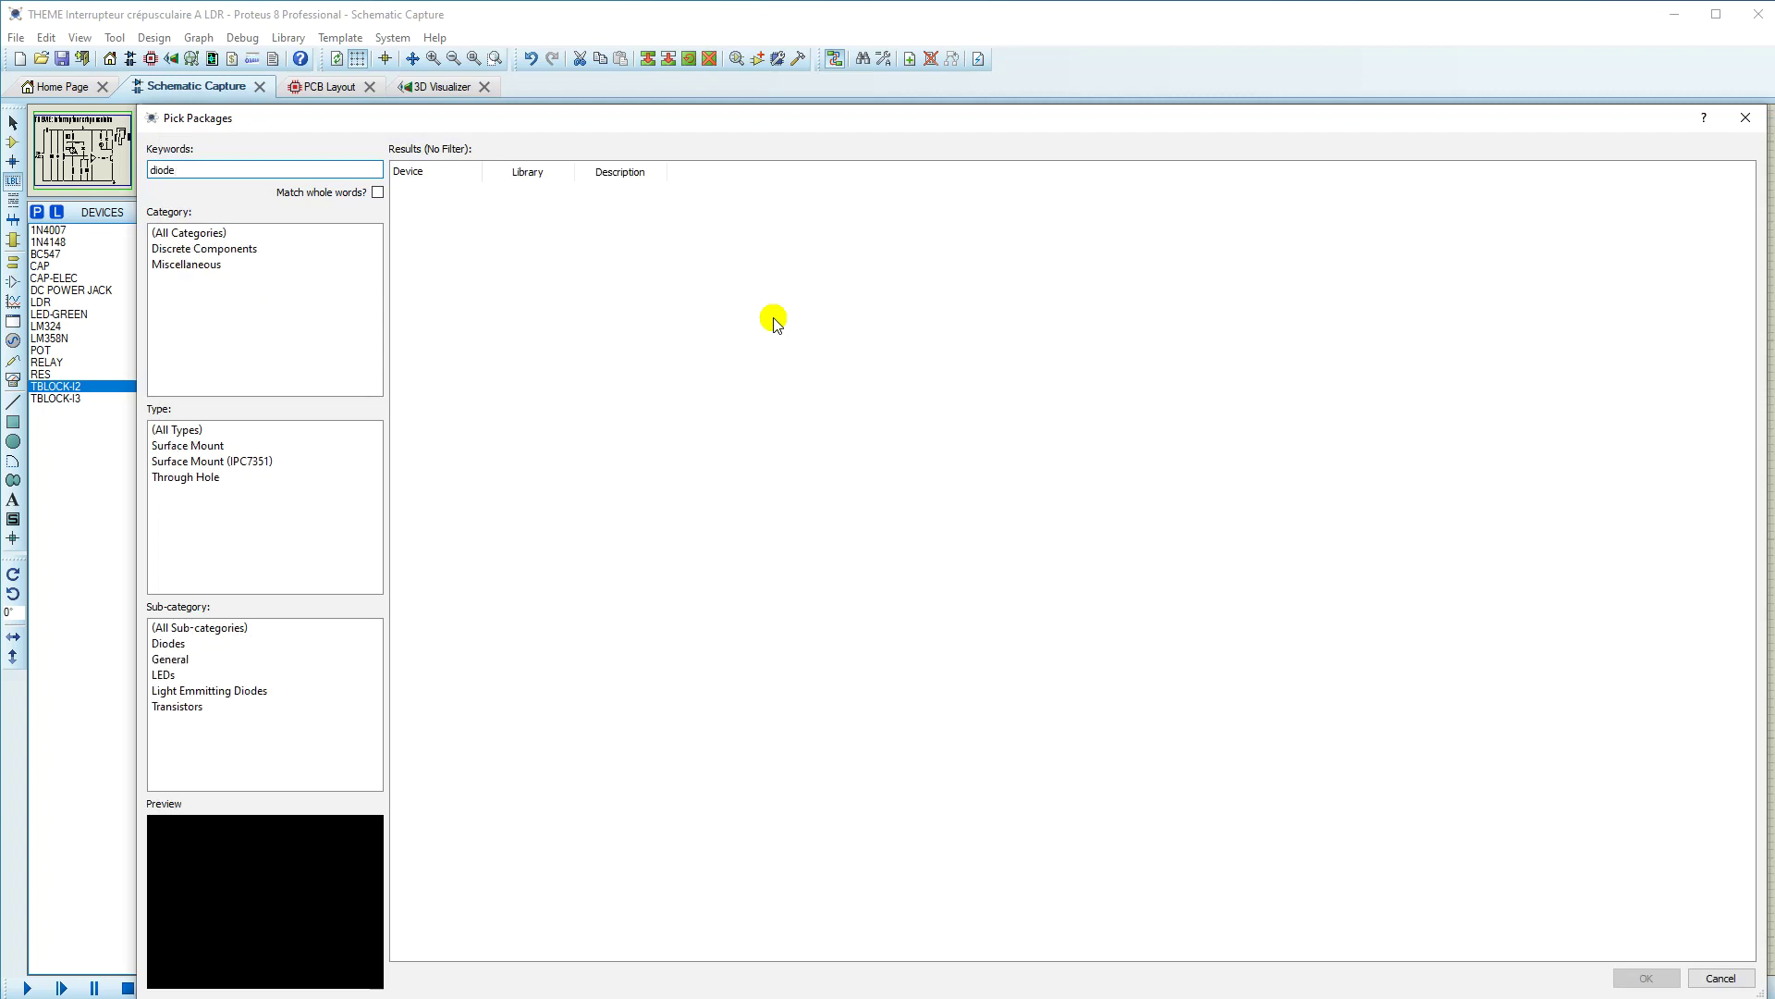
scroll(791, 407, "down", 8)
scroll(791, 428, "down", 15)
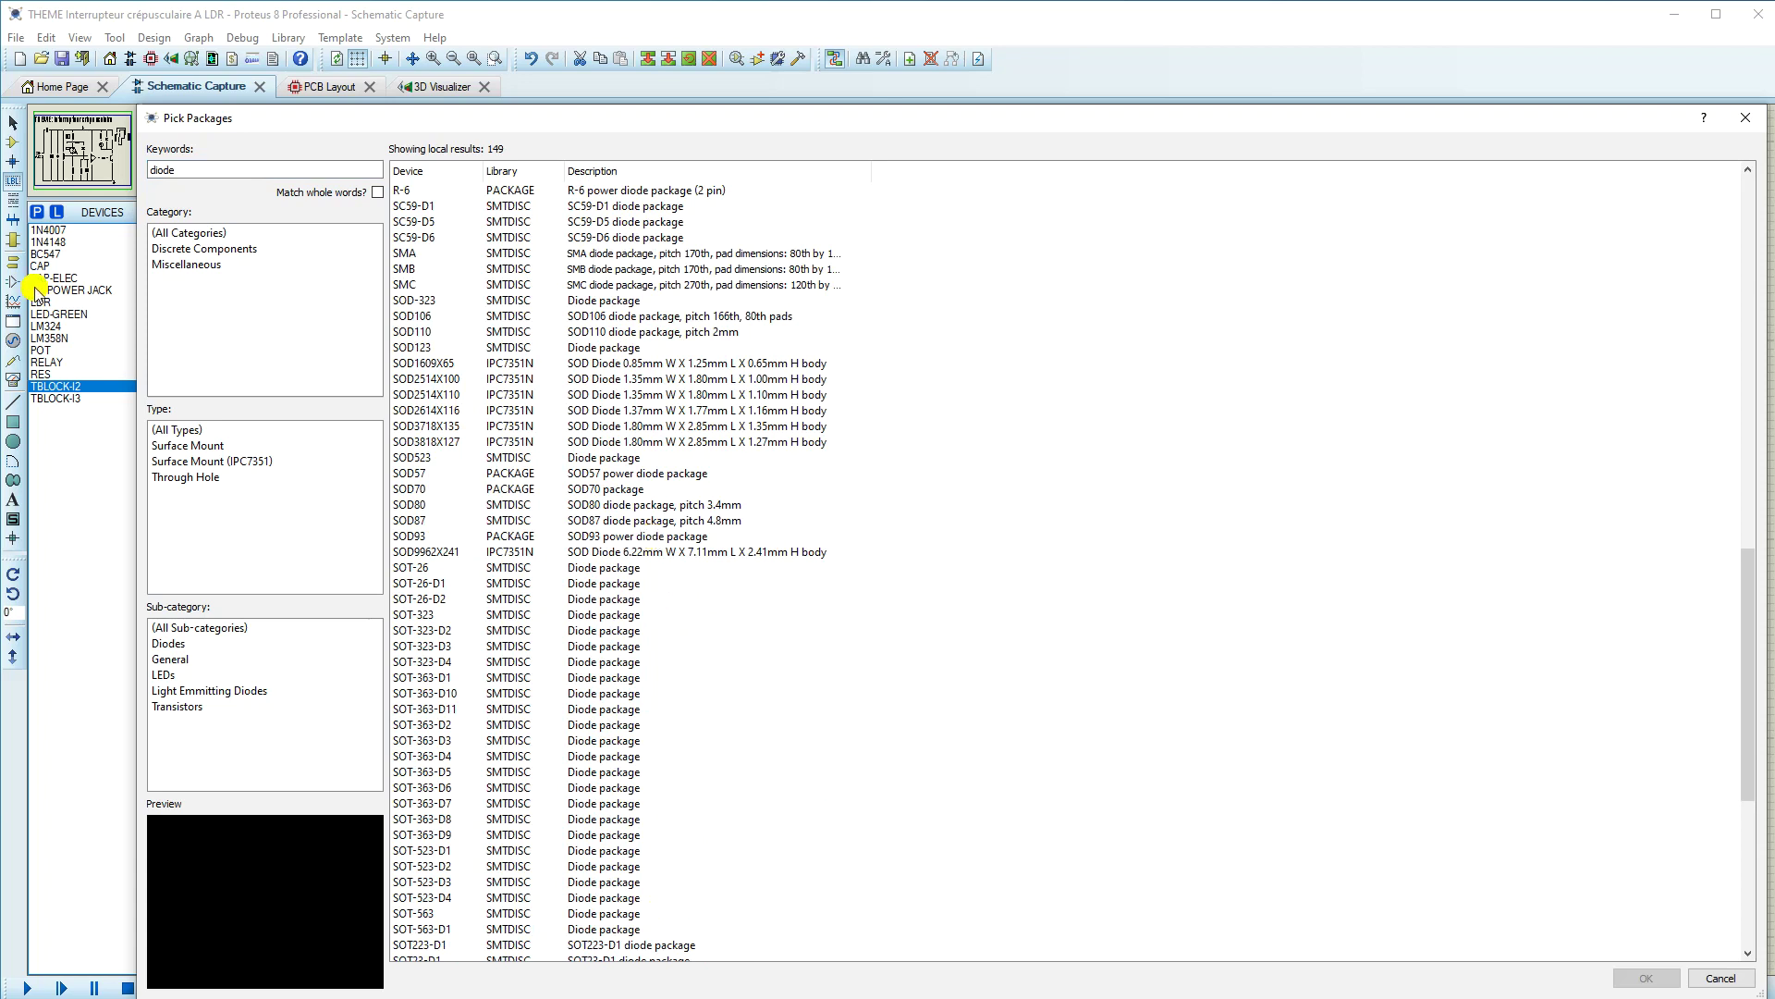
left_click(207, 169)
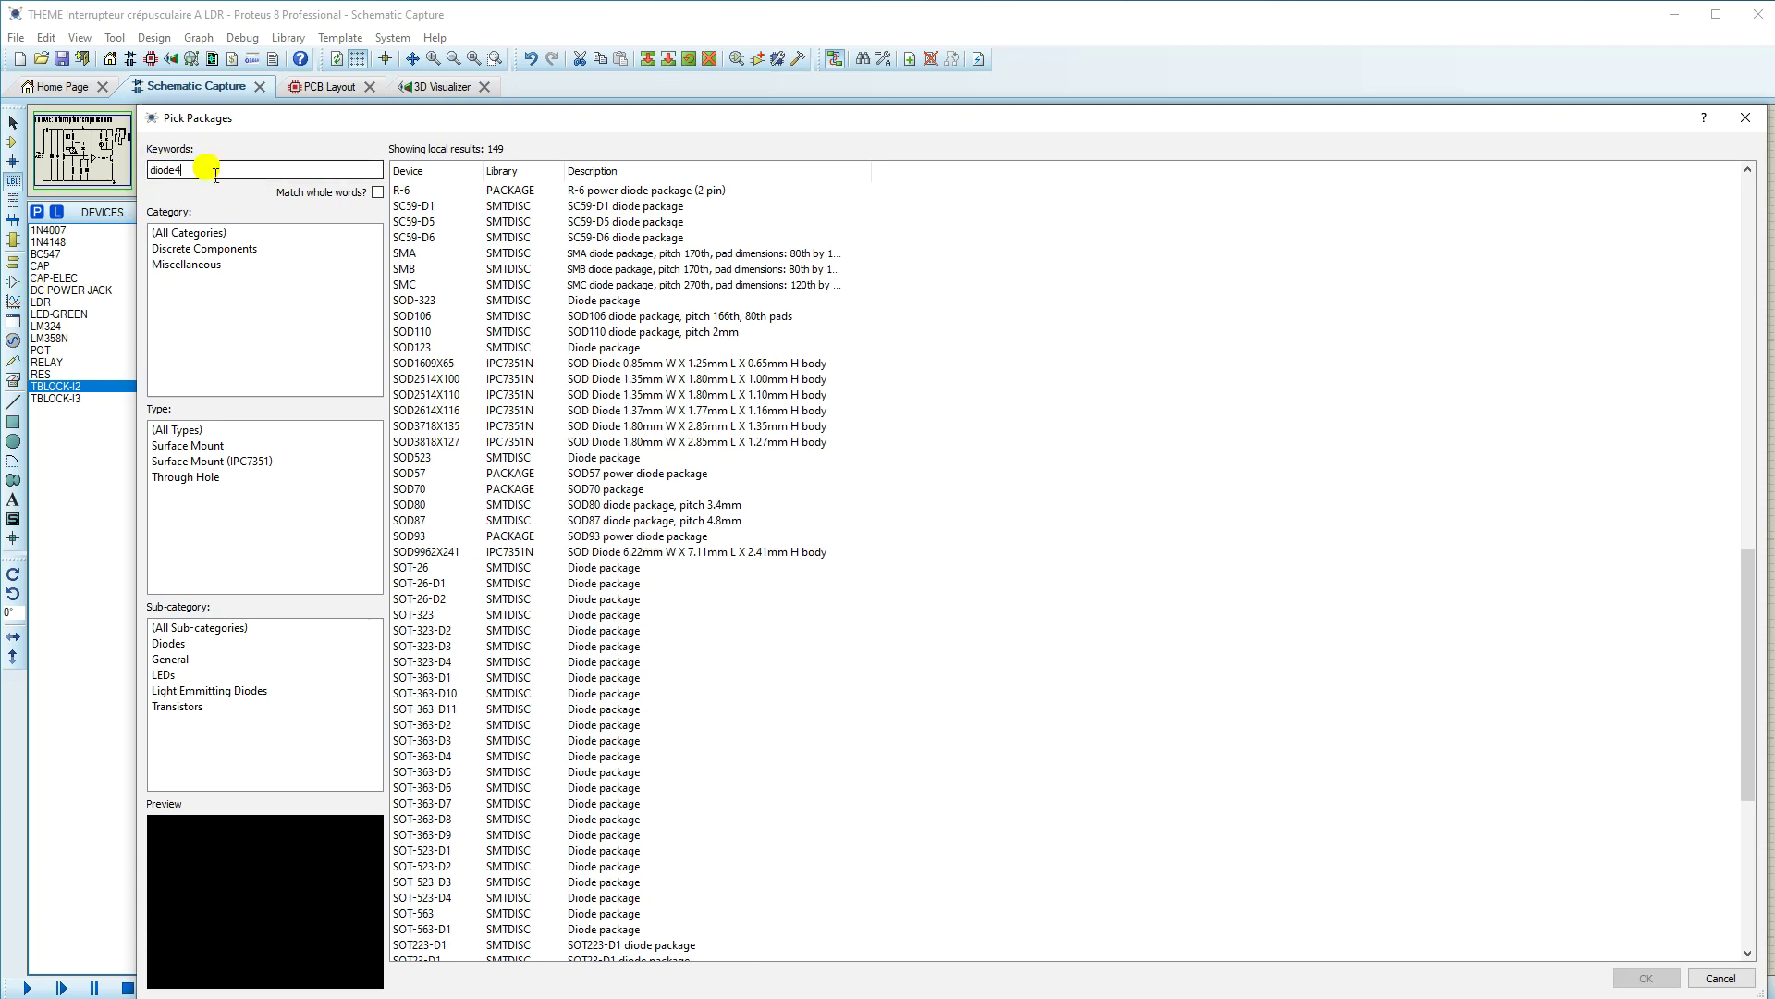
left_click(424, 191)
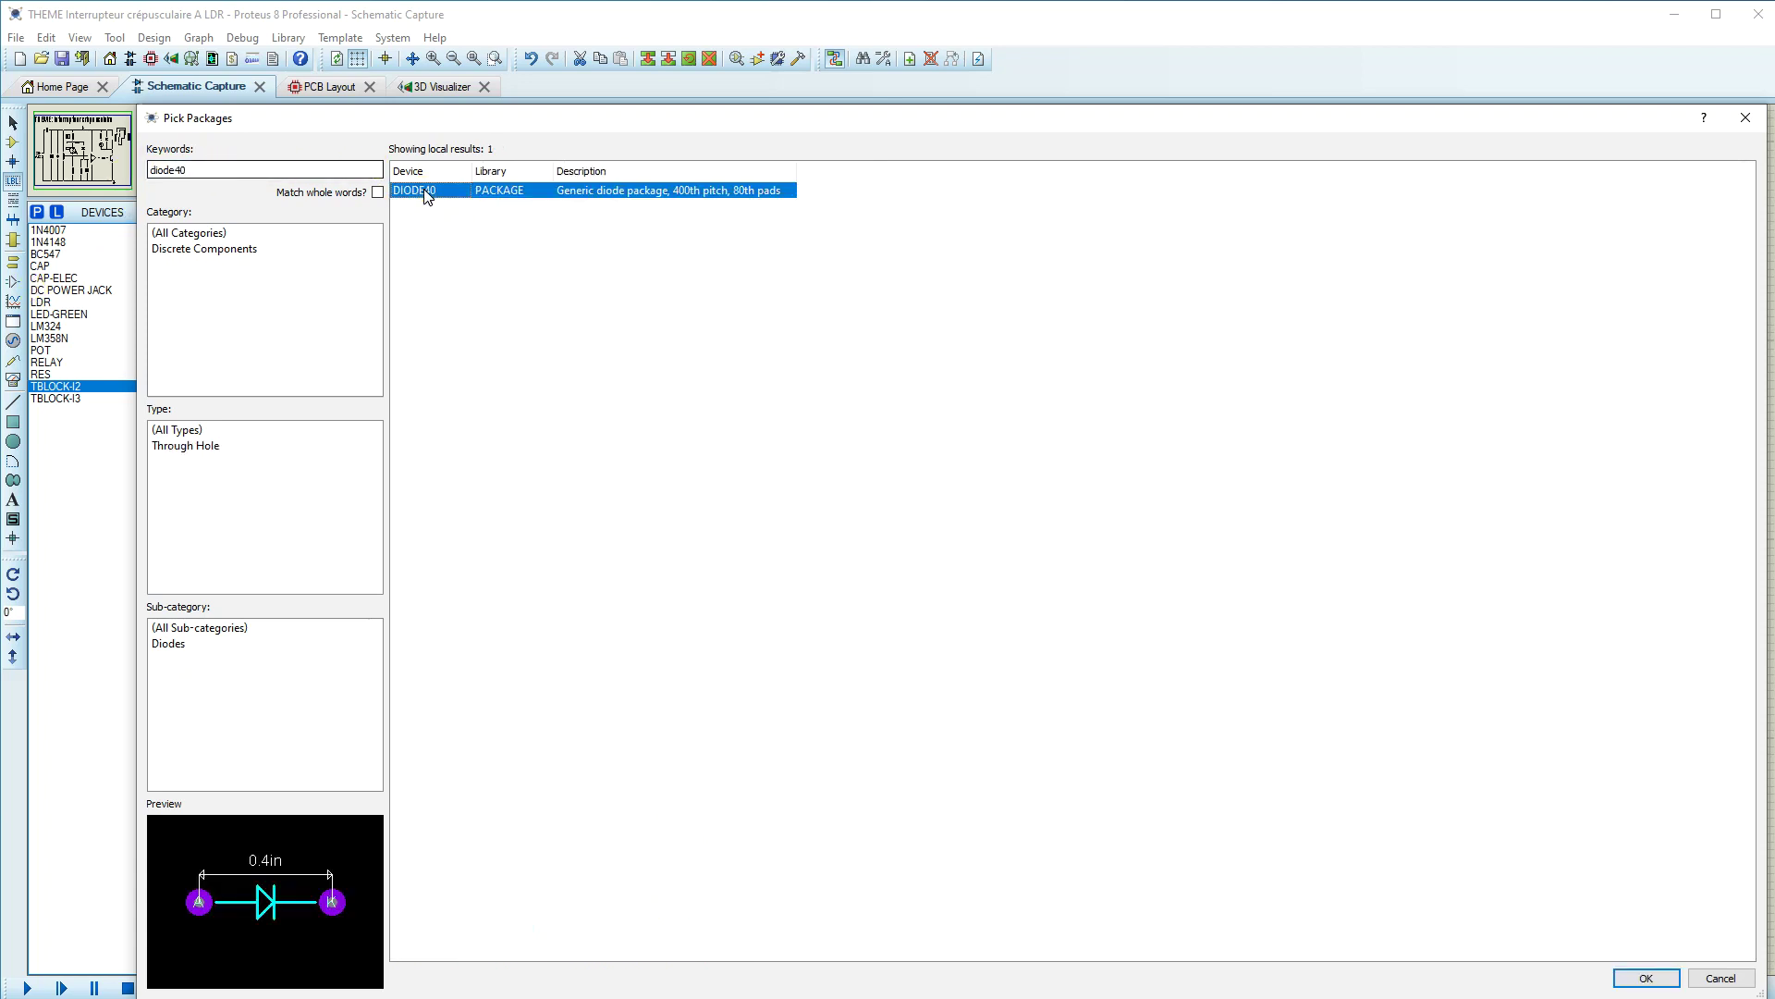
left_click(1645, 978)
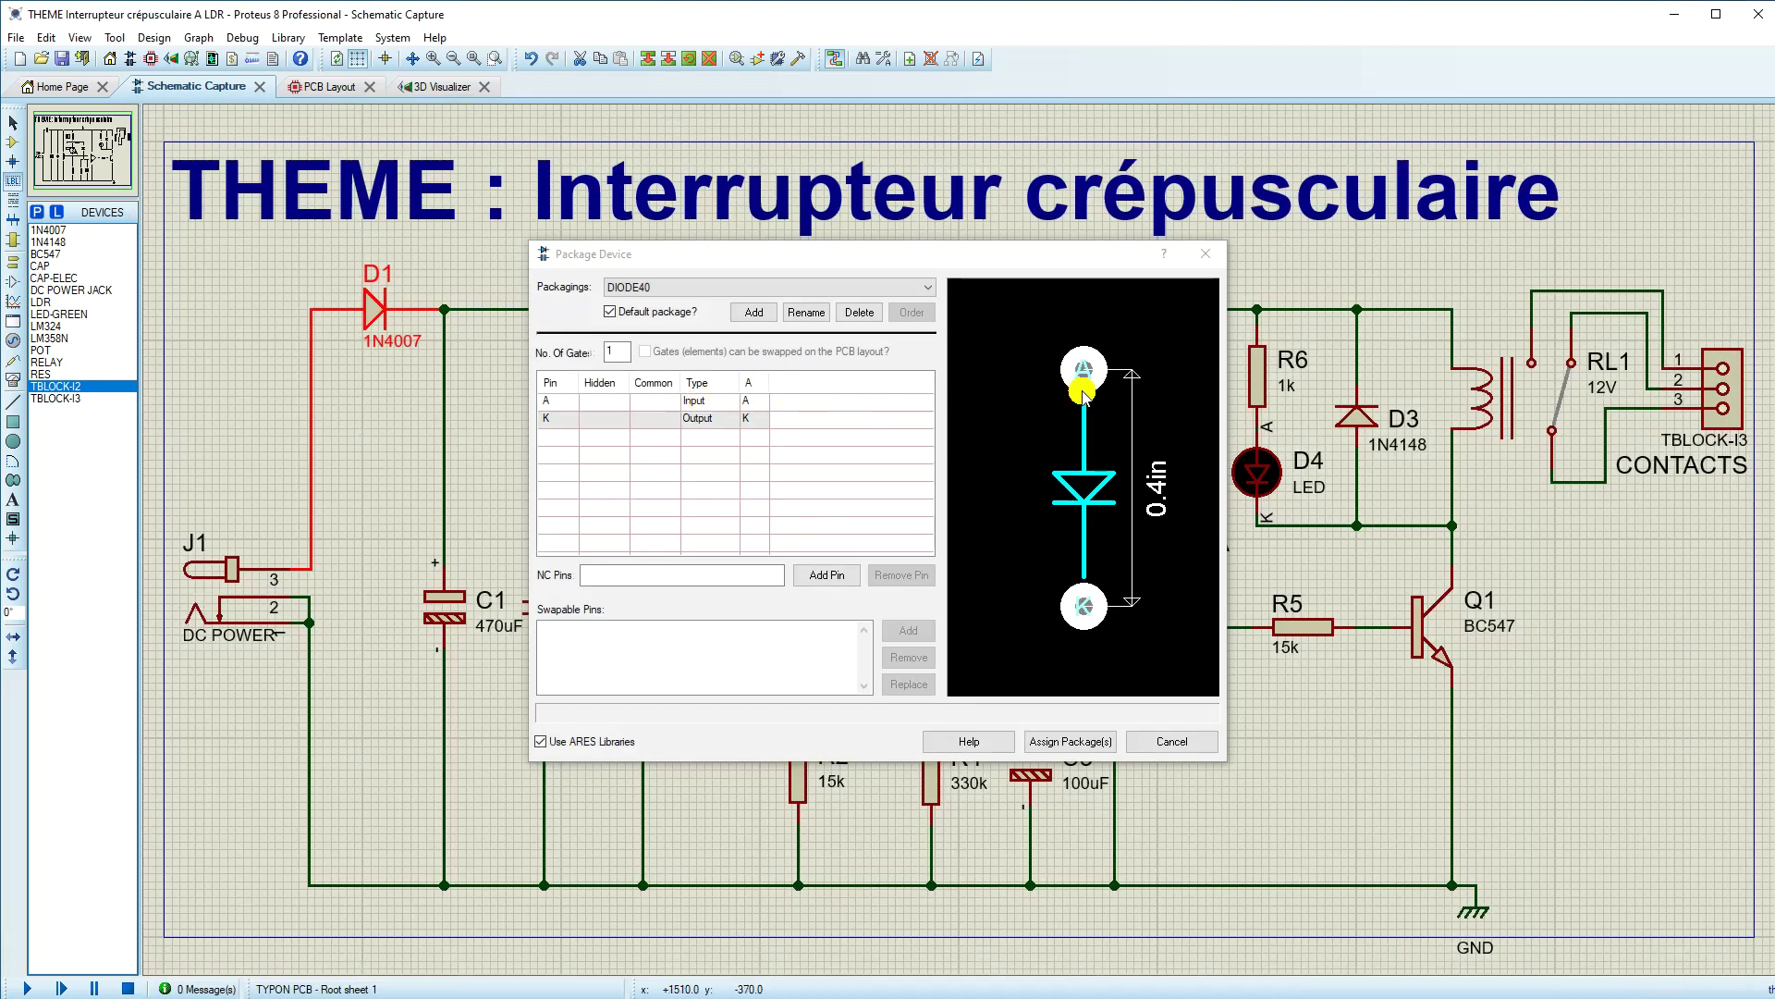
Step: Assign the DIODE40 package to diode D1 and switch back to the PCB layout
left_click(1041, 742)
left_click(911, 634)
left_click(829, 547)
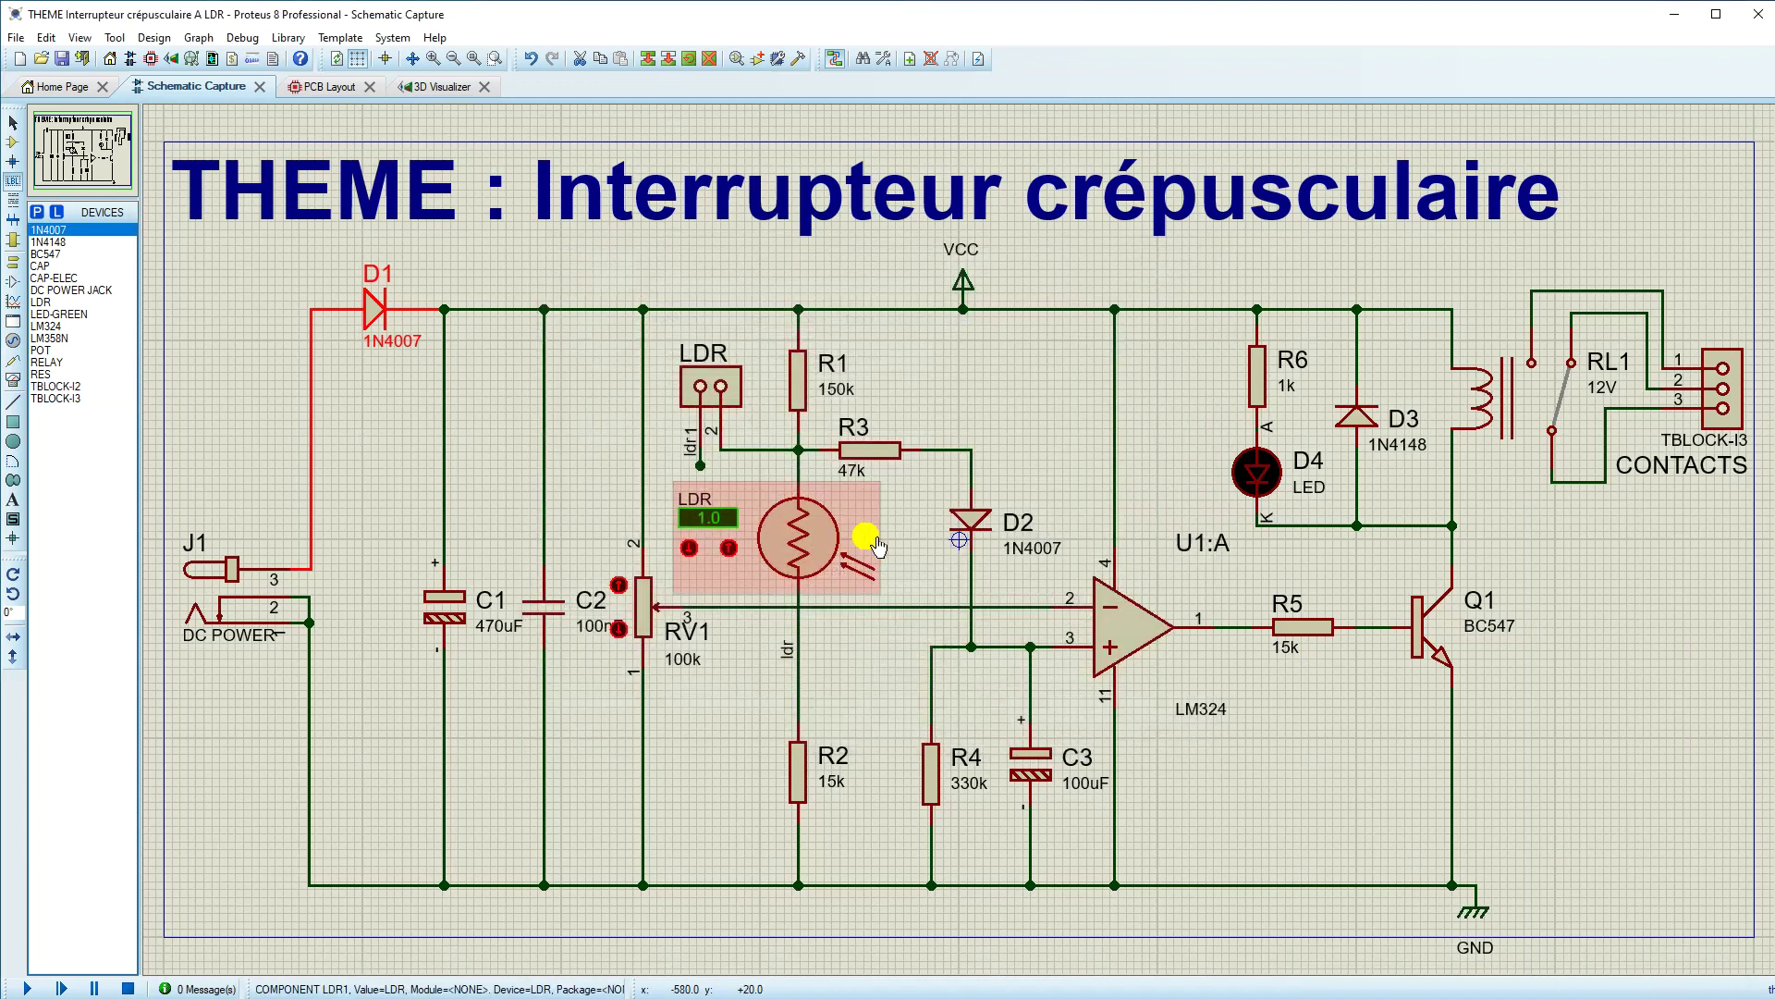
left_click(326, 86)
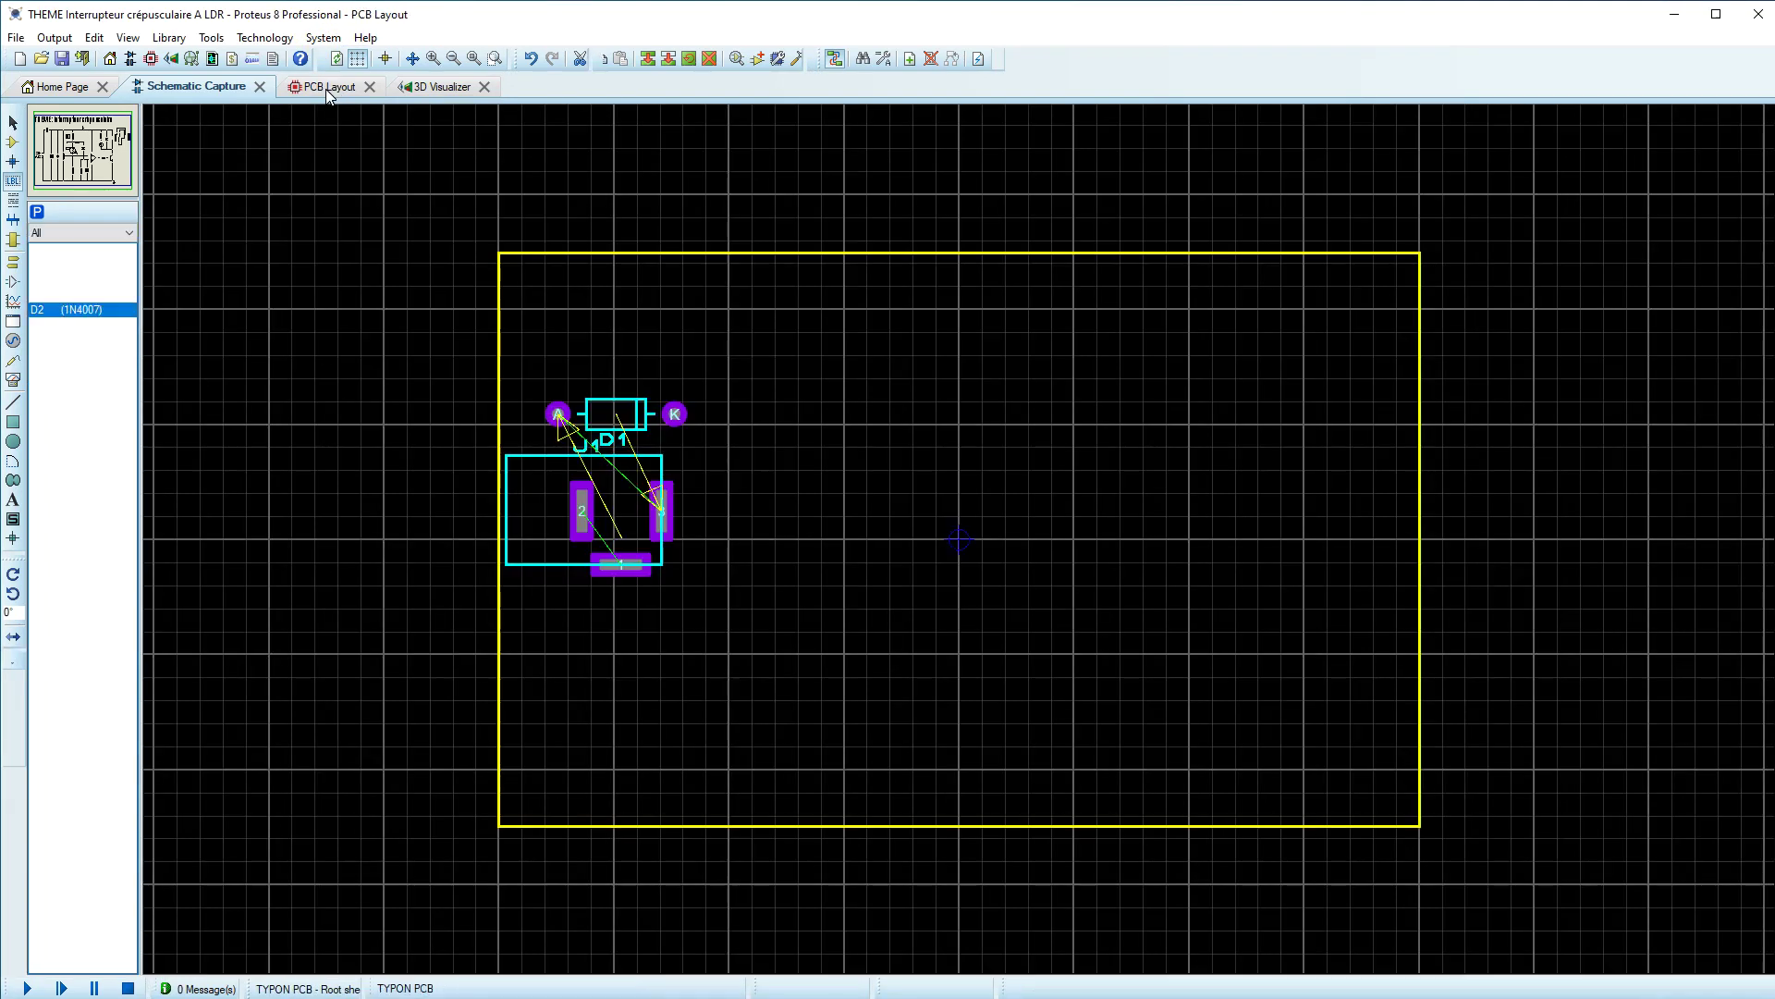
scroll(647, 445, "up", 2)
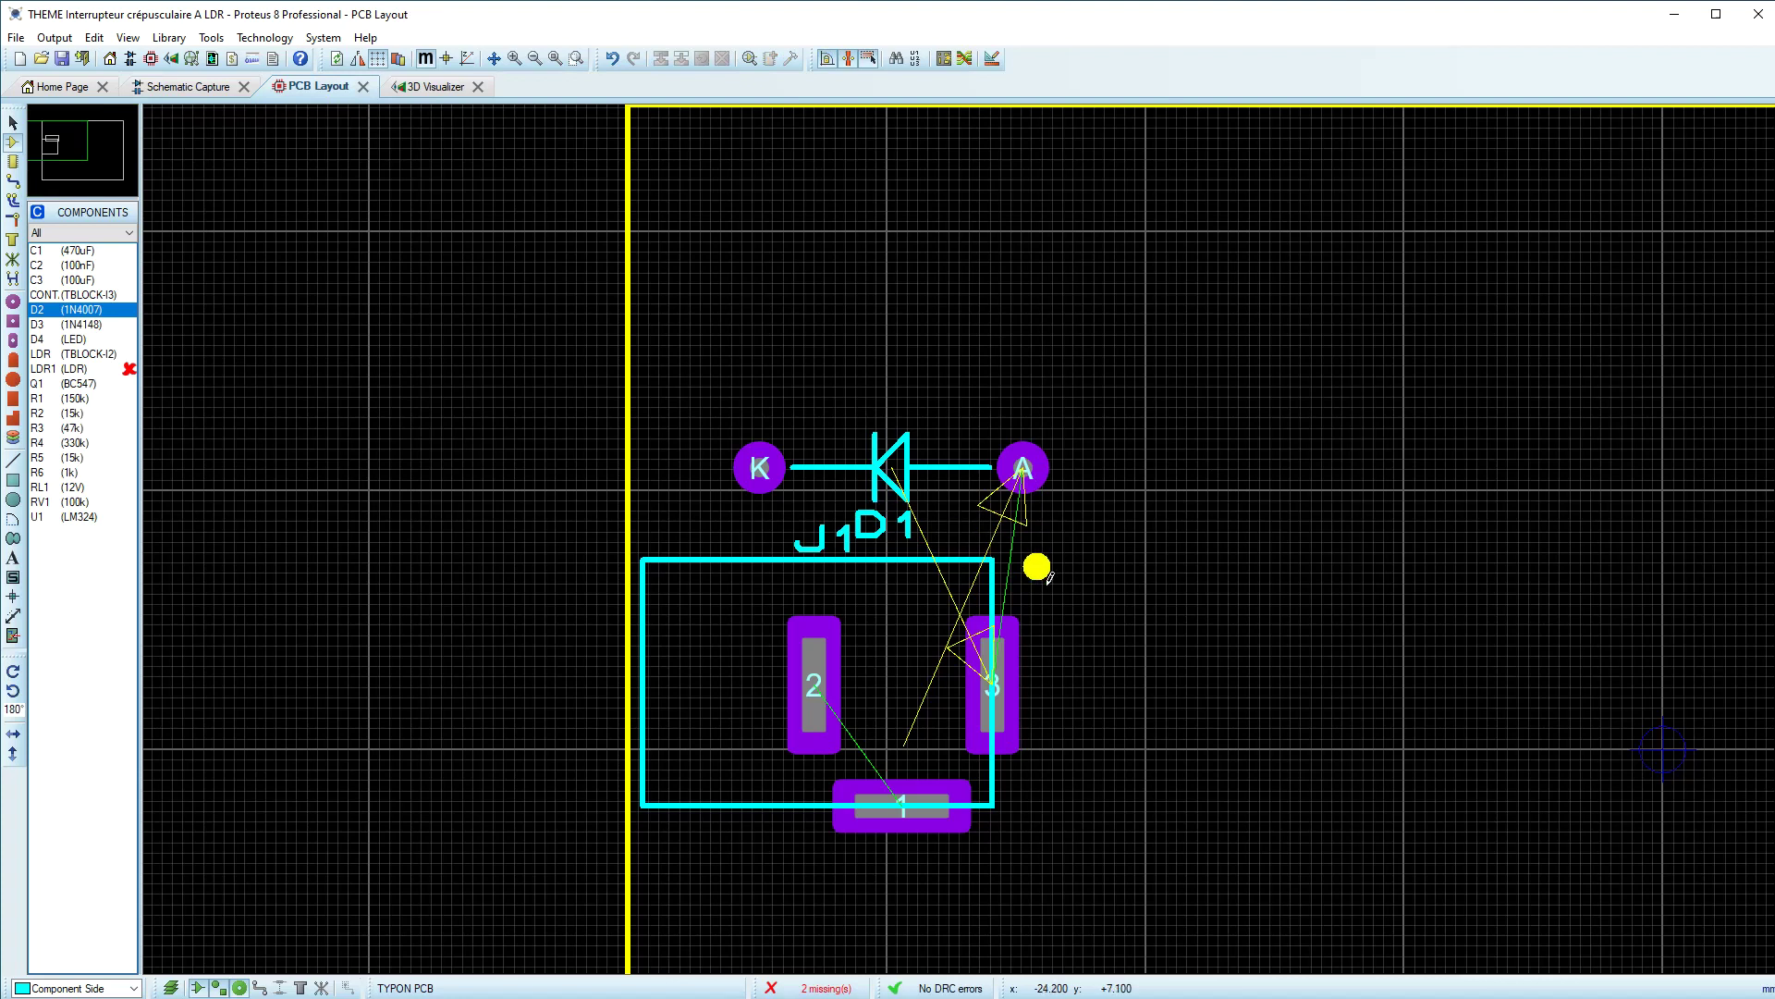
Step: Rotate diode D1 by 180 degrees on the board, to 0 degrees, so its anode faces the board's left edge
right_click(886, 486)
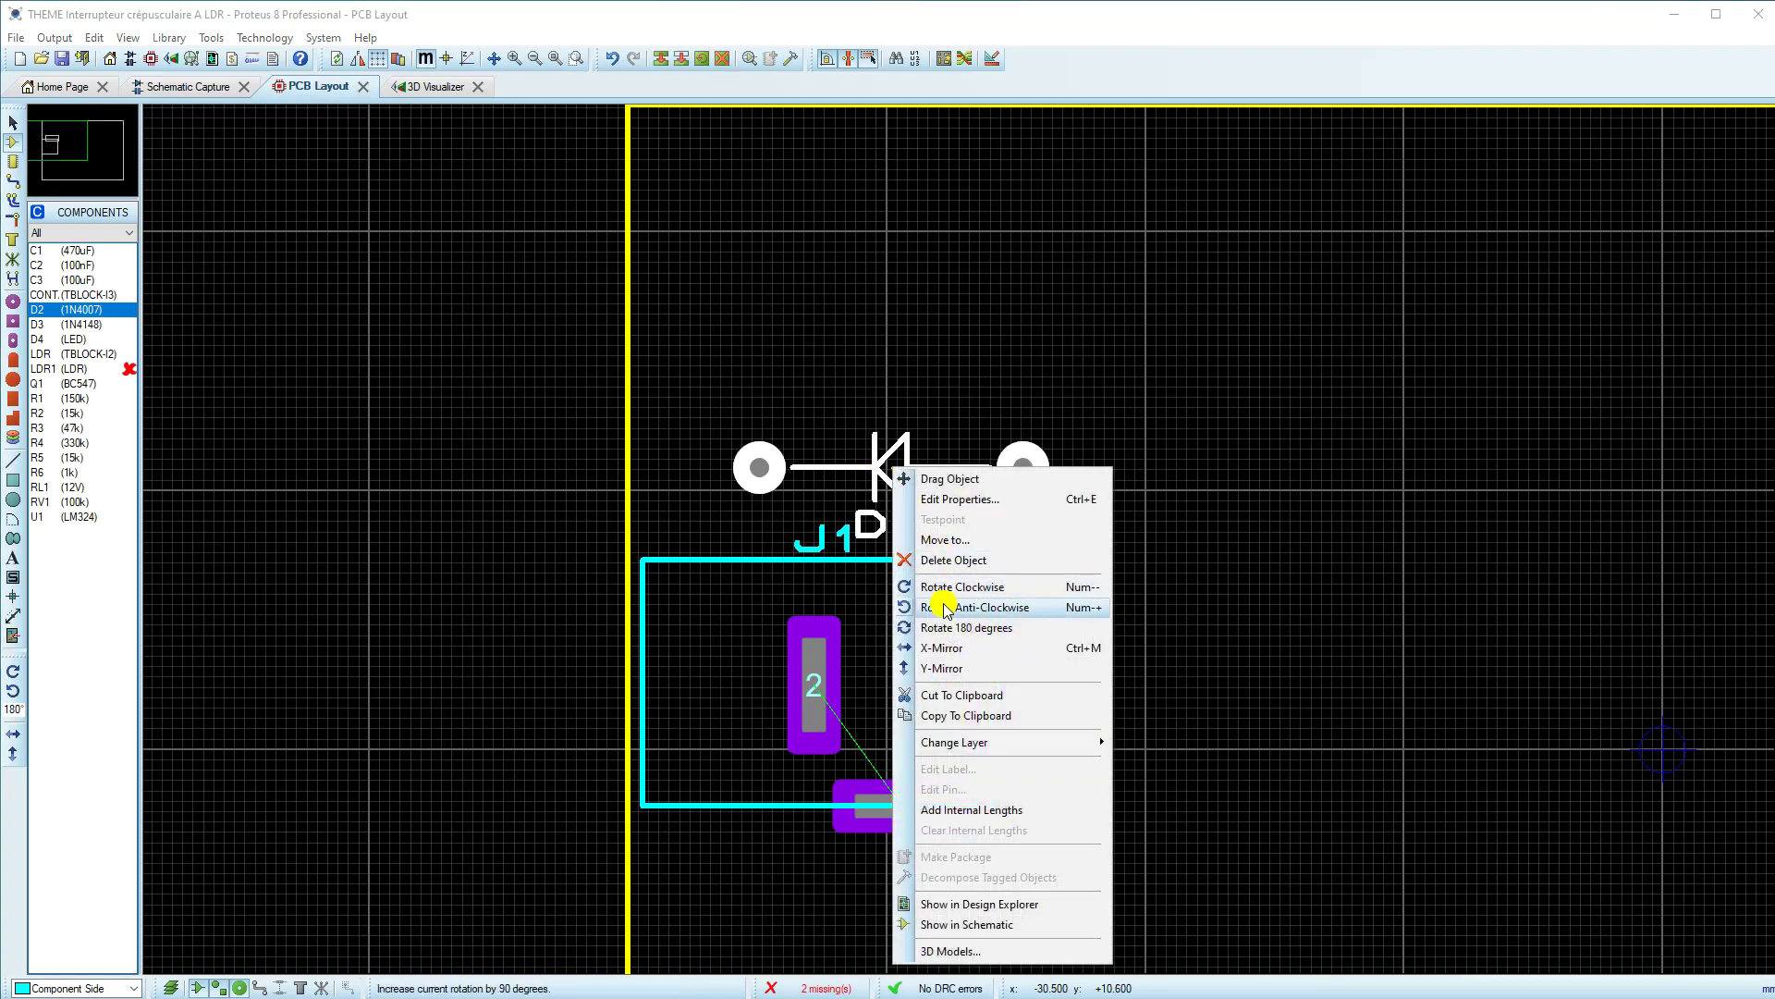
left_click(832, 307)
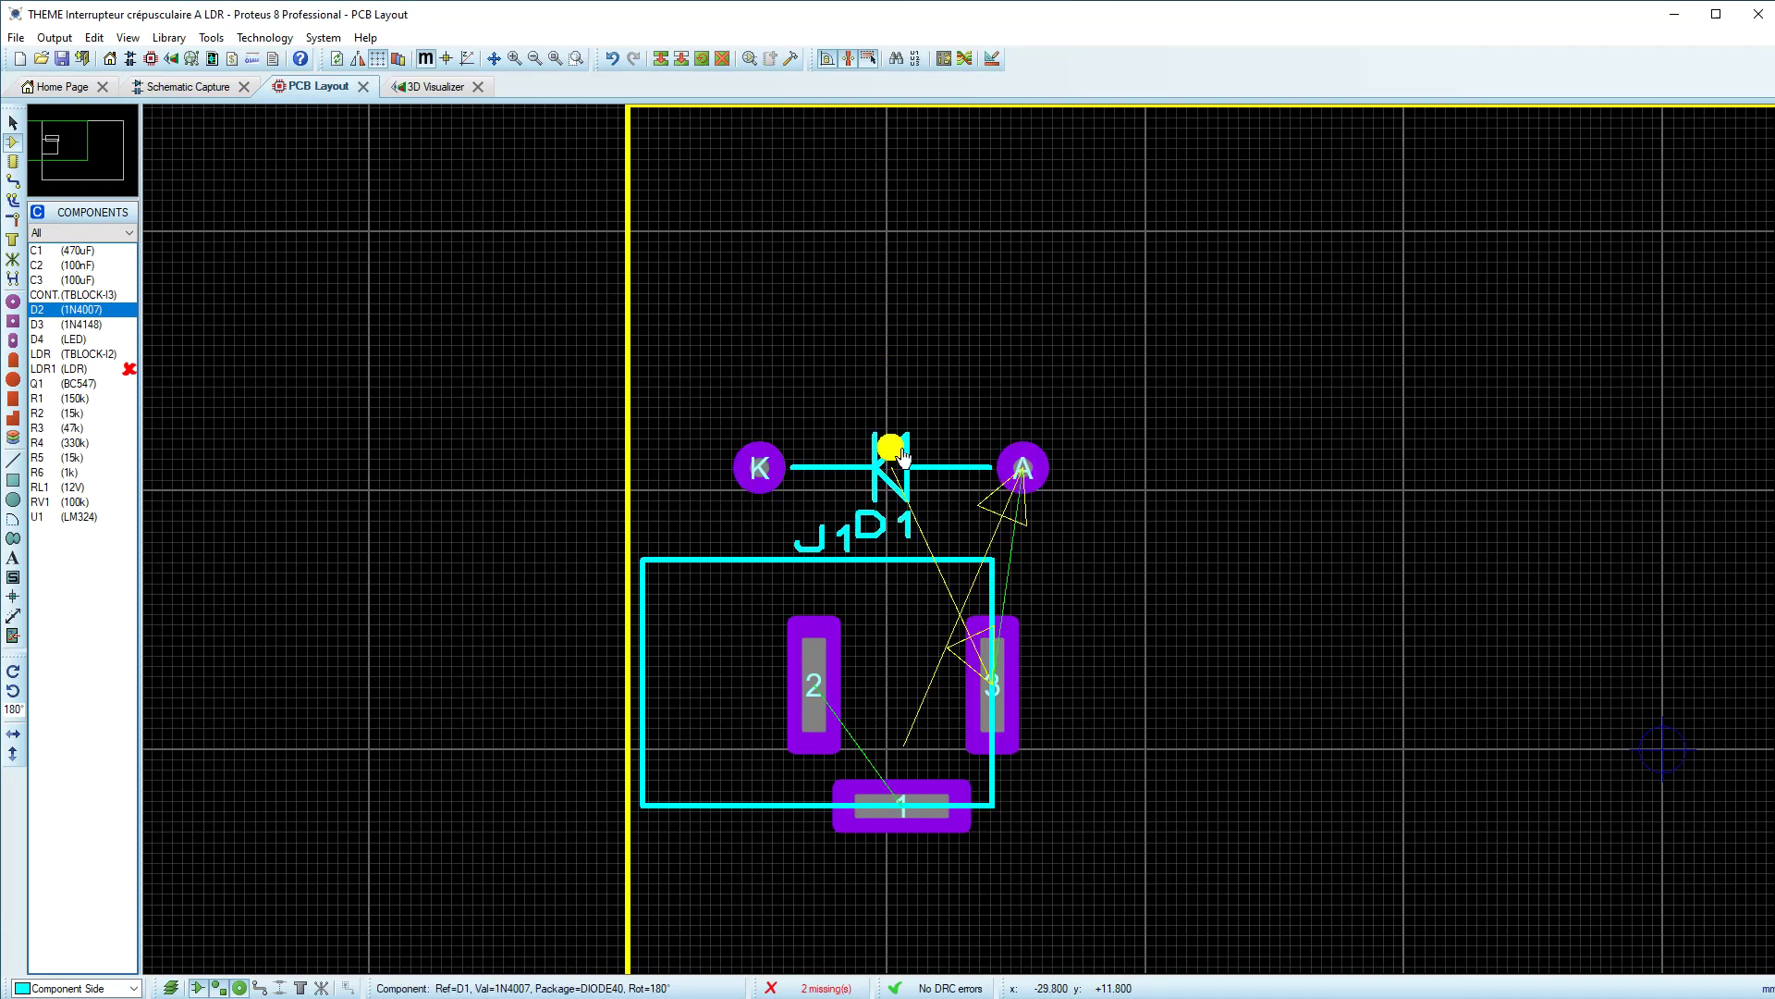
left_click(832, 470)
key("KP_Add")
key("KP_Add")
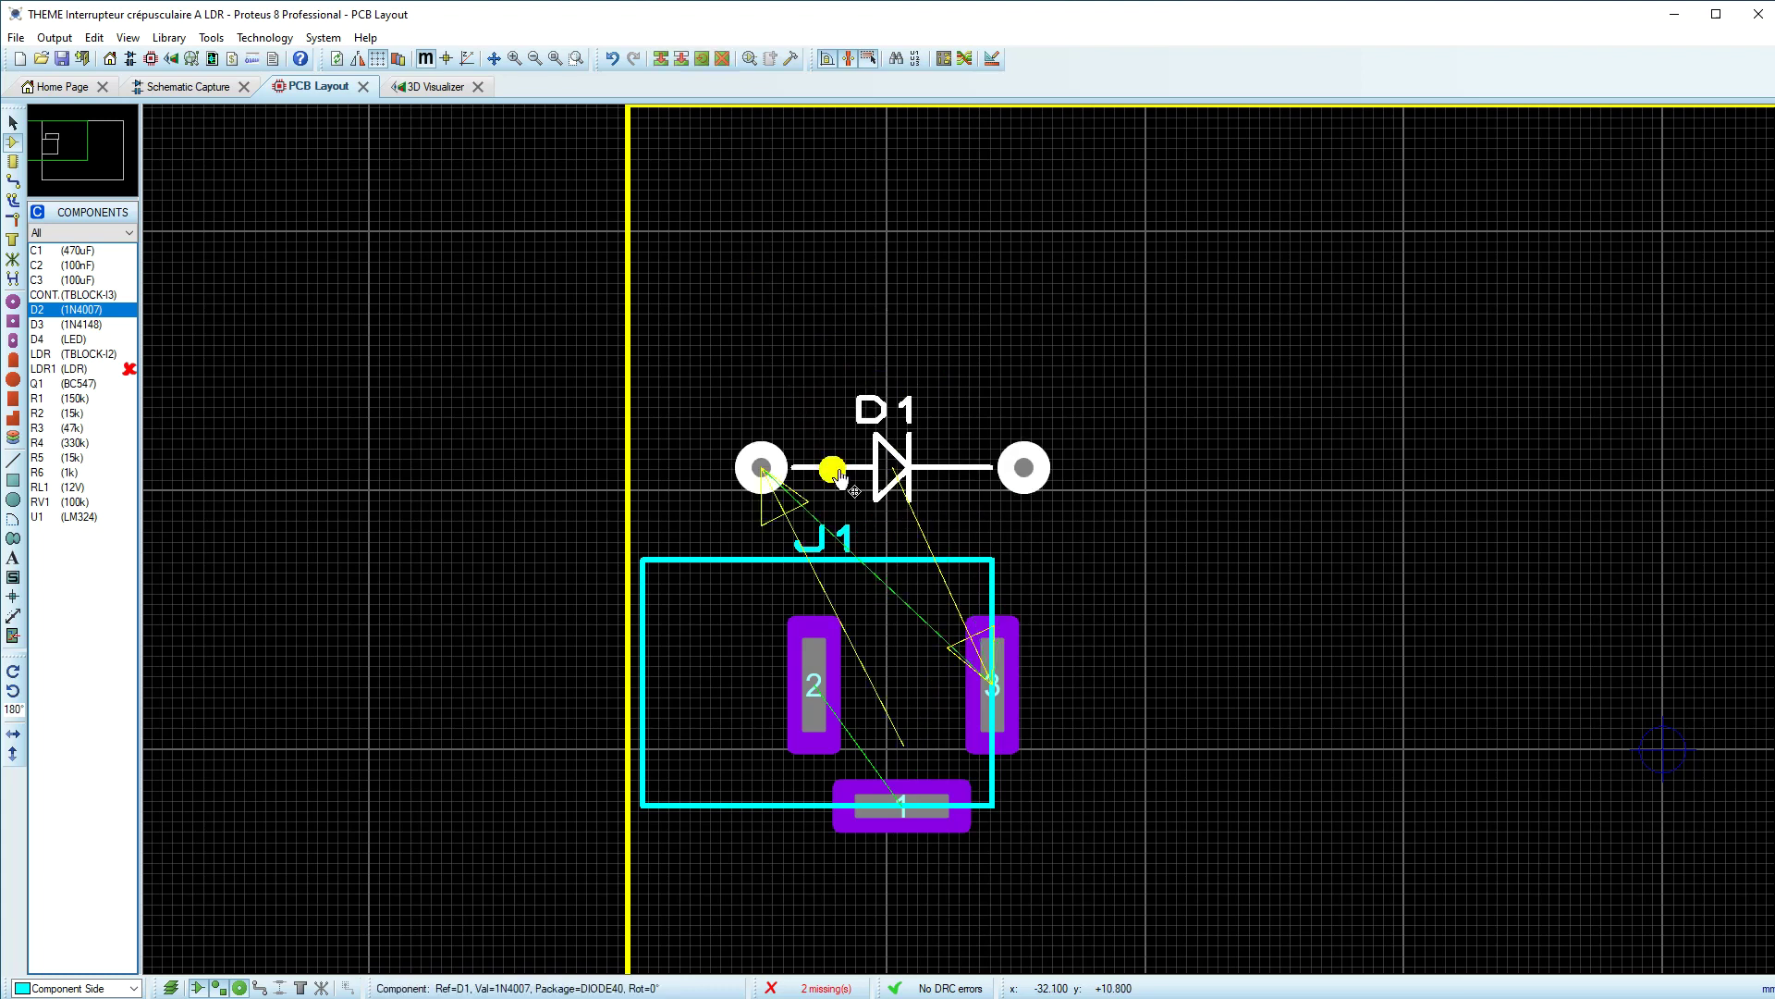
scroll(937, 595, "up", 2)
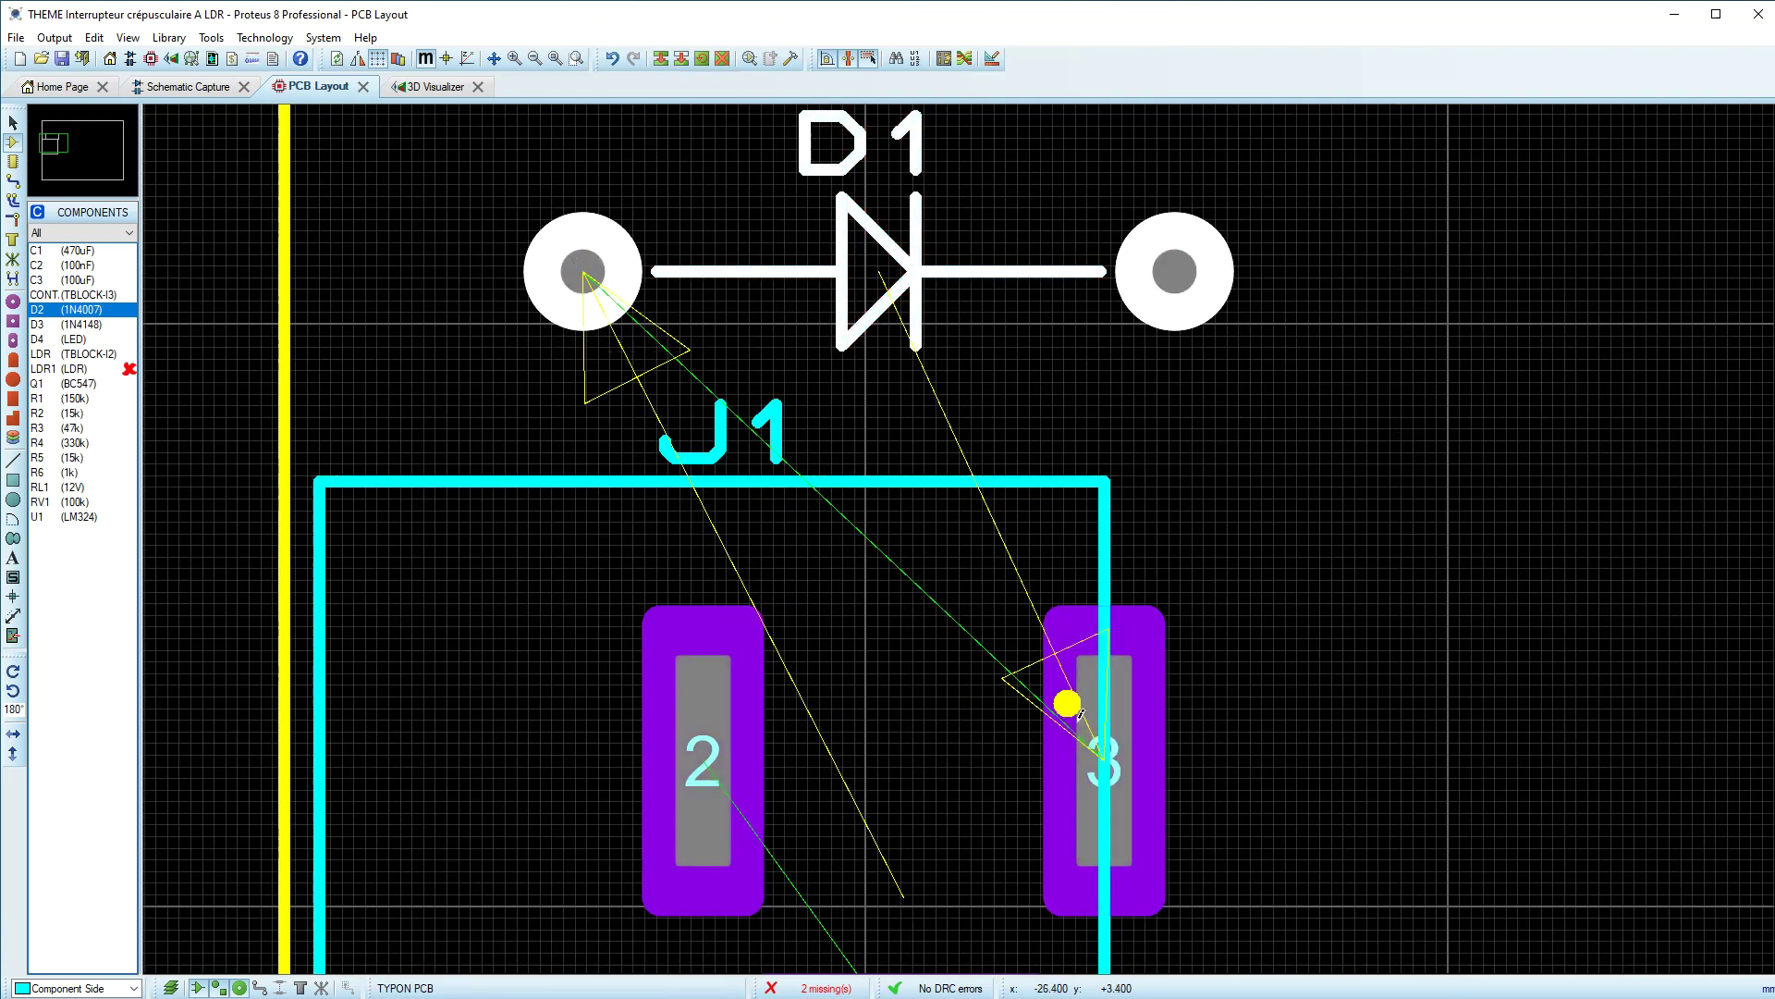
Step: Move diode D1 toward the board's left edge so it sits roughly centred above J1
double_click(824, 278)
left_click(1007, 419)
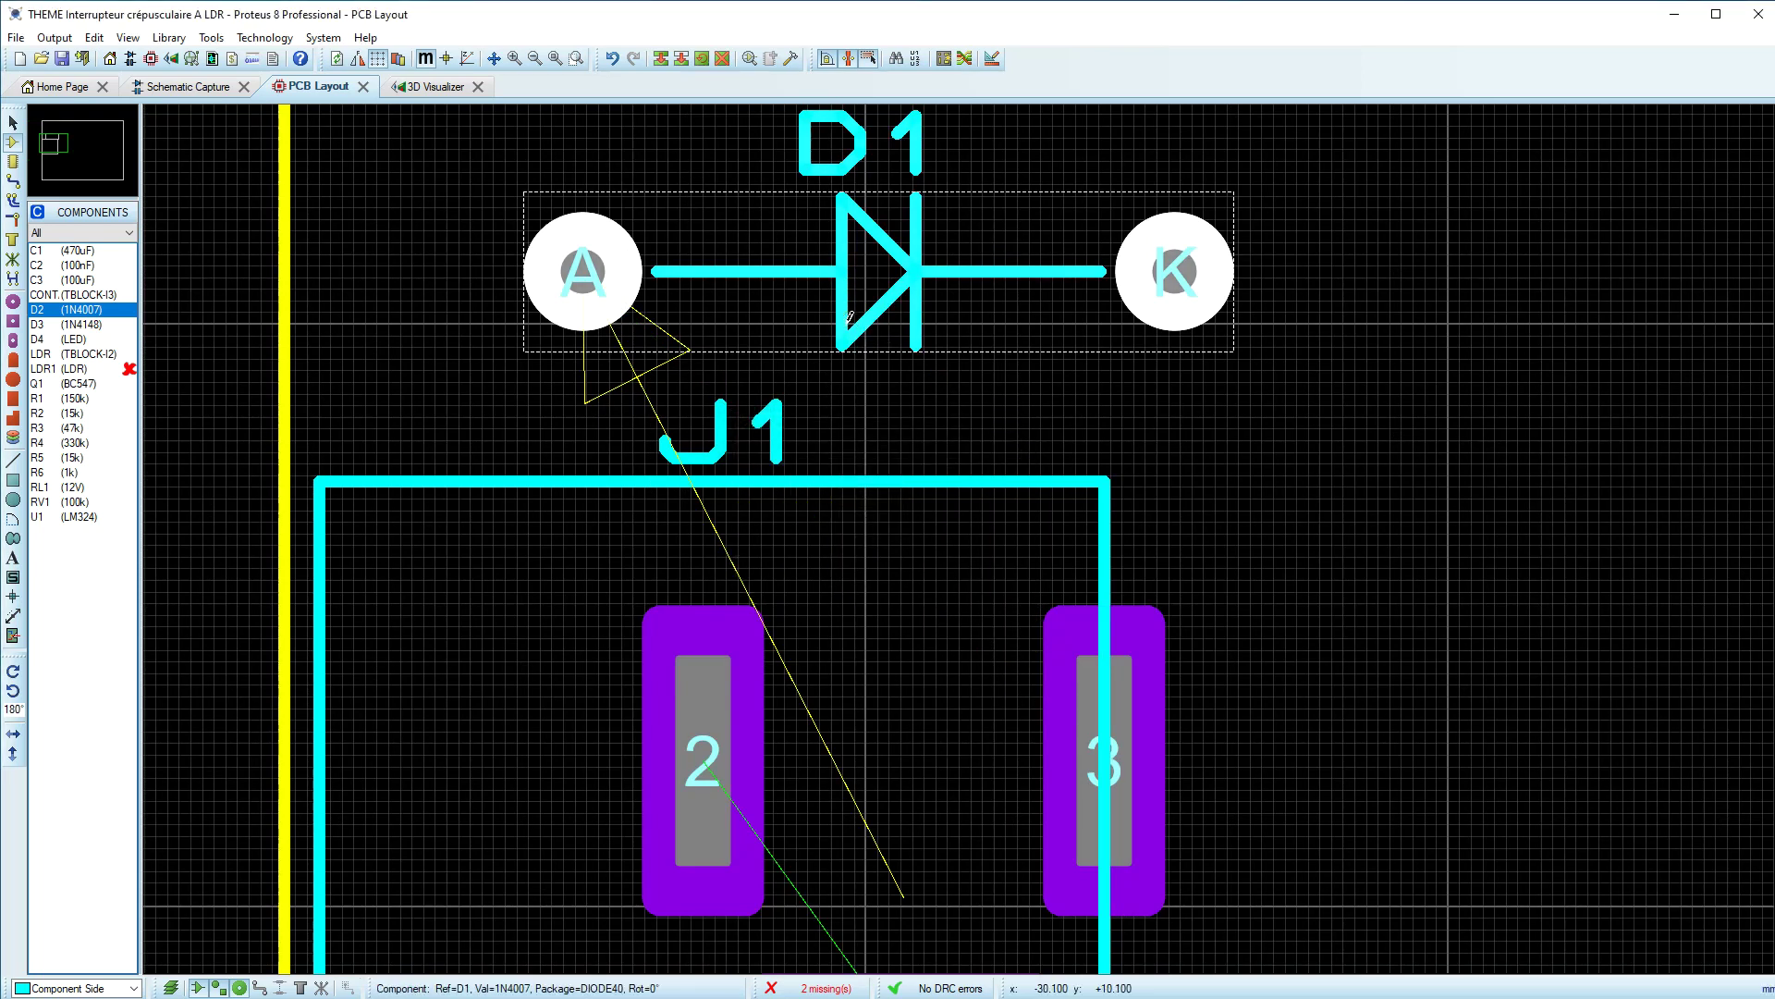
left_click(785, 288)
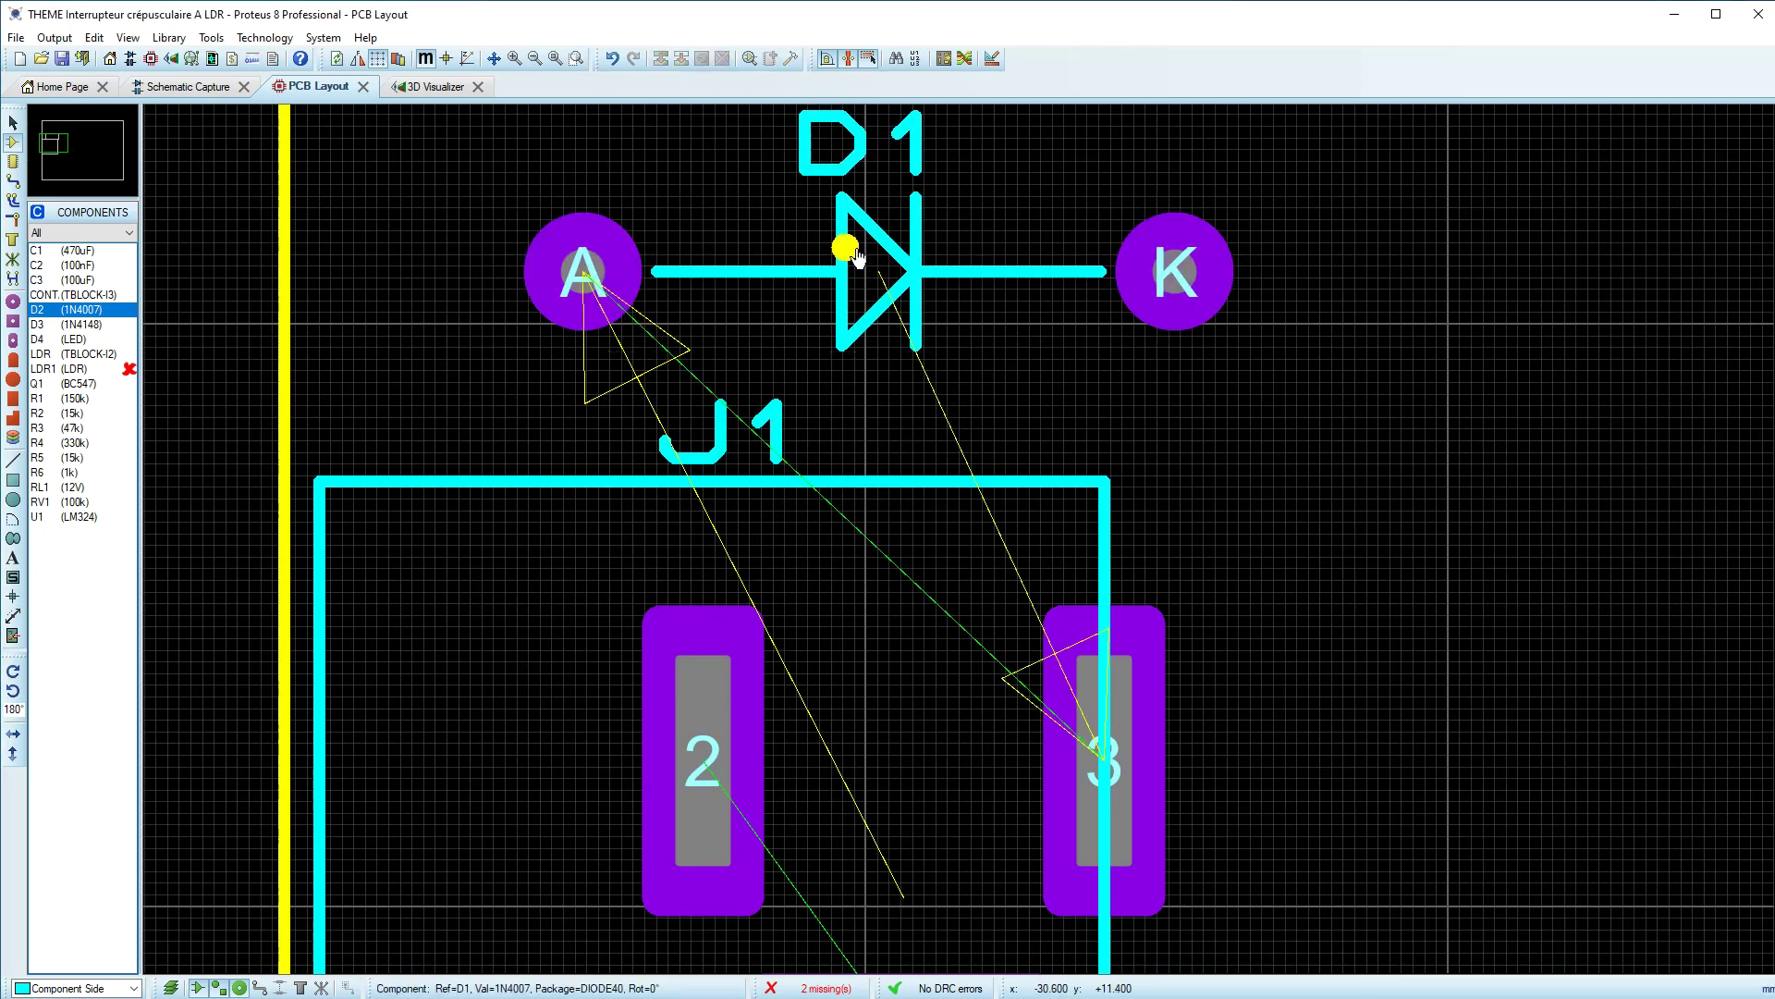
mouse_move(814, 266)
left_mouse_down()
mouse_move(708, 273)
mouse_move(634, 318)
mouse_move(731, 319)
mouse_move(723, 273)
left_mouse_up()
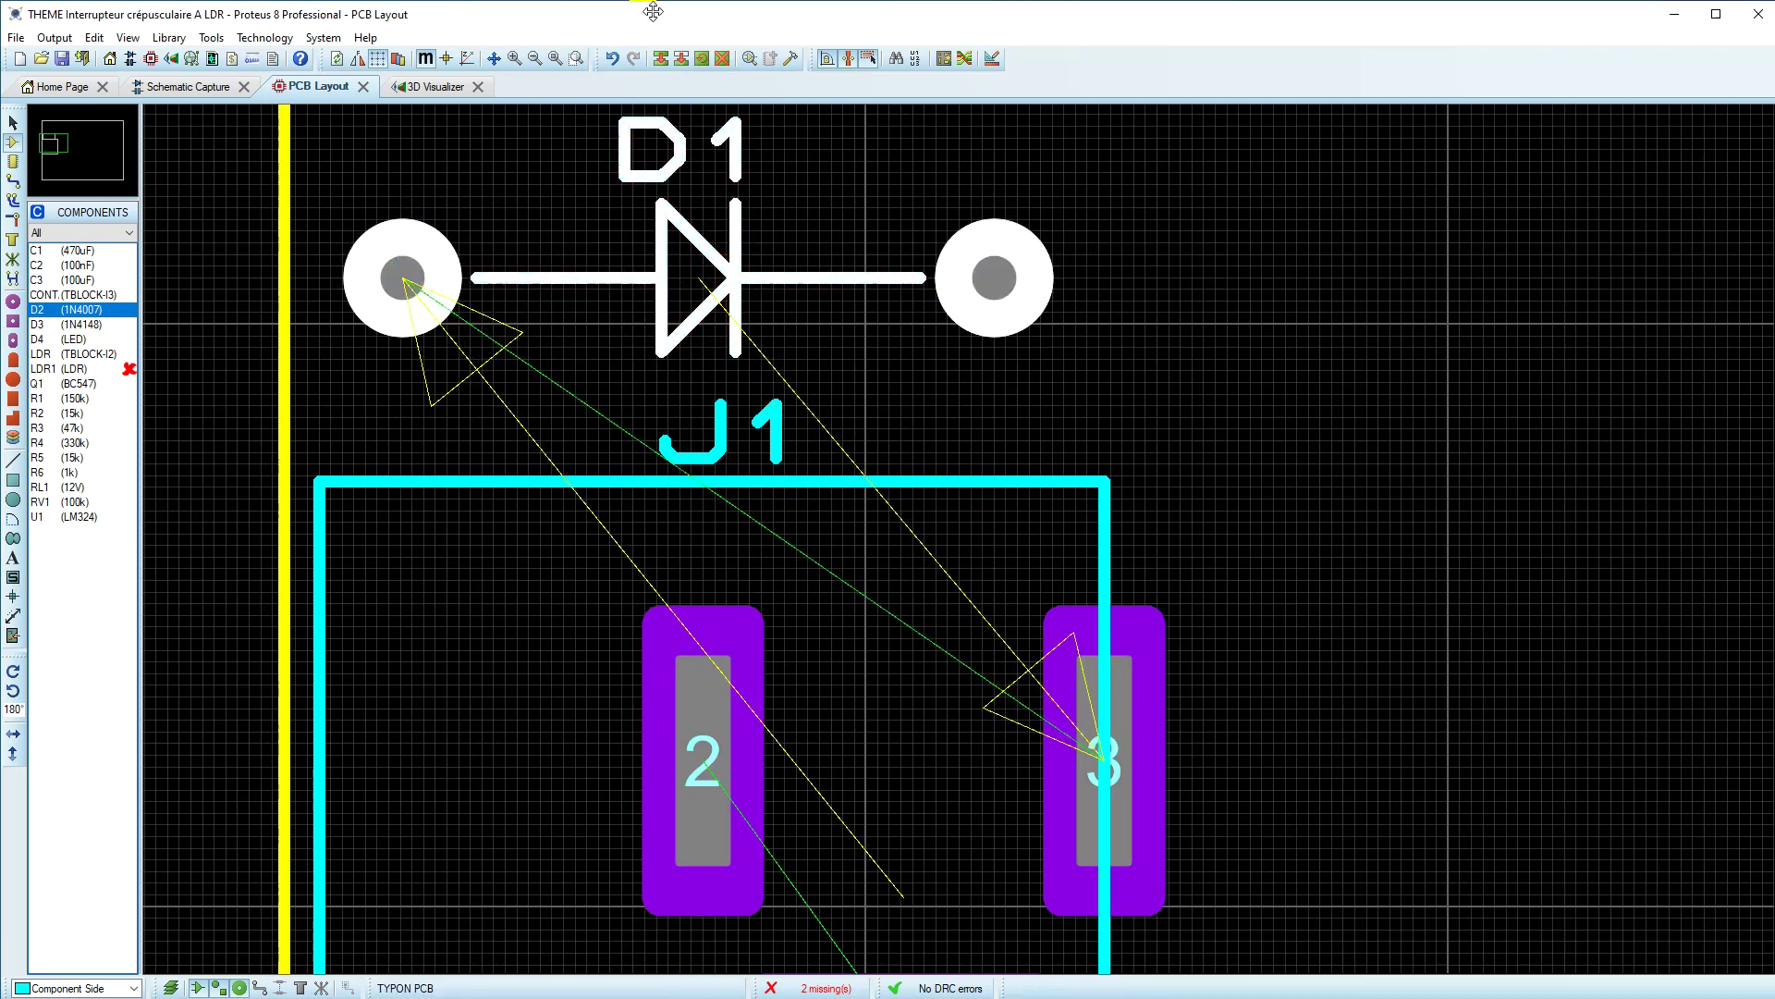
left_click(818, 284)
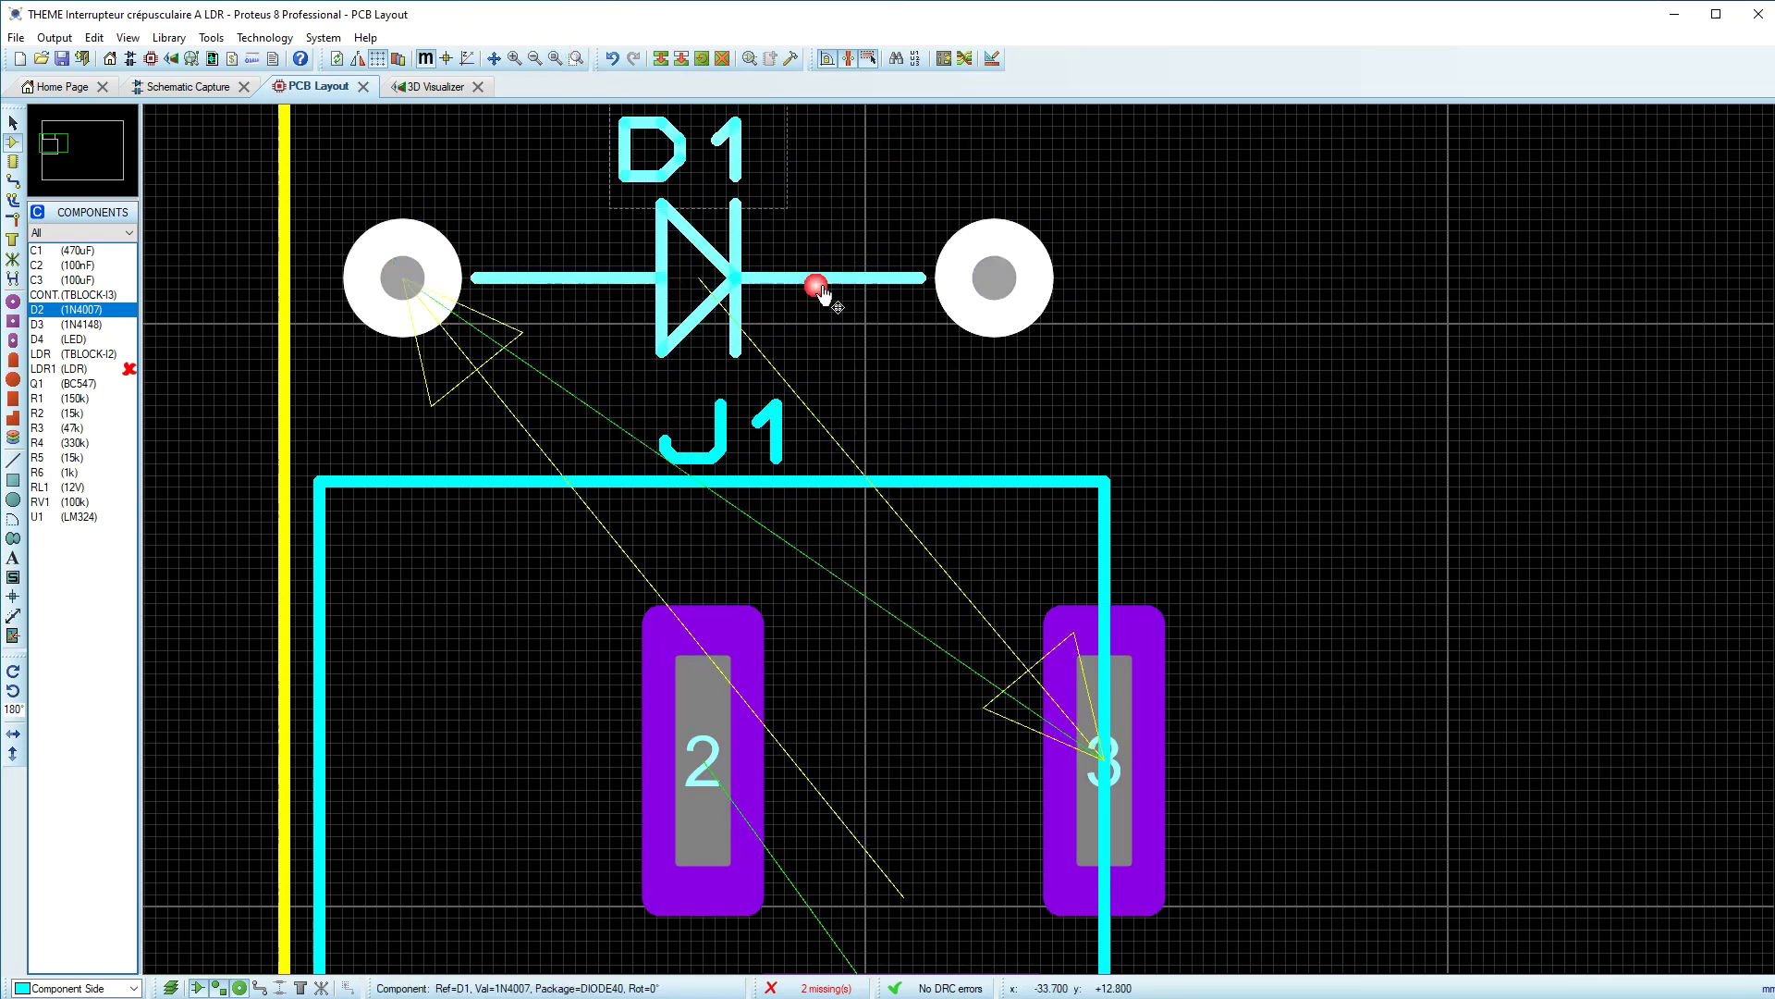
left_click(555, 58)
scroll(639, 480, "up", 1)
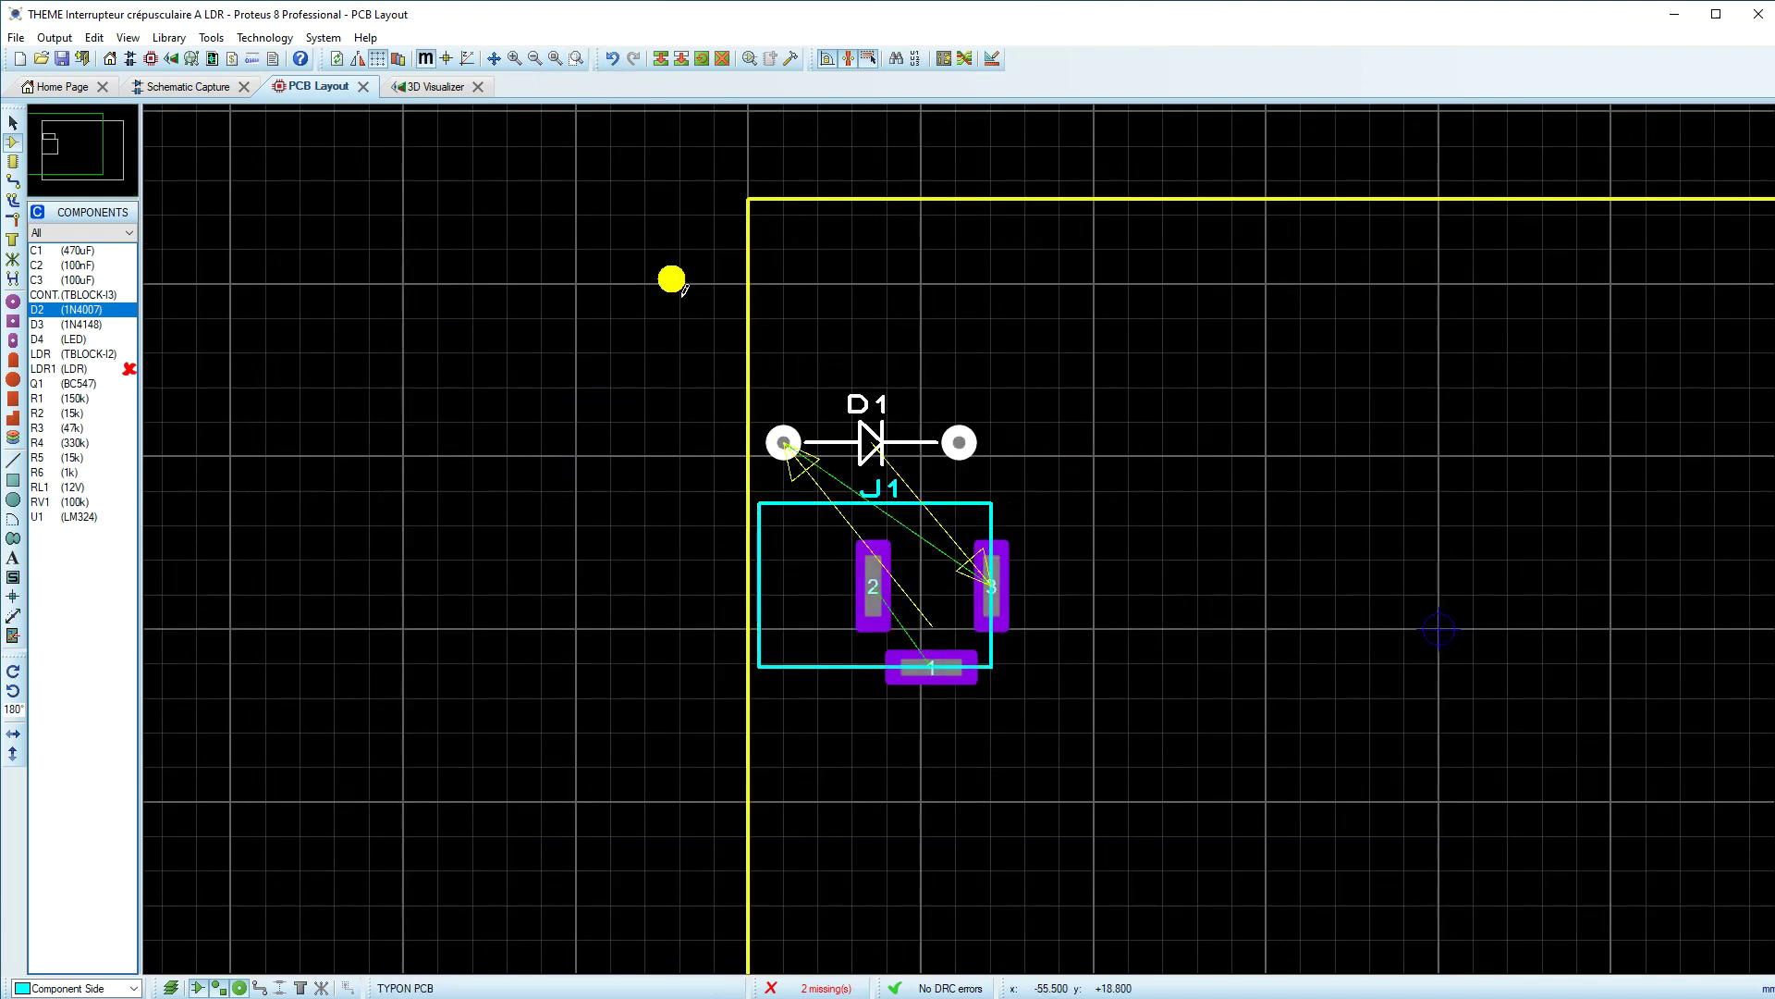
left_click(554, 58)
scroll(959, 537, "up", 2)
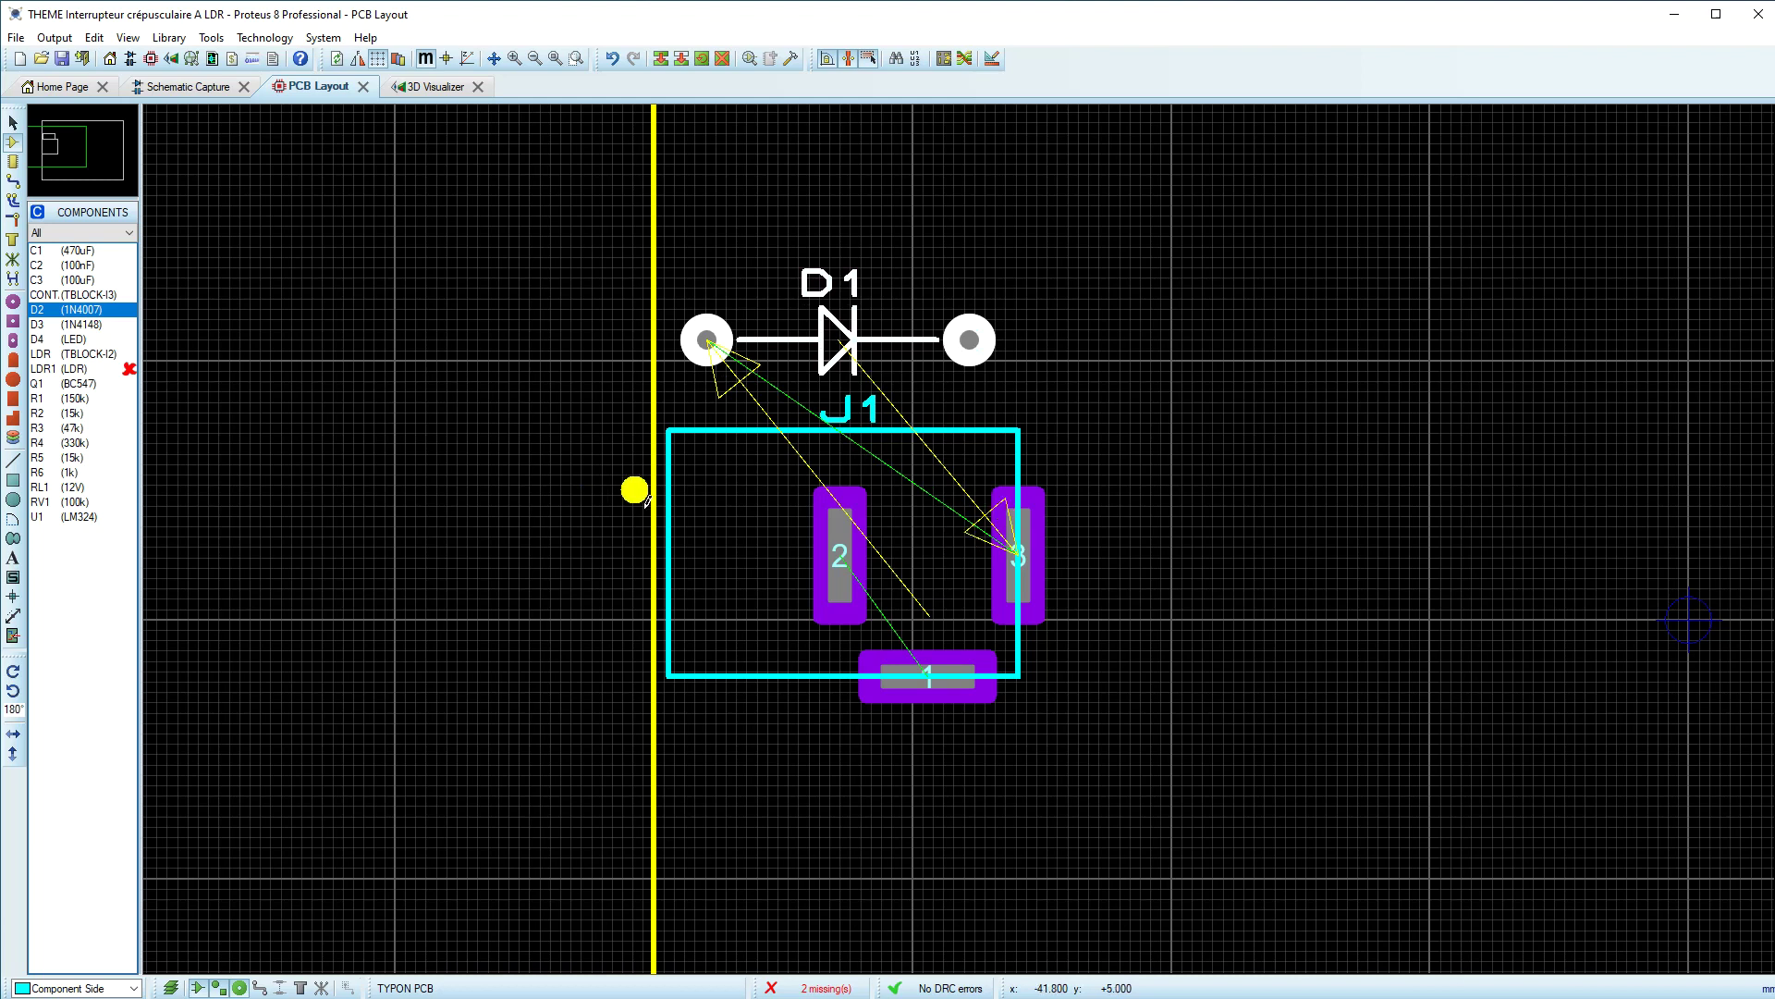
Step: Place capacitor C1 just right of J1 on the board, rotated 270 degrees with its positive pad above the negative one
left_click(53, 250)
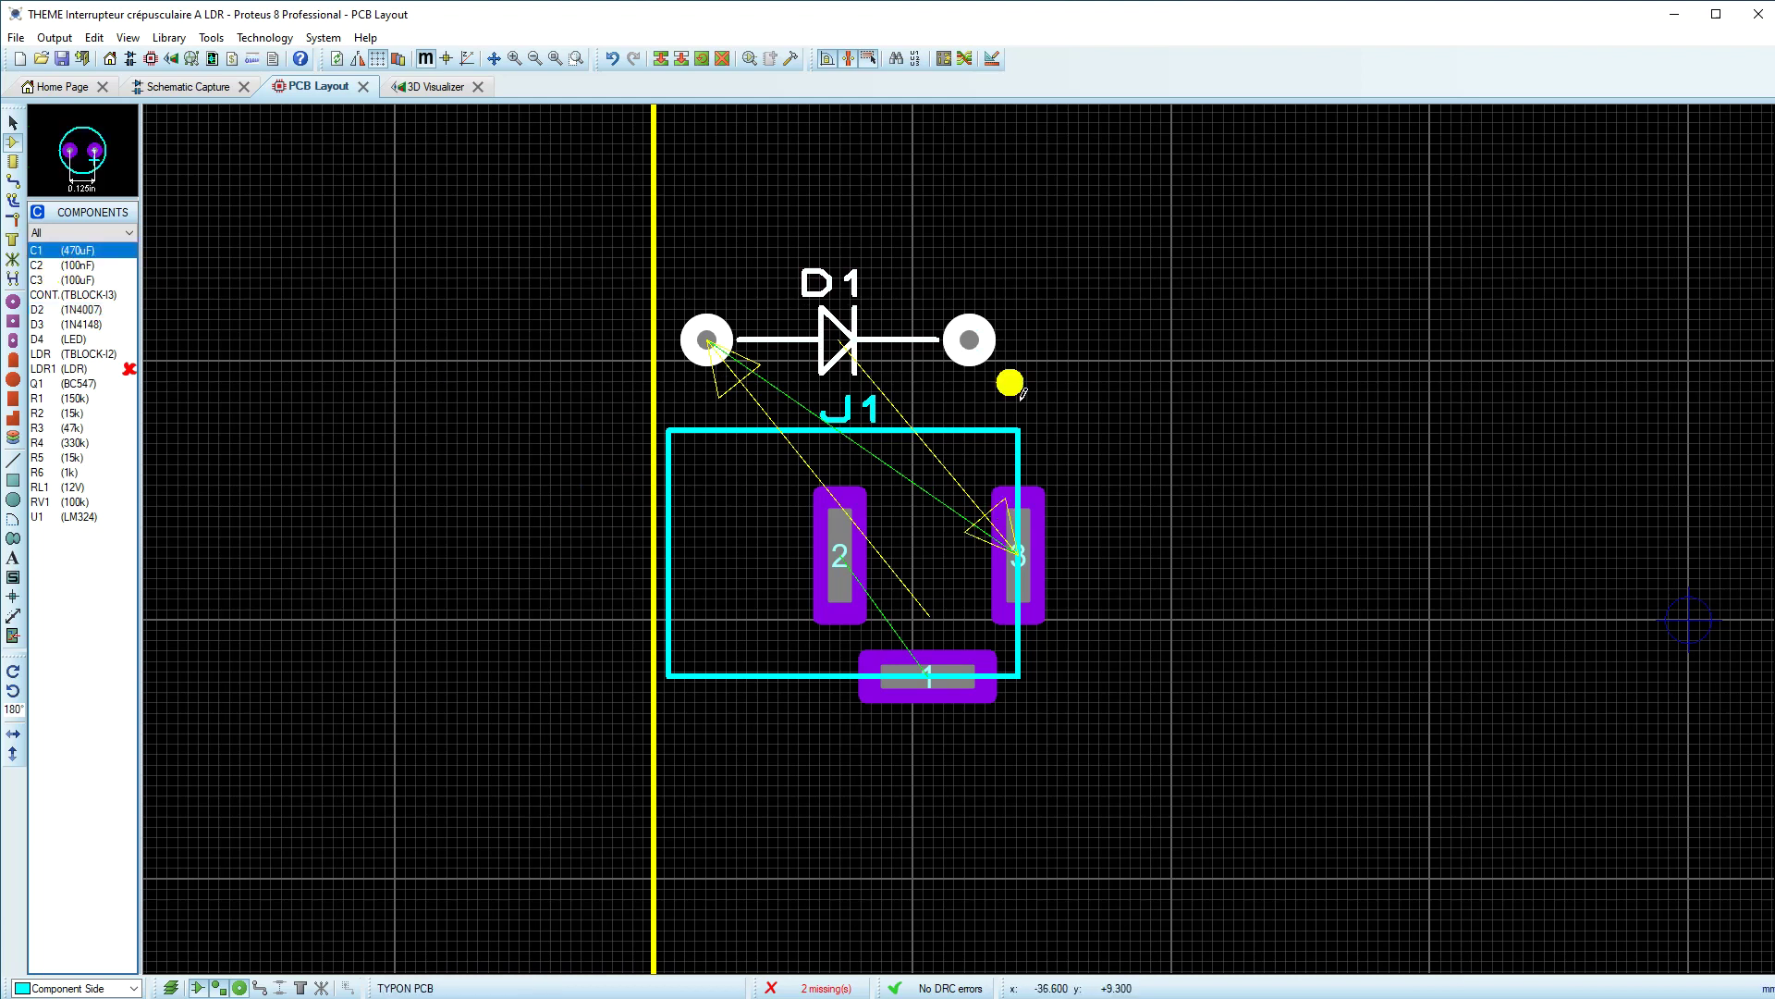
left_click(1148, 478)
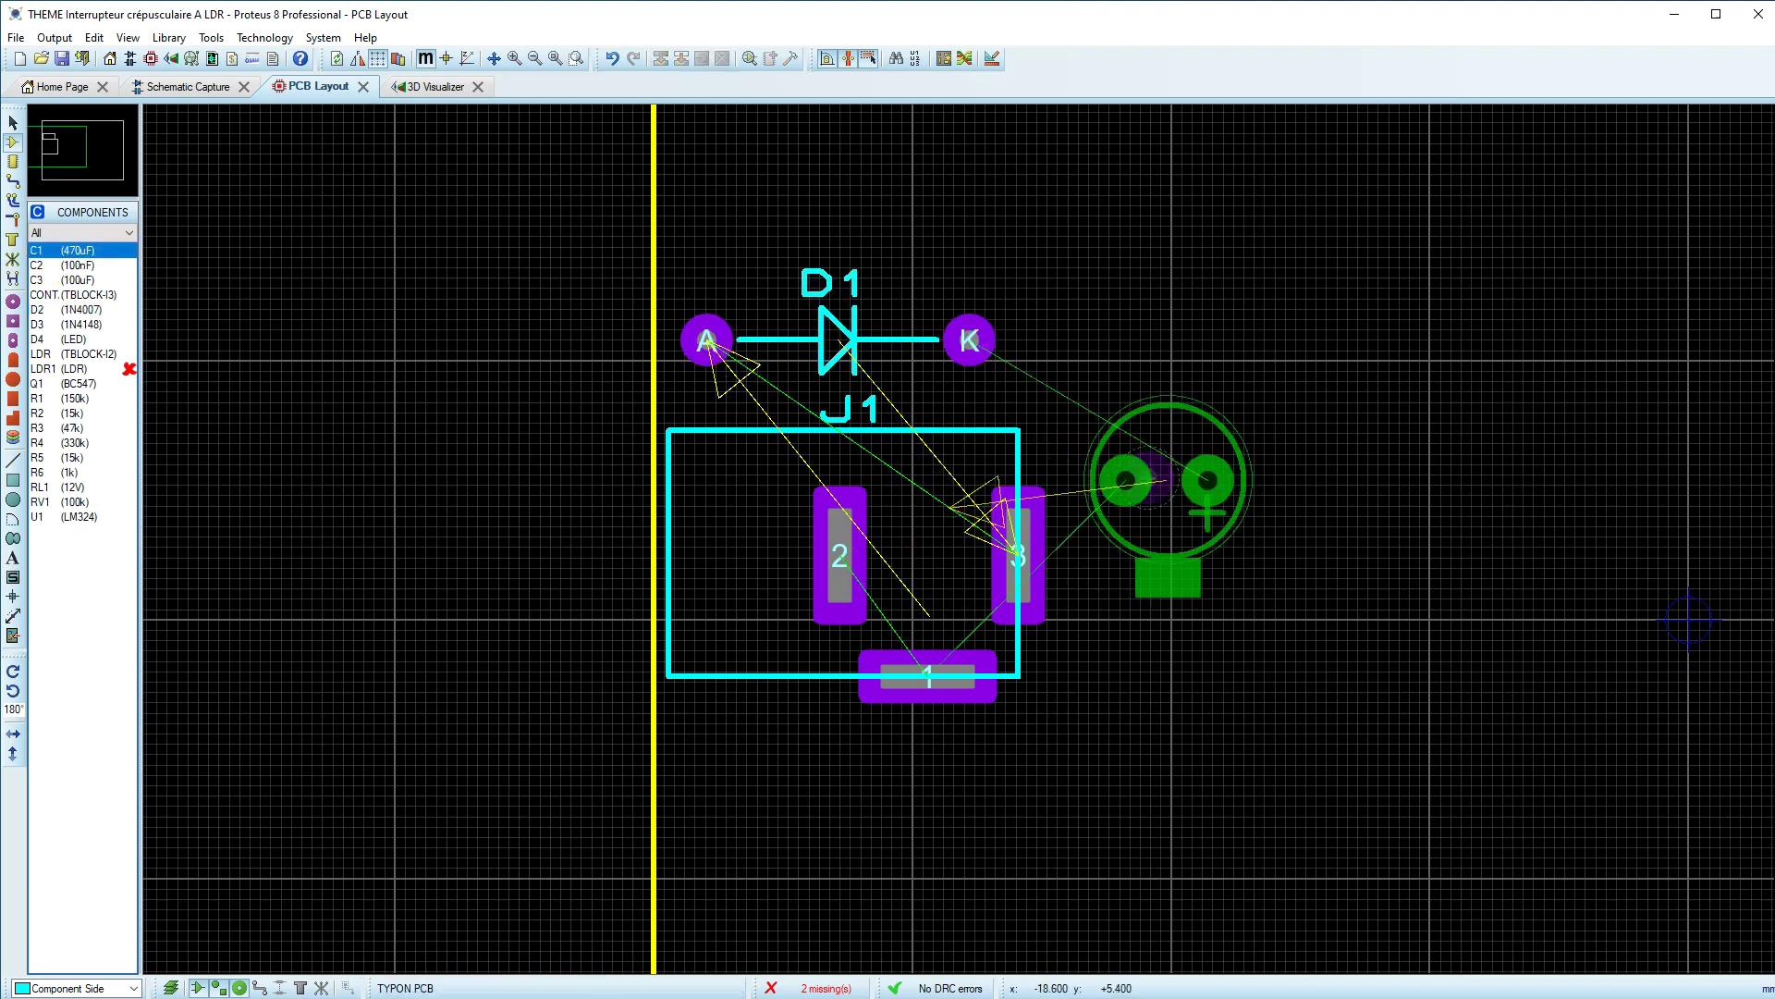
left_click_drag(1147, 477, 1251, 547)
scroll(1496, 575, "up", 3)
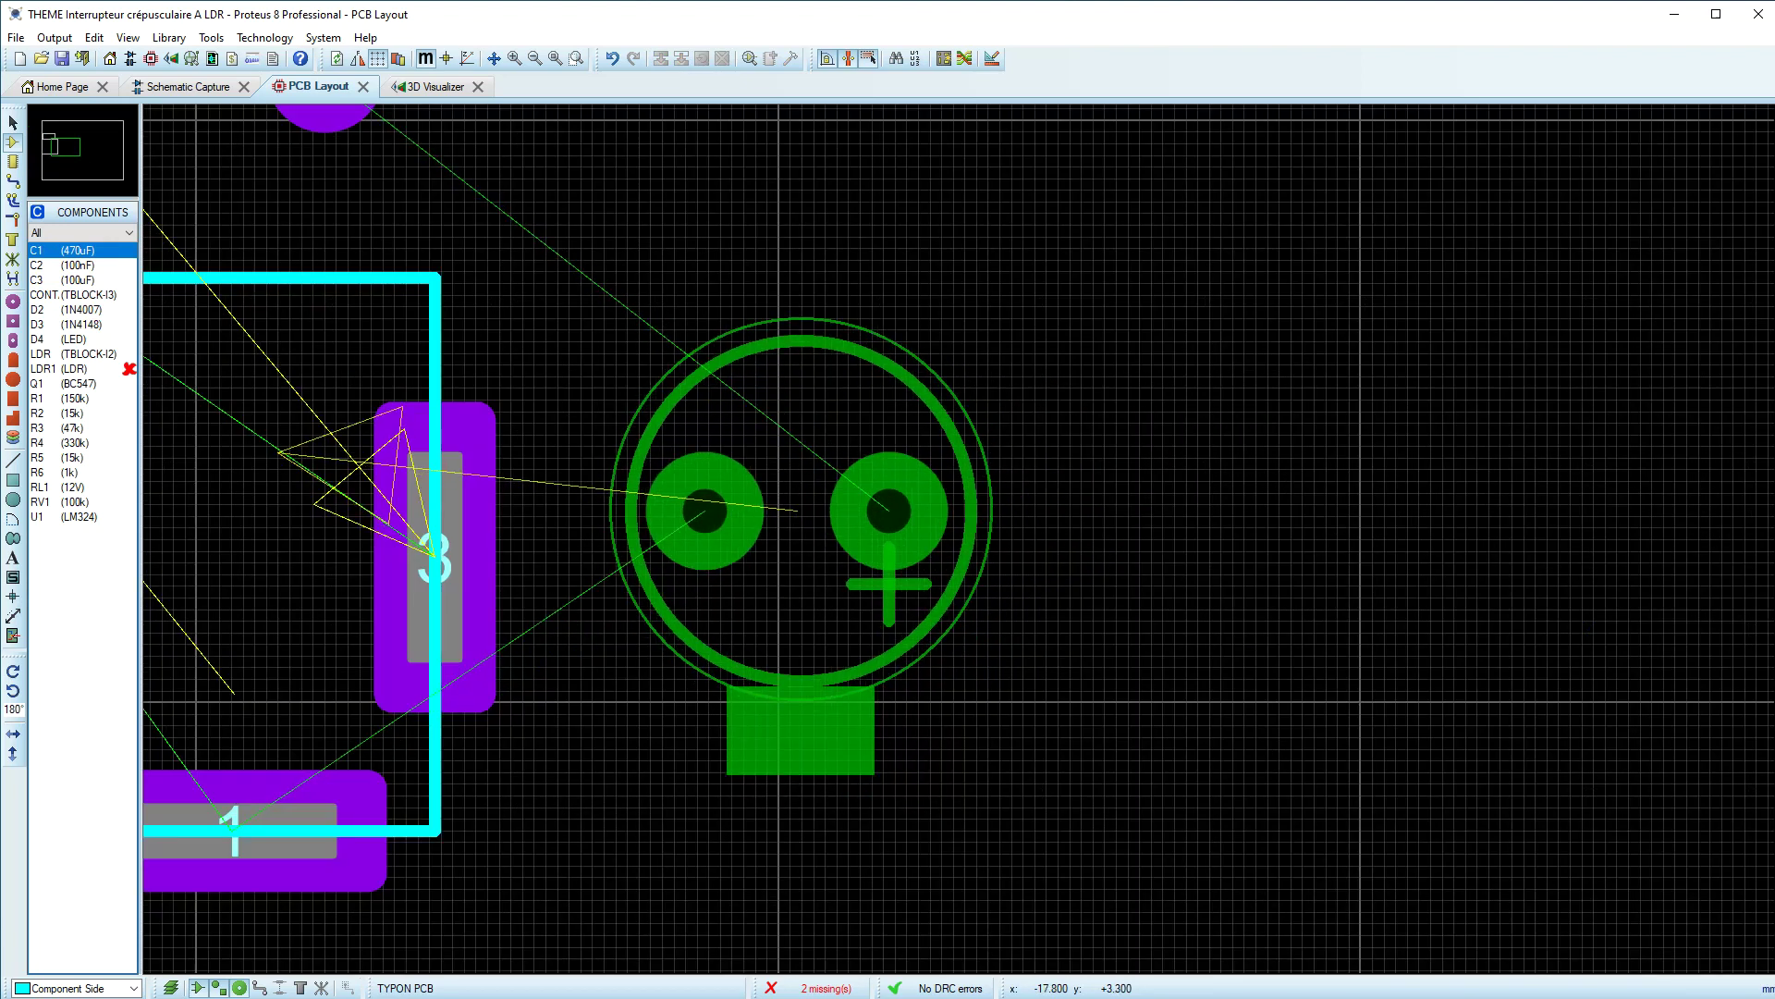
key("KP_Add")
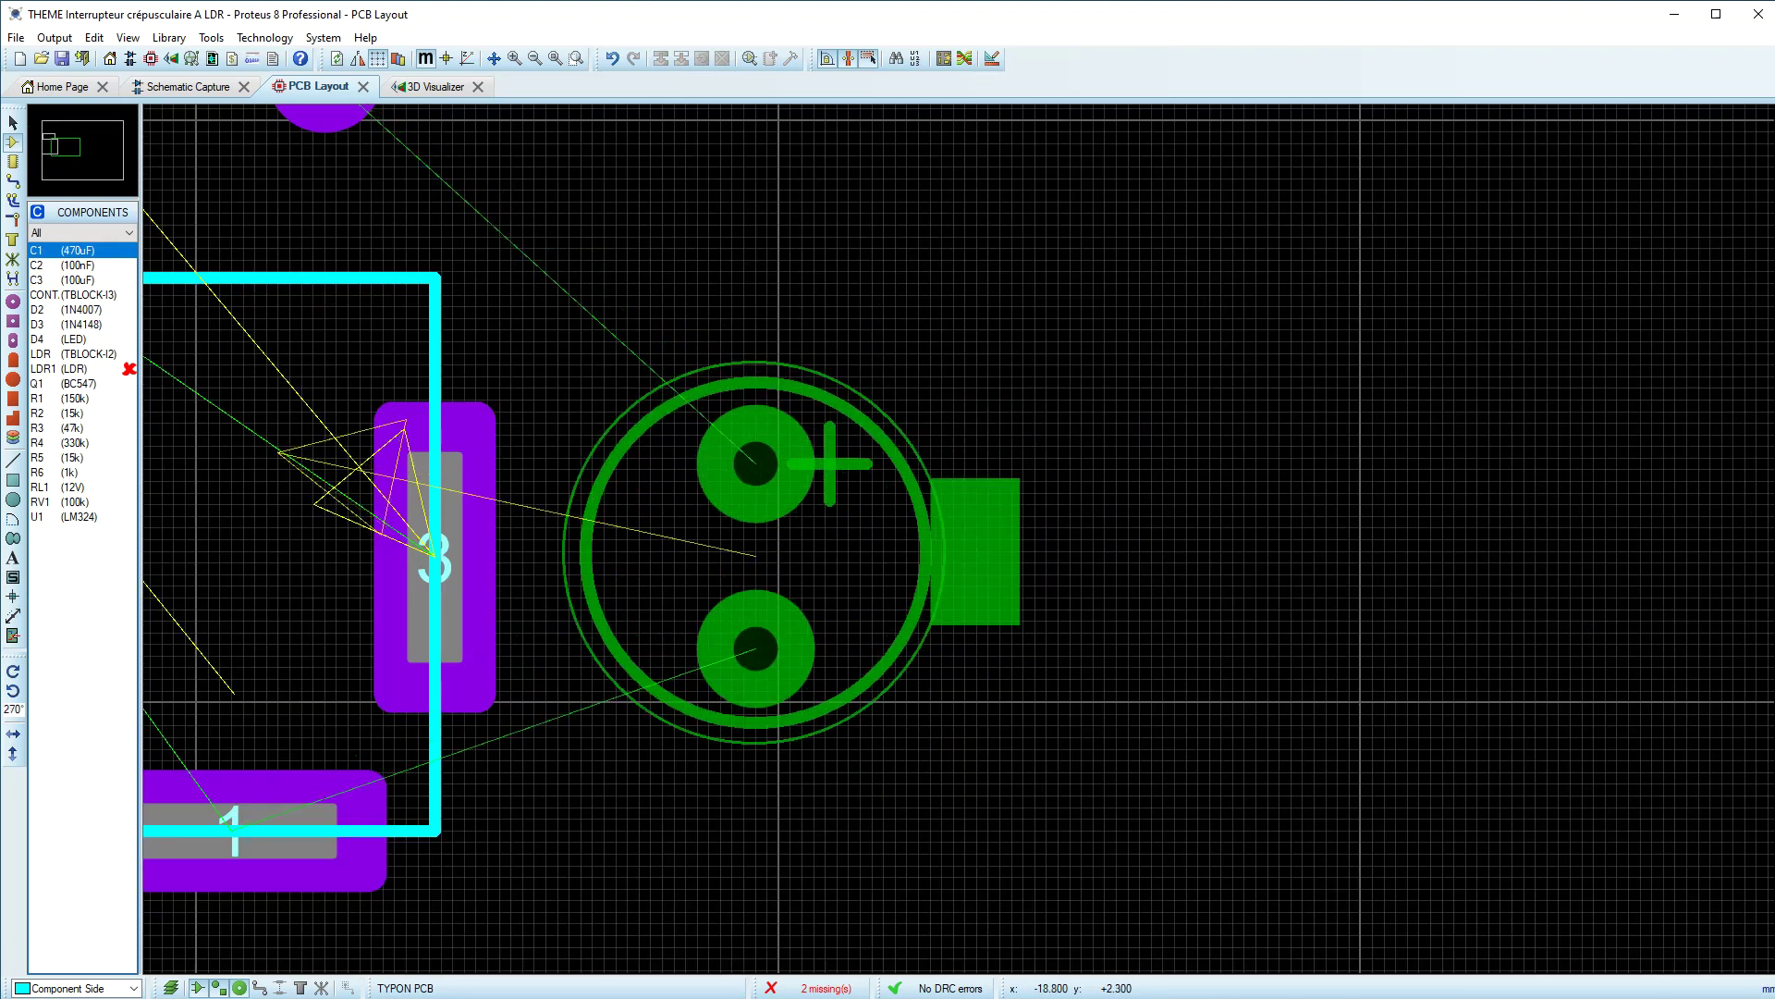
left_click(796, 453)
scroll(873, 418, "down", 3)
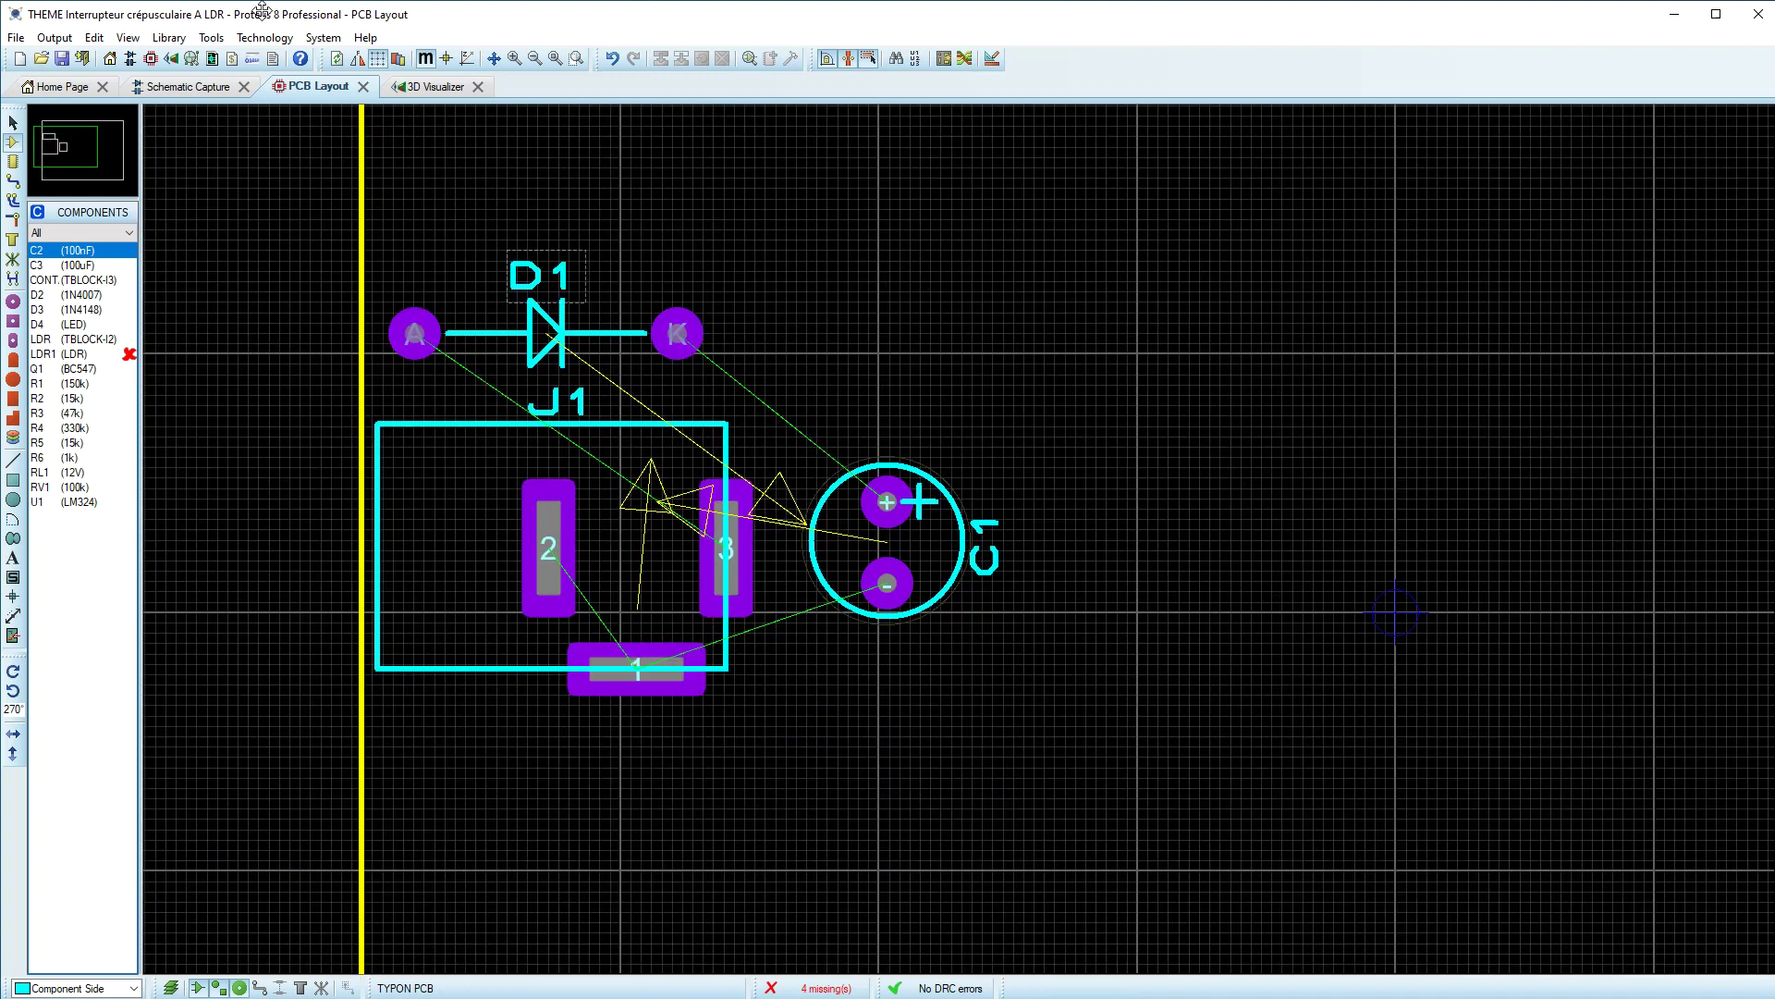
Step: Try the ELEC-RAD25 package for capacitor C1 in the schematic and check its footprint in the PCB layout
left_click(171, 84)
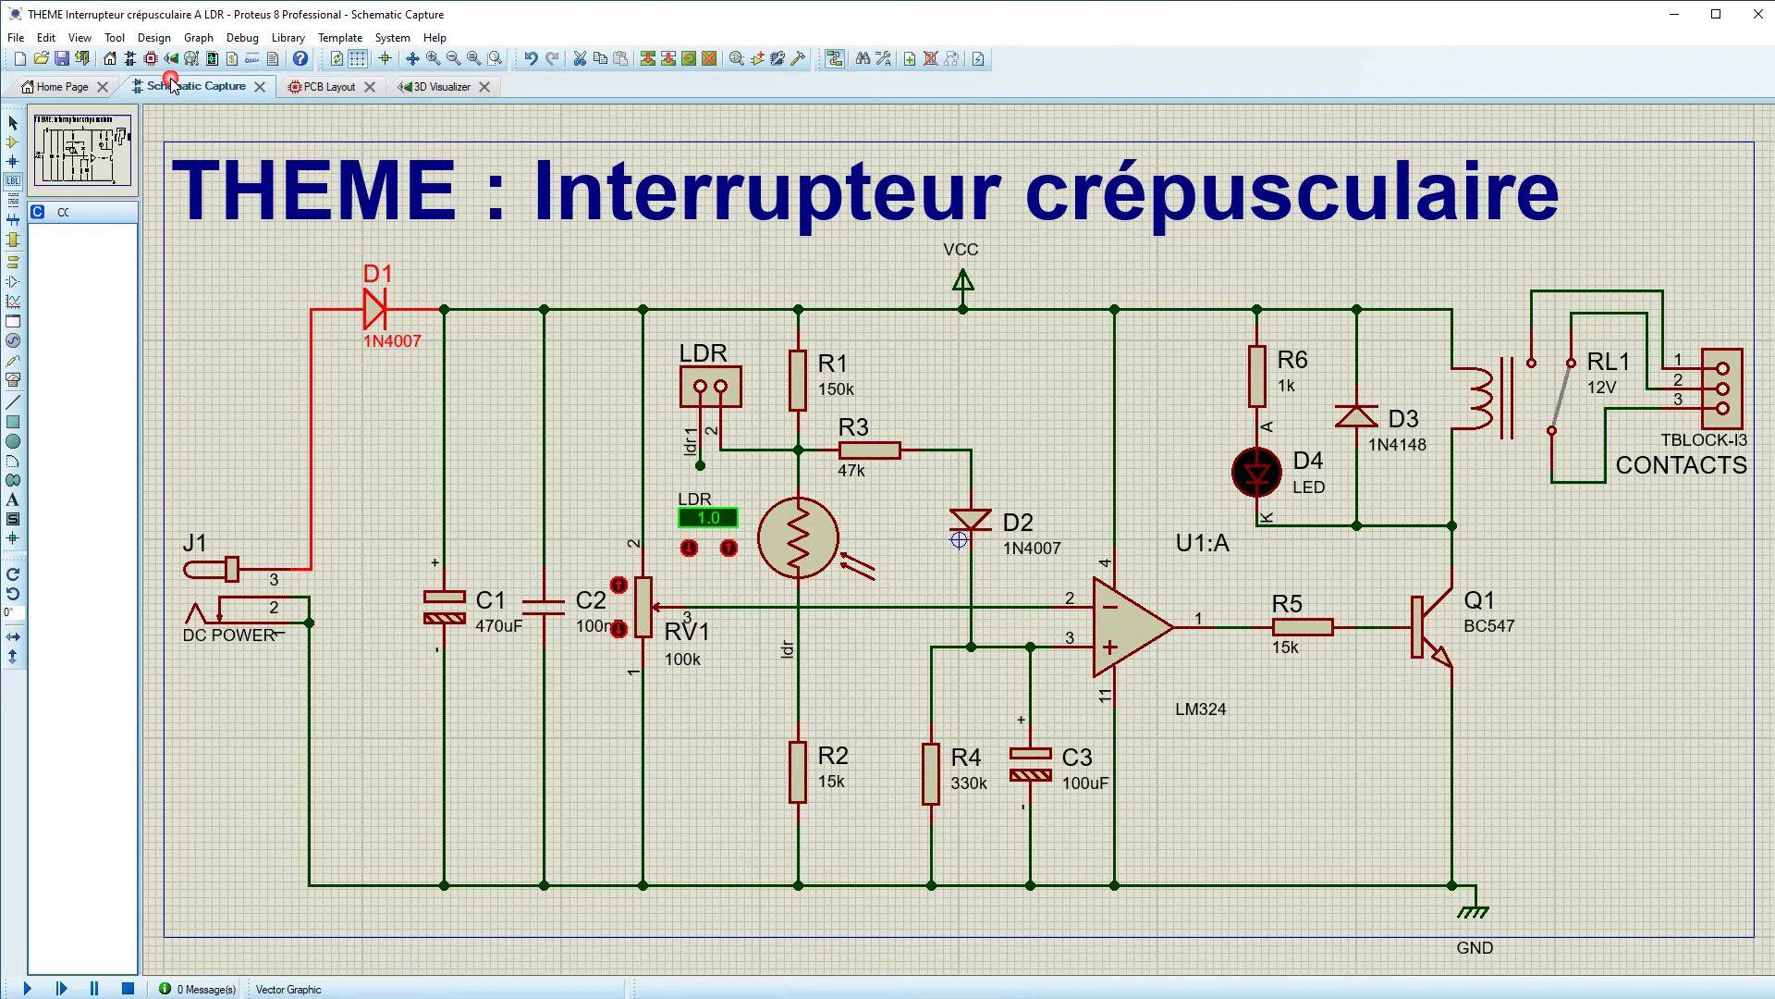
left_click(440, 622)
double_click(441, 621)
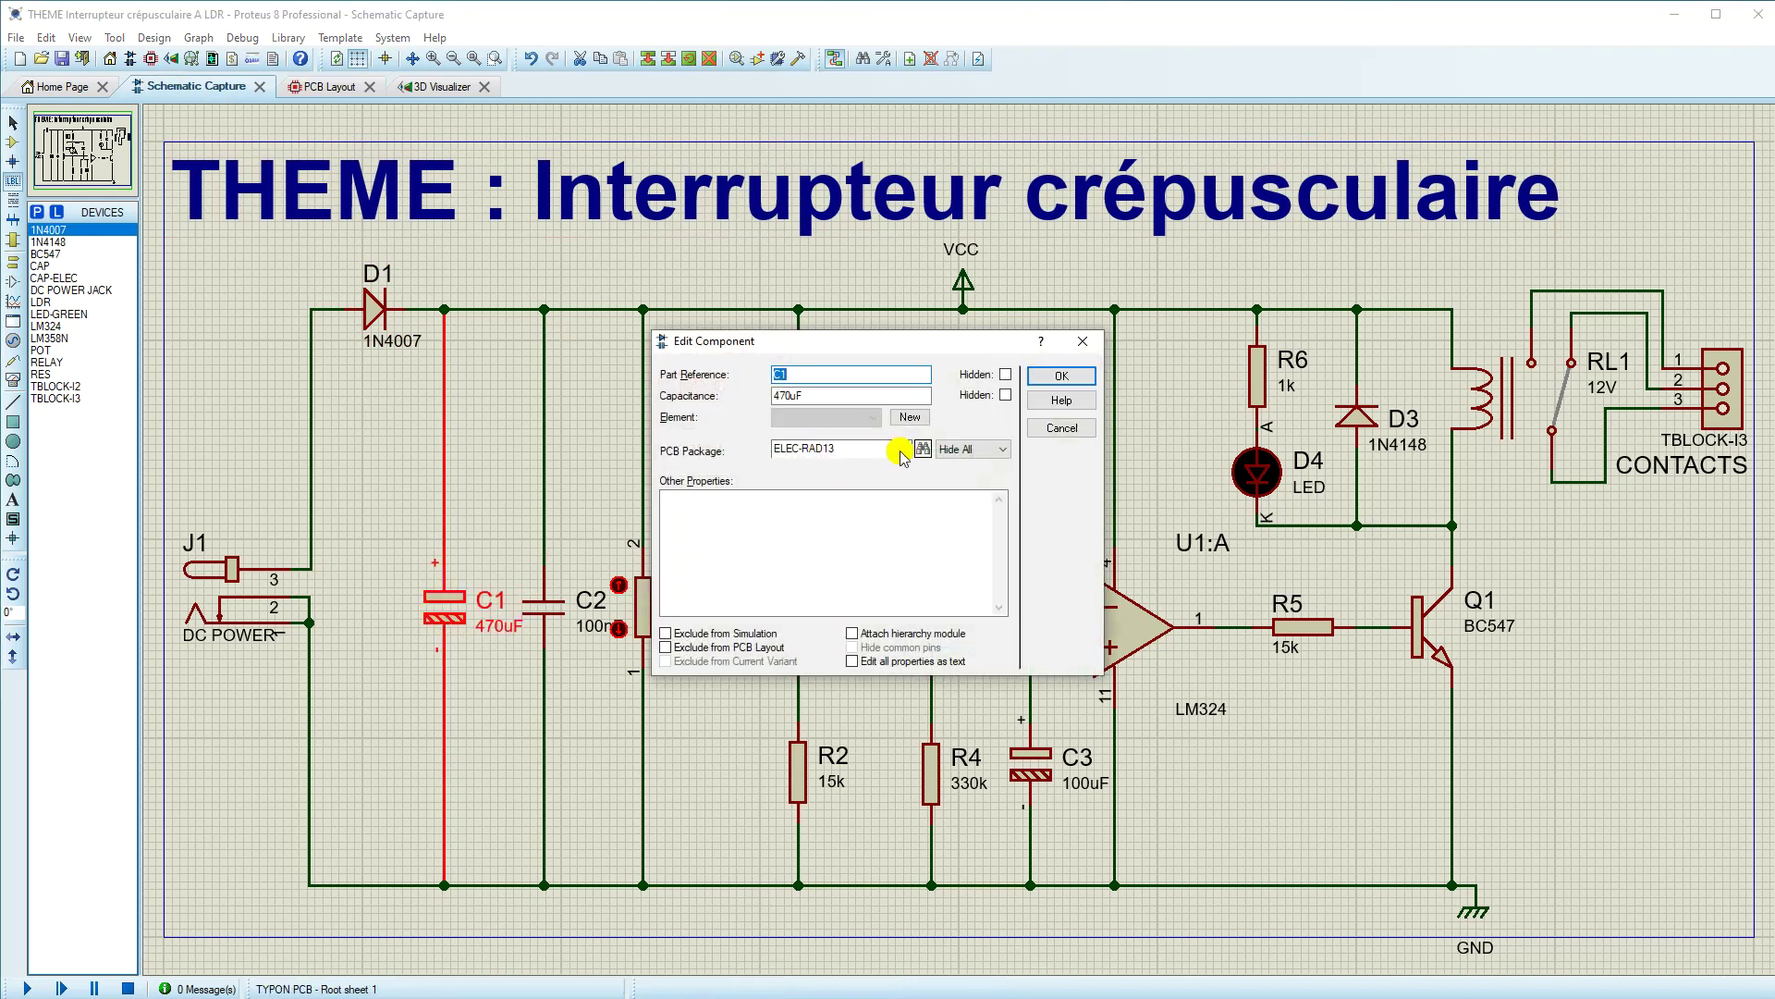
left_click(904, 449)
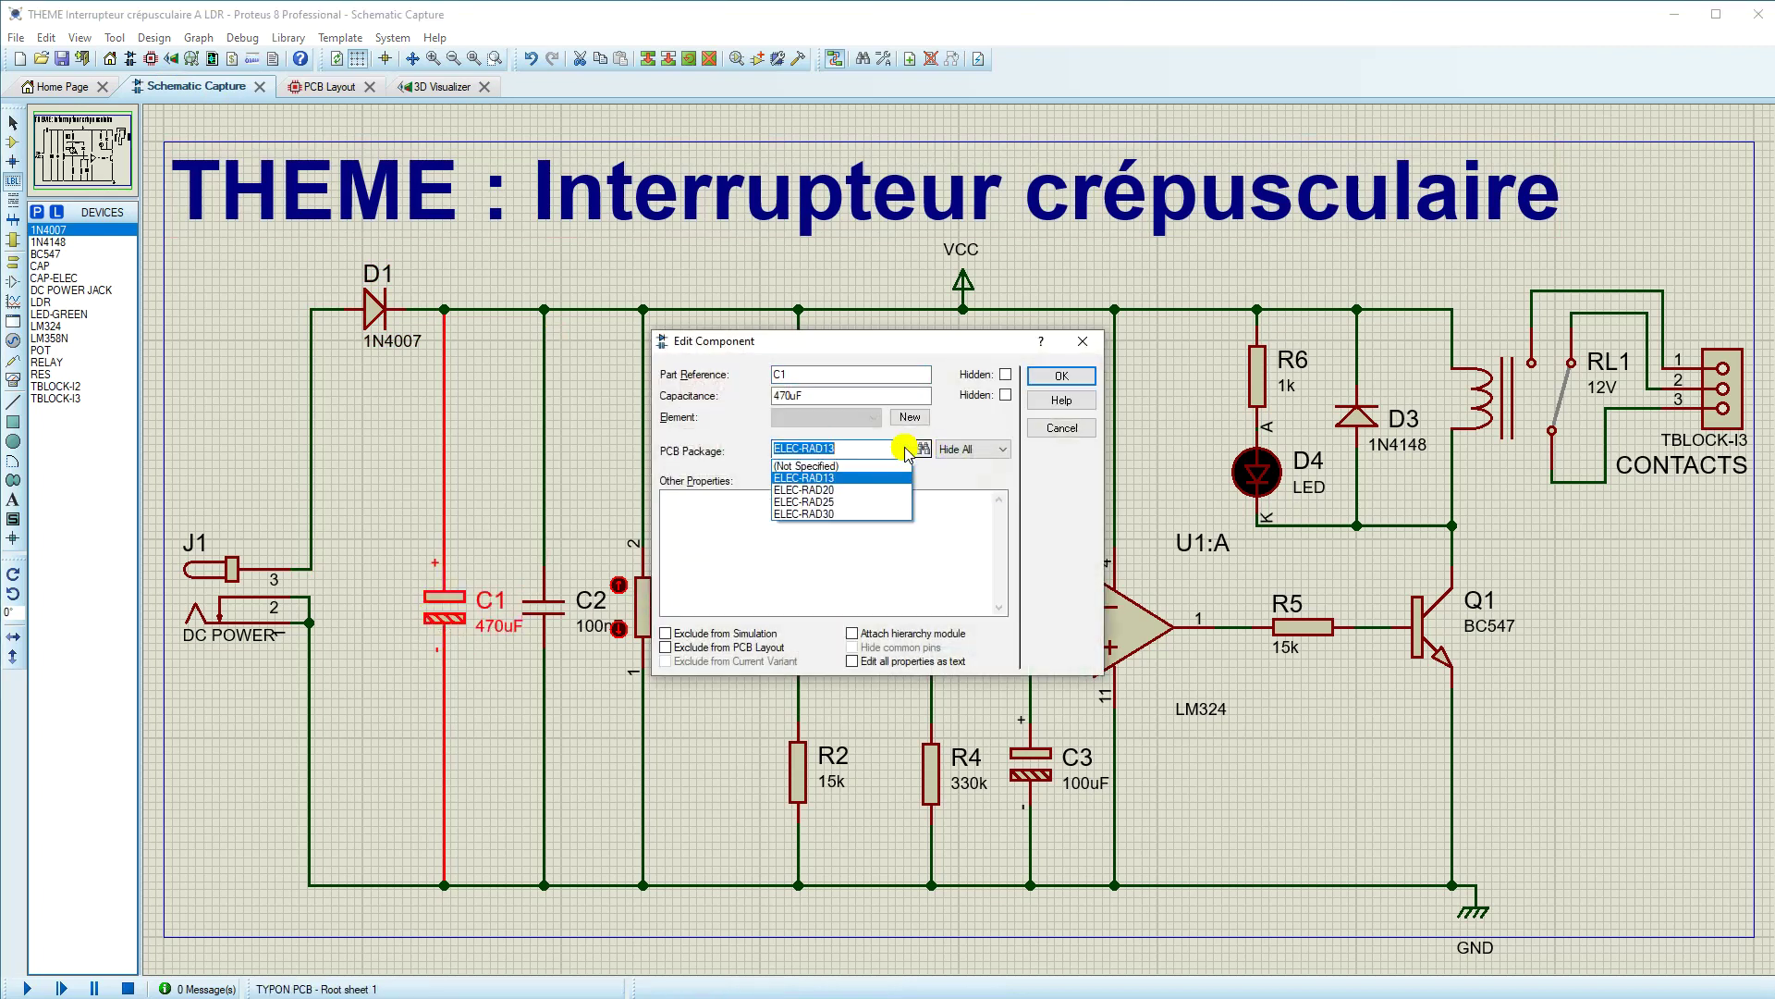
left_click(816, 491)
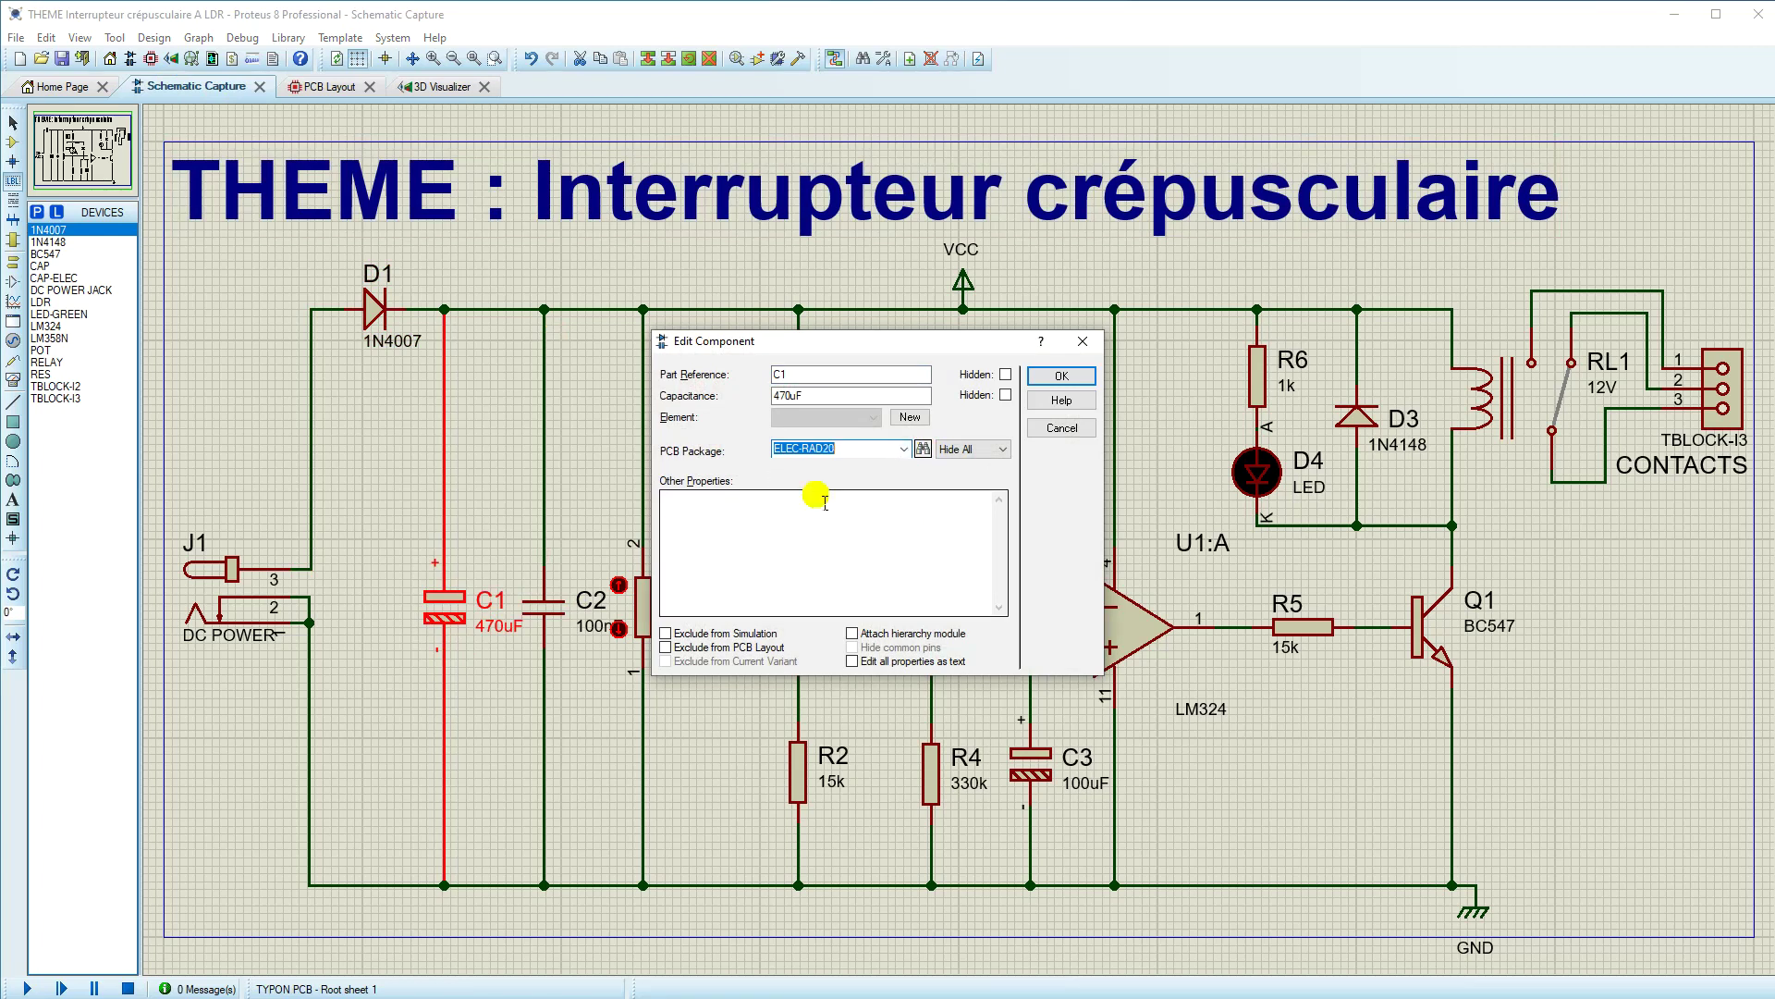
left_click(905, 450)
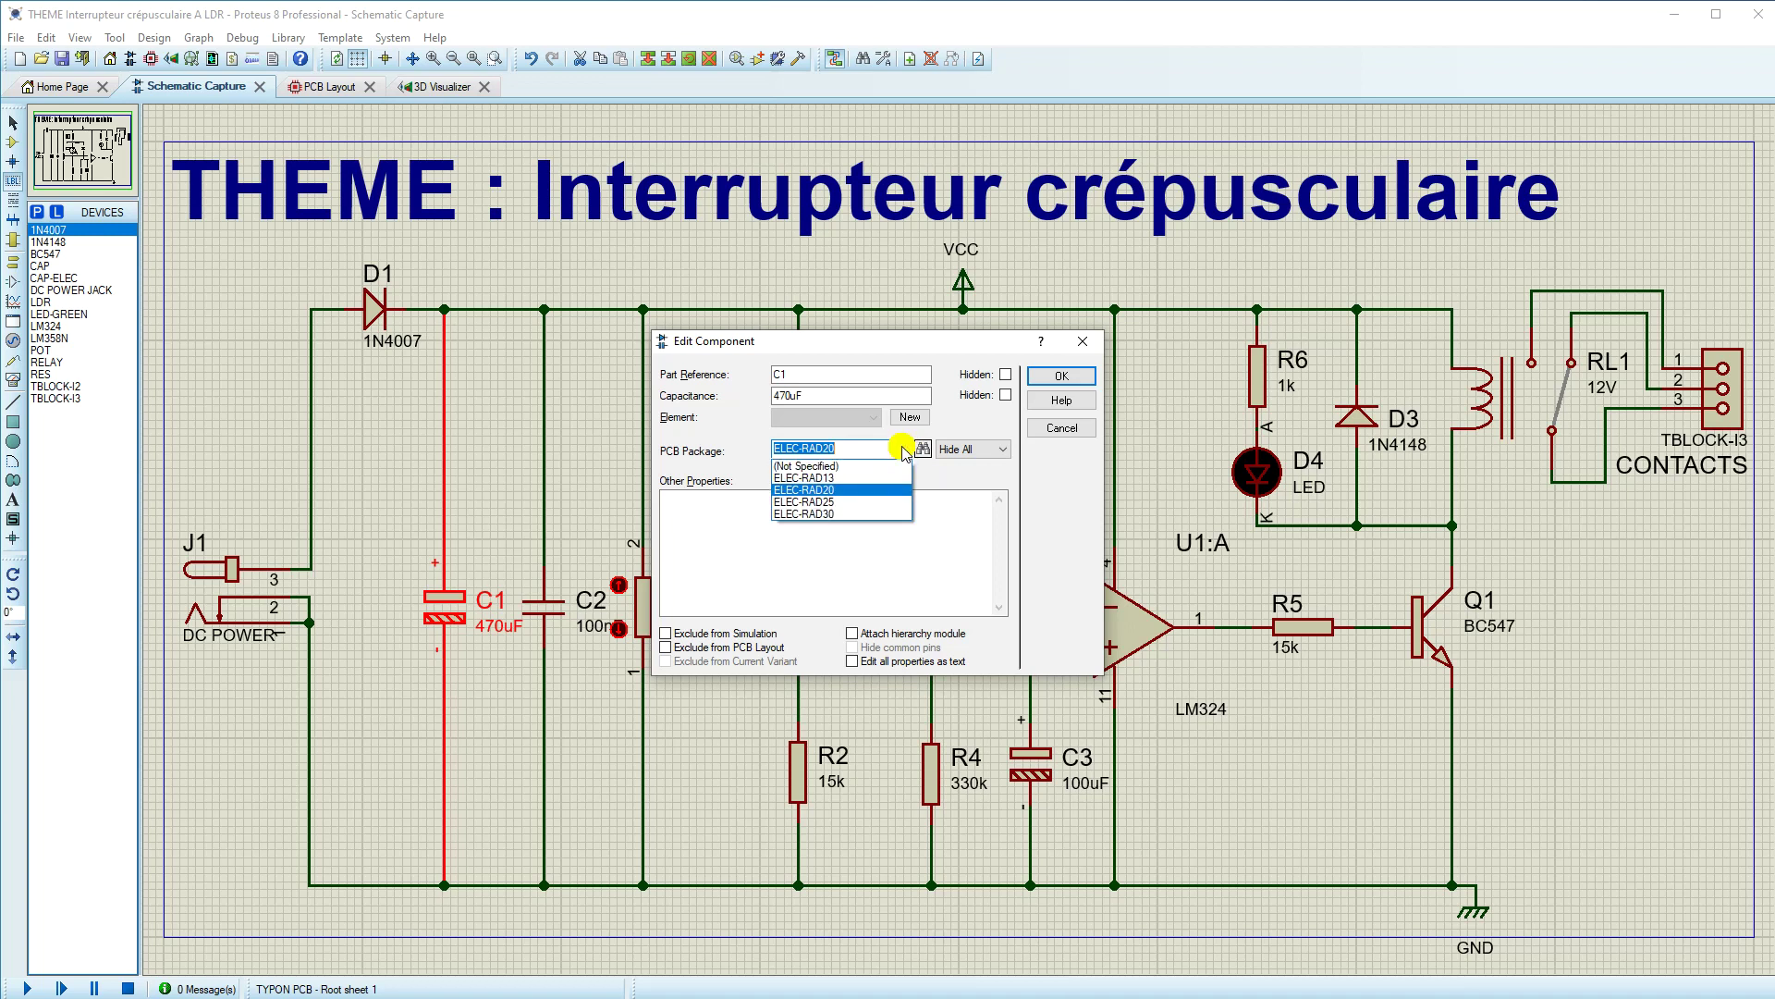
left_click(826, 499)
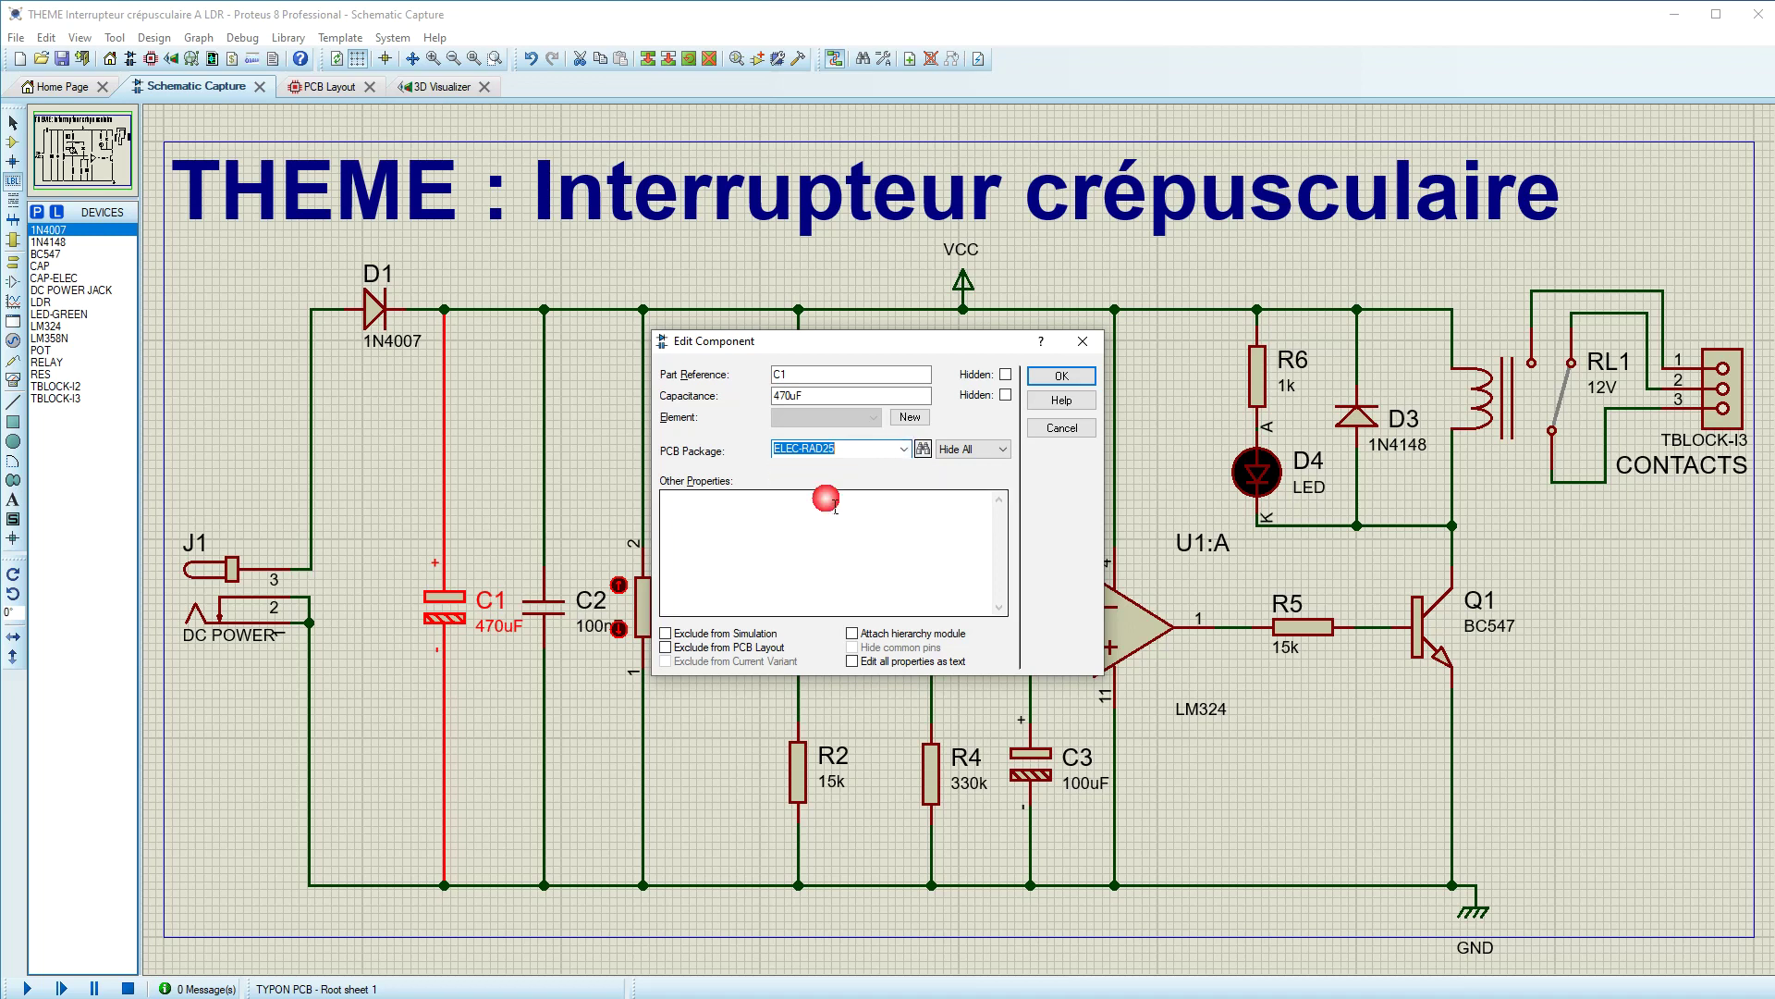
left_click(1061, 374)
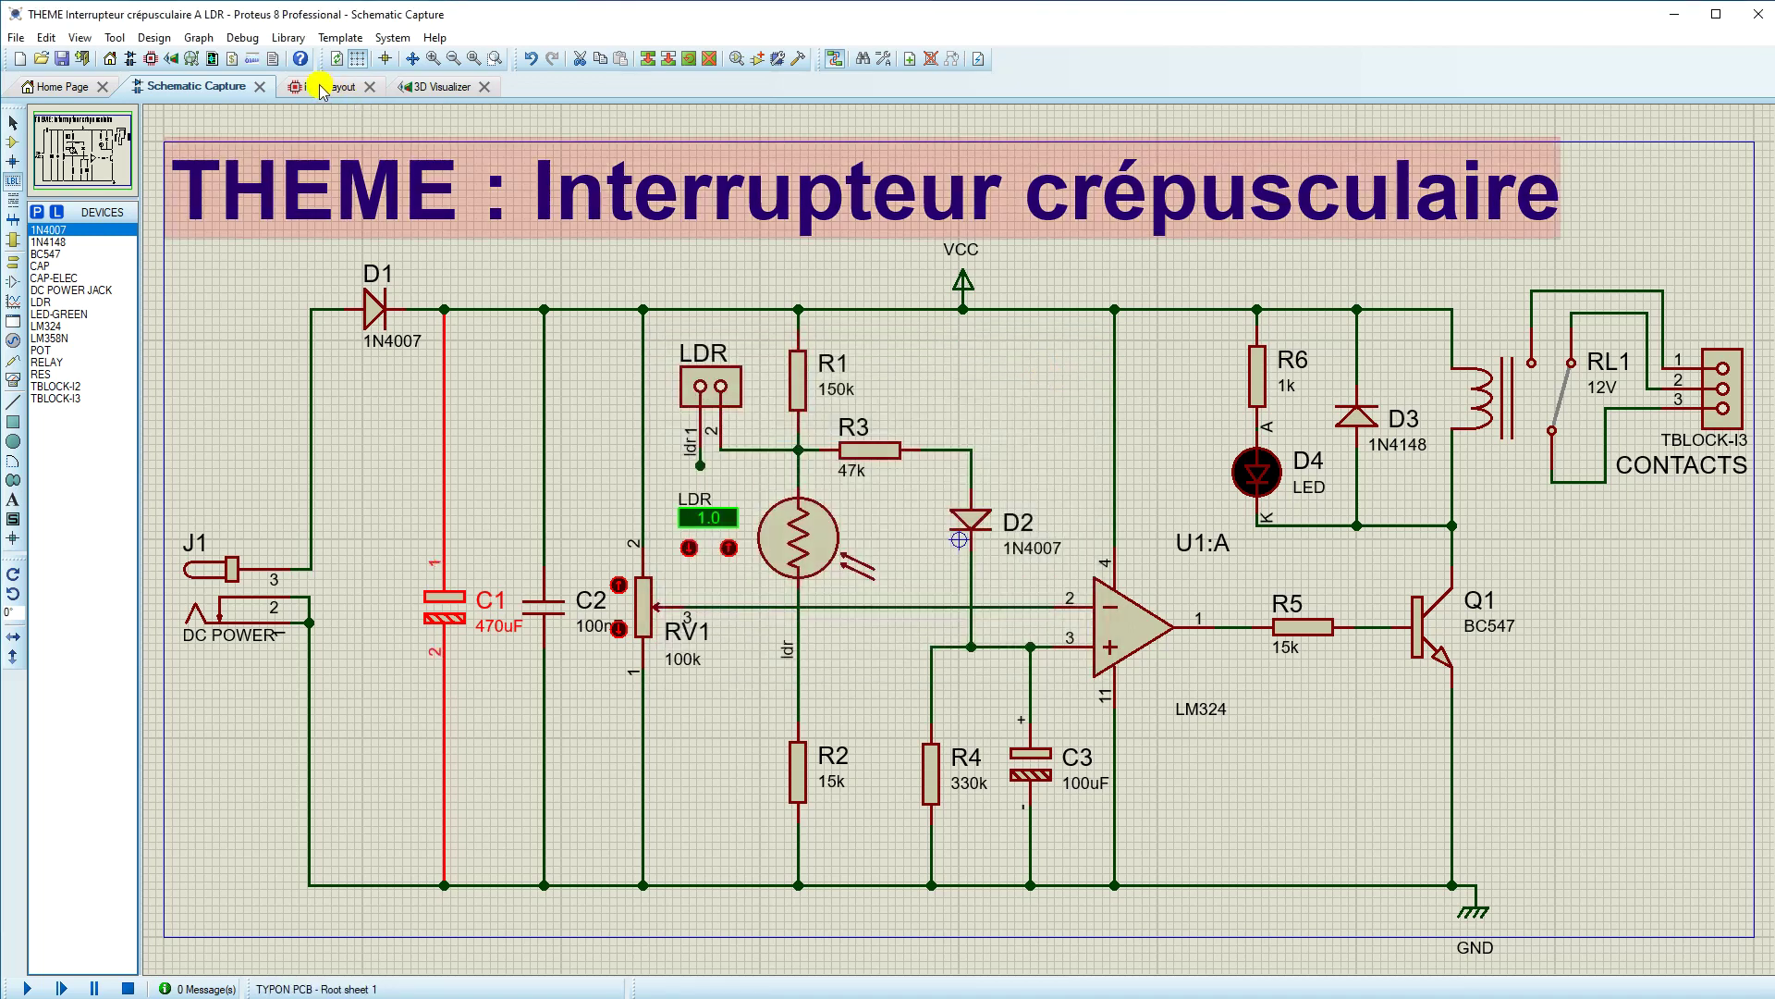
left_click(322, 87)
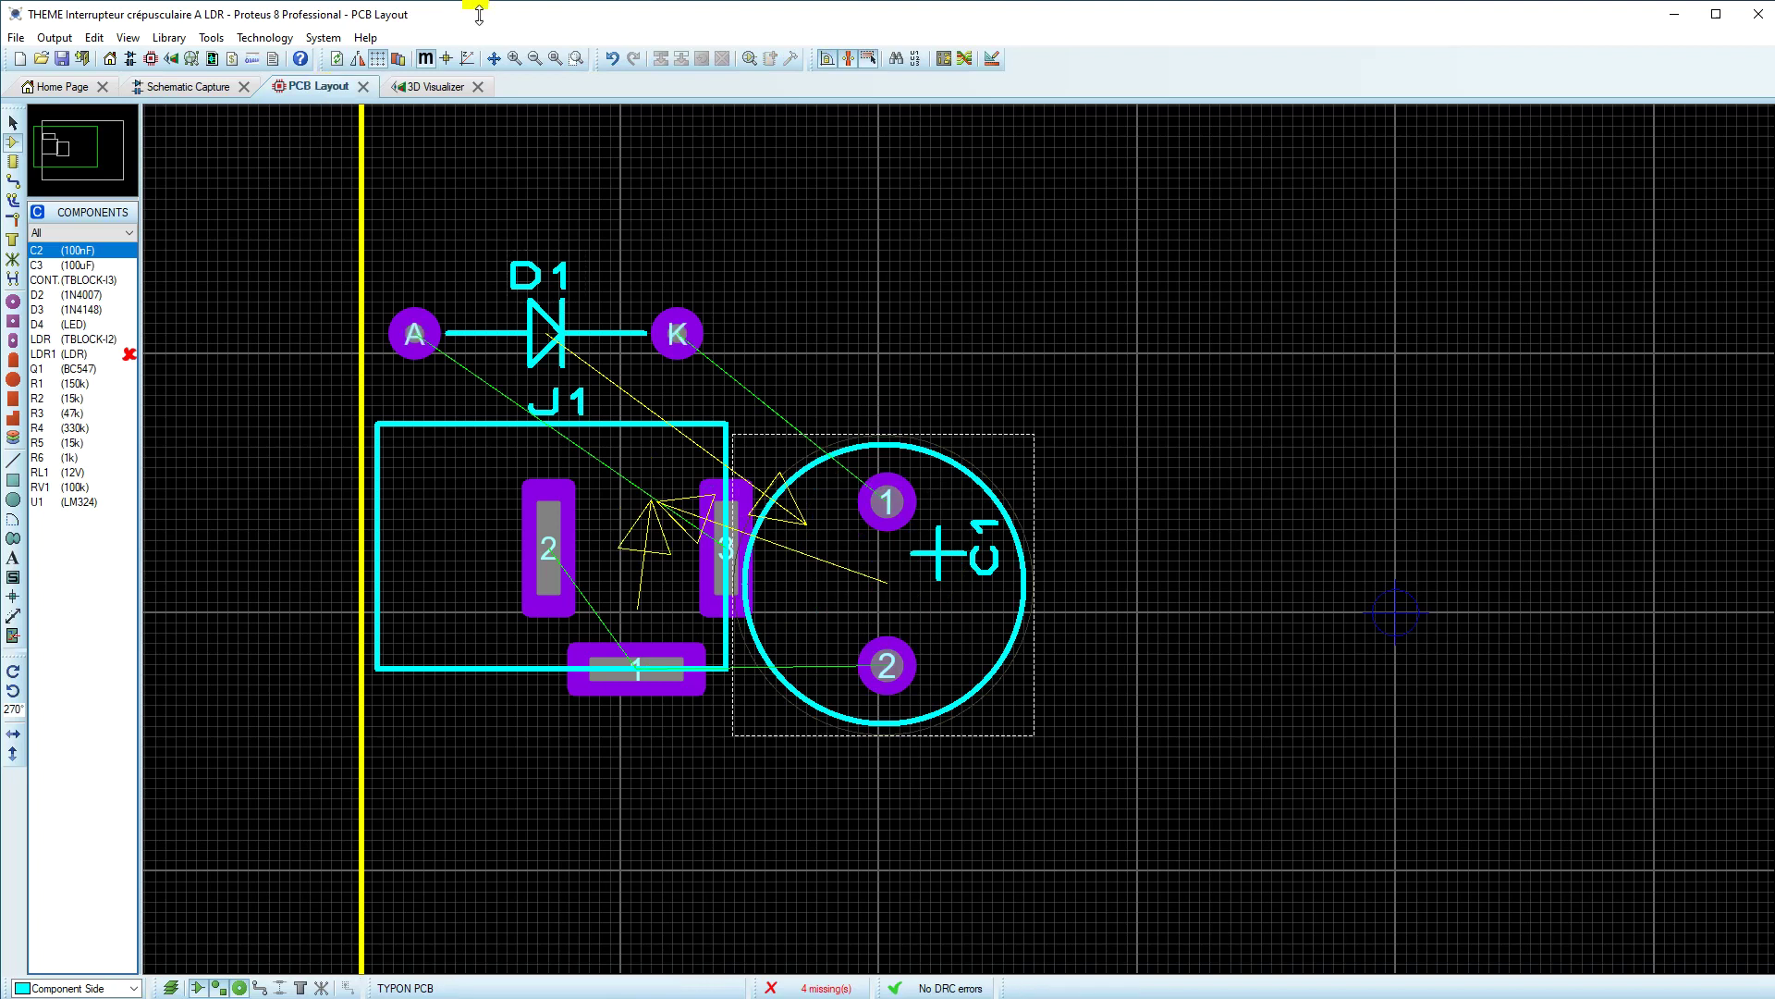
Step: Set capacitor C1's PCB package to ELEC-RAD20 in the schematic and return to the PCB layout
left_click(208, 86)
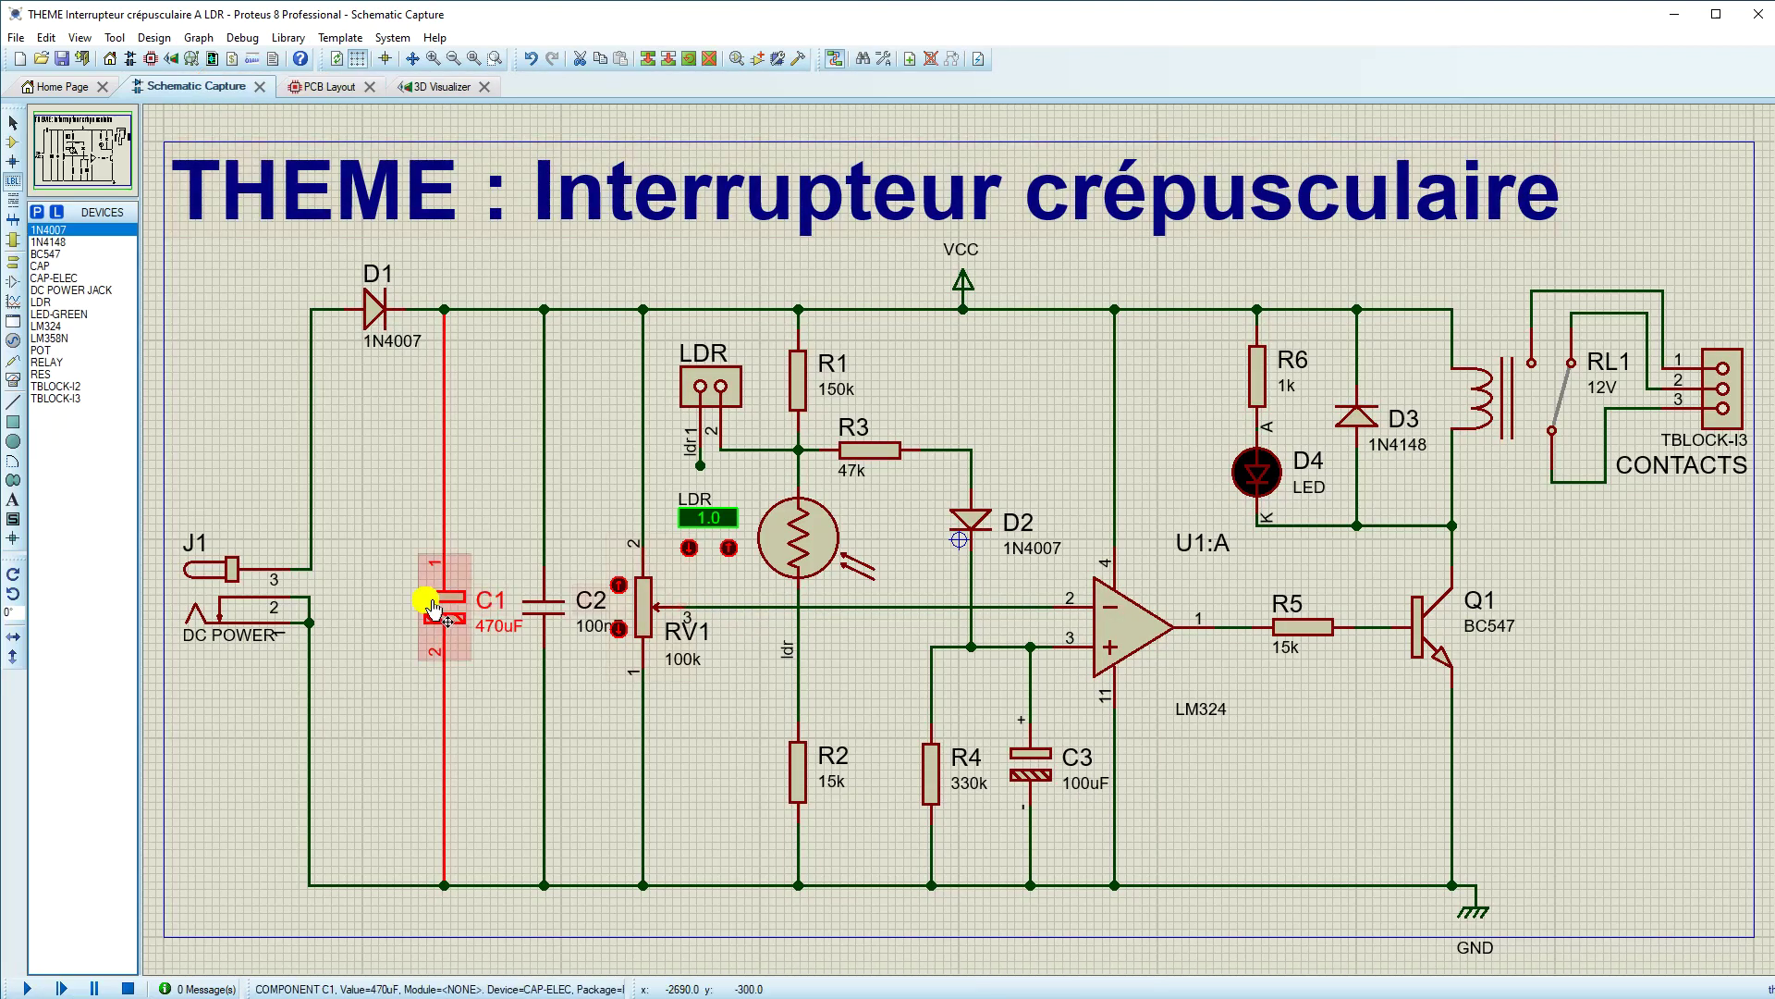
double_click(432, 606)
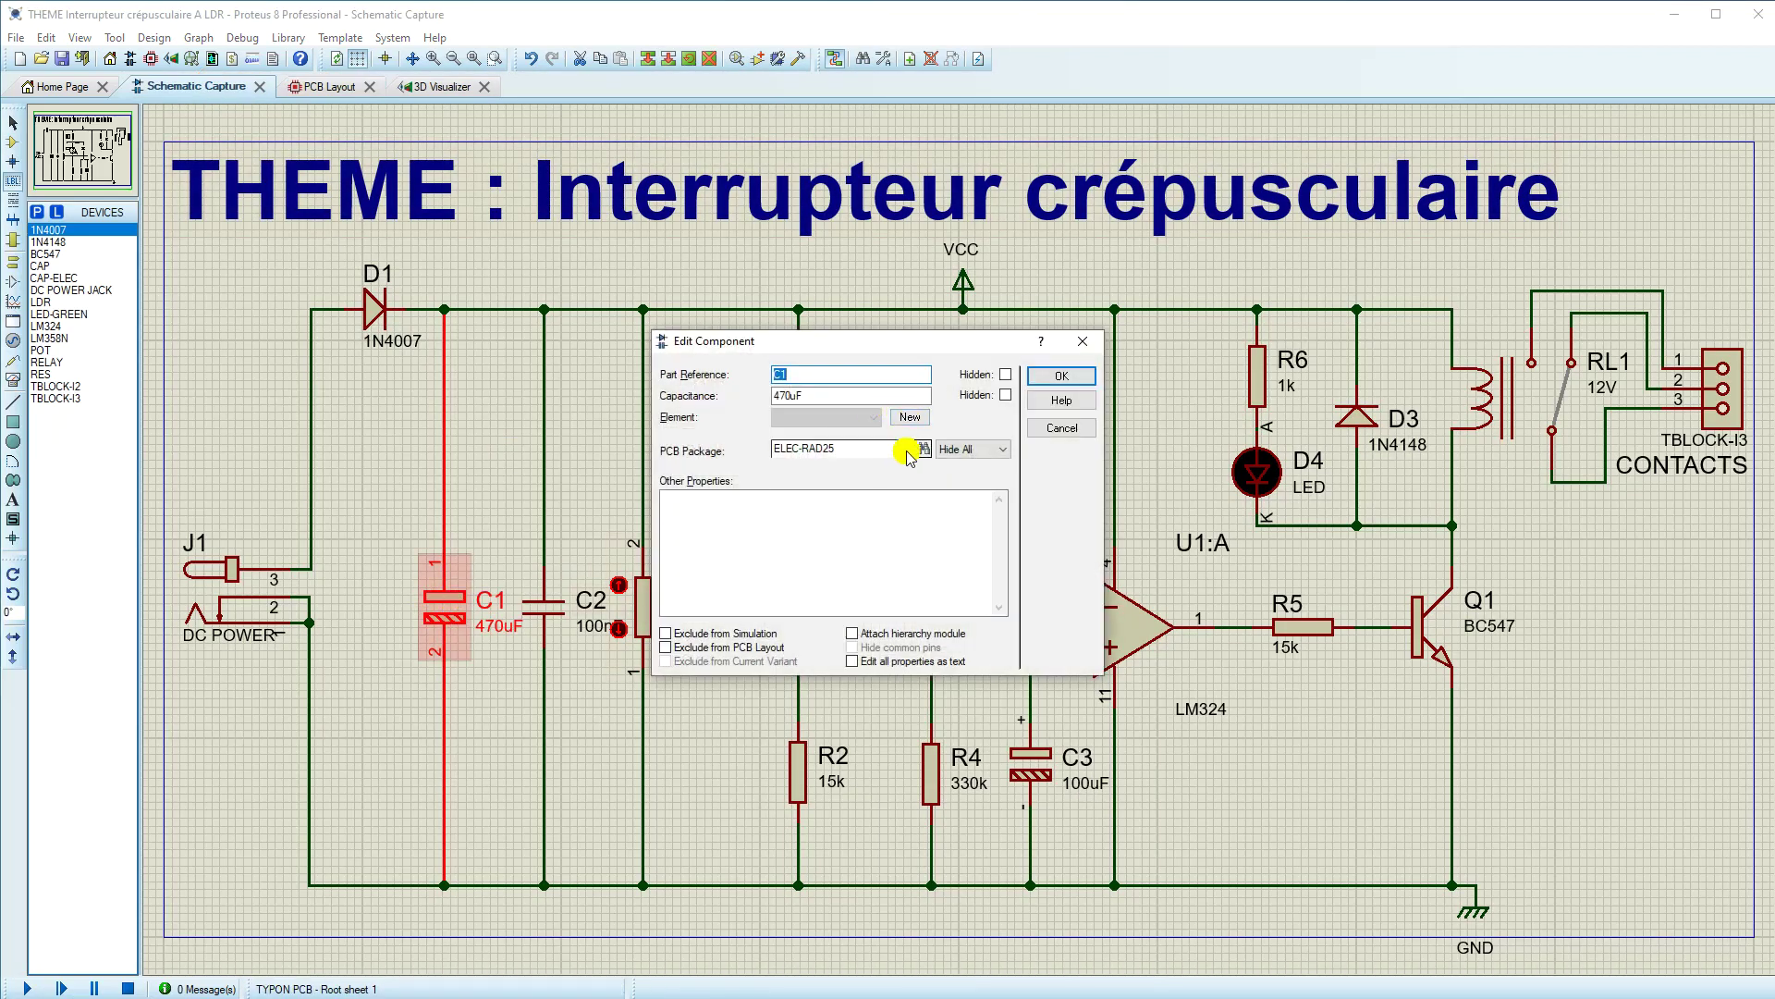
left_click(910, 454)
left_click(864, 480)
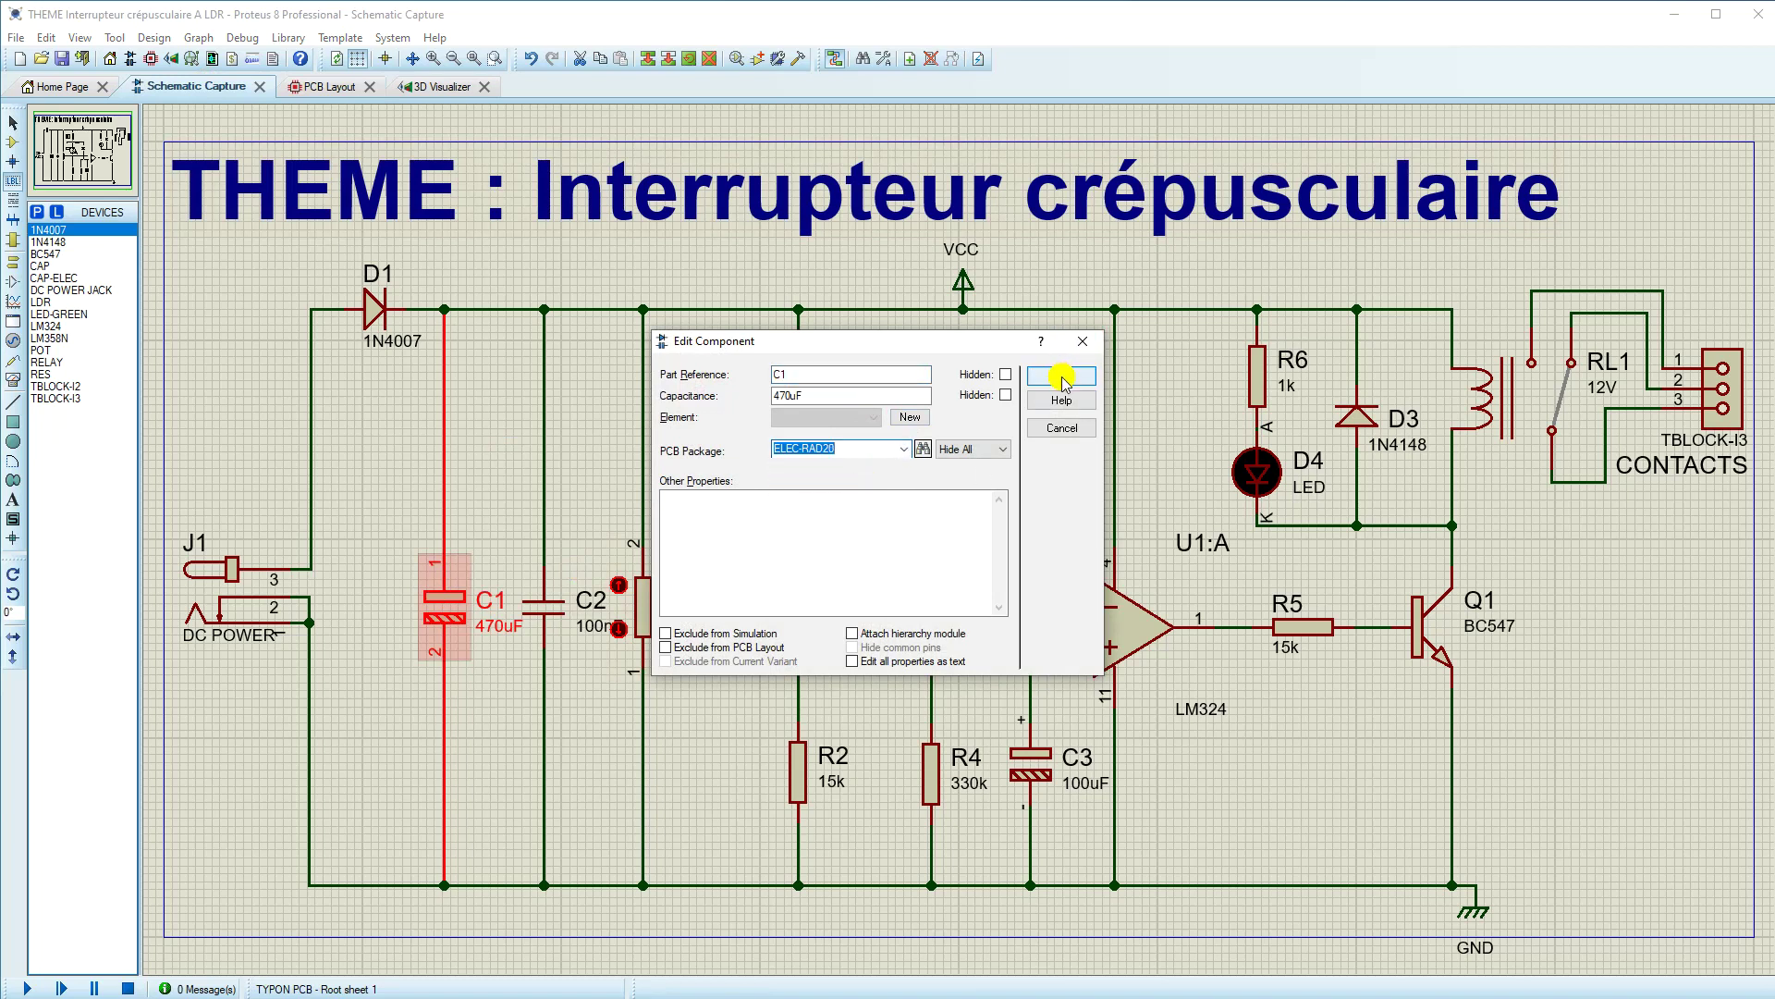
left_click(1062, 376)
left_click(326, 87)
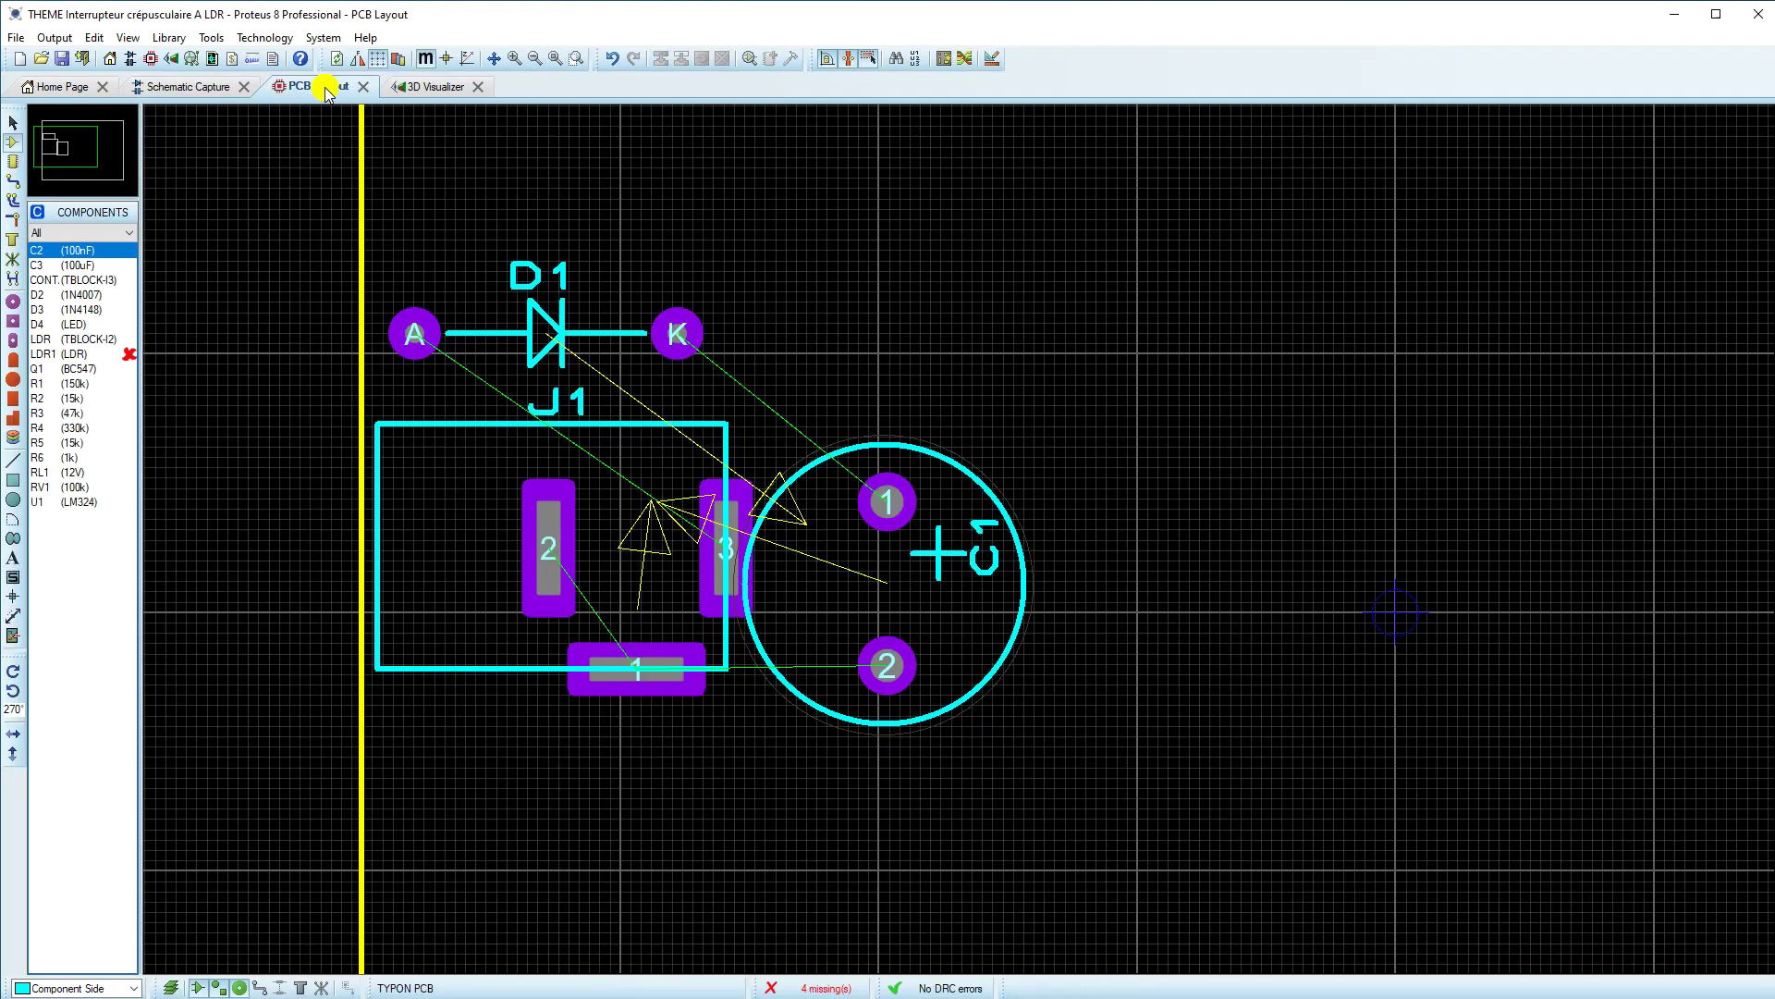
Step: Move capacitor C1 slightly right, clear of J1, and place capacitor C2 immediately right of it, rotated 270 degrees
left_click(838, 446)
left_click_drag(838, 446, 875, 440)
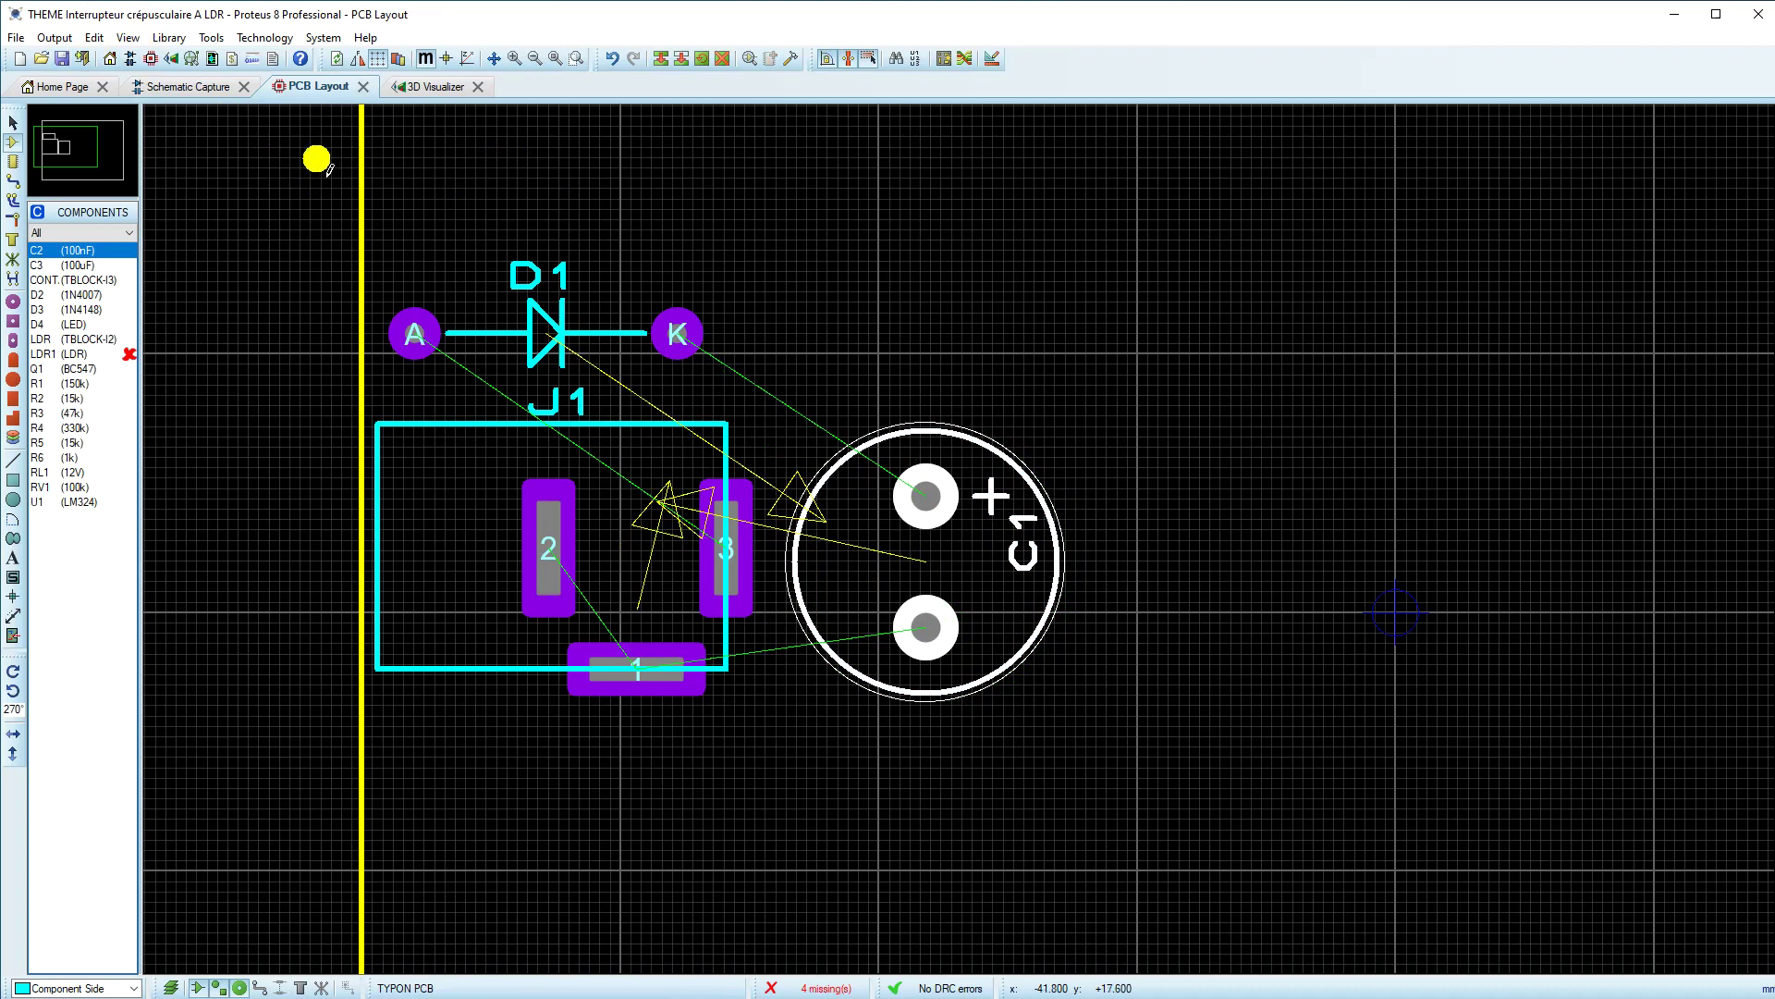
left_click(1177, 537)
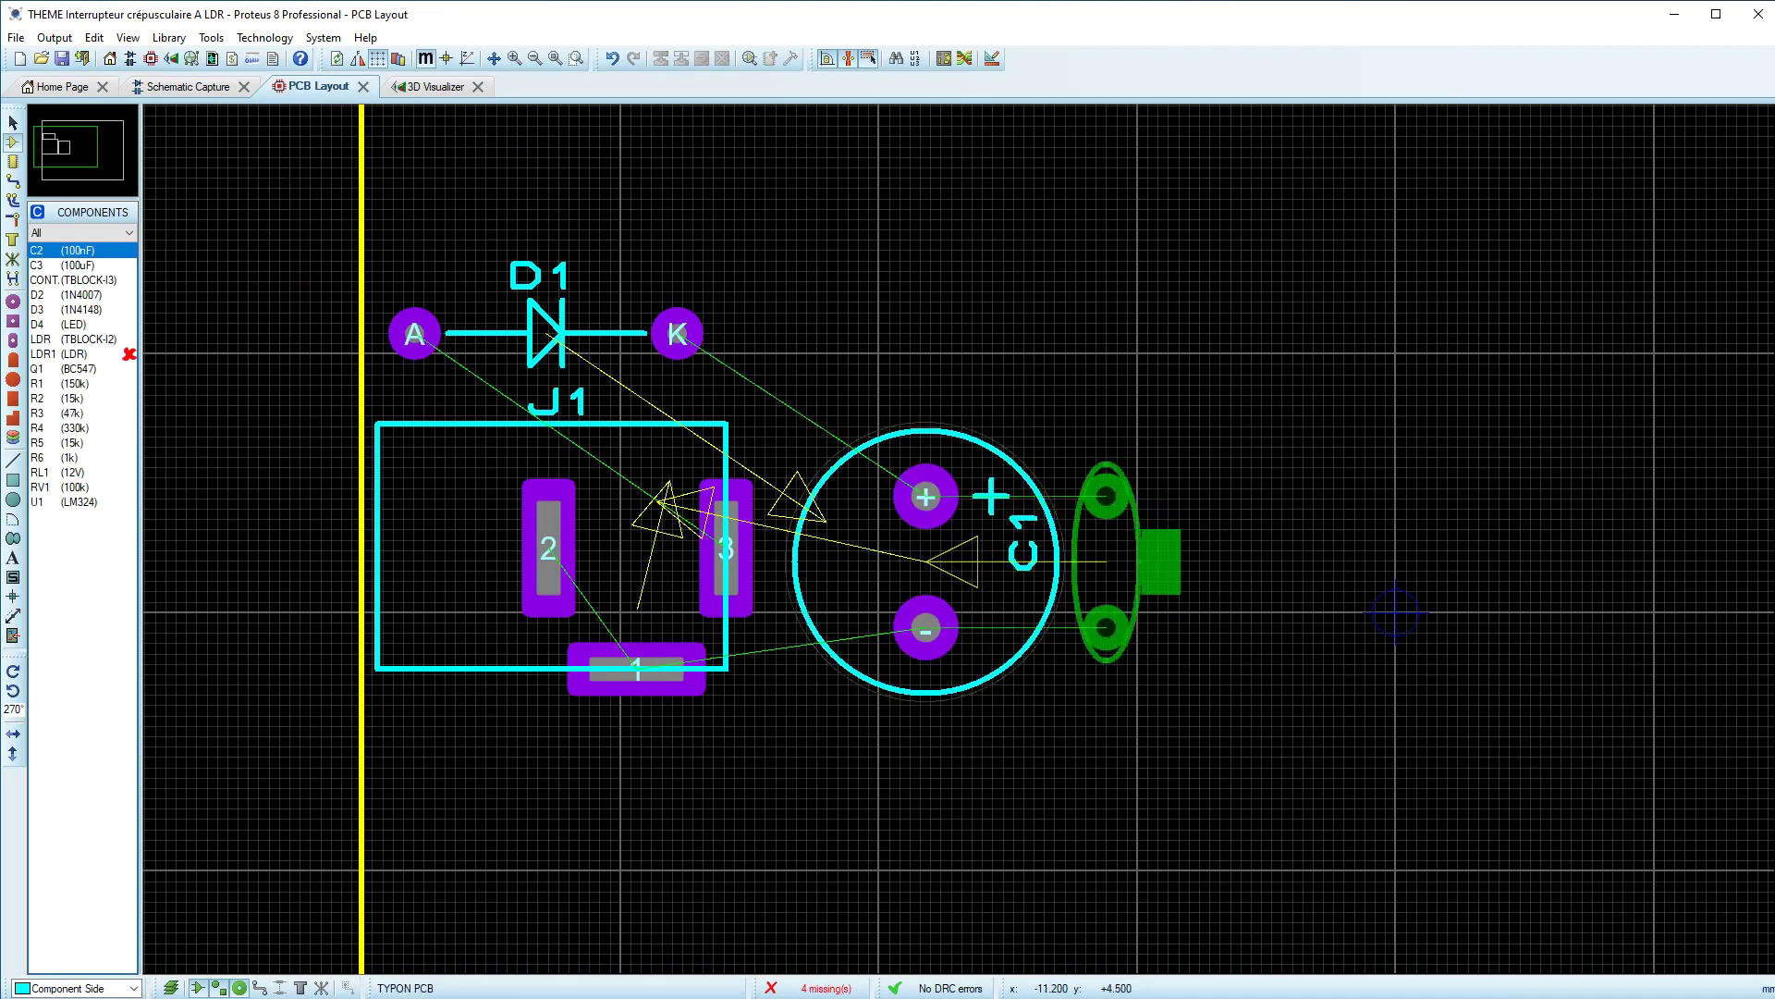
left_click(1200, 546)
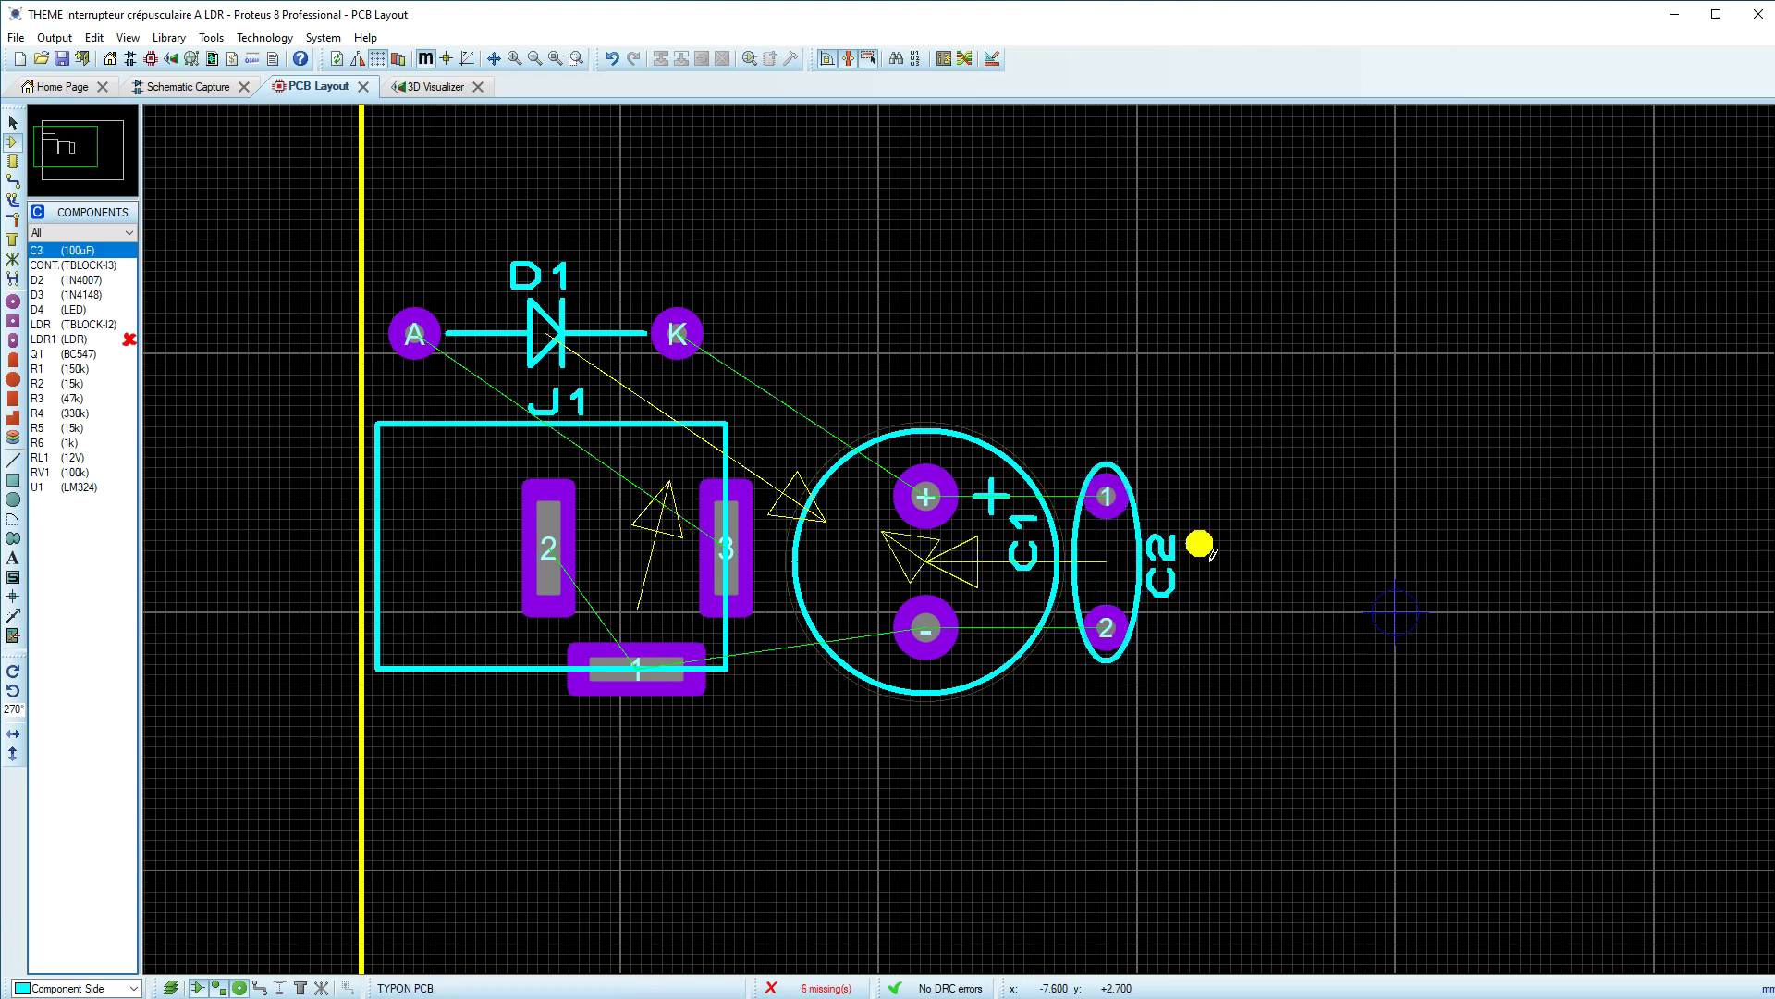
key("F7")
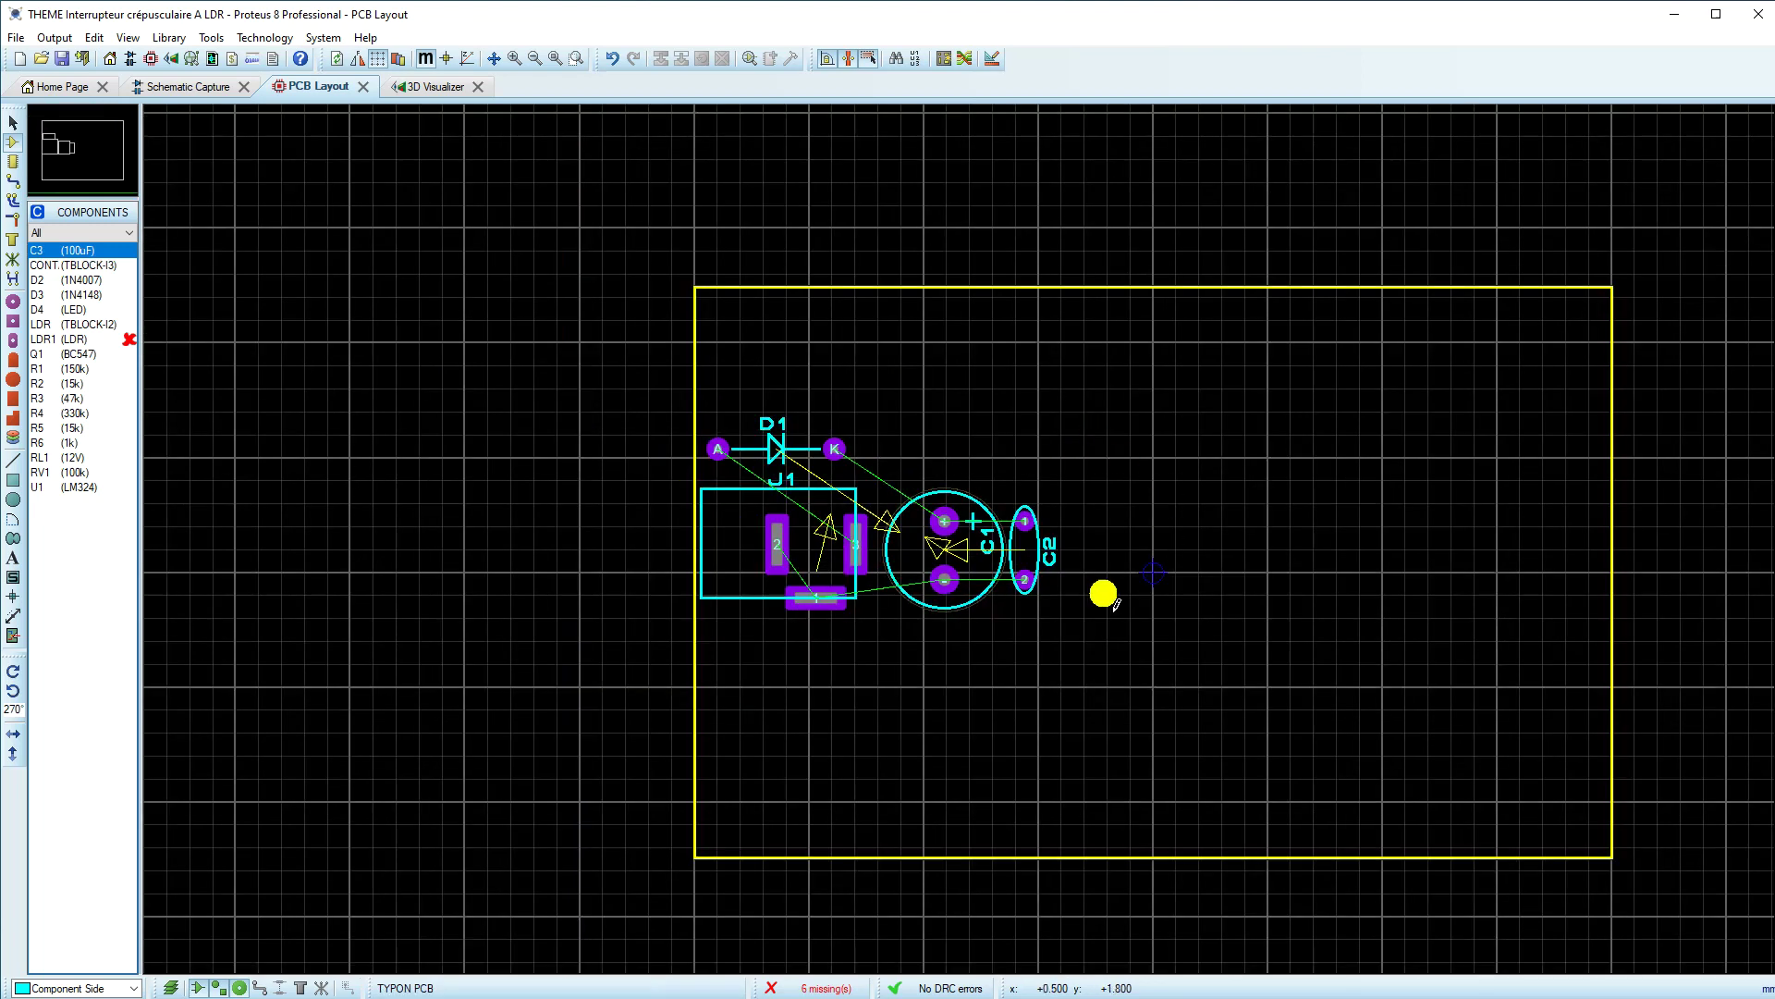
key("F6")
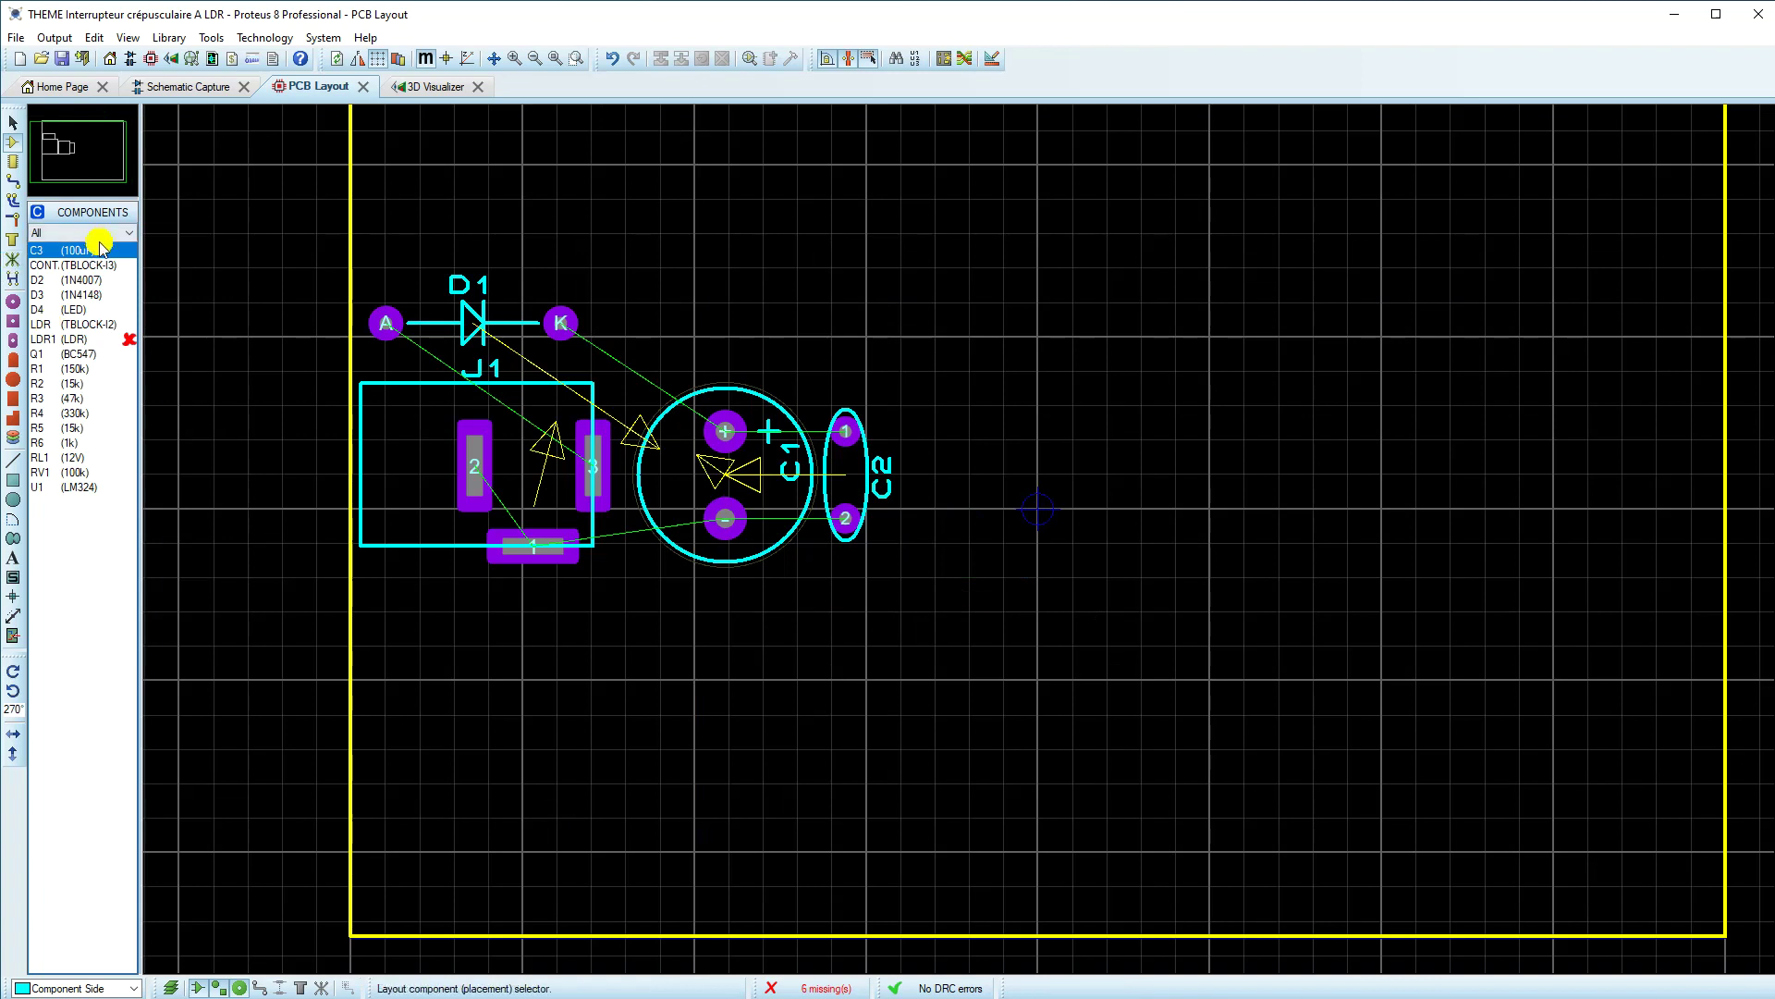
Step: Place integrated circuit U1 upright on the board with a gap to the right of C2, rotated 270 degrees
left_click(71, 492)
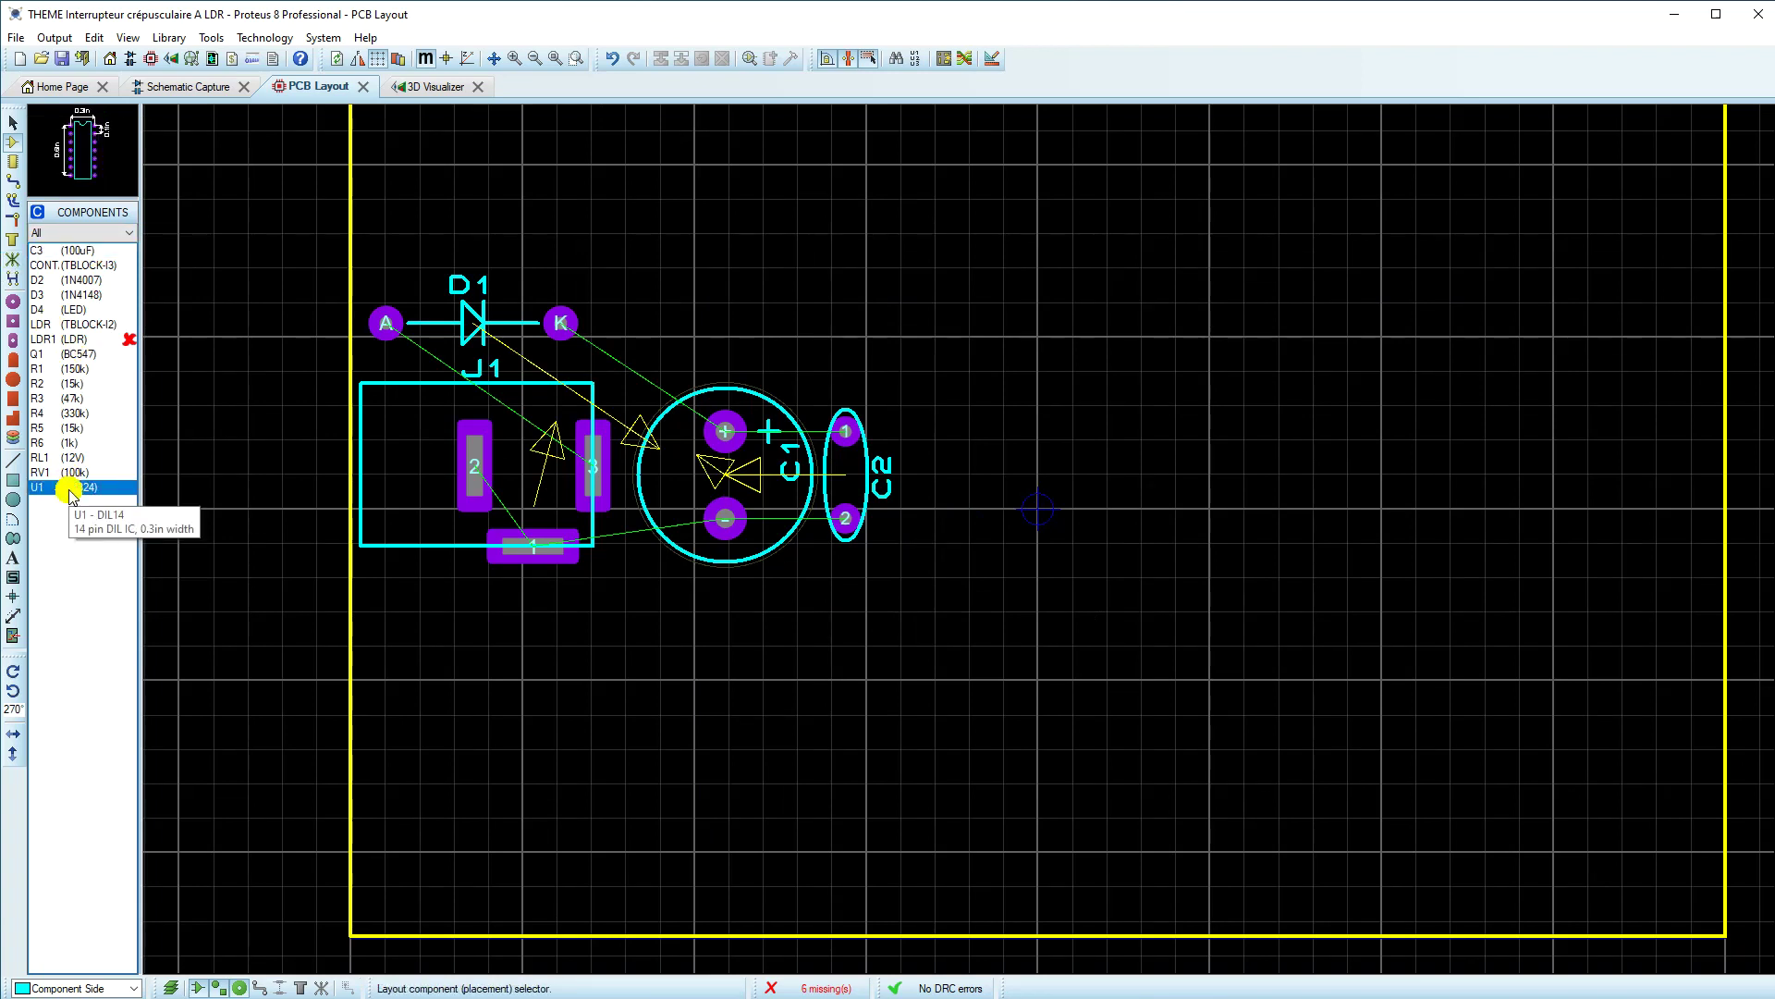
left_click(994, 477)
left_click(1016, 467)
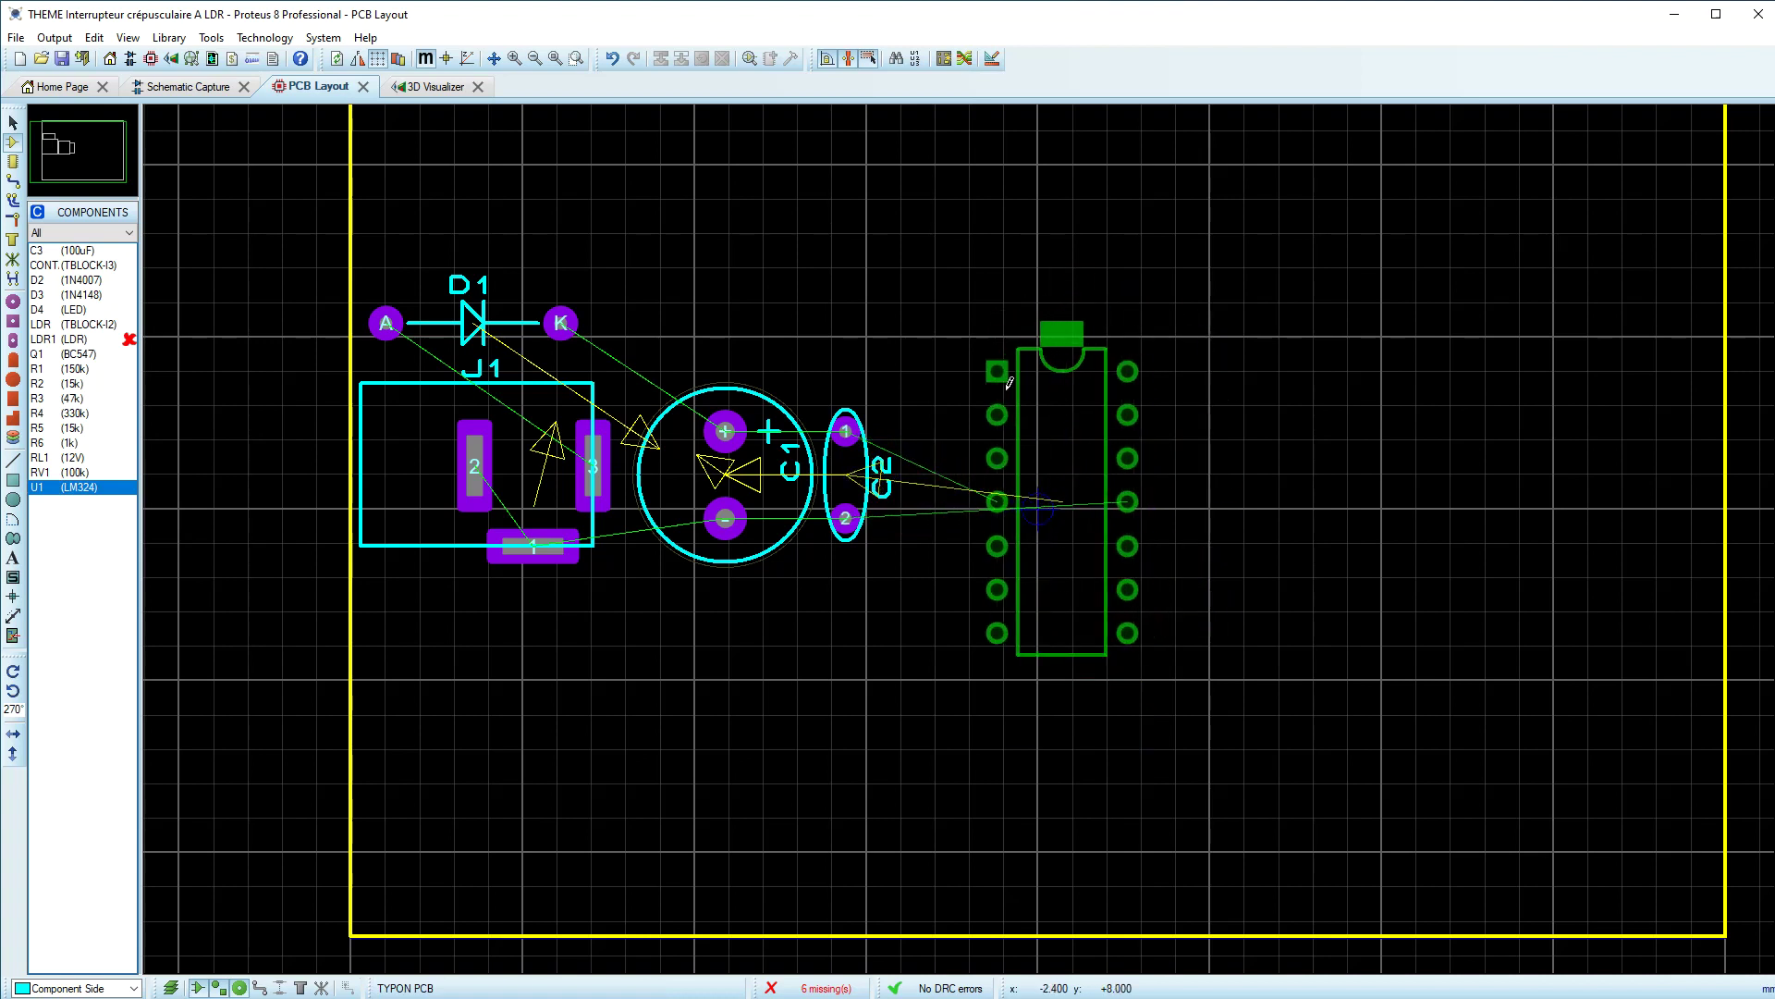
left_click(1083, 405)
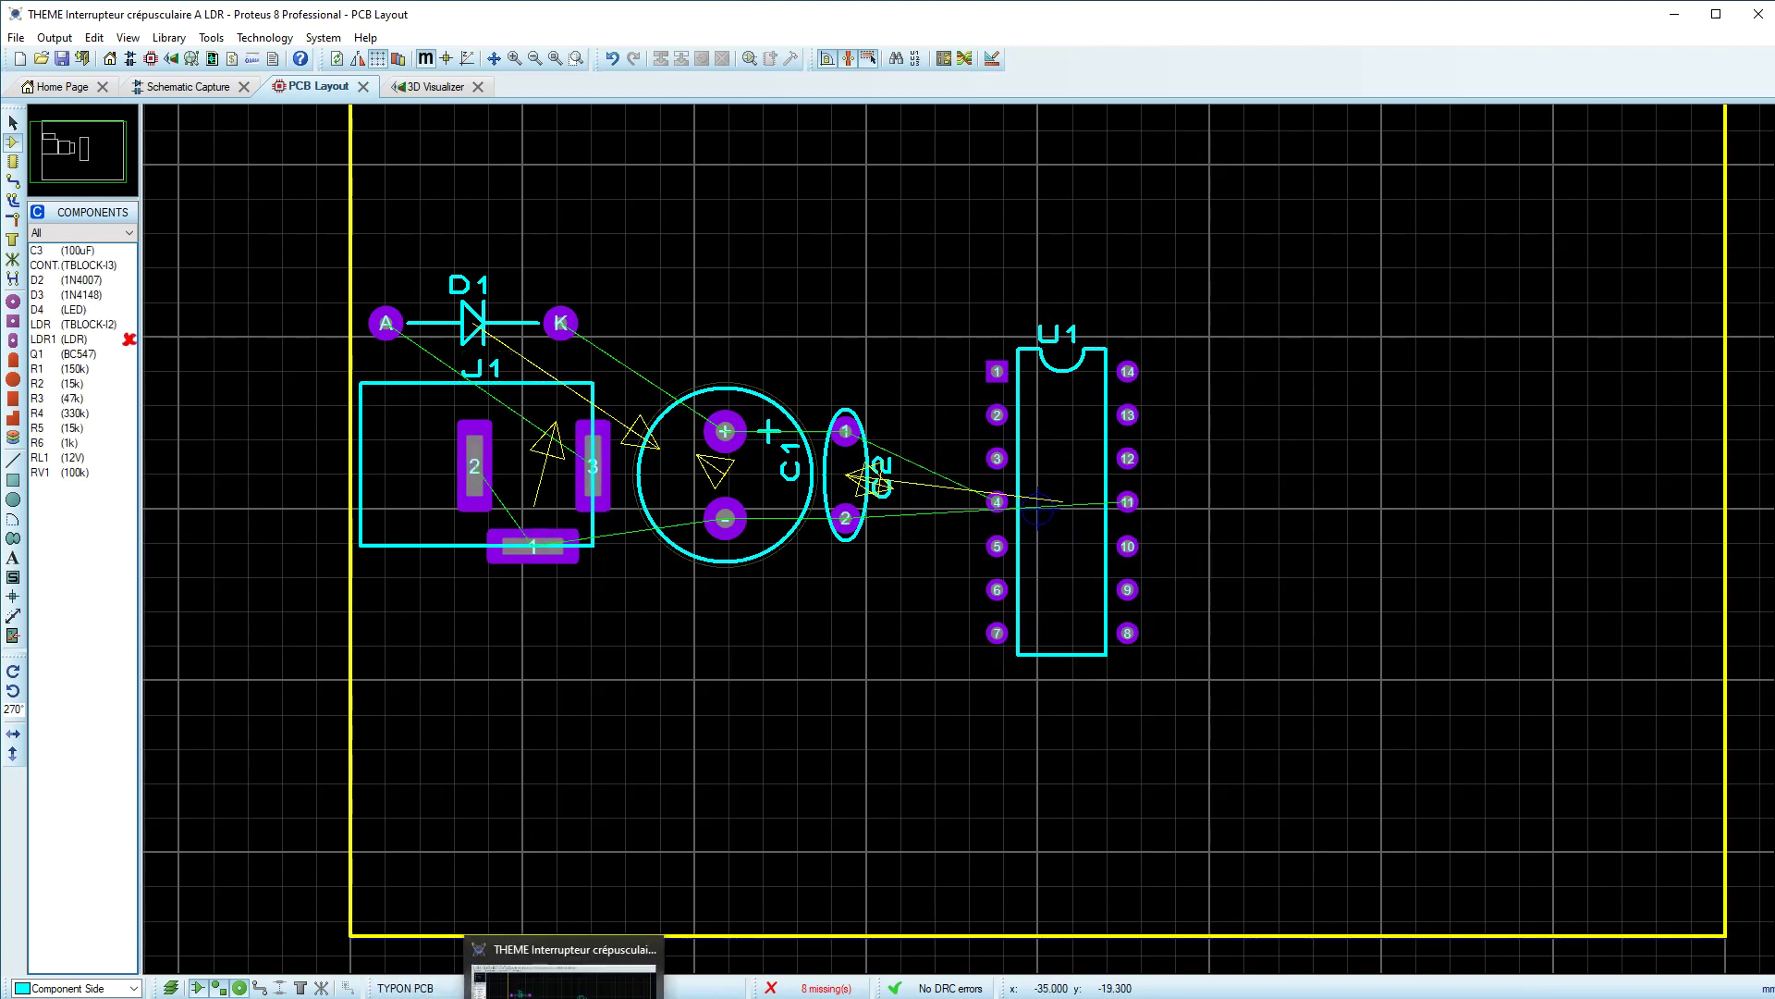
Step: Check U1's connections in the schematic, then place resistor R5 horizontally just above U1 at 0 degrees
left_click(189, 86)
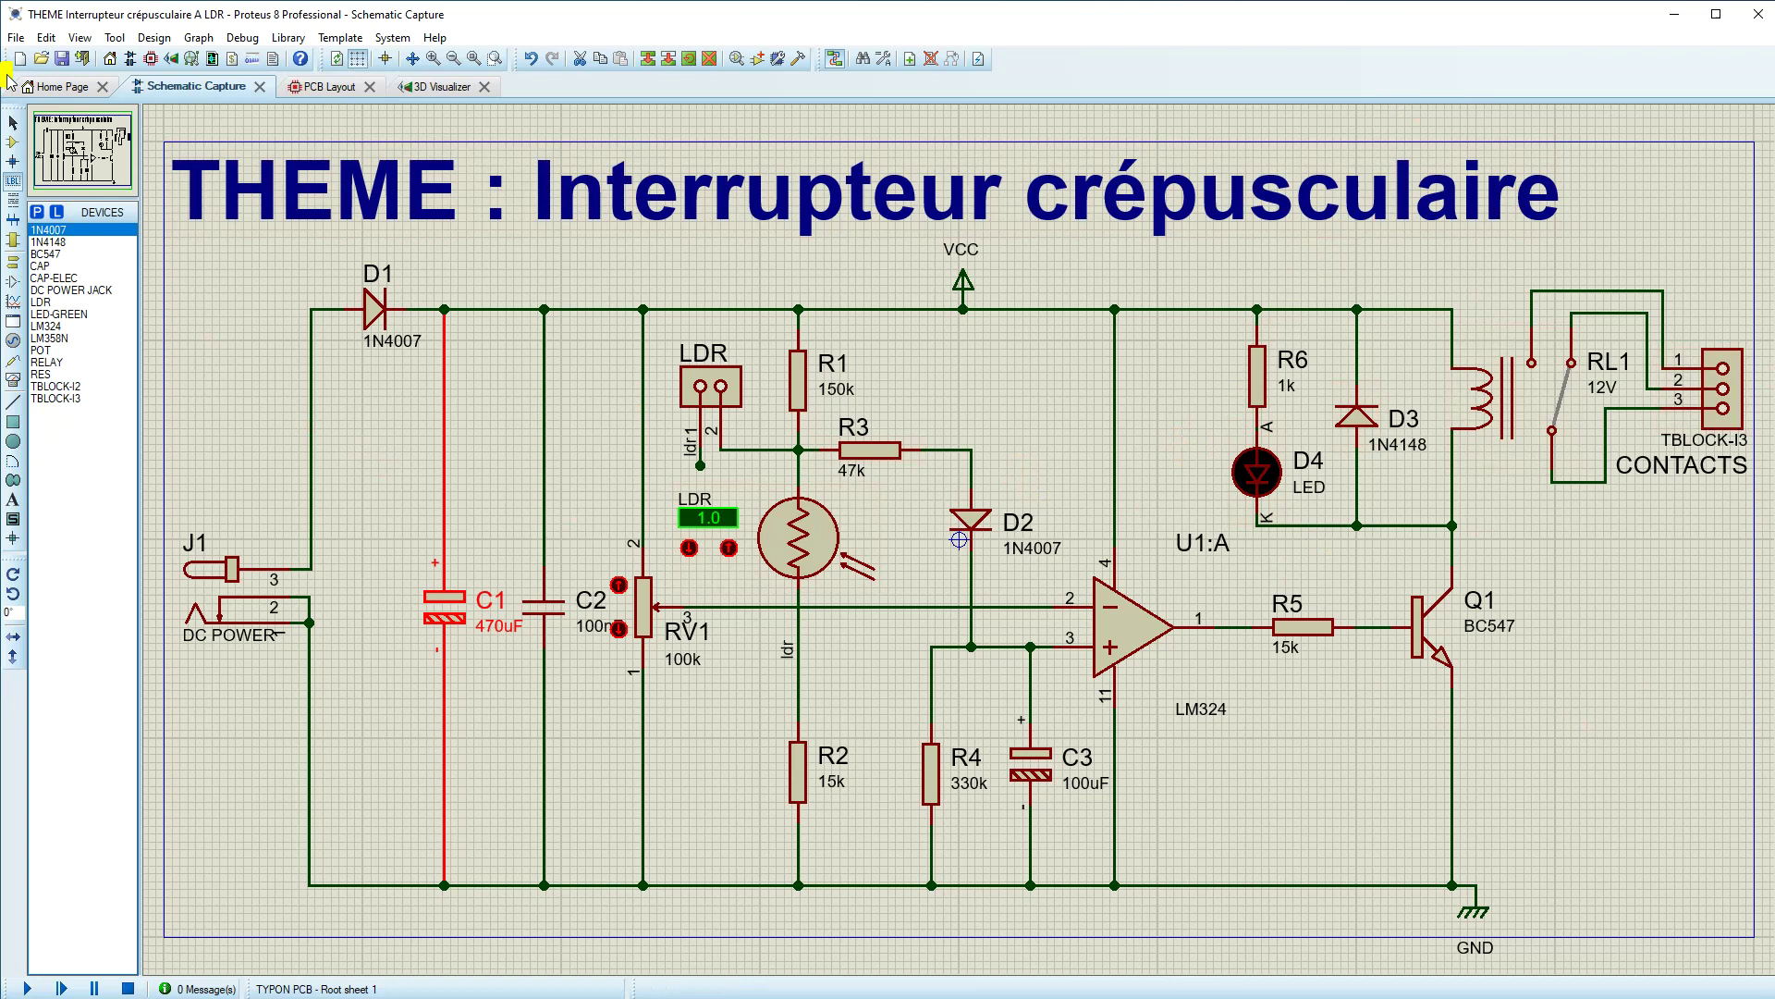
left_click(323, 87)
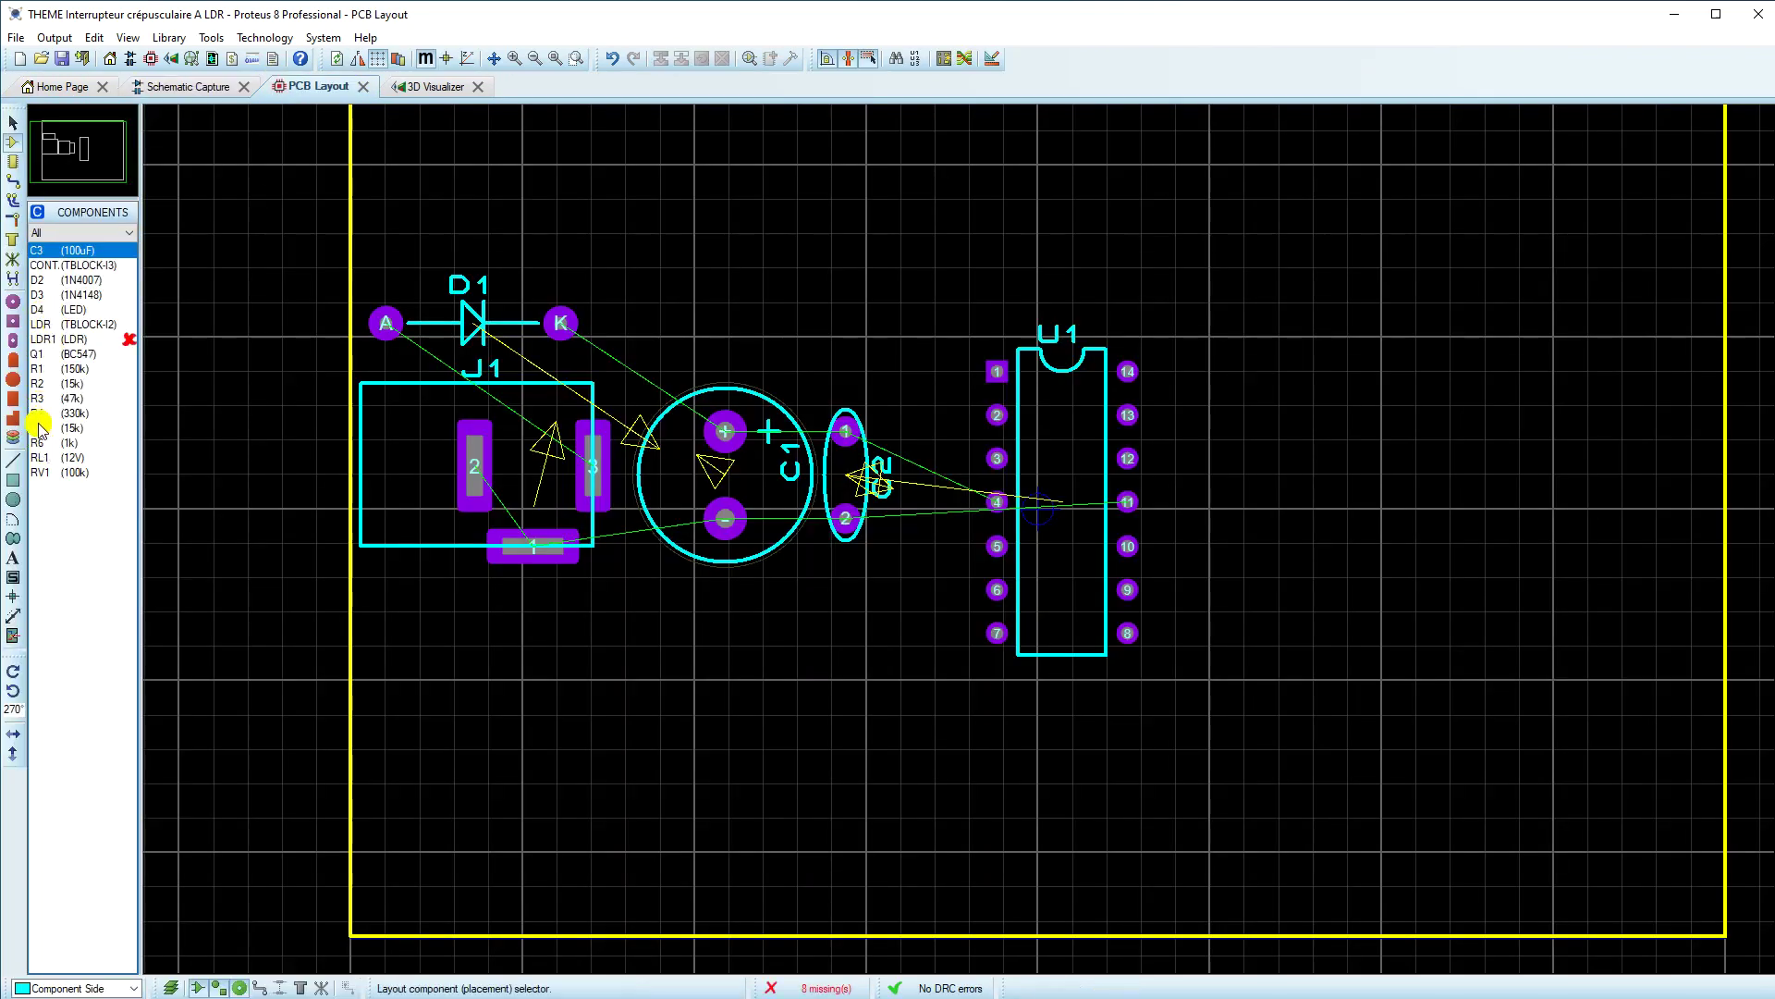
left_click(56, 428)
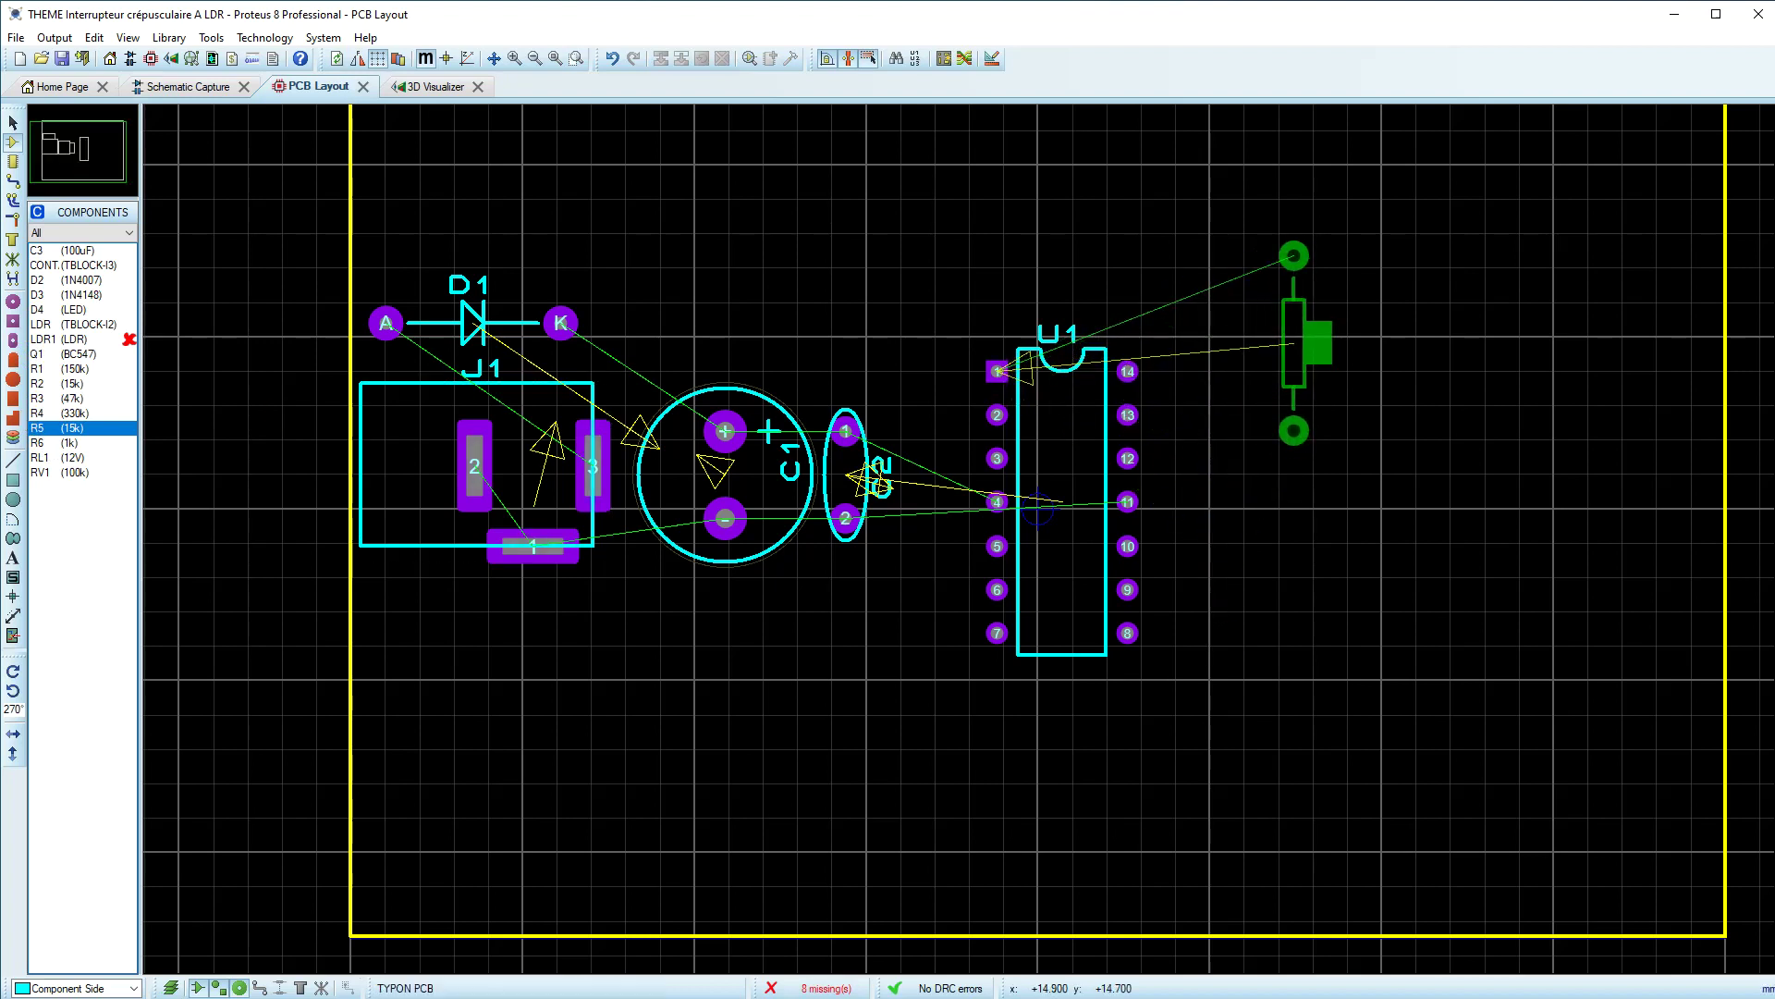
key("KP_Add")
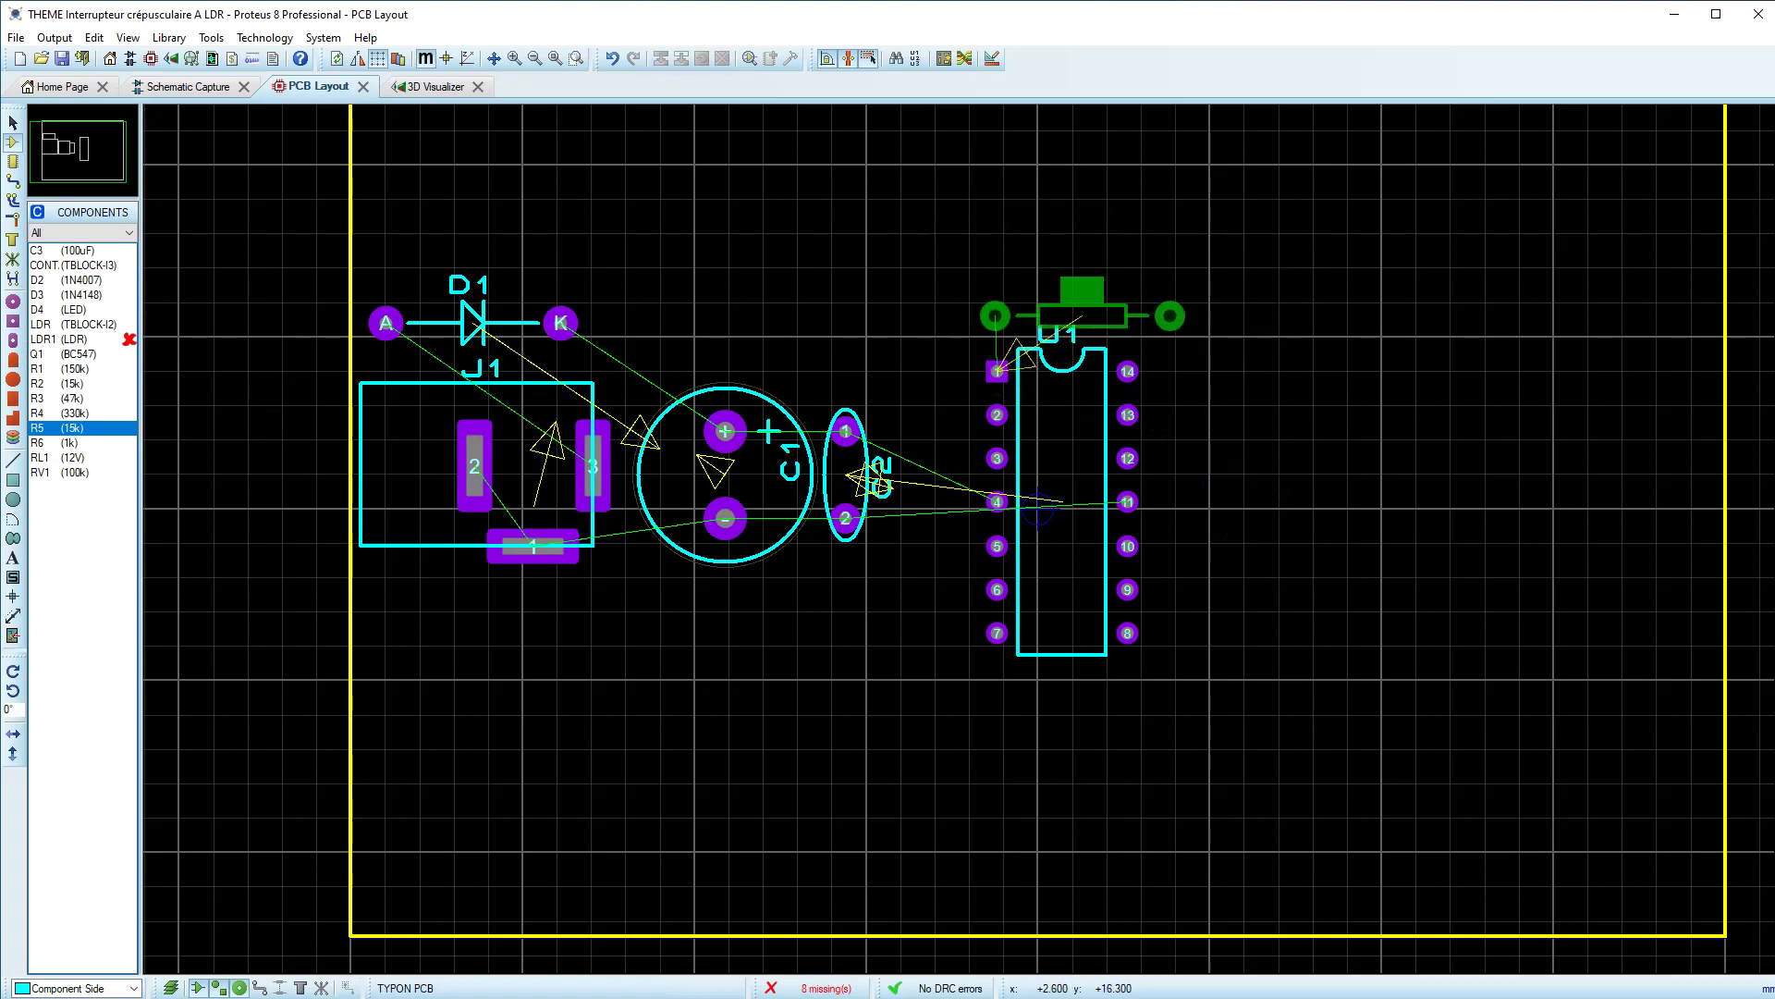
left_click(1093, 233)
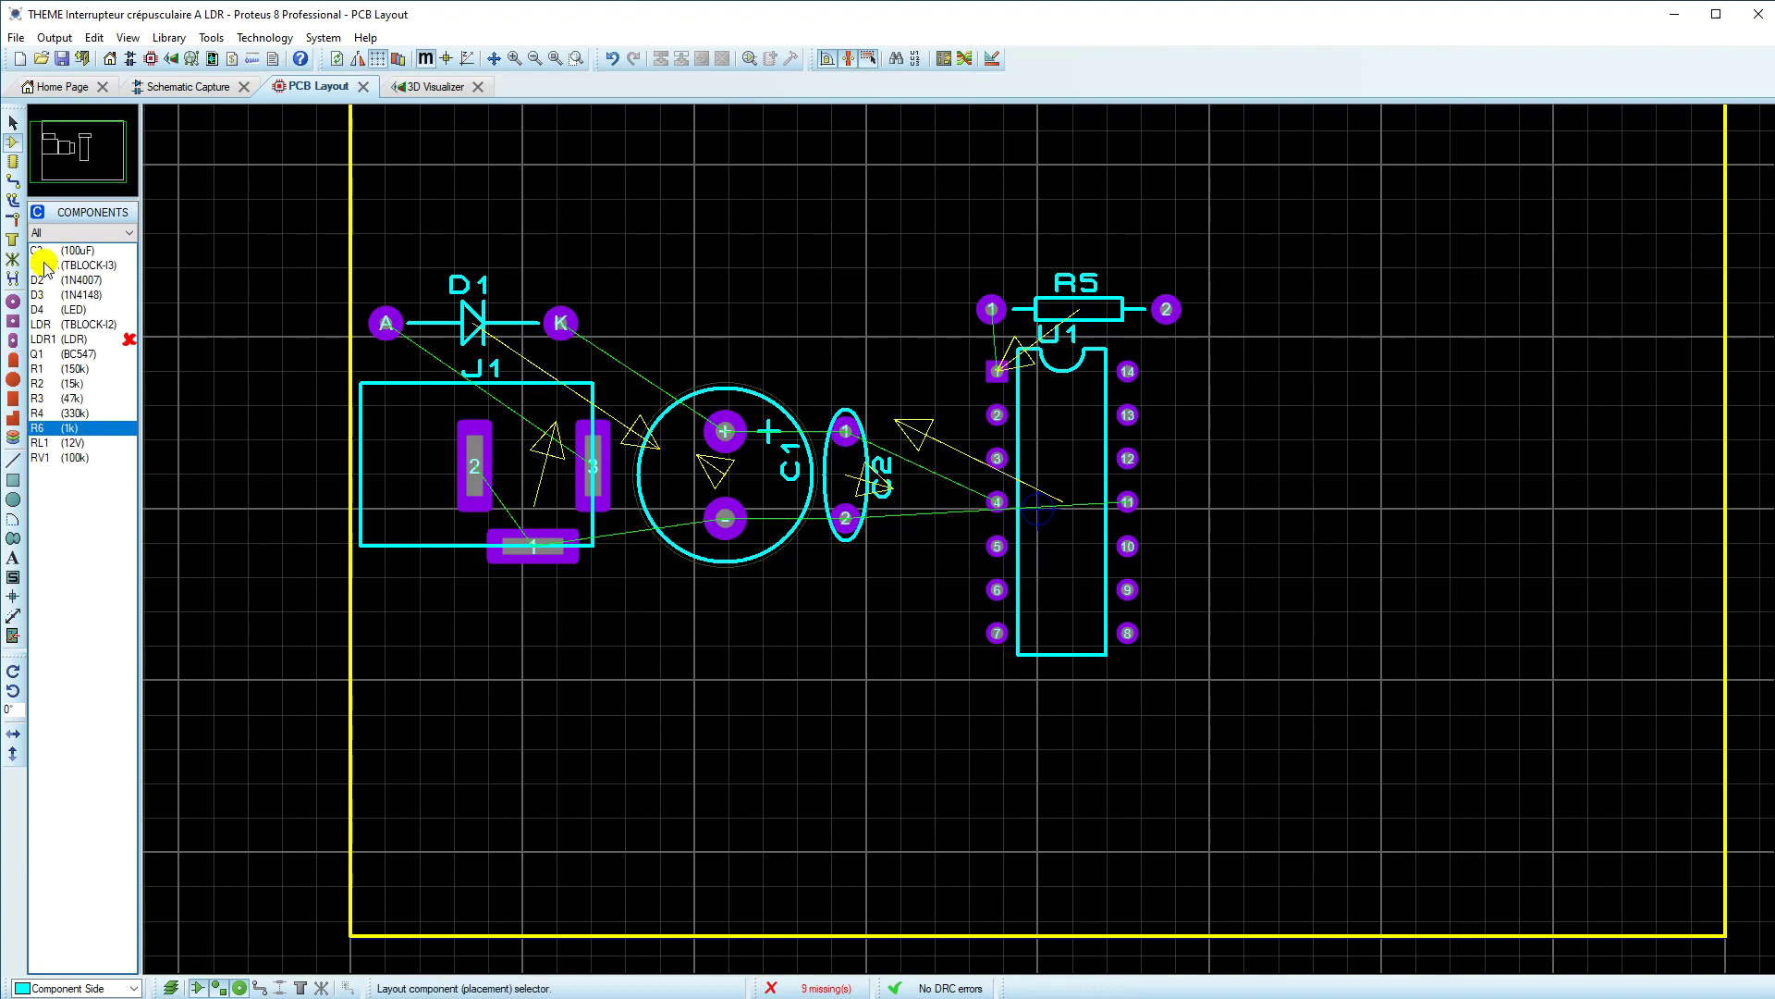
Step: Place transistor Q1 just right of R5, rotated 90 degrees with pad 2 facing R5's pad 2
left_click(42, 354)
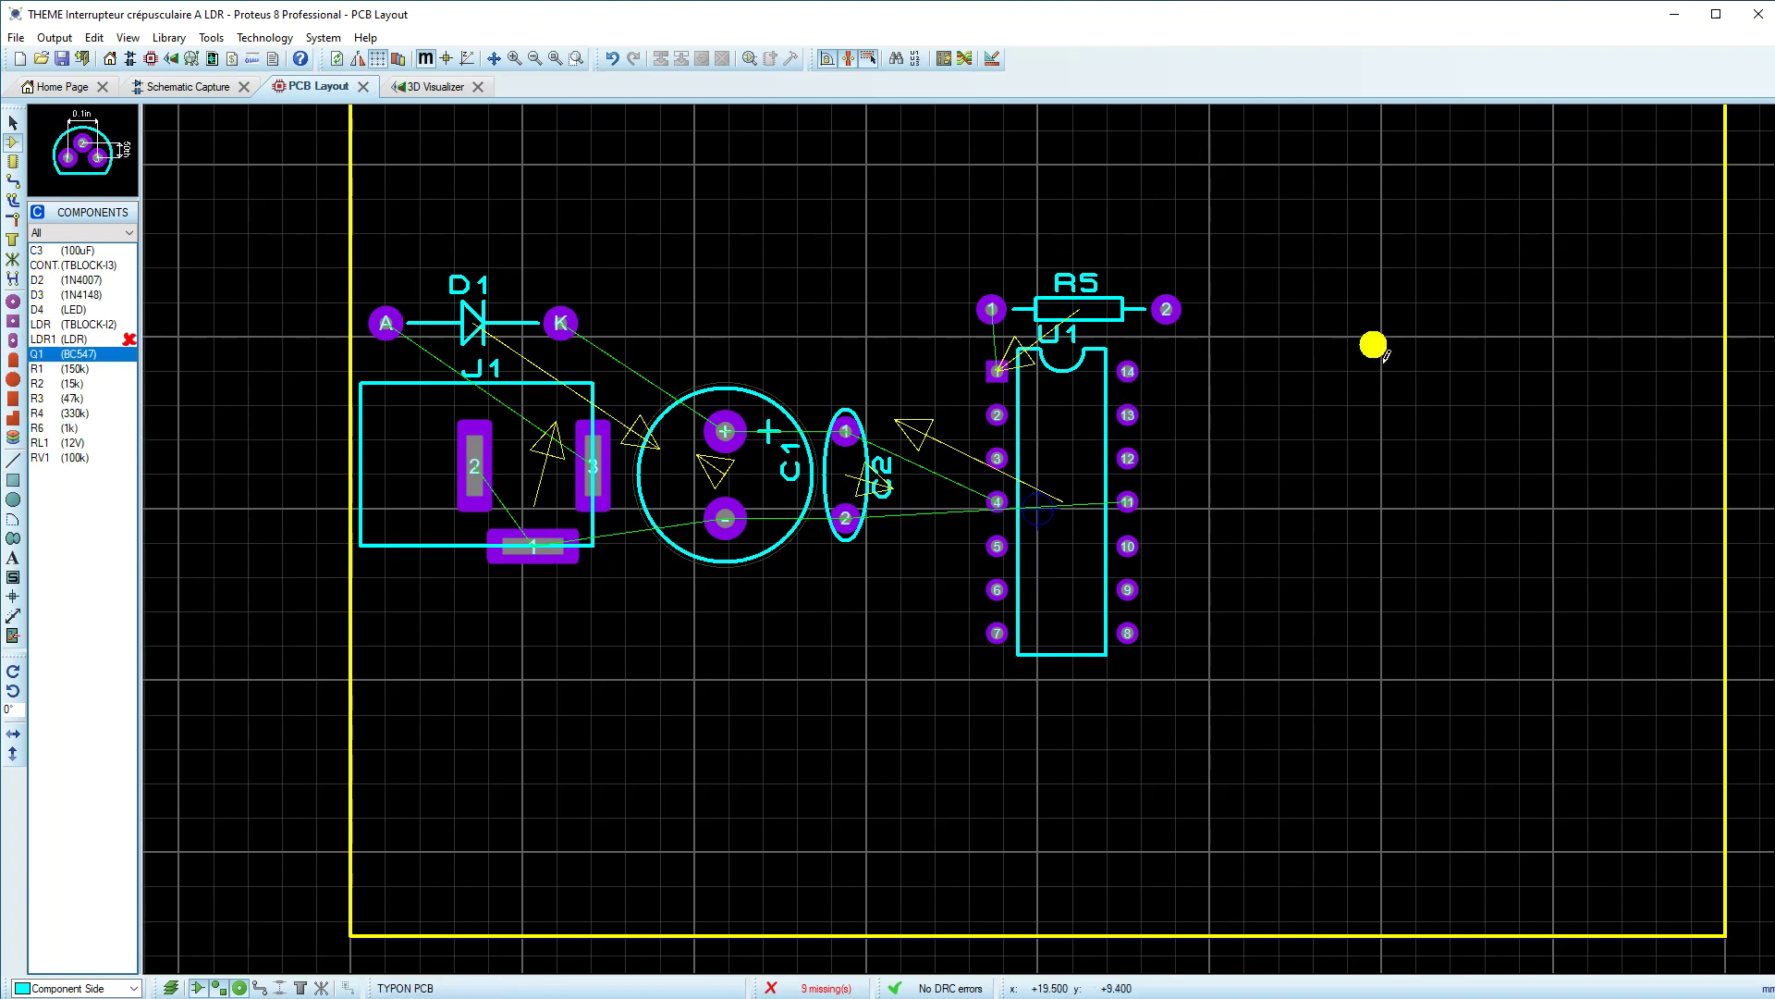
key("KP_Add")
key("KP_Add")
key("KP_Add")
key("KP_Add")
key("KP_Add")
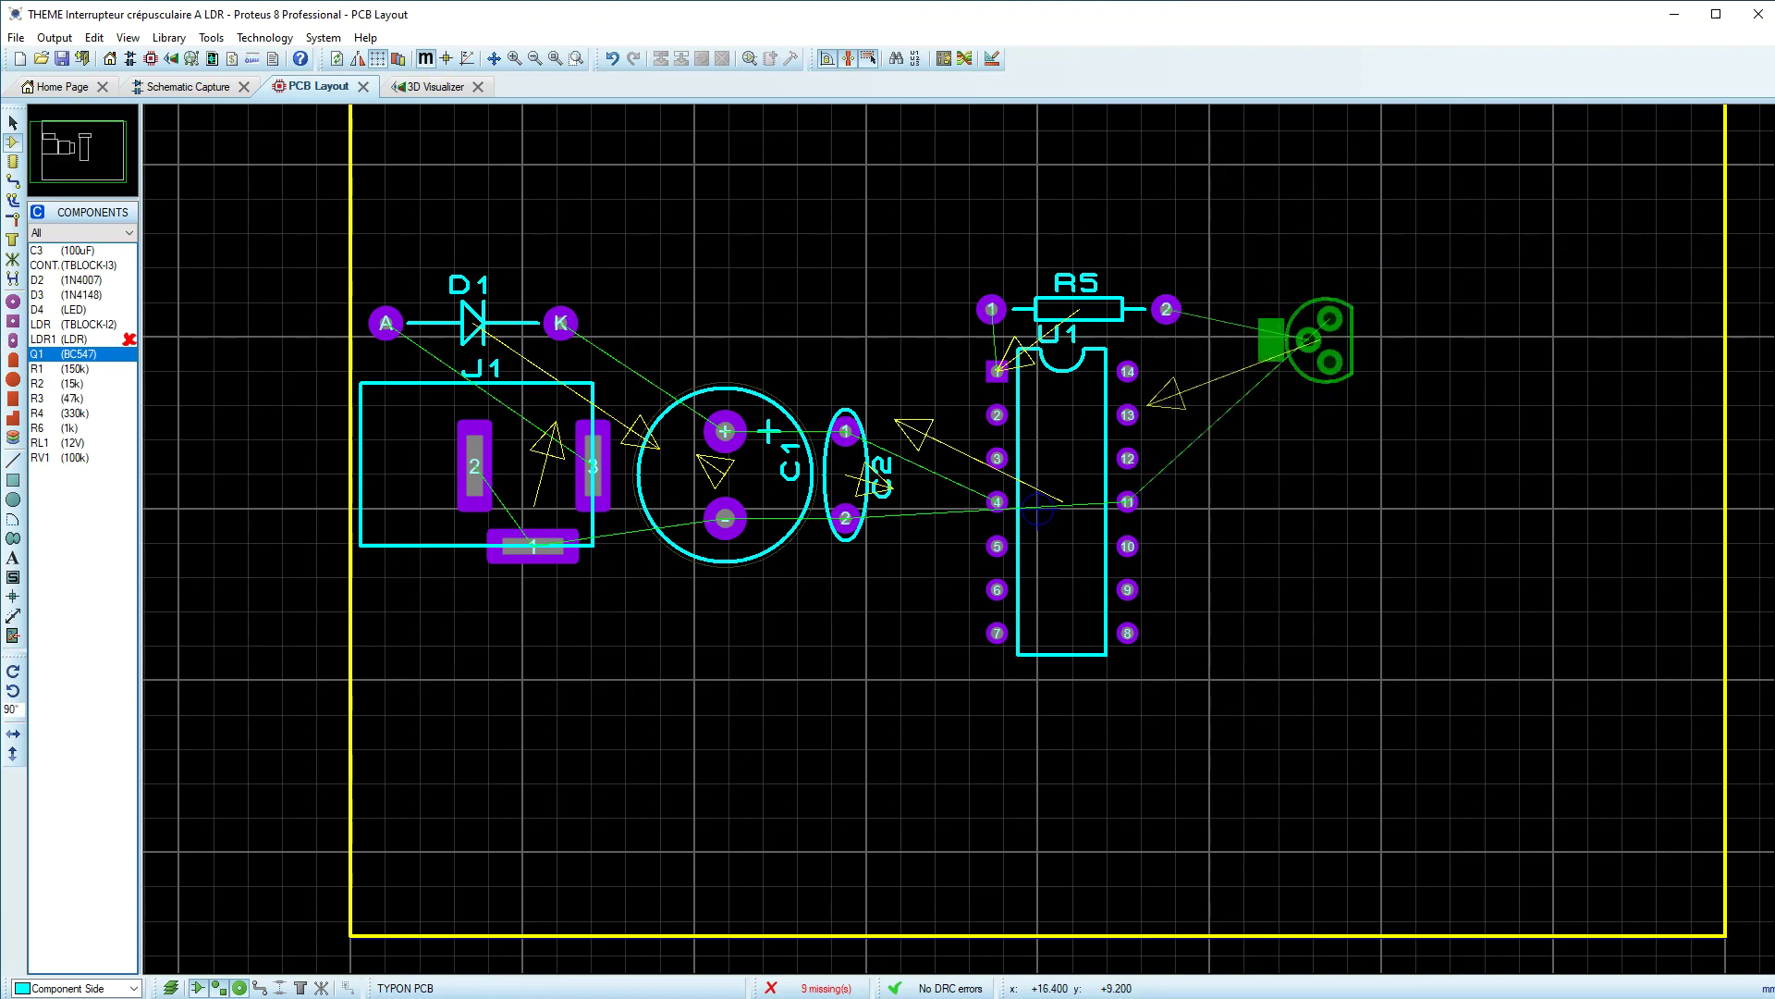
key("KP_Add")
key("KP_Add")
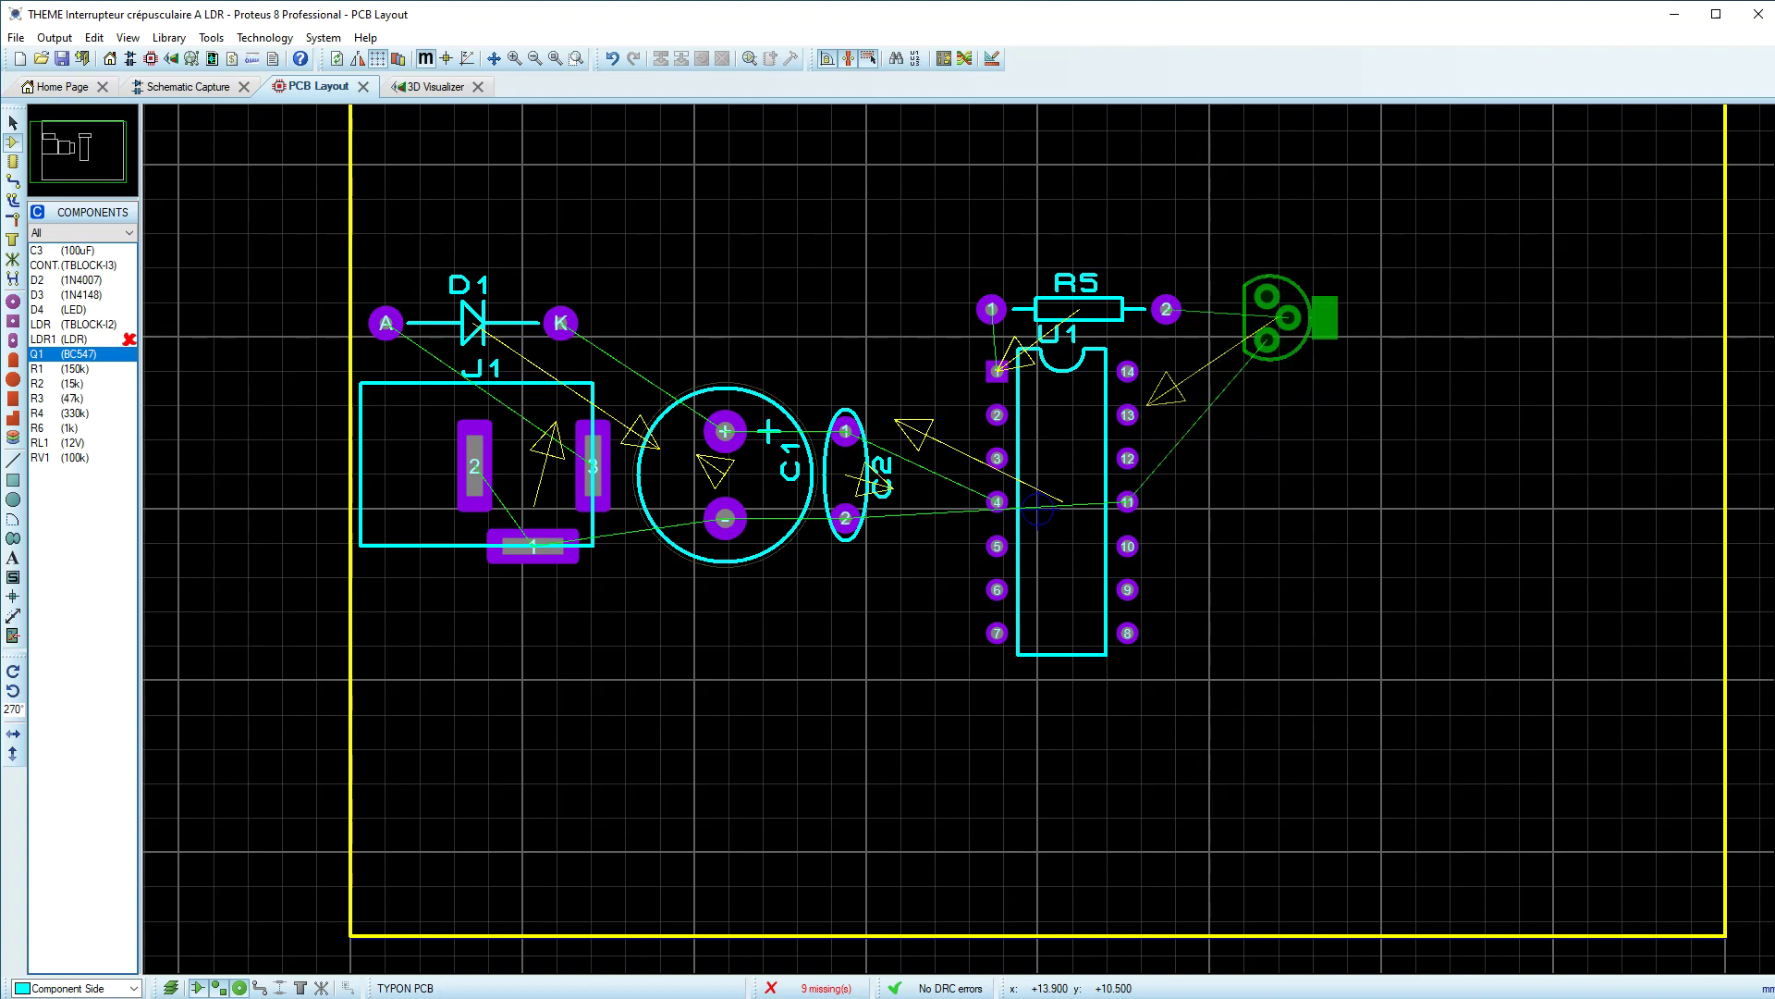
key("KP_Add")
key("KP_Add")
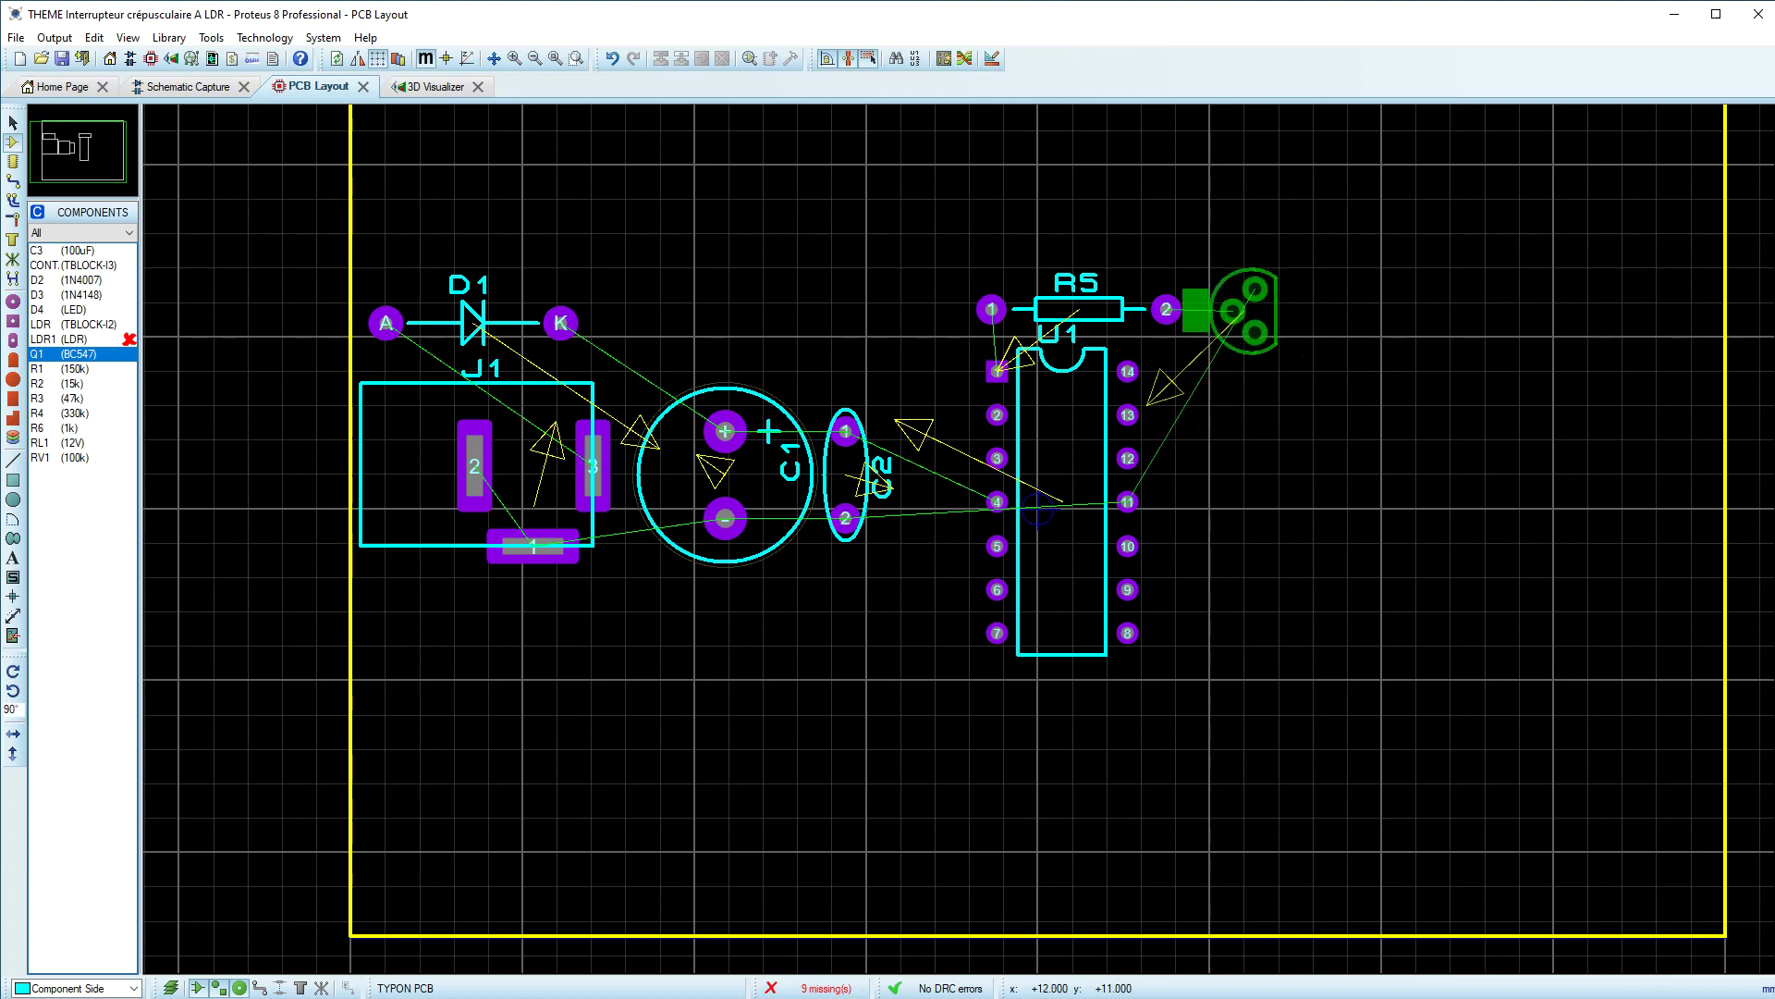
left_click(1255, 330)
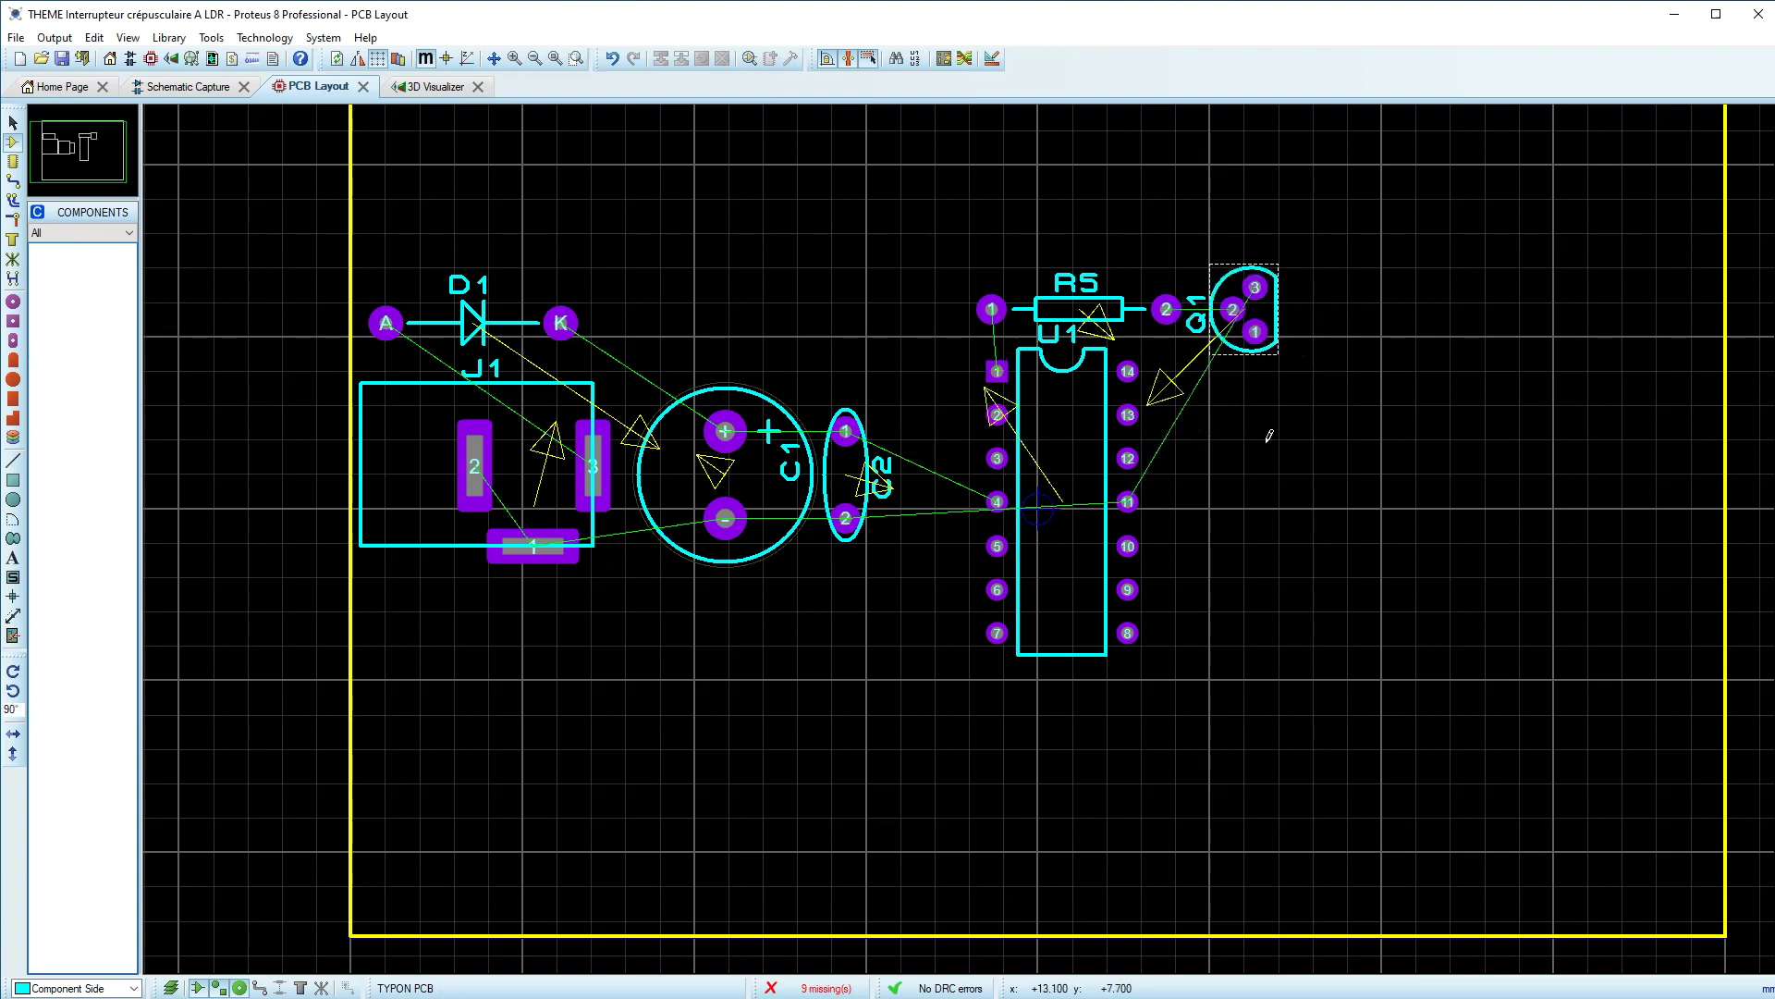
Step: Delete the TO92/18 packaging from transistor Q1 in the schematic with the Packaging Tool
left_click(197, 87)
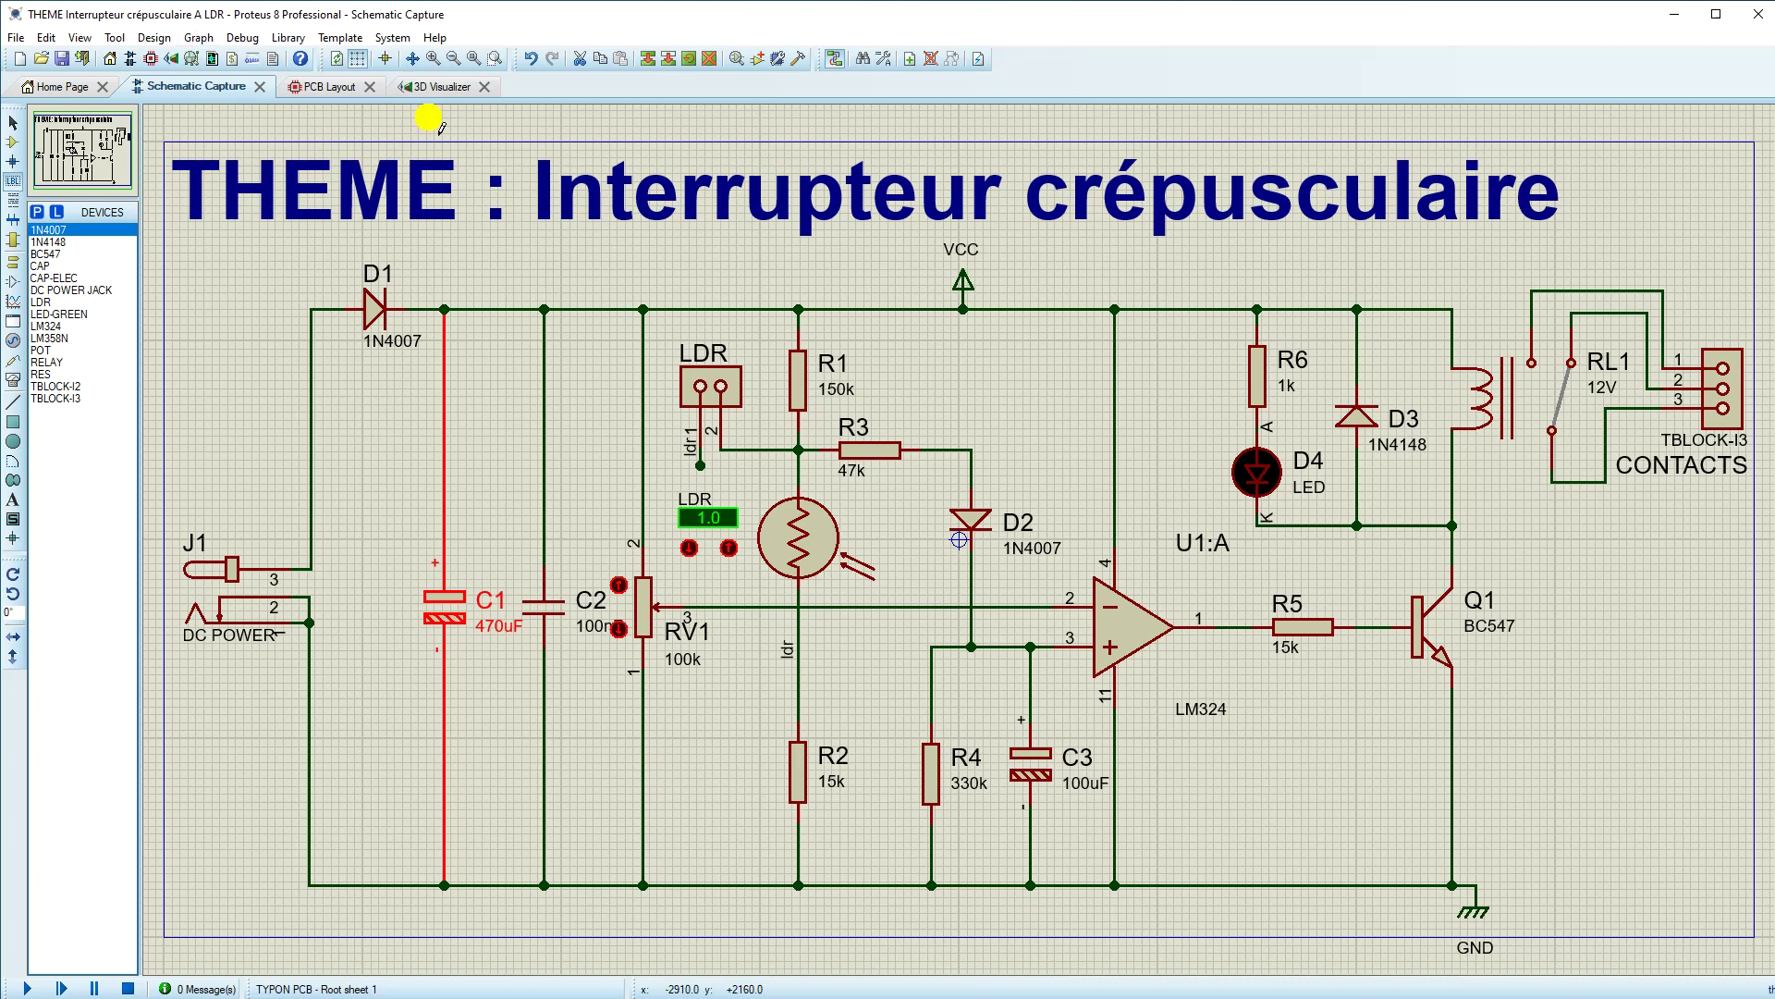
double_click(1430, 645)
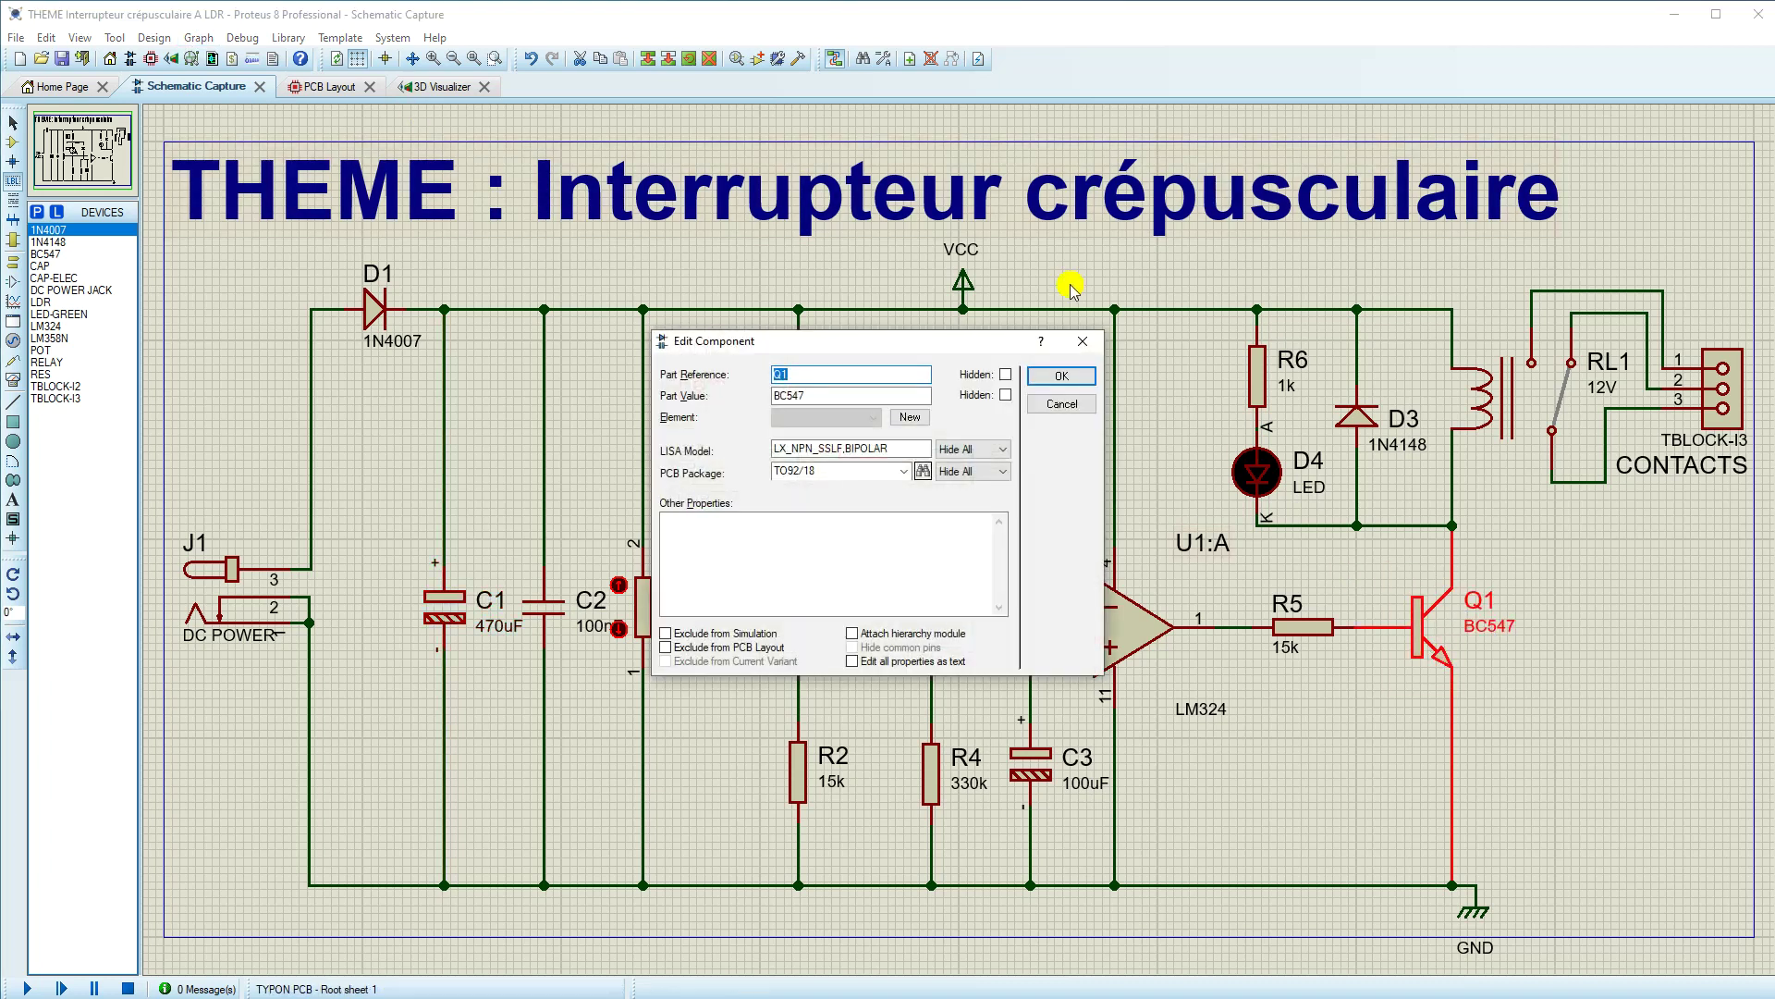
left_click(1082, 342)
right_click(1438, 625)
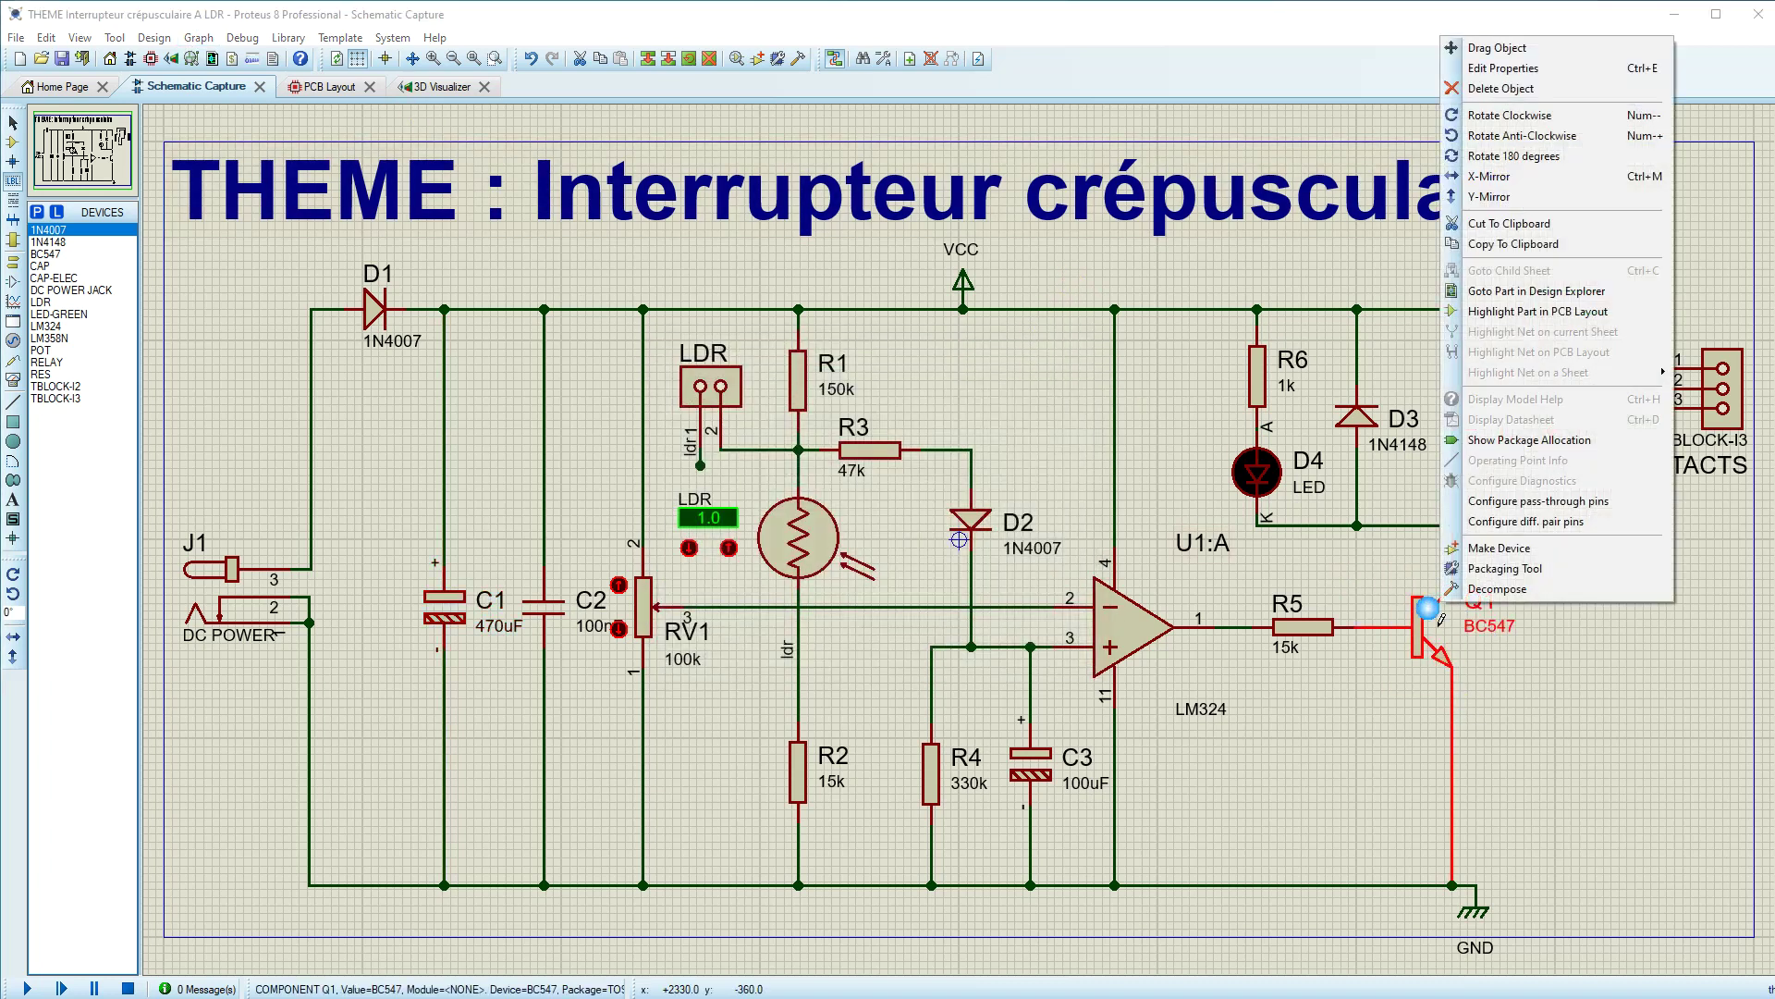
left_click(1510, 568)
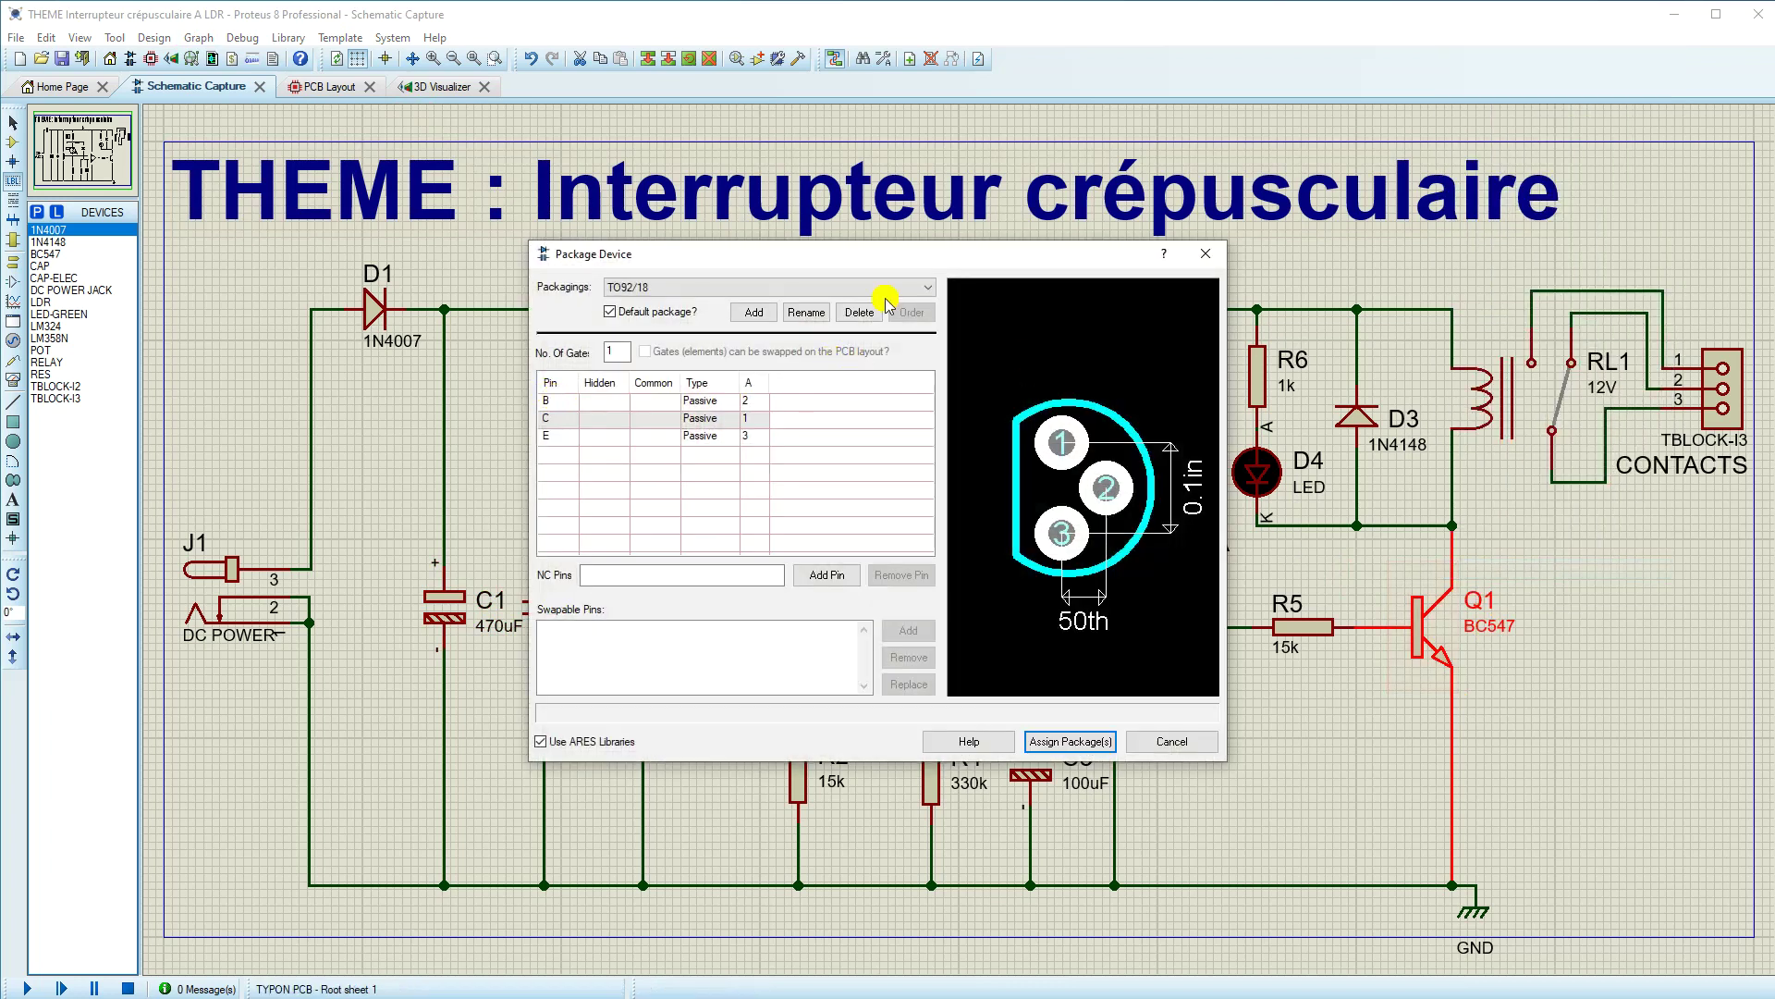
left_click(678, 282)
left_click(677, 286)
left_click(859, 312)
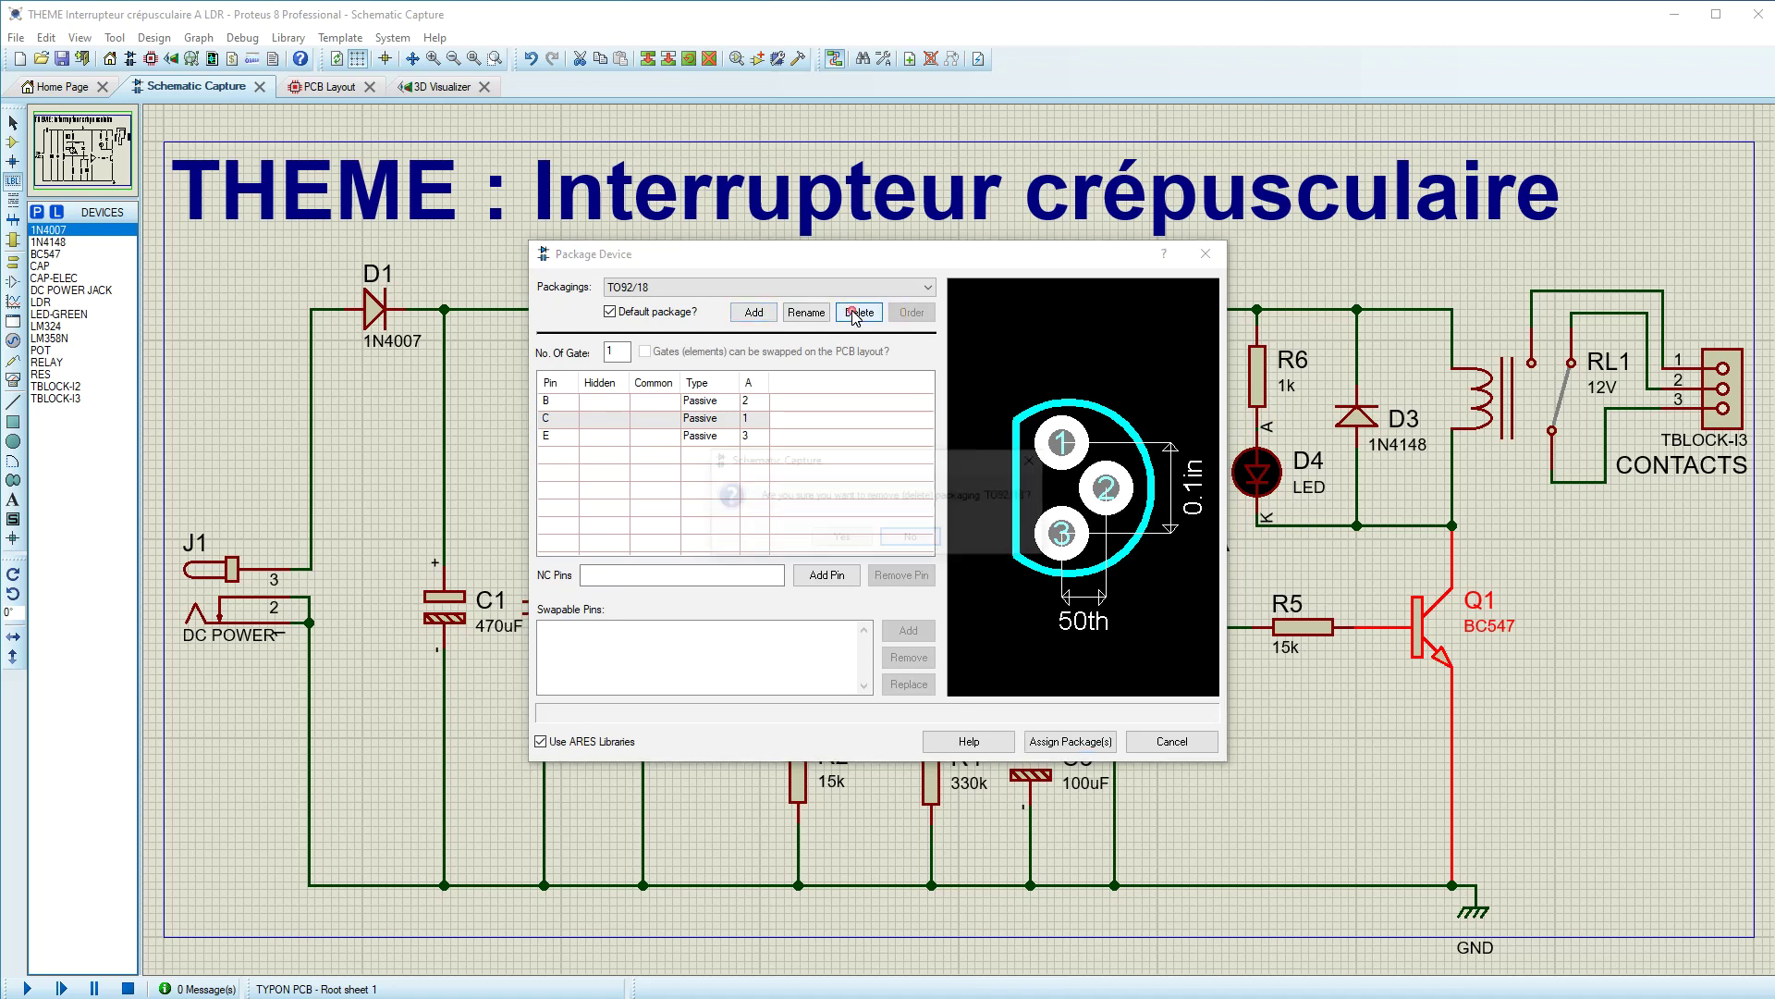
left_click(847, 539)
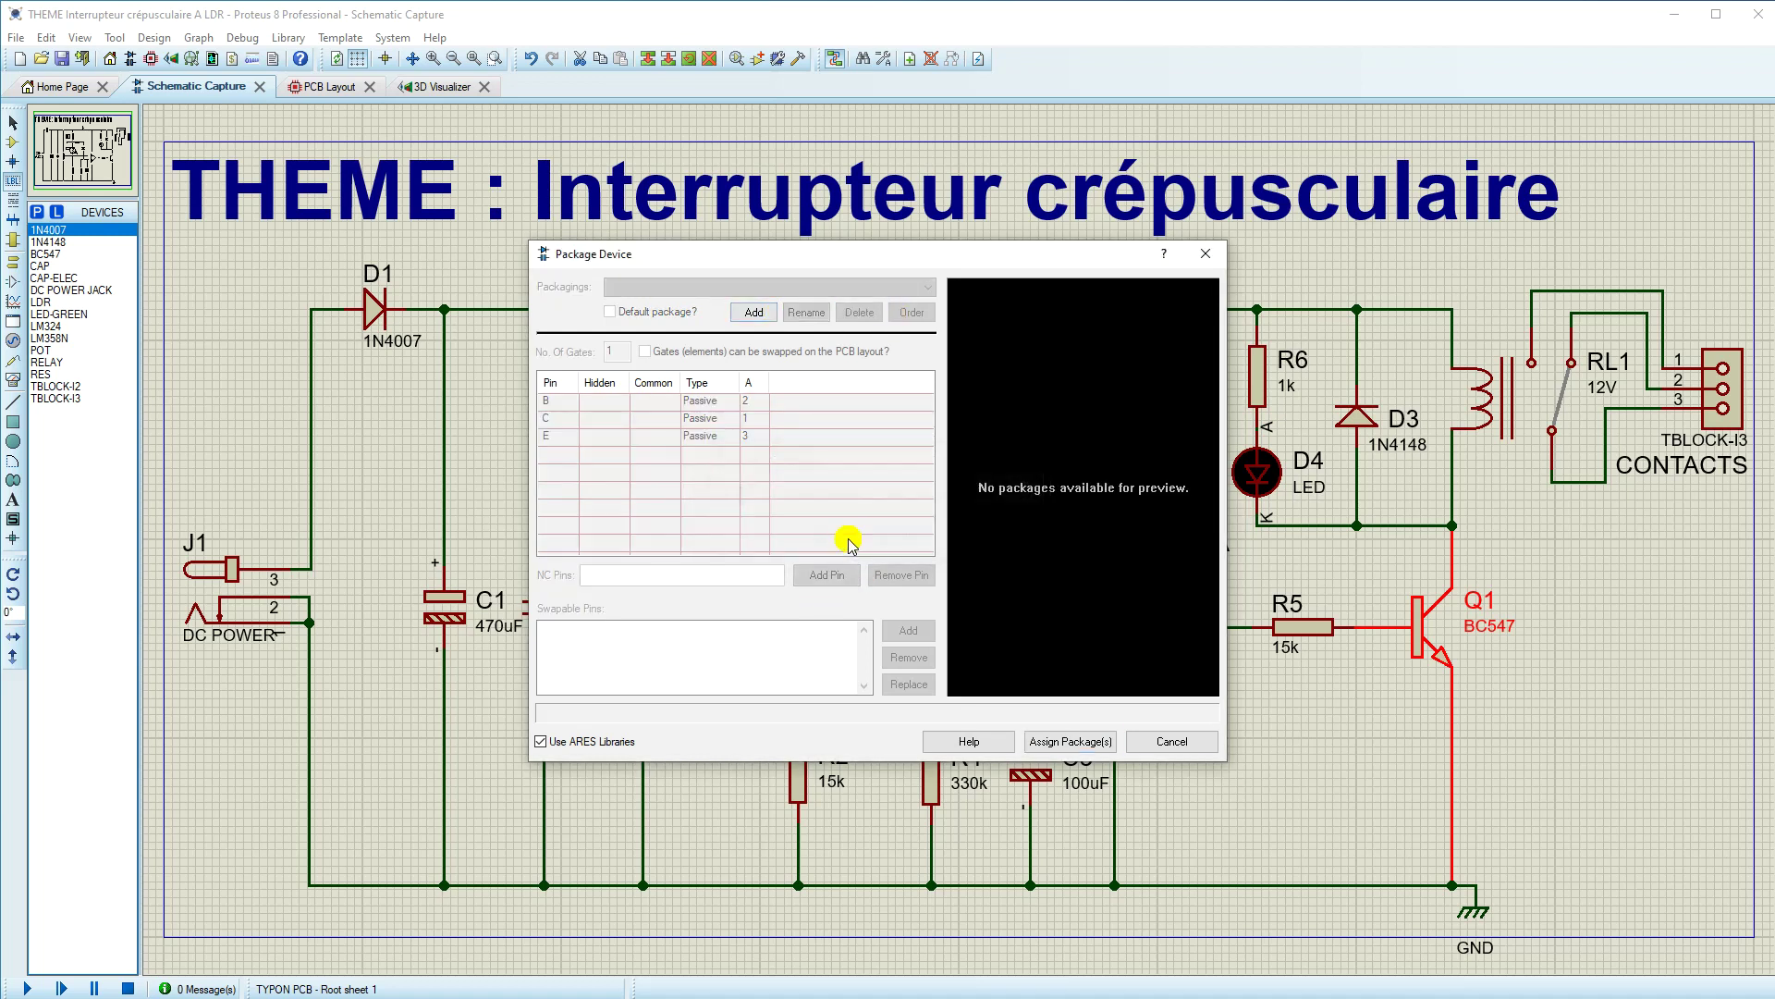
Step: Search the packages for "to9", compare the TO92 variants, and add TO92/5 as Q1's packaging
left_click(755, 313)
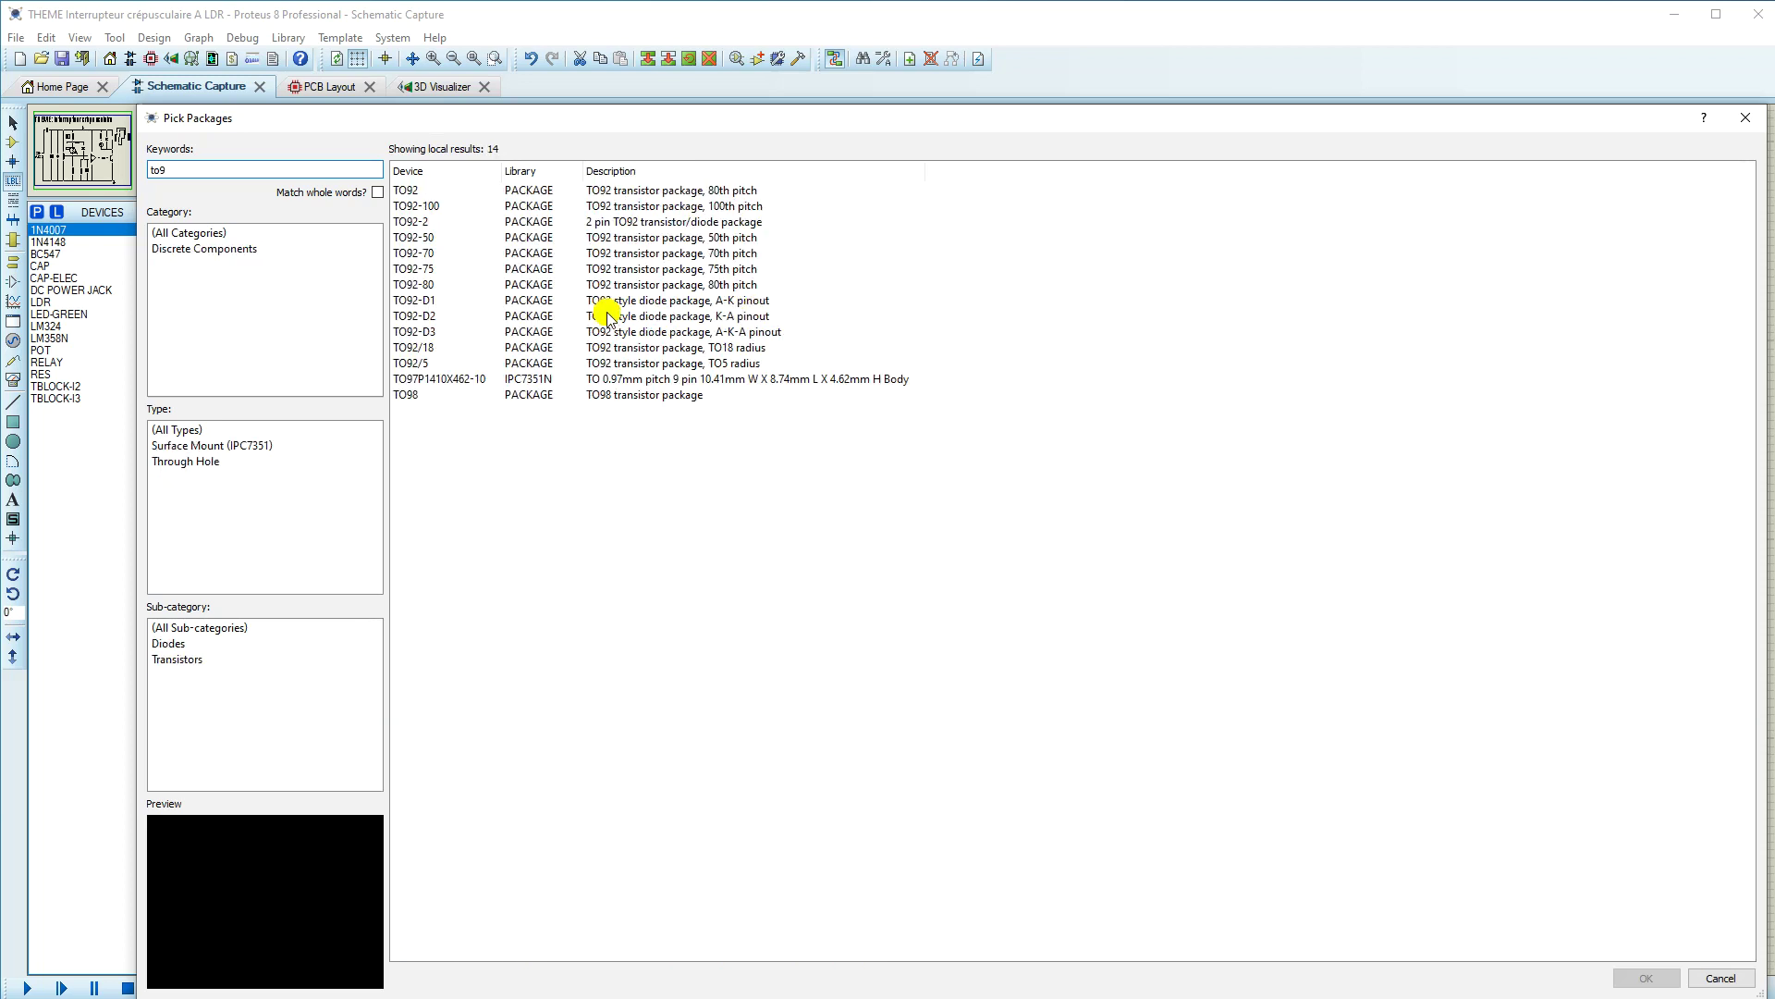
left_click(419, 192)
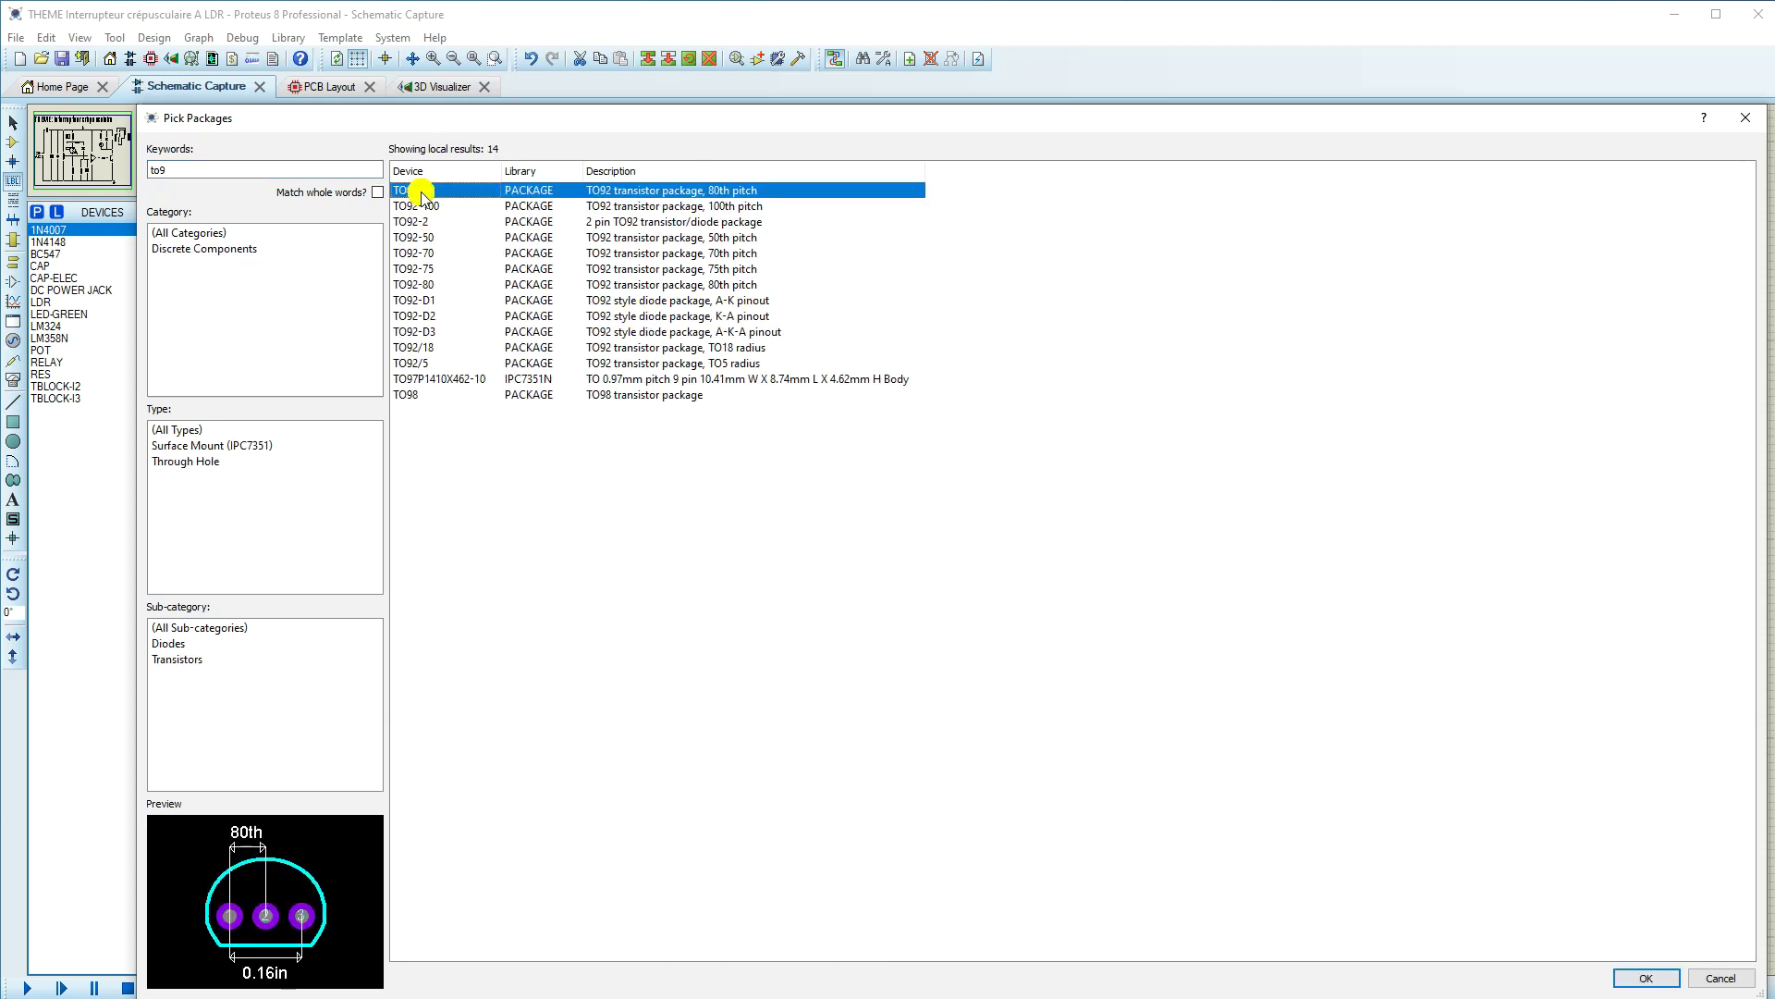
left_click(419, 223)
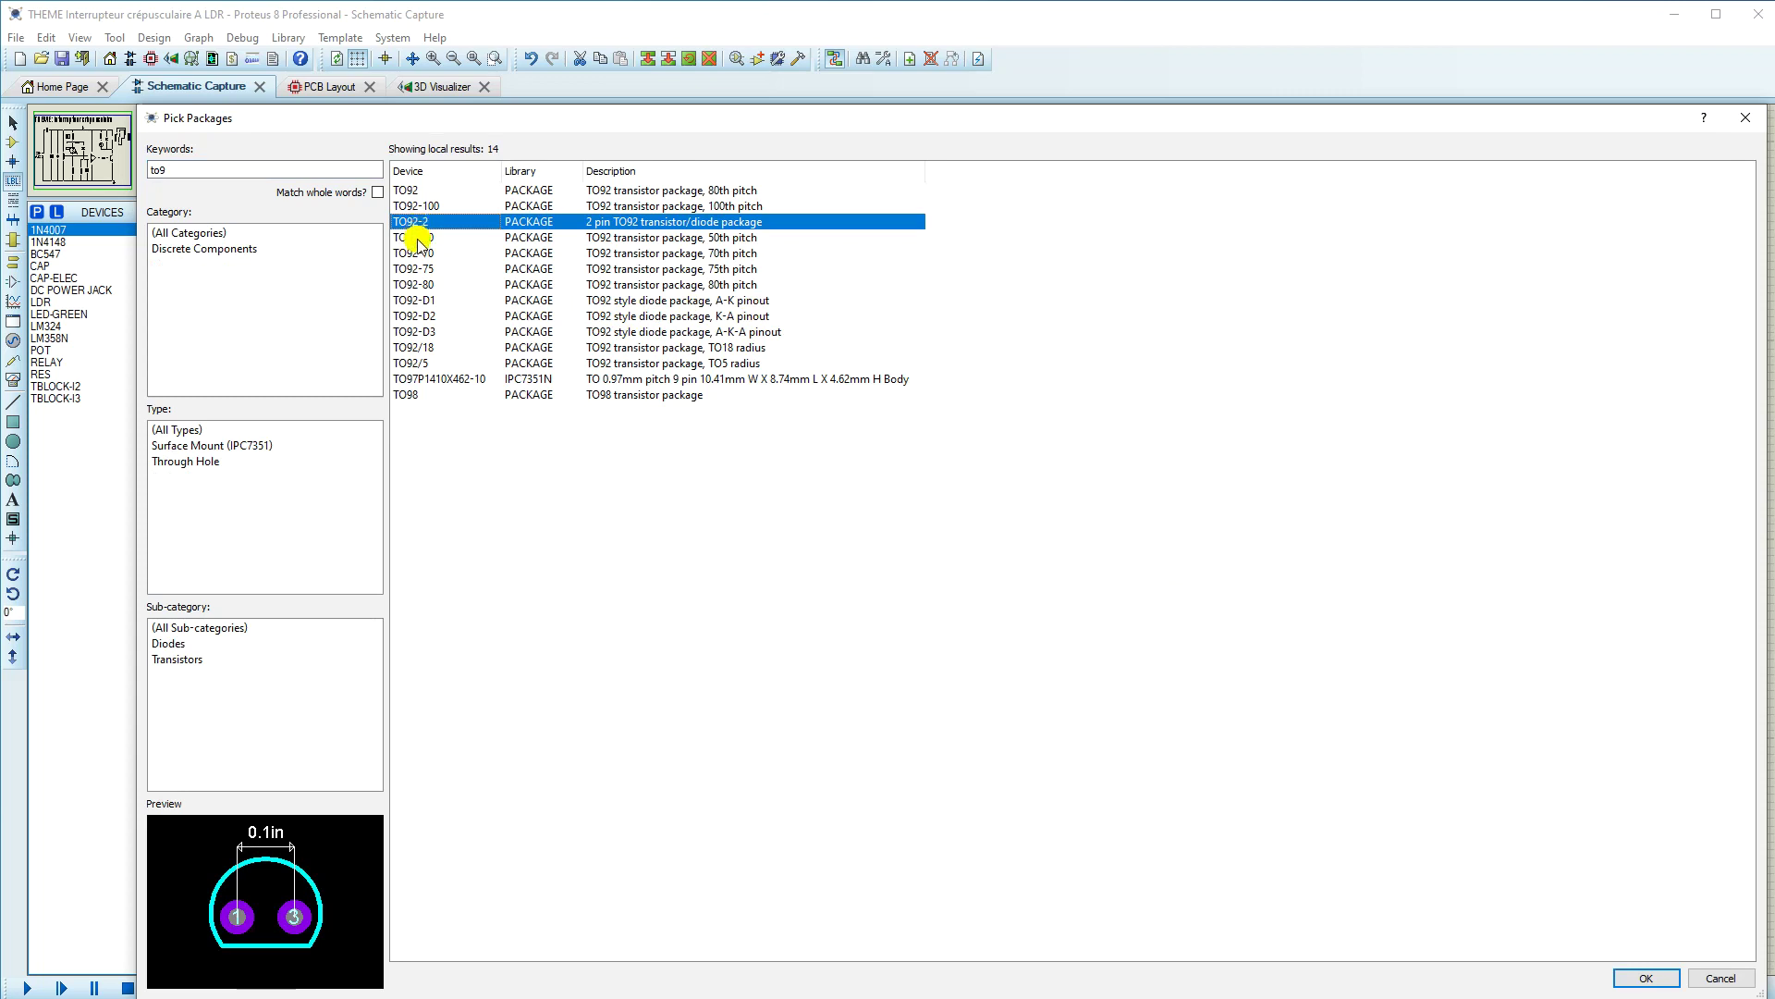
left_click(420, 207)
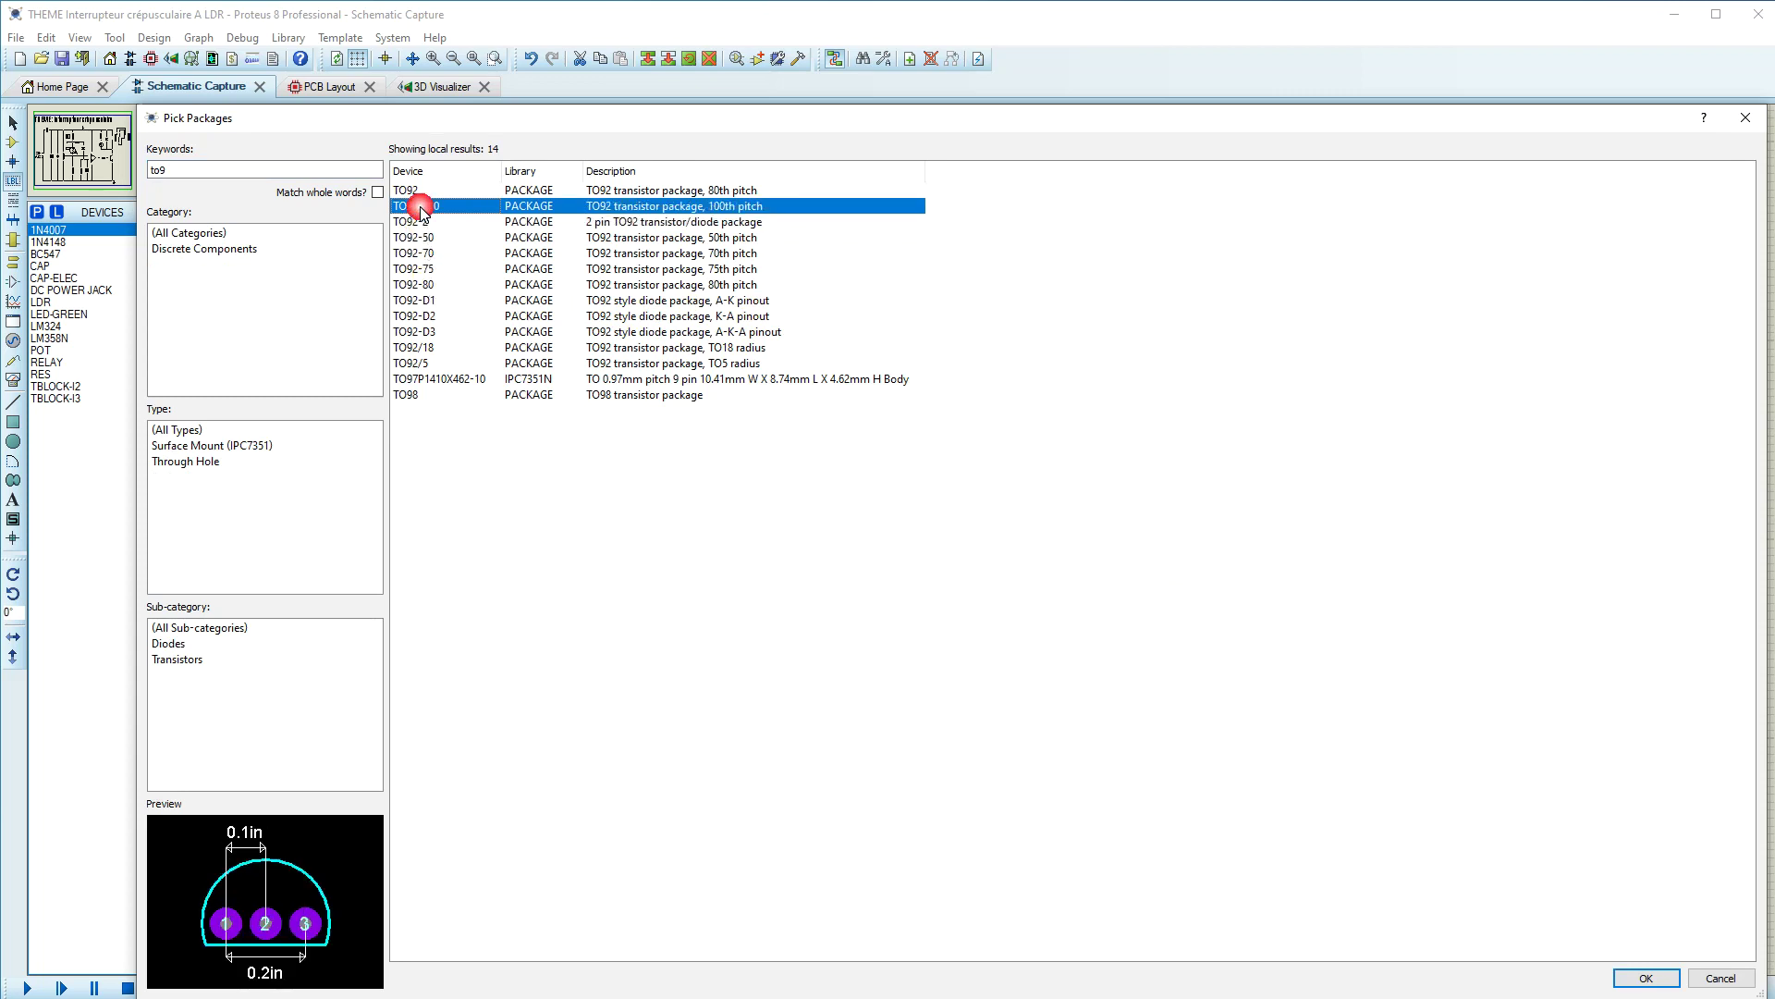
left_click(421, 226)
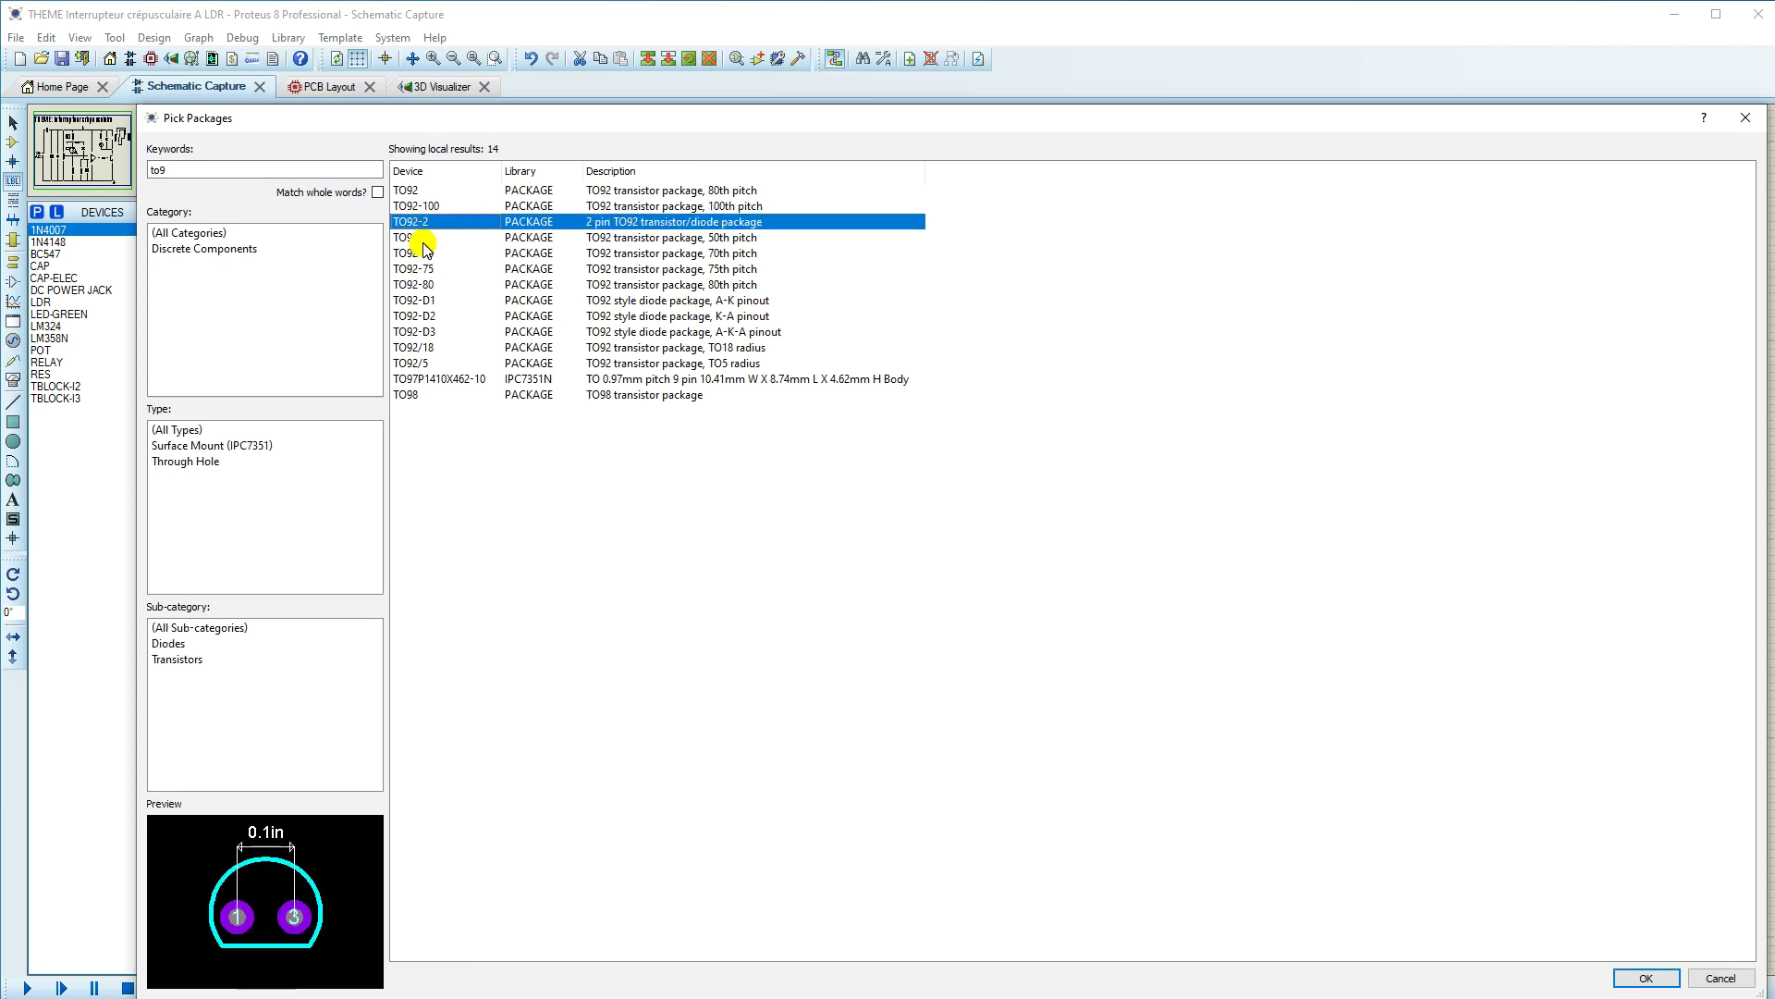
left_click(423, 240)
left_click(425, 254)
left_click(426, 269)
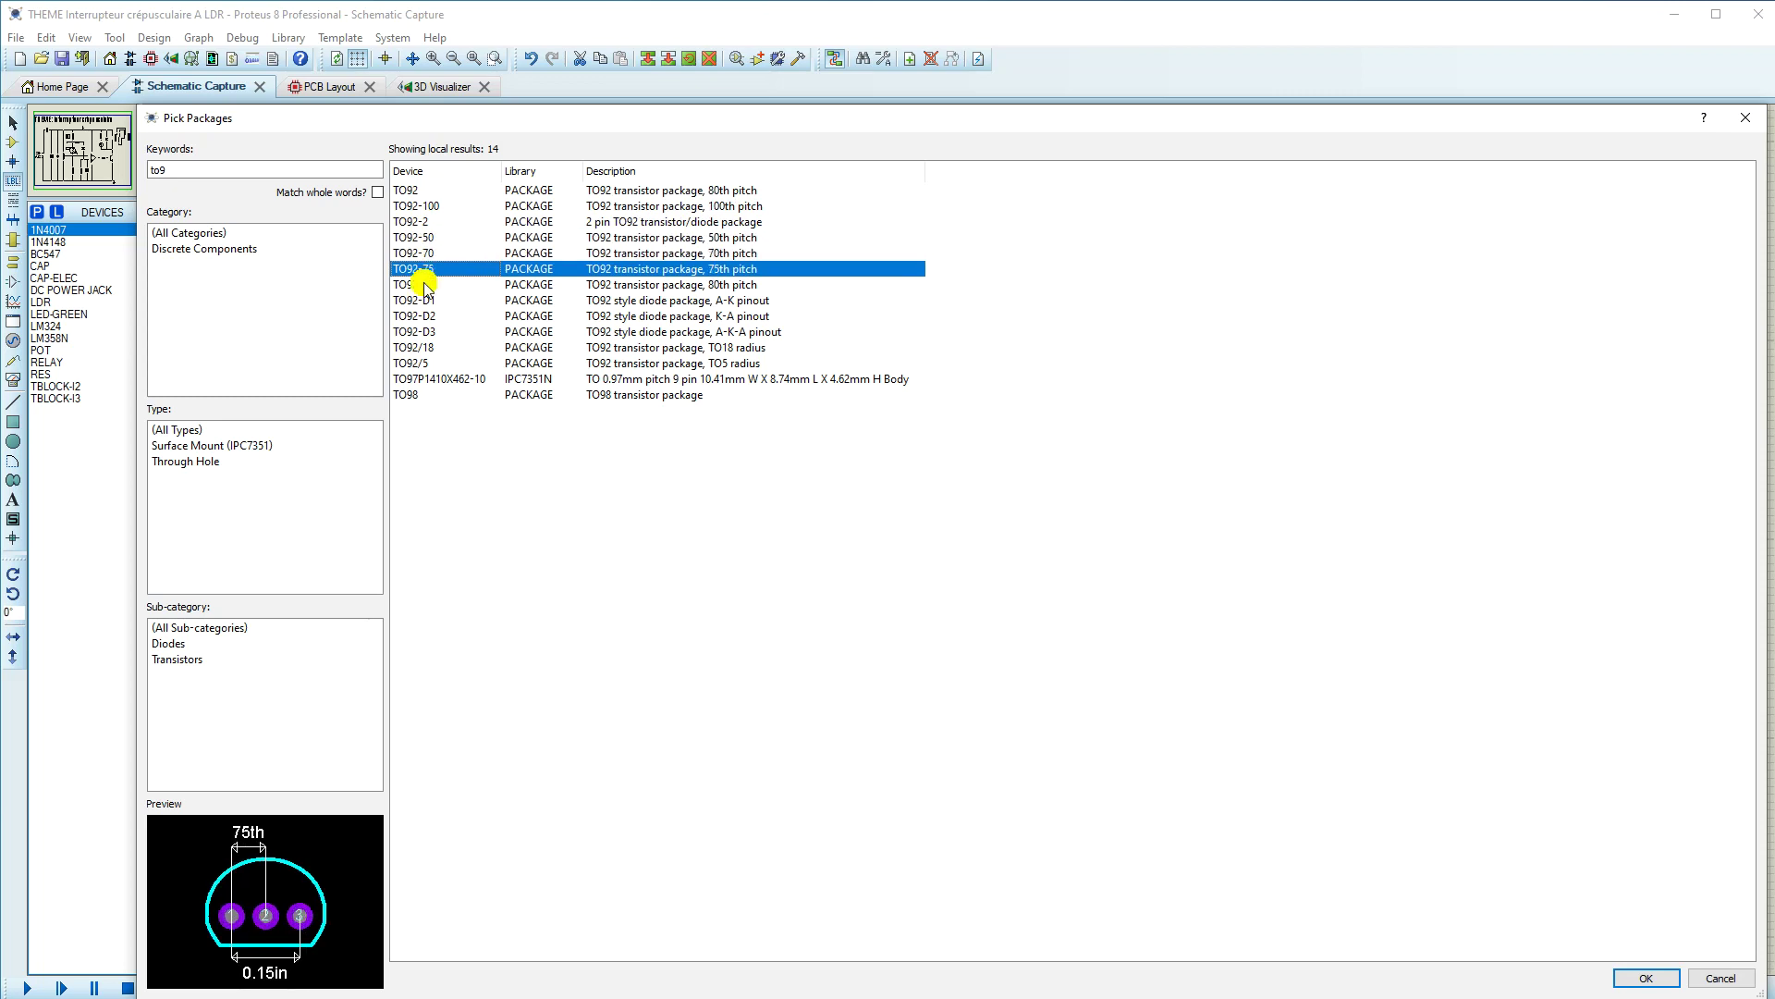
left_click(425, 285)
left_click(430, 301)
left_click(432, 316)
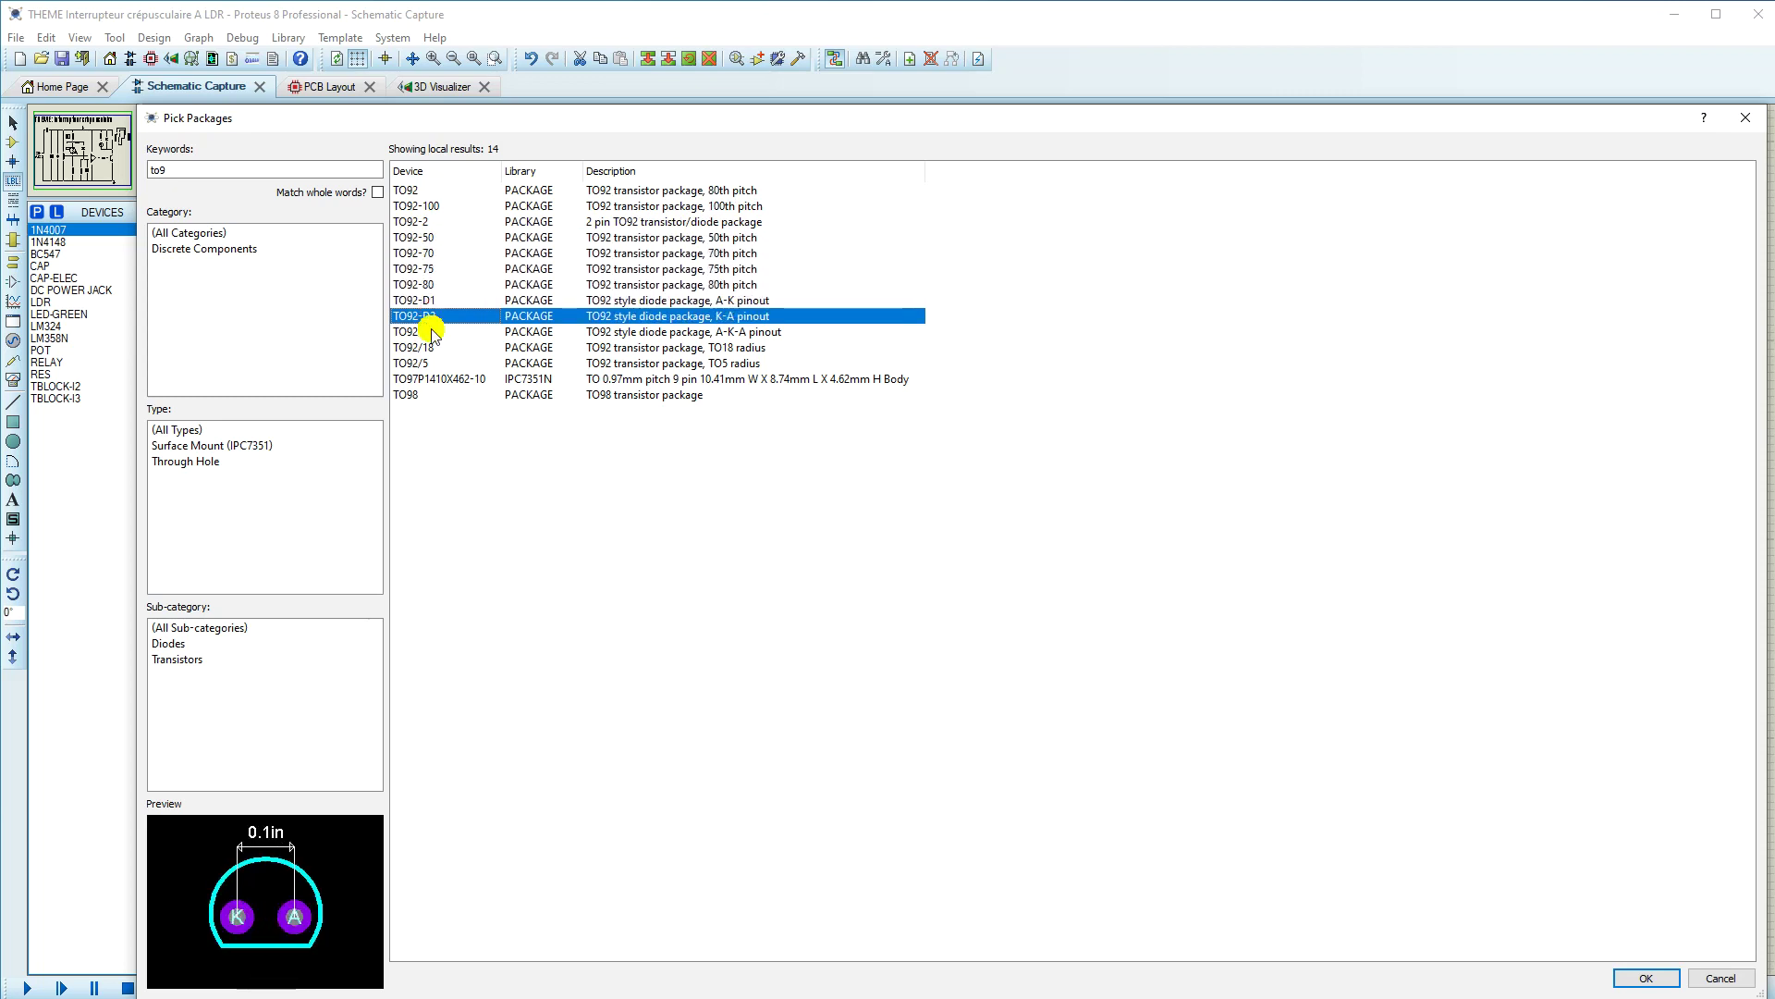
left_click(426, 365)
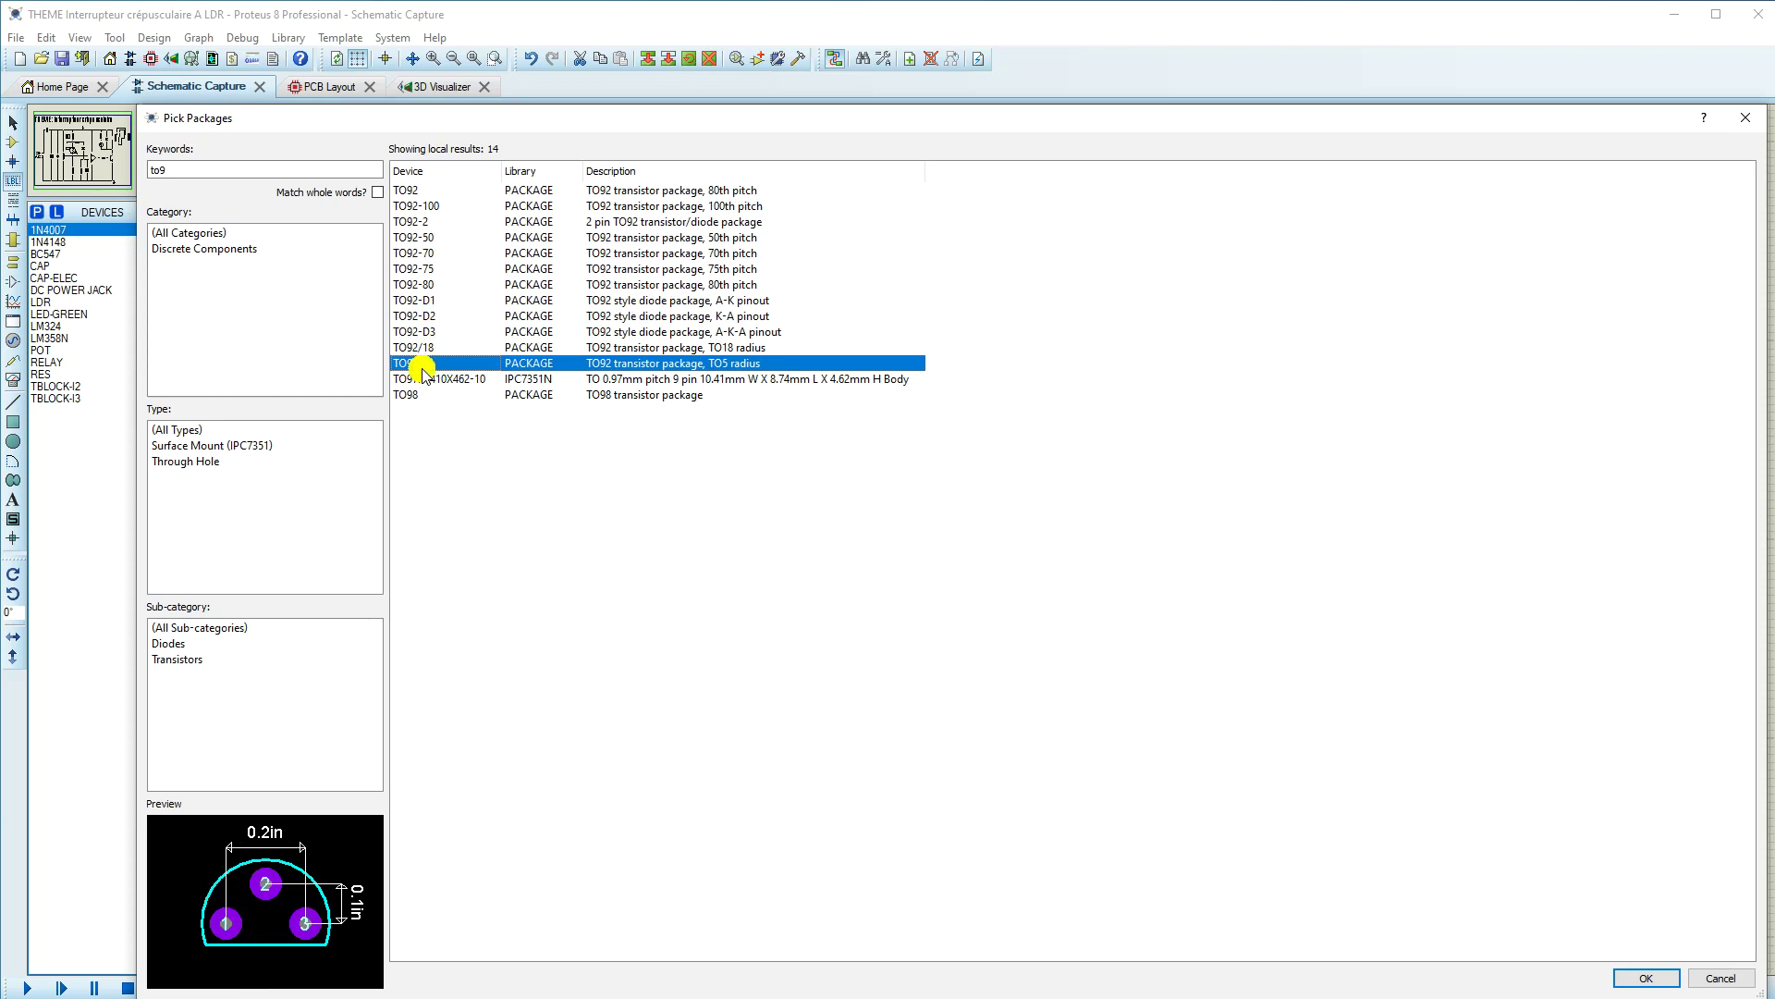
left_click(1648, 978)
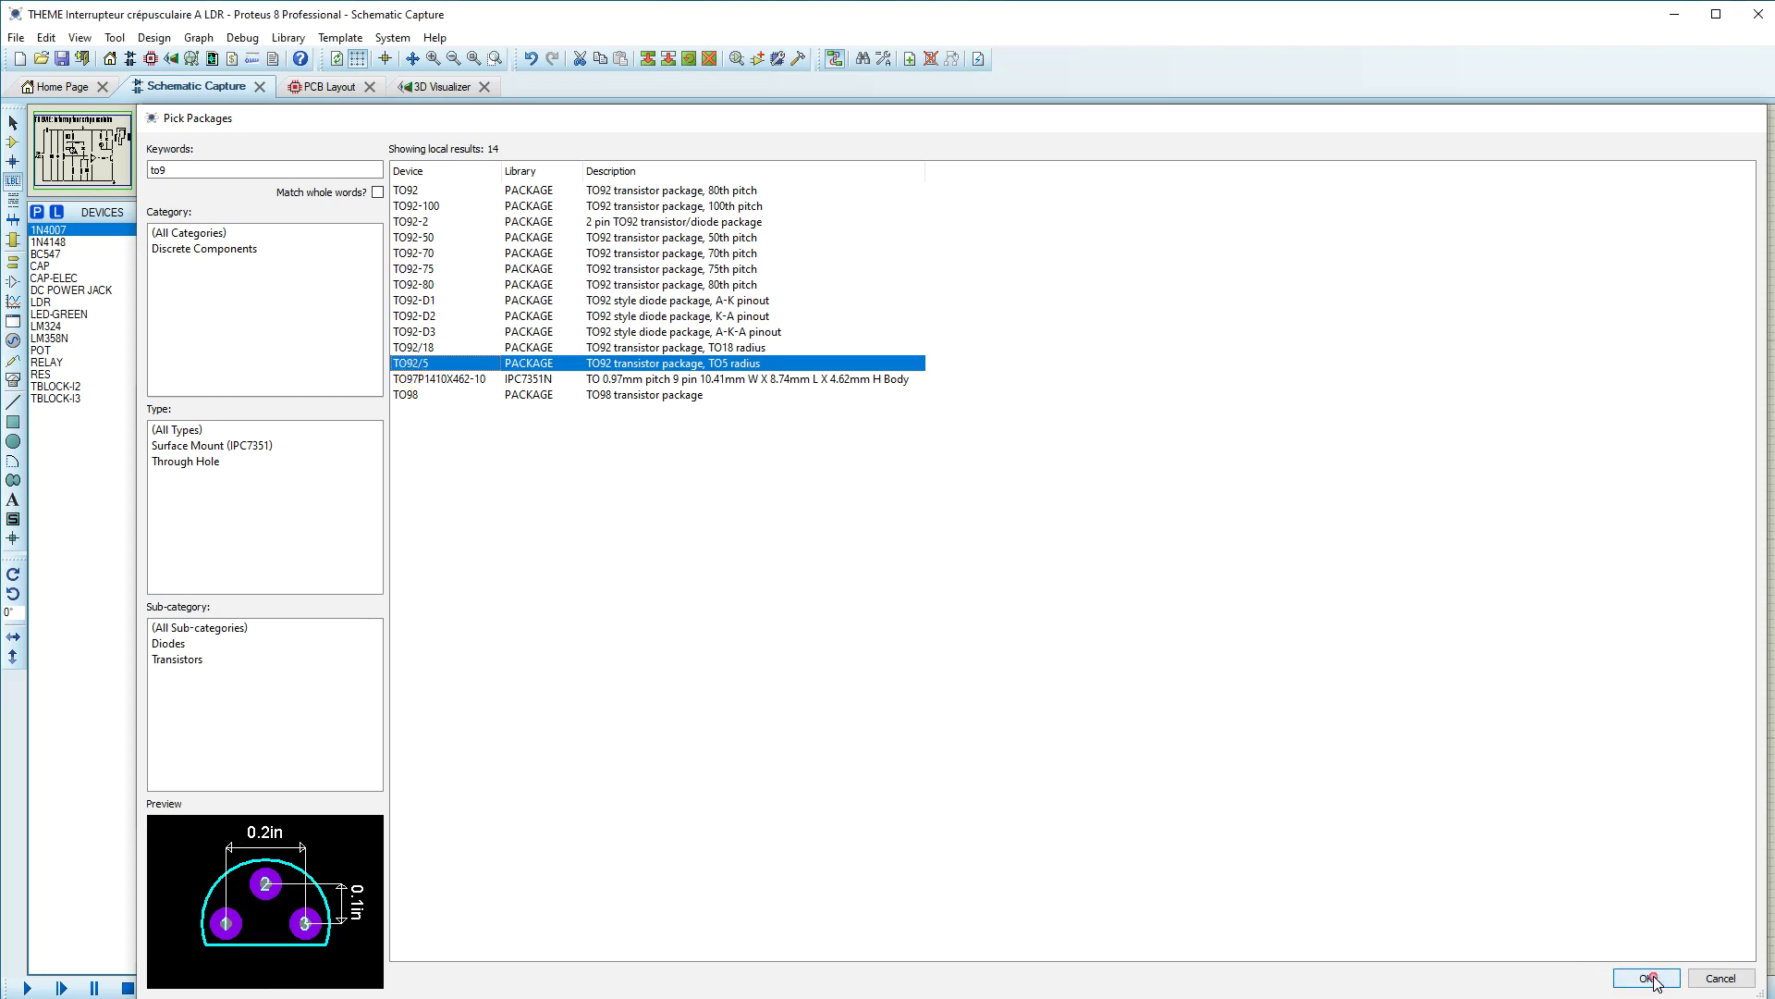
Step: Assign the TO92/5 package to Q1, save it in the USERDVC library, and return to the PCB layout
left_click(754, 402)
left_click(1118, 490)
left_click(1087, 735)
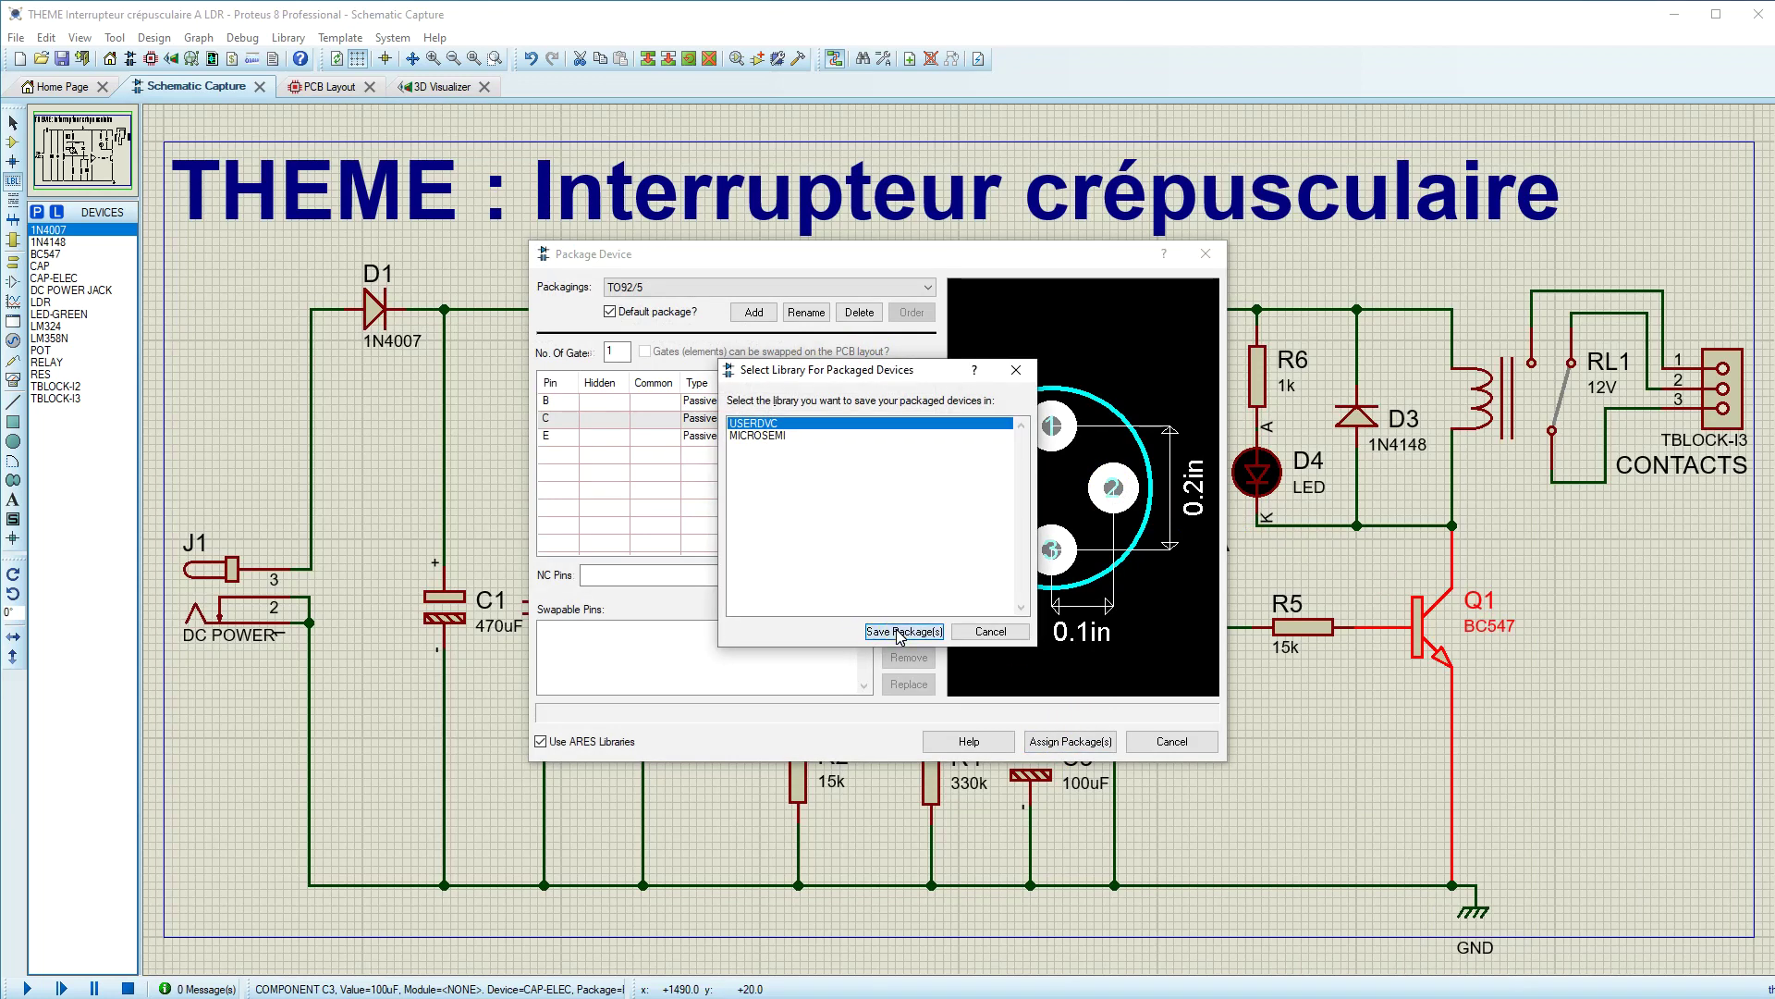
left_click(899, 632)
left_click(842, 542)
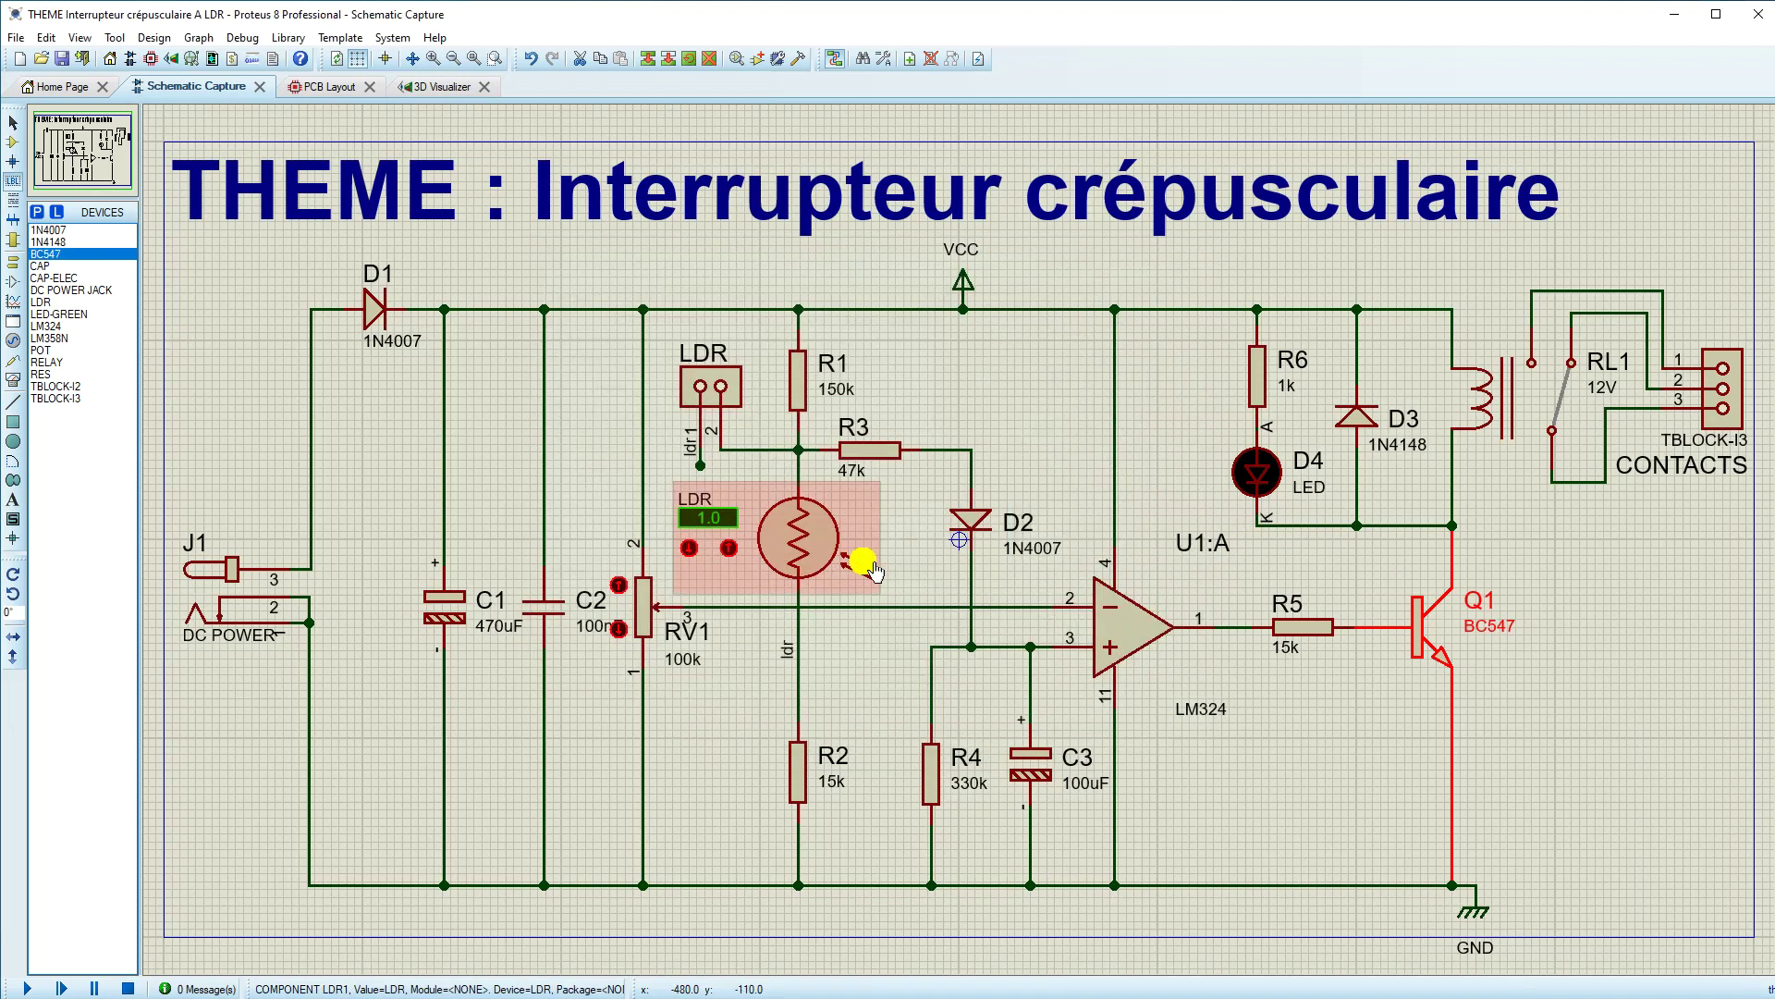
left_click(333, 86)
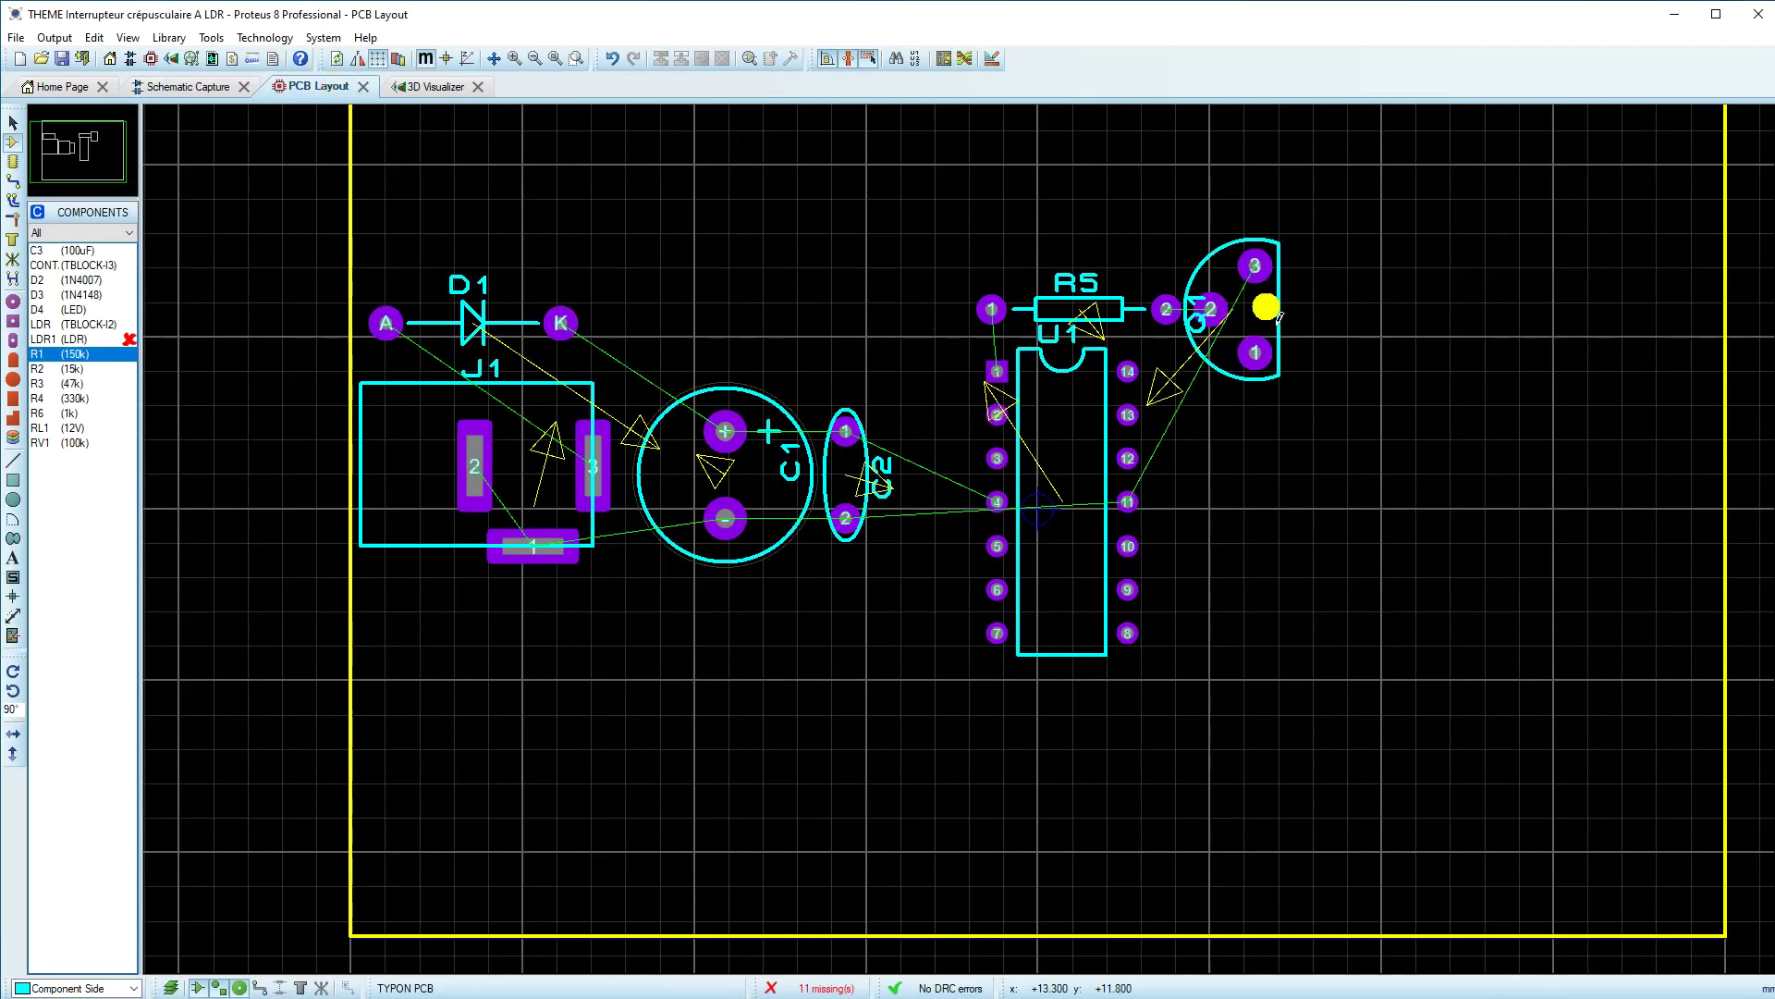
Step: Move Q1 slightly right, clear of R5, and put its reference label inside the outline between pads 1 and 3
left_click(13, 123)
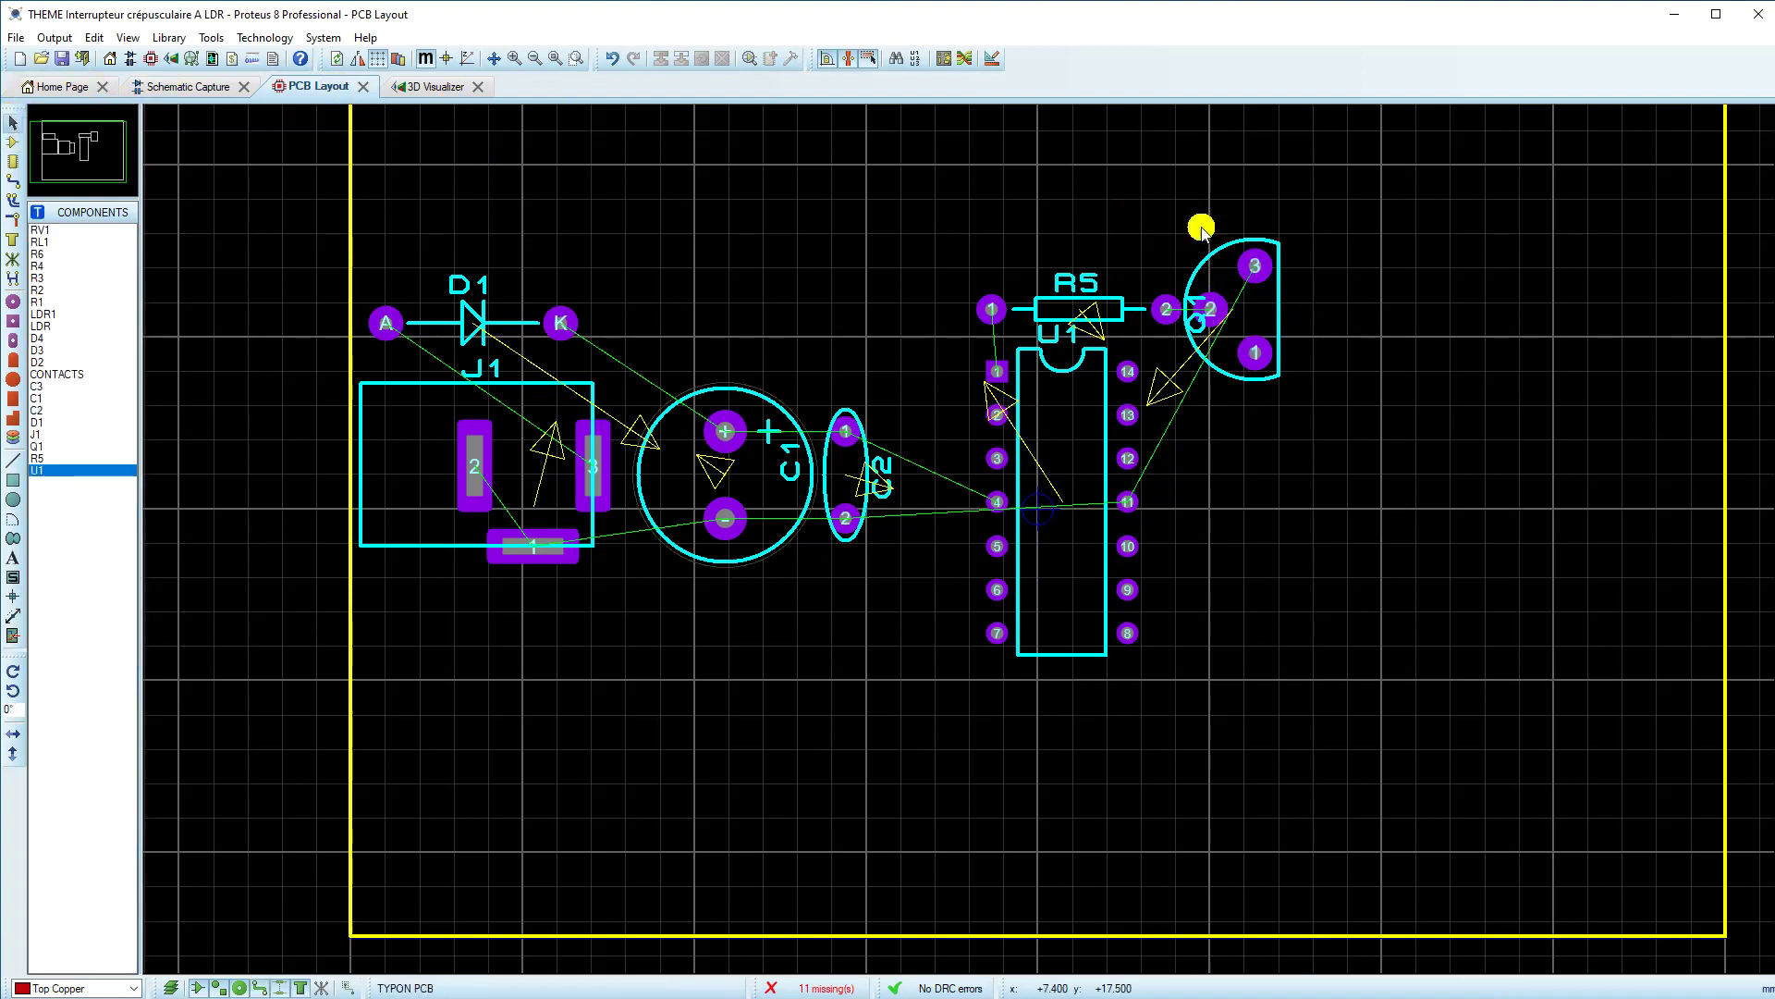
left_click(1290, 306)
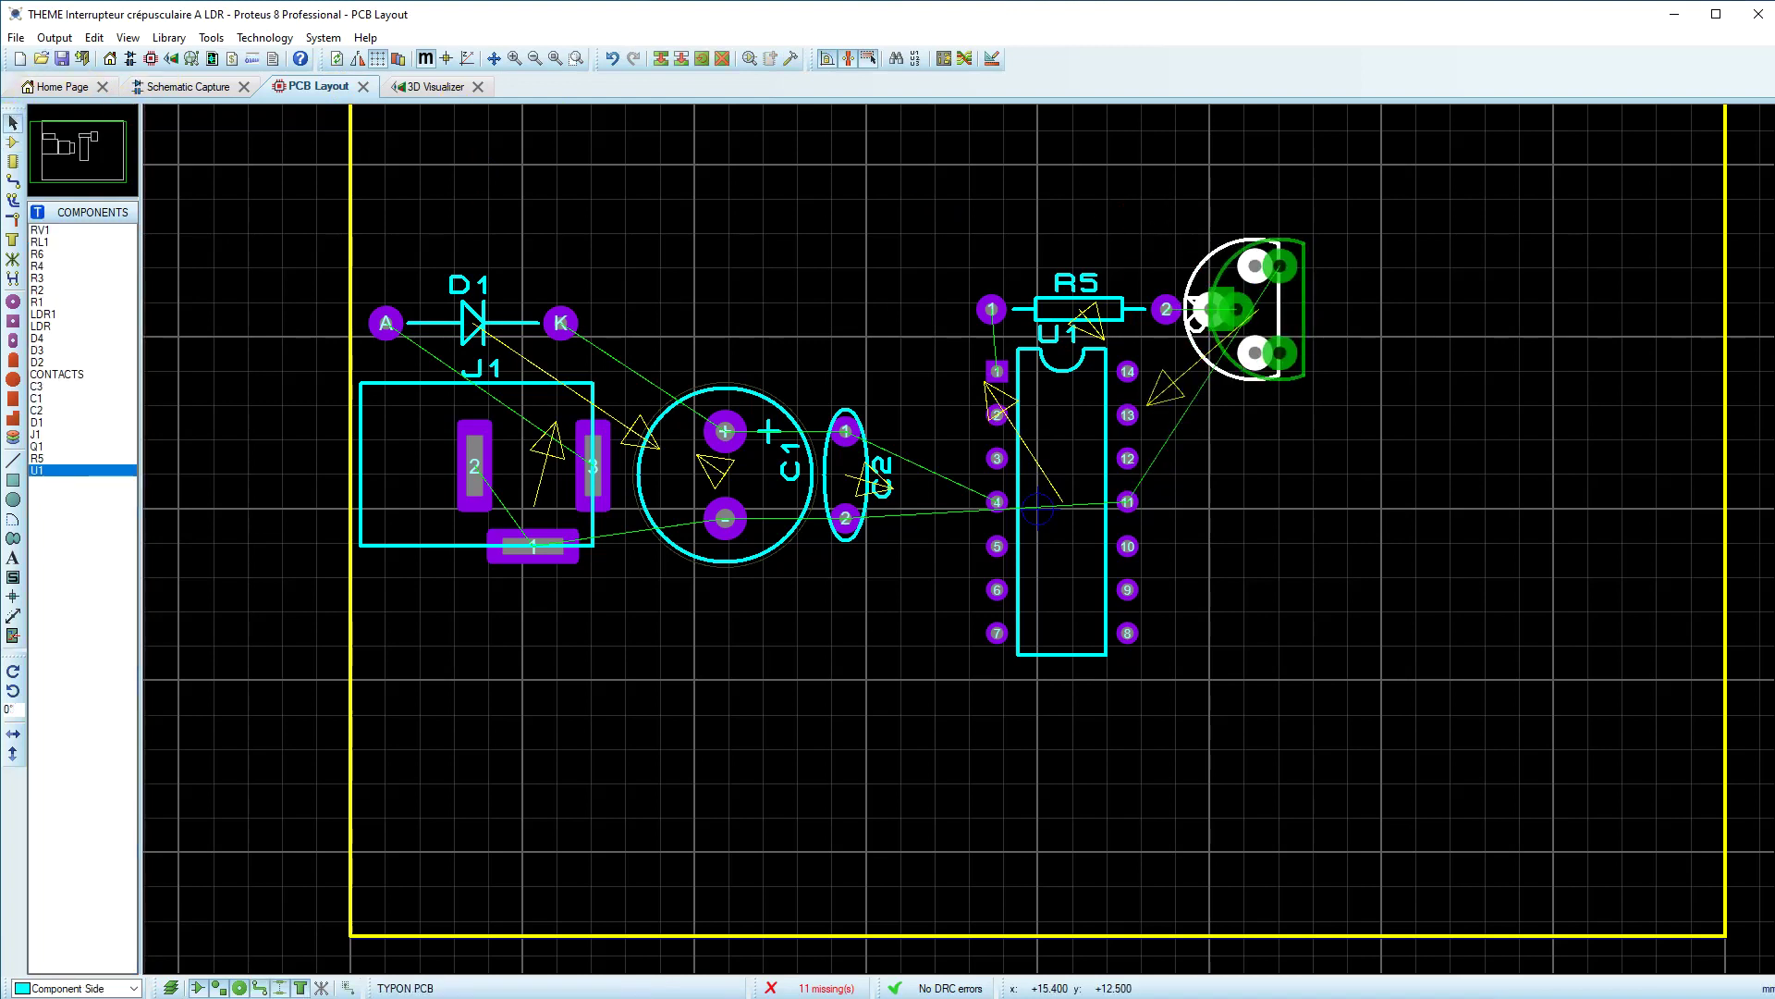
left_click_drag(1327, 289, 1265, 344)
scroll(1262, 342, "up", 1)
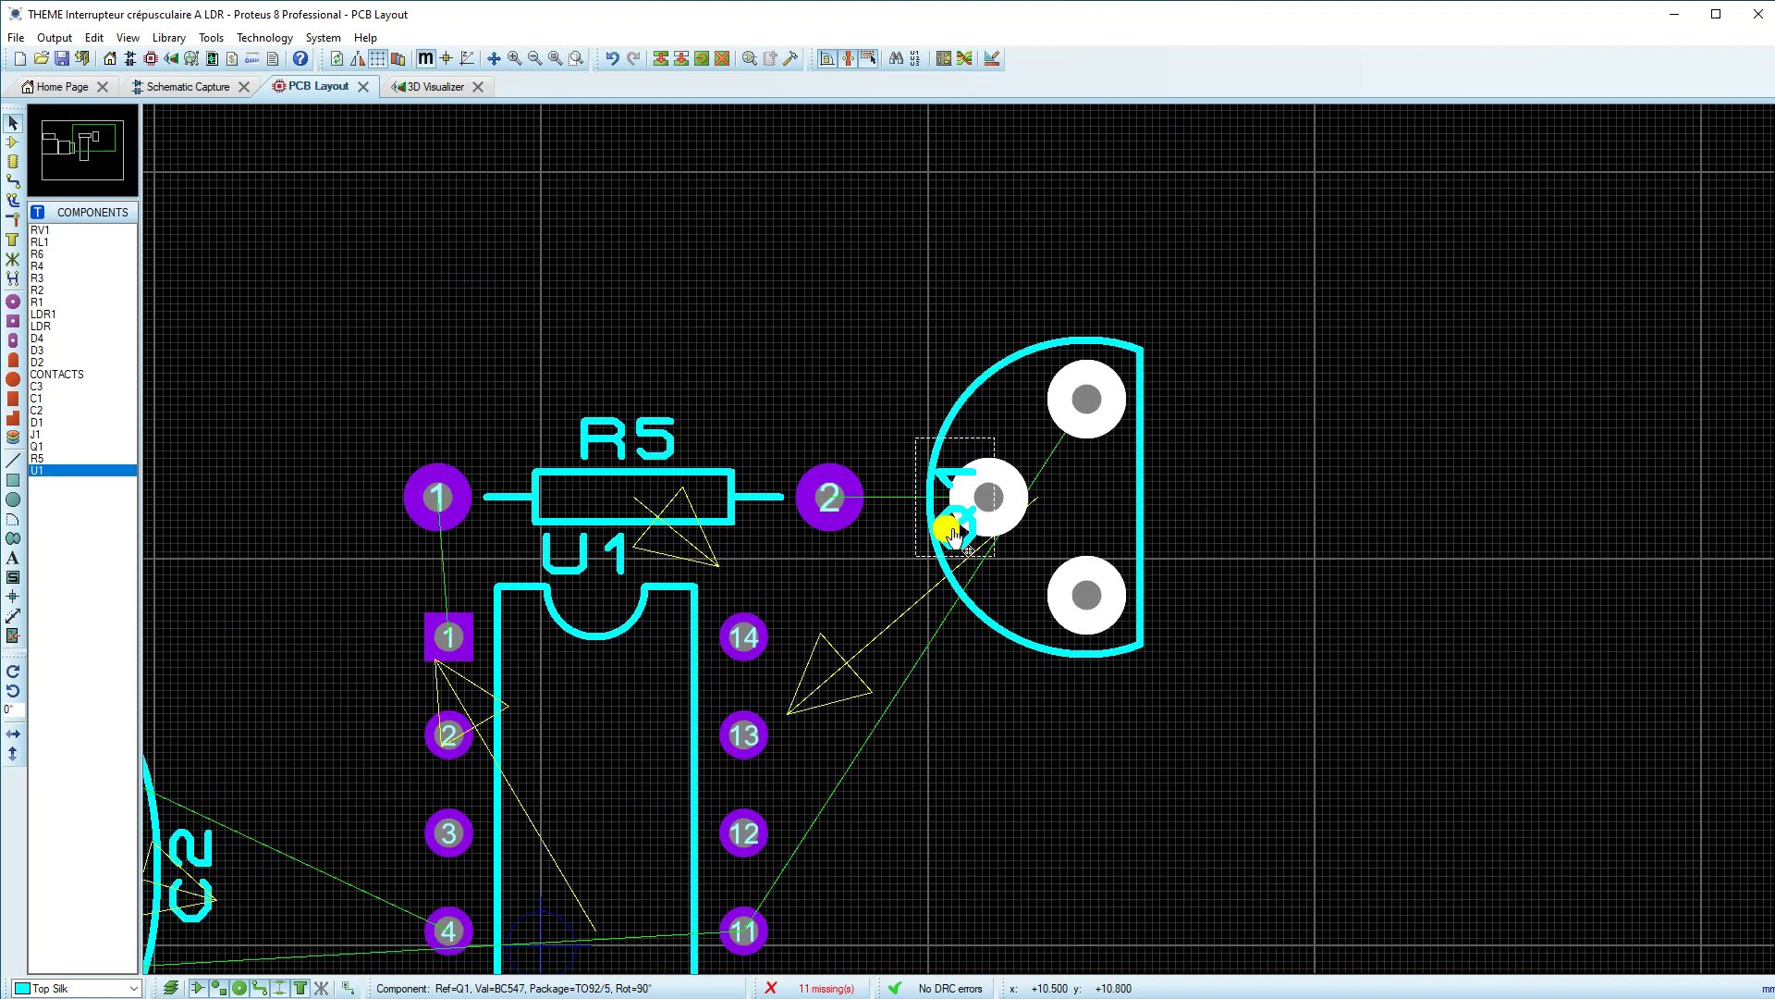
left_click_drag(952, 528, 1080, 520)
left_click(1174, 559)
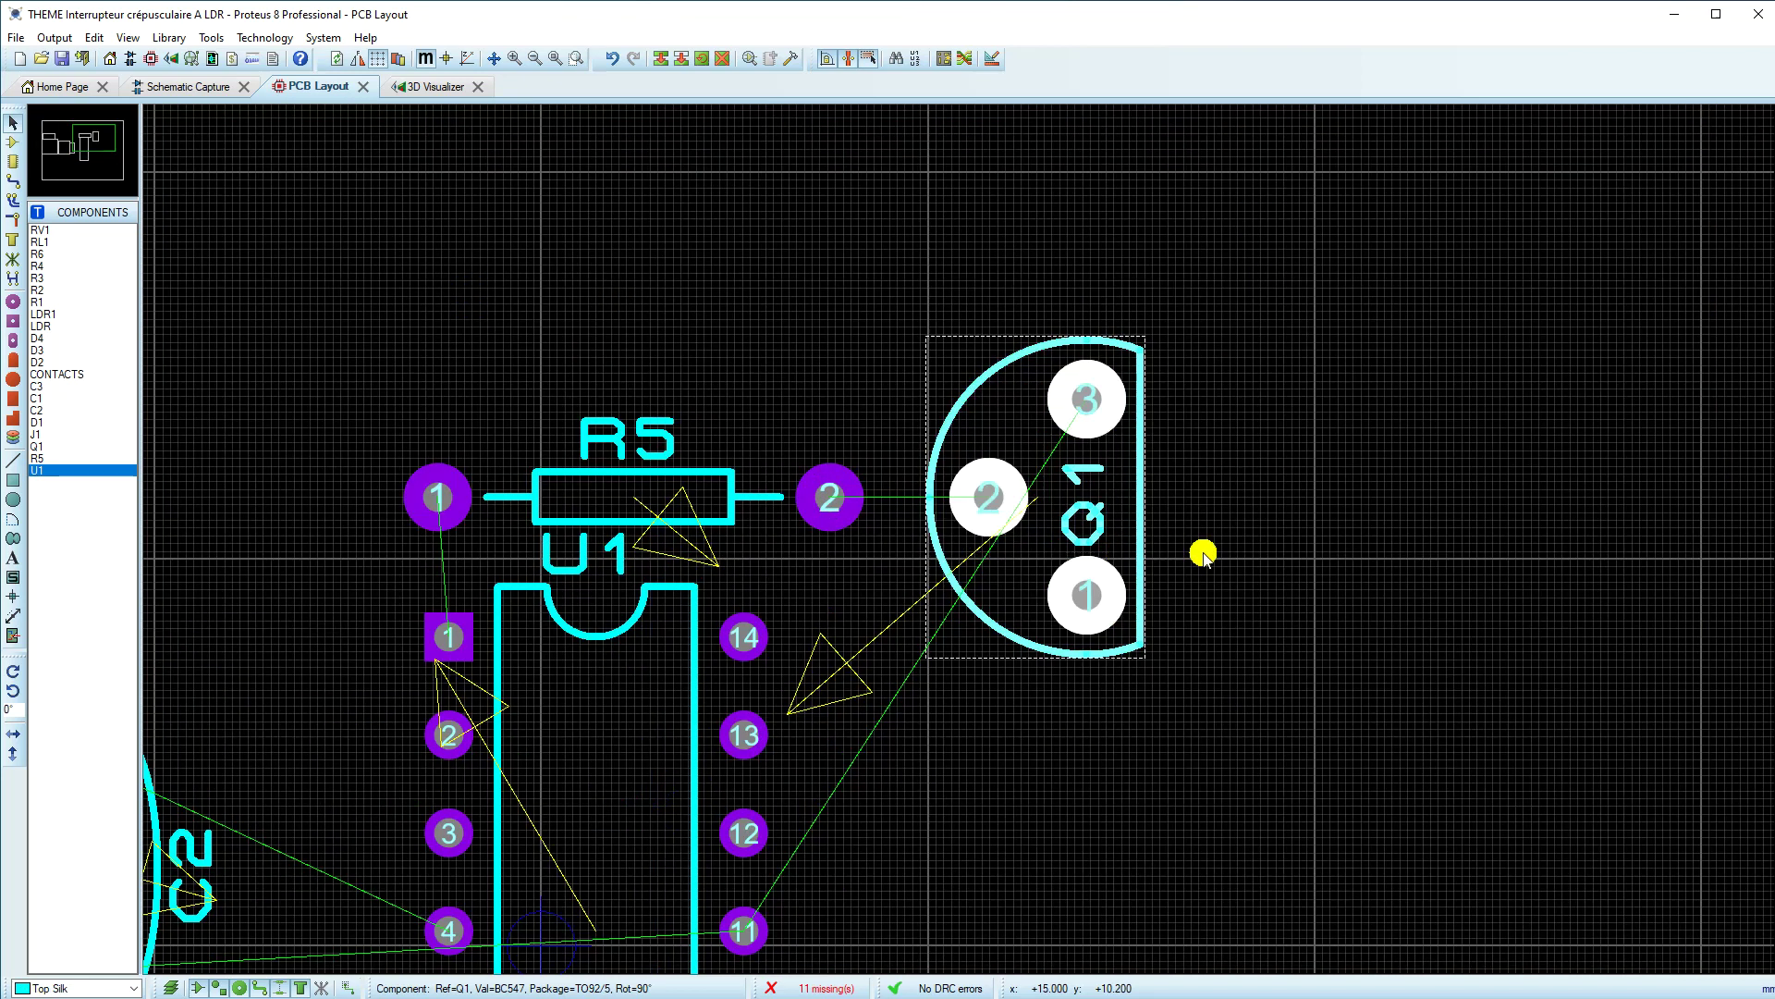
Step: Place relay RL1 on the board beside U1, just below Q1
scroll(1063, 549, "down", 1)
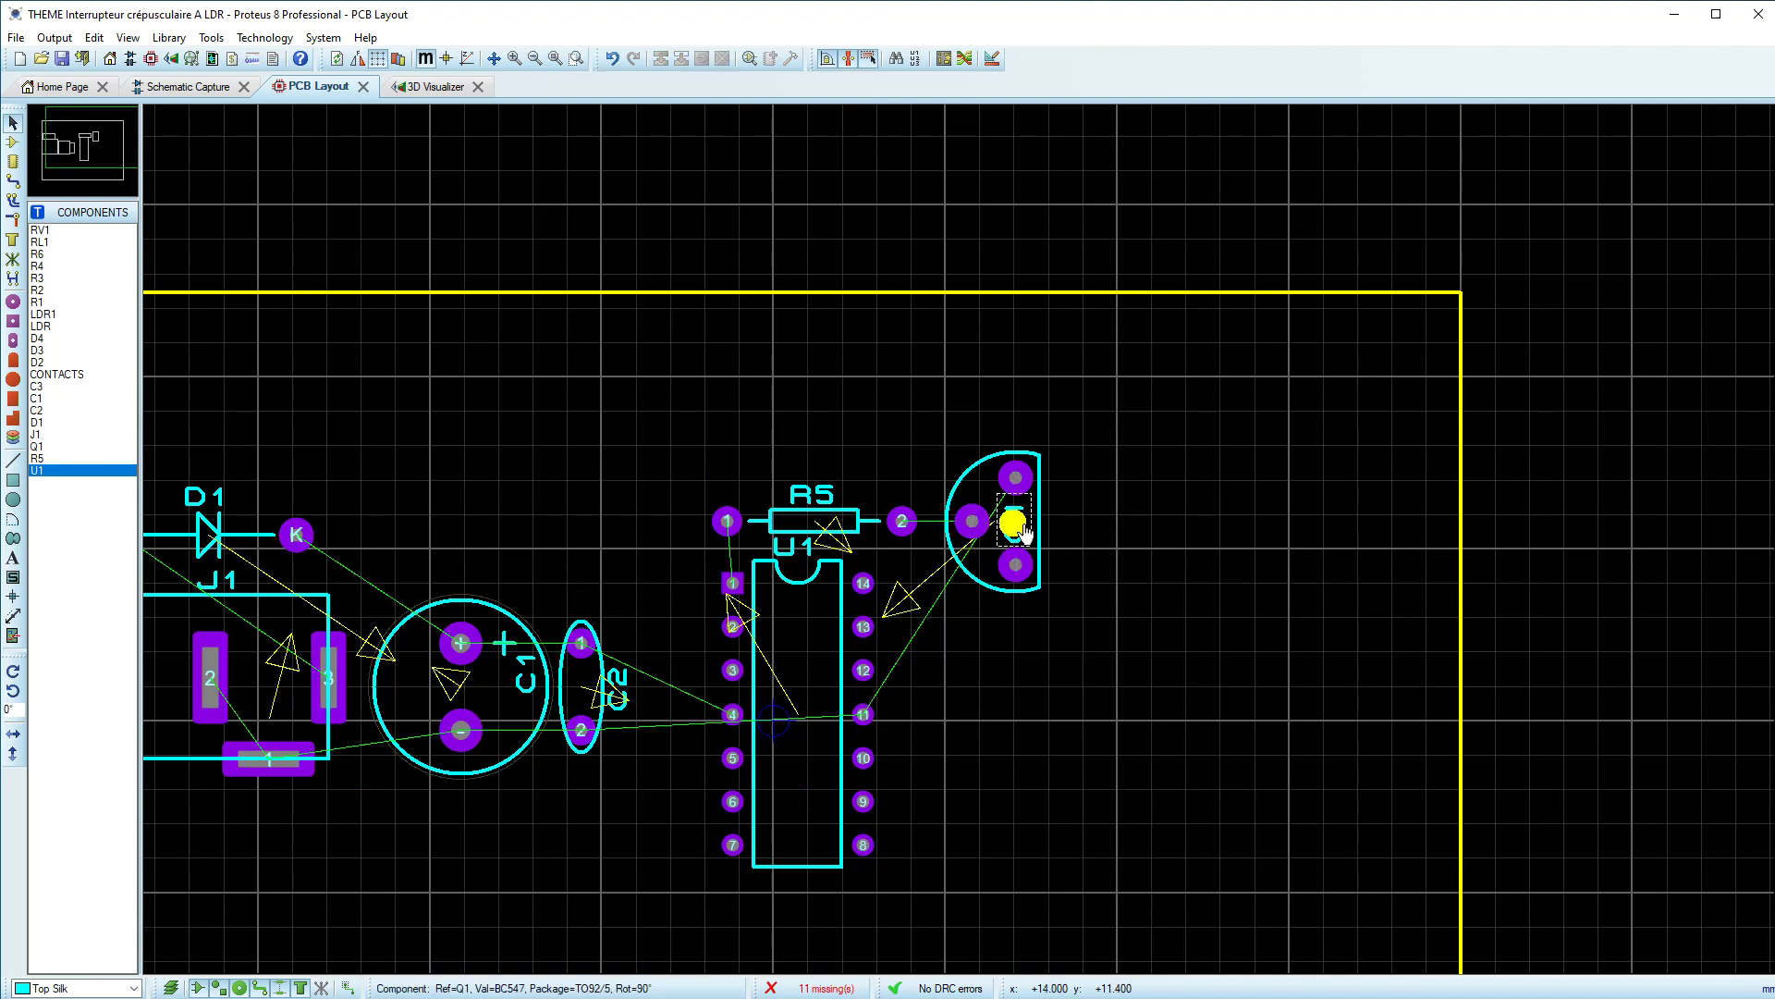
left_click(11, 148)
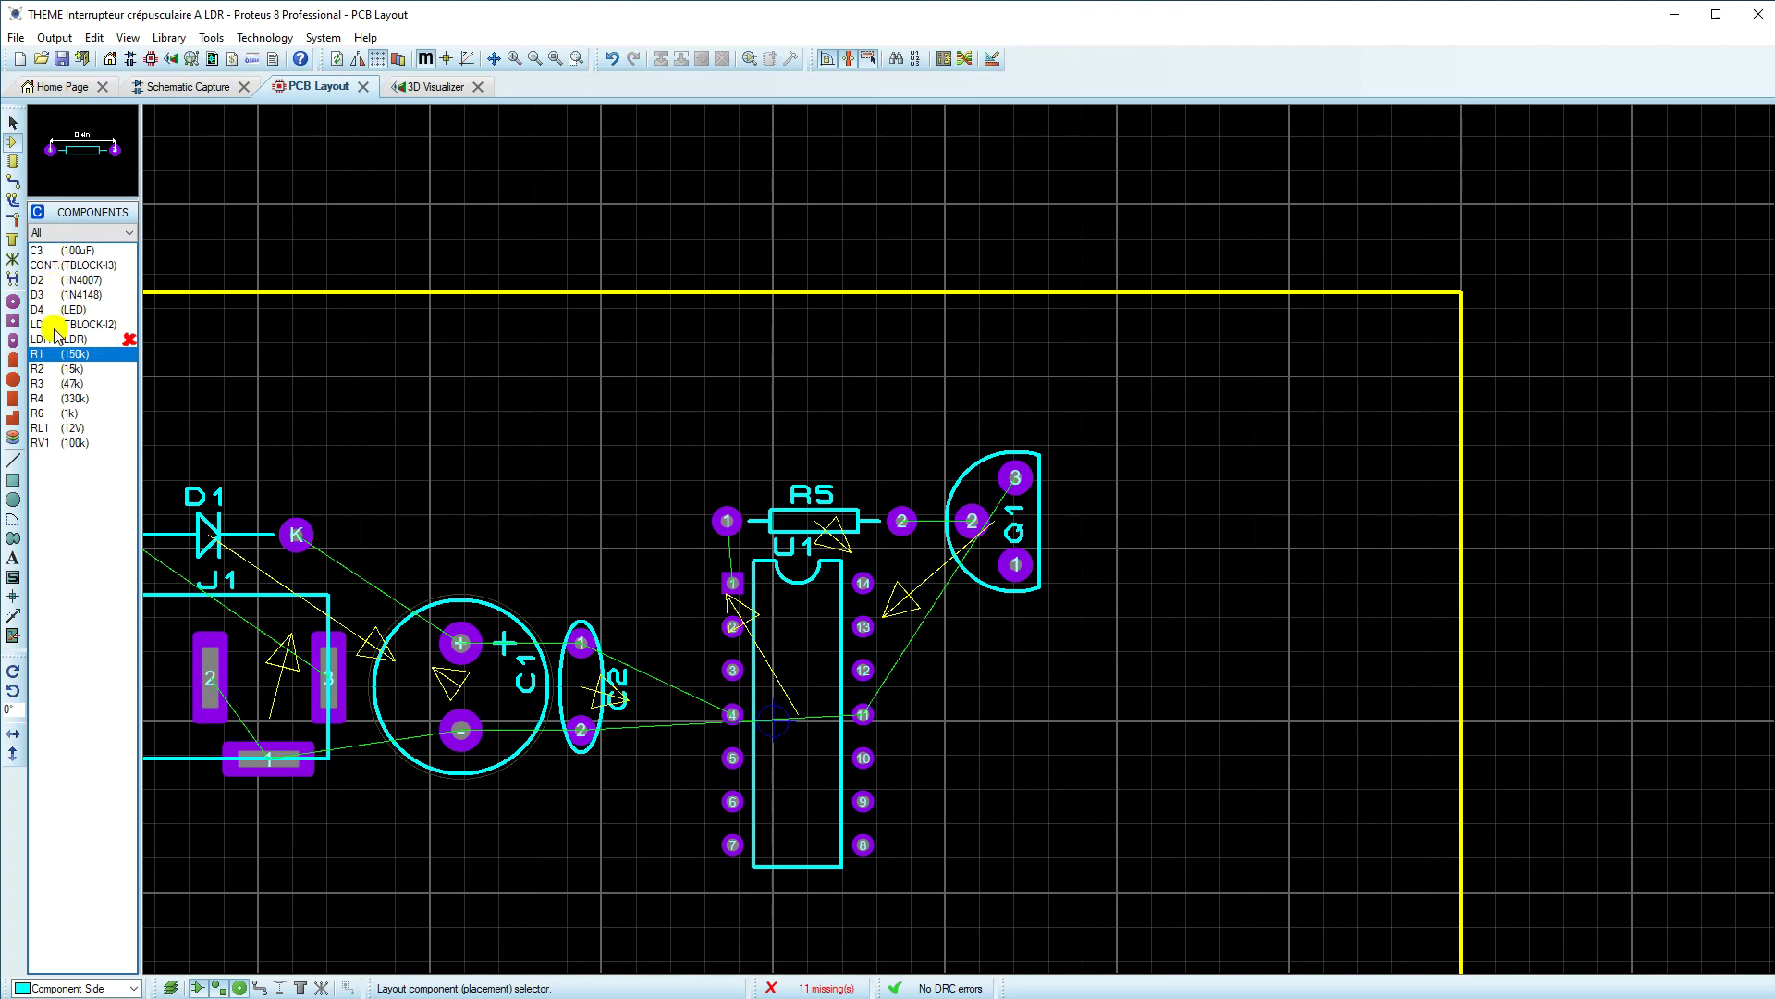
left_click(46, 429)
left_click(1251, 616)
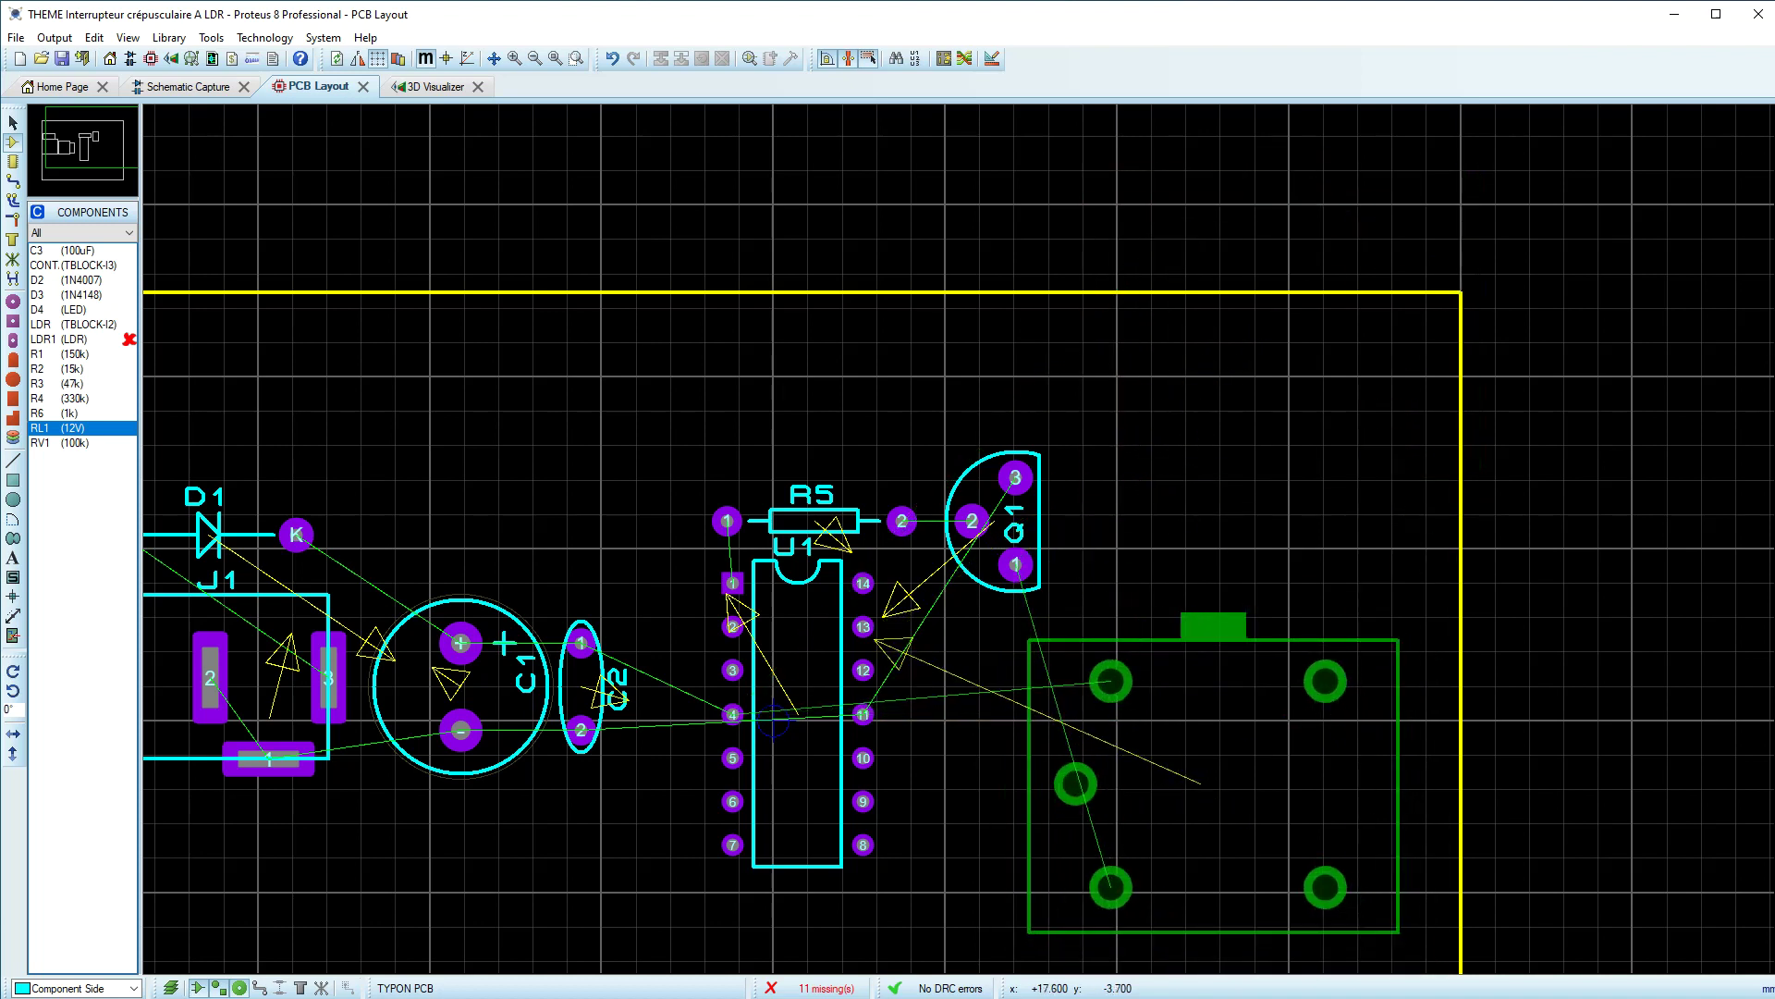
scroll(957, 541, "down", 2)
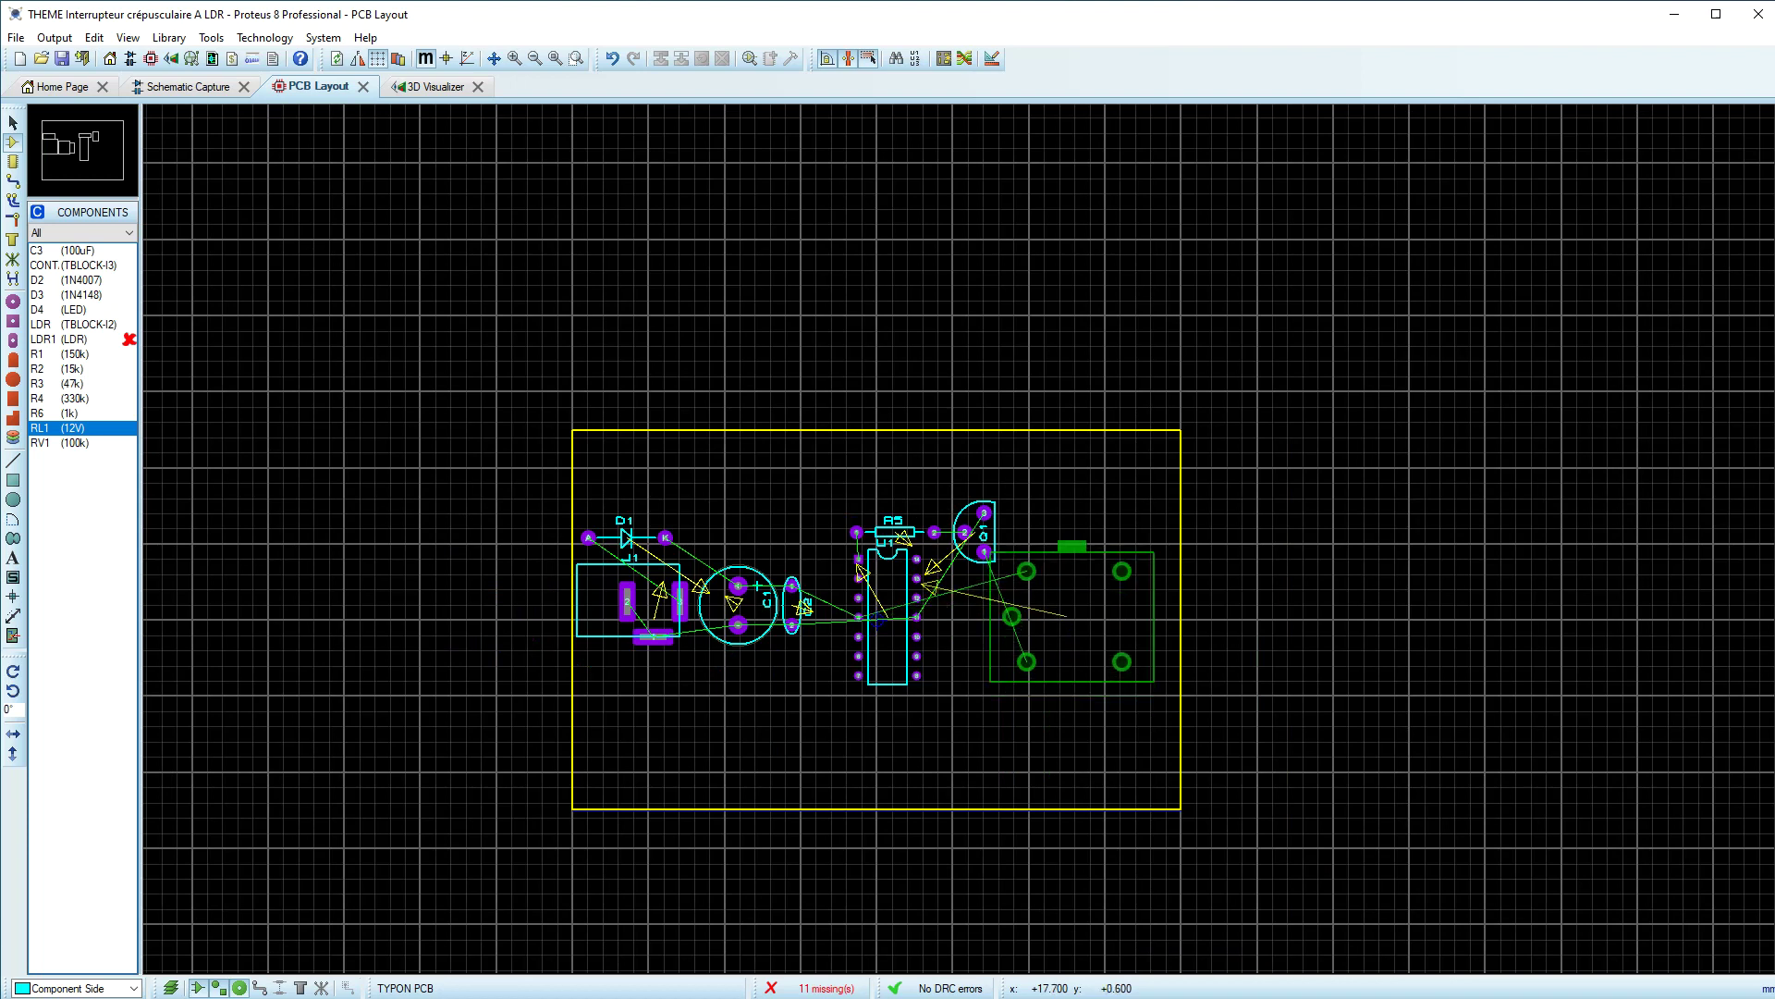
left_click(979, 594)
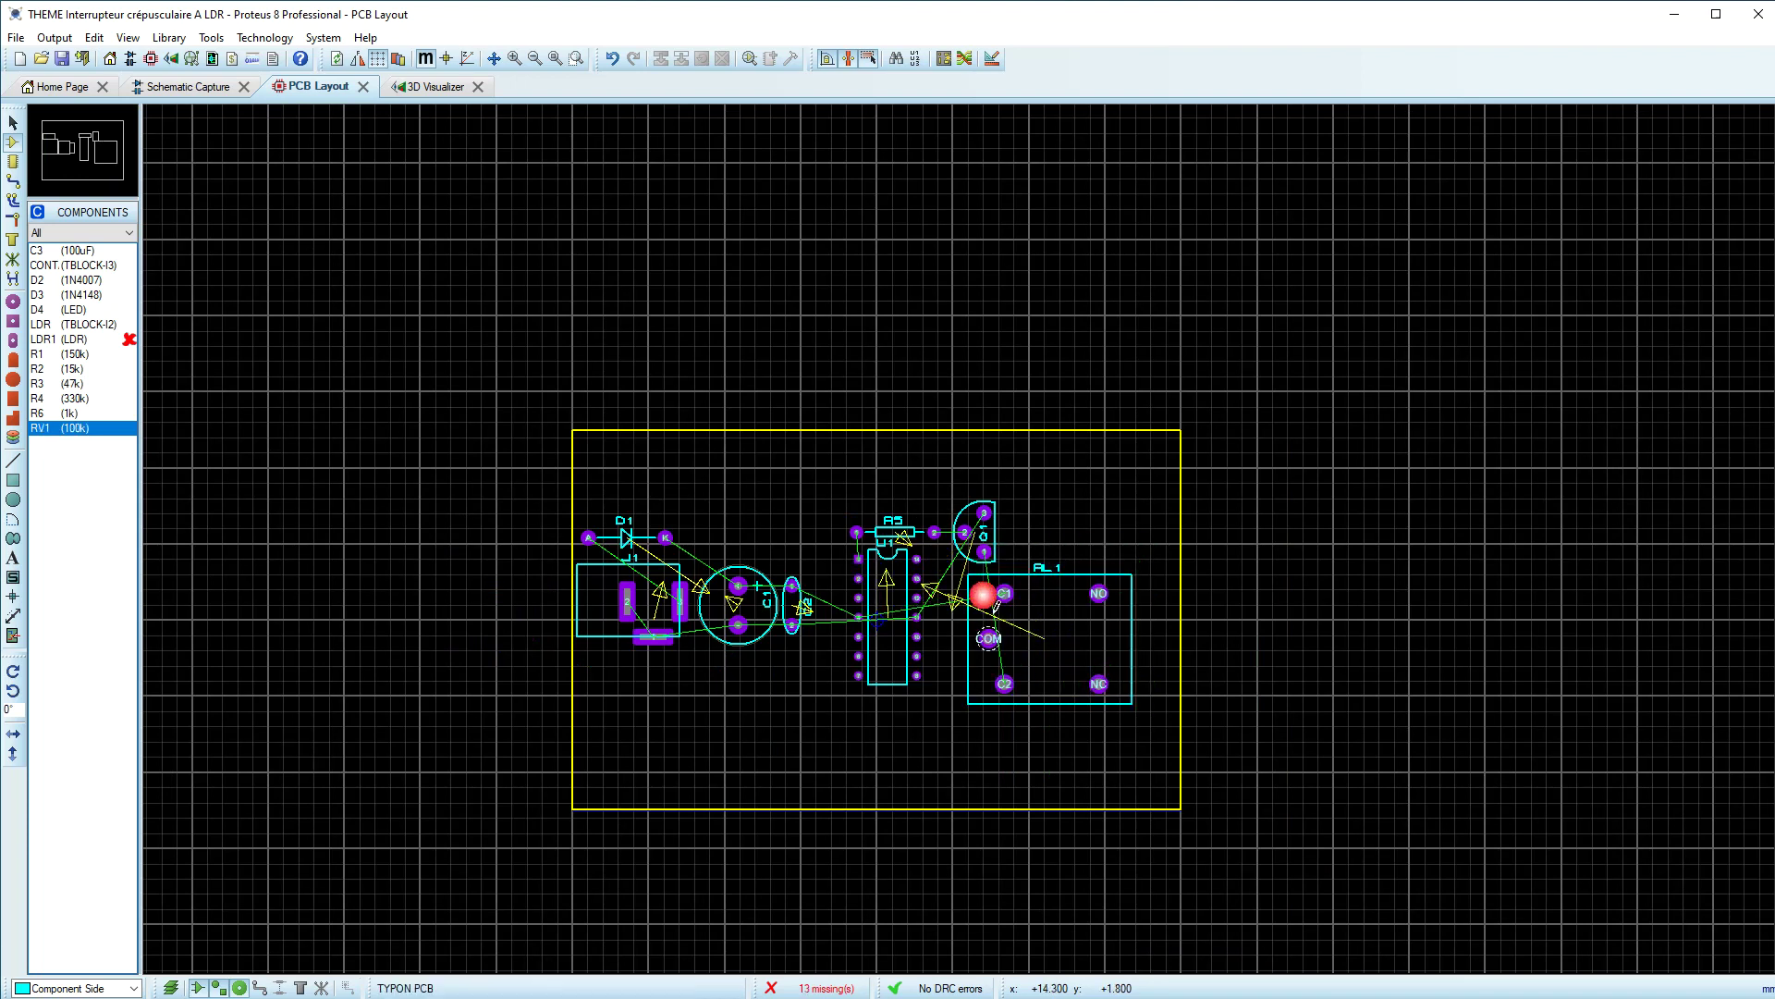
Step: Move Q1 below the gap between U1 and RL1, and rotate it to 180°
scroll(946, 508, "up", 2)
left_click(939, 434)
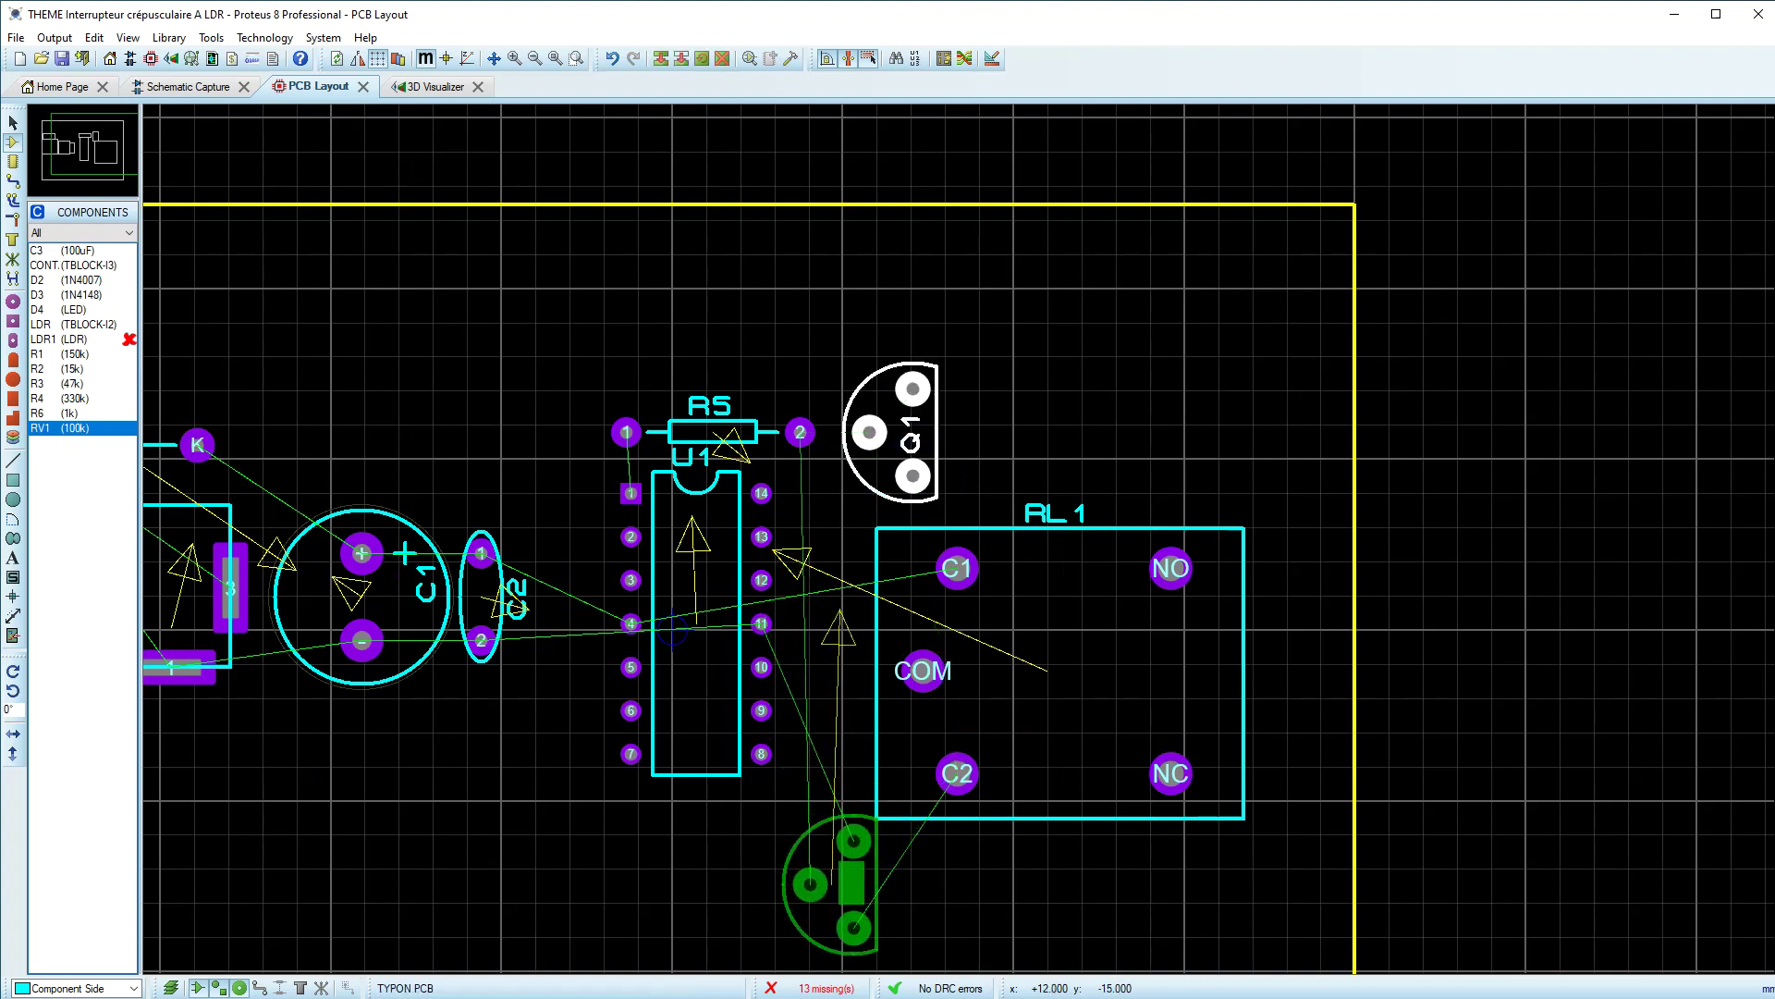
left_click_drag(885, 886, 888, 879)
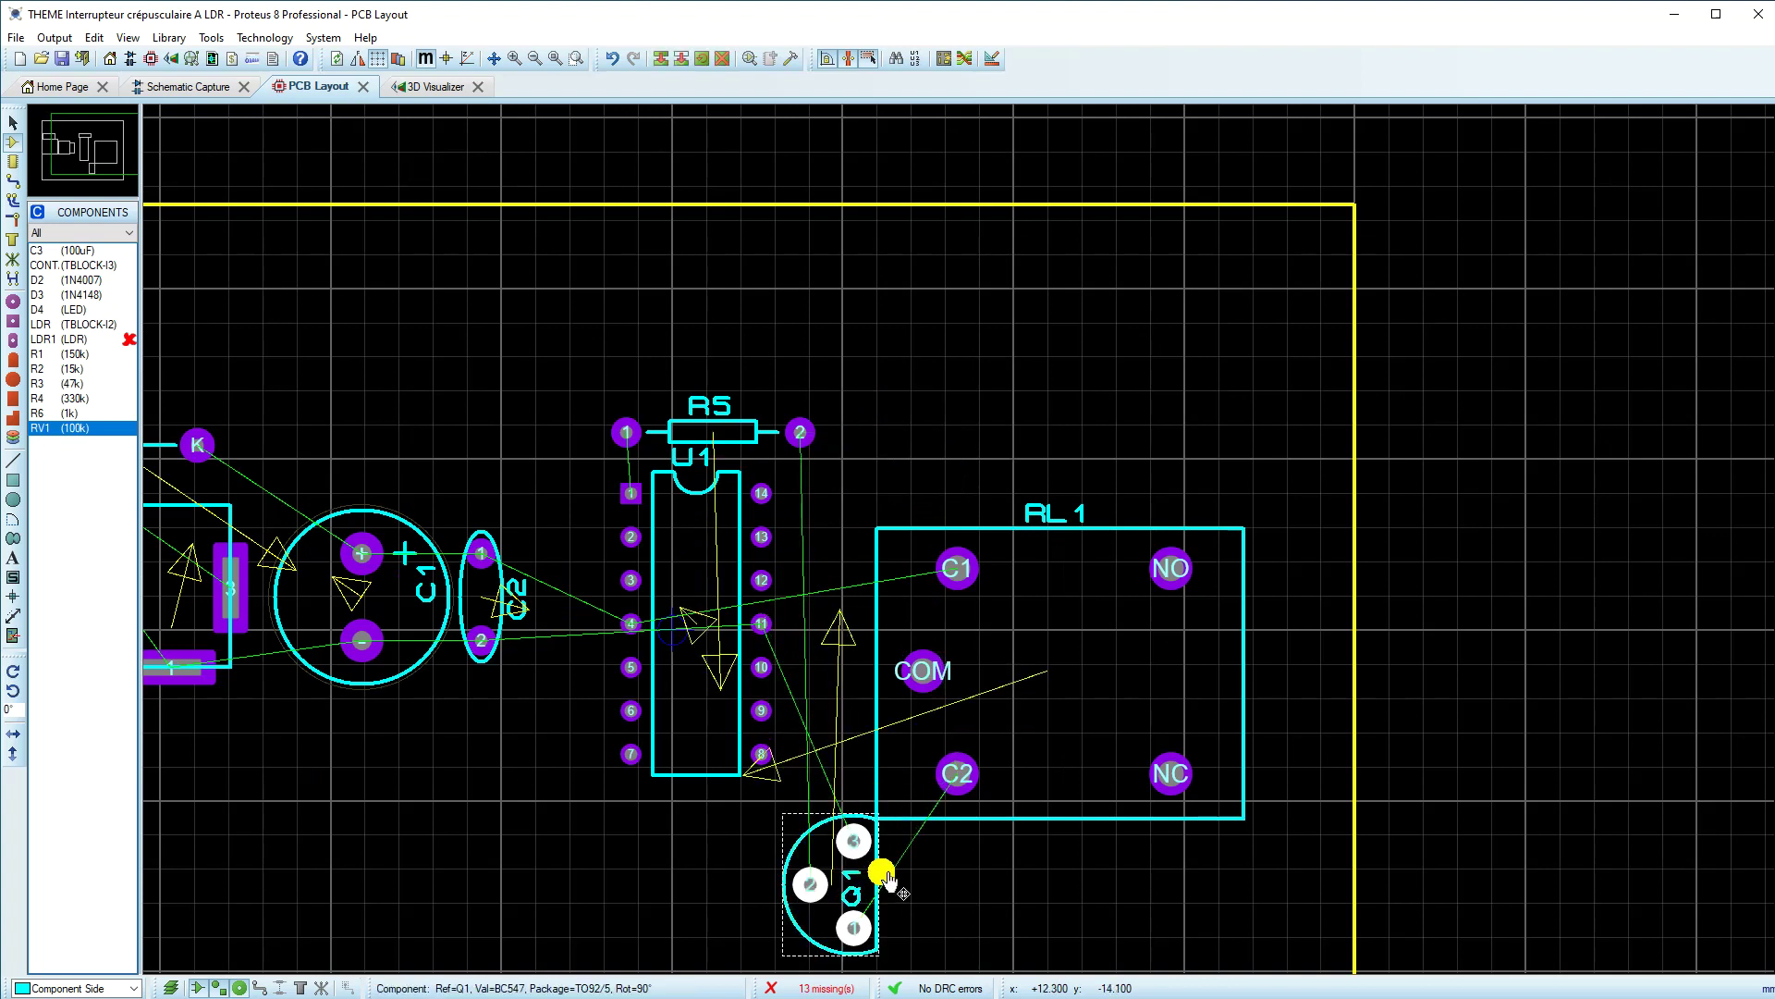
key("KP_Add")
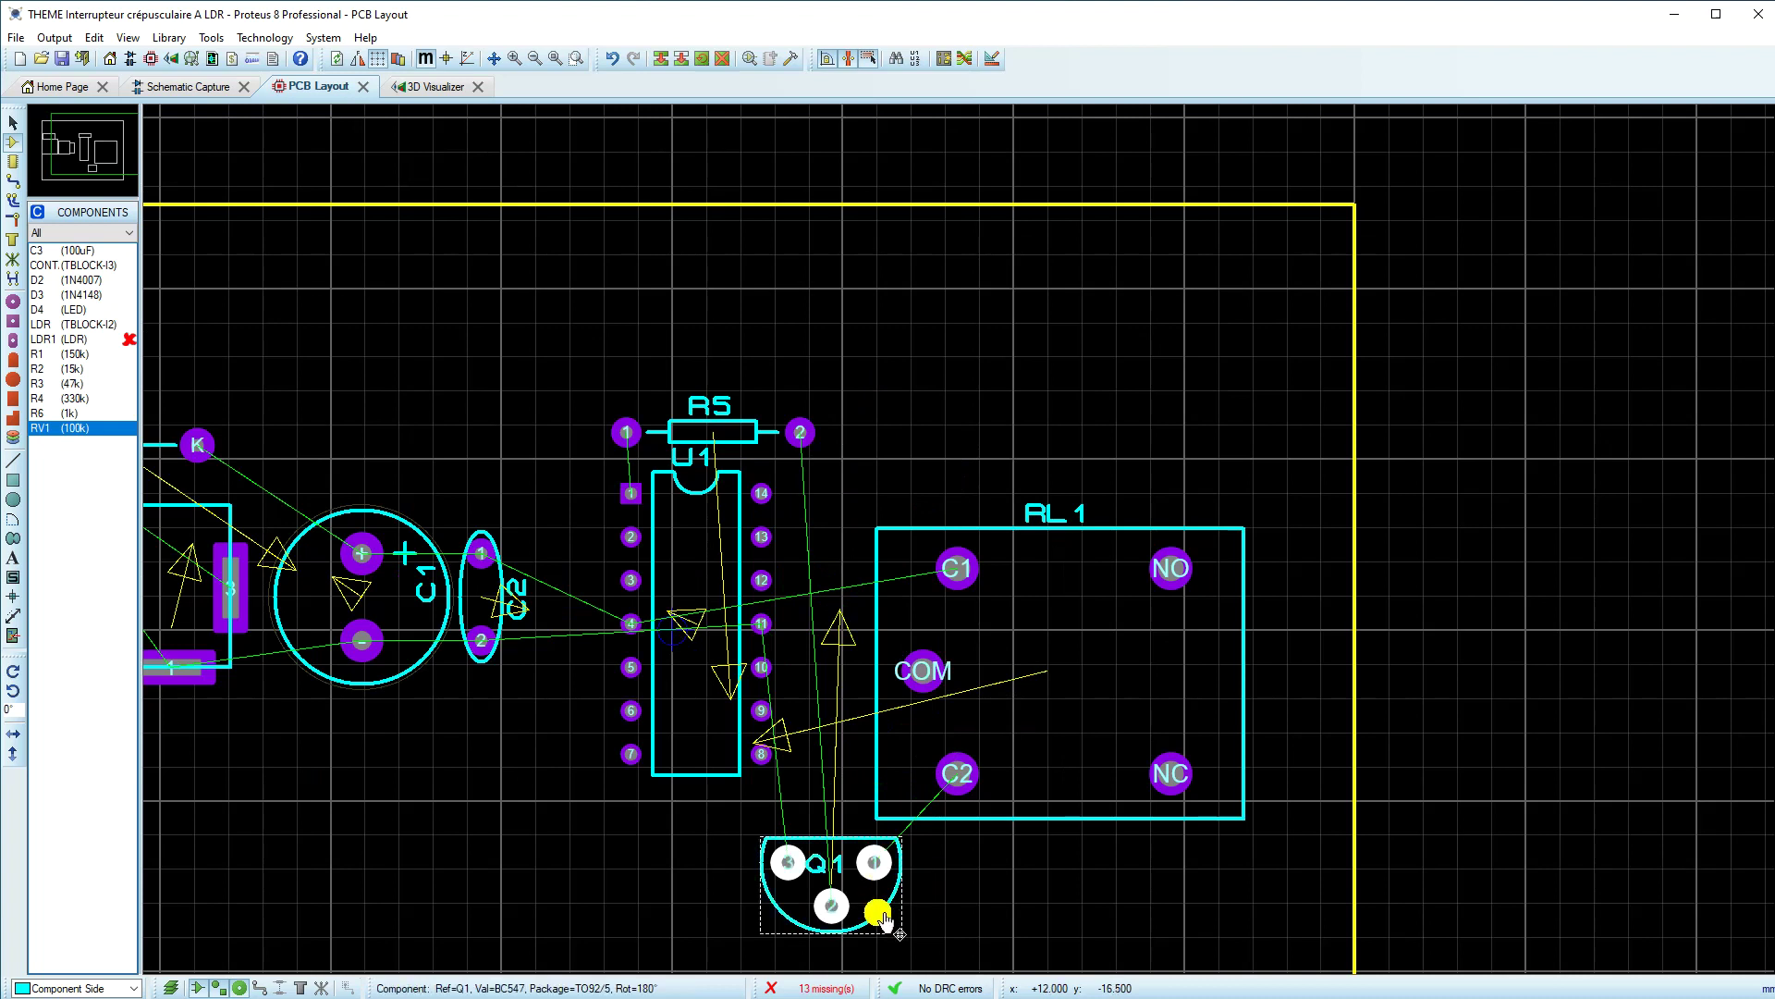
left_click_drag(885, 922, 884, 929)
Step: Move R5 just below U1 and nudge Q1 so its pad 2 lines up under R5's pad 2
left_click(744, 444)
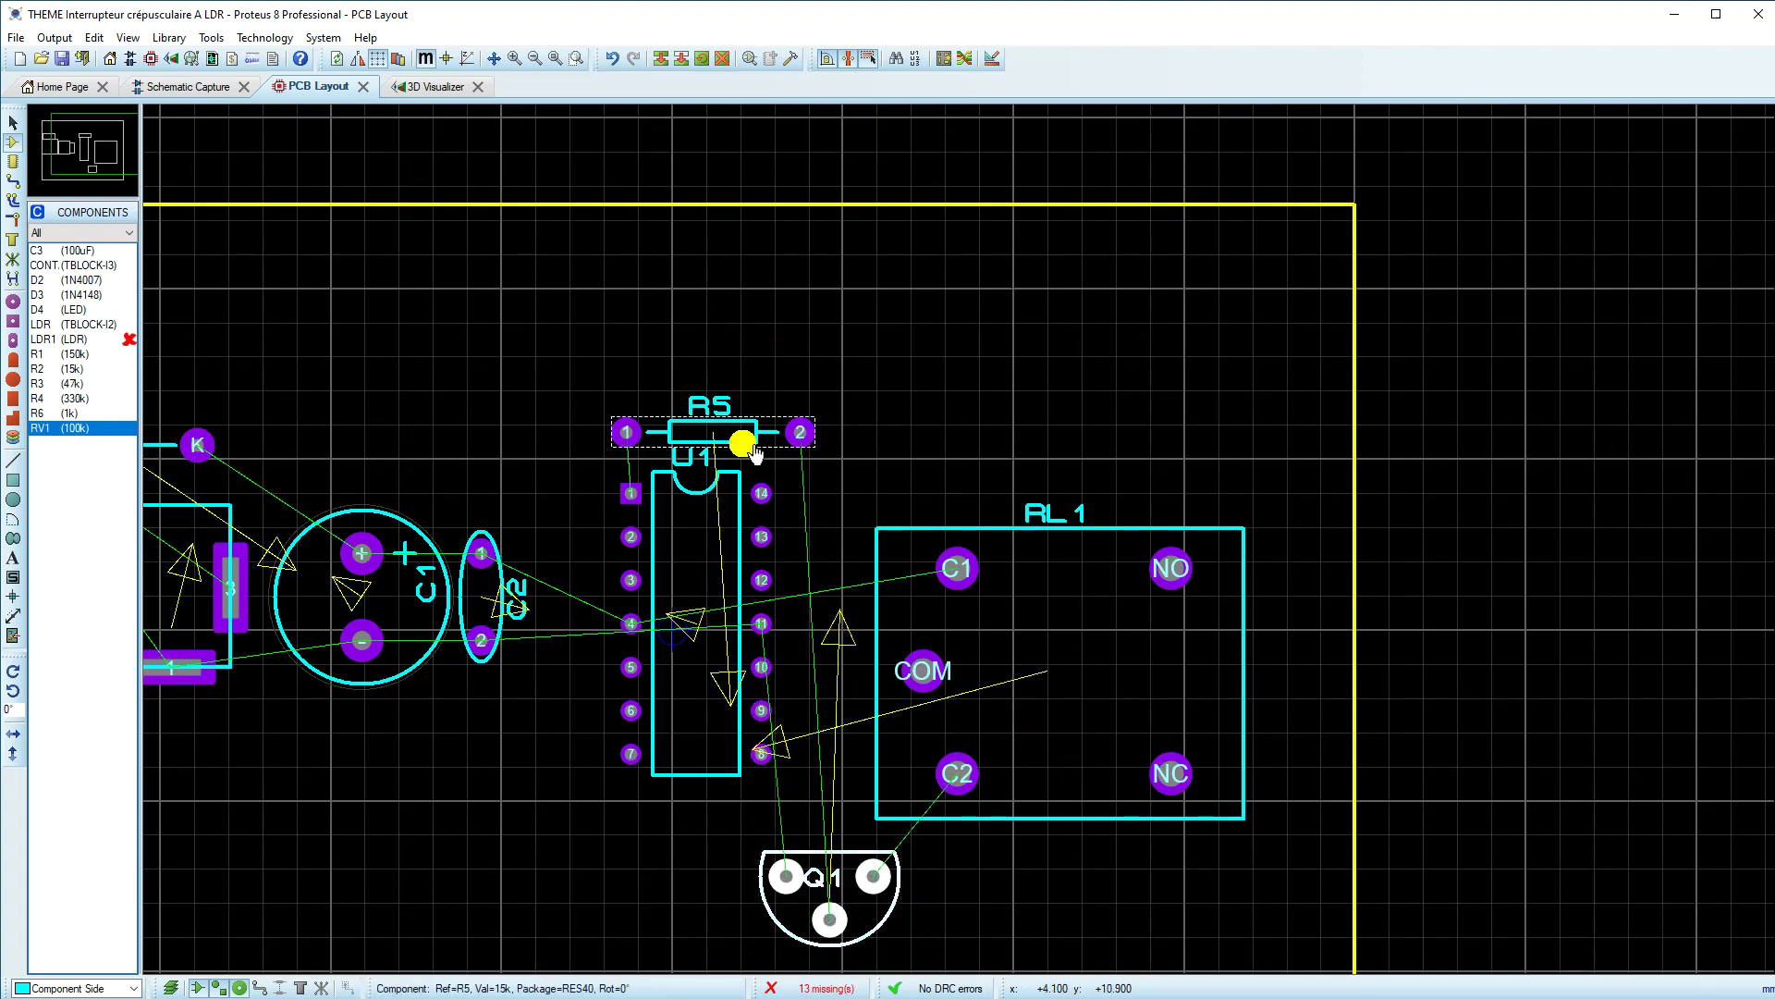
left_click_drag(745, 443, 774, 819)
scroll(804, 848, "up", 3)
left_click(872, 440)
left_click_drag(872, 440, 874, 474)
left_click(983, 726)
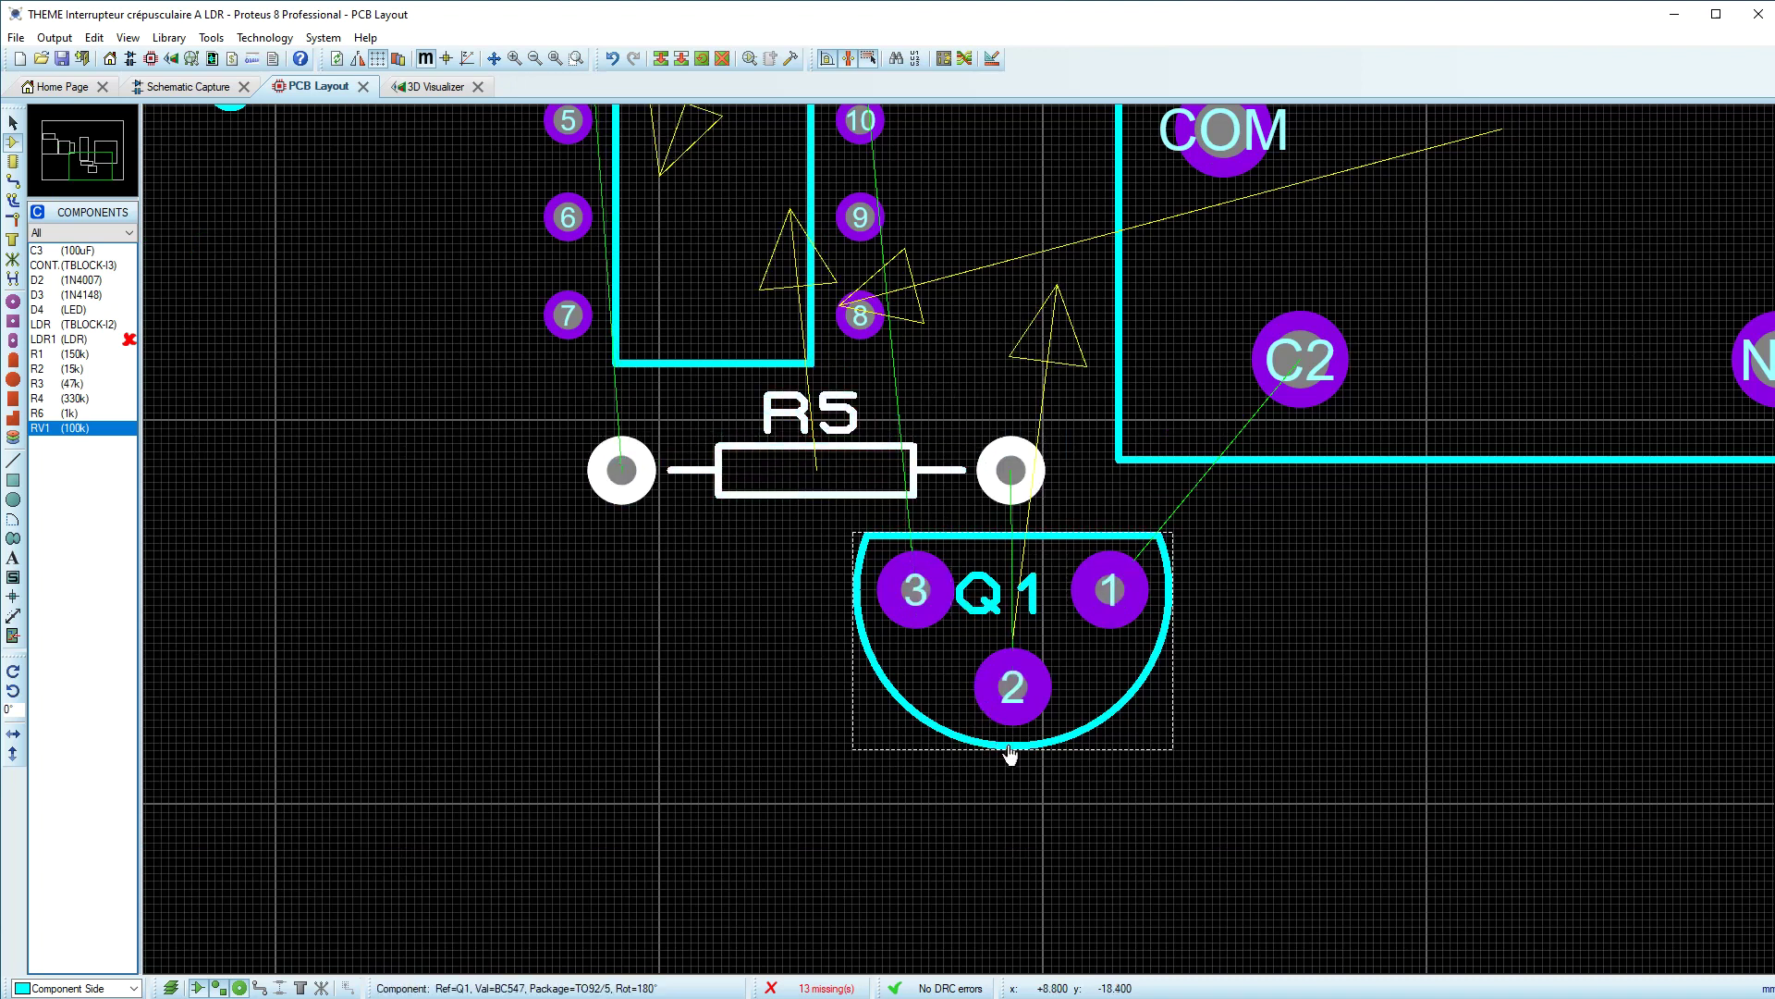
left_click_drag(1010, 751, 1014, 770)
left_click(1220, 611)
Step: Shift relay RL1 slightly left, closer to U1
scroll(1220, 611, "down", 1)
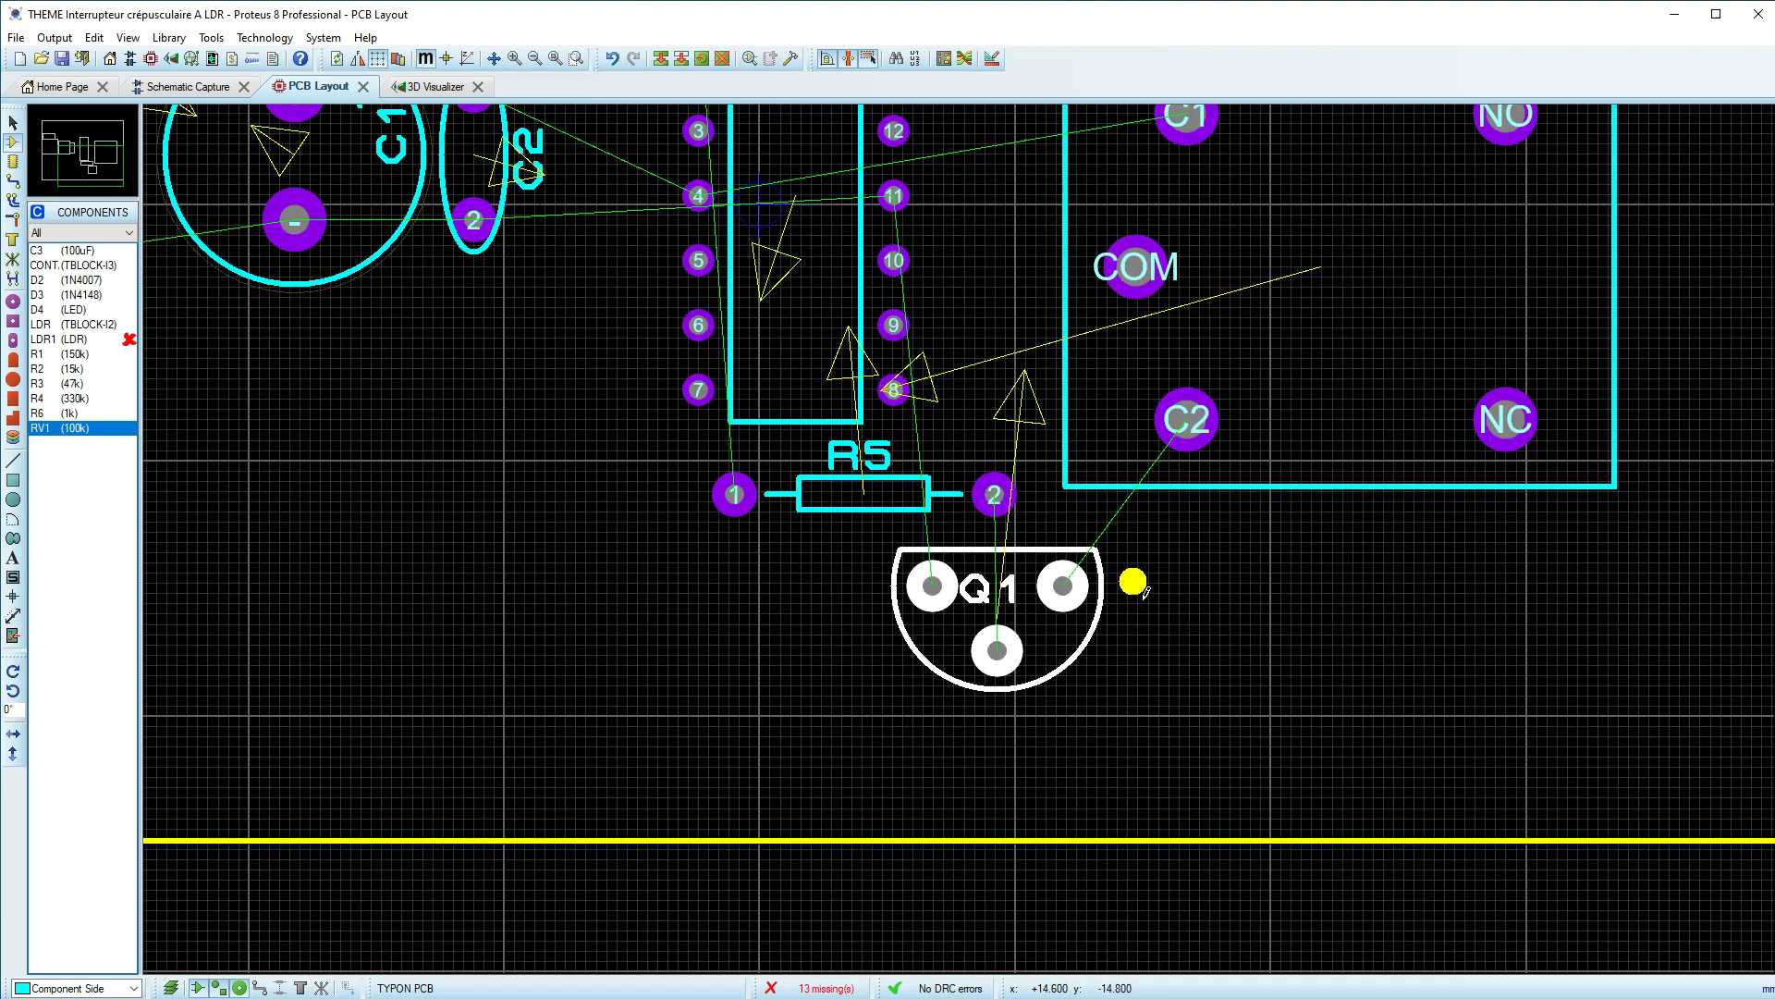
scroll(1143, 577, "down", 1)
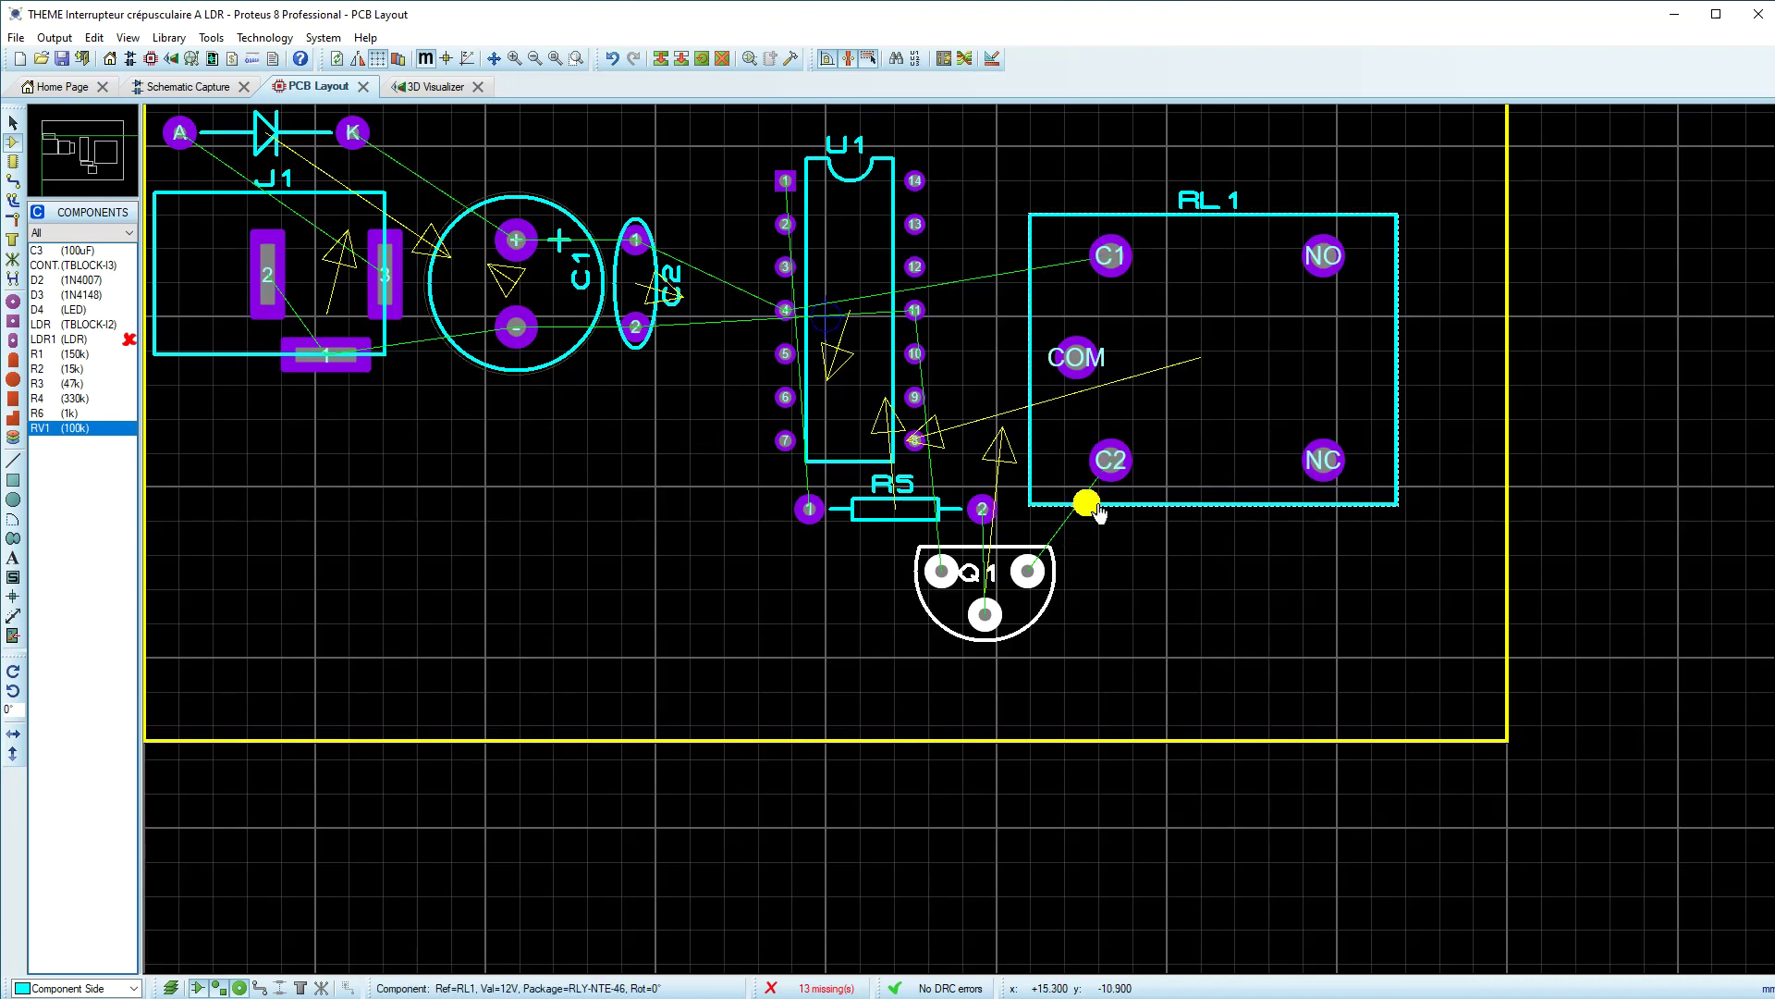
left_click(1084, 511)
left_click_drag(1101, 514, 1077, 518)
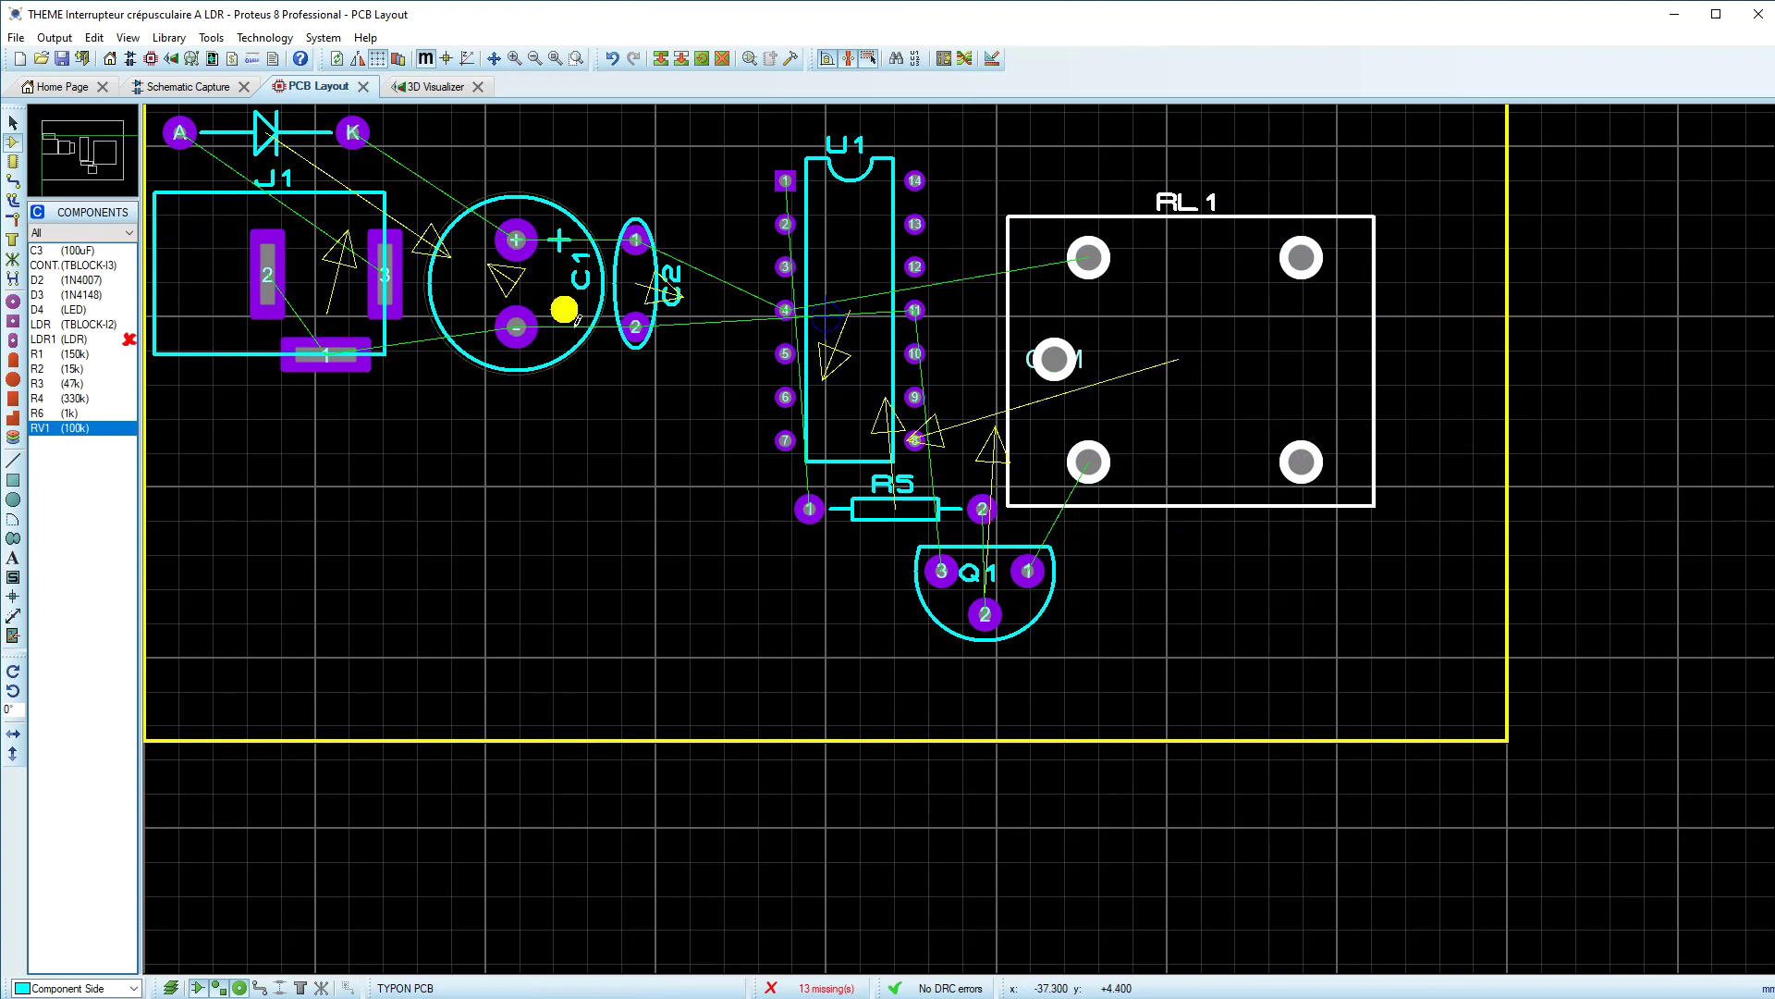
left_click(1225, 543)
Step: Place the CONTACTS terminal block above RL1, rotated 180°, and put its reference label inside its outline
left_click(70, 399)
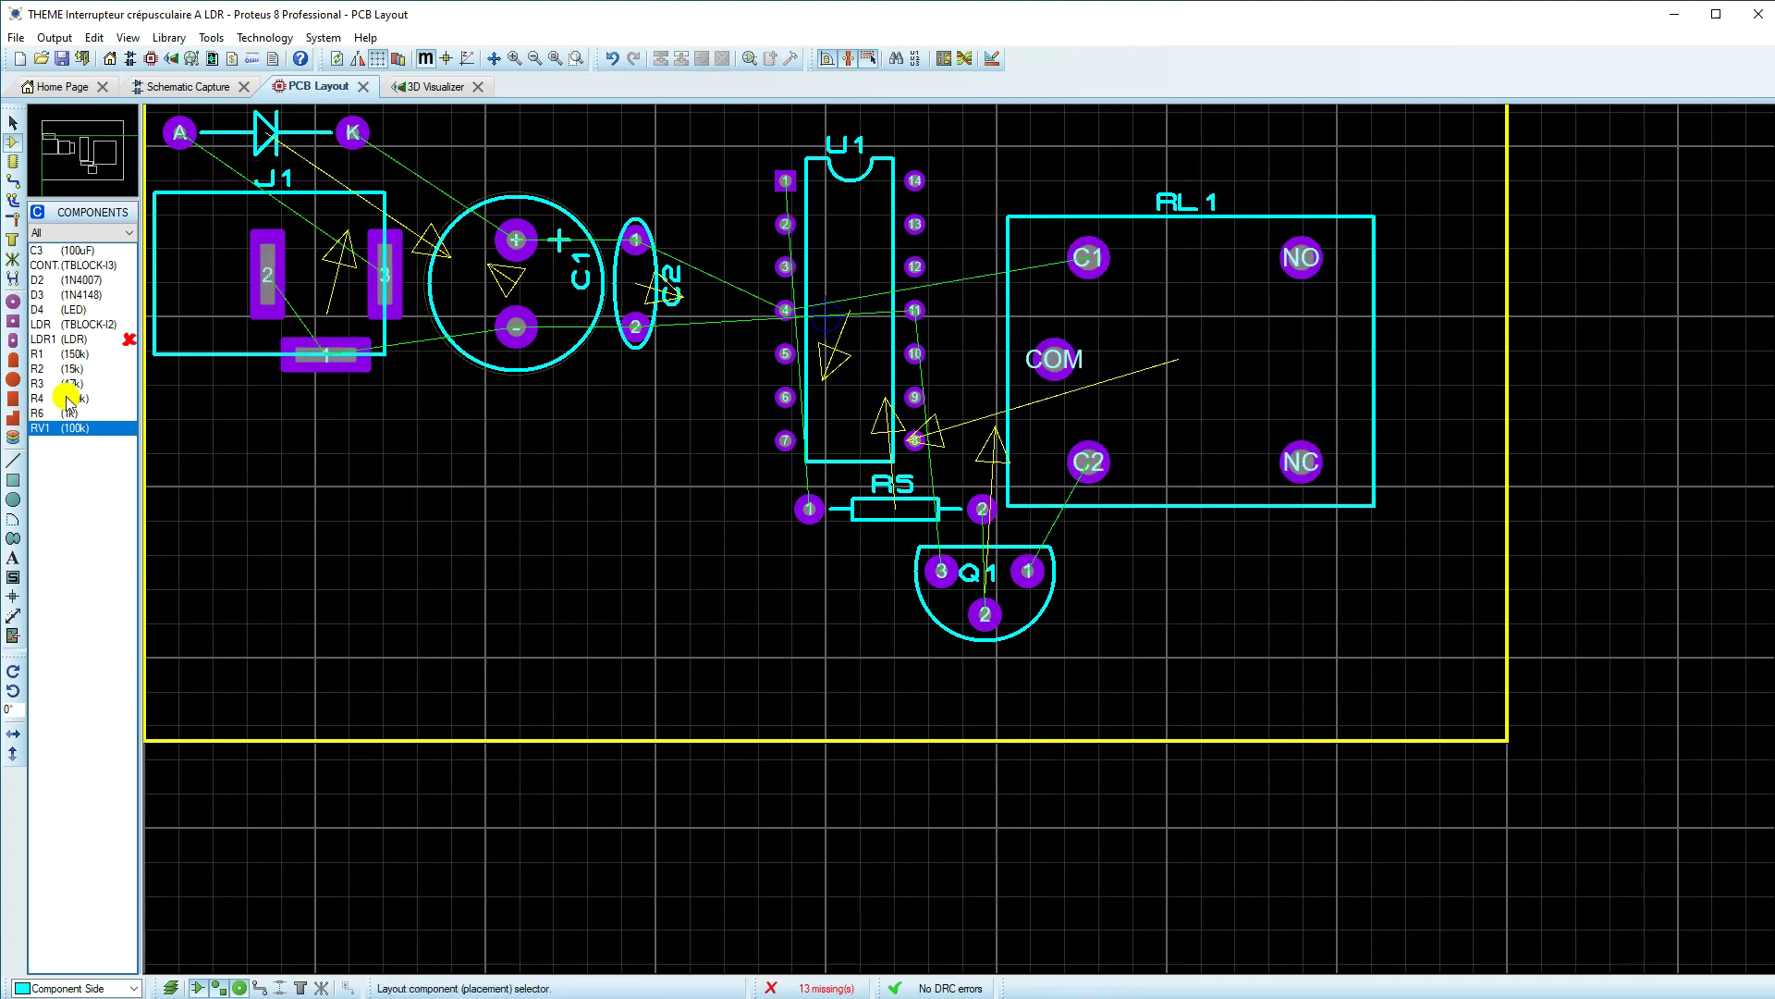
left_click(67, 265)
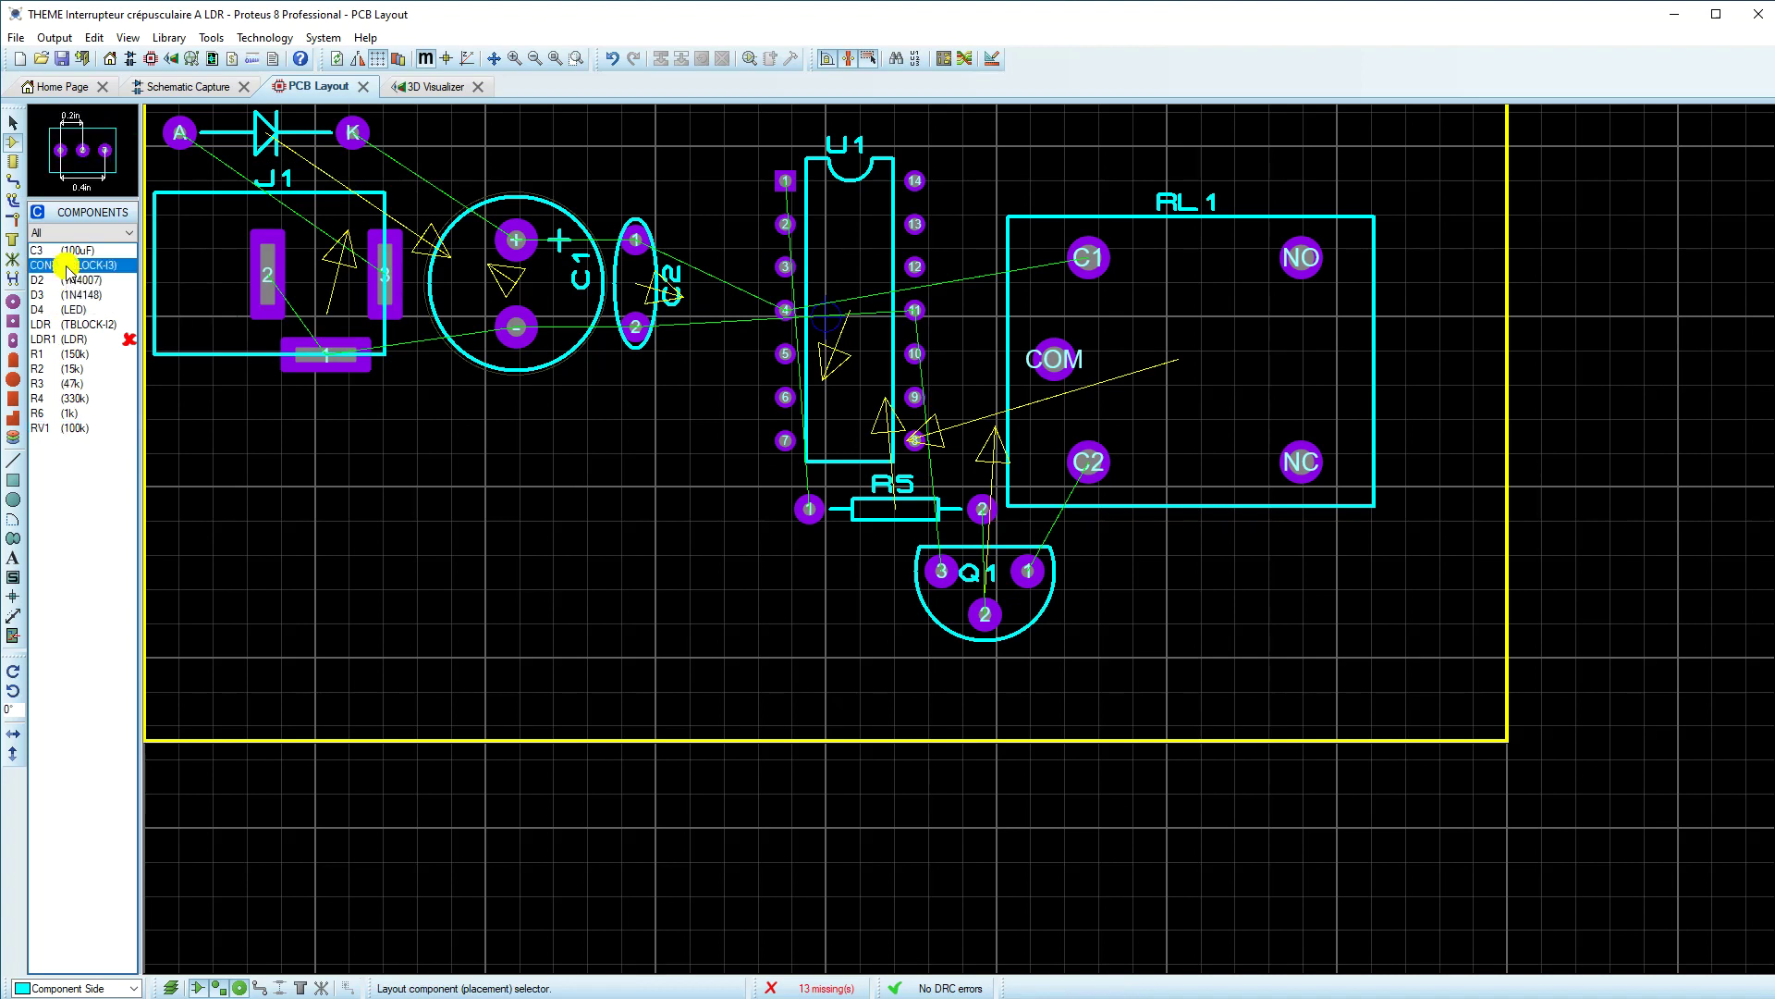
left_click(1216, 578)
scroll(1141, 262, "down", 2)
scroll(907, 530, "up", 2)
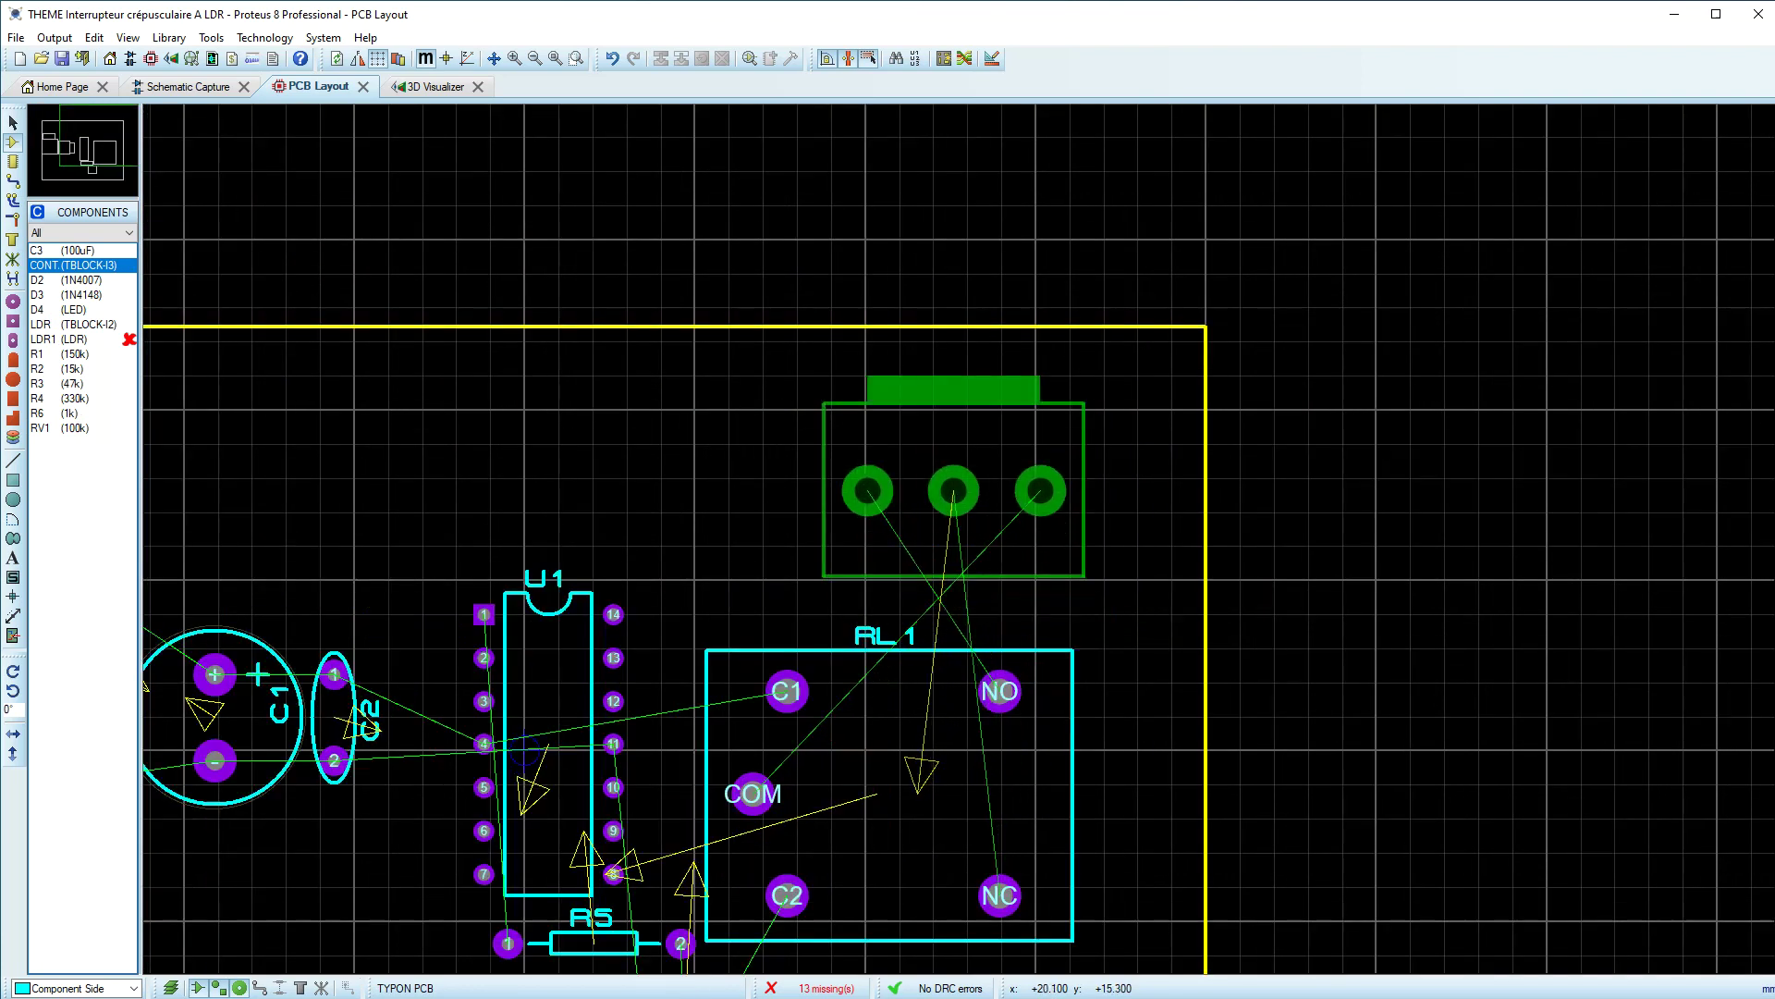
key("KP_Add")
key("KP_Add")
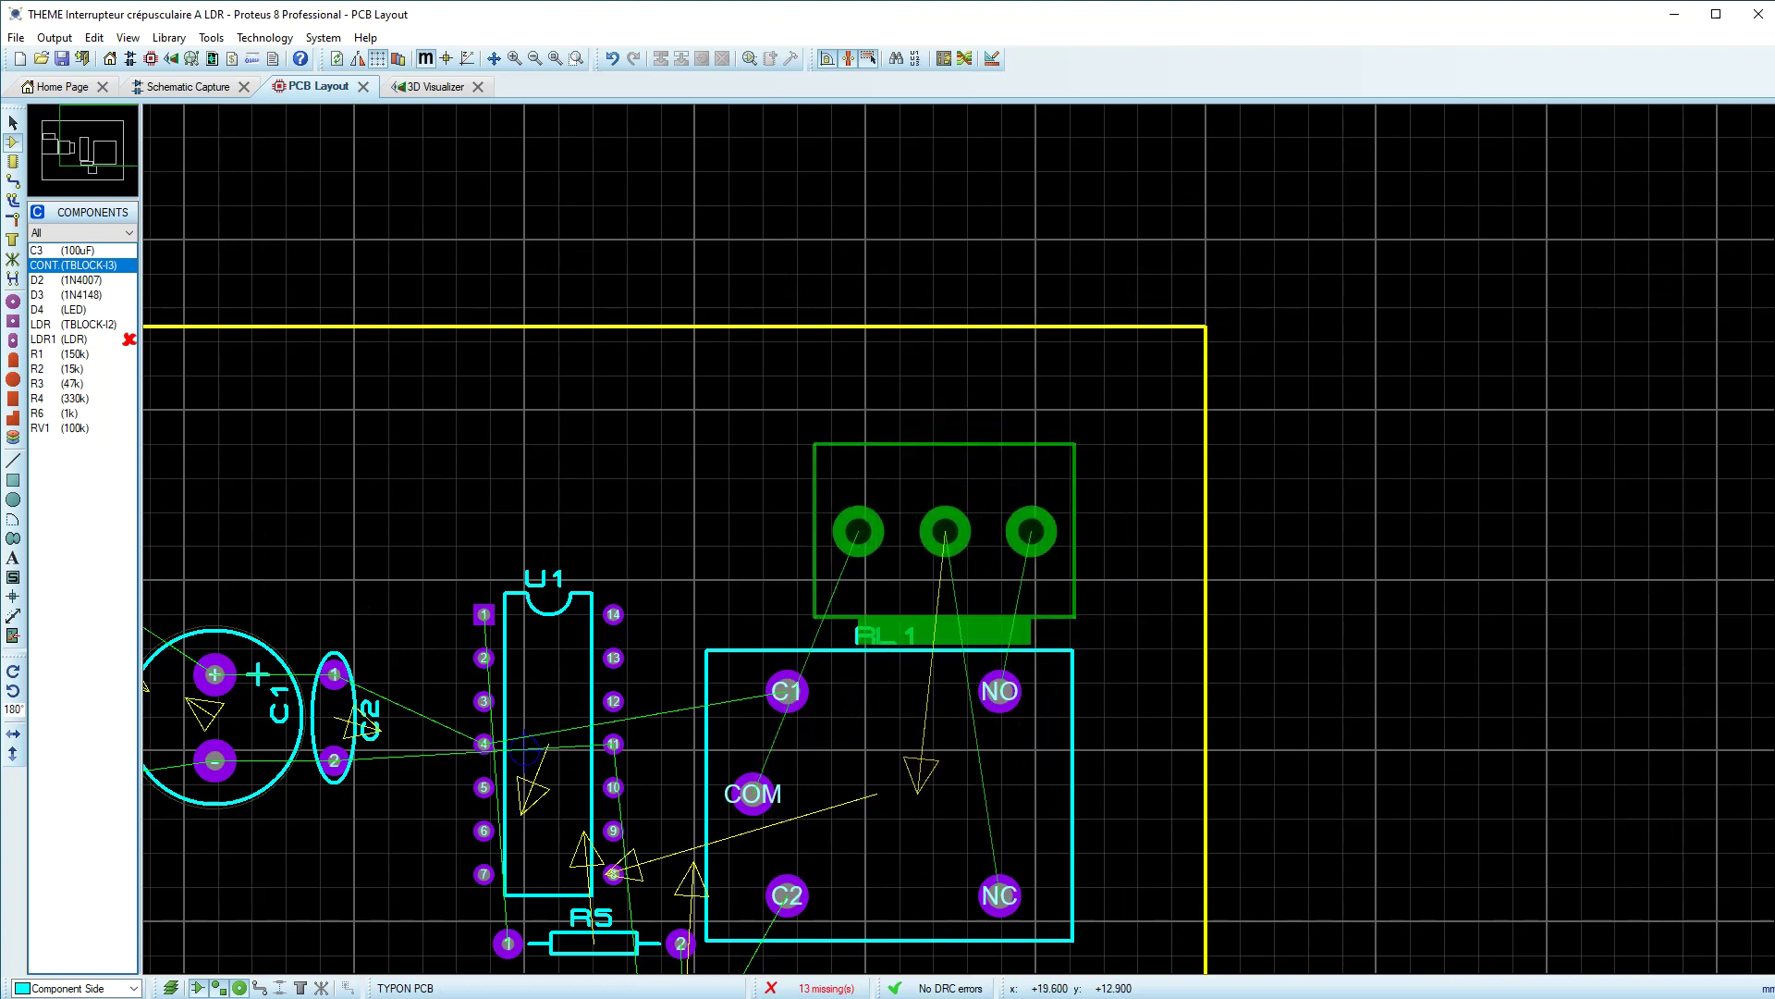
left_click(868, 541)
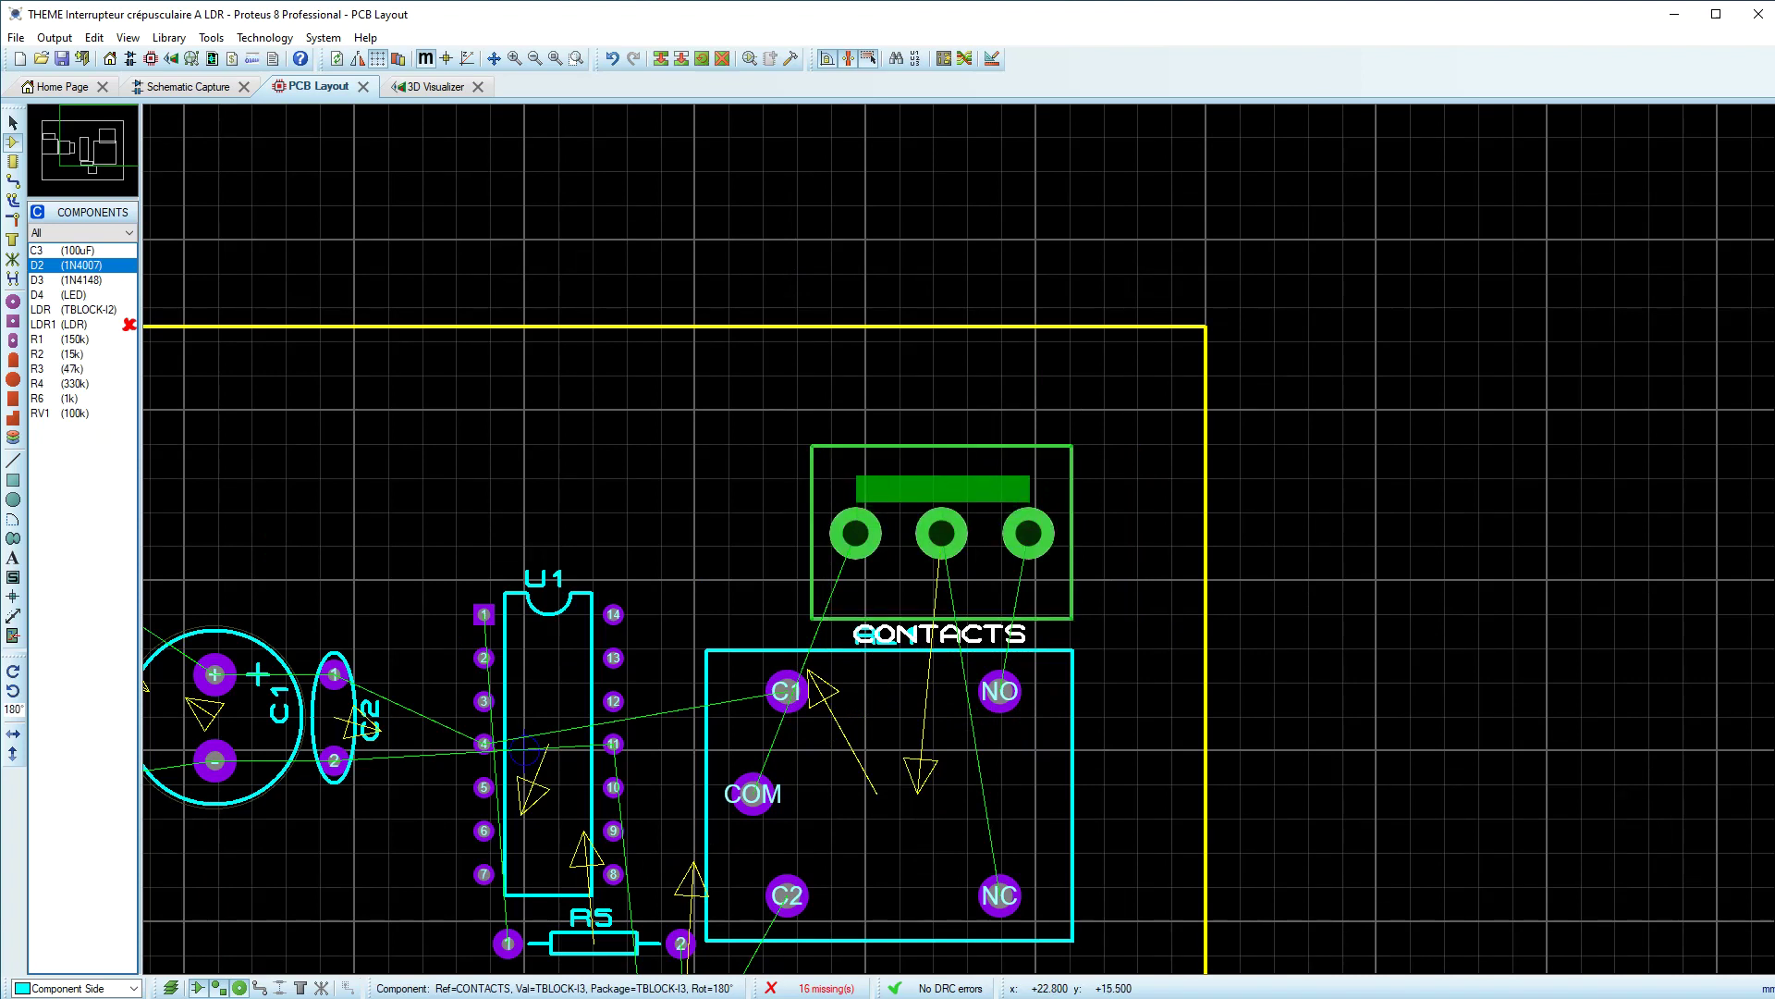
left_click(903, 515)
Step: Move U1, R5, Q1, RL1 and CONTACTS together to the board's right edge, and shift the group slightly up
scroll(923, 566, "down", 2)
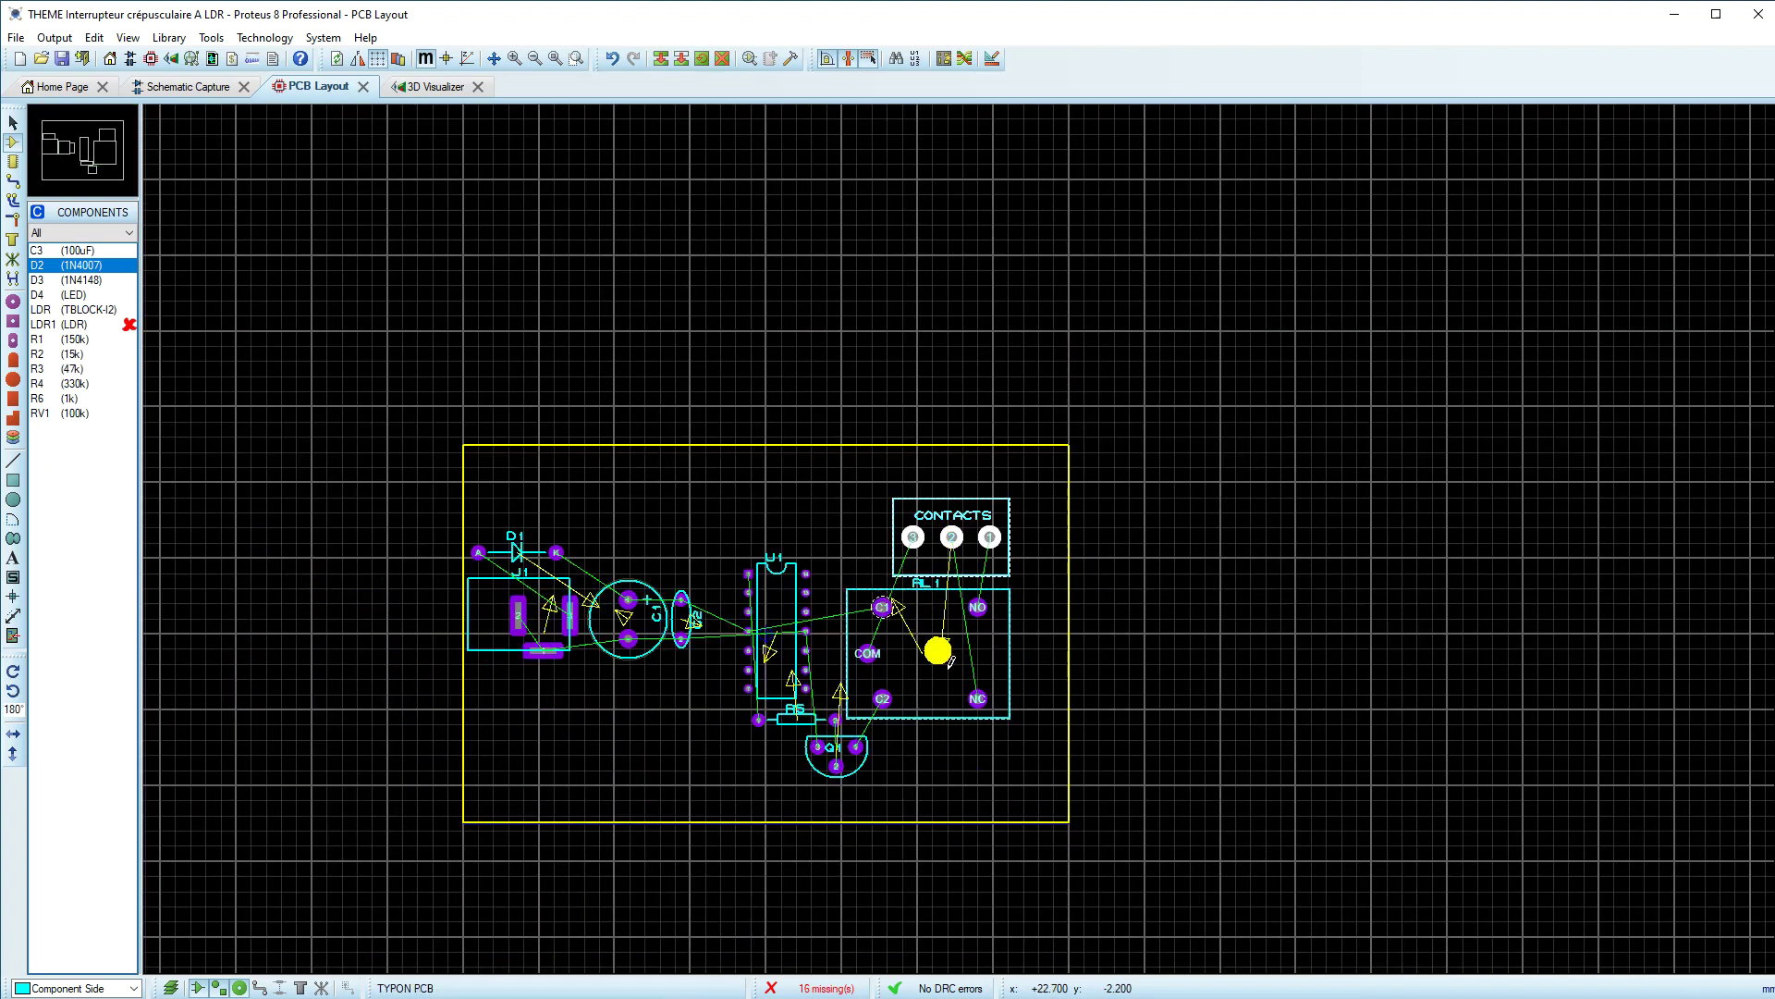
left_click_drag(719, 471, 1030, 800)
left_click_drag(947, 671, 1004, 669)
scroll(1016, 653, "up", 1)
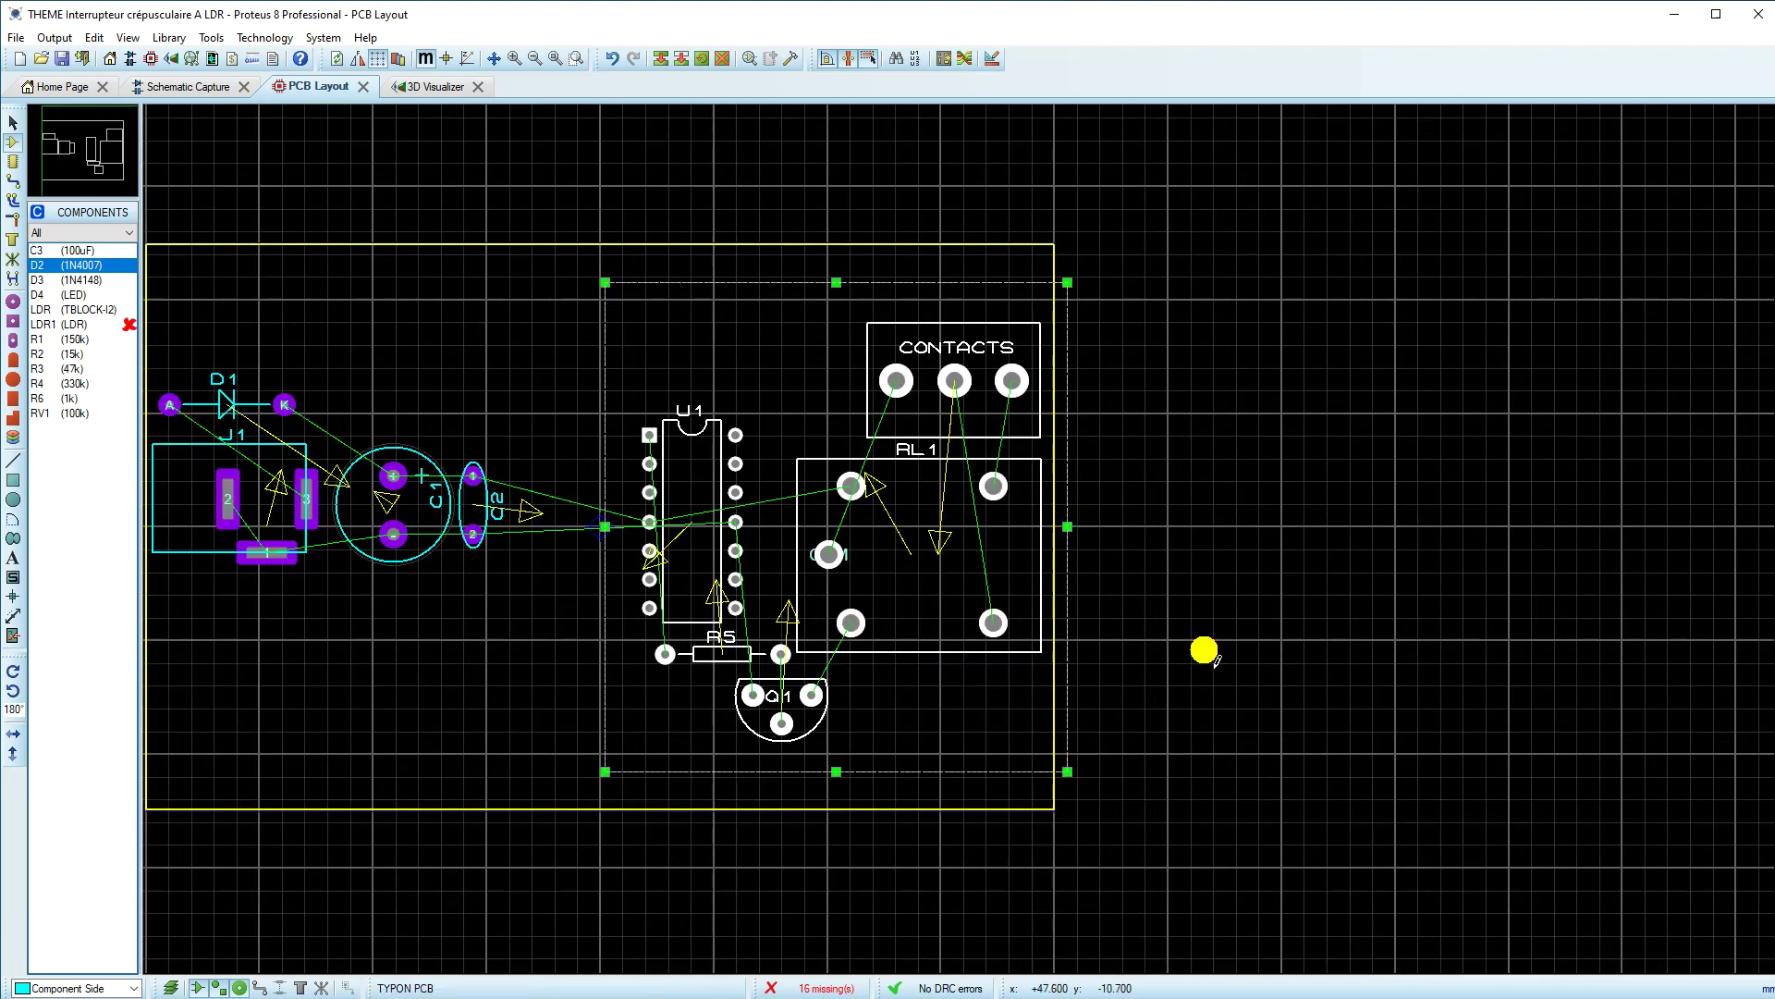
left_click(857, 424)
left_click_drag(583, 264, 1118, 788)
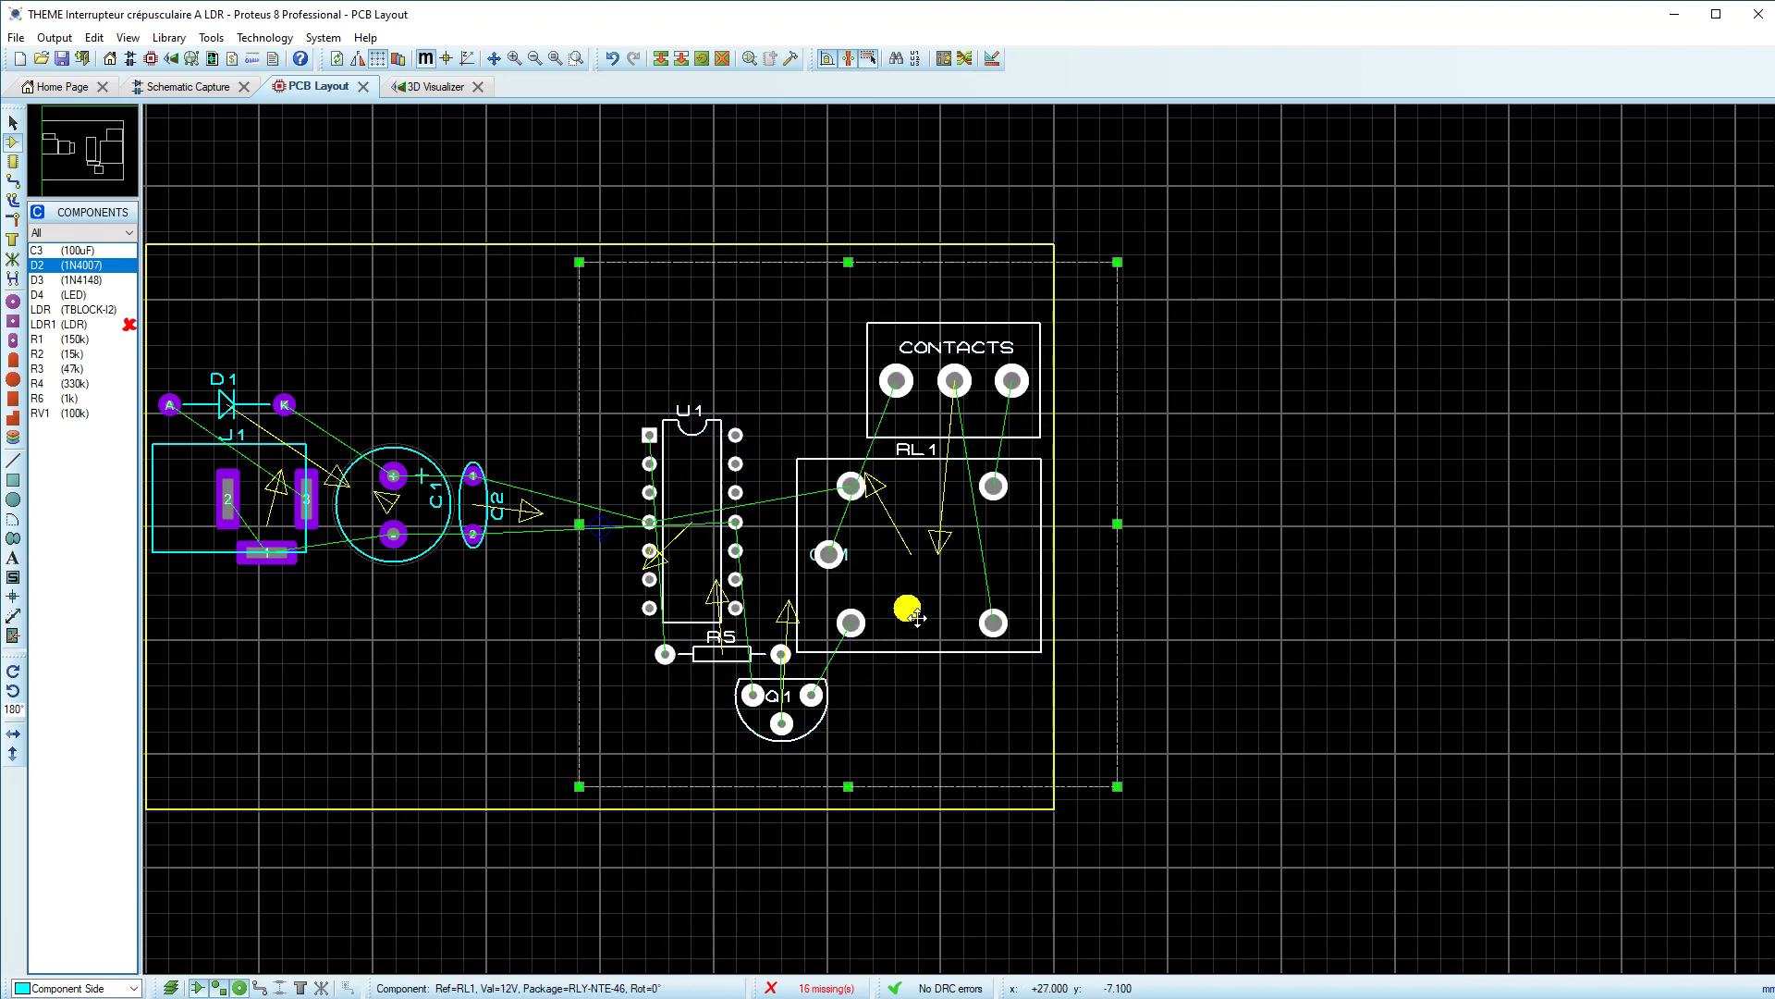
mouse_move(953, 625)
left_mouse_down()
mouse_move(955, 576)
mouse_move(952, 606)
left_mouse_up()
left_click(818, 601)
Step: Raise Q1 closer to U1 and RL1, and fit R5 between U1 and Q1
left_click(806, 712)
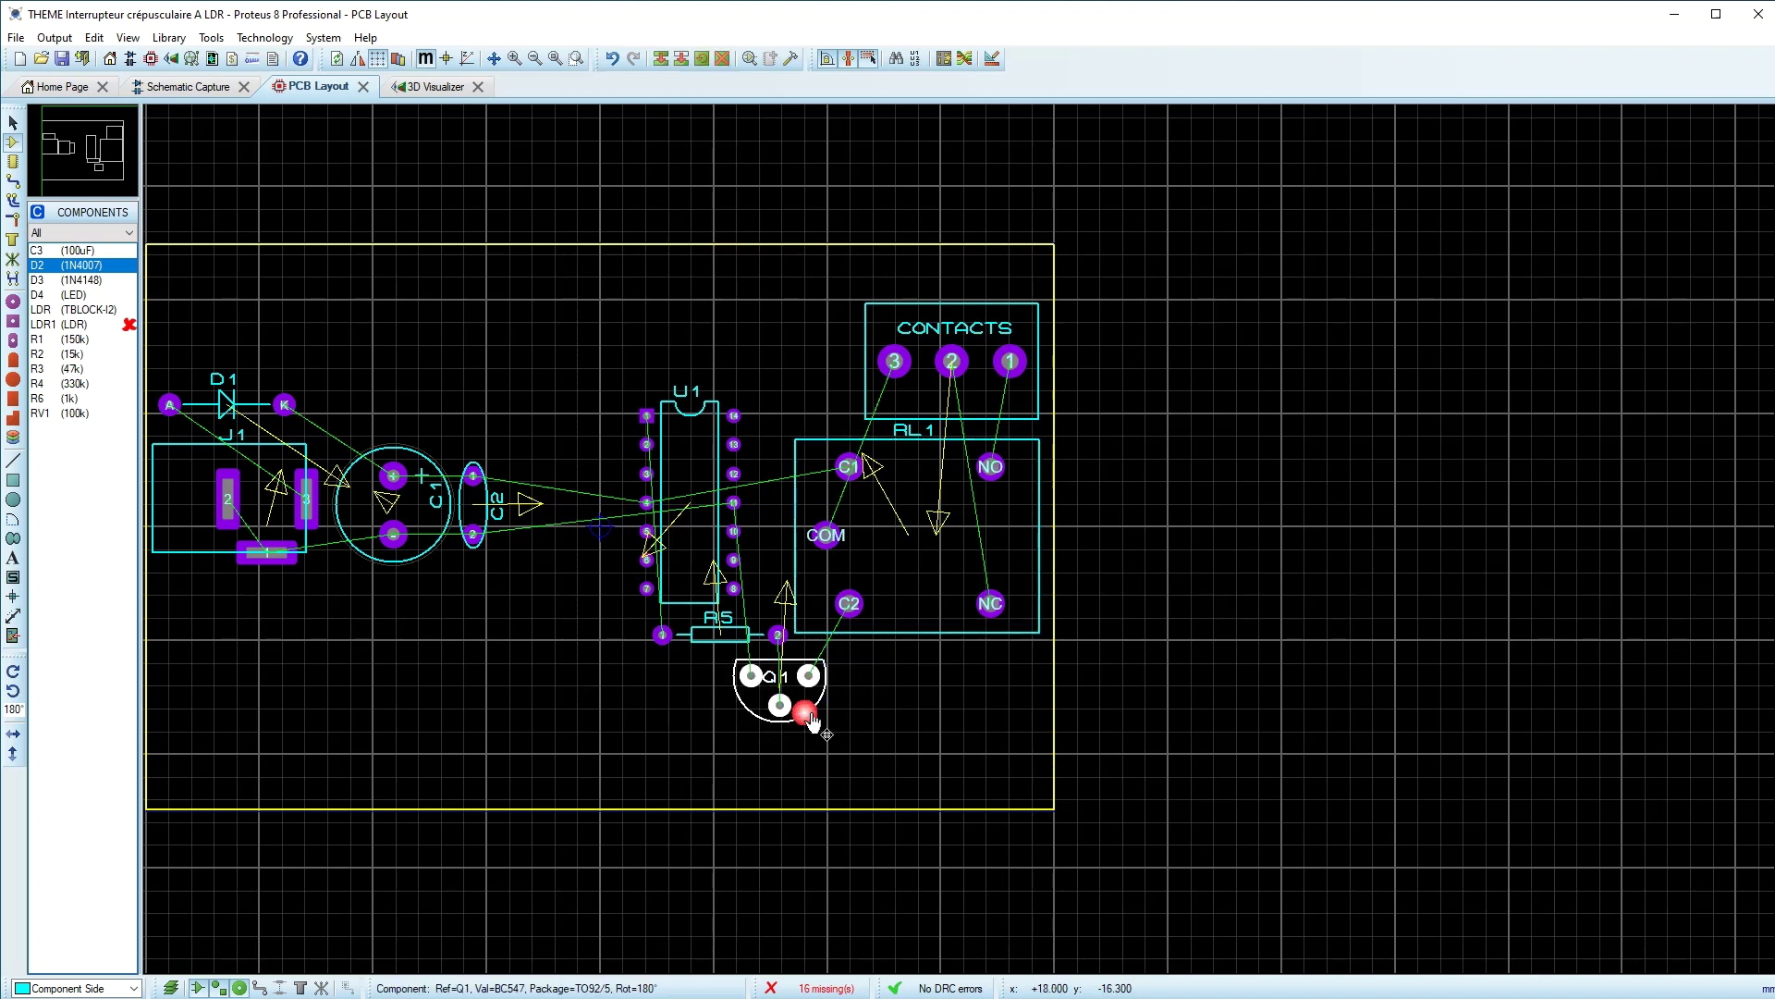
scroll(865, 680, "up", 2)
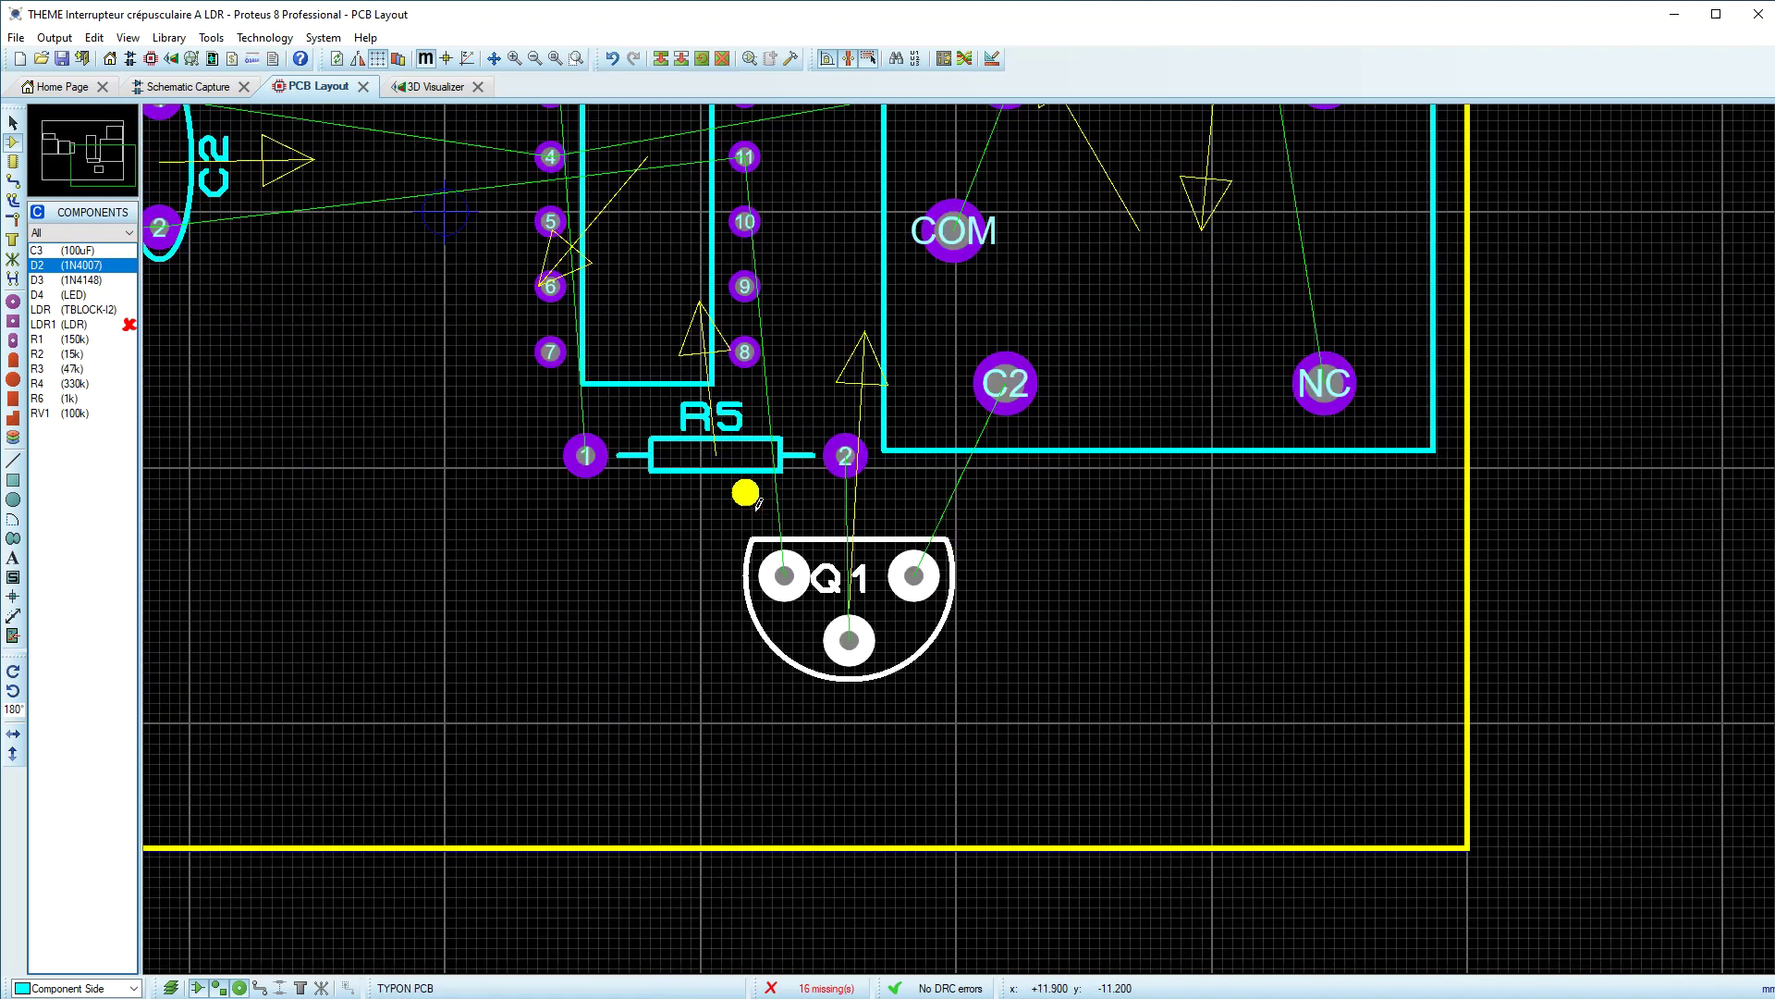
left_click(844, 470)
left_click_drag(752, 479, 710, 765)
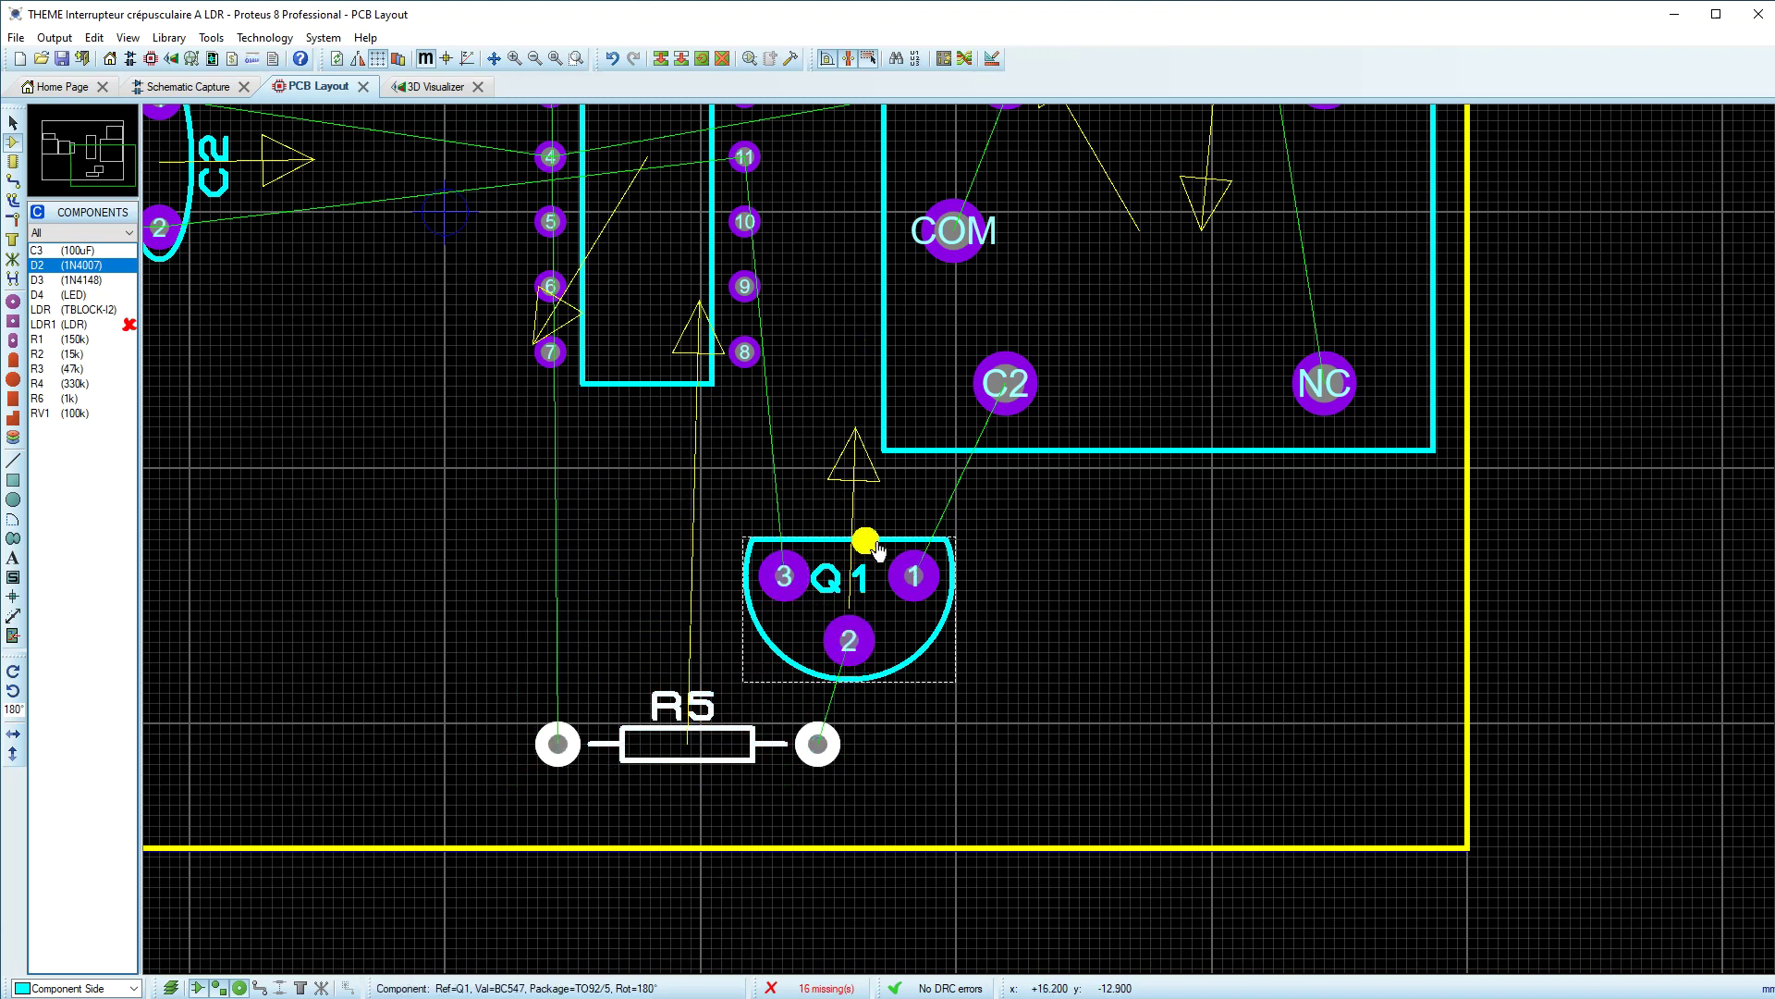
left_click_drag(867, 540, 873, 505)
left_click_drag(753, 770, 761, 455)
Step: Lower Q1 and R5 to leave more clearance beneath U1
scroll(874, 596, "down", 1)
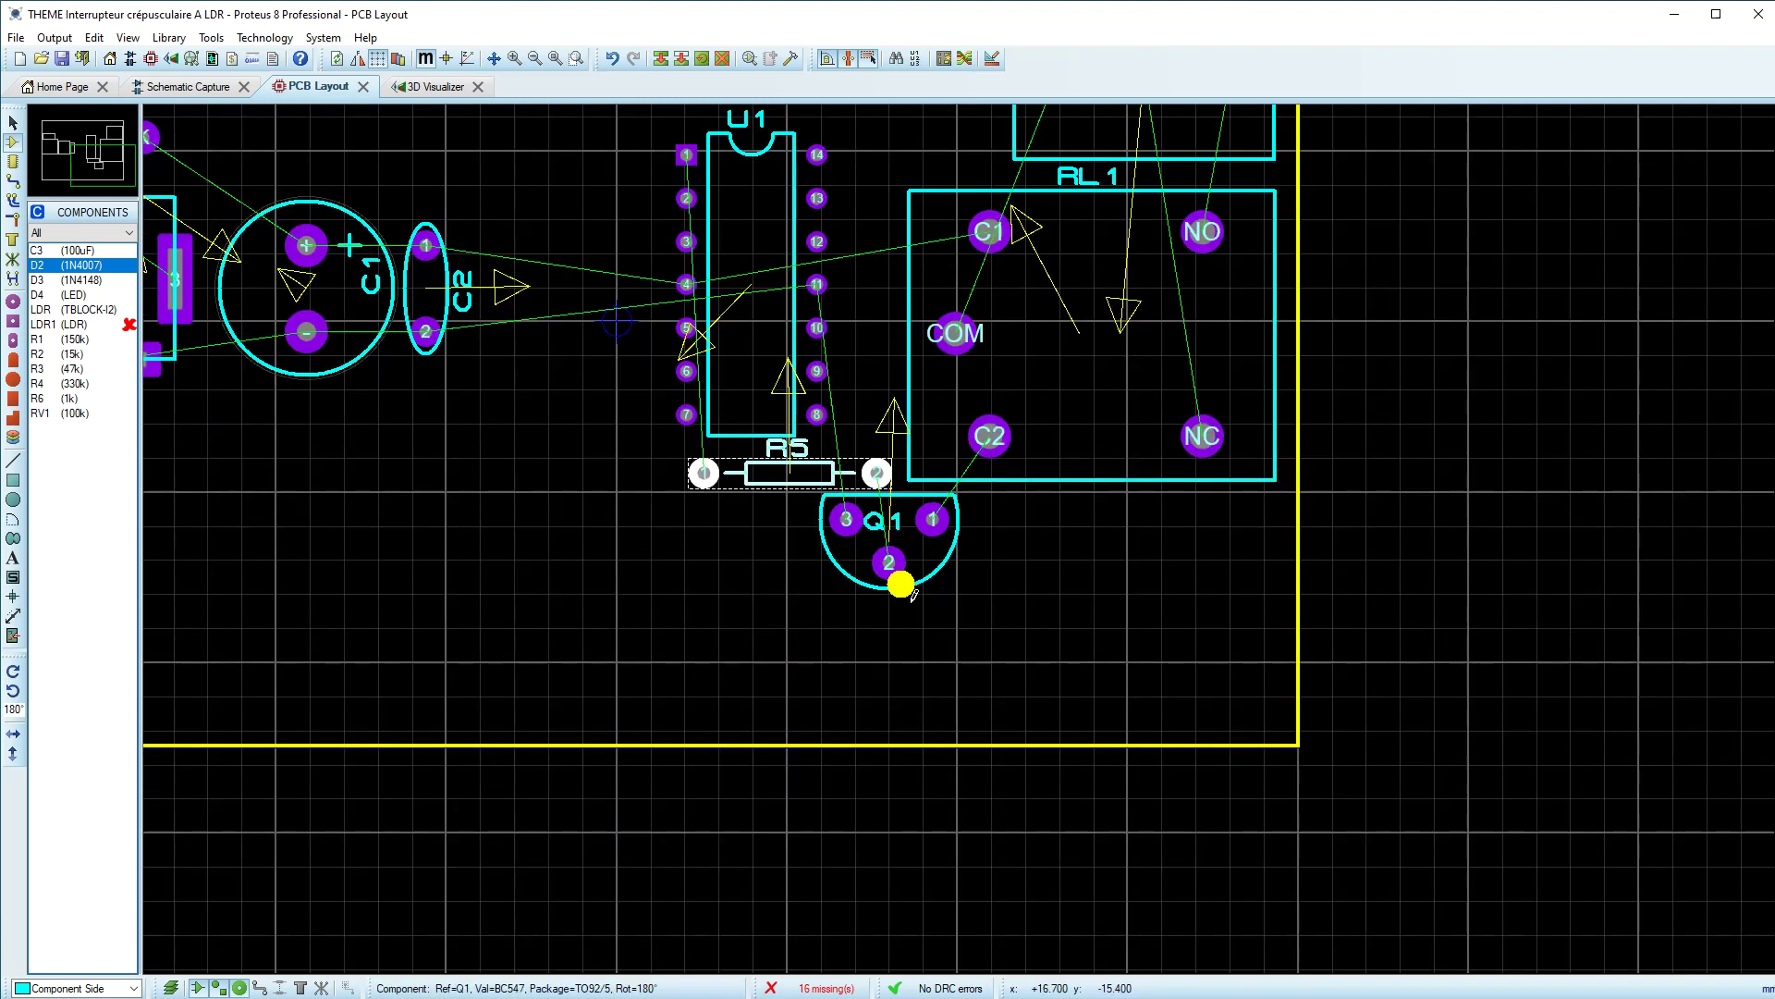
left_click_drag(895, 588, 857, 642)
left_click(832, 471)
left_click_drag(824, 475, 829, 522)
Step: Select U1, R5 and Q1 together and shift them slightly right, closer to RL1
scroll(970, 490, "down", 1)
left_click_drag(720, 211, 969, 651)
mouse_move(922, 590)
left_mouse_down()
mouse_move(971, 597)
mouse_move(945, 597)
left_mouse_up()
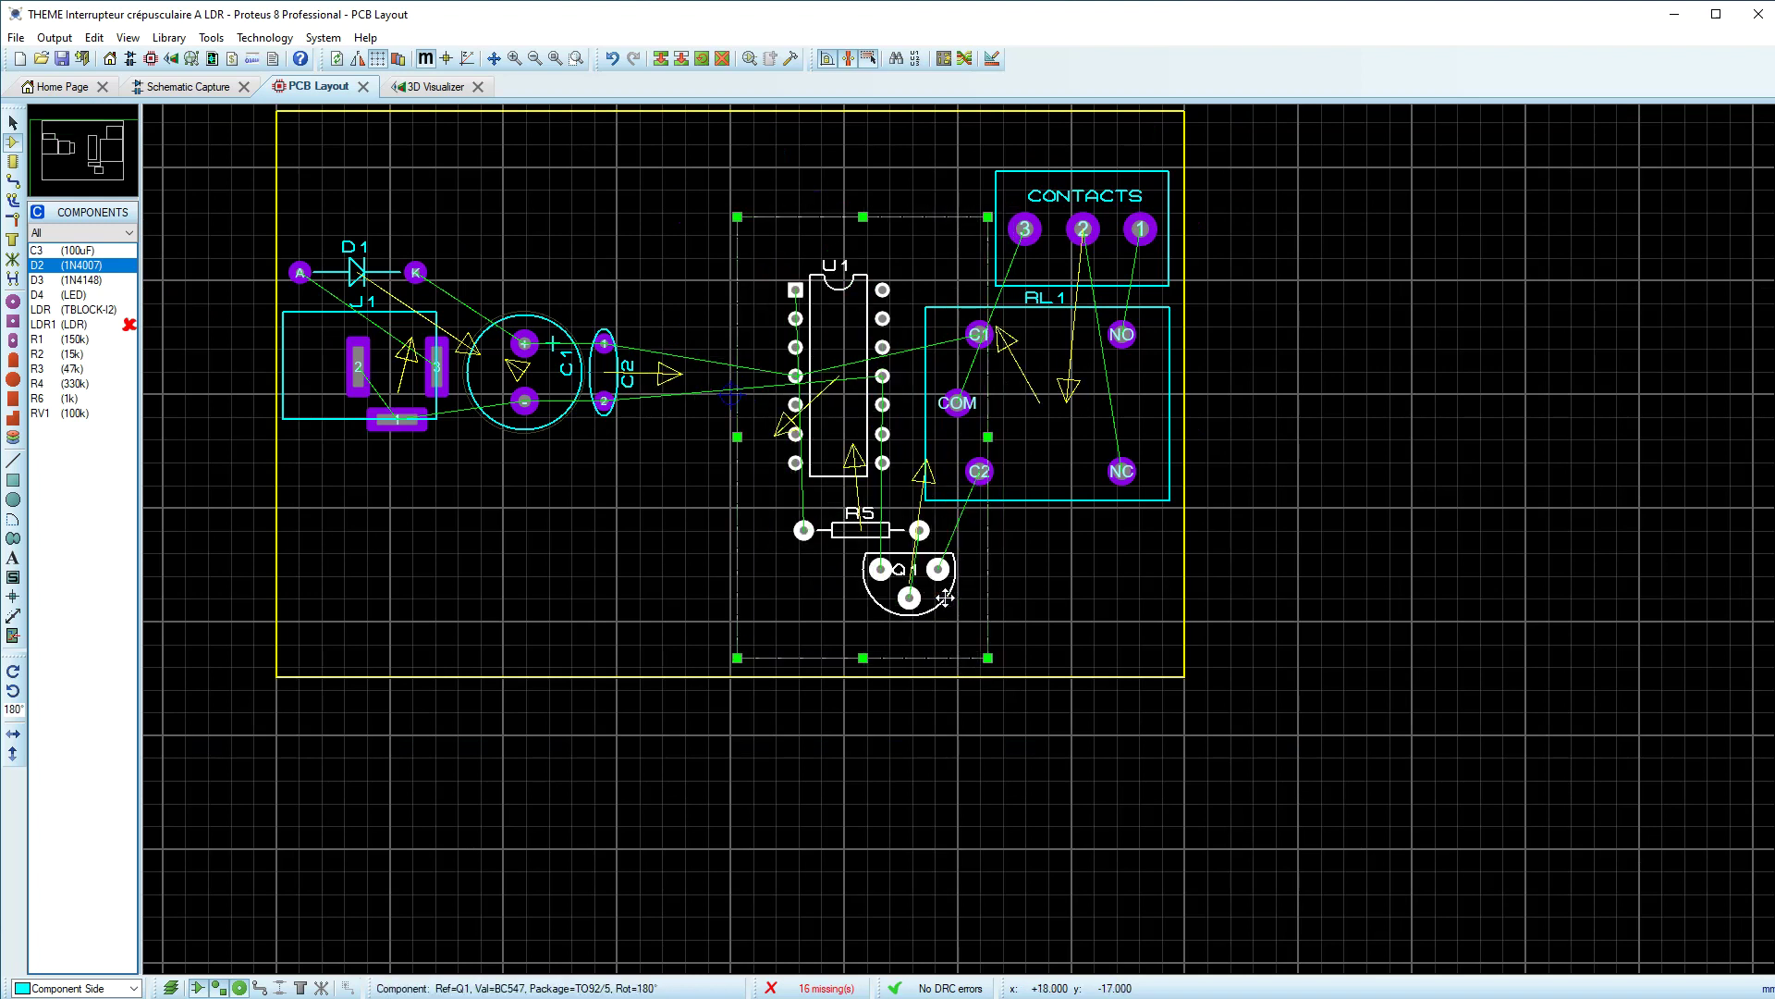
left_click(1100, 593)
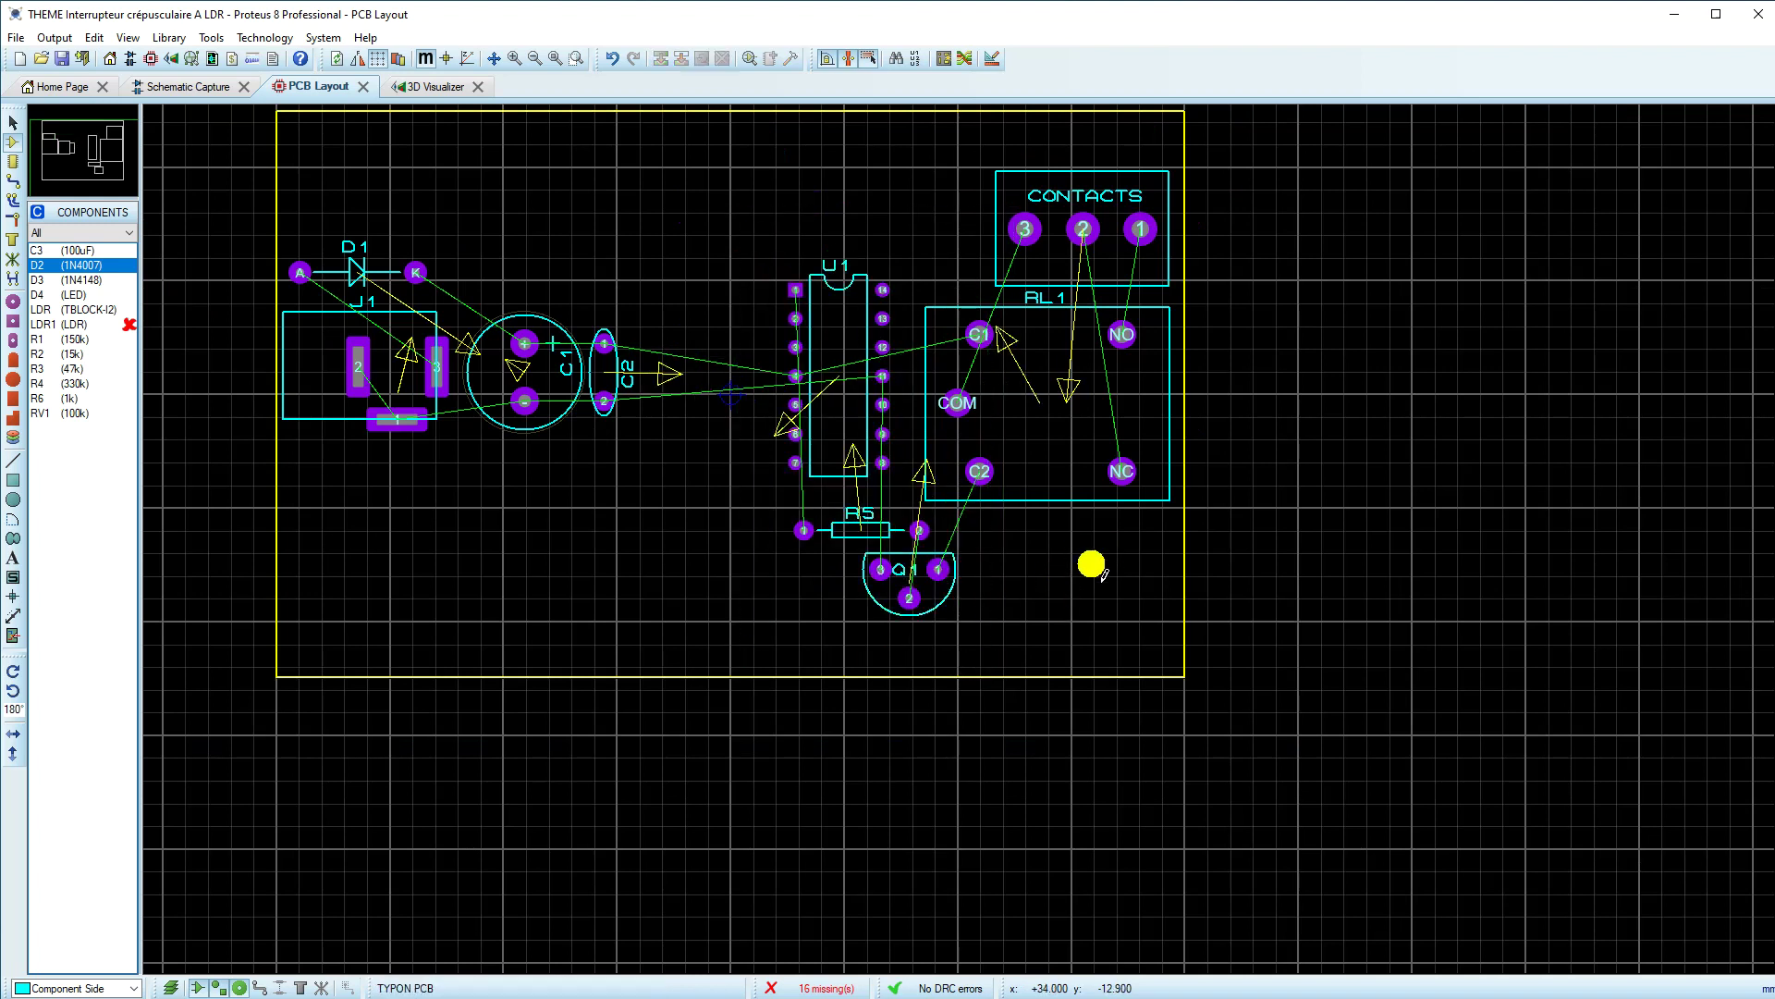
Step: Examine the component placement on both faces of the board in the 3D view
left_click(420, 85)
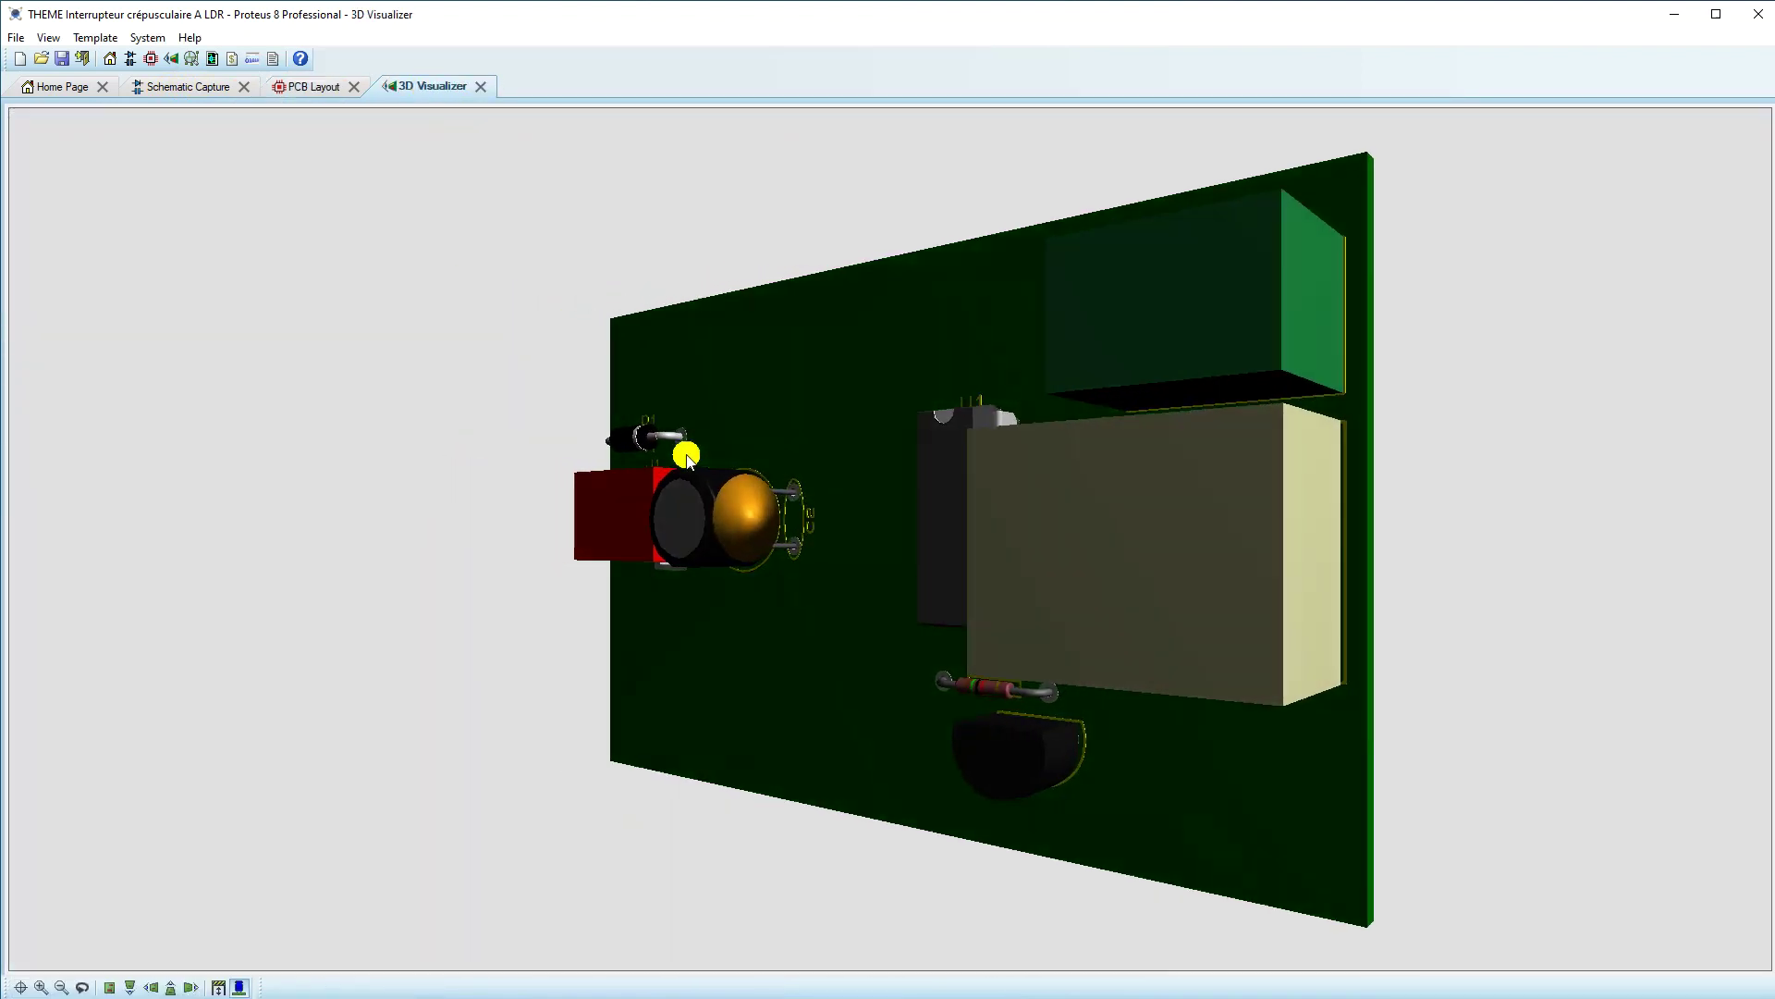
left_click(112, 987)
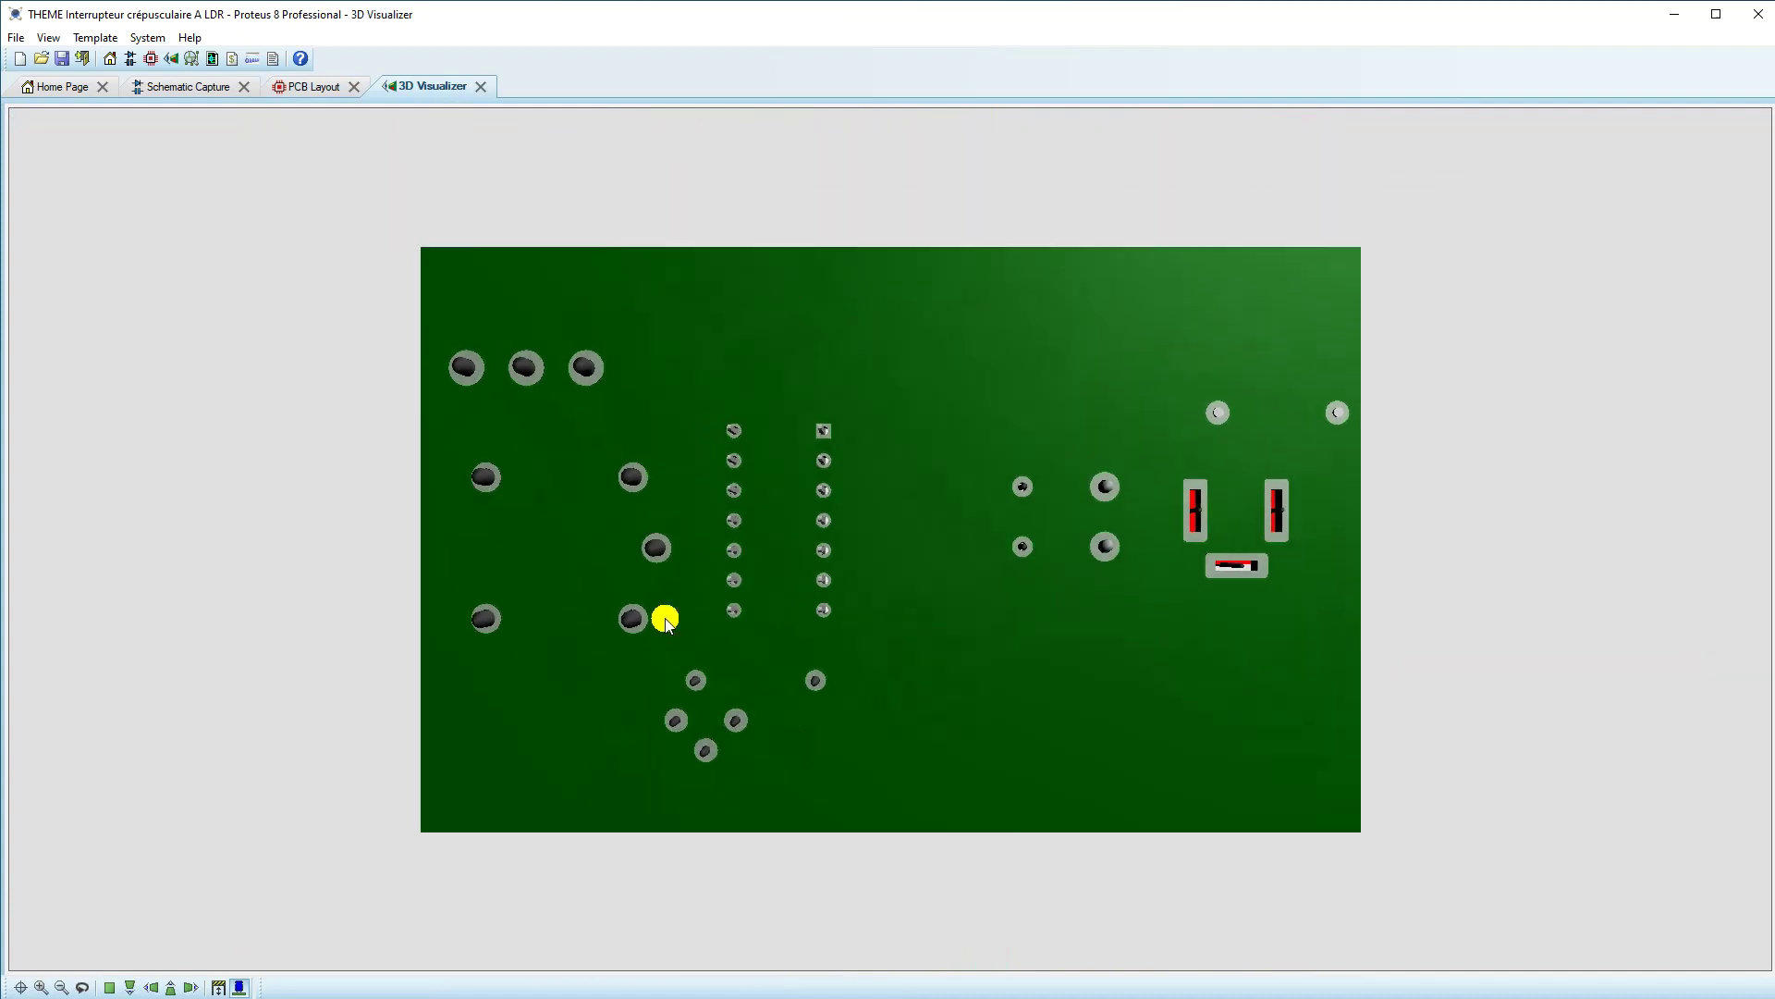
left_click(666, 622)
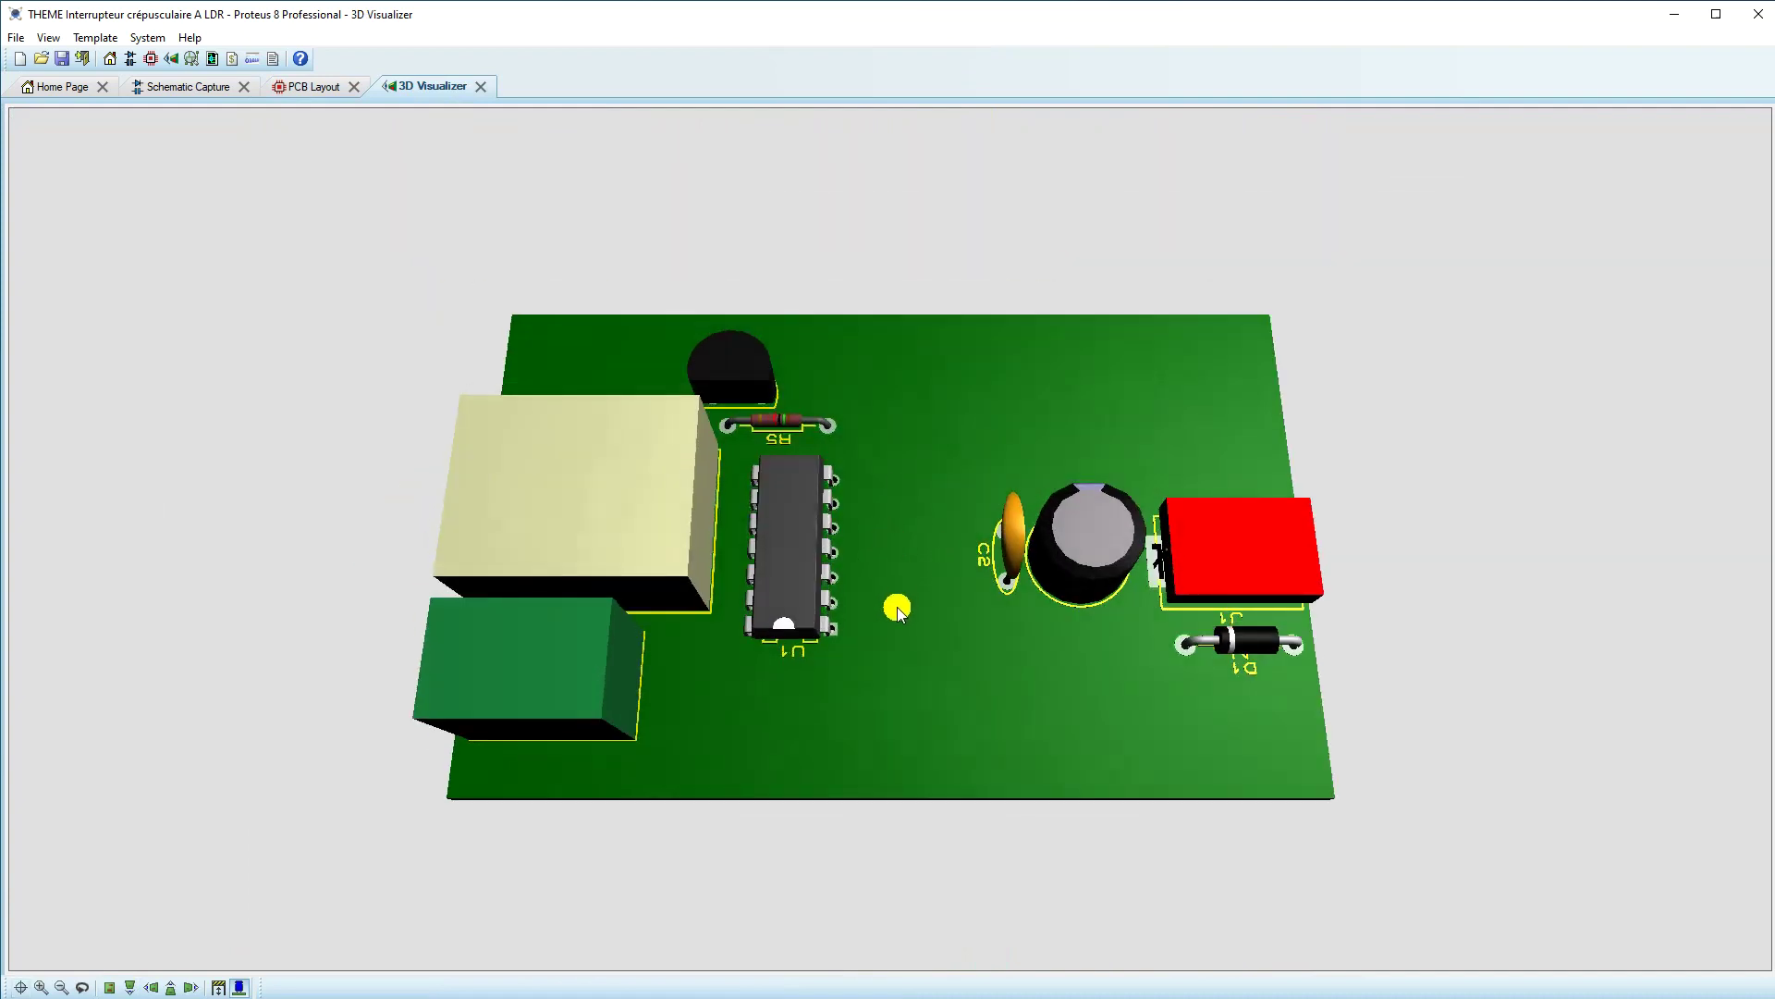
left_click(308, 88)
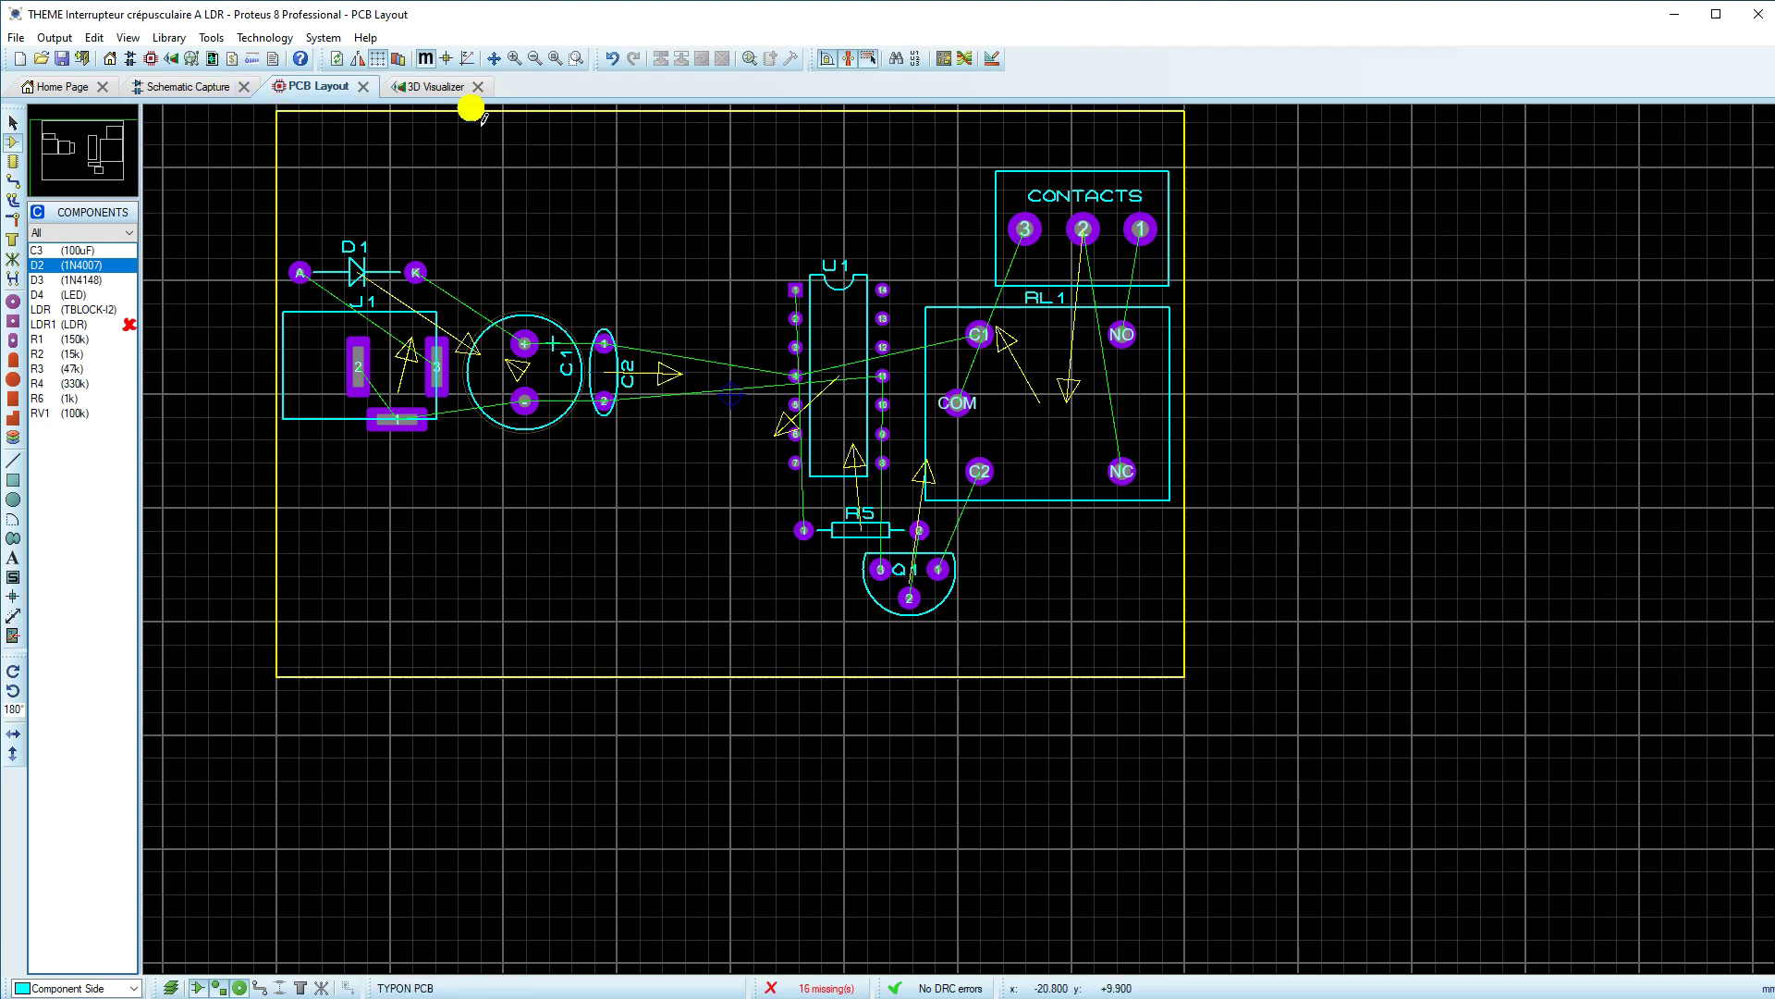
left_click(410, 423)
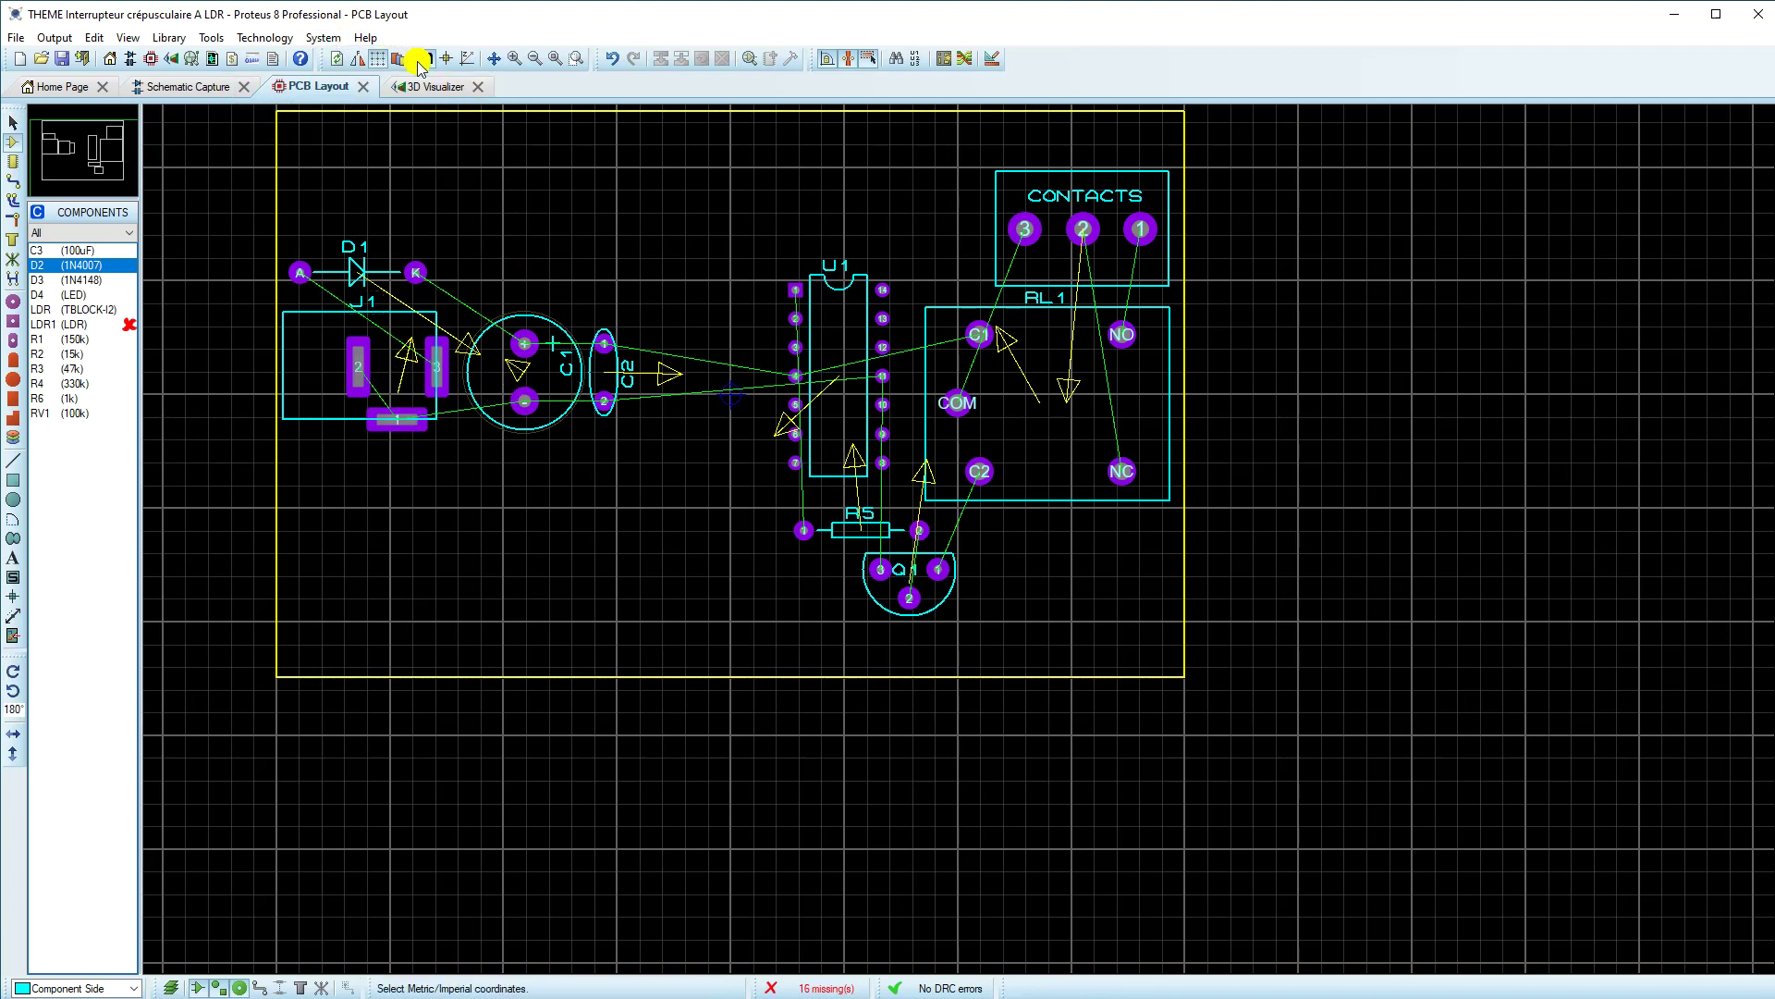
left_click(427, 86)
left_click_drag(1281, 588, 913, 557)
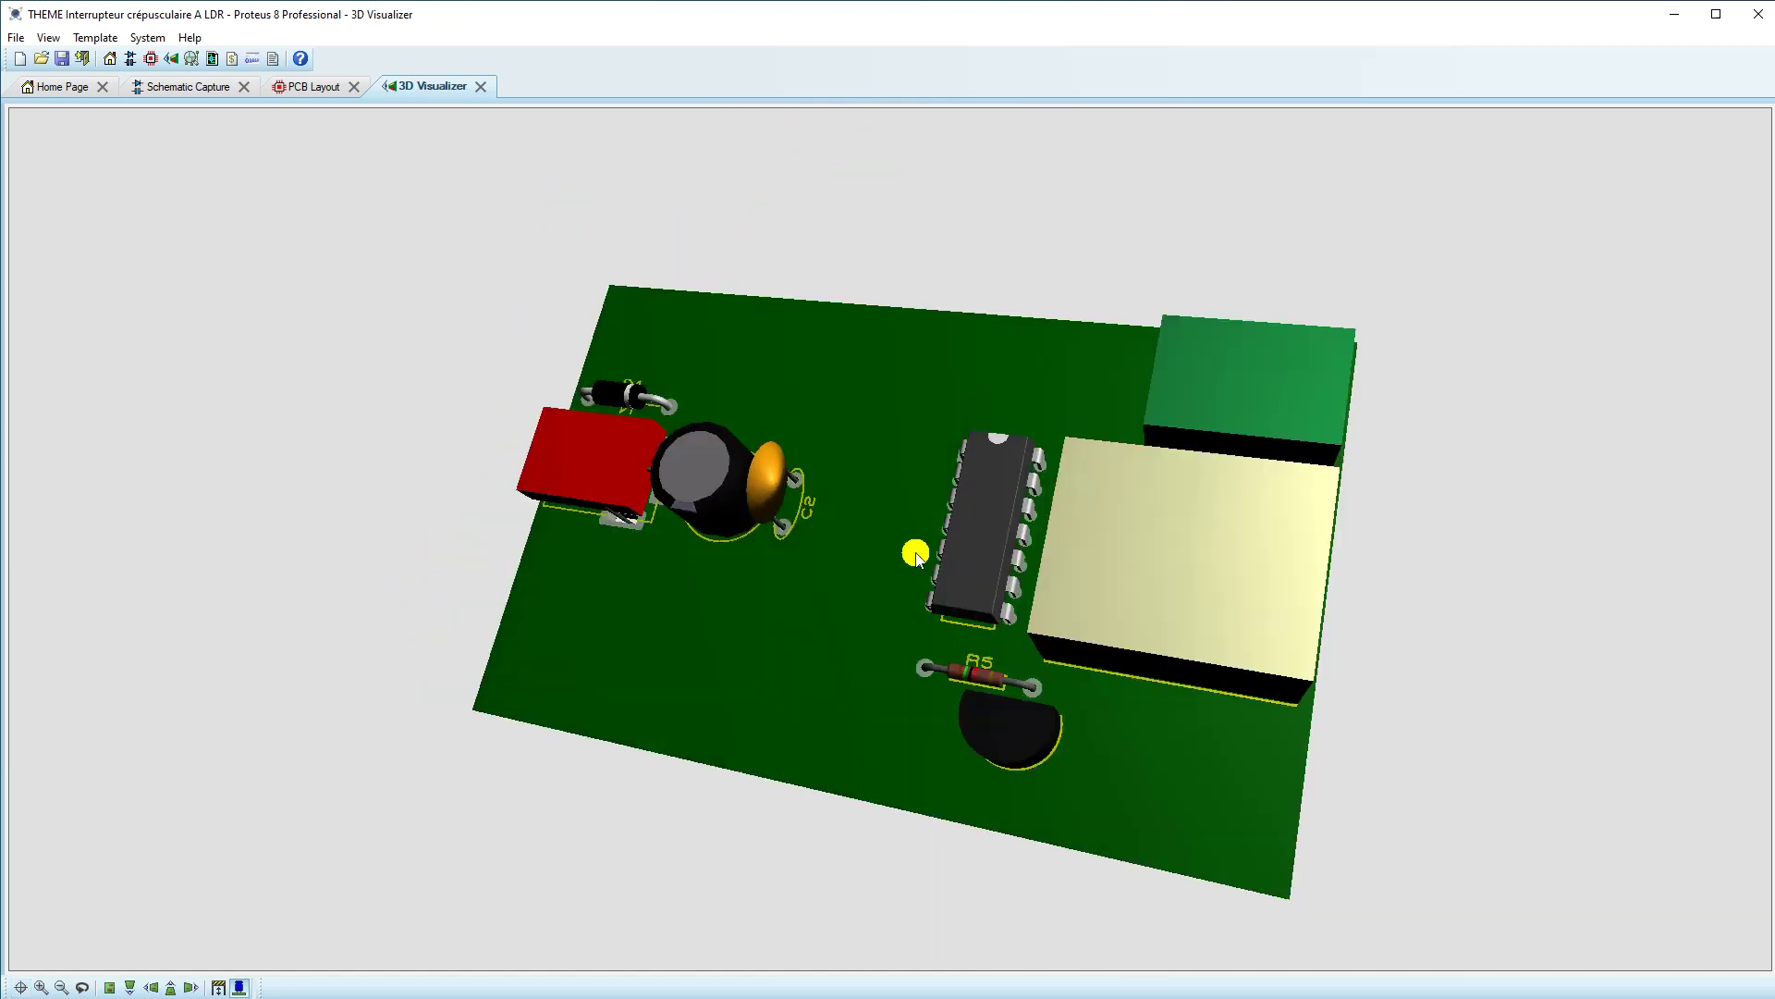
Step: Return to the PCB layout and assign the M-CAD model file DC Jack.STEP to connector J1
left_click(298, 88)
left_click(365, 405)
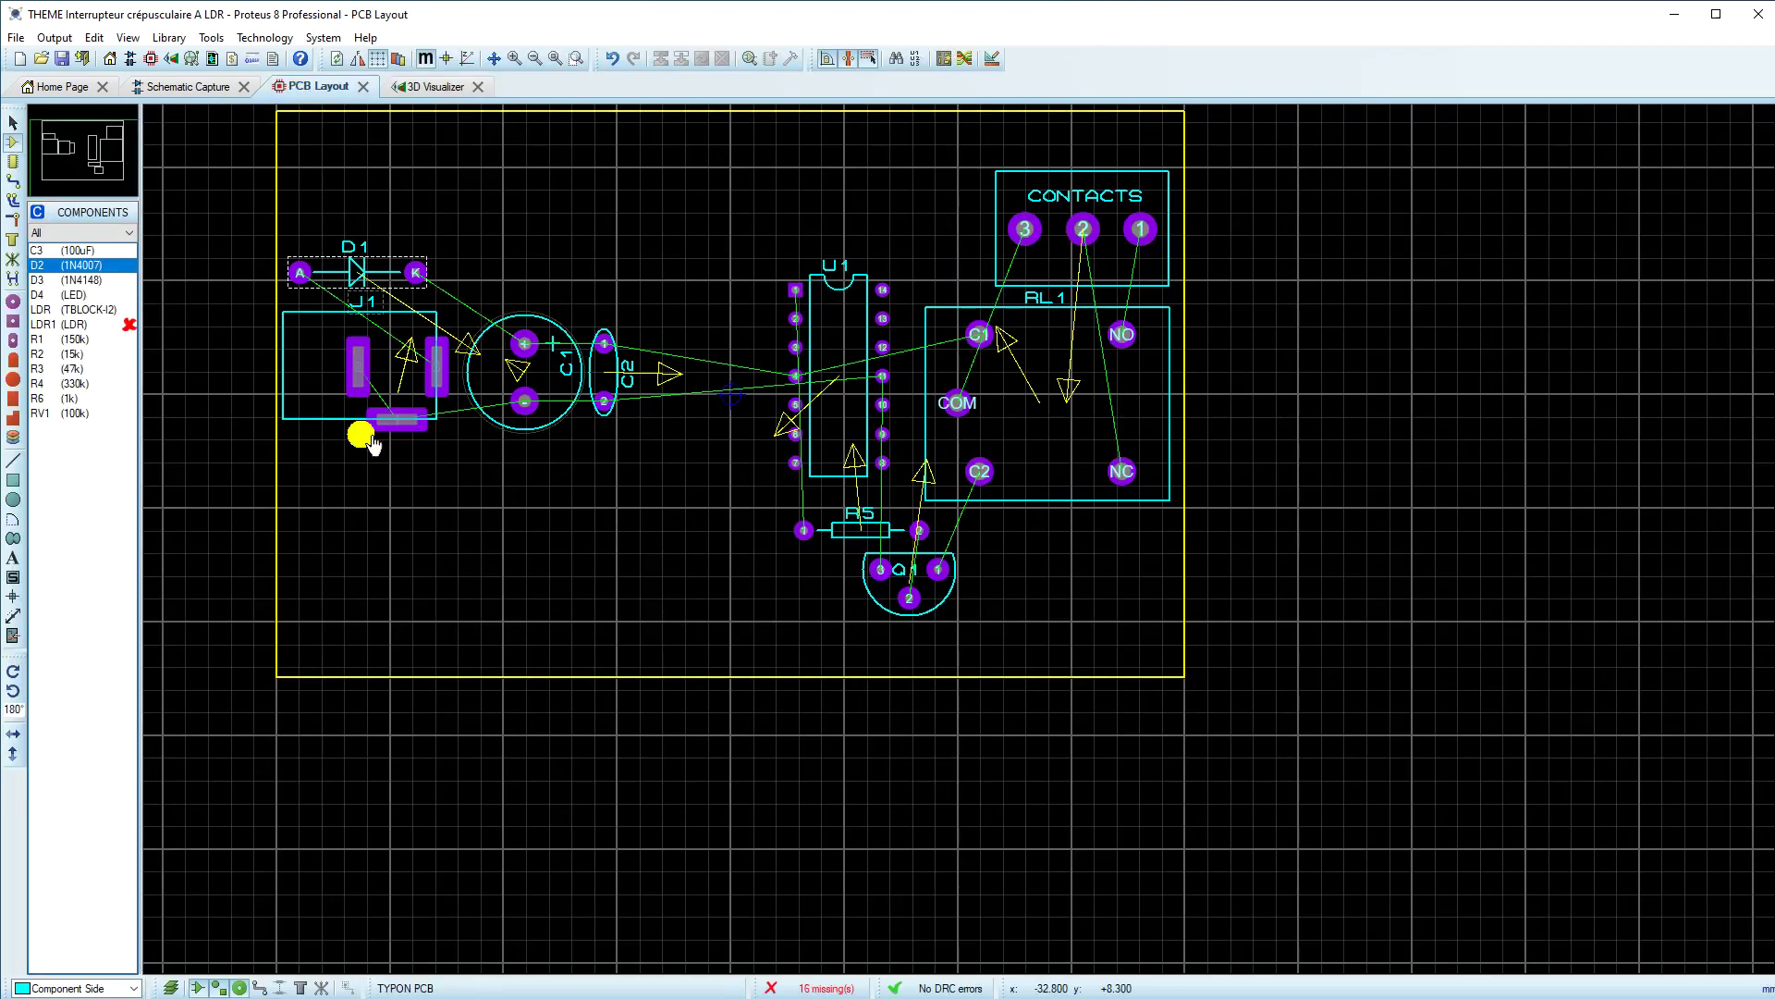
right_click(324, 423)
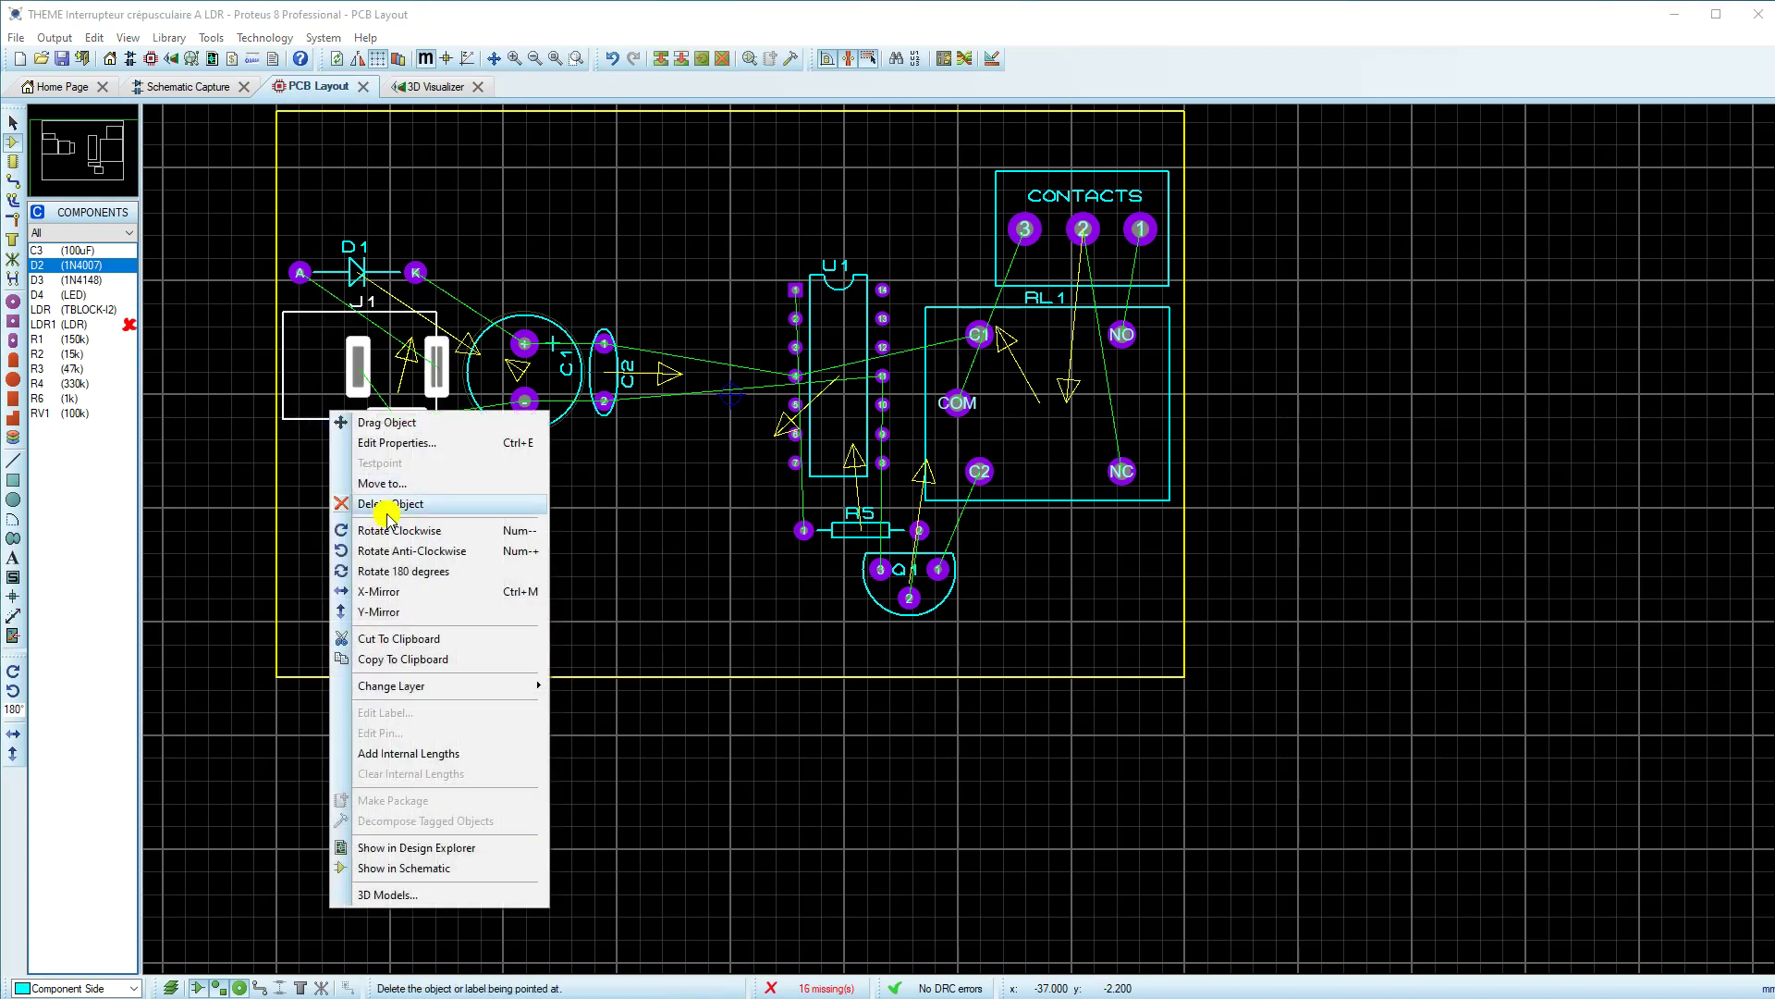
left_click(388, 894)
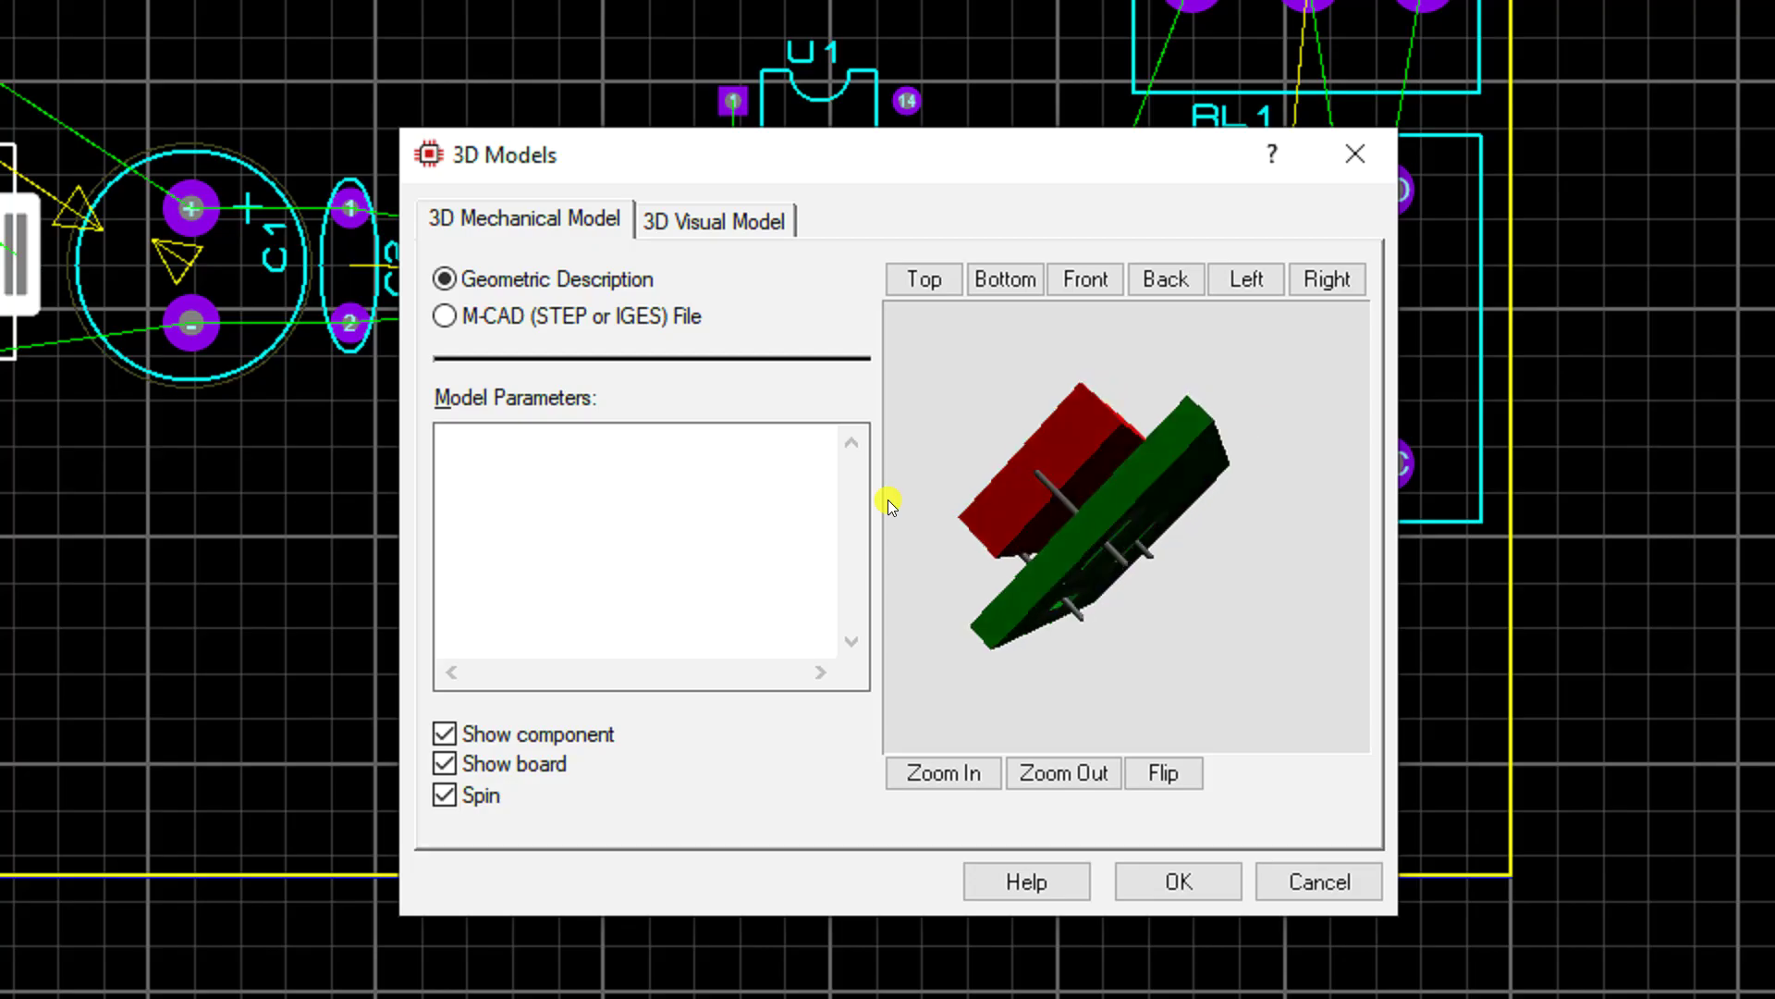
left_click(461, 320)
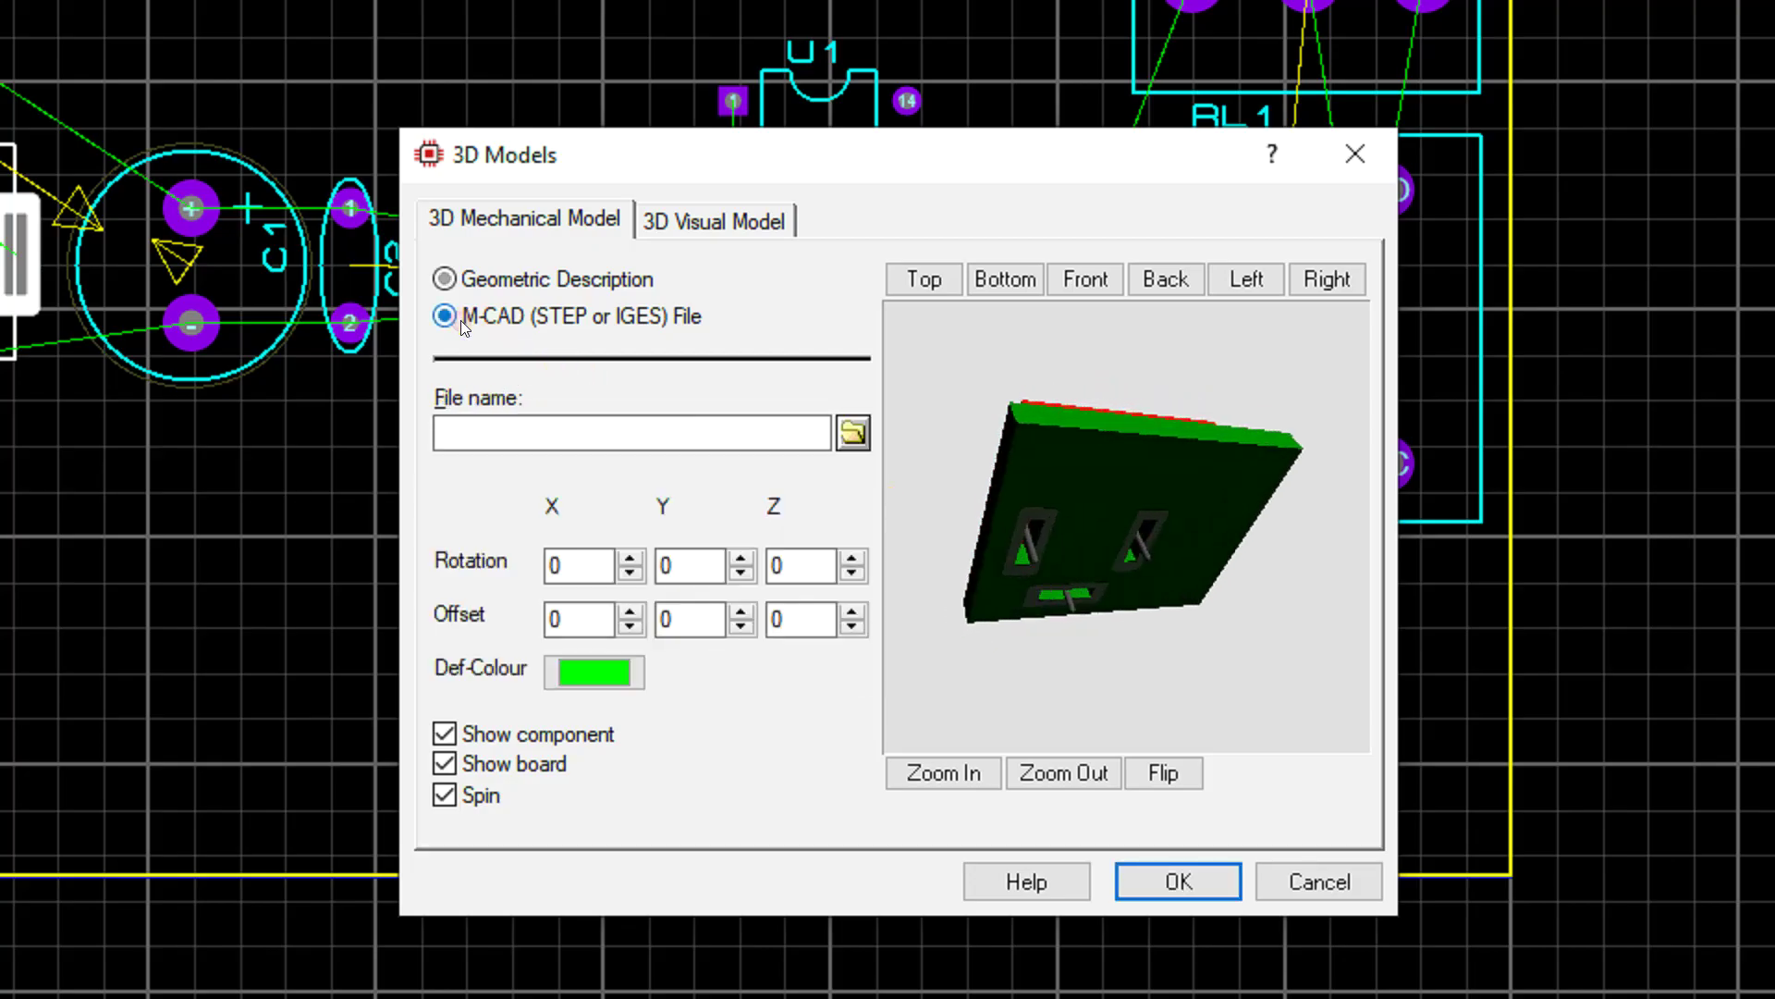
left_click(845, 427)
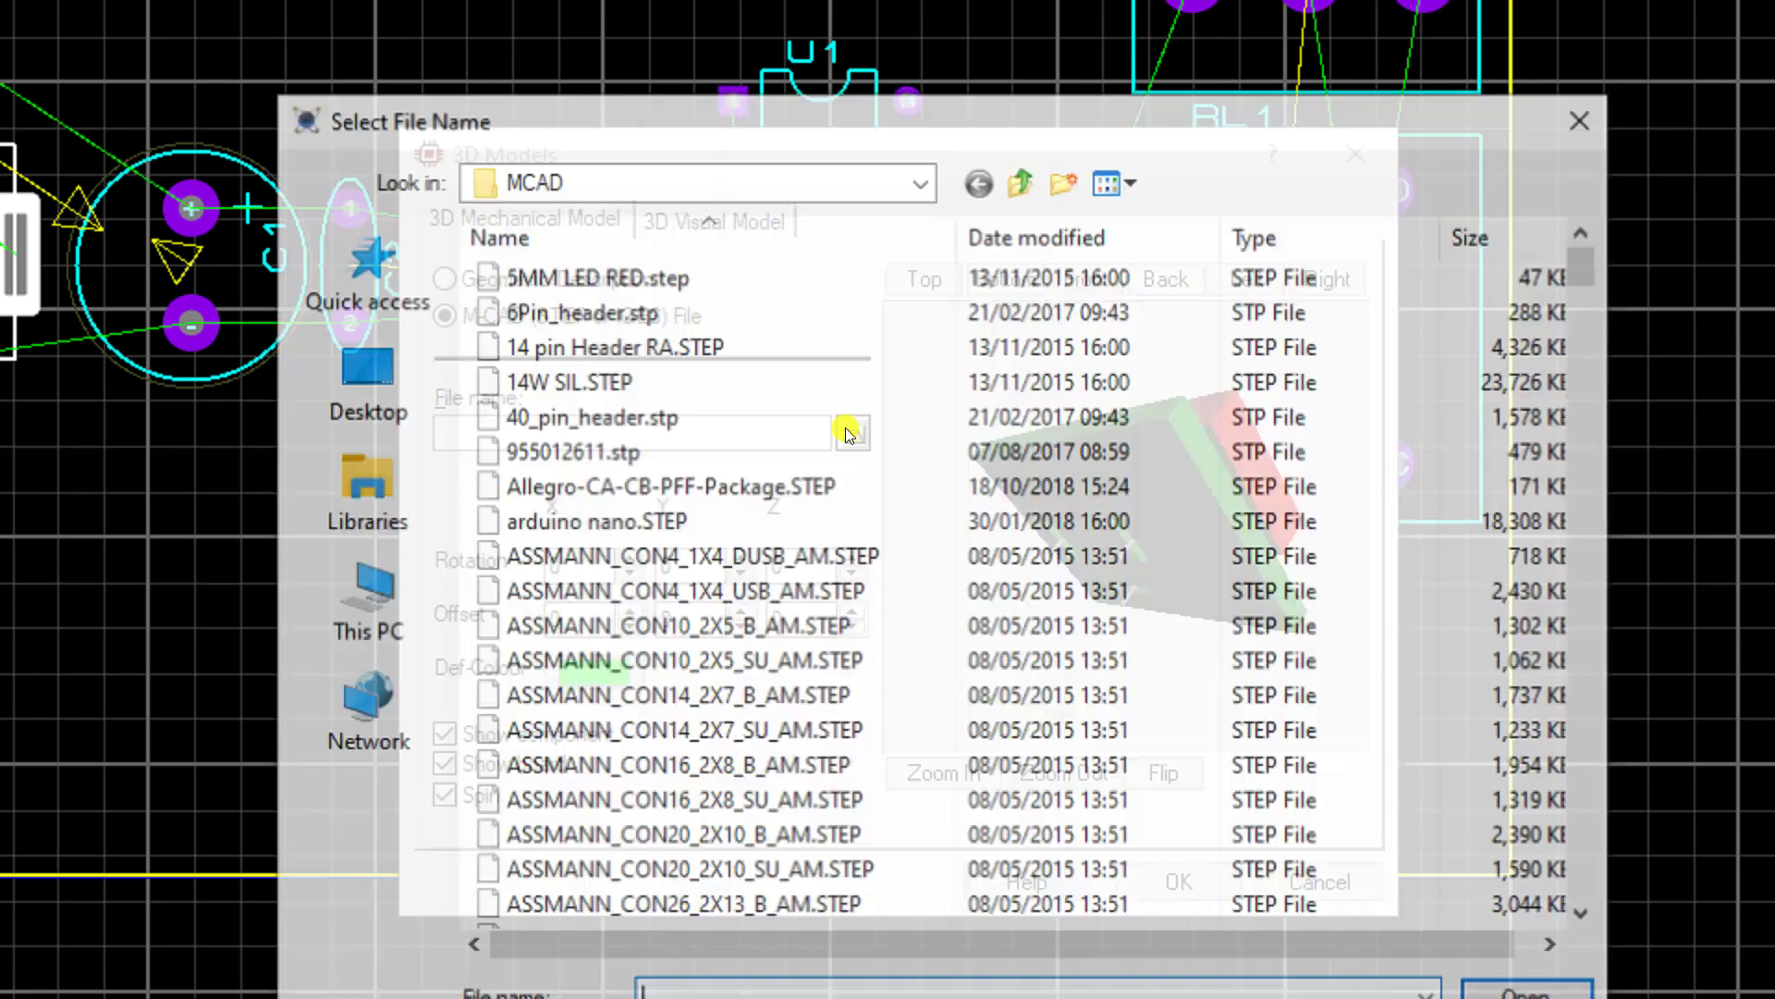
left_click_drag(702, 129, 703, 65)
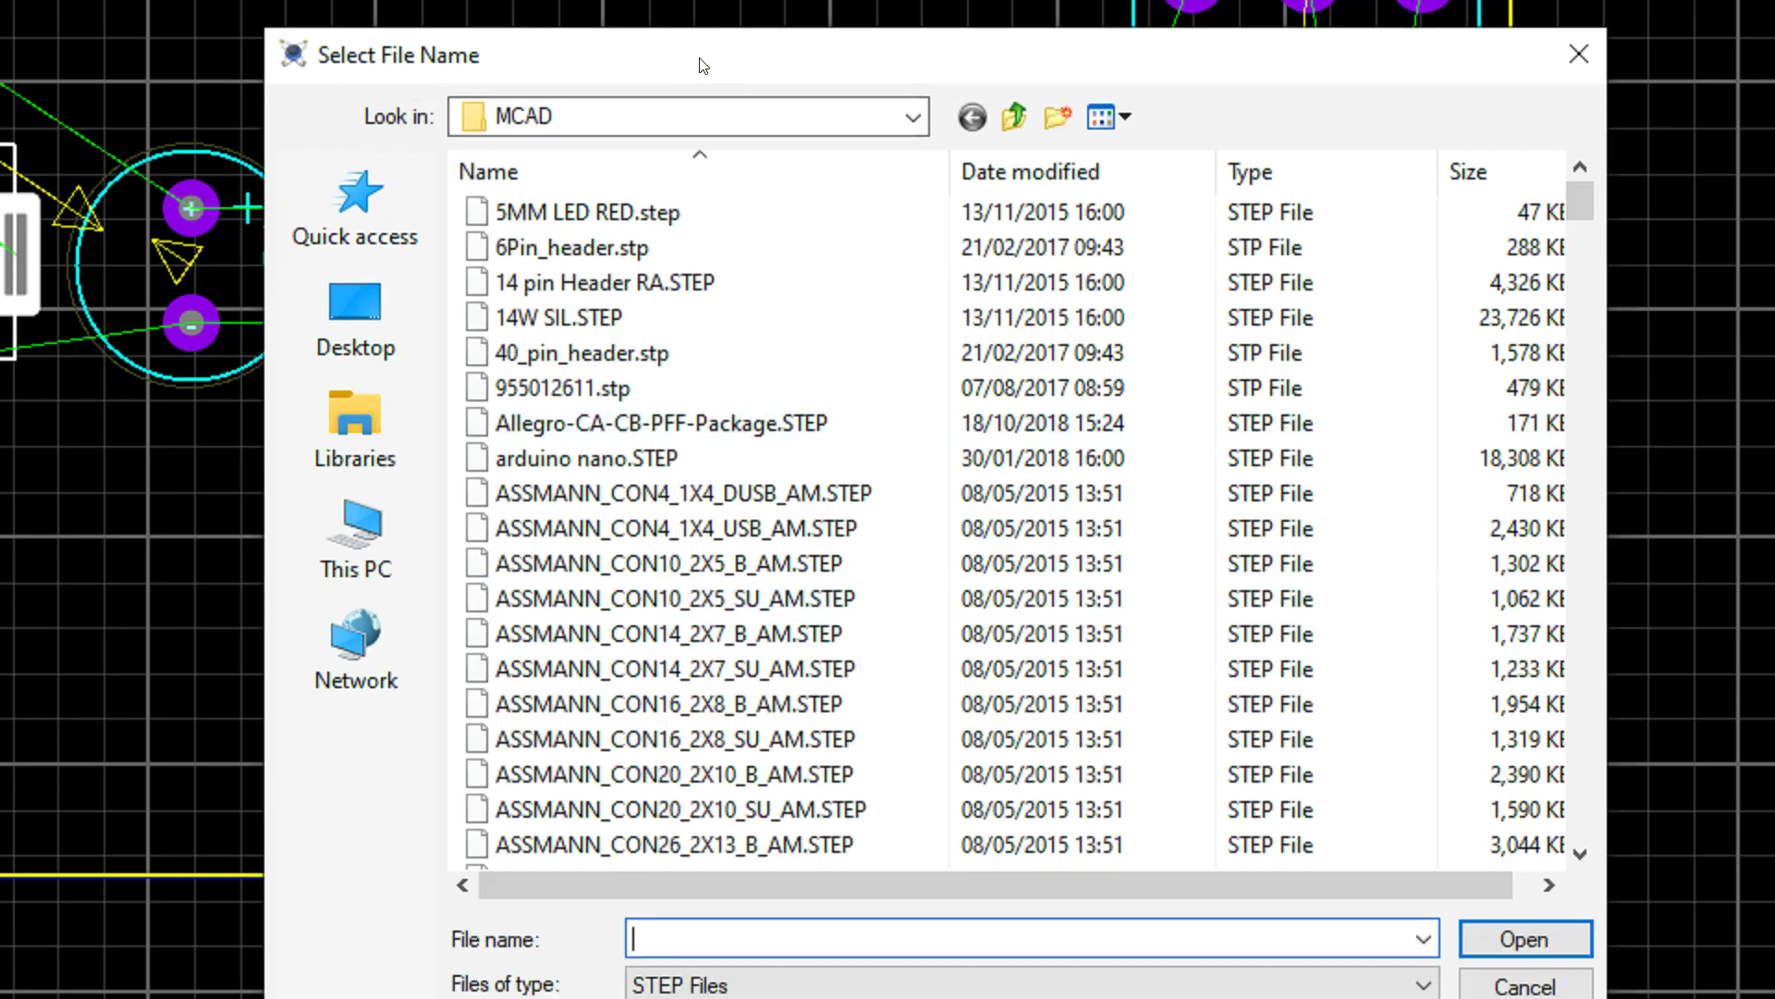
type("dc")
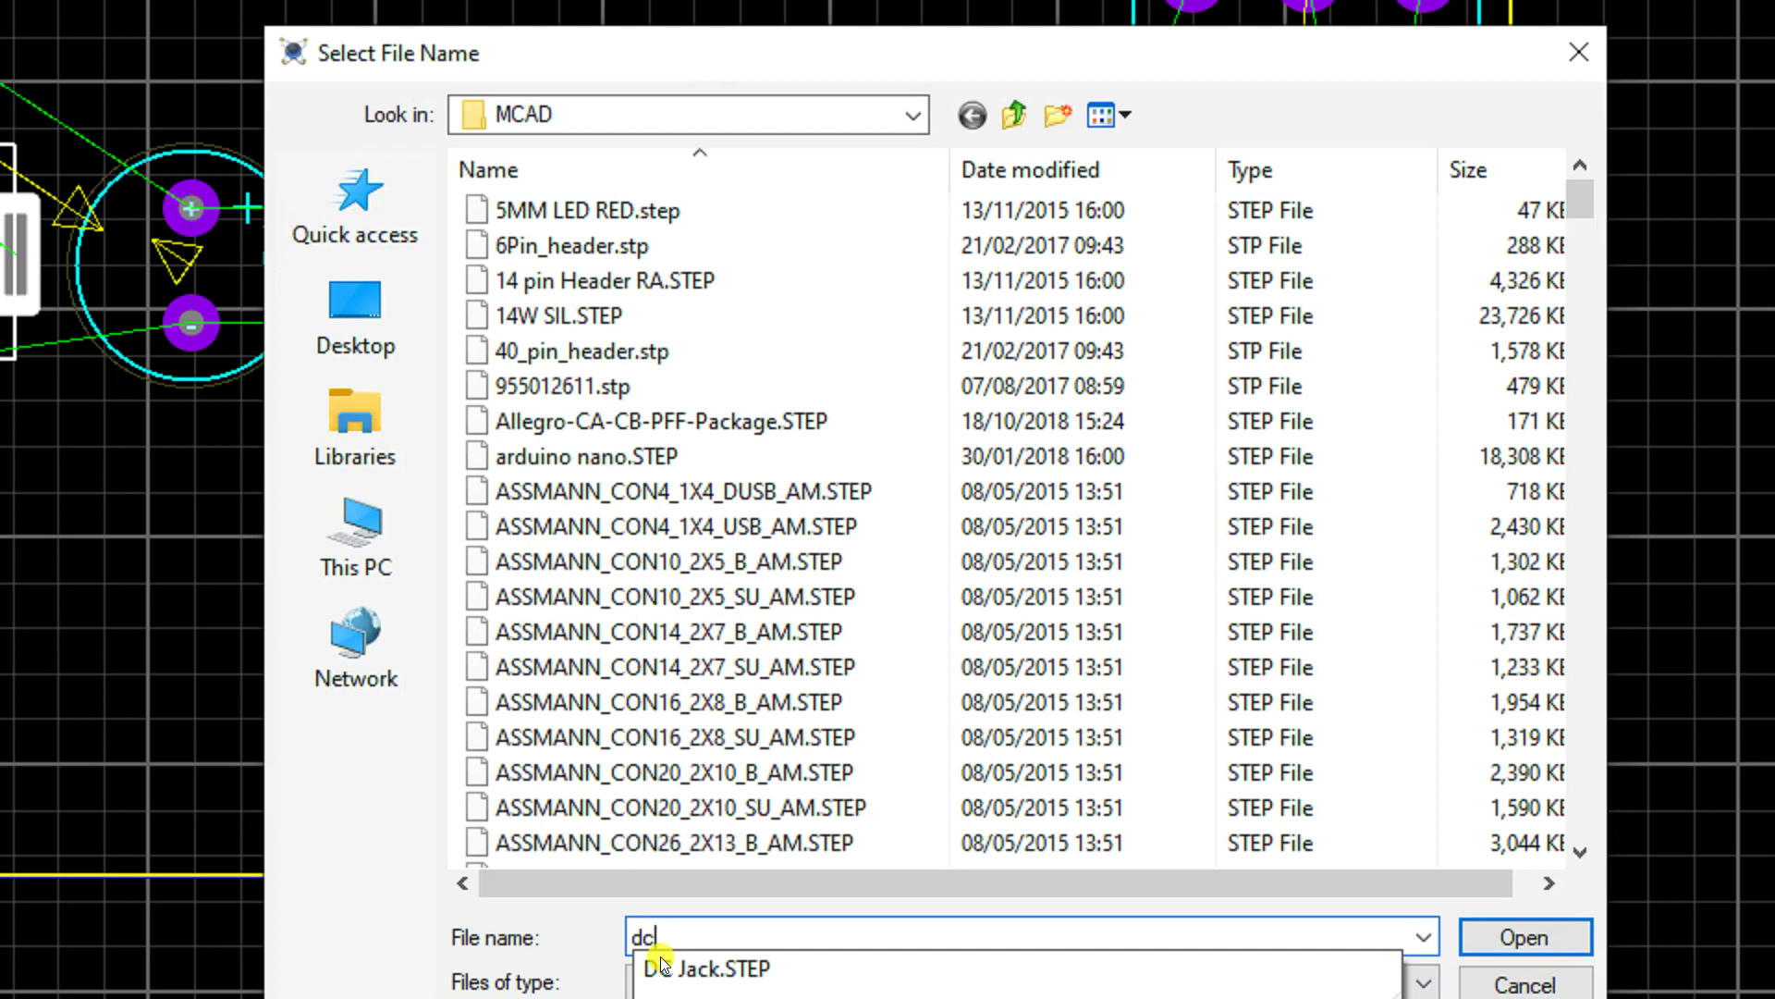
left_click(663, 973)
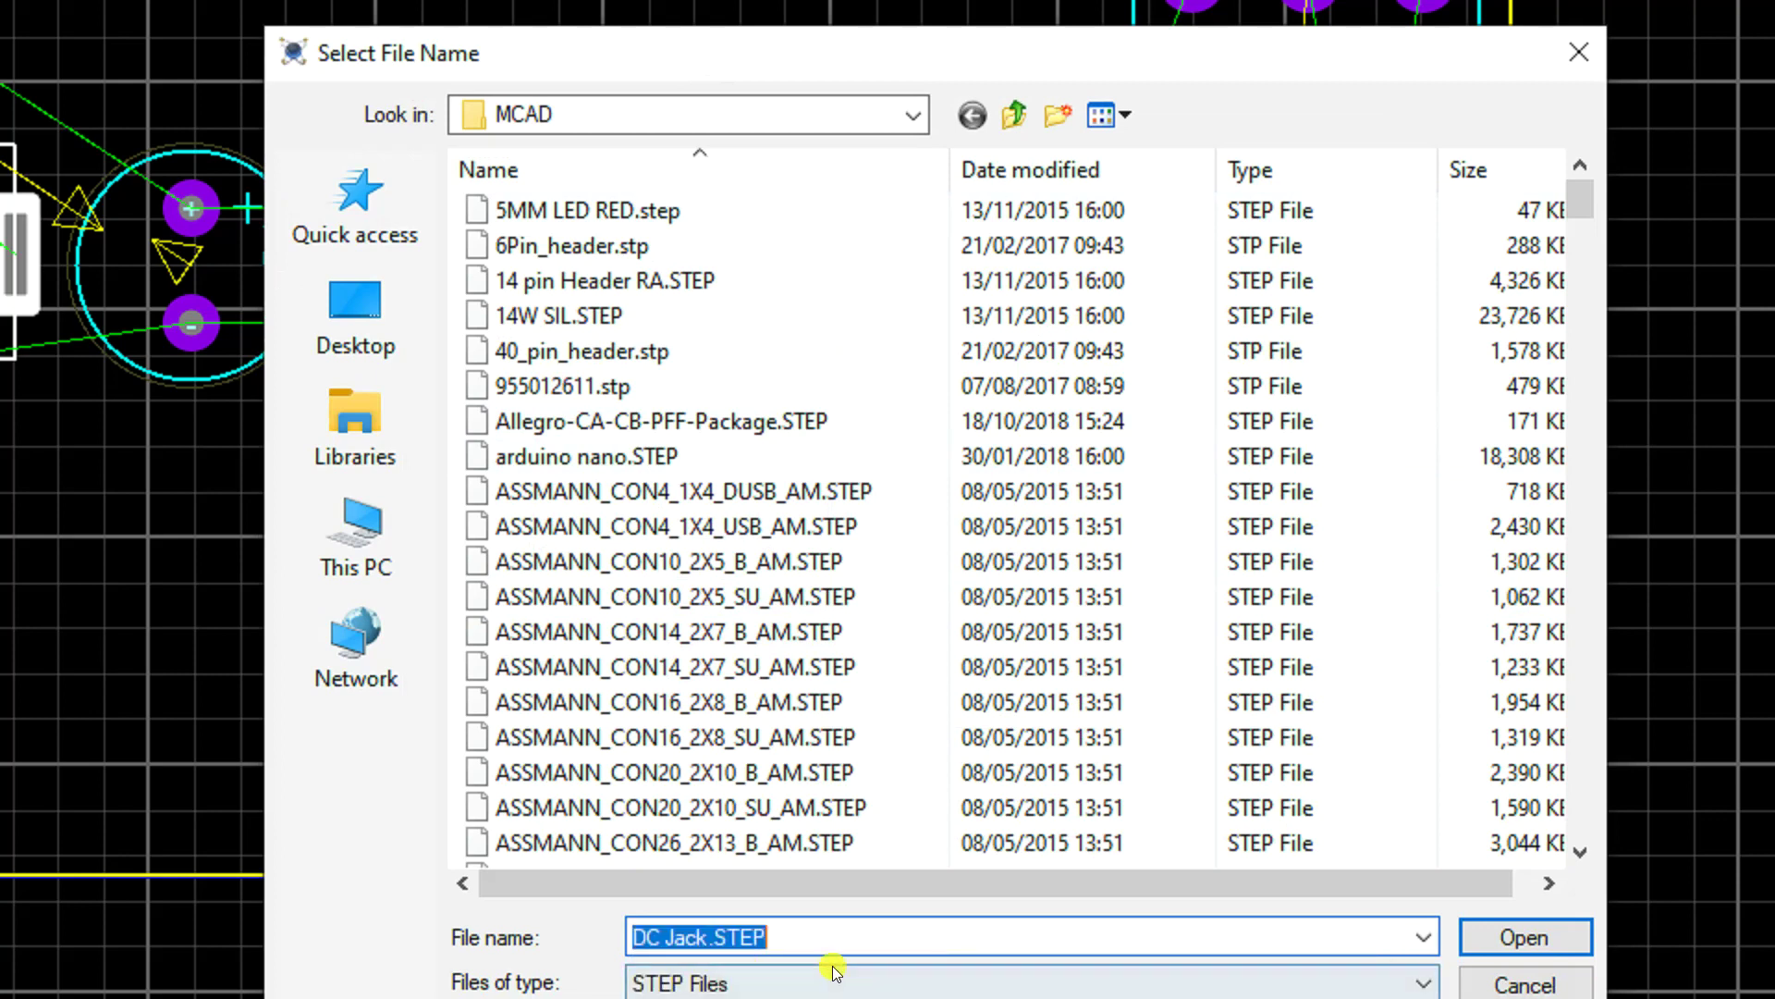
left_click(1515, 932)
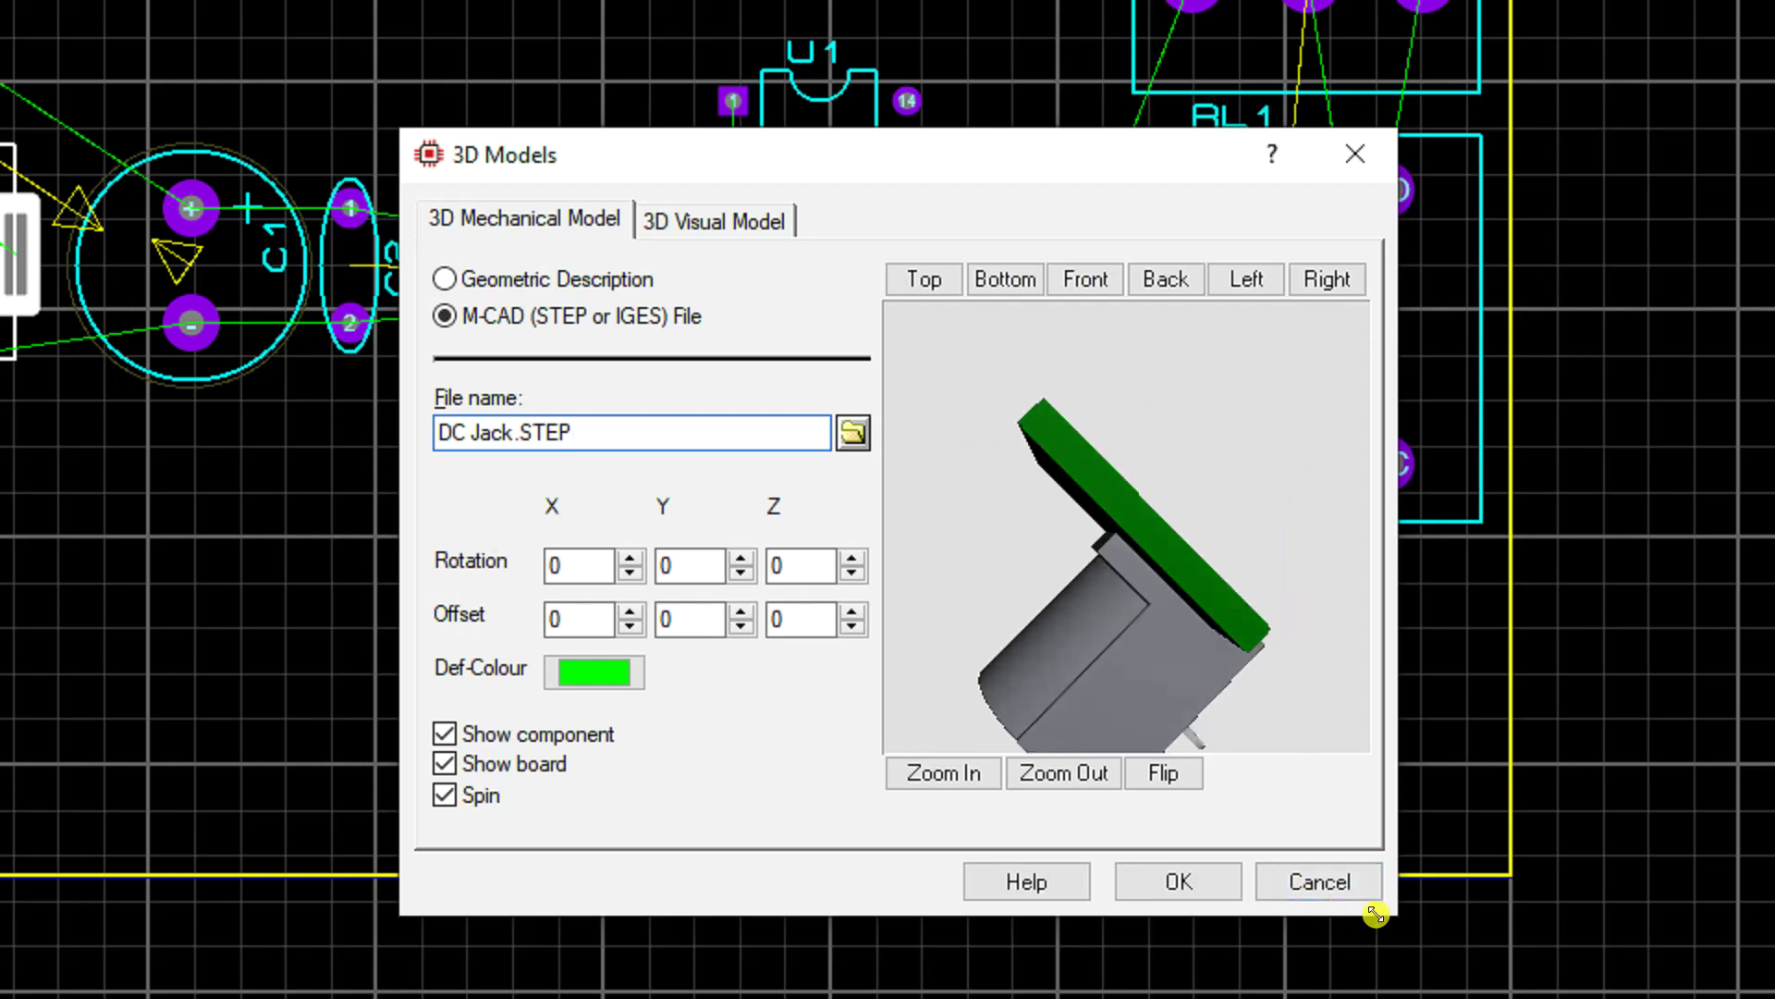
Step: Enlarge the 3D Models window and set the DC jack model's X rotation to 90
left_click_drag(1377, 915, 1584, 935)
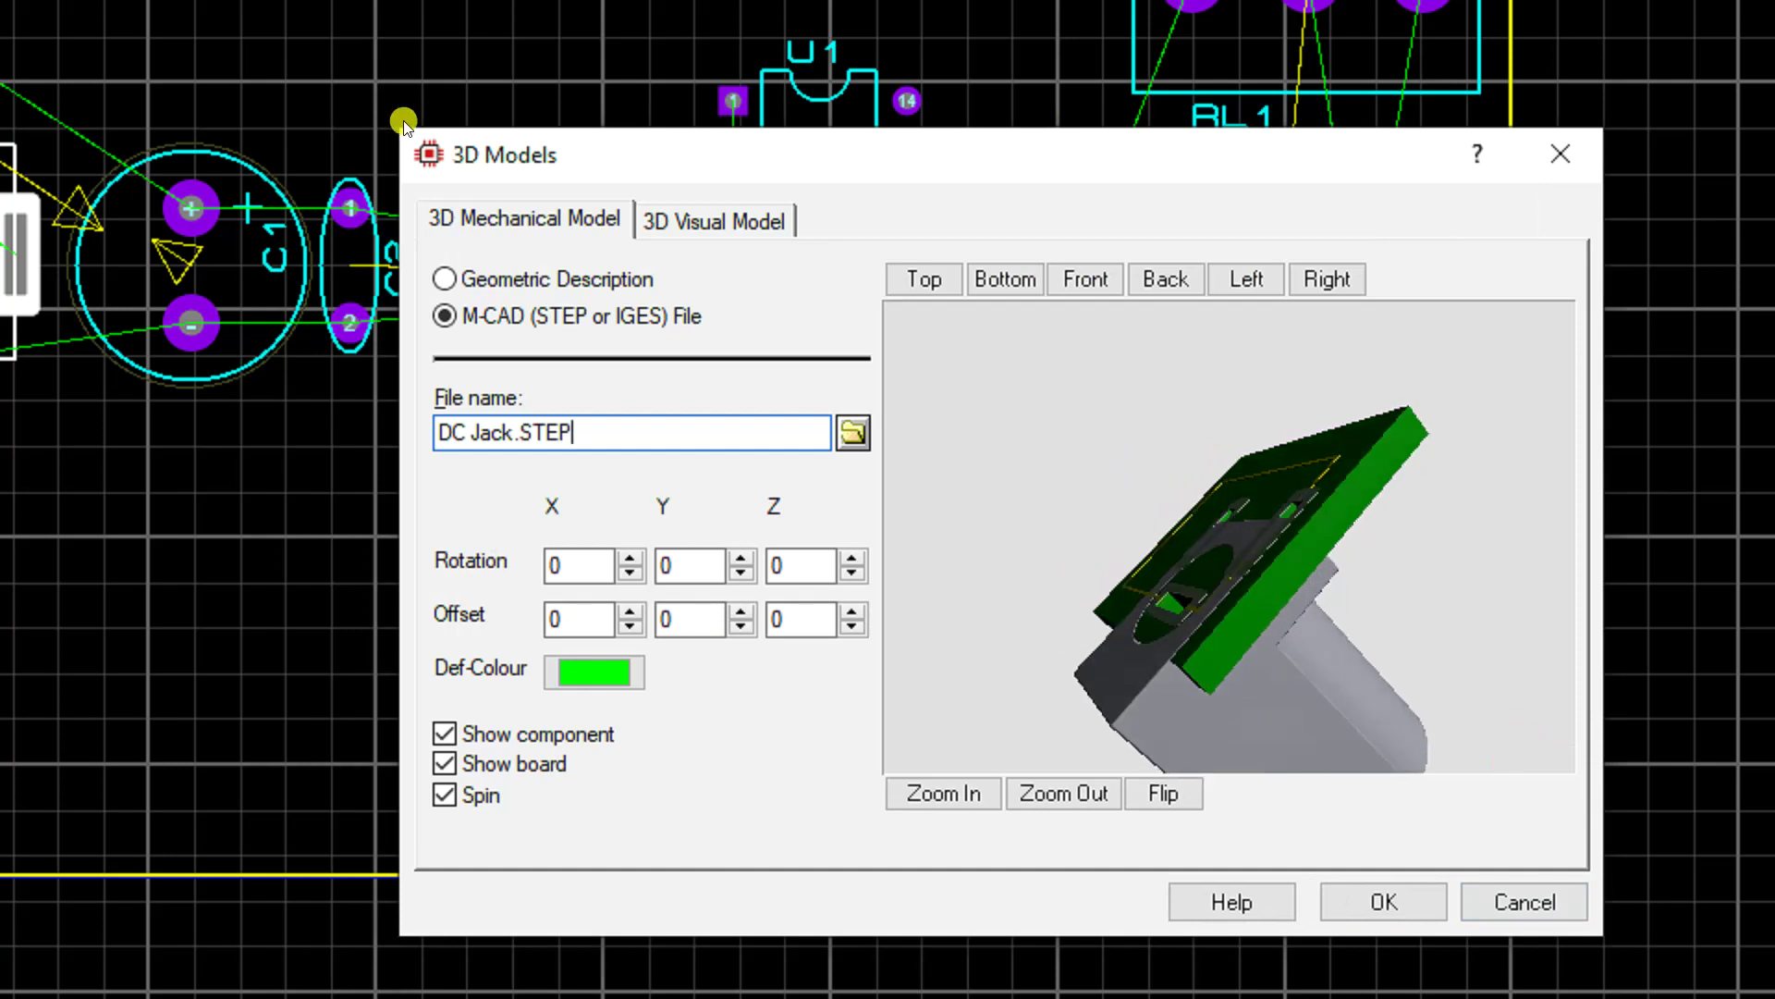
left_click_drag(404, 120, 236, 9)
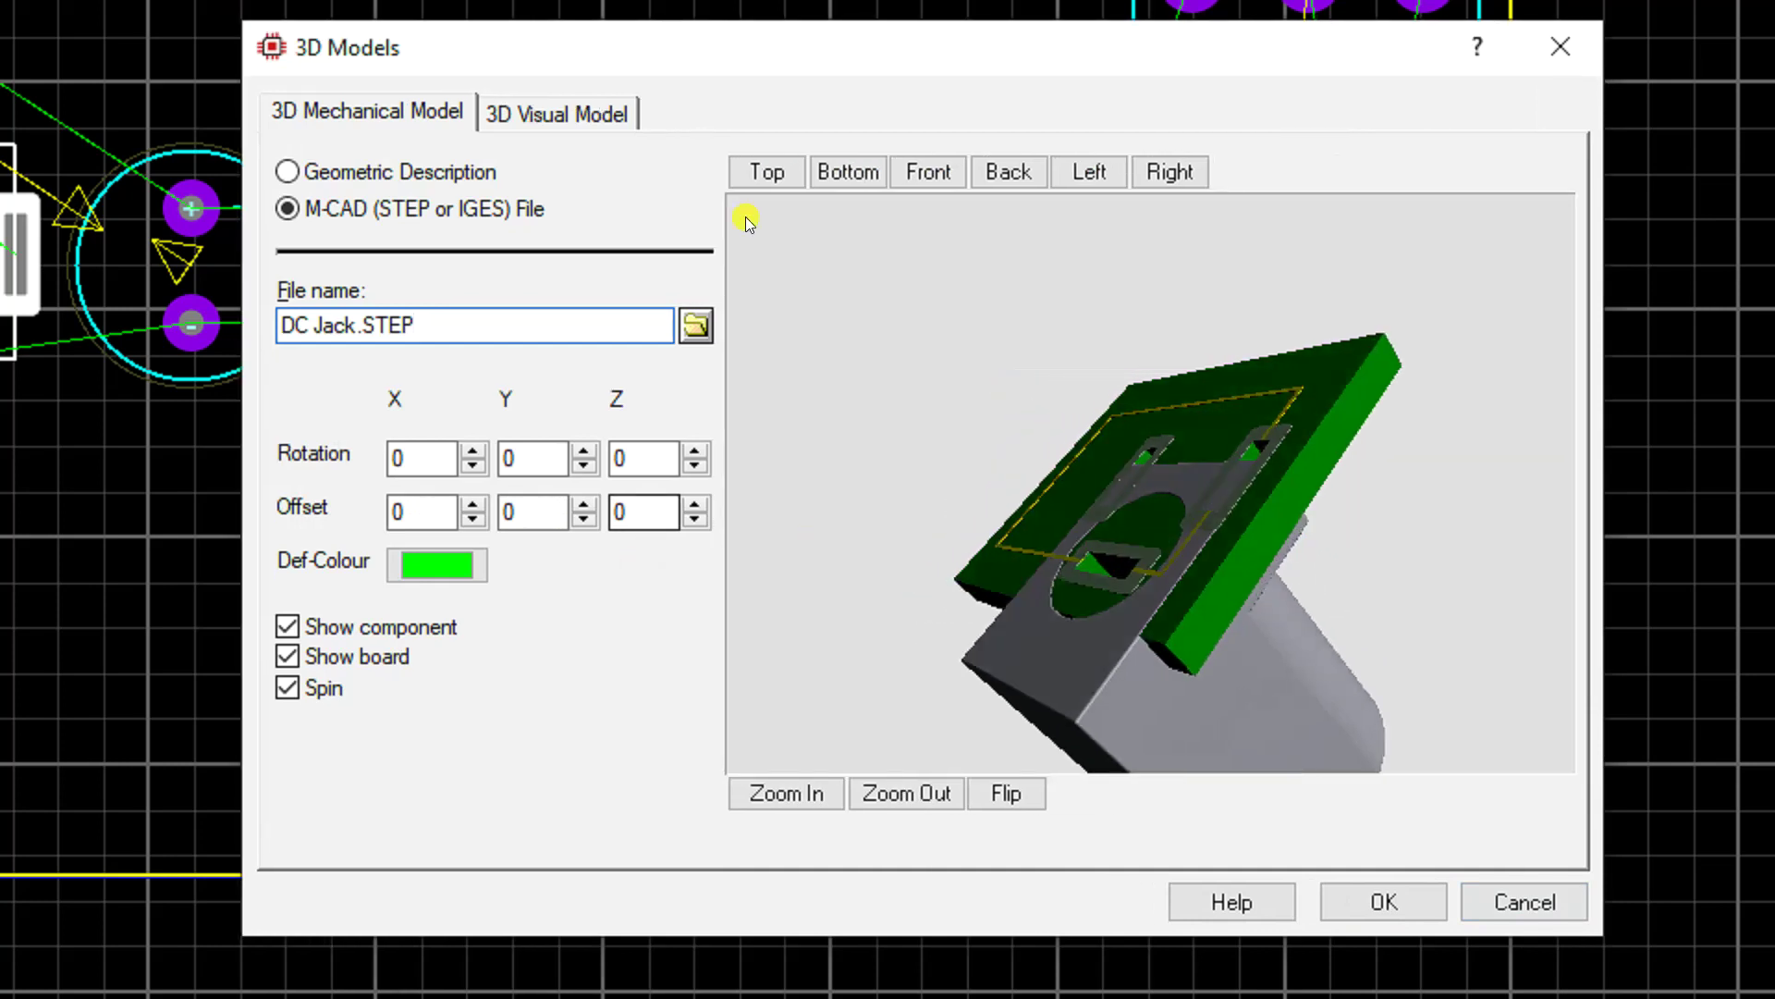
left_click(775, 176)
left_click_drag(1265, 536, 1341, 416)
left_click_drag(1151, 483, 1153, 490)
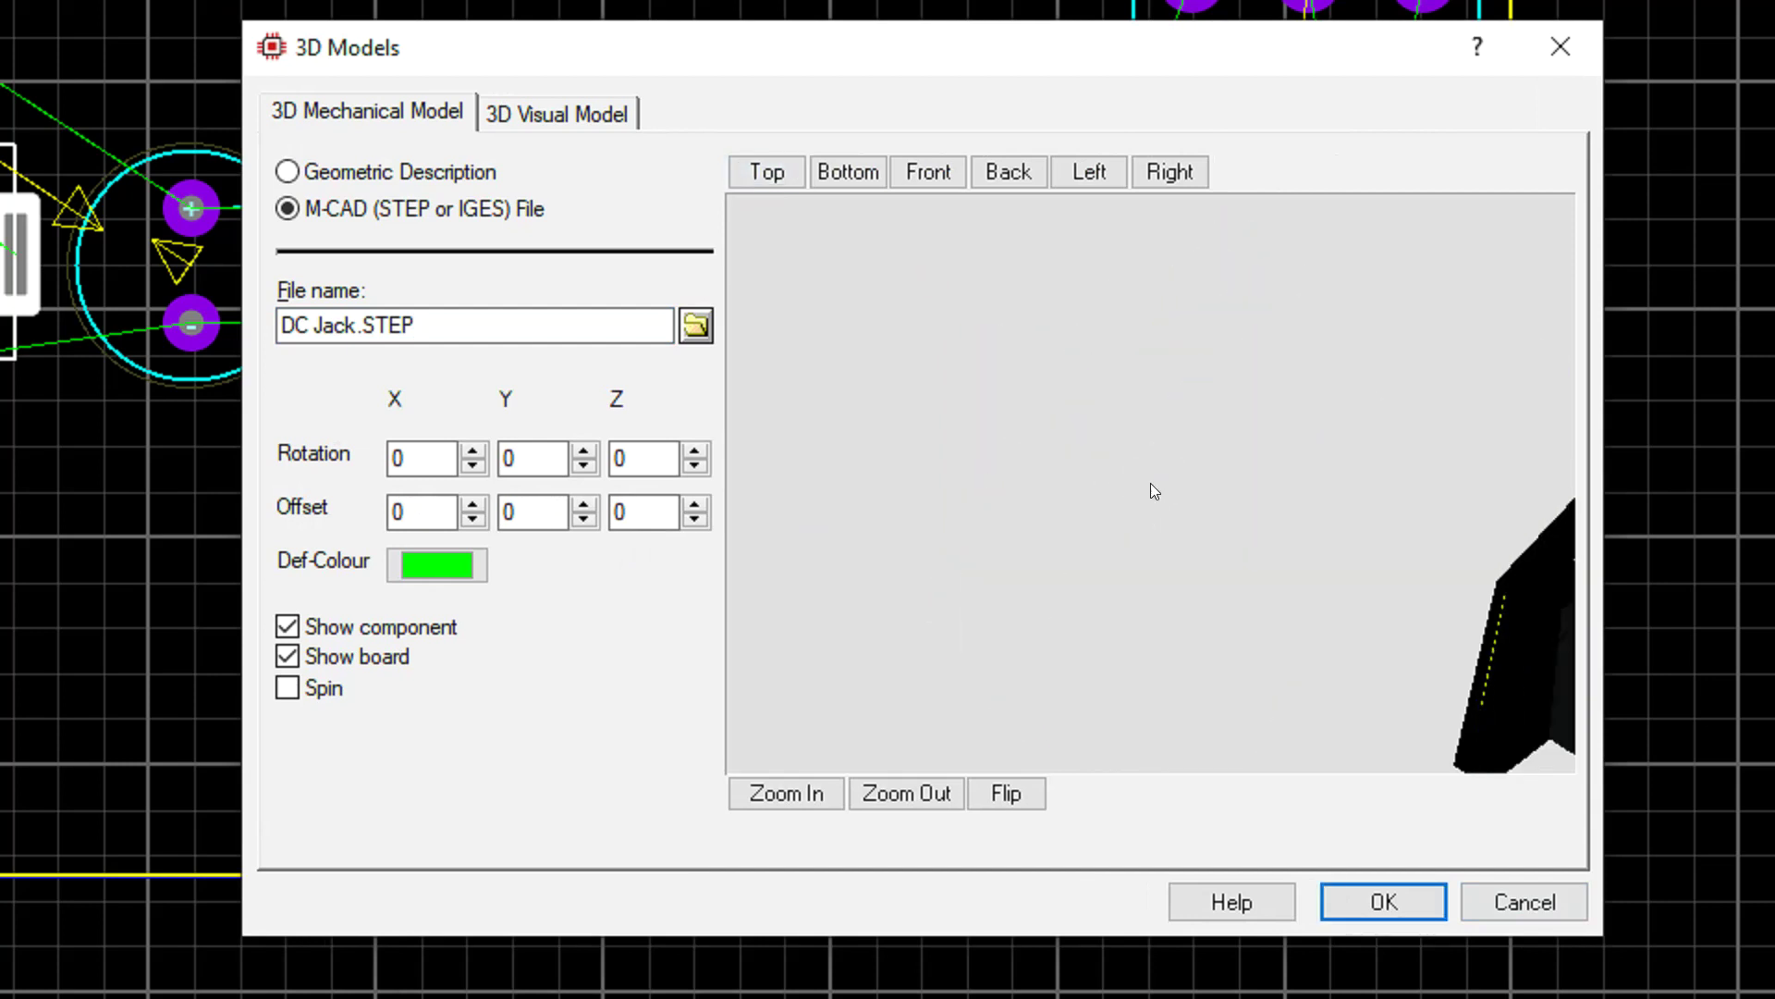
left_click(849, 174)
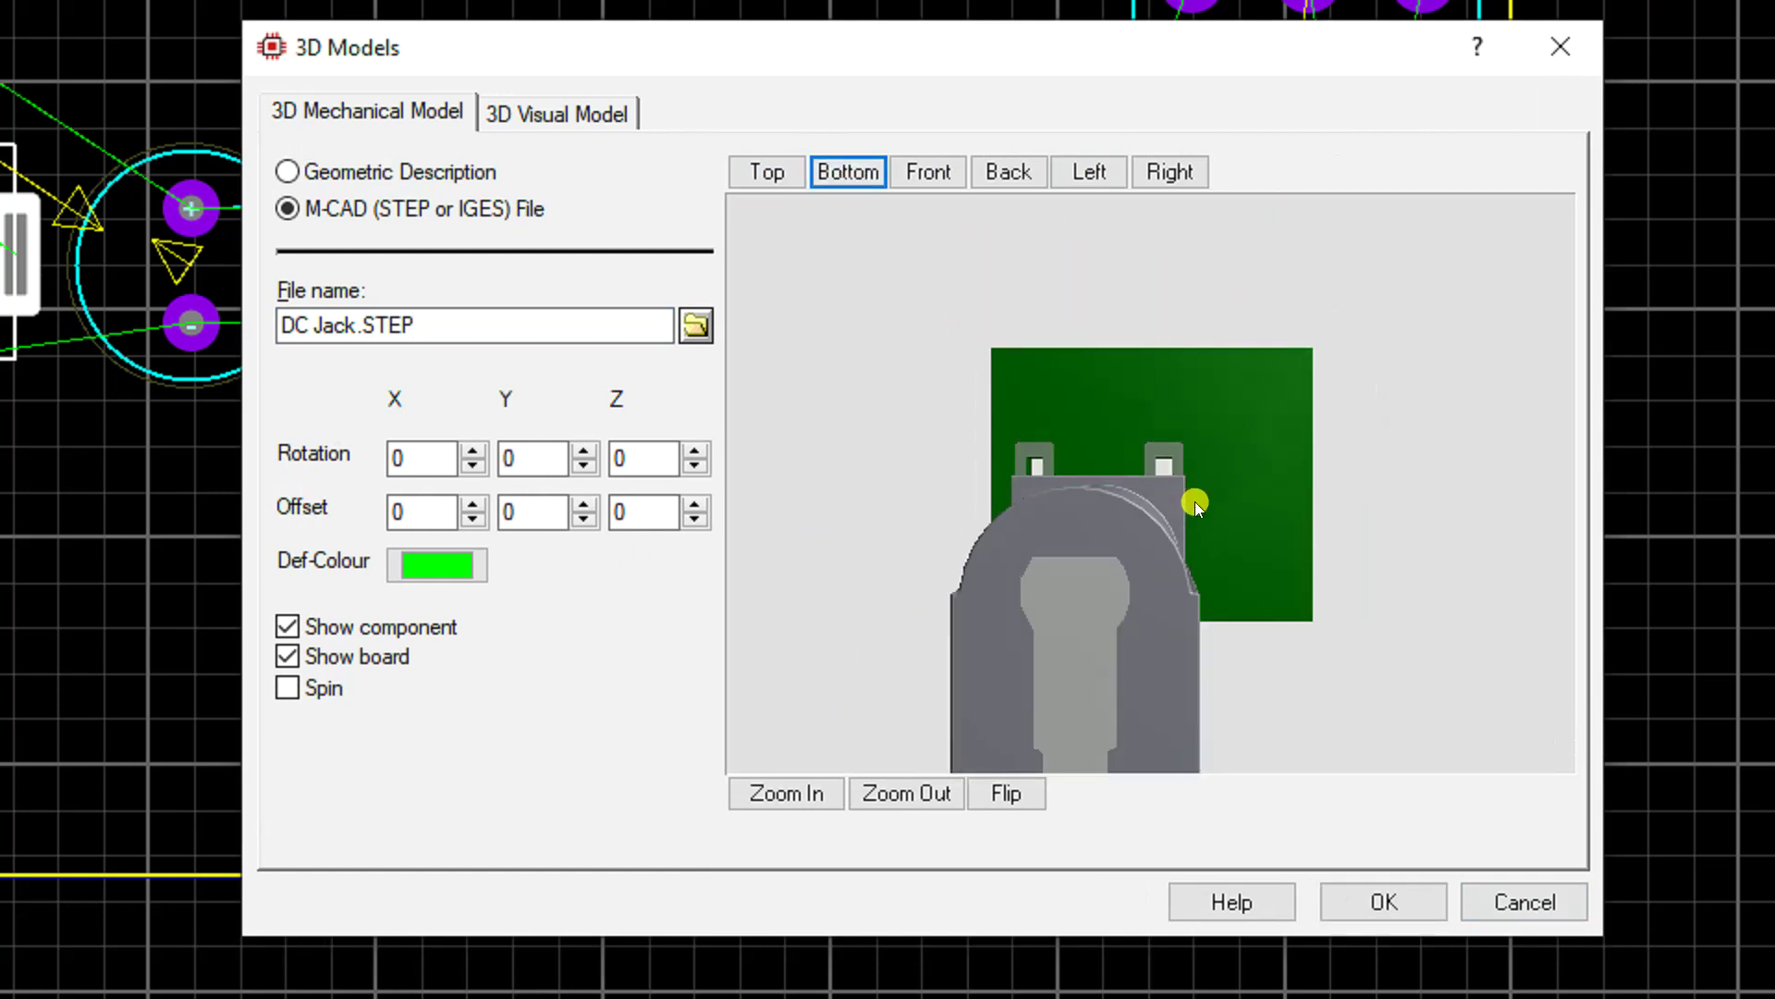
mouse_move(1151, 482)
left_mouse_down()
mouse_move(1150, 464)
mouse_move(1149, 485)
left_mouse_up()
left_click(420, 473)
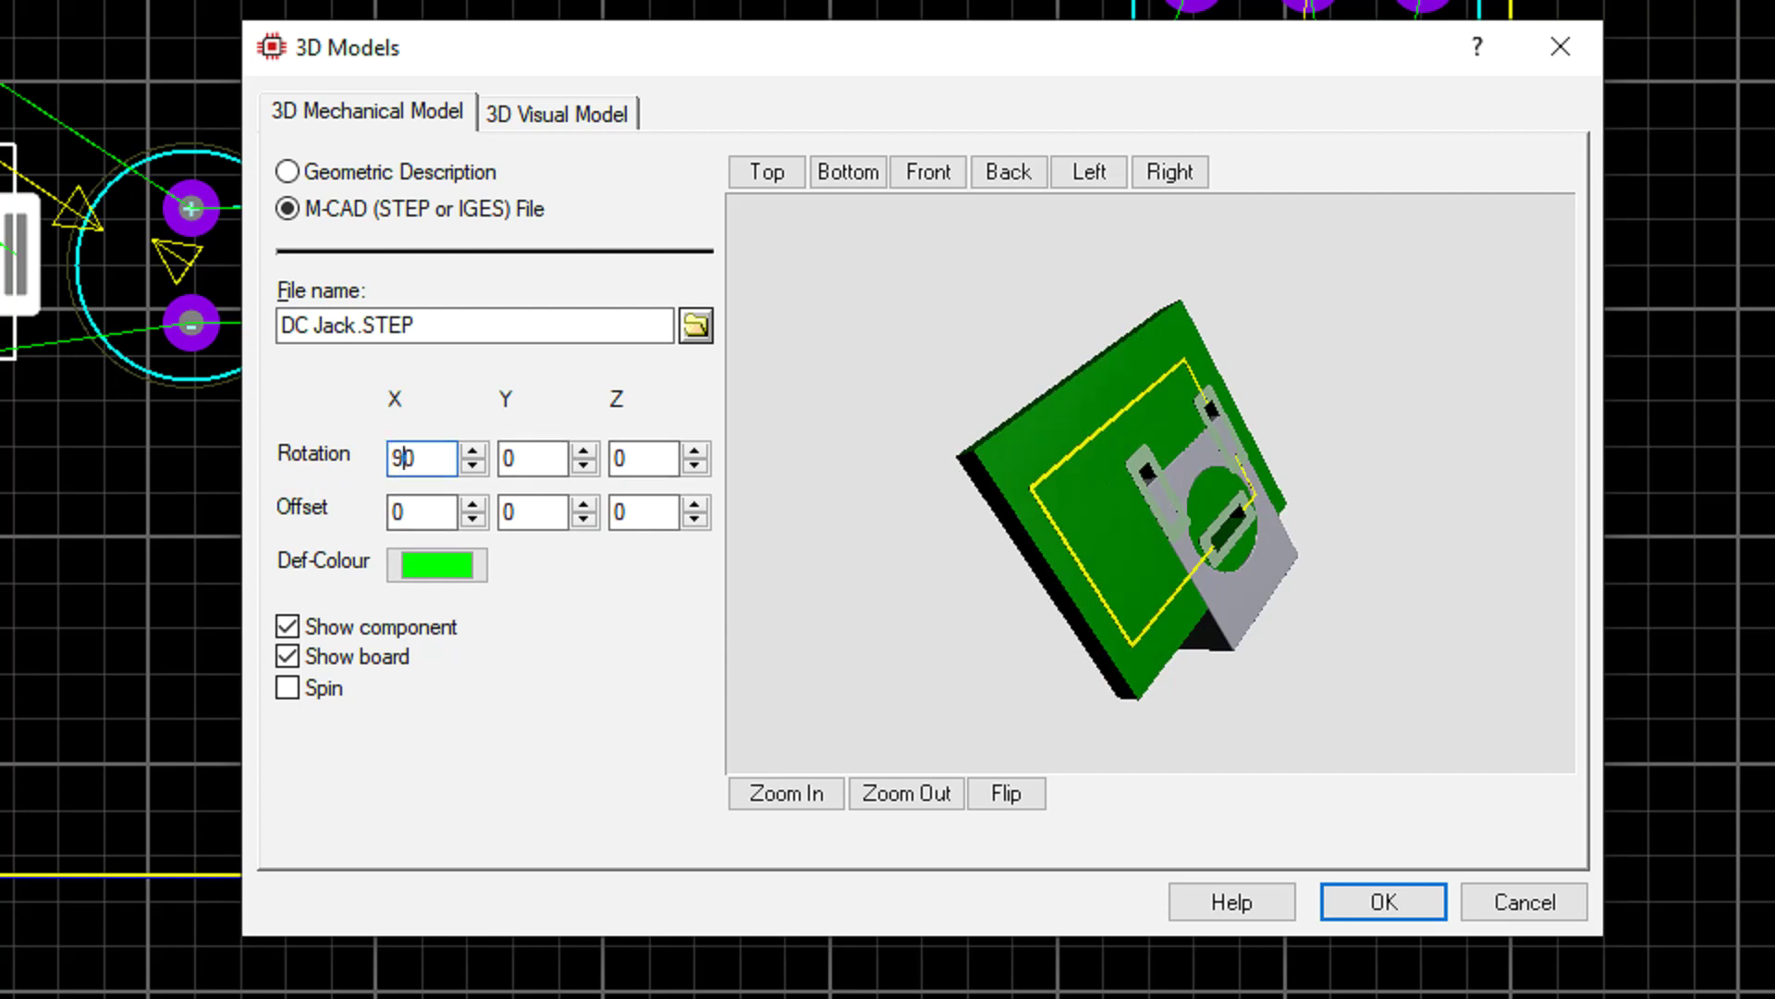
left_click_drag(1064, 643, 1151, 483)
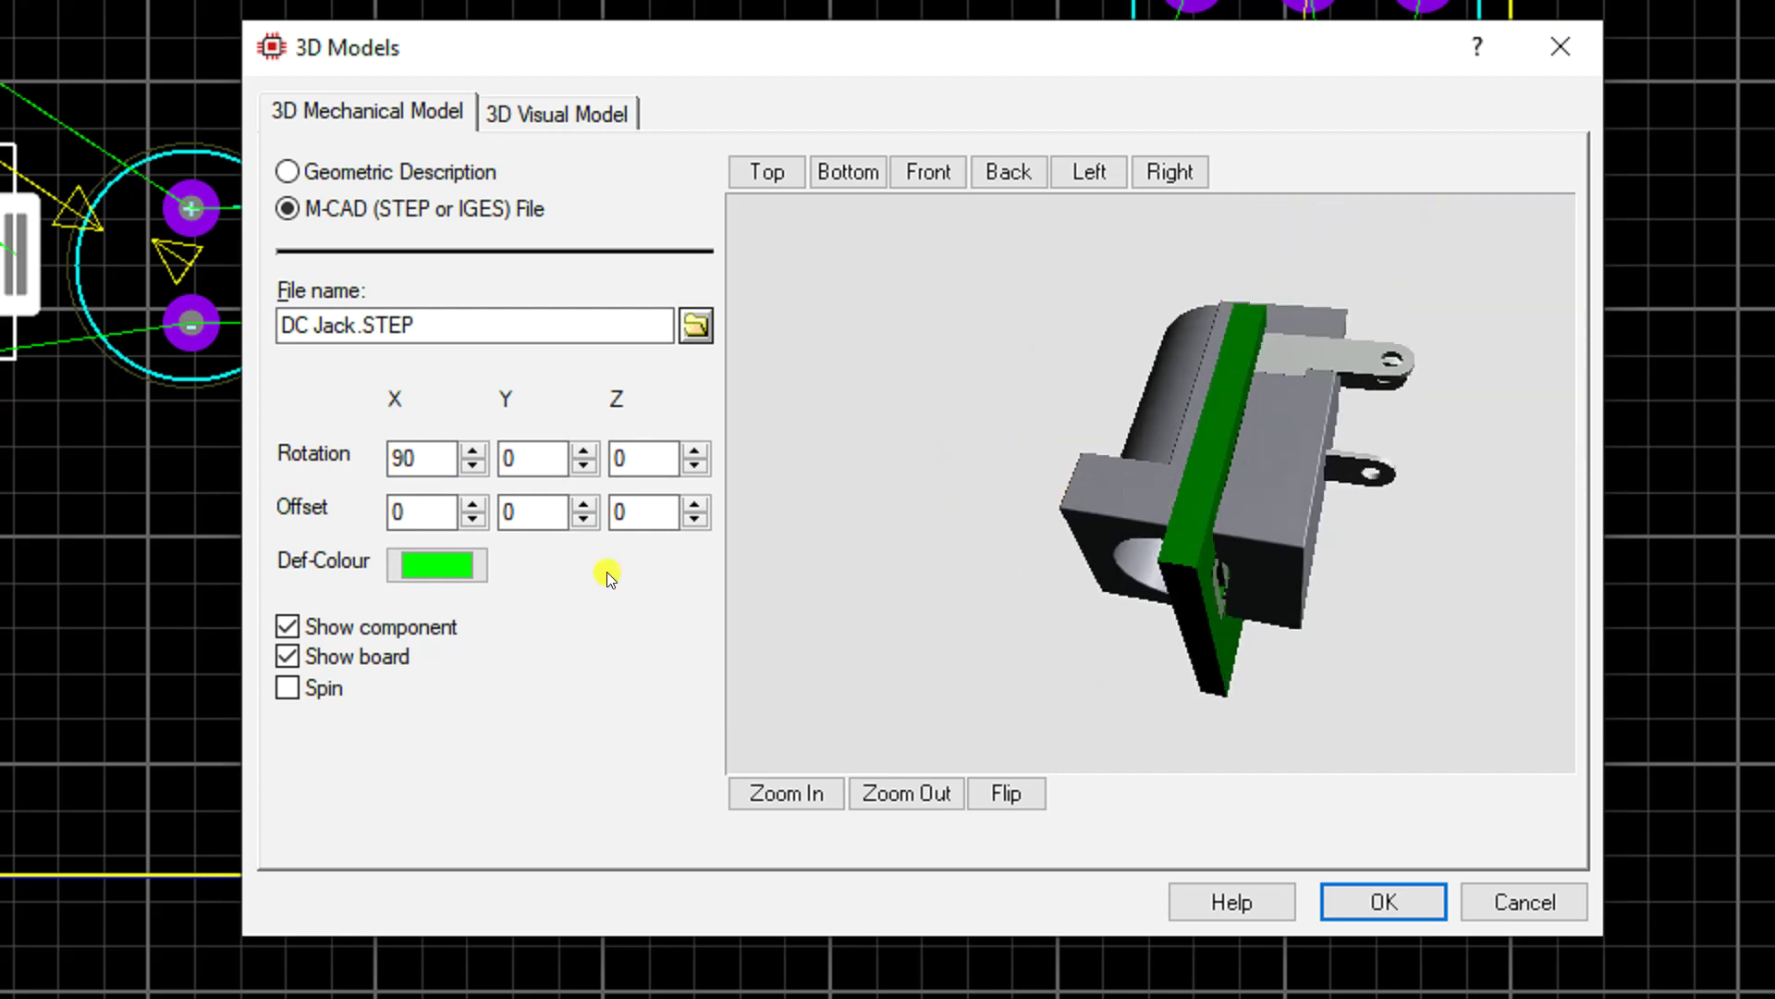
Step: Set the DC jack model's X offset to -10mm
left_click(473, 525)
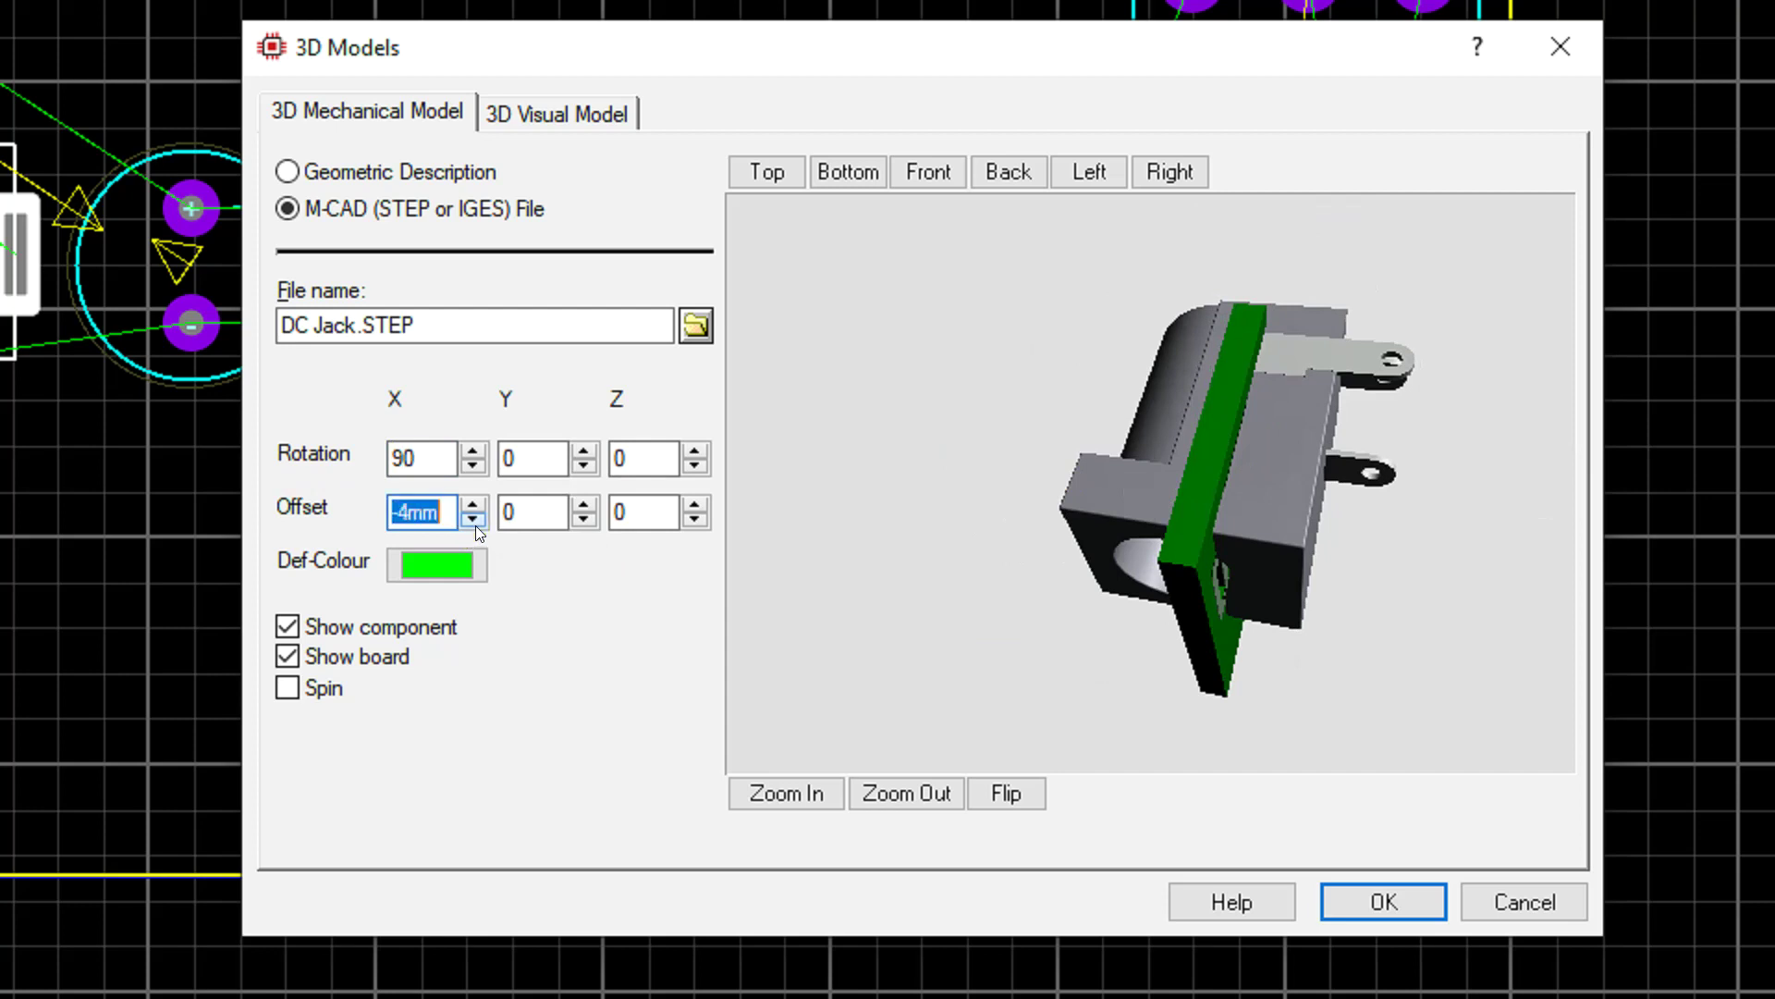
left_click(473, 519)
left_click(473, 519)
left_click(473, 520)
left_click_drag(1151, 484, 1151, 483)
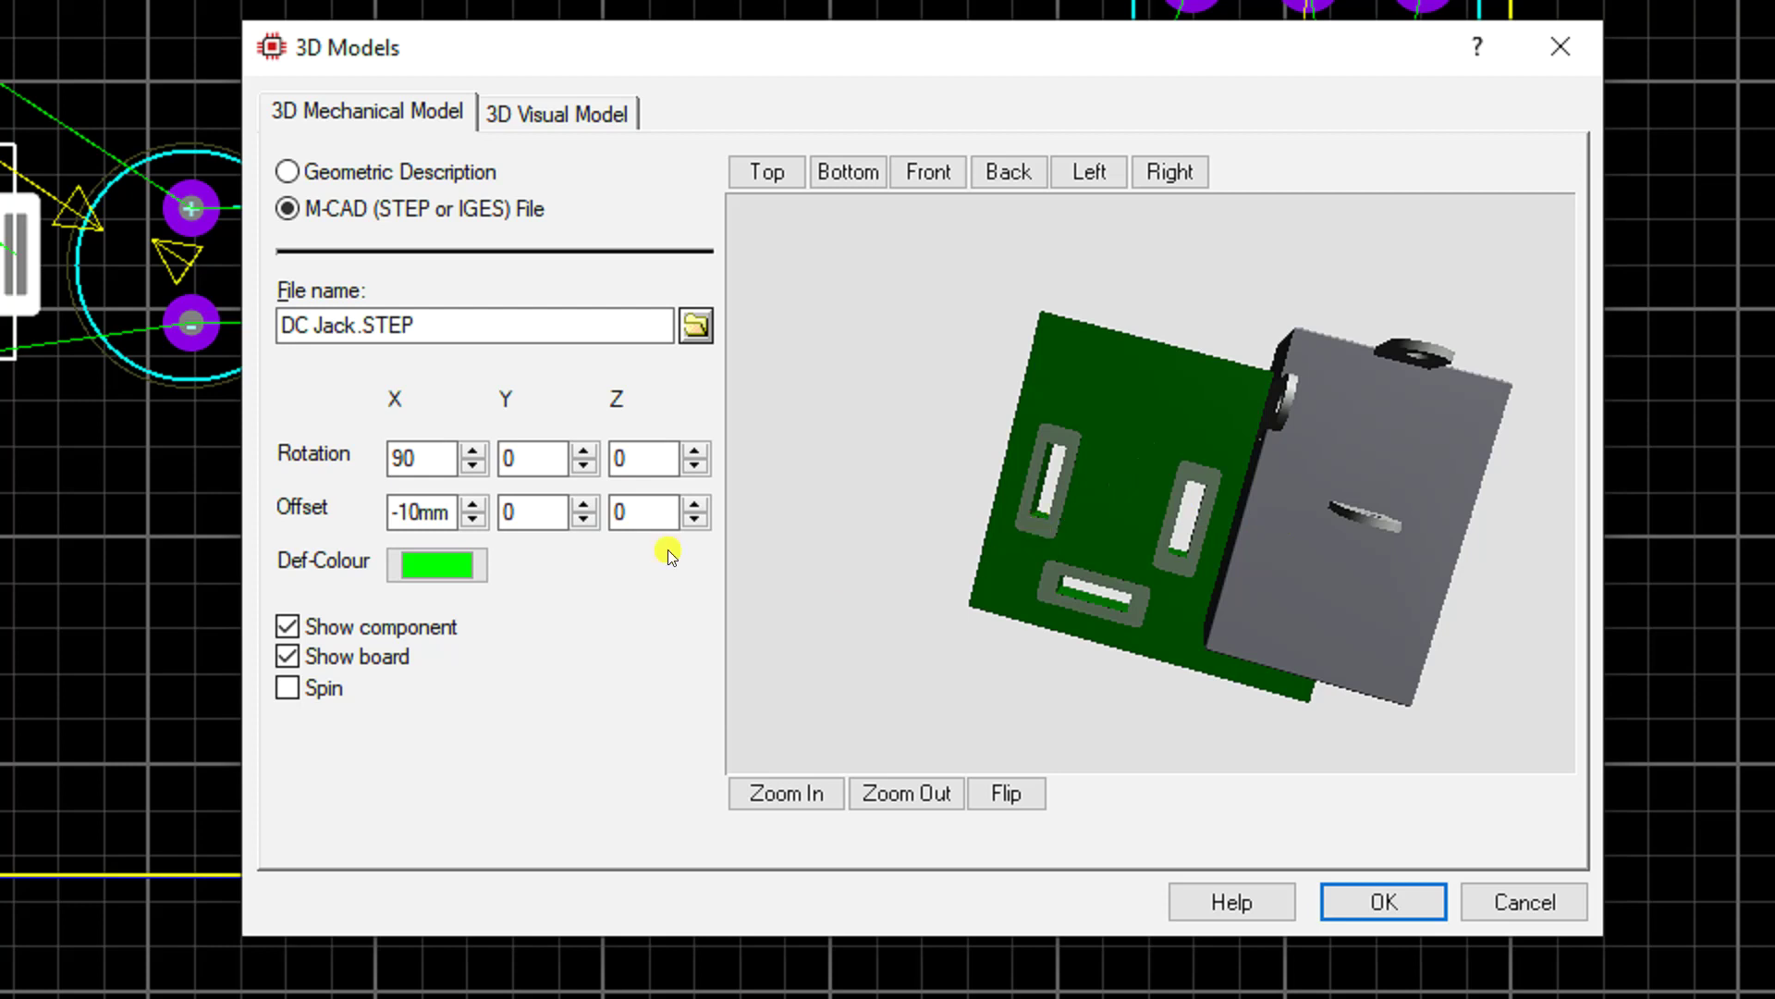
Step: Set the DC jack model's Z rotation to -90 and its Y and Z offsets to 5mm
left_click(608, 446)
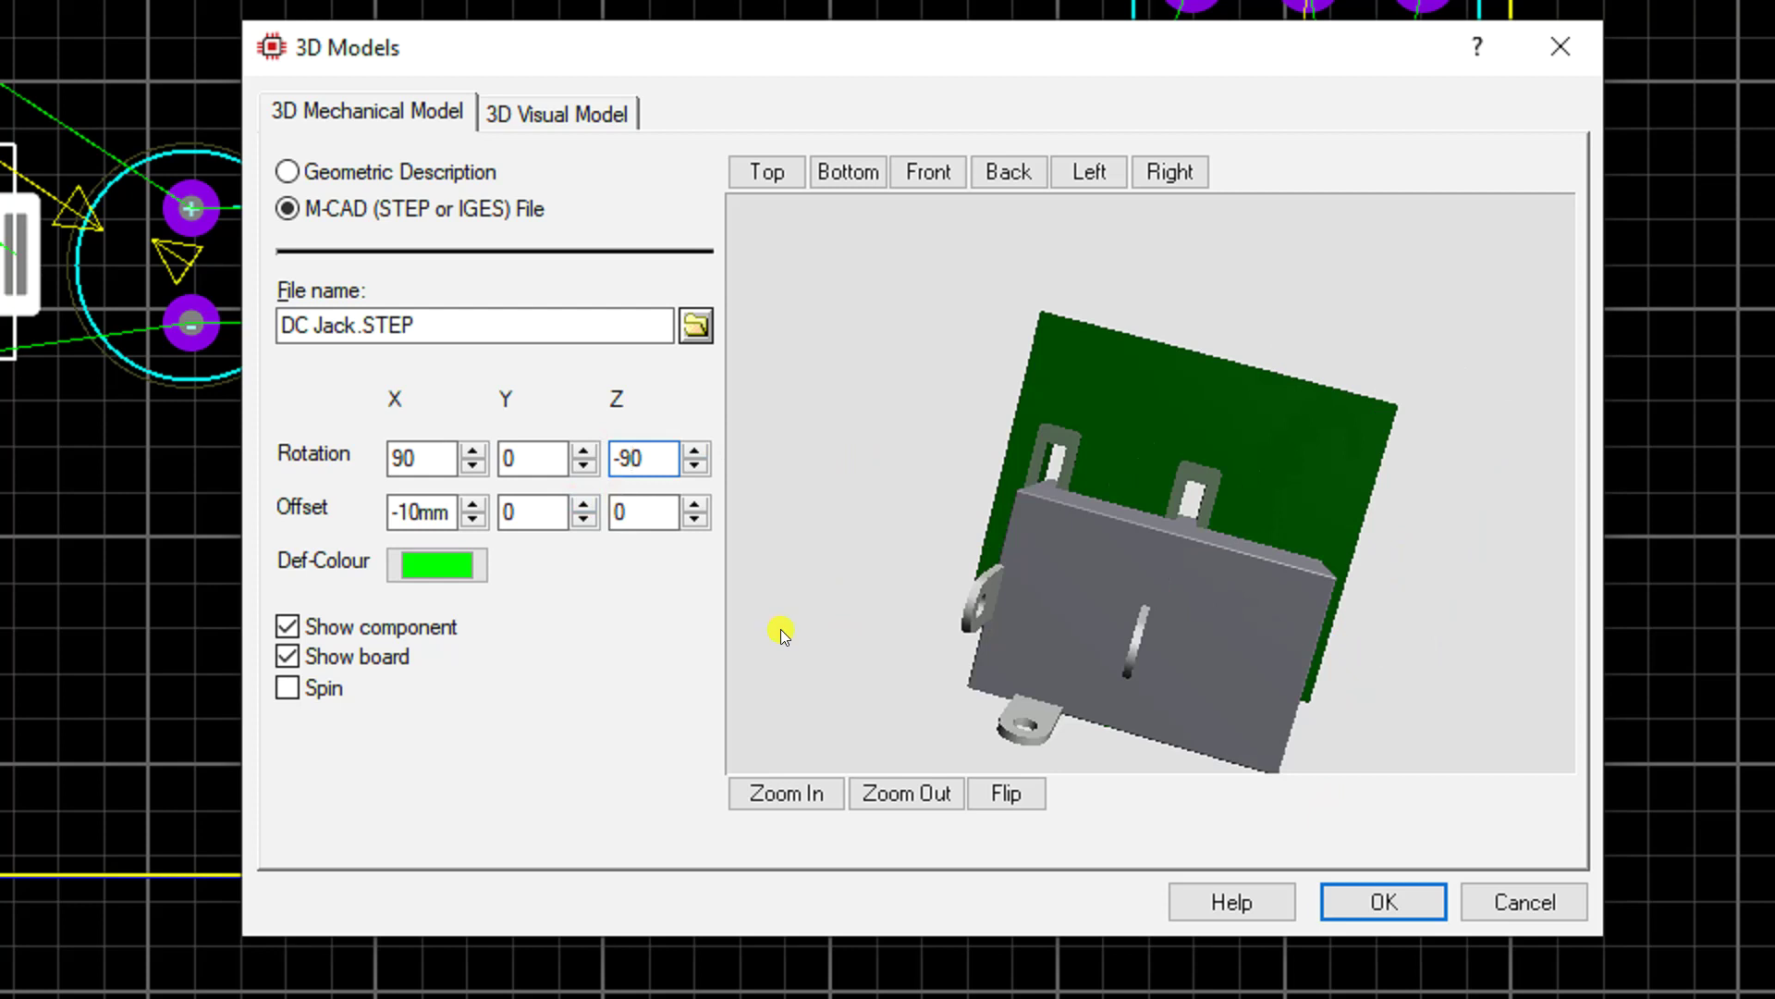
left_click(695, 505)
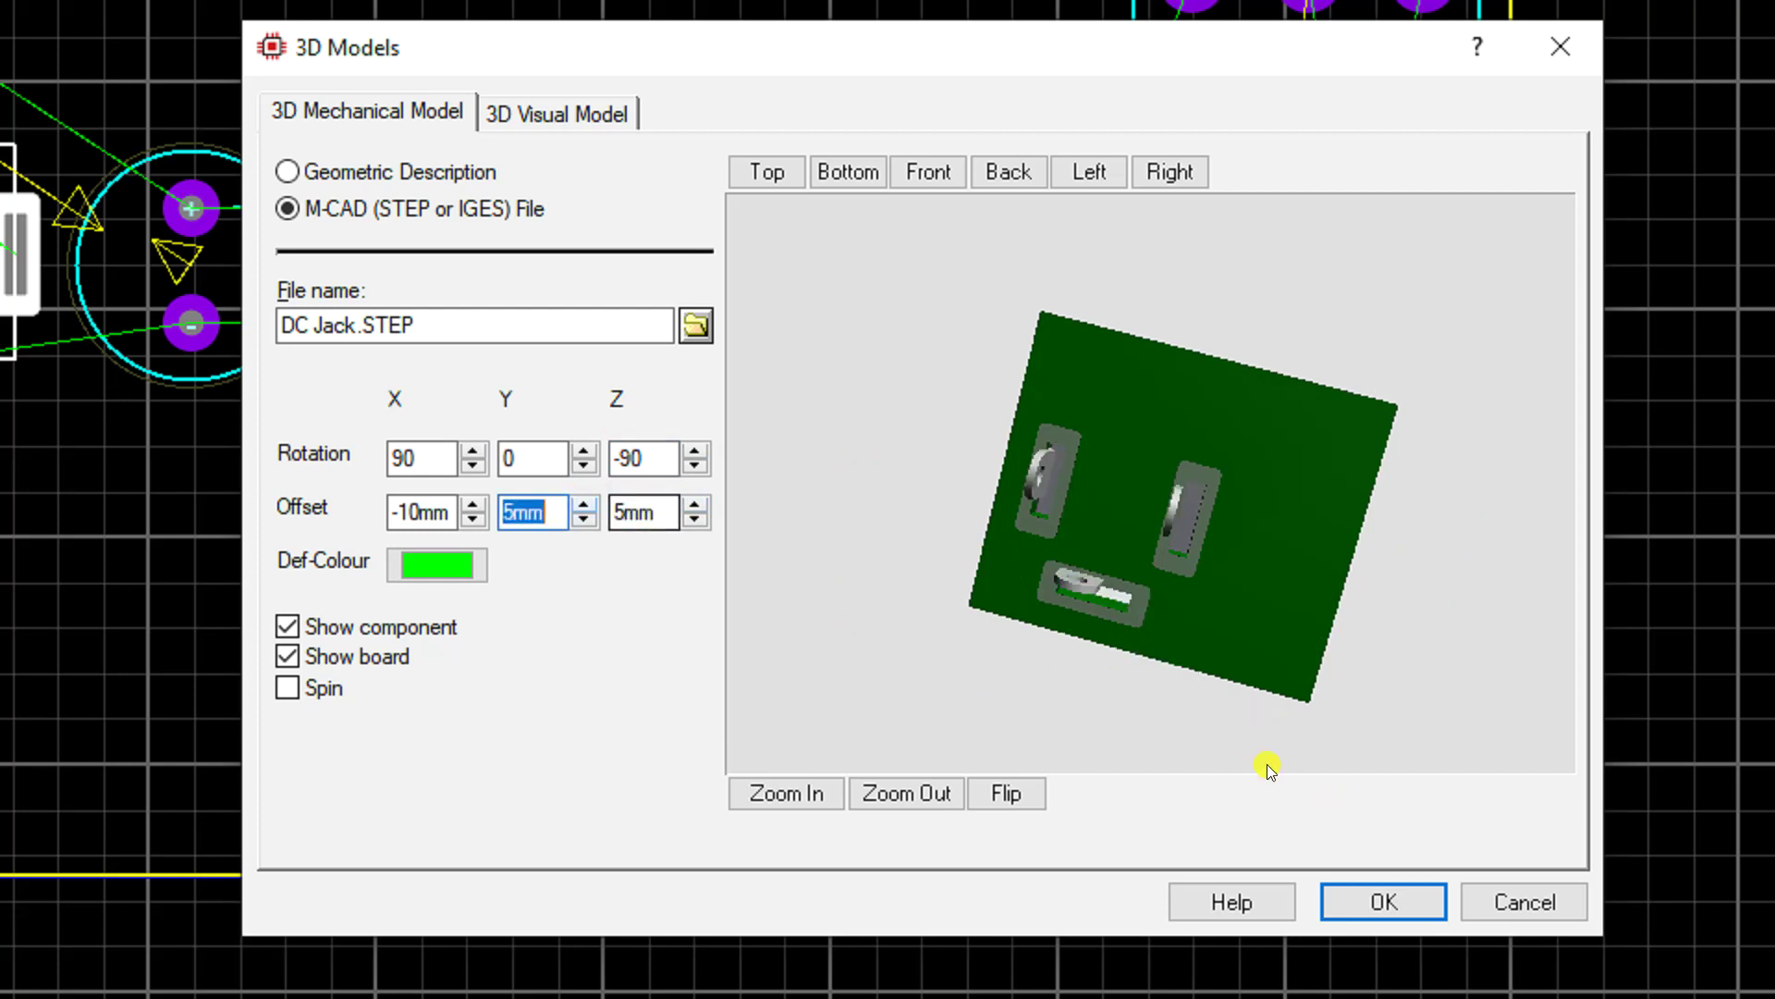
left_click(1266, 717)
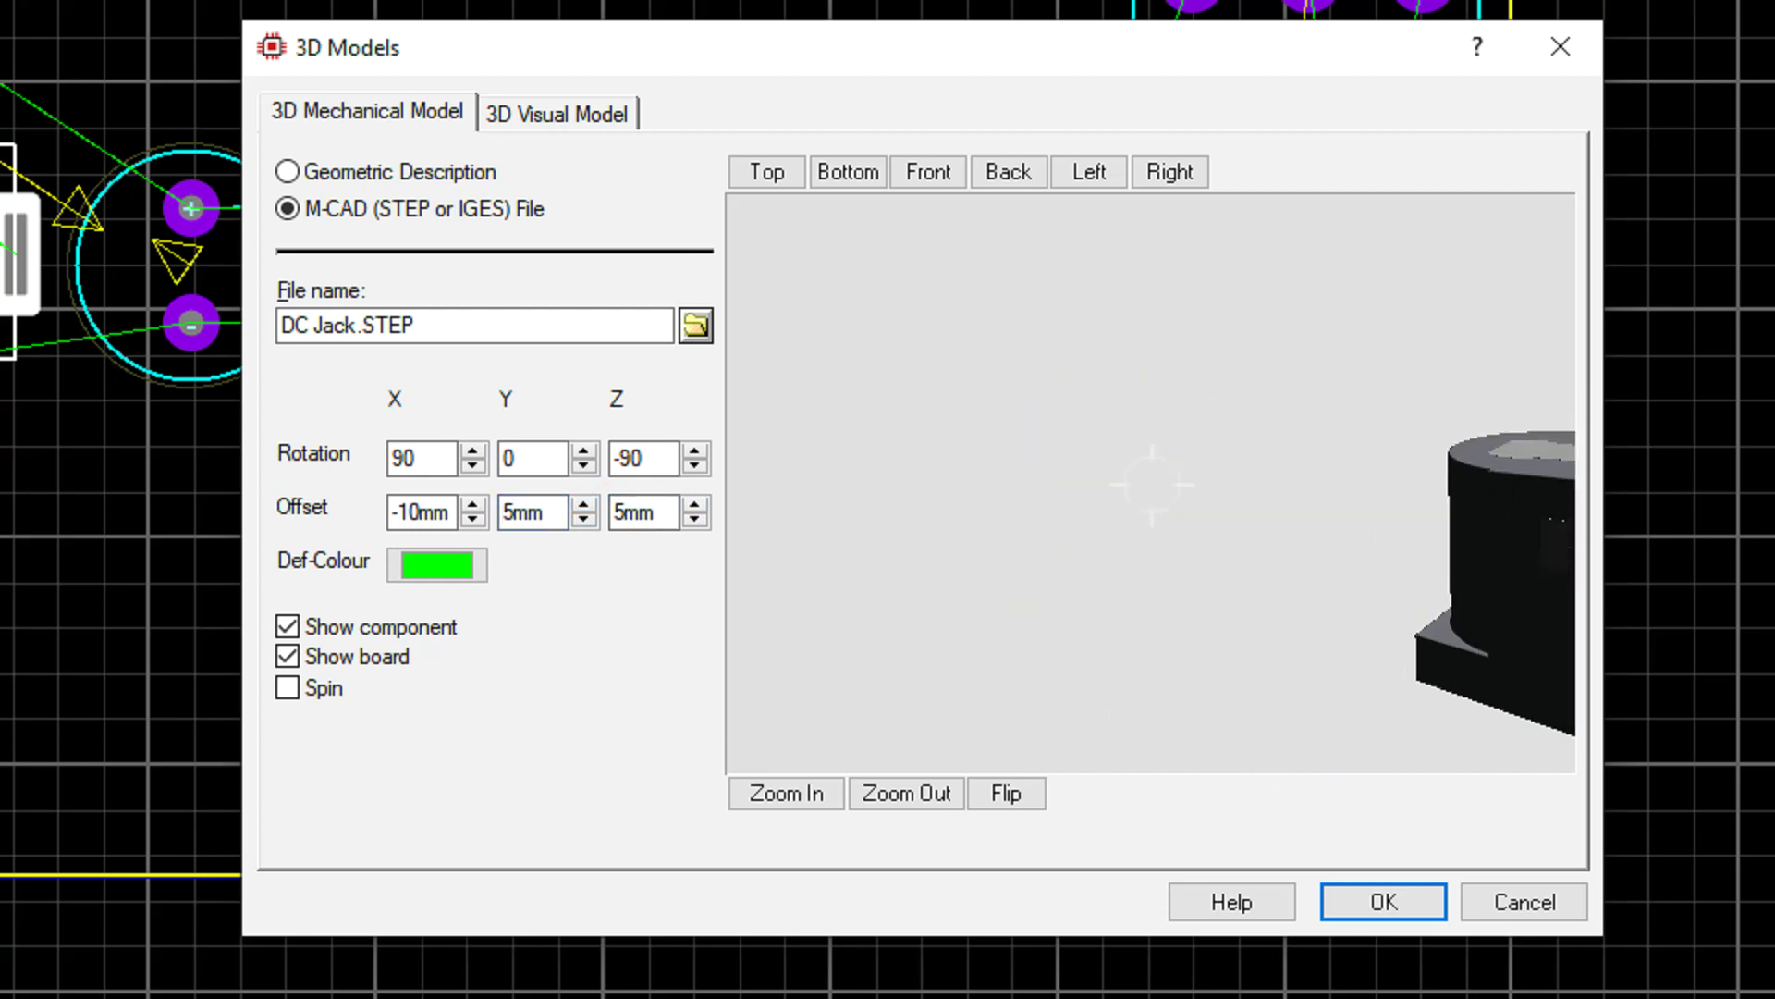
left_click(1151, 486)
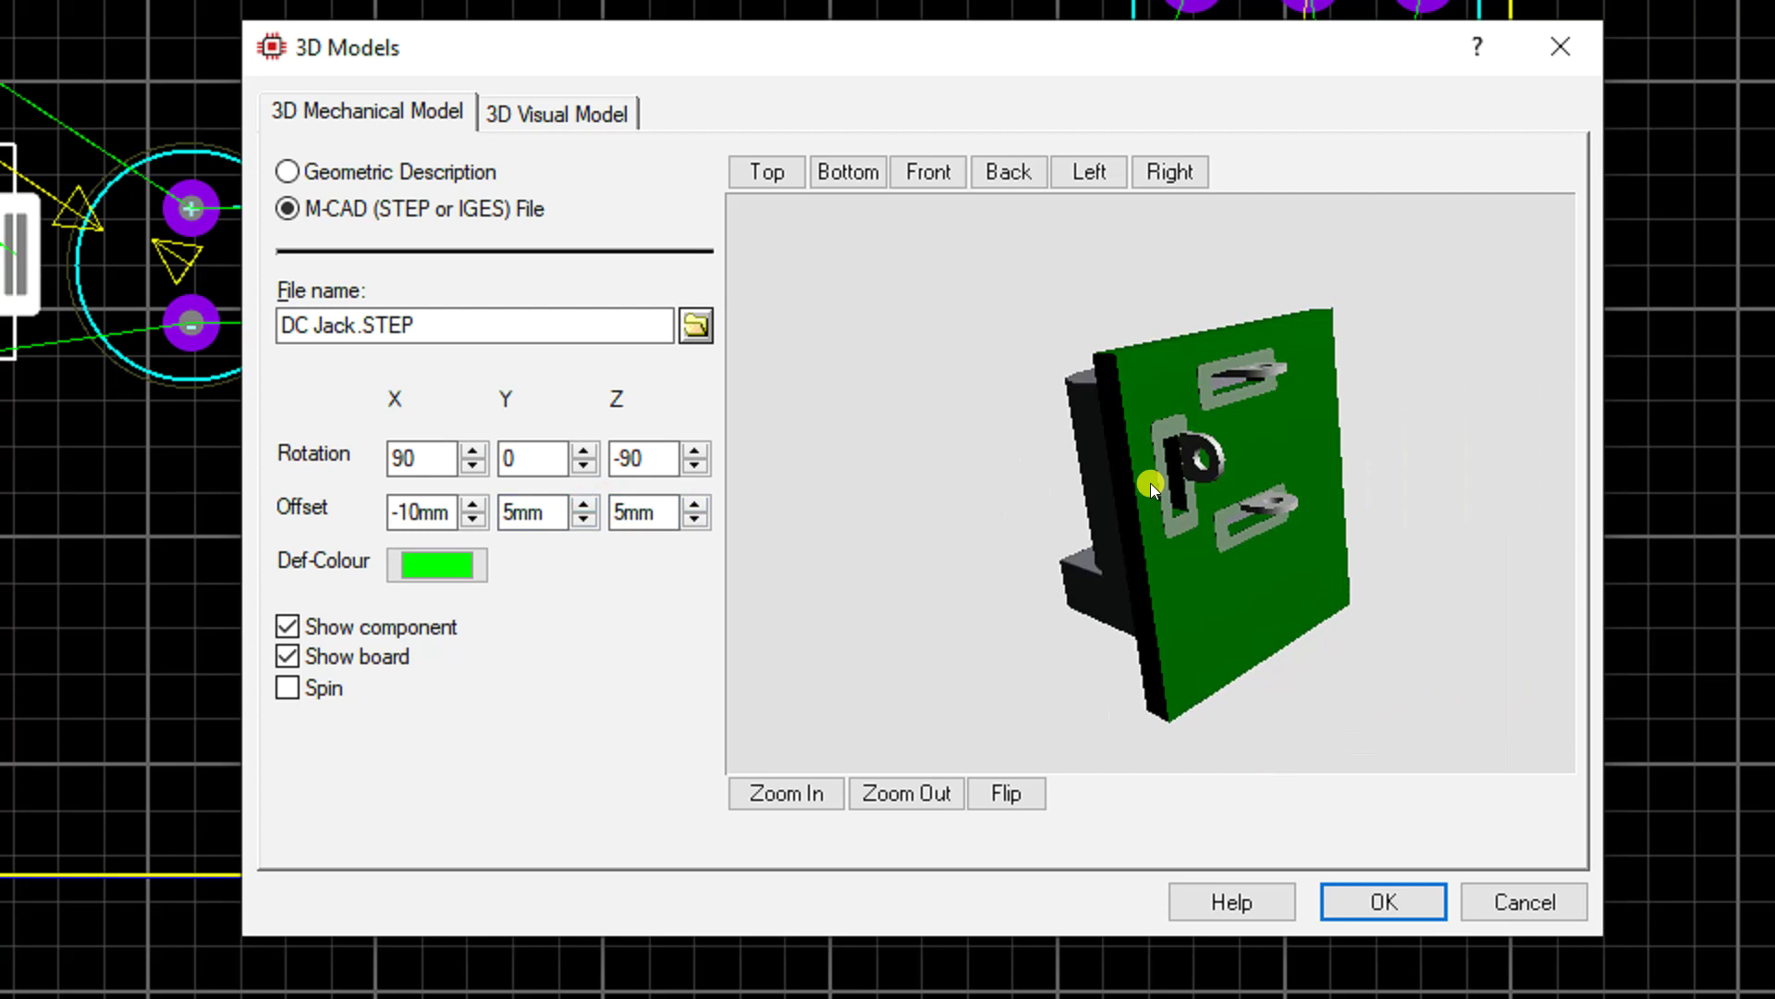
Step: Fine-tune the jack's pin alignment with a Y offset of 4.5mm and an X offset of -10.3mm, and accept the model
left_click(423, 514)
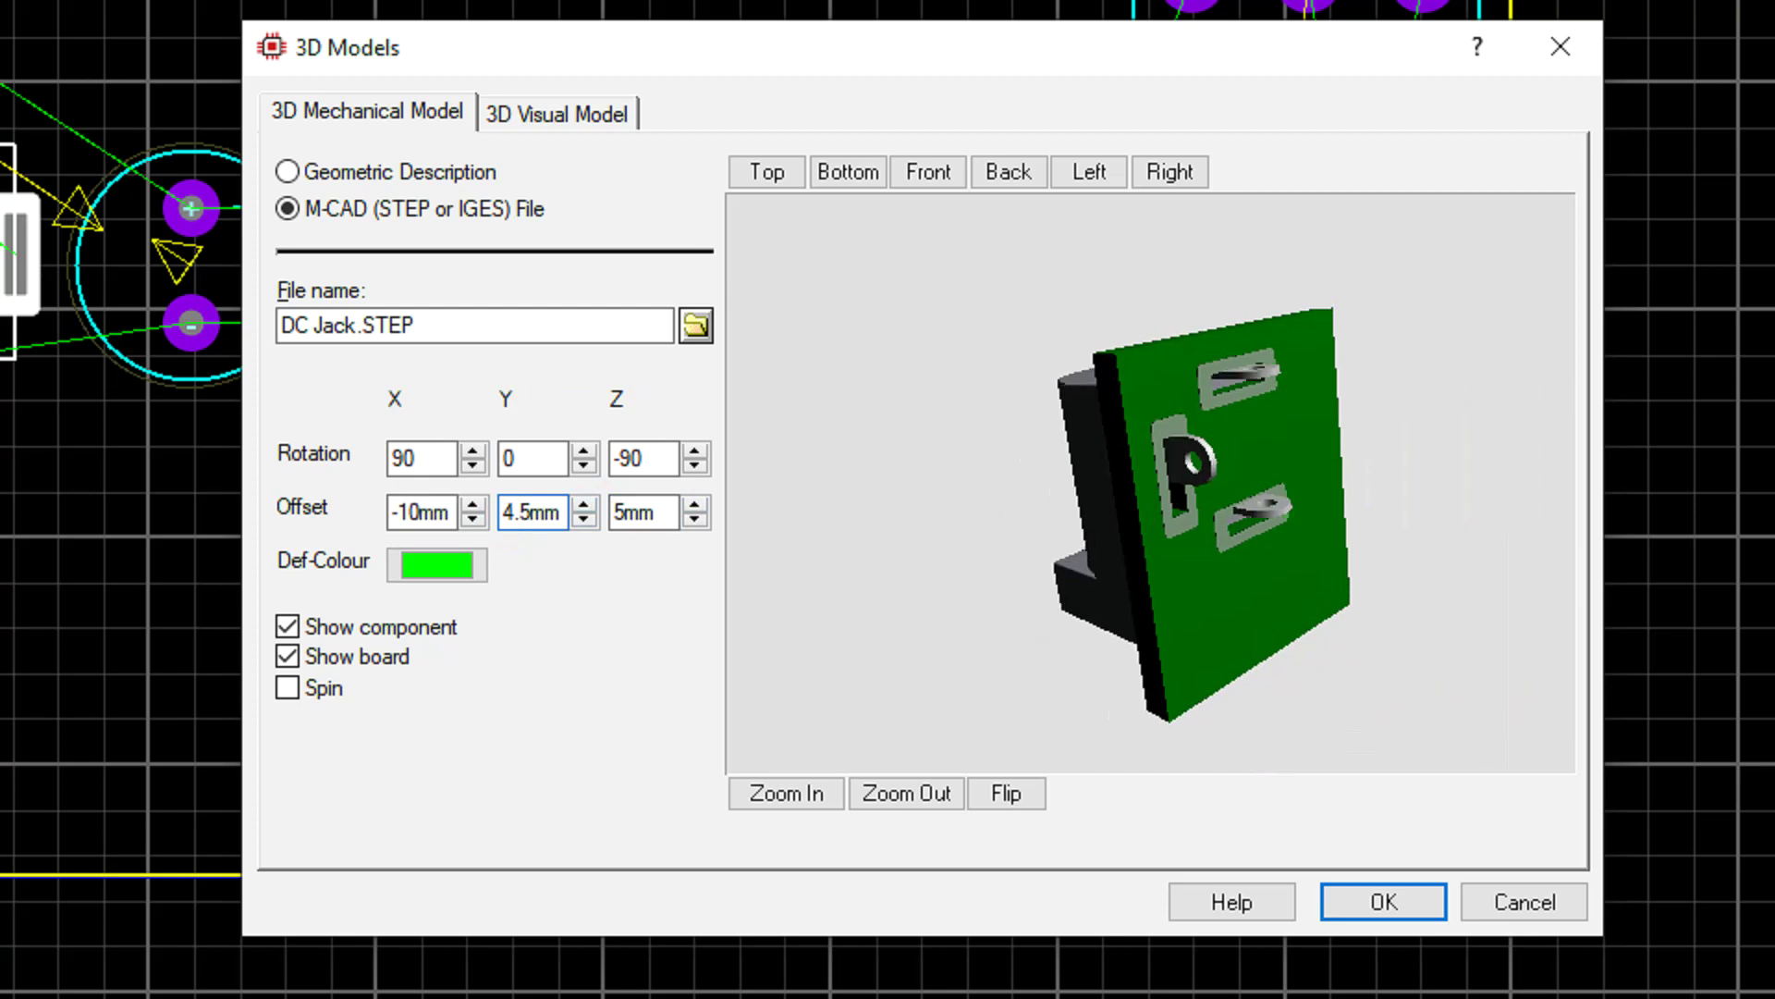
left_click_drag(1250, 502, 1154, 484)
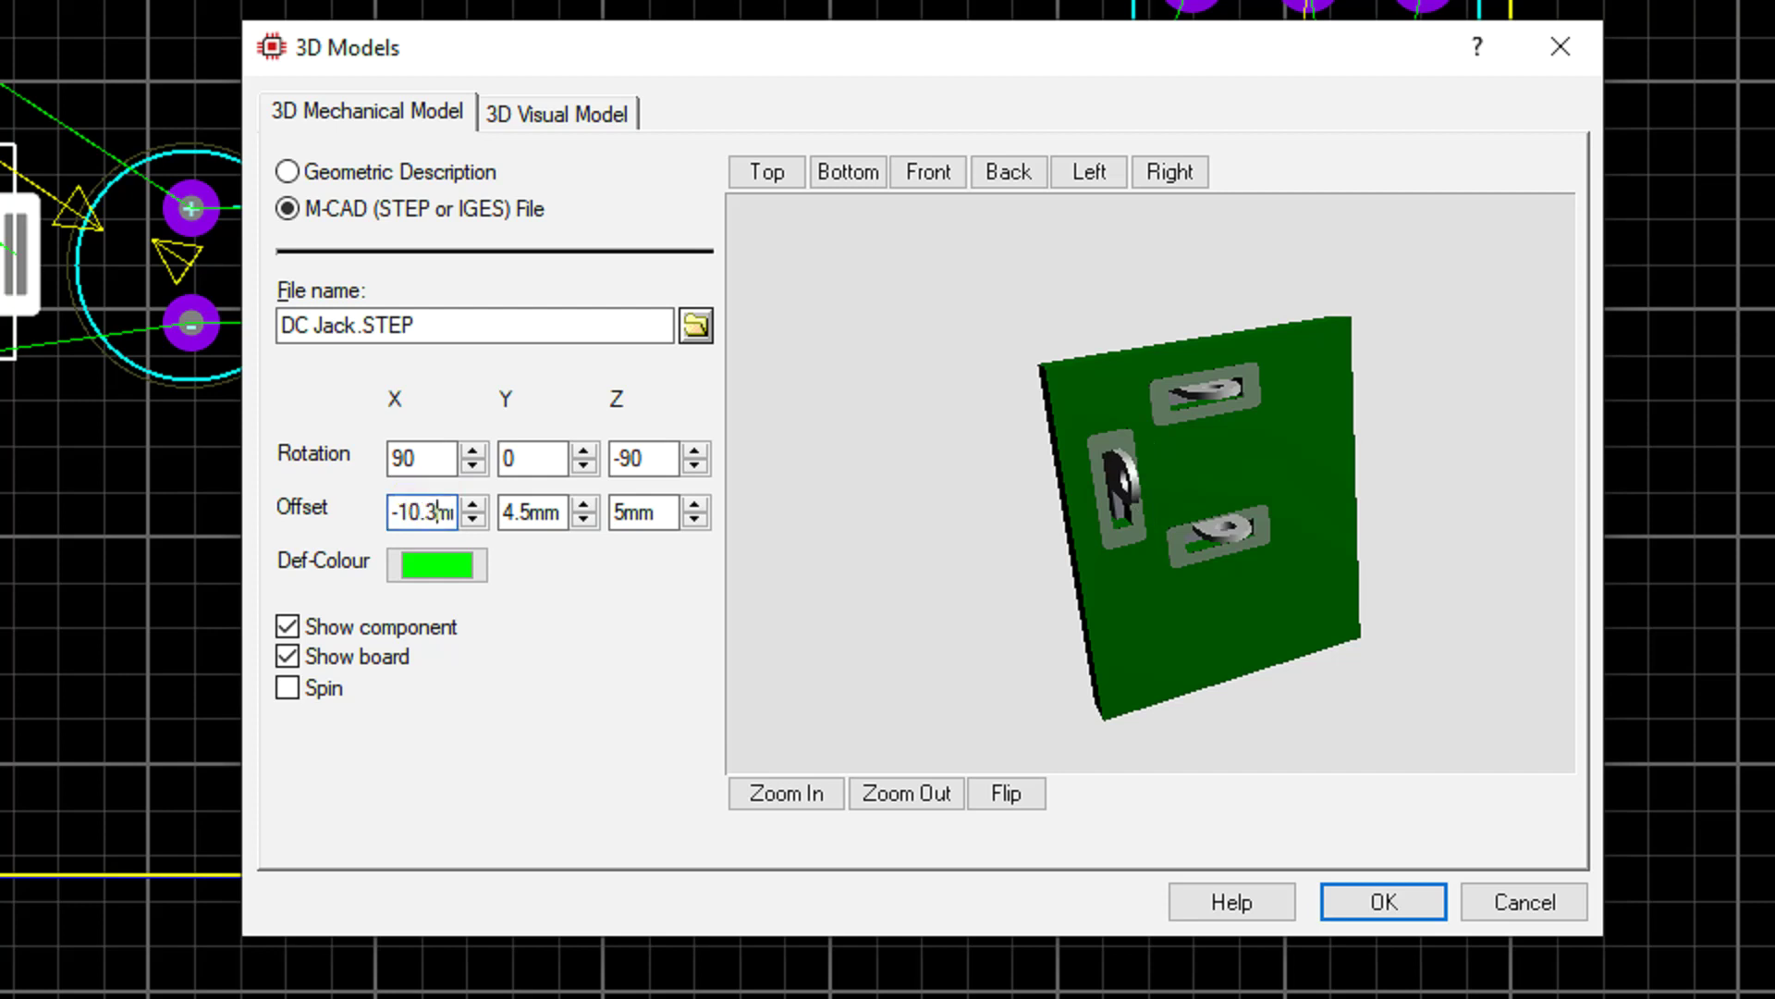
left_click_drag(1110, 476, 1152, 484)
left_click_drag(1248, 537, 1148, 480)
left_click(830, 176)
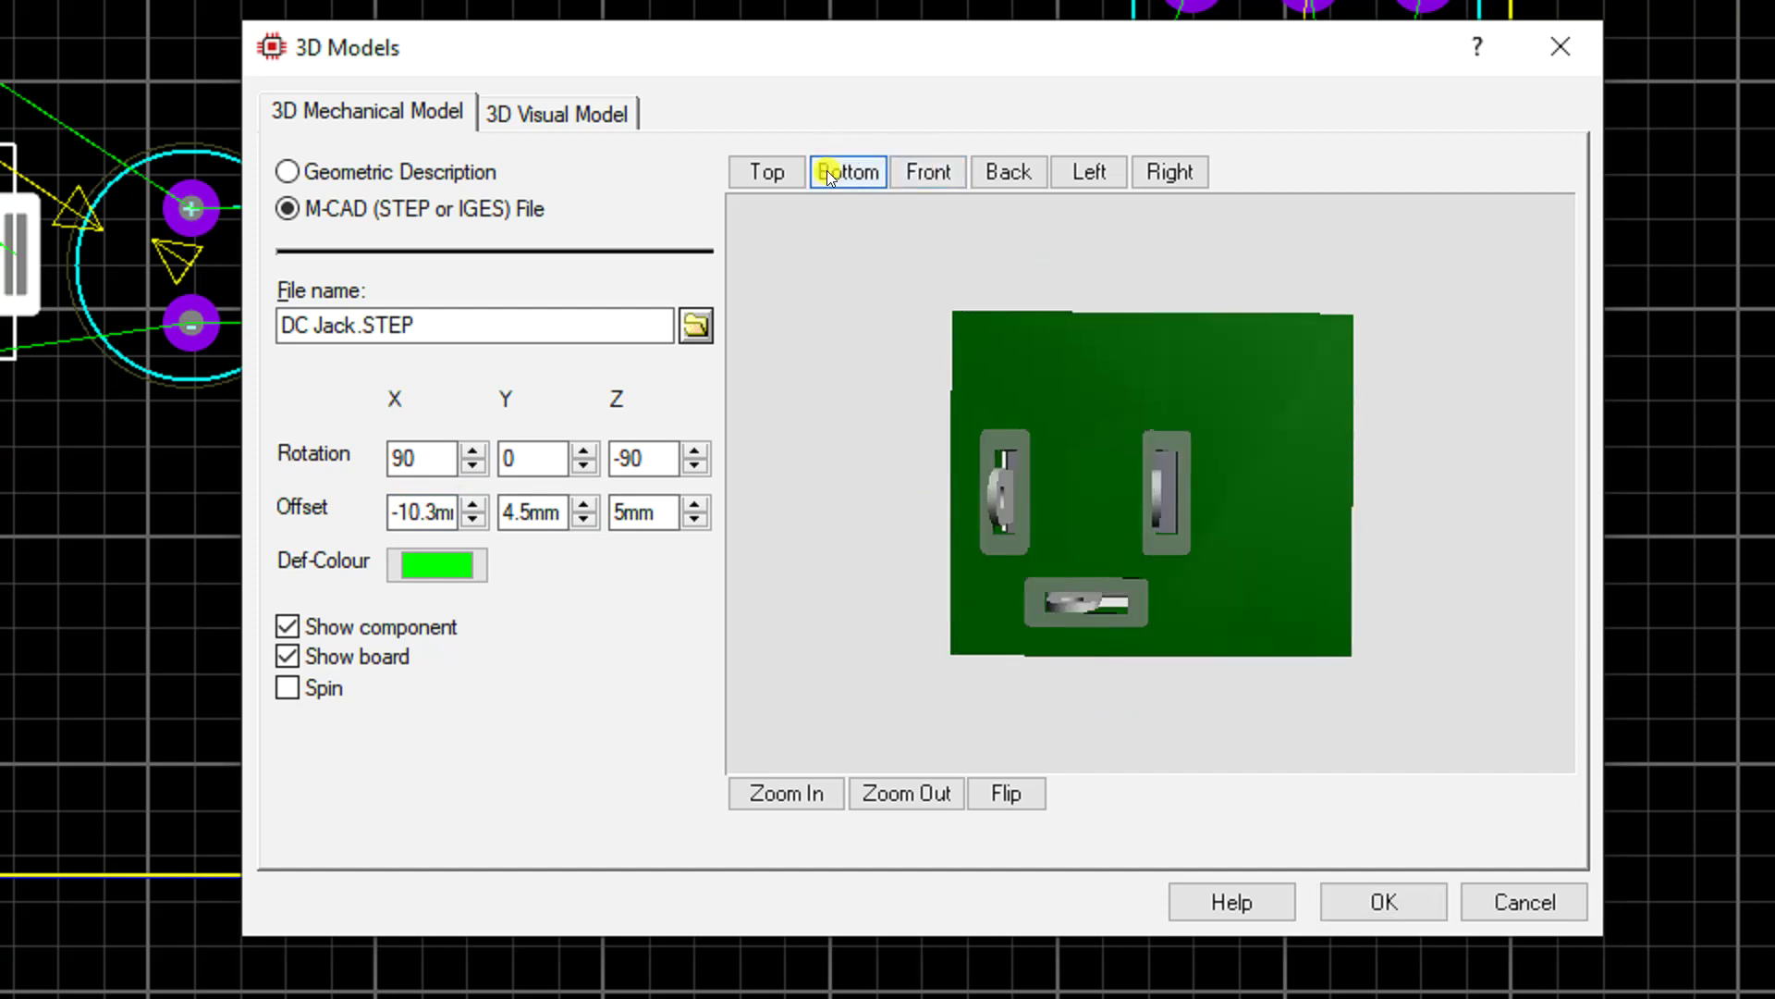
left_click(929, 172)
left_click_drag(1189, 475, 1150, 482)
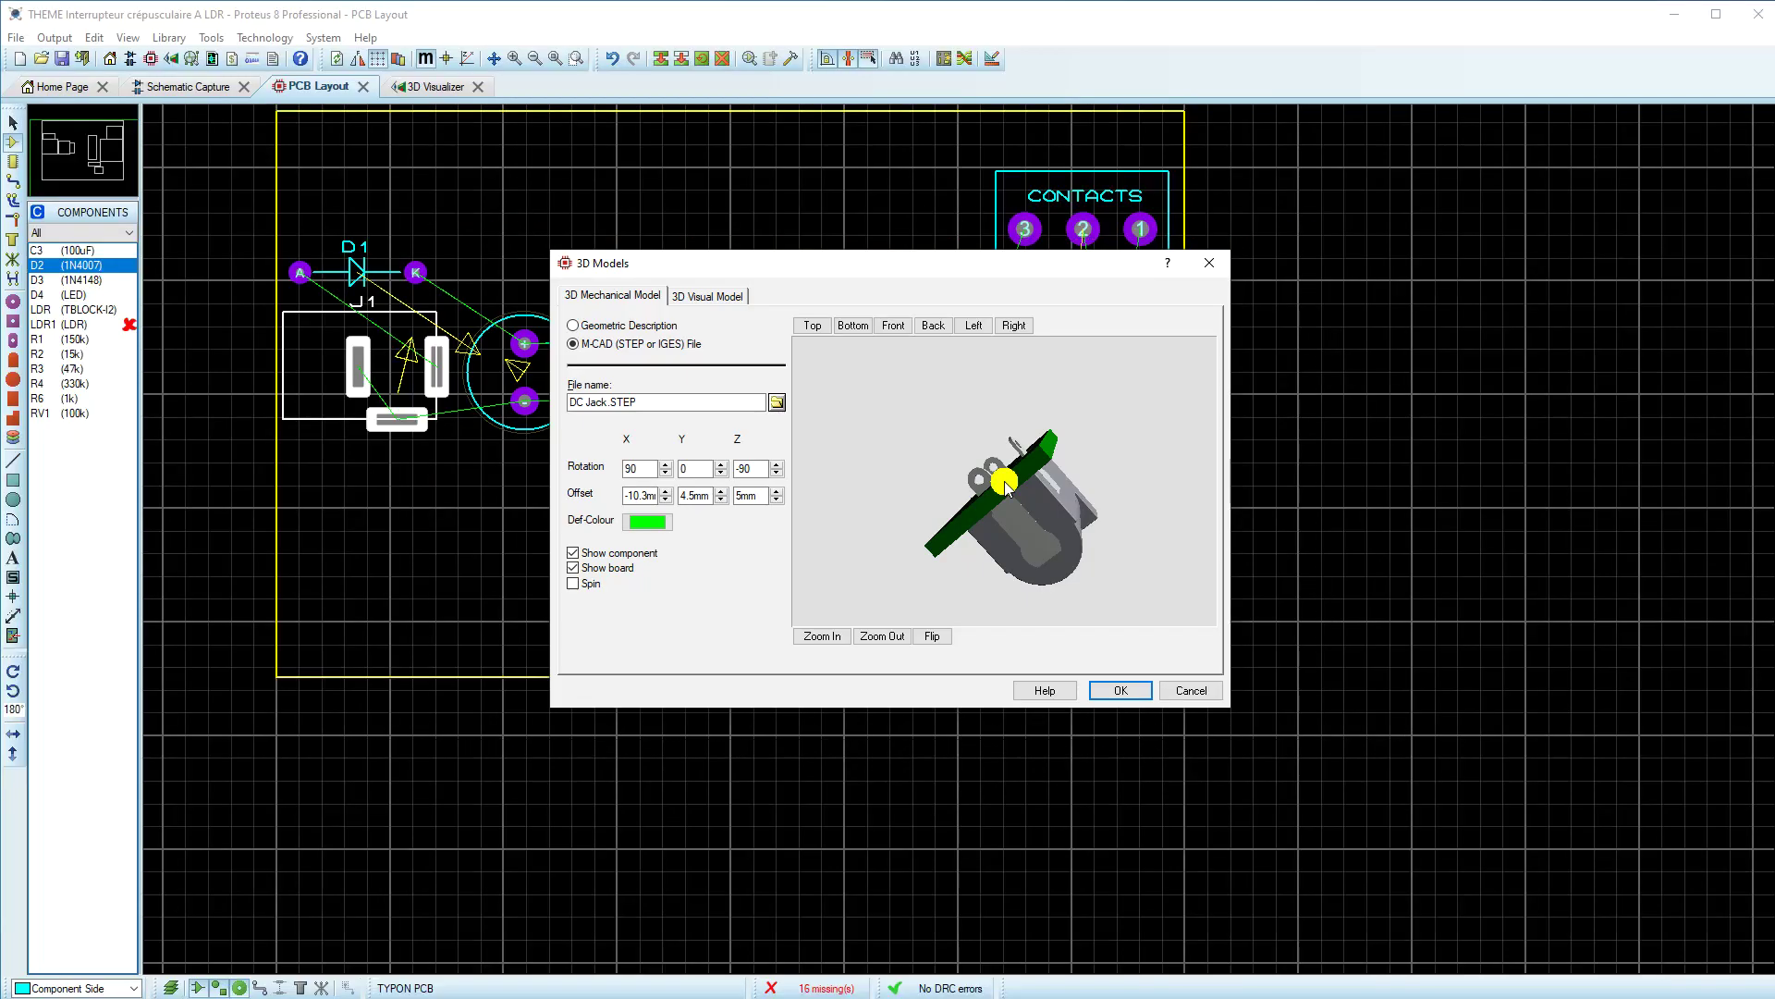
left_click(1122, 689)
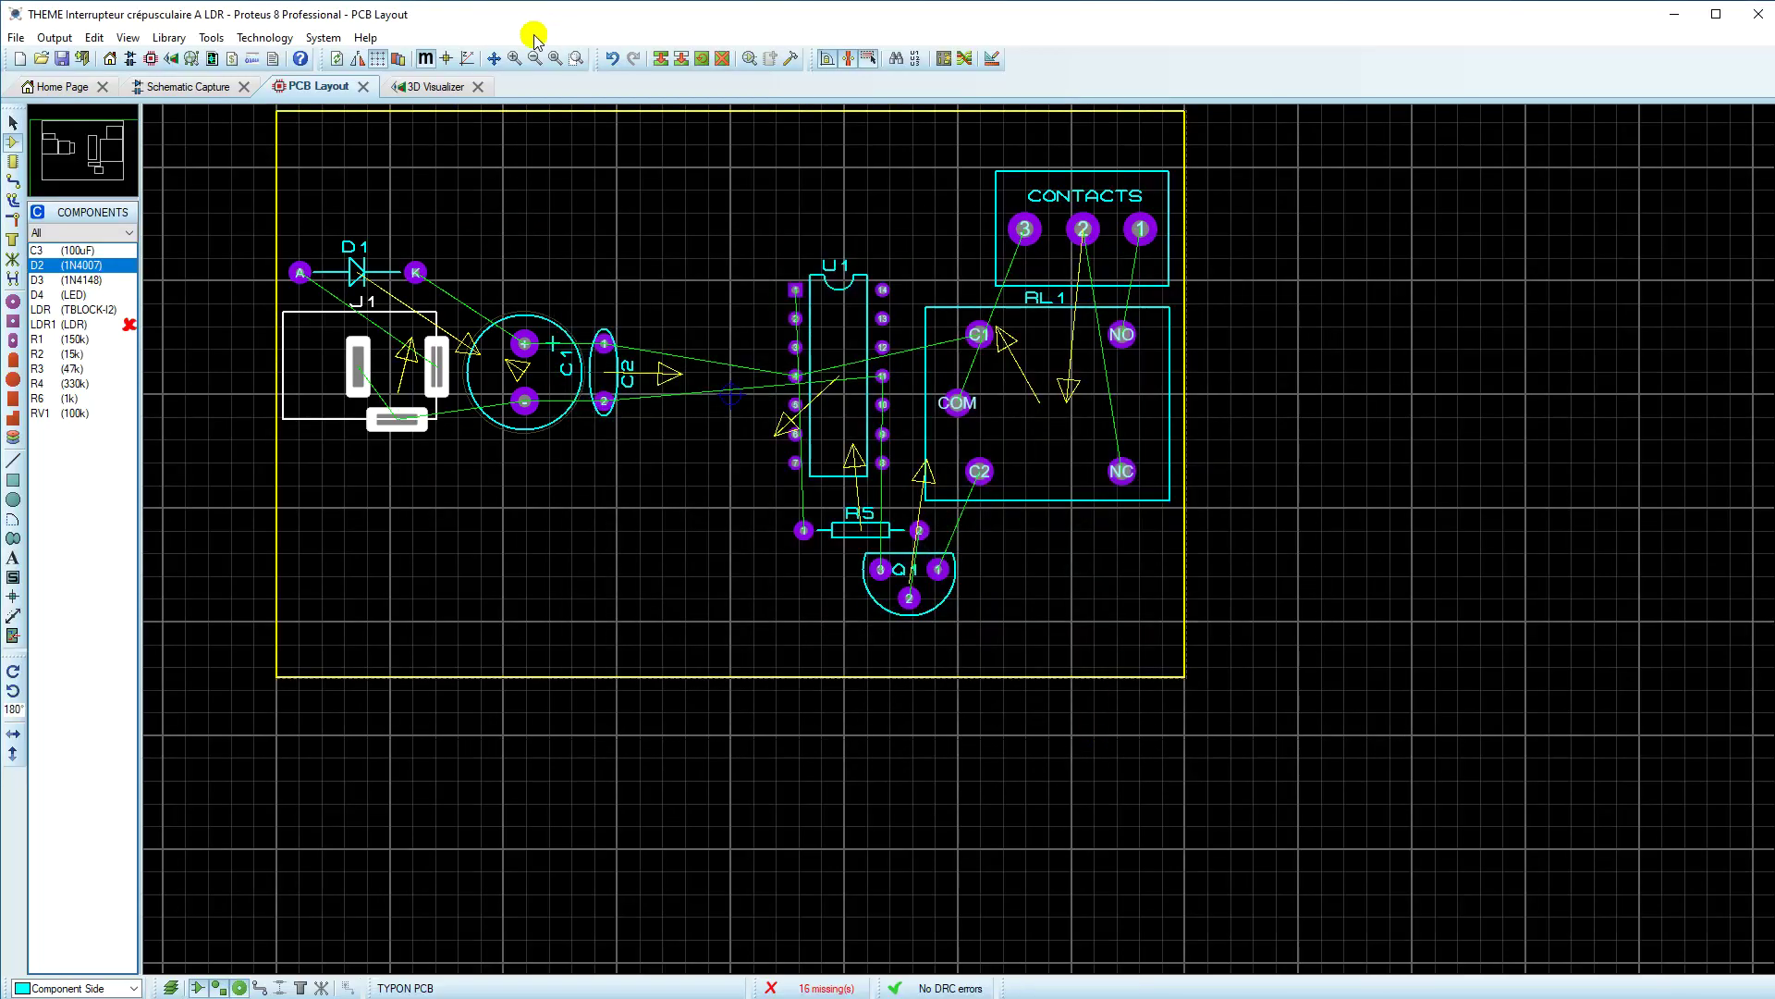
Step: Examine the DC jack and the other placed components in the 3D view with Auto Spin
left_click(439, 86)
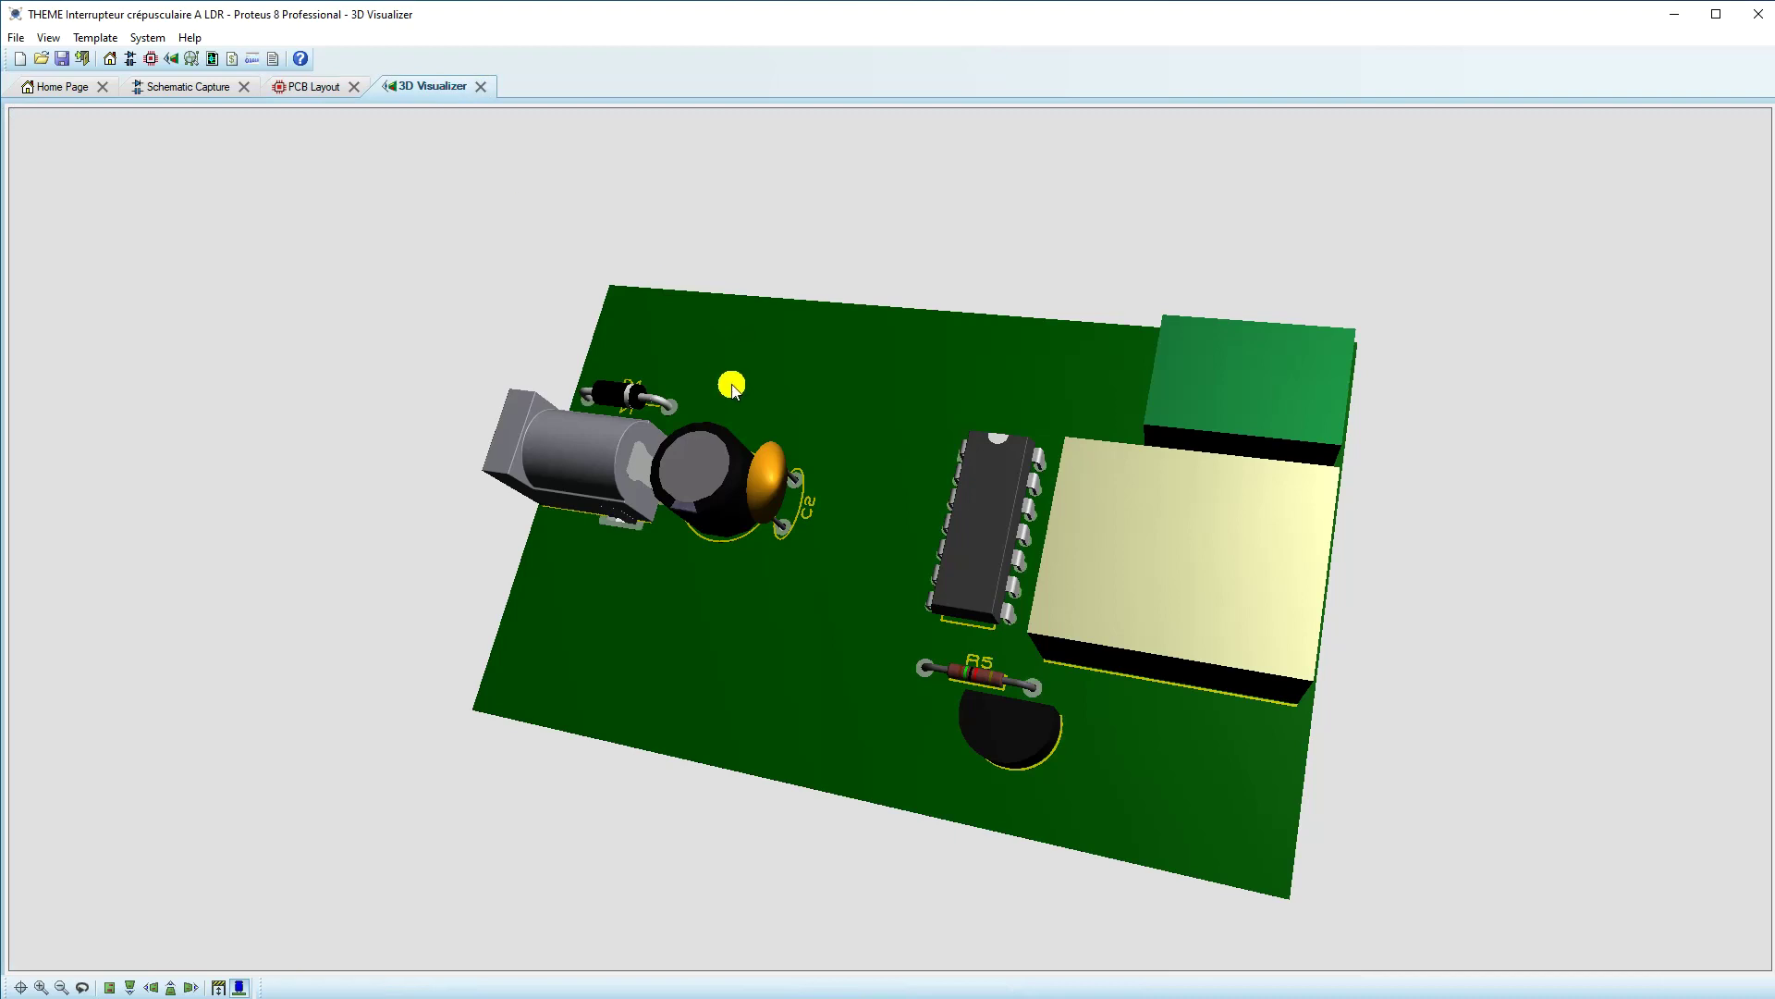
mouse_move(890, 539)
left_mouse_down()
mouse_move(893, 592)
mouse_move(892, 370)
mouse_move(891, 629)
mouse_move(878, 573)
mouse_move(786, 546)
mouse_move(890, 539)
mouse_move(891, 555)
left_mouse_up()
key("Escape")
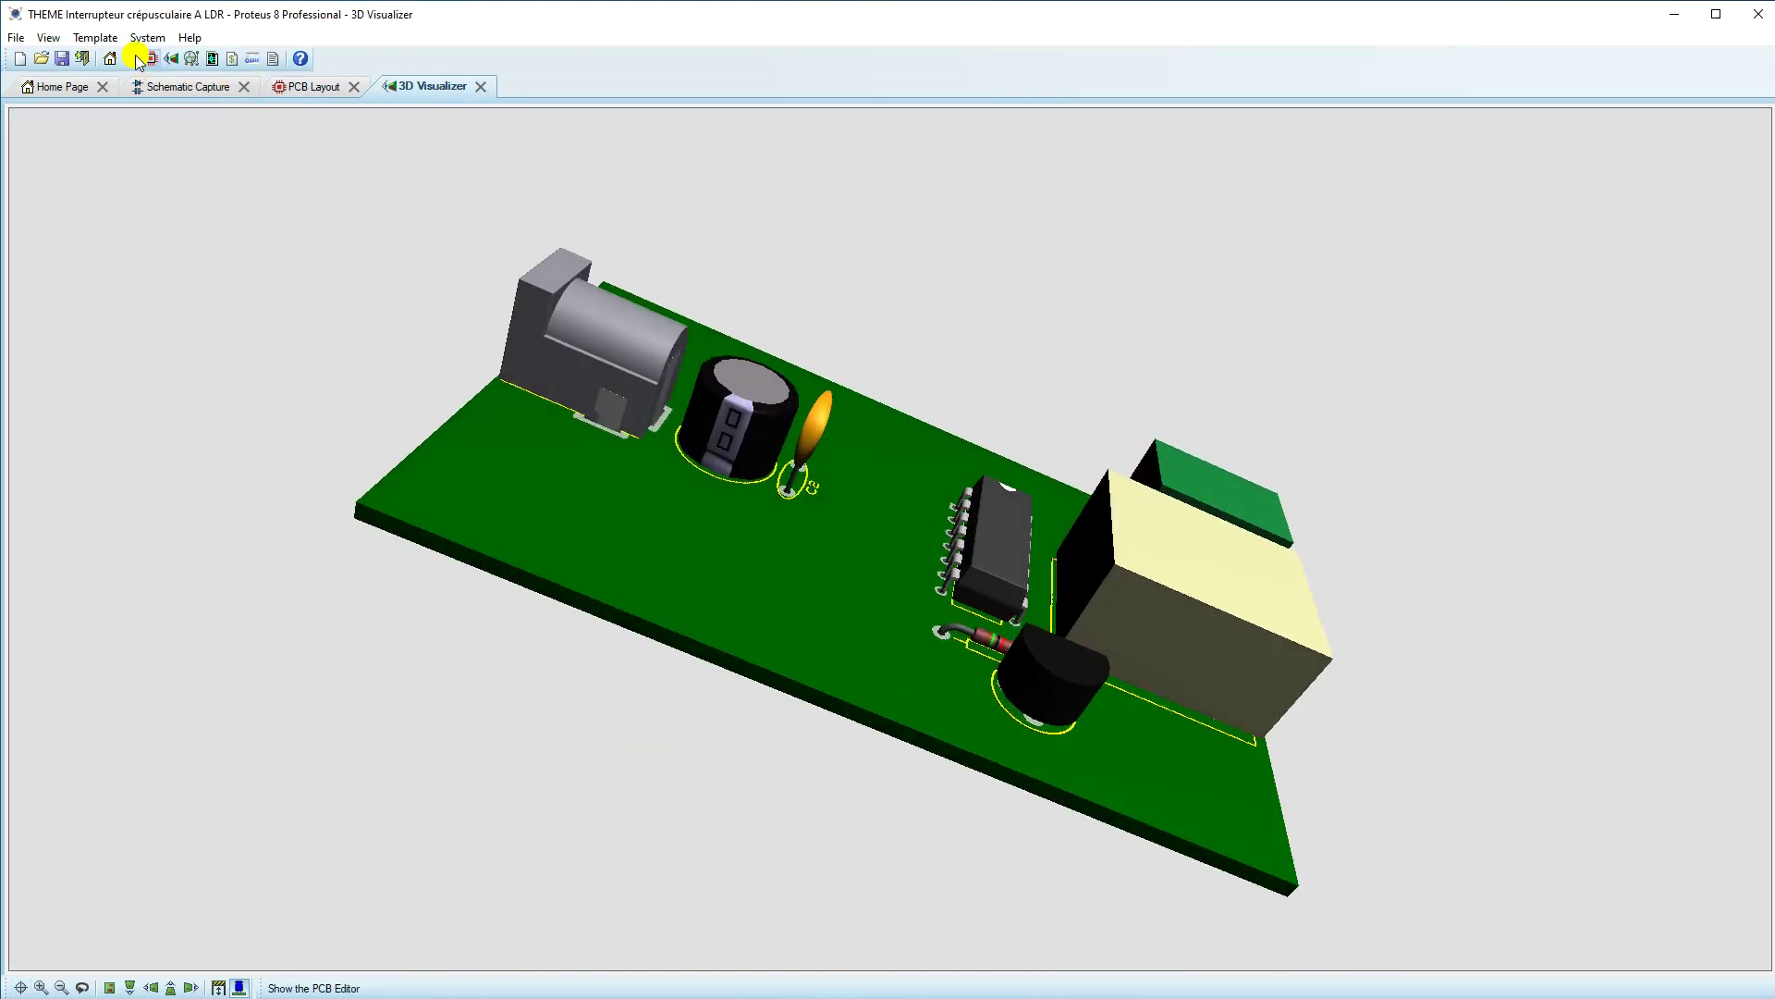
left_click(48, 37)
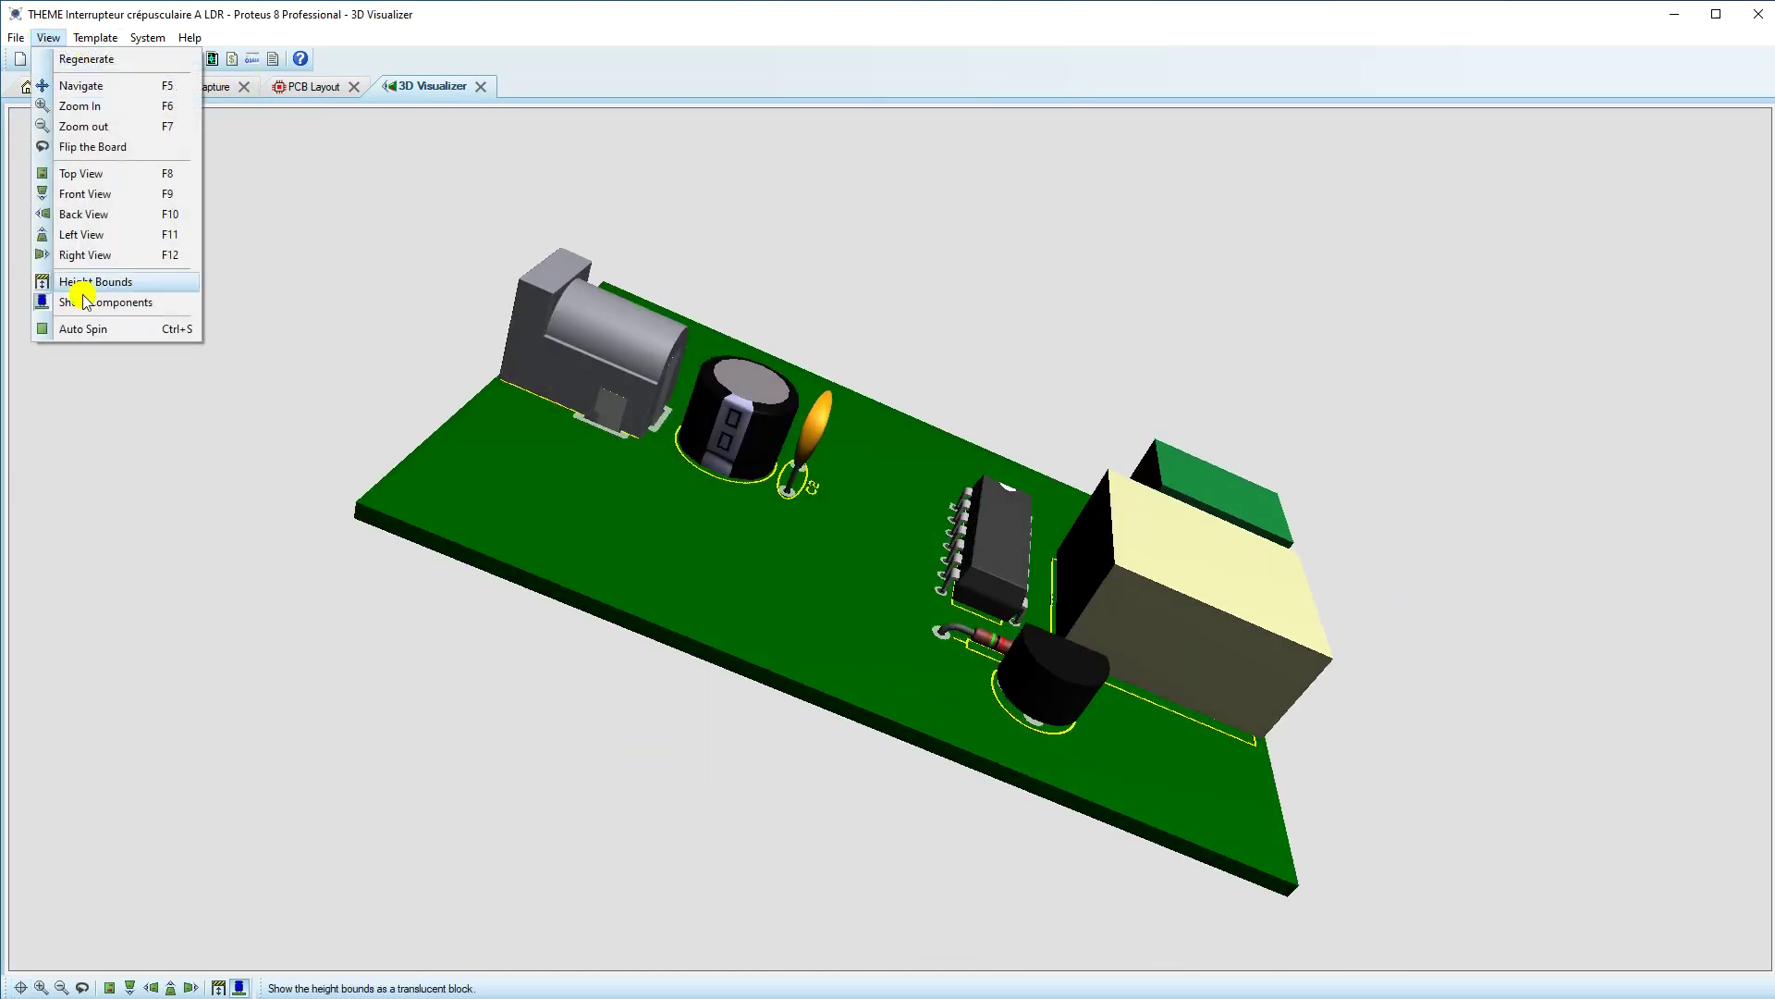
left_click(83, 329)
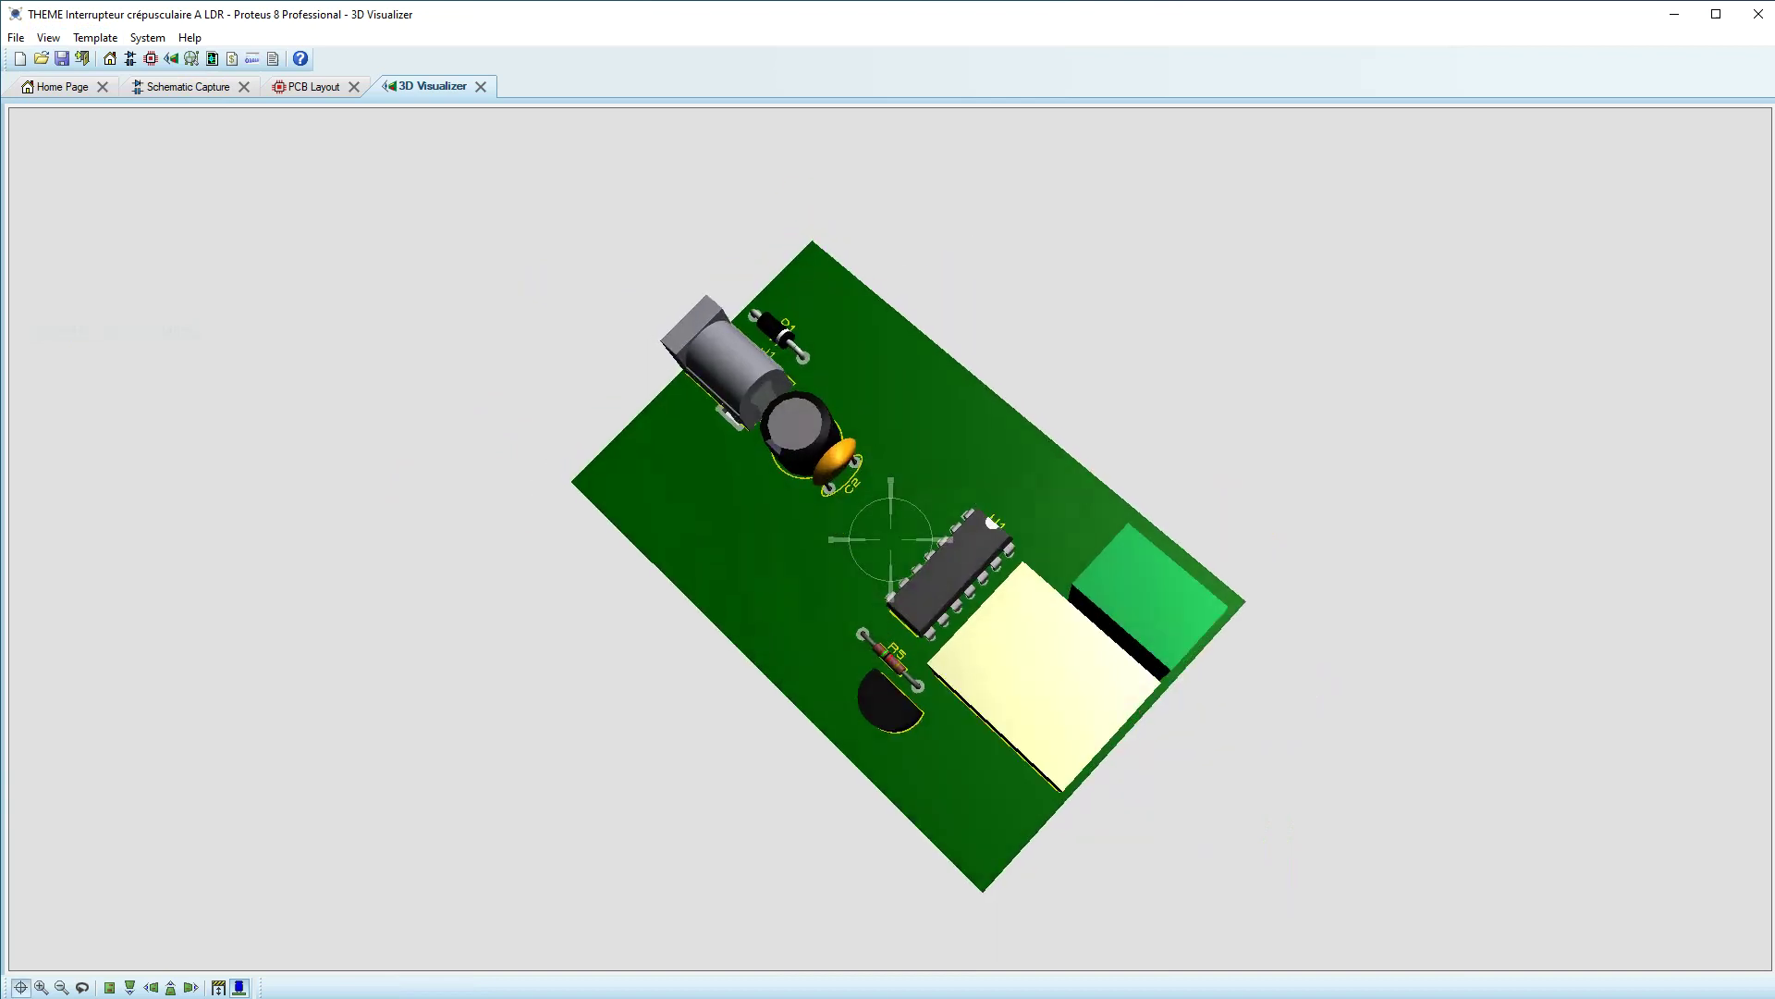
right_click(890, 539)
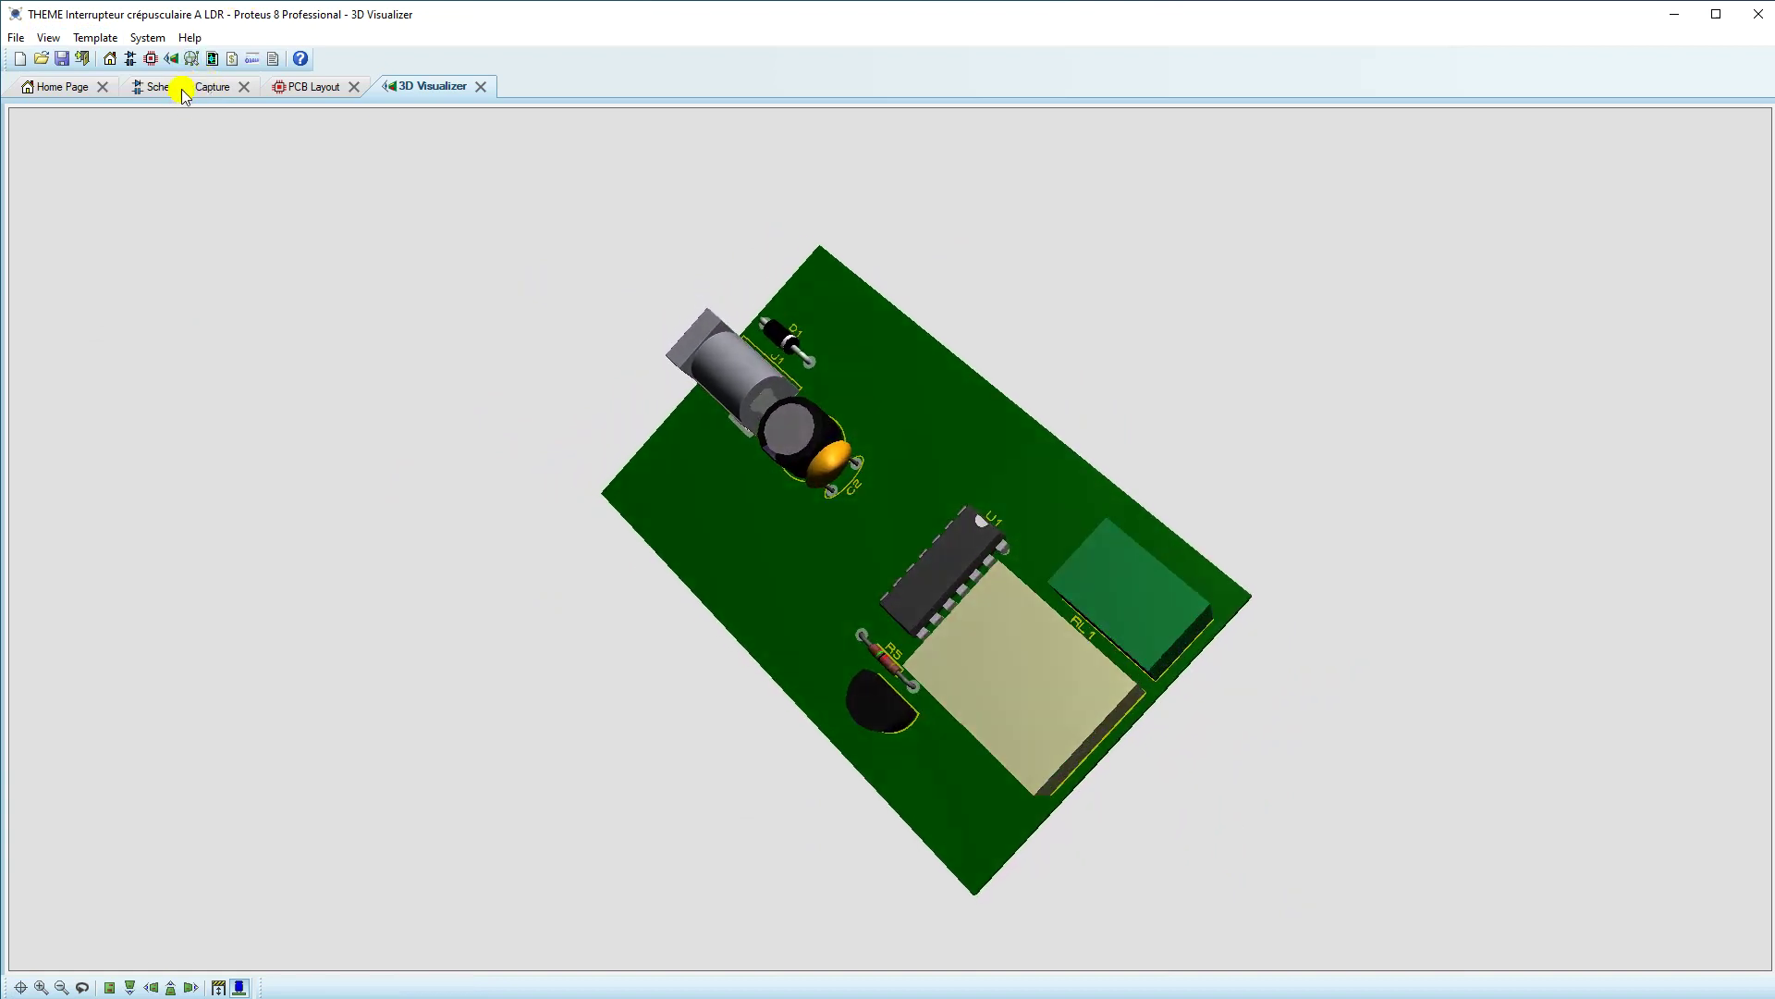
Step: Check the schematic and place capacitor C3 (100uF), rotated 270°, on the PCB below U1 and to the left of Q1
left_click(320, 87)
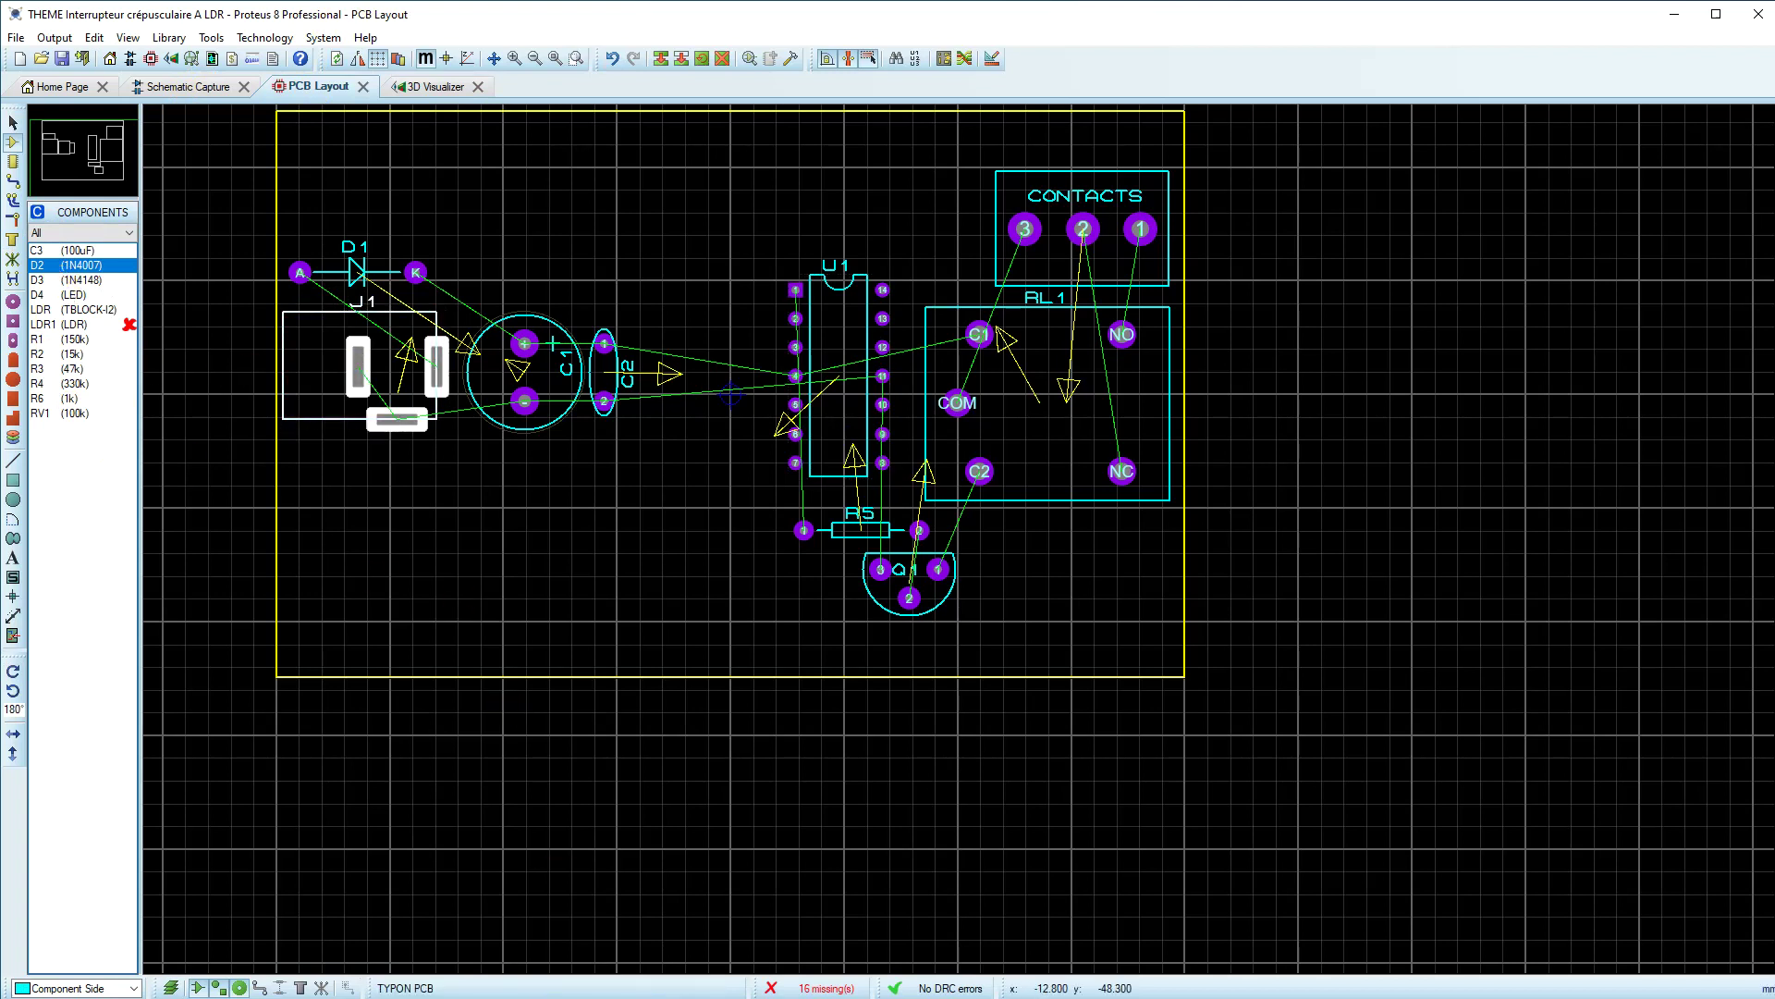
left_click(201, 89)
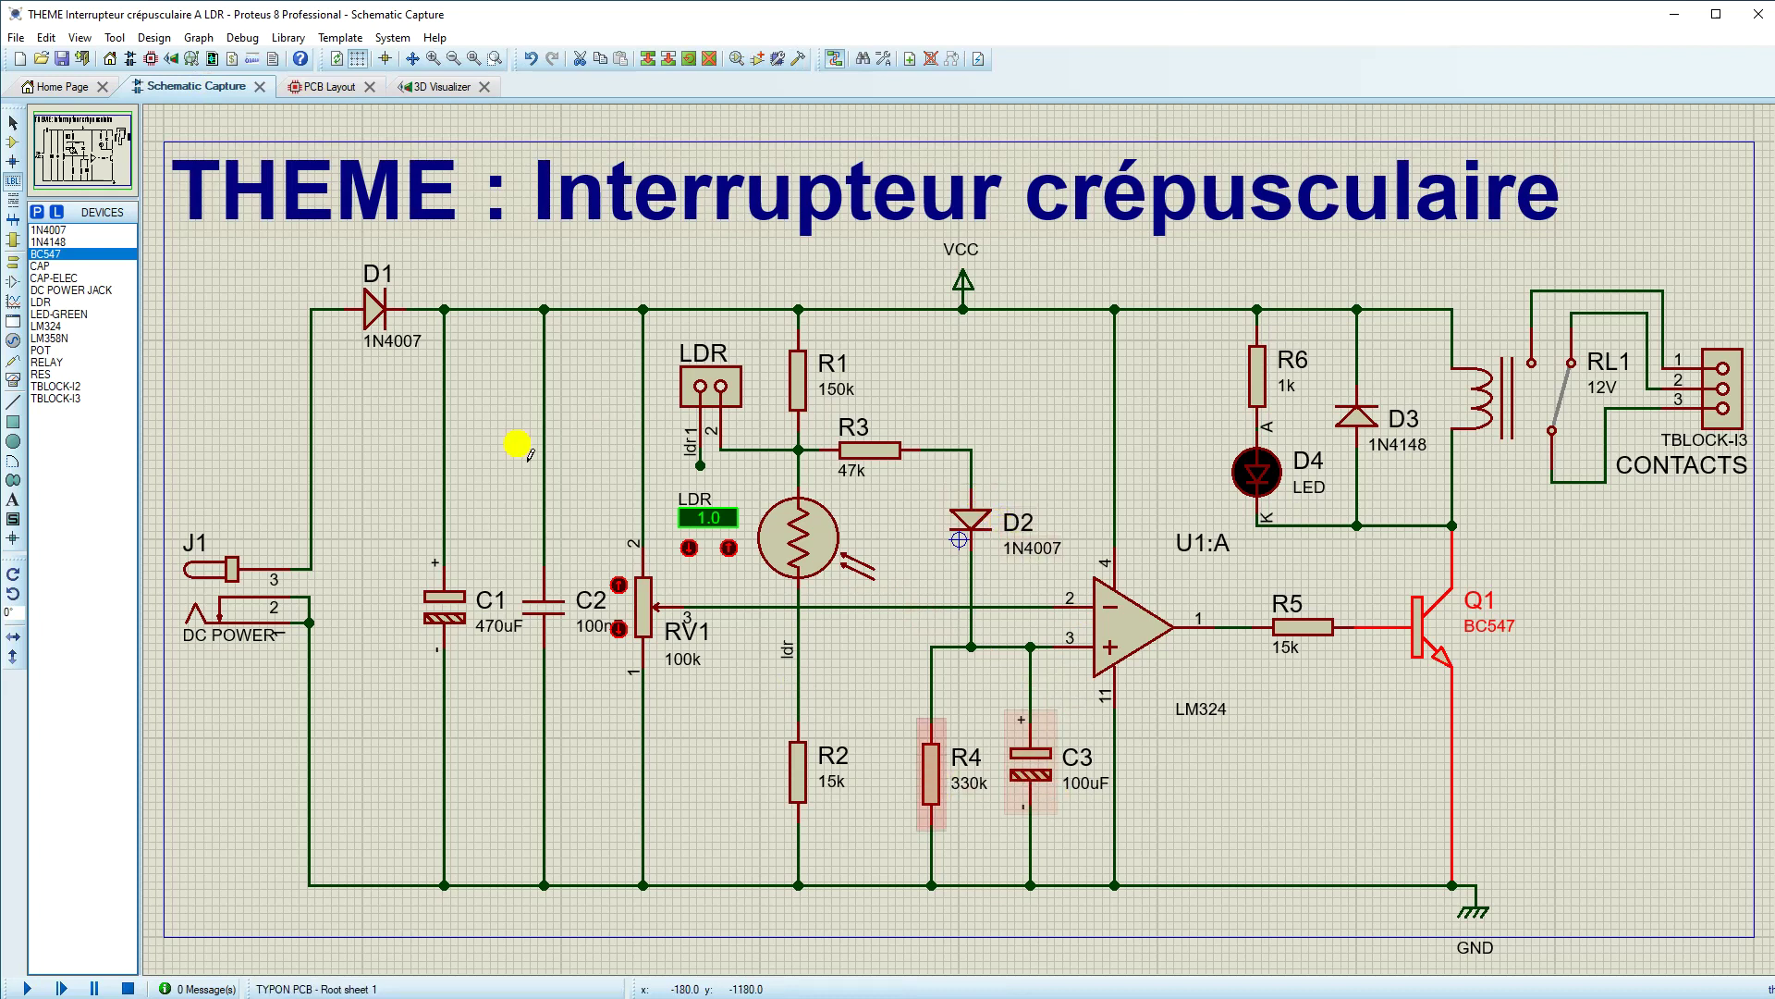
left_click(306, 94)
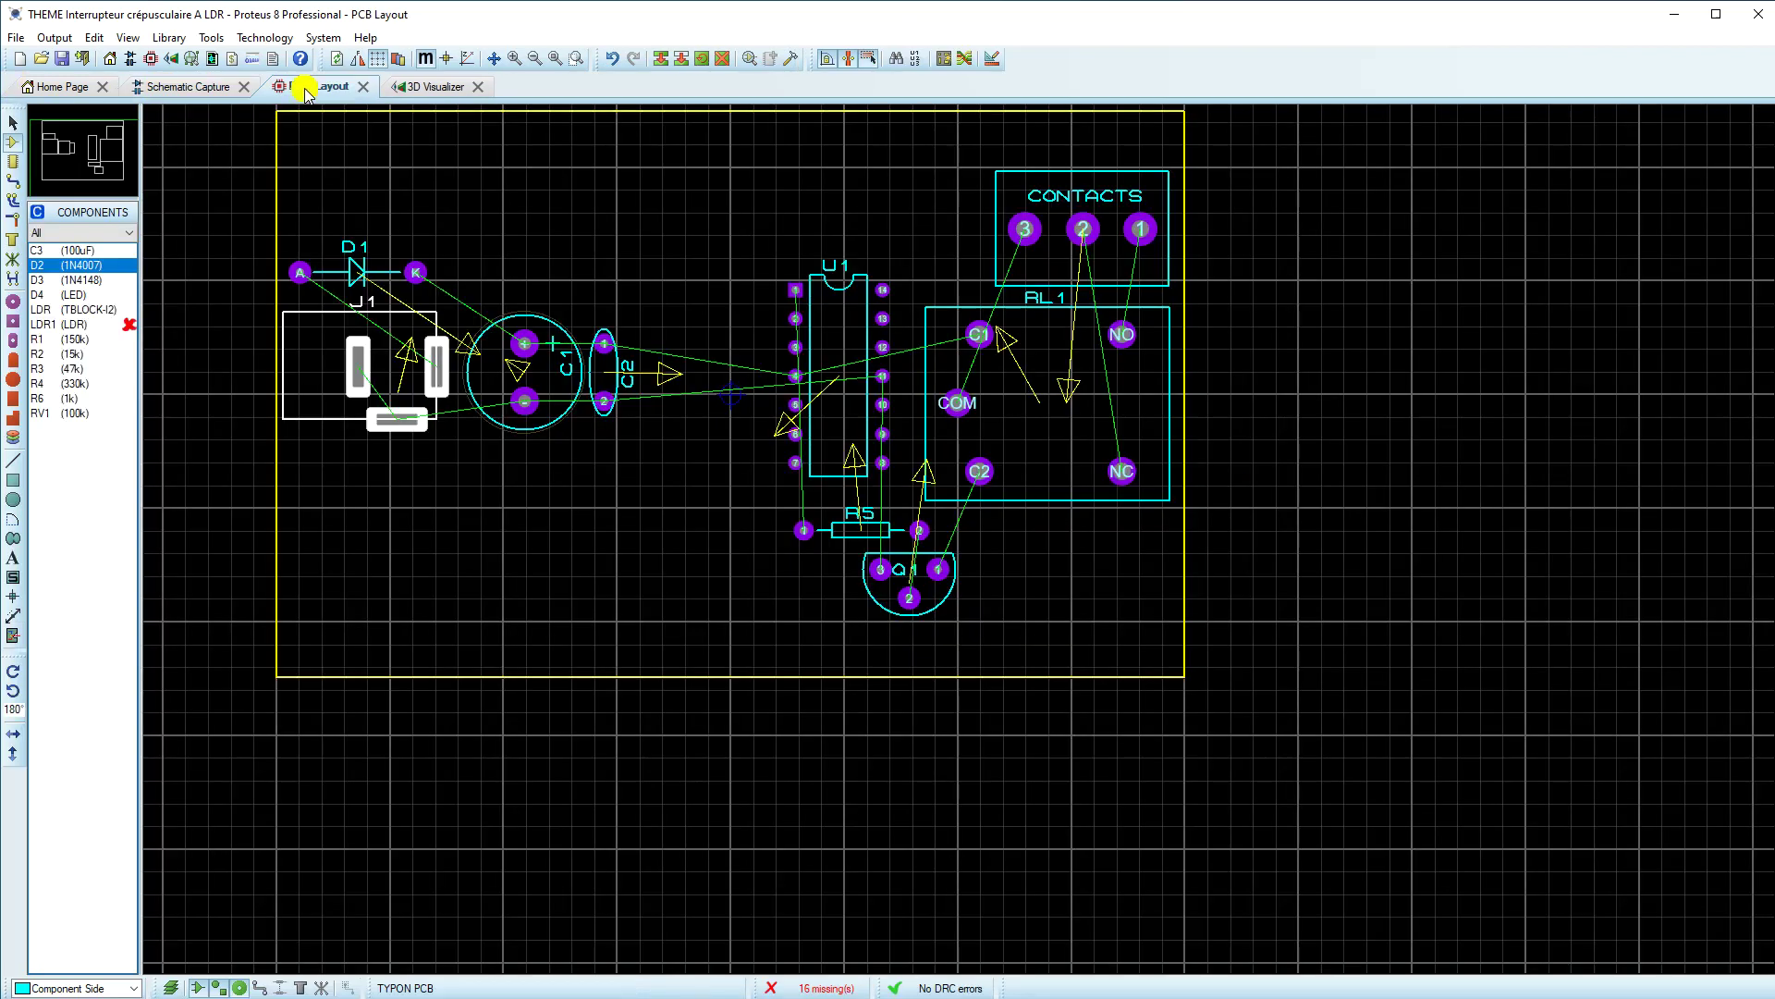
left_click(46, 251)
left_click(753, 574)
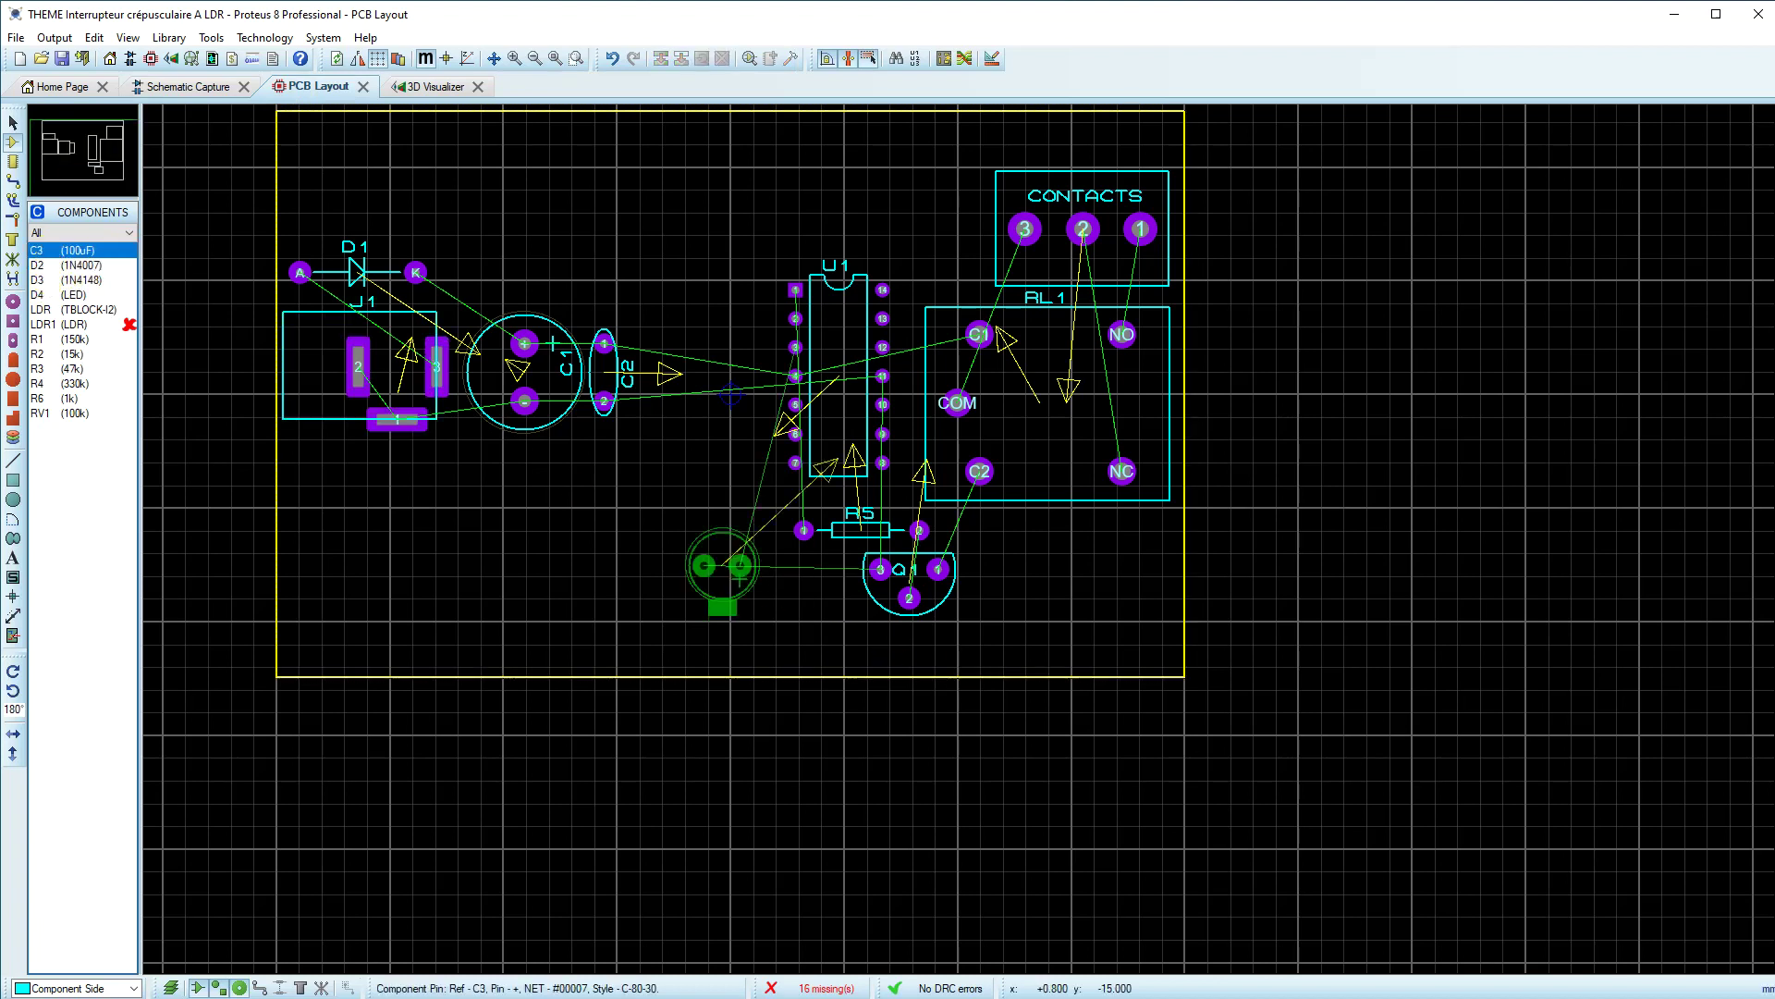
scroll(737, 555, "up", 1)
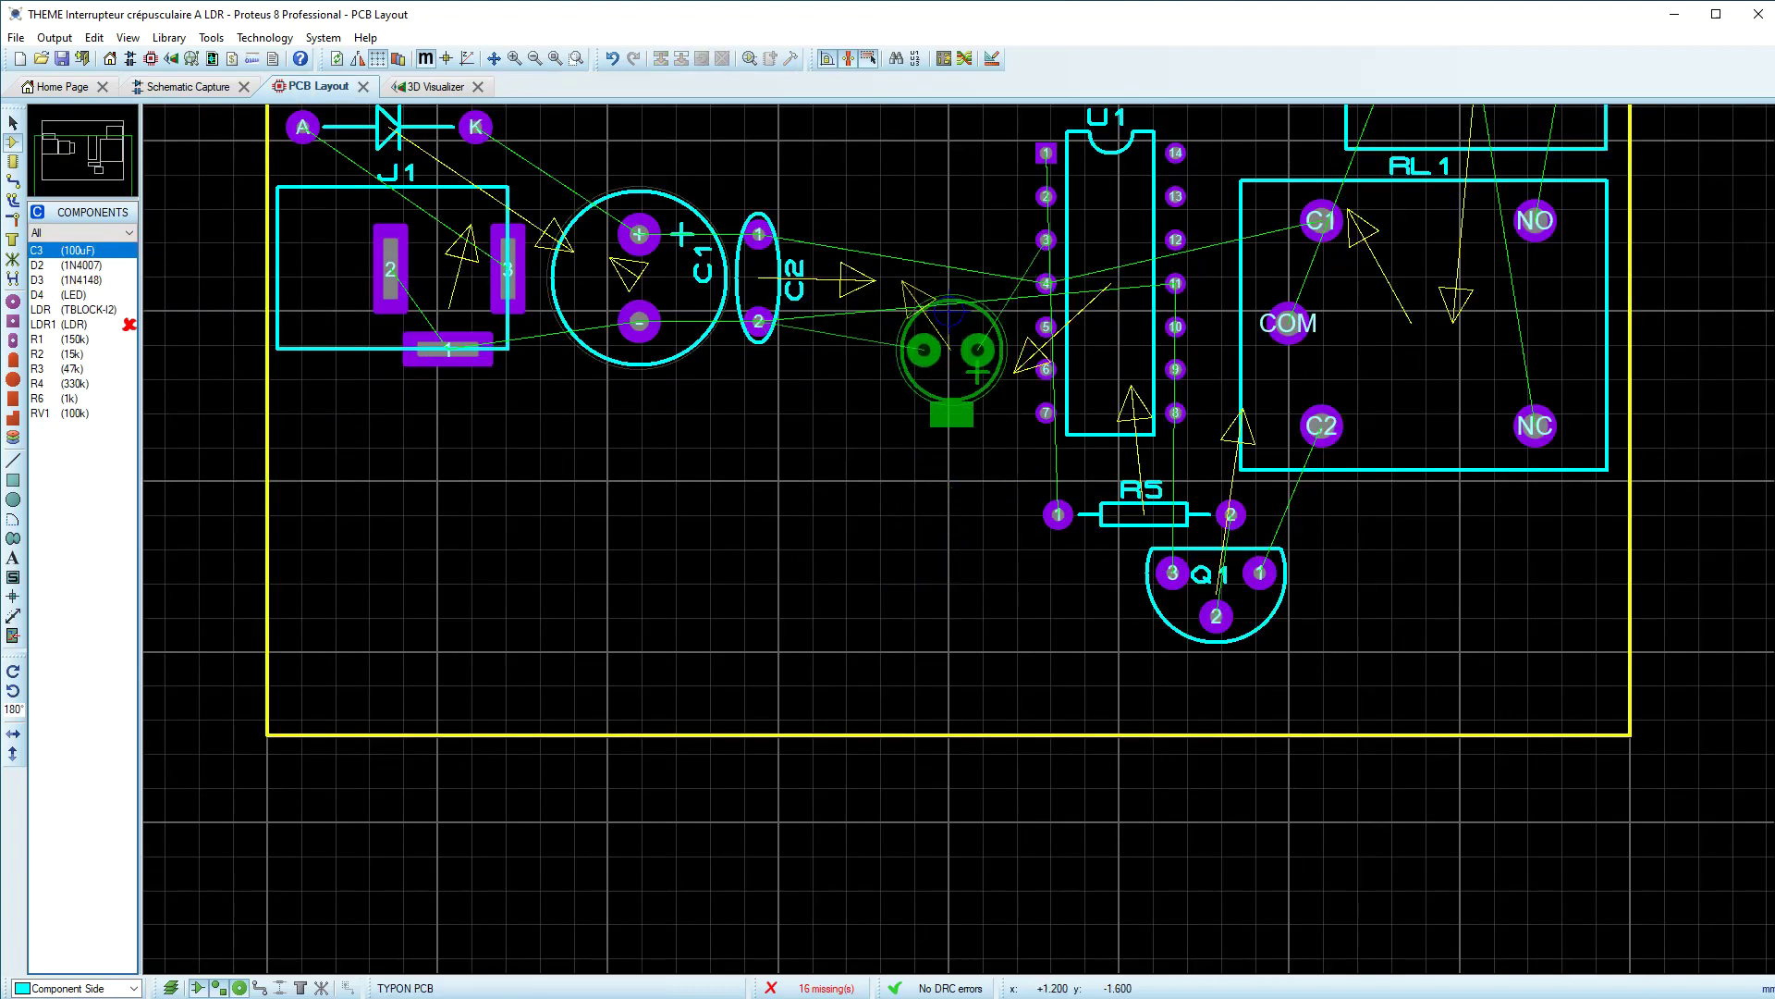
scroll(948, 315, "down", 1)
scroll(953, 703, "up", 2)
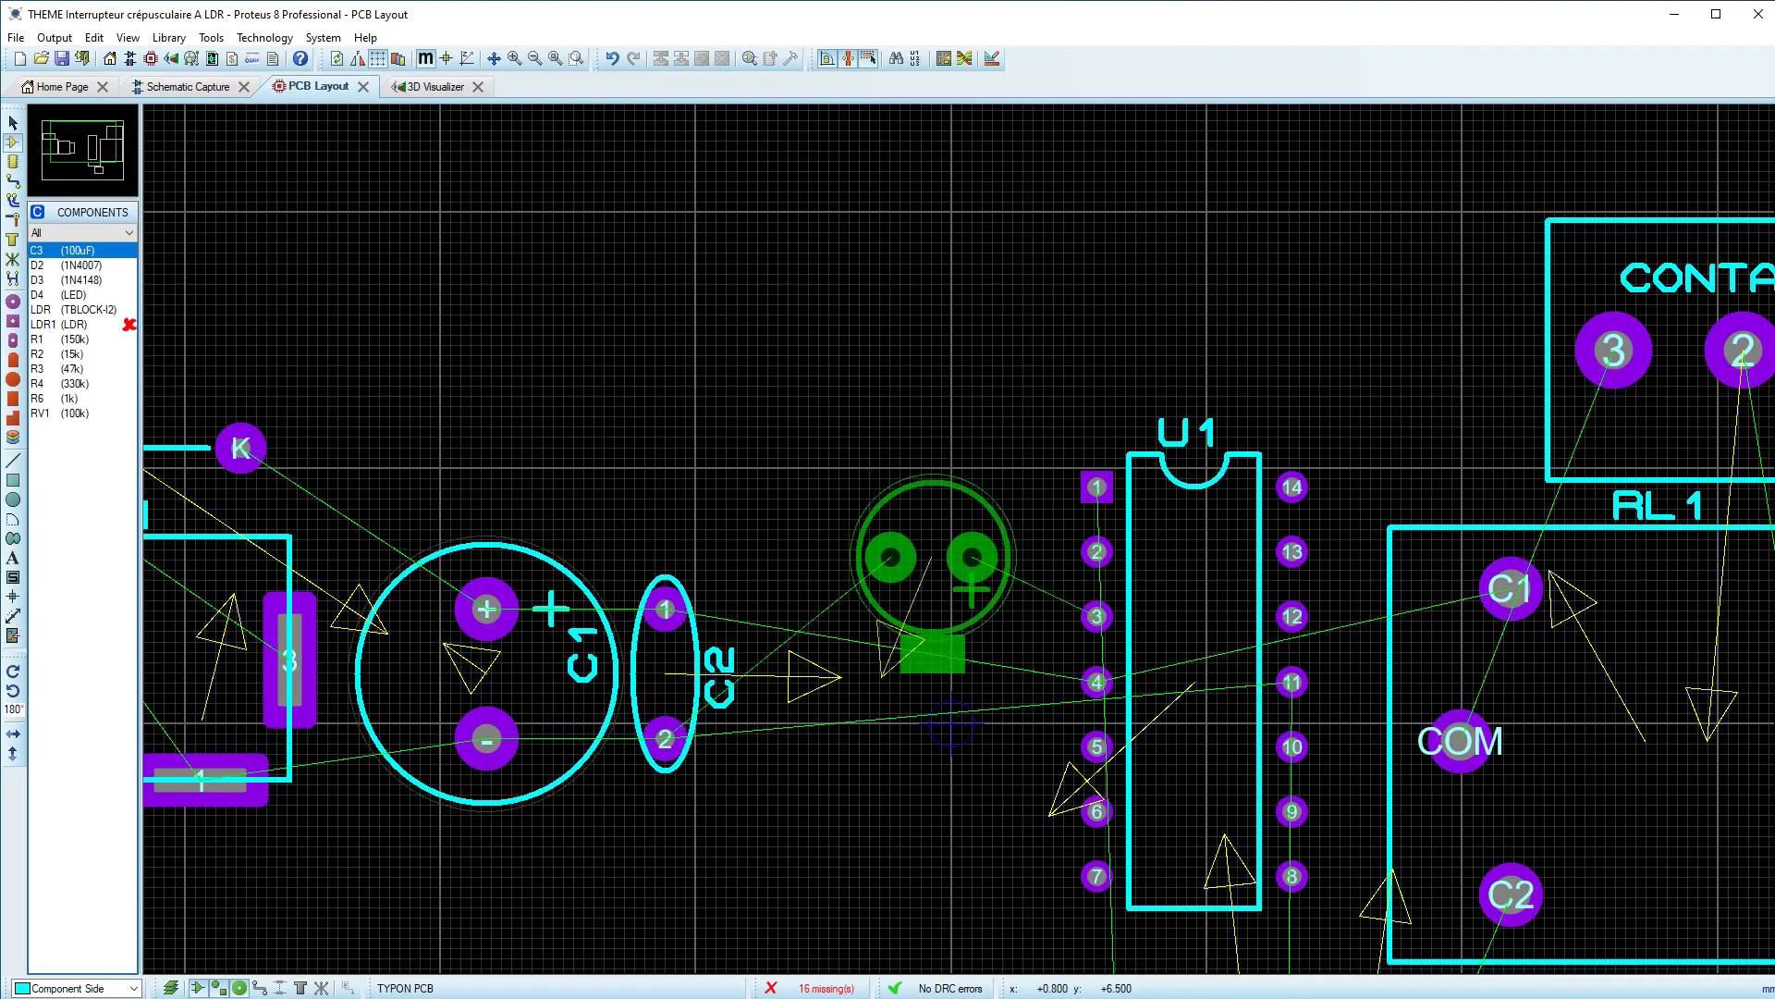
key("KP_Add")
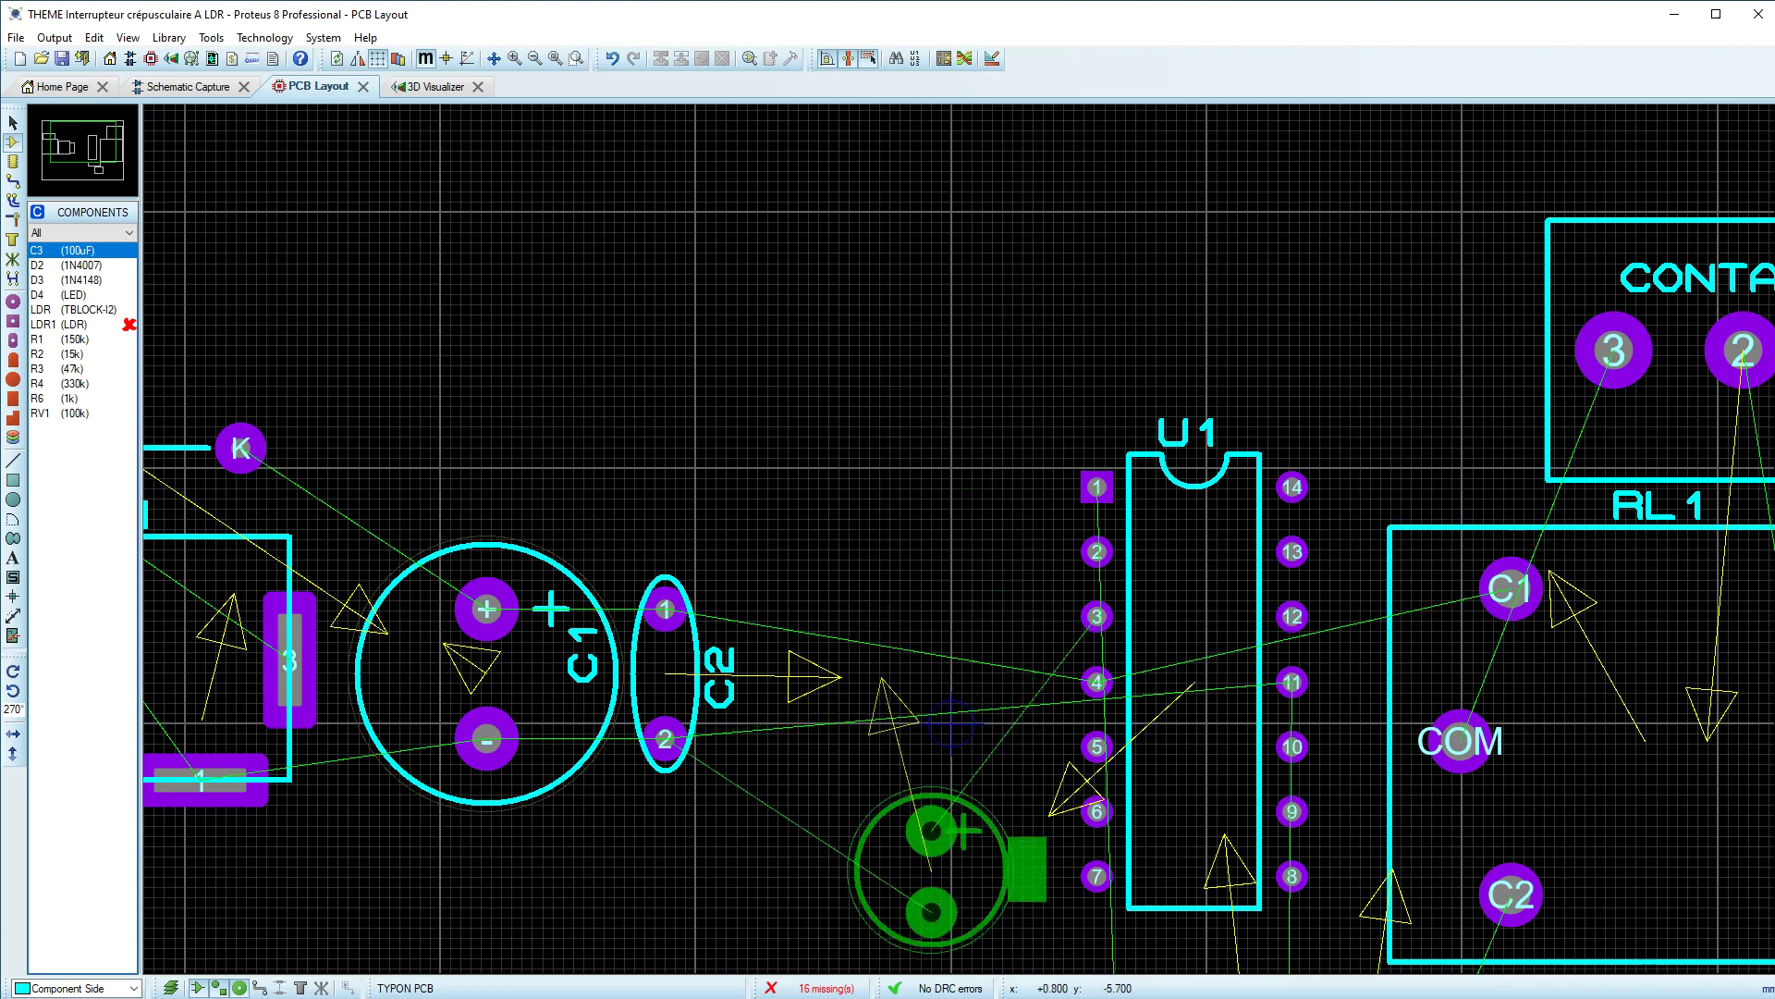
key("F7")
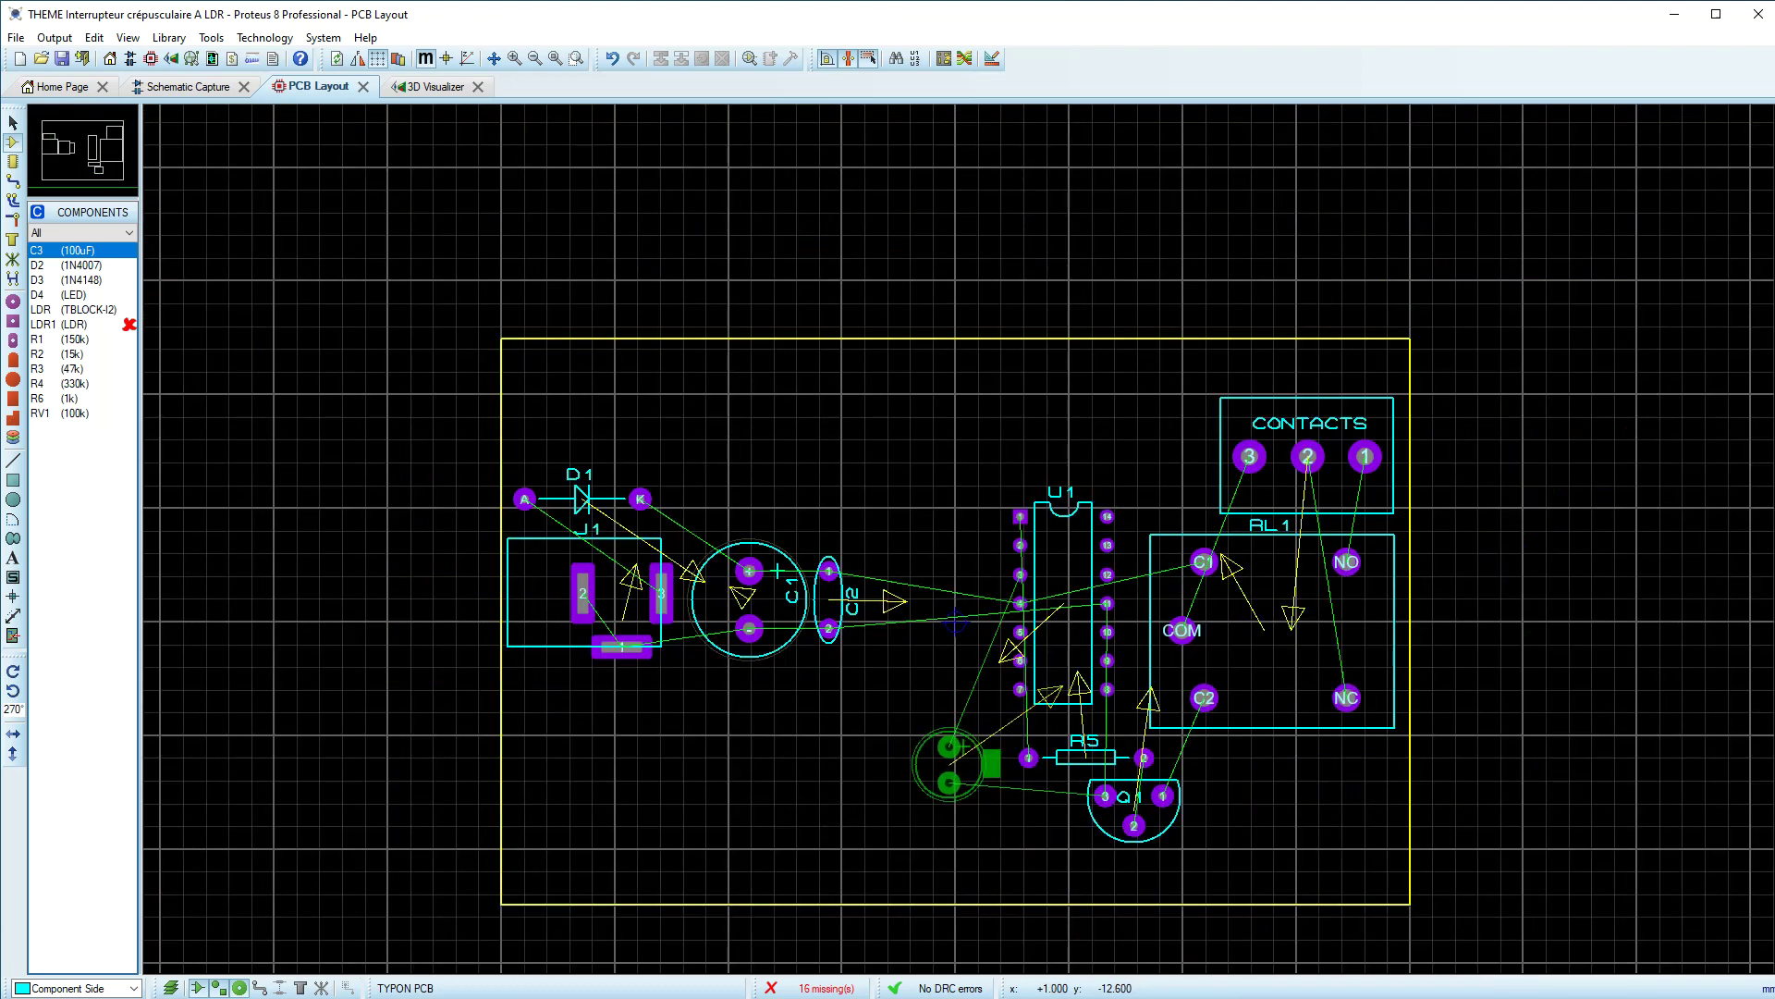
key("F7")
left_click(988, 814)
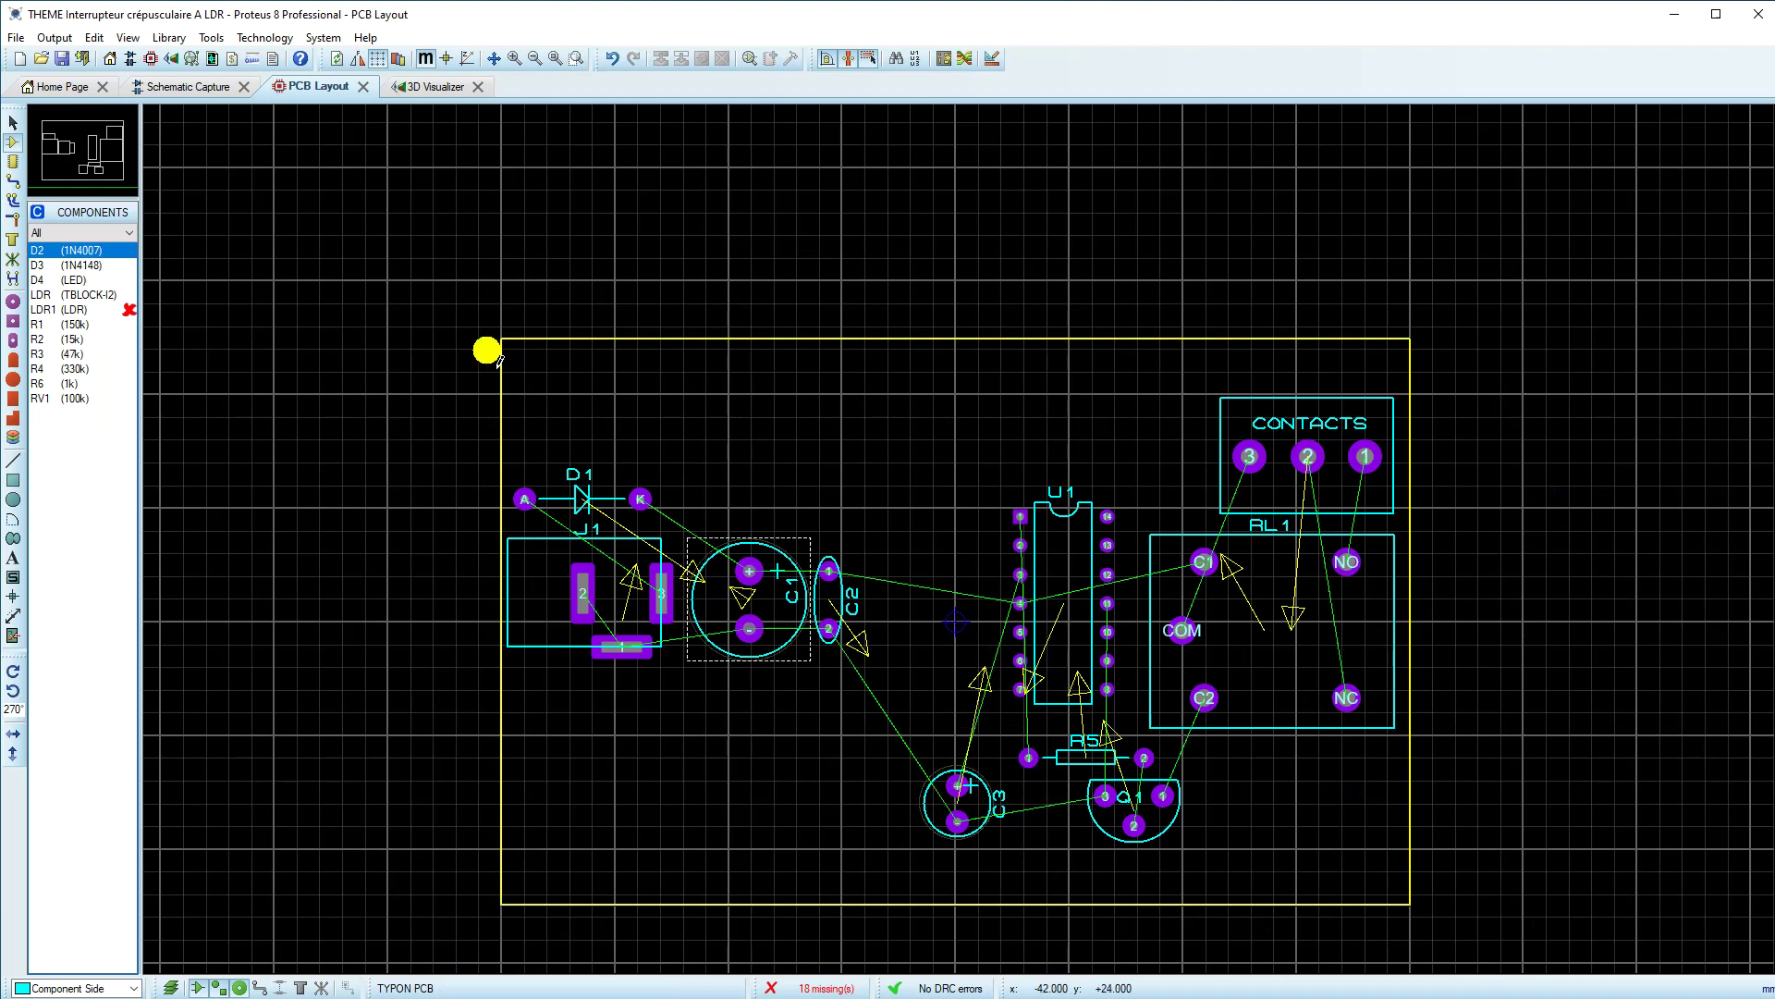
Step: Place resistor R4 (330k) vertically, rotated 270°, just left of C3
left_click(44, 368)
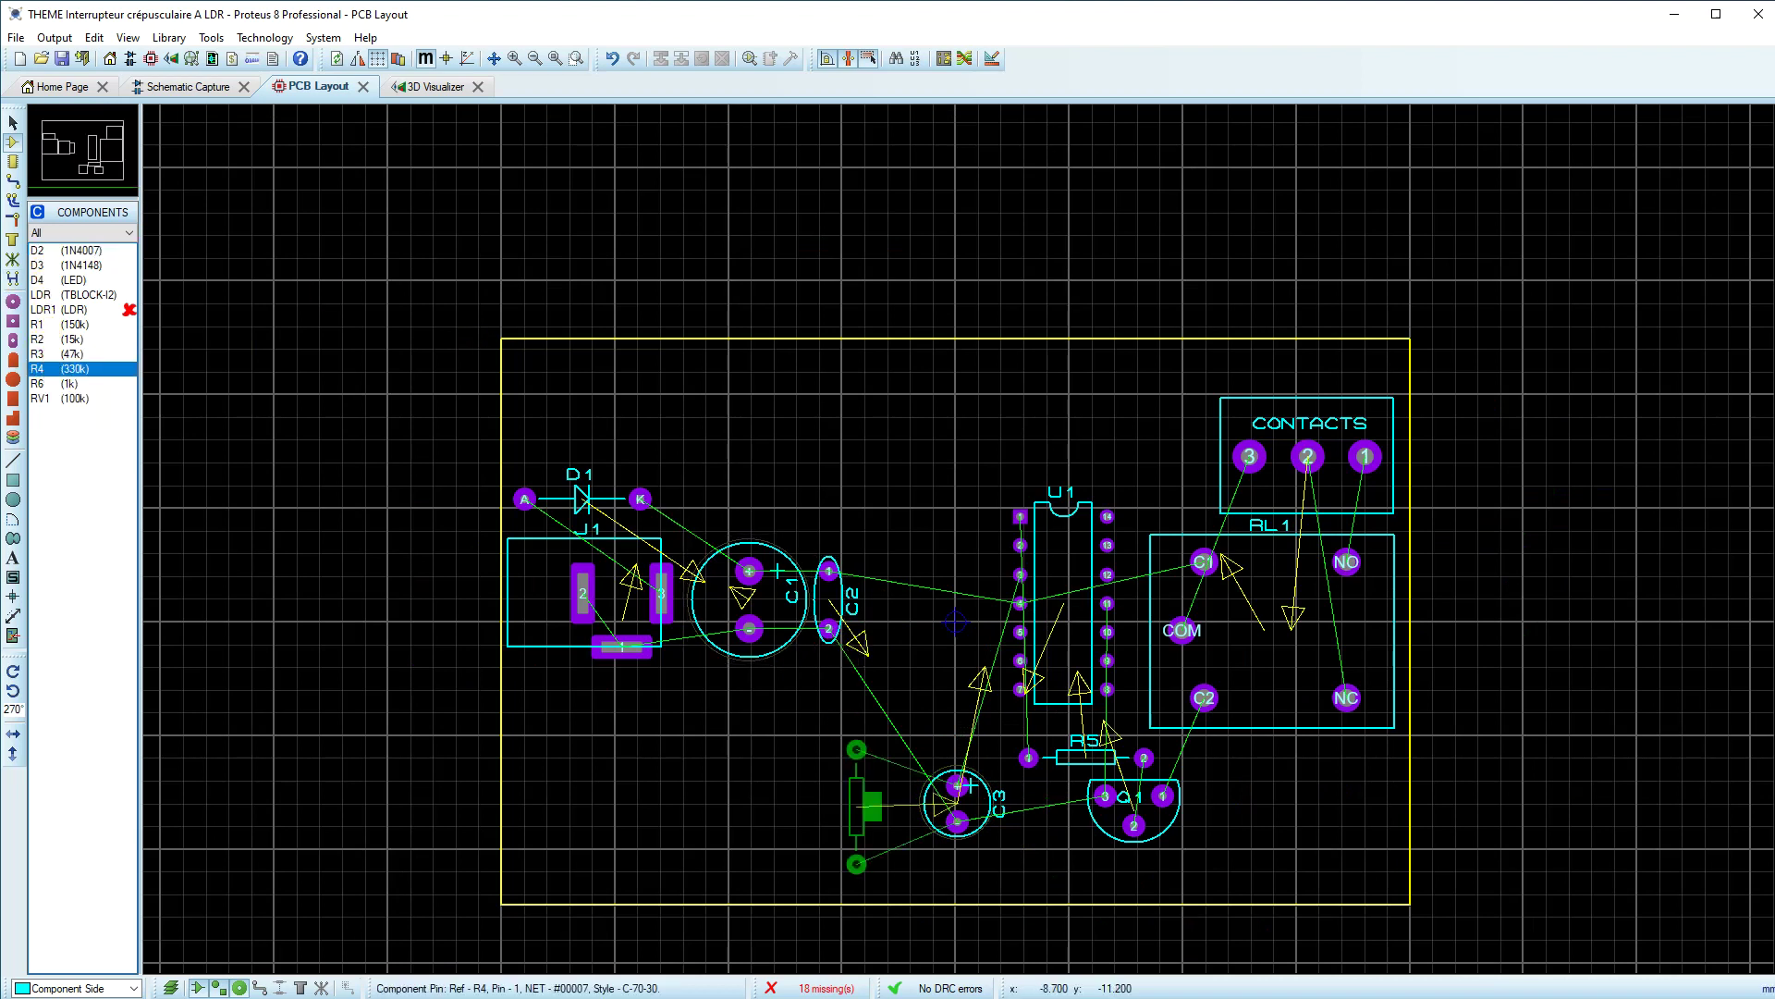
key("F6")
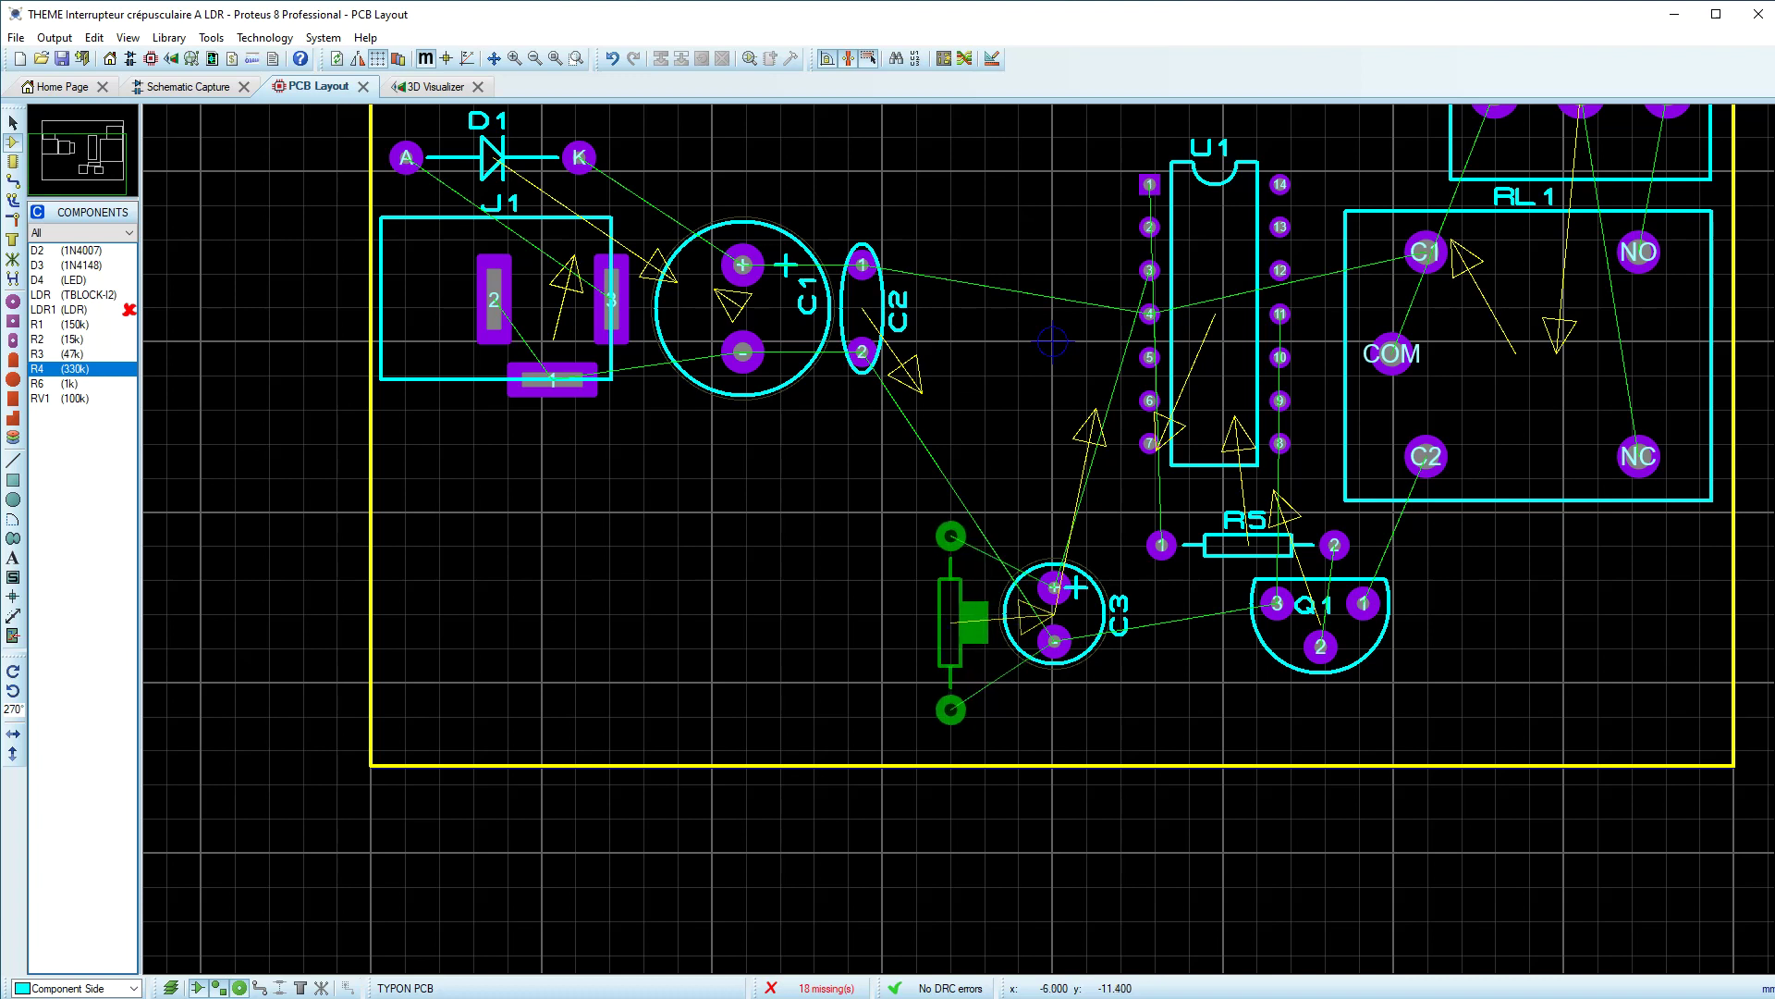
left_click(967, 544)
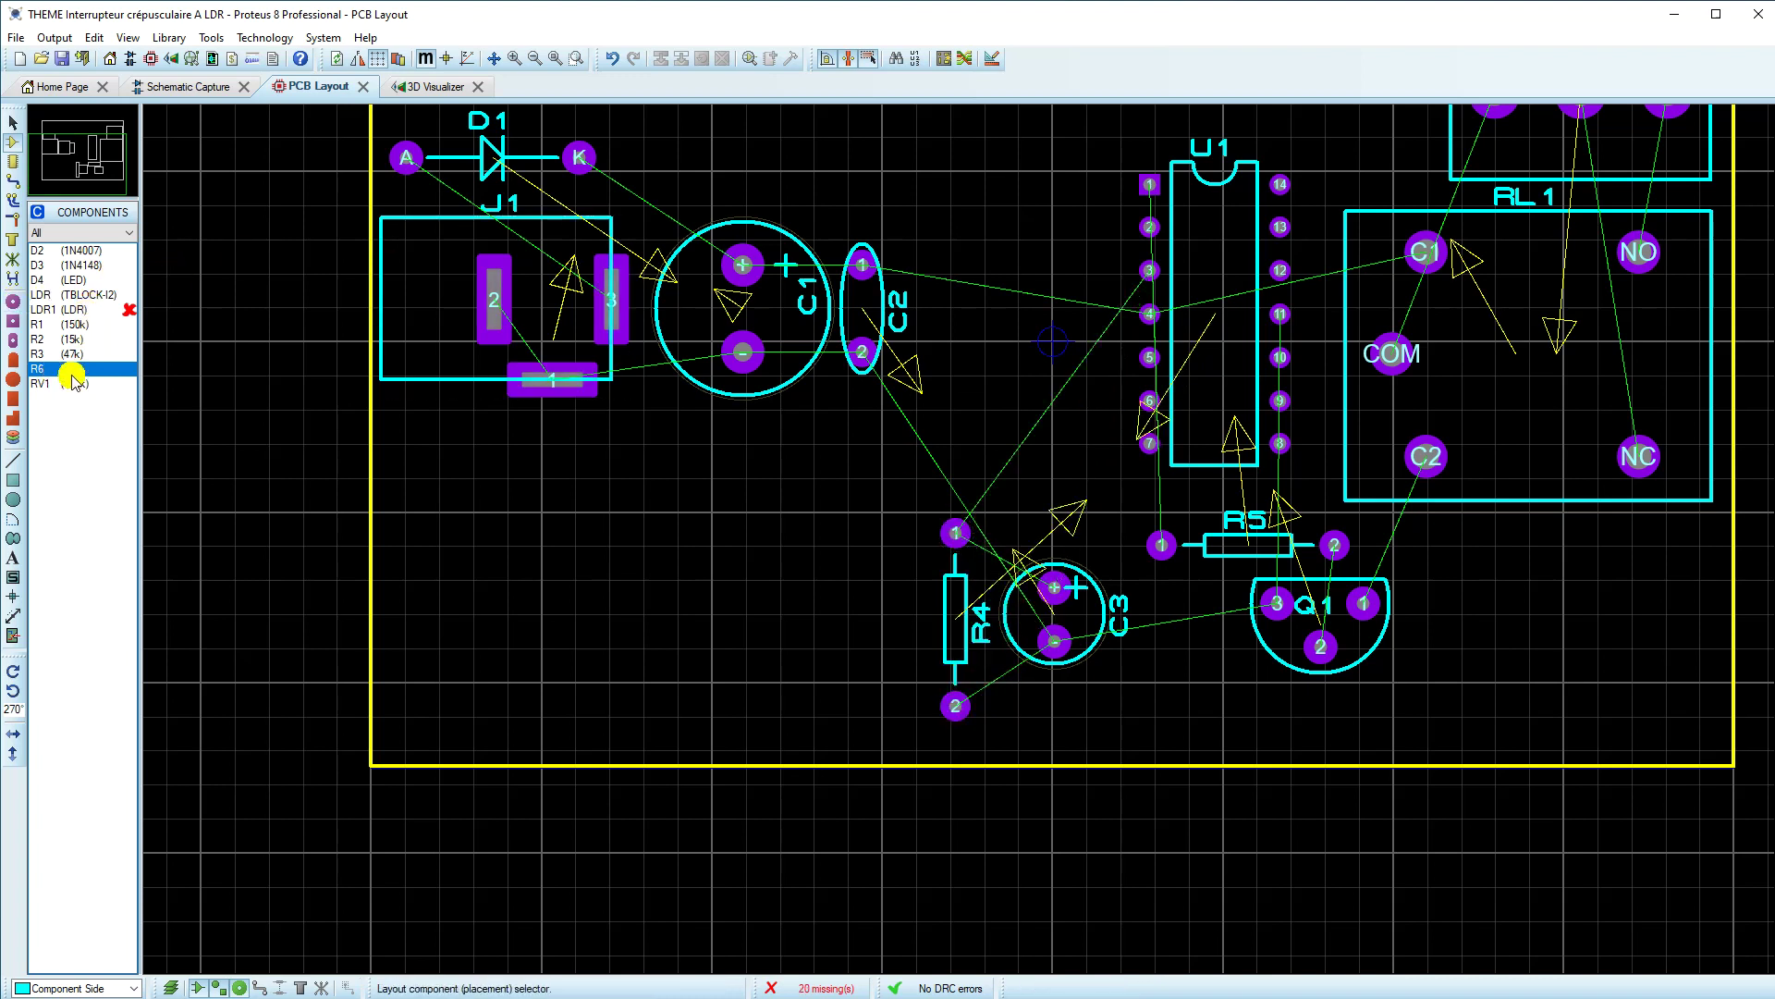
Step: Check the schematic and place potentiometer RV1 (100k), rotated 90°, between C2 and U1
left_click(185, 85)
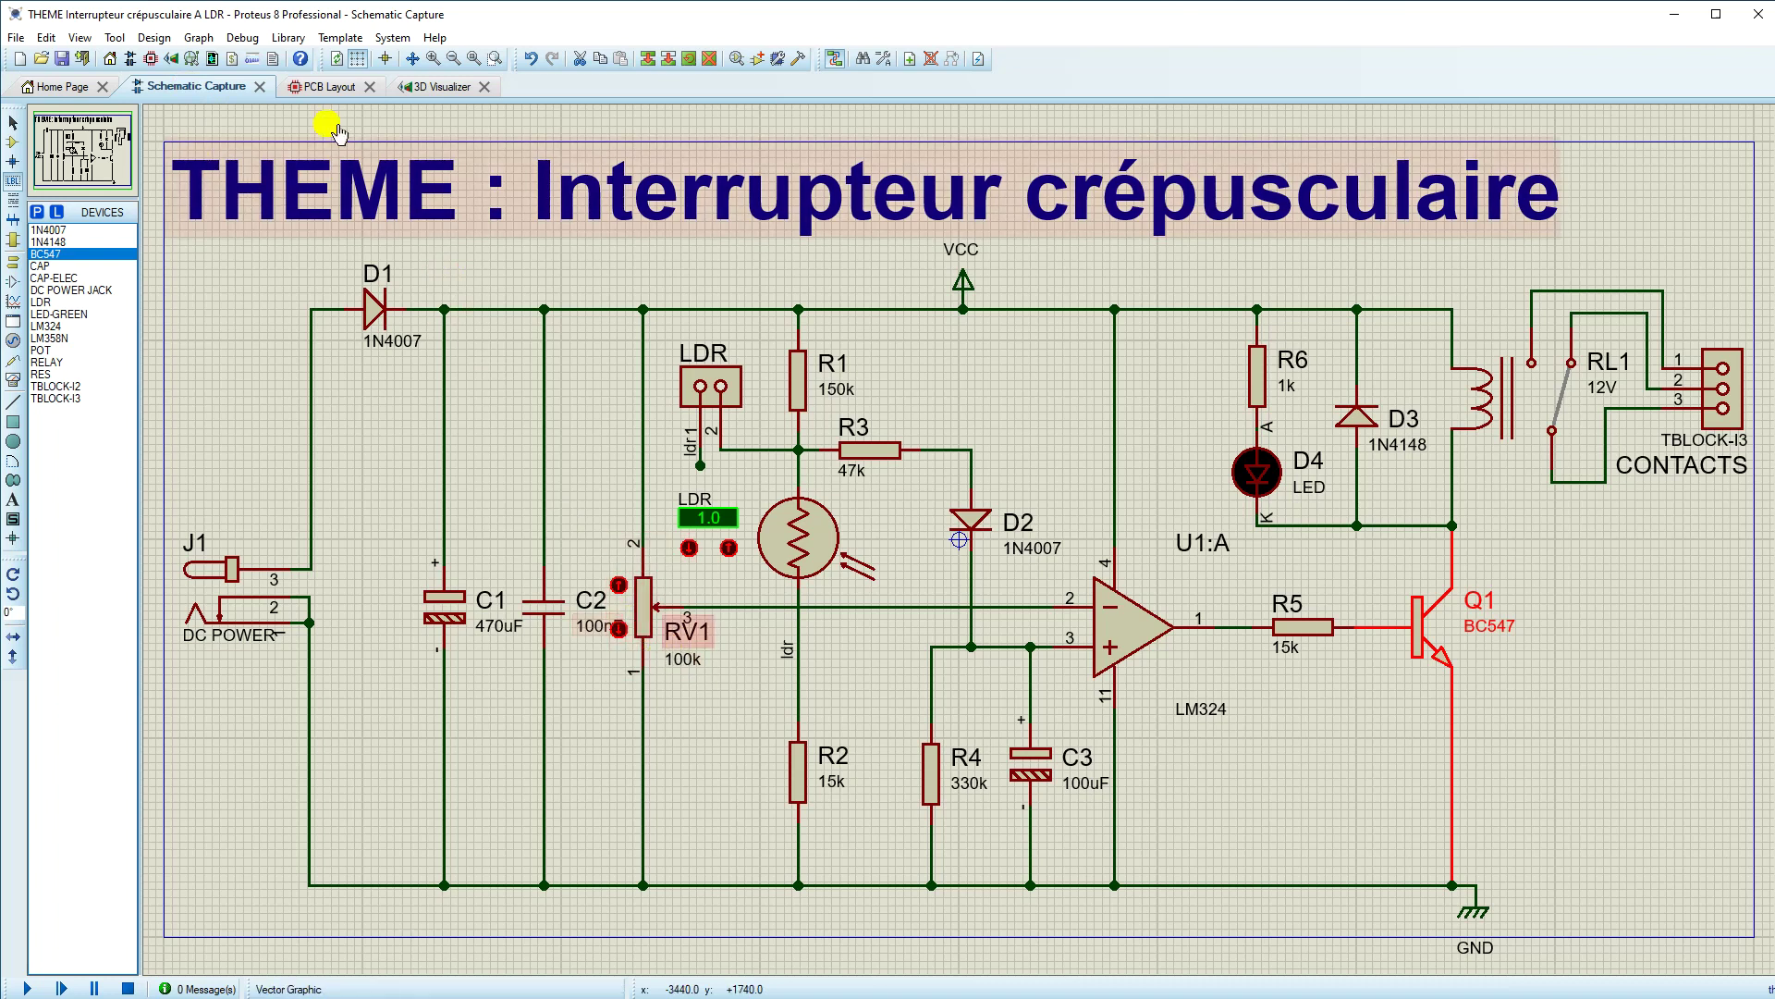
left_click(335, 86)
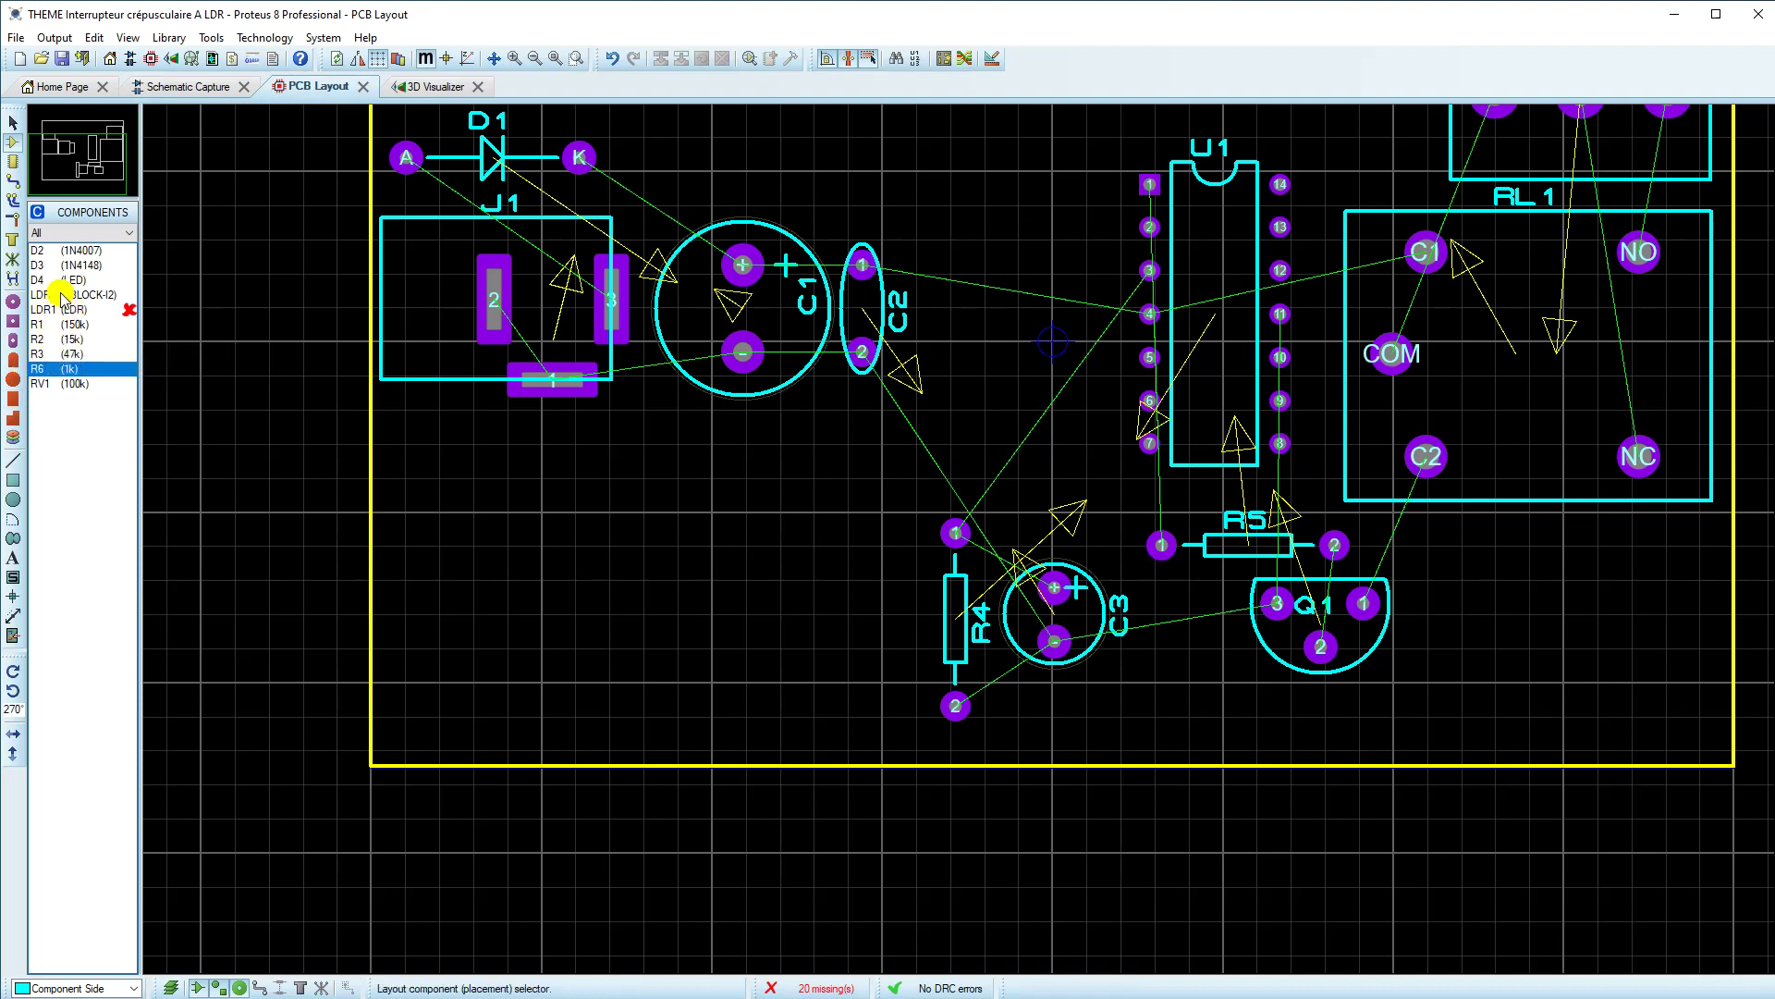
left_click(59, 293)
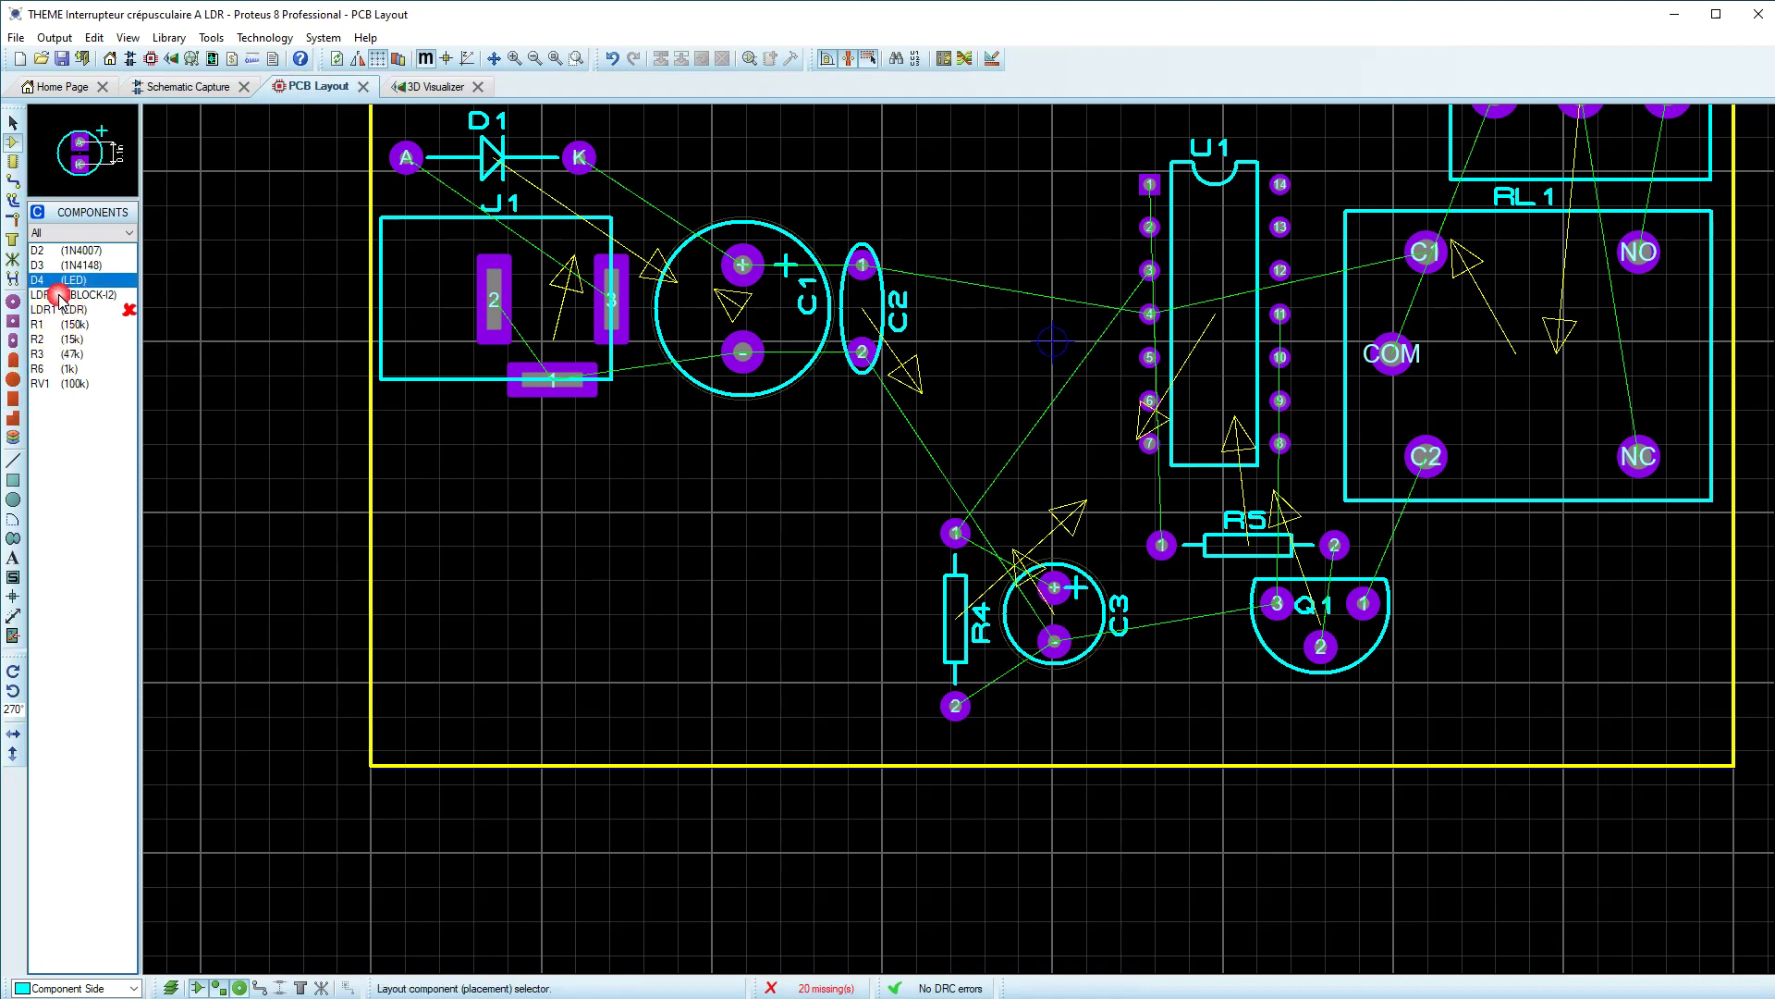
left_click(60, 359)
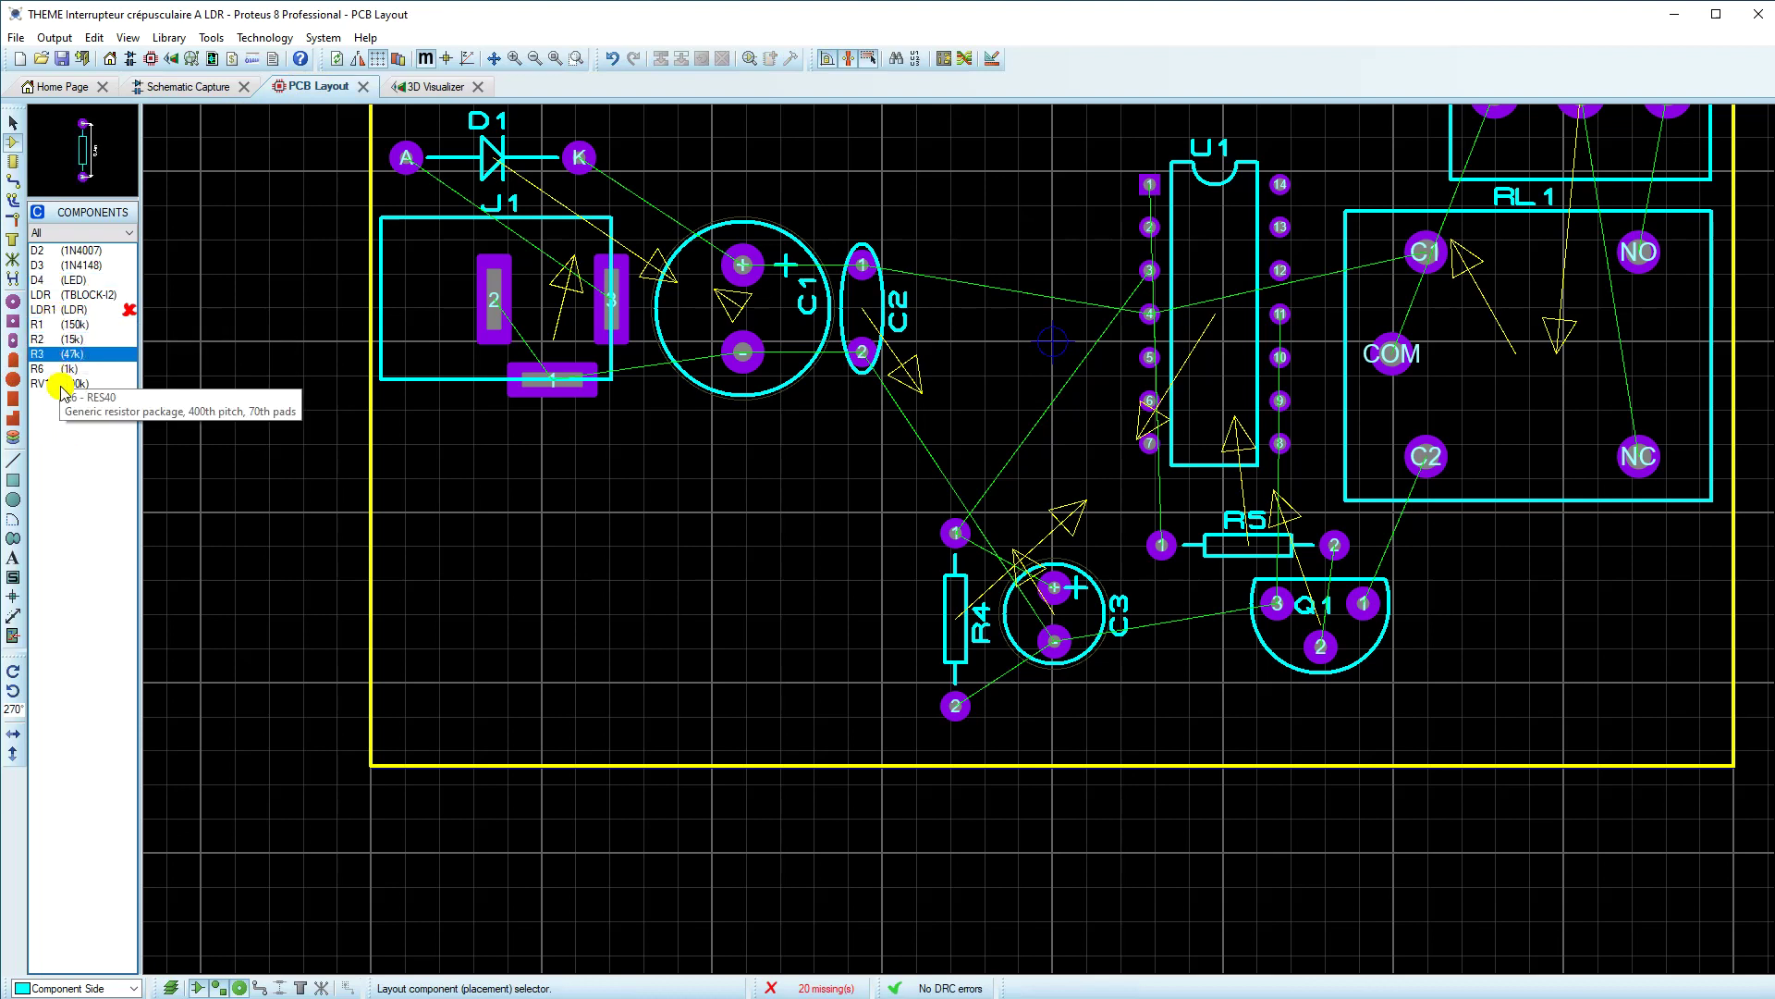
left_click(61, 383)
left_click(768, 658)
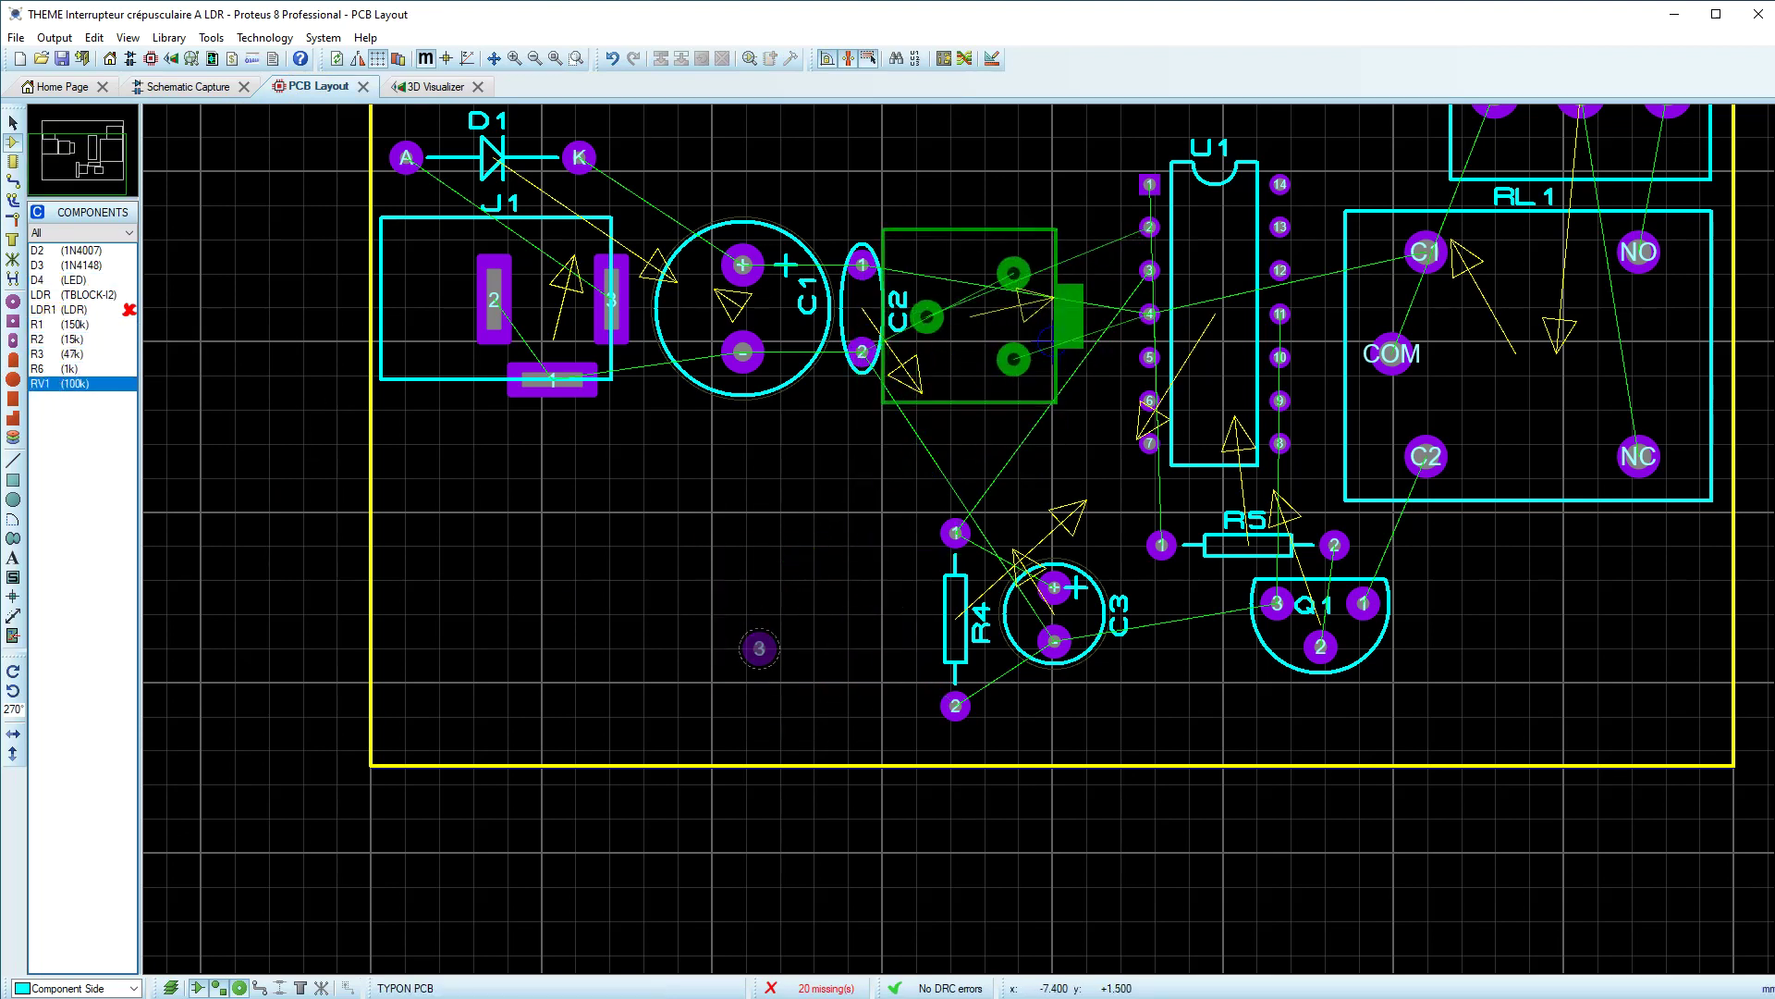
scroll(991, 258, "up", 1)
scroll(1031, 555, "up", 1)
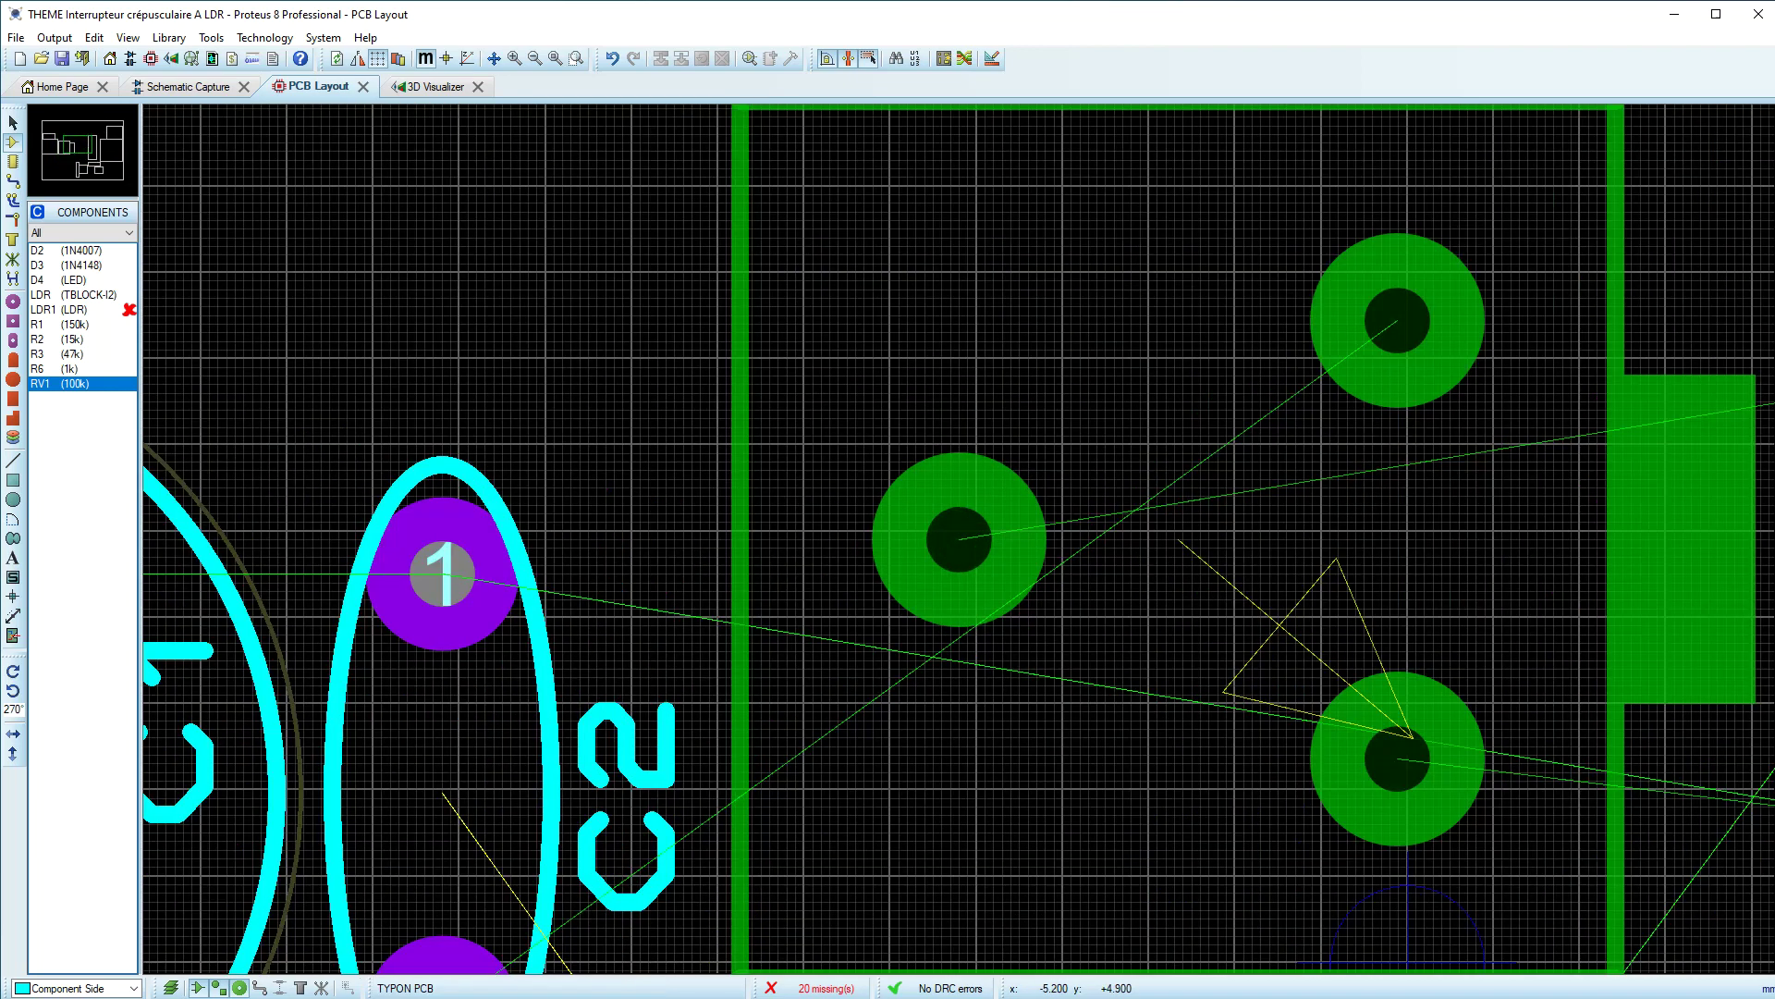
scroll(959, 539, "down", 3)
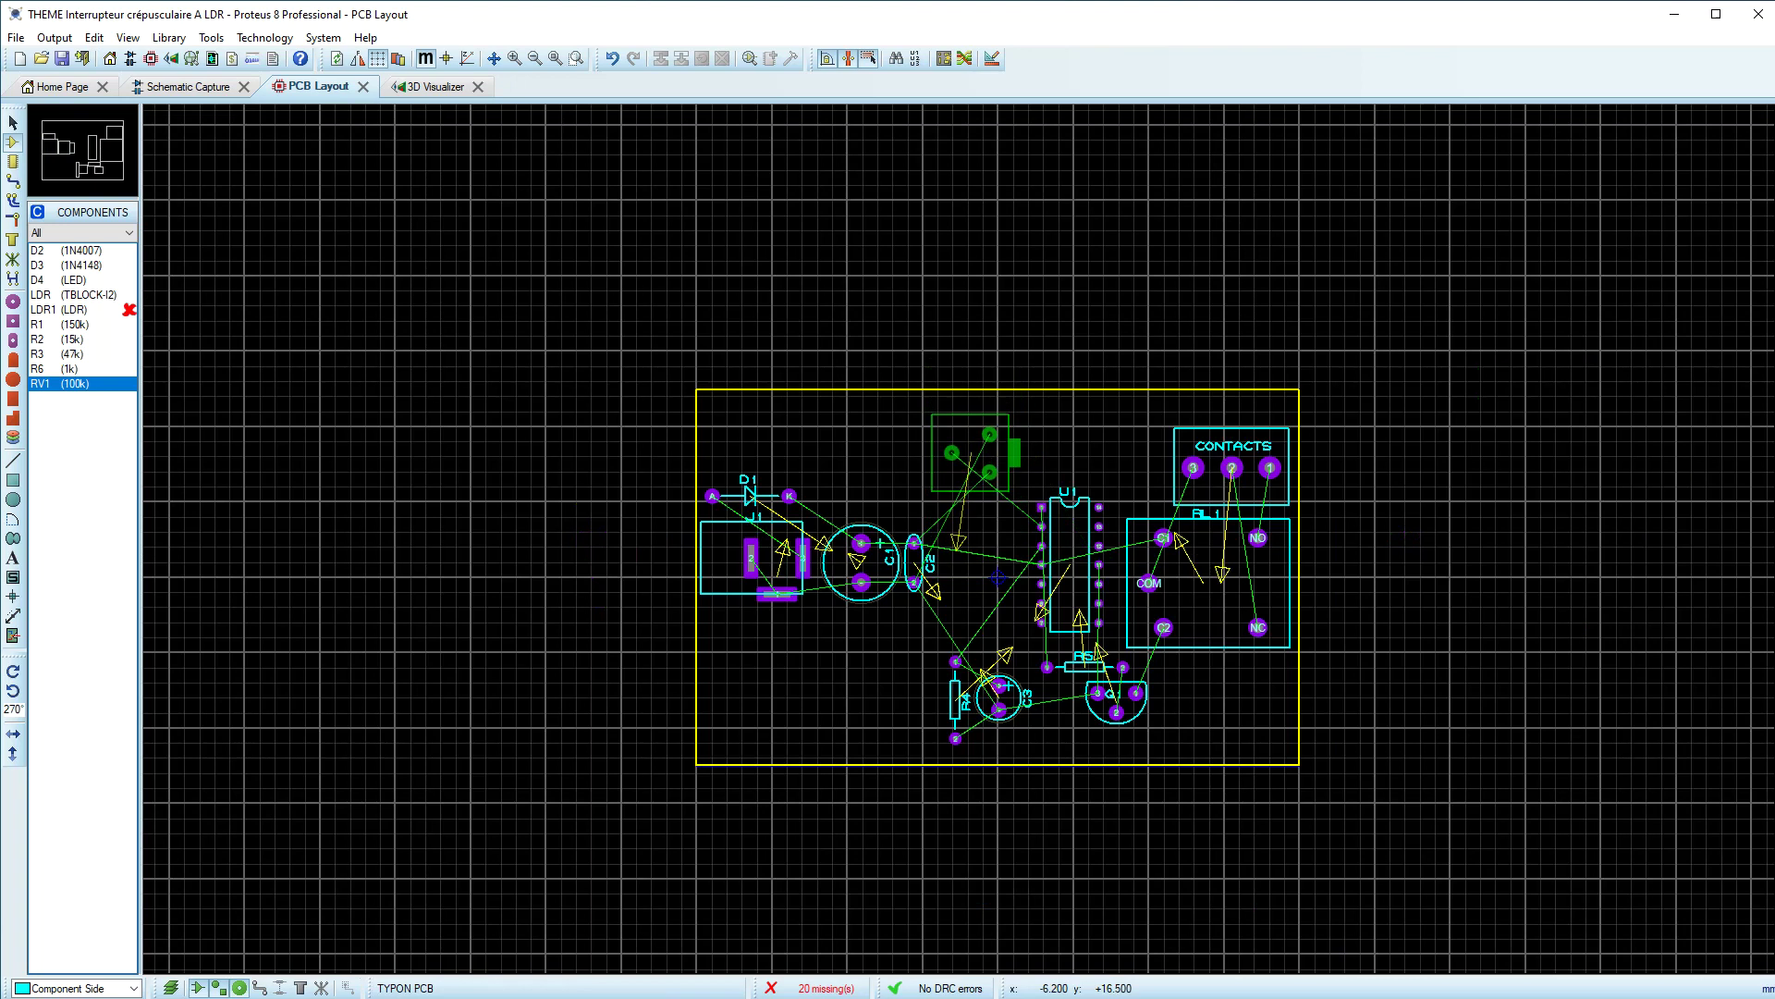
key("KP_Add")
key("KP_Add")
scroll(960, 482, "up", 1)
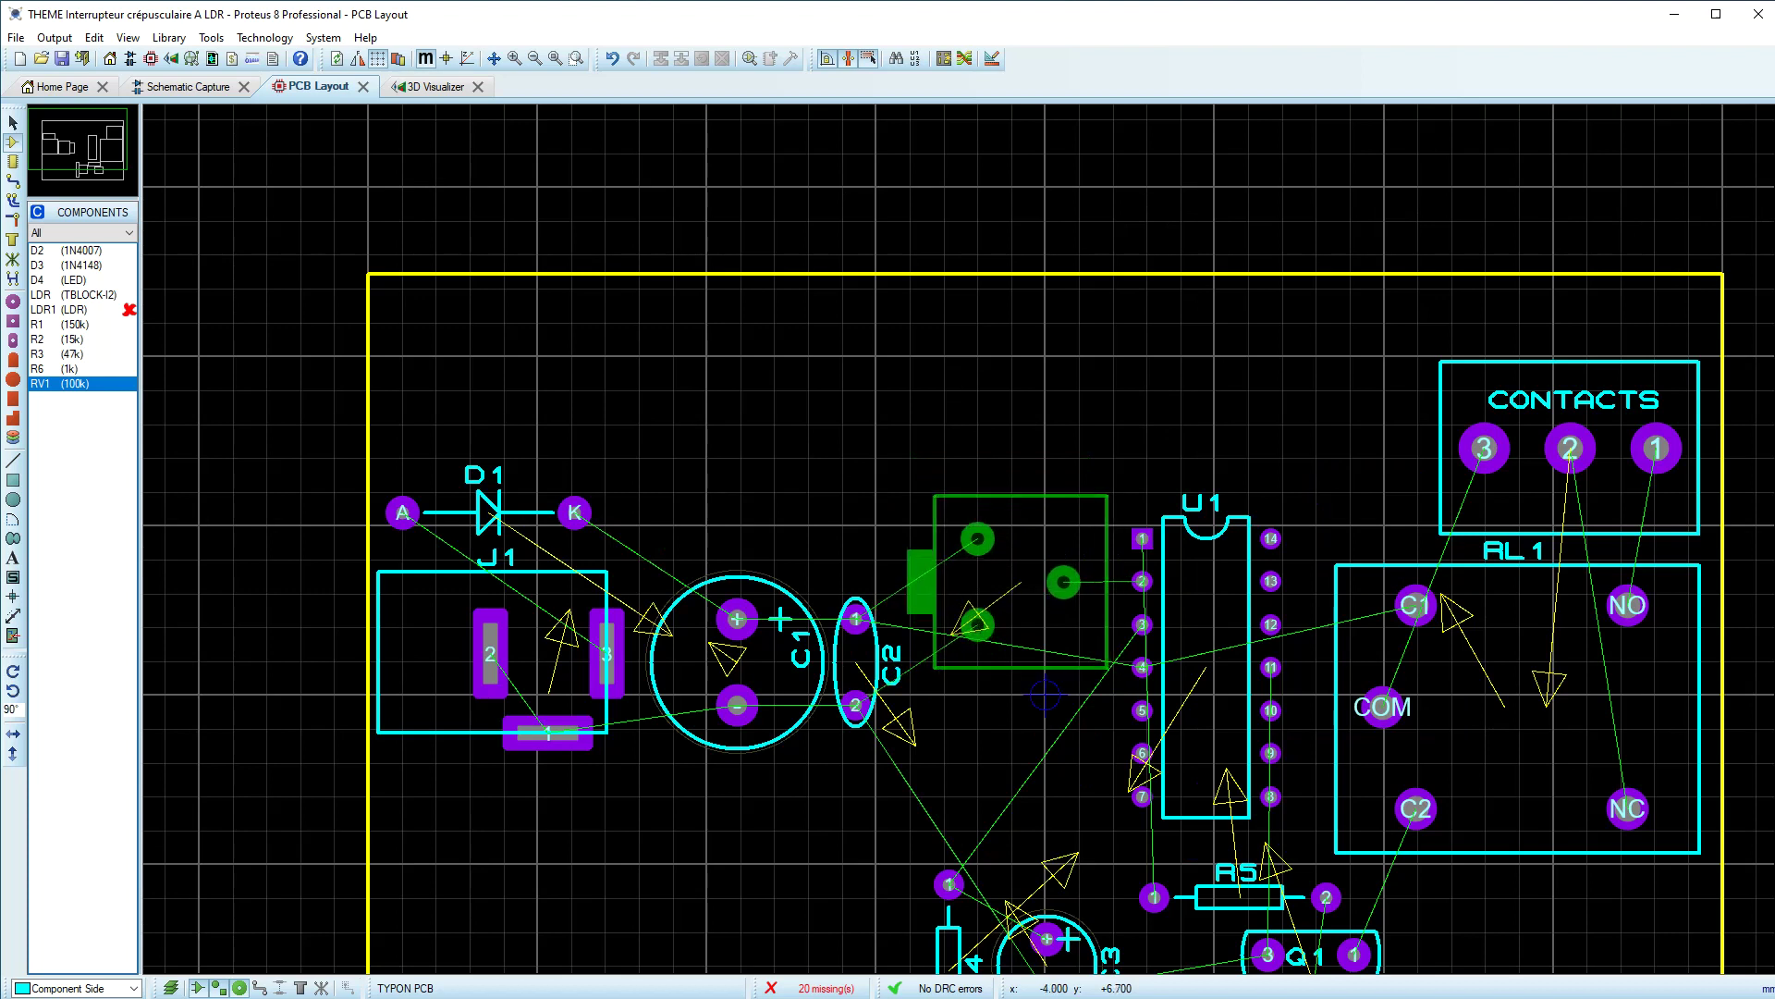
left_click(991, 591)
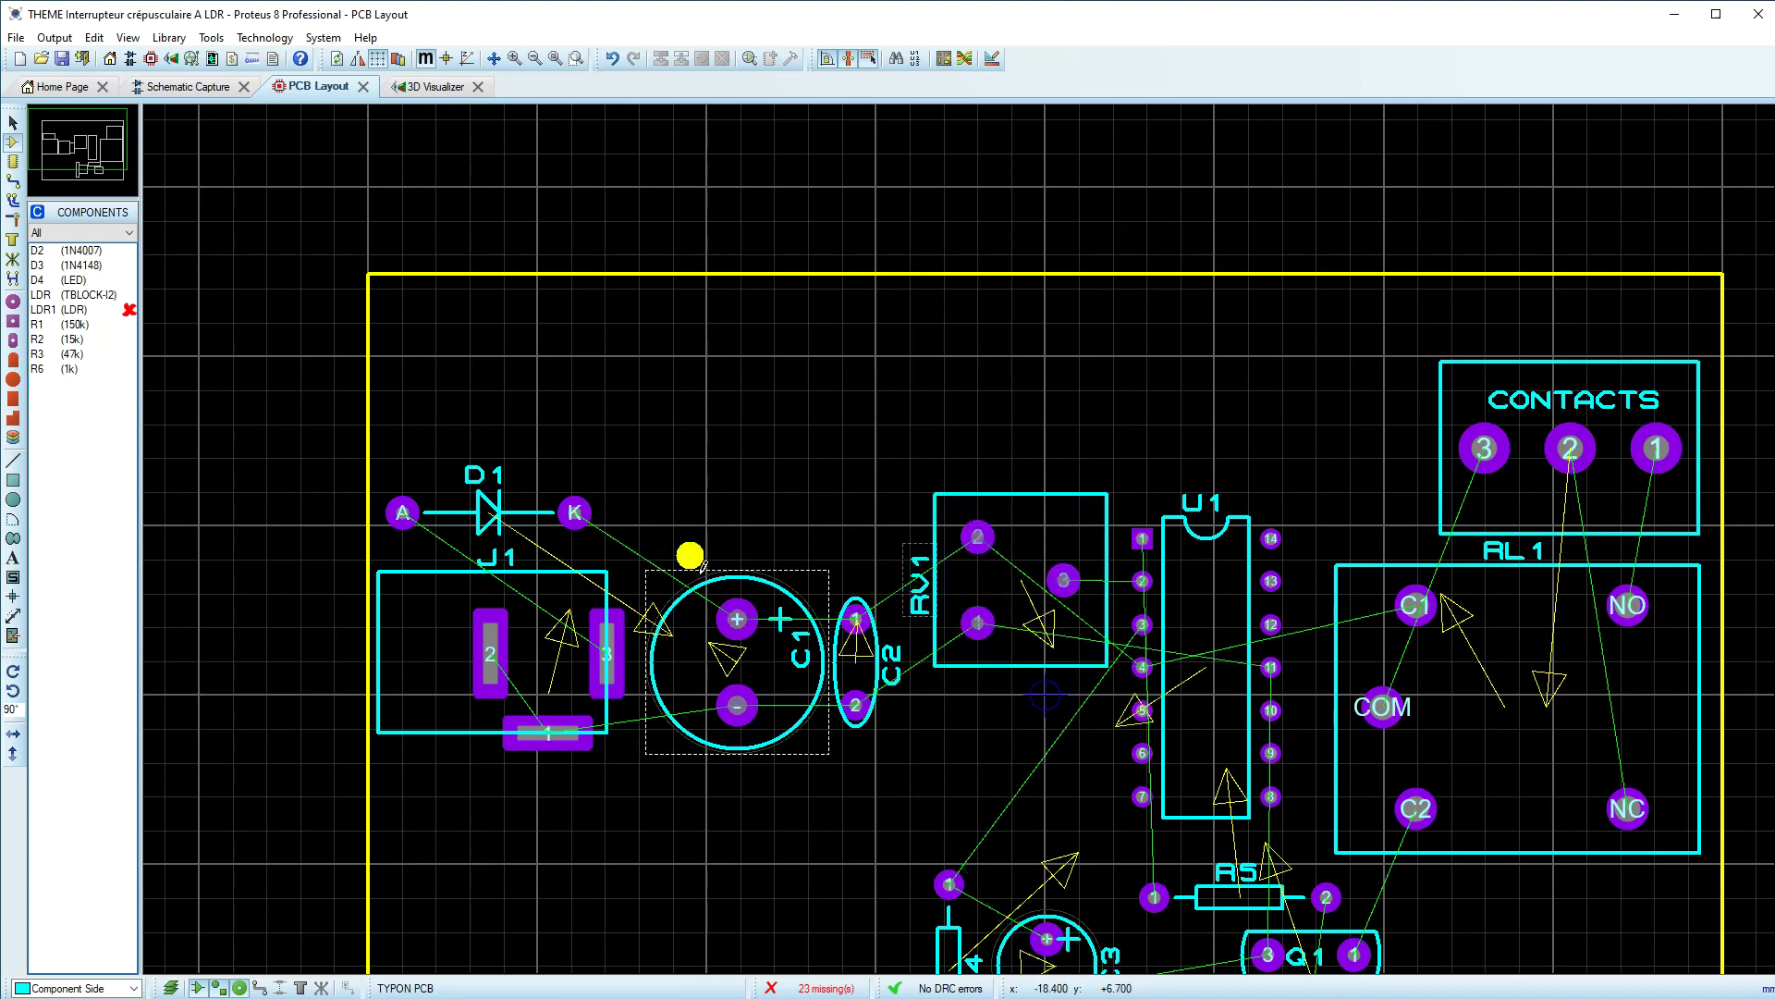
Step: Move C1 and C2 up together level with RV1's pins, and move the RV1 label inside its outline
left_click_drag(633, 532, 924, 815)
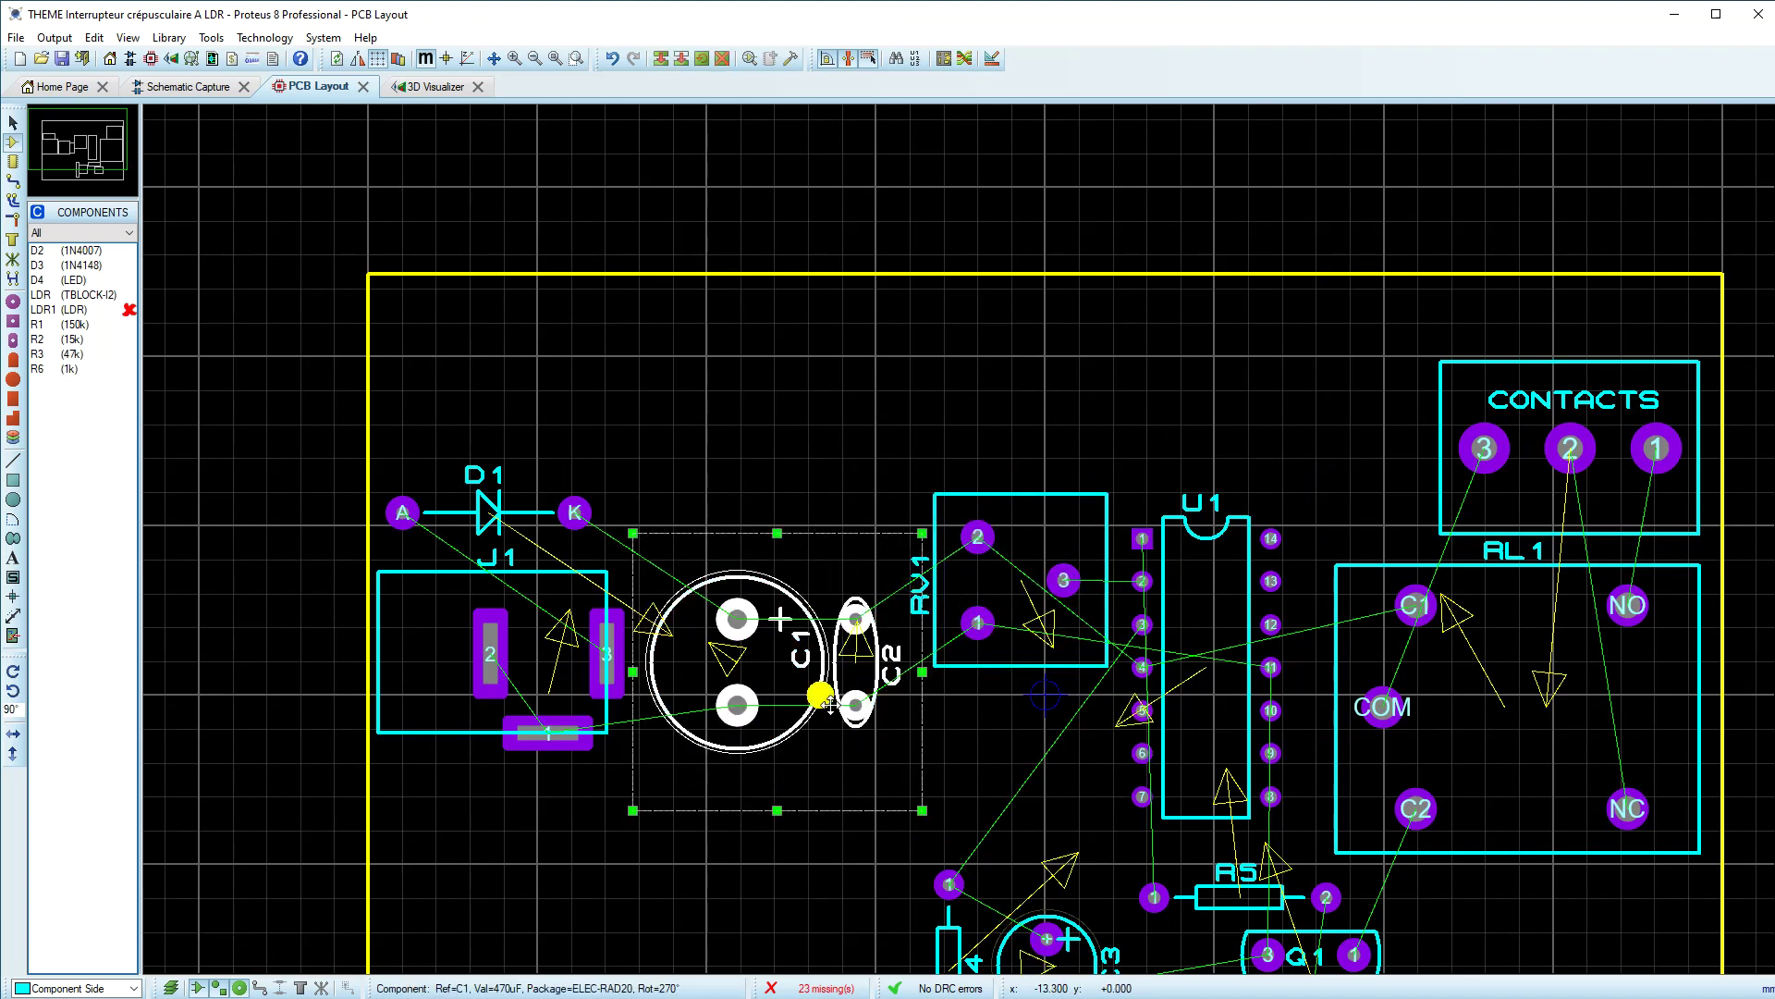
left_click_drag(829, 703, 845, 643)
left_click(1023, 666)
left_click(919, 582)
left_click_drag(1042, 571, 955, 583)
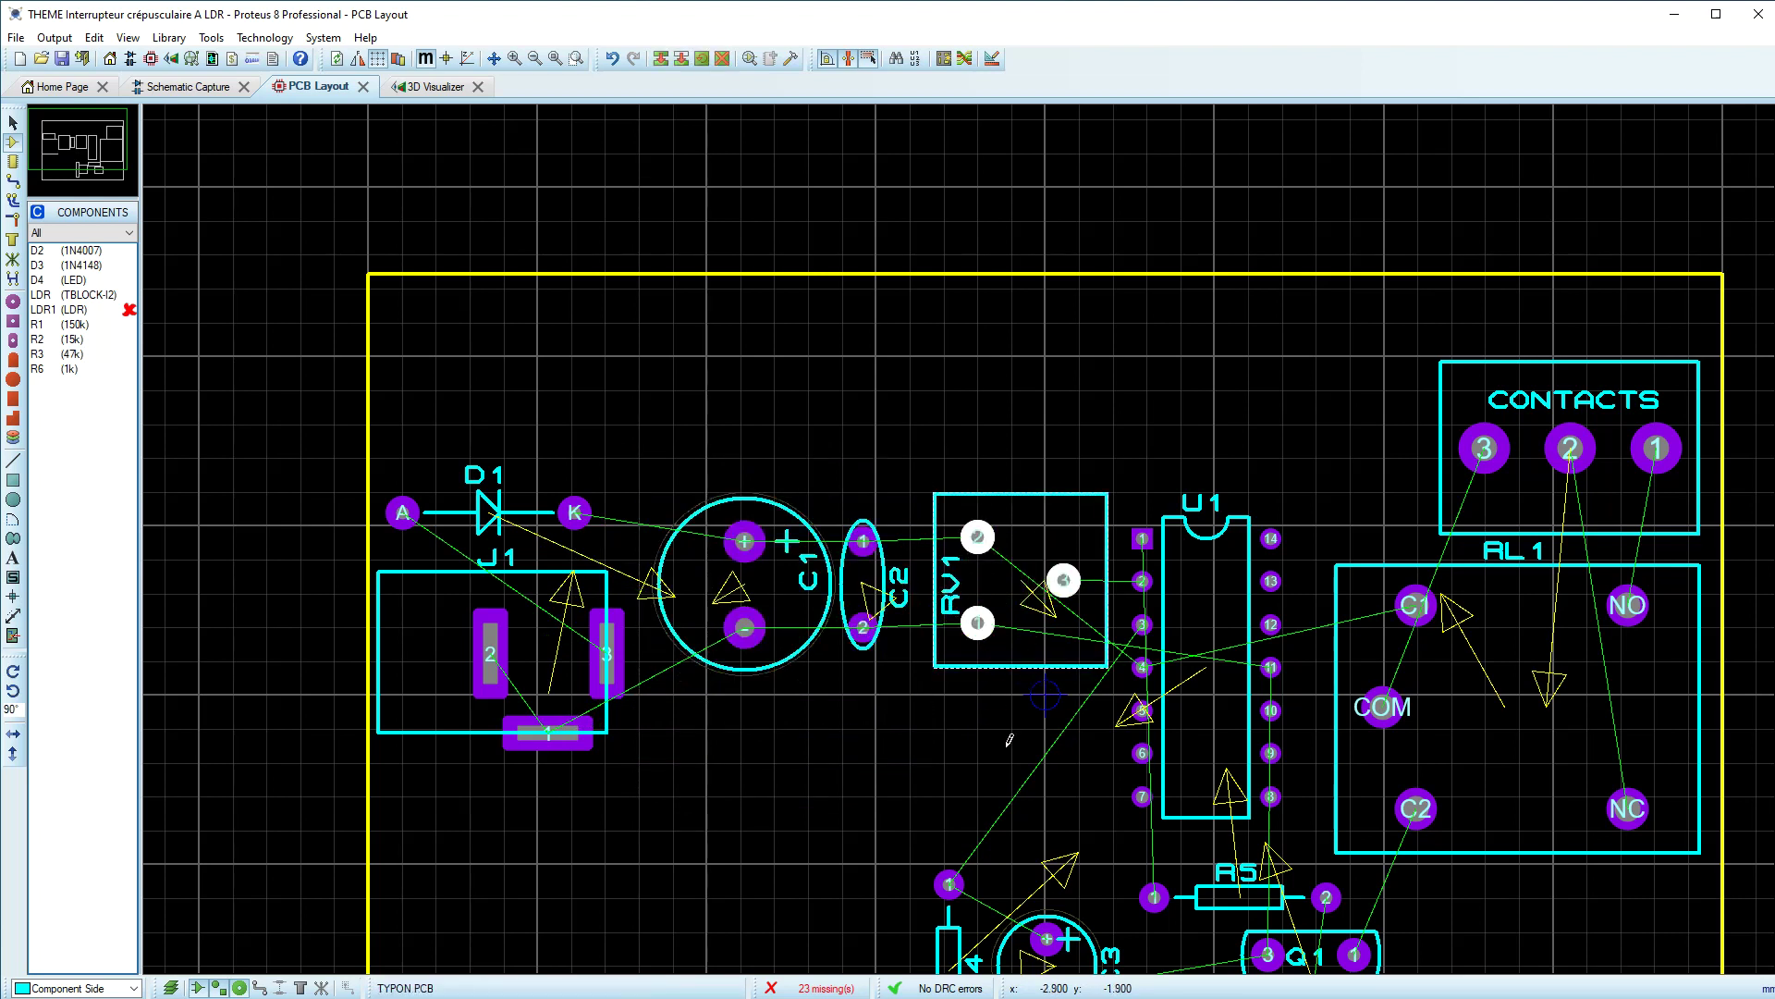
Step: Check the schematic and place resistor R1 (150k) vertically, rotated 90°, between C2 and RV1
scroll(986, 725, "down", 2)
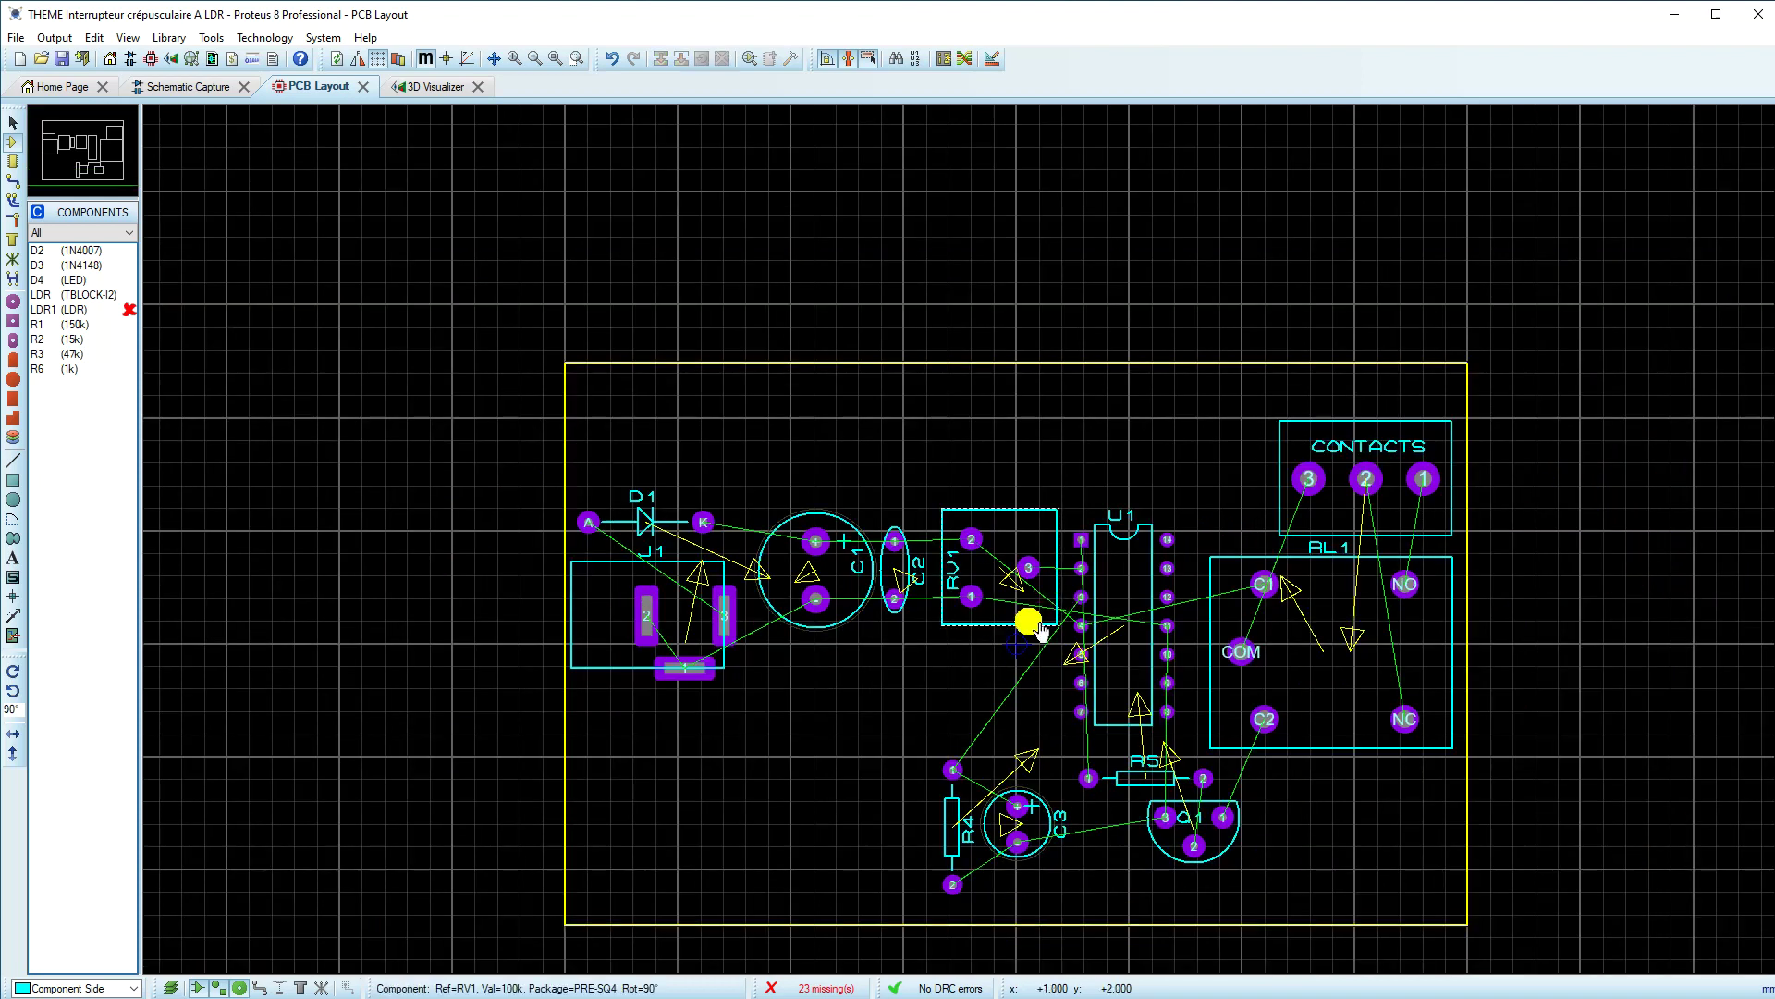
left_click(162, 88)
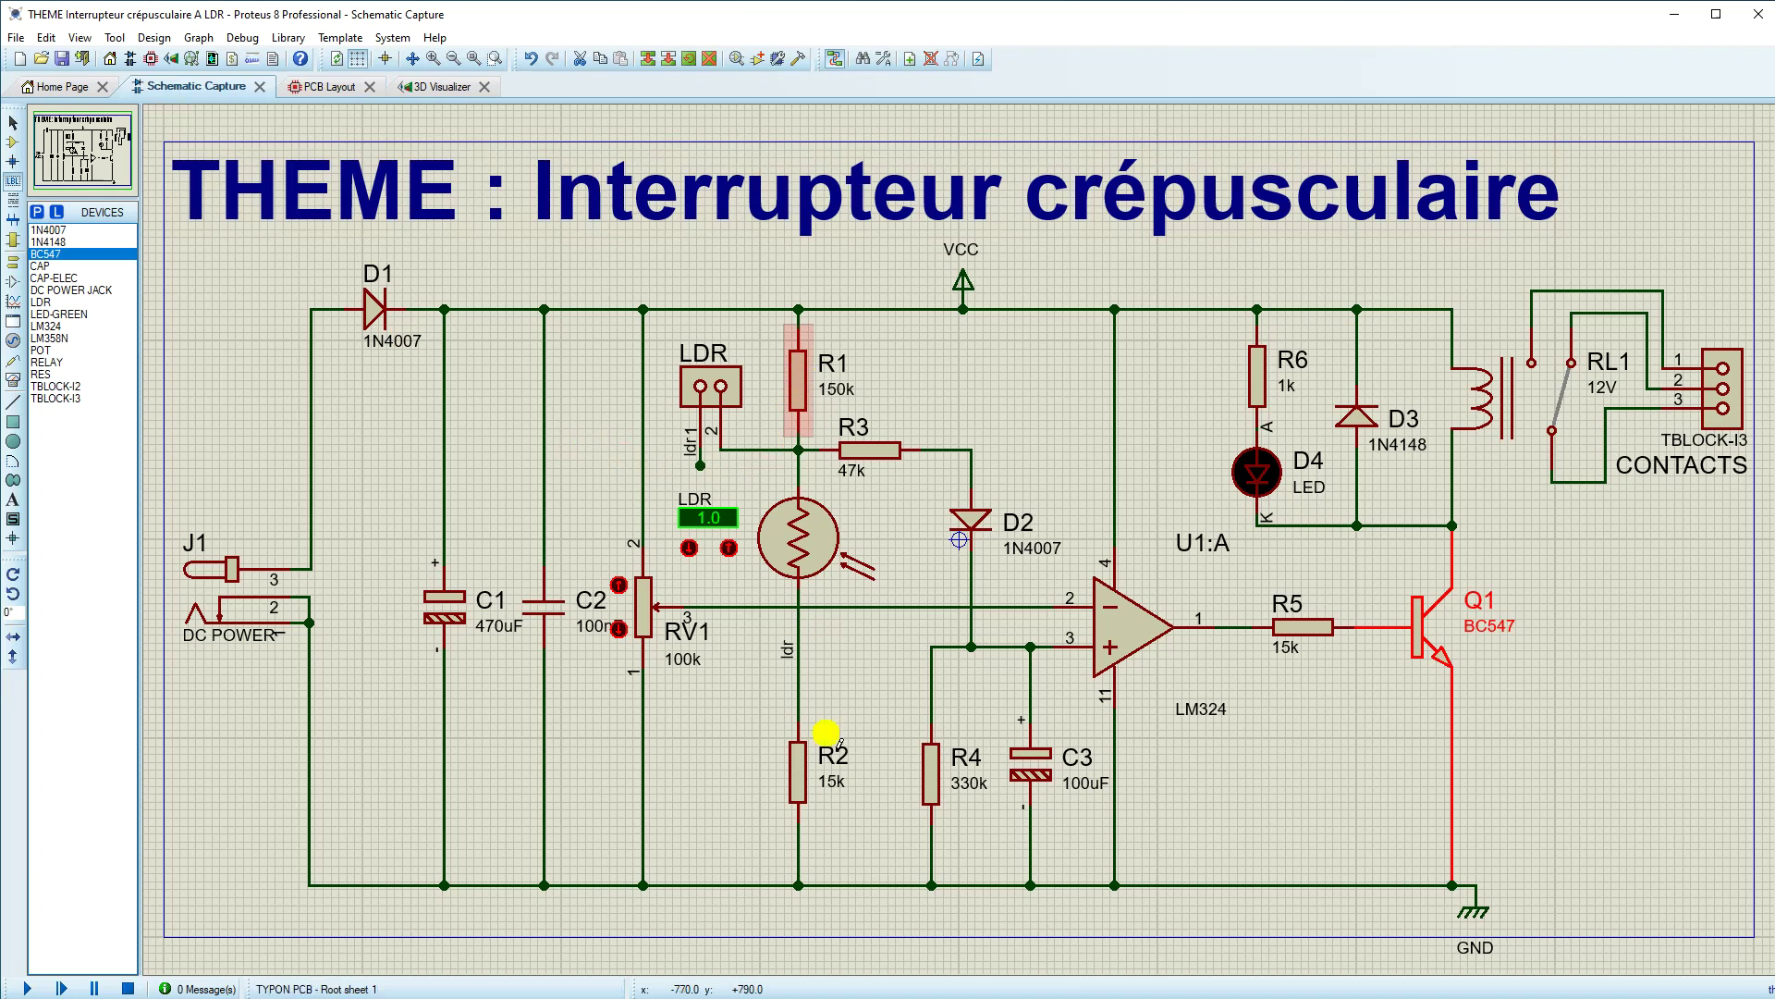
left_click(324, 90)
left_click(52, 326)
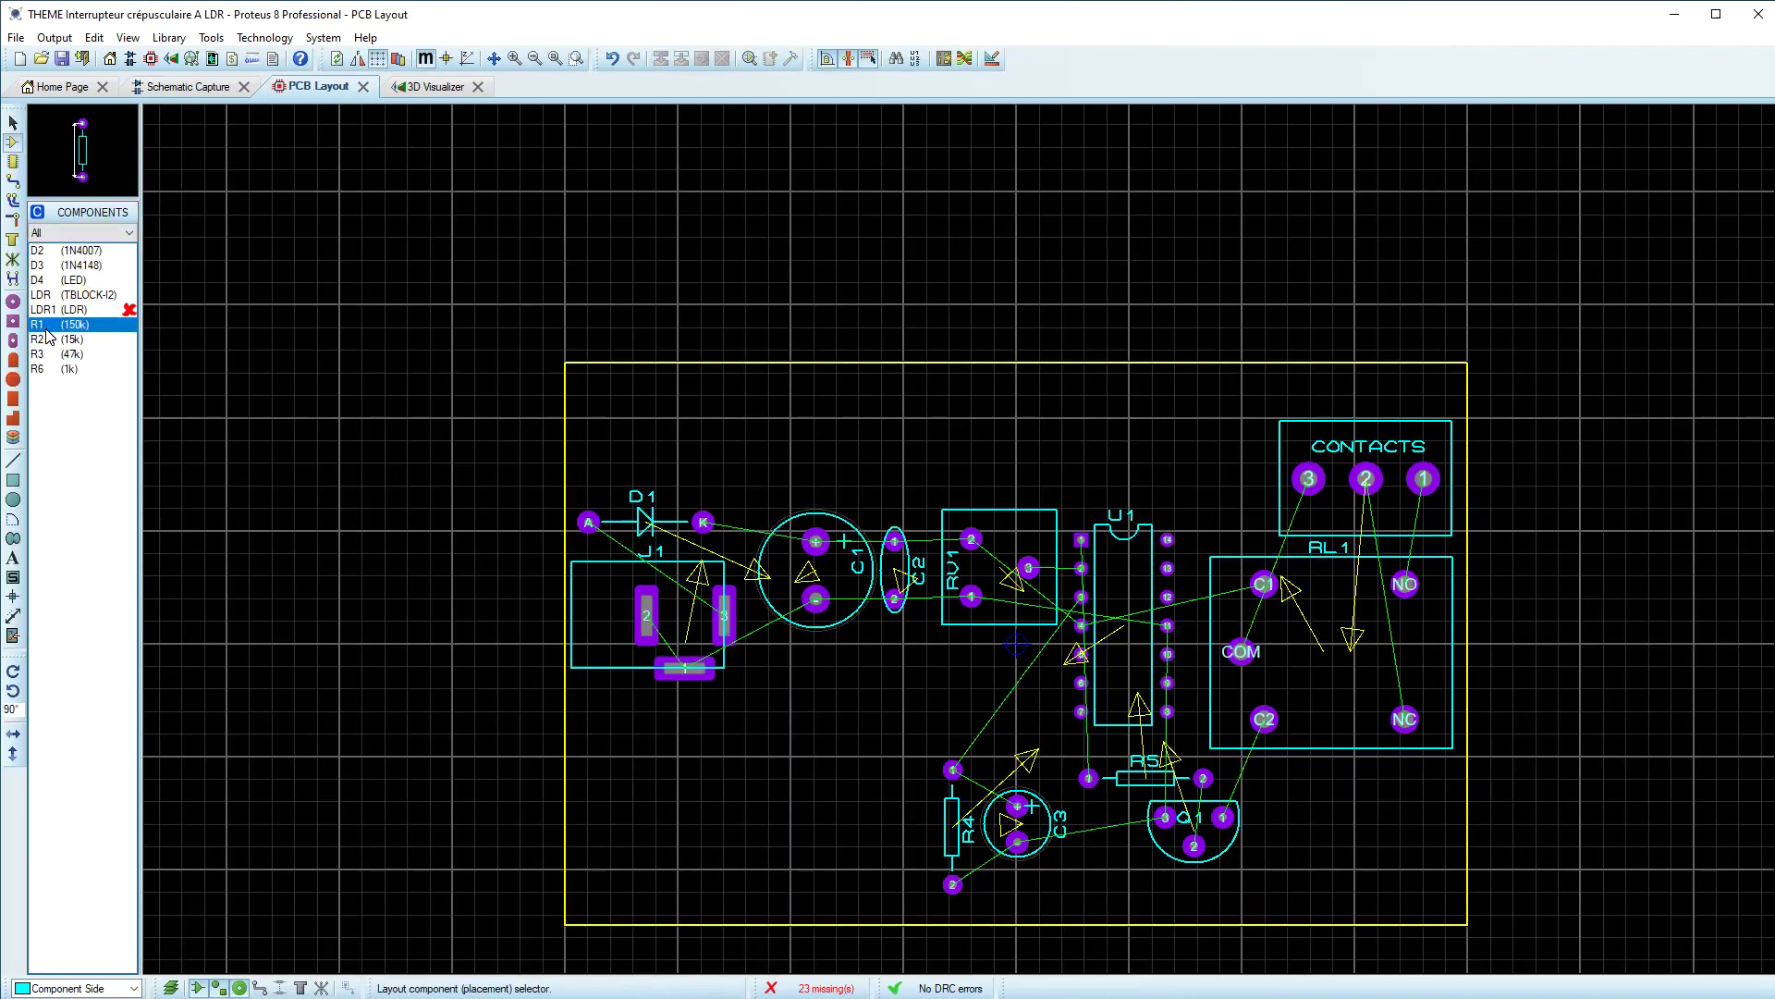
left_click(925, 689)
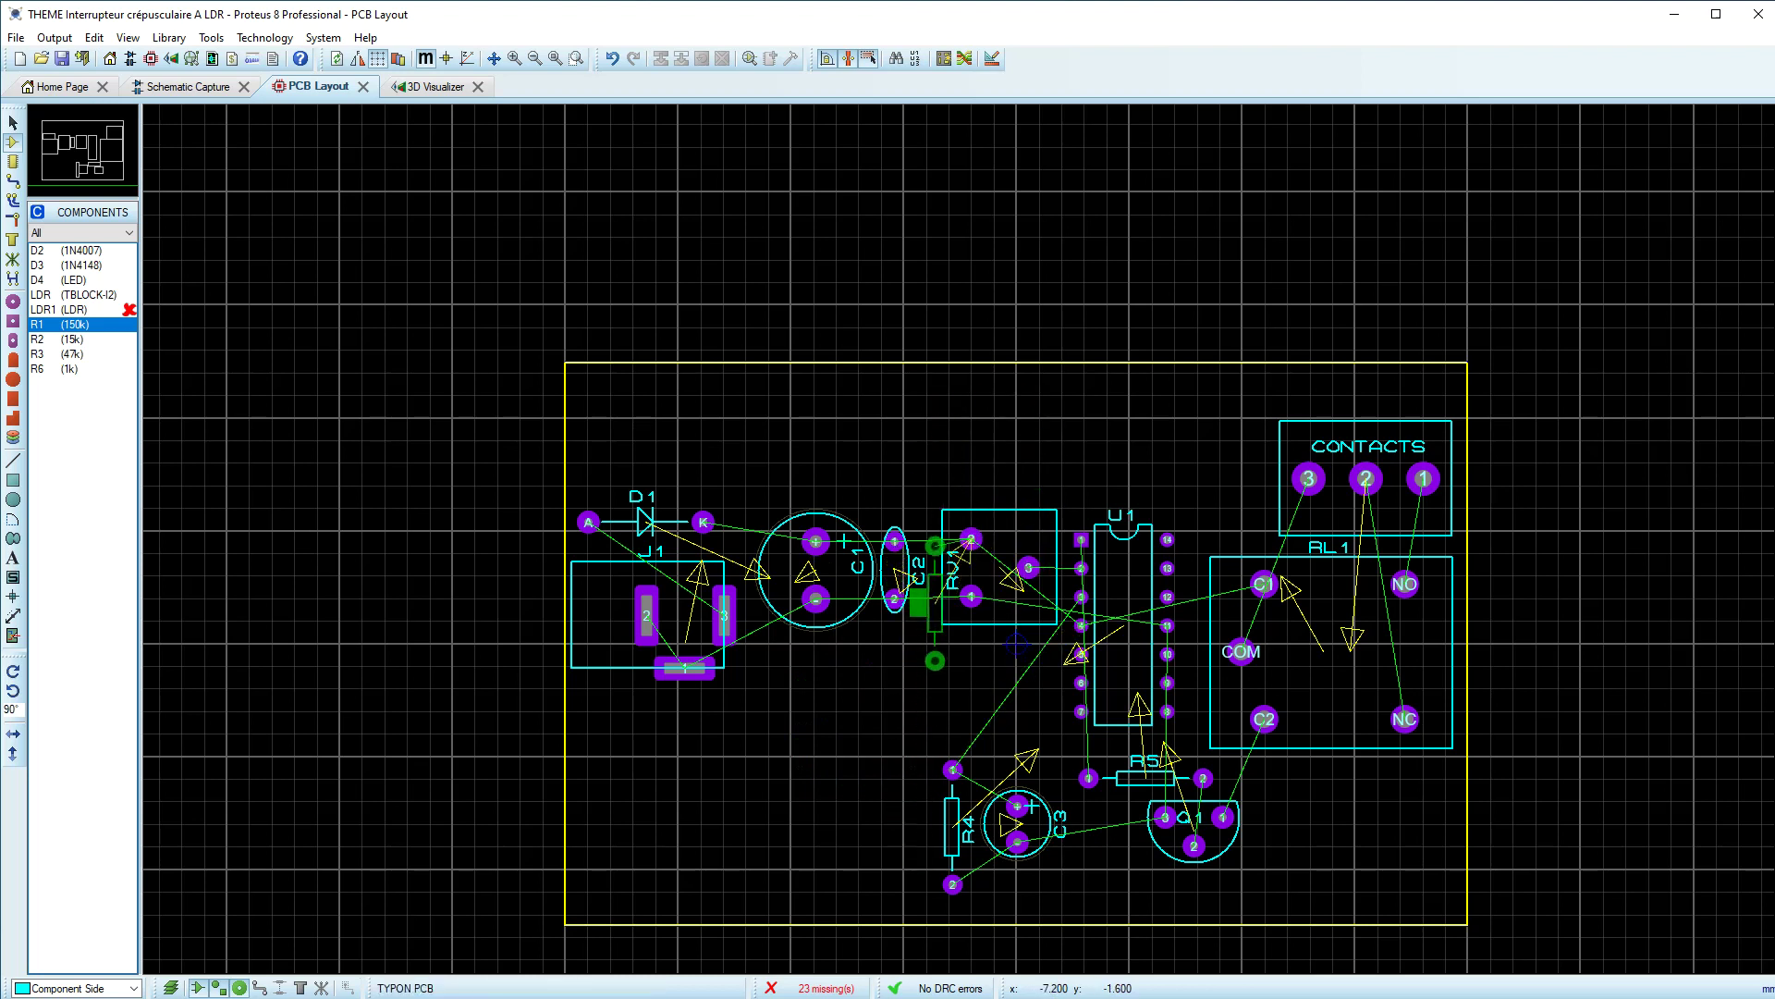
scroll(1016, 645, "up", 2)
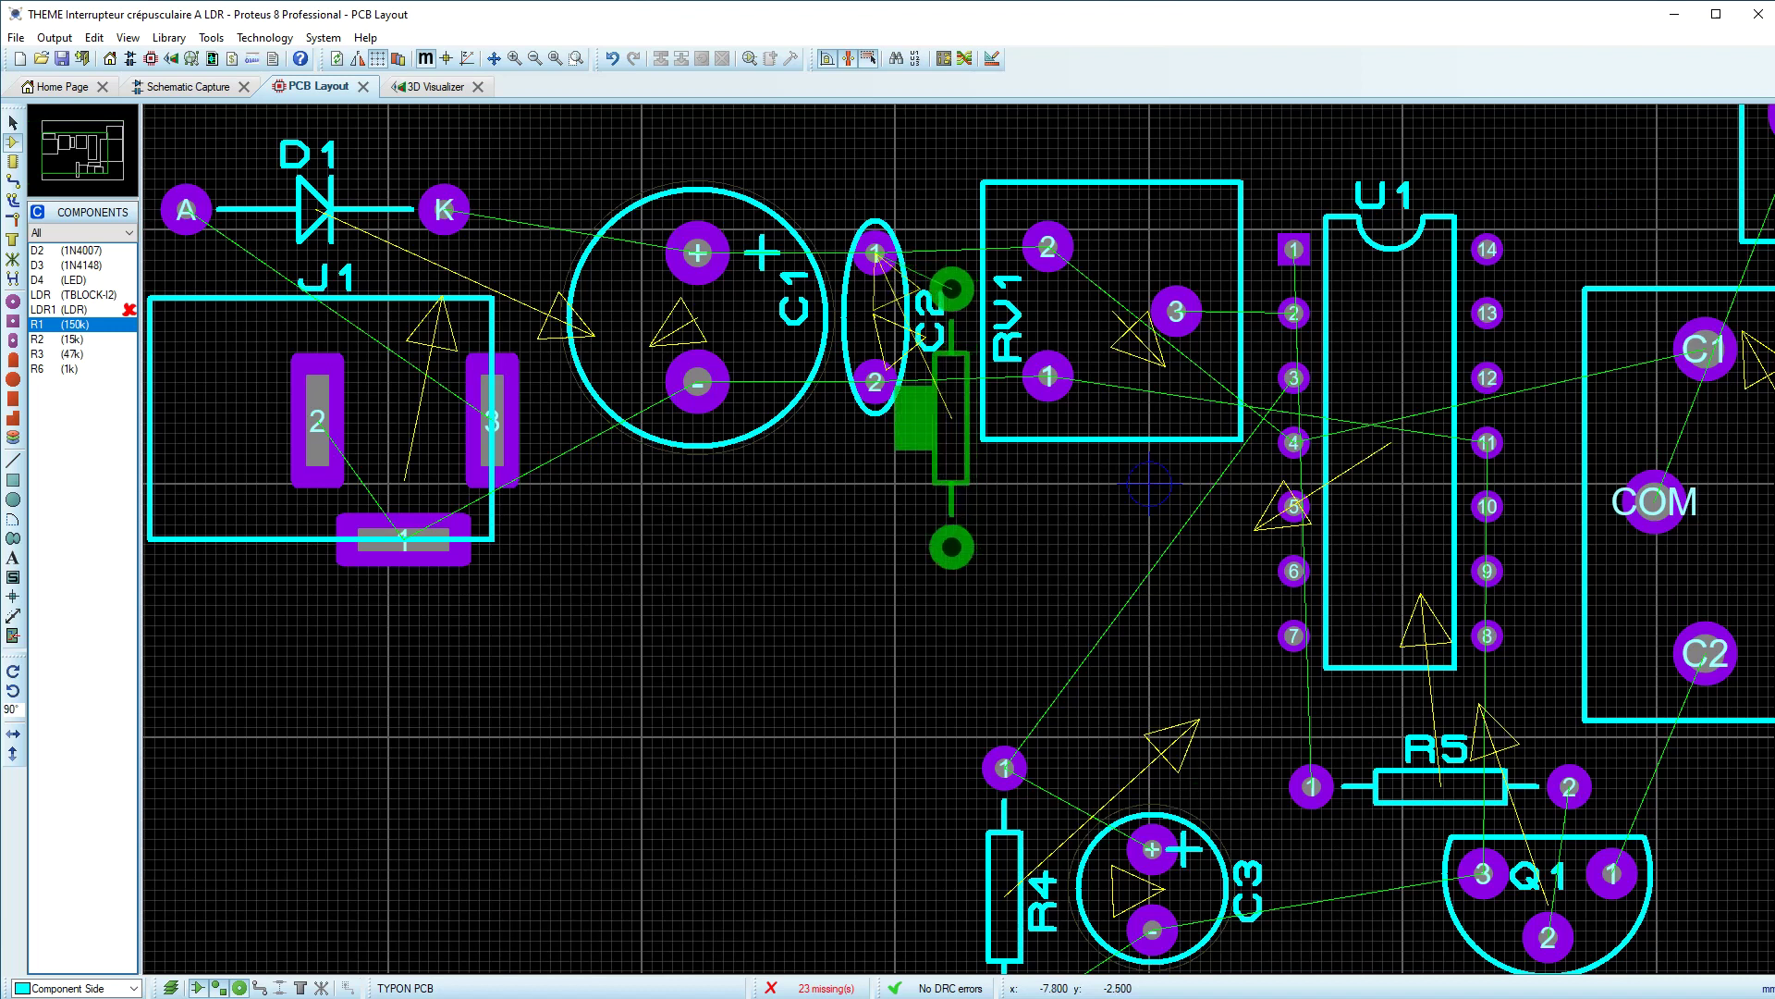
left_click(952, 417)
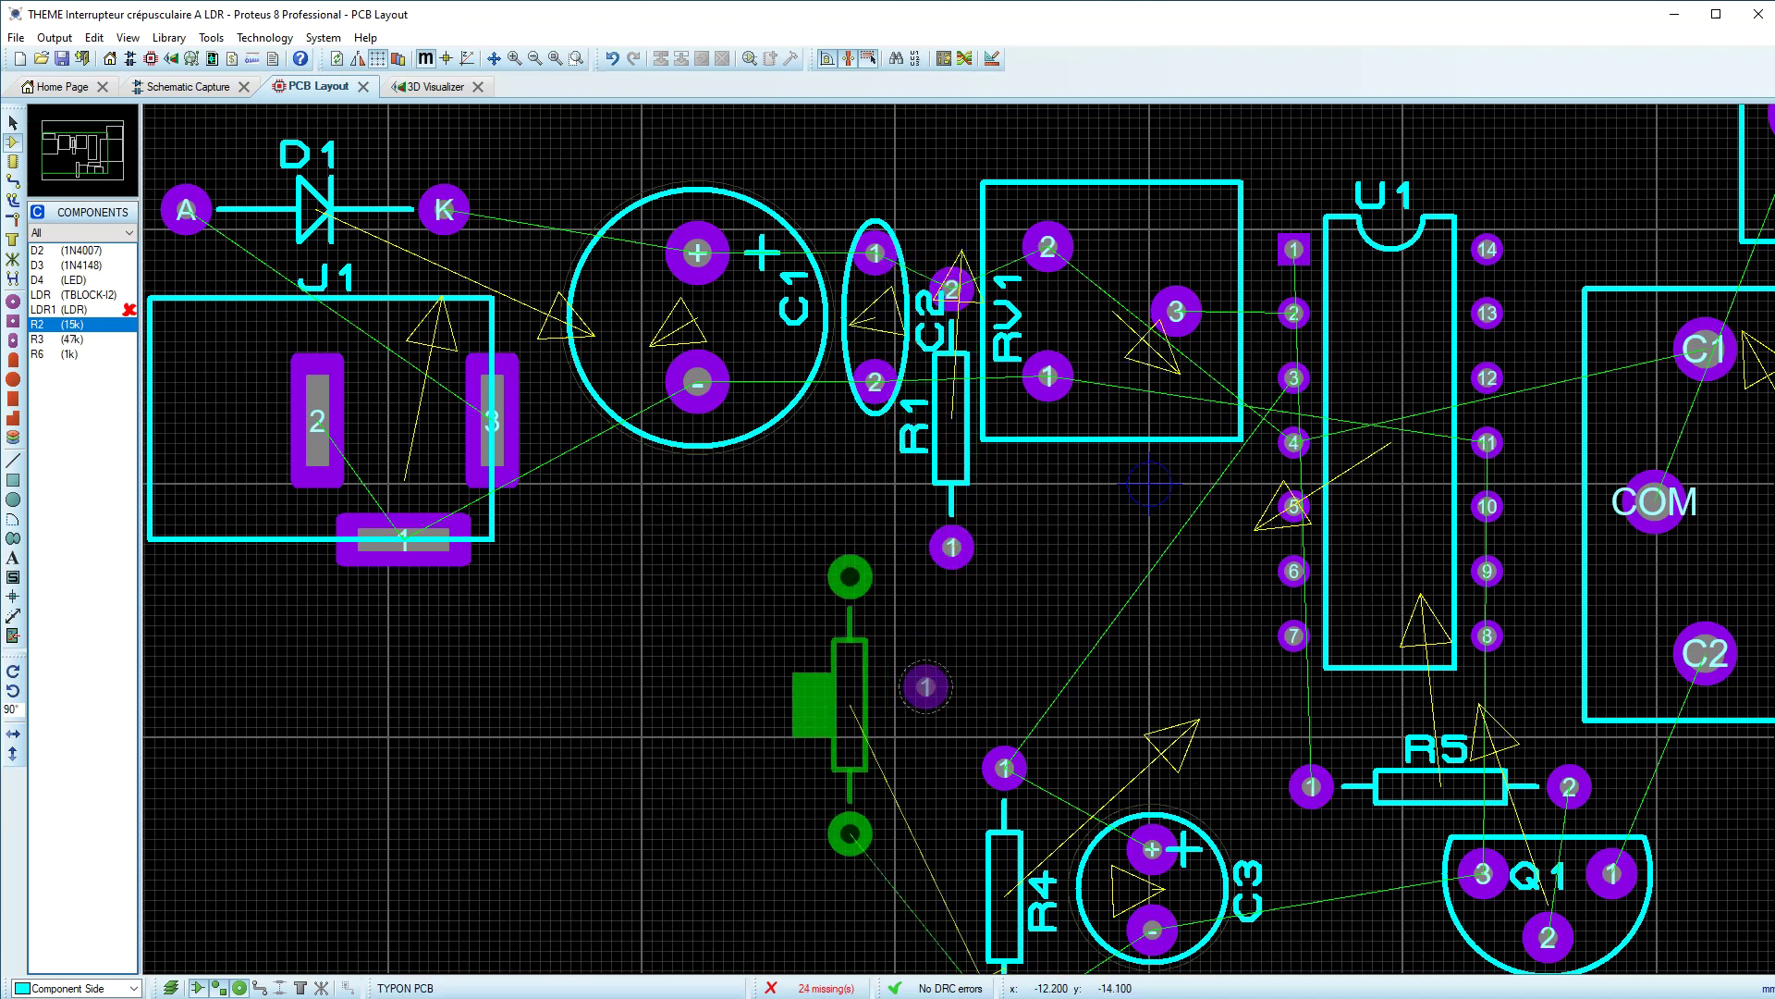
Step: Place resistor R2 (15k) at 90° just left of R4, and resistor R3 (47k) at 270° just right of R1
scroll(826, 722, "down", 2)
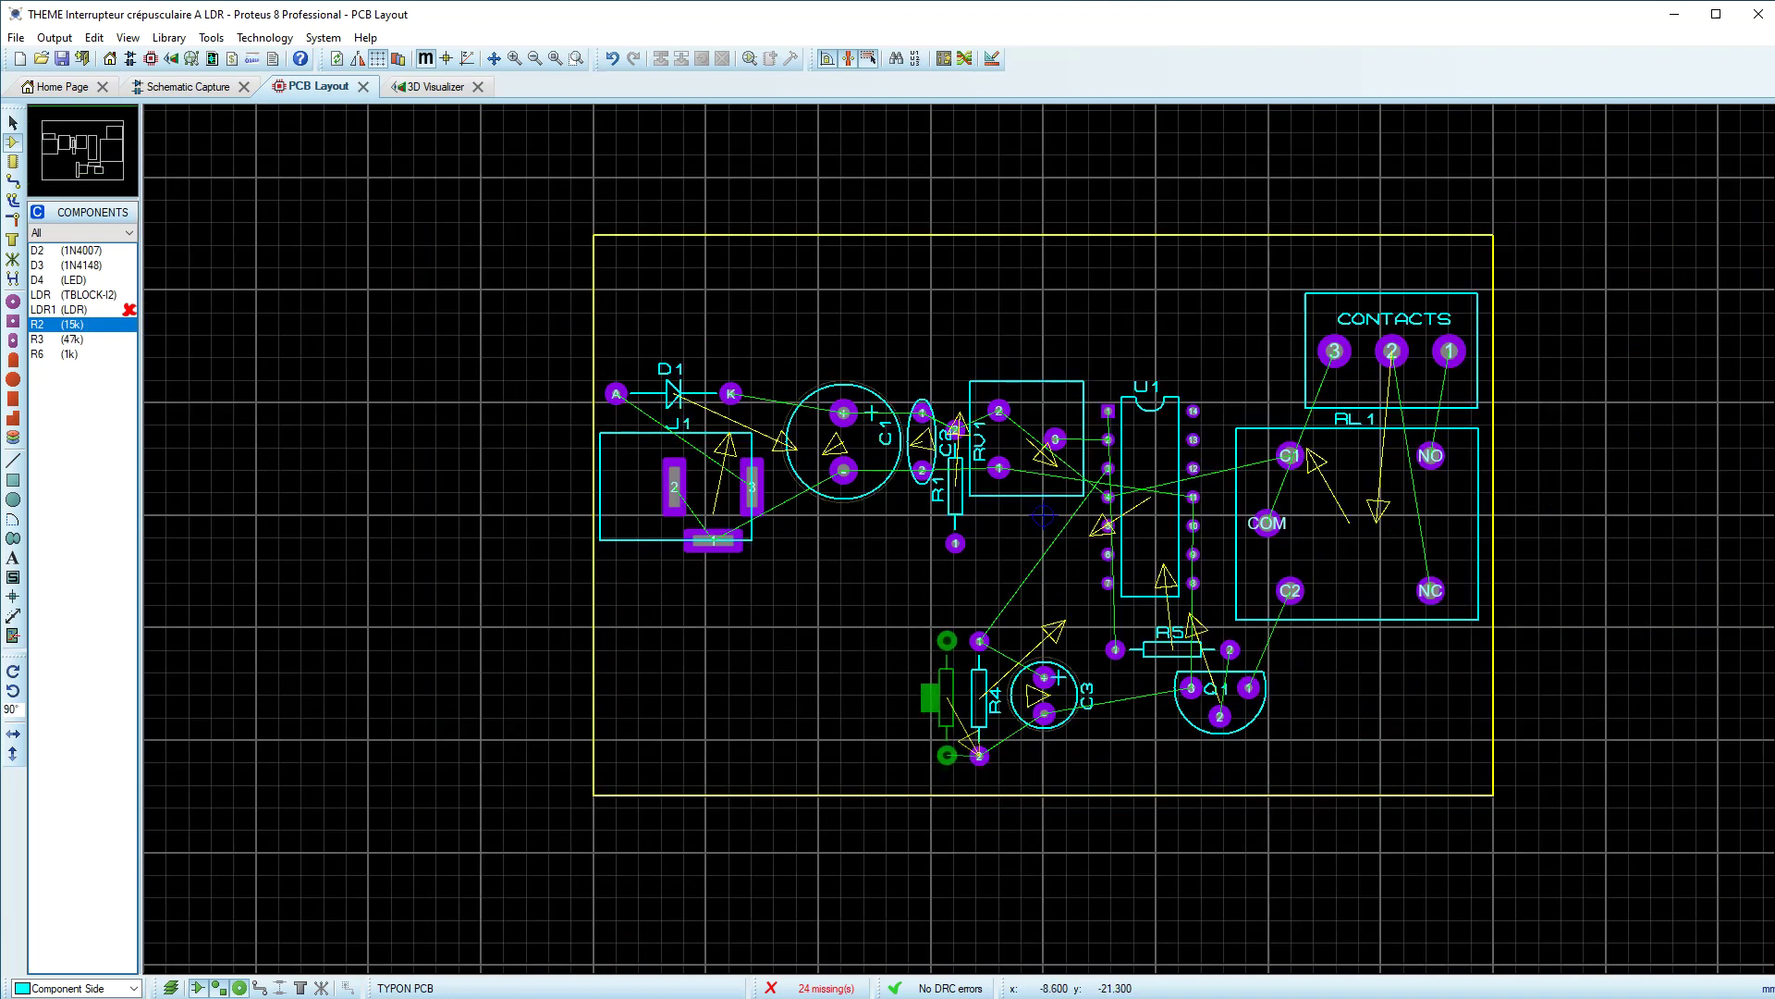
left_click(928, 639)
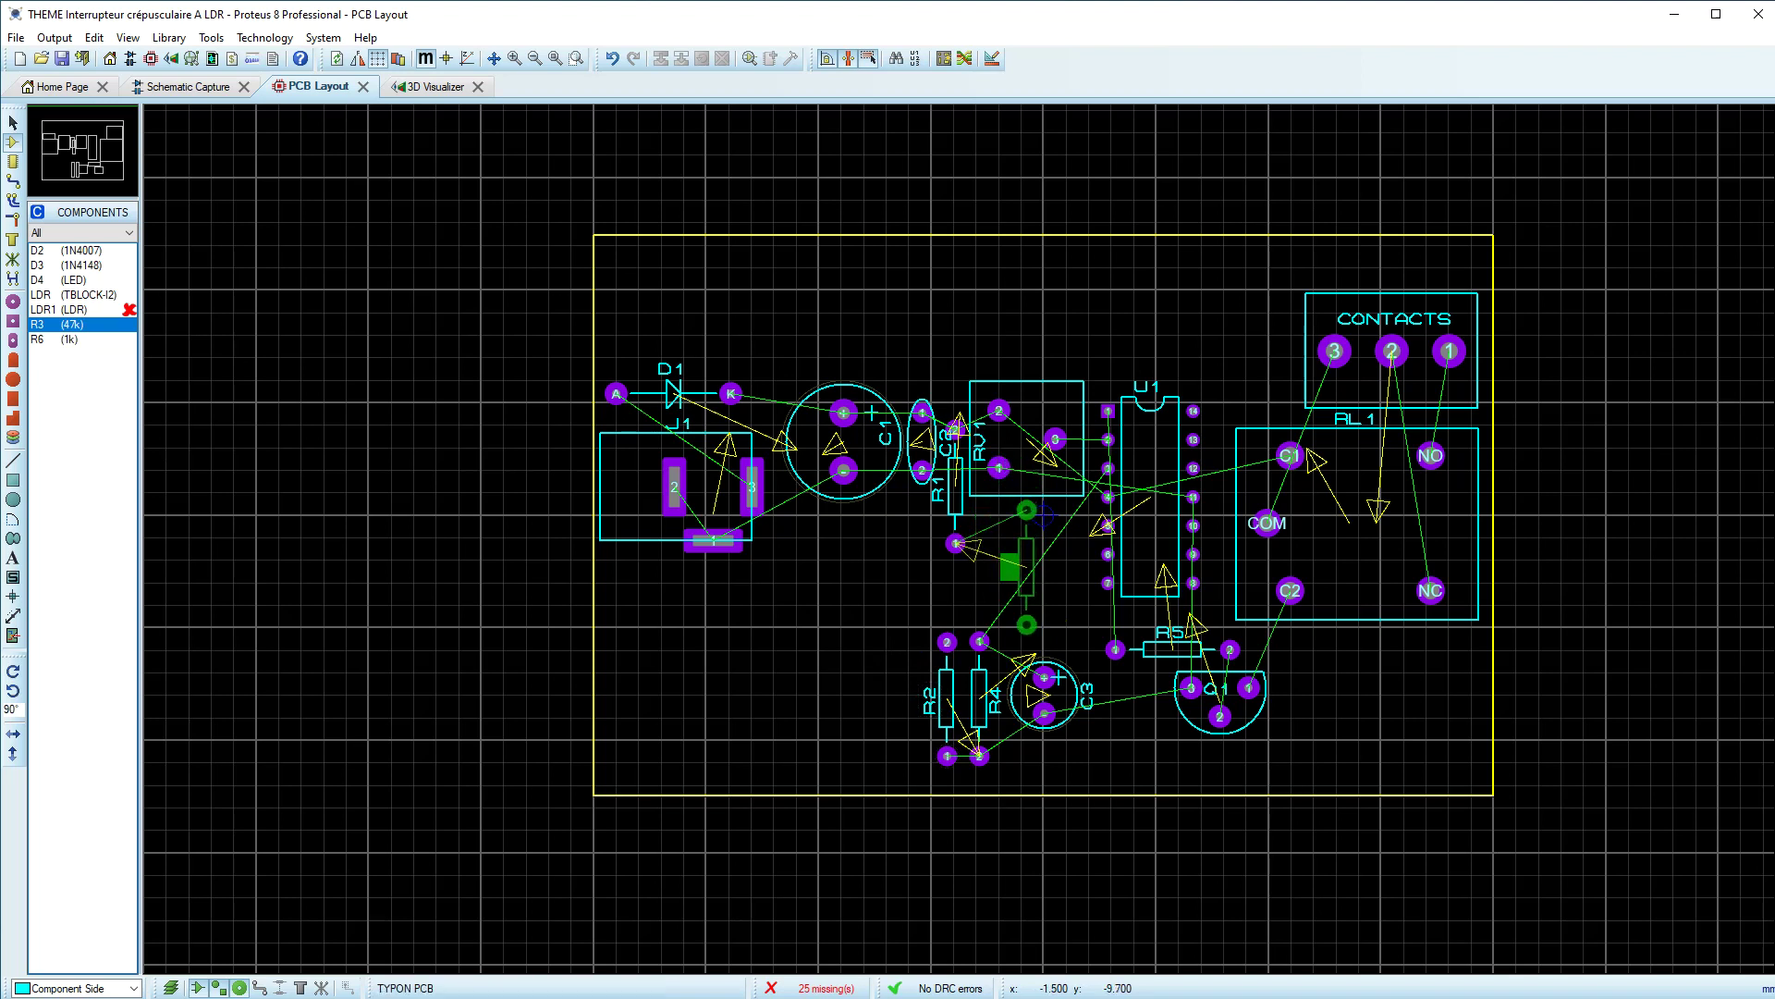
scroll(1045, 516, "up", 1)
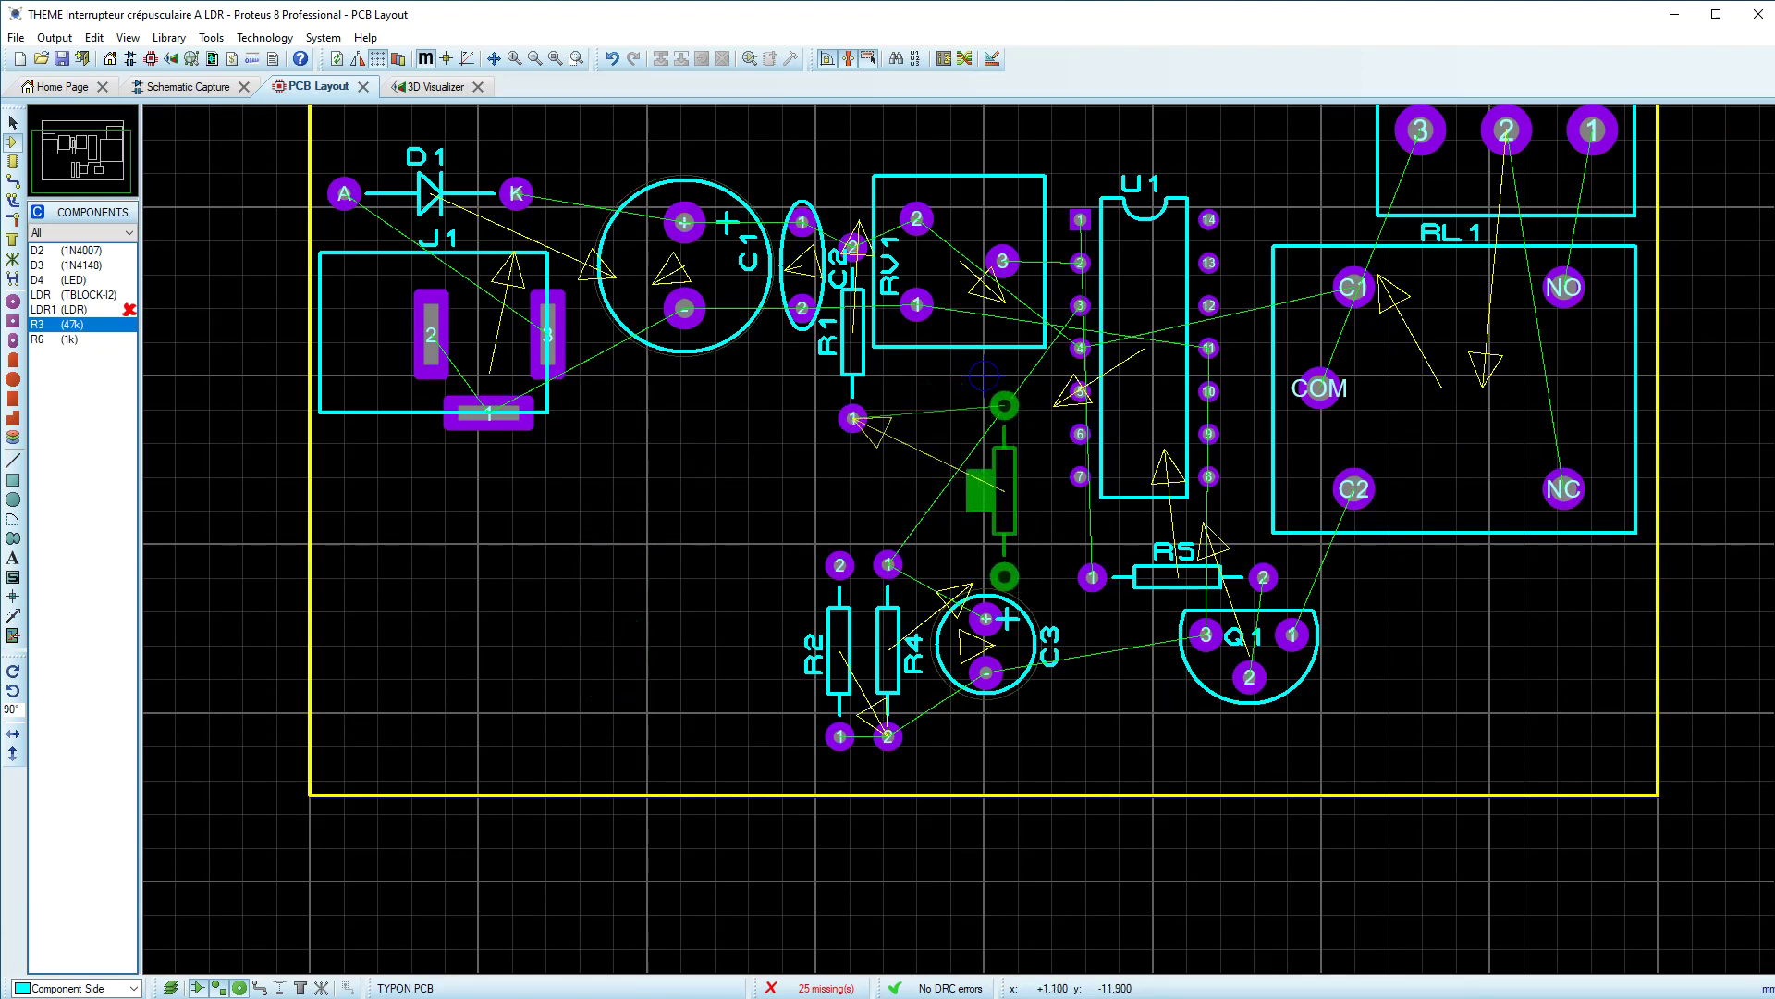
key("KP_Add")
key("KP_Add")
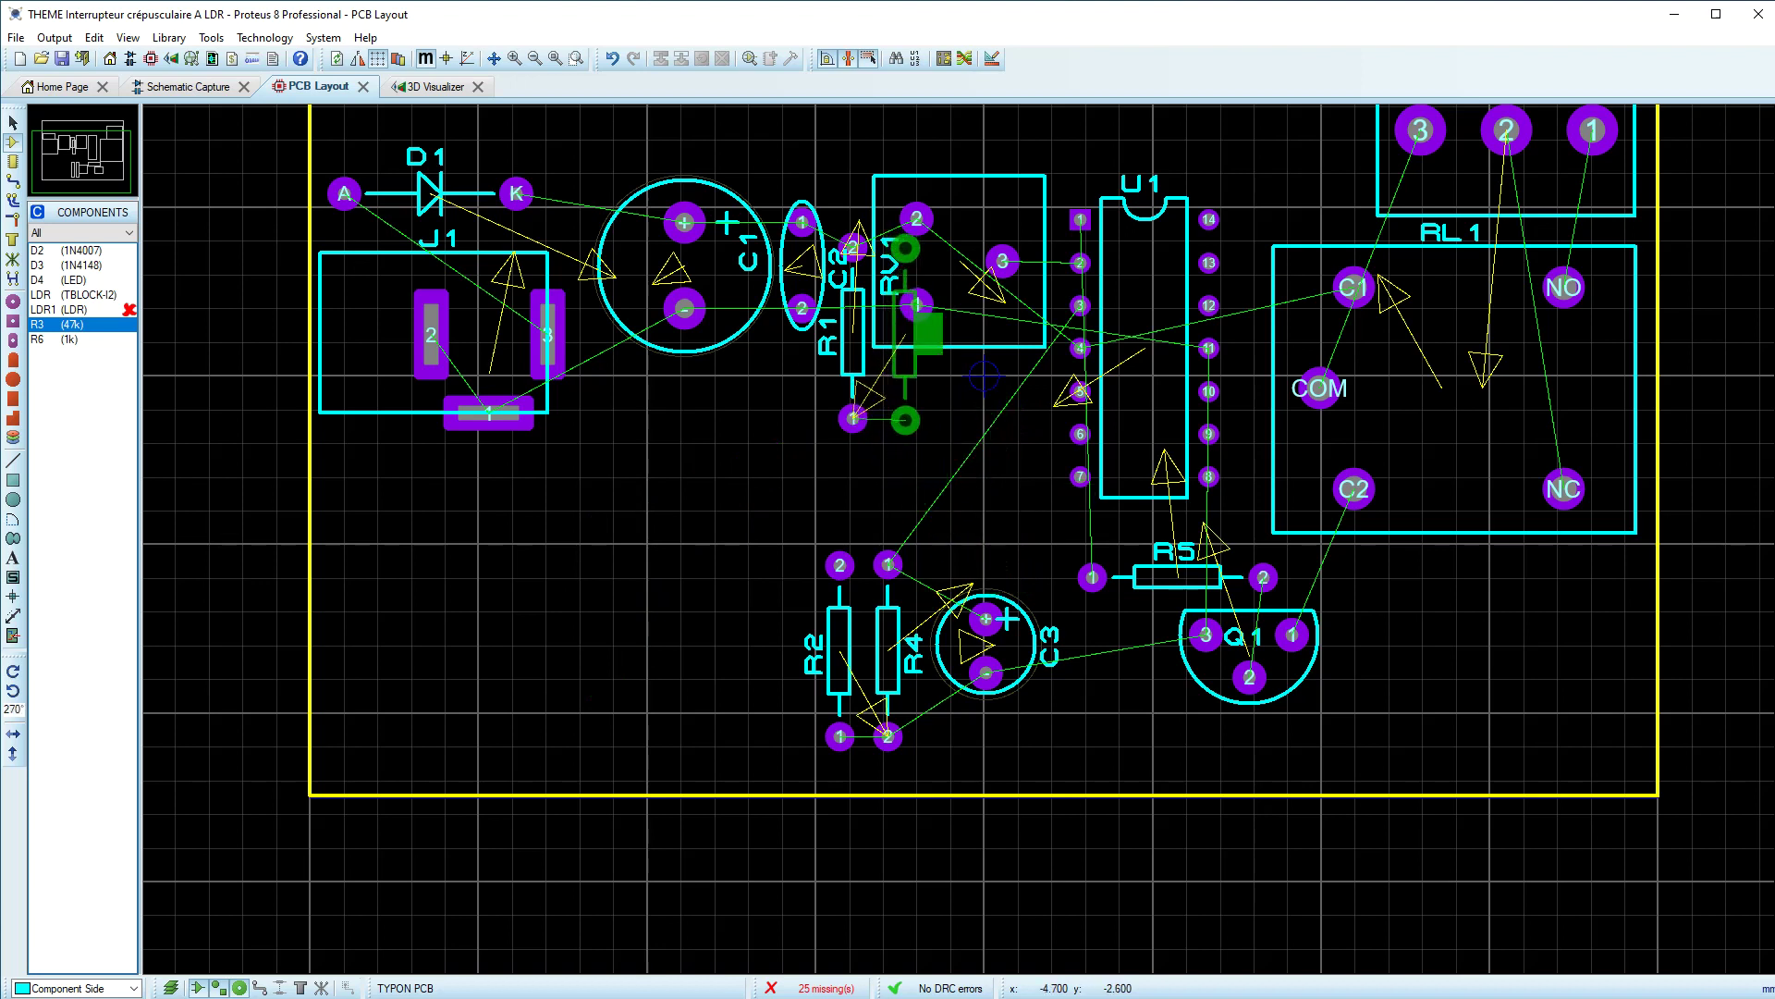
left_click(947, 423)
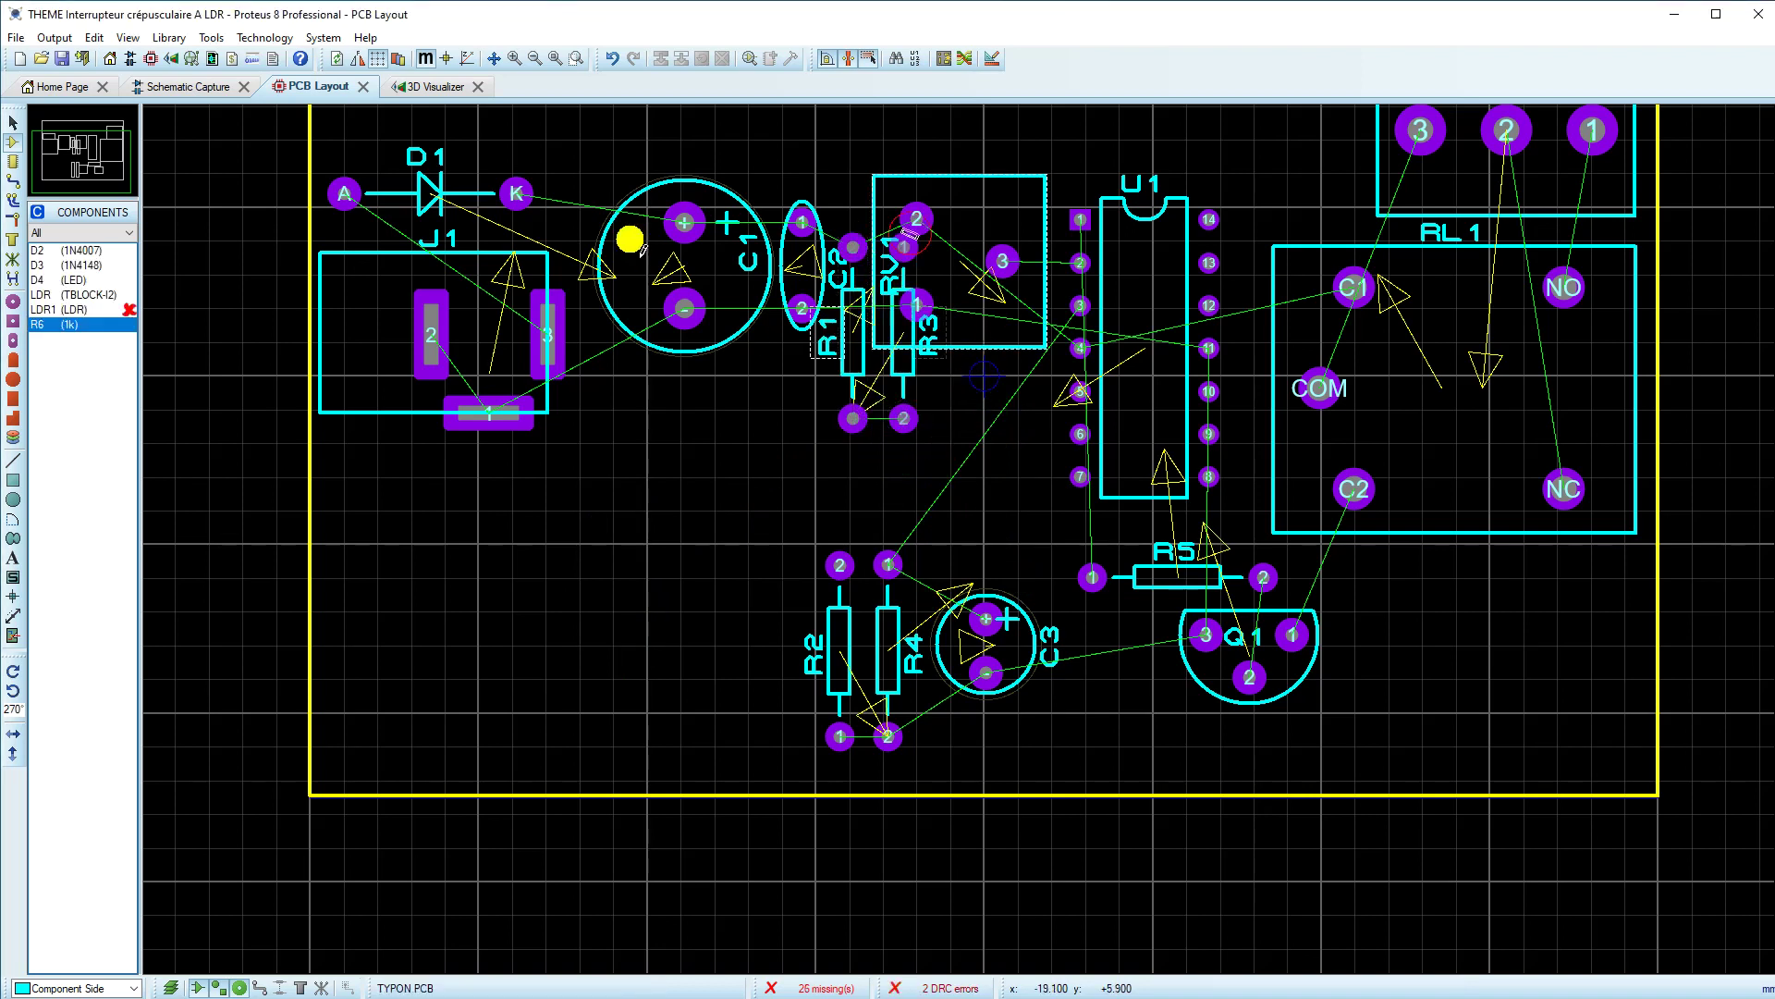
Step: Shift C1 and C2 together down and slightly left, and move D1 and J1 down together beside them
left_click_drag(561, 150, 882, 418)
left_click_drag(748, 307, 721, 390)
left_click_drag(267, 142, 581, 497)
left_click_drag(470, 331, 496, 449)
left_click(678, 519)
Step: Move R1 and R3 together slightly left, close to C2, keeping them level with each other
left_click(775, 348)
left_click(848, 367, "ctrl")
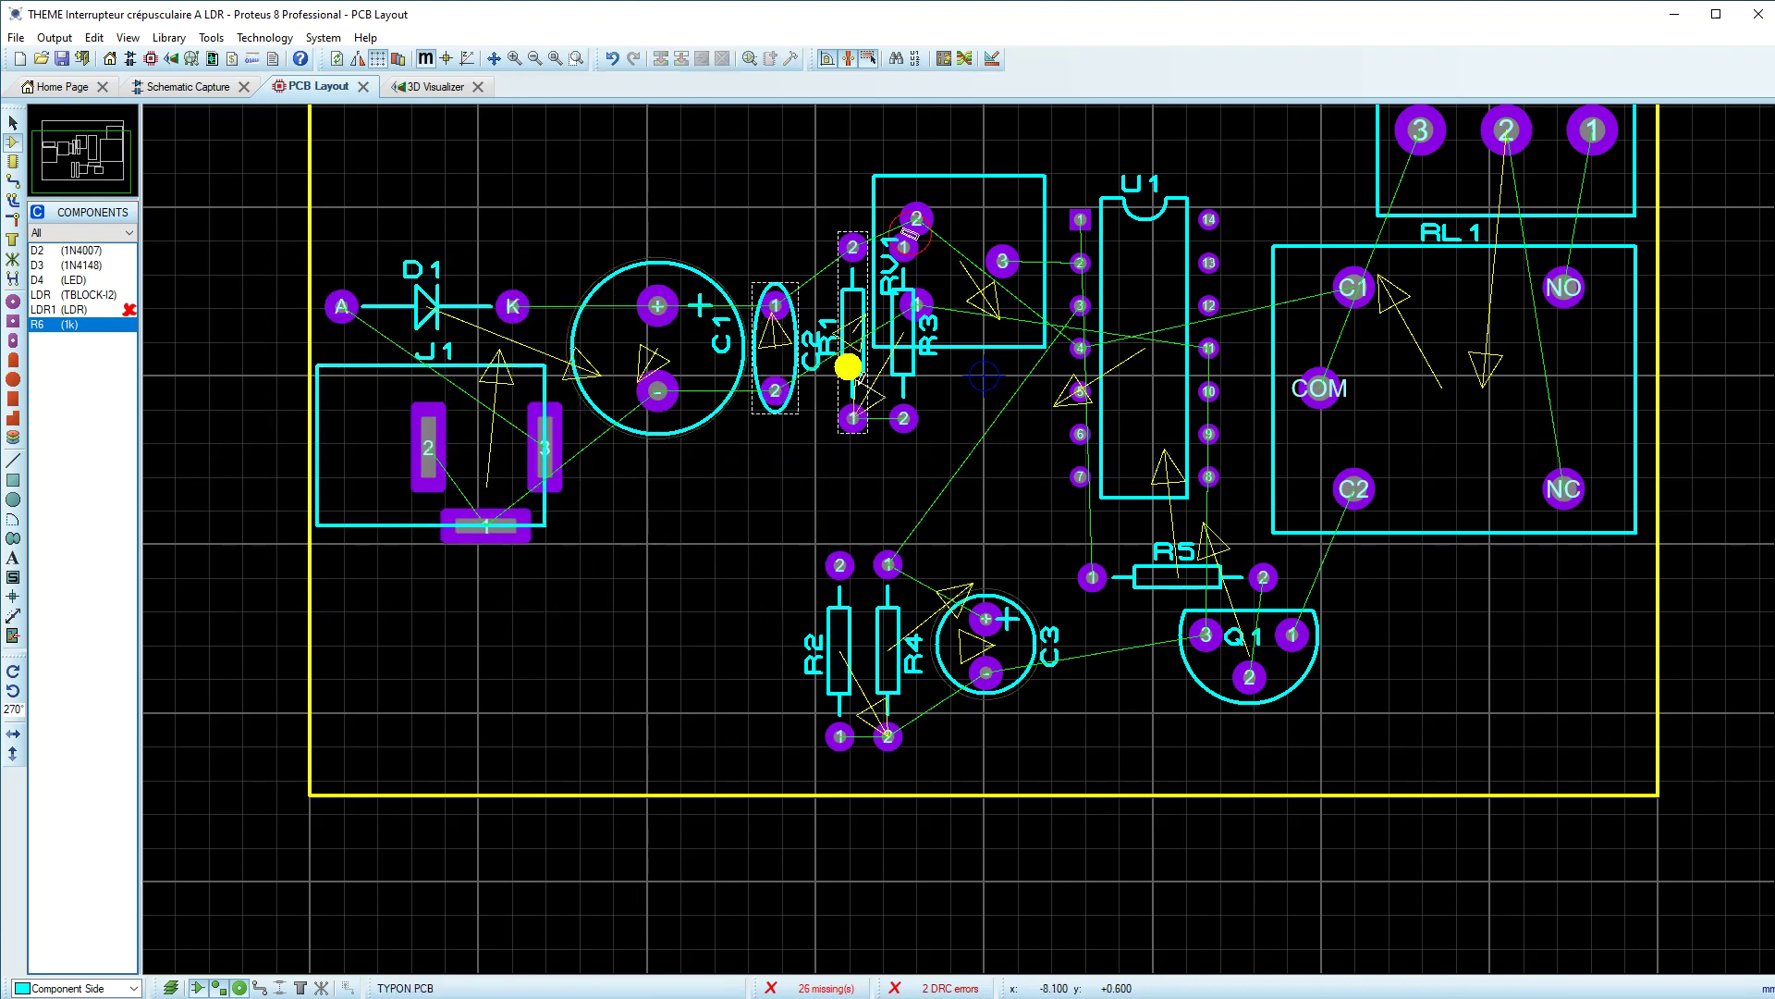
key("F6")
left_click_drag(868, 246, 1106, 683)
left_click_drag(1000, 579, 960, 593)
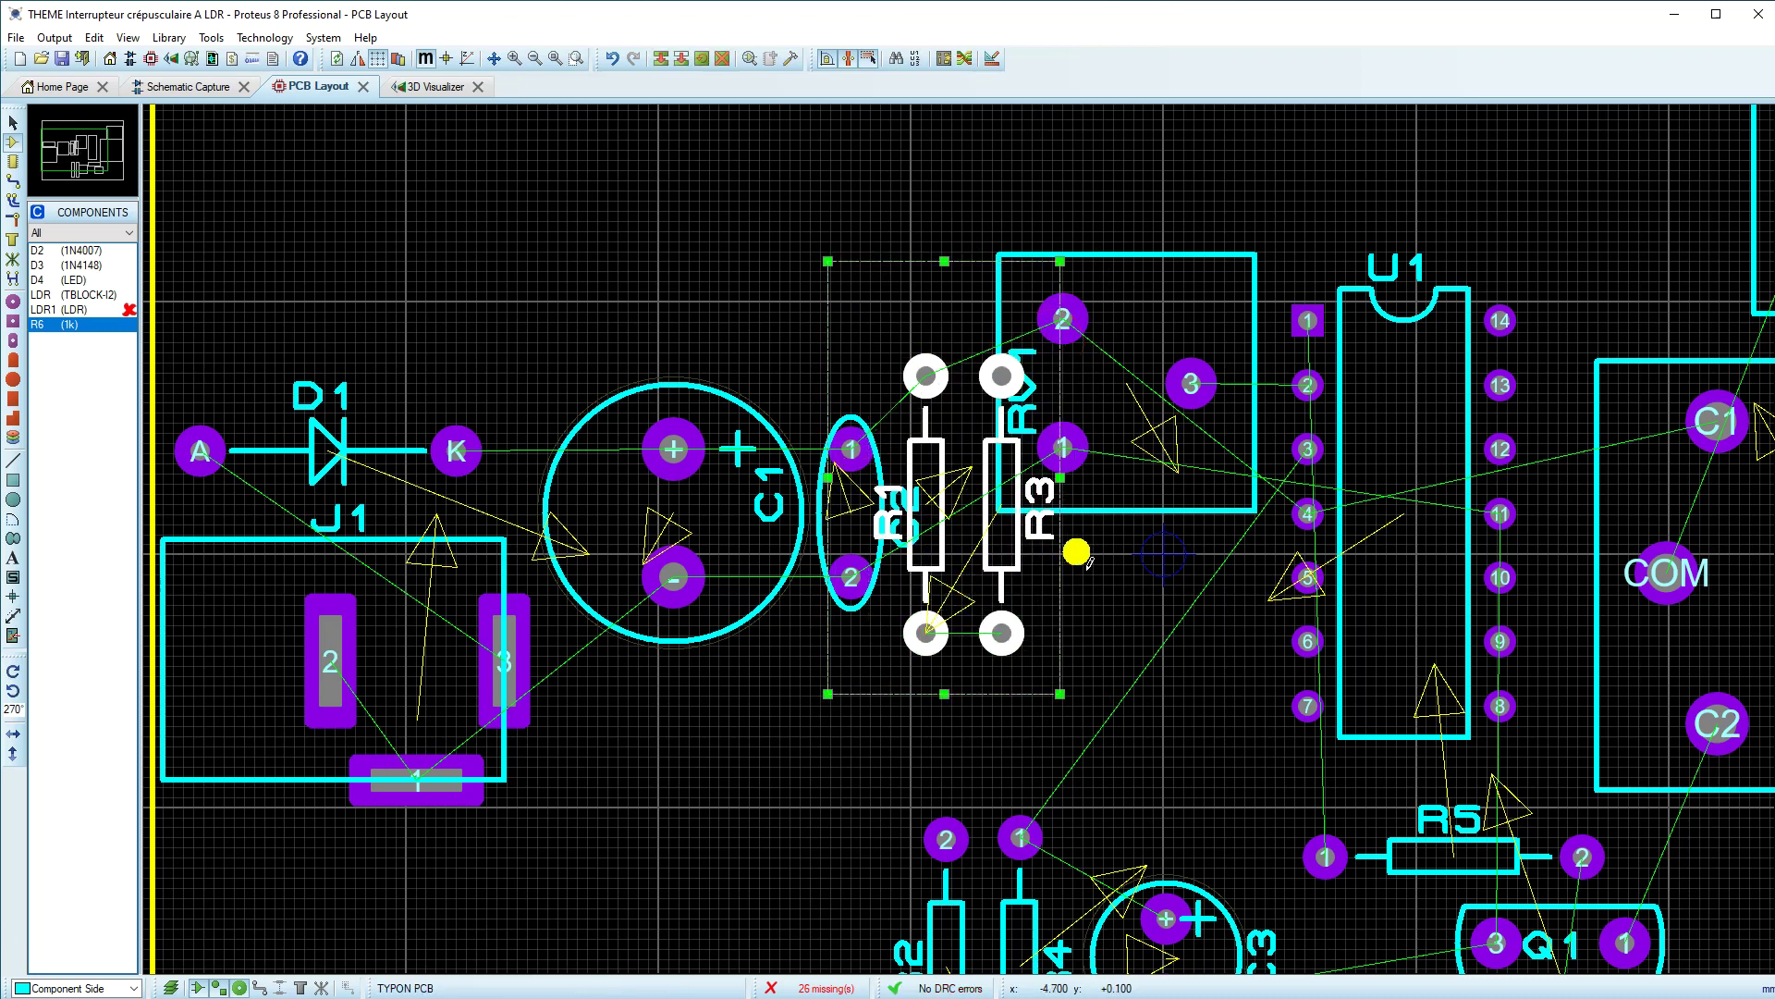
key("F8")
key("F6")
key("F6")
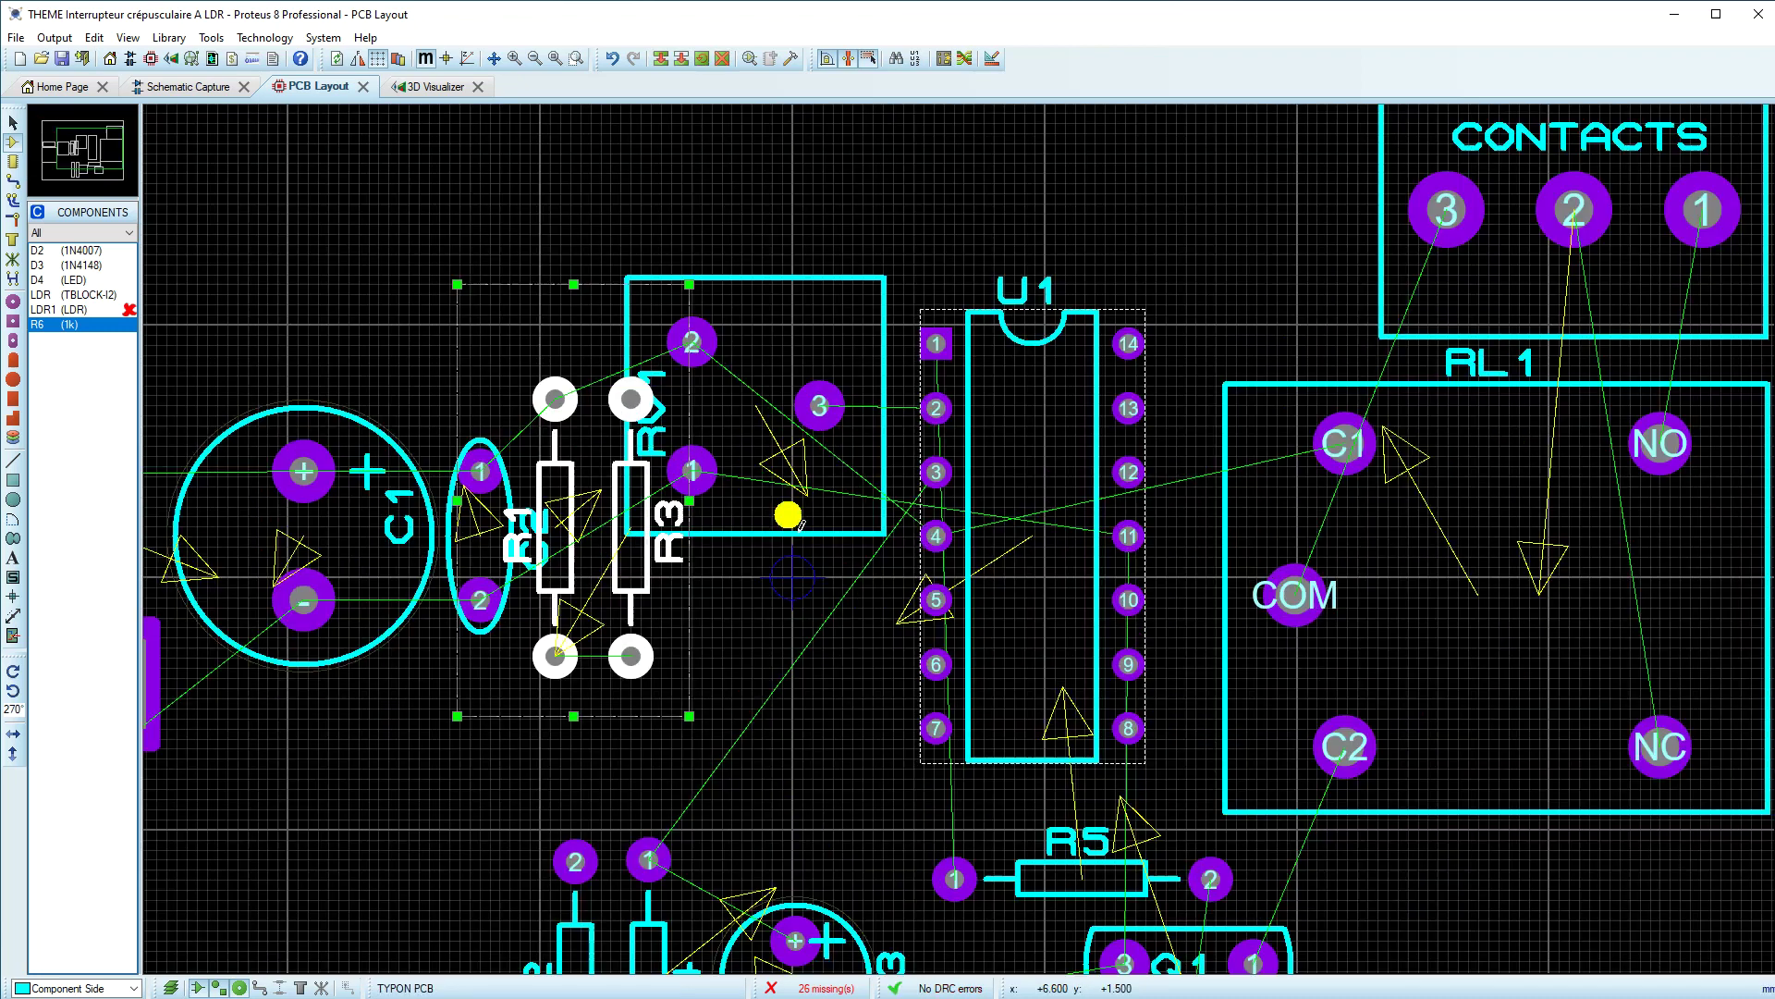
Step: Shift U1 right toward the relay and move RV1 right so it sits just beside U1's left pins
left_click(888, 324)
left_click_drag(887, 324, 938, 328)
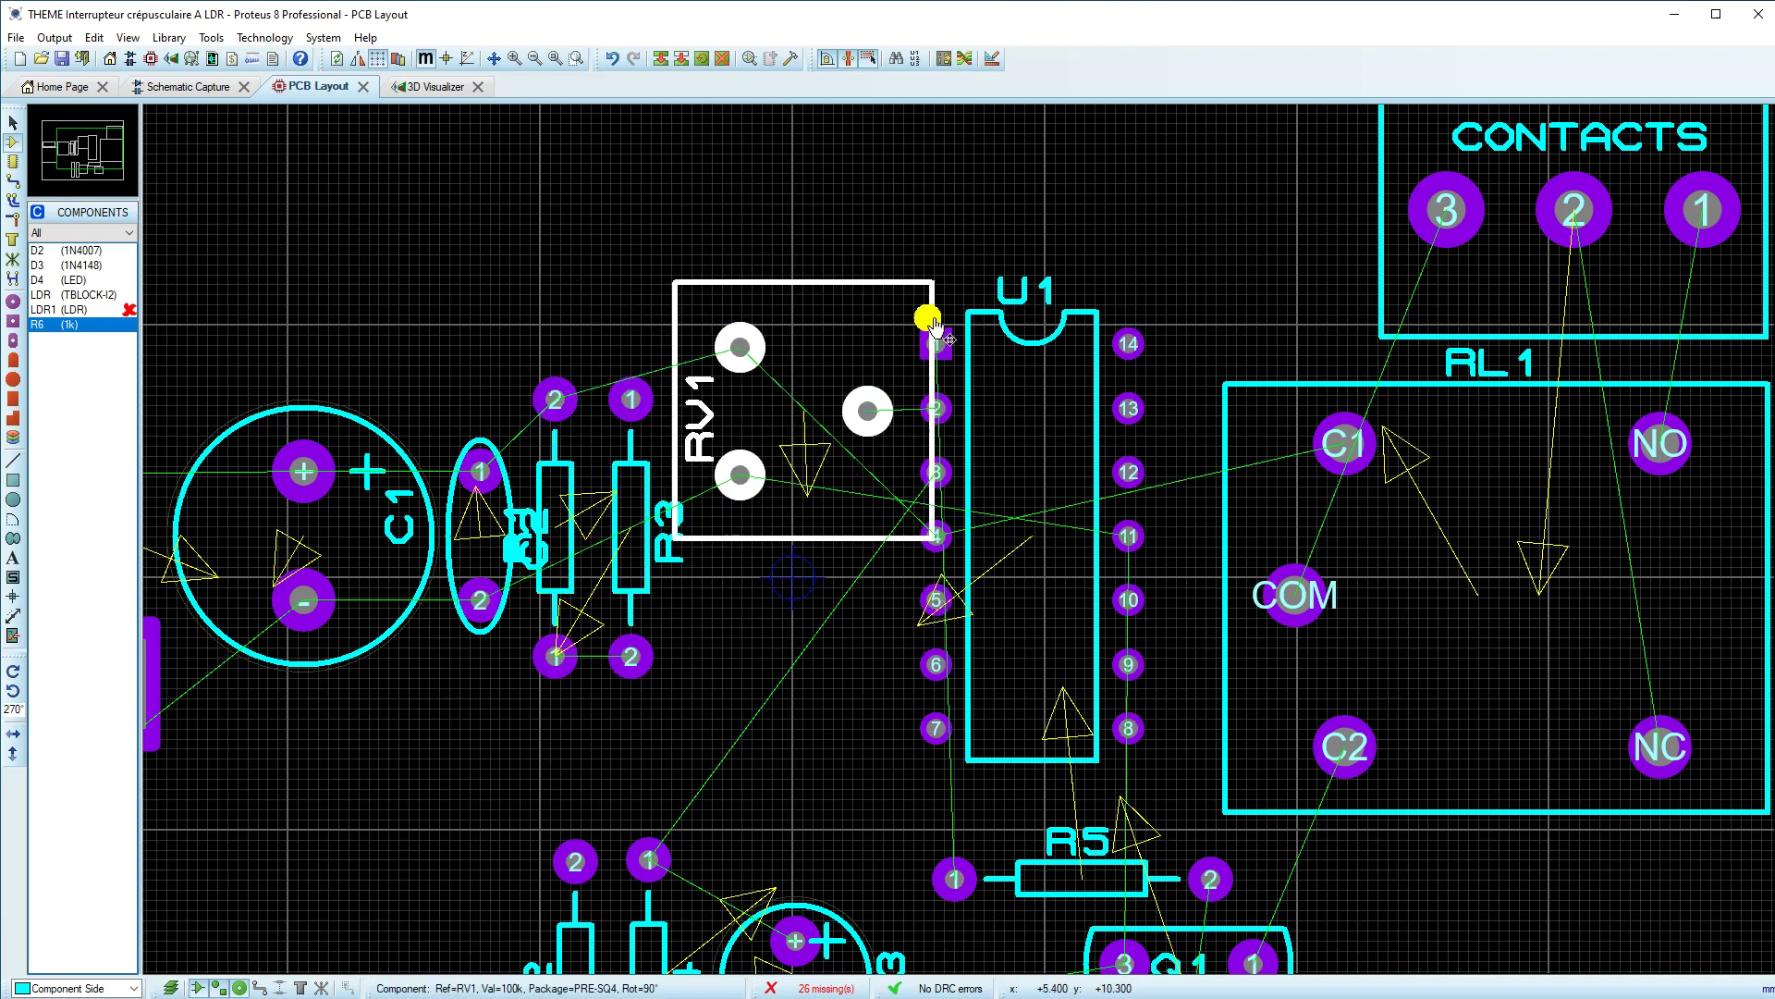
left_click(1086, 463)
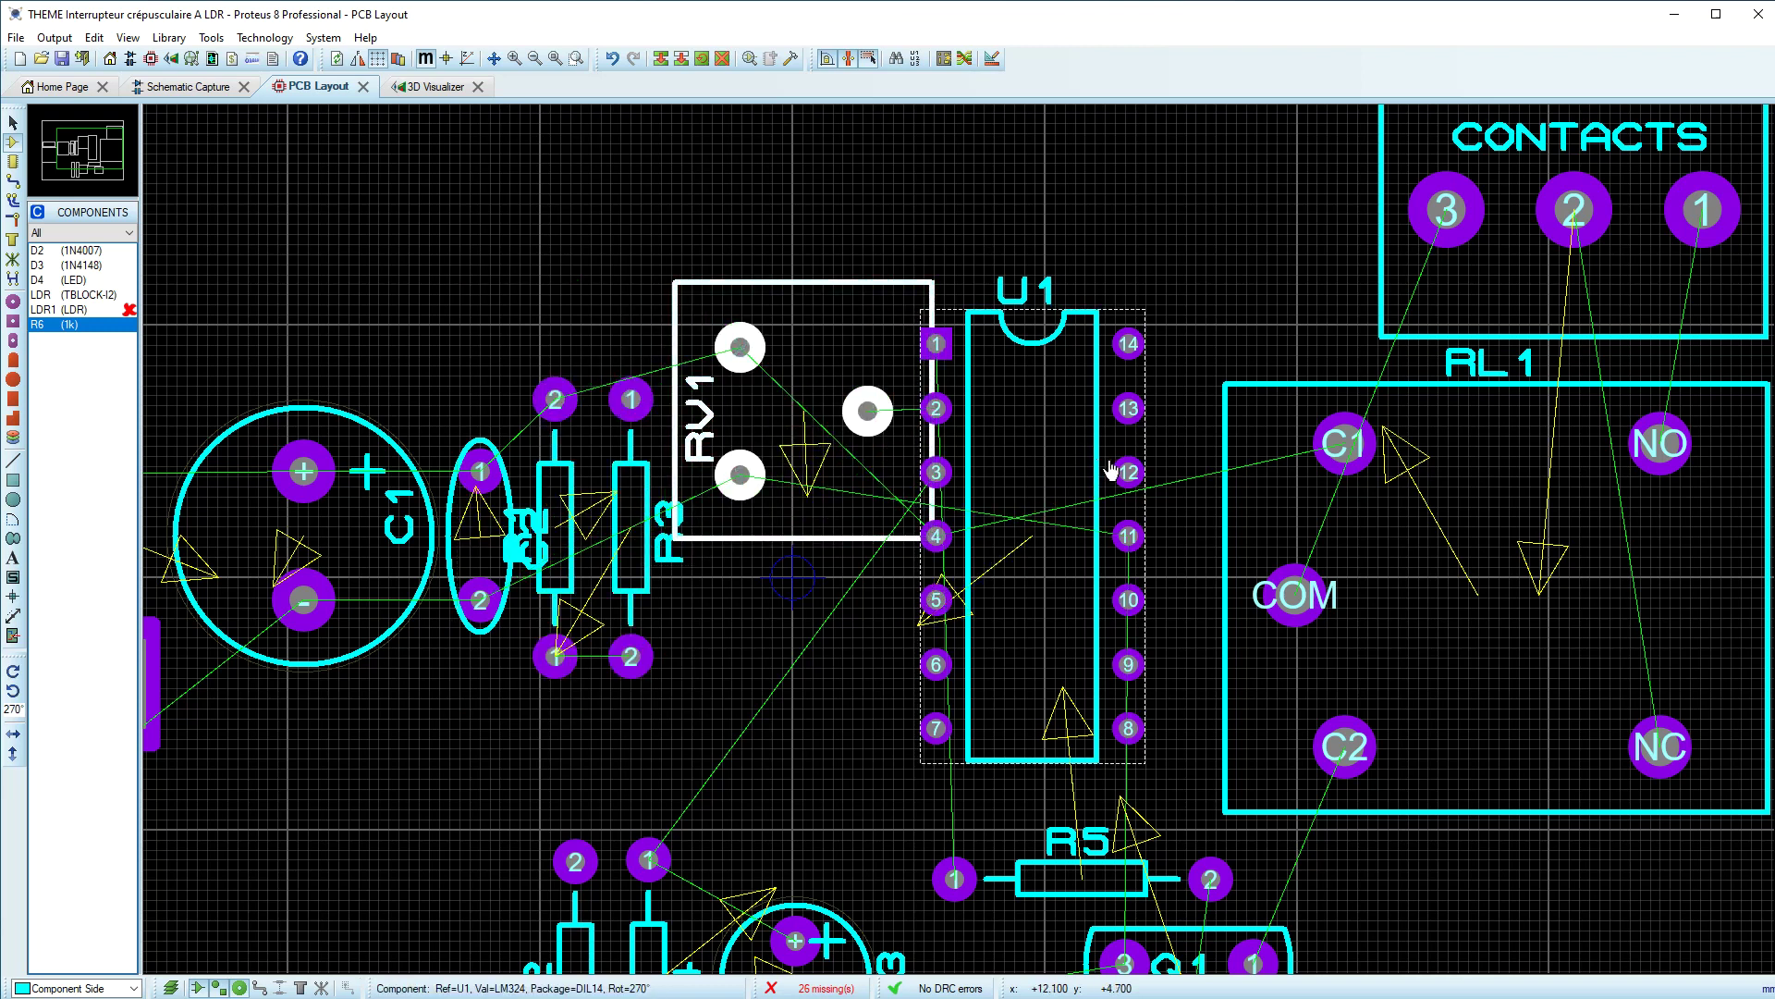
left_click_drag(1086, 464, 1139, 463)
left_click(735, 508)
left_click(775, 547)
left_click_drag(775, 547, 792, 543)
Step: Place diode D2 (1N4007) vertically just right of R3, aligned with it, anode at the upper end
left_click(622, 543)
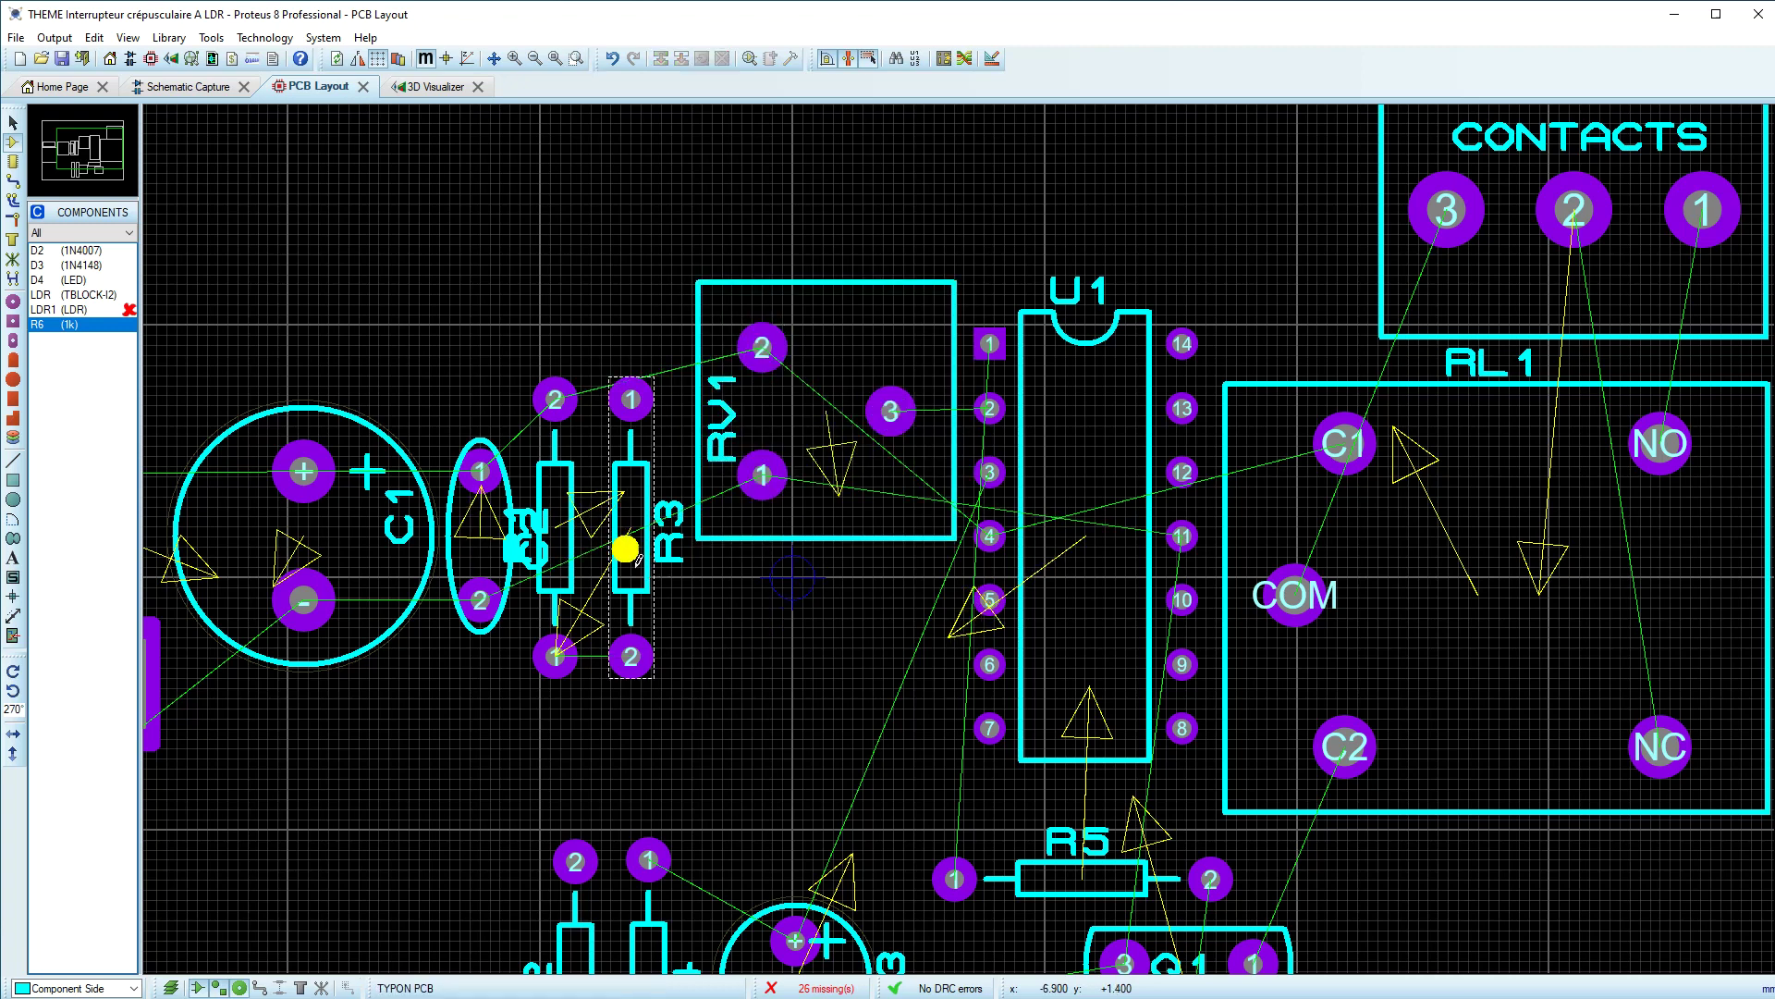
scroll(623, 542, "up", 1)
left_click(822, 726)
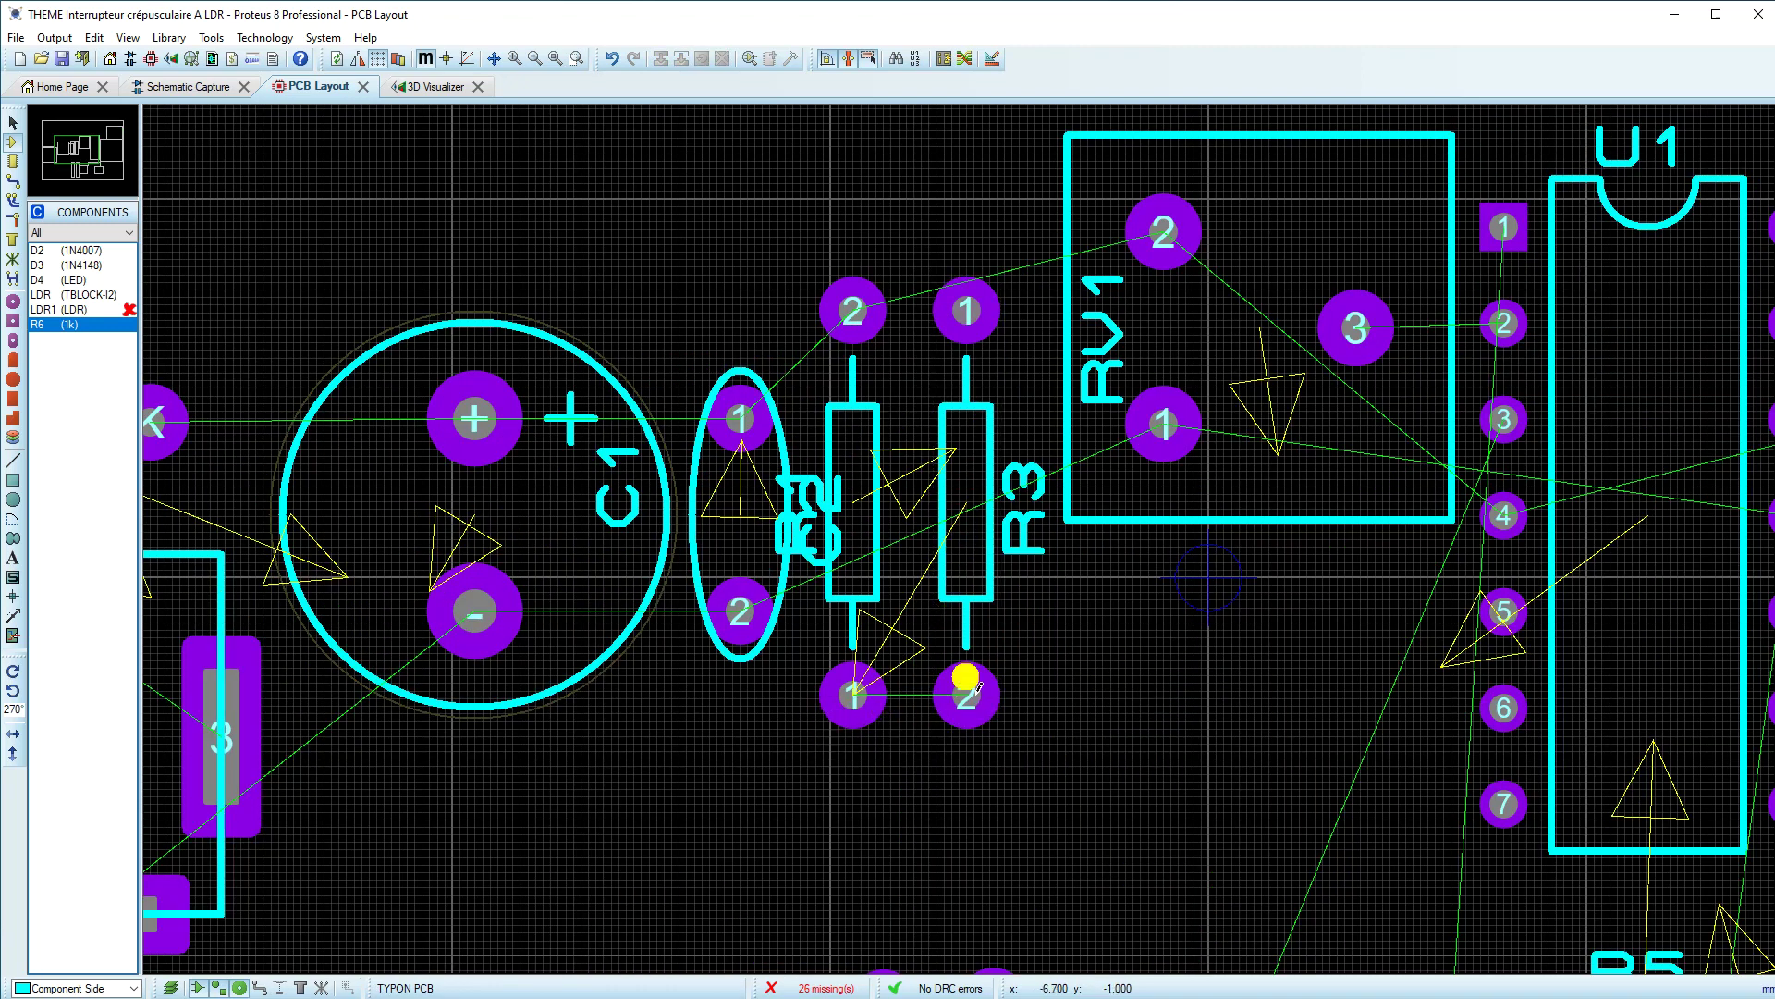
key("F8")
left_click(44, 280)
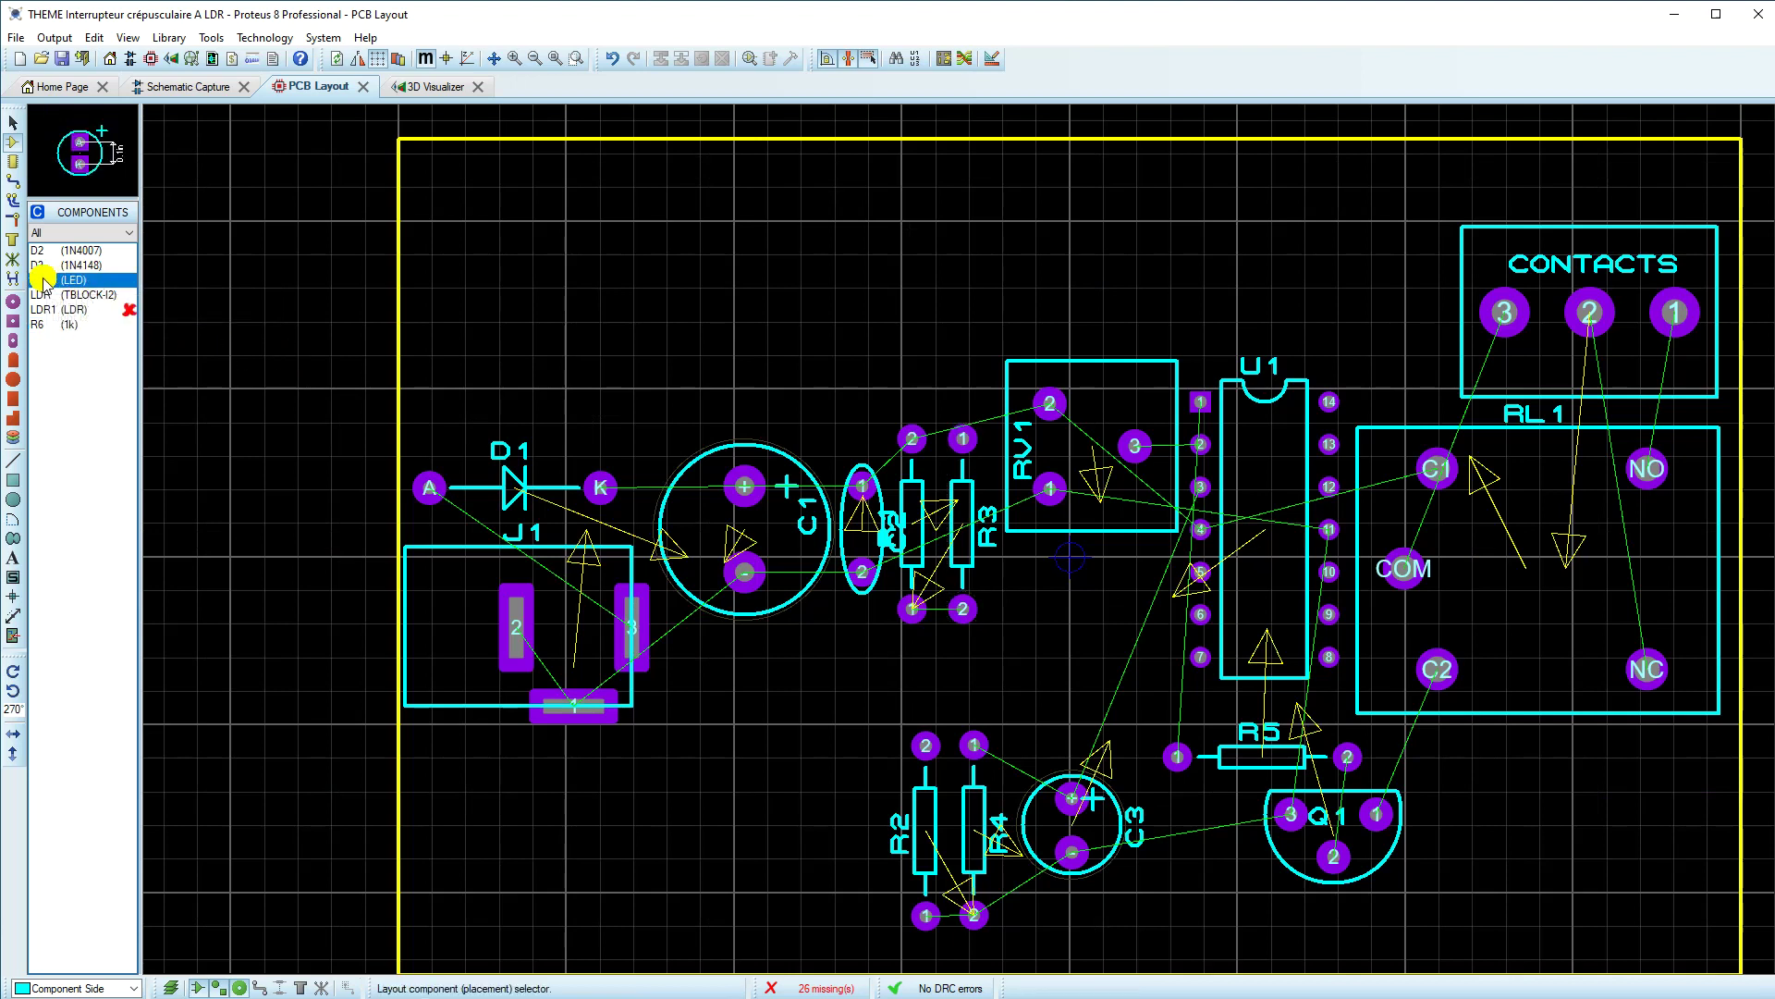
left_click(48, 252)
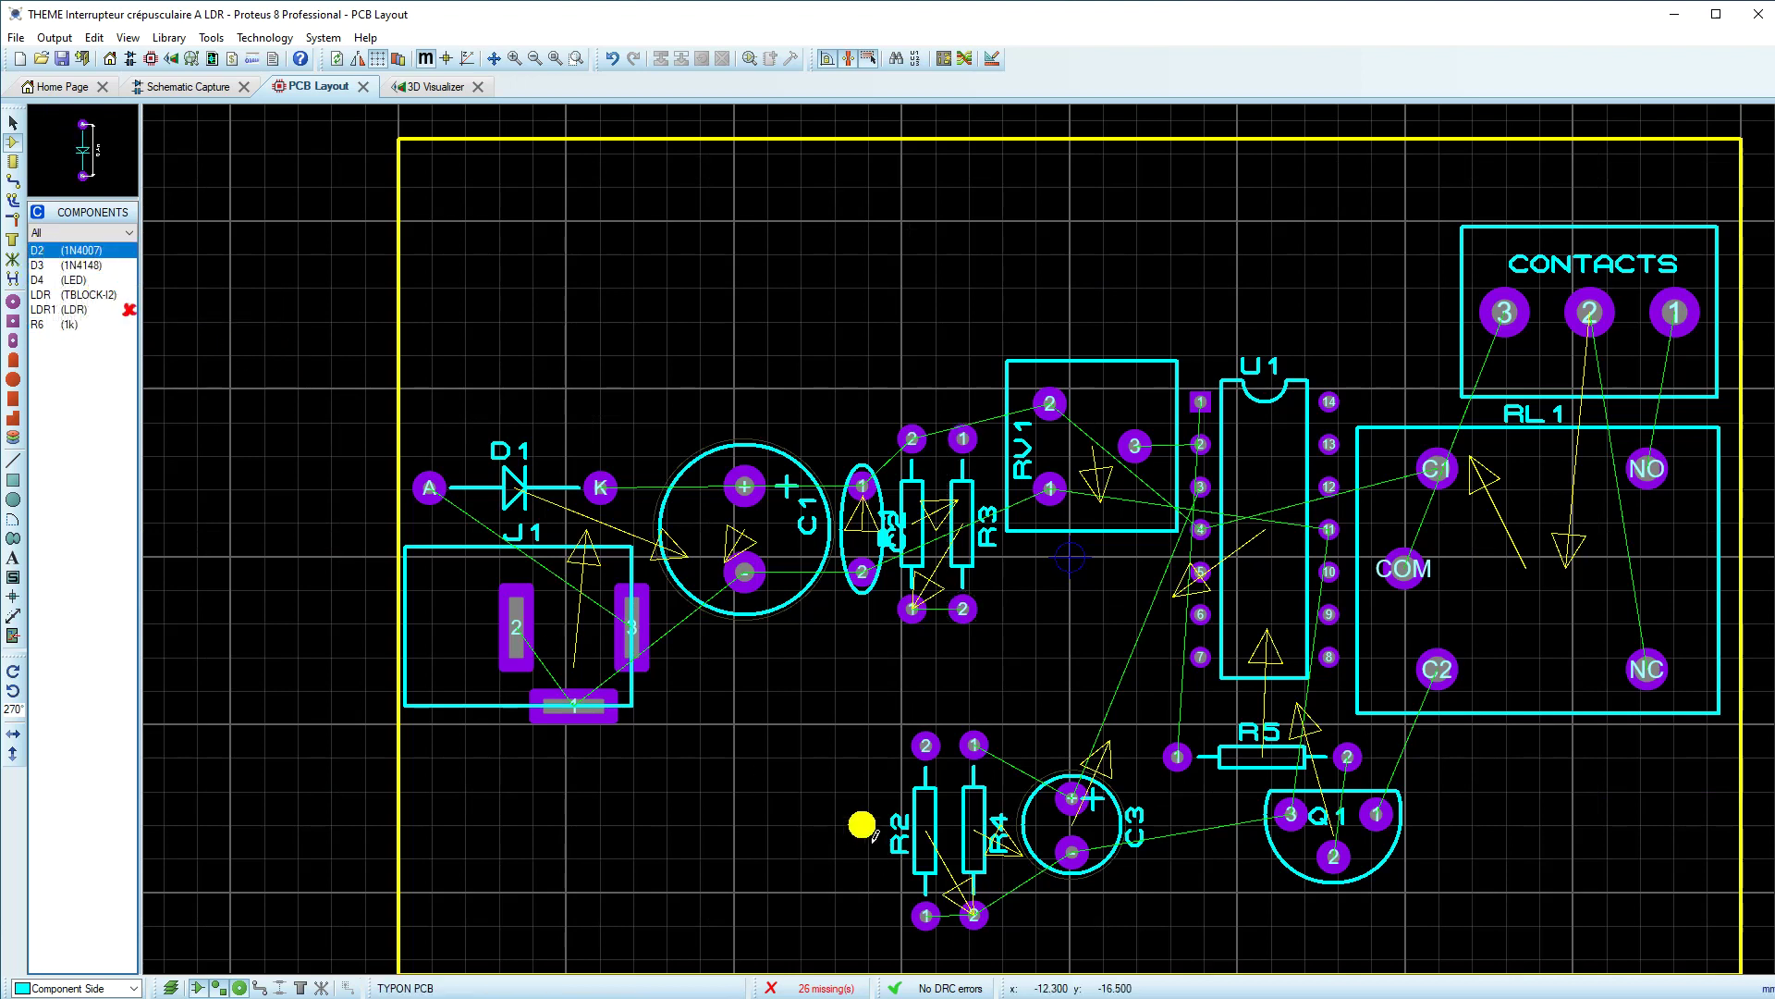
left_click(830, 741)
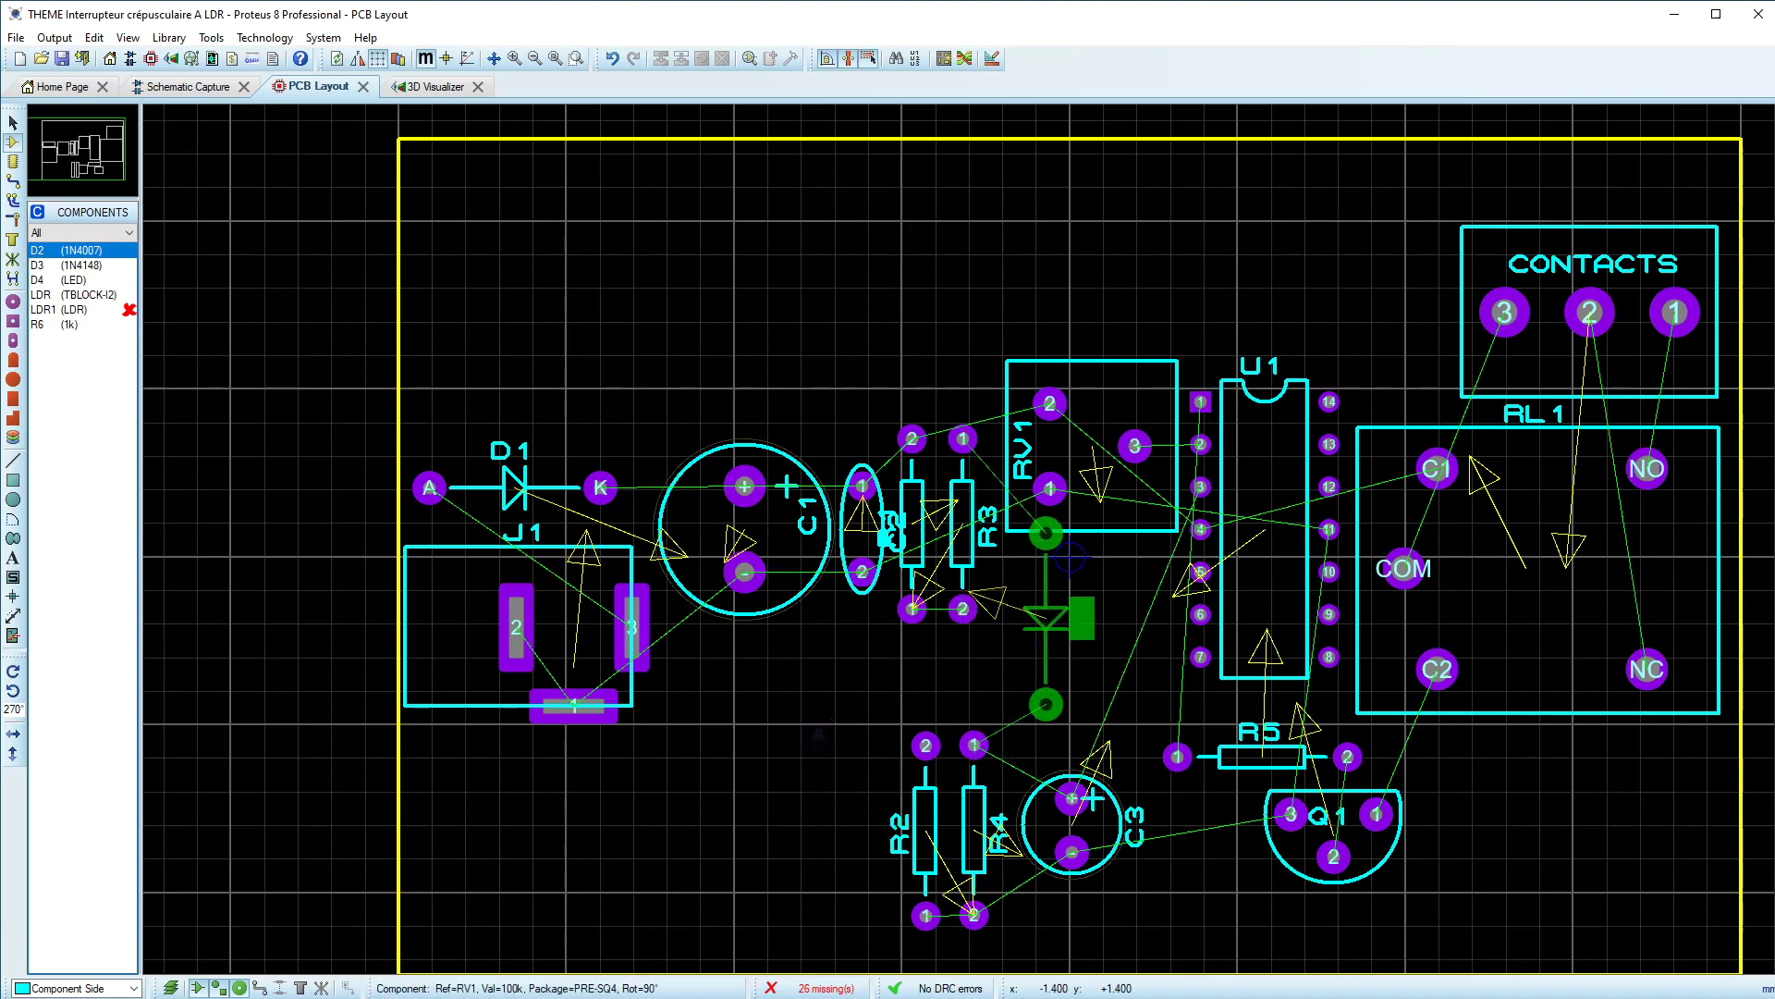
scroll(1070, 559, "up", 2)
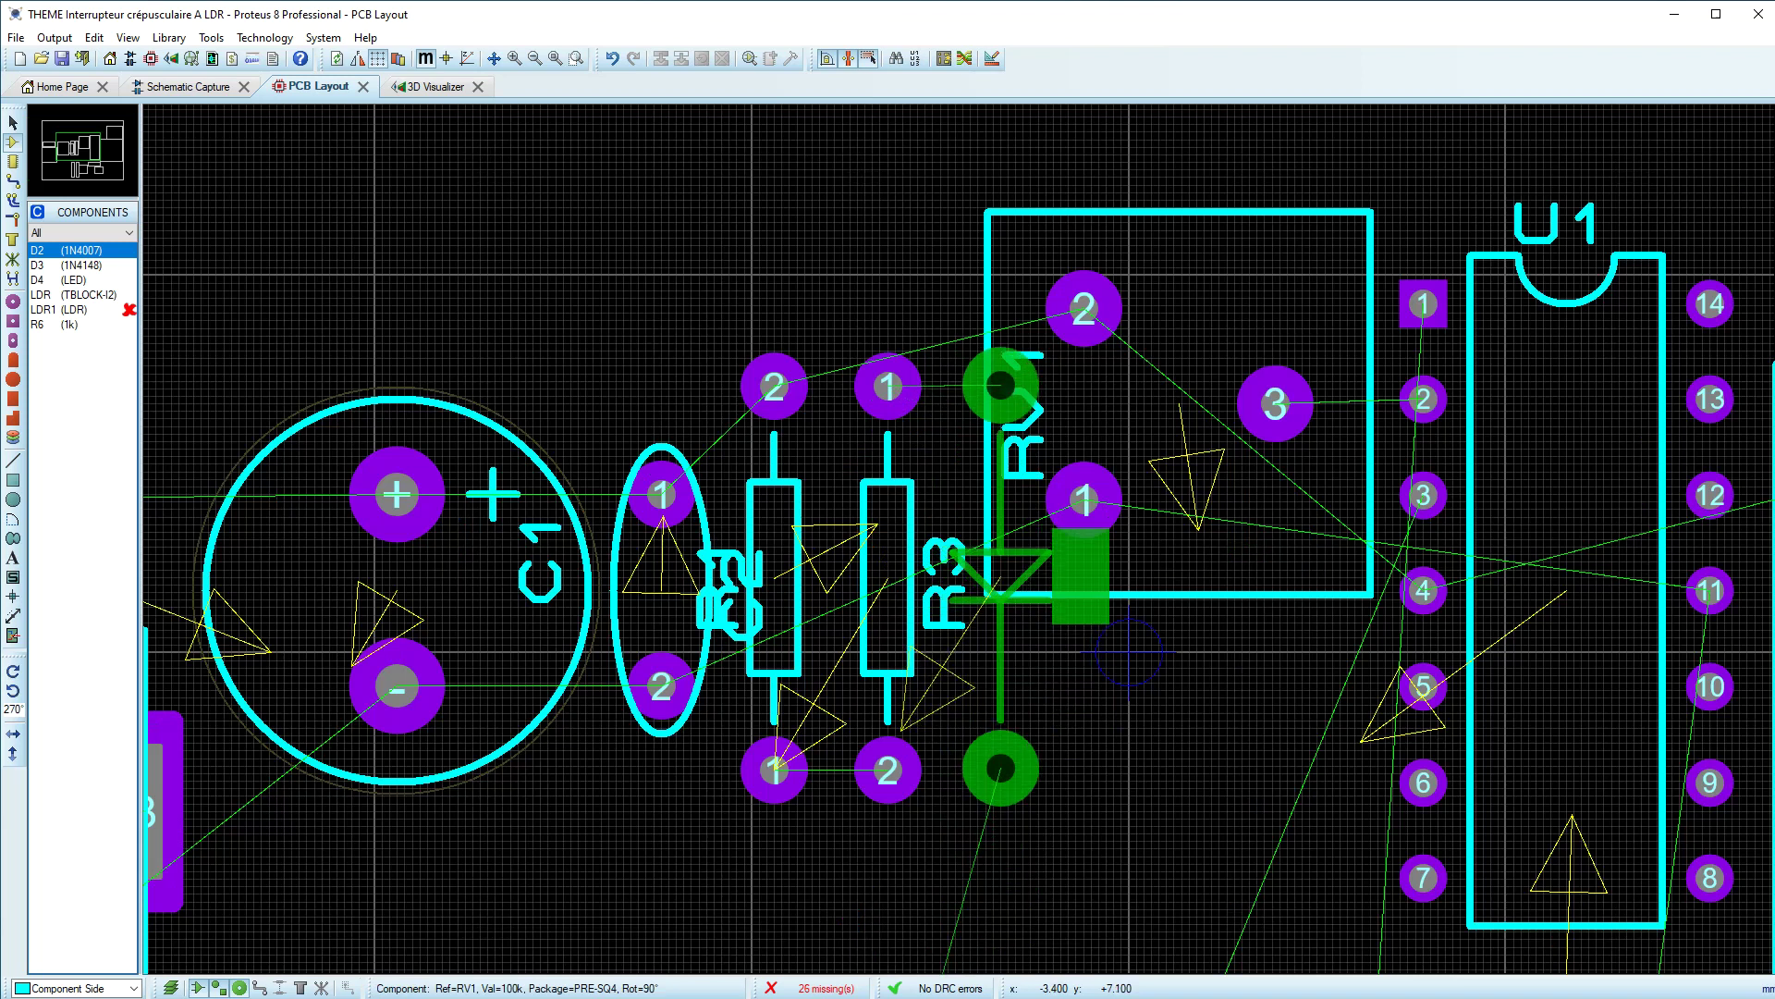
left_click(1012, 398)
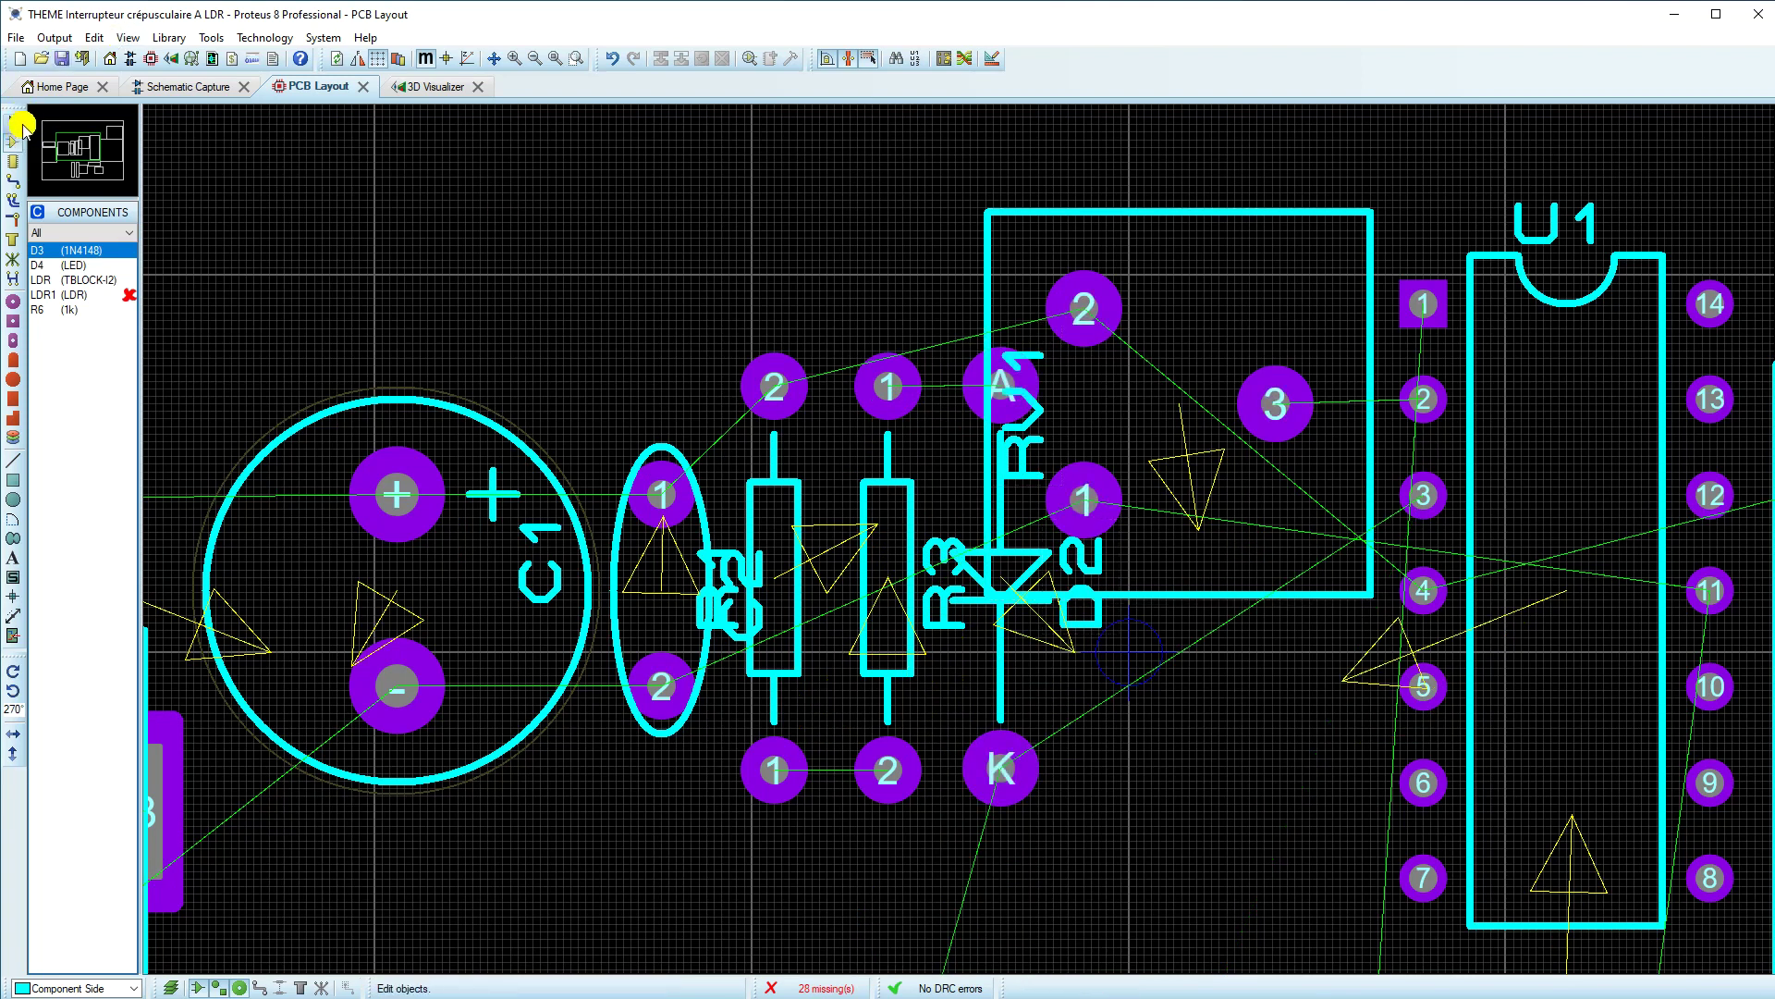
Step: Move potentiometer RV1 up above R3 and D2 so it no longer overlaps the diode
left_click(1170, 599)
left_click_drag(1171, 599, 1201, 351)
scroll(1181, 500, "down", 3)
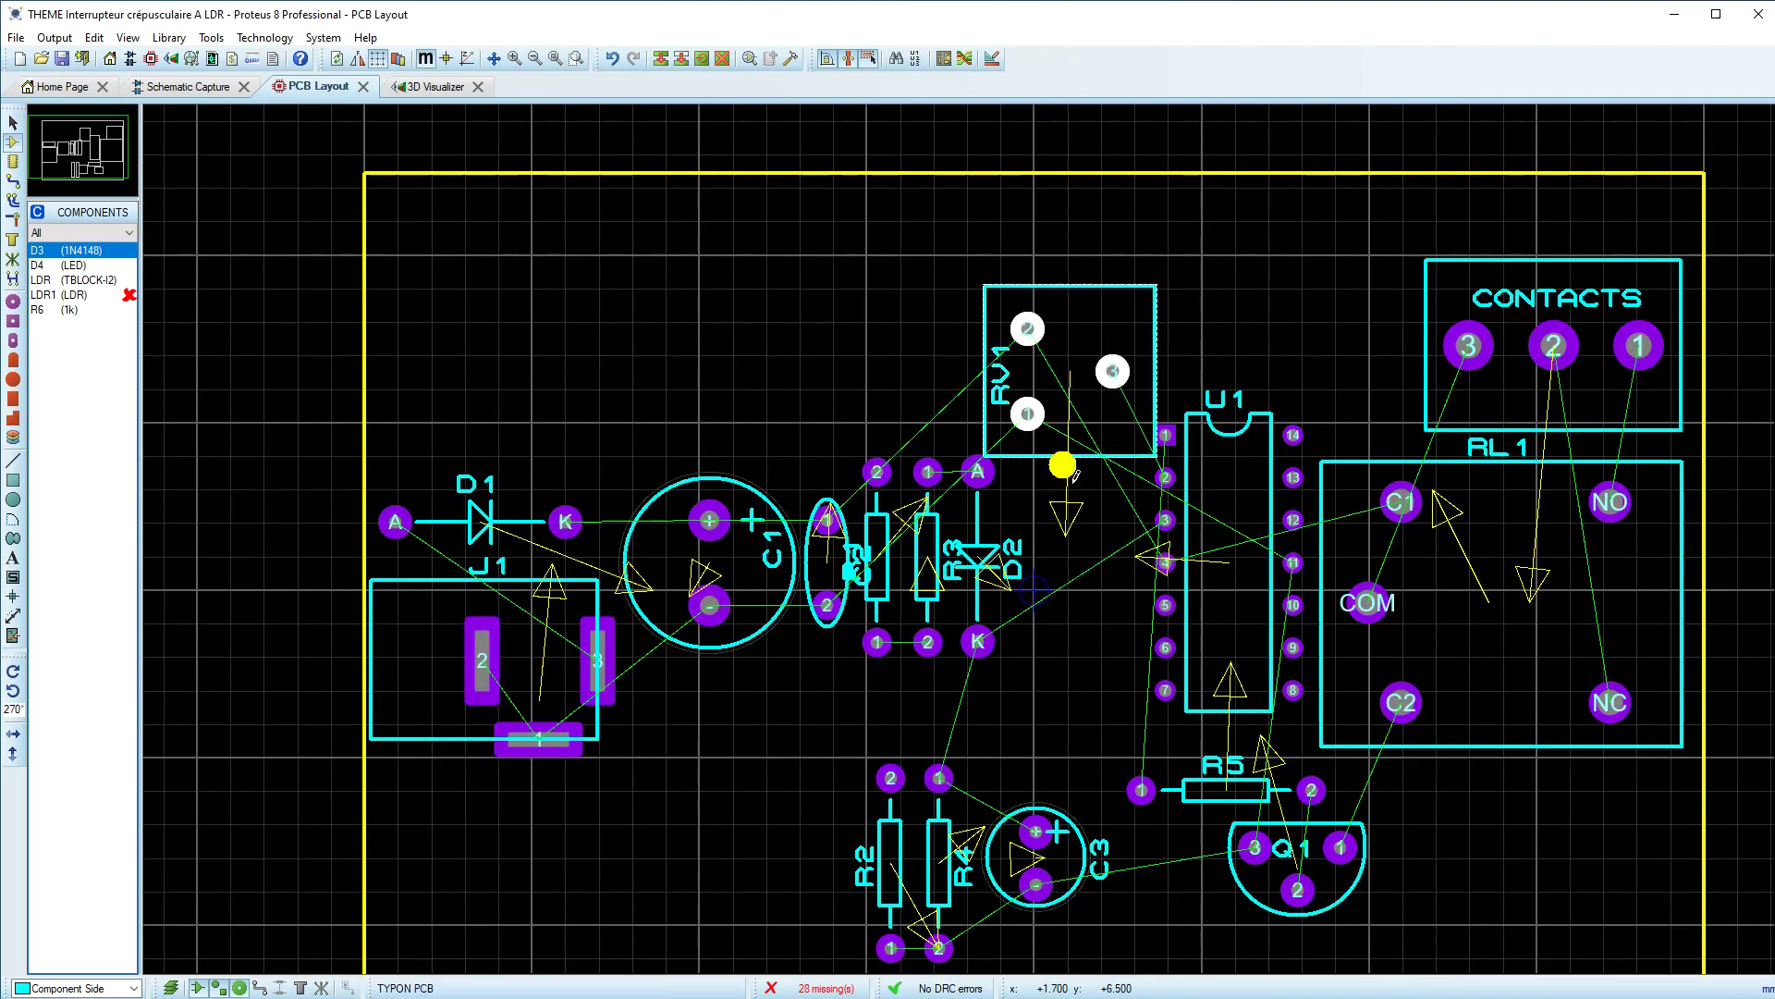
left_click_drag(1075, 459, 1062, 384)
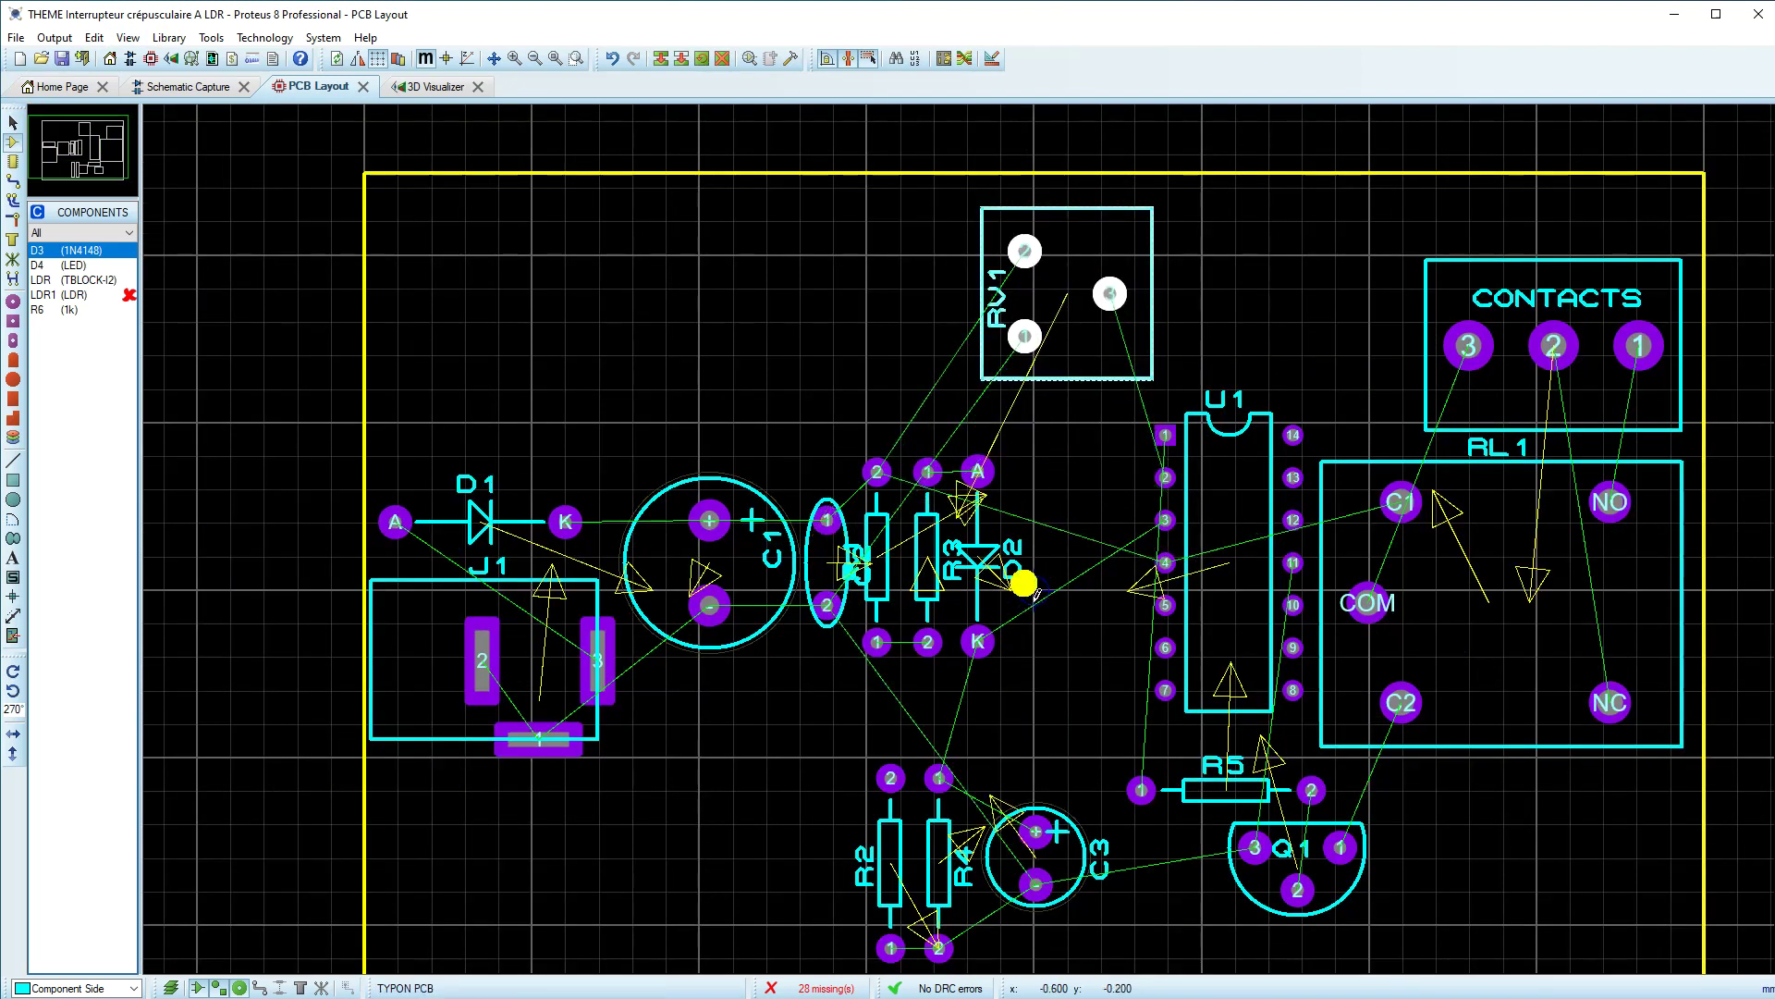
Step: Move R1, R3 and D2 together right into the space between C2 and U1
scroll(961, 543, "up", 1)
left_click_drag(688, 332, 1055, 742)
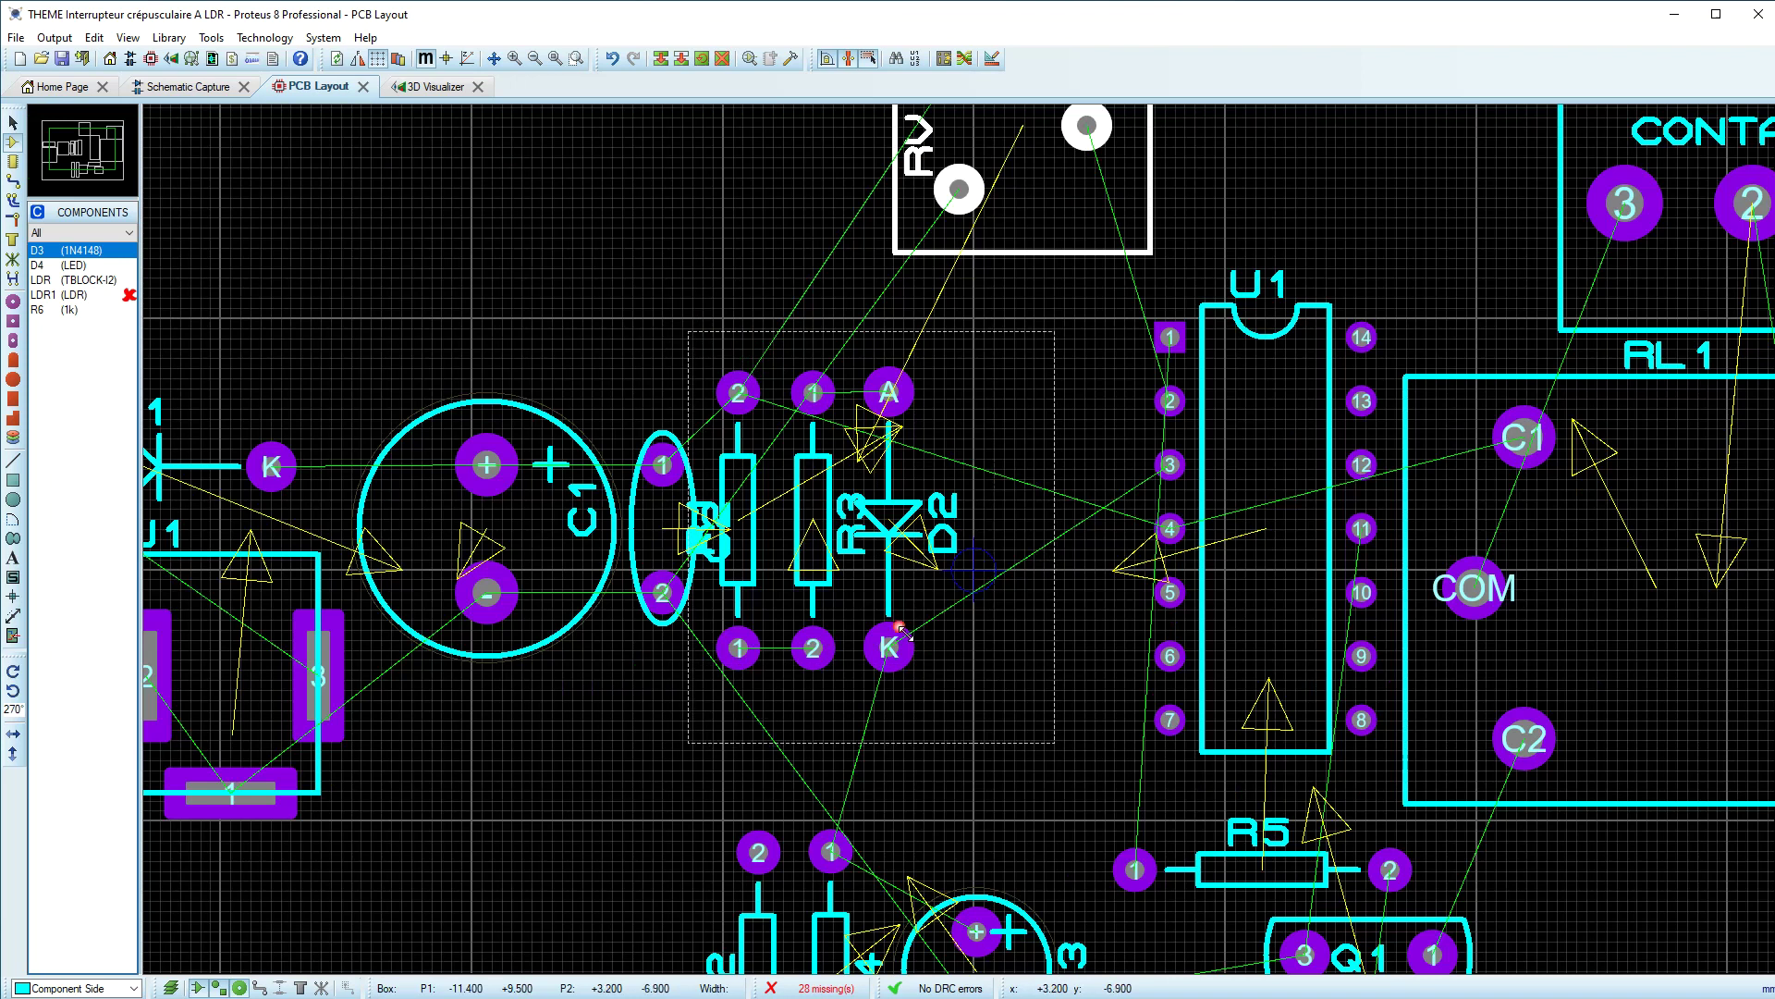
left_click_drag(995, 597, 1022, 692)
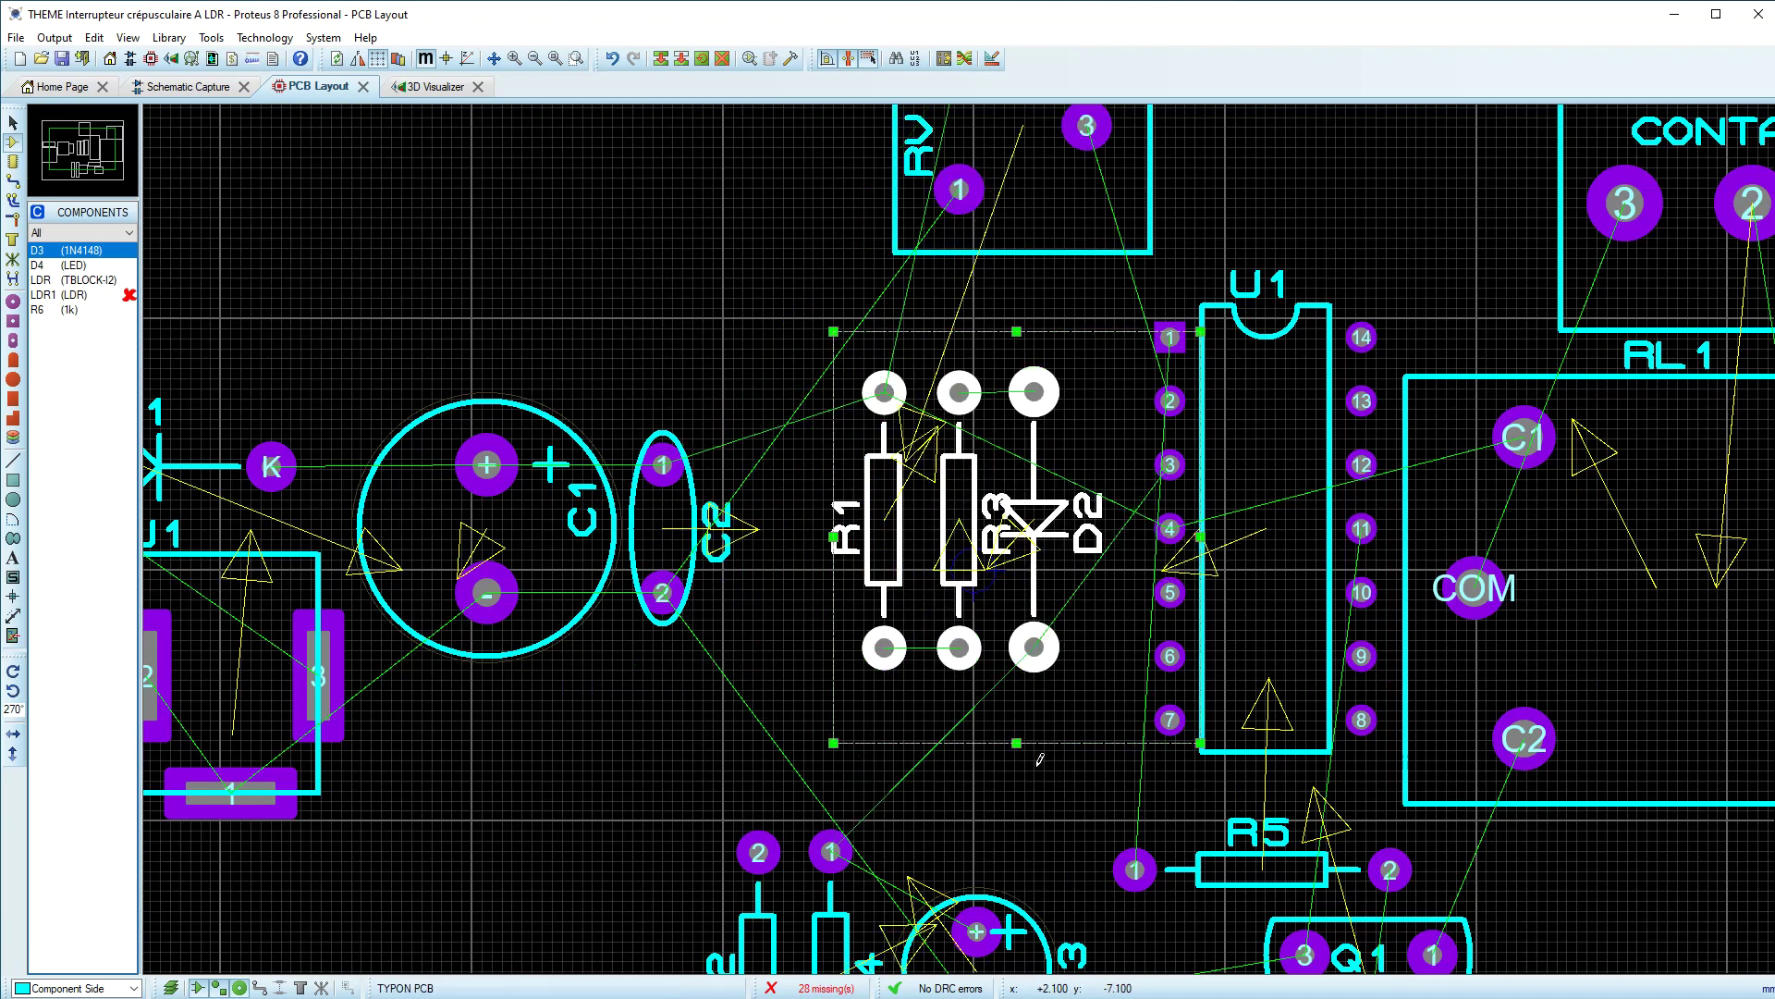
left_click_drag(1039, 760, 1040, 760)
left_click(1022, 489)
Step: Move RV1 left so it sits directly above C2
left_click_drag(987, 271, 685, 388)
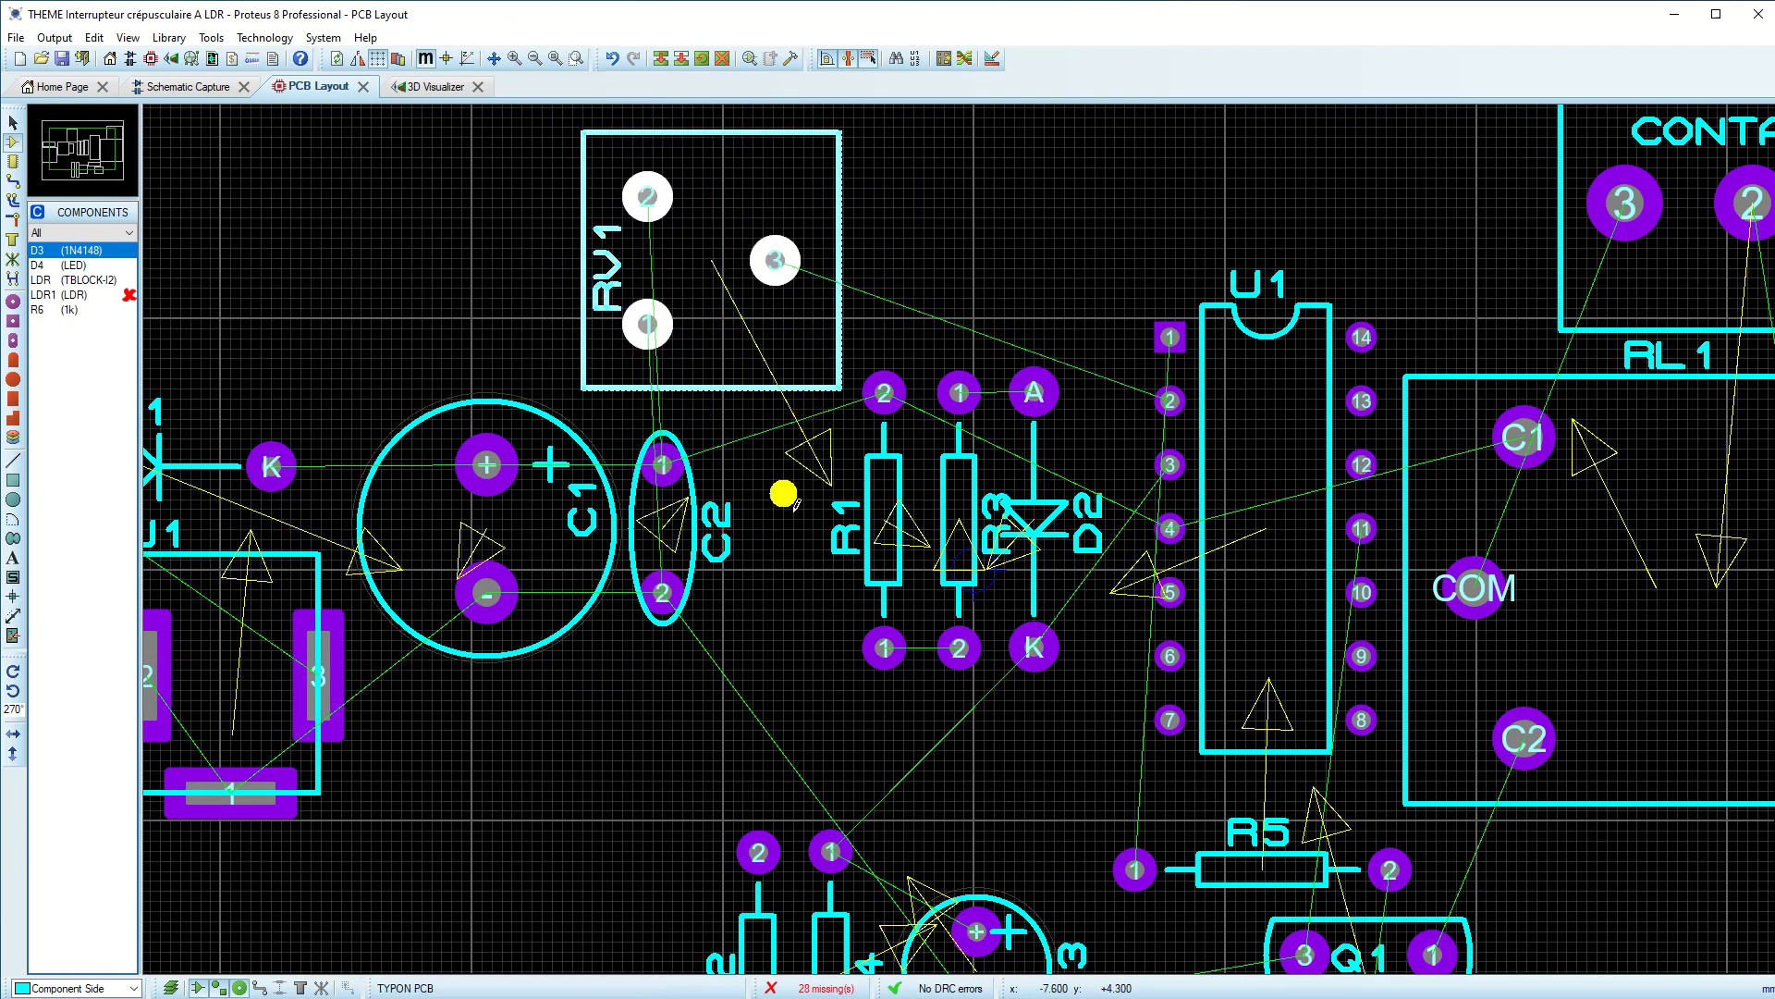
scroll(938, 544, "down", 2)
scroll(939, 544, "up", 2)
scroll(998, 508, "down", 1)
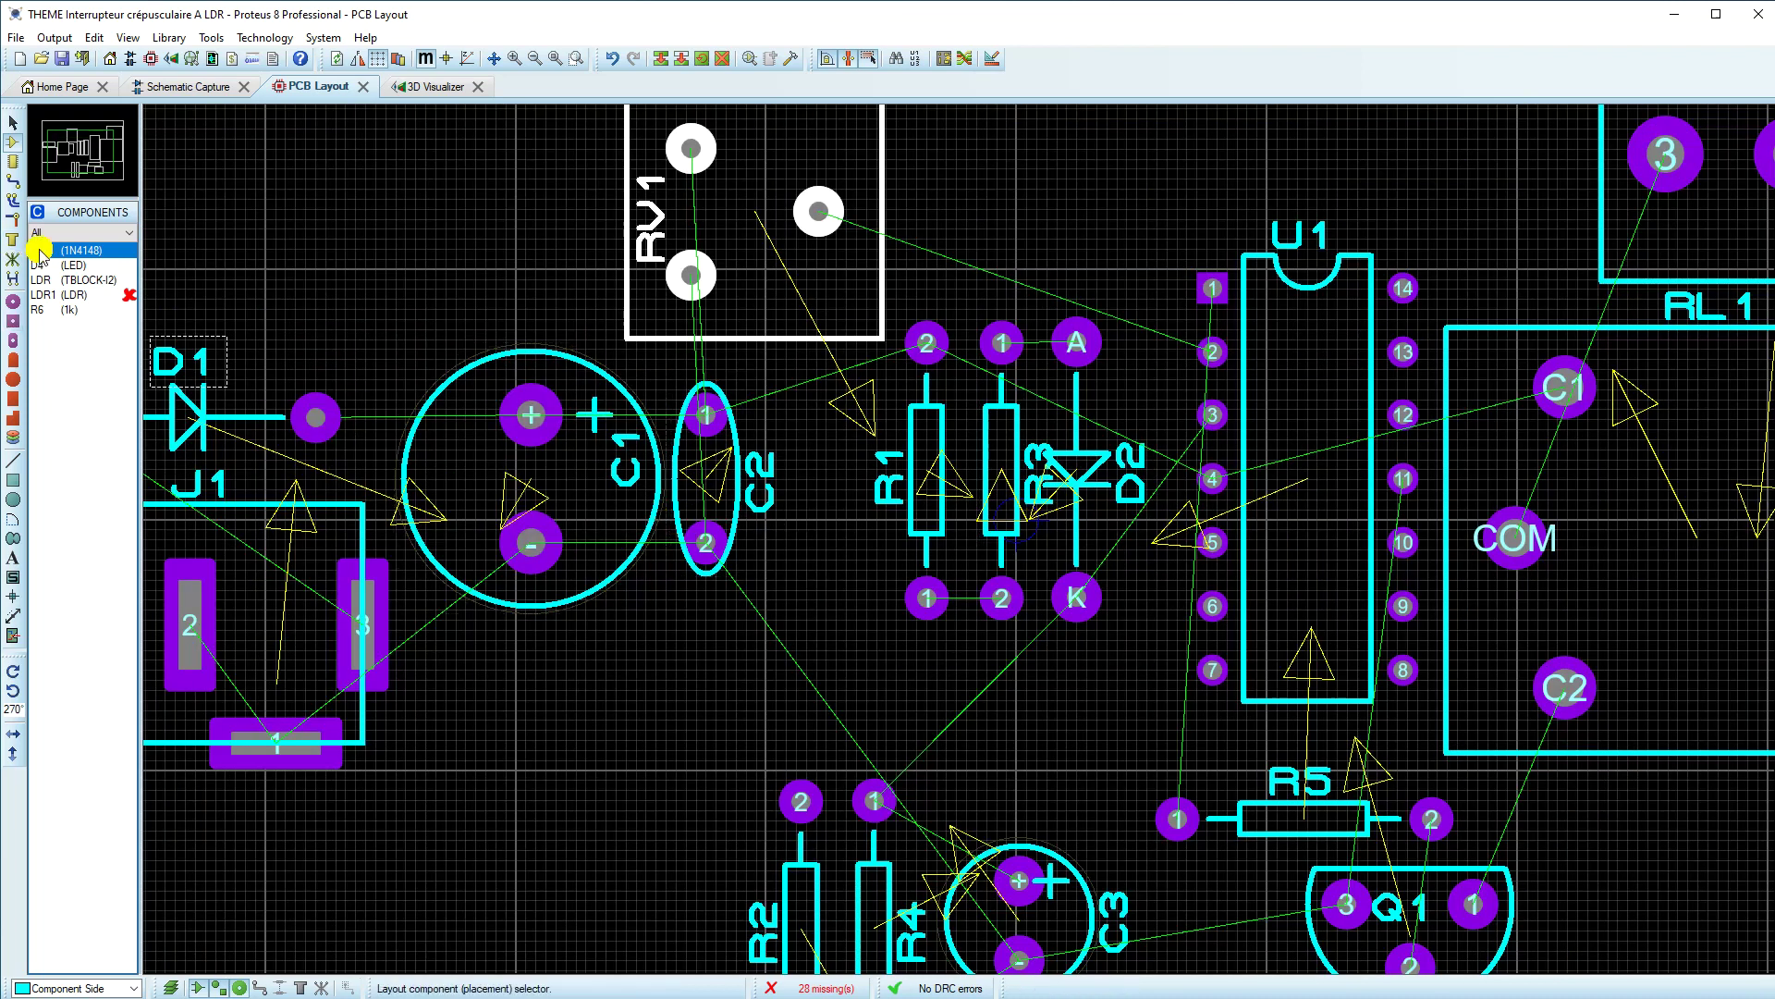
Step: Place resistor R6 (1k) horizontally, rotated 180°, just below relay RL1
left_click(45, 310)
scroll(1001, 490, "down", 2)
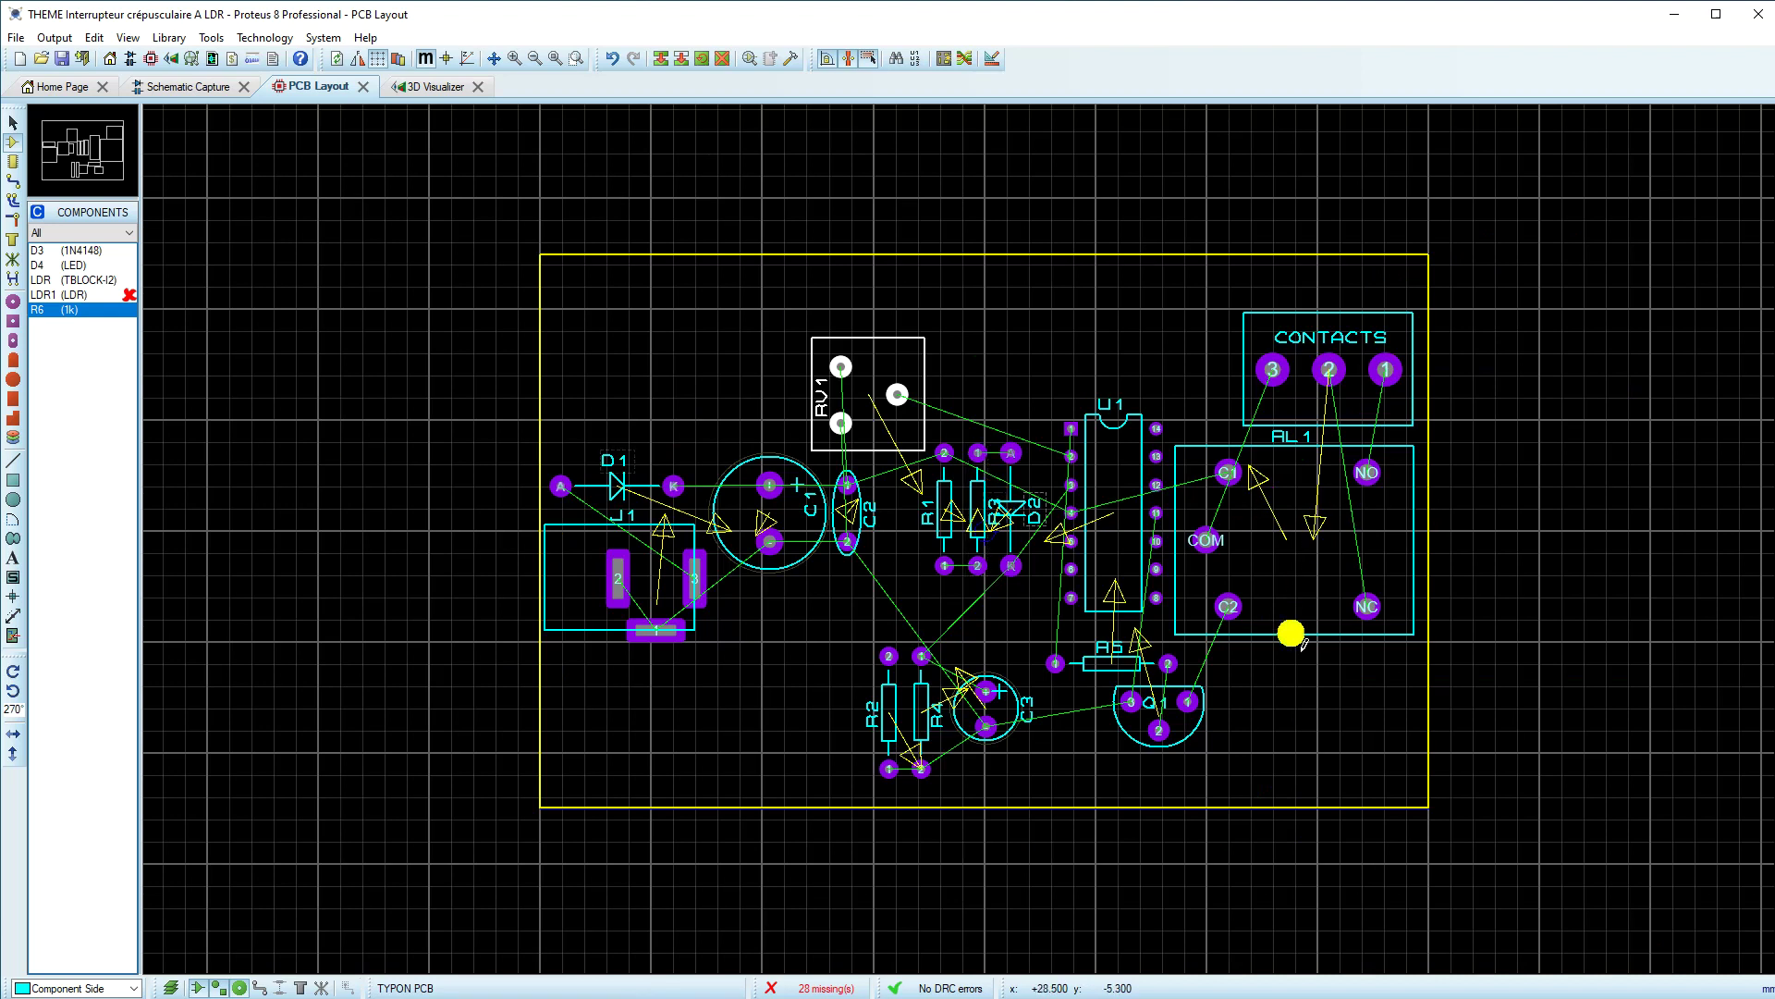
scroll(1322, 670, "up", 1)
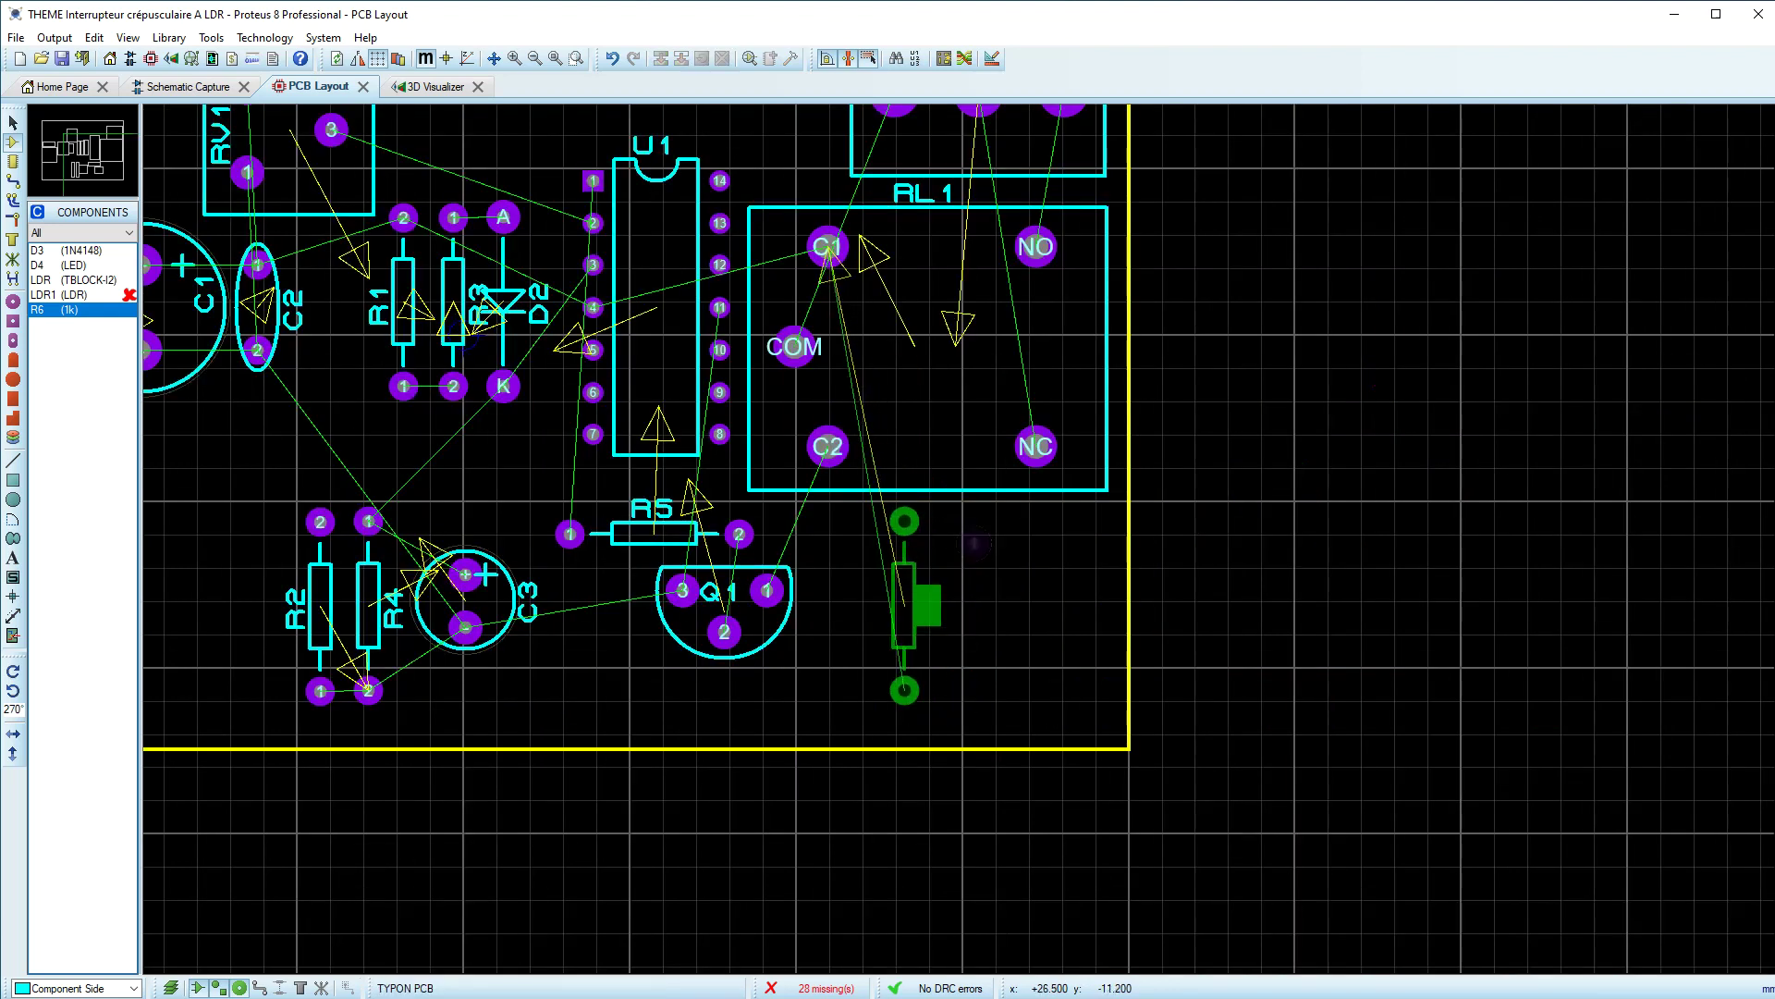
key("KP_Add")
key("KP_Add")
key("KP_Add")
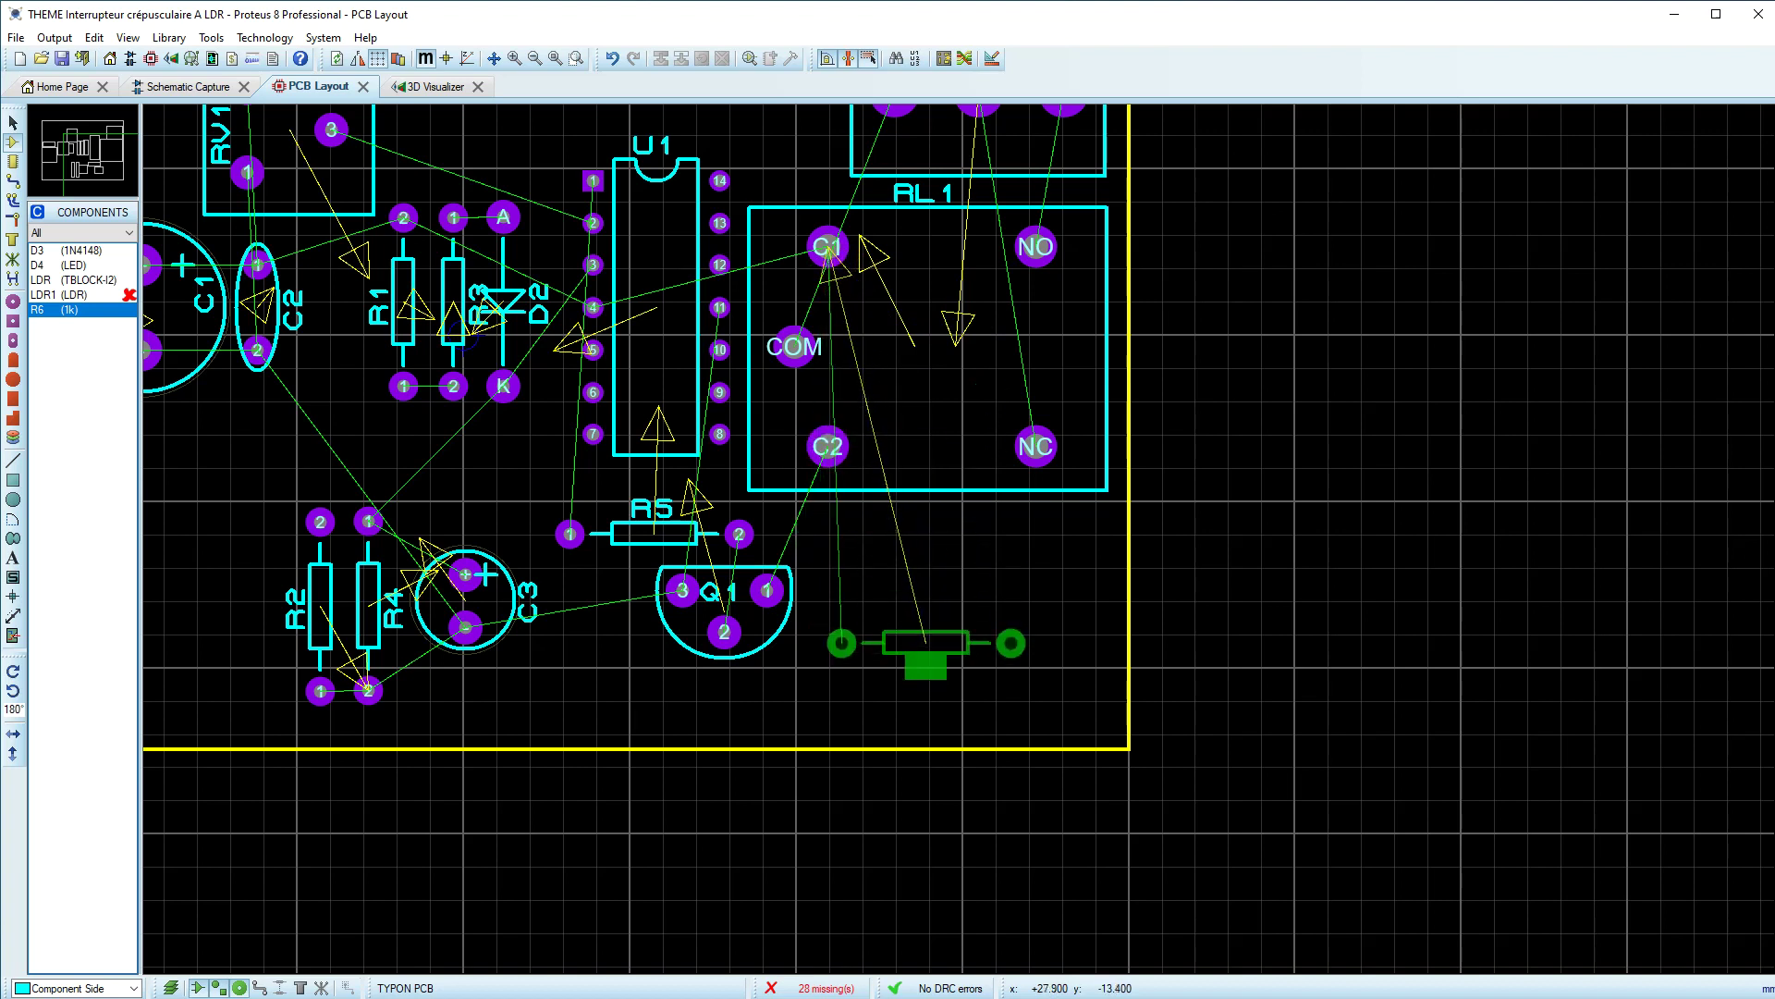
left_click(924, 560)
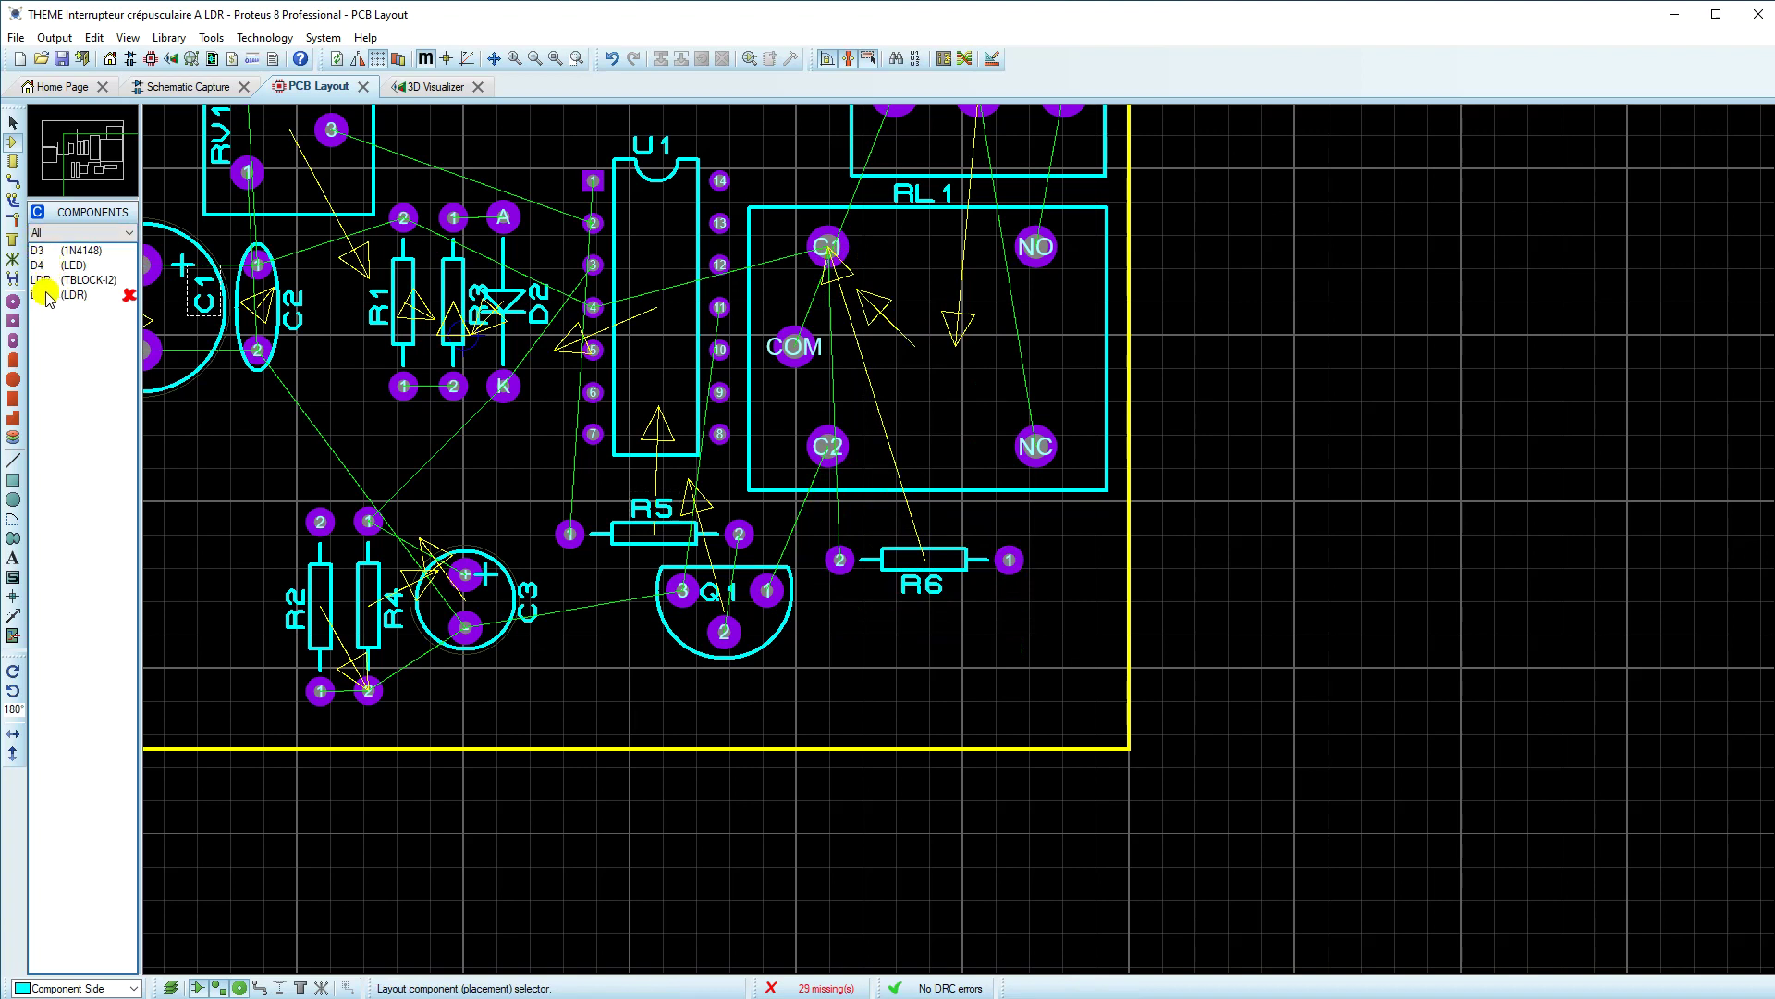
Step: Place LED D4 below R6, and shift both parts slightly up and right under the relay
left_click(46, 266)
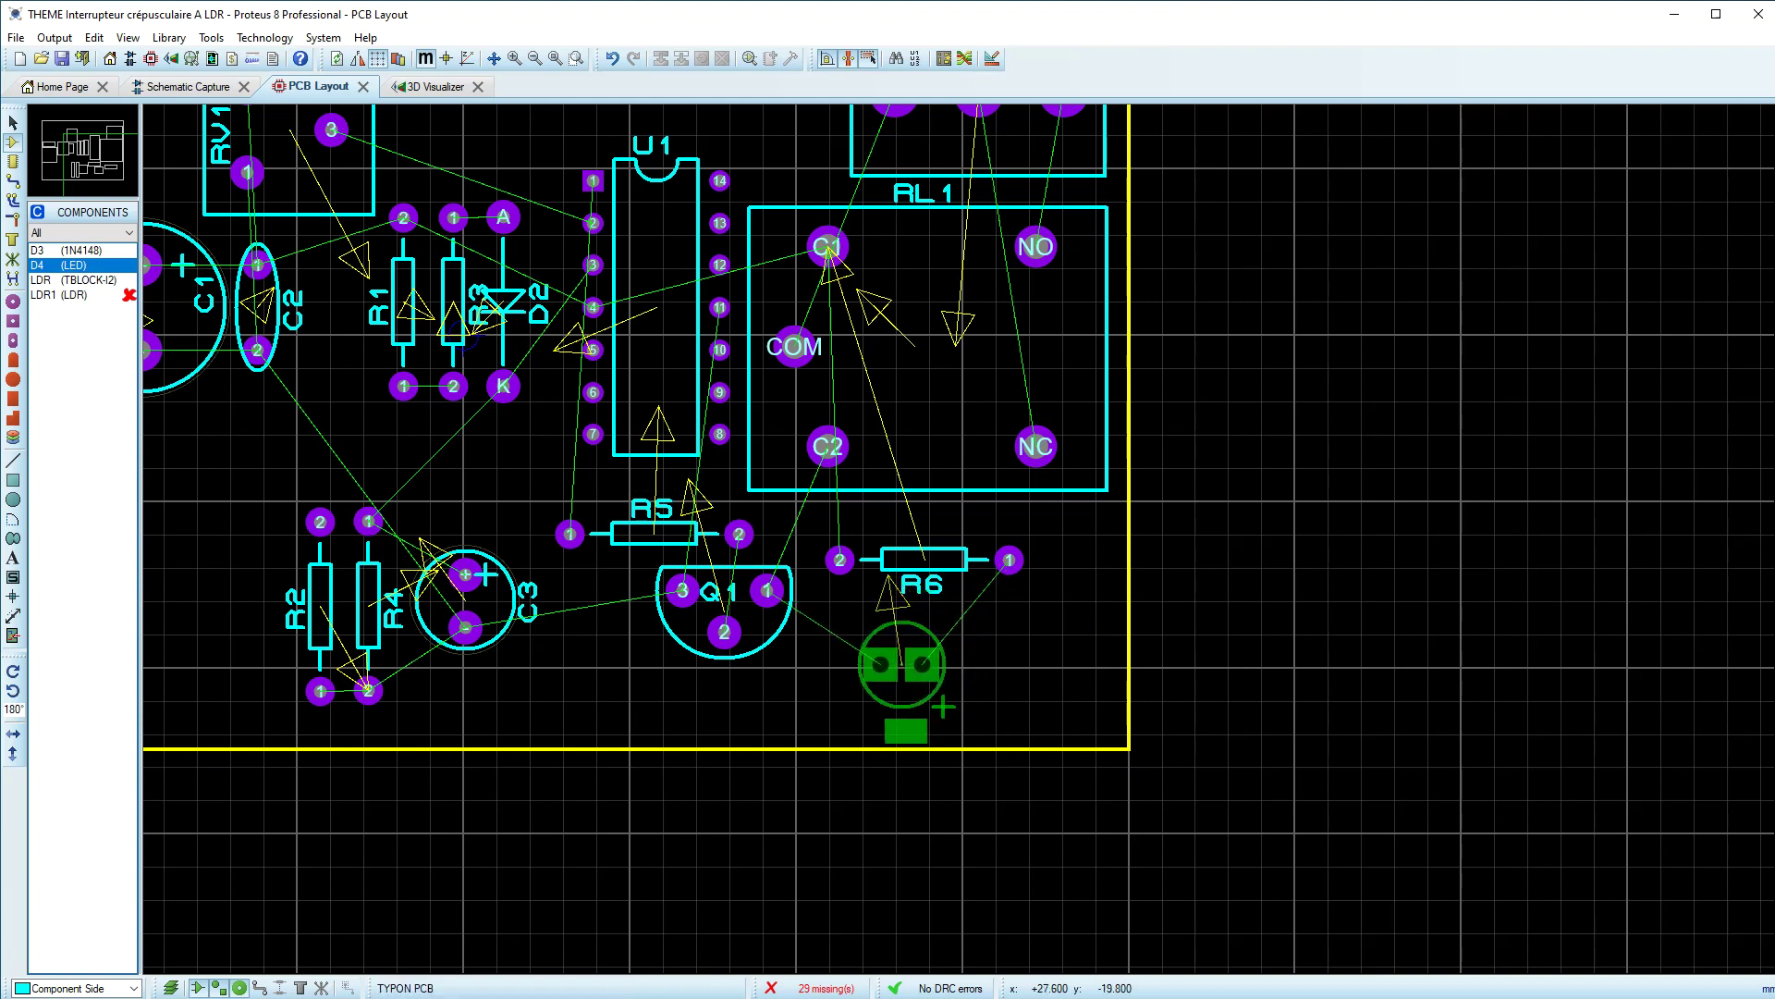
left_click(918, 569)
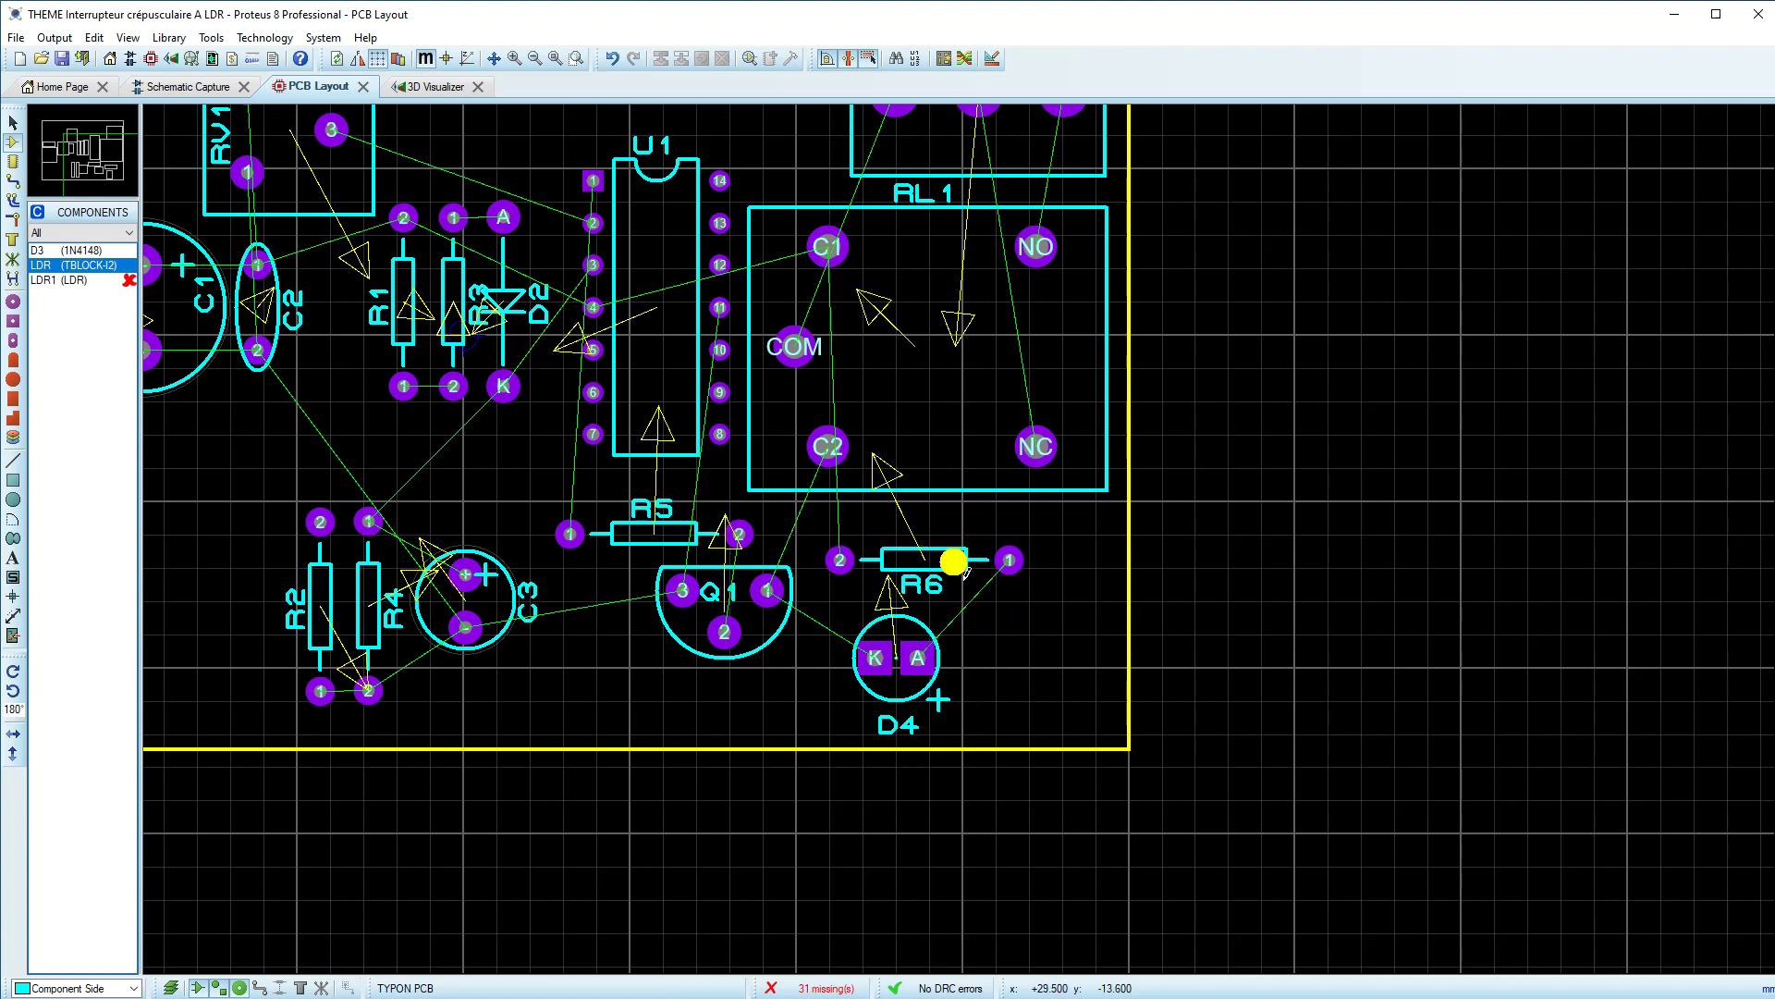
left_click_drag(954, 562, 970, 544)
left_click(939, 638)
left_click_drag(942, 633, 962, 614)
left_click(864, 242)
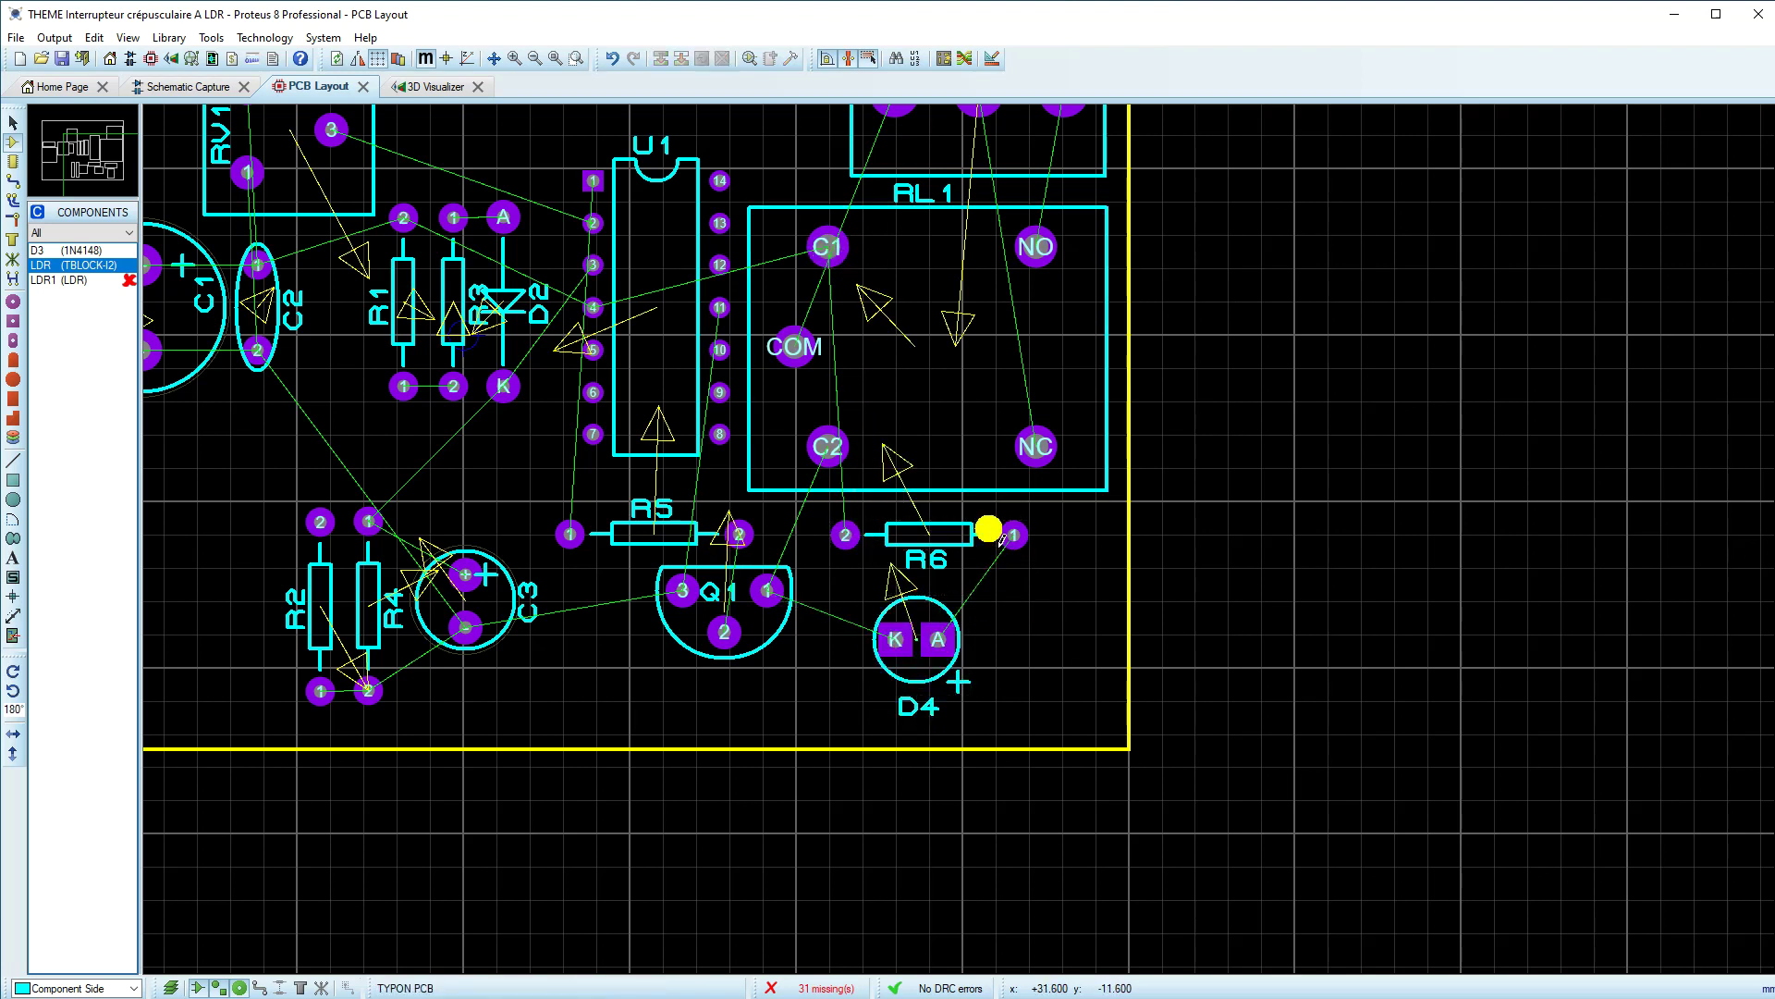
left_click(957, 535)
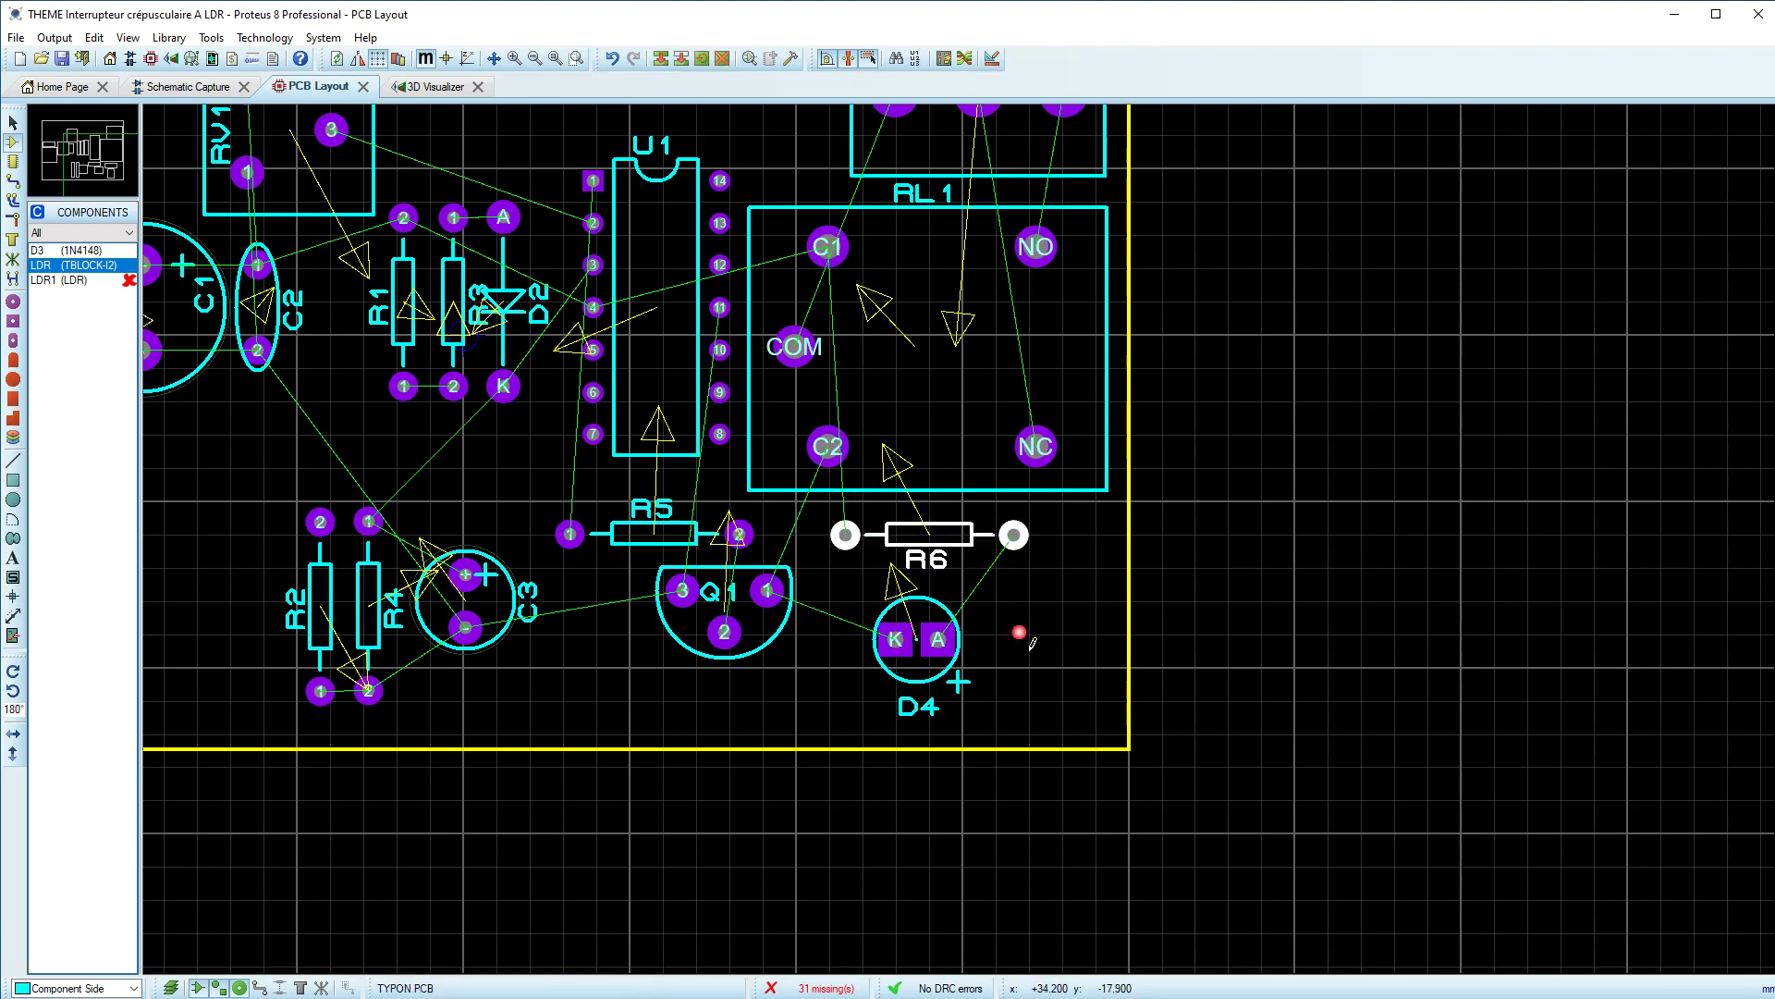
left_click(820, 590)
Step: Move transistor Q1 down level with D4's pads, and move R5 down into the gap above Q1
left_click(770, 584)
left_click_drag(771, 584, 770, 634)
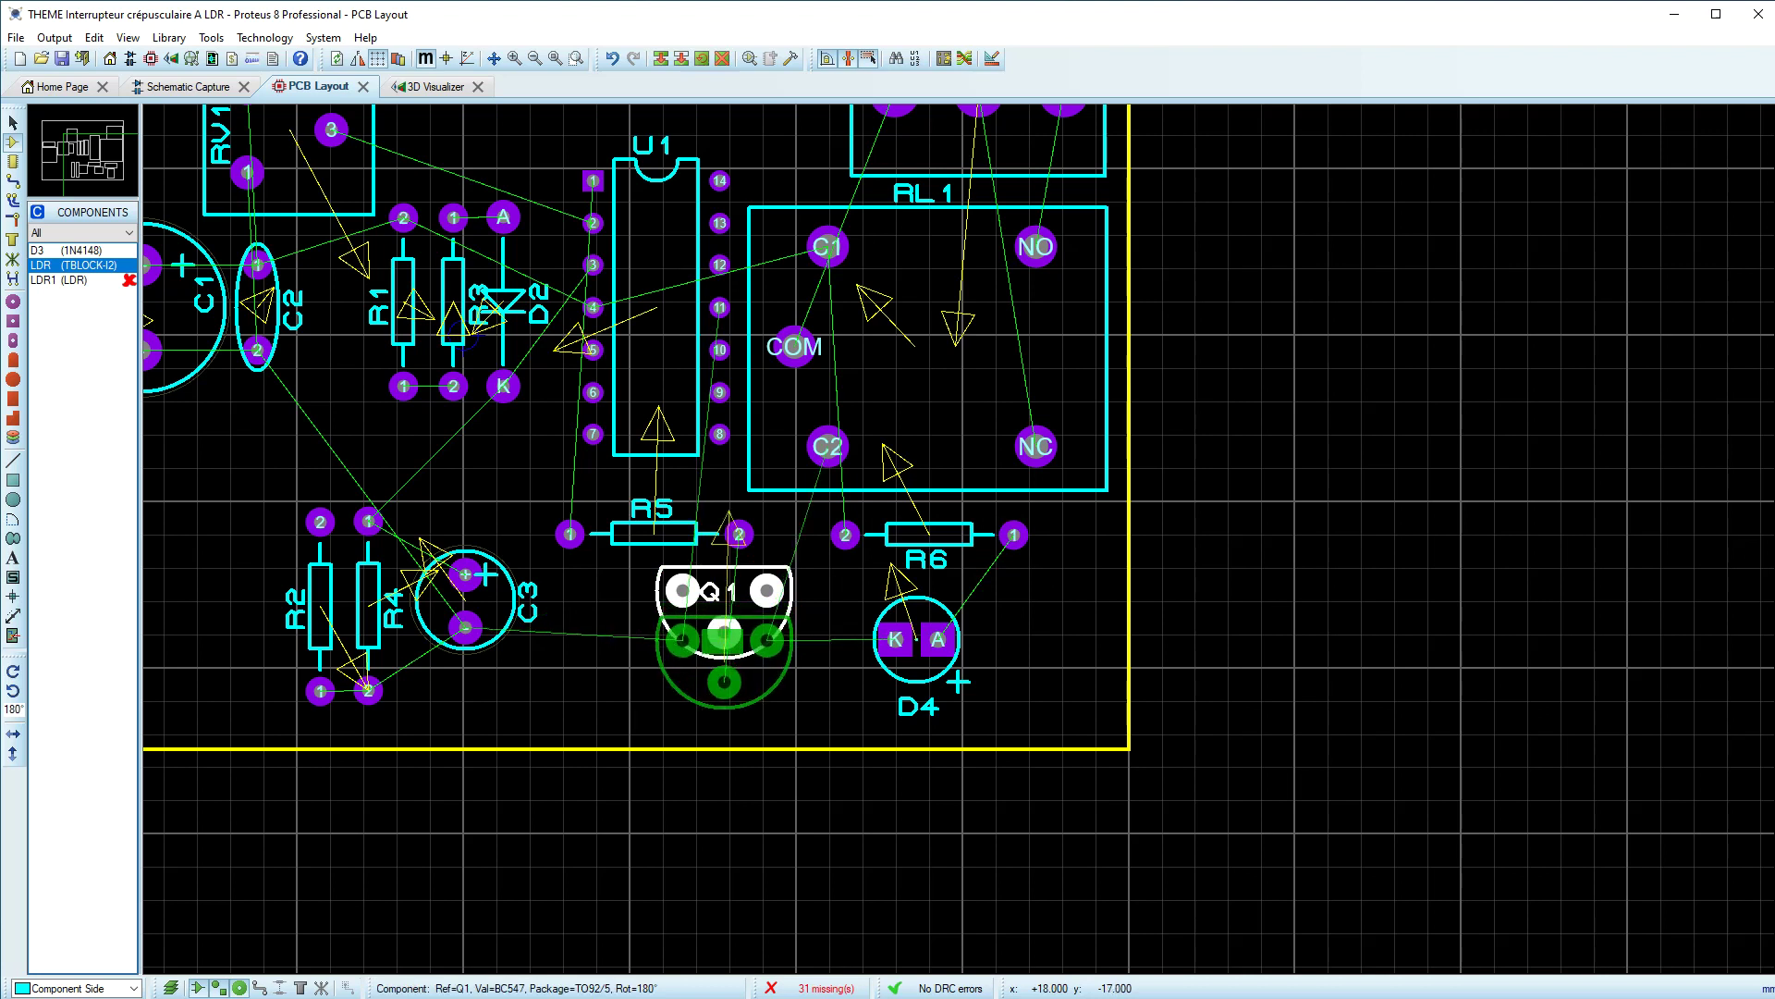
left_click(717, 552)
left_click(703, 539)
left_click_drag(702, 539, 717, 572)
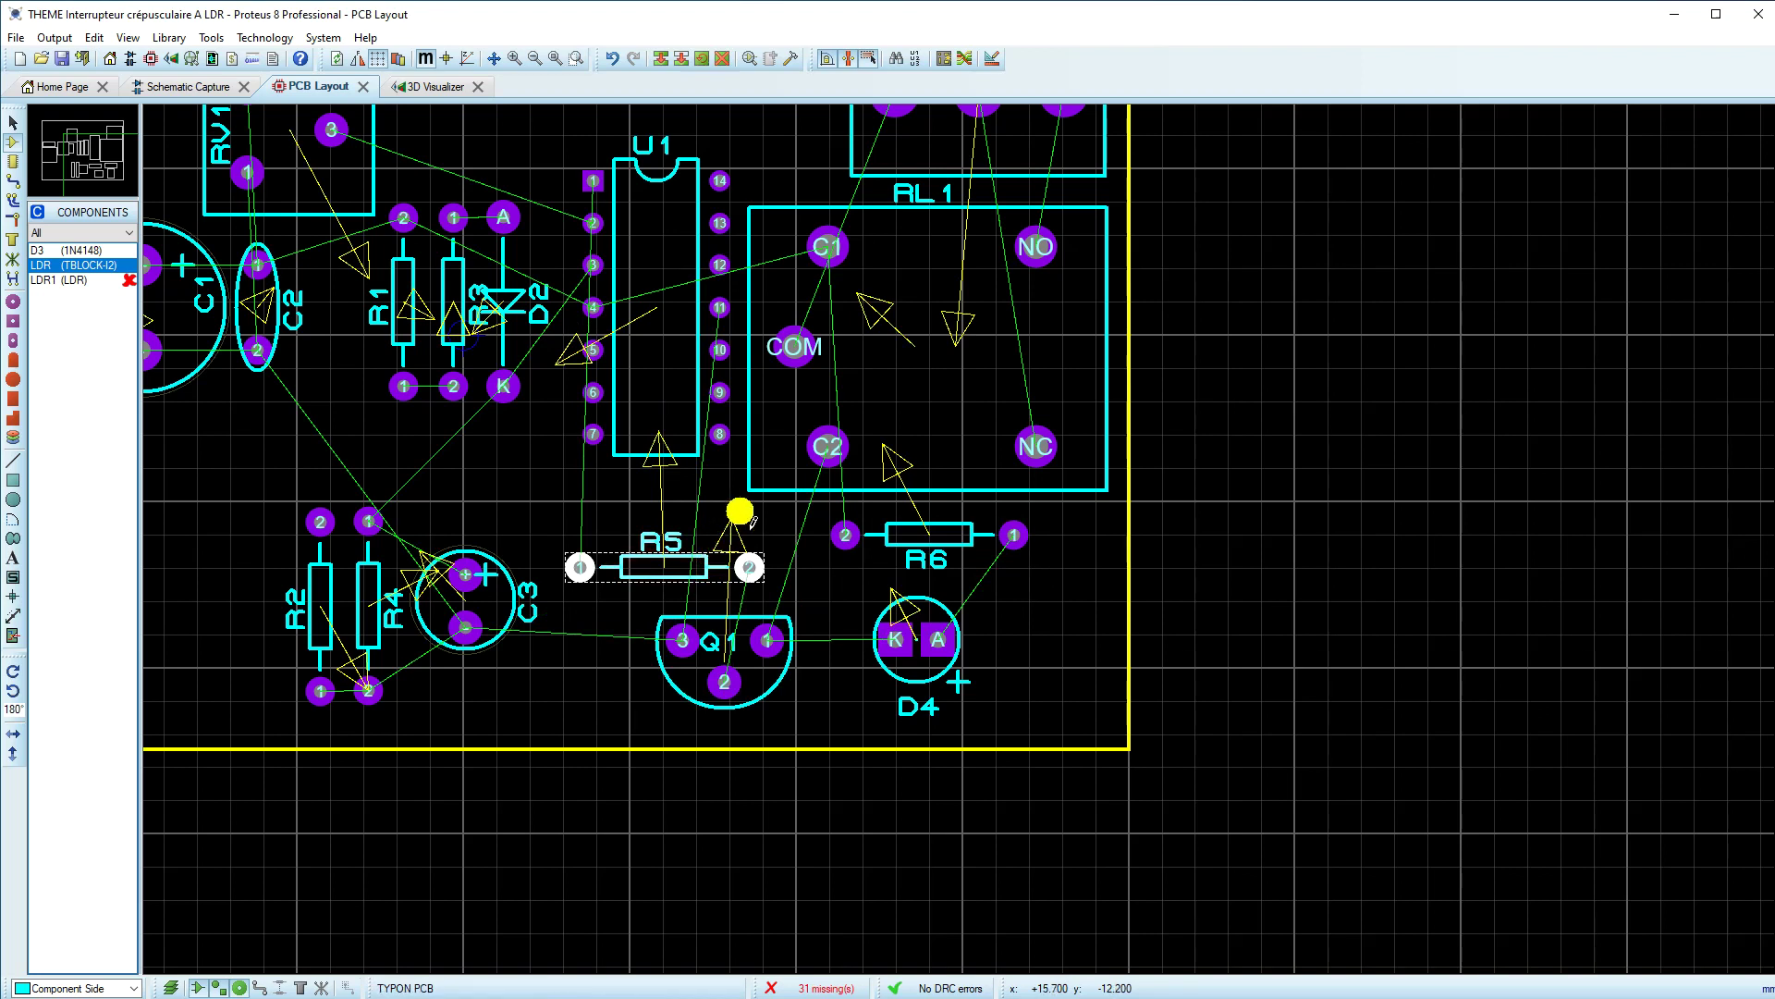
scroll(838, 513, "down", 1)
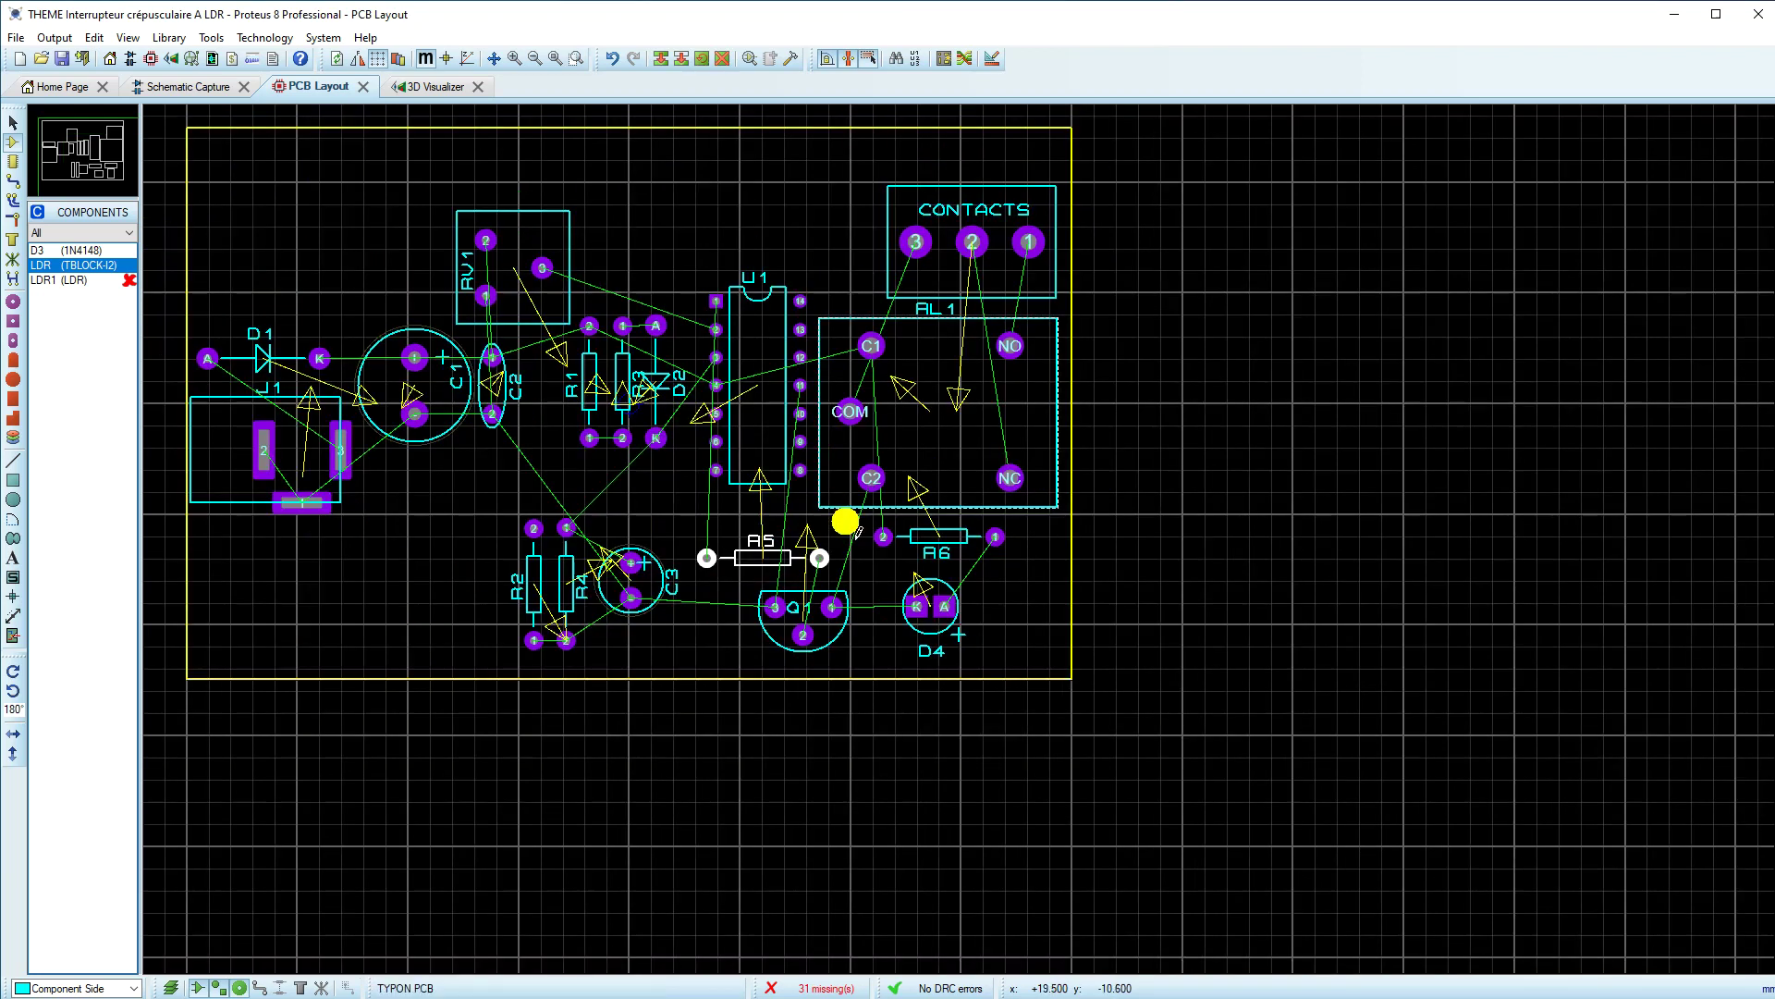
Step: Check the schematic and place diode D3 (1N4148) at 270° on RL1's left edge, shifting U1 left clear of it
left_click(43, 251)
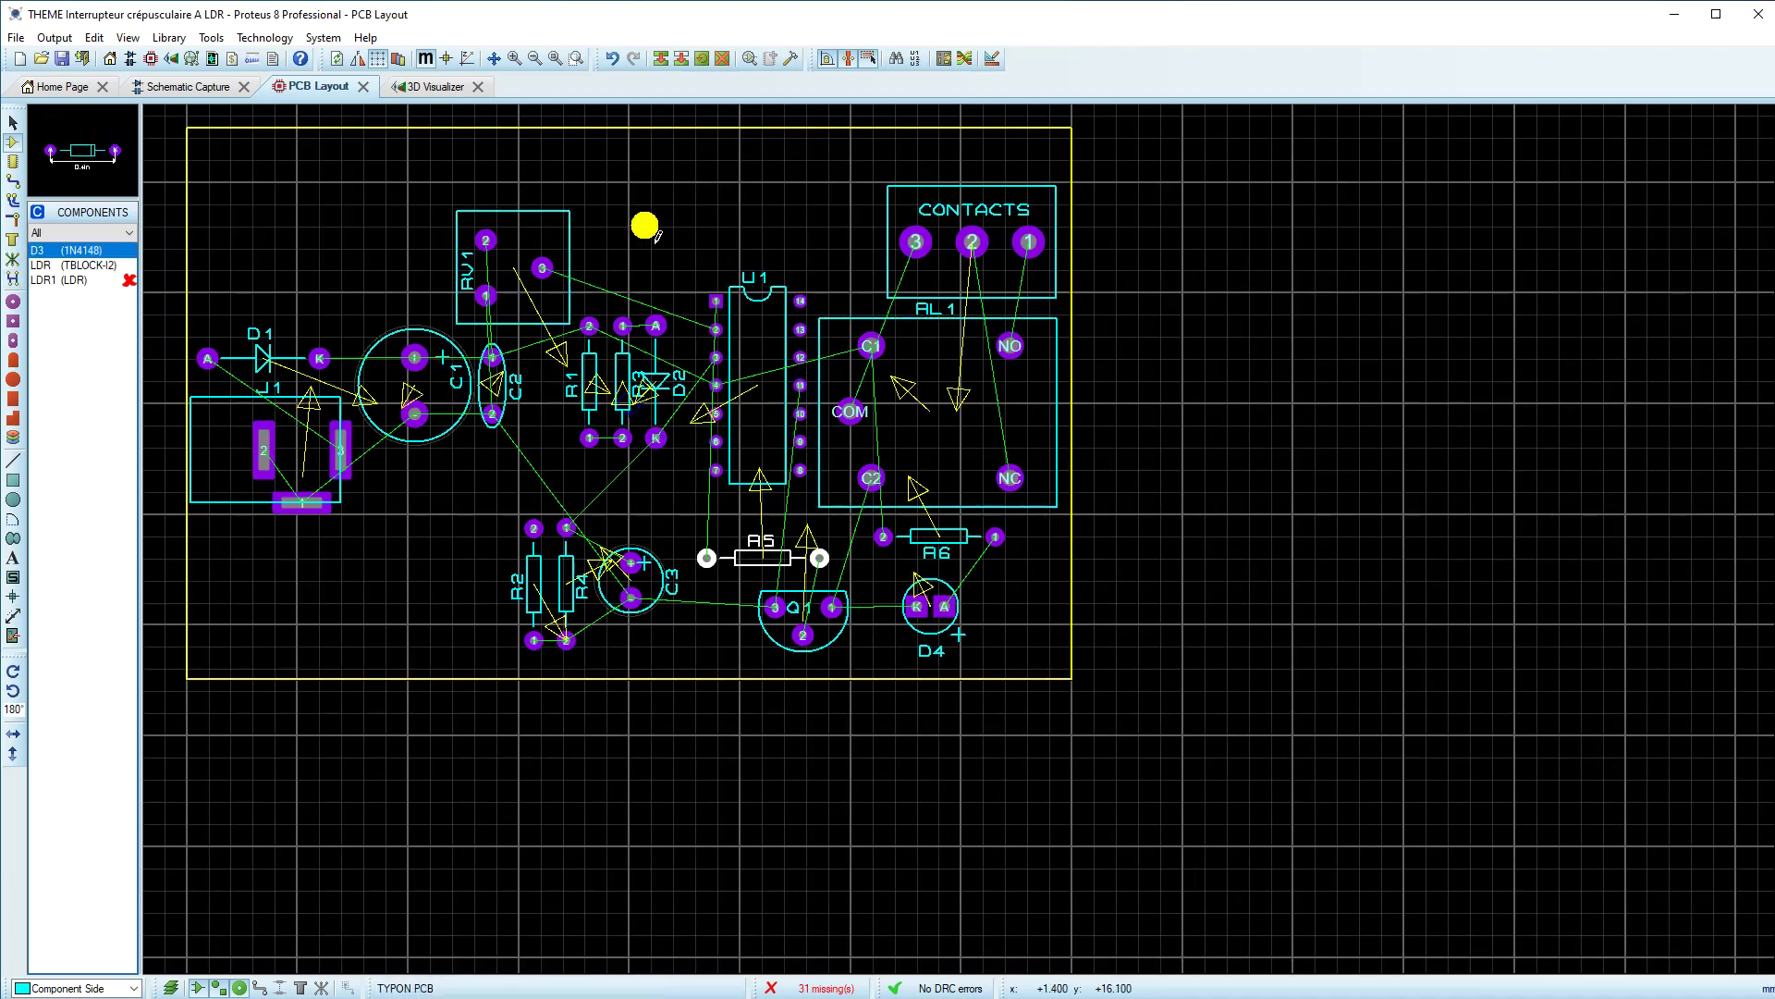
left_click(196, 87)
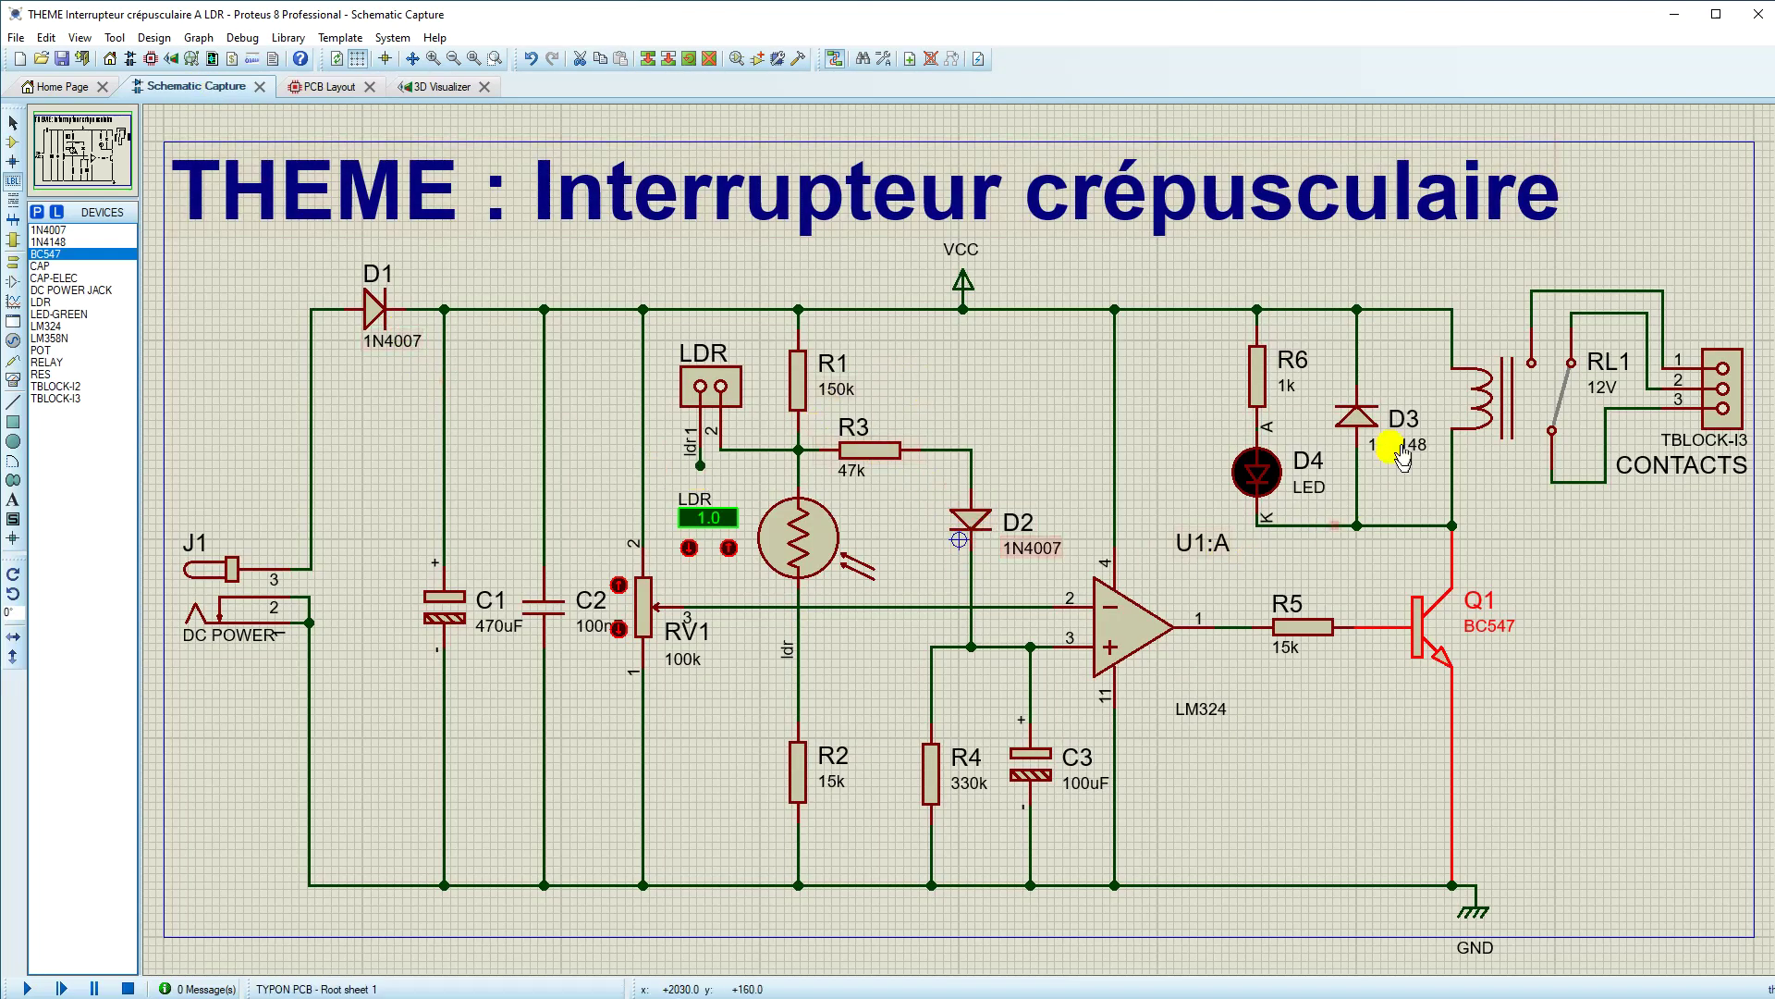
left_click(319, 87)
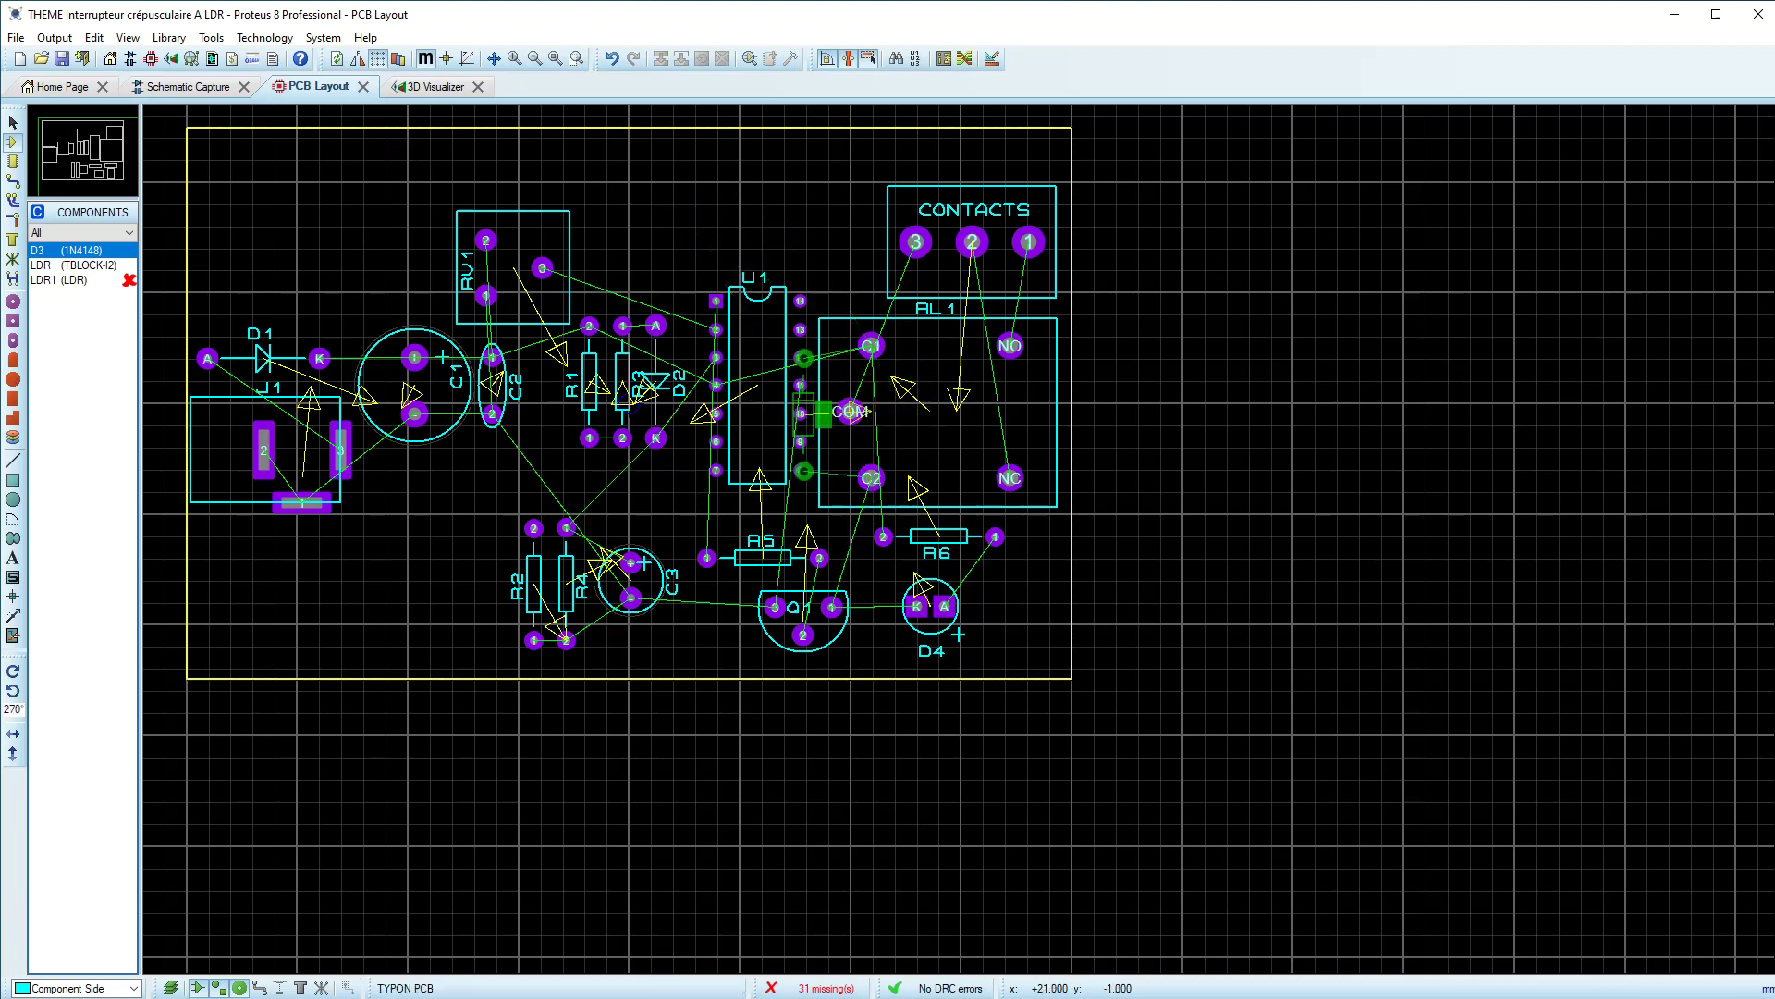
scroll(846, 411, "up", 1)
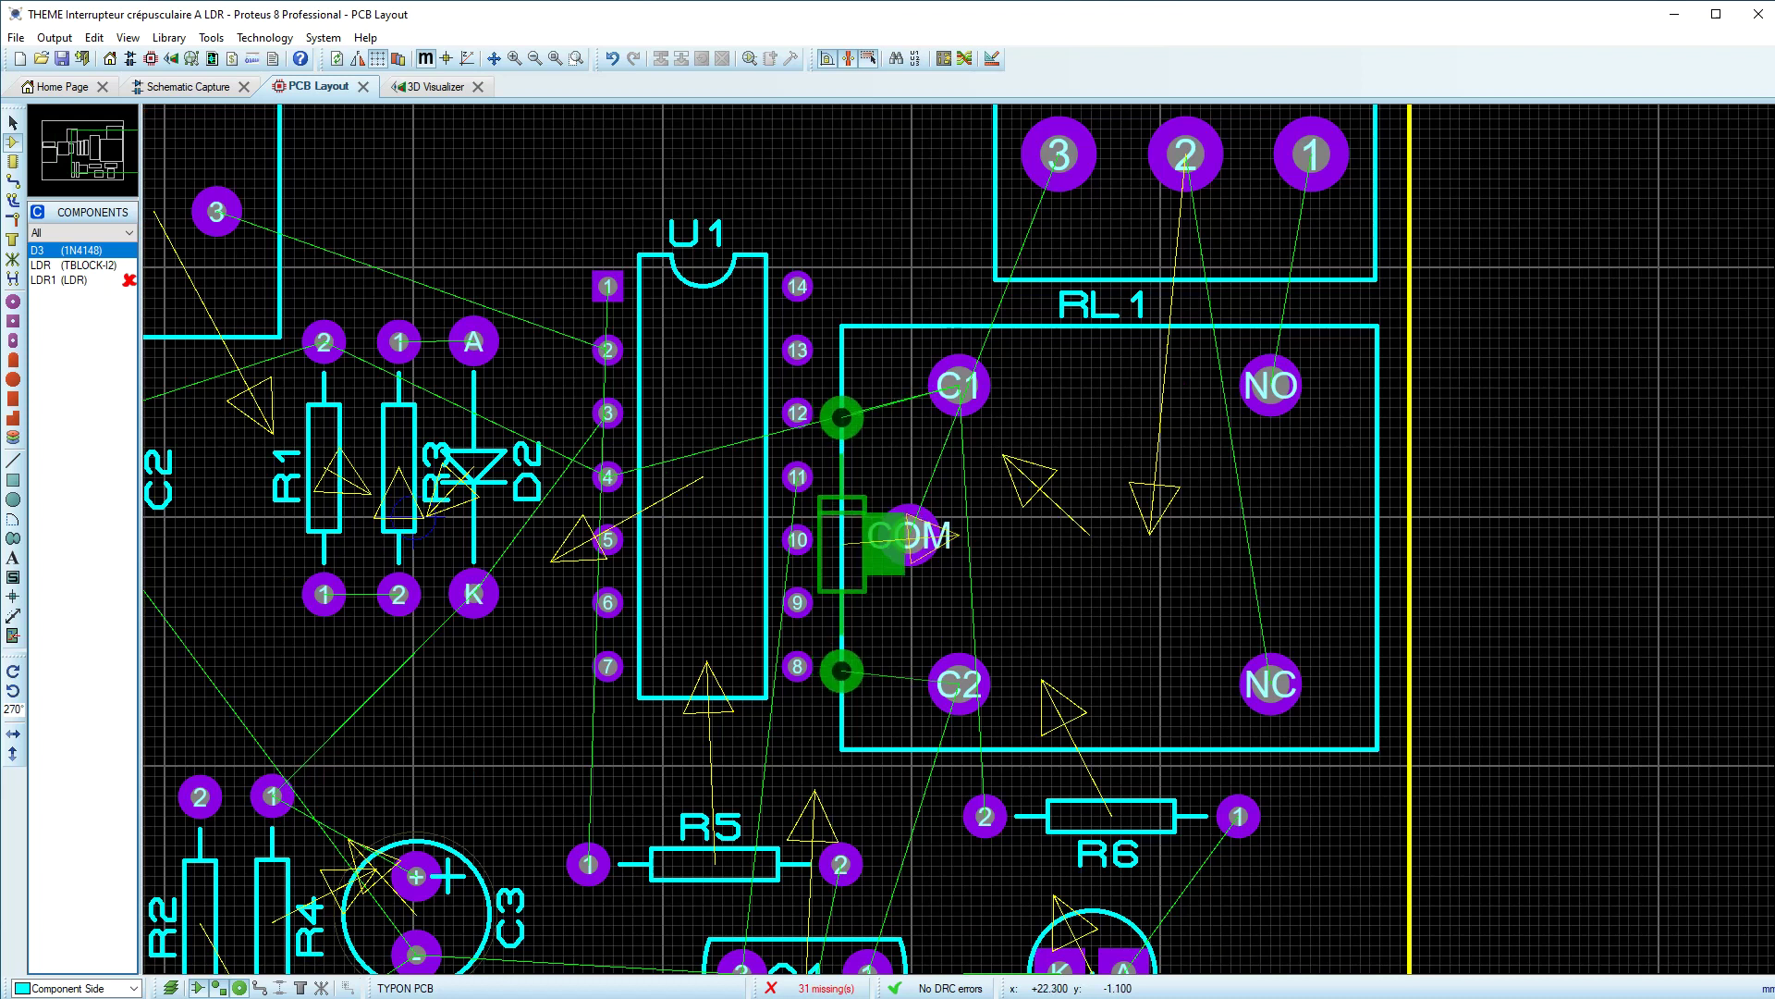
left_click(885, 536)
scroll(971, 547, "down", 1)
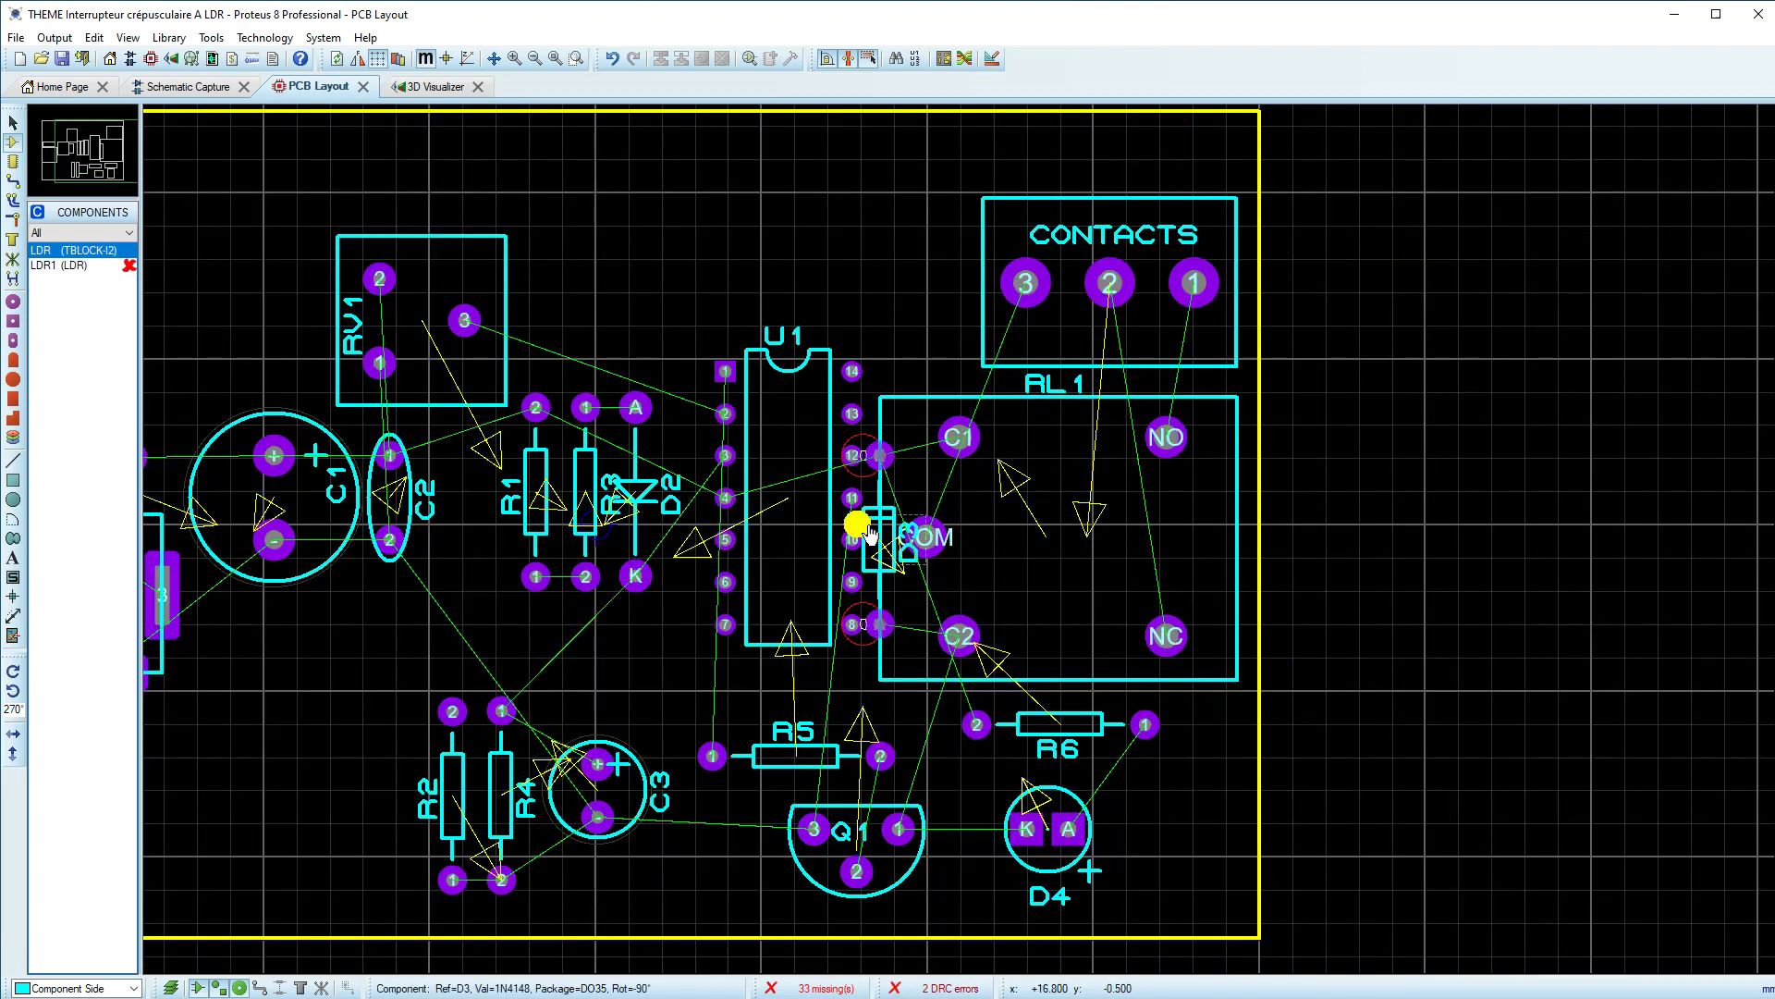
left_click_drag(754, 432, 707, 432)
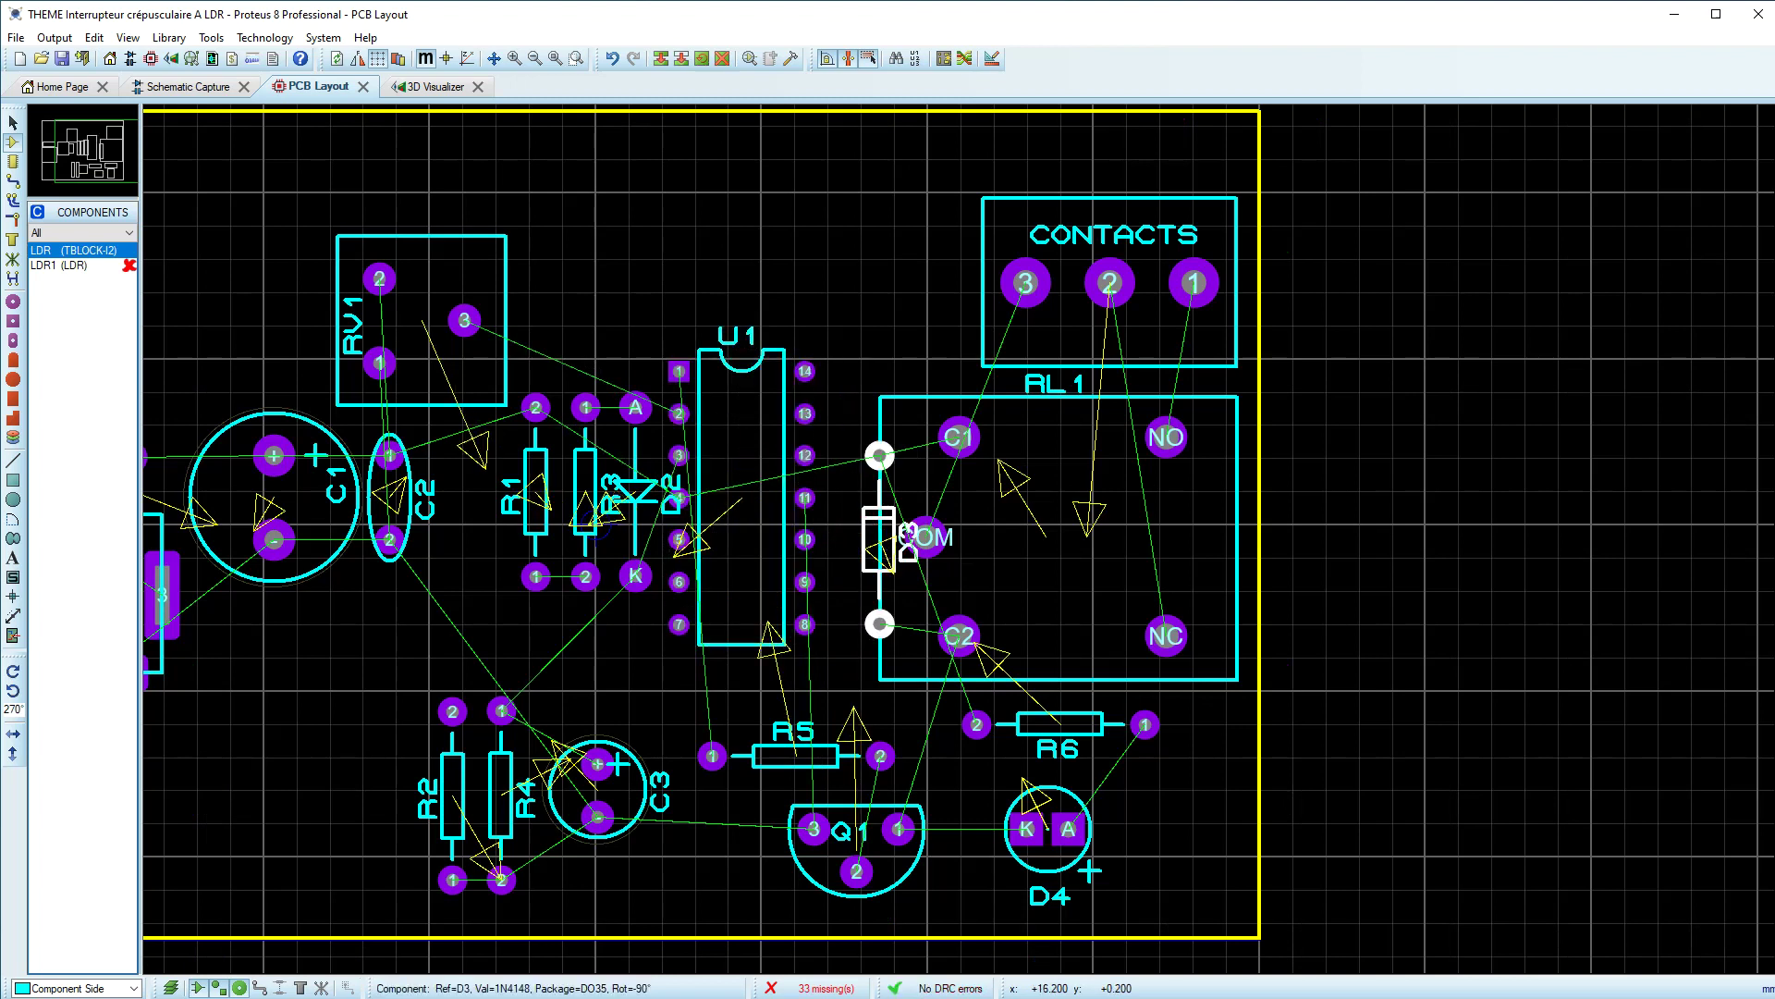
Step: Shift diode D3 left clear of relay RL1's outline and place its reference label inside its body
mouse_move(880, 528)
left_mouse_down()
mouse_move(834, 521)
mouse_move(849, 529)
left_mouse_up()
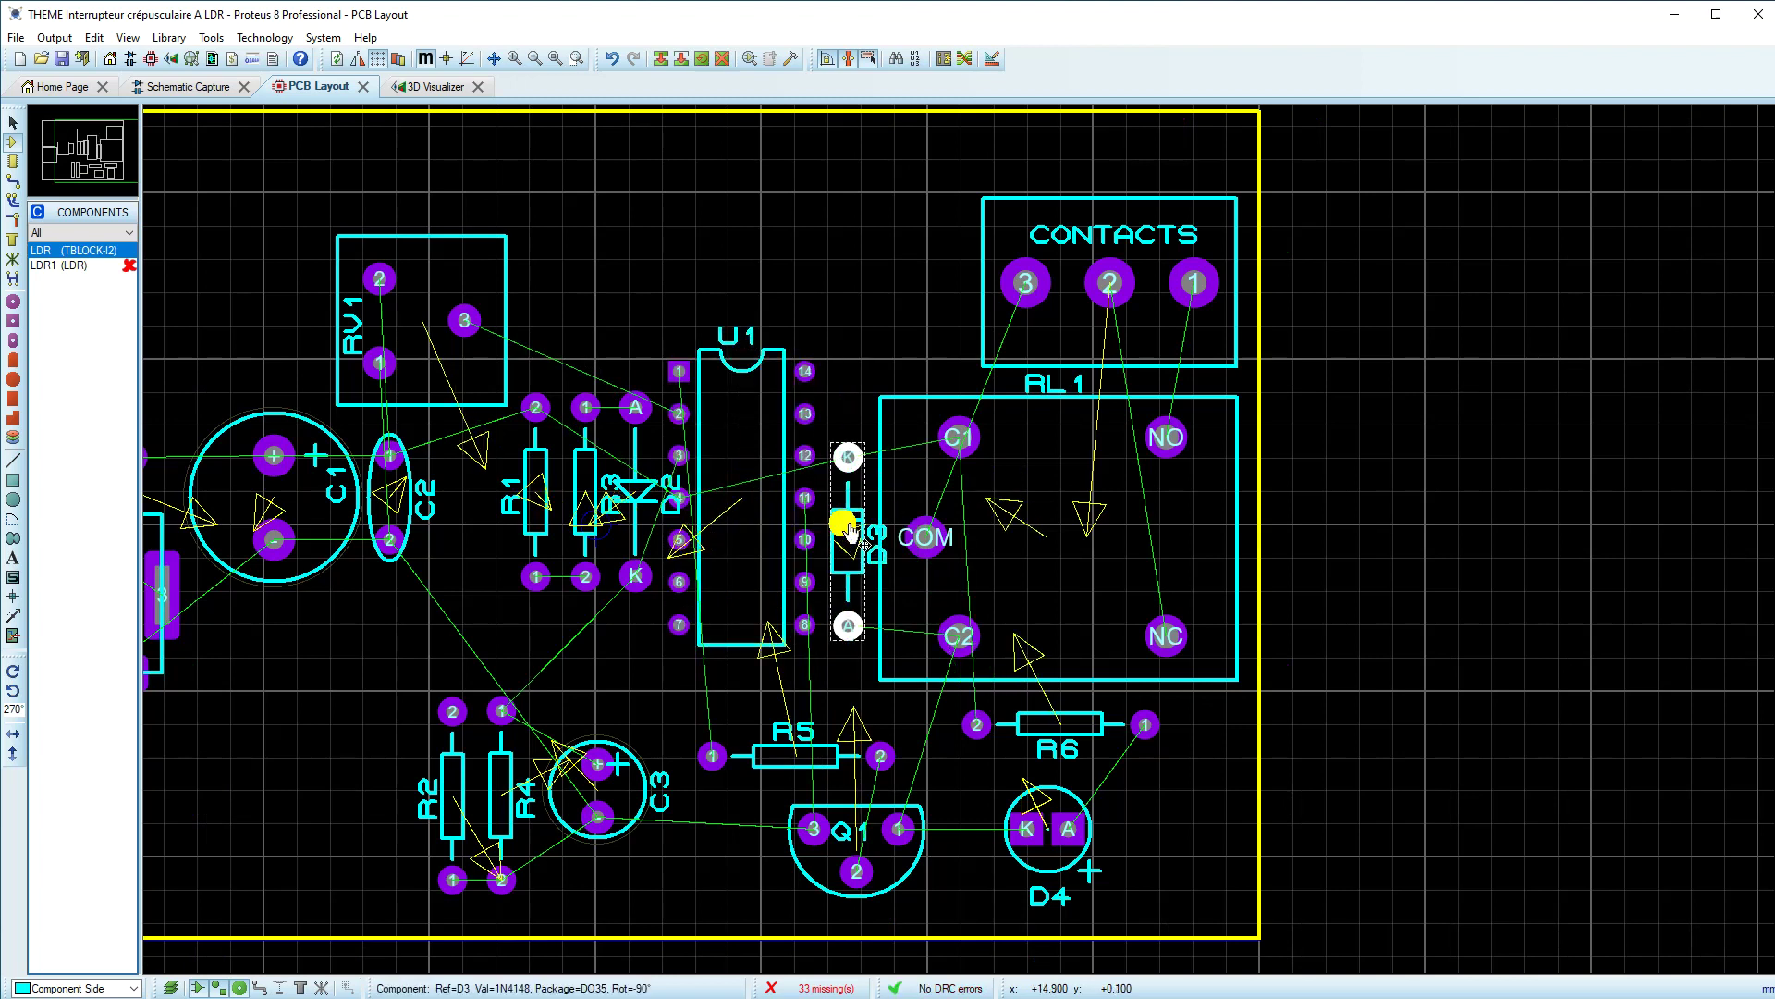
scroll(958, 541, "up", 2)
left_click(955, 525)
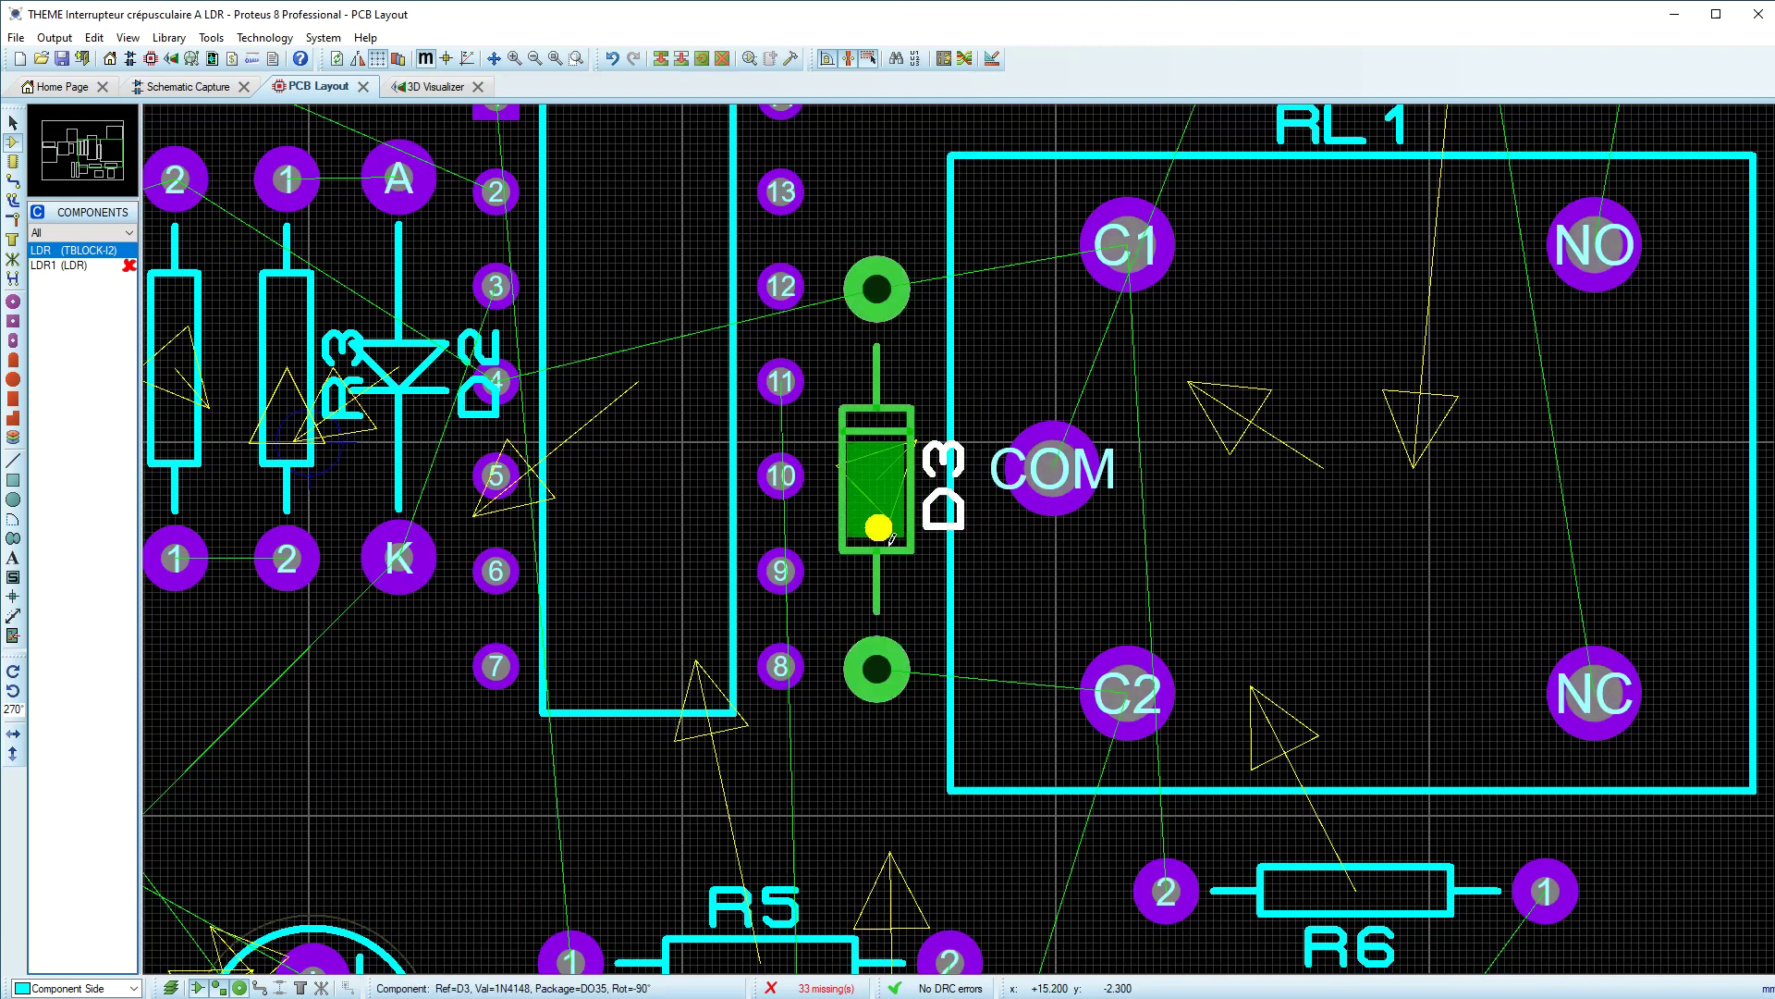
scroll(961, 538, "down", 3)
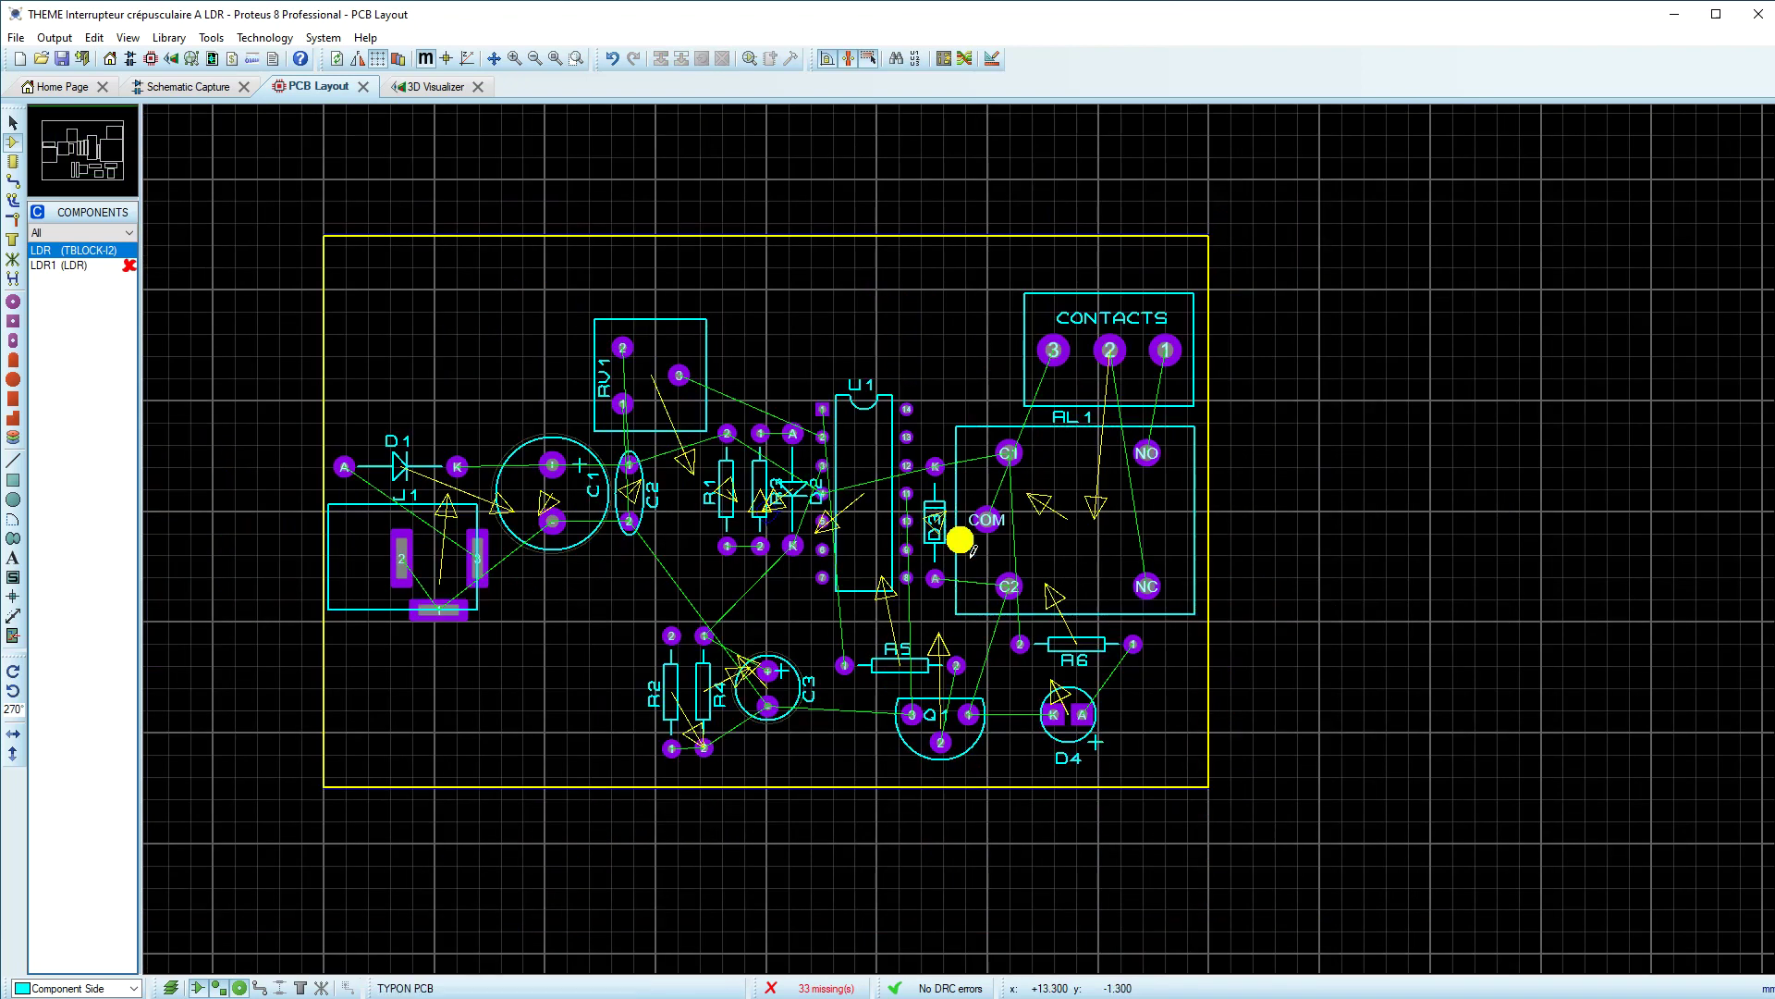
scroll(914, 525, "up", 3)
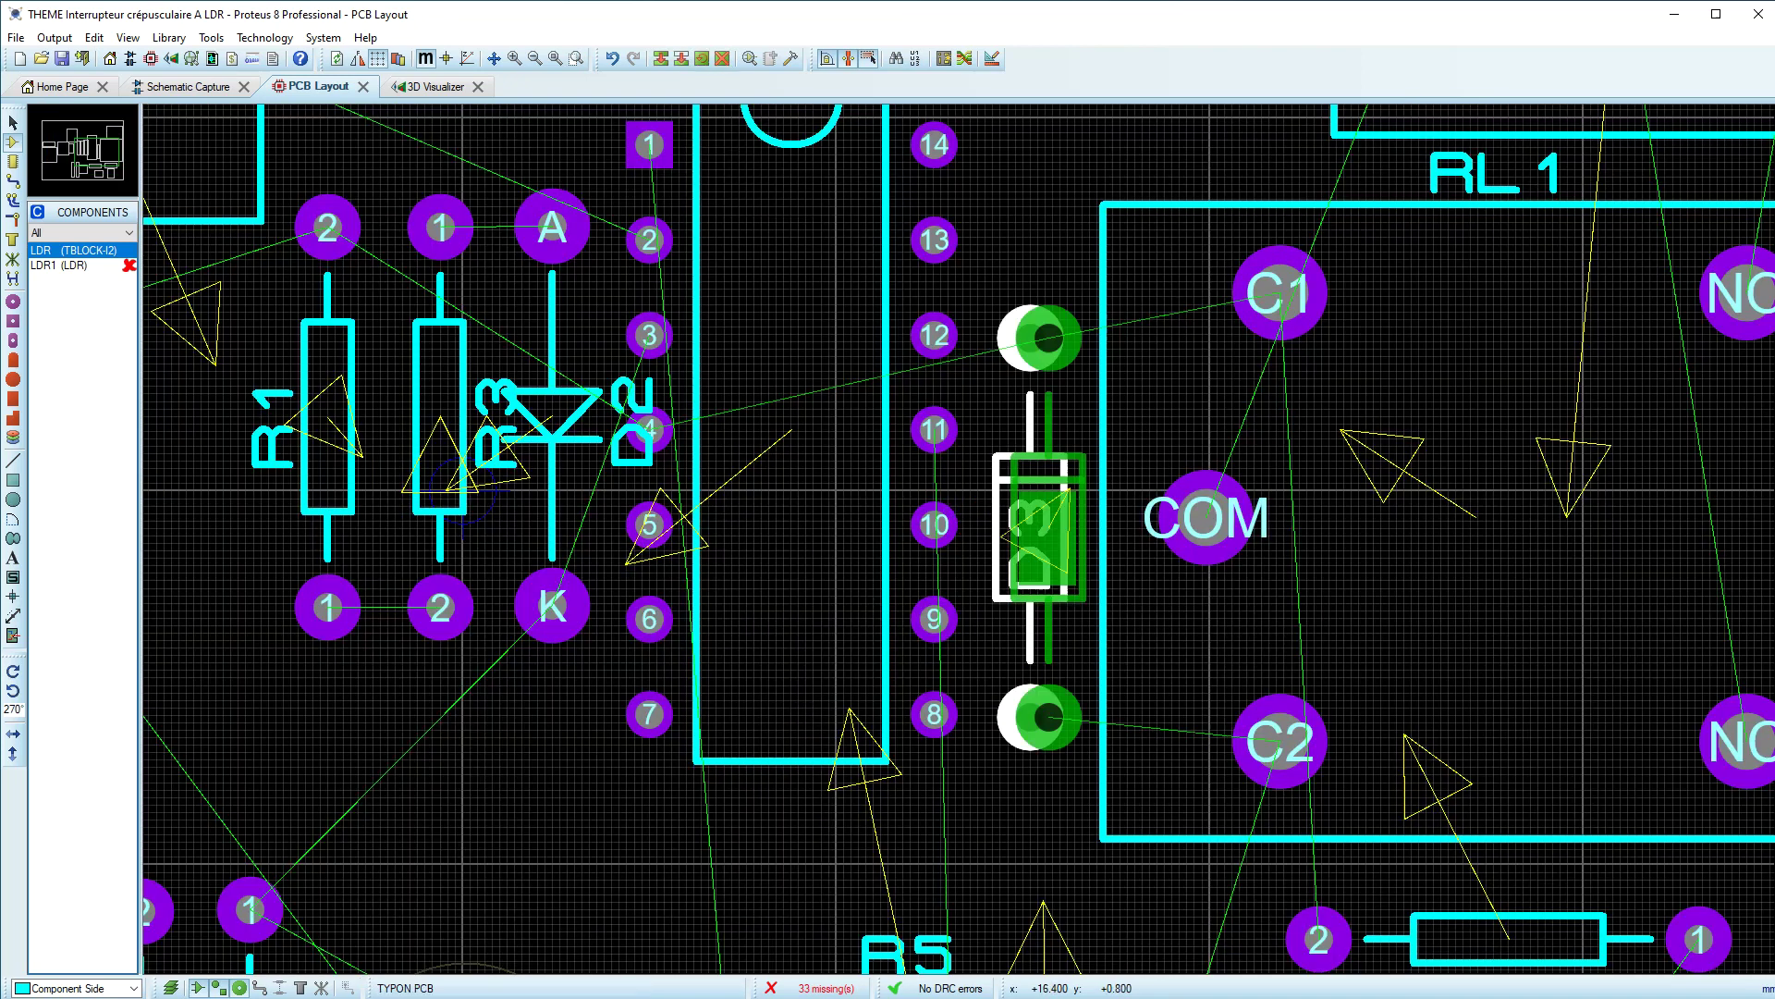
scroll(1047, 577, "down", 2)
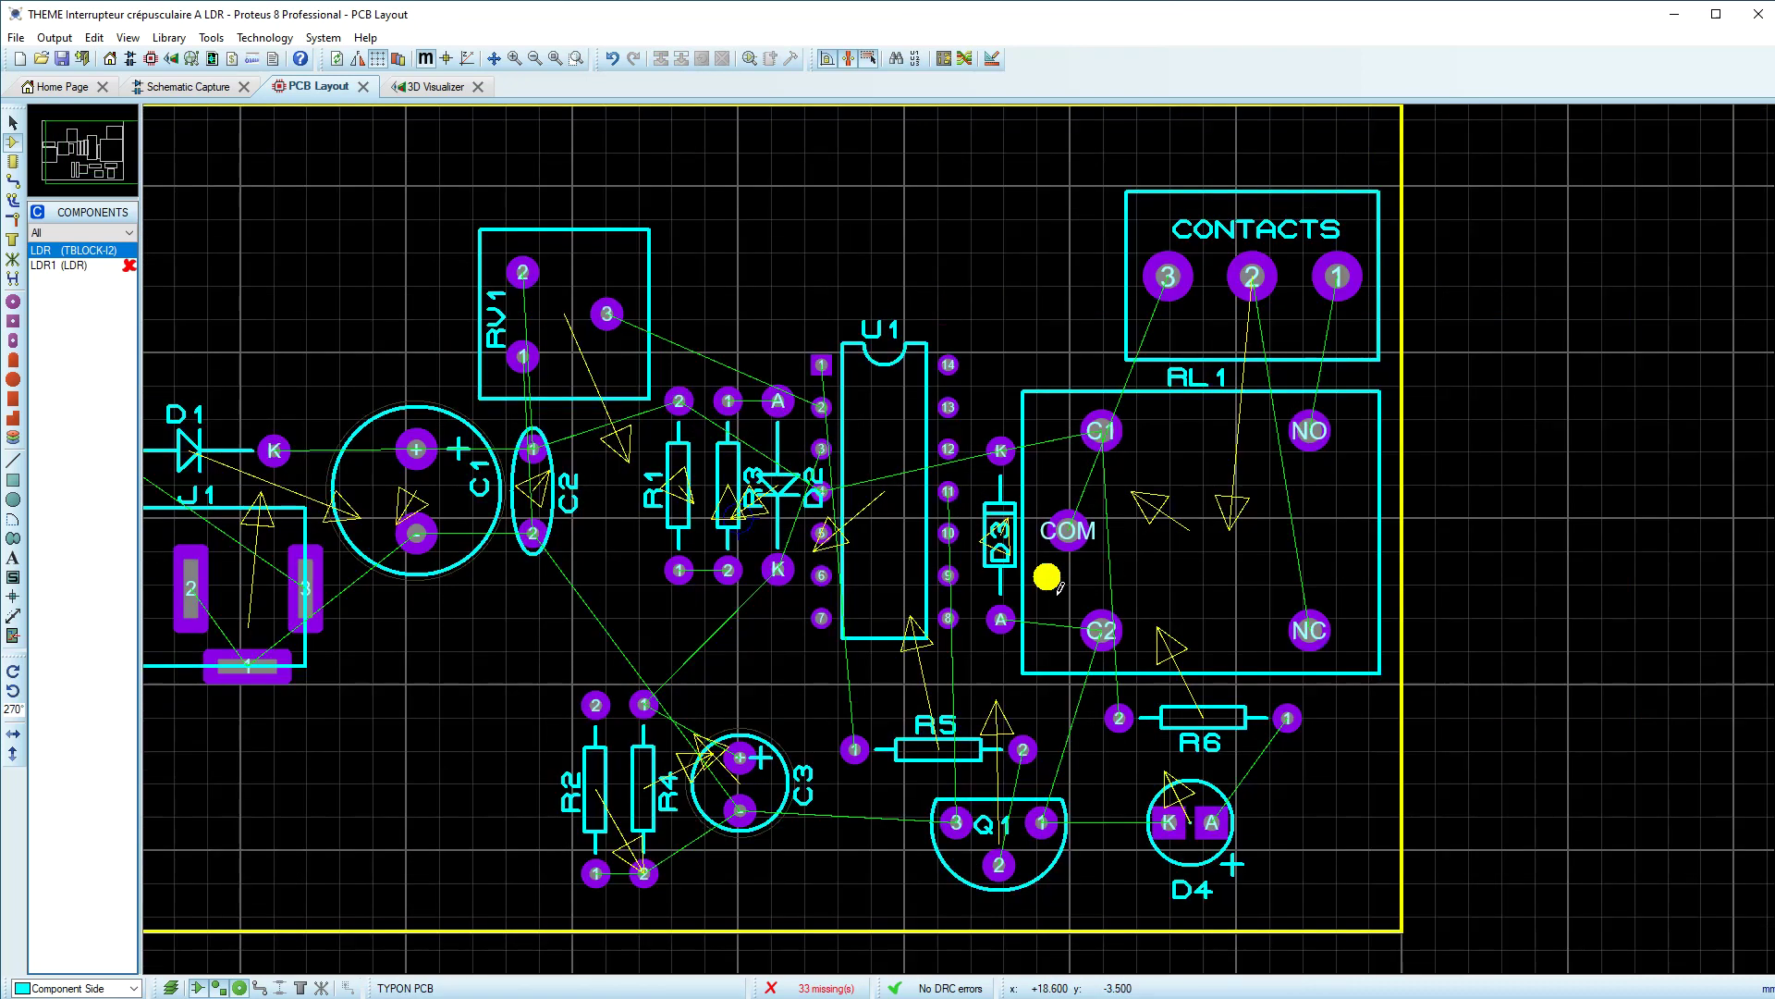
scroll(1008, 544, "up", 3)
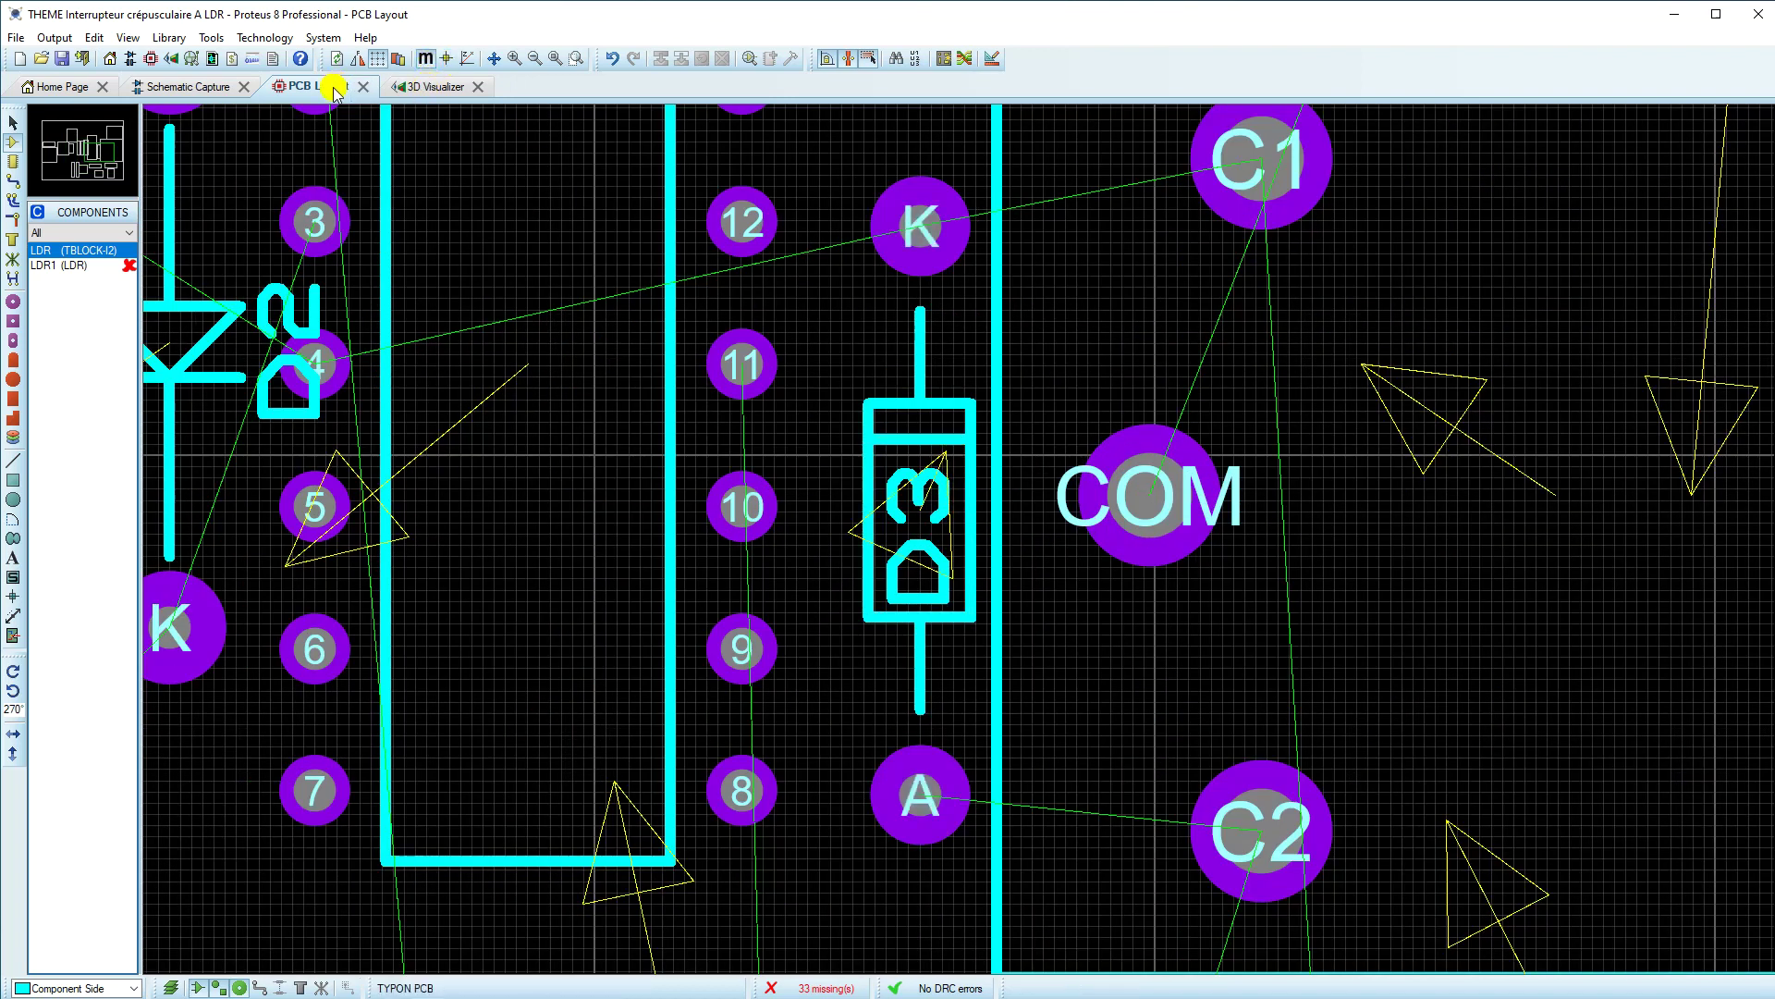
Step: Check the schematic and place the LDR terminal block (TBLOCK-I2) at 90° left of R2, near the board's lower edge
left_click(215, 89)
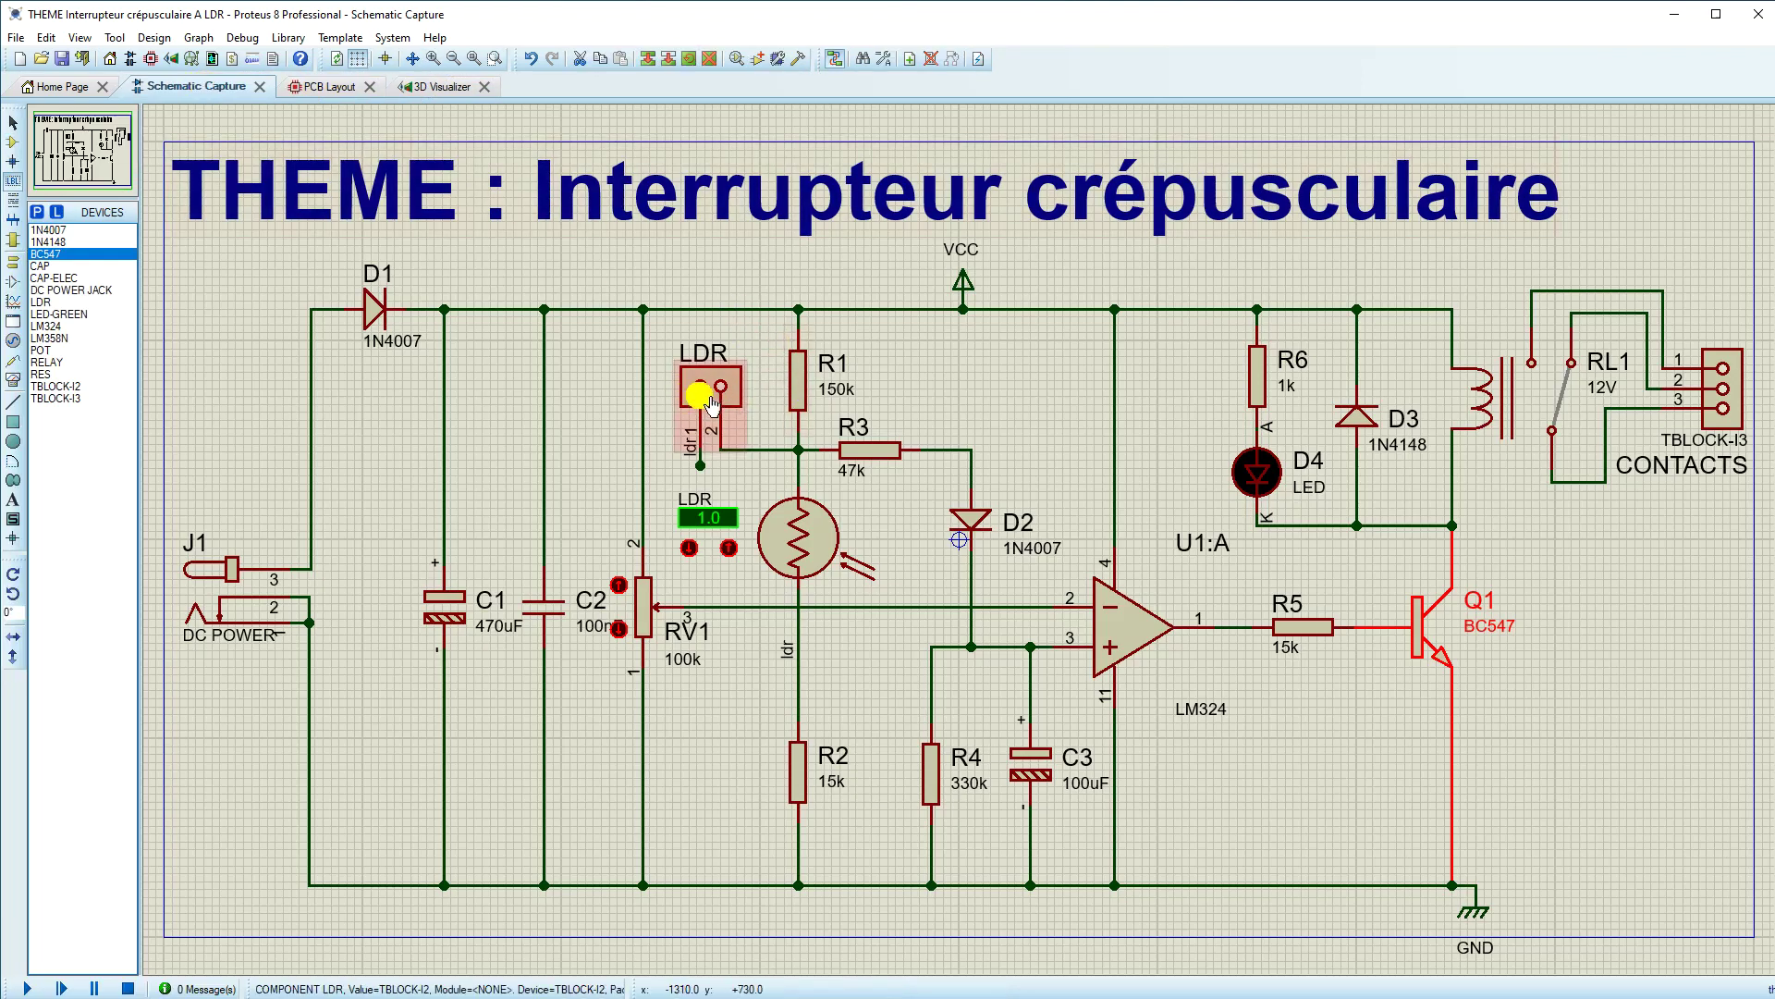
left_click(353, 88)
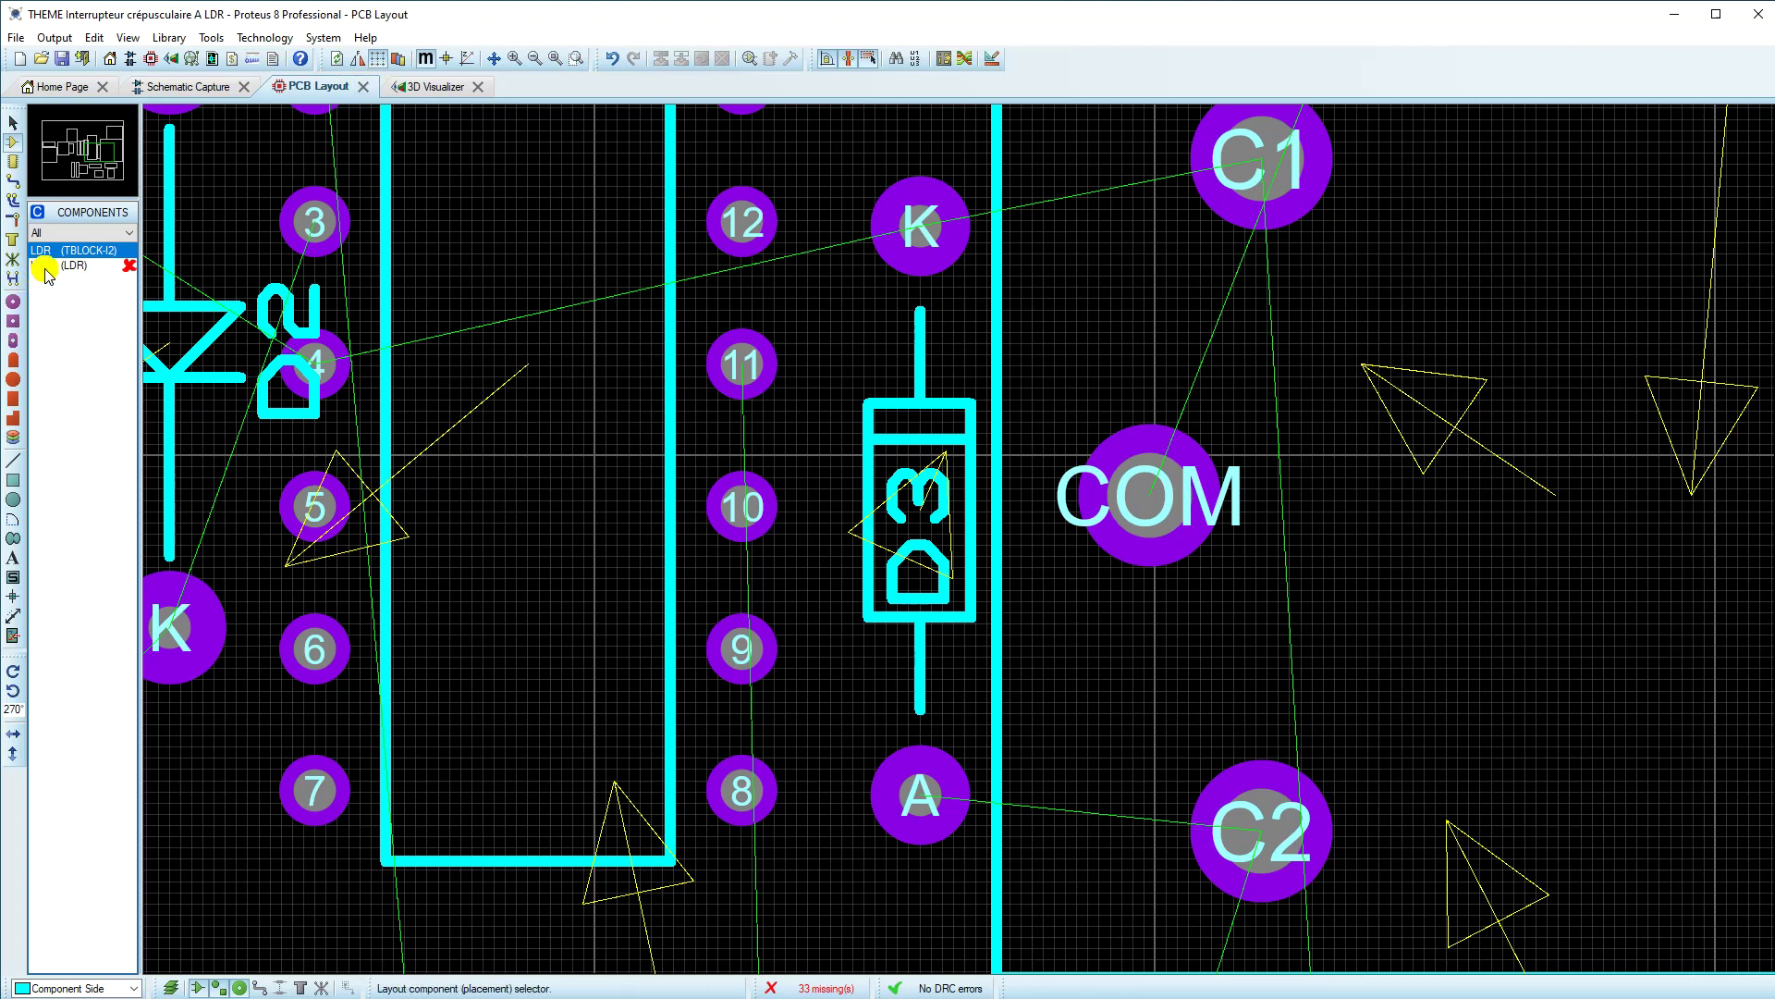
left_click(596, 530)
scroll(737, 557, "down", 1)
scroll(953, 536, "down", 2)
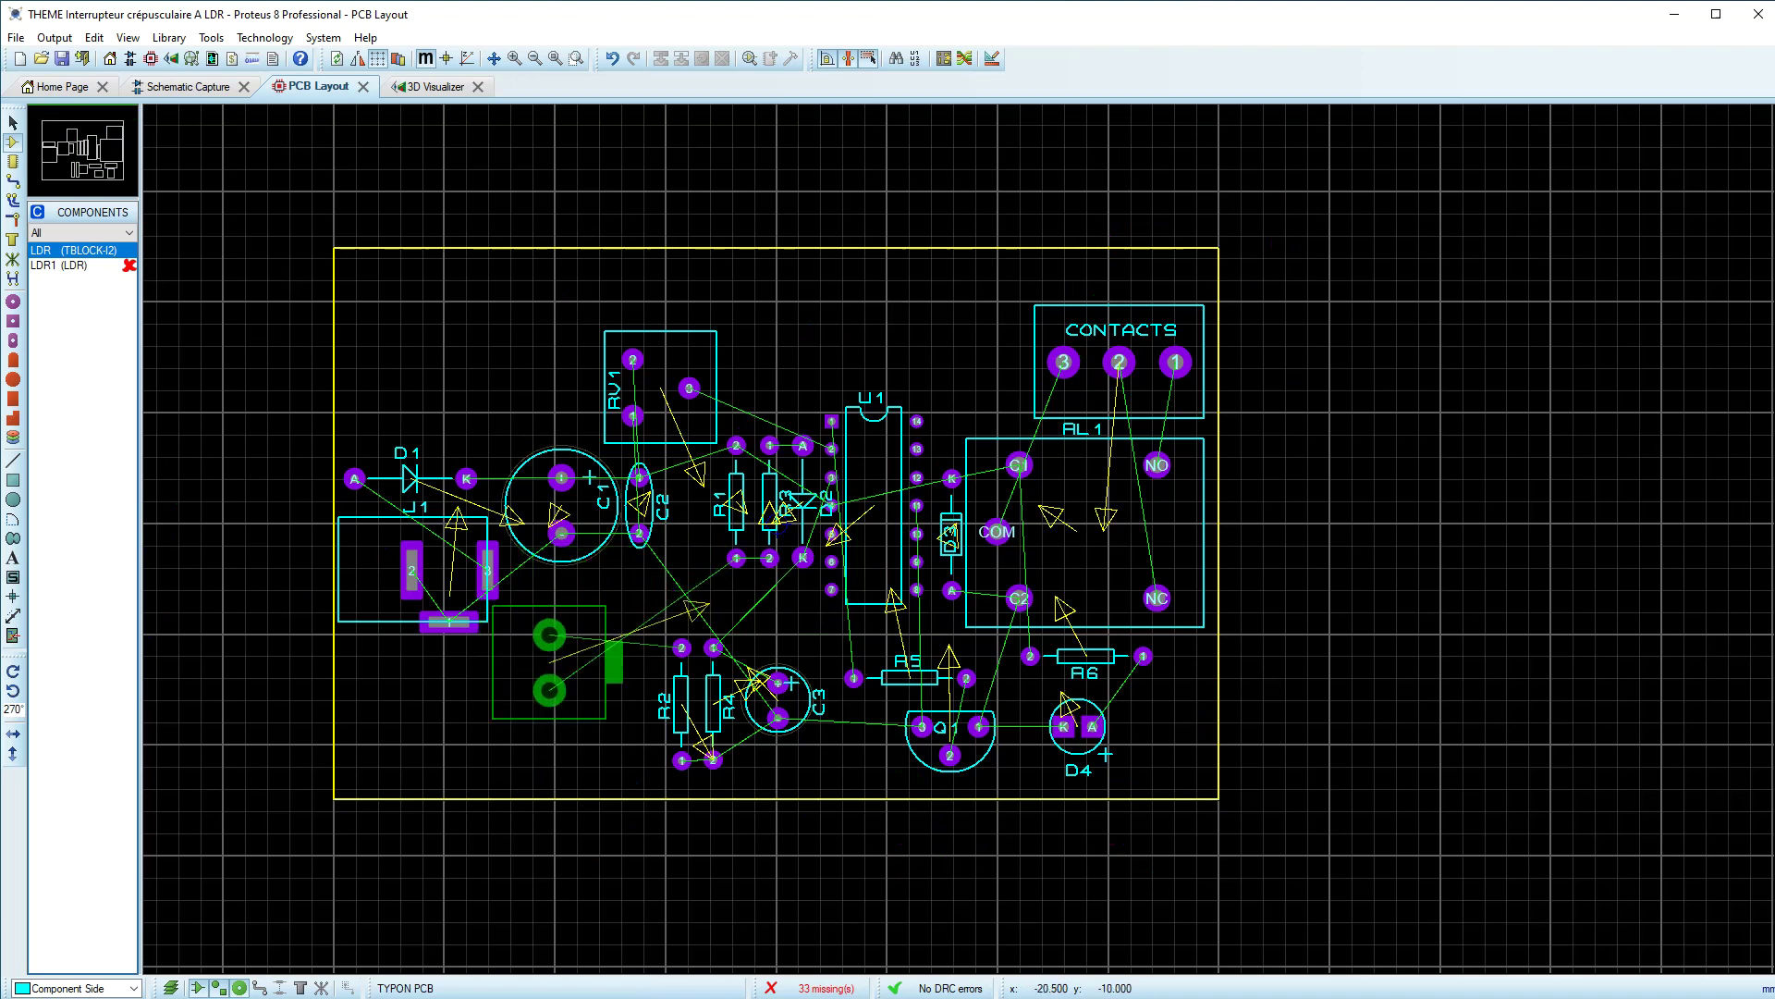
key("KP_Add")
key("KP_Add")
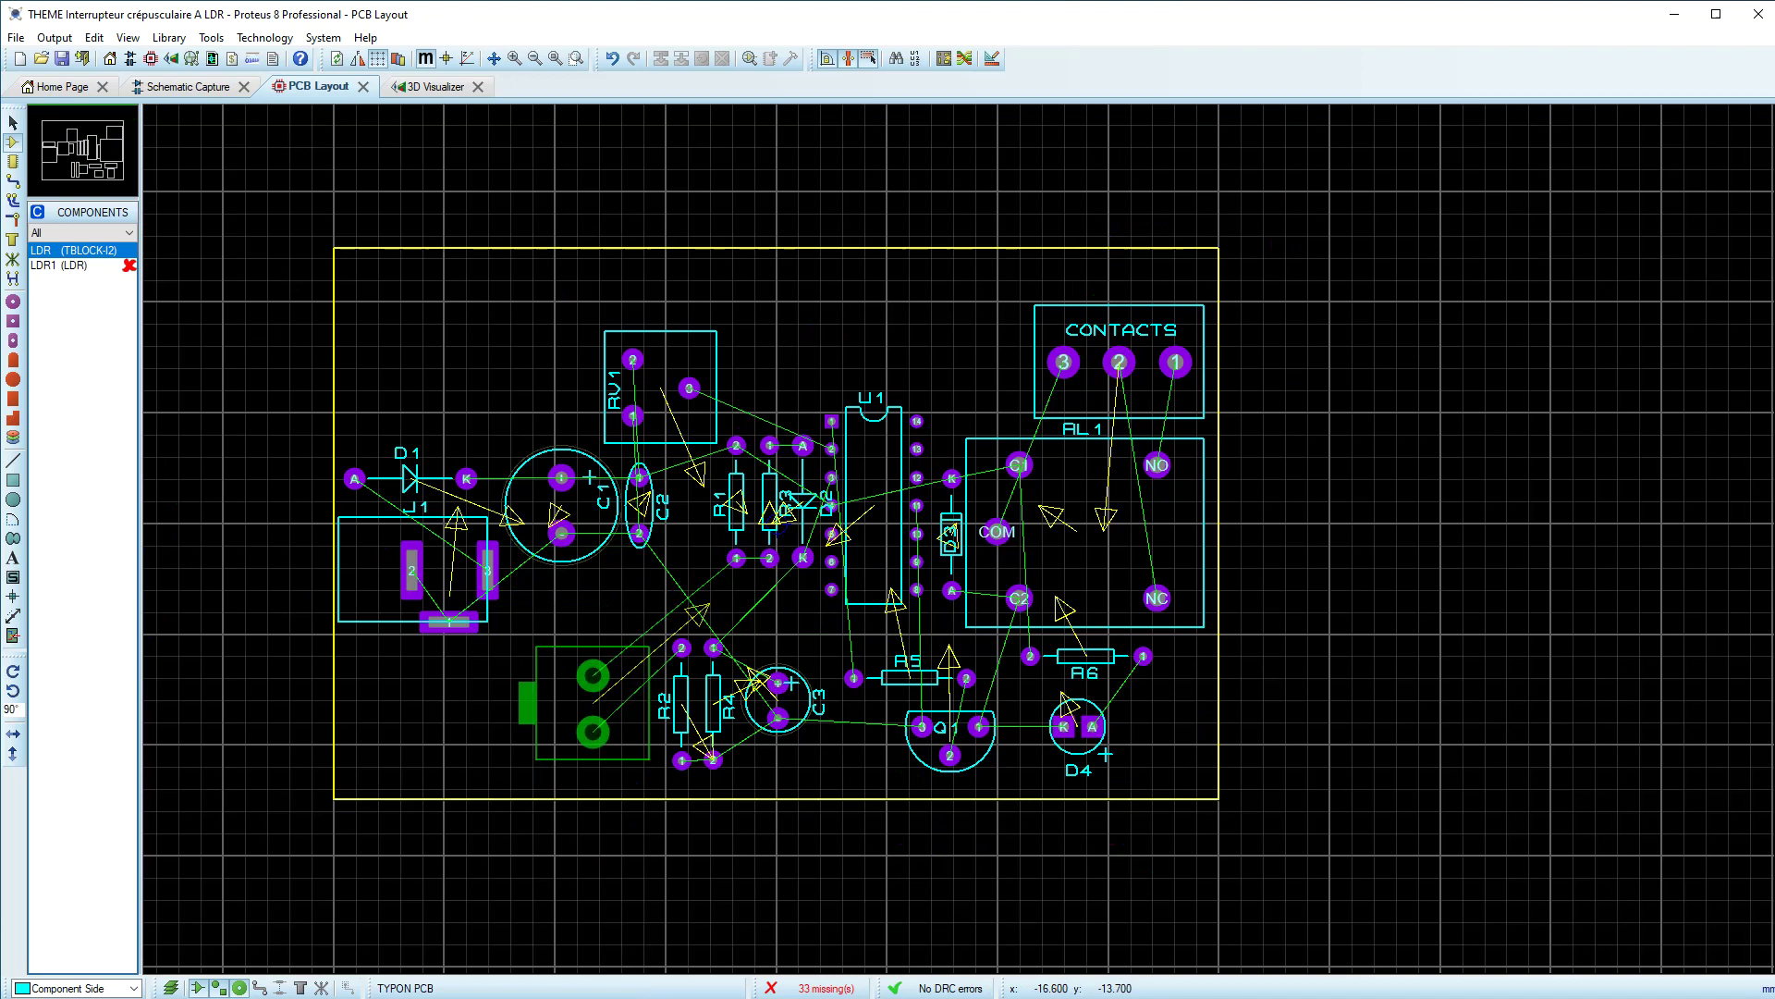
left_click(607, 687)
scroll(959, 540, "up", 1)
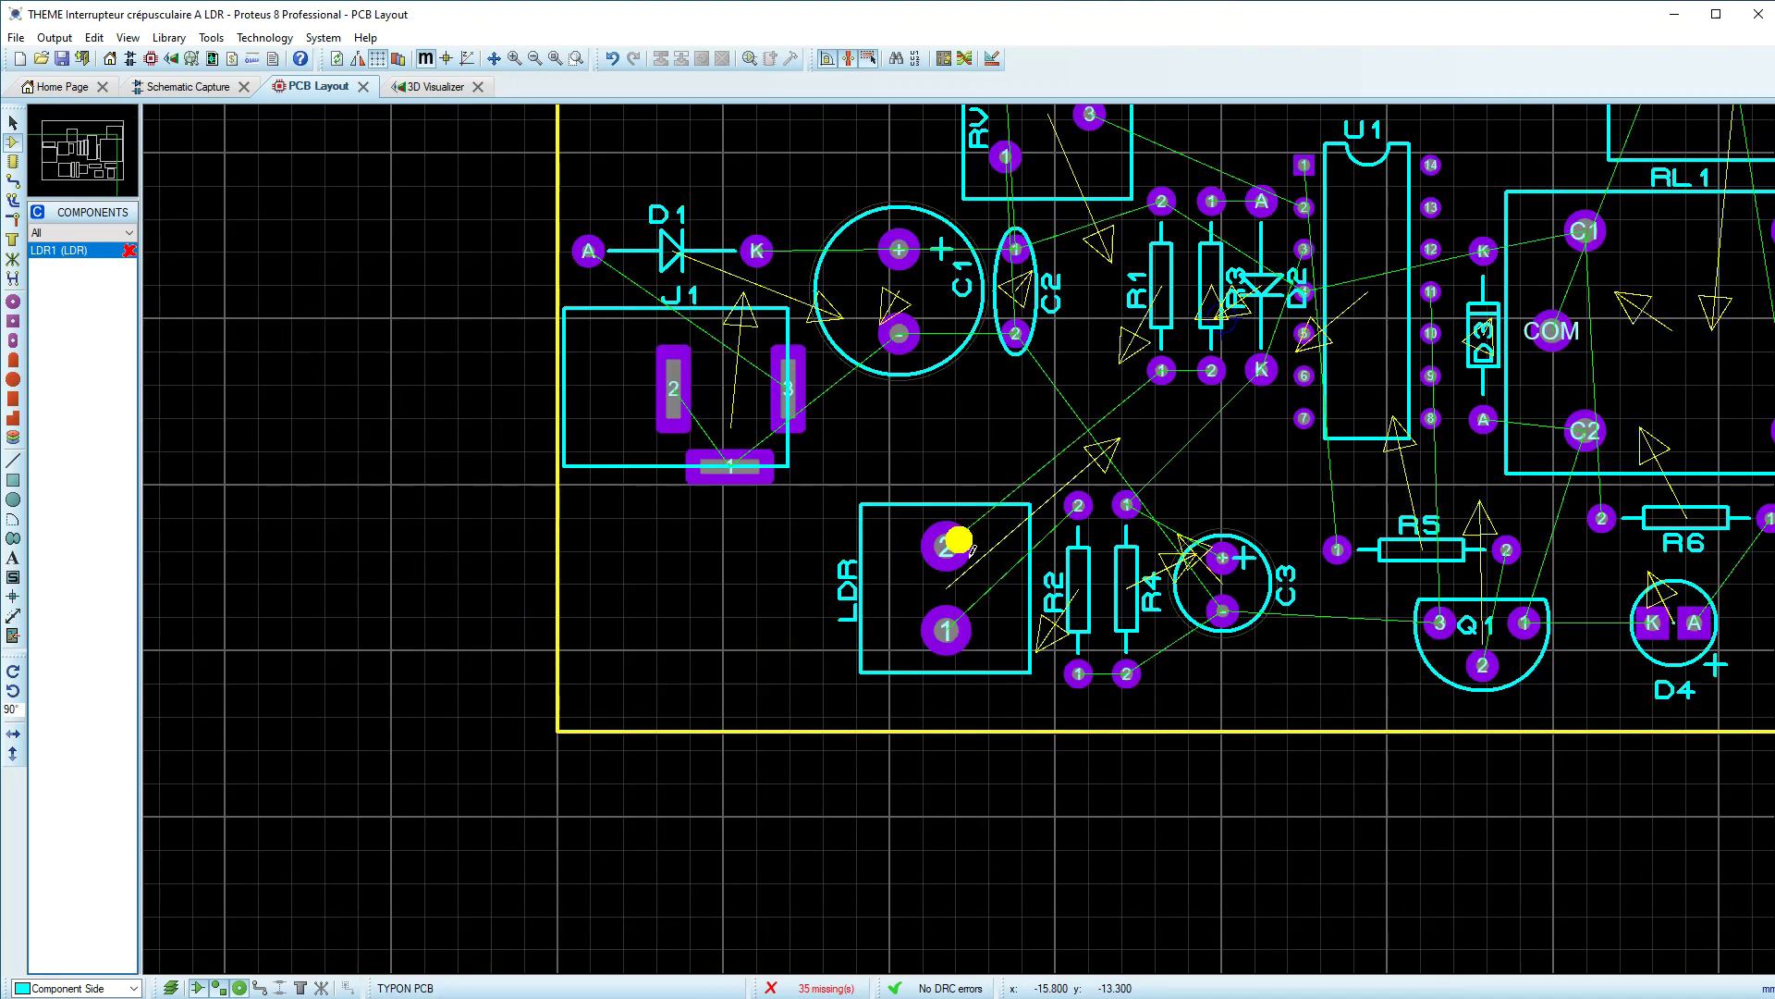
Step: Rotate DC power jack J1 to 90° and move it down level with the LDR terminal block
left_click(640, 467)
key("KP_Add")
mouse_move(644, 472)
left_mouse_down()
mouse_move(623, 456)
mouse_move(681, 524)
mouse_move(622, 574)
left_mouse_up()
left_click(673, 262)
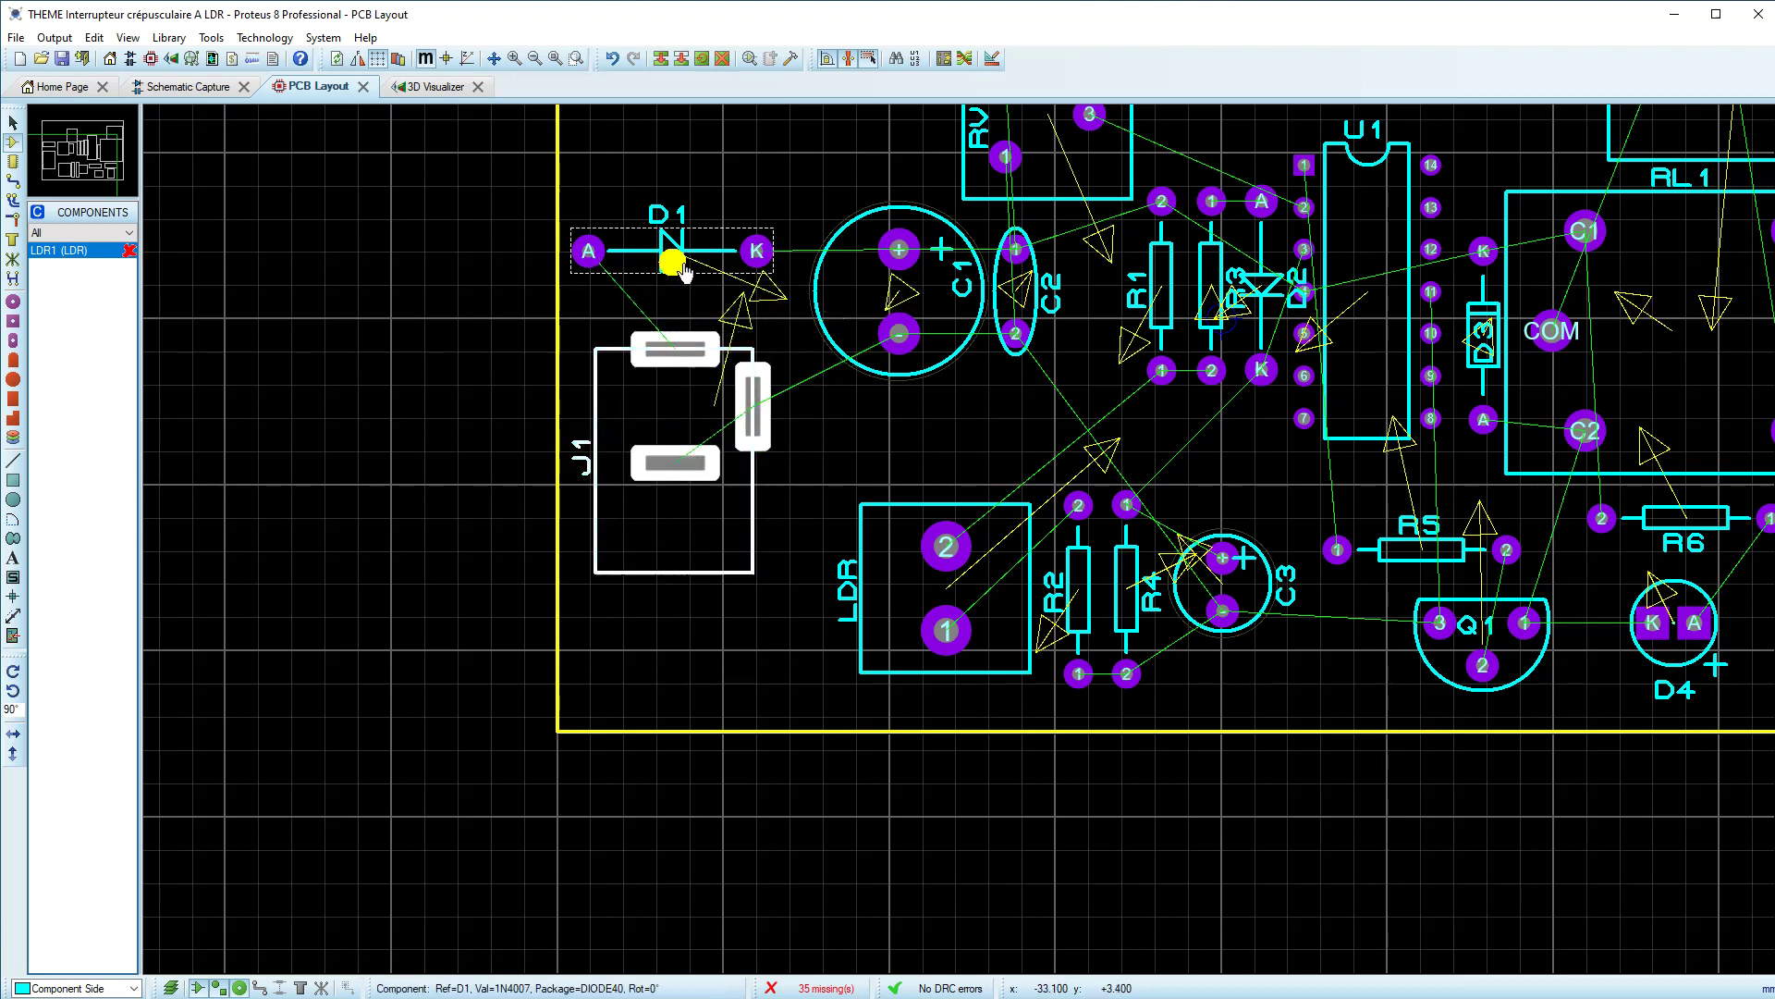
double_click(662, 574)
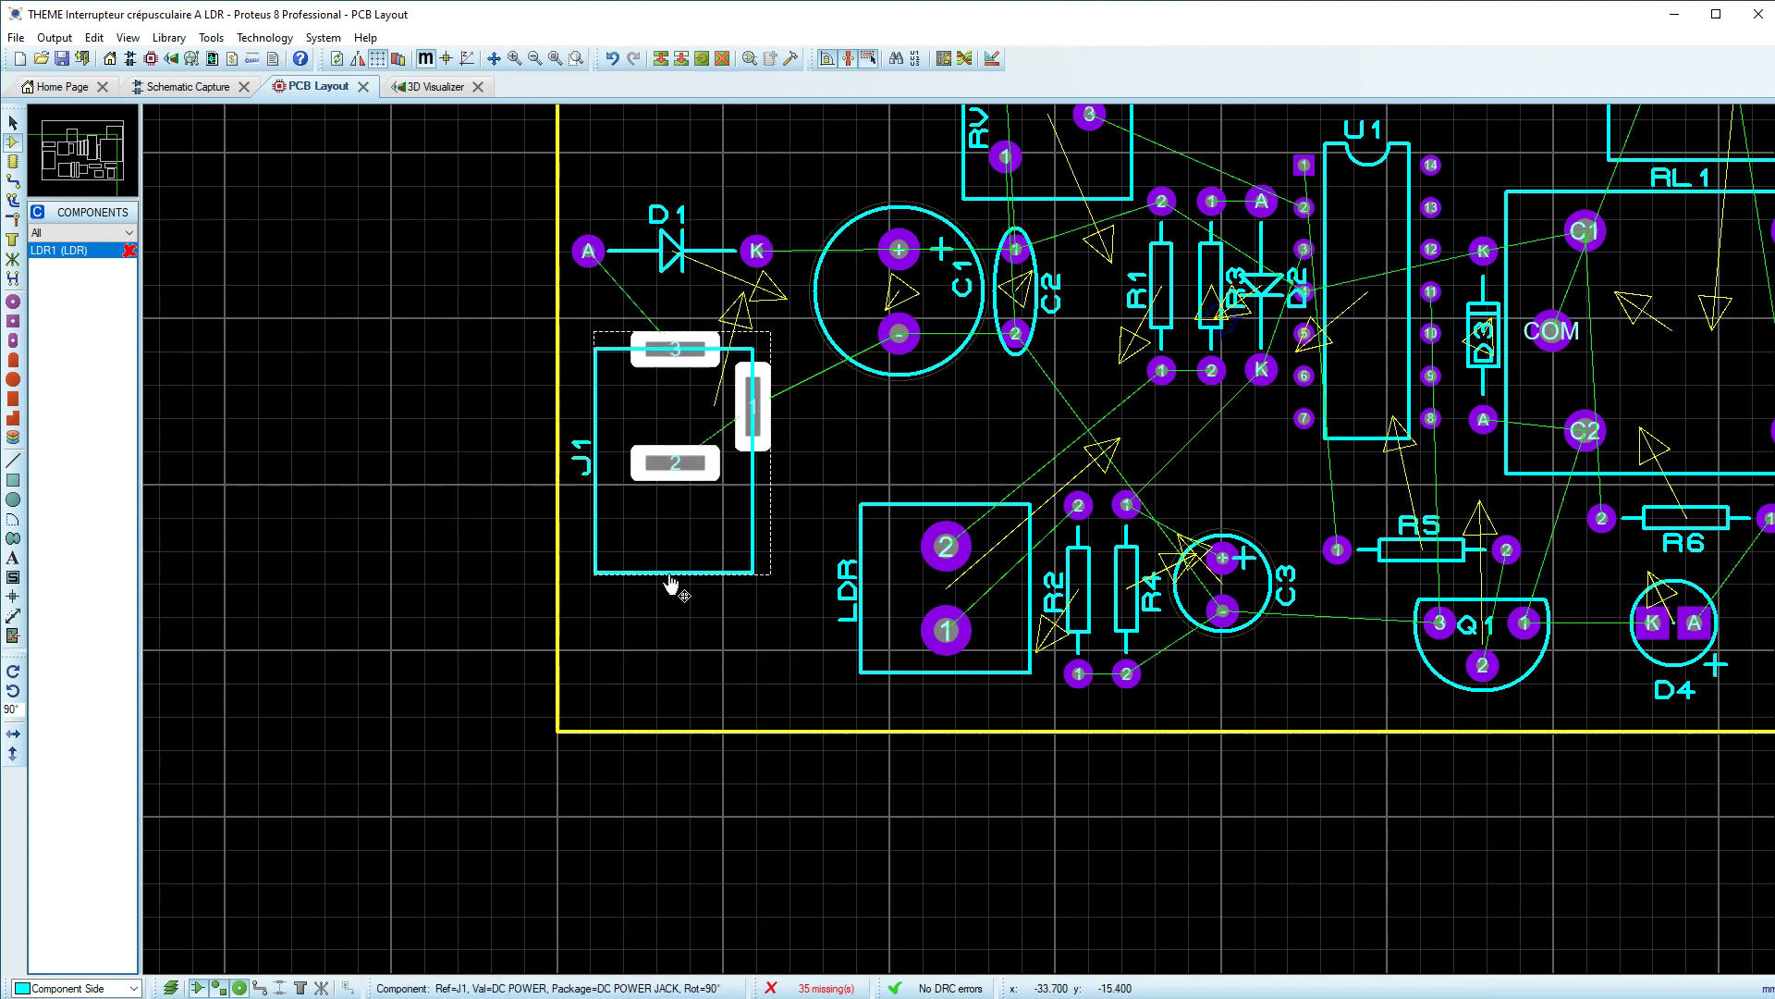
left_click(915, 580)
left_click_drag(689, 574, 684, 673)
Step: Rotate diode D1 to 90° and place it vertically above J1's upper pad
left_click(685, 256)
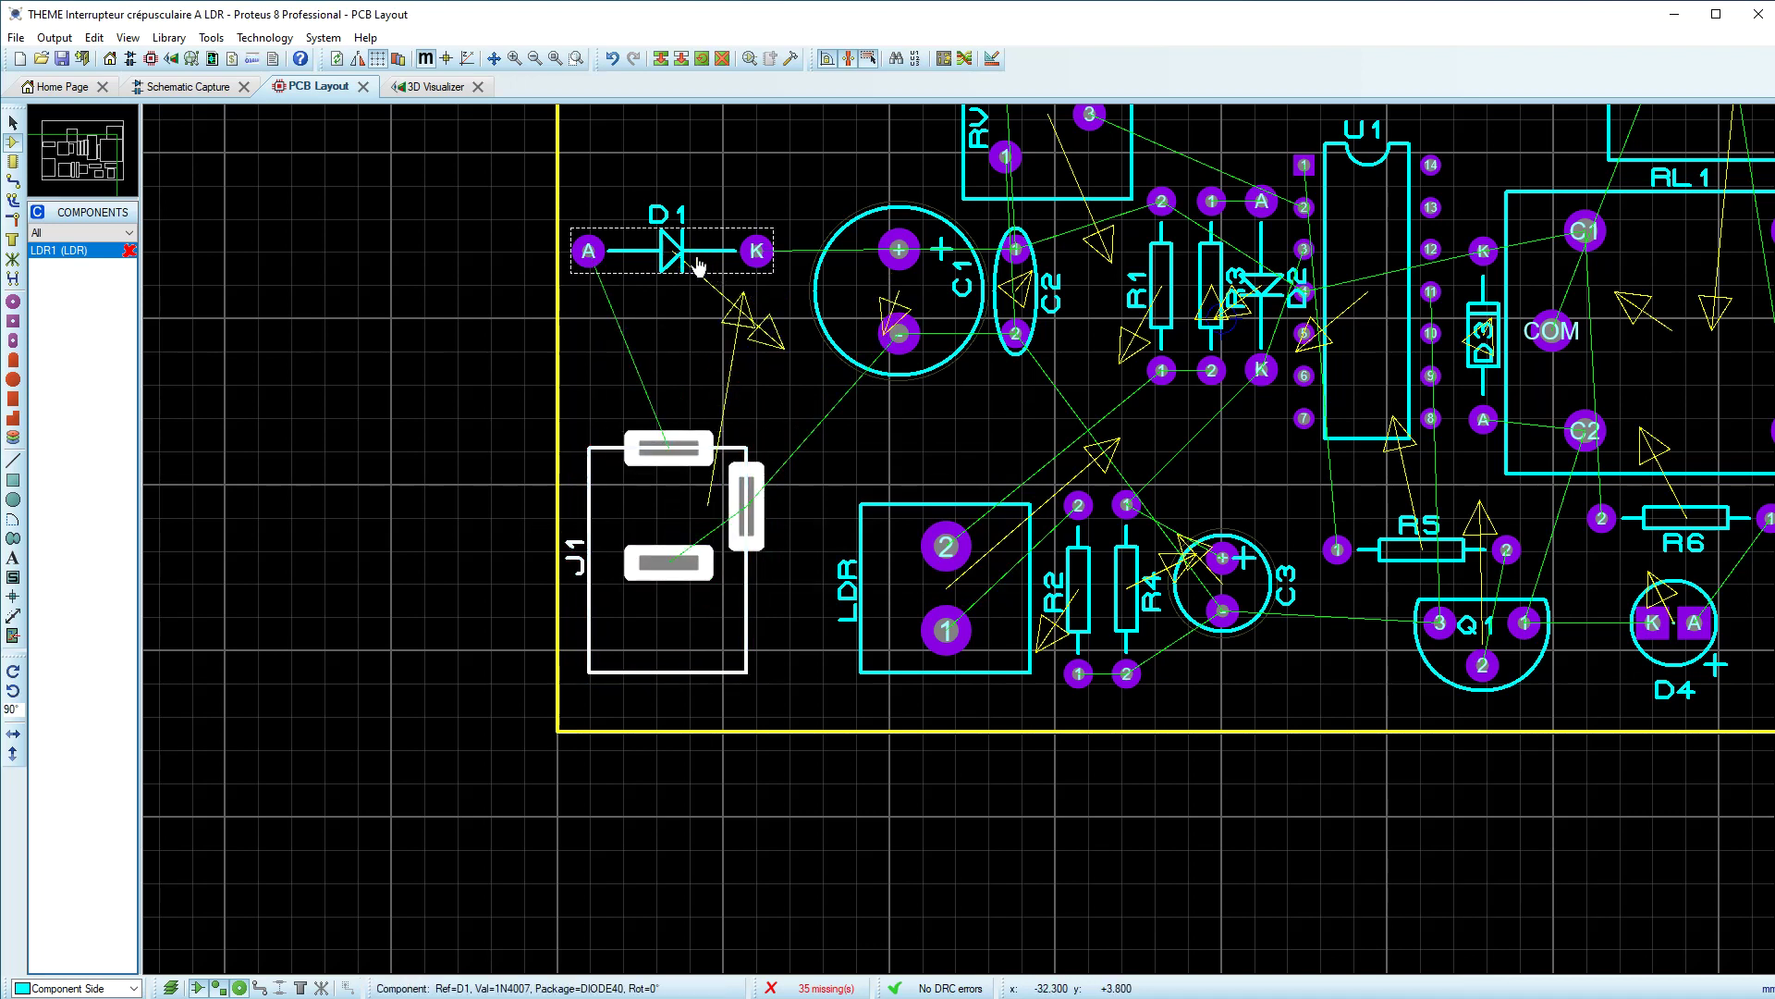
key("KP_Add")
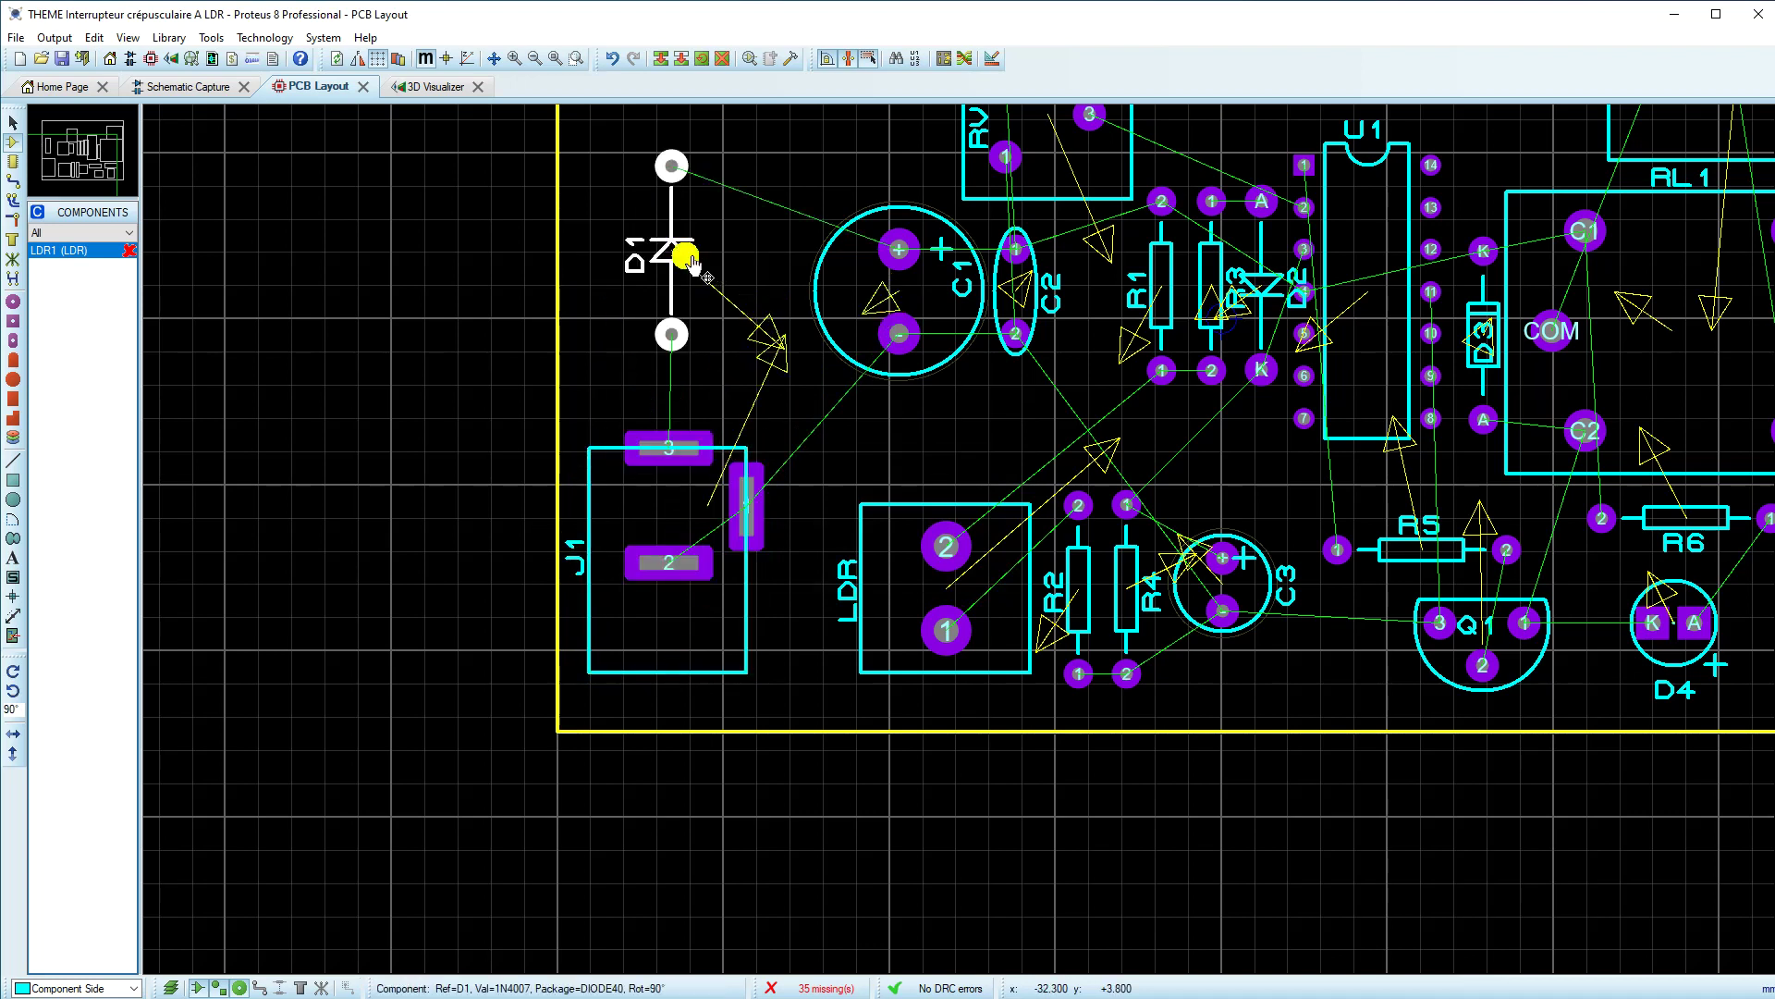
left_click_drag(694, 265, 648, 312)
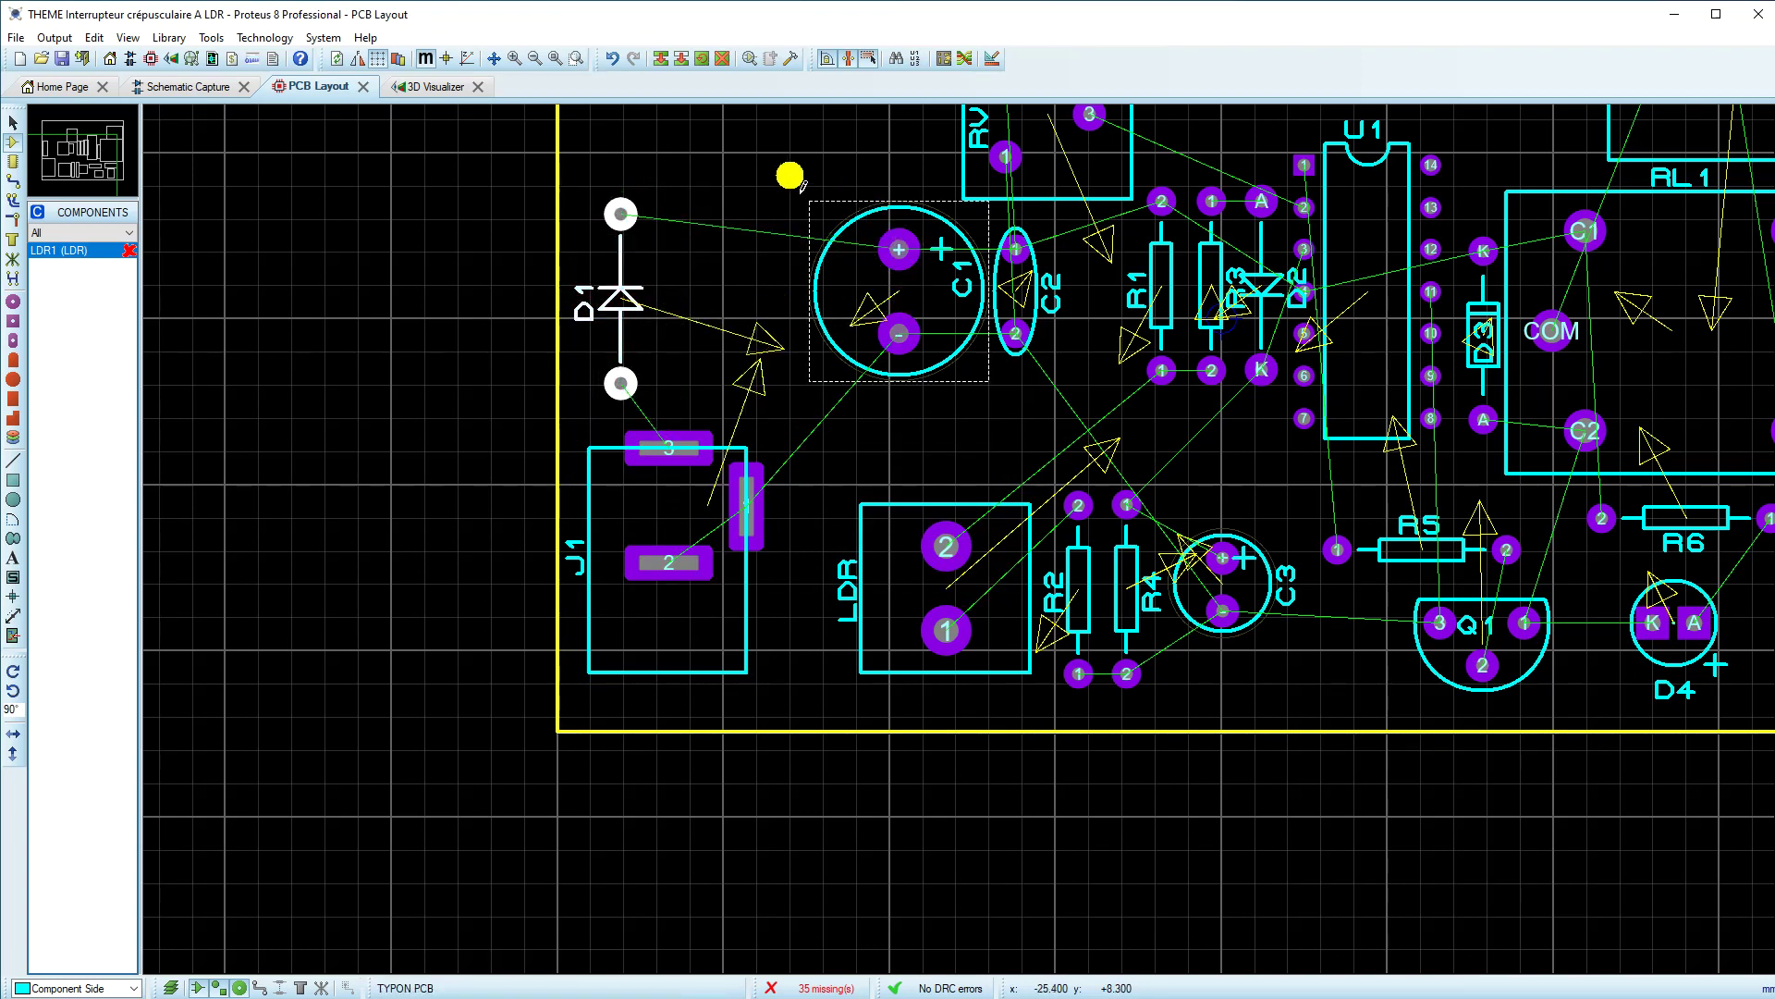
Step: Shift capacitors C1 and C2 left toward D1, and move potentiometer RV1 down into the gap between C2 and R1
left_click(973, 394)
scroll(973, 394, "down", 1)
scroll(980, 452, "down", 1)
left_click_drag(976, 444, 916, 418)
scroll(962, 550, "up", 1)
left_click_drag(785, 478, 781, 530)
left_click(997, 418)
left_click(995, 345)
left_click_drag(995, 345, 961, 517)
scroll(1050, 404, "up", 1)
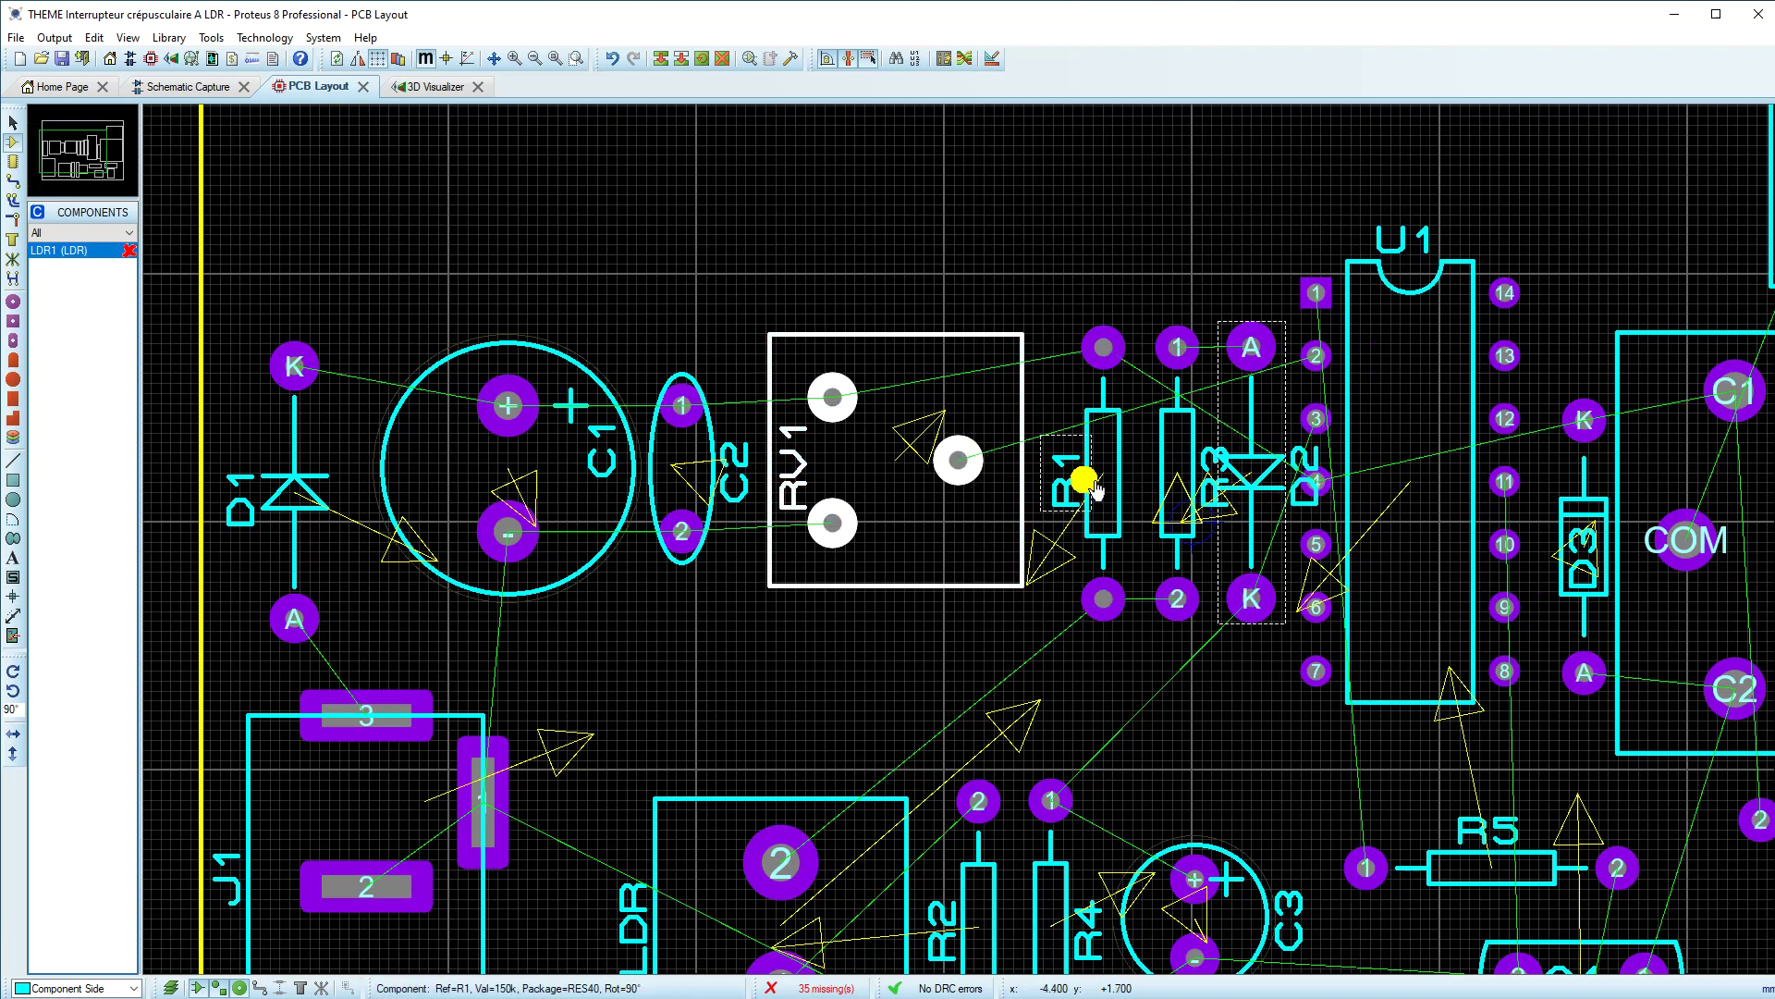
Step: Nudge diode D2 slightly right and move the R1 and R3 reference labels inside their resistor bodies
scroll(1161, 468, "up", 1)
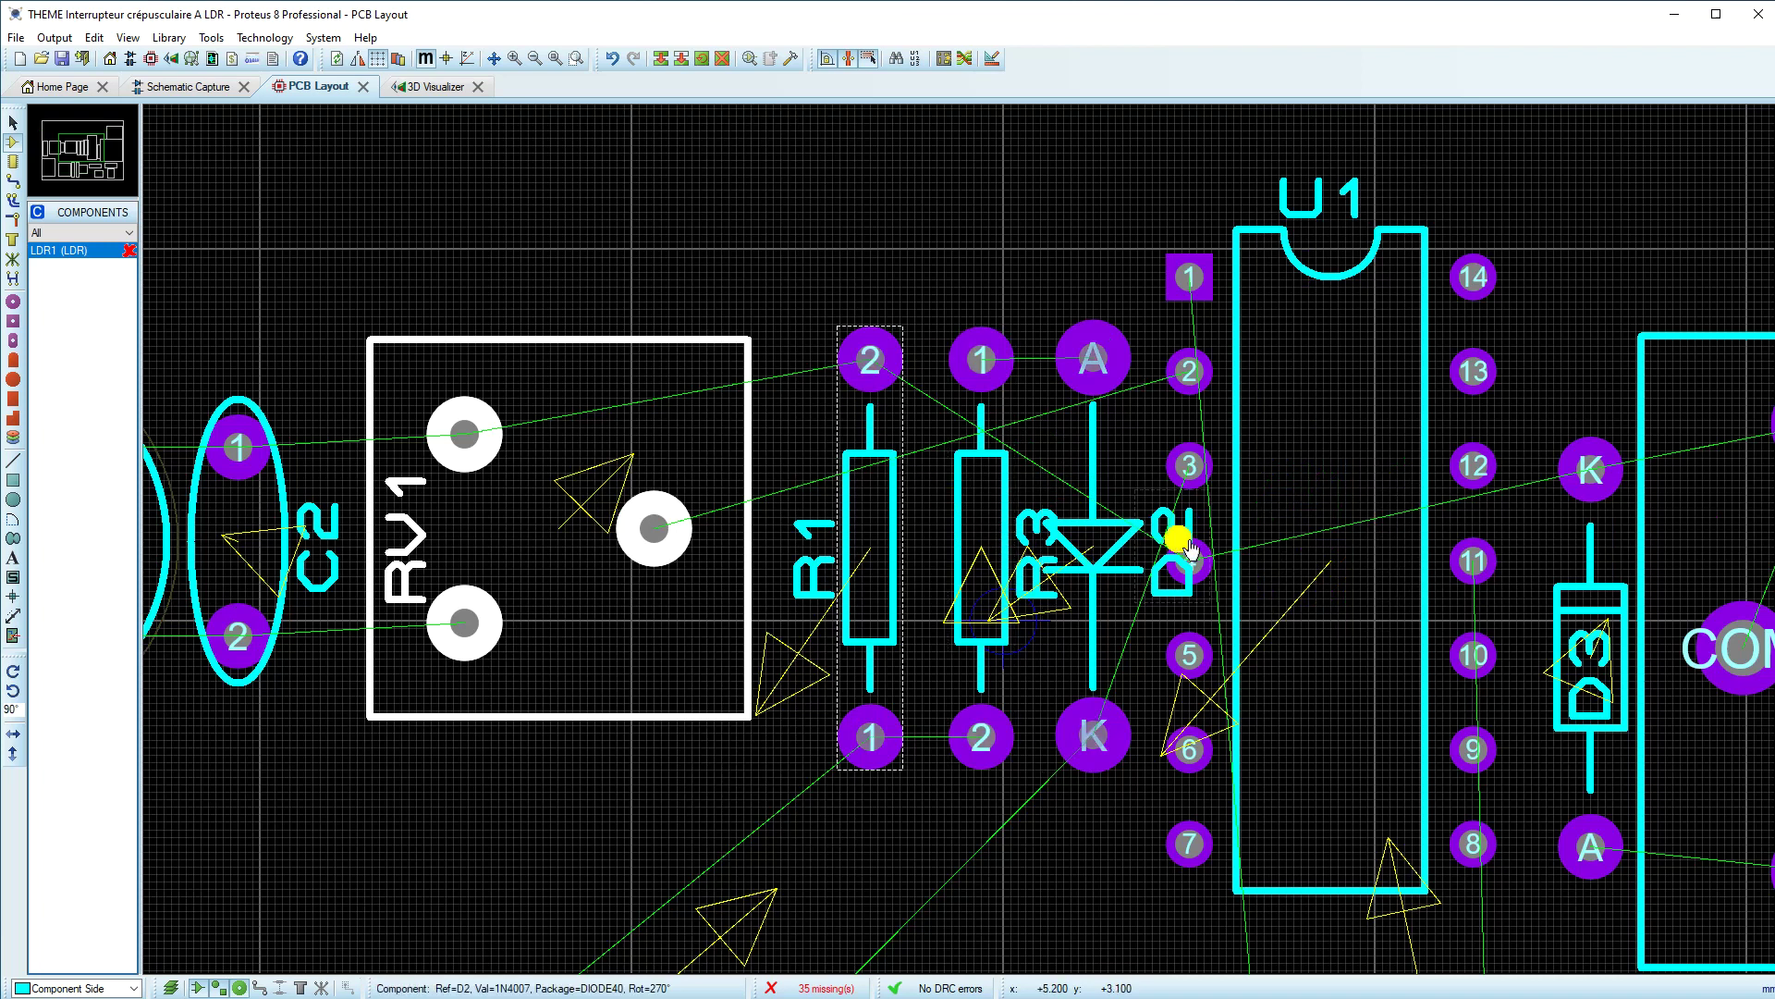
scroll(1091, 553, "up", 1)
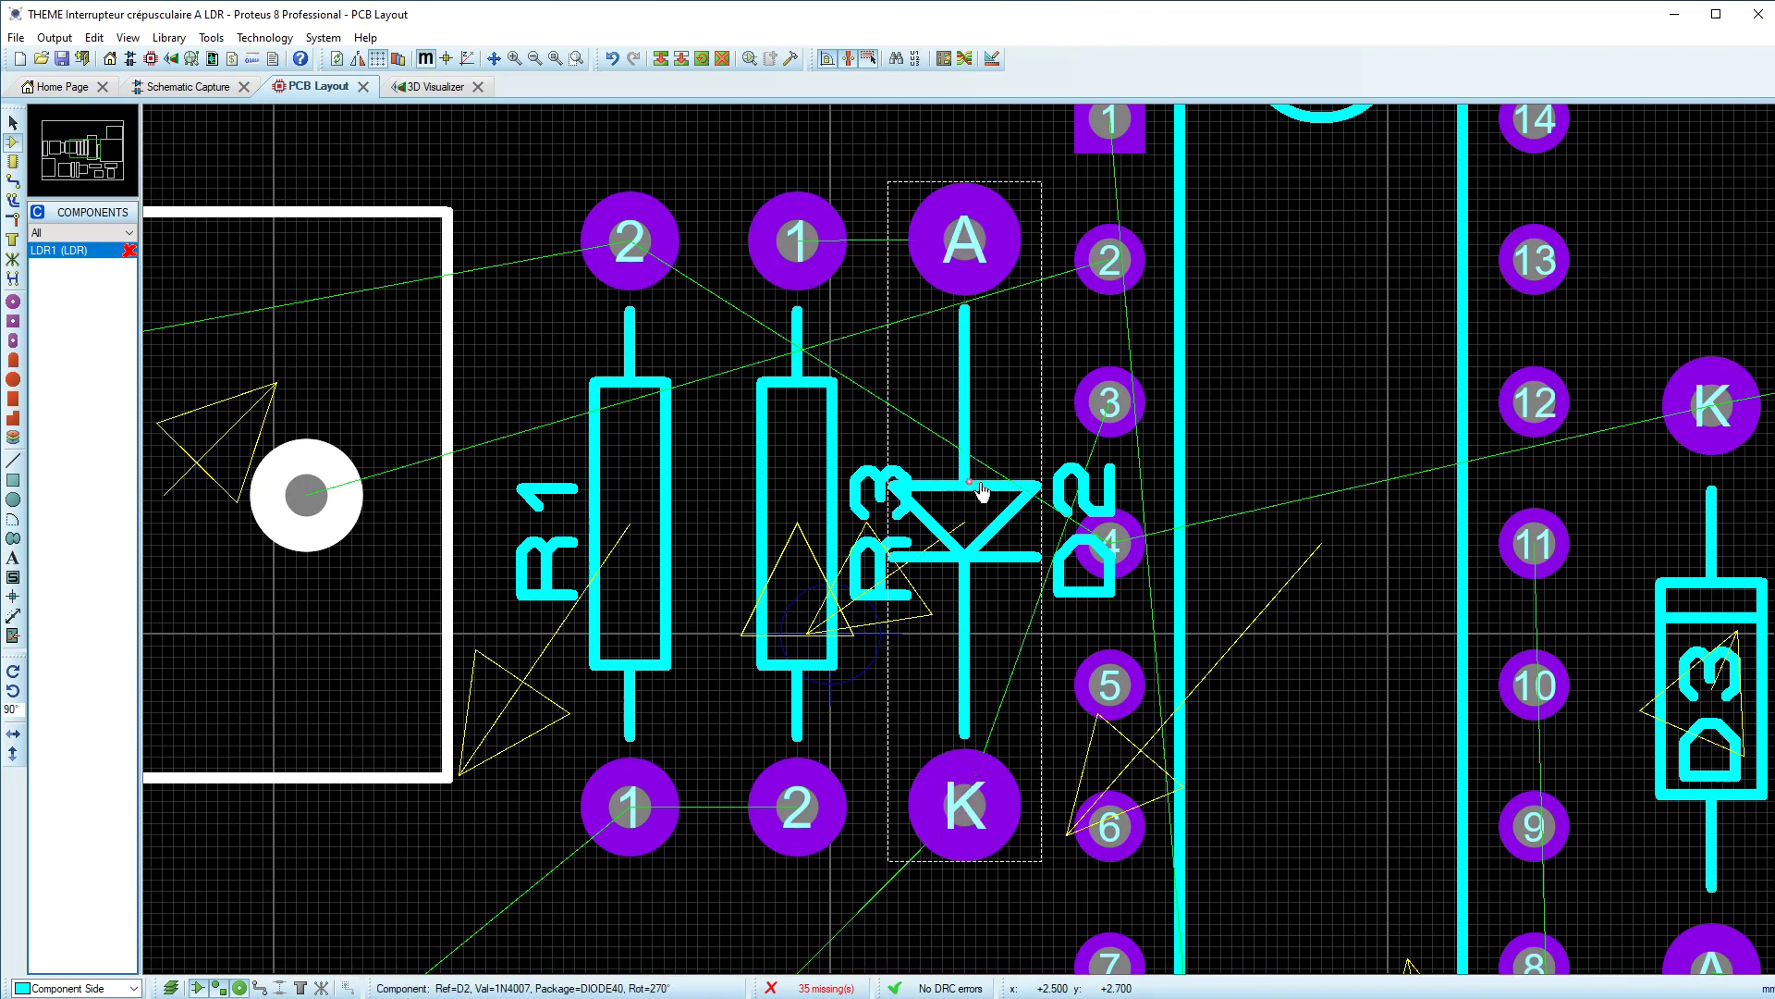
left_click_drag(980, 495, 981, 501)
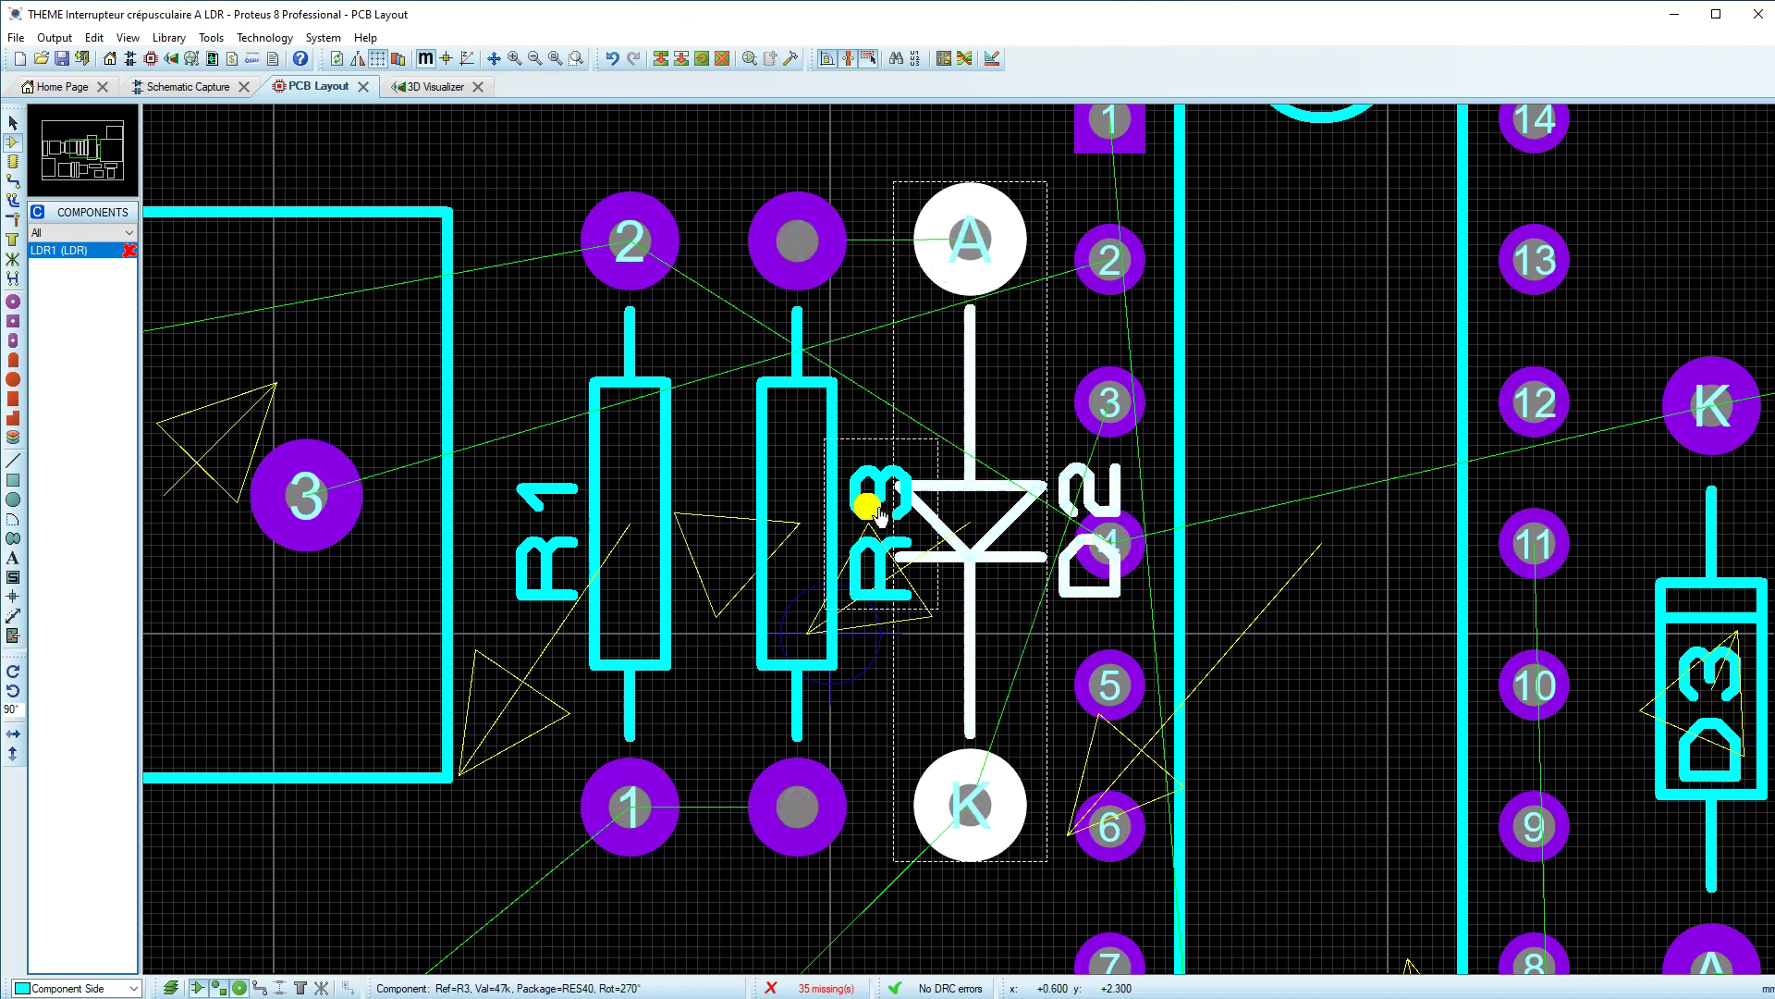
left_click_drag(876, 516, 791, 516)
left_click_drag(558, 555, 648, 568)
left_click(1093, 516)
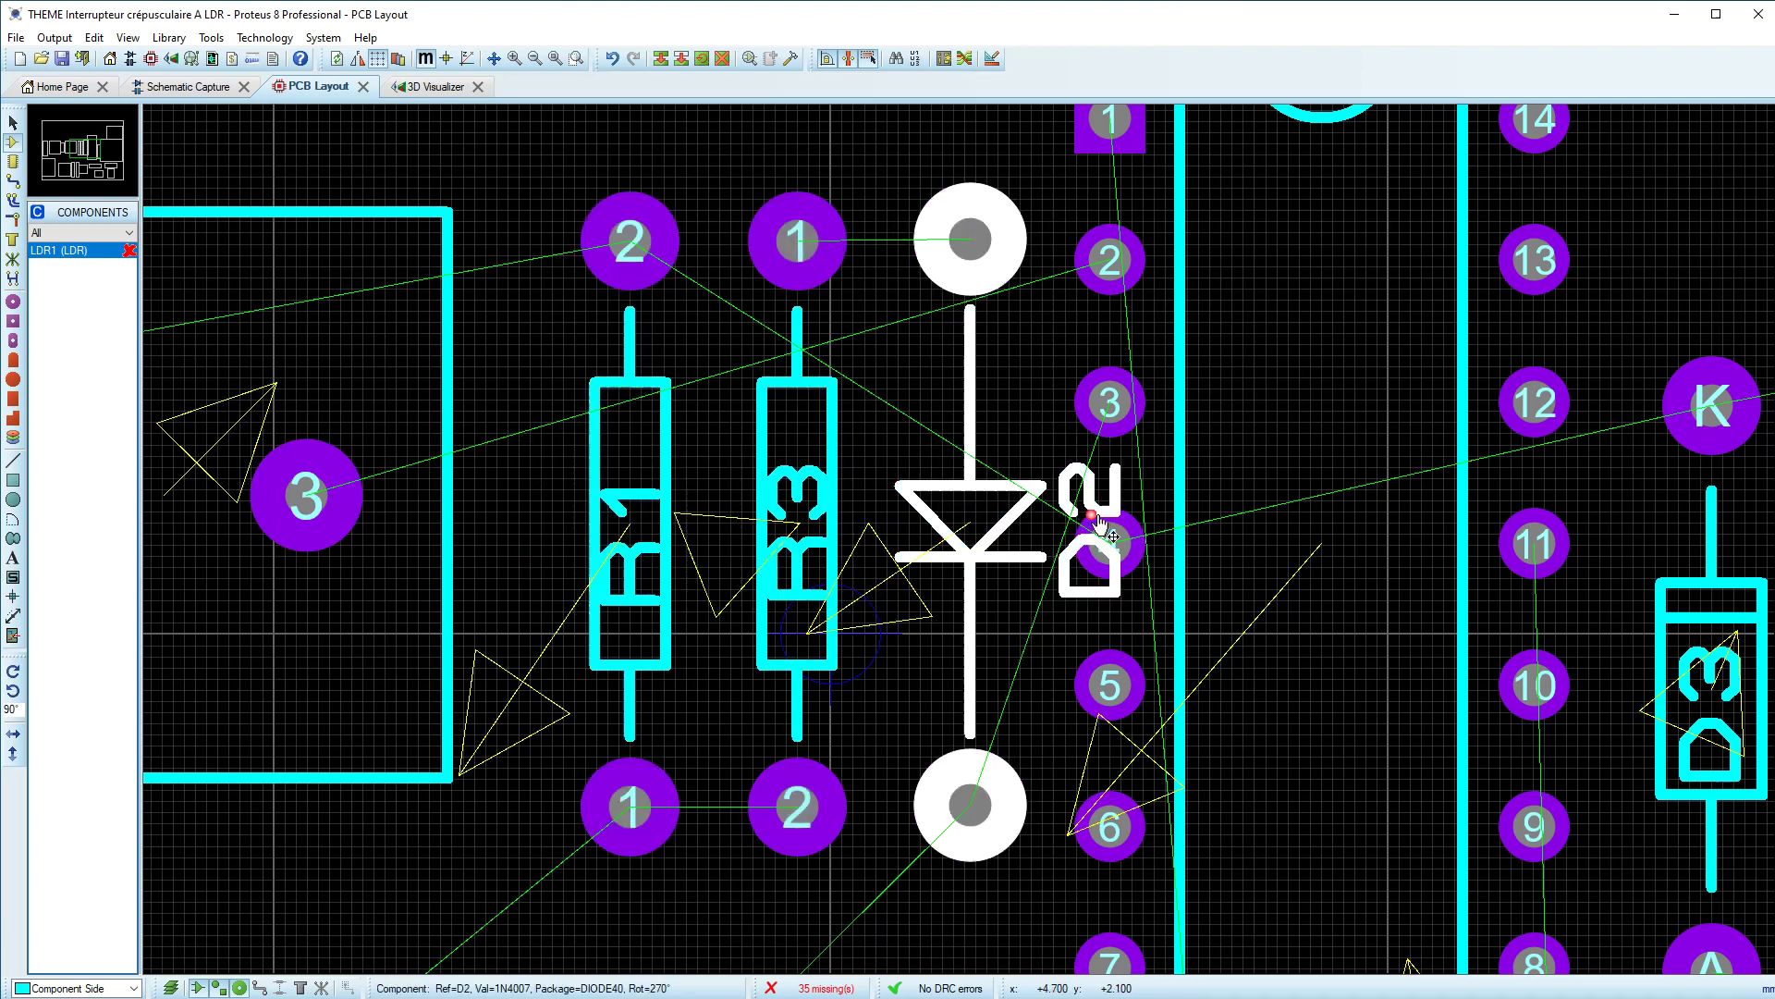
left_click(517, 589)
scroll(518, 589, "down", 2)
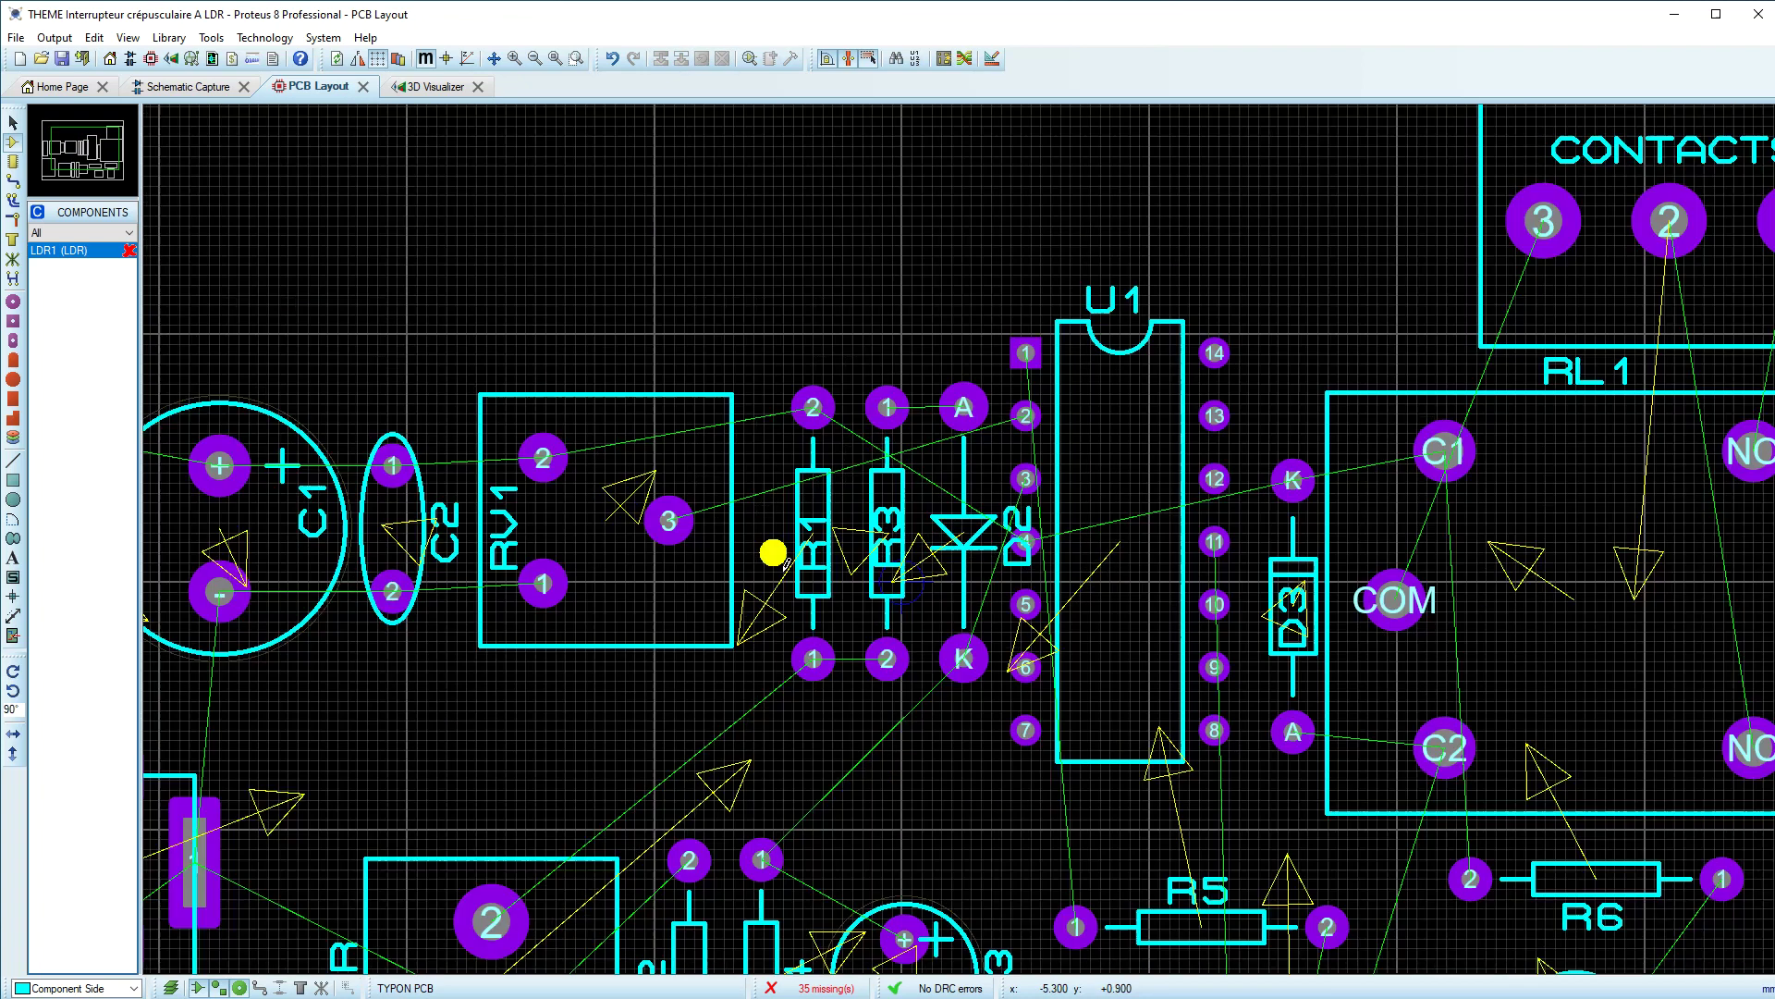
scroll(870, 555, "down", 3)
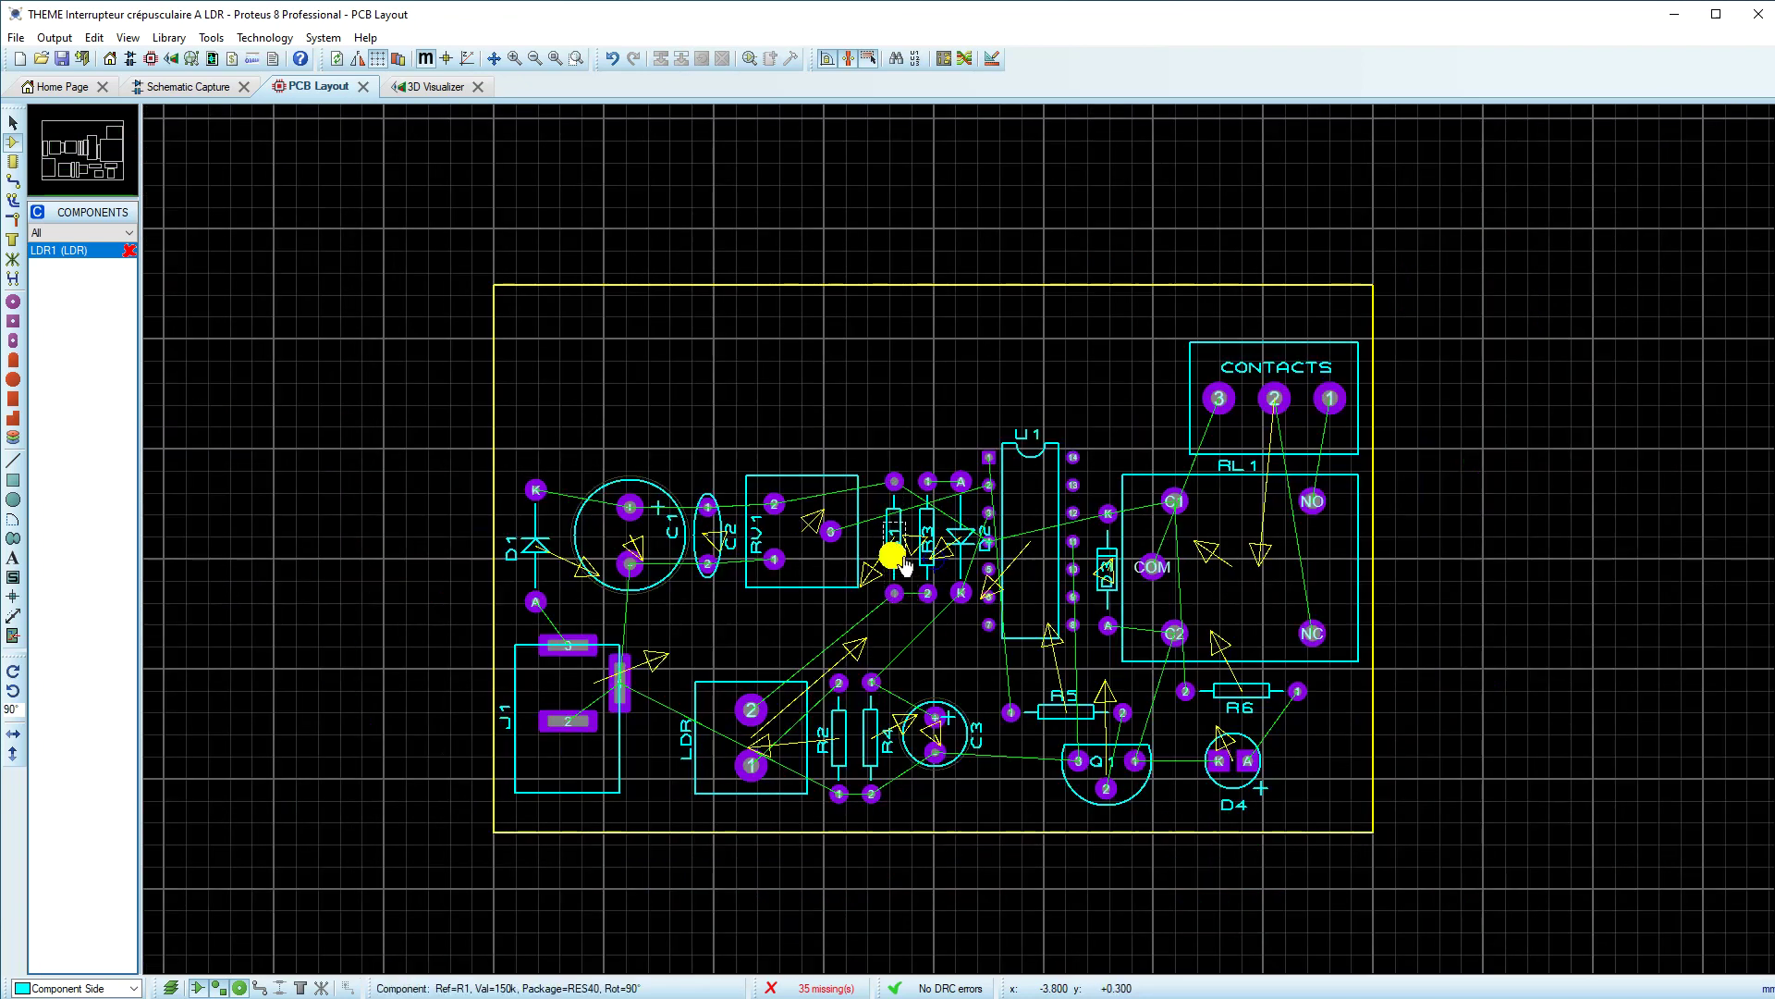
Step: Move R5 down closer to Q1 and R6 down closer to D4, placing R6's label inside its body
scroll(959, 539, "up", 1)
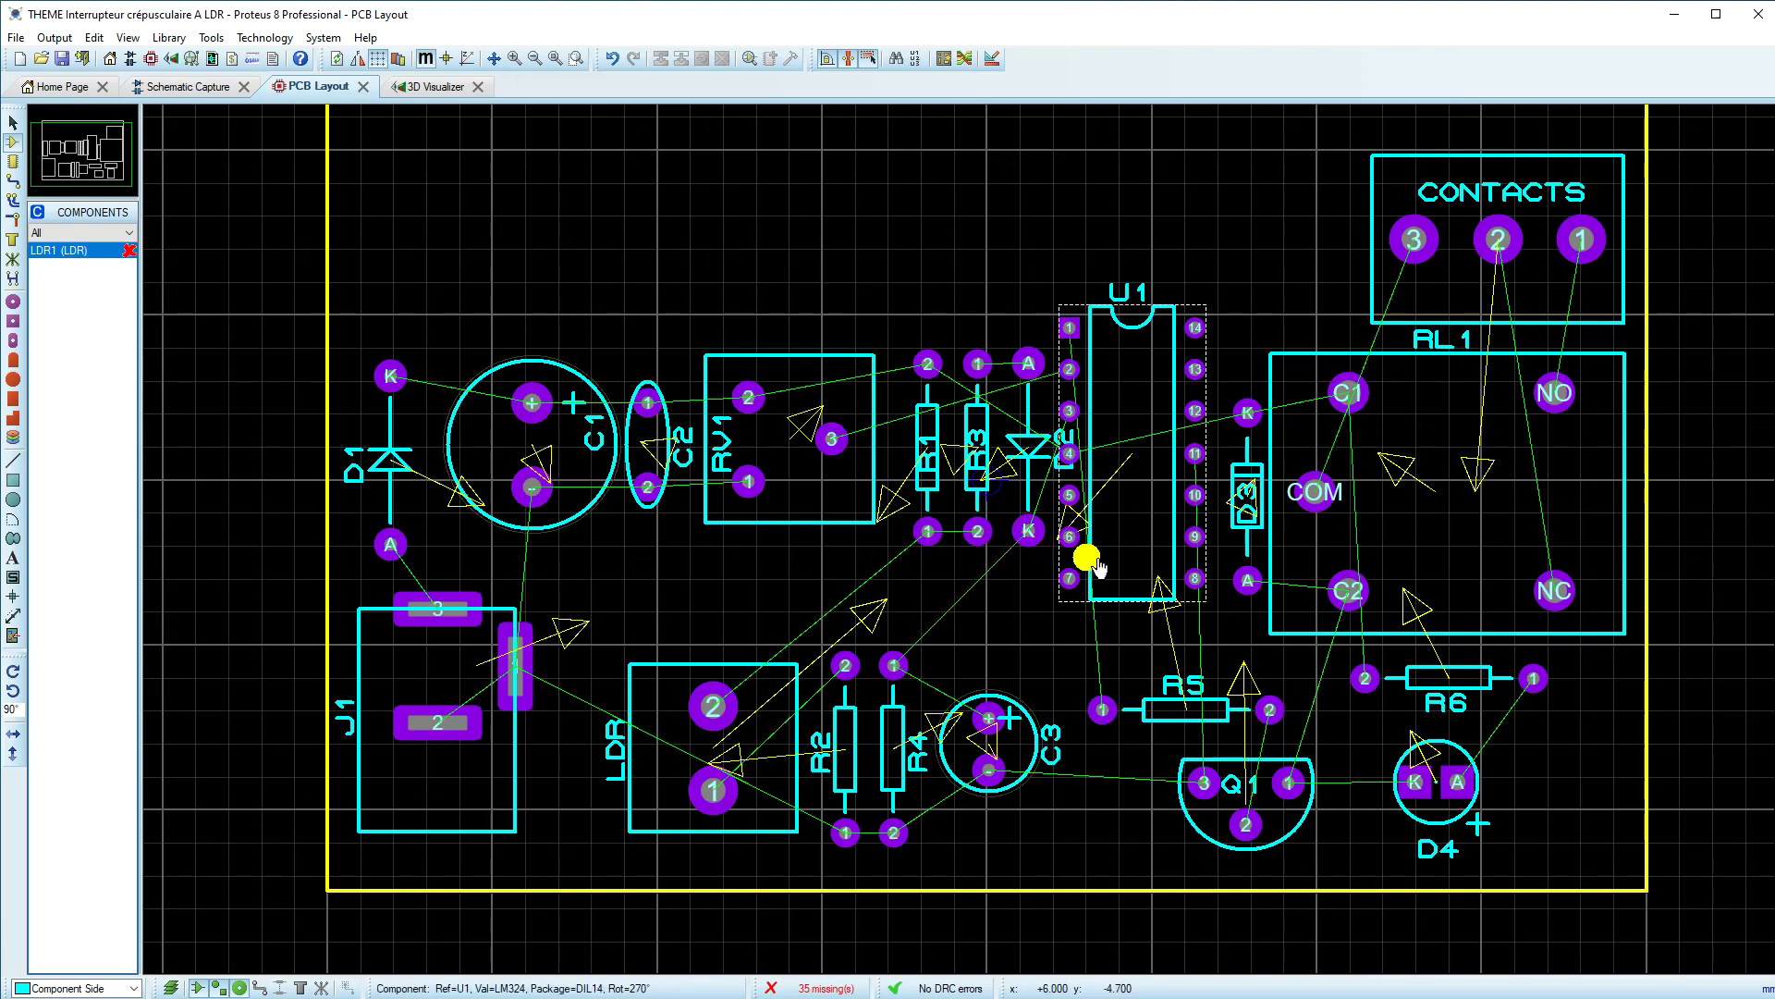
scroll(1363, 726, "up", 1)
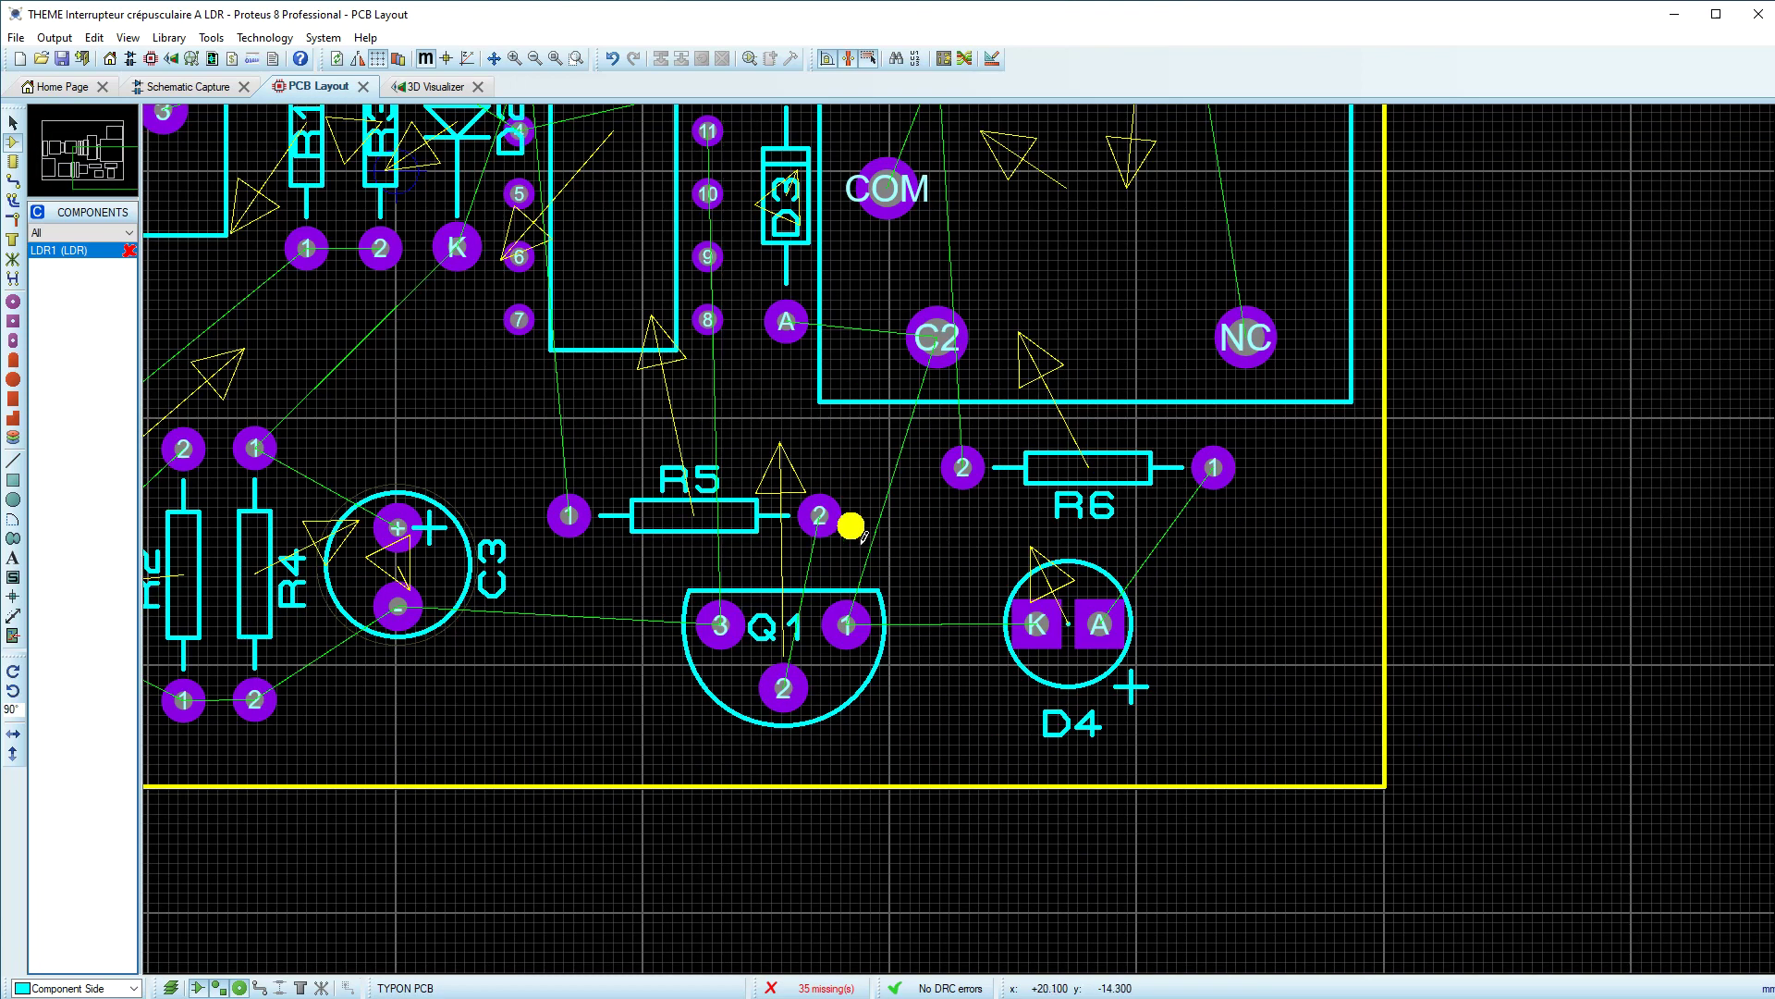
left_click_drag(679, 530, 694, 560)
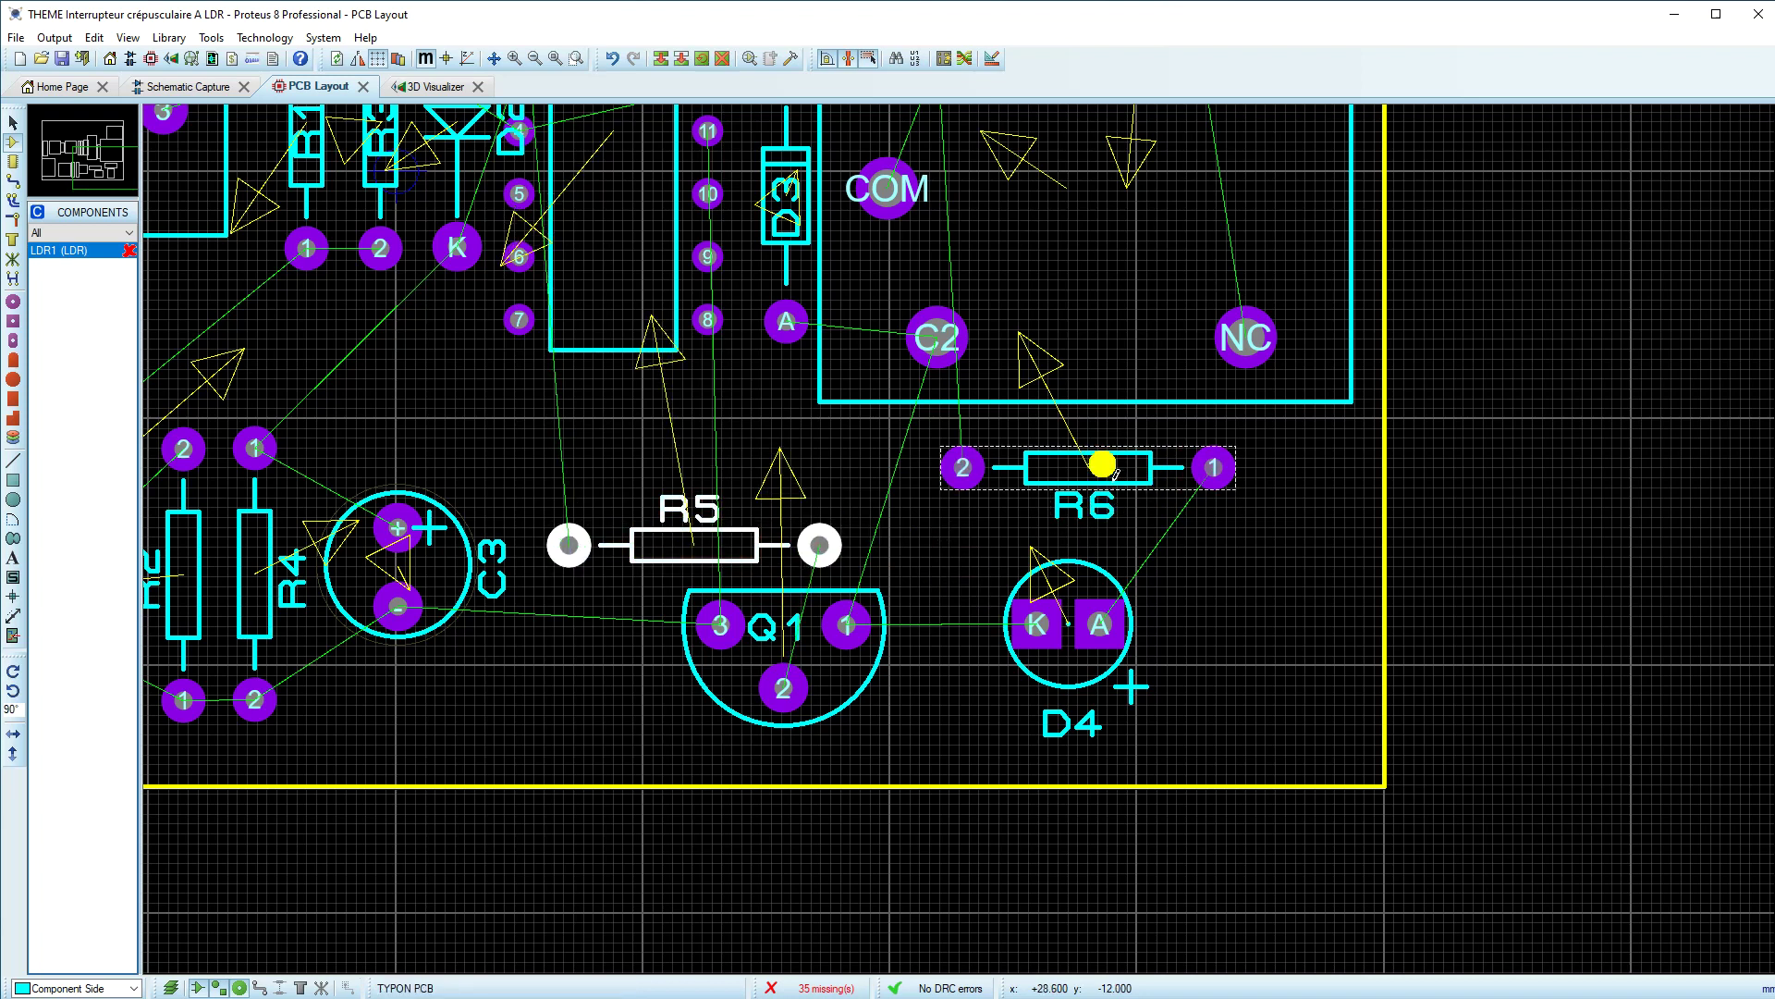
left_click_drag(1114, 461, 1114, 529)
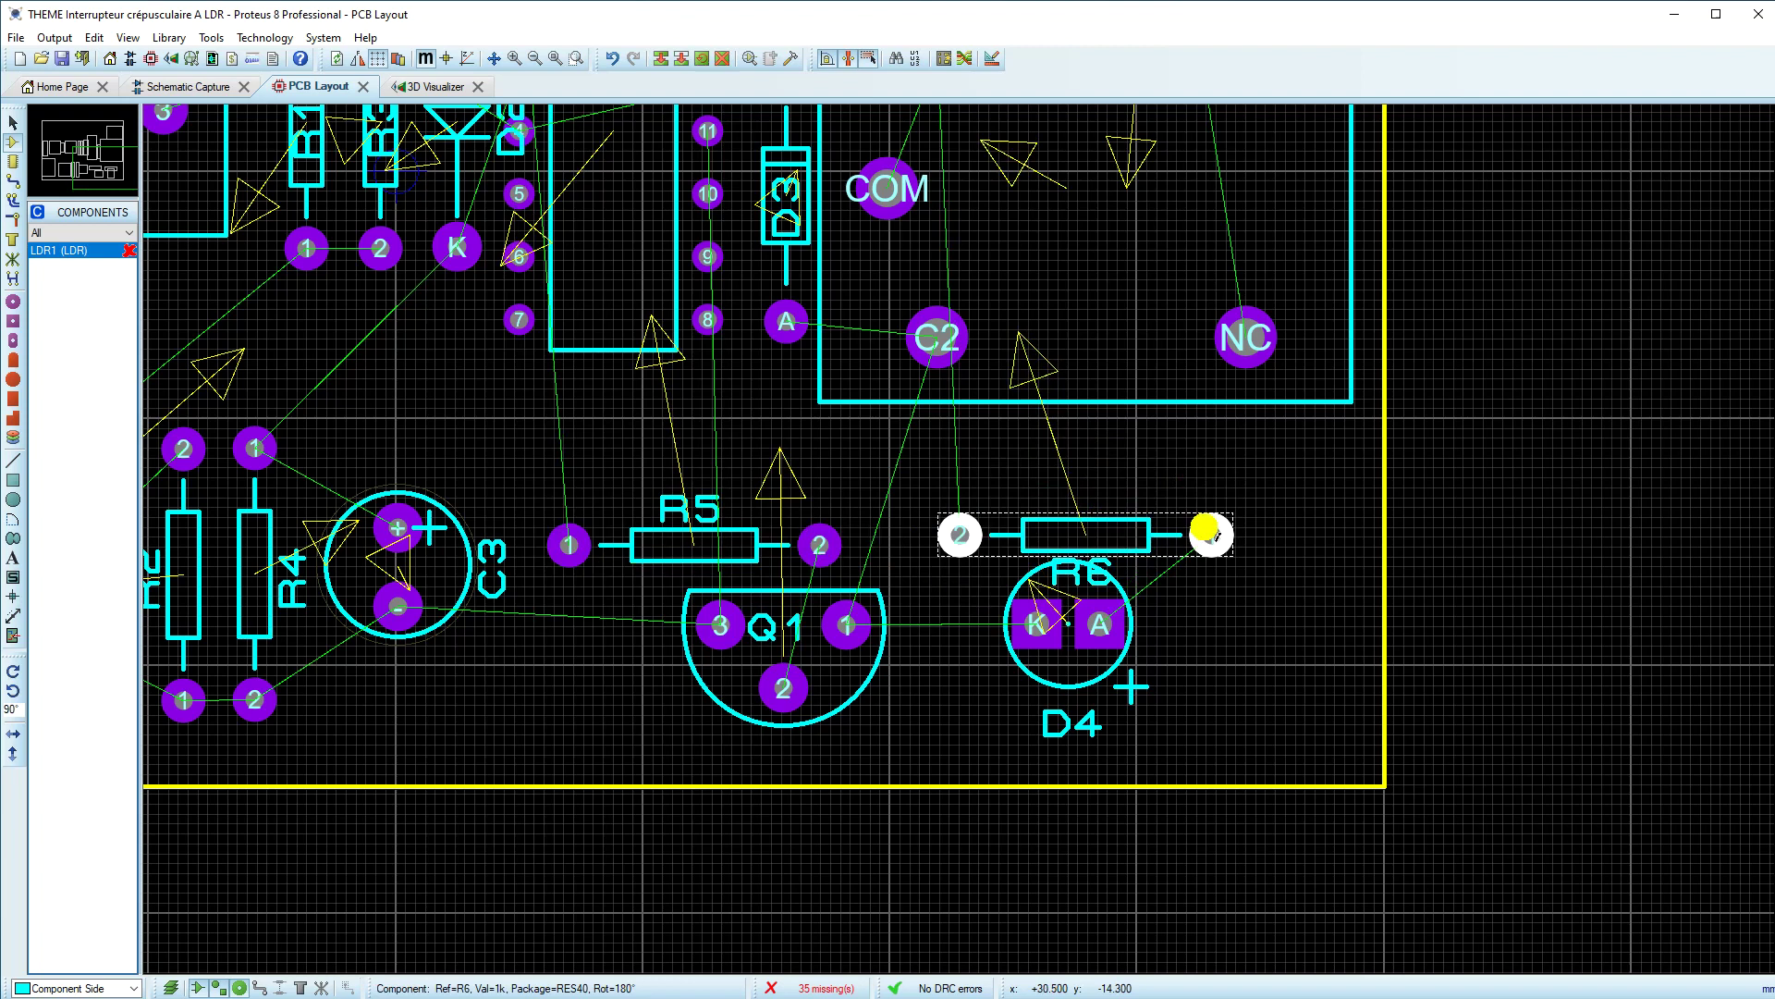
left_click(1257, 594)
left_click_drag(1094, 589, 1082, 535)
left_click(1253, 607)
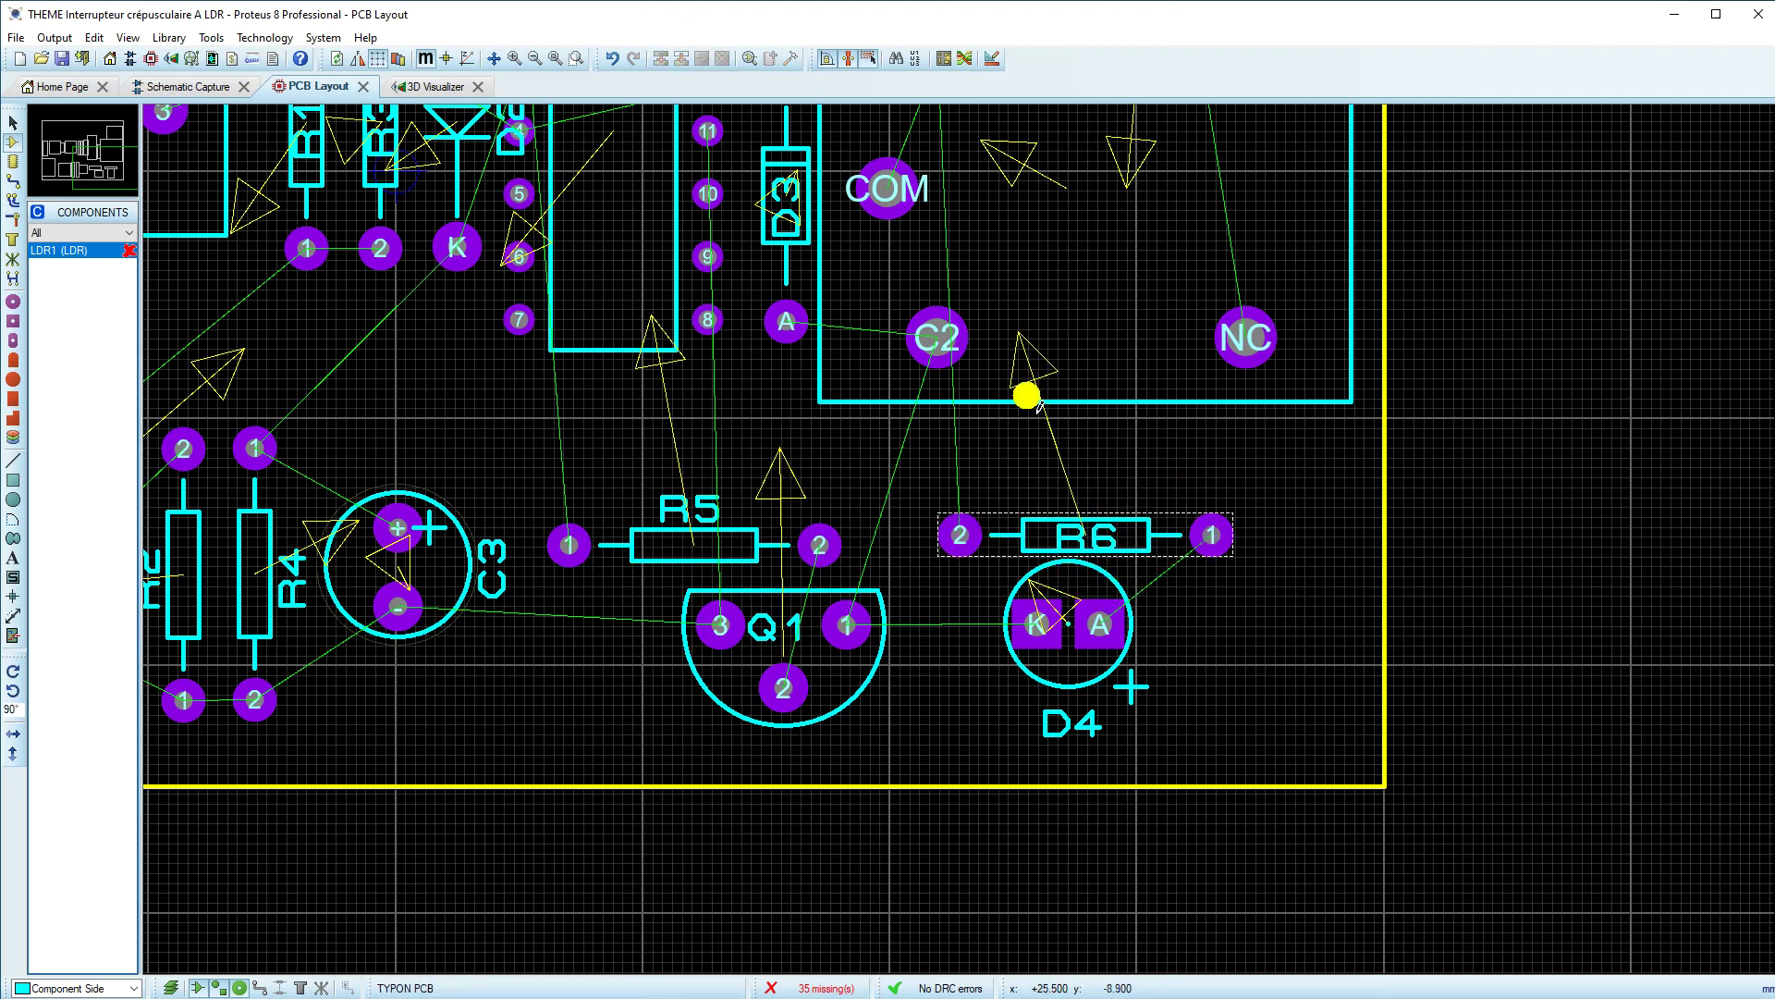
Step: Move relay RL1 down close to R6, and move U1 and D3 down together alongside it
scroll(1003, 449, "down", 2)
left_click_drag(1008, 490, 1008, 533)
scroll(962, 546, "up", 1)
left_click_drag(583, 134, 827, 520)
left_click_drag(723, 438, 724, 501)
left_click(1202, 309)
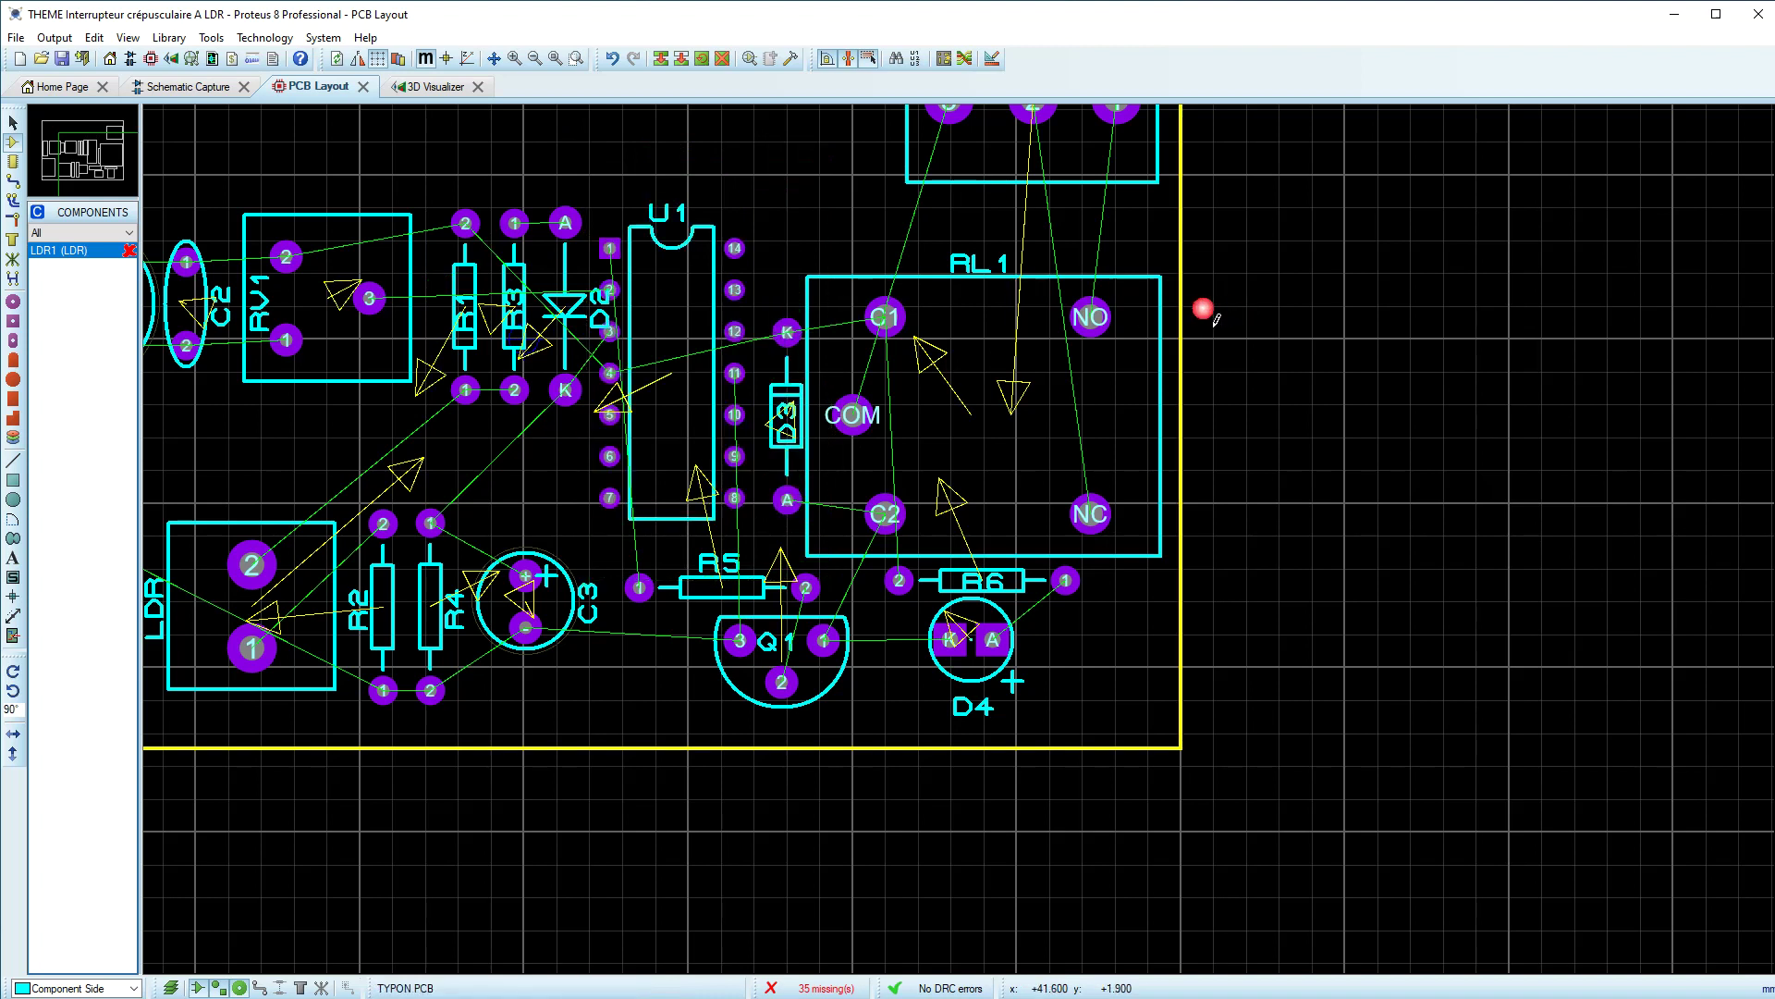
Step: Move the CONTACTS terminal block down toward RL1, leaving a small gap above the relay's label
scroll(1086, 297, "down", 2)
scroll(1004, 448, "up", 1)
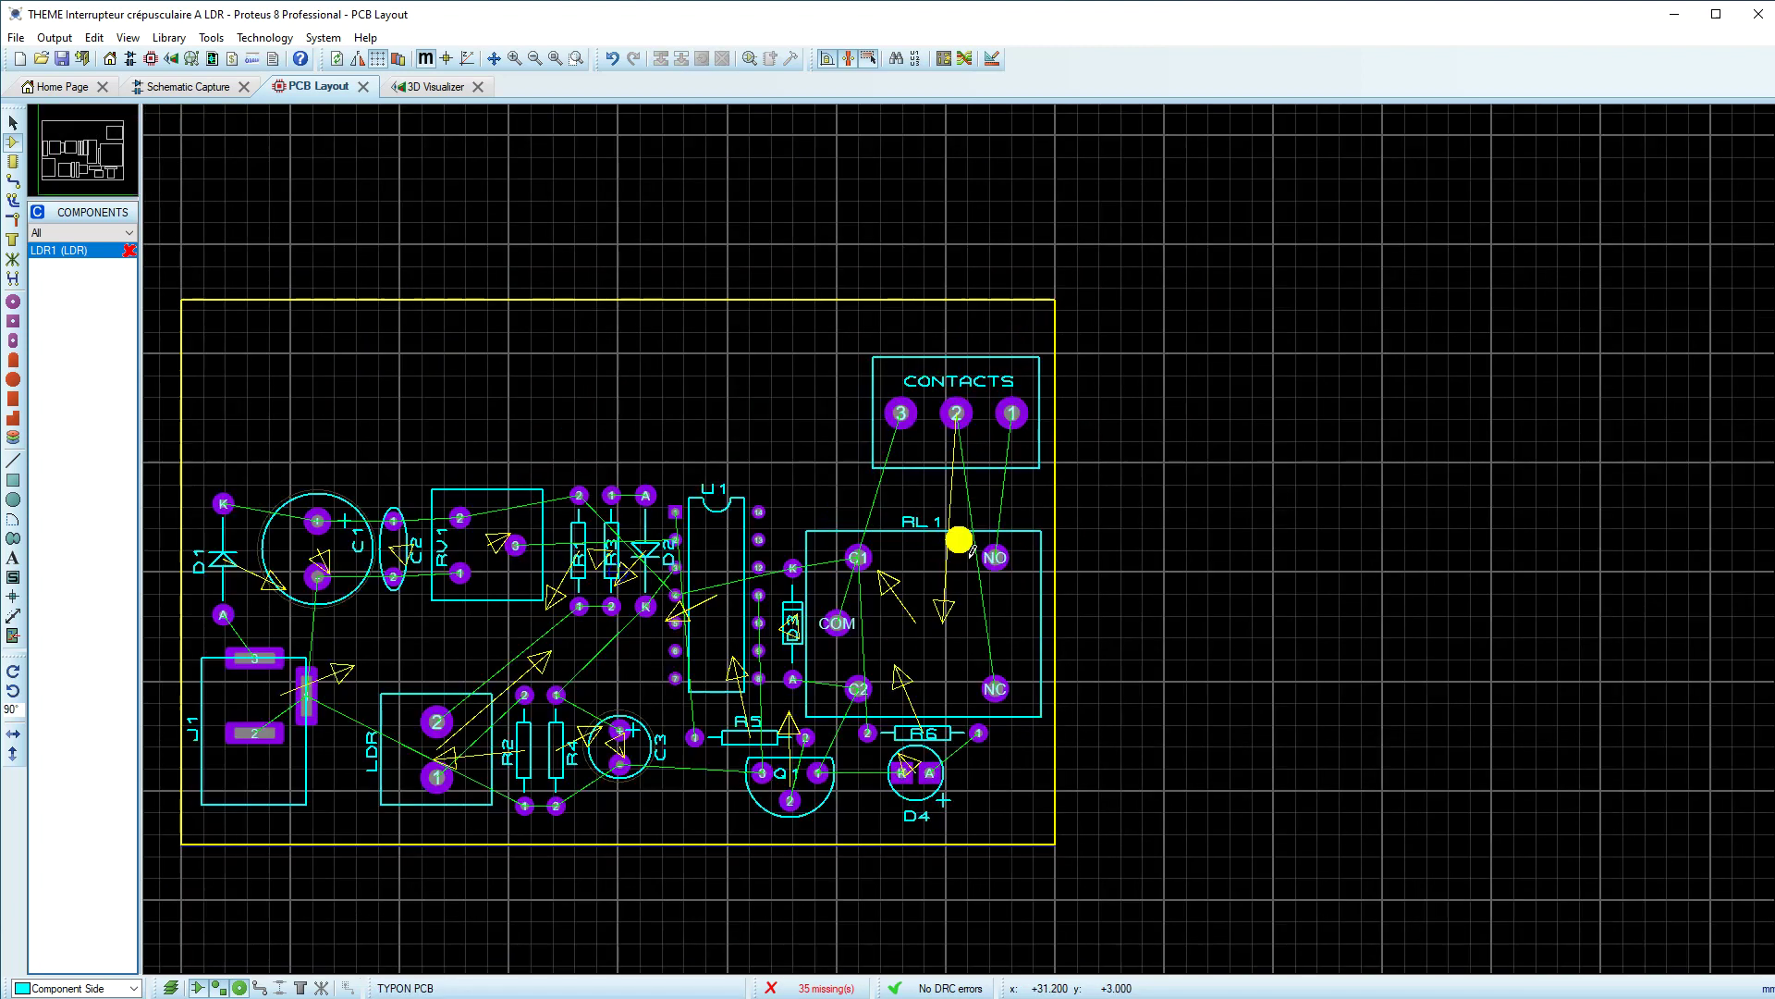
left_click_drag(978, 479, 983, 542)
left_click(962, 540)
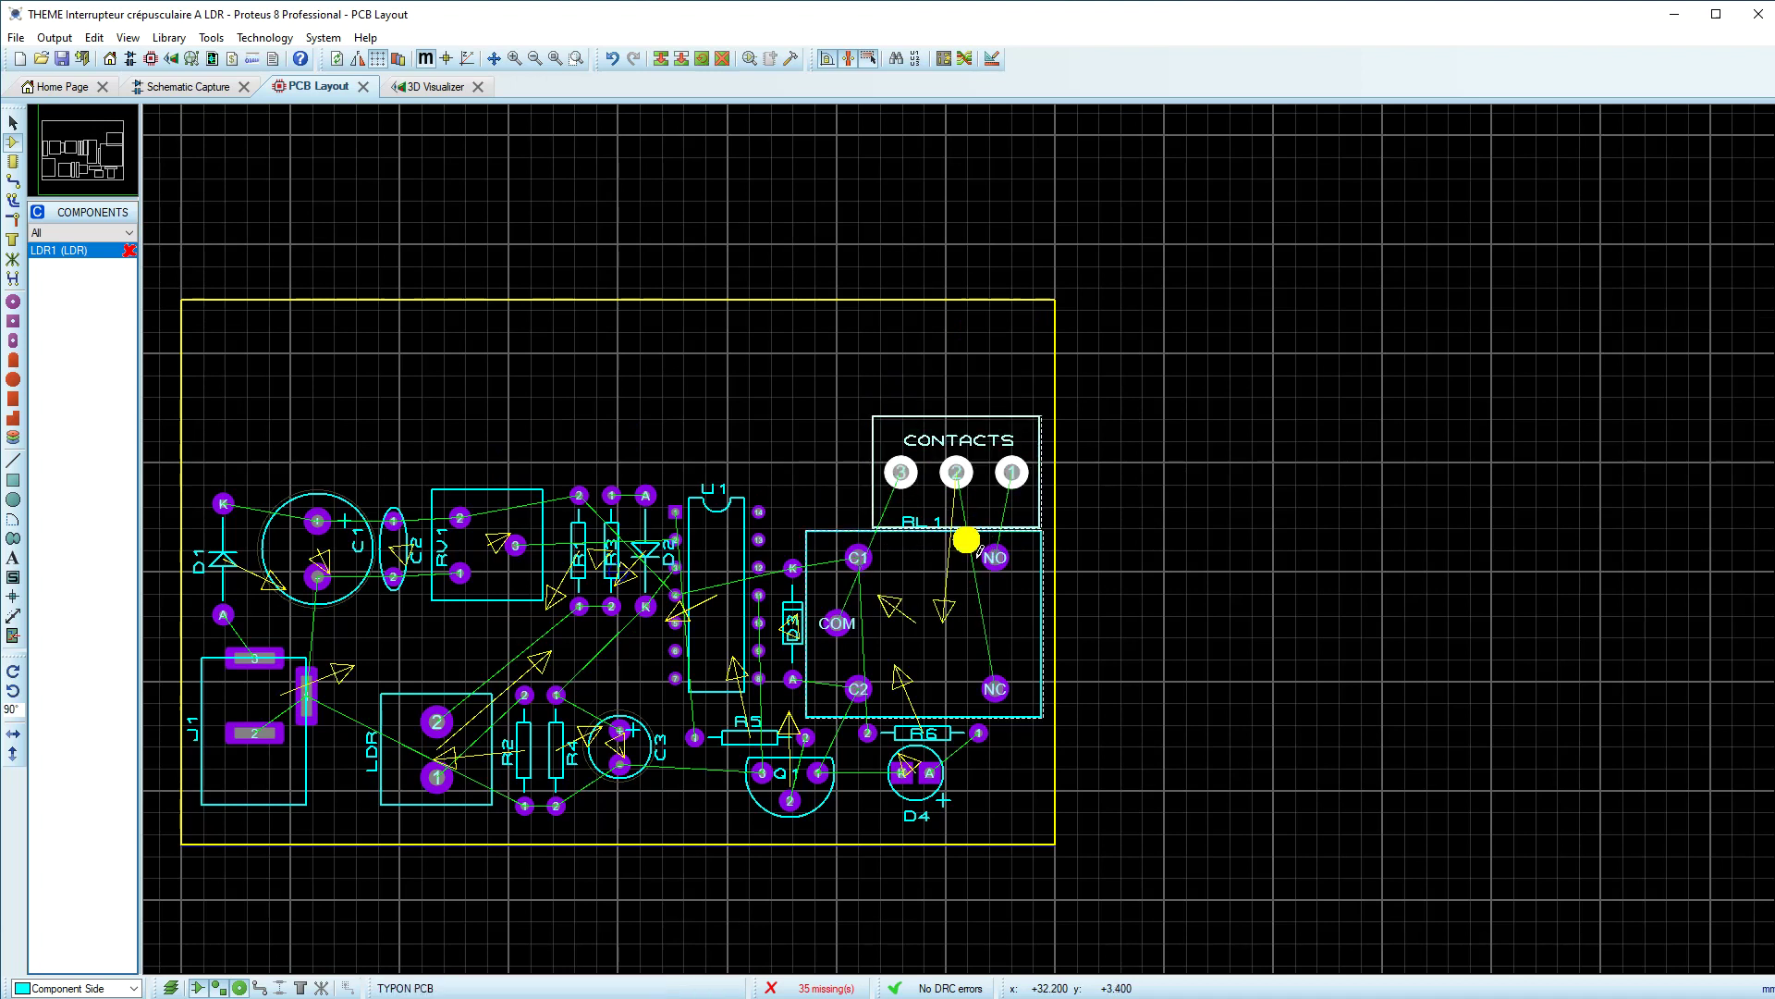
scroll(916, 526, "up", 1)
double_click(912, 518)
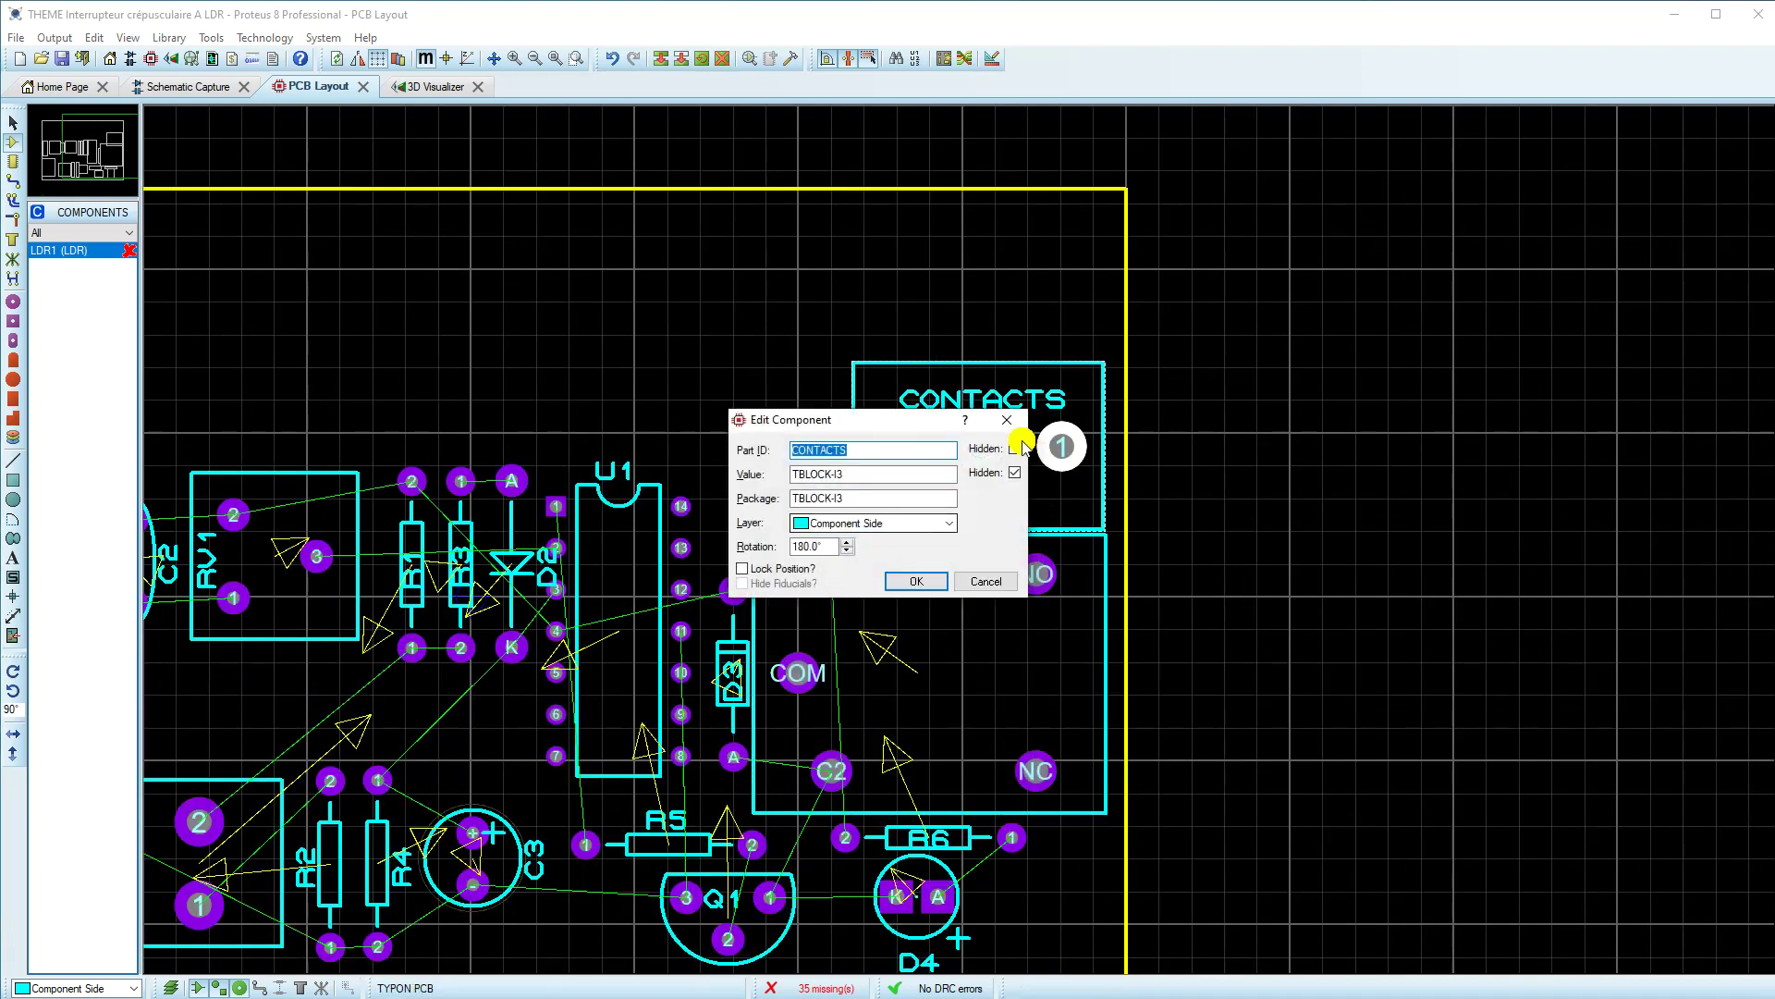
left_click(1013, 427)
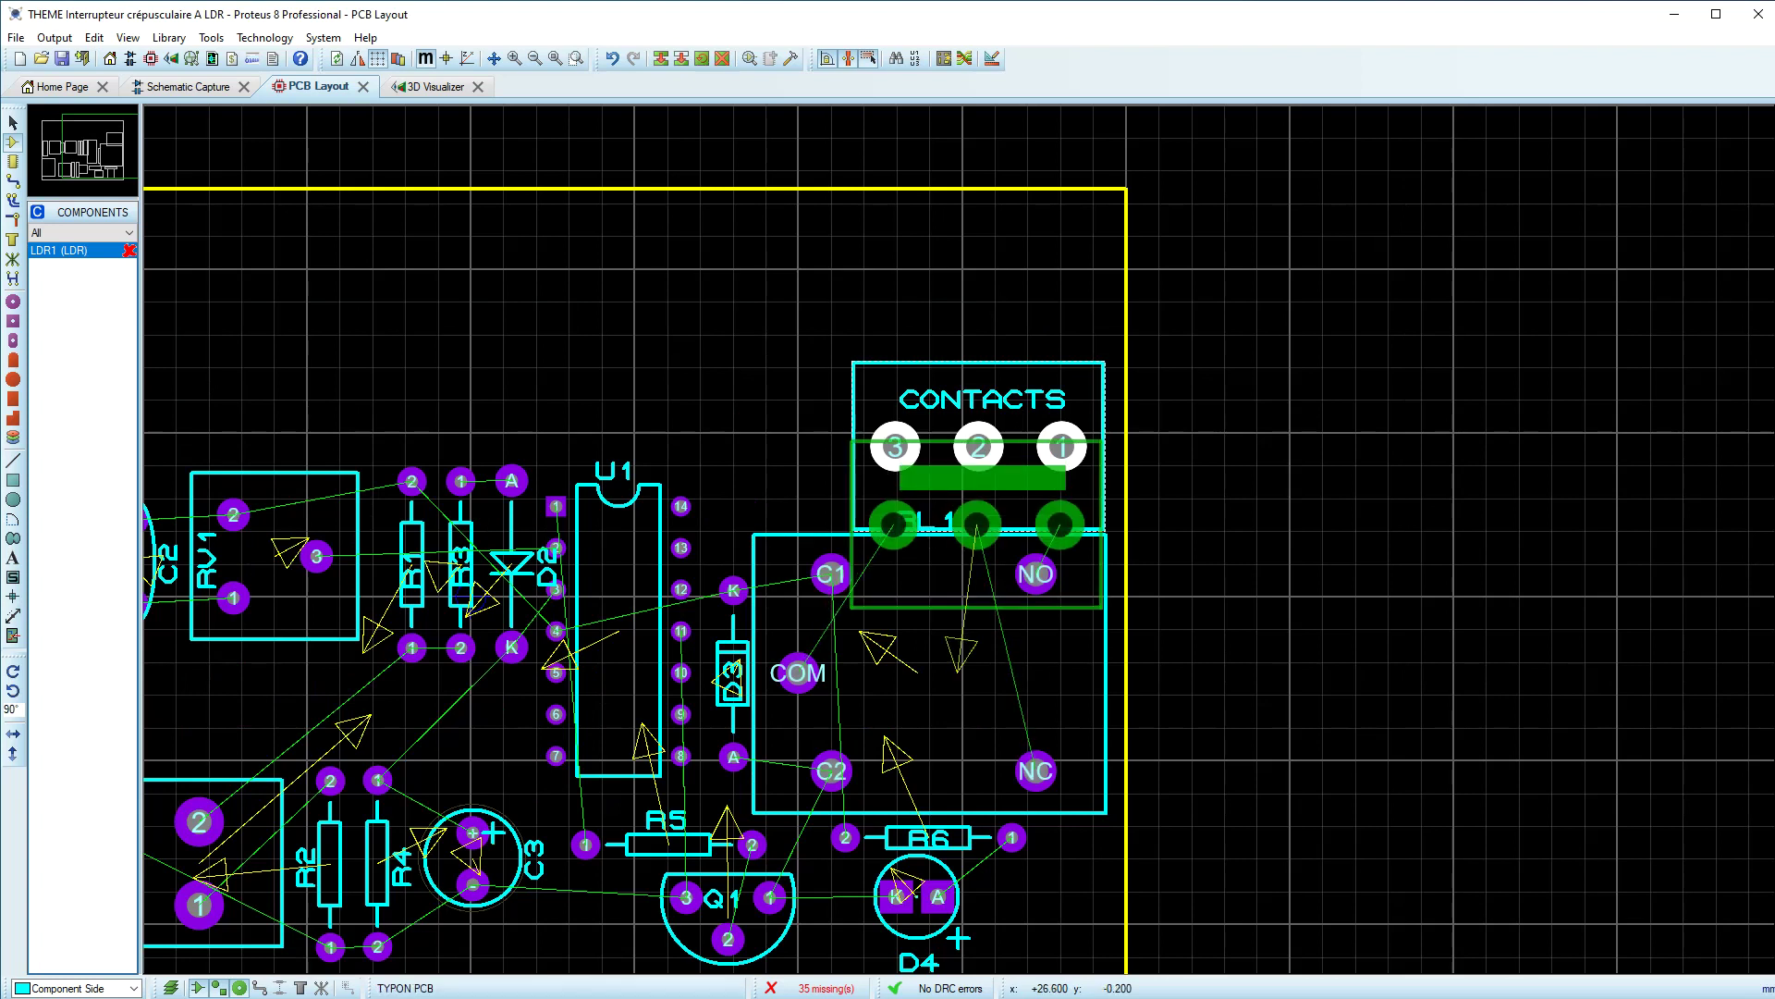
left_click_drag(975, 496, 976, 408)
Step: Move the RL1 reference label down inside the relay's outline
left_click(888, 556)
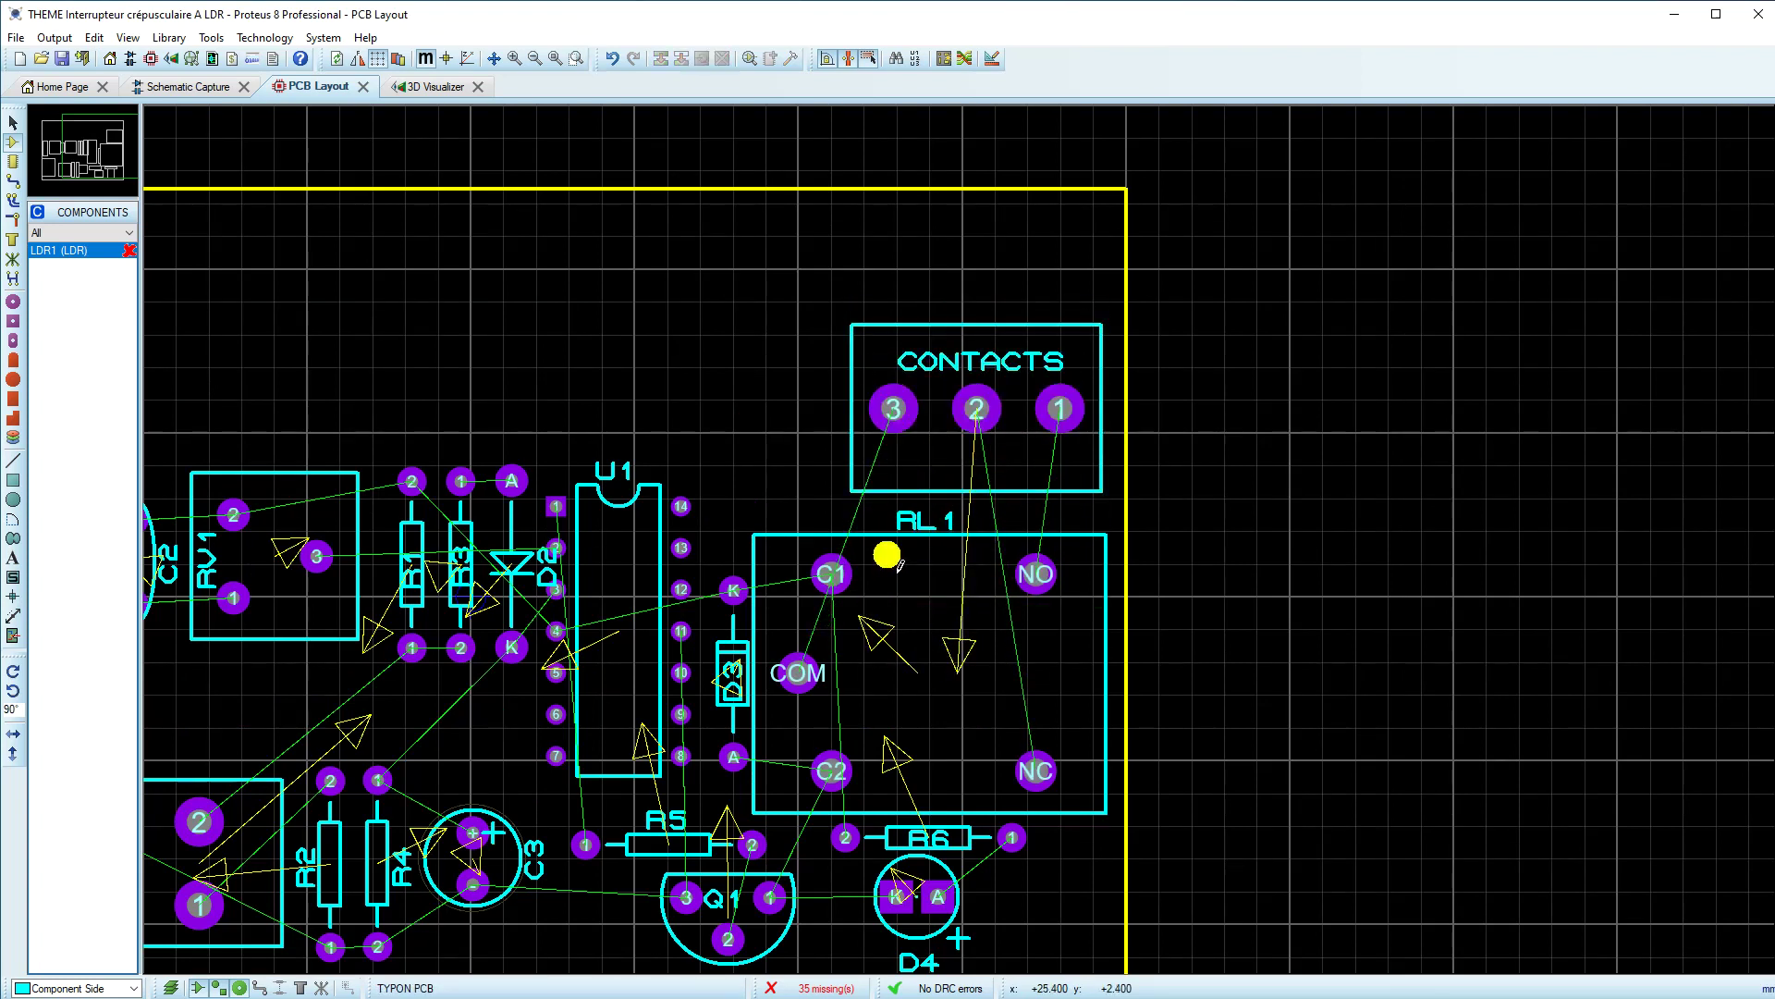
left_click(897, 538)
left_click_drag(918, 529, 918, 601)
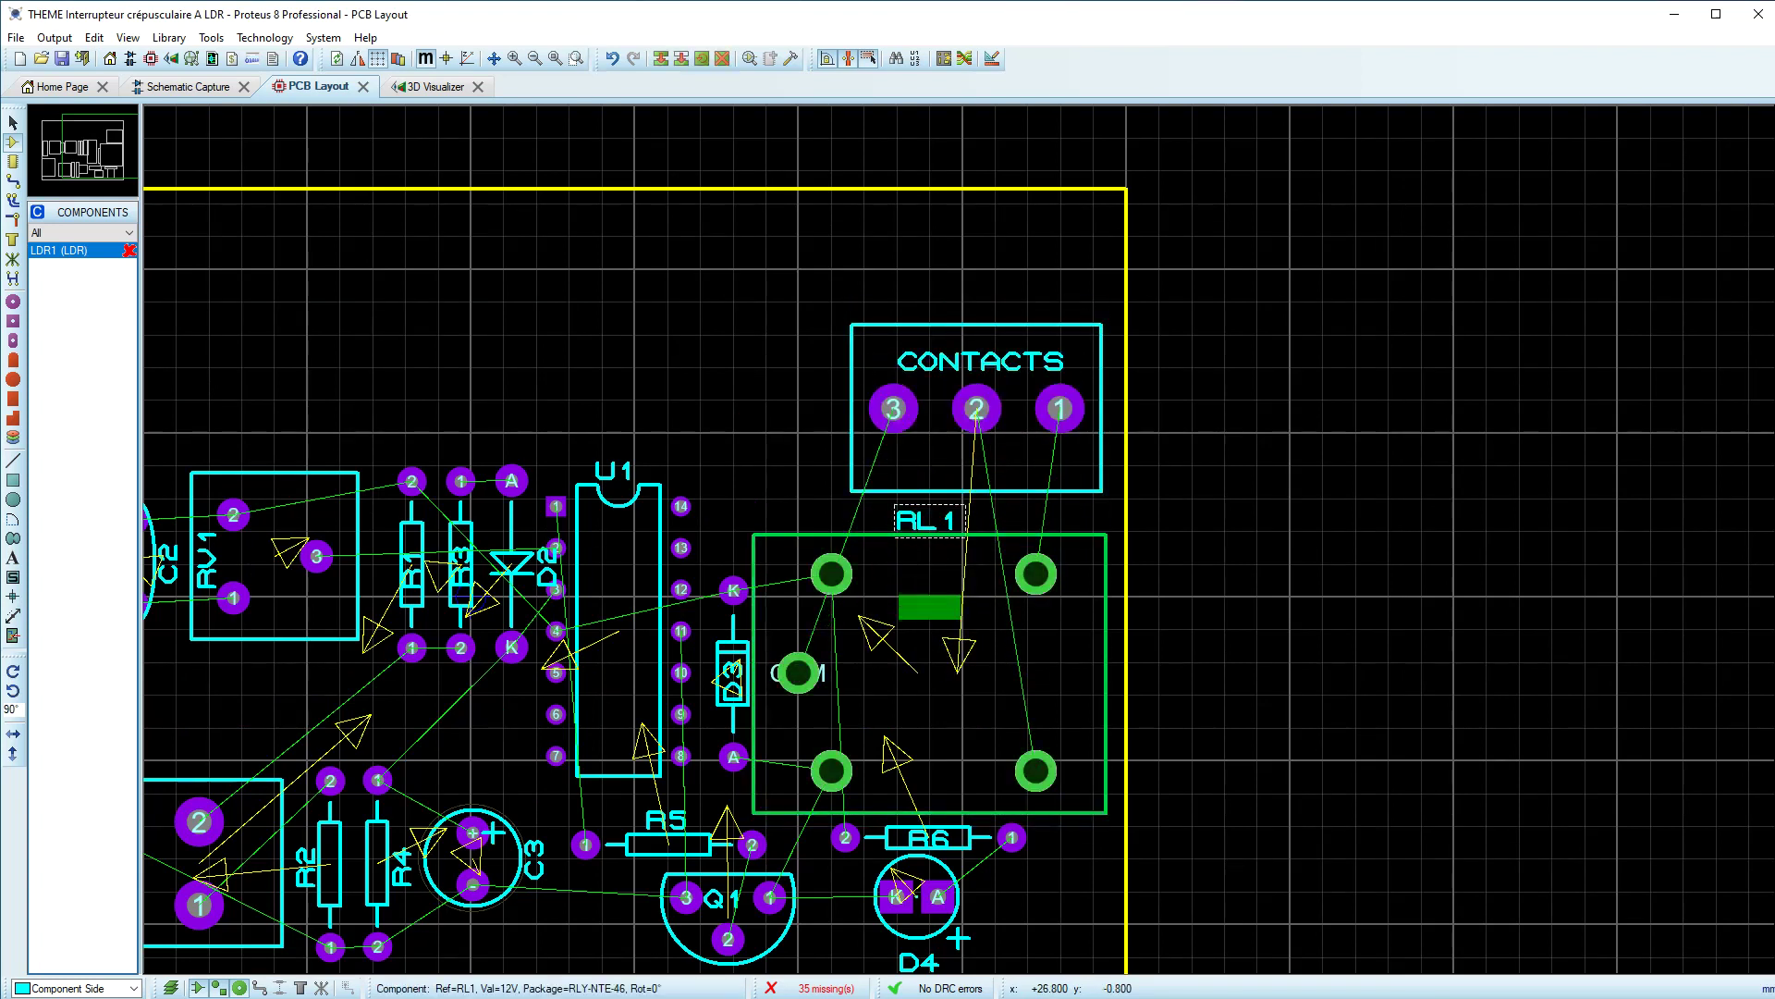
Step: Place the RL1 label inside the relay's outline and move the CONTACTS terminal block down against the relay's upper edge
left_click_drag(929, 670, 925, 672)
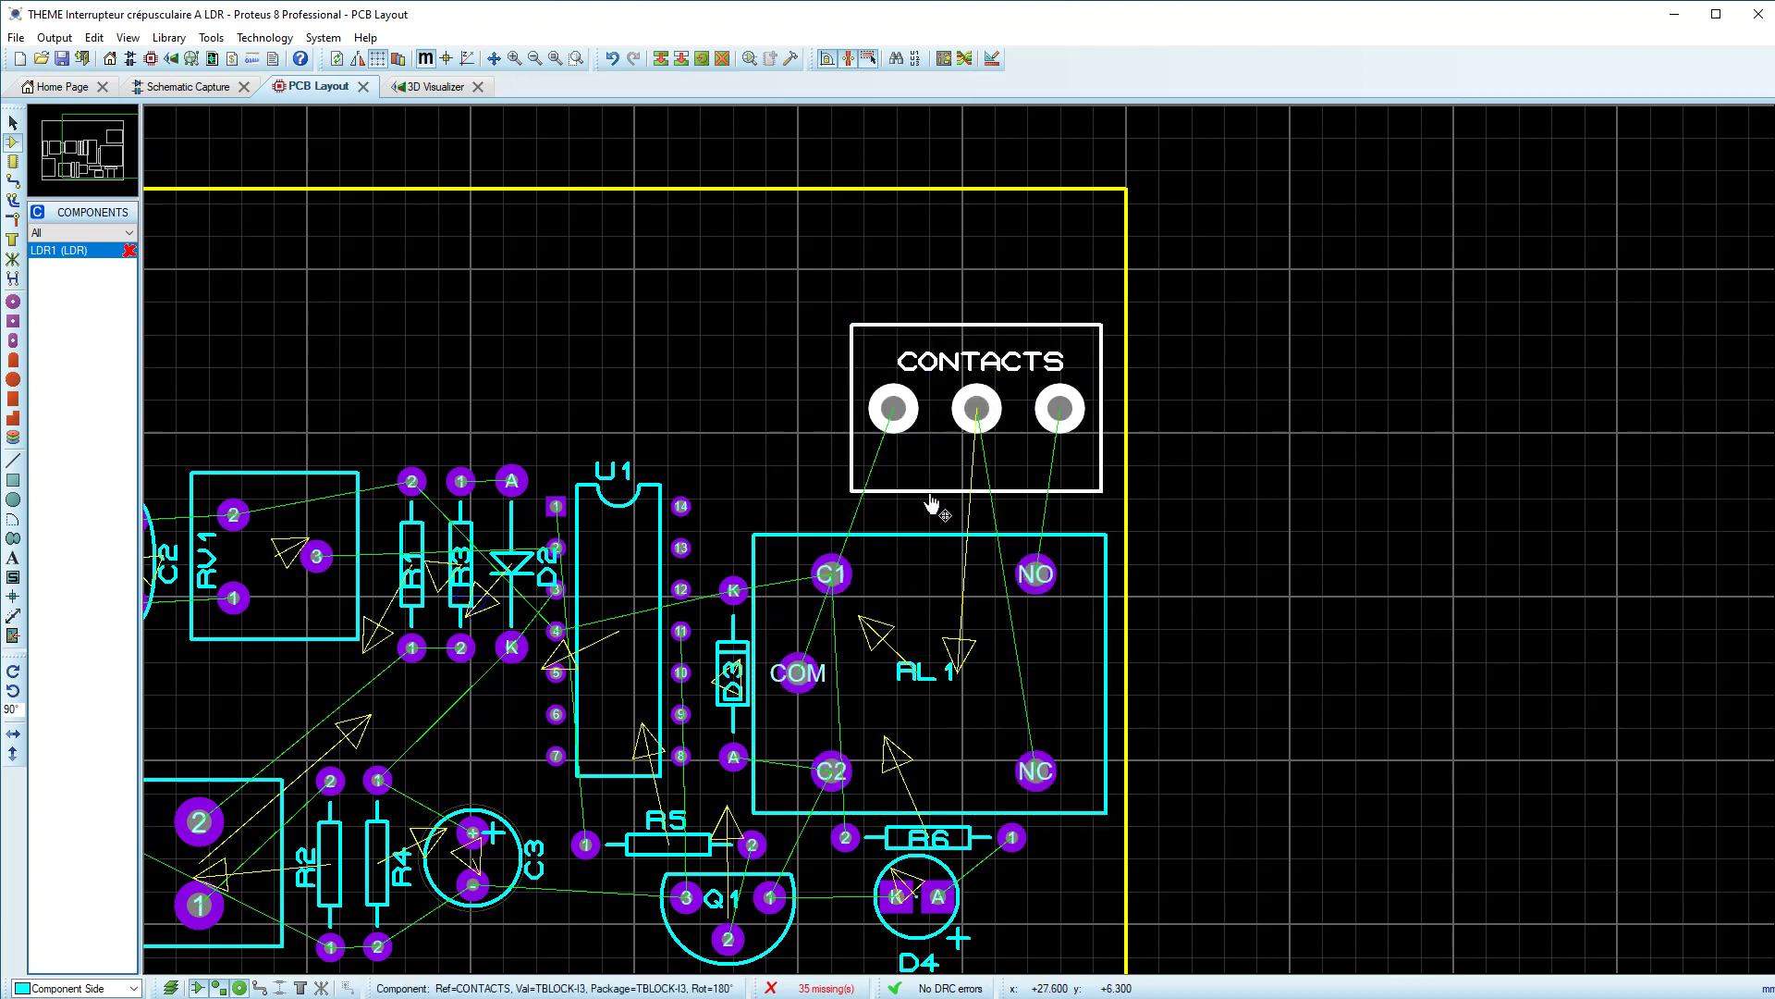
left_click_drag(976, 421, 974, 442)
Step: Move C1, C2 and RV1 up together as a block, and shift D1 slightly up and right between J1 and C1
scroll(971, 472, "down", 3)
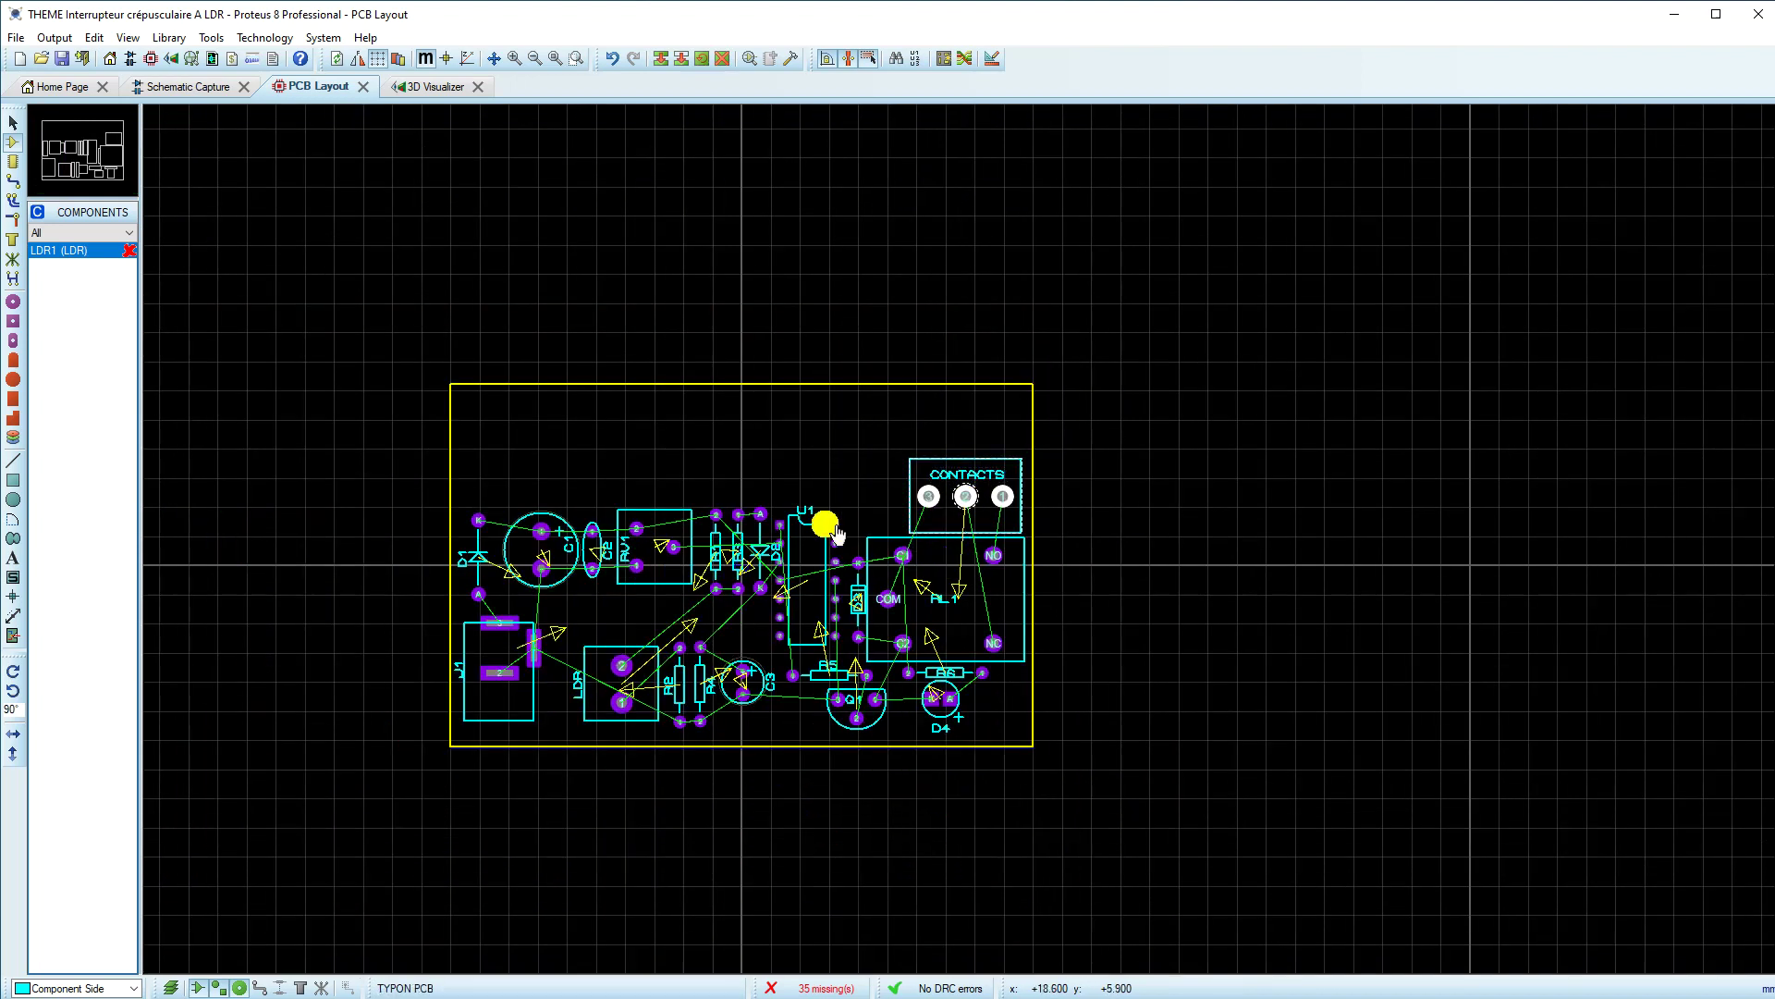
scroll(959, 539, "up", 2)
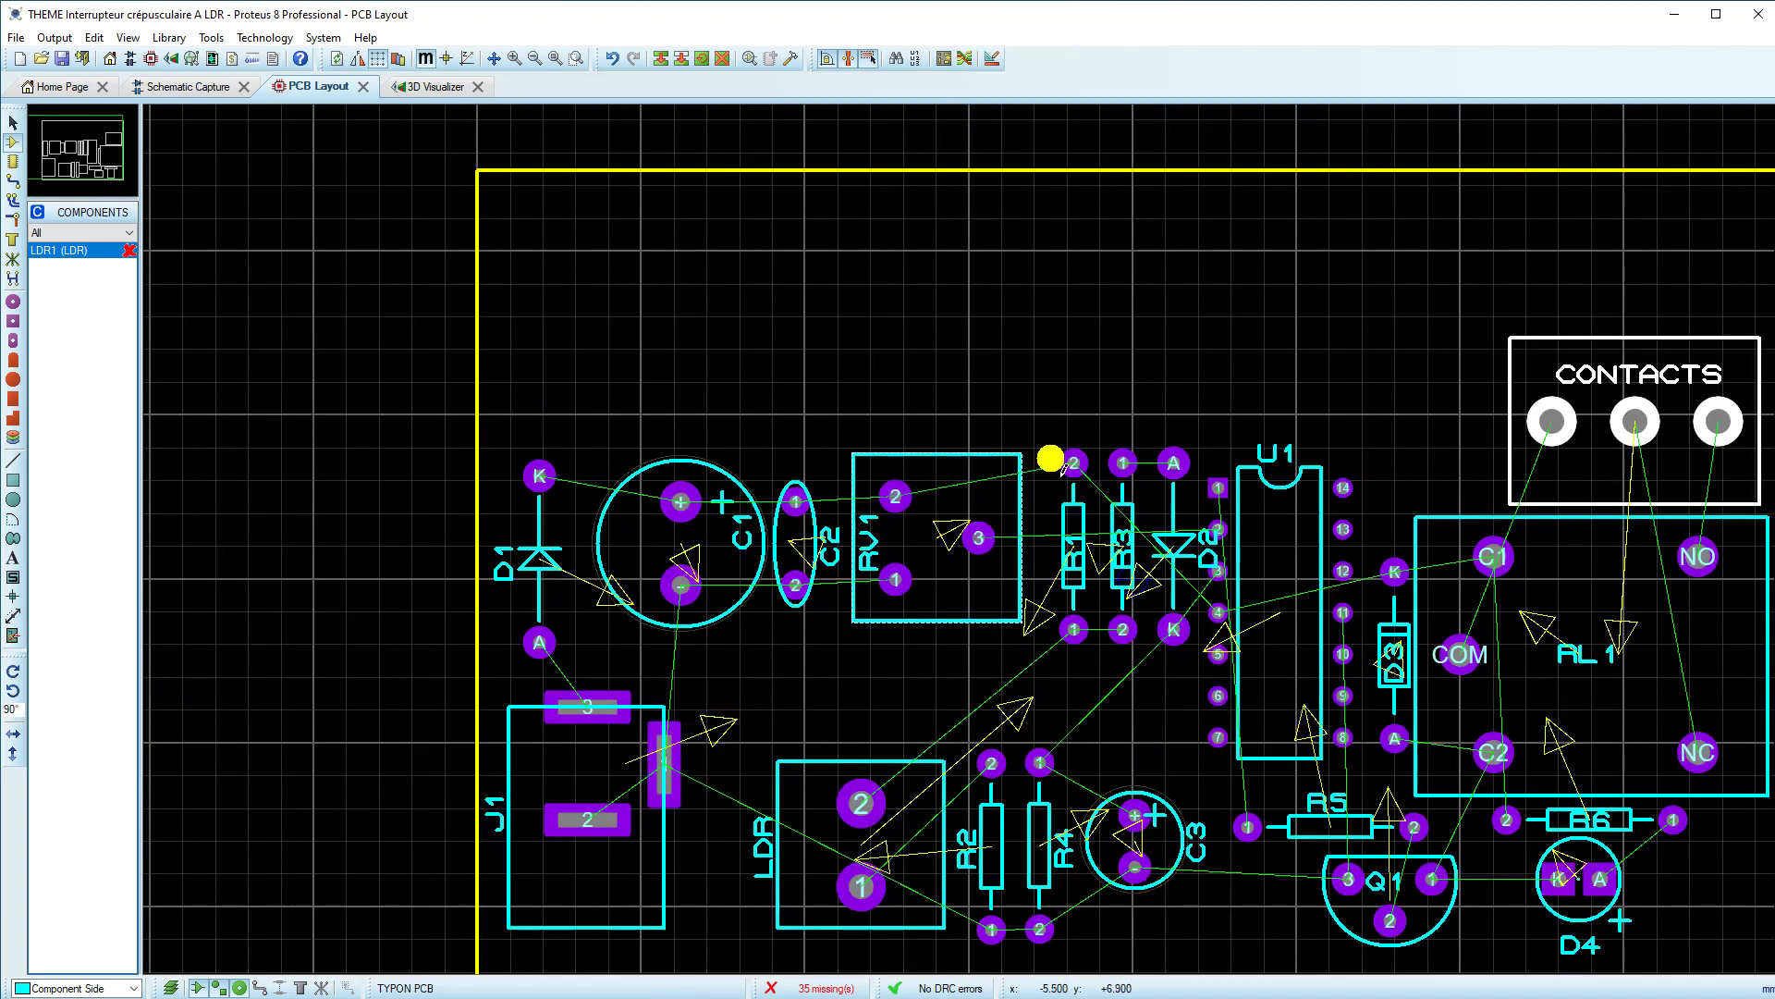
mouse_move(1049, 380)
left_mouse_down()
mouse_move(896, 689)
mouse_move(569, 676)
left_mouse_up()
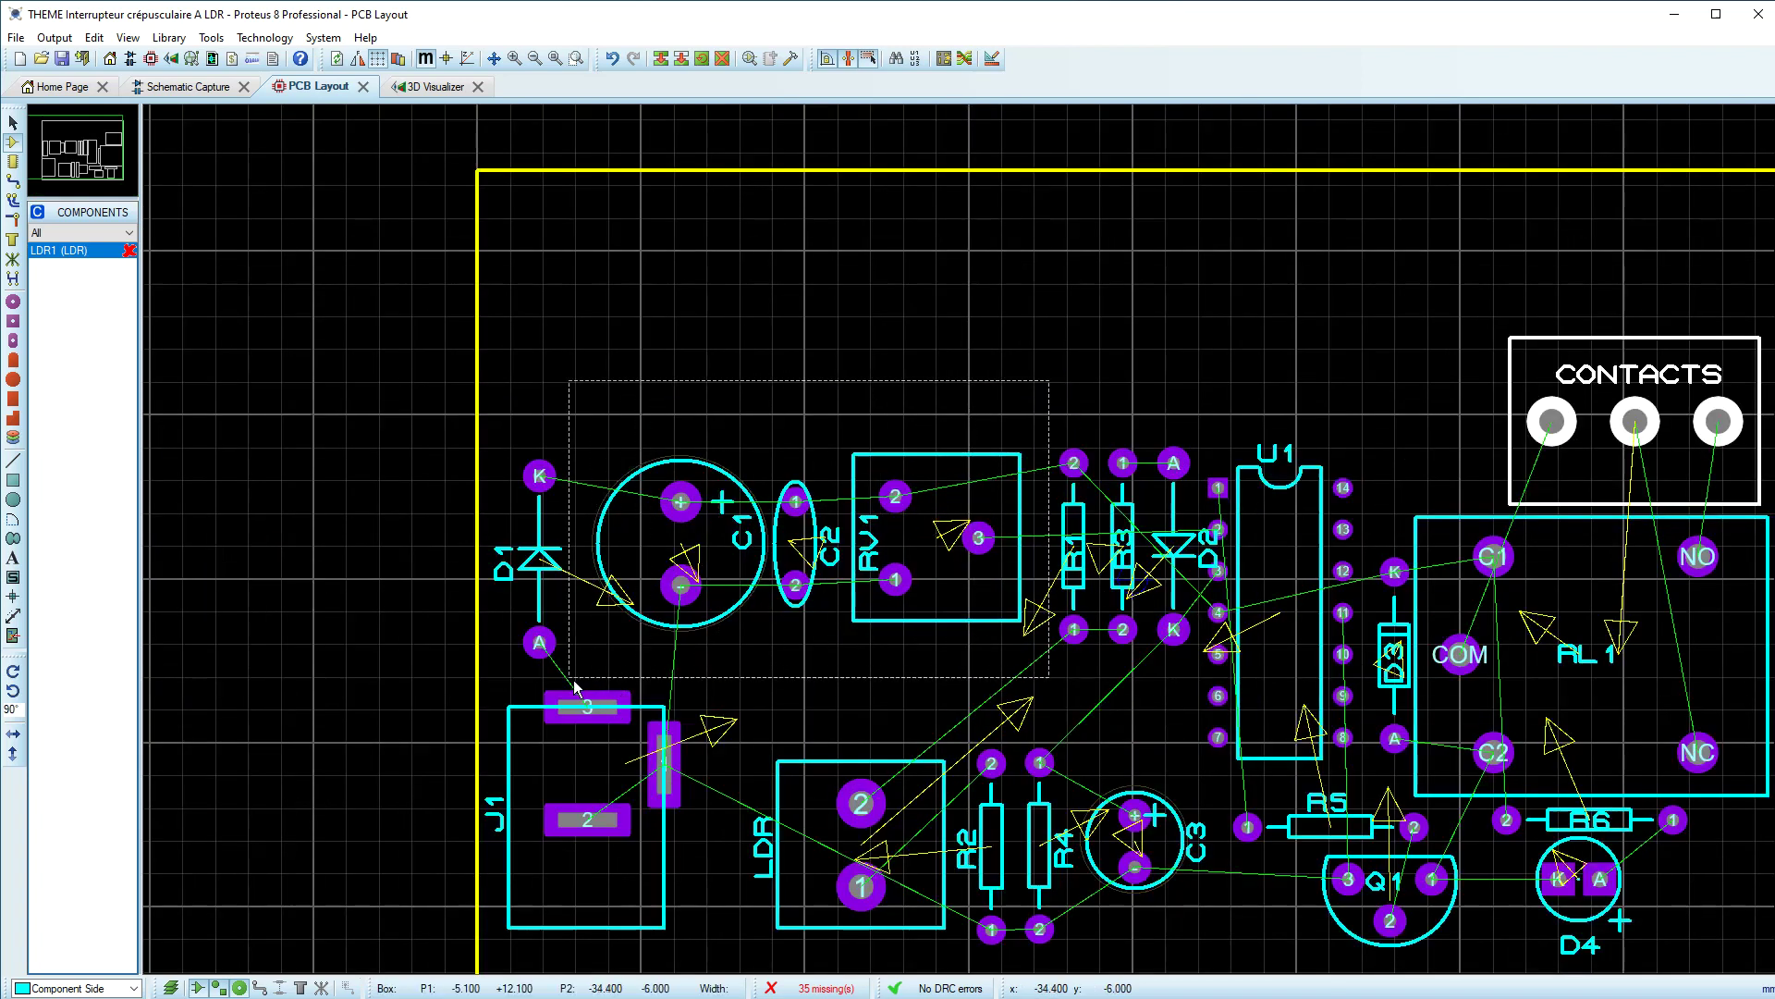
left_click_drag(673, 628, 681, 533)
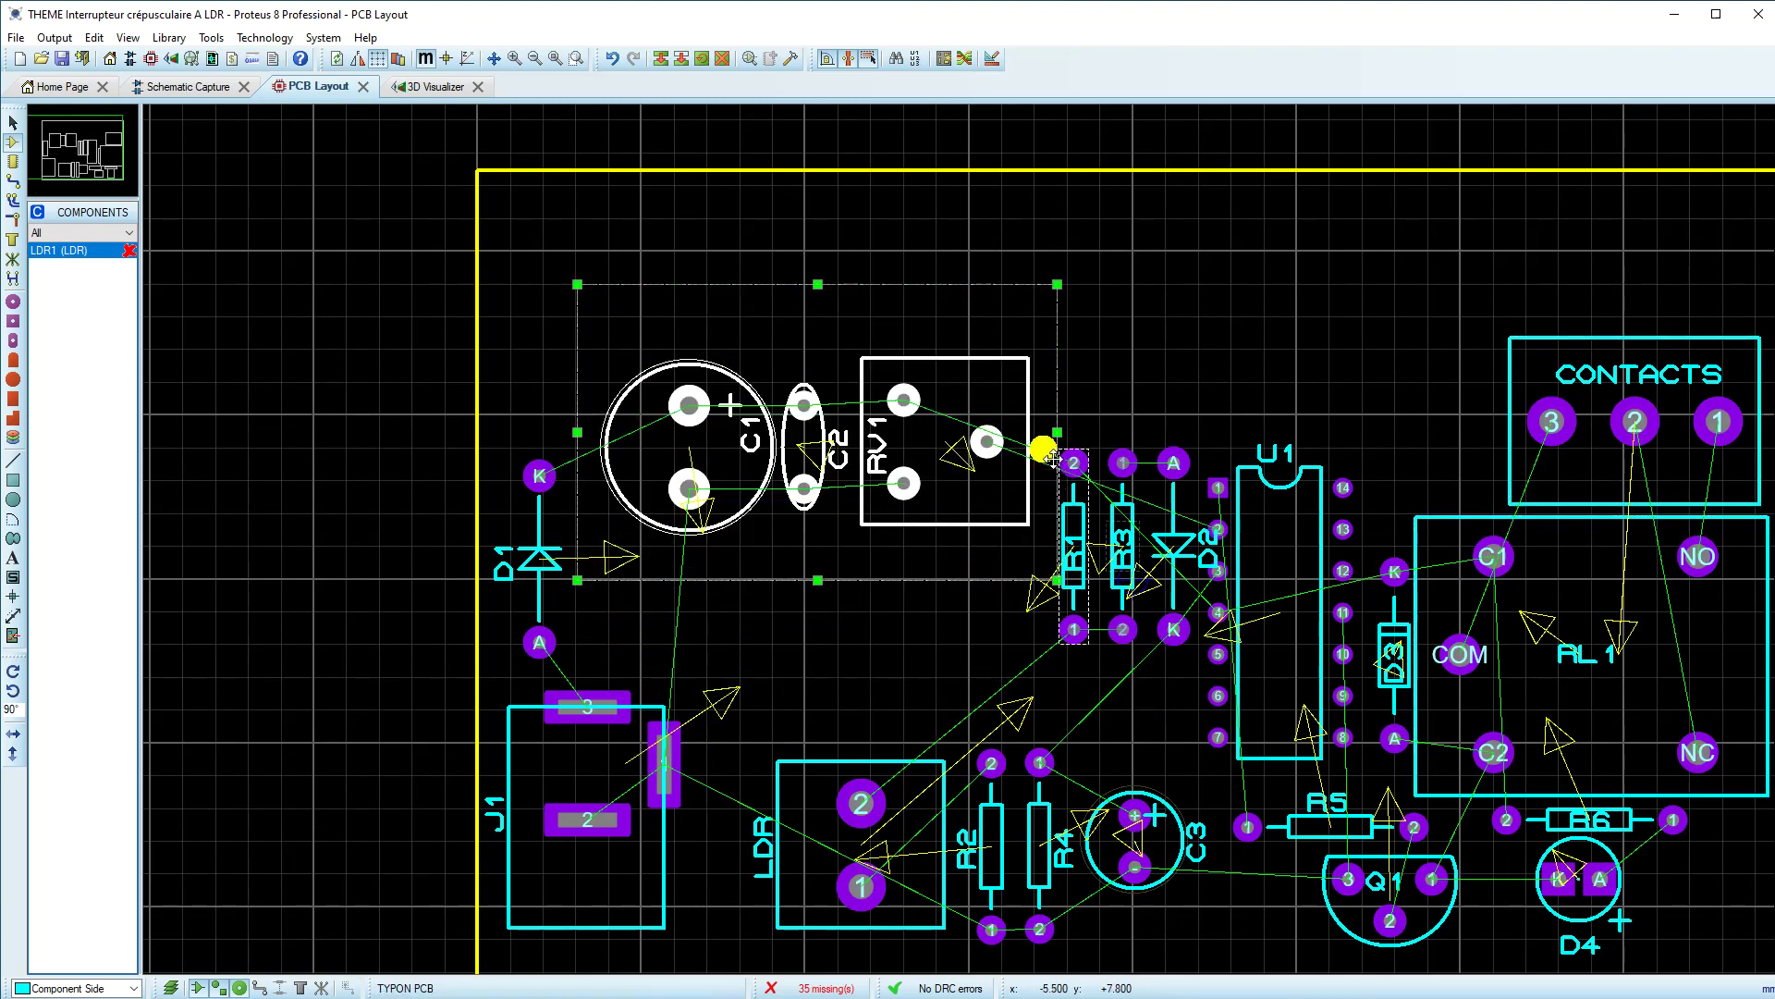
left_click(1208, 450)
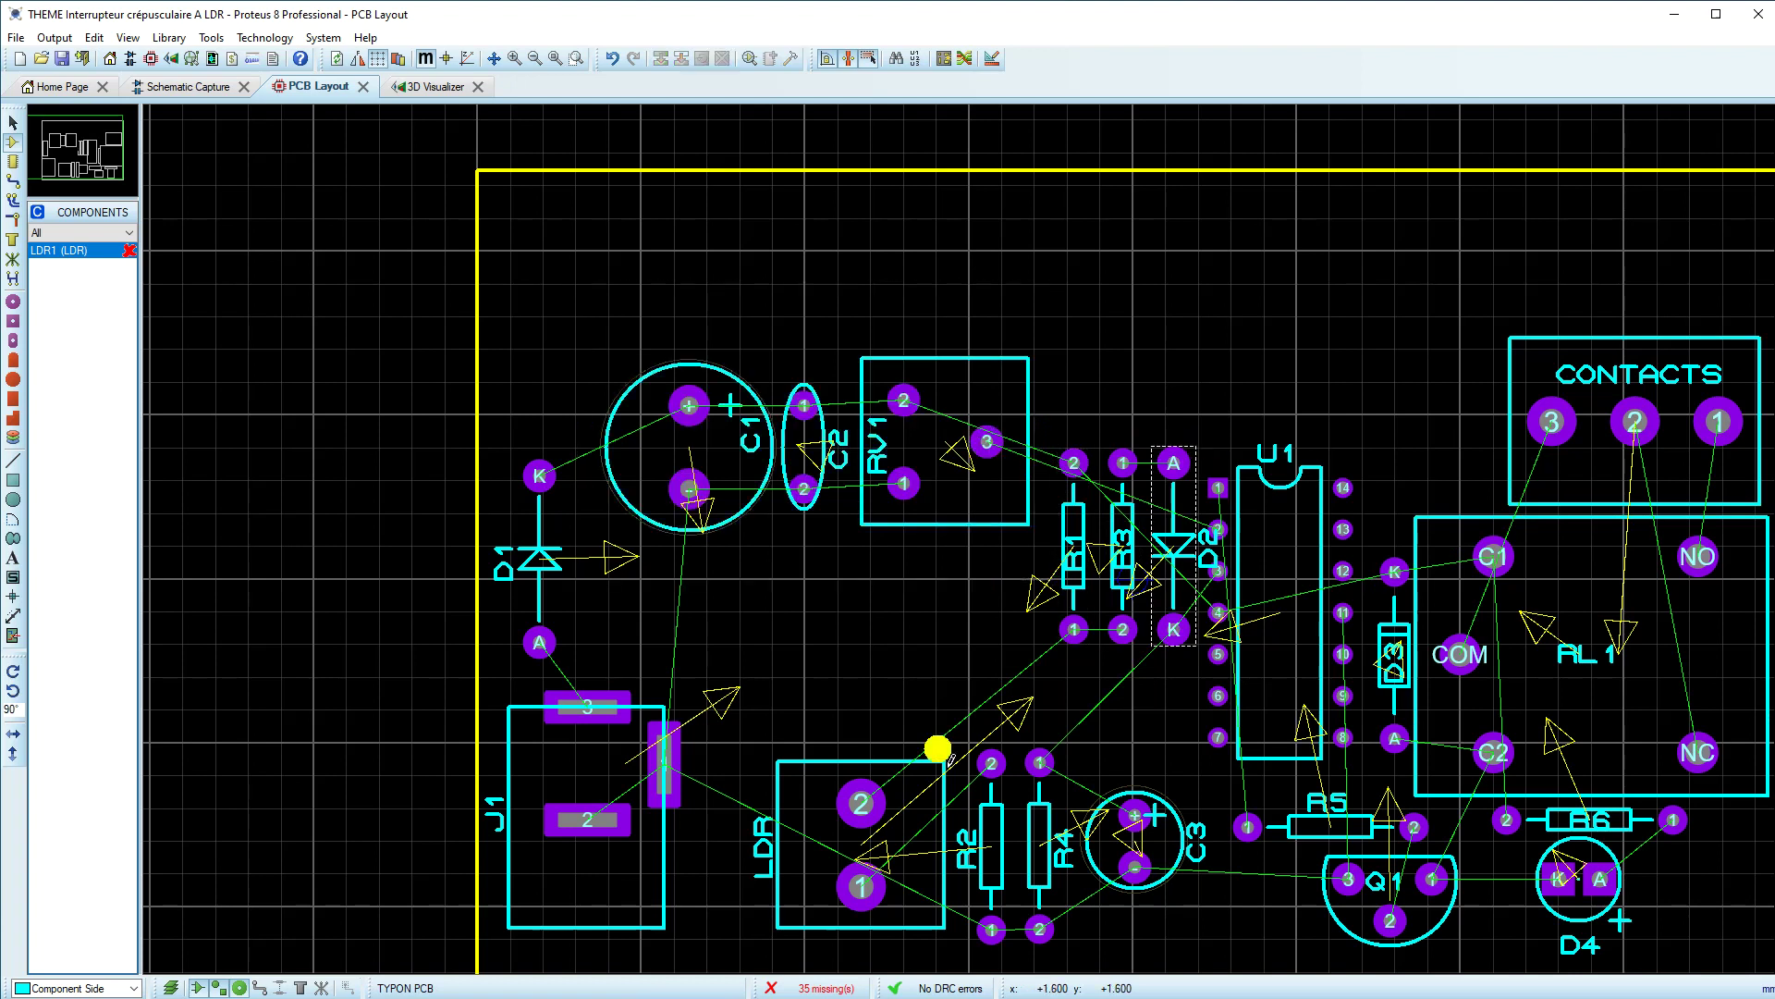
key("F7")
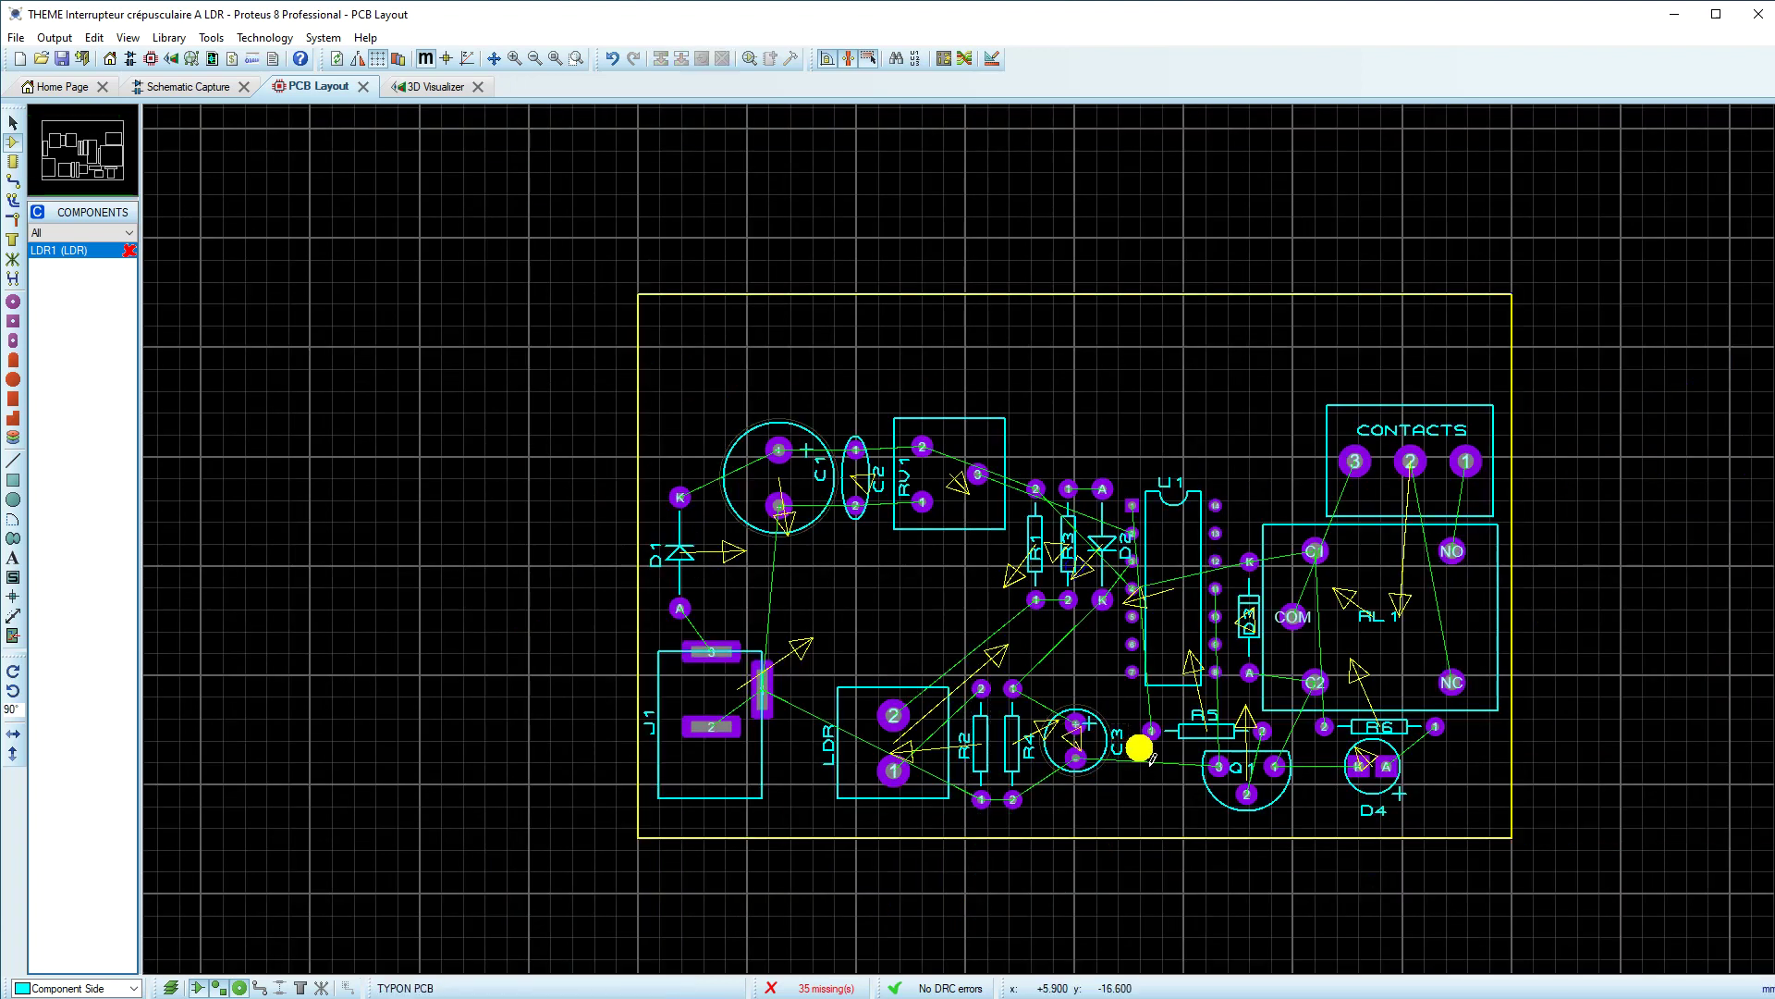
left_click(681, 548)
left_click_drag(681, 547, 690, 535)
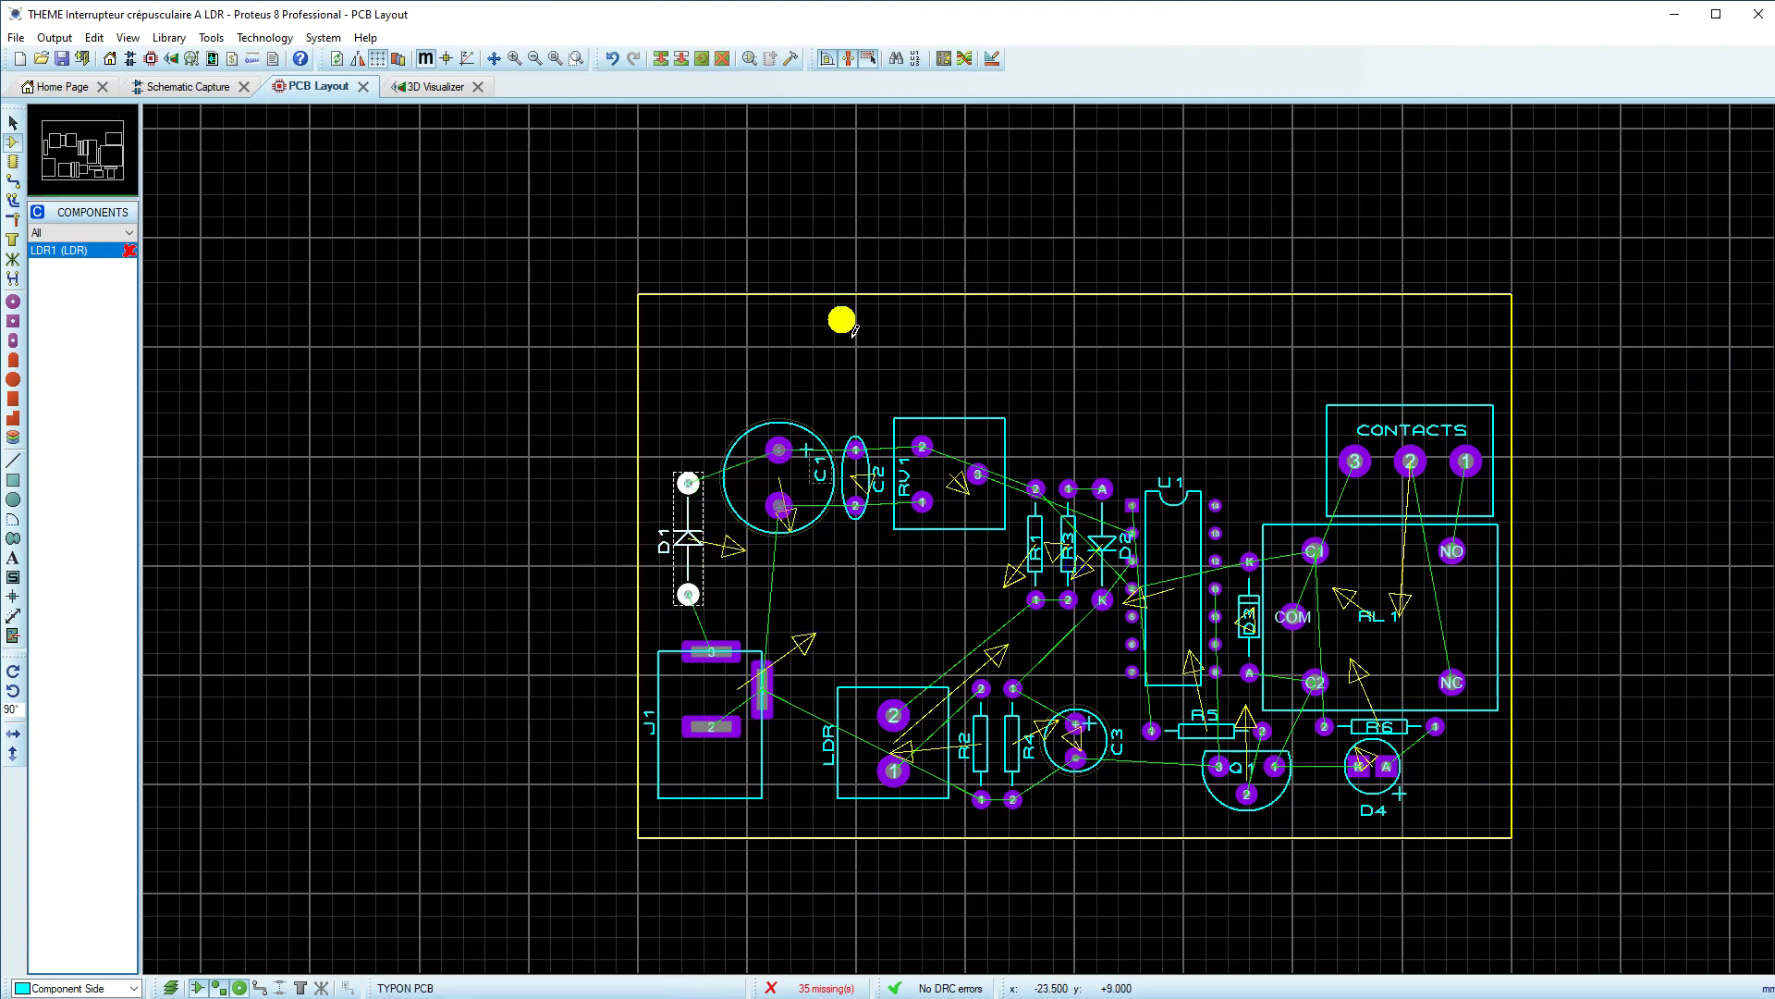
Step: Lower the board outline's upper edge to just above the CONTACTS block, making the board about 40.5 mm high
left_click(851, 295)
left_click_drag(1075, 294, 1075, 393)
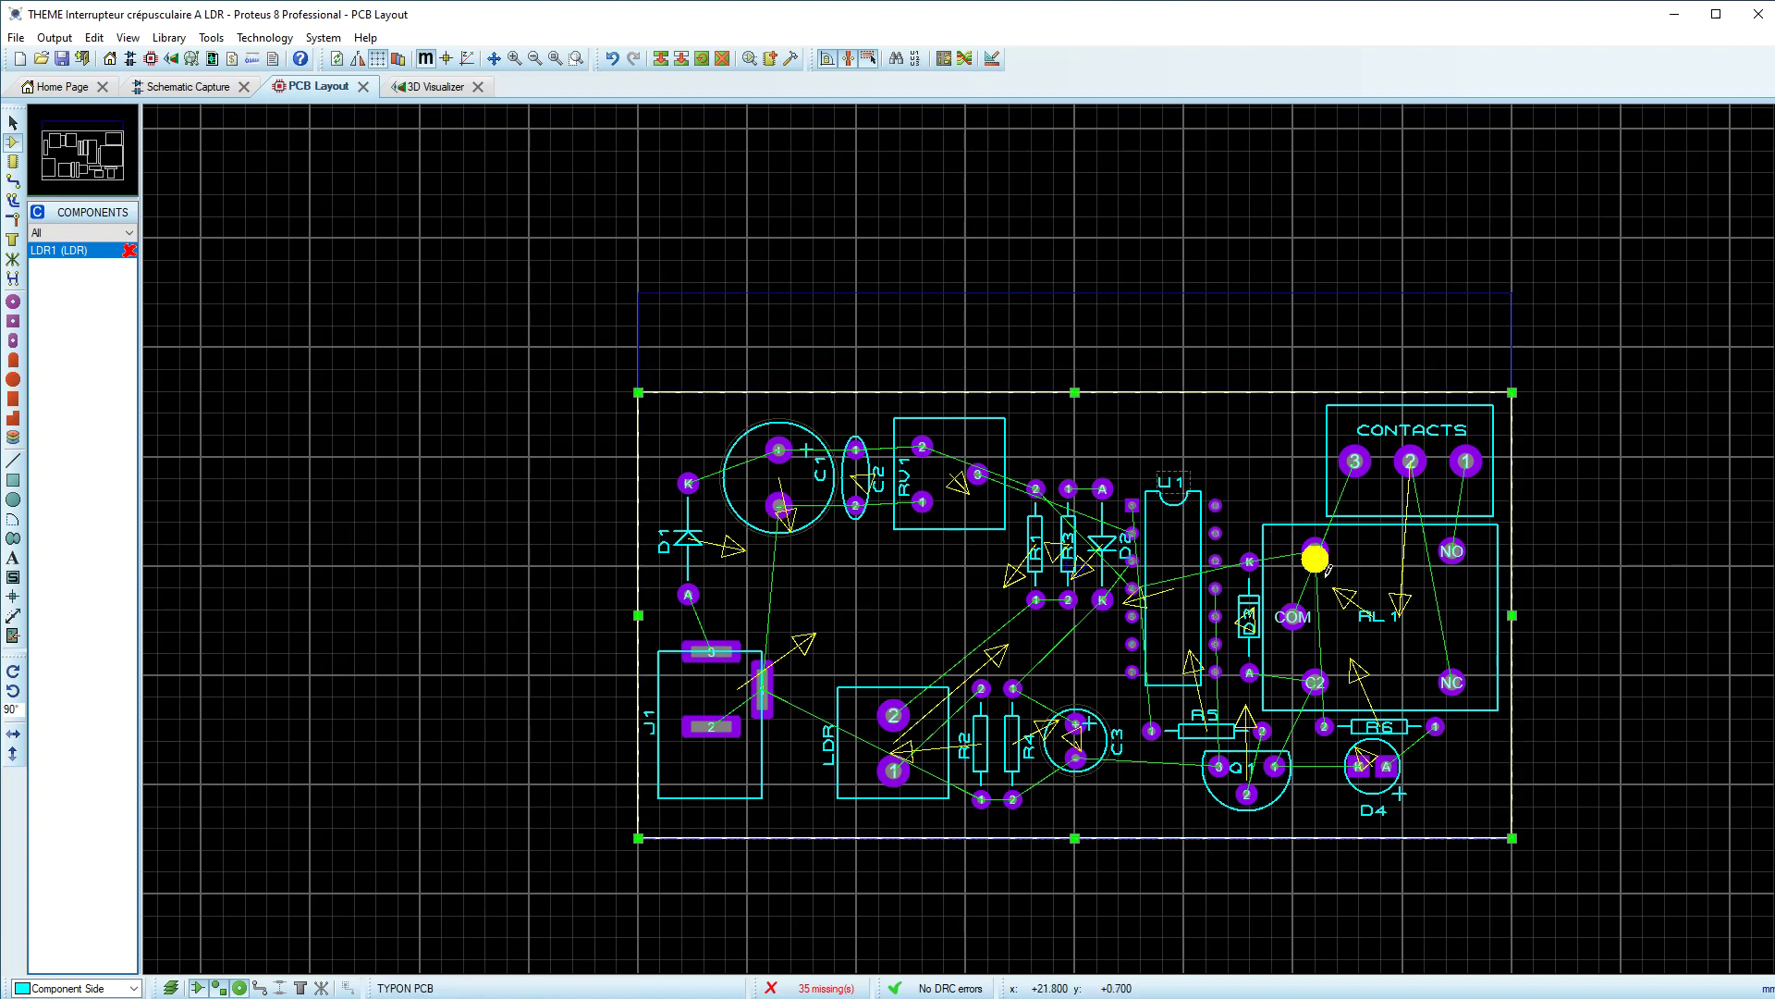
left_click(553, 60)
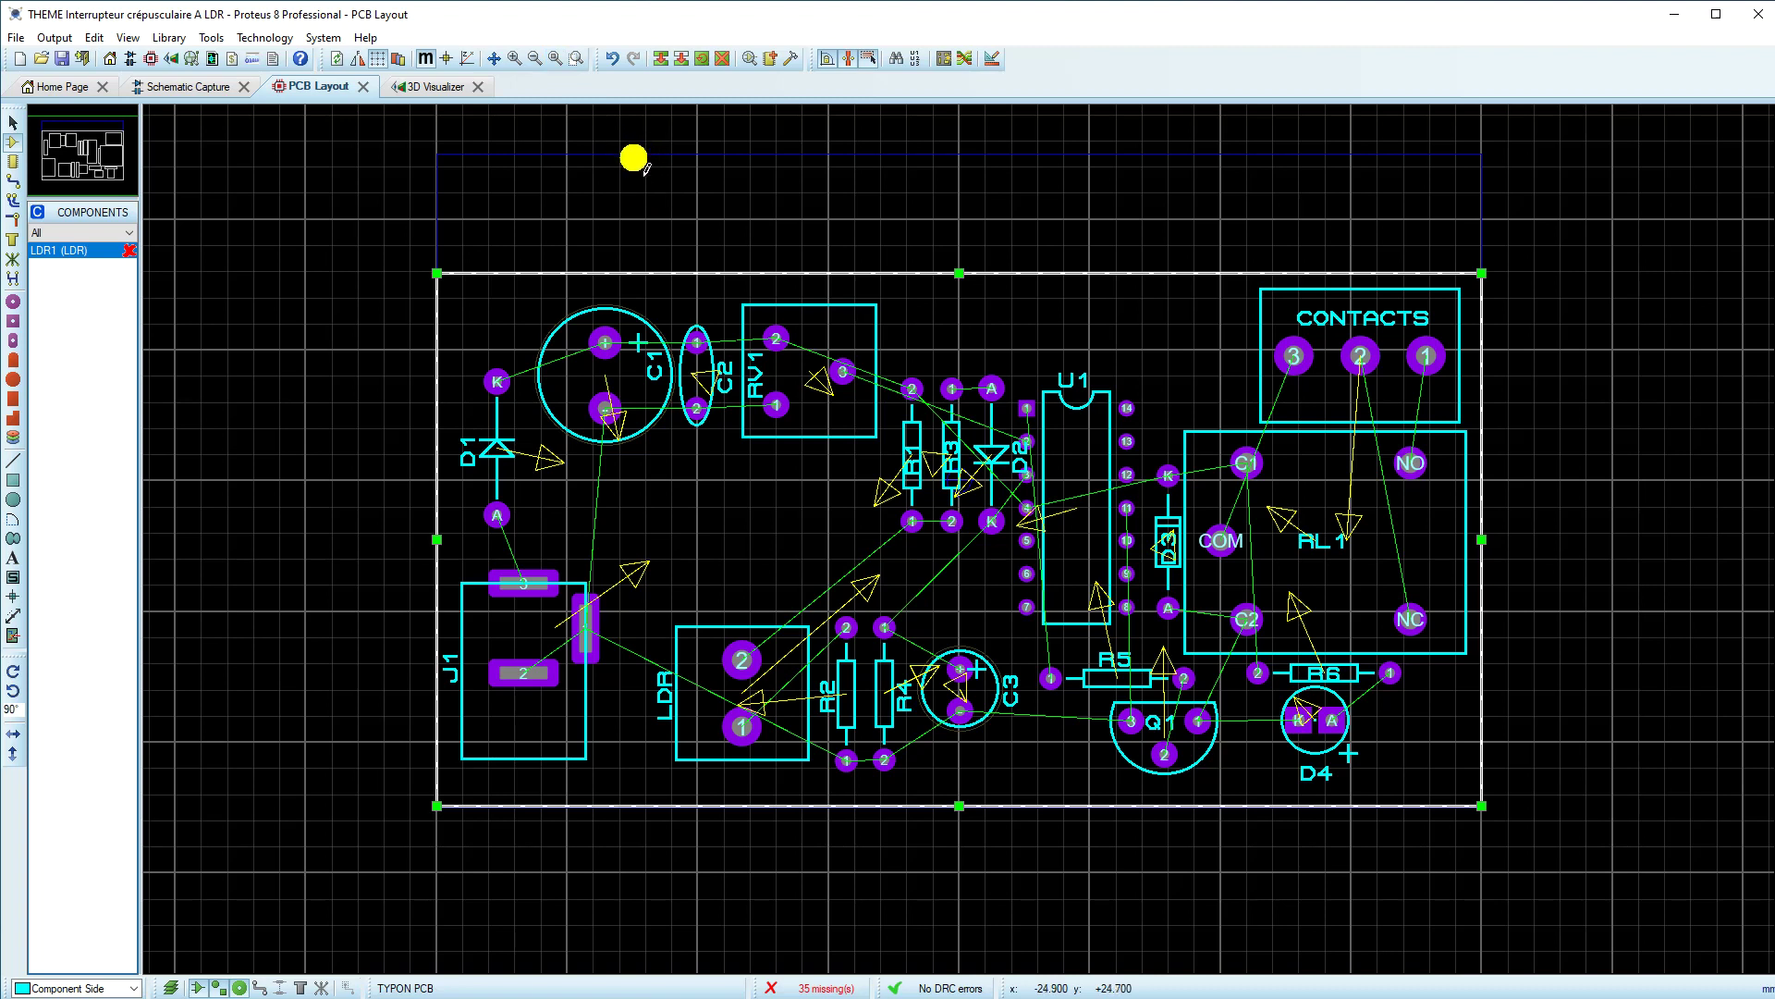
left_click(297, 277)
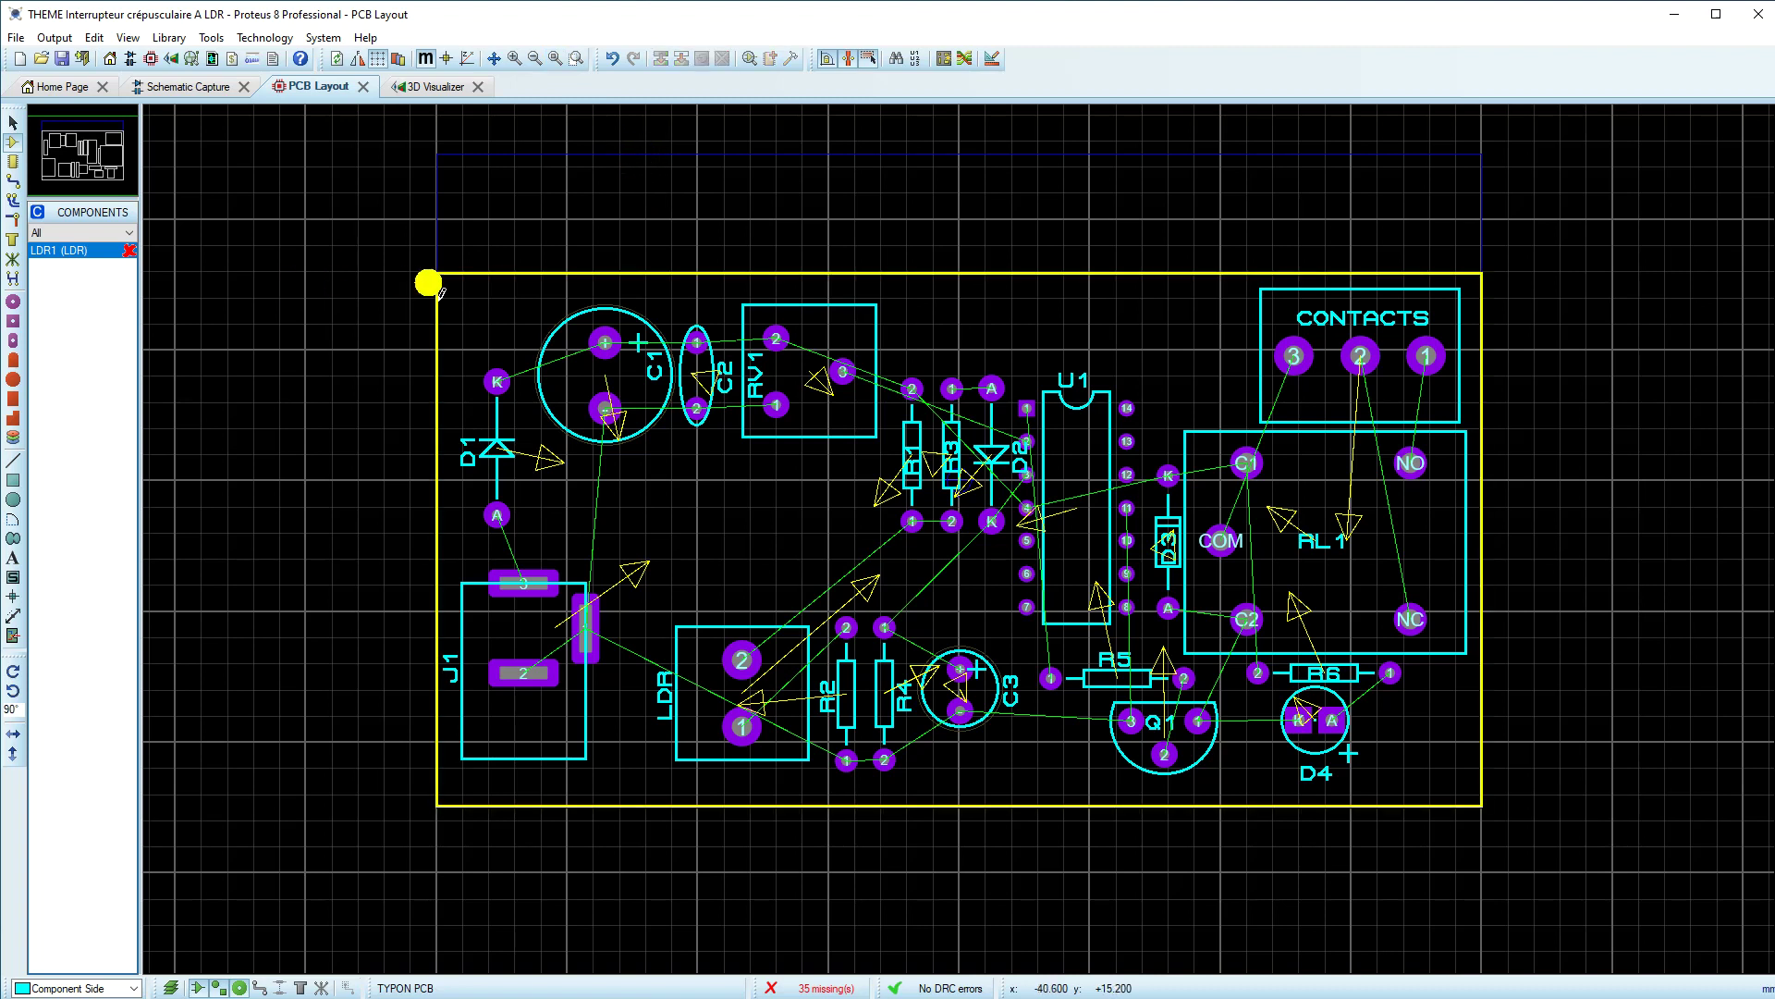
Step: Measure the board's height with a dimension along its left edge
left_click(12, 618)
left_click(434, 805)
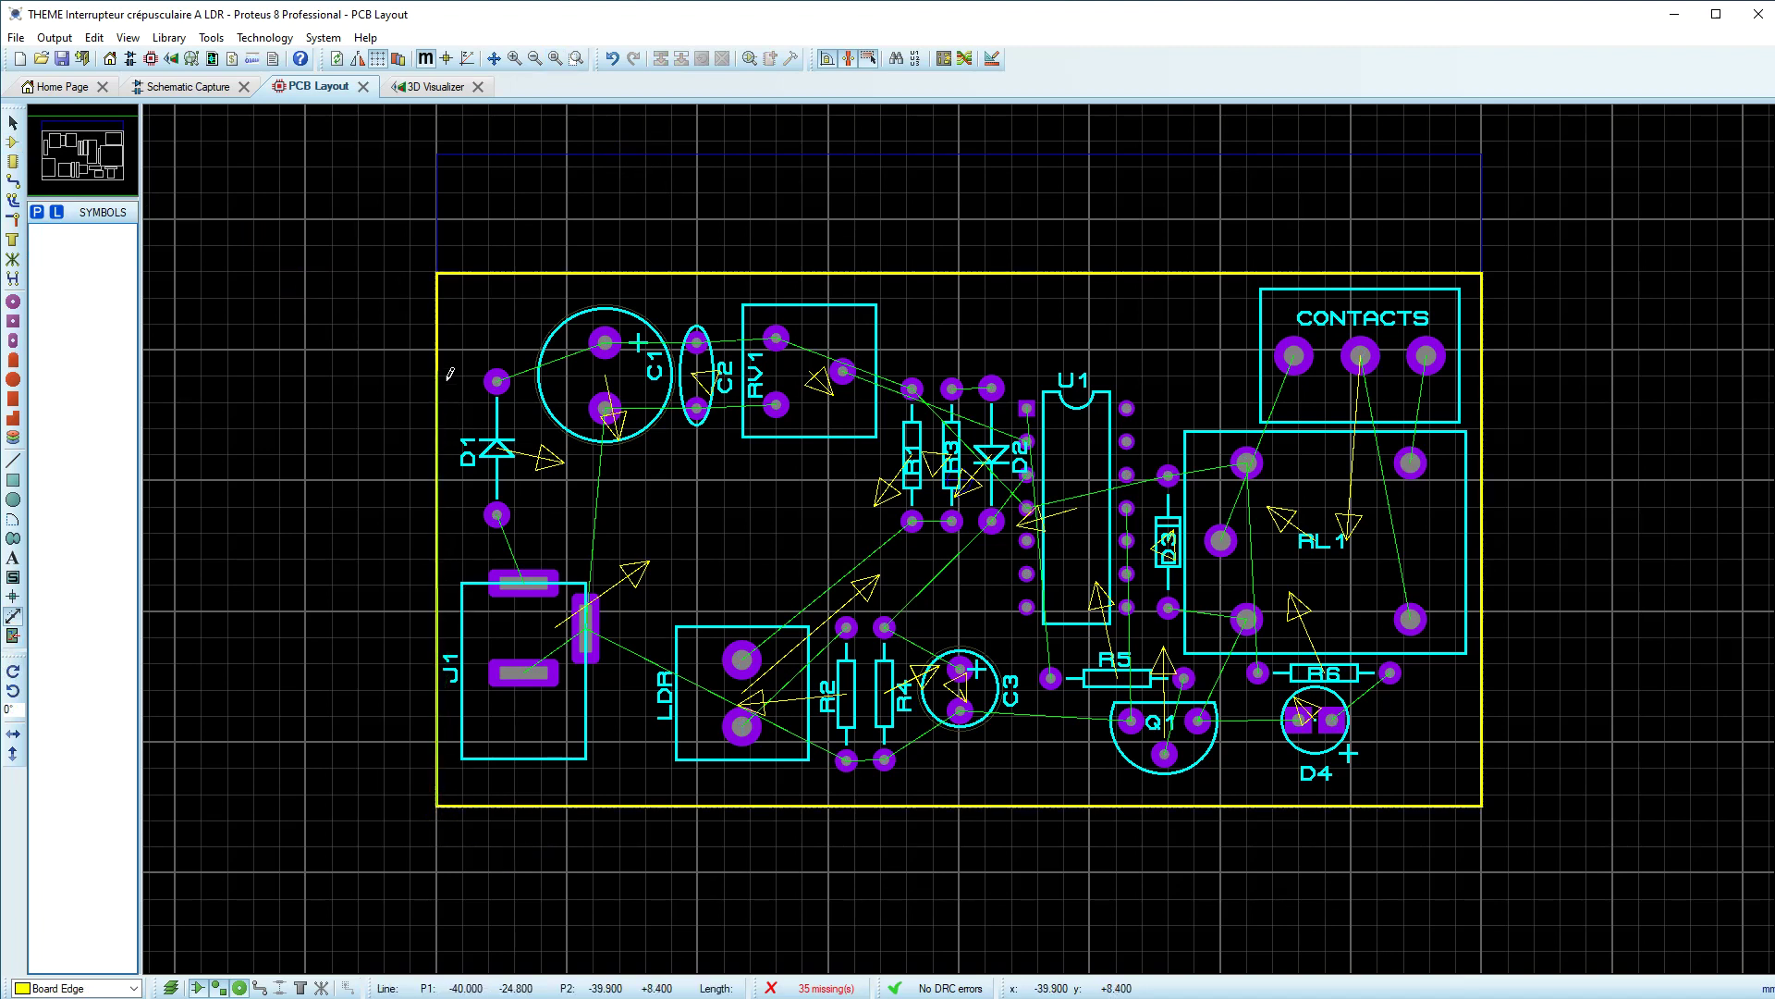
left_click(449, 288)
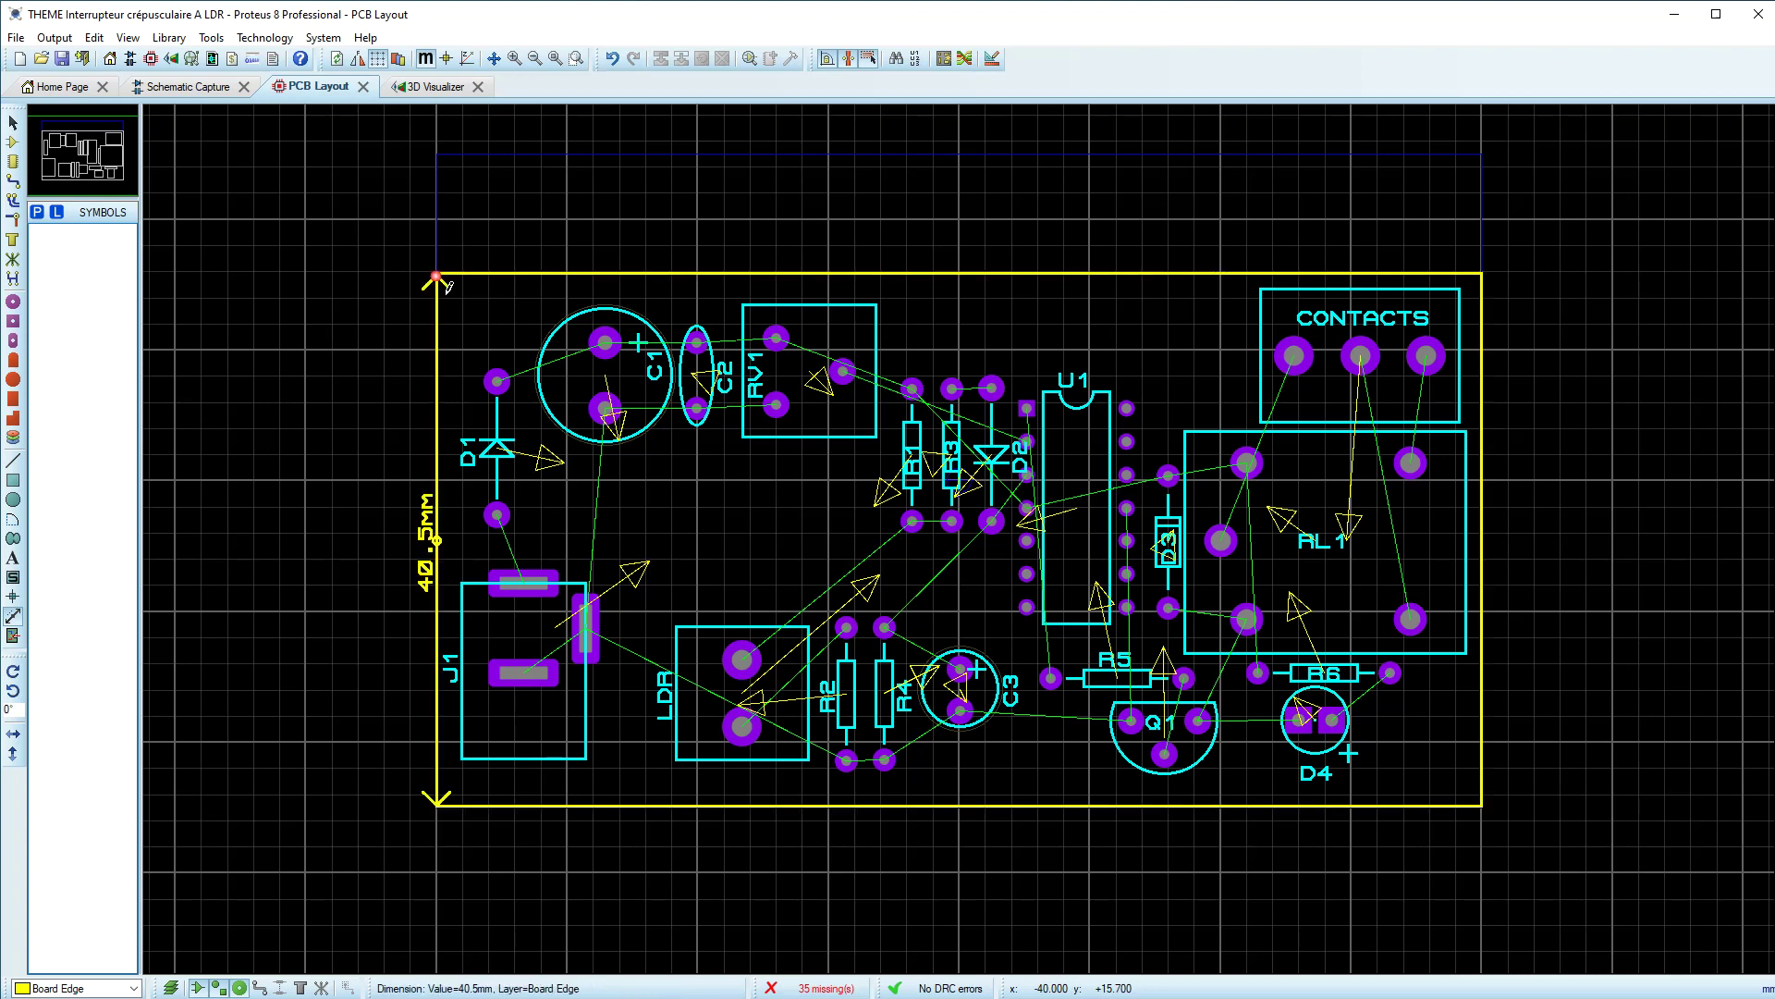
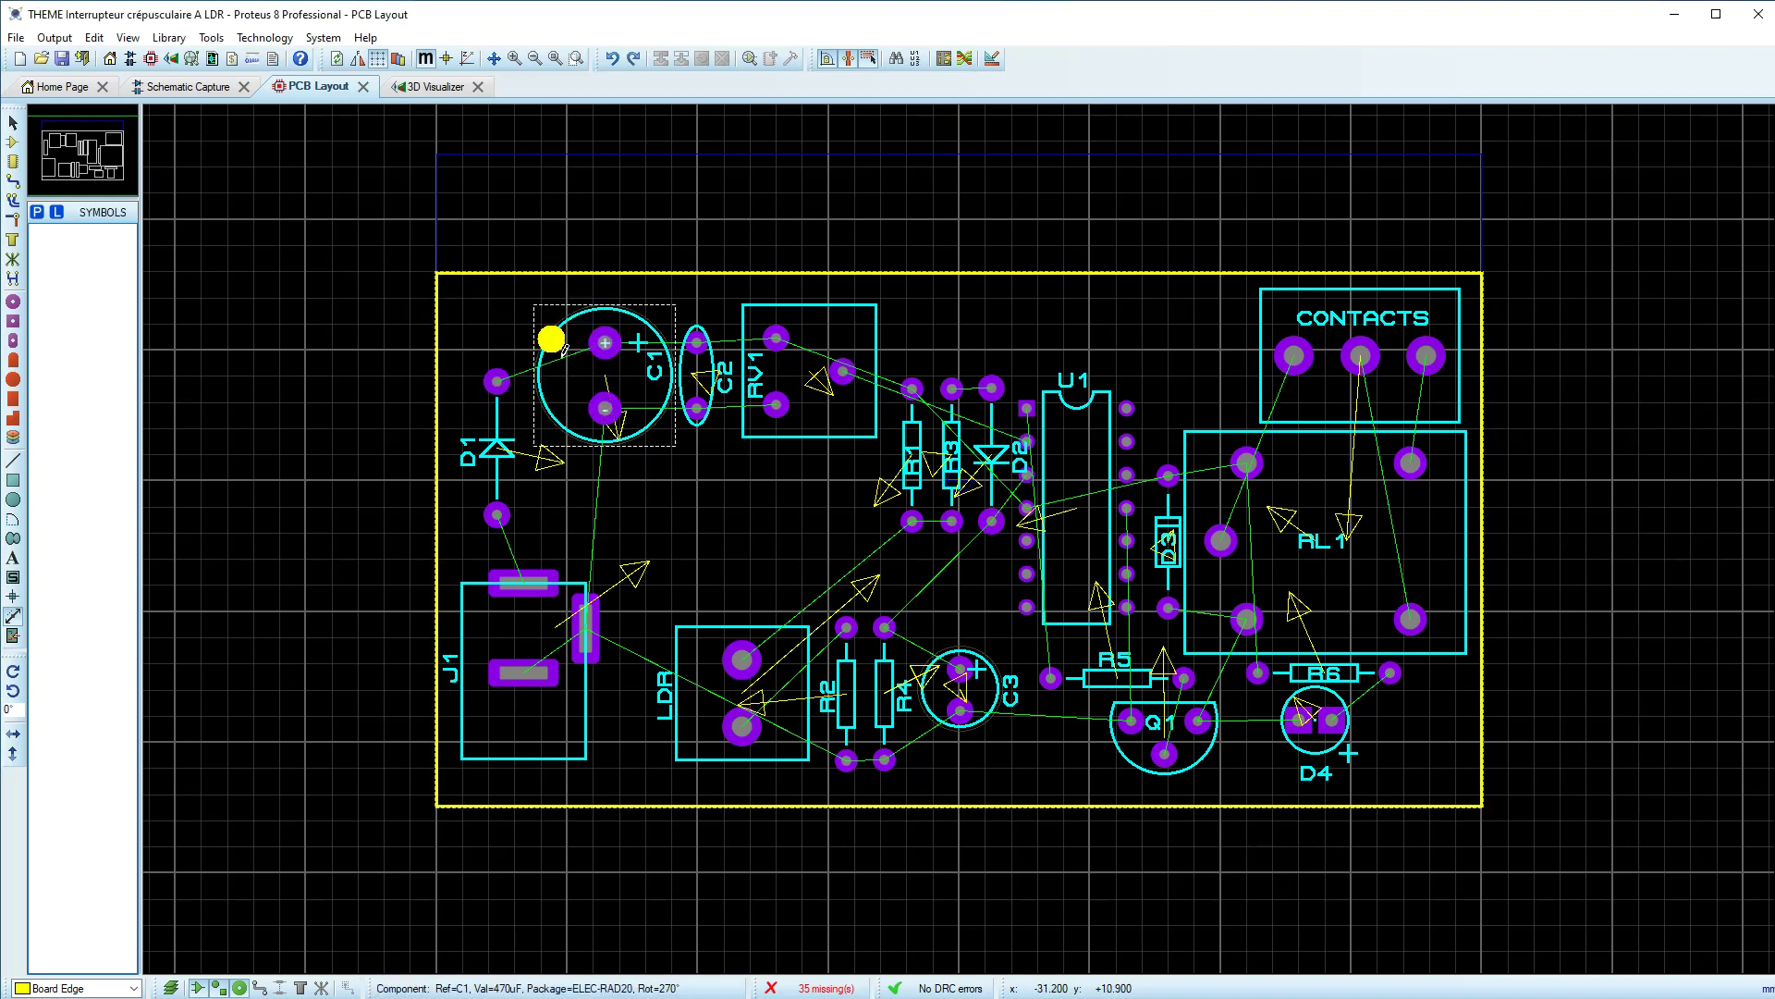
Step: Set the maximum height of the TYPON PCB board to 40.5 mm in its board properties
left_click(323, 38)
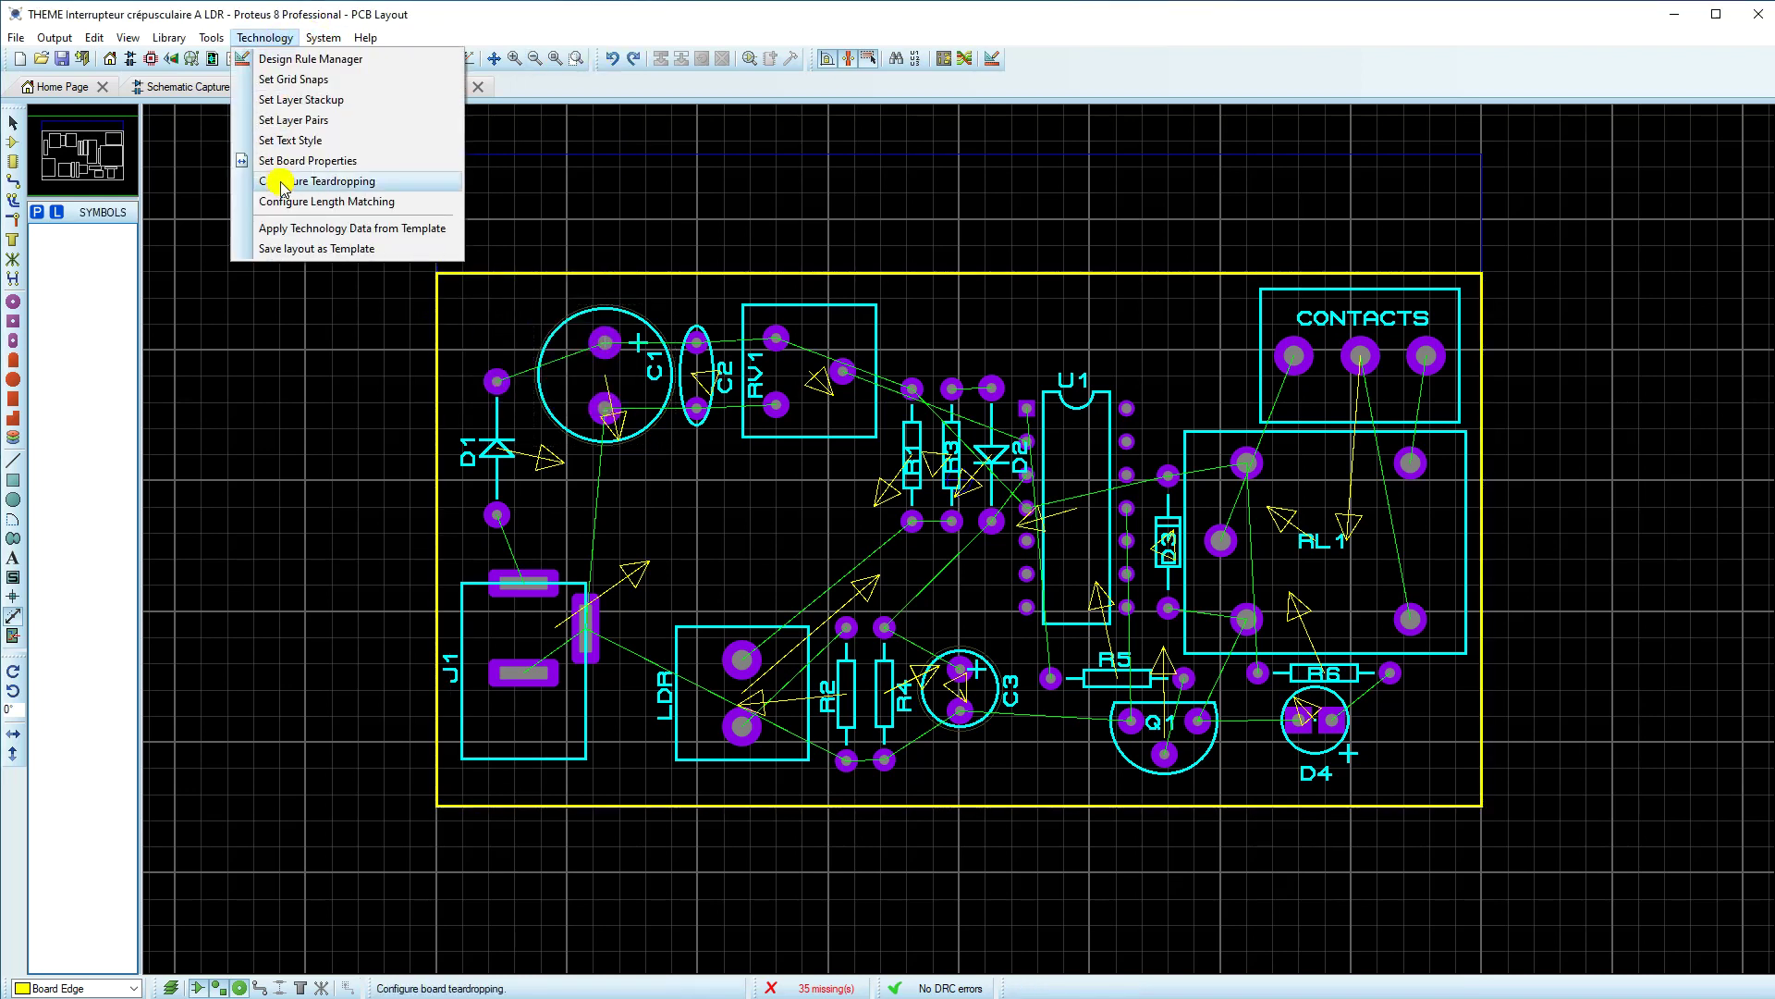
left_click(277, 160)
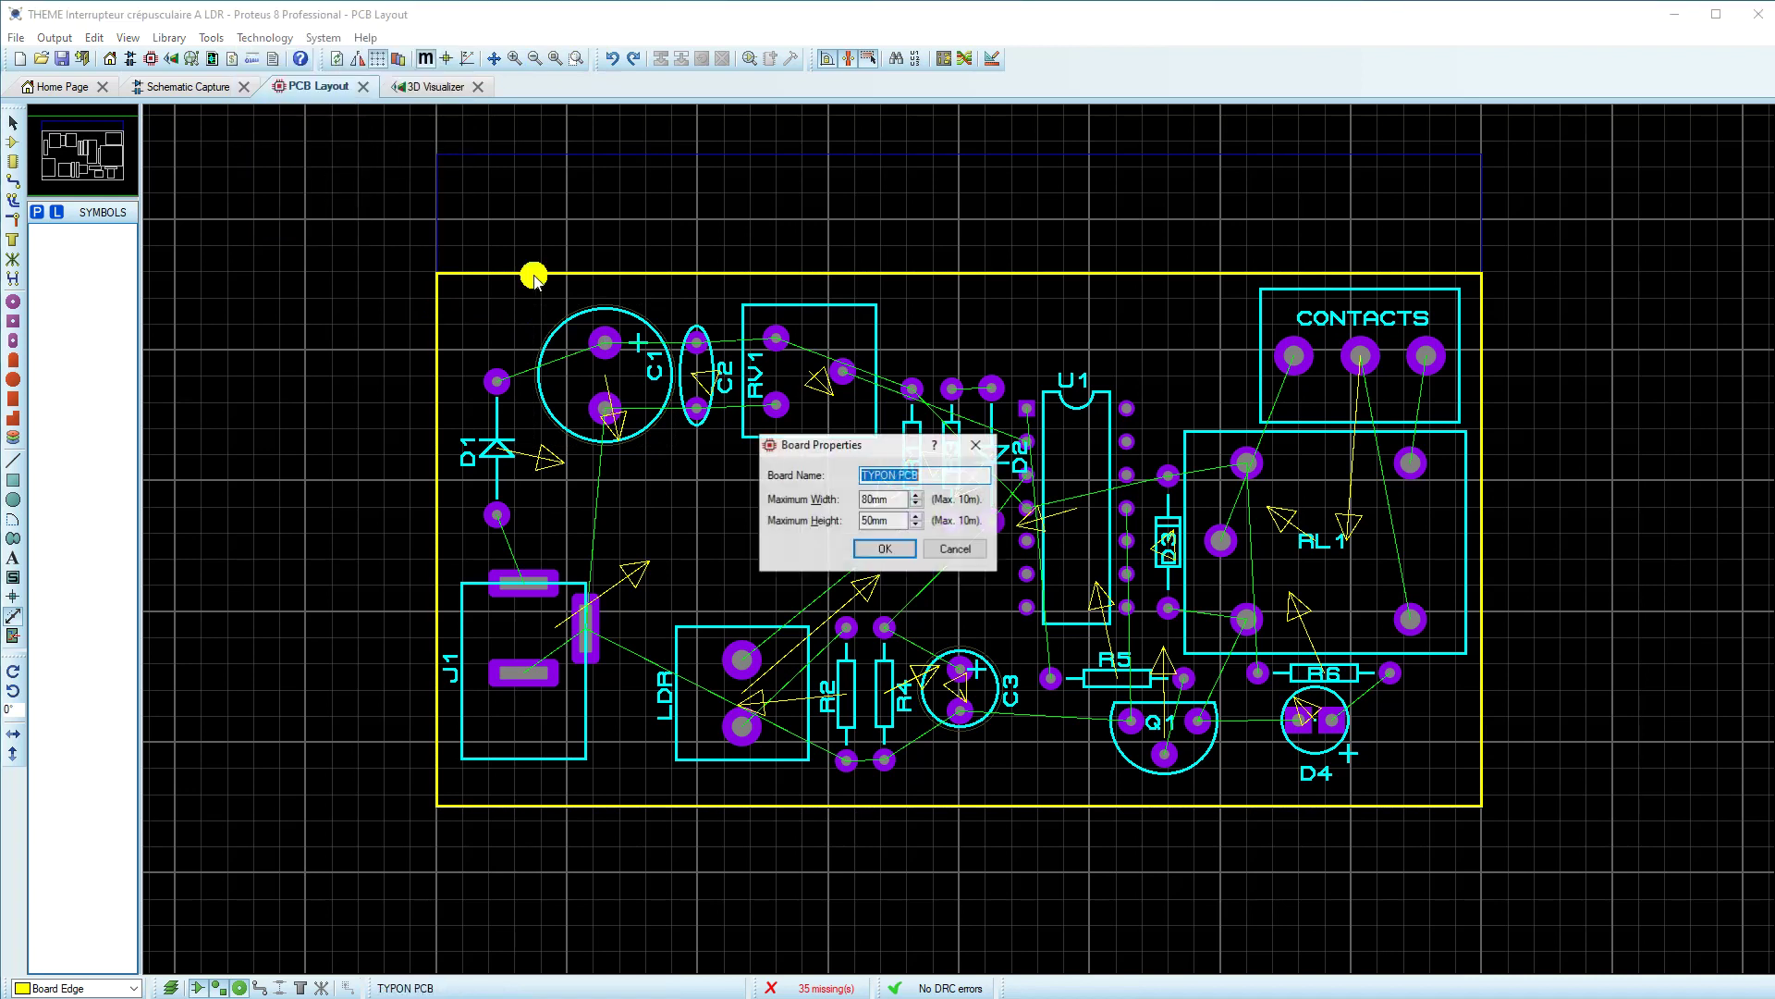
left_click(879, 522)
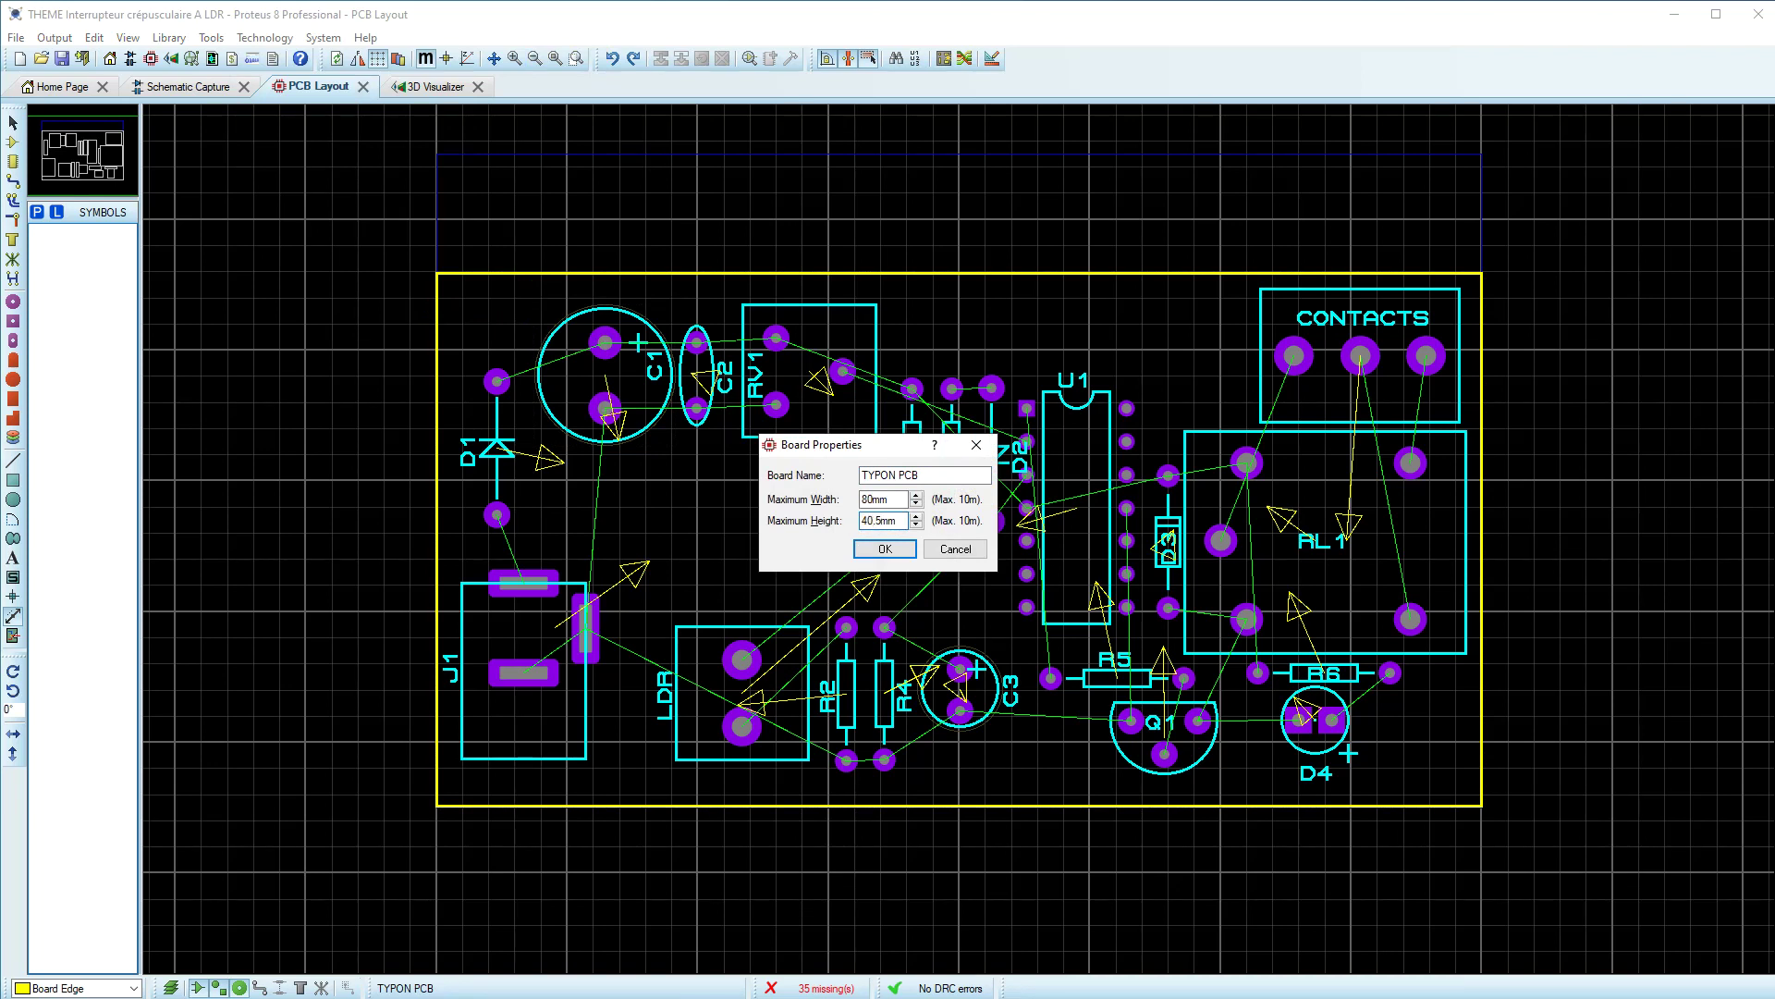
key("Return")
left_click(860, 516)
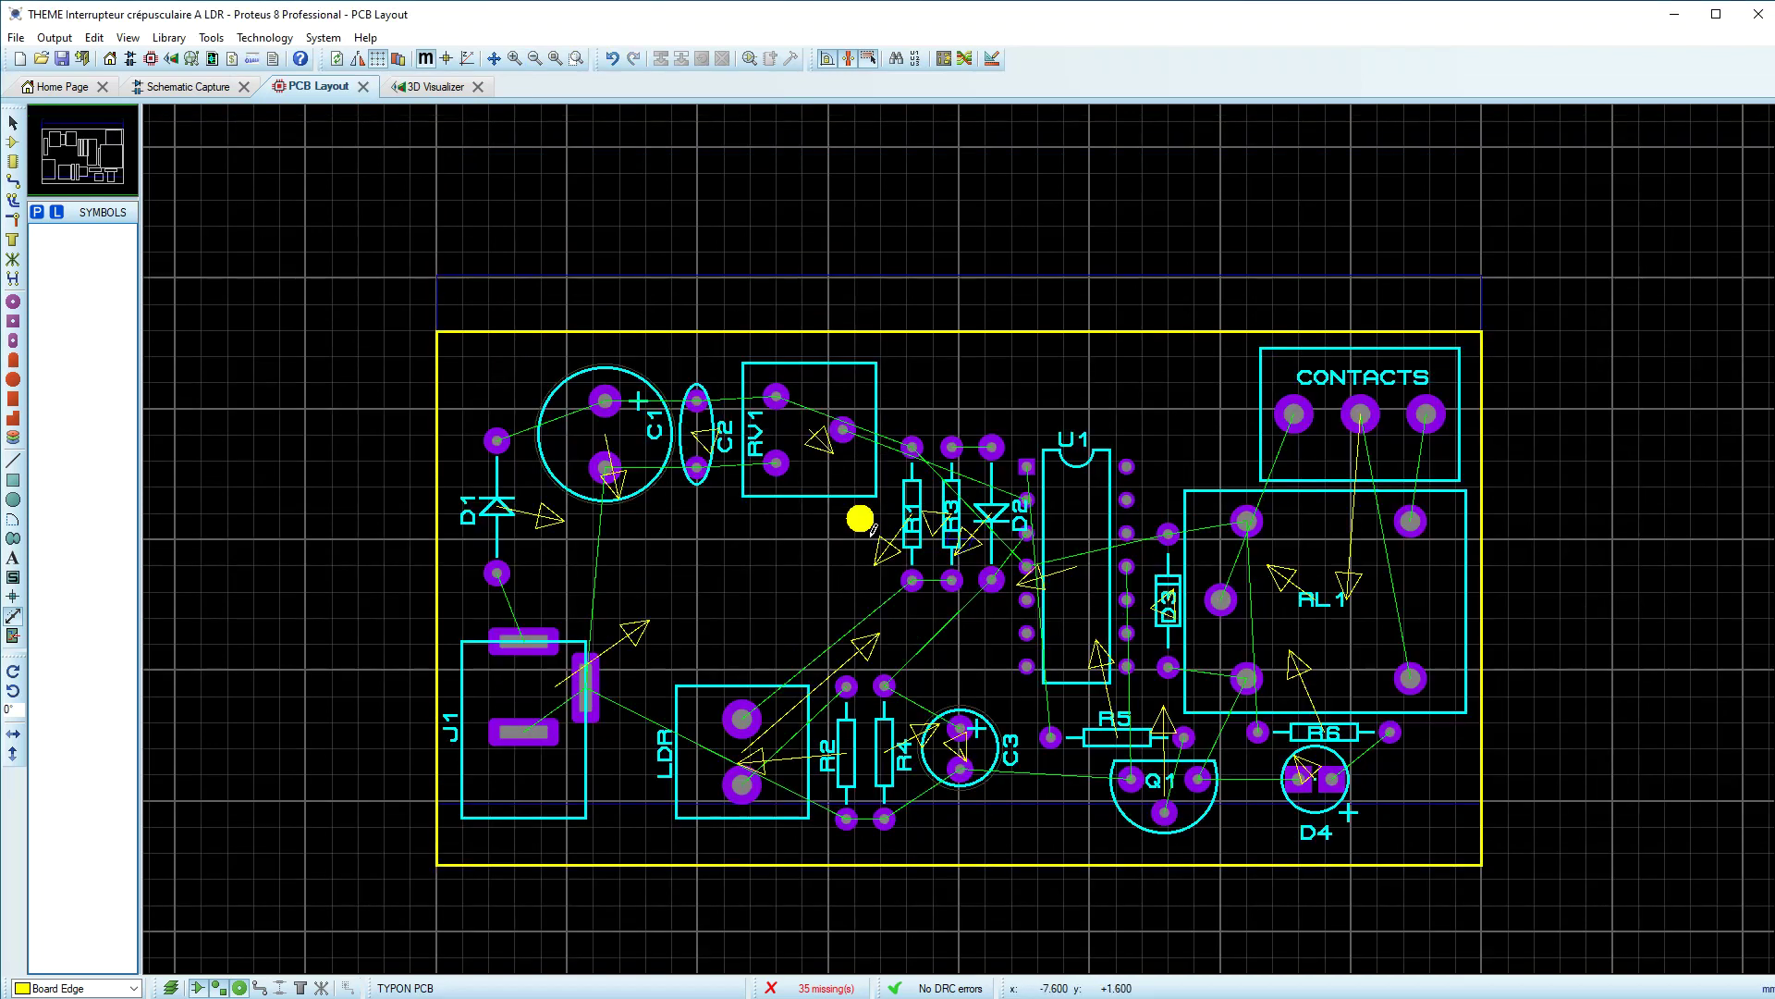
Step: Select the whole layout with its board outline and move it up to line up with the resized board boundary
left_click(64, 245)
left_click(13, 122)
left_click_drag(399, 374, 1535, 830)
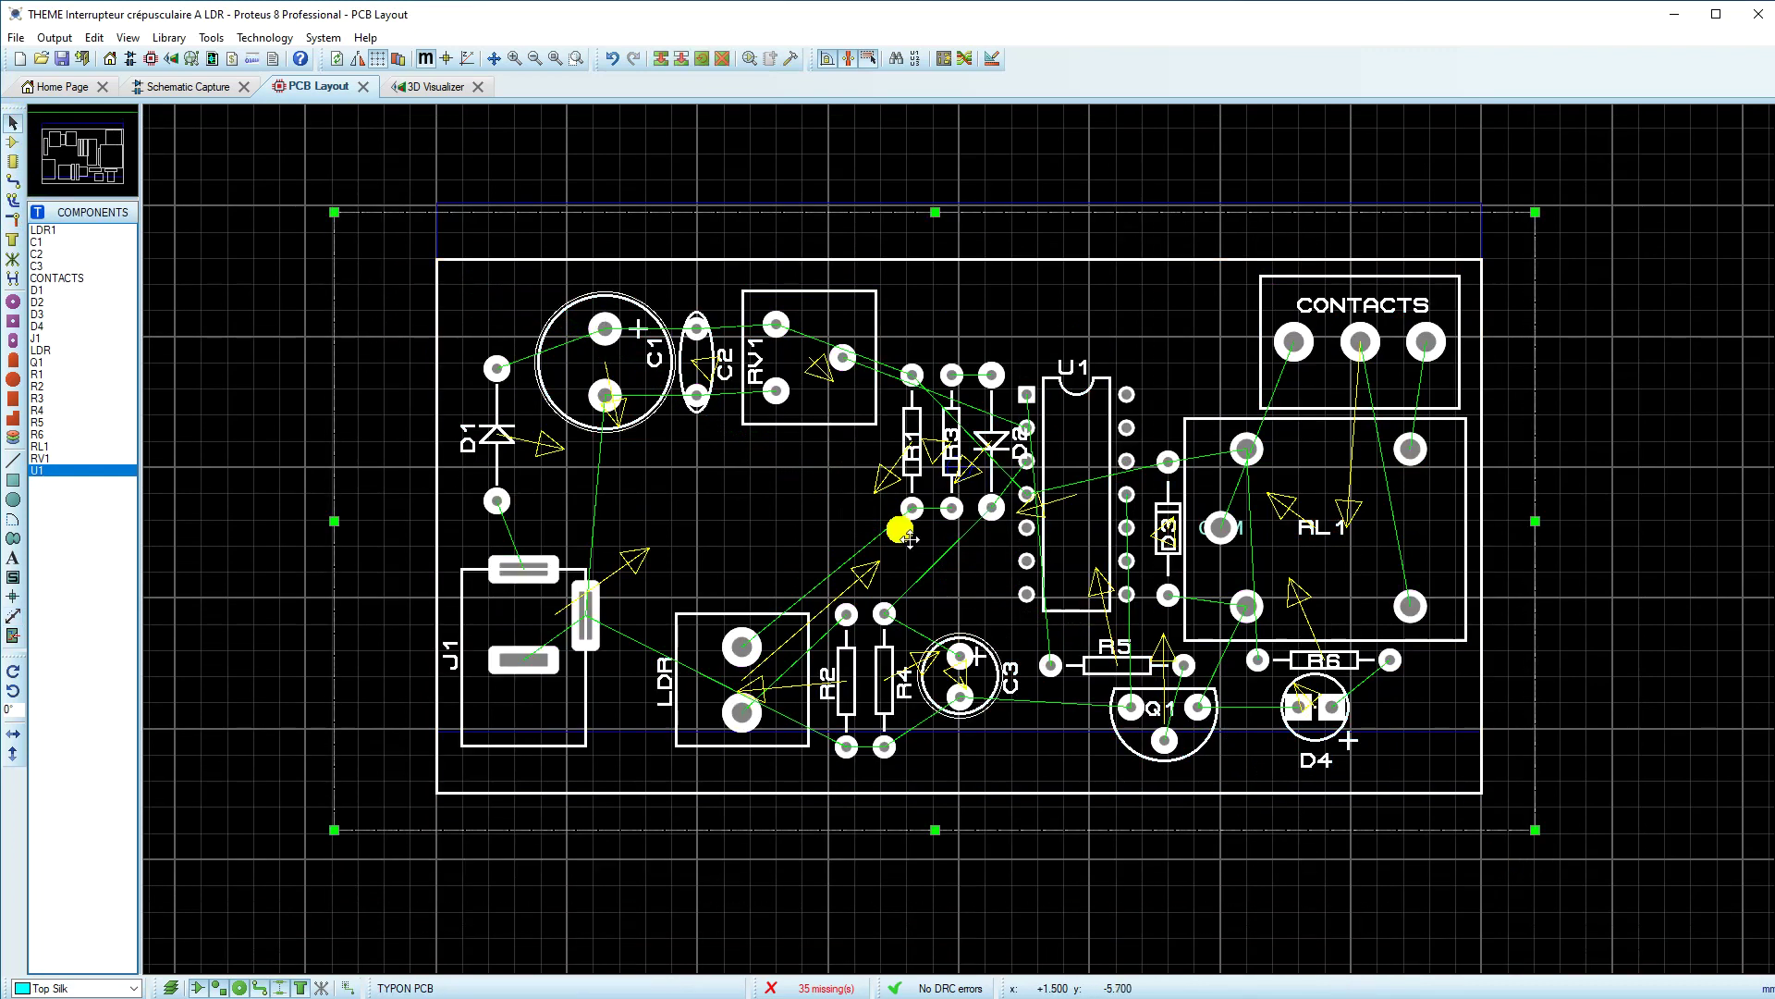
key("F6")
left_click_drag(785, 491, 796, 420)
left_click(884, 412)
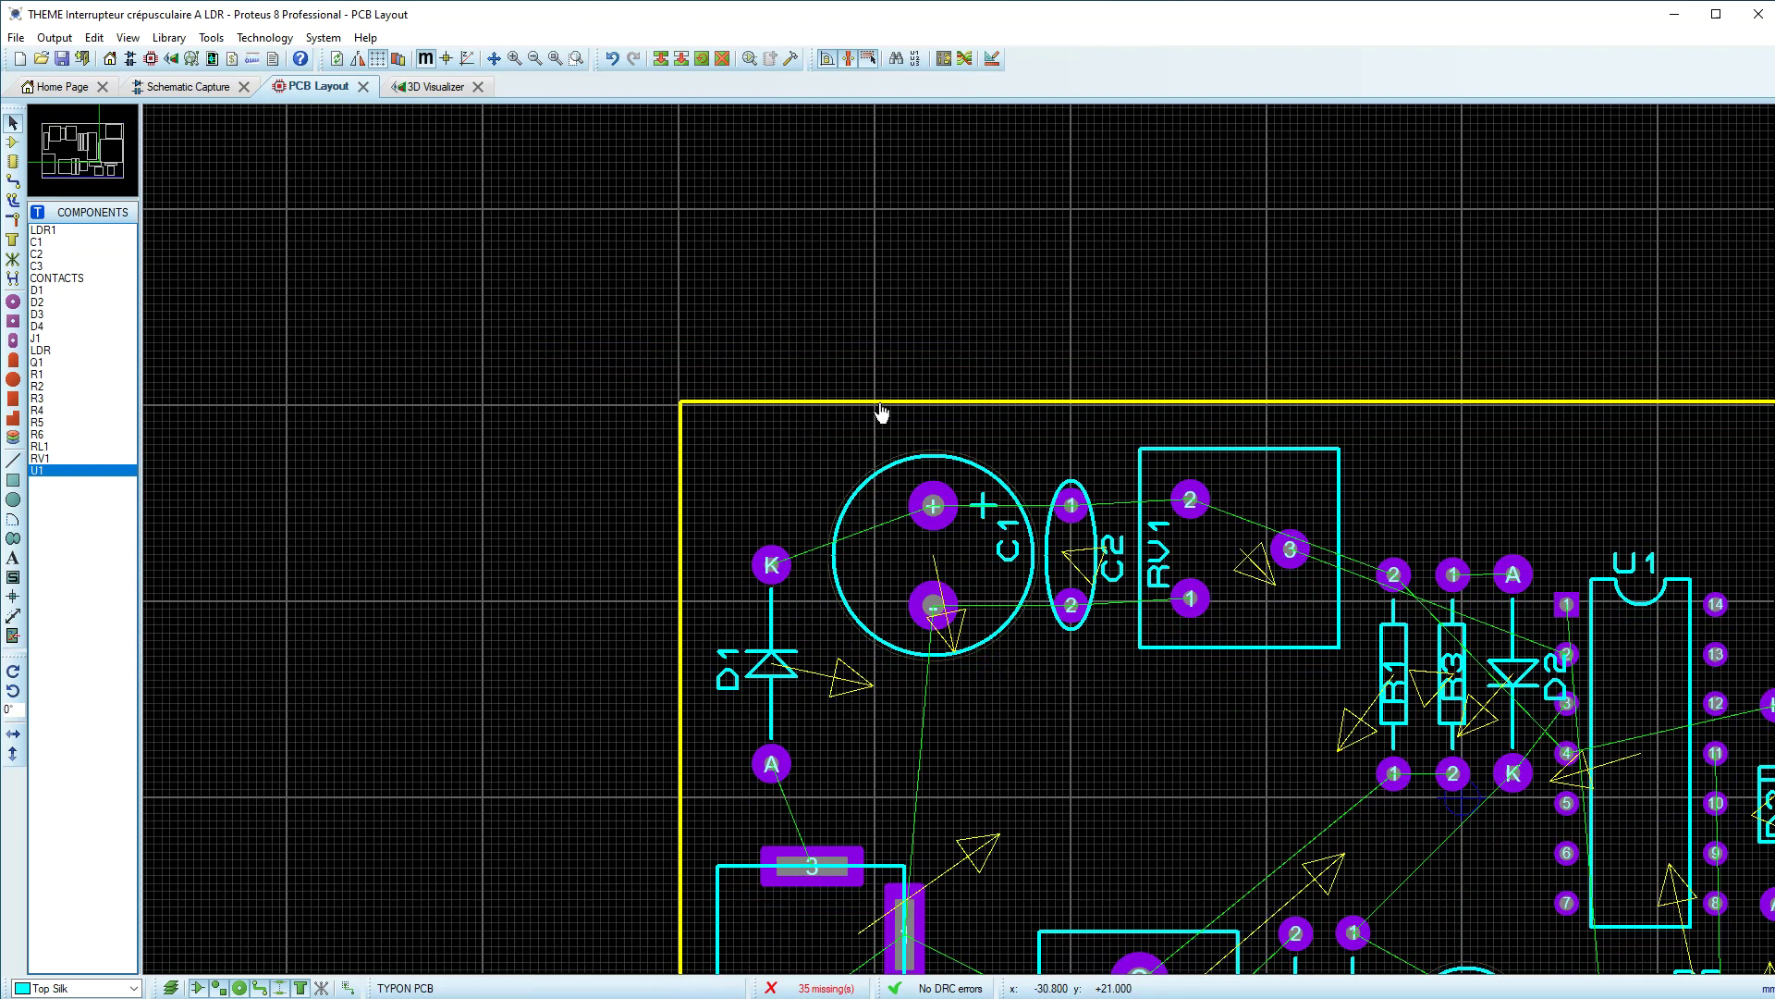
left_click(556, 58)
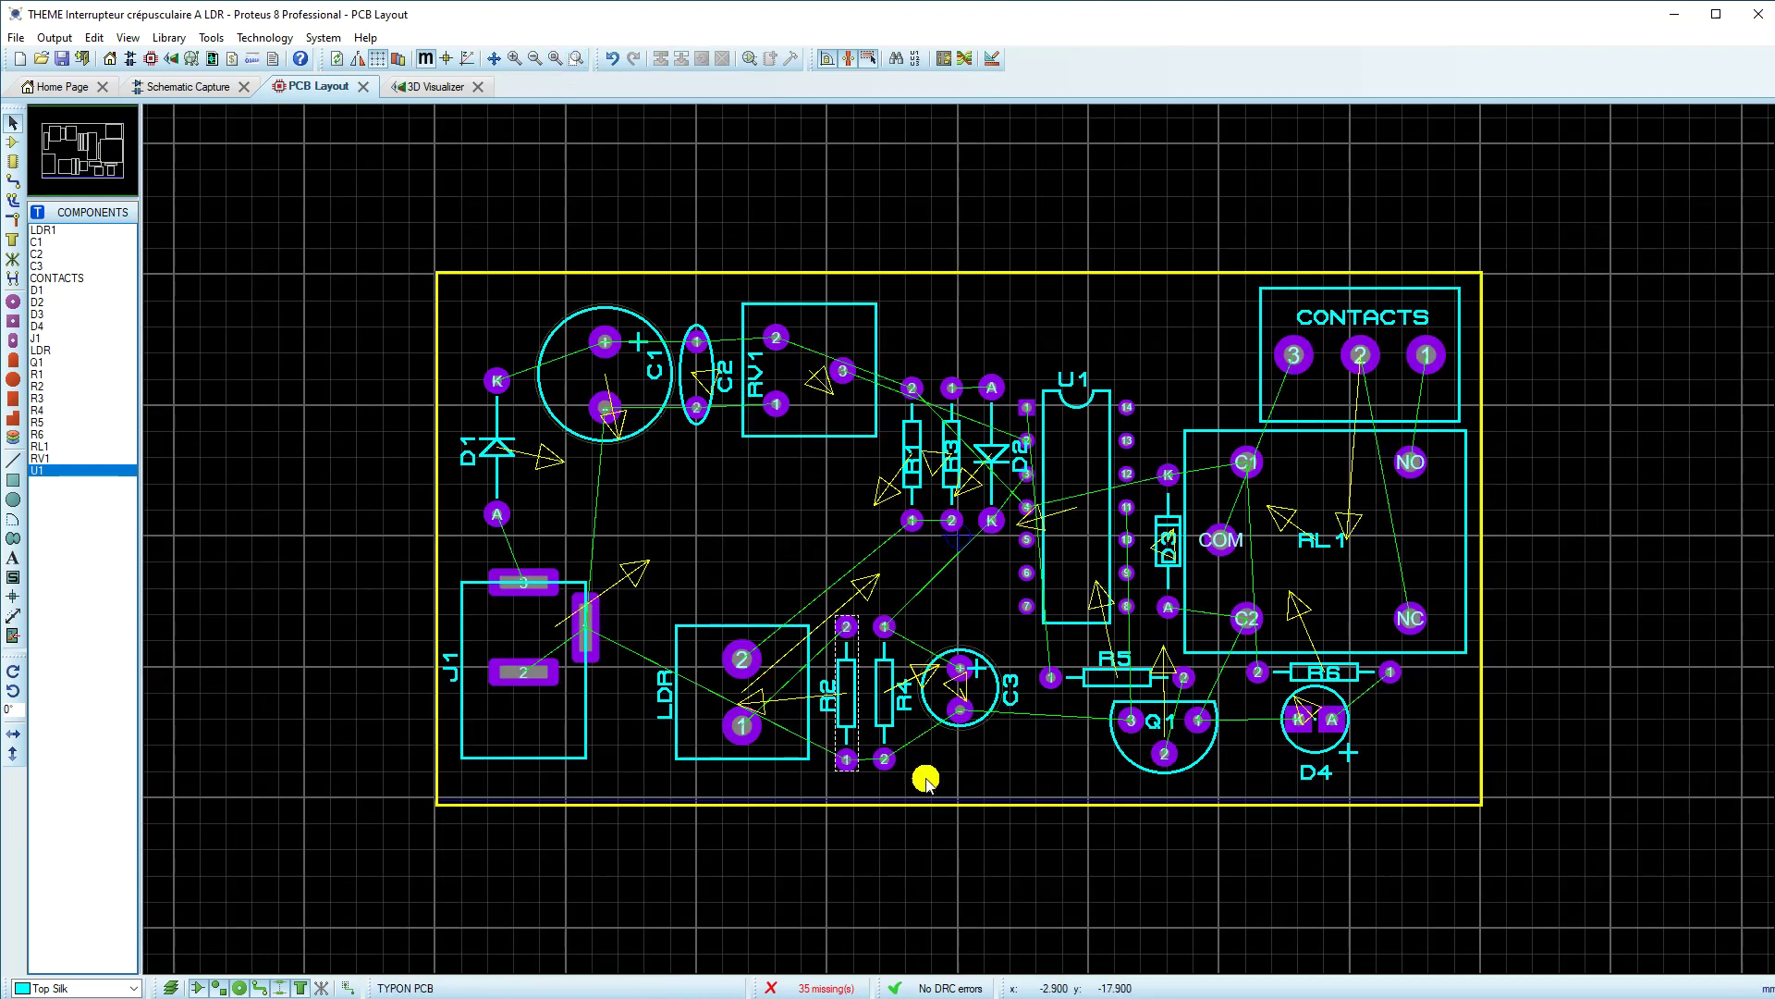
key("F6")
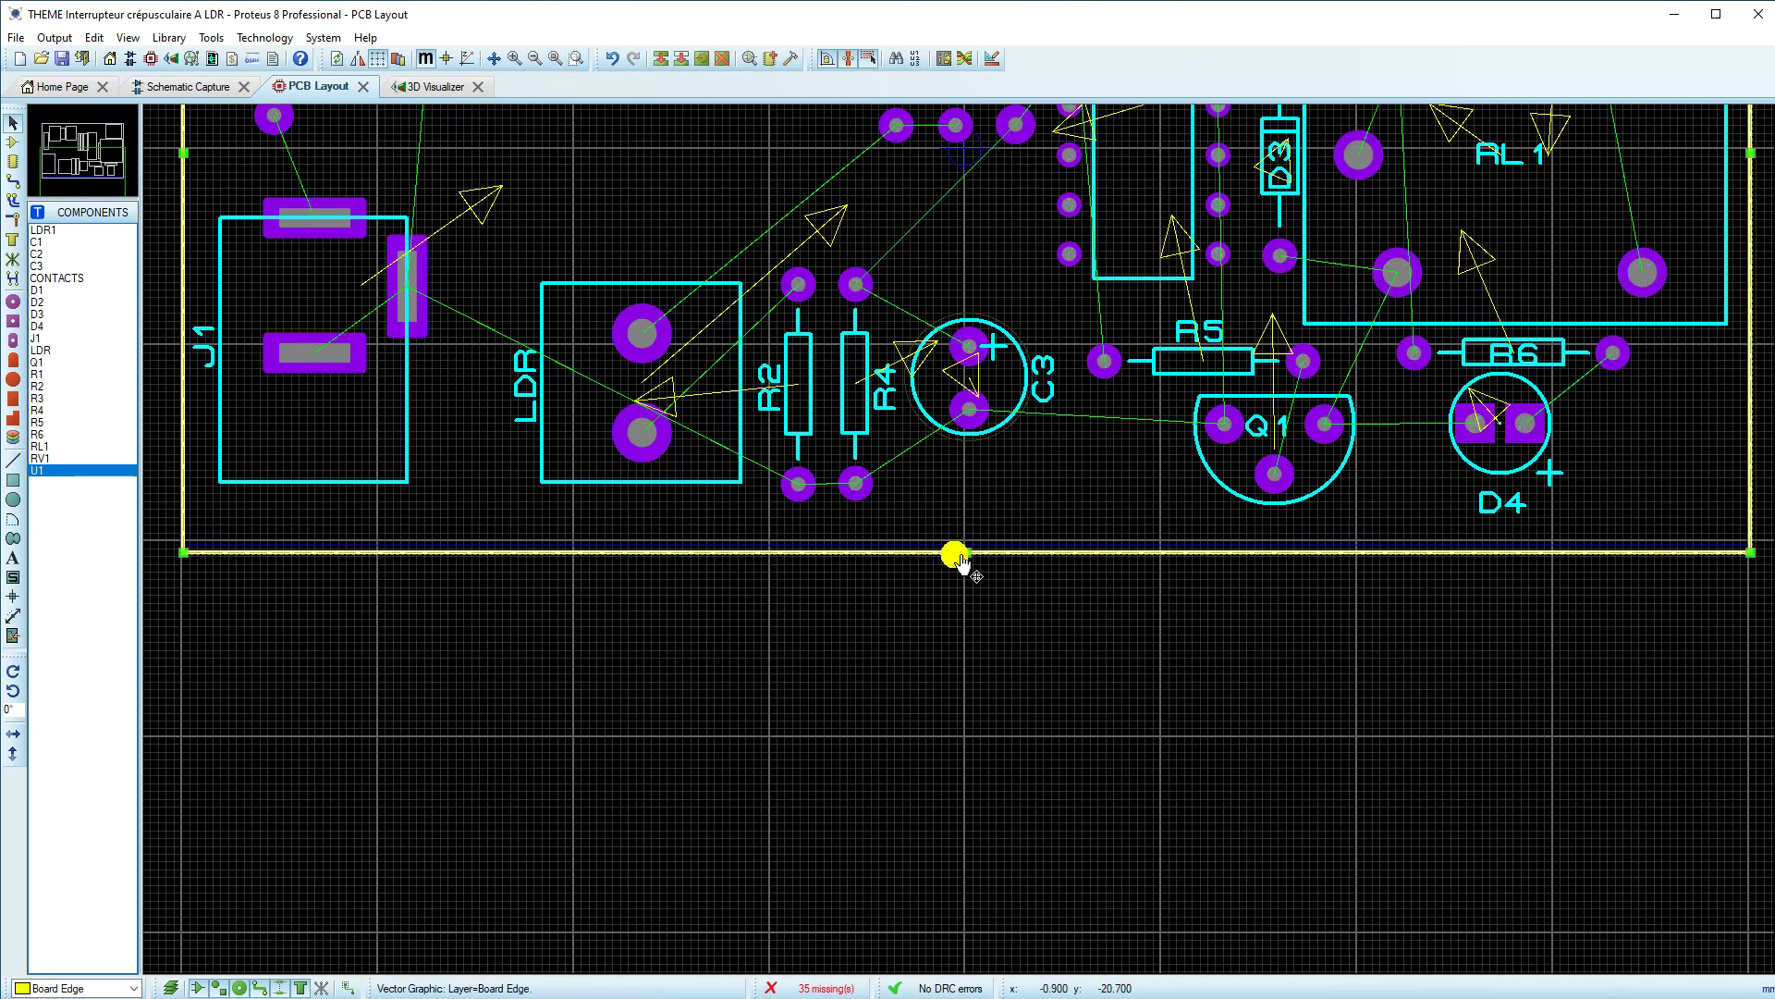
left_click(962, 551)
left_click(988, 601)
left_click(576, 61)
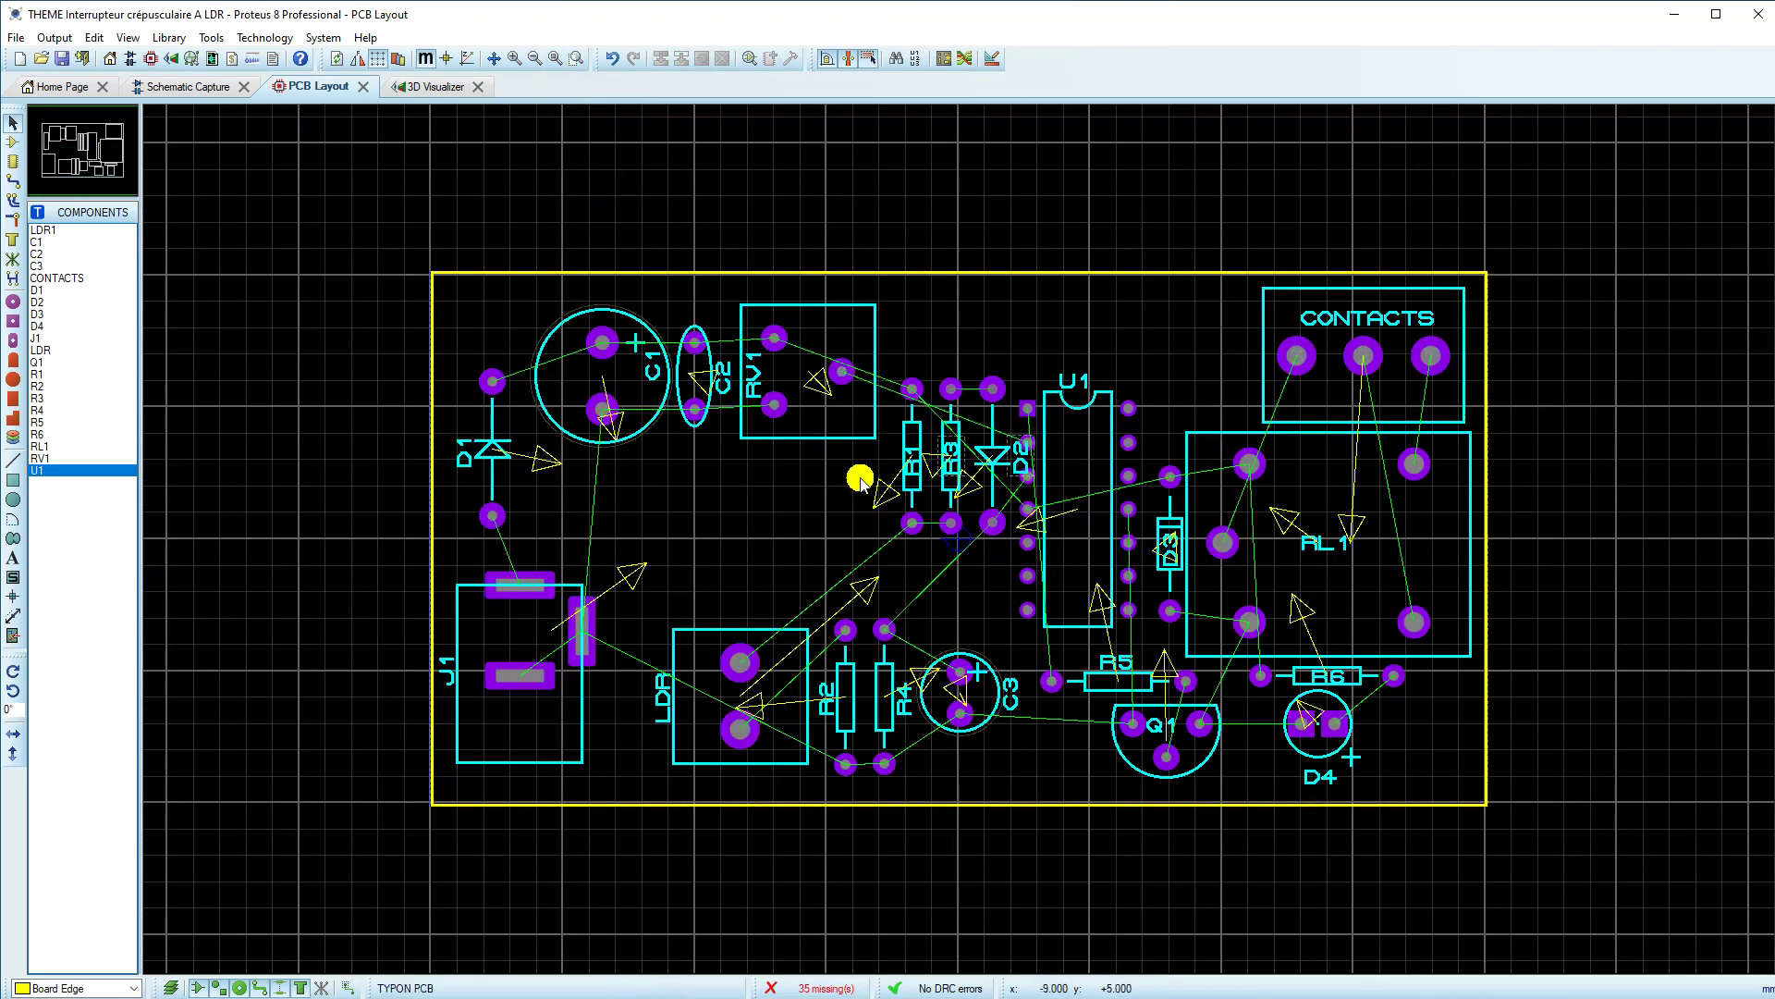
Step: Move the LDR terminal block left toward J1, widening the gap to R2
left_click(13, 142)
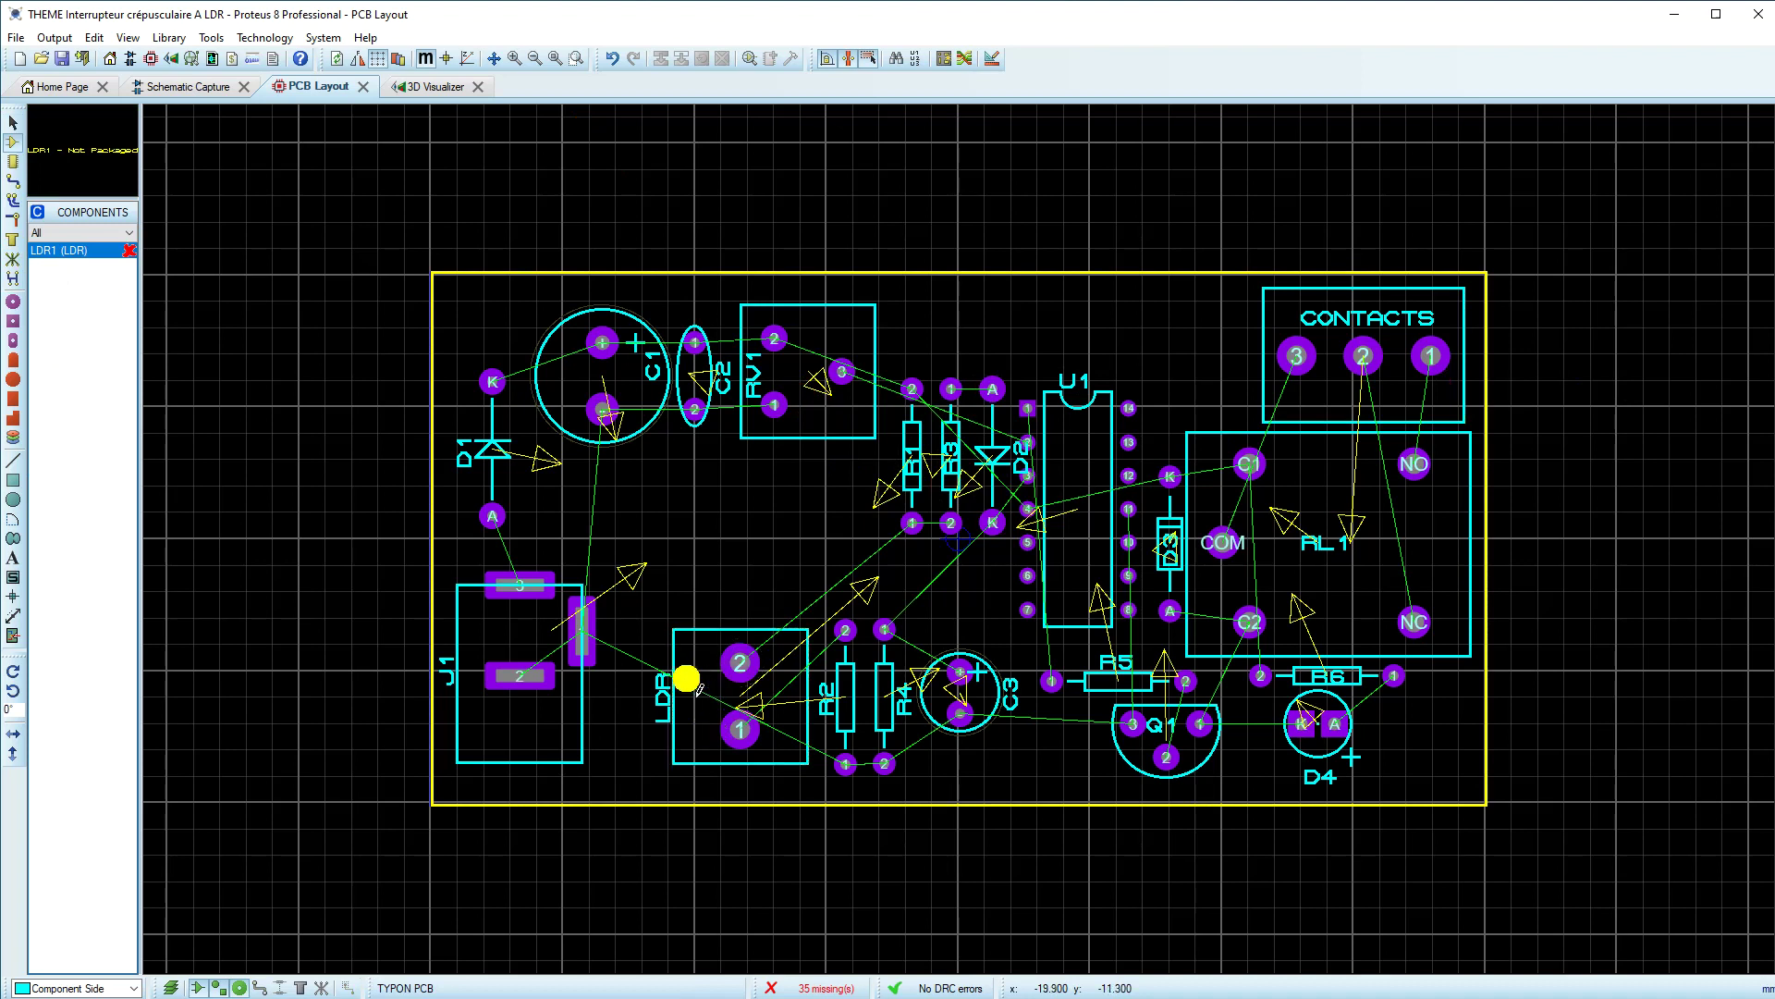
left_click(693, 638)
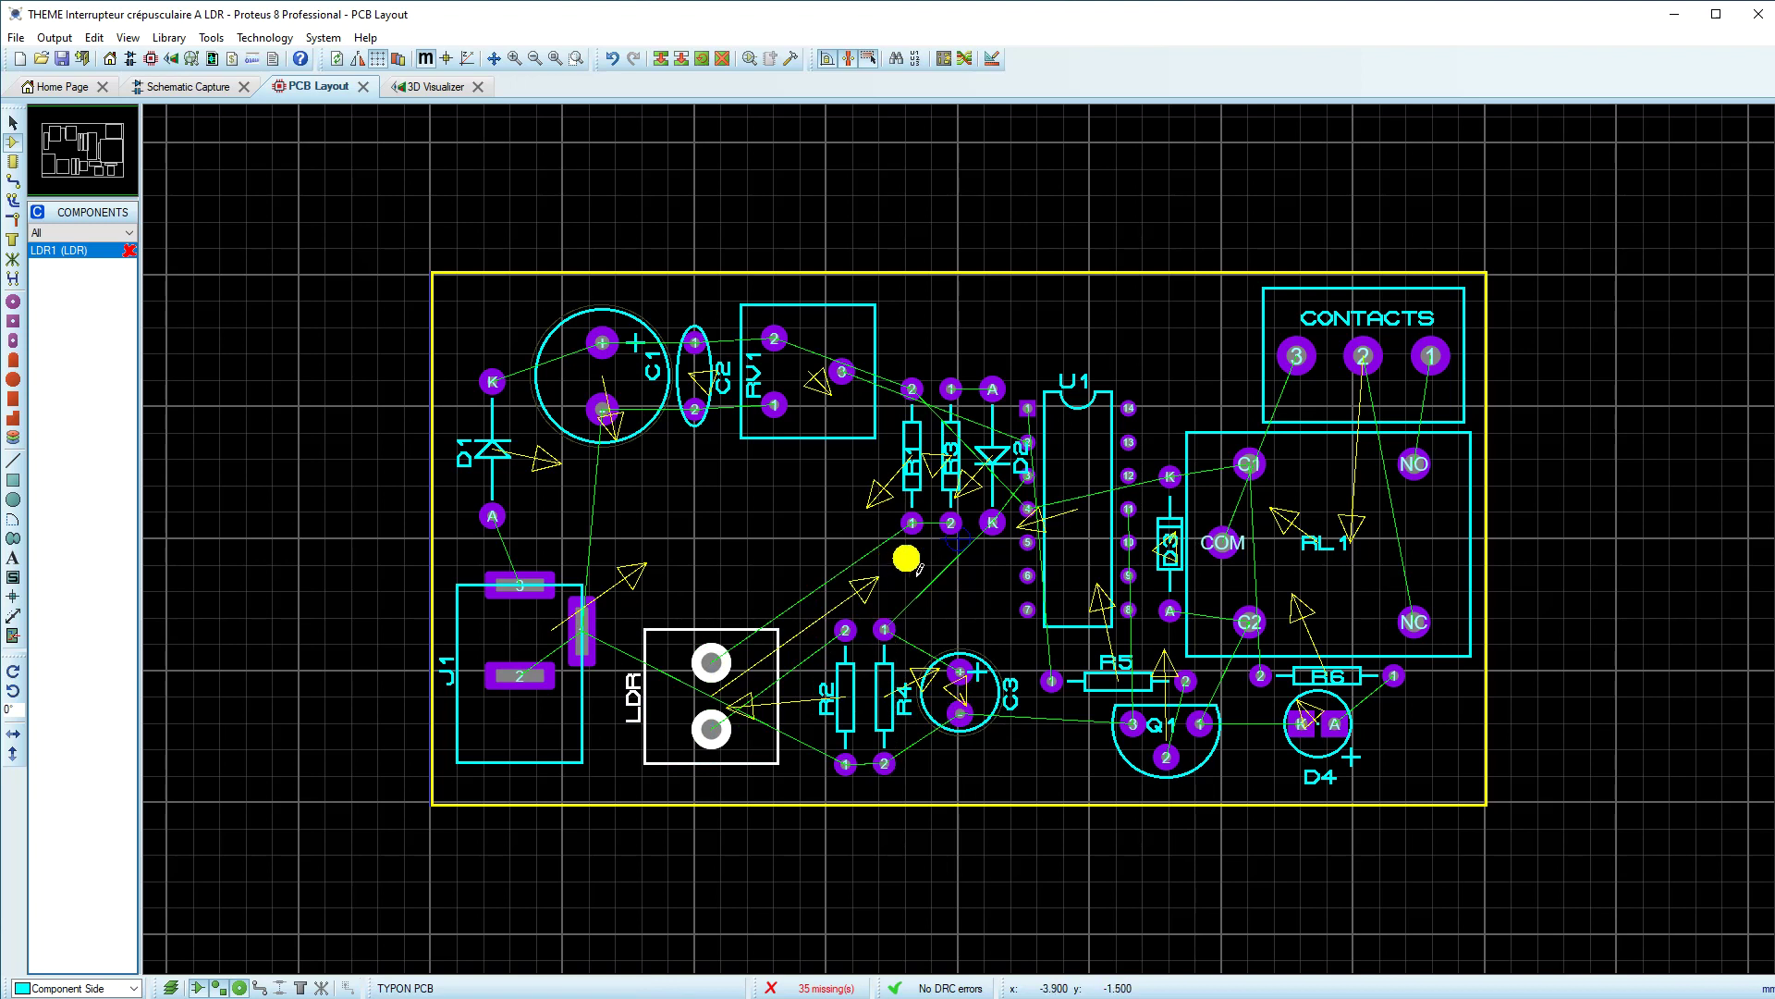
Step: Rotate R1, R3 and D2 anti-clockwise as a block and place them horizontally below RV1
scroll(958, 534, "up", 1)
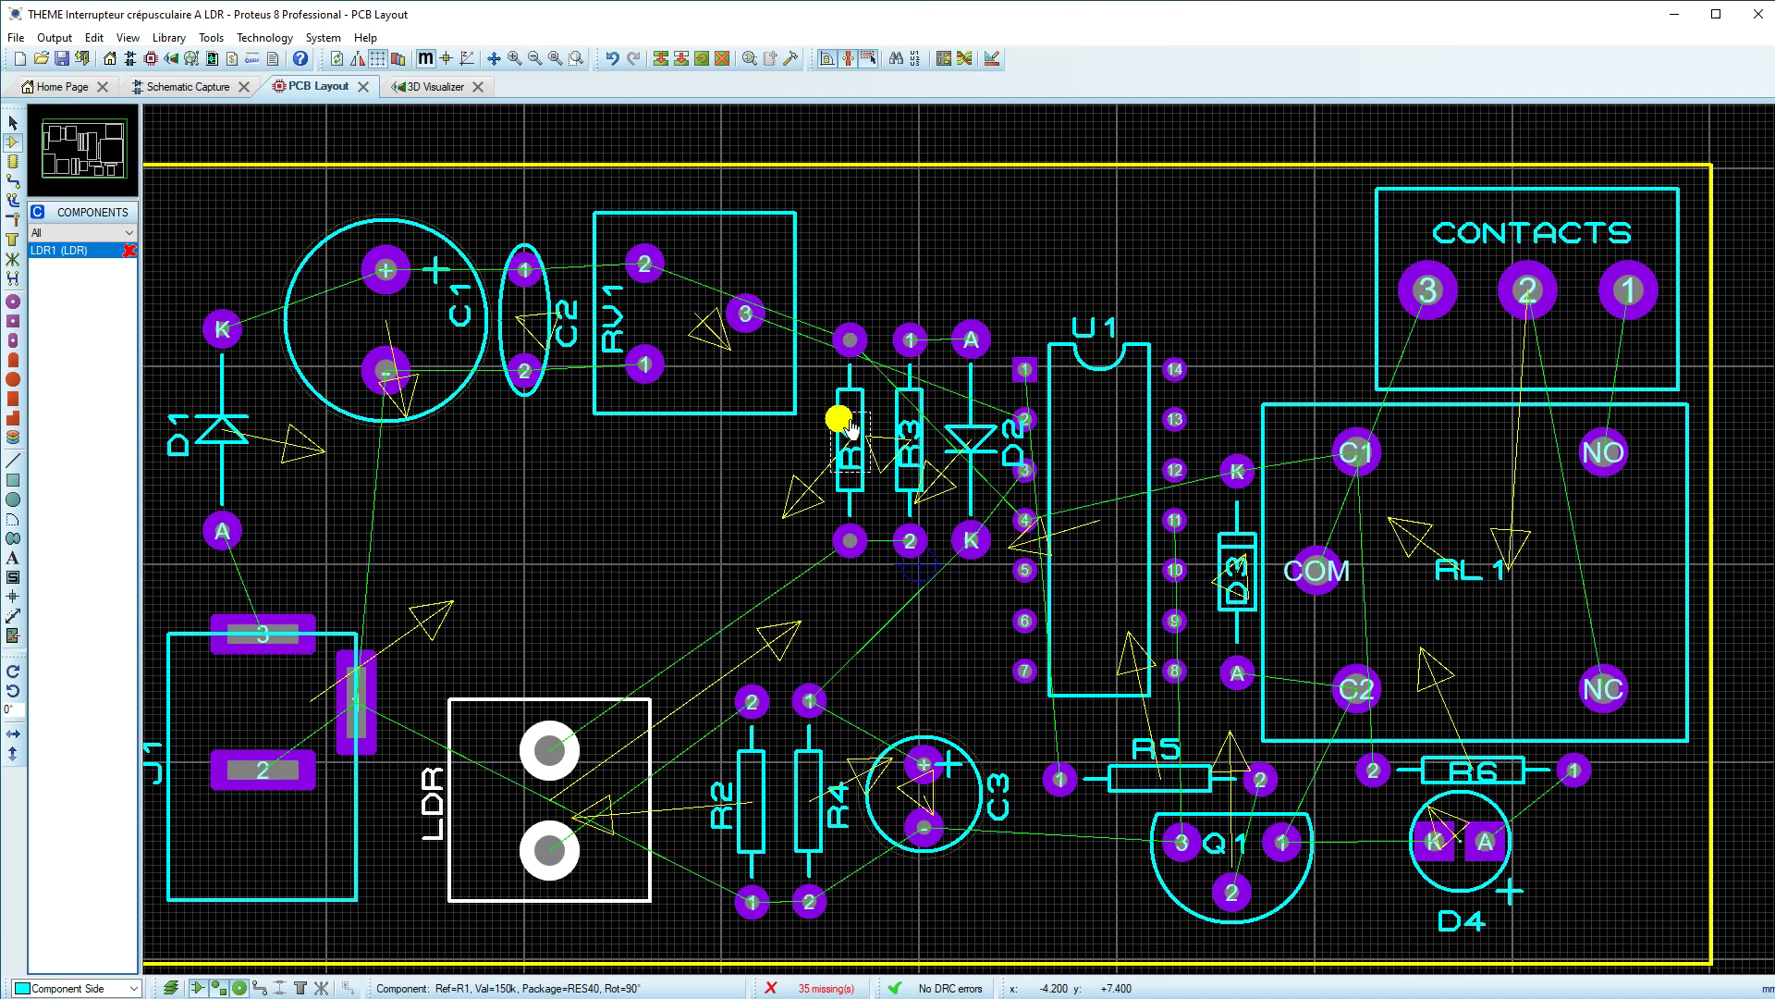
left_click_drag(812, 285, 1025, 597)
right_click(895, 473)
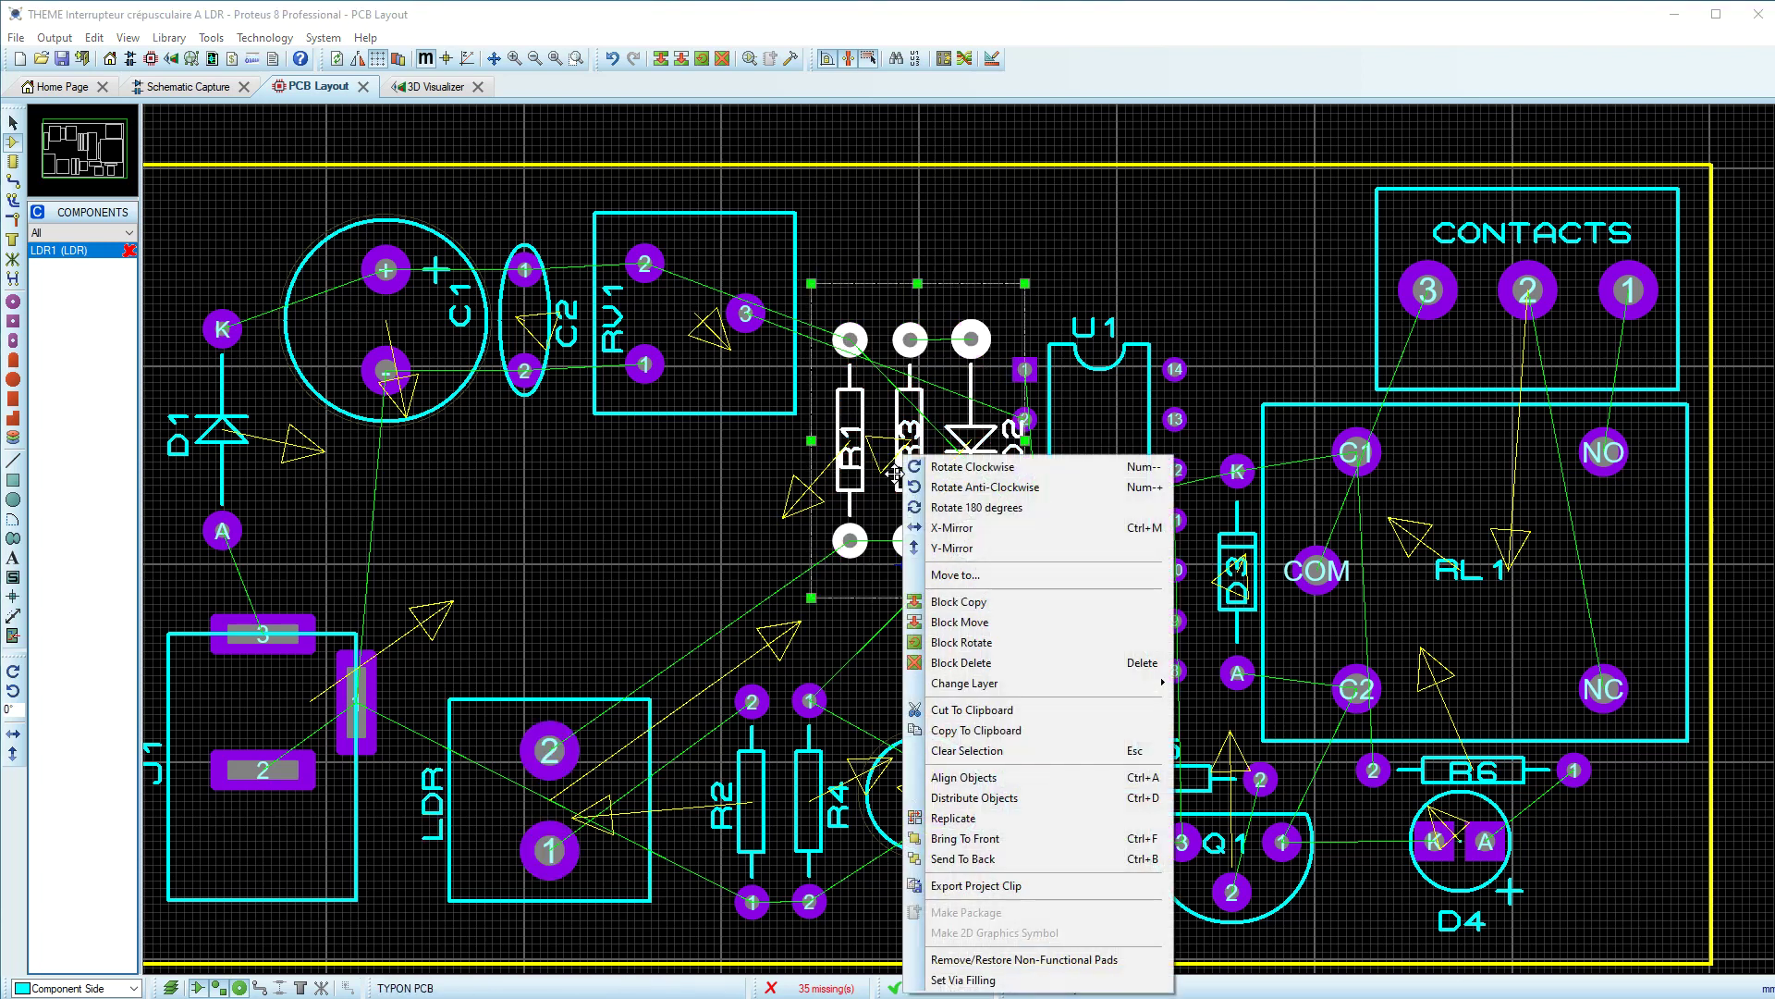
left_click(942, 487)
left_click_drag(941, 496, 690, 573)
left_click(963, 635)
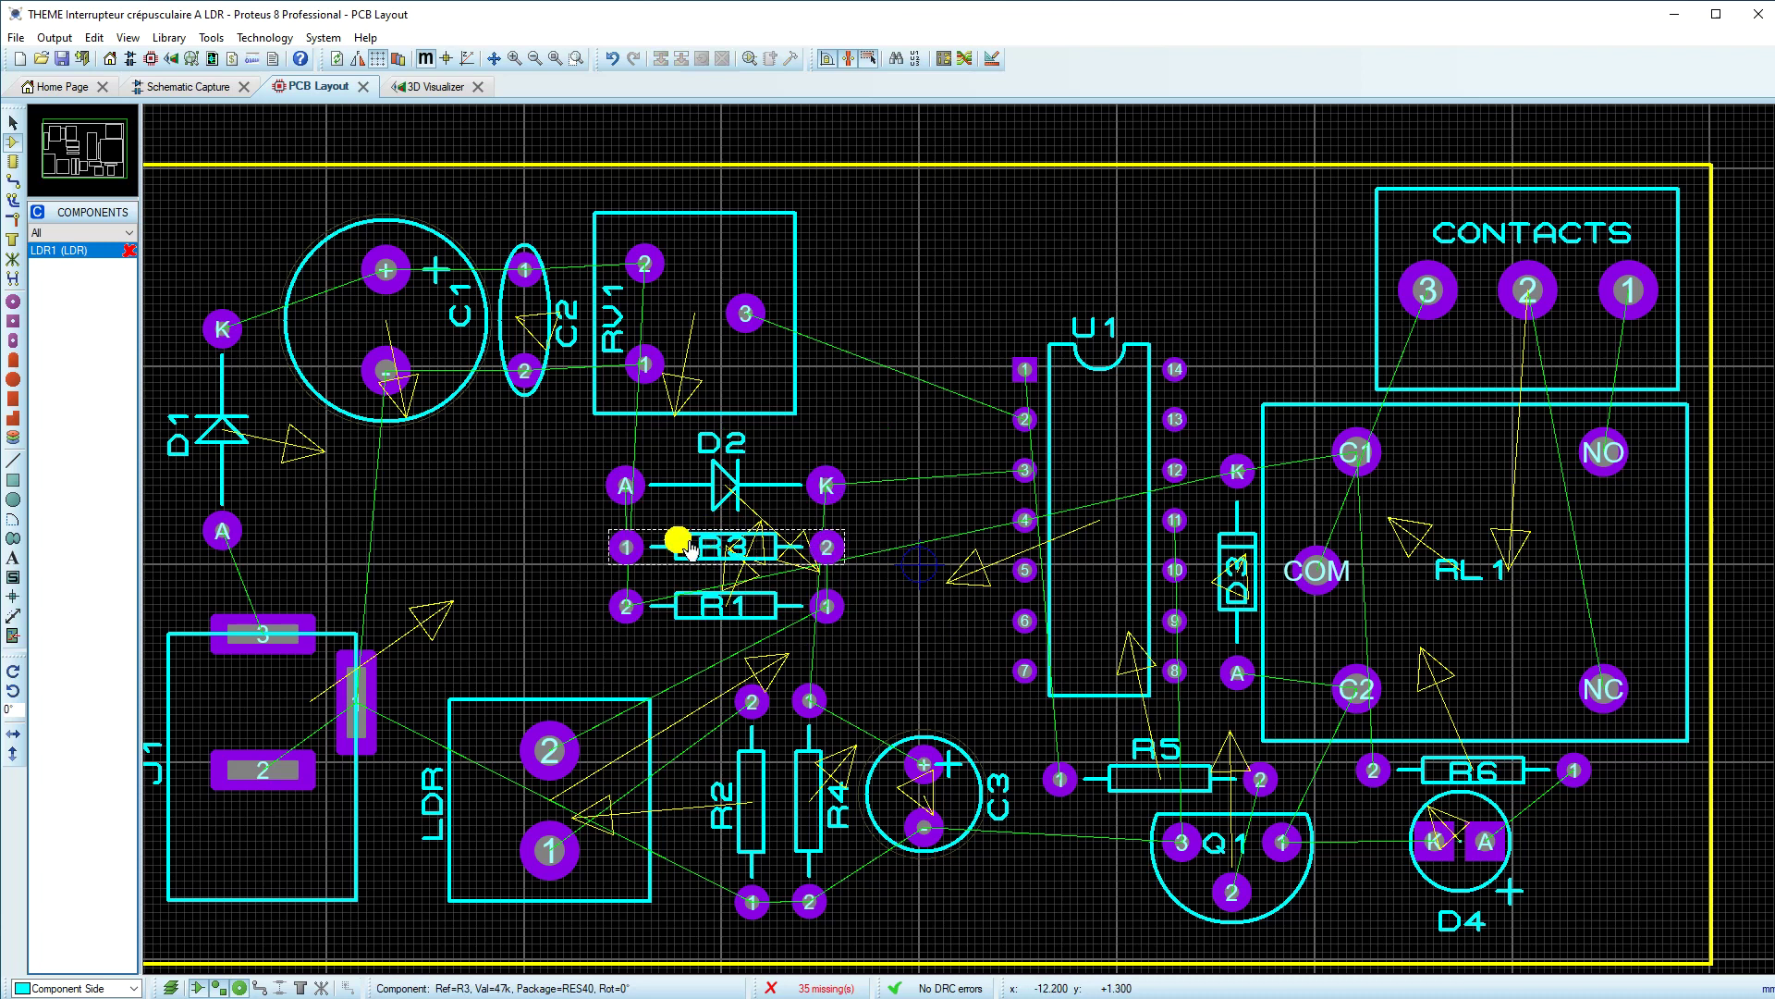
Step: Move RV1 slightly down toward D2, and lower R1 slightly to leave more space below R3
left_click(728, 413)
left_click_drag(737, 425, 728, 421)
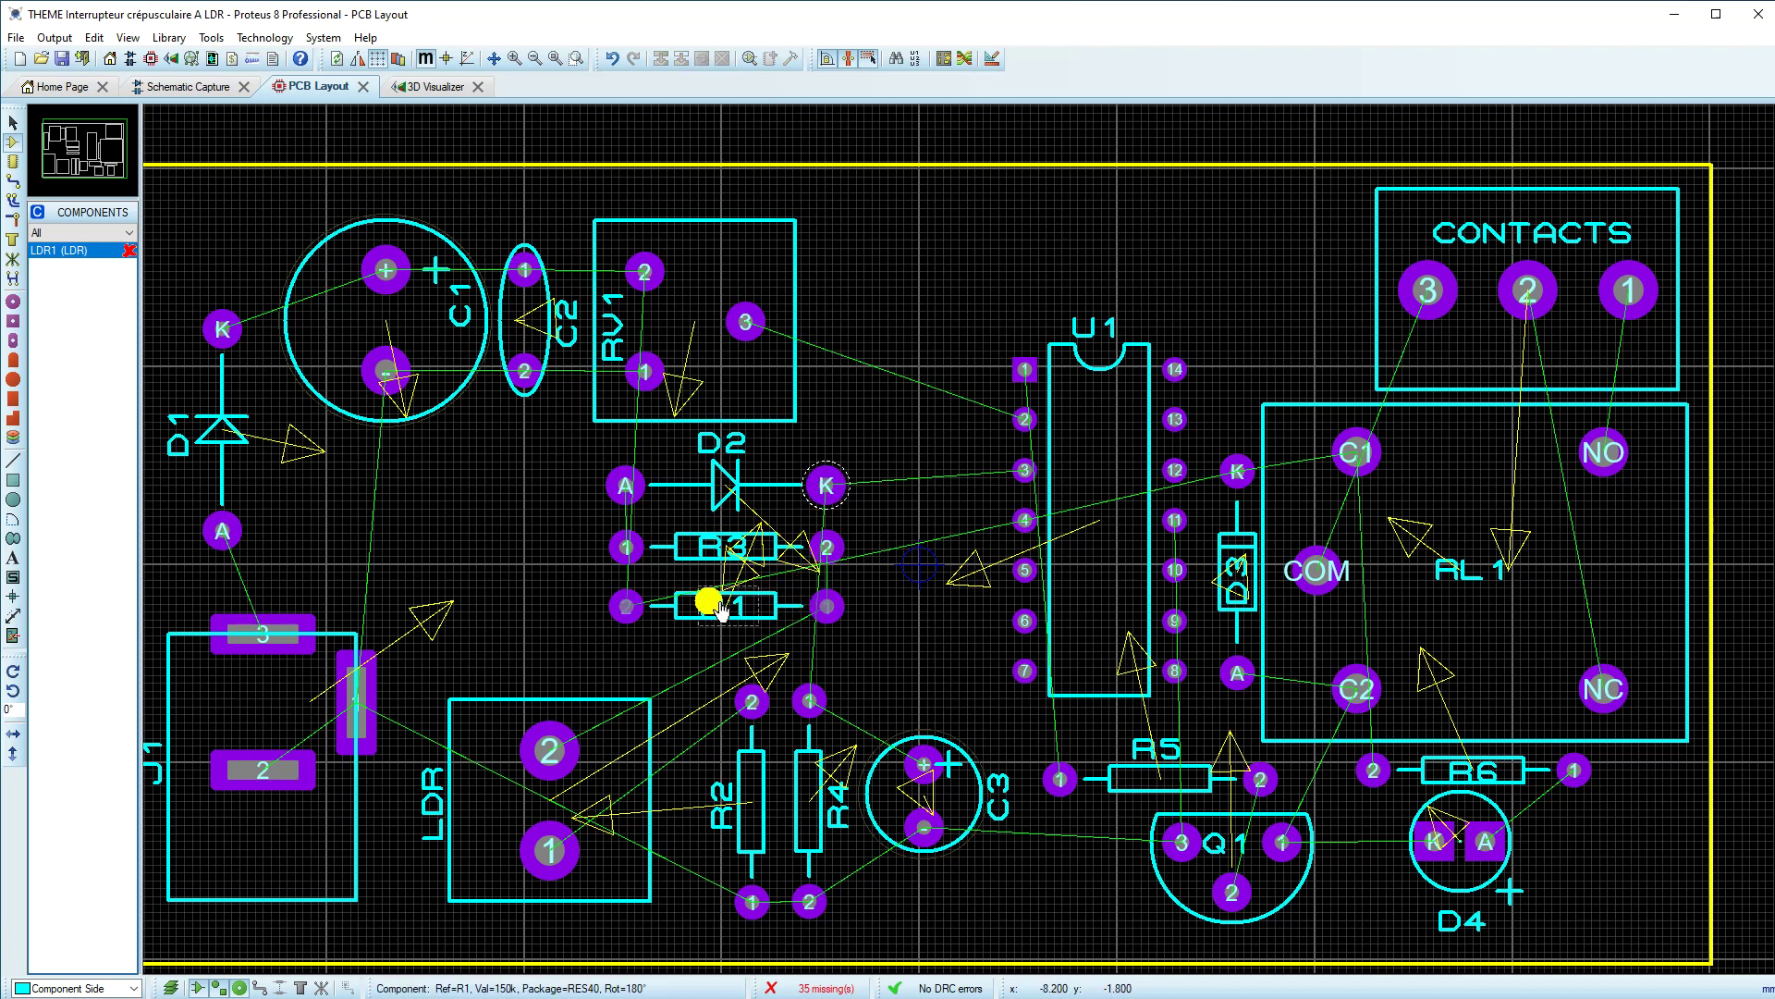
left_click_drag(700, 629, 700, 638)
left_click(911, 640)
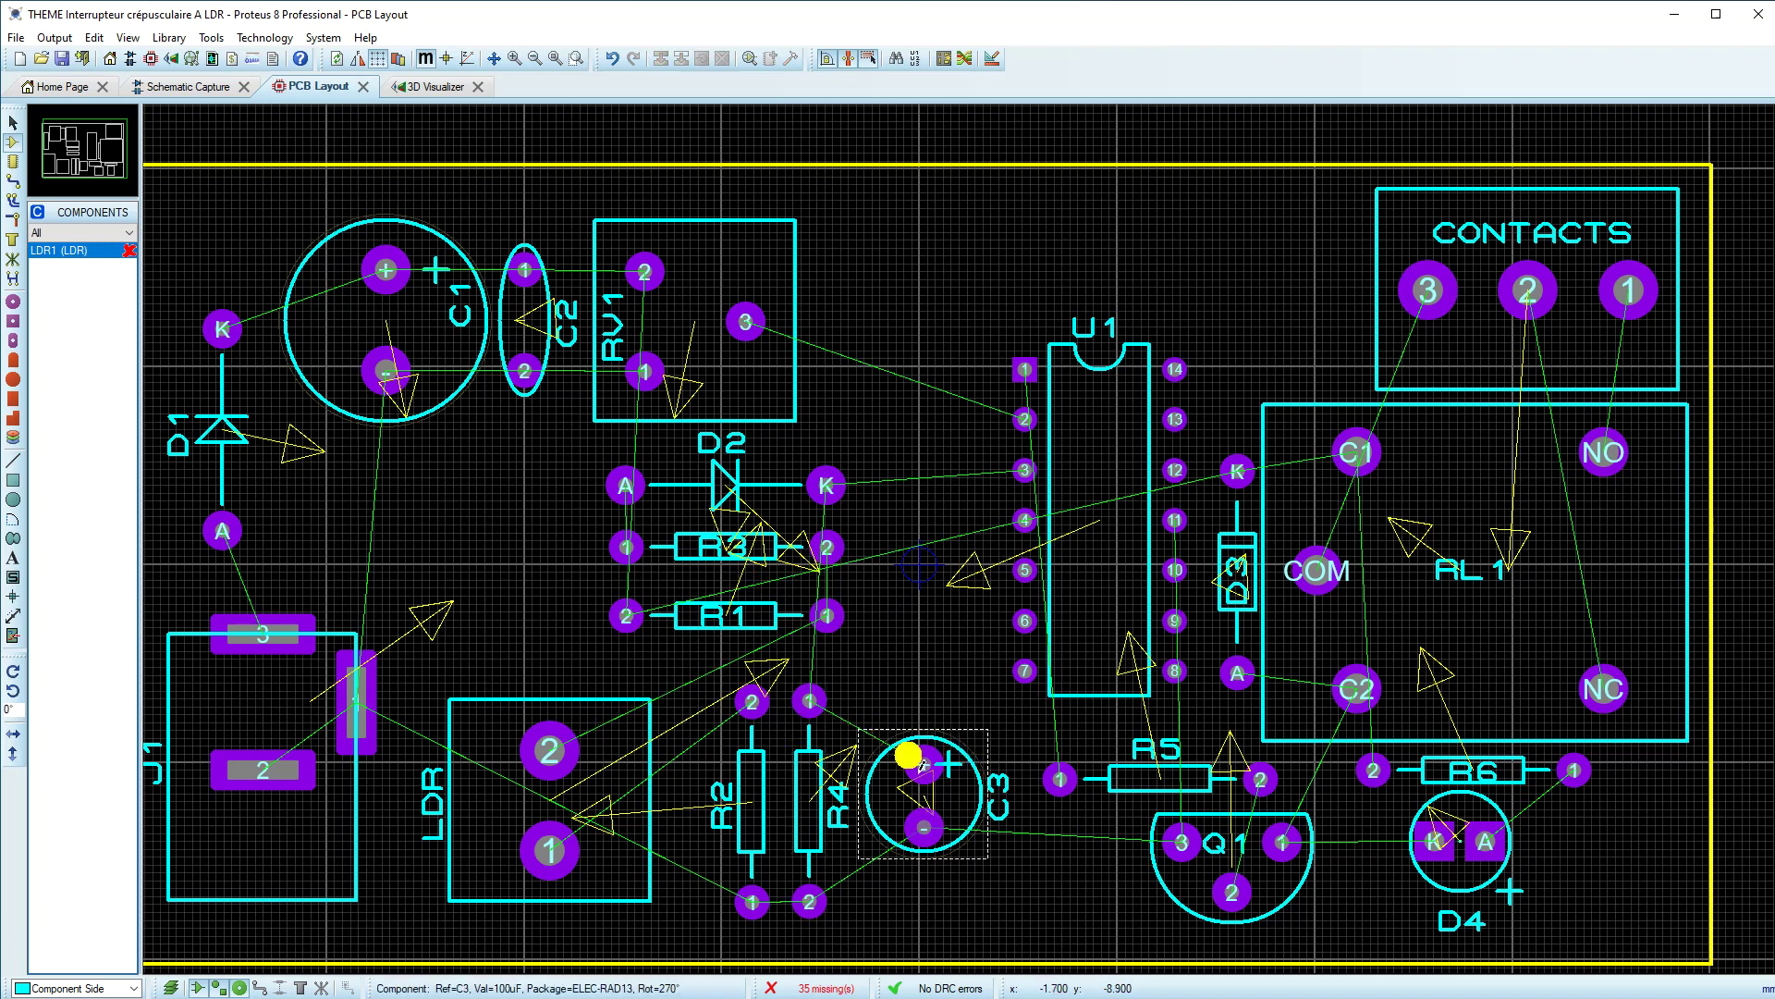
Step: Shift C3 slightly right, and move R4 right so that its upper pad lines up below R1's pad 1
left_click_drag(930, 747, 954, 749)
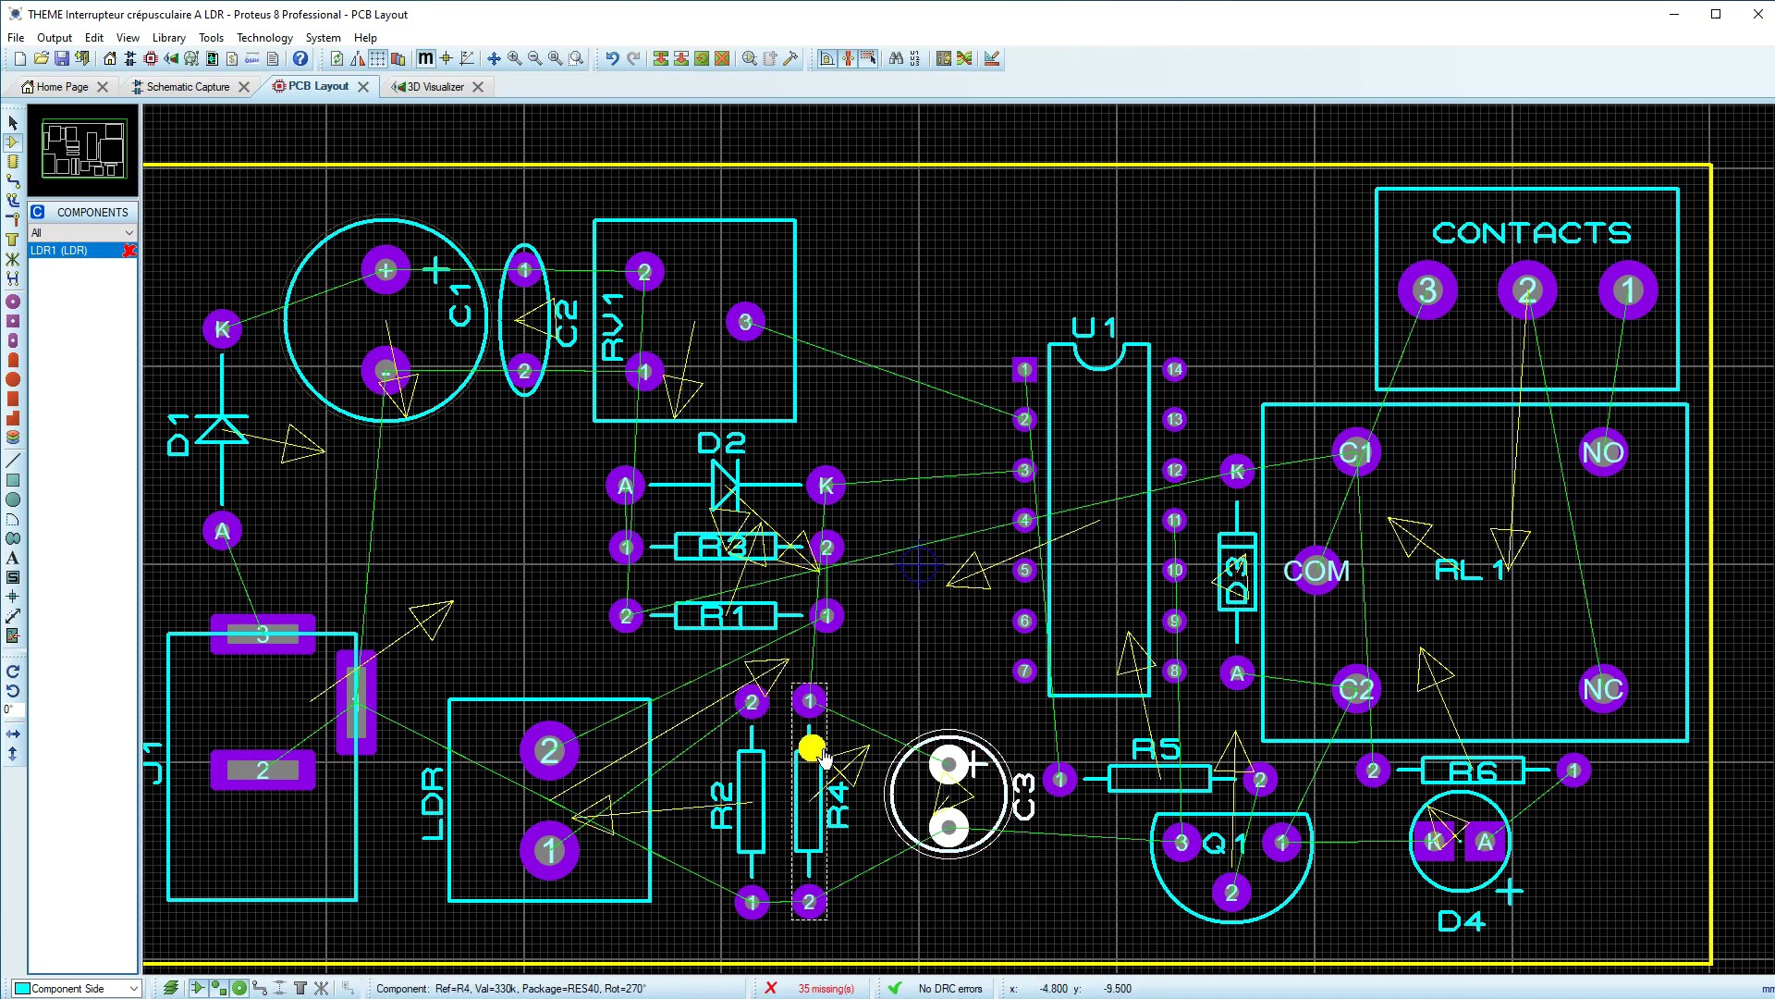
left_click_drag(808, 741, 823, 733)
left_click(910, 680)
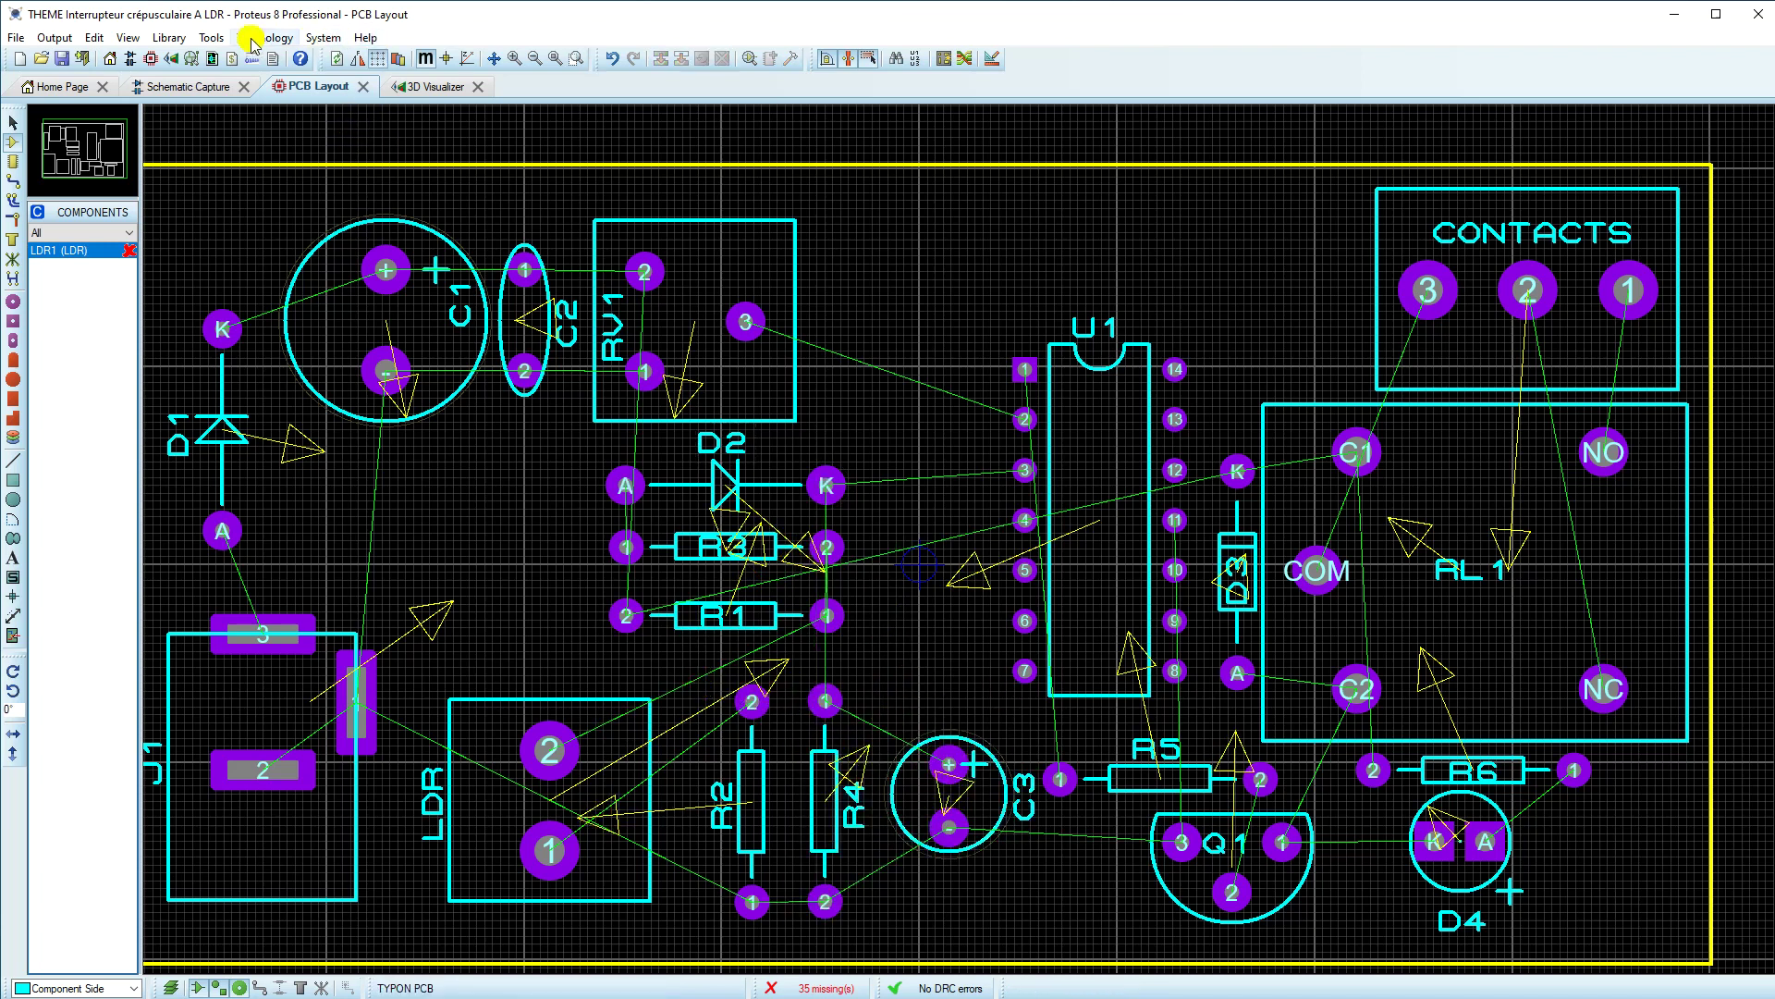
Step: Examine the rearranged board in the 3D Visualizer and return to the full PCB layout
left_click(407, 85)
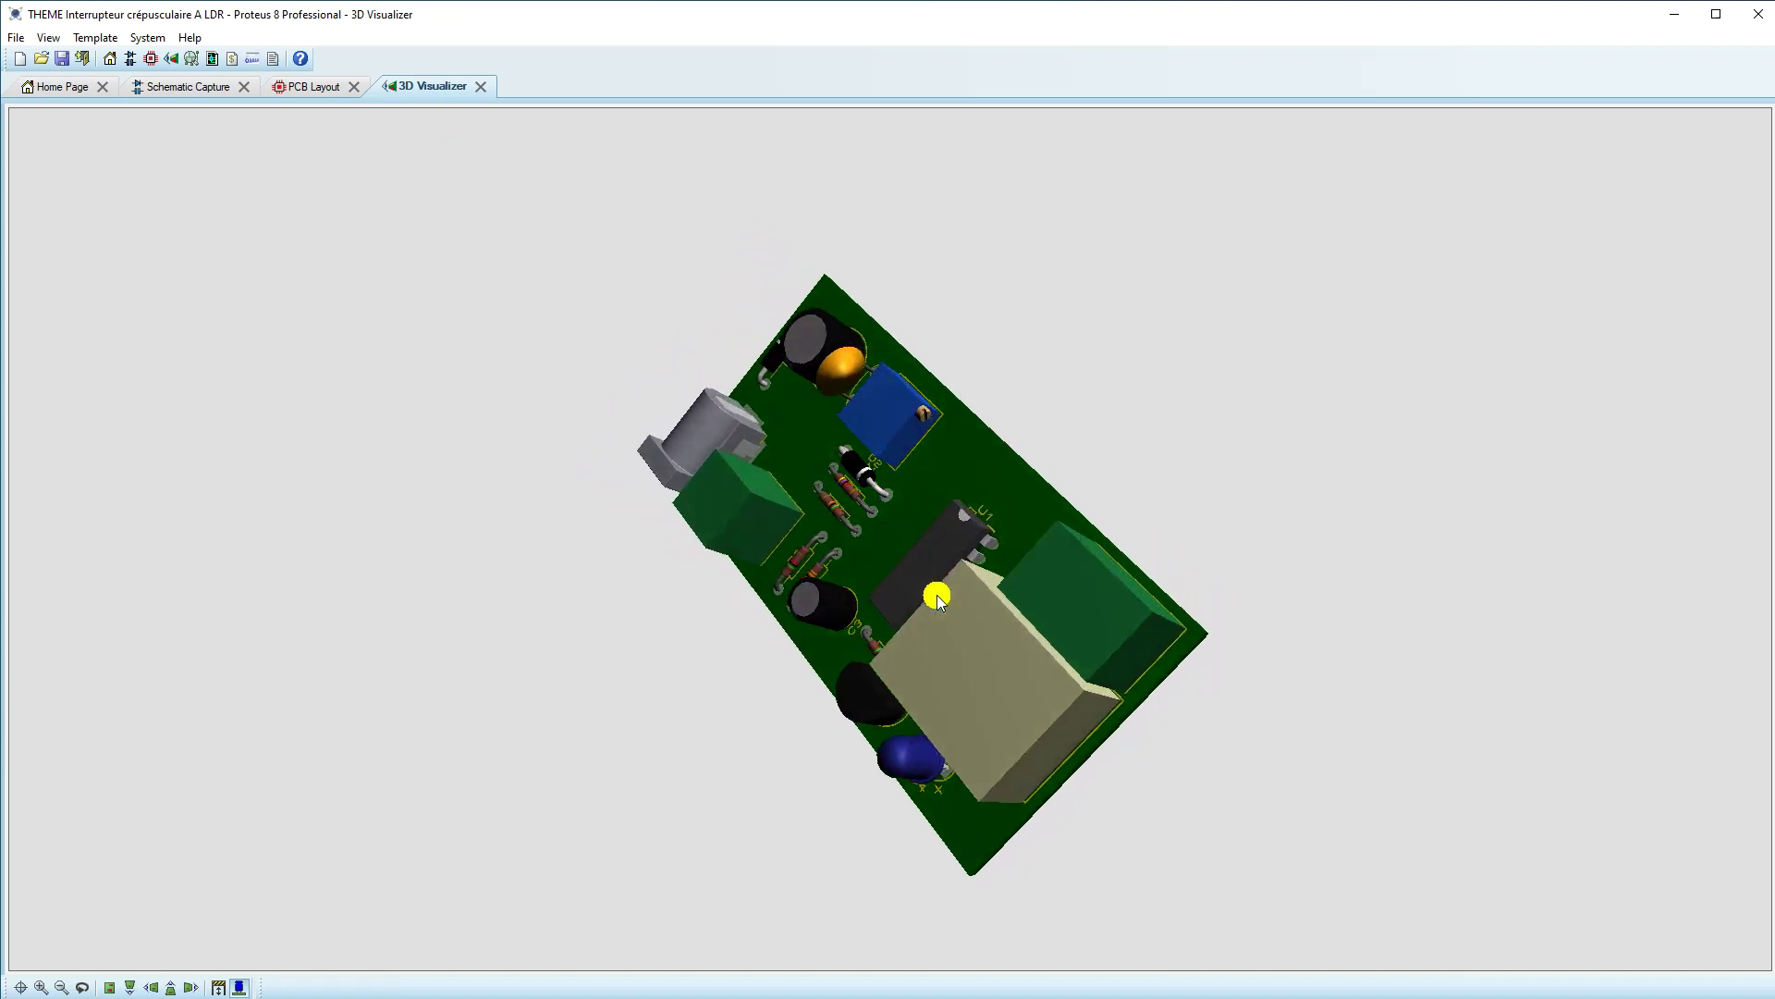
left_click(305, 85)
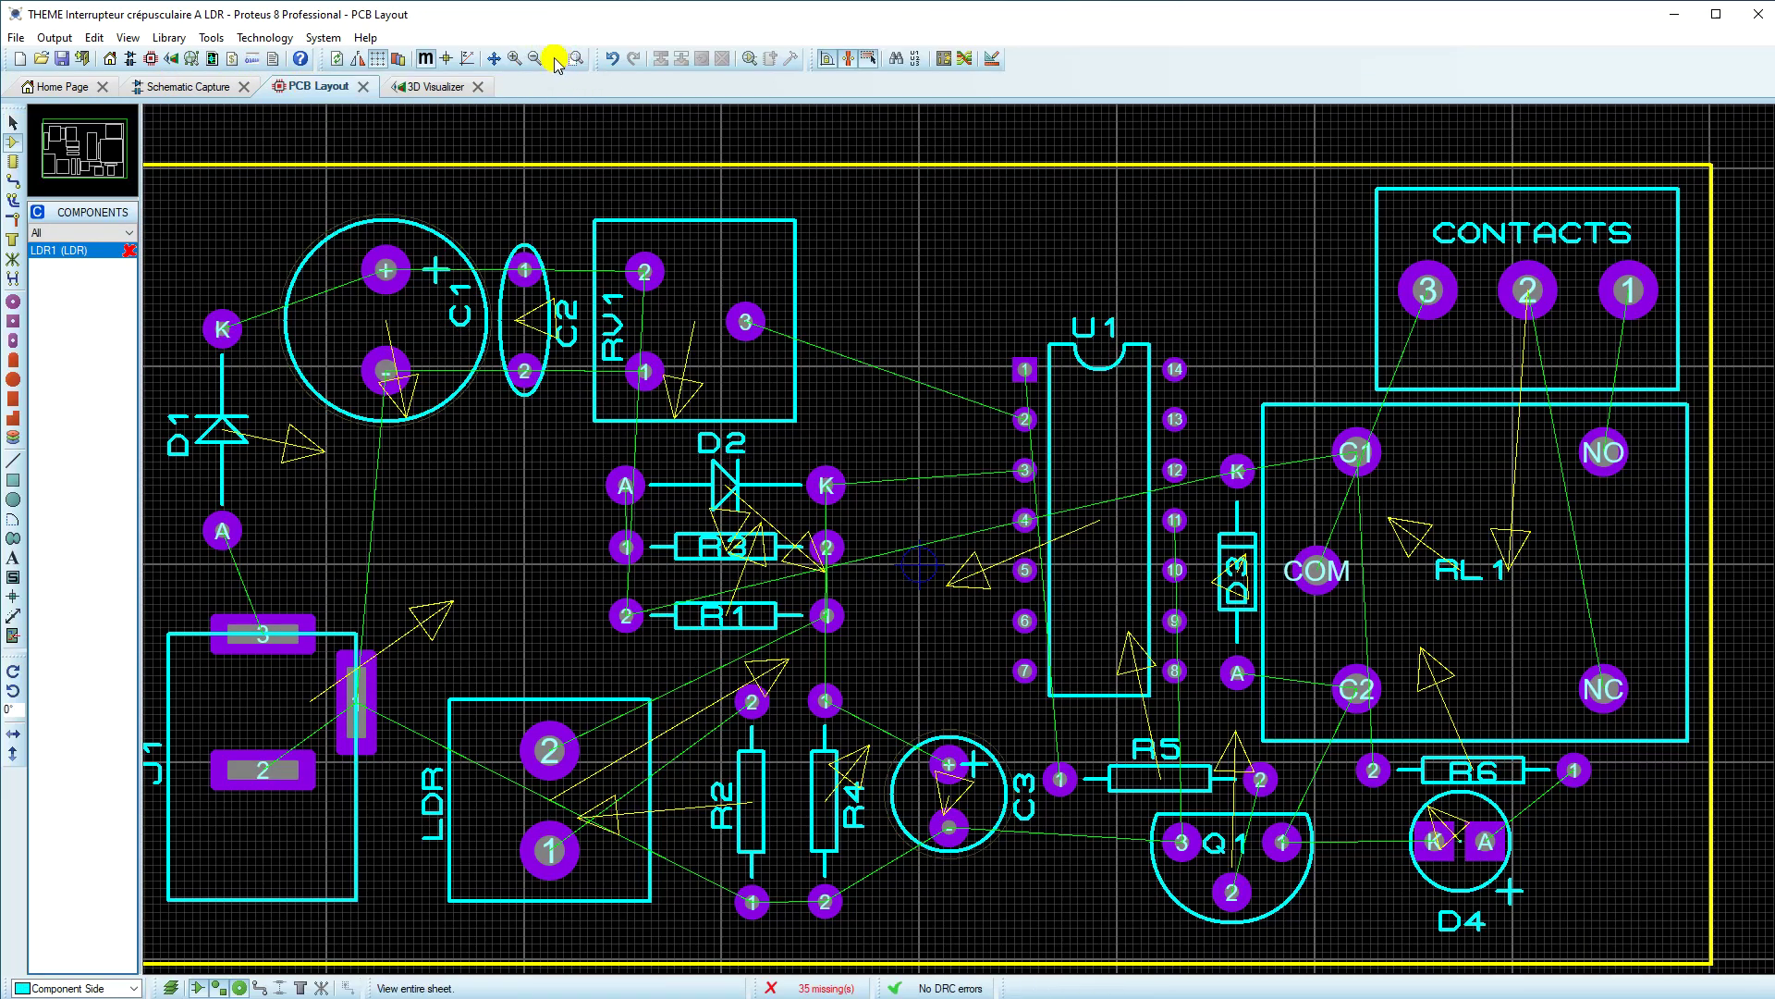
left_click(555, 62)
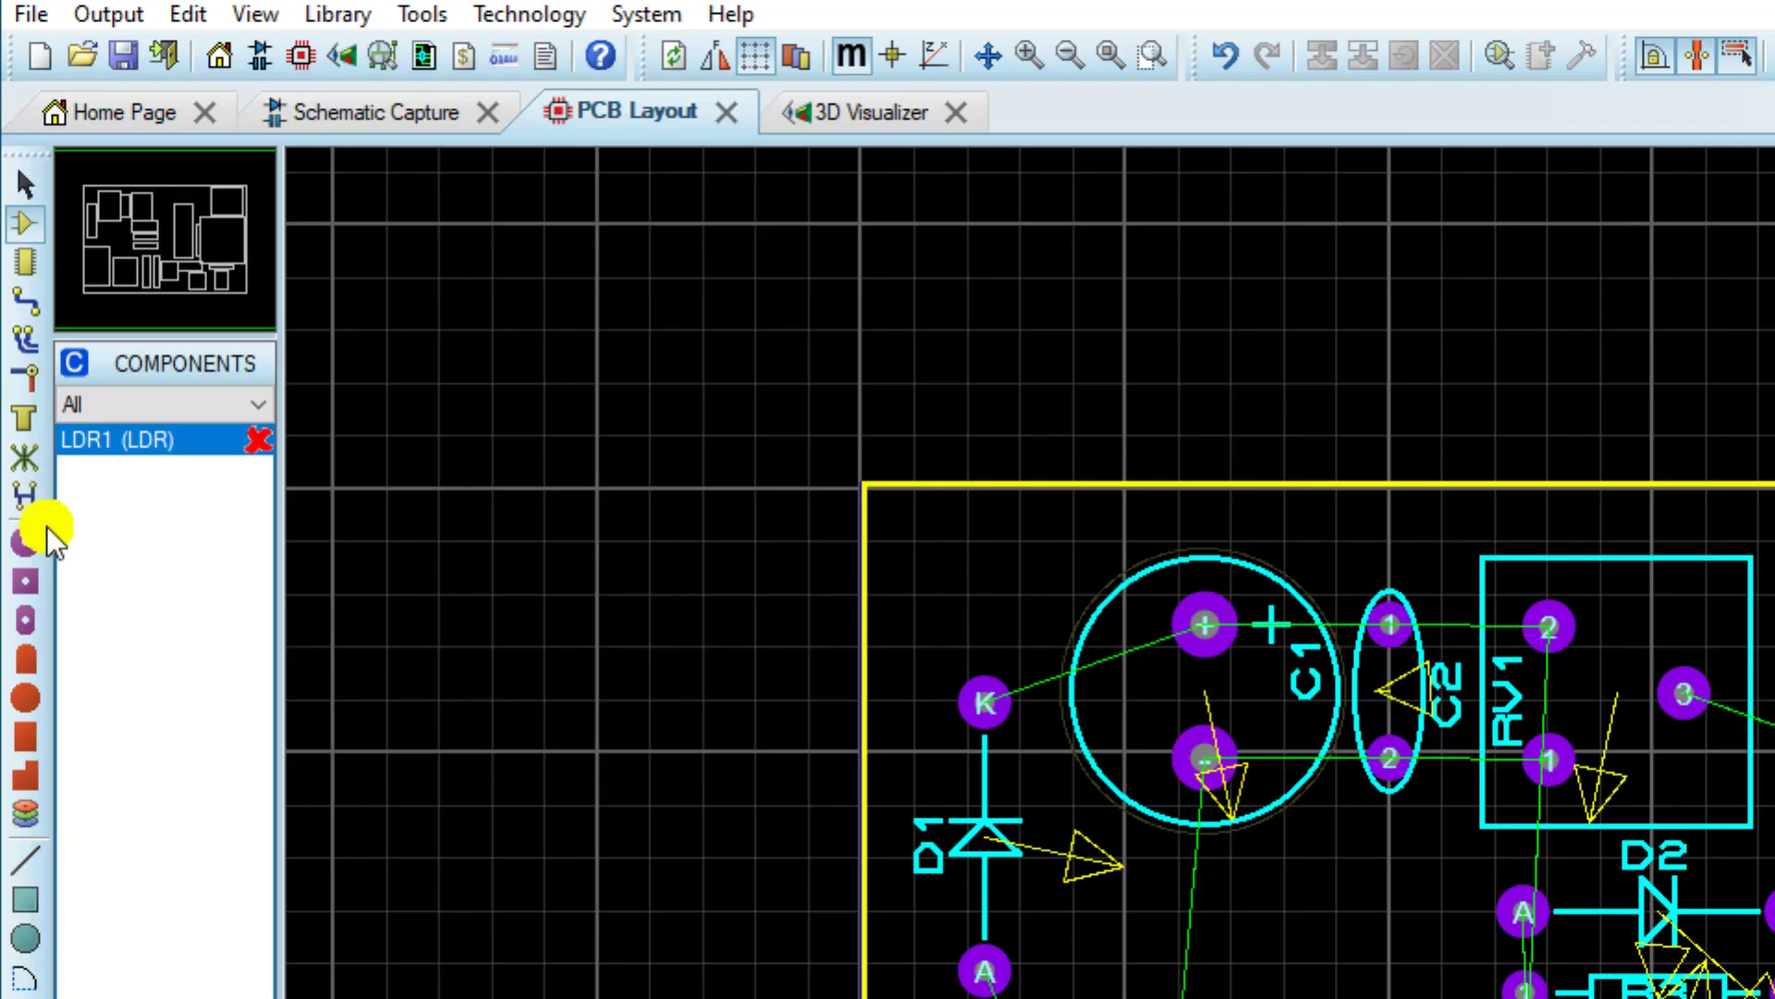
Step: Prepare track routing with the DEFAULT trace style, applying a width of 50th with Update Defaults
left_click(12, 179)
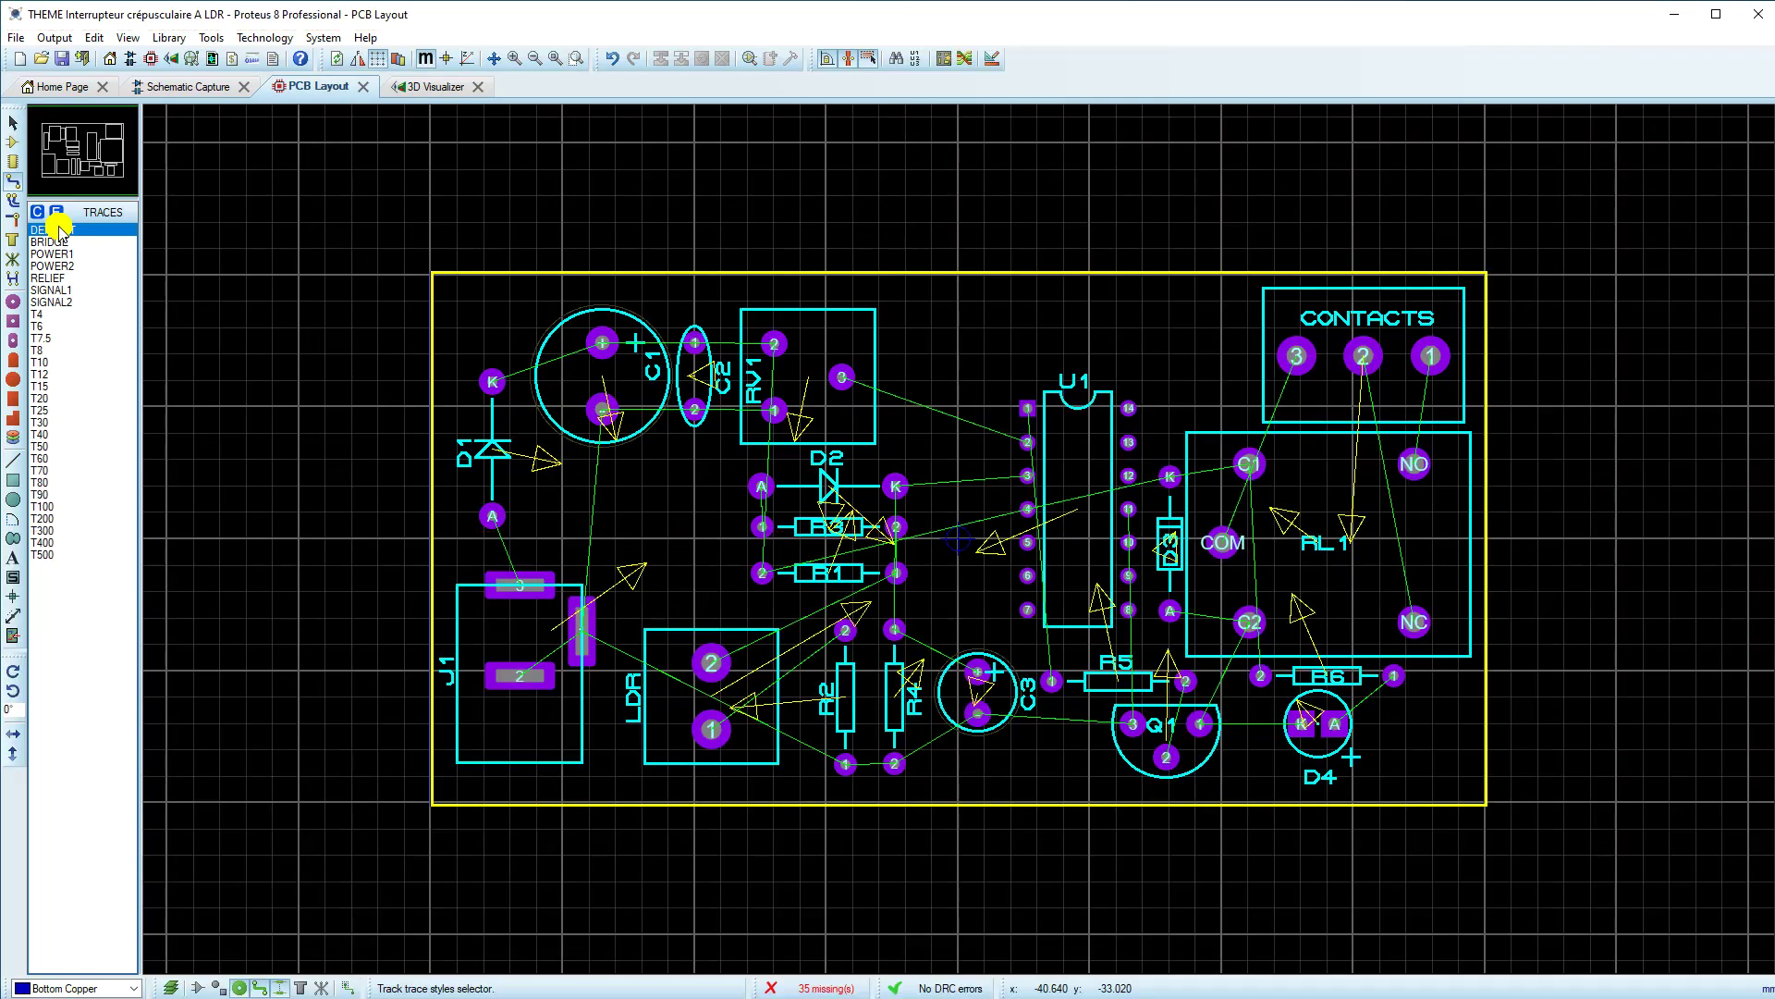
left_click(57, 212)
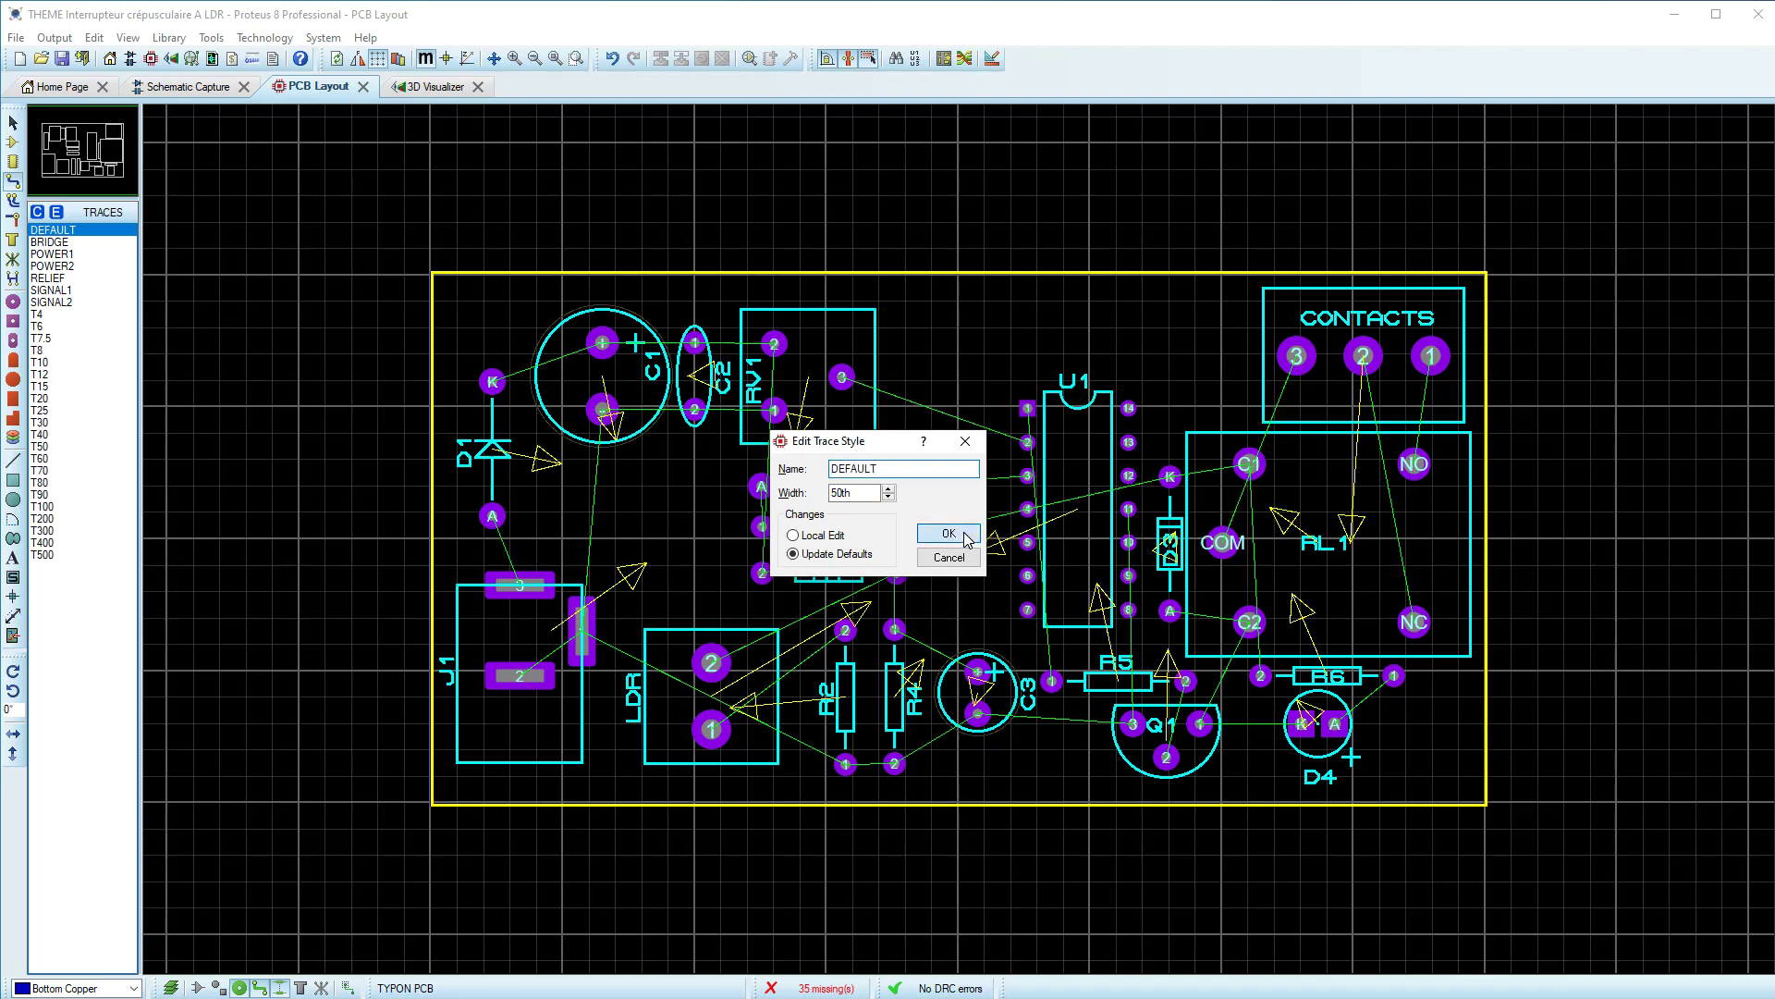
left_click(1054, 546)
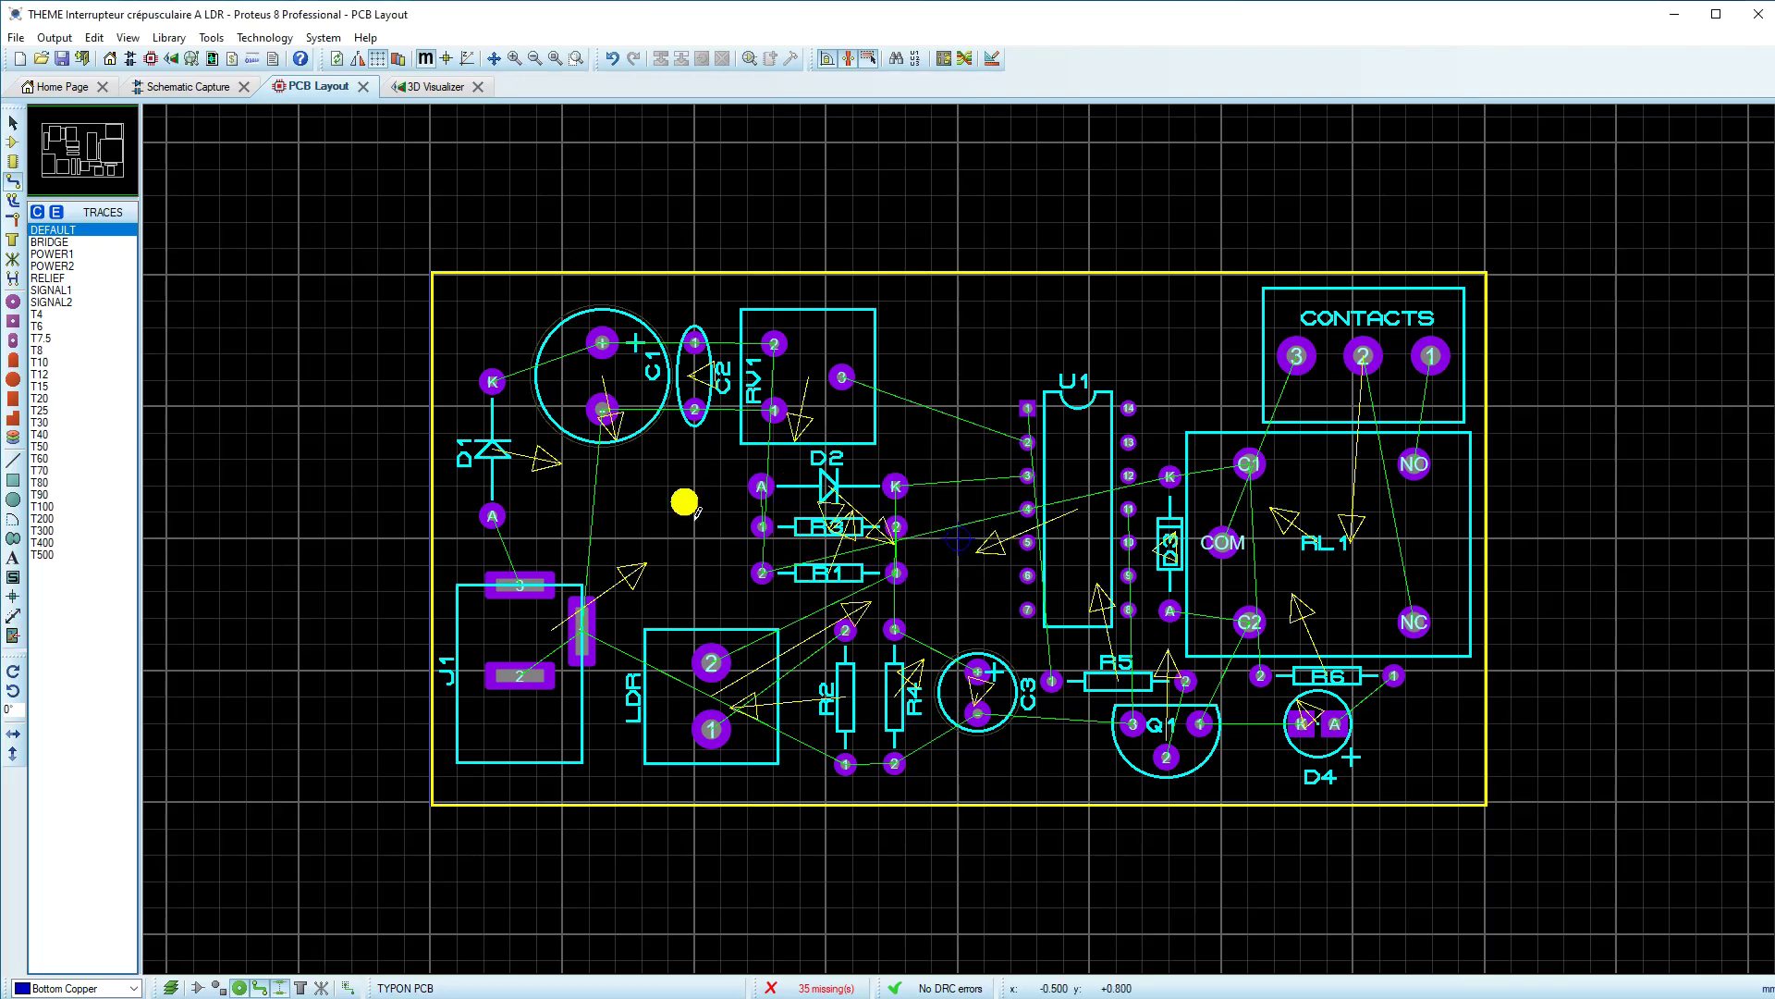
Step: Route bottom copper tracks in the DEFAULT style from J1 pin 1 to pin 2, and from J1 pin 3 to D1's anode
scroll(520, 591, "up", 2)
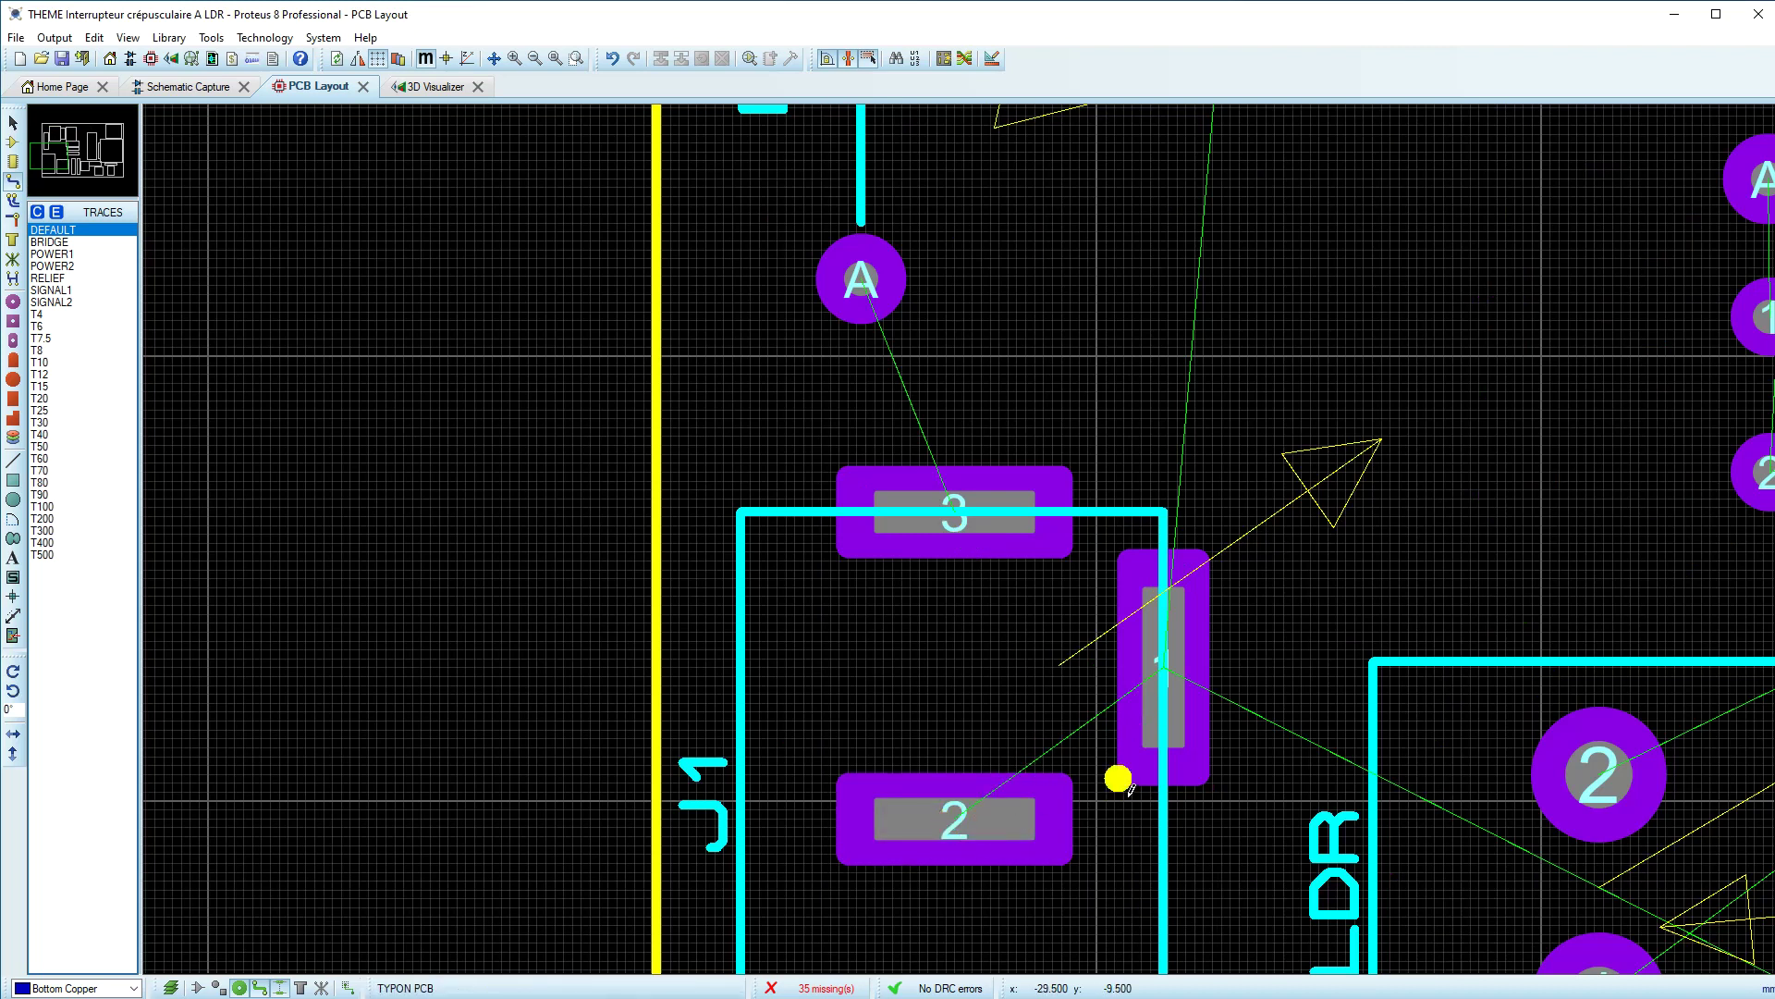
left_click(12, 182)
mouse_move(1165, 650)
left_mouse_down()
mouse_move(1058, 812)
mouse_move(949, 822)
left_mouse_up()
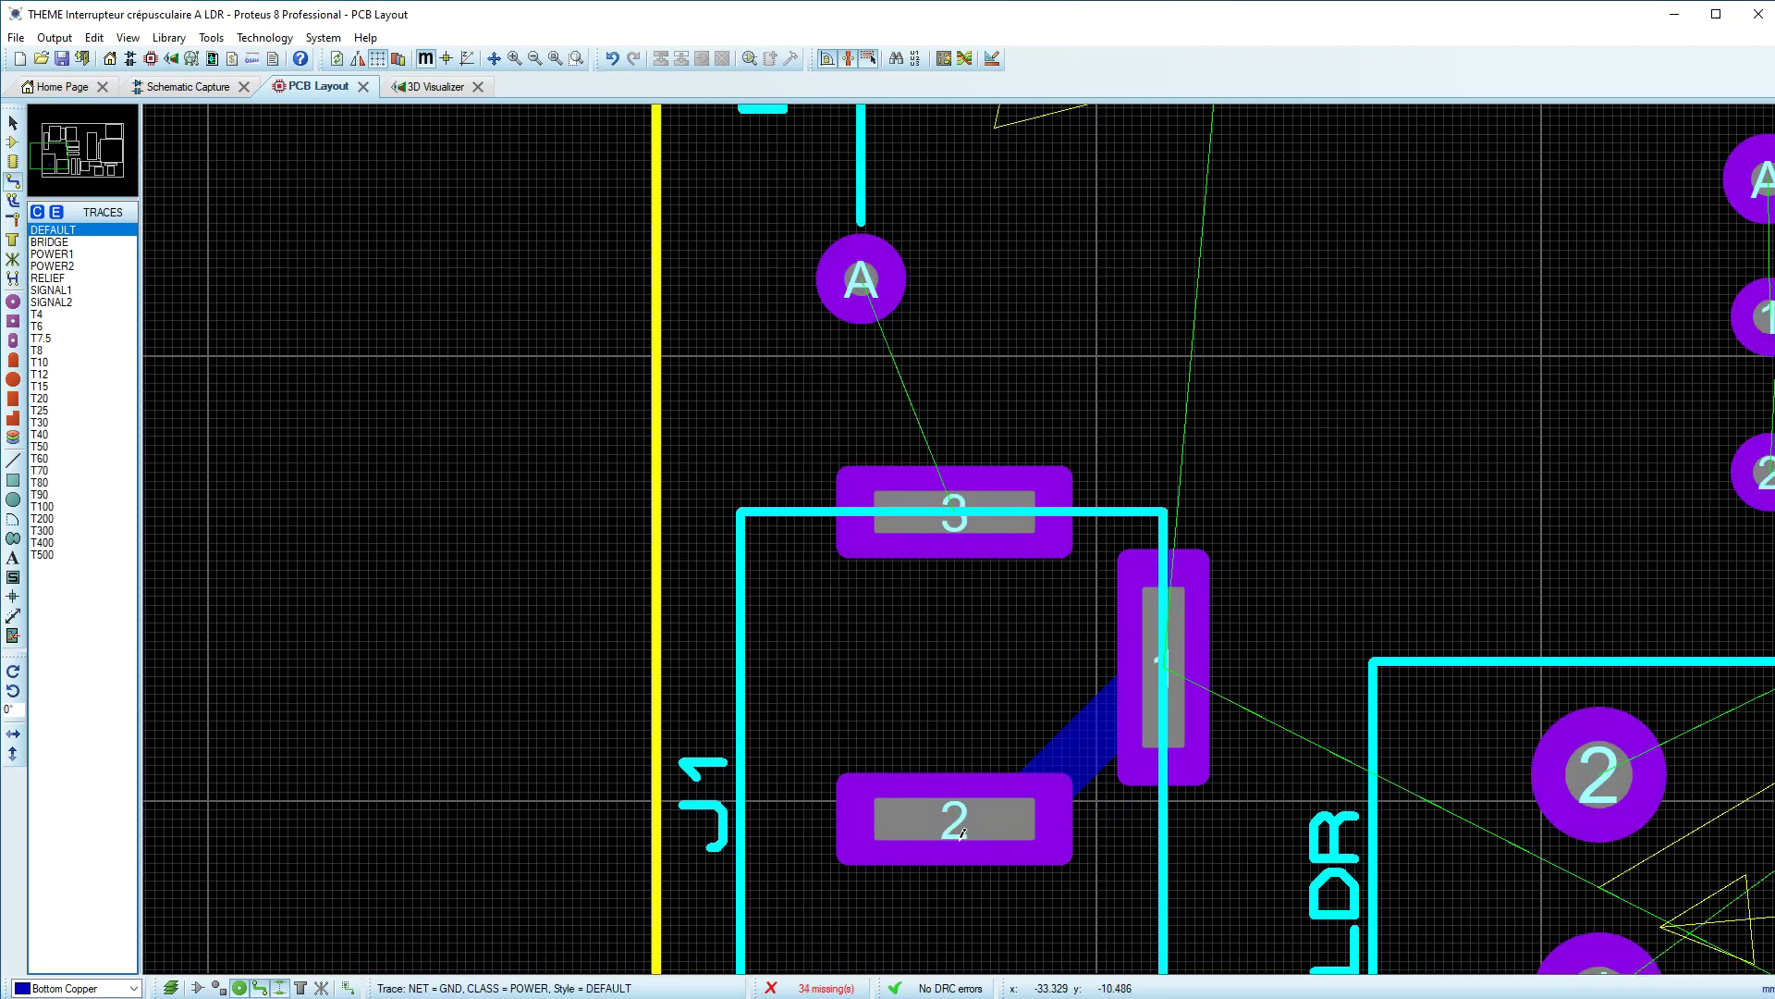
left_click_drag(951, 508, 862, 281)
scroll(959, 540, "down", 2)
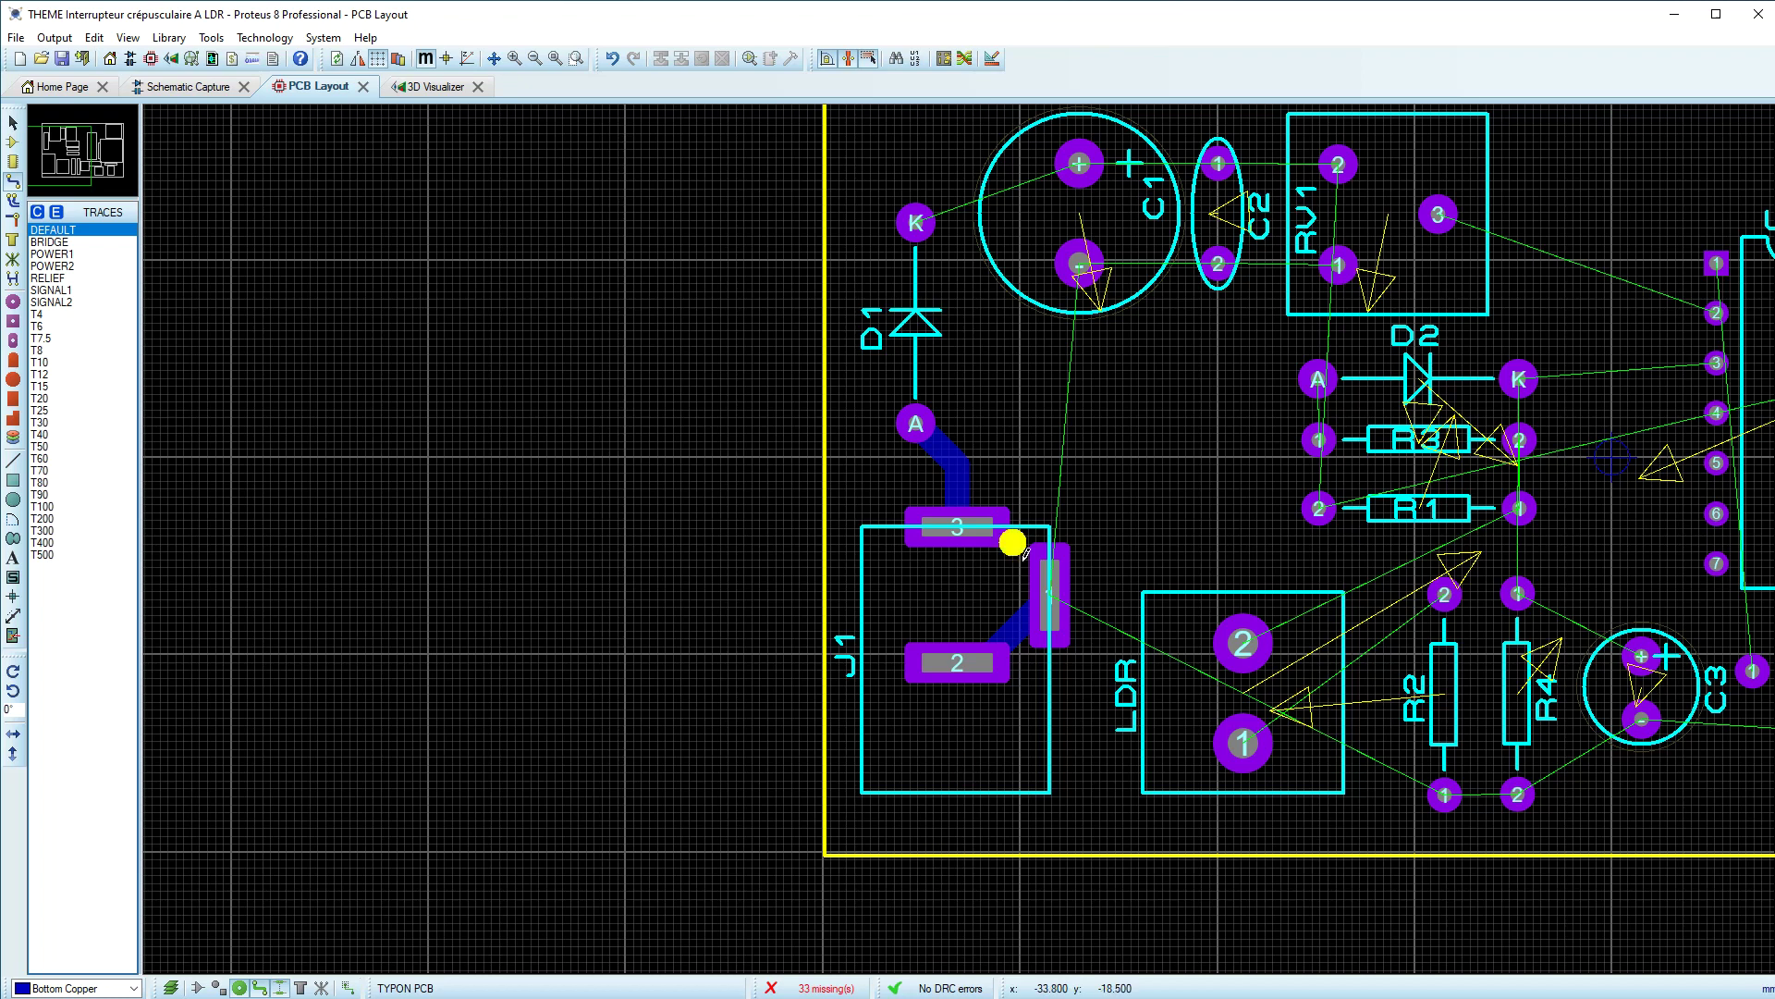
Step: Route a bottom copper track from C1's positive pad to D1's cathode
scroll(1014, 336, "down", 2)
scroll(952, 546, "up", 2)
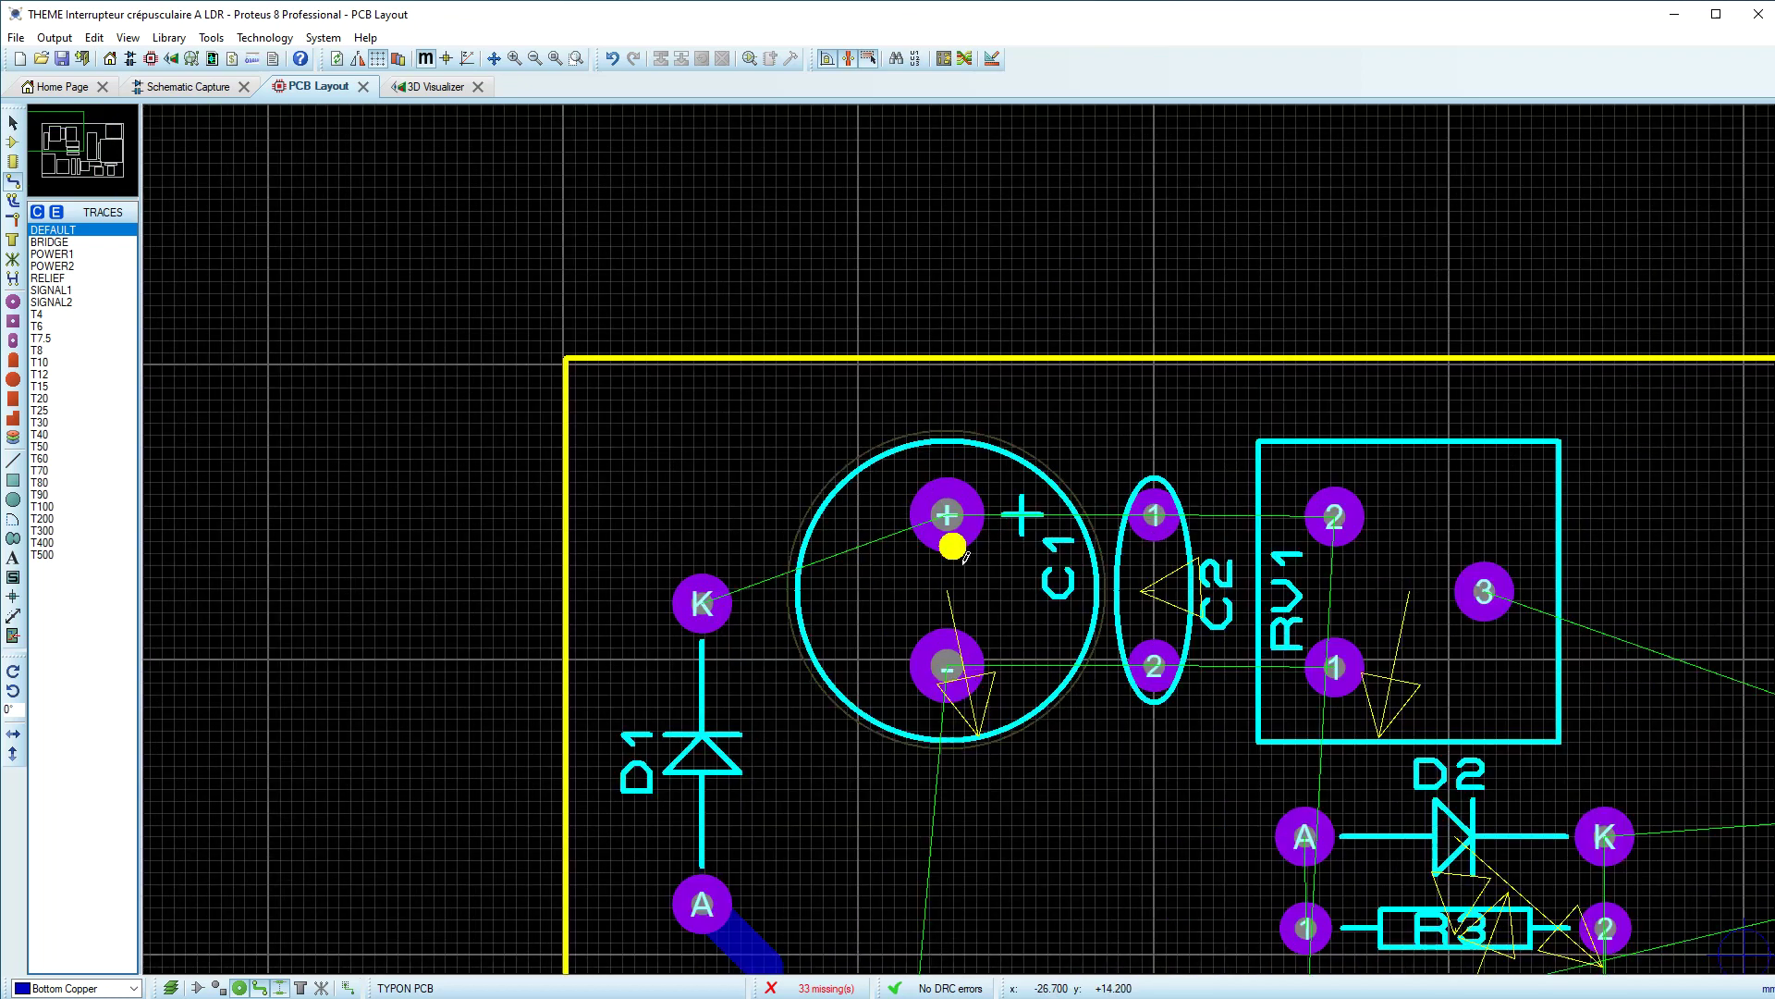
left_click(964, 519)
left_click(705, 597)
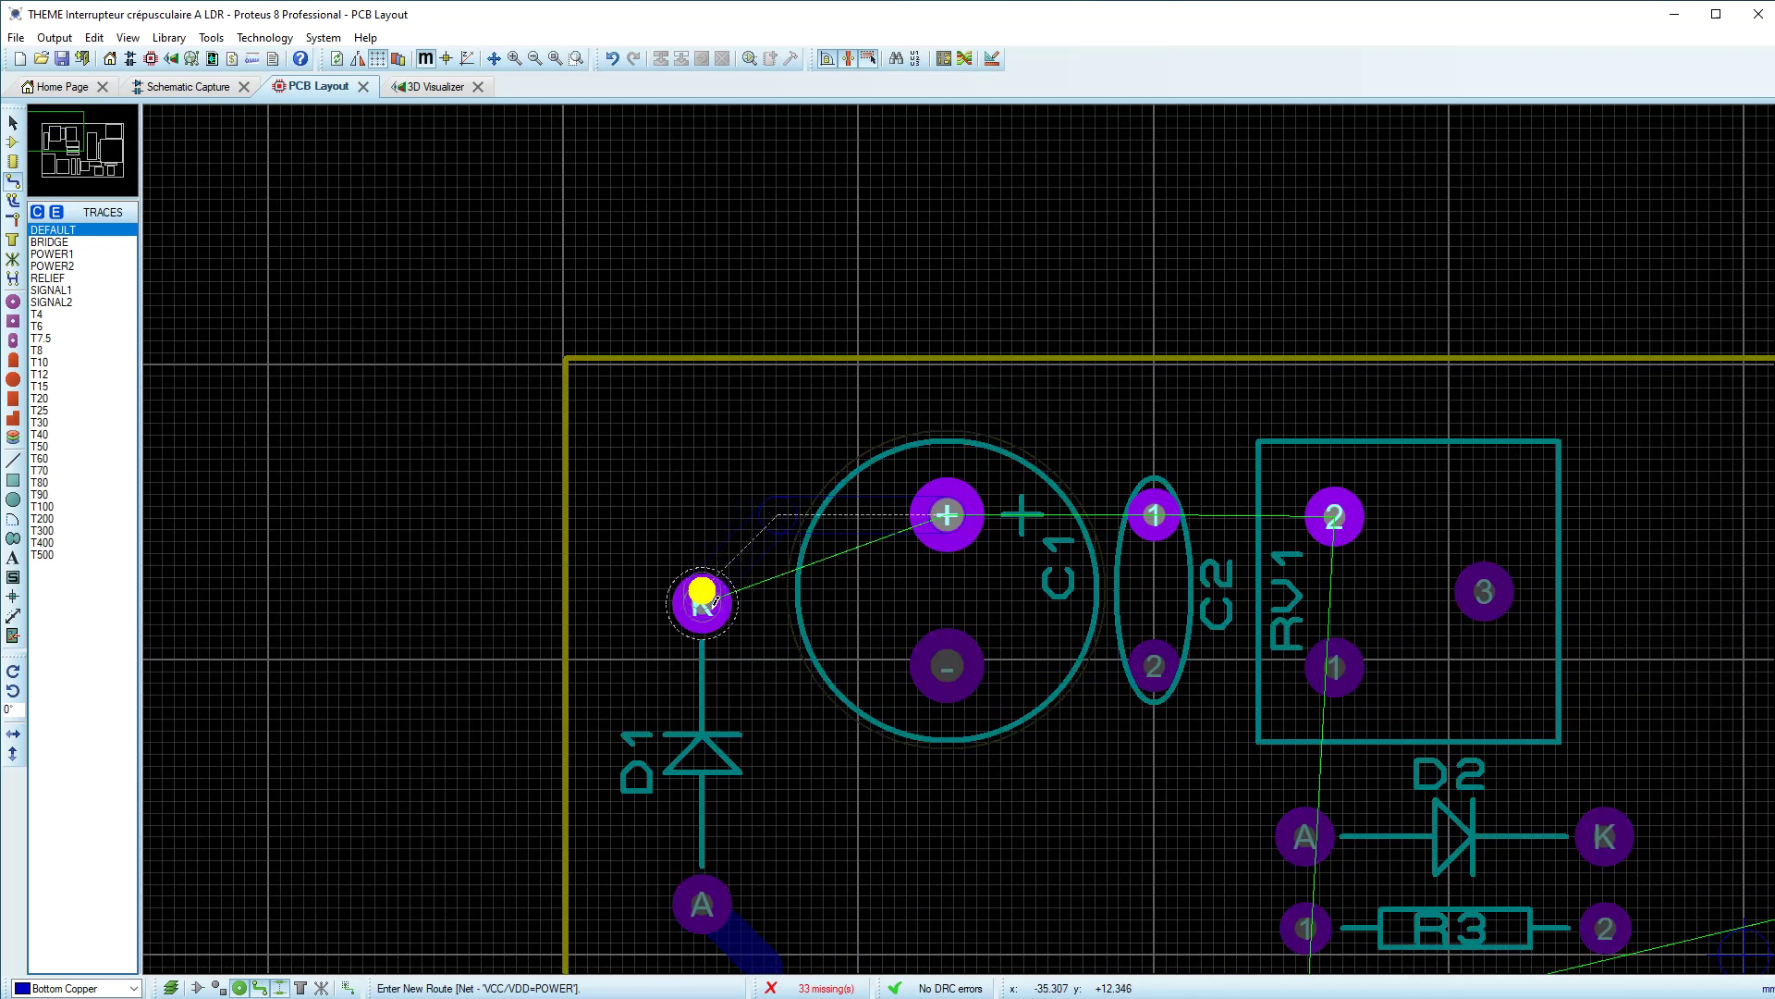
left_click(859, 676)
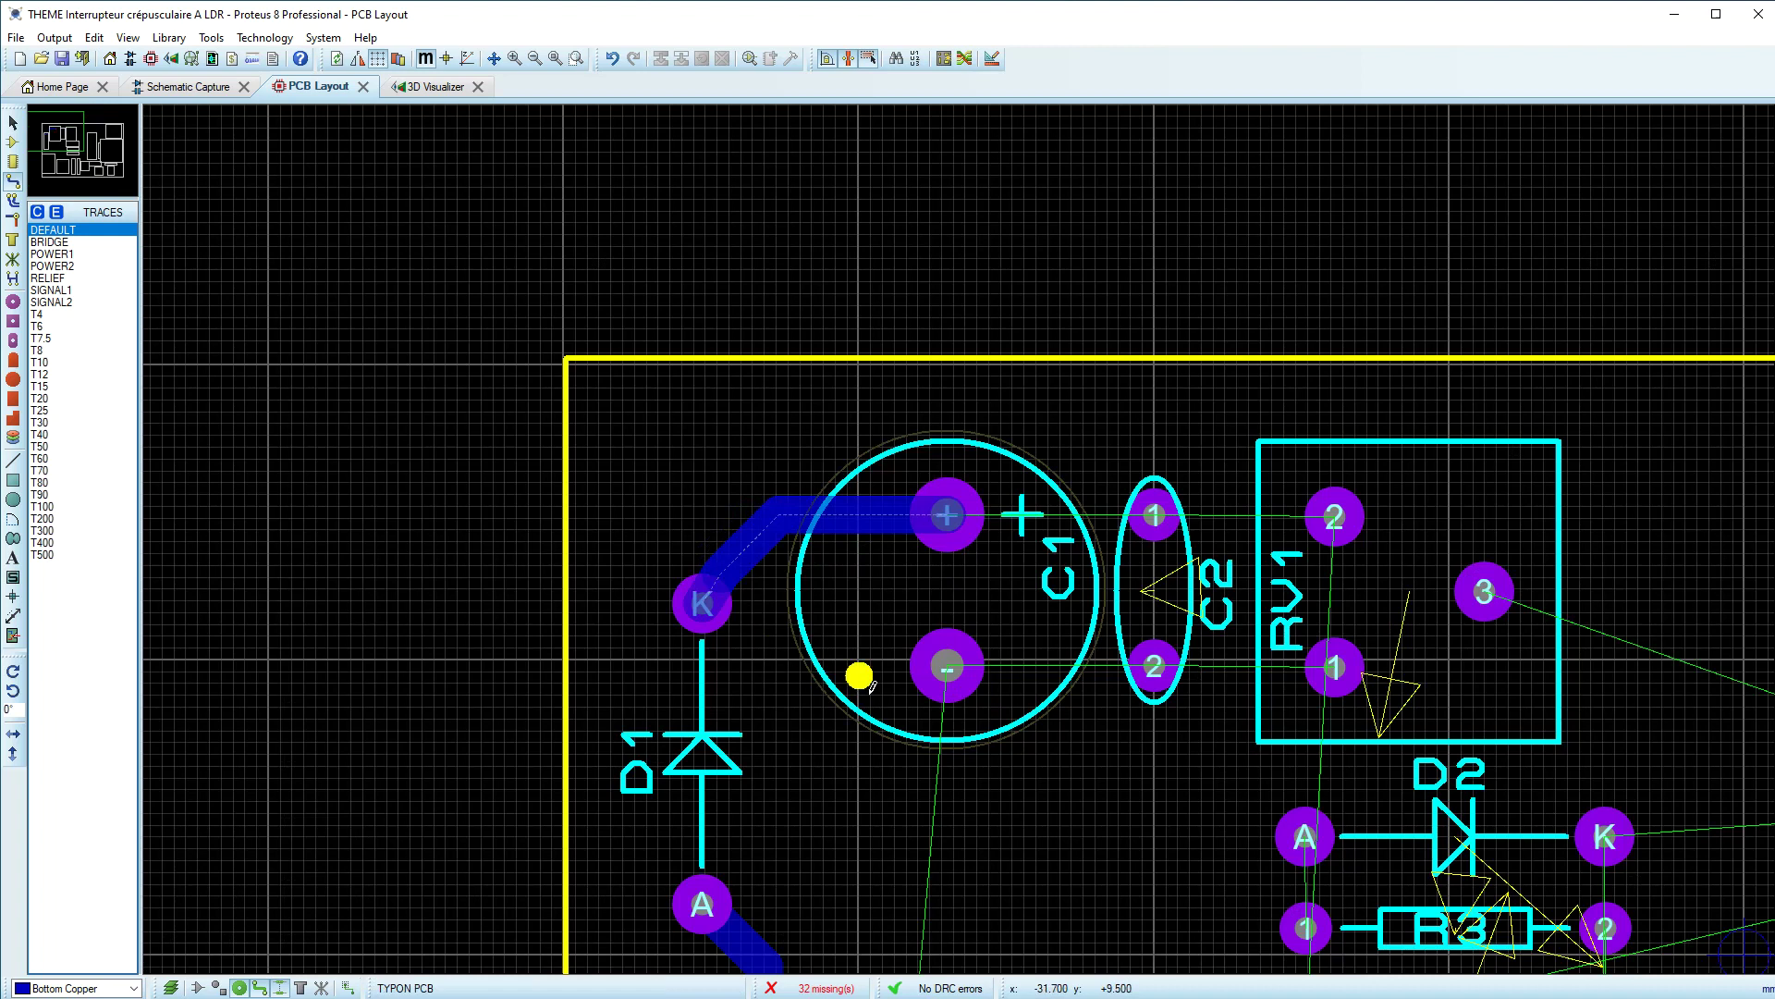
Step: Route the GND track on bottom copper from C1's negative pad straight down to J1 pin 1
left_click(947, 665)
scroll(950, 761, "down", 2)
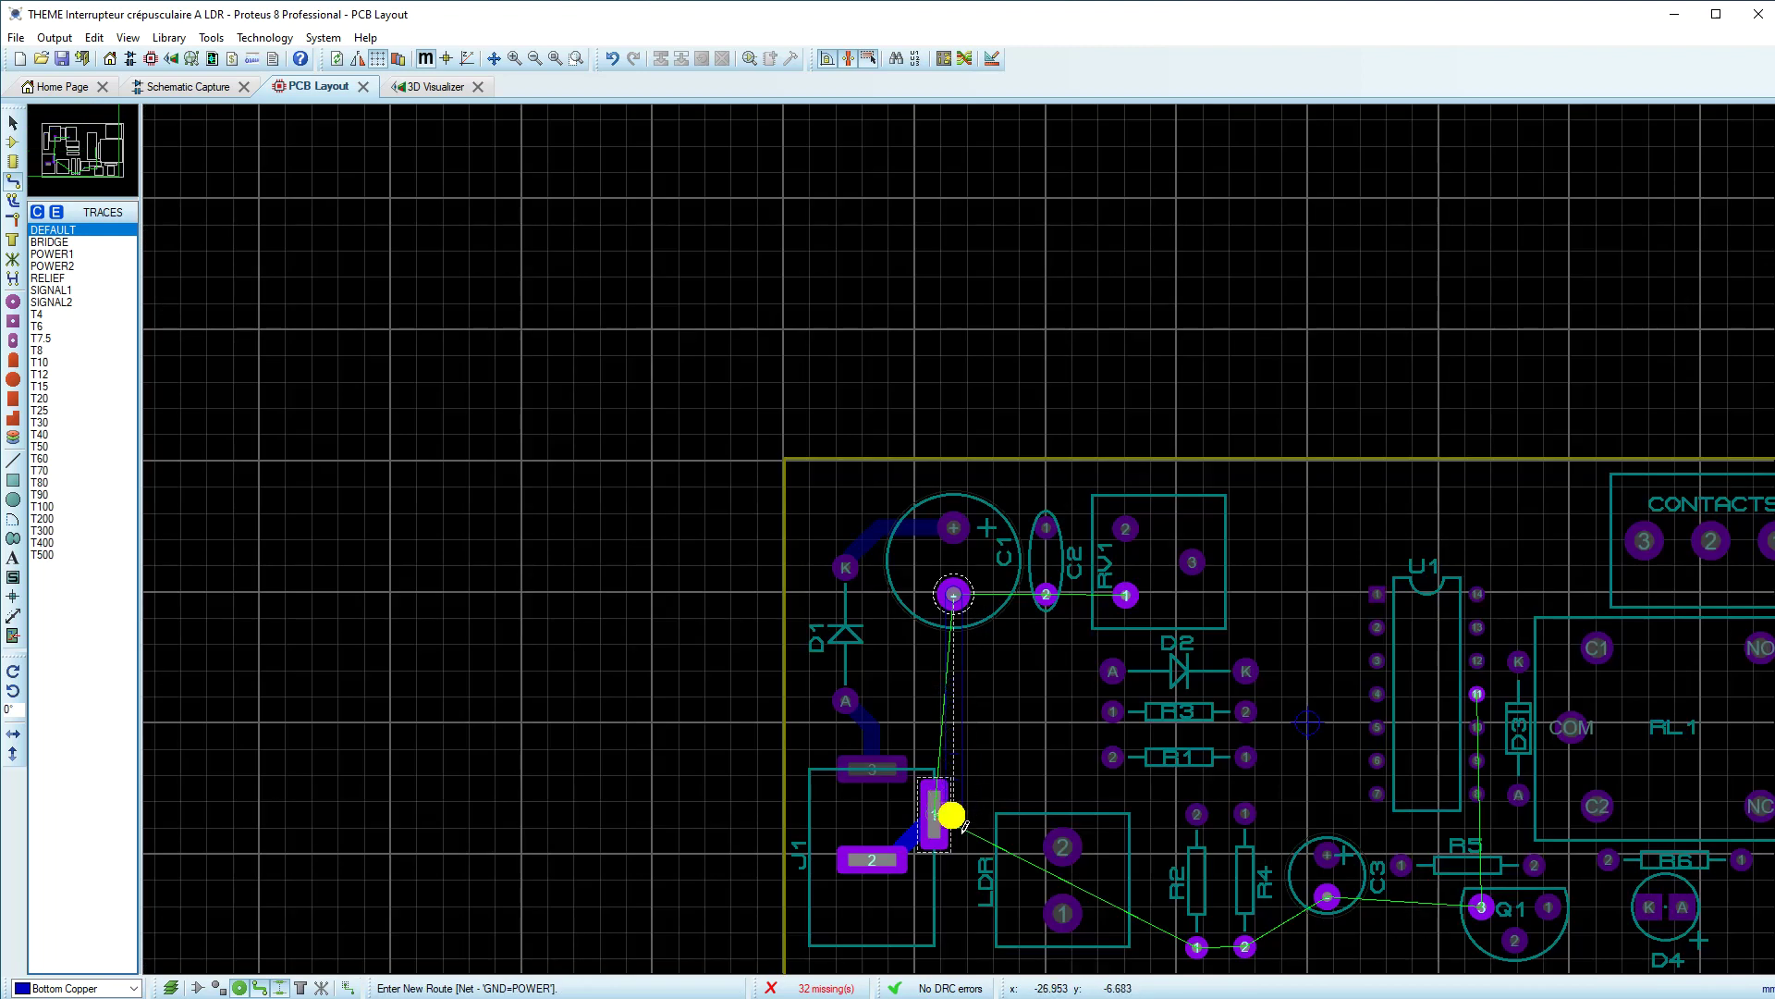
left_click(935, 827)
left_click(961, 814)
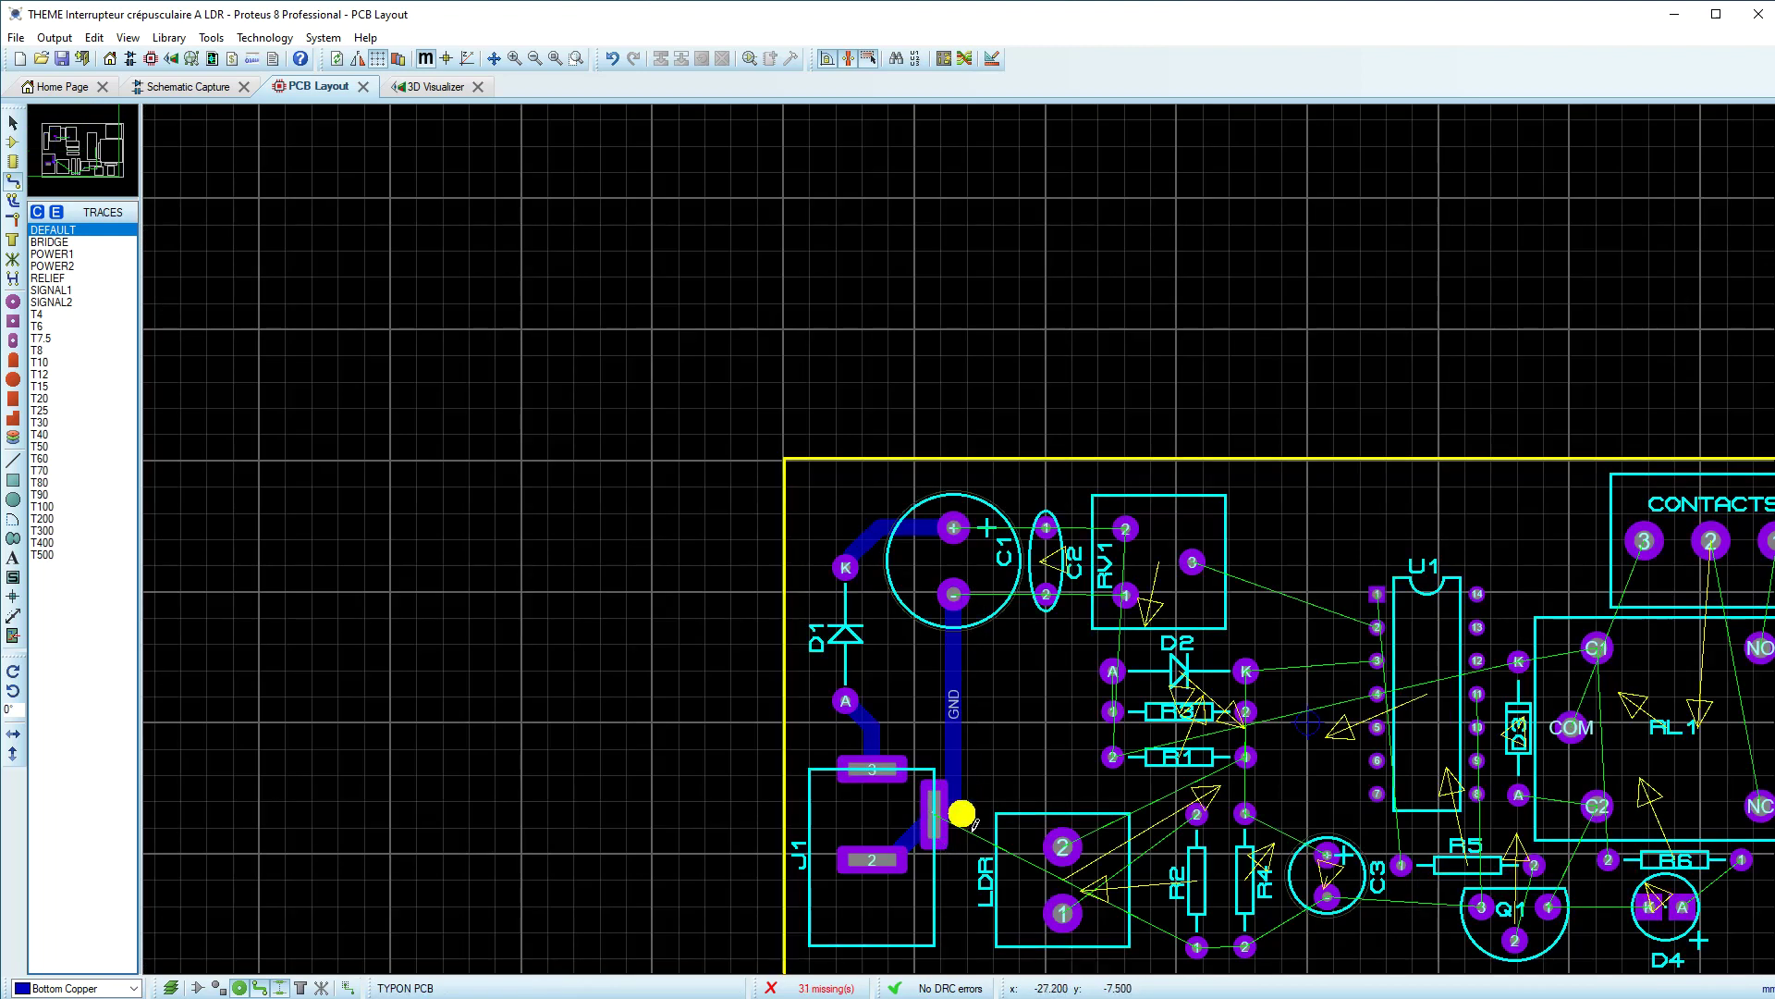
scroll(993, 796, "up", 2)
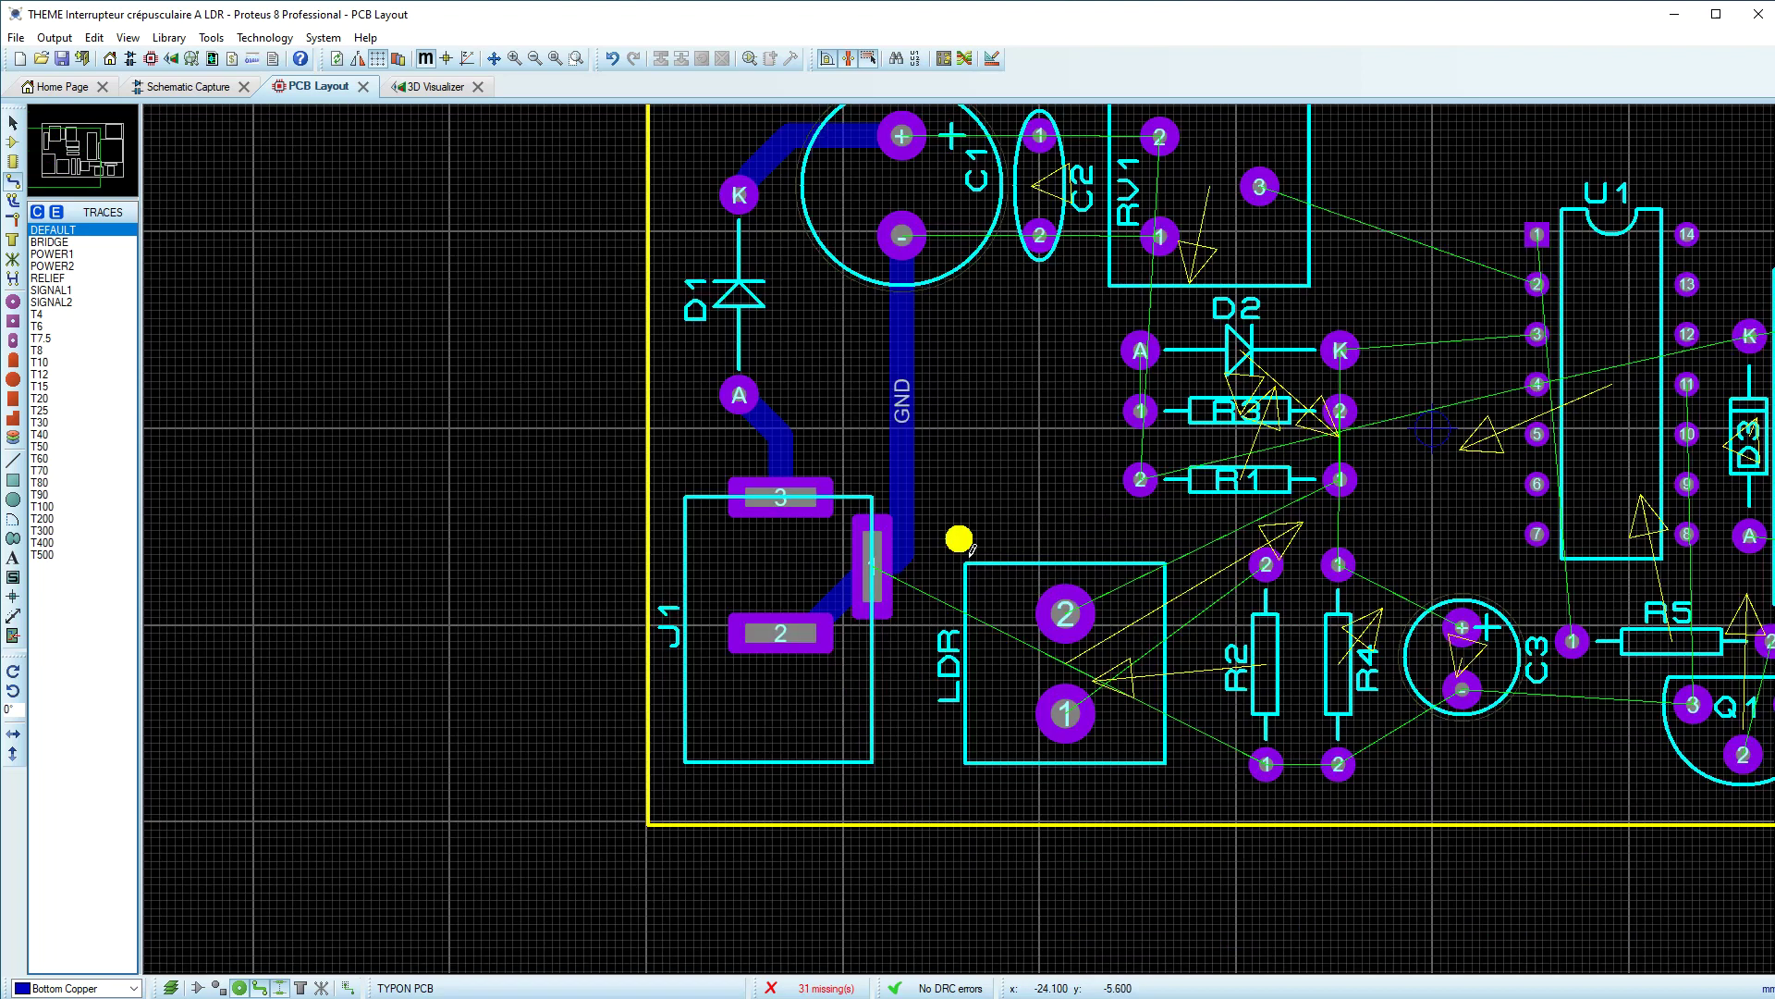
mouse_move(900, 567)
left_mouse_down()
mouse_move(805, 614)
mouse_move(902, 551)
left_mouse_up()
Step: Open the schematic to examine the connections at power jack J1
left_click(176, 88)
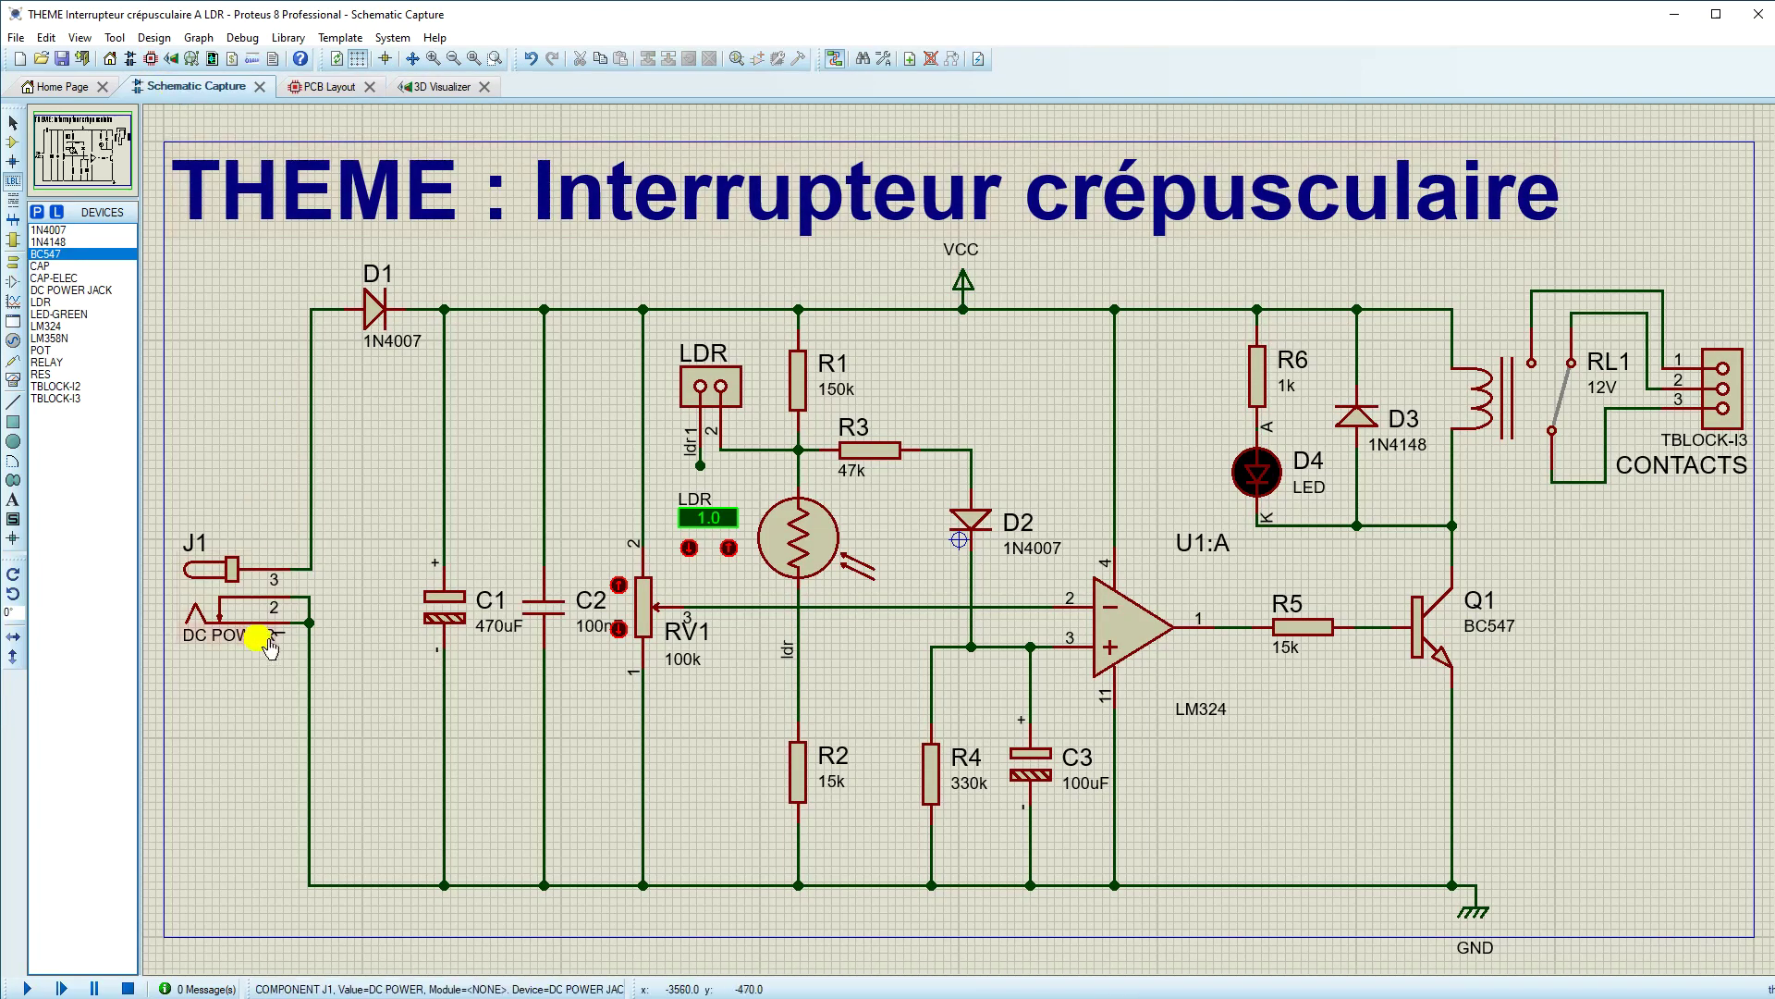
Step: Delete the wires connecting power jack J1 to diode D1 and to the ground rail in the schematic
right_click(311, 578)
right_click(311, 578)
right_click(305, 615)
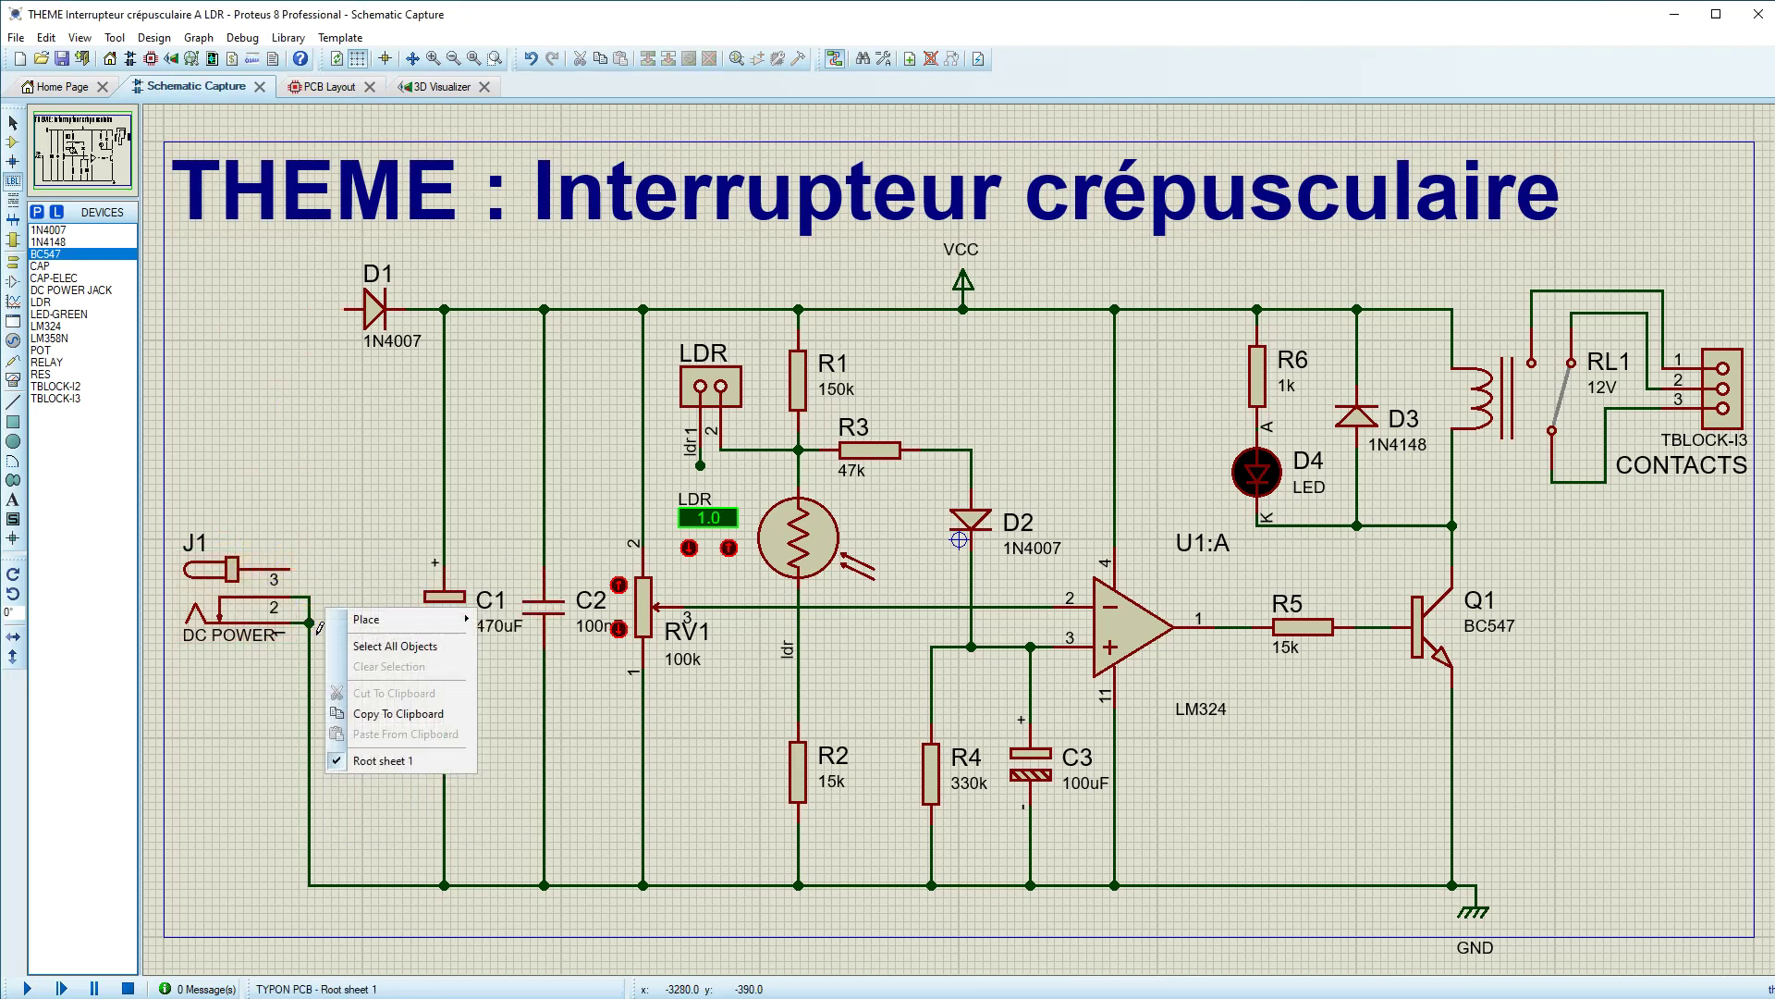
right_click(307, 613)
right_click(319, 626)
right_click(320, 627)
right_click(320, 628)
right_click(320, 630)
left_click(318, 630)
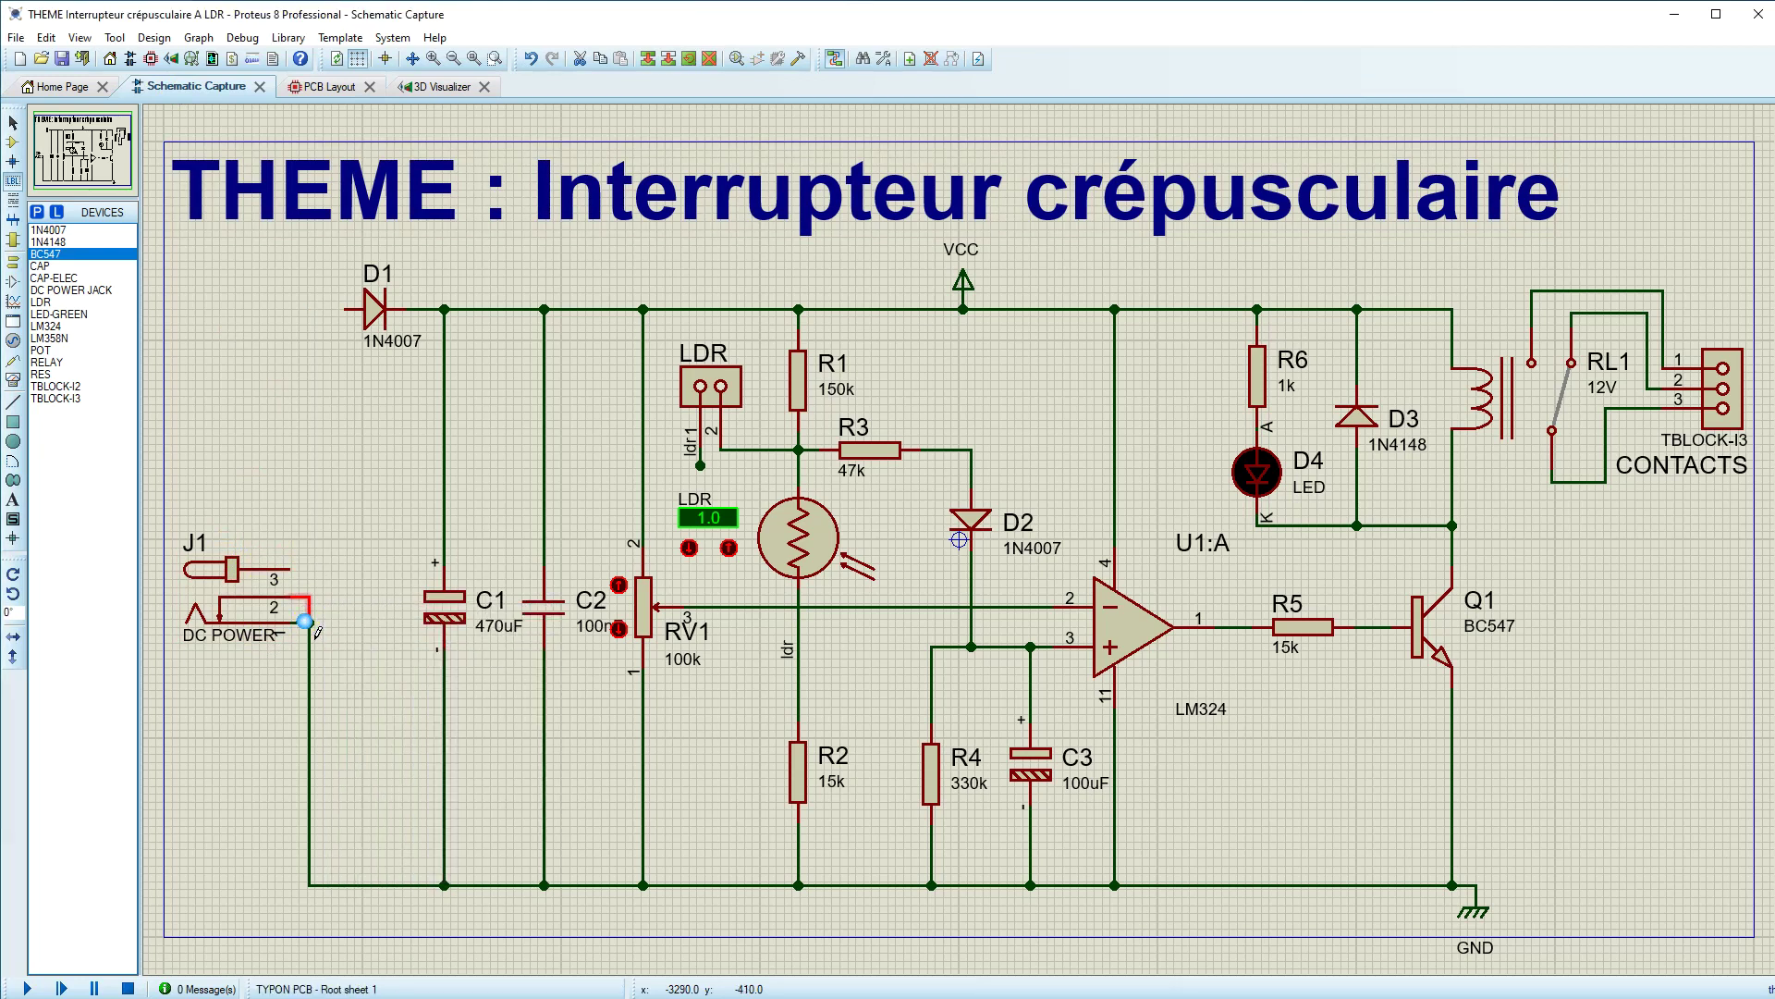
right_click(319, 631)
left_click(345, 614)
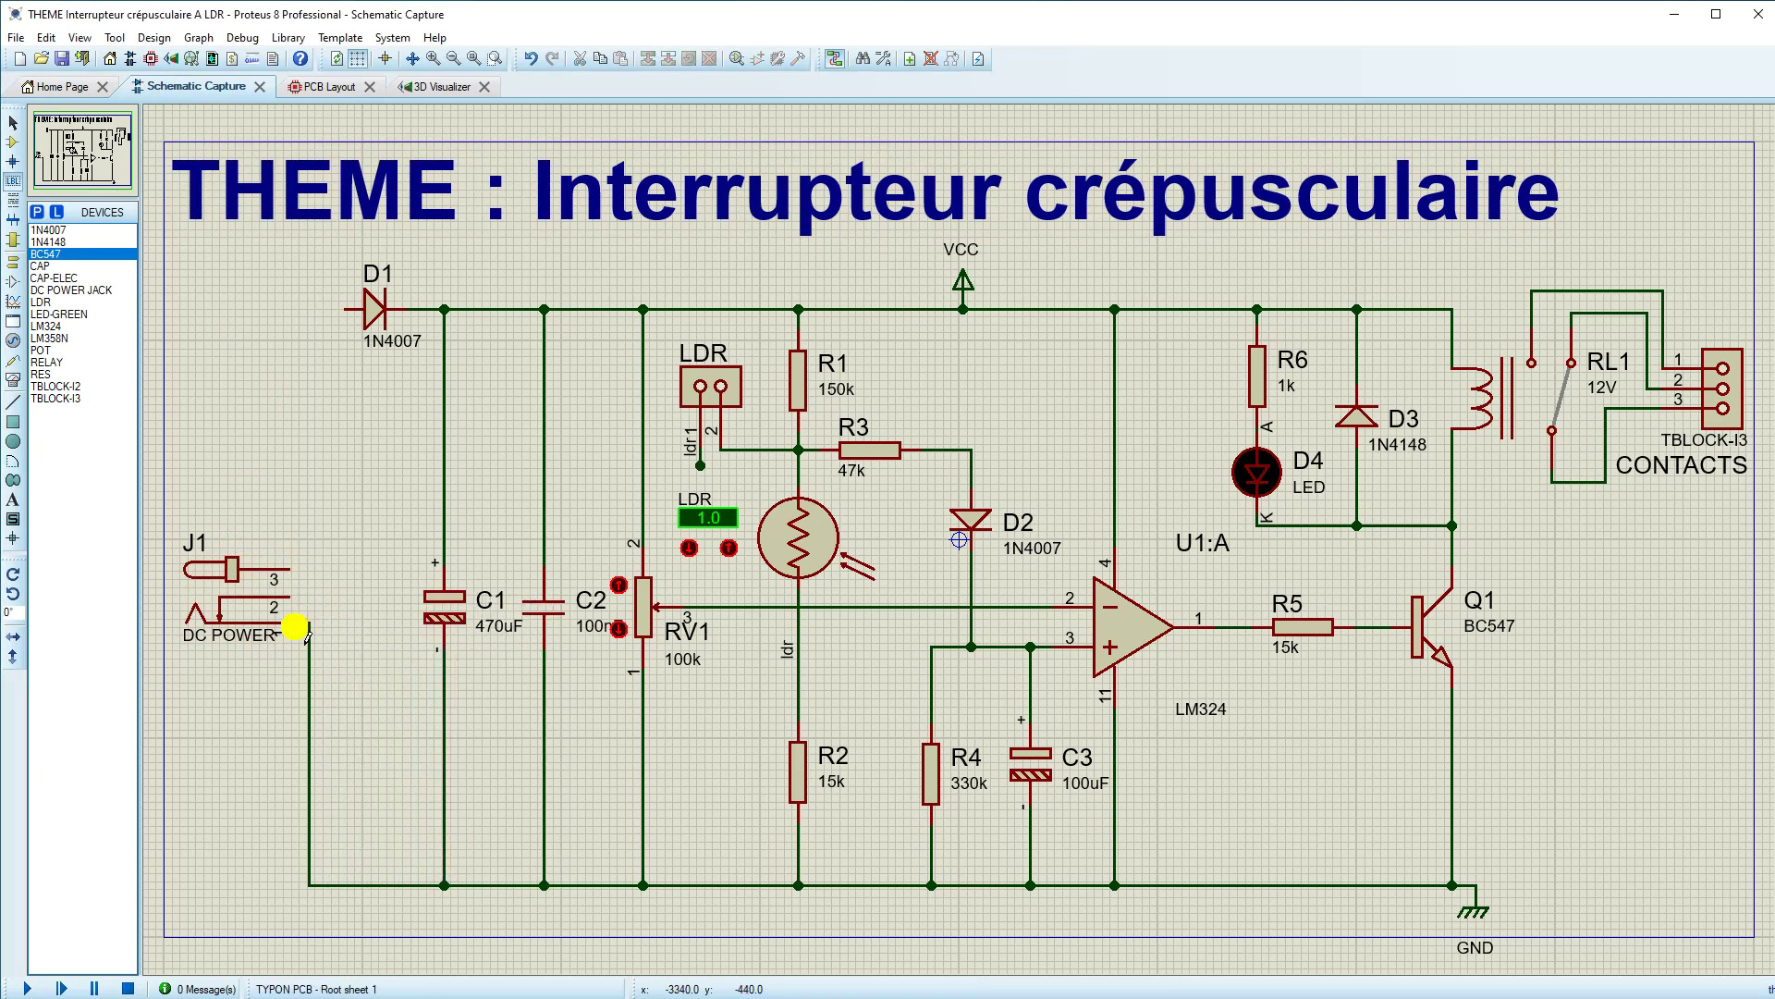
right_click(308, 636)
left_click(342, 658)
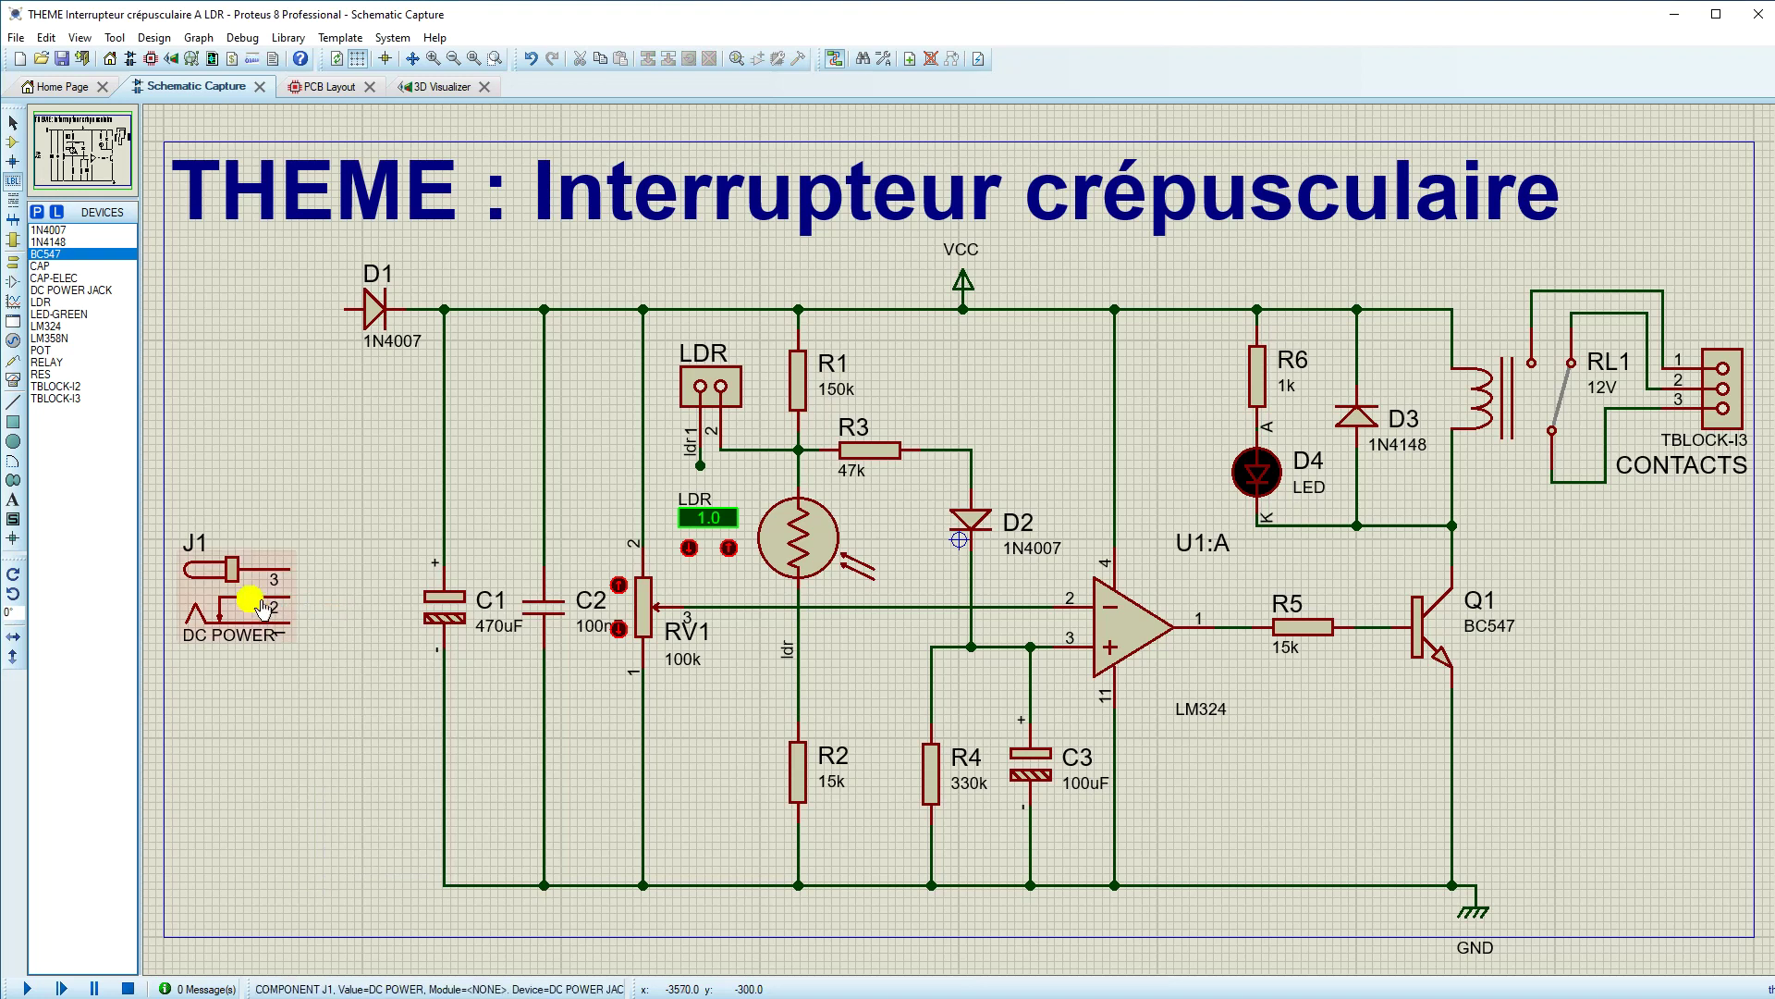
Step: Try flipping the power jack J1 vertically with Y-Mirror
left_click(259, 610)
right_click(259, 610)
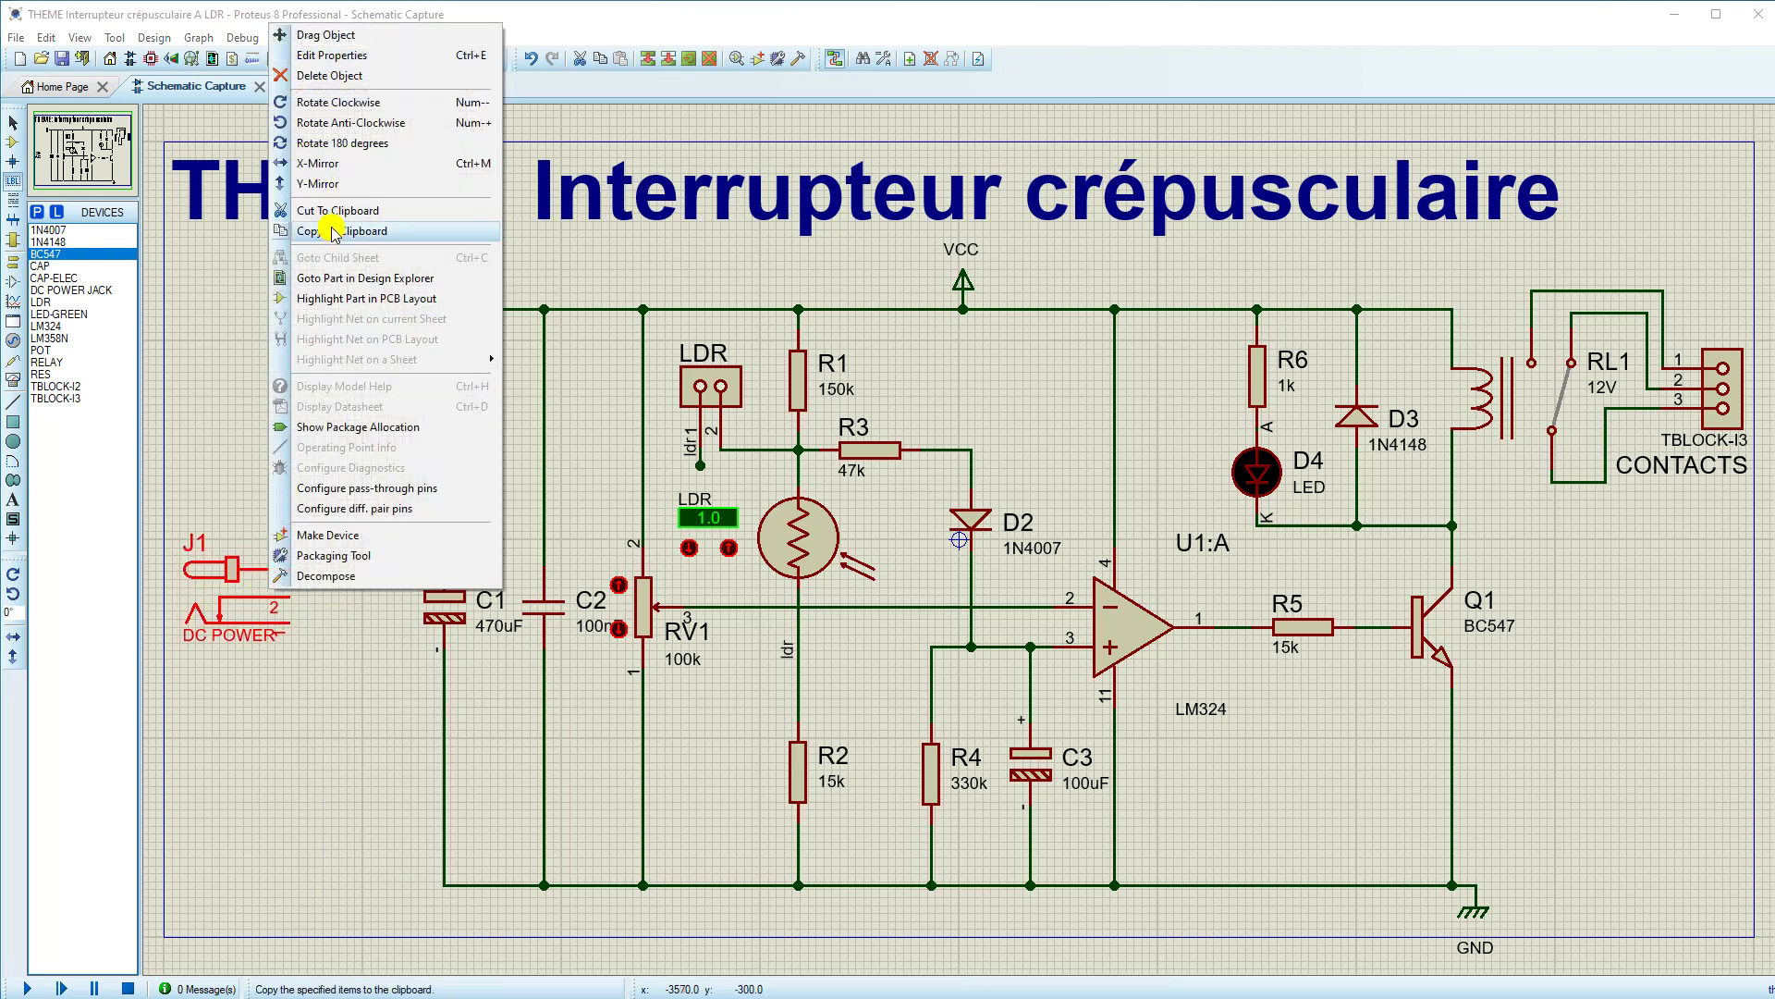
left_click(330, 183)
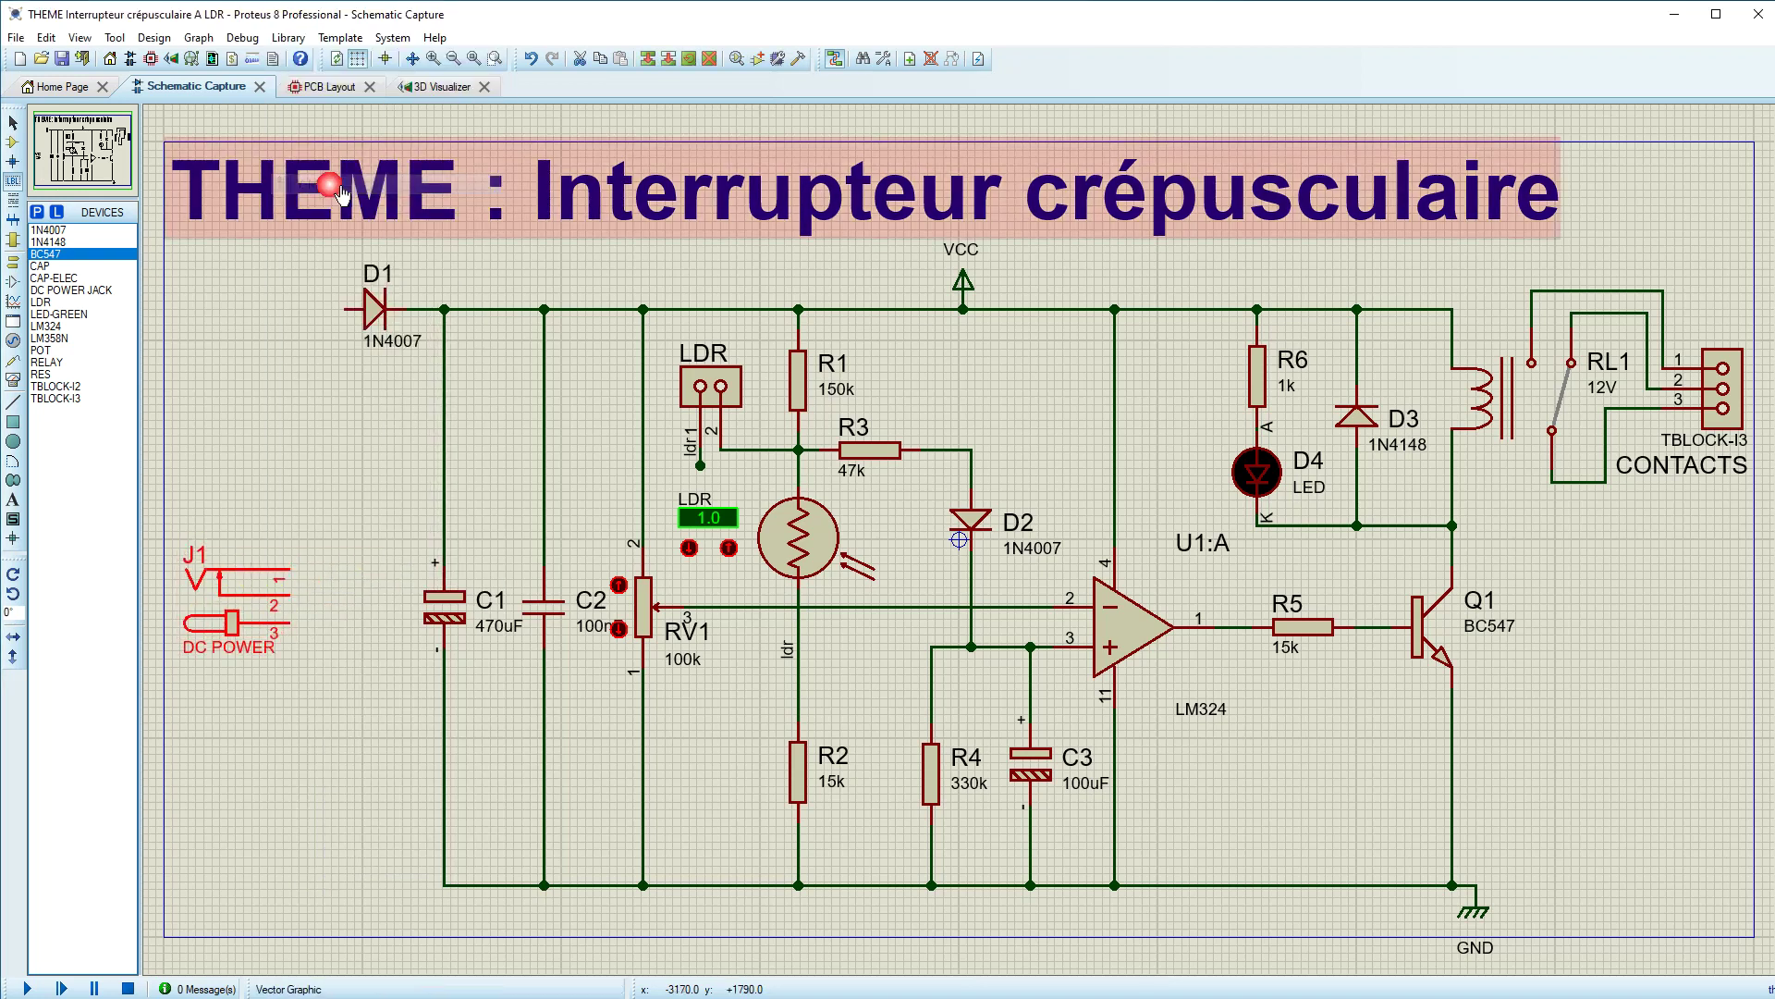
left_click(352, 527)
key("F6")
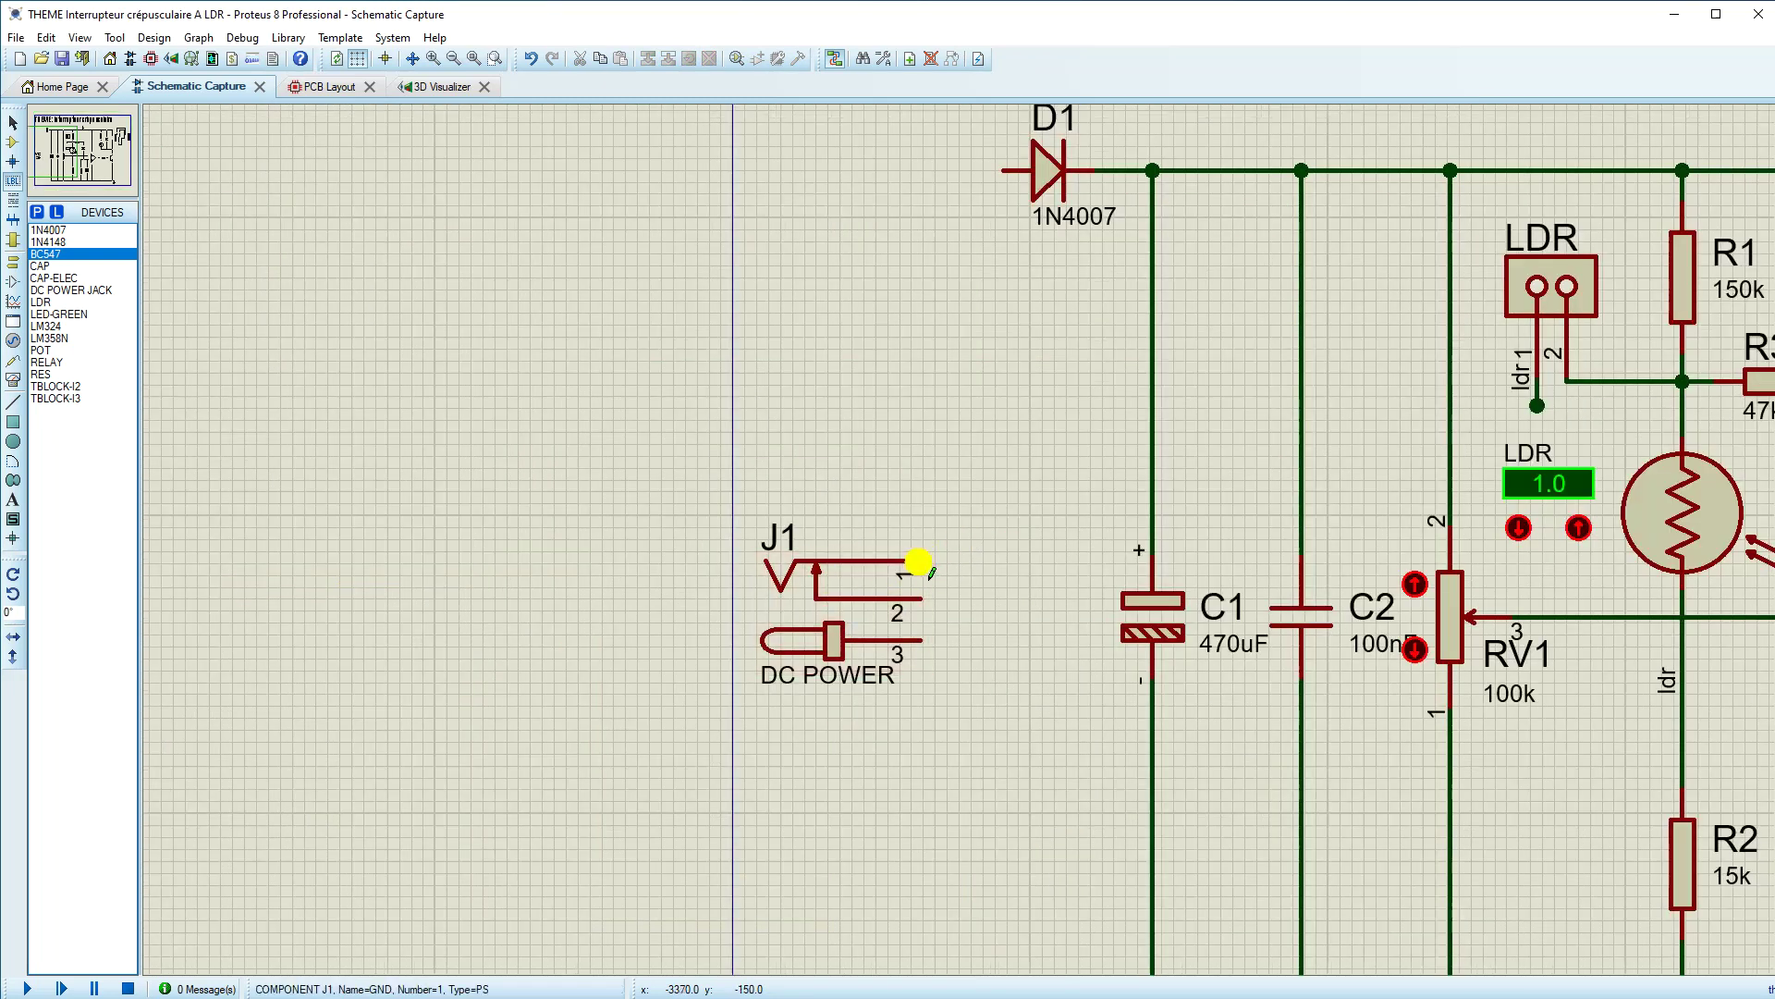
Step: Check J1's footprint pads in the PCB layout and return to the schematic
left_click(323, 87)
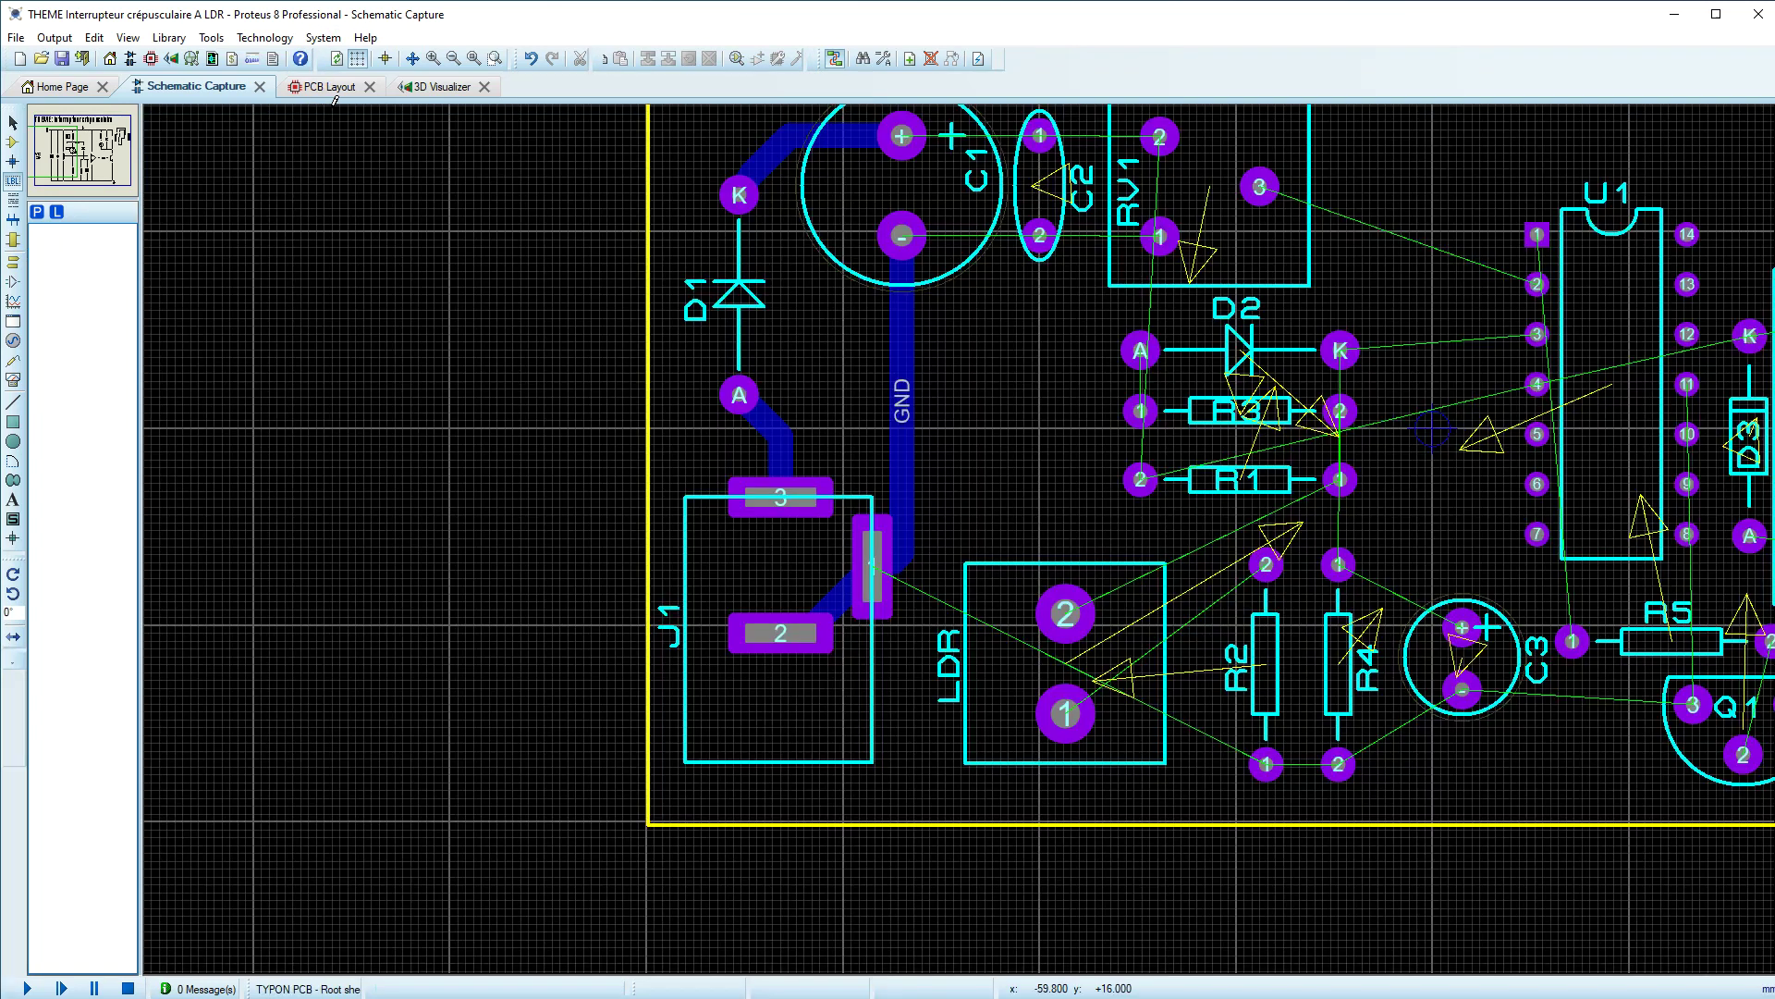
left_click(783, 625)
left_click(180, 87)
Step: Undo the mirroring of J1 and the deletion of its wires
key("ctrl+z")
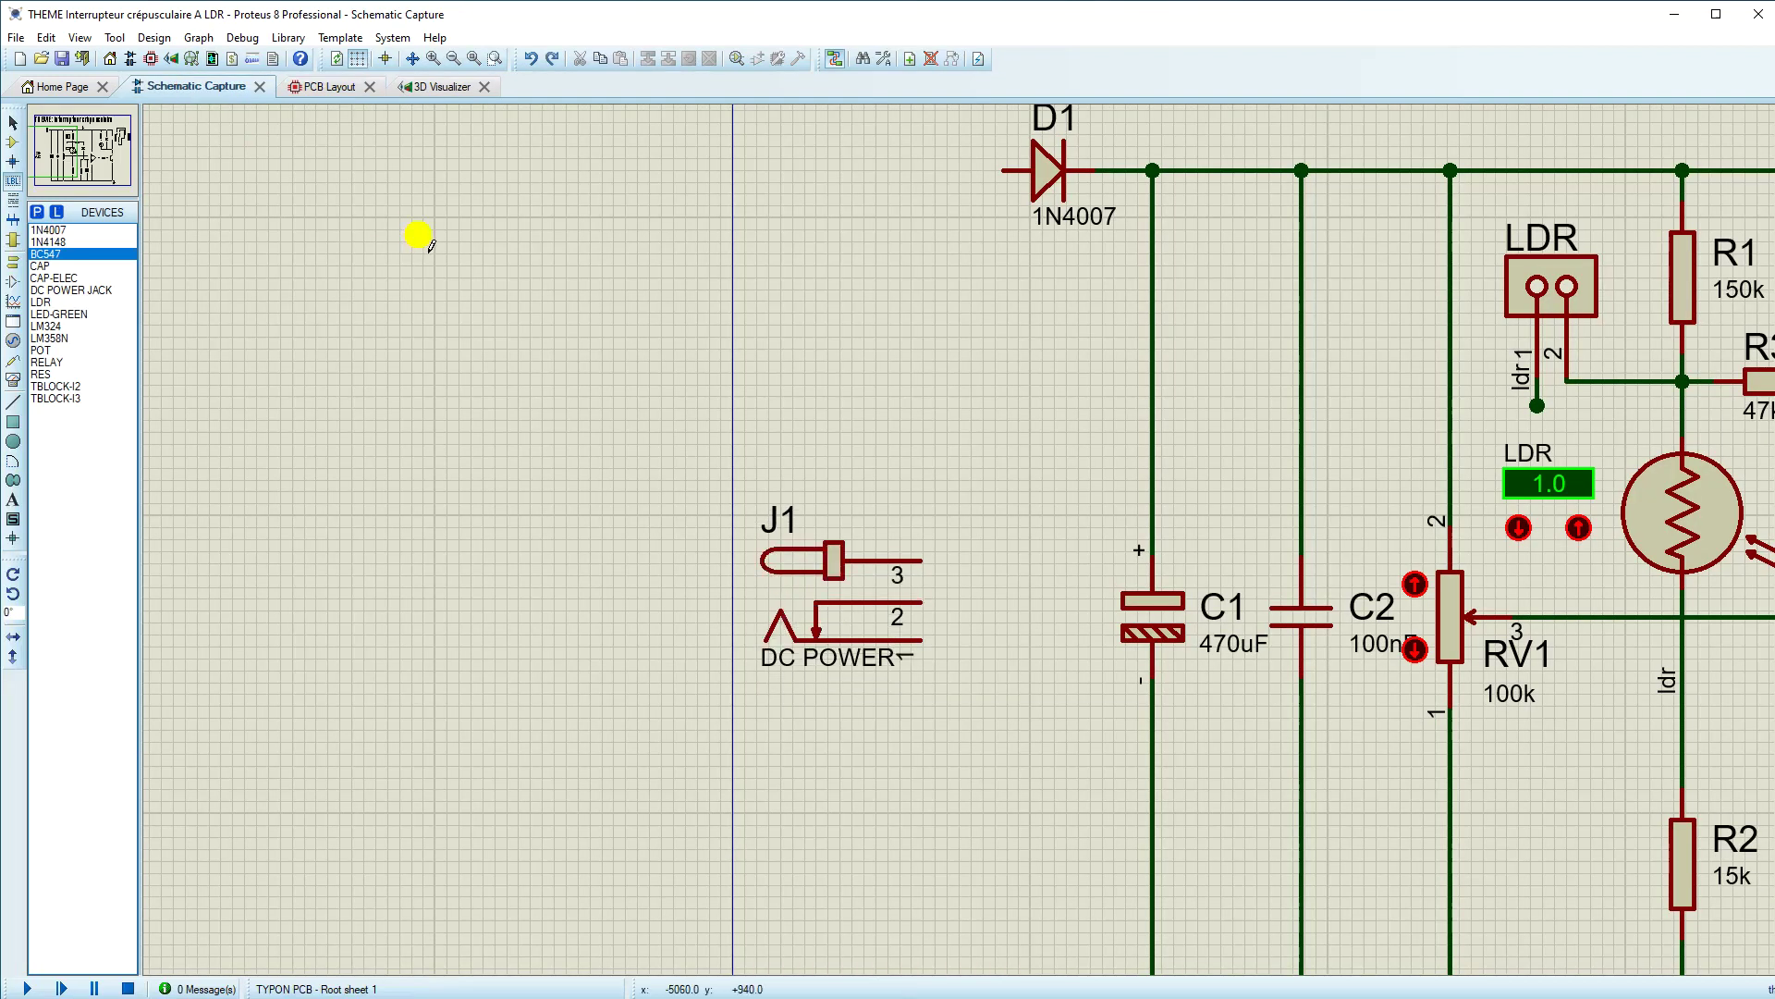
key("ctrl+z")
key("ctrl+z")
key("ctrl+z")
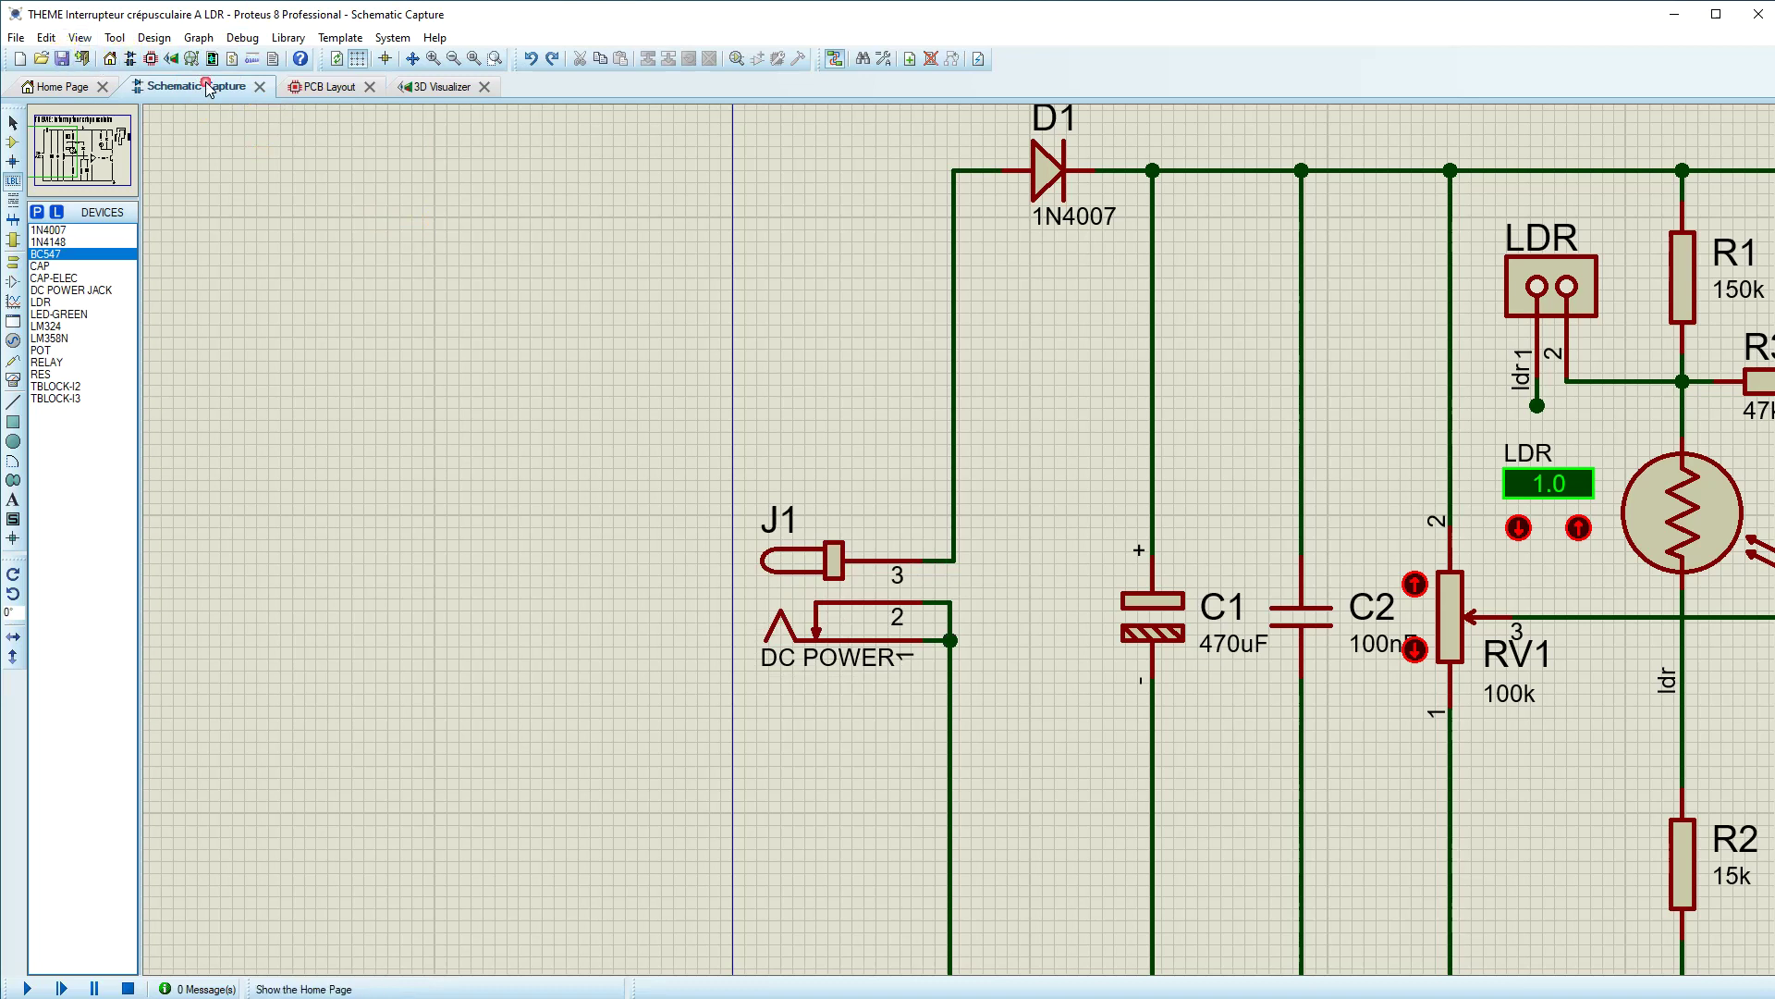
Step: In the PCB layout, route bottom-copper tracks from C1's positive pad to C2 pin 1 and on to RV1 pin 2
left_click(305, 93)
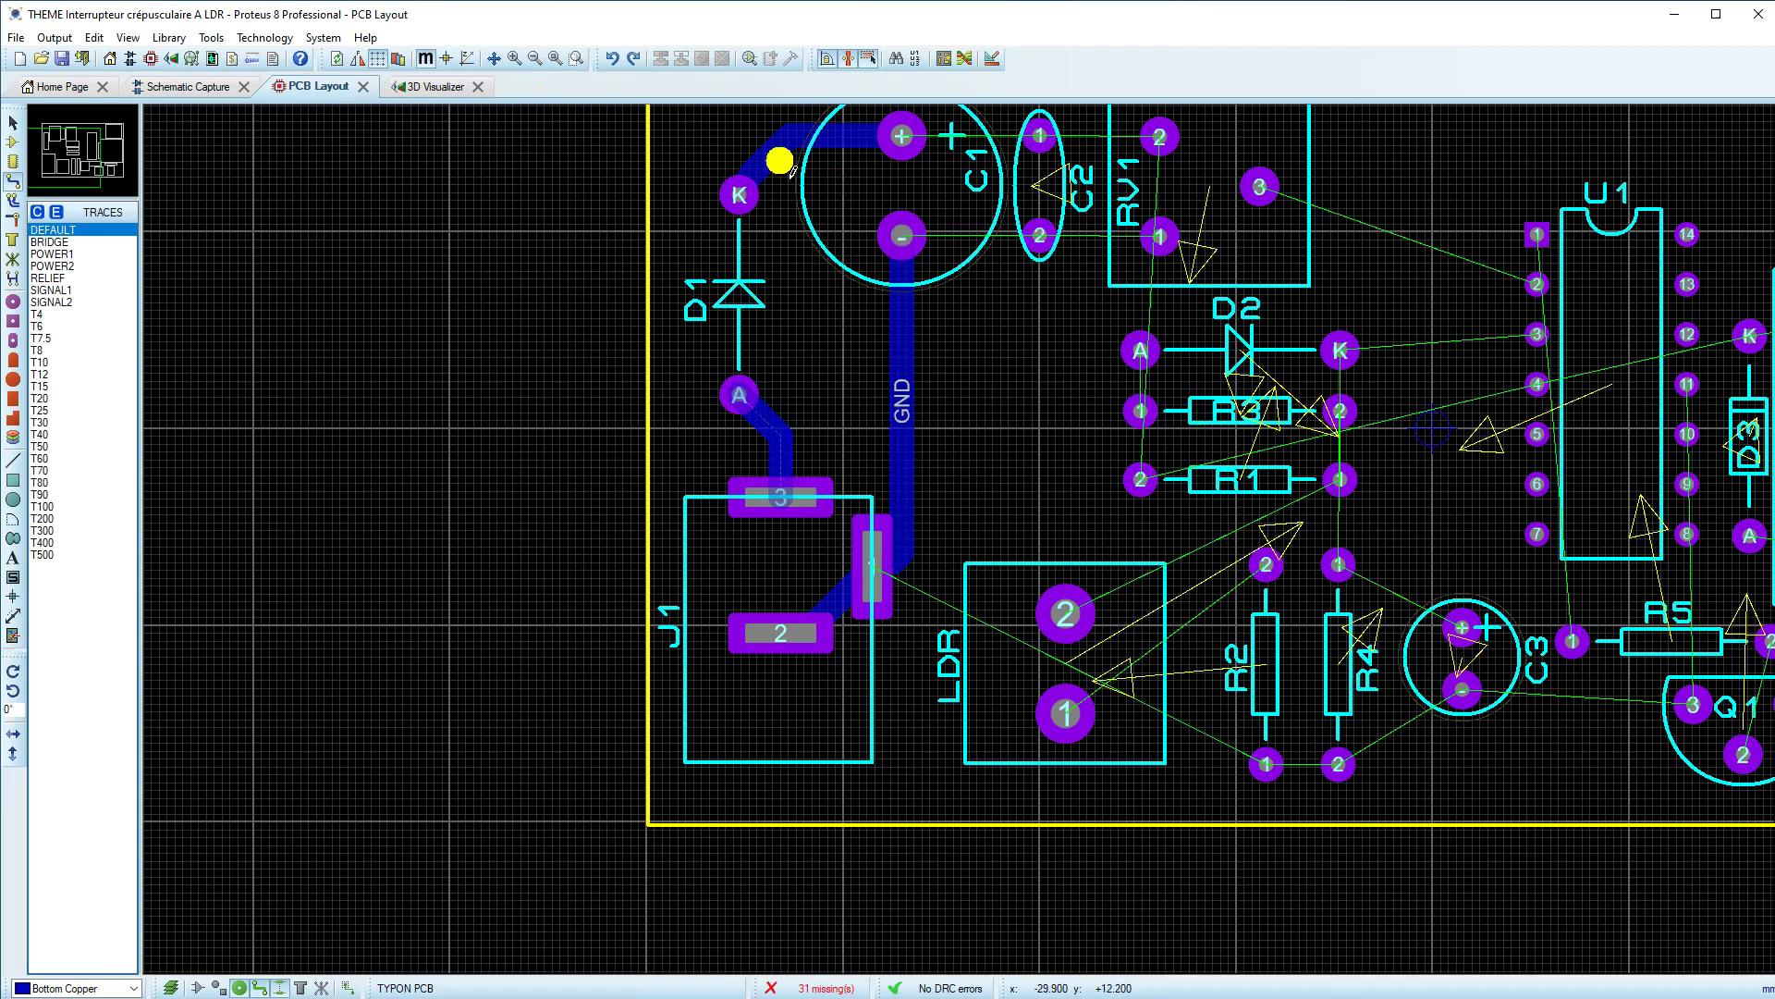
left_click(548, 60)
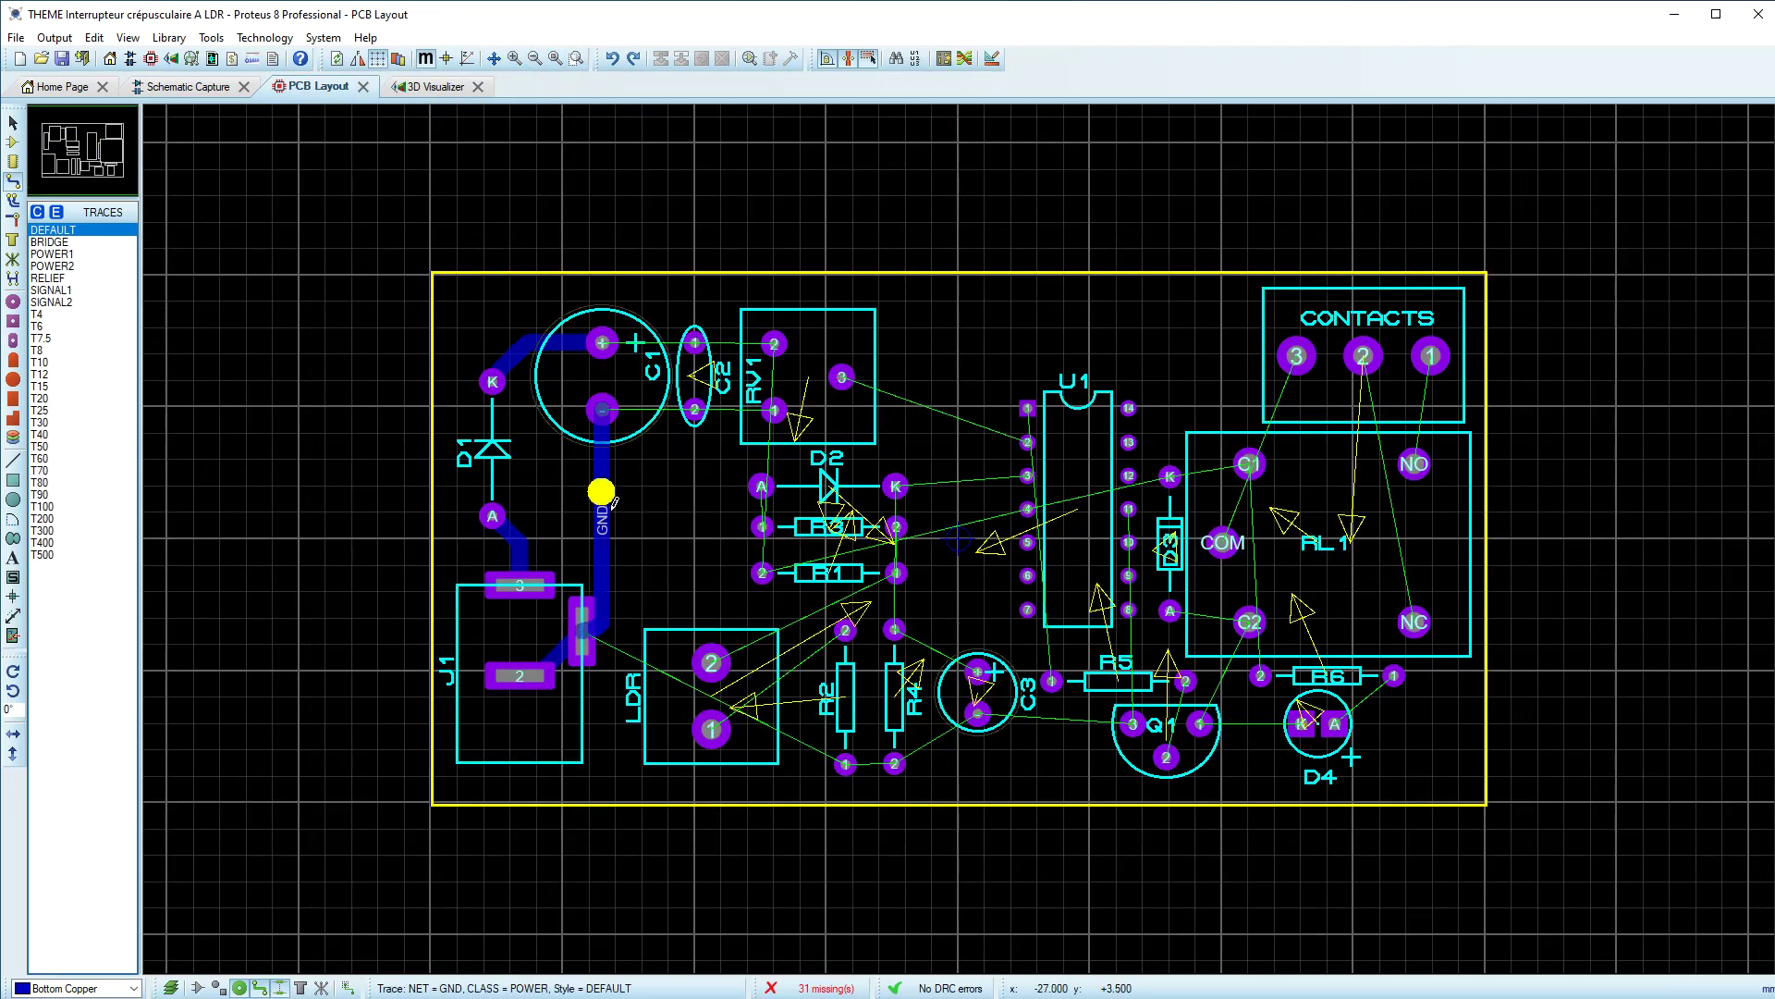
scroll(650, 370, "up", 2)
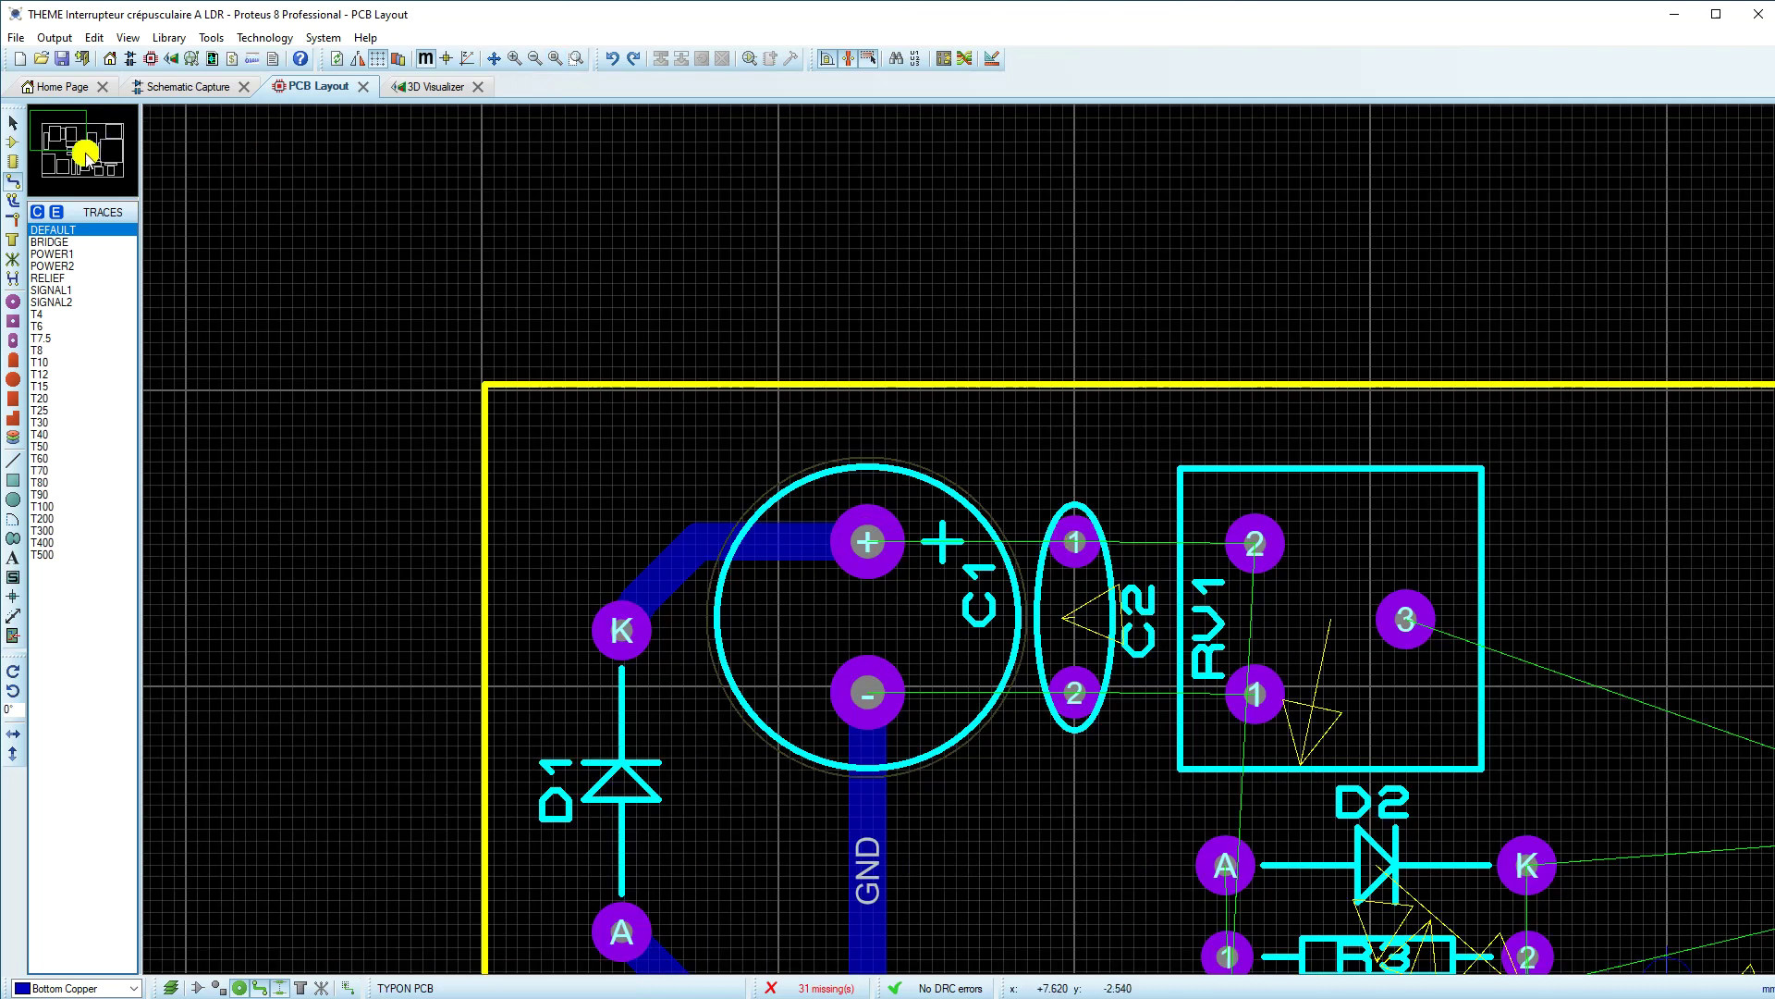
left_click(13, 181)
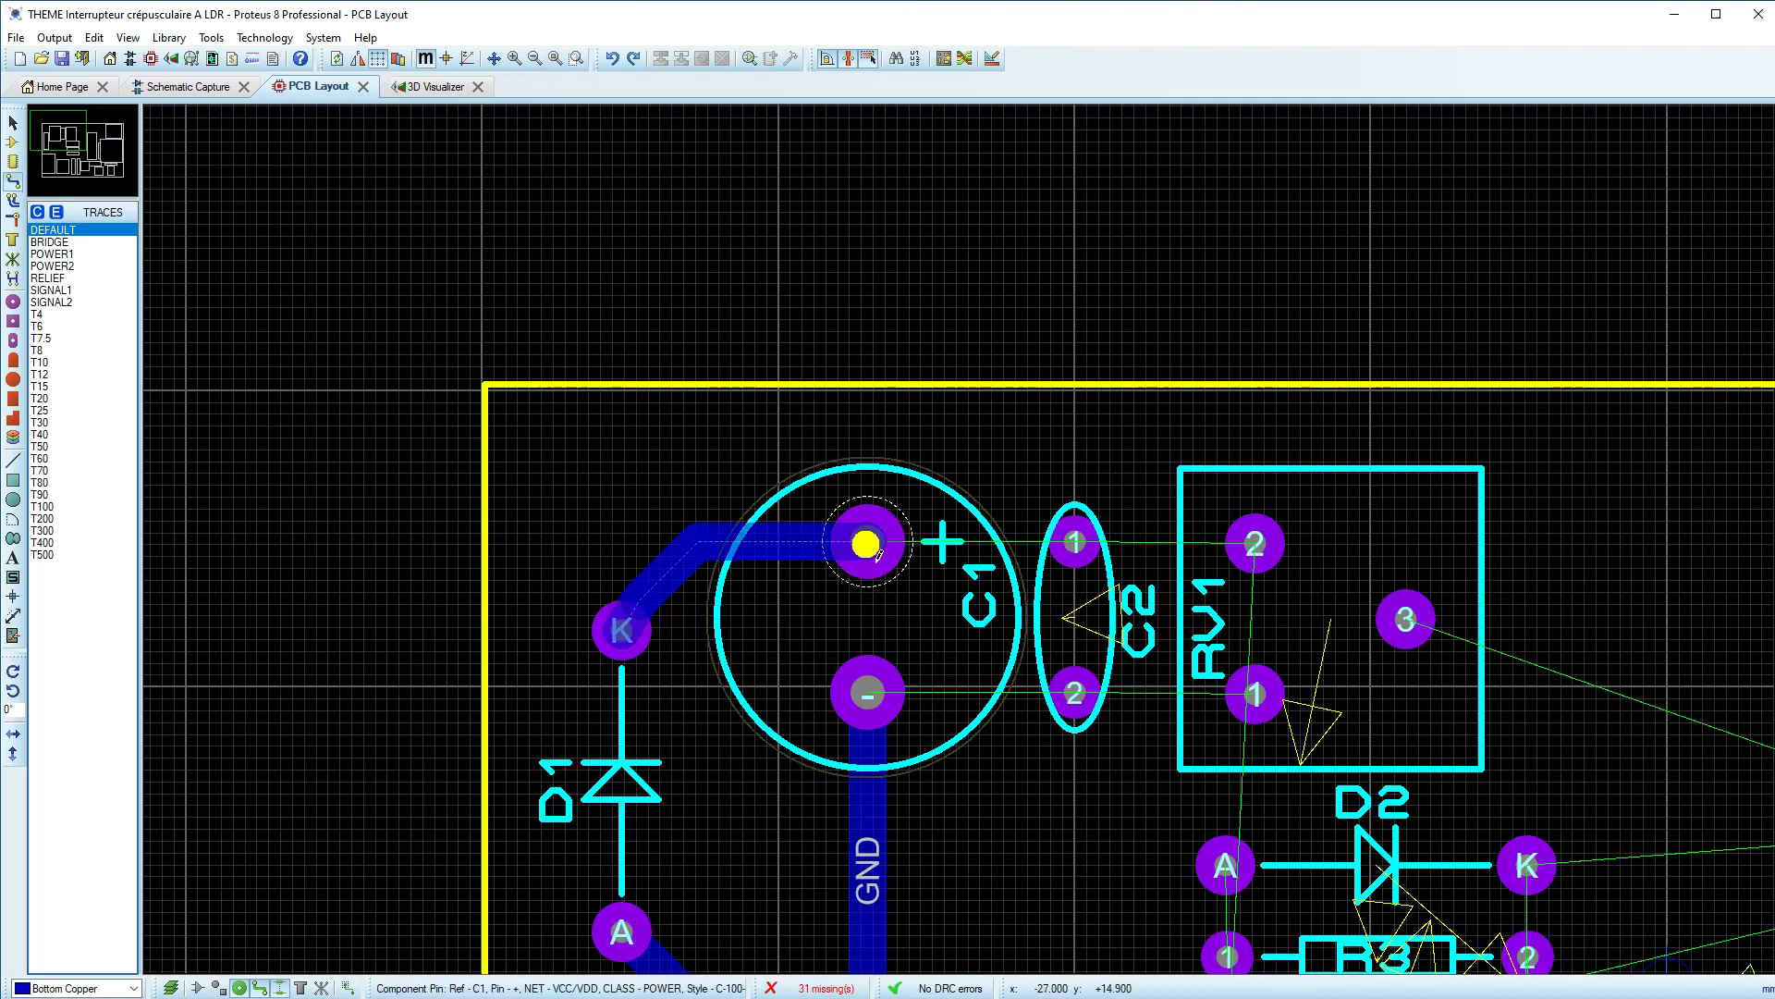
left_click(868, 541)
left_click(1079, 541)
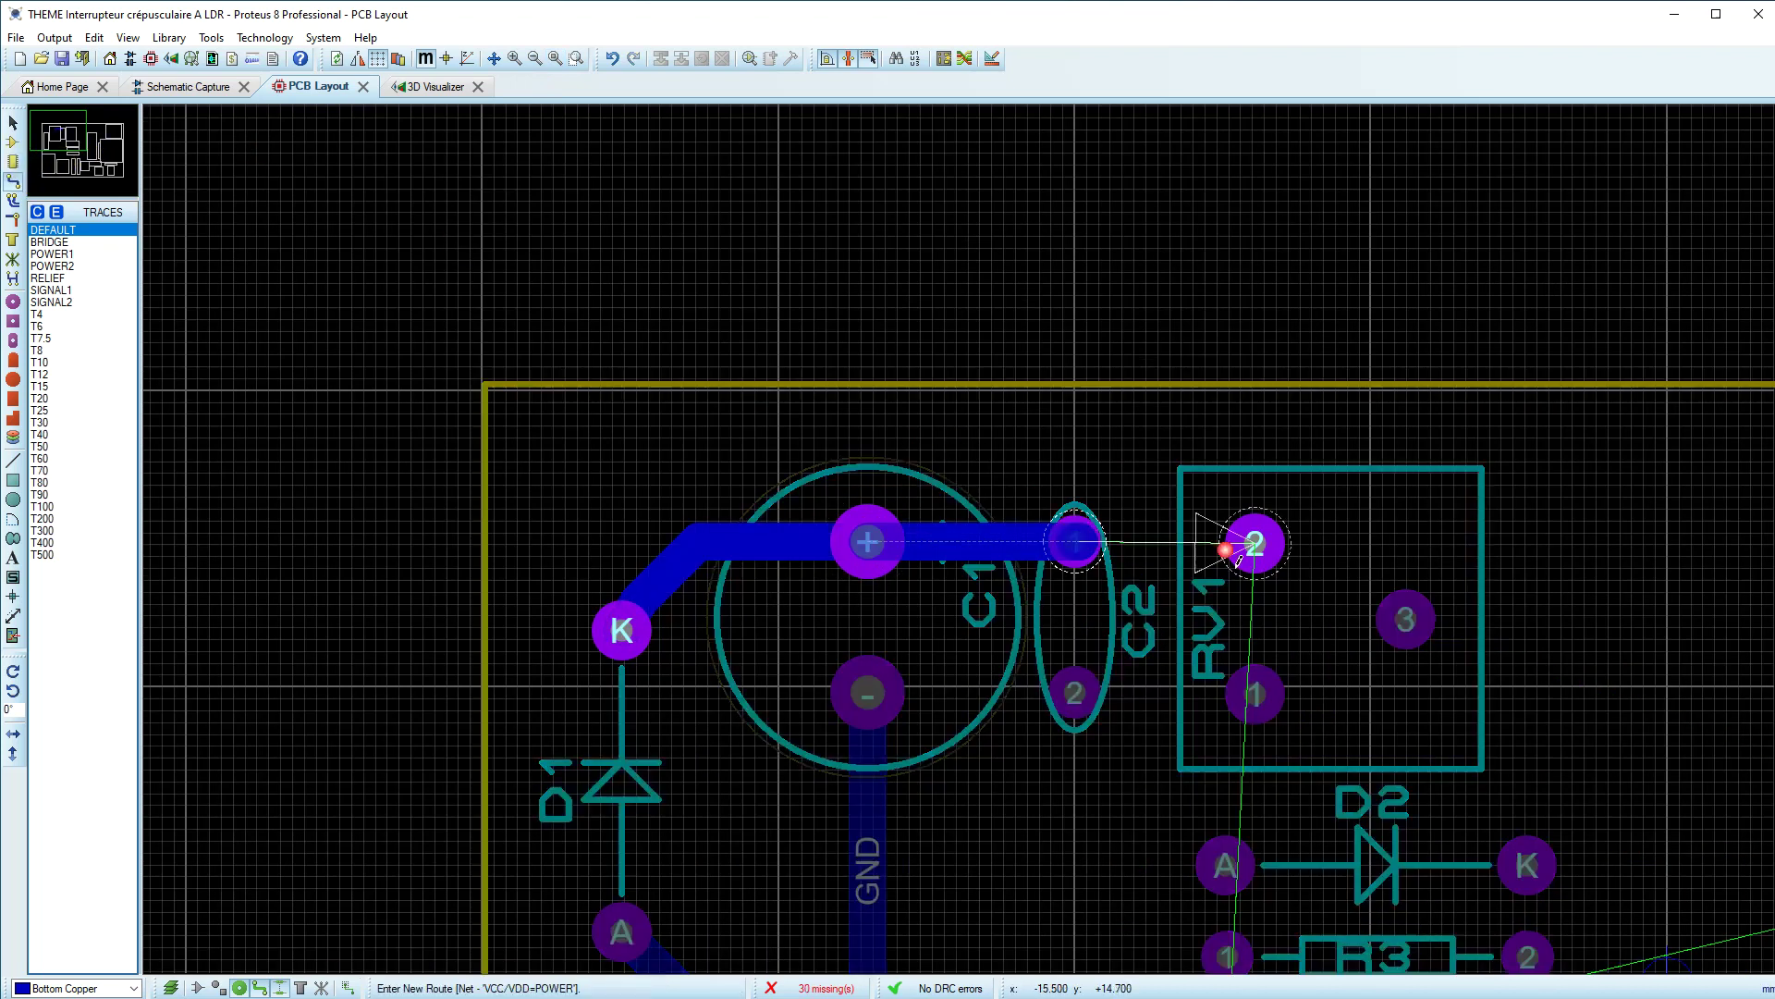
left_click(1075, 541)
left_click(1242, 552)
Step: Route bottom-copper tracks from C1's negative pad to C2 pin 2 and on to RV1 pin 1
left_click(867, 692)
left_click(1072, 691)
left_click(1075, 694)
left_click(1255, 694)
Step: Route a bottom-copper track from RV1 pin 3 to U1 pin 2
scroll(1059, 578, "down", 2)
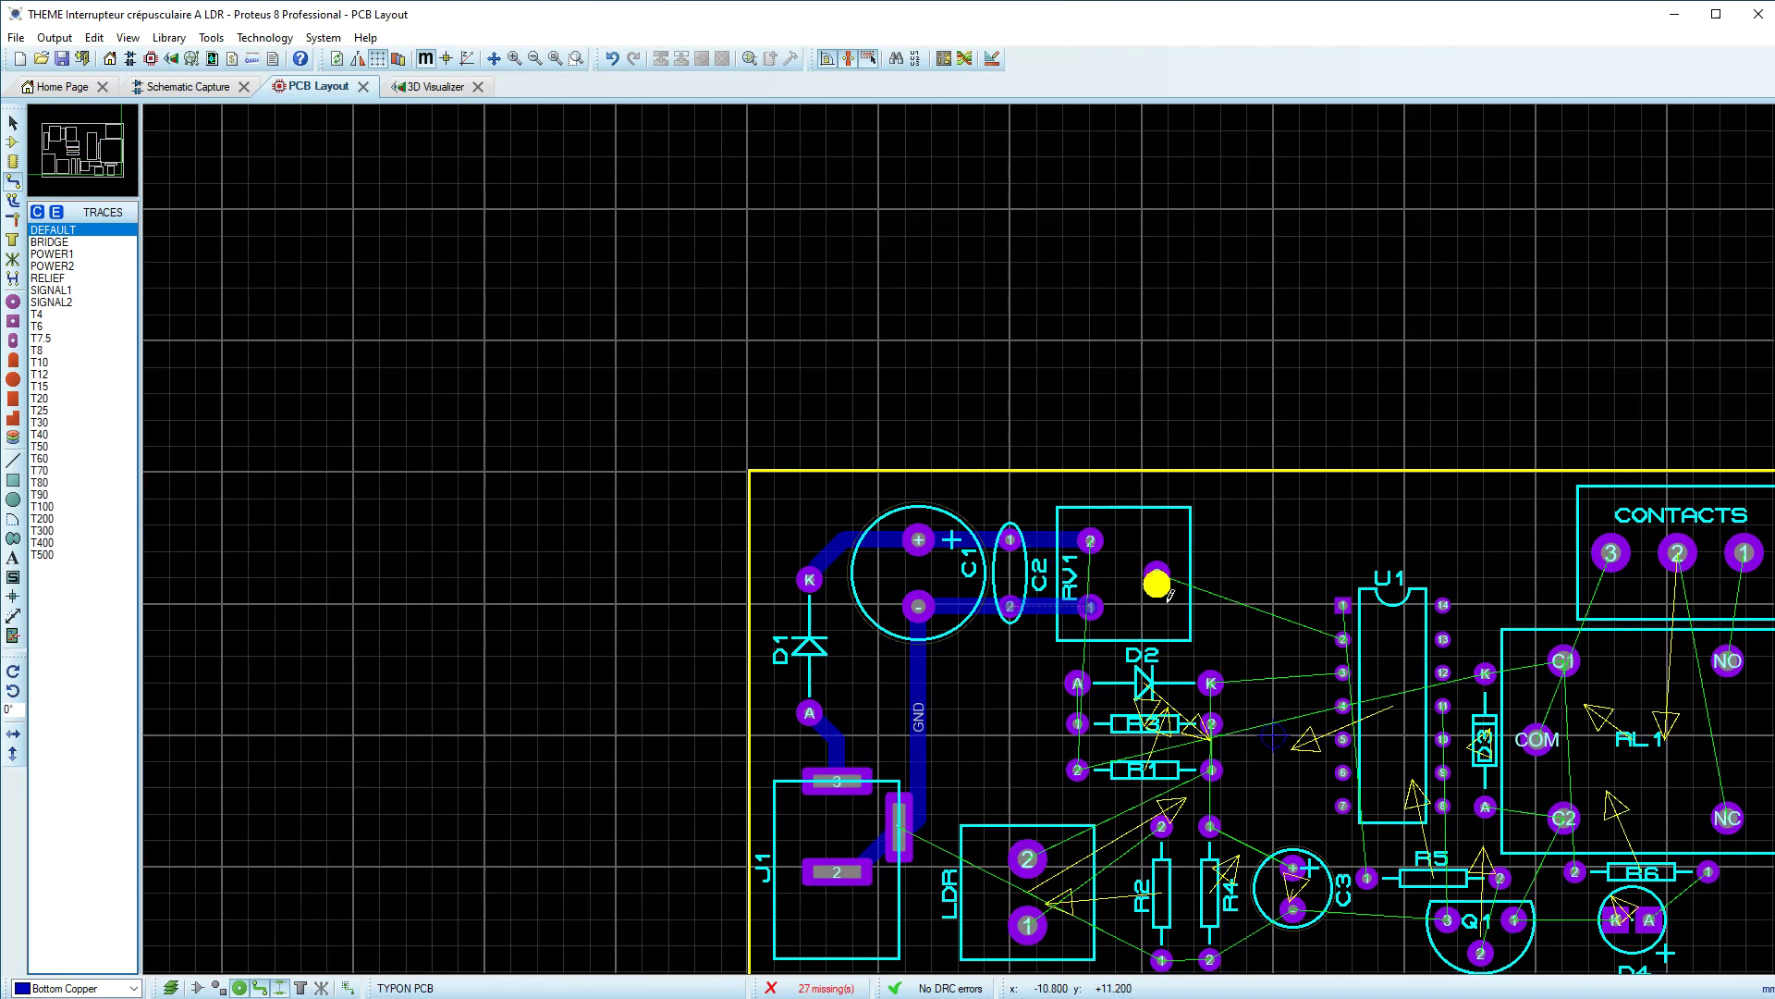
left_click(1158, 574)
left_click(1300, 636)
left_click(1343, 640)
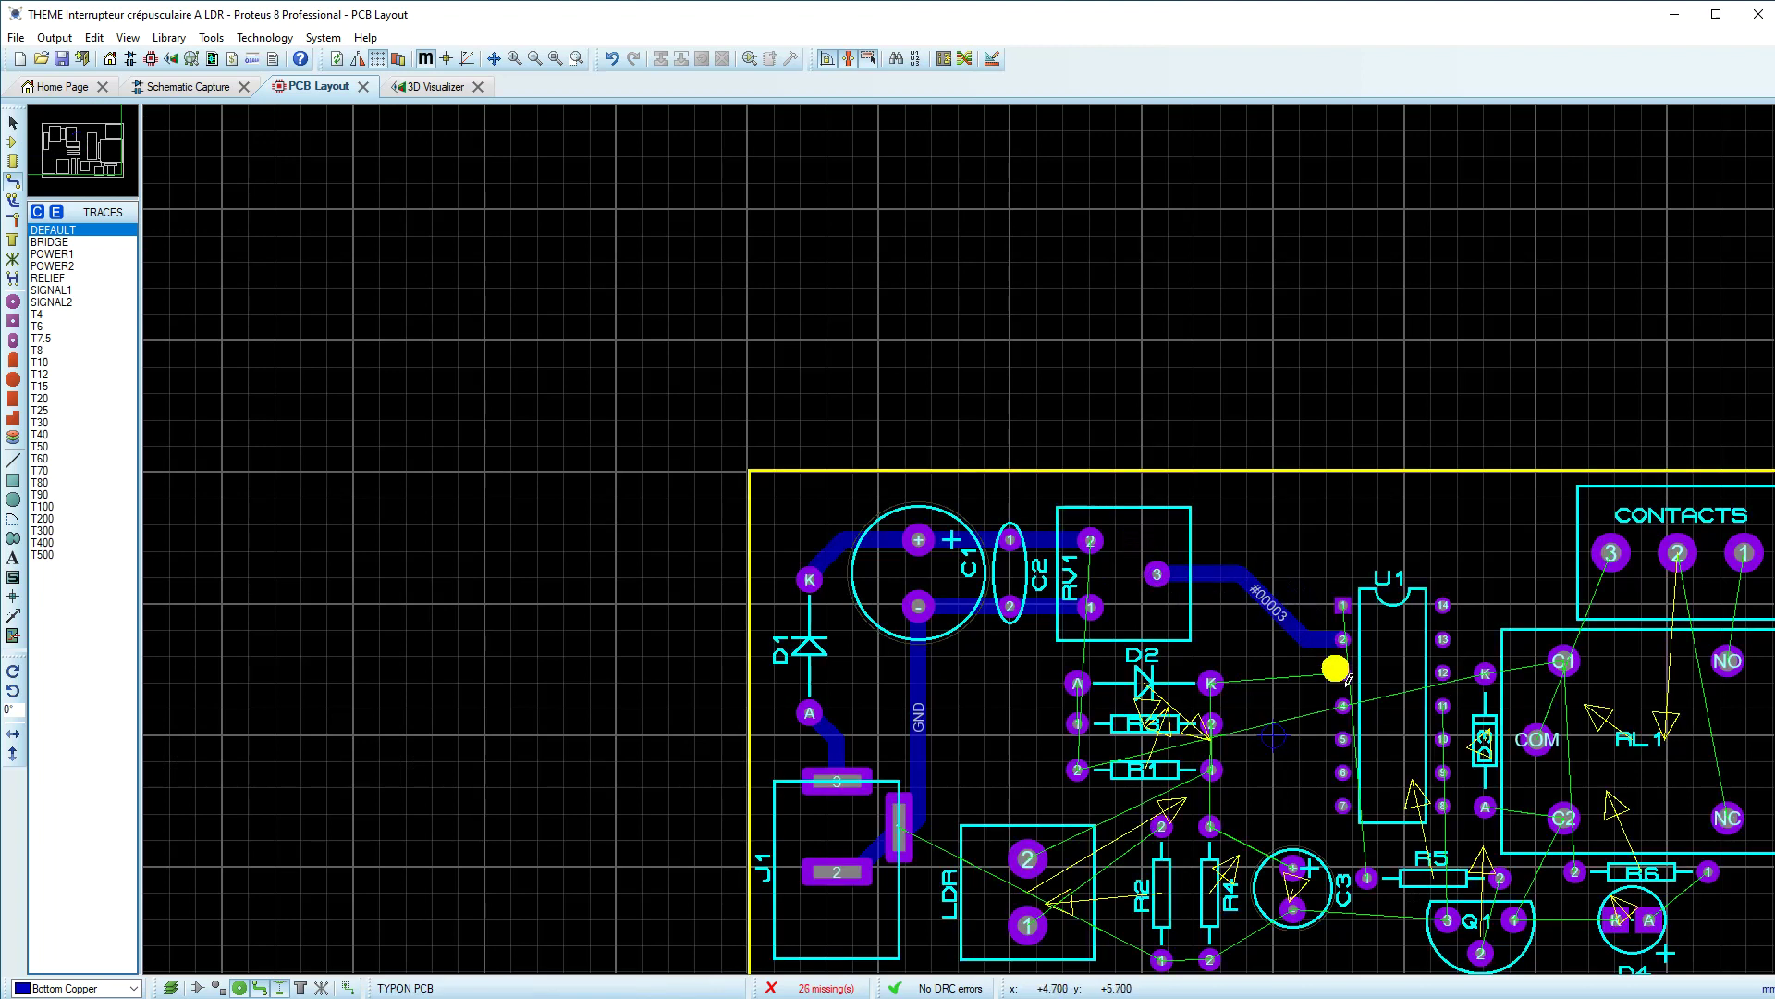
Step: Route D2's anode to R3 pin 1 and D2's cathode to U1 pin 3 on bottom copper
scroll(1335, 662, "up", 3)
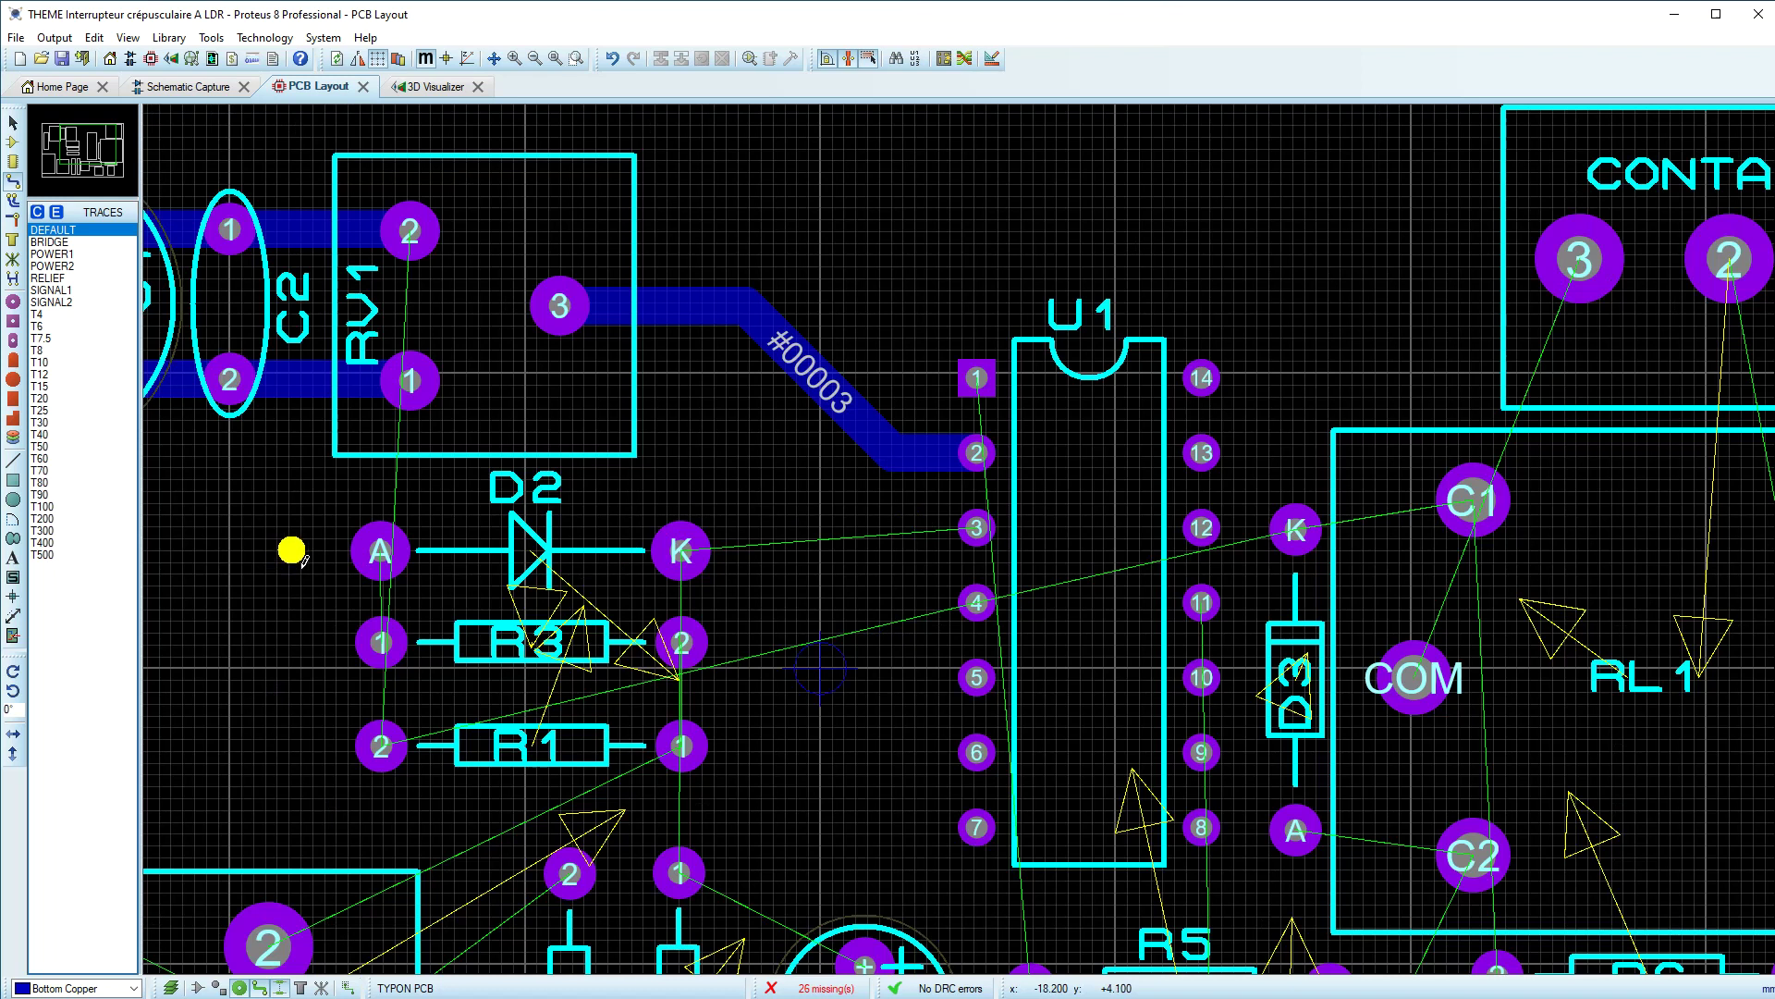
left_click_drag(393, 561, 388, 631)
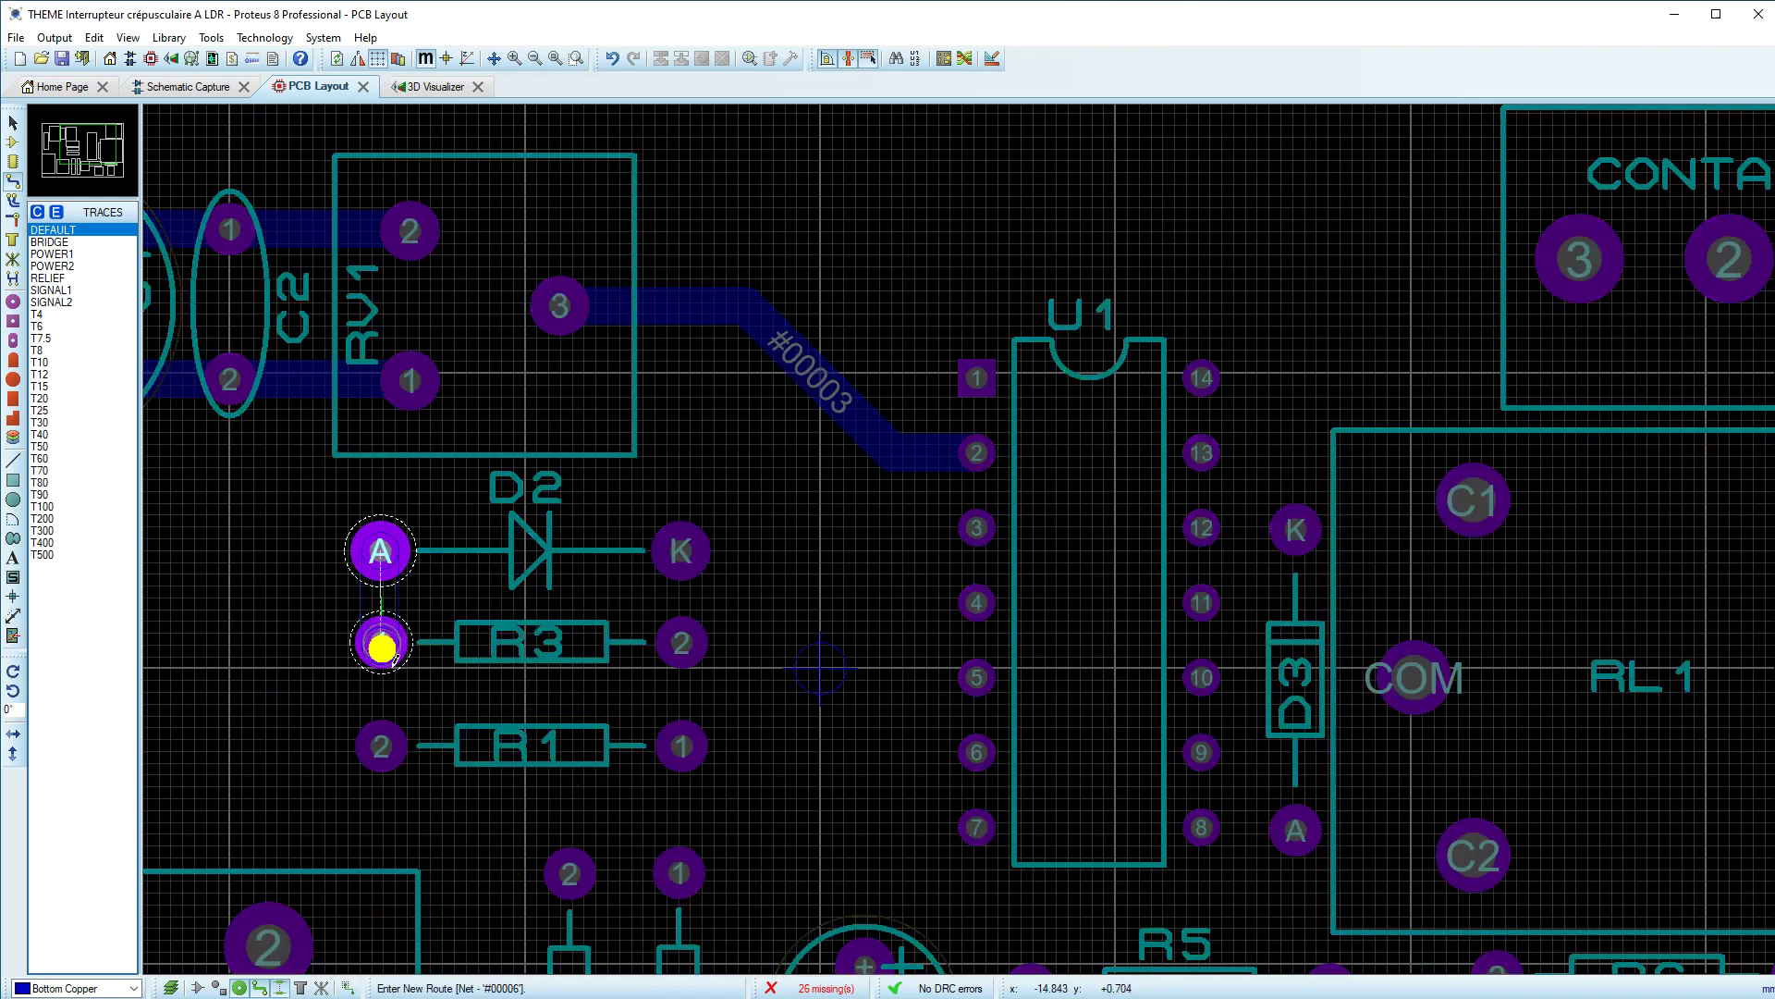
left_click(394, 659)
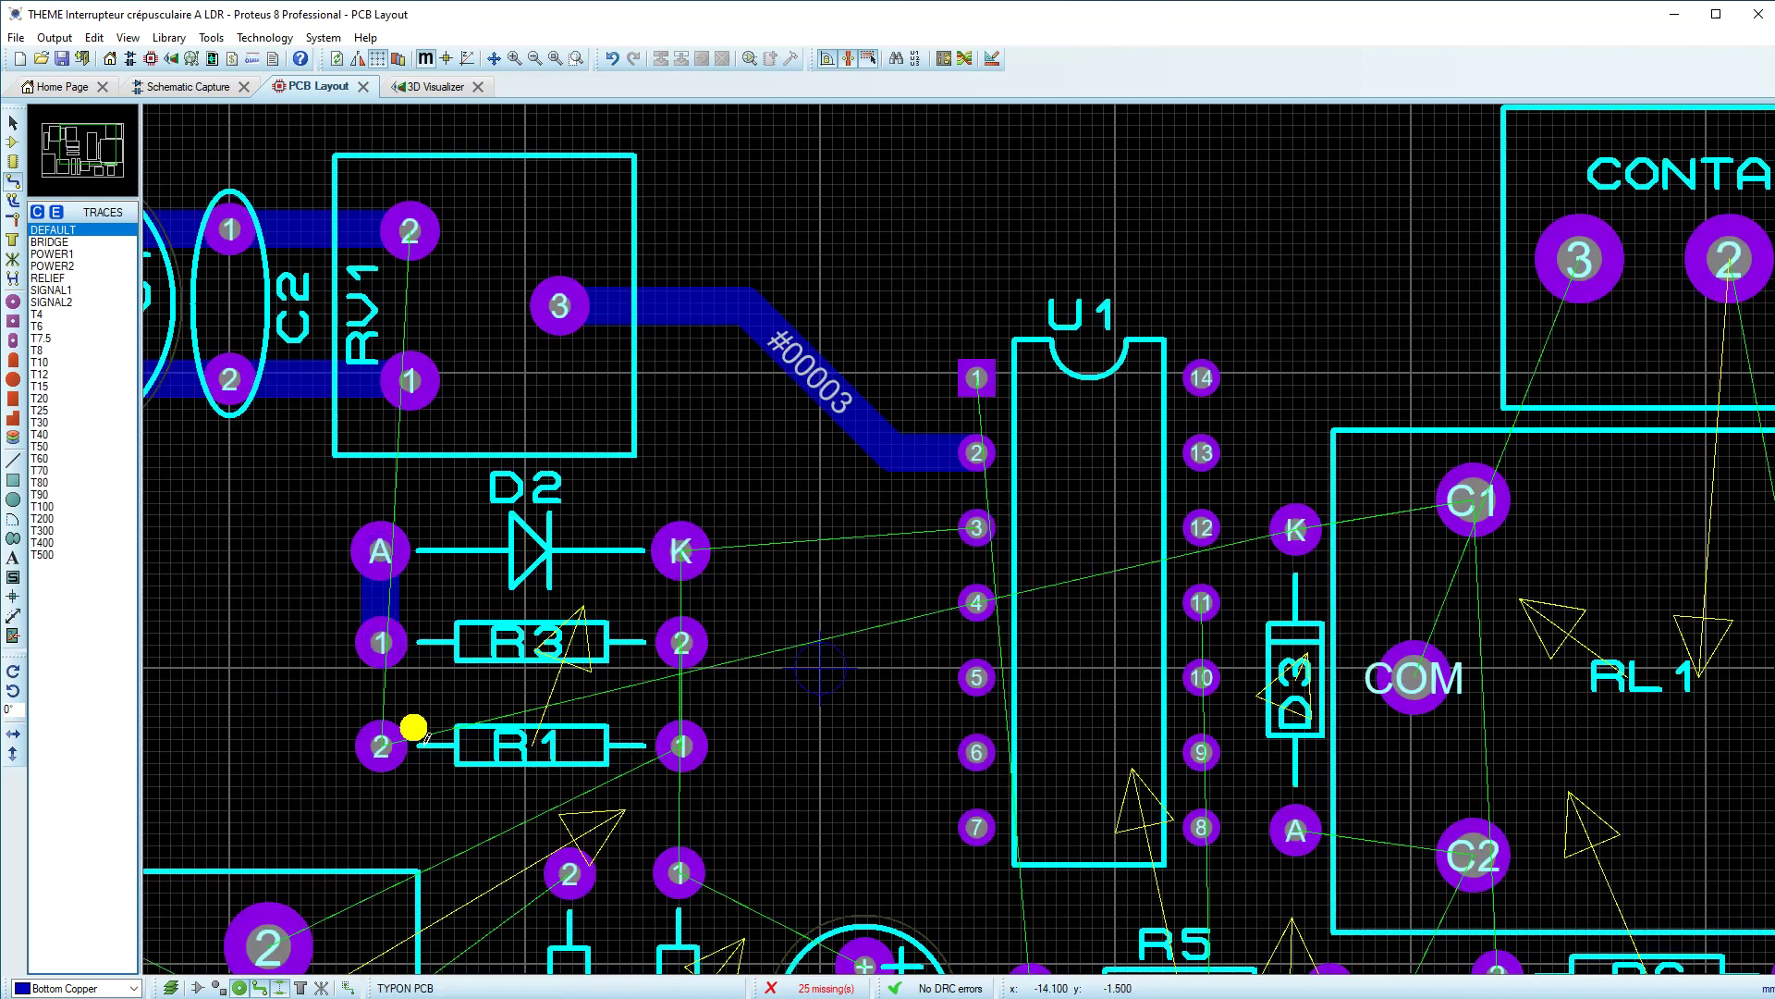
left_click(682, 552)
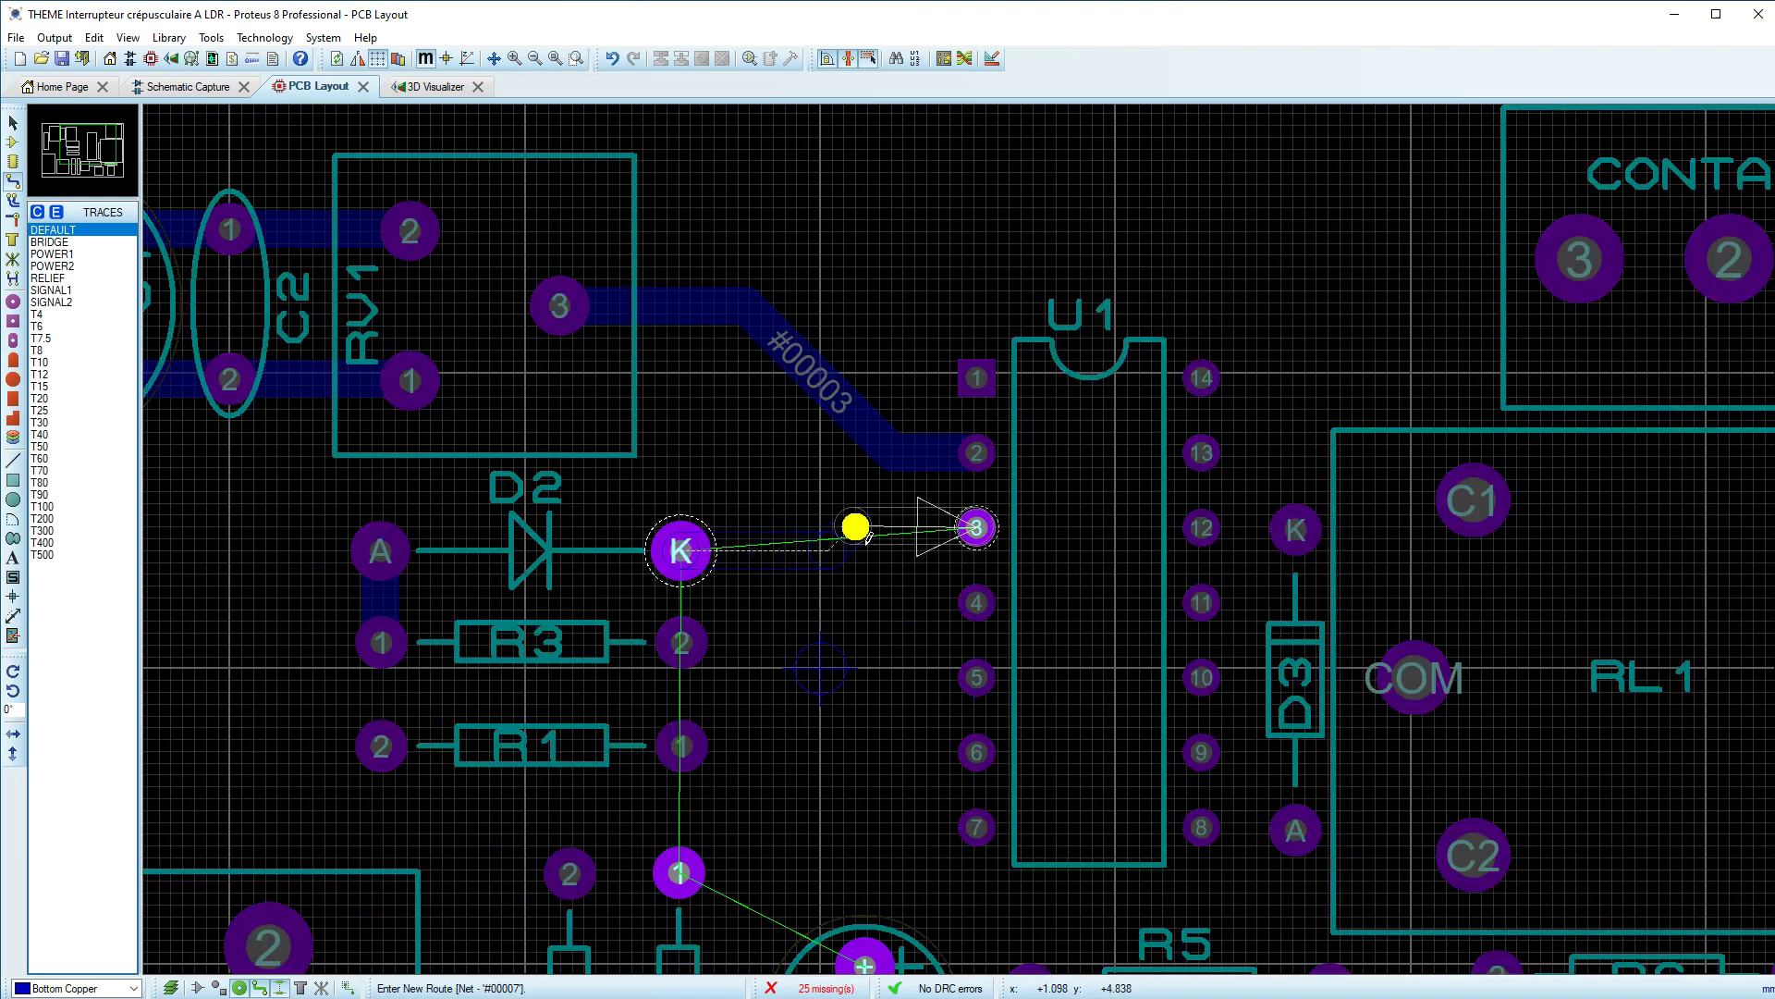
left_click(973, 524)
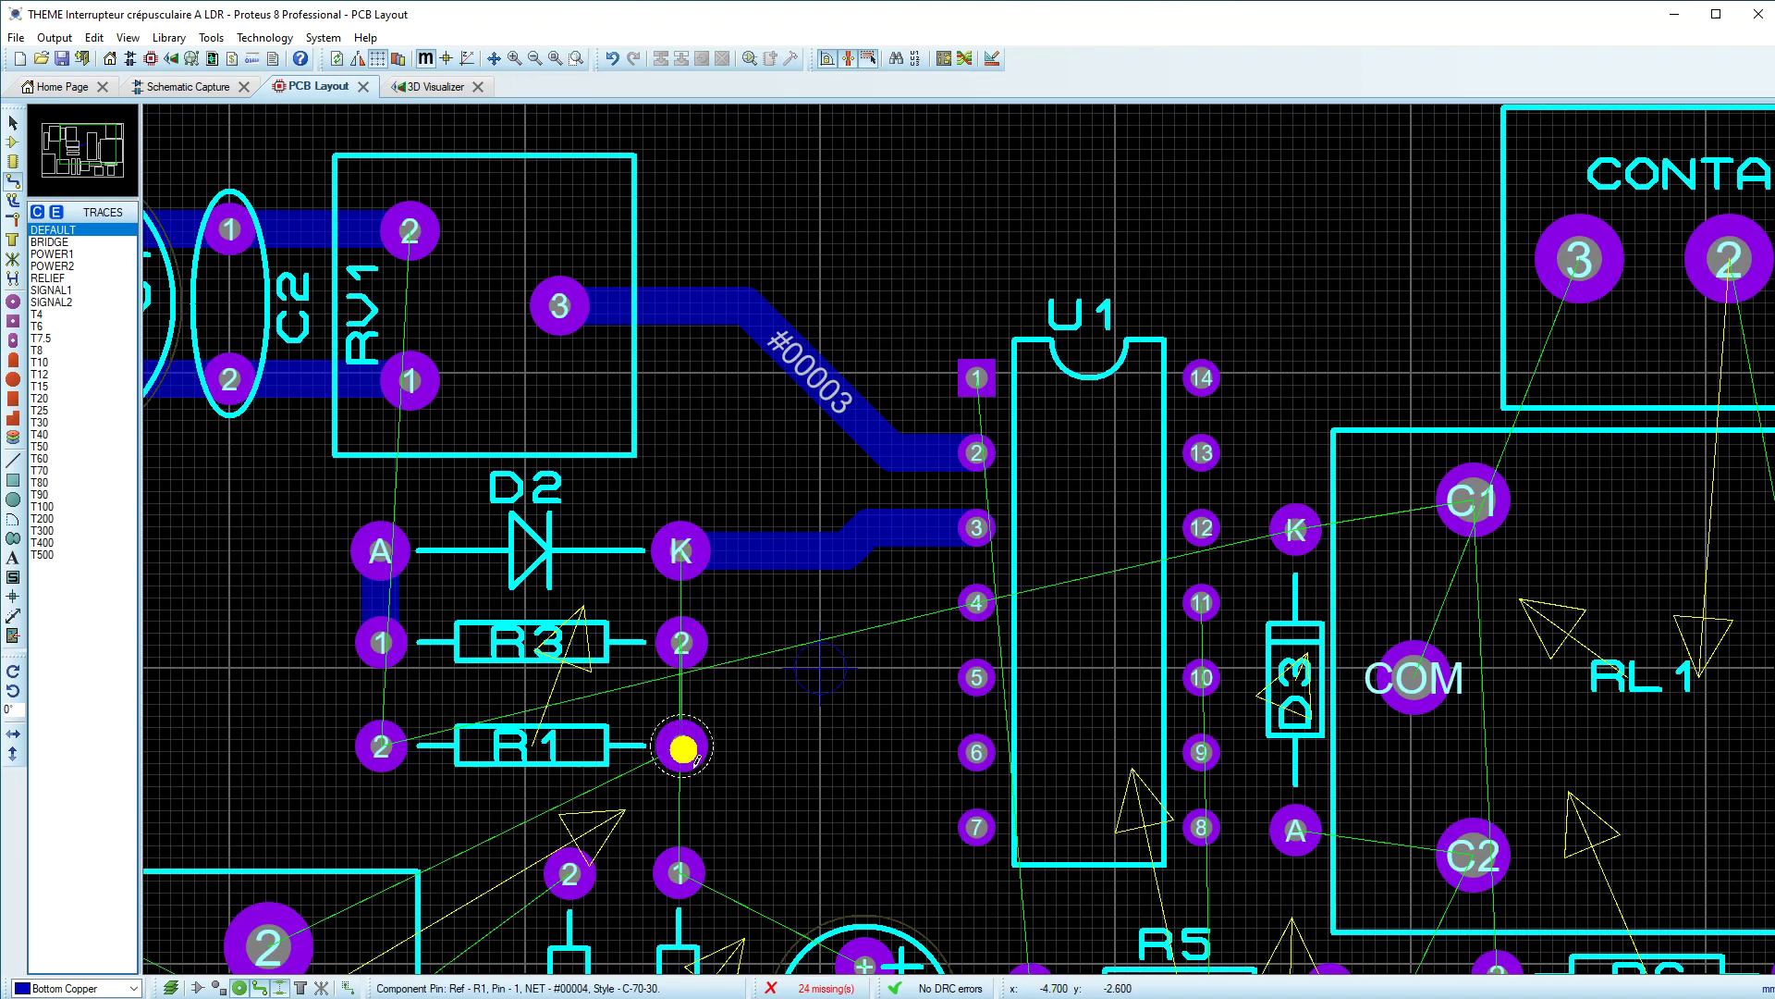
left_click(683, 553)
left_click(682, 553)
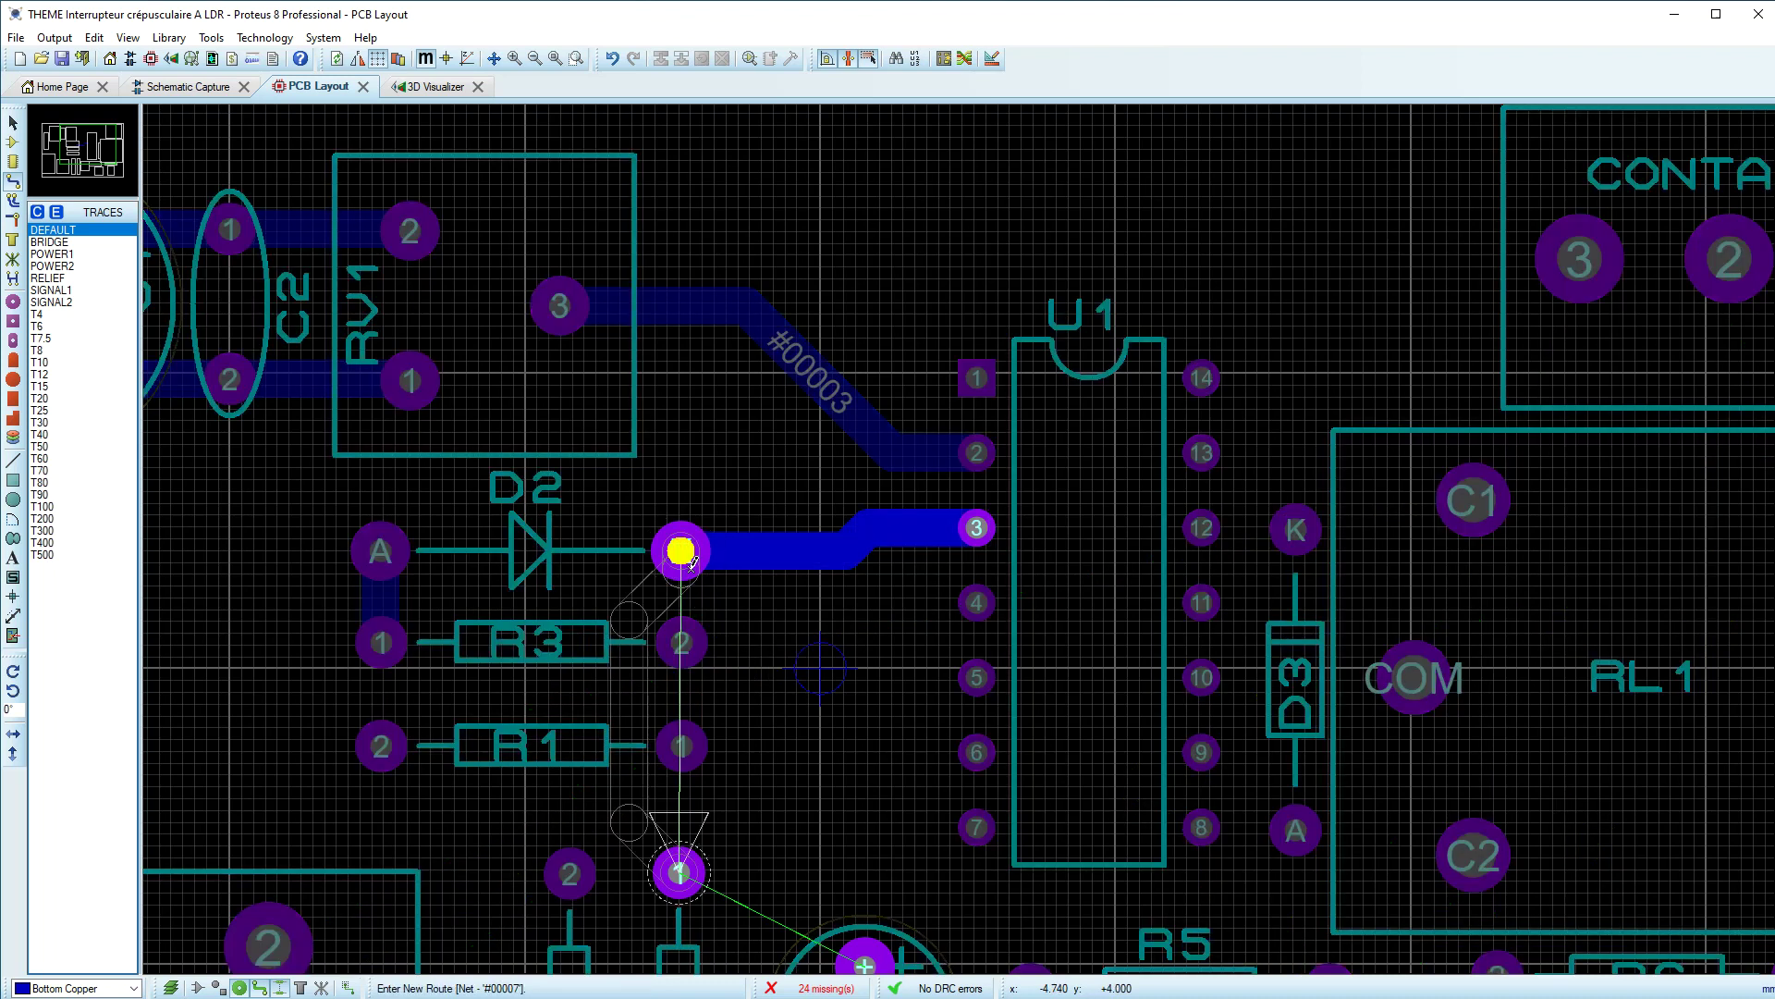
key("Escape")
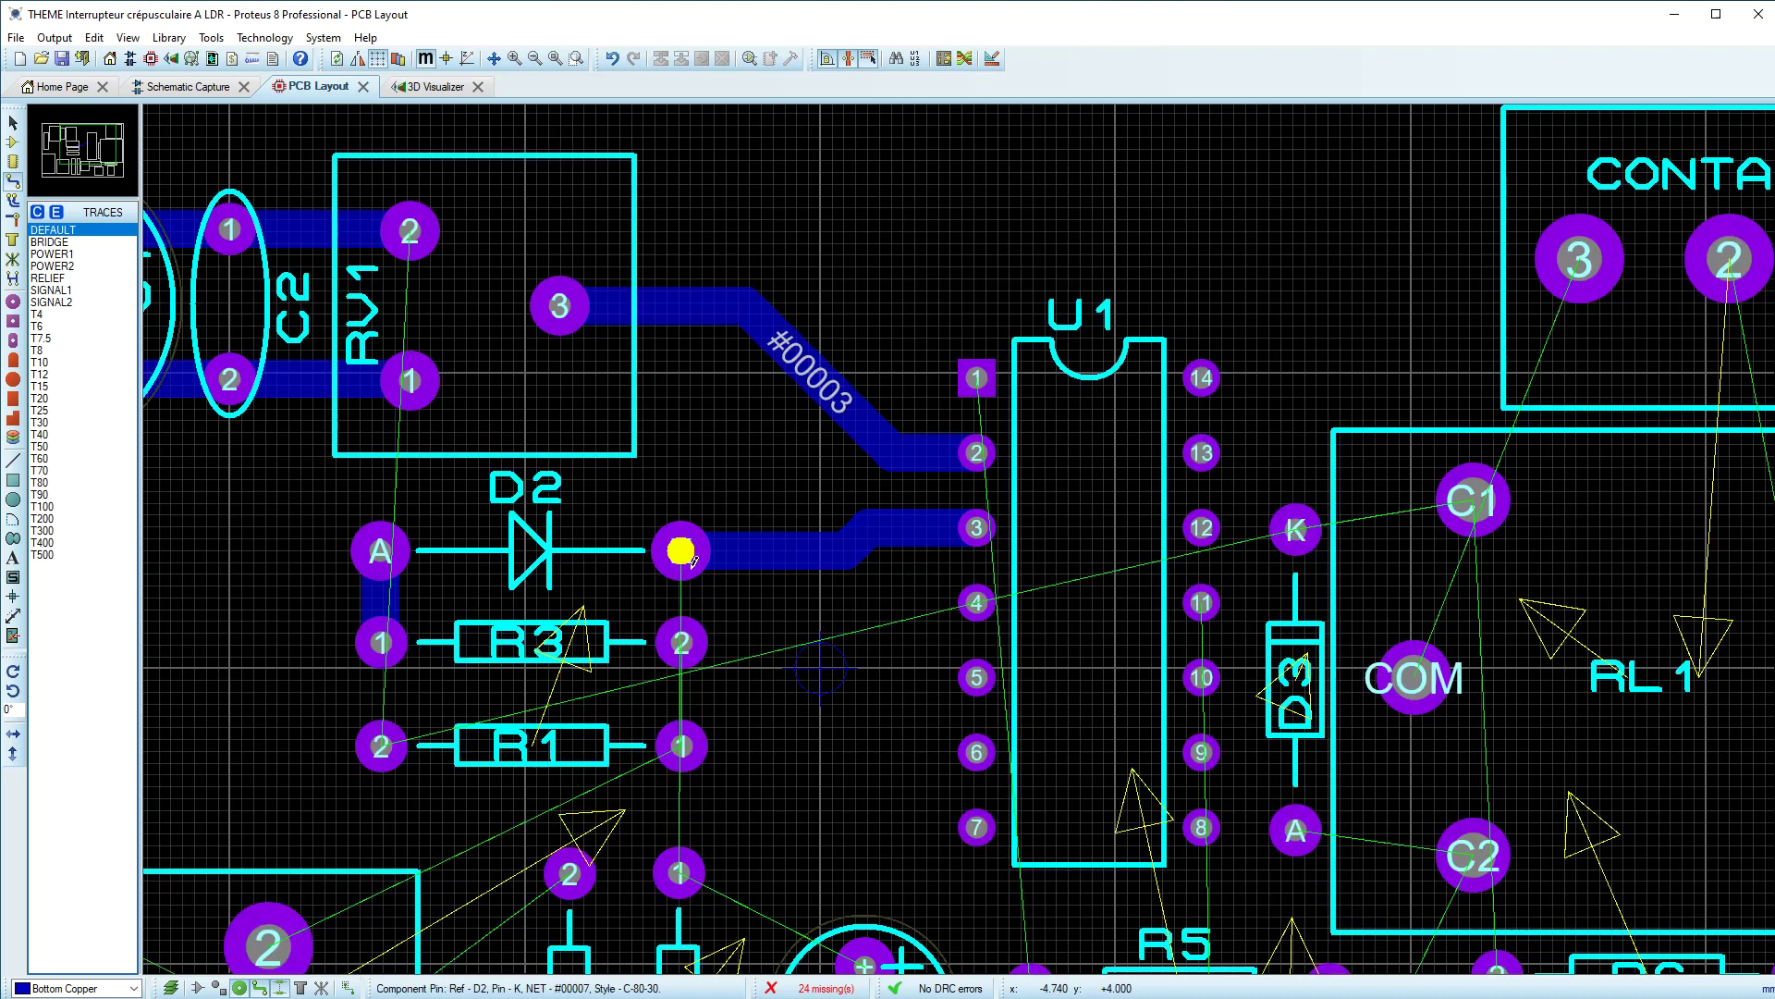
Step: Route a track from D2's cathode to R4 pin 1, passing beneath the bodies of R3 and R1
left_click(681, 552)
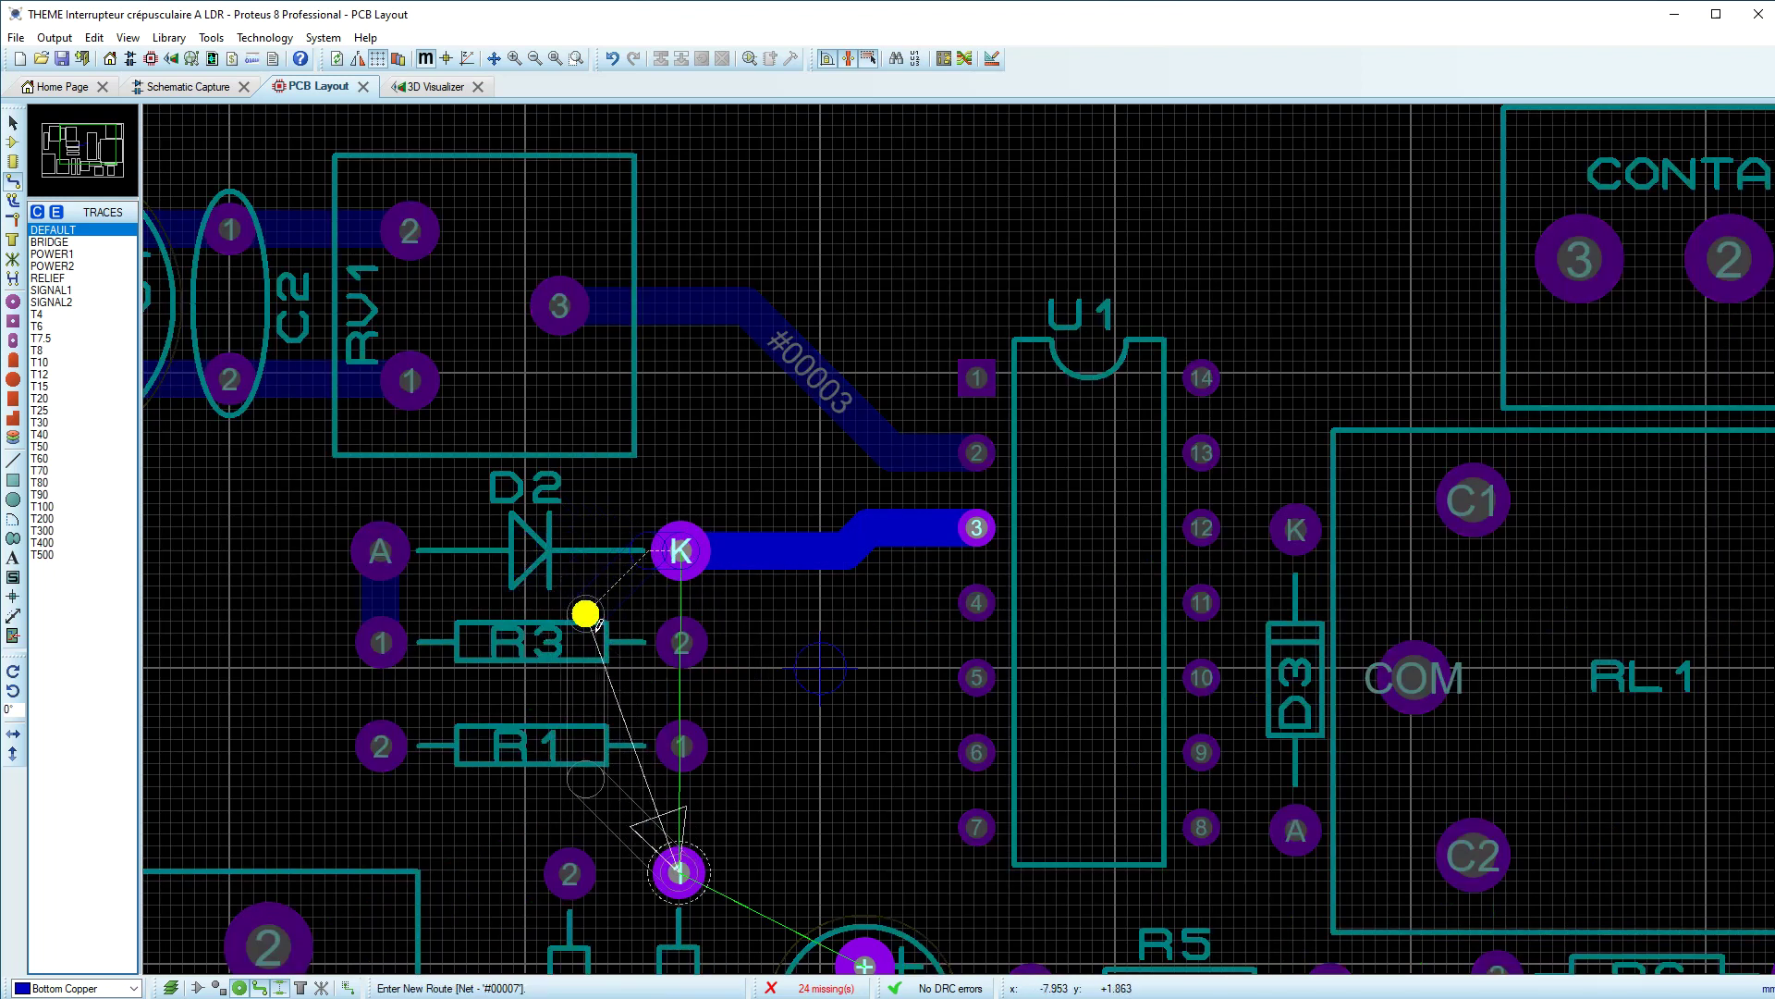
left_click(575, 590)
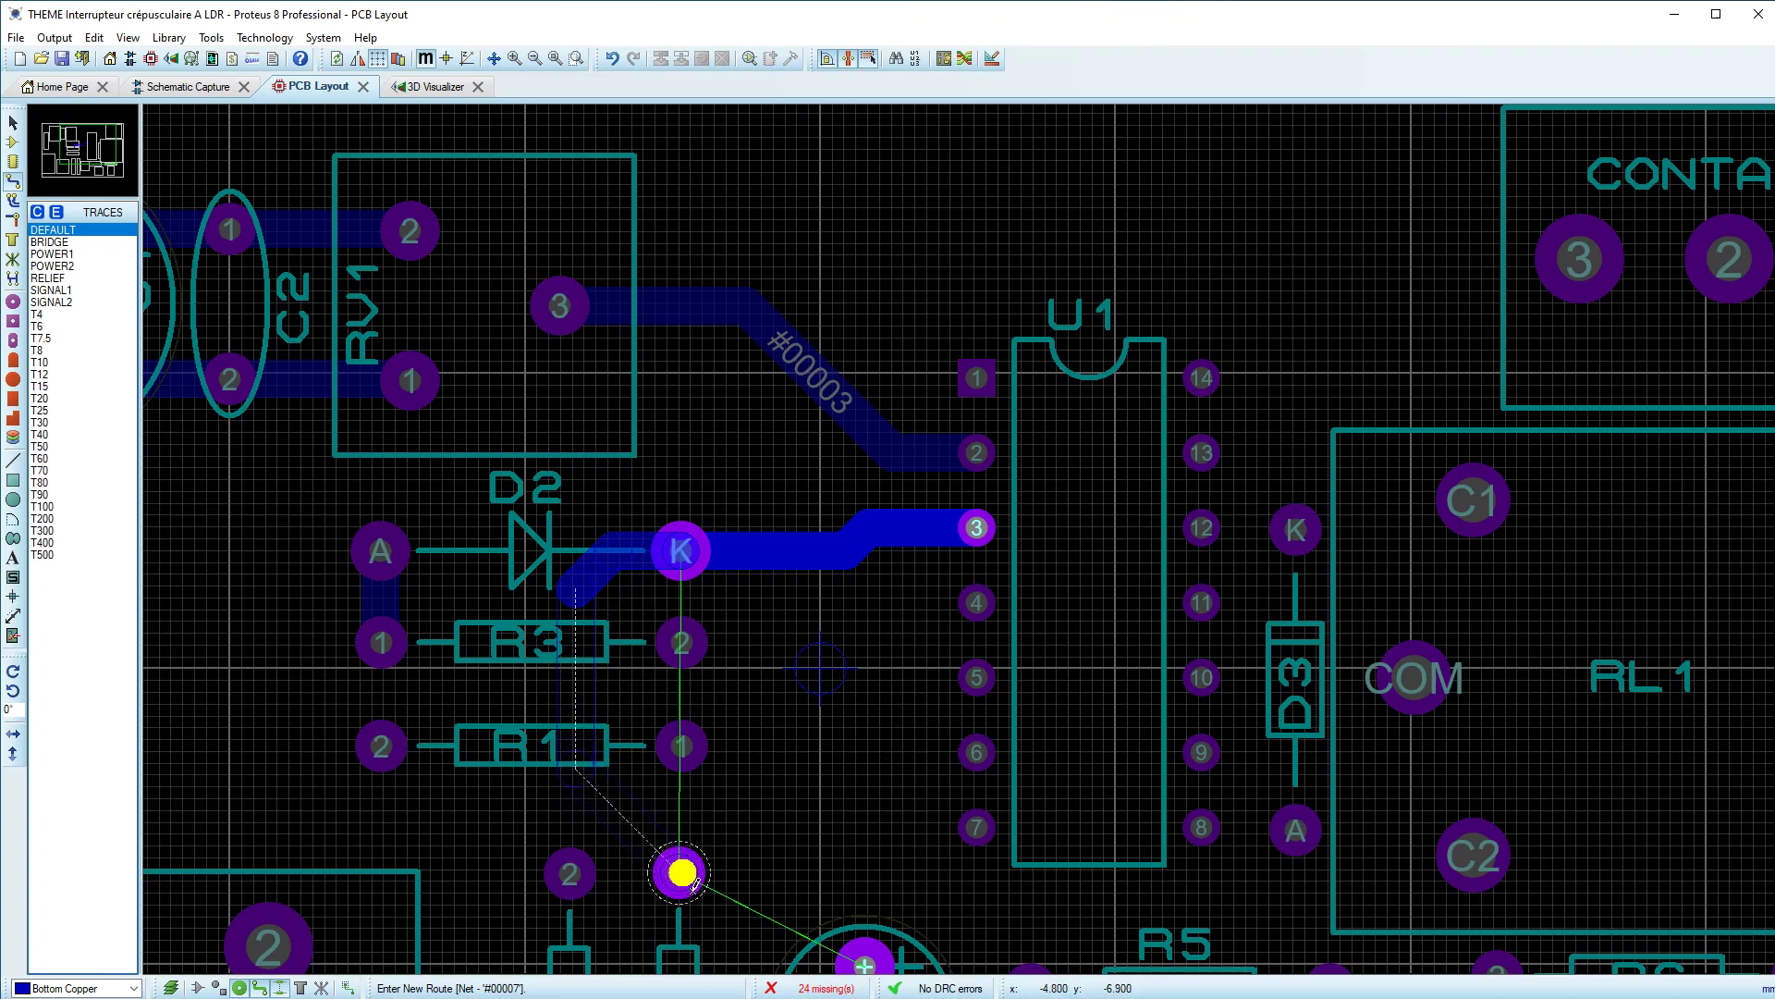
left_click(689, 876)
Step: Route a bottom-copper track from R1 pin 1 to R3 pin 2
scroll(704, 848, "up", 1)
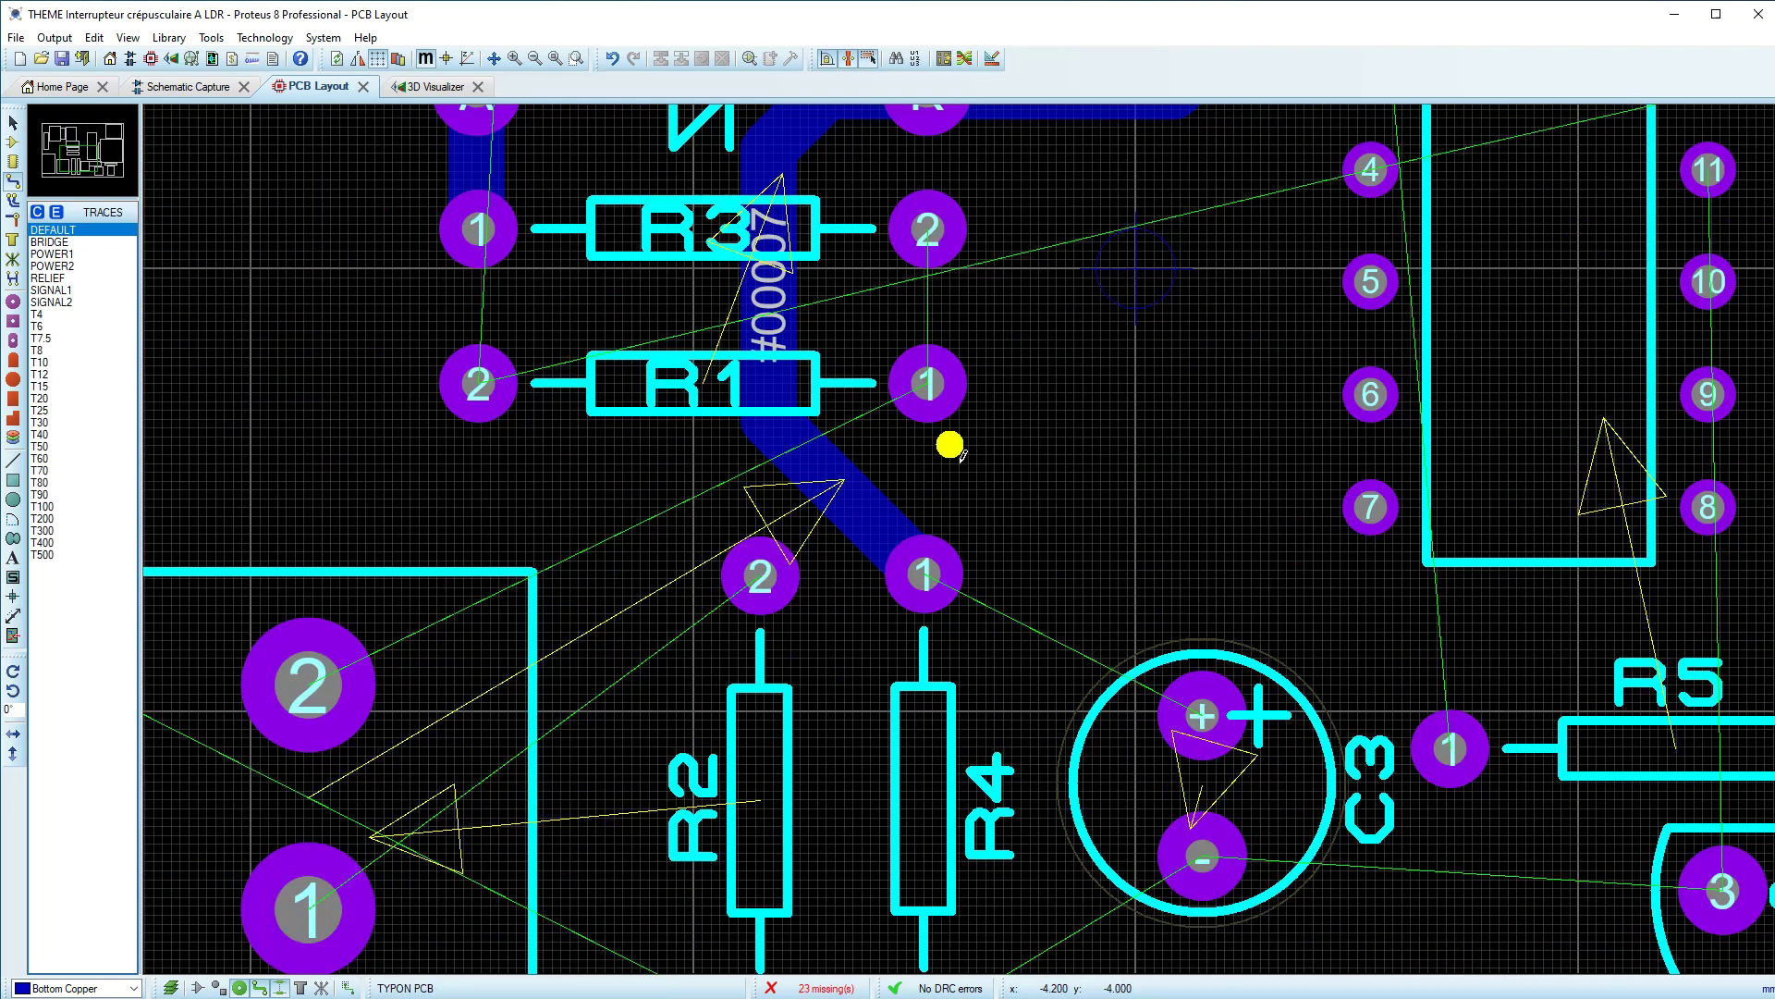
scroll(961, 453, "down", 1)
scroll(902, 477, "up", 1)
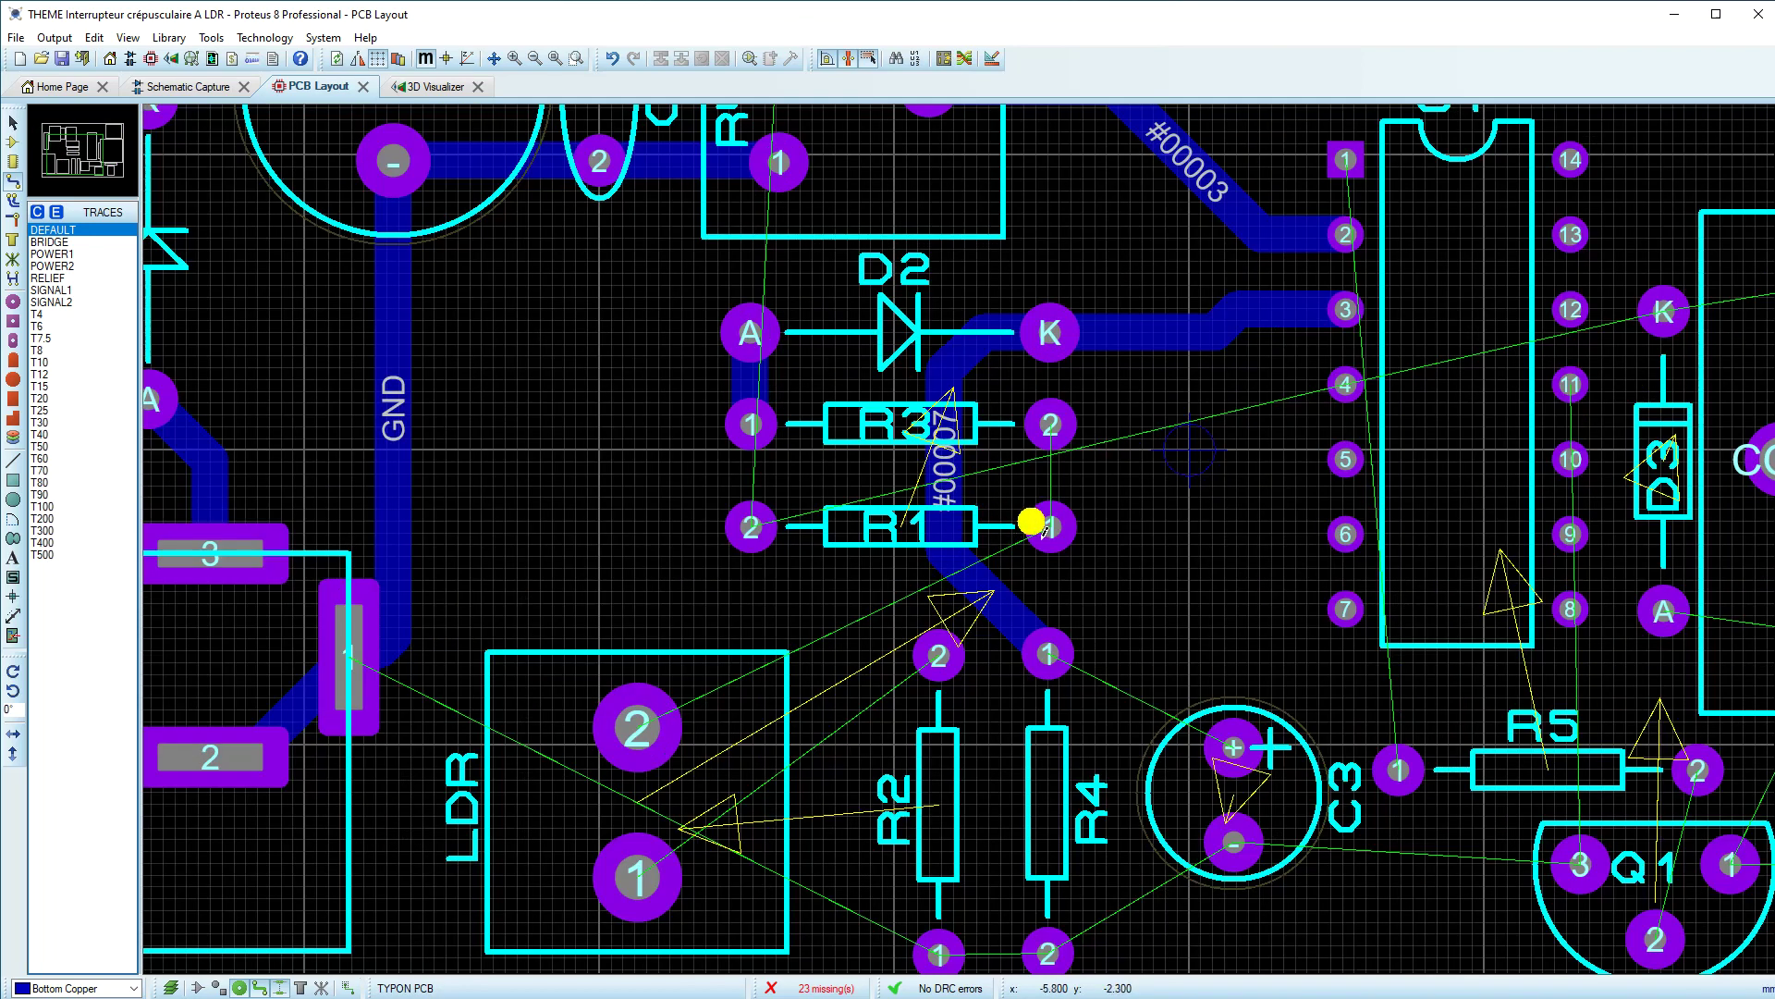
left_click(1061, 539)
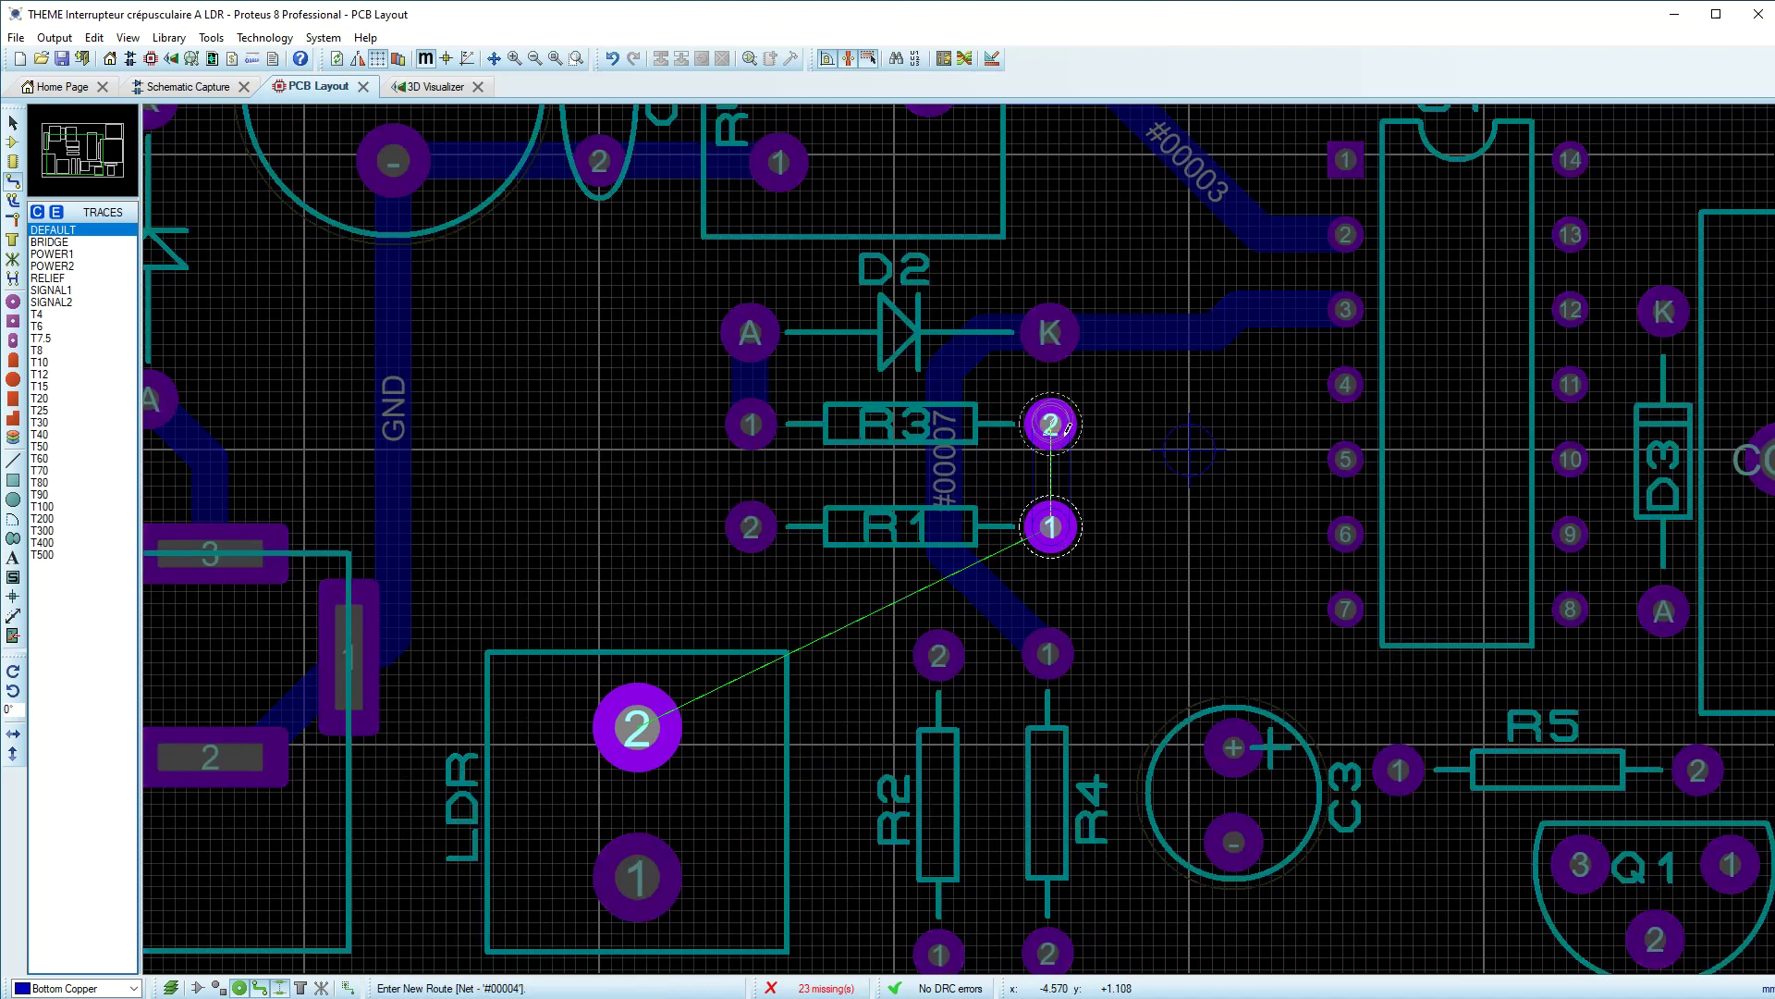
left_click(1068, 428)
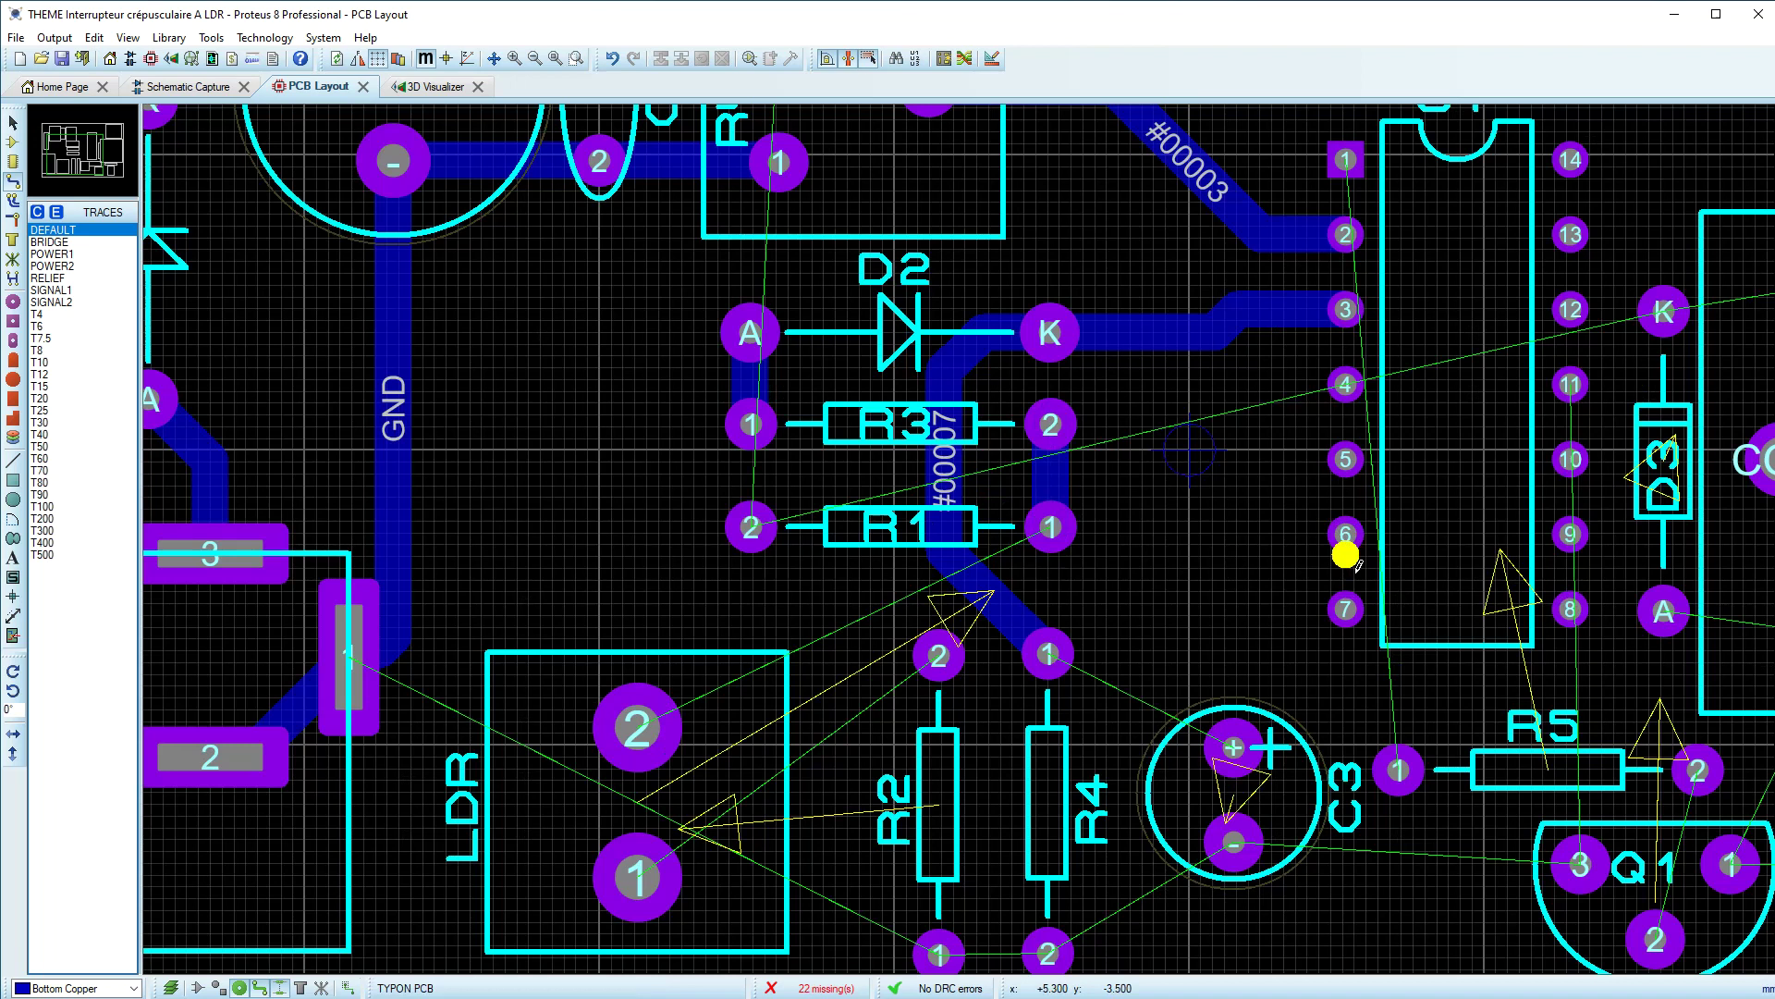
Step: Route the VCC/VDD track from R1 pin 2 up to RV1 pin 2, passing beneath R3 and D2
scroll(1111, 526, "down", 1)
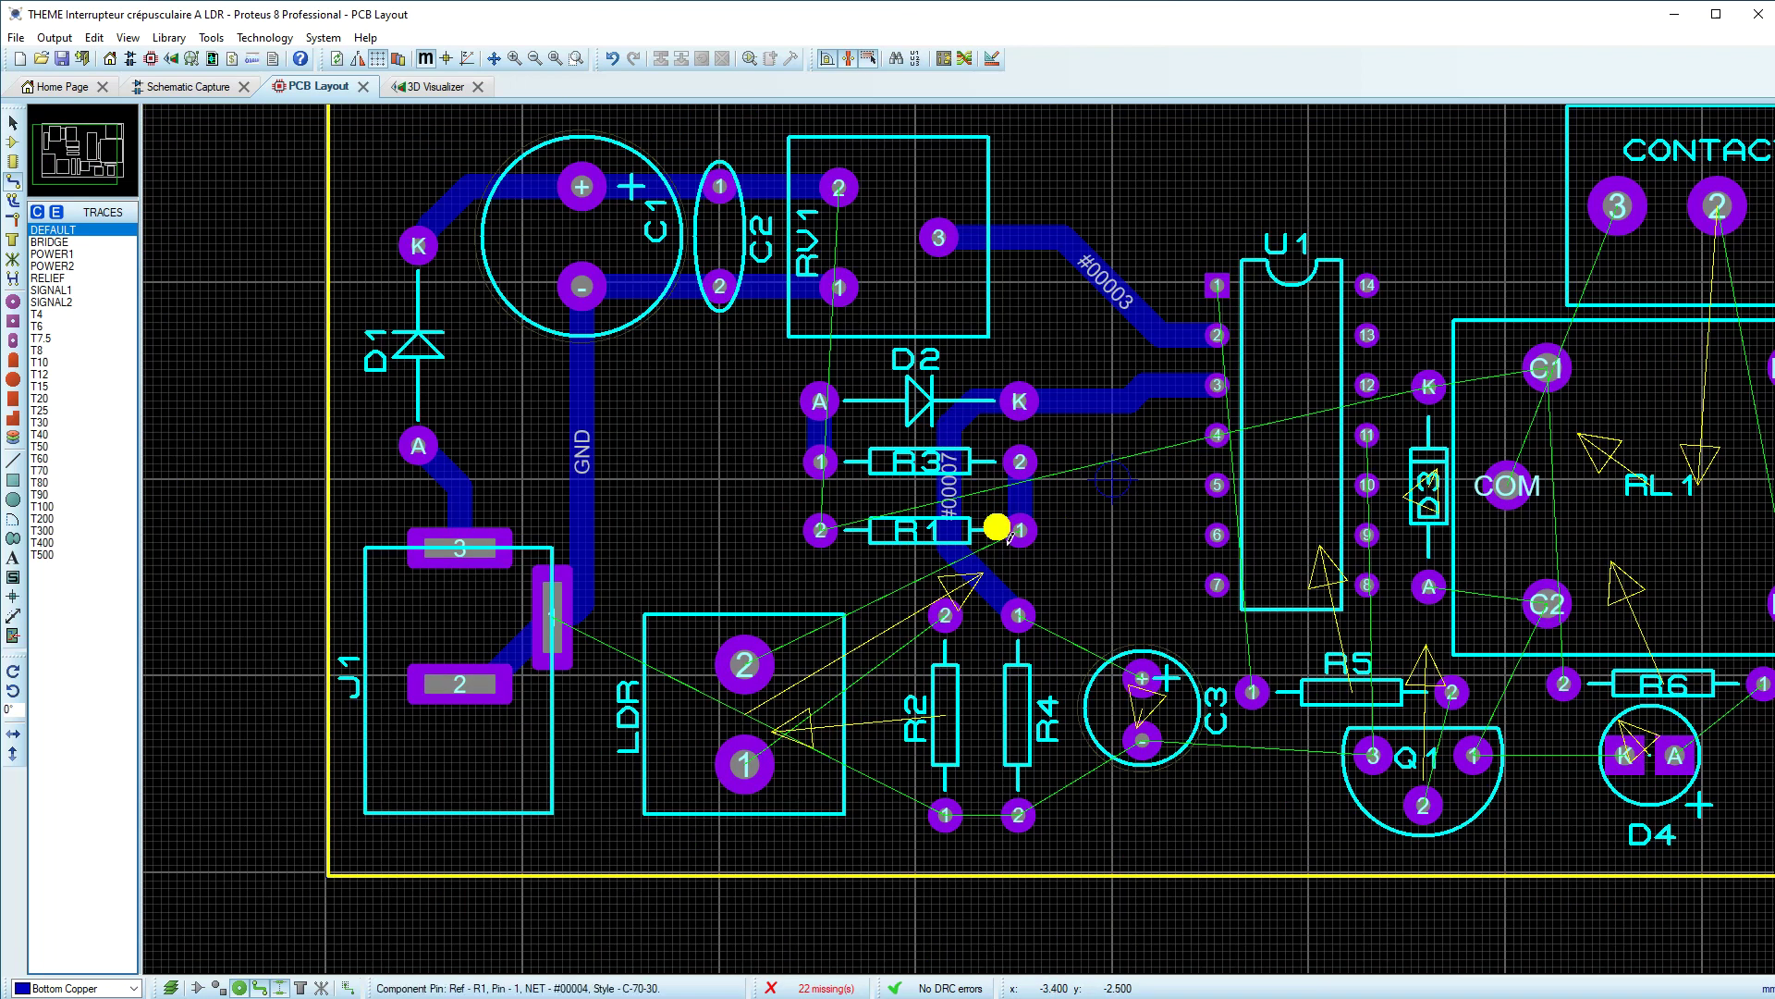
left_click(820, 530)
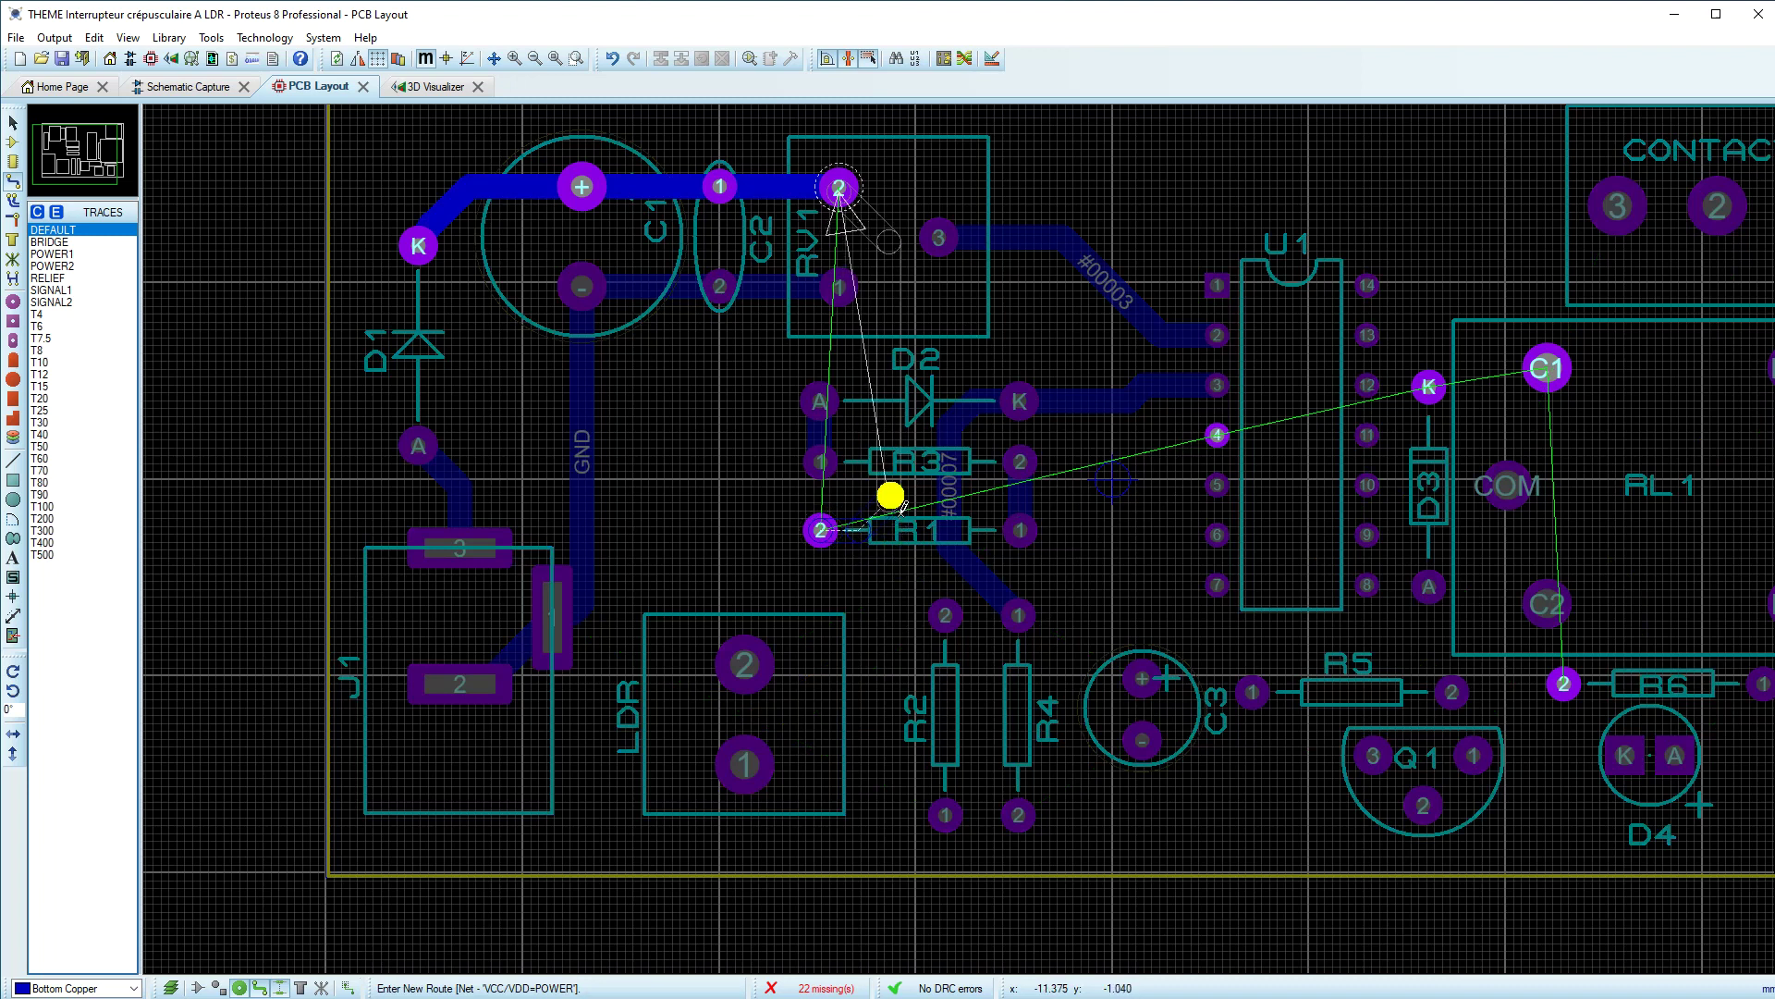
left_click(892, 492)
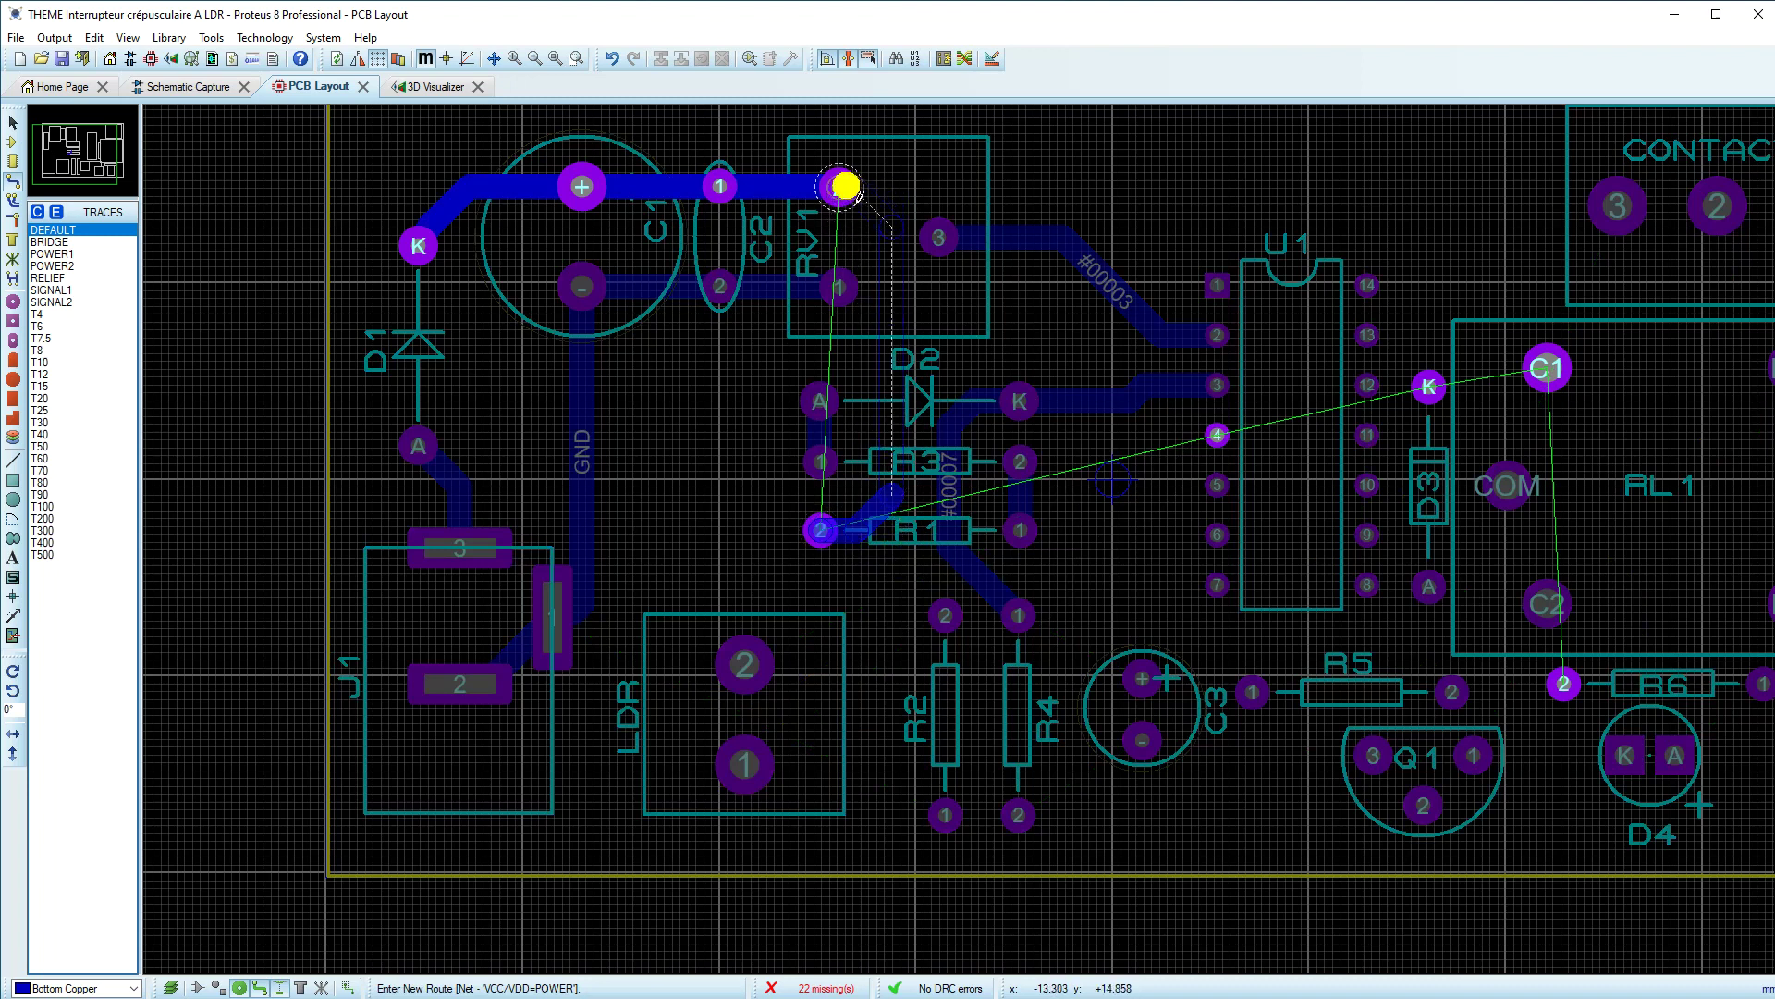
left_click(849, 191)
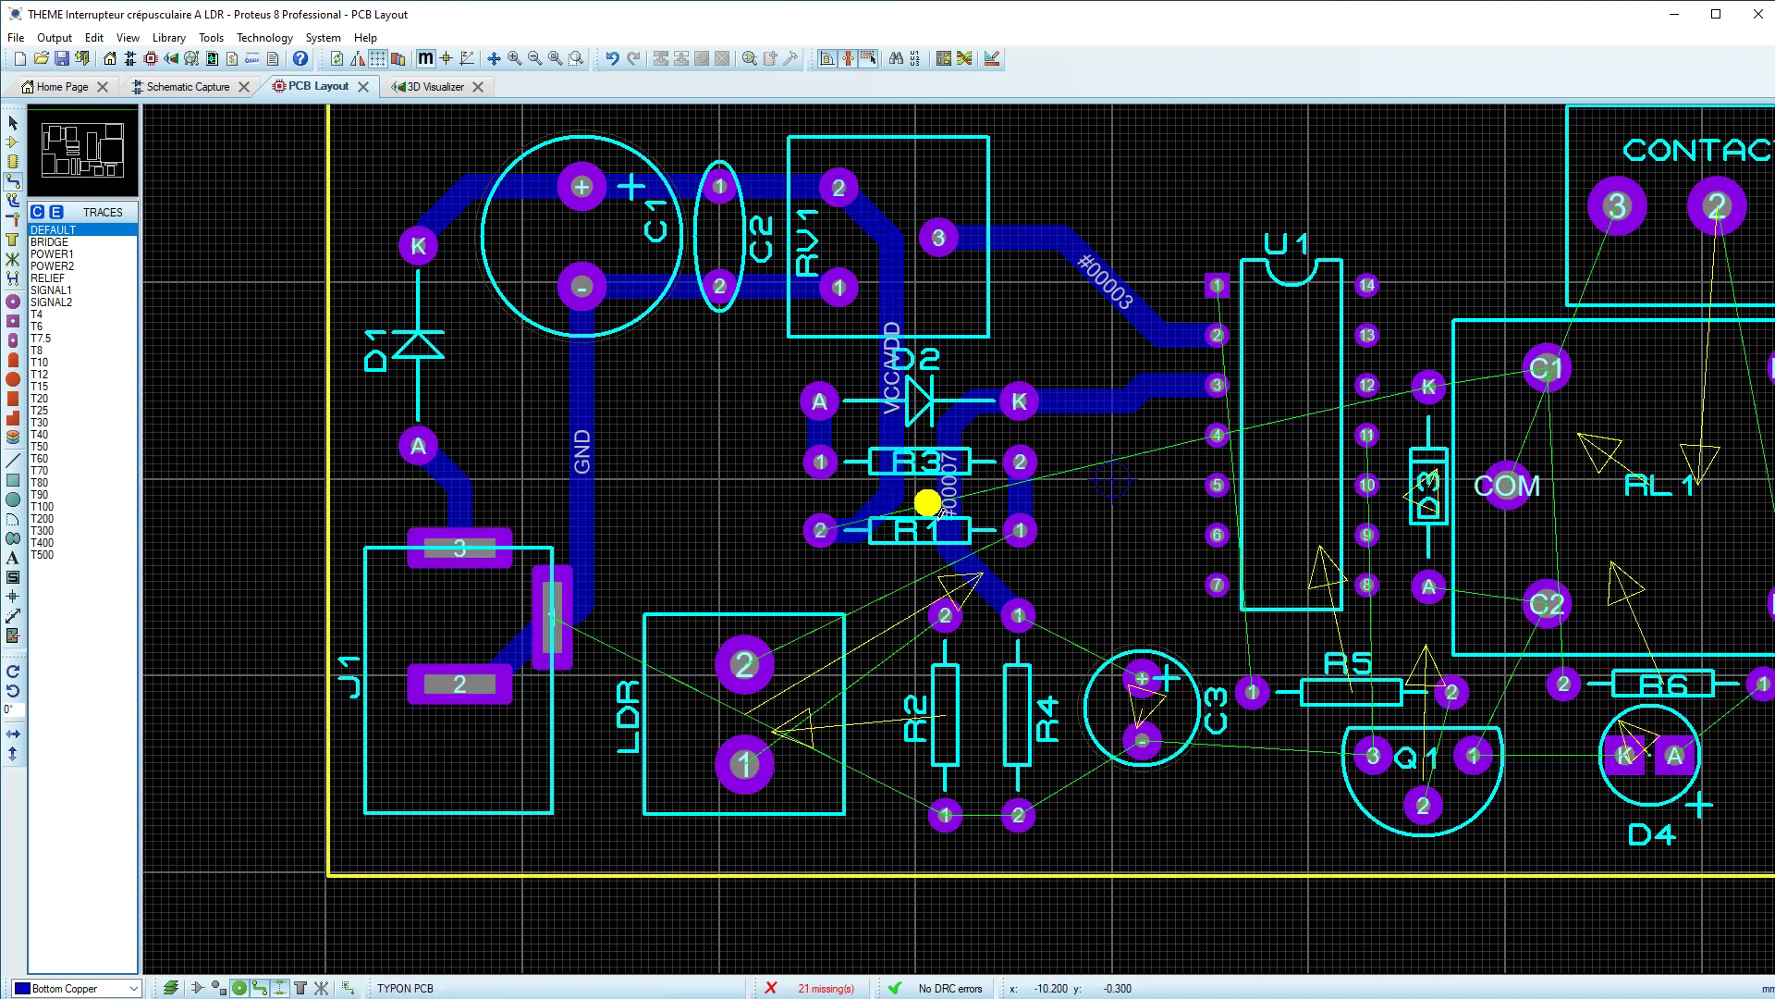
scroll(934, 620, "down", 2)
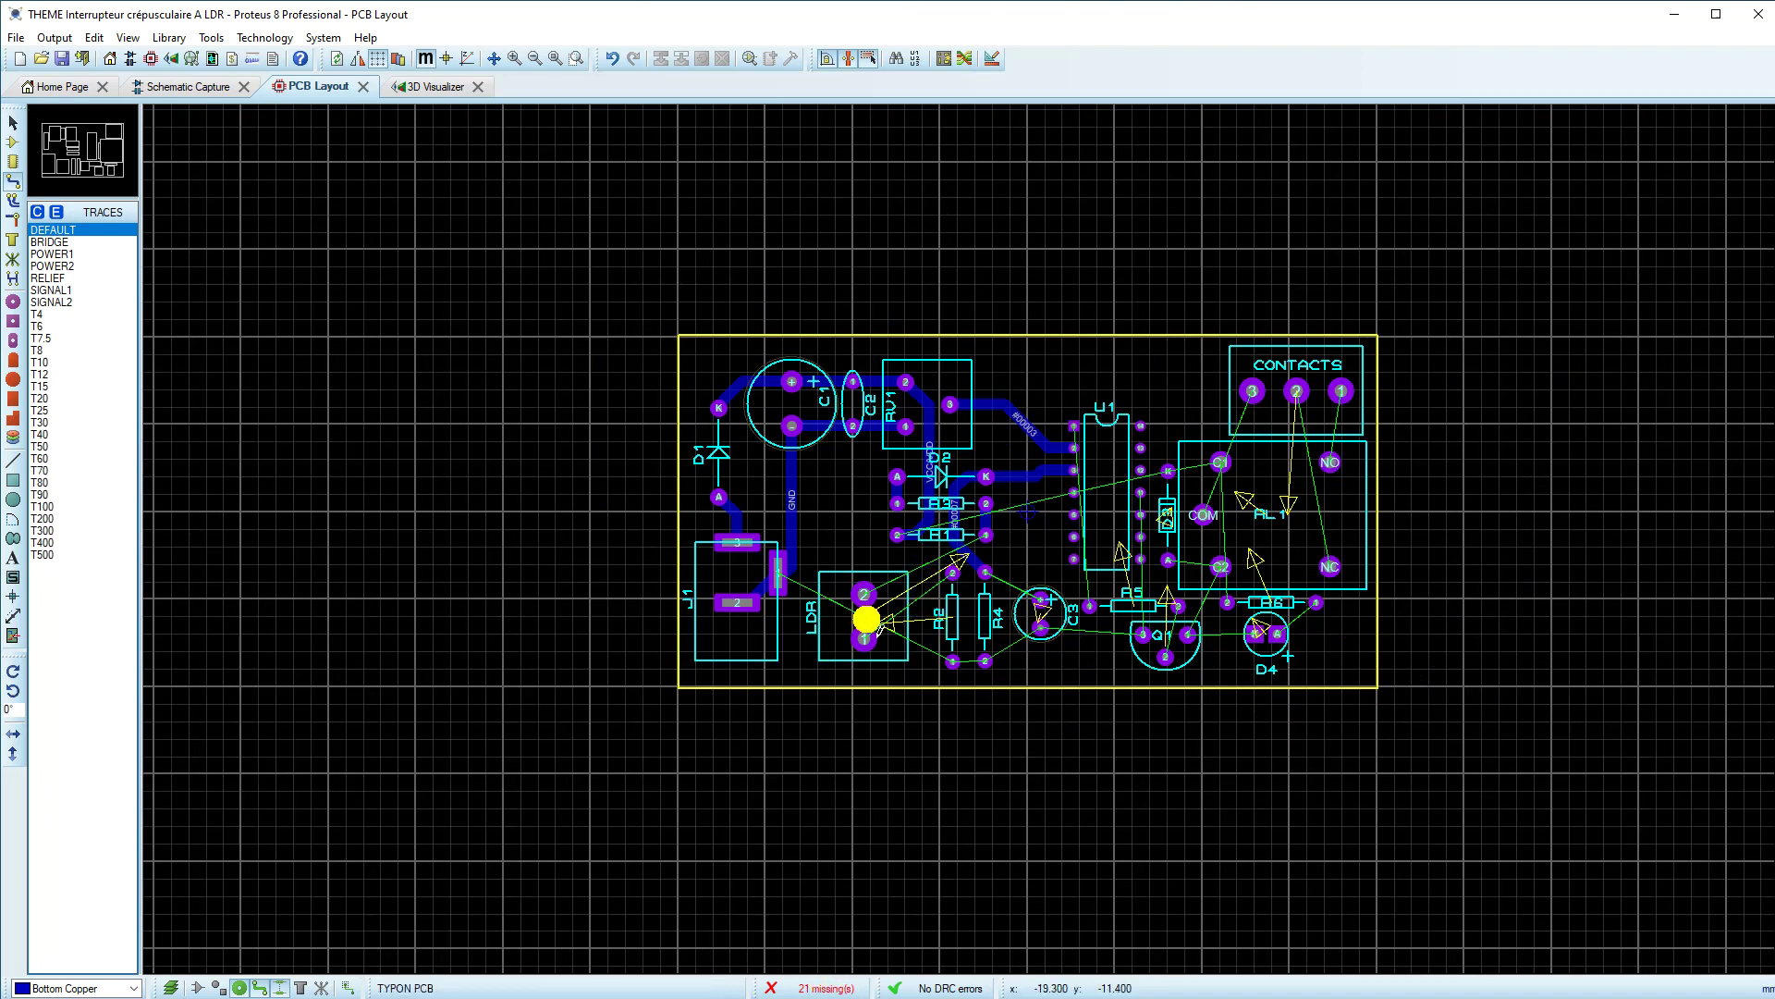
Step: Route bottom-copper tracks from LDR pin 1 to R2 pin 2 and from R2 pin 1 to R4 pin 2
scroll(961, 541, "up", 3)
scroll(959, 539, "up", 2)
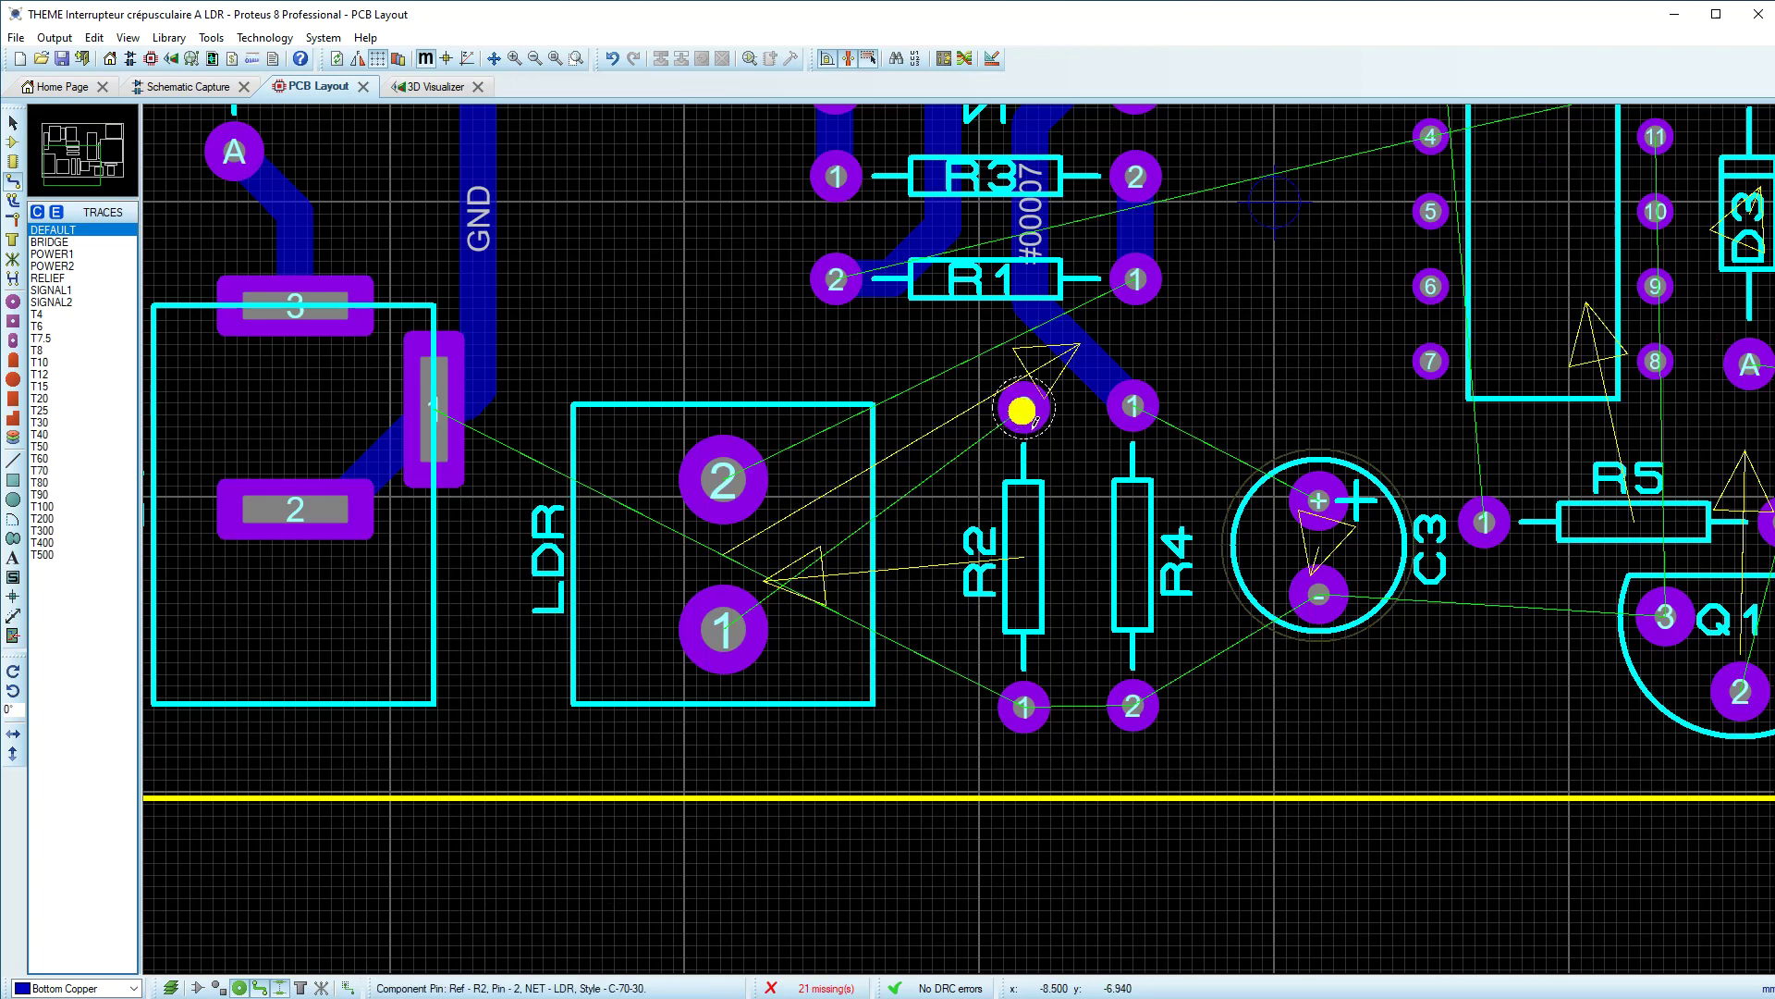
left_click(729, 636)
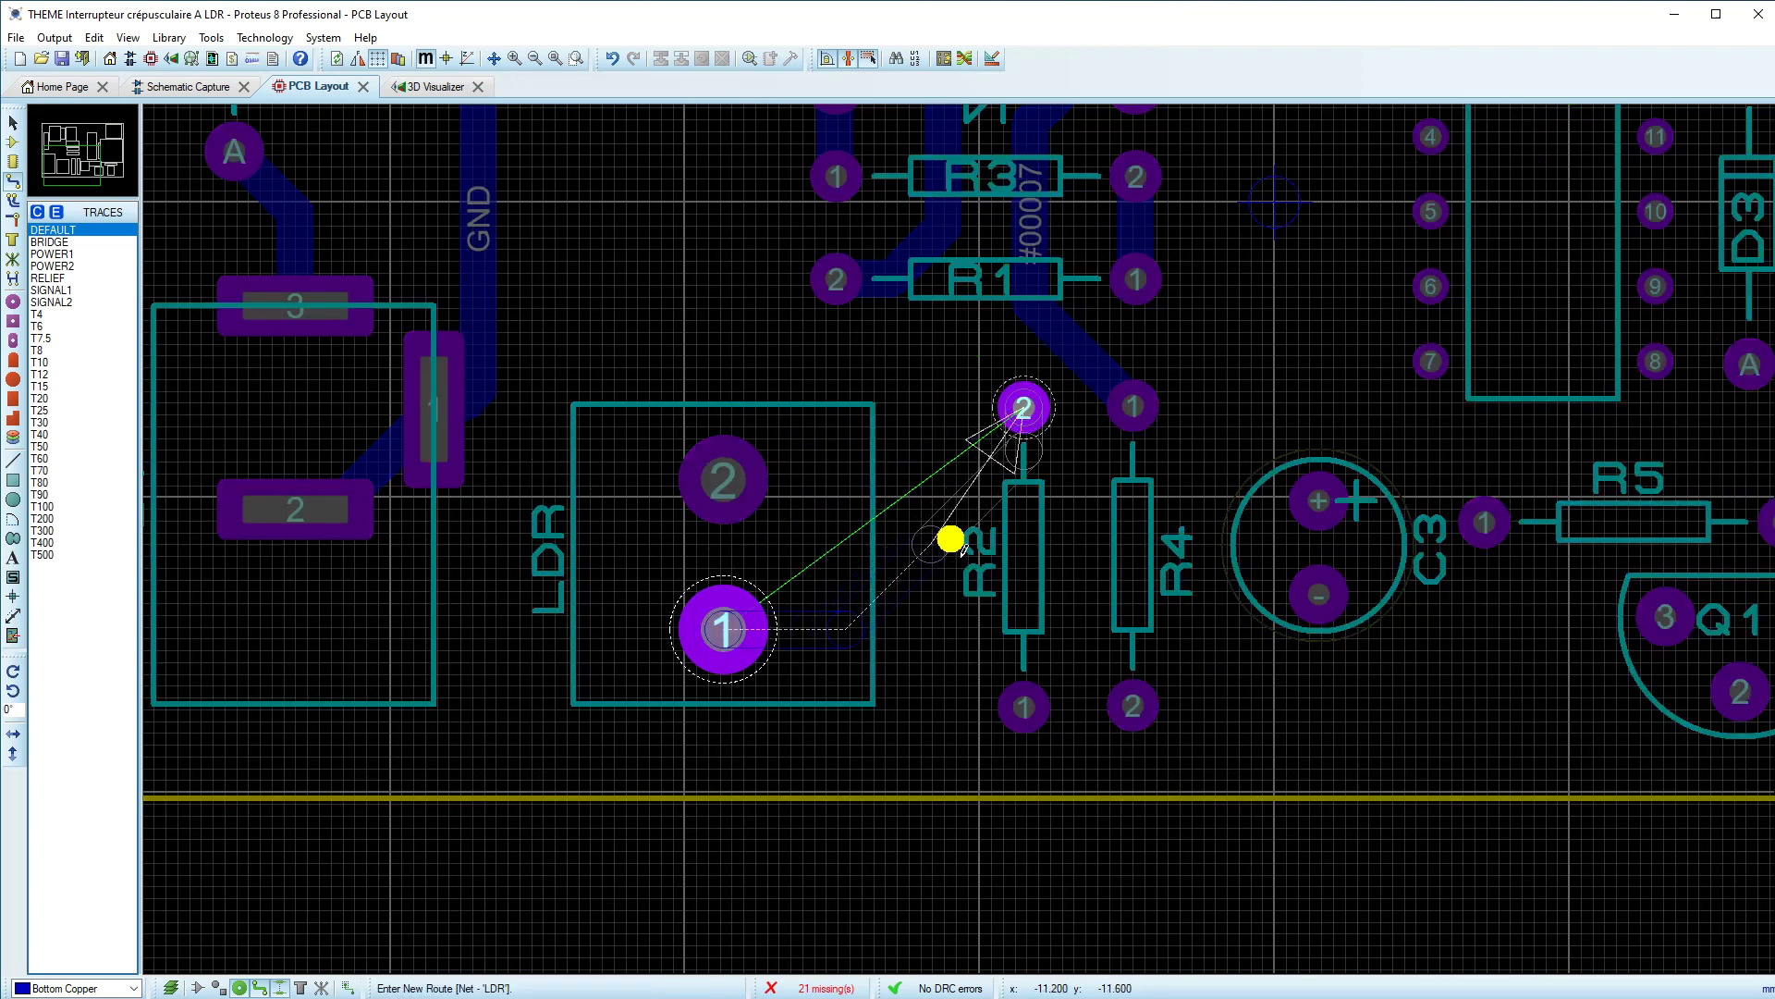
left_click(945, 514)
left_click(1023, 407)
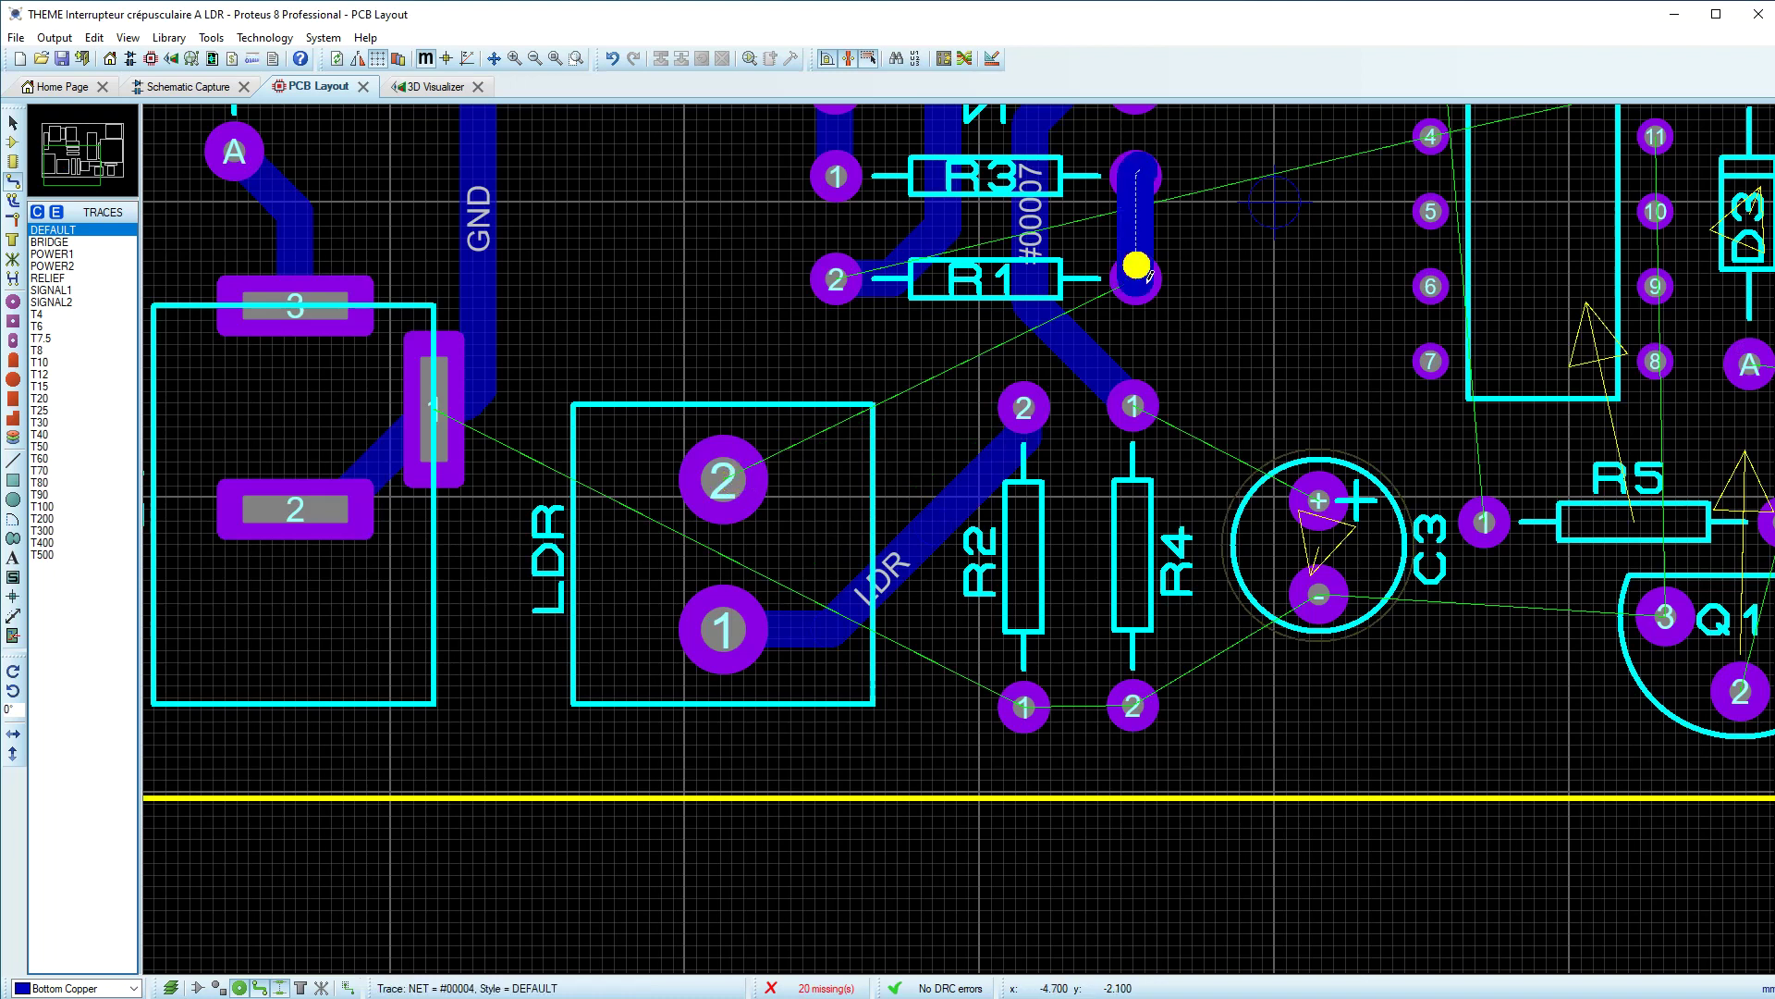
left_click(1028, 714)
left_click(1132, 708)
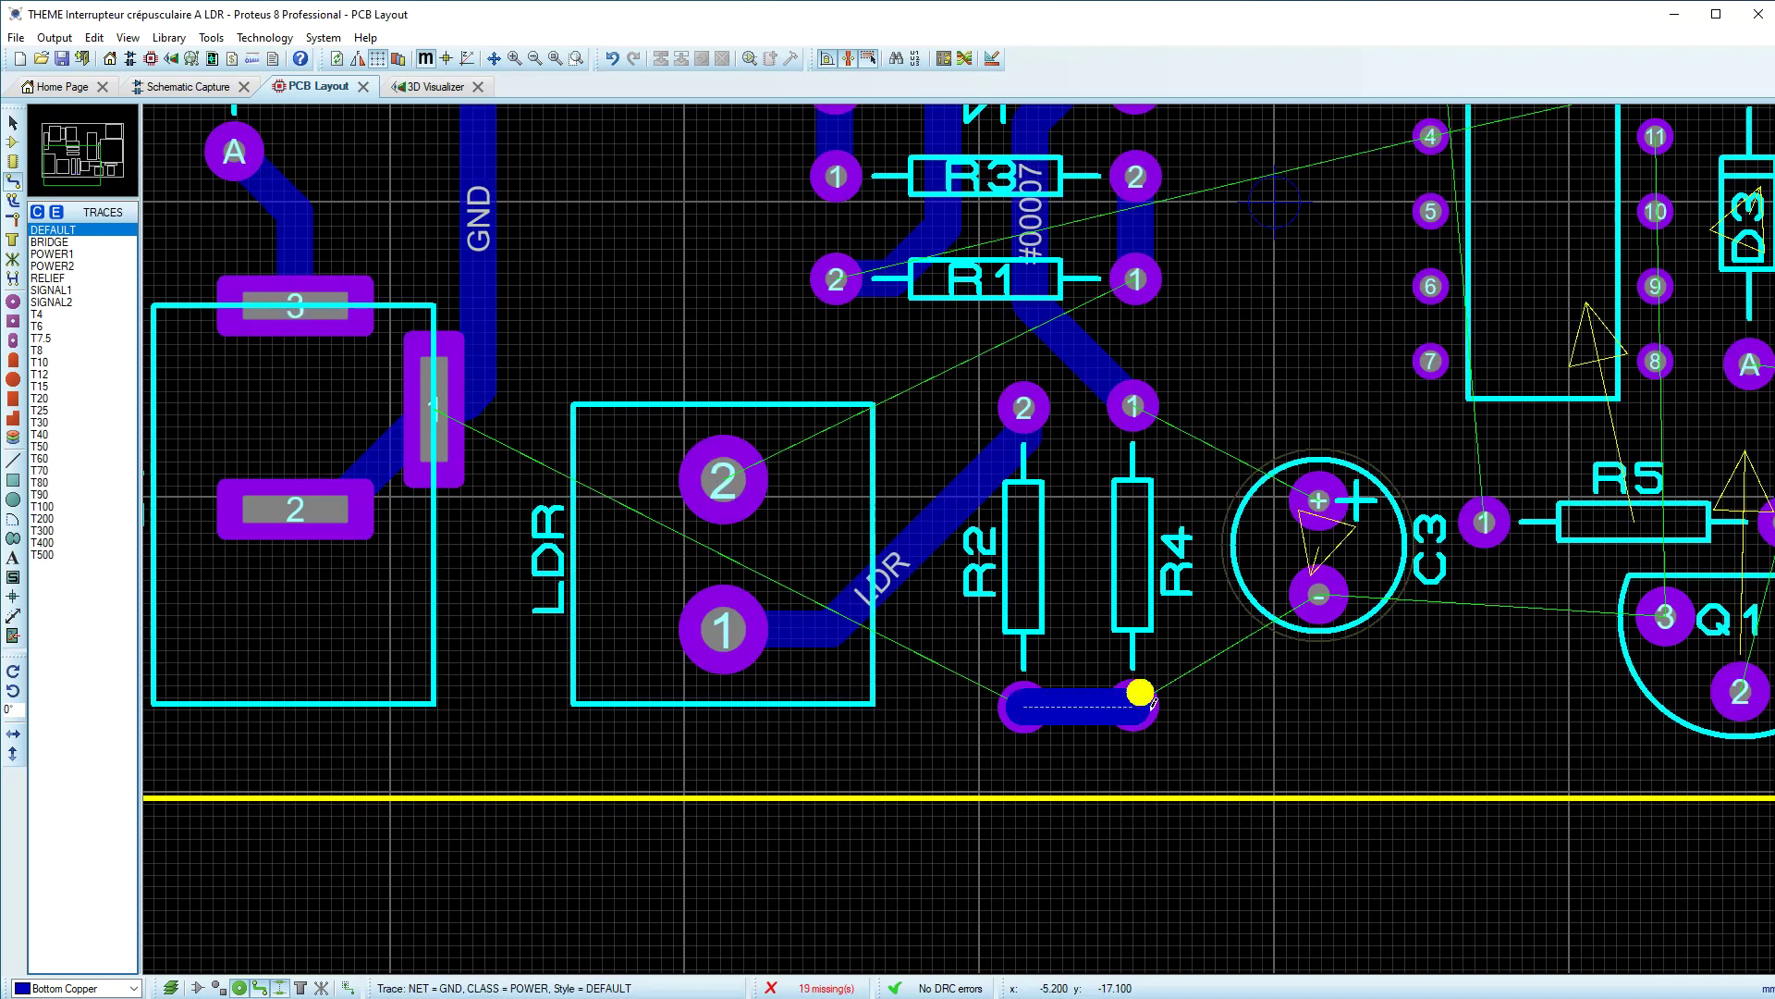
Step: Route R4 pin 1 to C3's positive pad and C3's negative pad to R4 pin 2 on bottom copper
left_click(1136, 407)
left_click(1320, 504)
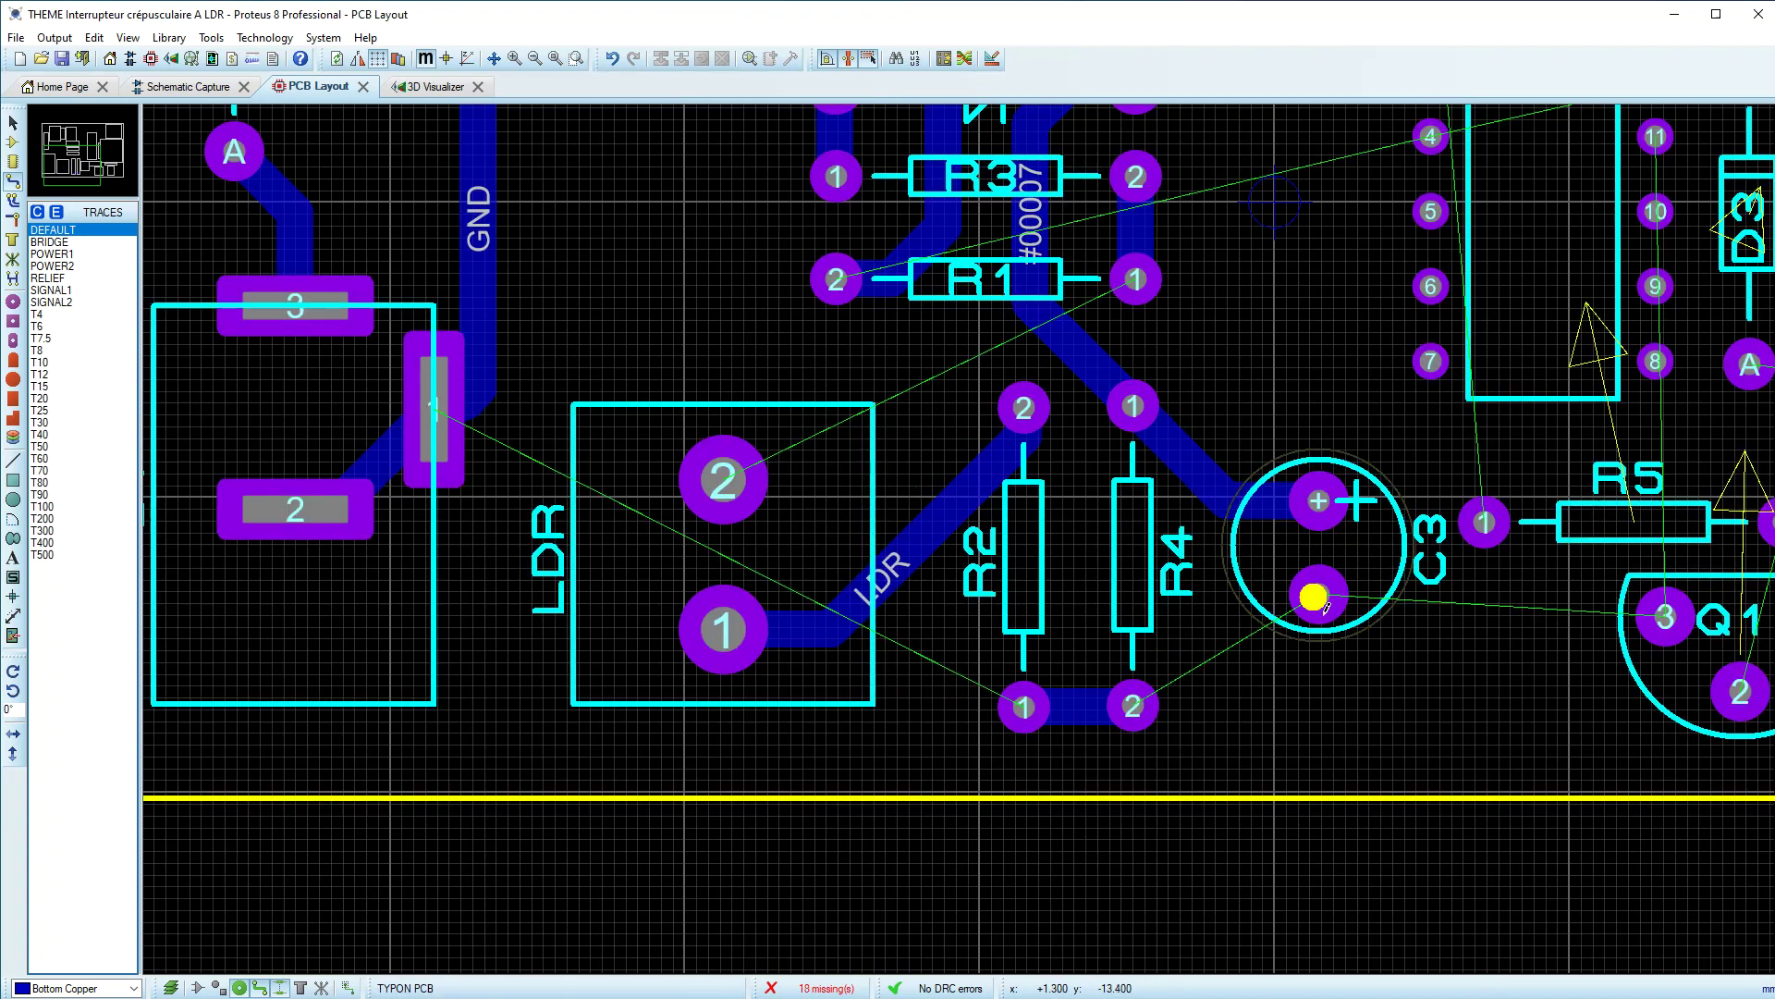
left_click(1132, 708)
left_click(1130, 712)
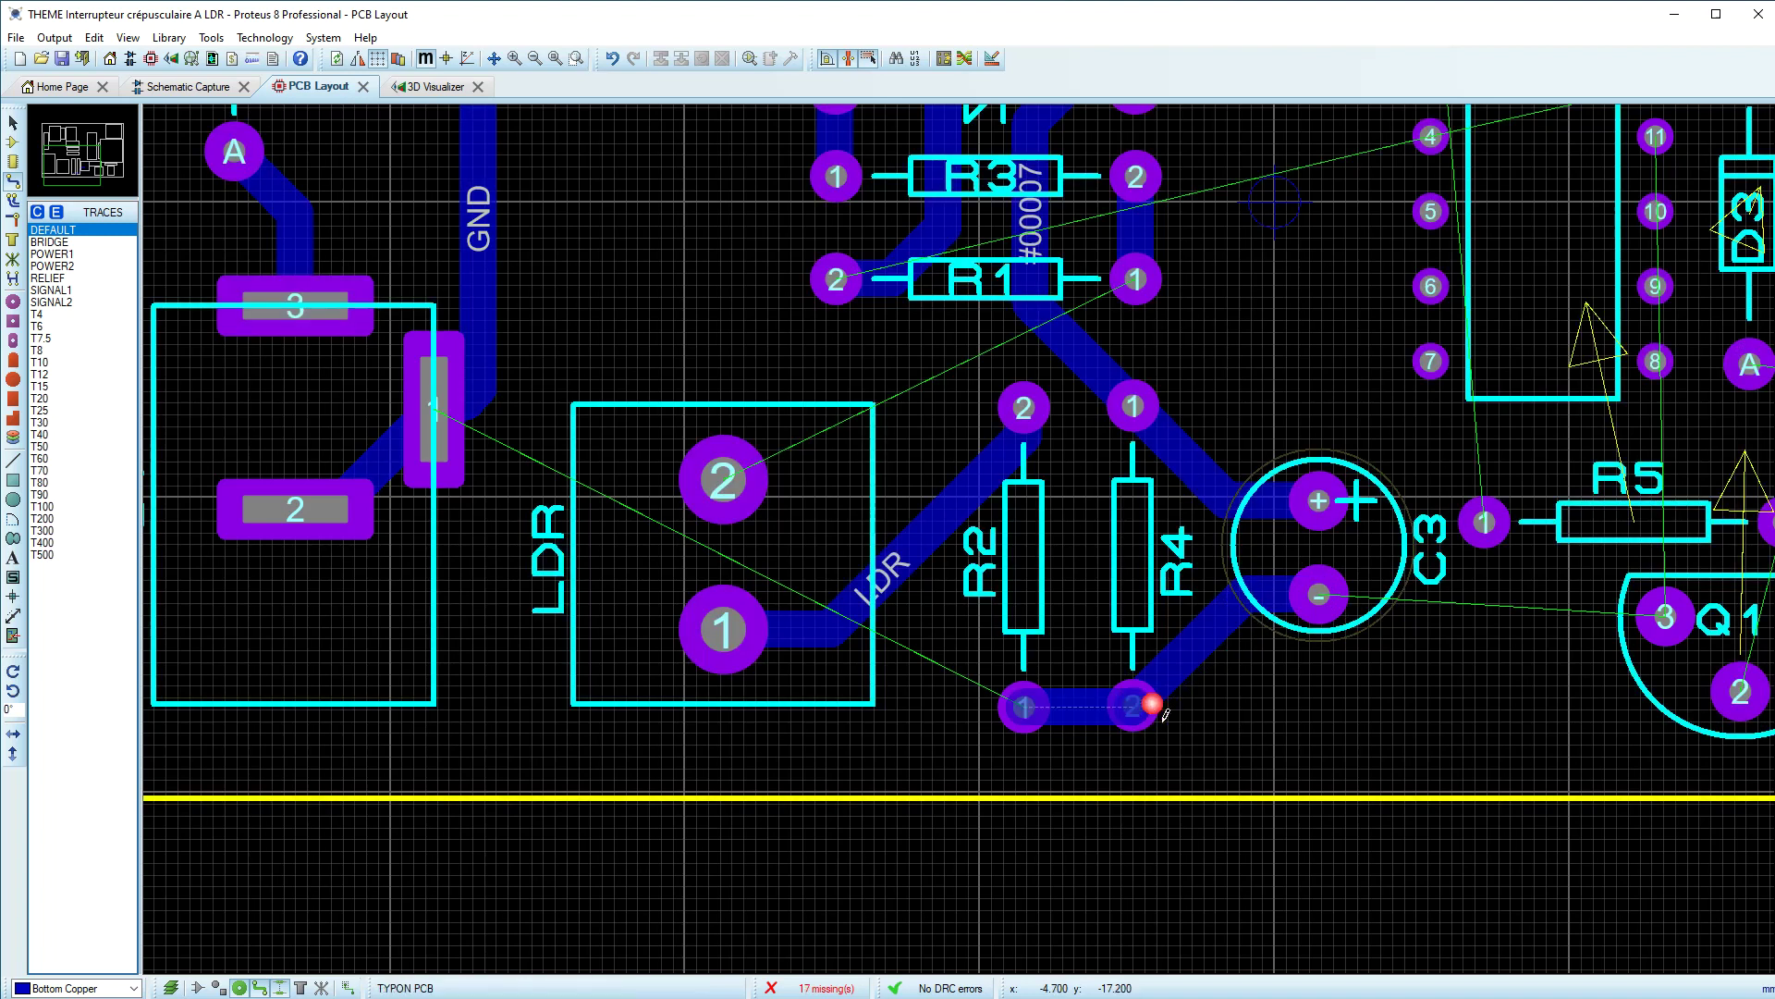
Step: Move the LDR terminal block slightly upward, away from the board's lower edge
scroll(1056, 718, "down", 1)
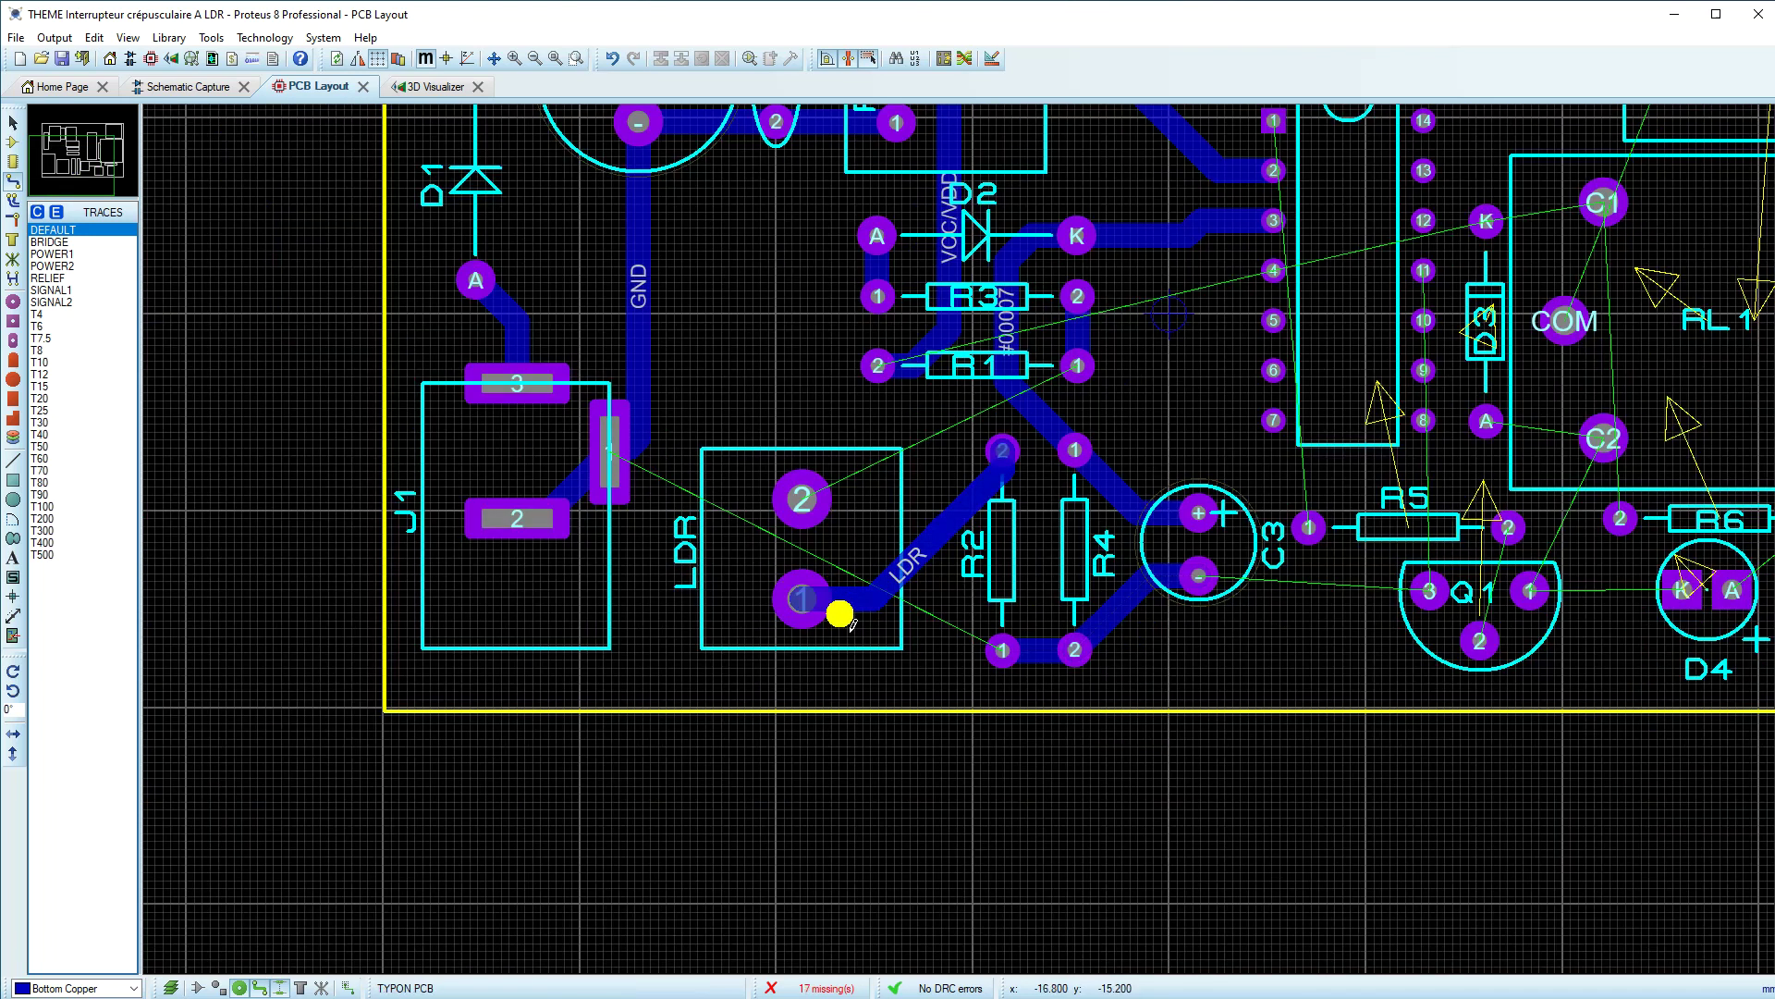
left_click(13, 123)
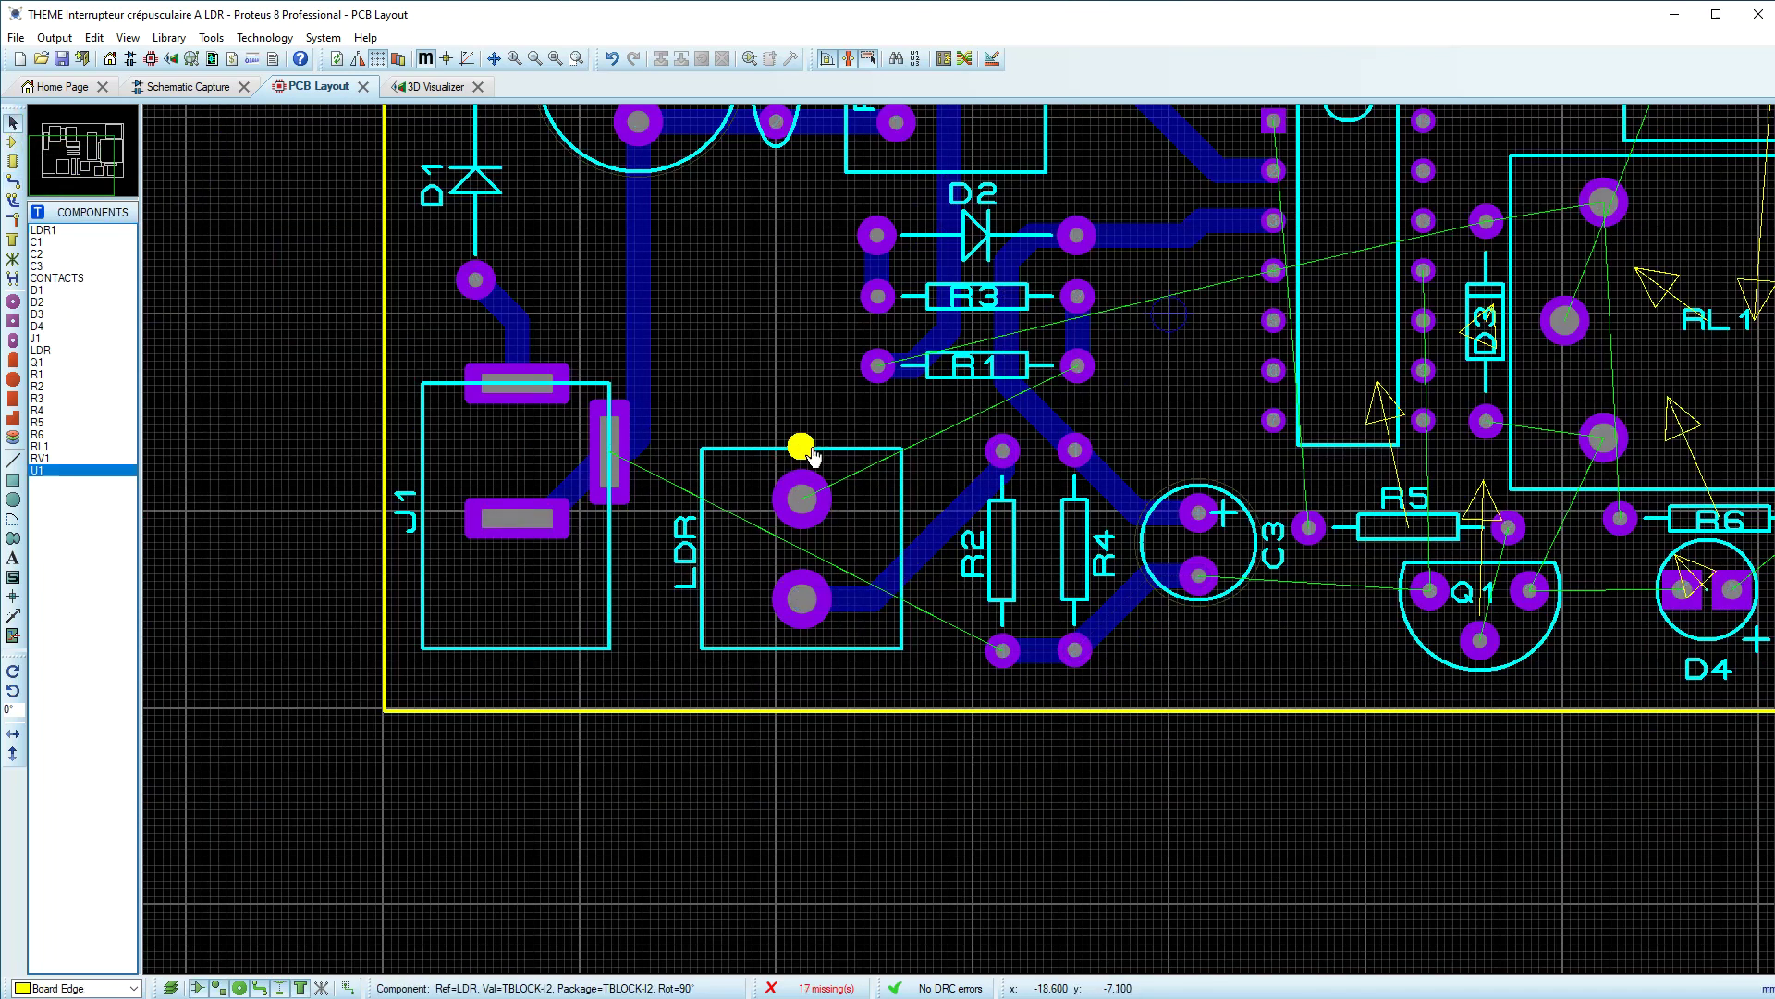
left_click(802, 476)
left_click_drag(801, 450, 800, 437)
left_click(281, 452)
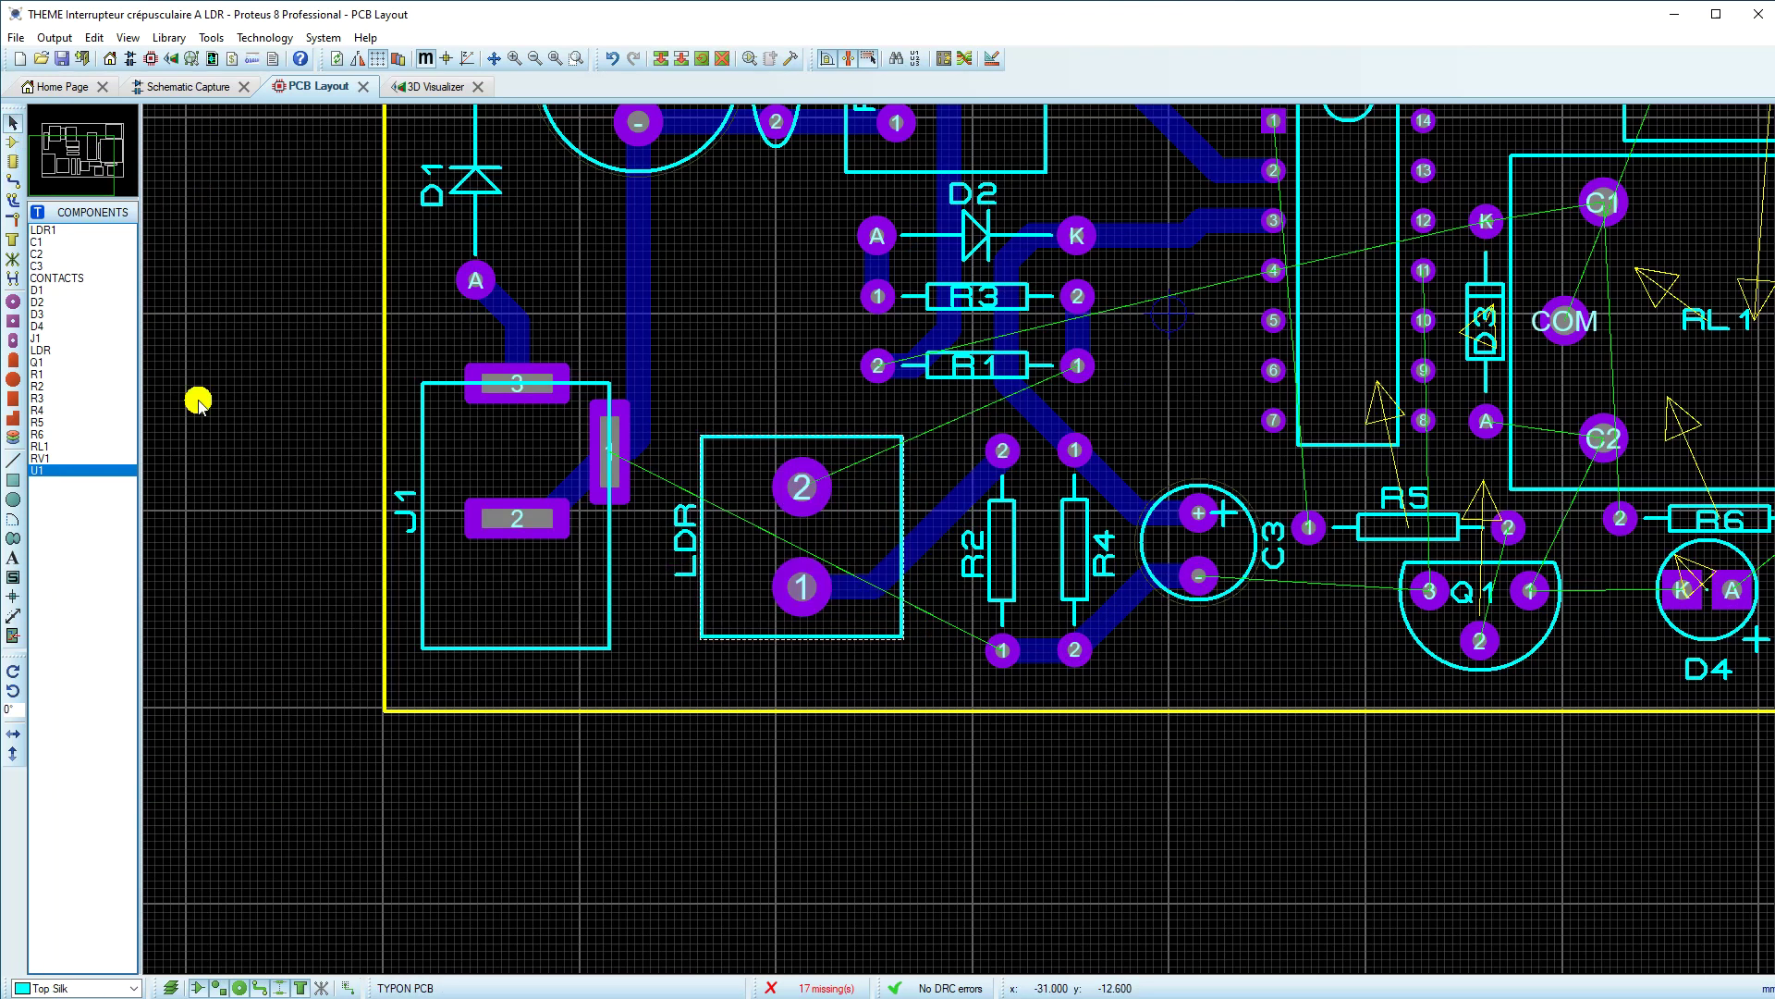
Step: Route the GND track from R2 pin 1 along the underside of the LDR block and up to J1 pin 1
left_click(13, 181)
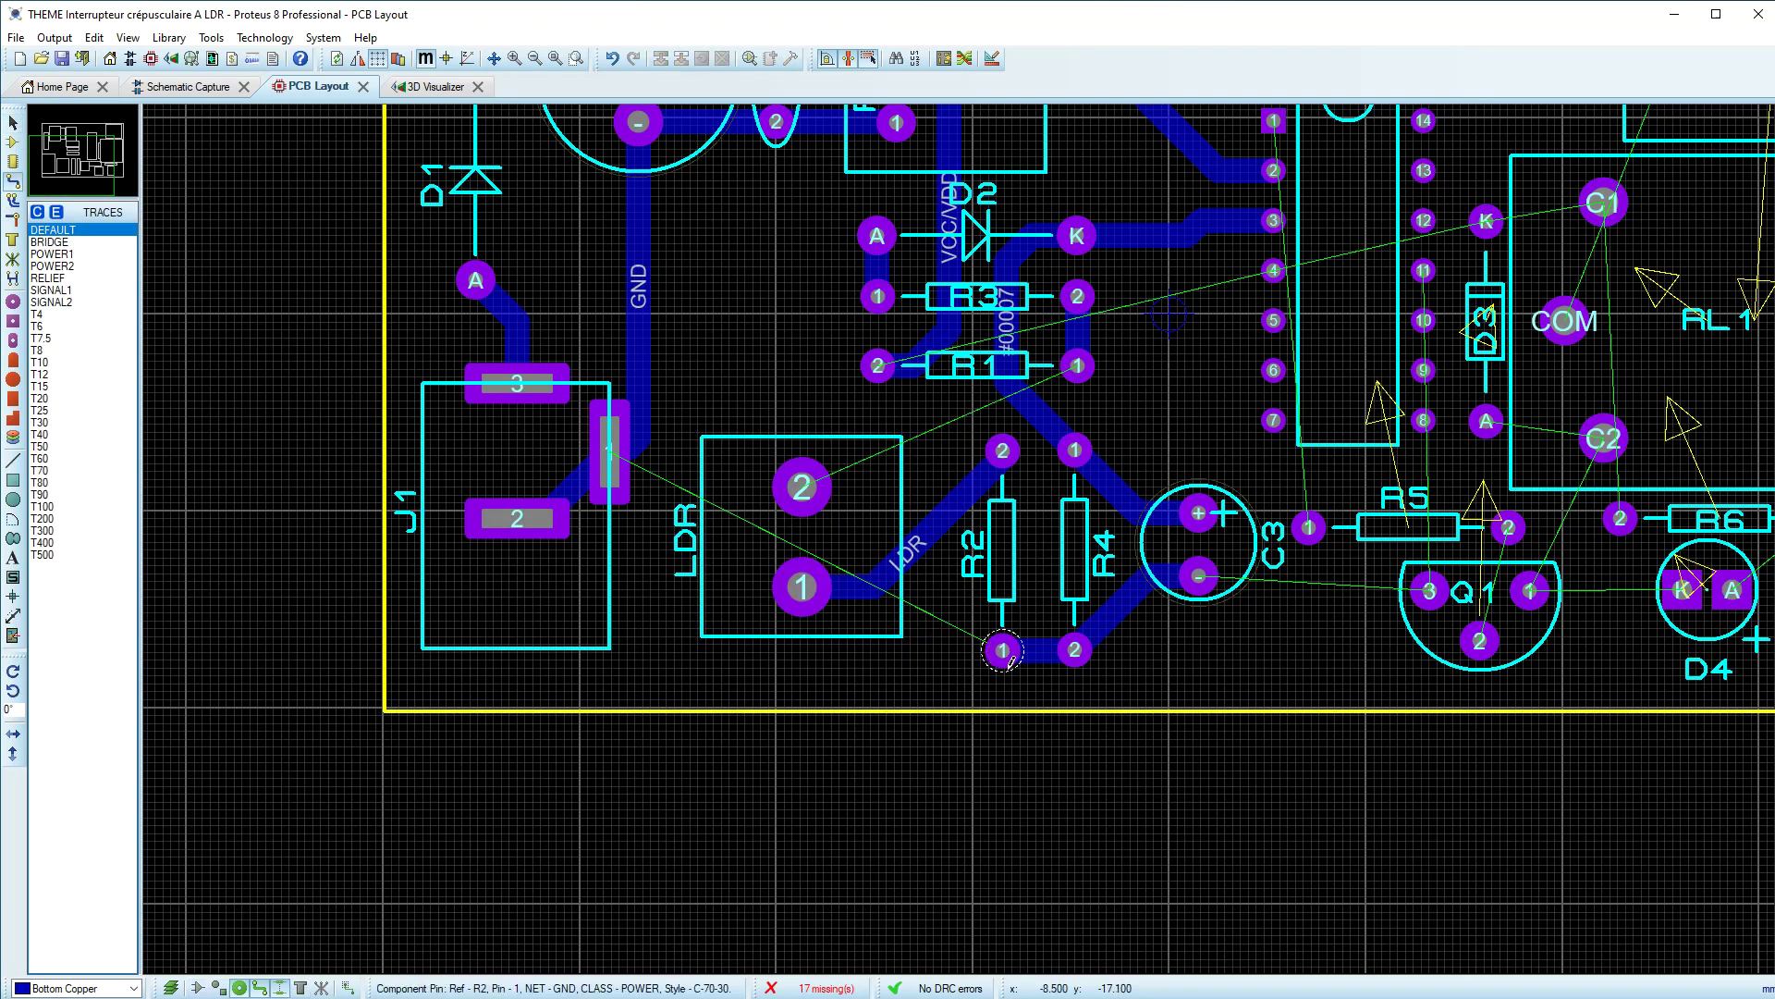
left_click(998, 654)
left_click(638, 616)
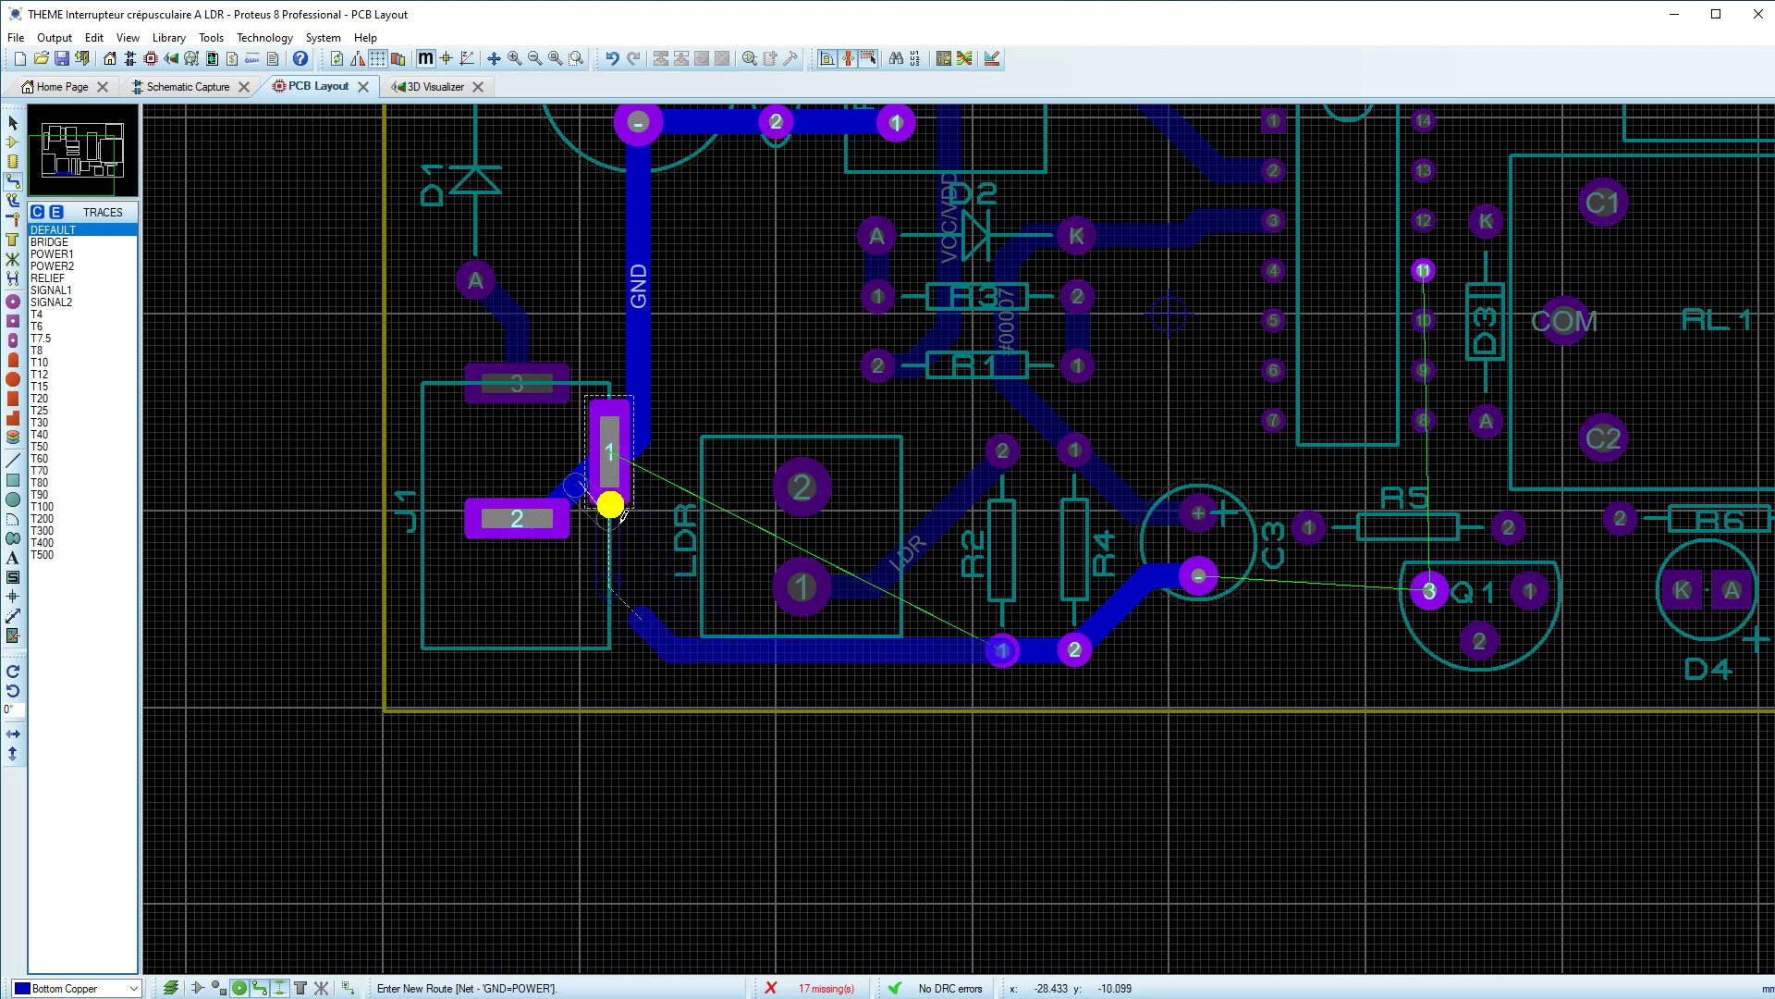
left_click(608, 454)
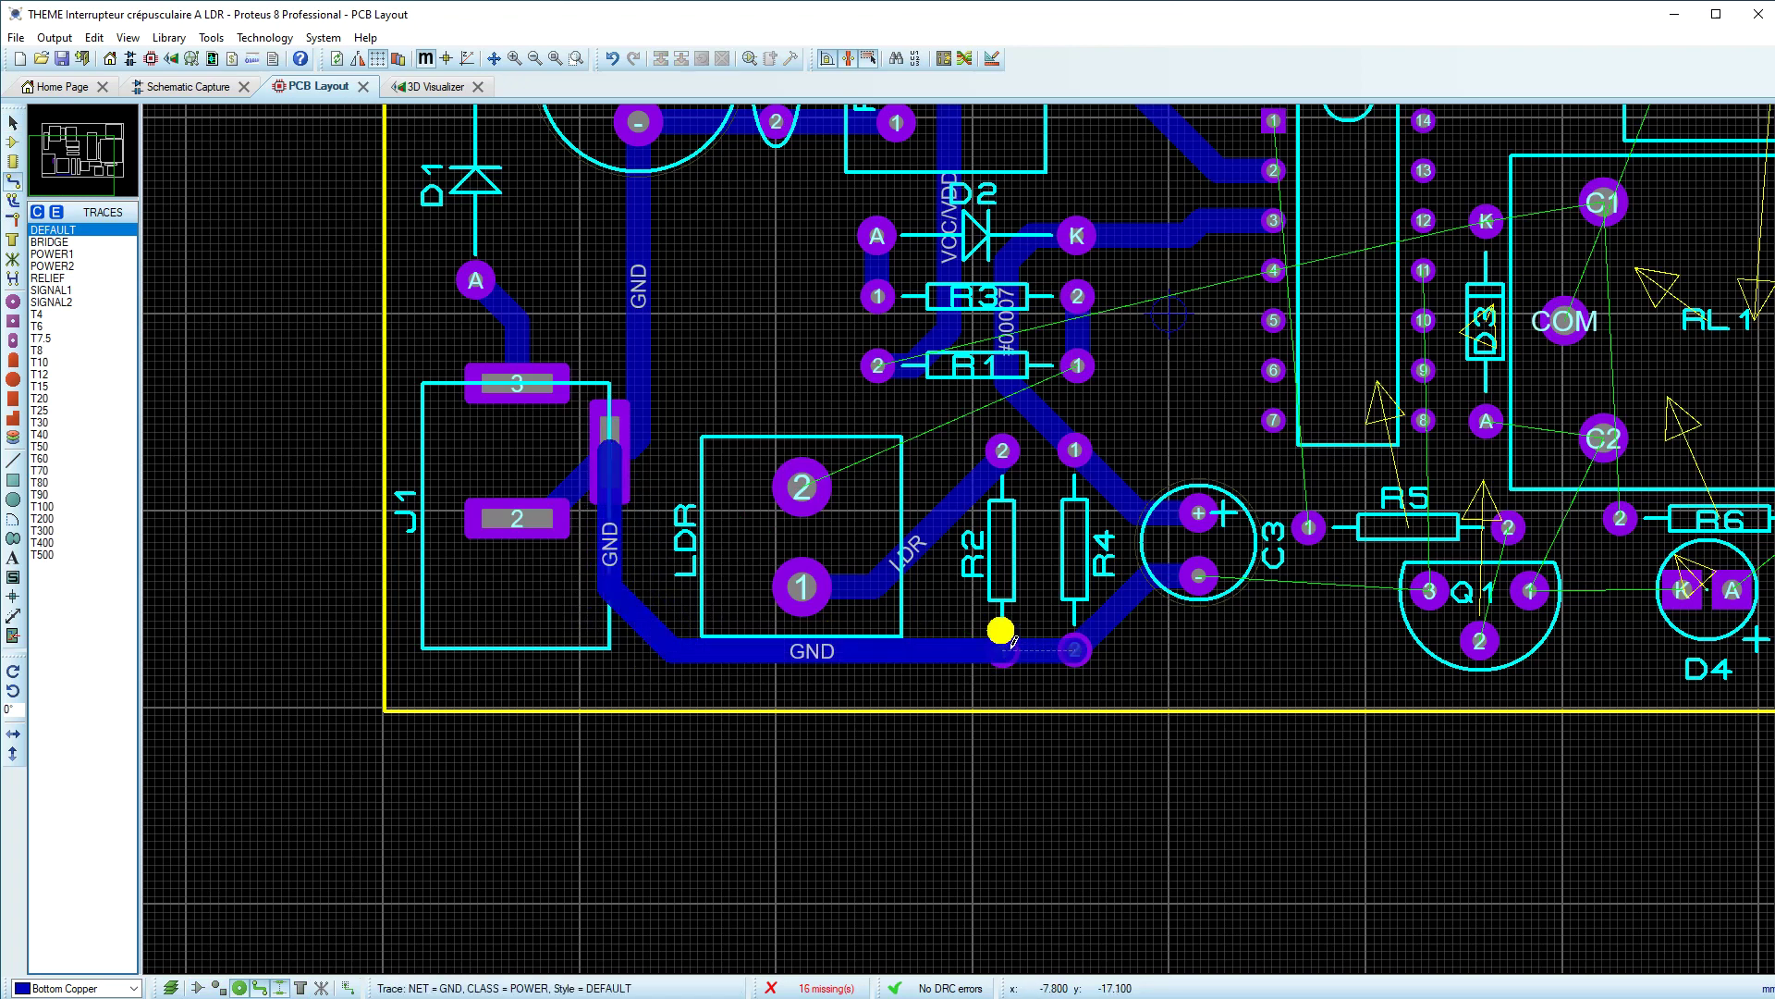
Step: Route C3's negative pad to Q1 pin 3 and Q1 pin 2 to R5 pin 2 on bottom copper
scroll(1245, 596, "down", 1)
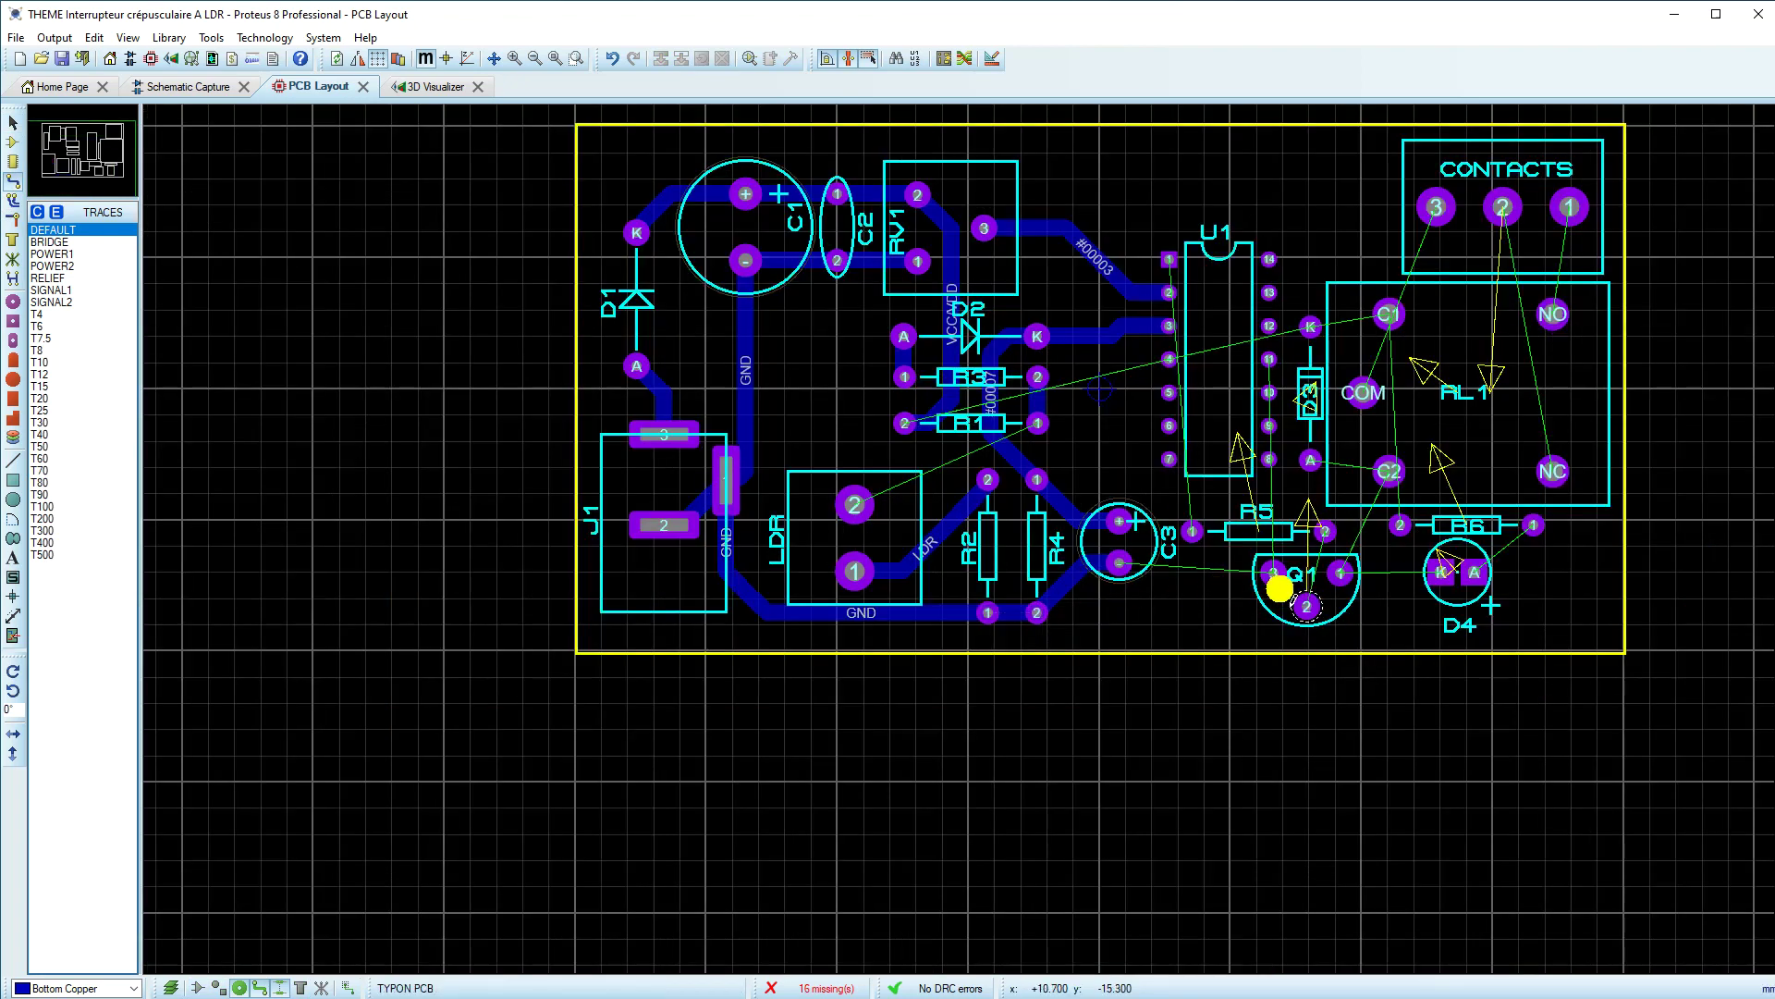
scroll(1273, 599, "up", 1)
left_click(1119, 563)
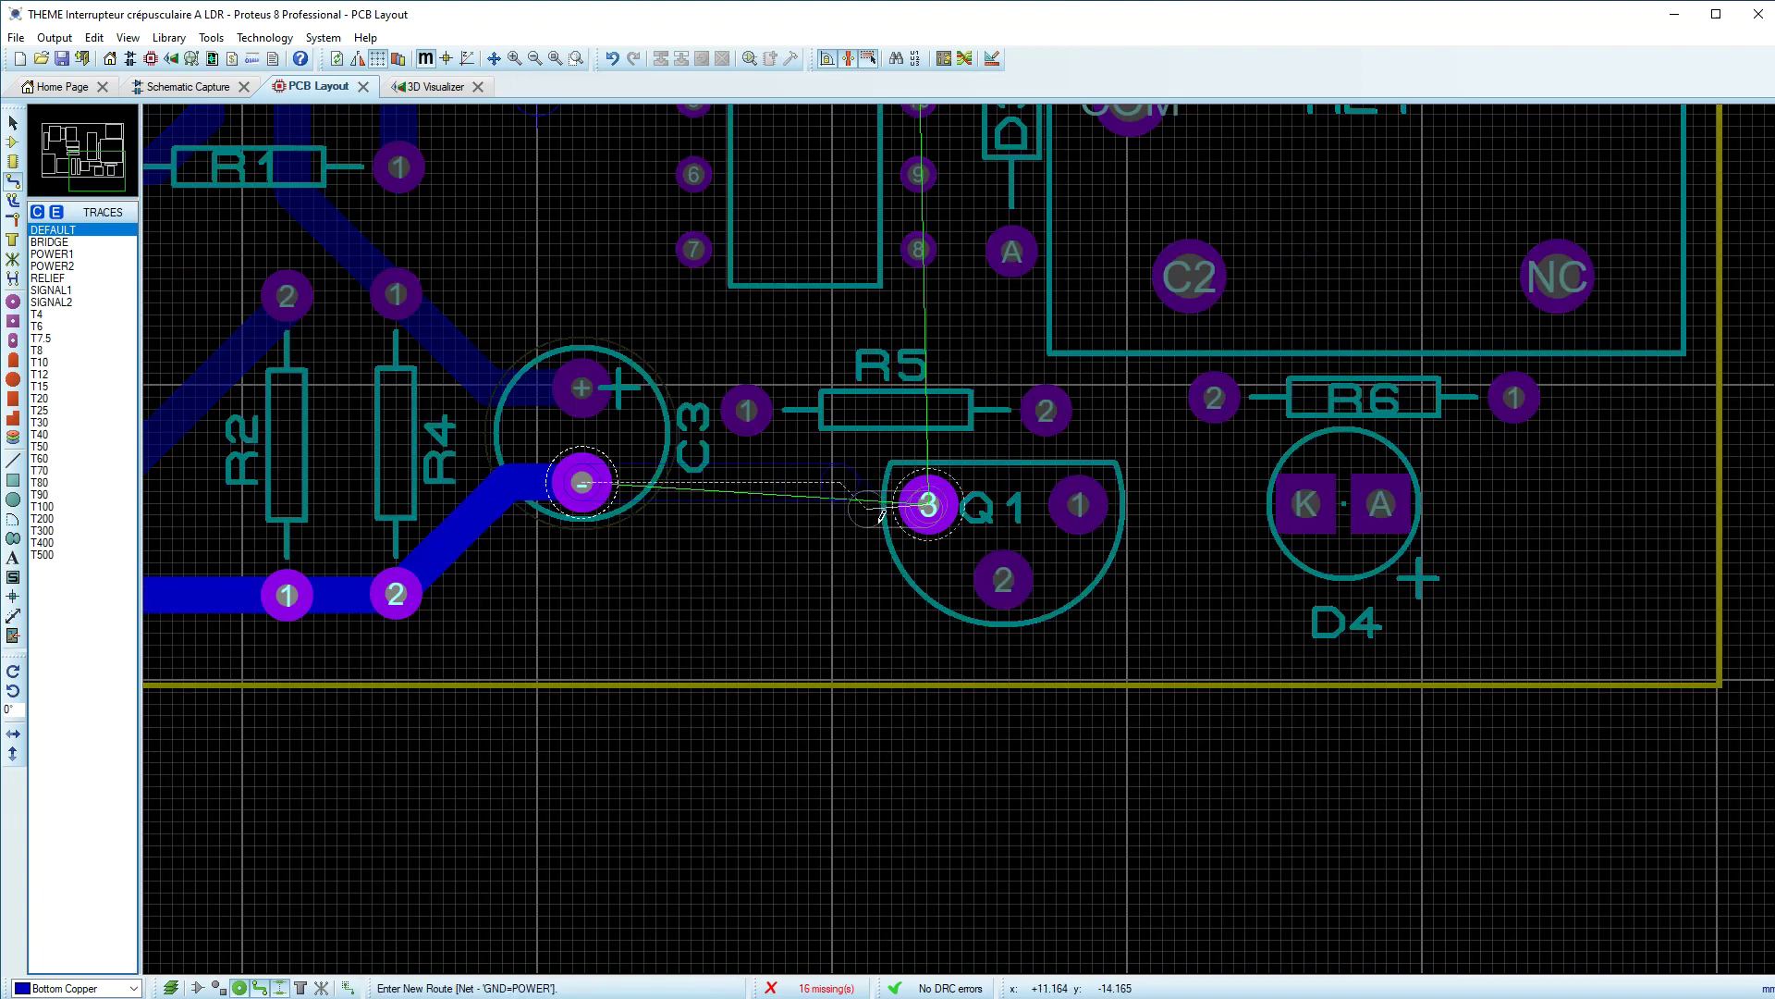
left_click(930, 504)
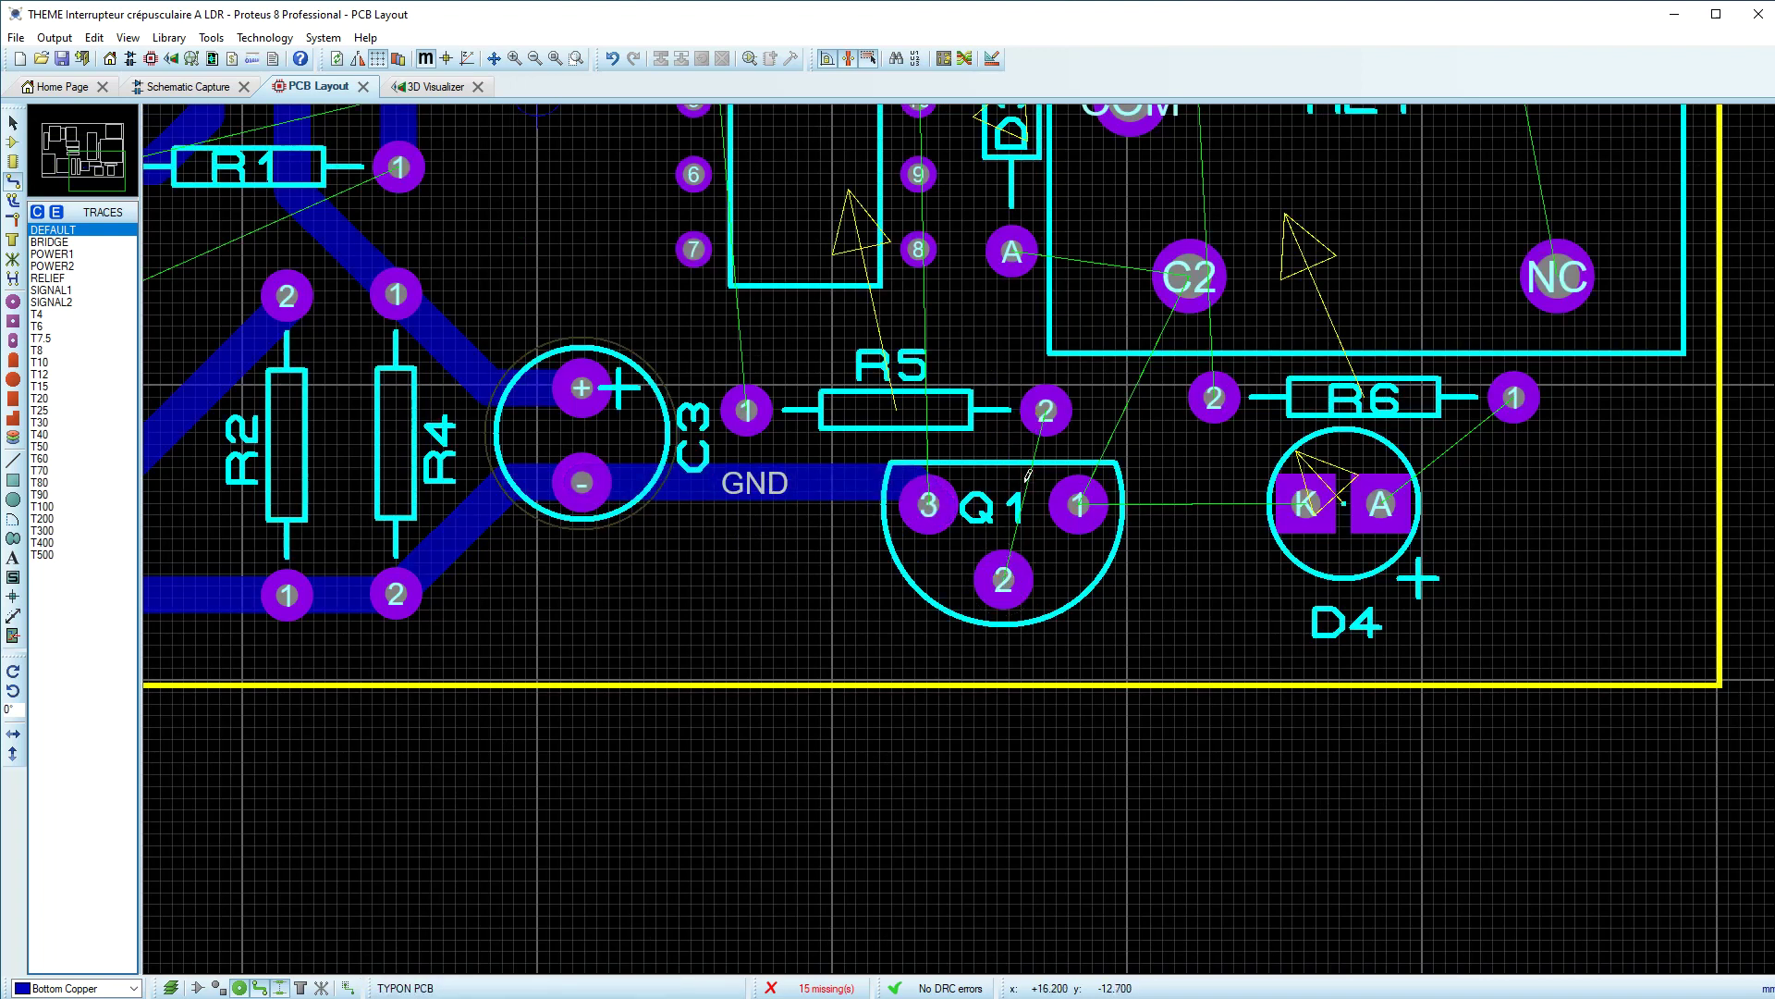
left_click(1003, 580)
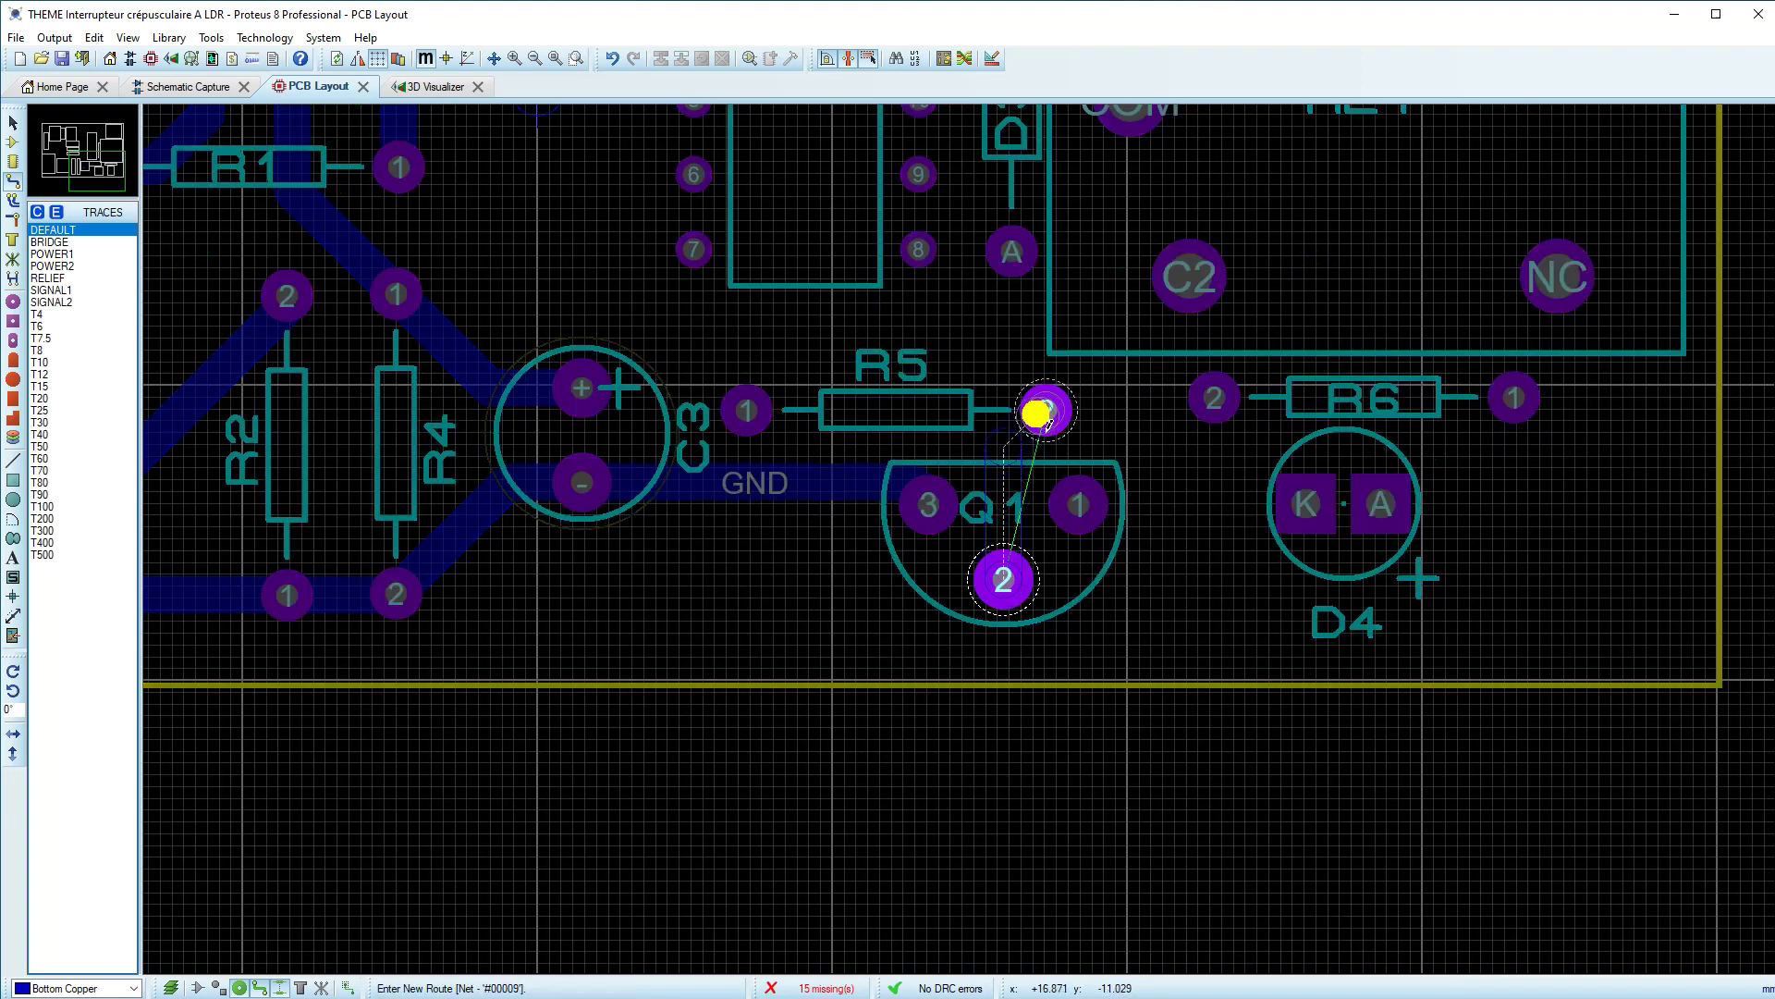
left_click(1042, 410)
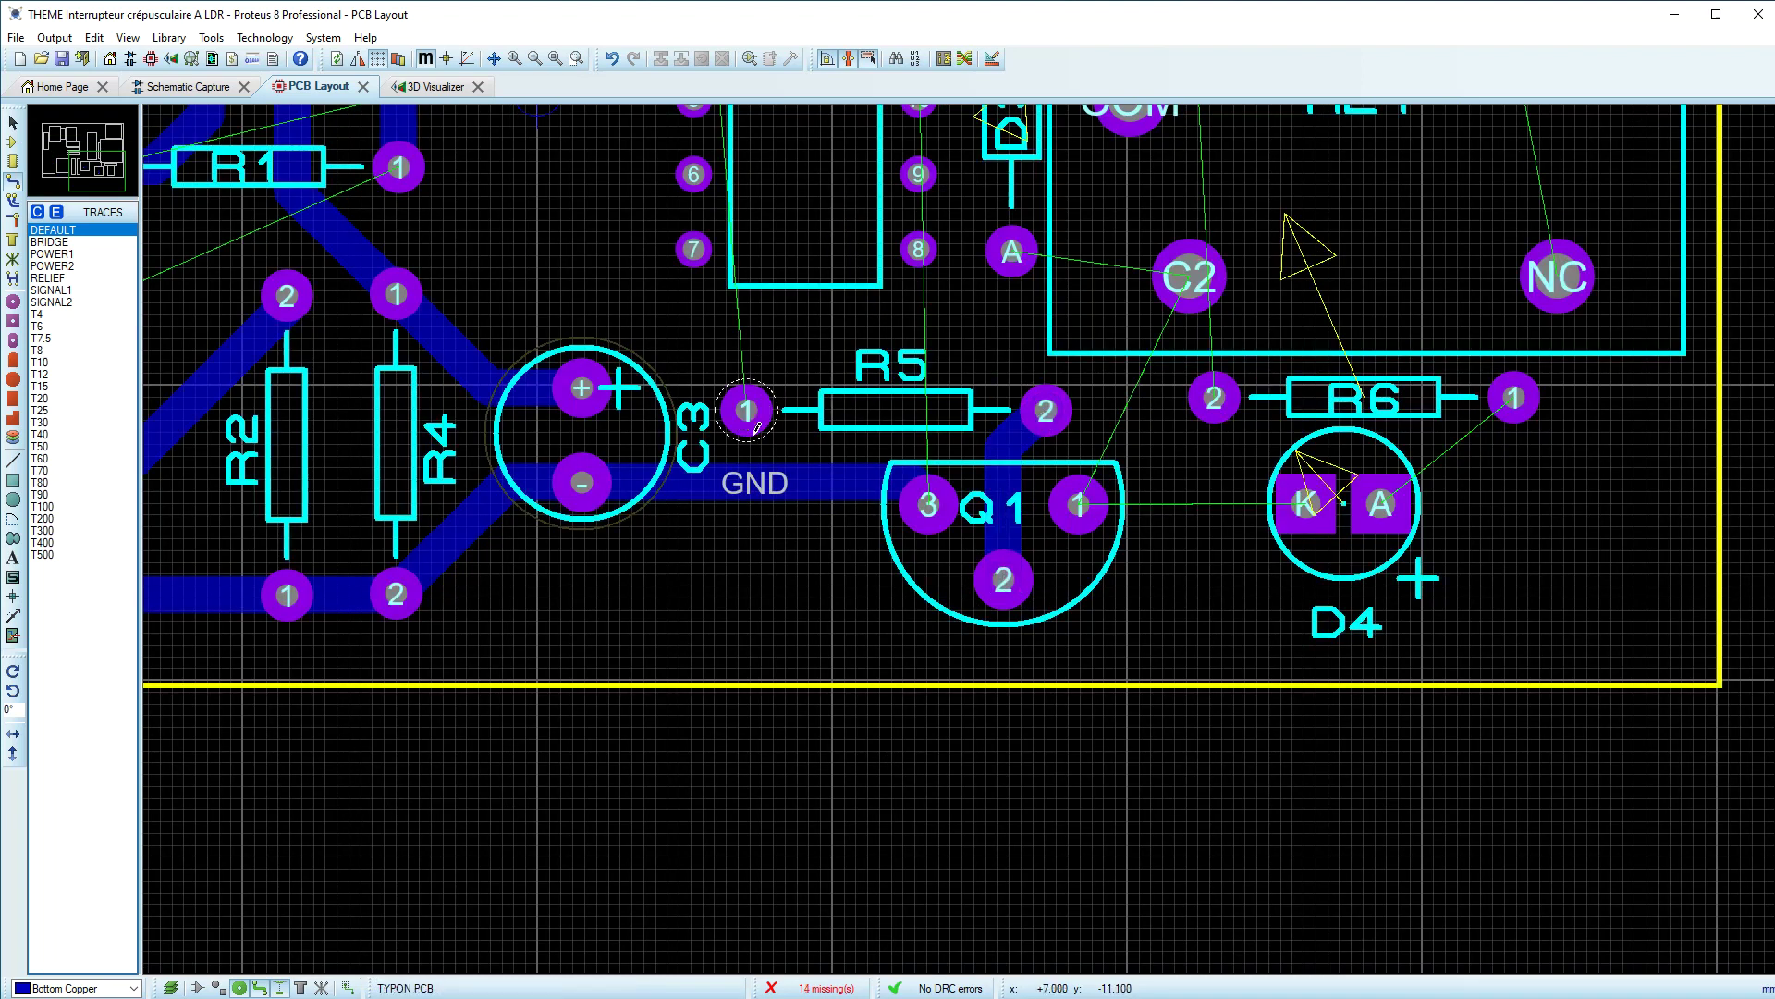
Step: Route a bottom-copper track from R5 pin 1 up to U1 pin 1, passing beneath U1's body
left_click(751, 411)
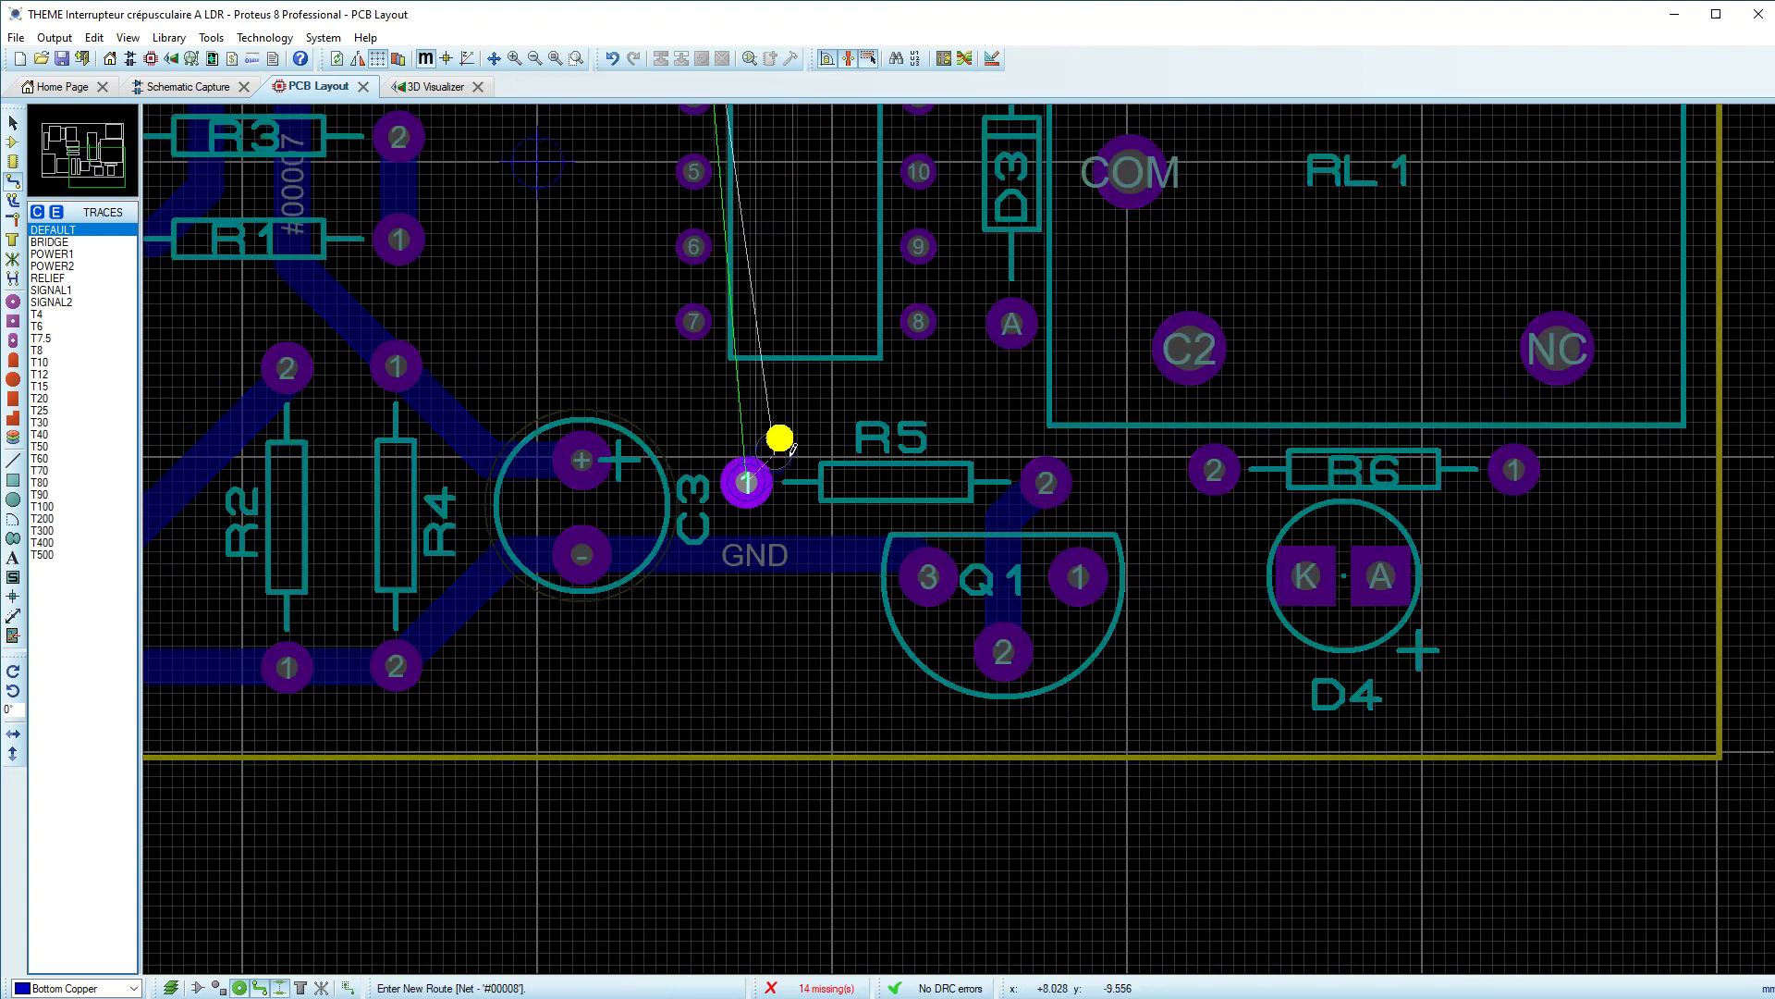
scroll(782, 229, "down", 2)
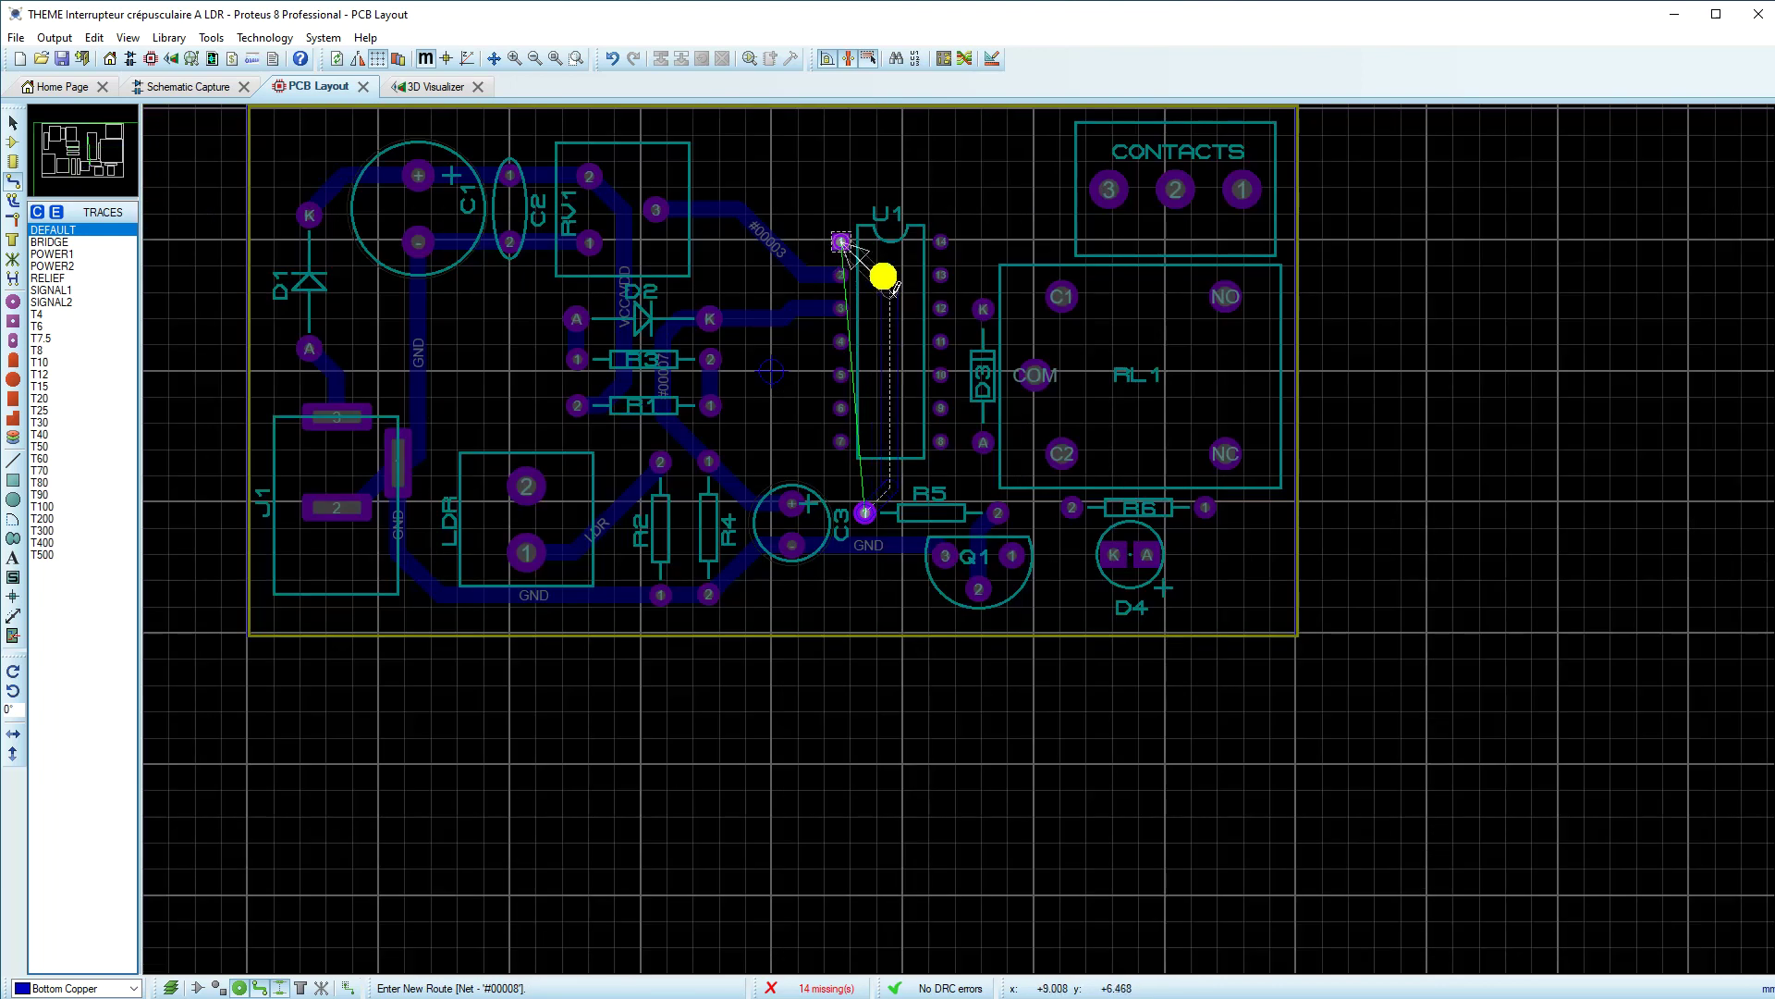
left_click(841, 243)
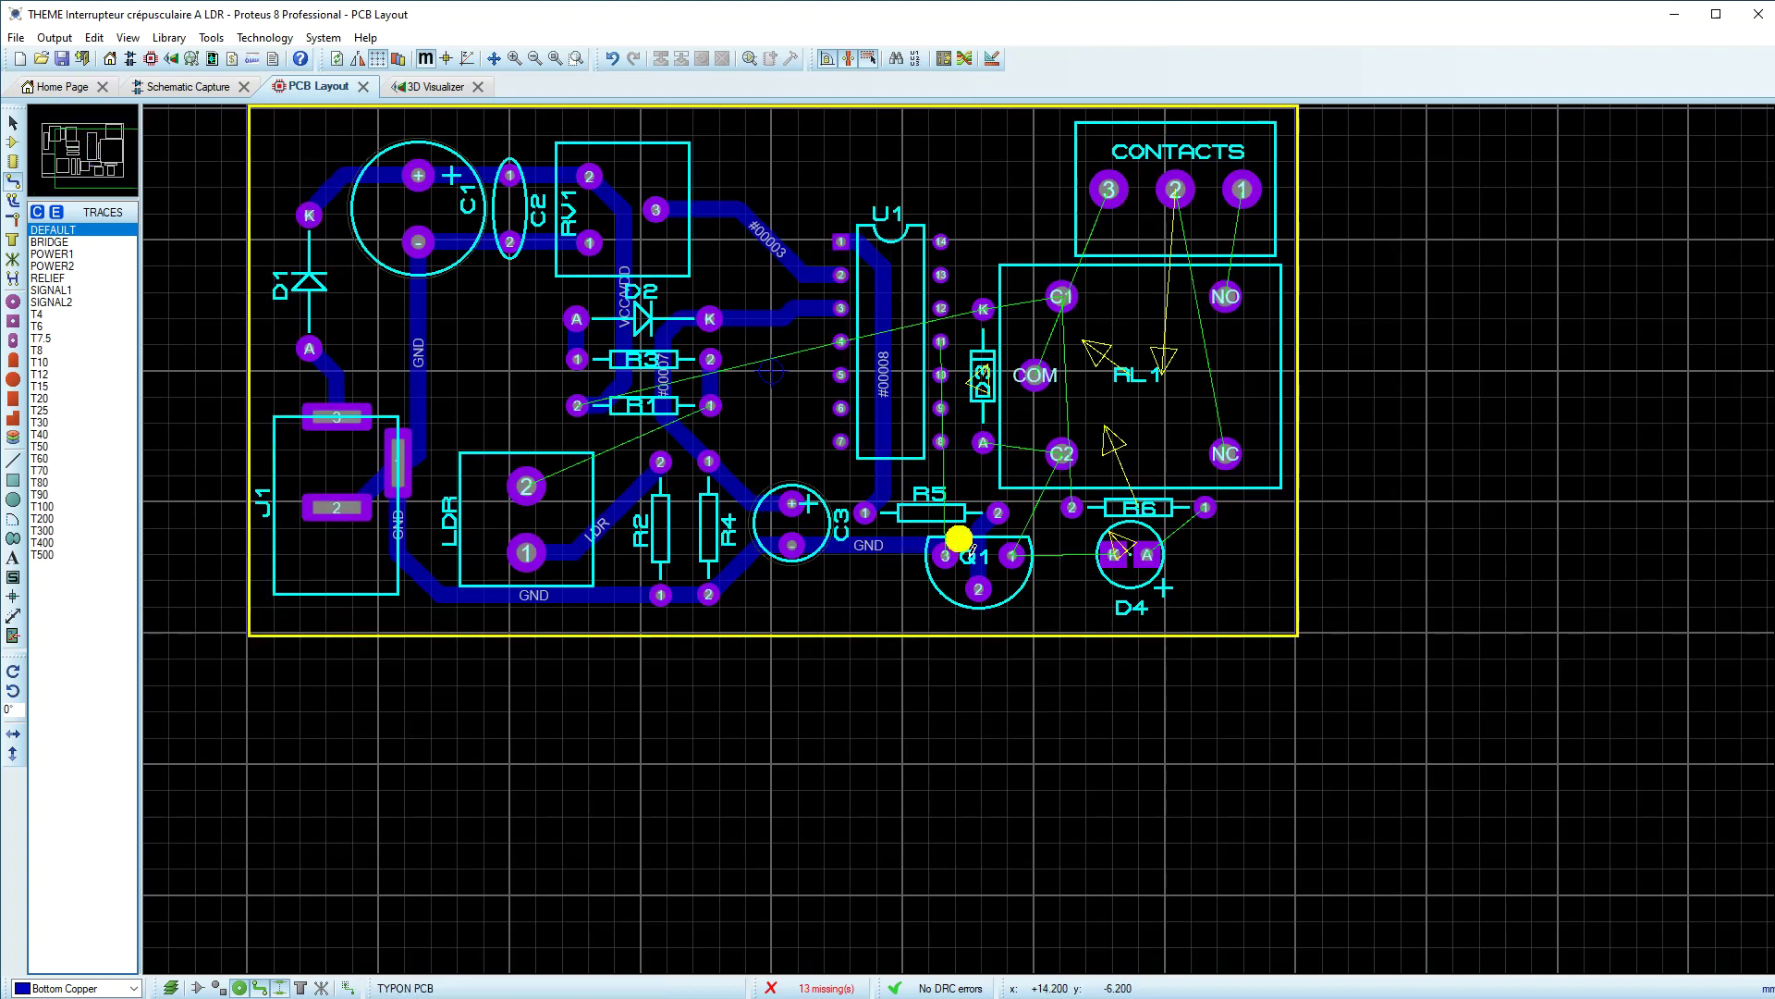
Step: Route relay RL1's C2 pad to D3's anode and its C1 pad to D3's cathode
scroll(998, 260, "up", 2)
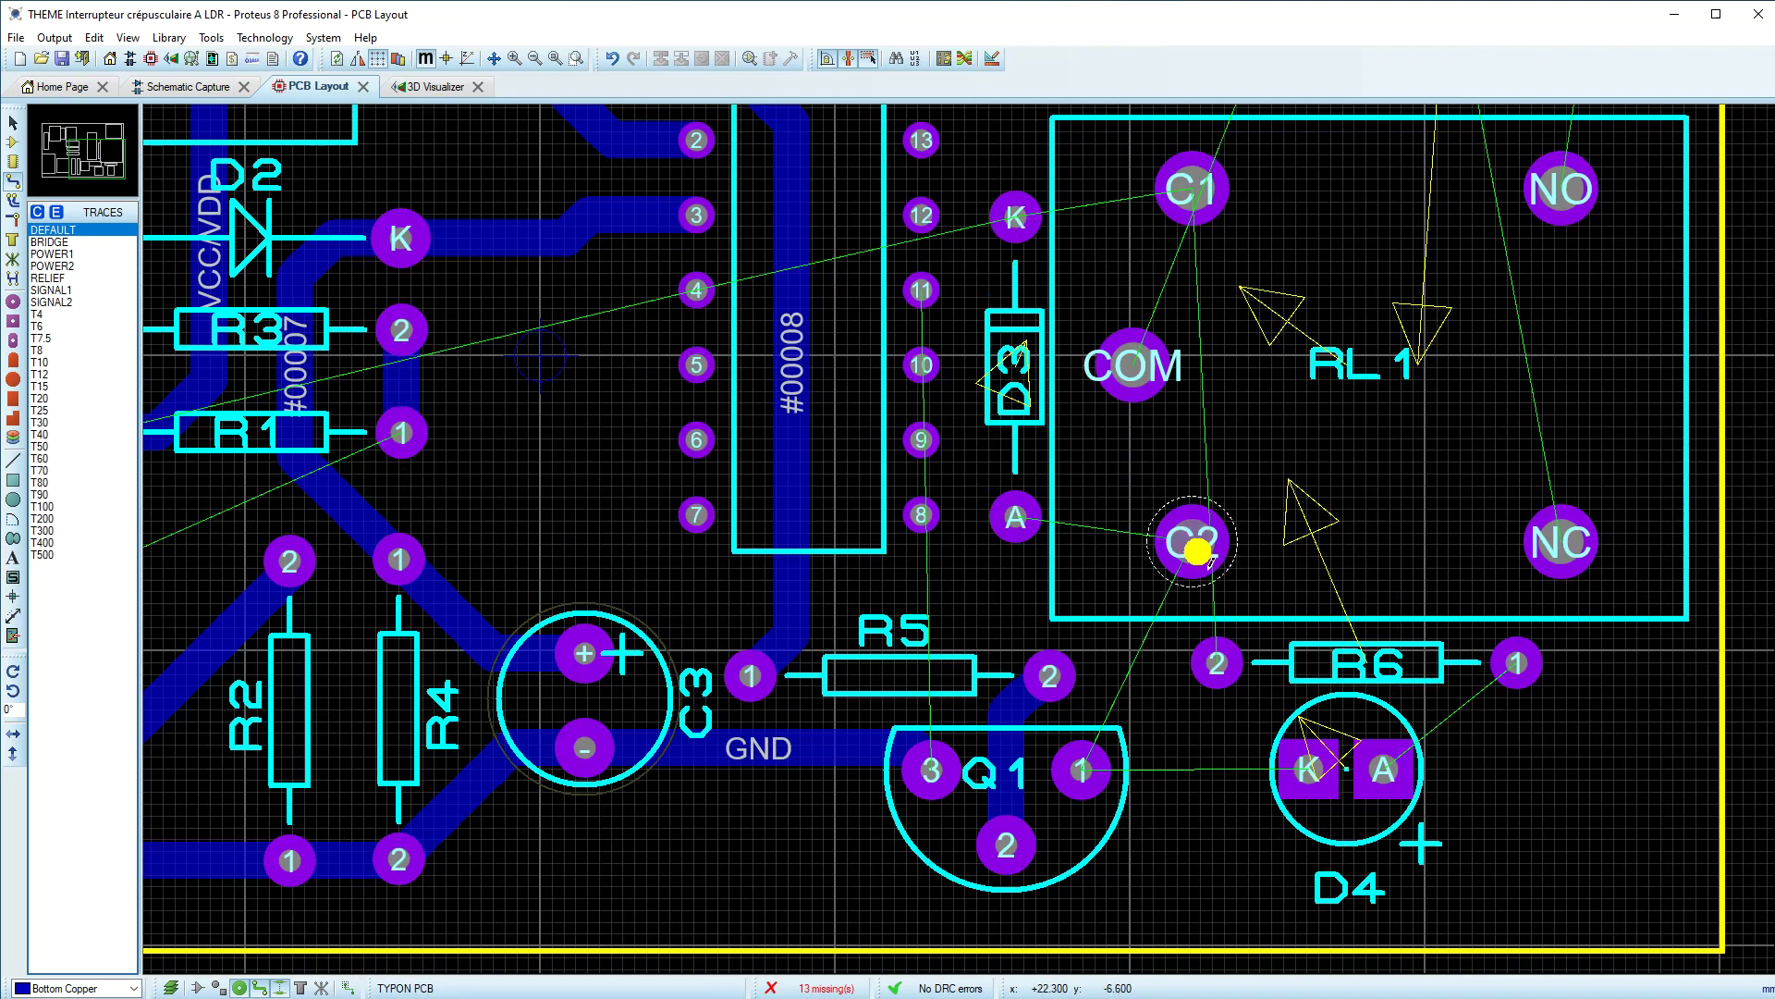
left_click(1197, 538)
left_click(1016, 514)
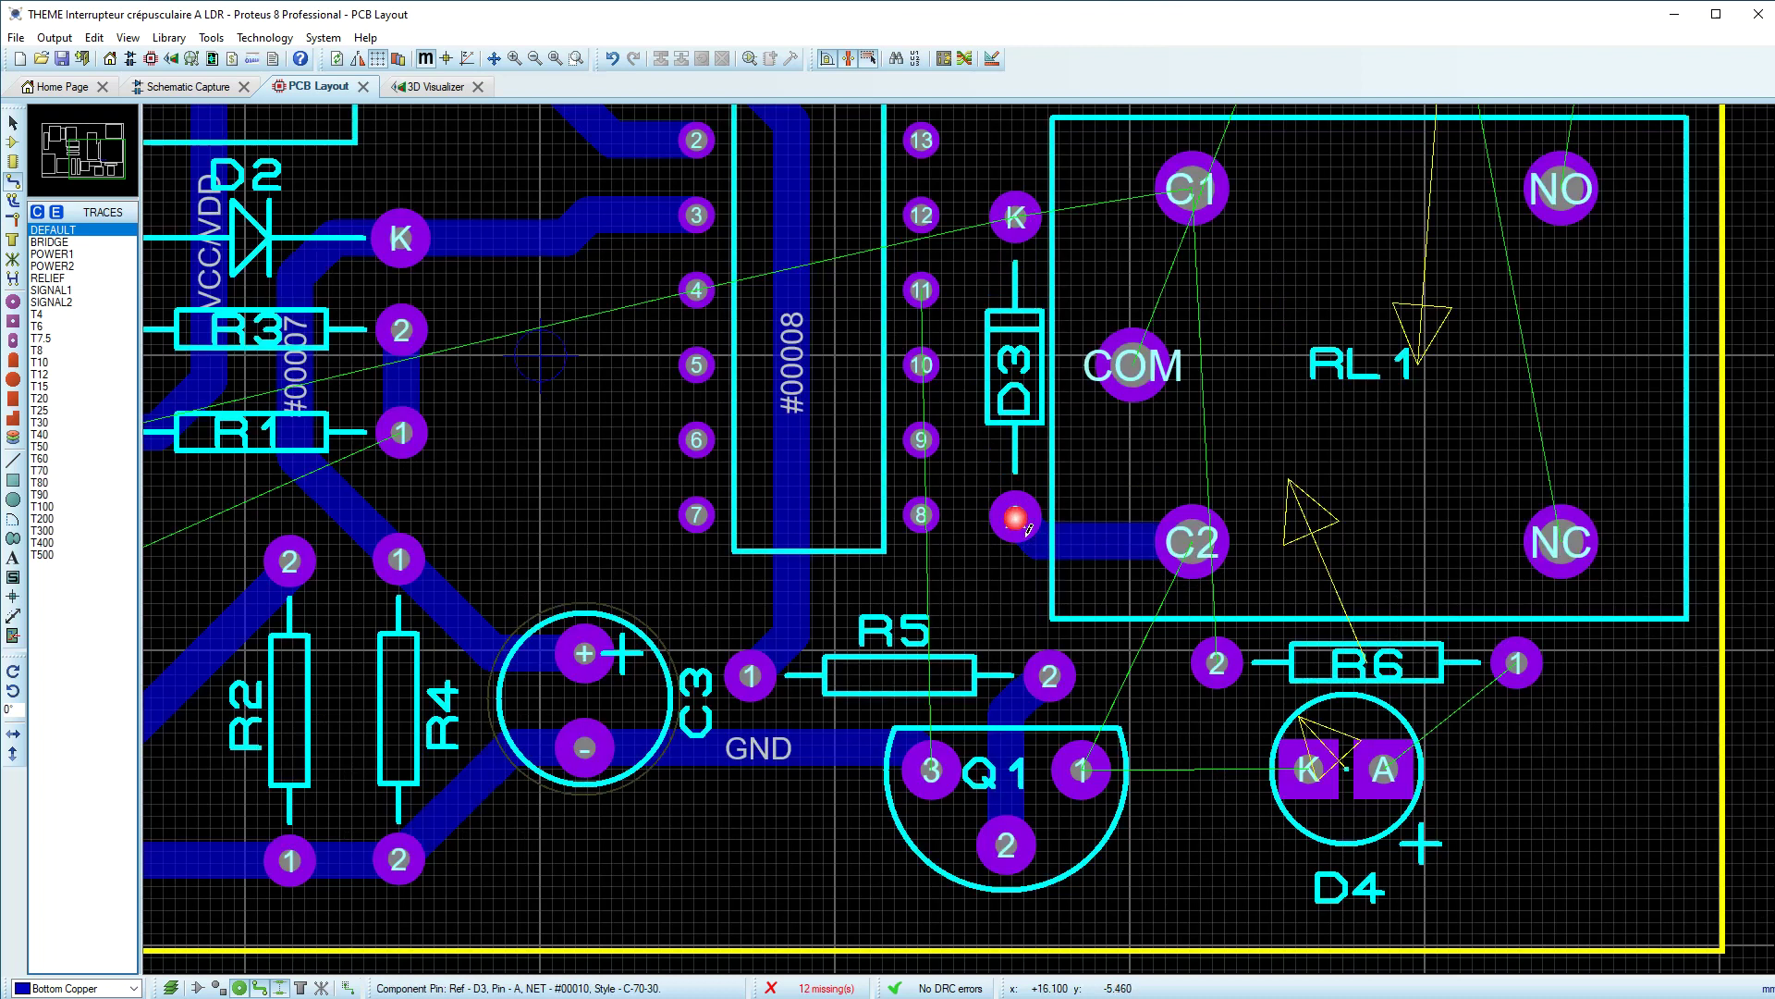
left_click(1189, 189)
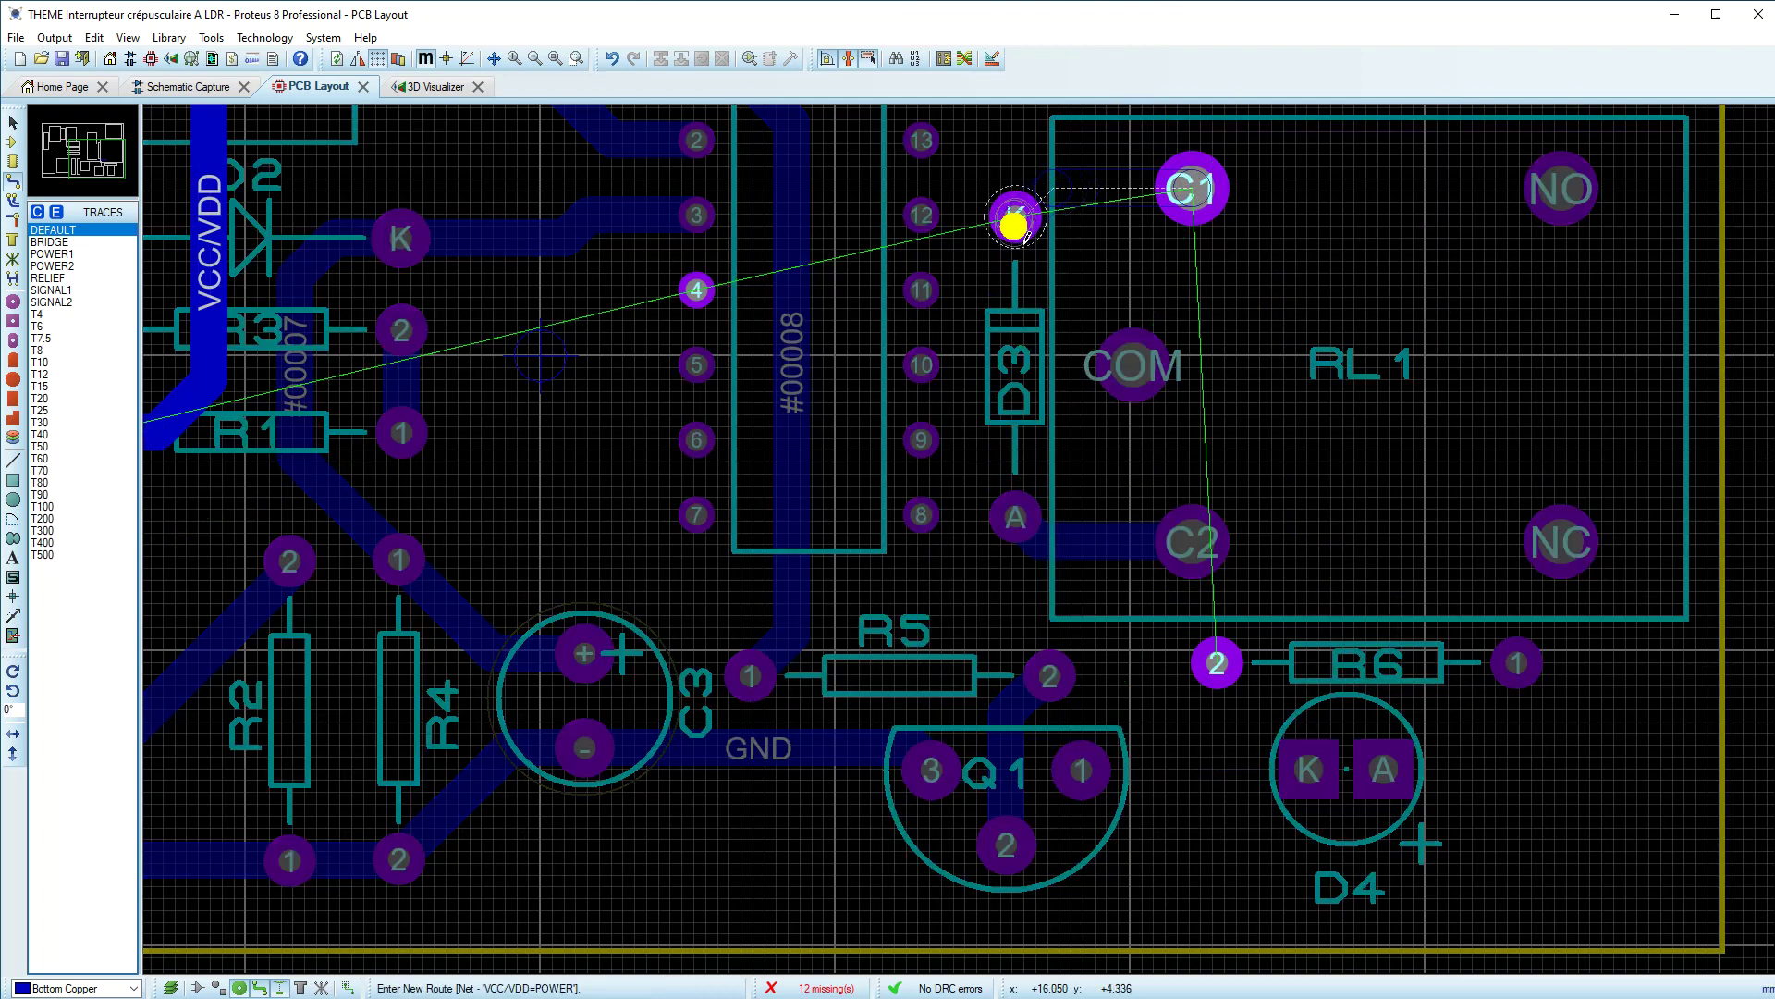
left_click(1020, 226)
Step: Route a track from Q1 pin 1 up between R5 and R6 to relay RL1's C2 pad
scroll(1144, 315, "down", 3)
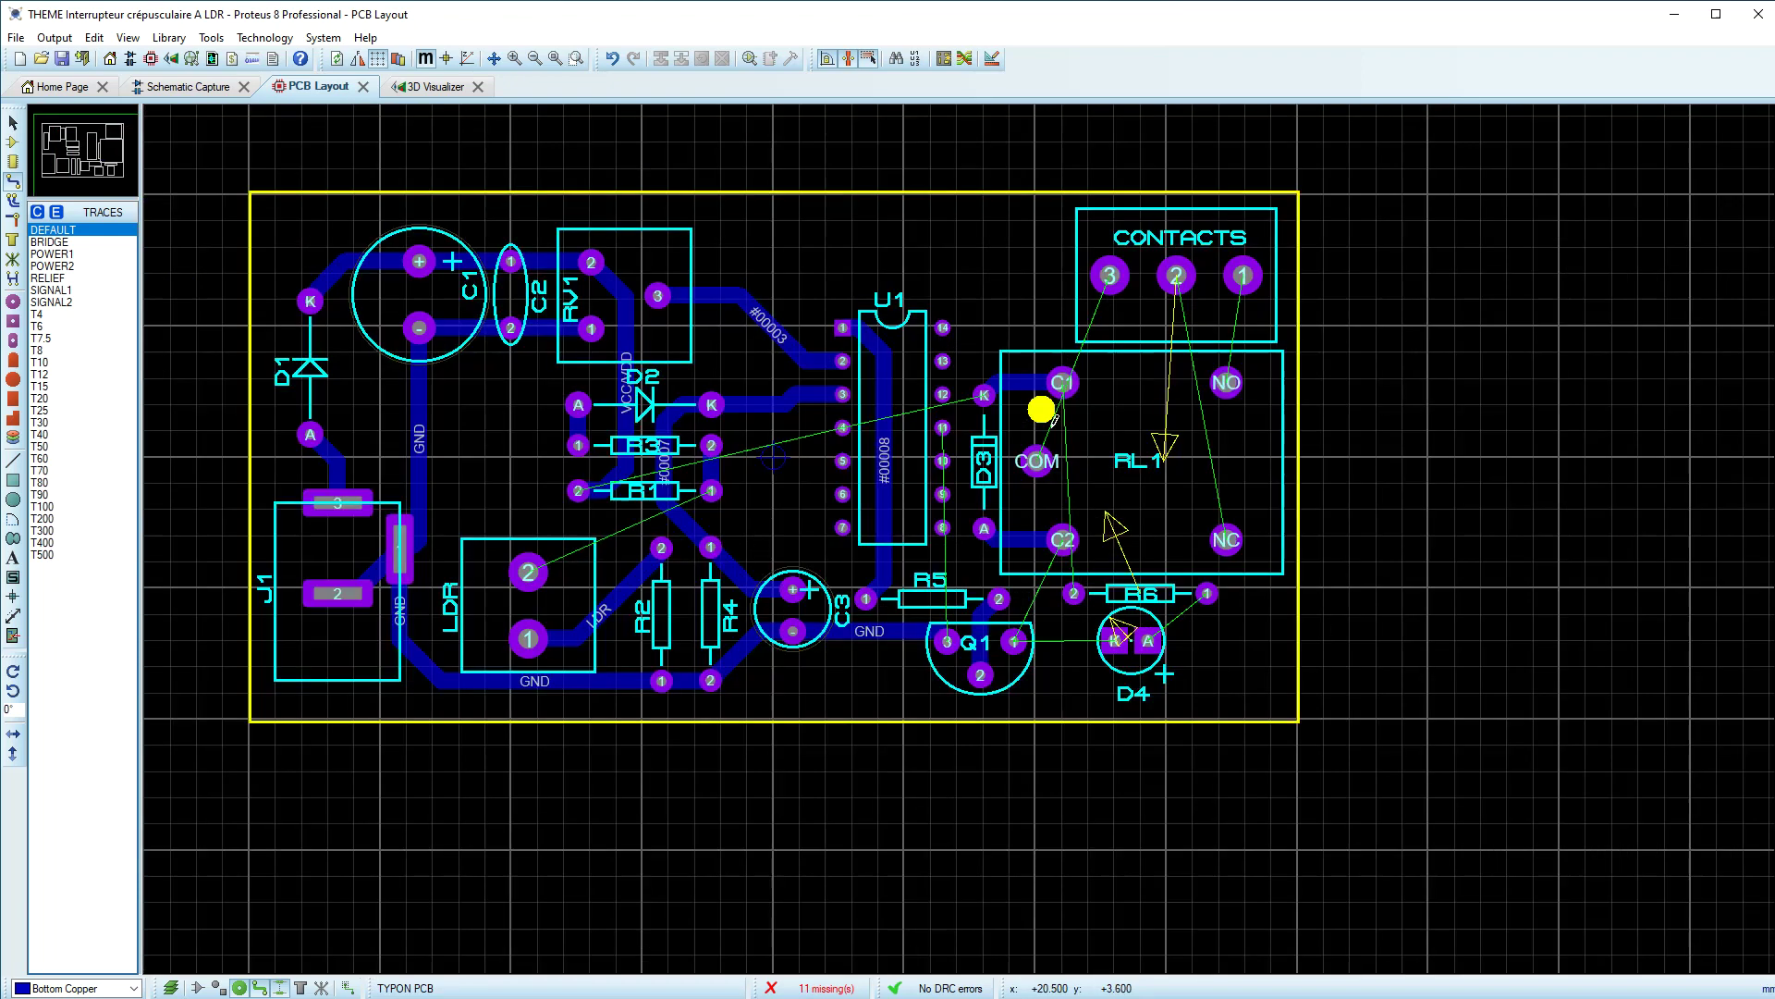
scroll(908, 539, "up", 3)
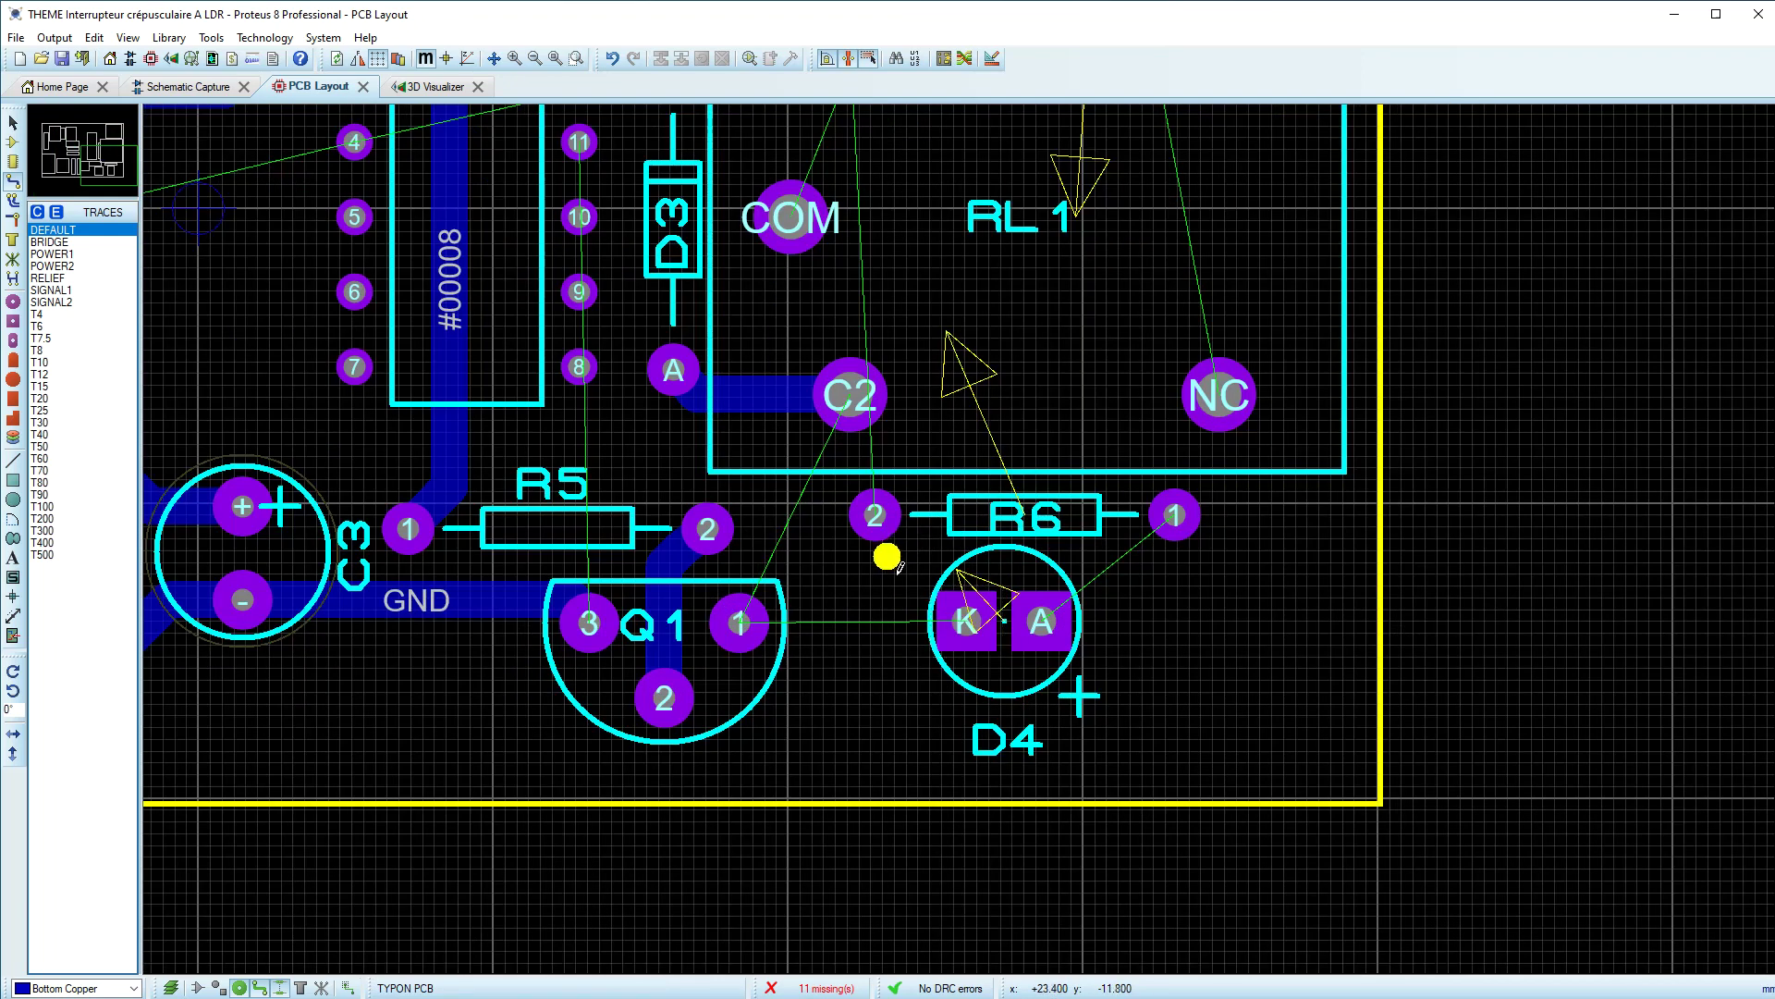
scroll(886, 556, "up", 1)
left_click(911, 307)
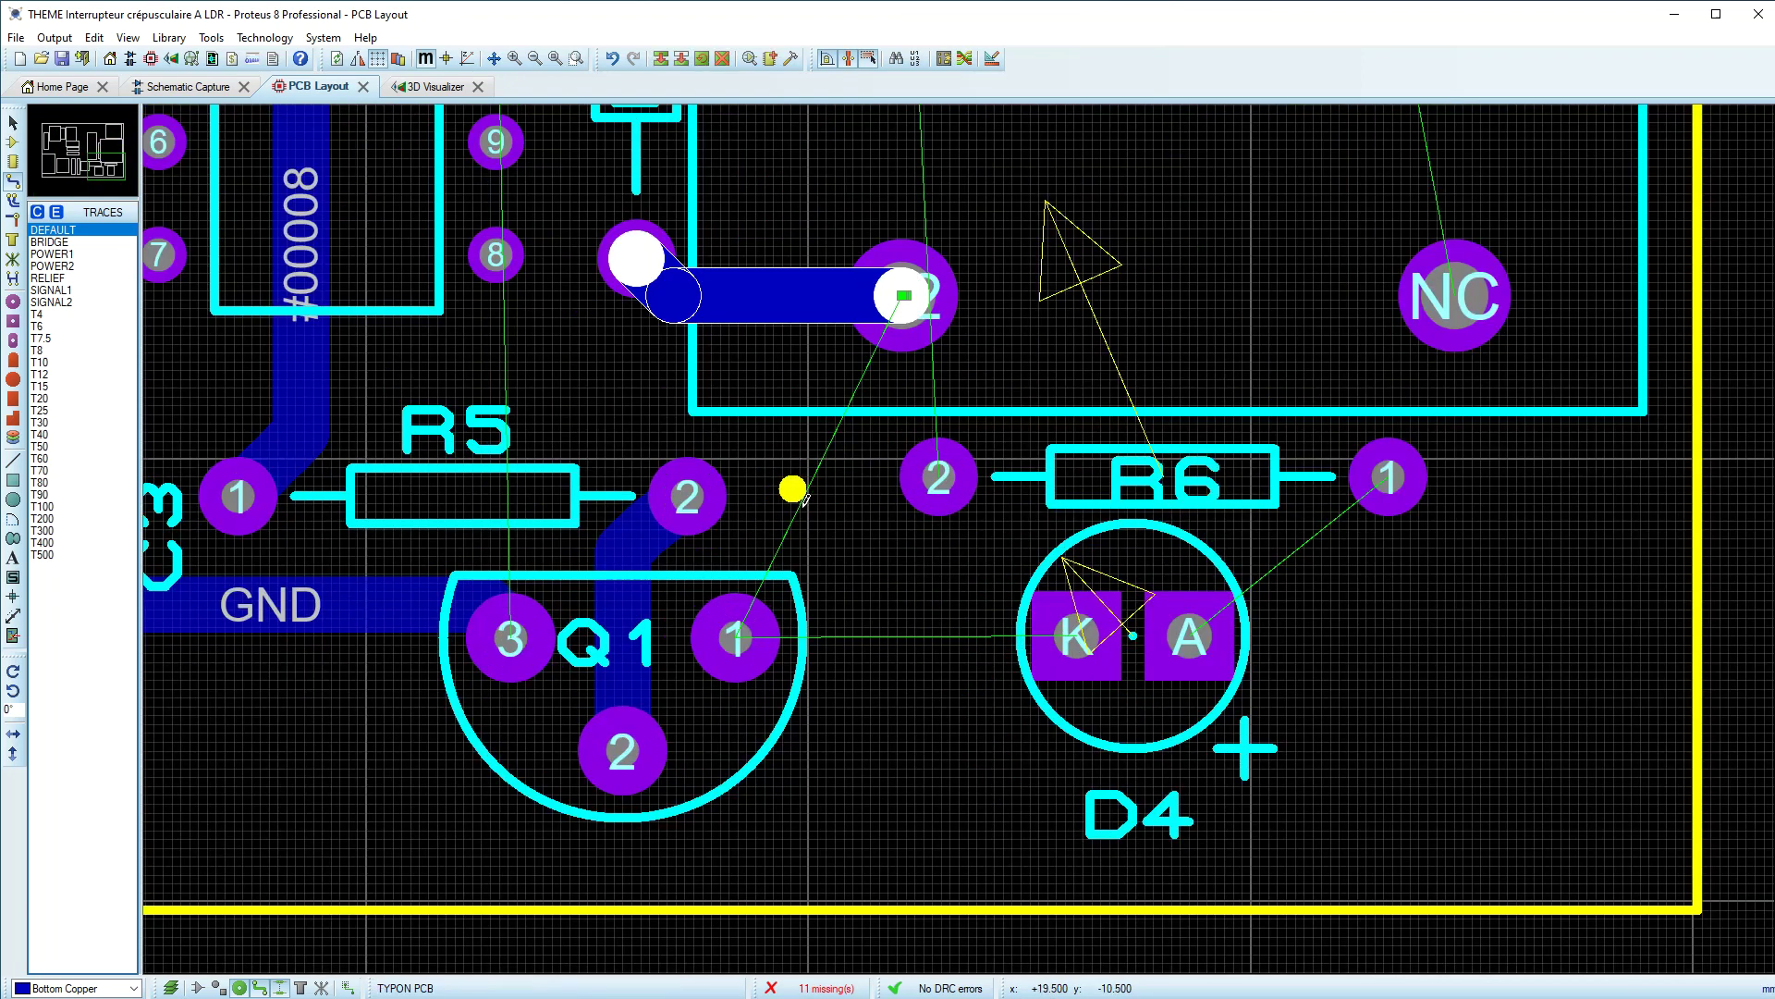
left_click(873, 584)
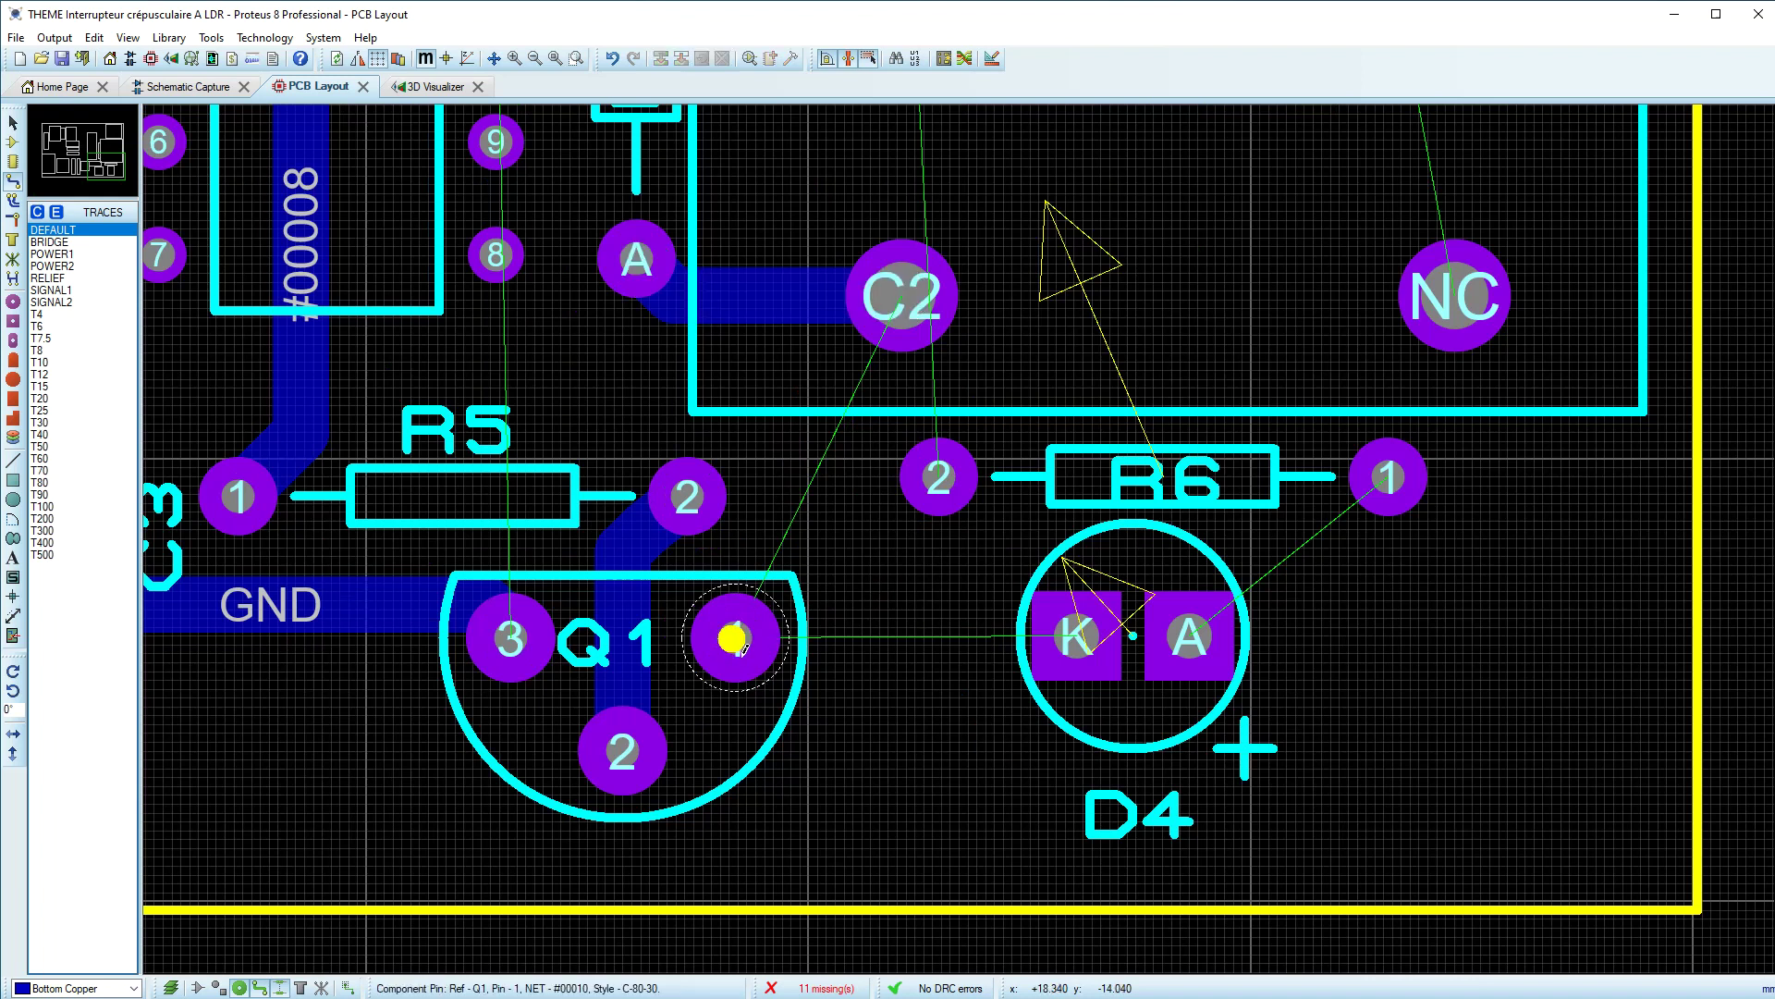
left_click(736, 638)
left_click(800, 425)
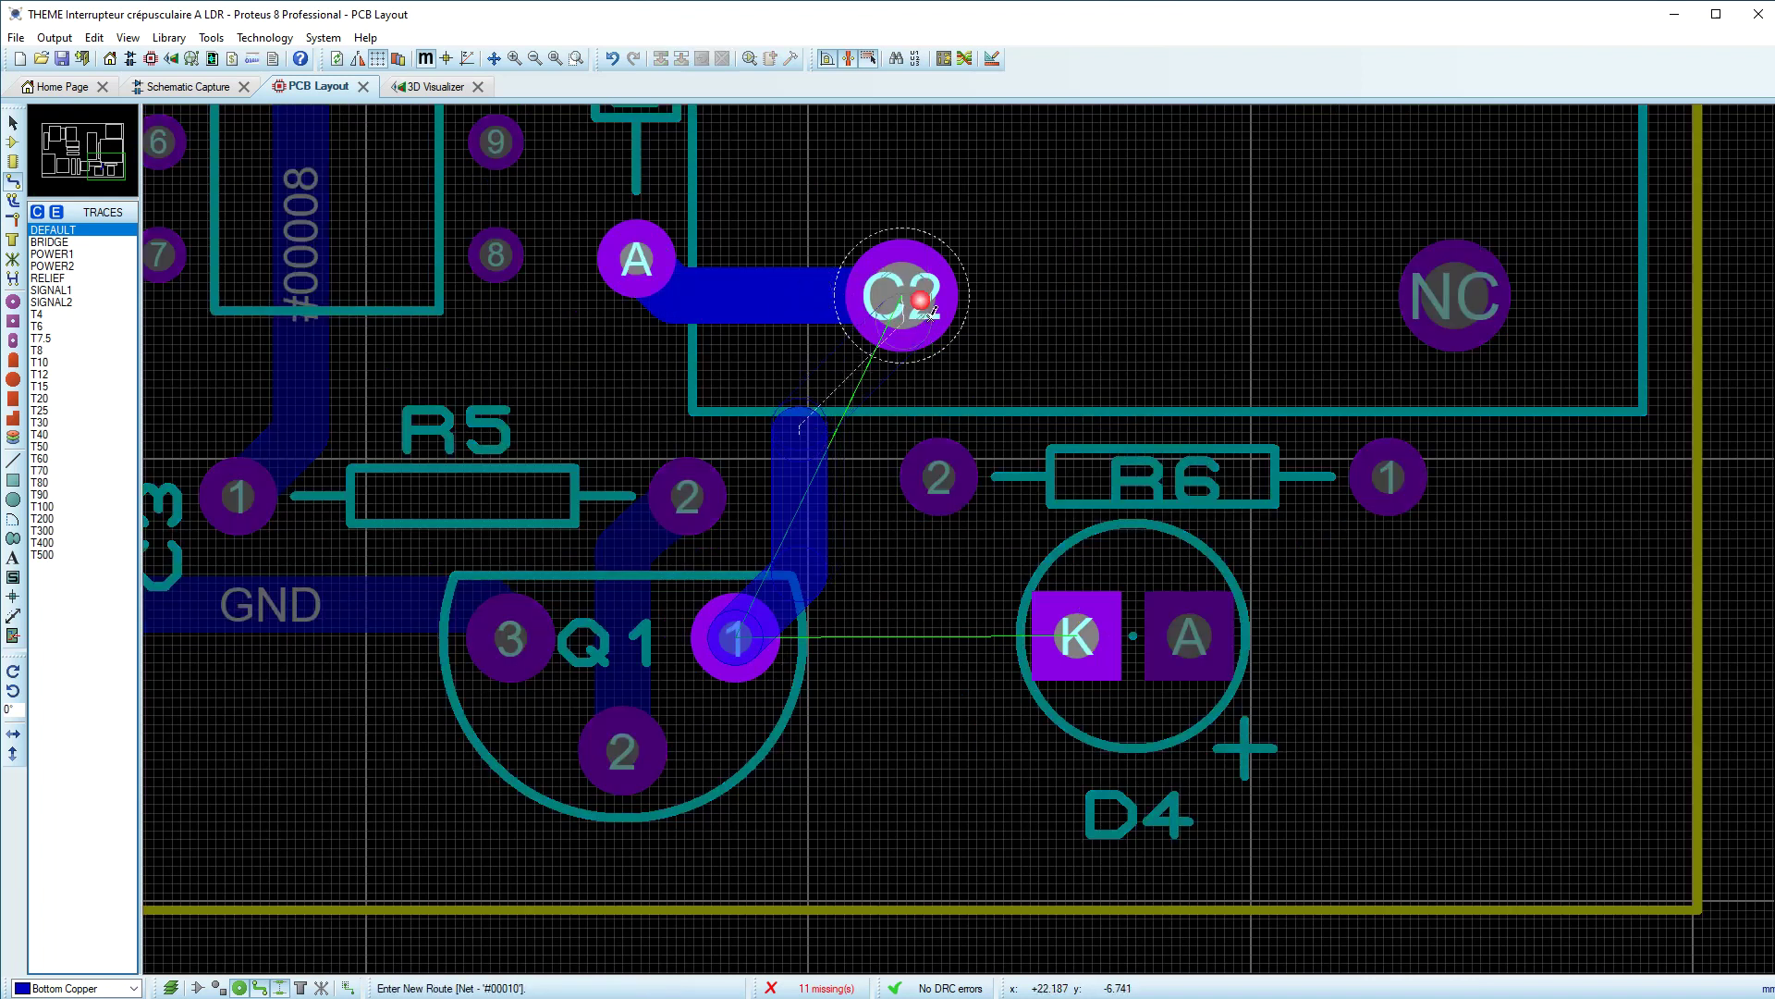
left_click(911, 300)
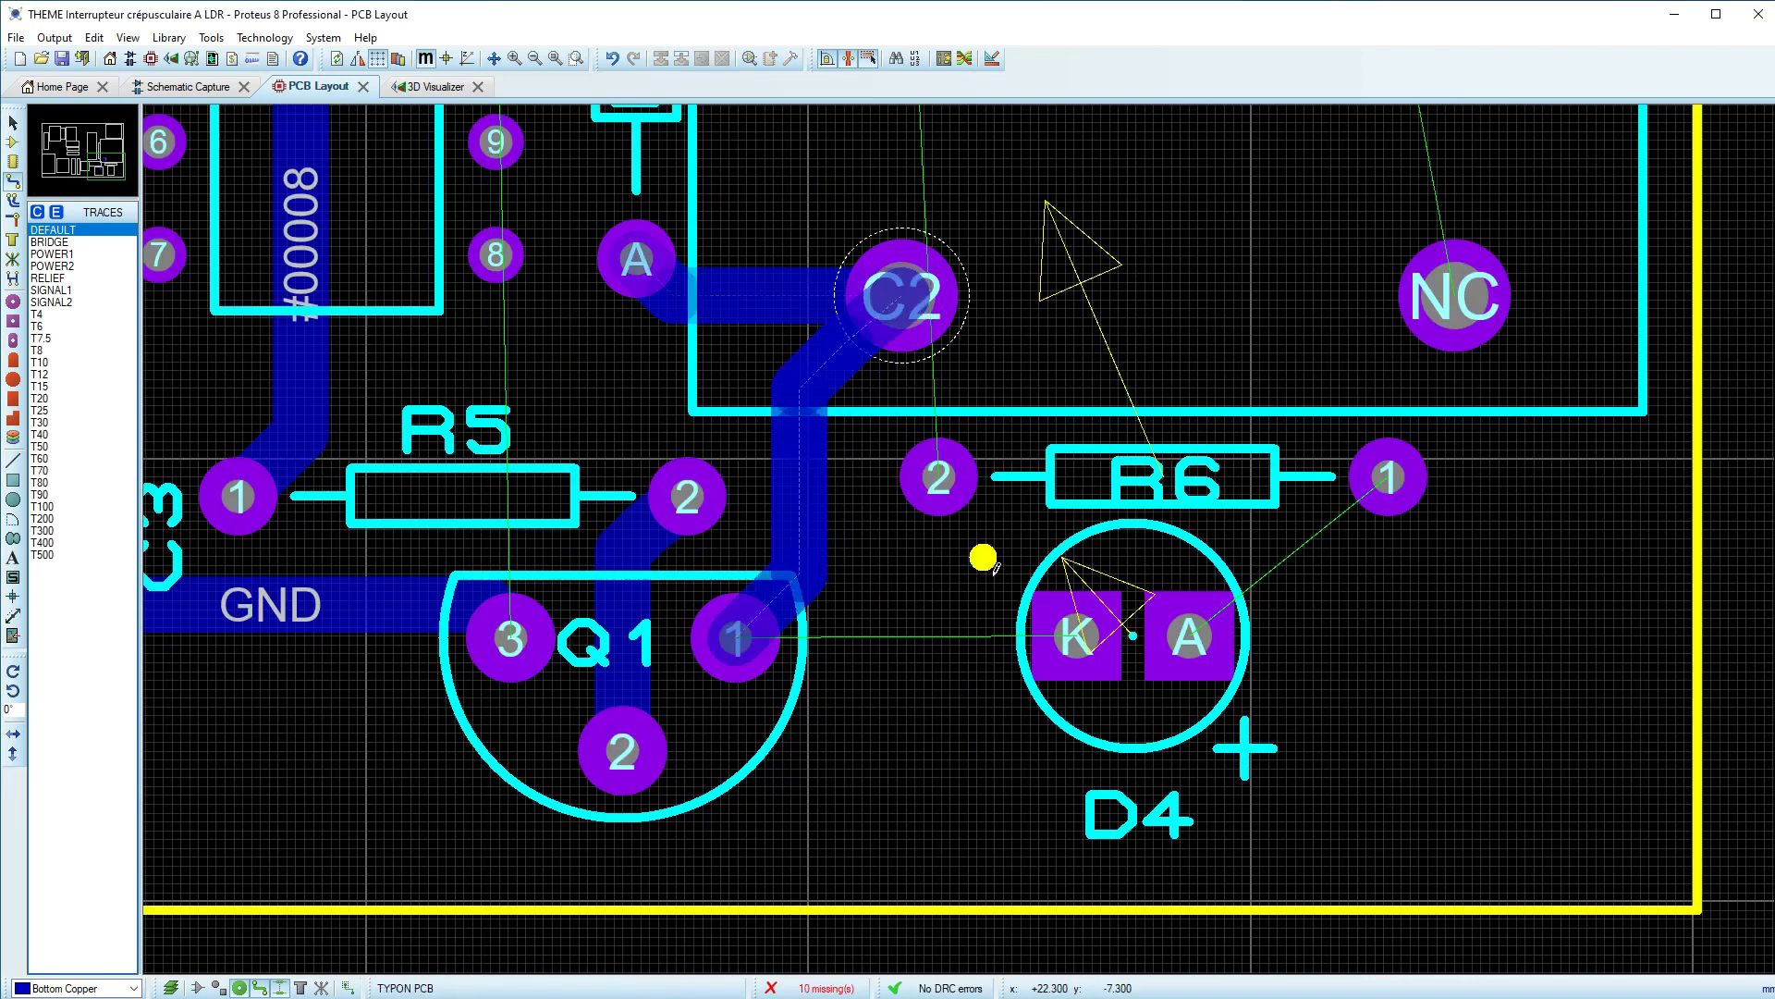
Step: Route D4's cathode to Q1 pin 1 and D4's anode to R6 pin 1 on bottom copper
left_click(1075, 636)
left_click(735, 637)
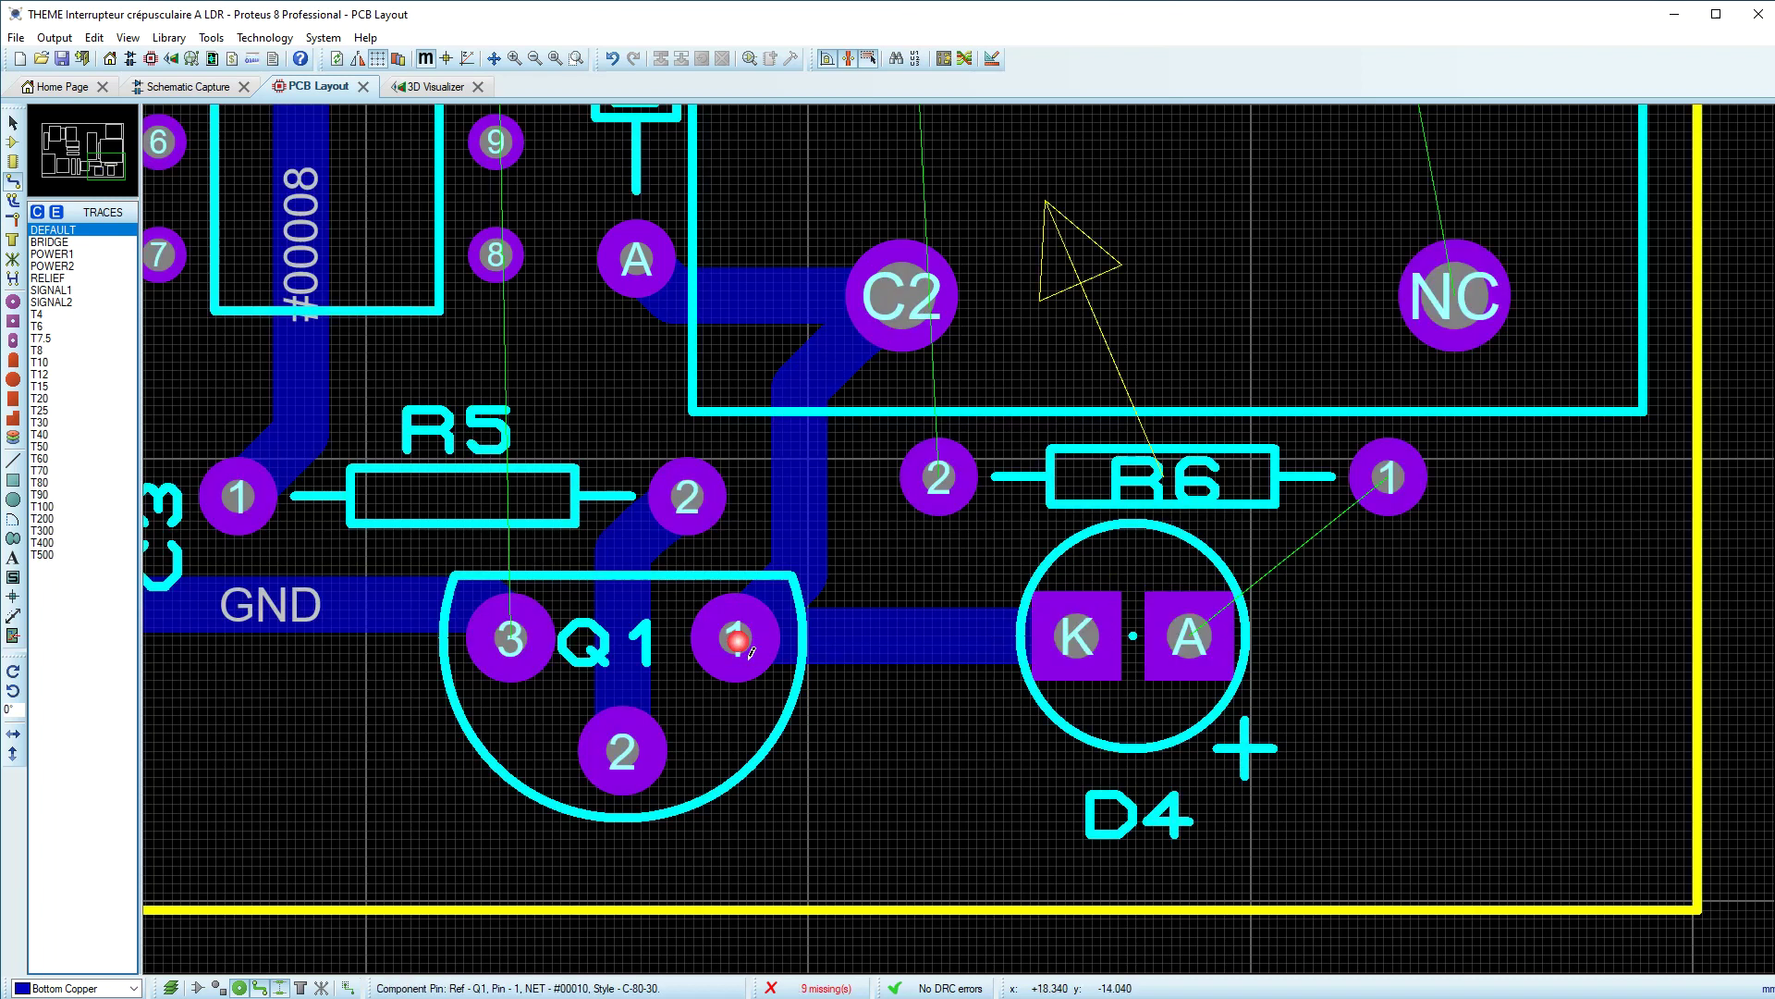
left_click(1225, 655)
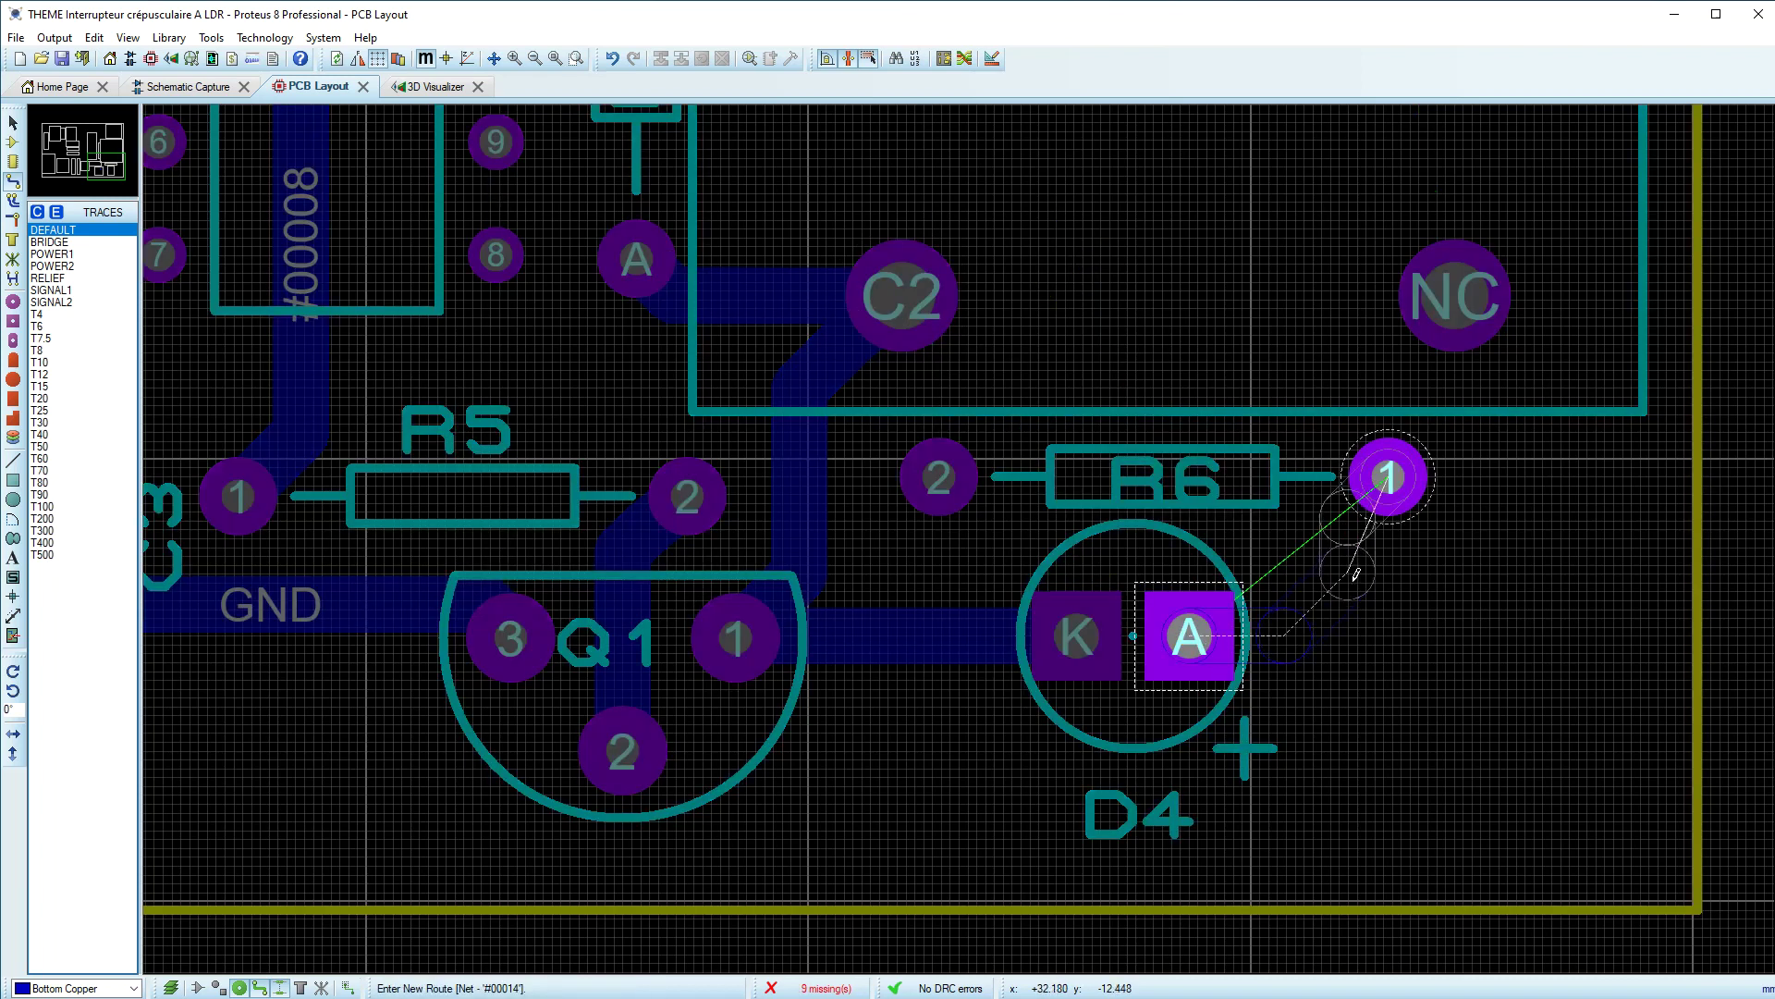
left_click(1404, 490)
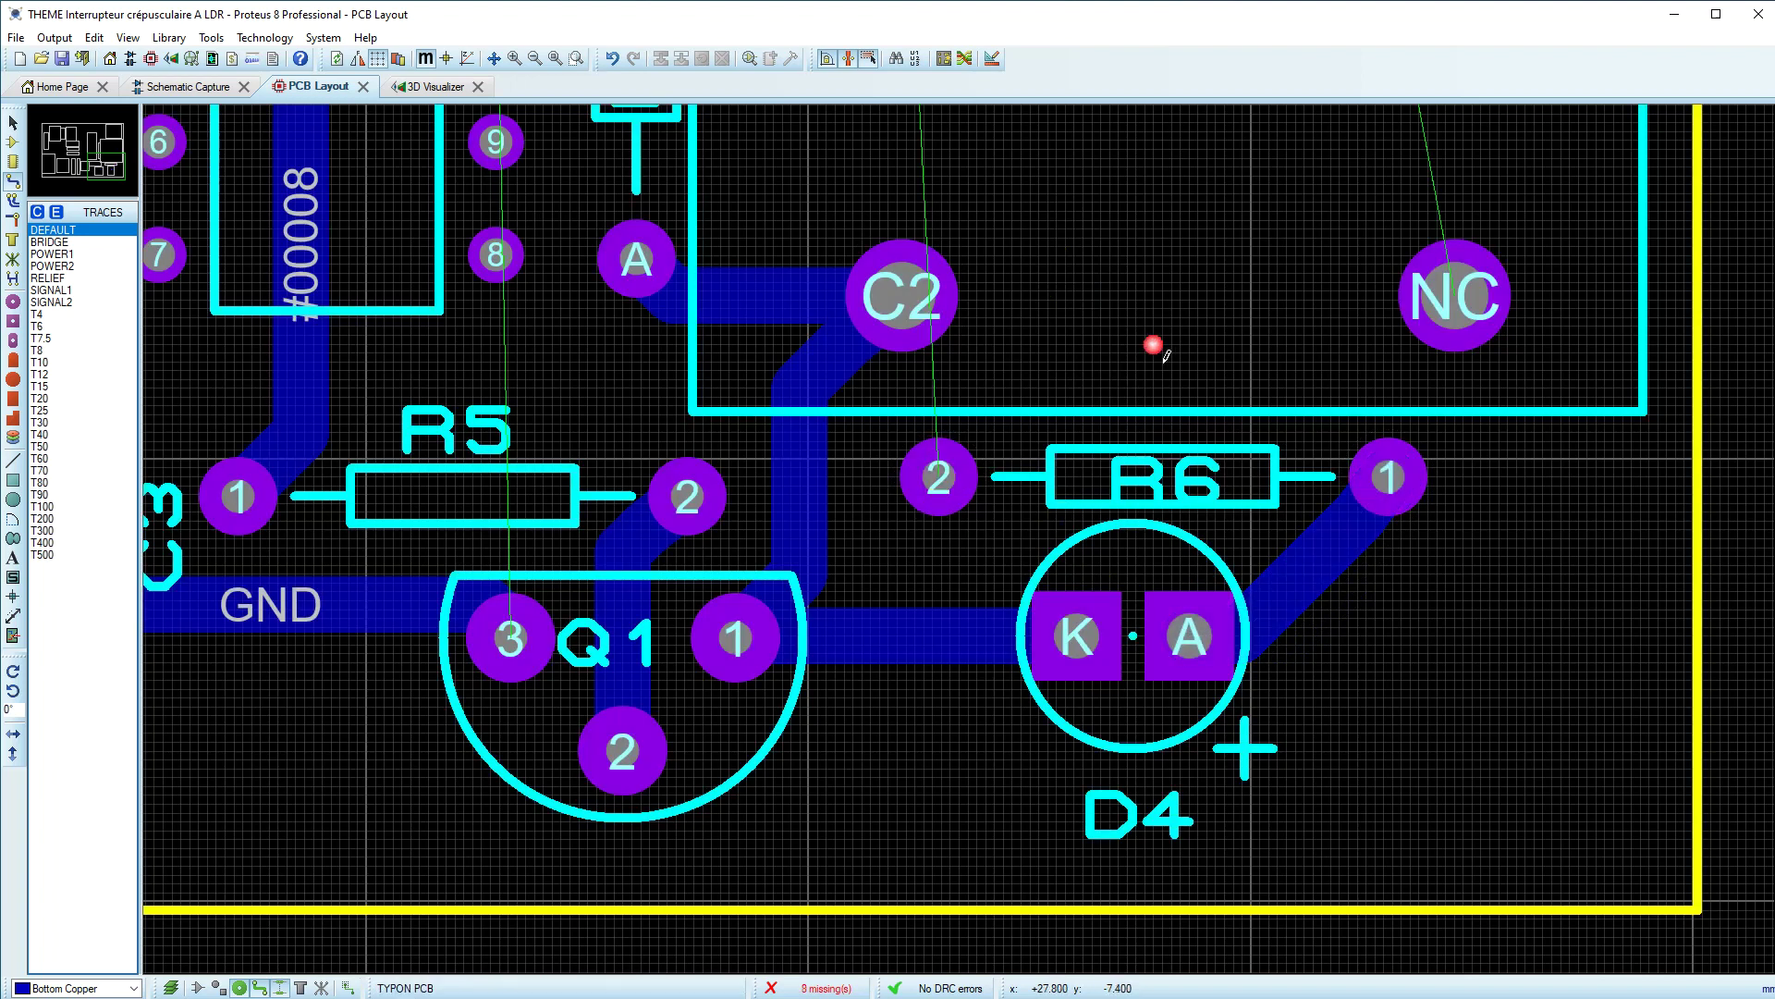
Step: Route the VCC/VDD track from R6 pin 2 up beneath RL1's body to the relay's C1 pad
left_click(942, 477)
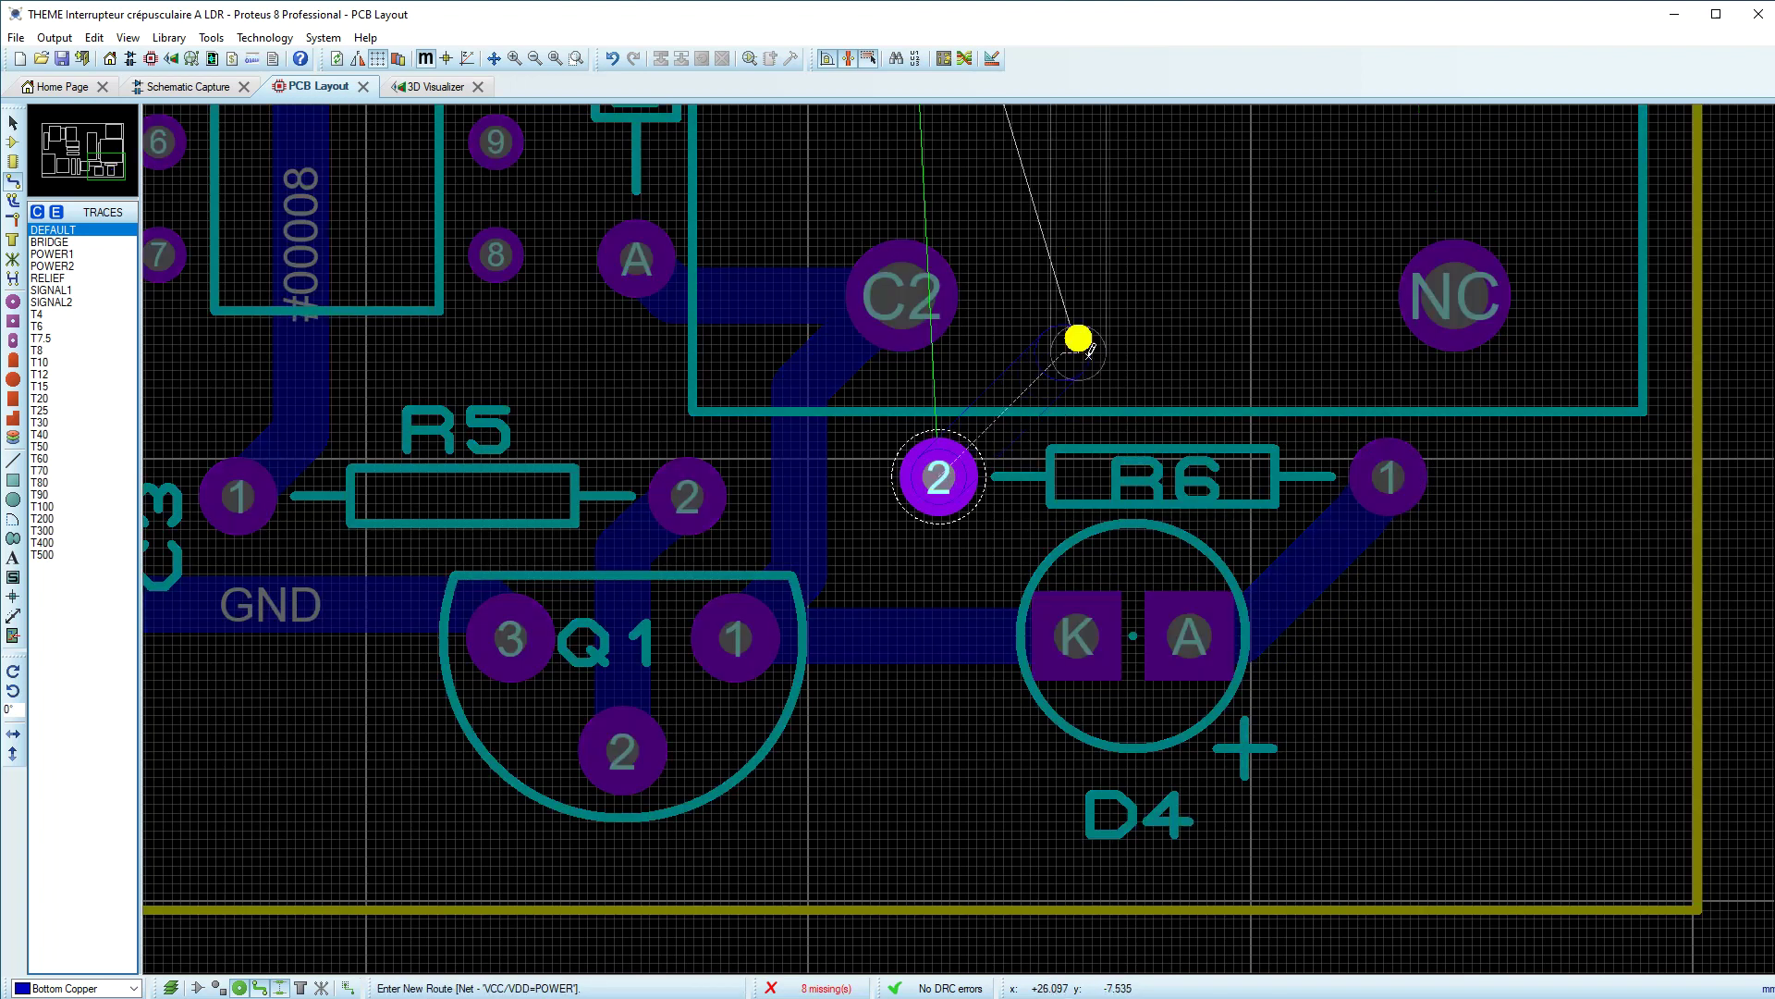
scroll(1012, 445, "down", 2)
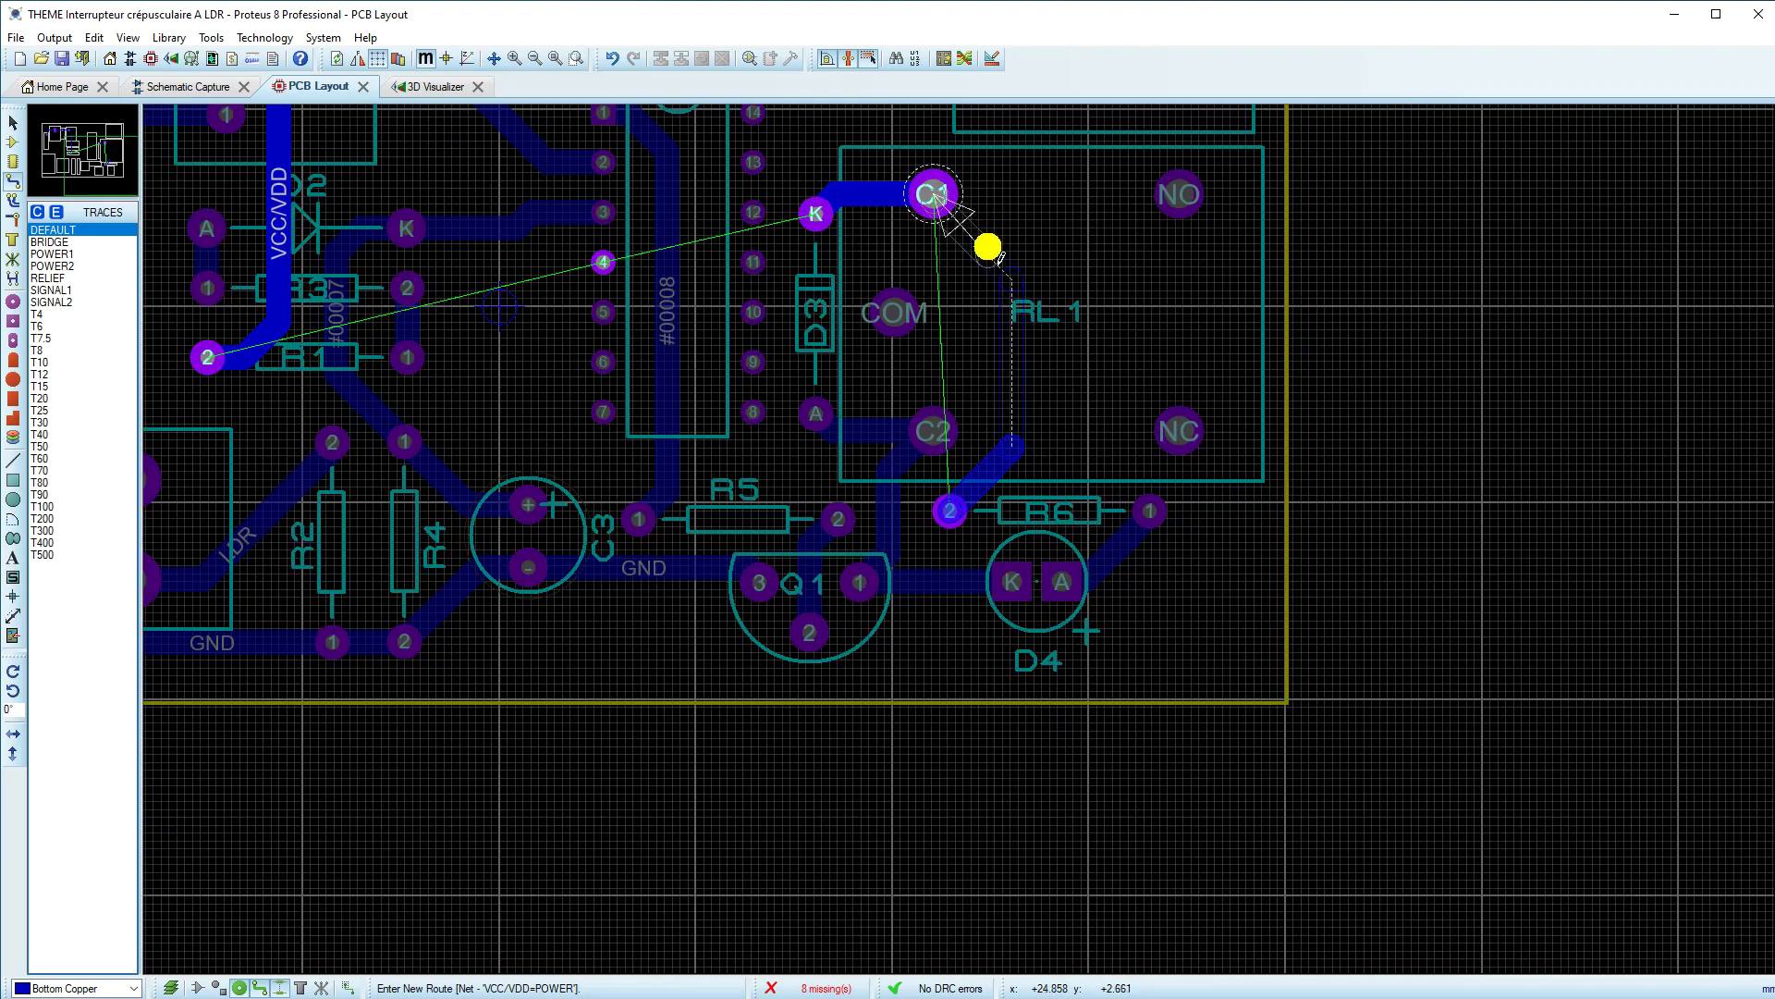
left_click(1013, 231)
left_click(931, 196)
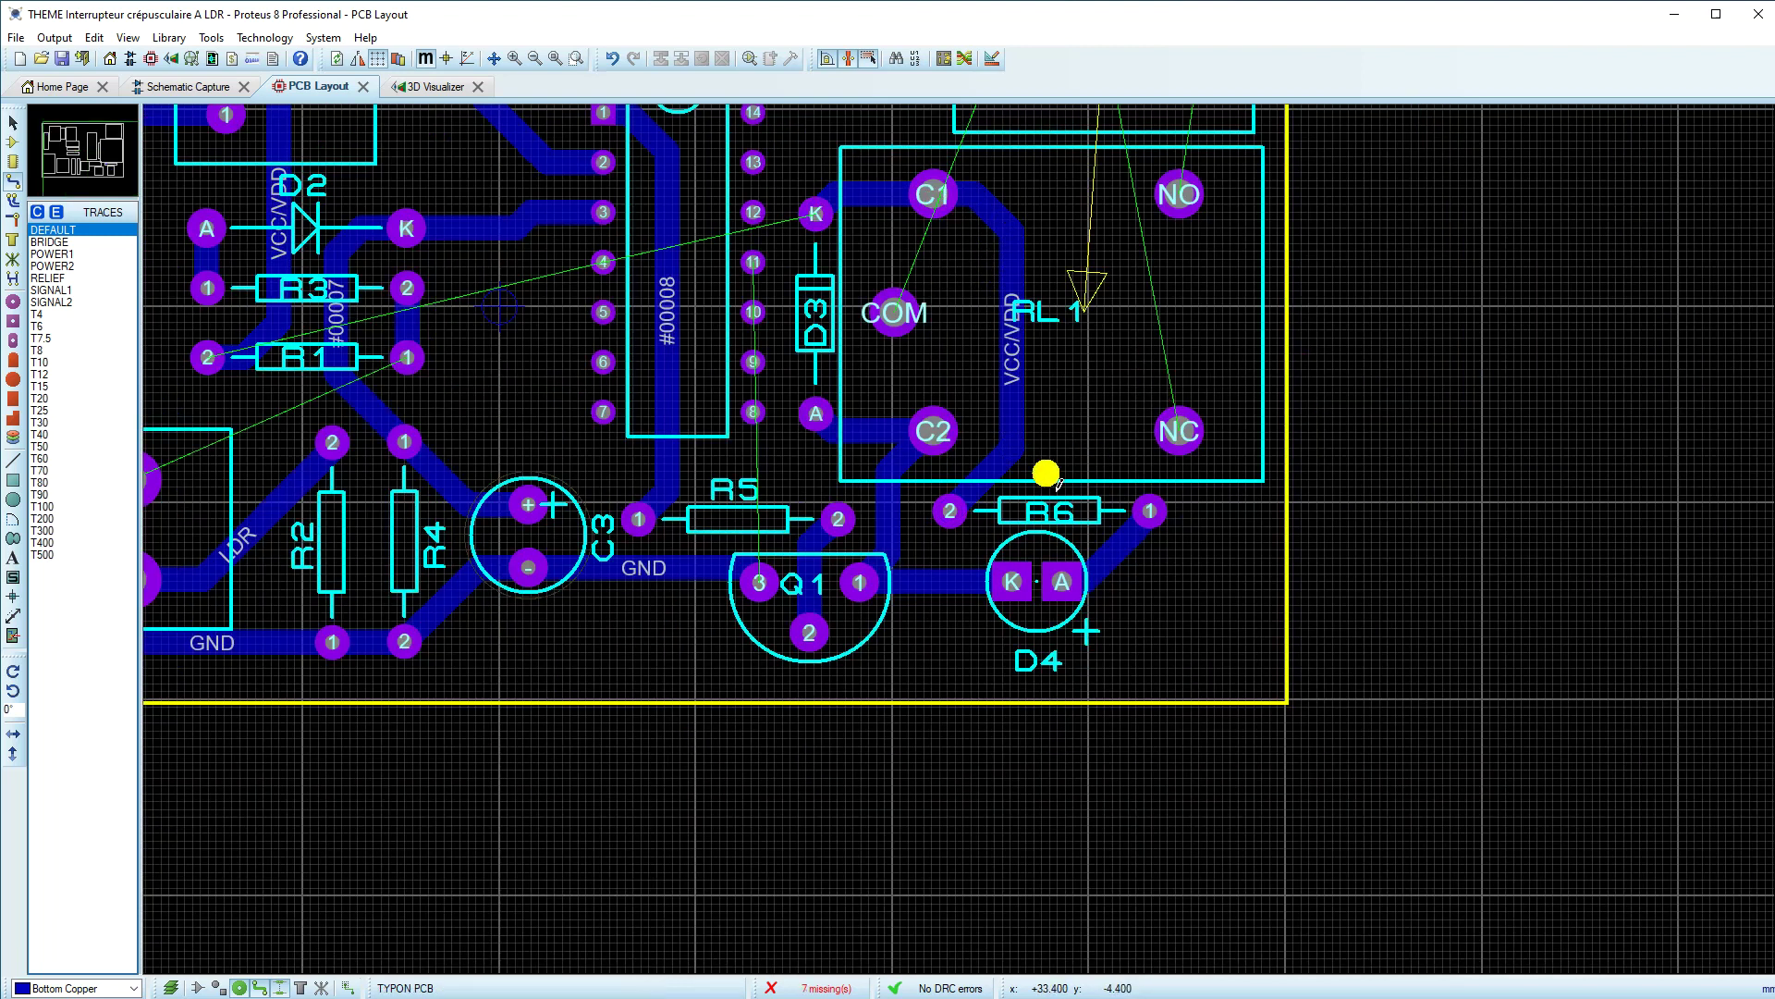
Step: Delete the VCC/VDD track between relay RL1's C1 pad and R6 pin 2
scroll(1064, 453, "down", 2)
scroll(975, 408, "up", 2)
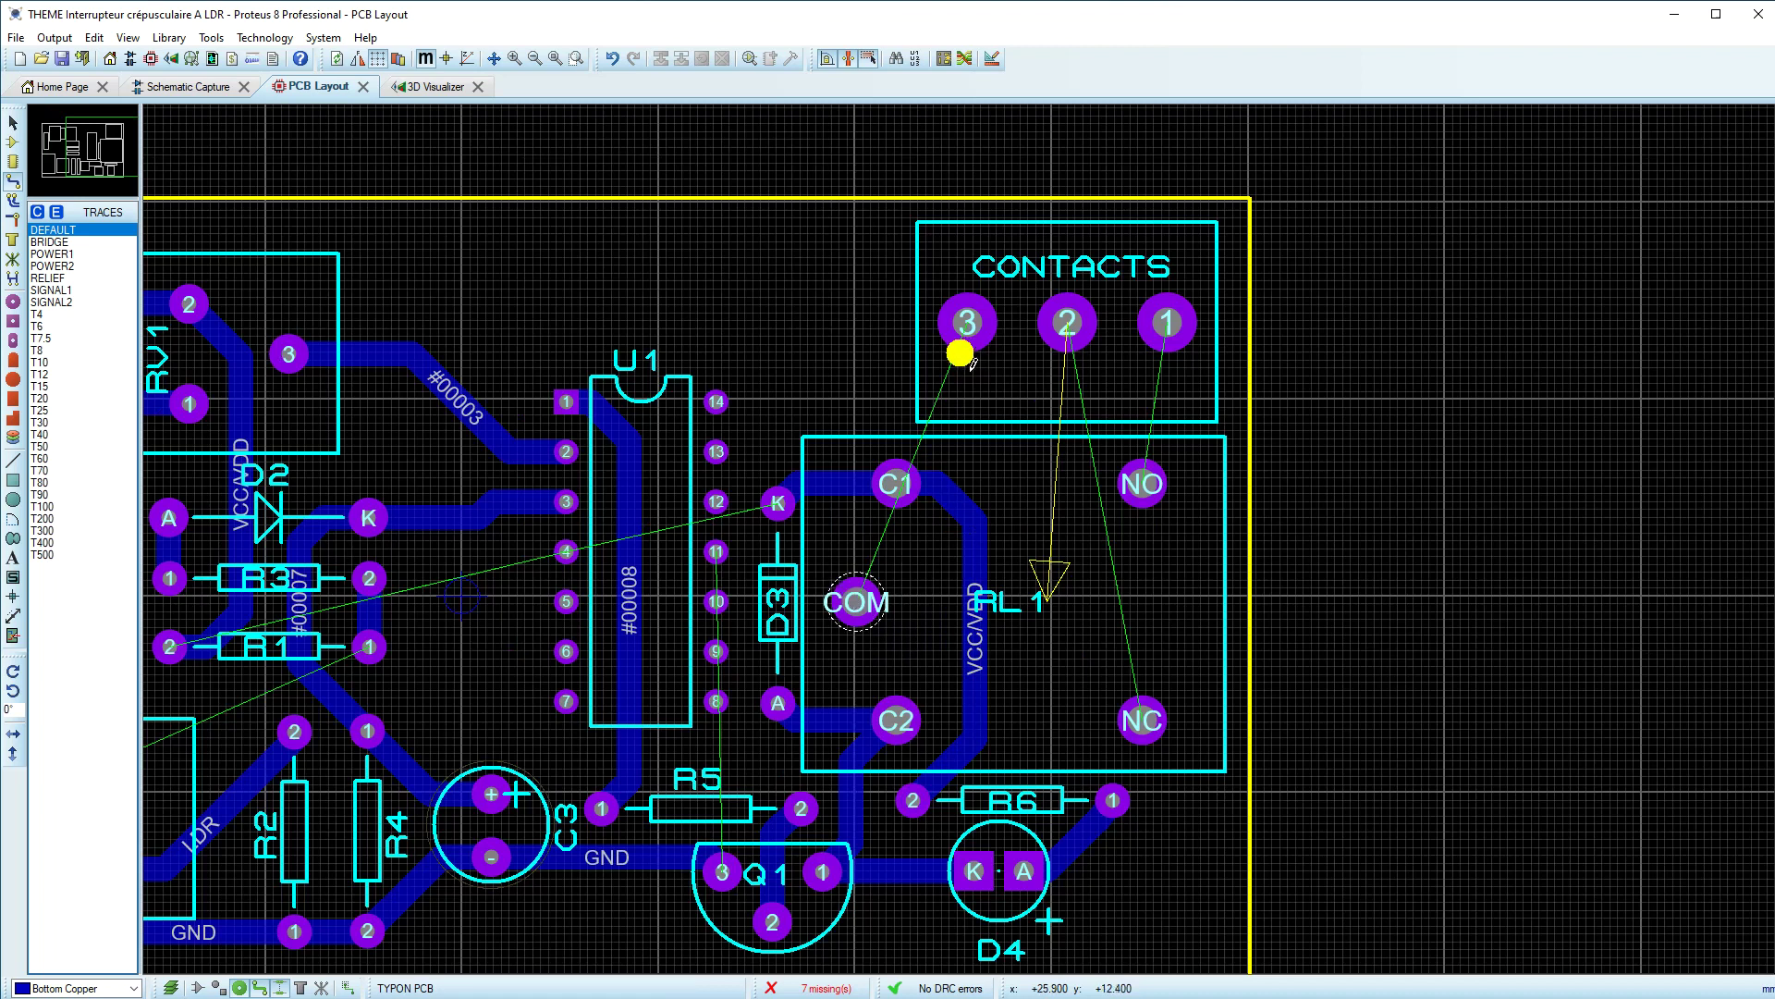
right_click(981, 545)
right_click(980, 548)
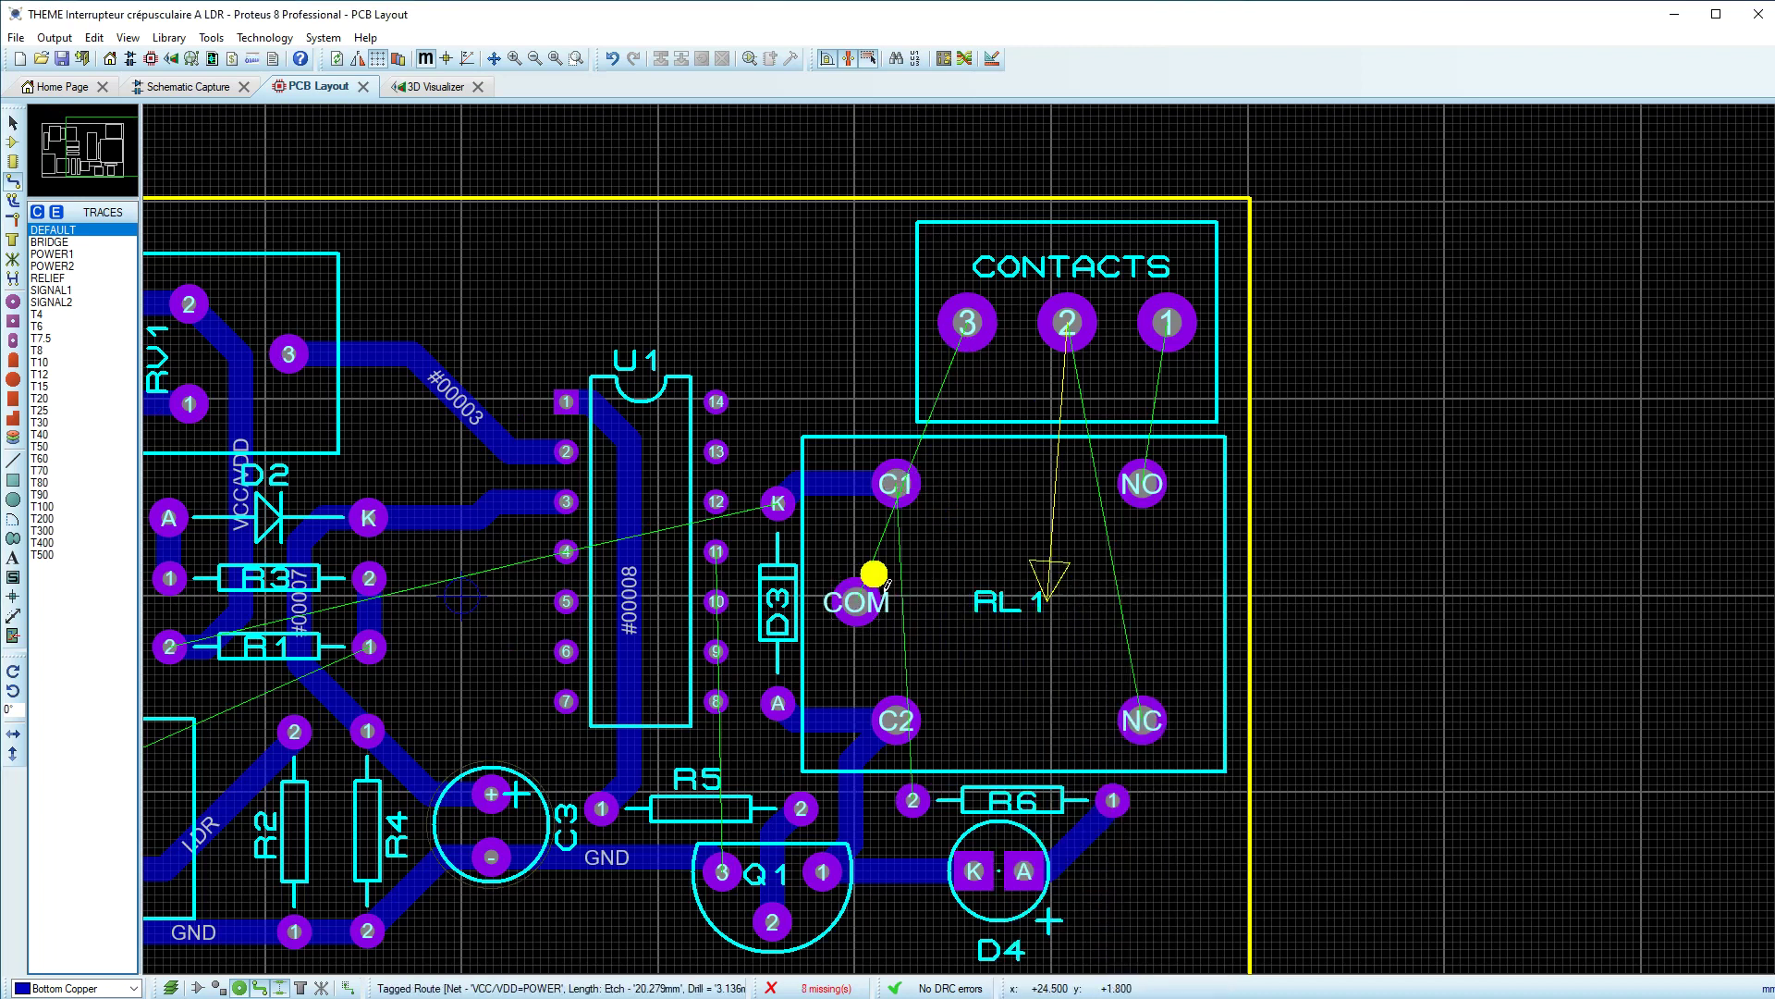
Step: Route RL1's COM pad up to CONTACTS pin 3 and set that track's trace style to T80
left_click(857, 602)
left_click(980, 568)
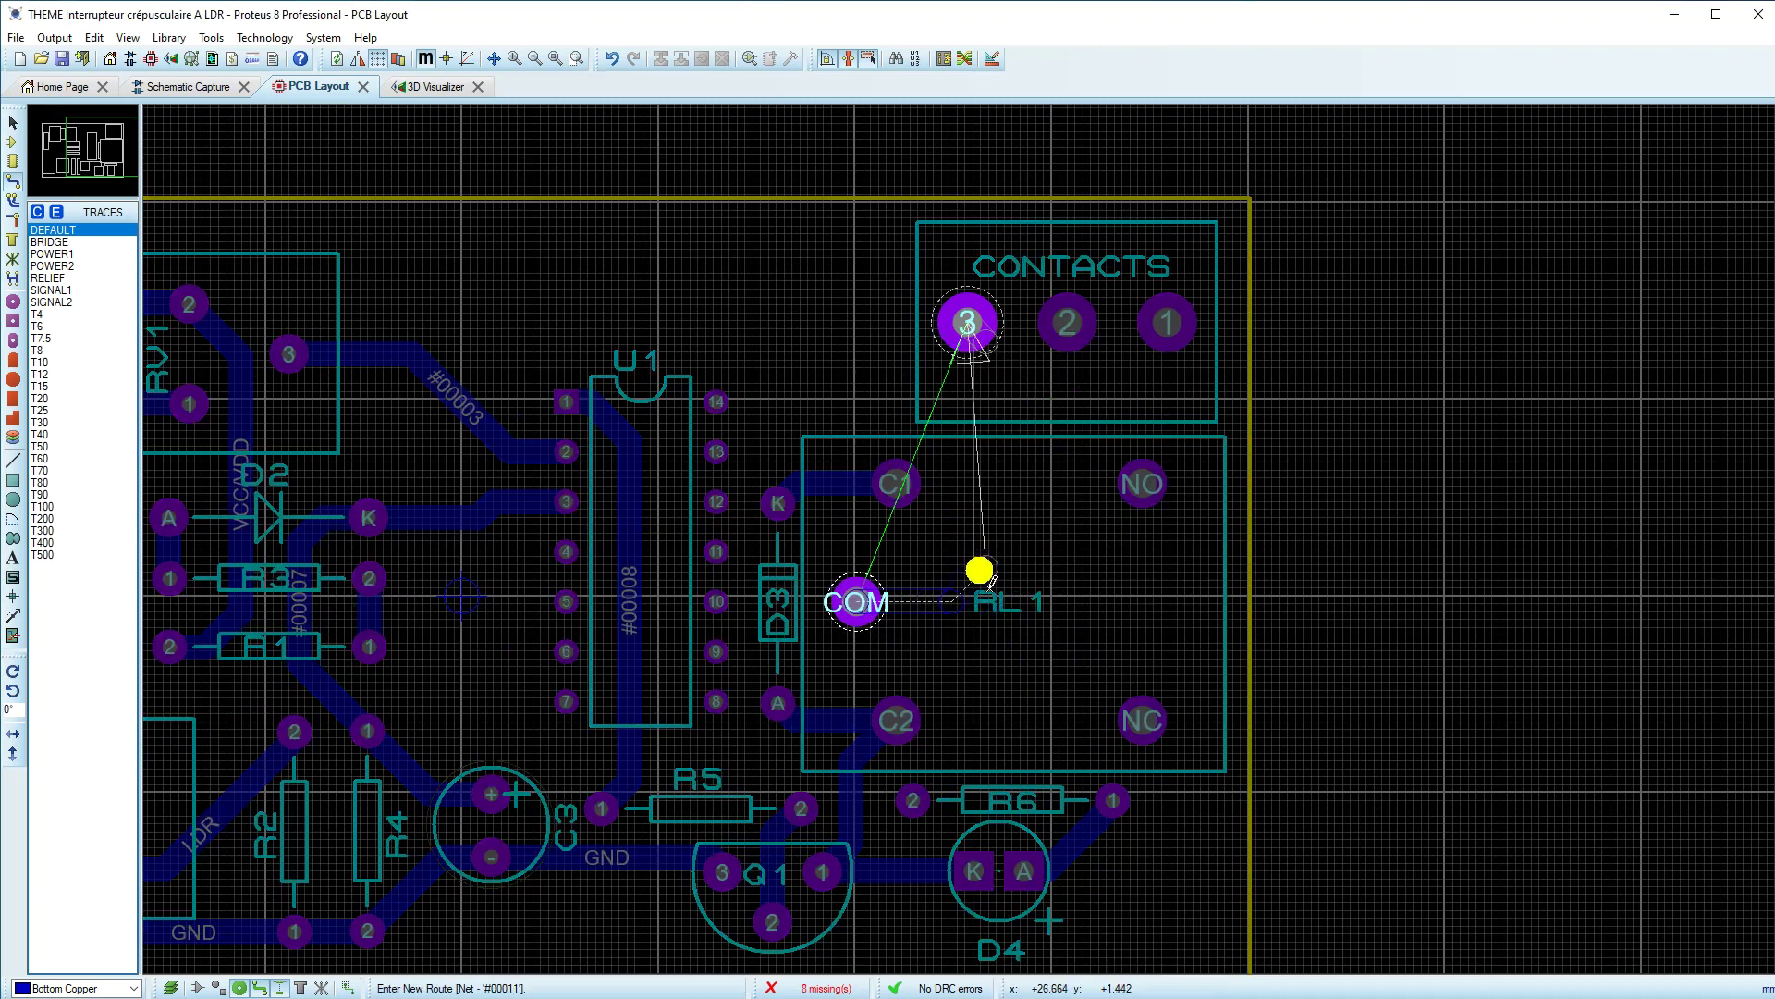
left_click(968, 324)
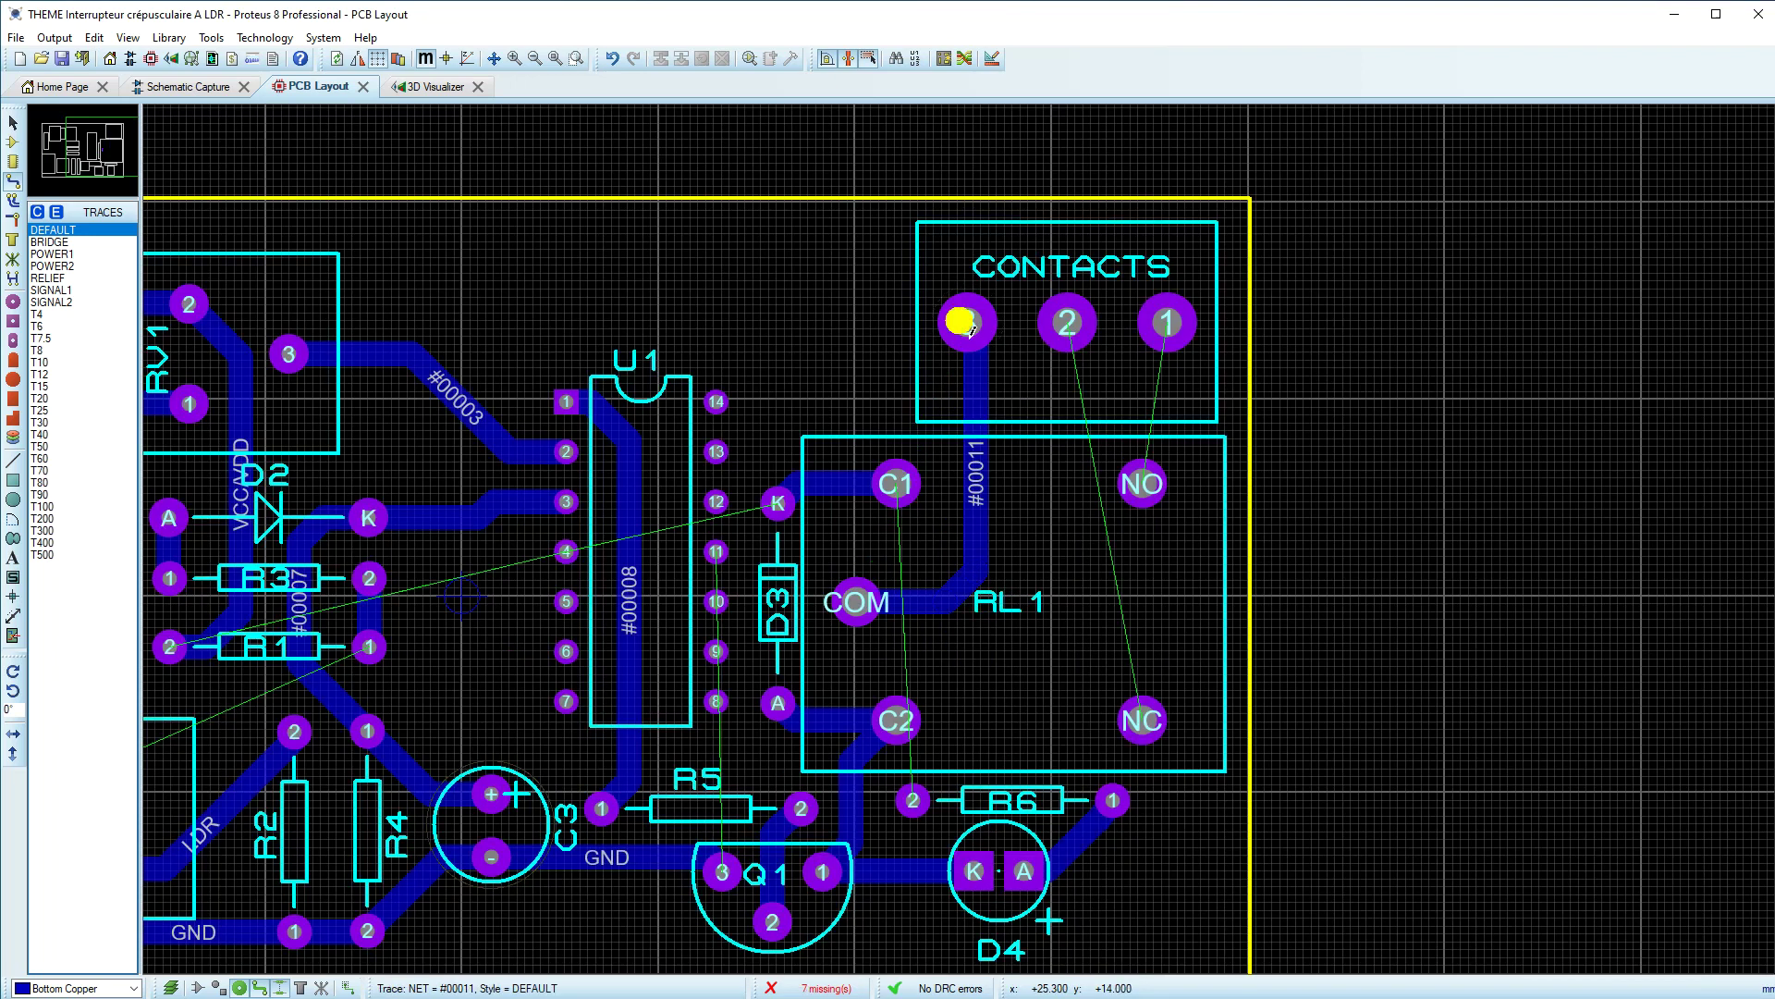
right_click(990, 530)
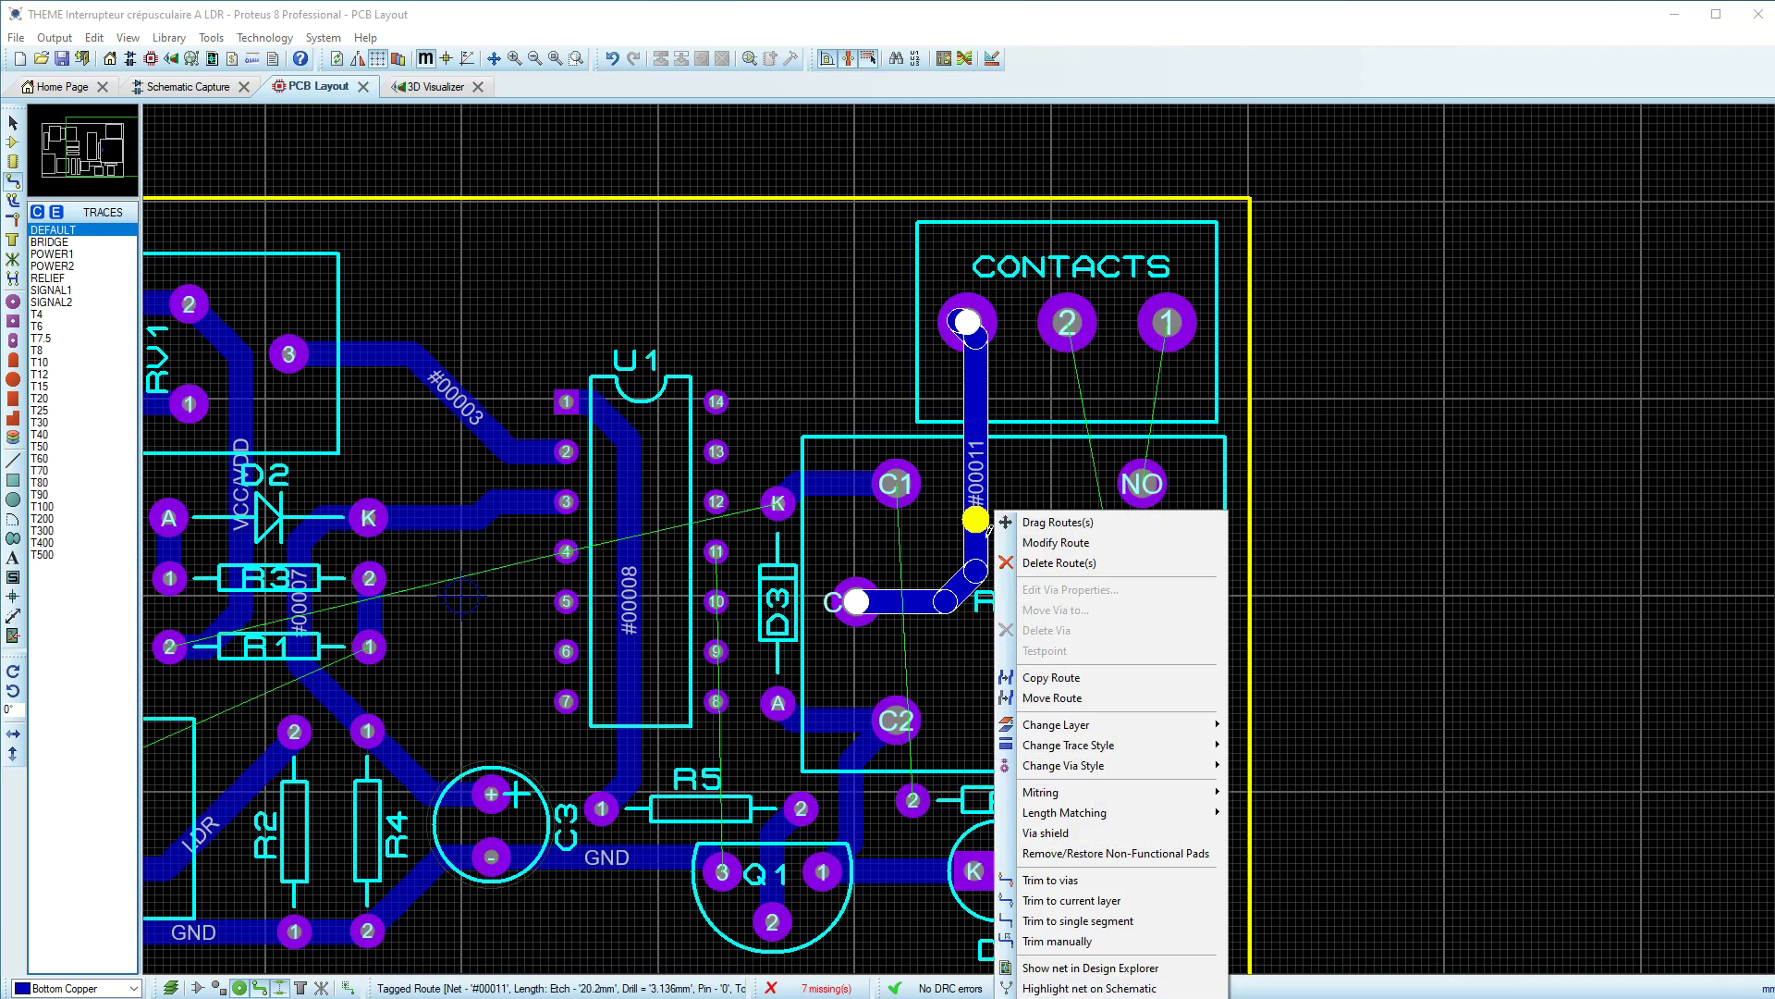
left_click(1046, 747)
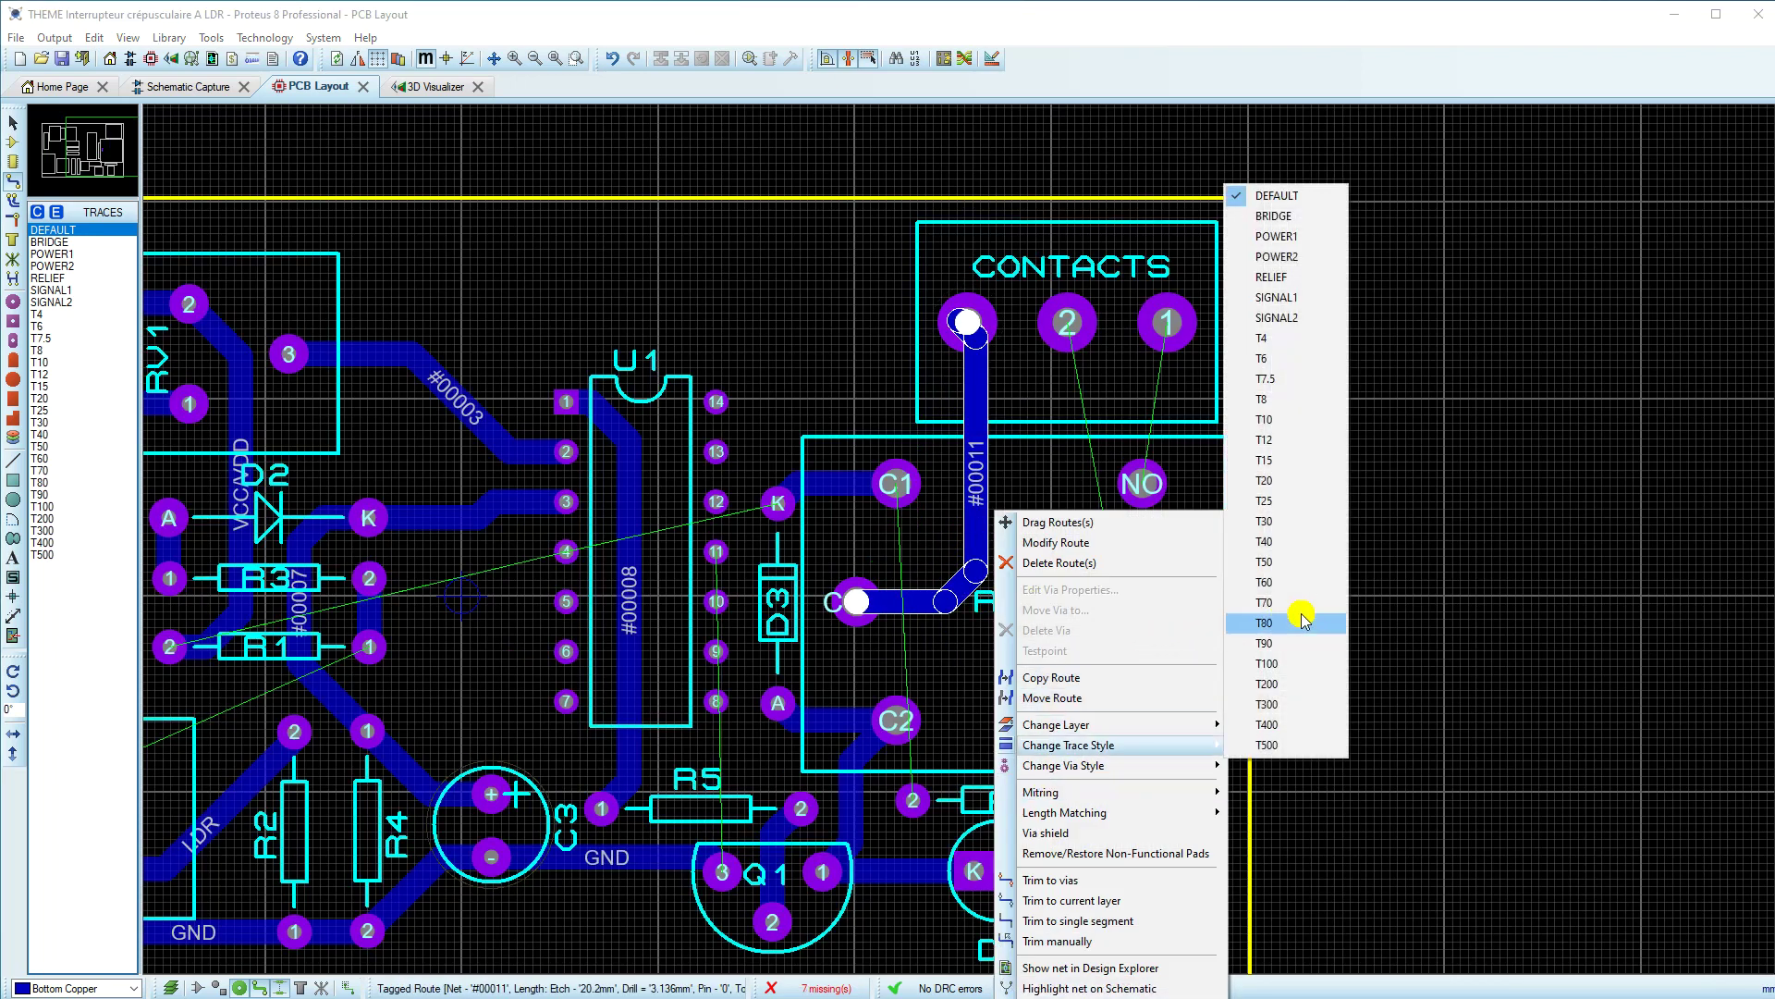
left_click(1273, 626)
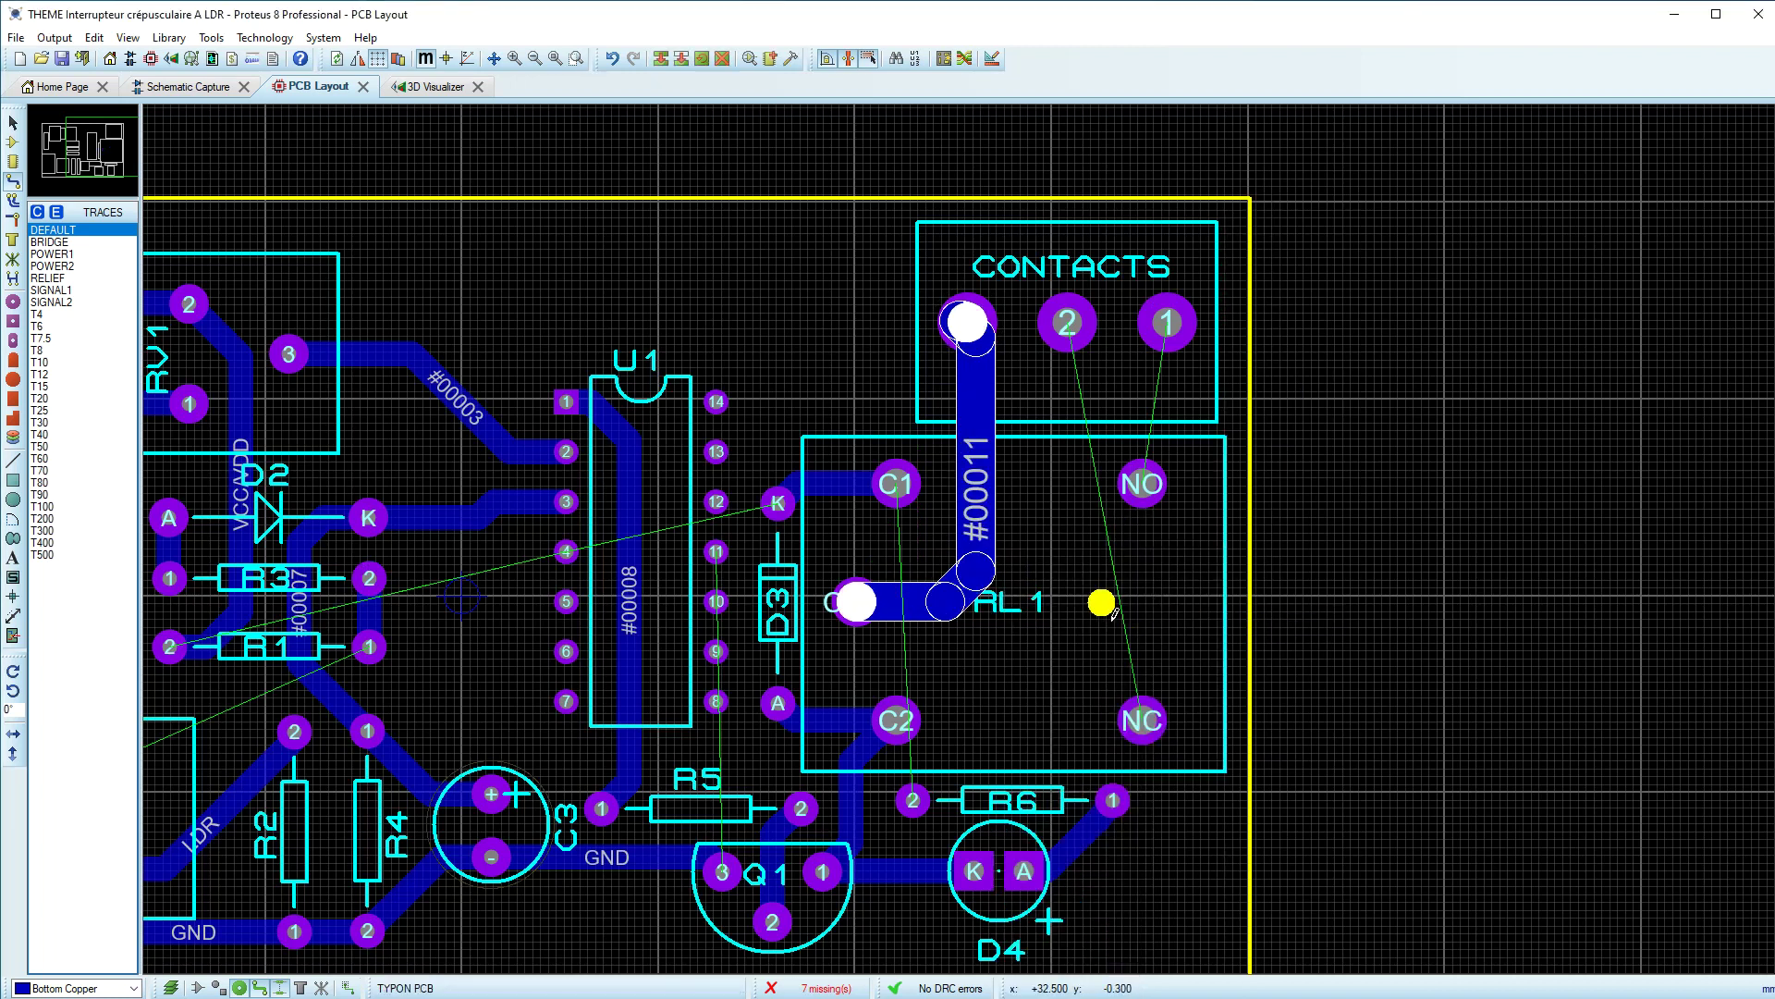
Step: Route RL1's NC pad up to CONTACTS pin 2 and set that track's trace style to T90
left_click(1140, 721)
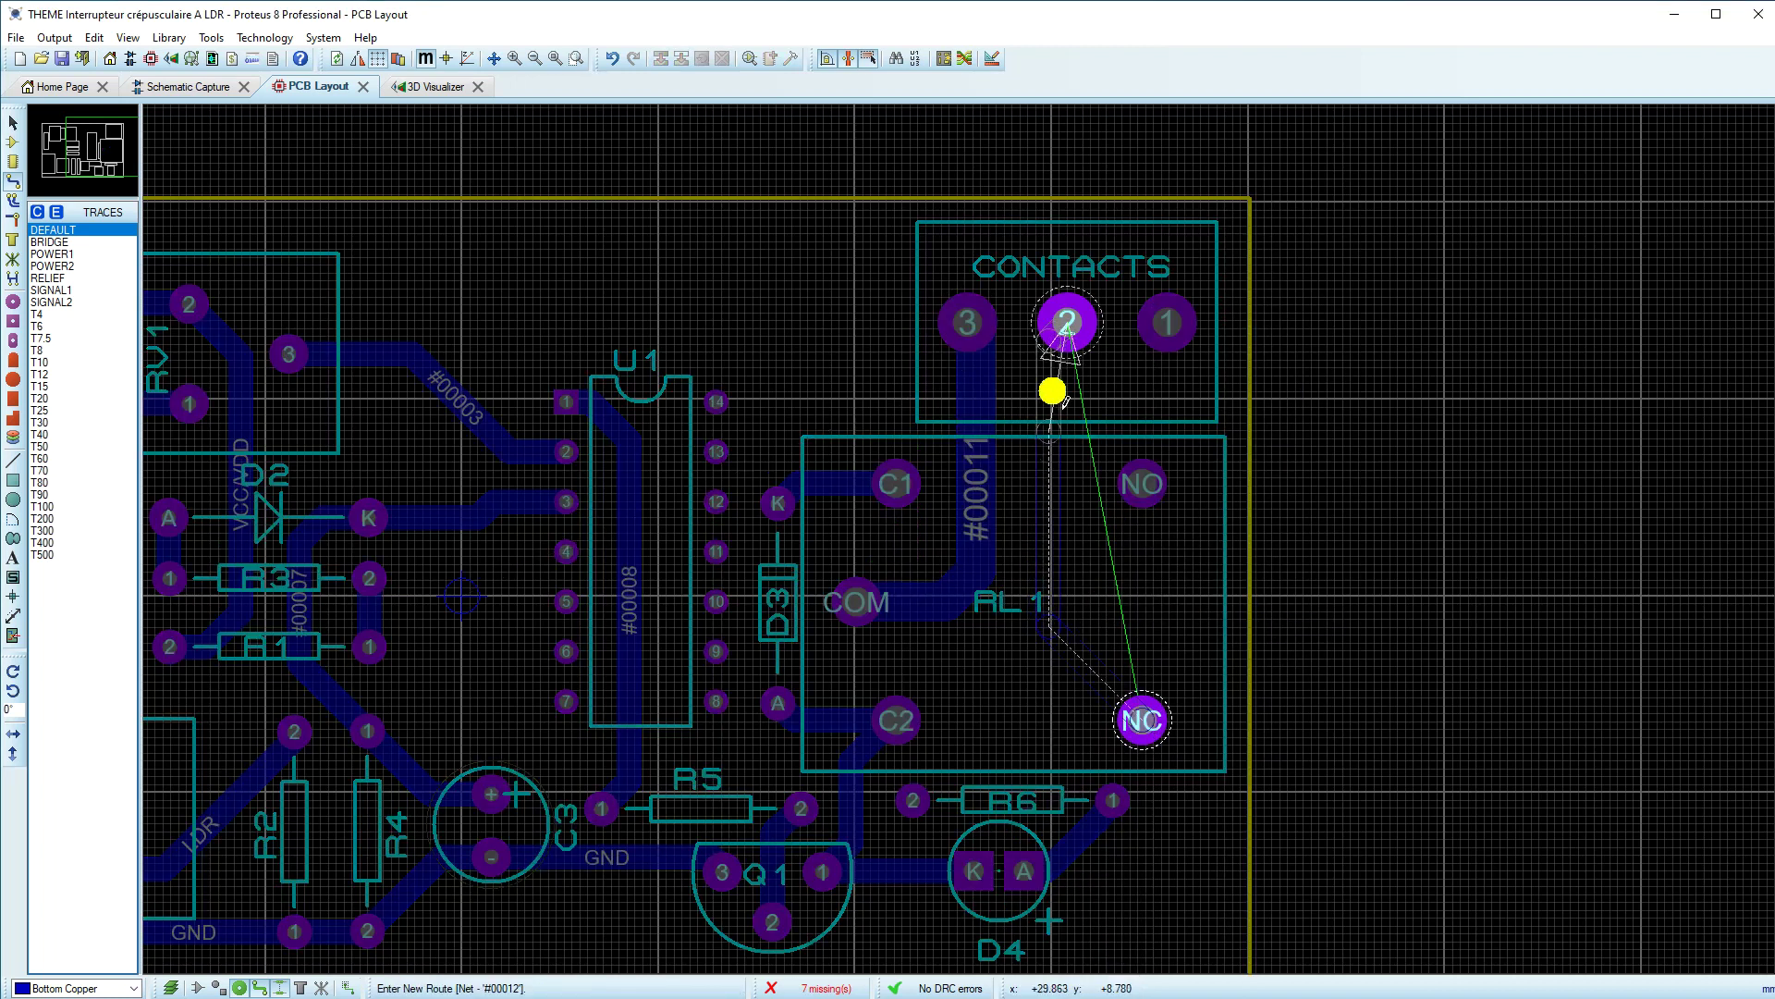
left_click(1067, 322)
right_click(1071, 456)
mouse_move(1276, 680)
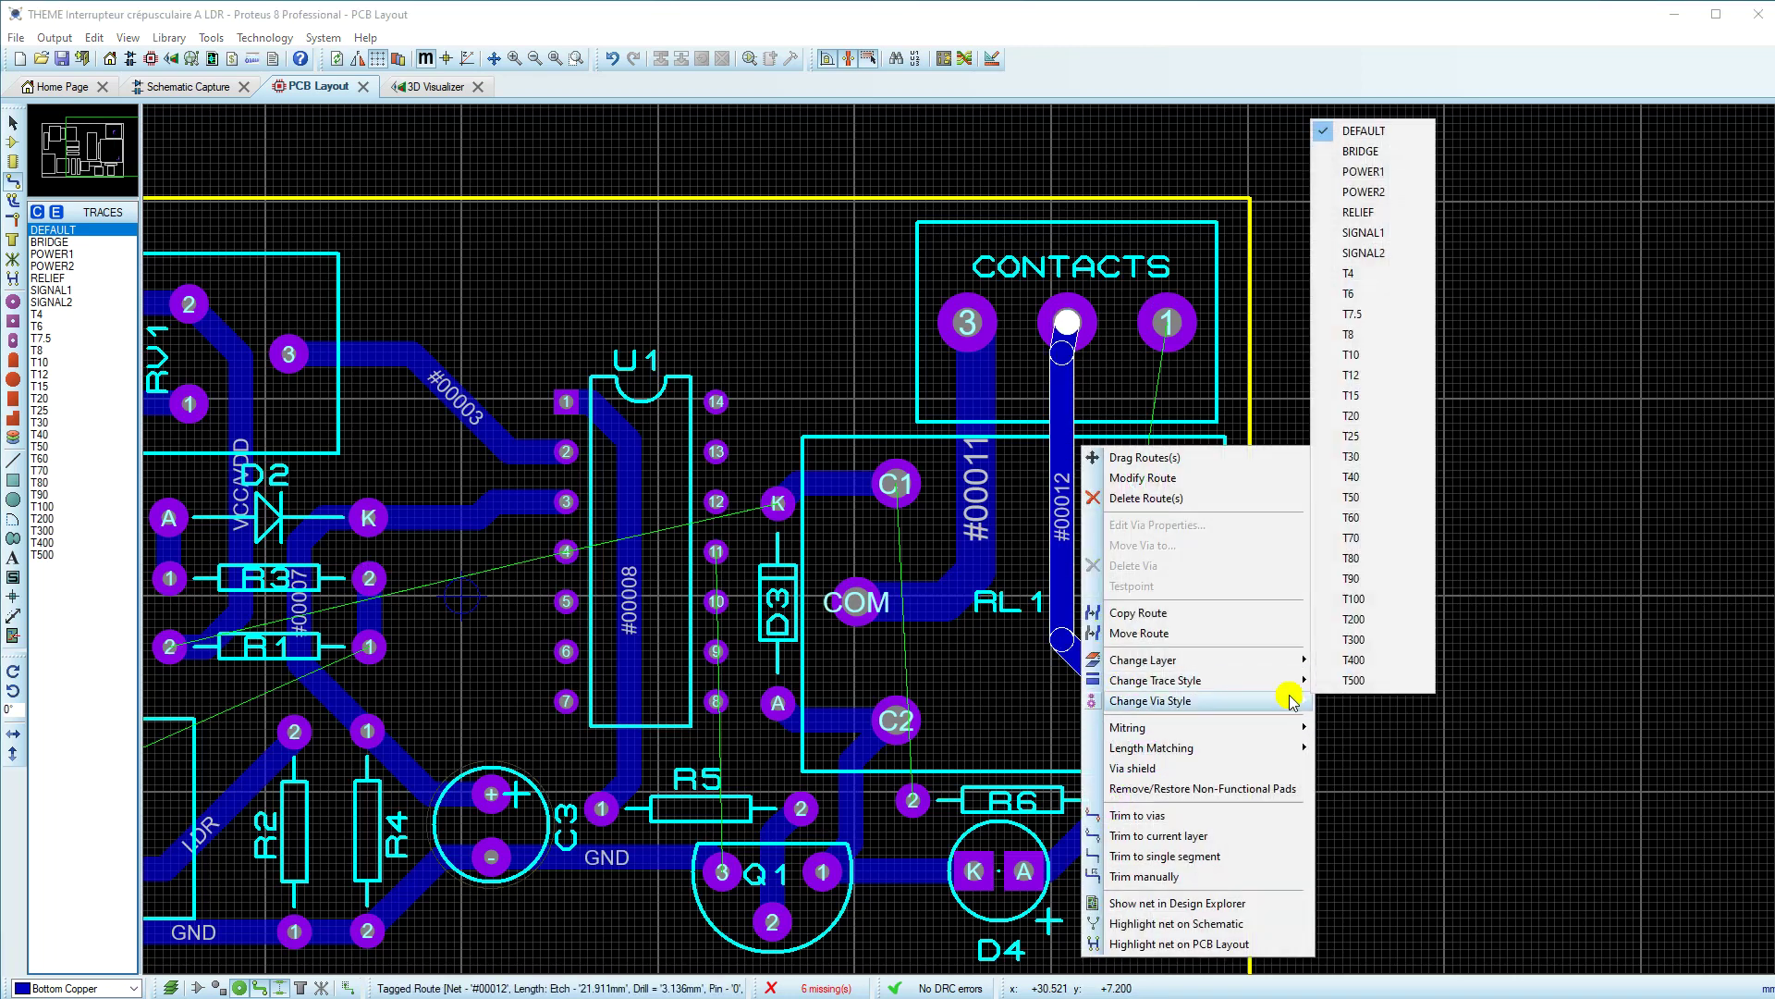
left_click(1344, 580)
Step: Route RL1's NO pad to CONTACTS pin 1 and set that track's trace style to T90
left_click(1128, 488)
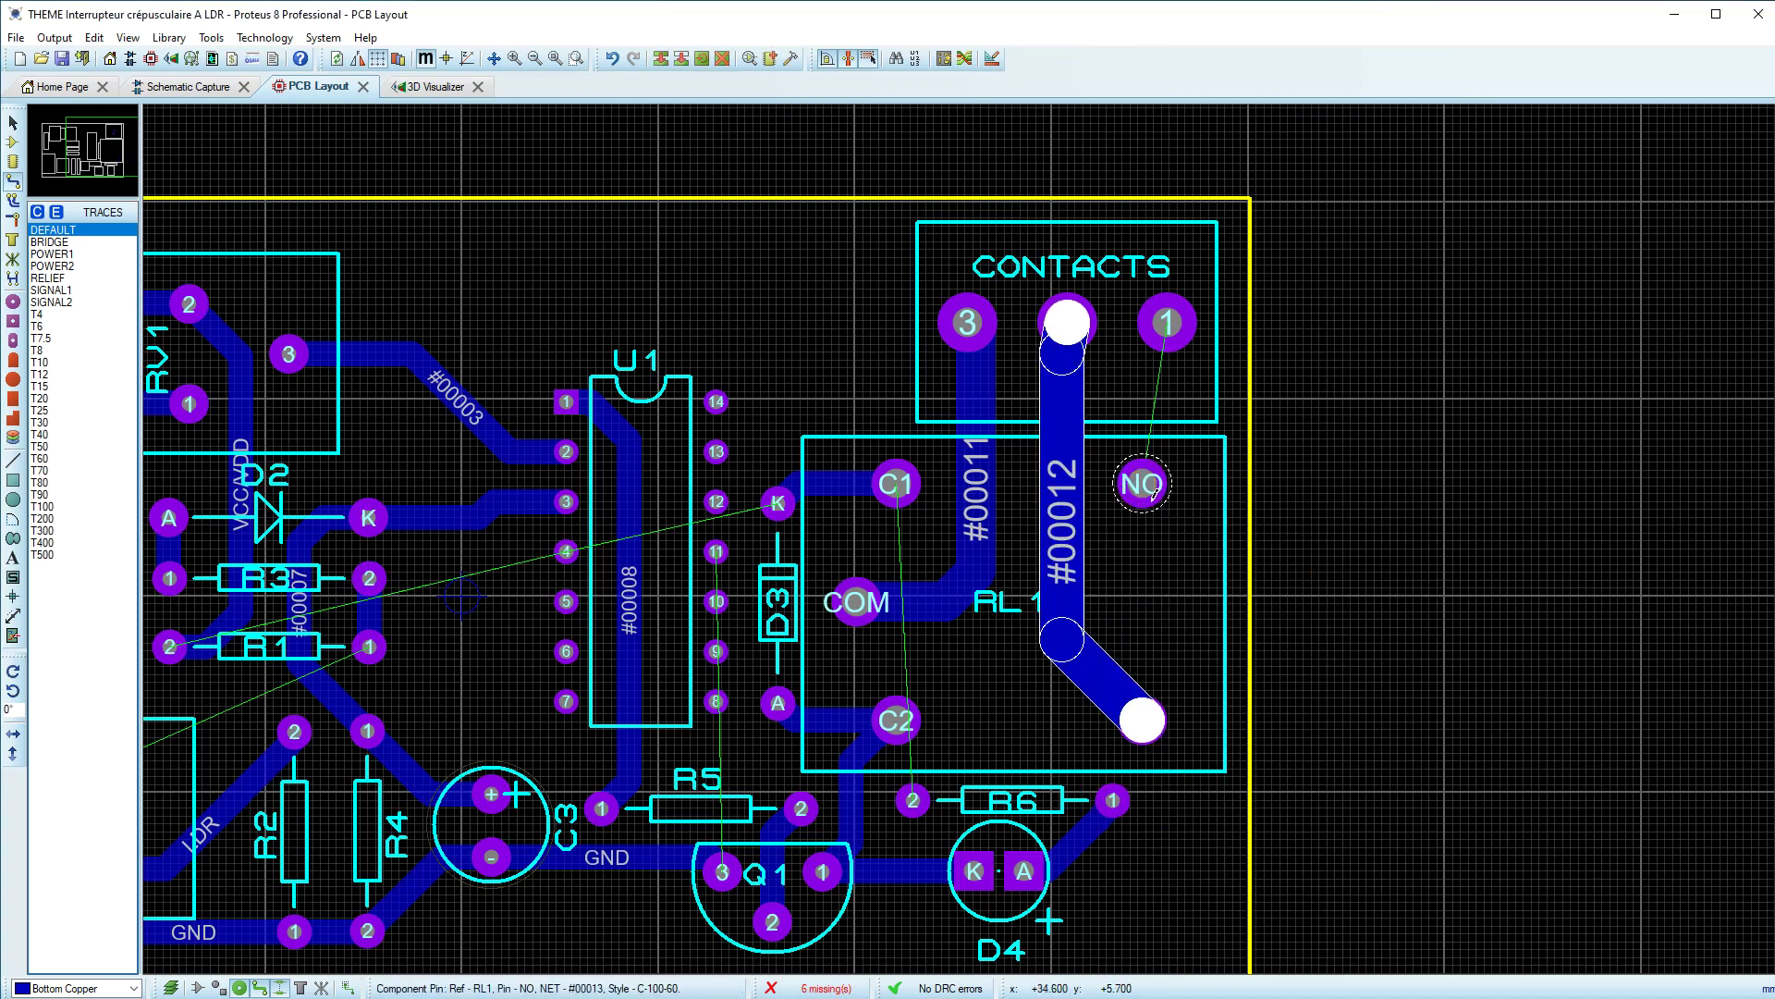
left_click(1168, 324)
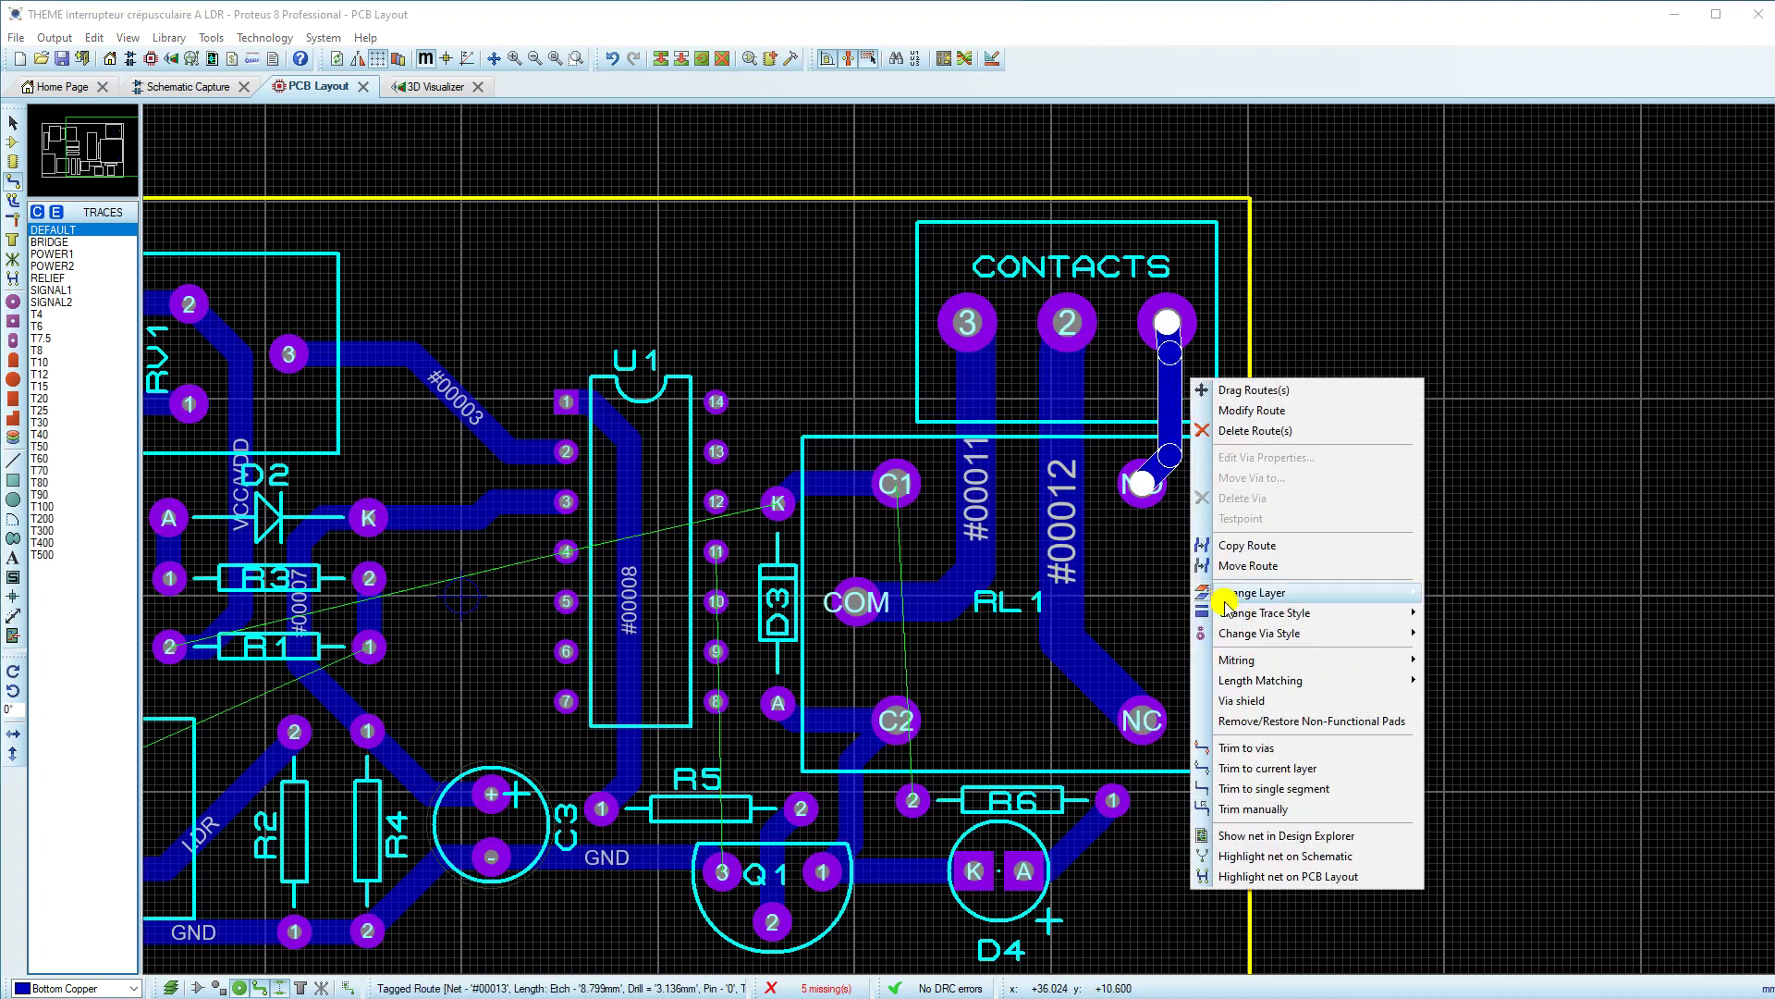
mouse_move(1237, 613)
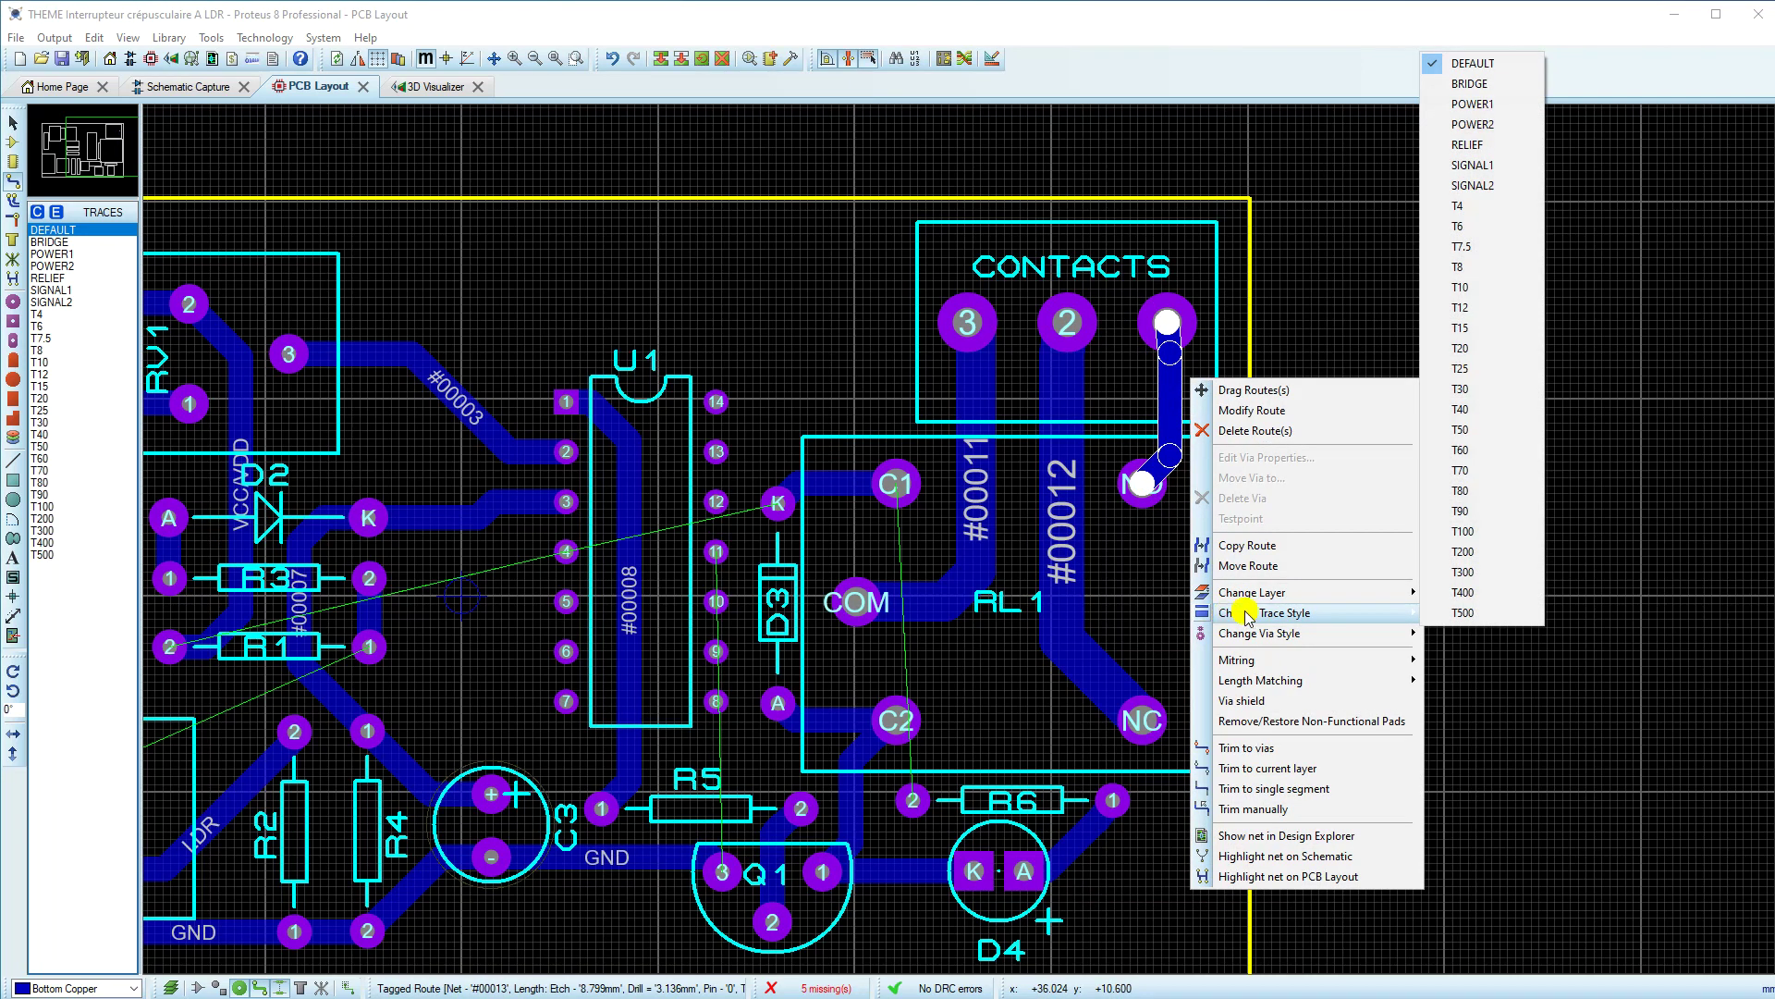
left_click(1456, 508)
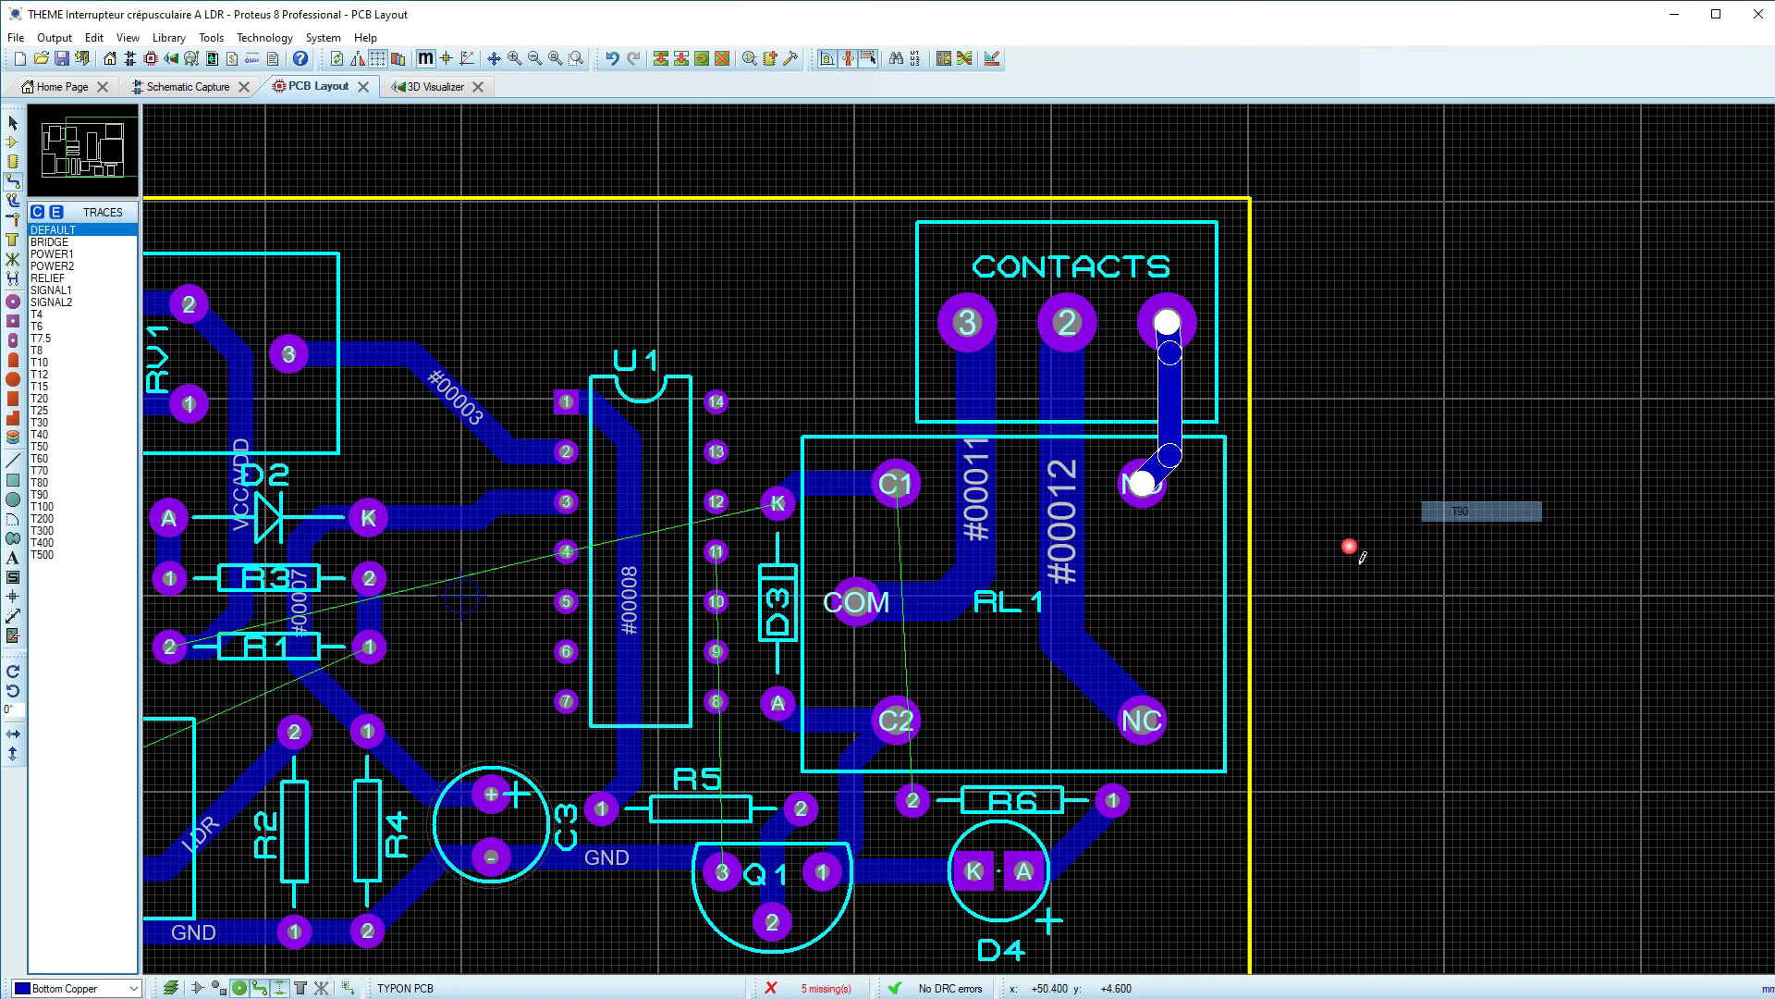
Step: Change the trace style of the track between RL1's COM pad and CONTACTS pin 3 to T90
right_click(980, 504)
mouse_move(1051, 737)
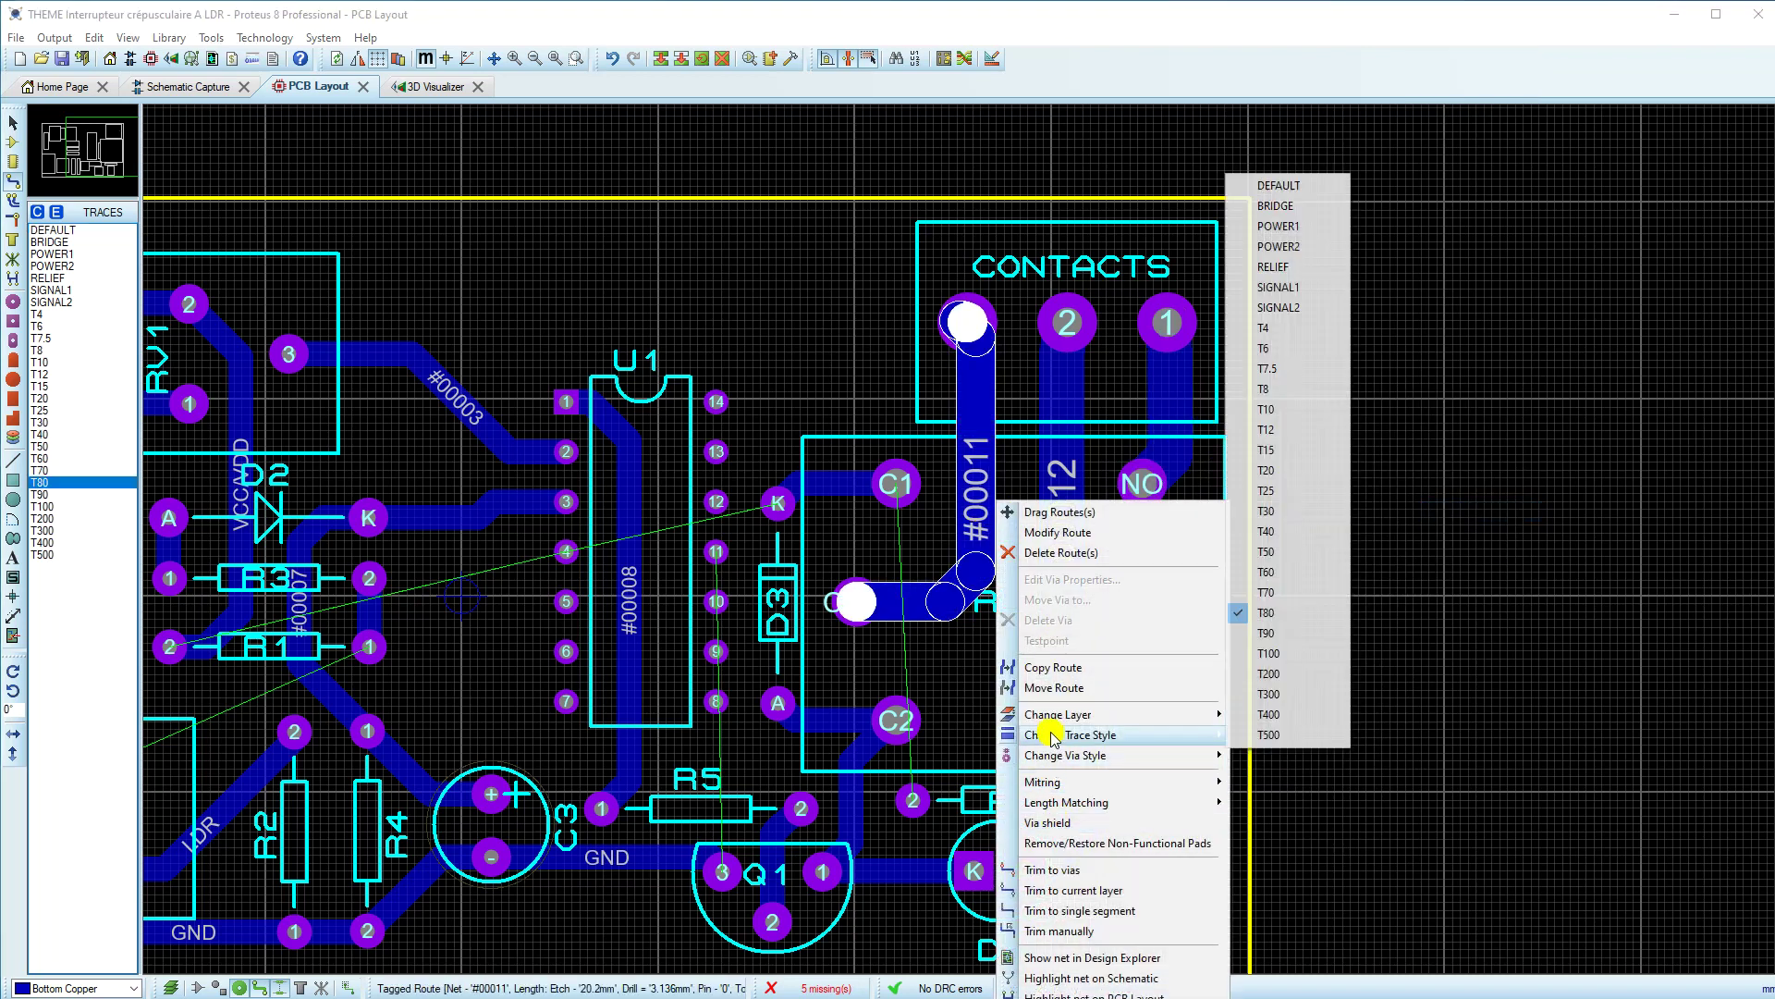
left_click(1274, 627)
left_click(1050, 682)
Step: Route the GND track from U1 pin 11 down beneath the IC and R5 to Q1 pin 3
scroll(1021, 635, "down", 2)
scroll(942, 713, "up", 1)
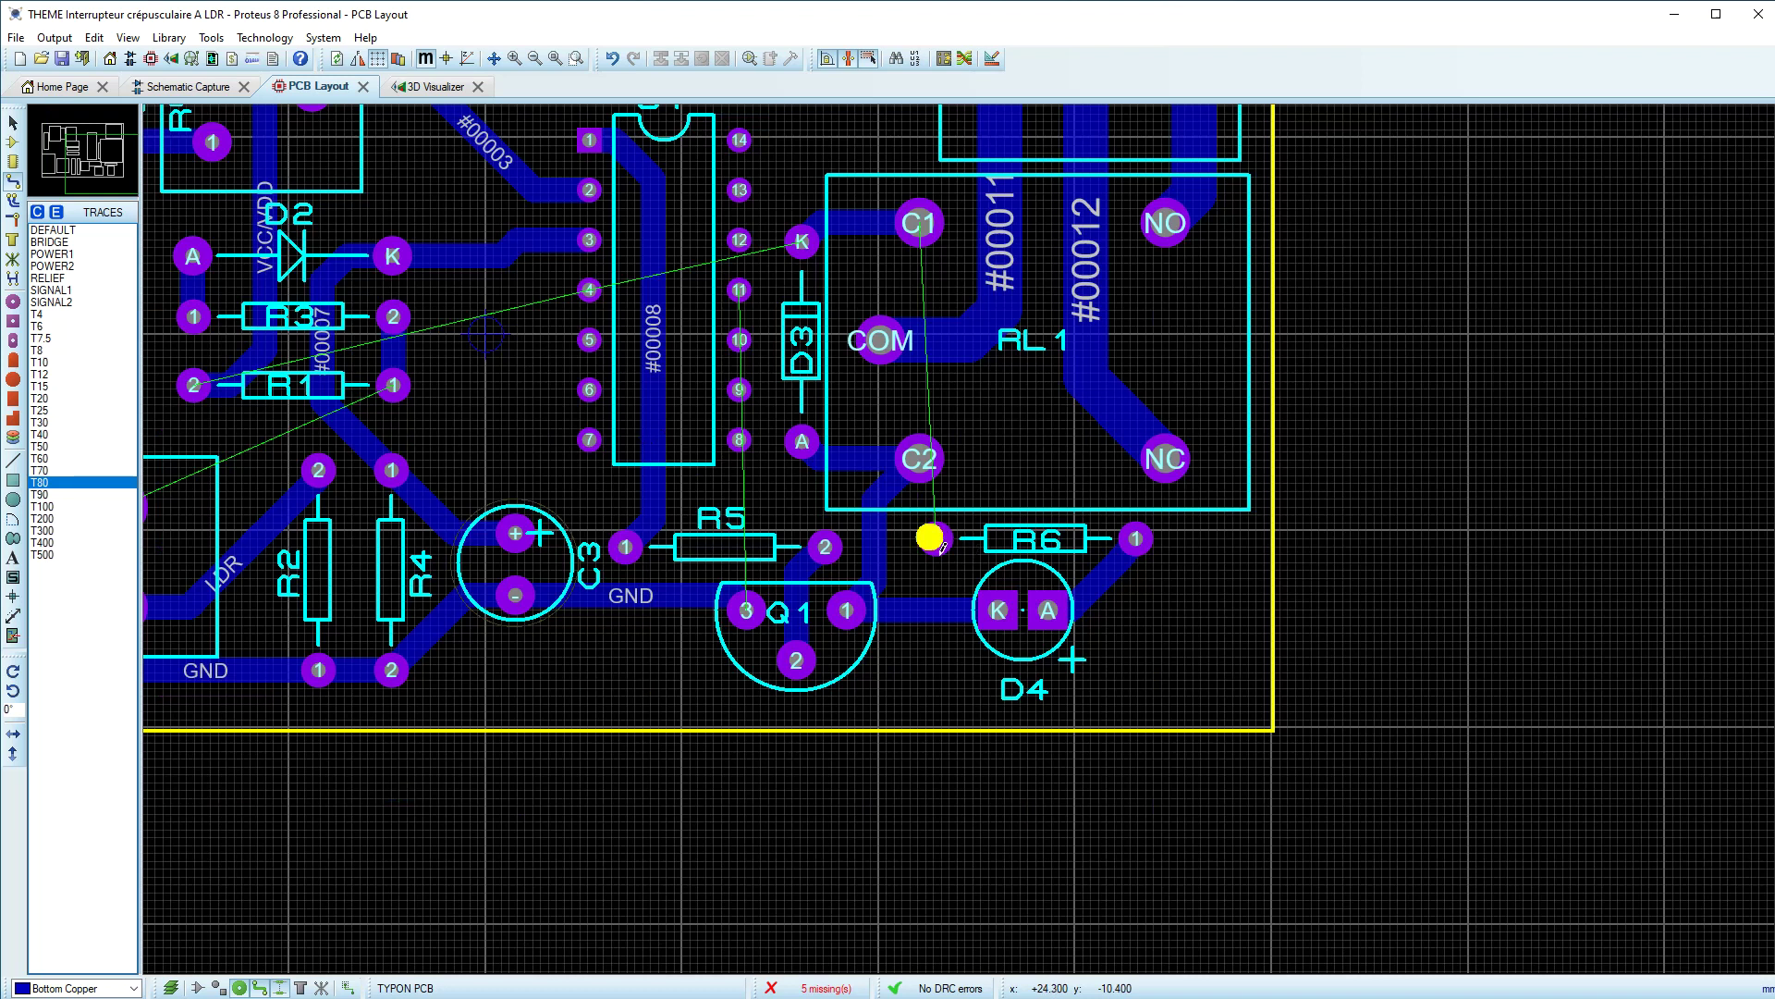
left_click(739, 290)
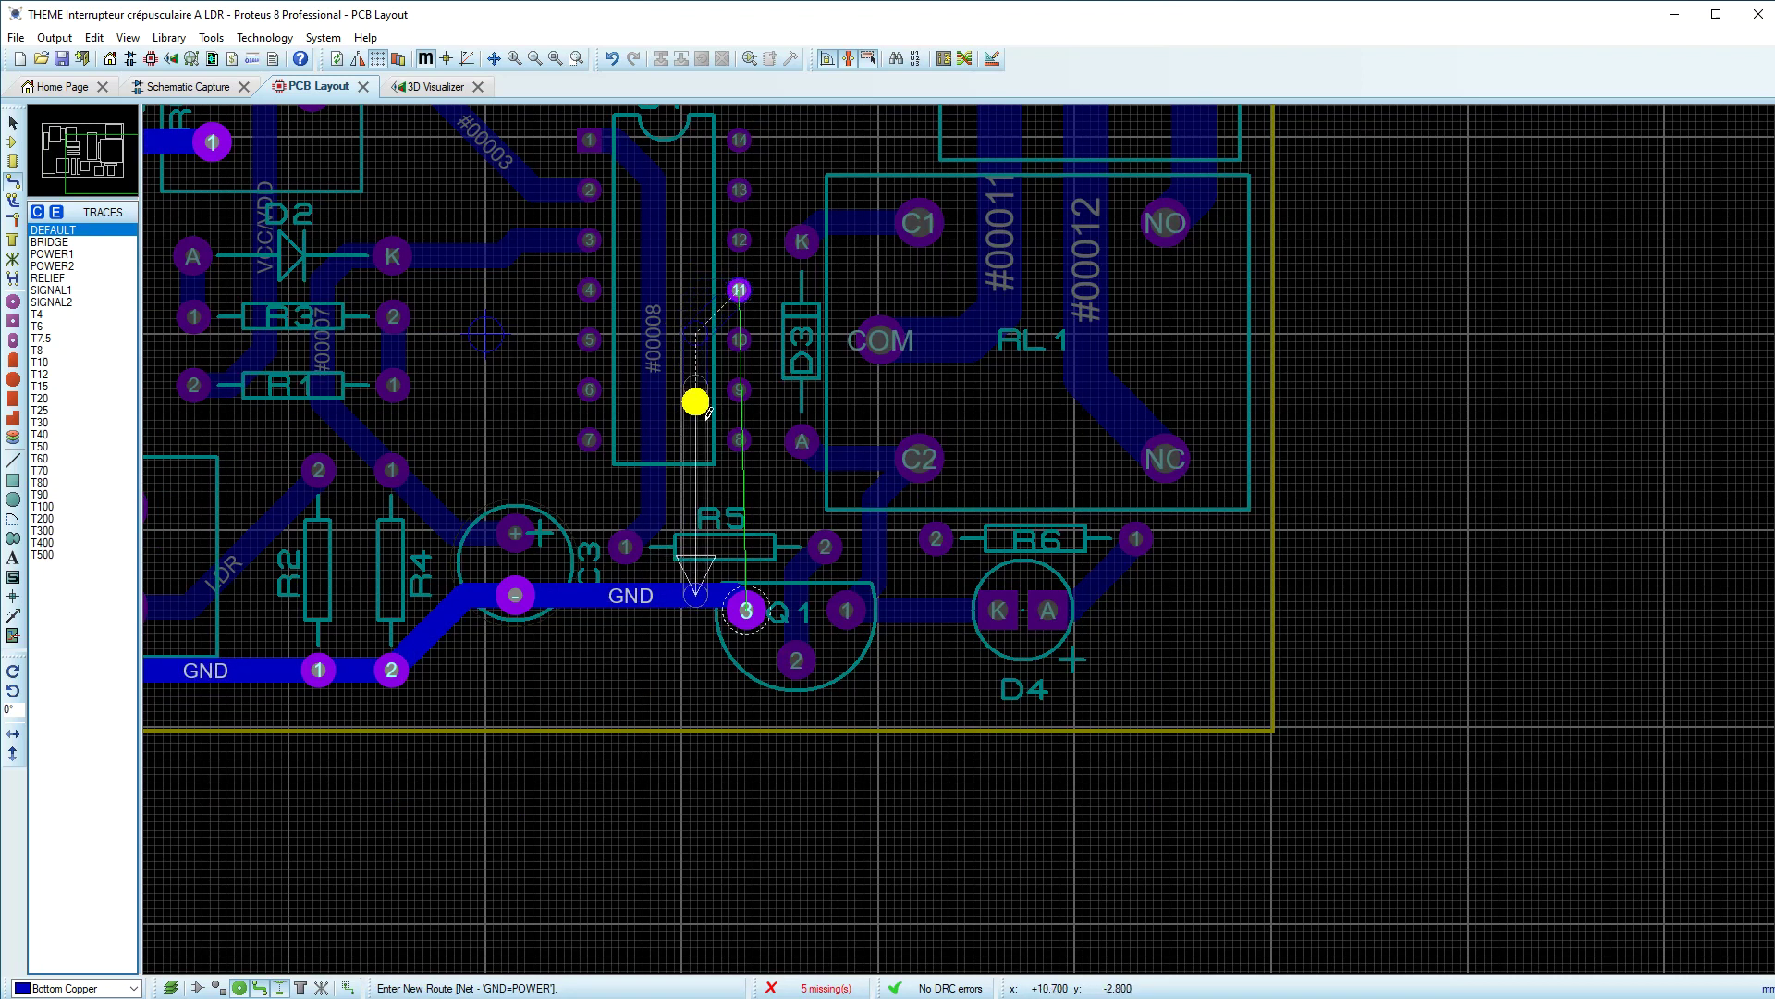
left_click(728, 593)
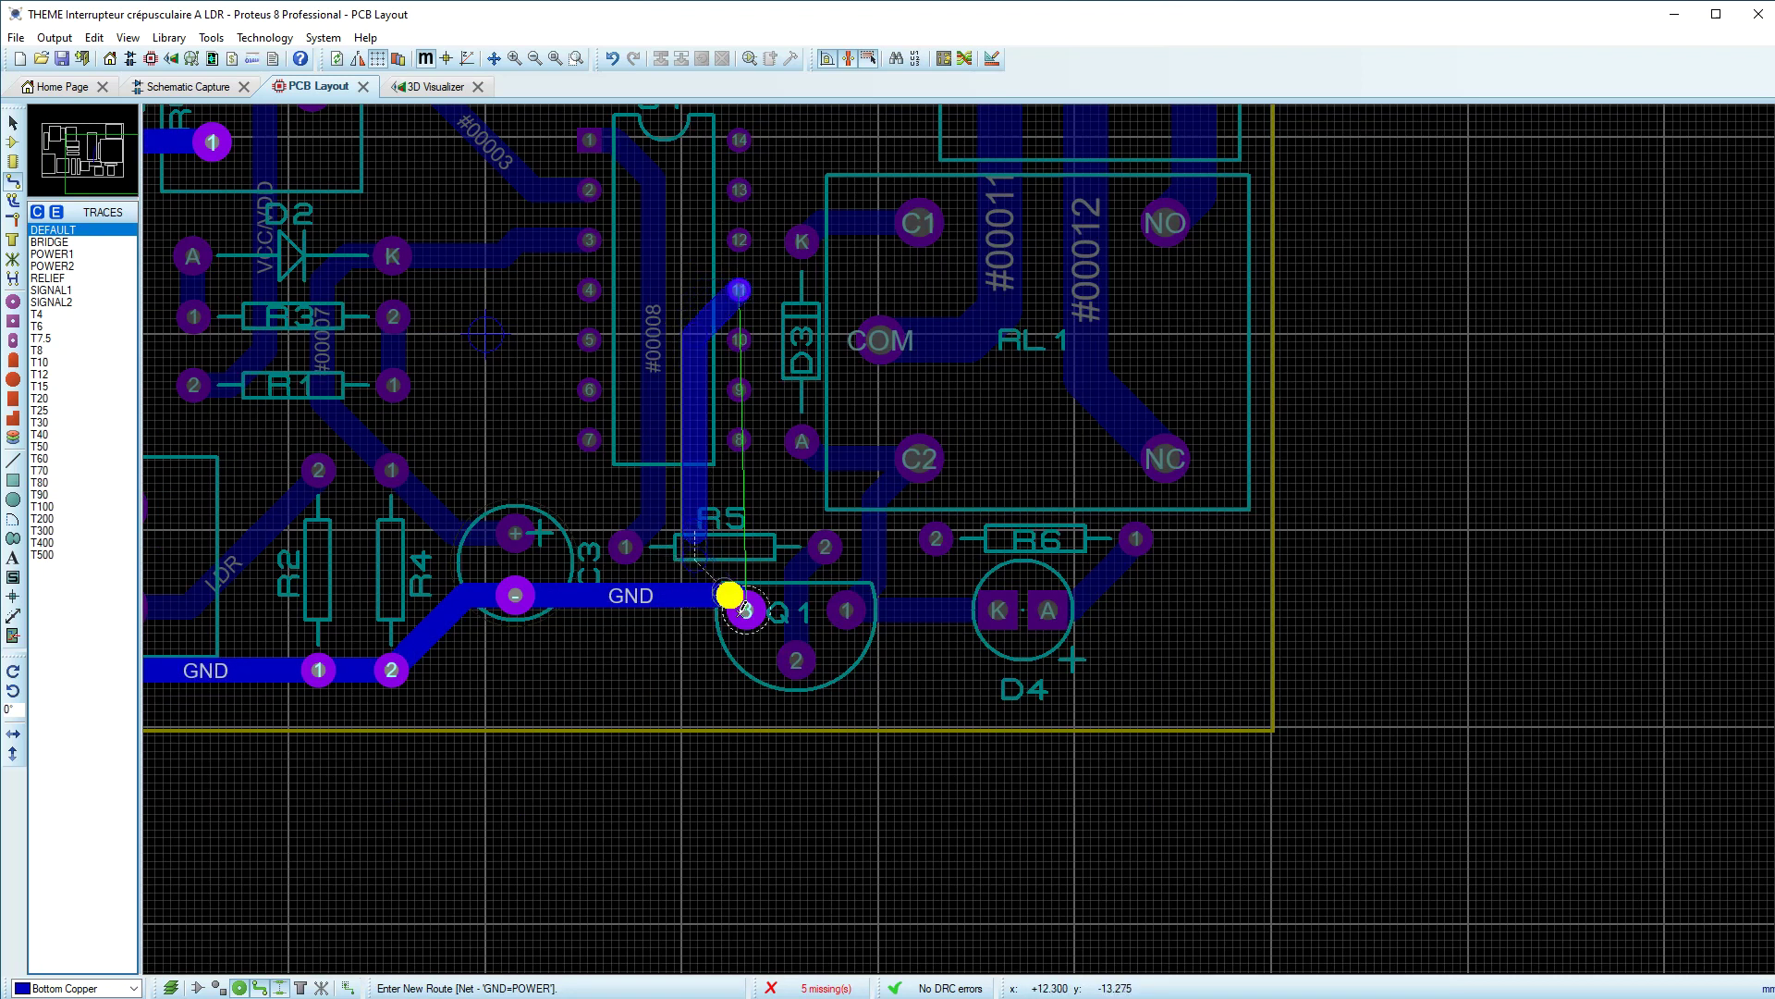
left_click(886, 523)
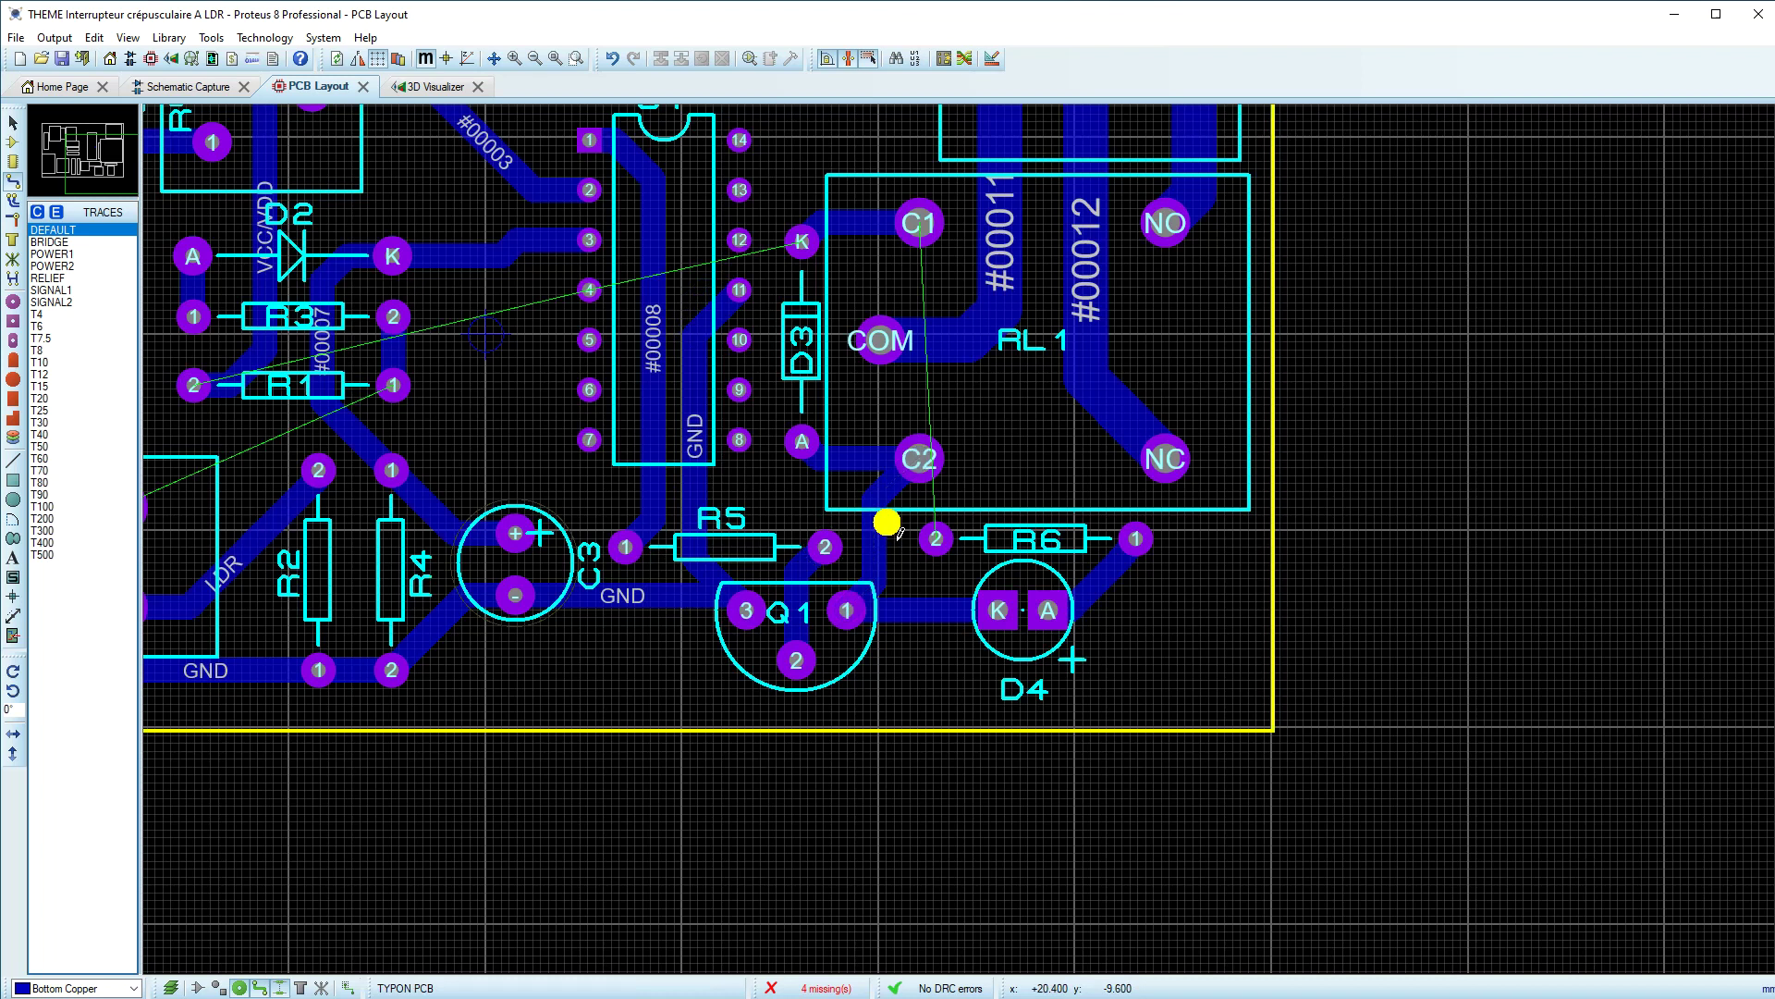
Step: Move transistor Q1 and resistor R5 slightly down toward the board's lower edge
scroll(885, 522, "down", 1)
left_click(910, 528)
scroll(905, 529, "up", 1)
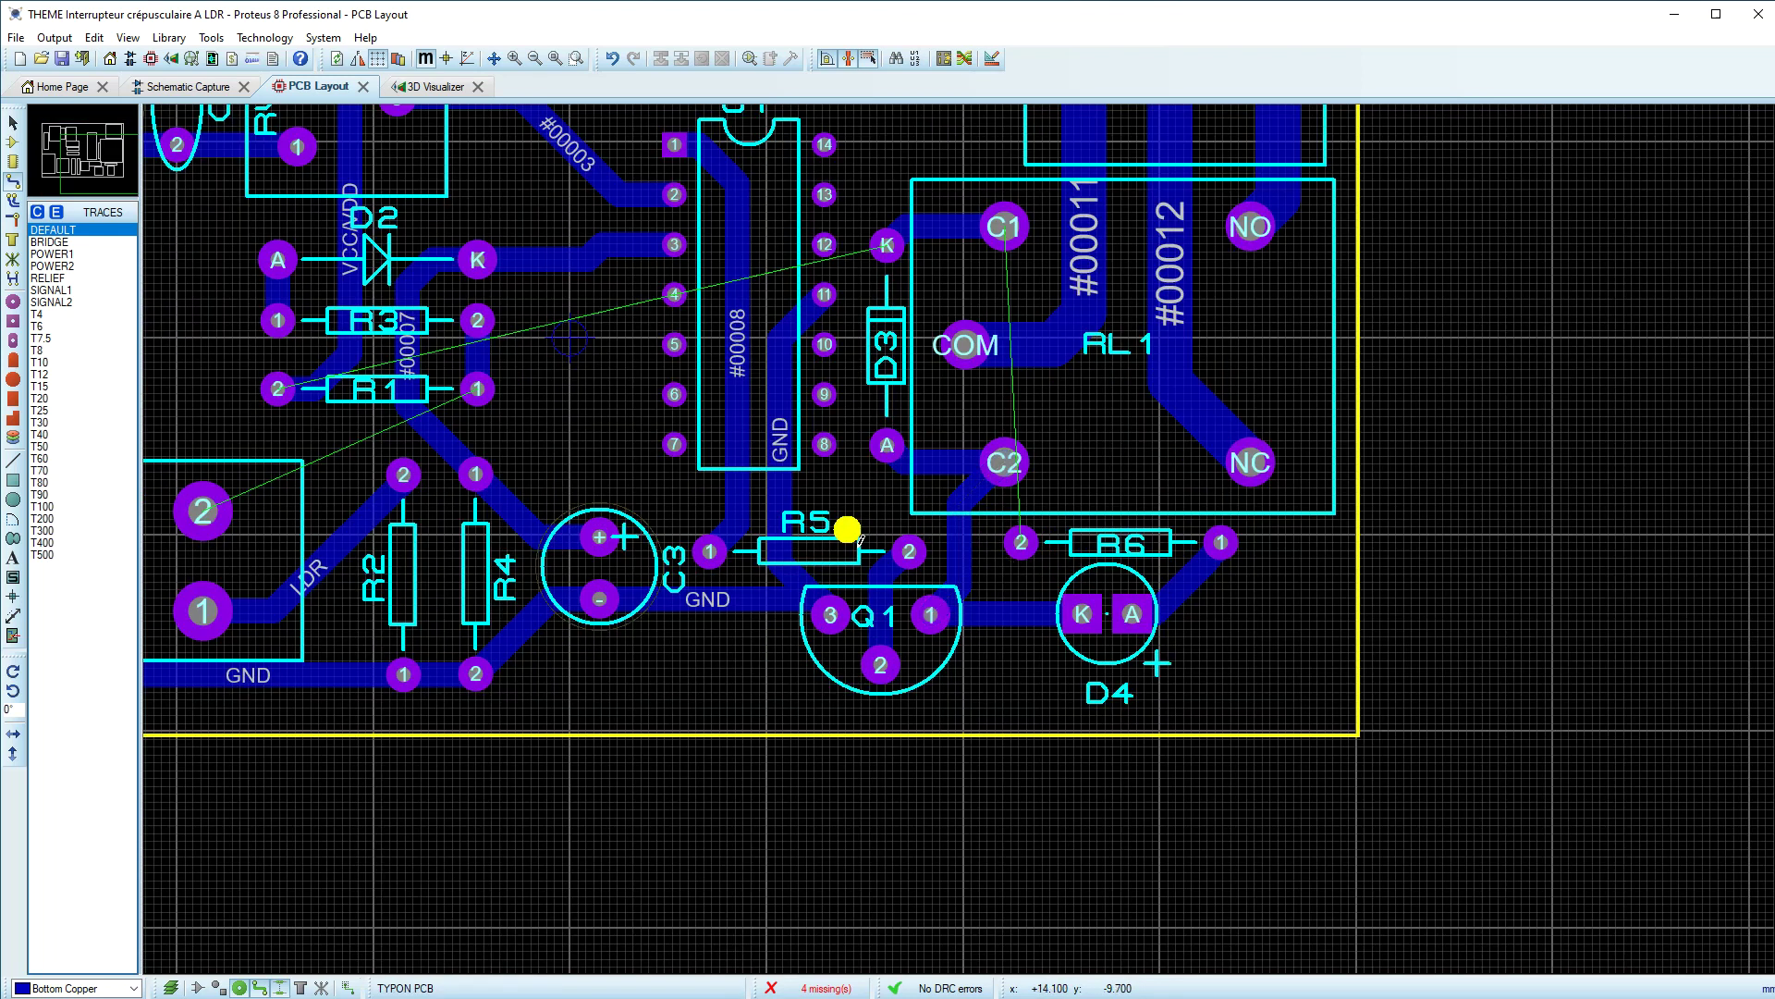
left_click(957, 524)
left_click_drag(897, 569, 923, 546)
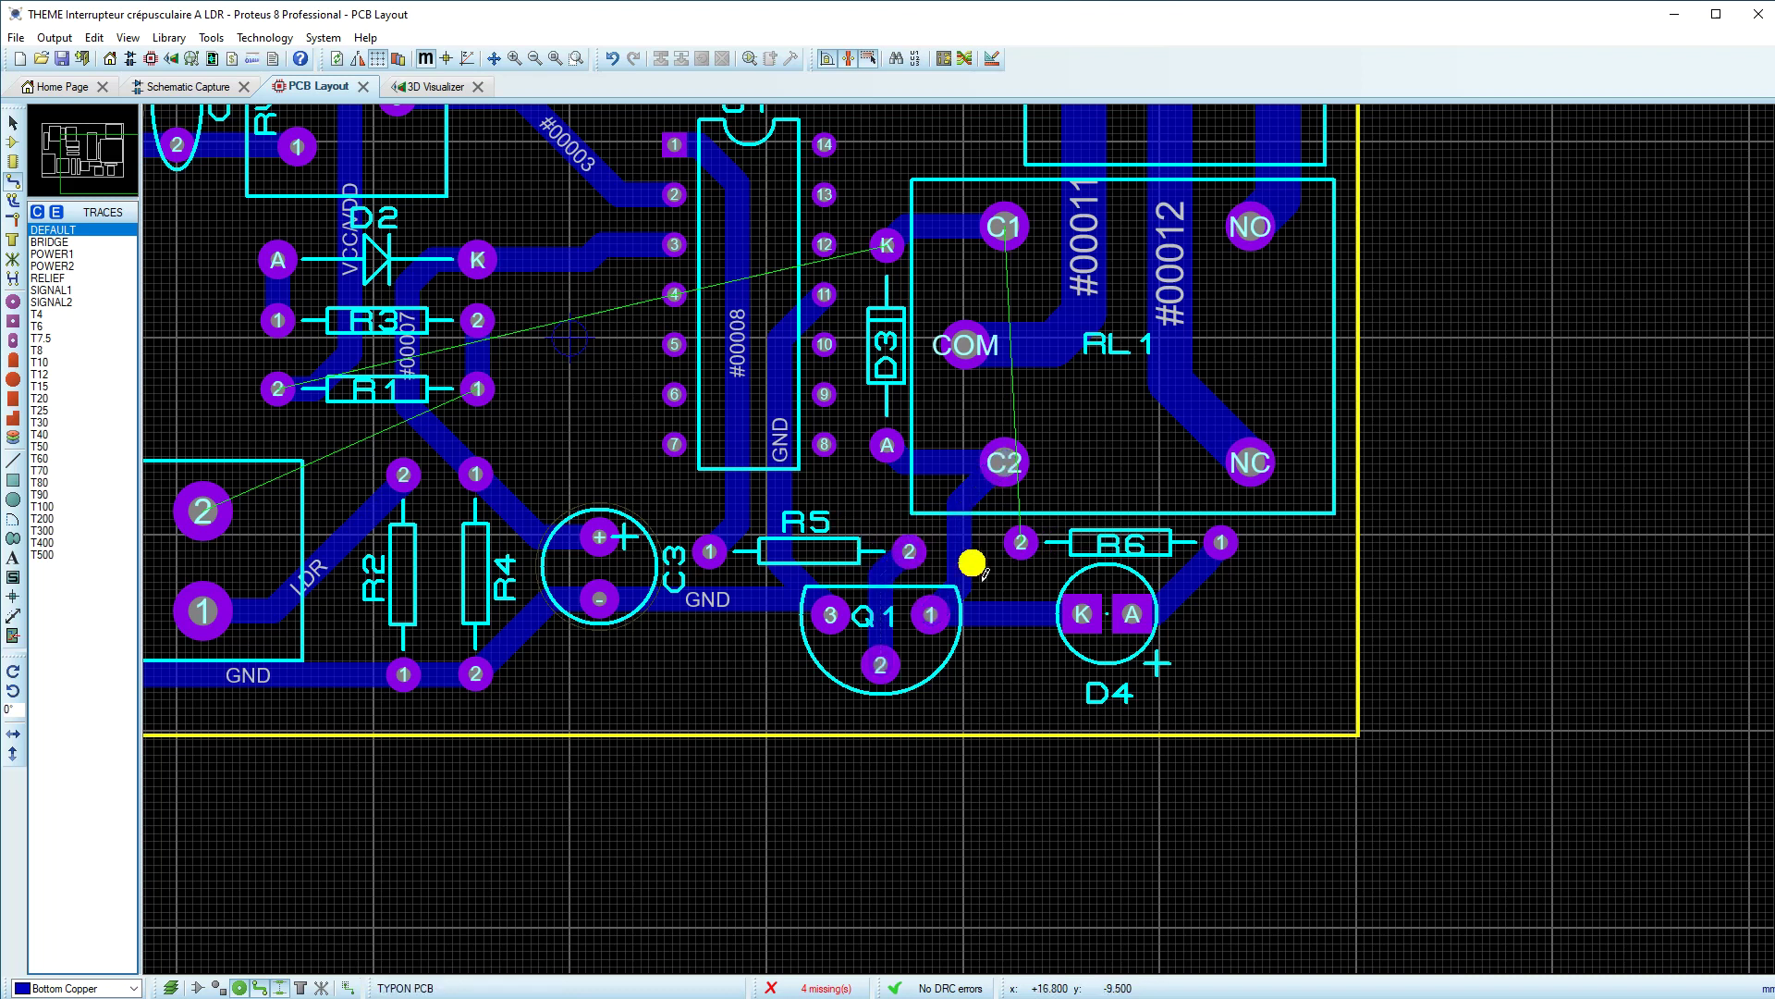
key("F6")
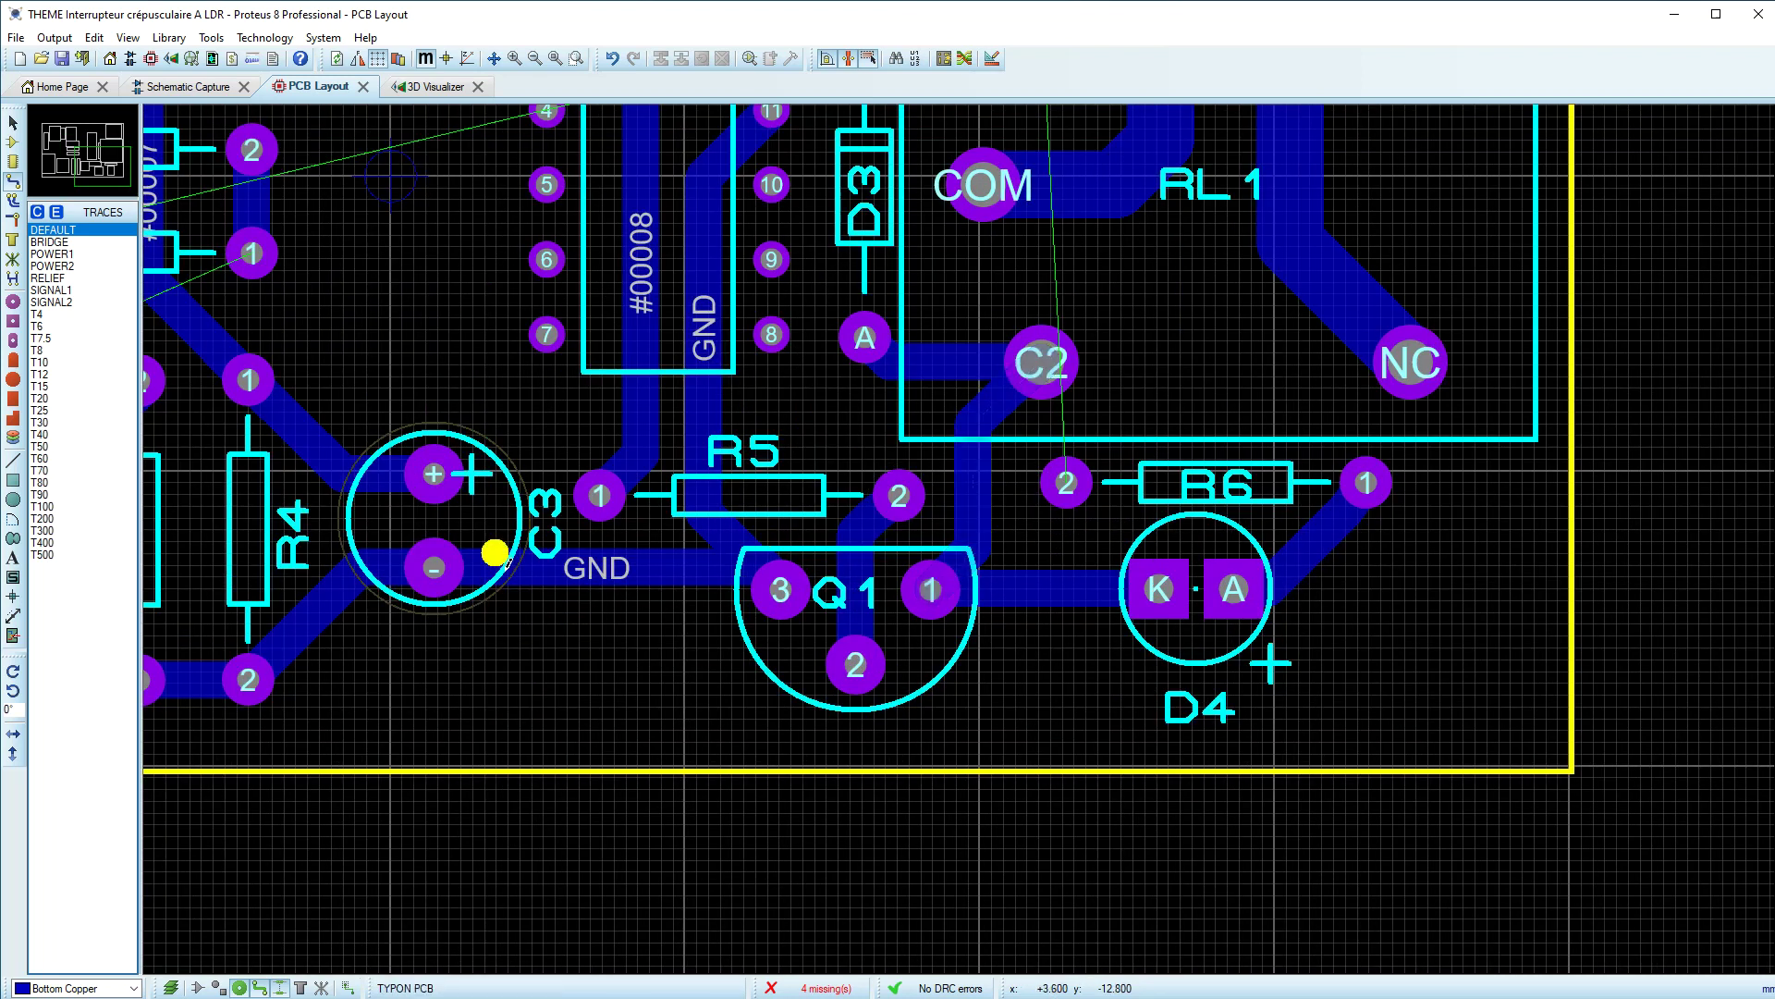
left_click(13, 138)
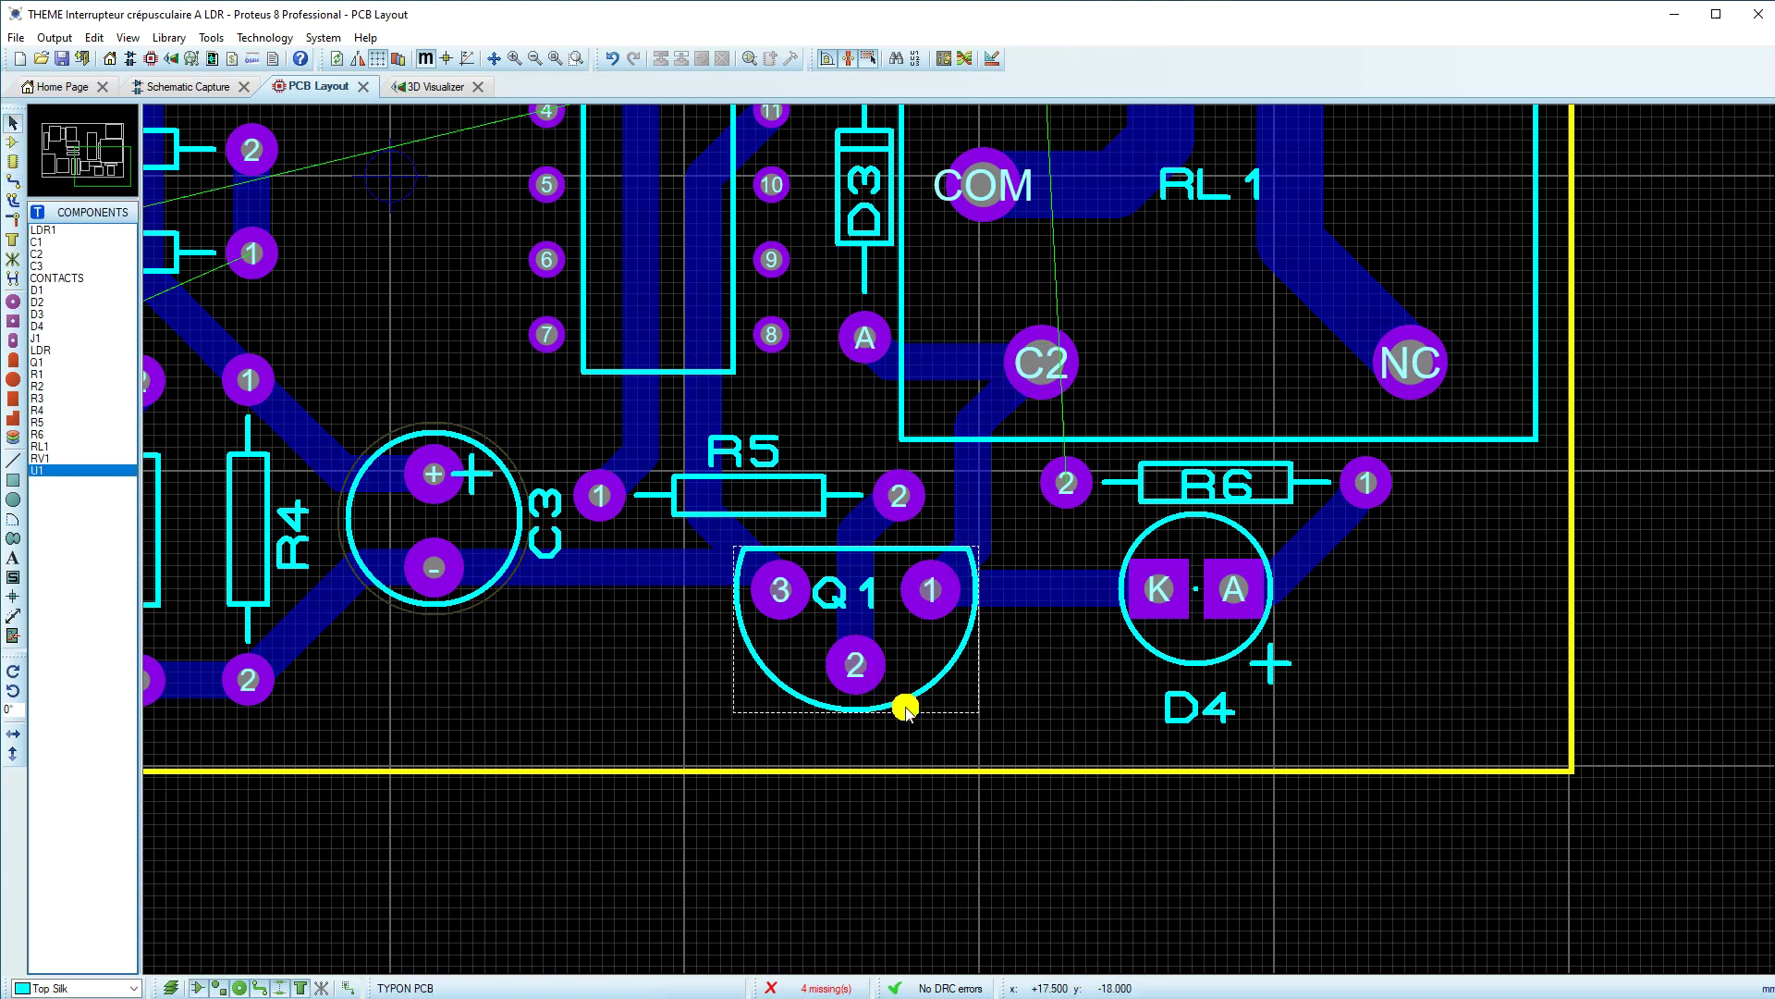
left_click_drag(906, 710, 903, 726)
left_click(1059, 562)
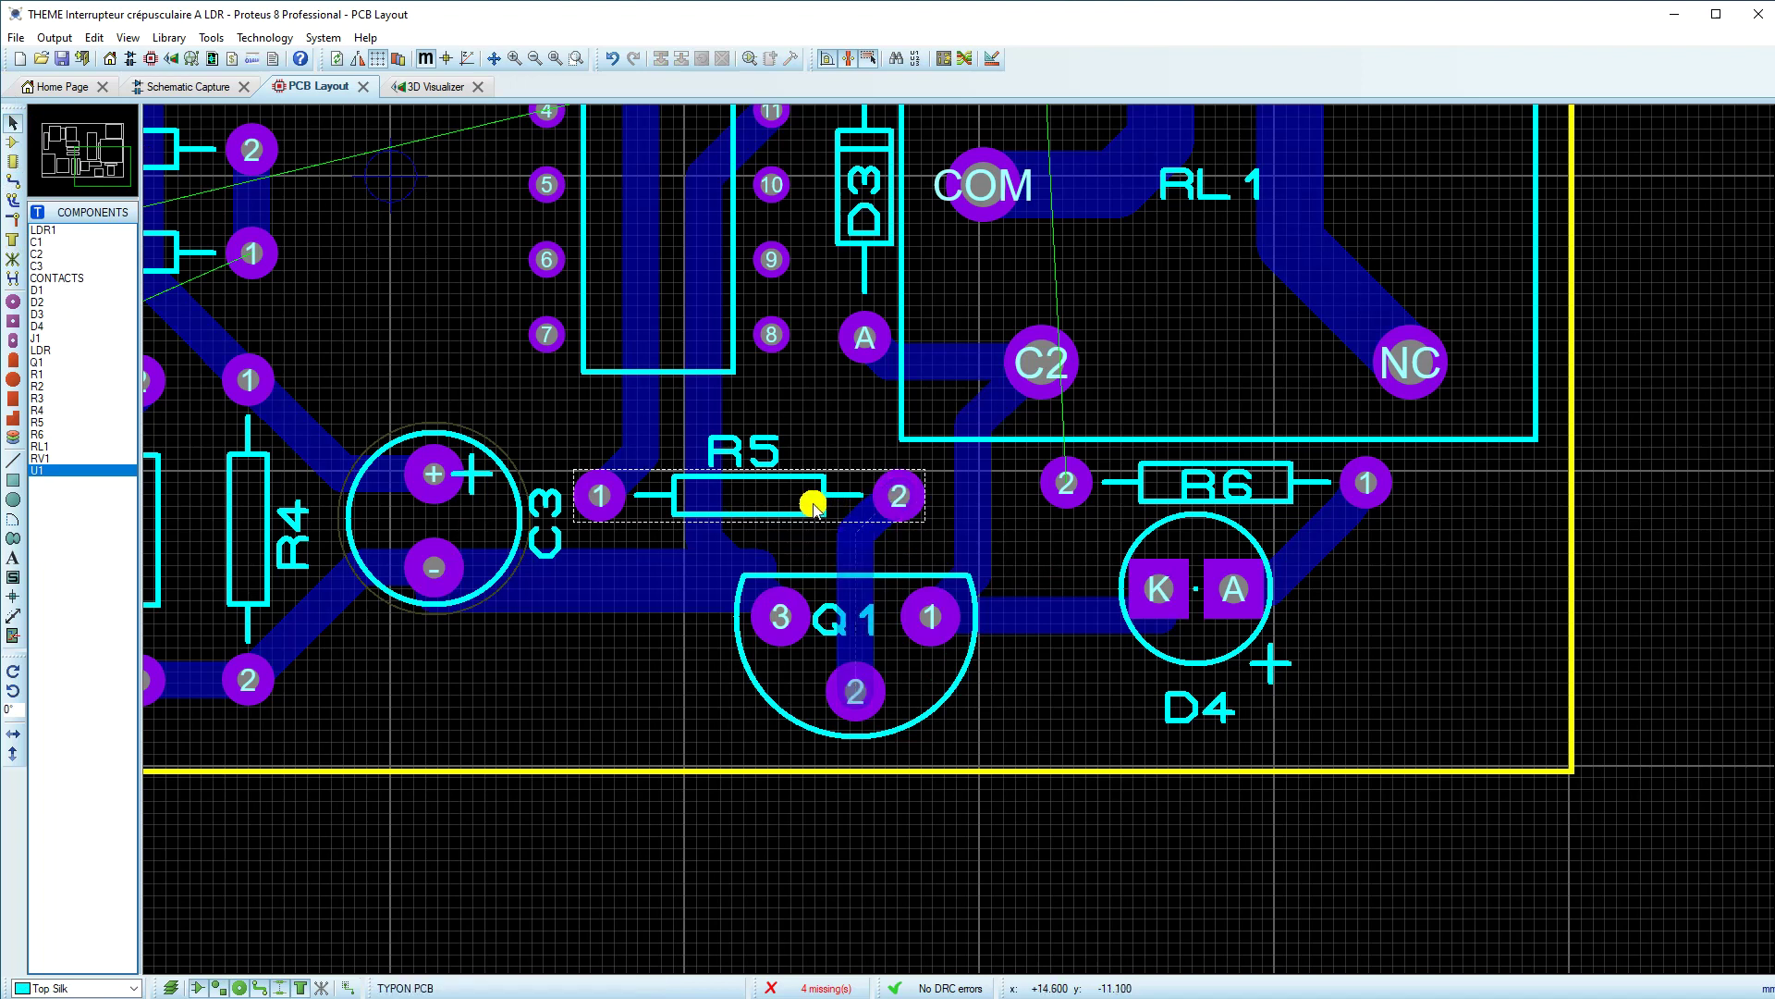
left_click_drag(812, 514, 813, 528)
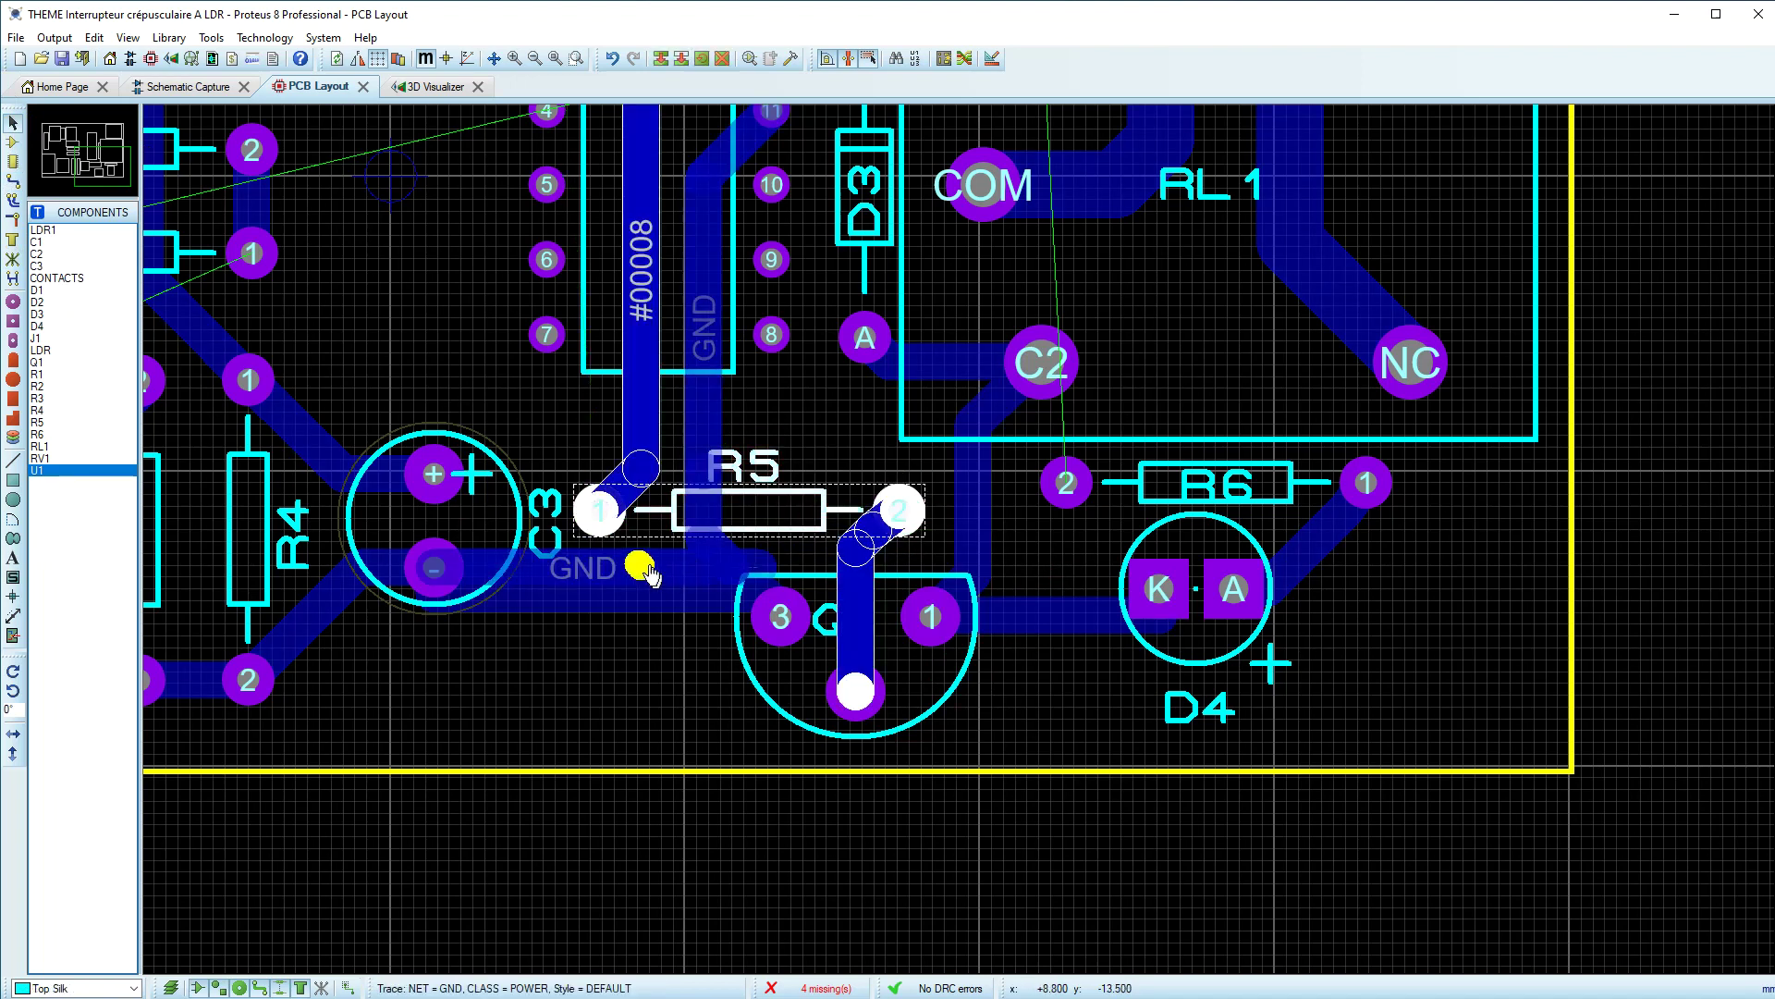
Step: Shift the GND track between C3's negative pad and Q1 pin 3 down, away from R5
left_click(639, 567)
left_click_drag(640, 566, 645, 610)
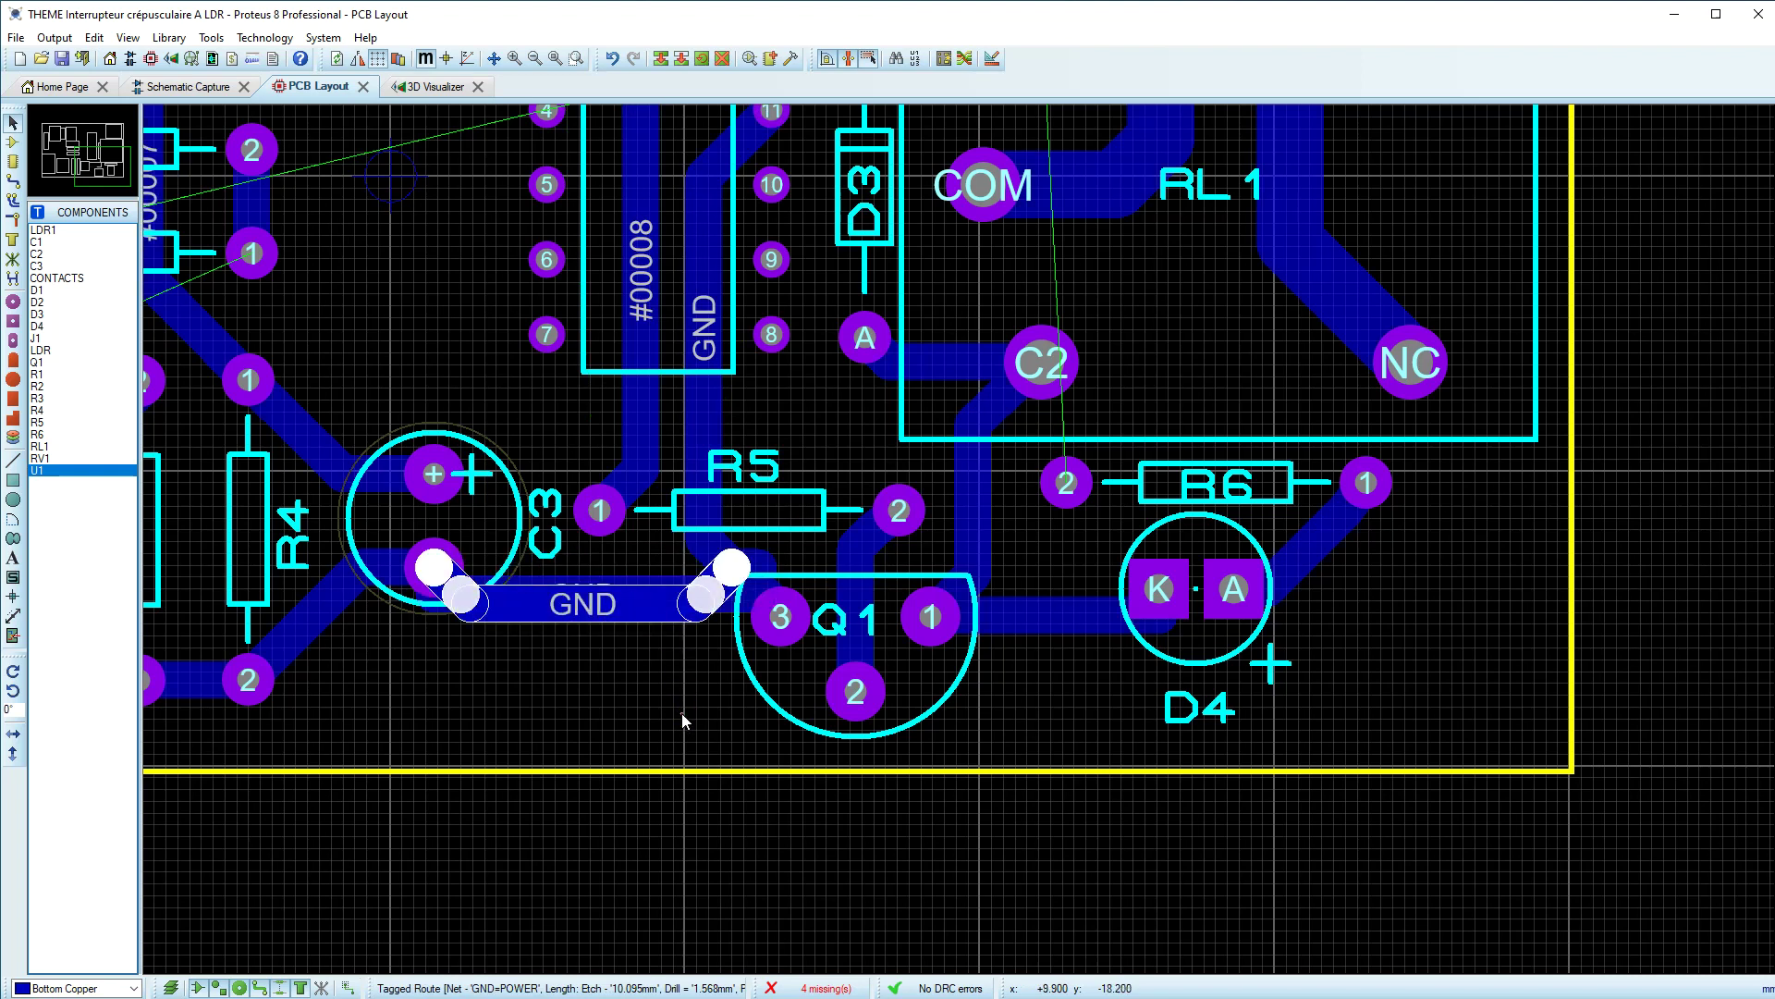
left_click(685, 717)
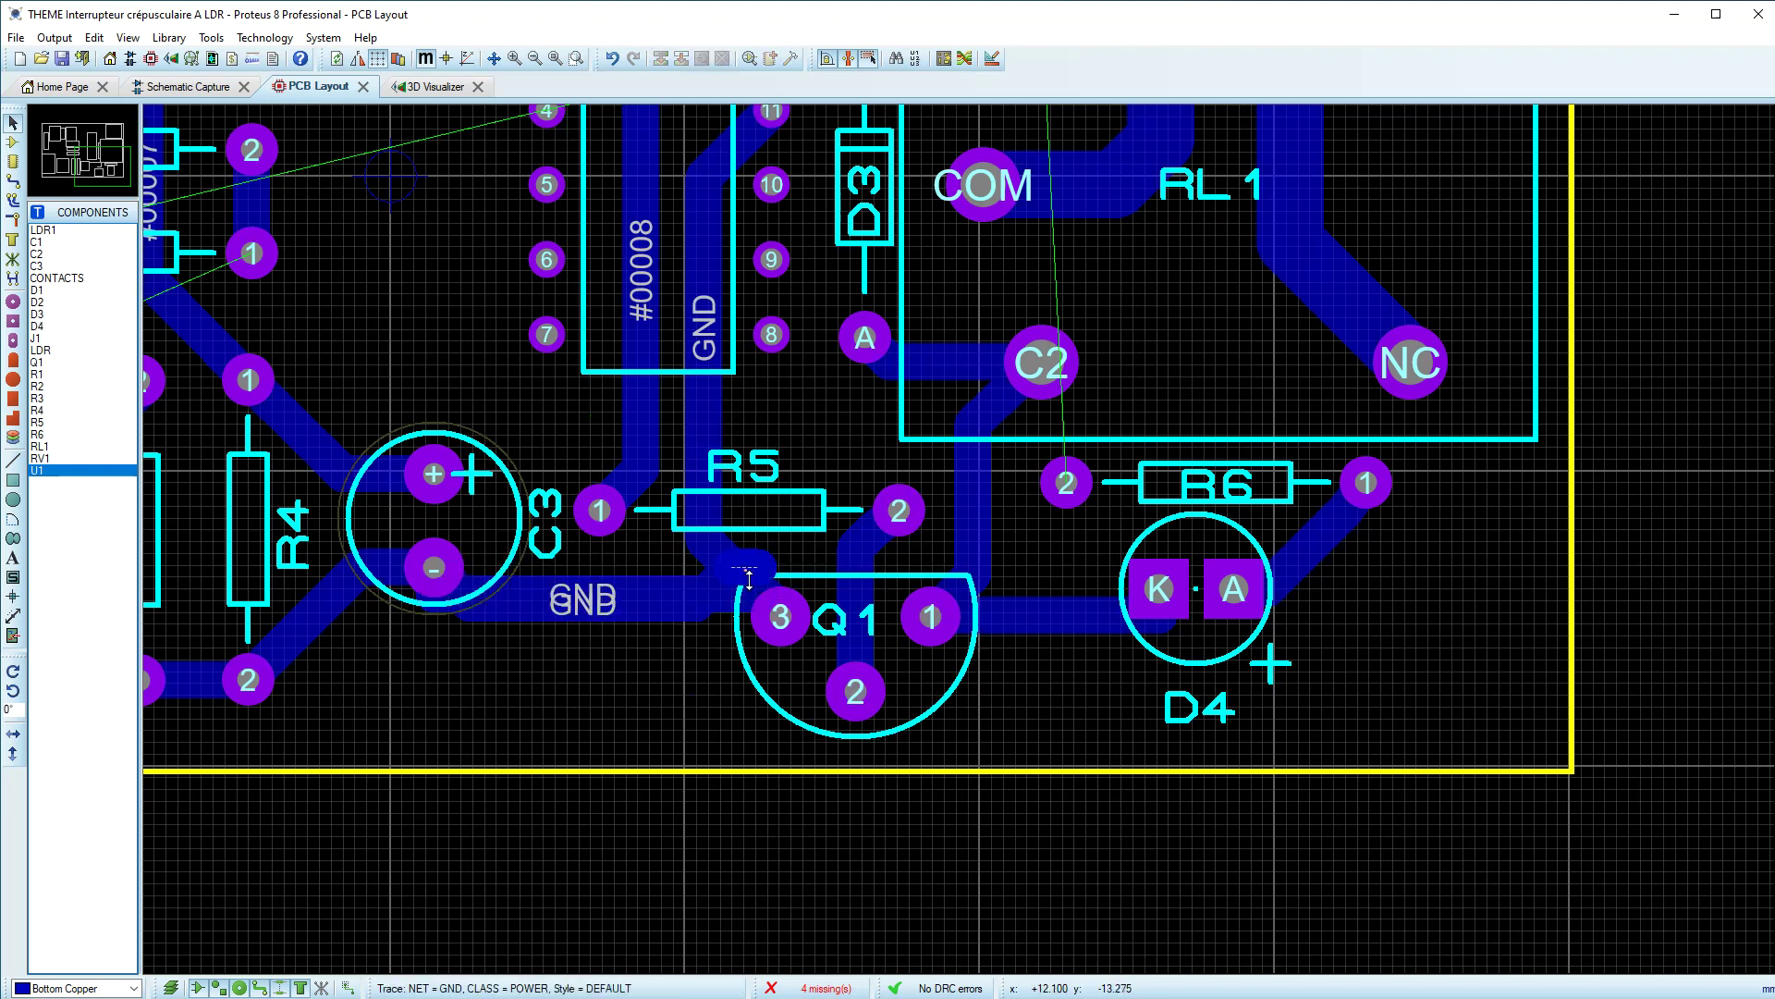
Step: Delete the redundant overlapping GND track segments between C3's negative pad and Q1 pin 3
left_click(749, 575)
left_click(751, 577)
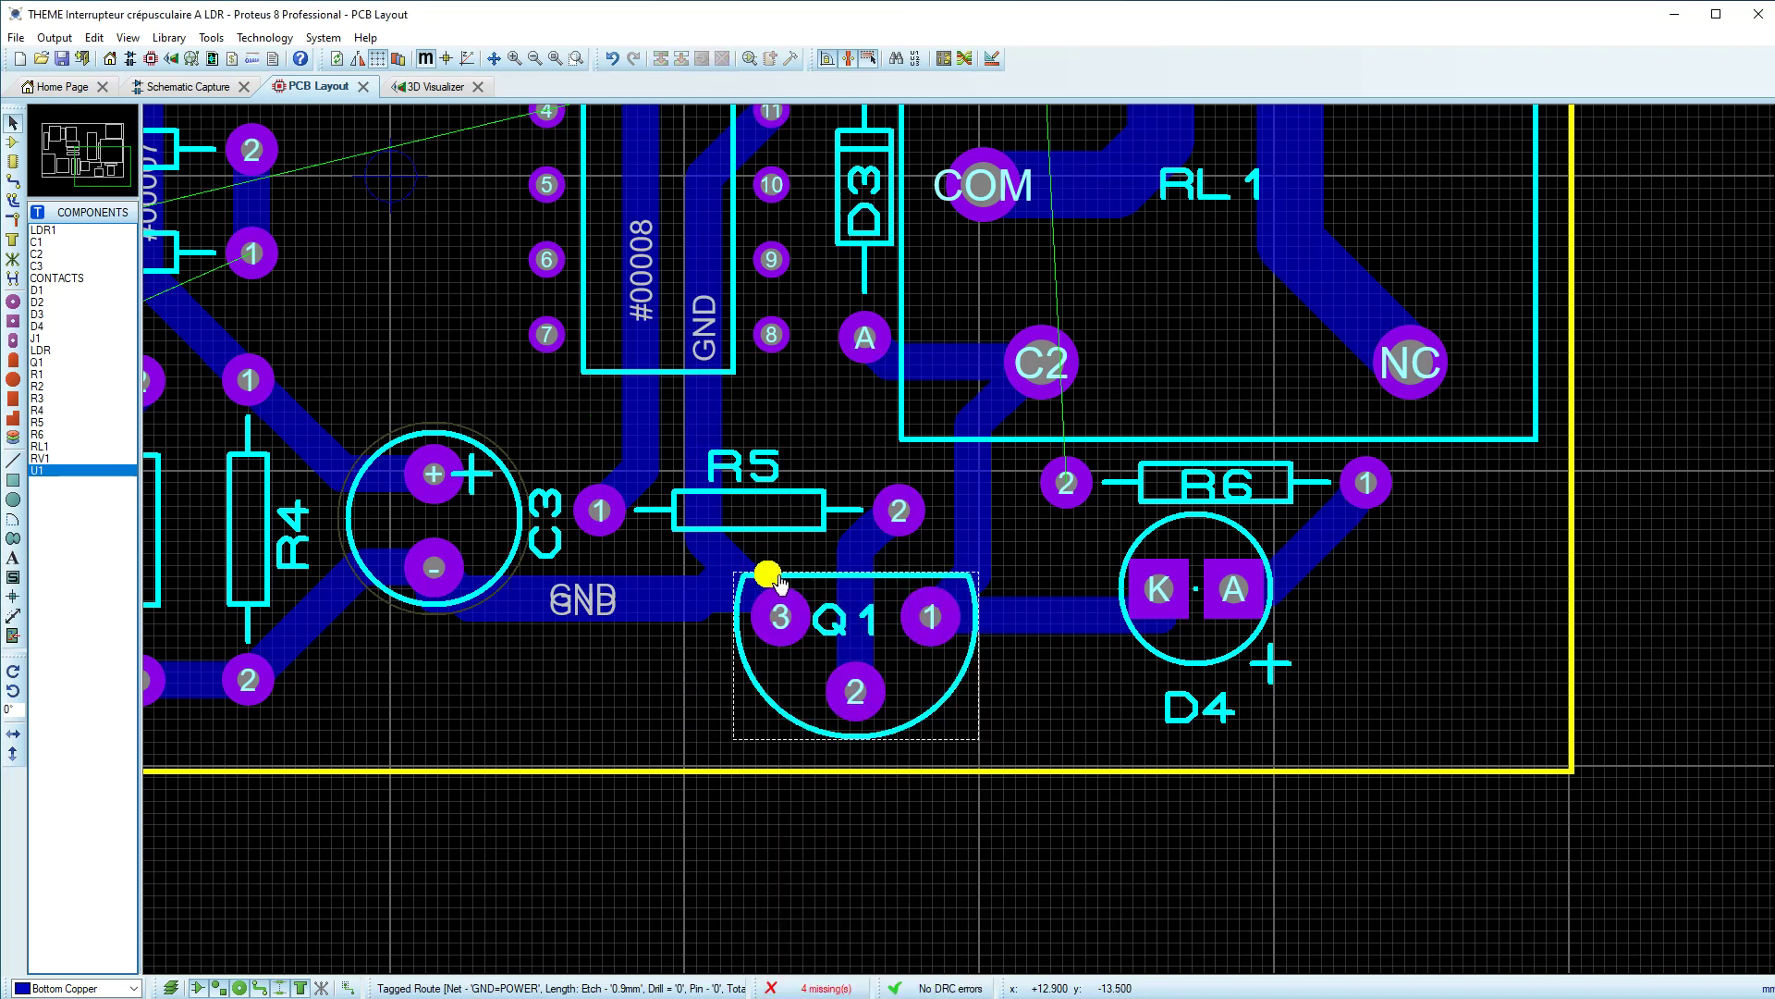
left_click(729, 590)
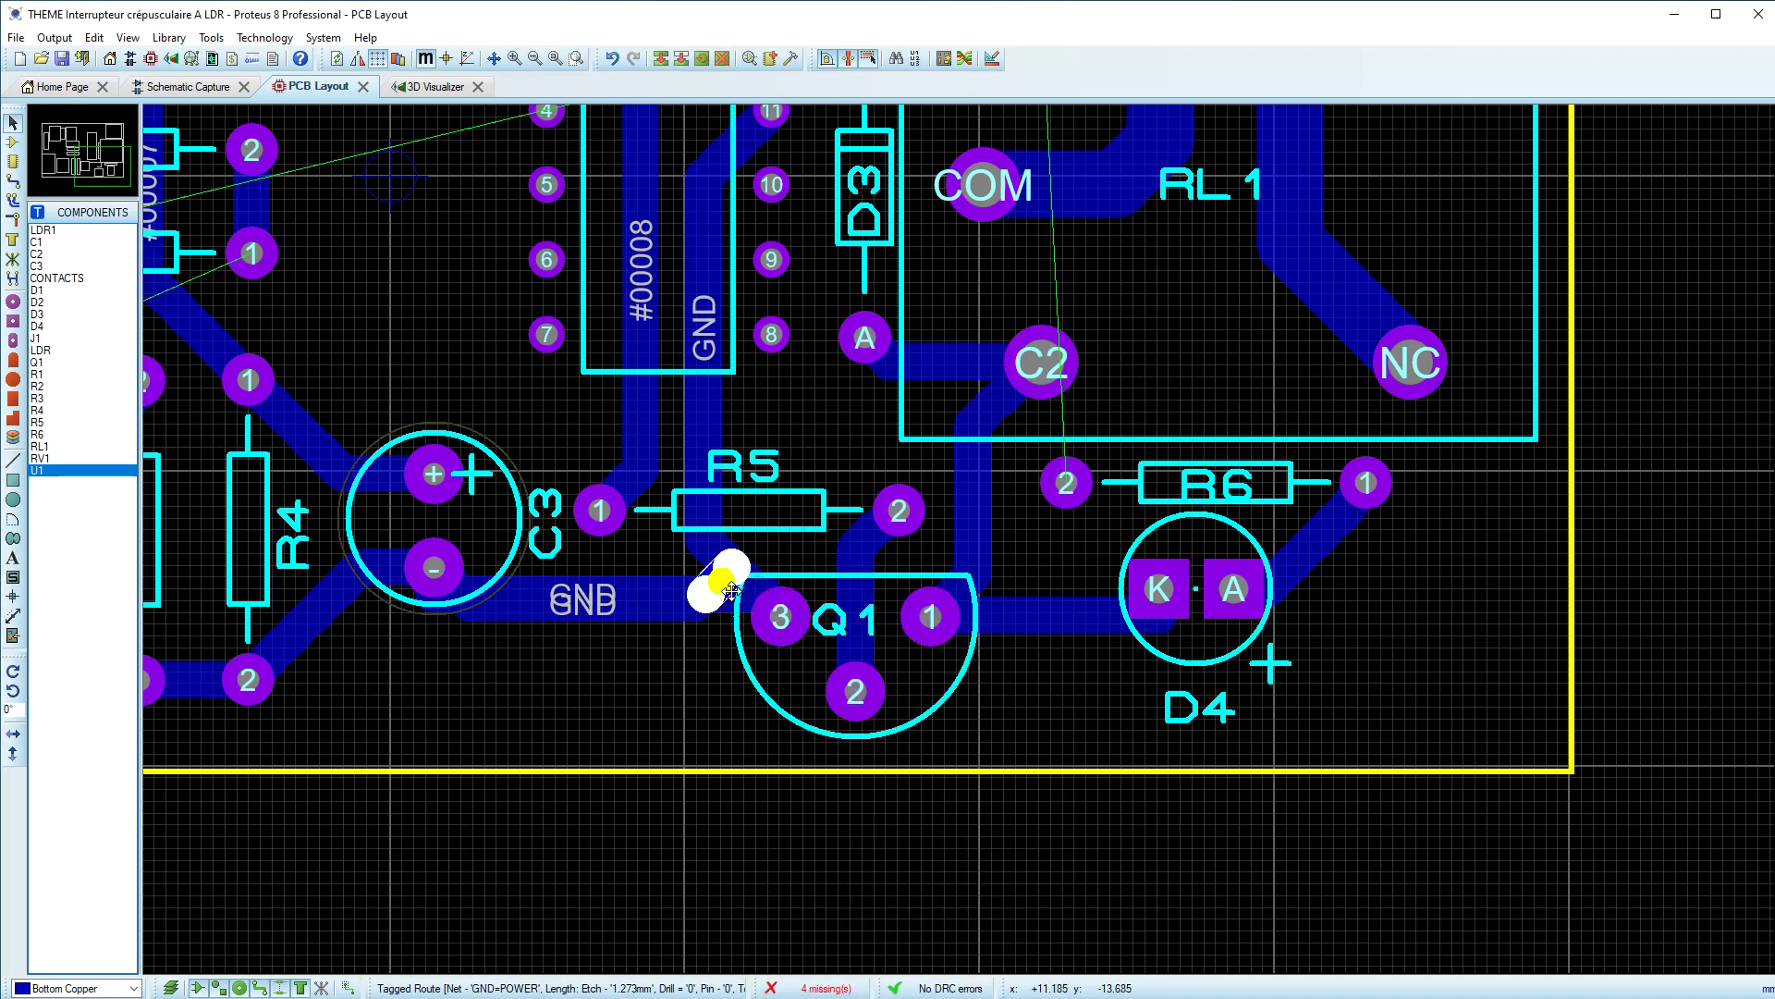
mouse_move(731, 590)
left_mouse_down()
mouse_move(749, 602)
mouse_move(645, 603)
left_mouse_up()
right_click(696, 597)
key("Escape")
left_click(649, 612)
Step: Move resistor R5 a little further down, closer to Q1
scroll(697, 636, "down", 1)
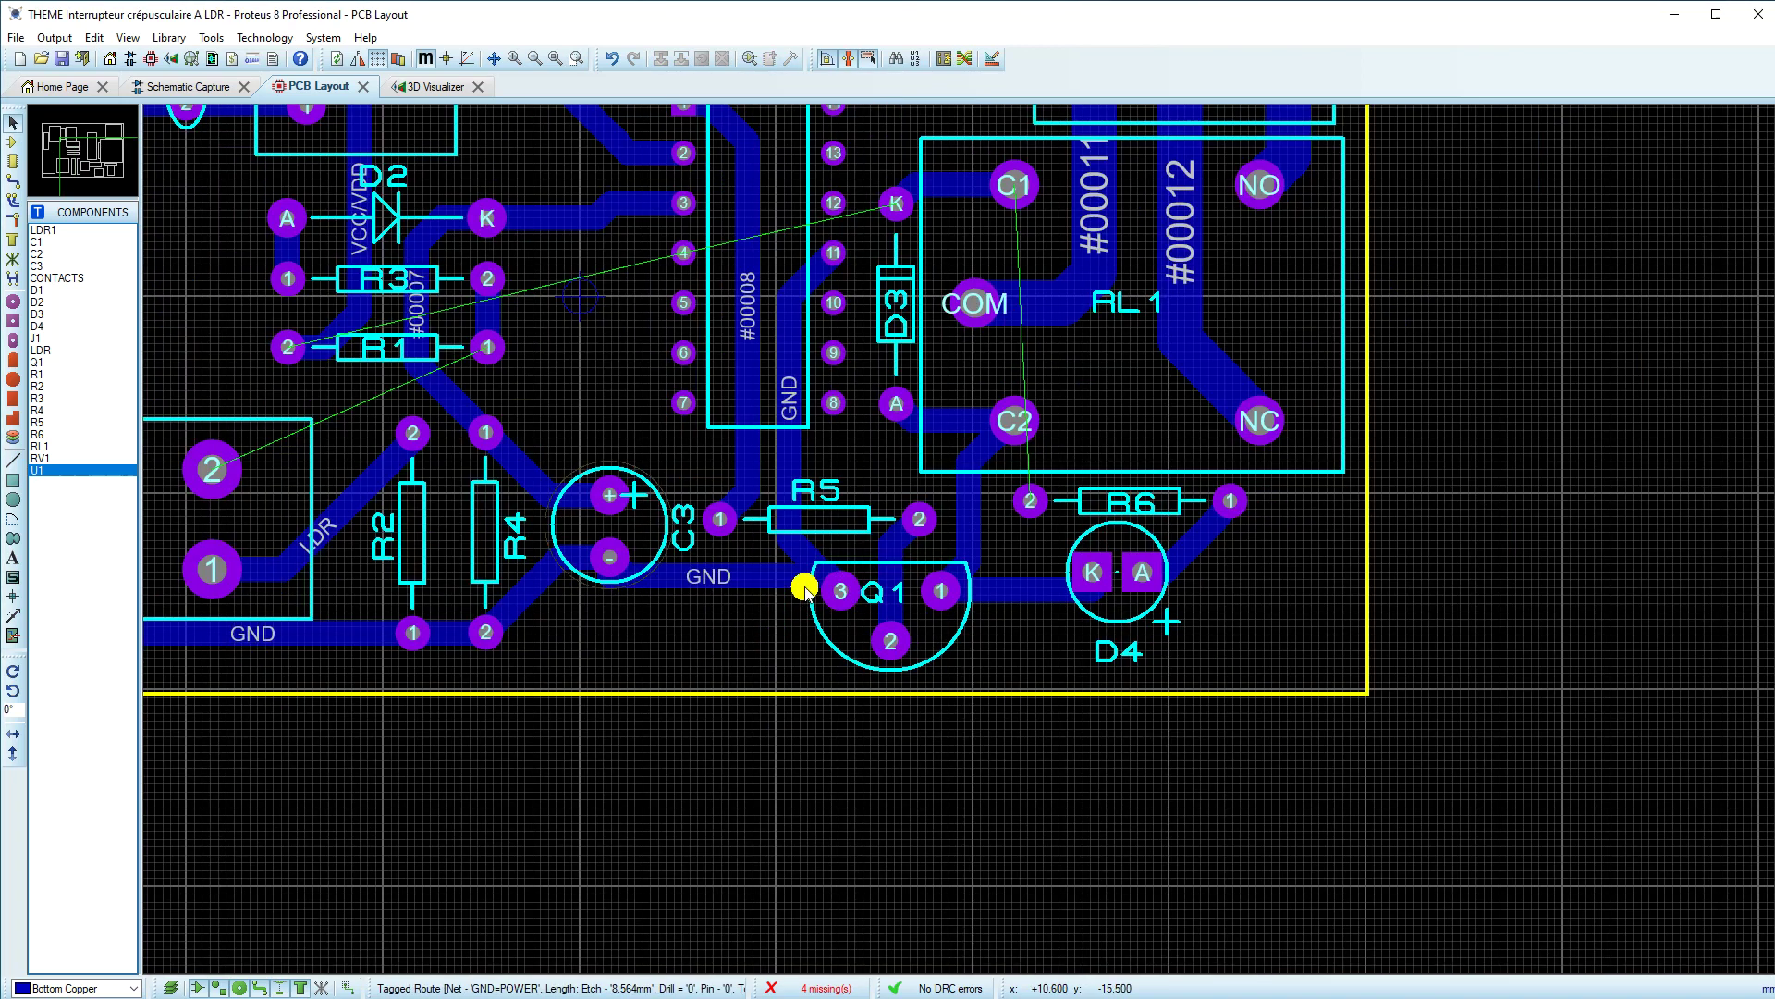
left_click(867, 523)
left_click_drag(867, 524, 867, 536)
left_click(1051, 544)
Step: Move resistor R6 left so it sits above R5 pin 2, between D3 and D4
left_click(1113, 508)
left_click(1119, 498)
left_click_drag(1119, 499, 897, 487)
left_click(1073, 497)
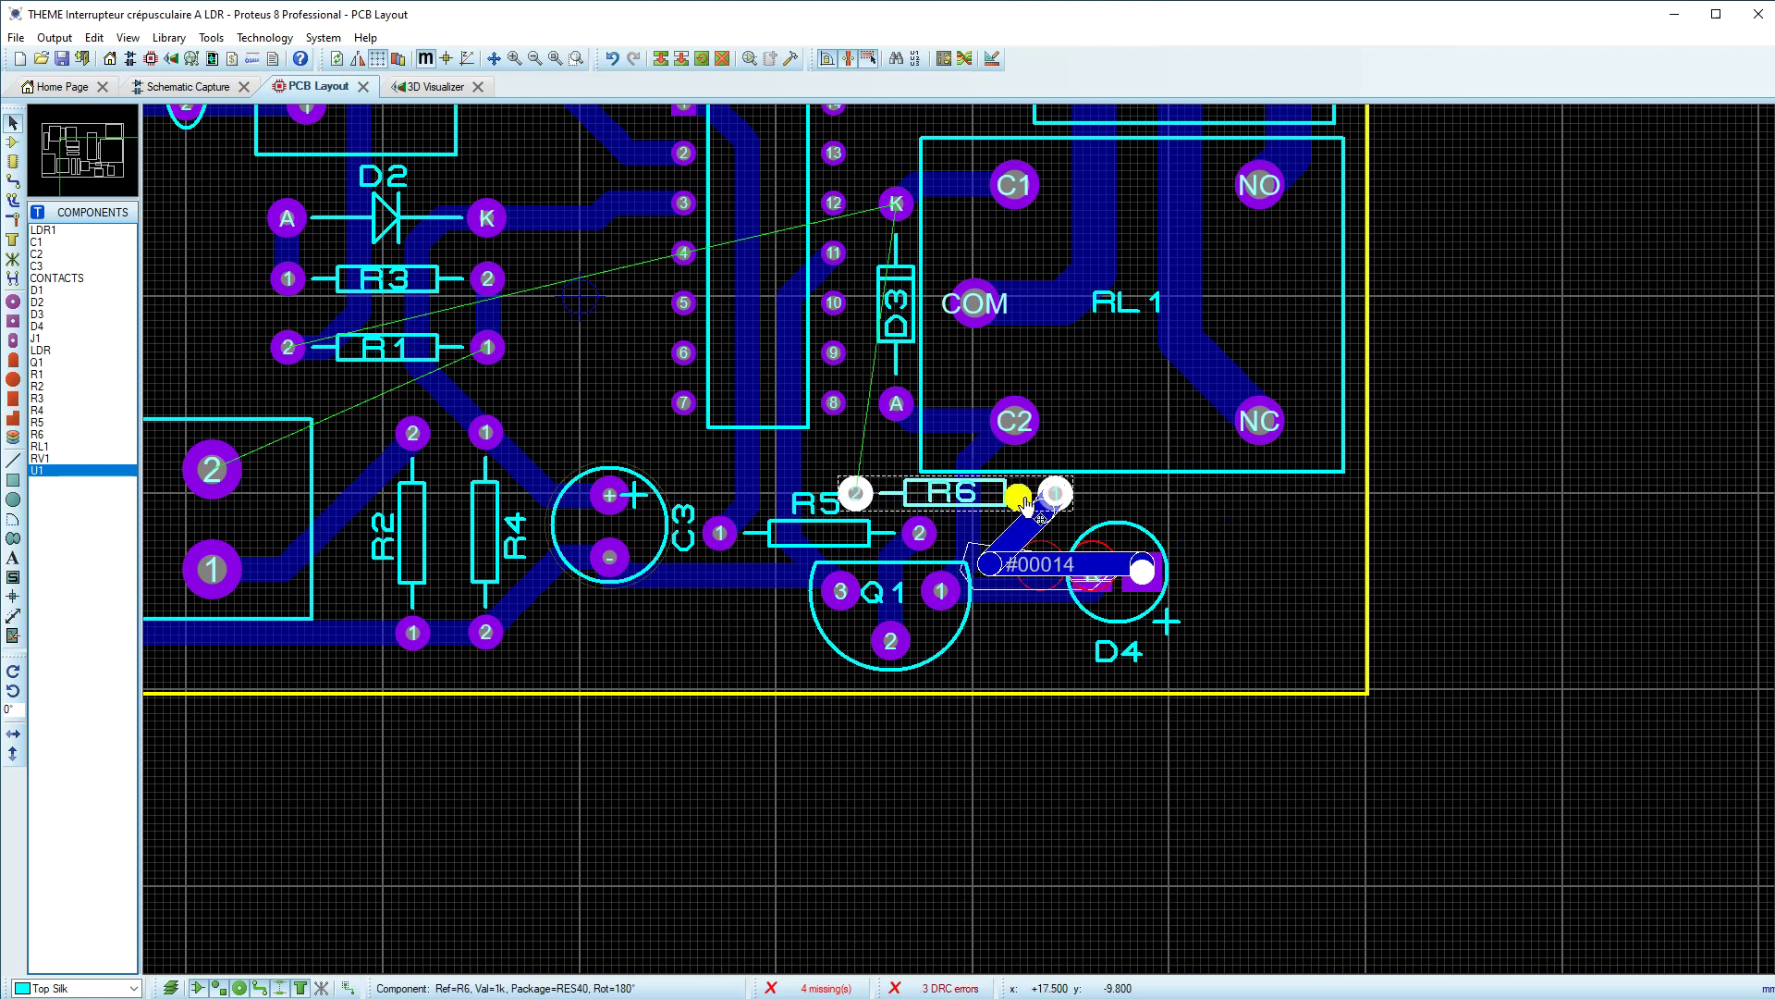
Step: Delete the distorted track between R6 pin 1 and D4's anode
left_click(1033, 568)
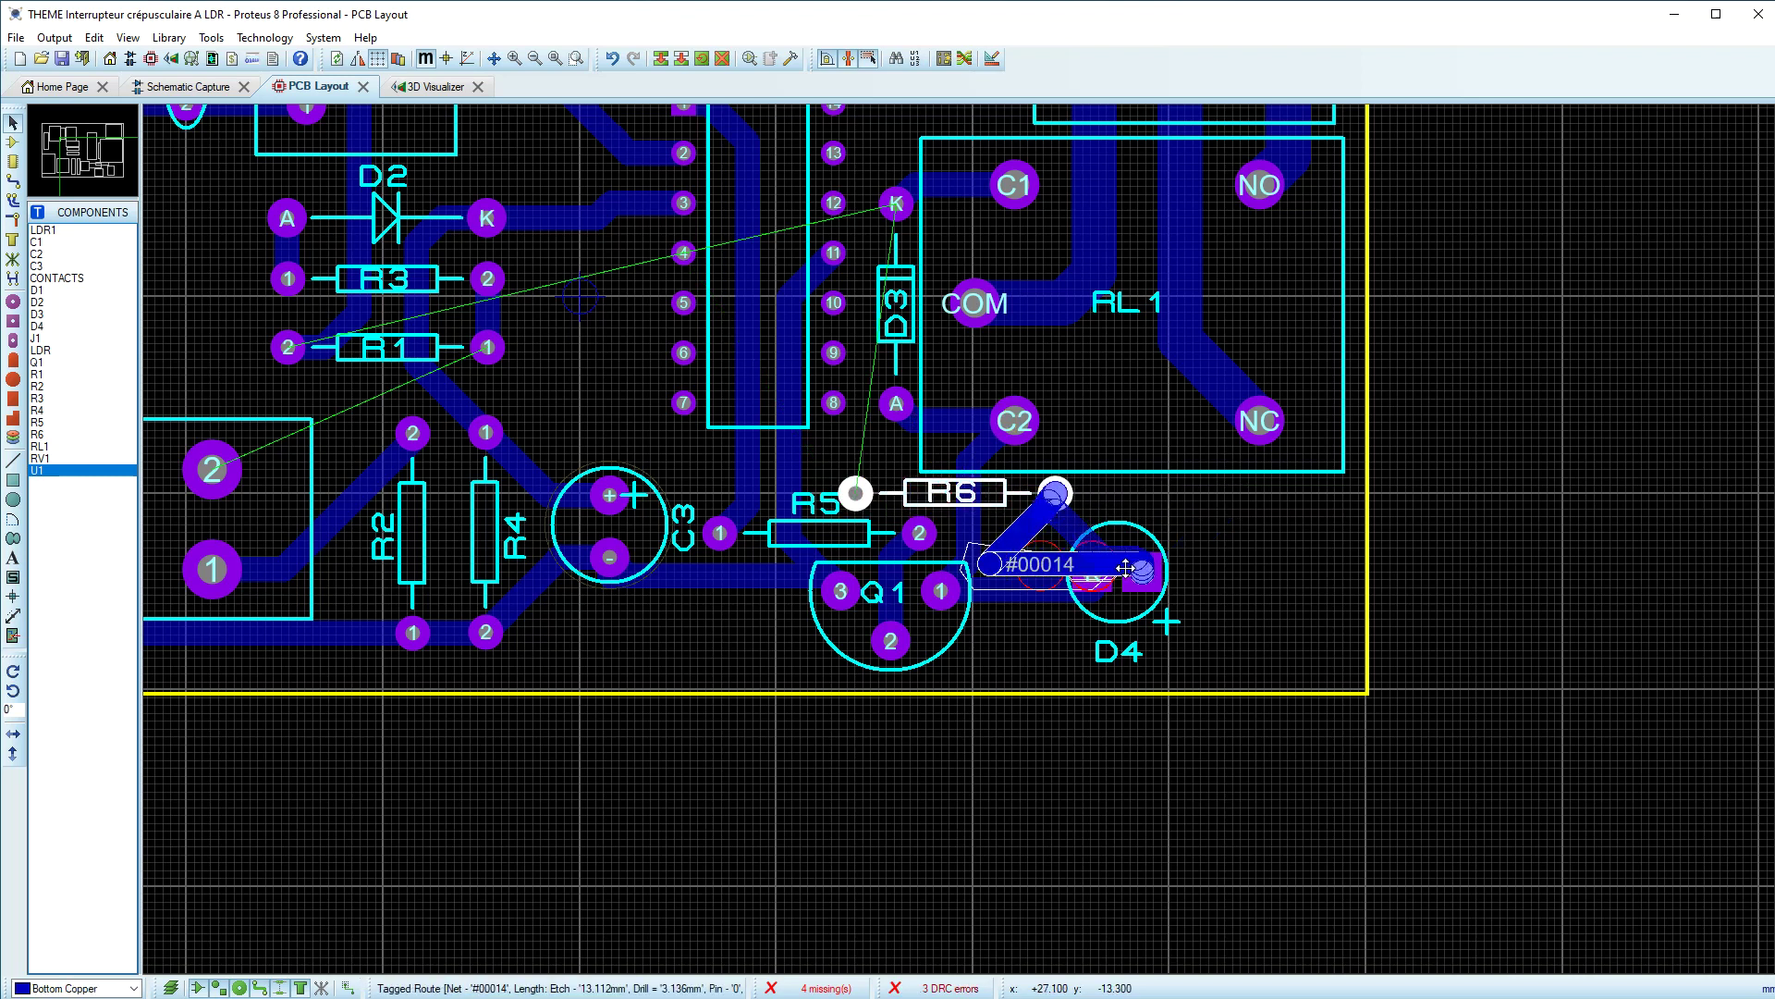
left_click_drag(1142, 569, 1136, 567)
left_click(1252, 553)
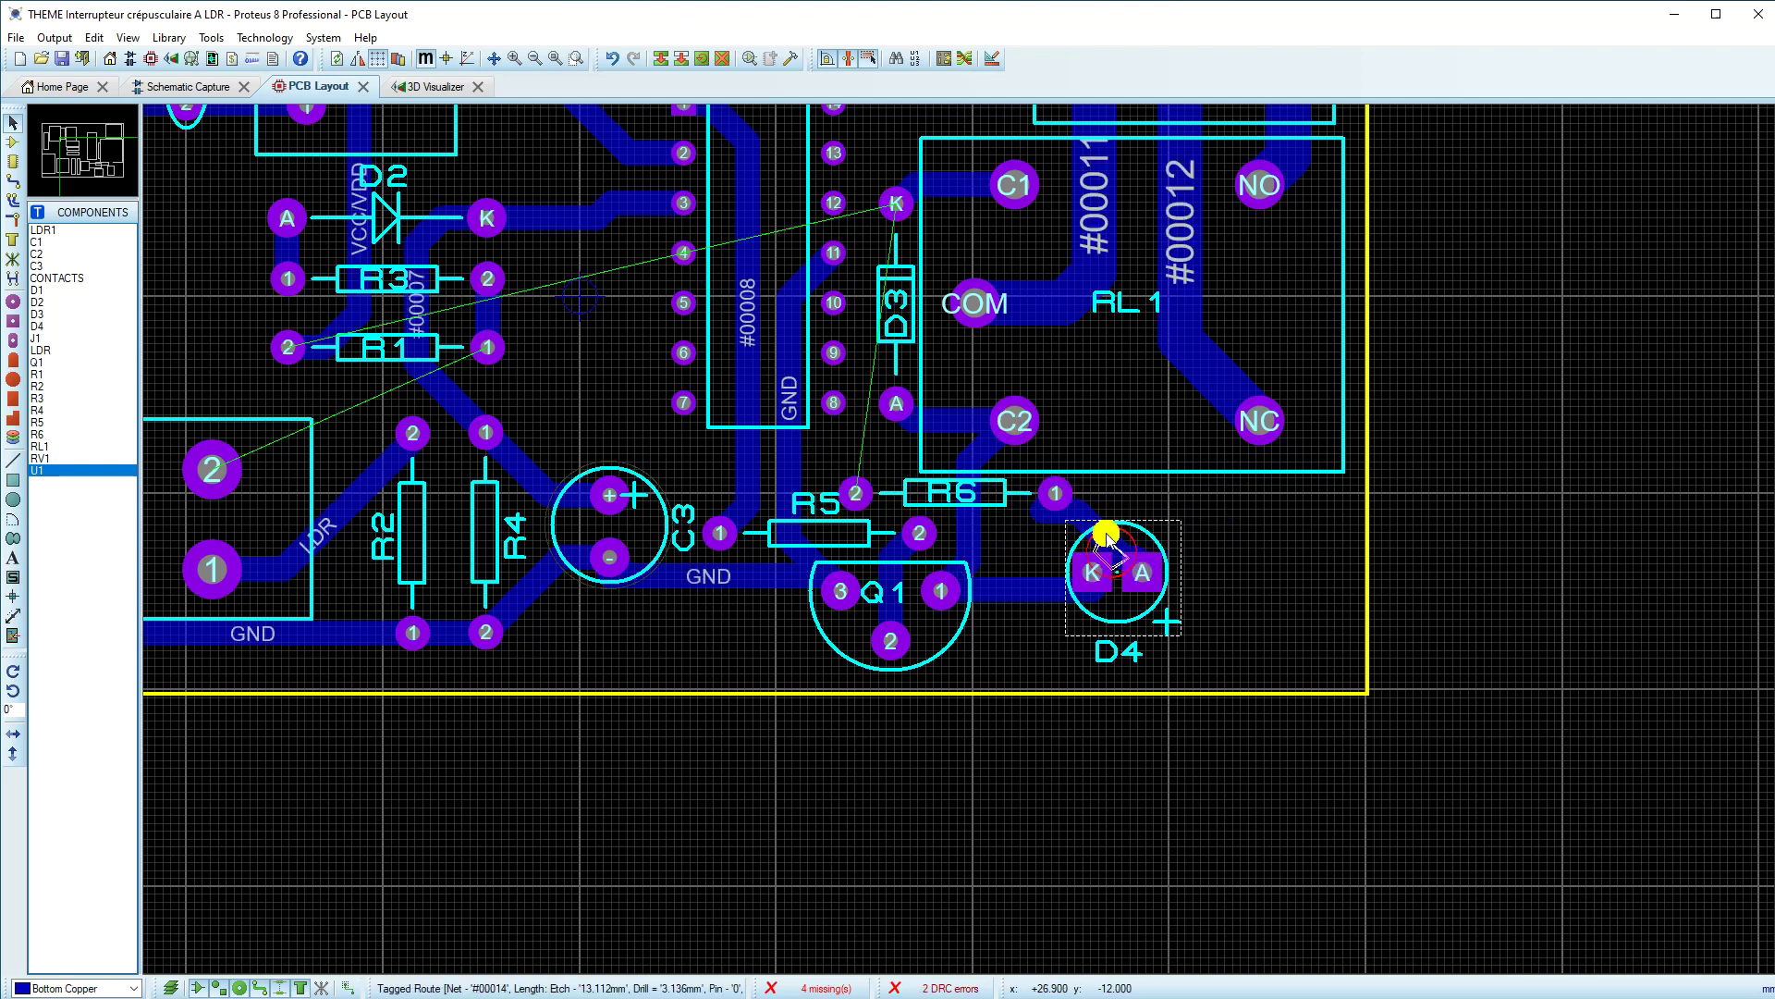
right_click(1091, 529)
left_click(1138, 563)
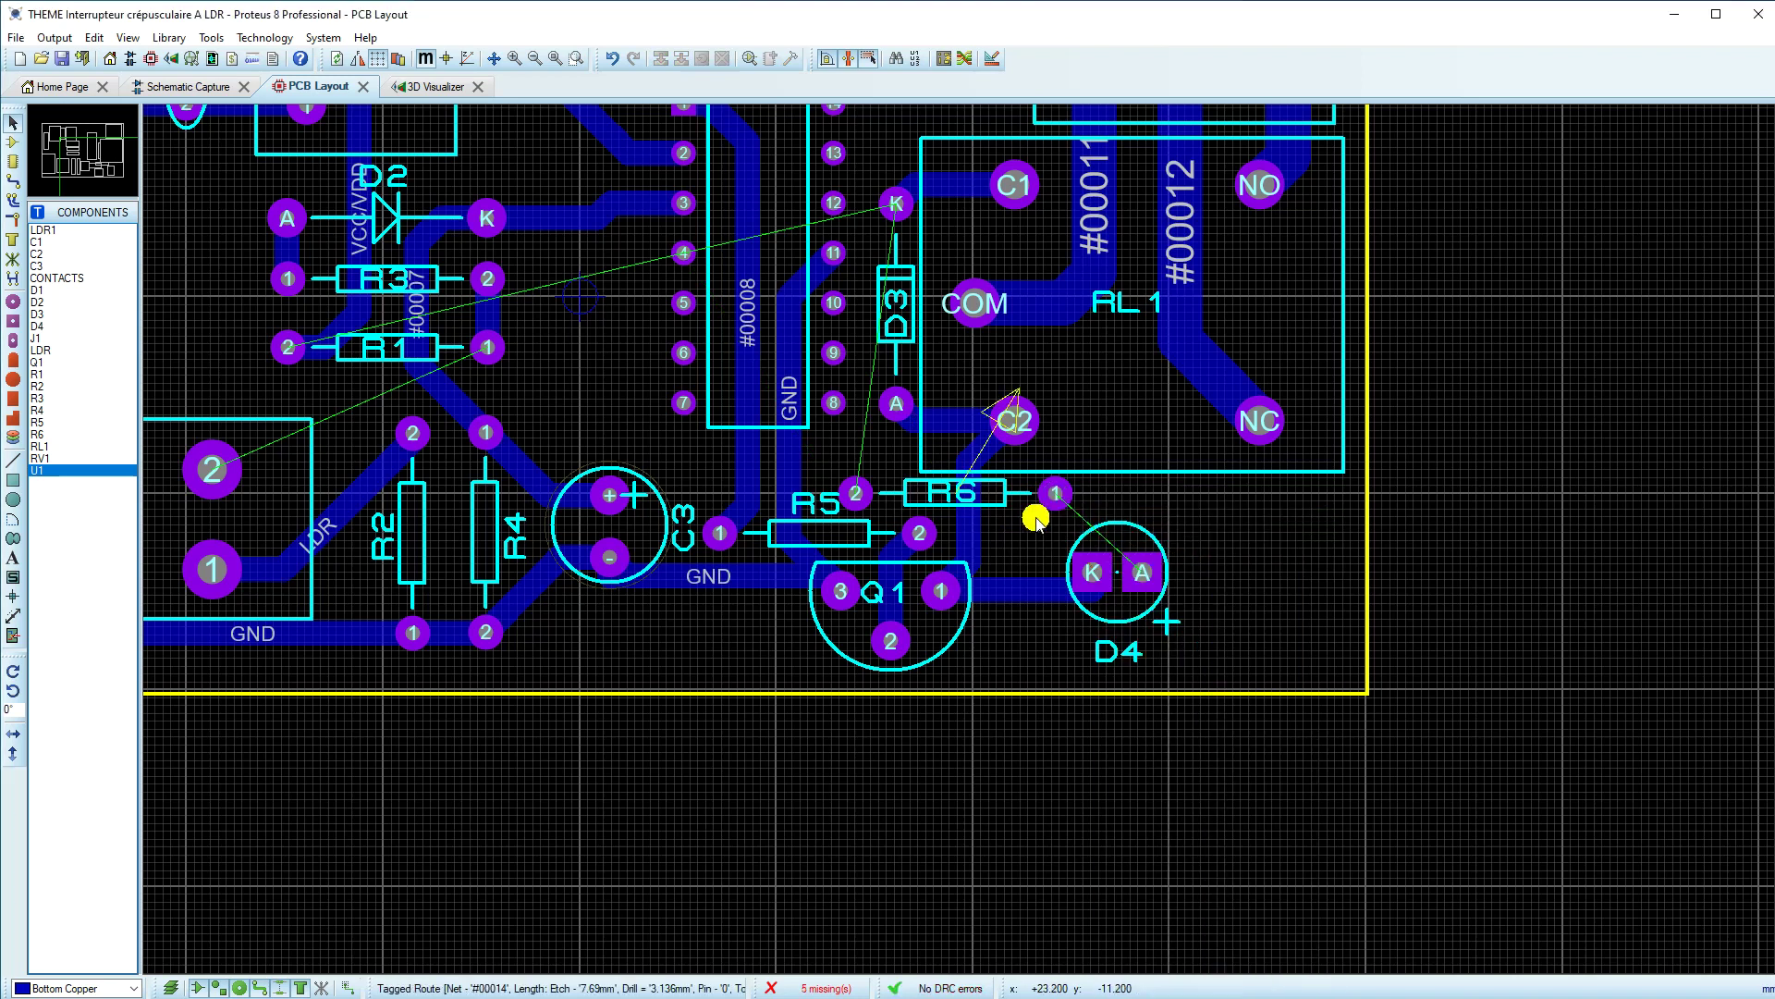
Step: Route a bottom-copper track with the DEFAULT trace style from R6 pin 1 to D4's anode
left_click(12, 181)
scroll(1091, 546, "up", 2)
left_click(875, 436)
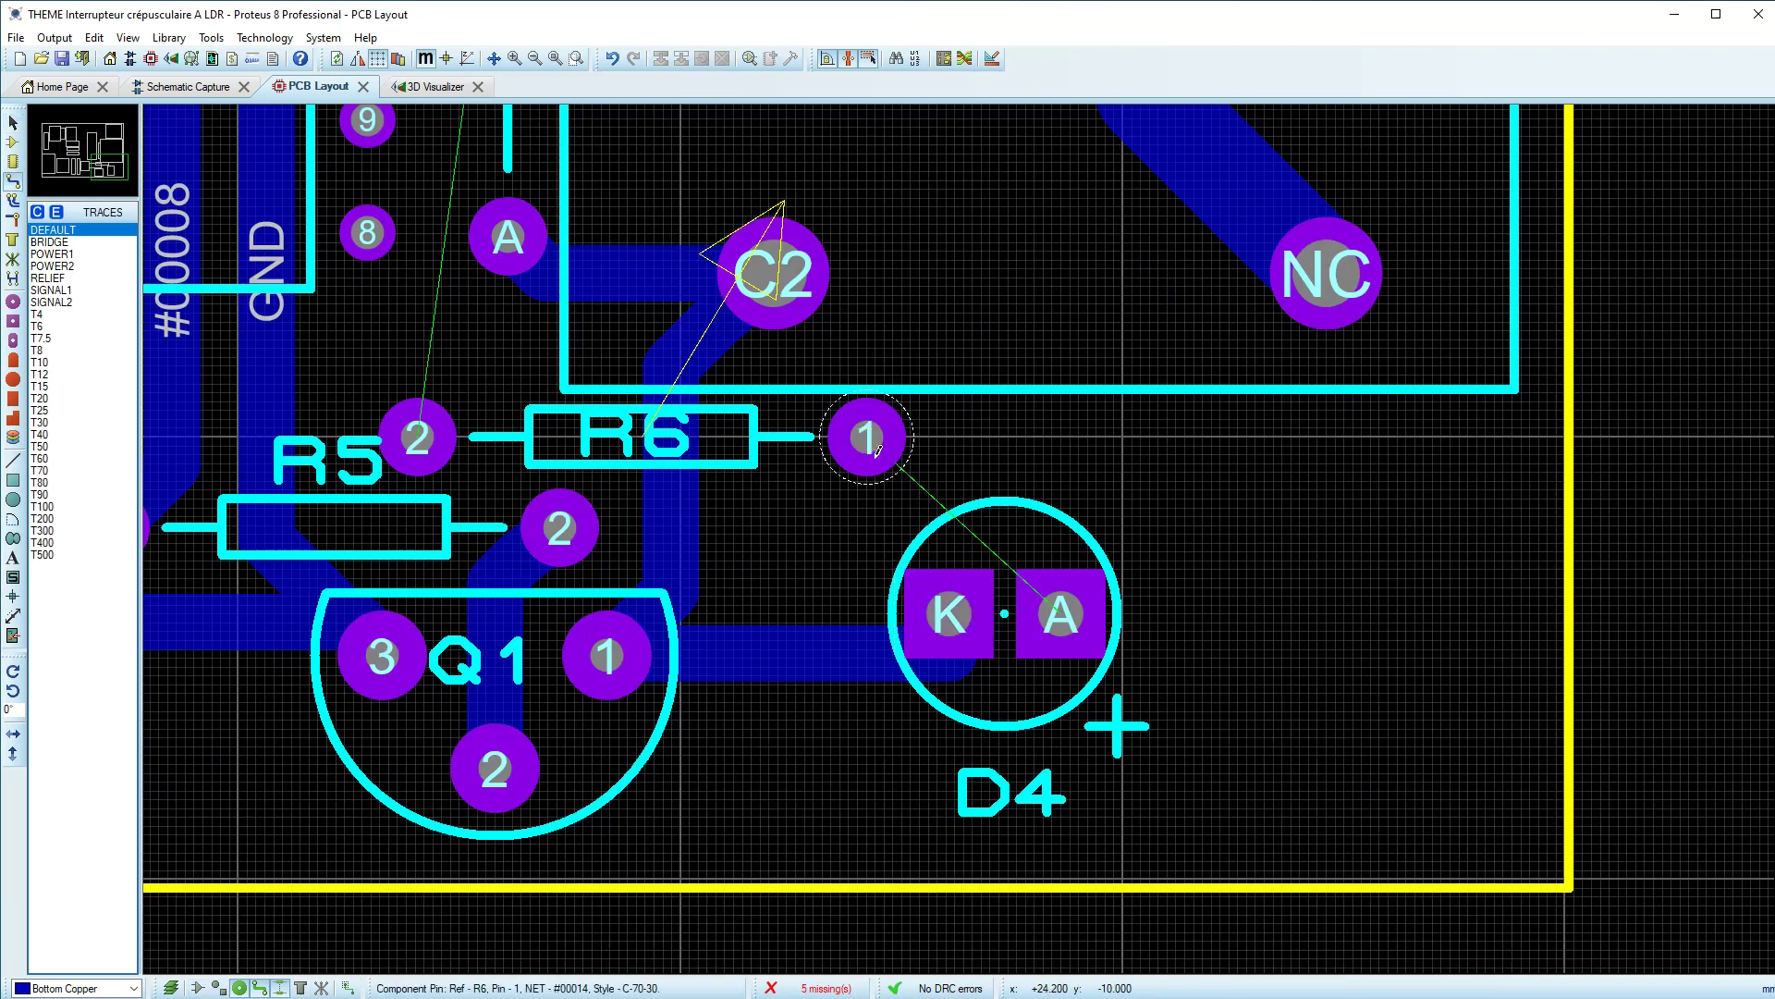
left_click(1045, 460)
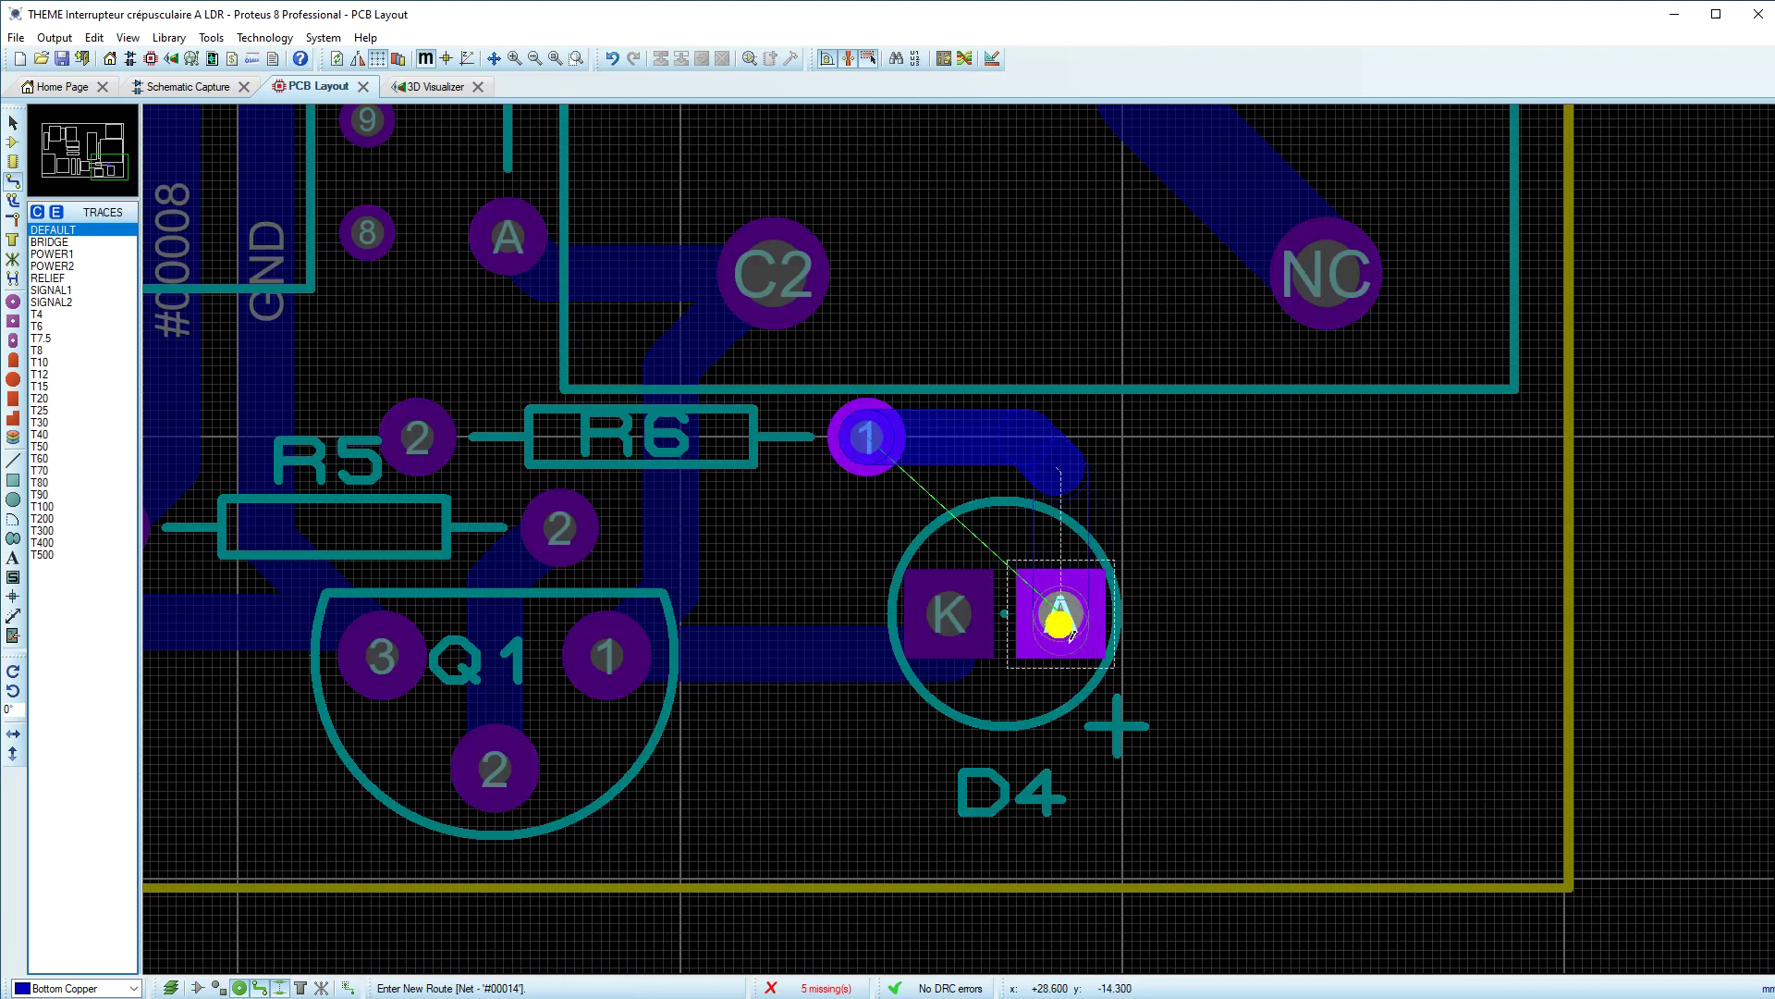
left_click(1060, 618)
scroll(925, 541, "down", 2)
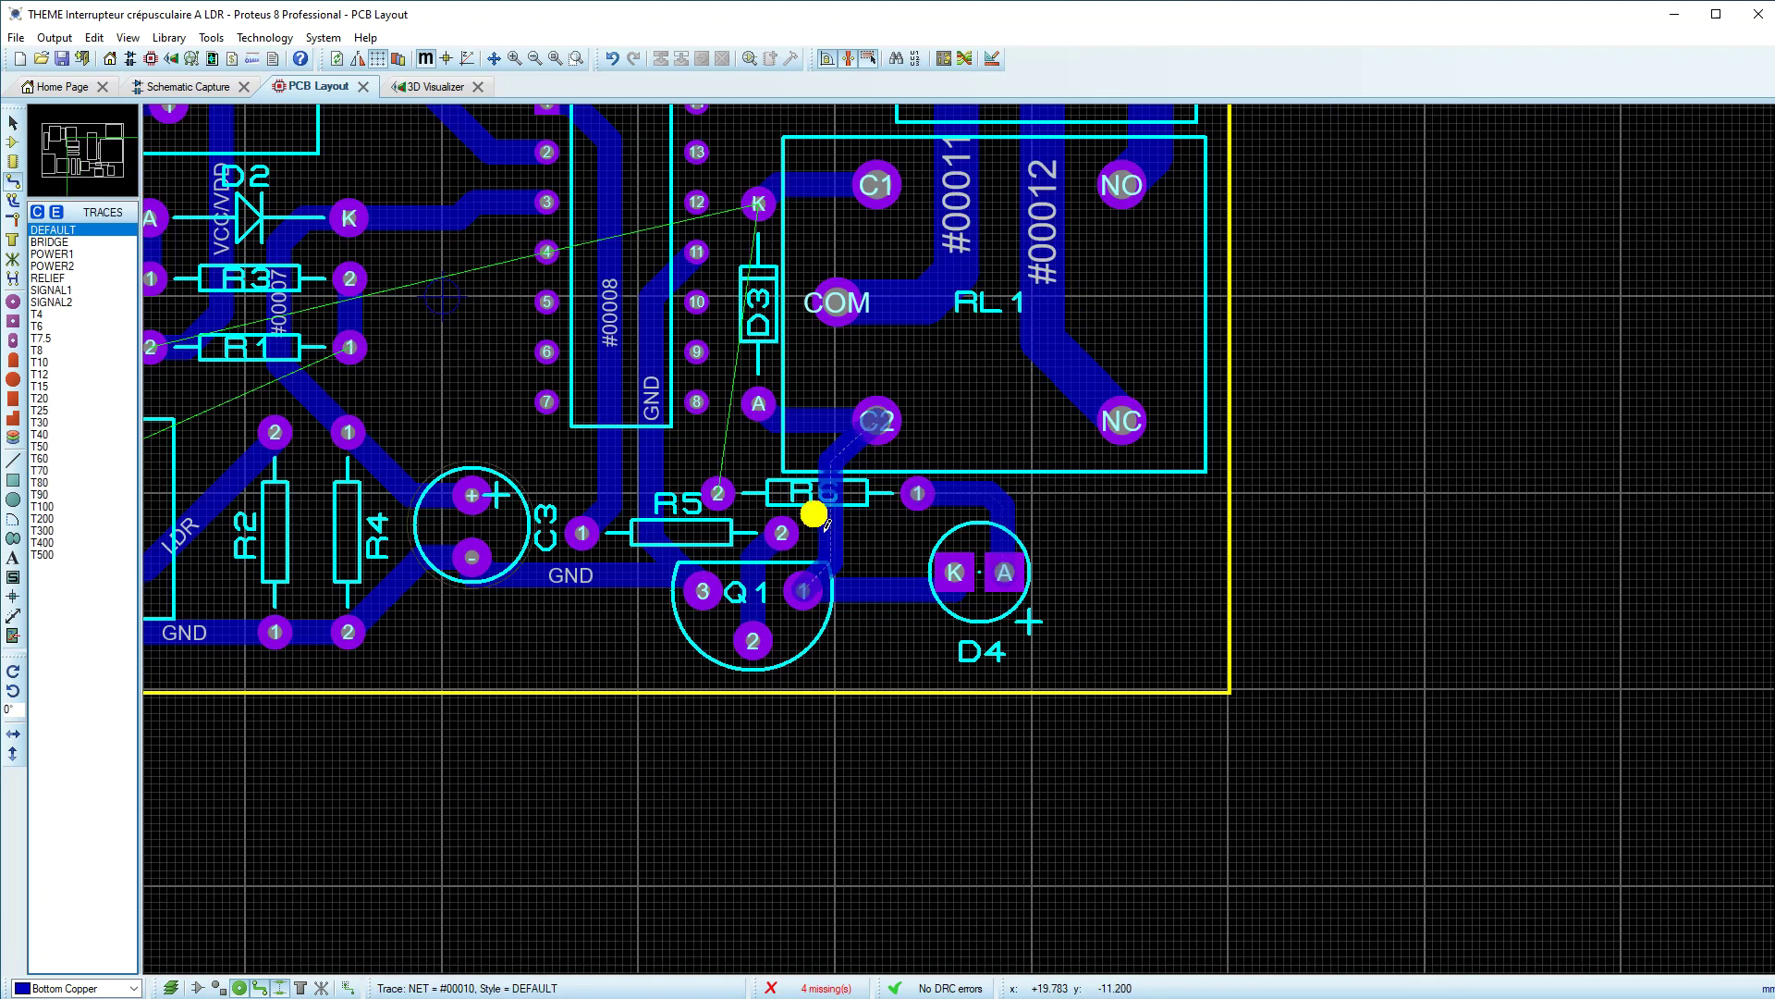
left_click(717, 494)
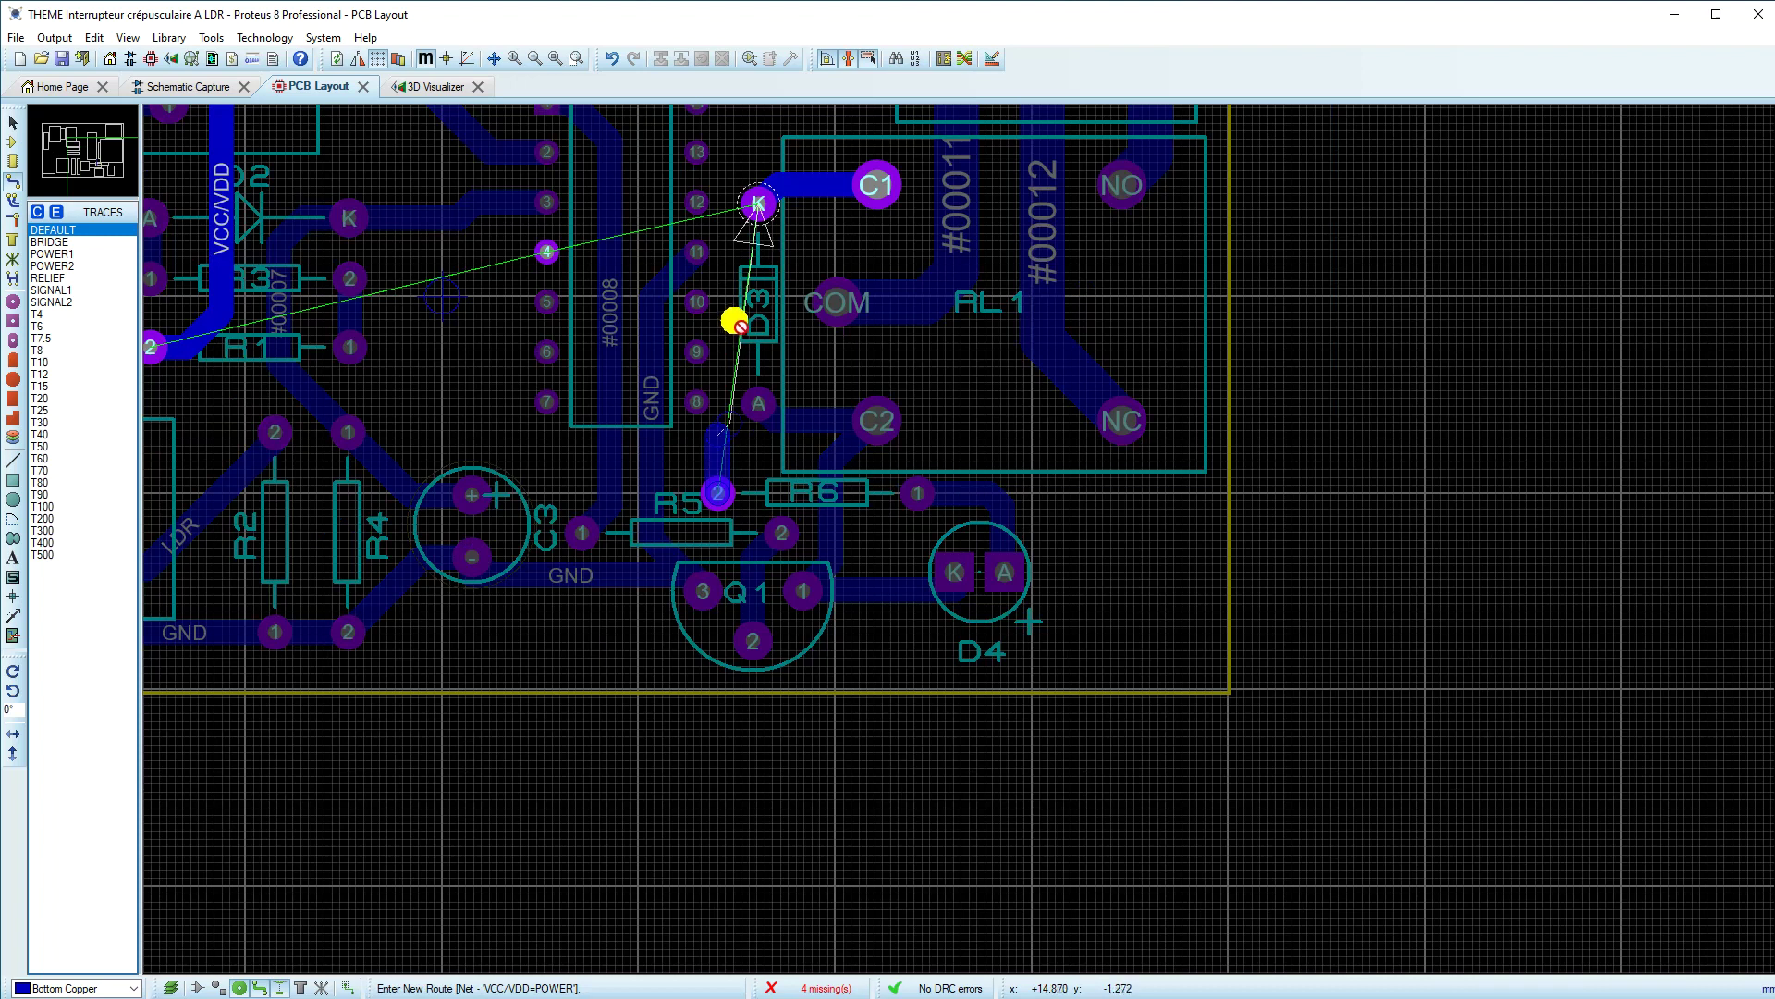
scroll(915, 368, "down", 2)
key("Escape")
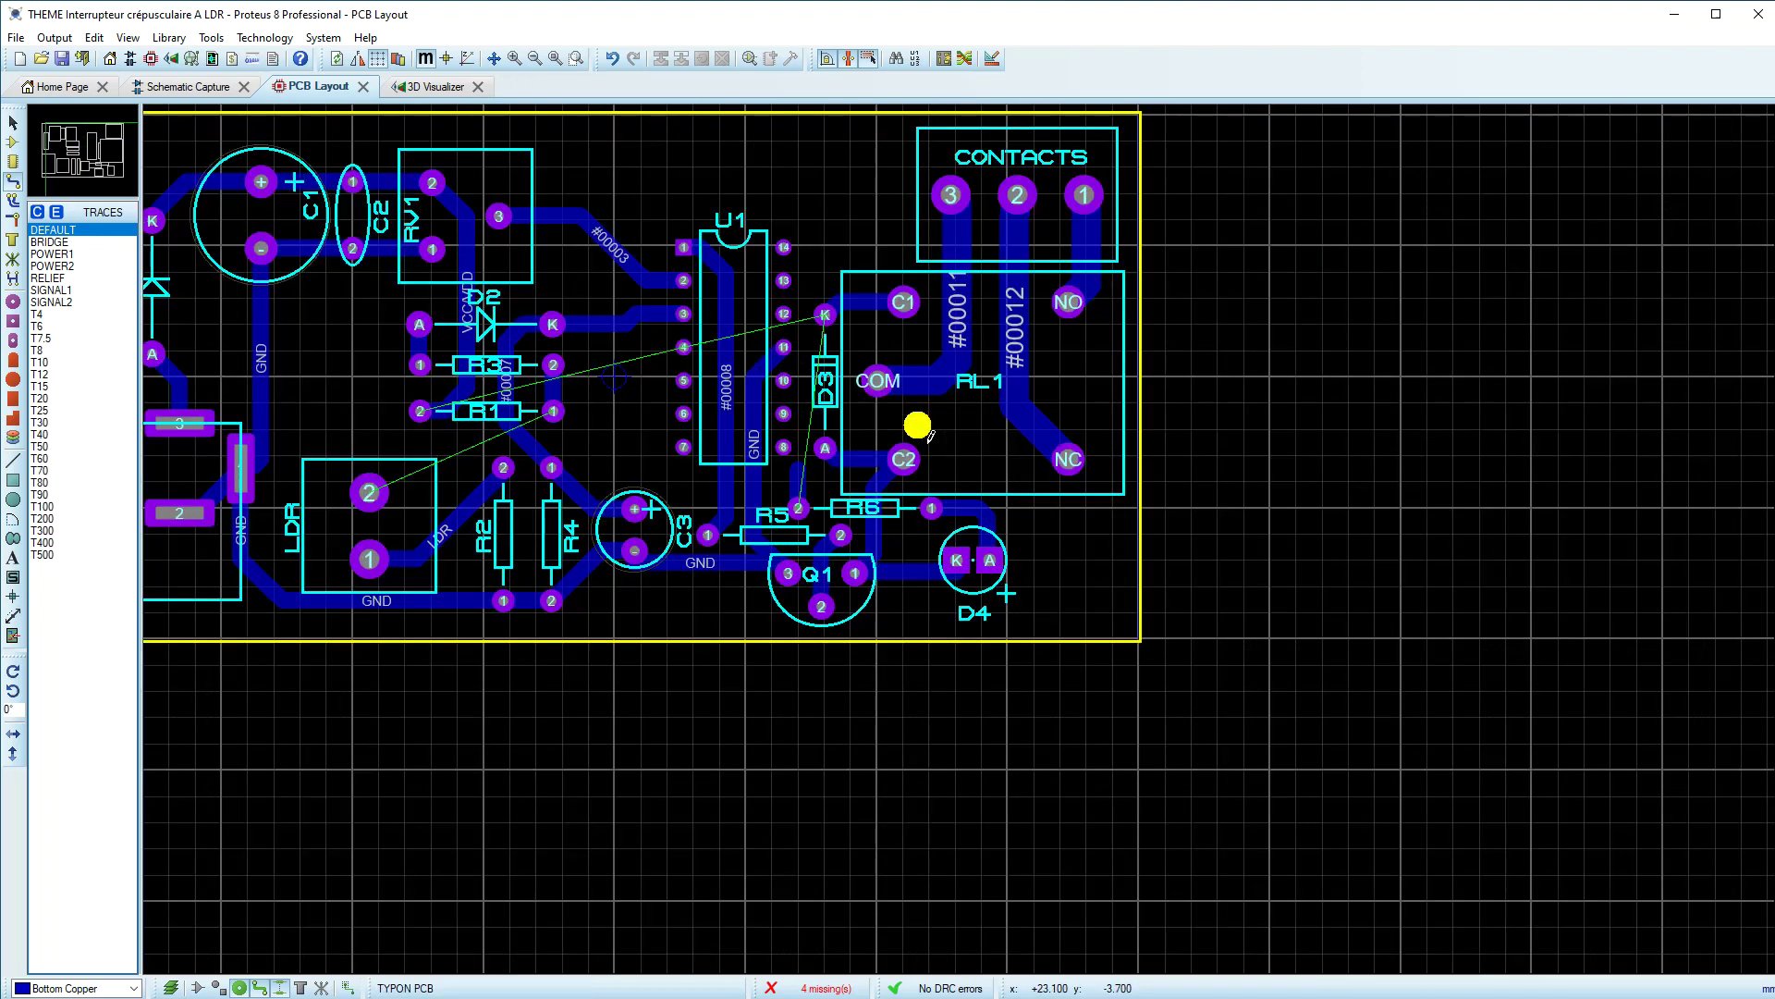
Step: Move U1 together with its attached tracks slightly left, widening the gap between the chip and D3
scroll(747, 374, "up", 1)
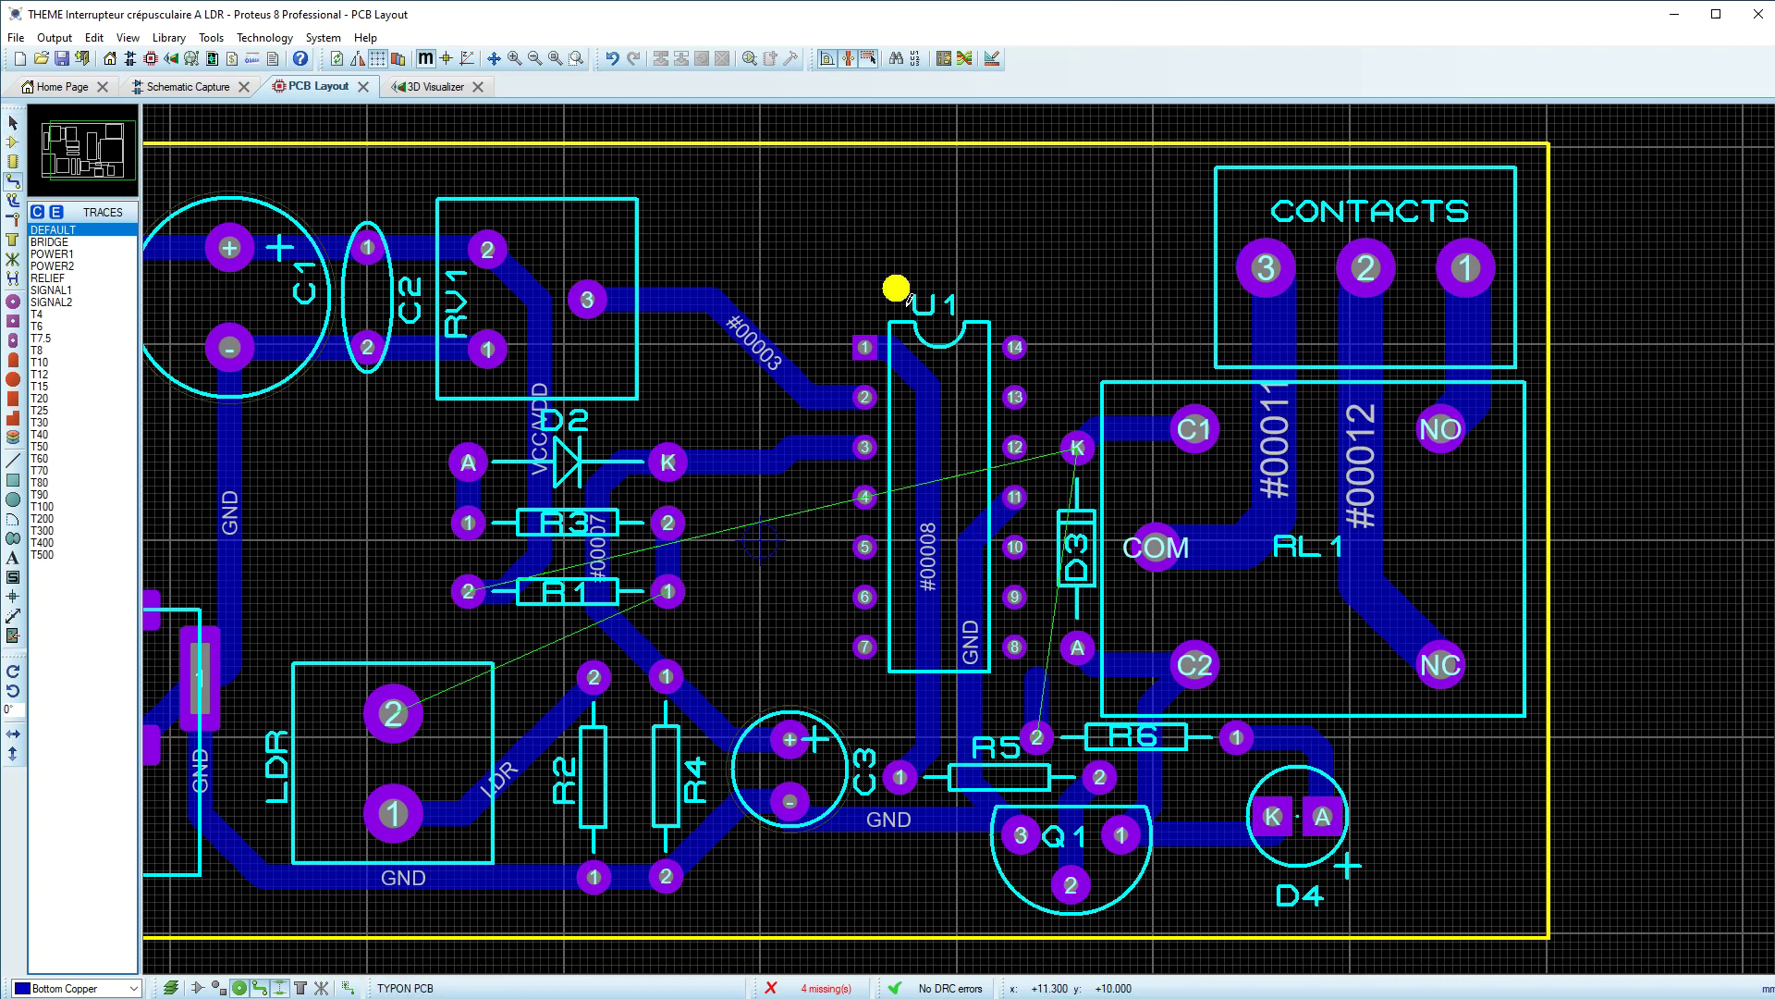
left_click_drag(788, 249, 1065, 708)
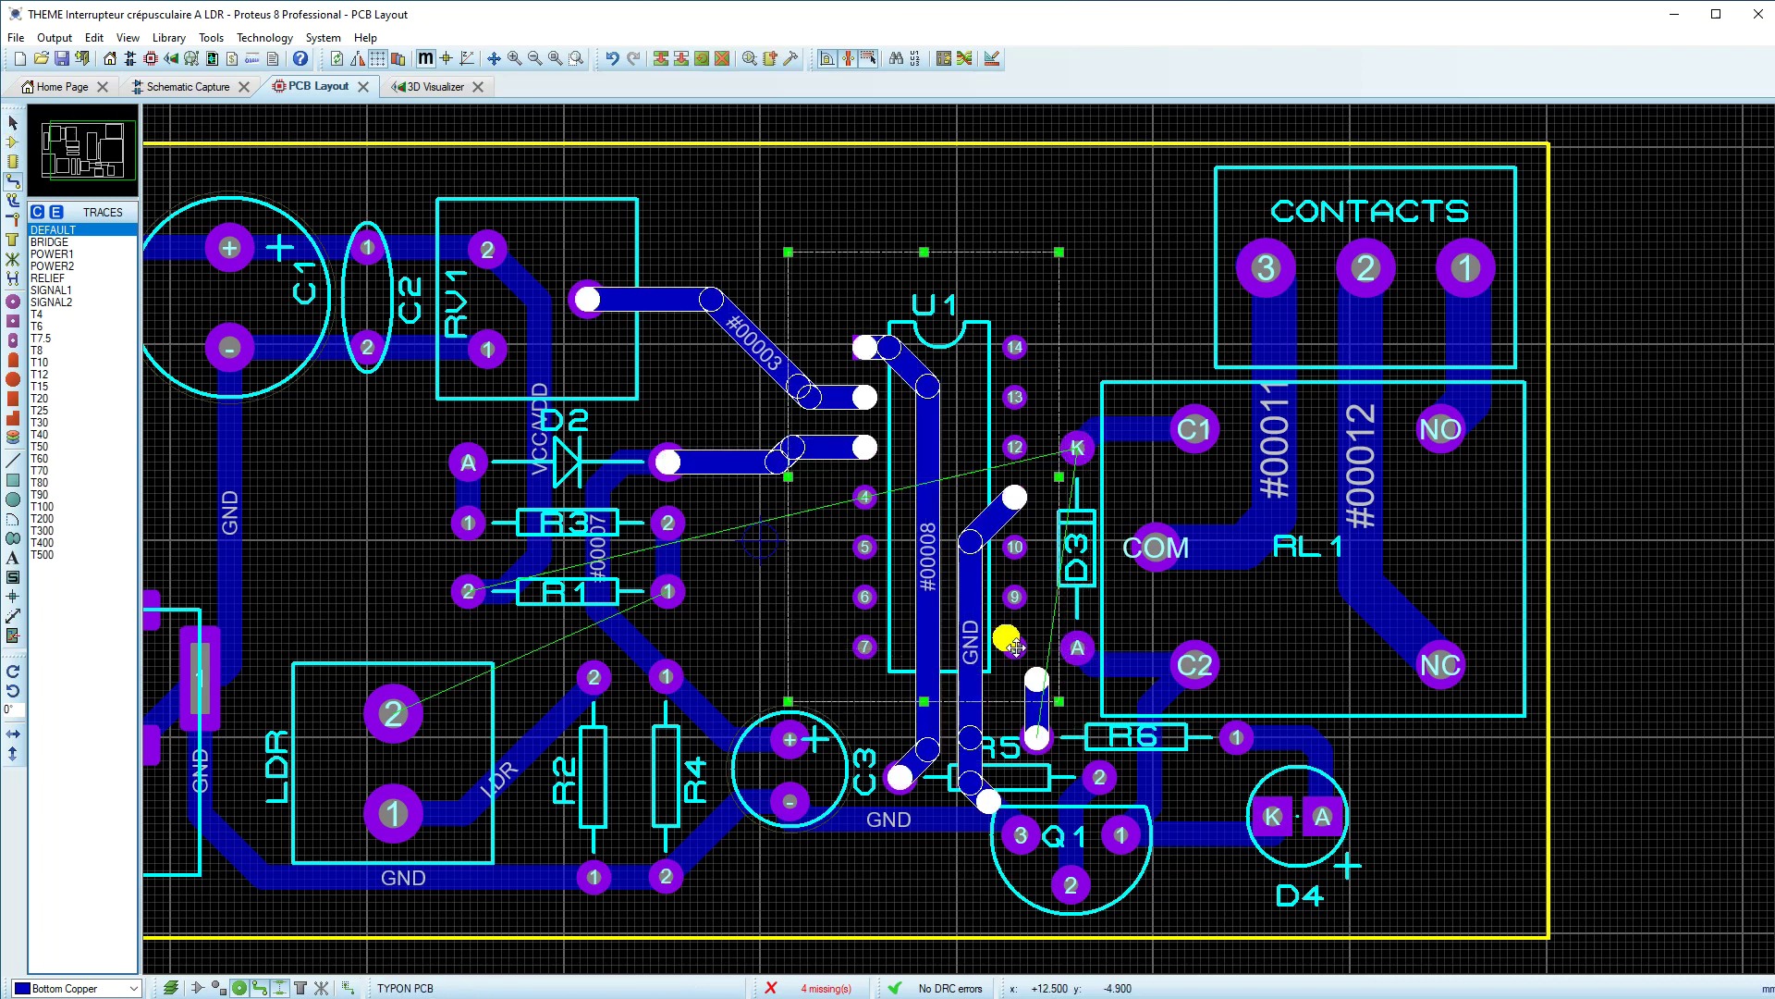
left_click(15, 128)
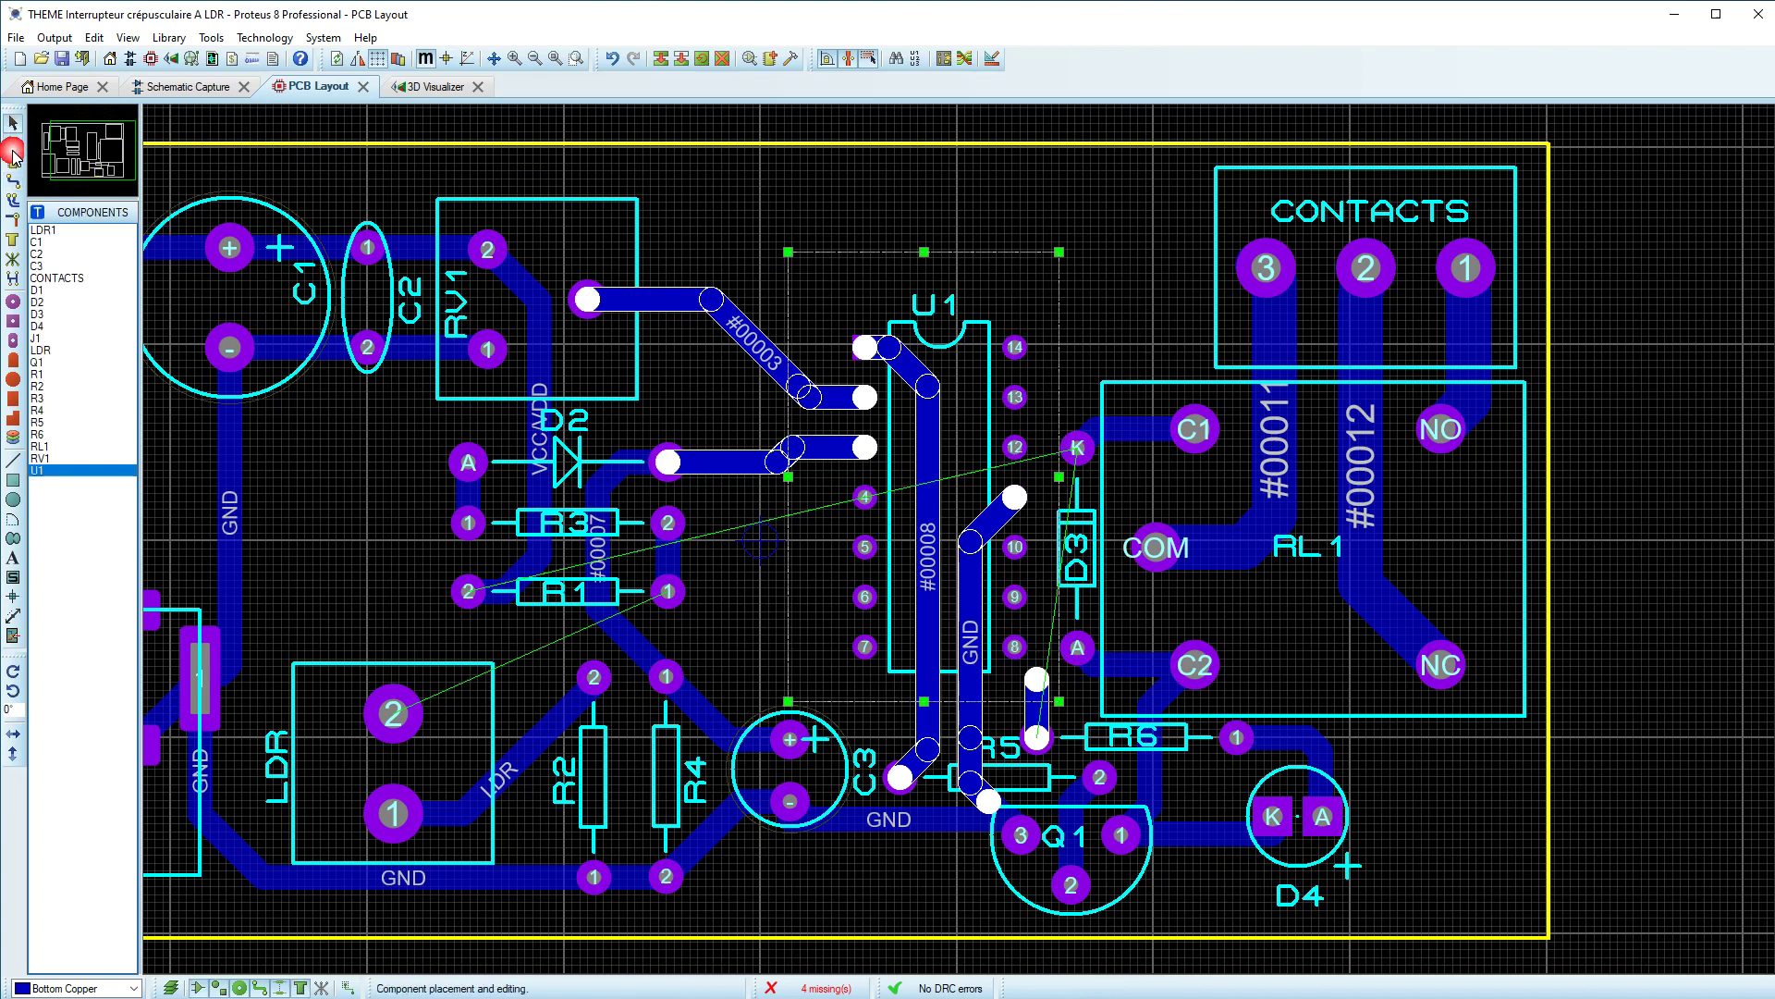
left_click(1088, 653)
left_click(902, 371)
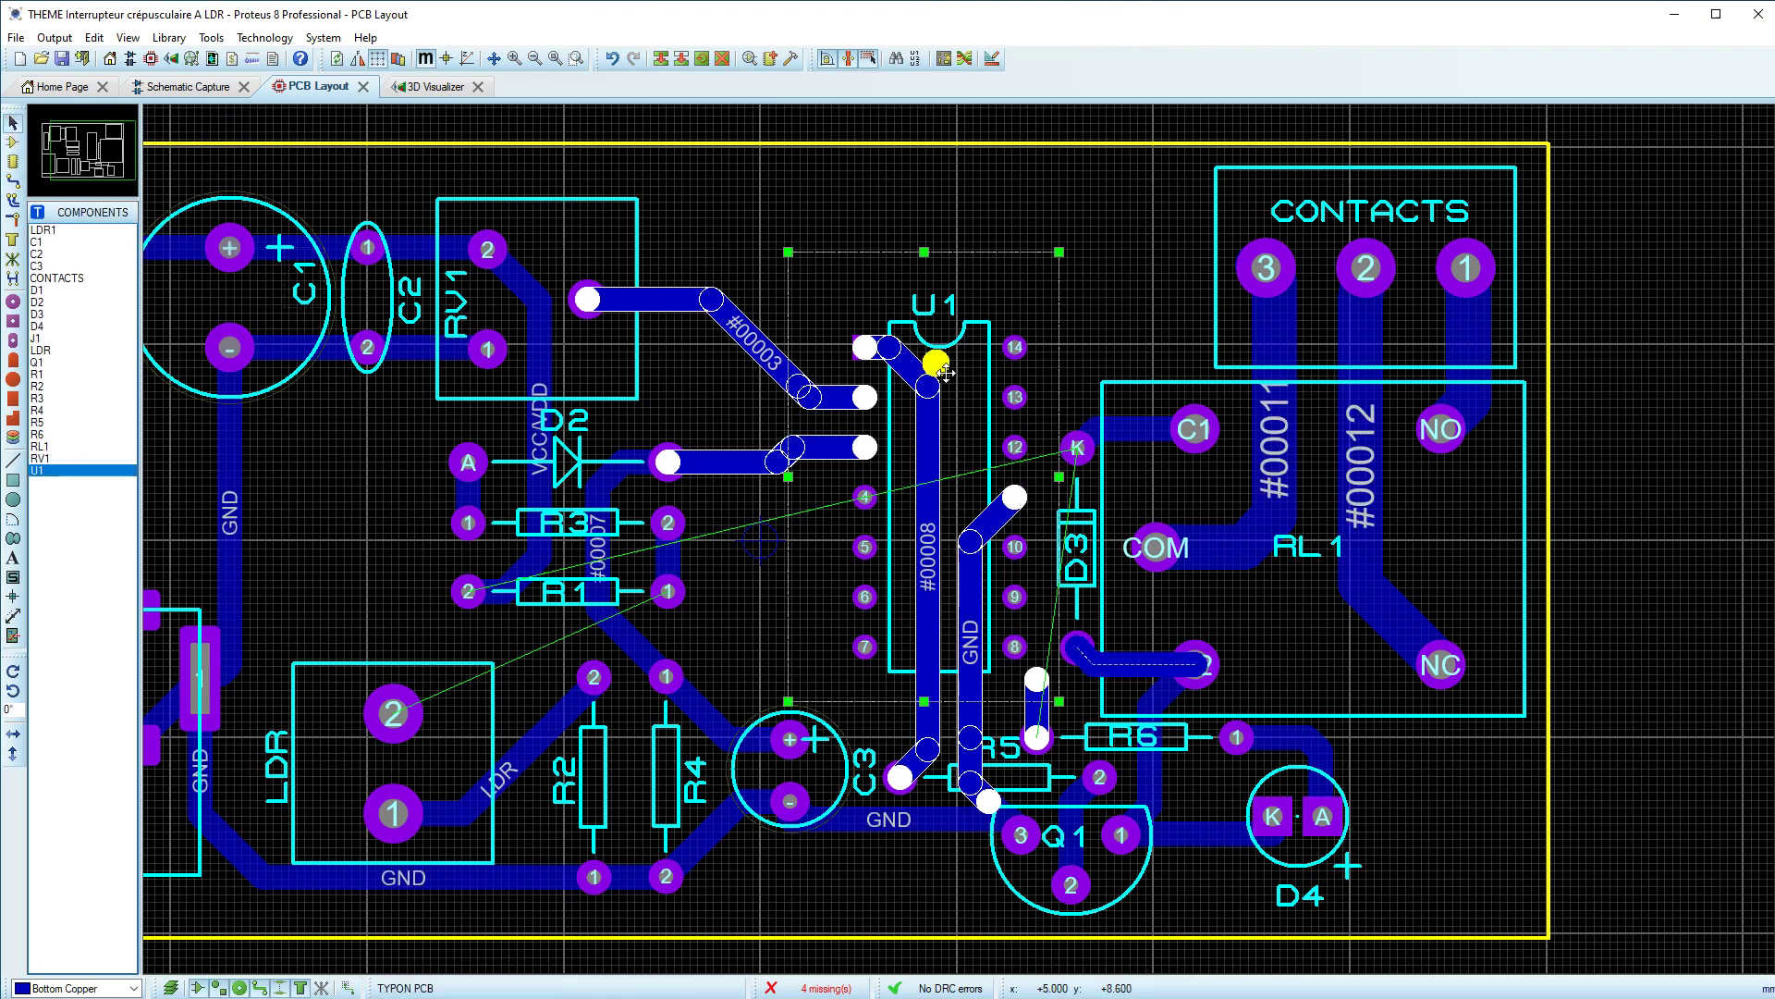
left_click_drag(753, 208, 1073, 712)
left_click_drag(969, 632, 969, 632)
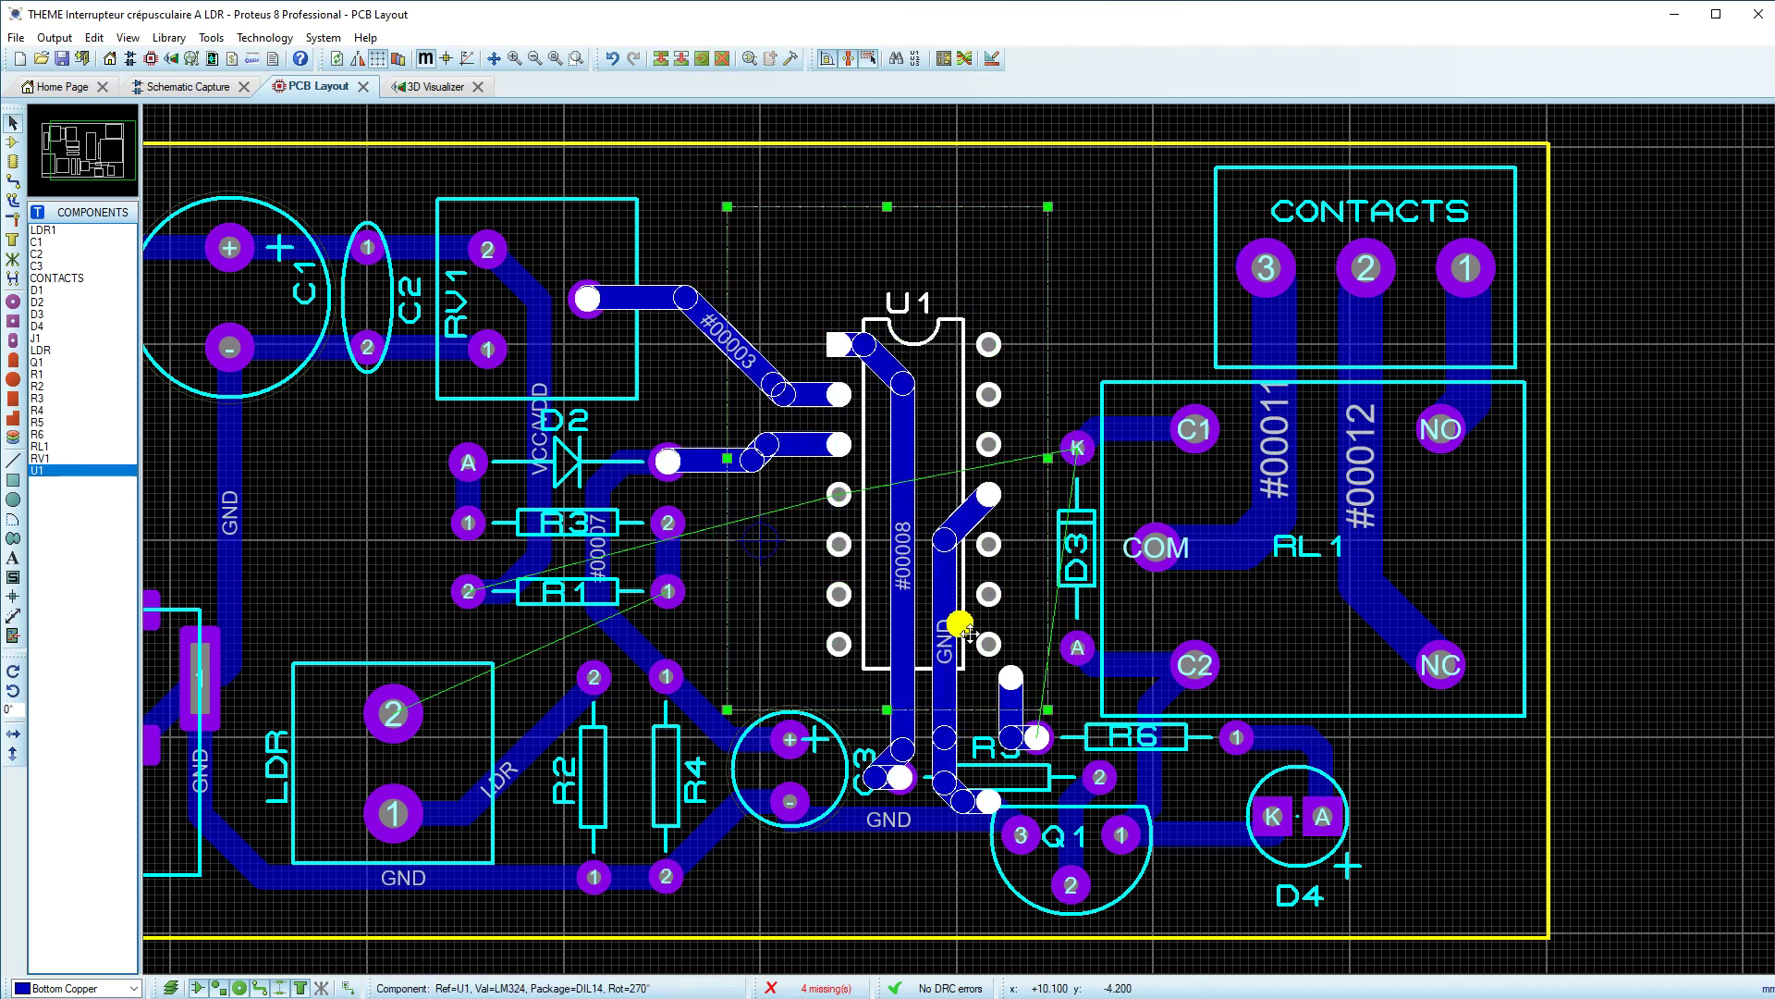
left_click_drag(956, 568, 939, 571)
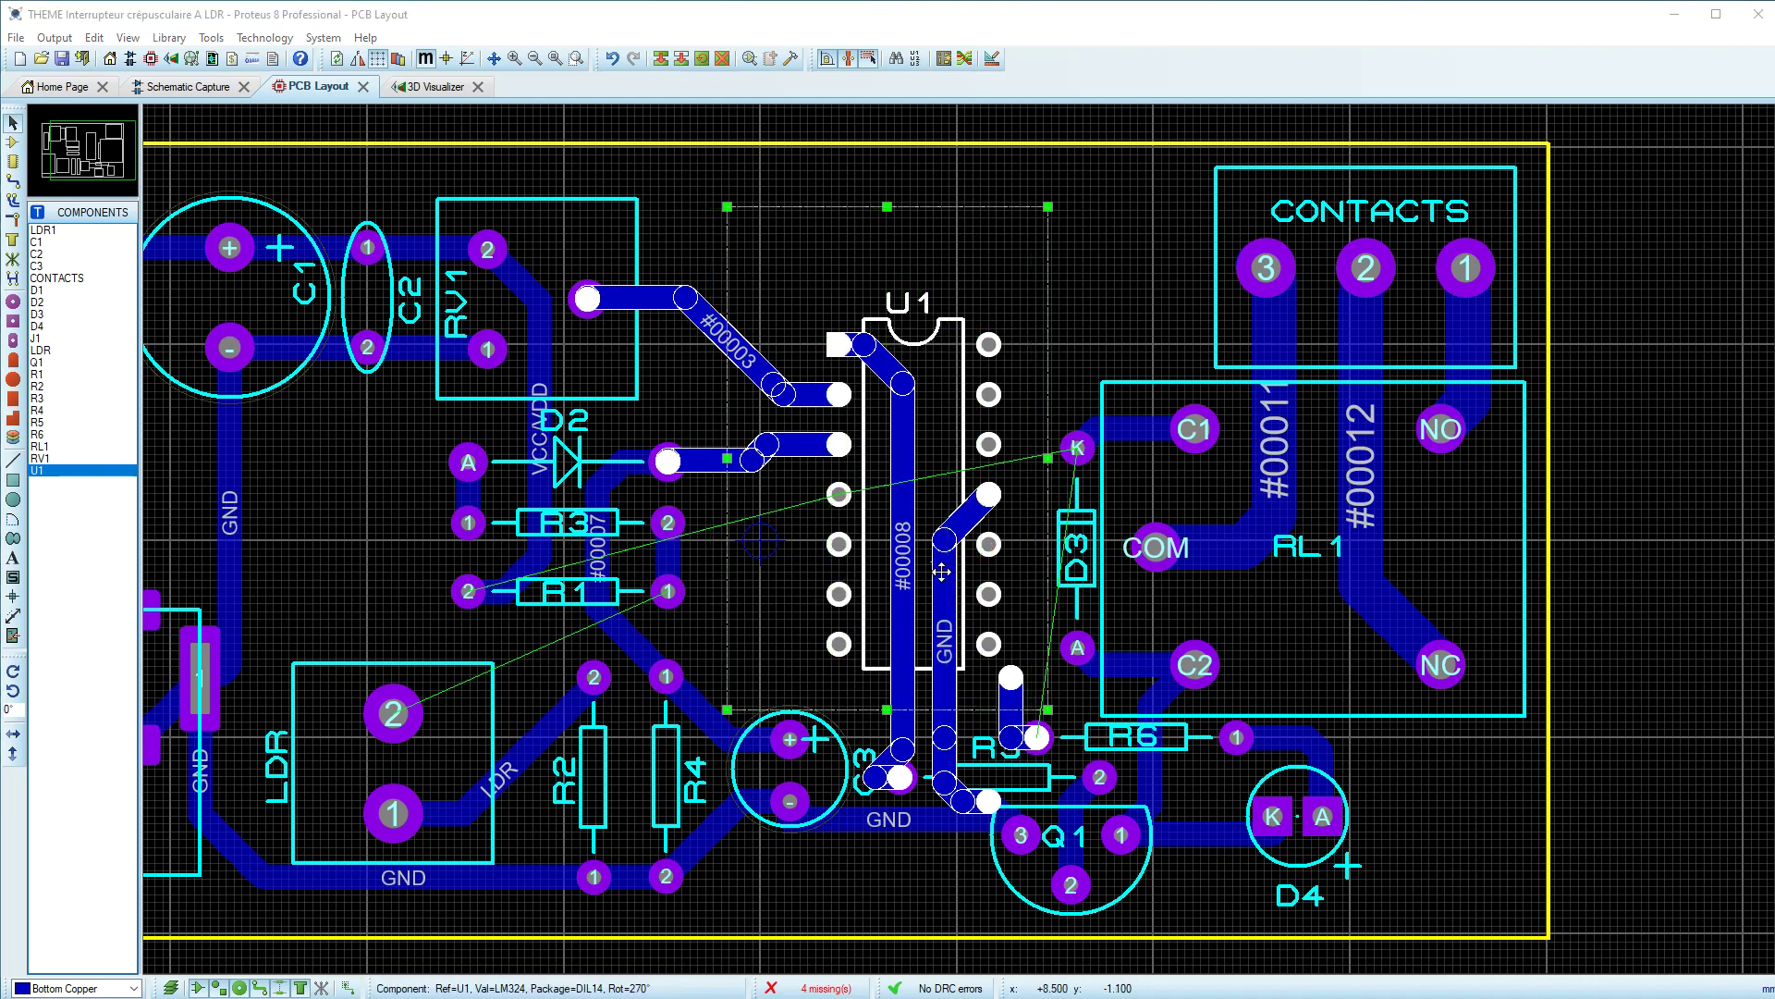
left_click(1026, 614)
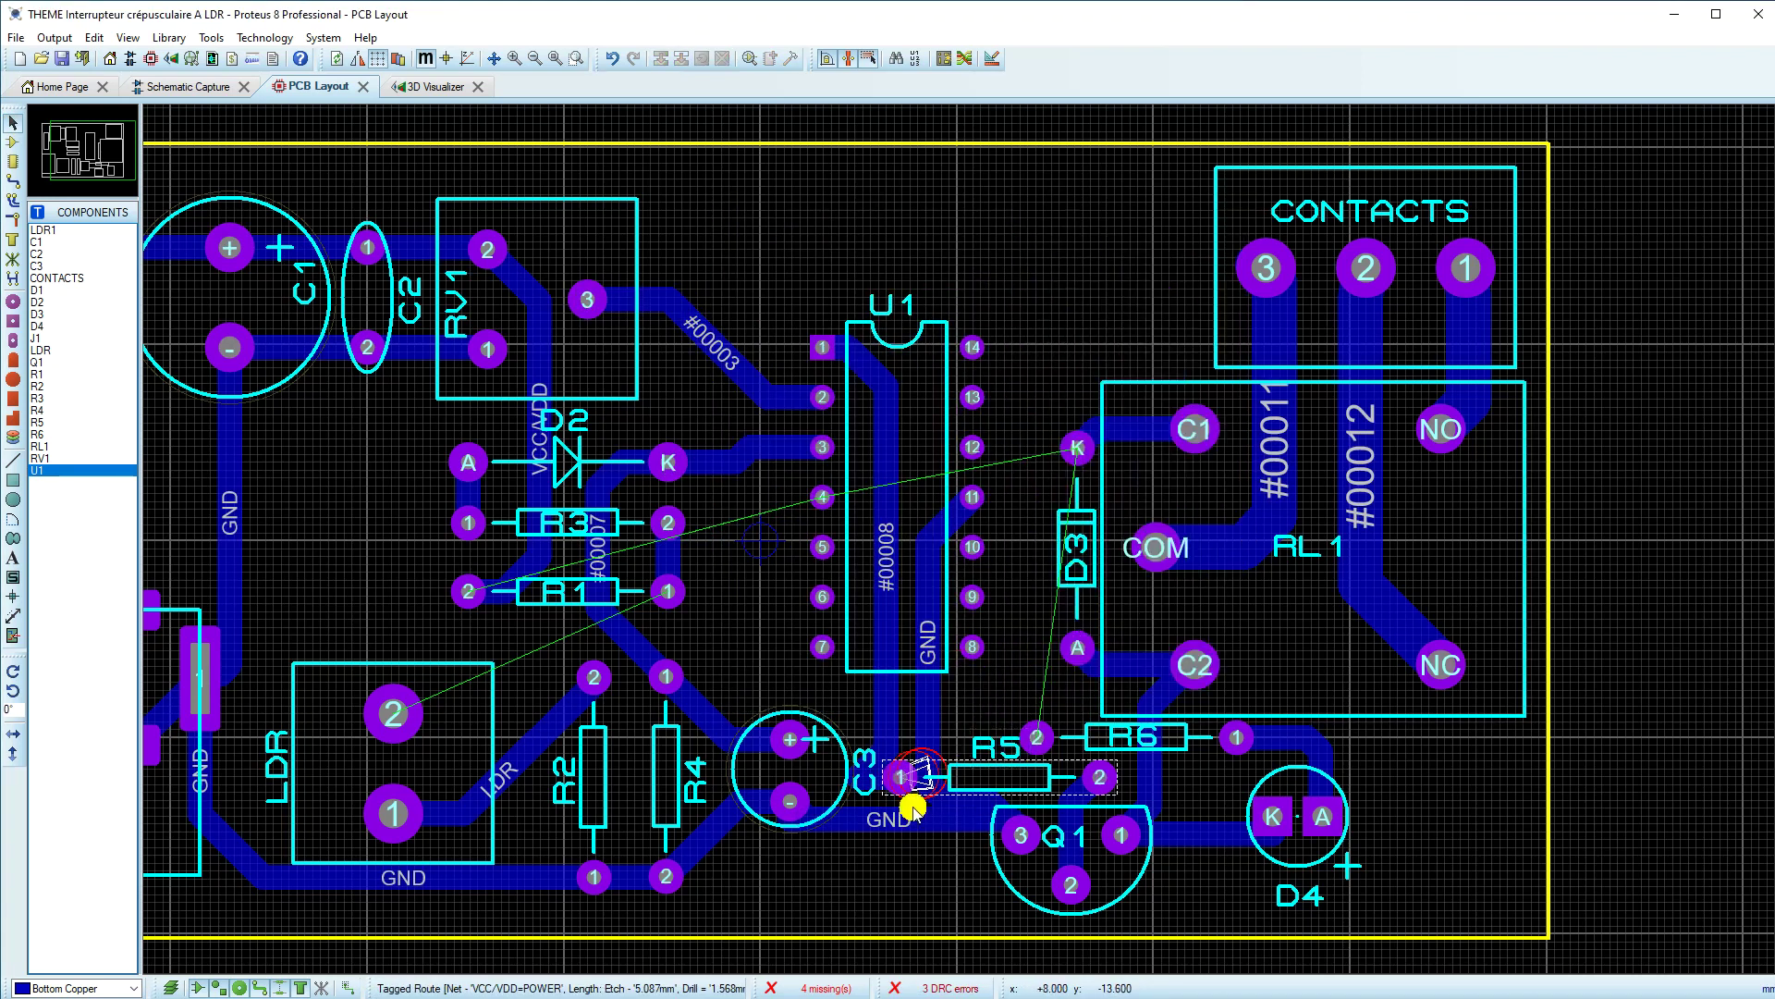
Step: Delete the GND track from U1 pin 11 to Q1 pin 3 and the track from U1 pin 1 to R5 pin 1
scroll(915, 784, "up", 2)
right_click(978, 483)
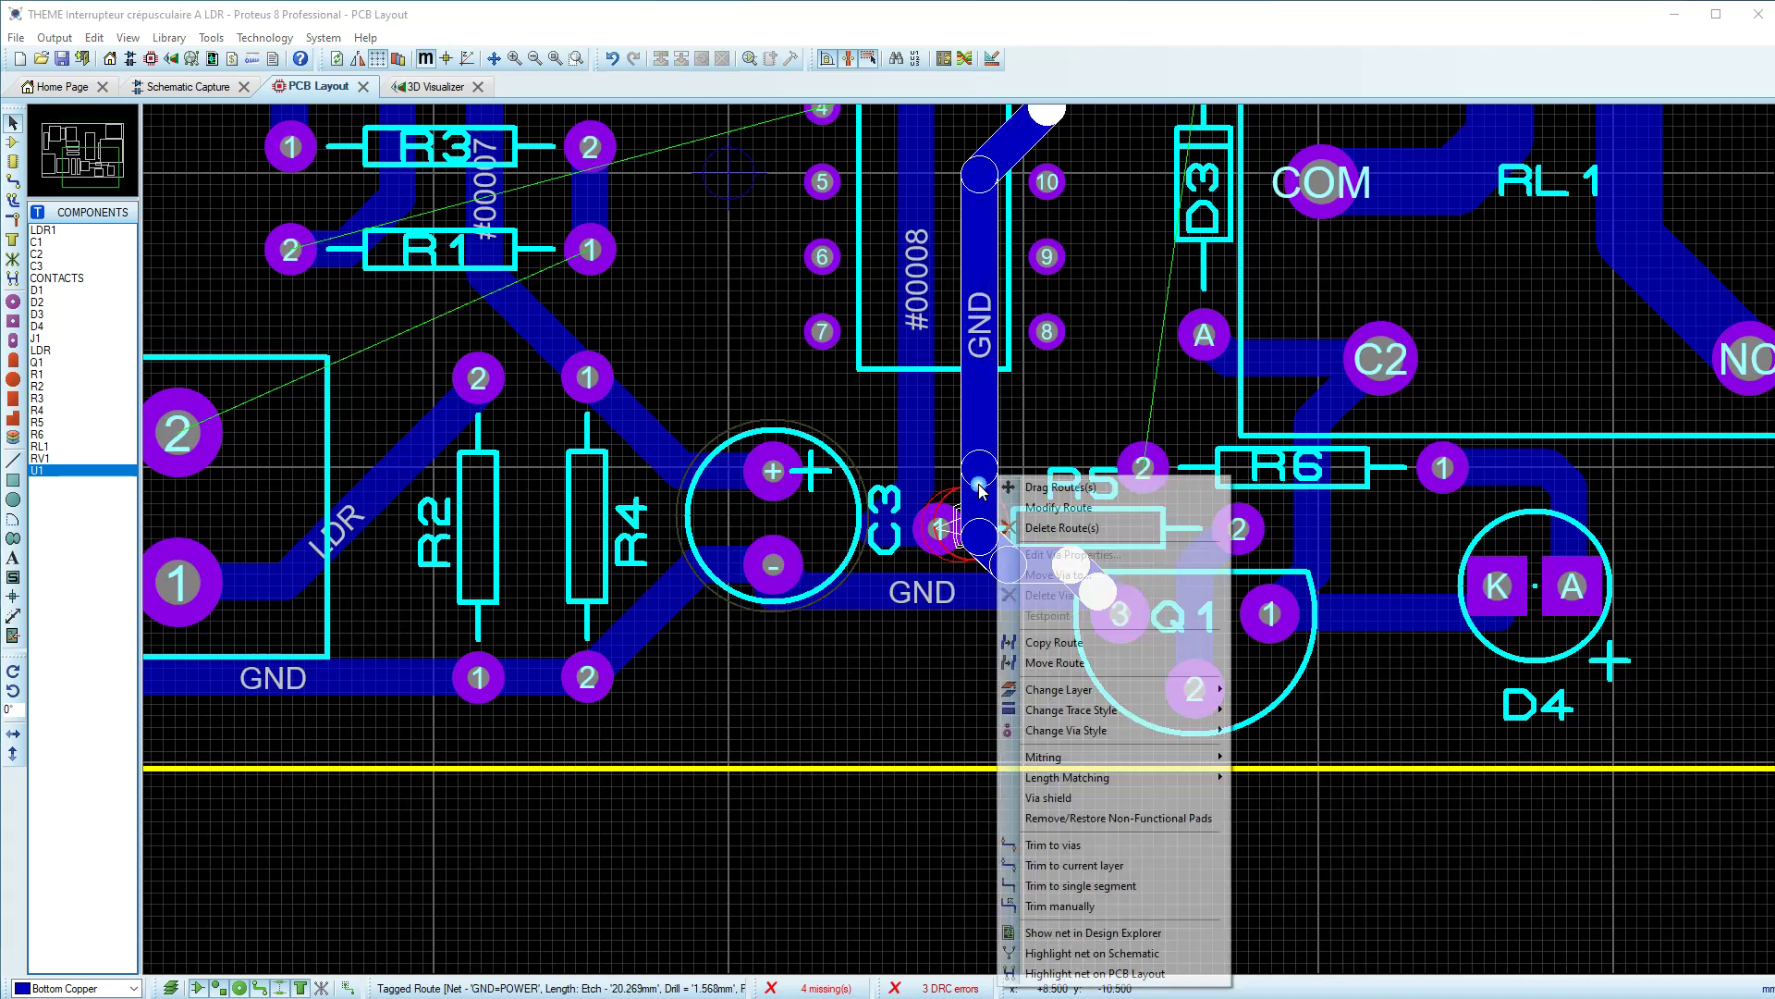
right_click(978, 485)
right_click(978, 485)
right_click(915, 465)
key("Delete")
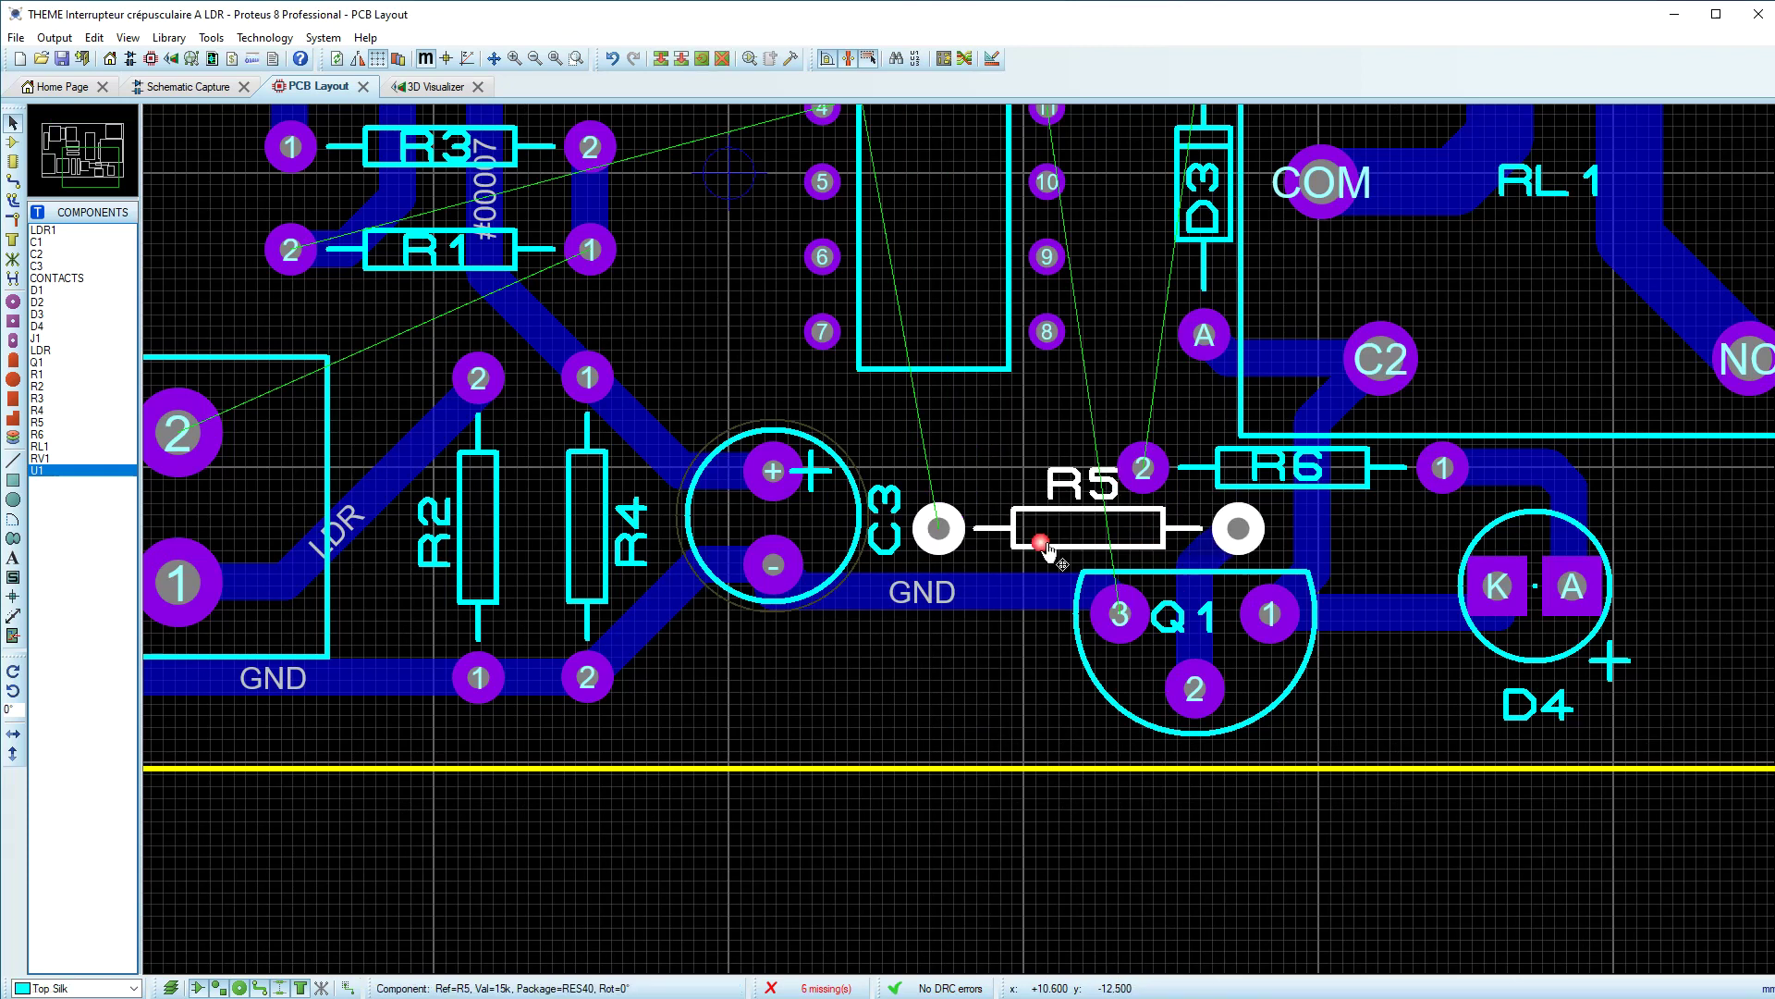
Step: Move resistor R5 slightly left and realign its track to Q1 pin 2 over the pad
left_click(1041, 529)
left_click_drag(1029, 544, 1029, 544)
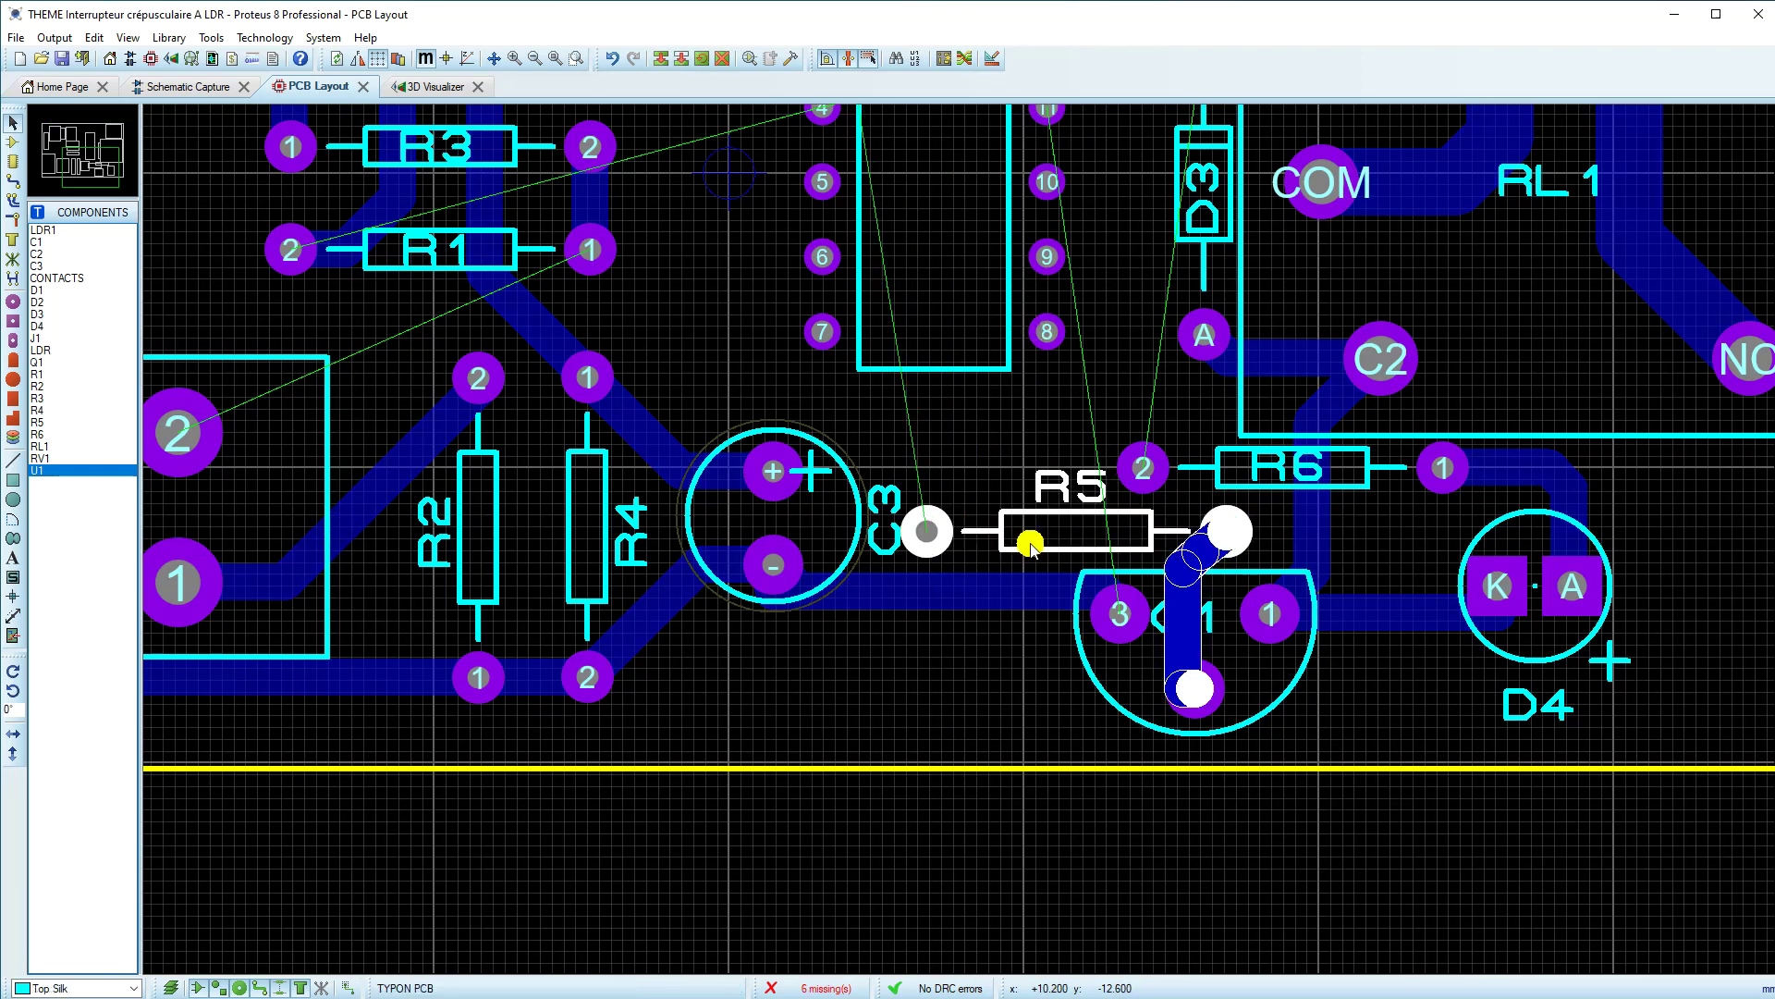
left_click_drag(1192, 633, 1210, 635)
left_click(1265, 681)
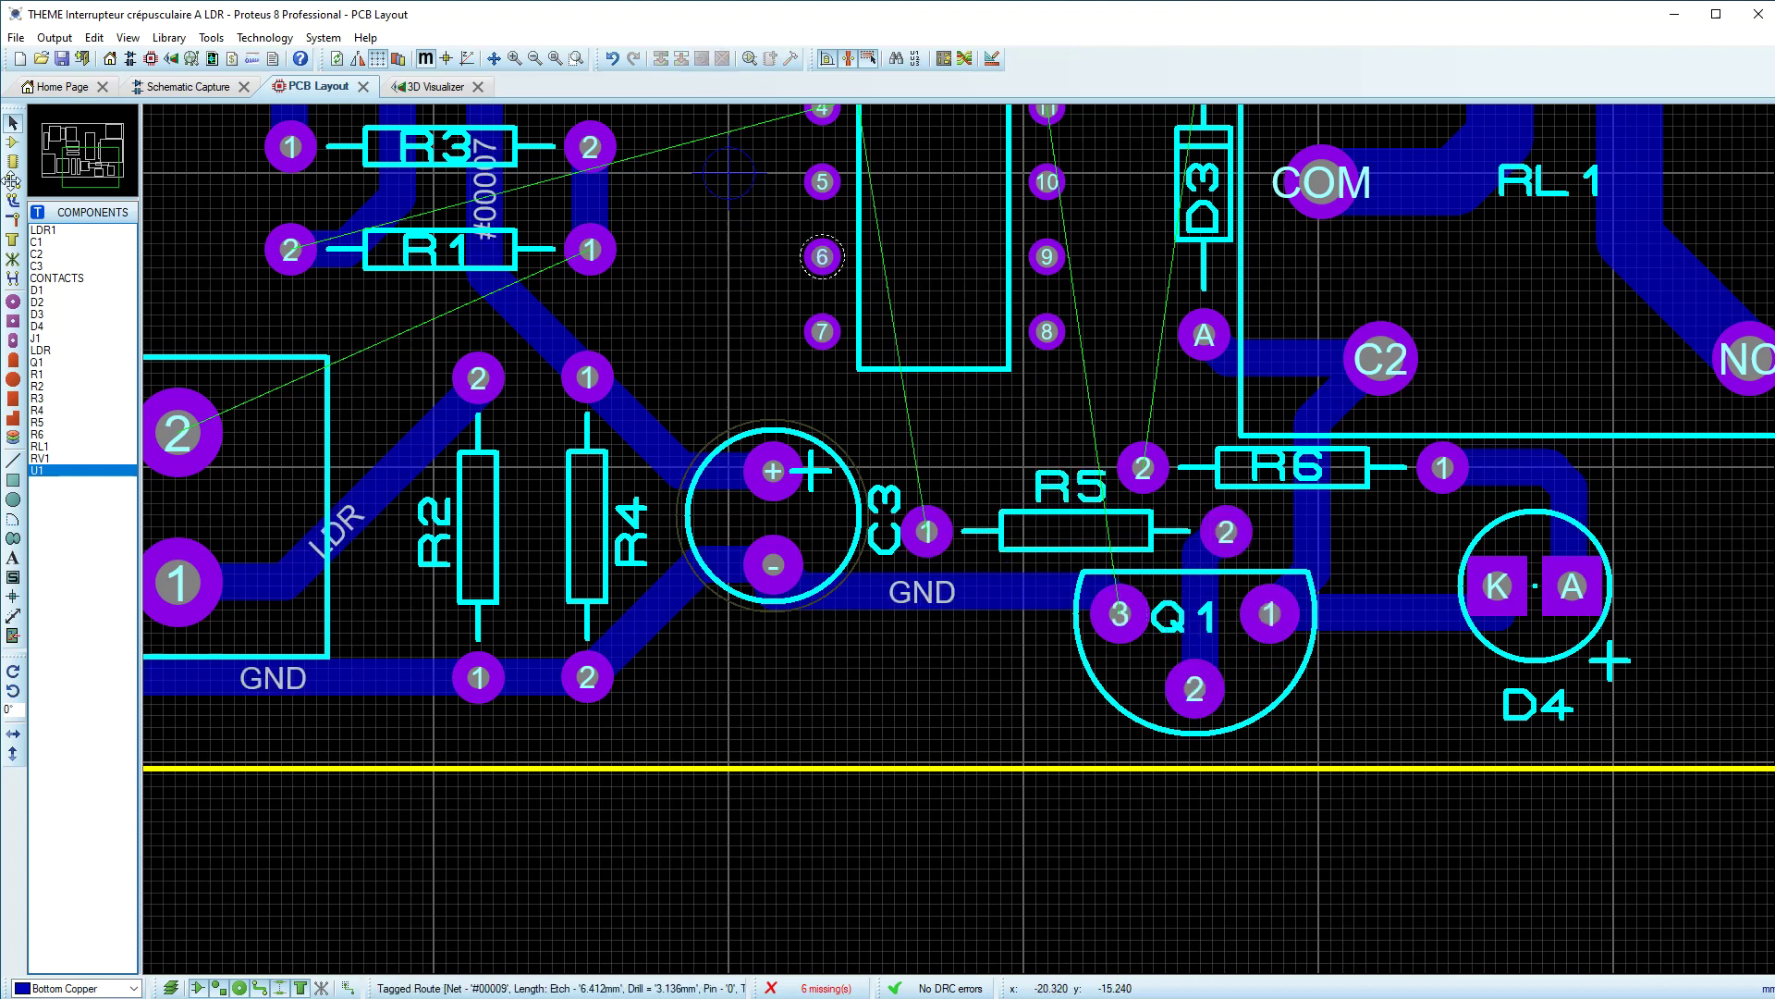
Step: Route a VCC/VDD track with the DEFAULT style from R6 pin 2 up between U1 and D3 to D3's cathode
scroll(1241, 364, "down", 2)
left_click(1061, 503)
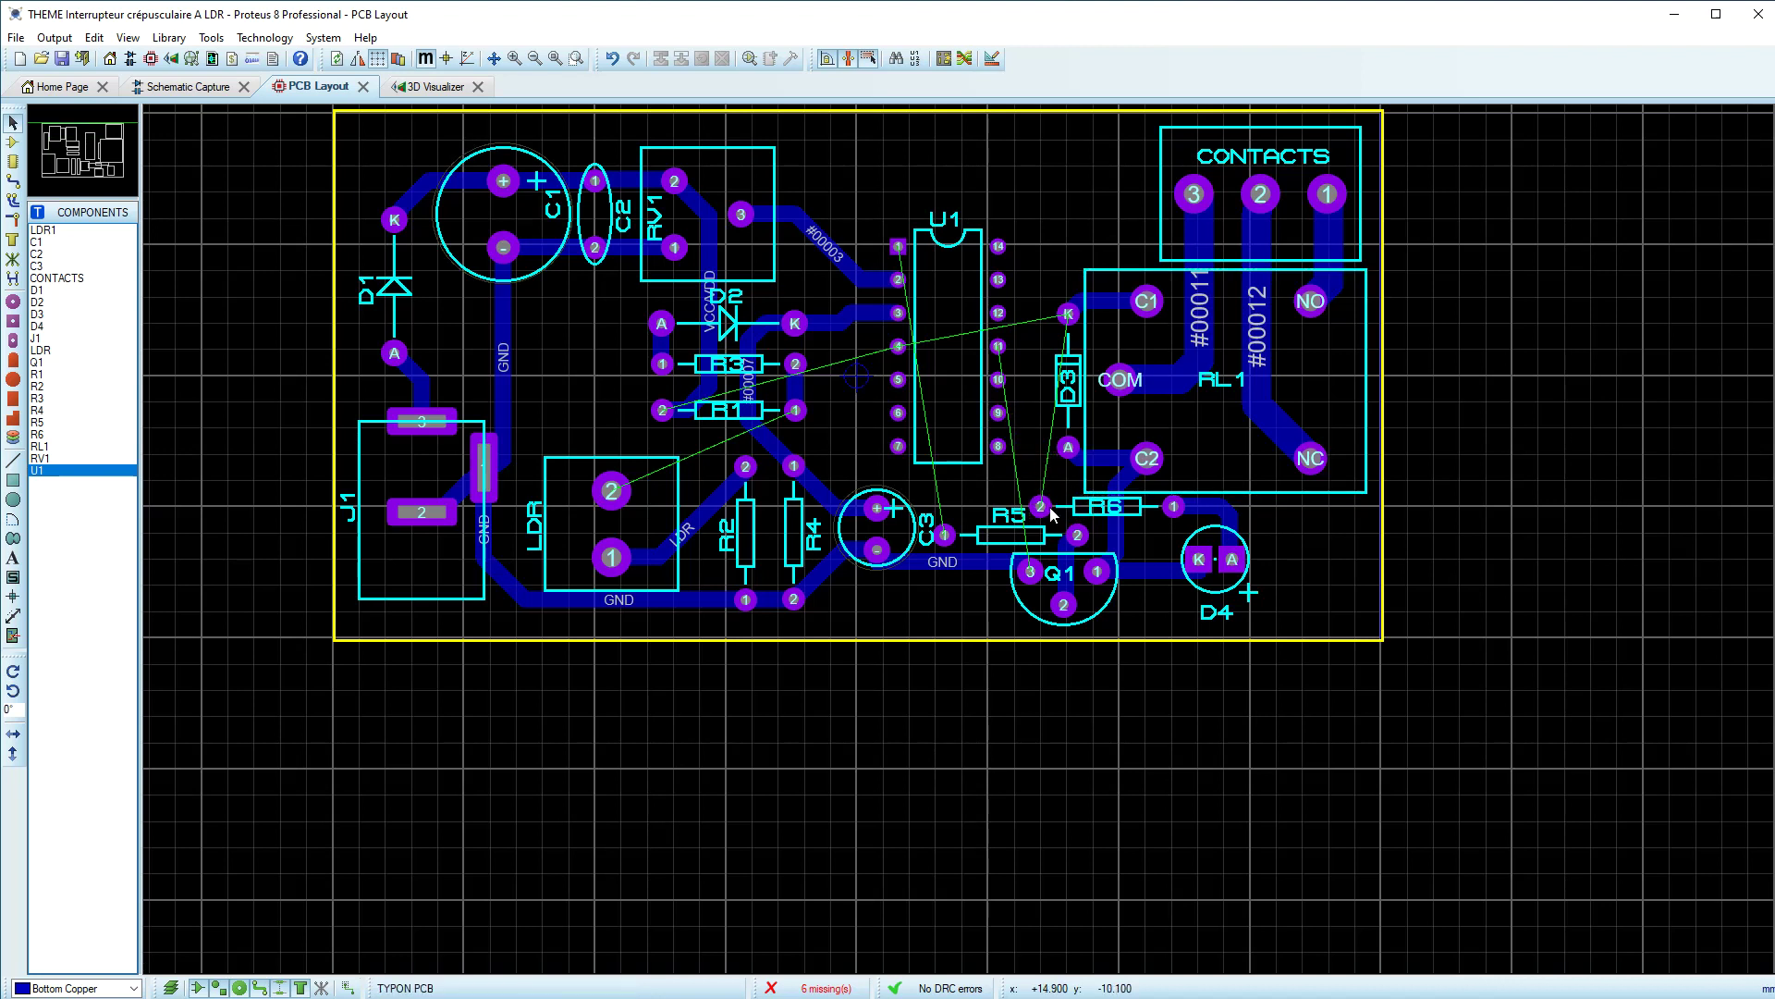
scroll(1054, 515, "up", 1)
left_click(13, 181)
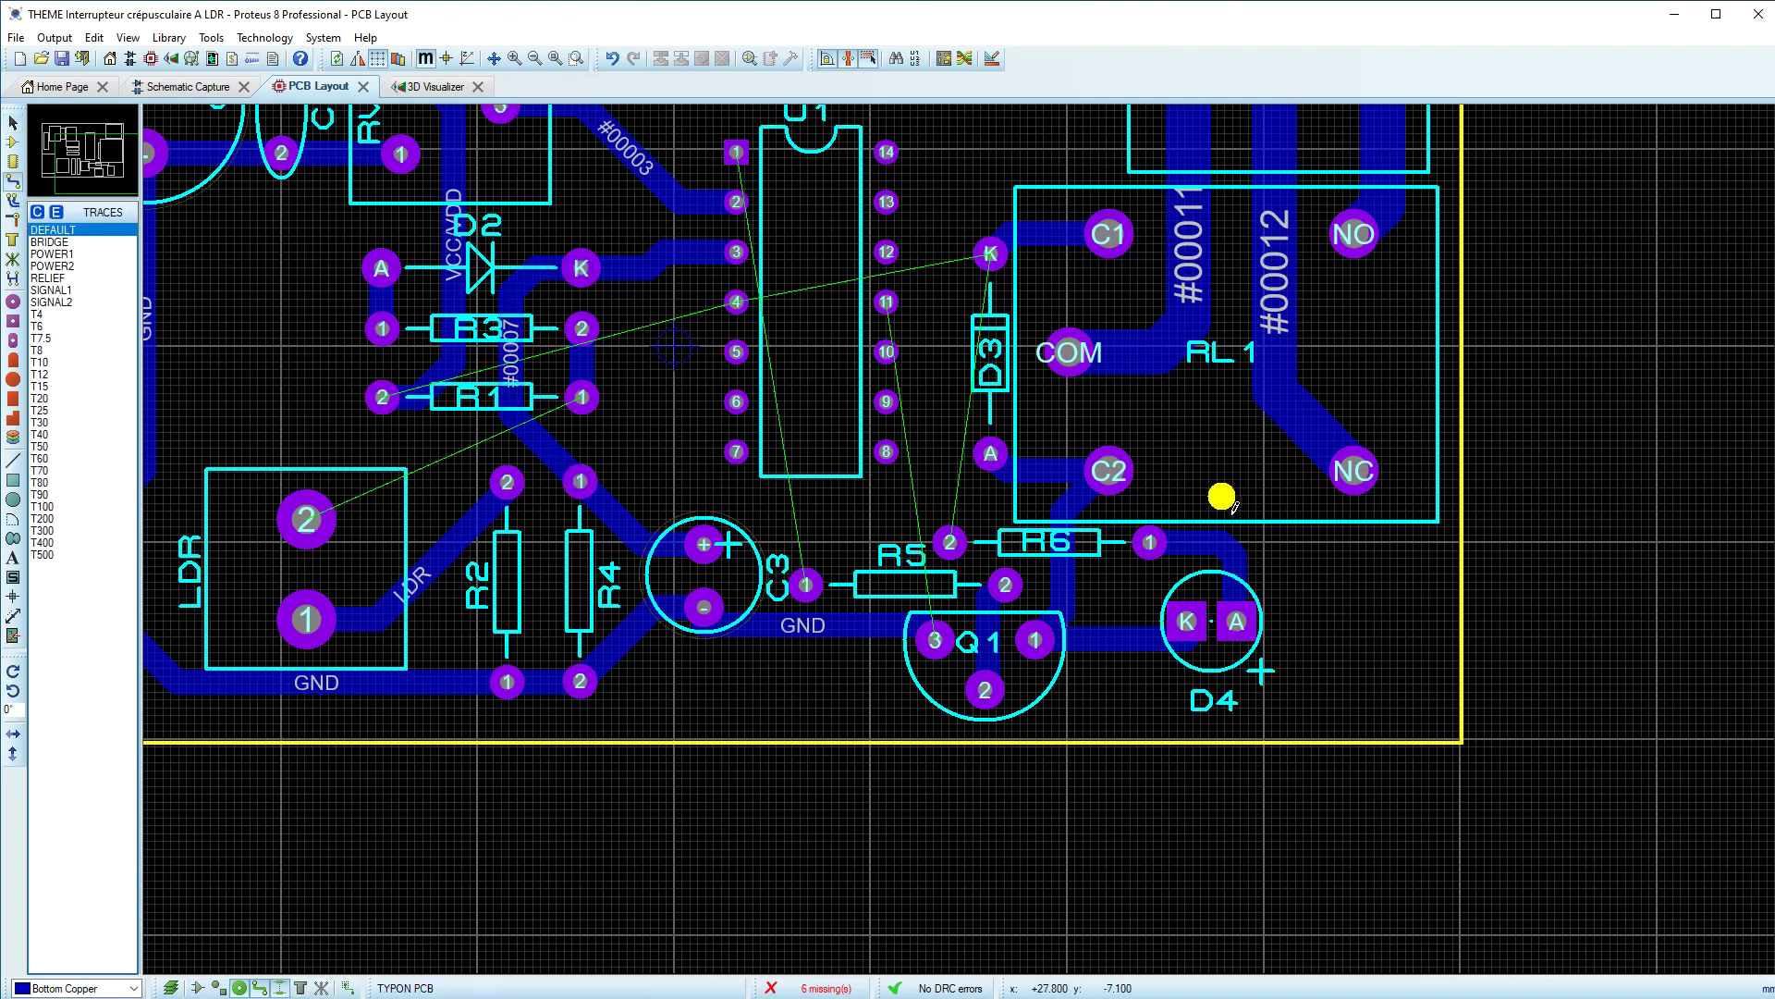
scroll(953, 536, "up", 2)
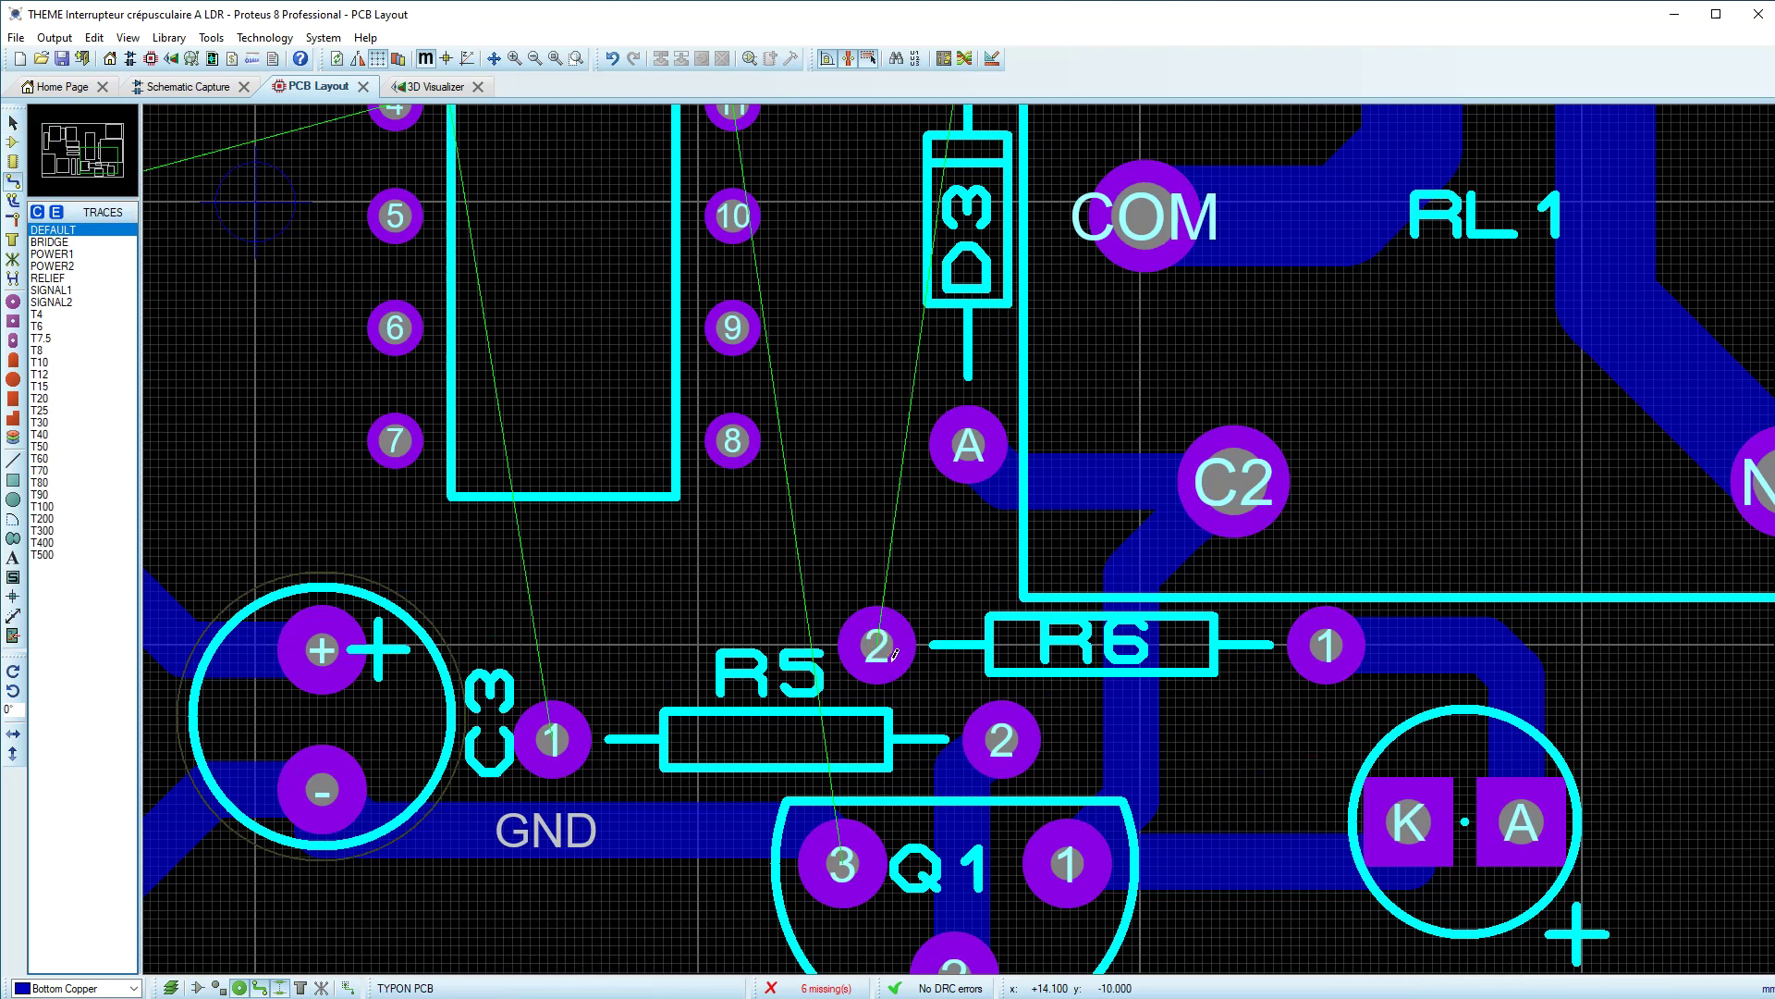
left_click(895, 654)
scroll(924, 397, "down", 2)
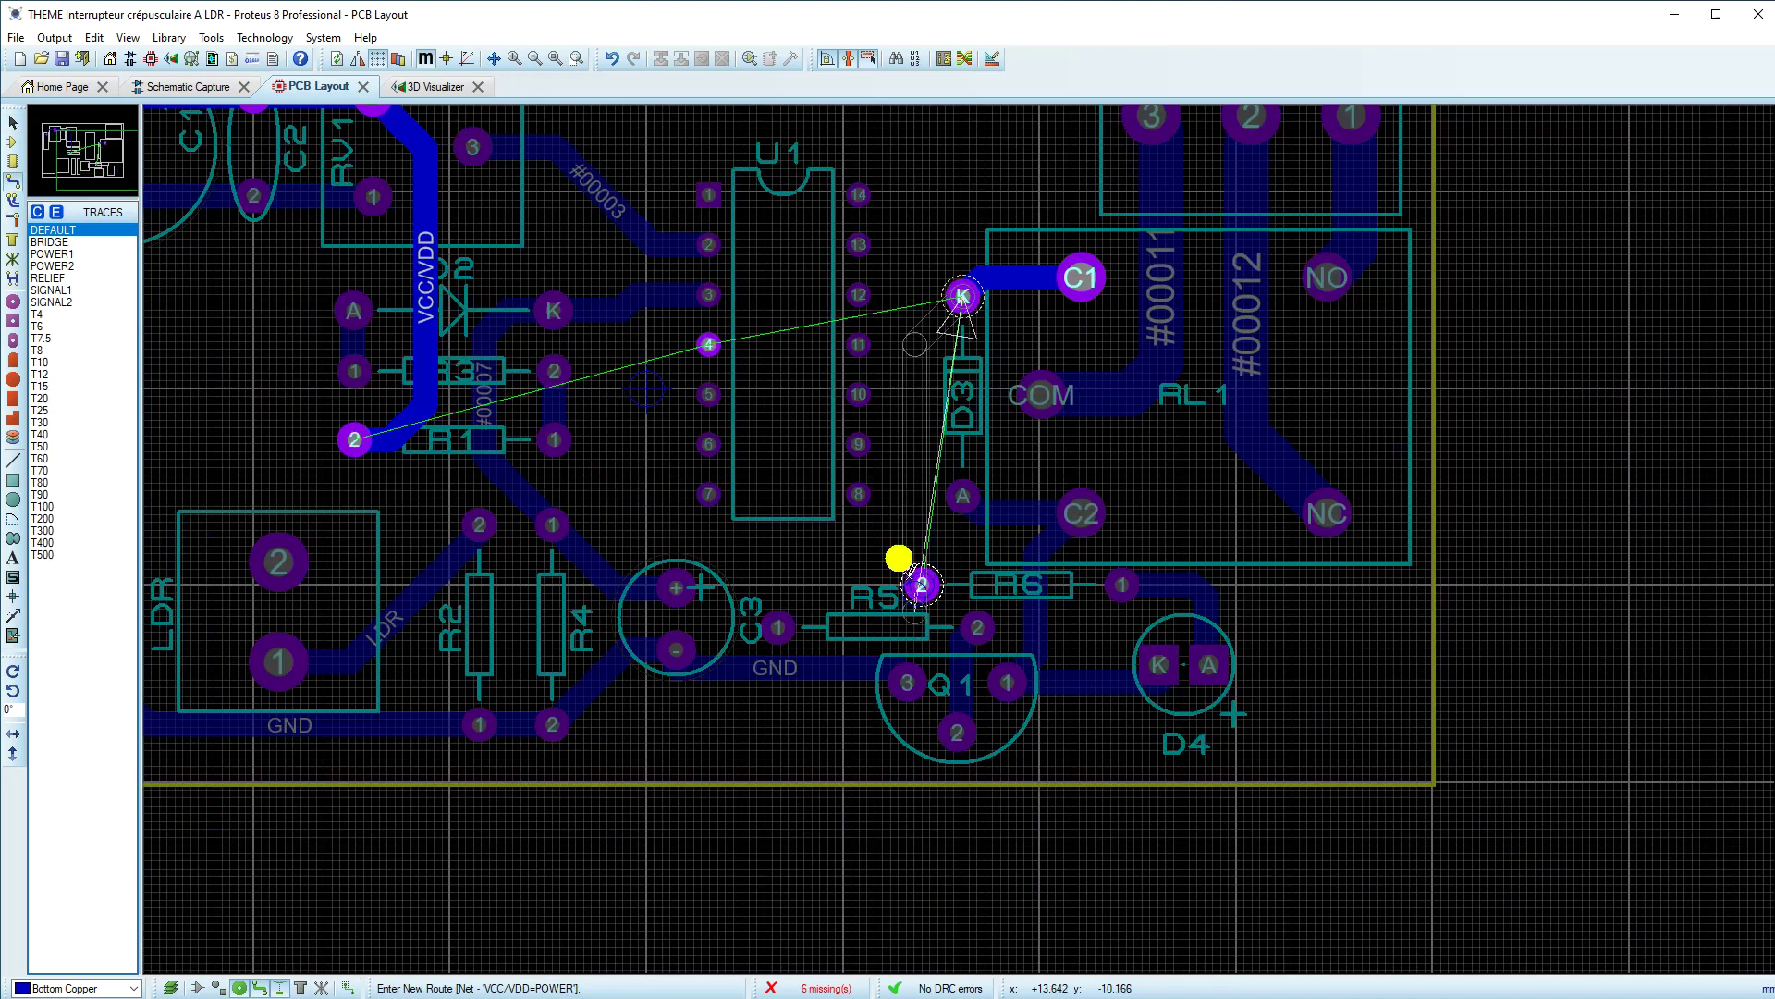
left_click(907, 423)
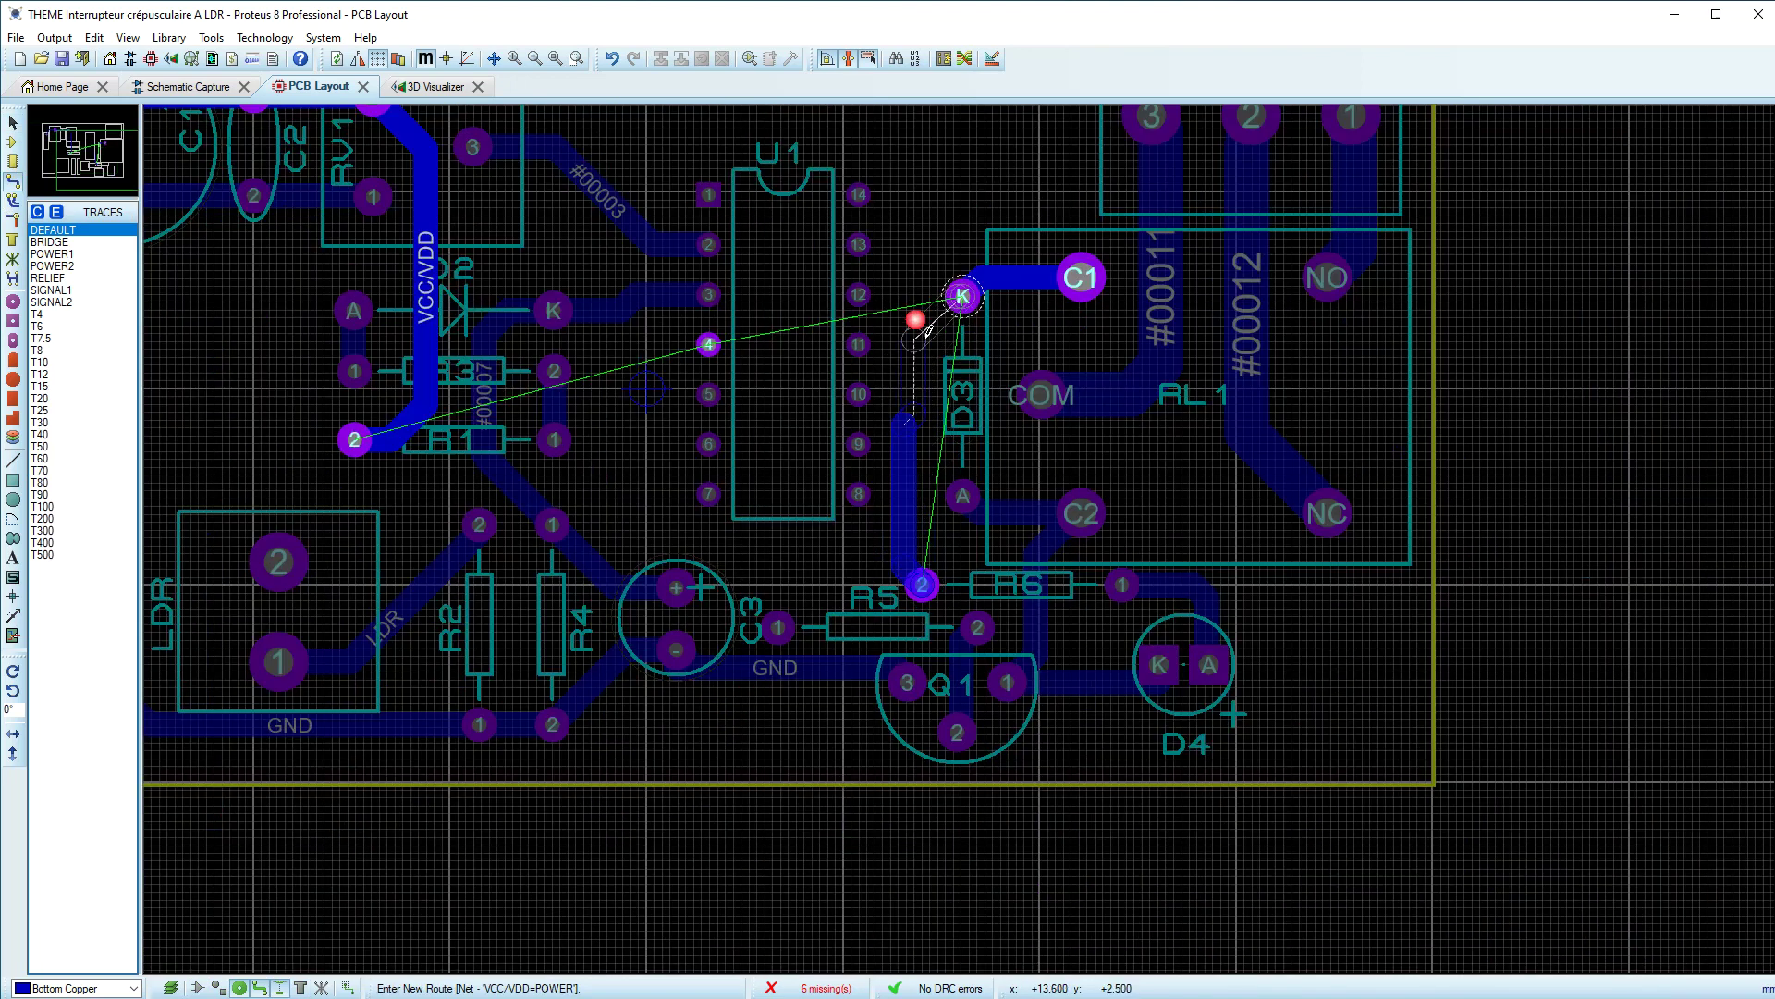
scroll(920, 346, "up", 3)
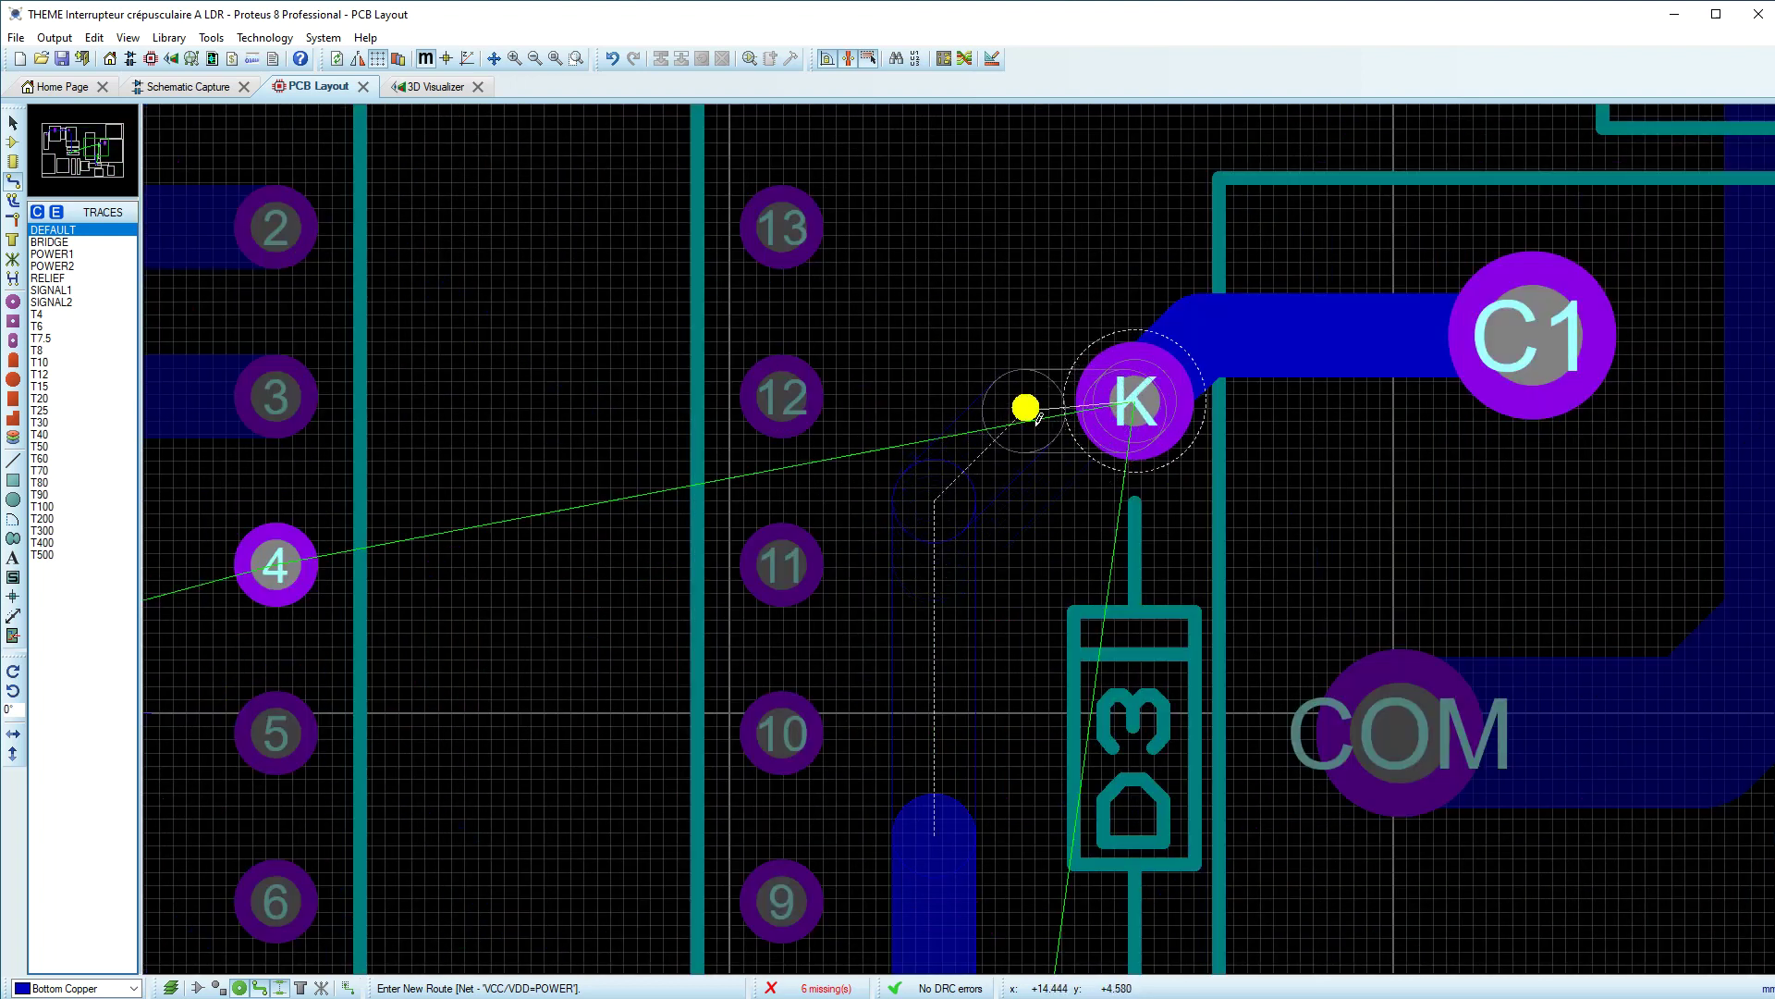
left_click(1130, 400)
scroll(982, 618, "down", 3)
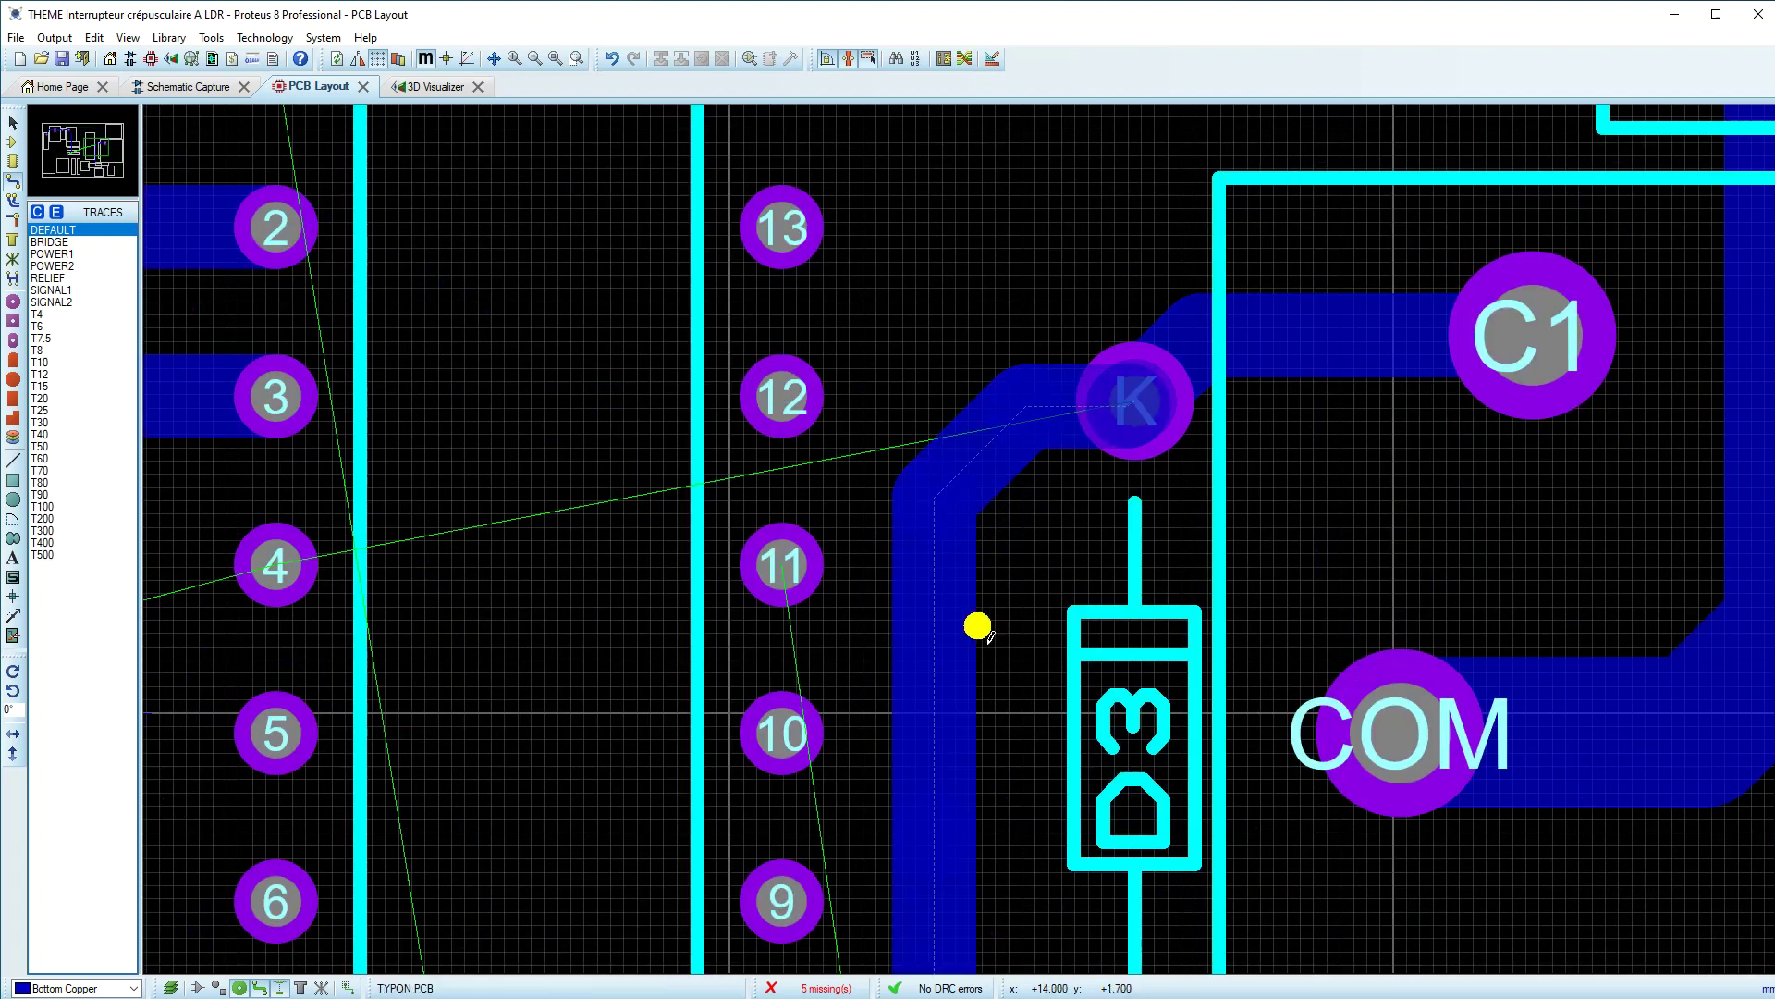
Step: Route a GND track from Q1 pin 3 up under U1 to U1 pin 11
scroll(974, 672, "down", 3)
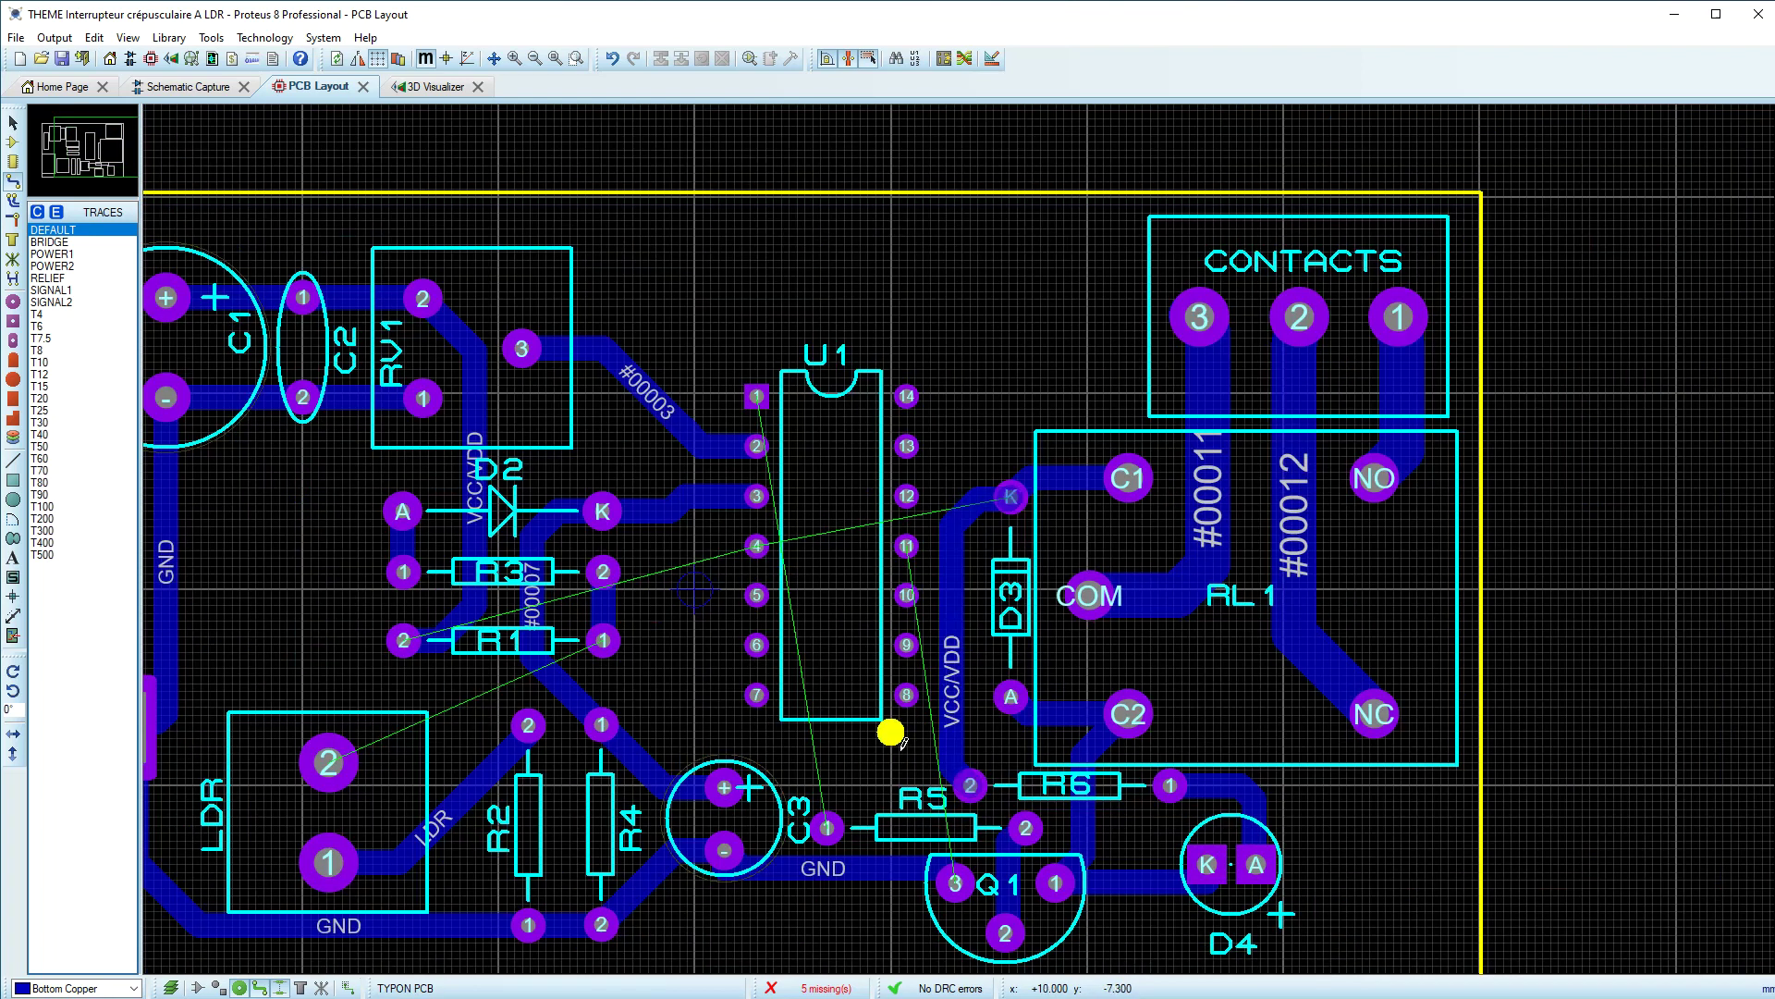
scroll(891, 725, "up", 3)
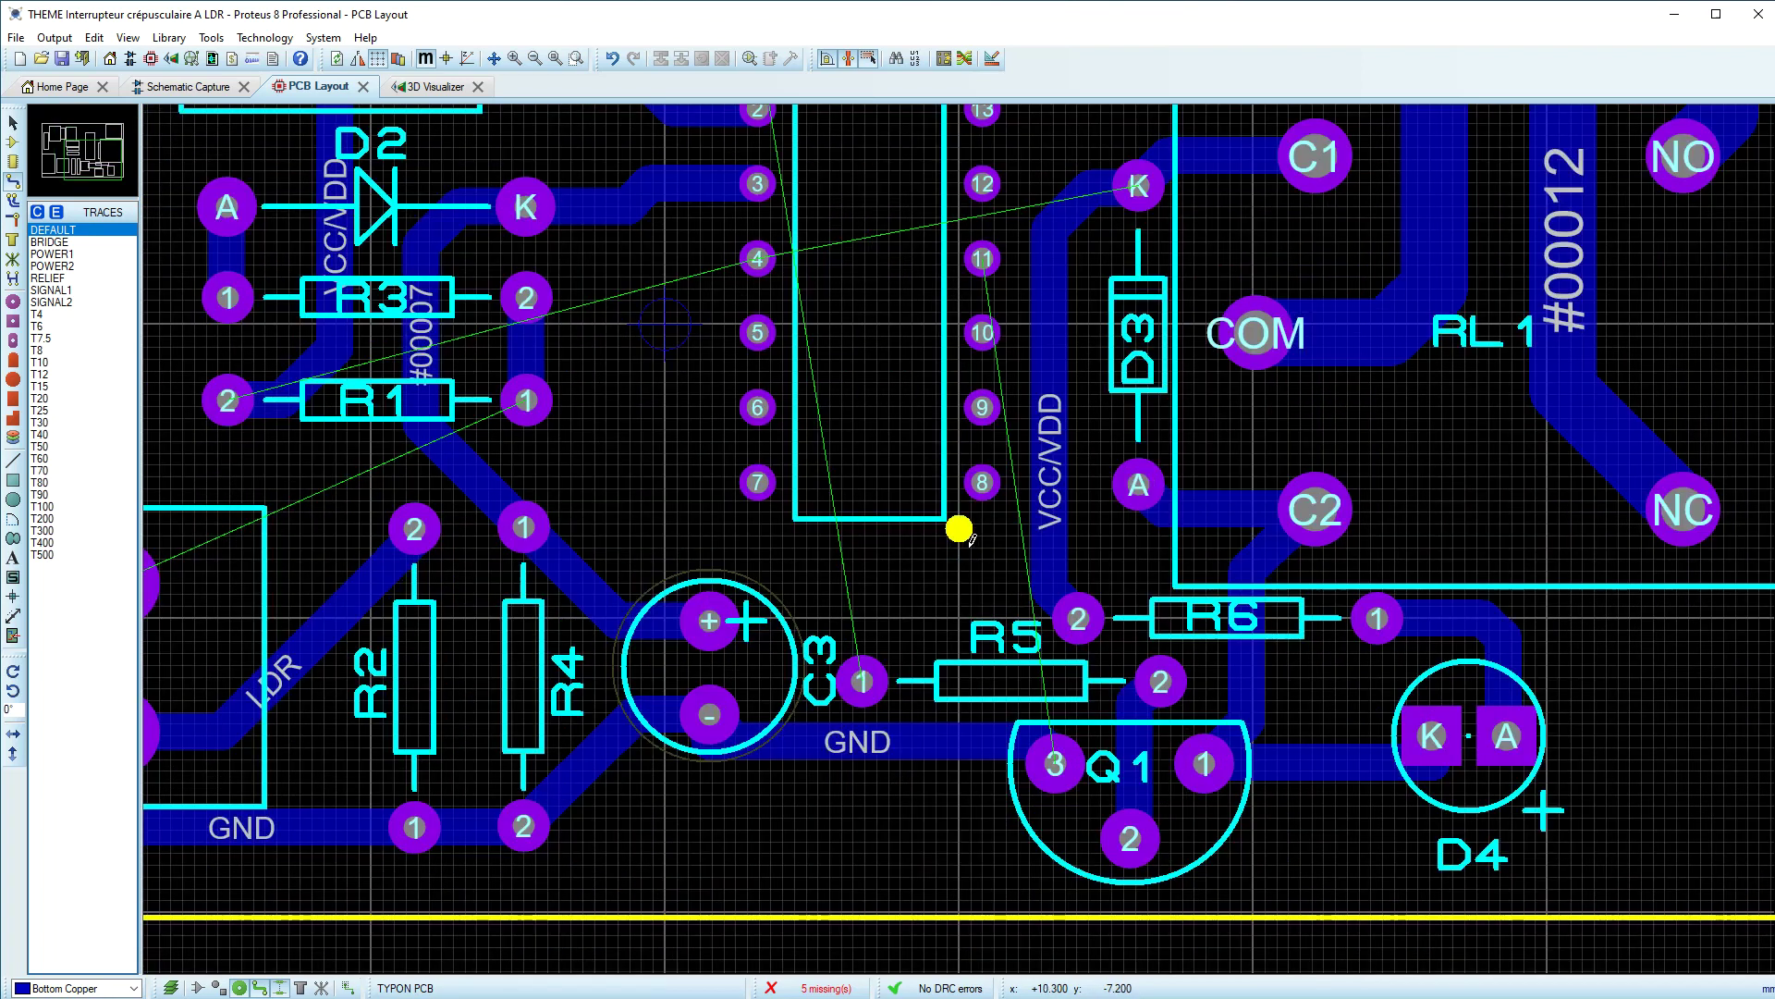
left_click(1054, 759)
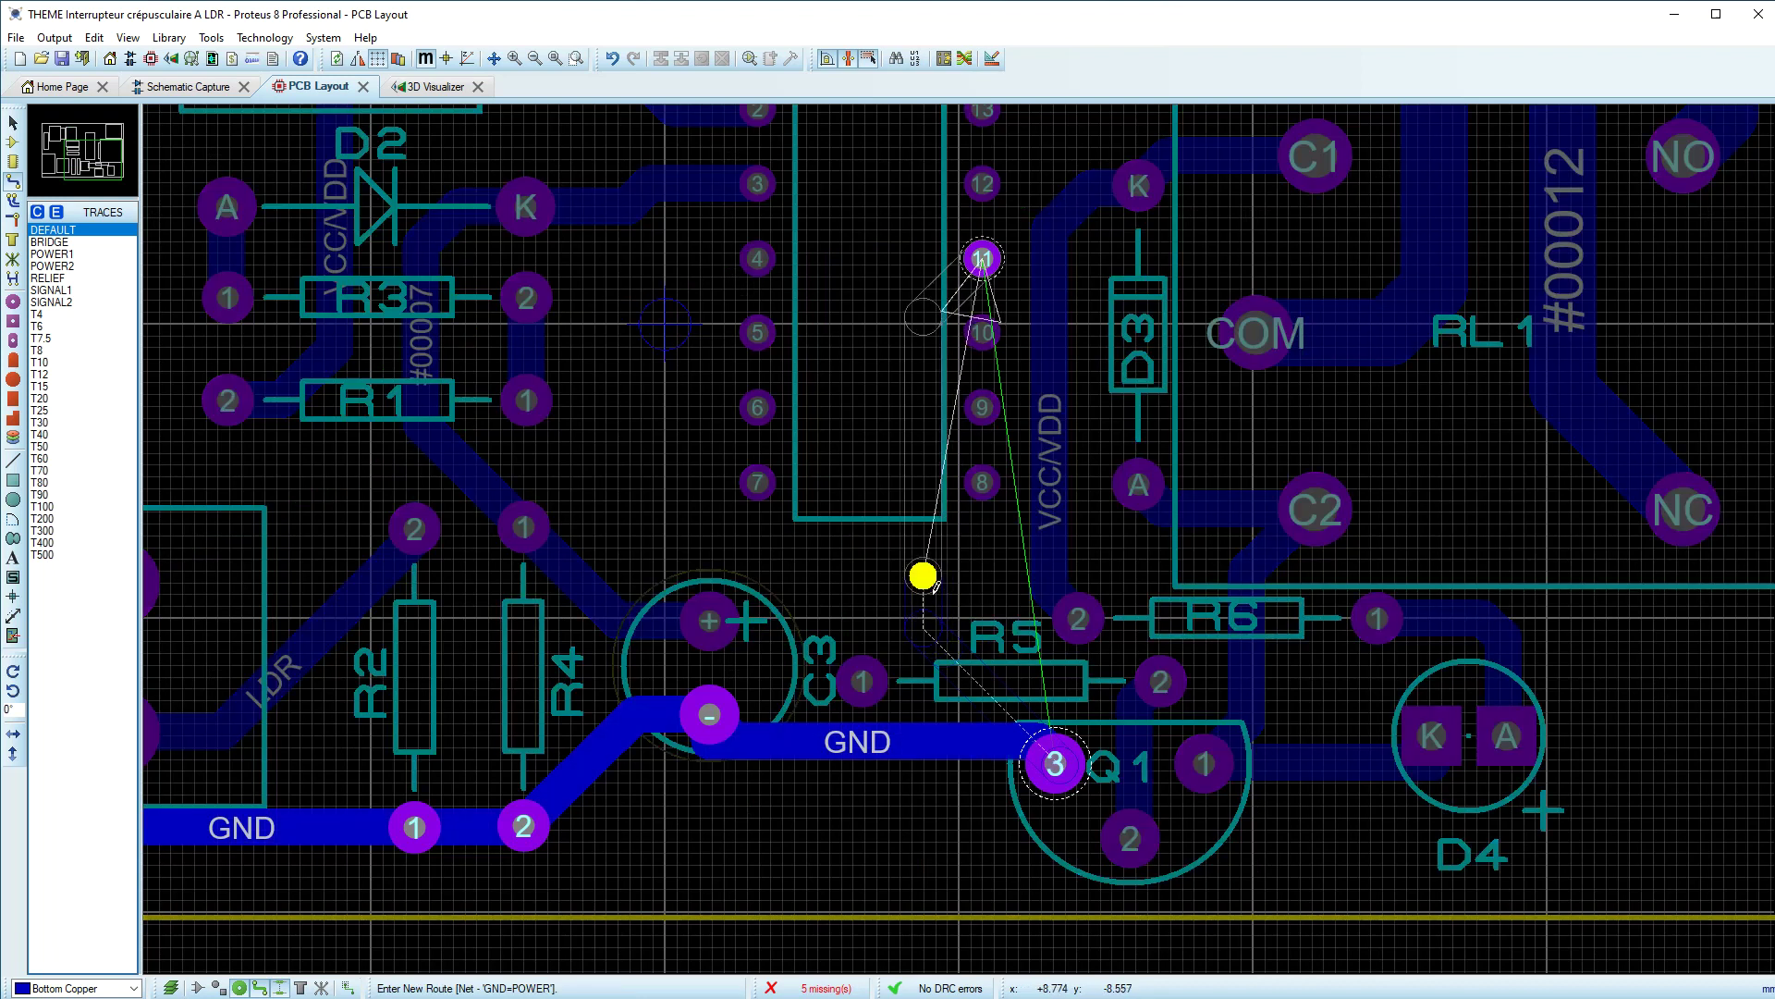
left_click(912, 298)
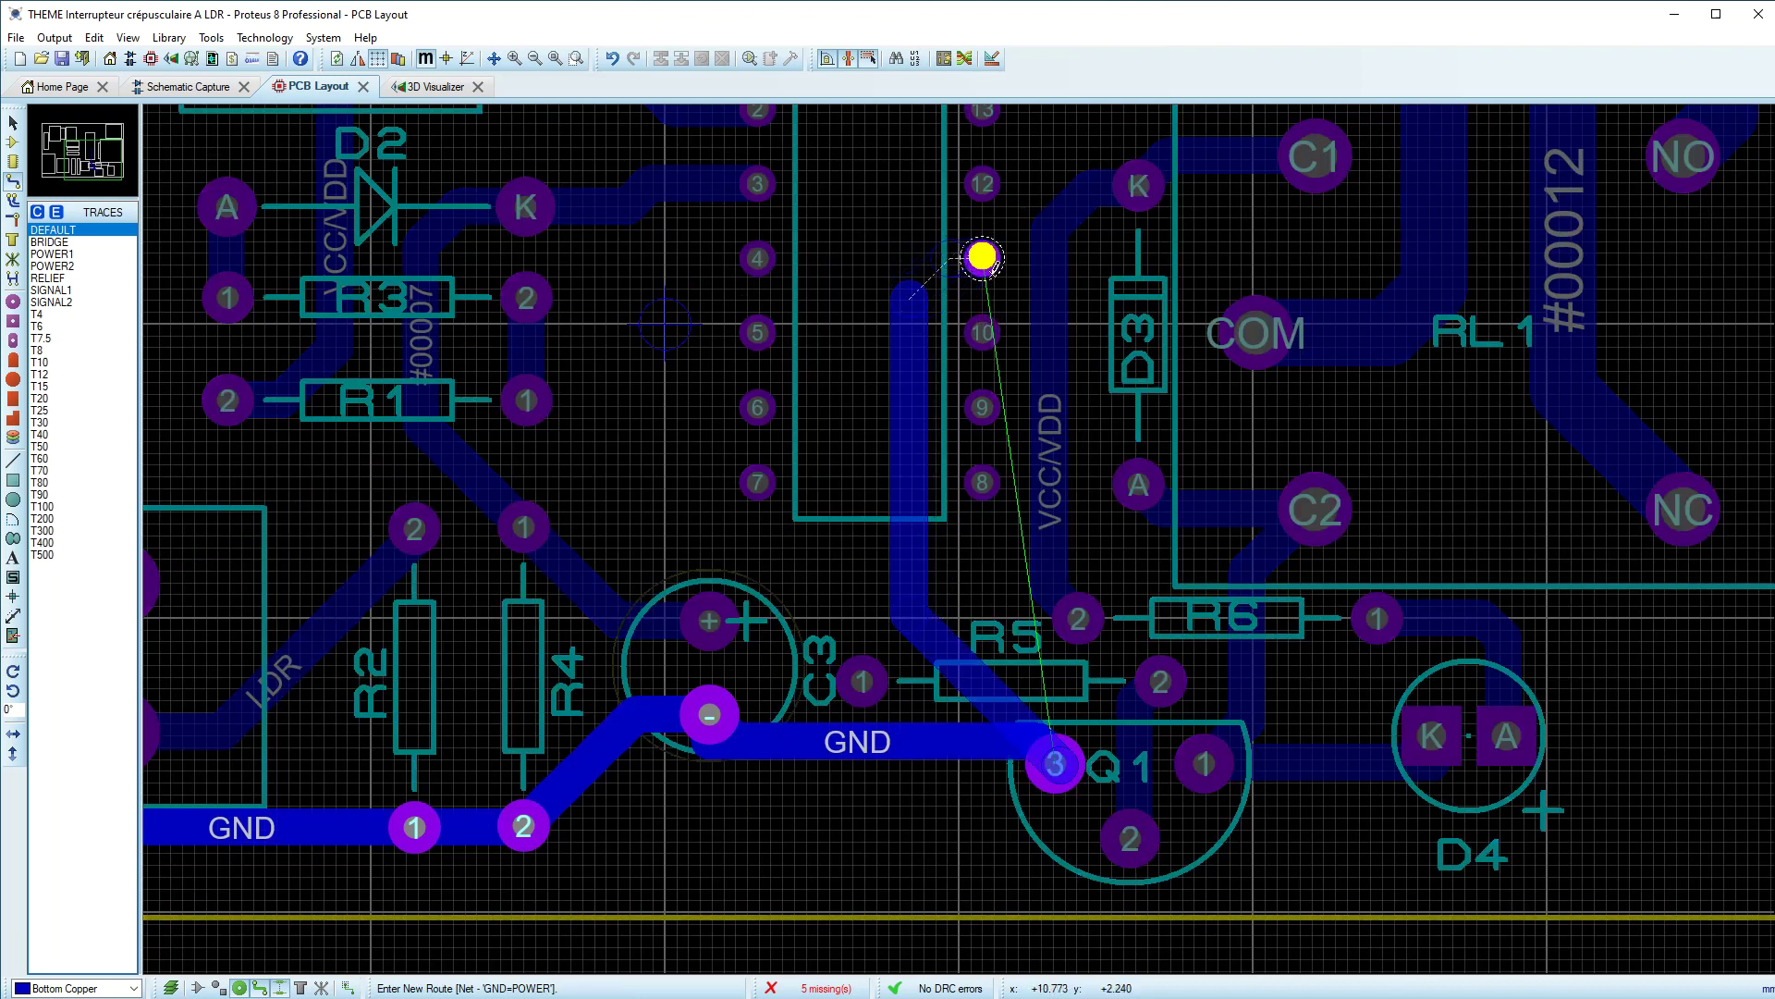
left_click(982, 259)
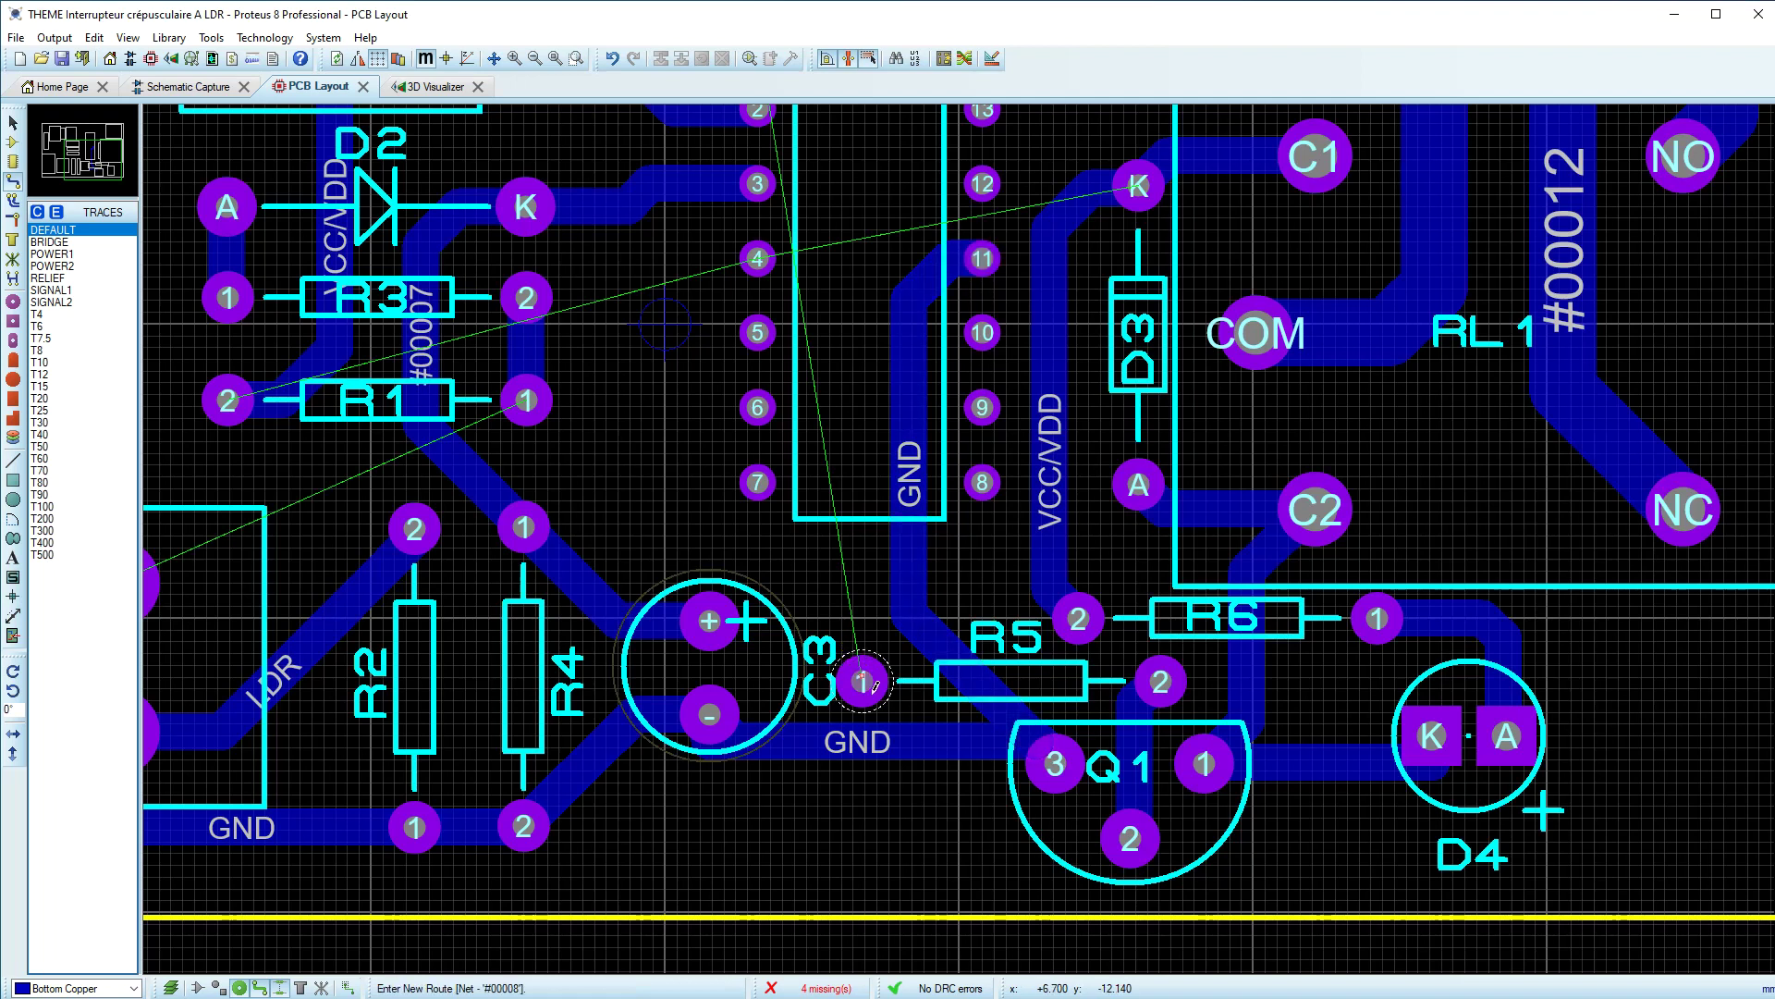
Step: Route a track from R5 pin 1 up under U1 to U1 pin 1, and shift its vertical segment left, away from the GND track
left_click(862, 682)
scroll(899, 321, "down", 1)
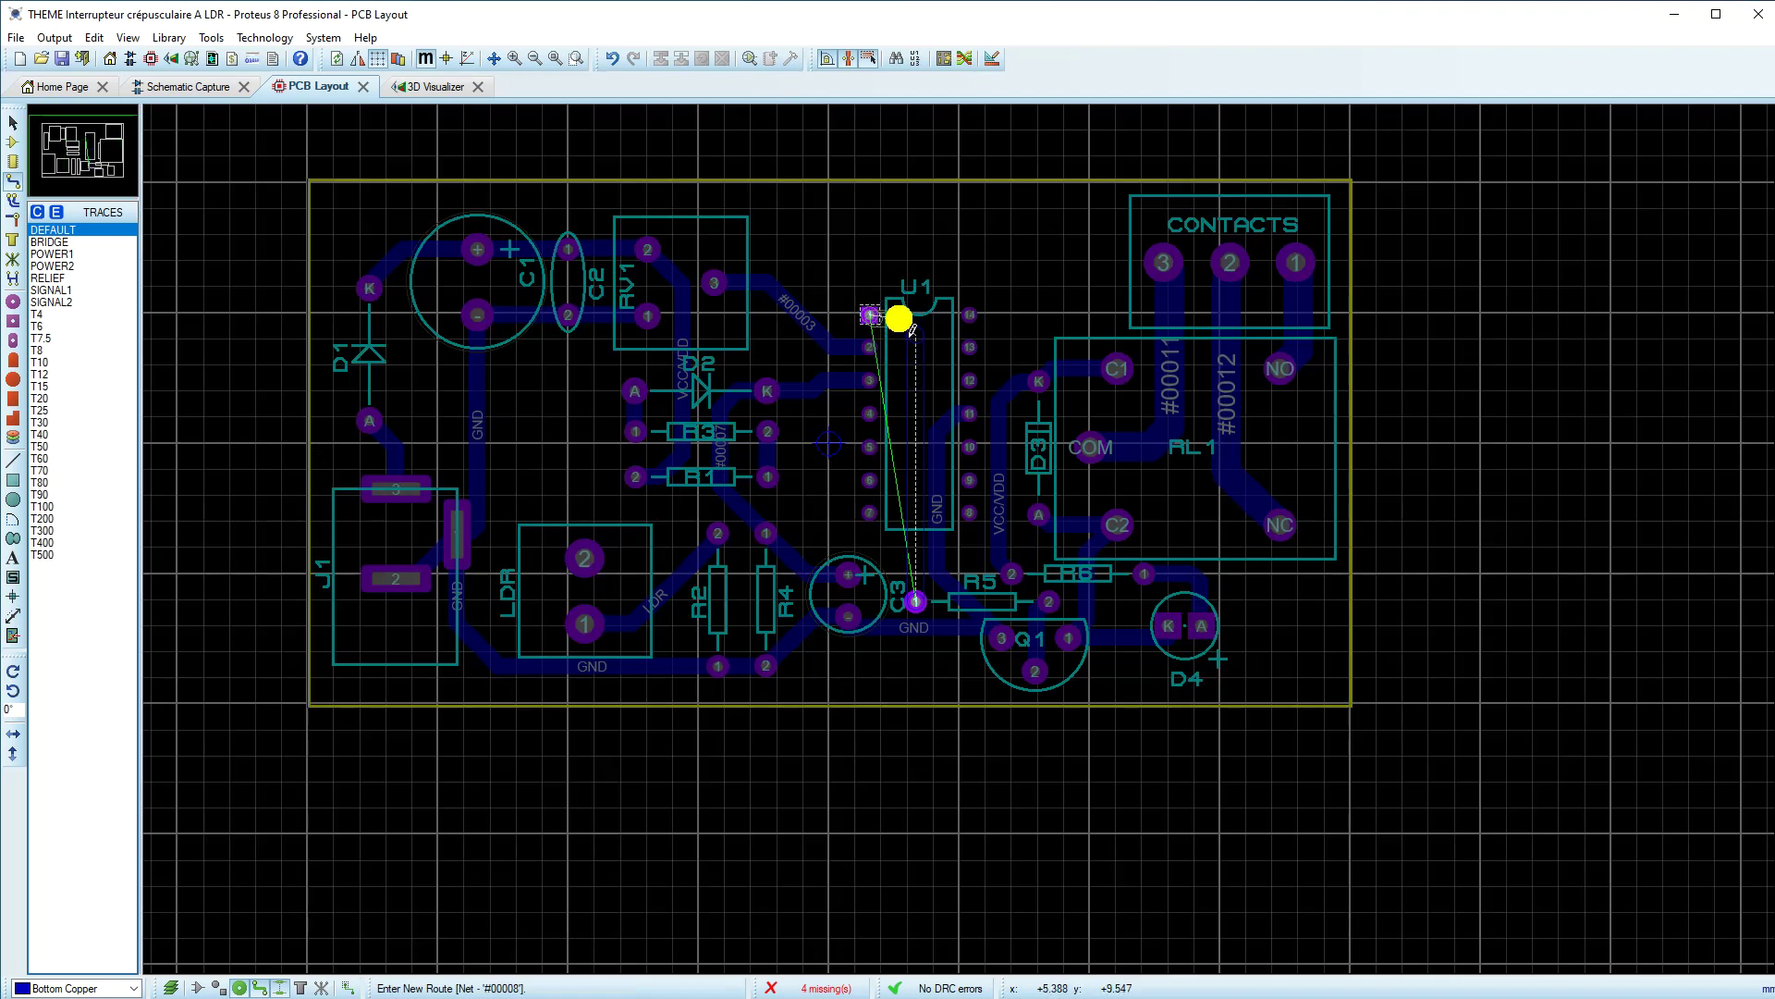
left_click(886, 324)
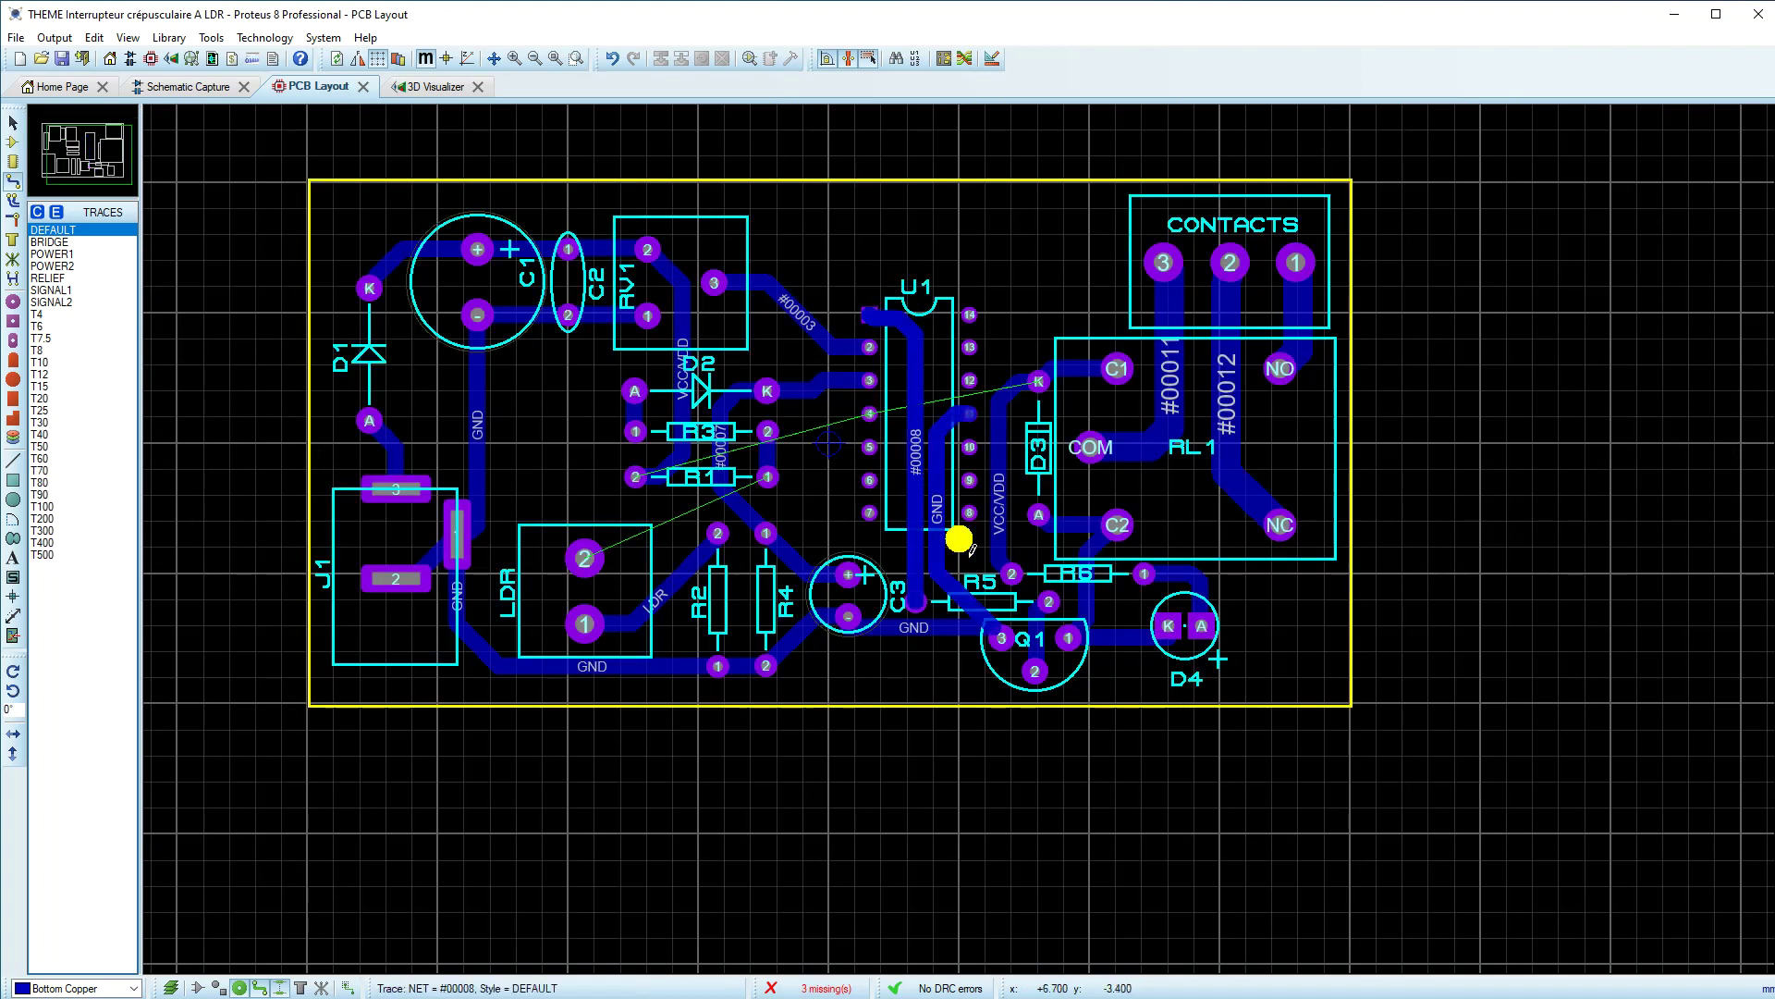
scroll(955, 428, "up", 2)
right_click(973, 551)
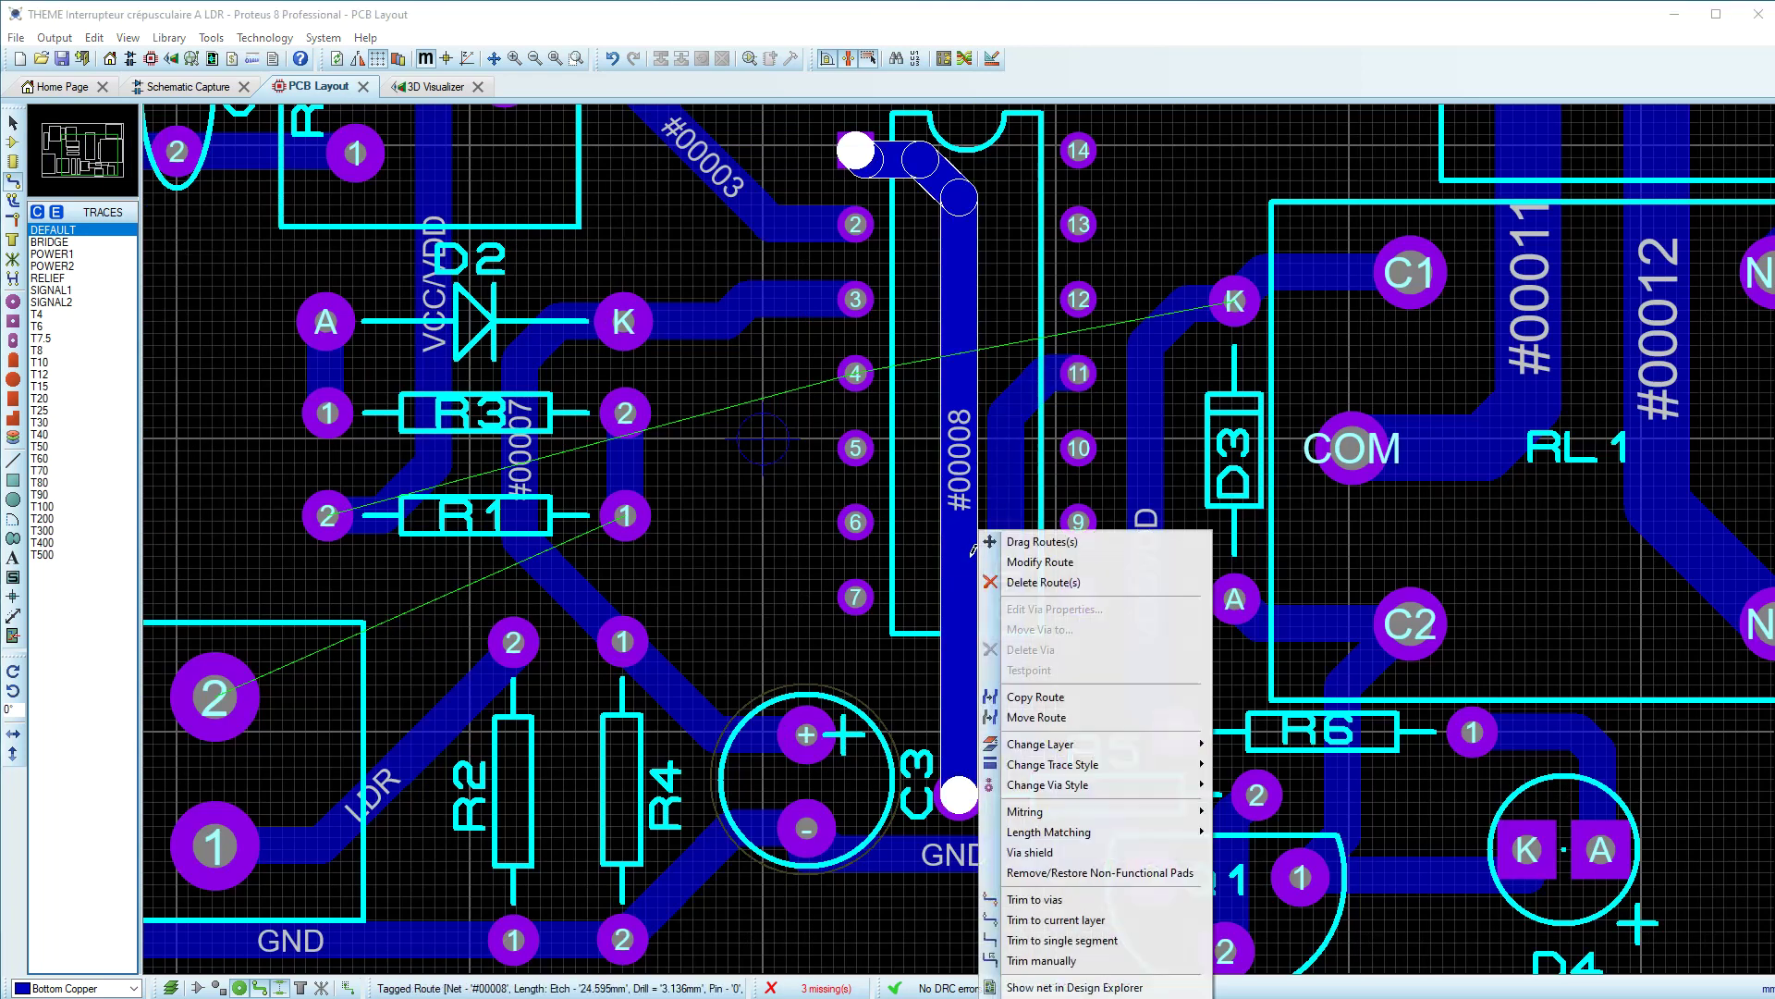
left_click(1036, 561)
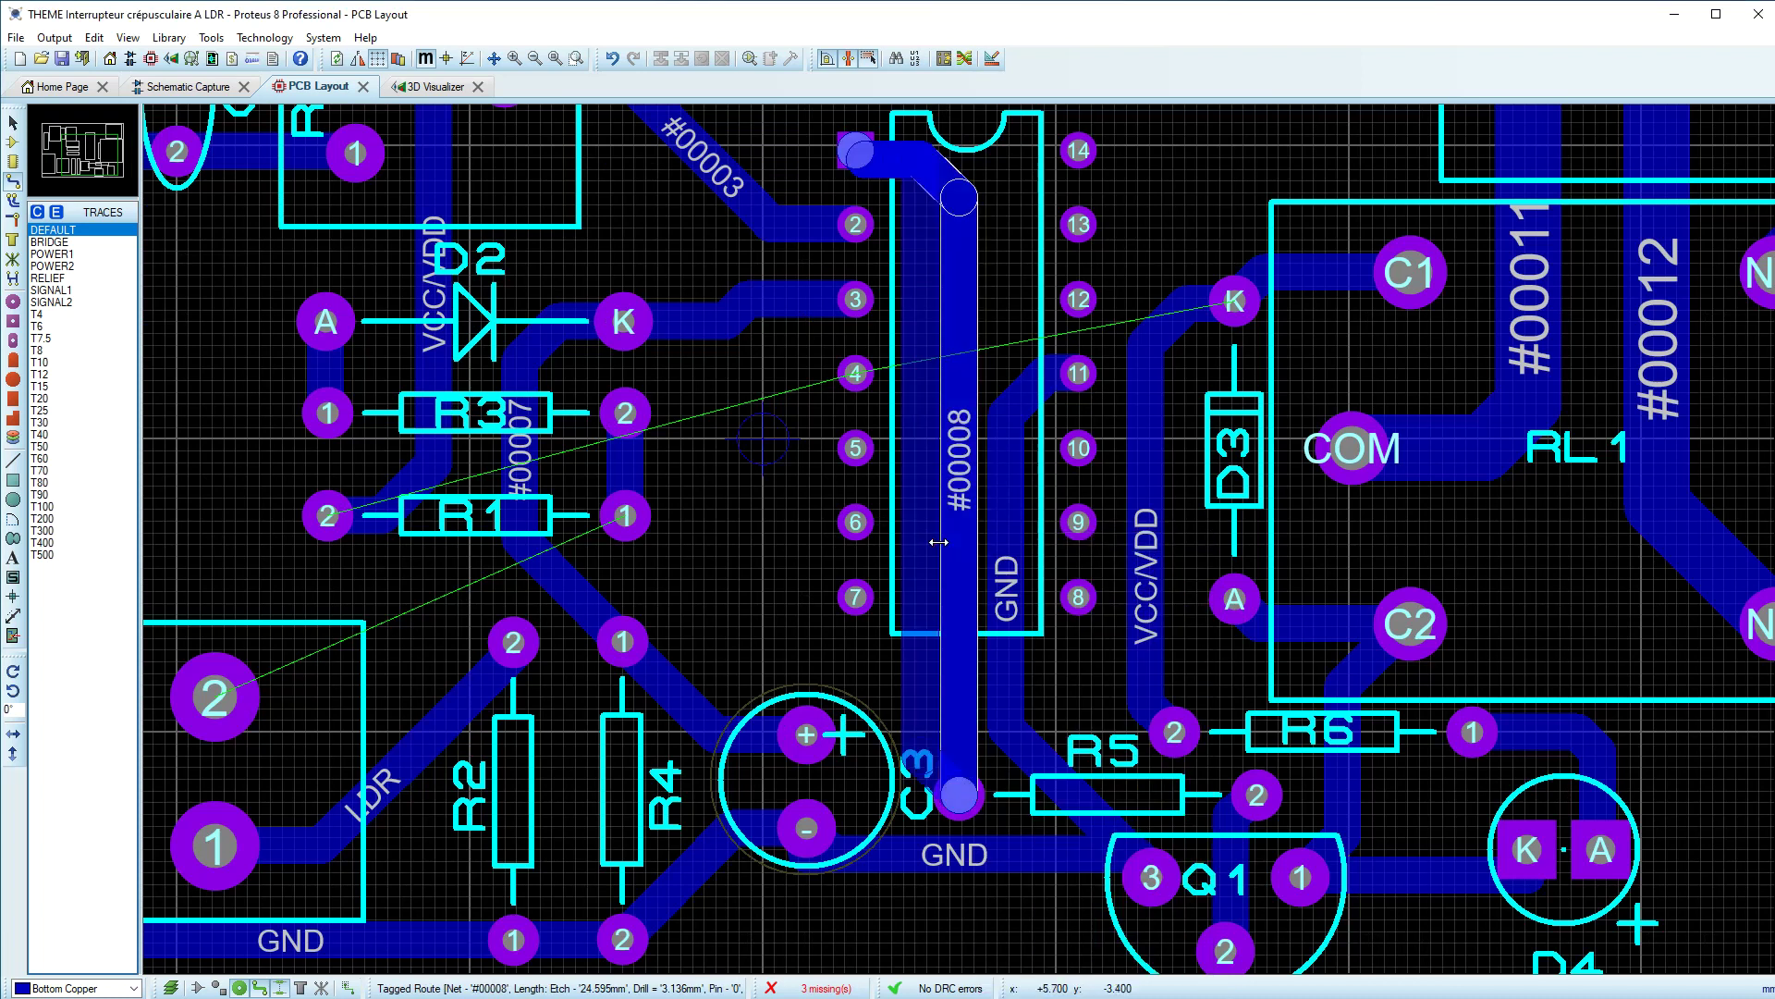
left_click_drag(934, 541, 921, 540)
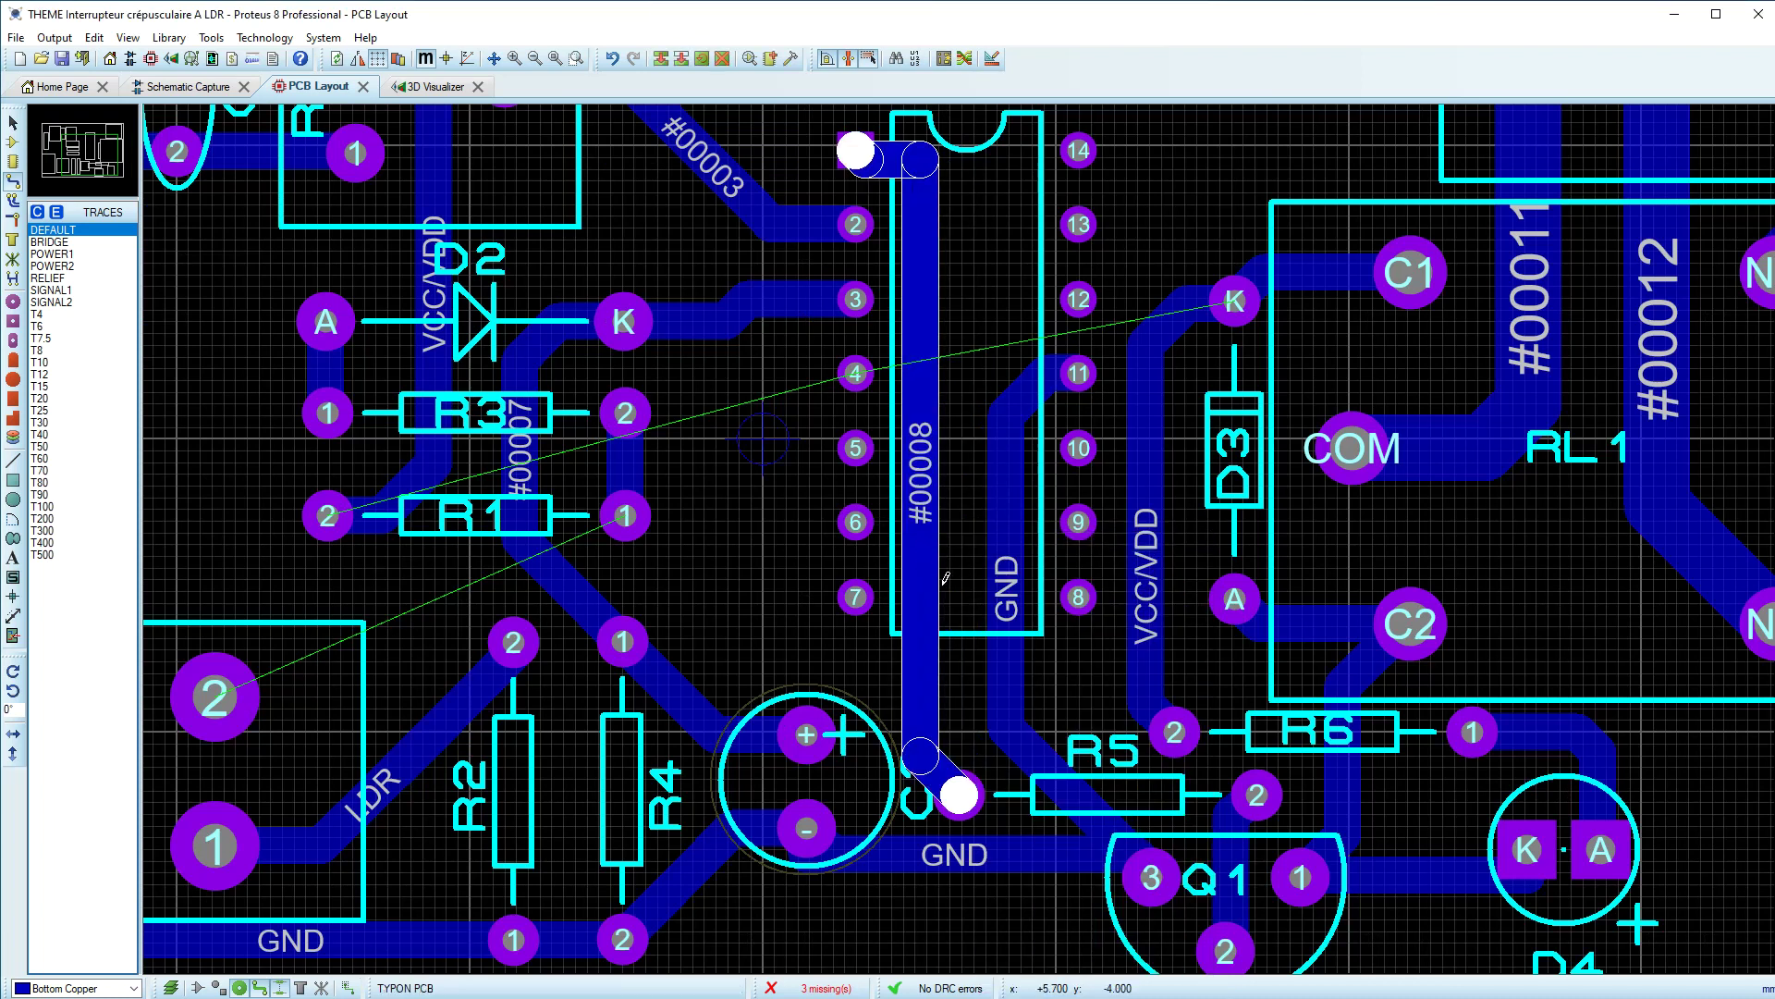
Step: Shift the vertical segment of the track from R5 pin 1 to U1 pin 1 slightly right under U1
left_click(67, 37)
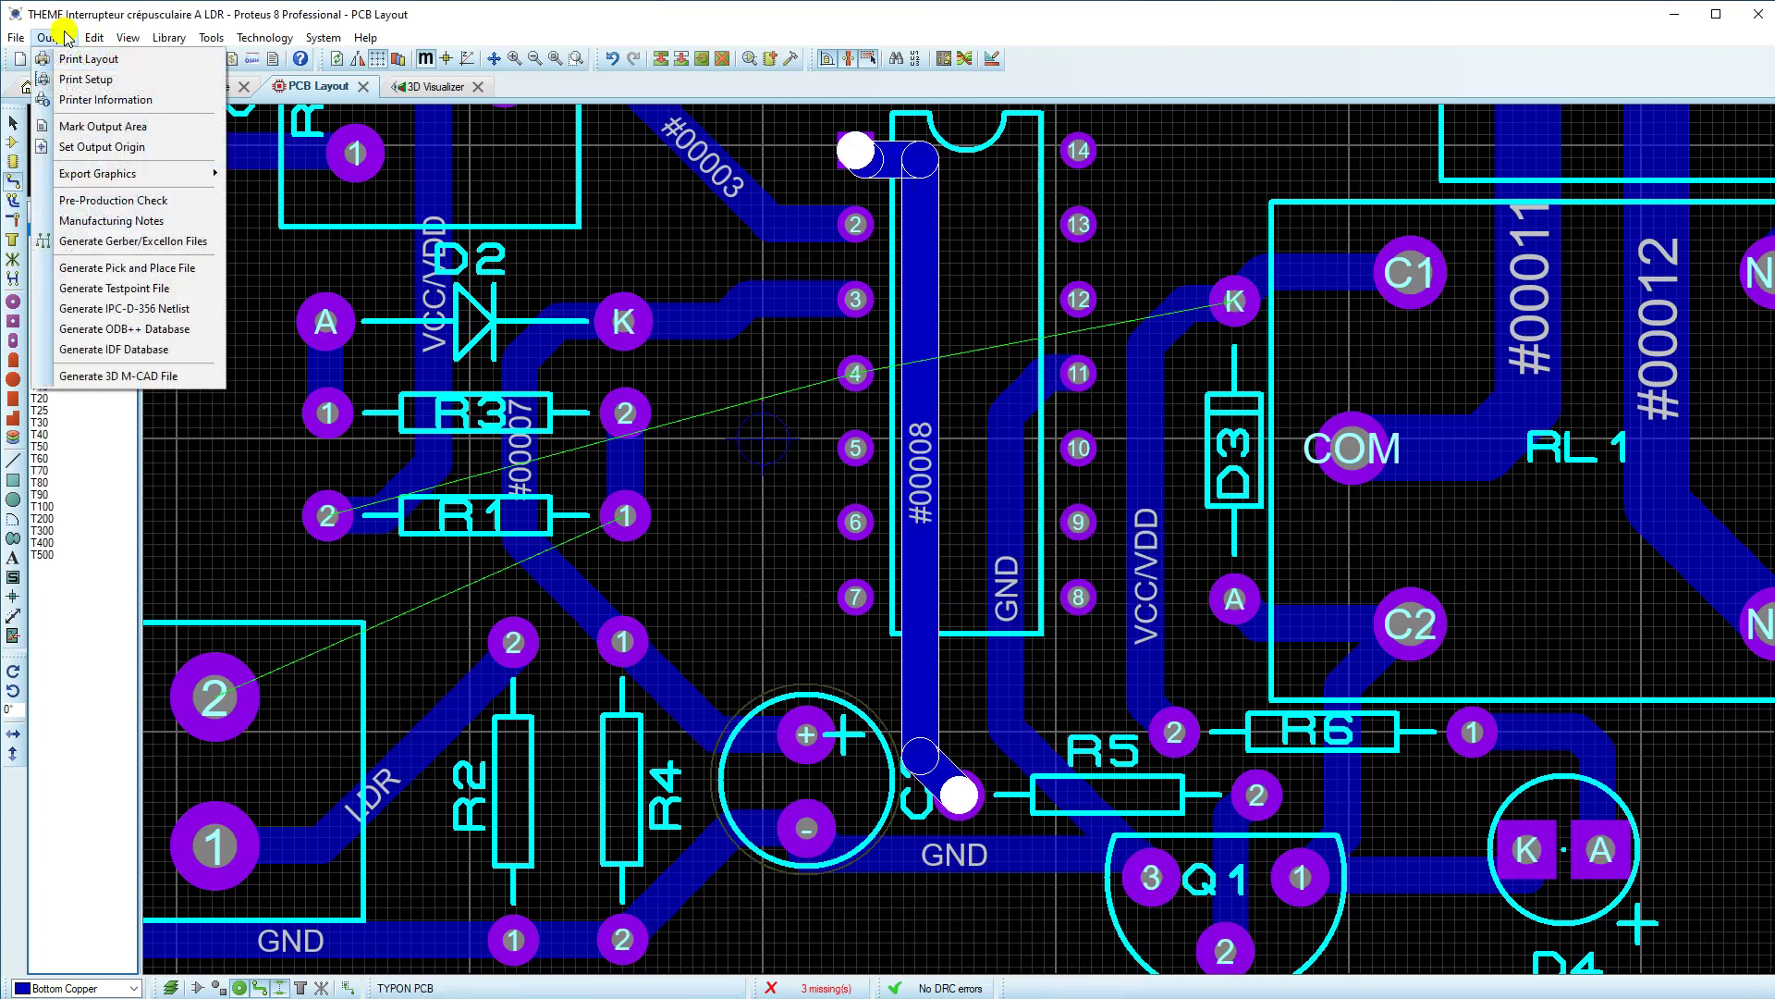
mouse_move(128, 37)
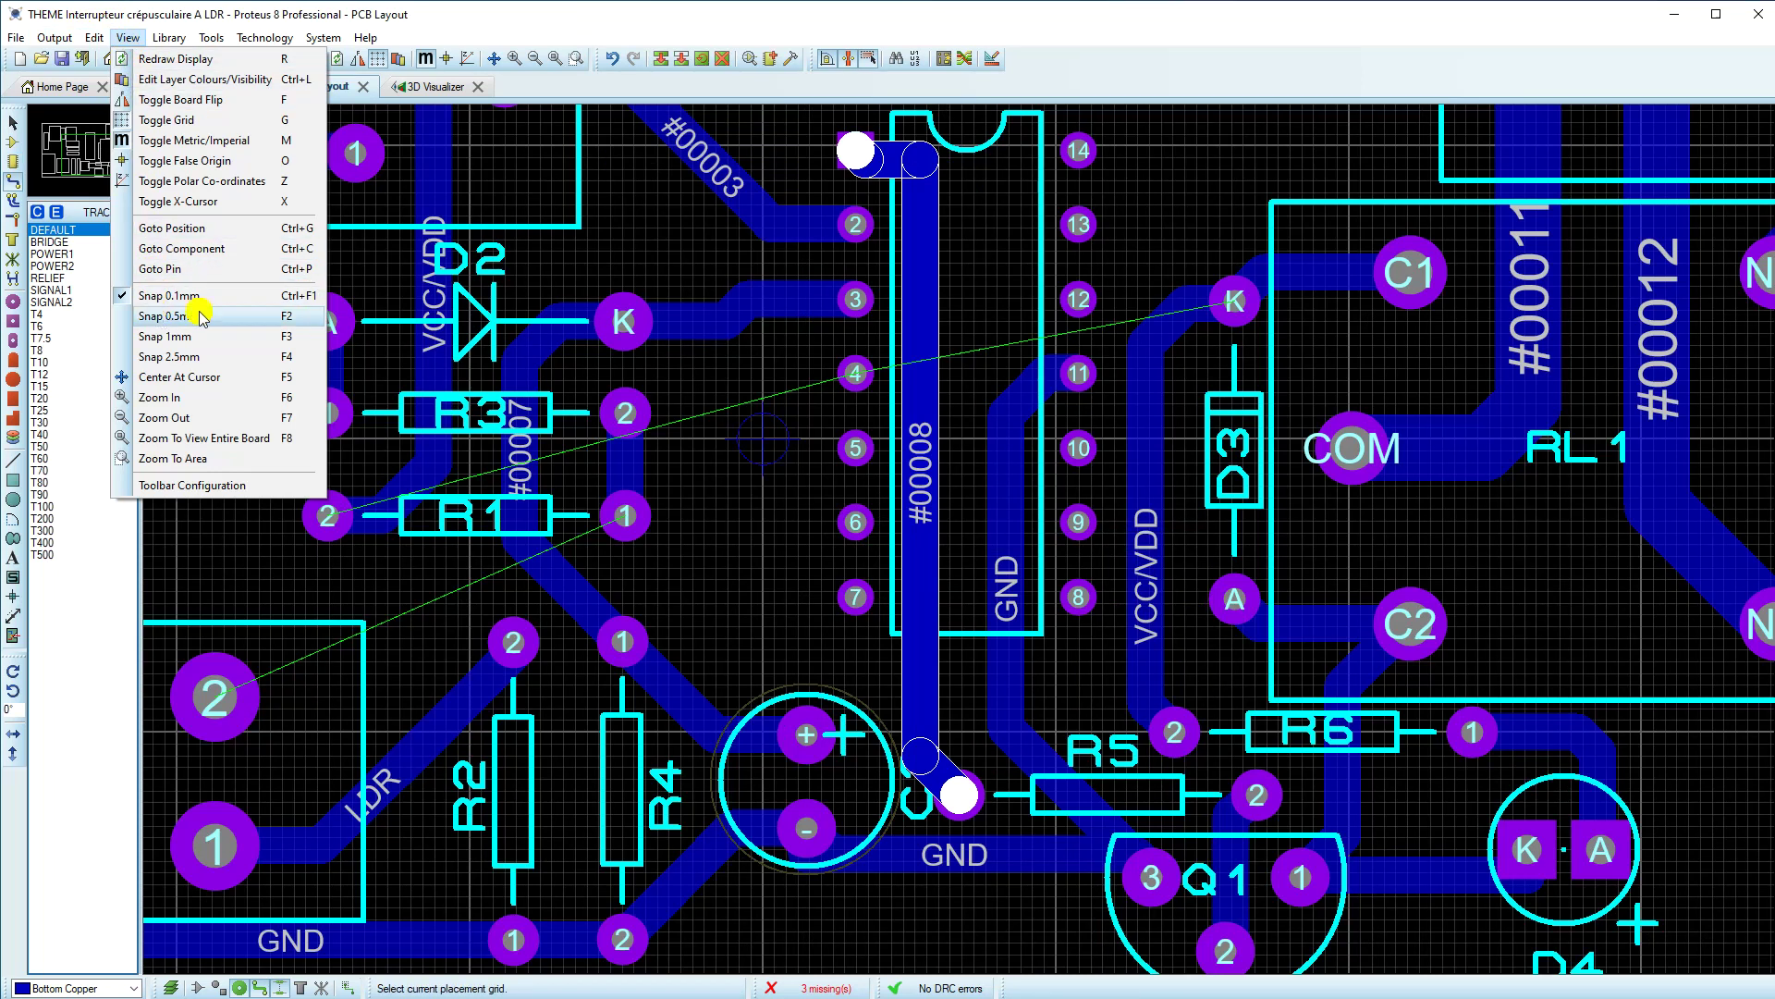
left_click(1001, 284)
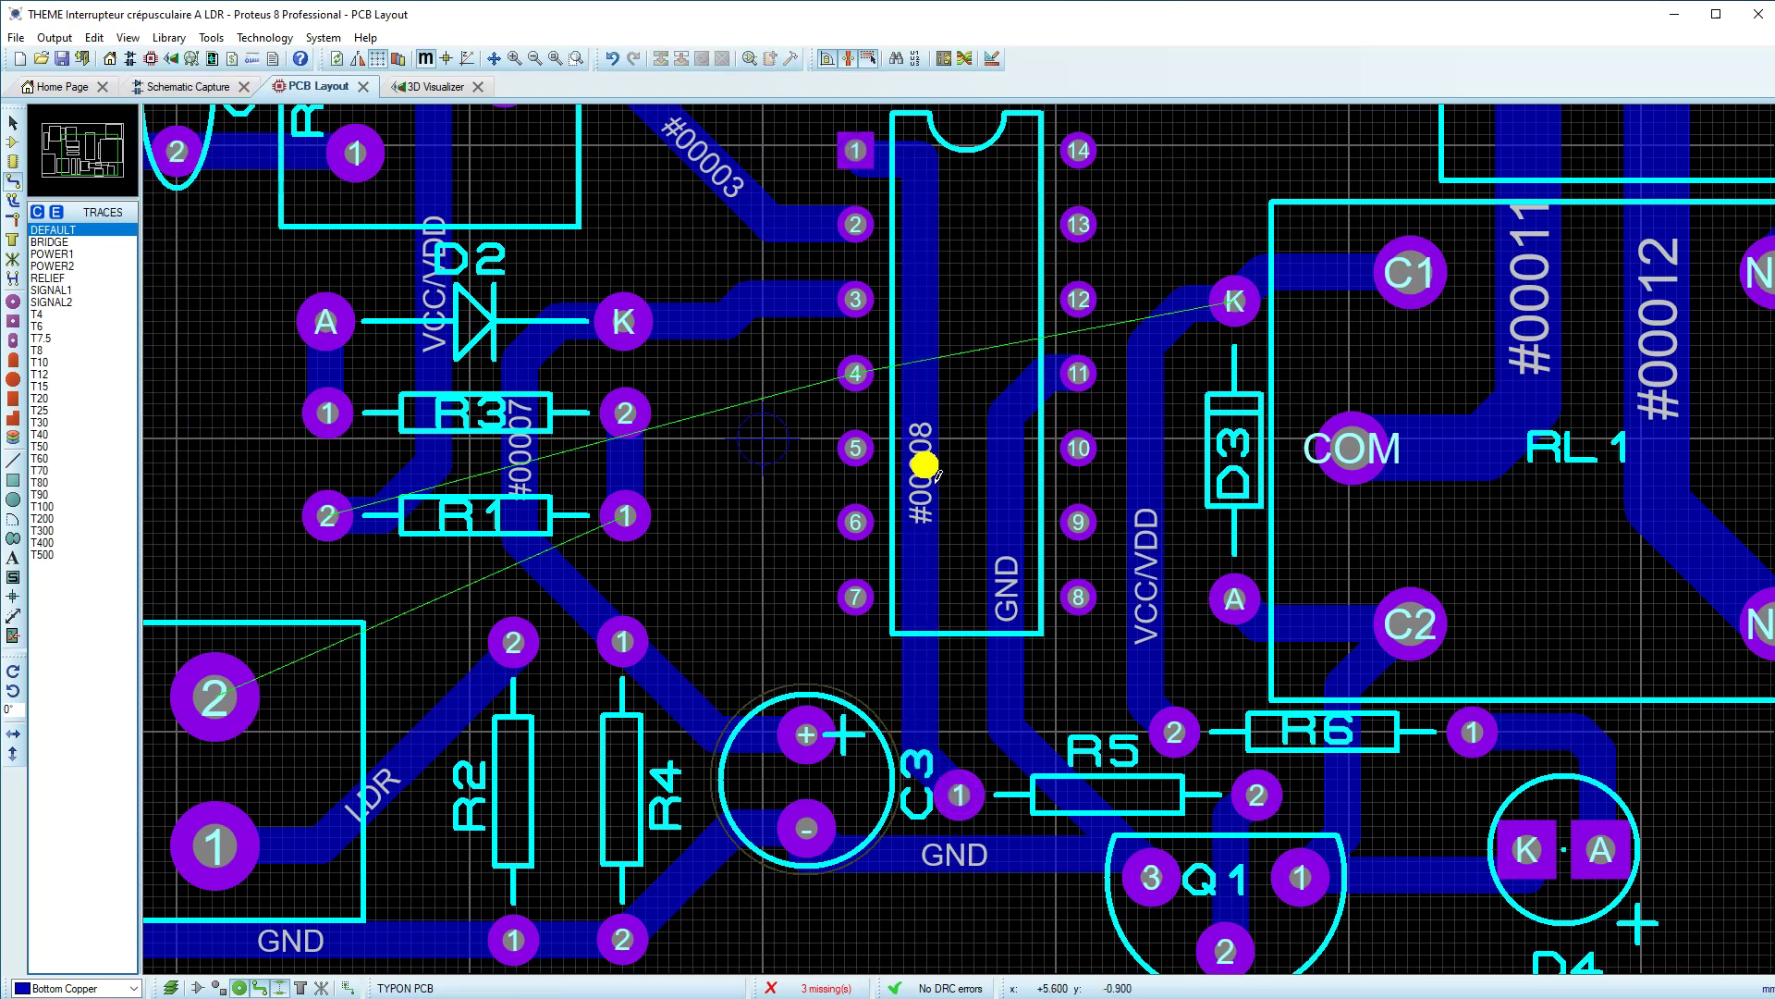
left_click(16, 137)
left_click(924, 499)
left_click_drag(943, 496, 971, 536)
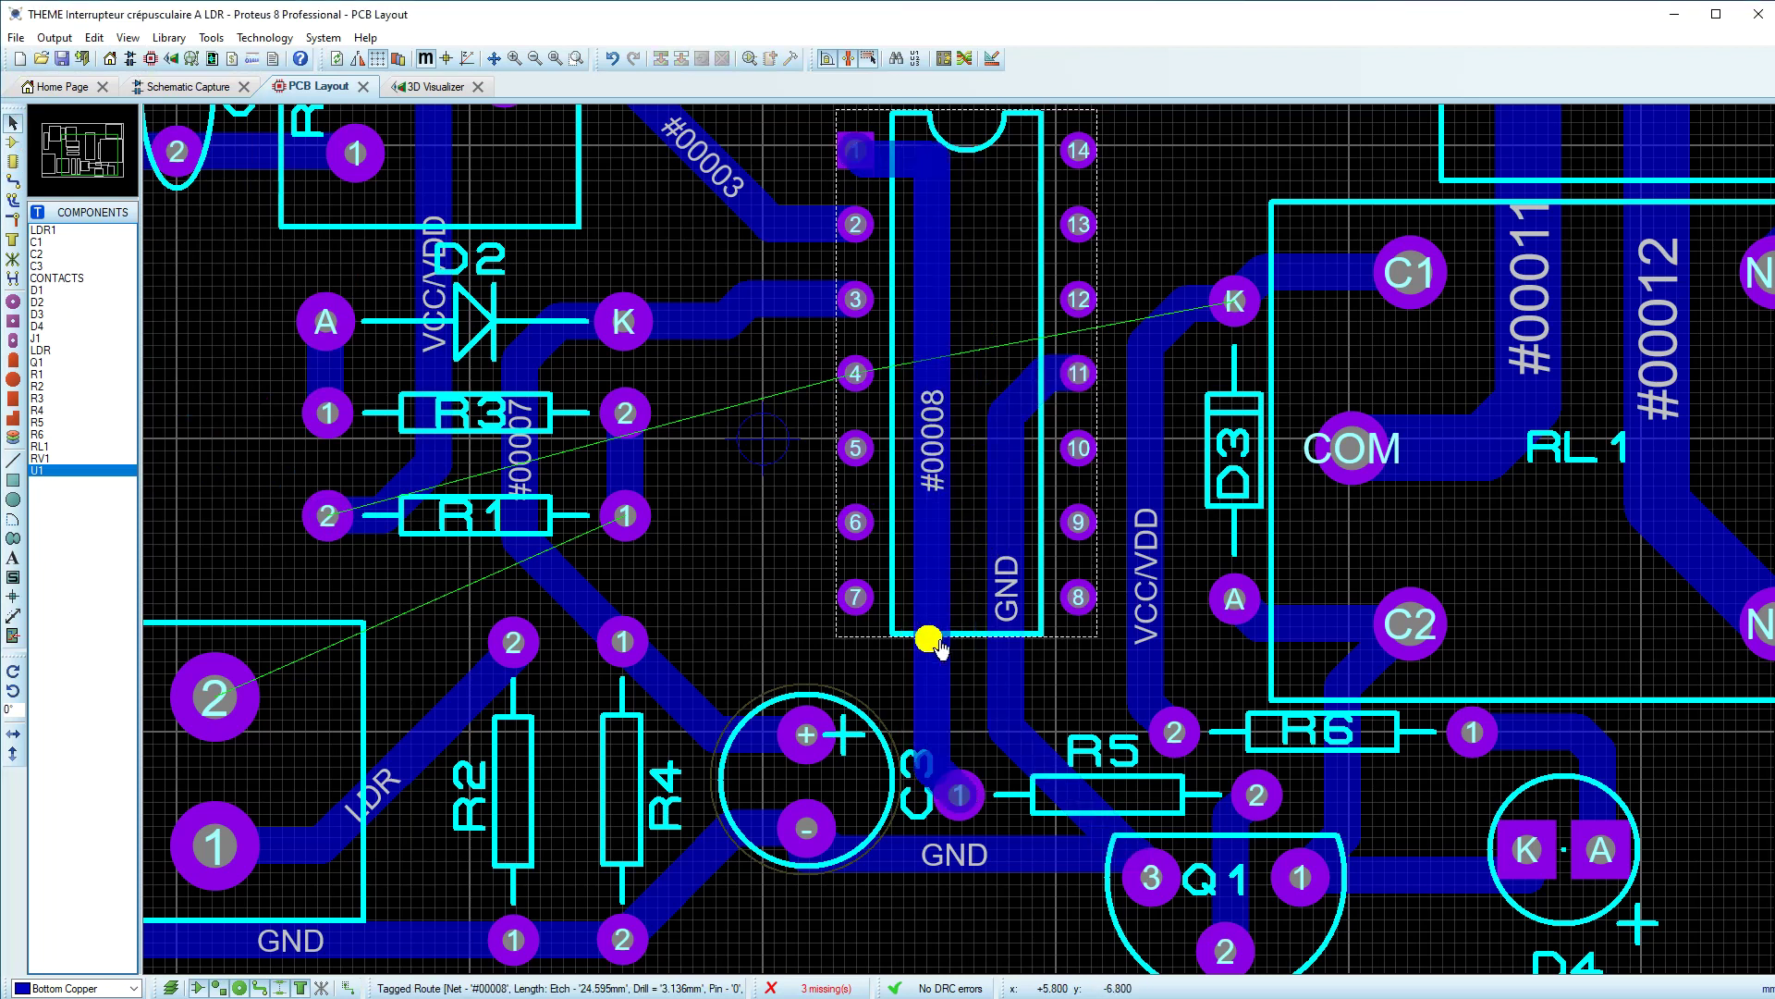
scroll(976, 446, "down", 3)
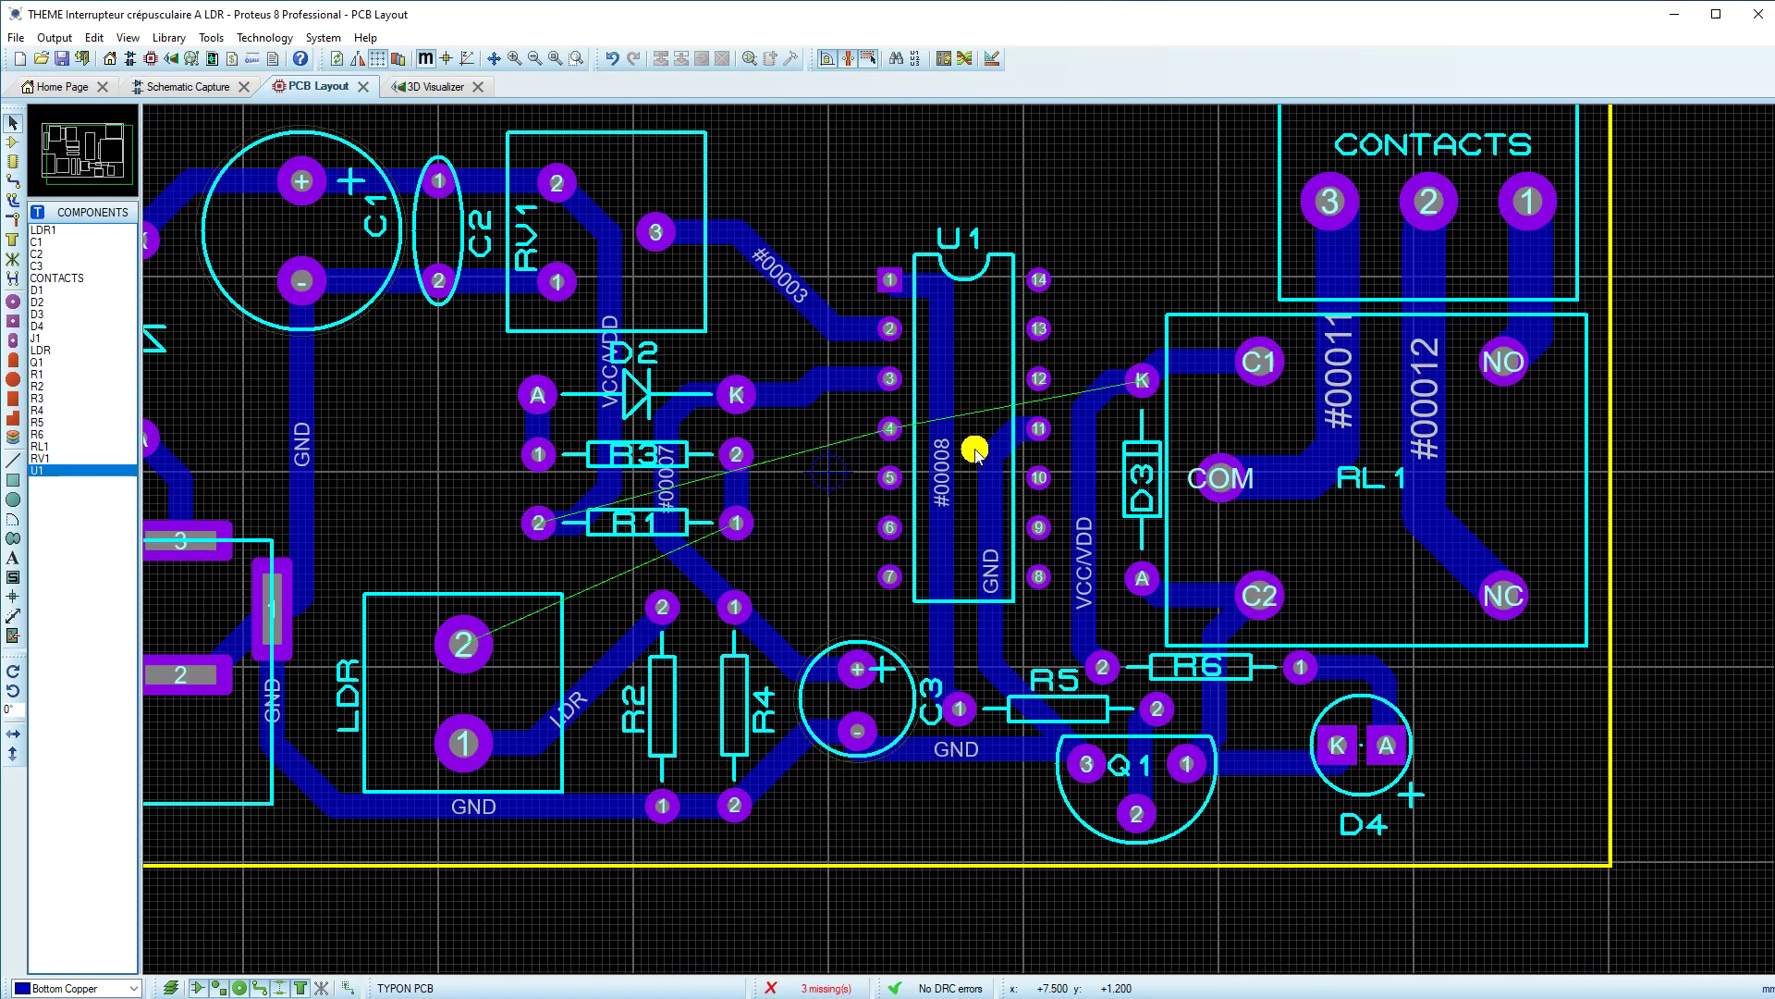
scroll(1022, 440, "up", 3)
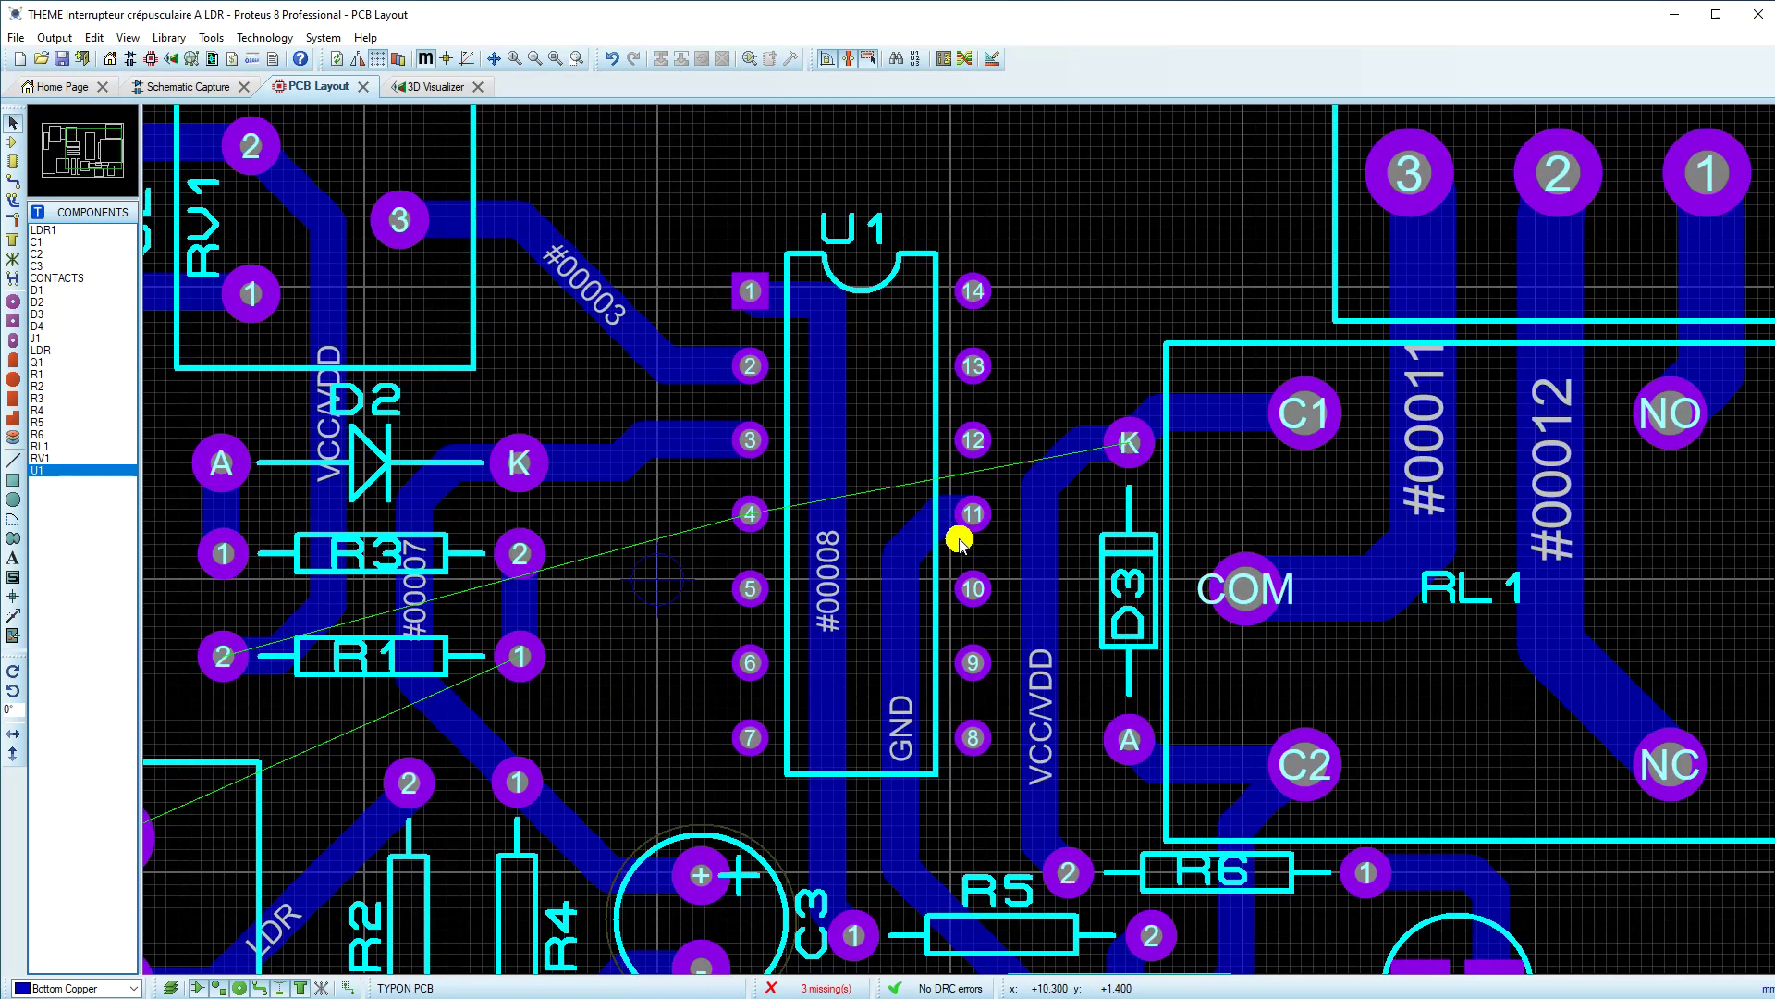
Step: Route a VCC/VDD track with the DEFAULT style from D3's cathode up and over the top of U1 to RV1 pin 2
left_click(1129, 443)
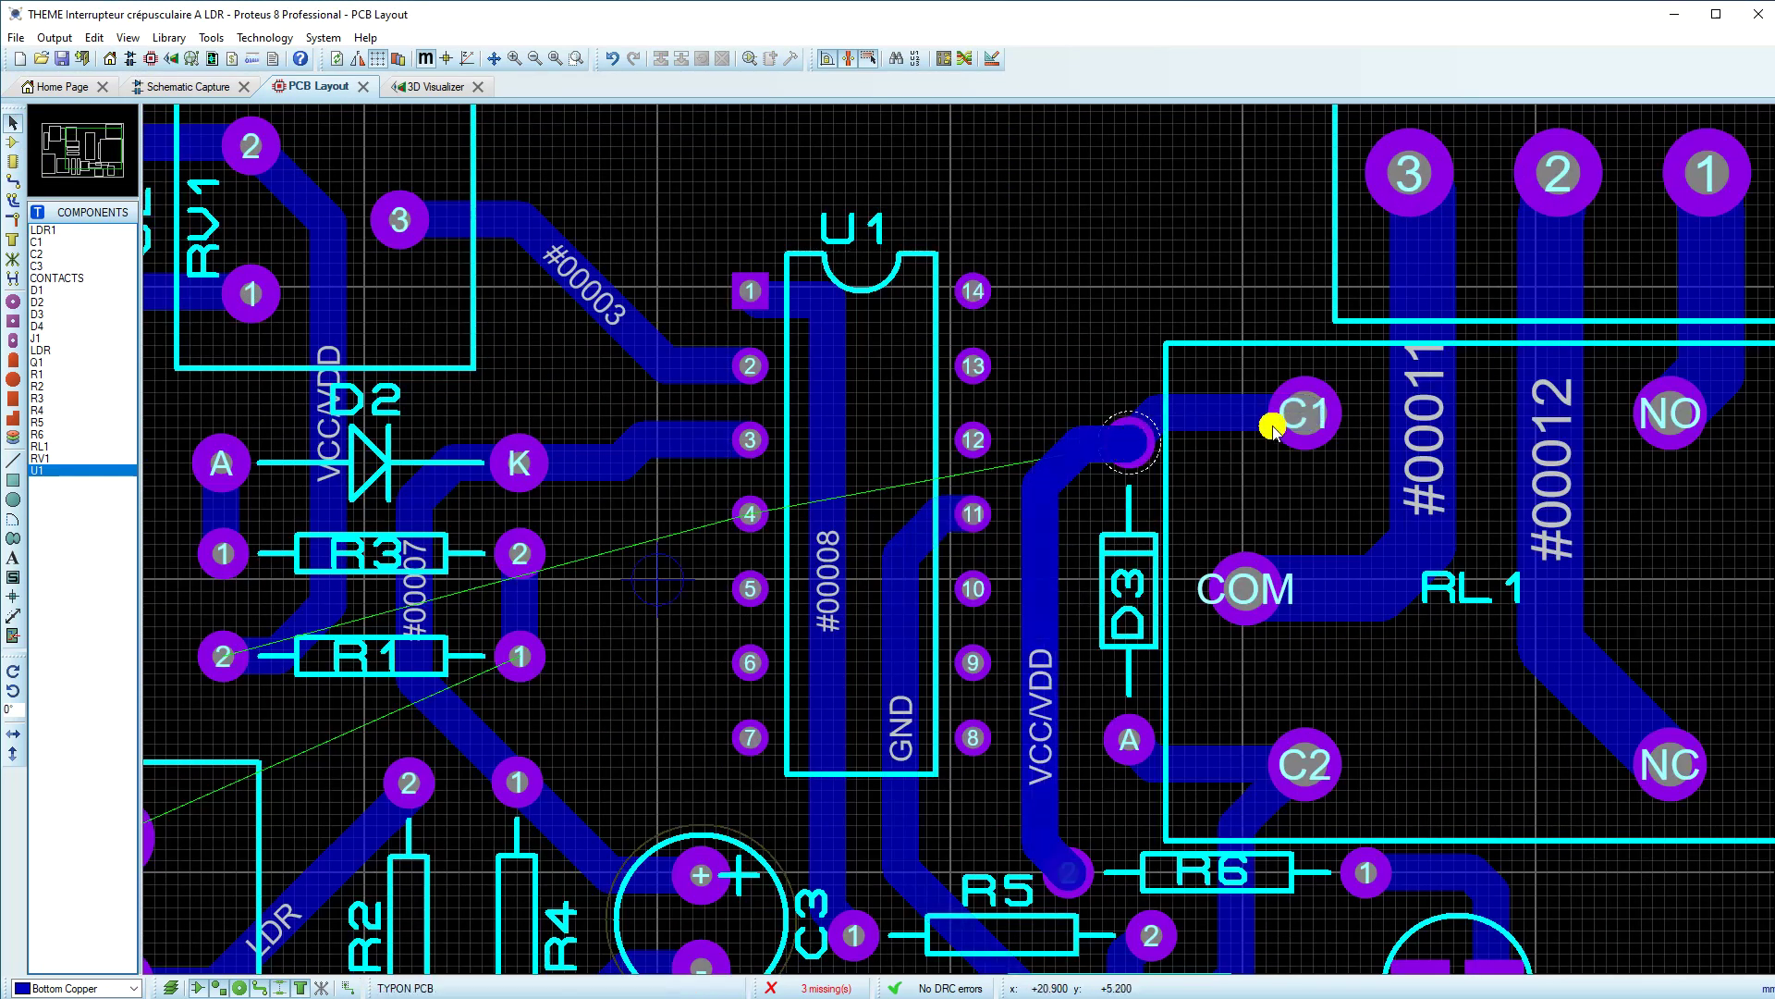
left_click(1129, 438)
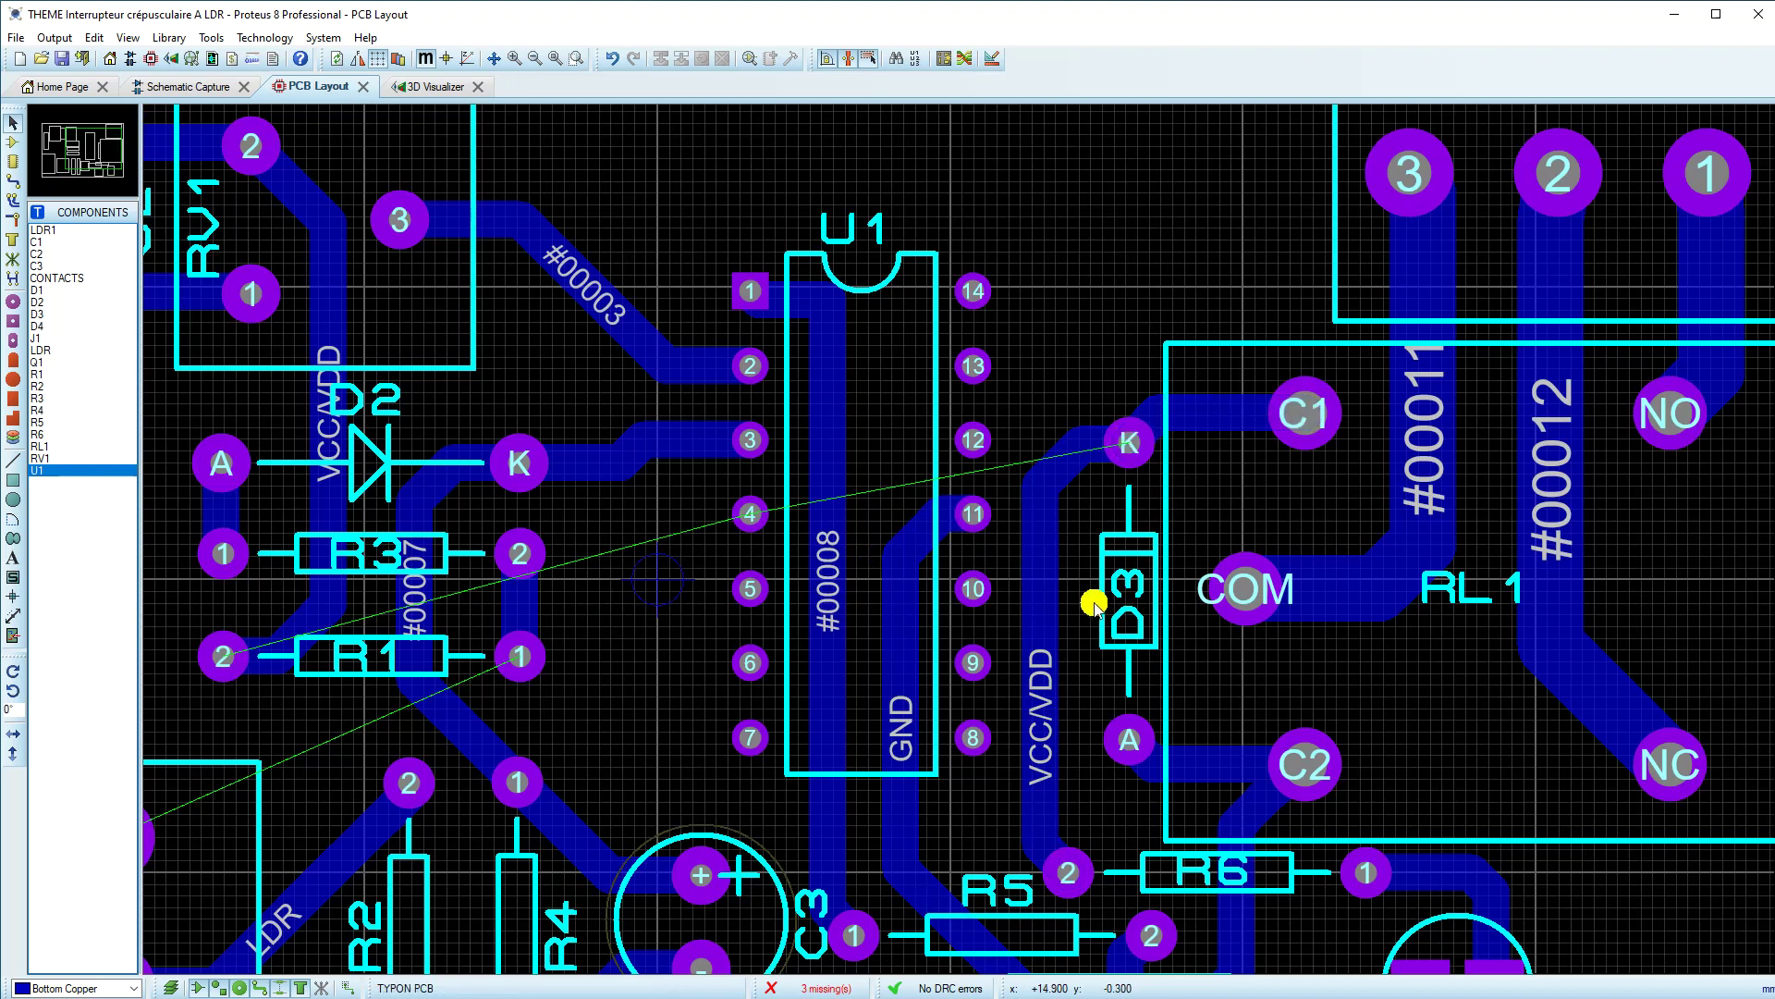
scroll(1040, 708, "down", 2)
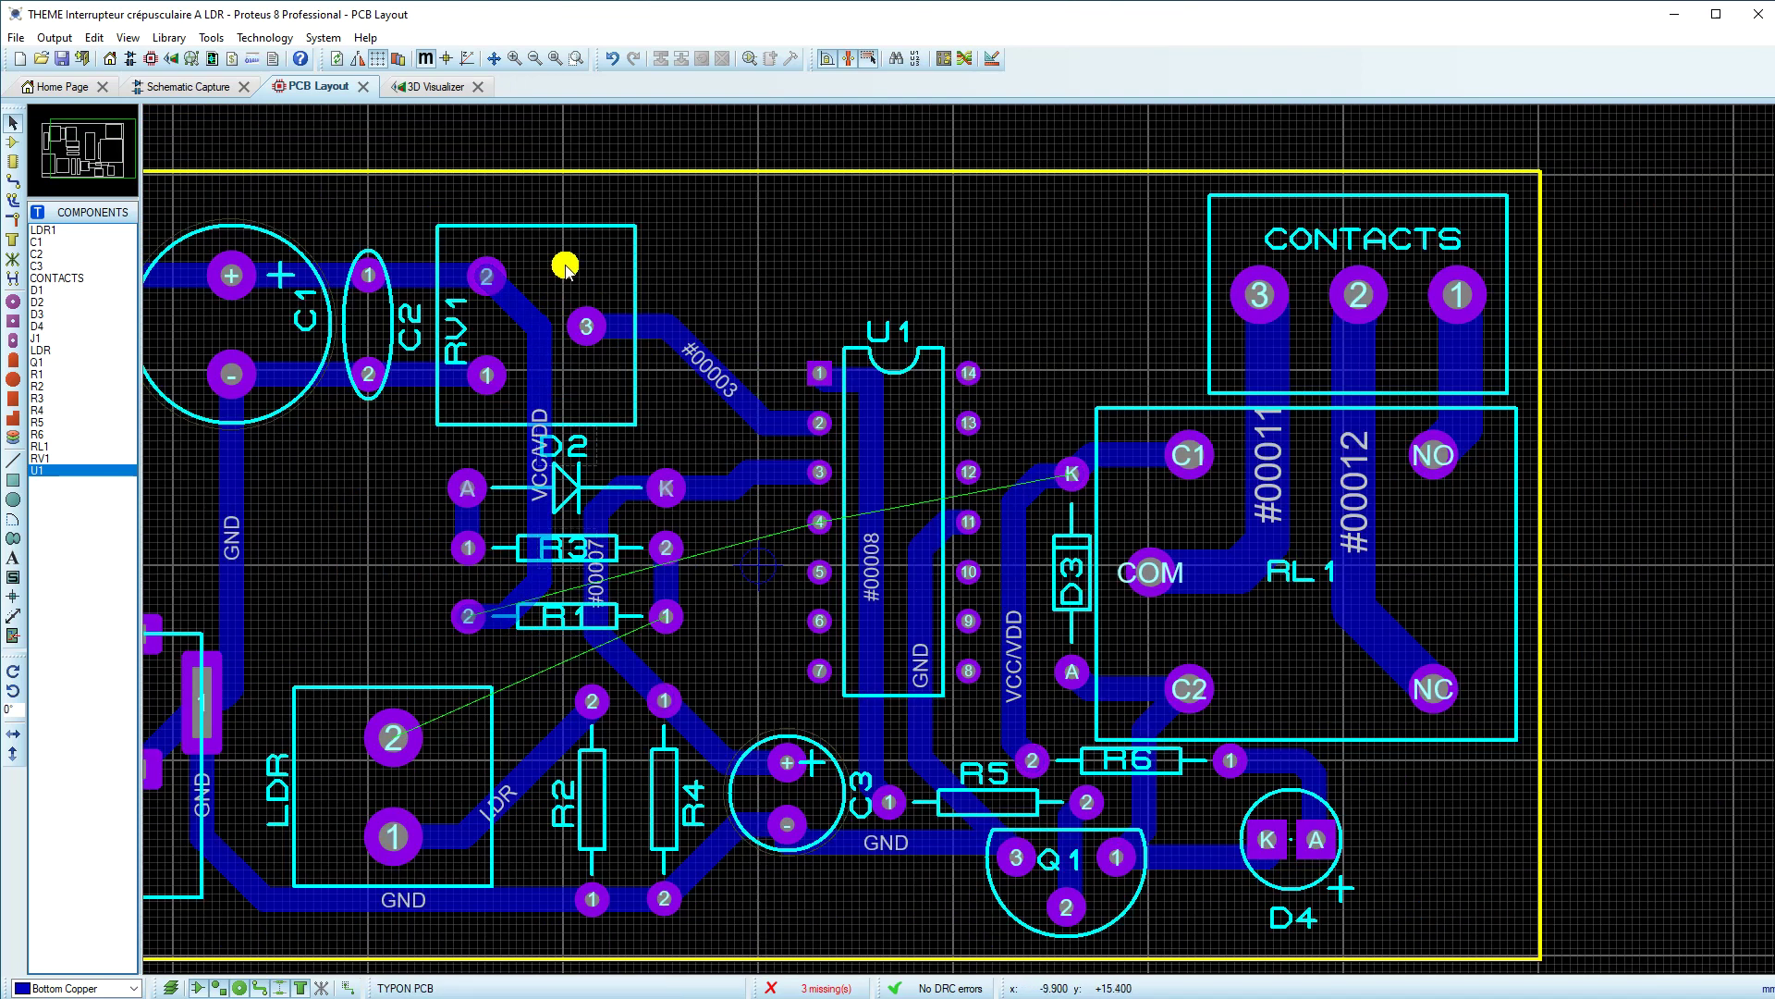
left_click(13, 183)
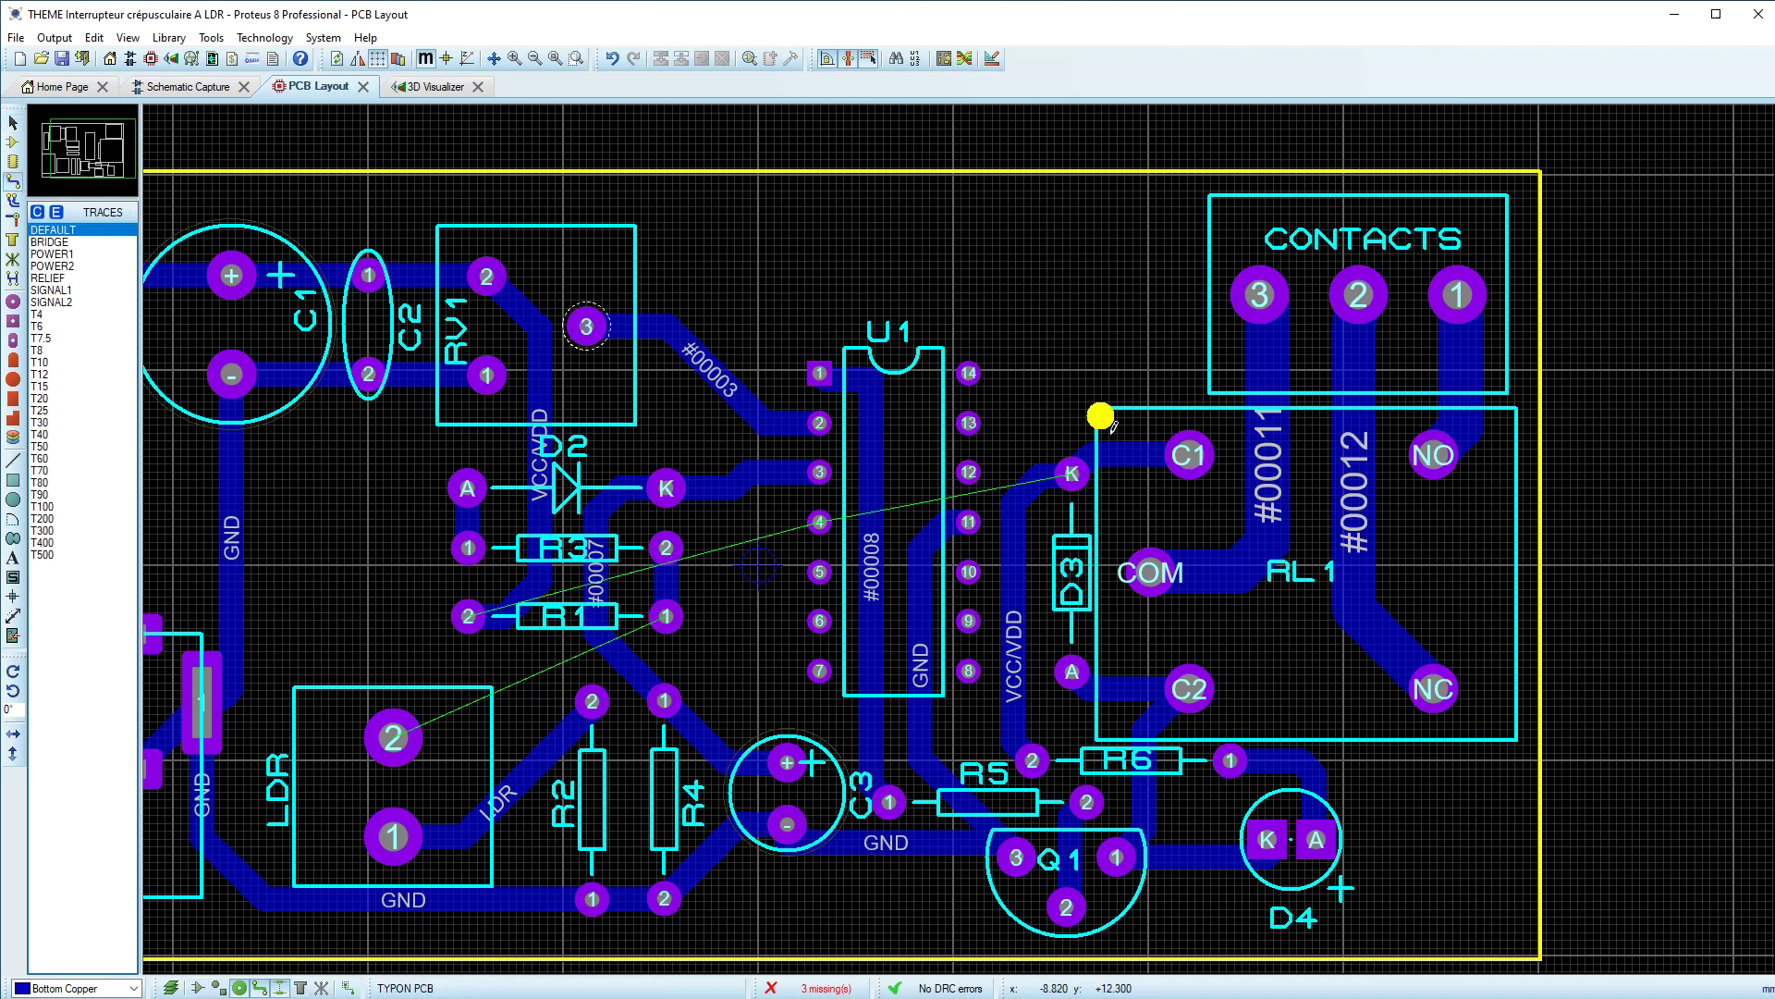
left_click(1072, 474)
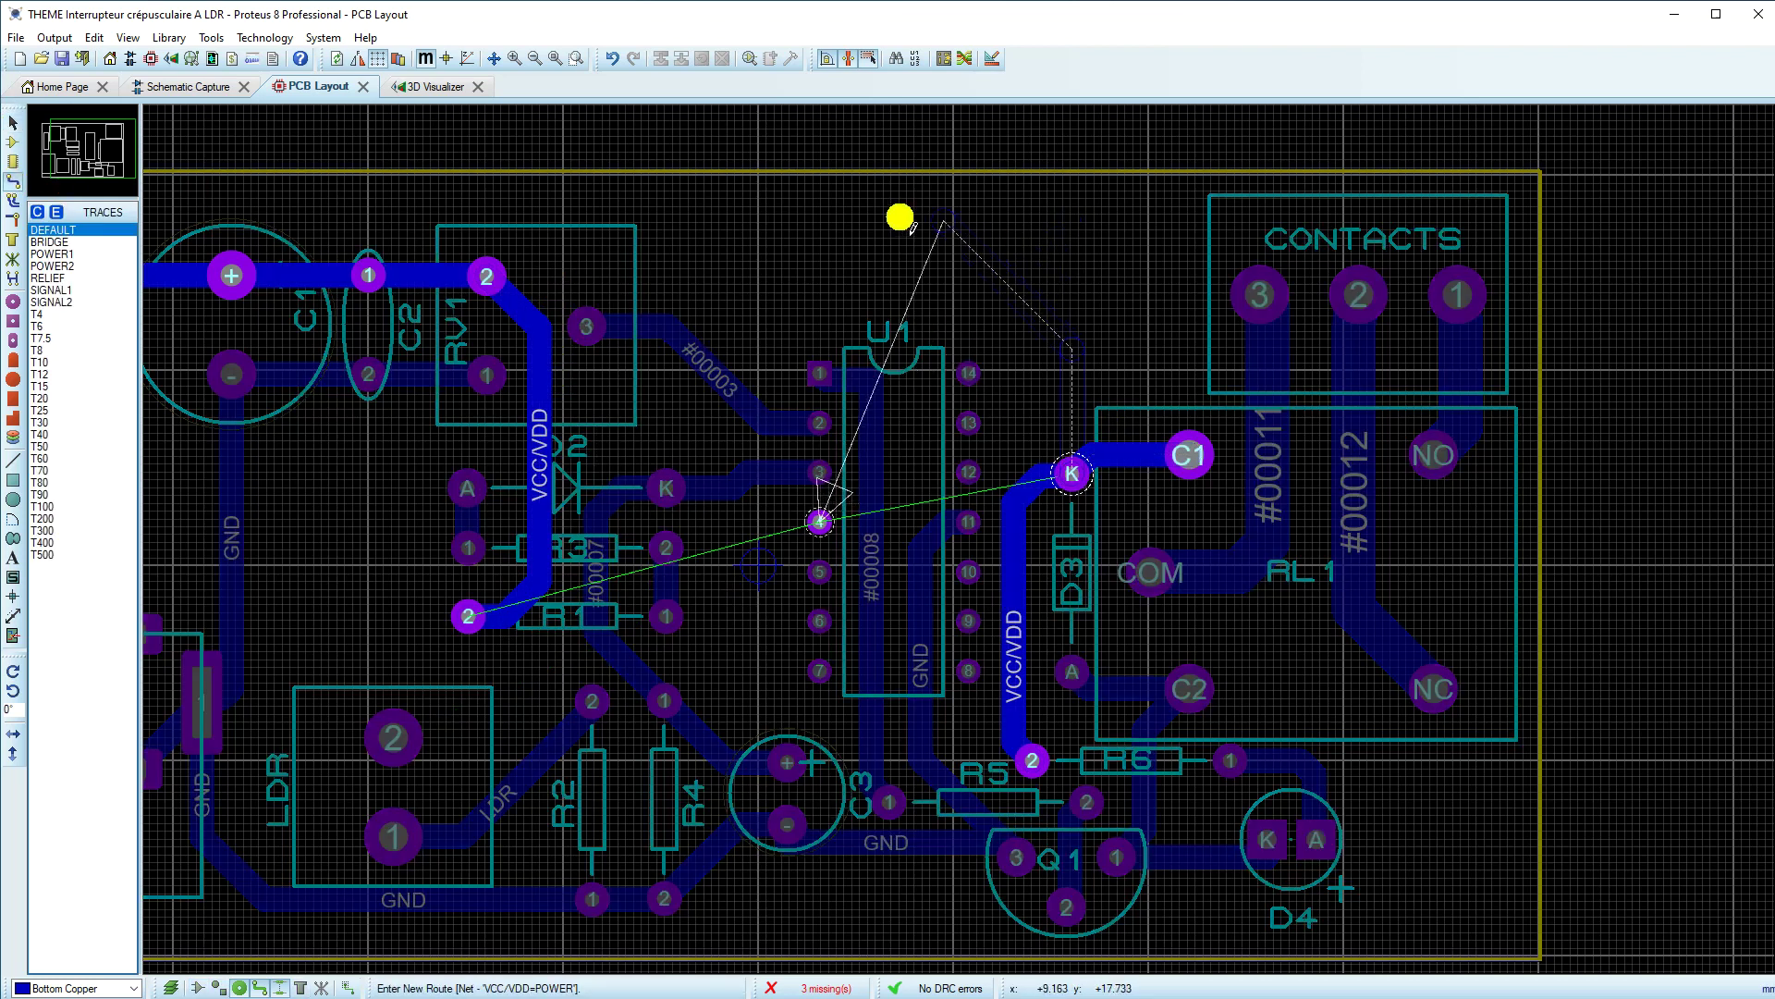
left_click(1027, 275)
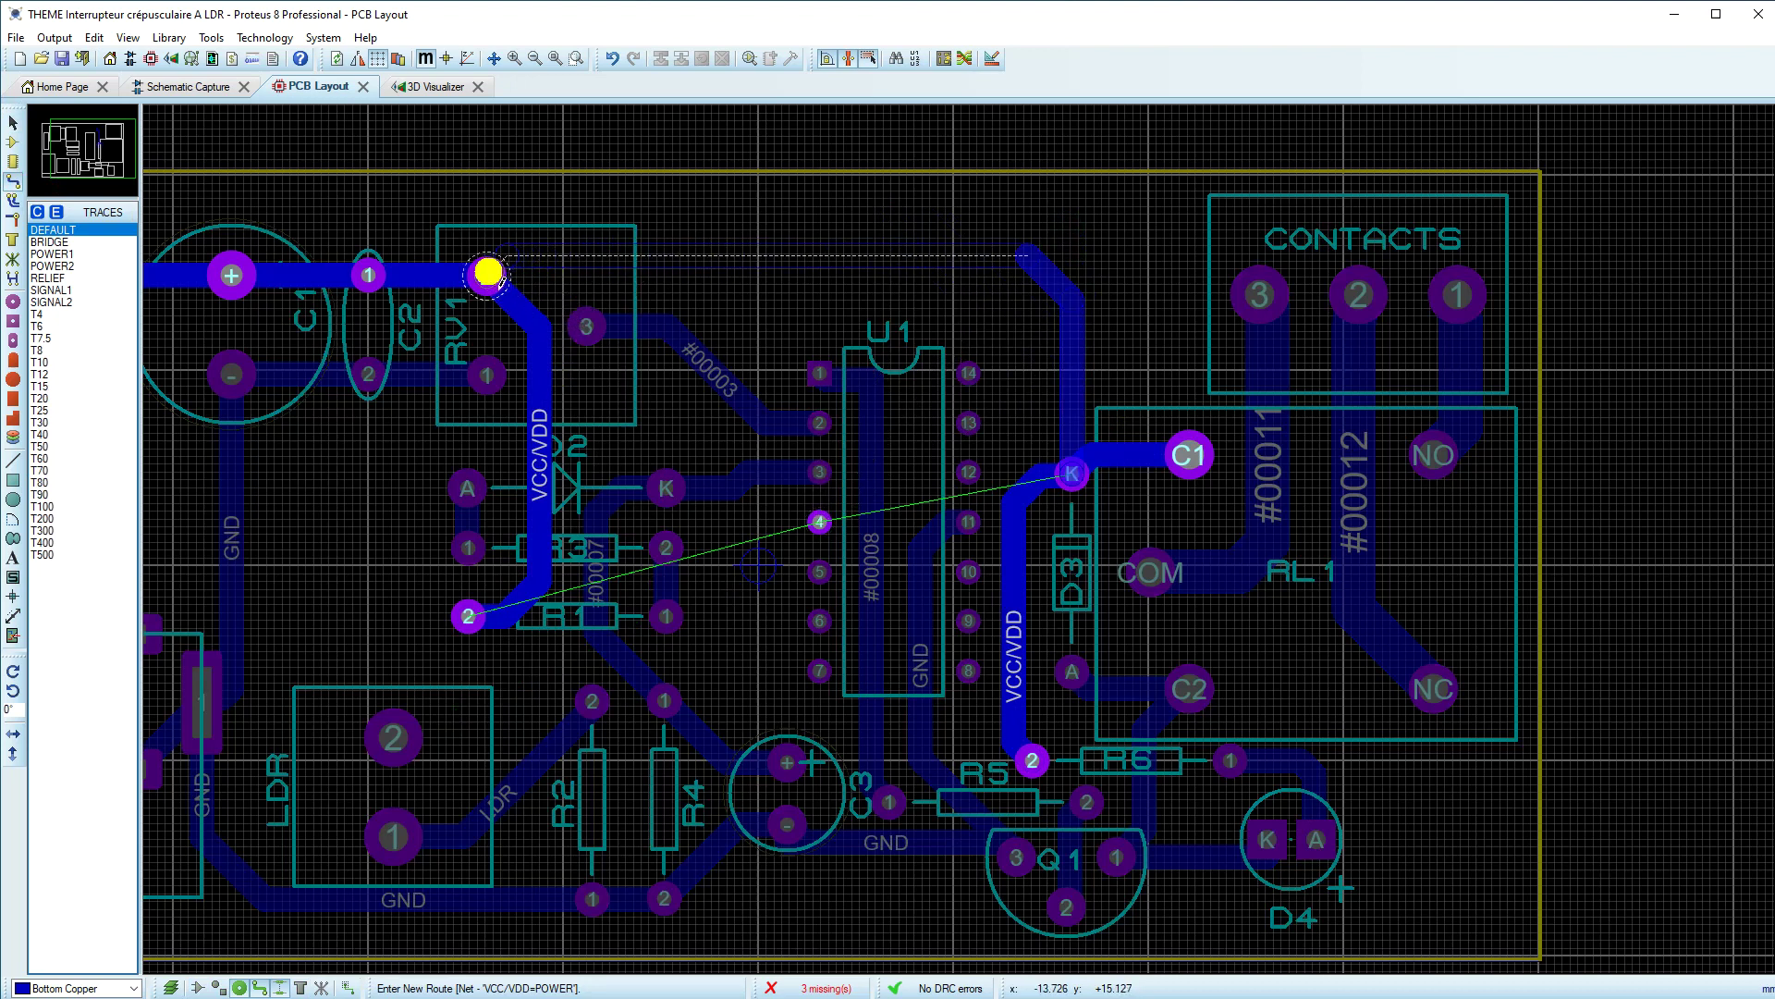
left_click(488, 275)
left_click(635, 585)
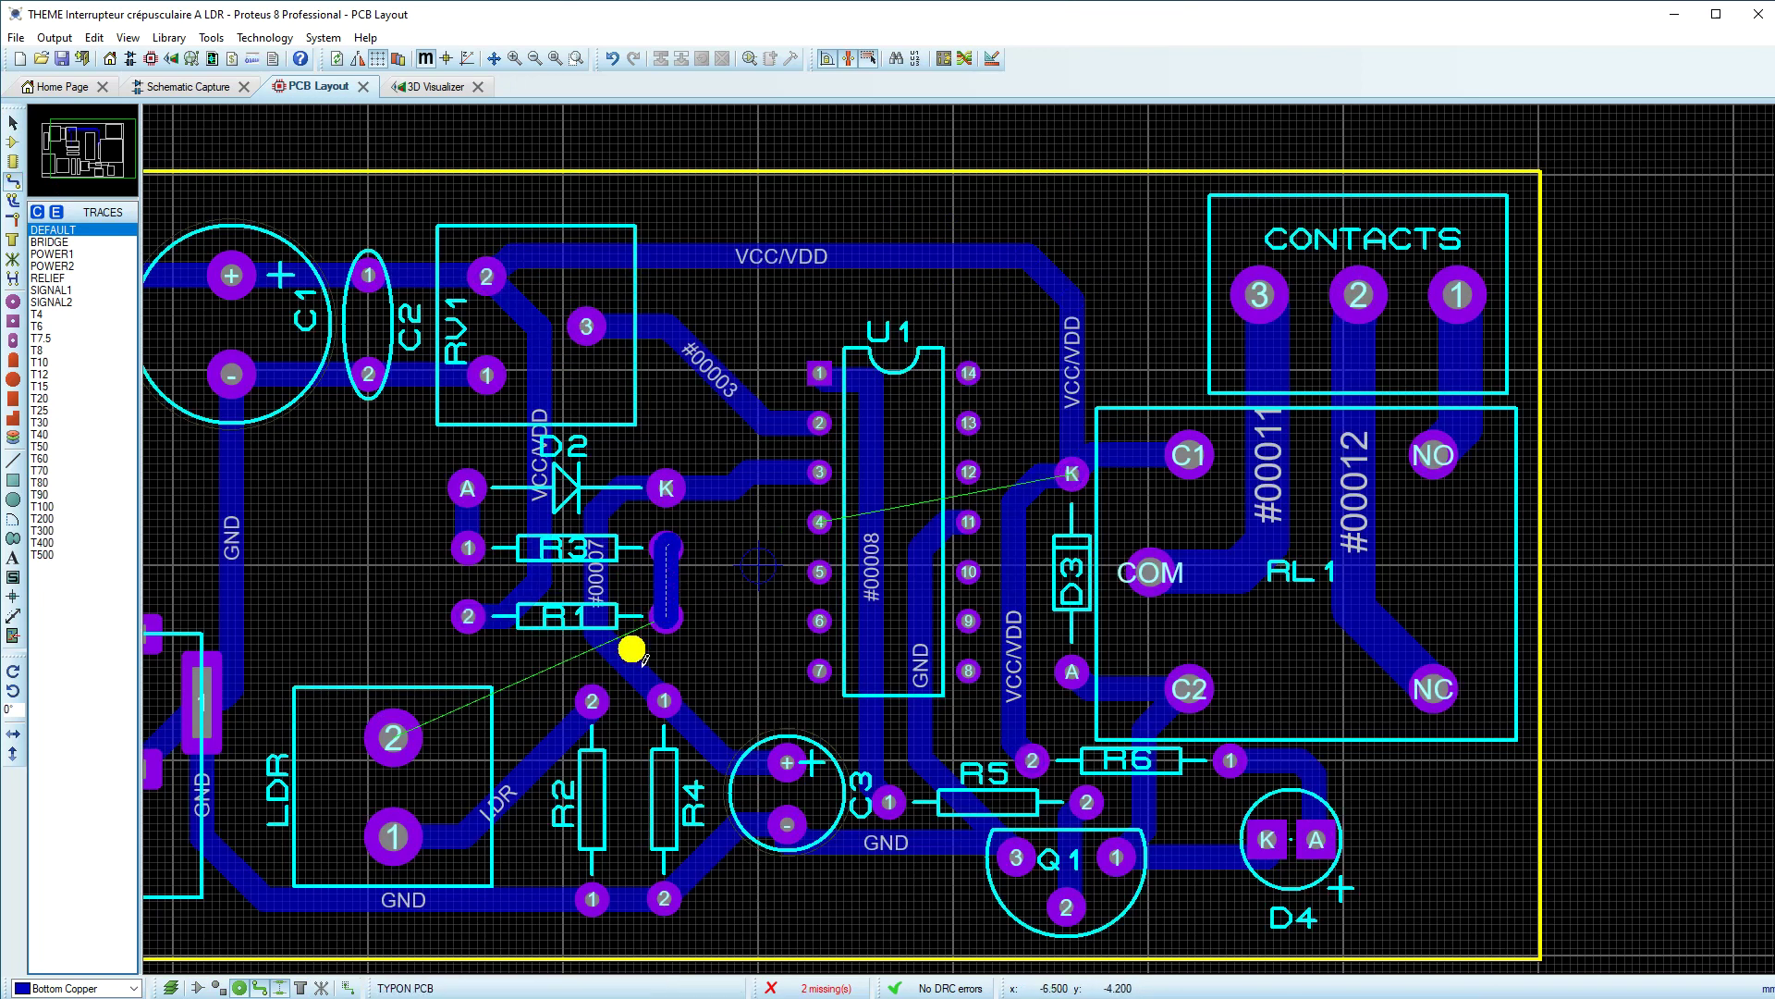
scroll(632, 650, "up", 1)
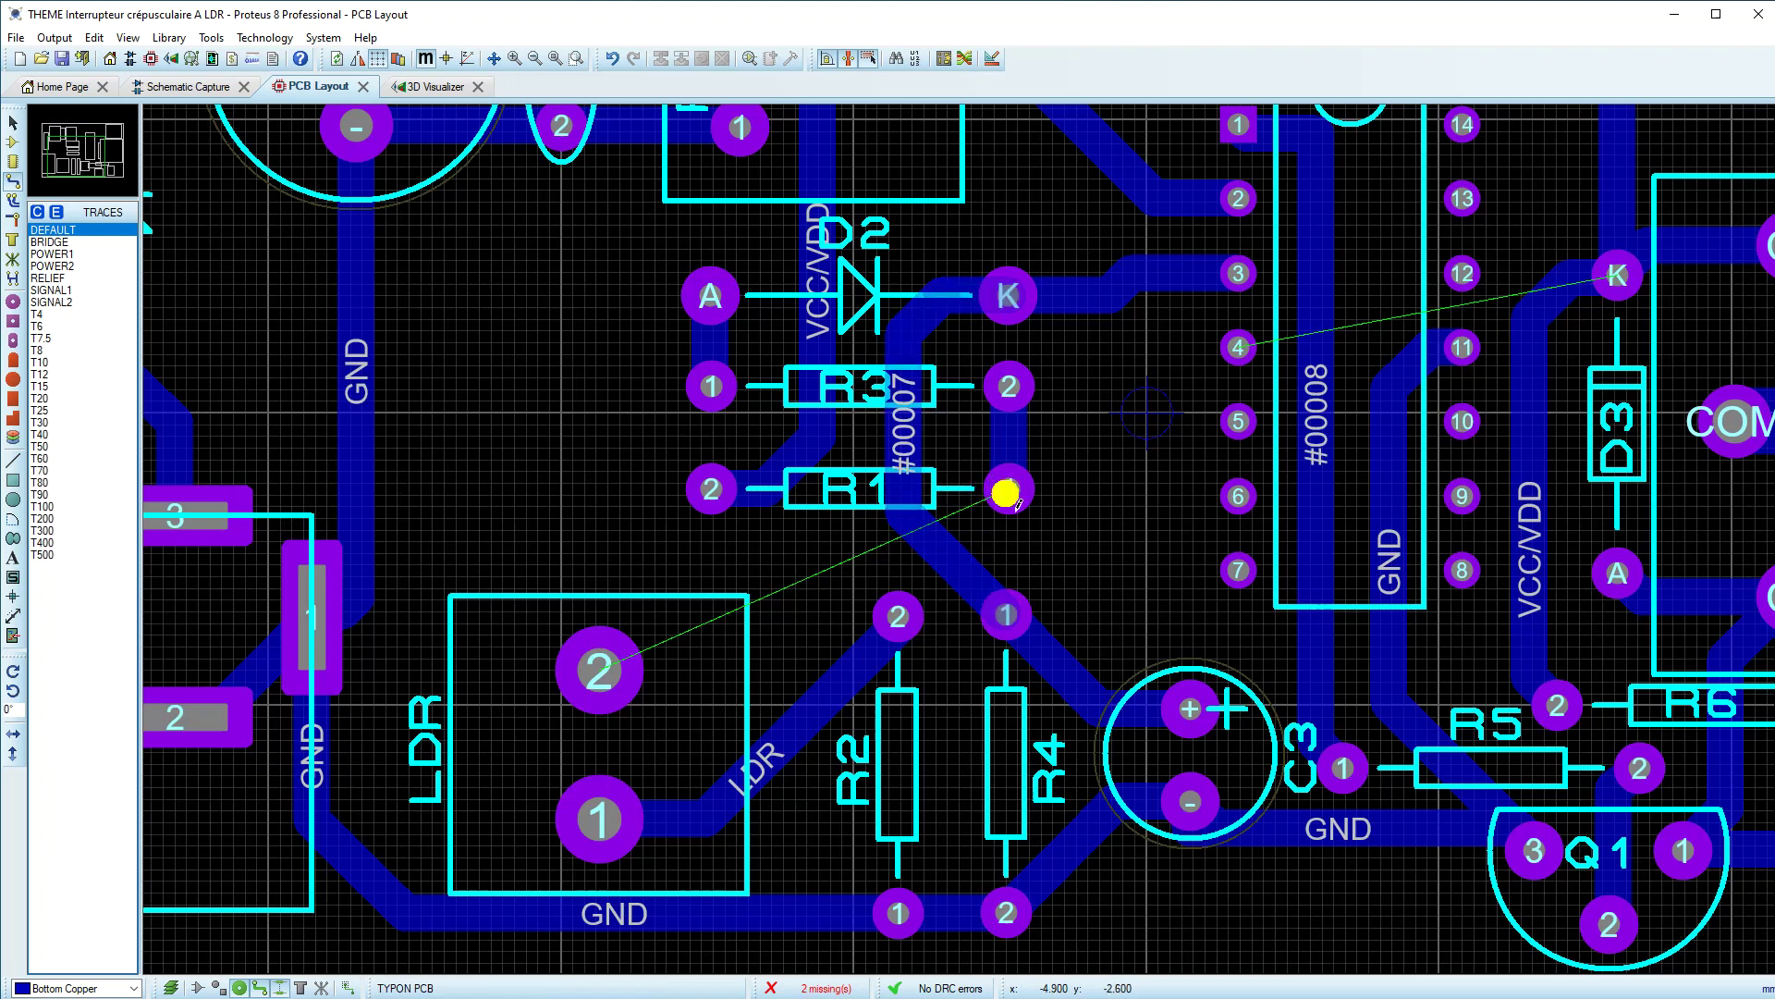
left_click(1006, 493)
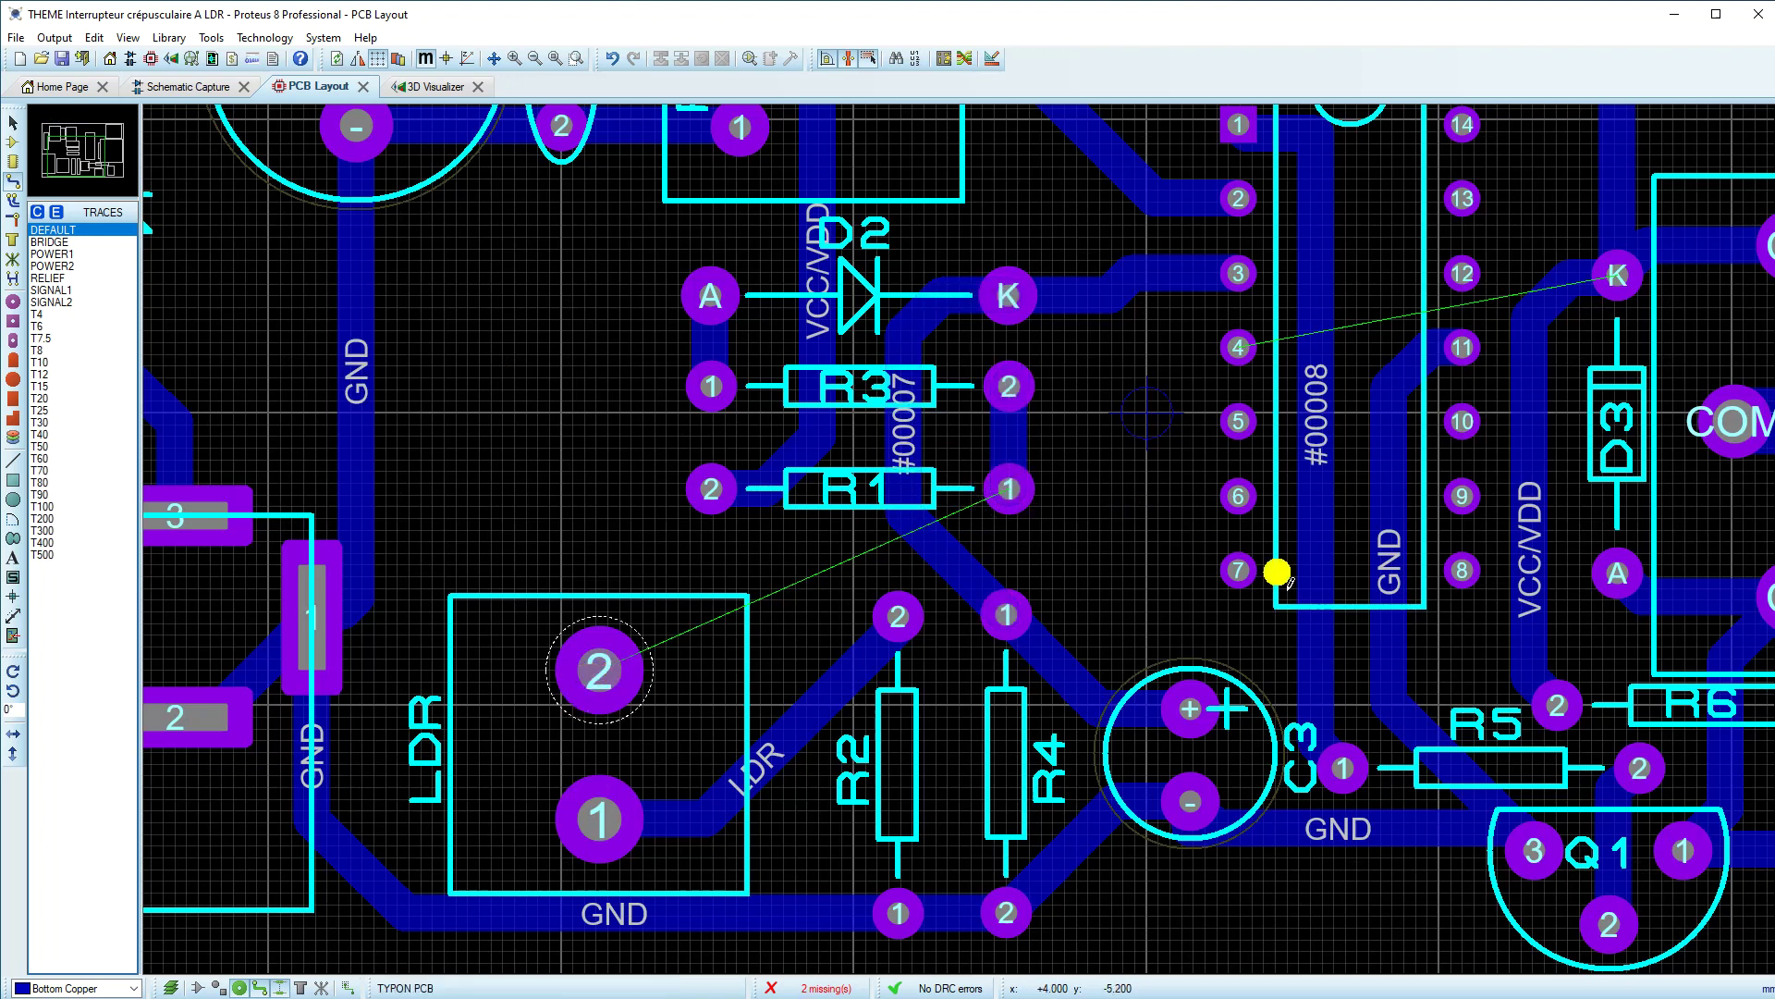
scroll(1281, 443, "down", 2)
scroll(1238, 429, "up", 1)
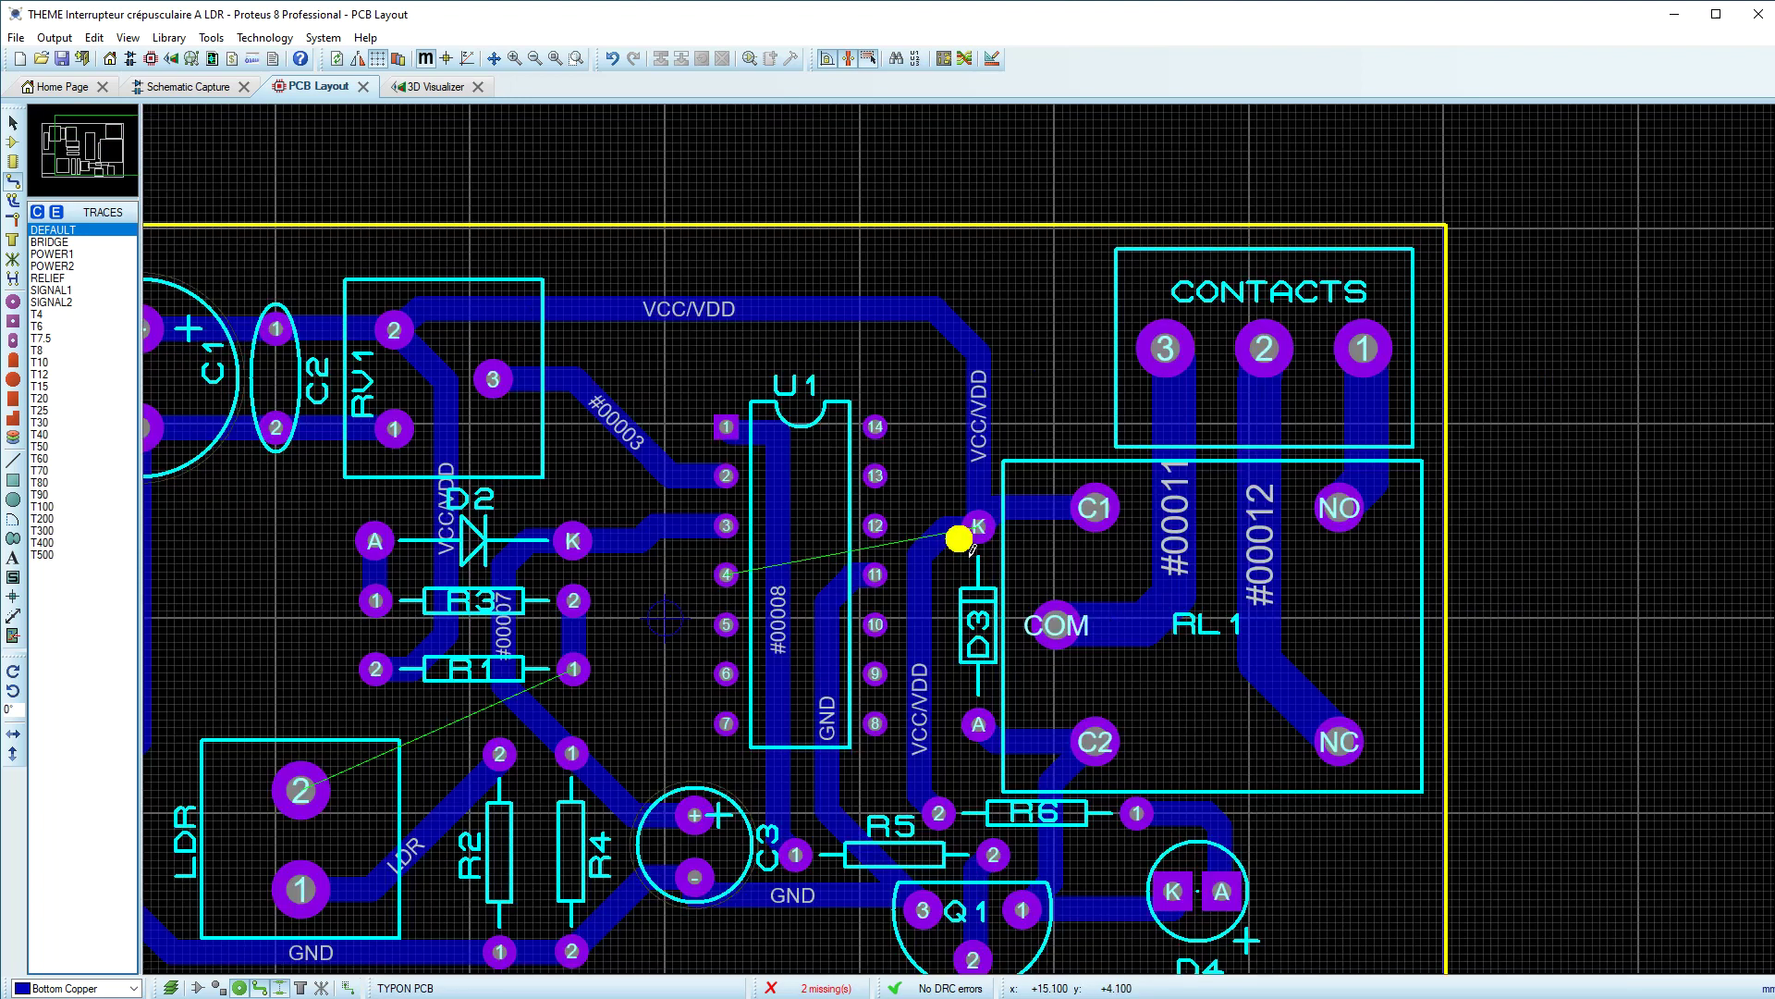
left_click(573, 668)
left_click(574, 601)
left_click(574, 601)
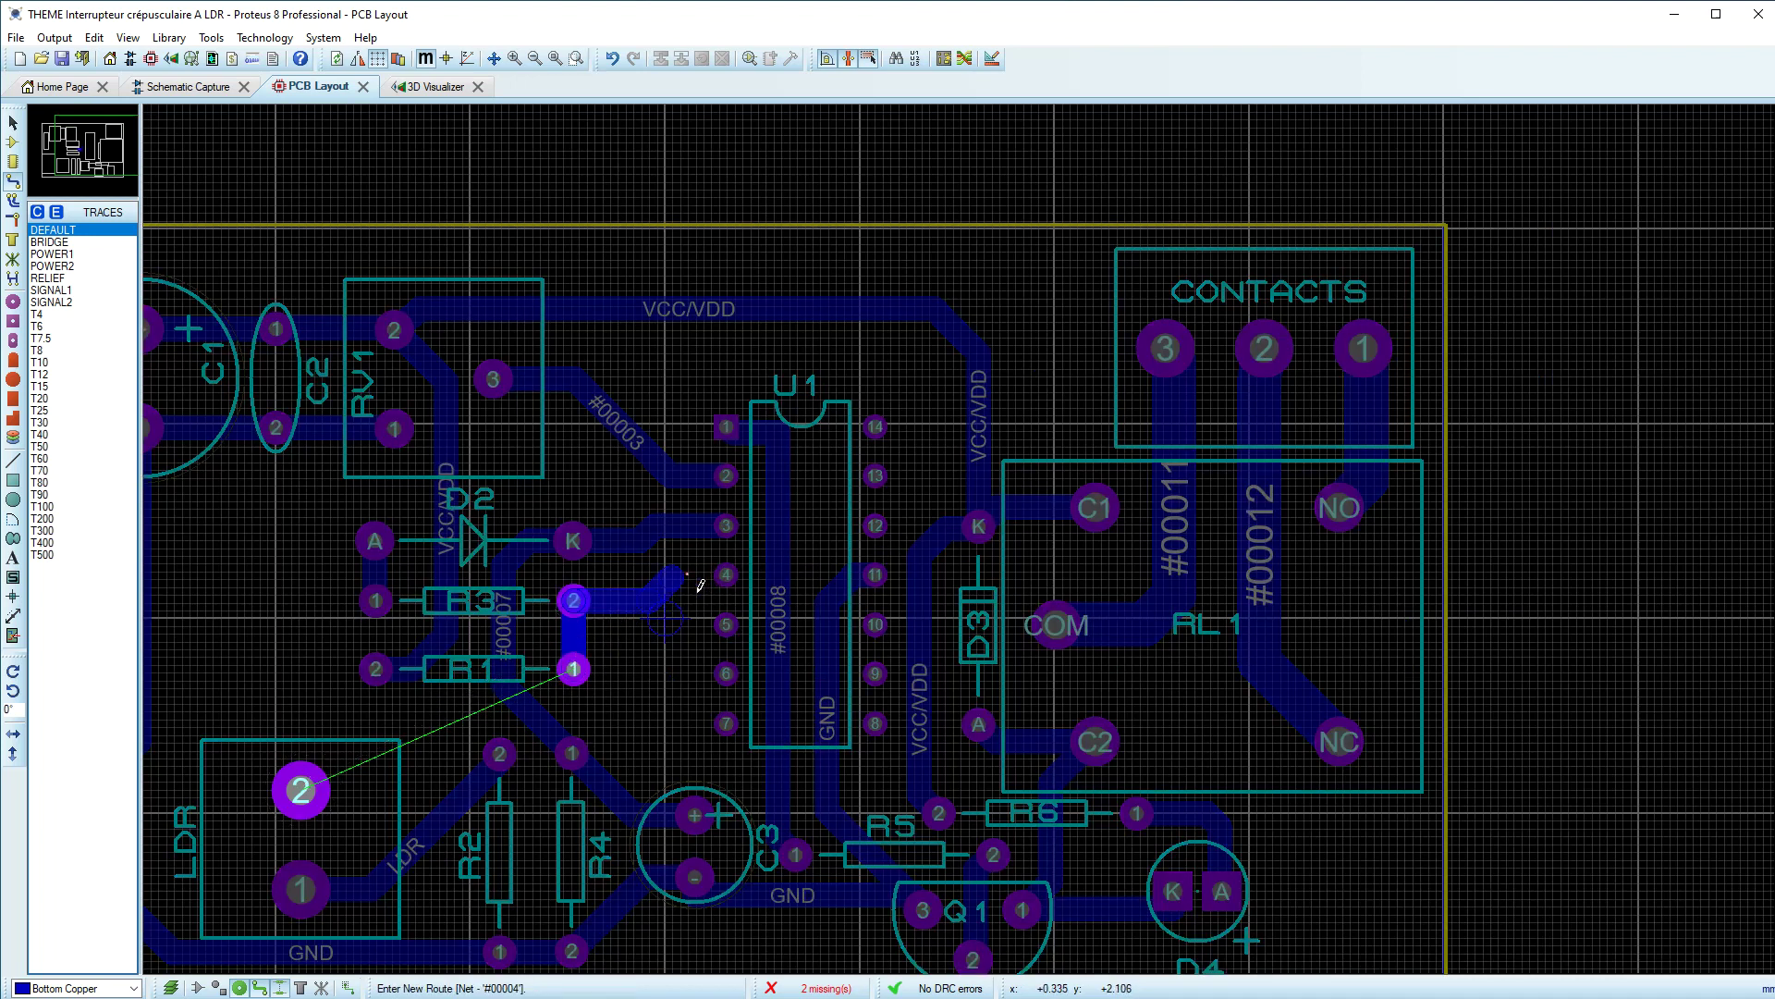
right_click(638, 682)
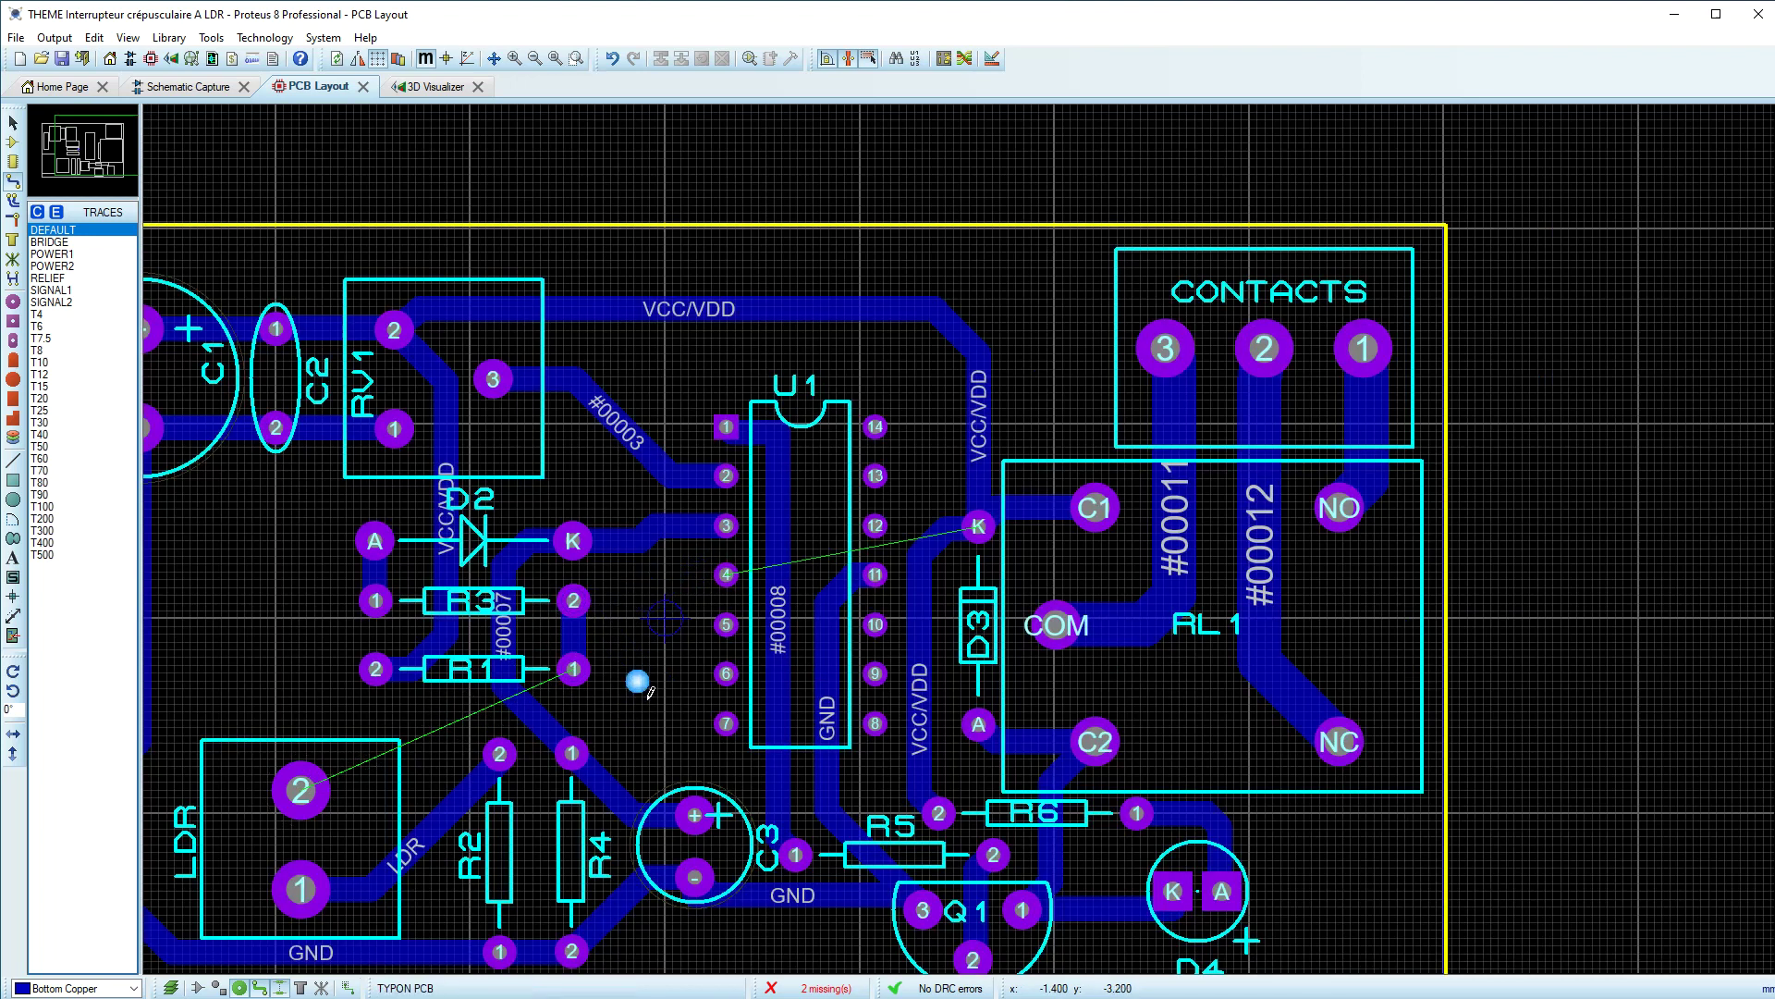
left_click(726, 576)
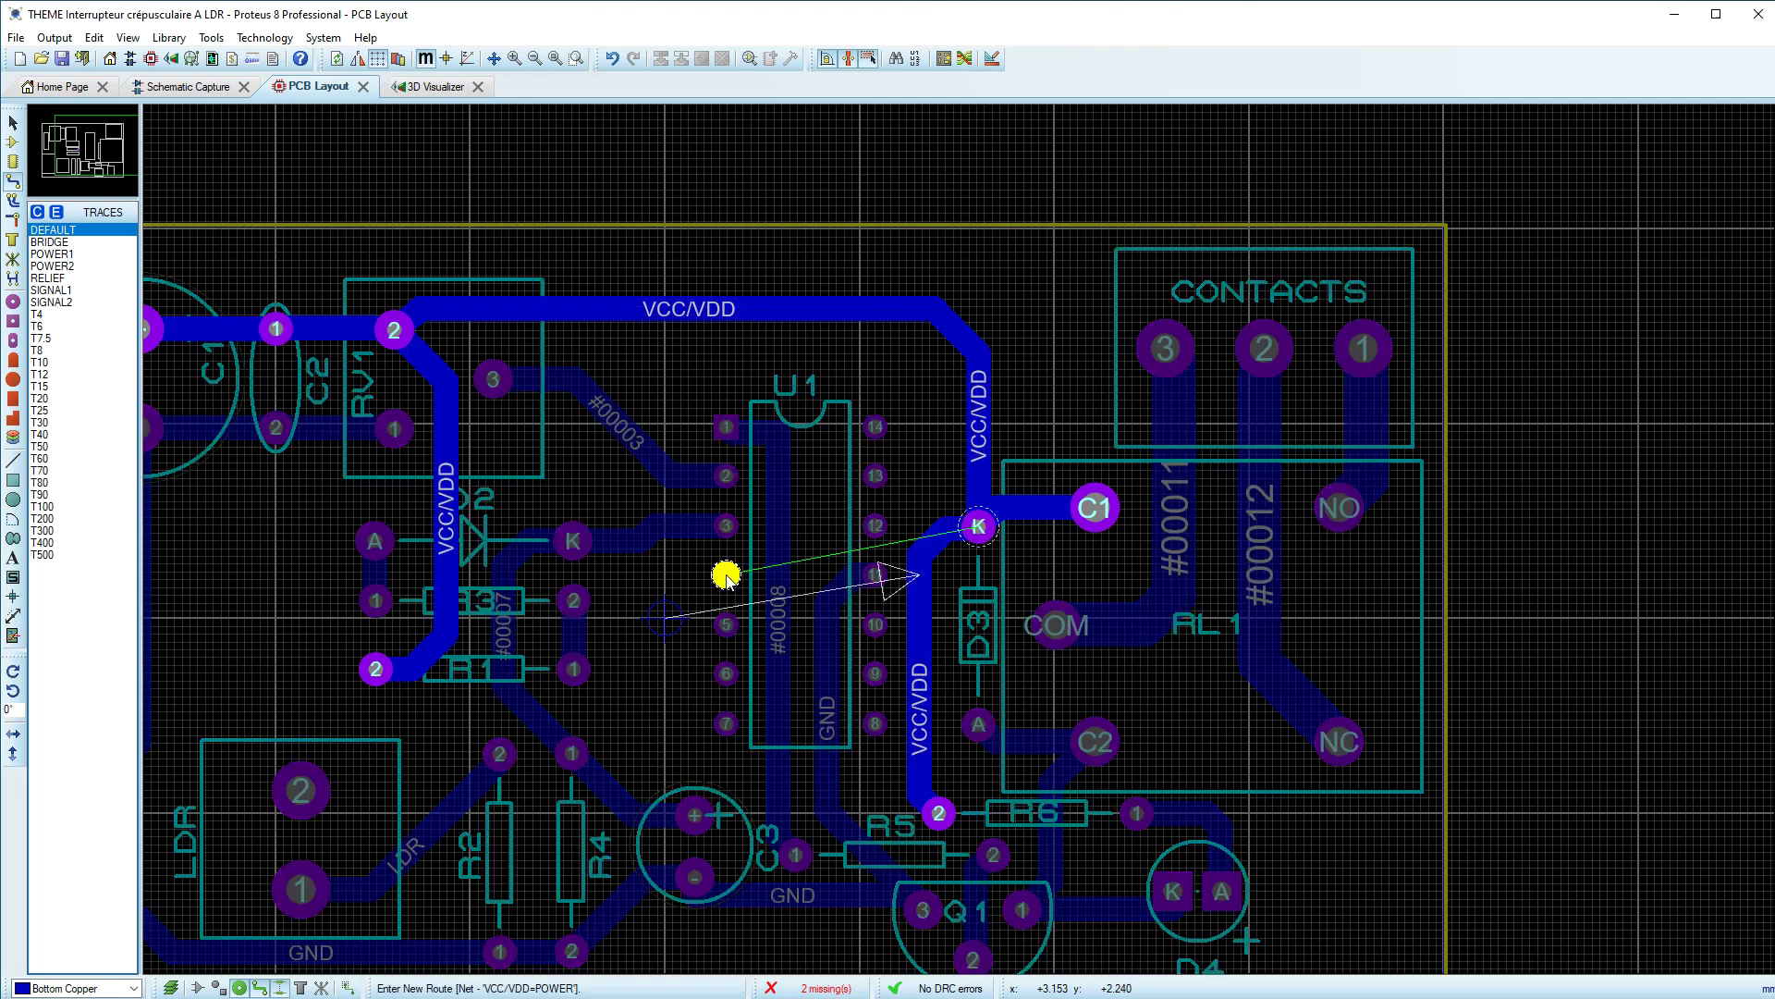
right_click(740, 585)
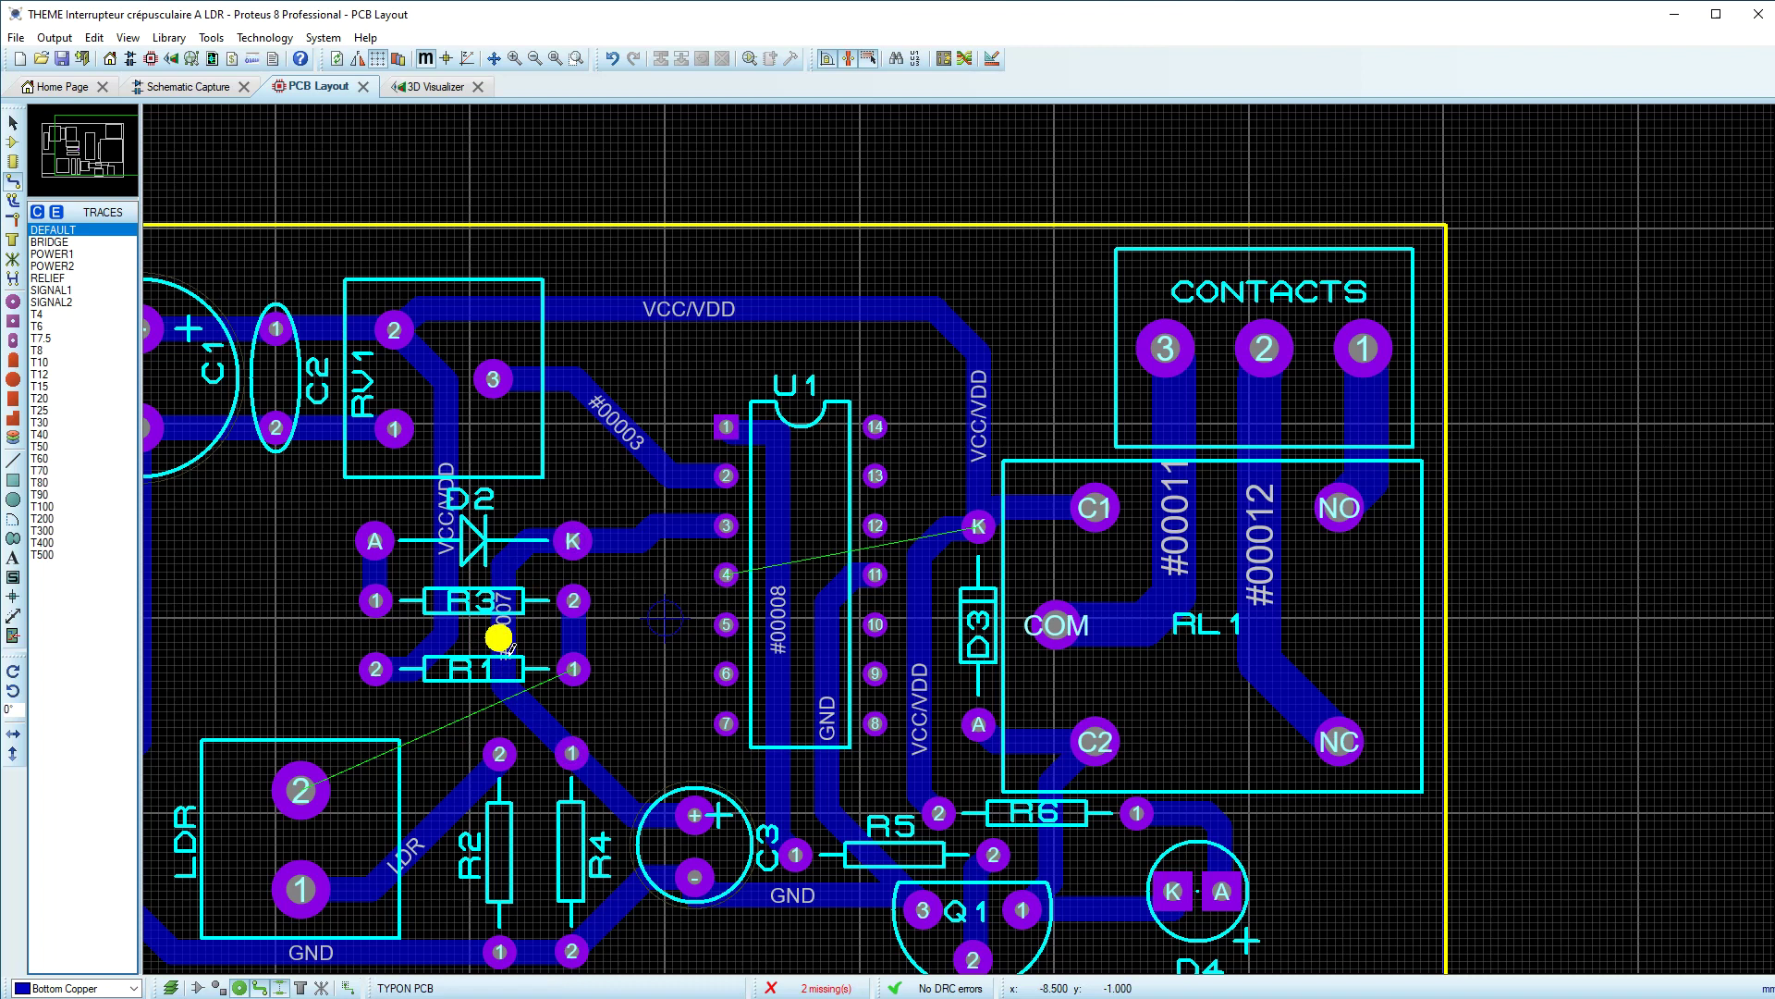
left_click(727, 575)
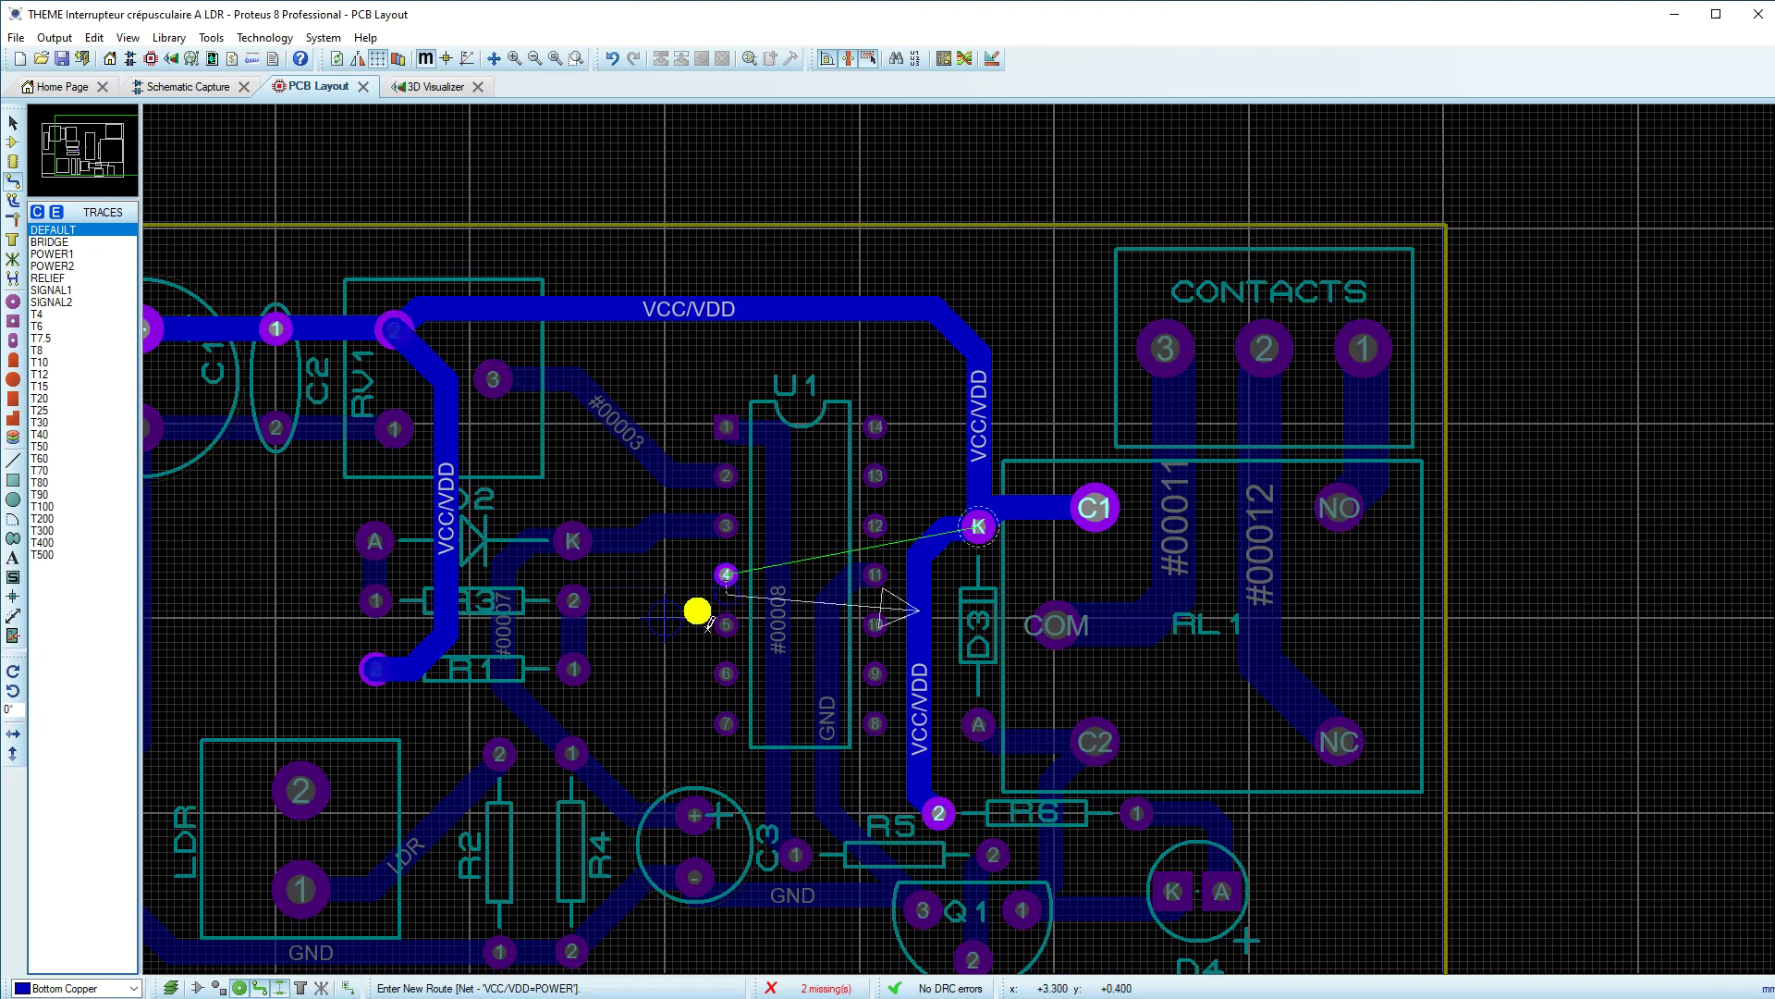
key("Escape")
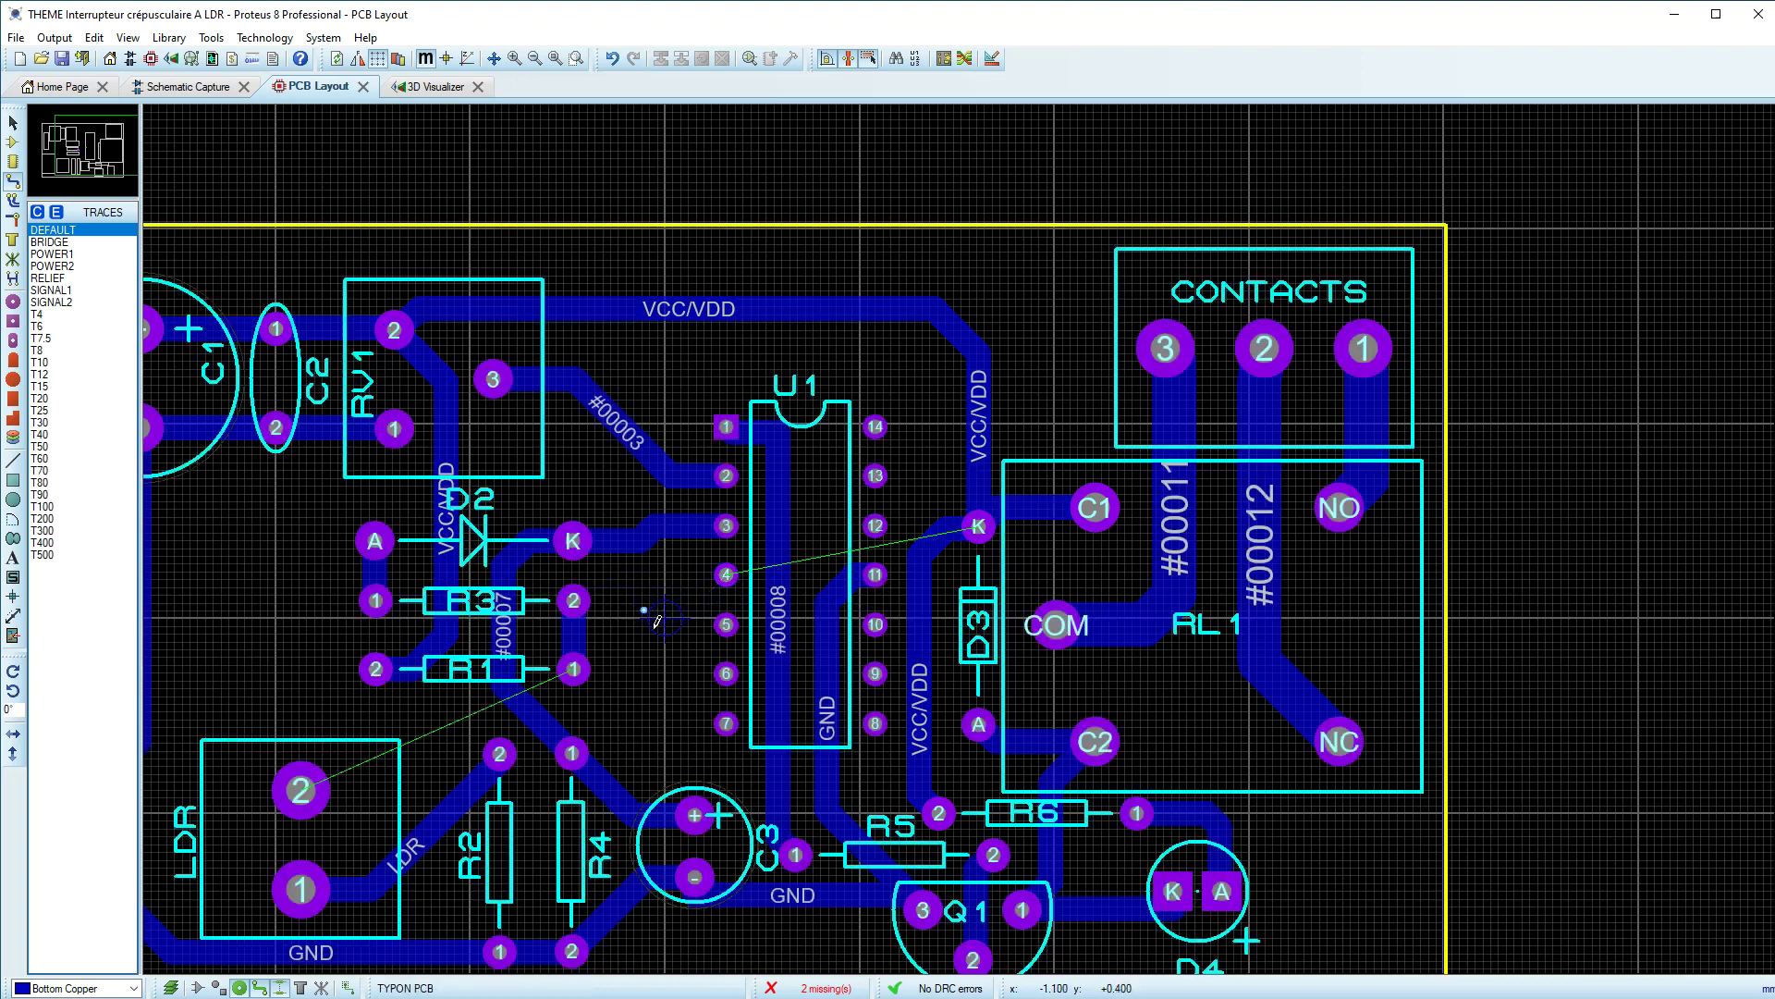
Step: Delete the track from D2's cathode to R4 pin 1 and route a VCC/VDD track from U1 pin 4 below R1 to R1 pin 2
right_click(524, 584)
right_click(523, 585)
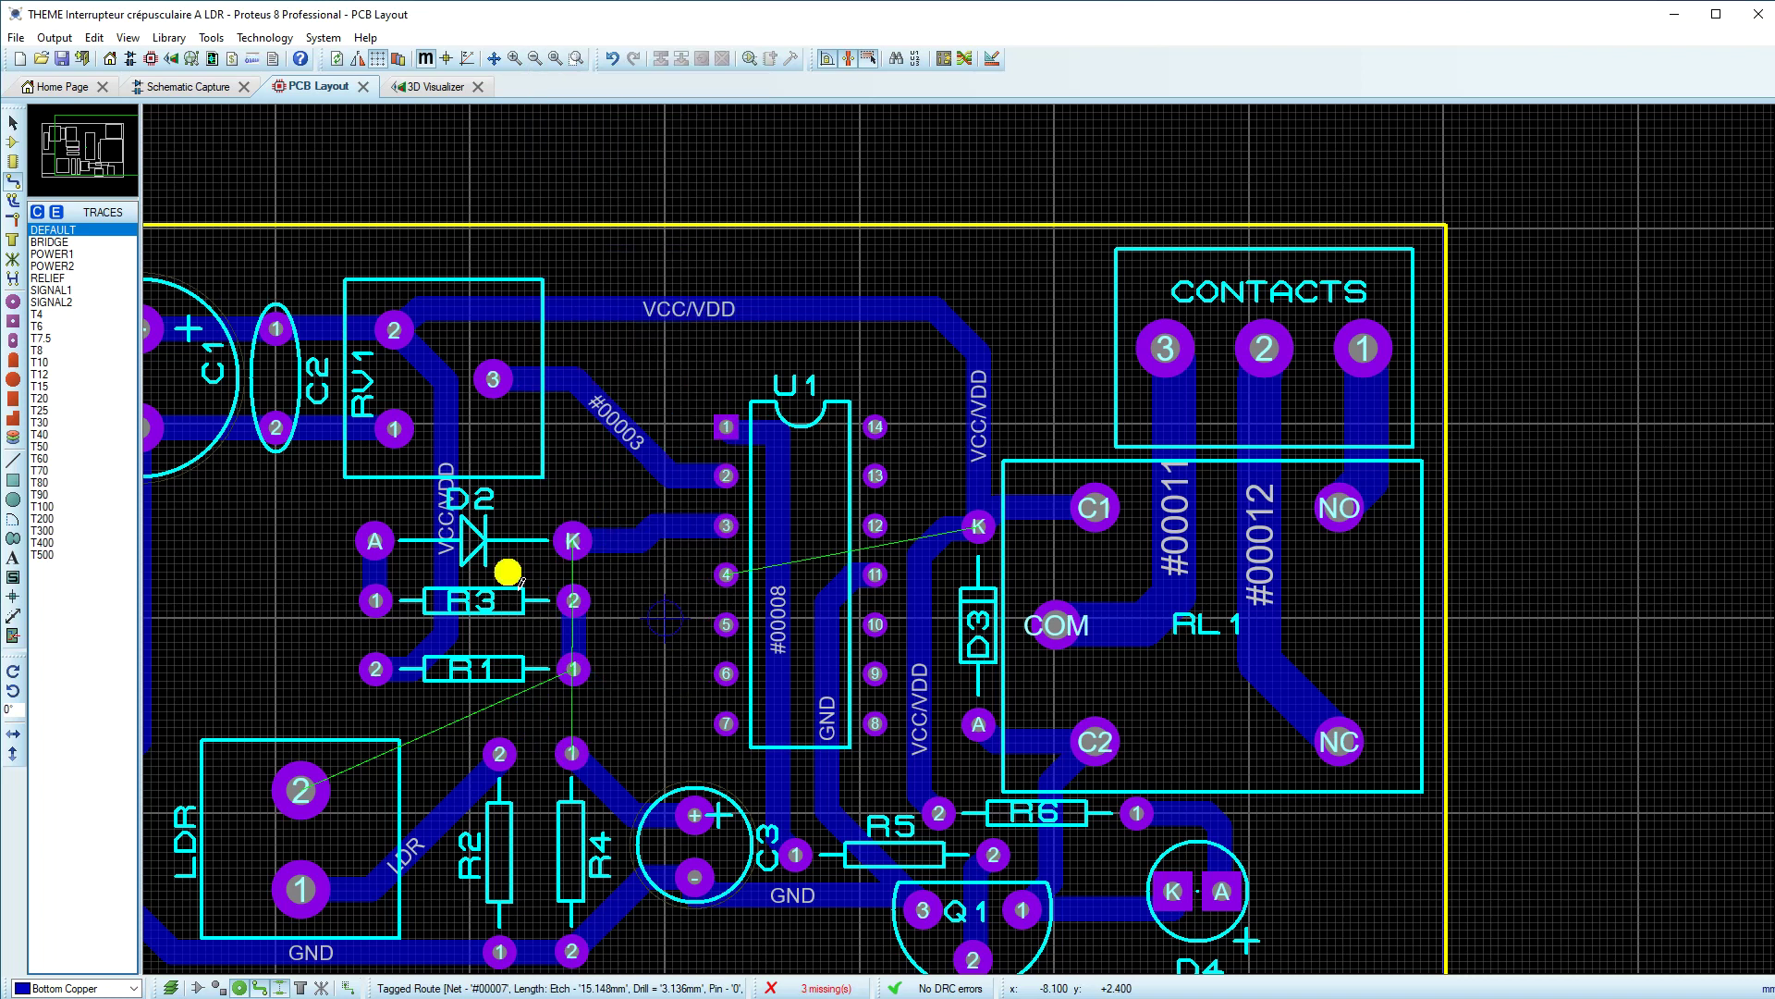
left_click(725, 575)
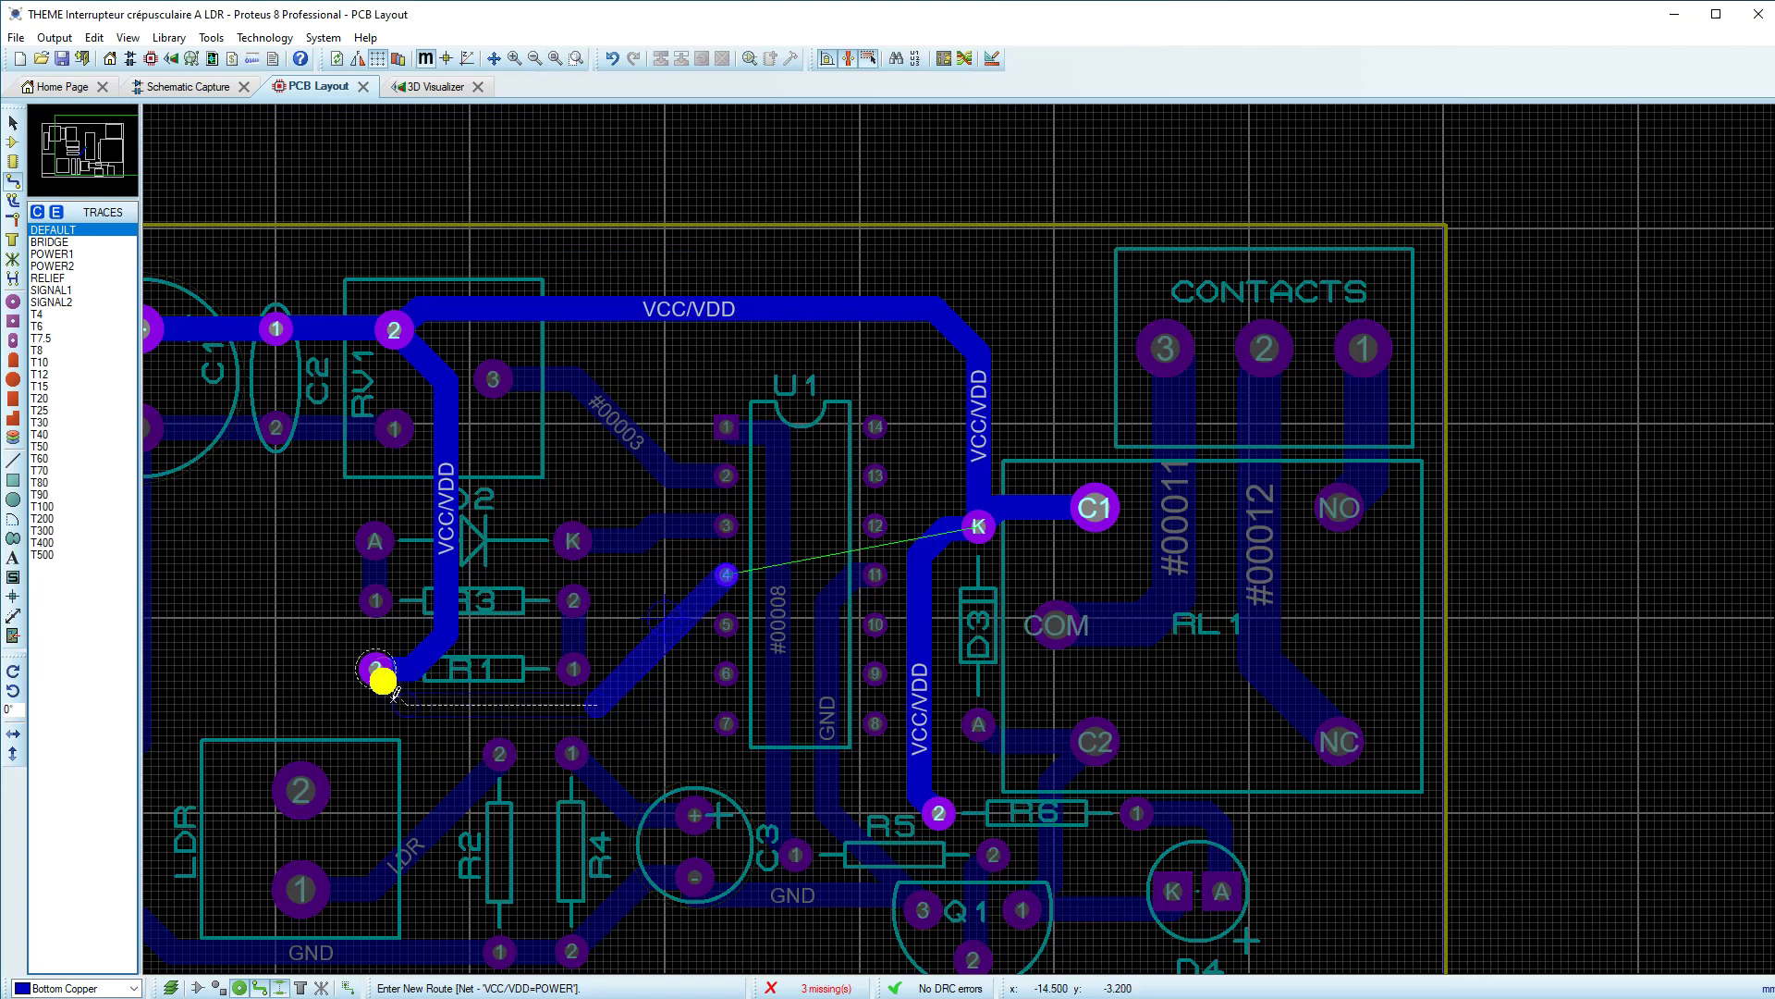
left_click(377, 673)
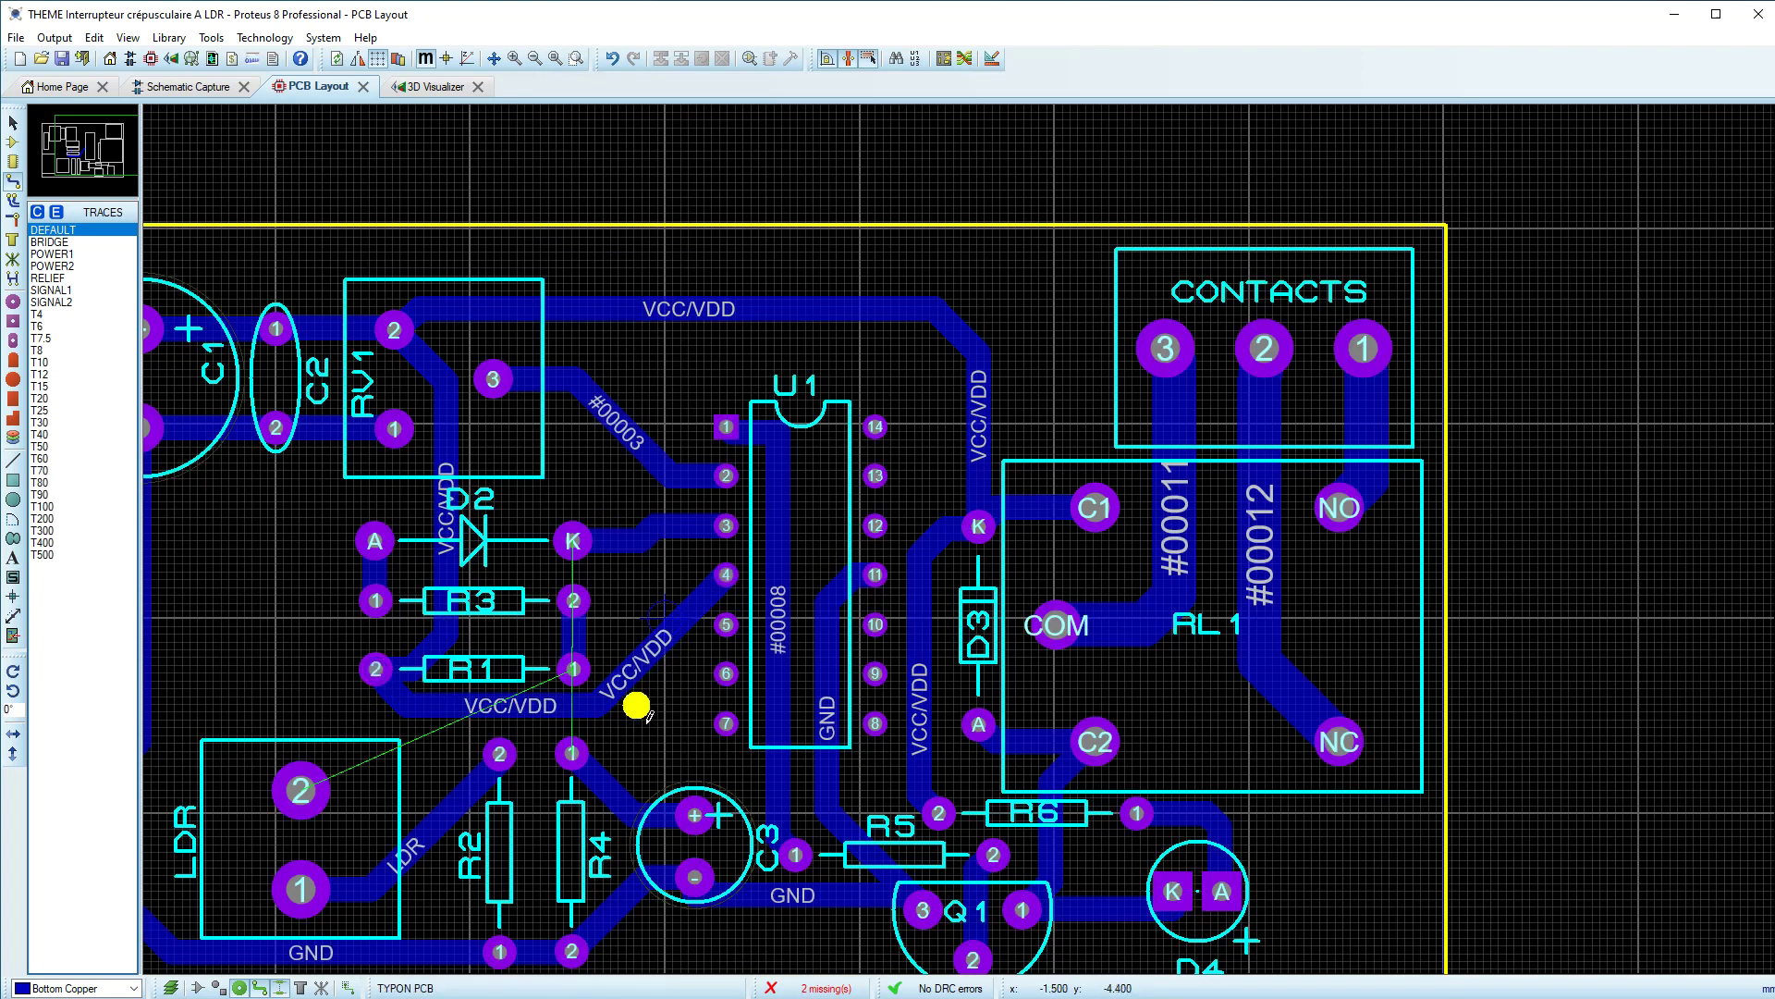
Step: Move R1 slightly up, then lower the horizontal segment of the VCC/VDD track beneath it and reshape its corner near R1 pin 2
scroll(648, 708, "up", 2)
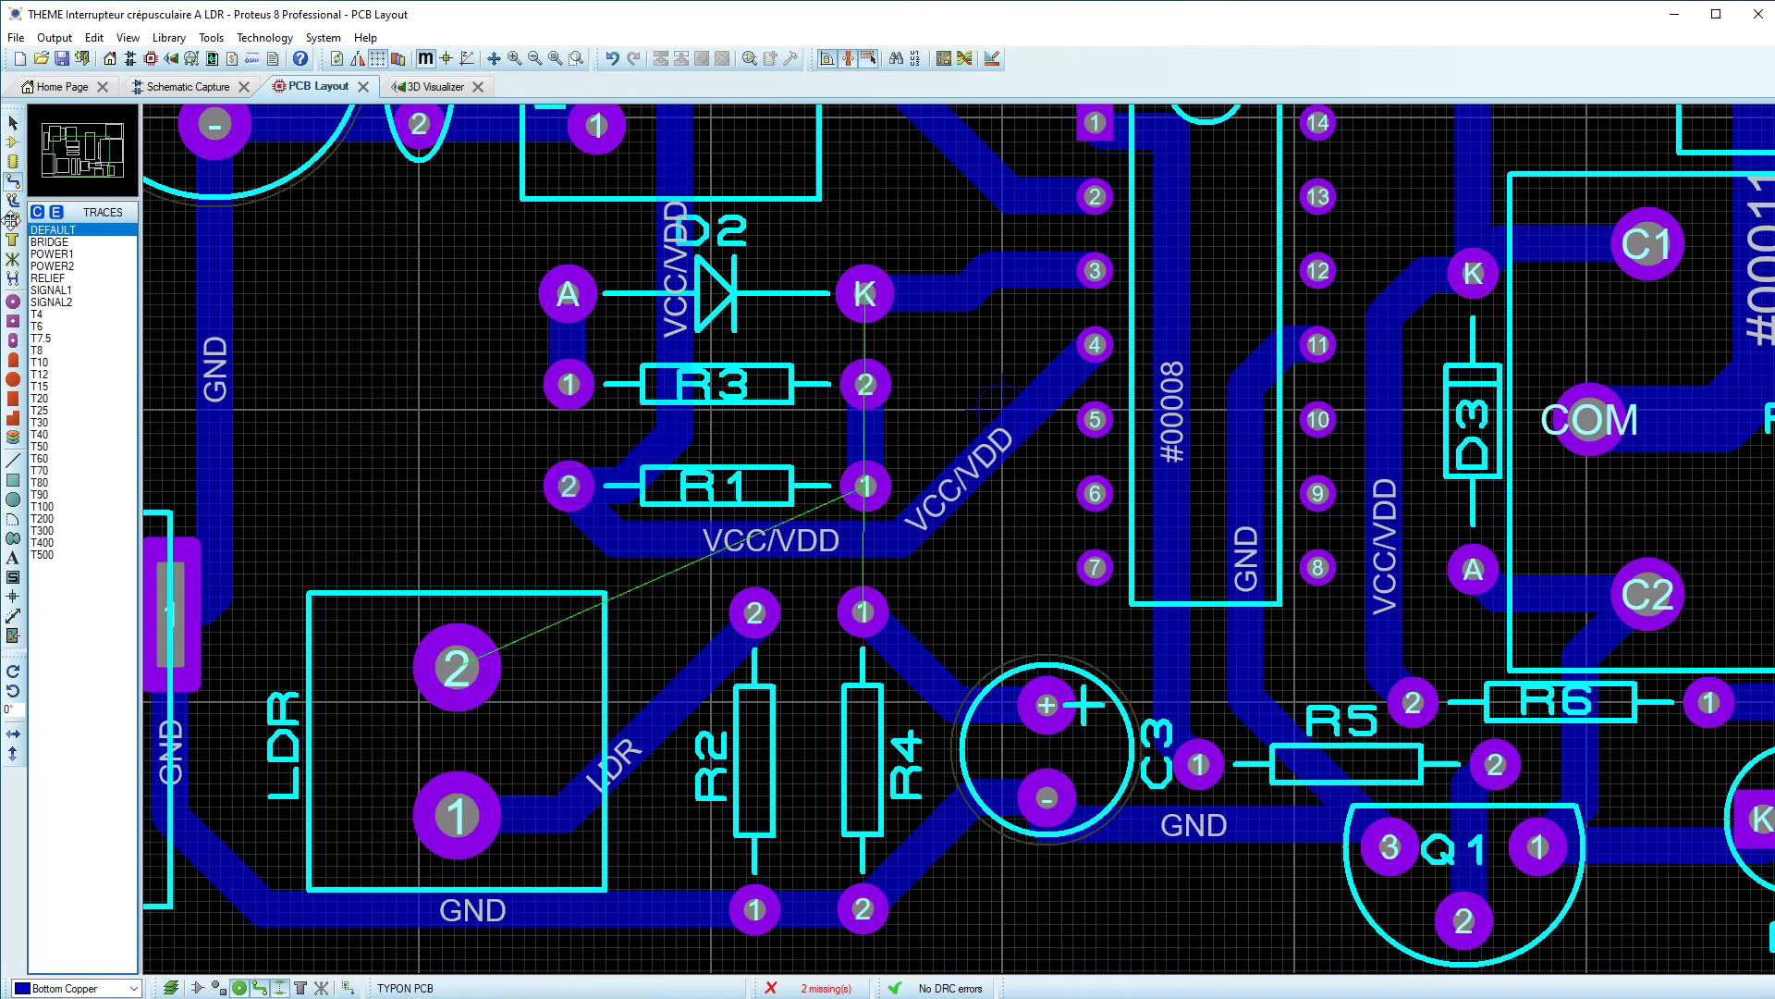
left_click(13, 141)
left_click(701, 472)
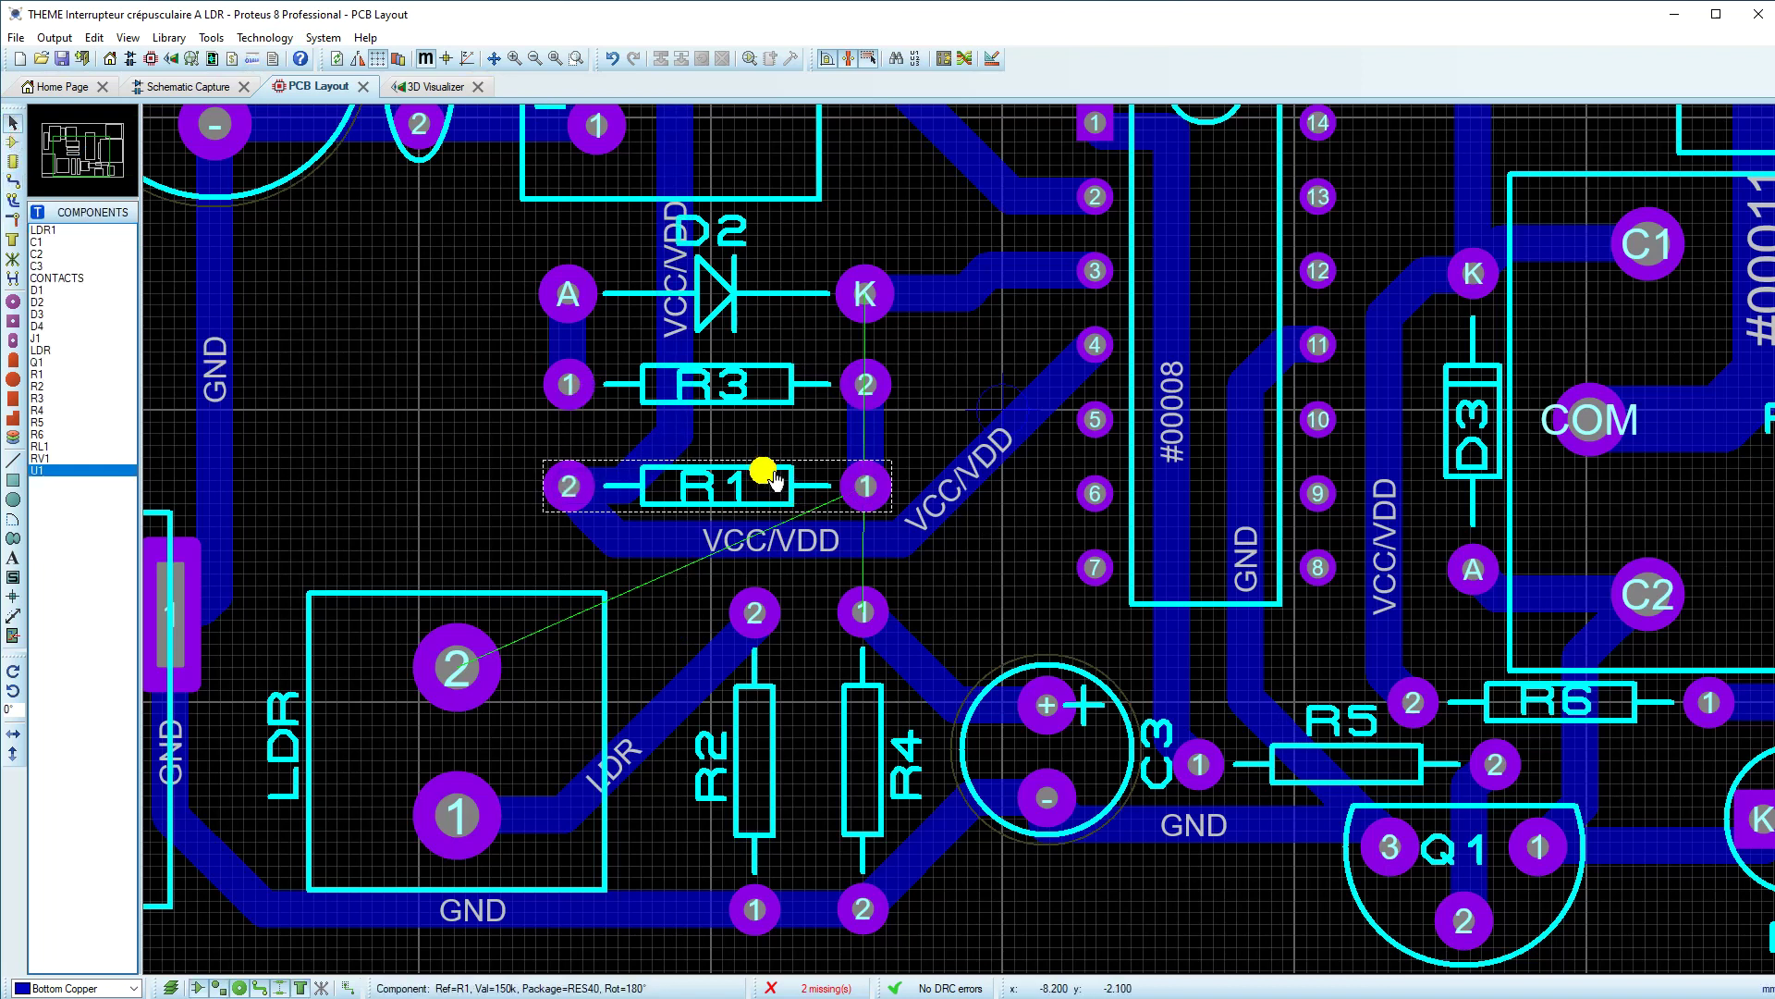
mouse_move(701, 471)
left_mouse_down()
mouse_move(703, 455)
mouse_move(764, 456)
left_mouse_up()
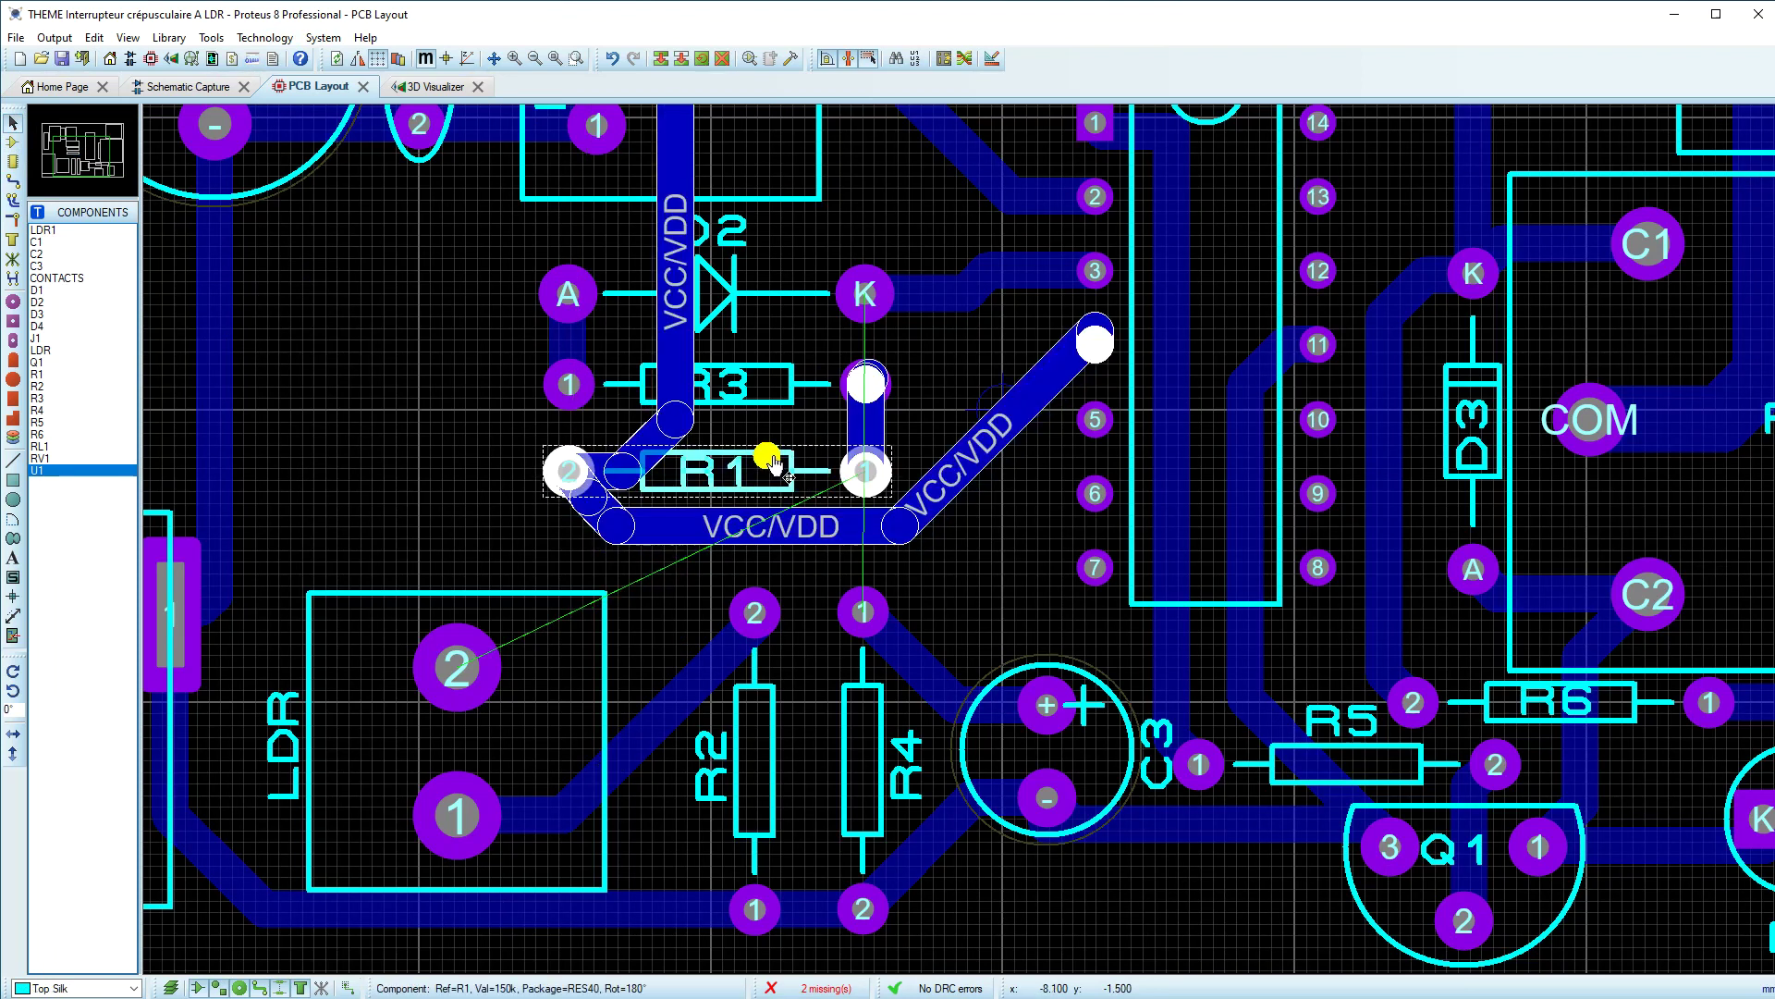
left_click(1003, 558)
left_click(820, 528)
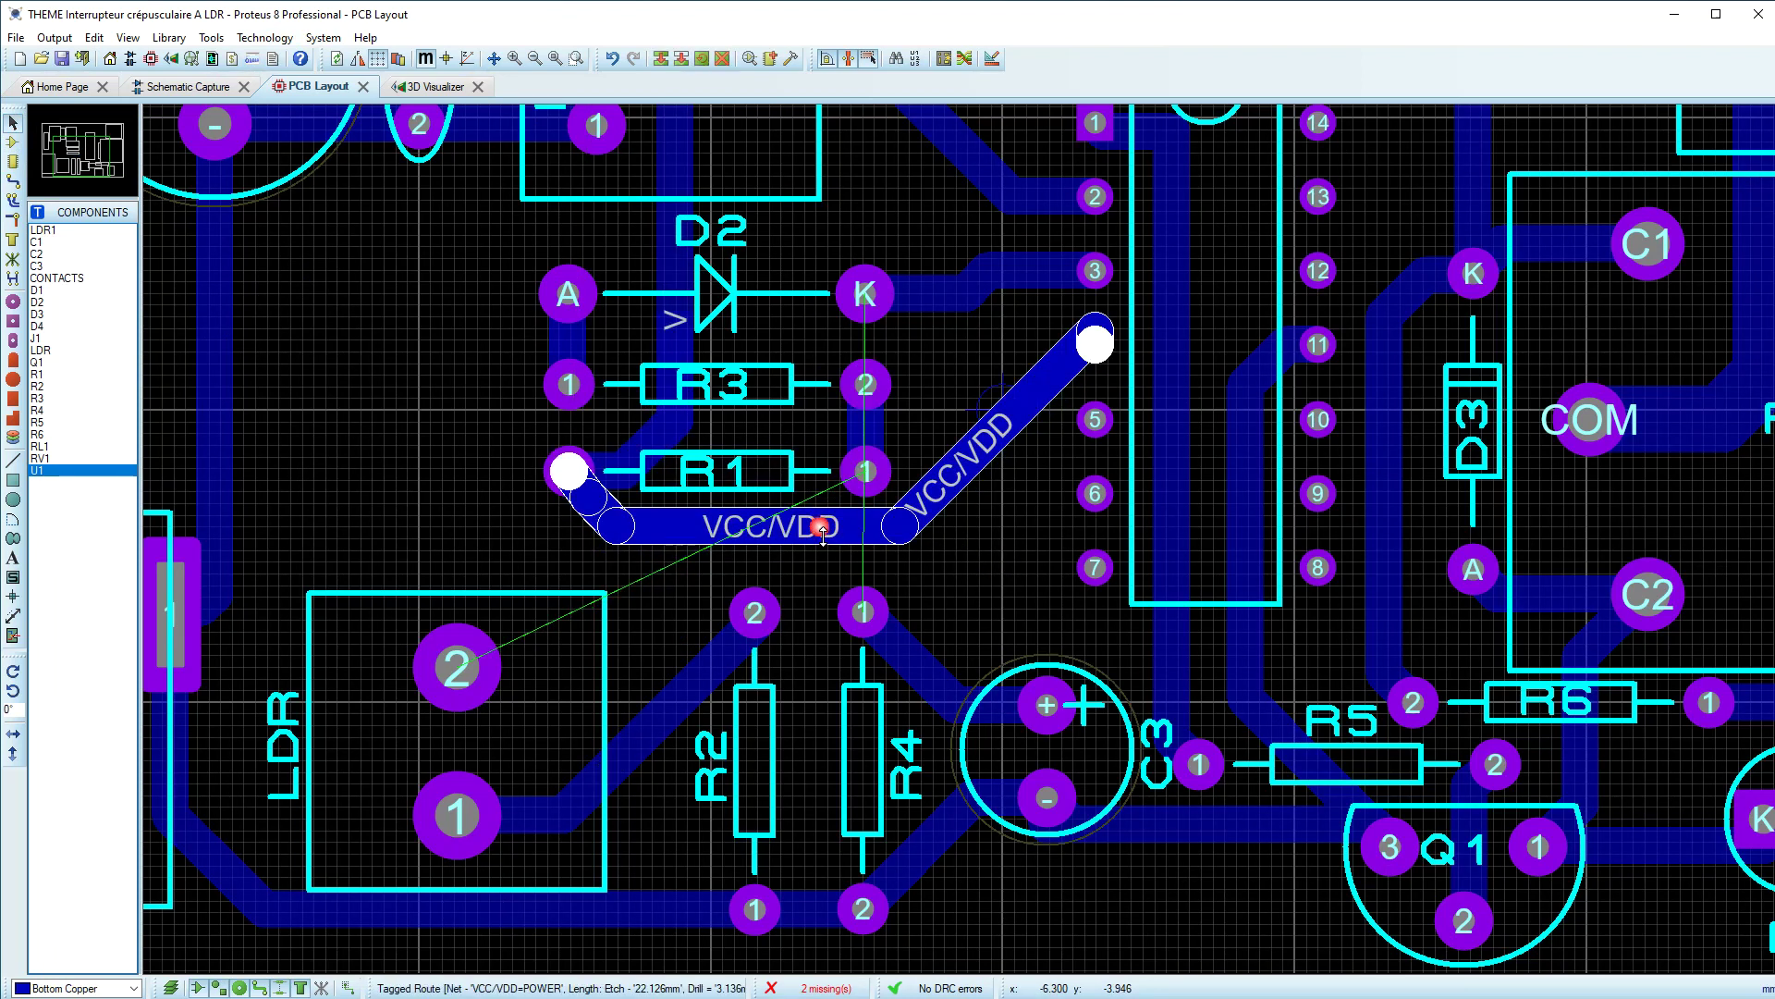
left_click_drag(819, 549, 820, 549)
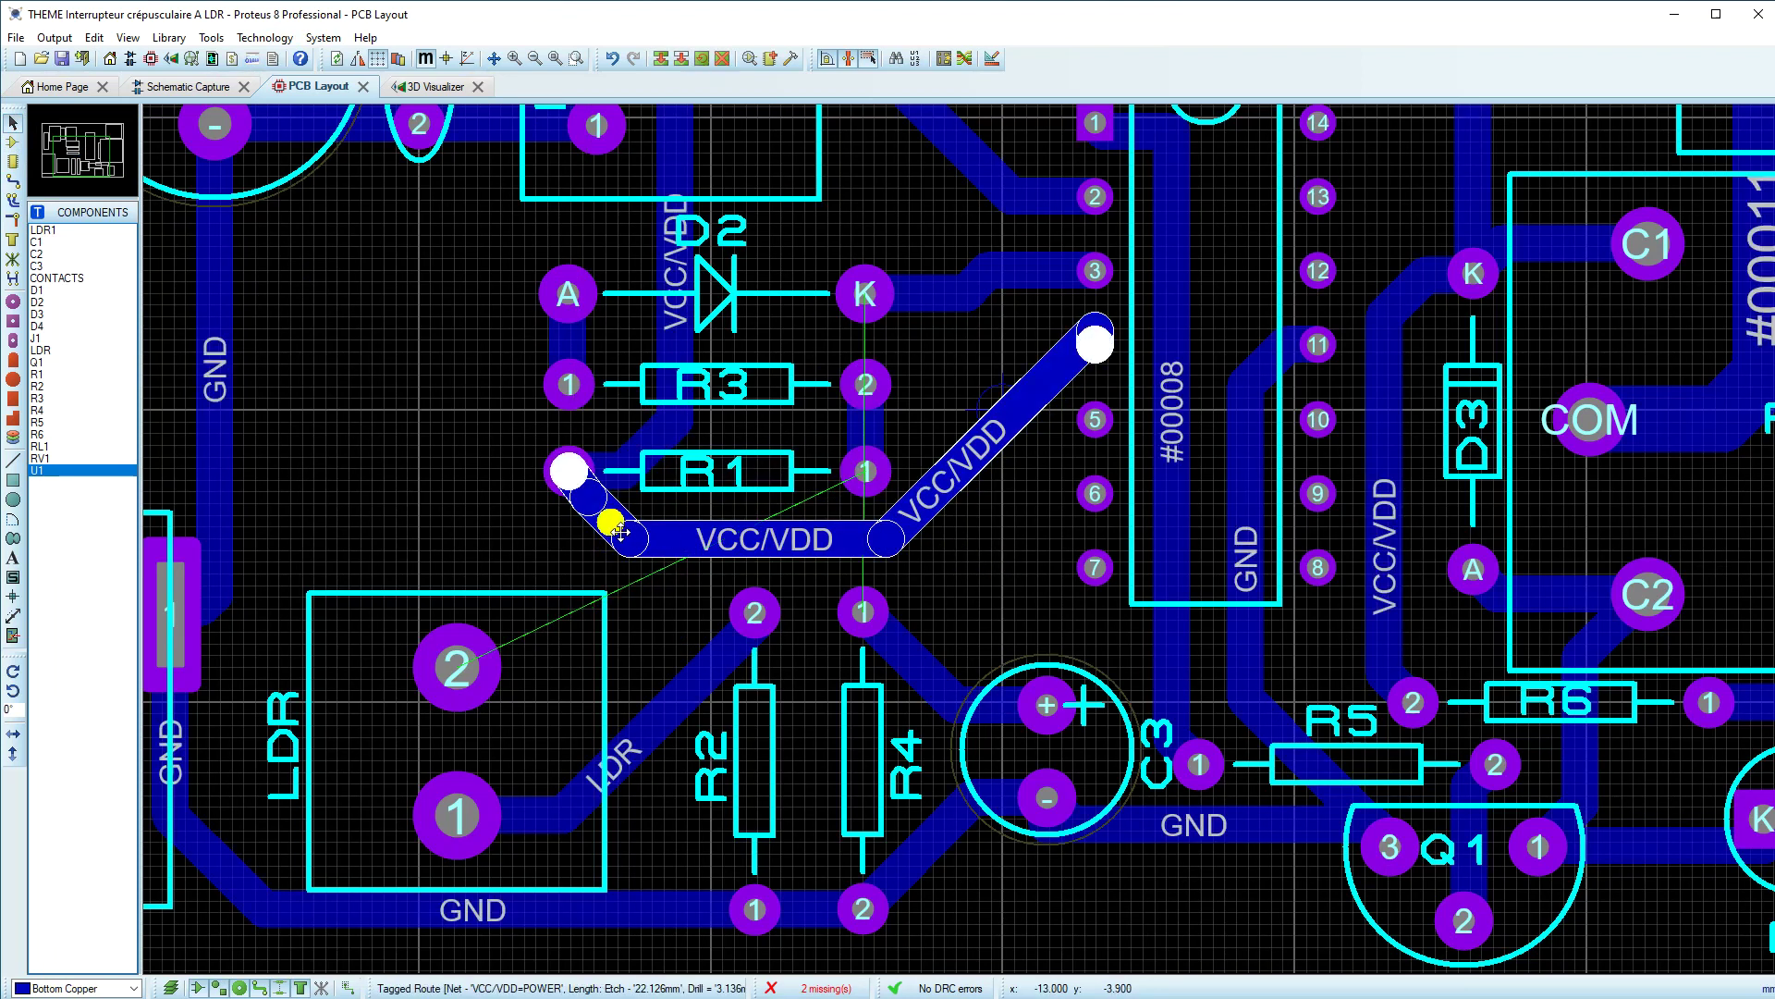
left_click_drag(603, 514, 575, 508)
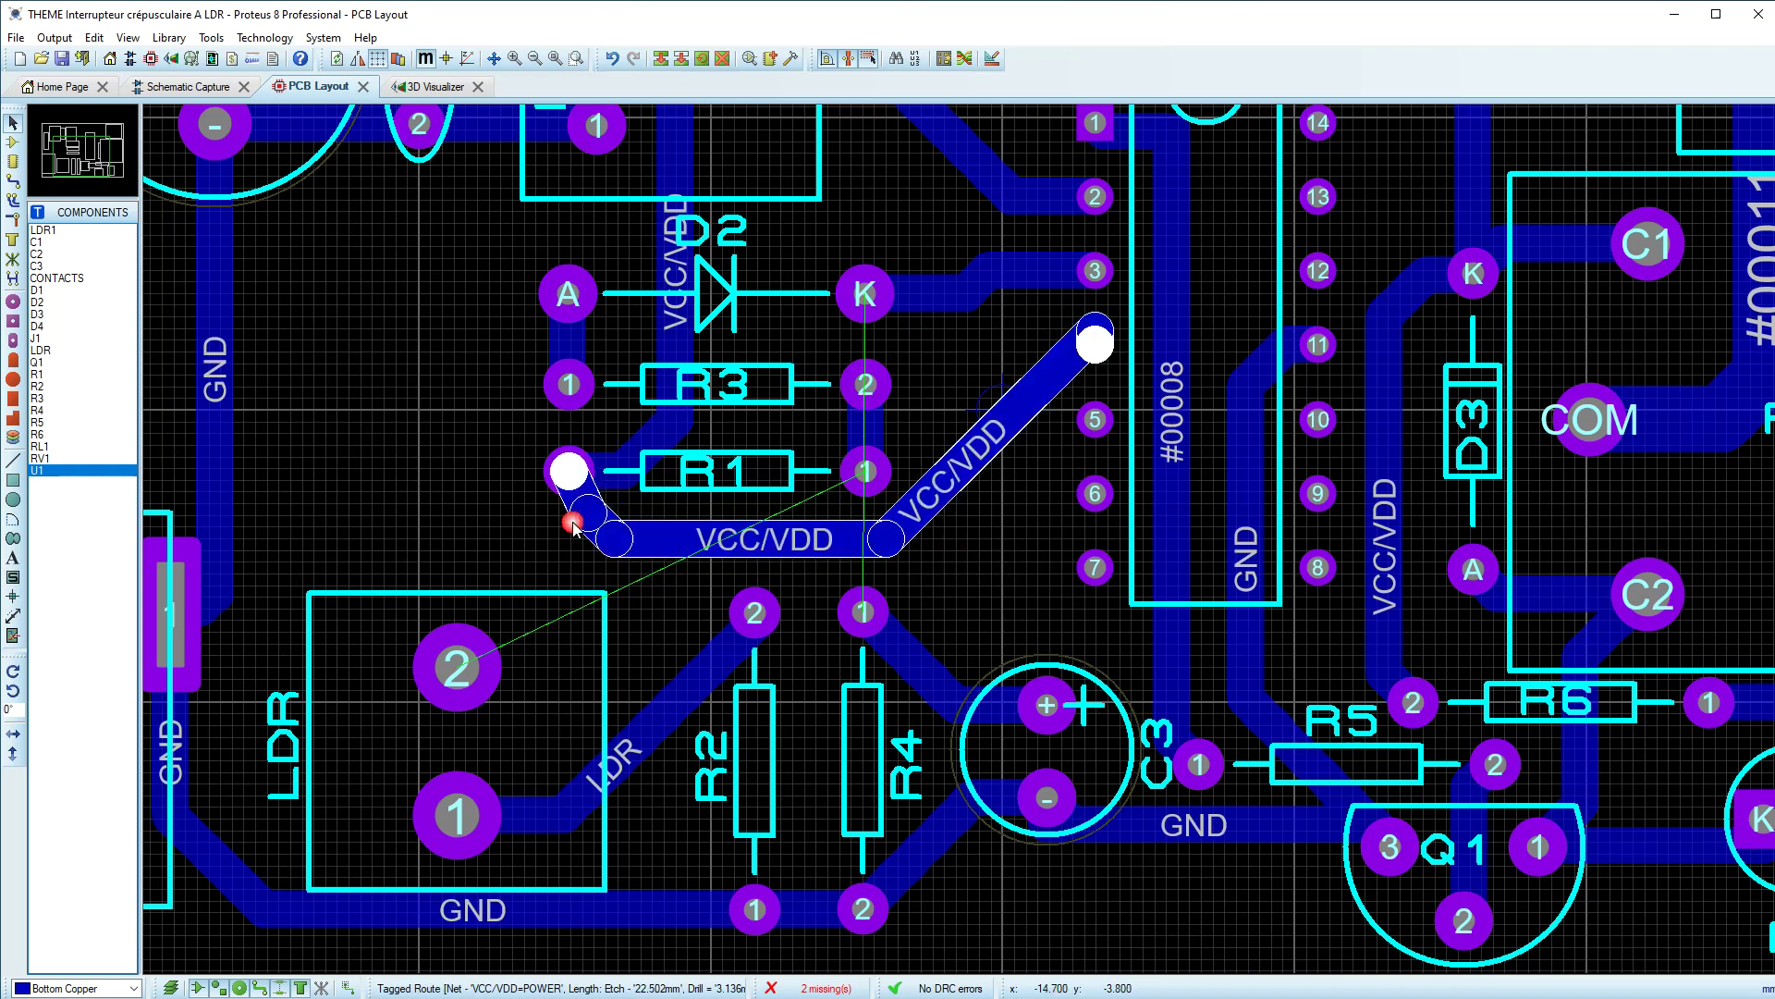
left_click(1026, 534)
scroll(1008, 523, "down", 1)
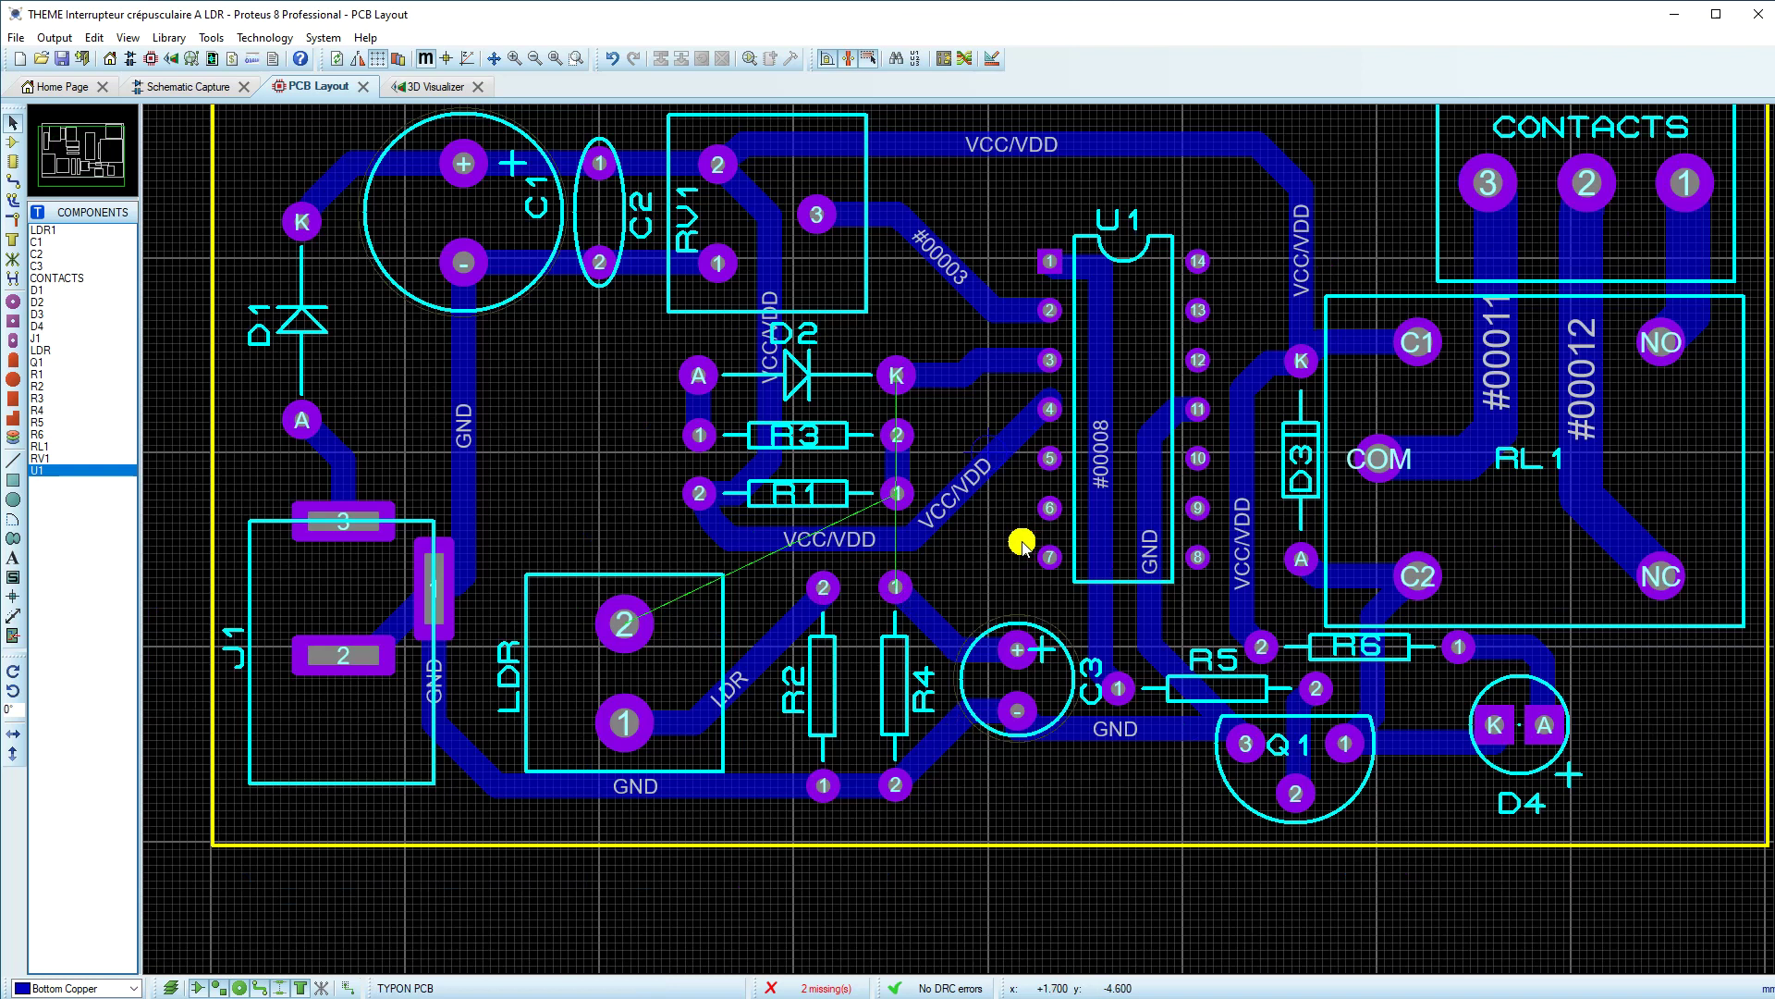
Step: Undo the R1 and track adjustments, the VCC/VDD route to U1 pin 4, and the deletion of the D2 cathode to R4 track
key("ctrl+z")
key("ctrl+z")
key("ctrl+z")
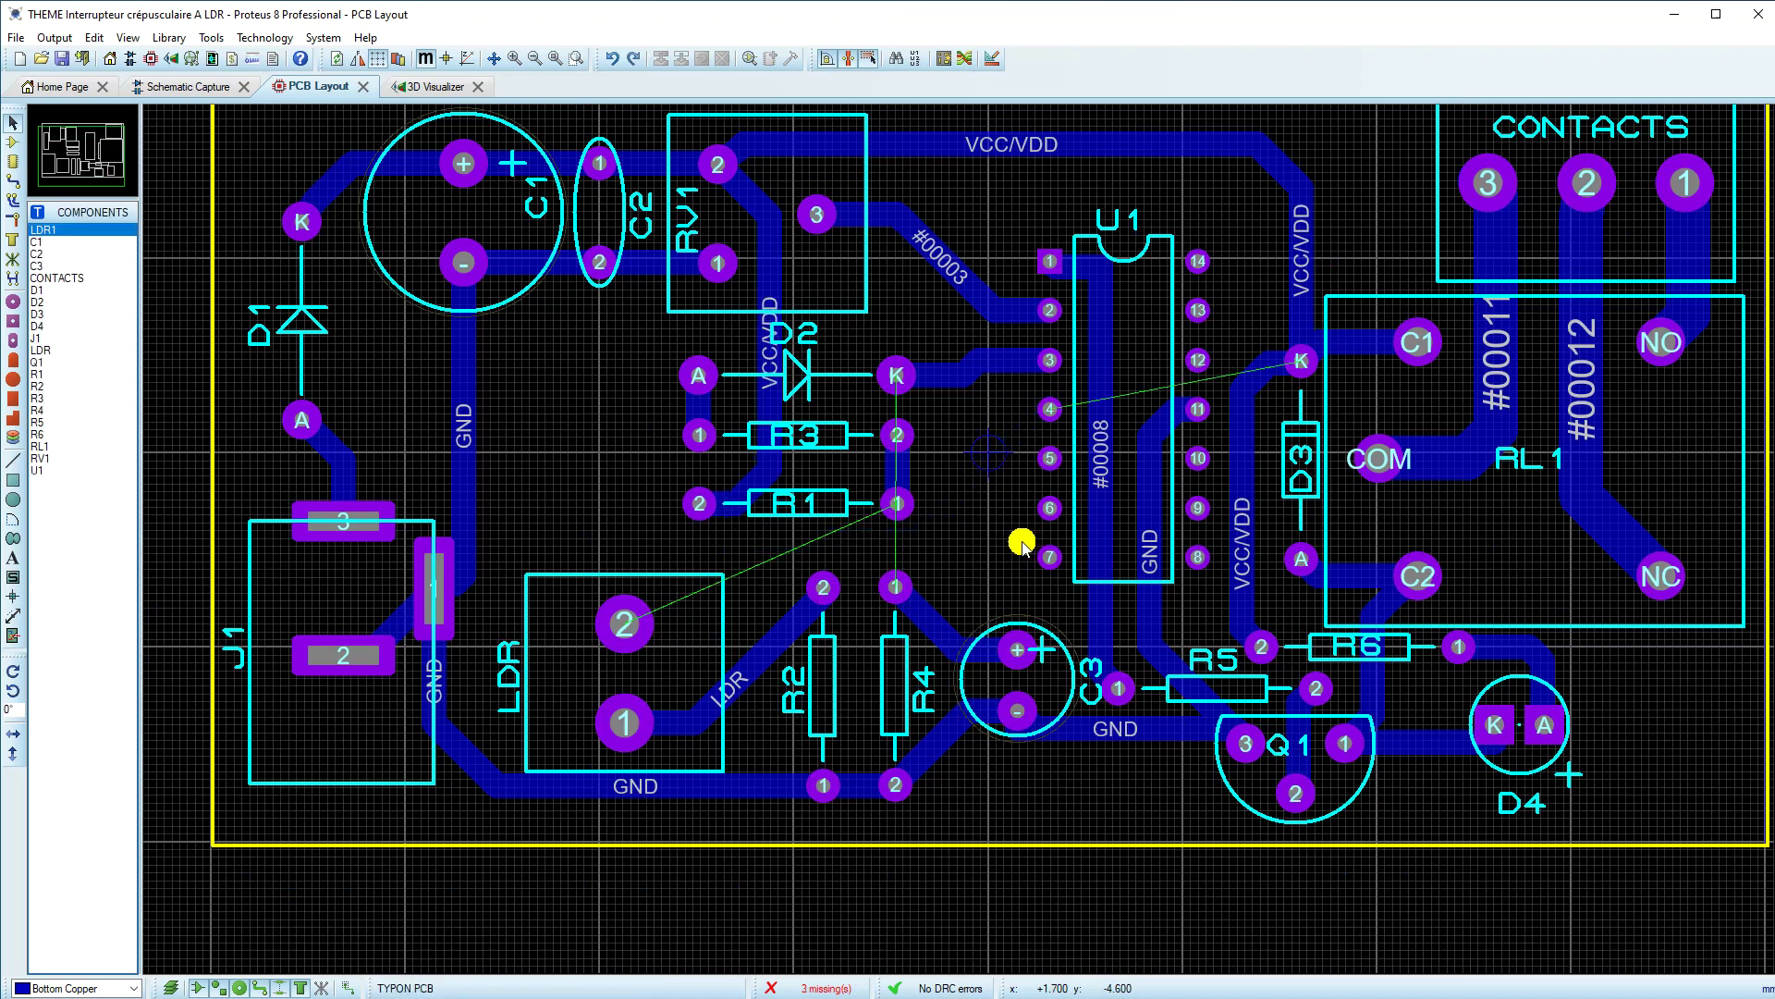
key("ctrl+y")
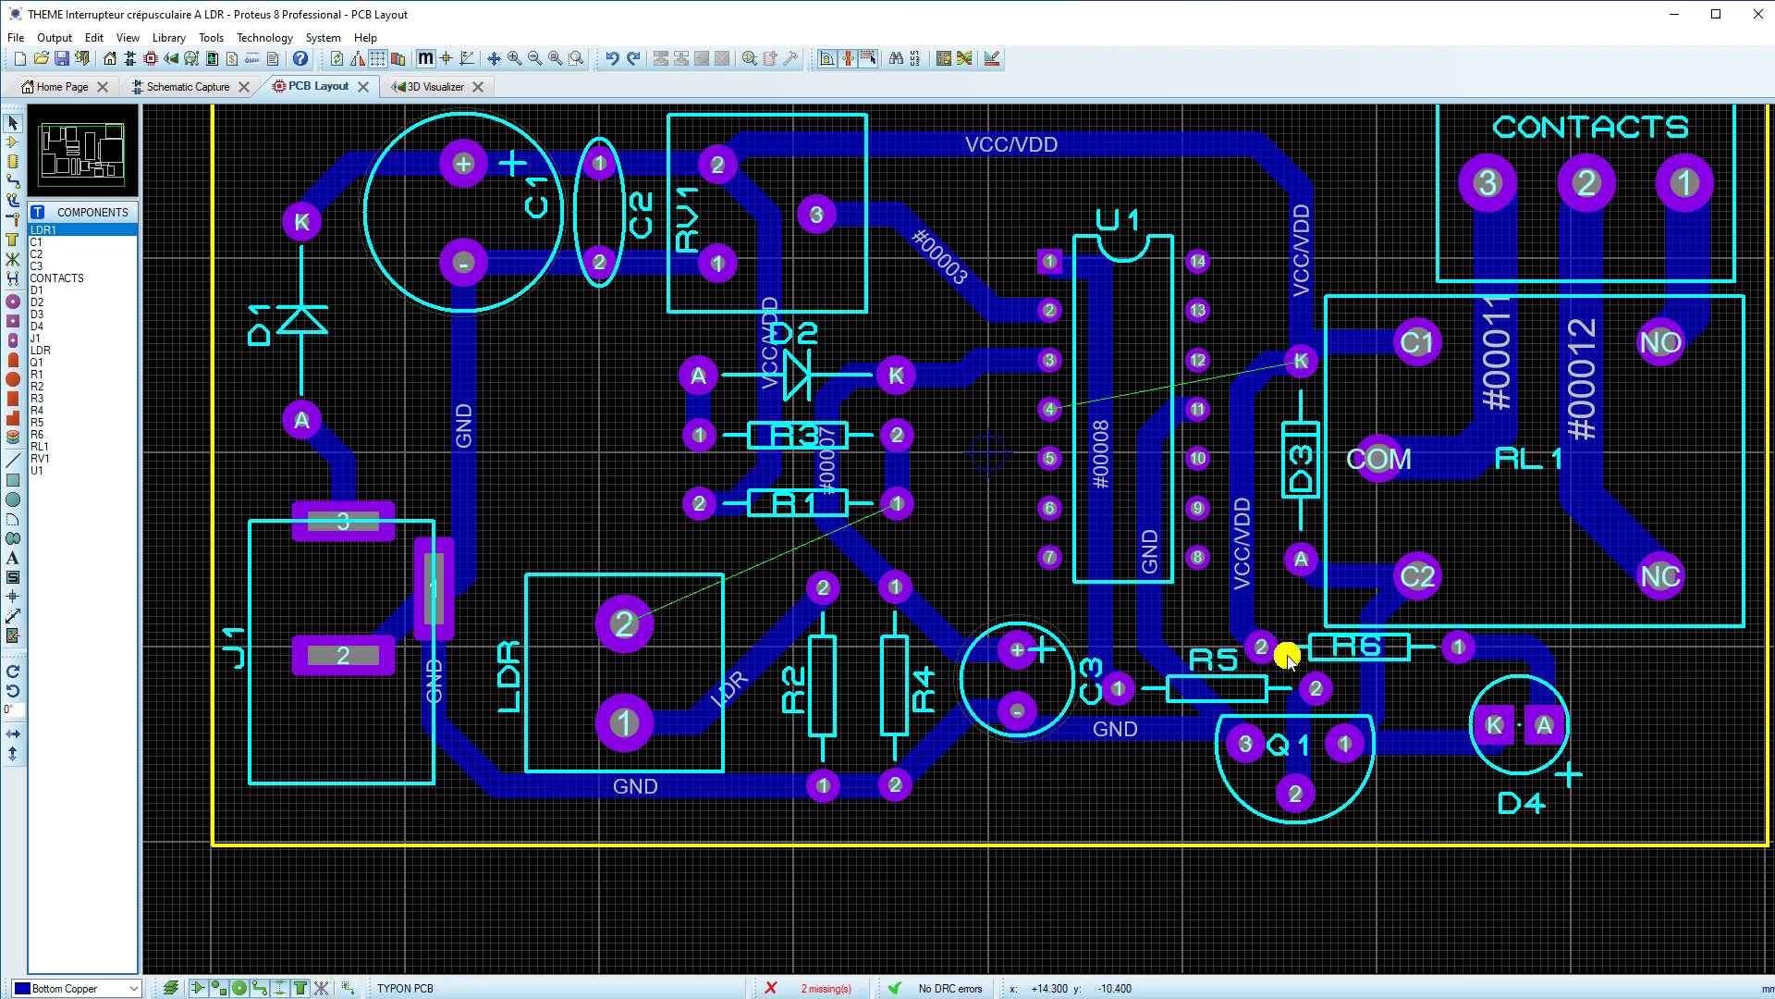
left_click_drag(769, 218, 746, 513)
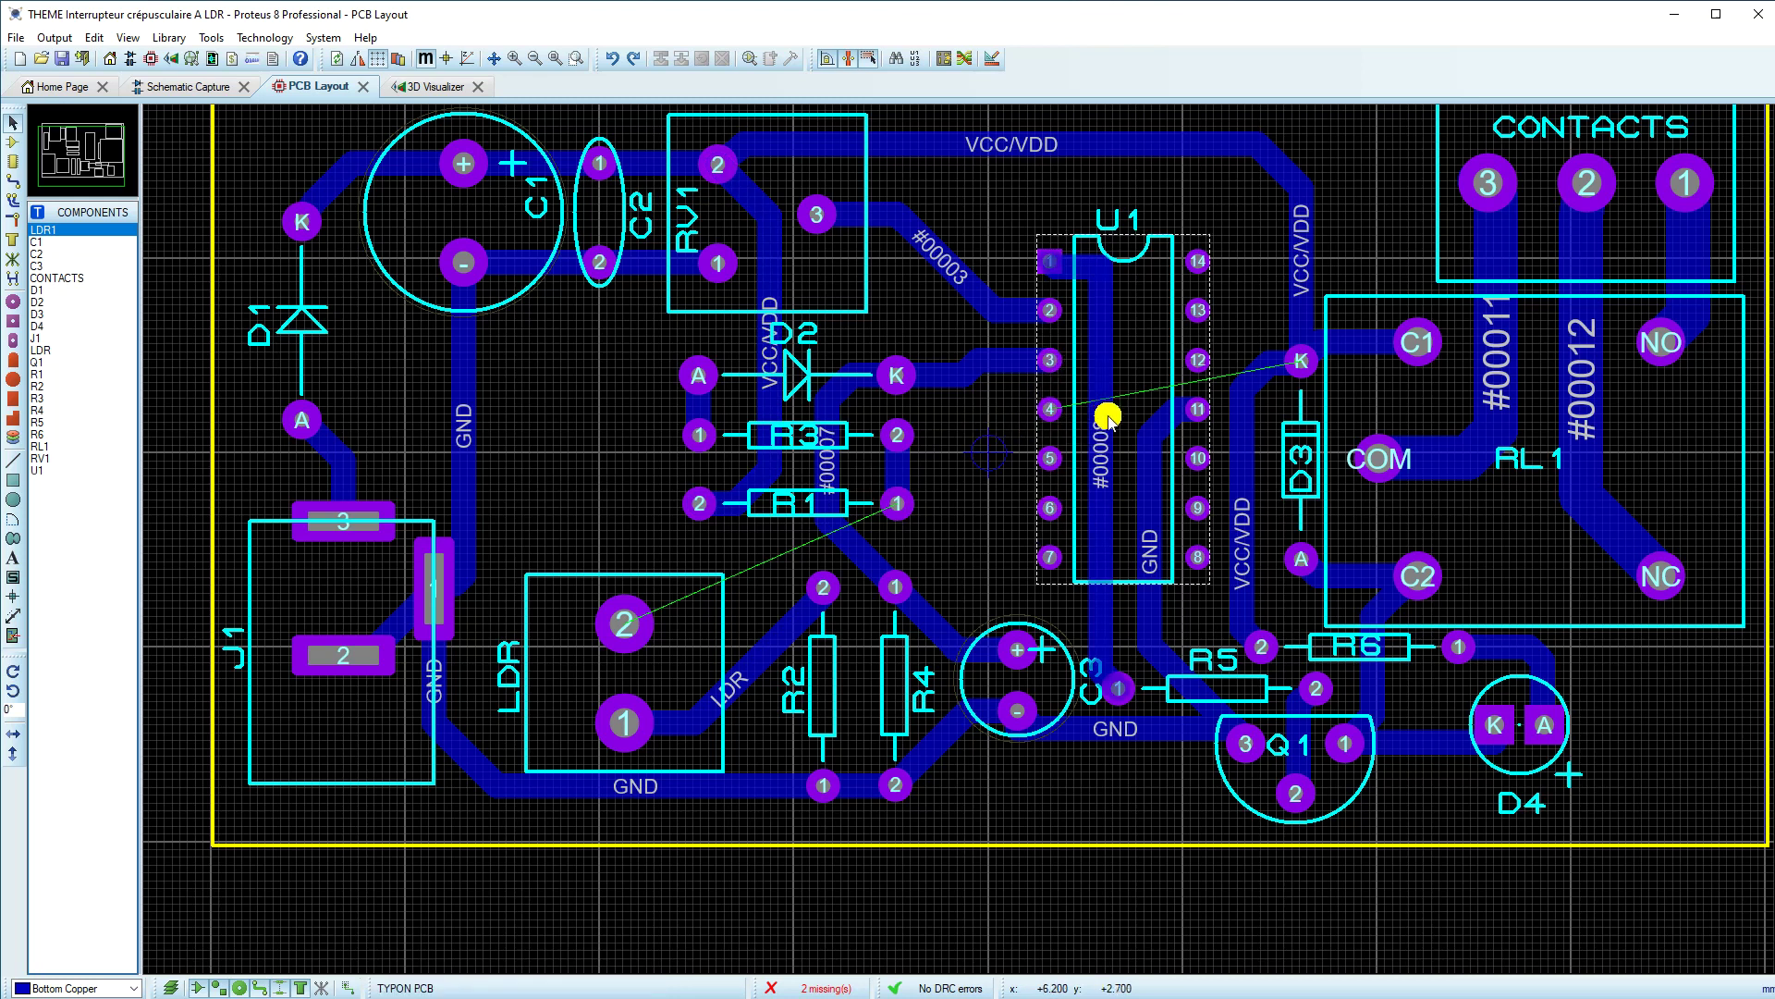
Step: Change the trace style to T40 for the #00008 track and the GND track running through U1
scroll(1105, 411, "up", 1)
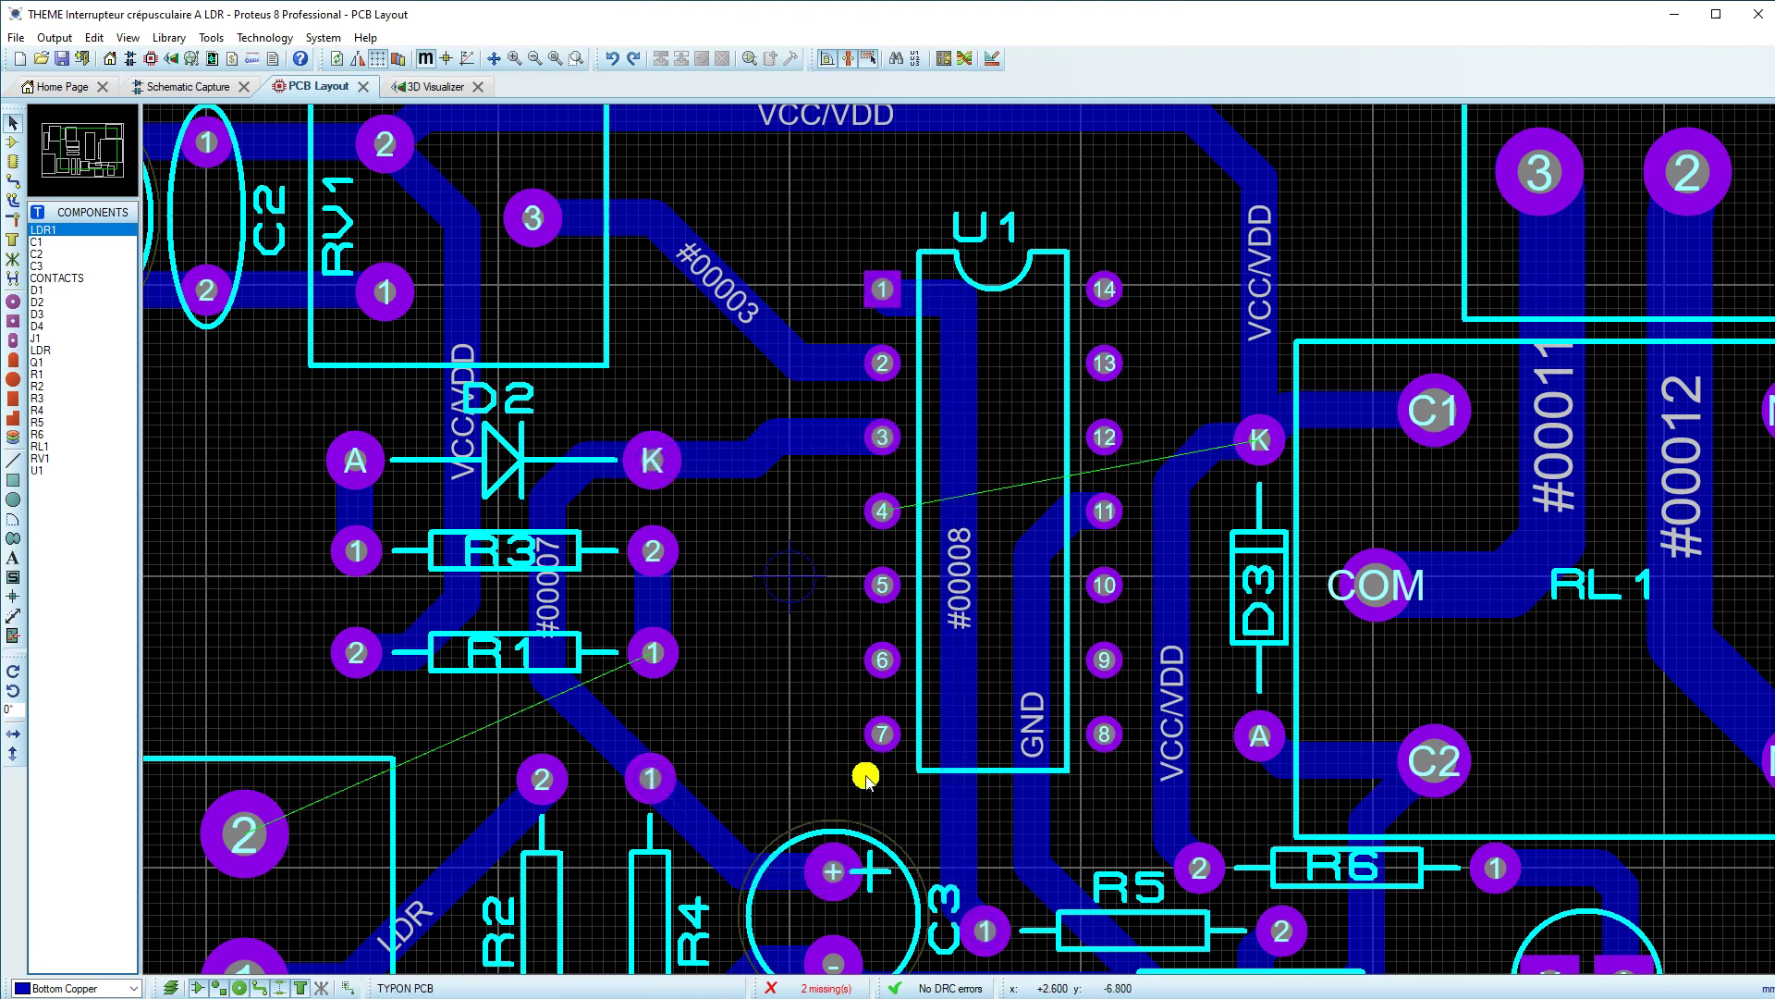
left_click(961, 637)
right_click(969, 636)
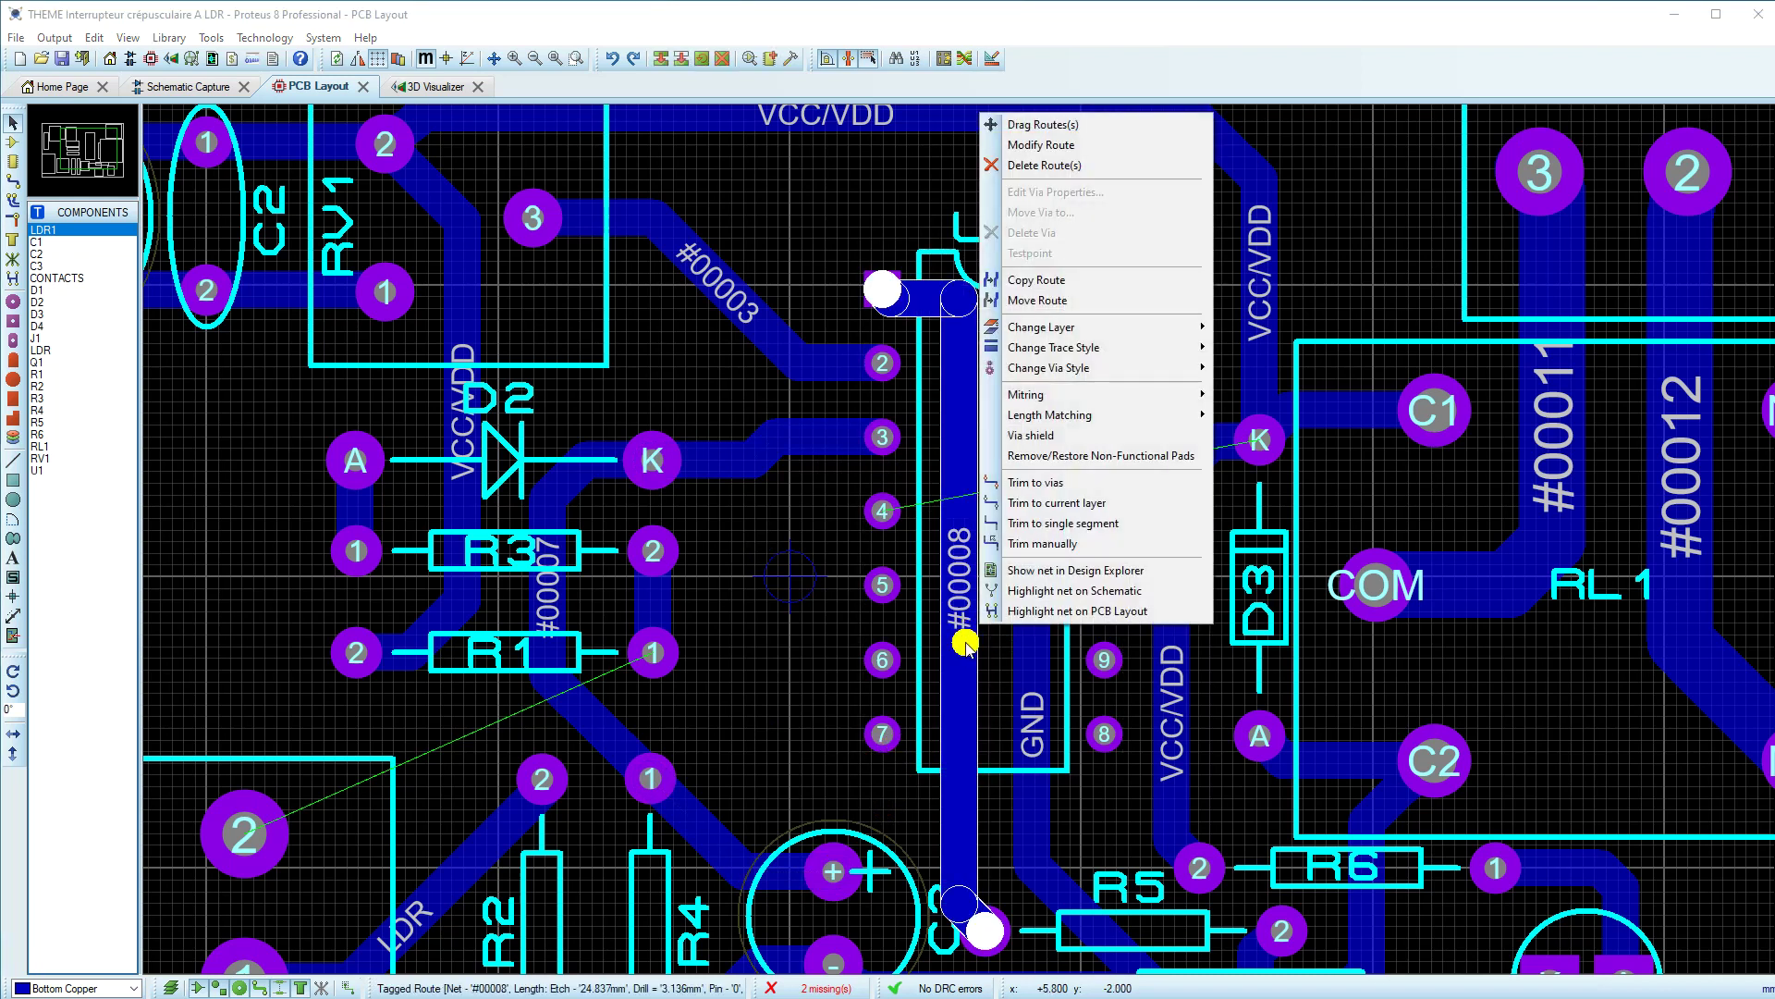
mouse_move(1101, 362)
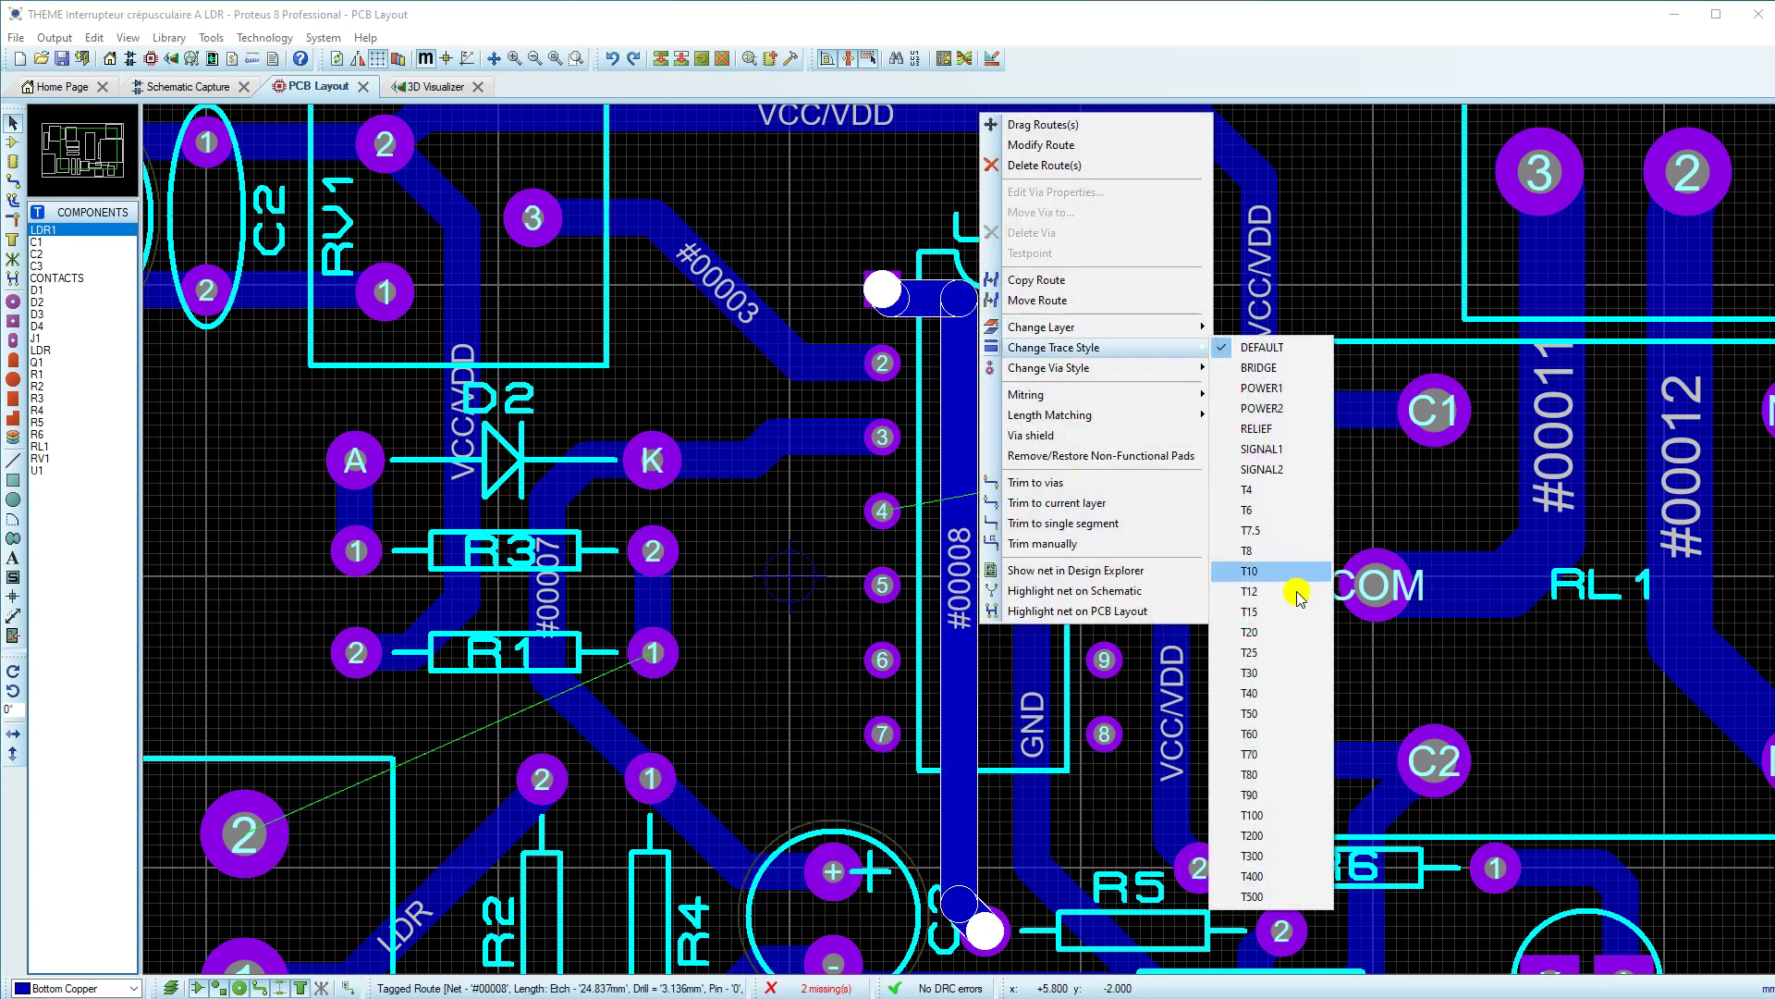
left_click(1263, 692)
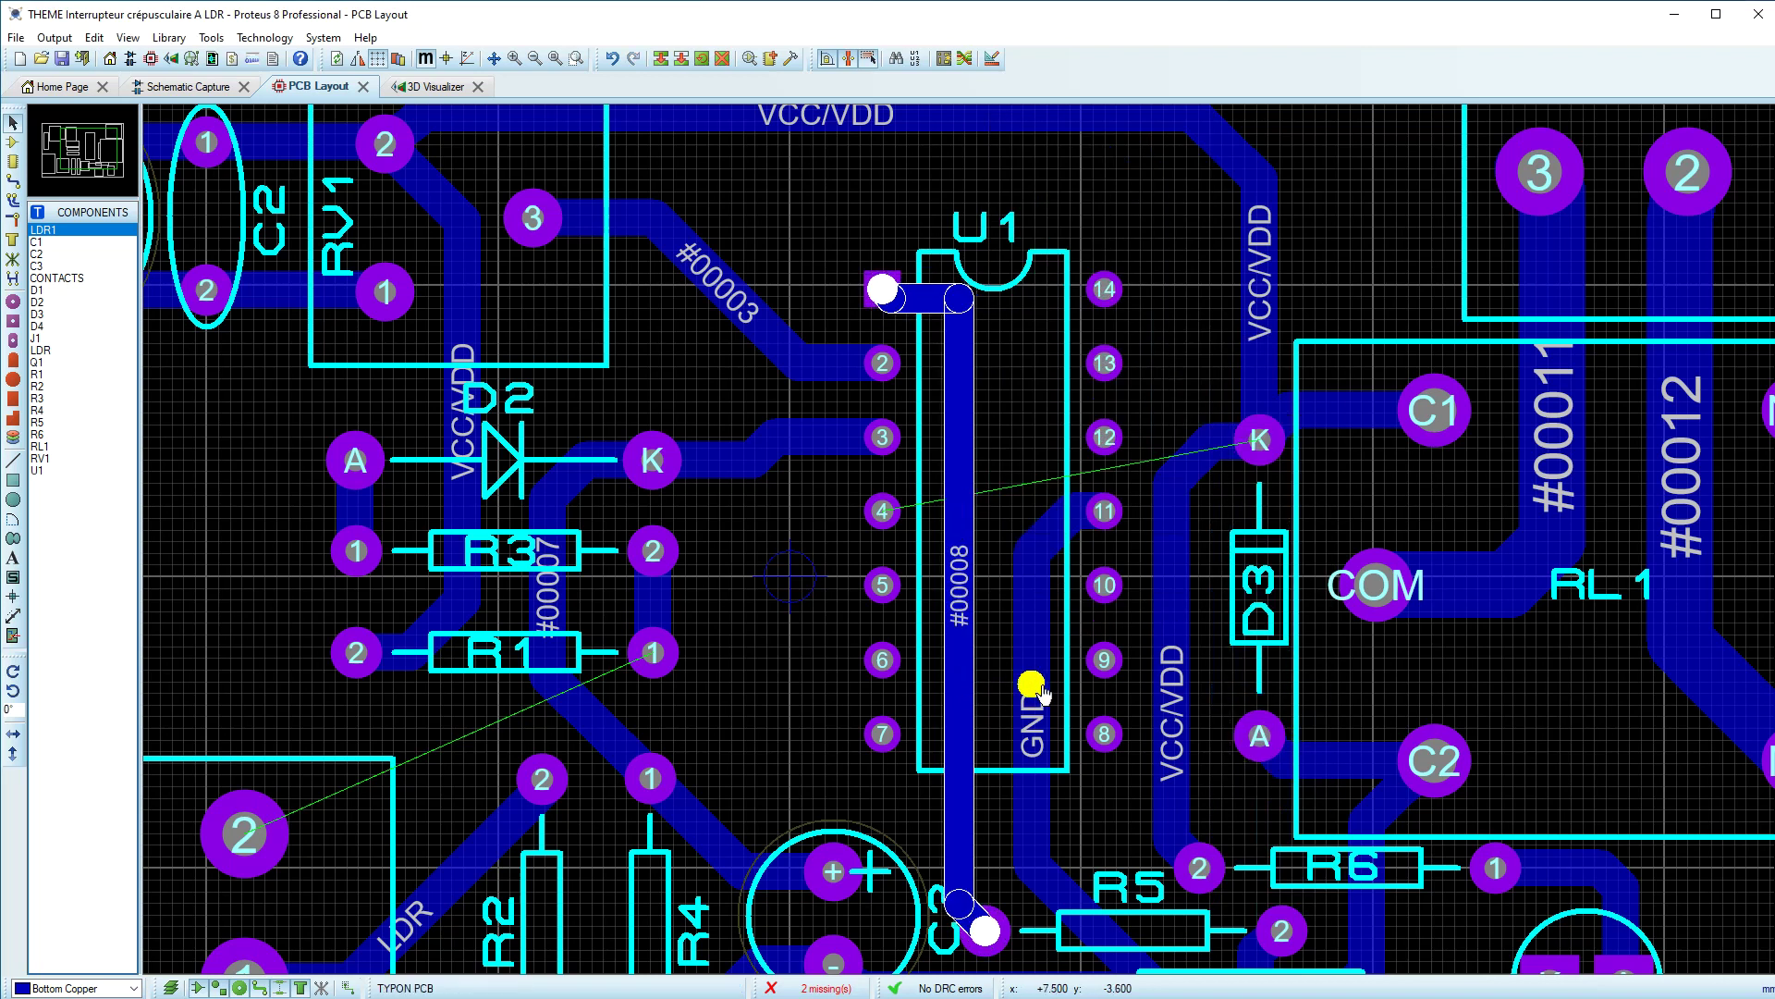
right_click(1033, 684)
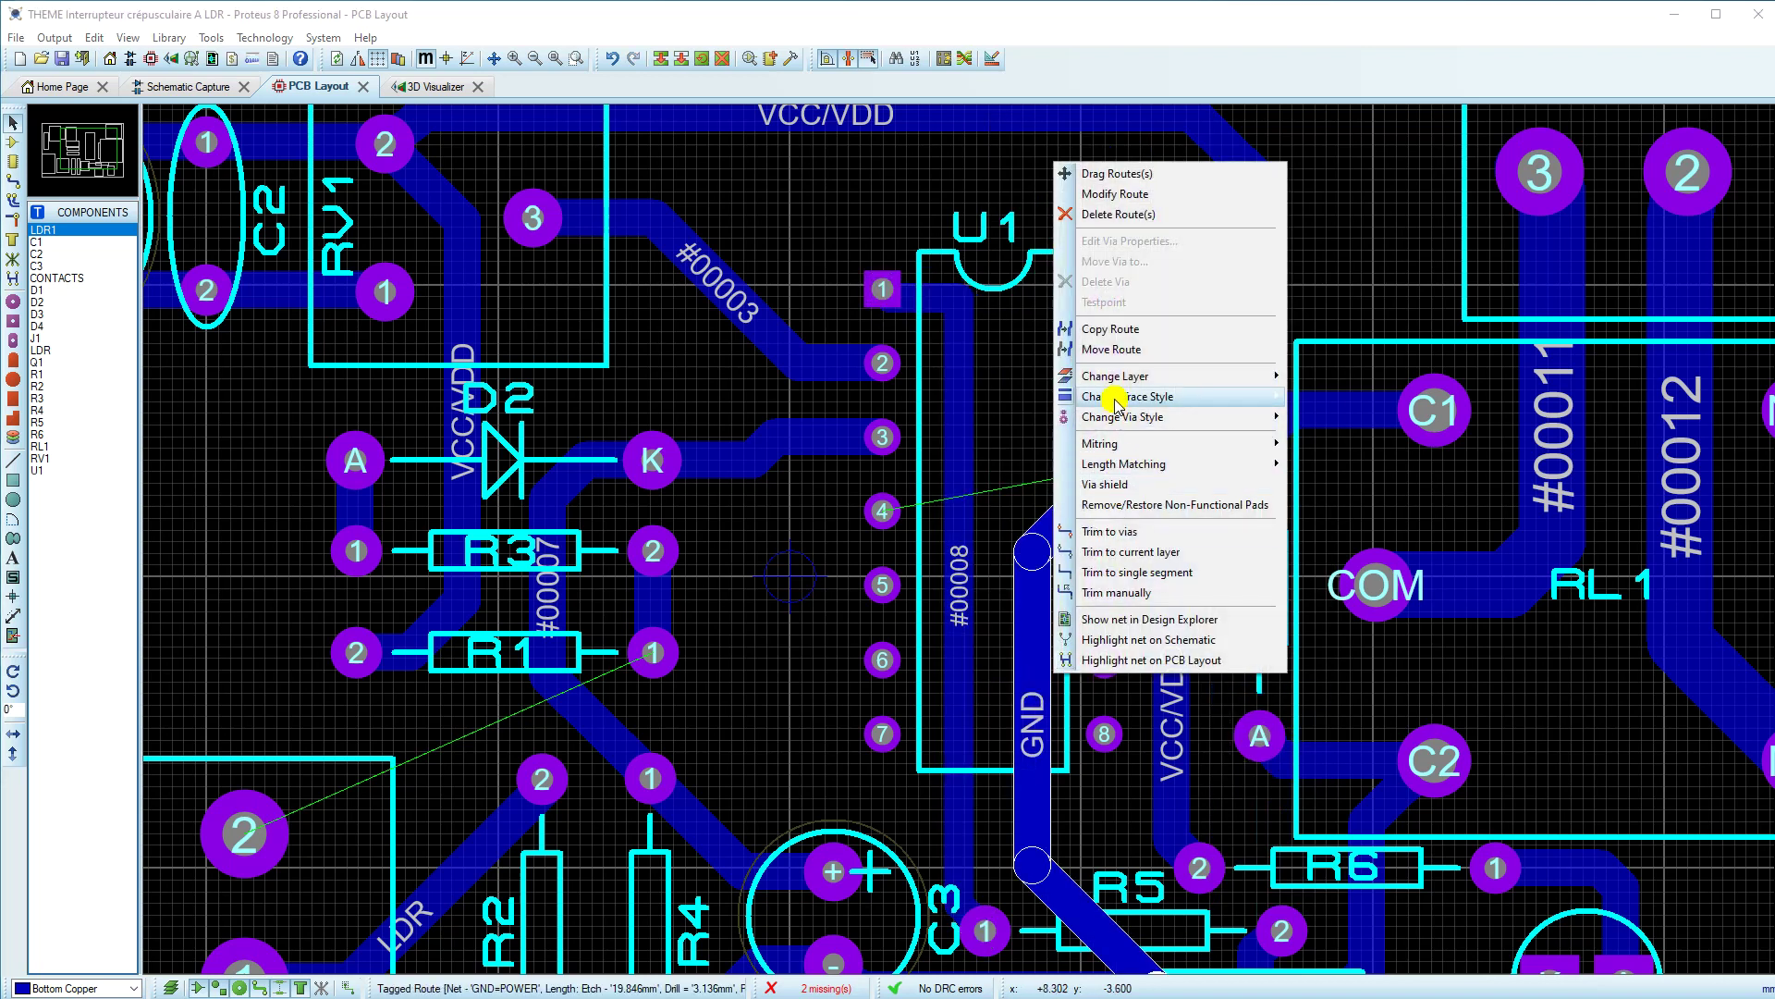
mouse_move(1120, 397)
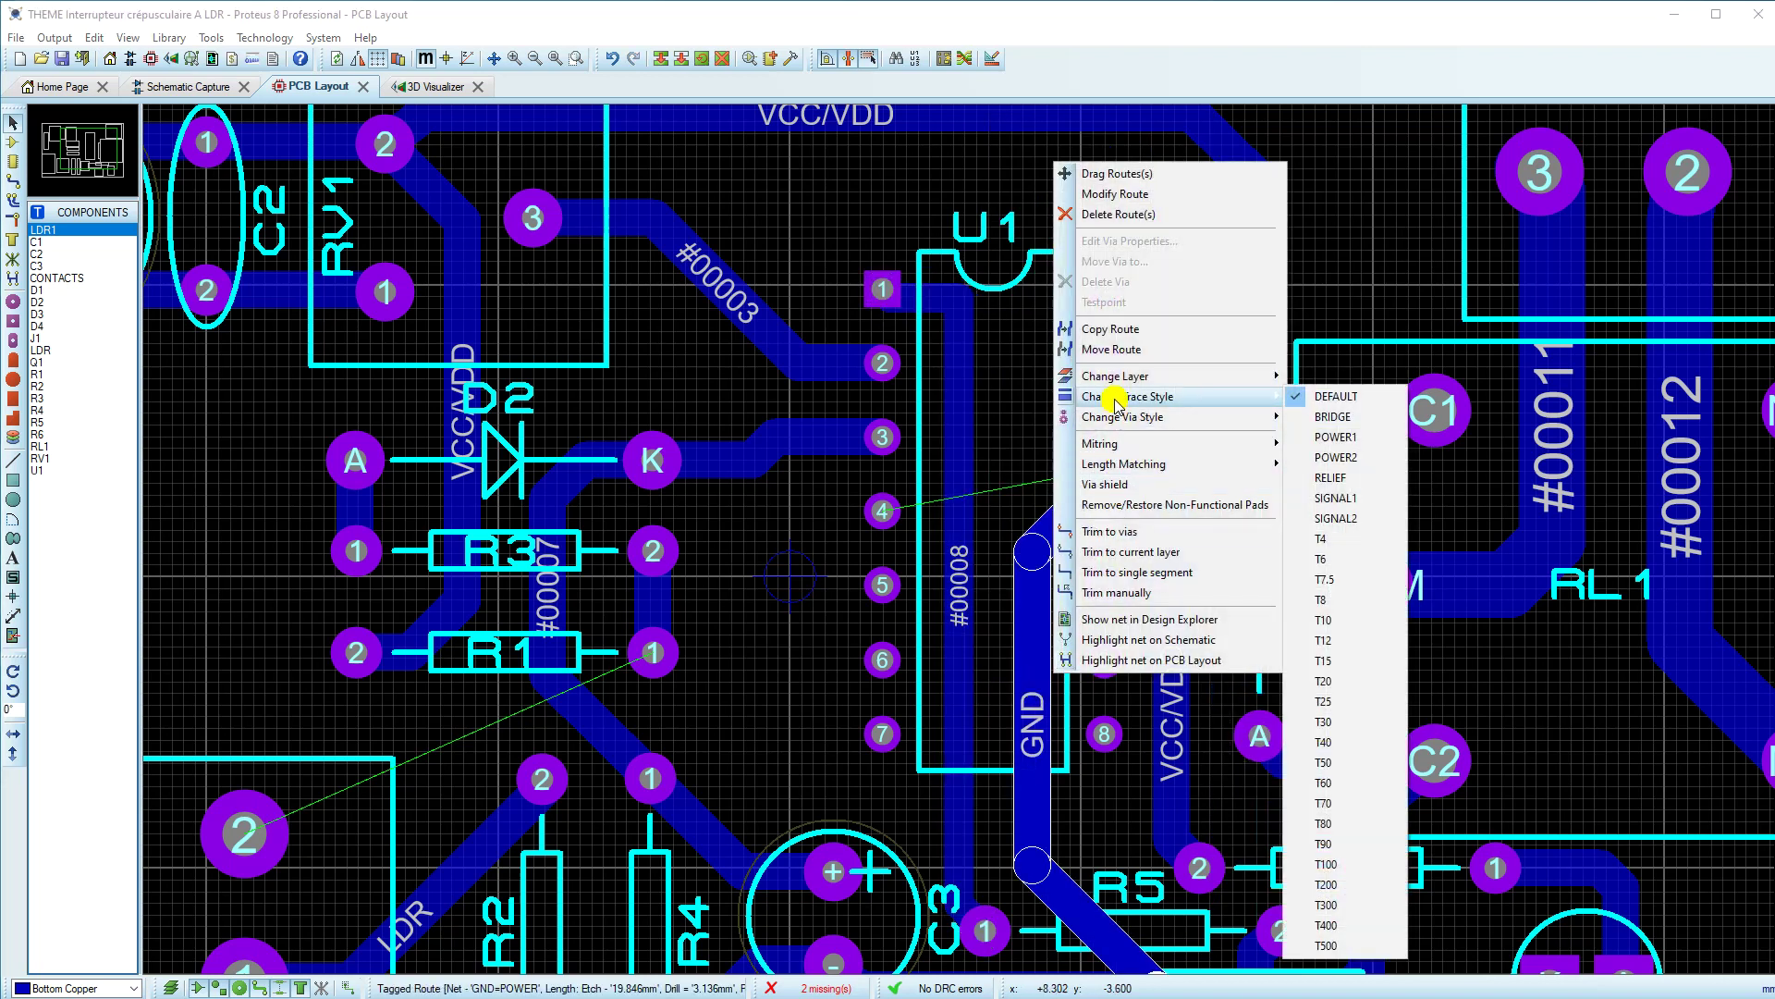
left_click(1347, 745)
Step: Shift the vertical segments of the GND and #00008 tracks inside U1 slightly towards the pin 8–14 row
scroll(1054, 698, "up", 1)
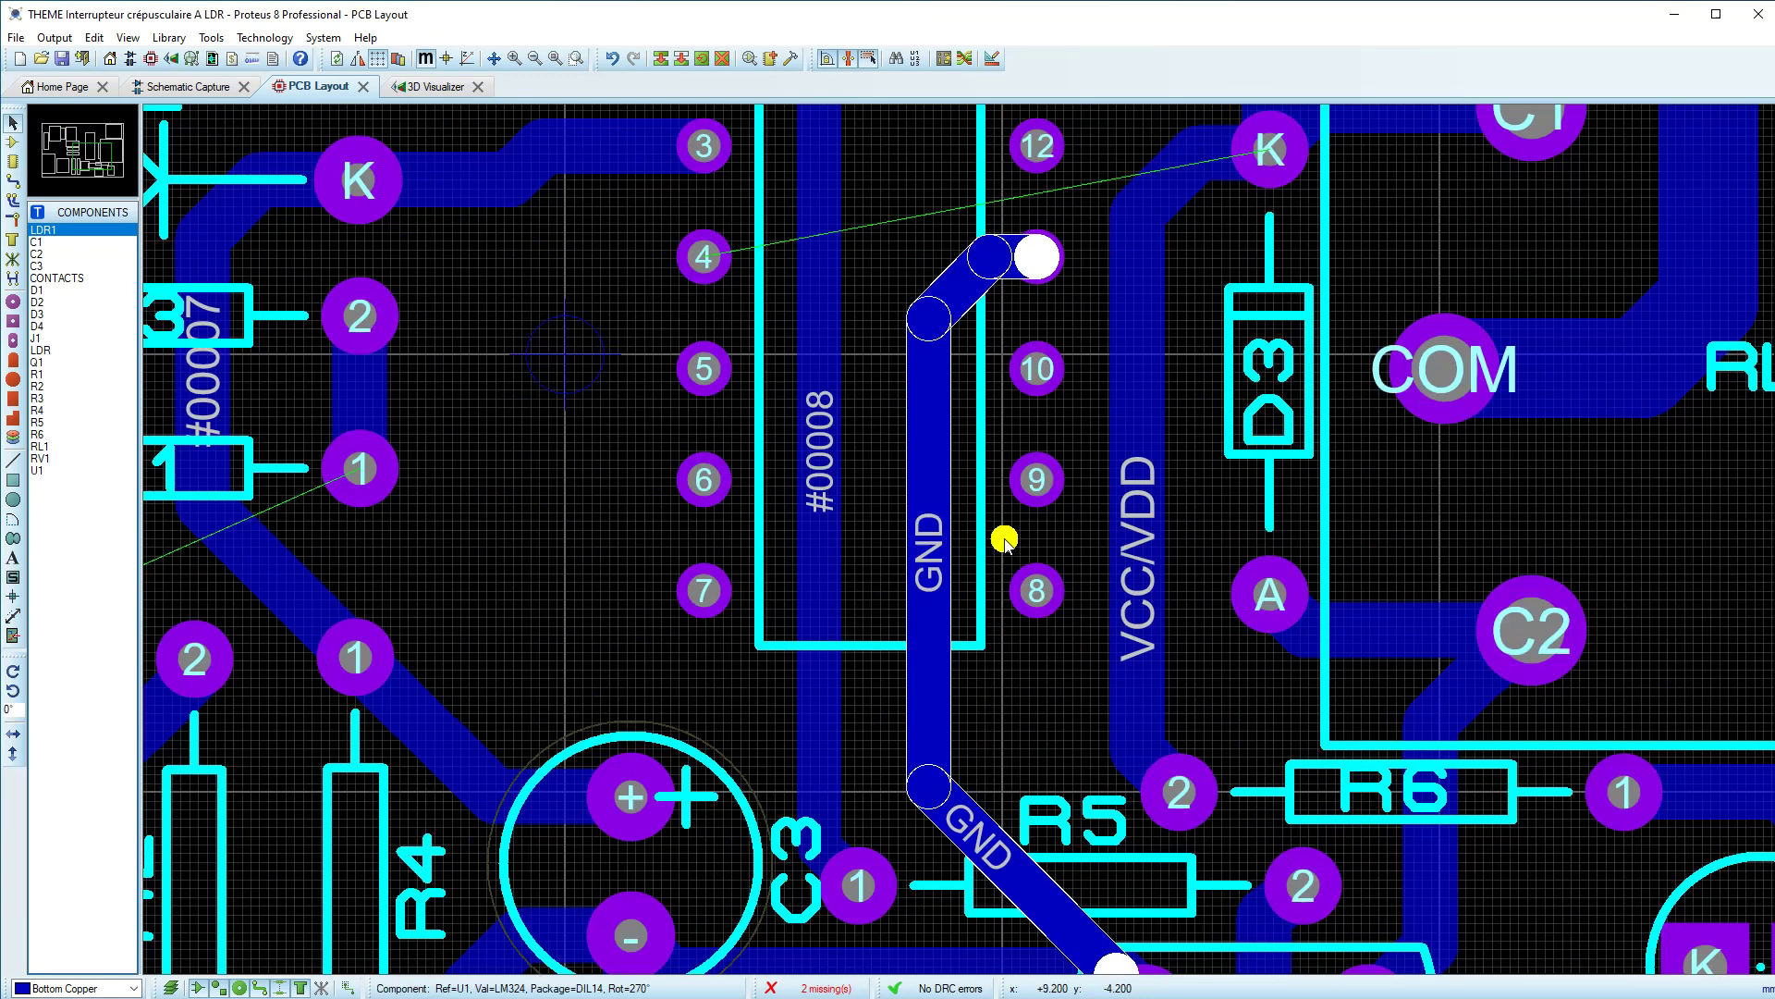
left_click_drag(943, 506, 957, 507)
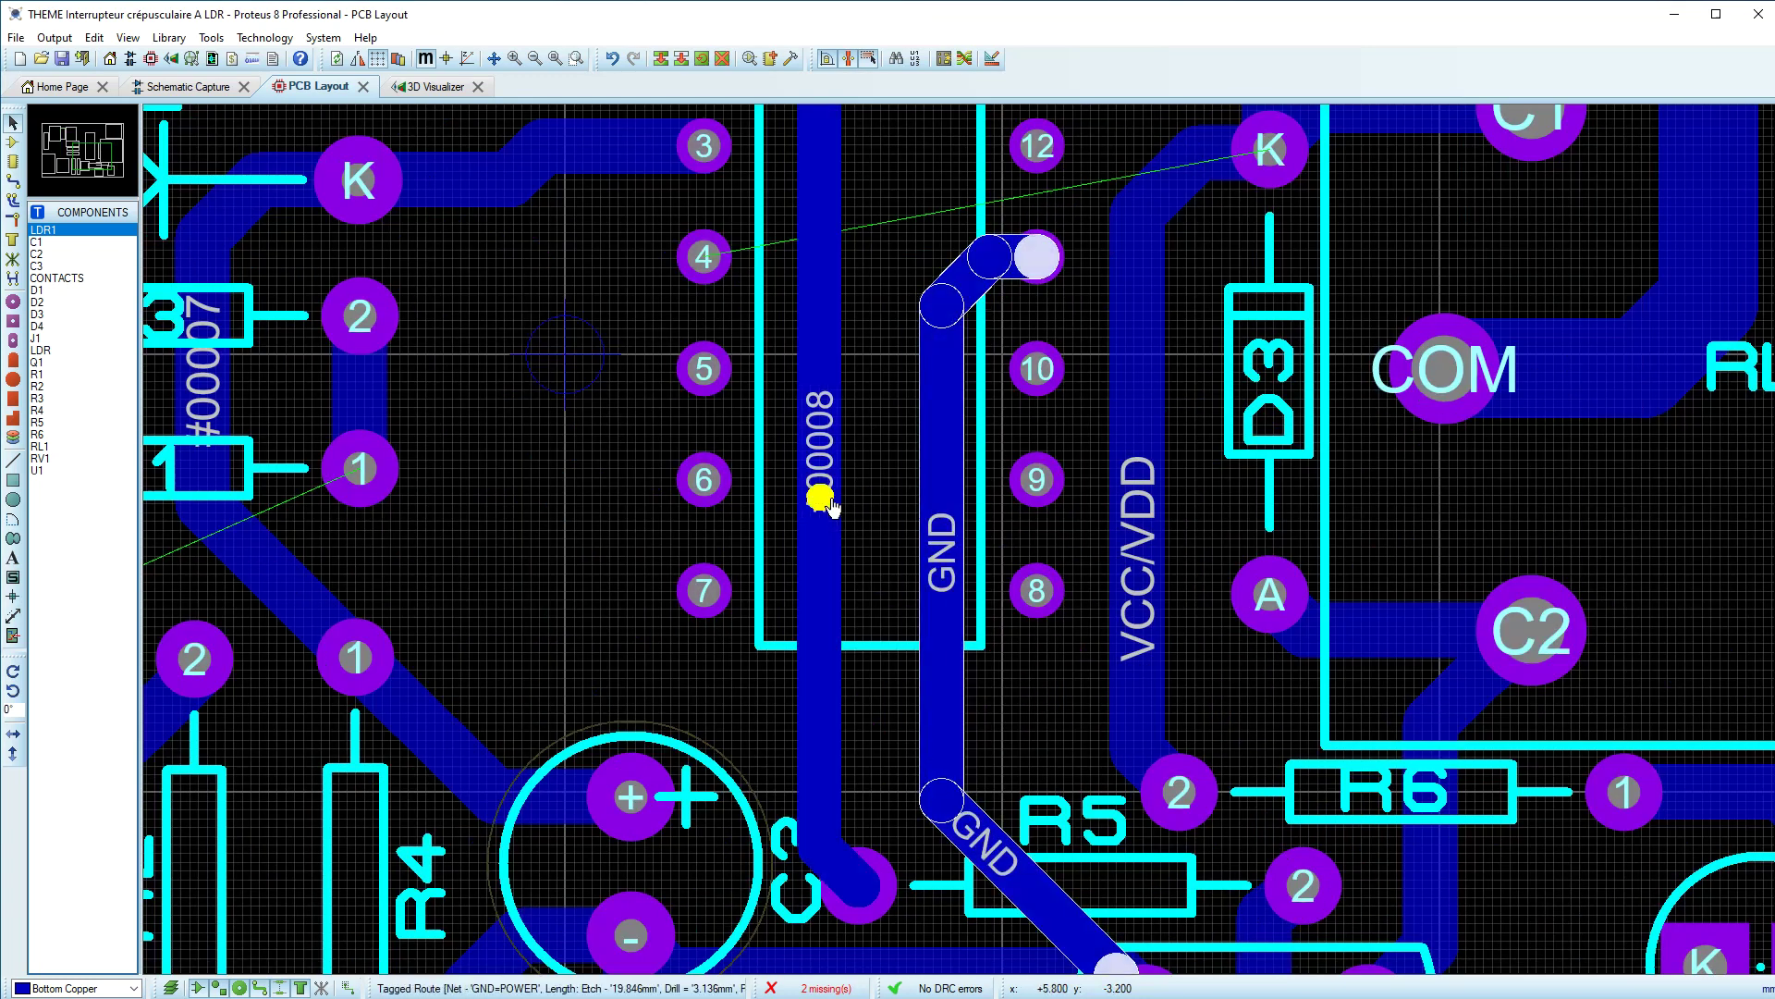
left_click(819, 500)
mouse_move(847, 499)
left_mouse_down()
mouse_move(894, 502)
mouse_move(875, 529)
left_mouse_up()
left_click(814, 529)
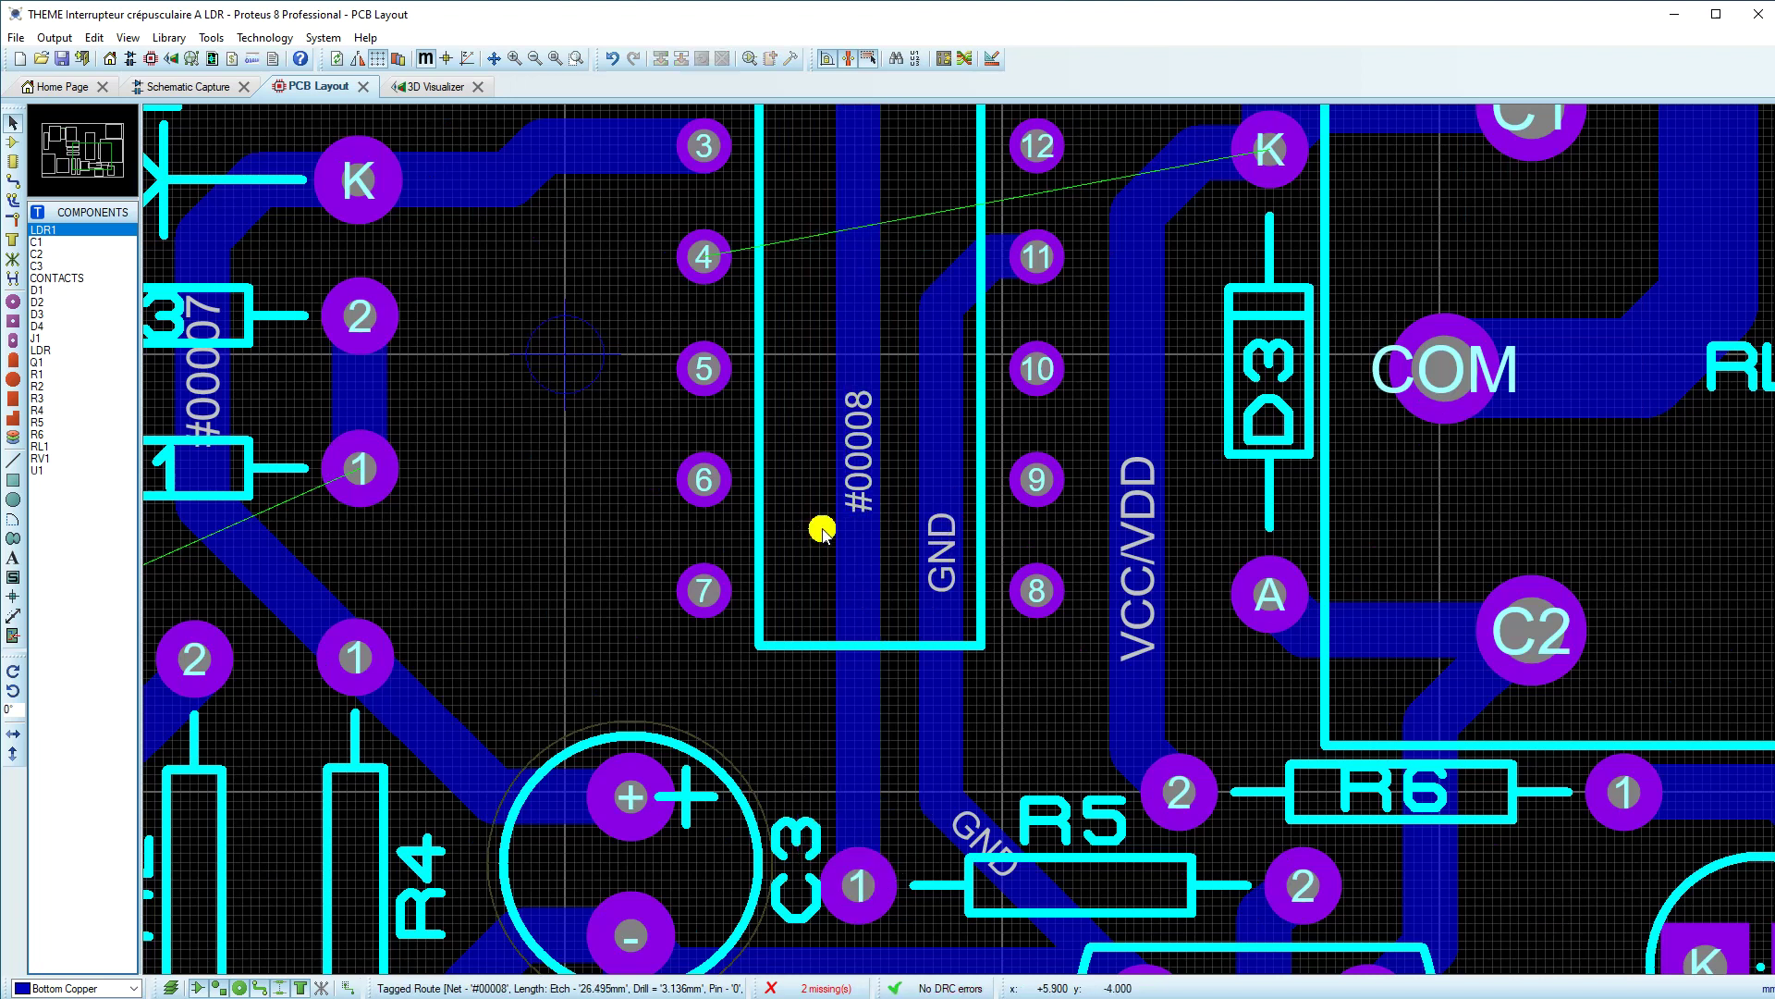
Step: Route a #00007 track with the DEFAULT style from C3's positive pin up through U1 to its pin 3
scroll(822, 530, "down", 3)
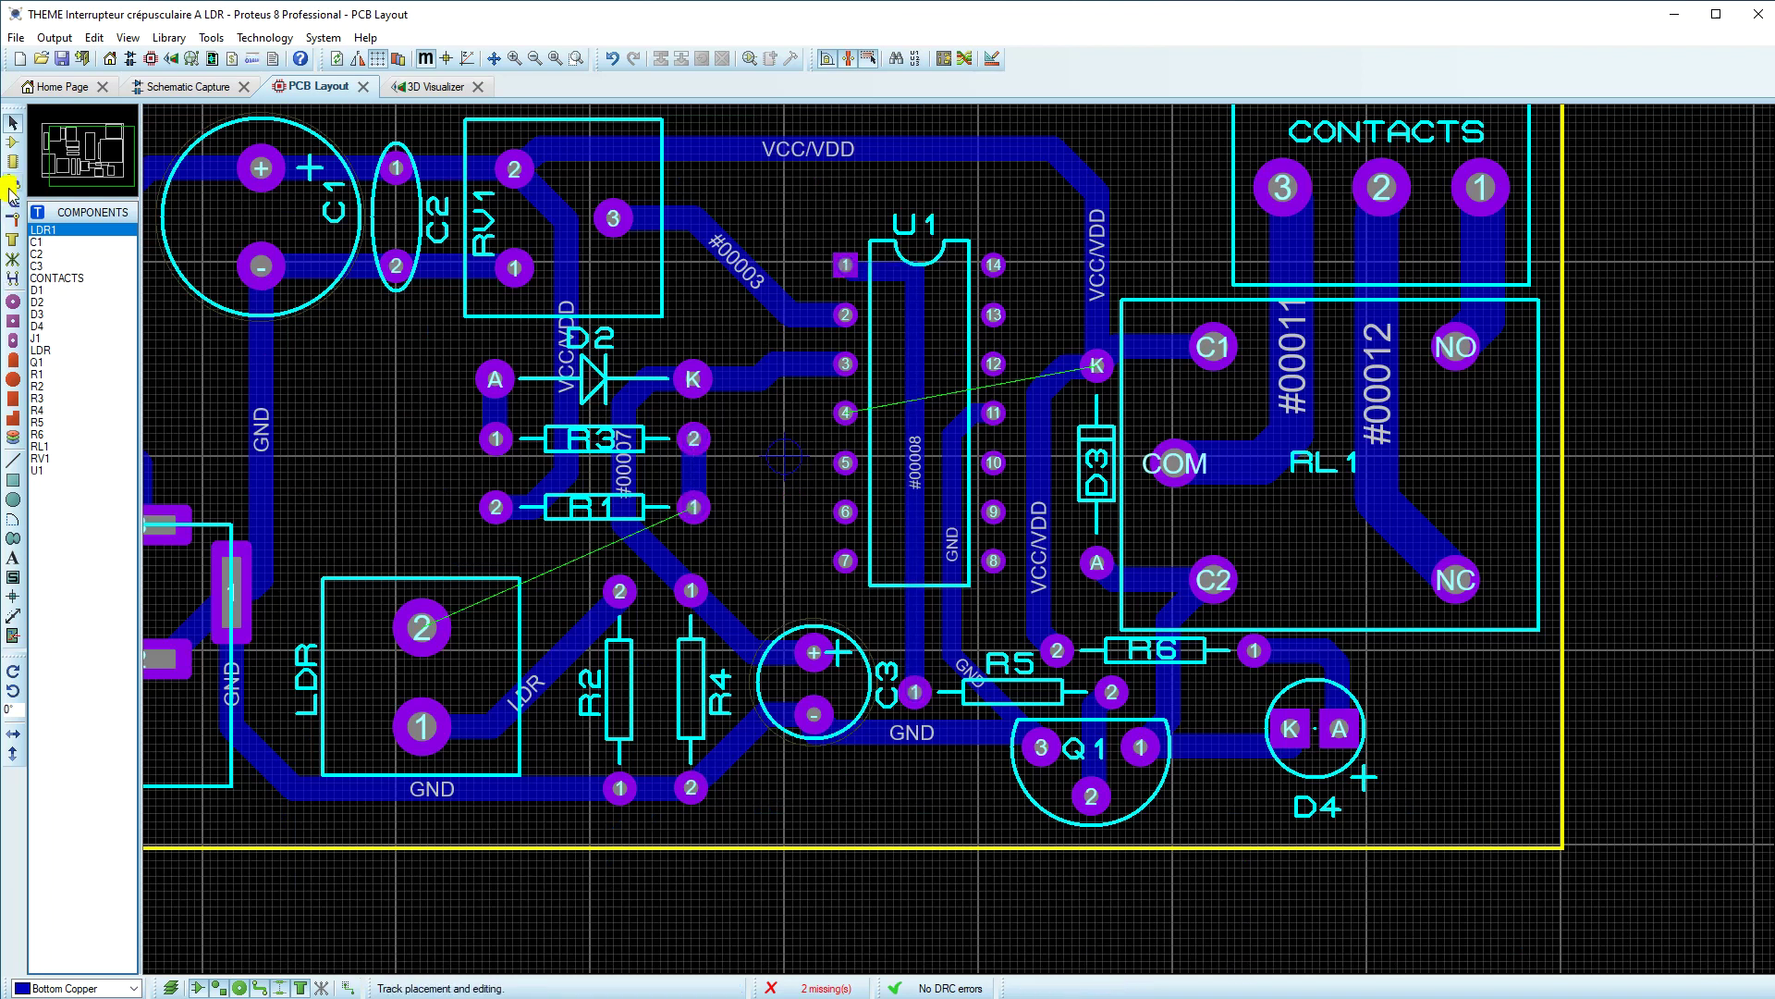
left_click(13, 181)
left_click(809, 656)
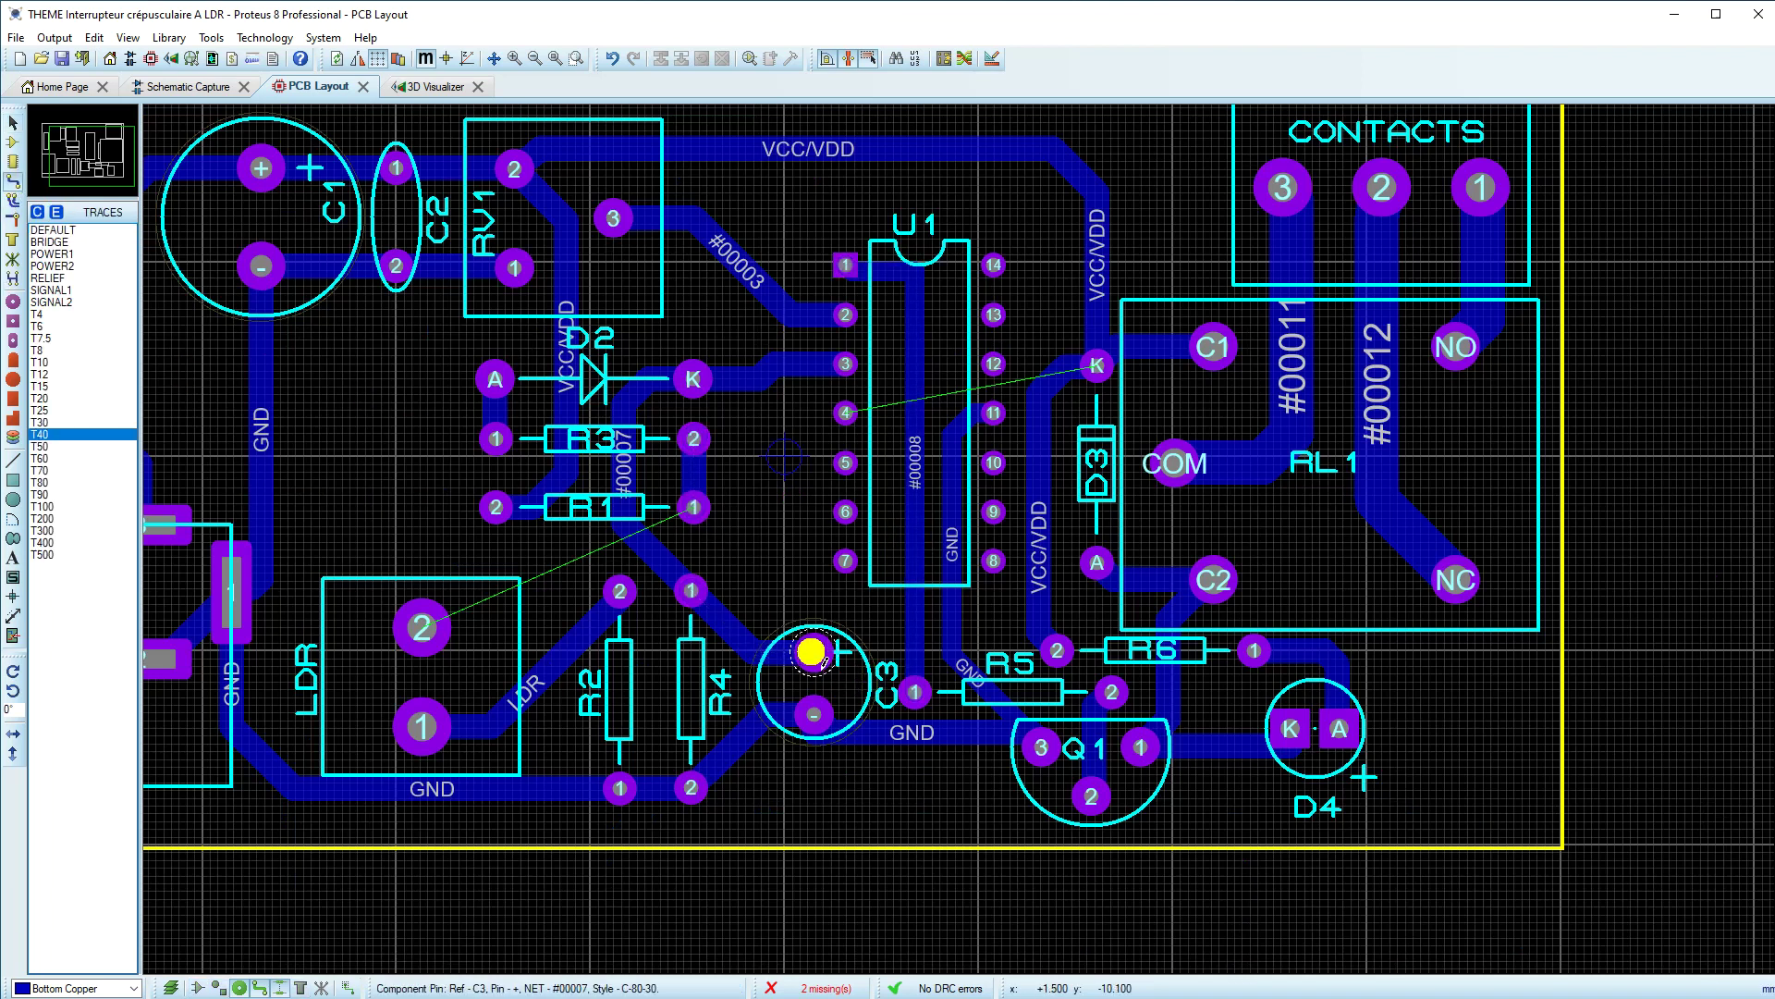
left_click(886, 603)
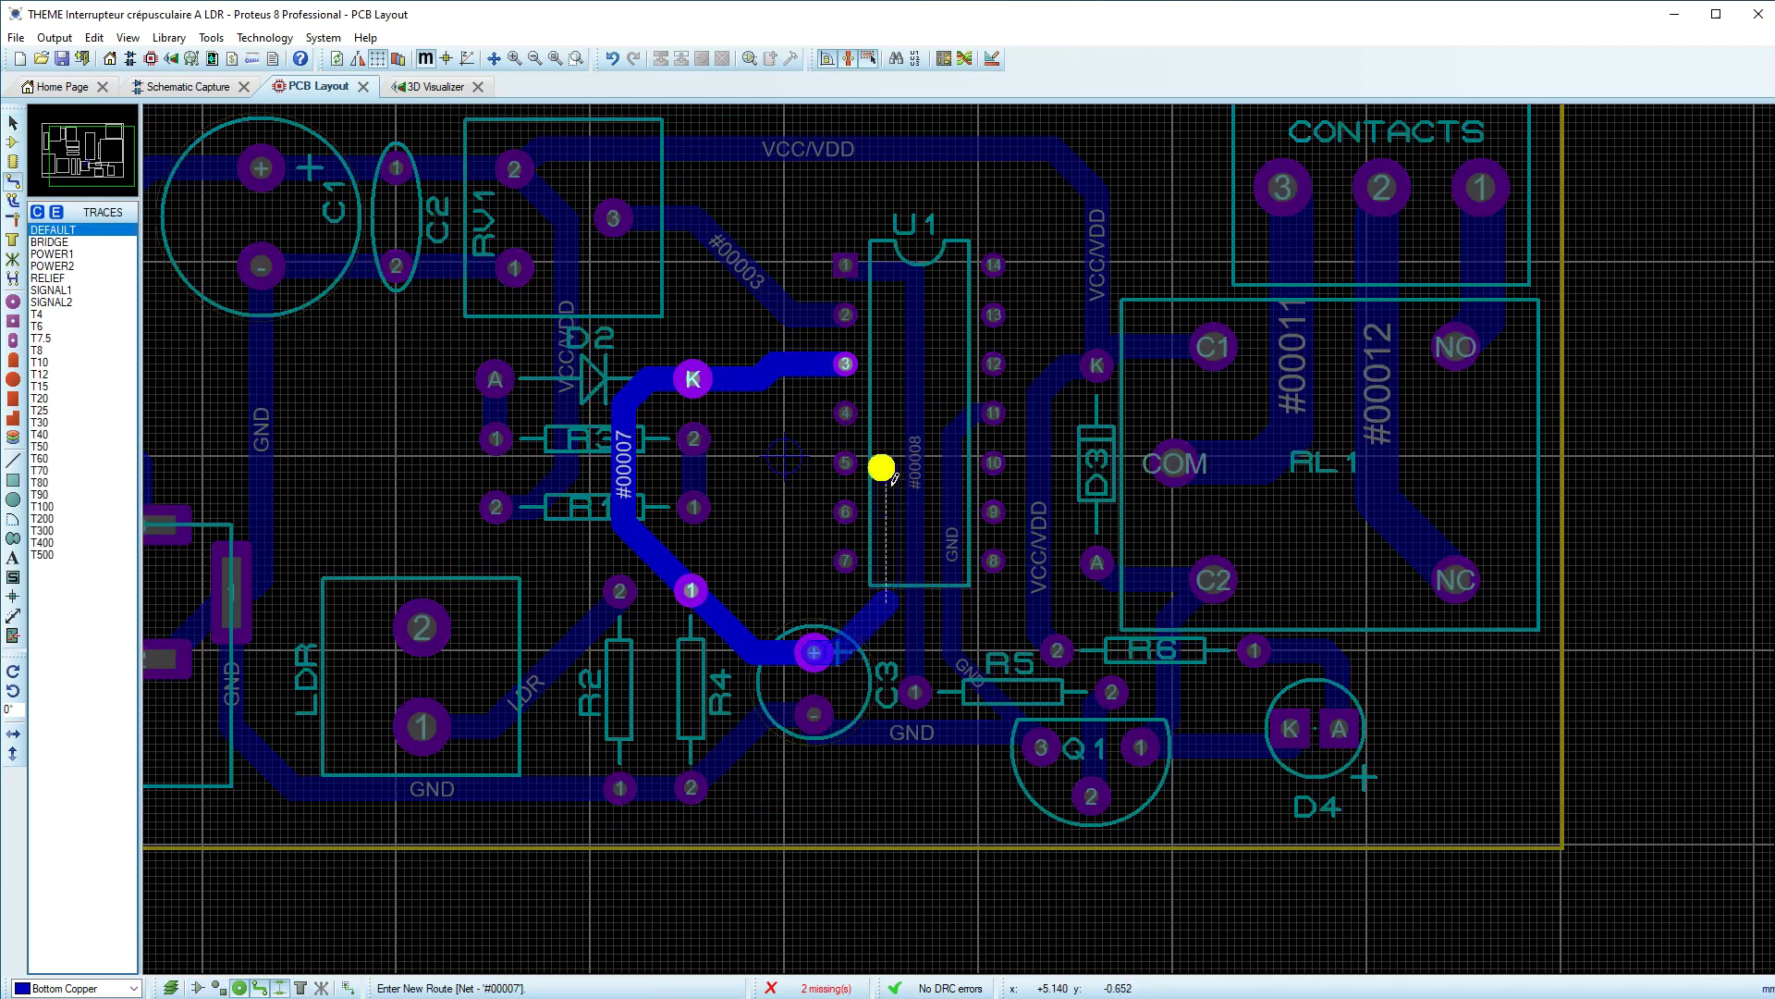
key("F6")
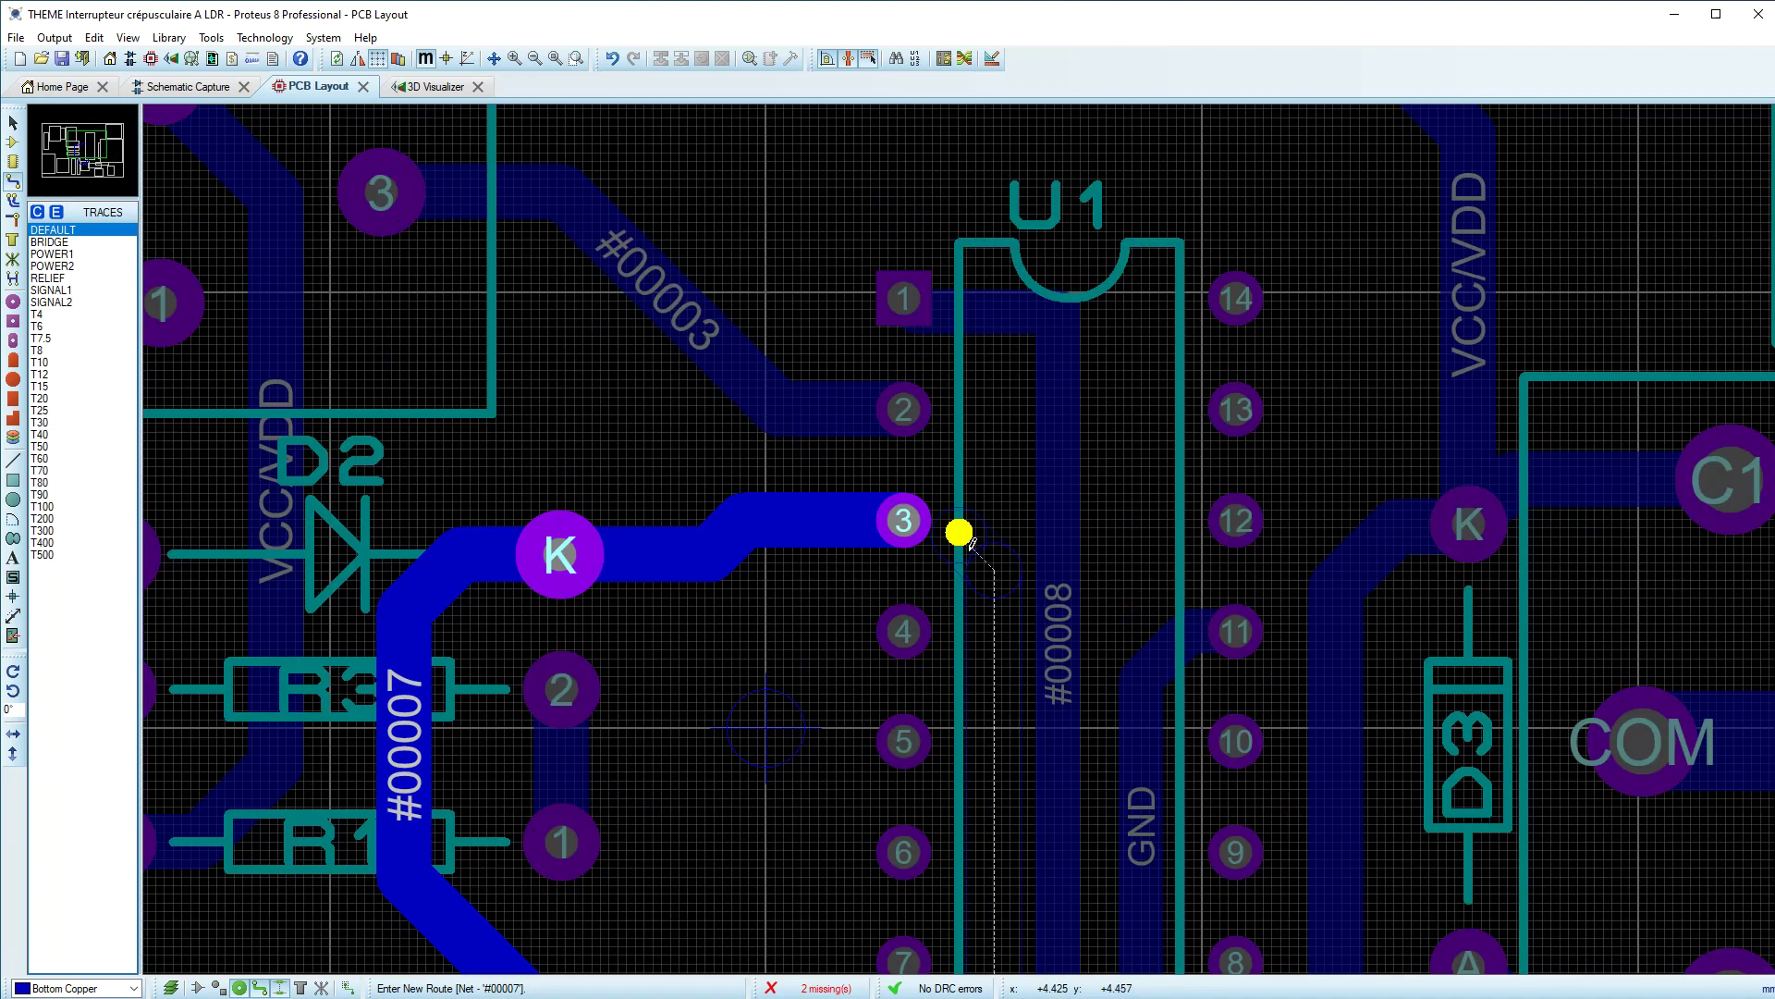
left_click(931, 525)
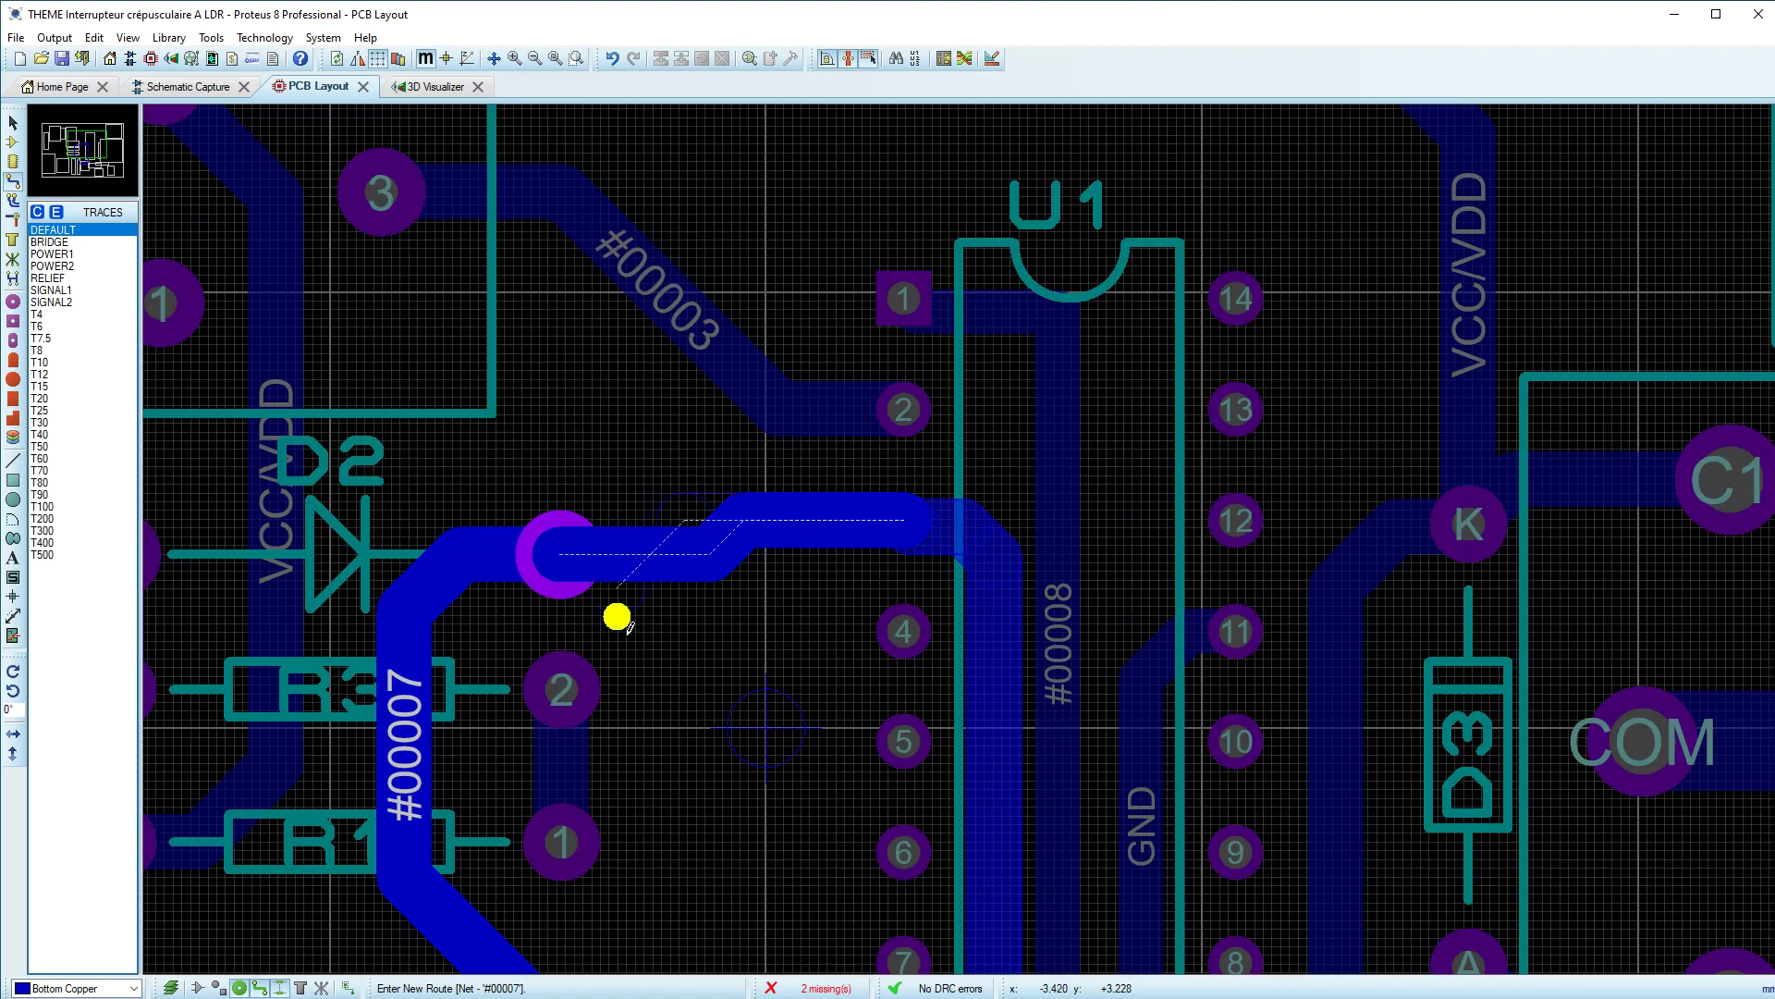
Step: Delete the old #00007 track between D2's cathode and R4 pin 1
right_click(686, 663)
scroll(784, 574, "down", 2)
left_click(698, 592)
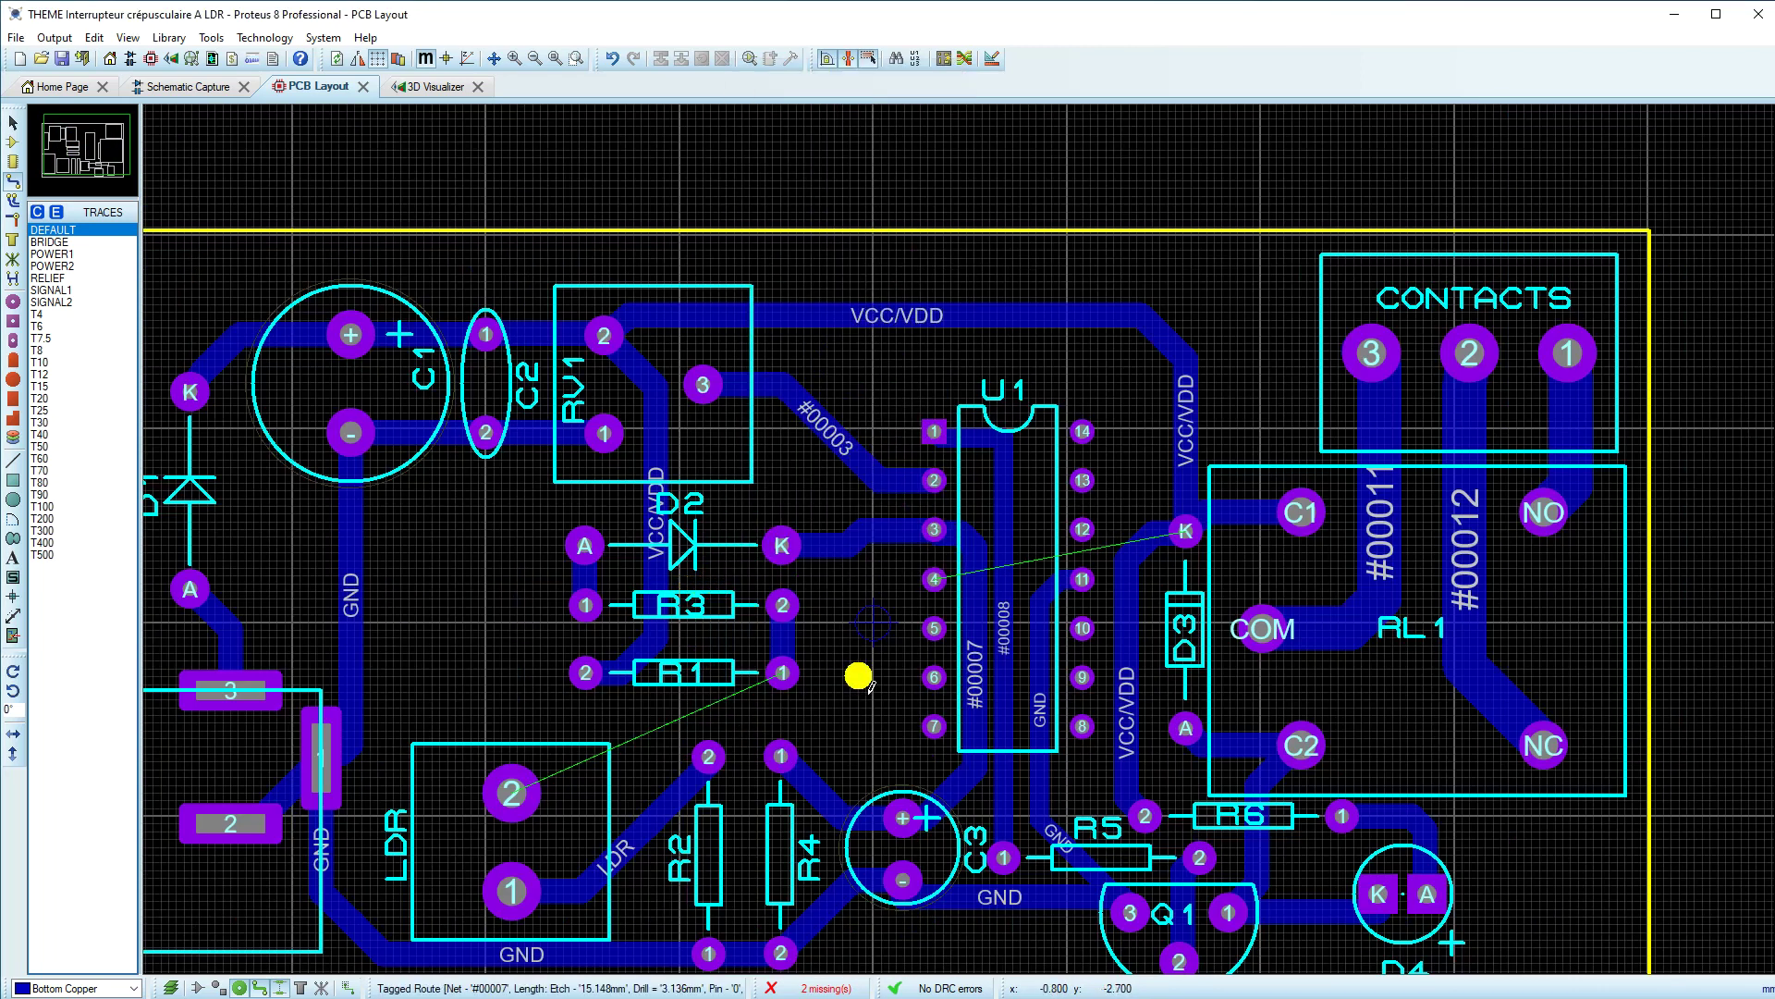
Step: Route a track with the DEFAULT style from R1 pin 1 below R1 to LDR pin 2
scroll(860, 678, "up", 1)
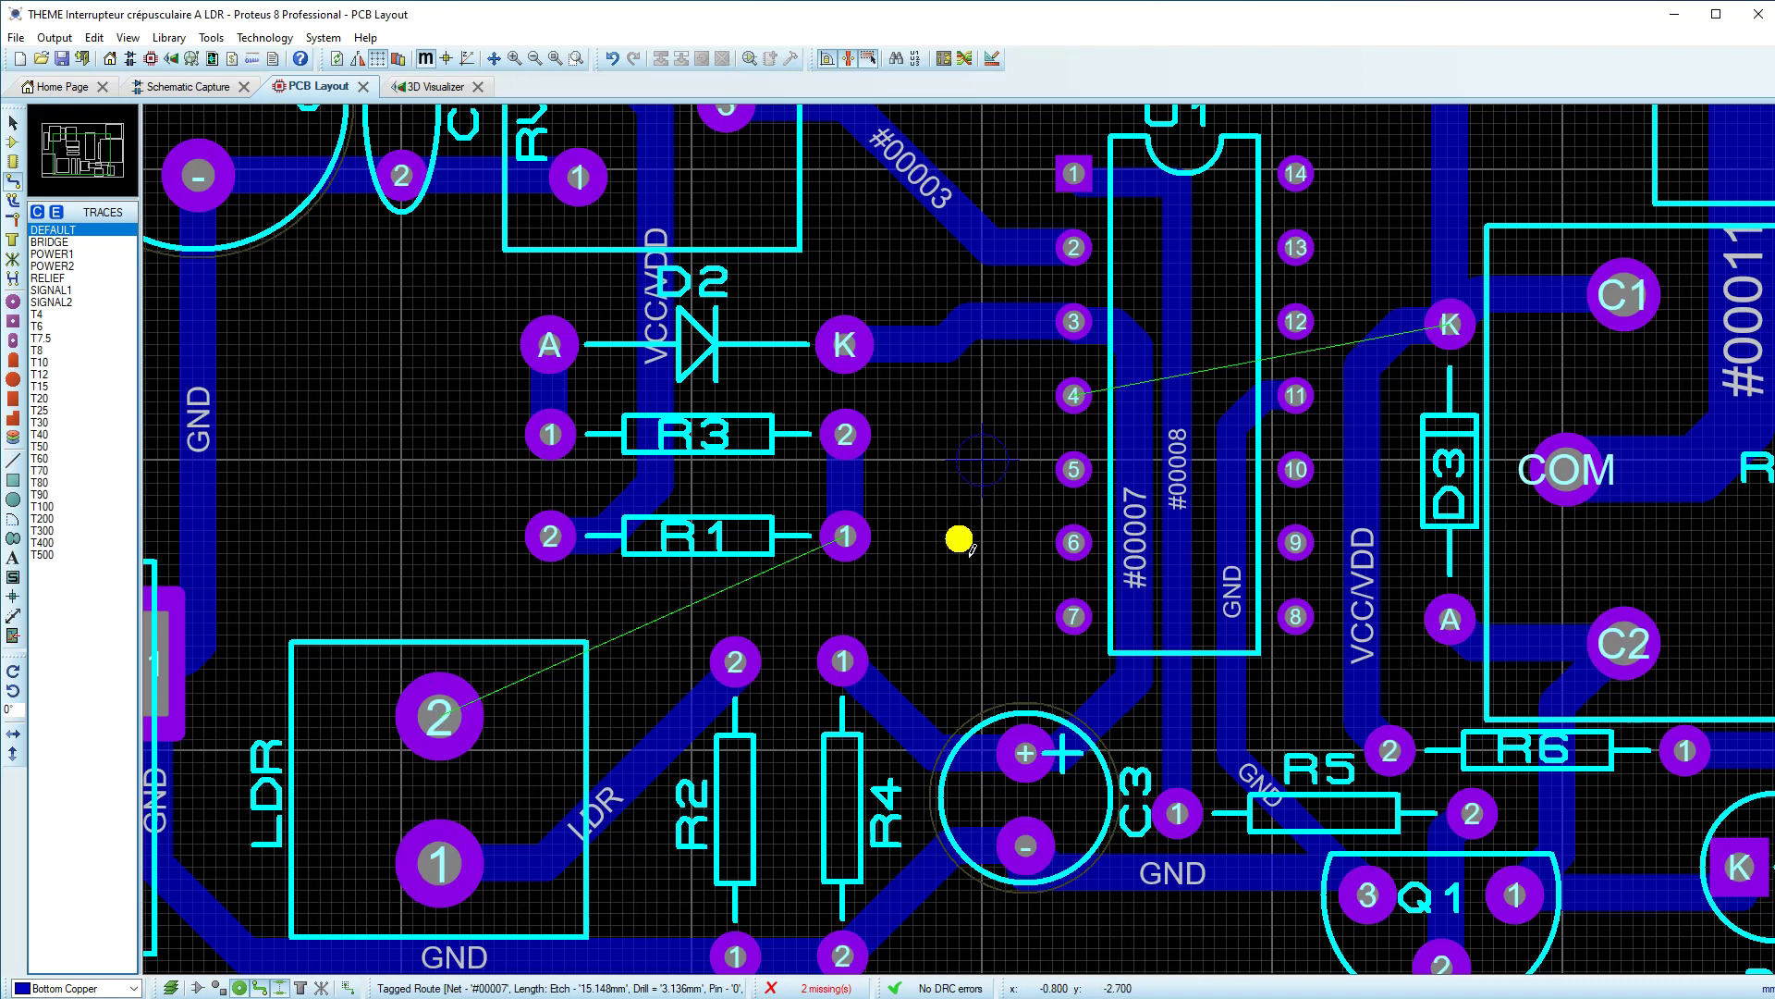
left_click(839, 538)
left_click(590, 618)
left_click(438, 718)
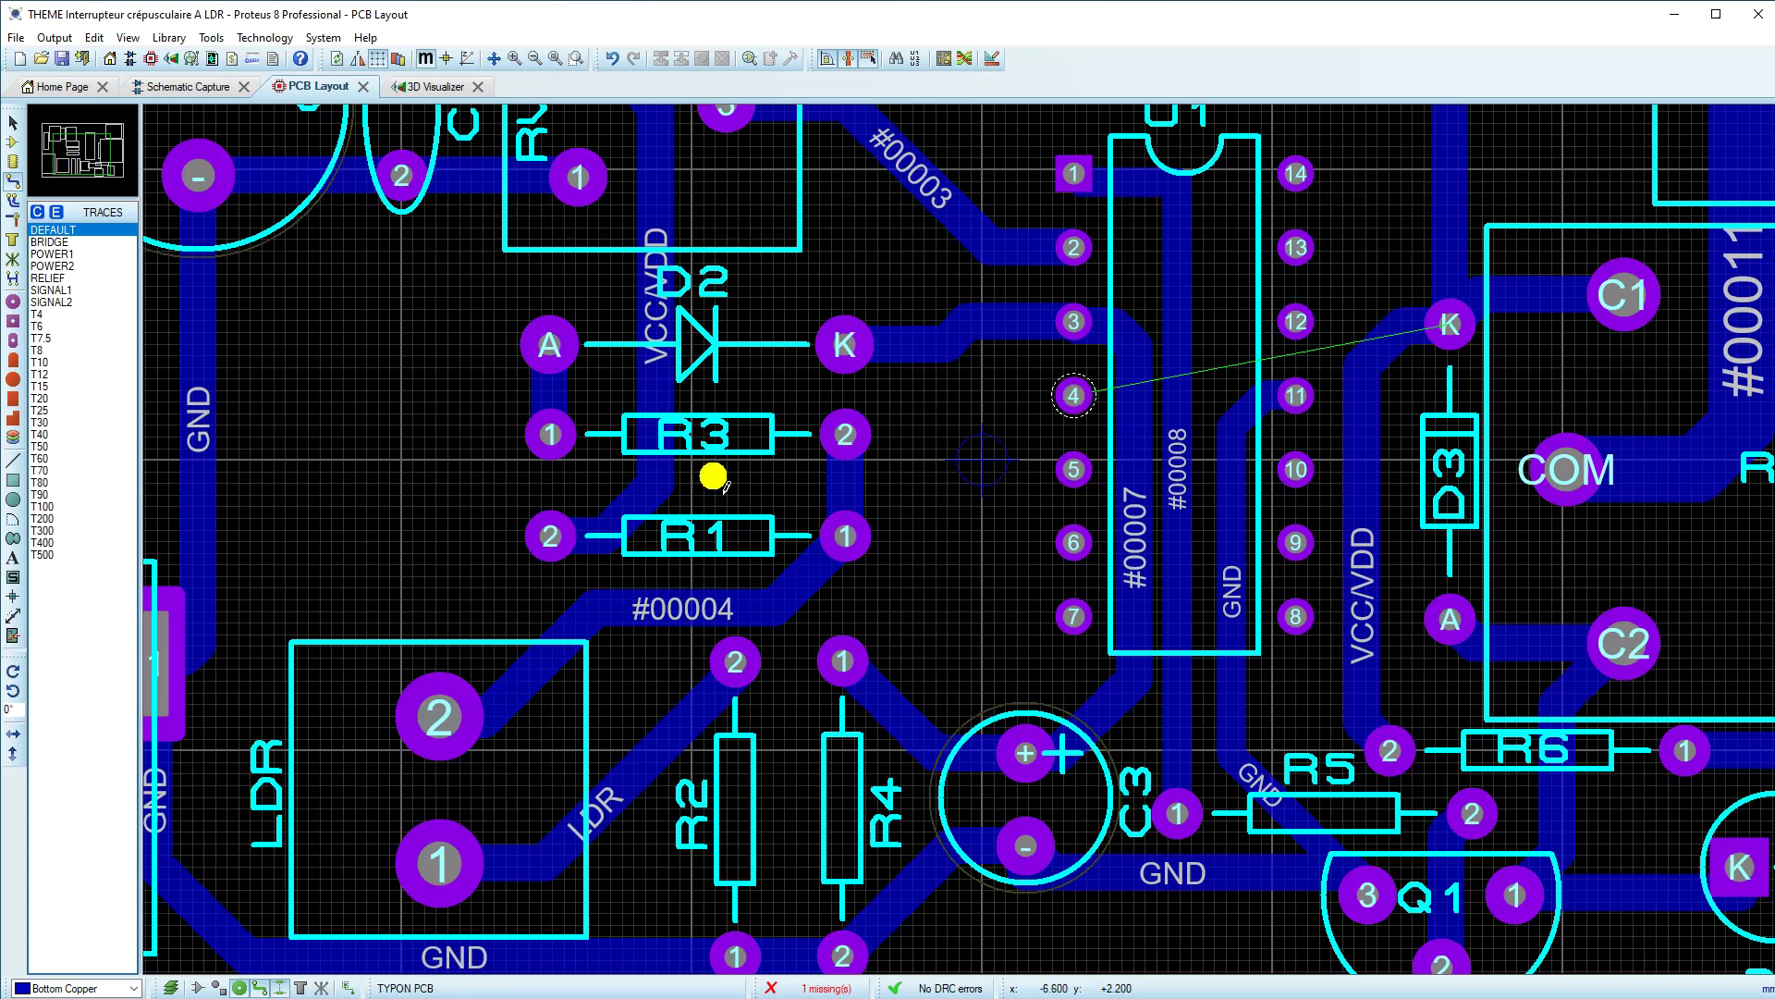
scroll(682, 511, "down", 3)
scroll(1020, 488, "up", 1)
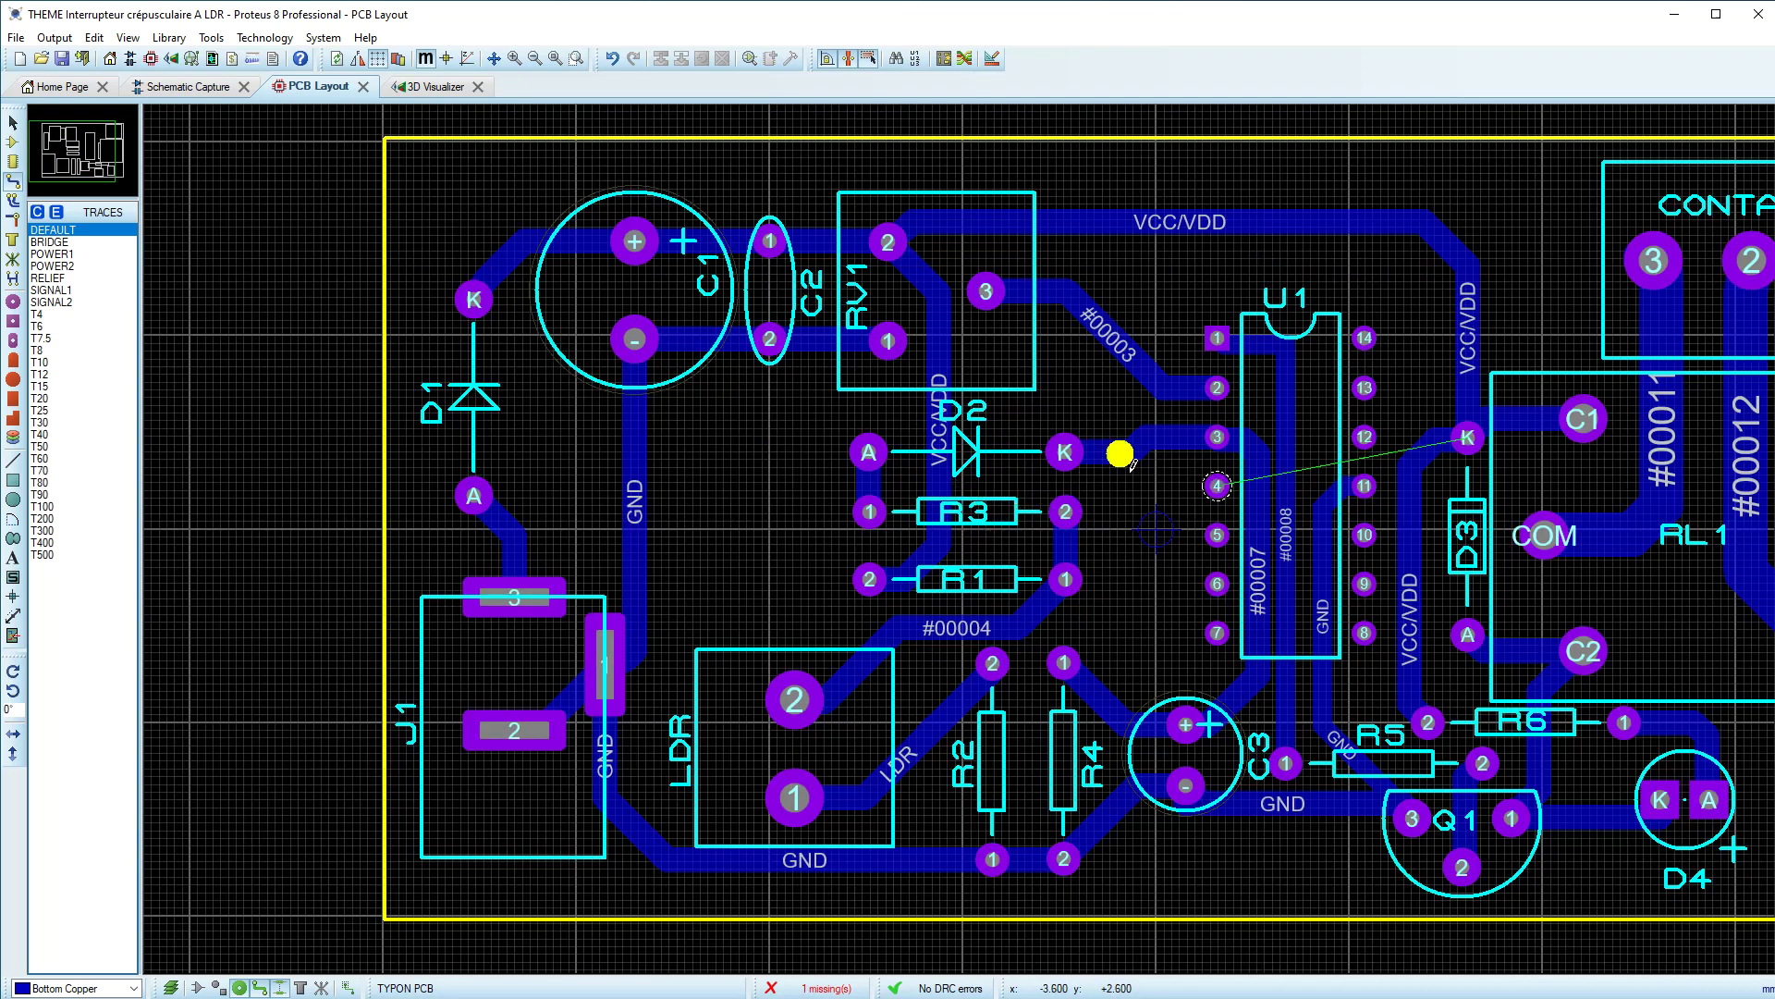
scroll(962, 531, "up", 1)
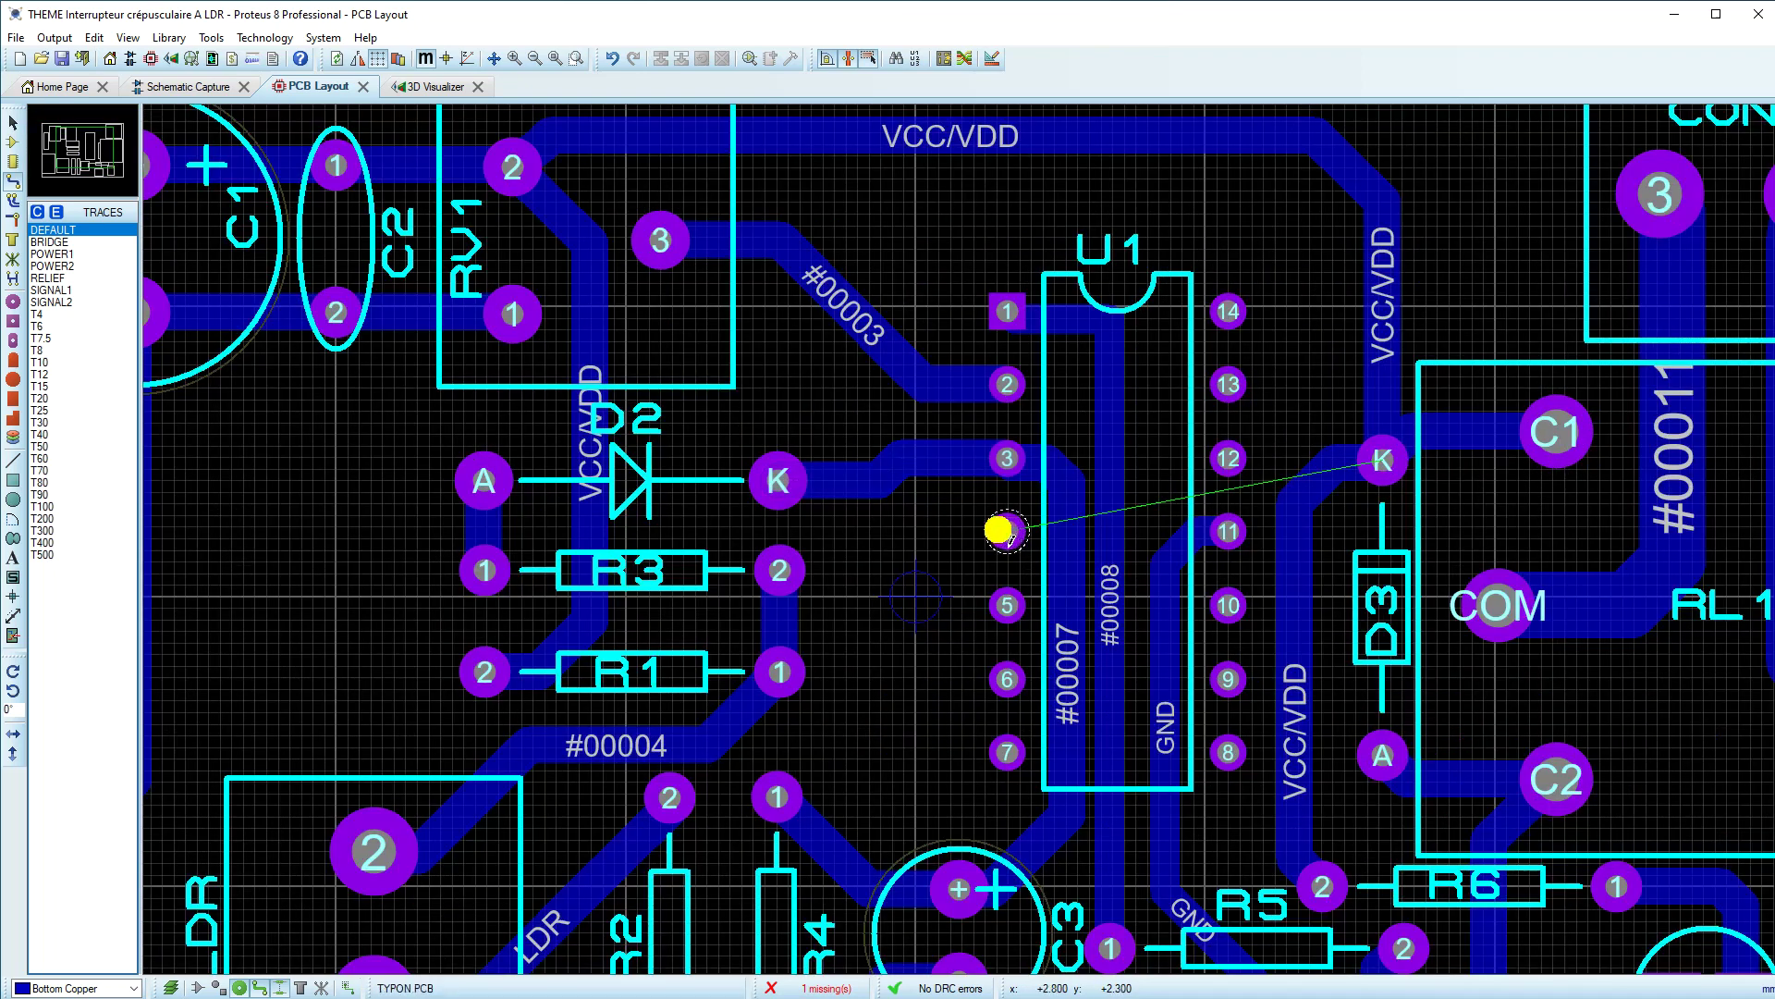
scroll(998, 529, "down", 1)
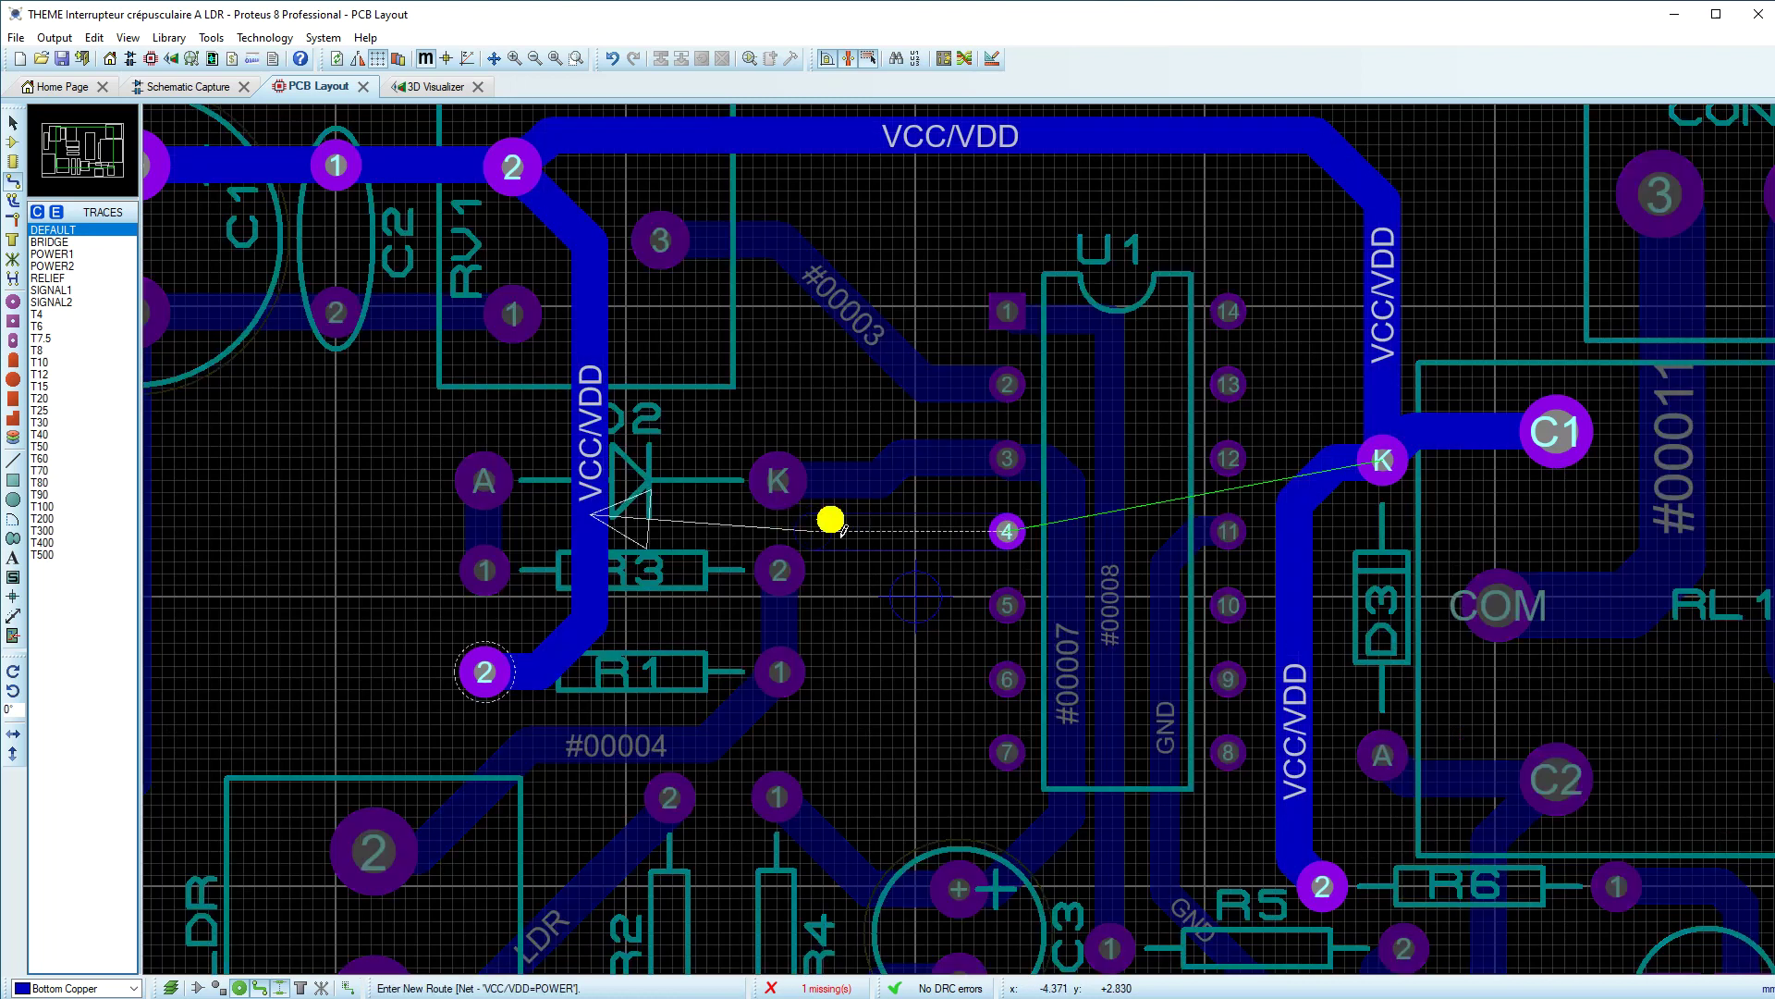
scroll(895, 527, "up", 1)
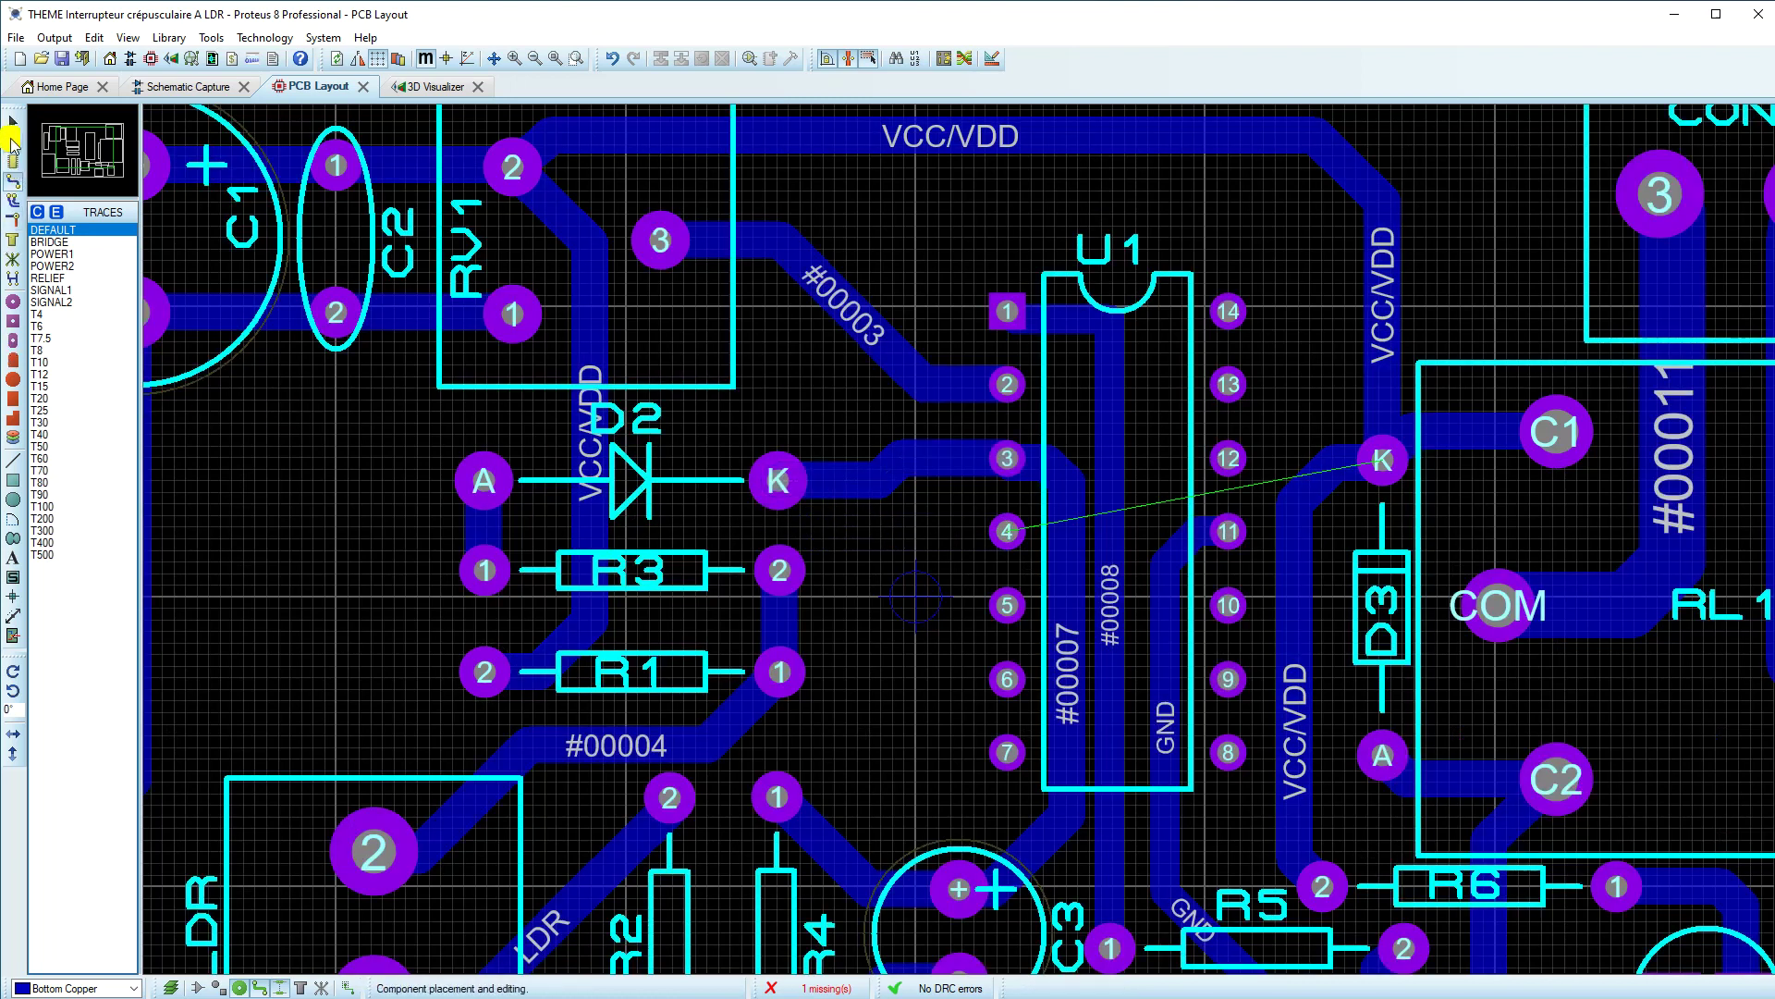
Step: Move D2 slightly up and R1 and R3 slightly down to widen the gap between D2 and R3
left_click(13, 123)
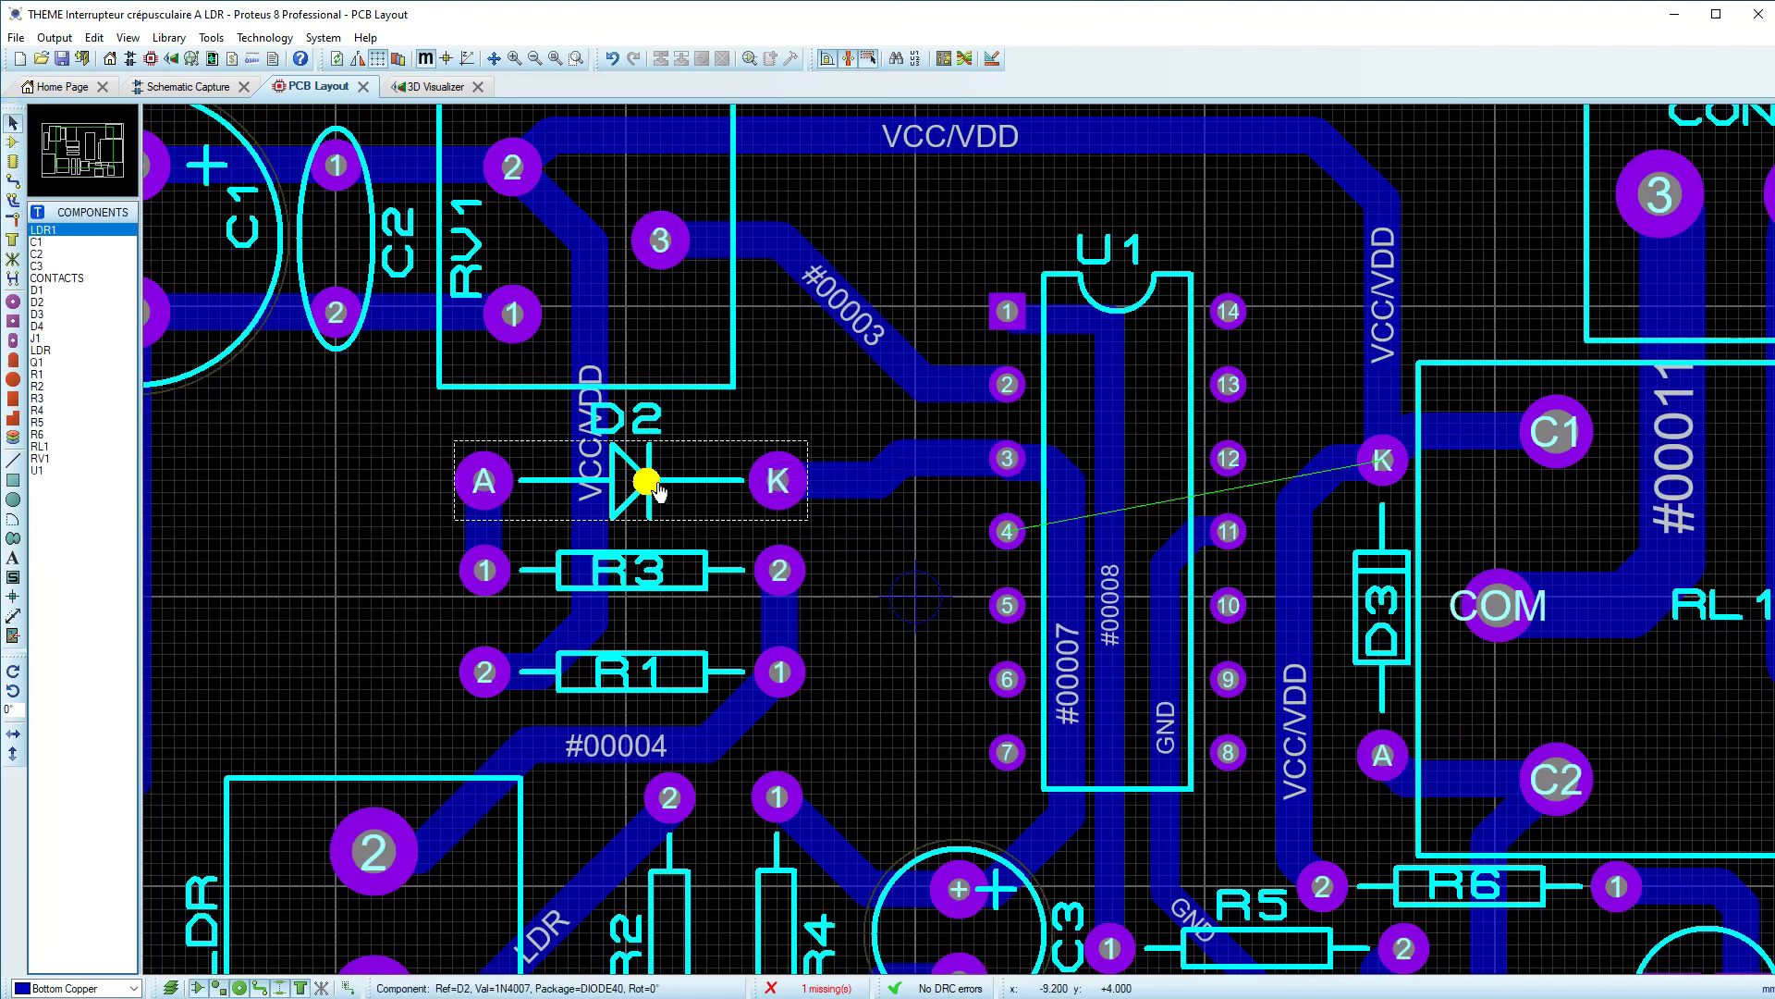
left_click_drag(658, 497, 652, 468)
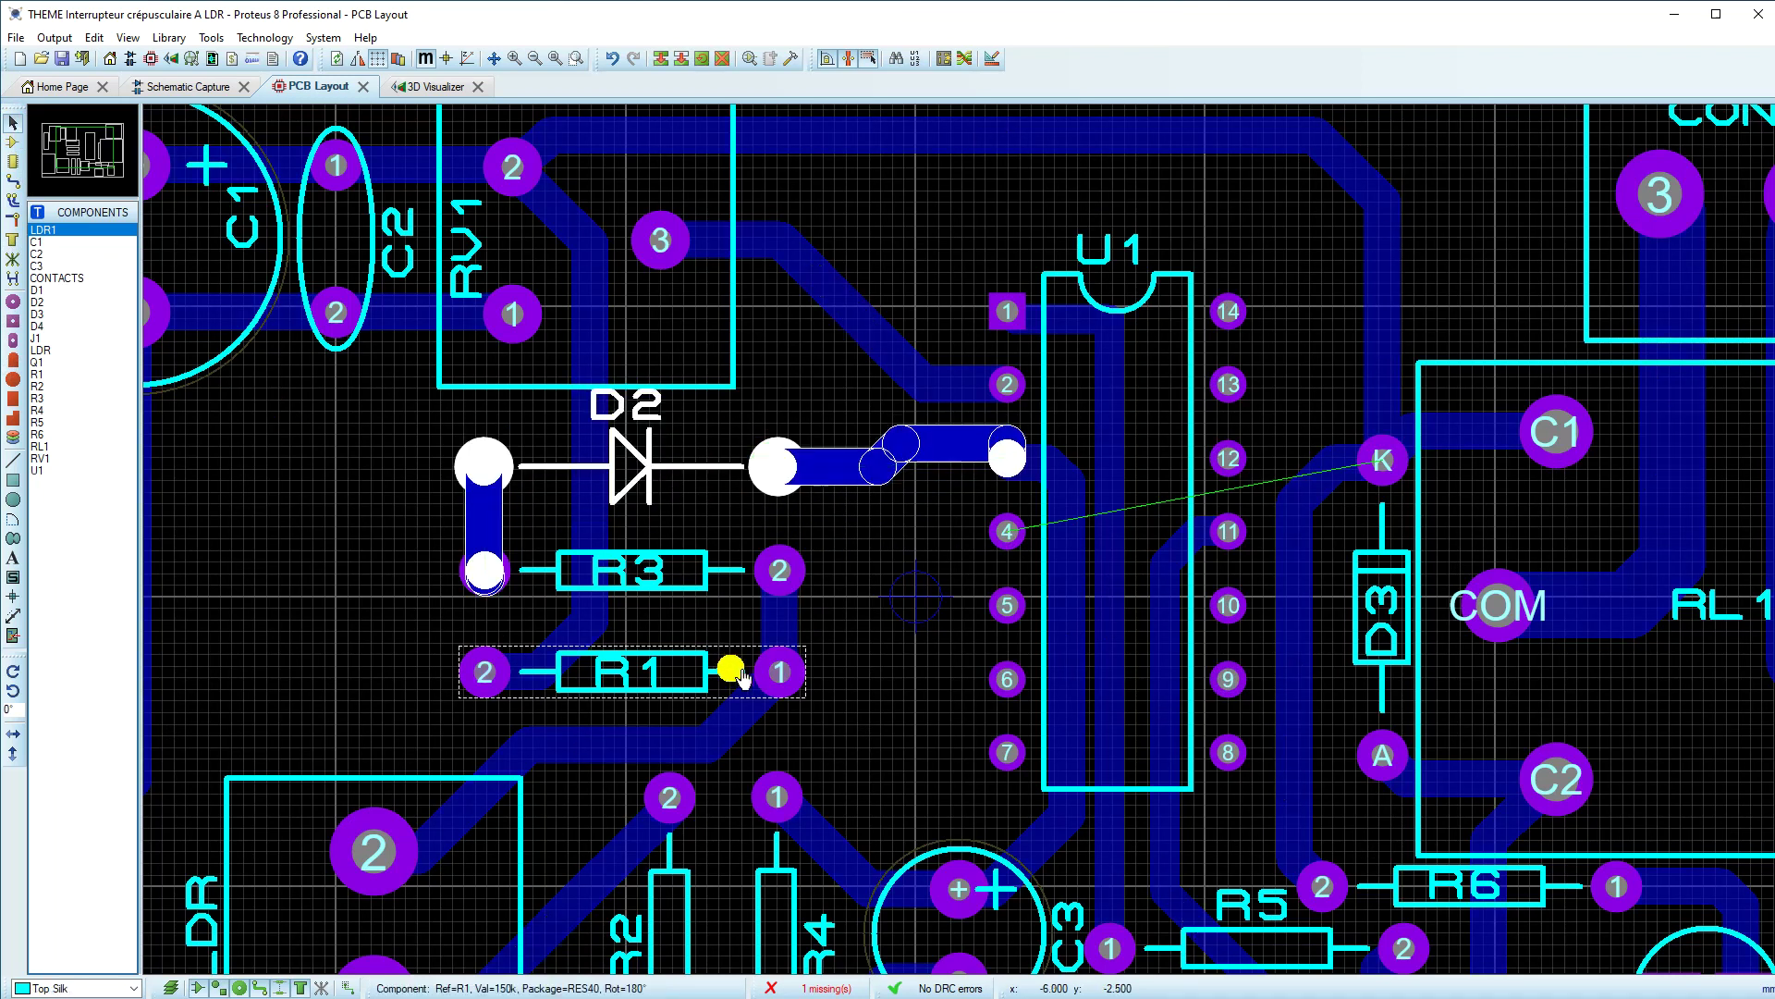
left_click(726, 636)
left_click(703, 693)
left_click_drag(703, 694, 704, 707)
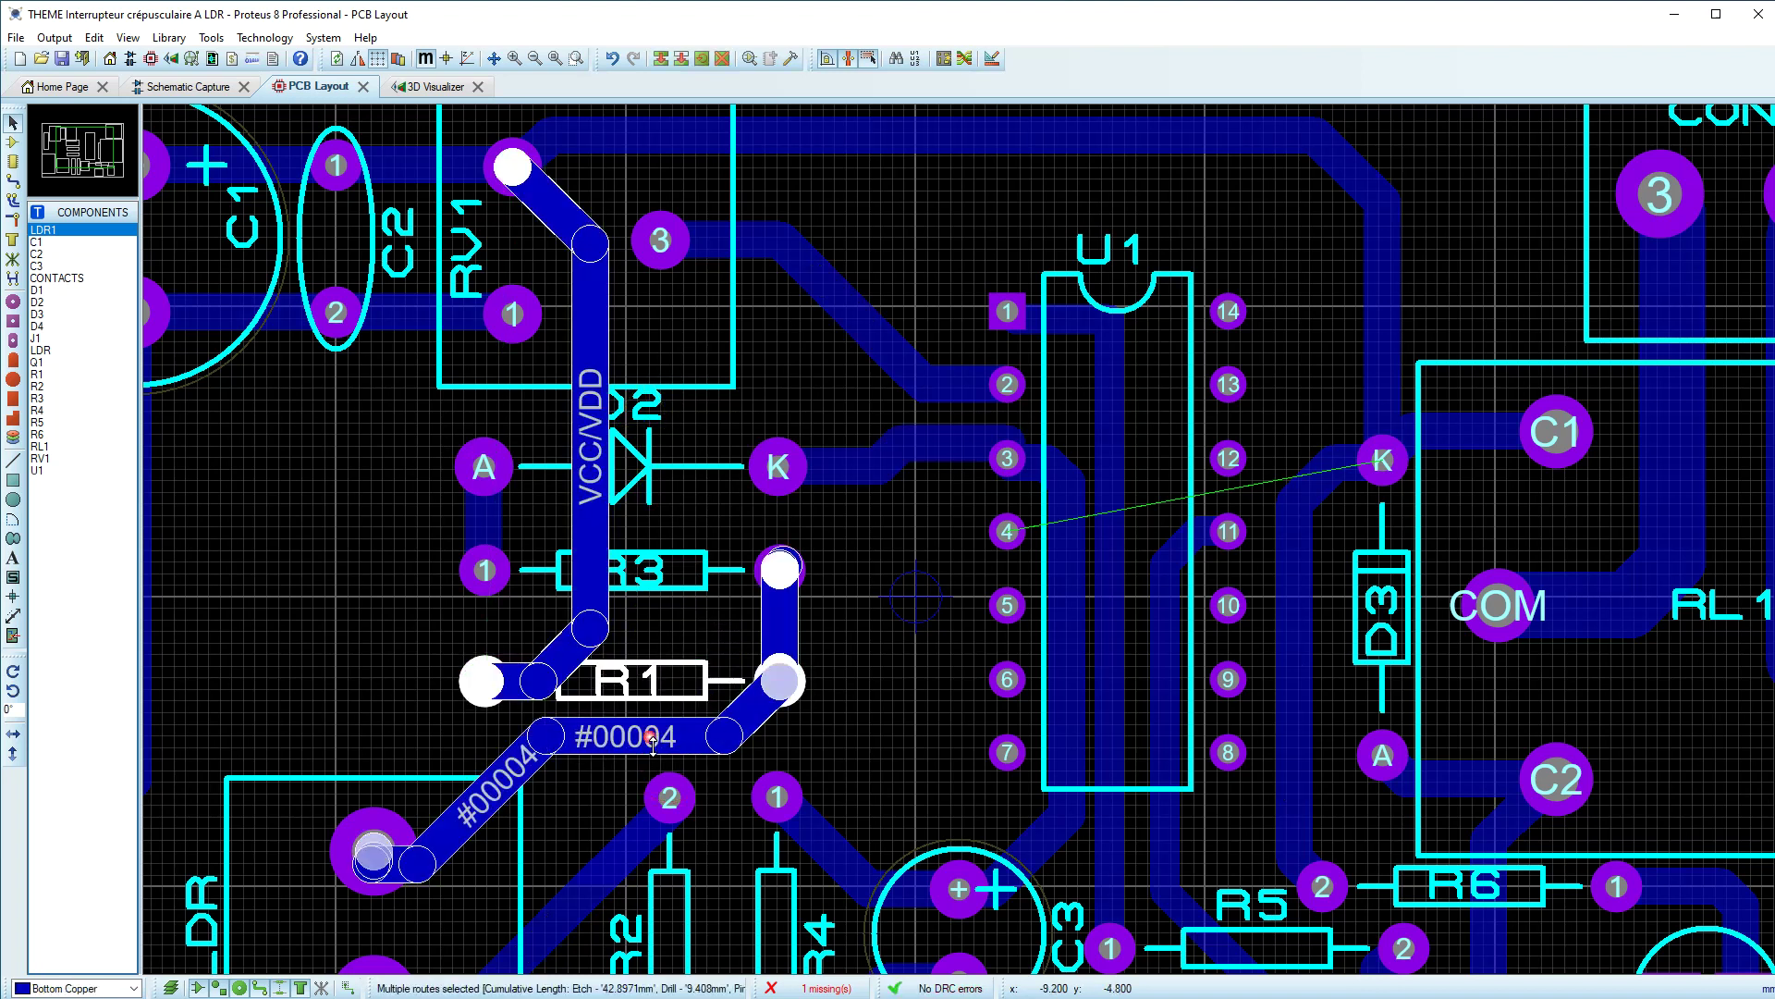
left_click(852, 753)
left_click(678, 590)
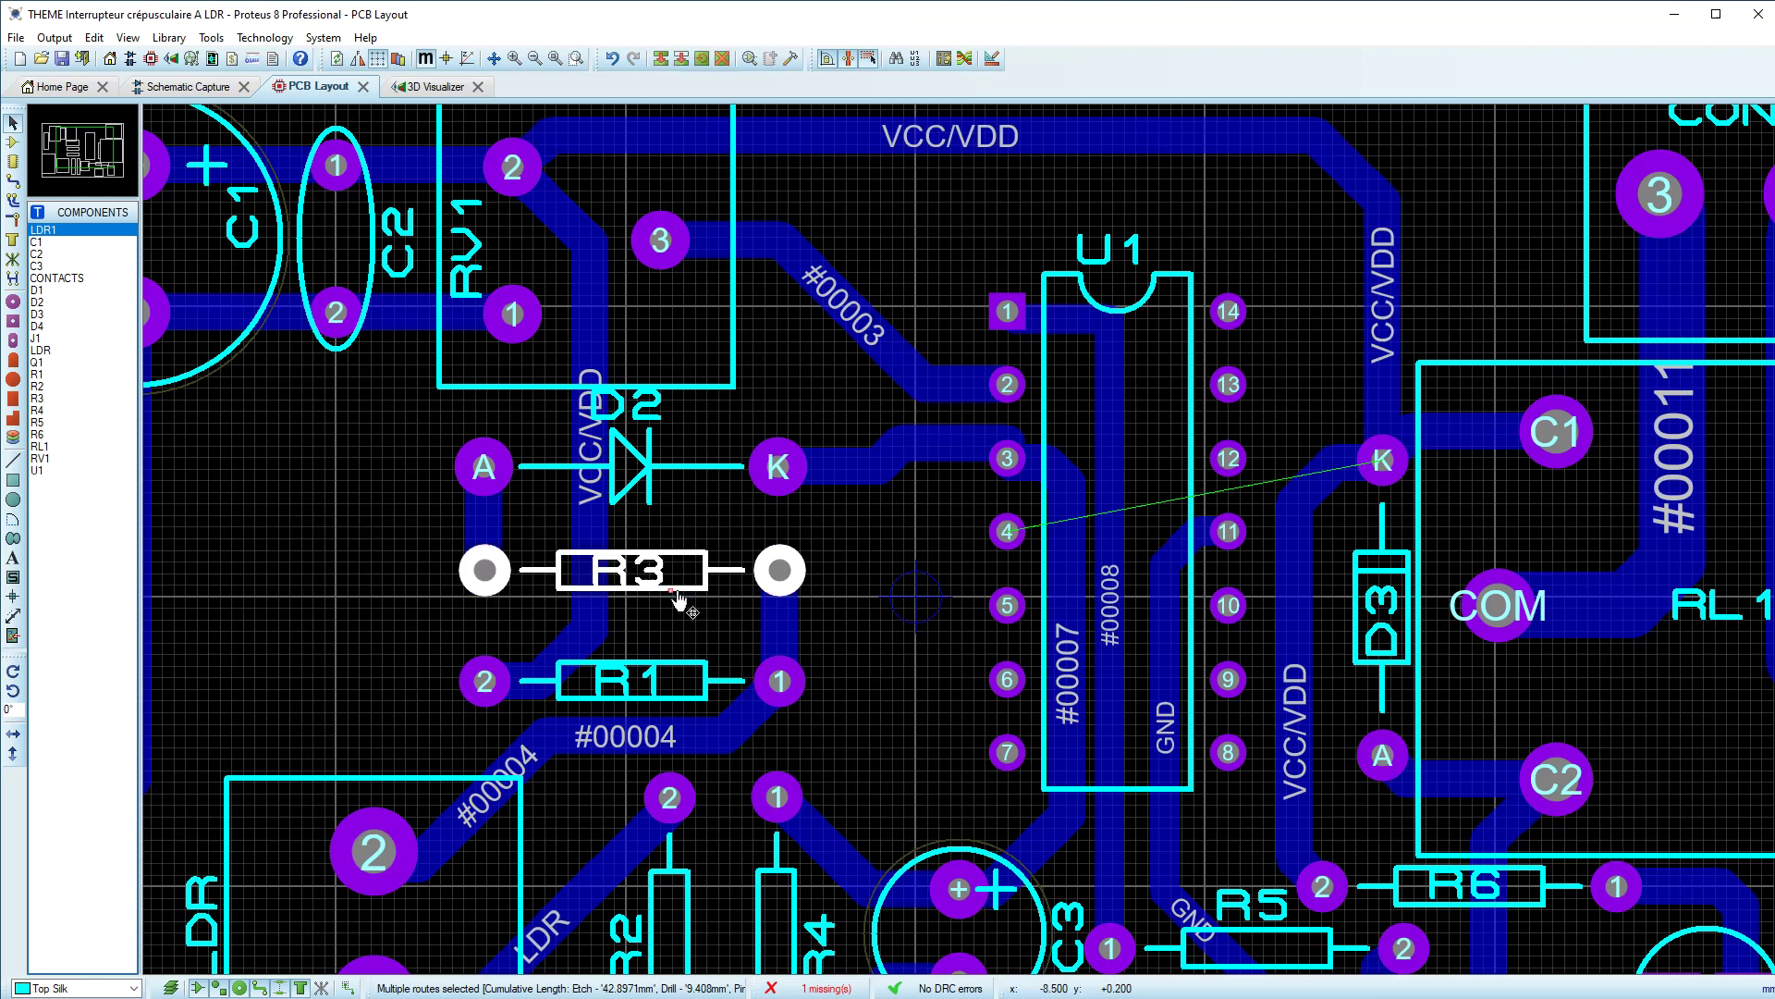
left_click_drag(686, 591, 706, 614)
left_click(536, 527)
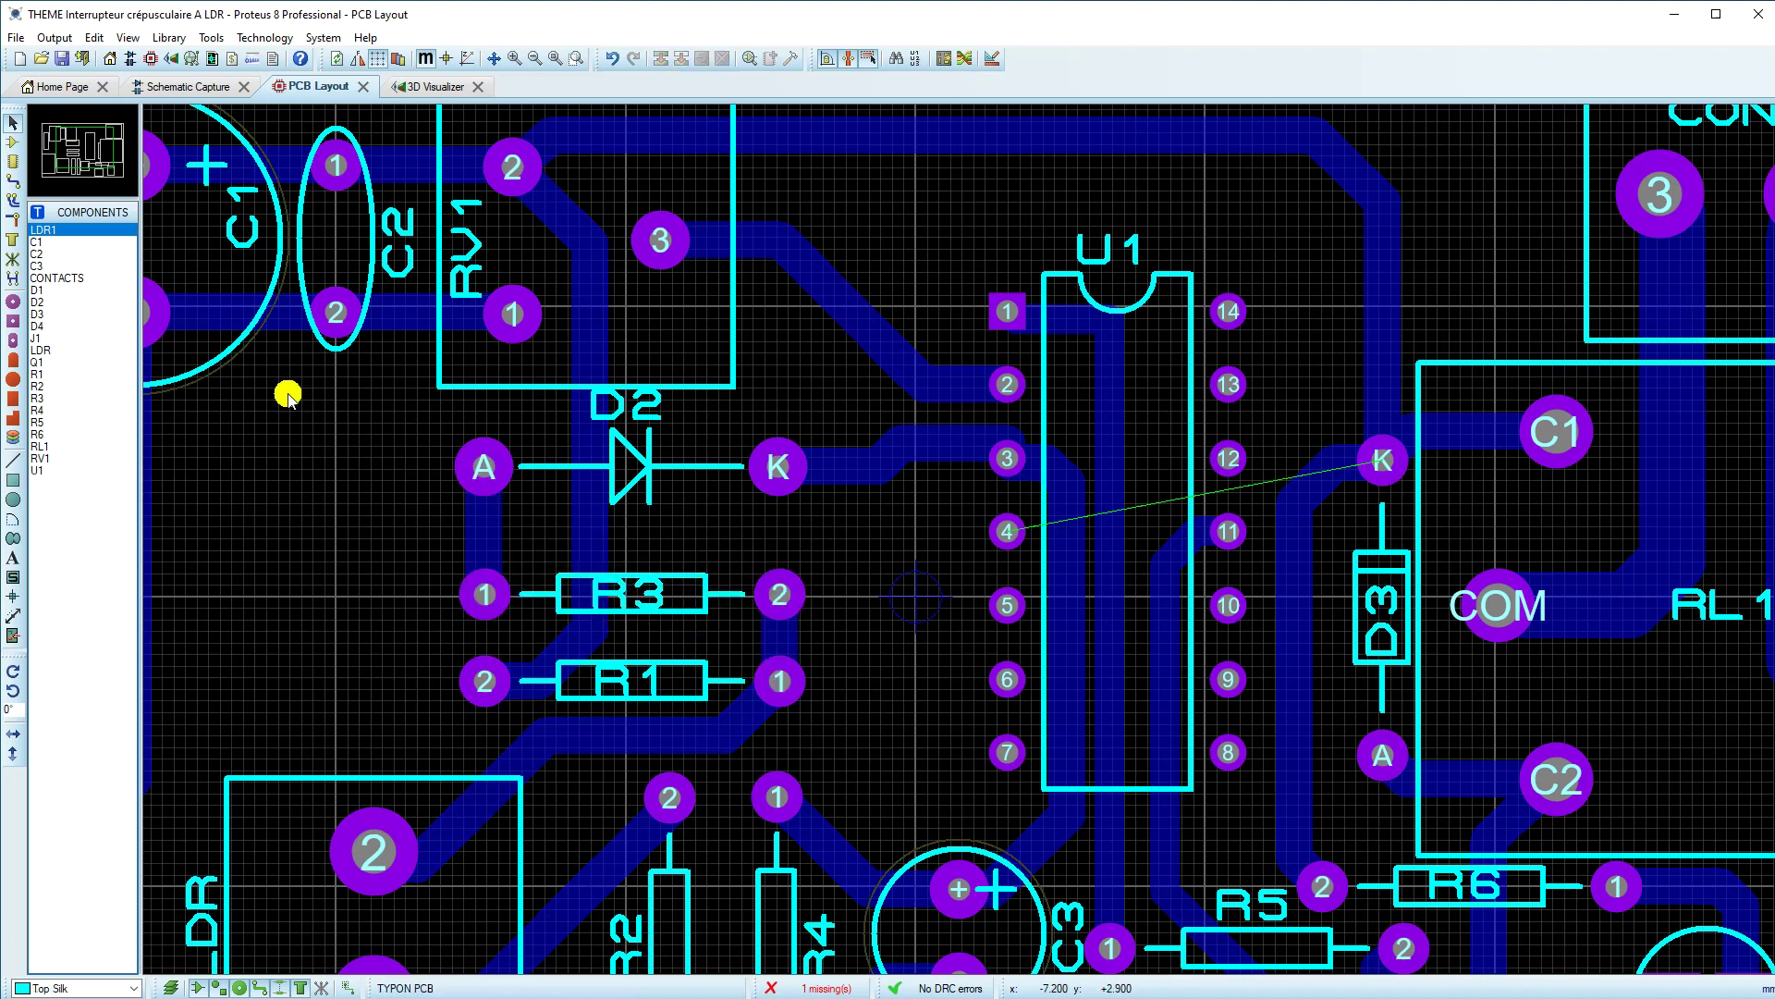
Step: Route a VCC/VDD track from U1 pin 4 between D2 and R3, along the existing vertical VCC/VDD track to R1 pin 2
left_click(15, 180)
left_click(1005, 533)
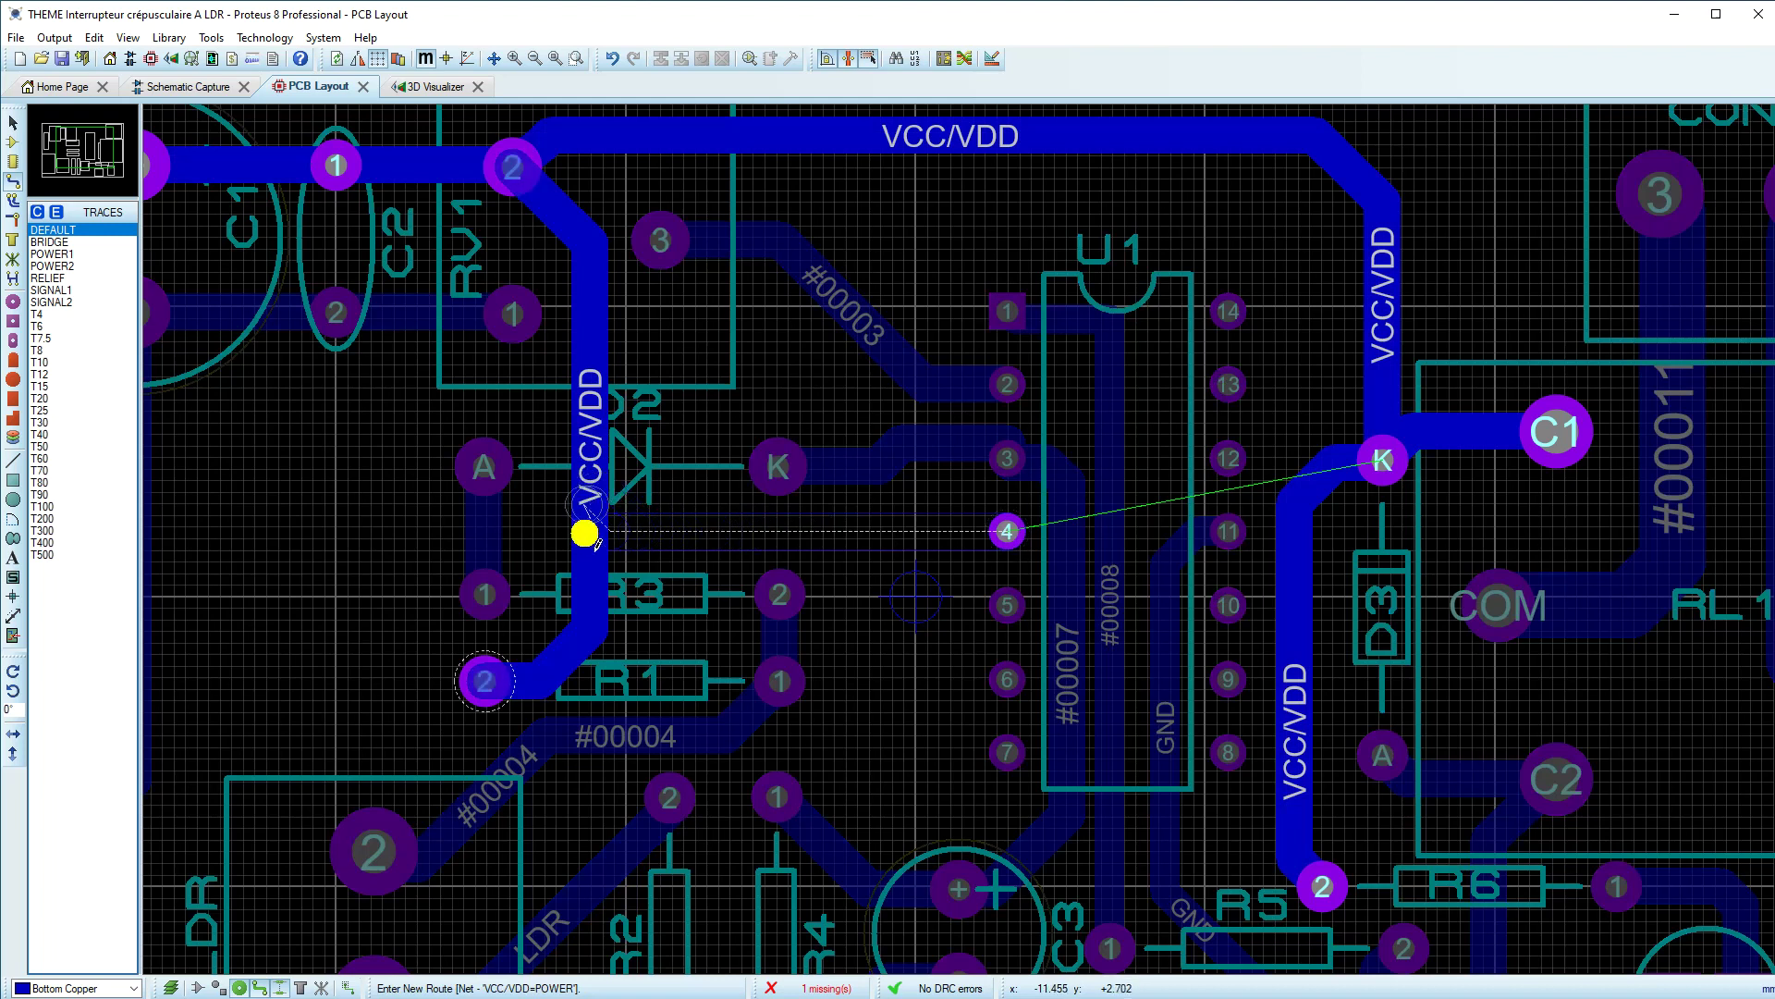
left_click(590, 534)
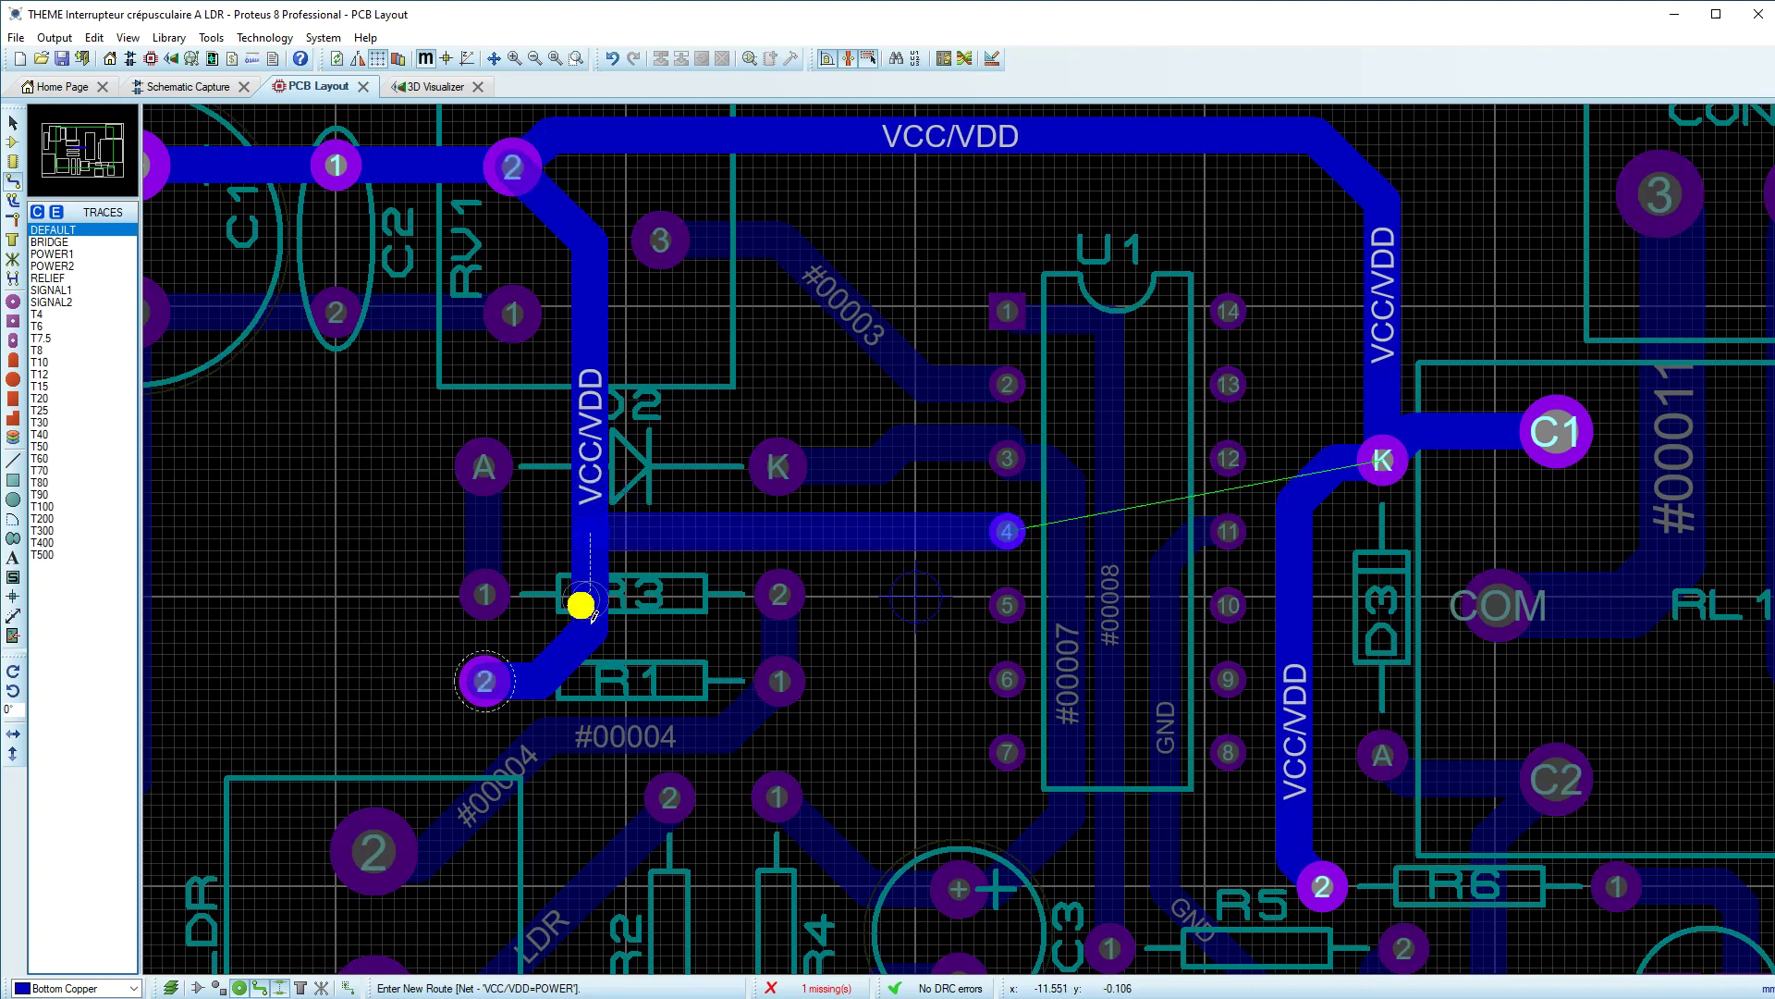
scroll(485, 682, "down", 2)
left_click(485, 681)
scroll(880, 615, "down", 2)
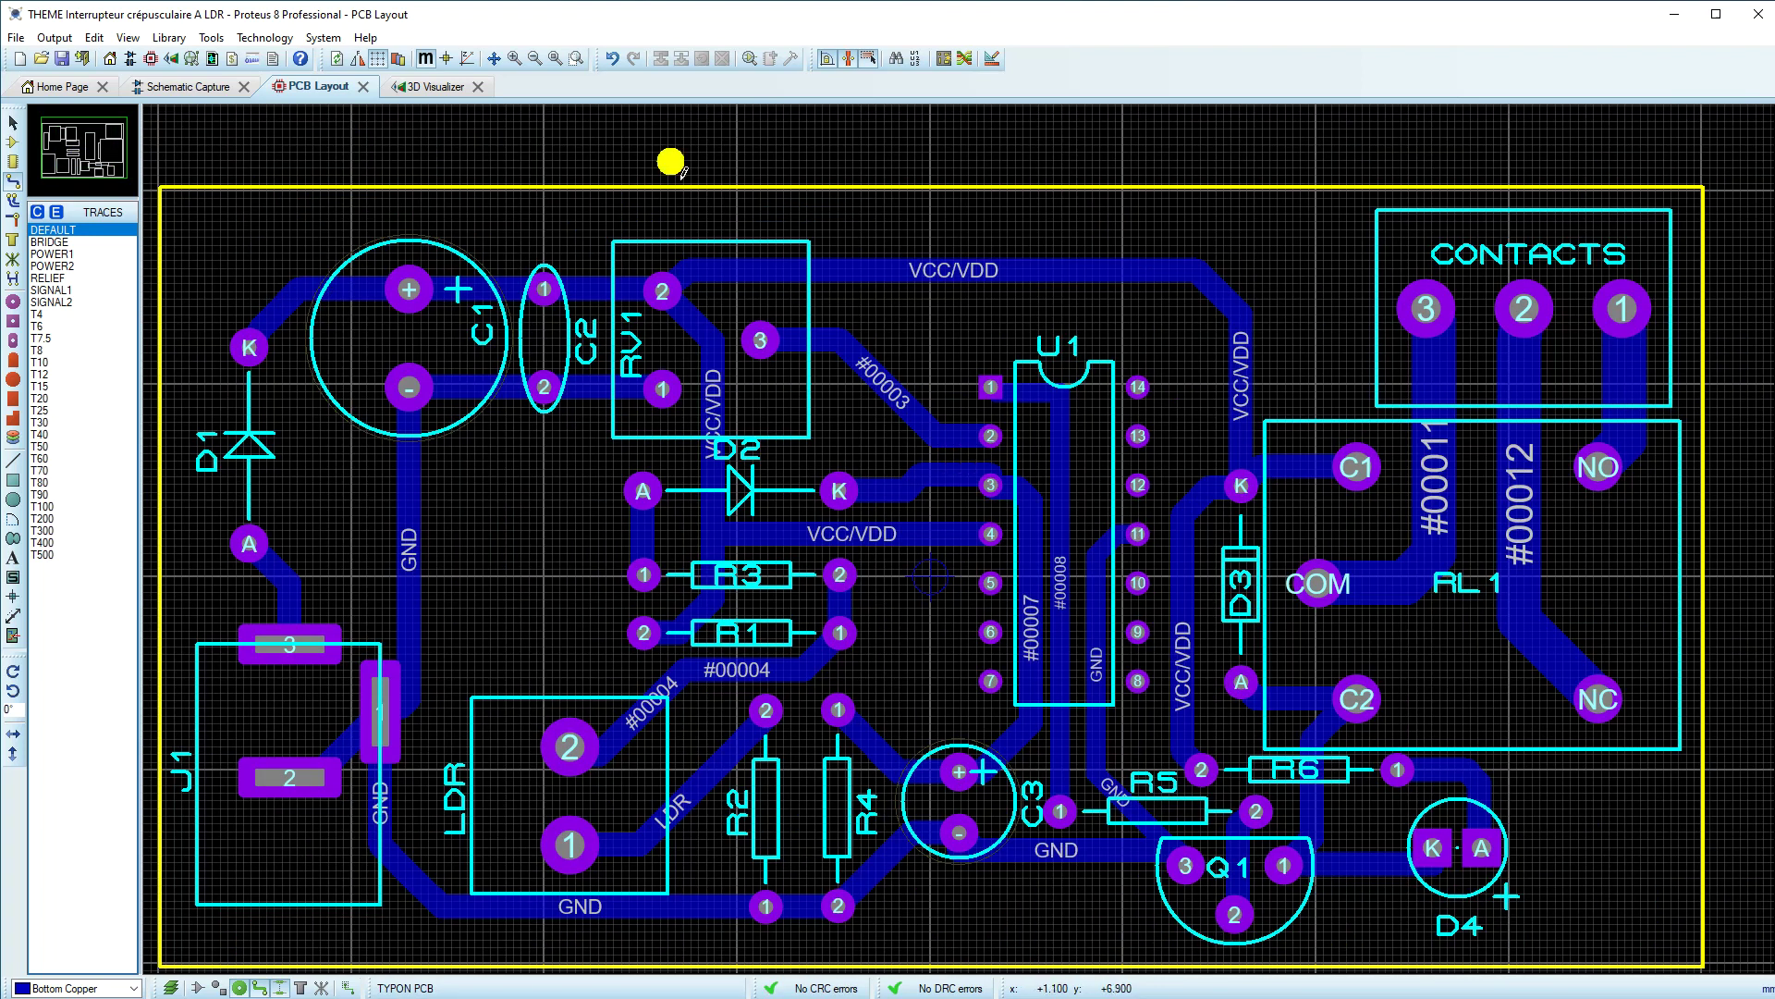
Step: Change the trace style of the #00007 track between U1 pin 3 and C3 to T40, and fit the whole board in view
left_click(552, 61)
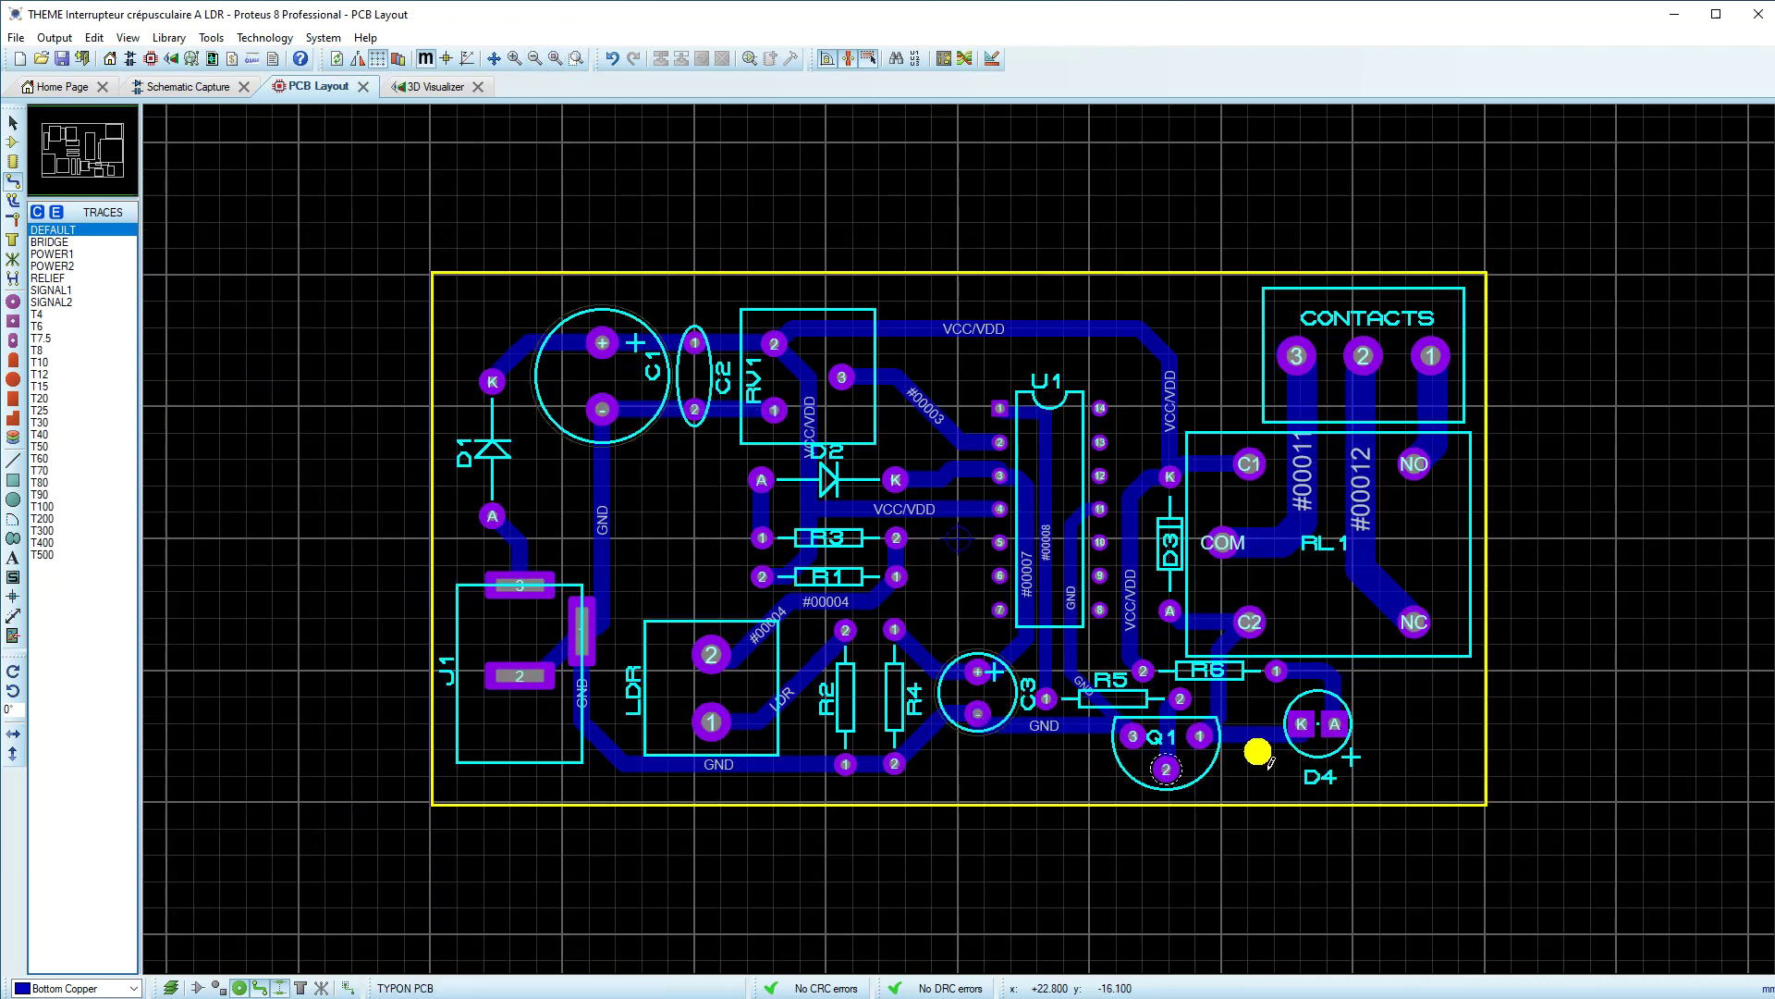
scroll(1043, 592, "up", 2)
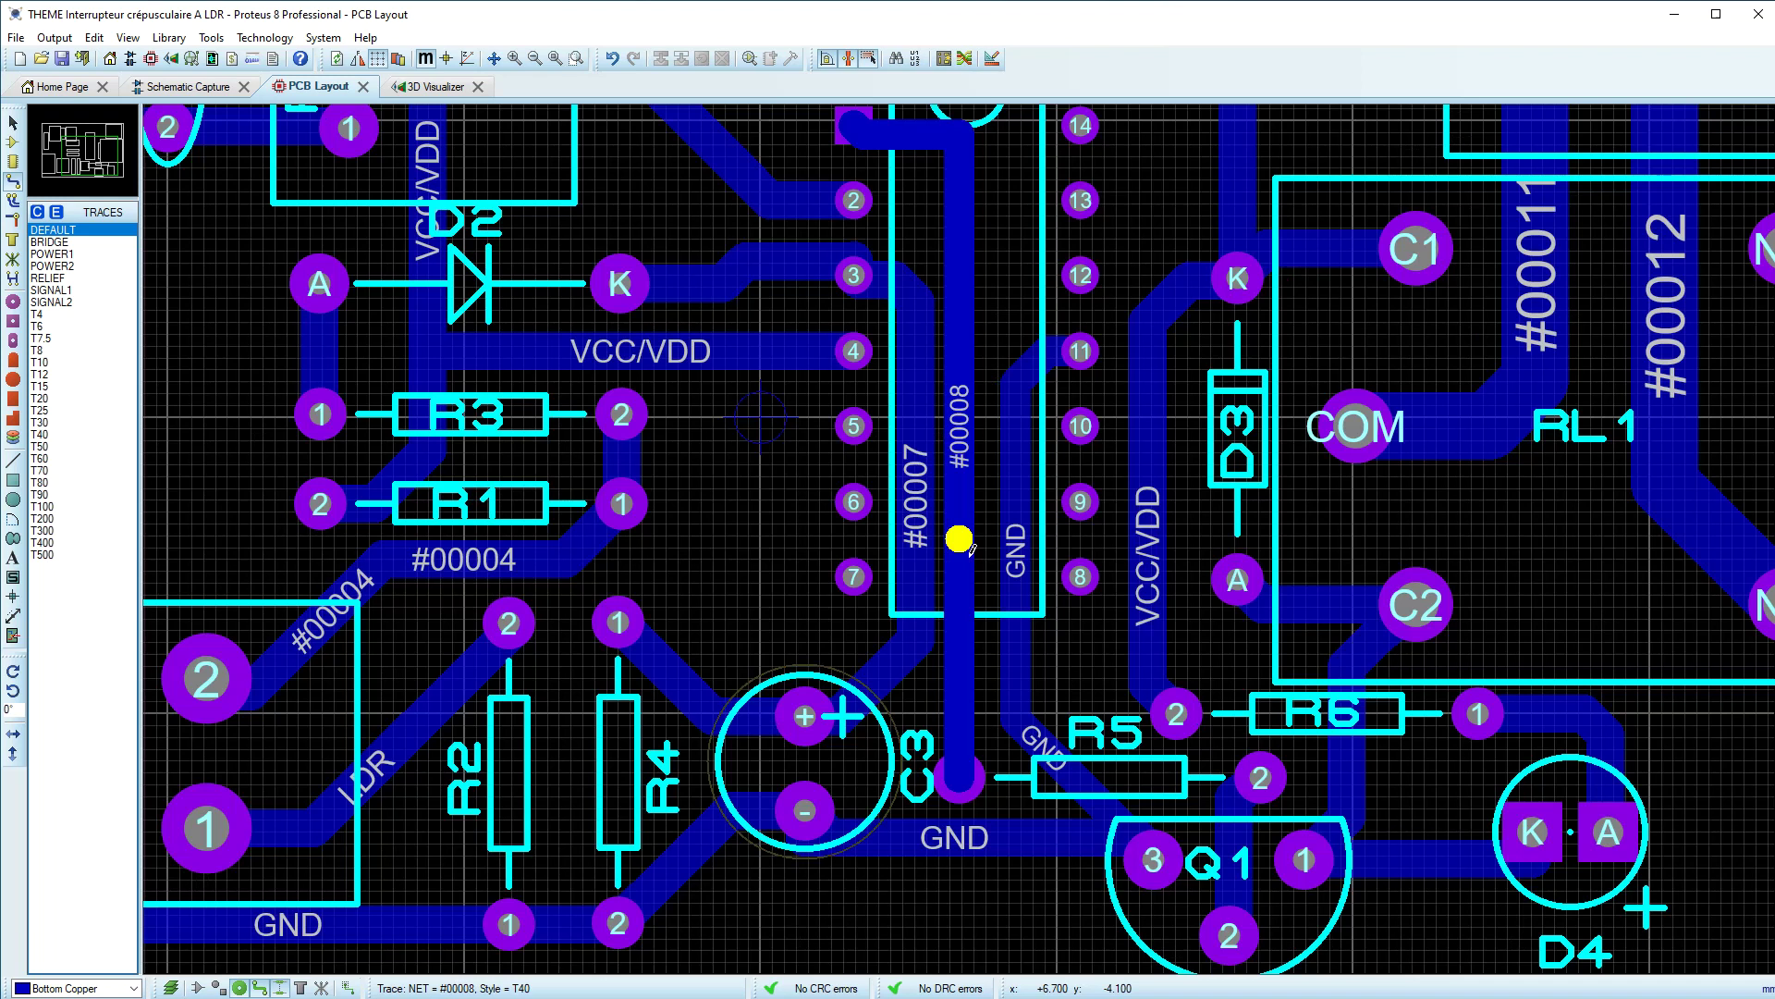
scroll(959, 539, "up", 1)
right_click(915, 484)
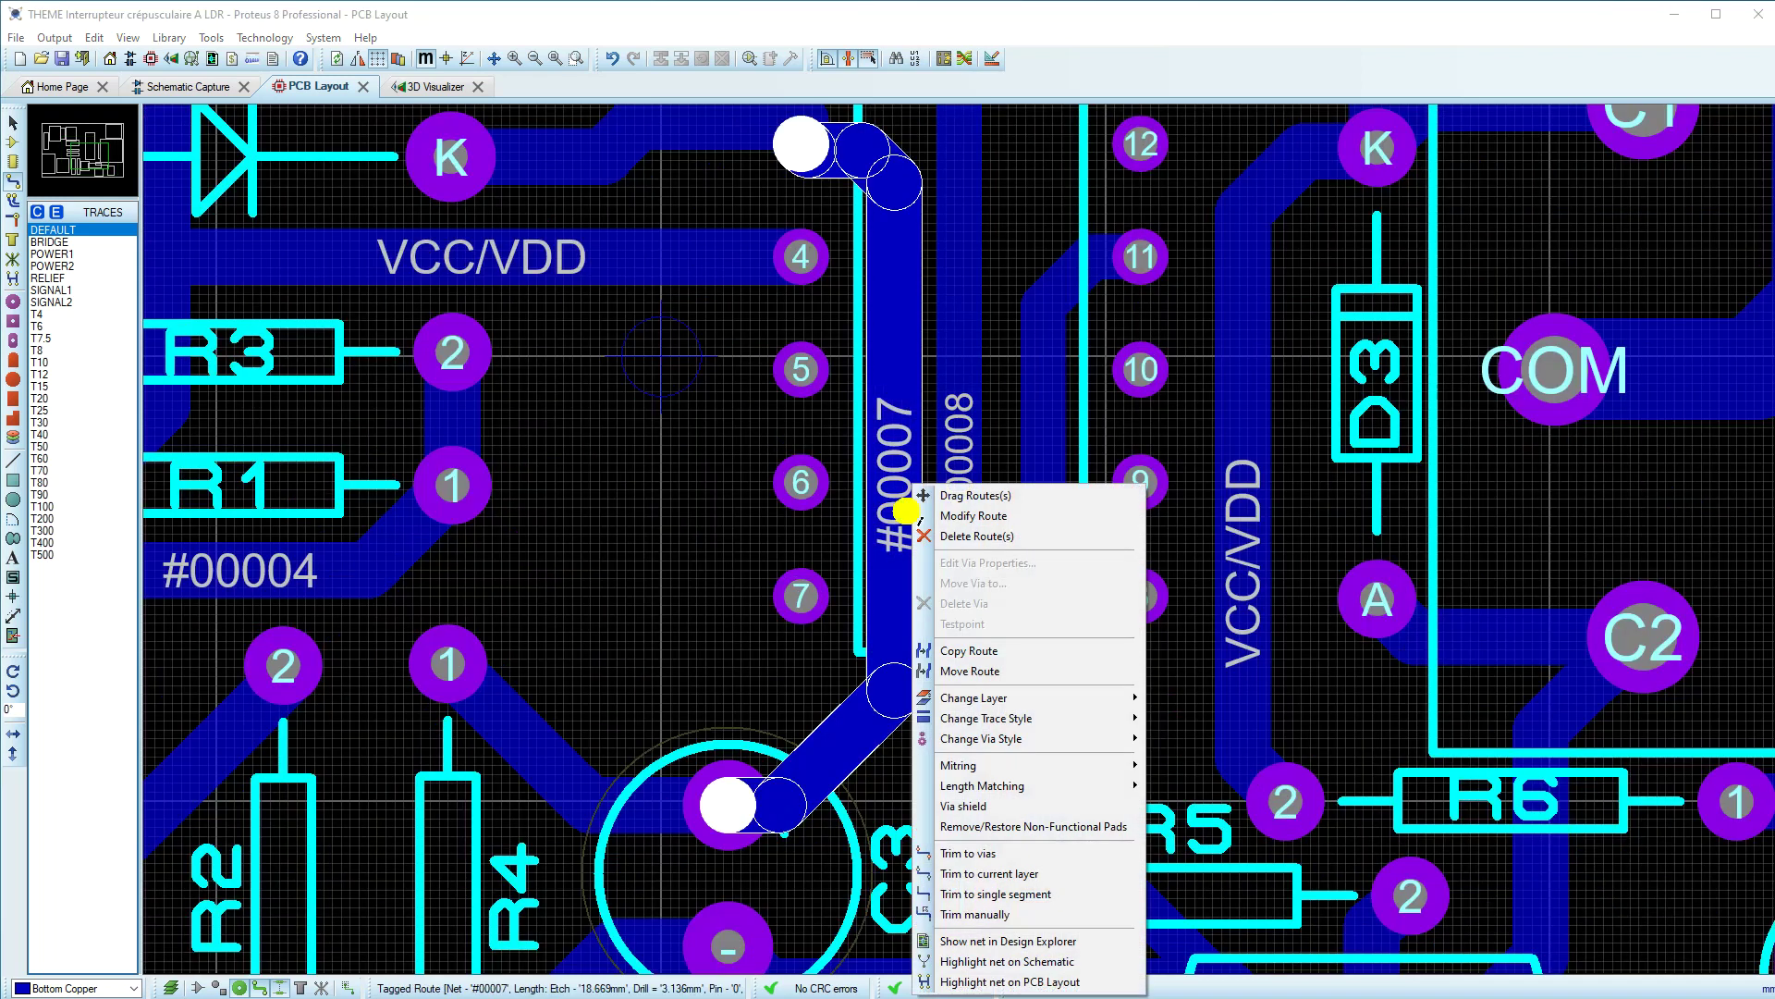
mouse_move(976, 718)
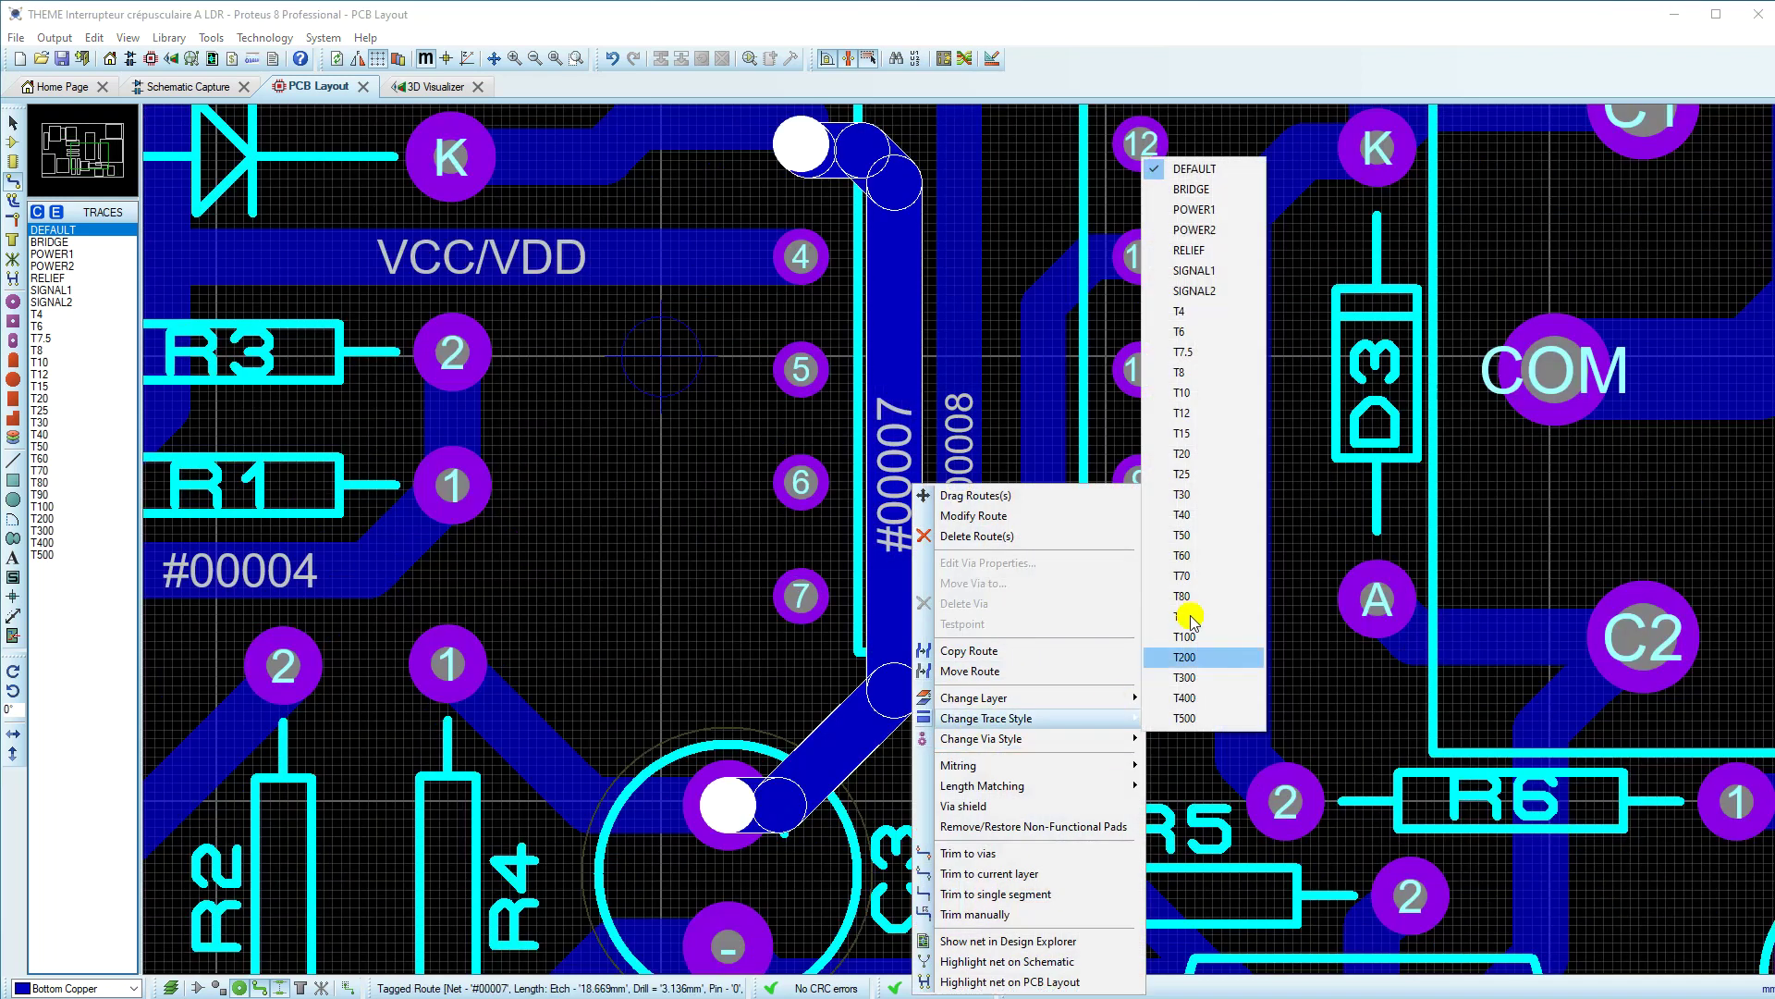
left_click(1187, 518)
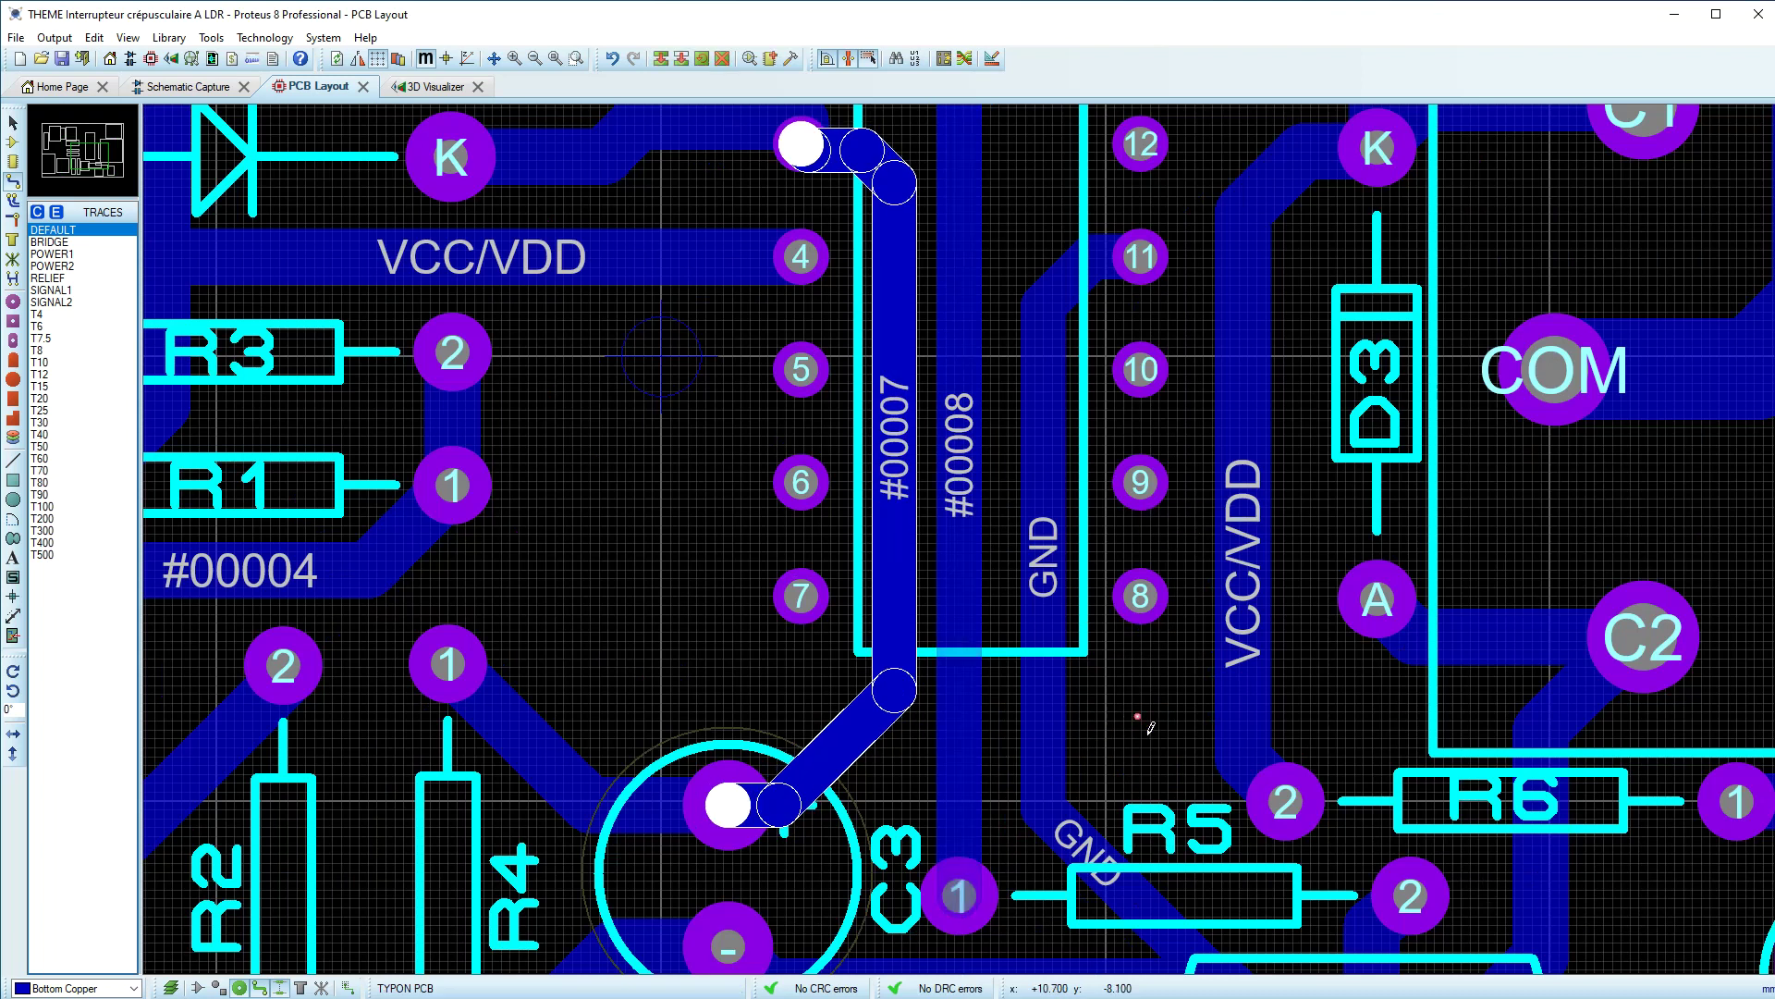
left_click(557, 58)
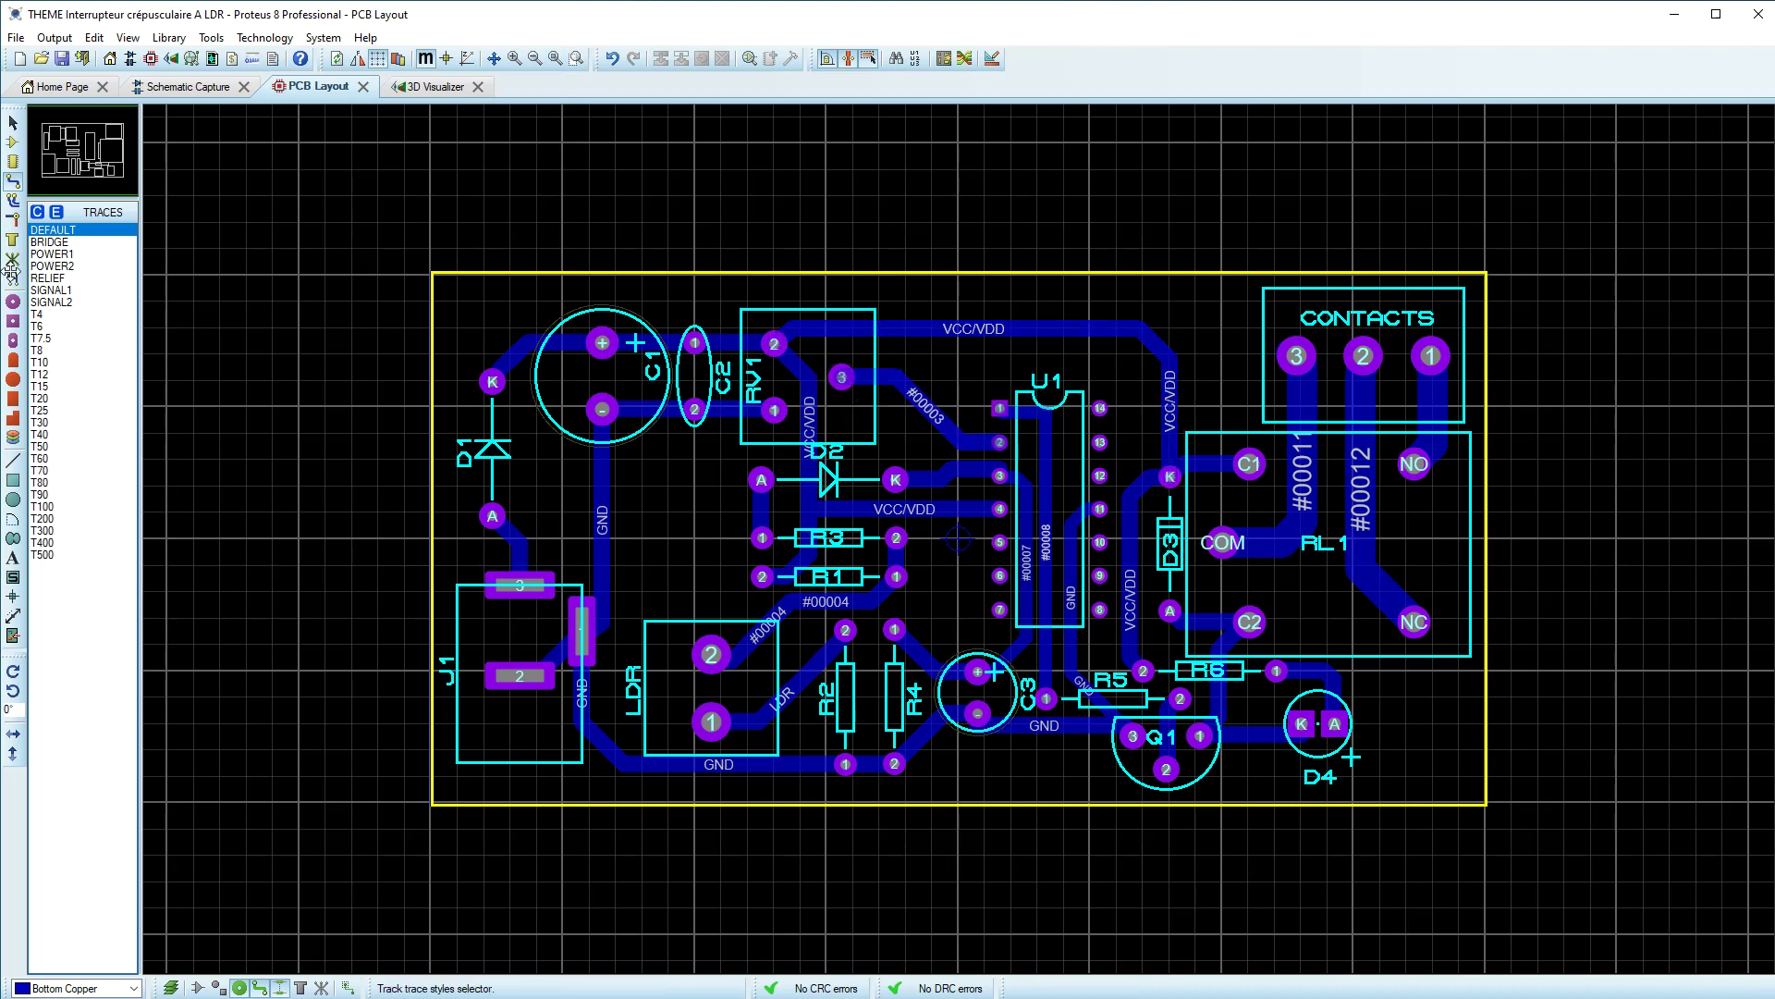
Step: Place a C-120-60 circular through-hole pad just inside the board's upper-left corner
left_click(13, 305)
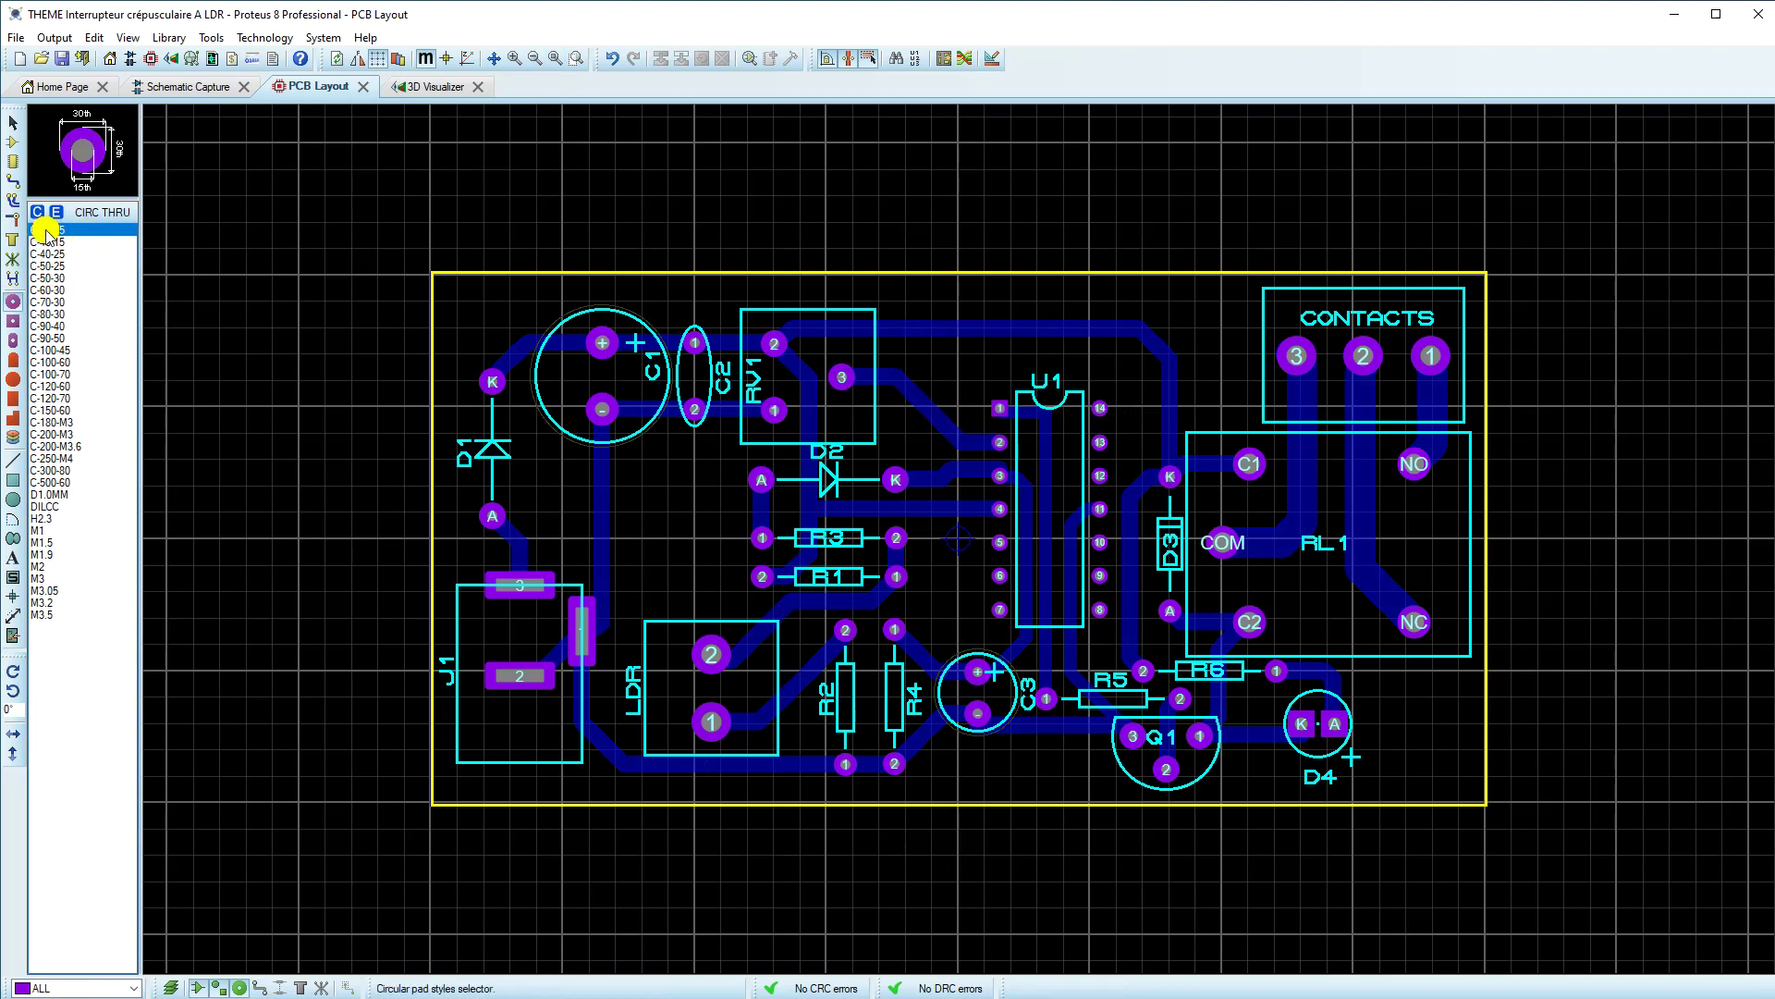
key("F6")
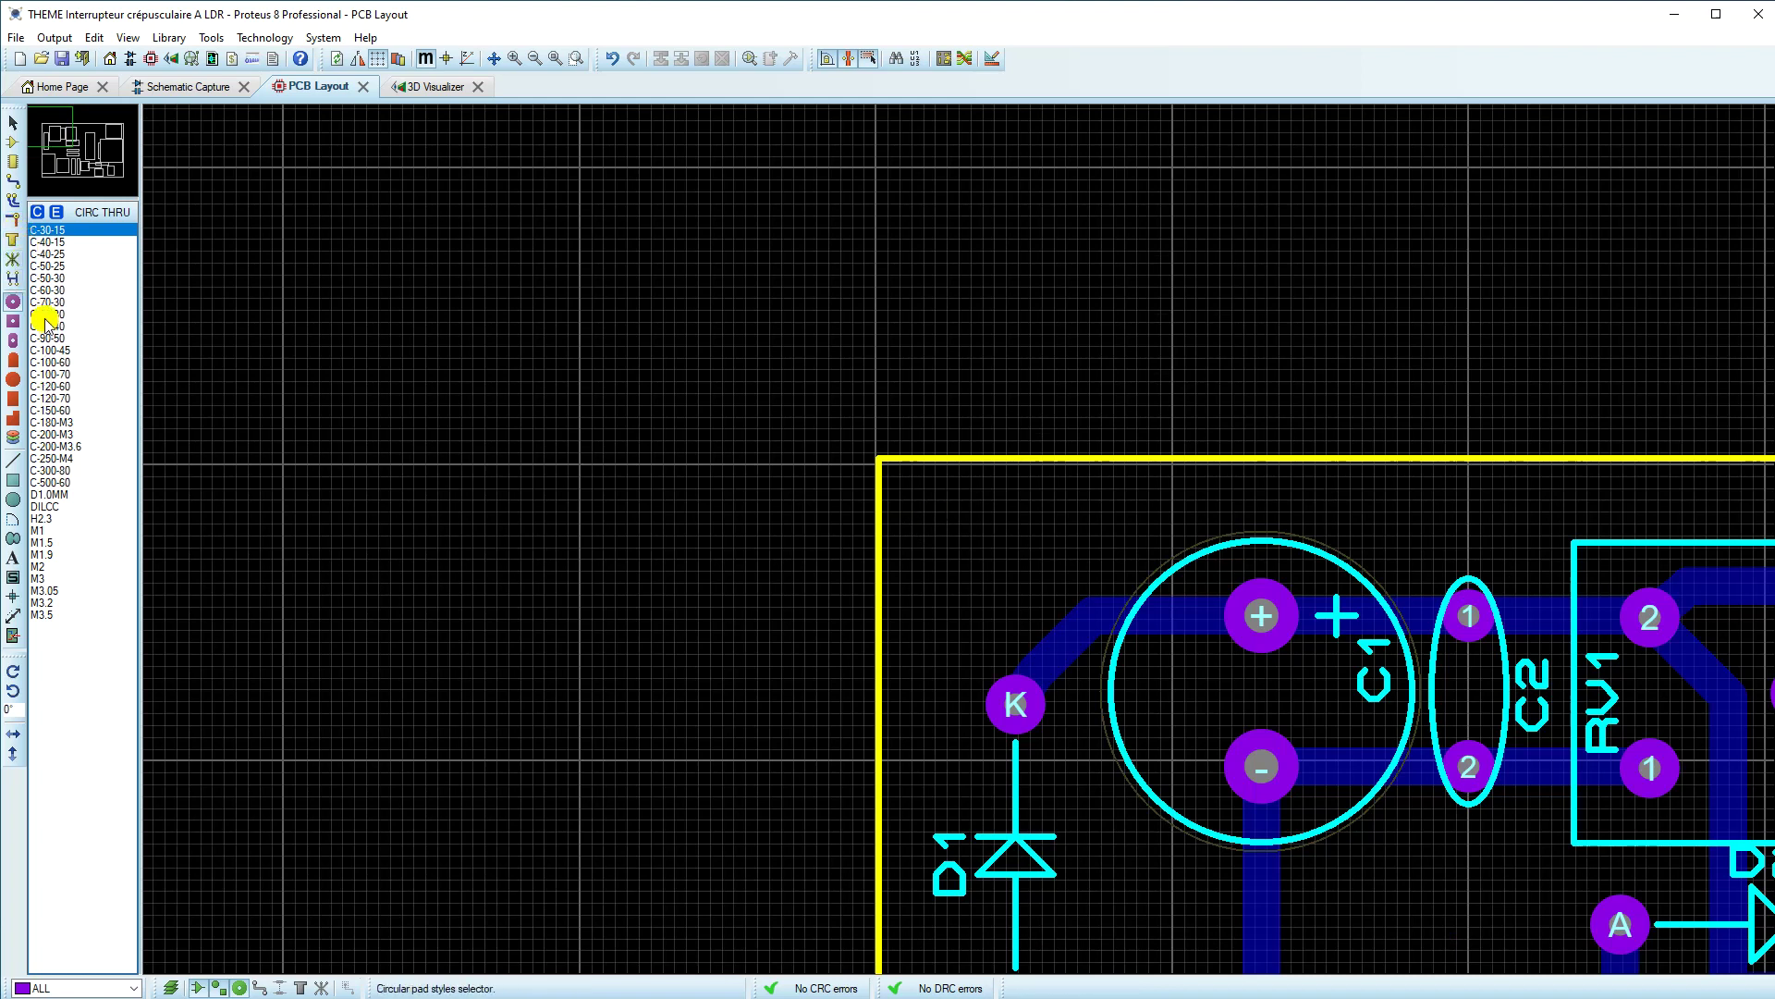
left_click(50, 374)
left_click(50, 386)
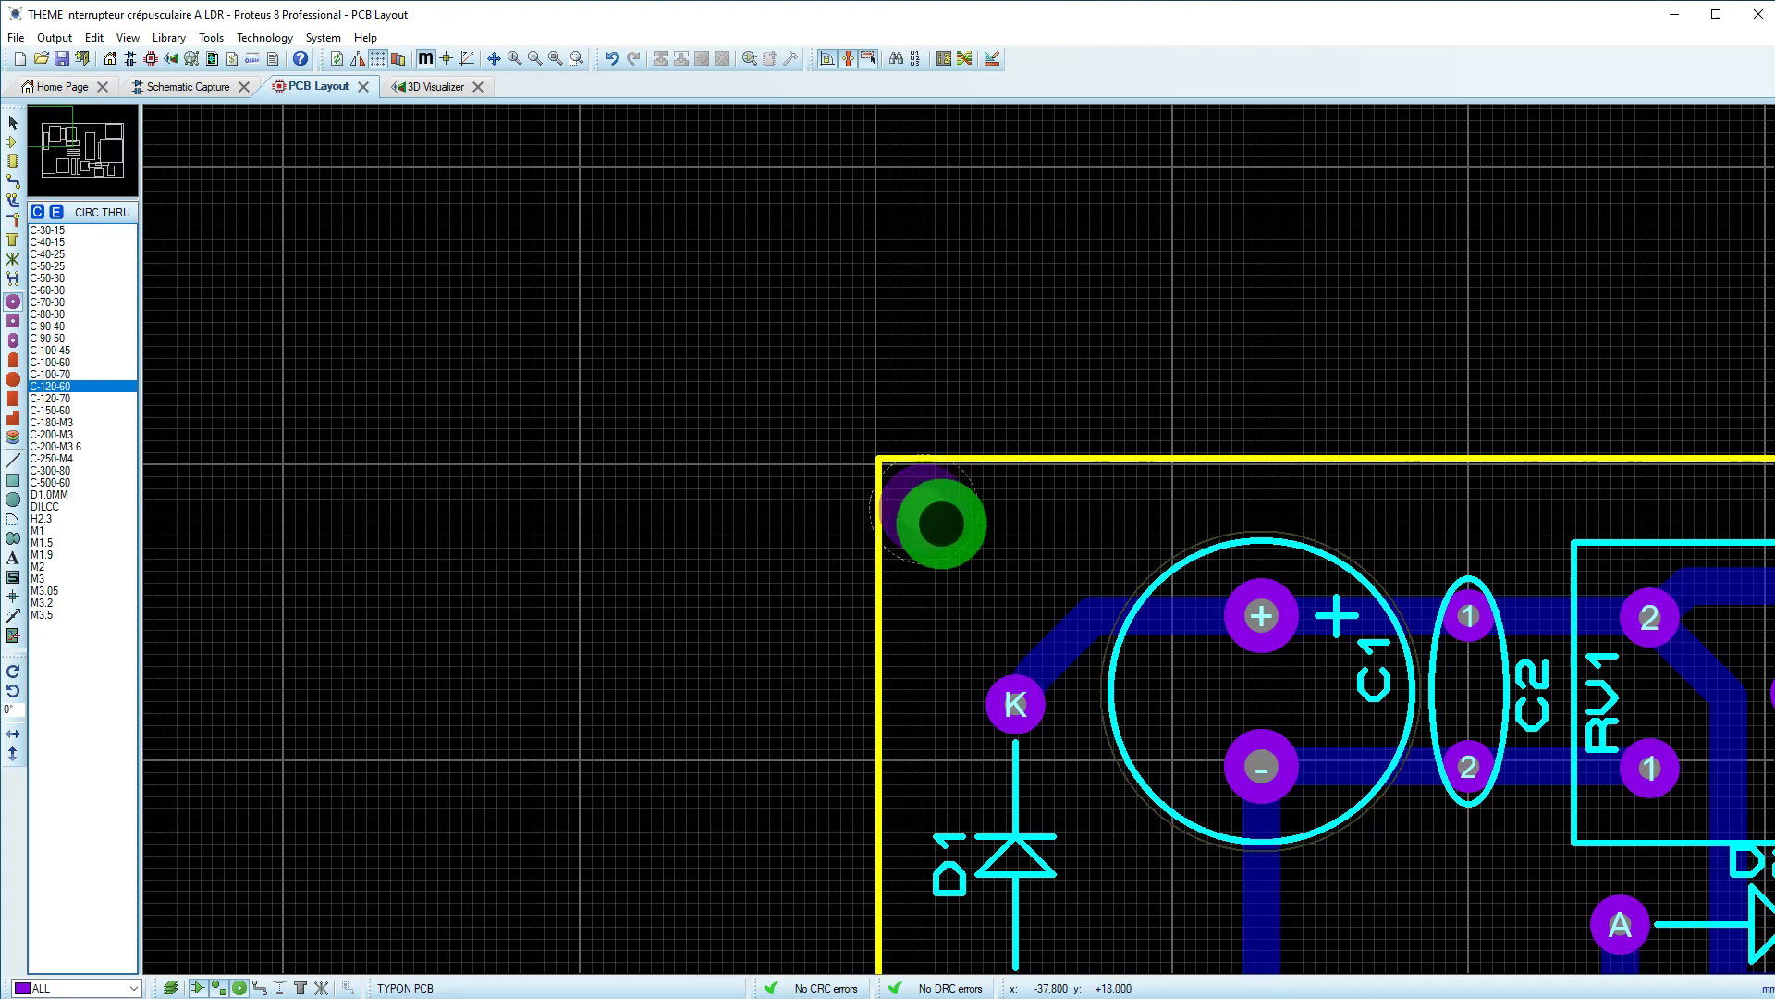
left_click(938, 507)
Step: Place C-120-60 circular pads just inside the board's lower-left and lower-right corners
scroll(943, 570, "down", 2)
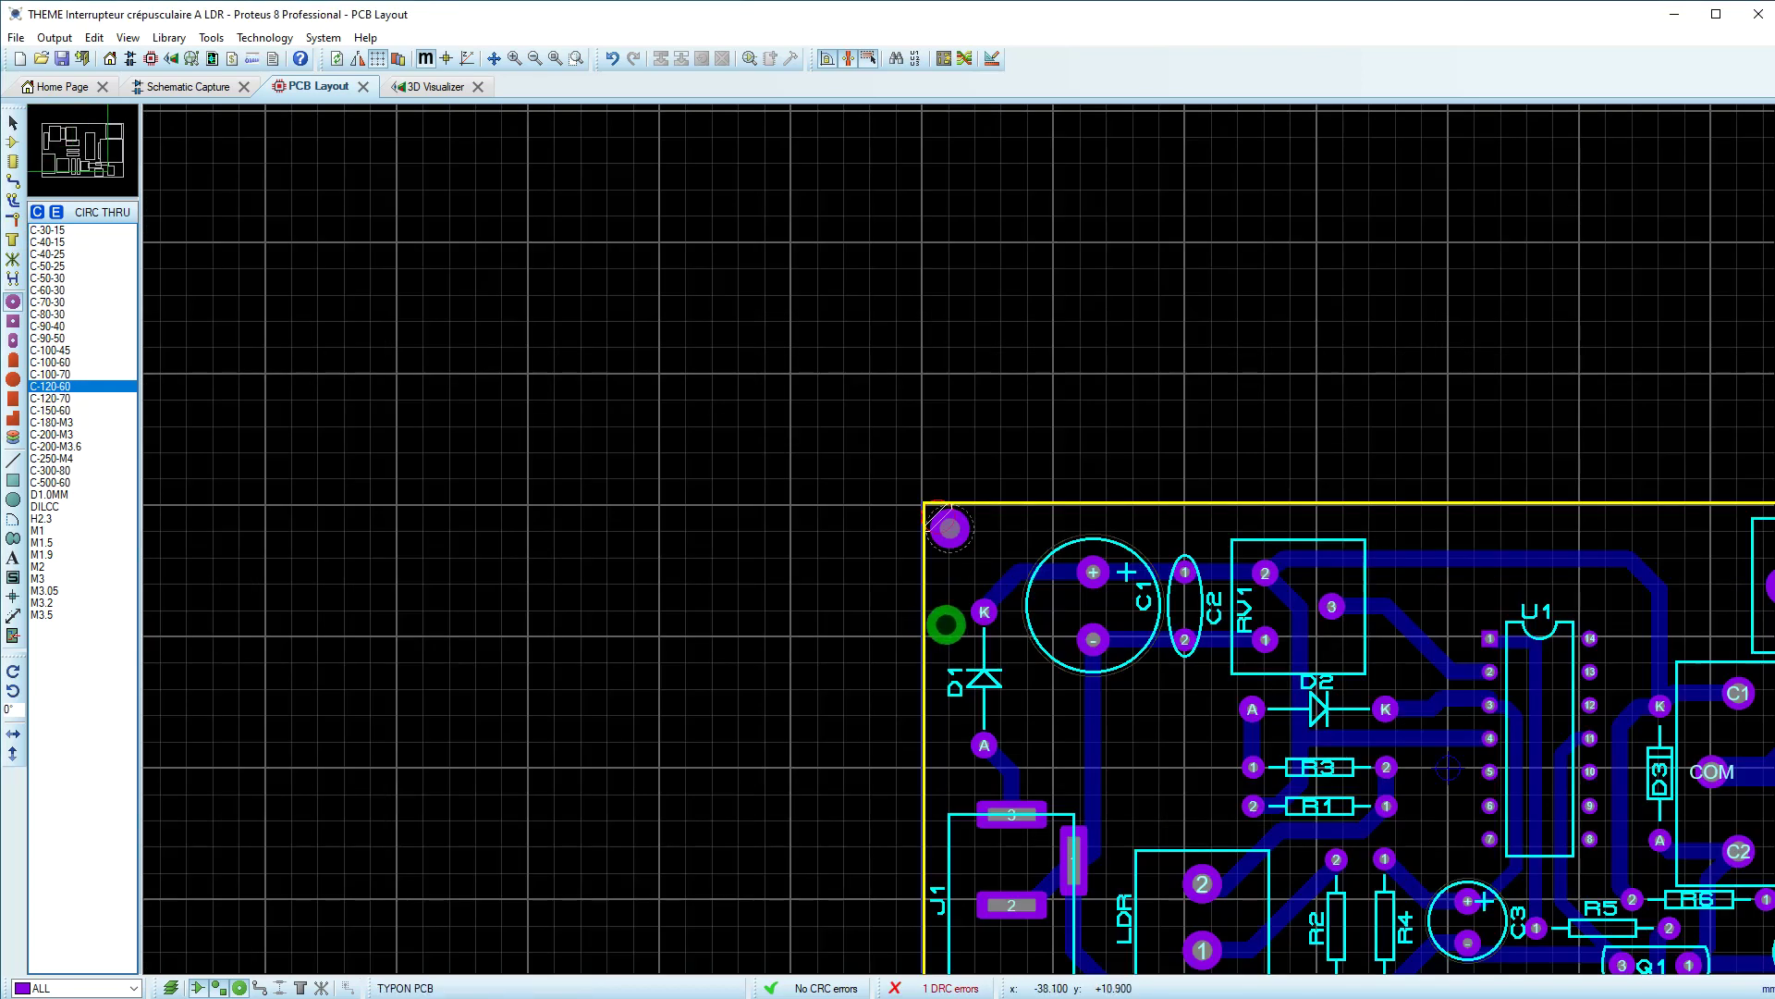
scroll(983, 638, "down", 2)
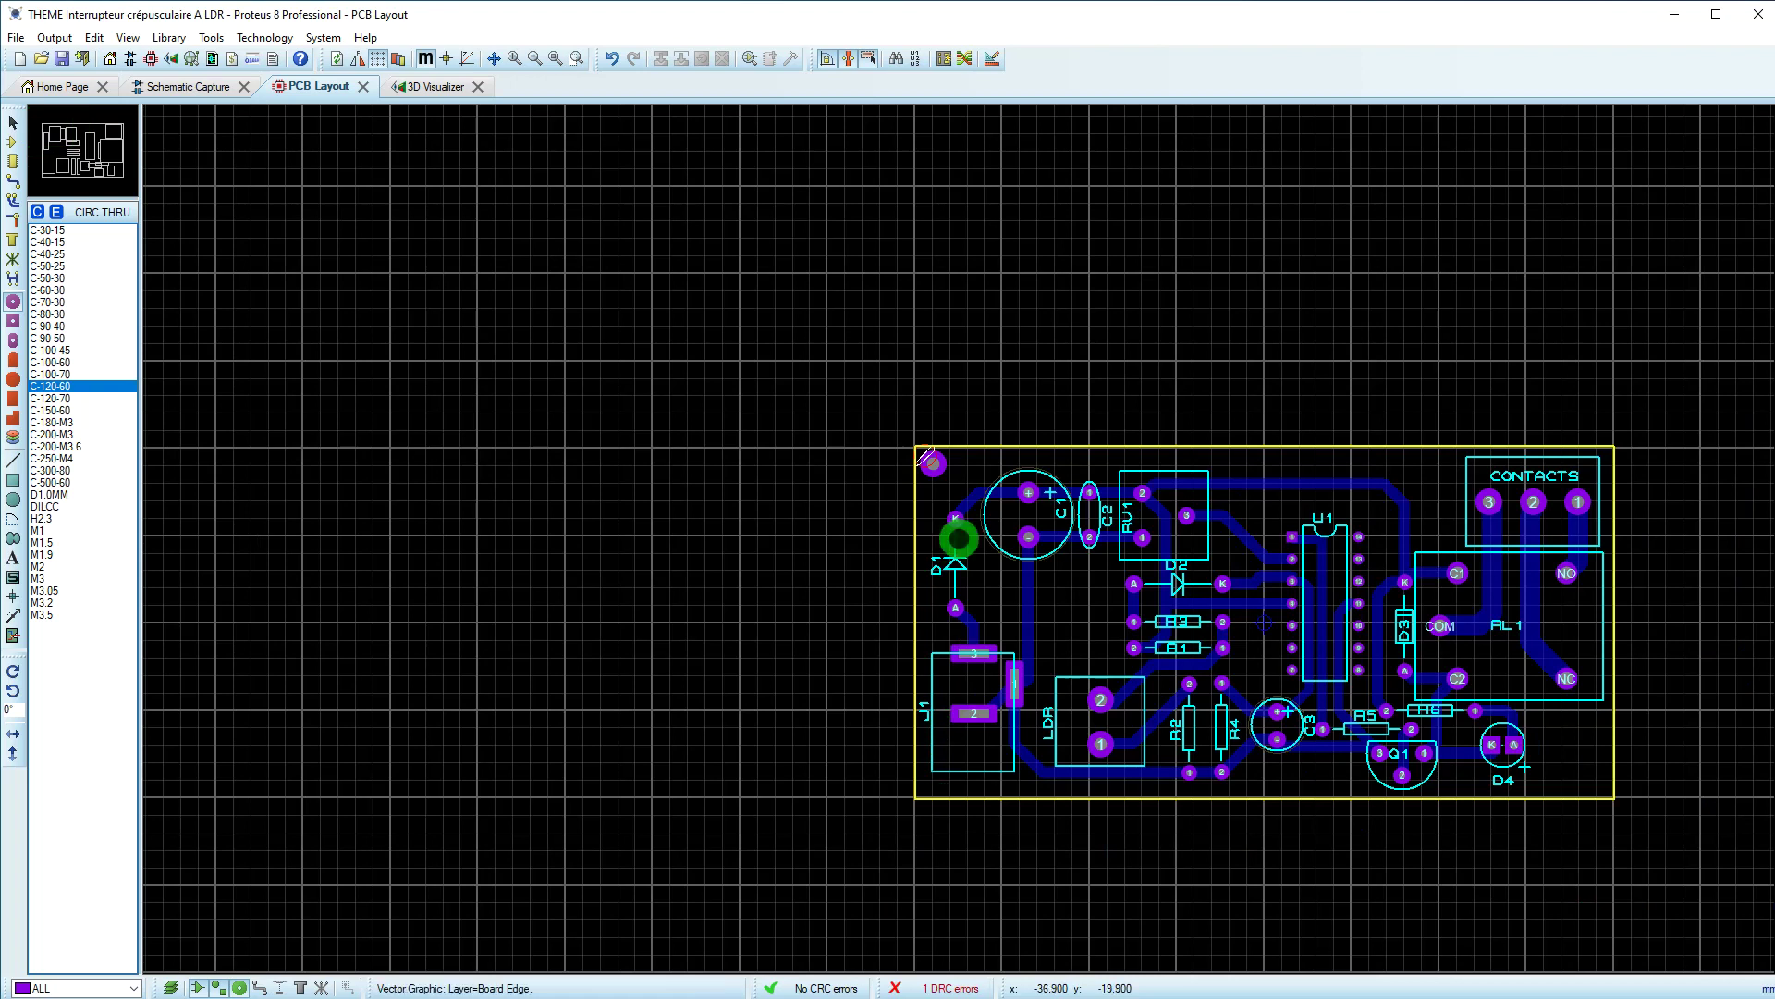
scroll(942, 796, "up", 3)
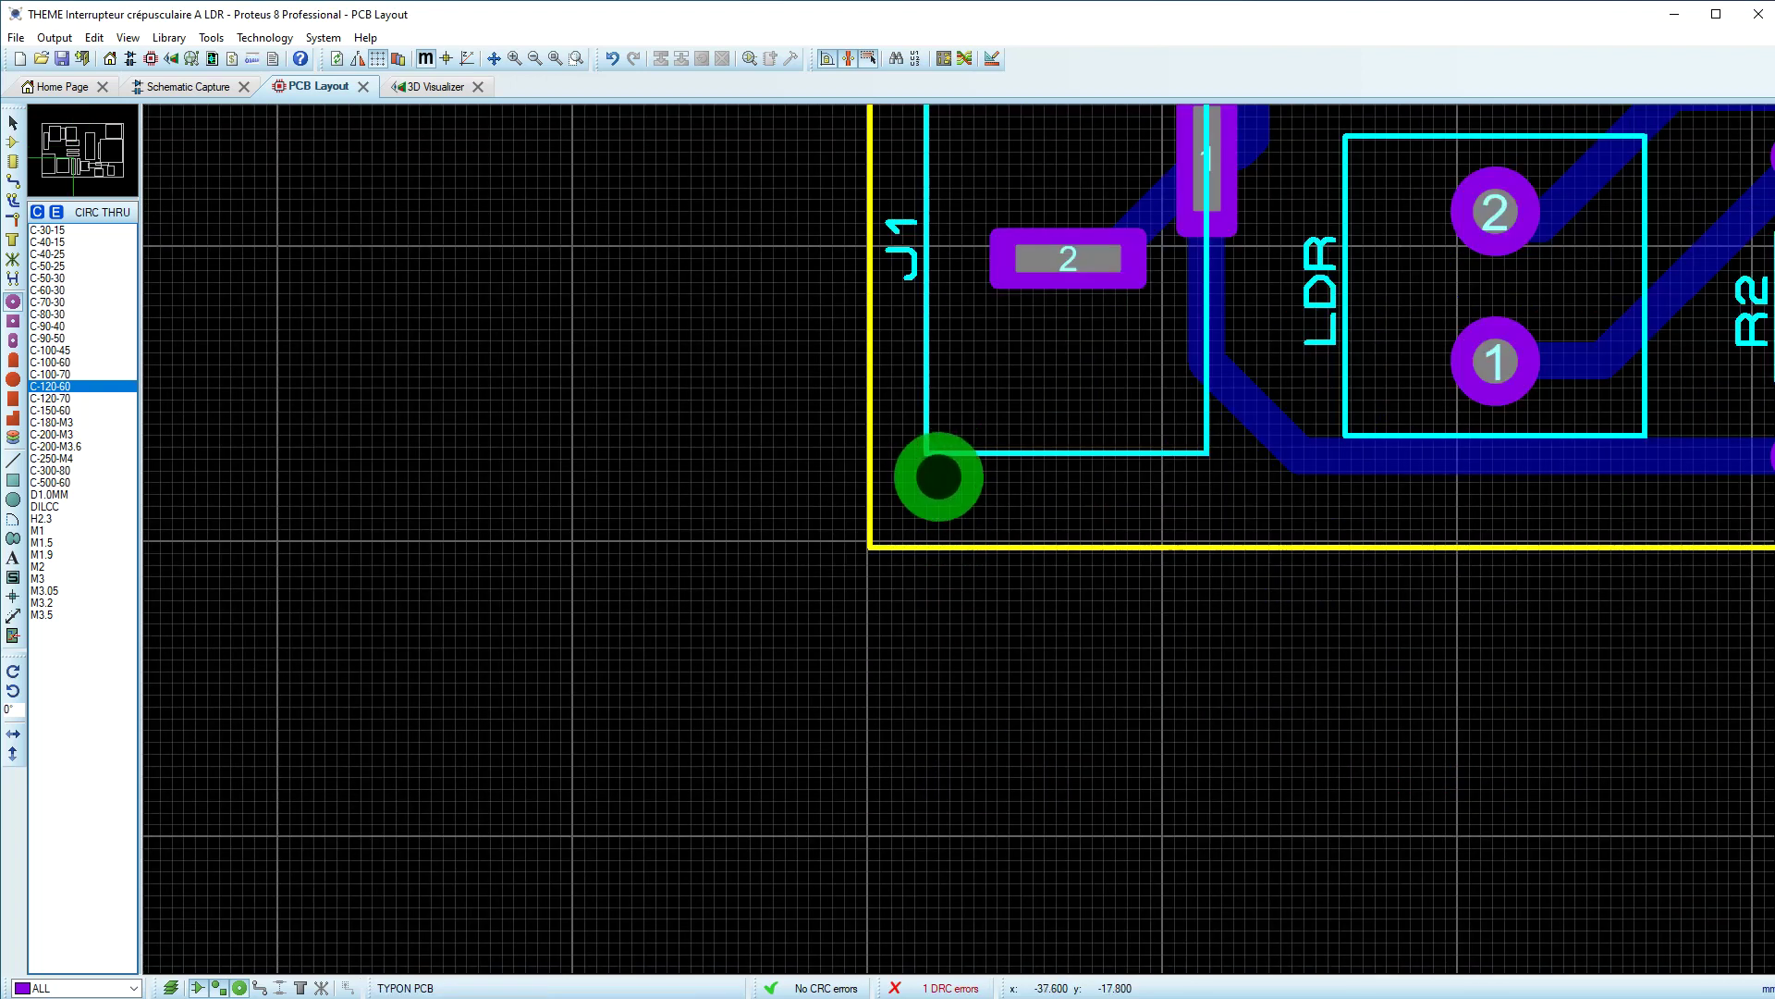
left_click(938, 474)
scroll(980, 490, "down", 2)
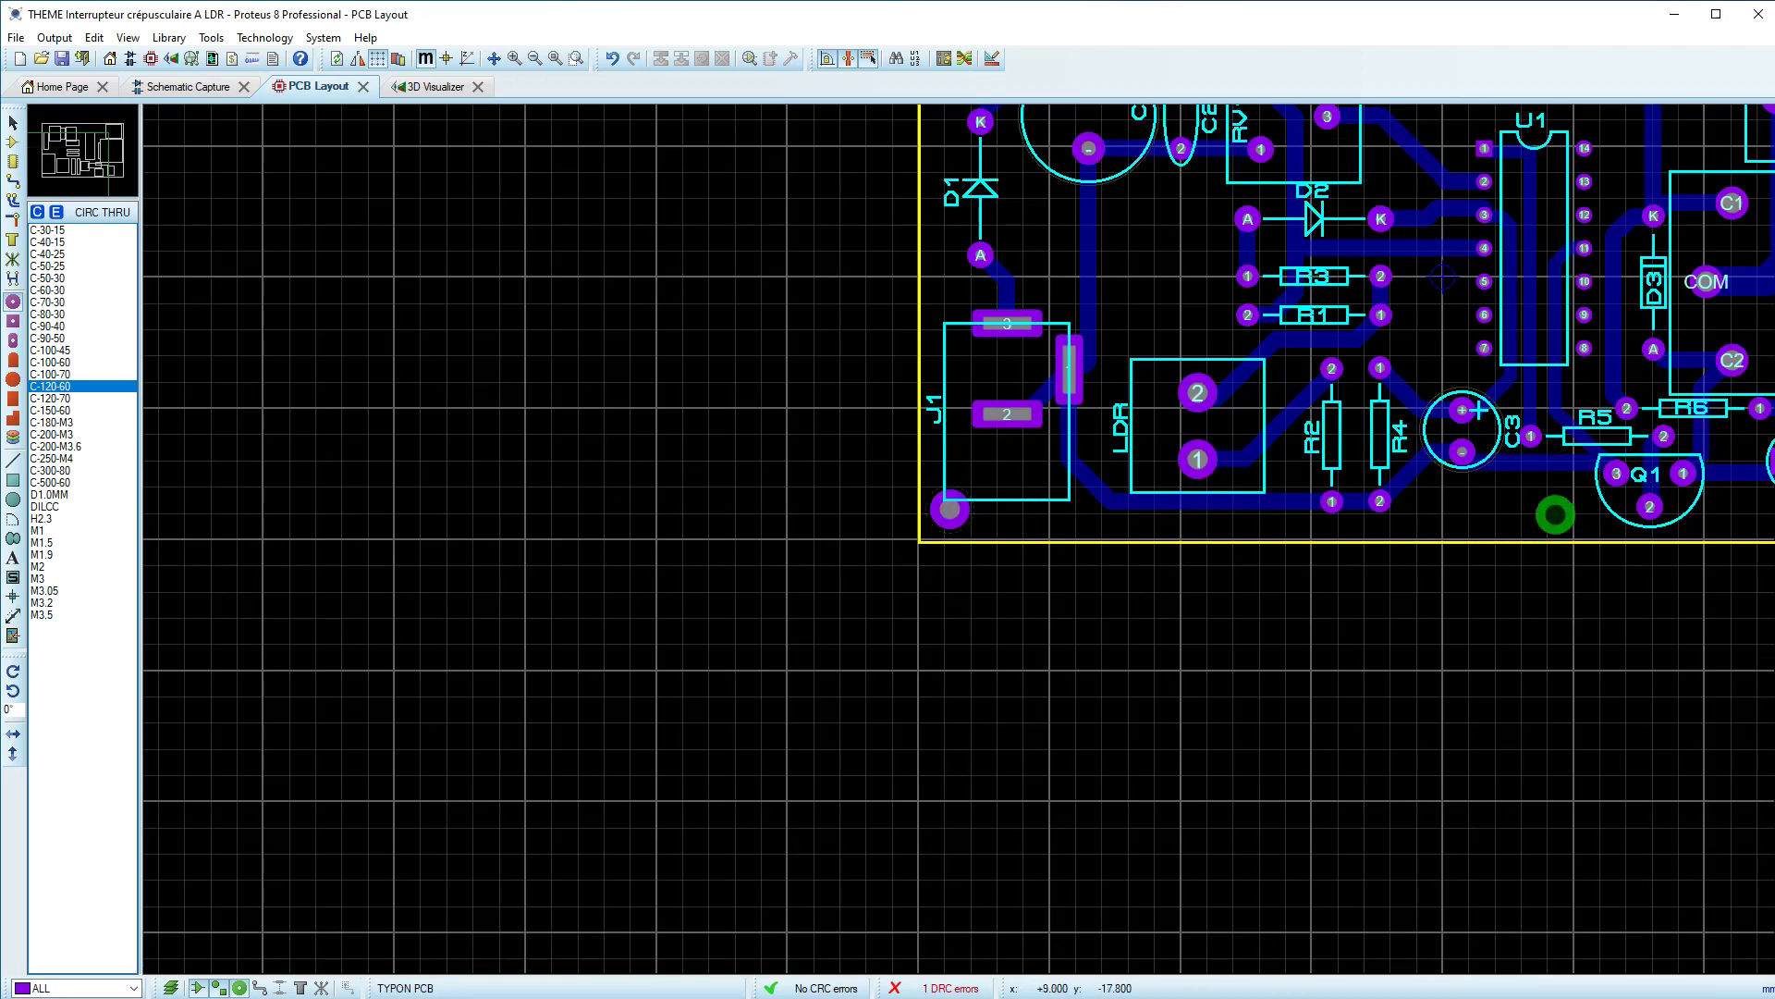
scroll(1071, 504, "down", 3)
scroll(1263, 544, "up", 3)
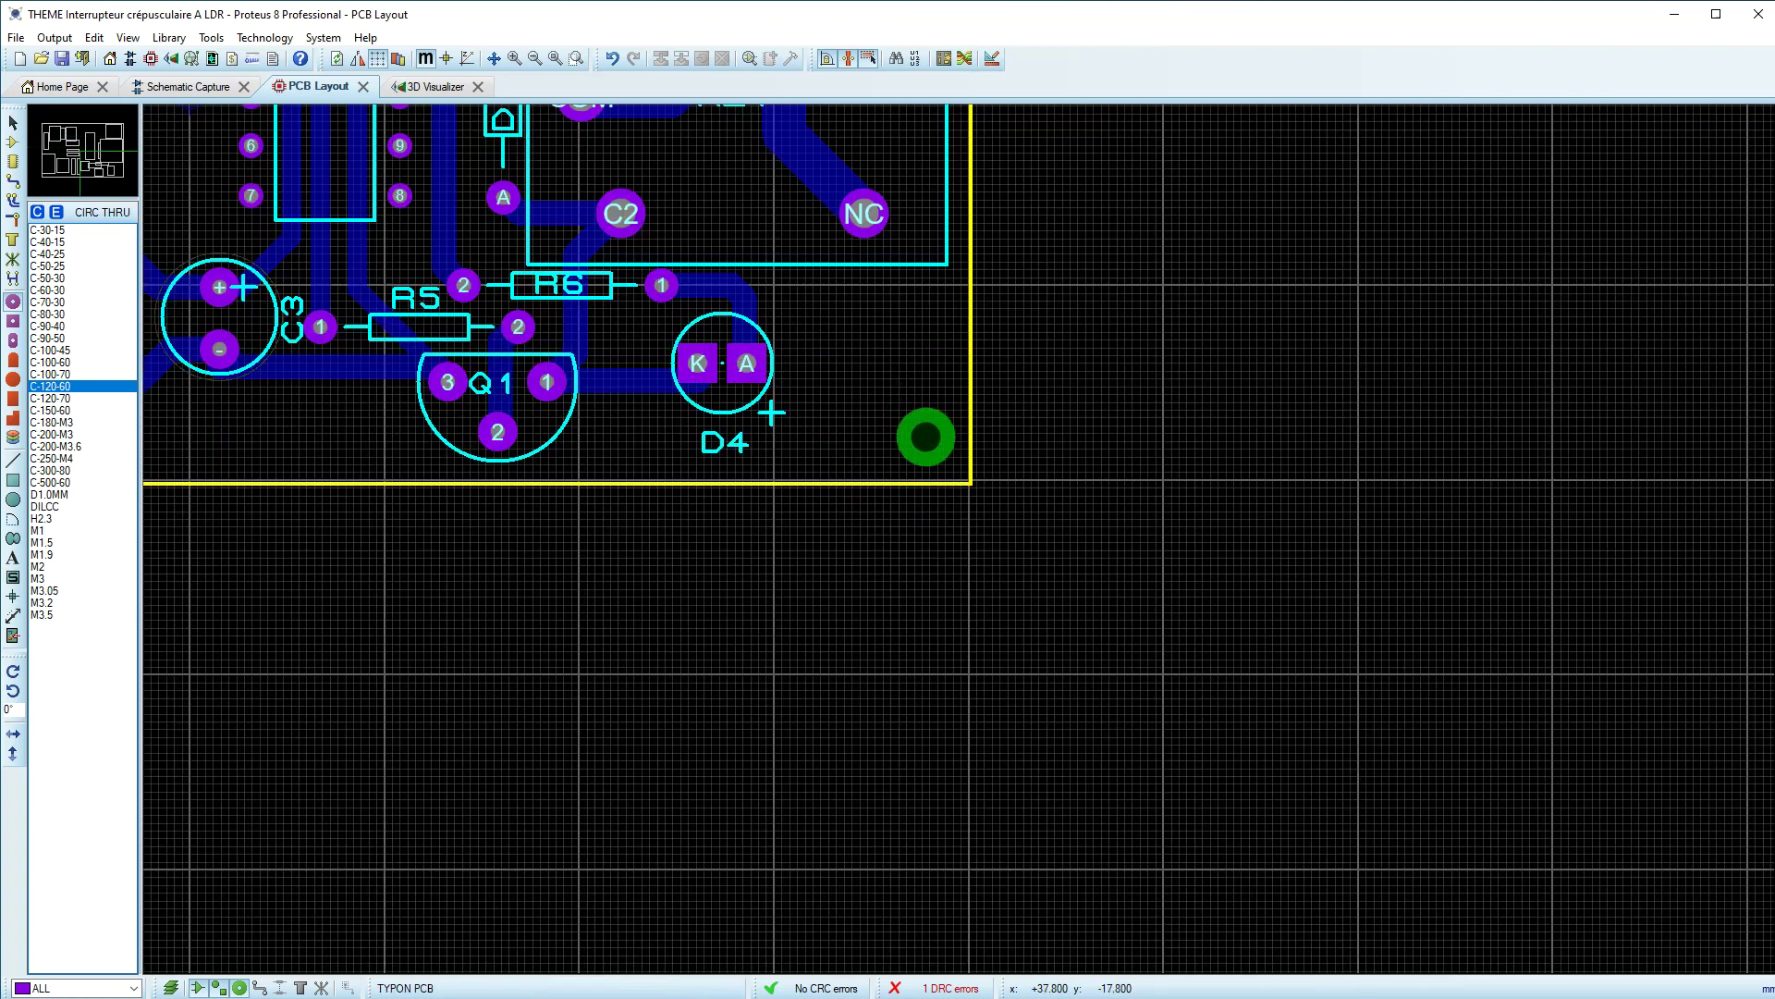
left_click(926, 438)
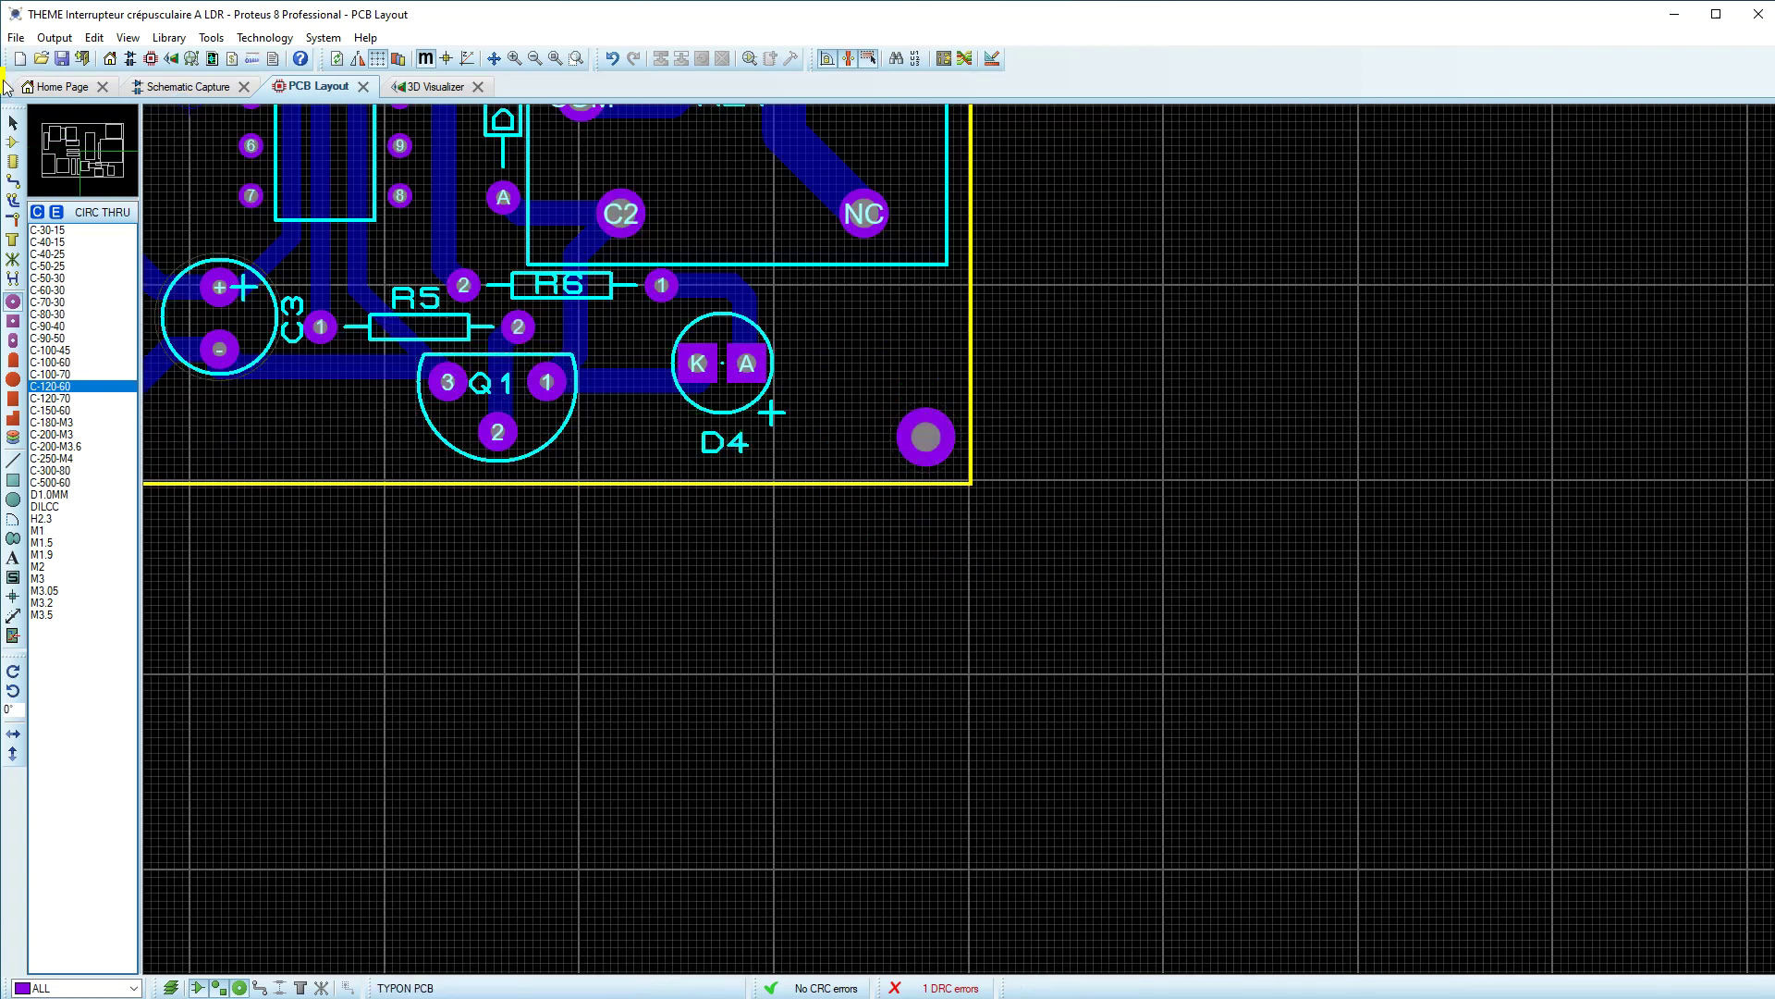
Step: Move the pad in the board's upper-left corner slightly inward from the board edges, and fit the whole board in view
left_click(11, 125)
scroll(664, 373, "down", 2)
scroll(313, 197, "up", 3)
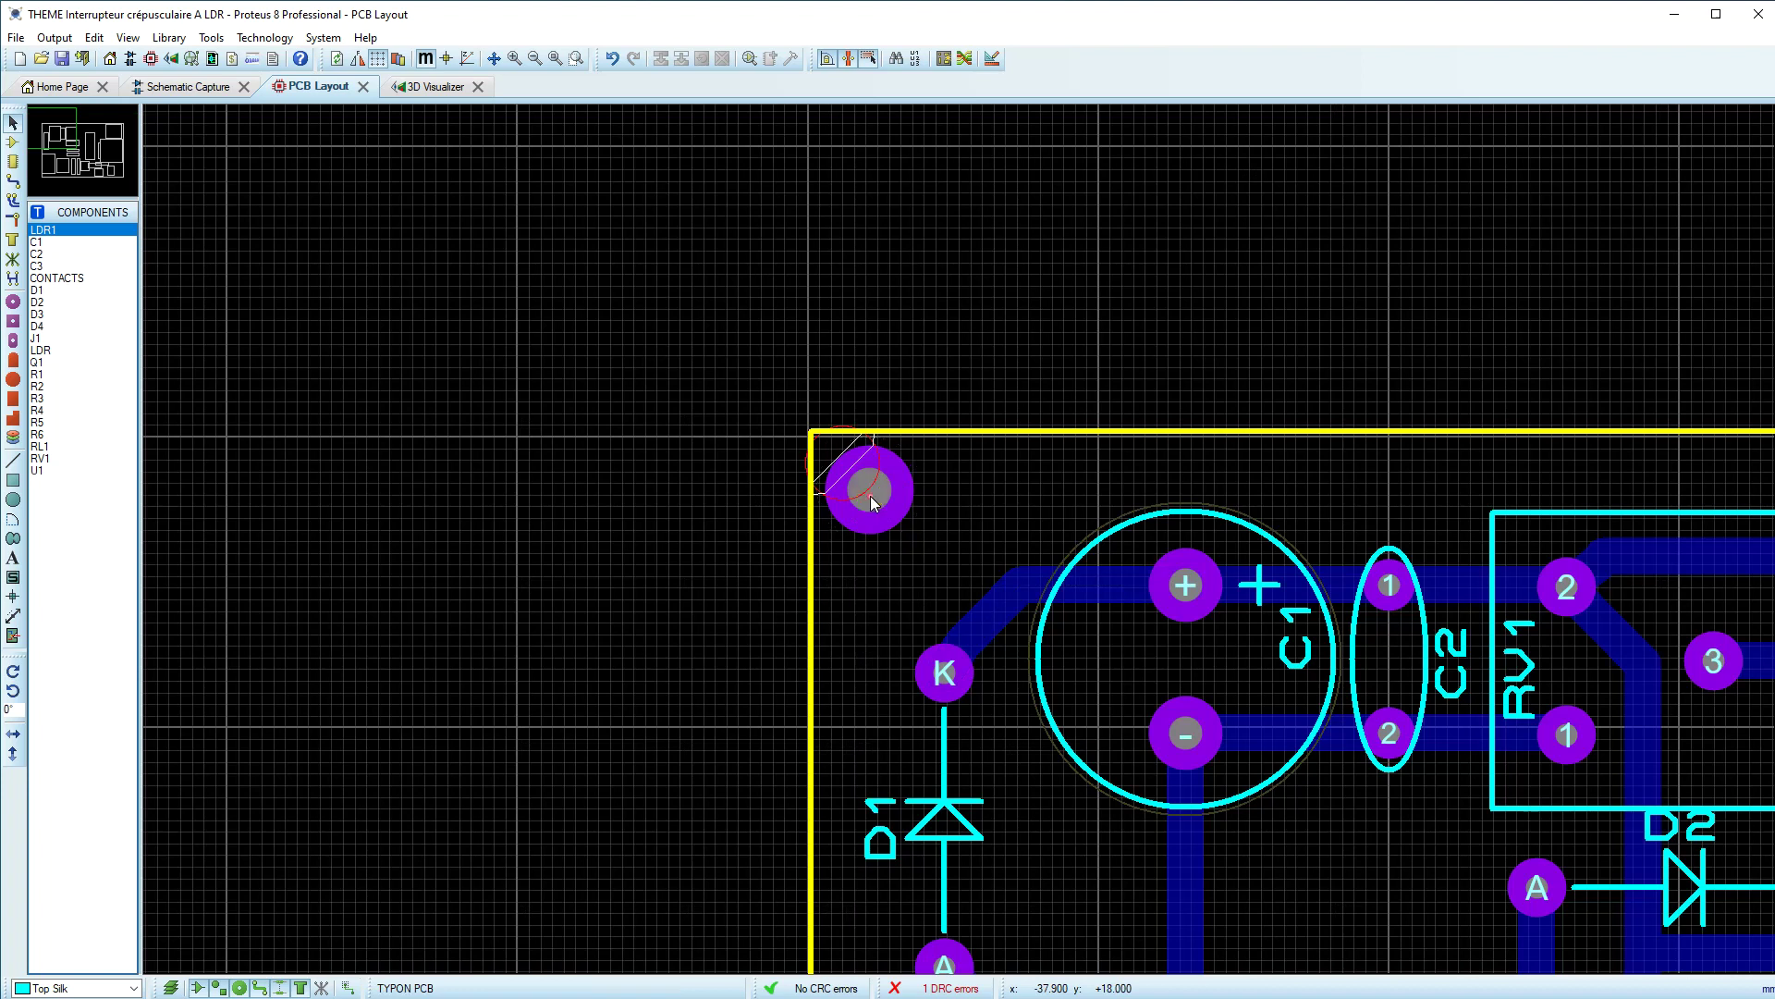
left_click(880, 501)
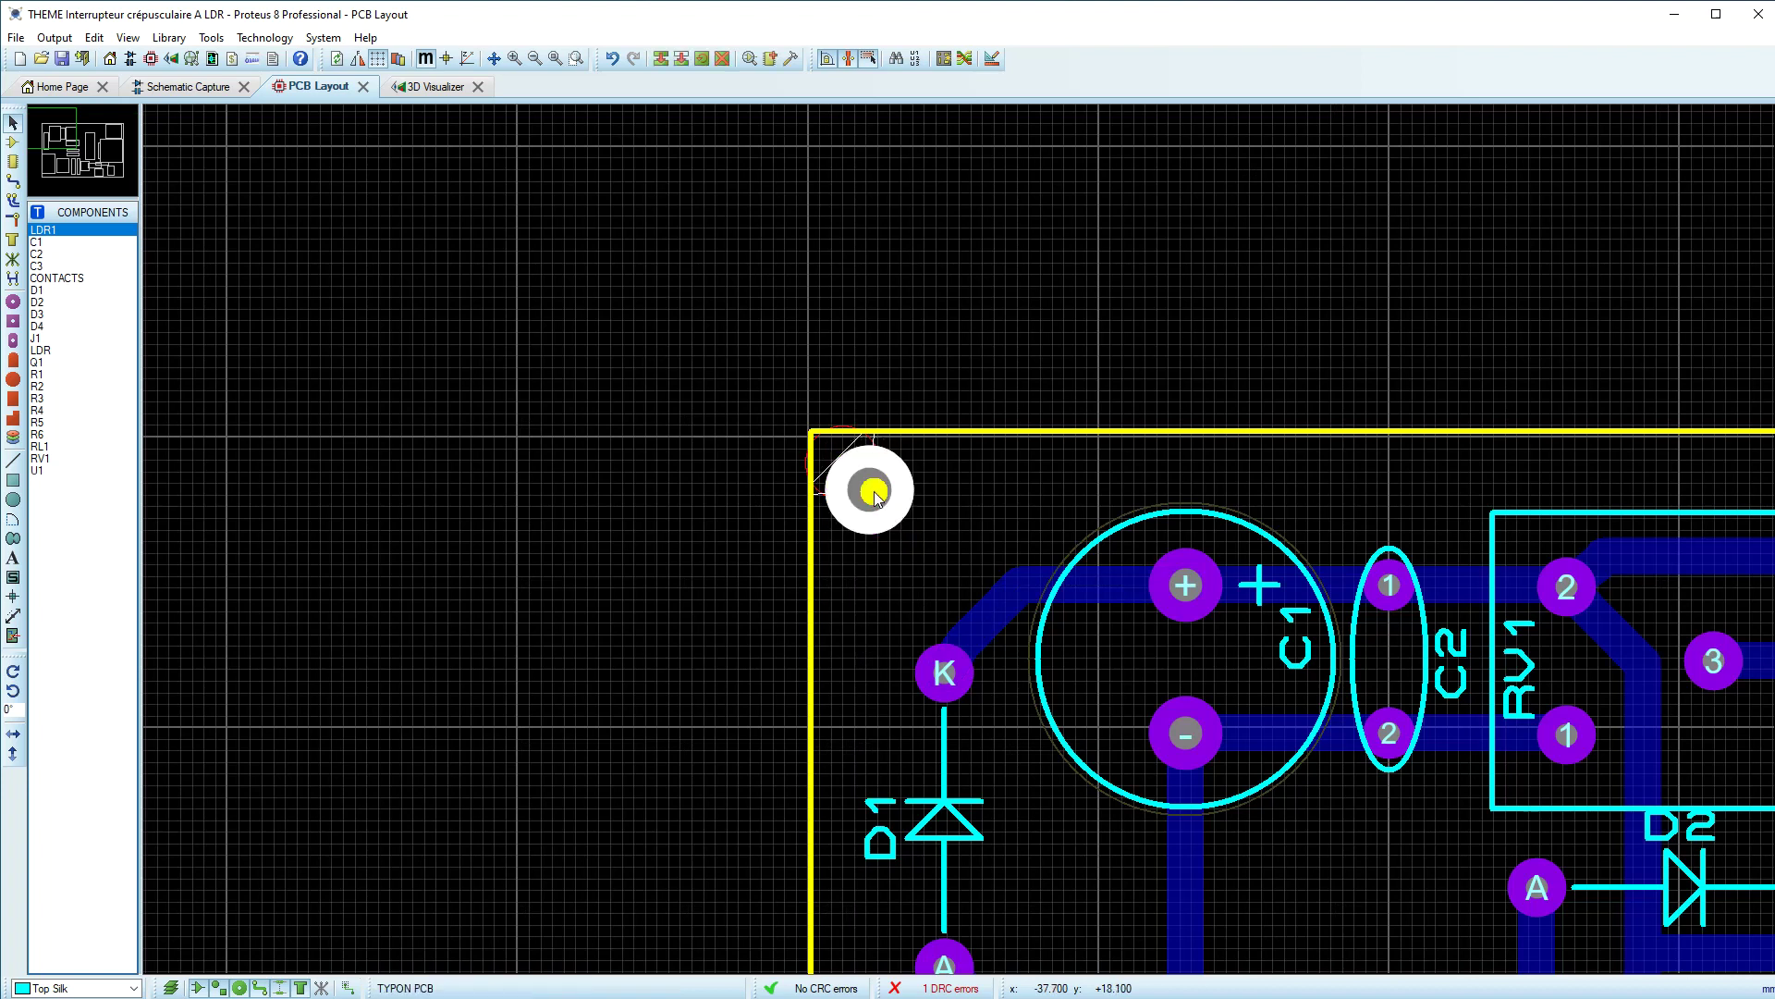
left_click(876, 495)
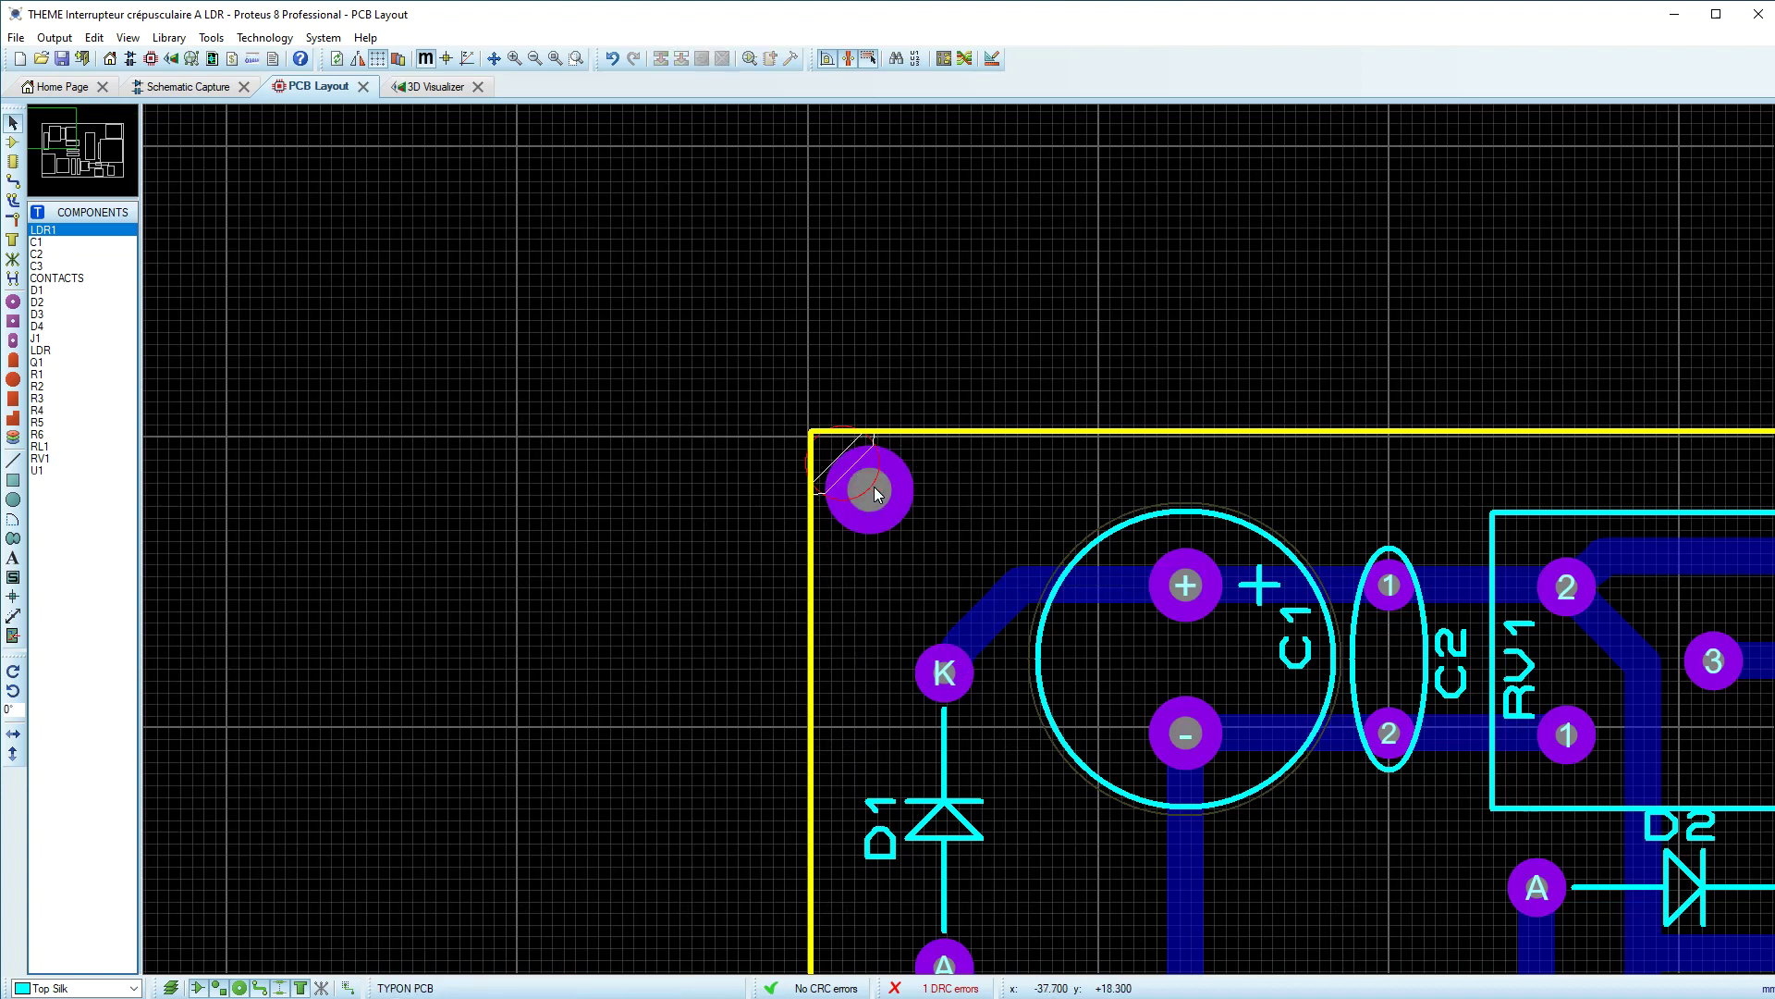
left_click_drag(877, 496, 888, 516)
left_click(972, 511)
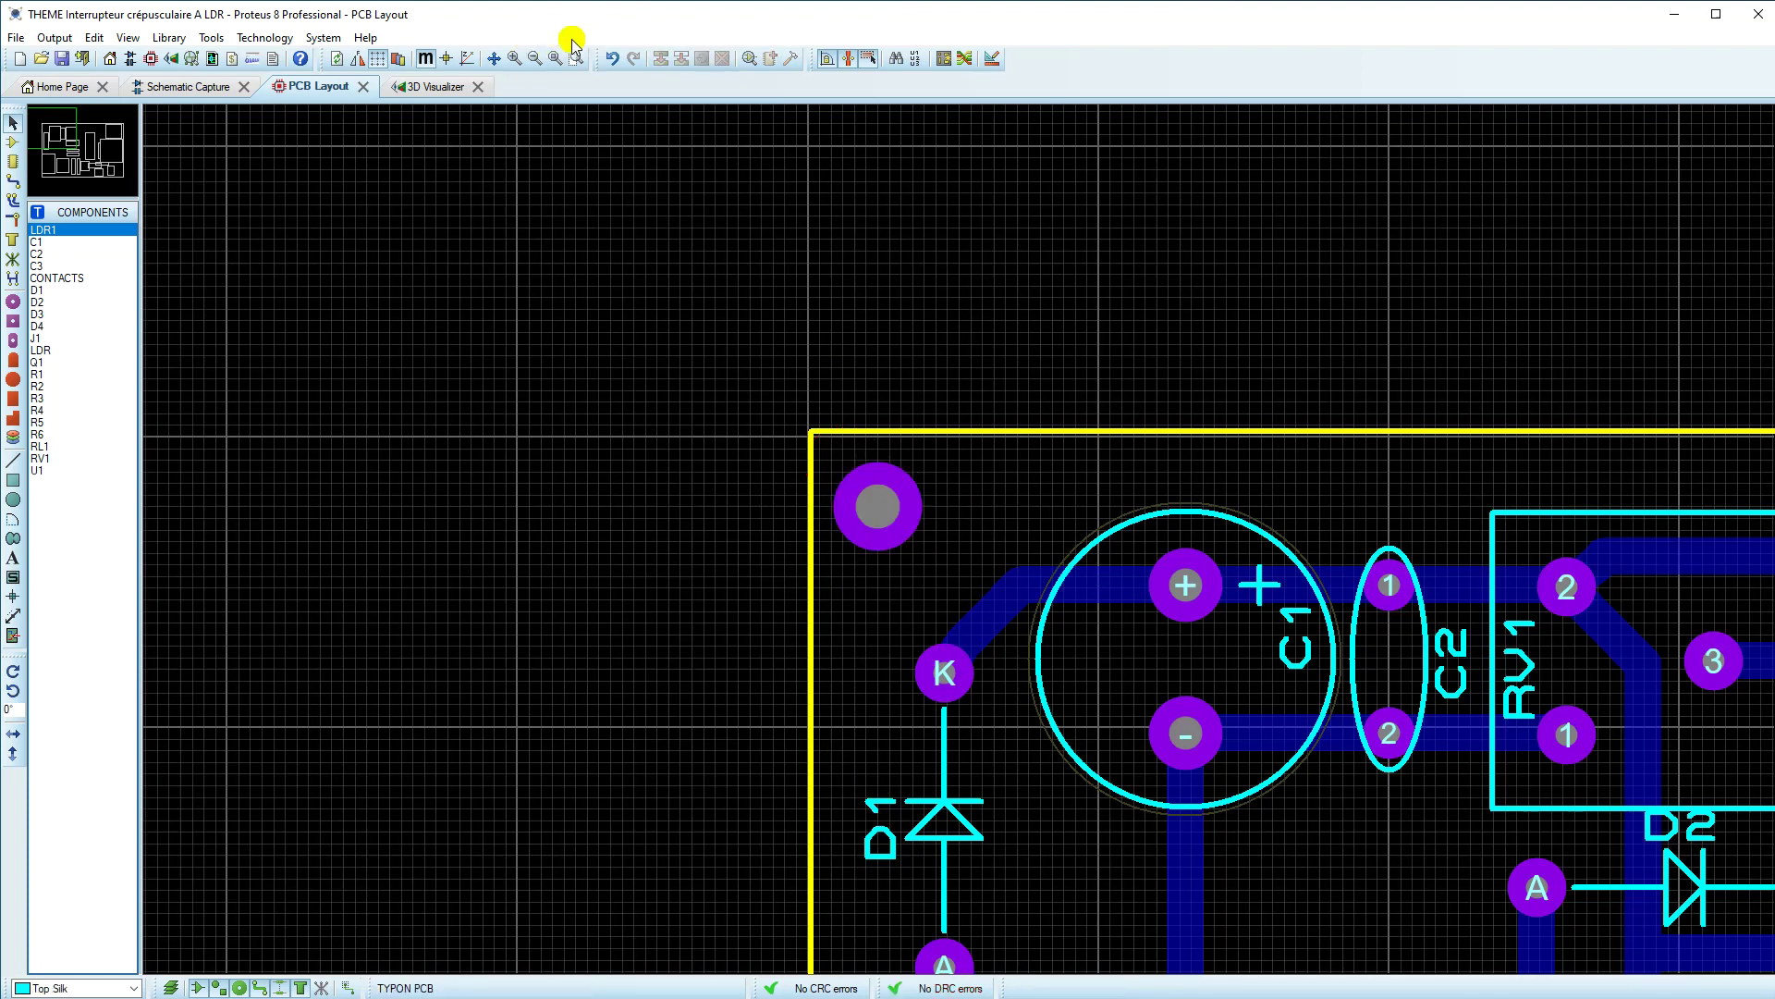
left_click(558, 58)
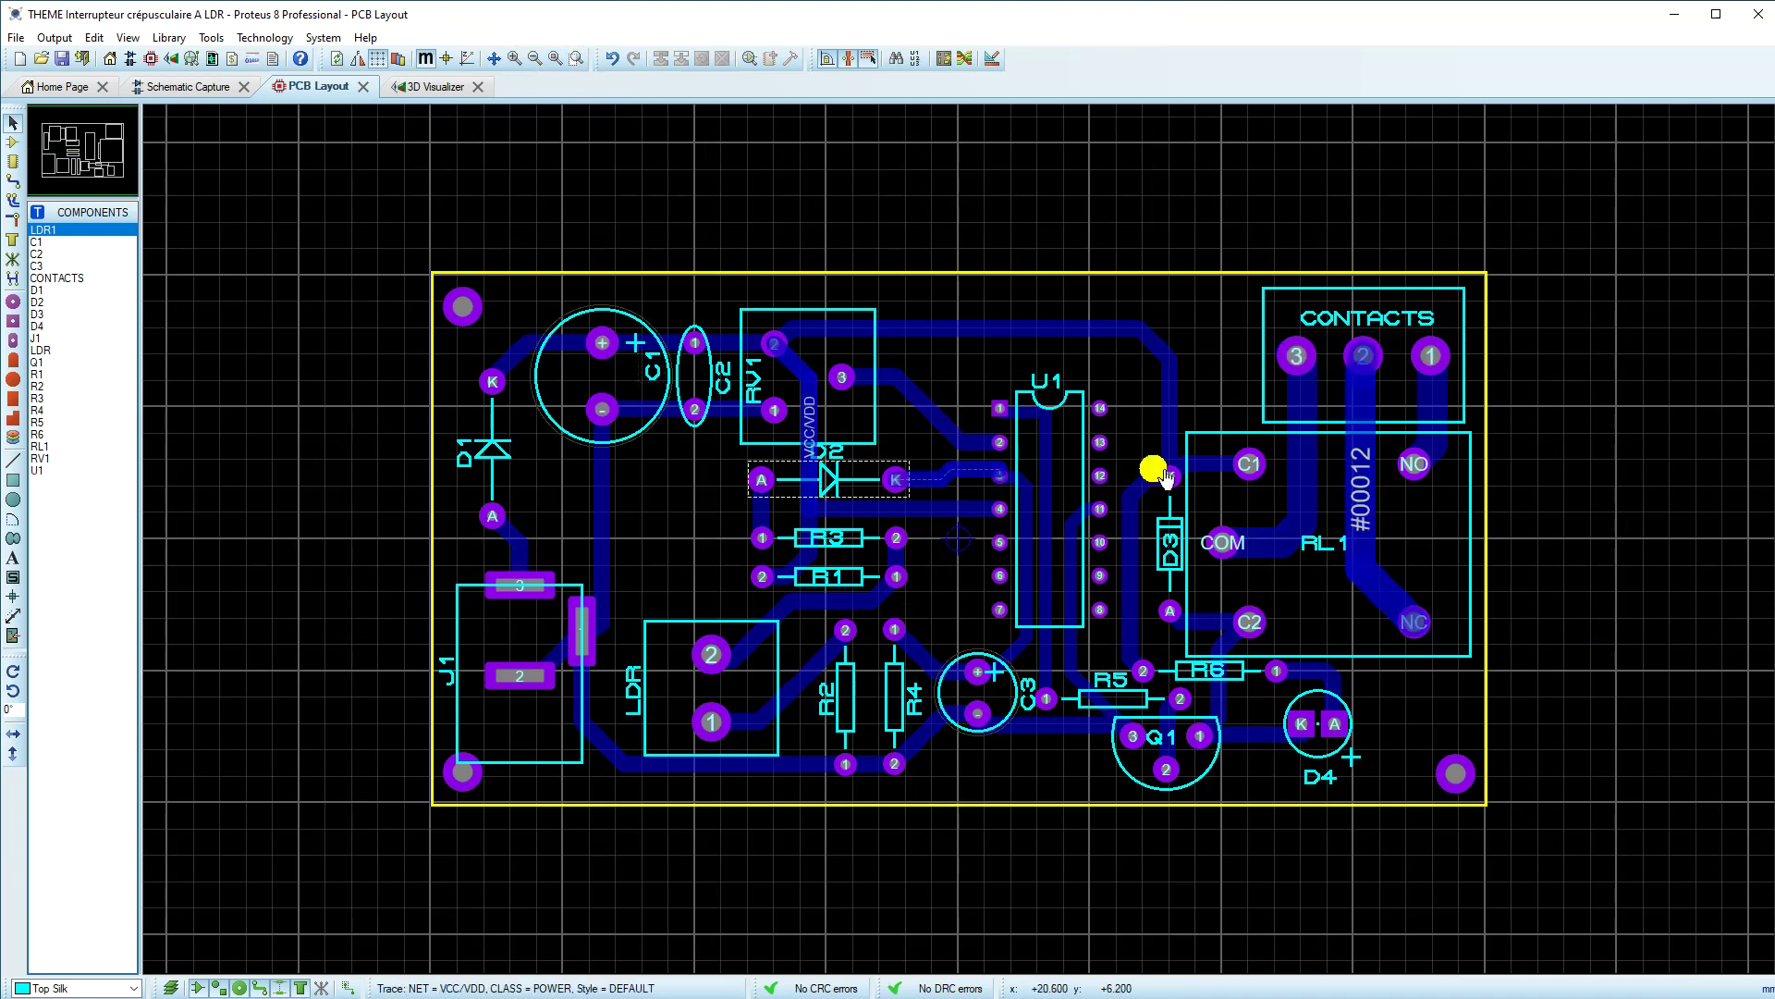
Step: Choose the MINI DIL through-hole pad style for U1 and rotate it to 90°
scroll(963, 488, "up", 2)
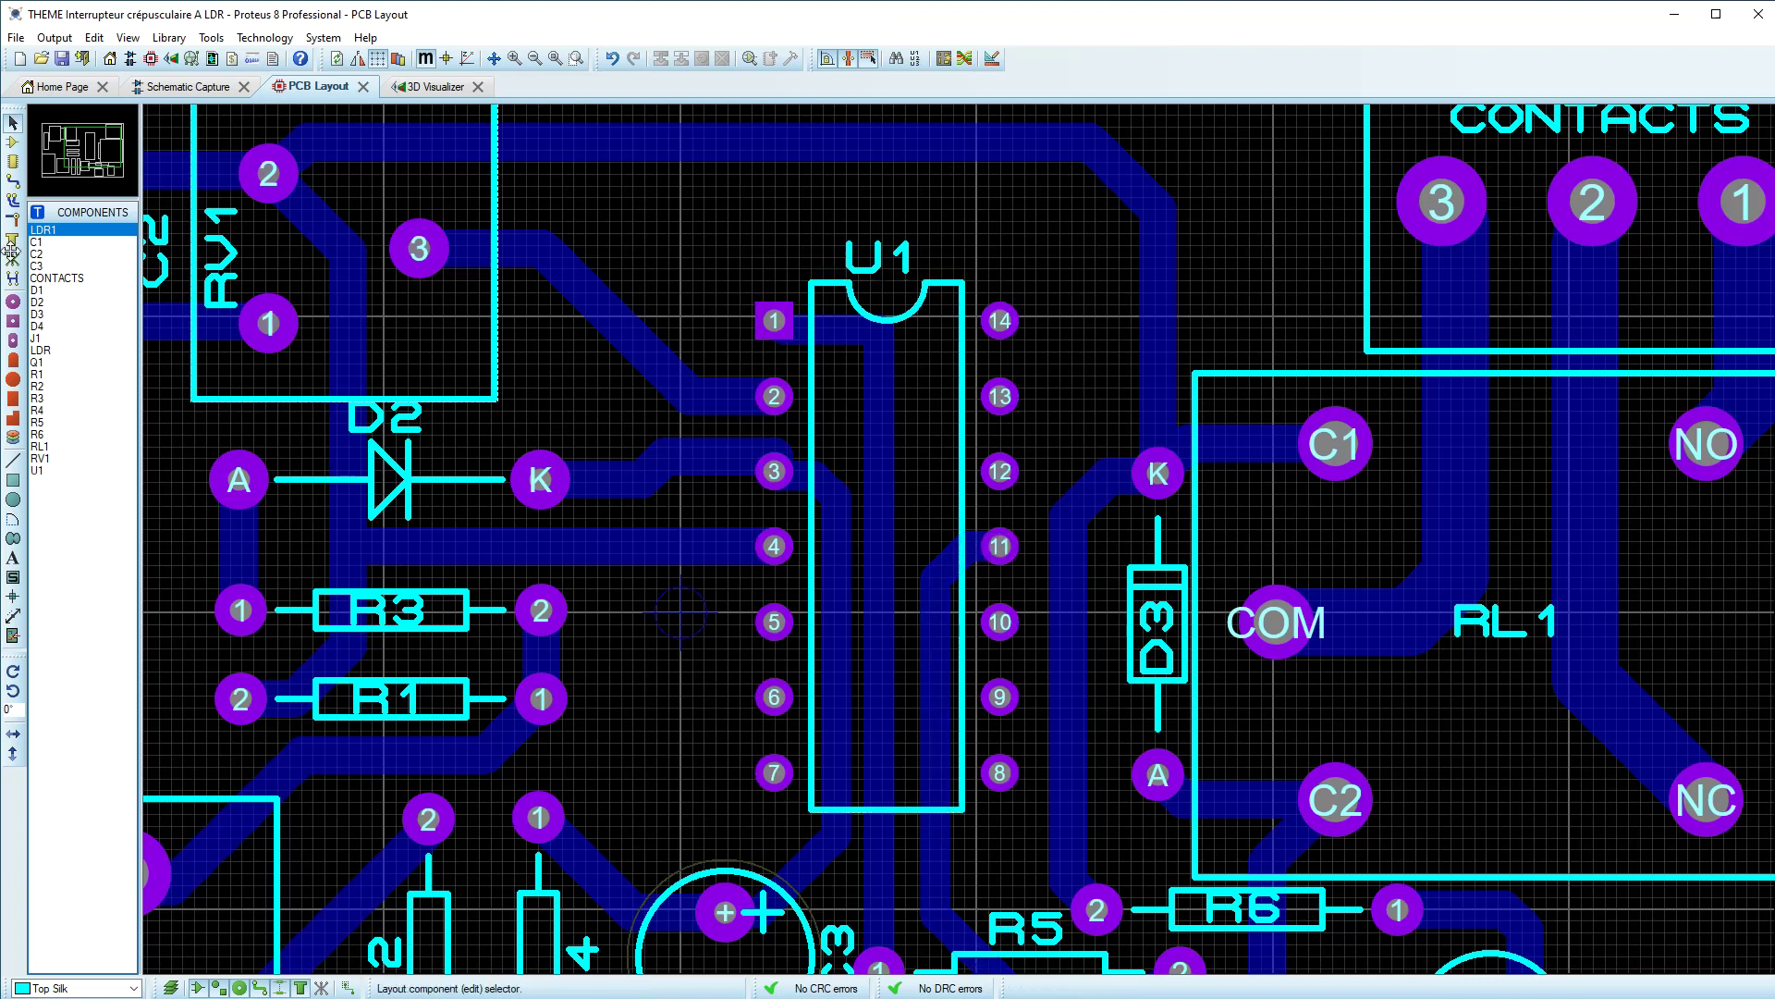
left_click(13, 341)
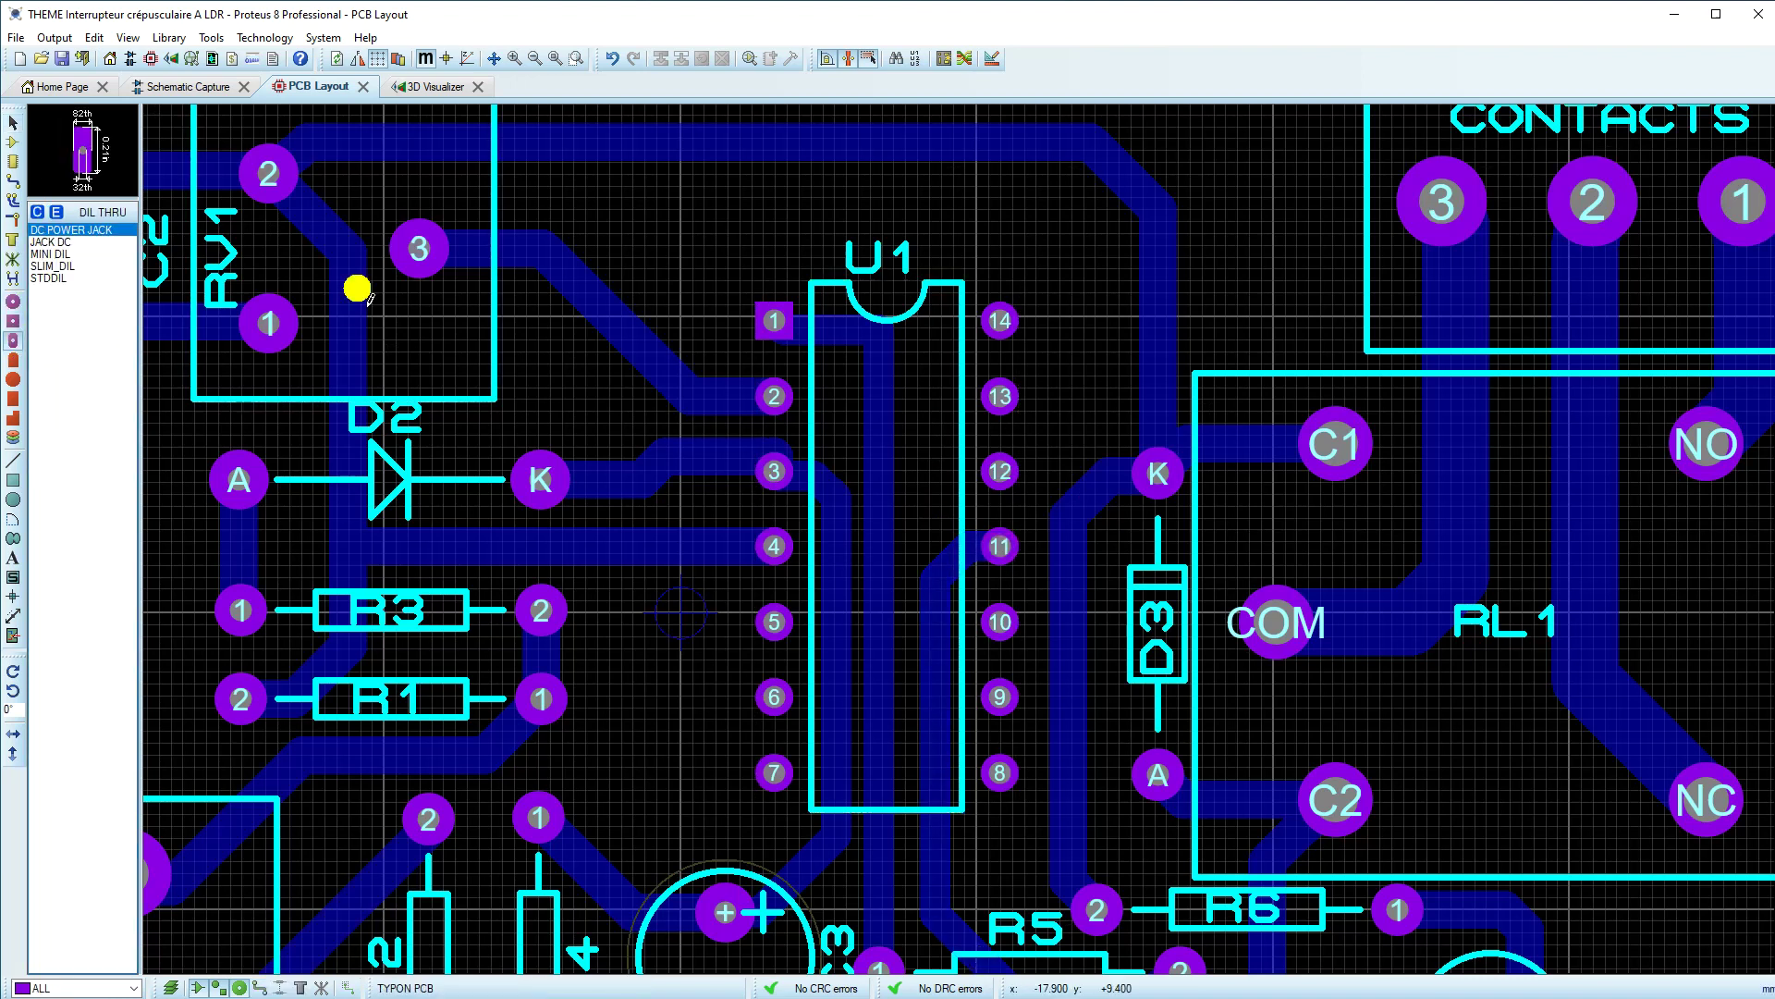
left_click(56, 266)
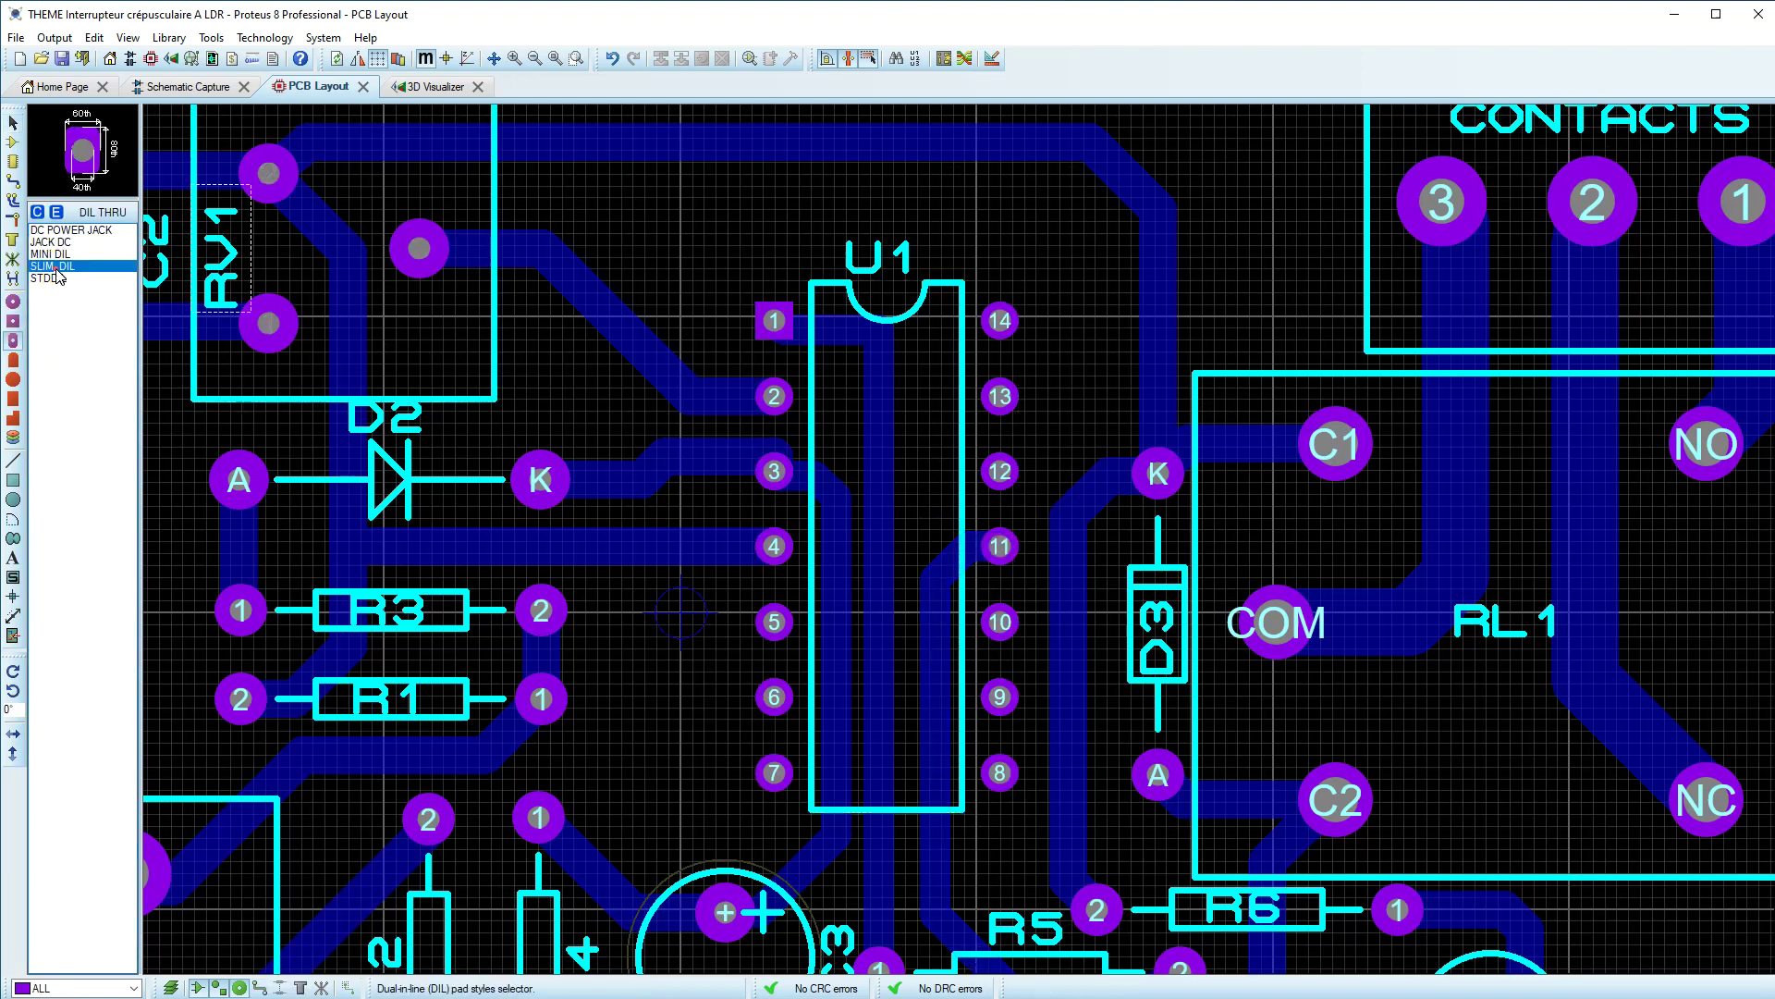
left_click(51, 254)
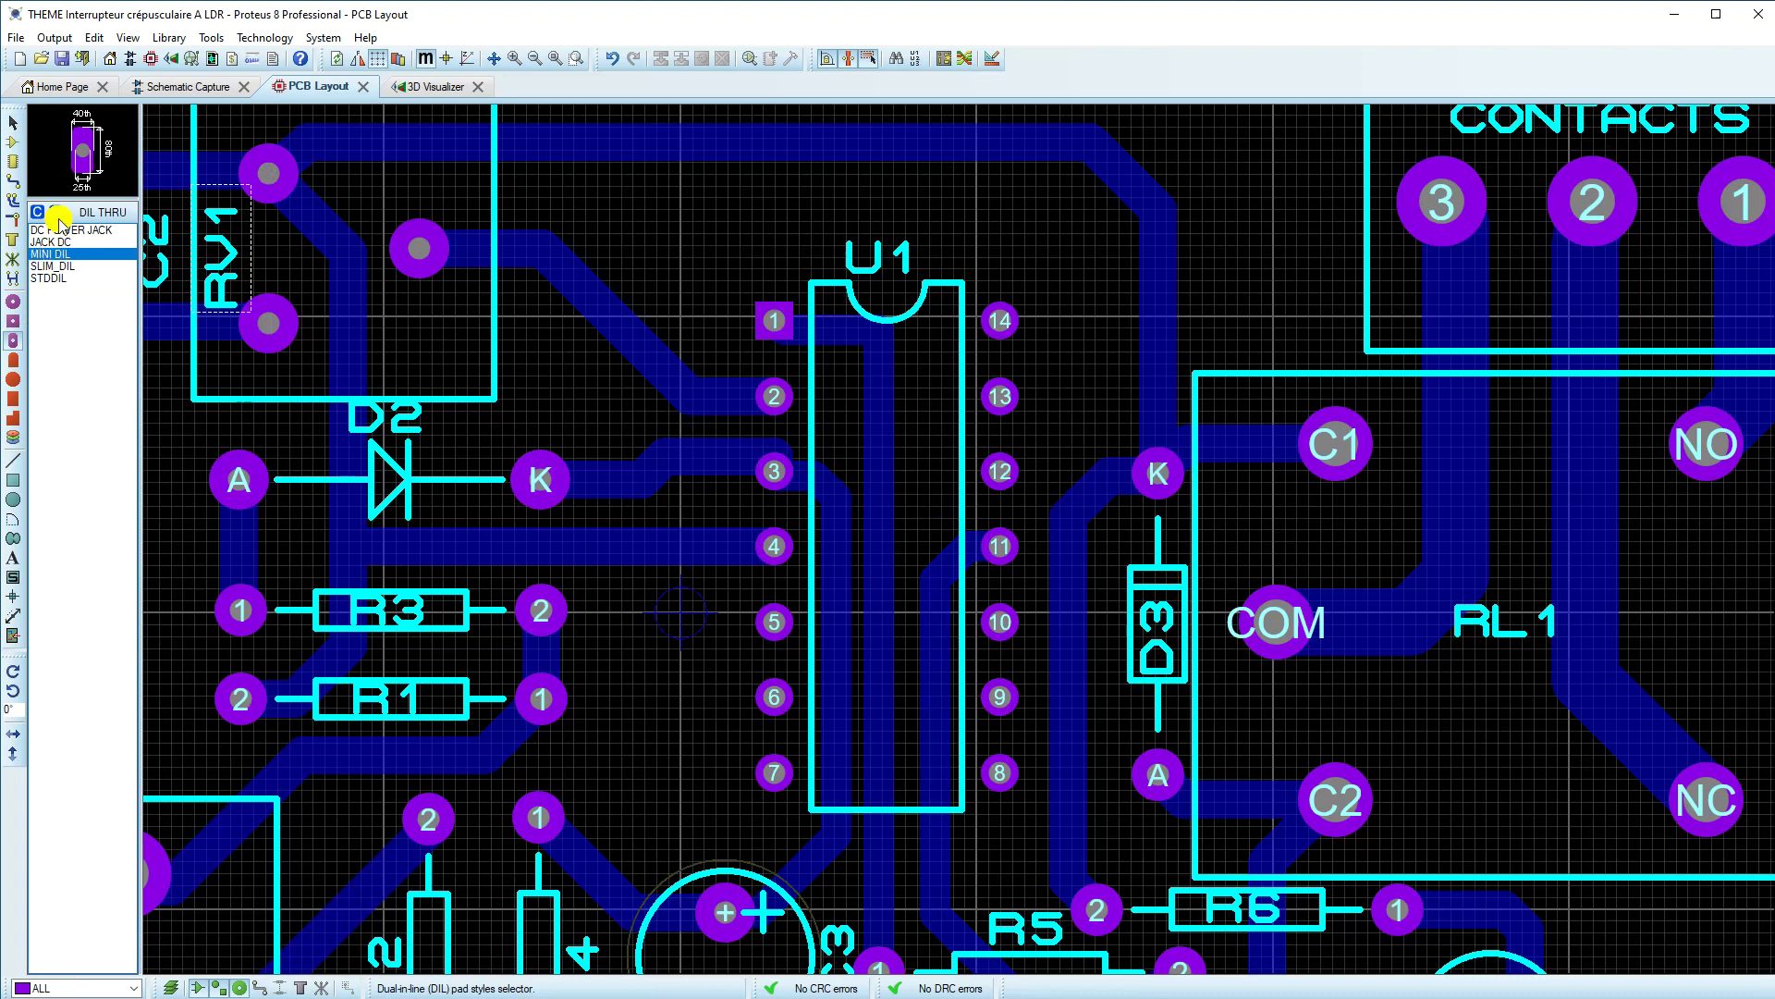
left_click(55, 278)
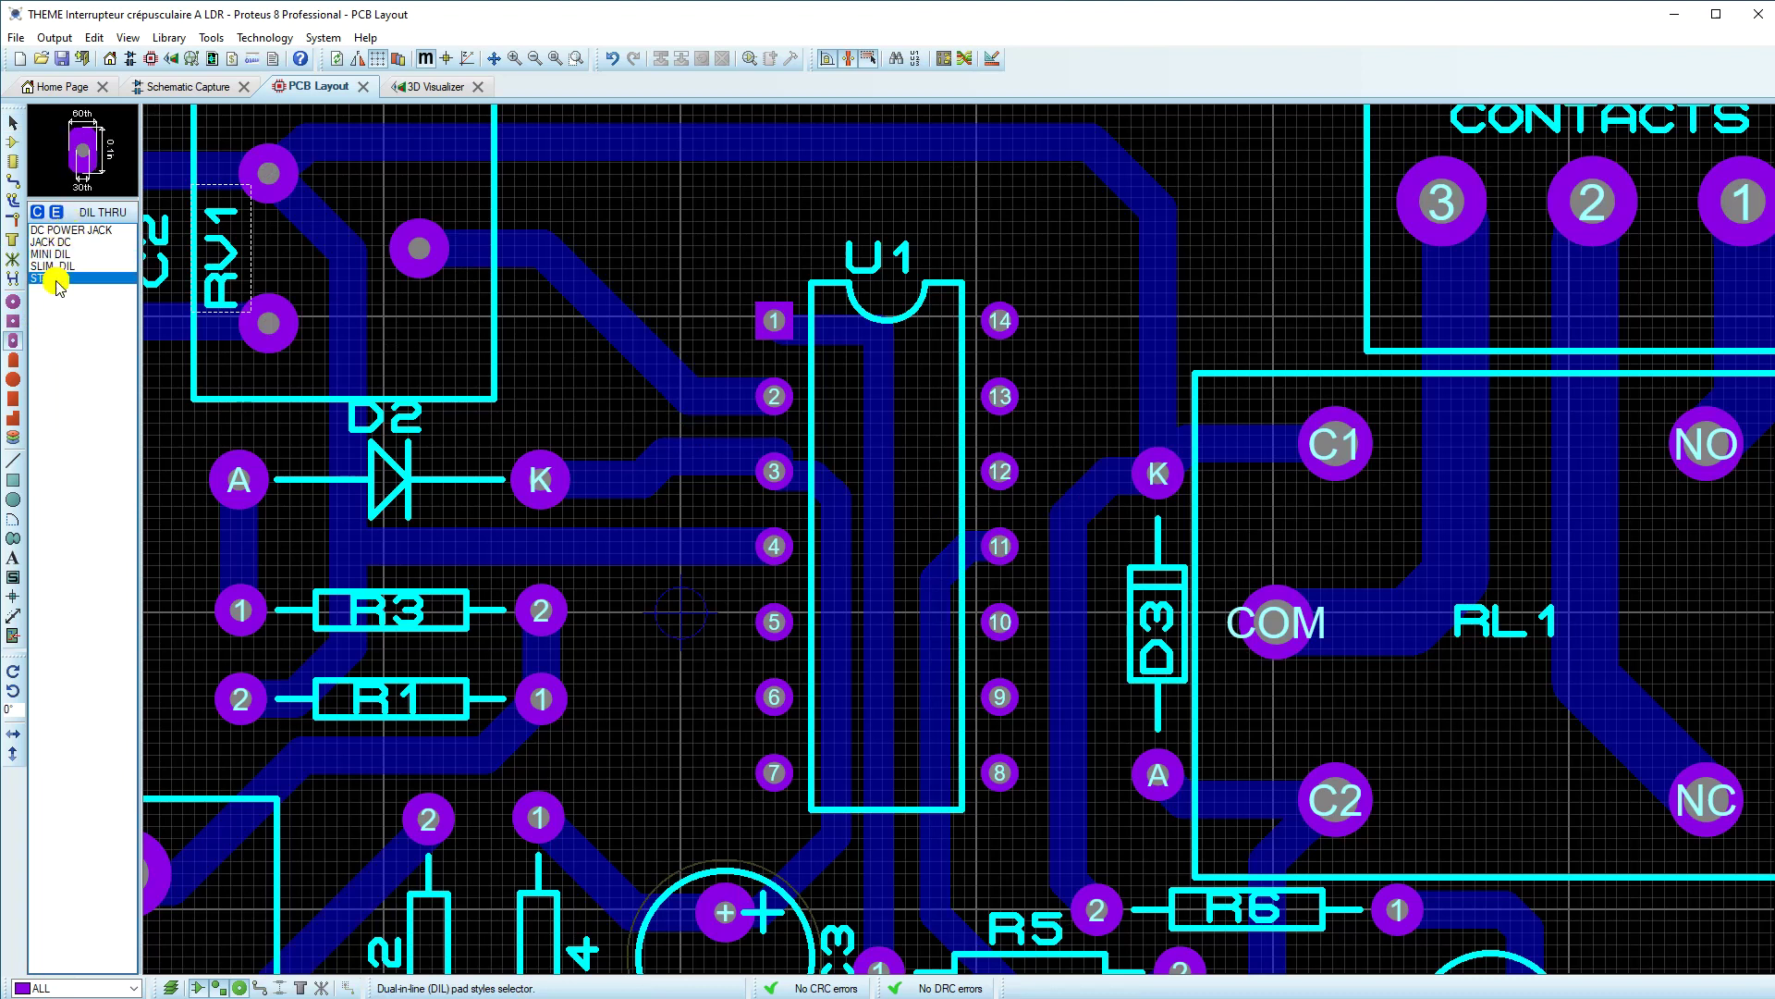
left_click(55, 267)
left_click(56, 254)
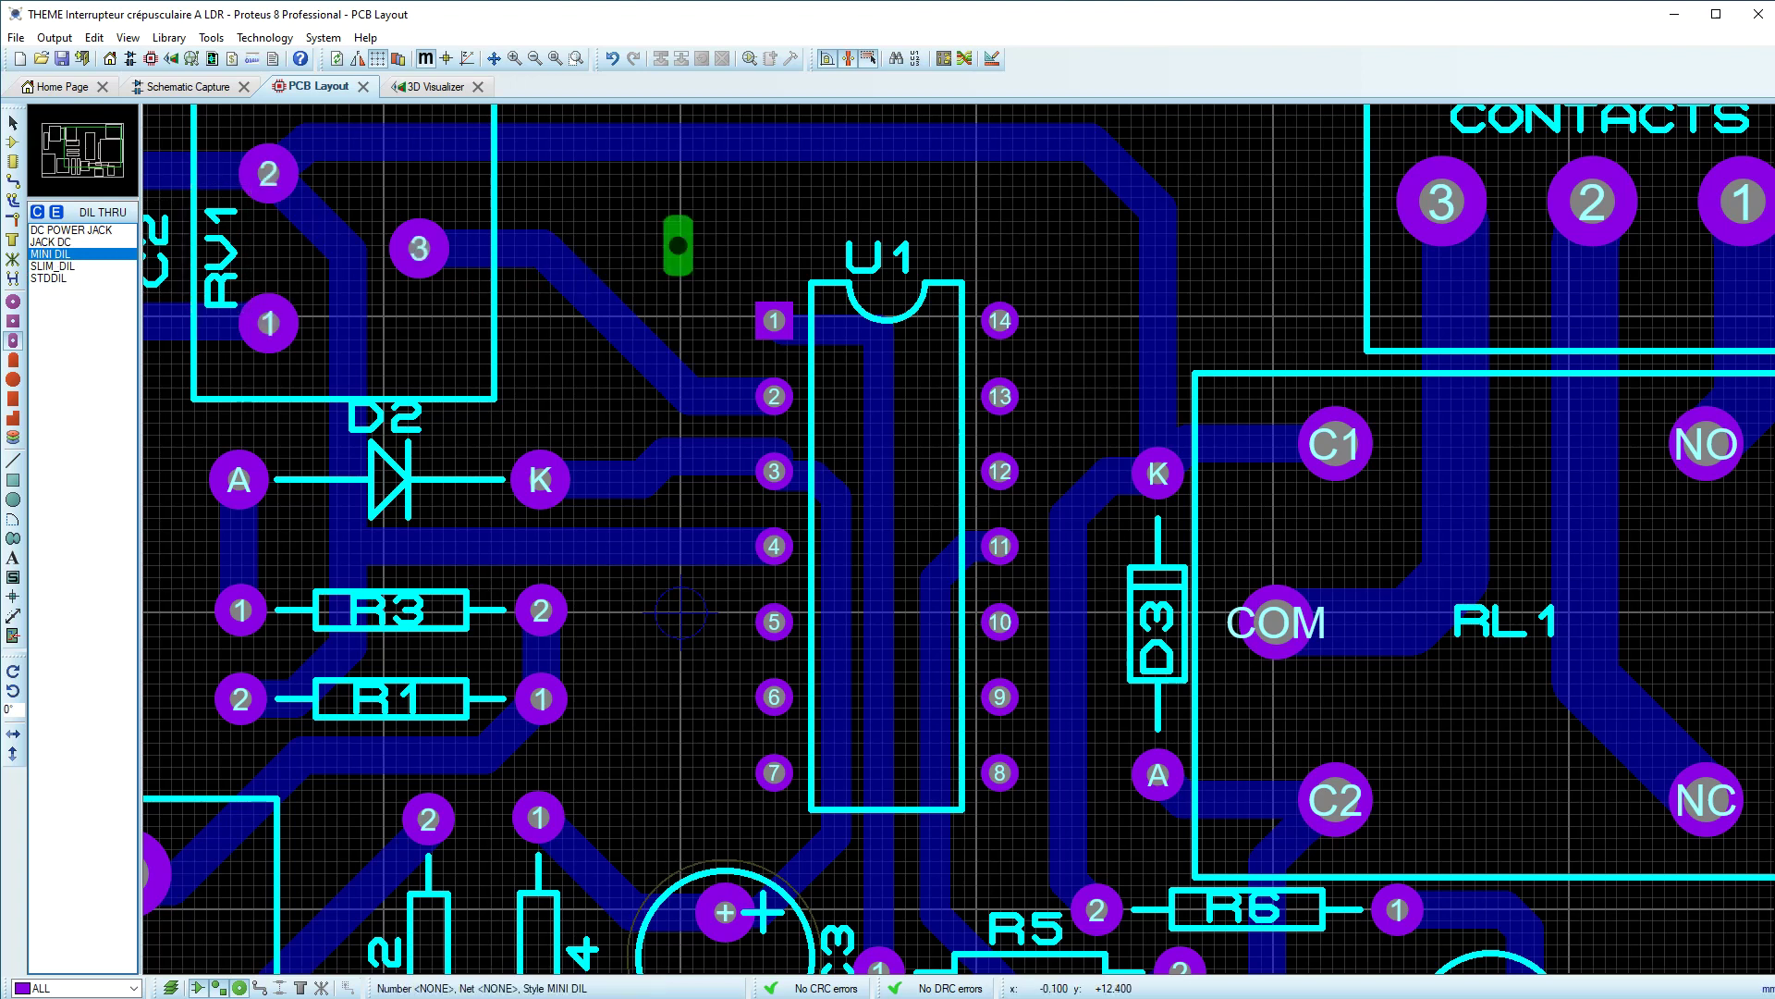
key("KP_Add")
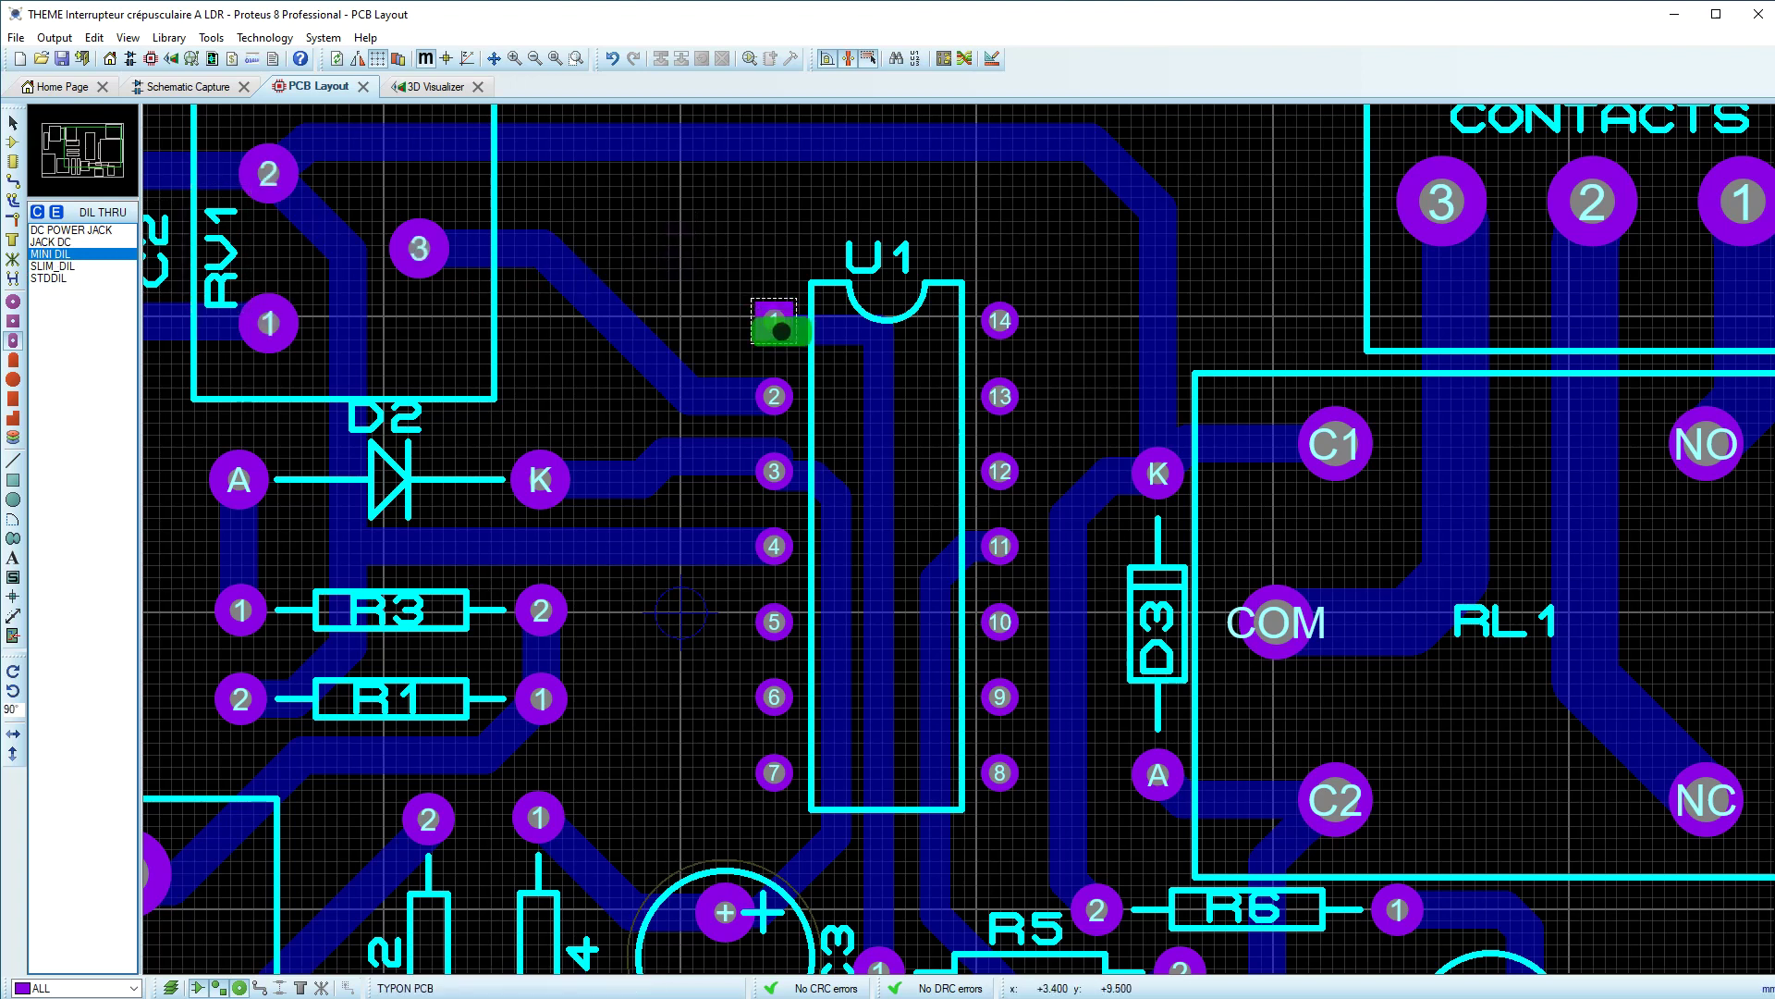
Step: Try the MINI DIL and SLIM_DIL pad styles on U1 pin 1
left_click(775, 321)
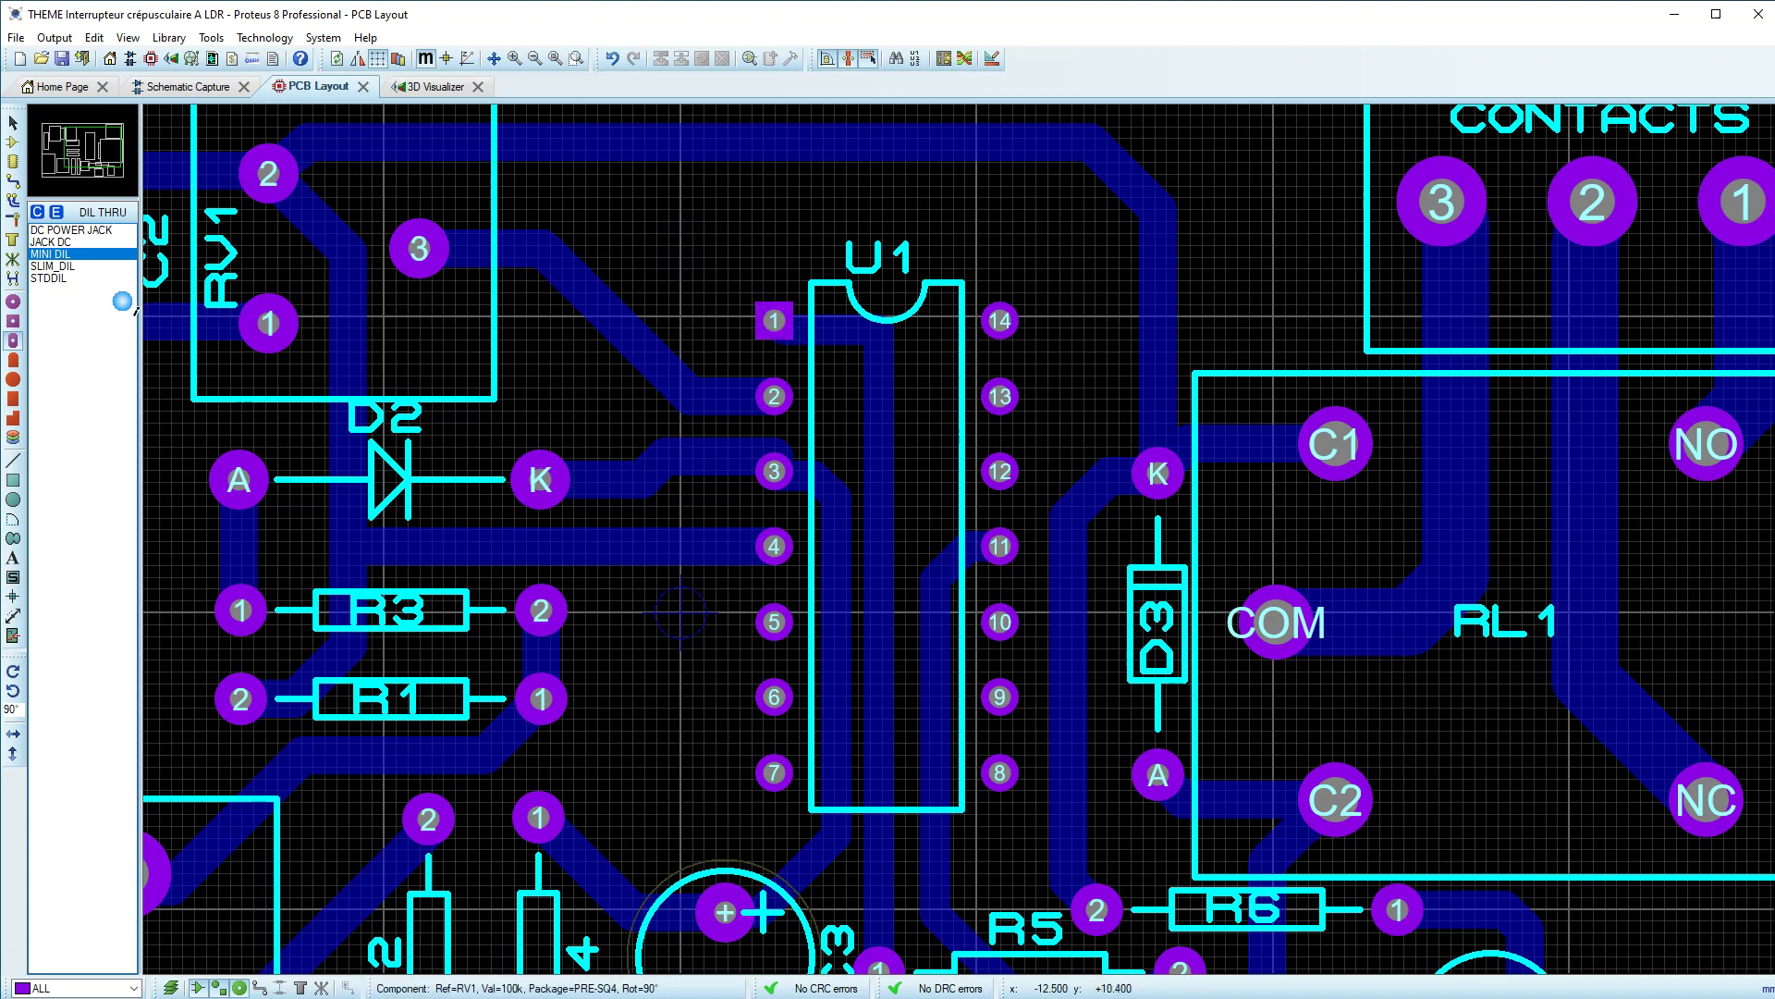
left_click(55, 266)
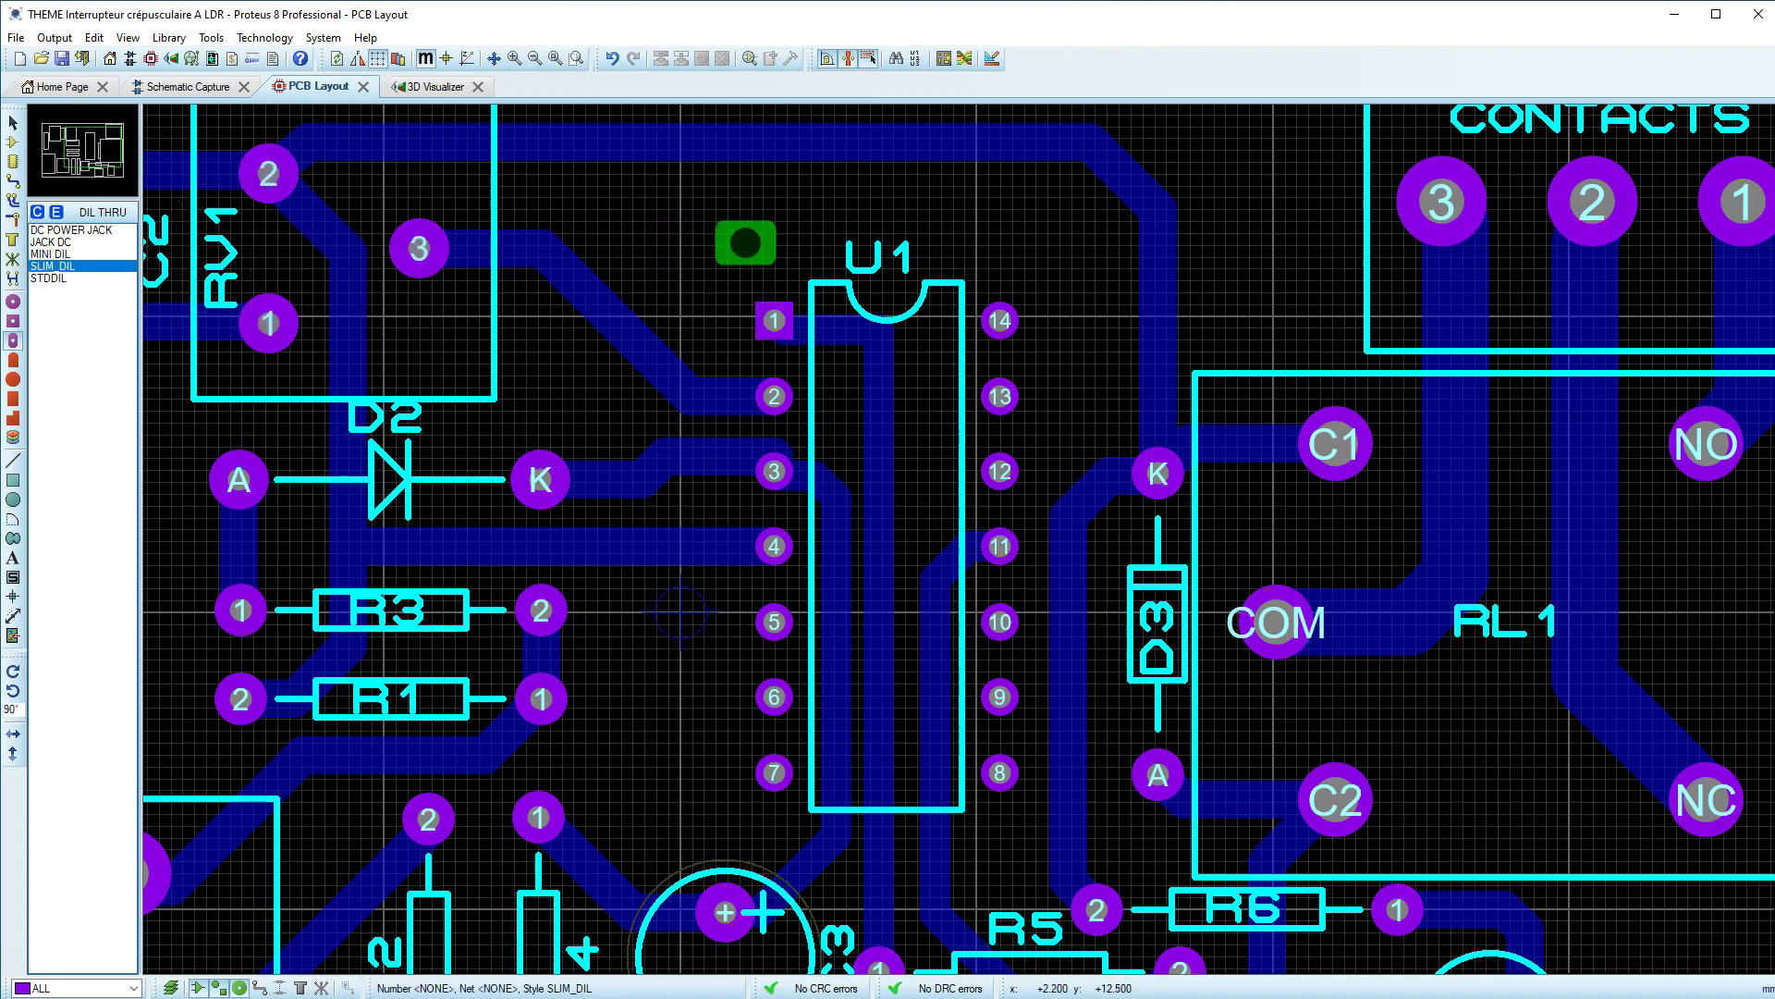
left_click(775, 321)
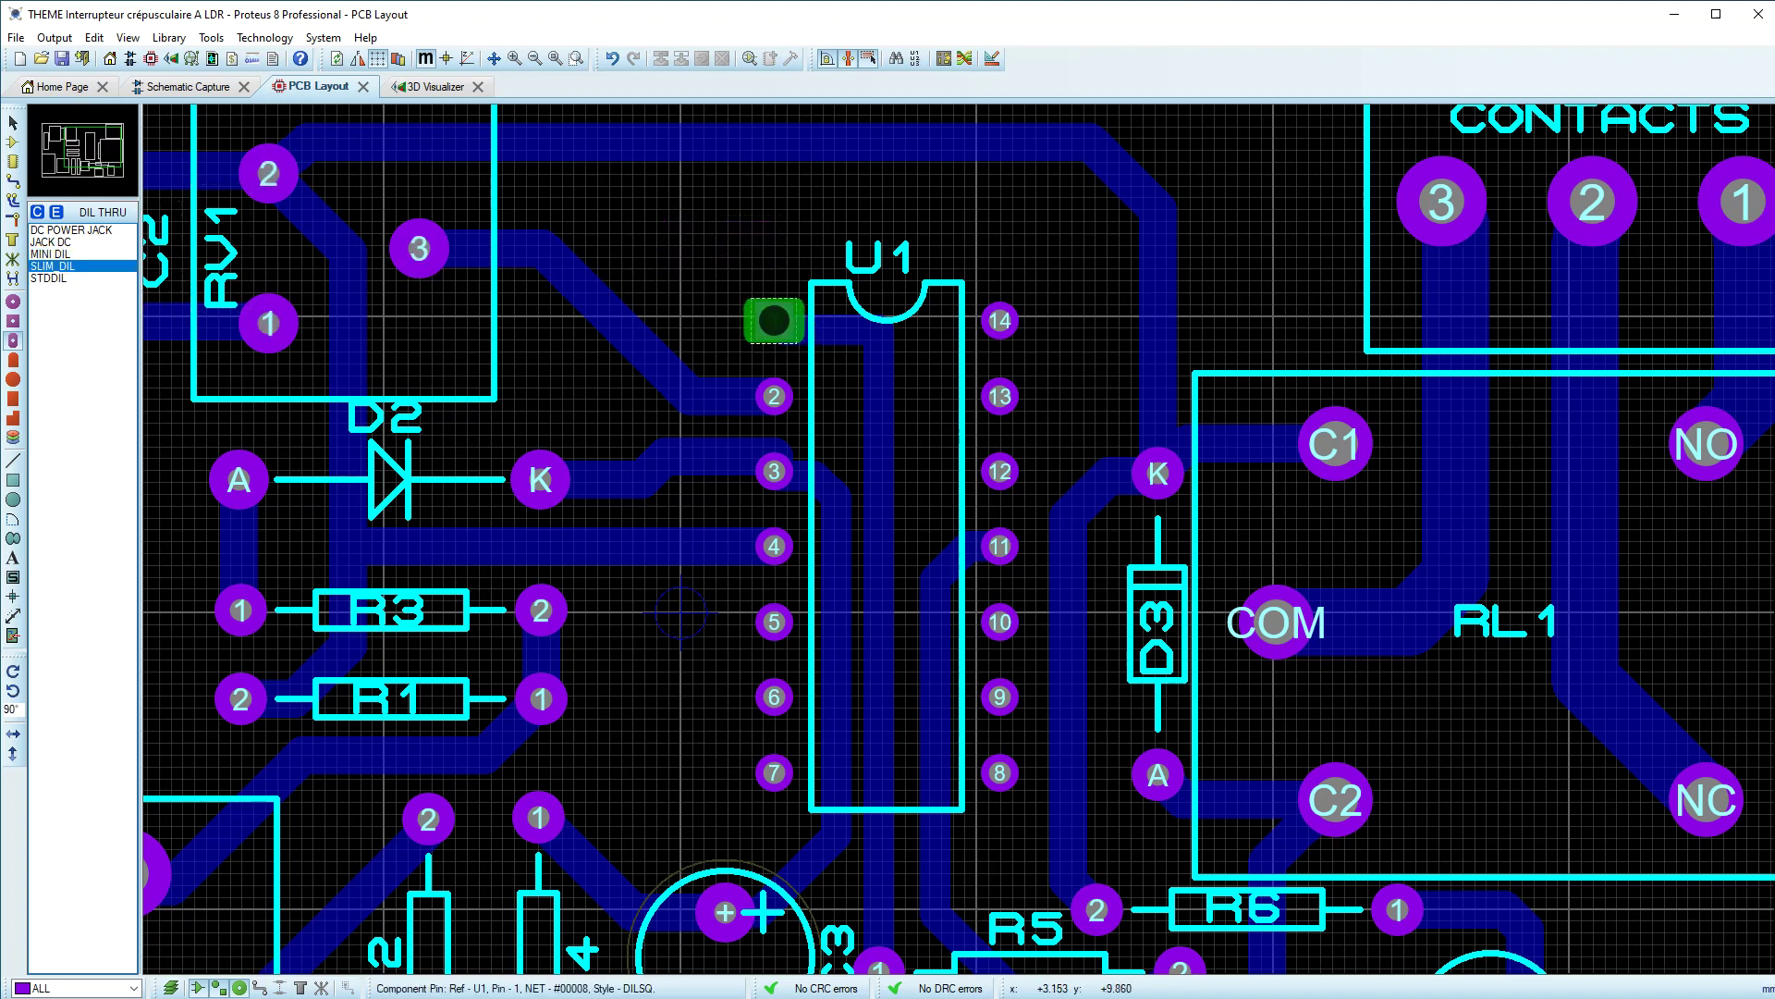
Step: Replace the pads of U1 pins 1 to 7 with horizontal MINI DIL pads
left_click(51, 253)
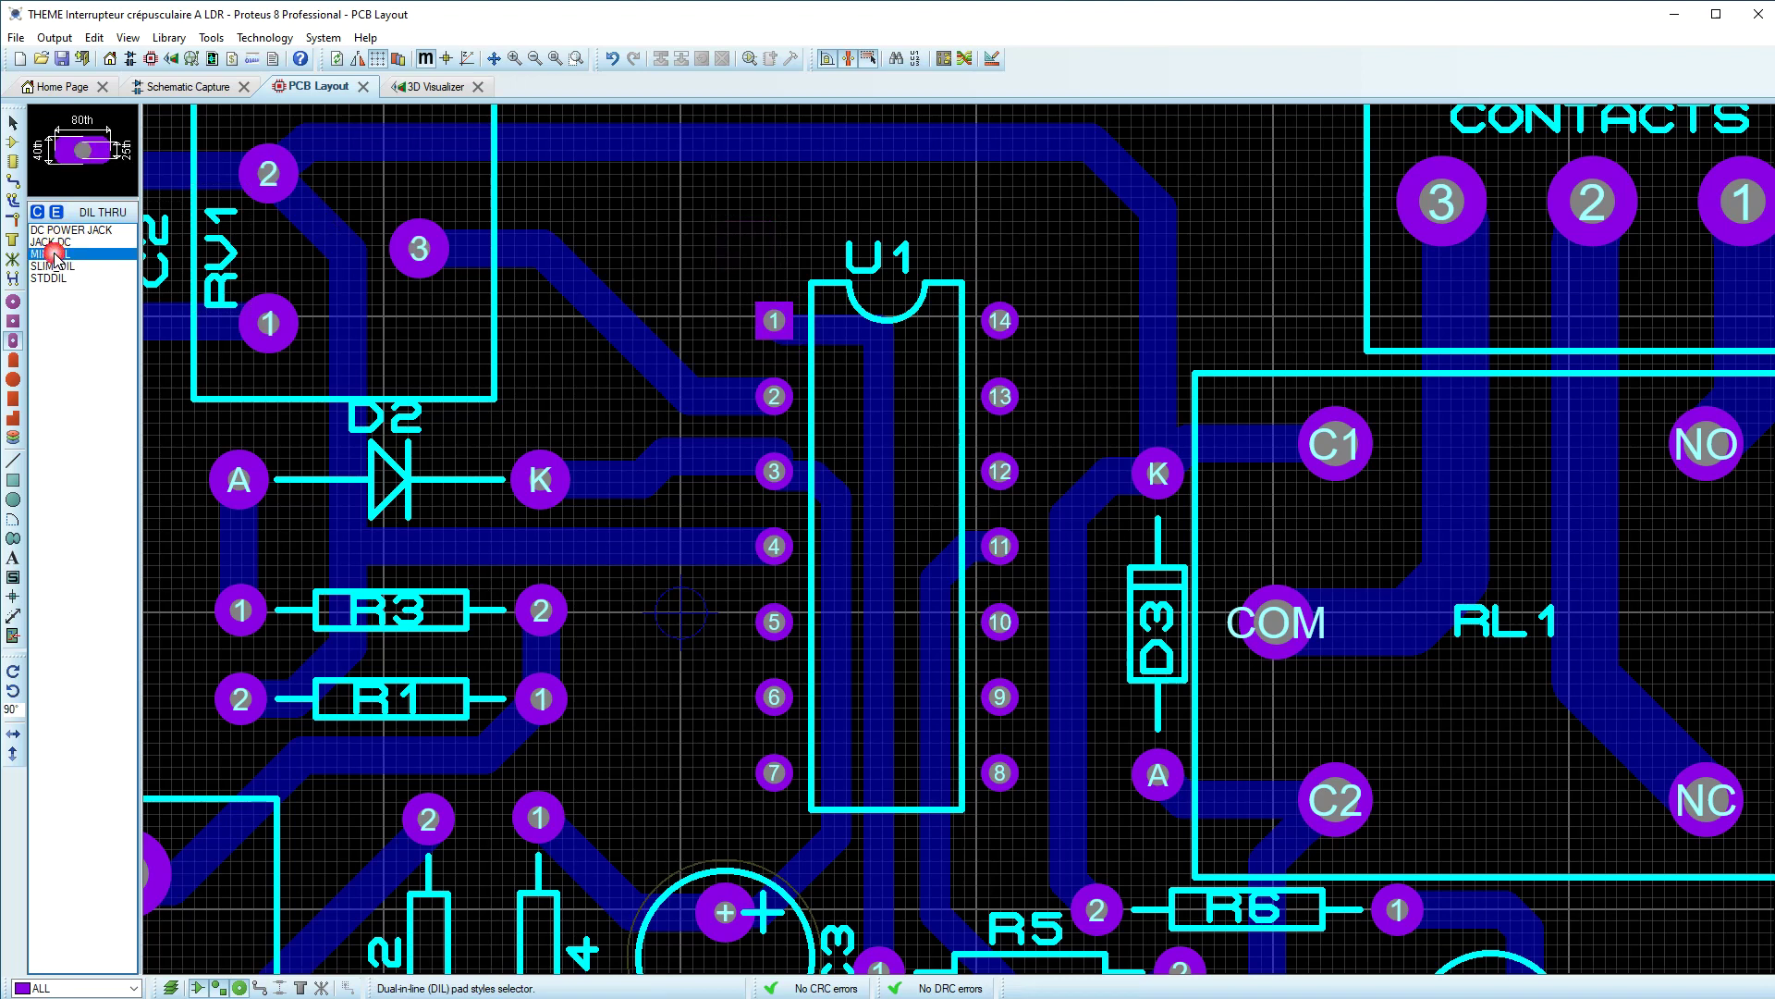
left_click(741, 202)
left_click(773, 325)
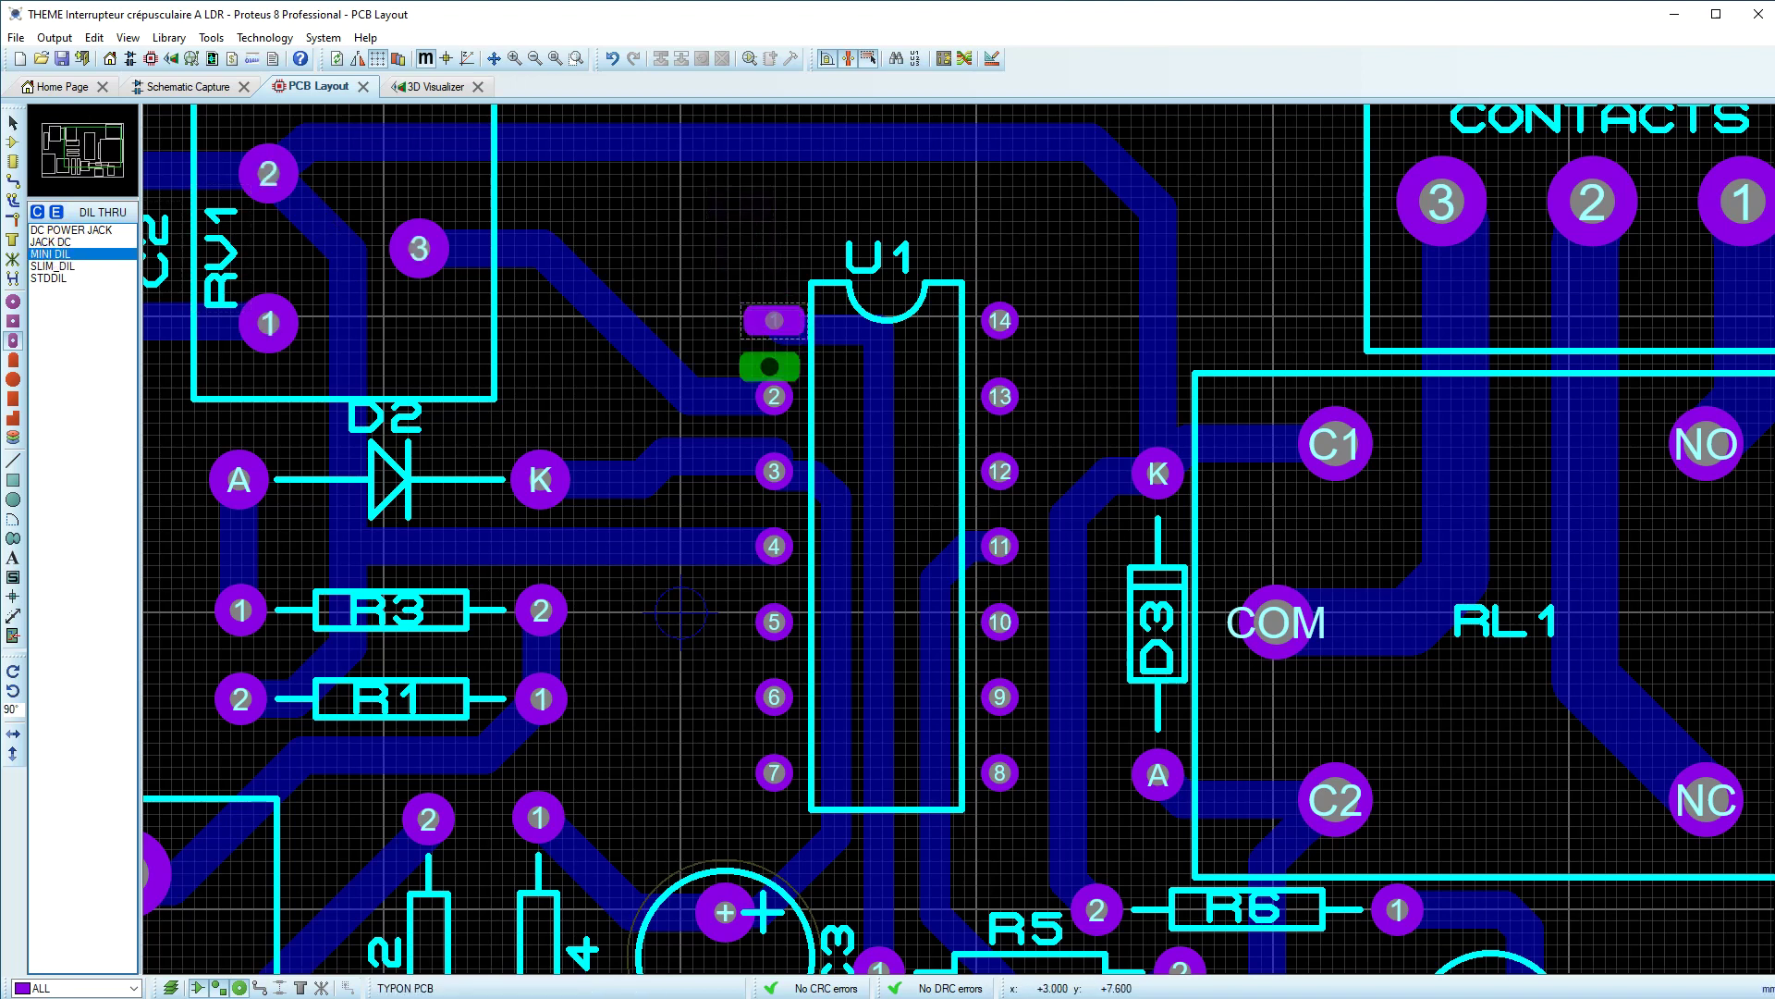
left_click(774, 397)
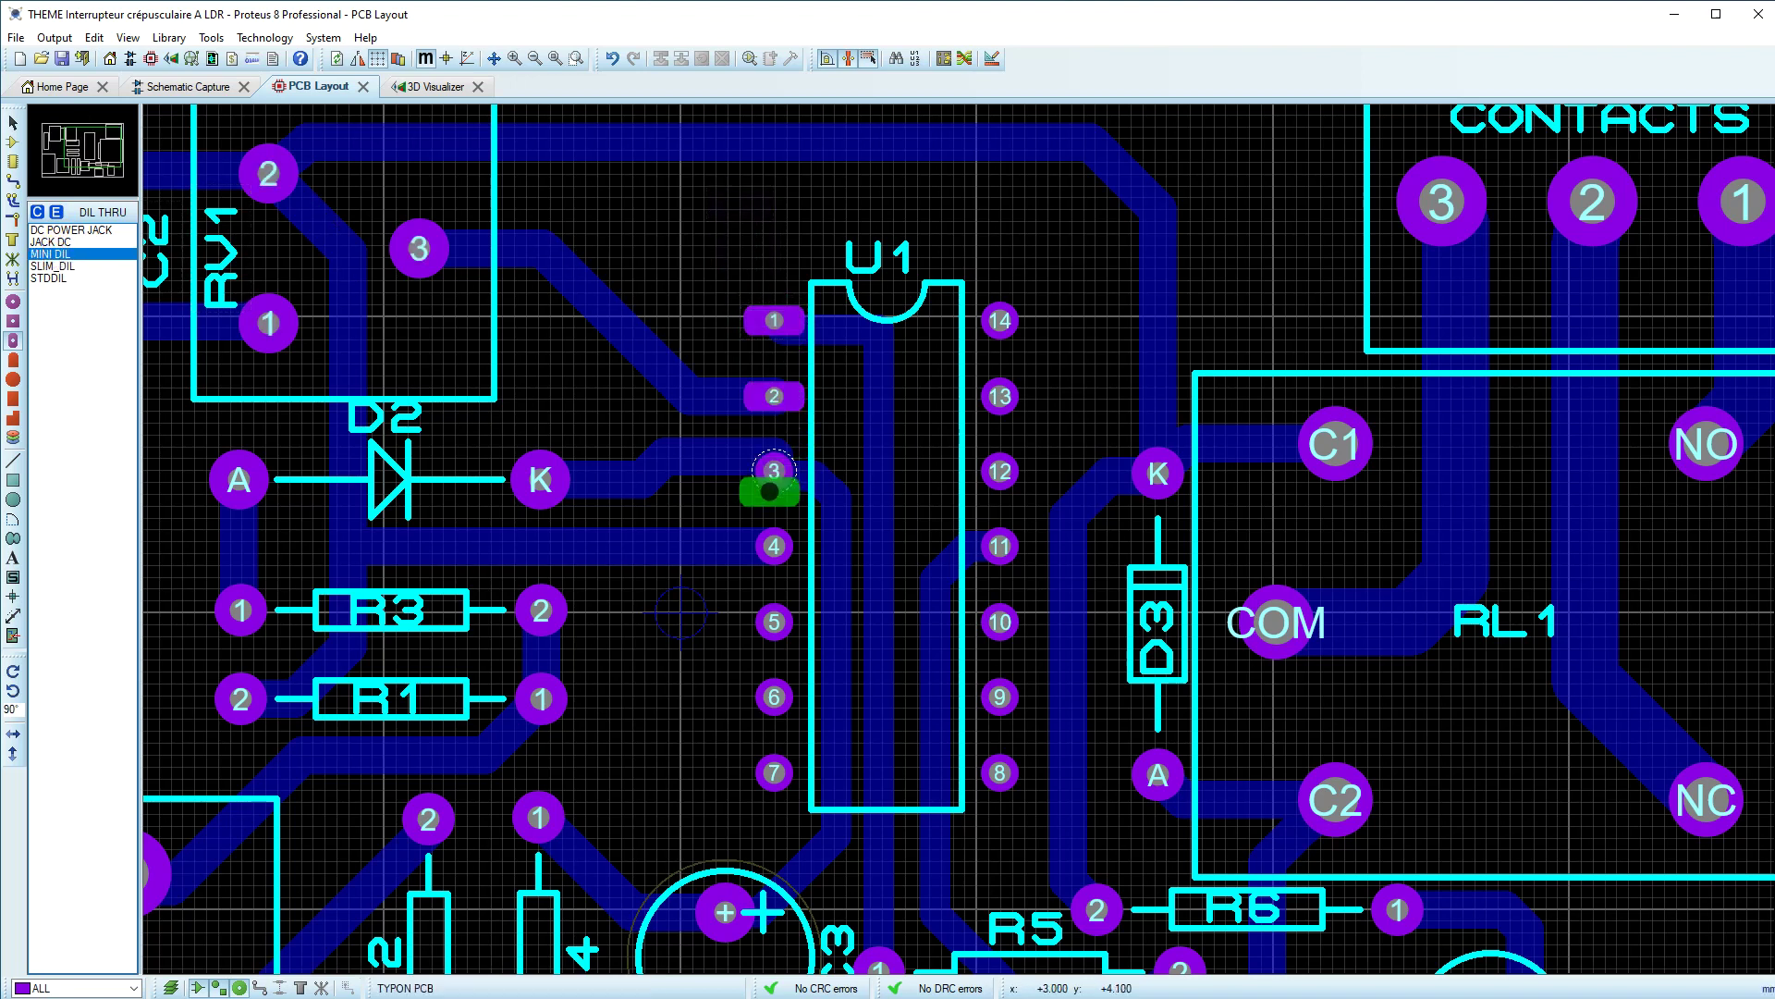
left_click(774, 472)
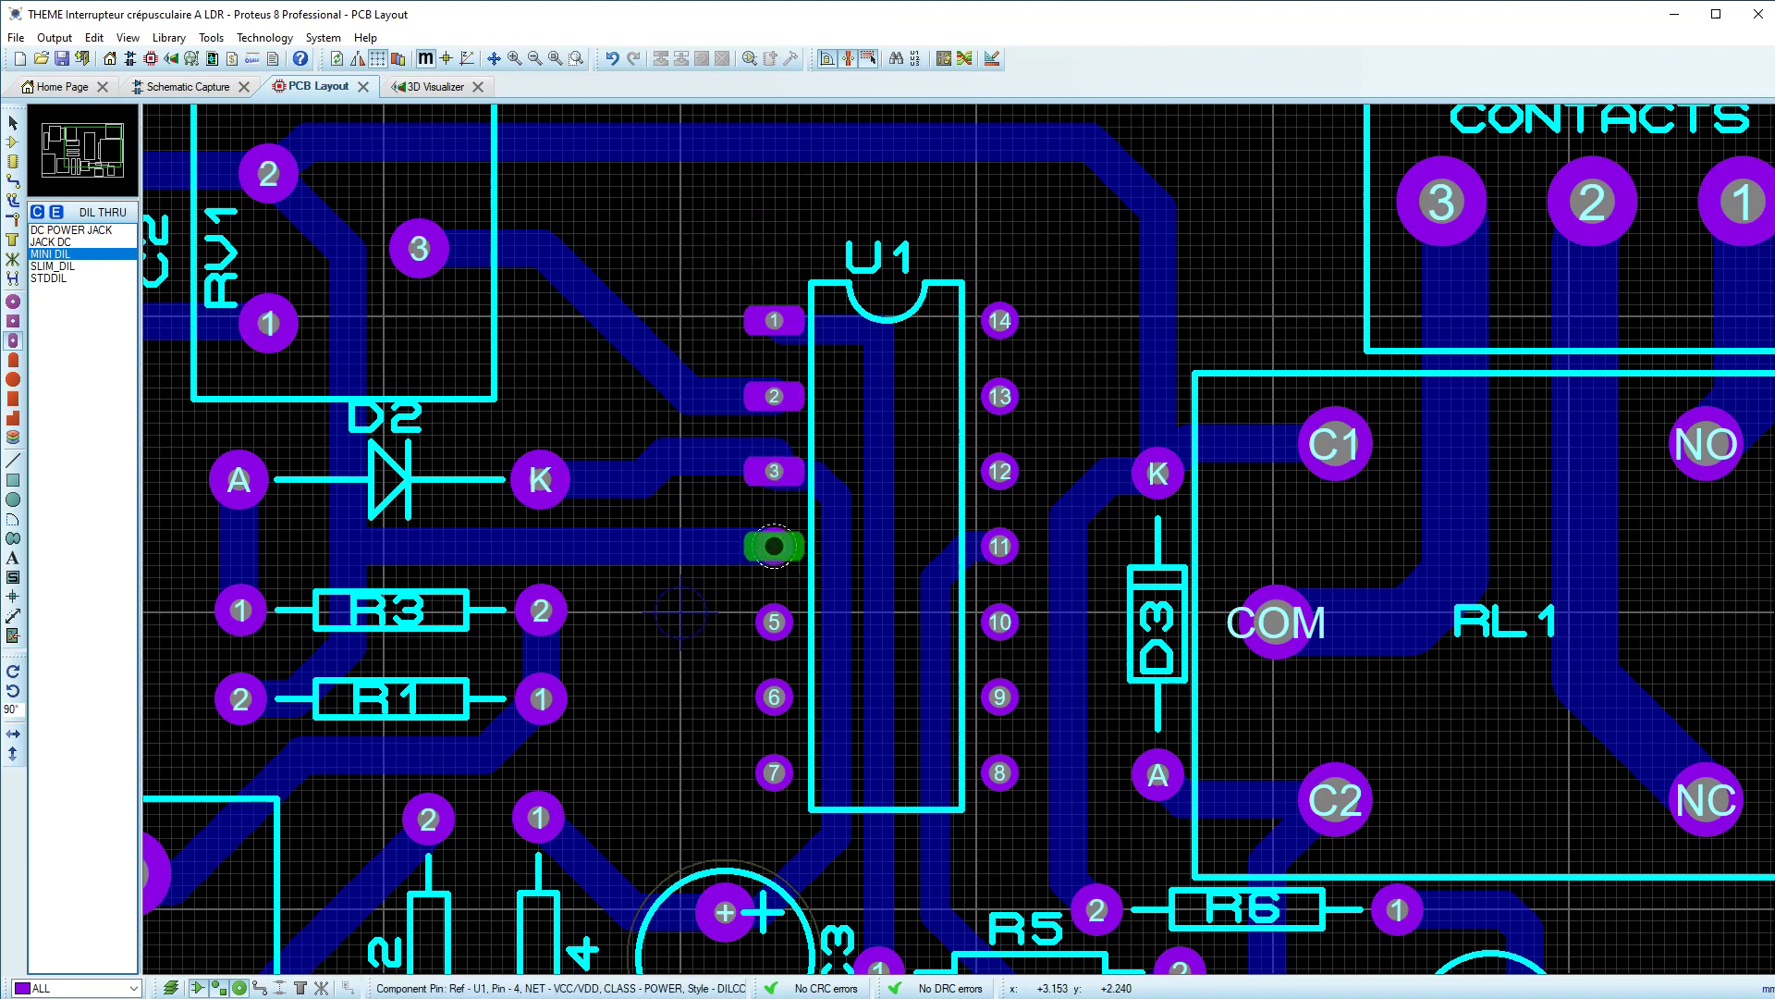
left_click(774, 546)
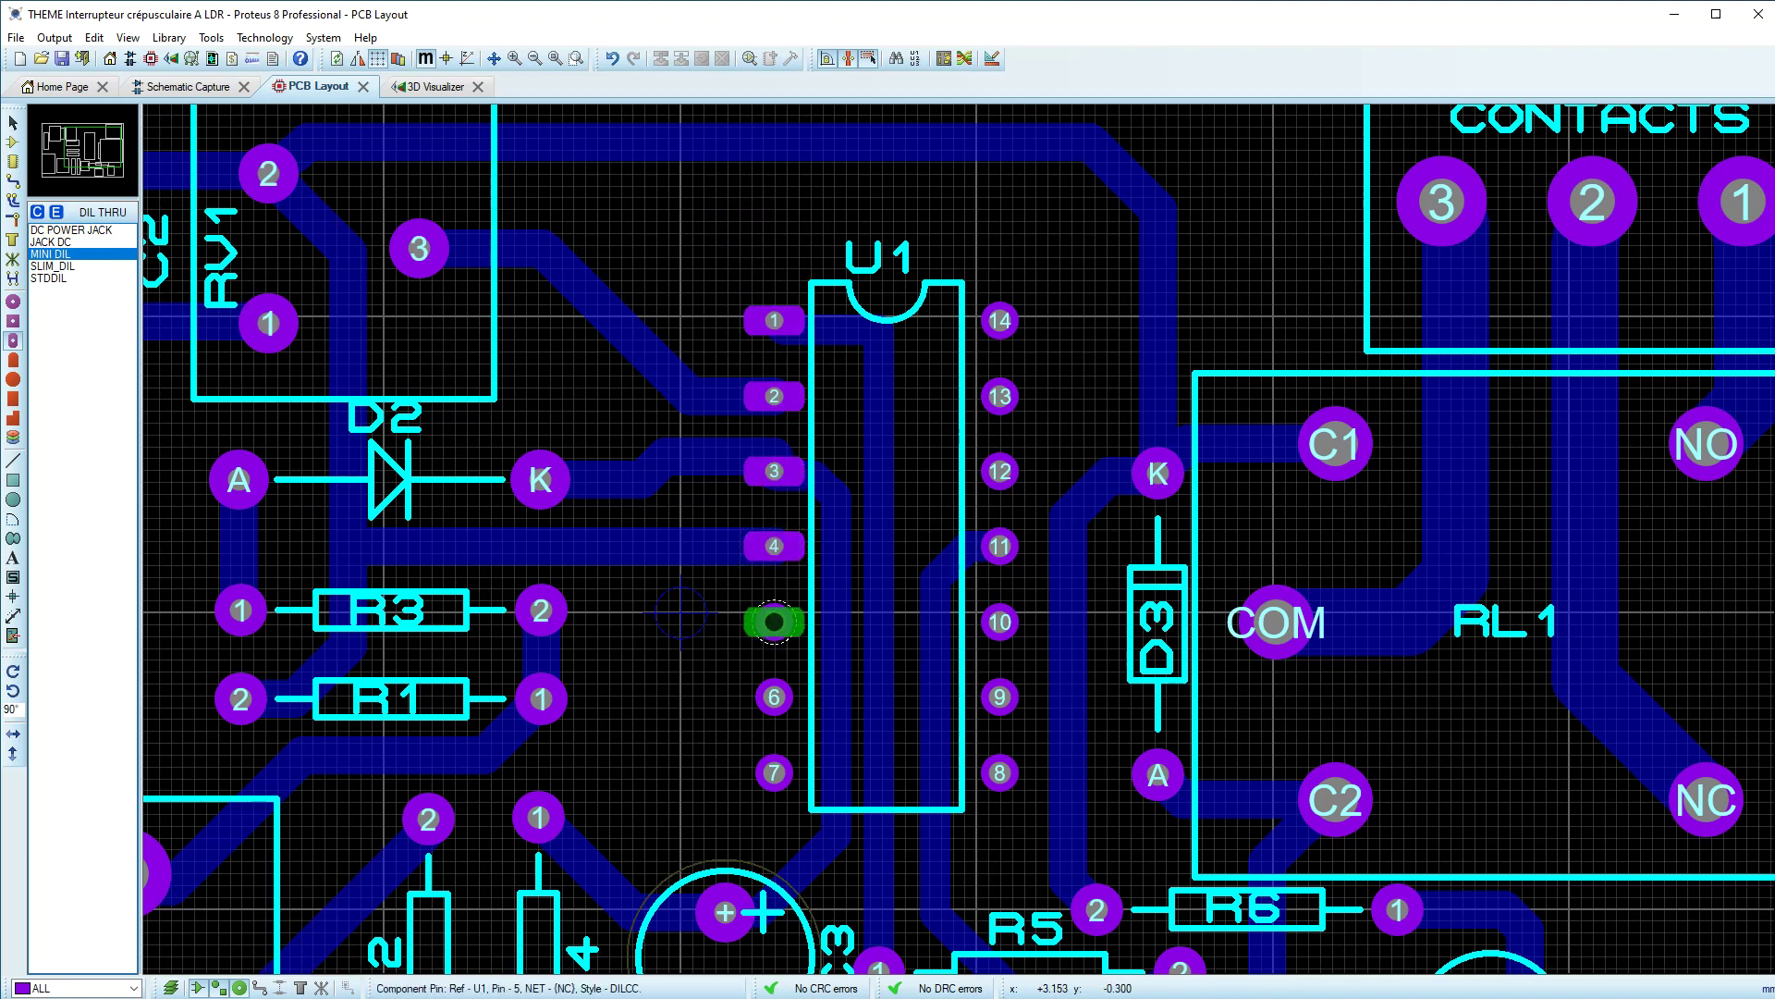
left_click(774, 621)
left_click(774, 697)
left_click(774, 772)
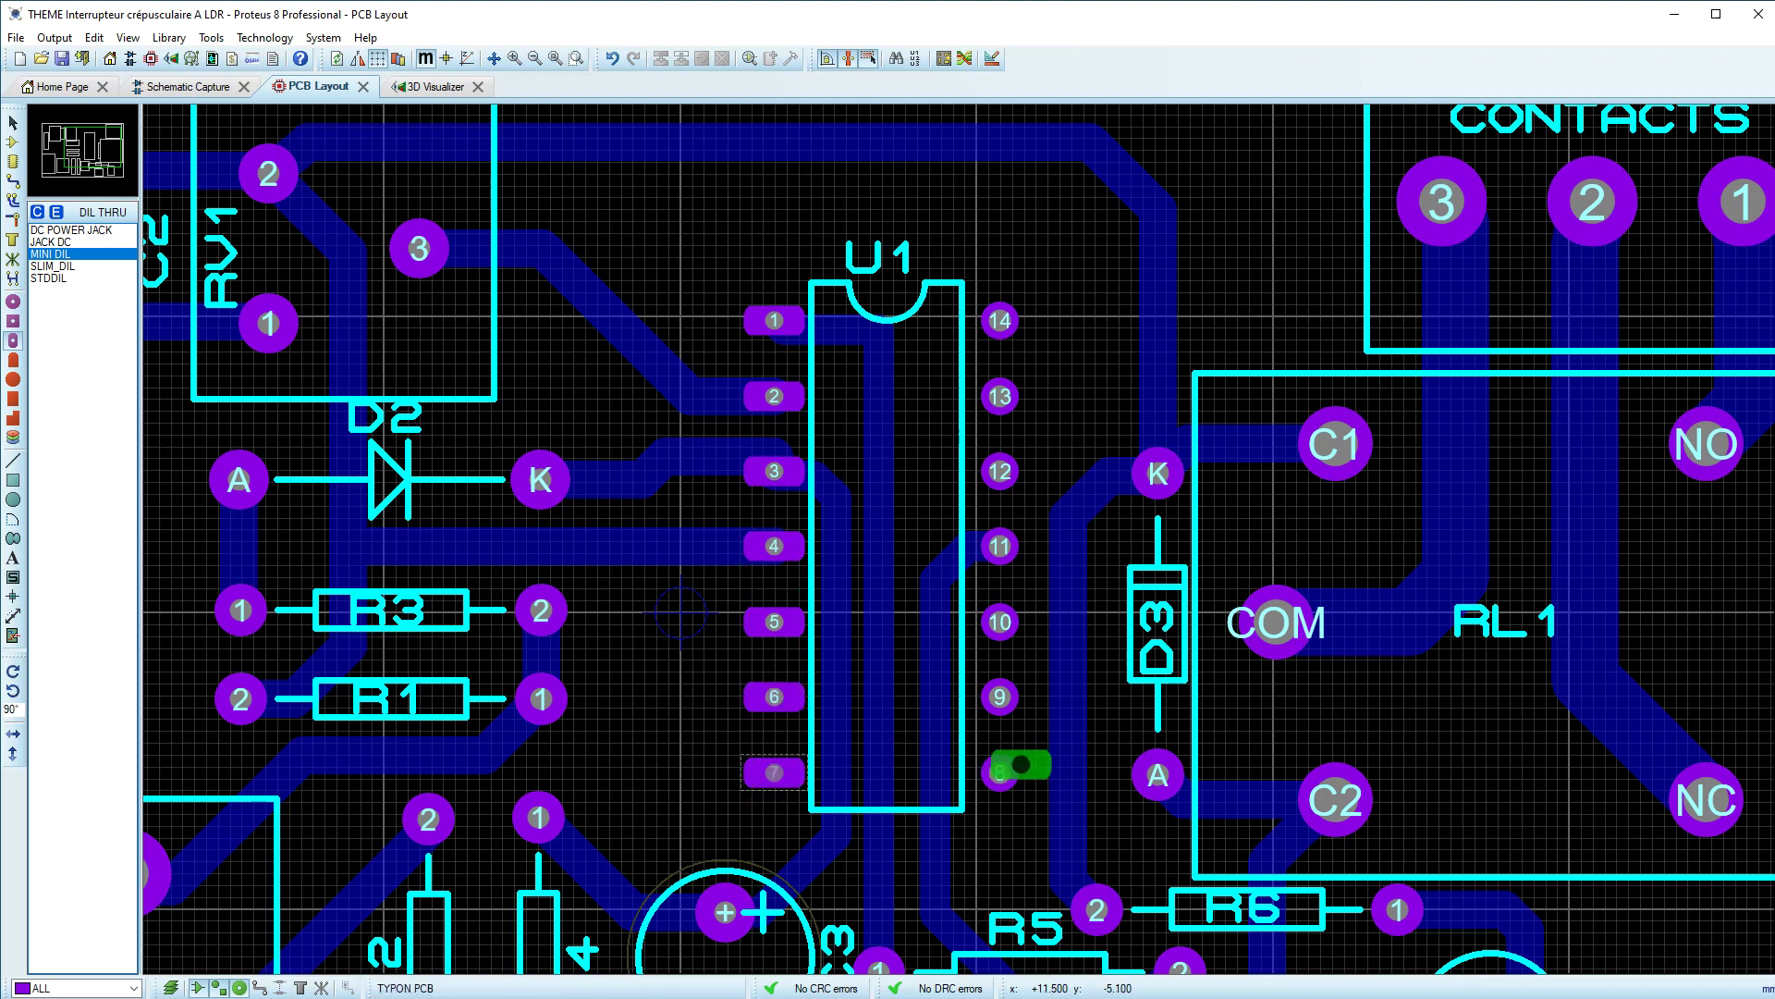
Step: Replace the pads of U1 pins 8 to 14 with horizontal MINI DIL pads
left_click(996, 772)
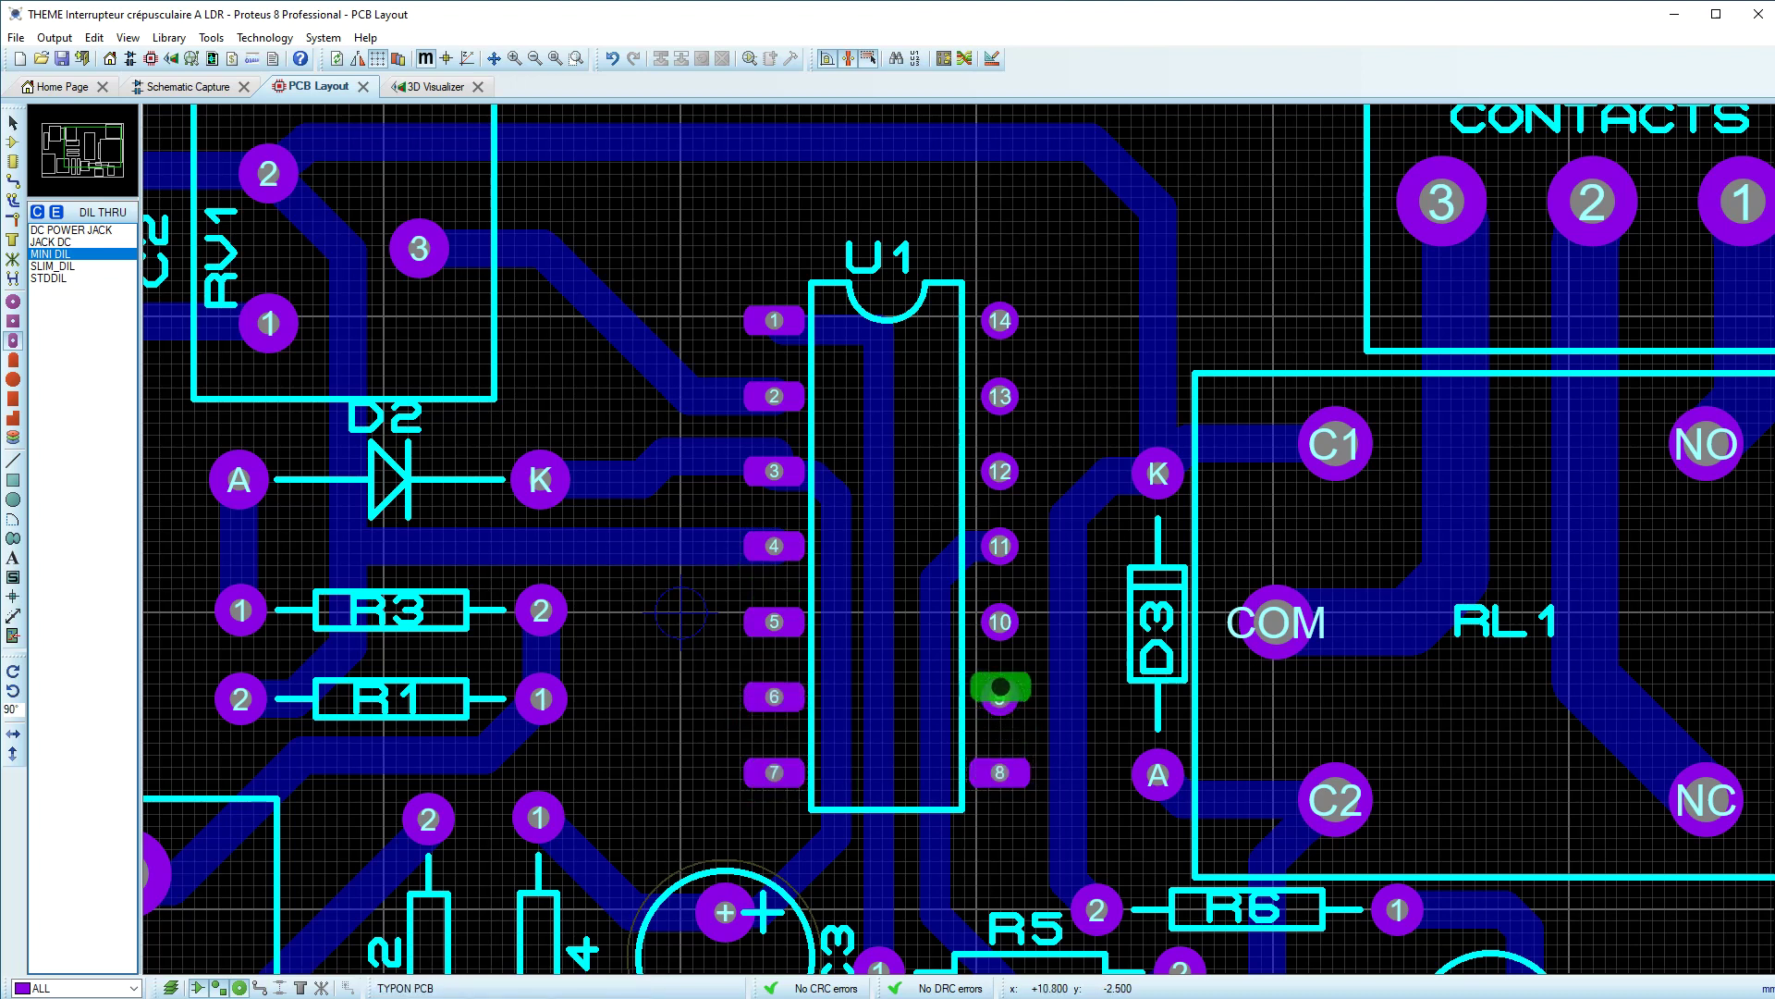
left_click(1000, 696)
left_click(999, 622)
left_click(999, 546)
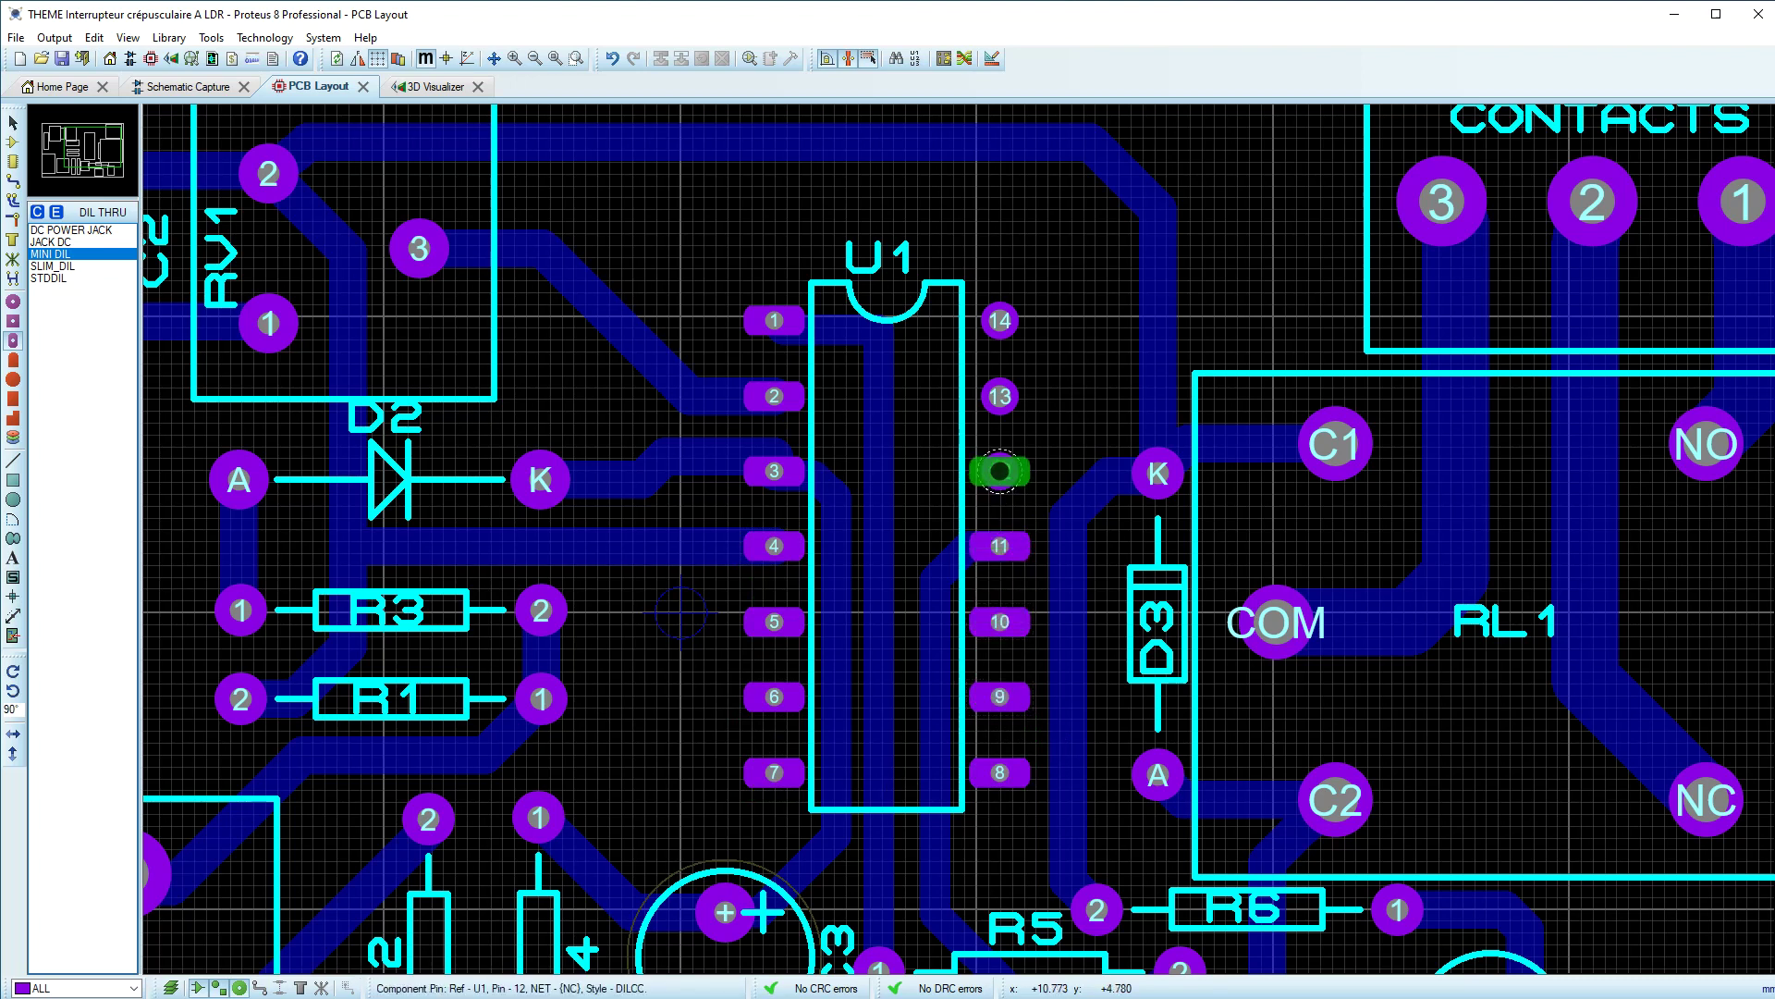
left_click(999, 472)
left_click(1000, 396)
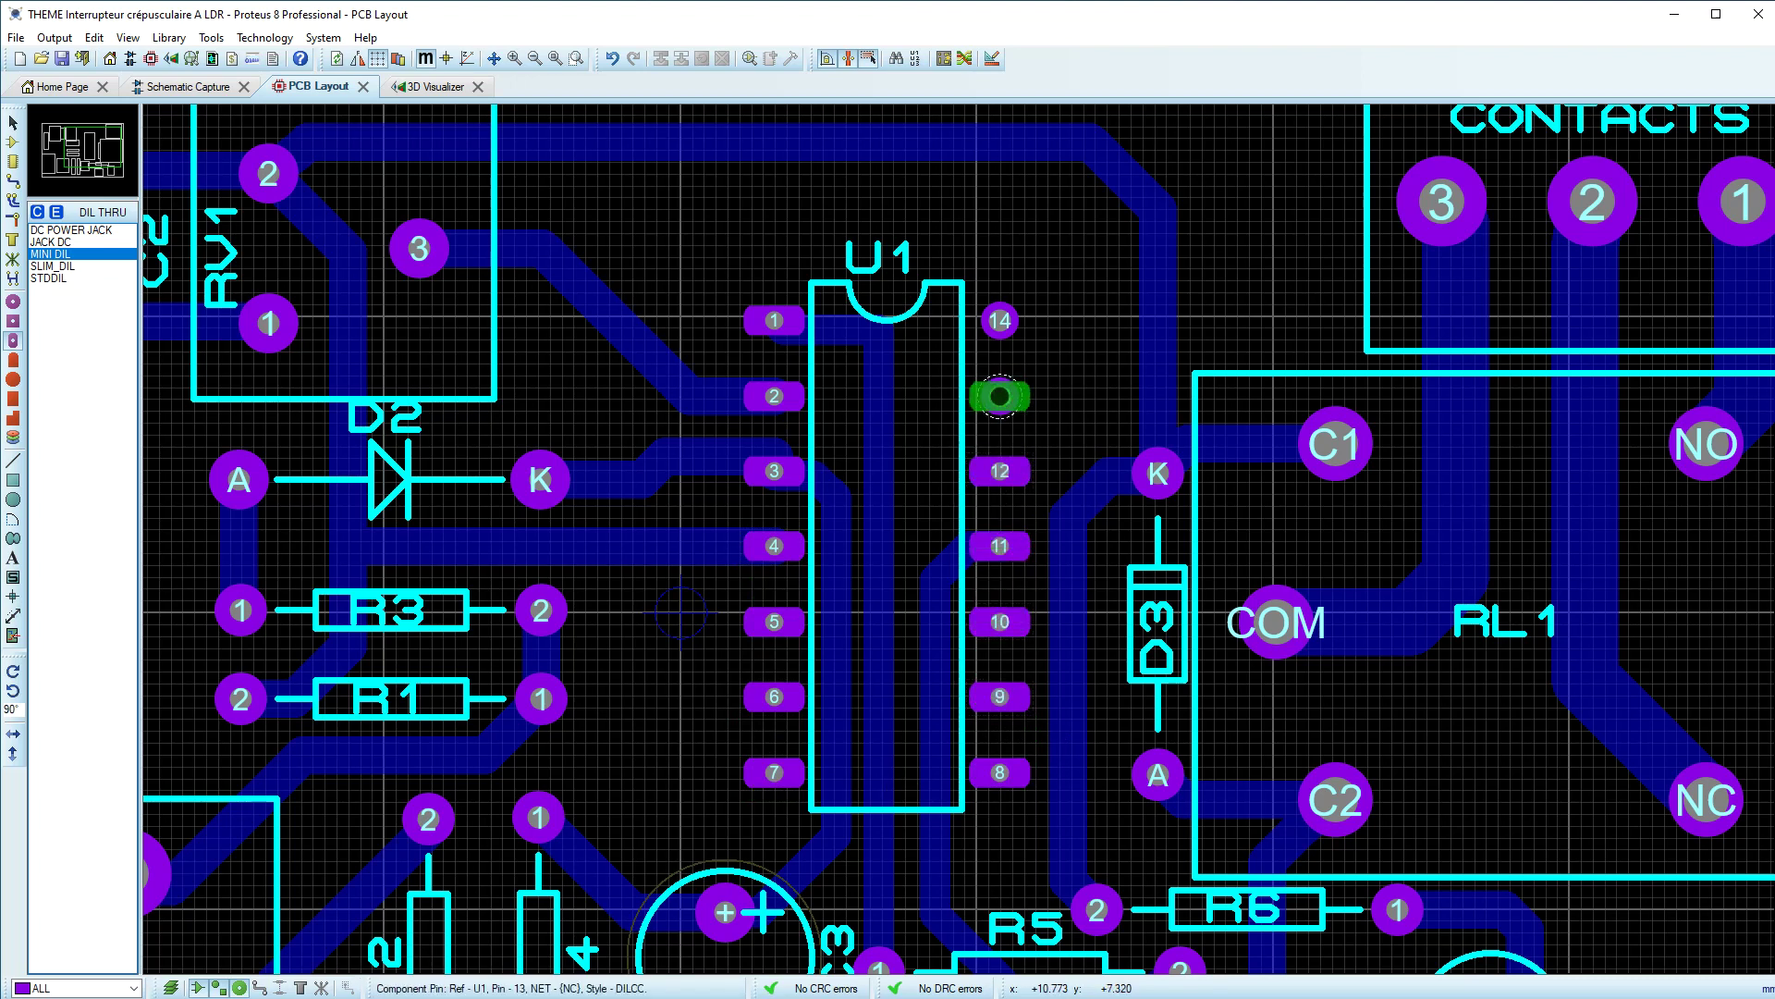
left_click(1000, 321)
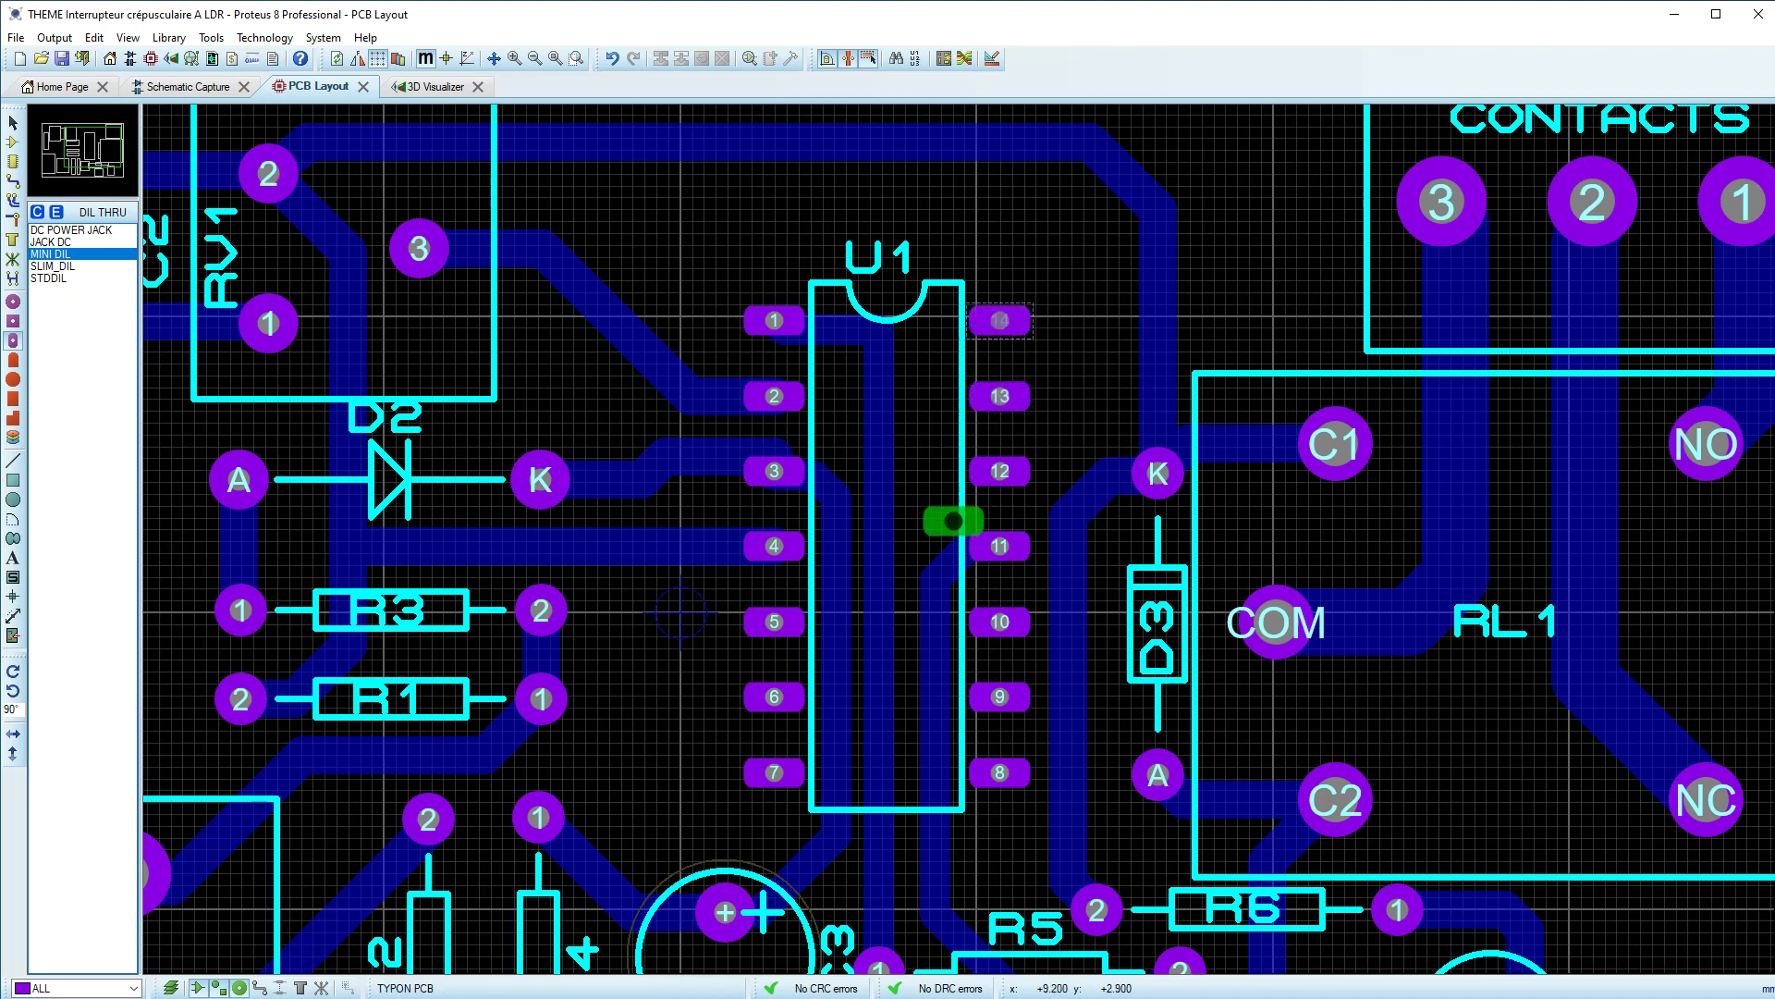
scroll(943, 584, "down", 2)
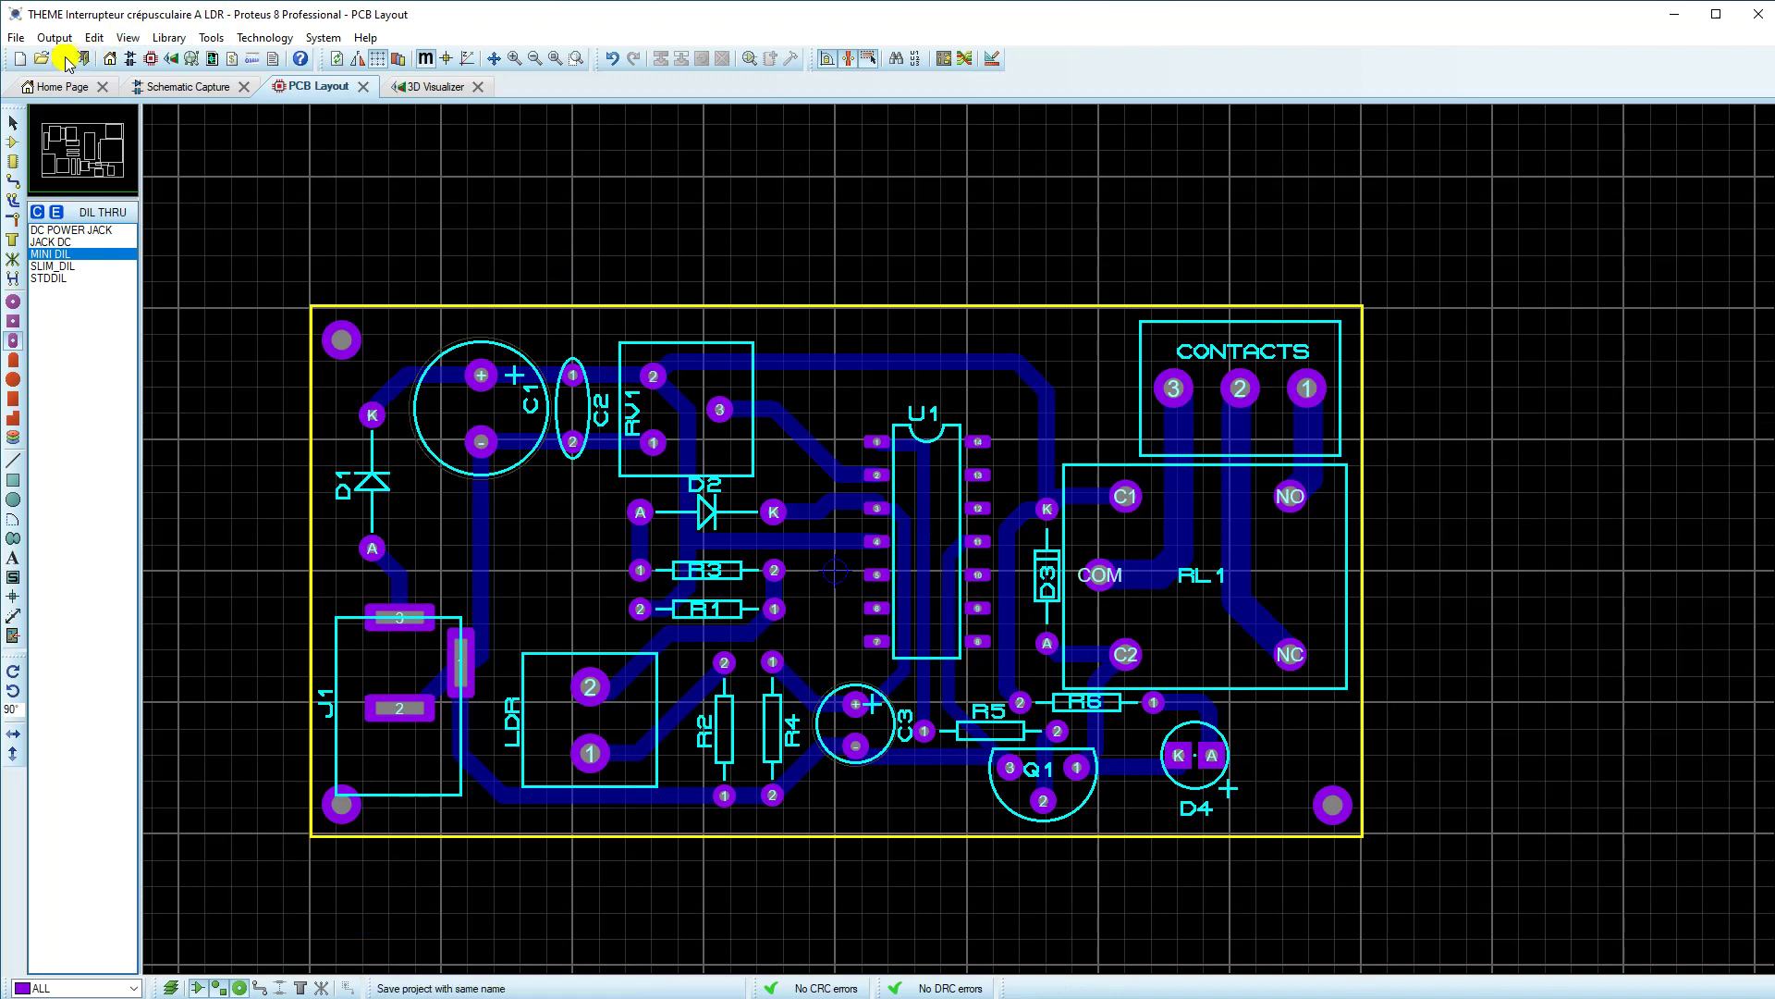
Step: Generate a power plane on Bottom Copper for the GND=POWER net with the DEFAULT boundary
left_click(555, 59)
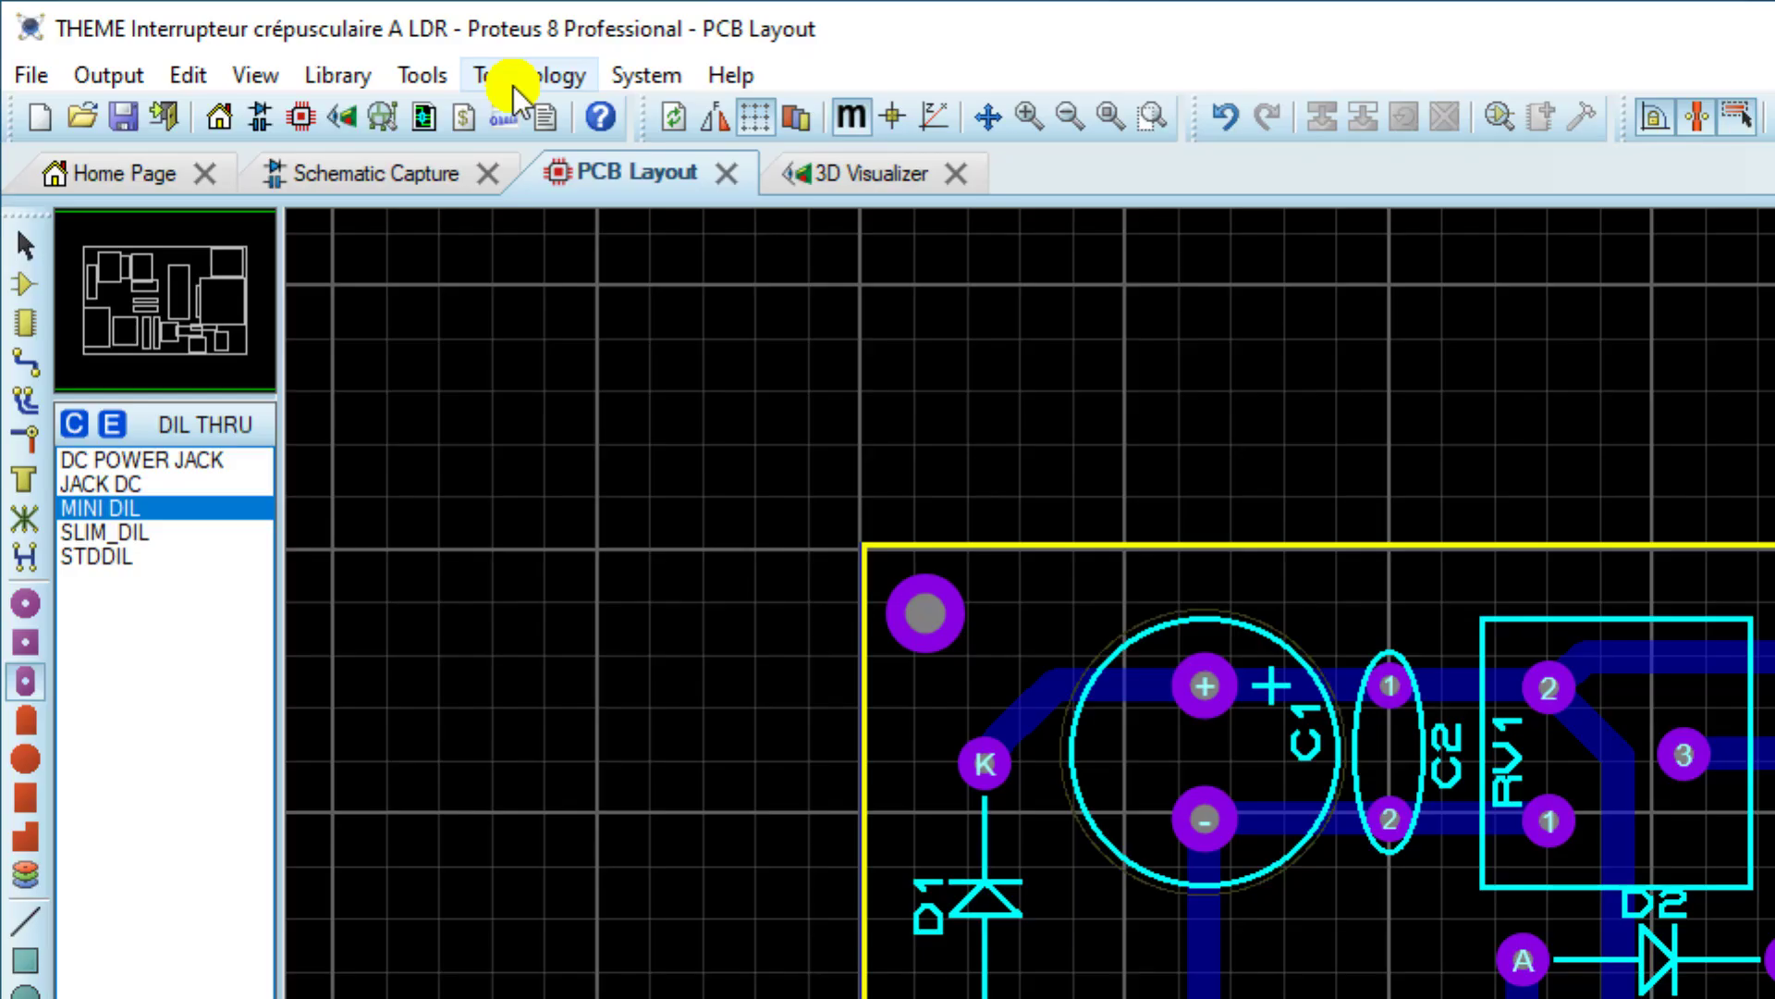
left_click(256, 42)
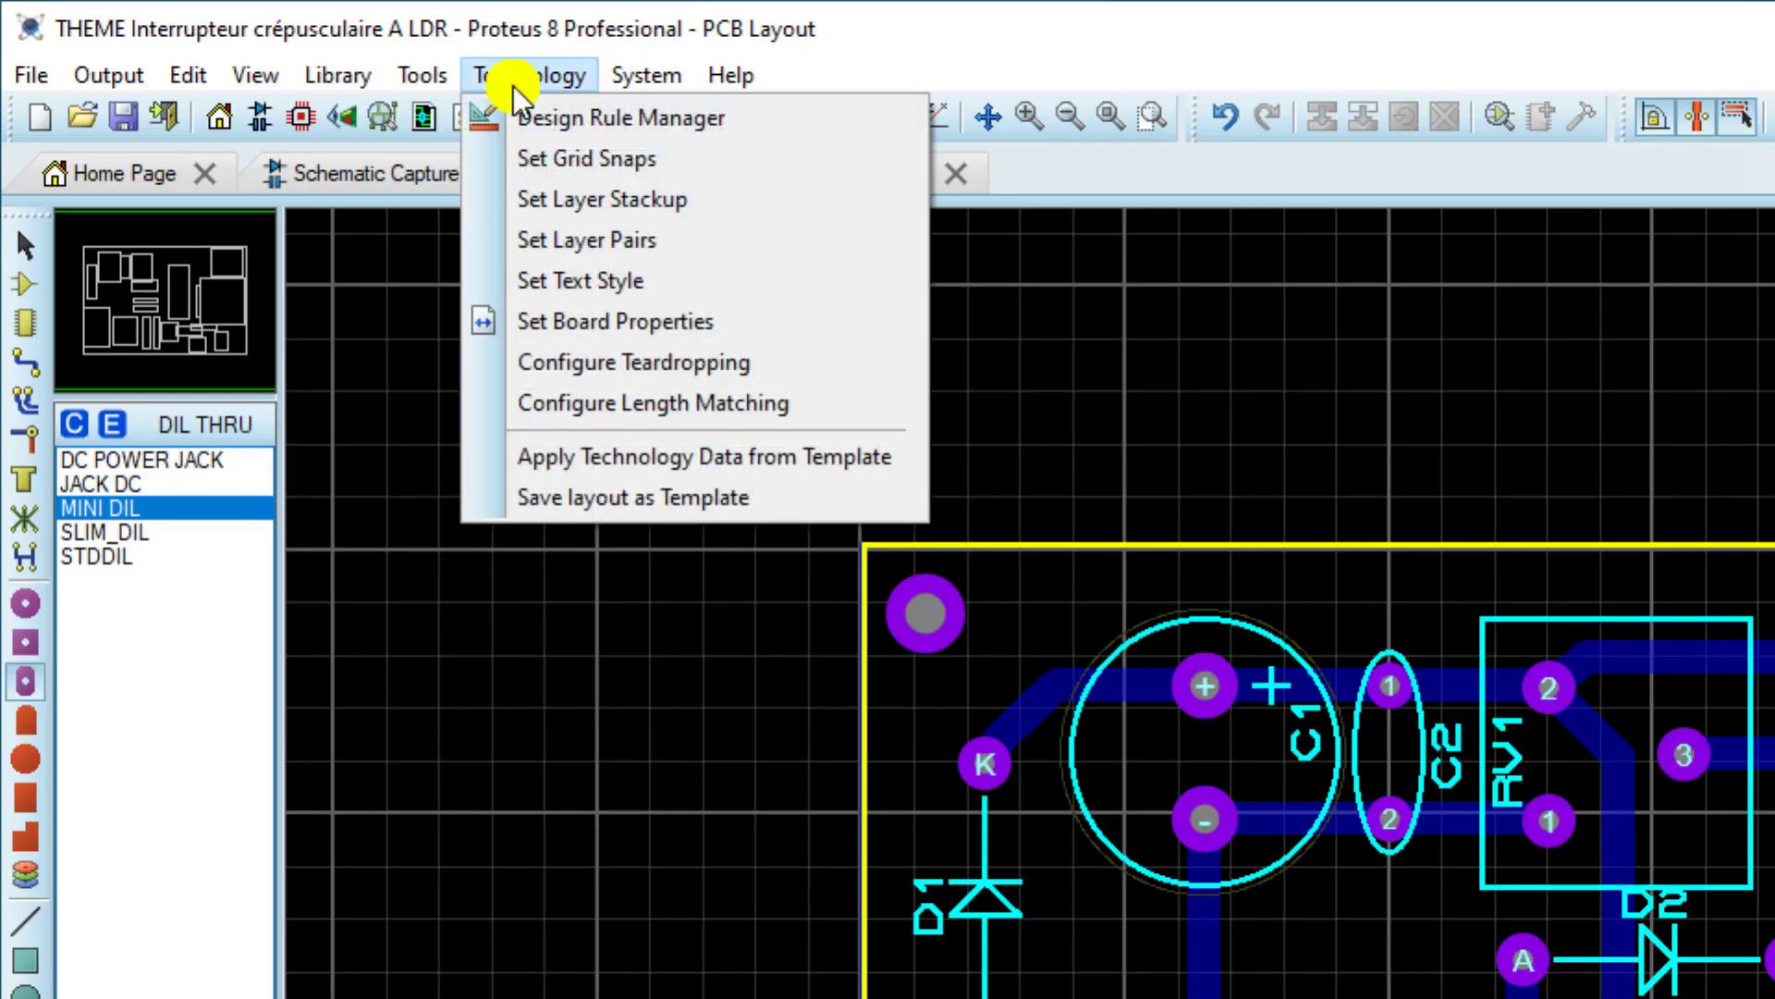
mouse_move(416, 85)
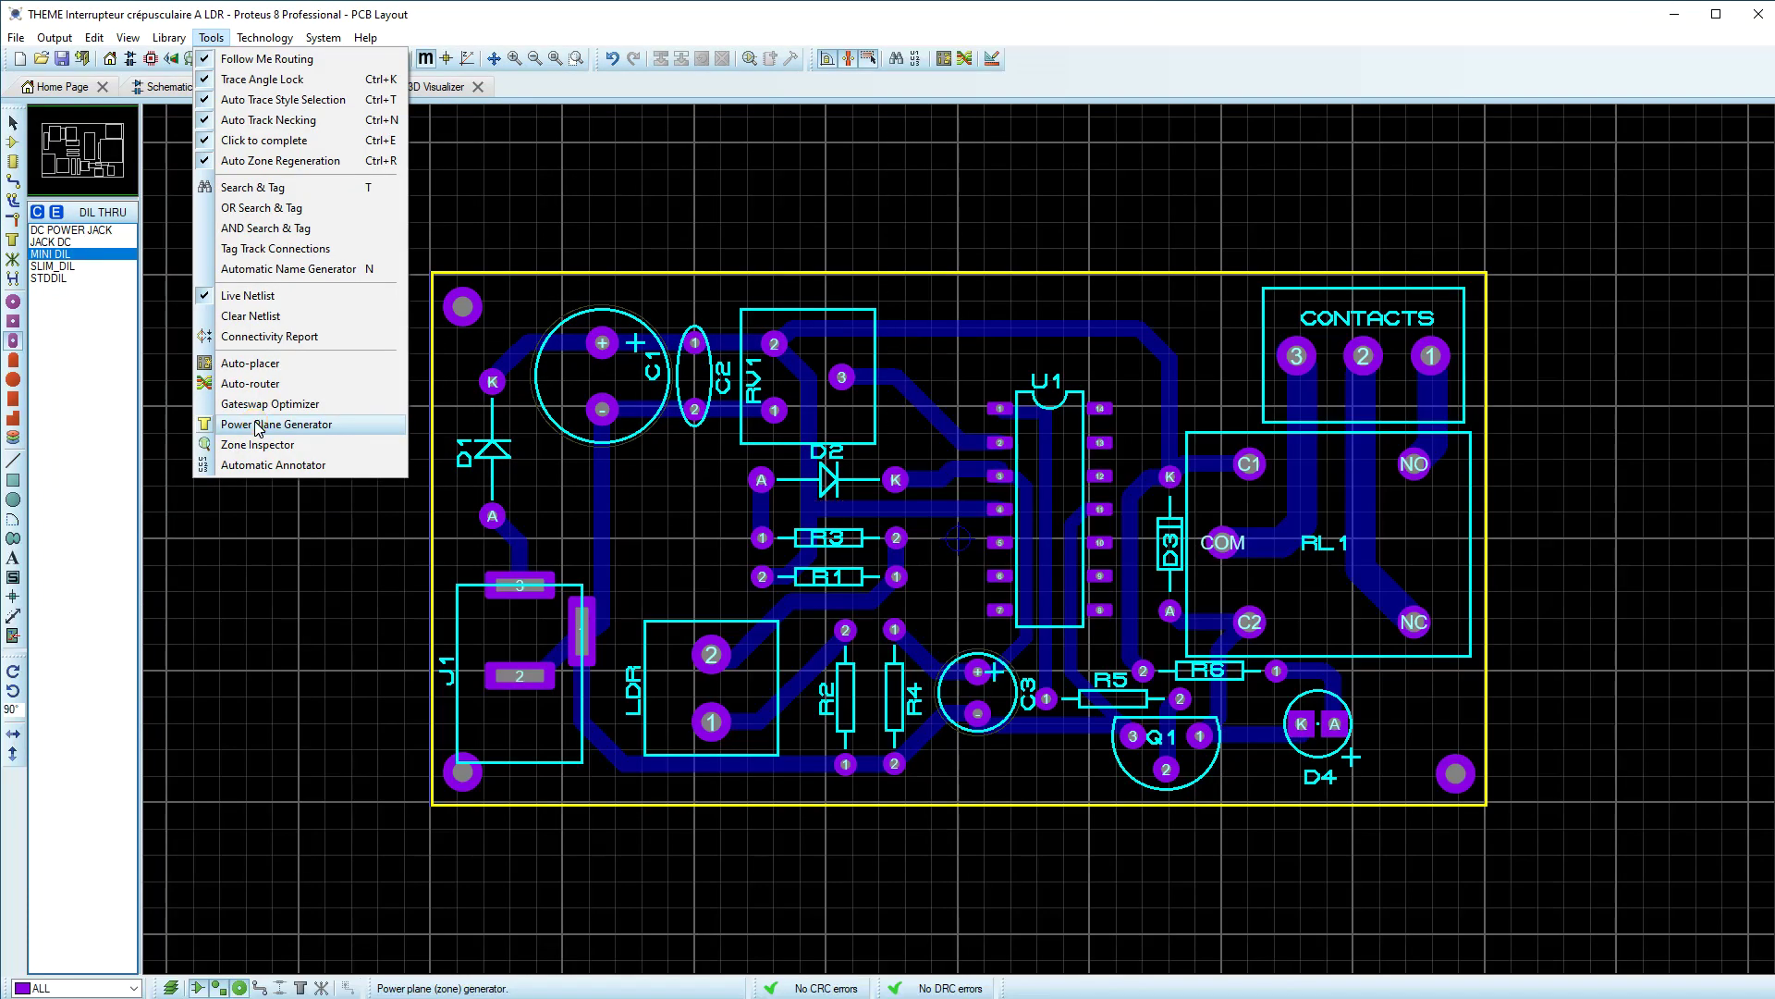
left_click(258, 427)
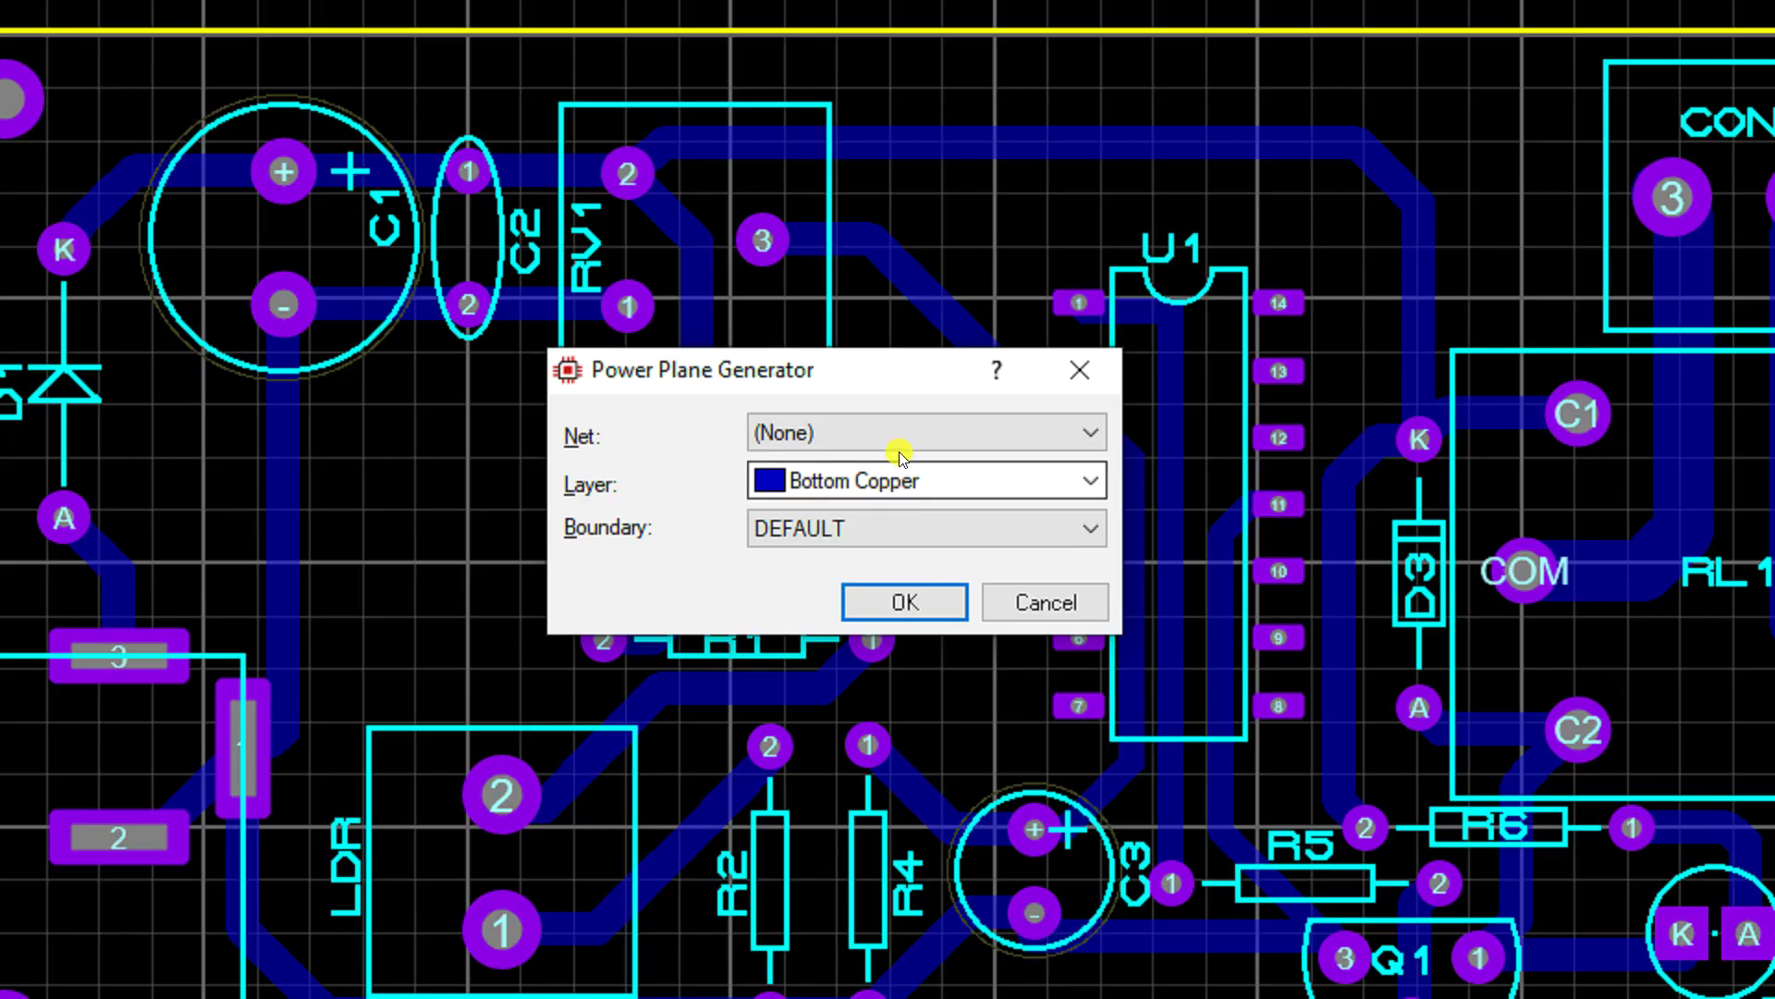
left_click(908, 471)
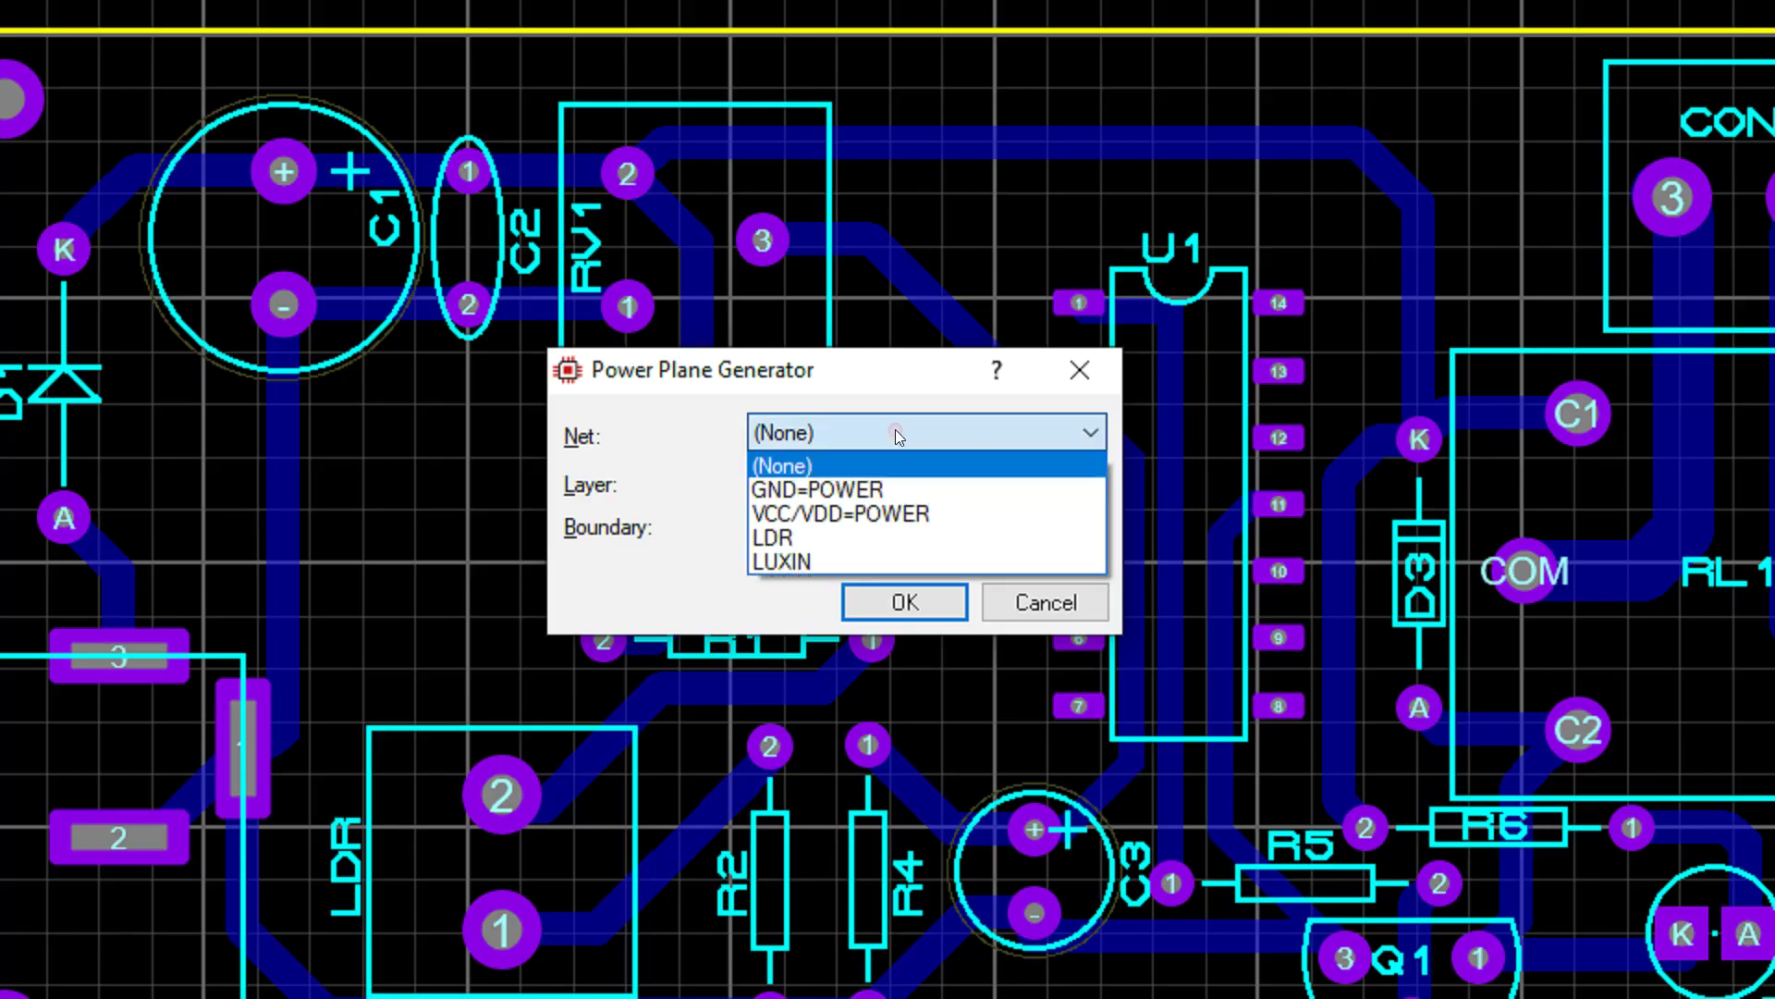
left_click(852, 490)
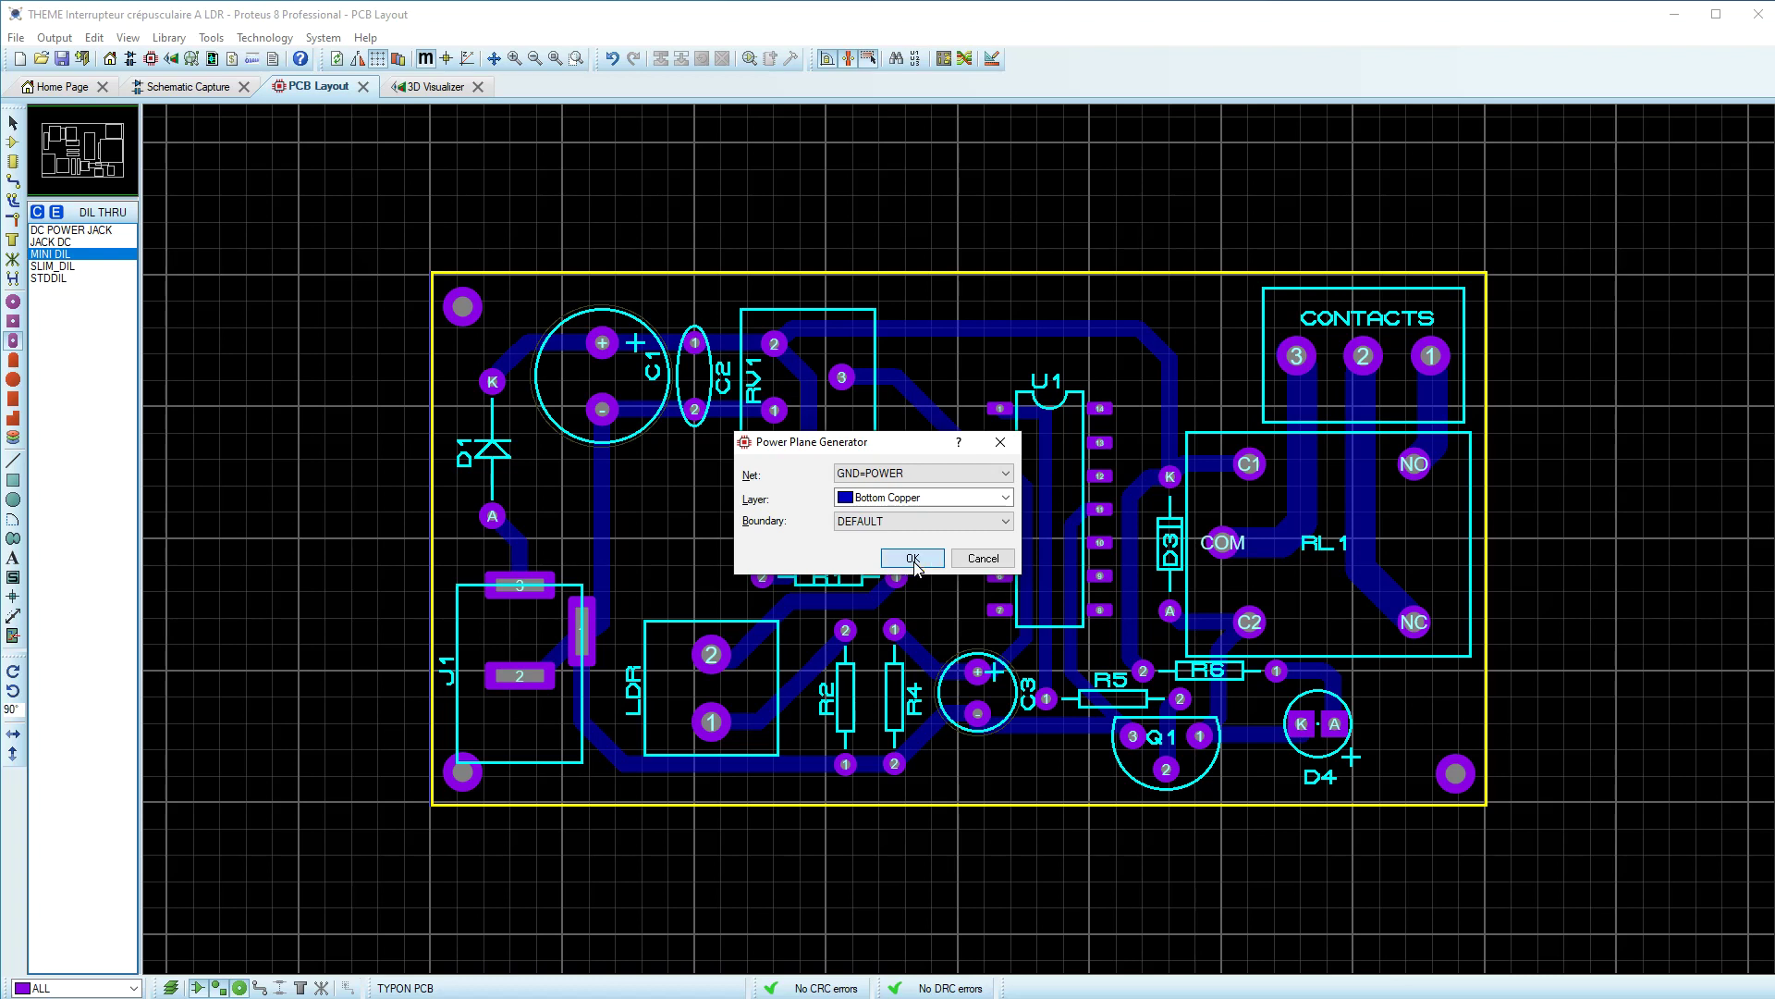
left_click(905, 603)
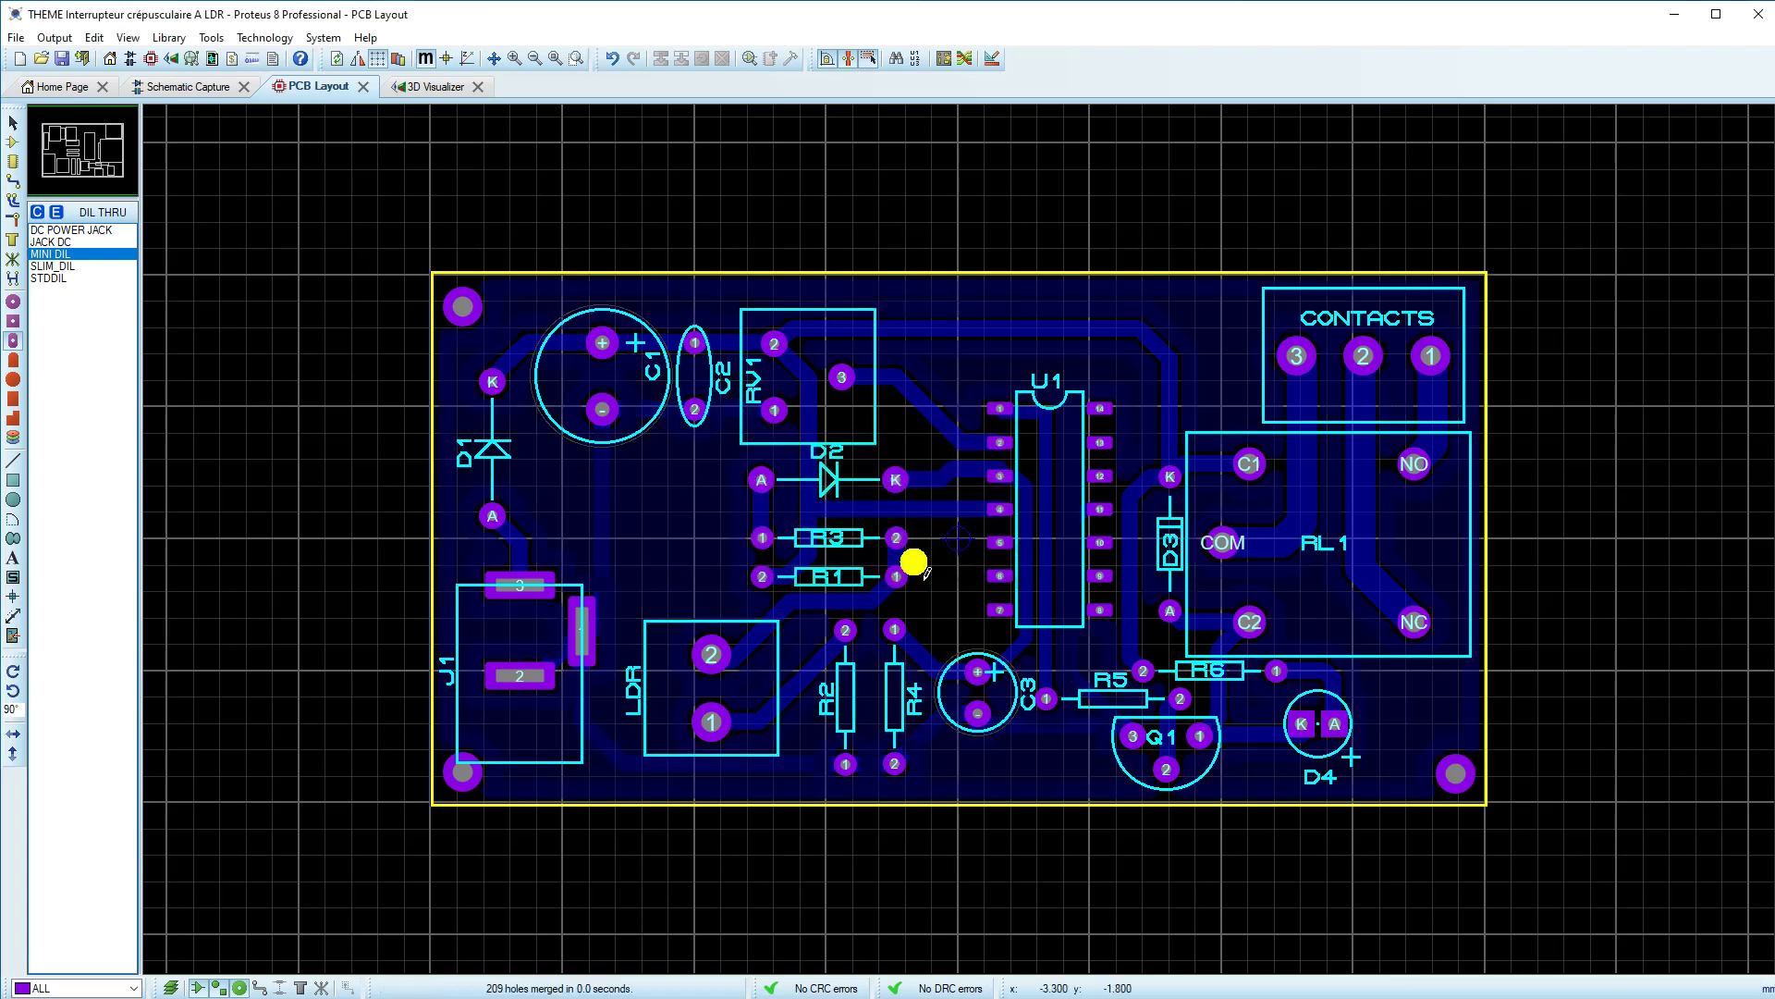
Step: Edit the ground zone to use the Normal colour and a clearance of 20th
left_click(12, 124)
left_click(485, 329)
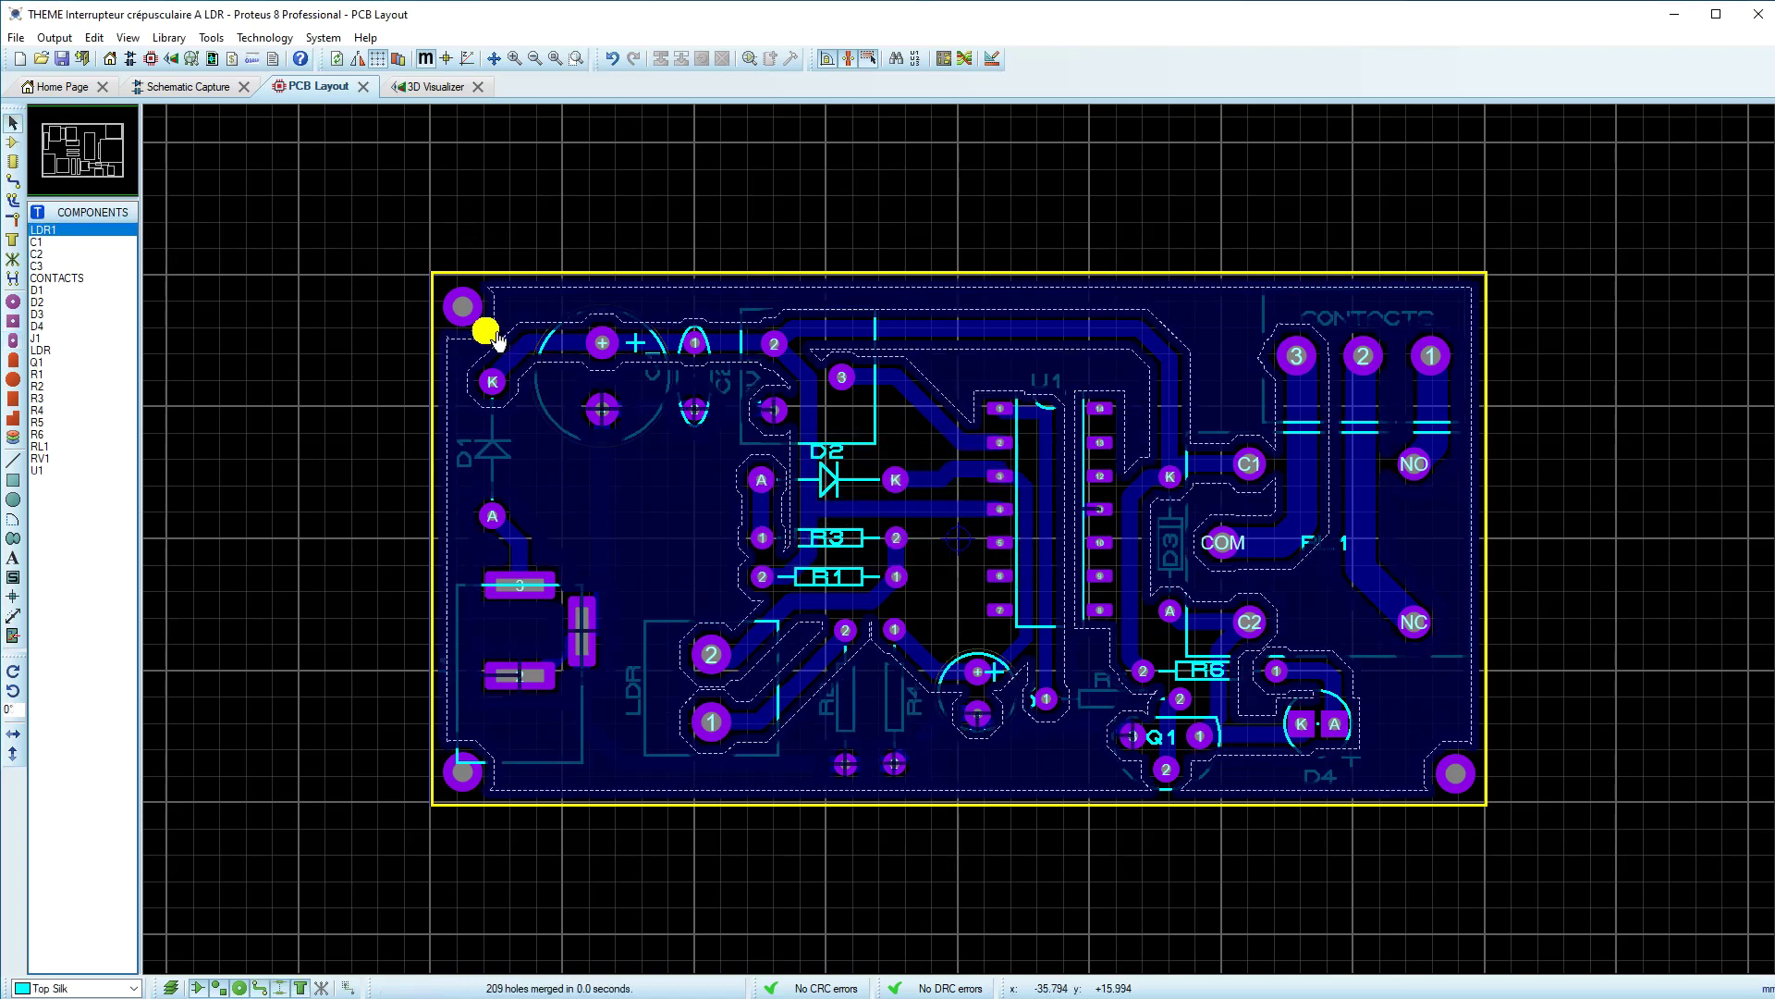
left_click(487, 331)
left_click(494, 342)
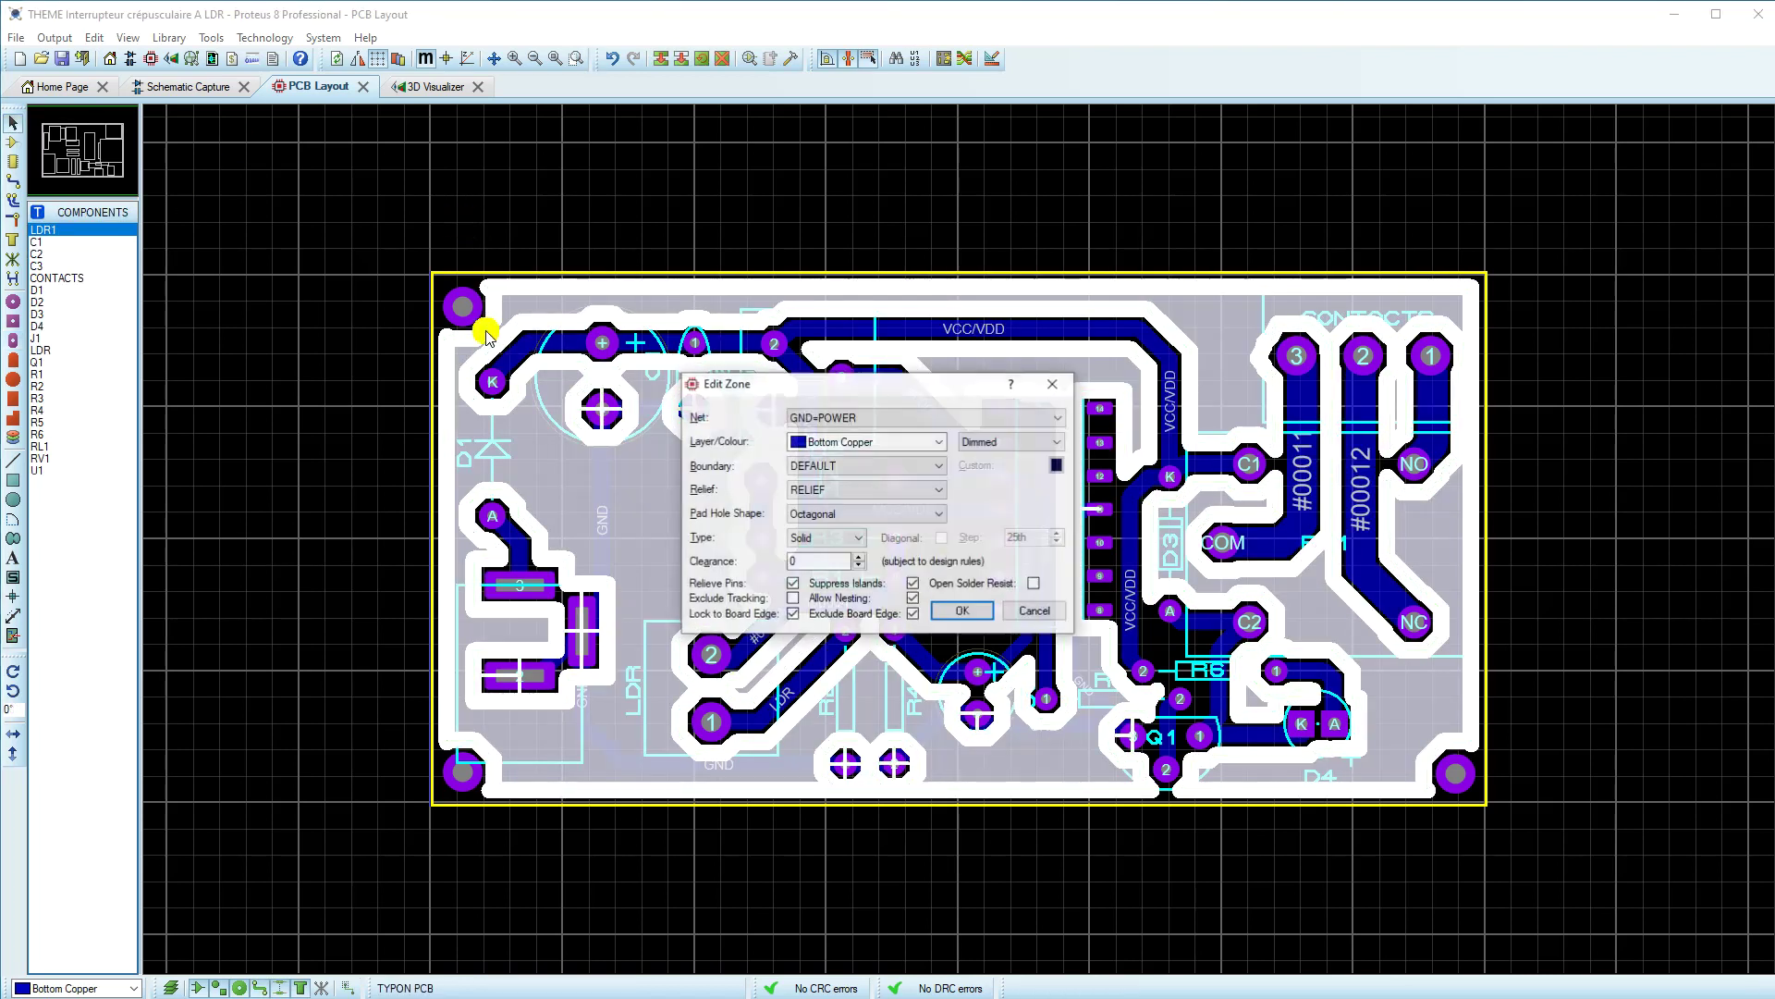
left_click(901, 495)
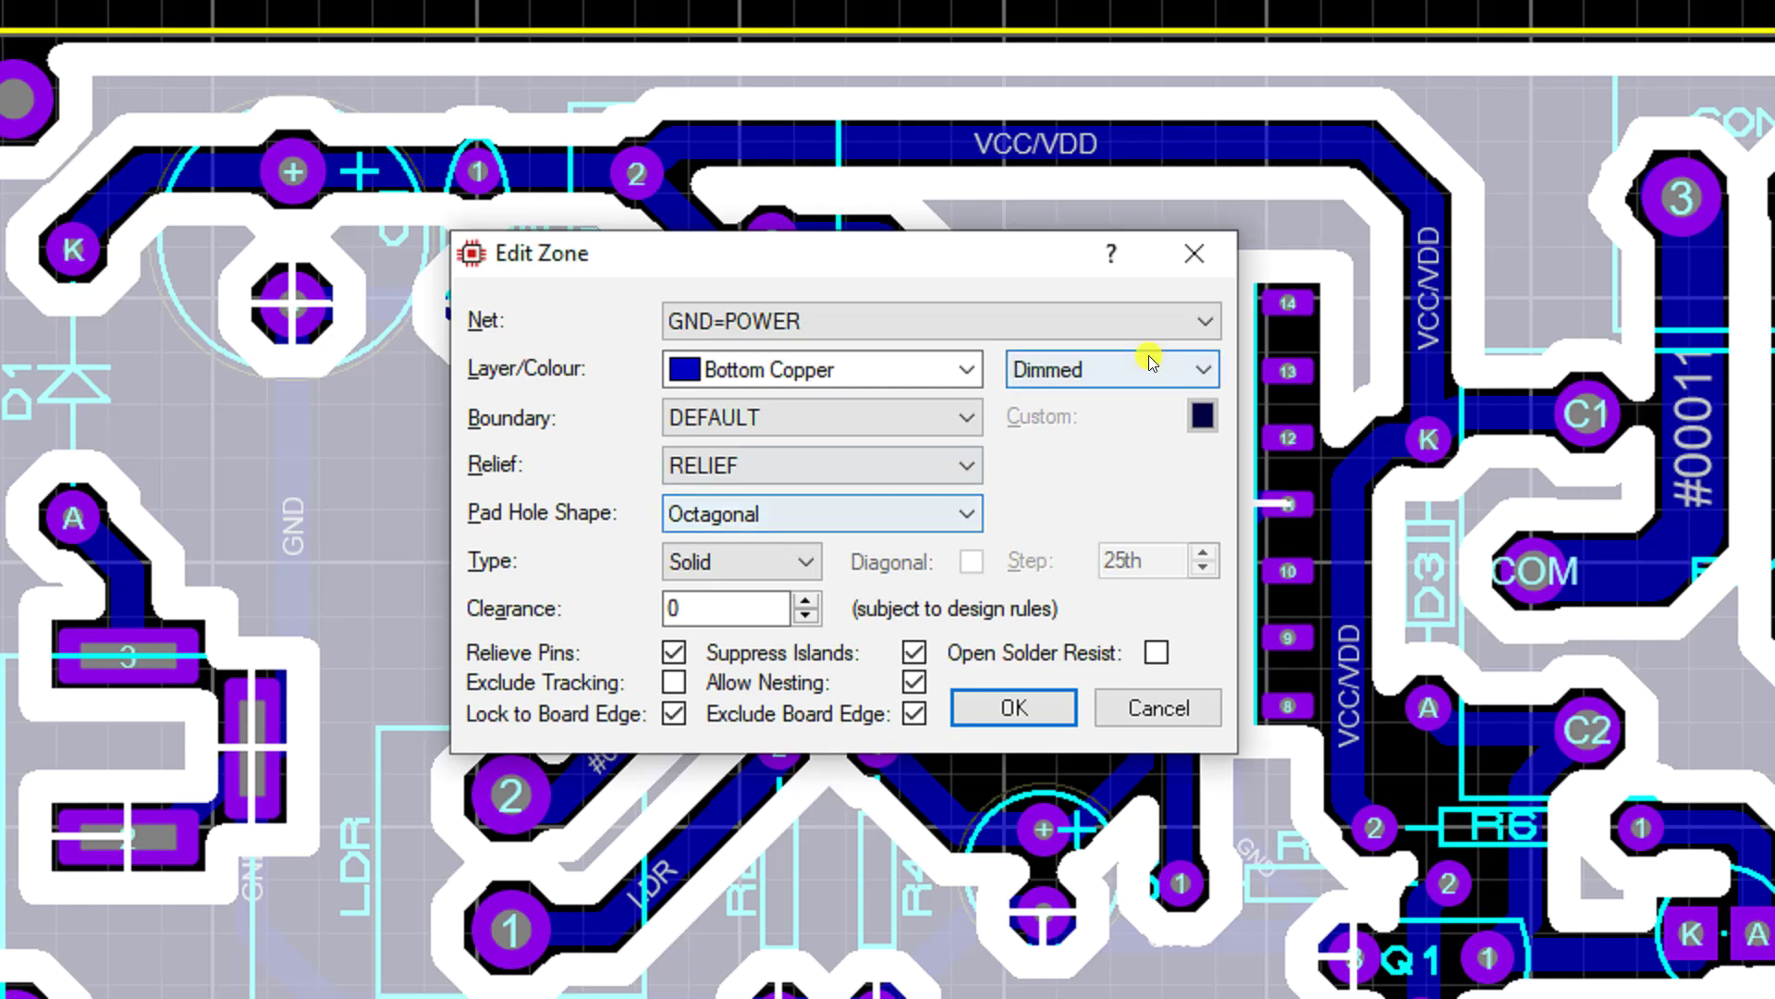
left_click(1030, 440)
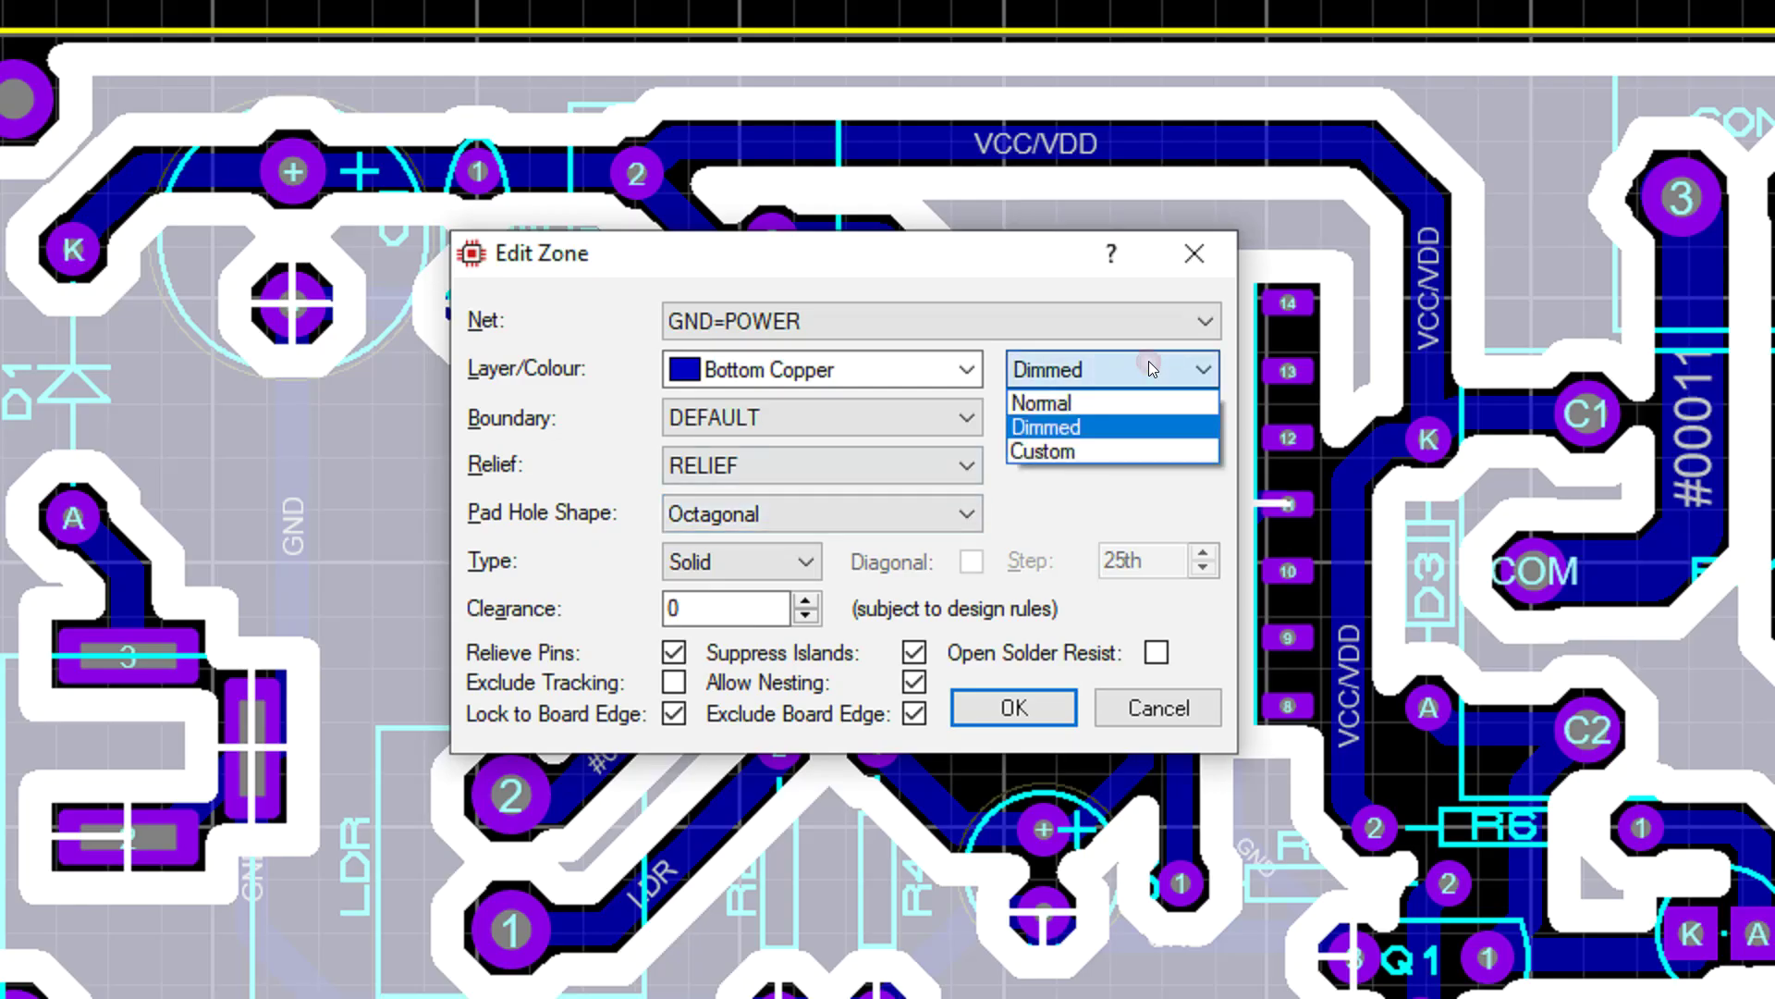
left_click(1080, 407)
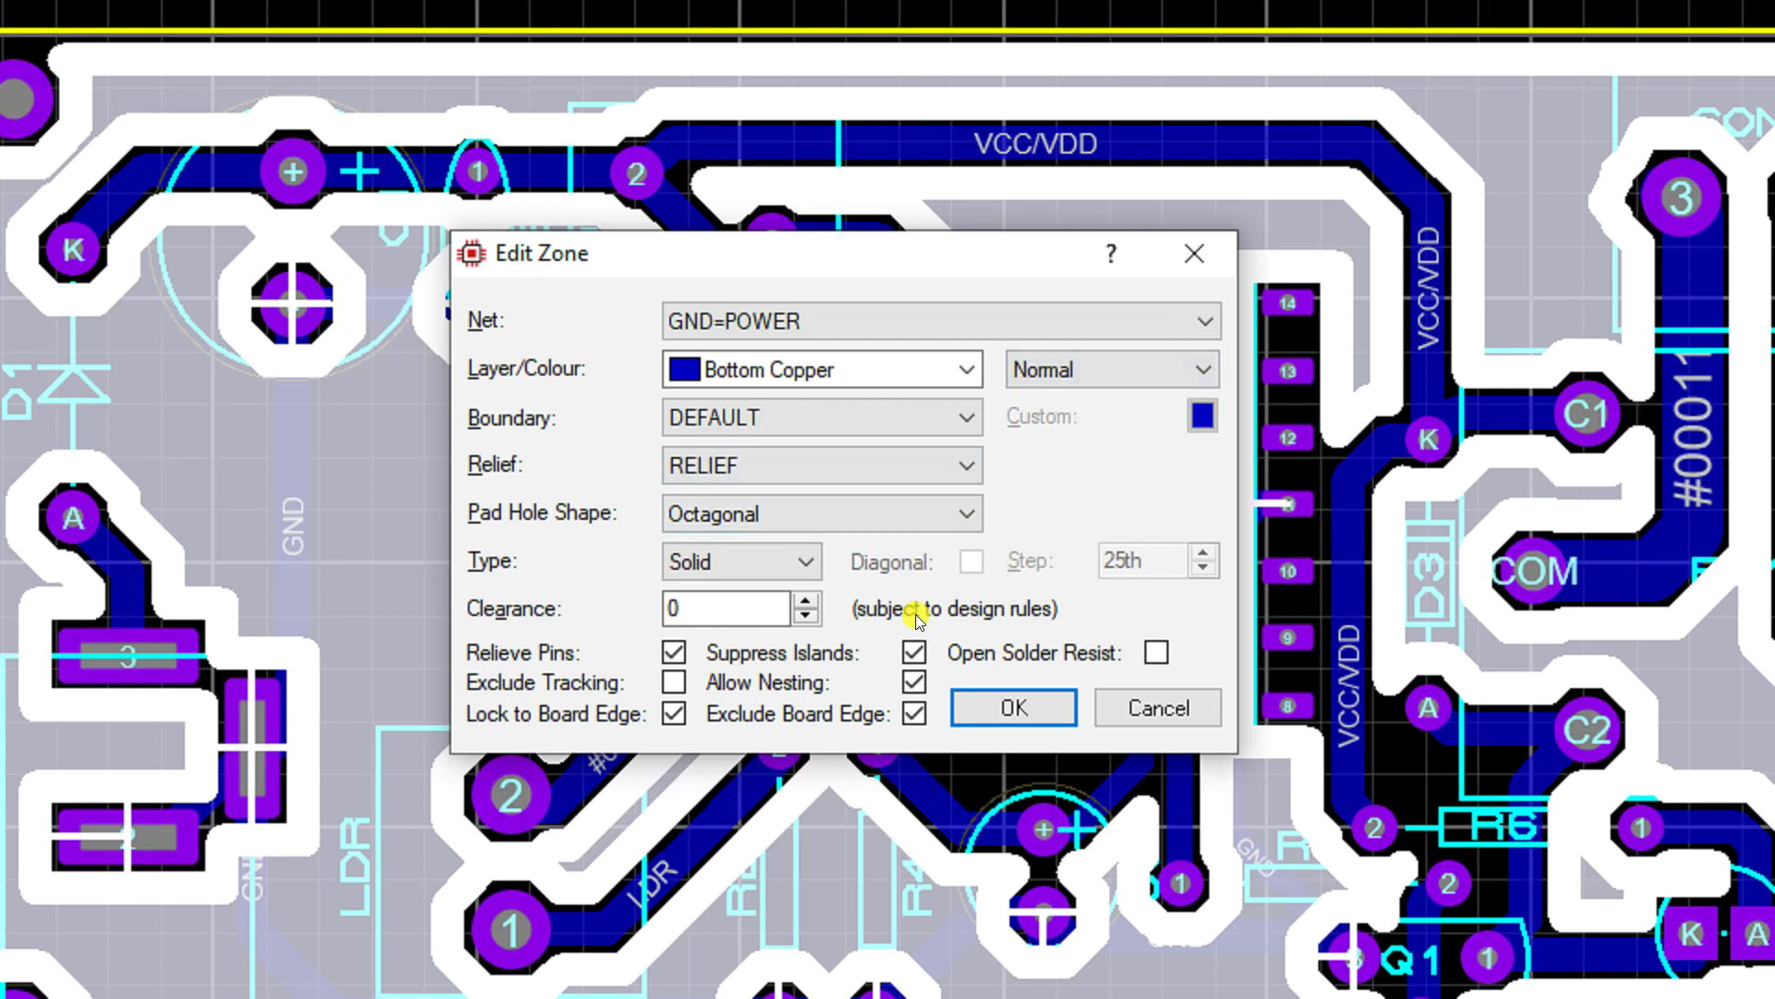
left_click(804, 601)
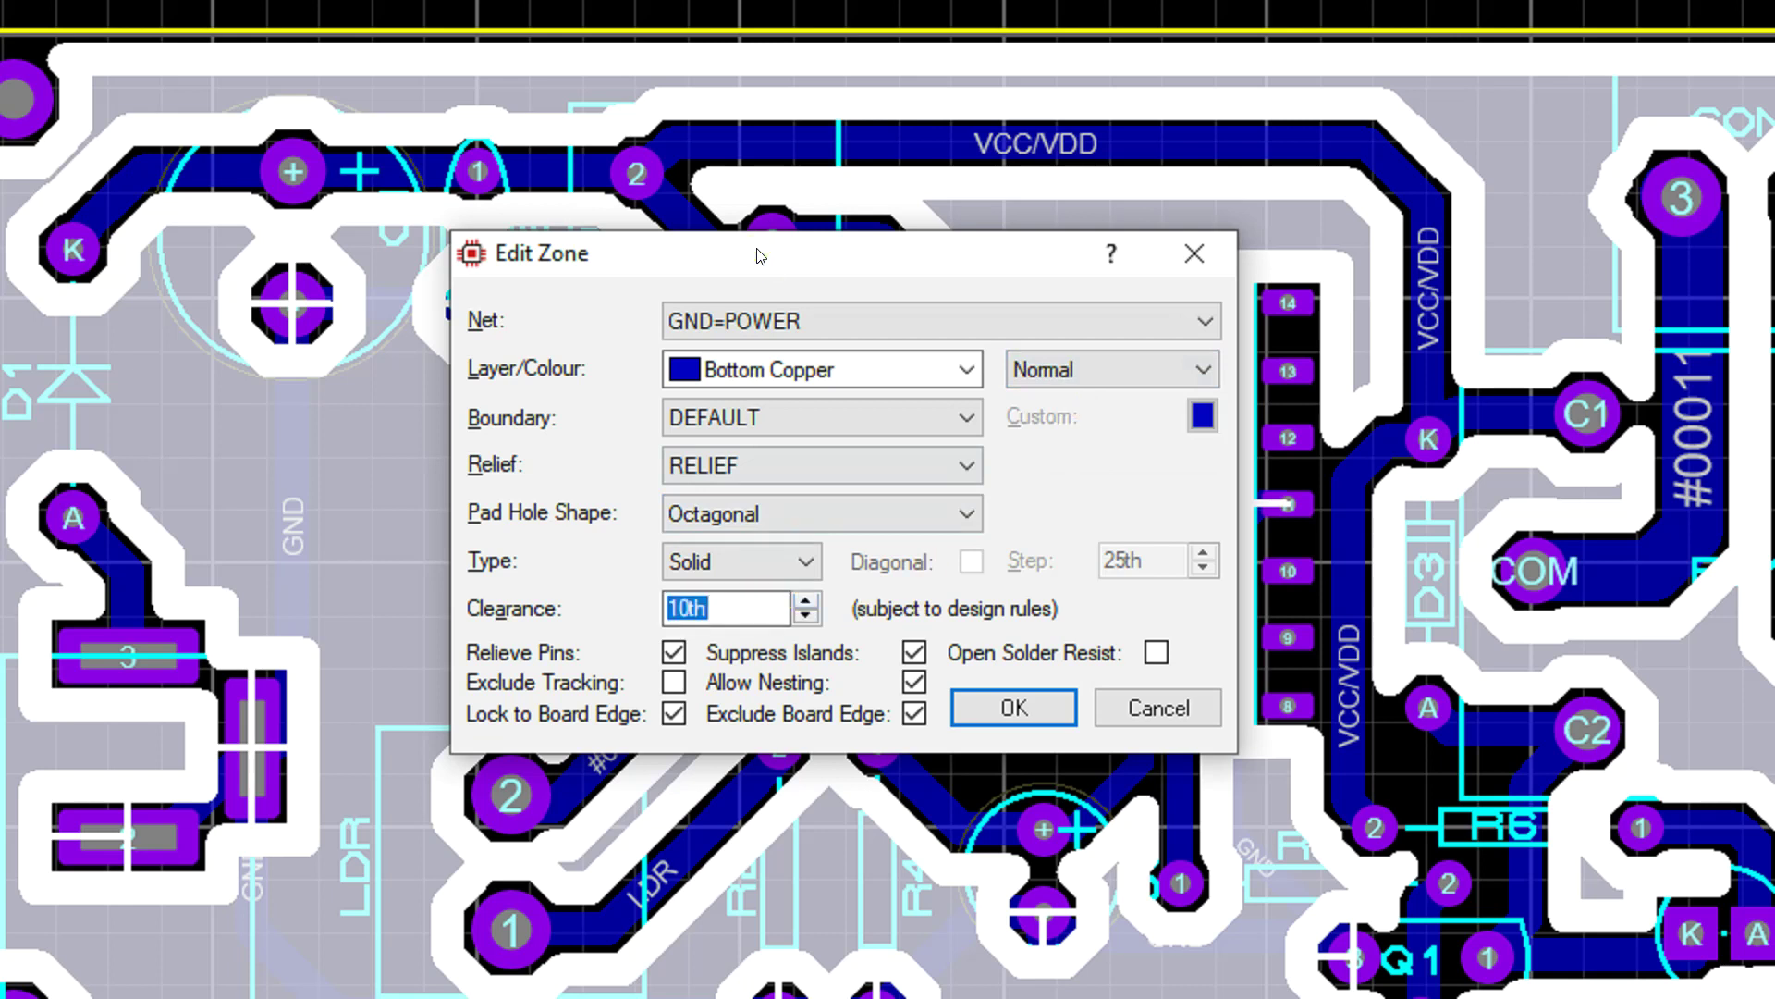
left_click_drag(760, 256, 1156, 243)
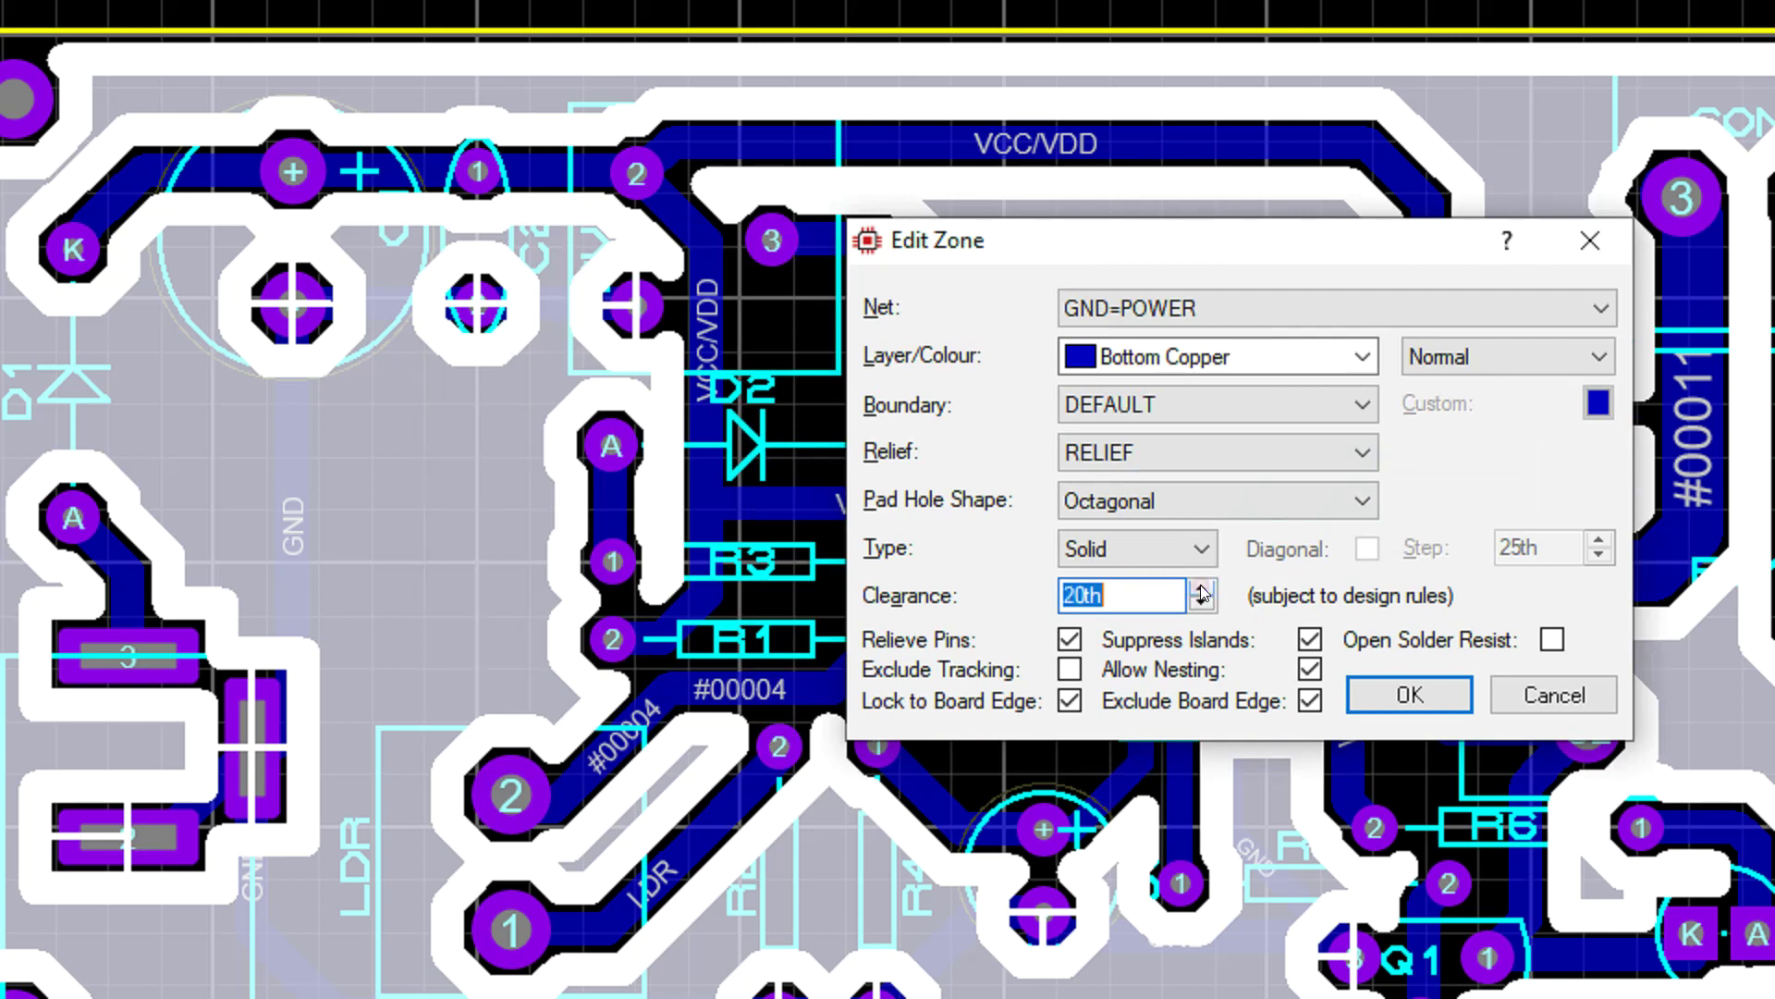
left_click(1421, 706)
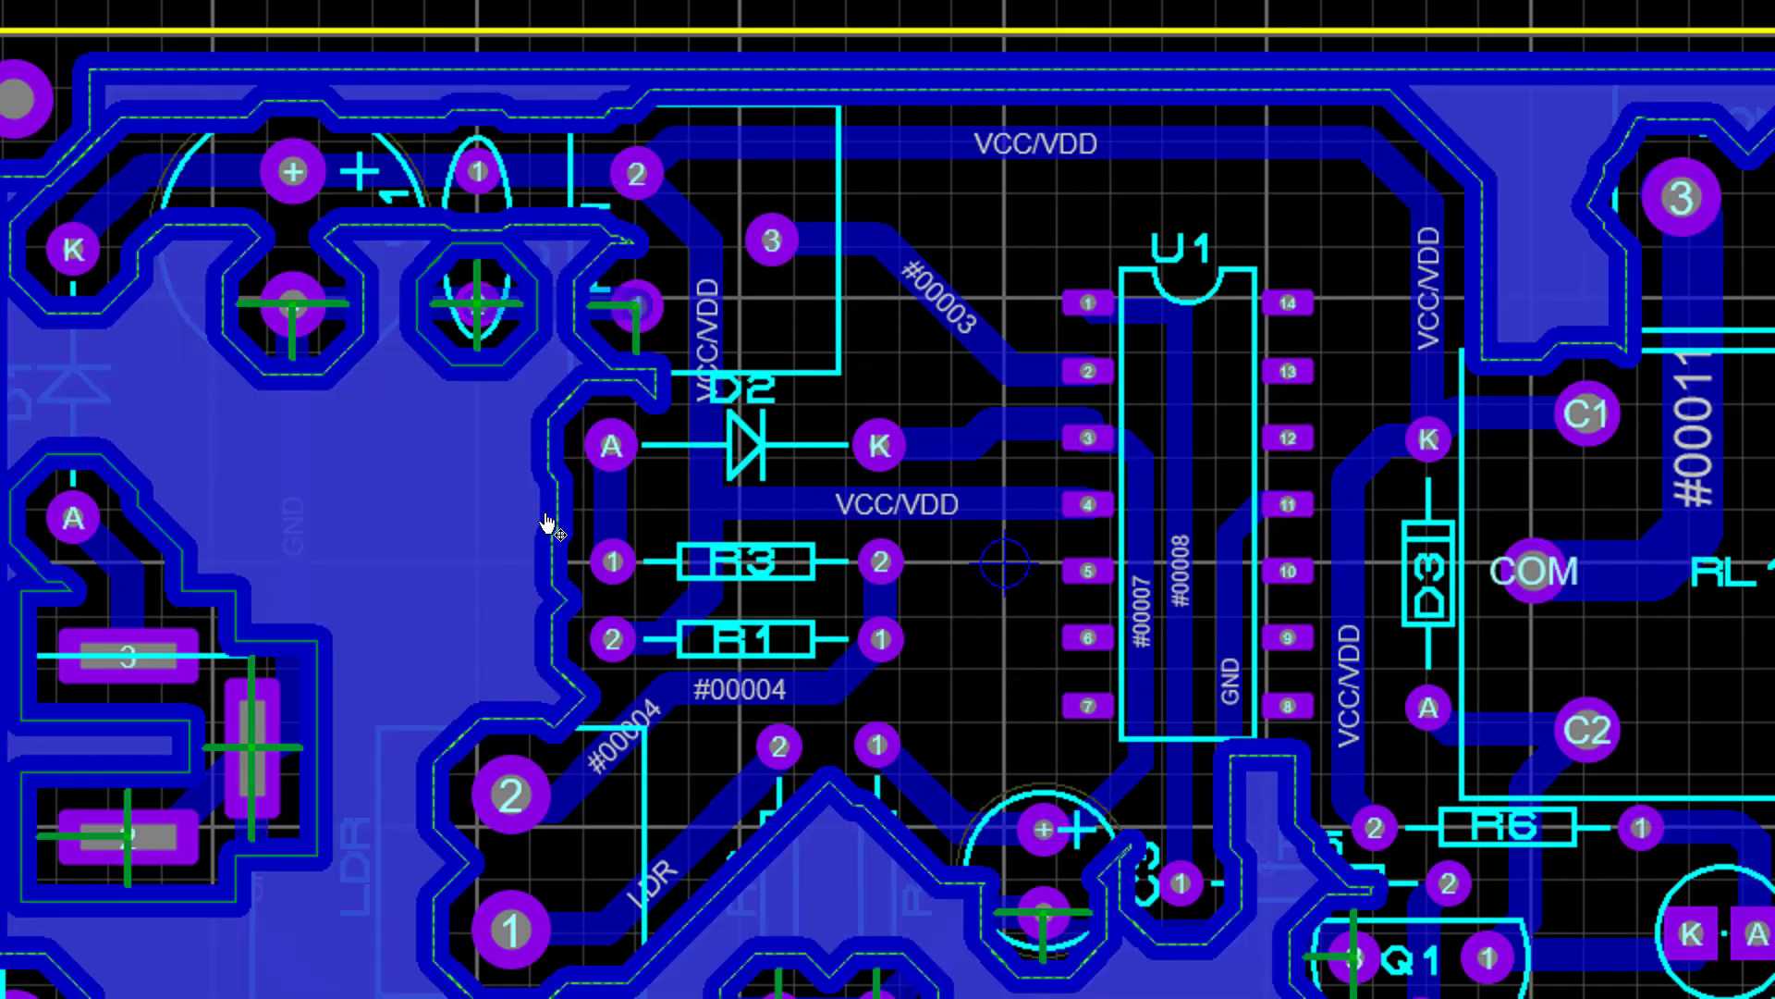
Step: Reduce the ground zone's clearance to less than 20th
double_click(549, 519)
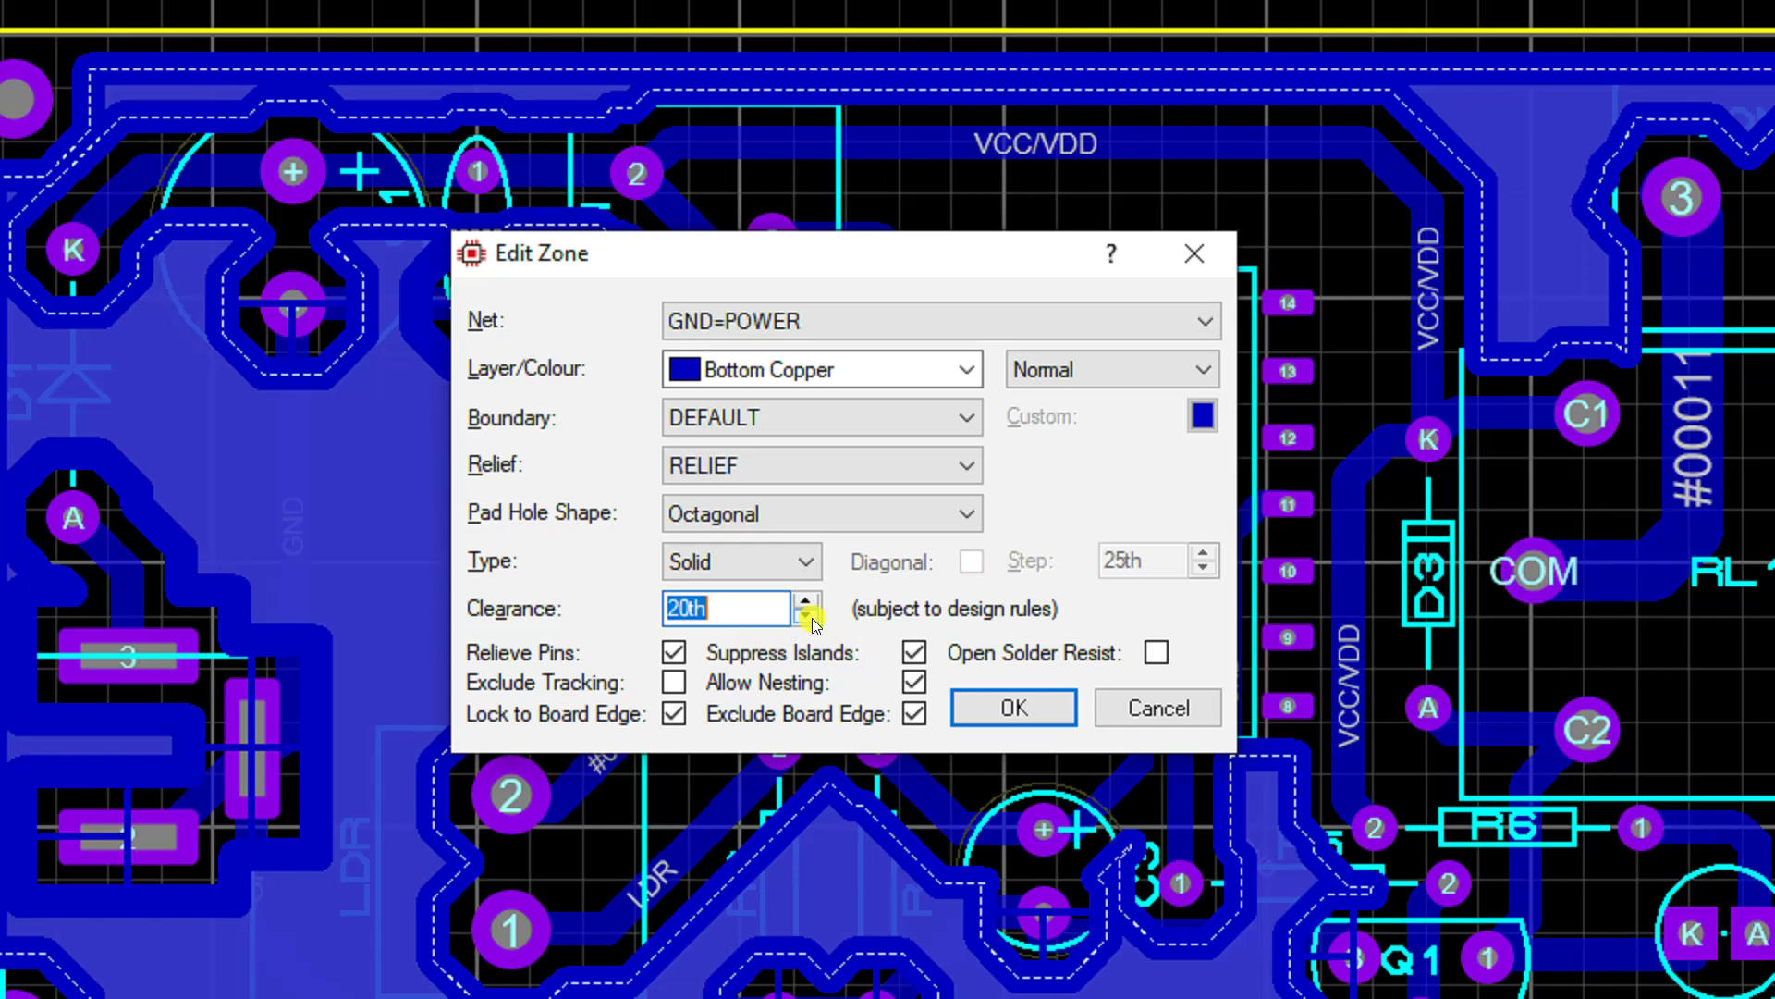
left_click(986, 710)
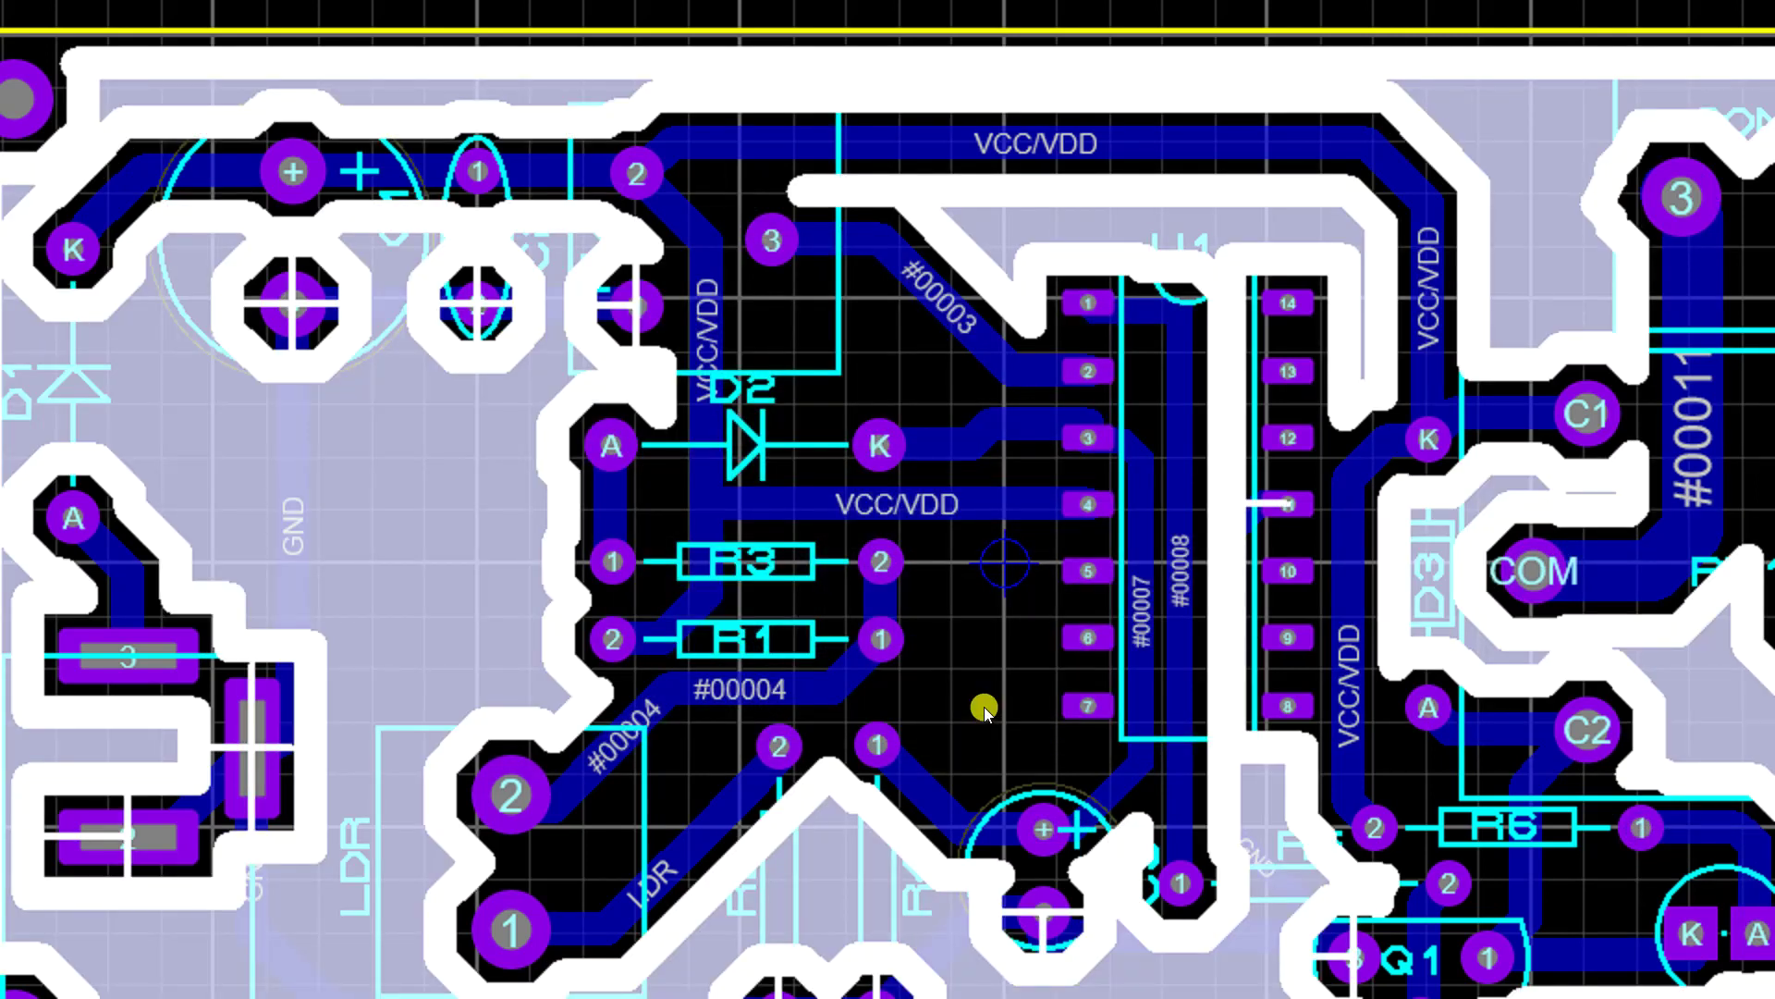
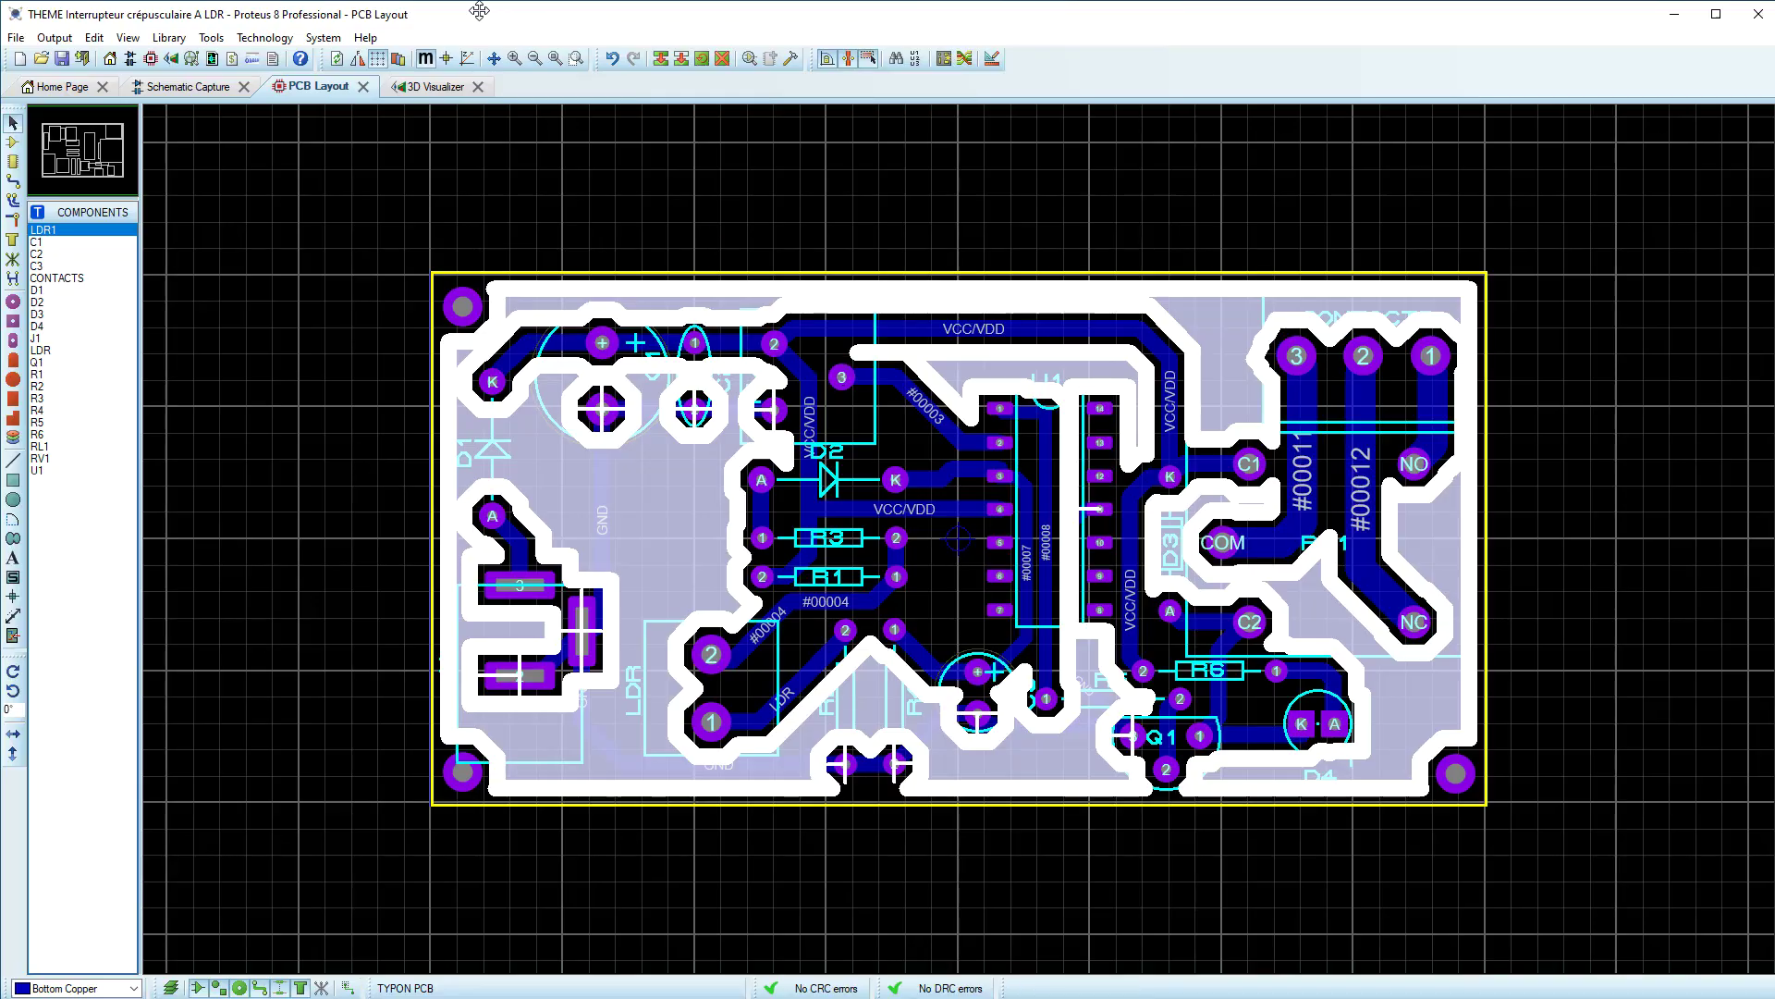
left_click(555, 58)
left_click(672, 177)
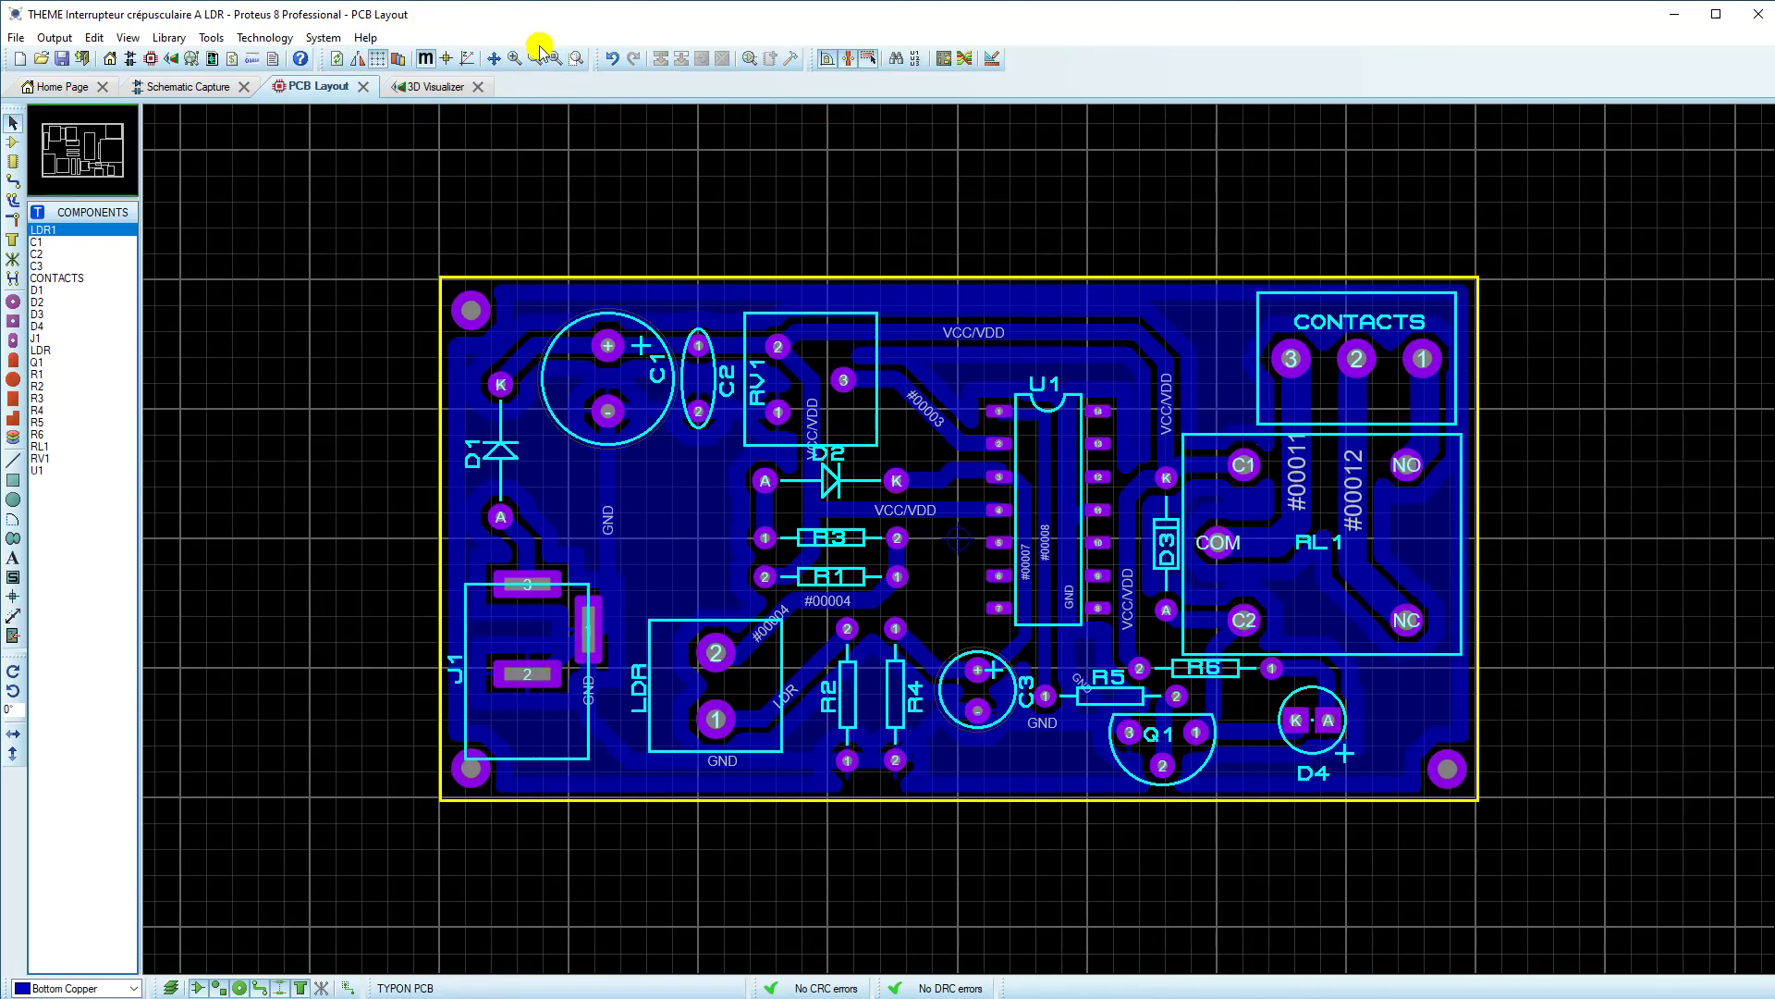
Step: Inspect the populated board in the 3D Visualizer from the top, front and at an angle, and start Auto Spin
left_click(431, 88)
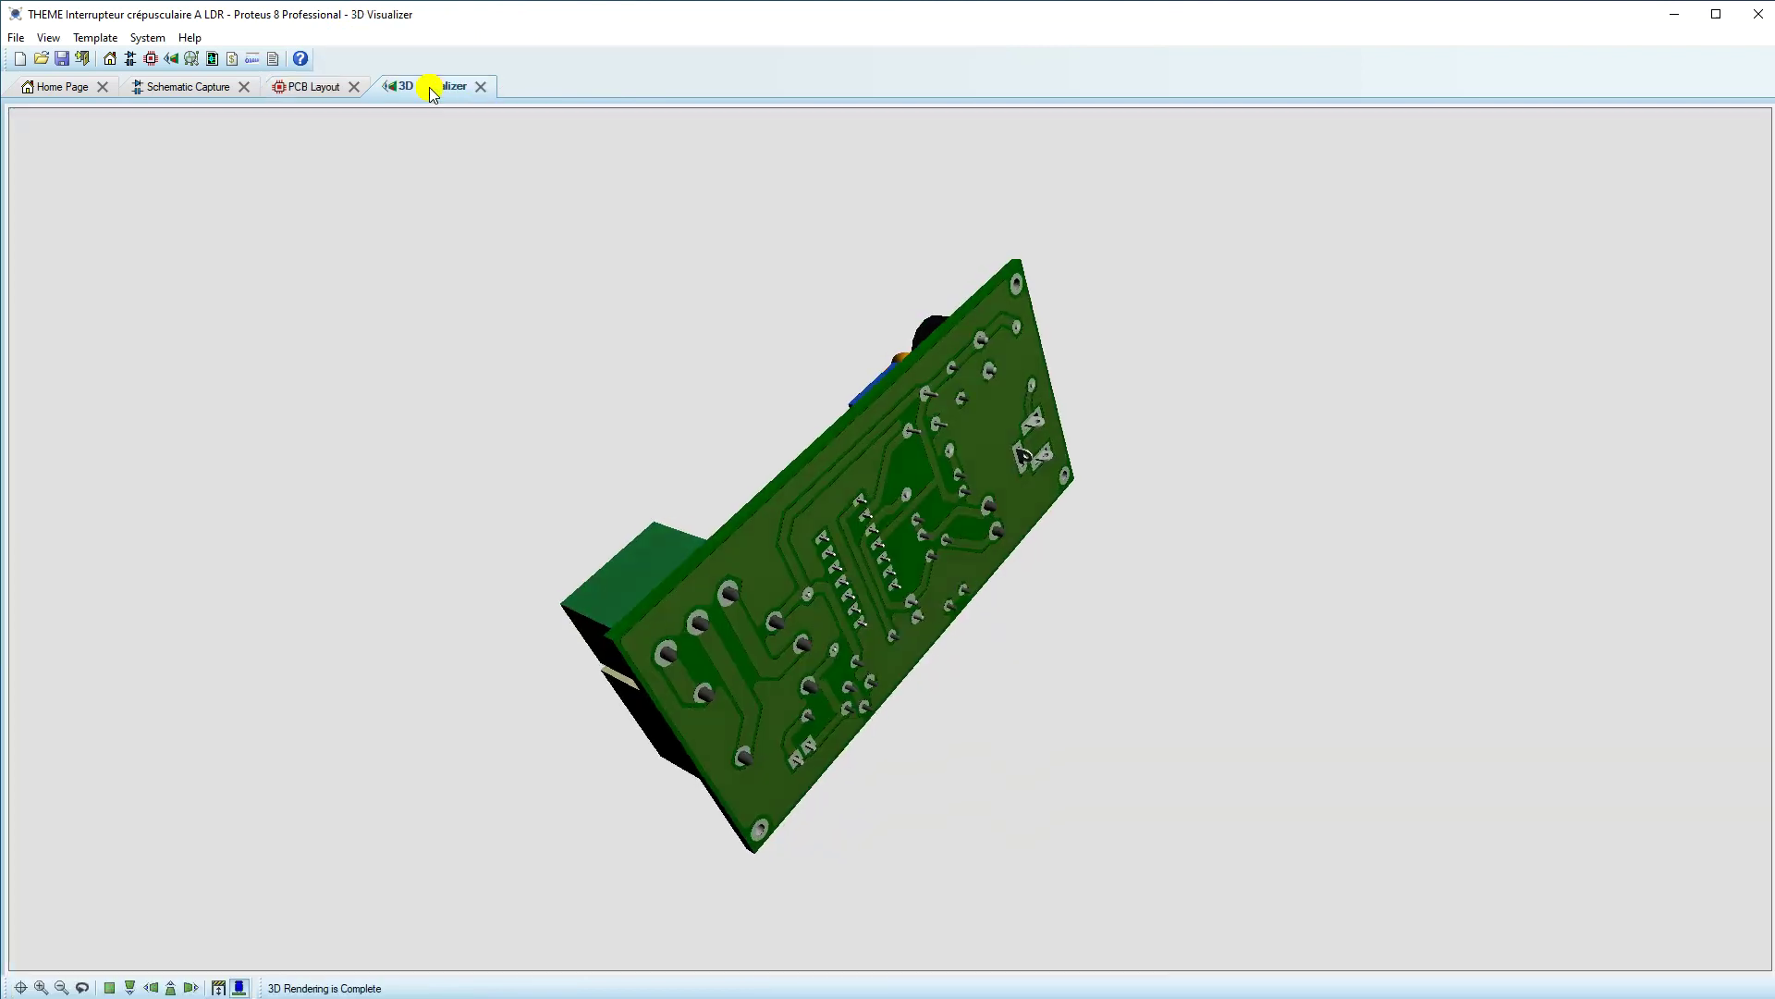
left_click(322, 91)
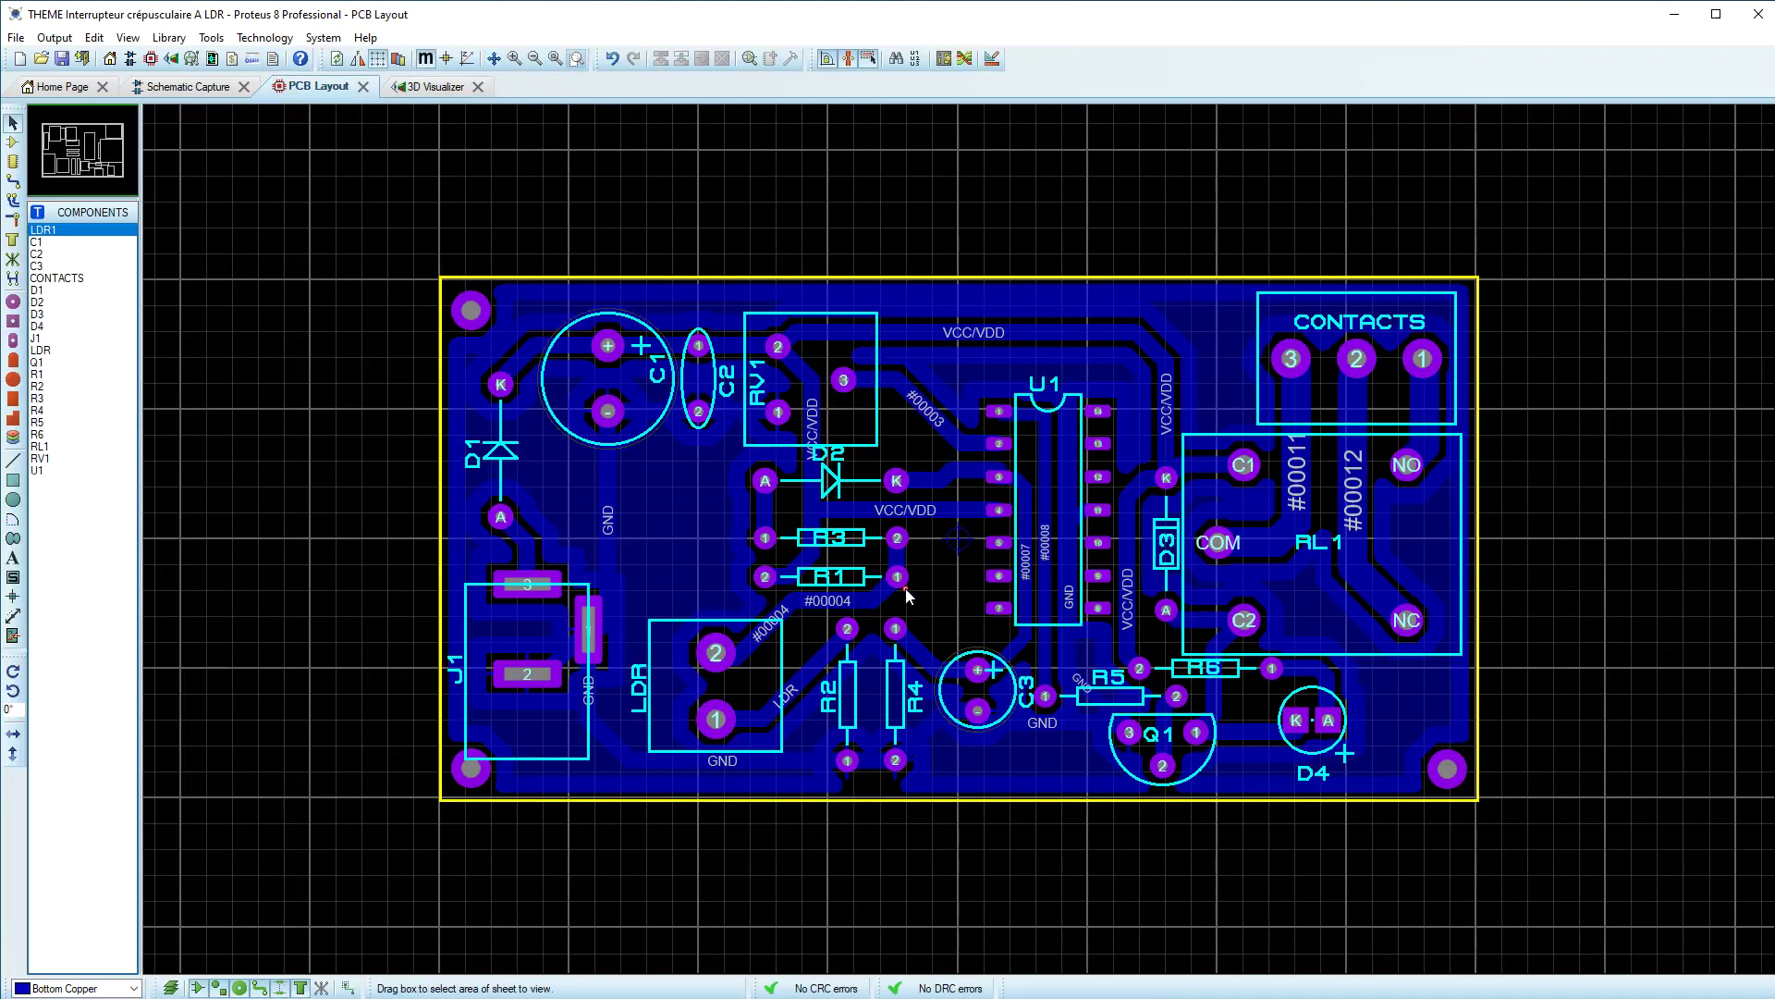
left_click_drag(414, 256, 1500, 824)
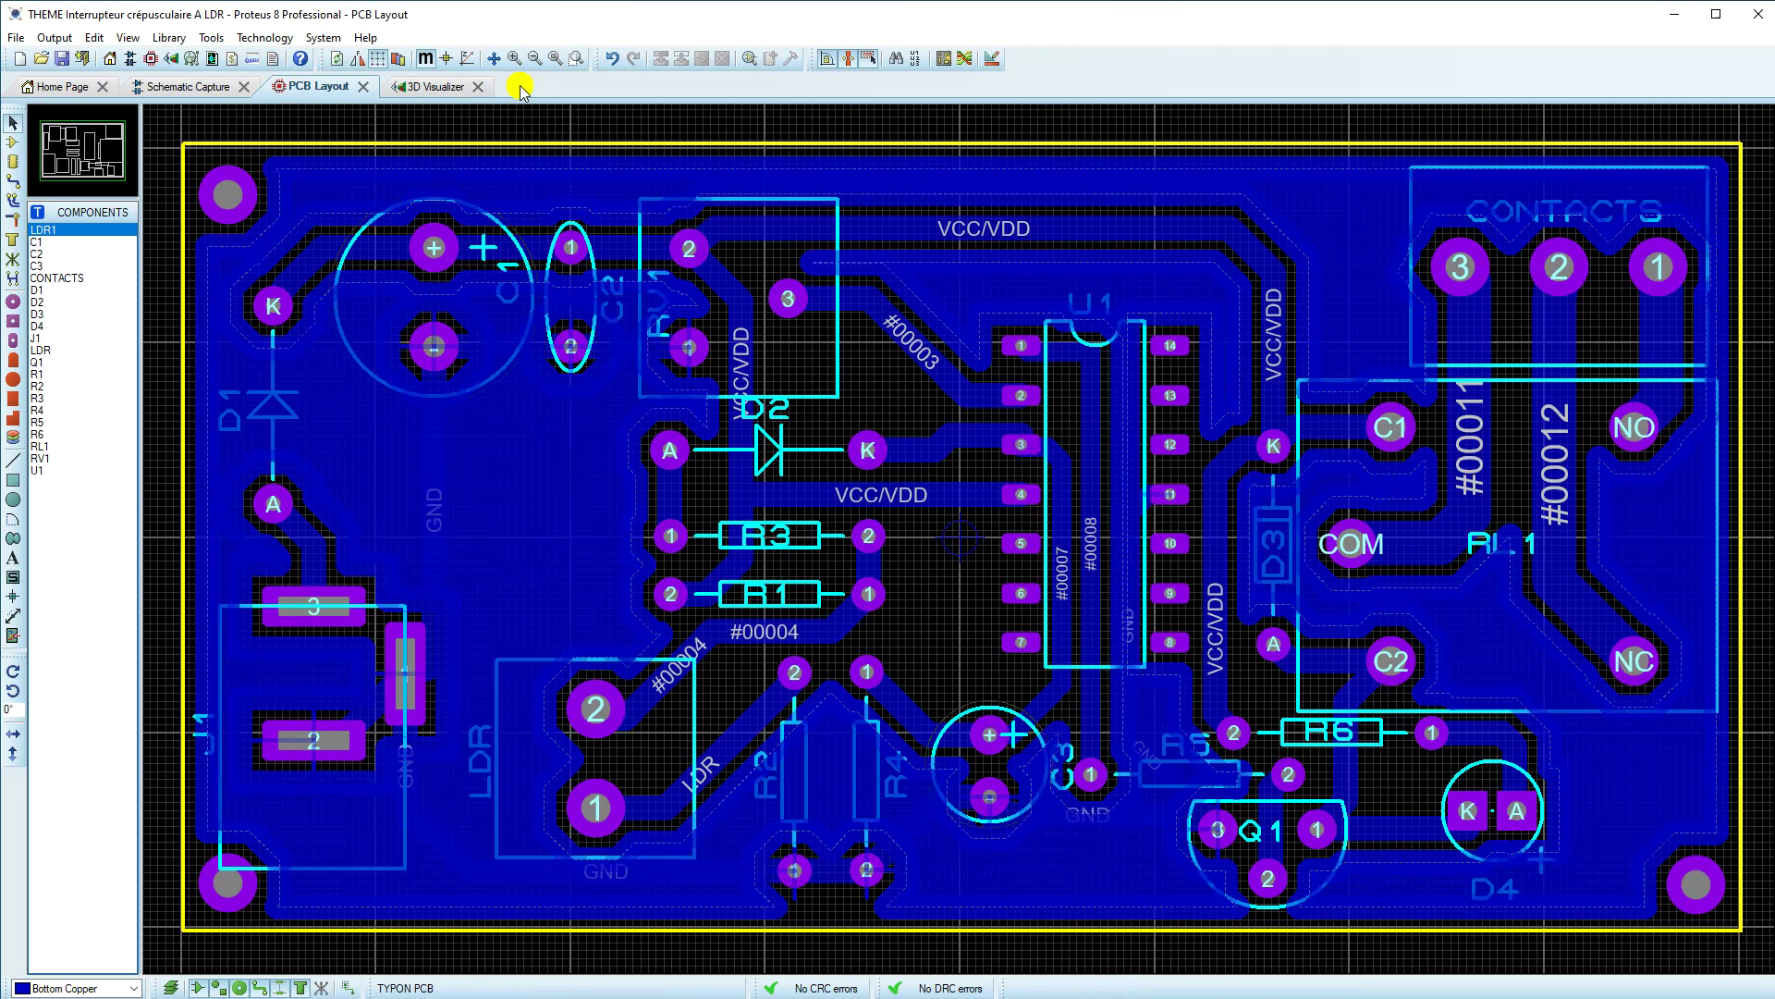
left_click(439, 88)
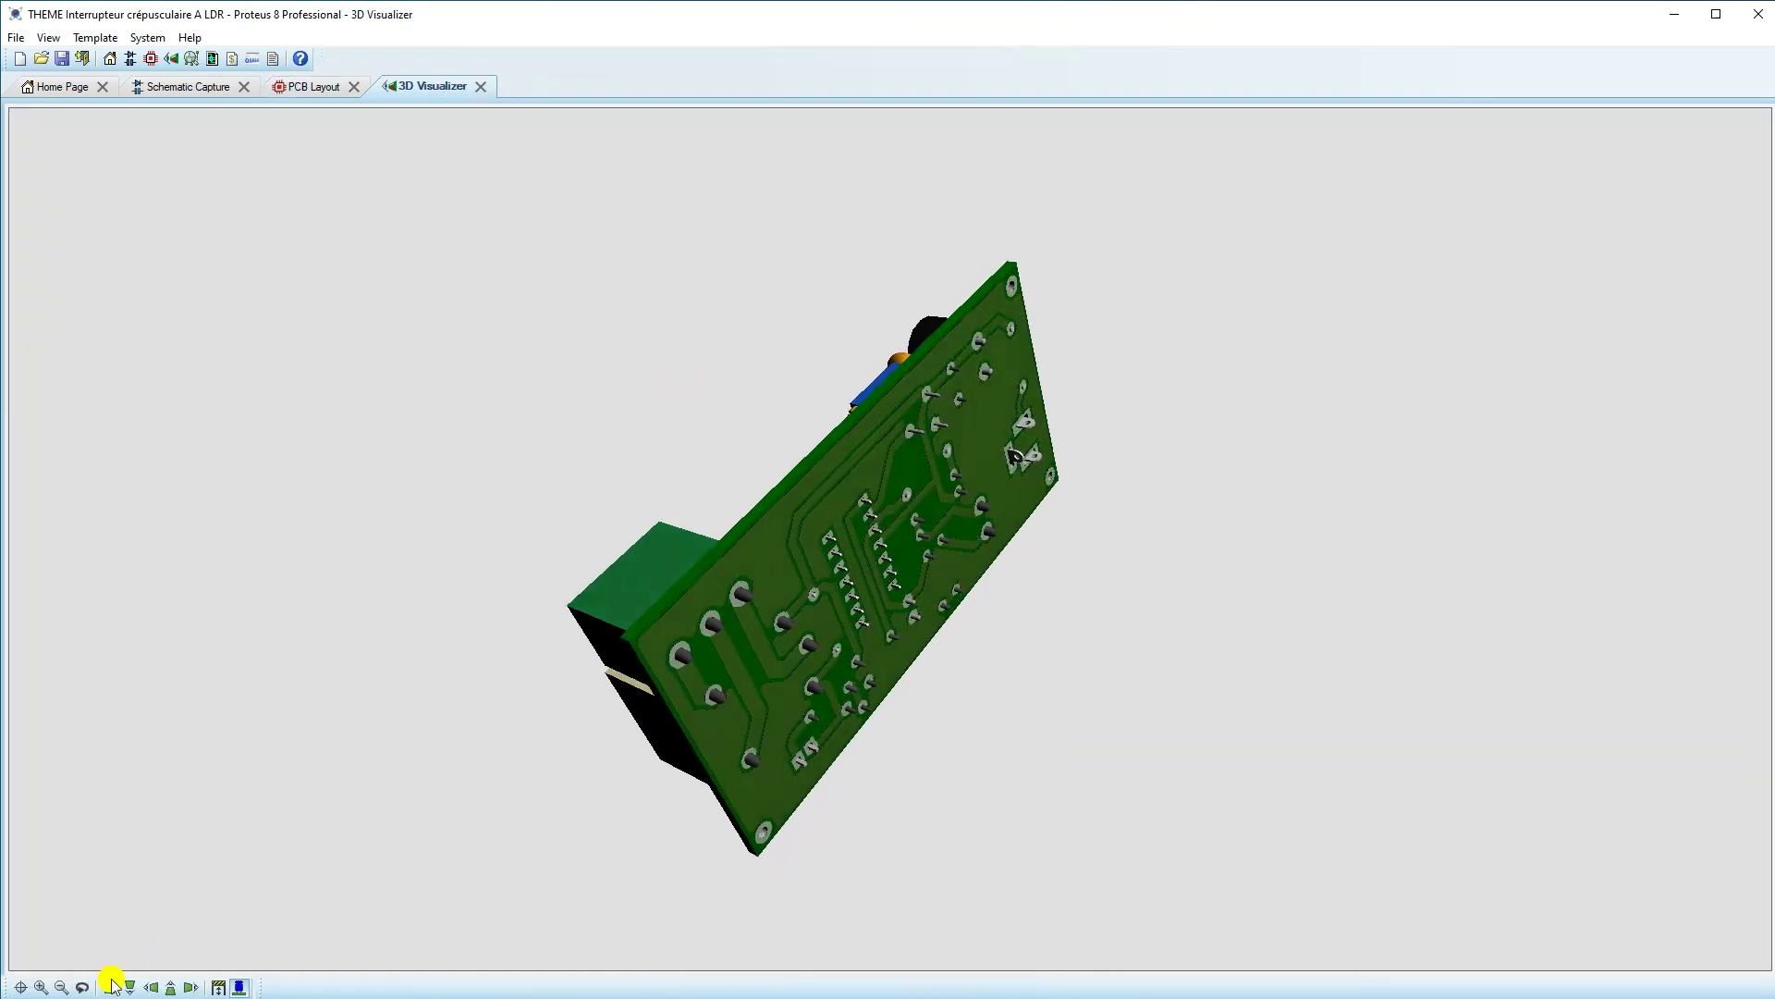
left_click(111, 988)
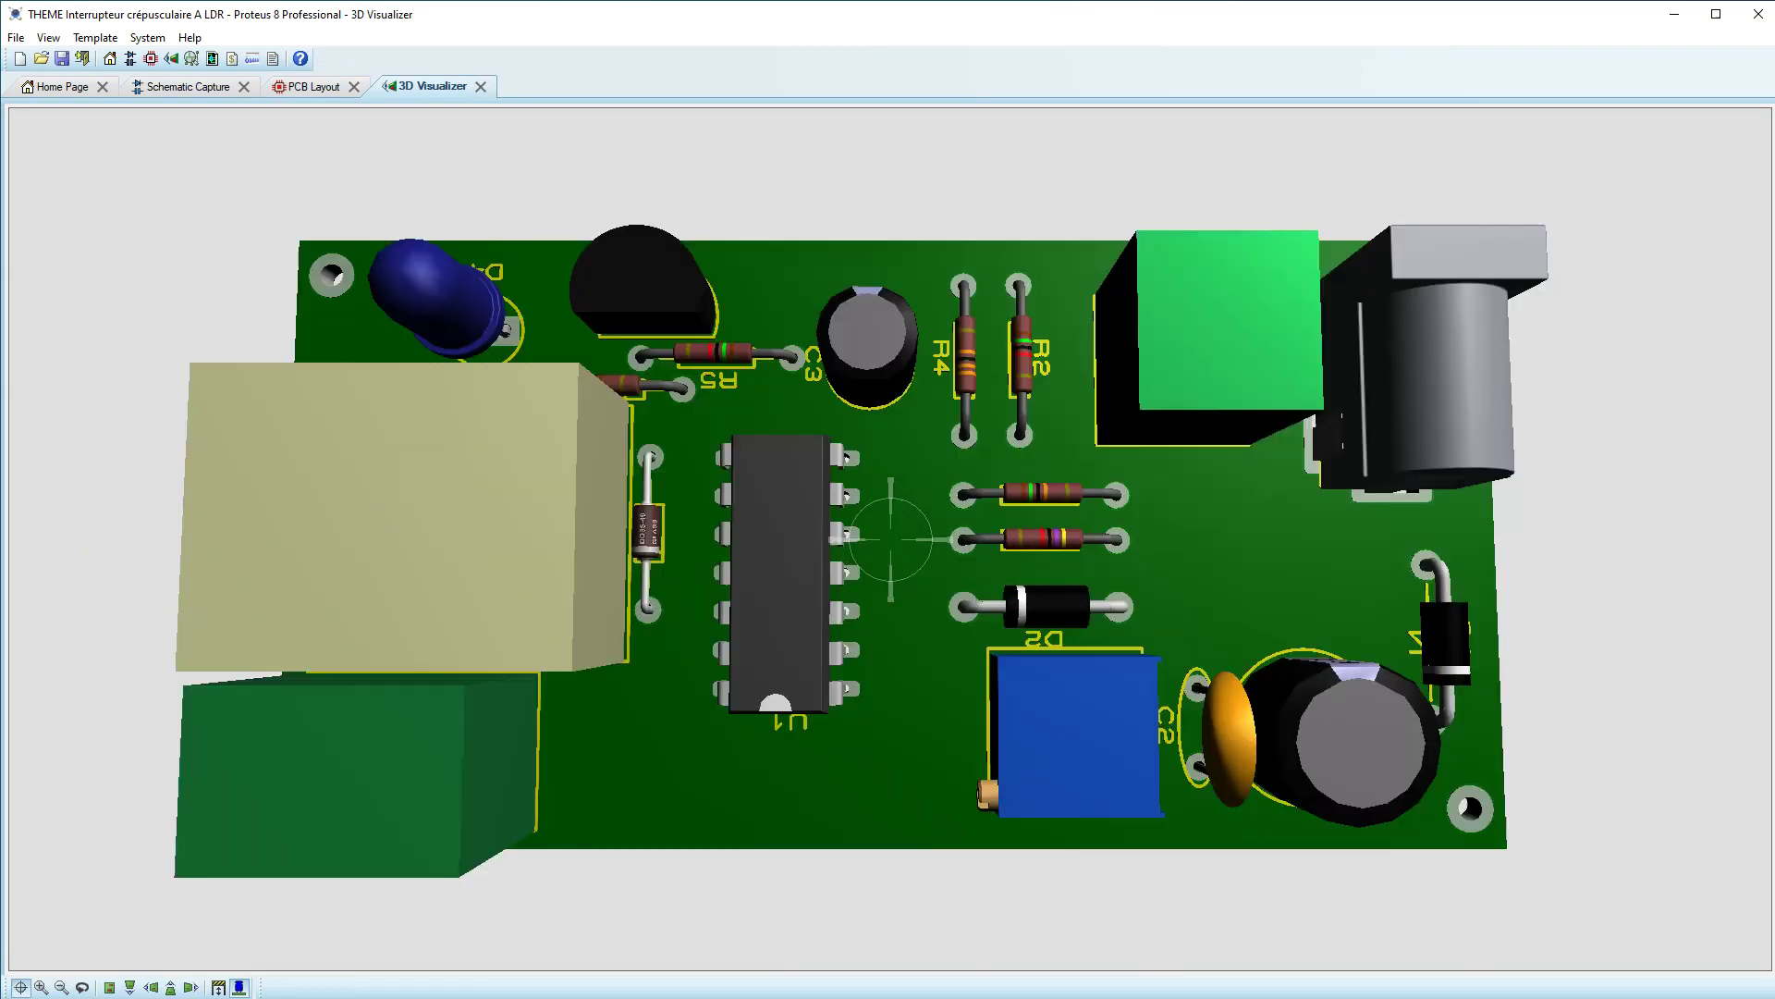
left_click(111, 988)
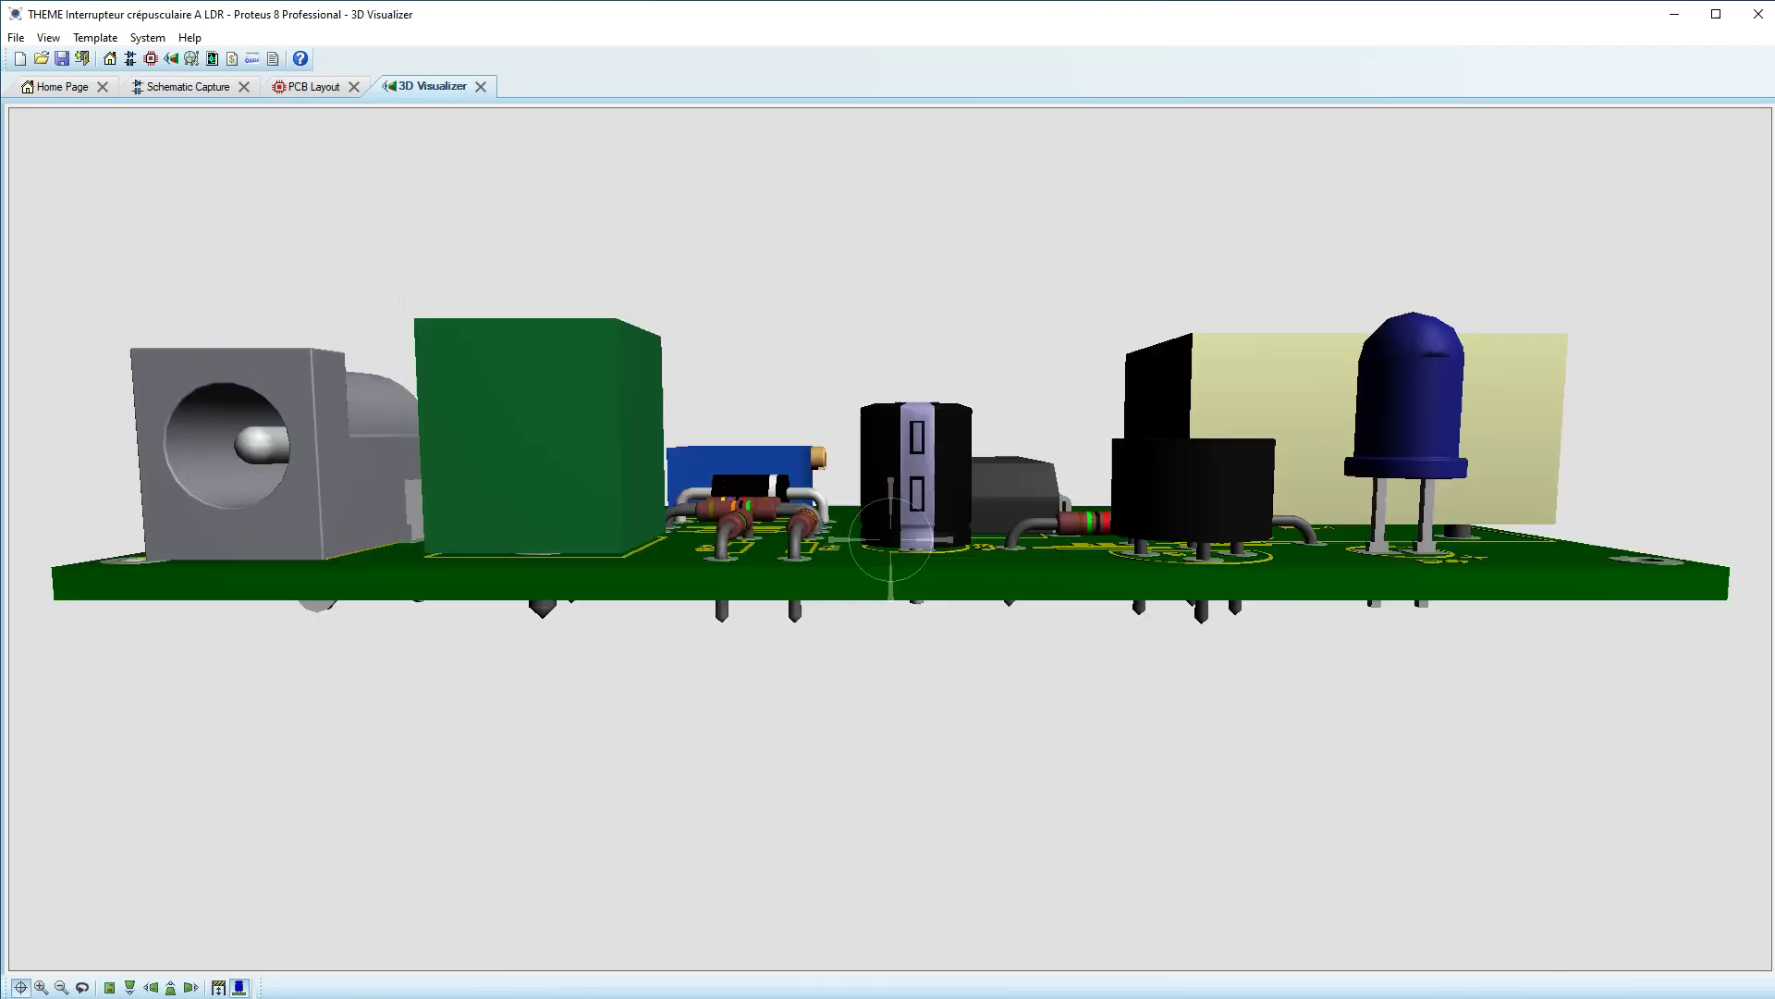
scroll(890, 539, "down", 3)
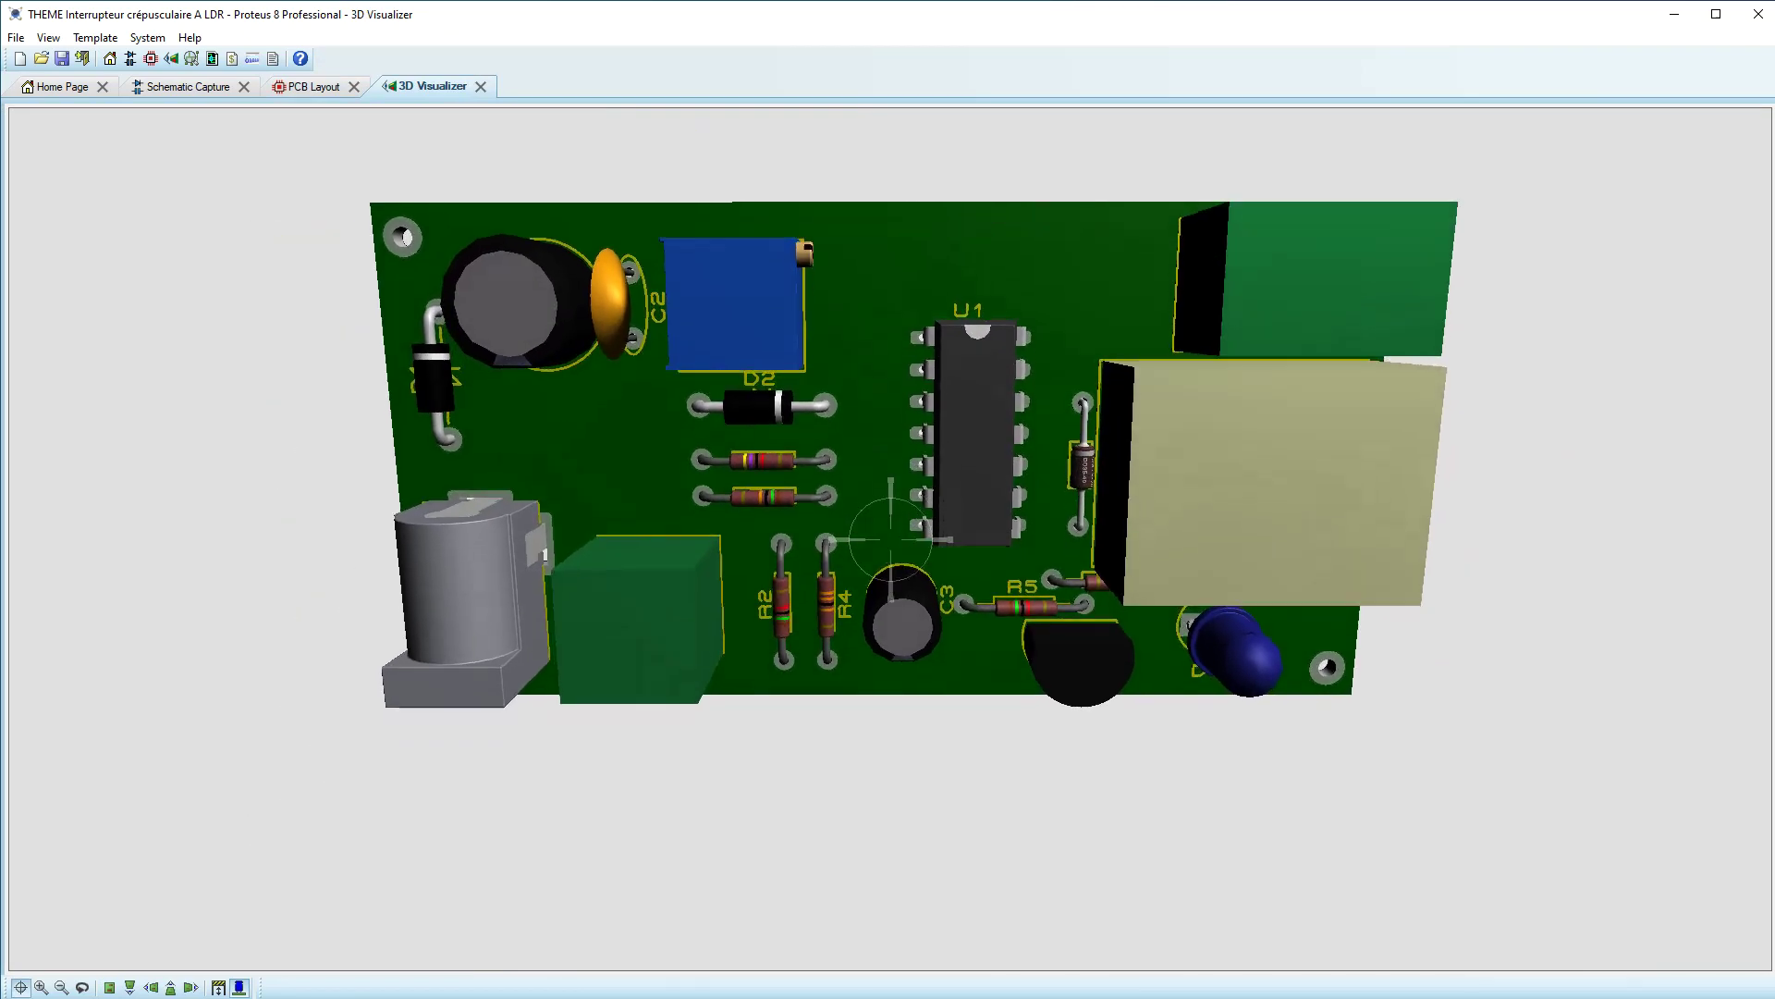
left_click_drag(890, 539, 890, 447)
left_click(891, 539)
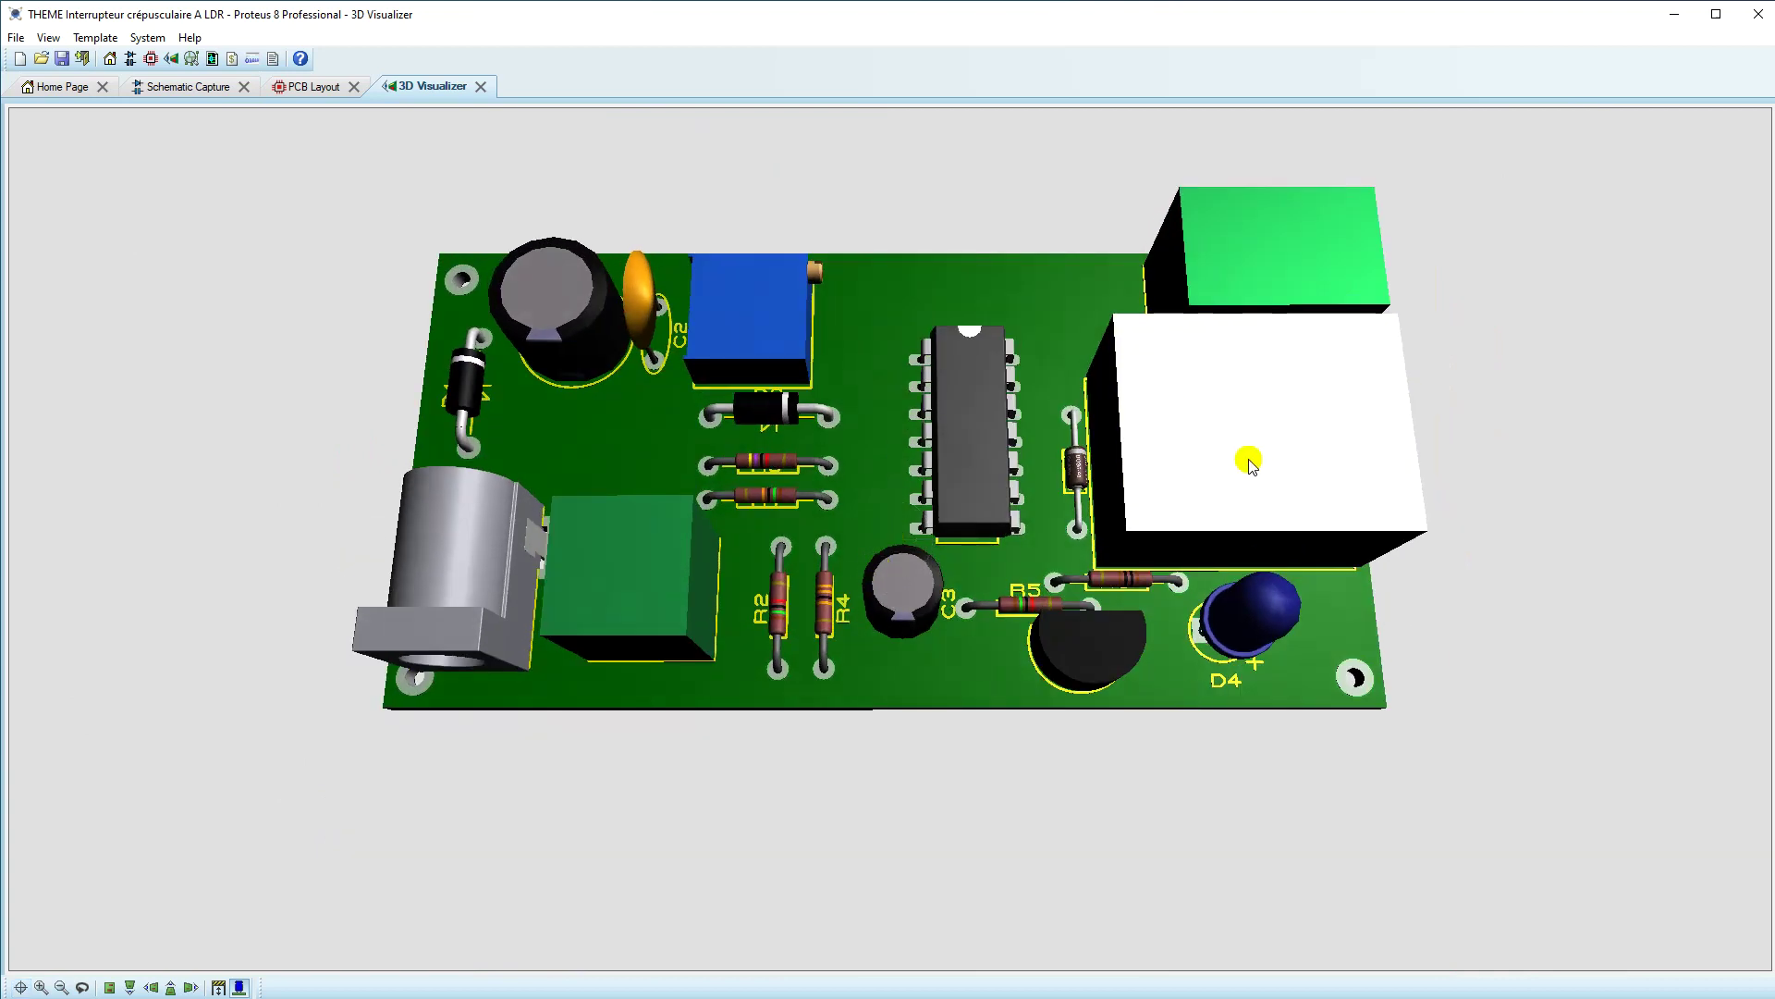
left_click(46, 40)
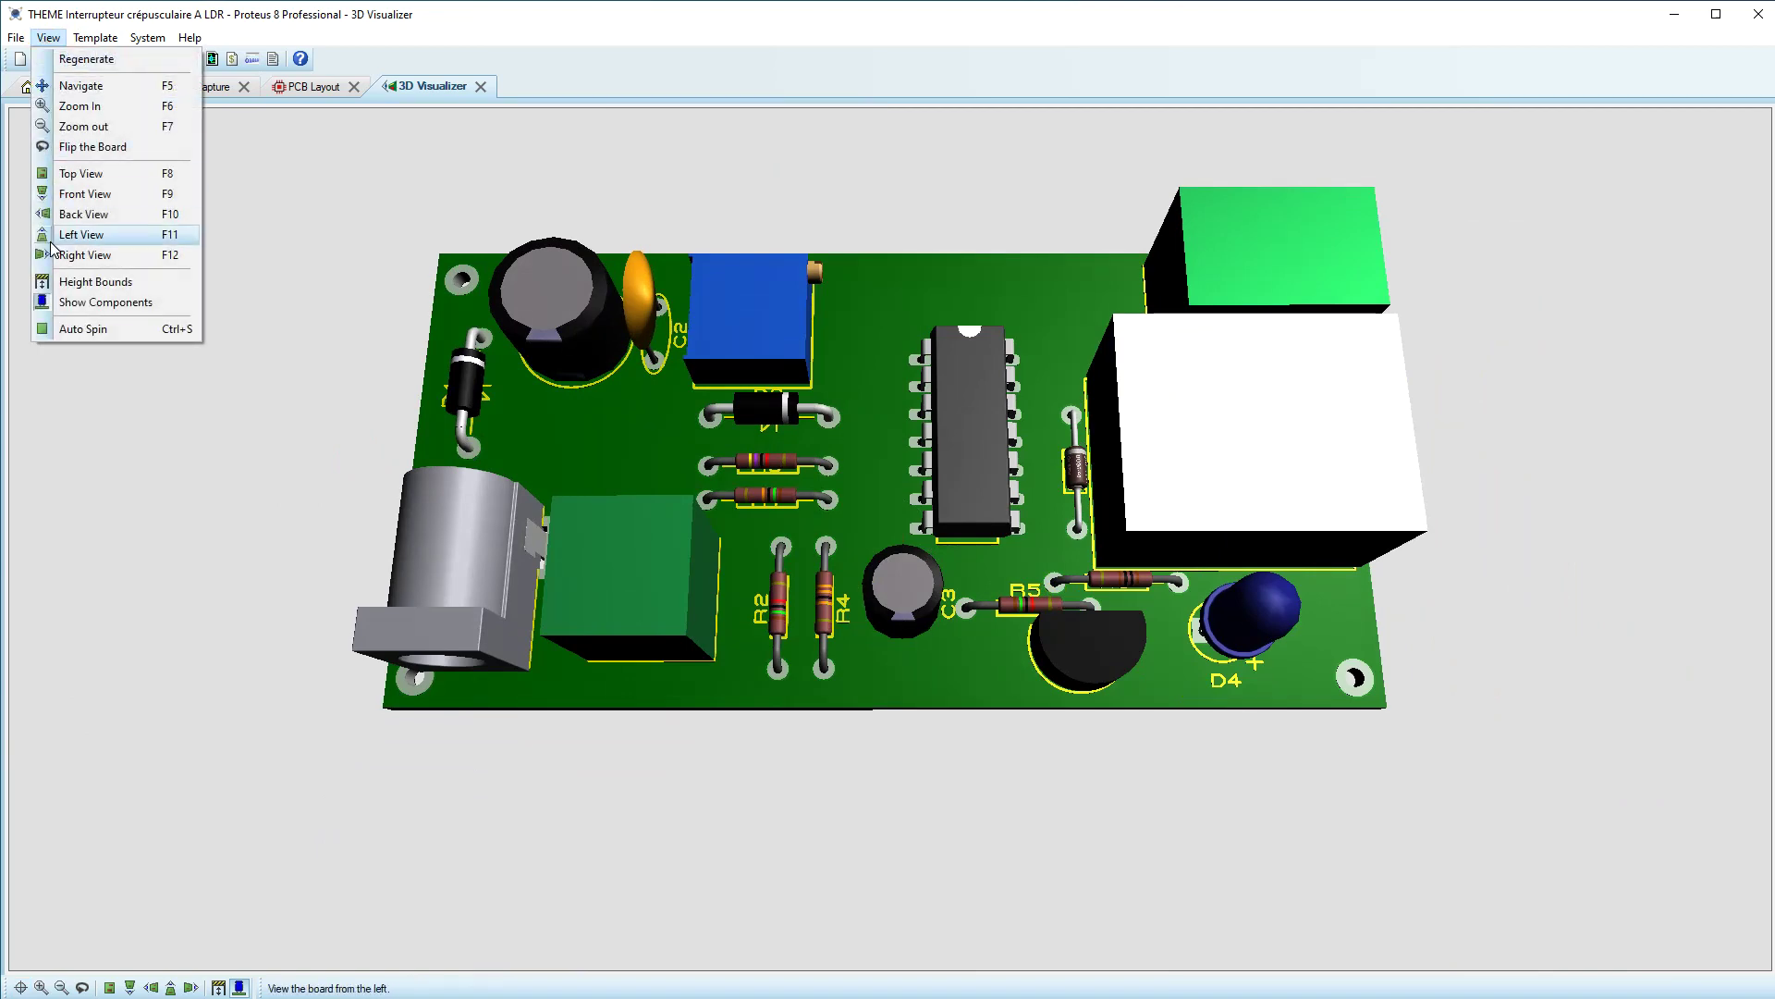
left_click(57, 331)
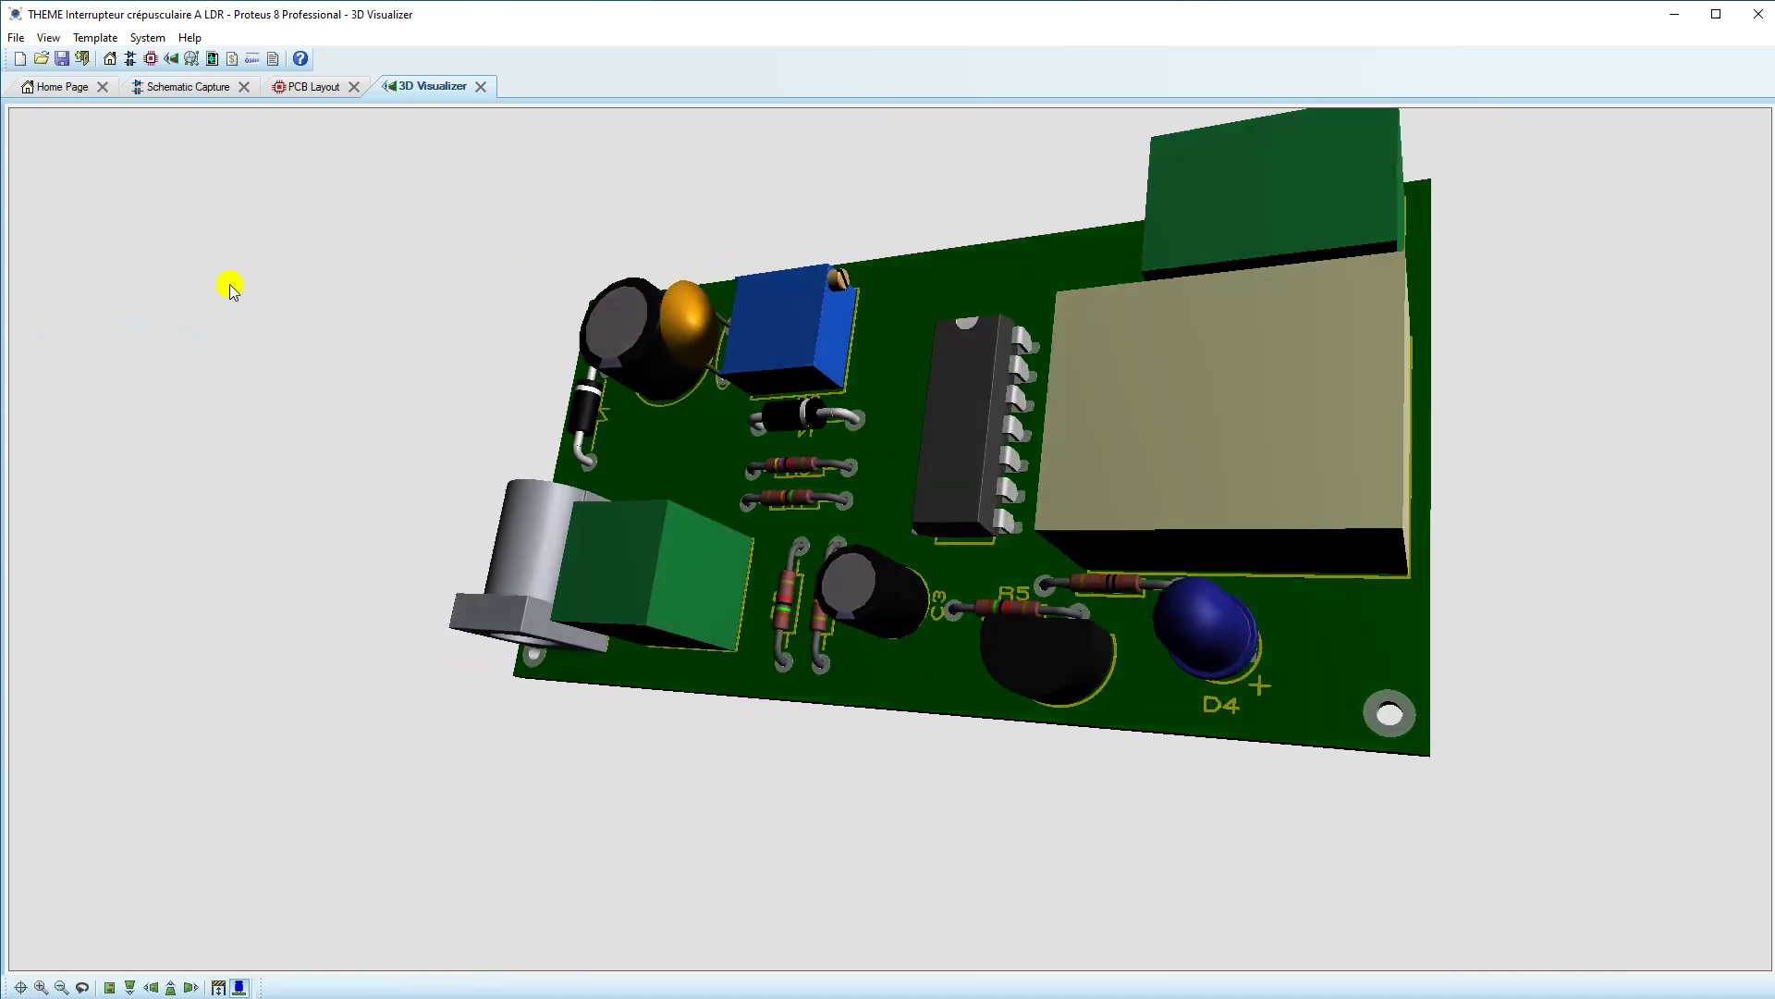
Step: Return to the PCB layout and shift the vertical GND track below C1 slightly towards D1
left_click(321, 87)
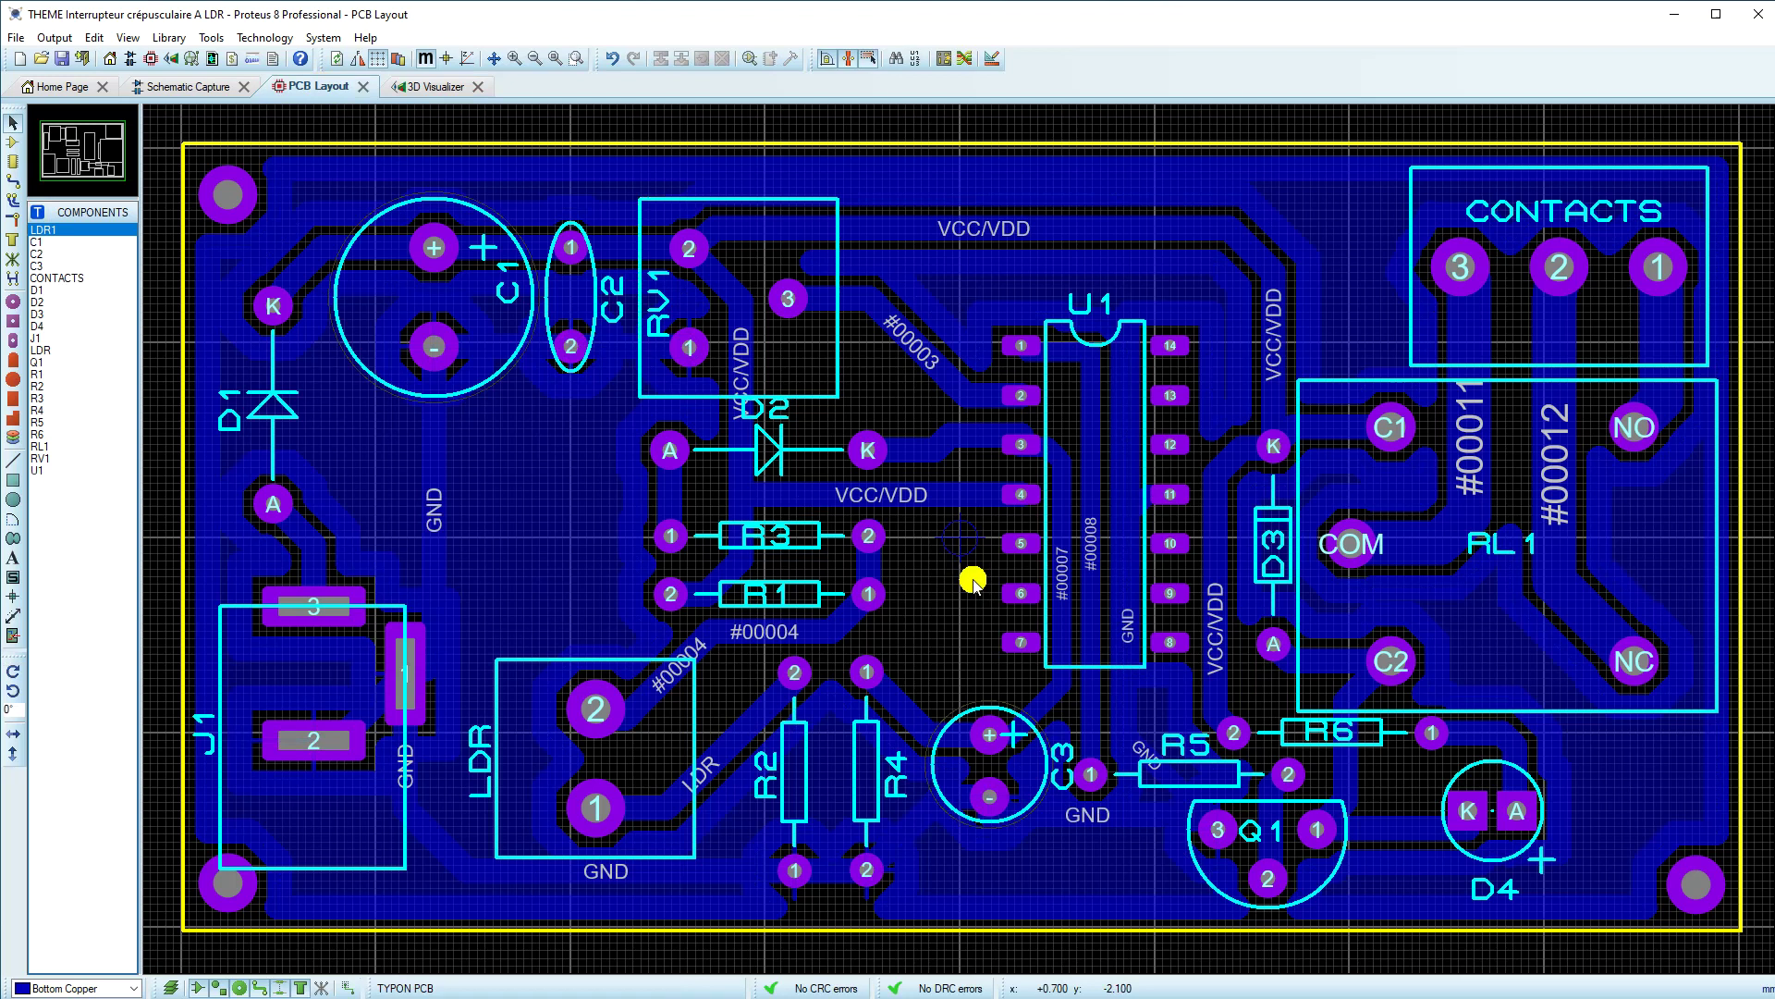
left_click(433, 496)
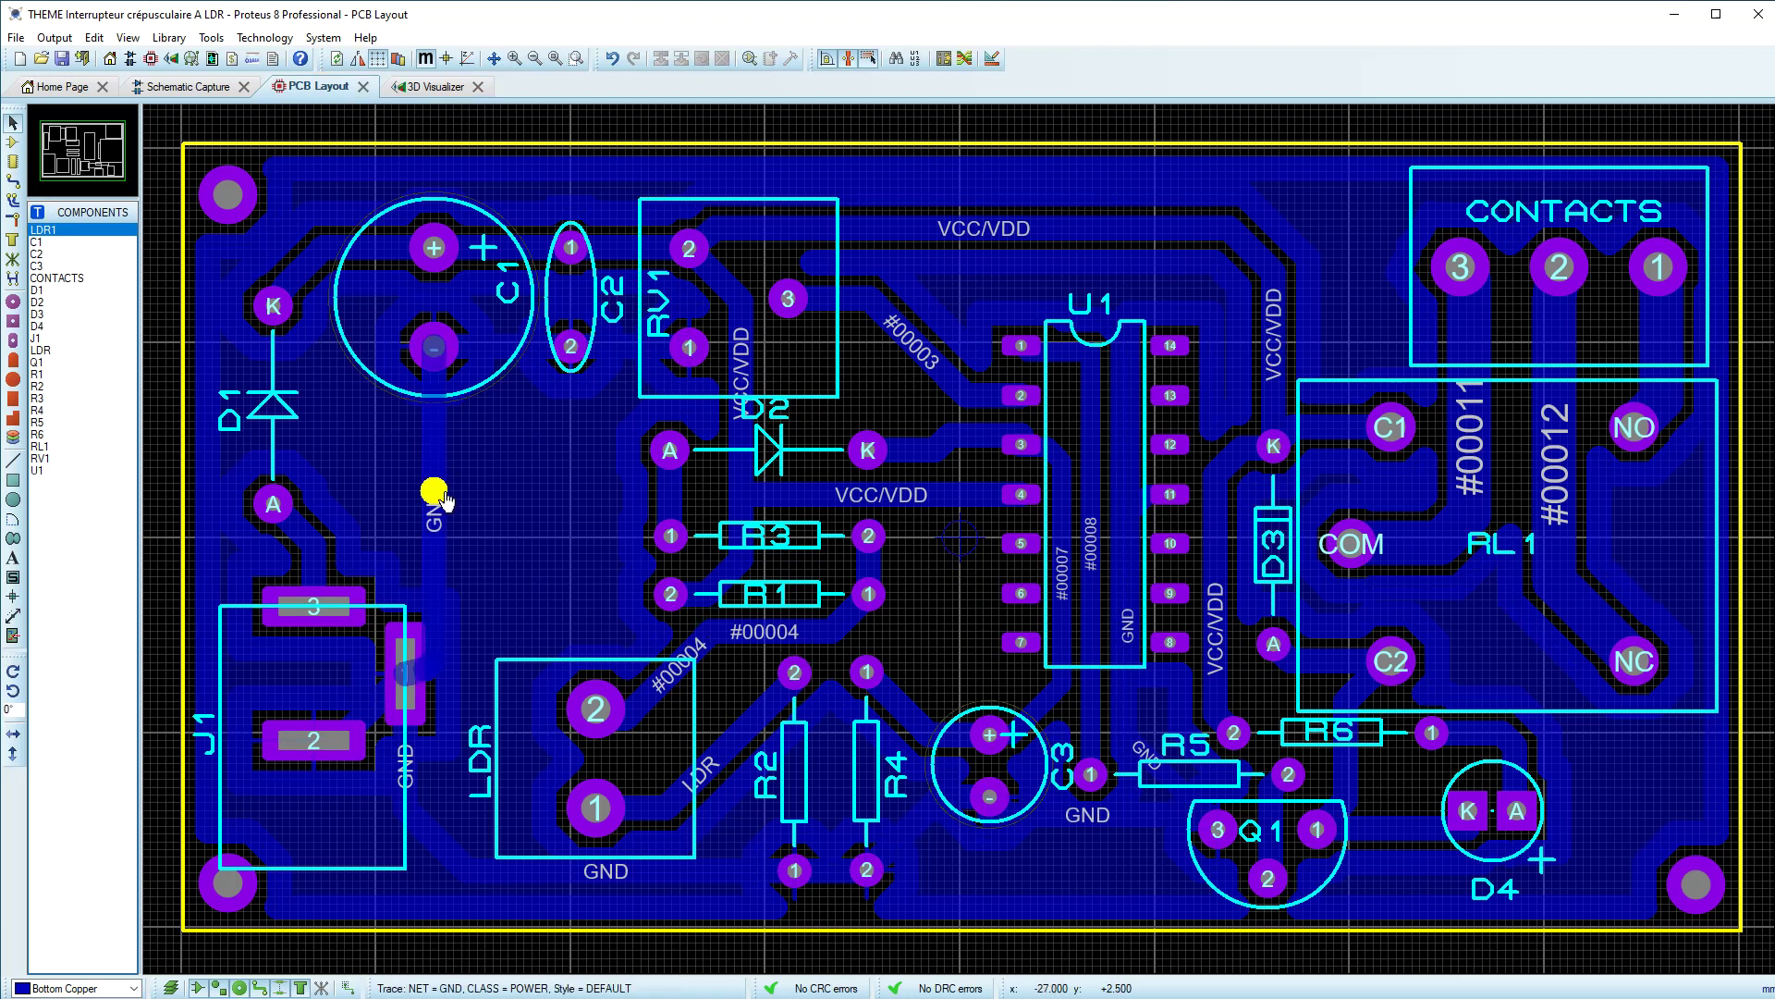
left_click(541, 516)
left_click(435, 510)
left_click_drag(433, 511, 398, 511)
left_click(470, 524)
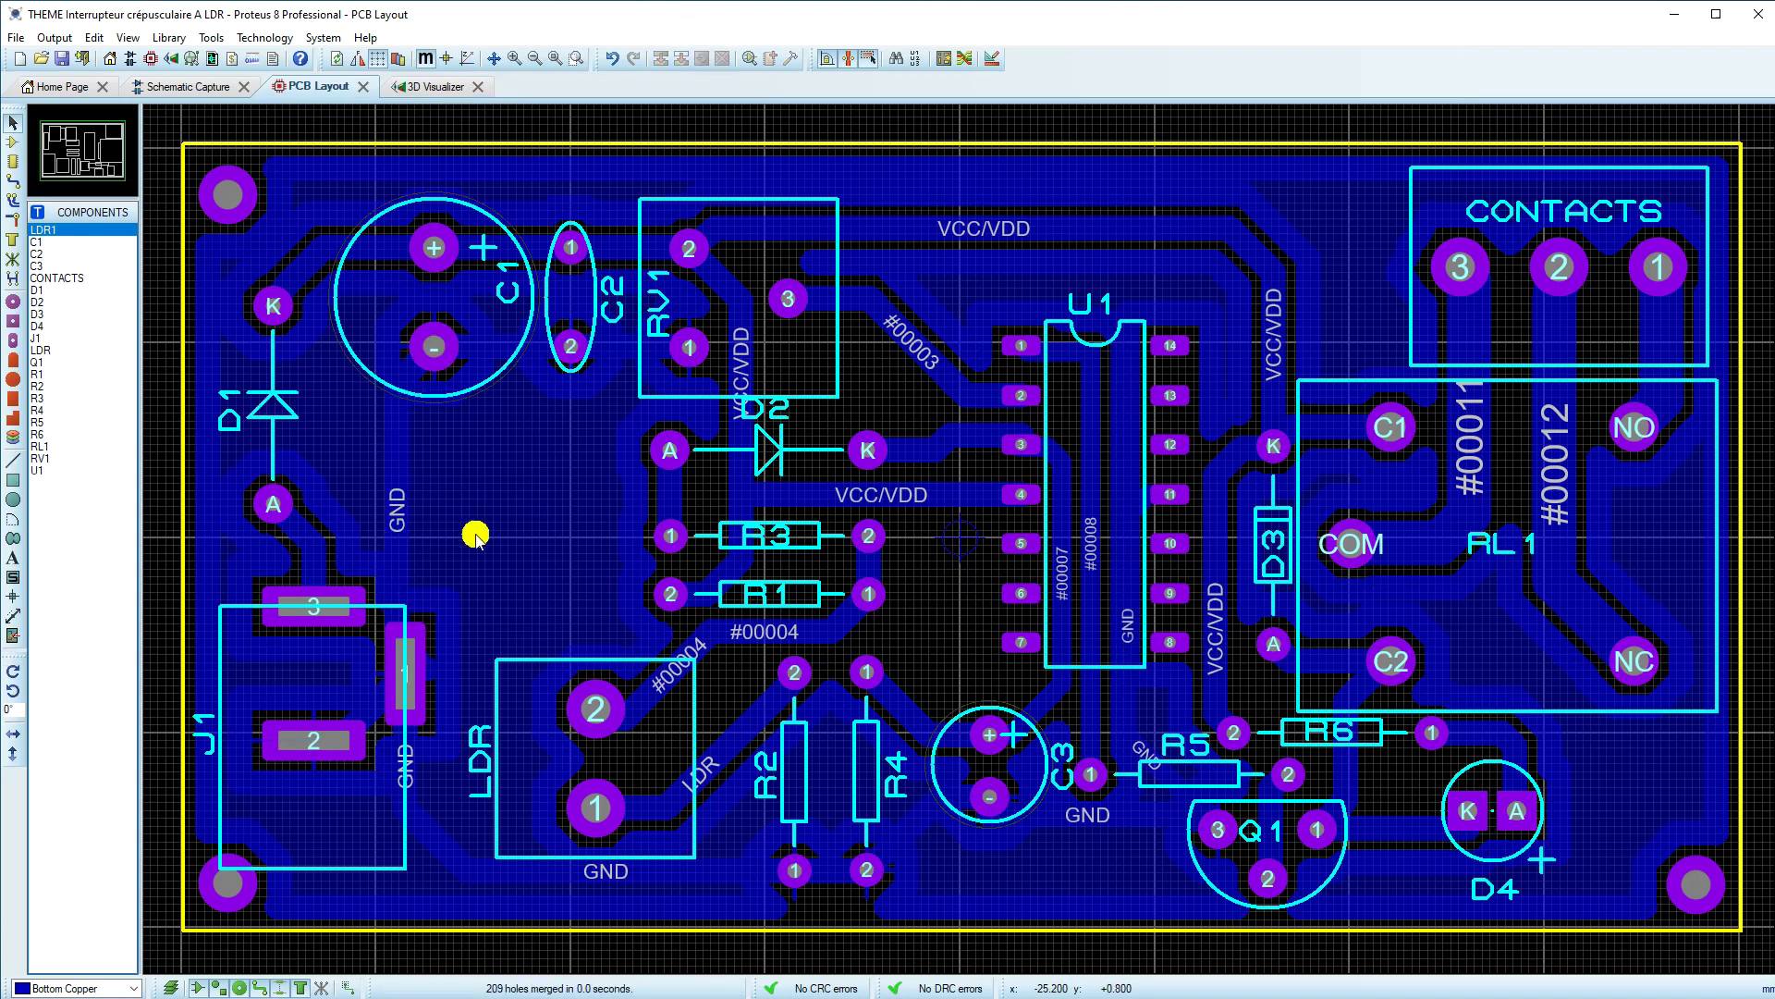
Step: Add the text "ProEricHD" on the Bottom Copper layer near D1, in bold Impact at 0.3in height
left_click(46, 223)
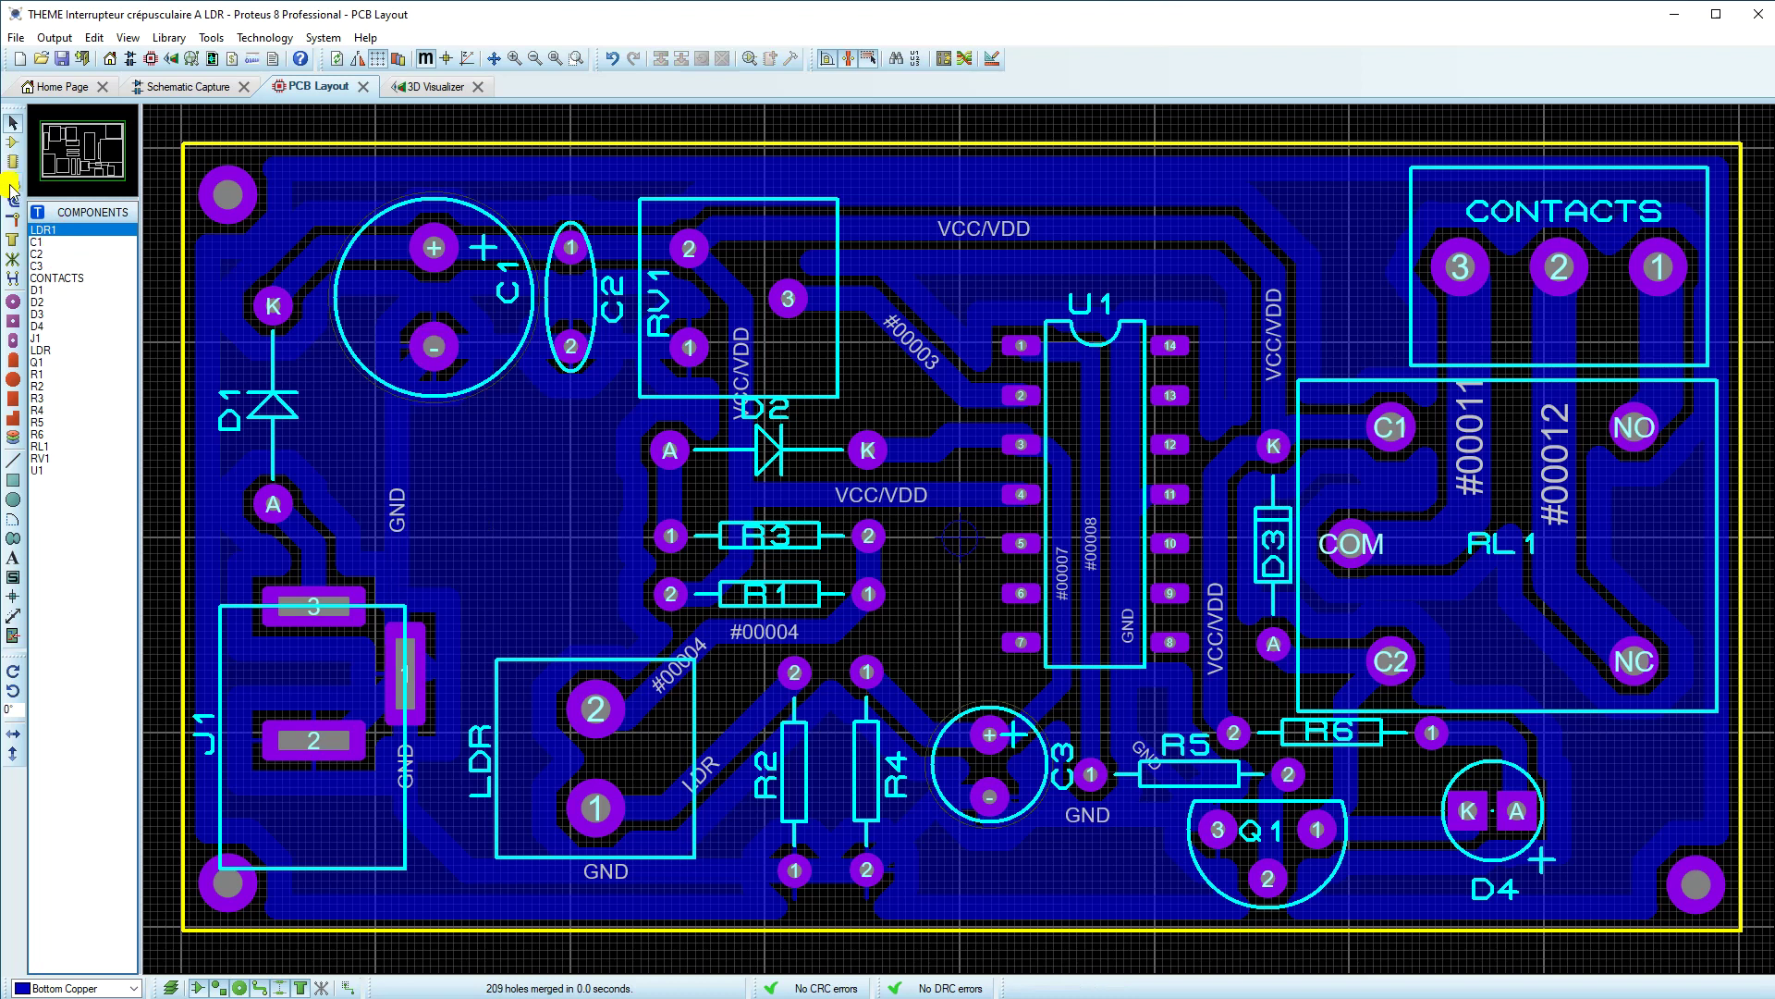
left_click(12, 561)
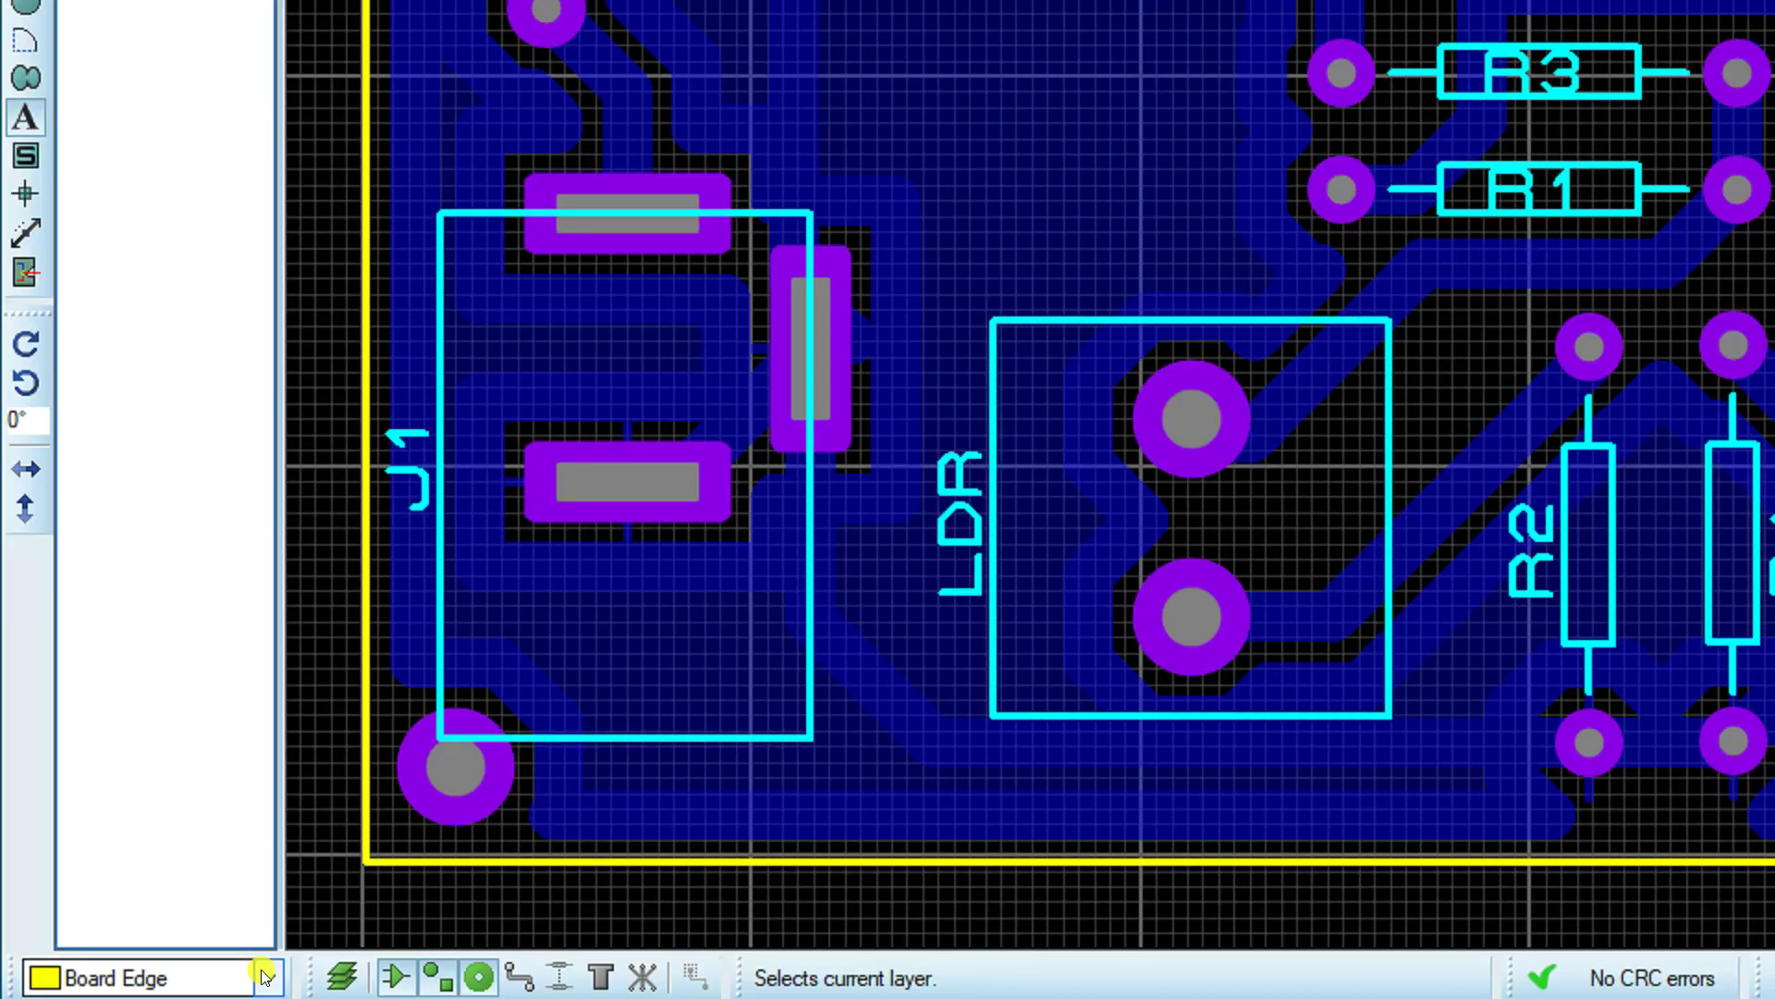
left_click(132, 987)
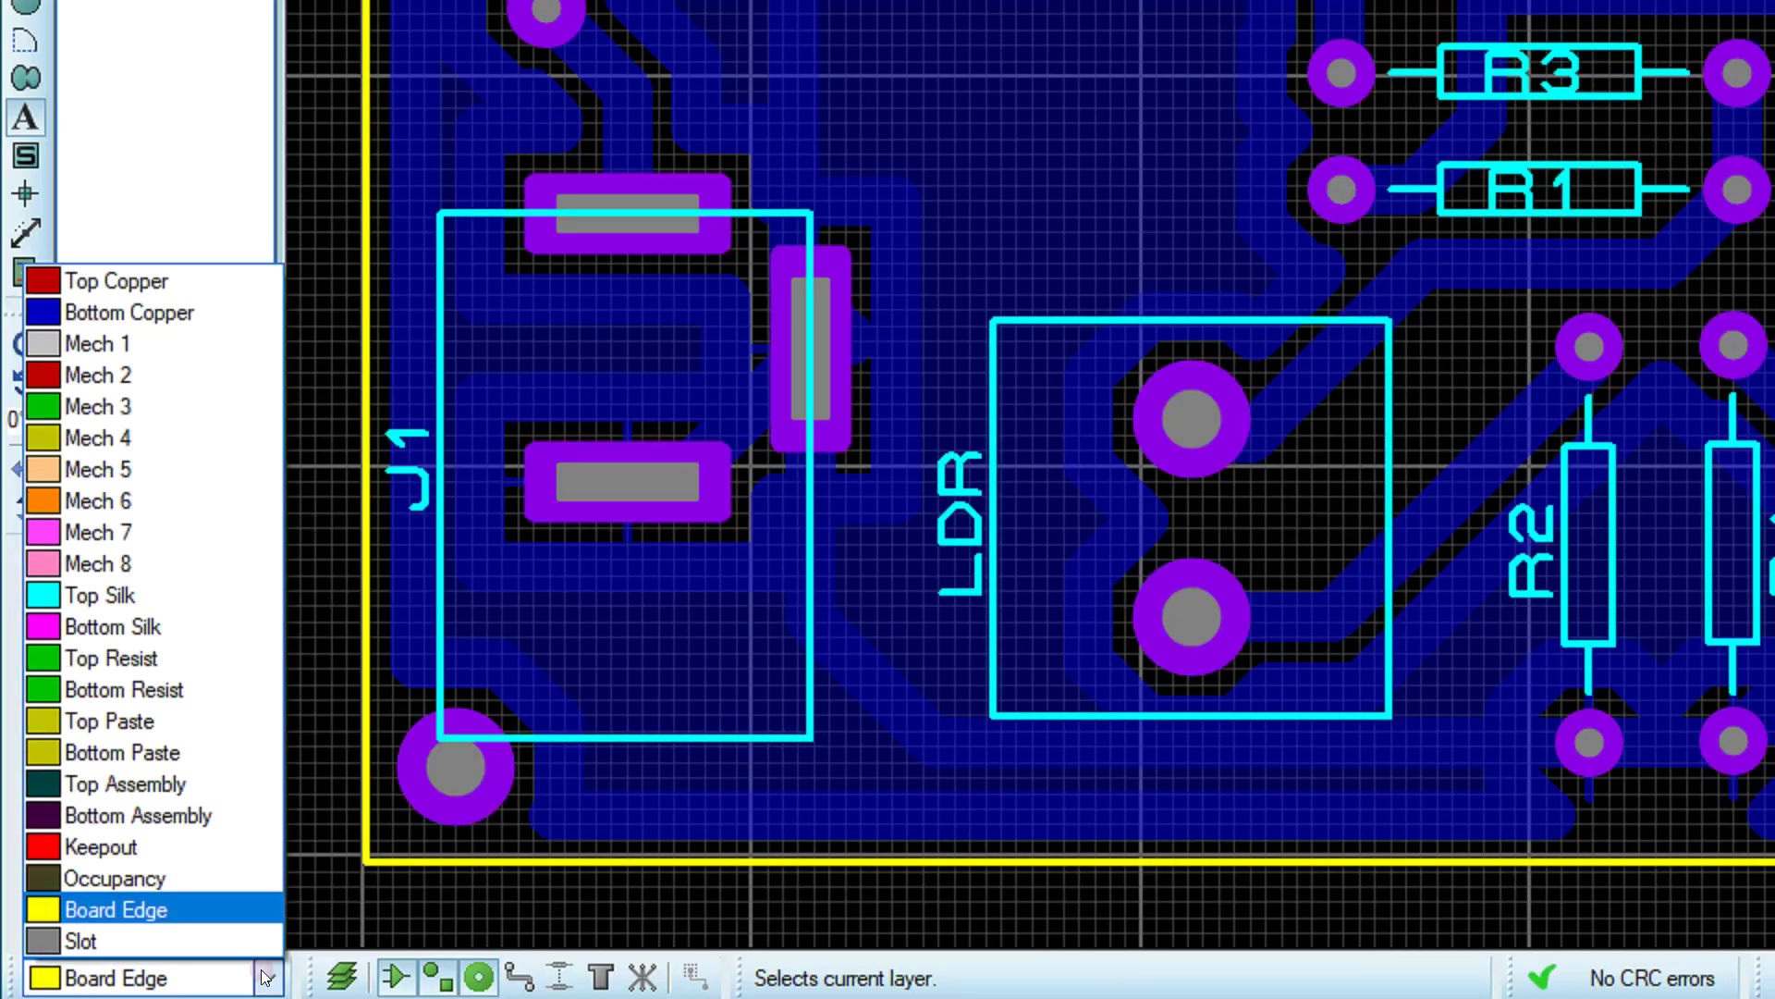
left_click(92, 313)
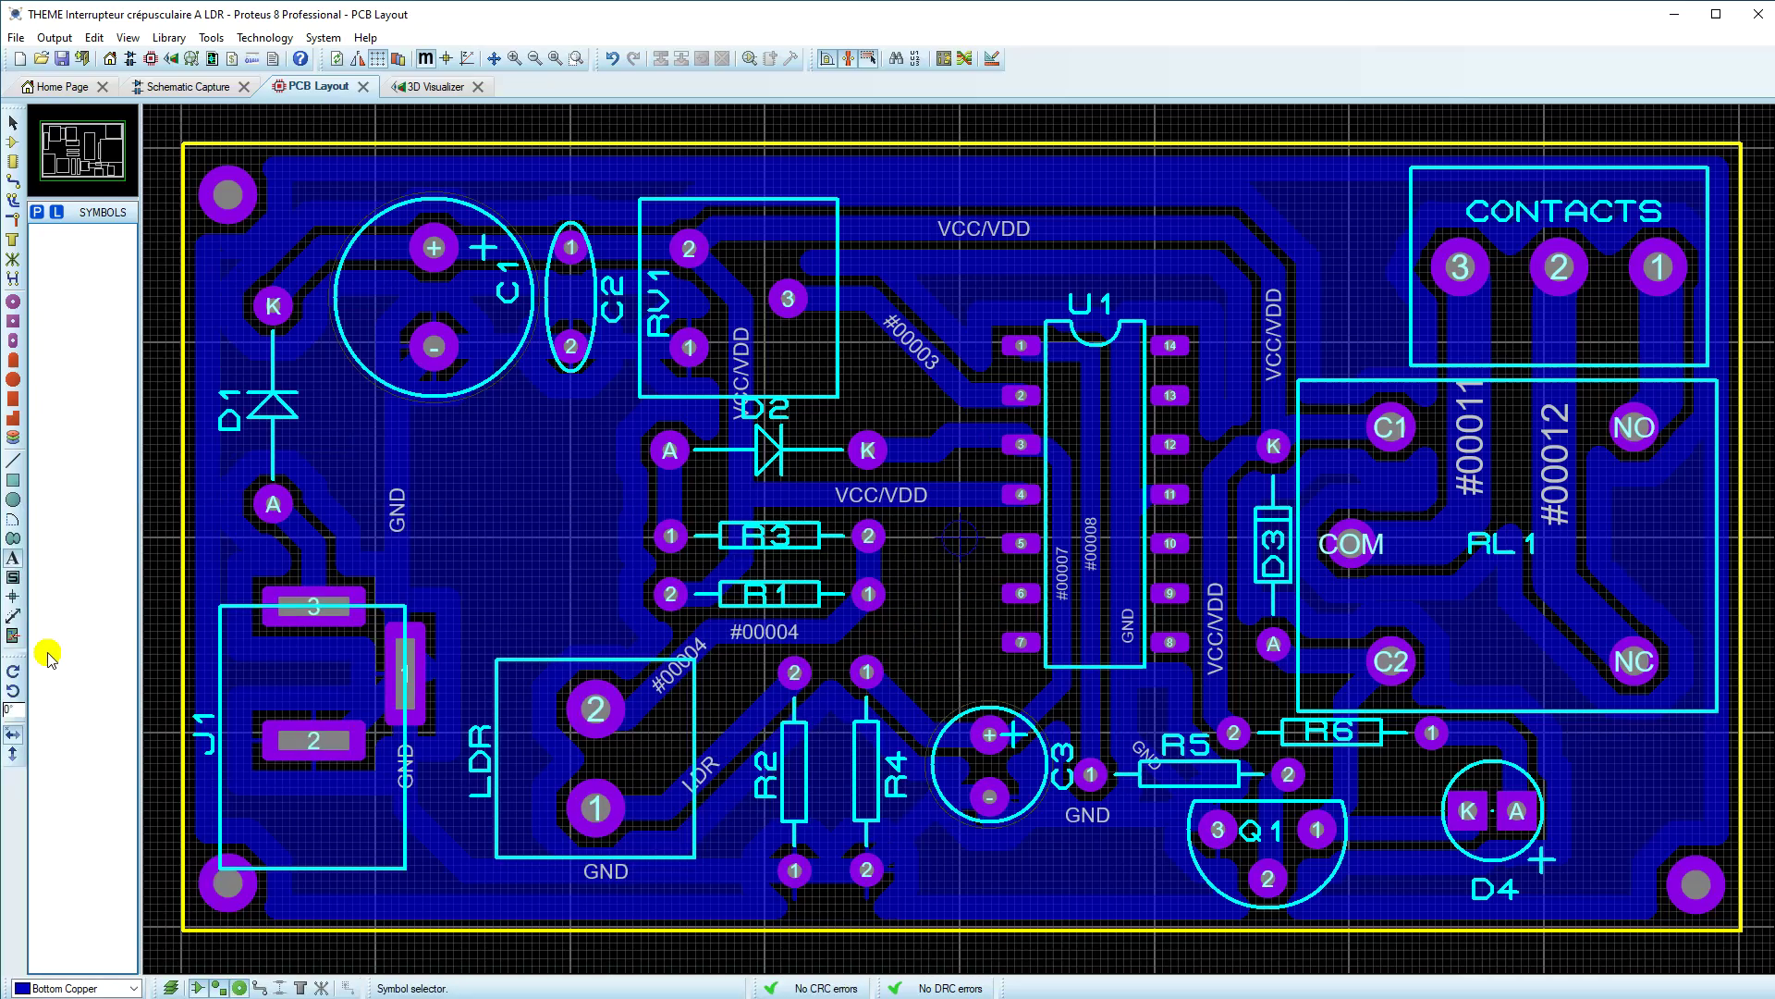
left_click(476, 520)
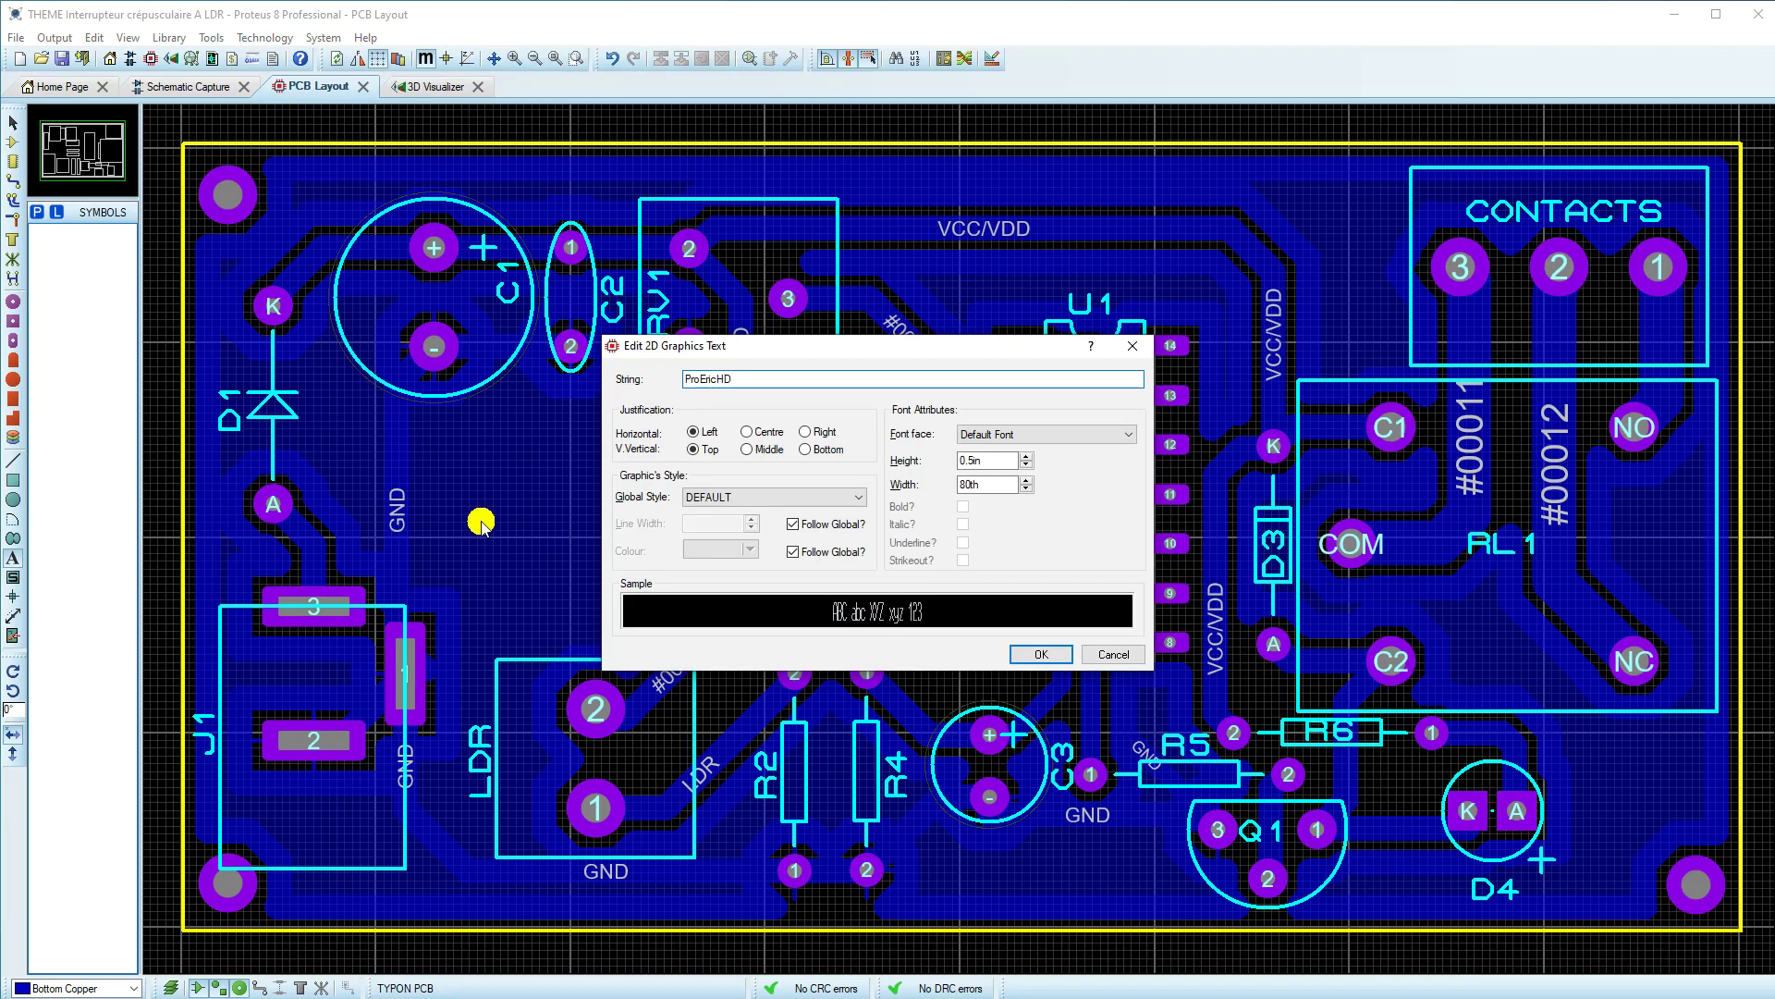
left_click(969, 437)
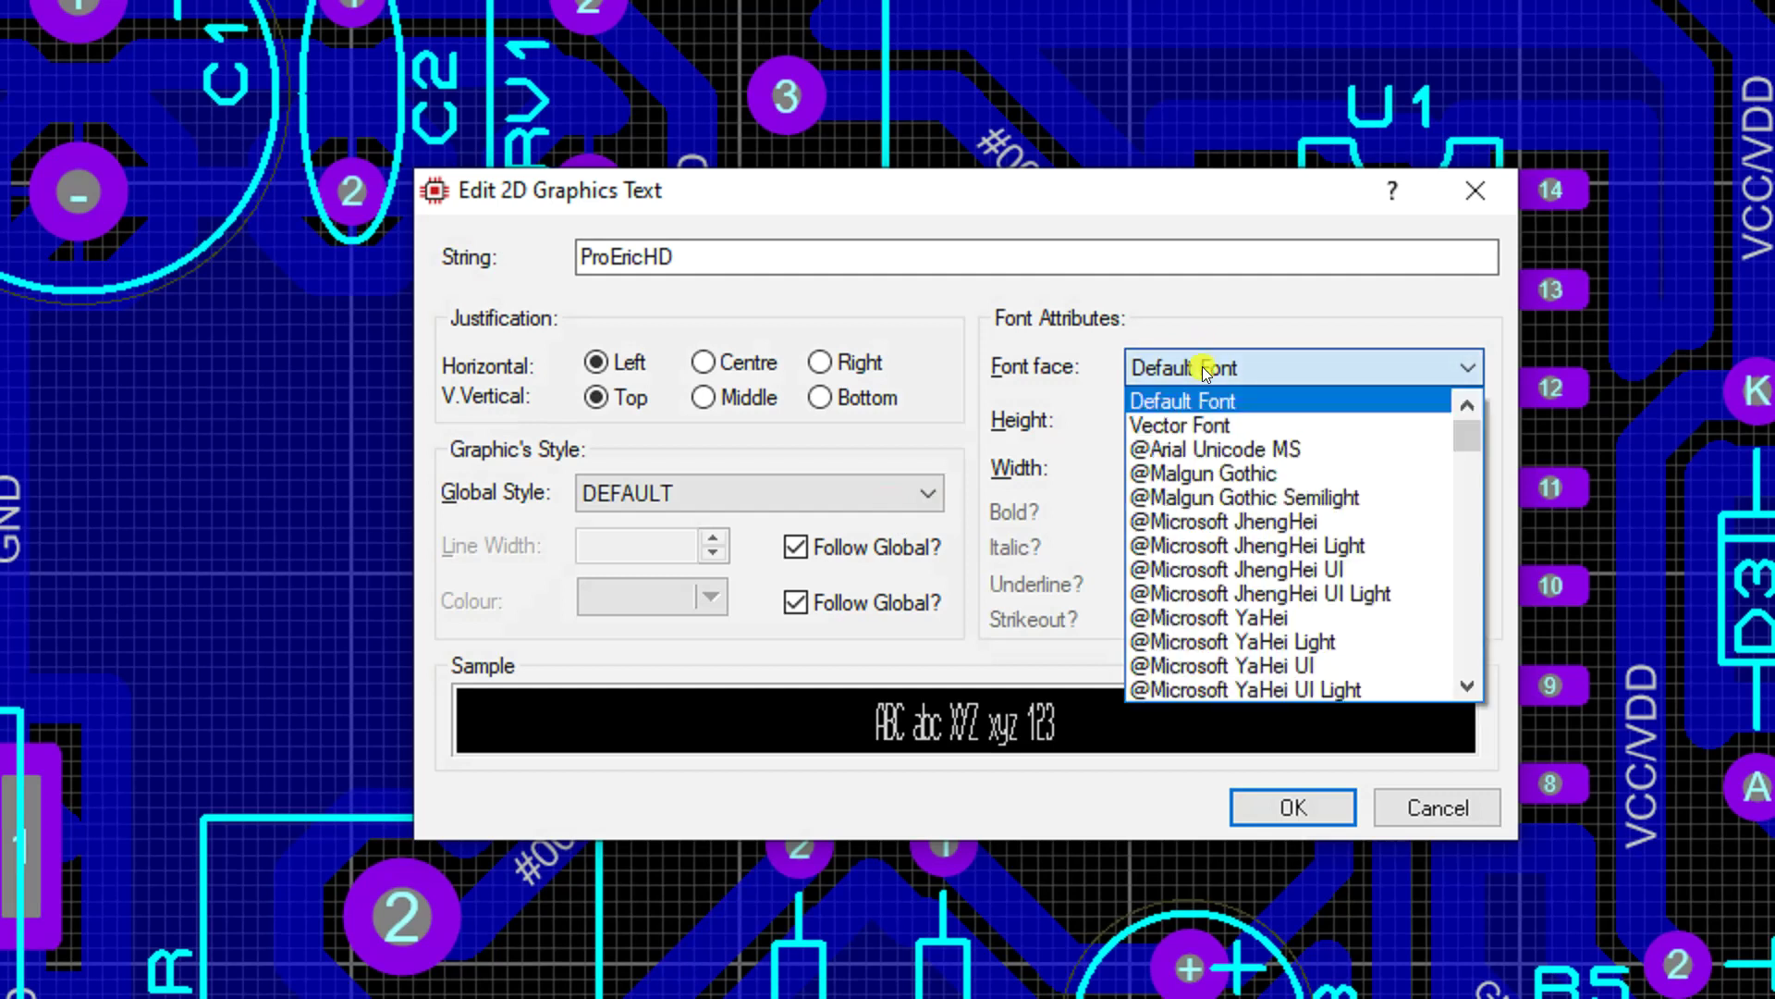
key("i")
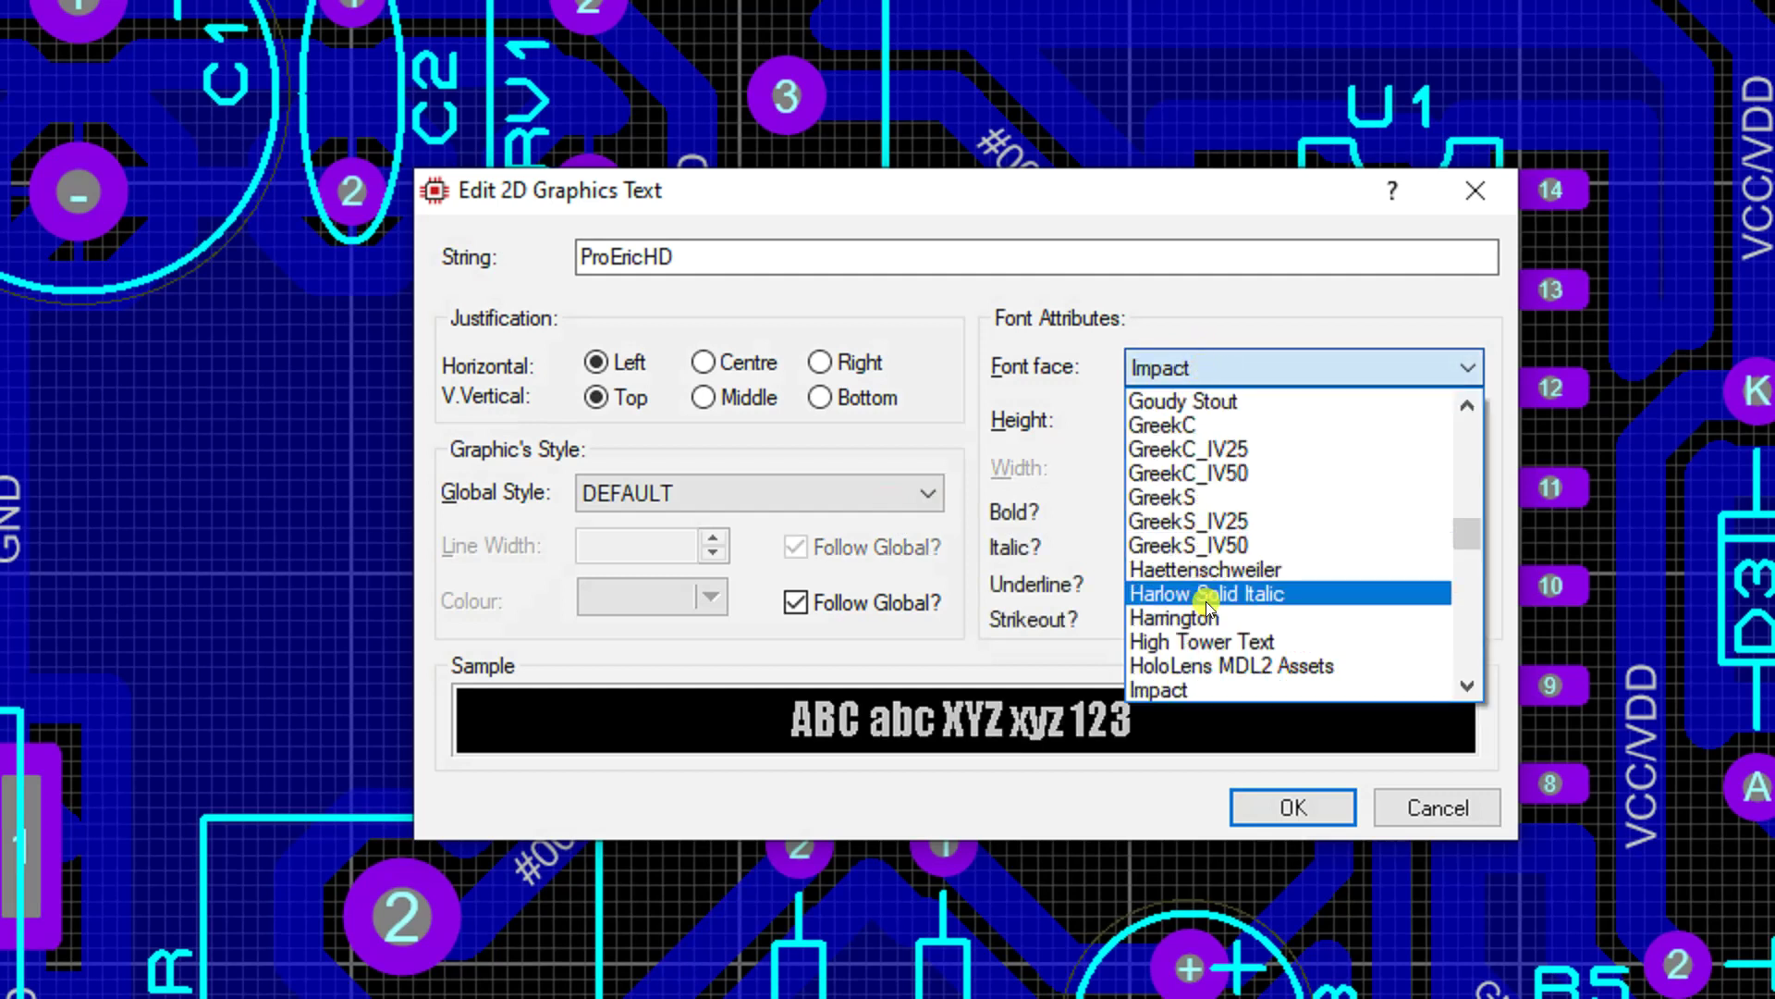
left_click(1184, 689)
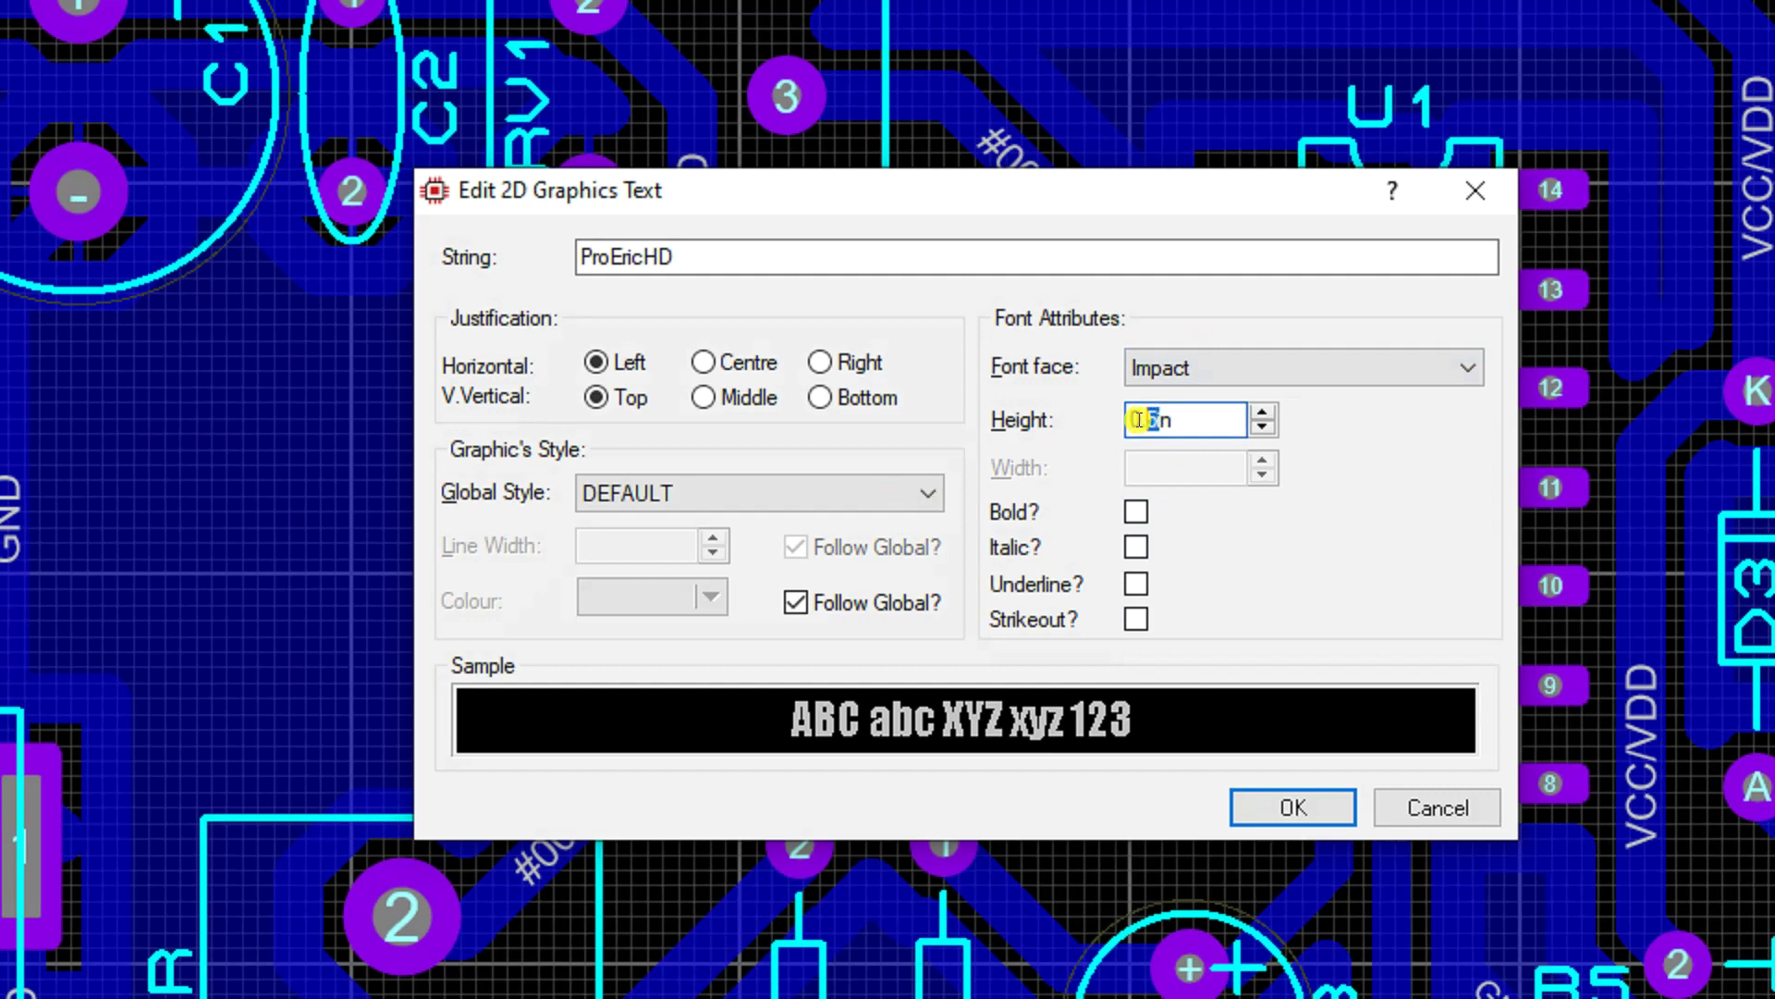
left_click(1135, 510)
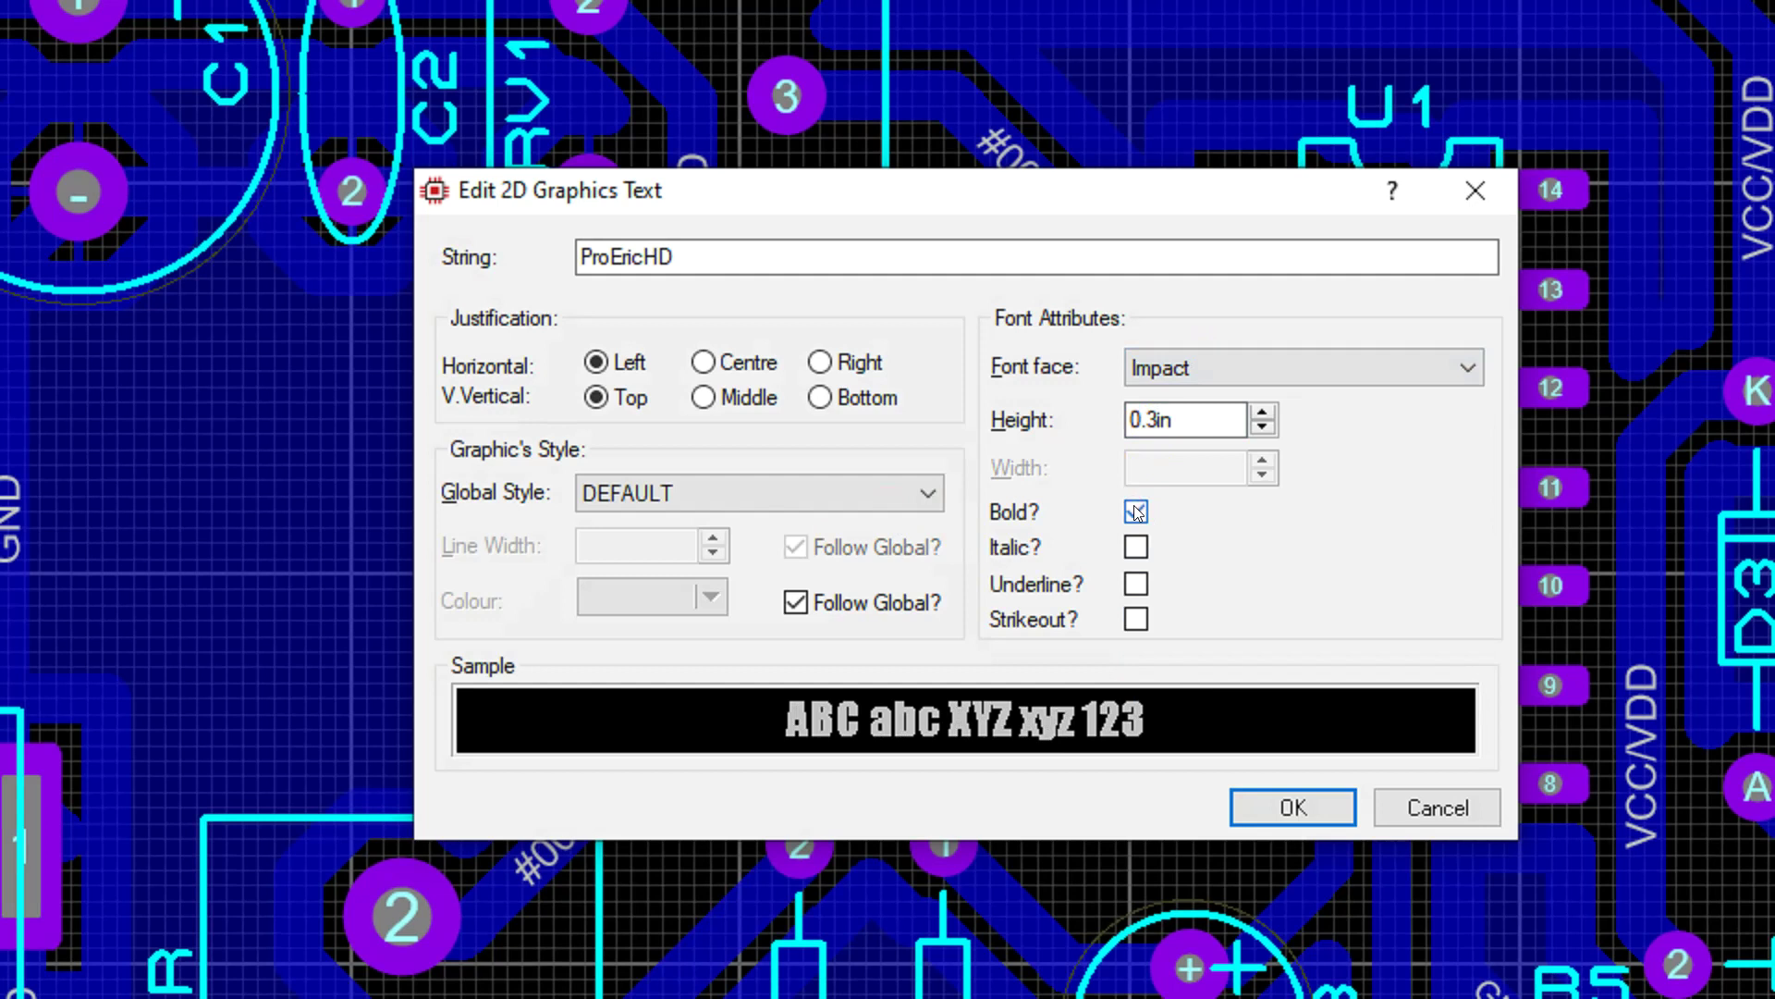
left_click(1280, 811)
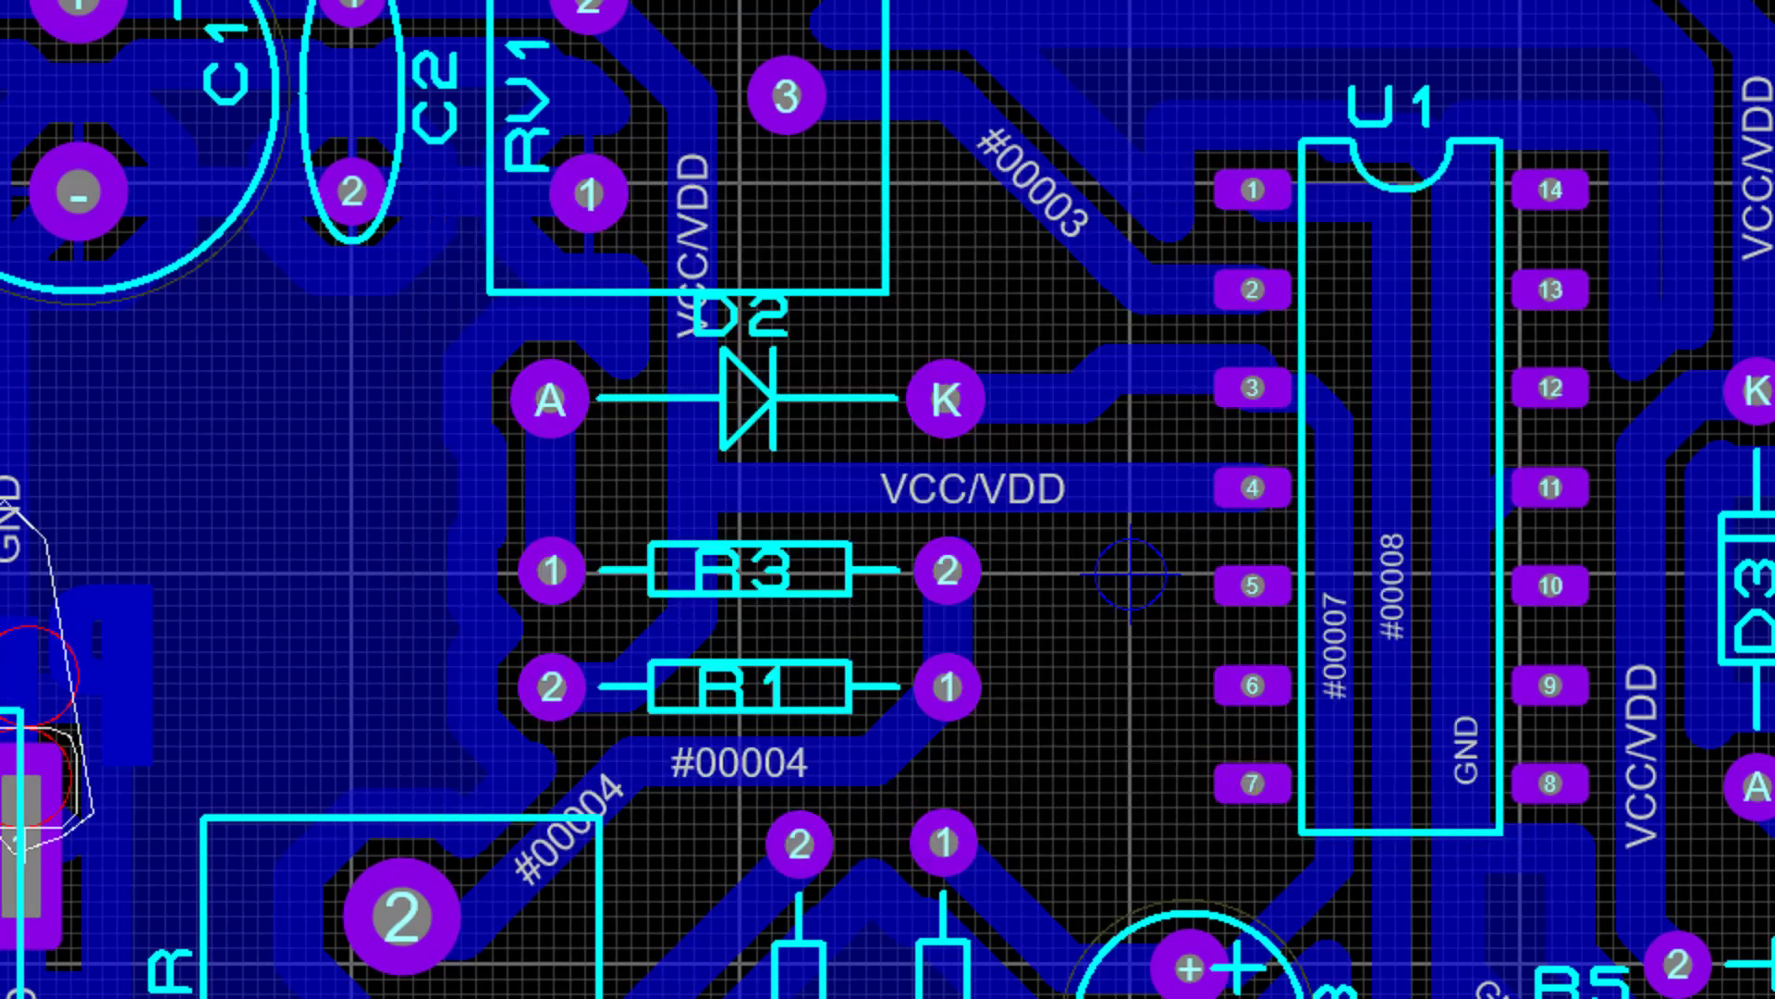
Step: Reduce the ProEricHD text's height below 0.3in and place it in the open ground area between D1 and D2
left_click(88, 698)
mouse_move(87, 698)
left_mouse_down()
mouse_move(173, 626)
mouse_move(435, 568)
mouse_move(499, 532)
left_mouse_up()
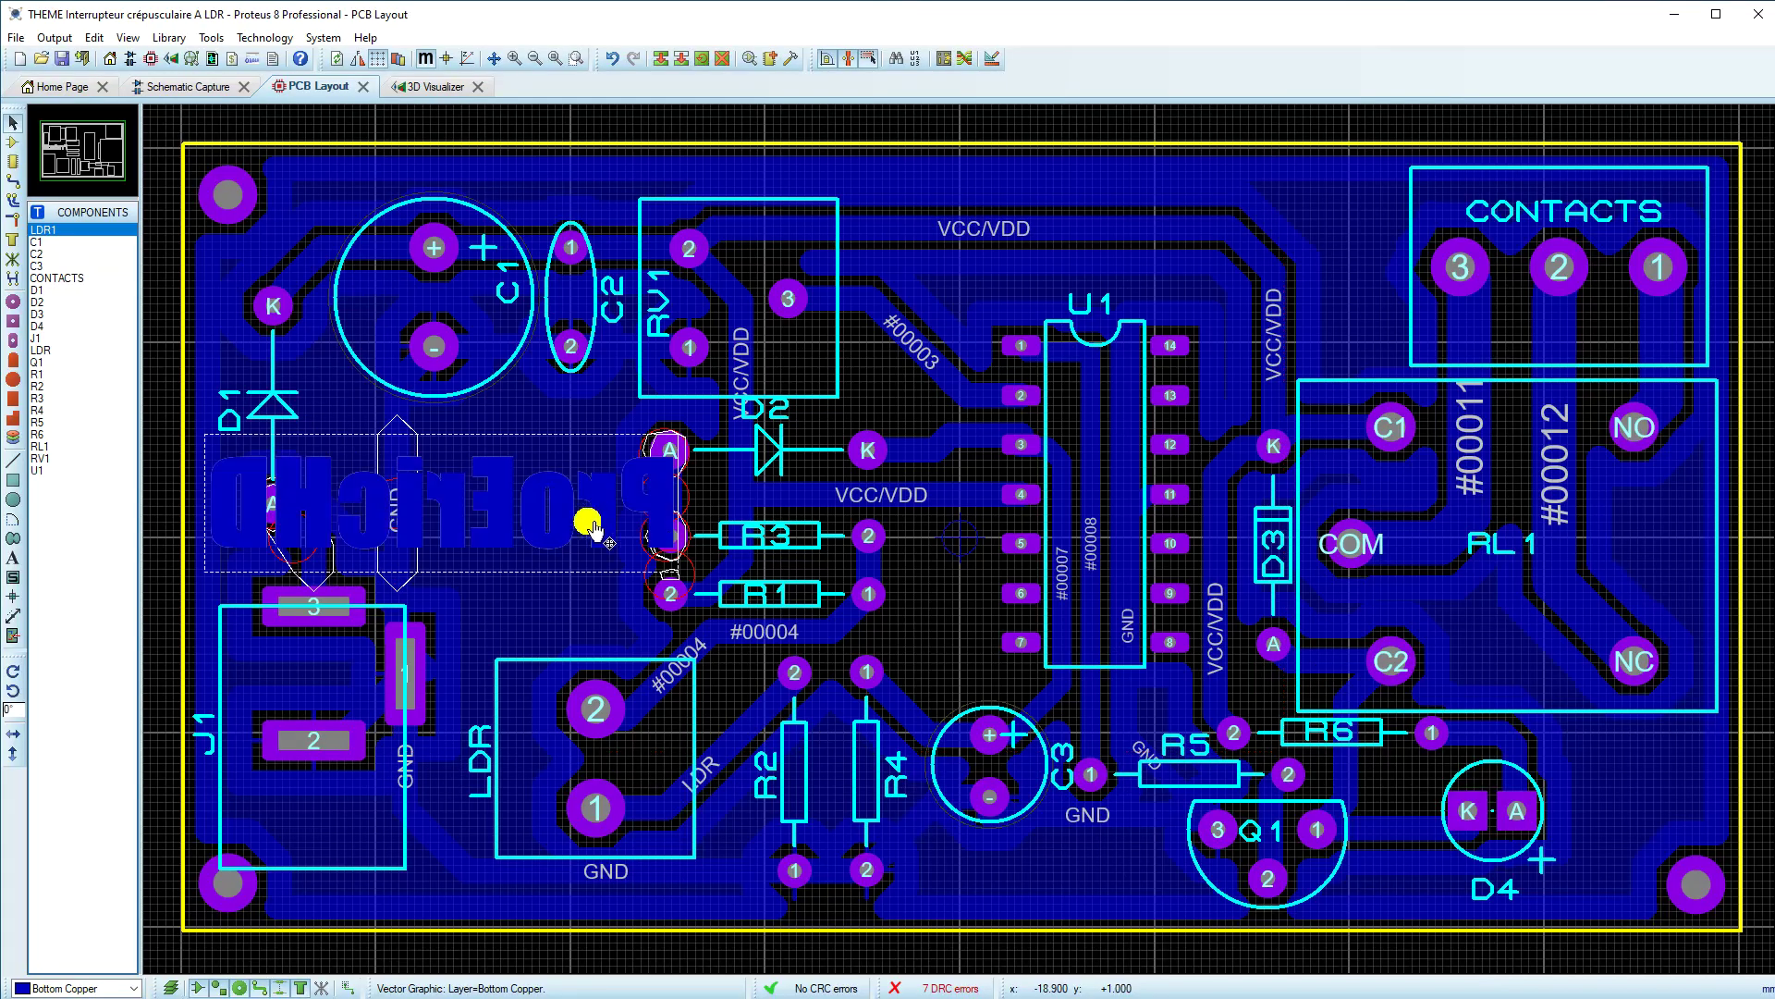
double_click(384, 528)
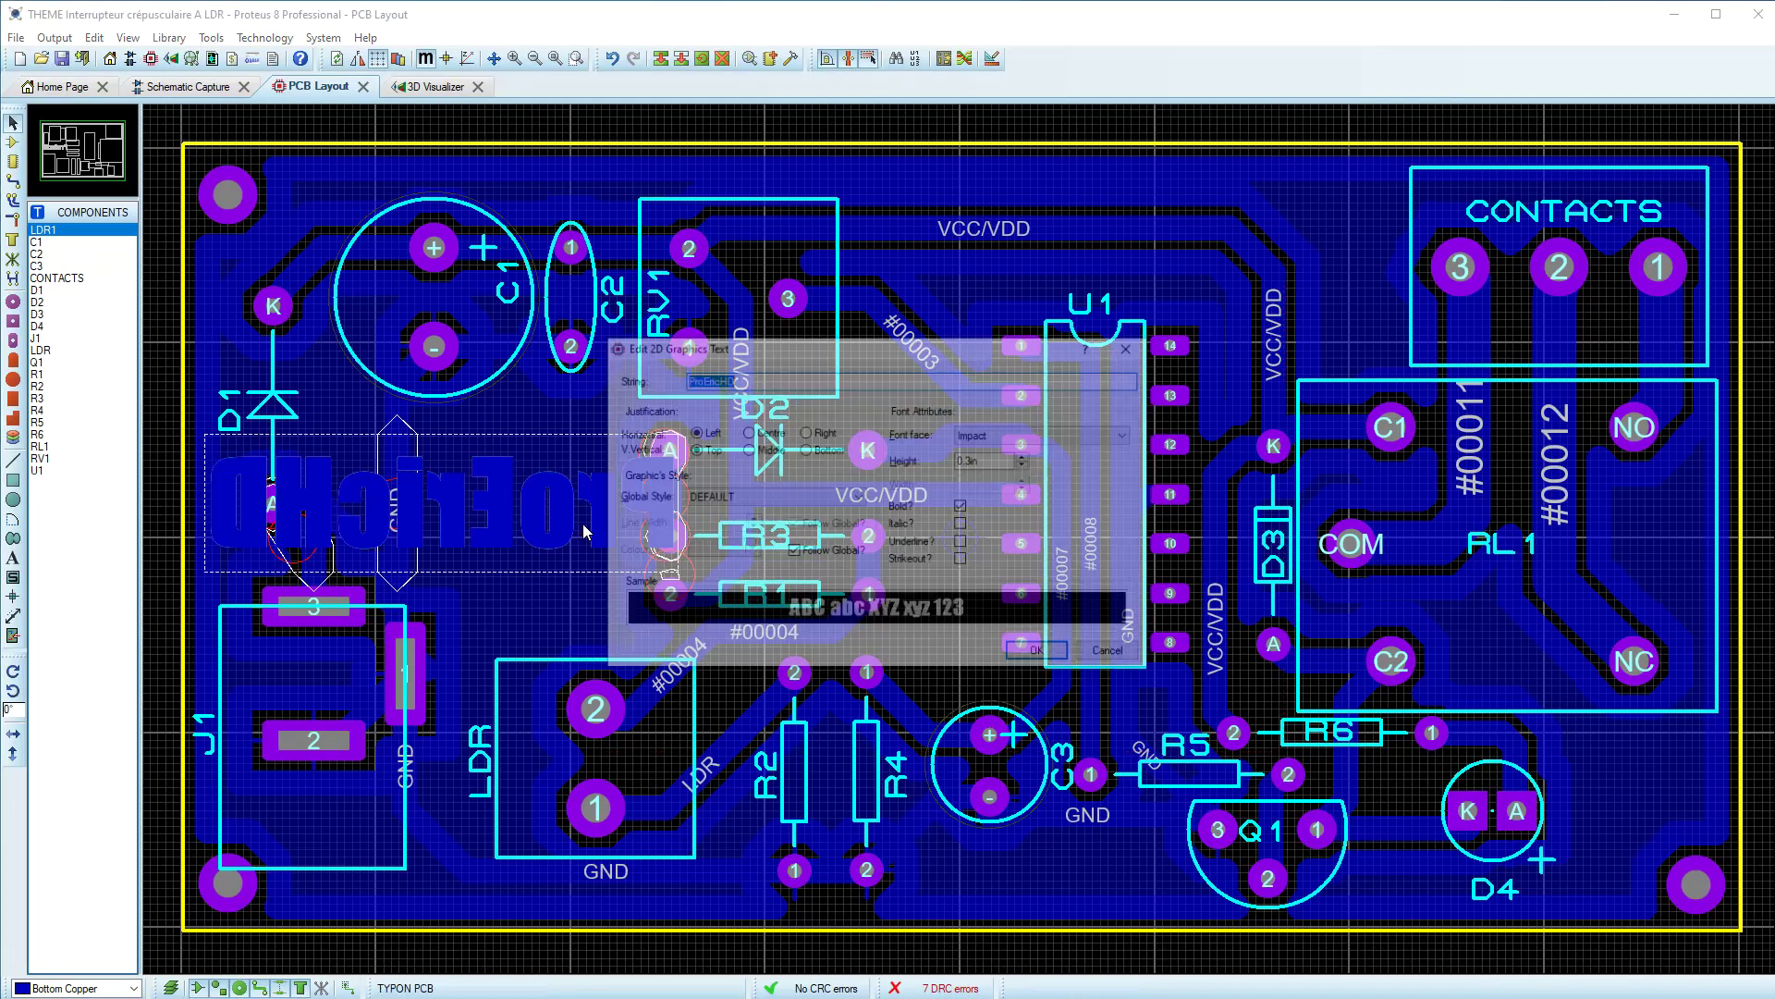
left_click(978, 467)
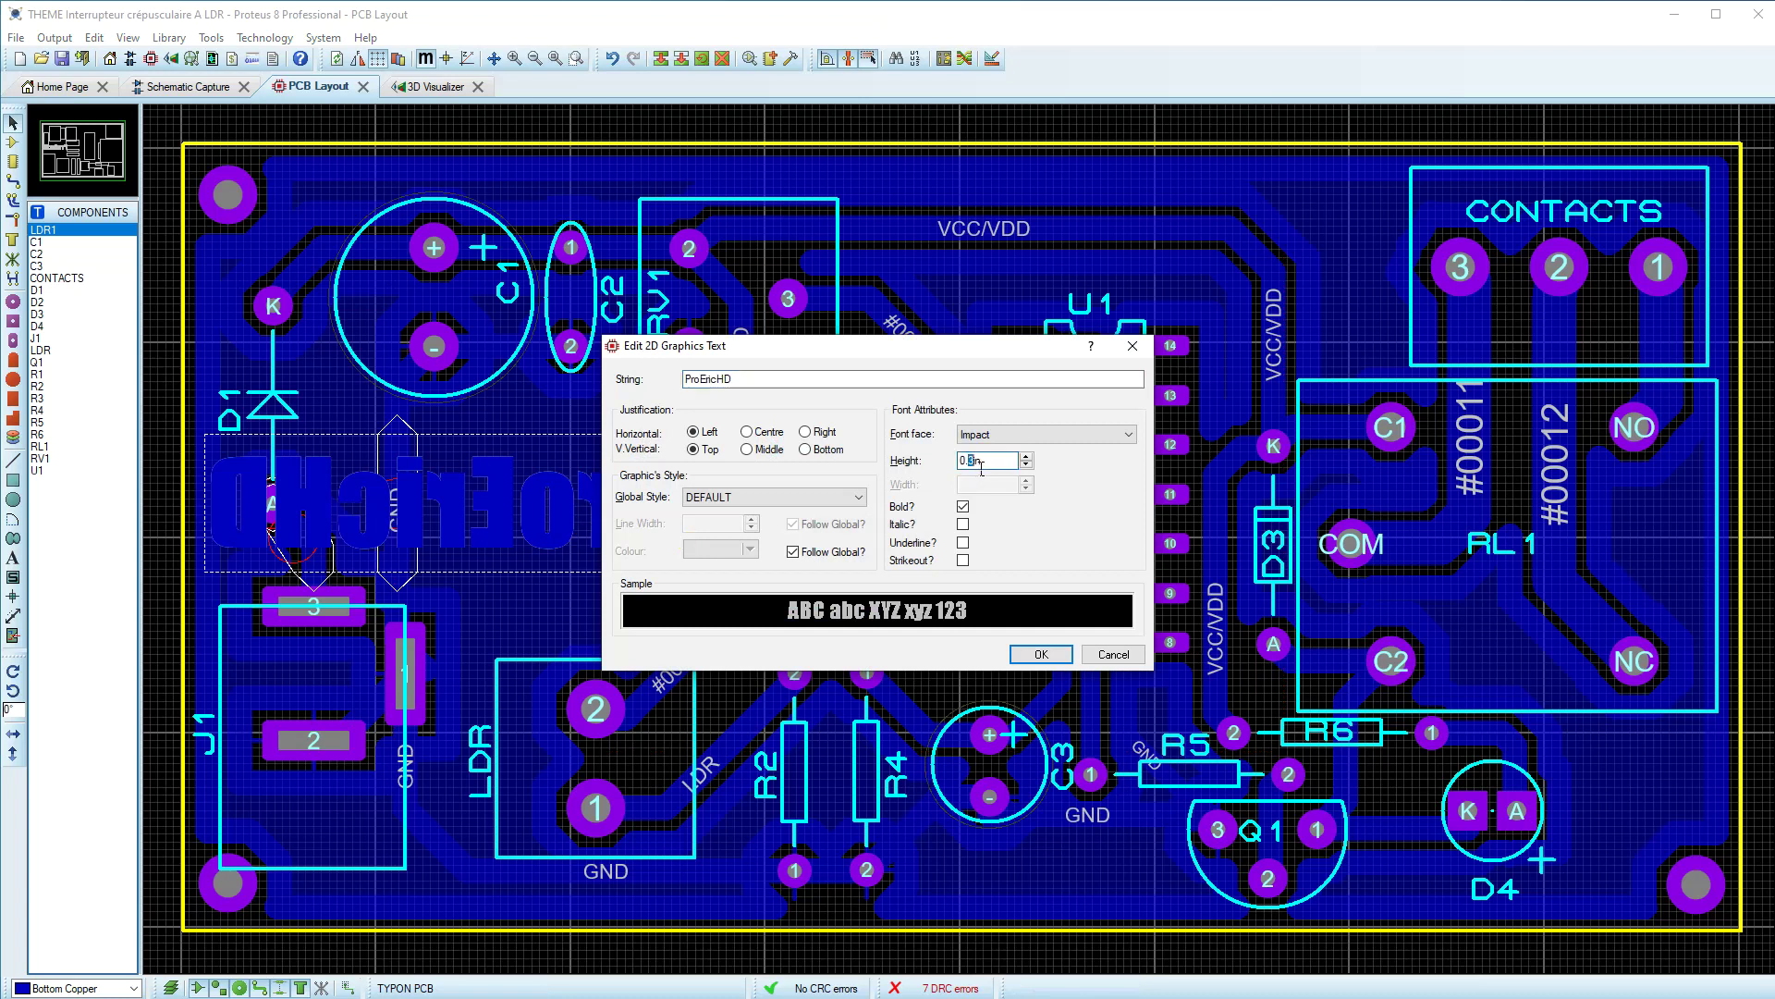
left_click(1035, 659)
left_click(587, 469)
left_click_drag(569, 468, 519, 496)
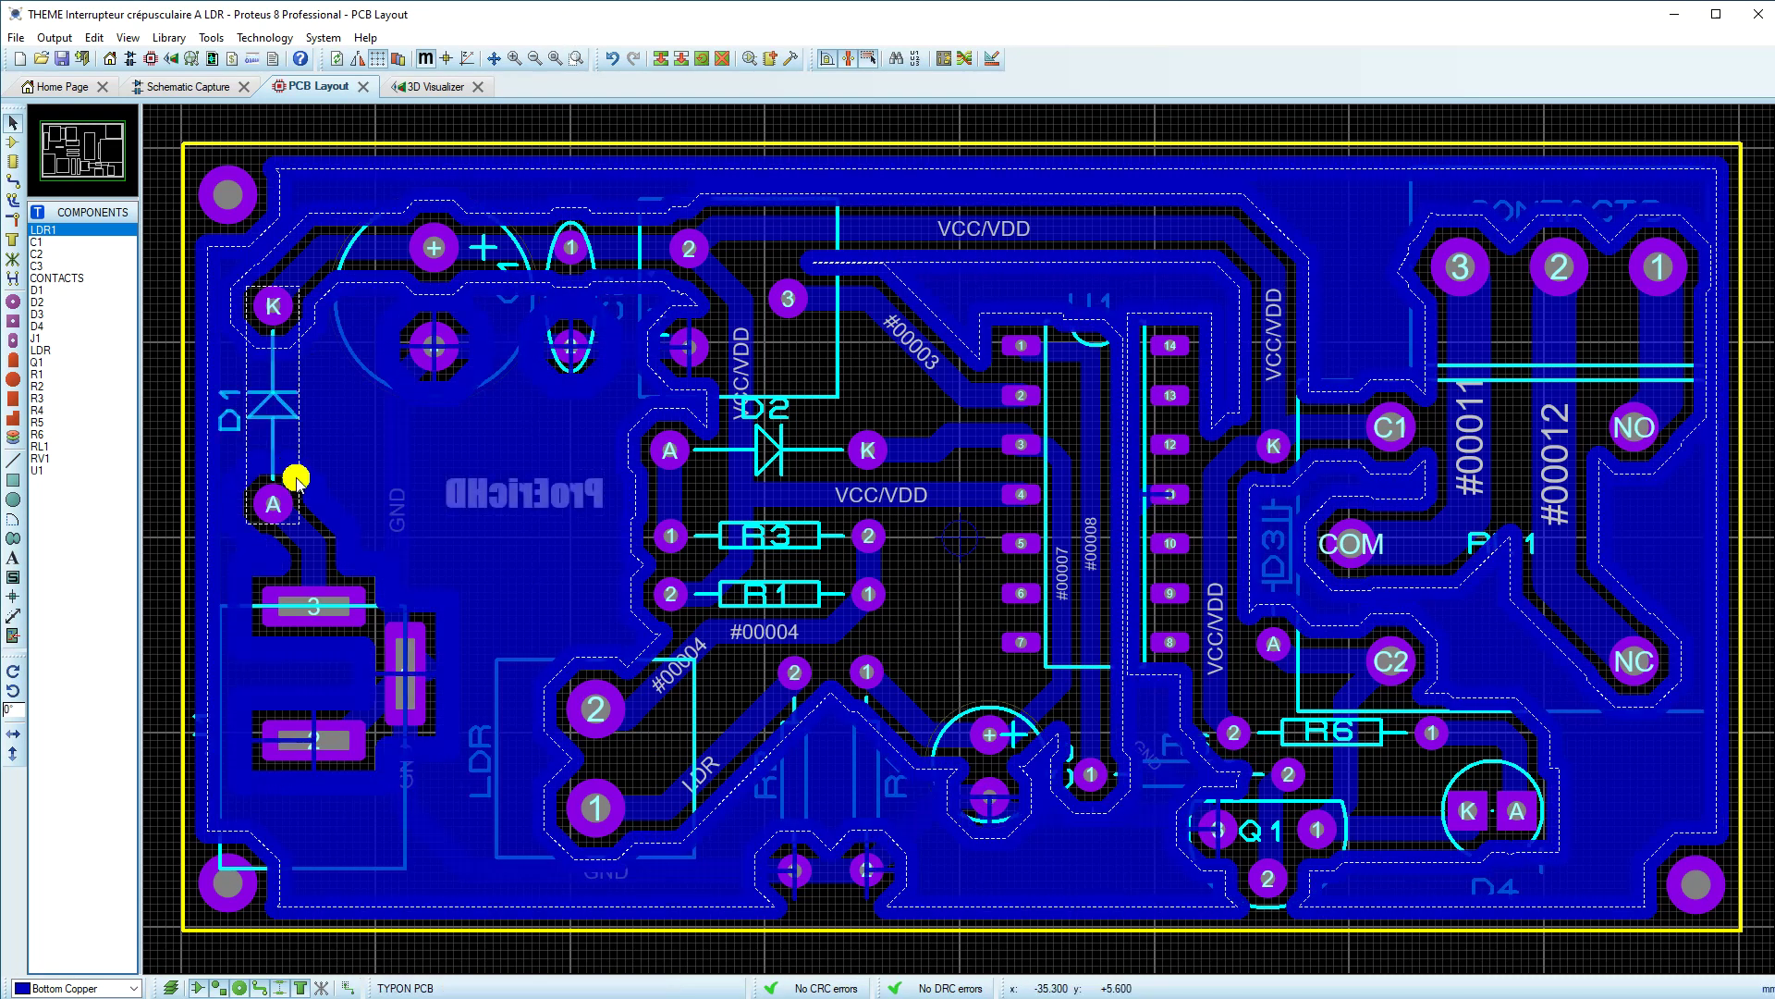
Step: Rotate the ProEricHD text anti-clockwise and position it vertically in the ground area above the LDR outline
right_click(536, 479)
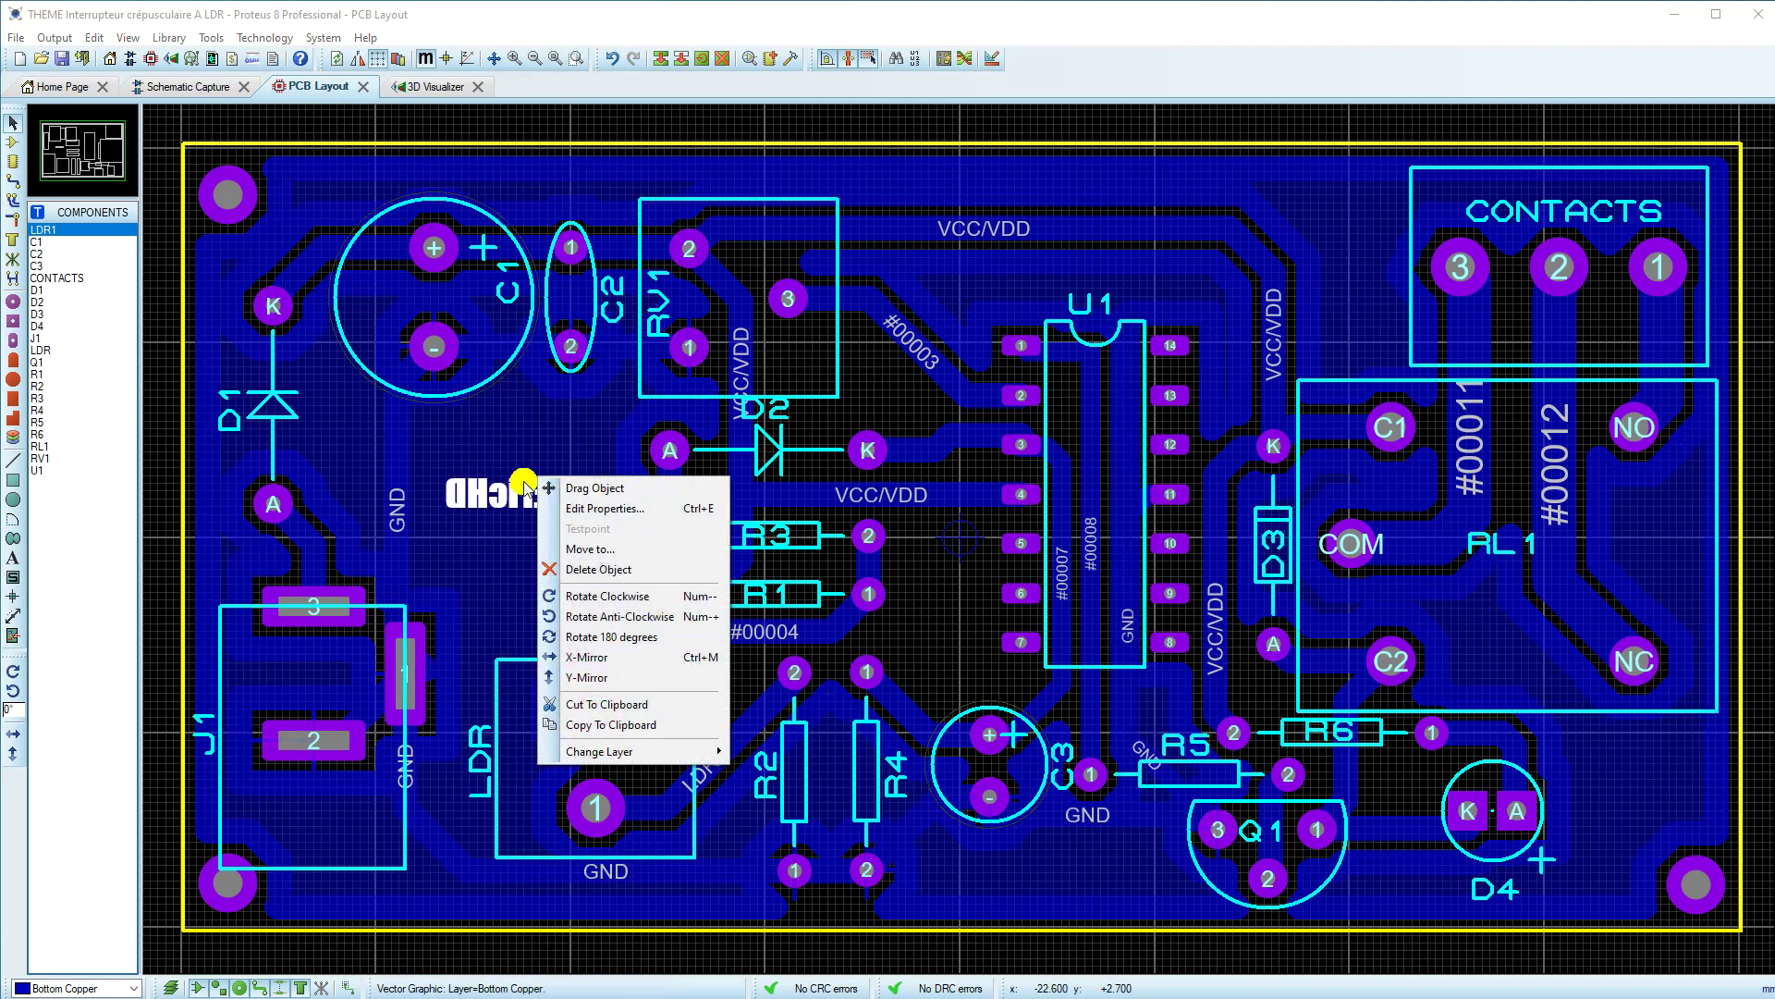
left_click(583, 617)
left_click_drag(622, 567, 544, 534)
scroll(538, 490, "up", 1)
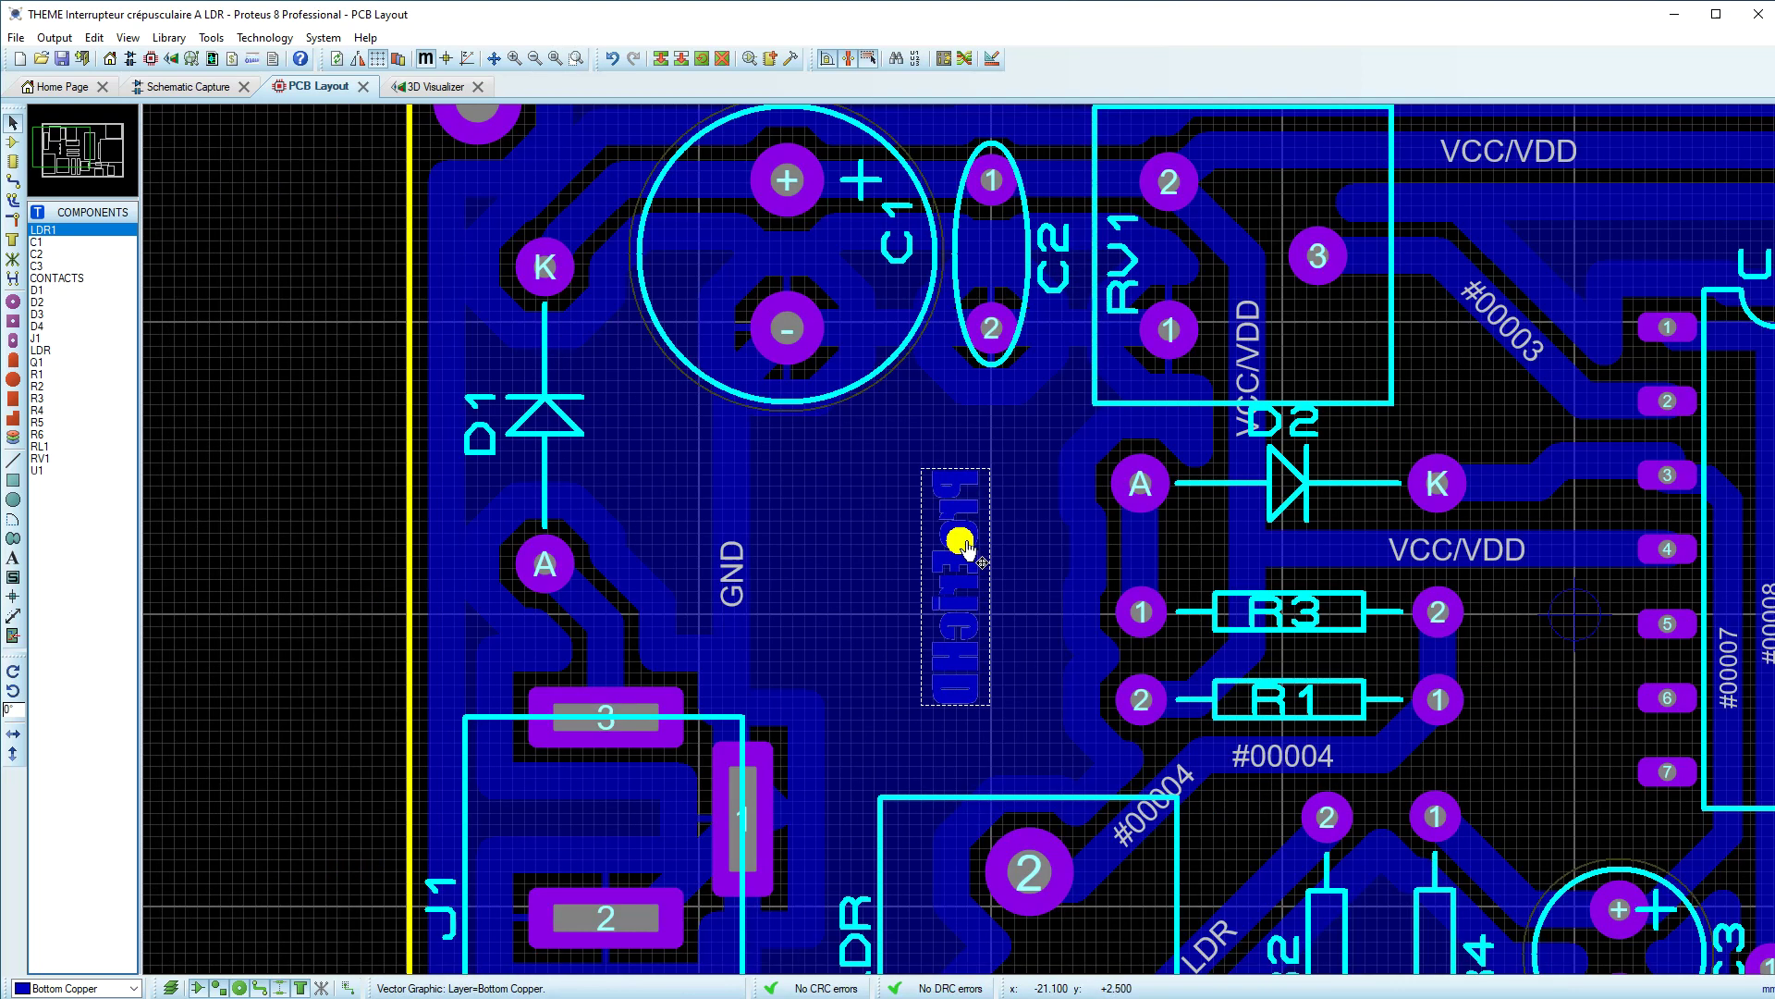
Step: Increase the ProEricHD text's height slightly and shift it up, clear of LDR pad 2
double_click(941, 508)
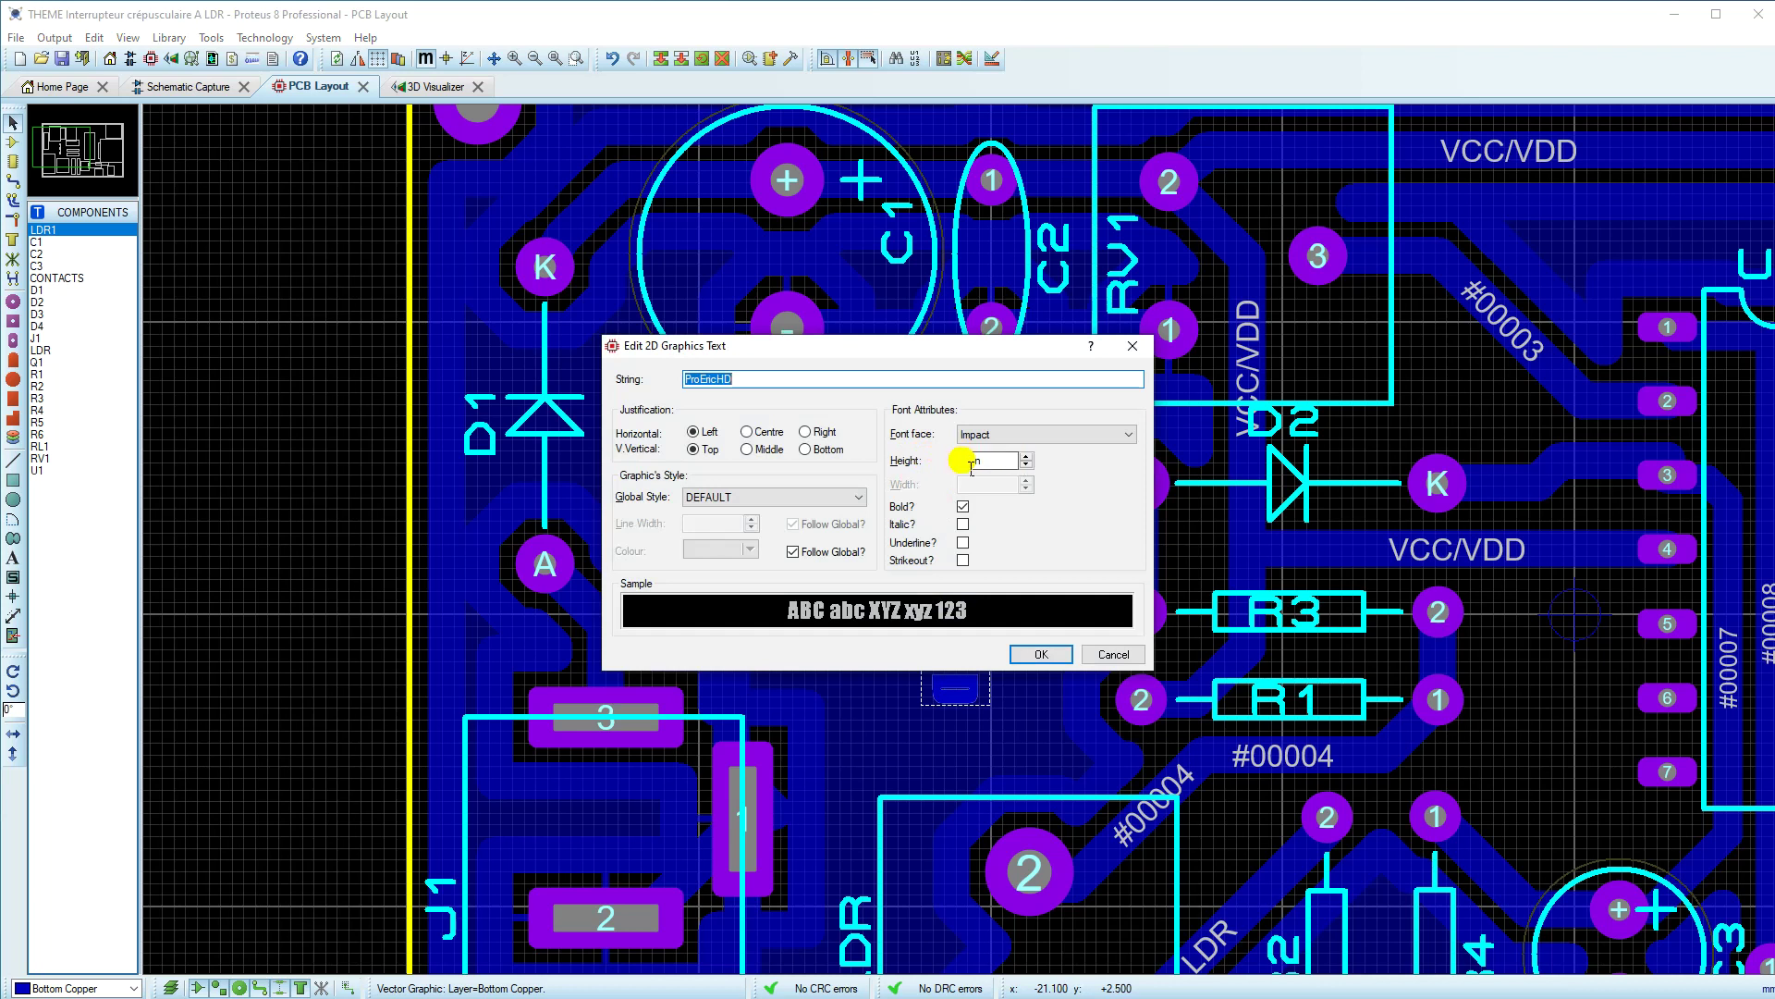
left_click(979, 467)
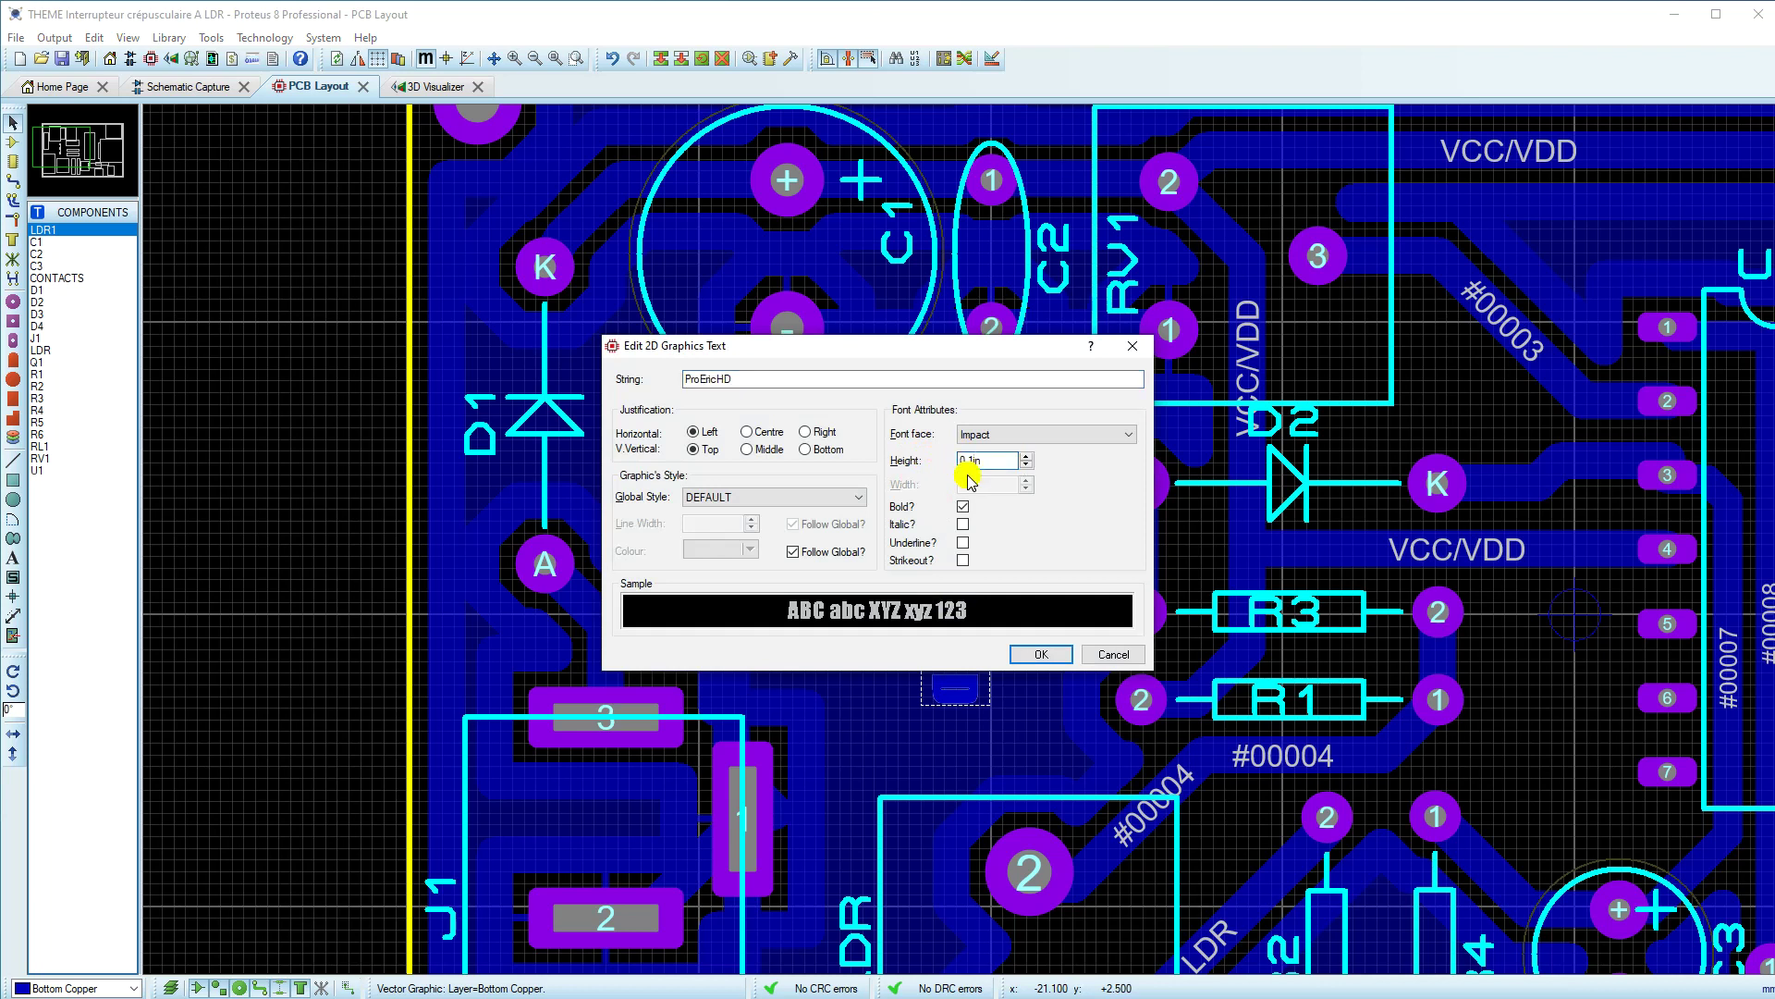
left_click(1035, 645)
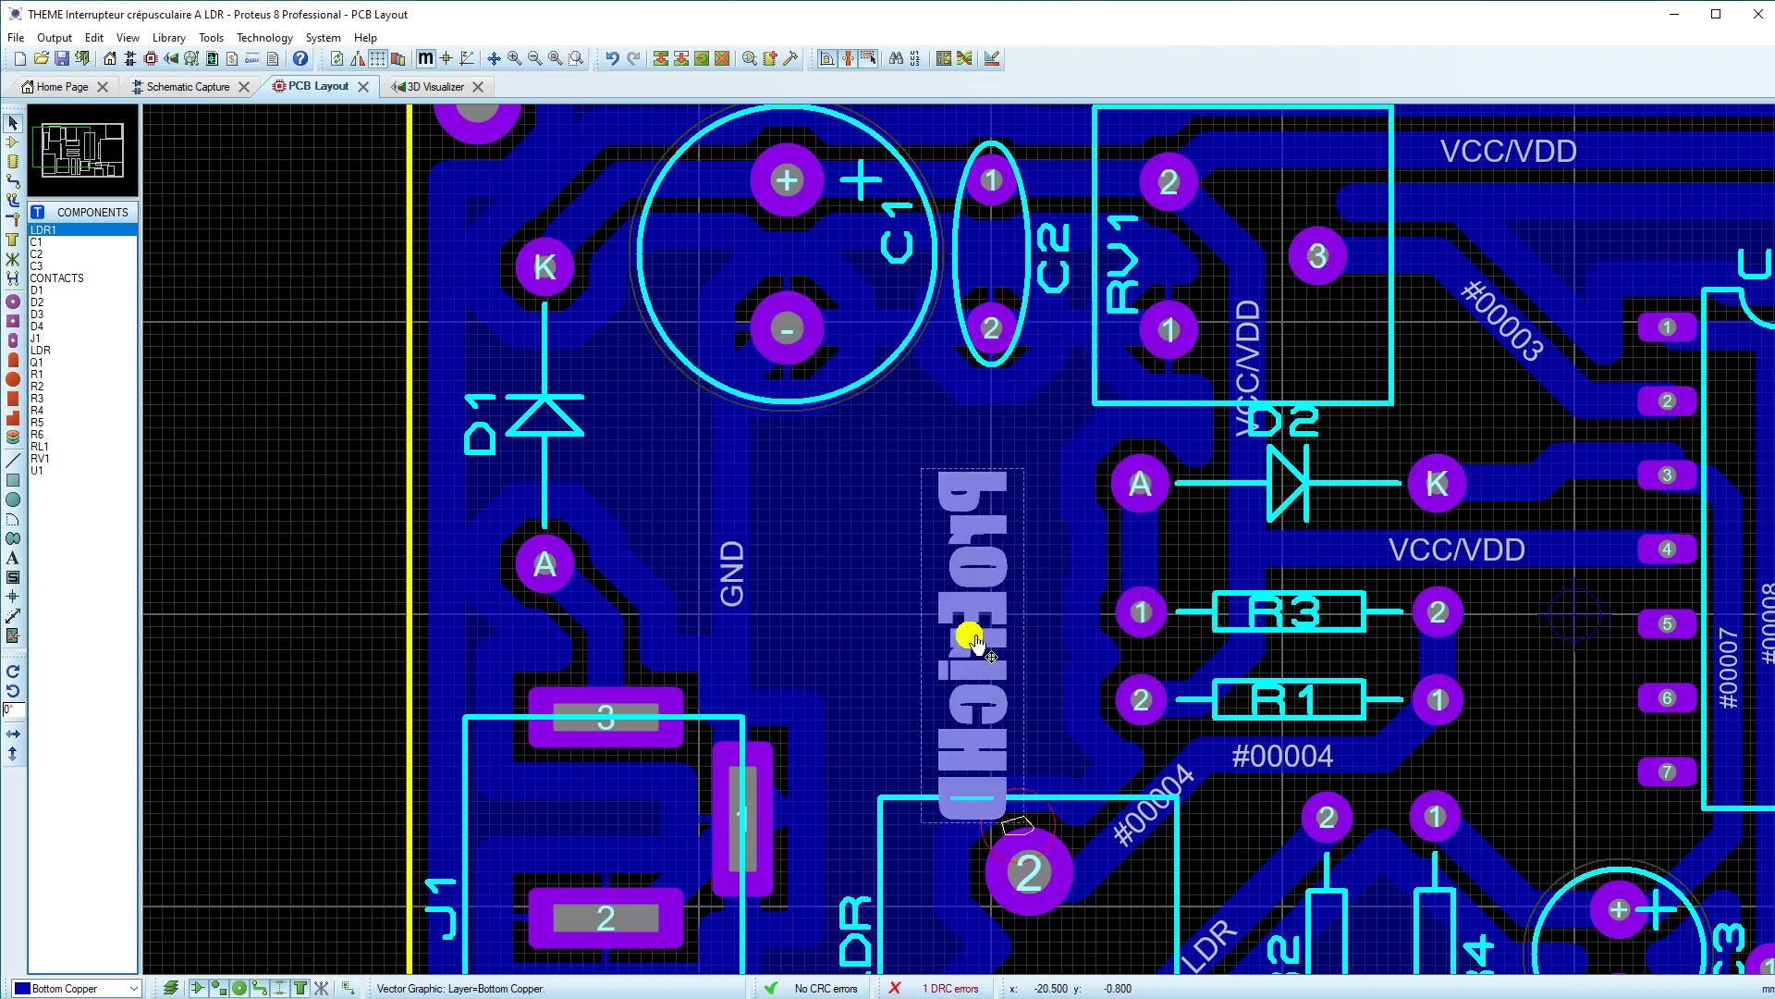
left_click(1016, 623)
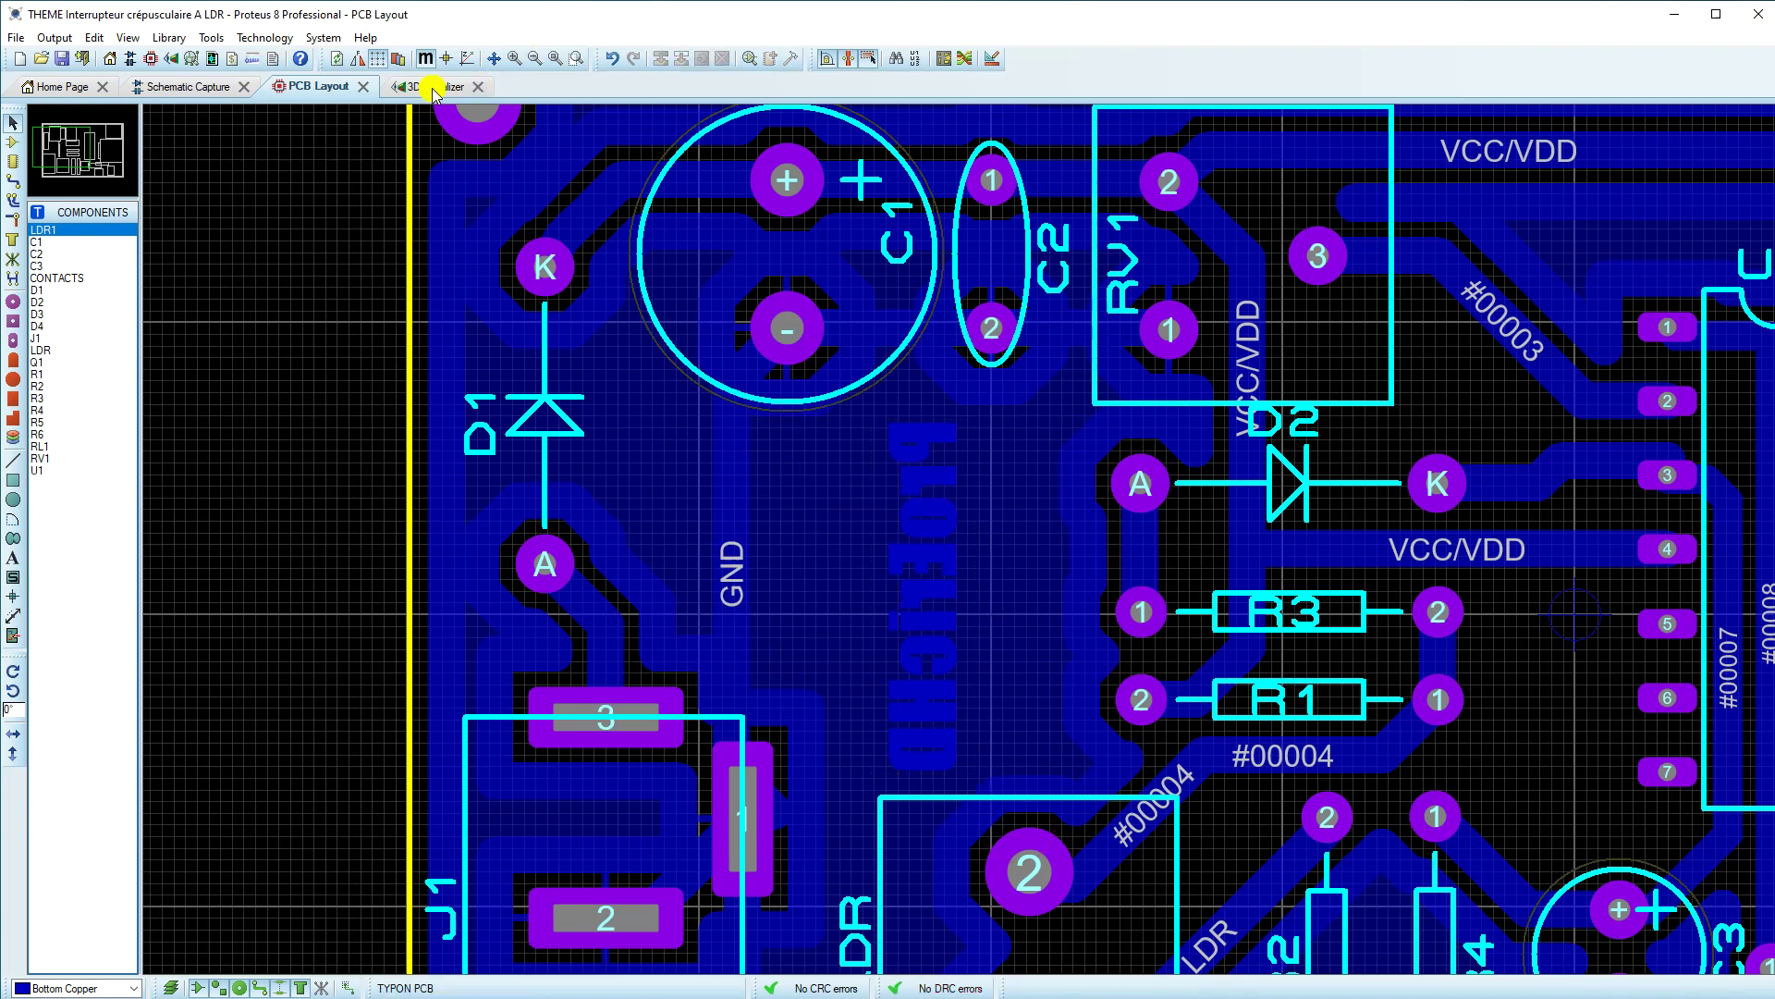
Step: Examine the copper side of the board around the new text in the 3D Visualizer
left_click(431, 86)
left_click(918, 491)
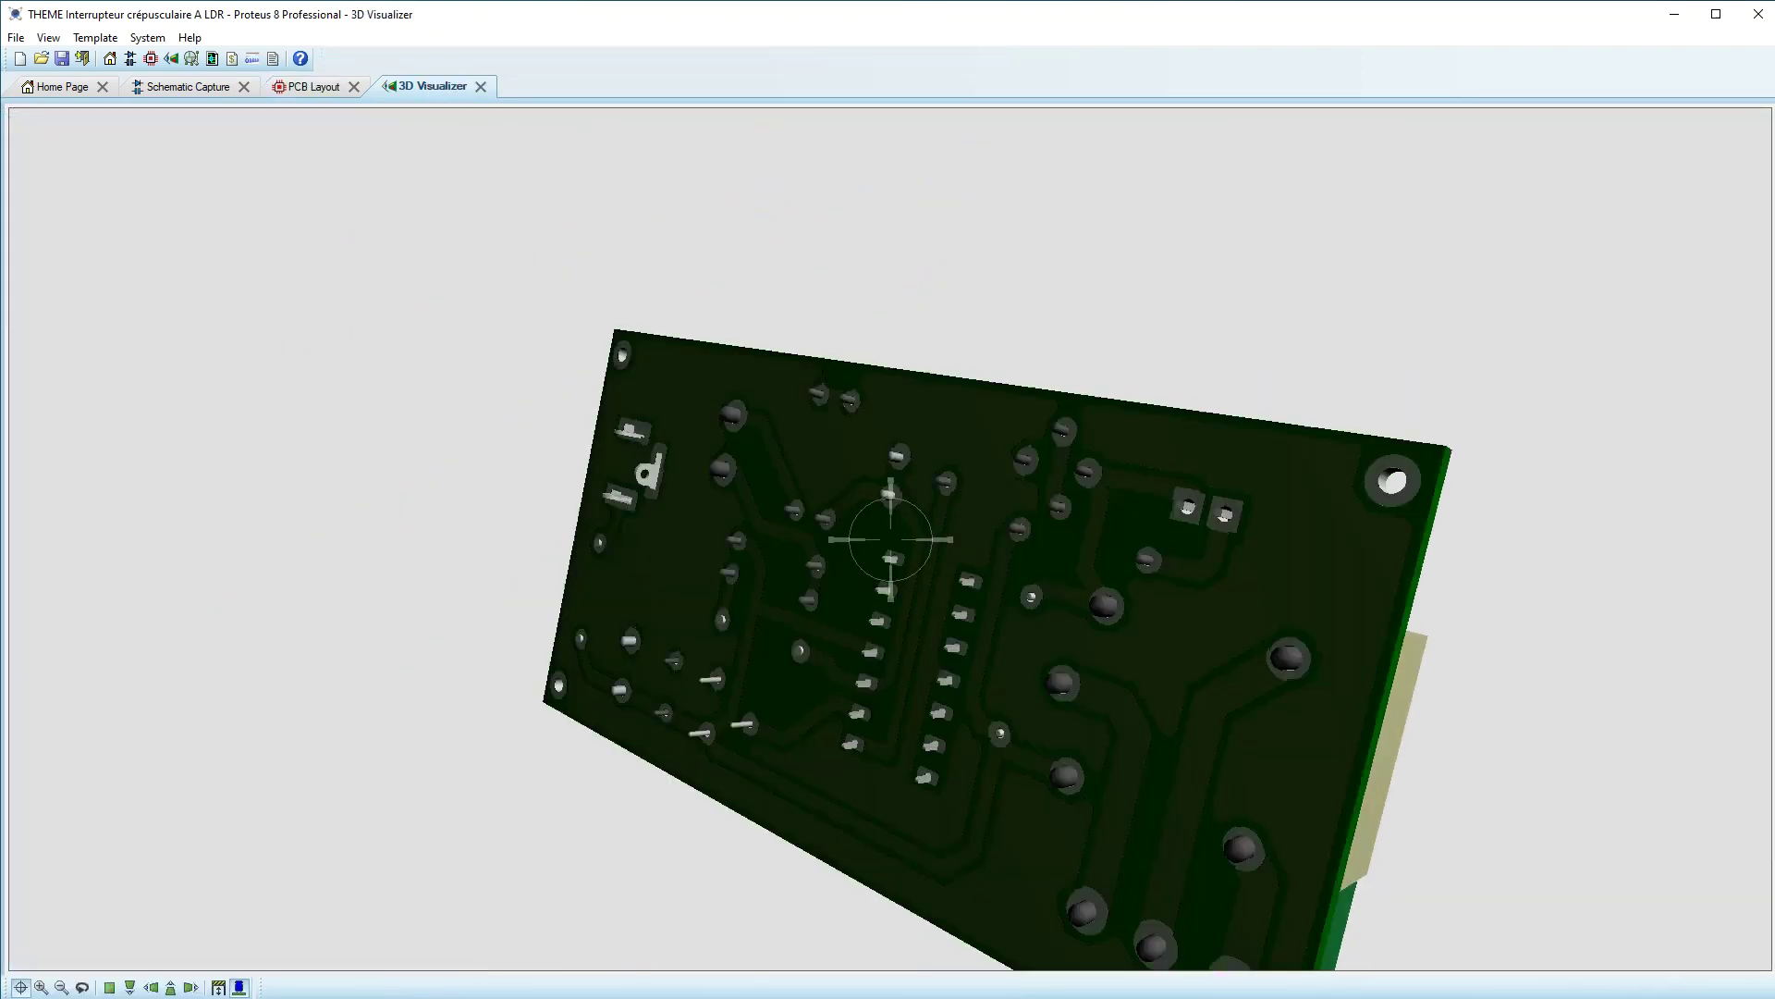
left_click(888, 535)
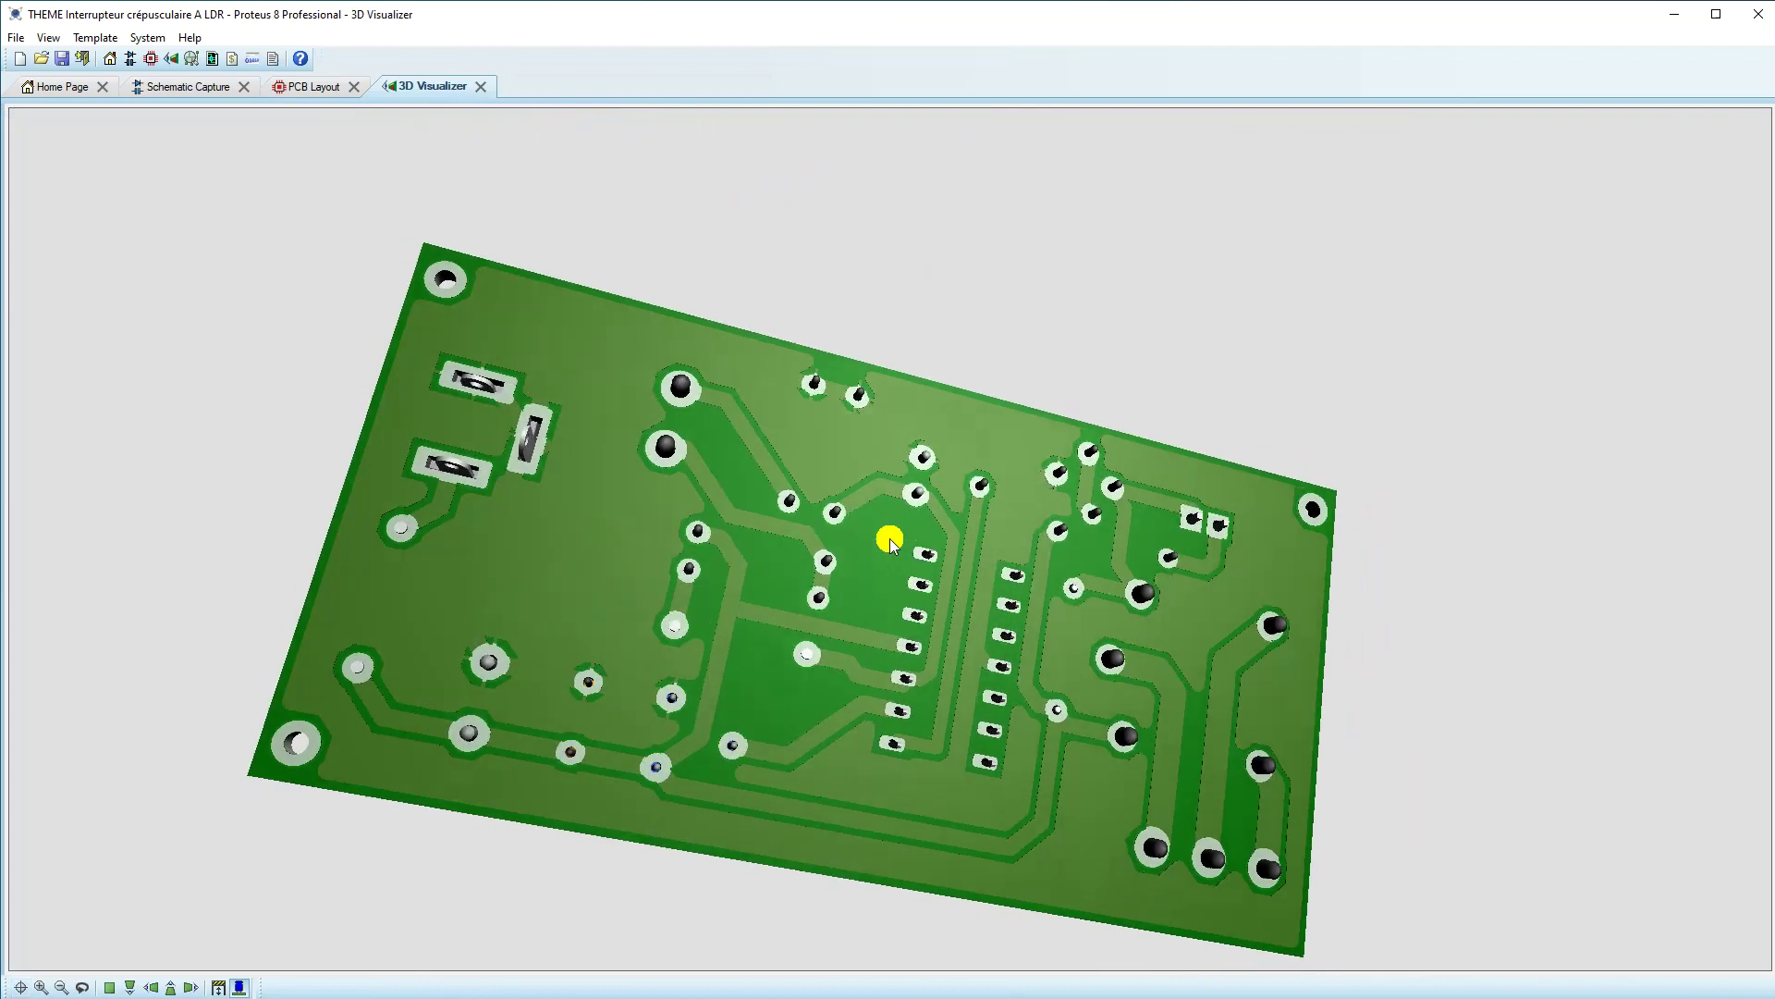
Step: Return to the PCB layout and draw a zone about 2 x 11 mm around the vertical ProEricHD text
left_click(305, 86)
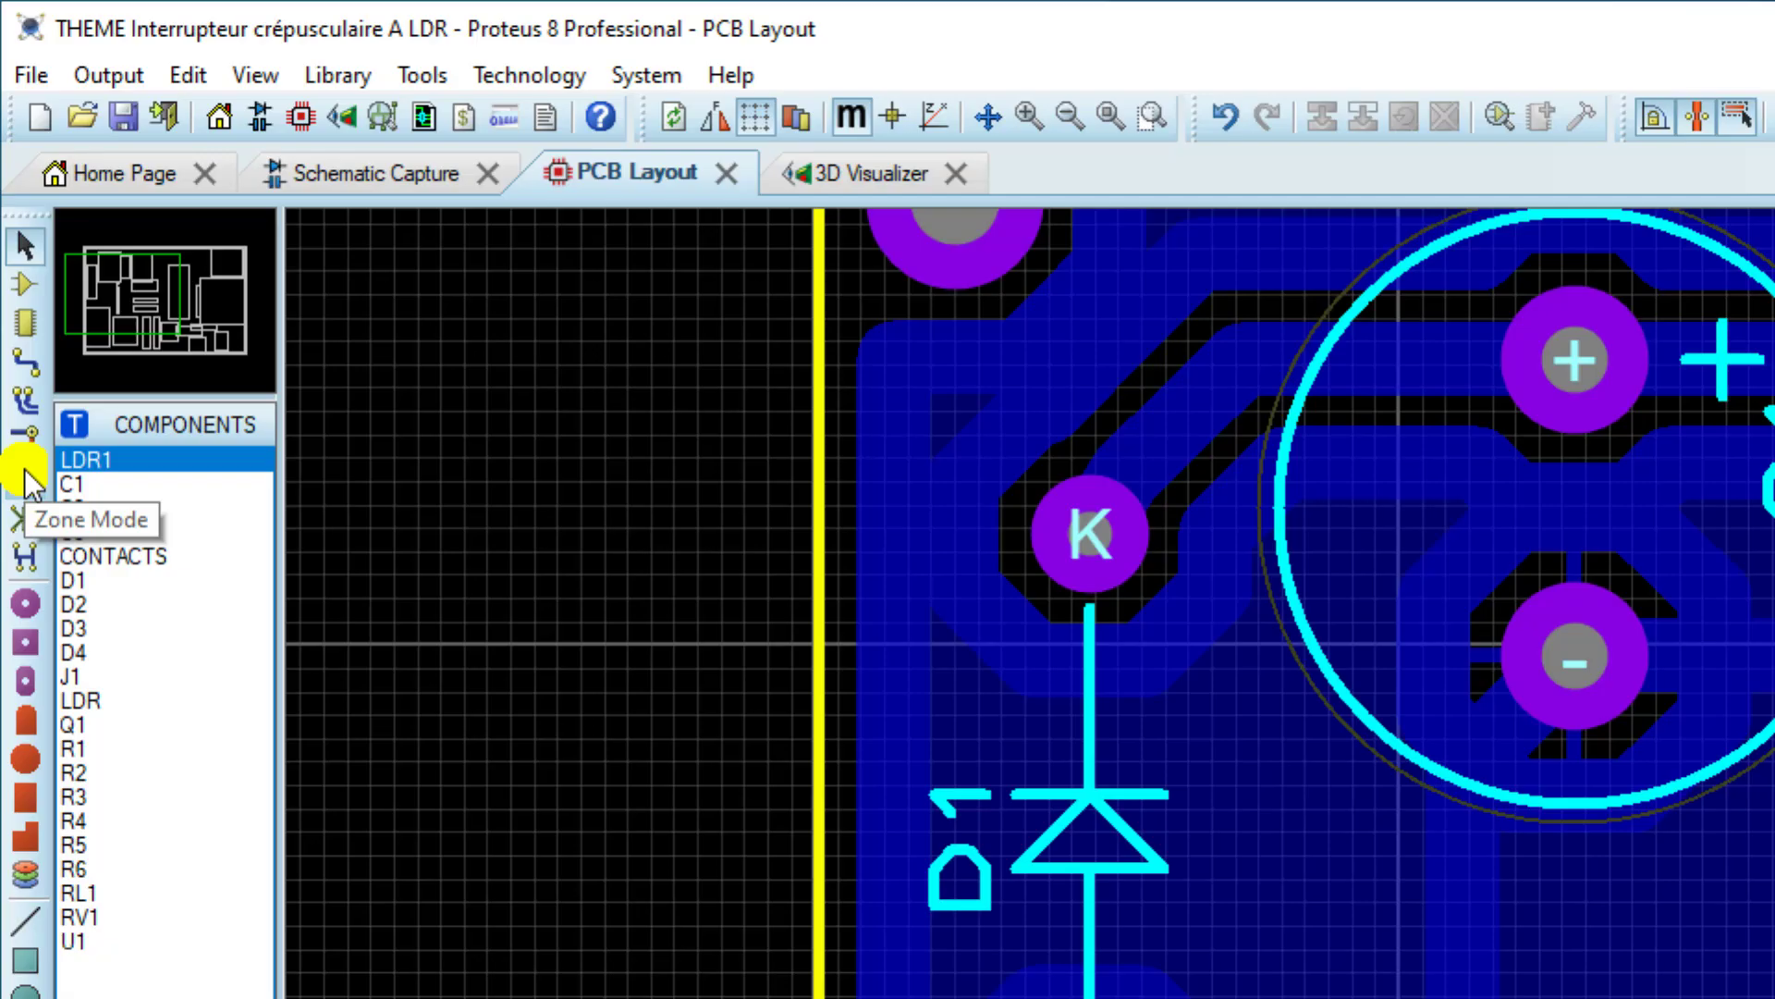
left_click(13, 239)
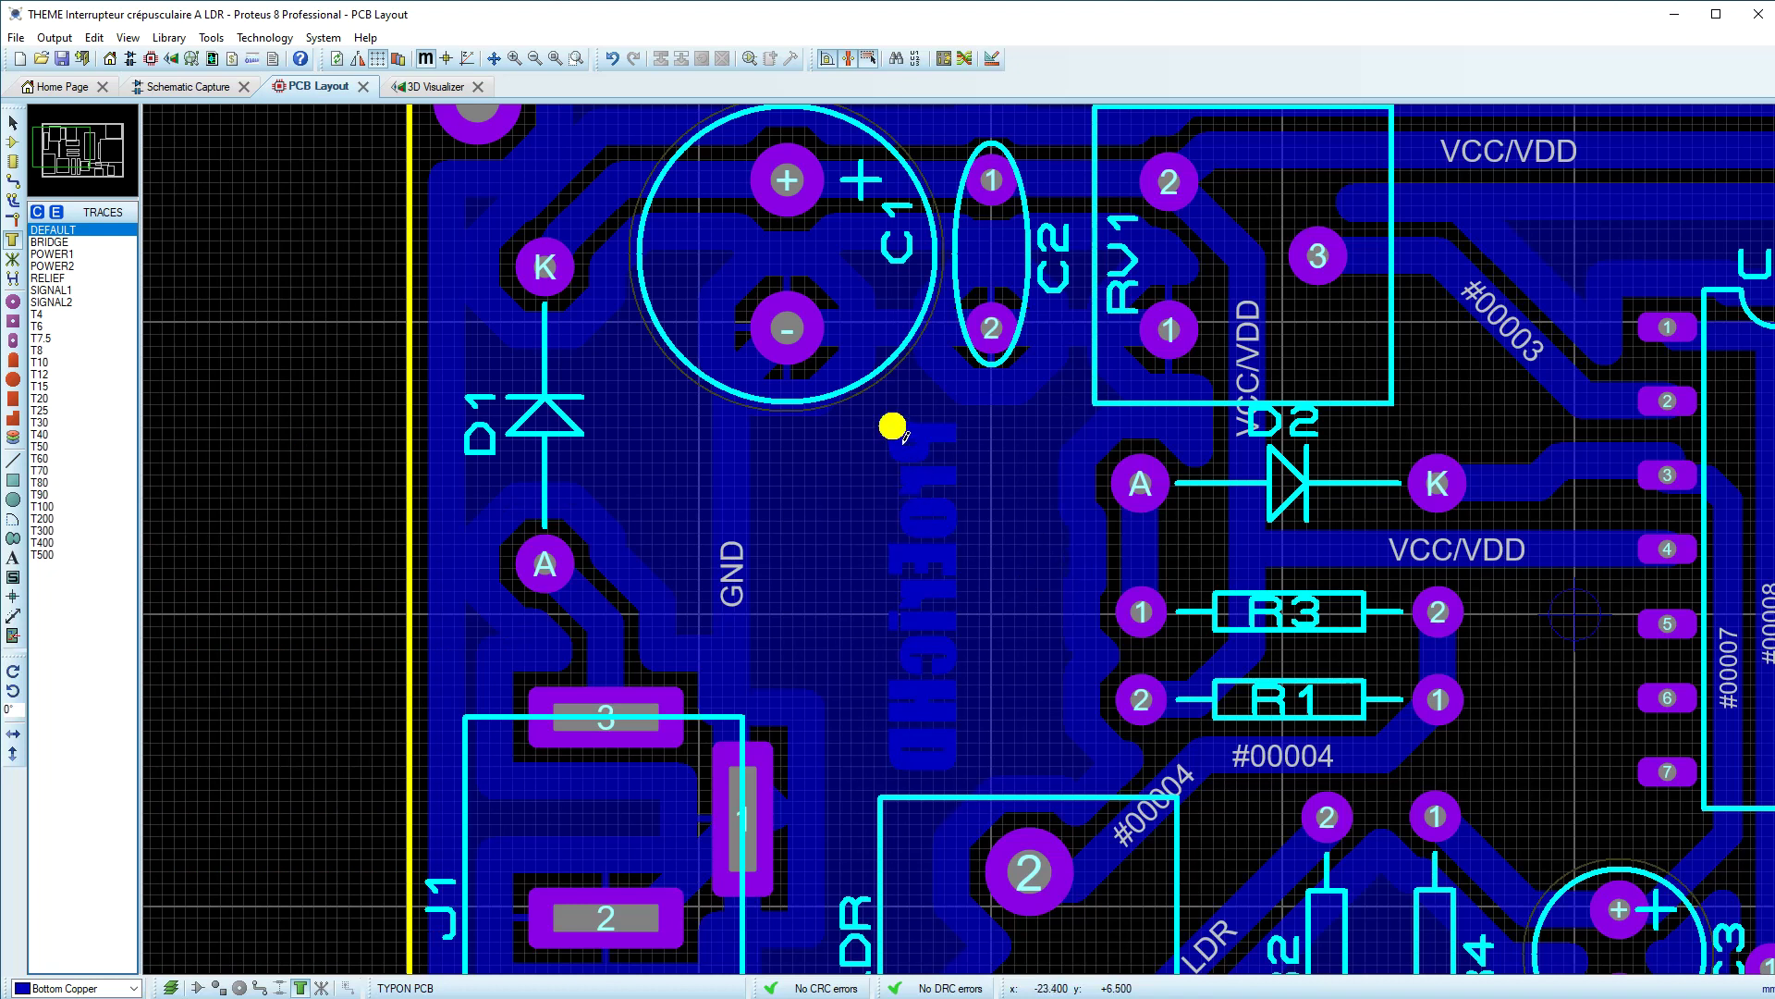
left_click_drag(928, 520, 961, 629)
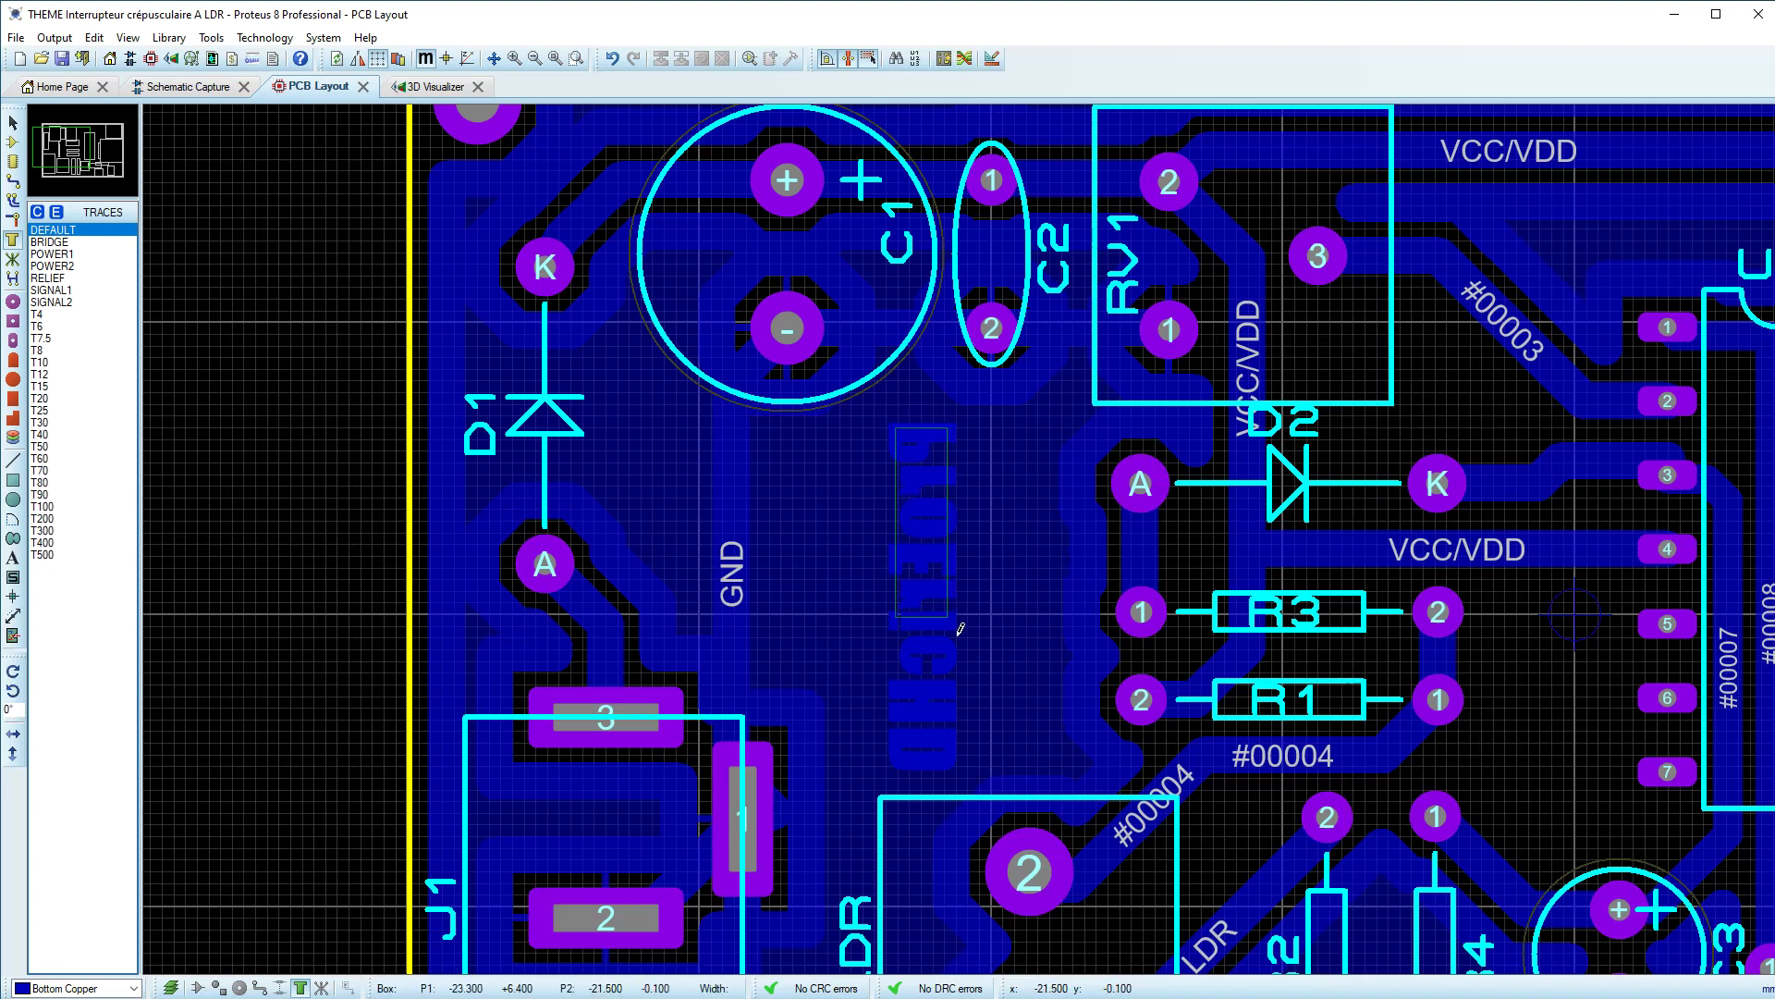
left_click_drag(962, 729, 960, 770)
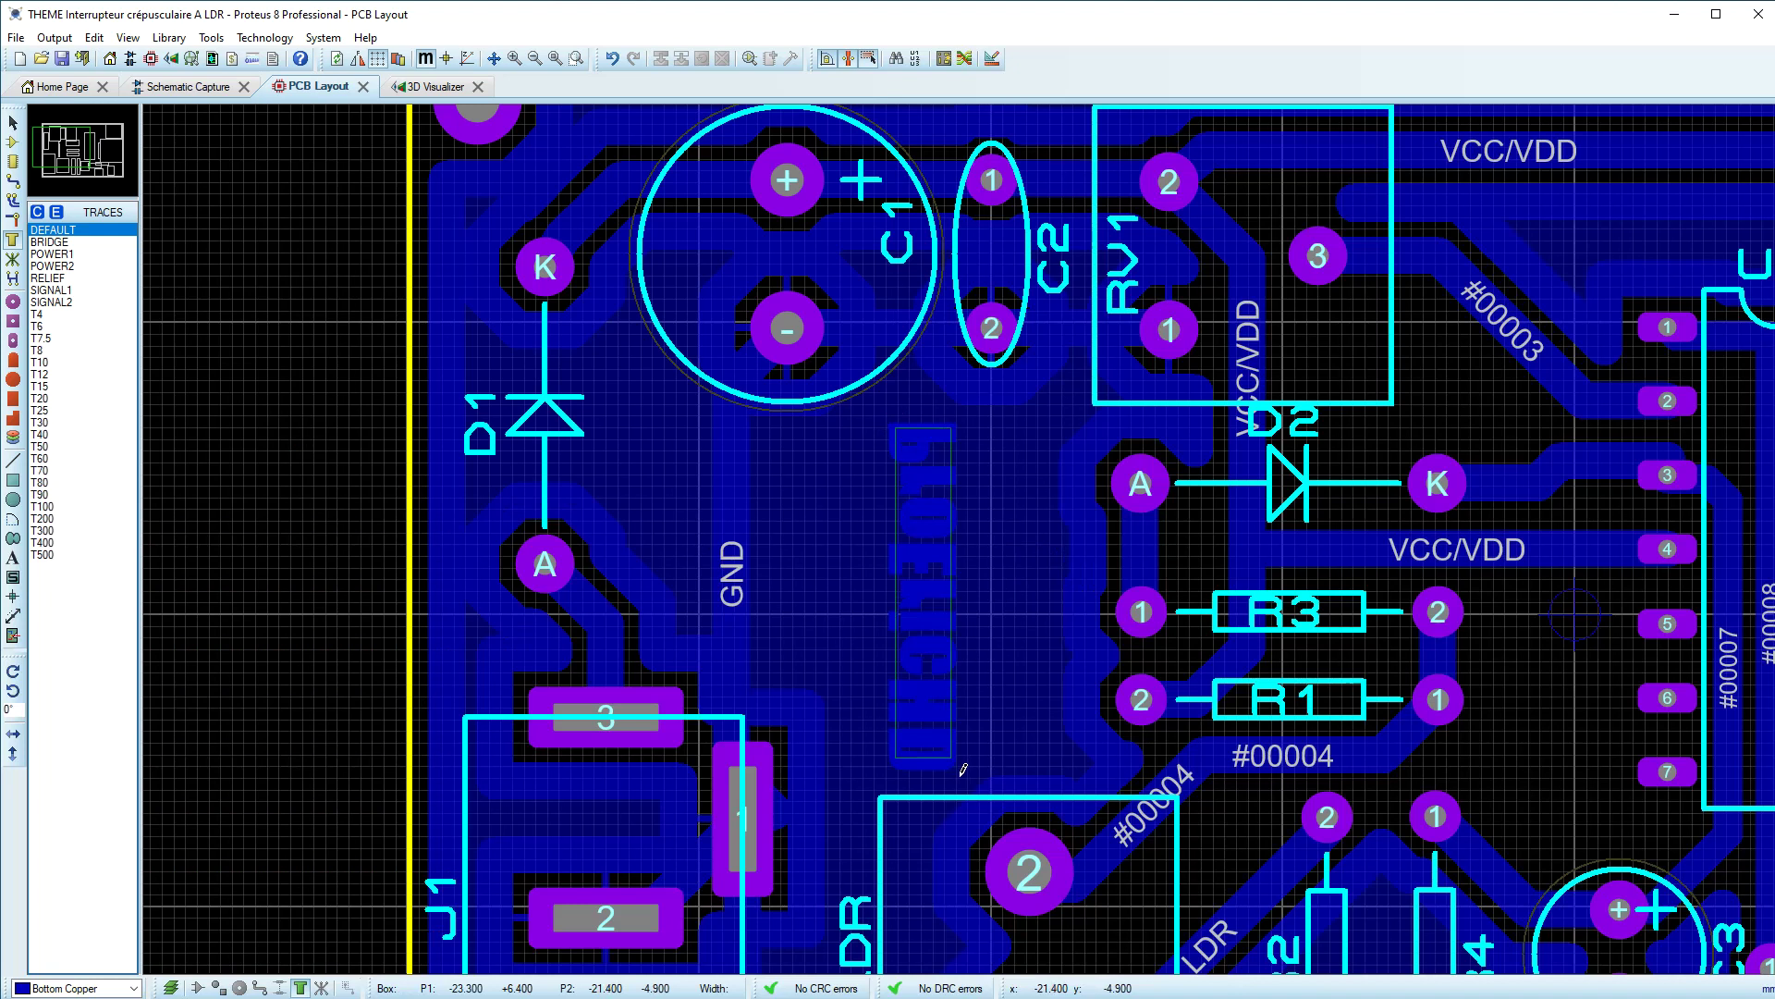
left_click_drag(963, 769, 950, 754)
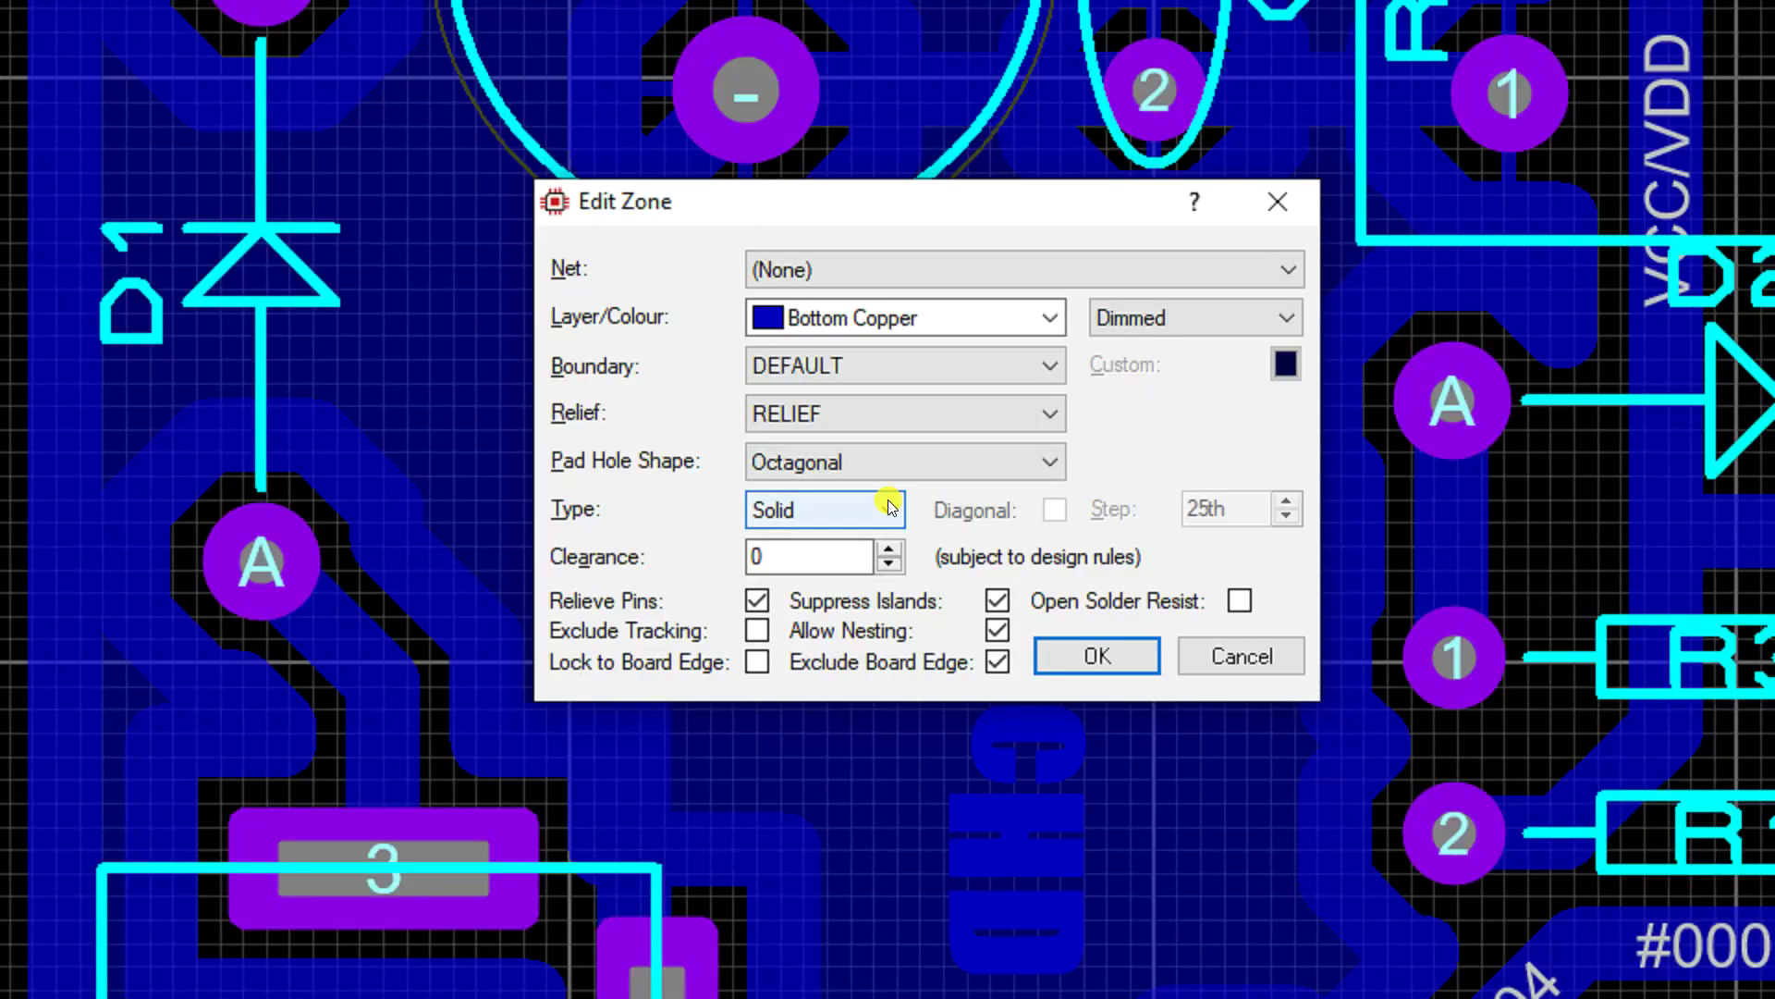
Step: Set the new zone around the text to type Empty on Bottom Copper with the Normal colour
left_click(836, 542)
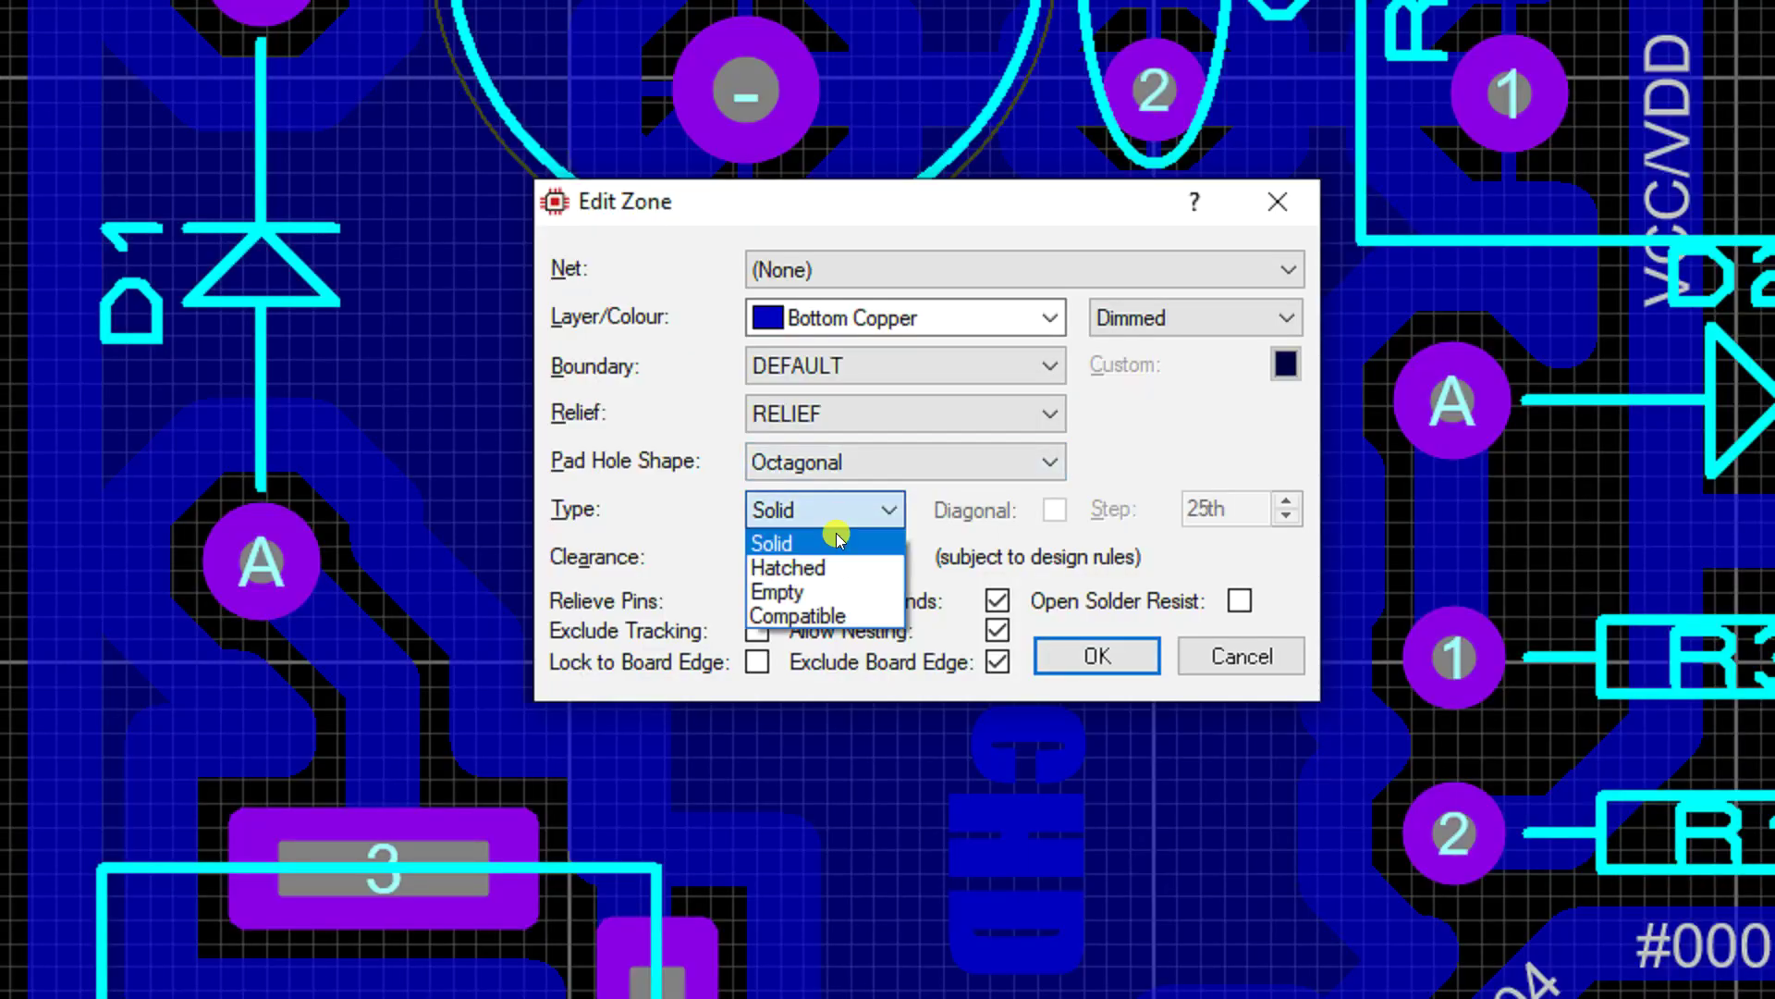
left_click(820, 585)
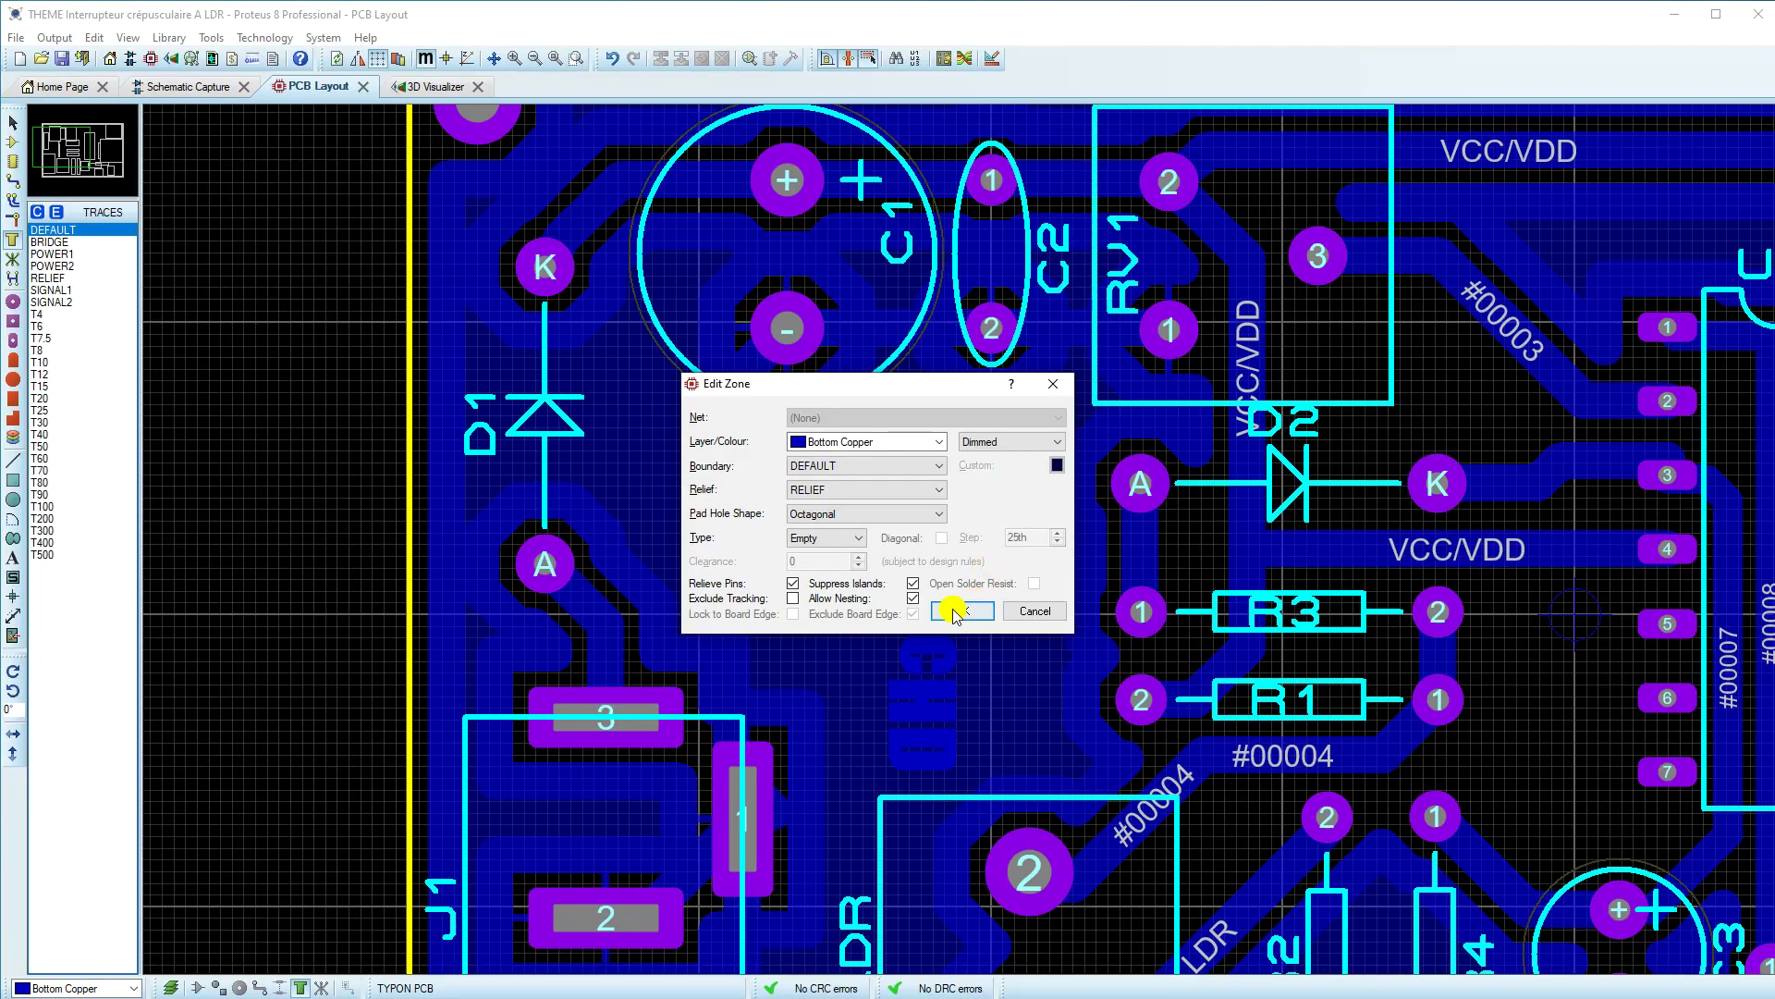
left_click(1010, 444)
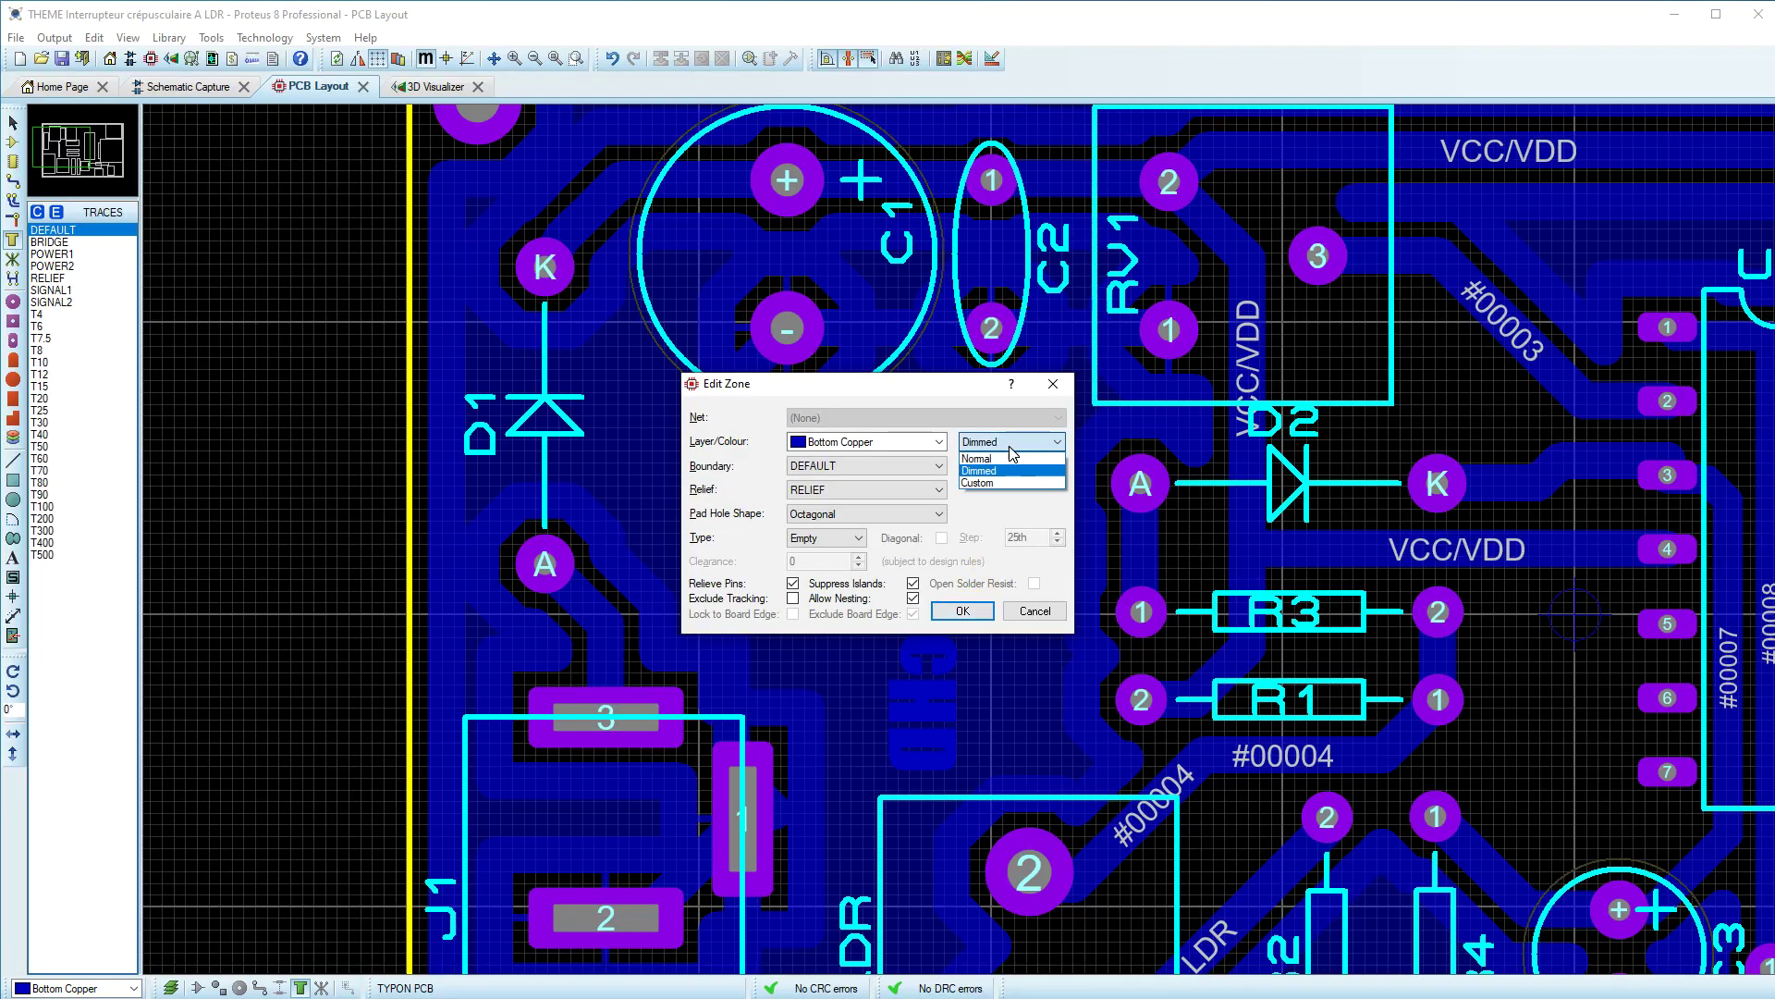
left_click(985, 460)
left_click(955, 611)
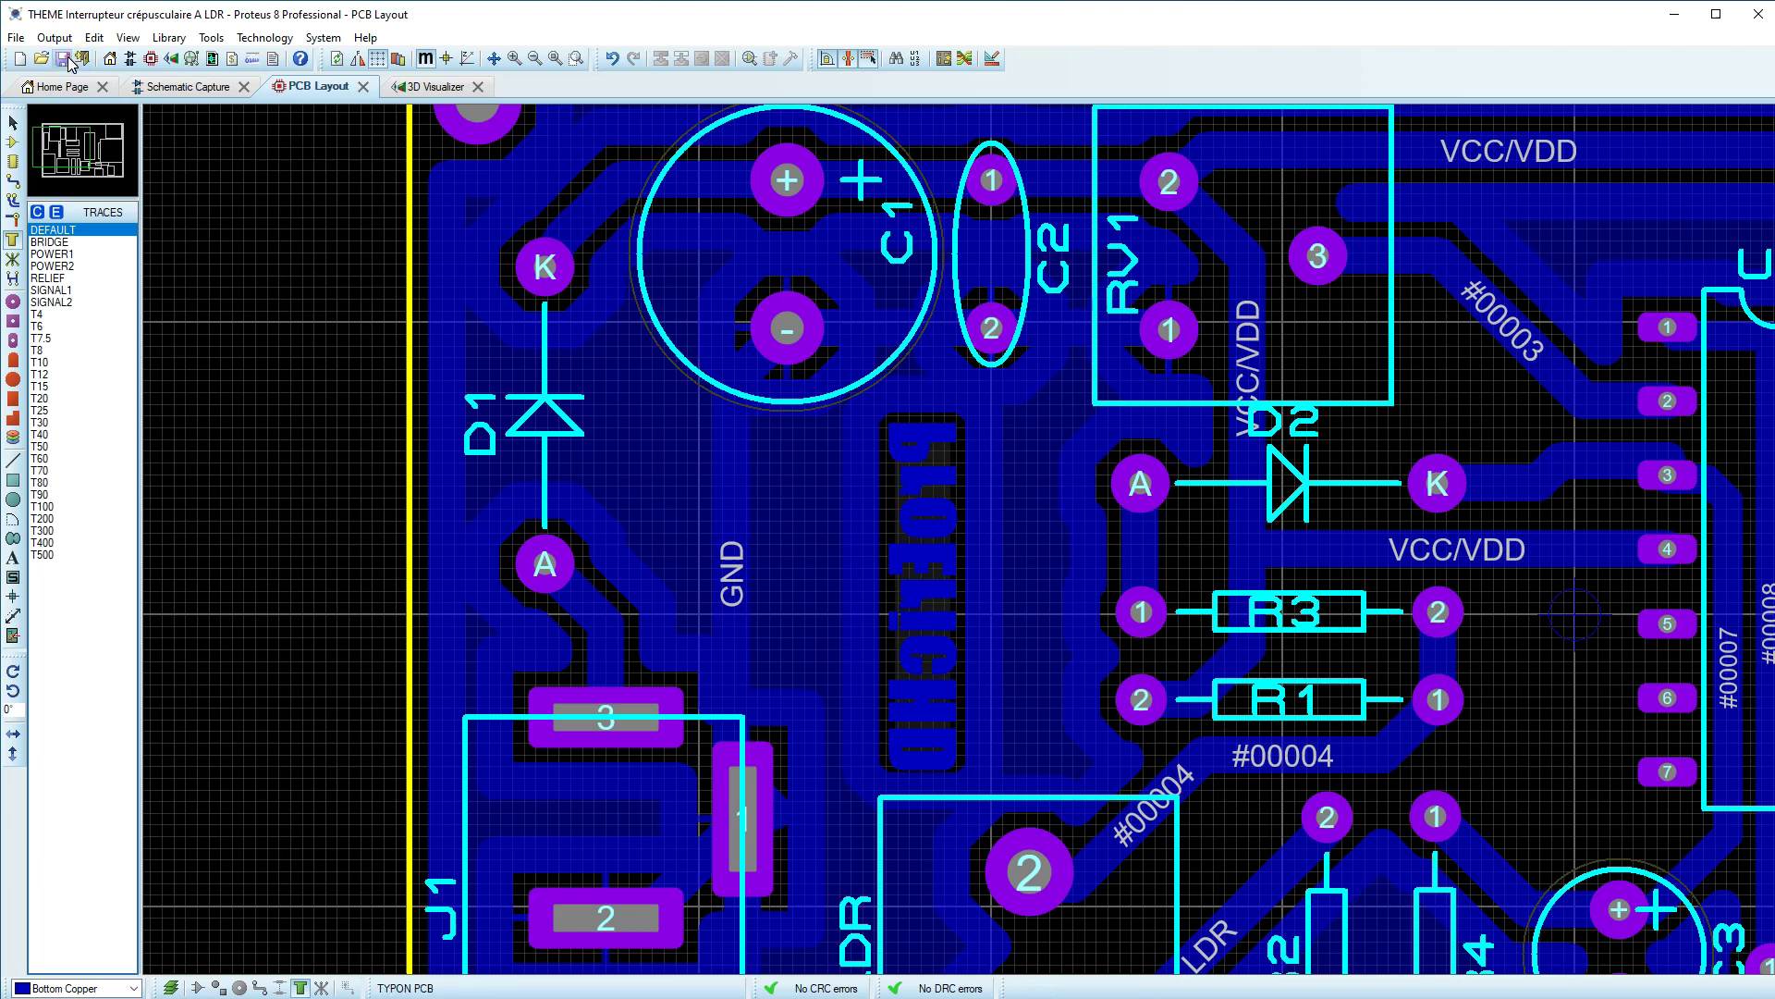
Step: Check the cut-out around the text on the board's copper side in the 3D Visualizer, and return to the PCB layout
left_click(556, 59)
left_click(575, 59)
left_click_drag(430, 254, 1526, 832)
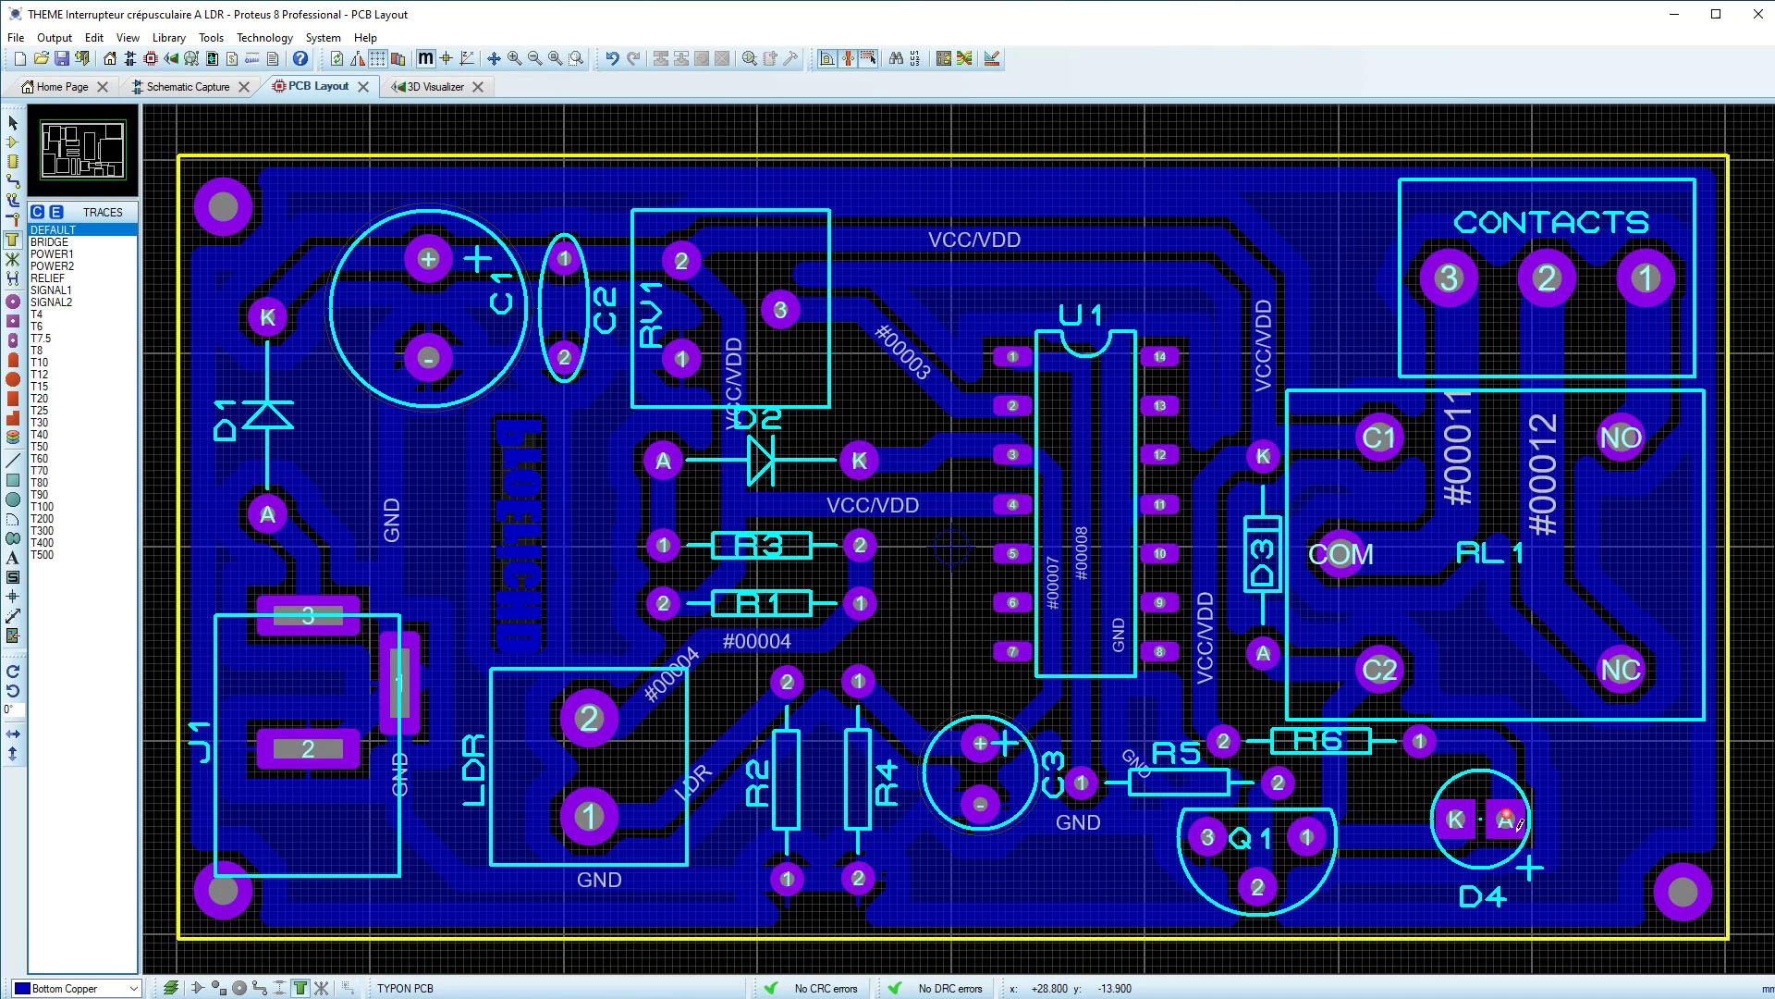
left_click(423, 85)
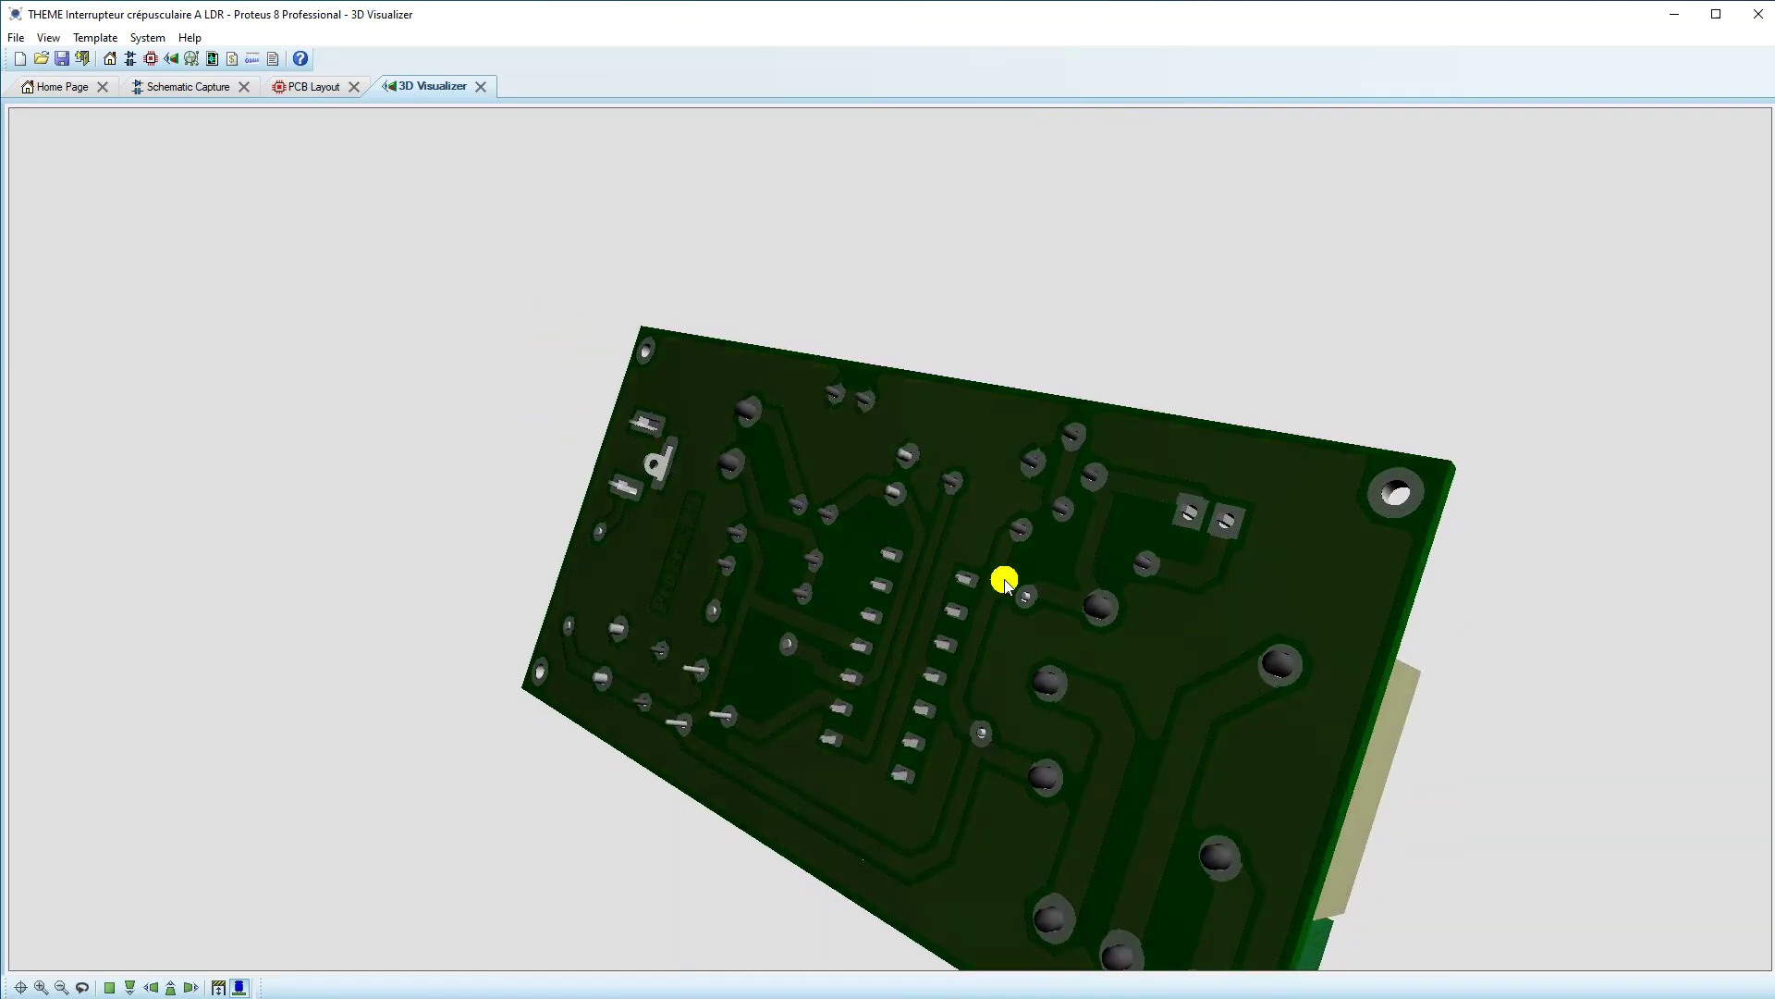
left_click(314, 86)
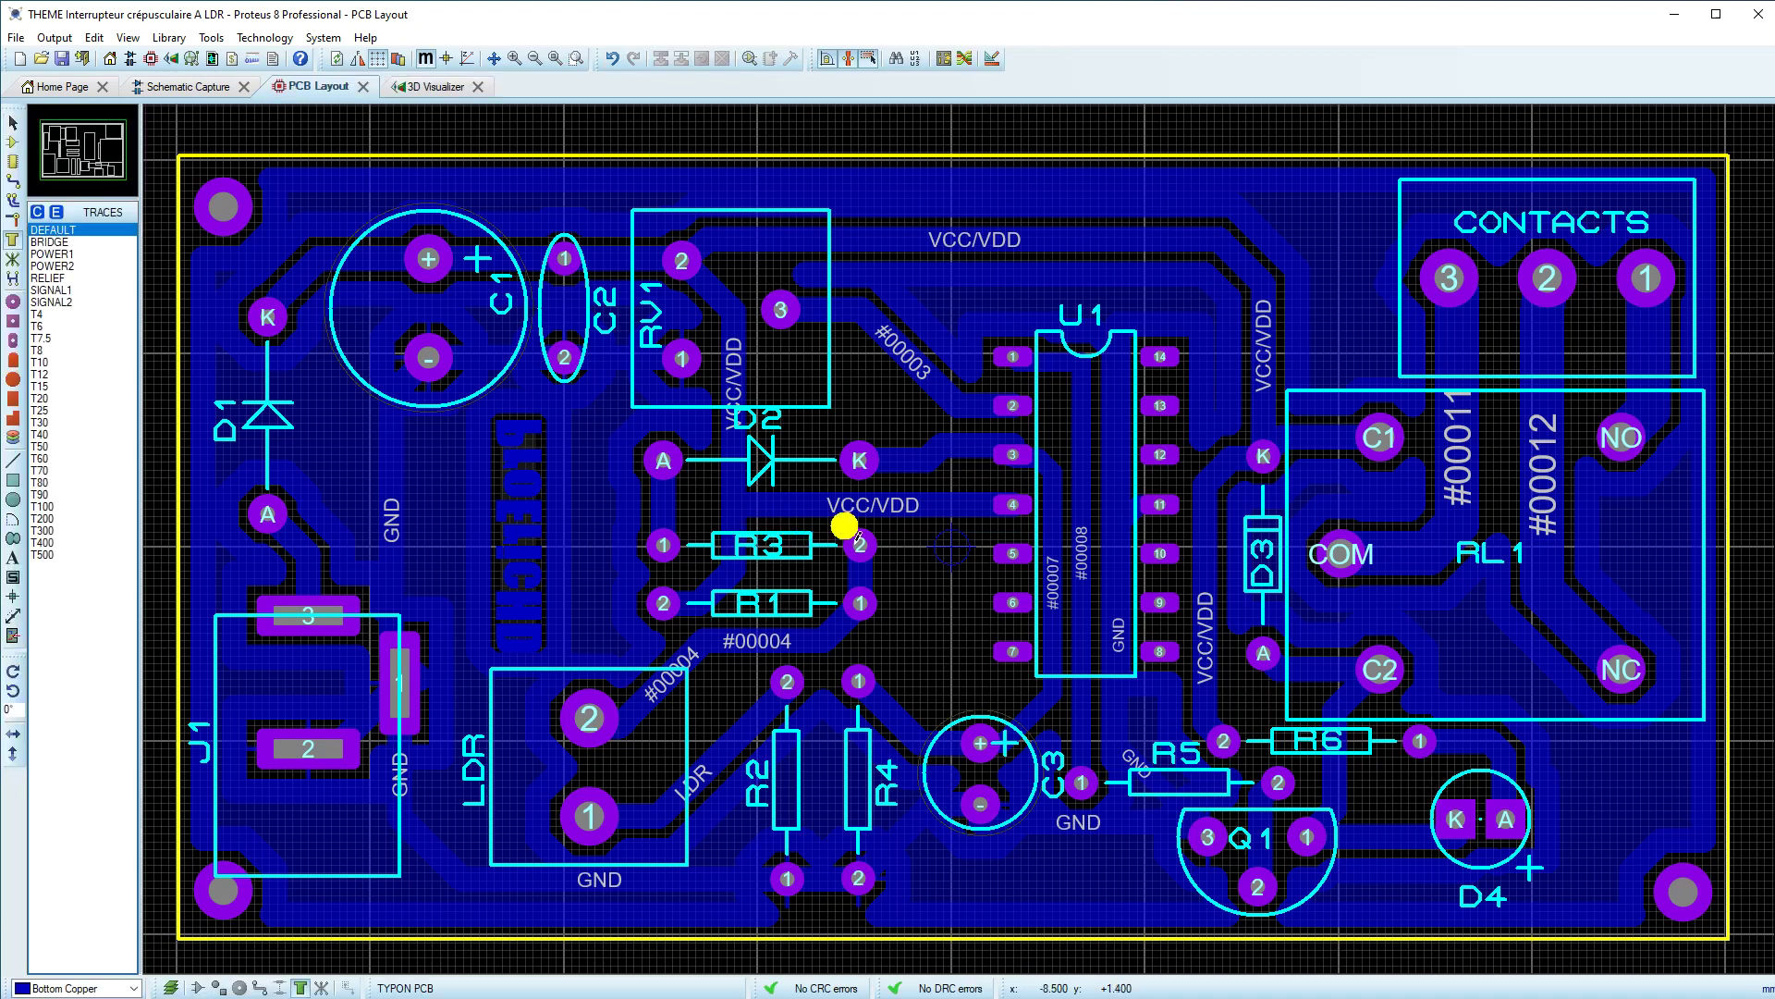
scroll(858, 539, "down", 1)
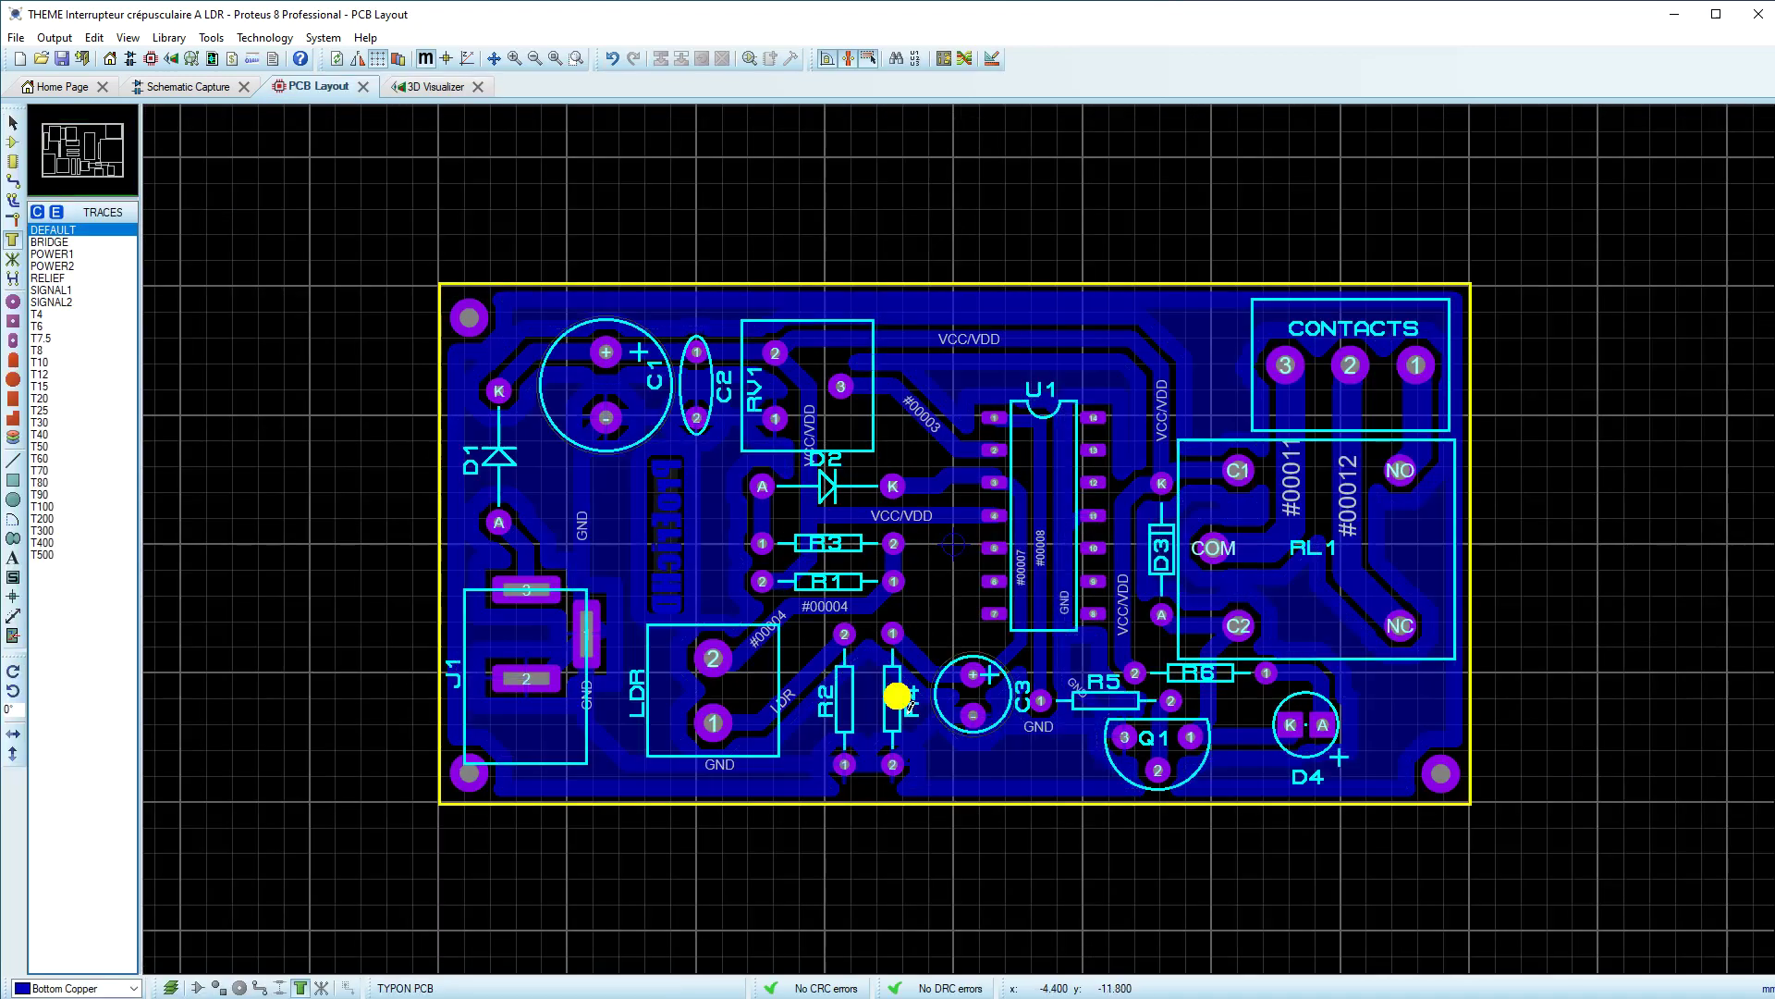
Step: Reroute the LDR trace between LDR pin 1 and R2 pin 2, and nudge the #00004 trace slightly towards R1
scroll(897, 695, "up", 1)
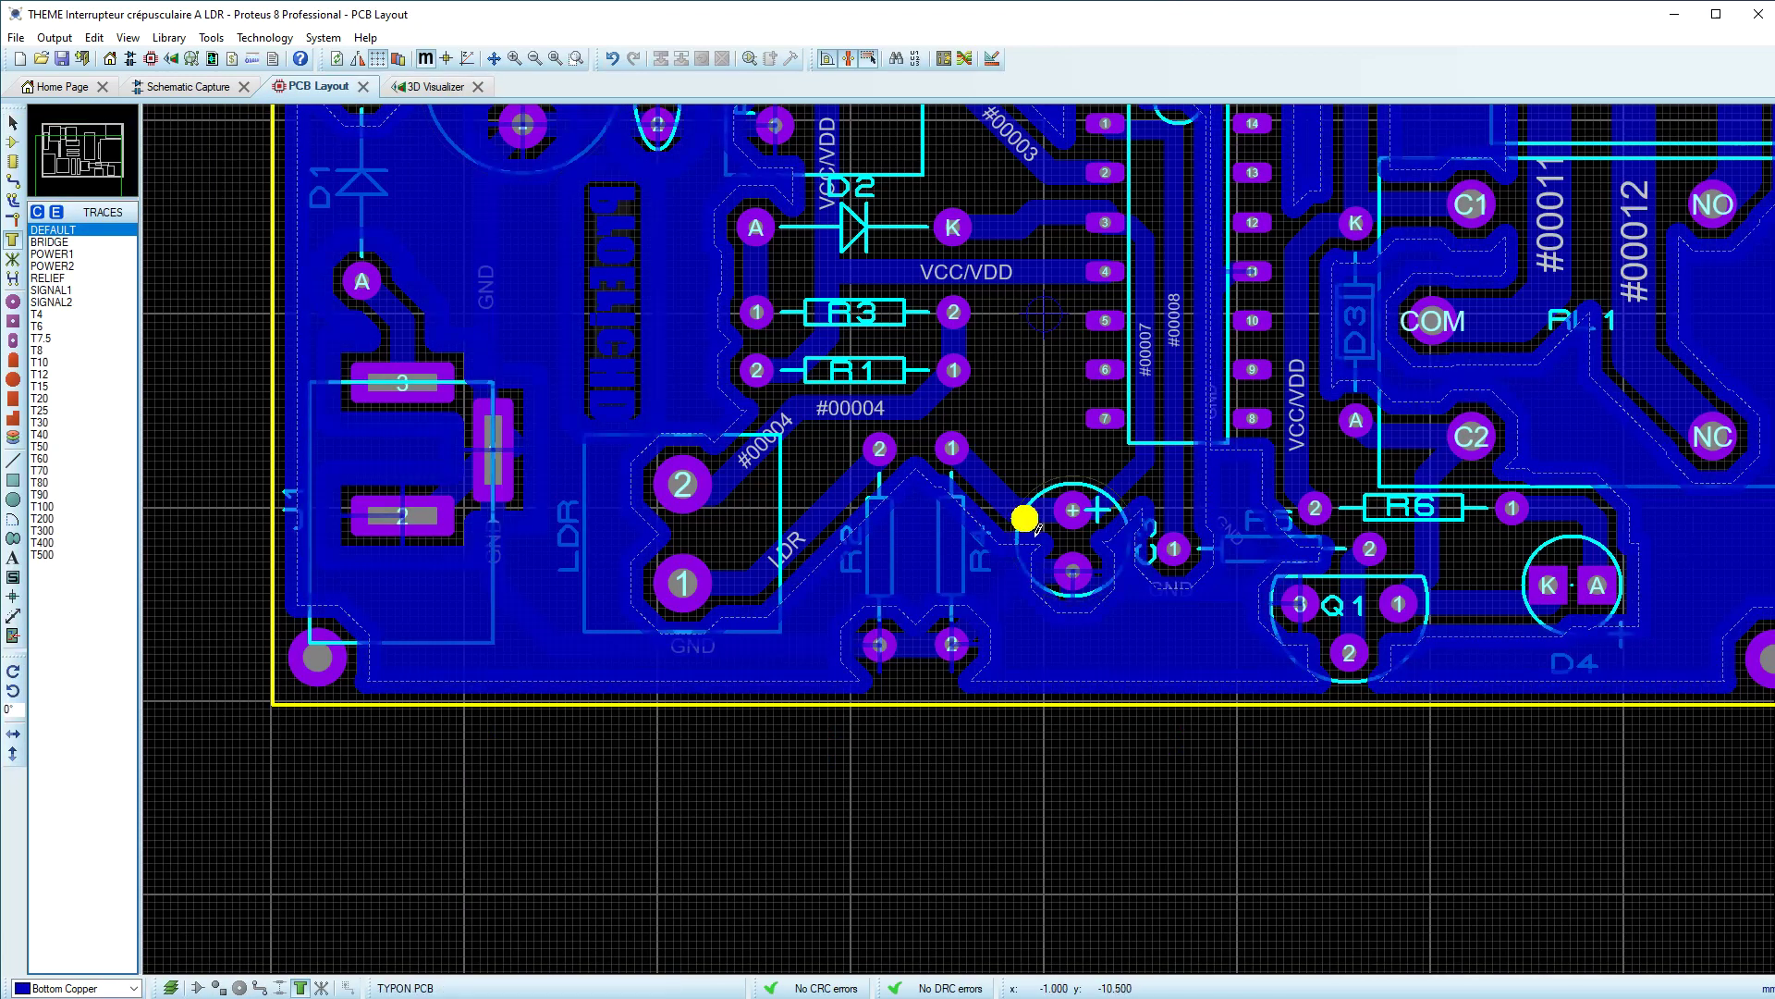
left_click(12, 139)
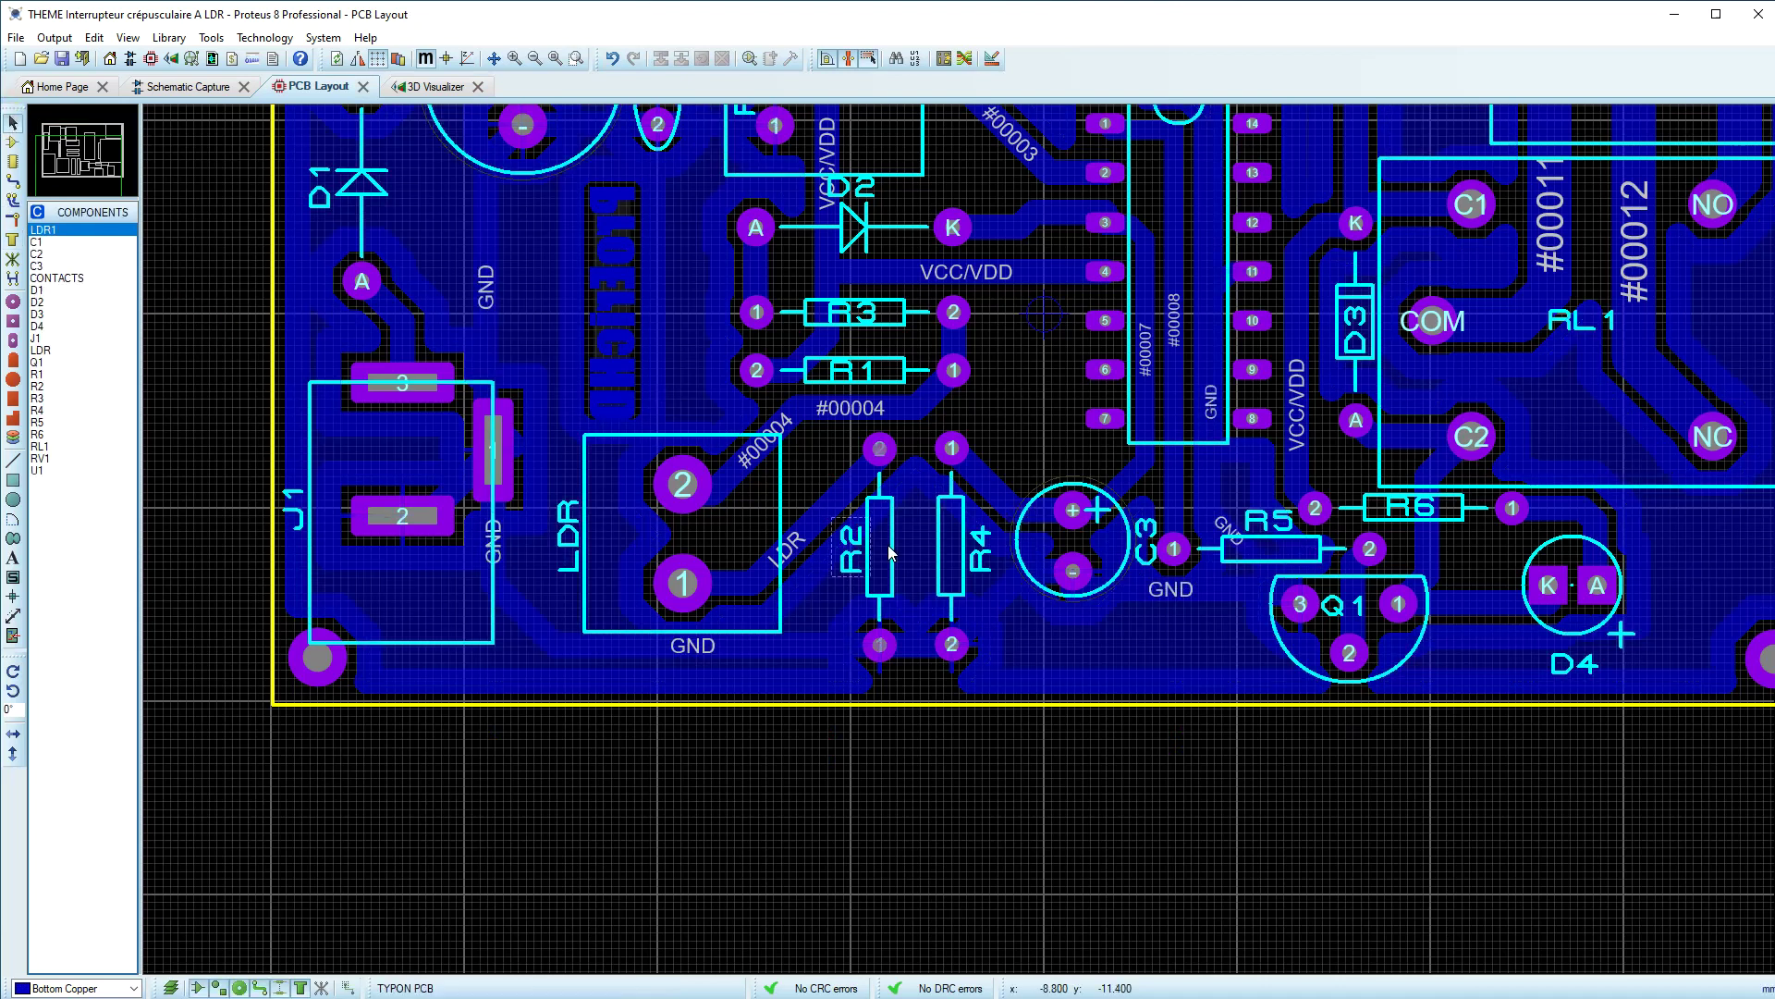
scroll(952, 532, "up", 2)
left_click(953, 572)
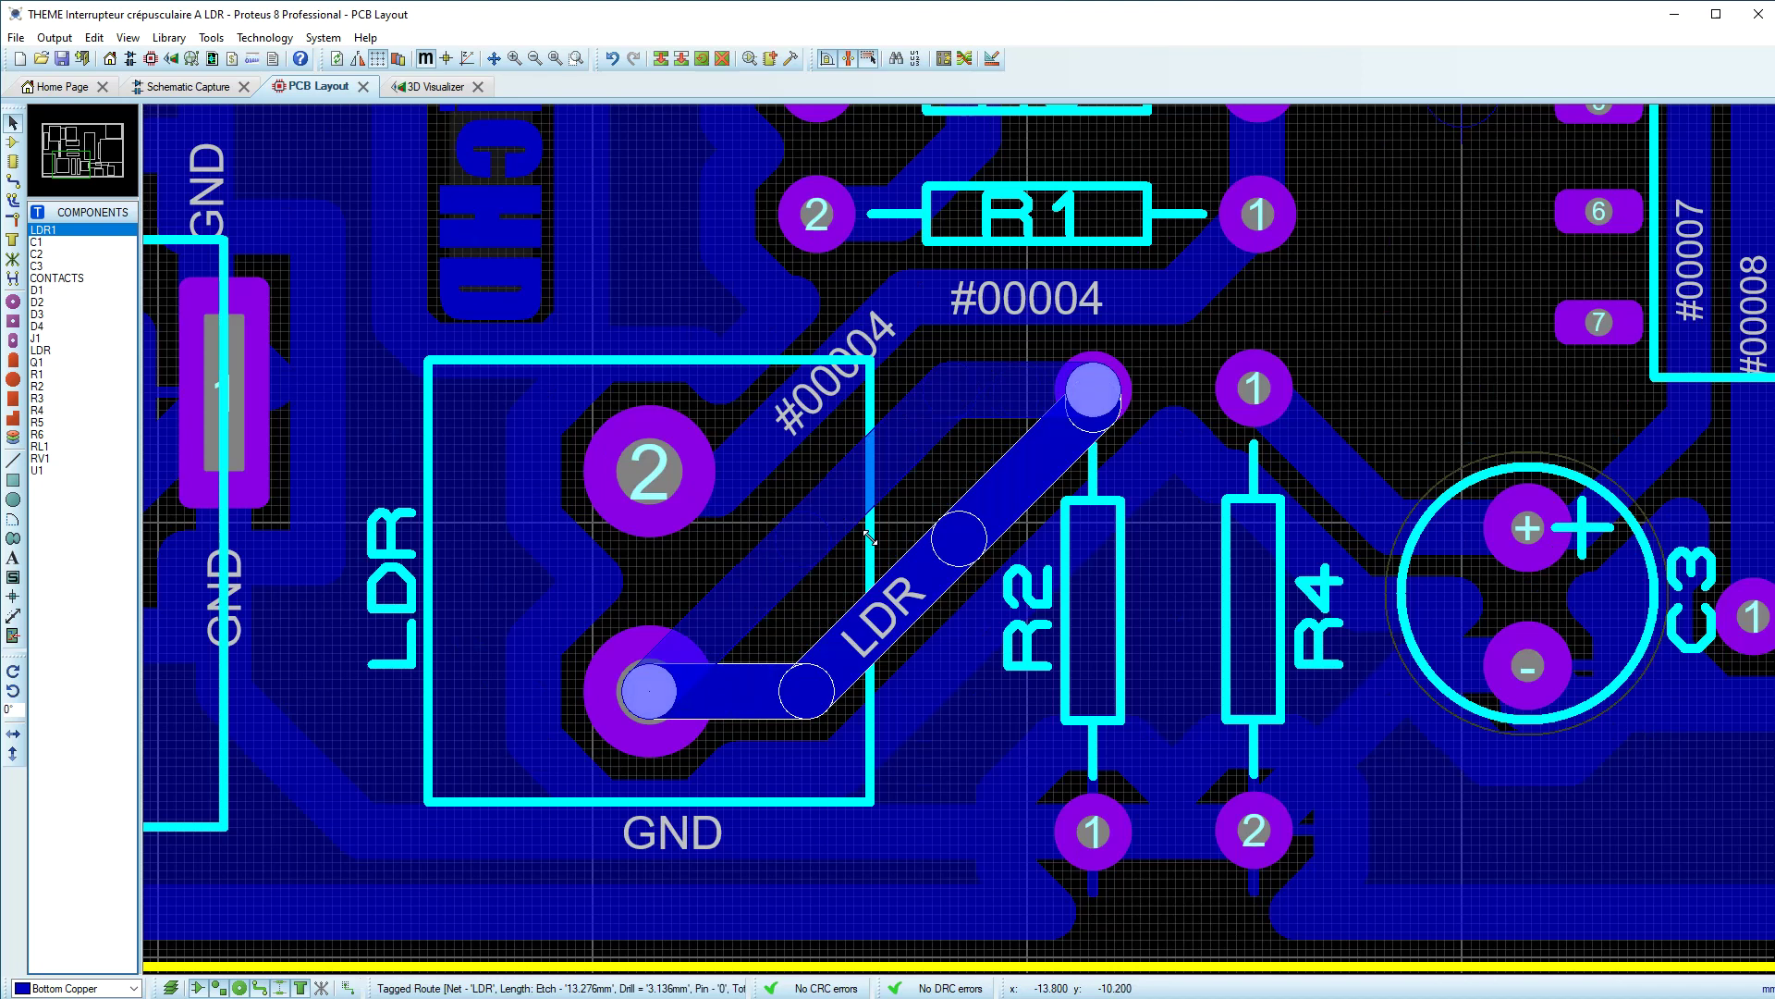
left_click_drag(939, 564, 864, 474)
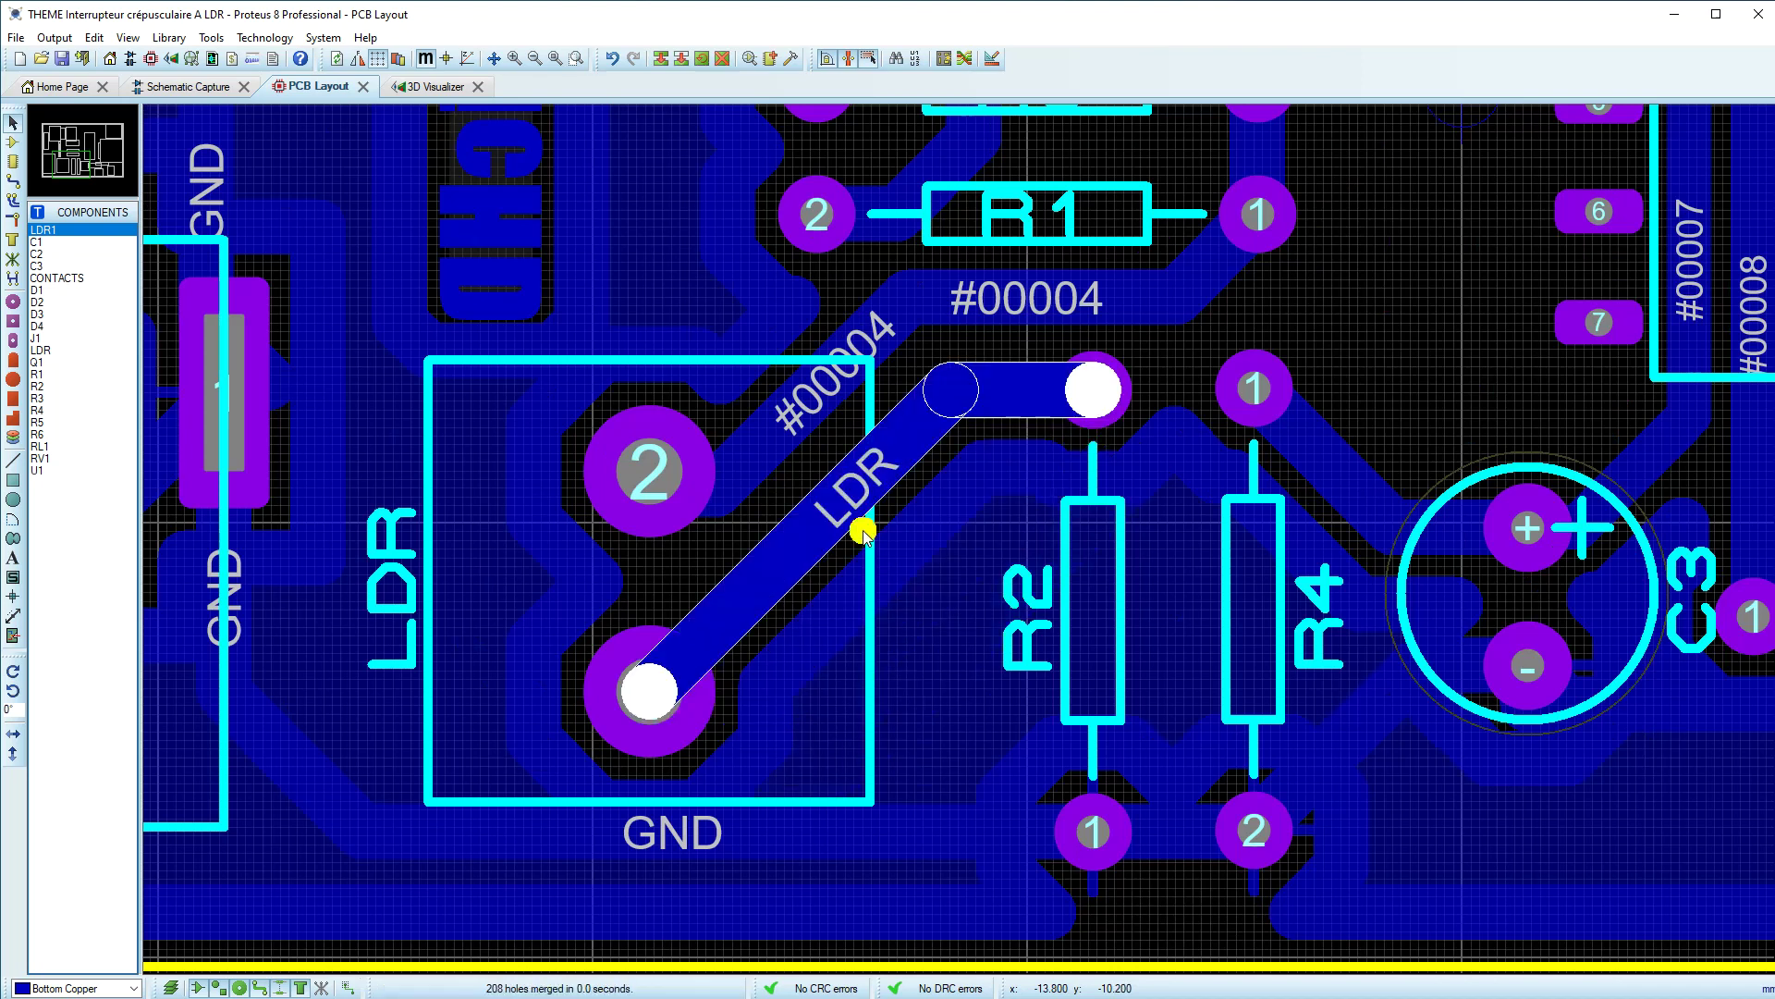
left_click(1014, 305)
left_click_drag(1014, 305, 1015, 291)
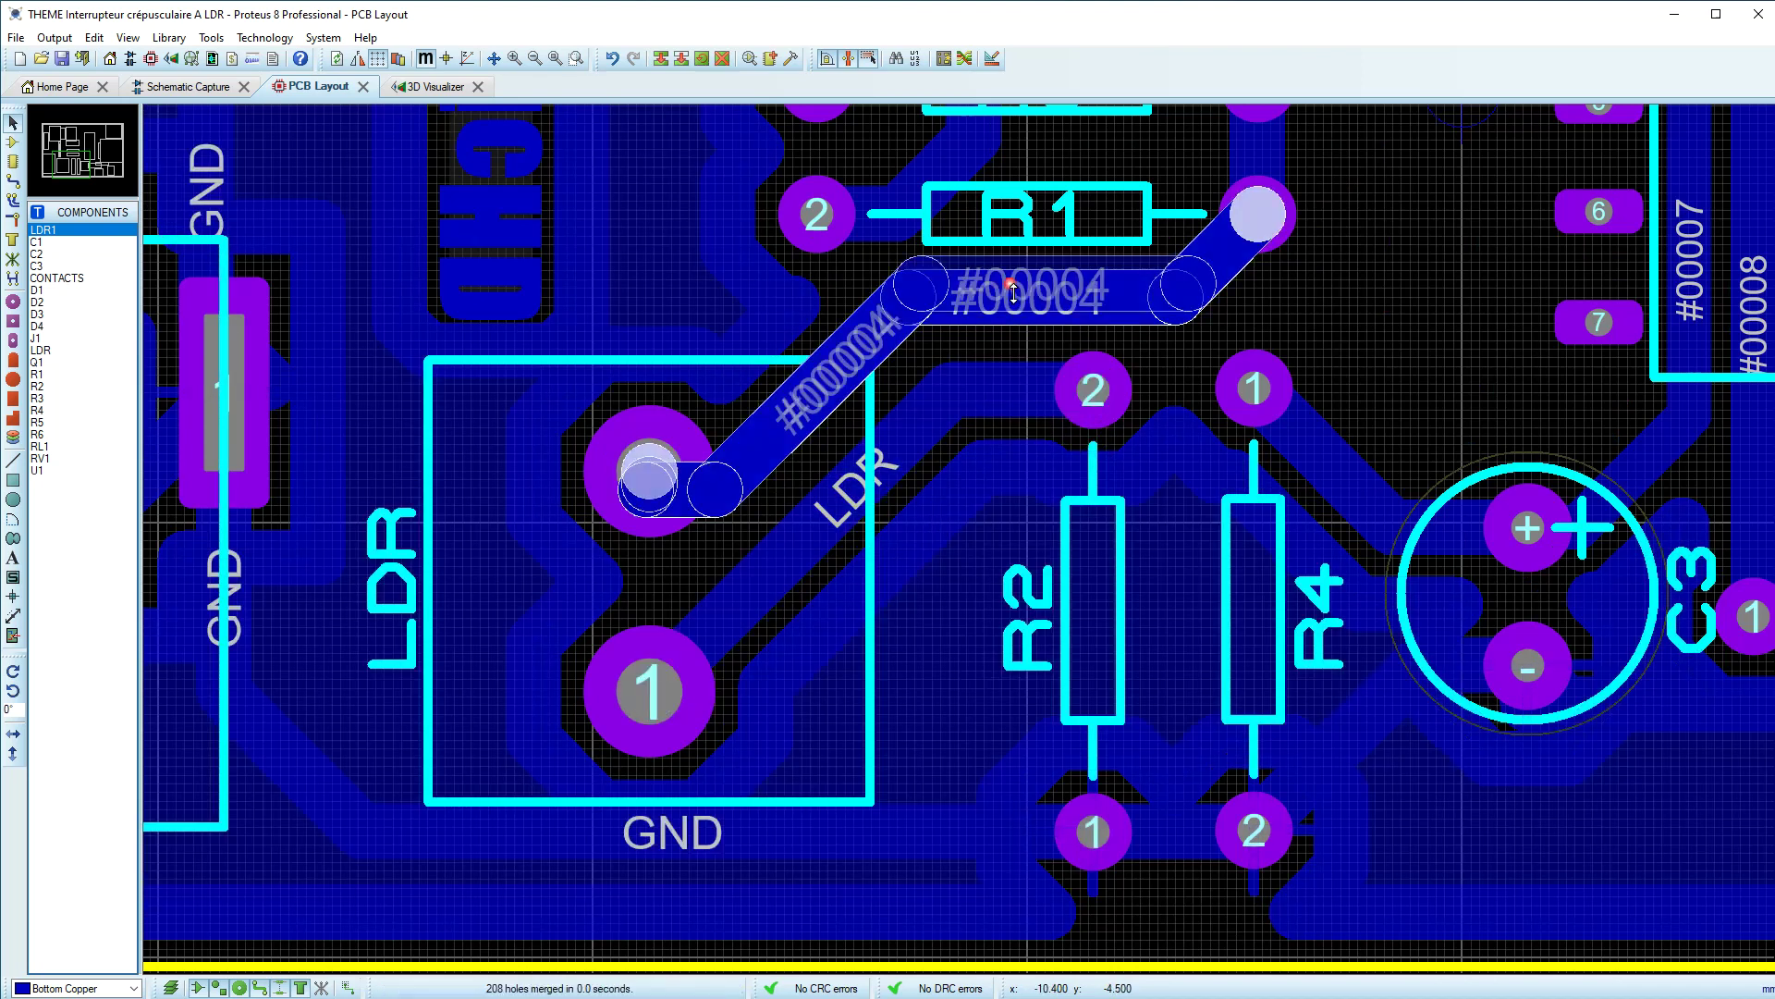
Step: Reroute the two traces reaching C3's positive pad, one from R4 pin 1 and the #00007 trace from U1
scroll(1160, 384, "down", 1)
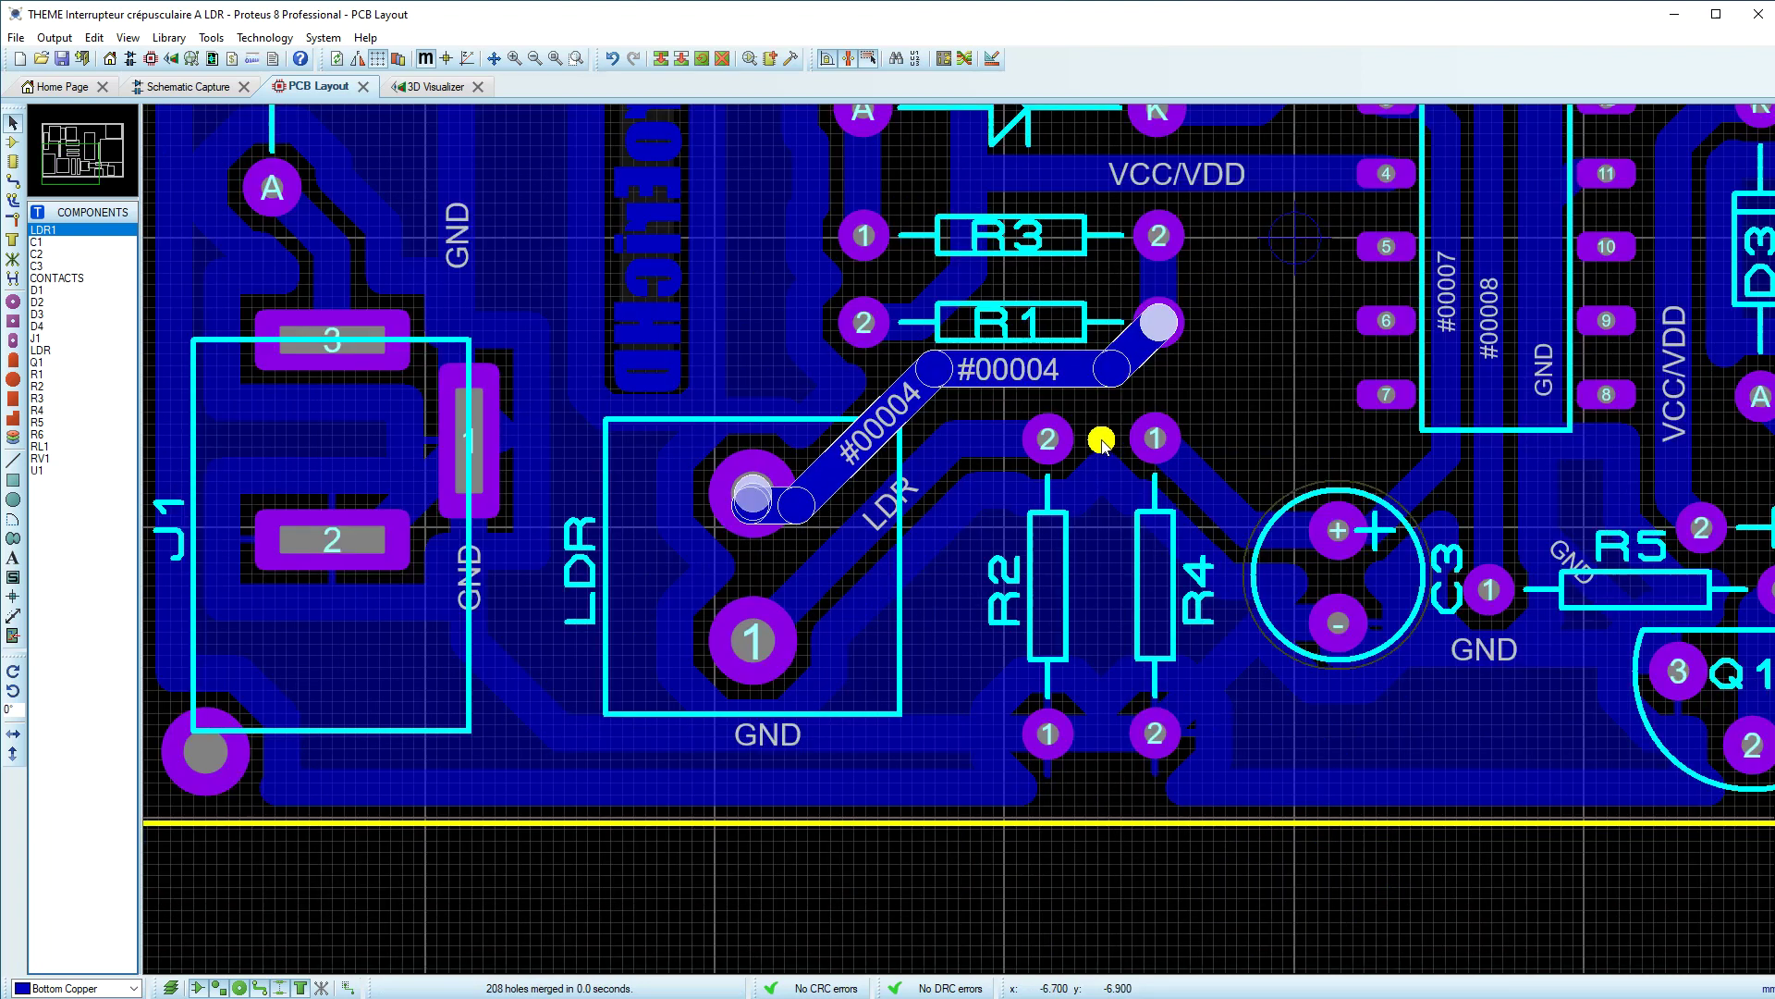
left_click(1221, 497)
left_click_drag(1224, 500, 1293, 436)
left_click(1428, 490)
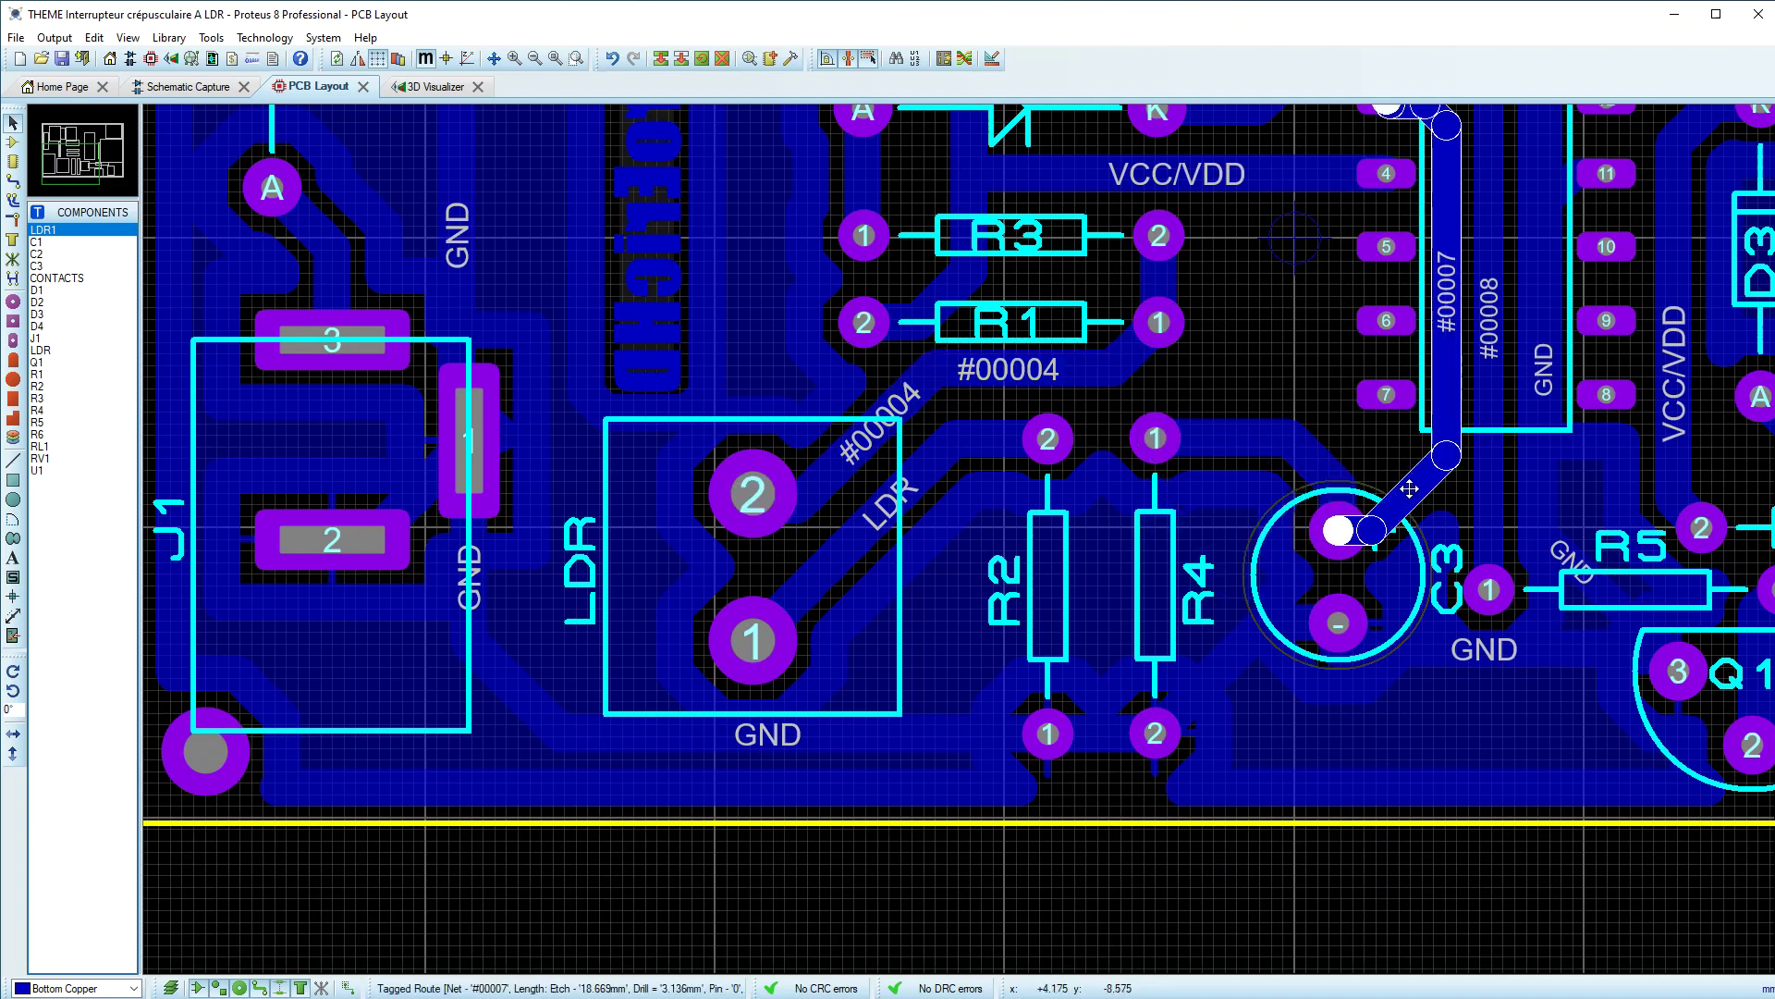
mouse_move(1382, 482)
left_mouse_down()
mouse_move(1393, 505)
mouse_move(1403, 446)
mouse_move(1425, 469)
mouse_move(1340, 513)
mouse_move(1370, 535)
mouse_move(1454, 491)
mouse_move(1460, 455)
left_mouse_up()
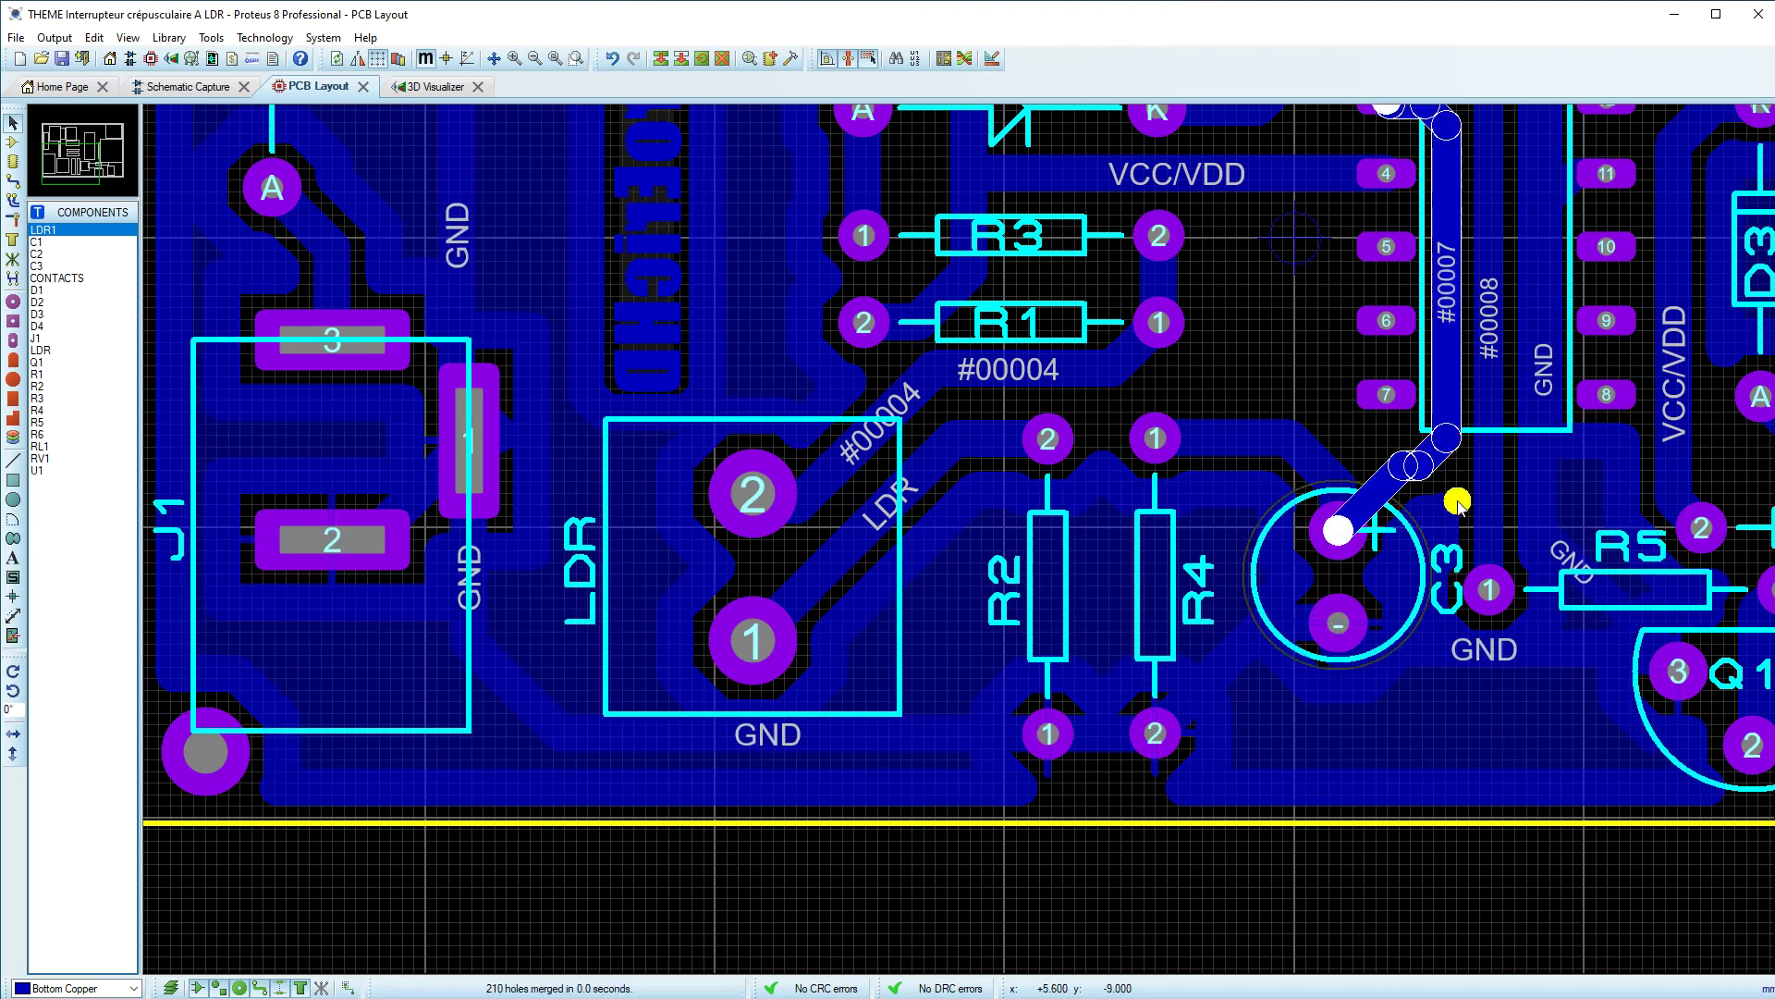
Step: Reroute the trace from Q1 pin 1 to D4's cathode and the trace from R6 pin 1 to D4's anode
scroll(1482, 599, "down", 2)
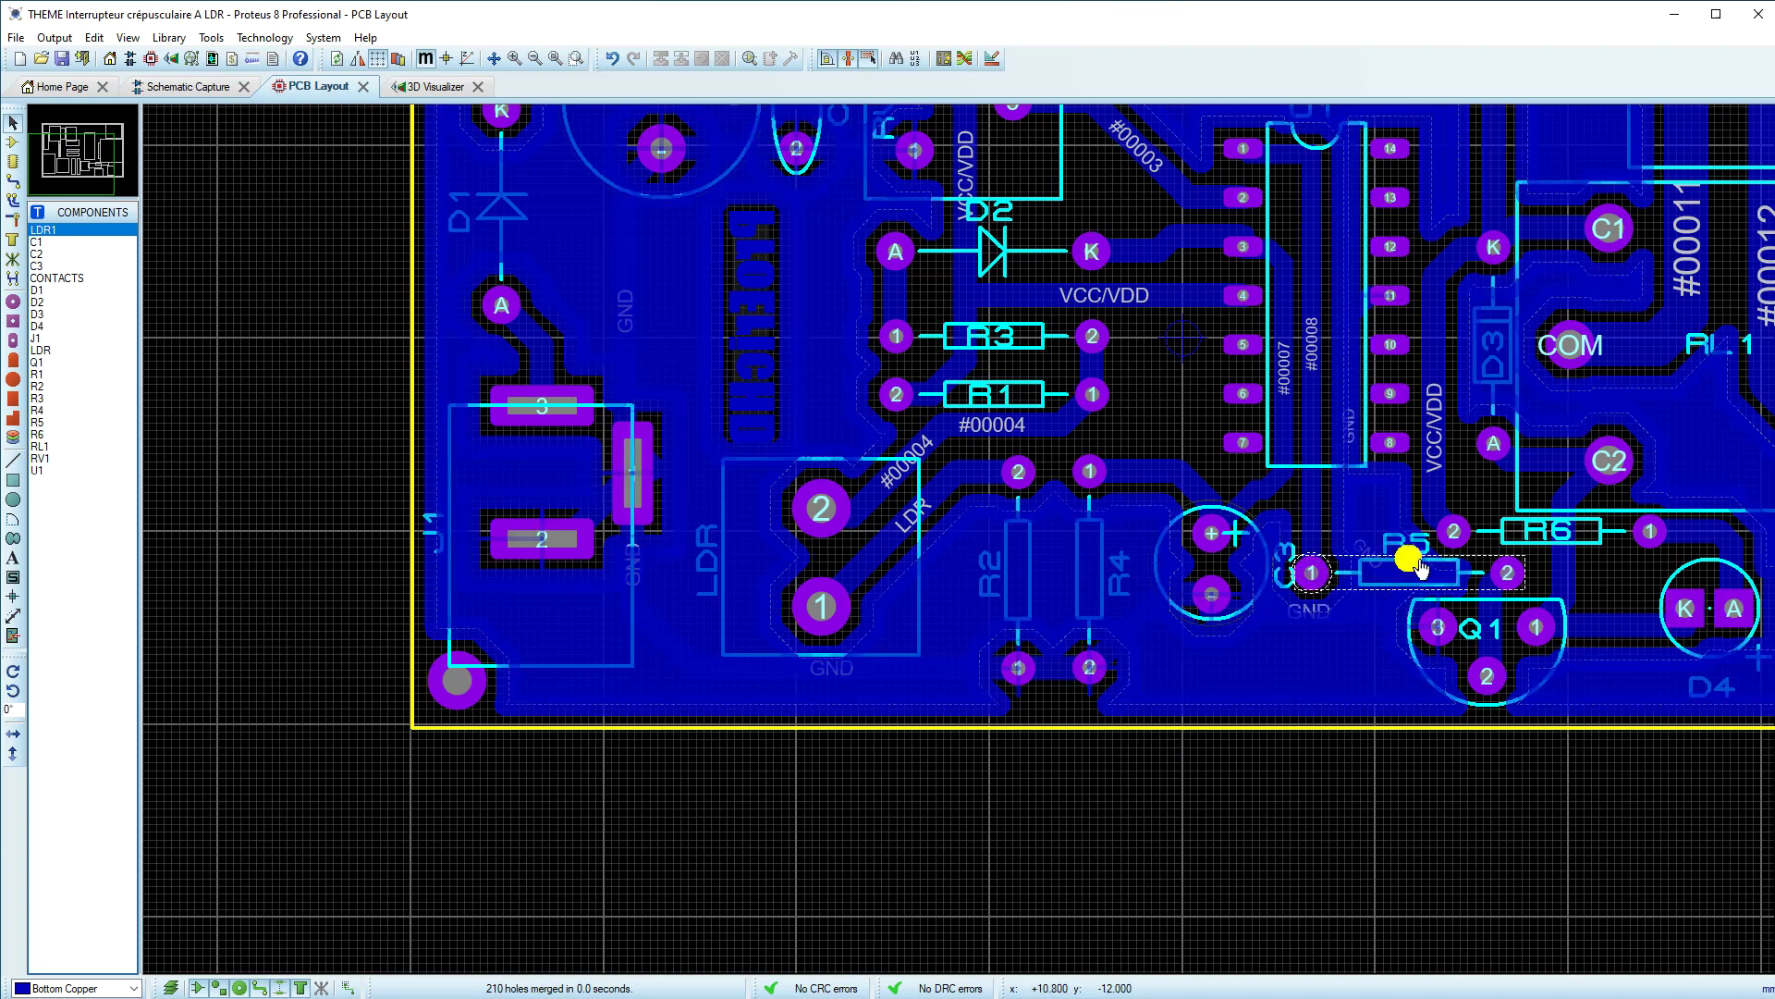
scroll(1465, 528, "up", 3)
scroll(1117, 689, "down", 3)
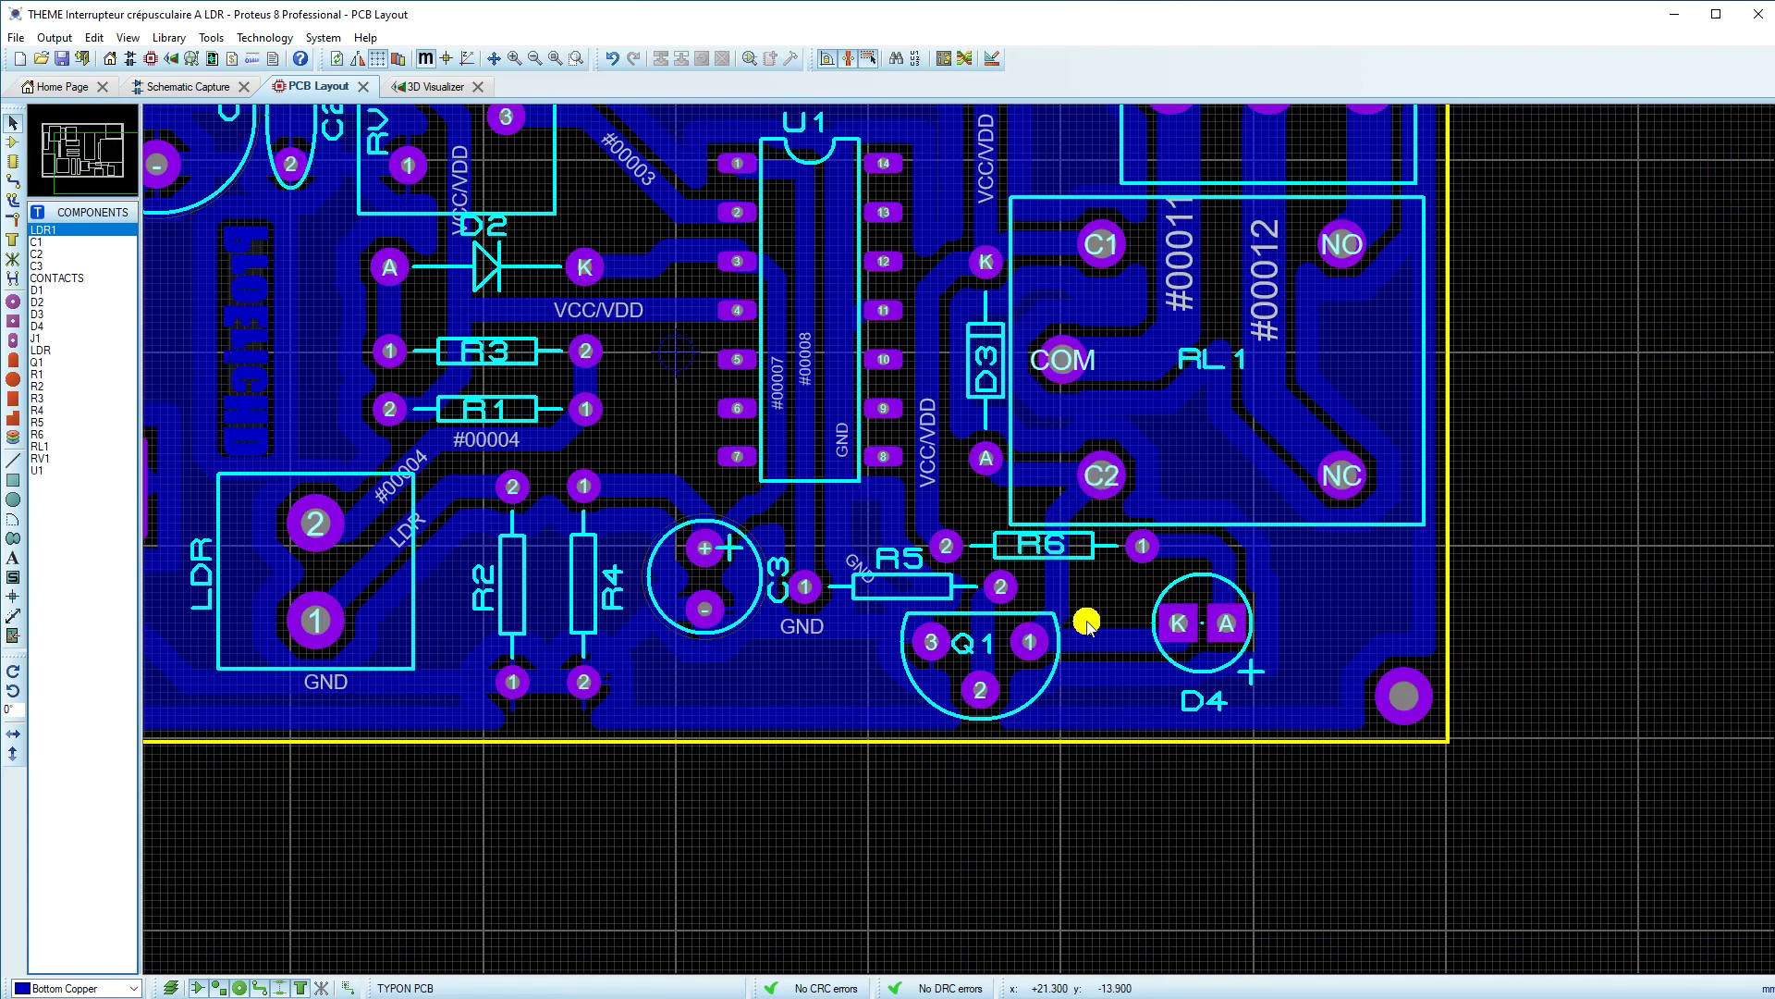
left_click(1100, 638)
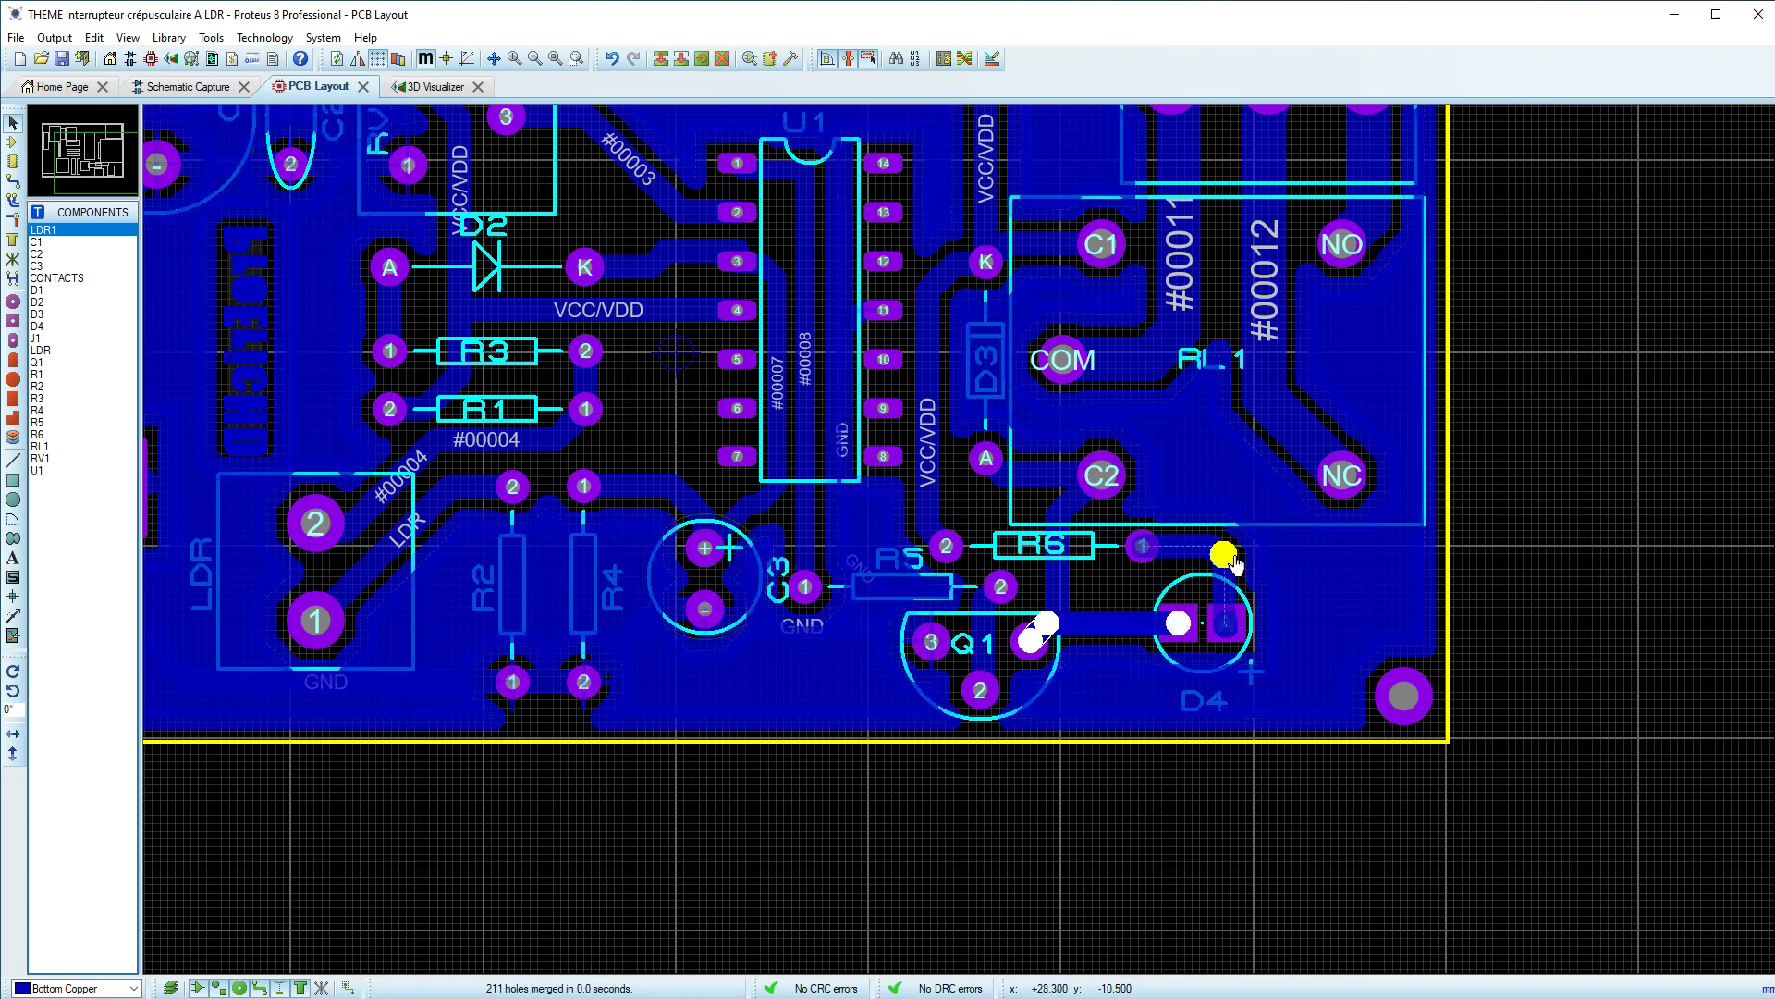
left_click(1225, 559)
left_click_drag(1226, 560, 1222, 578)
left_click(1248, 635)
scroll(855, 515, "down", 2)
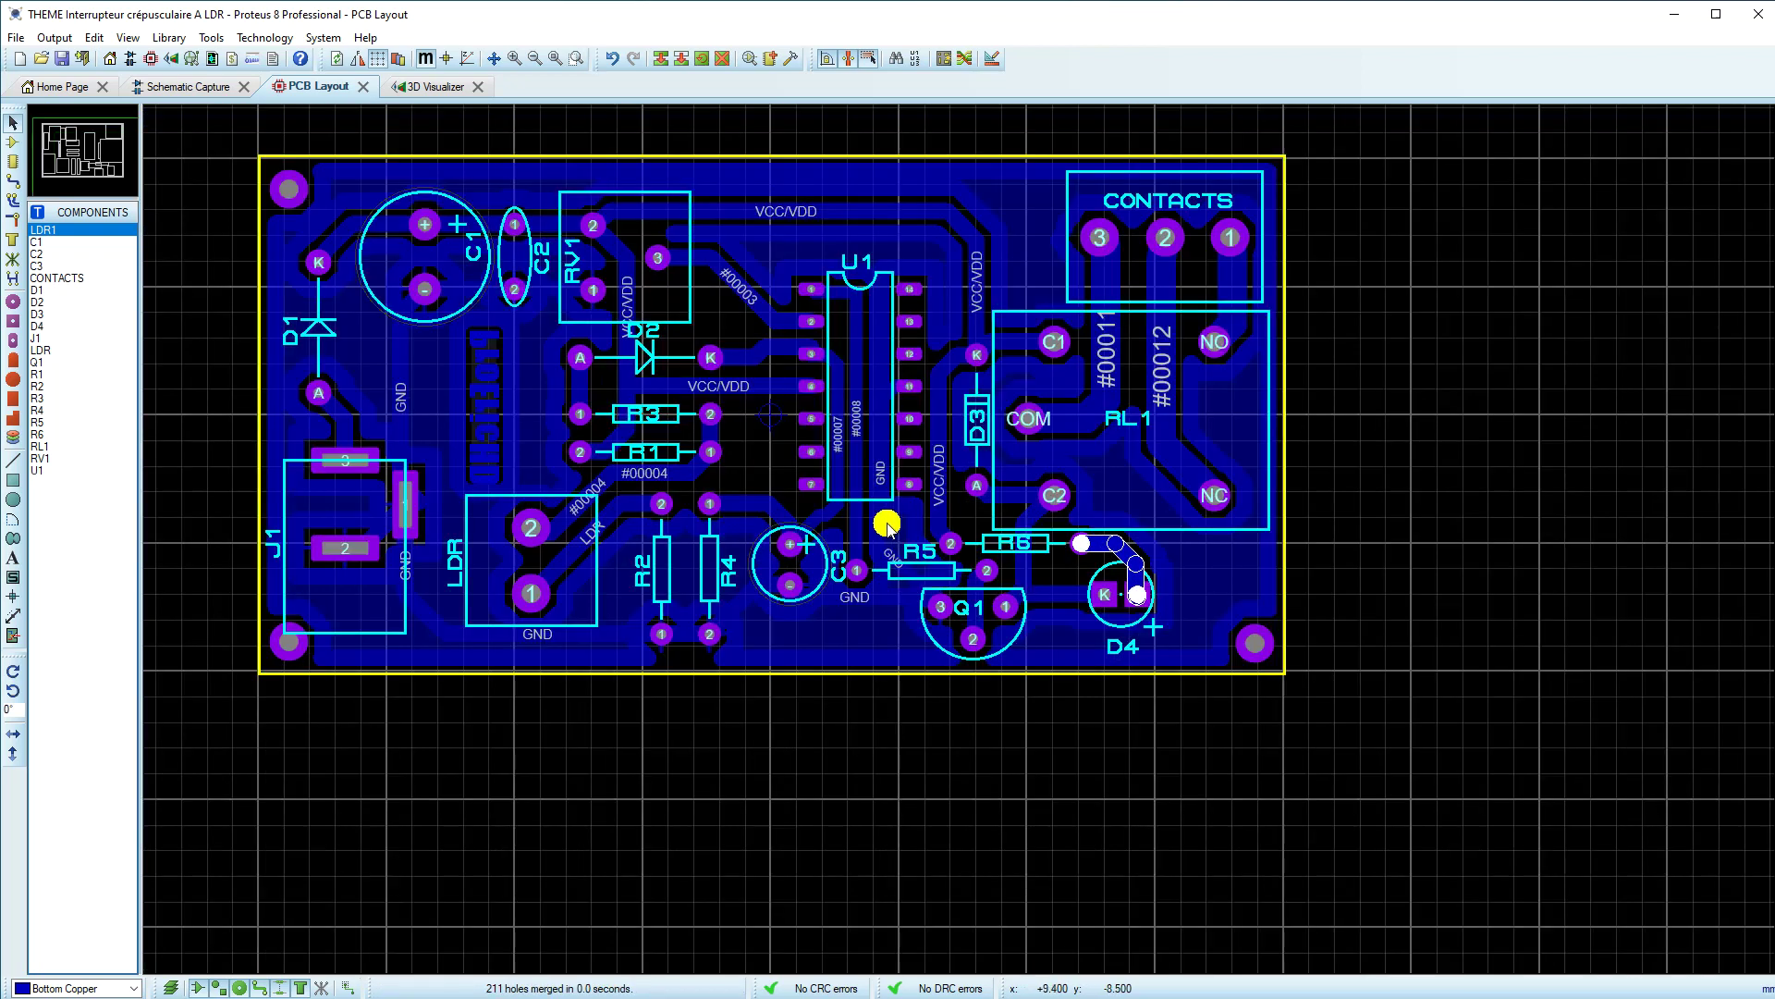
Step: Shift the VCC/VDD trace running down from RV1 pin 2 towards the middle of D2, adding diagonal bends below RV1
scroll(641, 357, "up", 3)
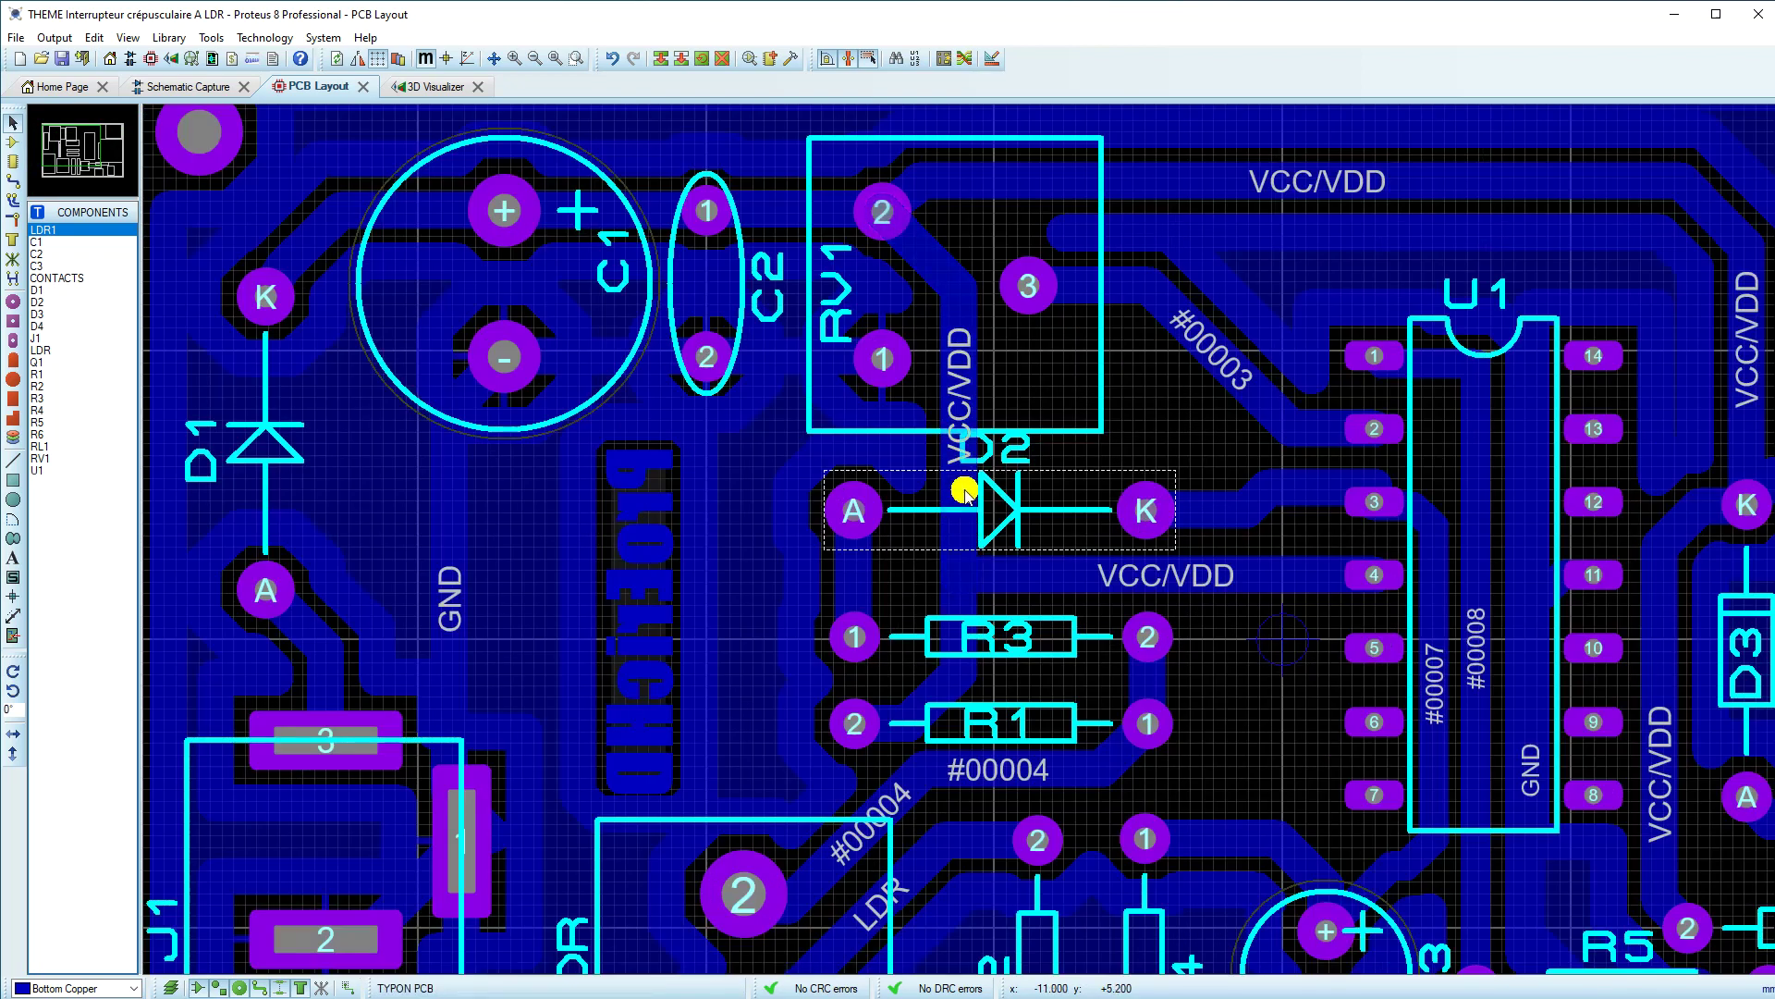
left_click_drag(971, 471, 1031, 435)
left_click(997, 322)
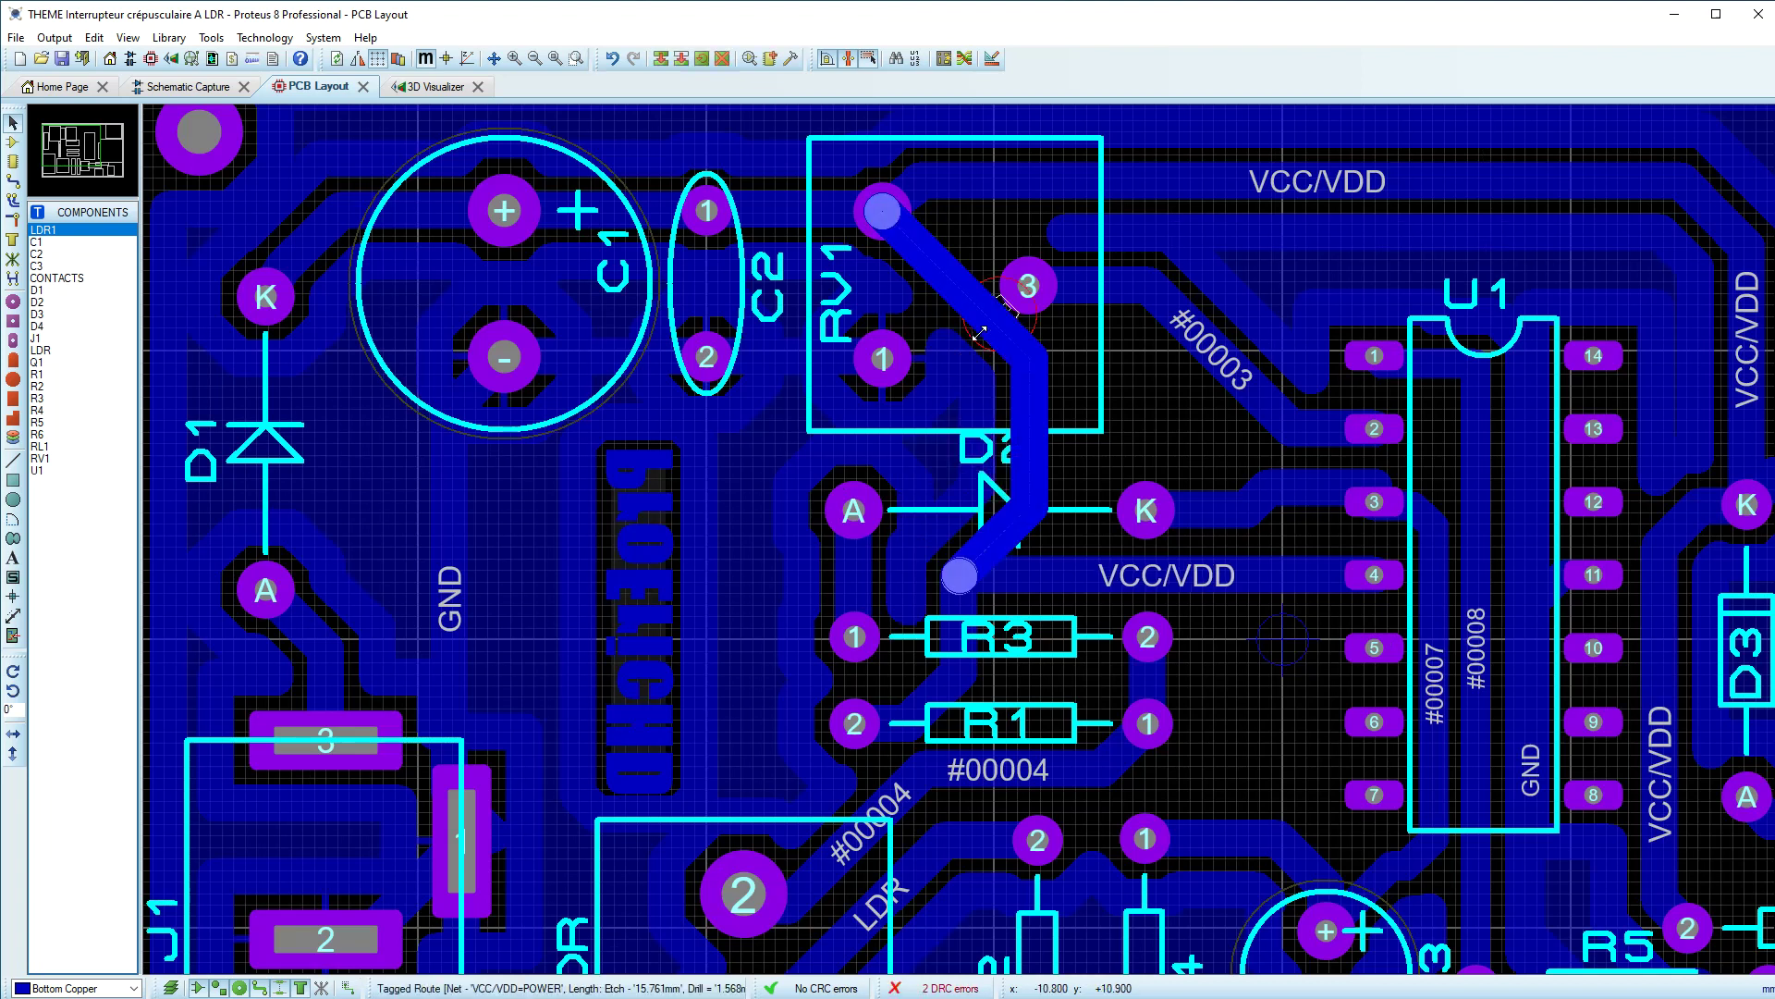
mouse_move(976, 354)
left_mouse_down()
mouse_move(926, 246)
mouse_move(966, 250)
mouse_move(980, 449)
mouse_move(1024, 528)
mouse_move(1004, 538)
left_mouse_up()
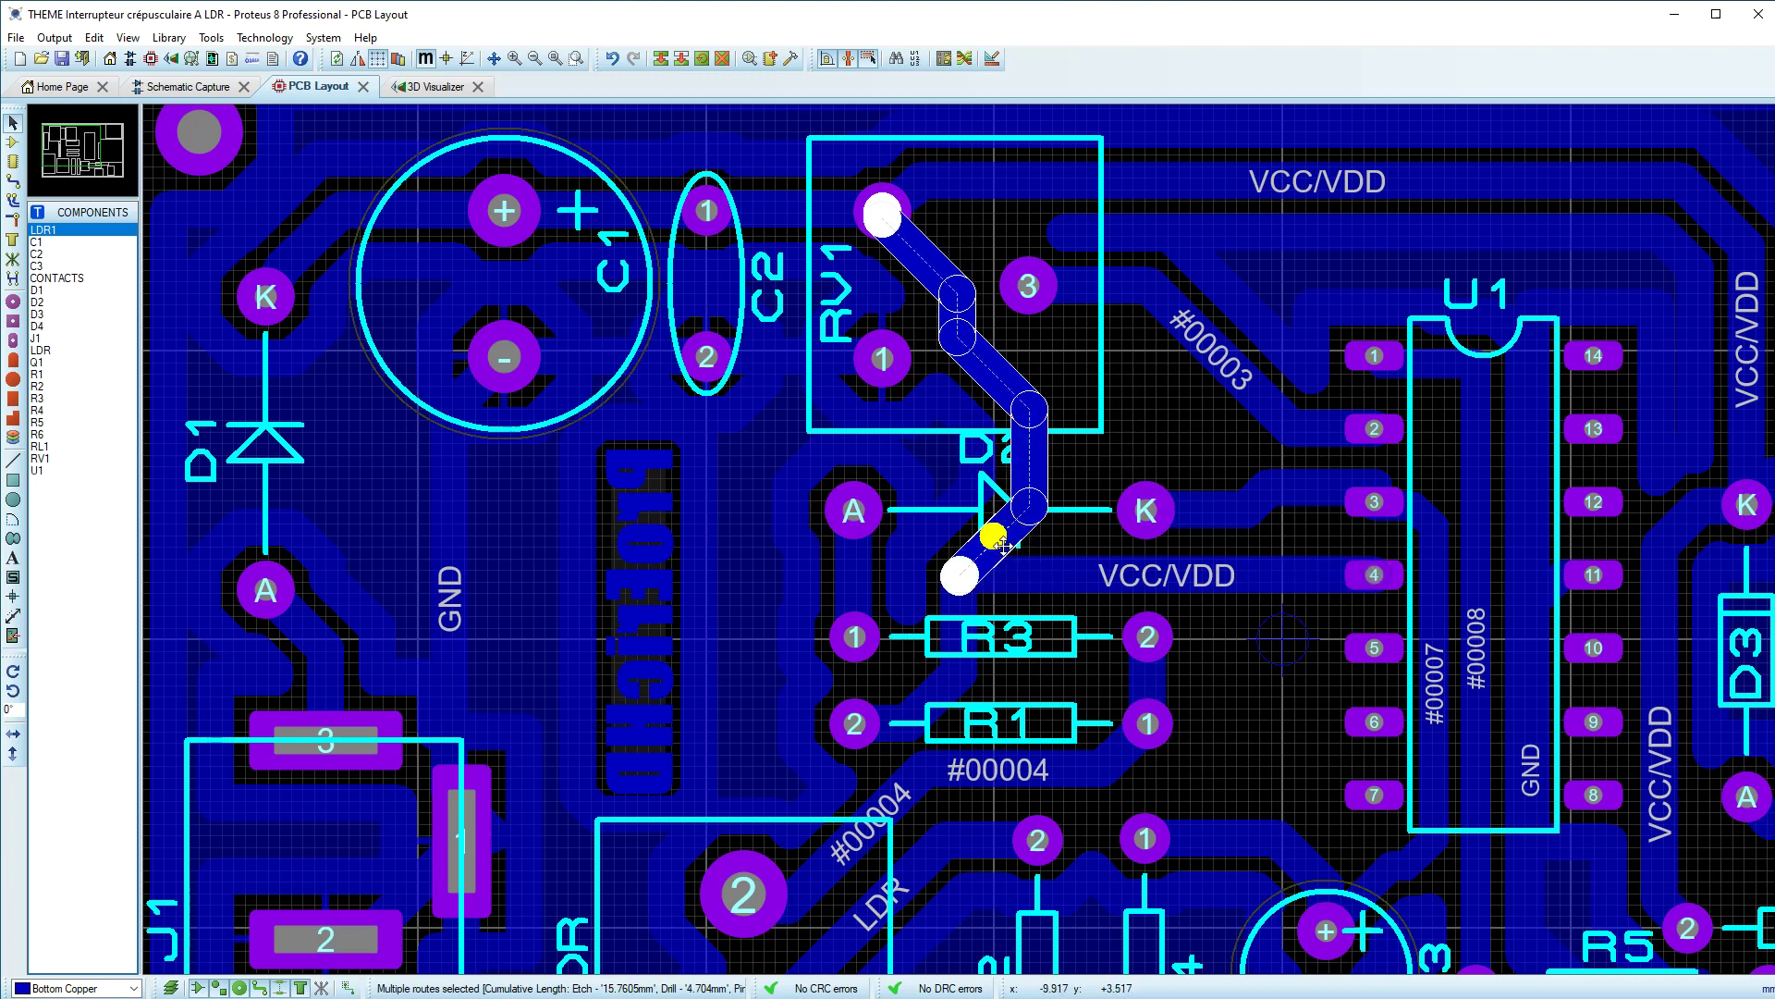
key("Delete")
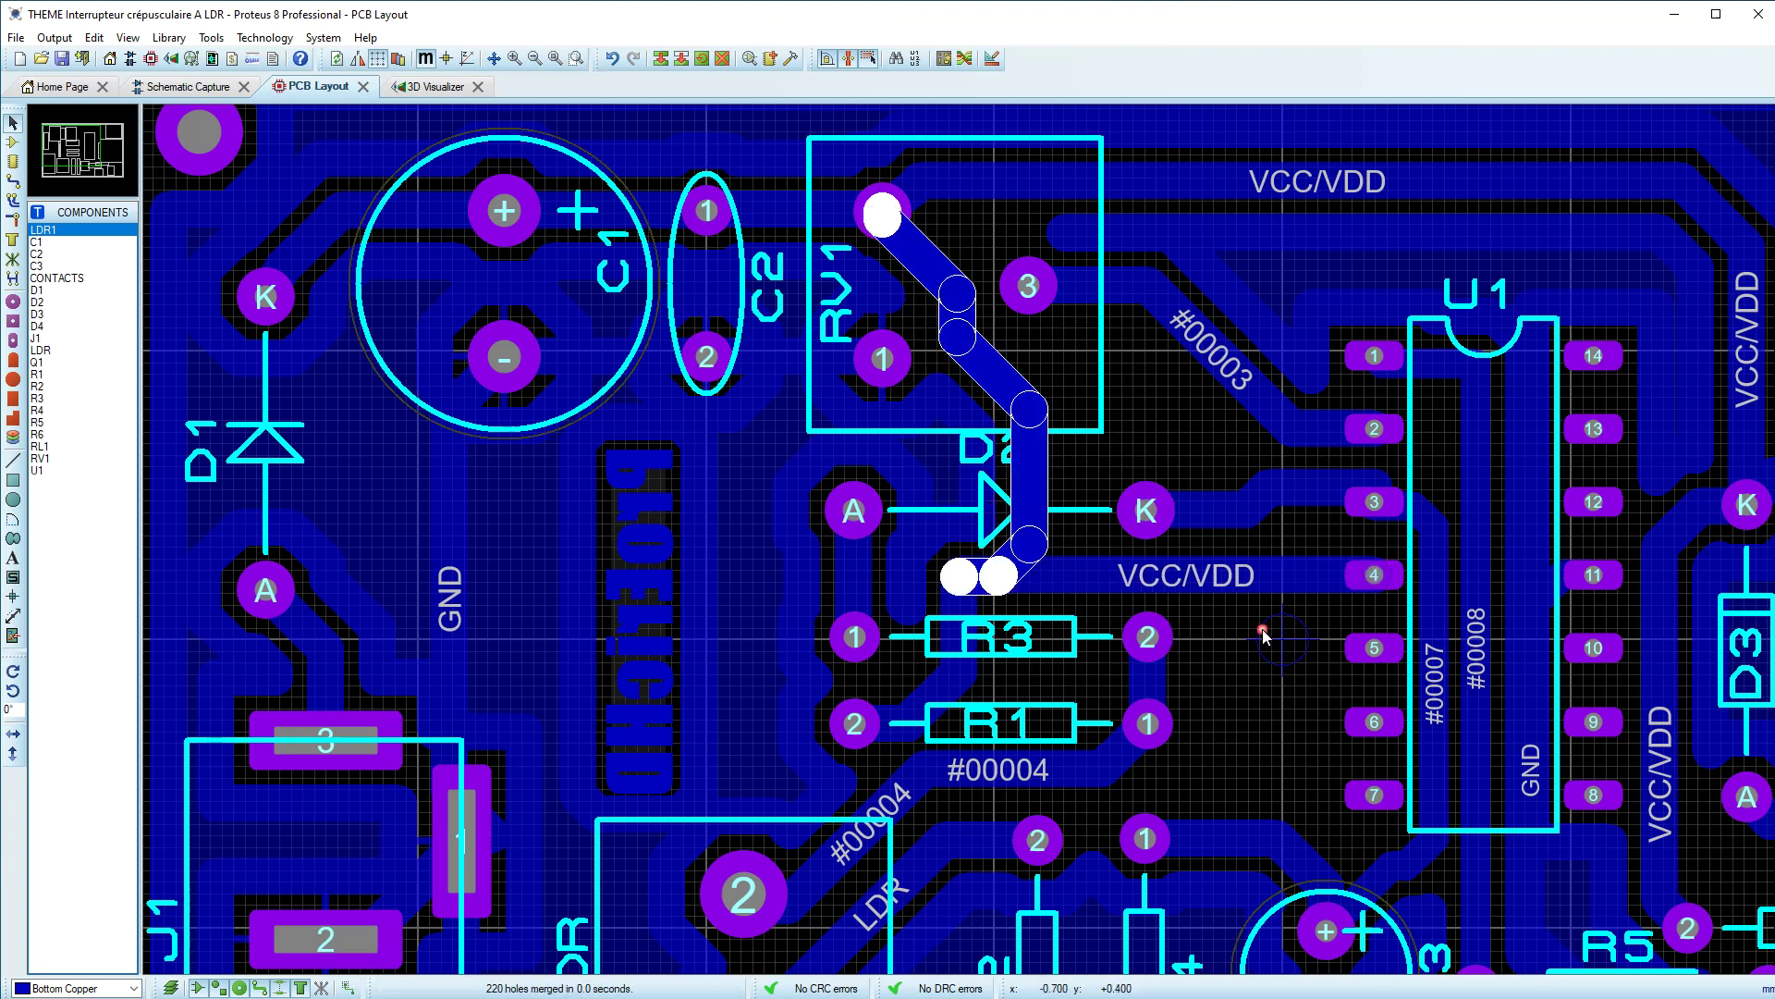
Step: Reshape the VCC/VDD junction between D2 and R3 into a diagonal and remove the leftover trace stub
left_click(966, 584)
left_click_drag(1078, 587, 1078, 587)
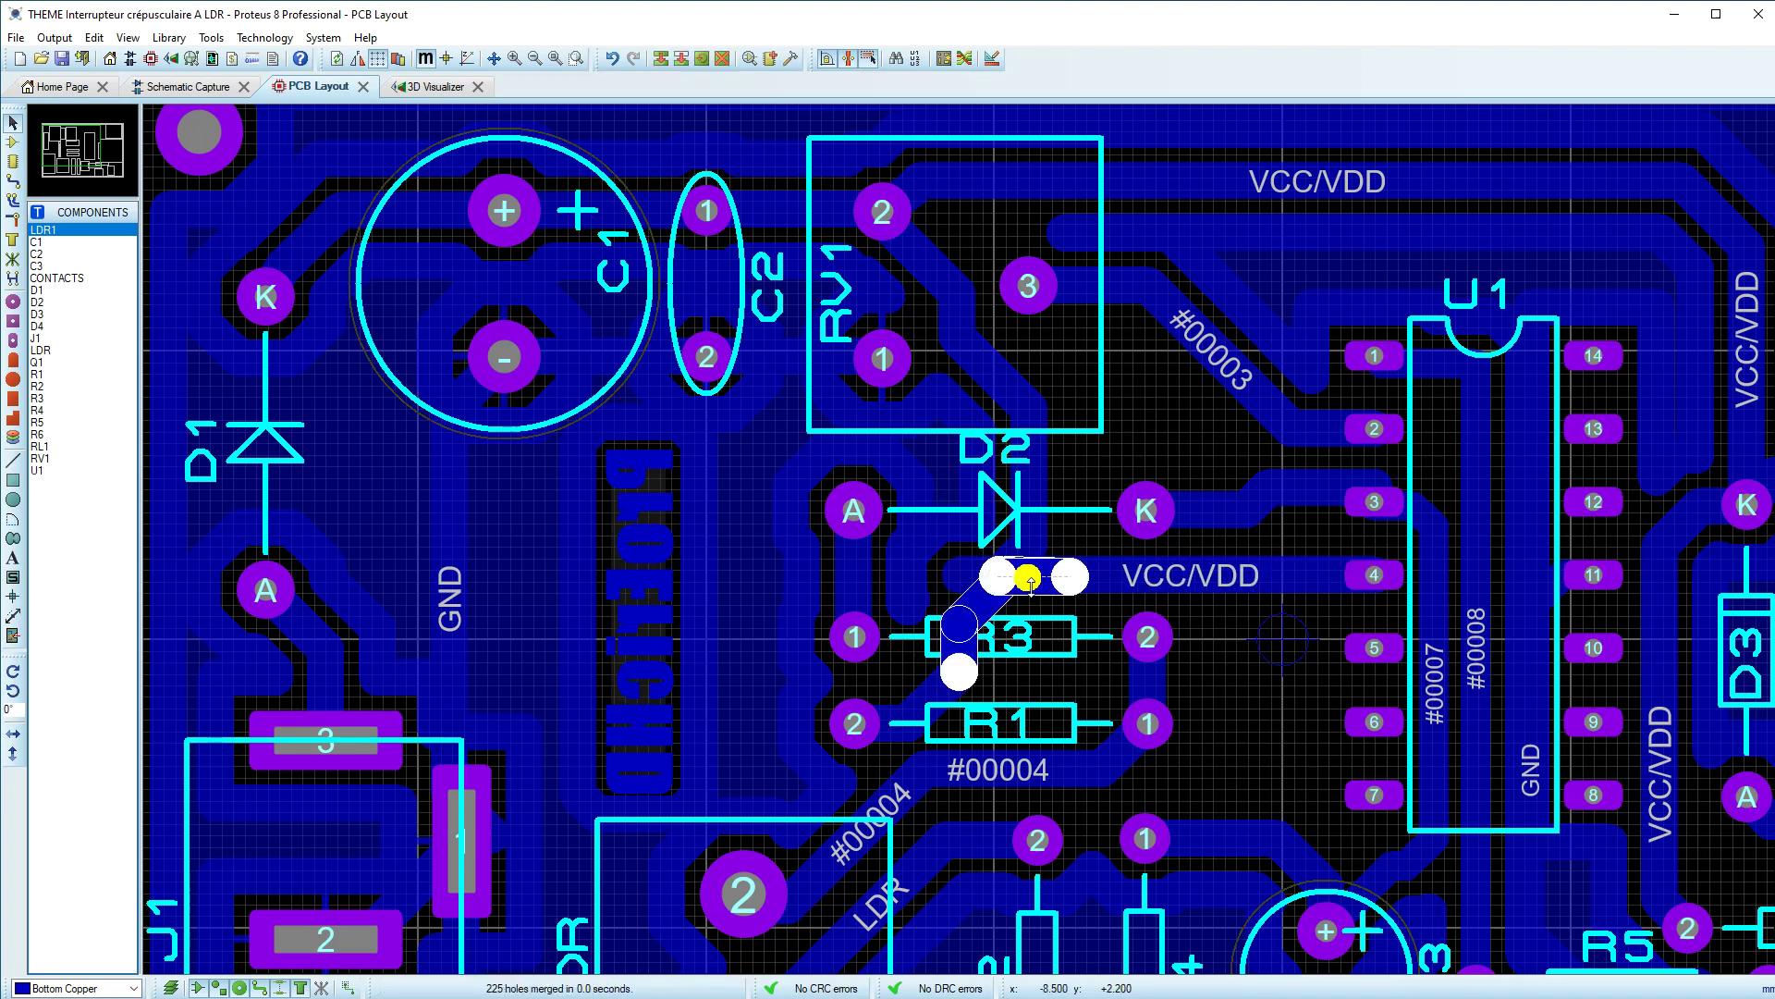
left_click(971, 581)
left_click_drag(971, 581, 1039, 578)
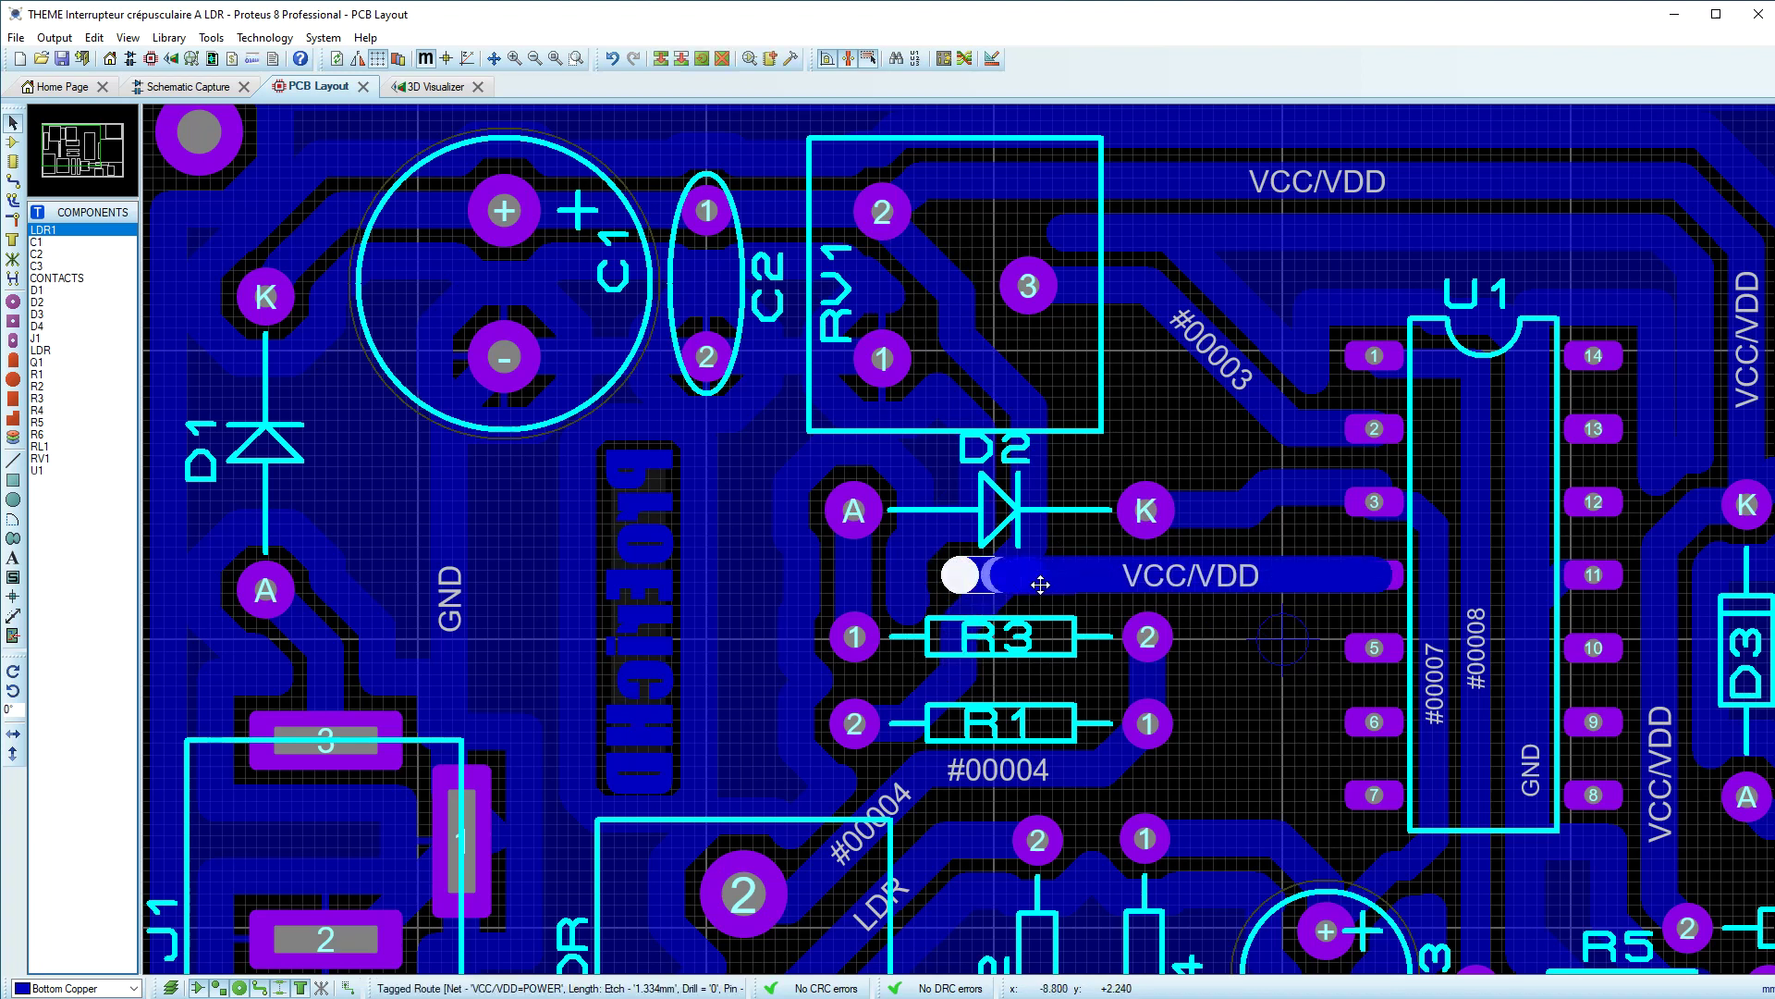
left_click(1276, 718)
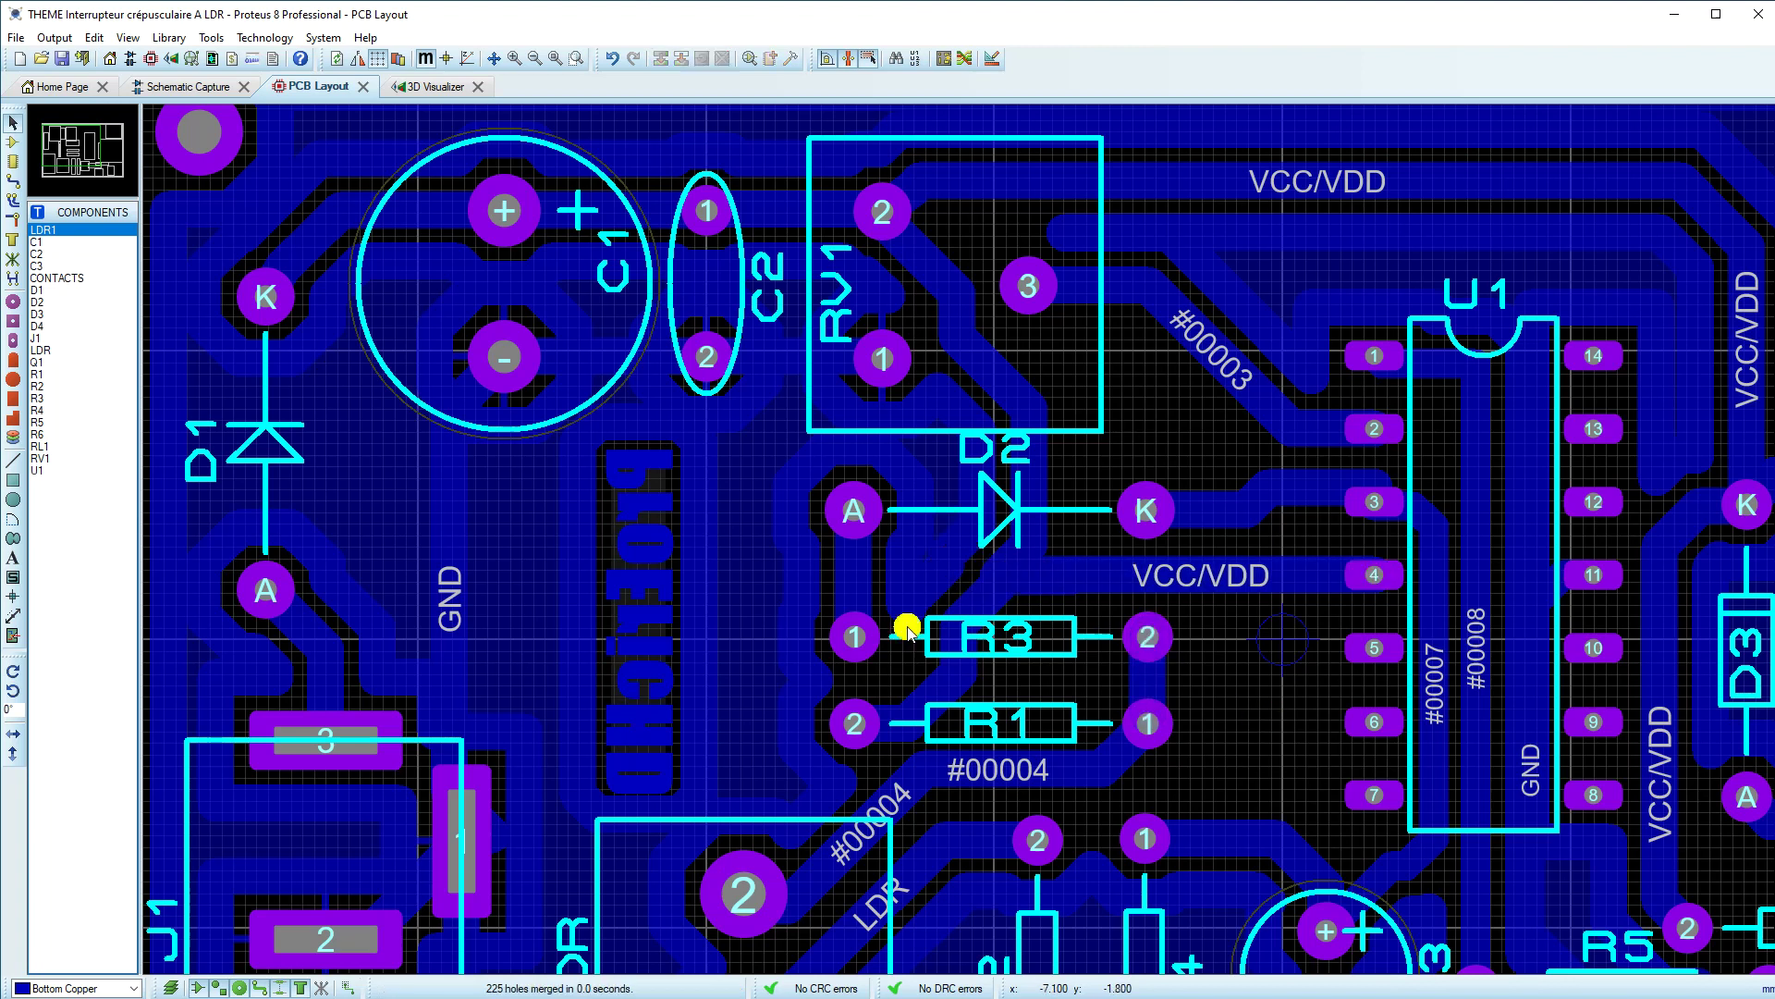
left_click(1011, 582)
left_click_drag(999, 574, 966, 639)
left_click(1228, 704)
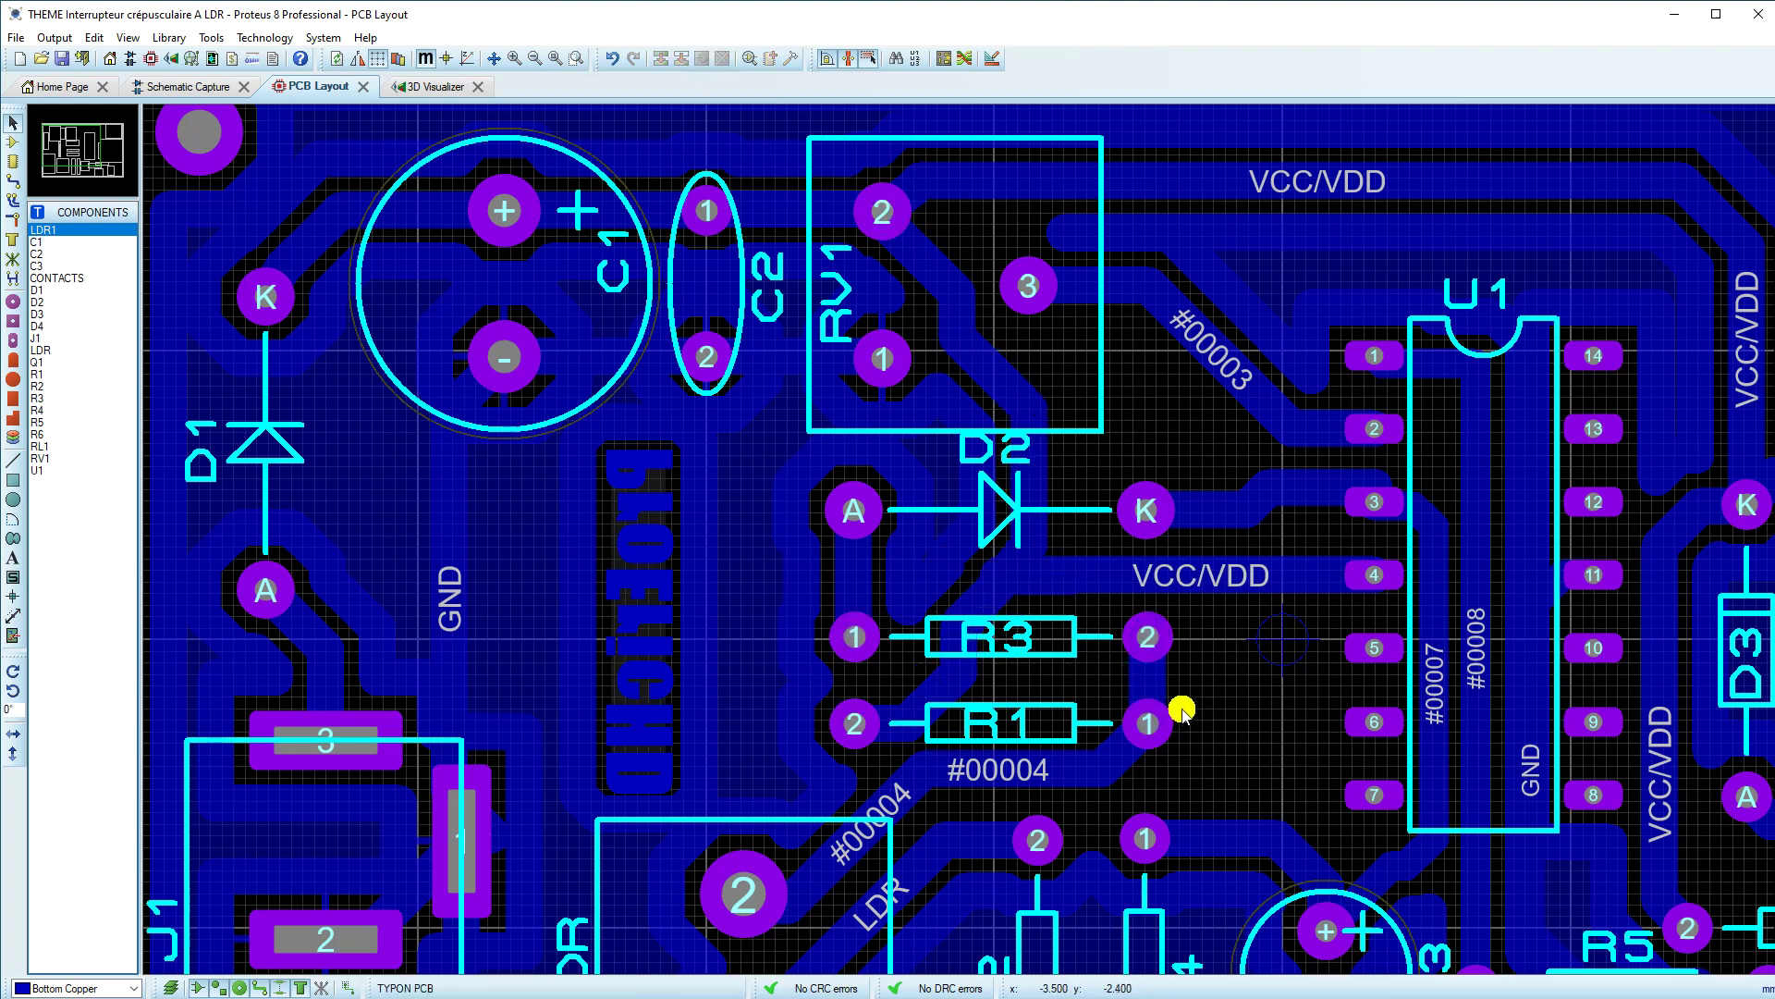
Step: Reroute the #00003 trace between RV1 pin 3 and U1 pin 2, and reshape the upper VCC/VDD trace at RV1 pin 2
scroll(1182, 711, "down", 2)
scroll(1125, 408, "up", 2)
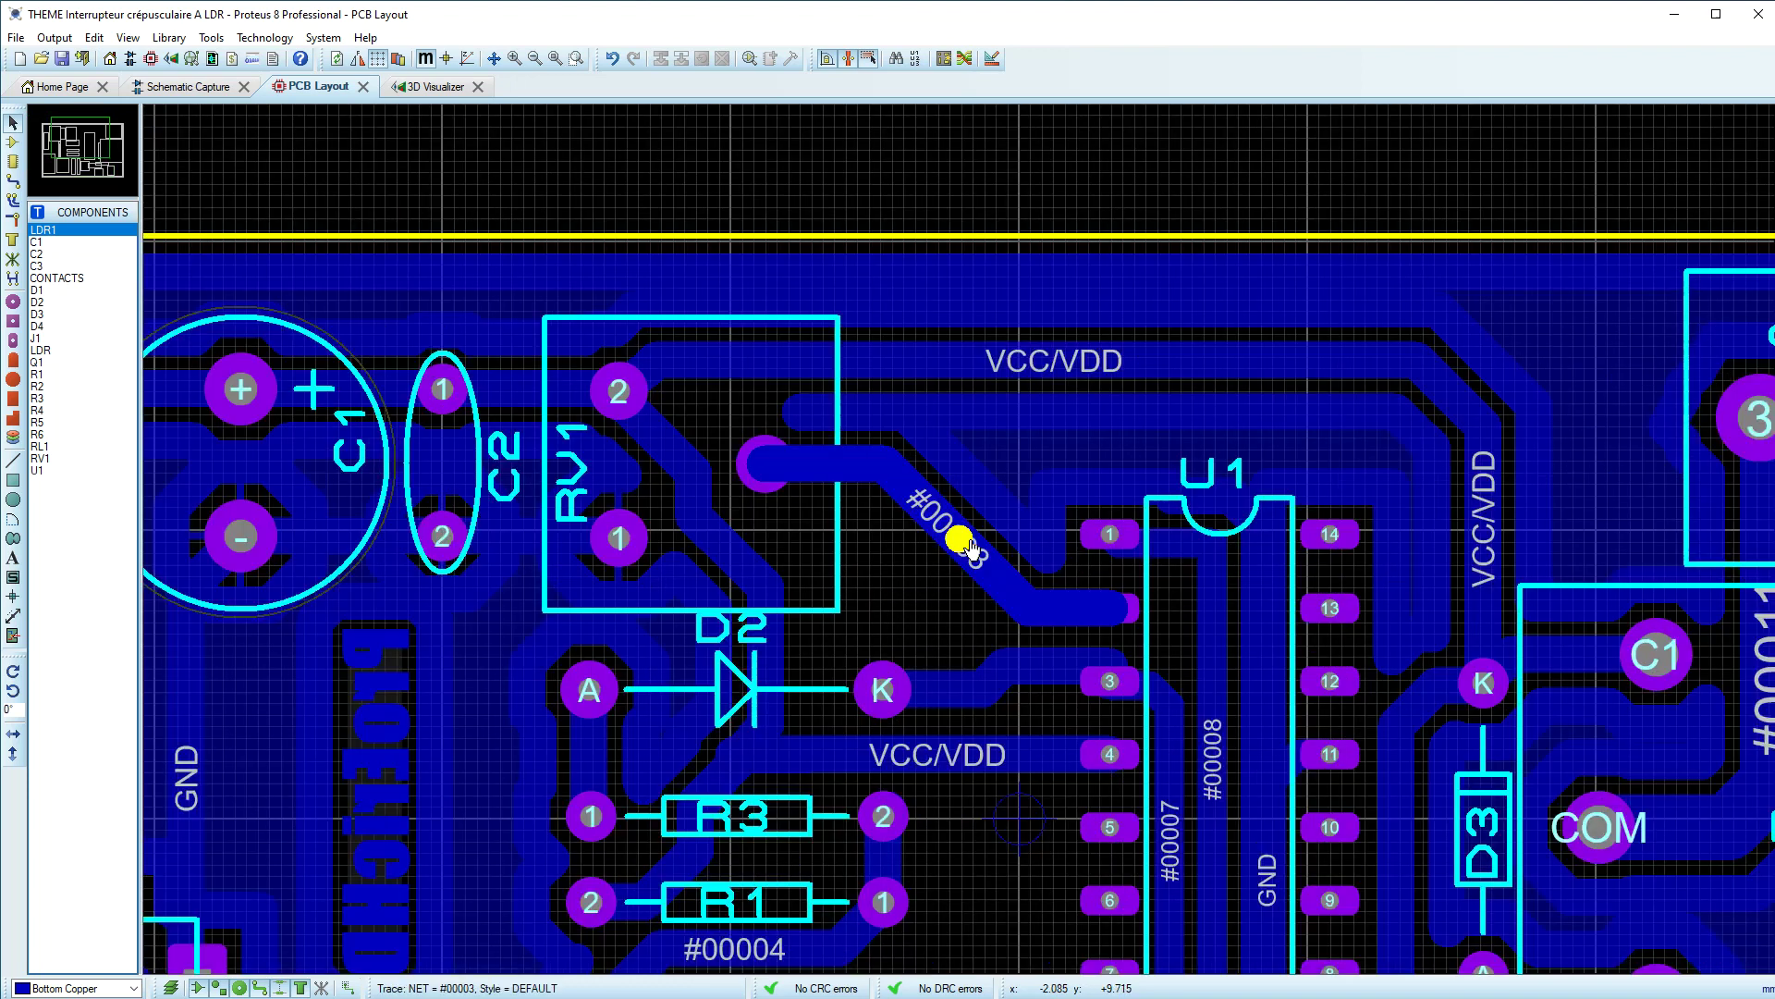
left_click(963, 541)
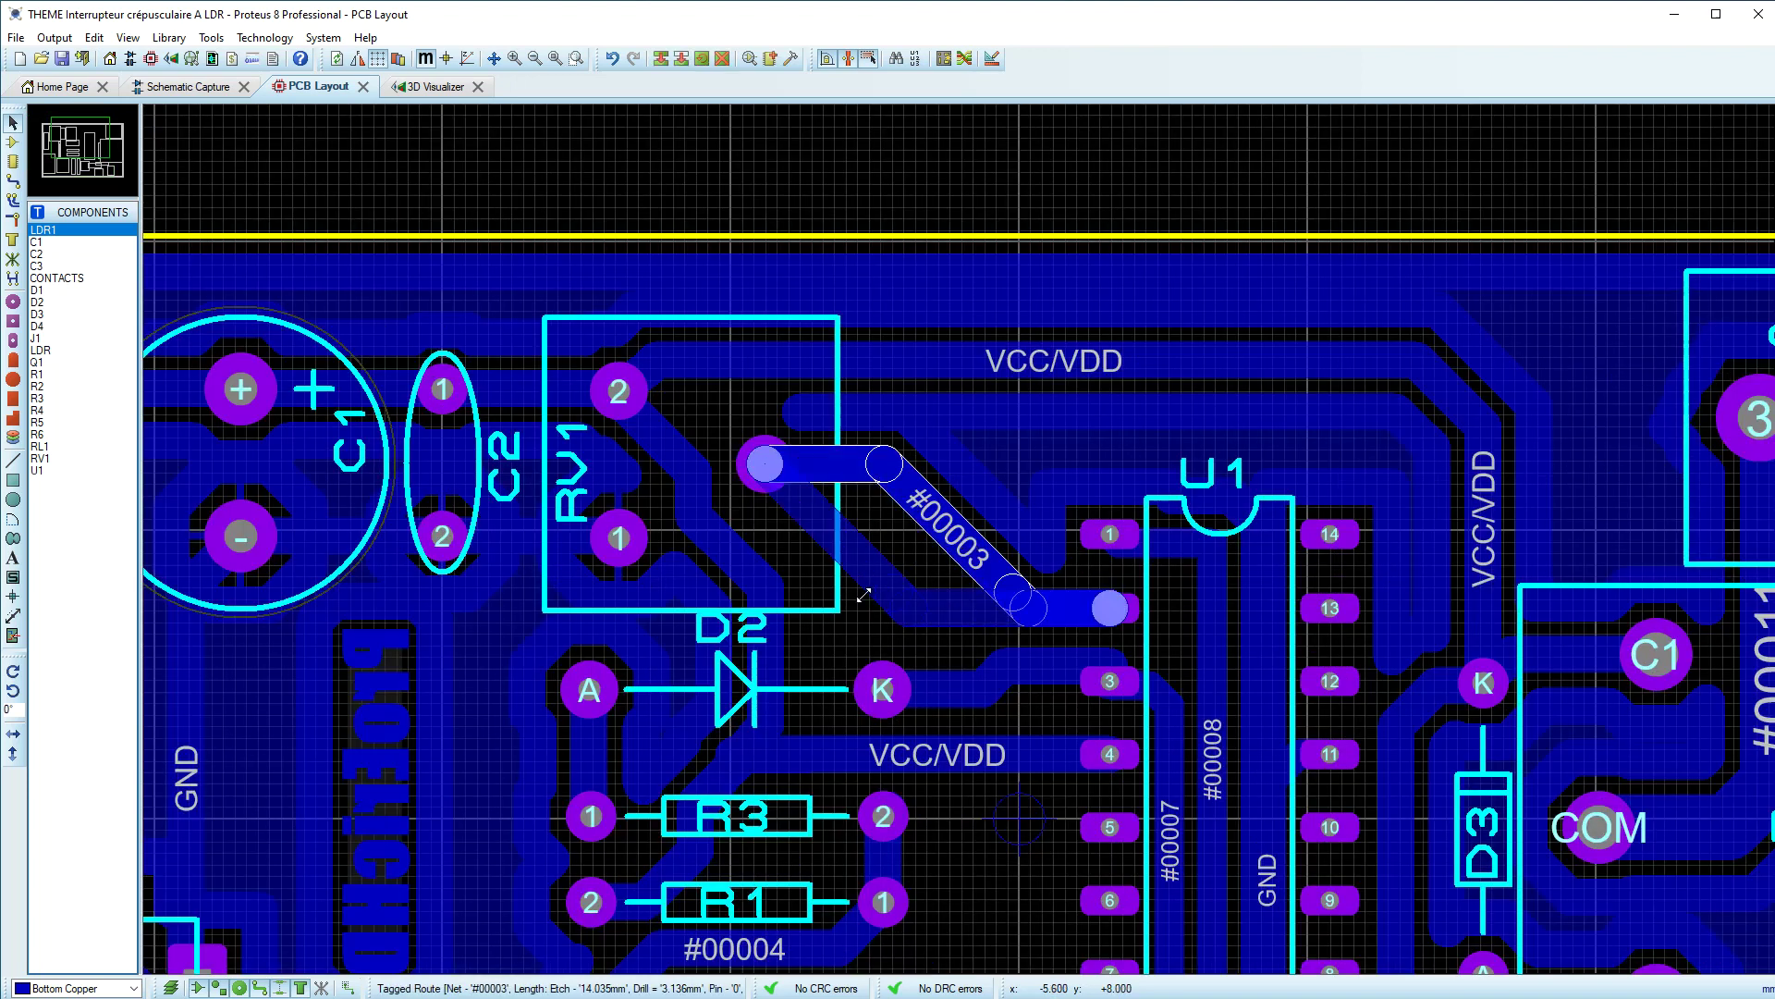
left_click_drag(850, 599, 845, 602)
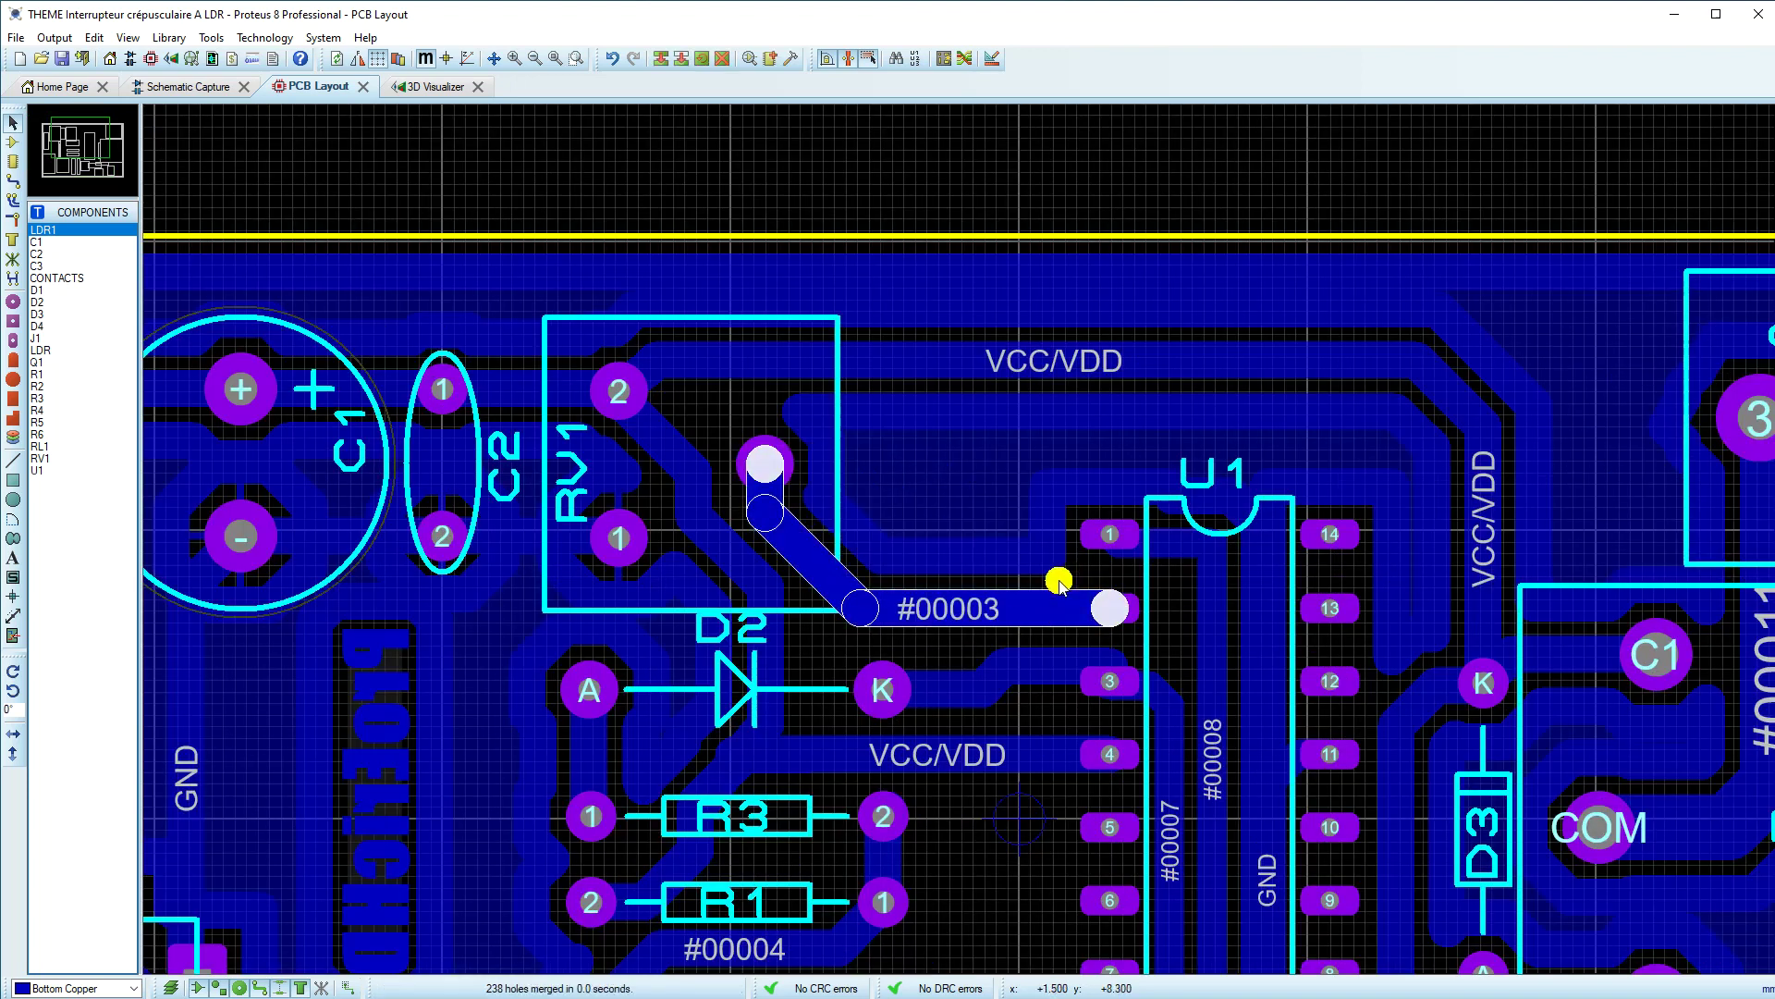
scroll(1023, 567, "down", 1)
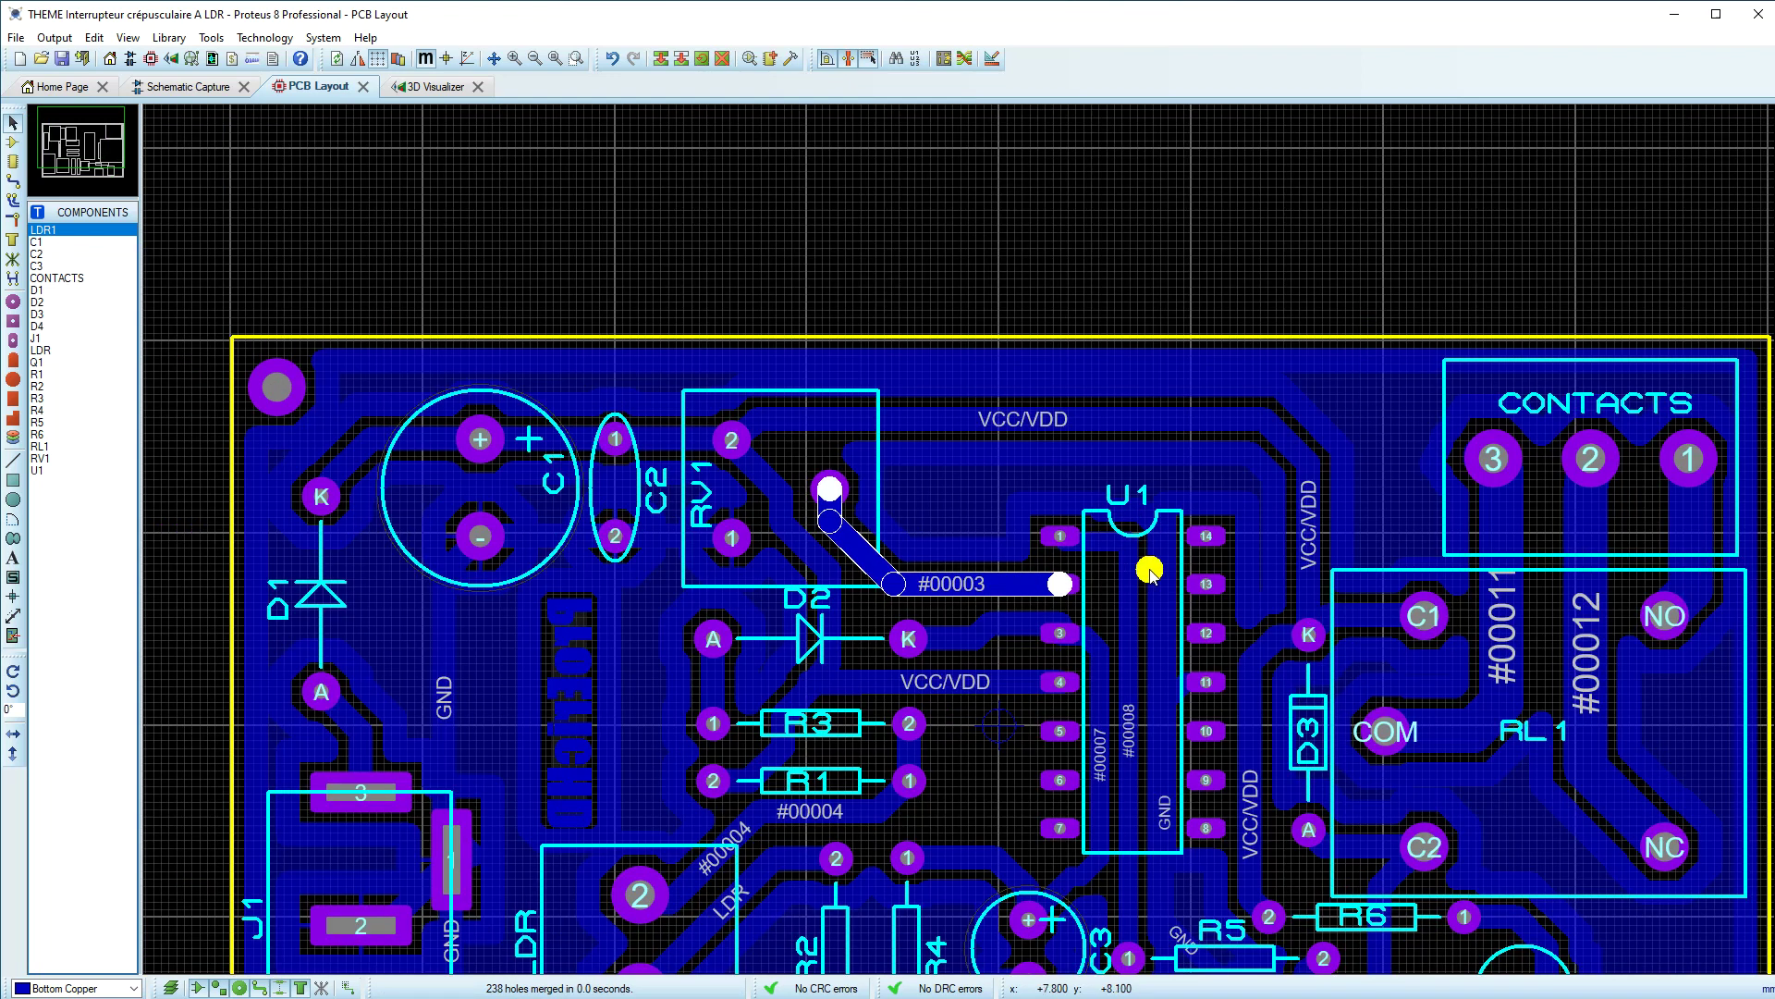
left_click(758, 427)
mouse_move(761, 432)
left_mouse_down()
mouse_move(820, 459)
mouse_move(743, 444)
left_mouse_up()
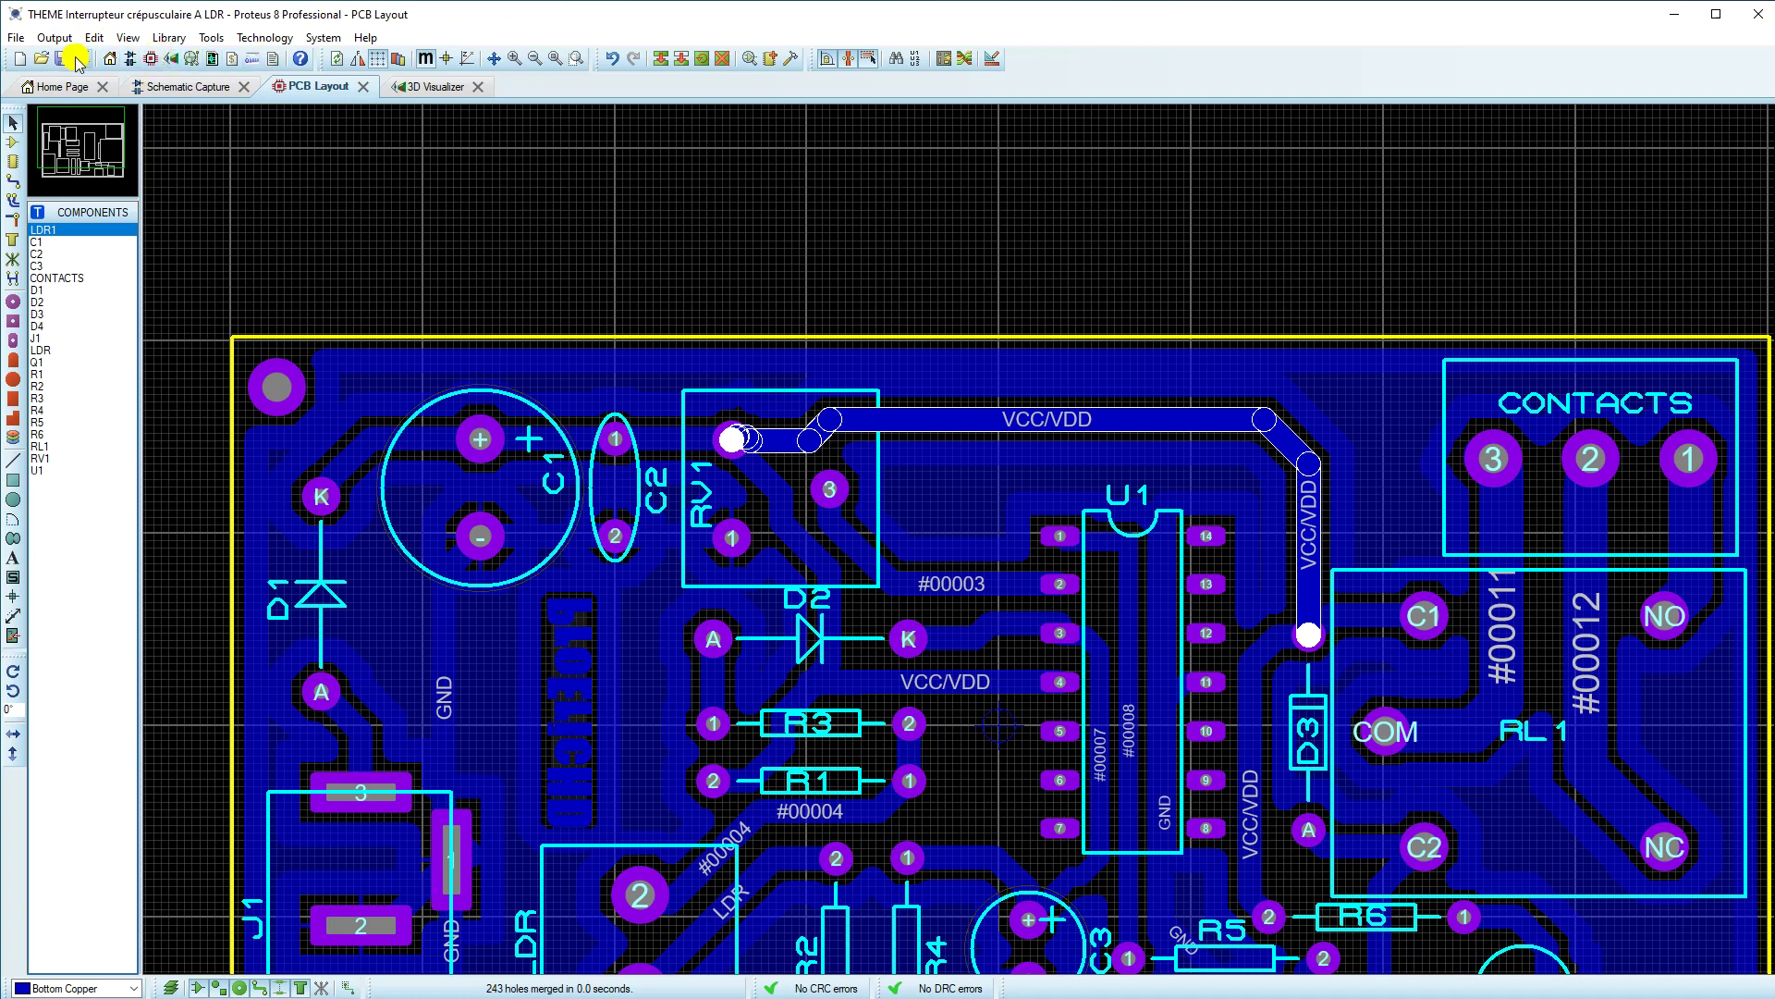
Step: Check the rerouted copper side in the 3D Visualizer, and return to the PCB layout to view the whole board
left_click(462, 85)
left_click_drag(914, 347, 1042, 375)
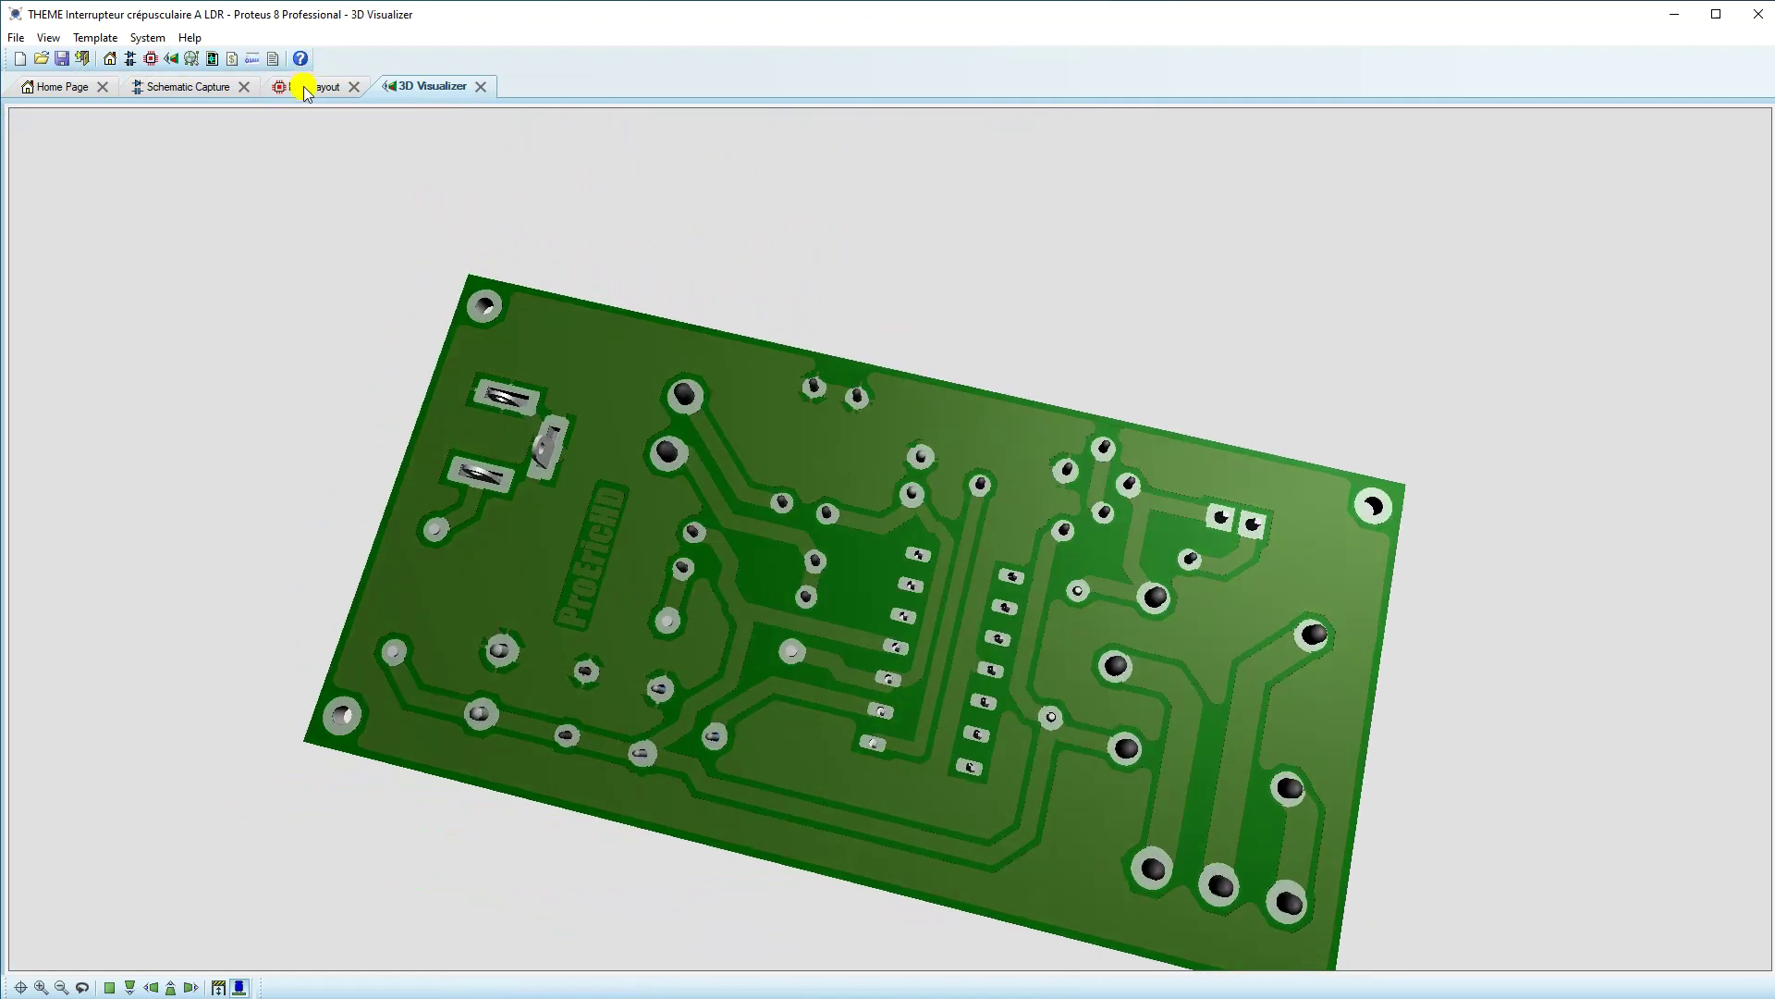
left_click(304, 86)
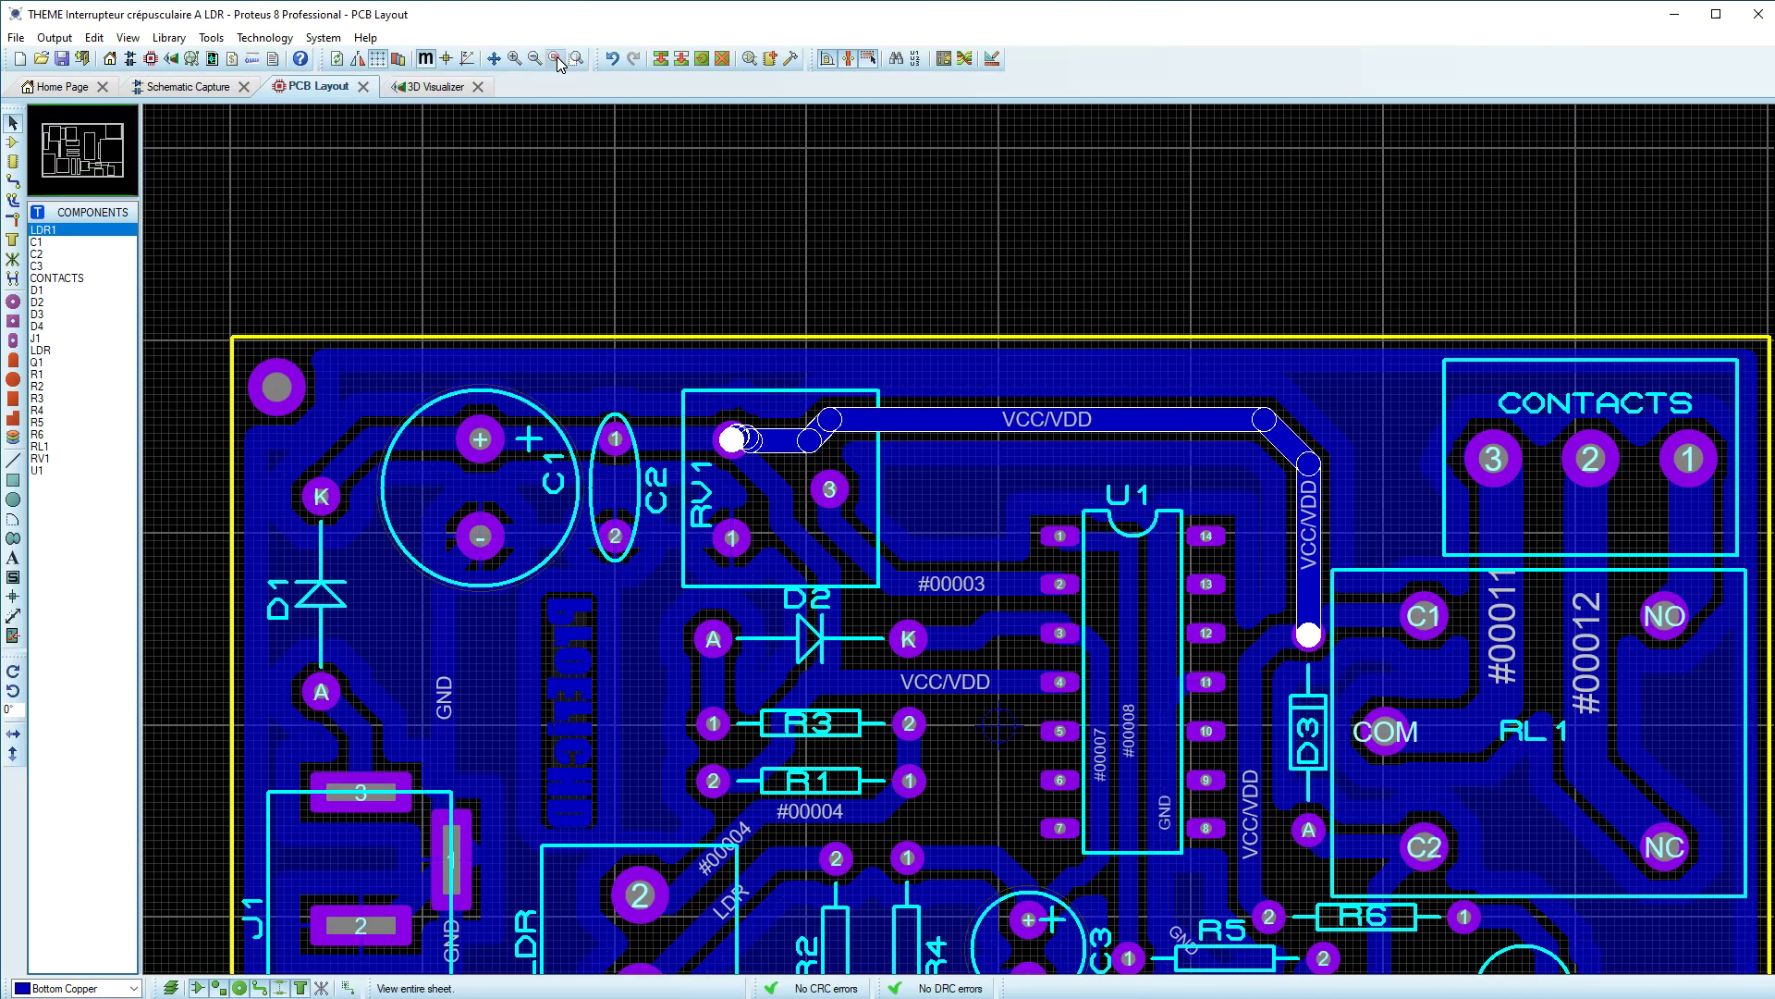
left_click(556, 58)
left_click(576, 58)
left_click_drag(413, 248, 1520, 837)
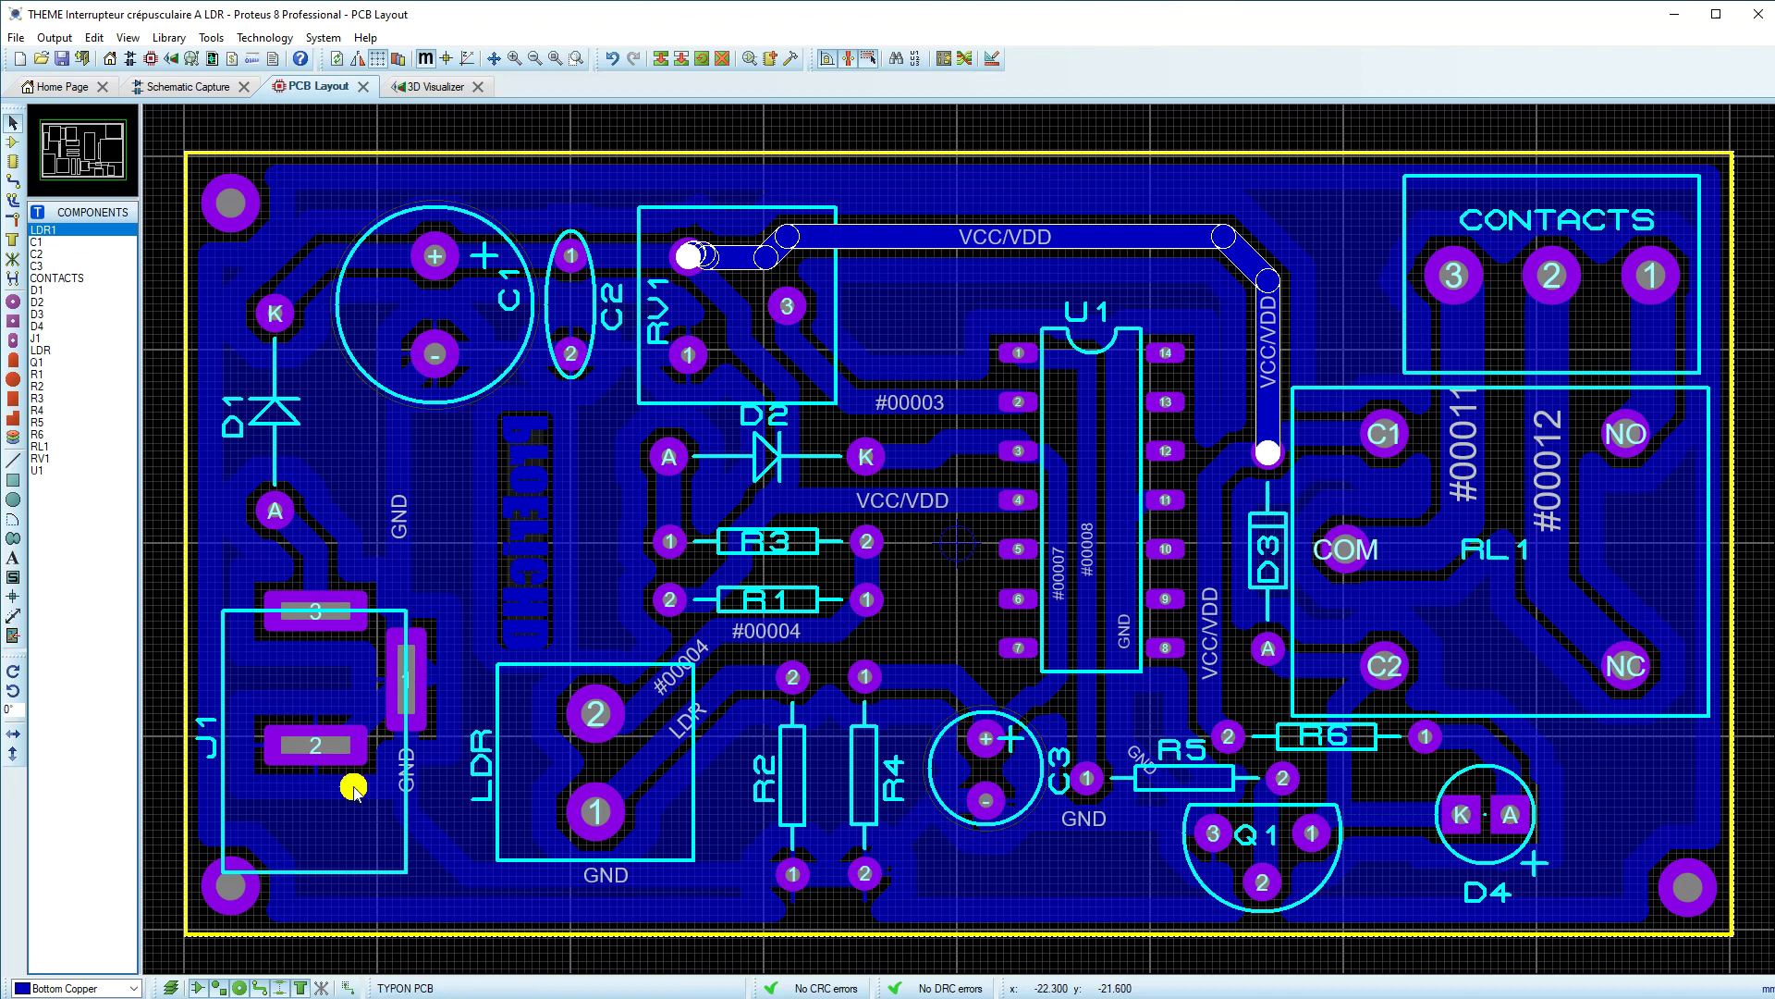
Step: Switch to the schematic and copy its title text "THEME : Interrupteur crépusculaire" without changing the text
left_click(192, 86)
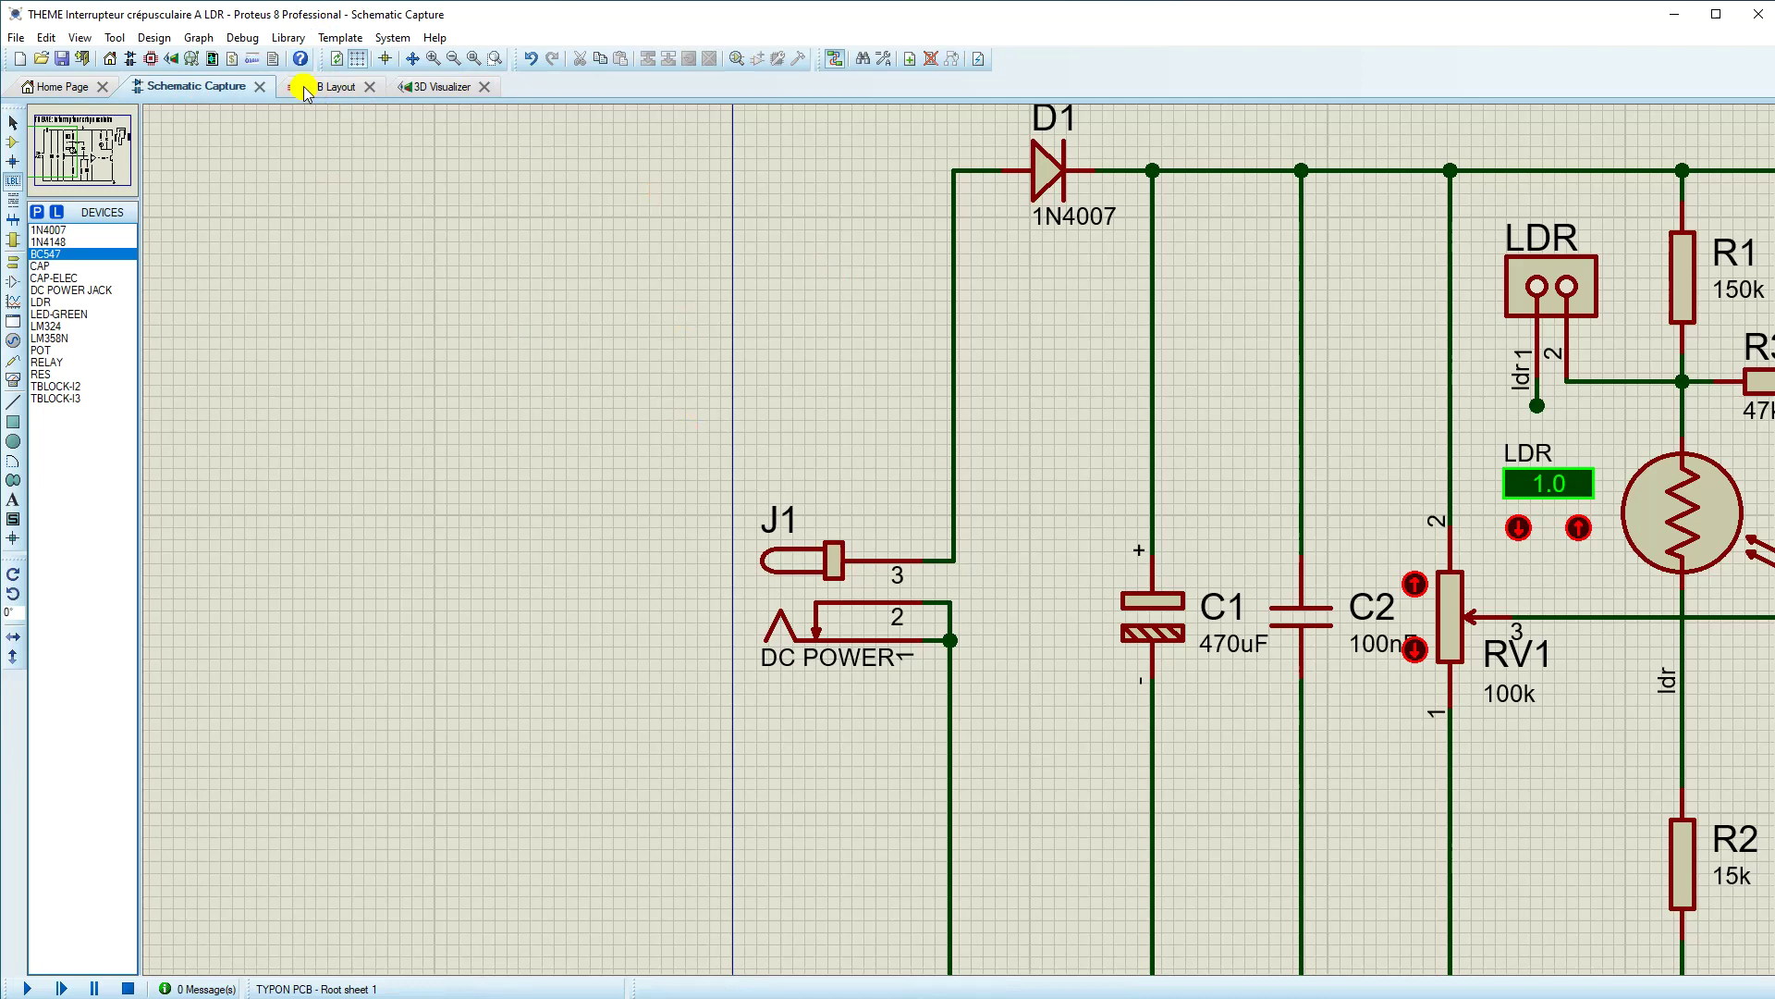
left_click(474, 58)
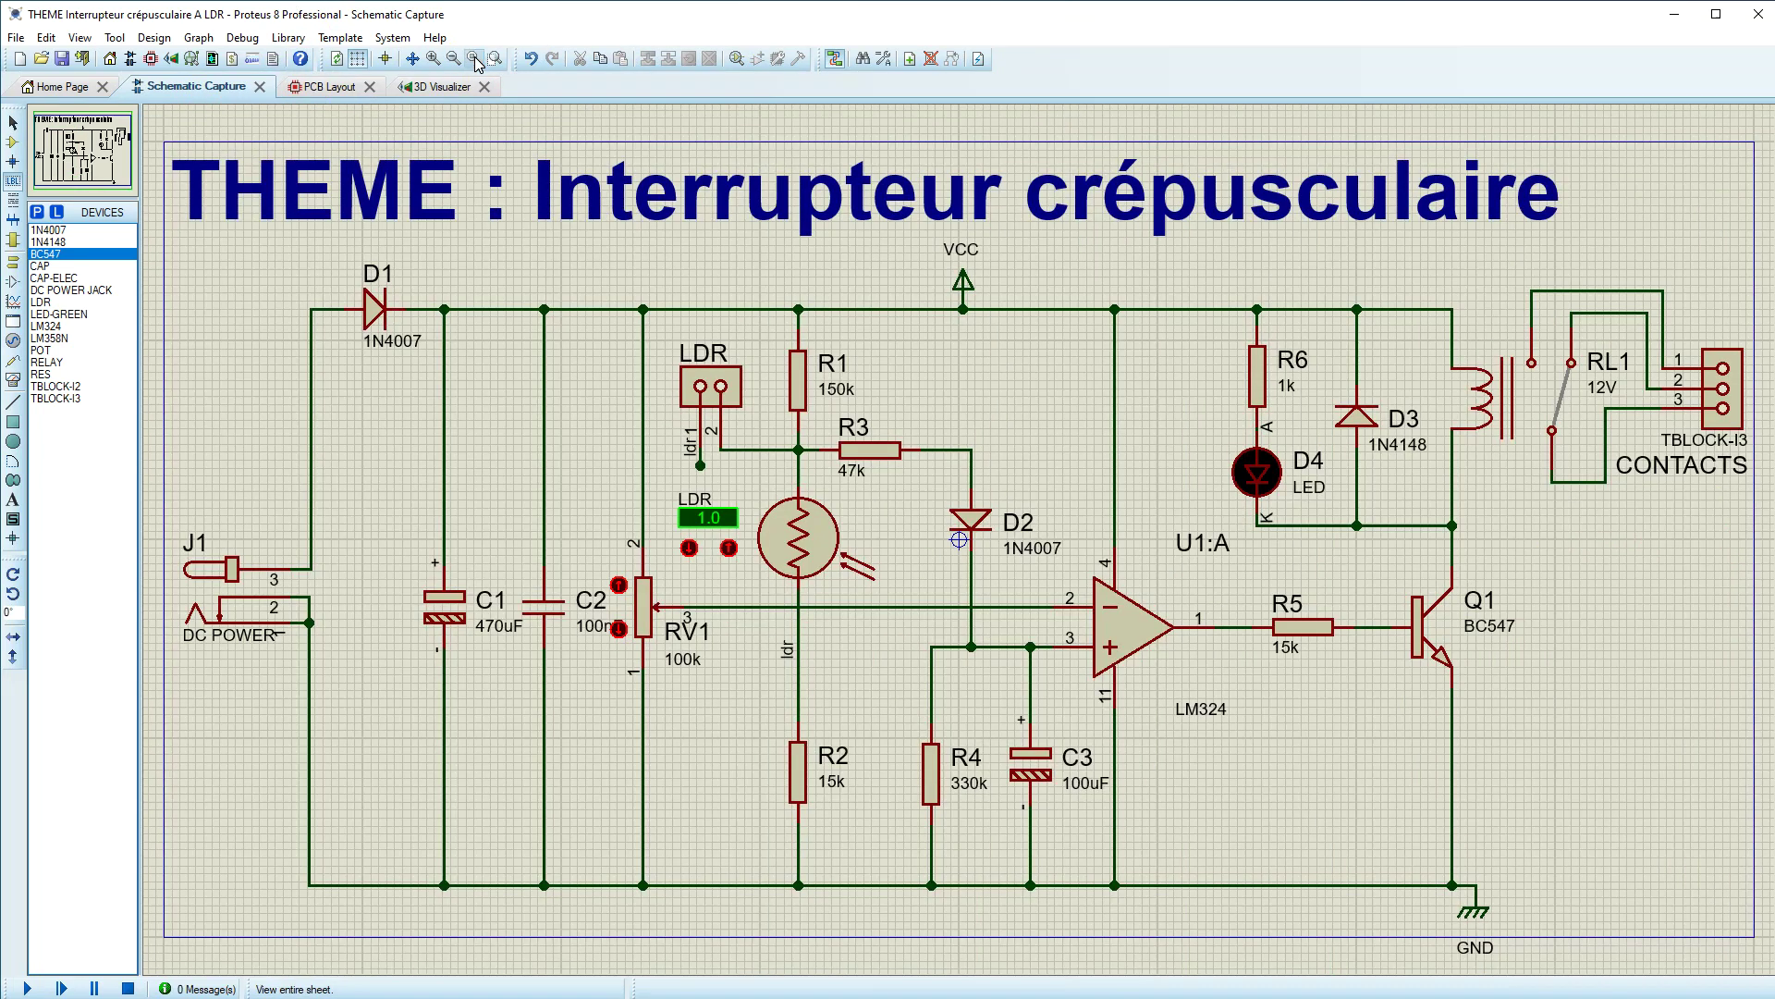
double_click(696, 193)
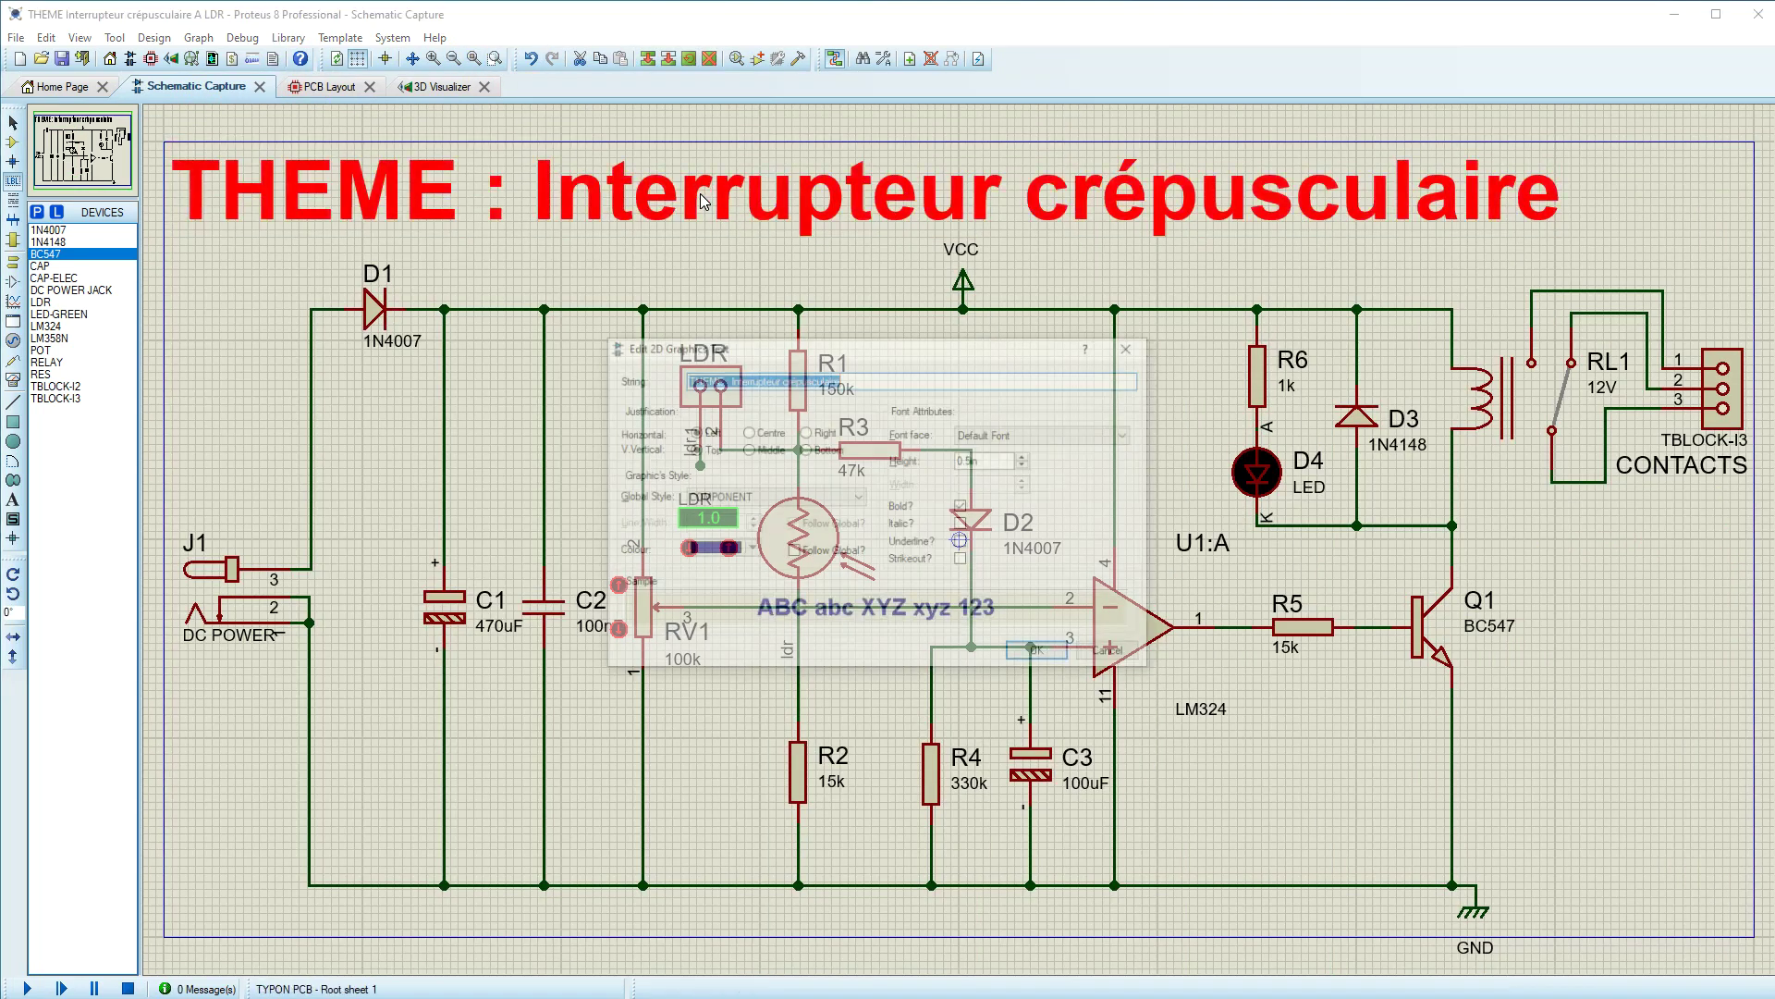
right_click(749, 388)
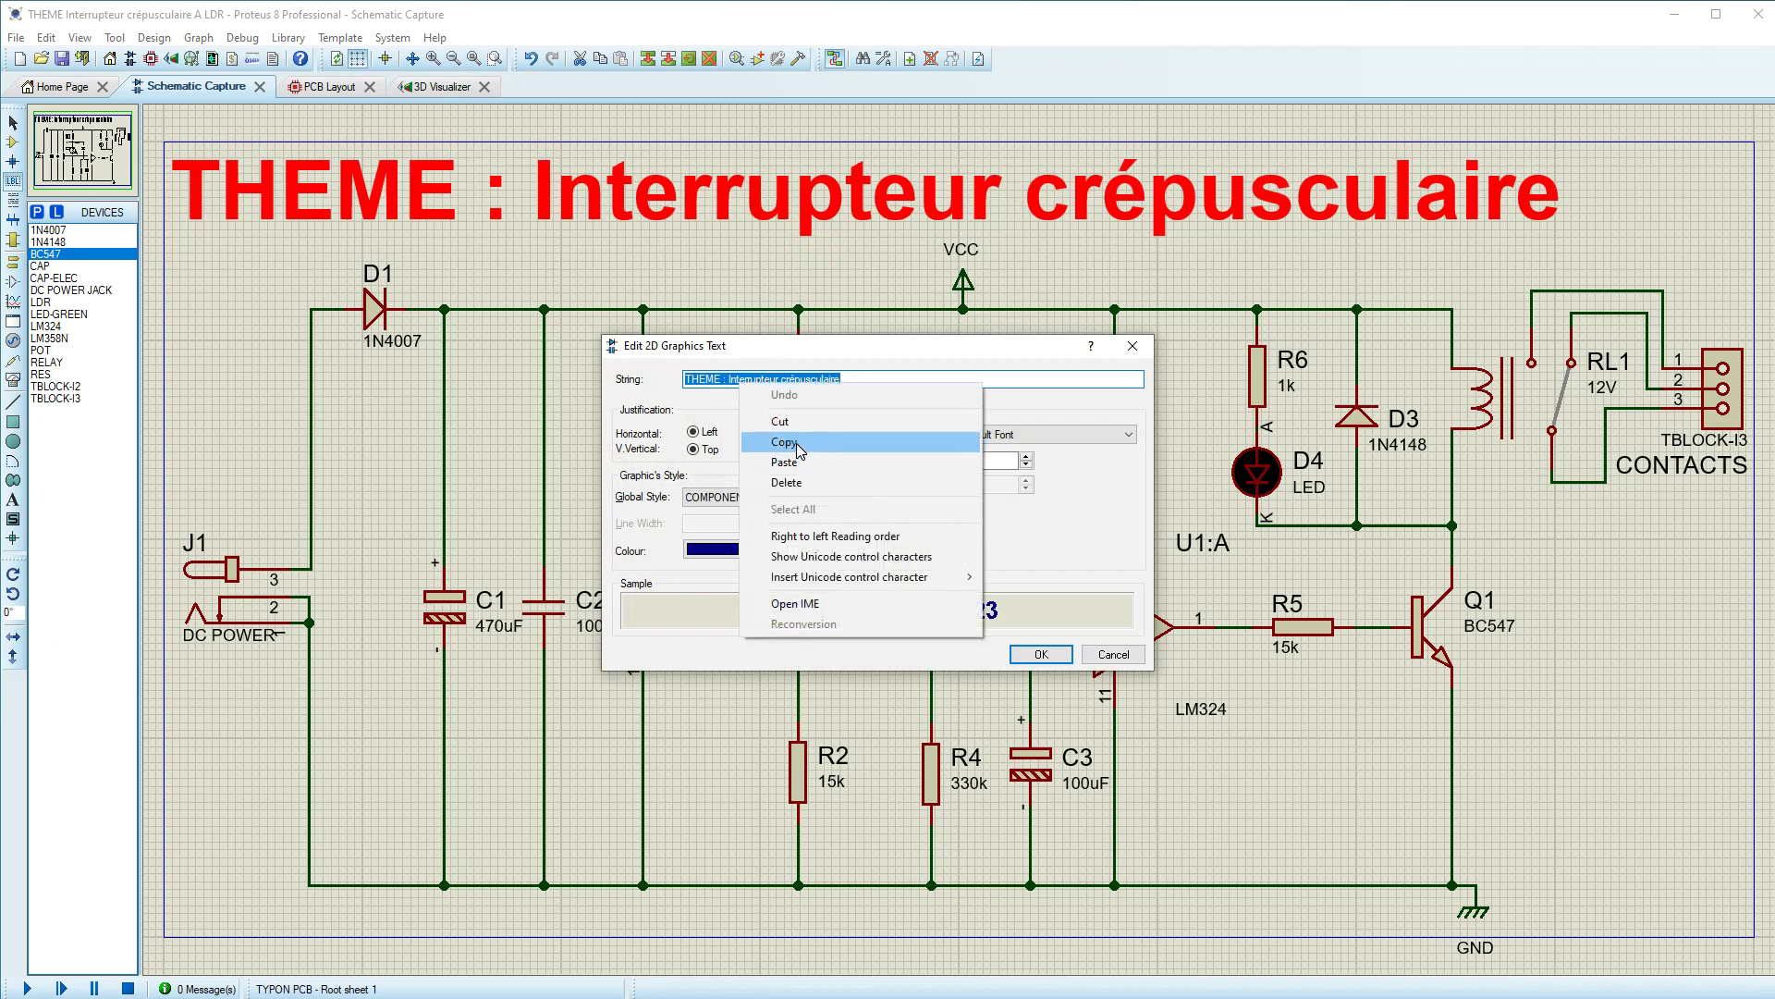
left_click(823, 441)
left_click(1141, 355)
Step: Open the print settings for the current schematic sheet and keep Nitro PDF Creator as the printer
left_click(16, 37)
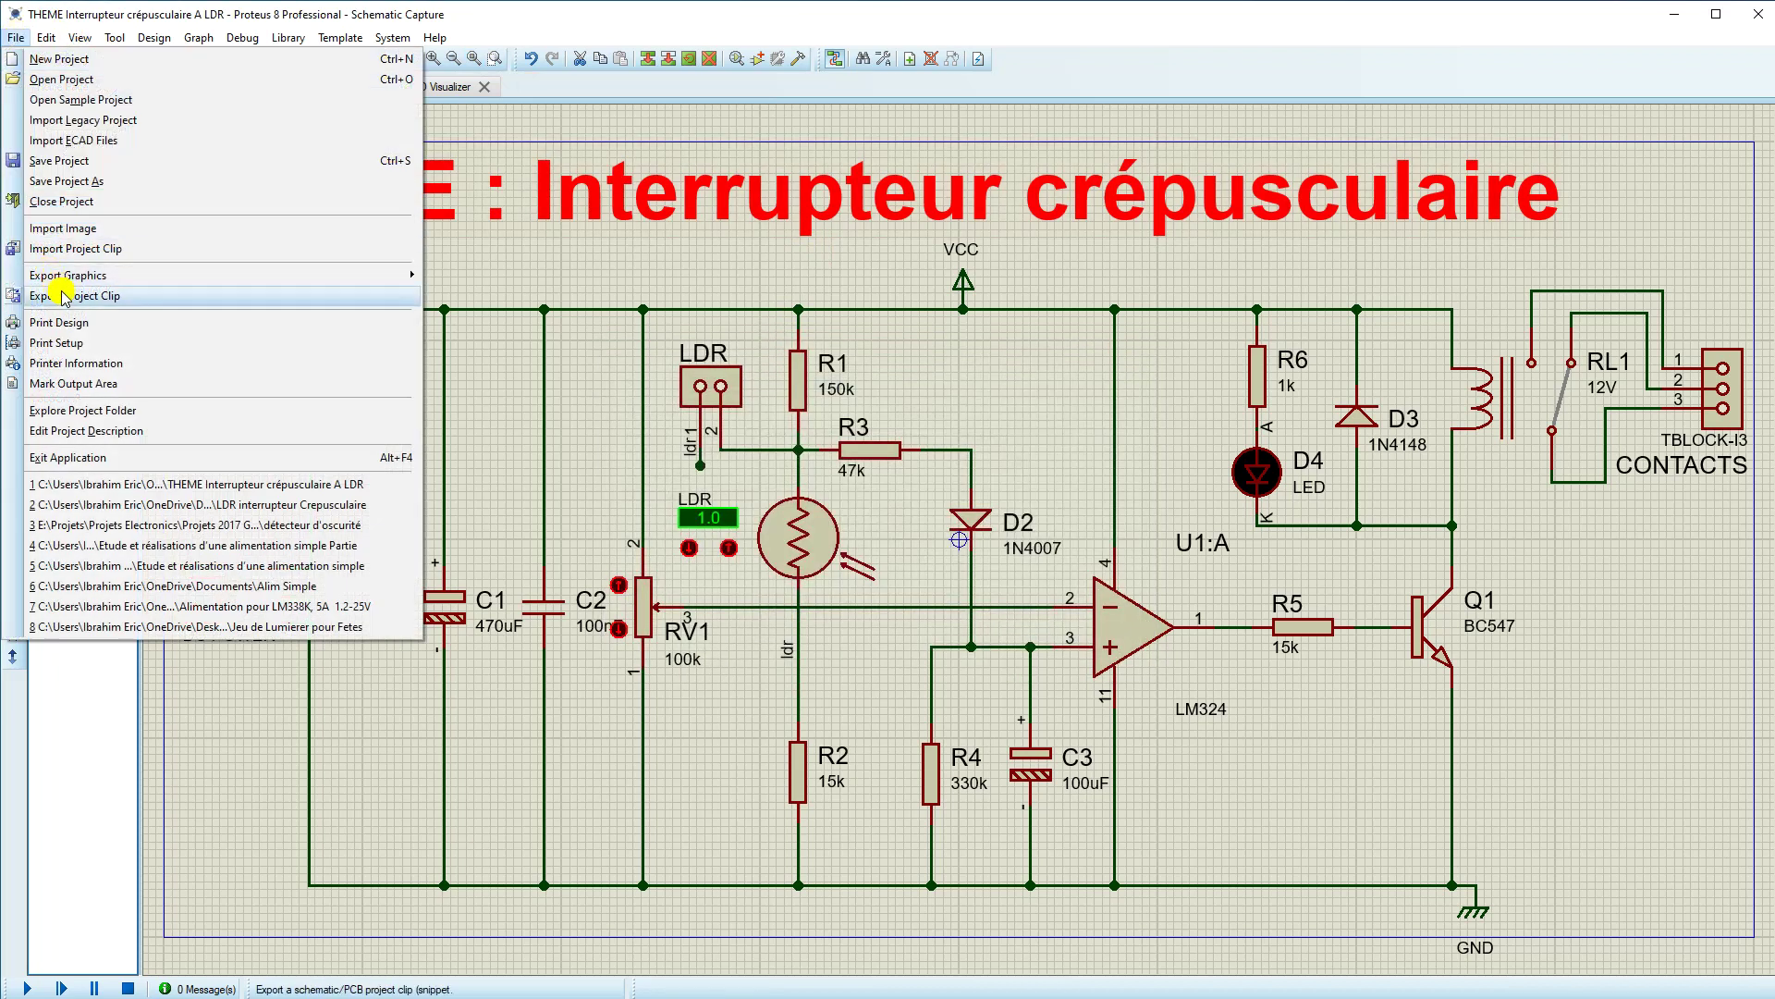
left_click(91, 326)
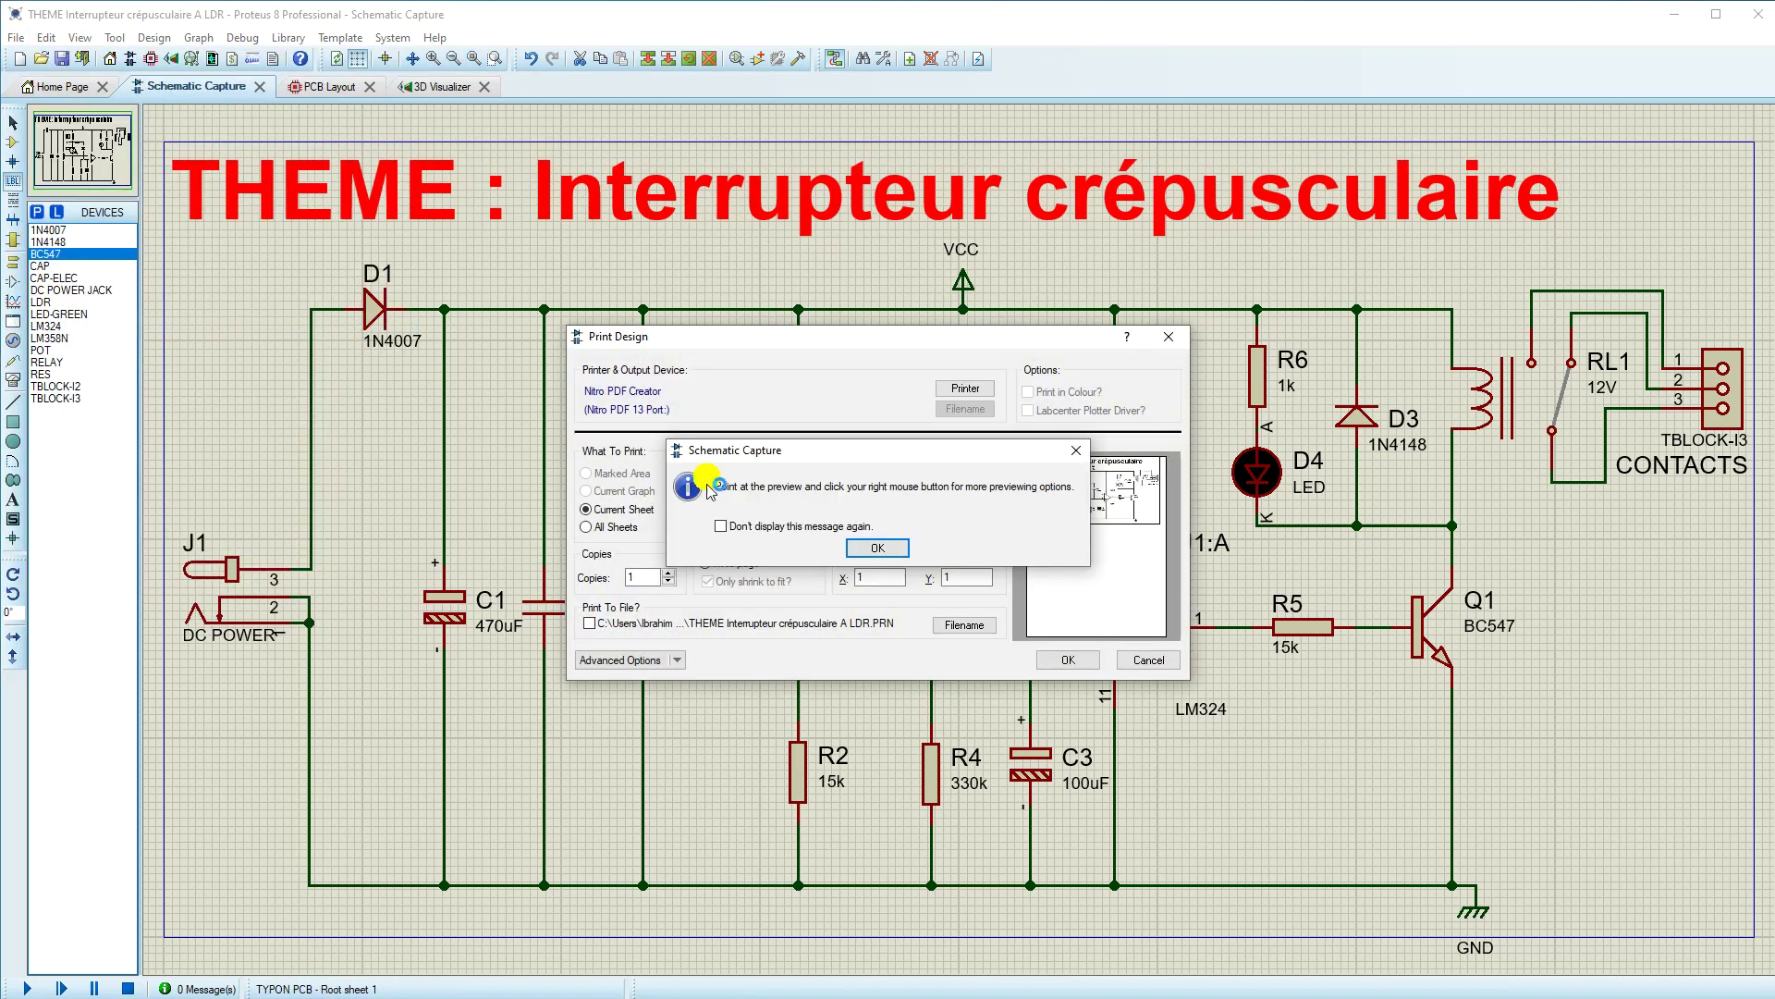
left_click(869, 553)
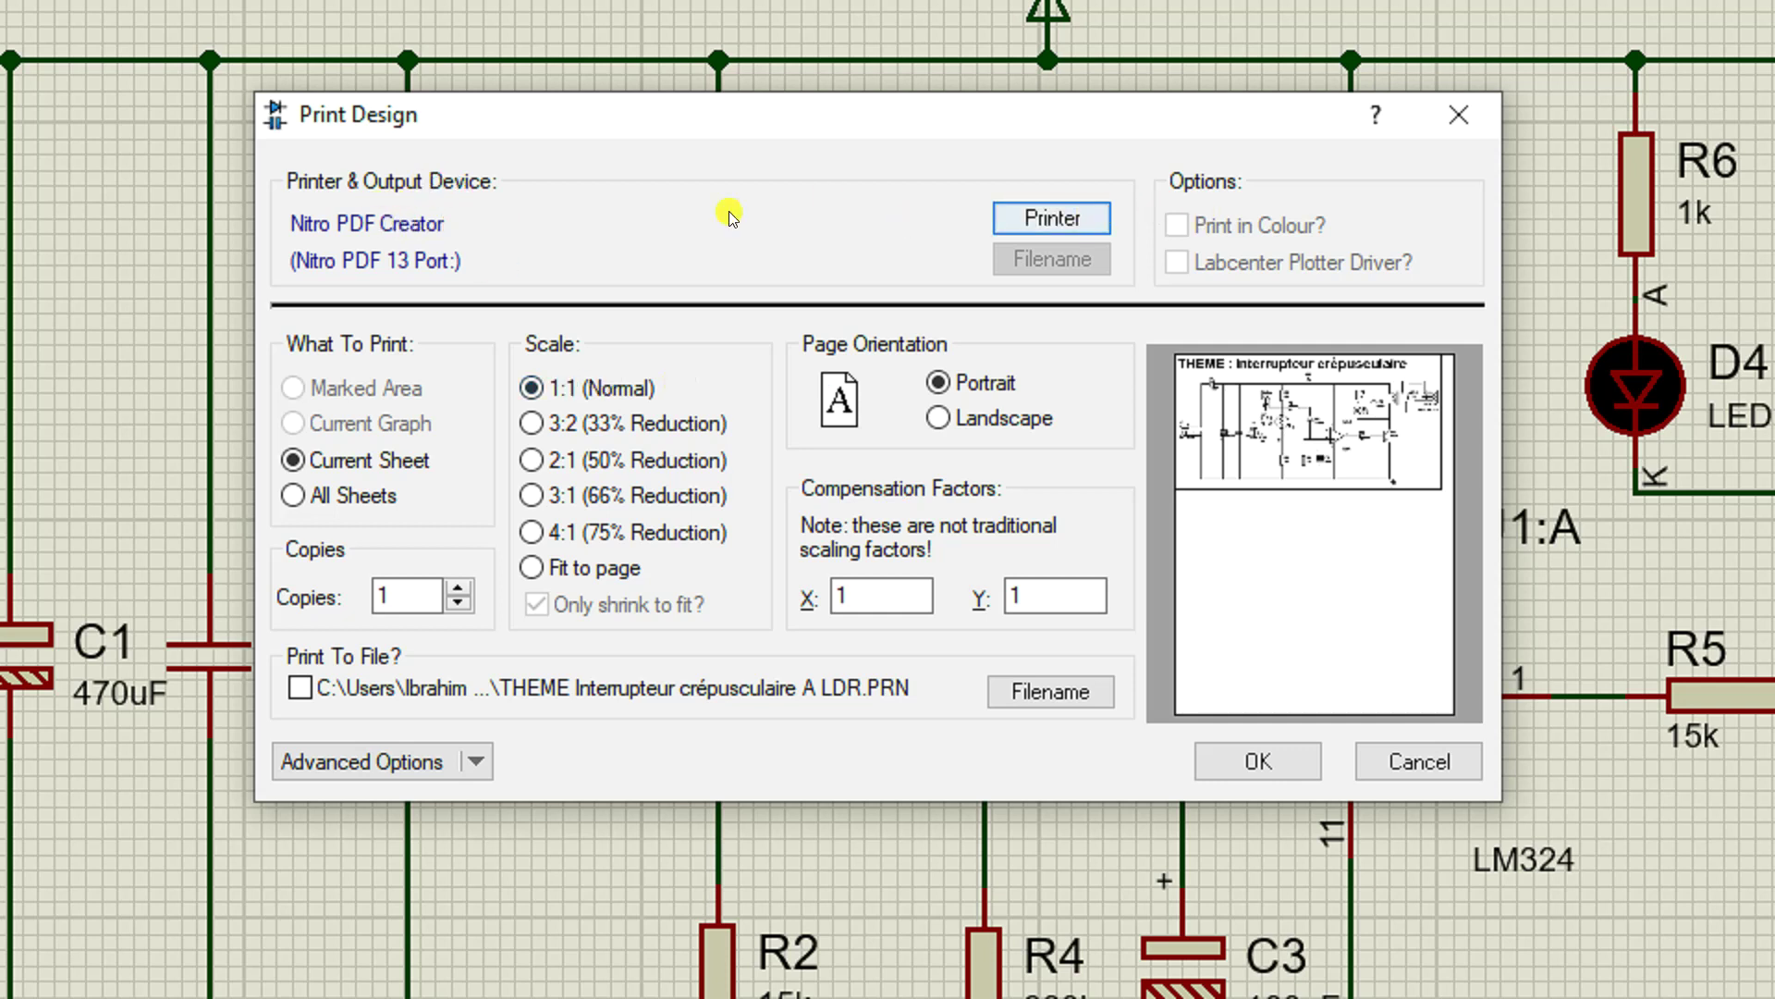
left_click(1047, 222)
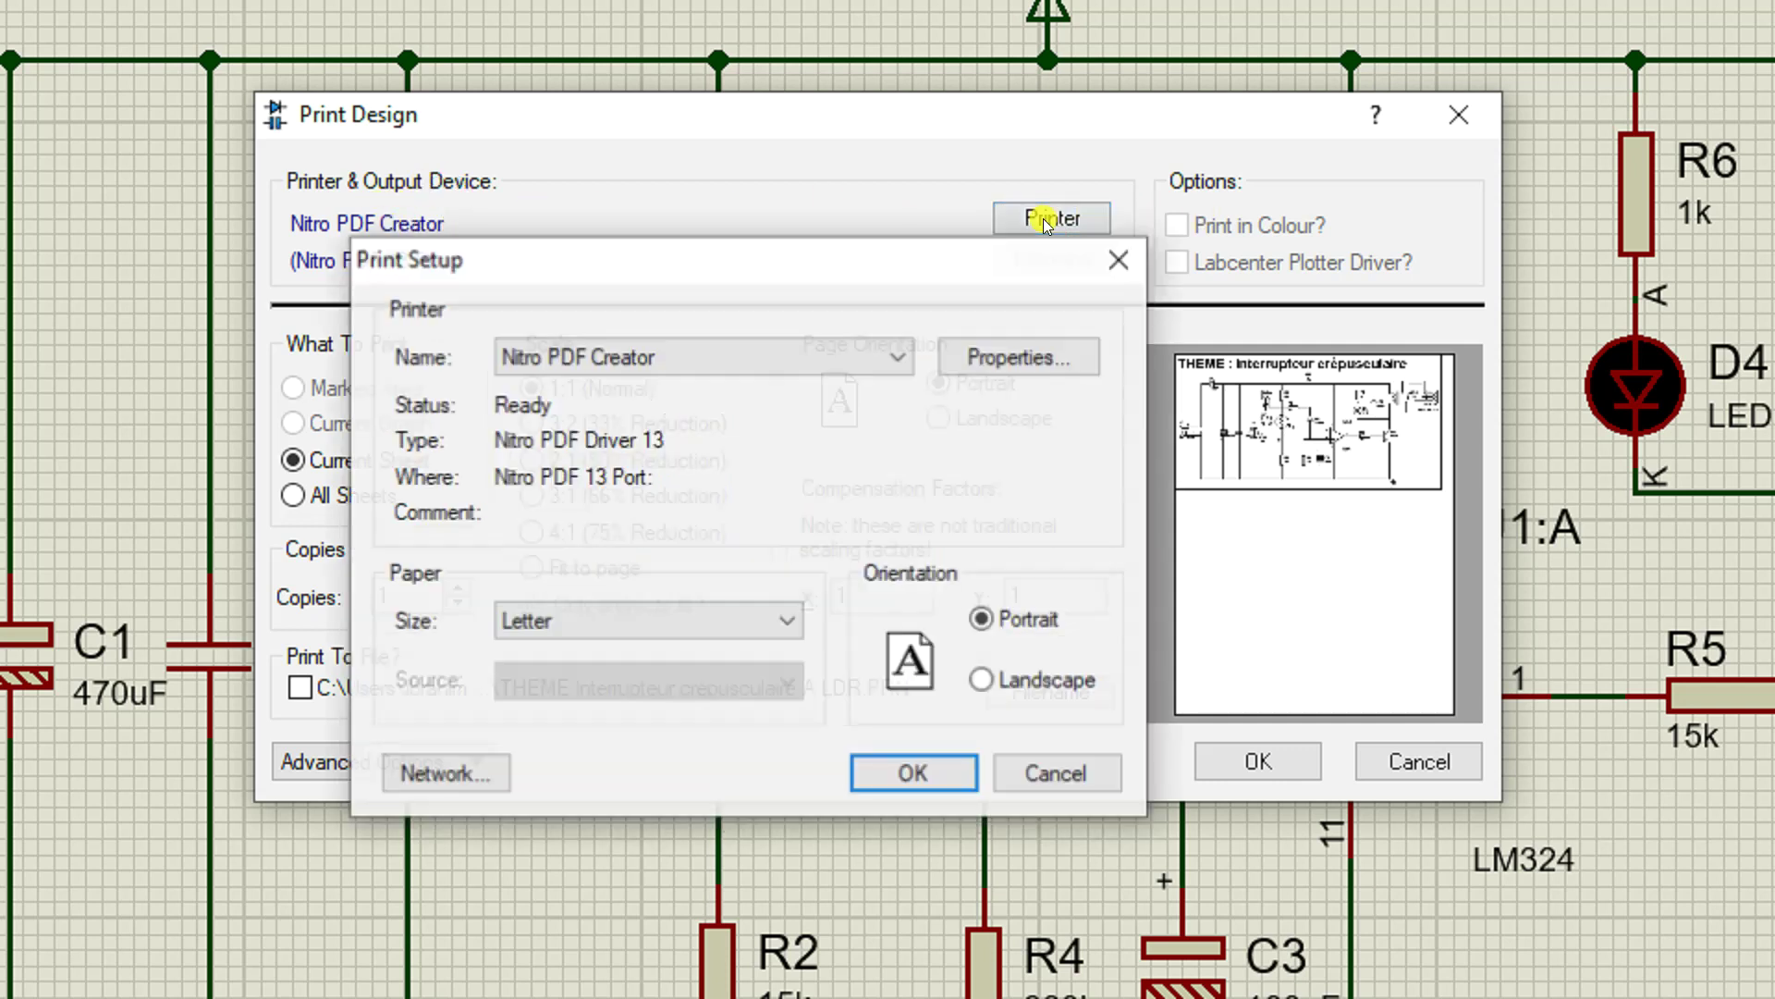
left_click(711, 365)
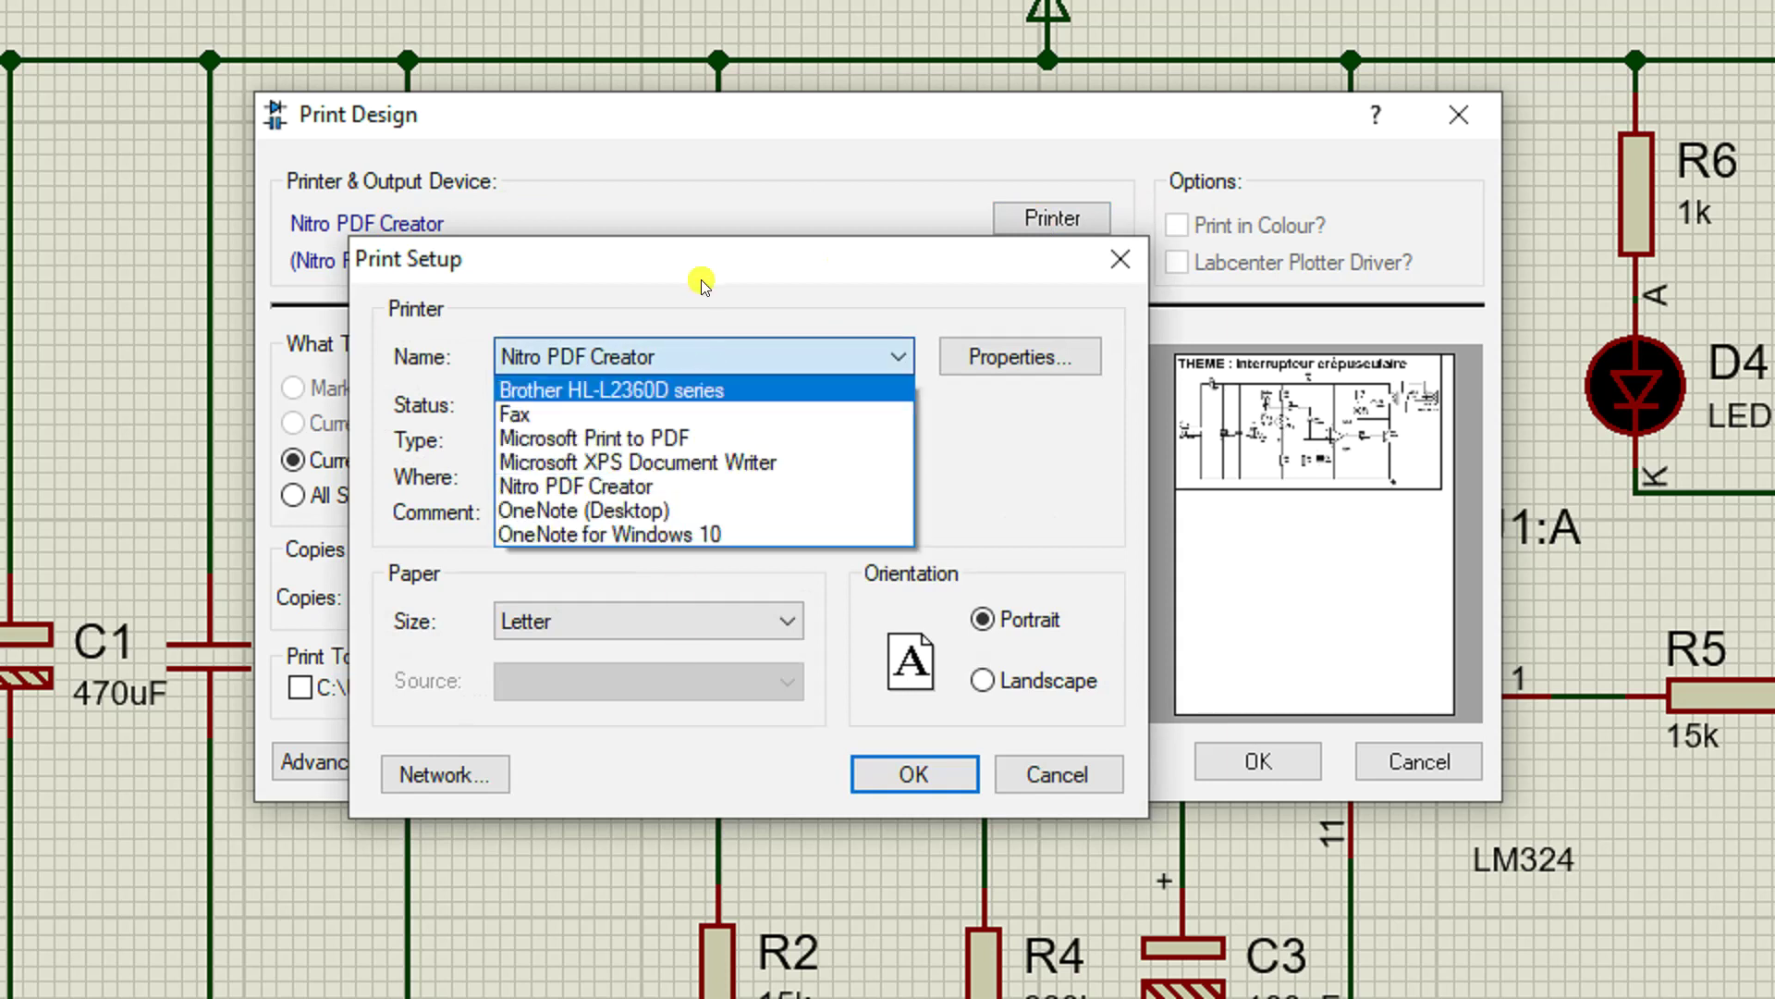
left_click(923, 775)
left_click(1059, 774)
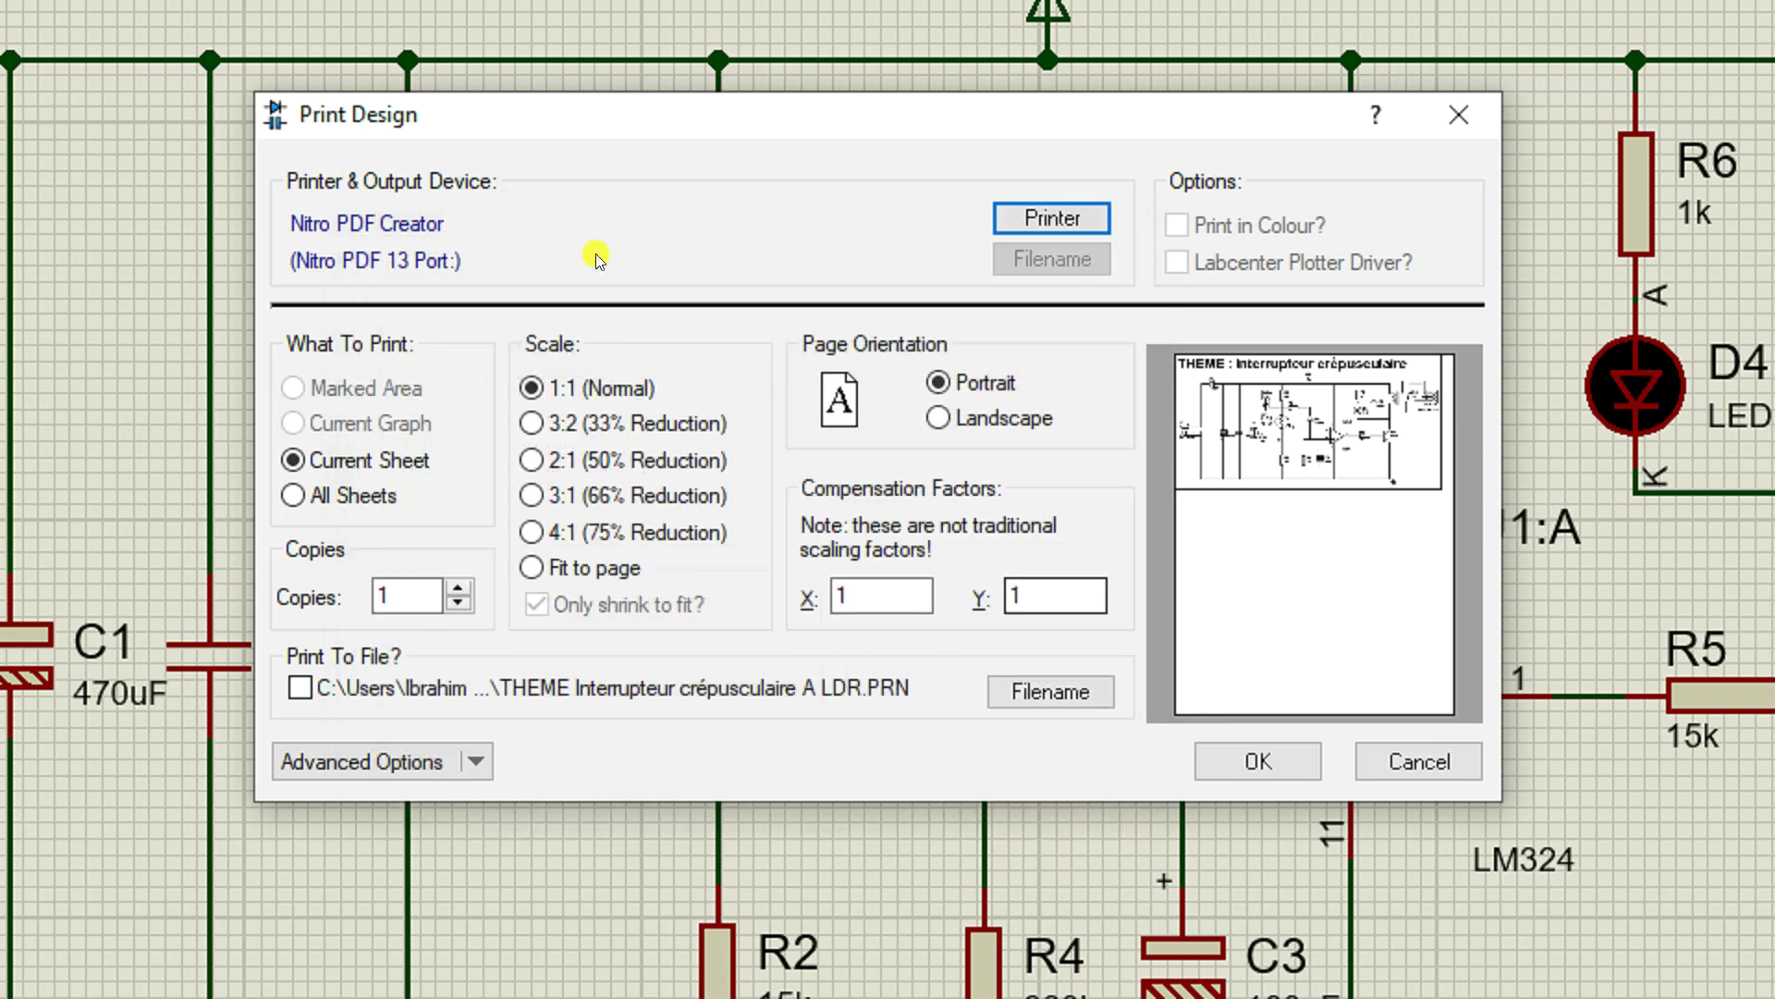
Step: Print the schematic fit to page in landscape, saving it in Documents as the PDF "THEME Interrupteur crépusculaire A LDR", and view the result
left_click(535, 570)
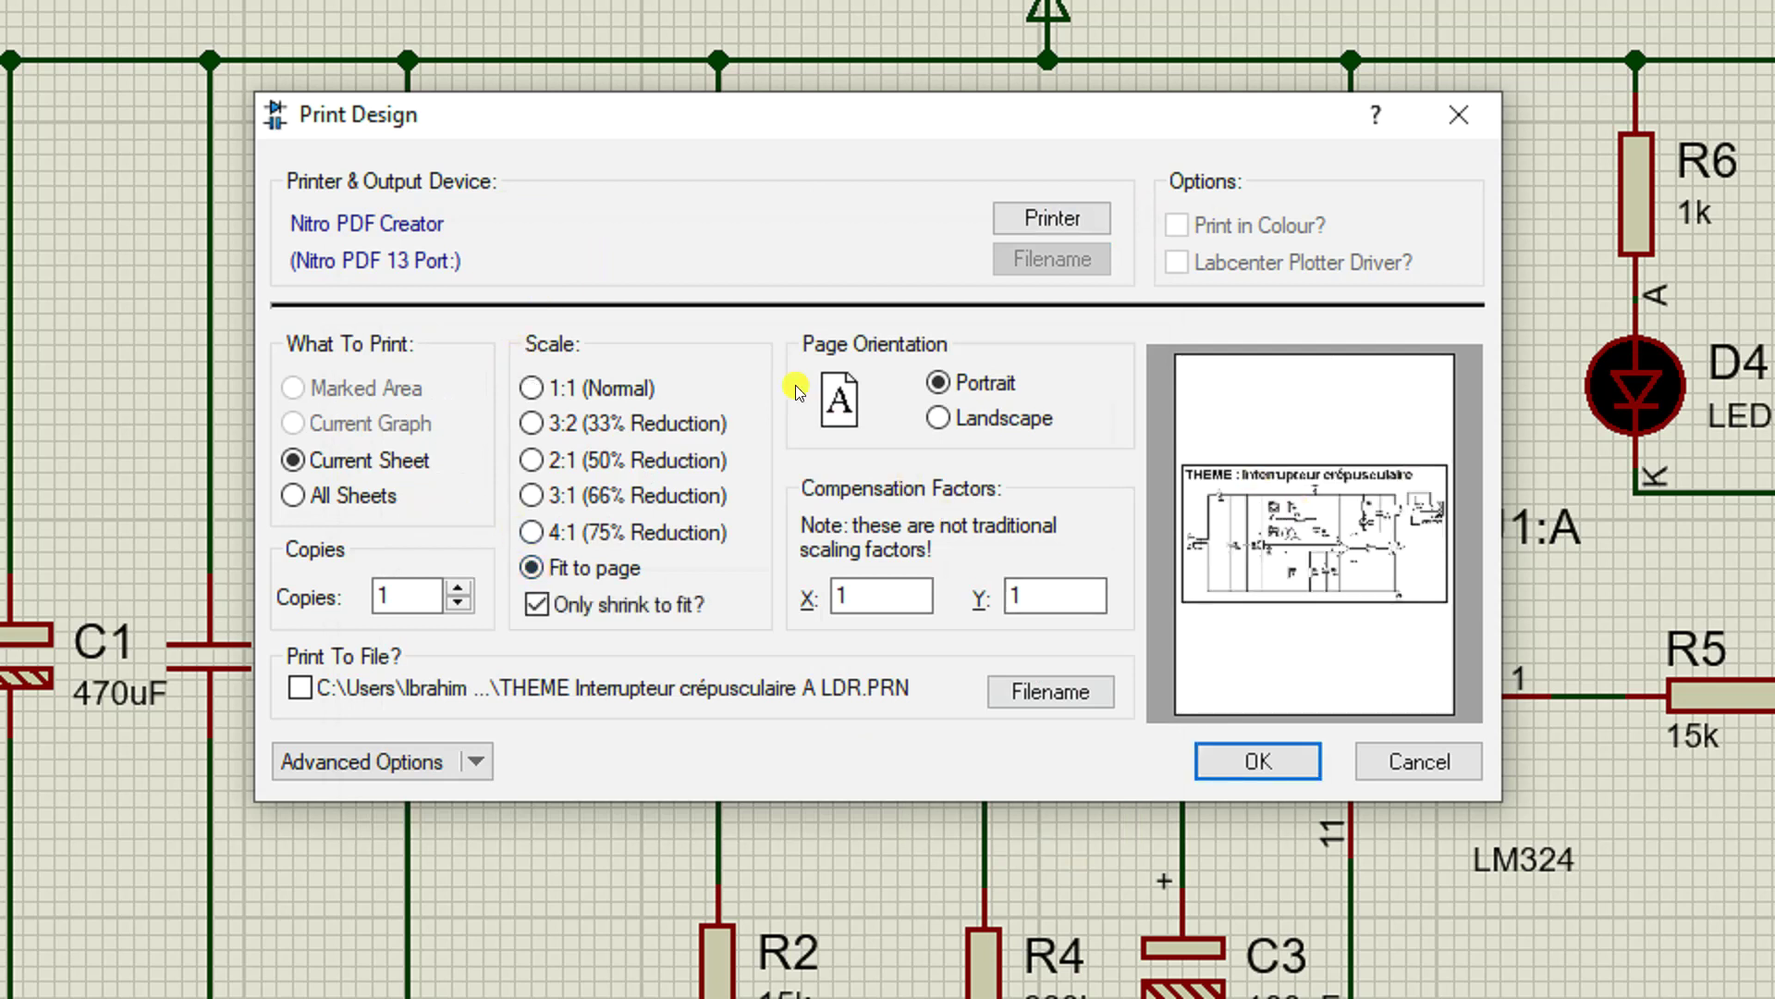
left_click(938, 418)
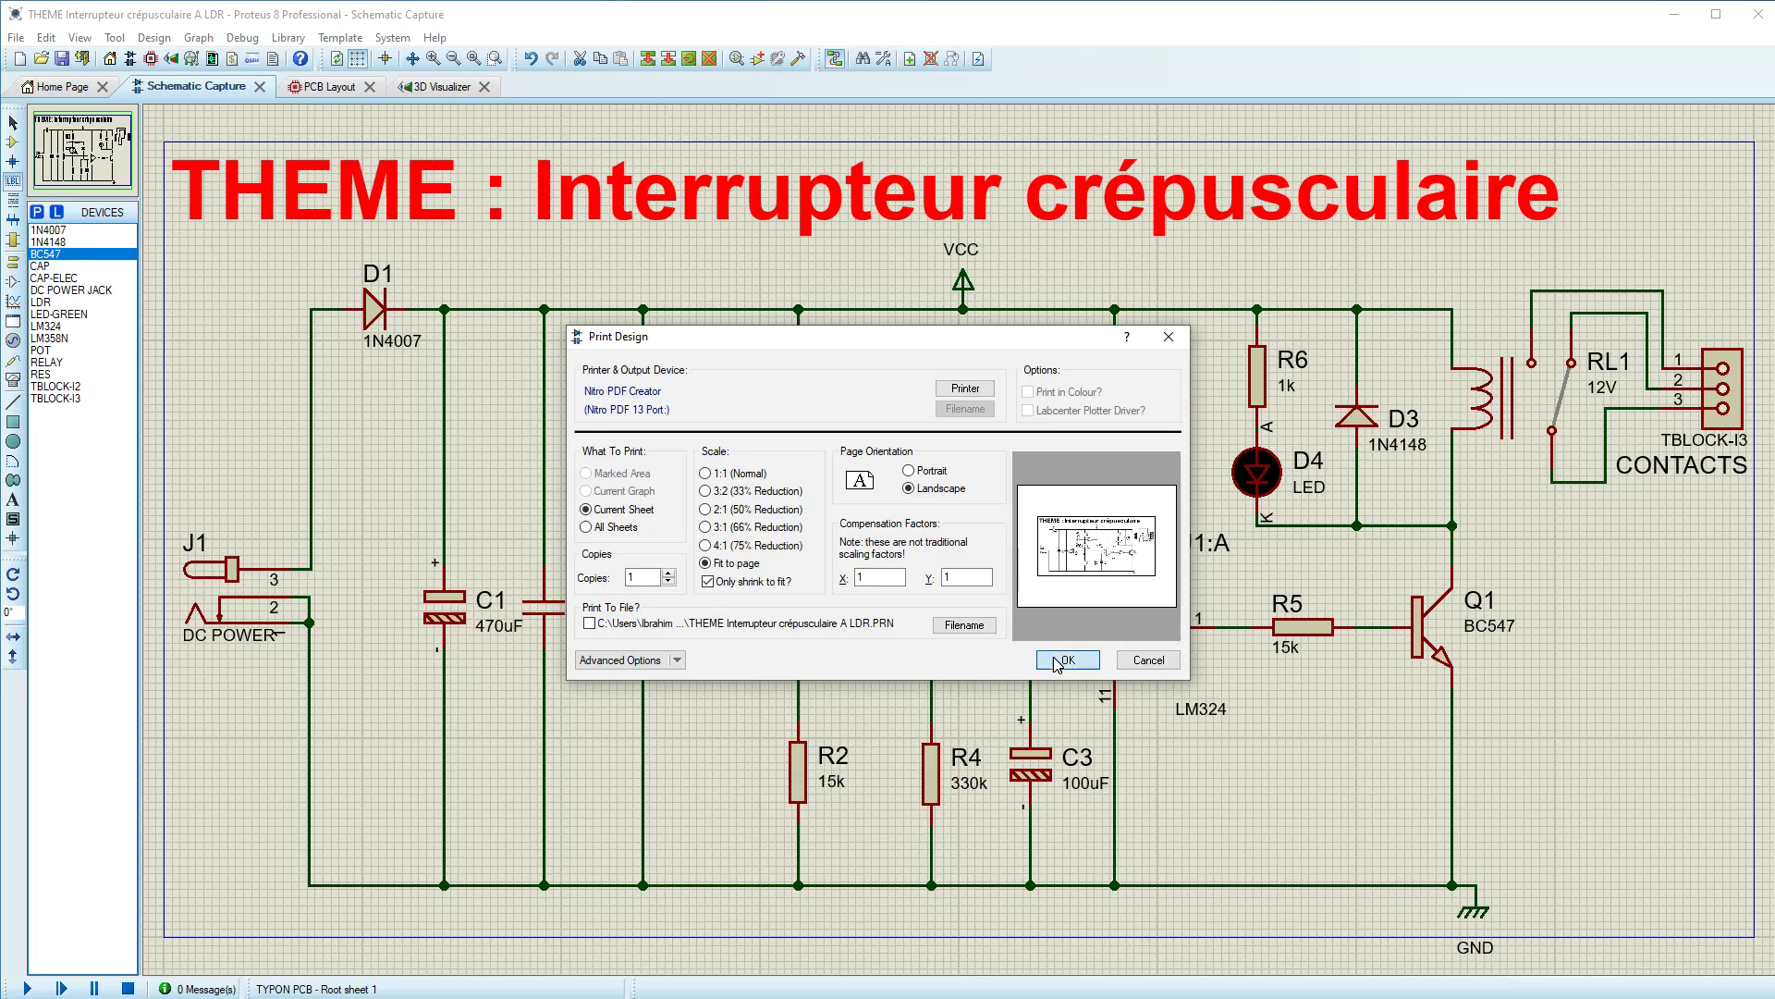
left_click(1219, 749)
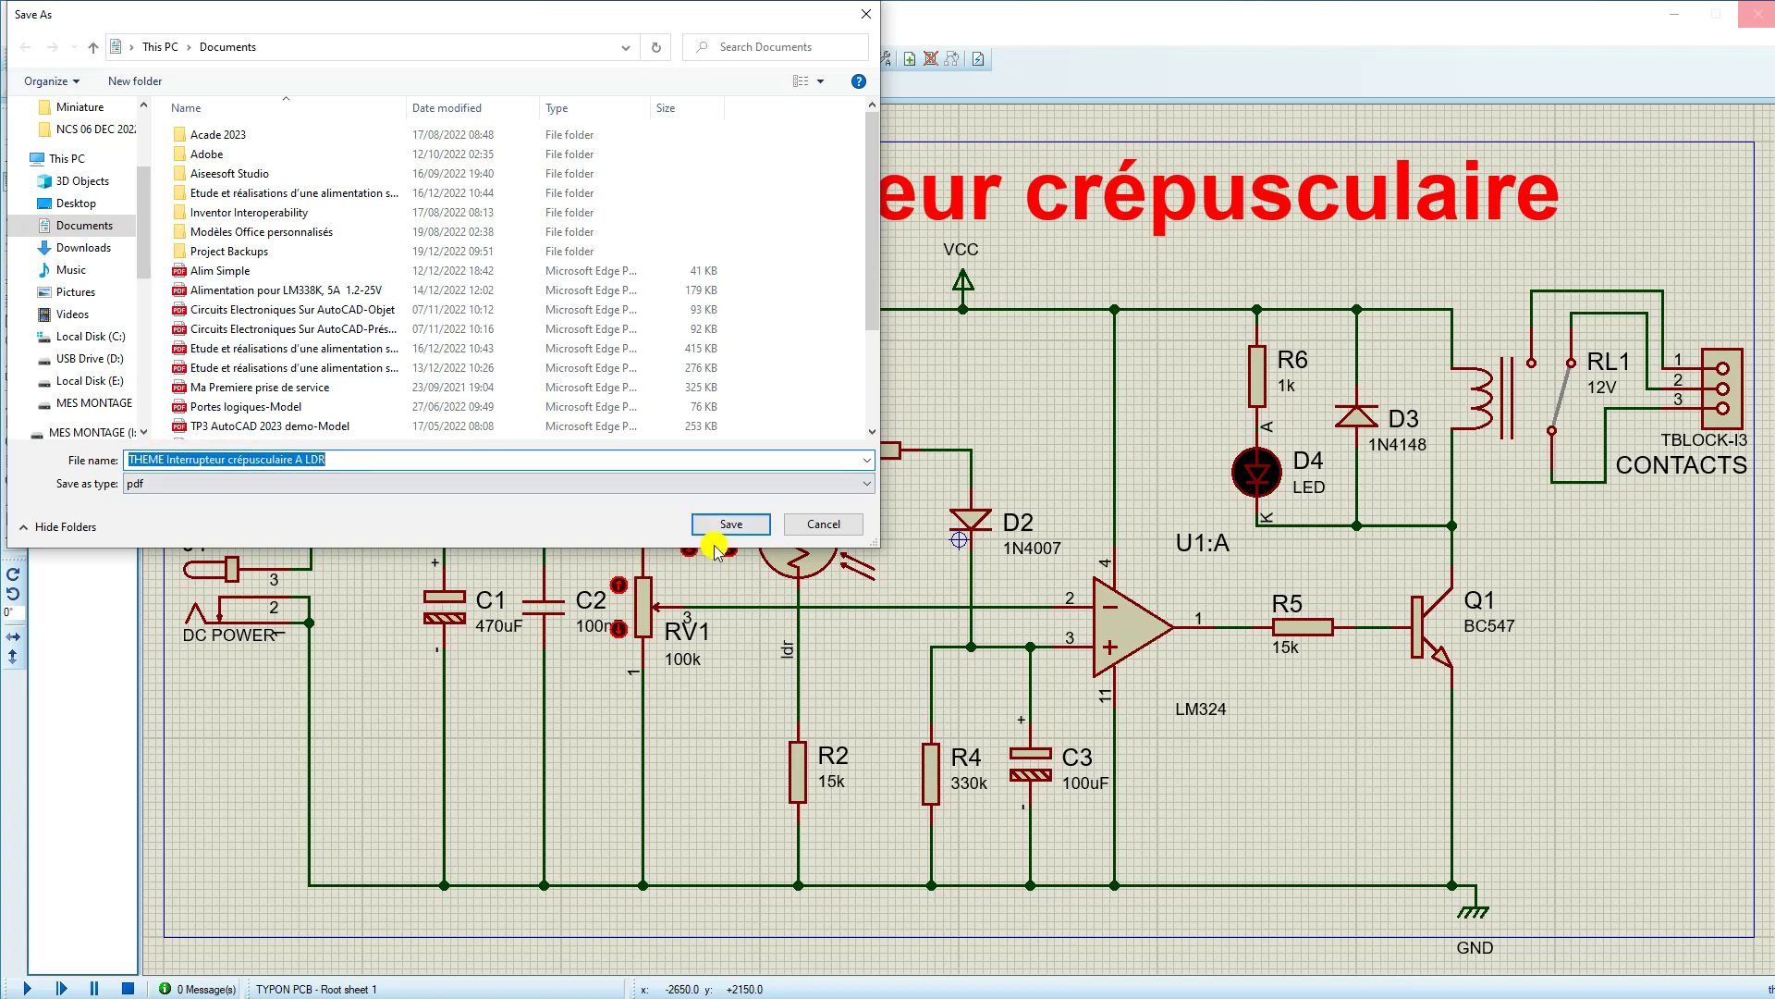
left_click(725, 526)
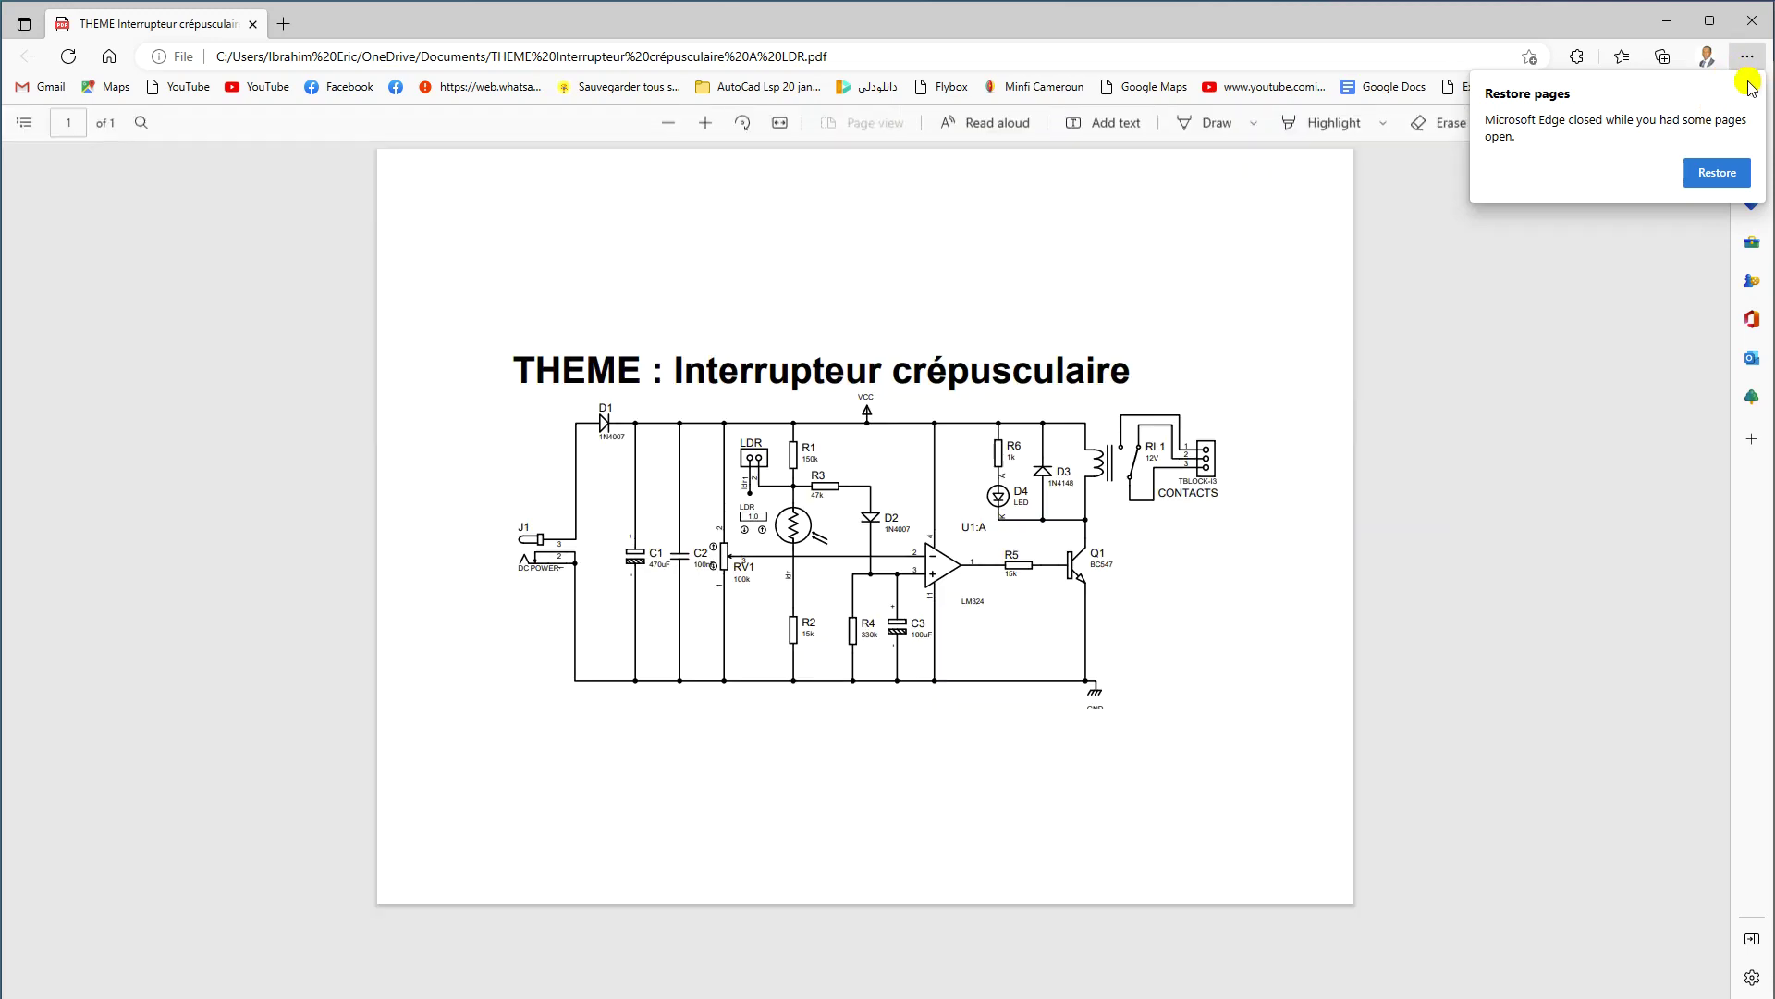
left_click(1752, 80)
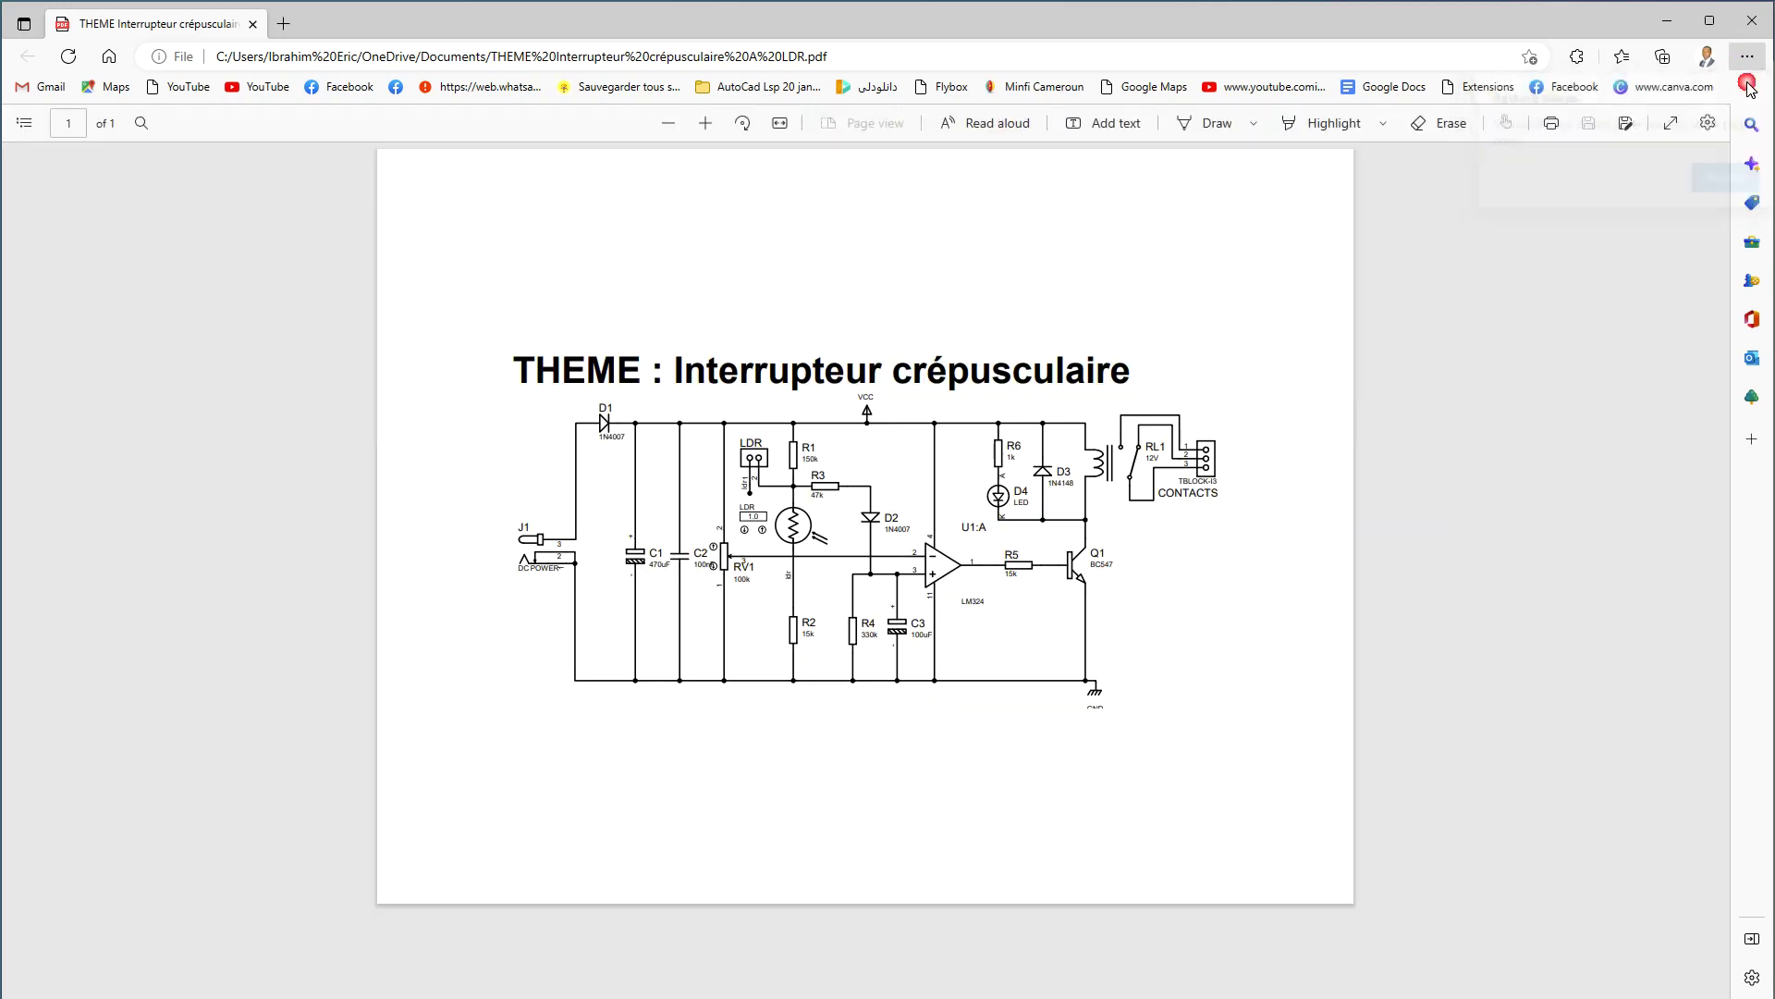
scroll(928, 525, "up", 2)
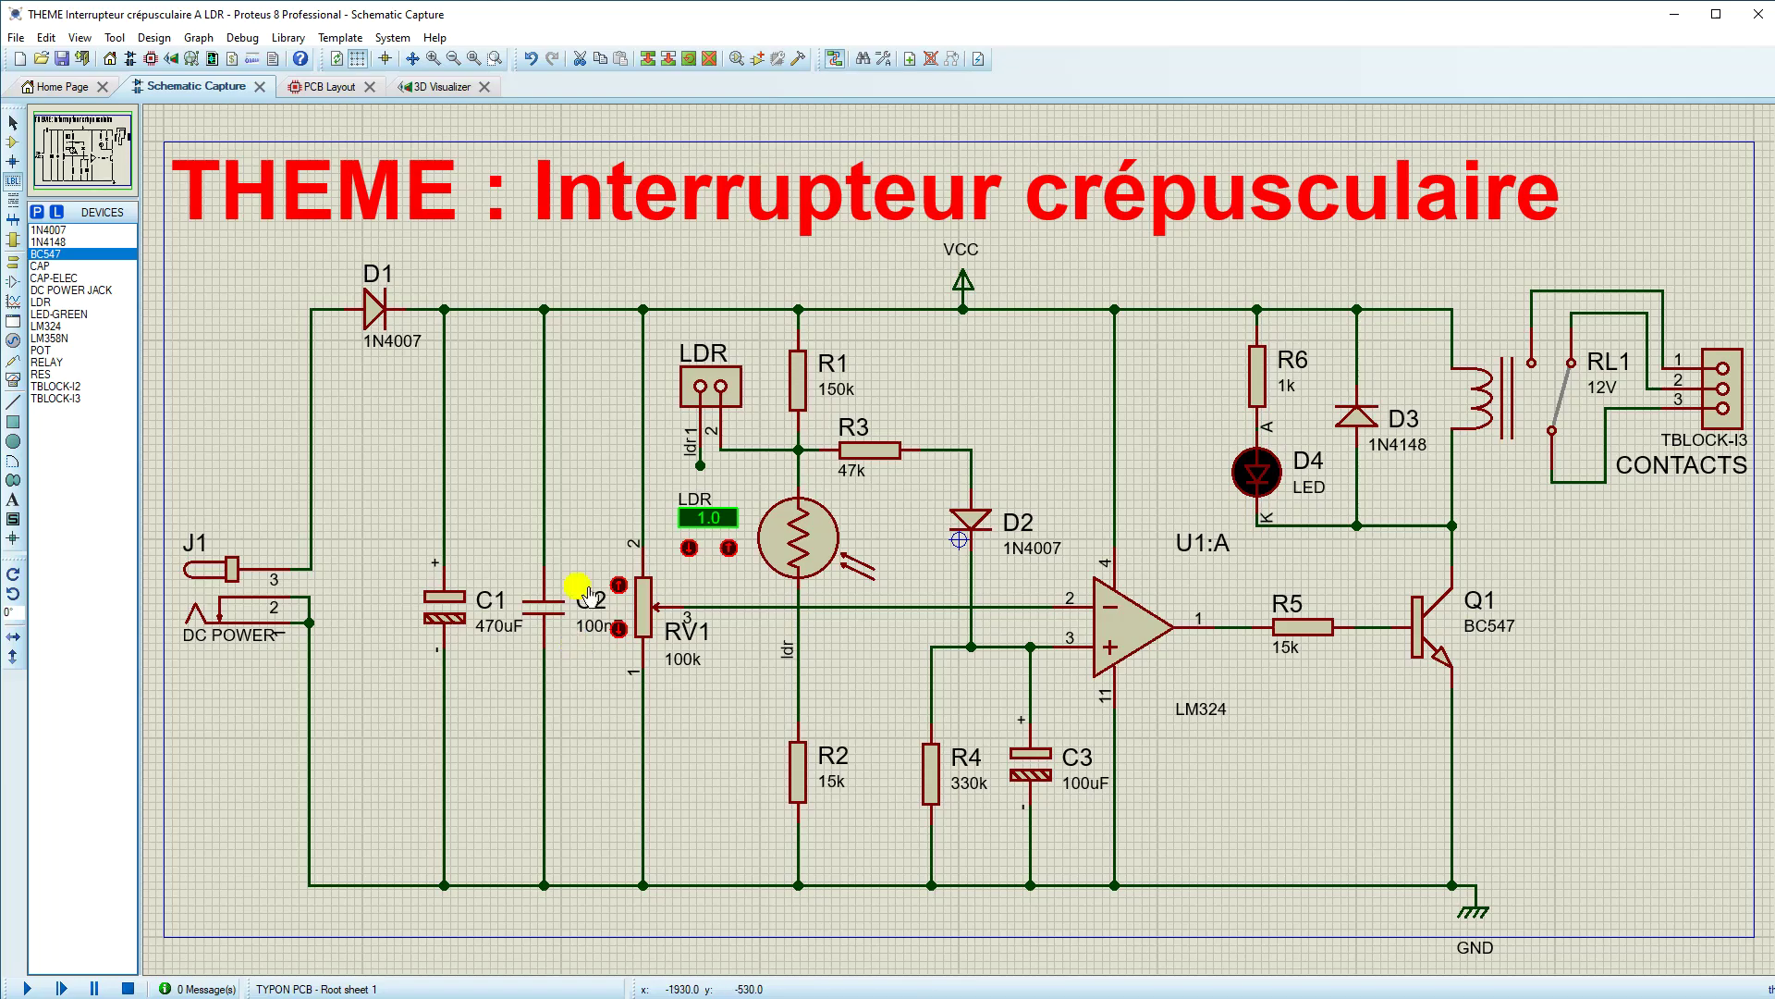
Step: Set up a print of the PCB layout at 100% scale with only the Bottom Copper, Board Edge and Slot layers included
left_click(354, 92)
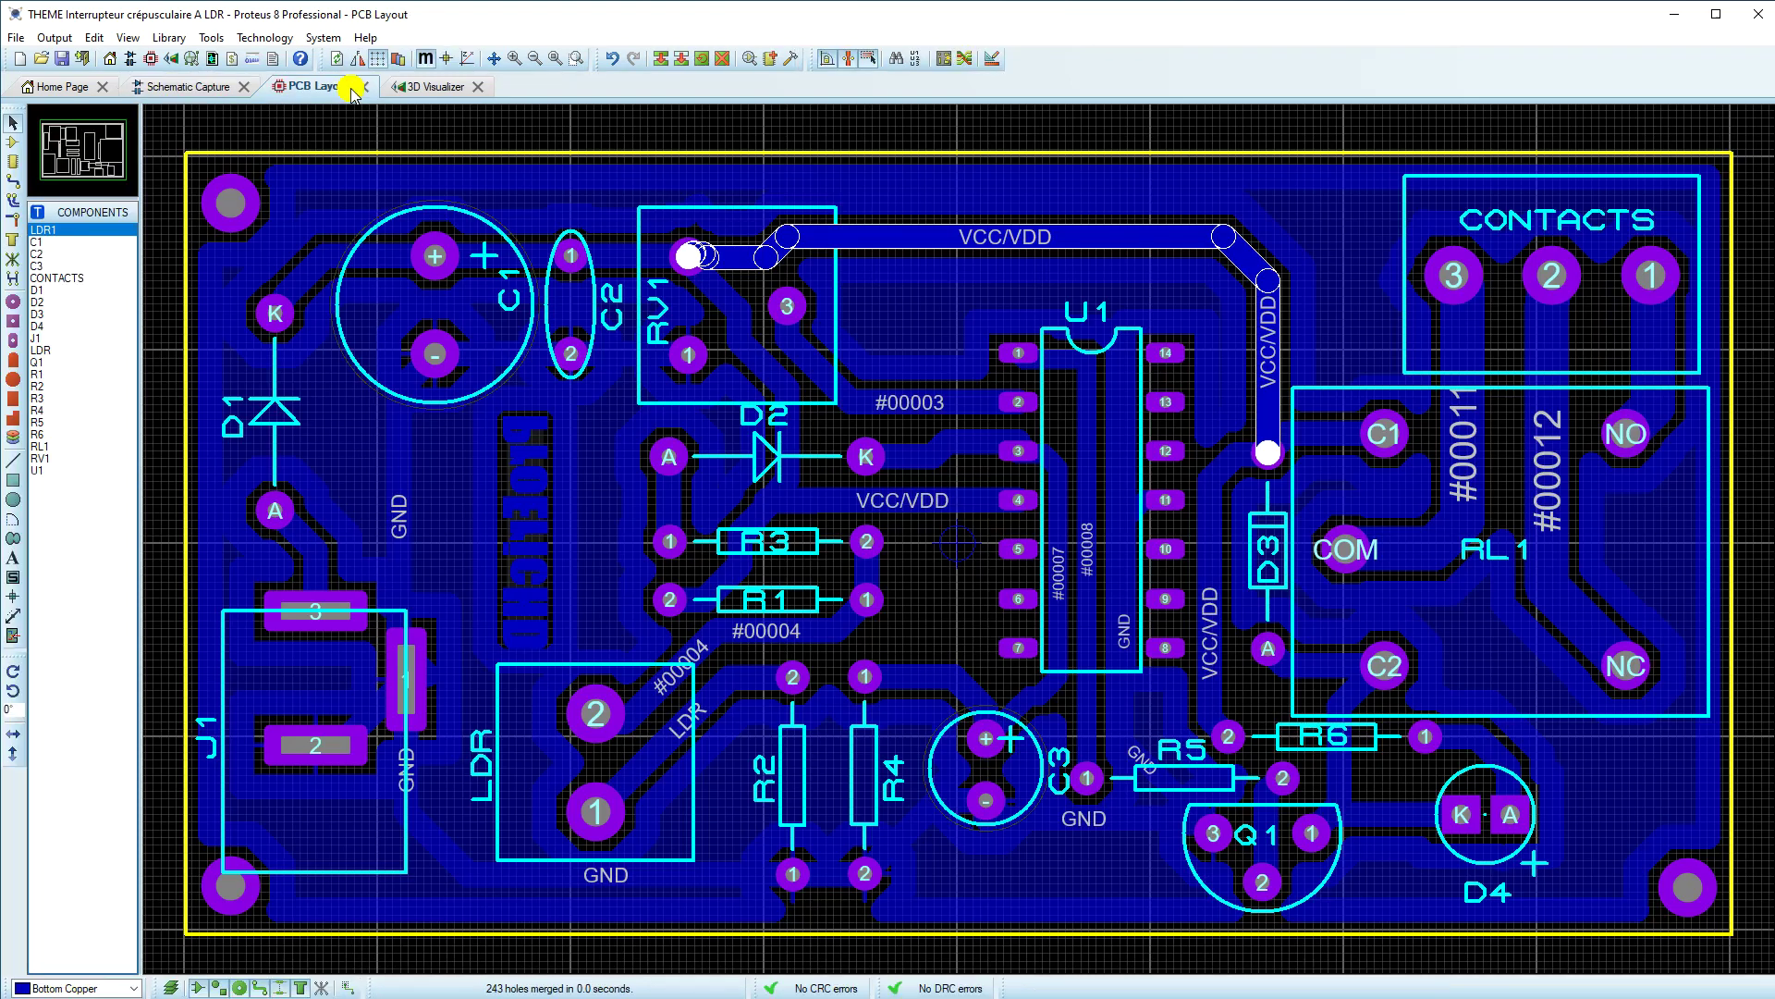
left_click(55, 39)
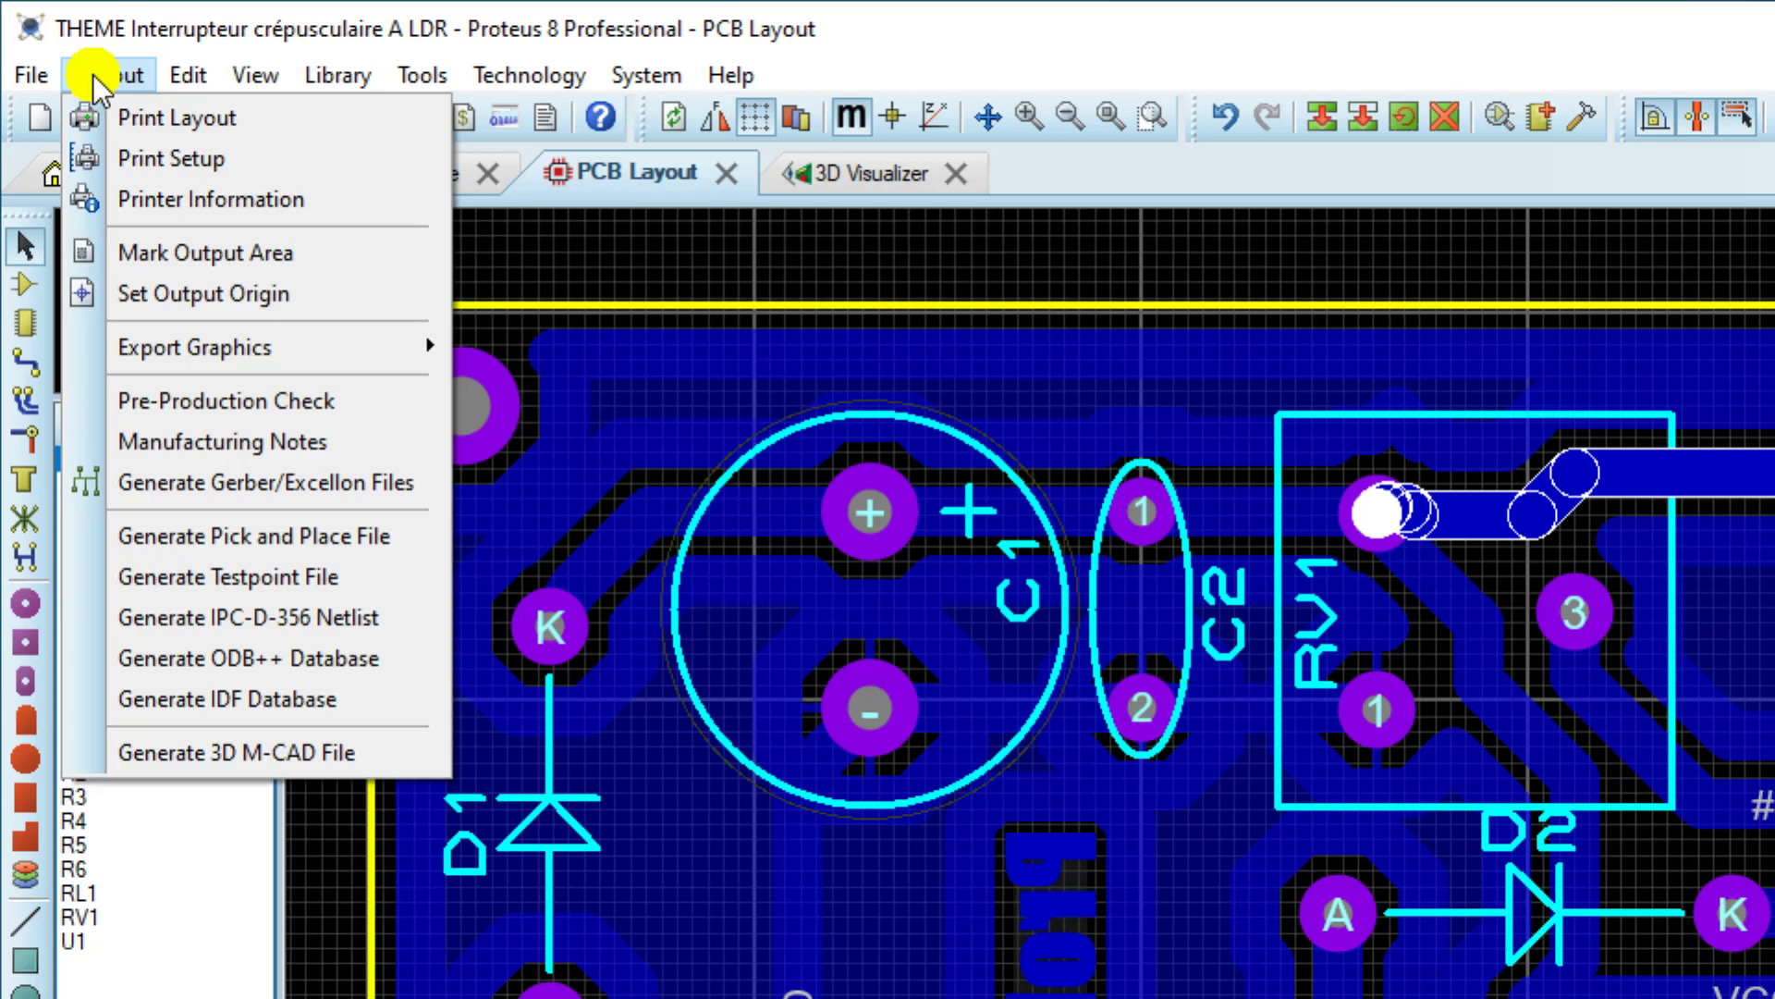
left_click(140, 118)
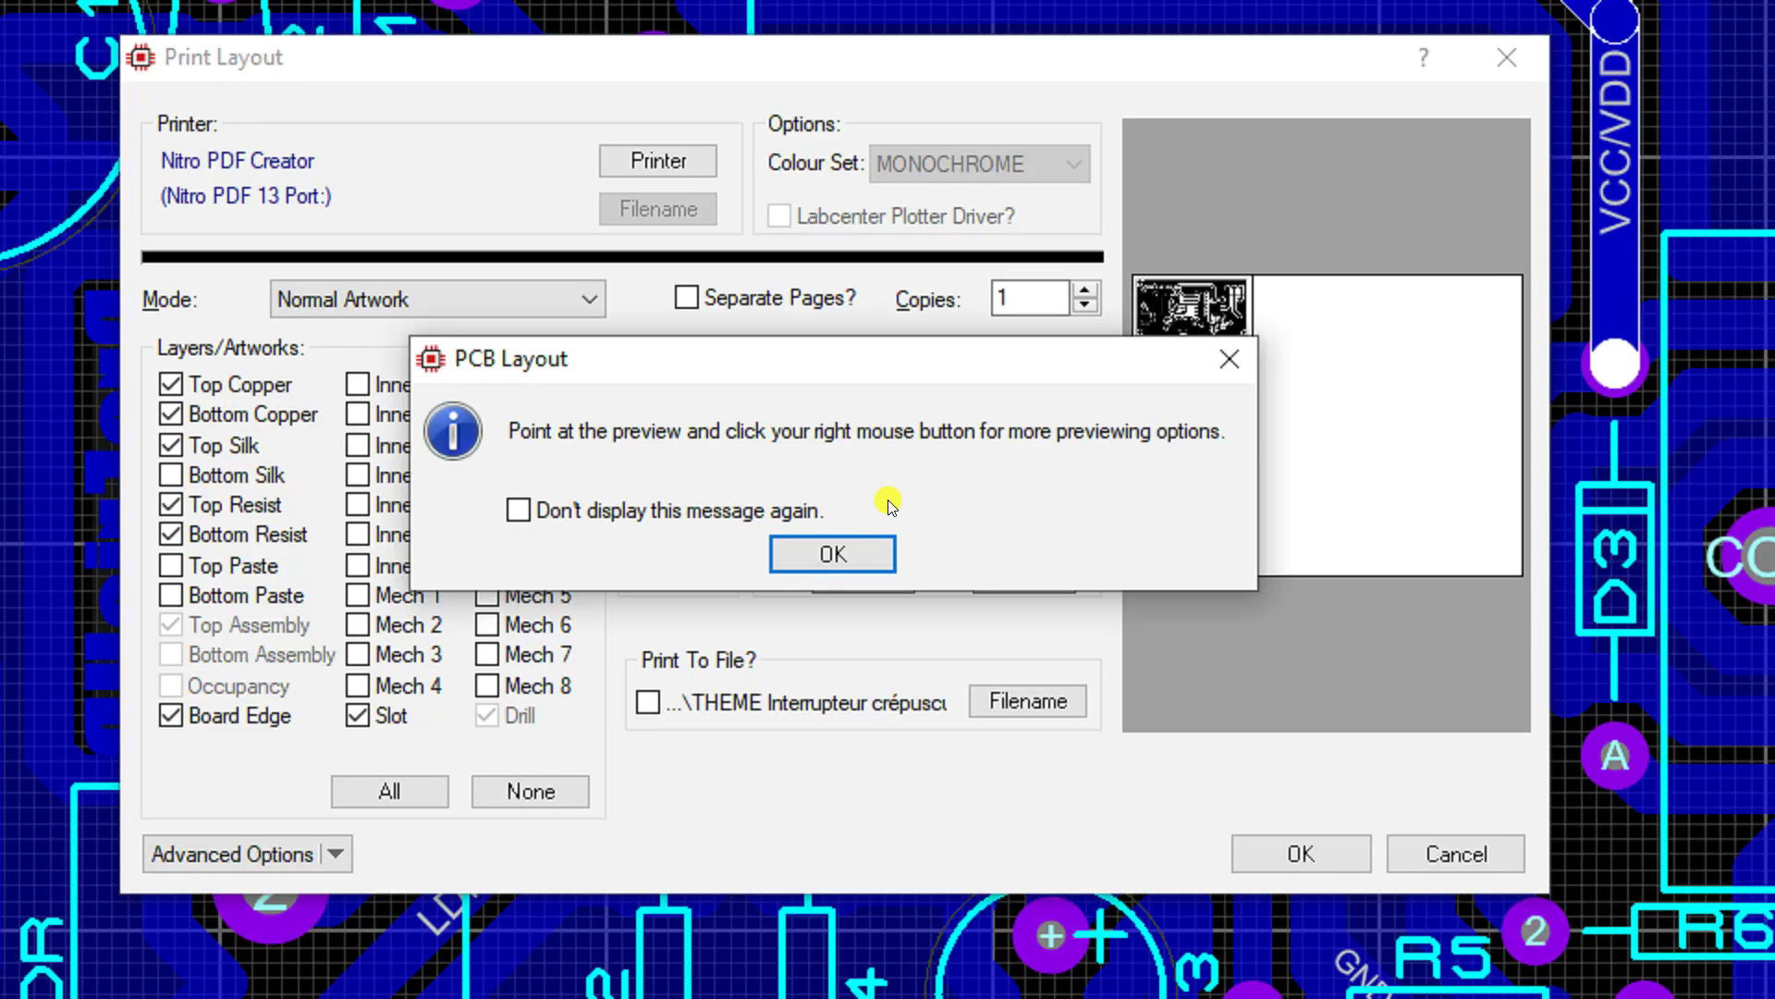
left_click(832, 556)
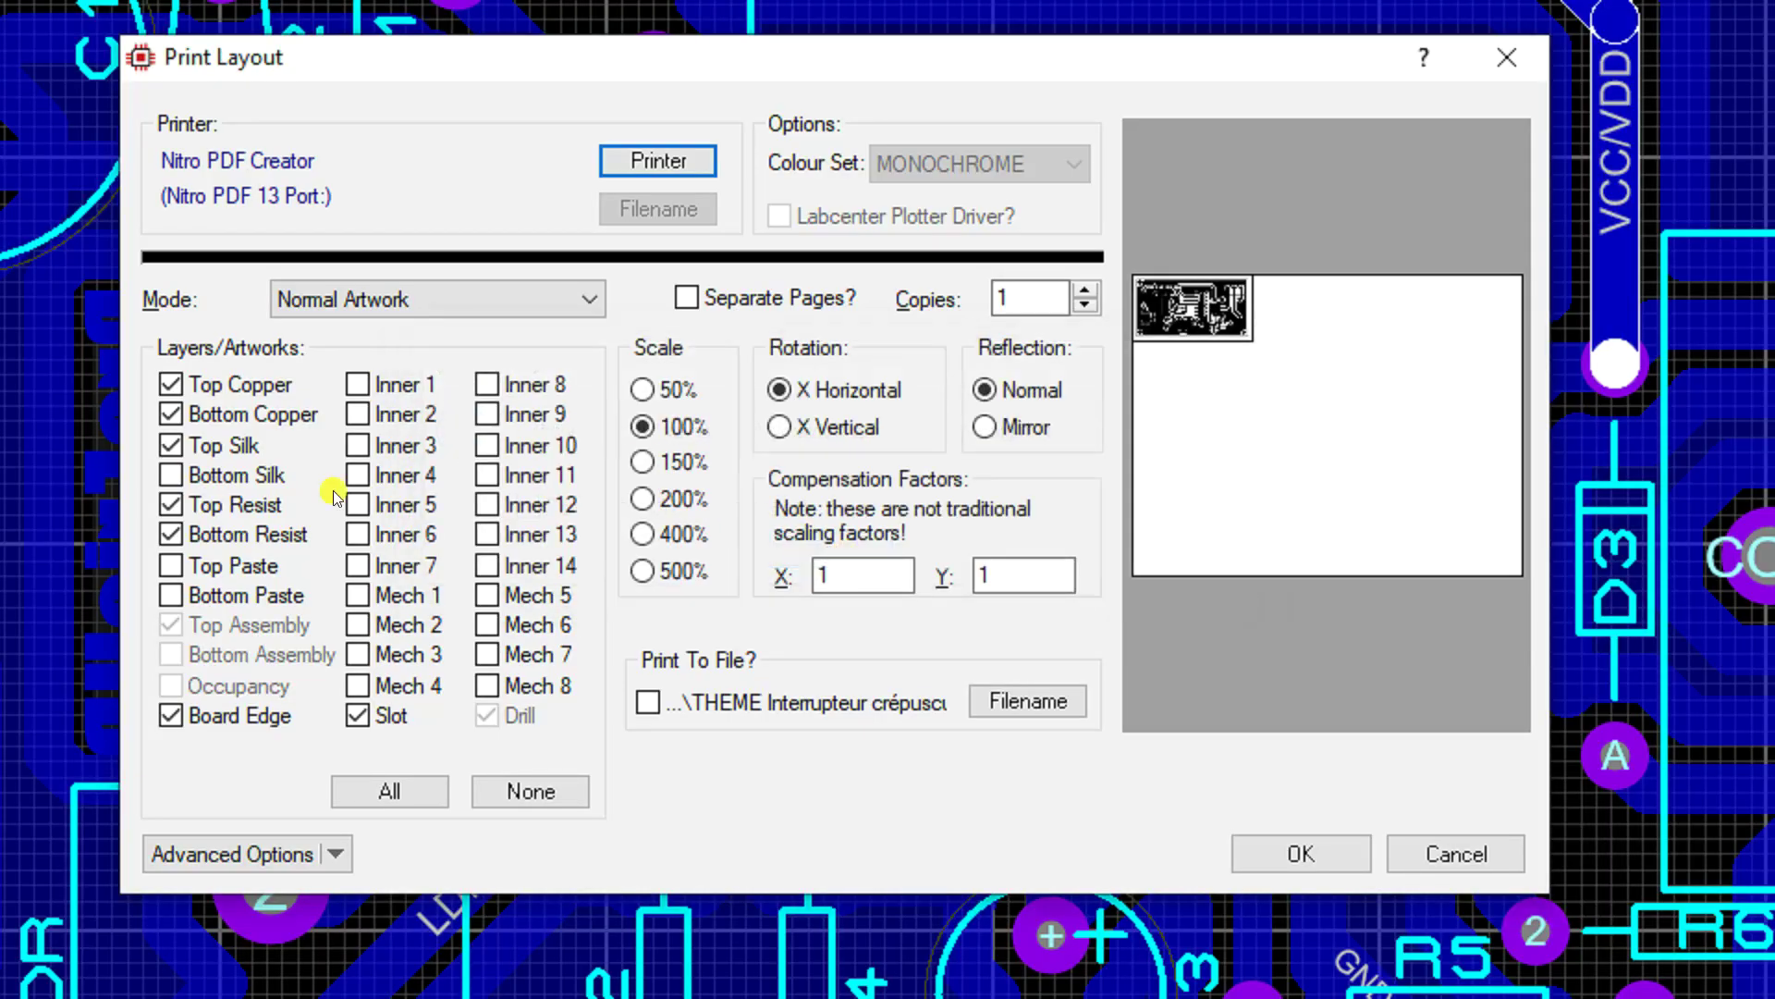
left_click(169, 413)
left_click(169, 383)
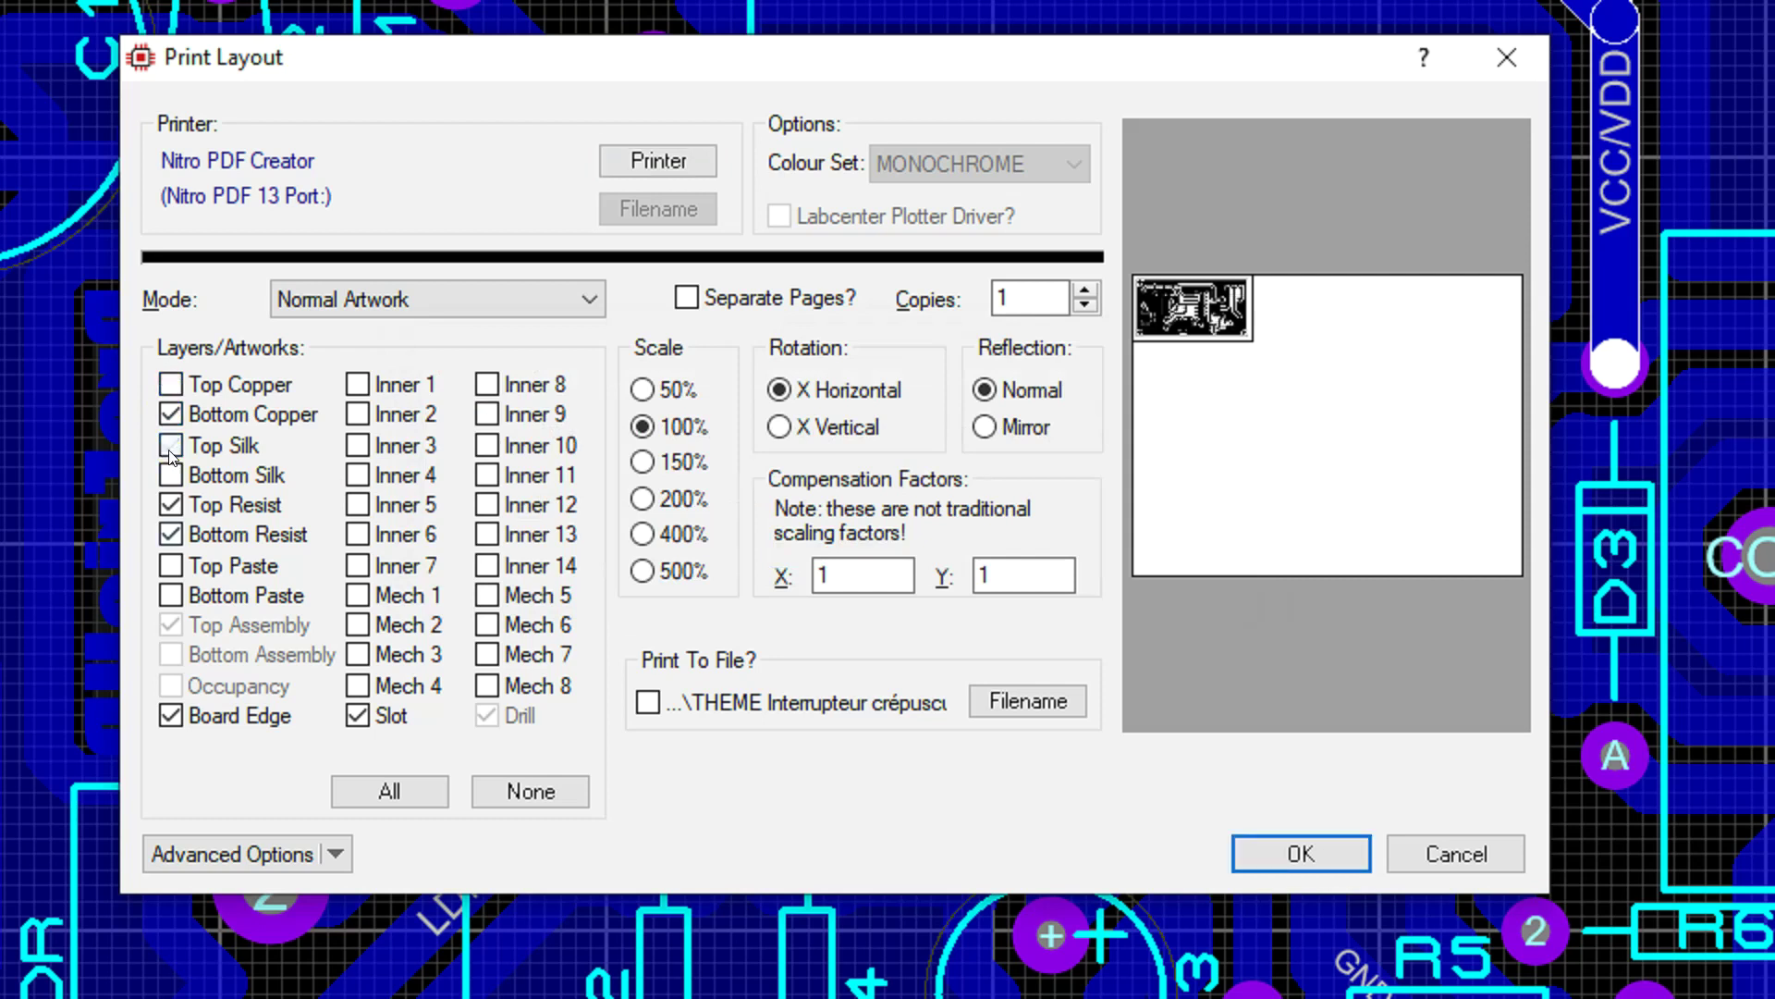
left_click(181, 535)
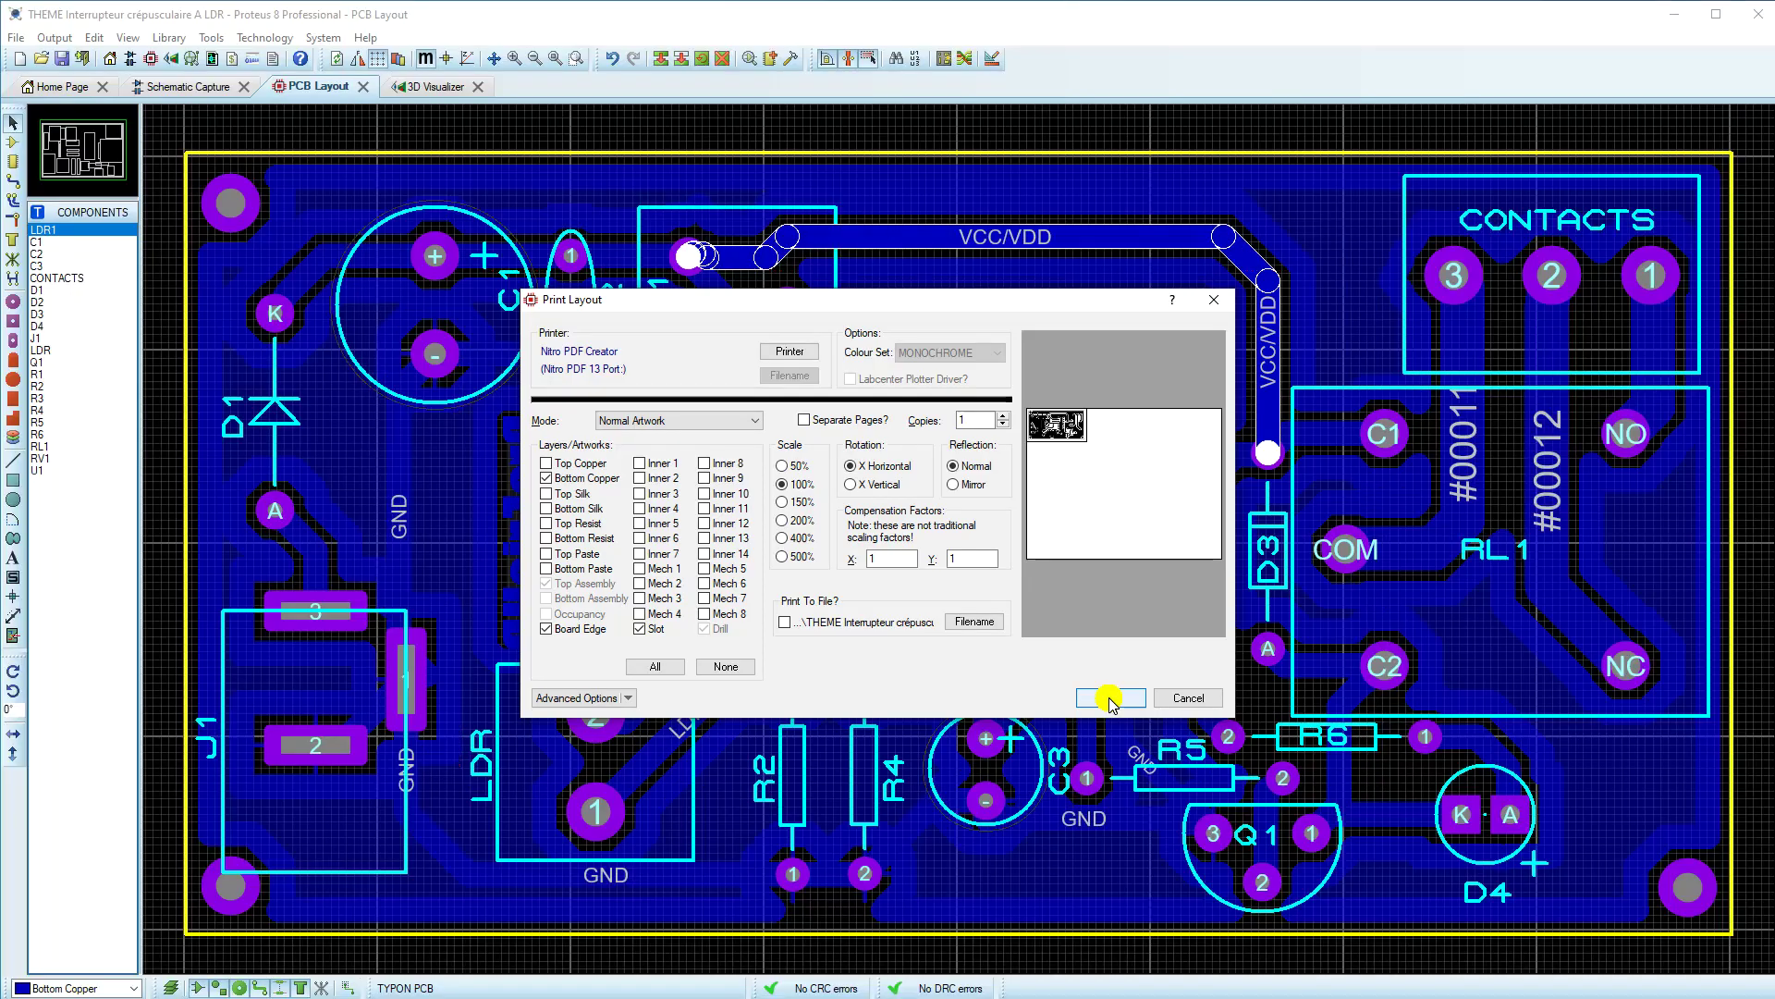
Step: Print the copper artwork to PDF, appending it to the existing file "THEME Interrupteur crépusculaire A LDR"
left_click(1300, 855)
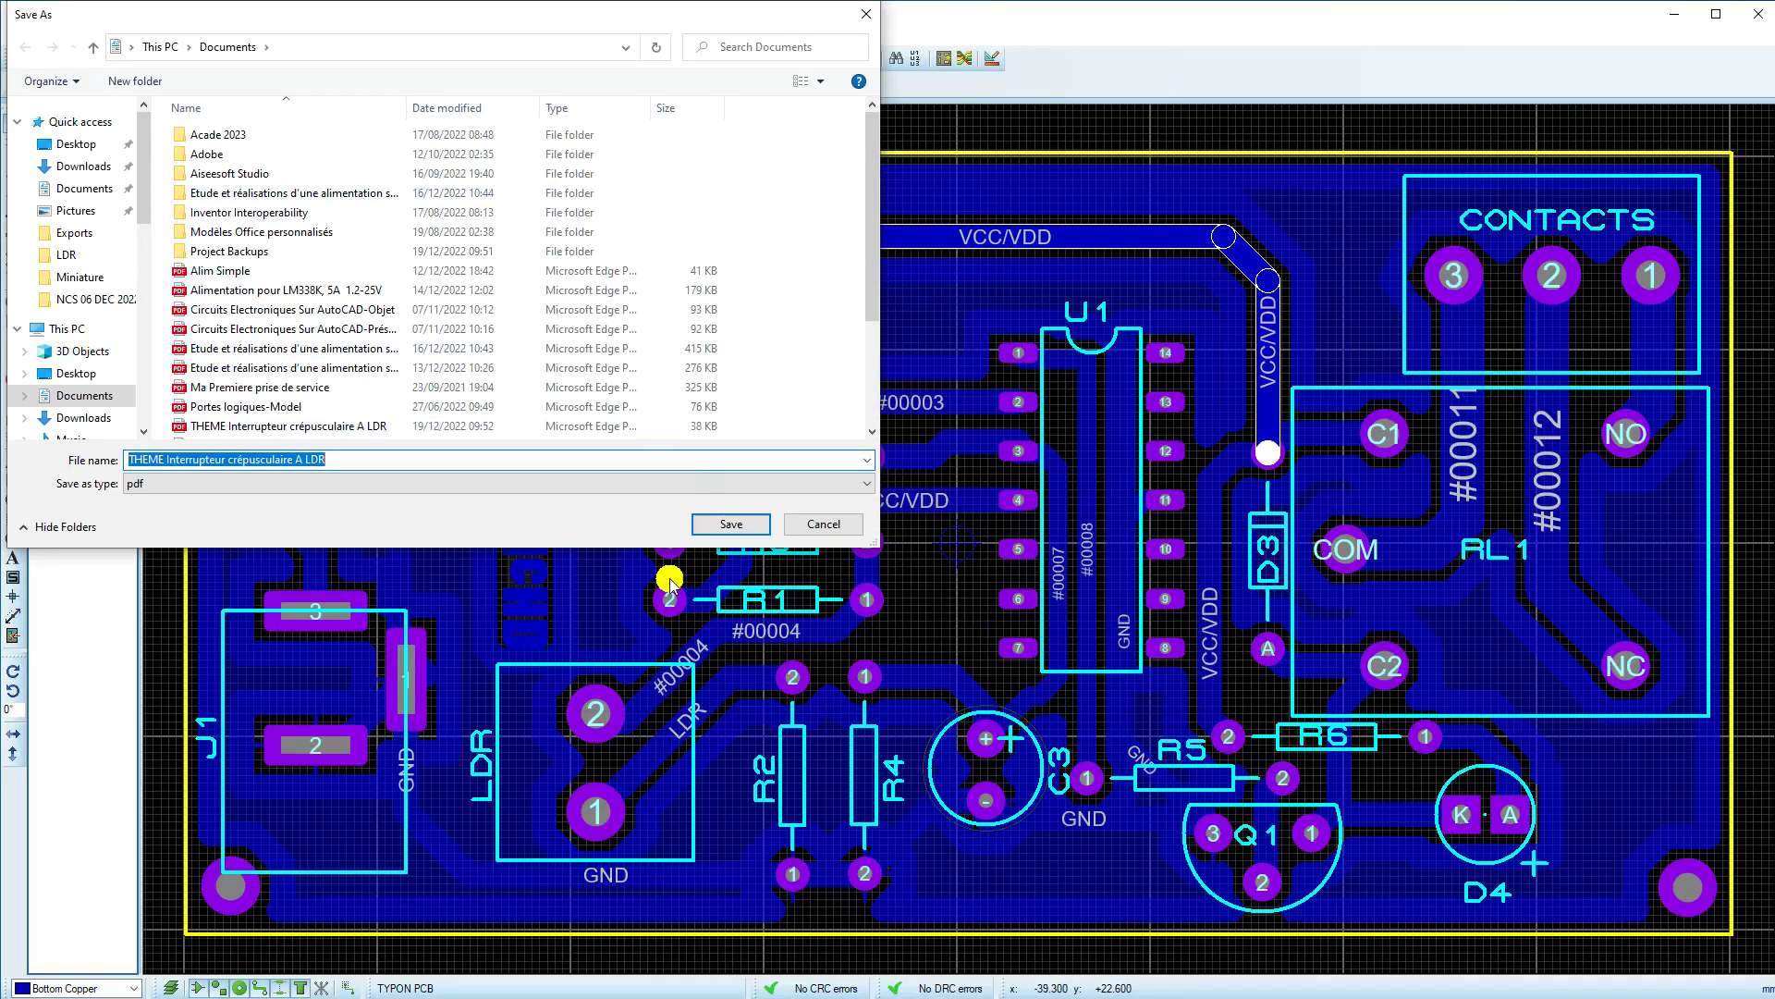
left_click(716, 531)
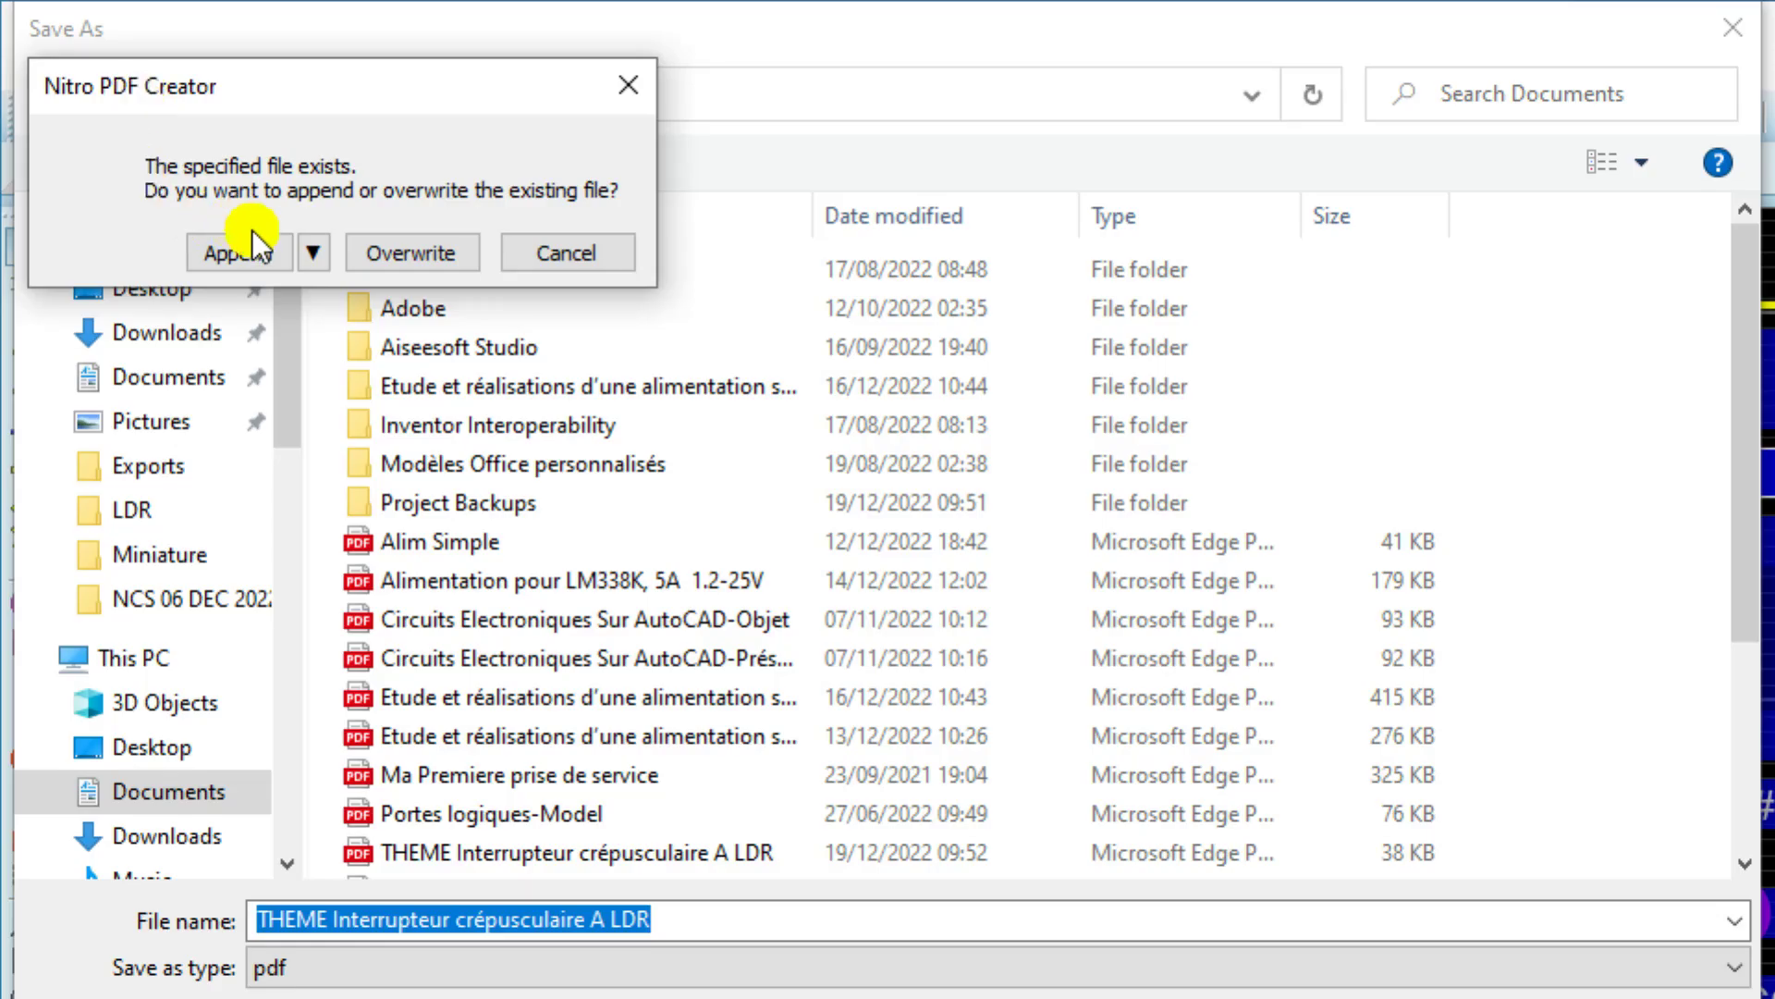
left_click(237, 252)
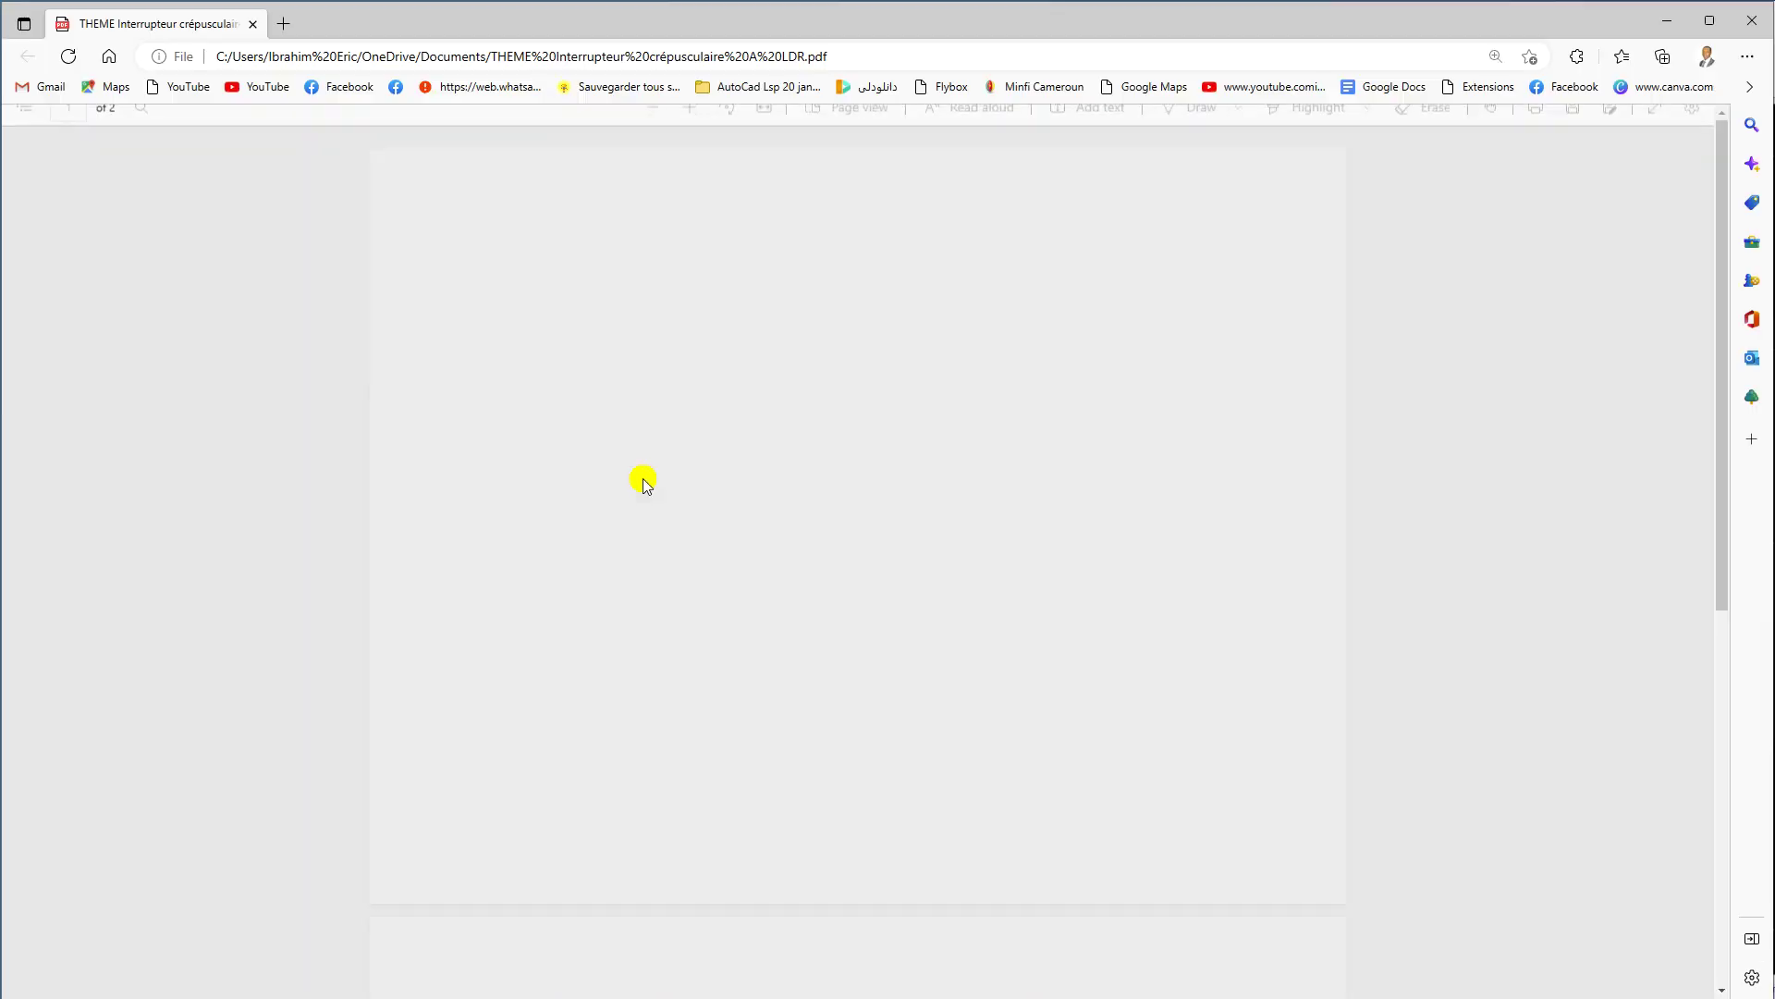
Step: Examine the bottom-copper artwork and the schematic page in the PDF, and close the viewer to return to the PCB layout
scroll(707, 498, "down", 10)
scroll(411, 515, "up", 2)
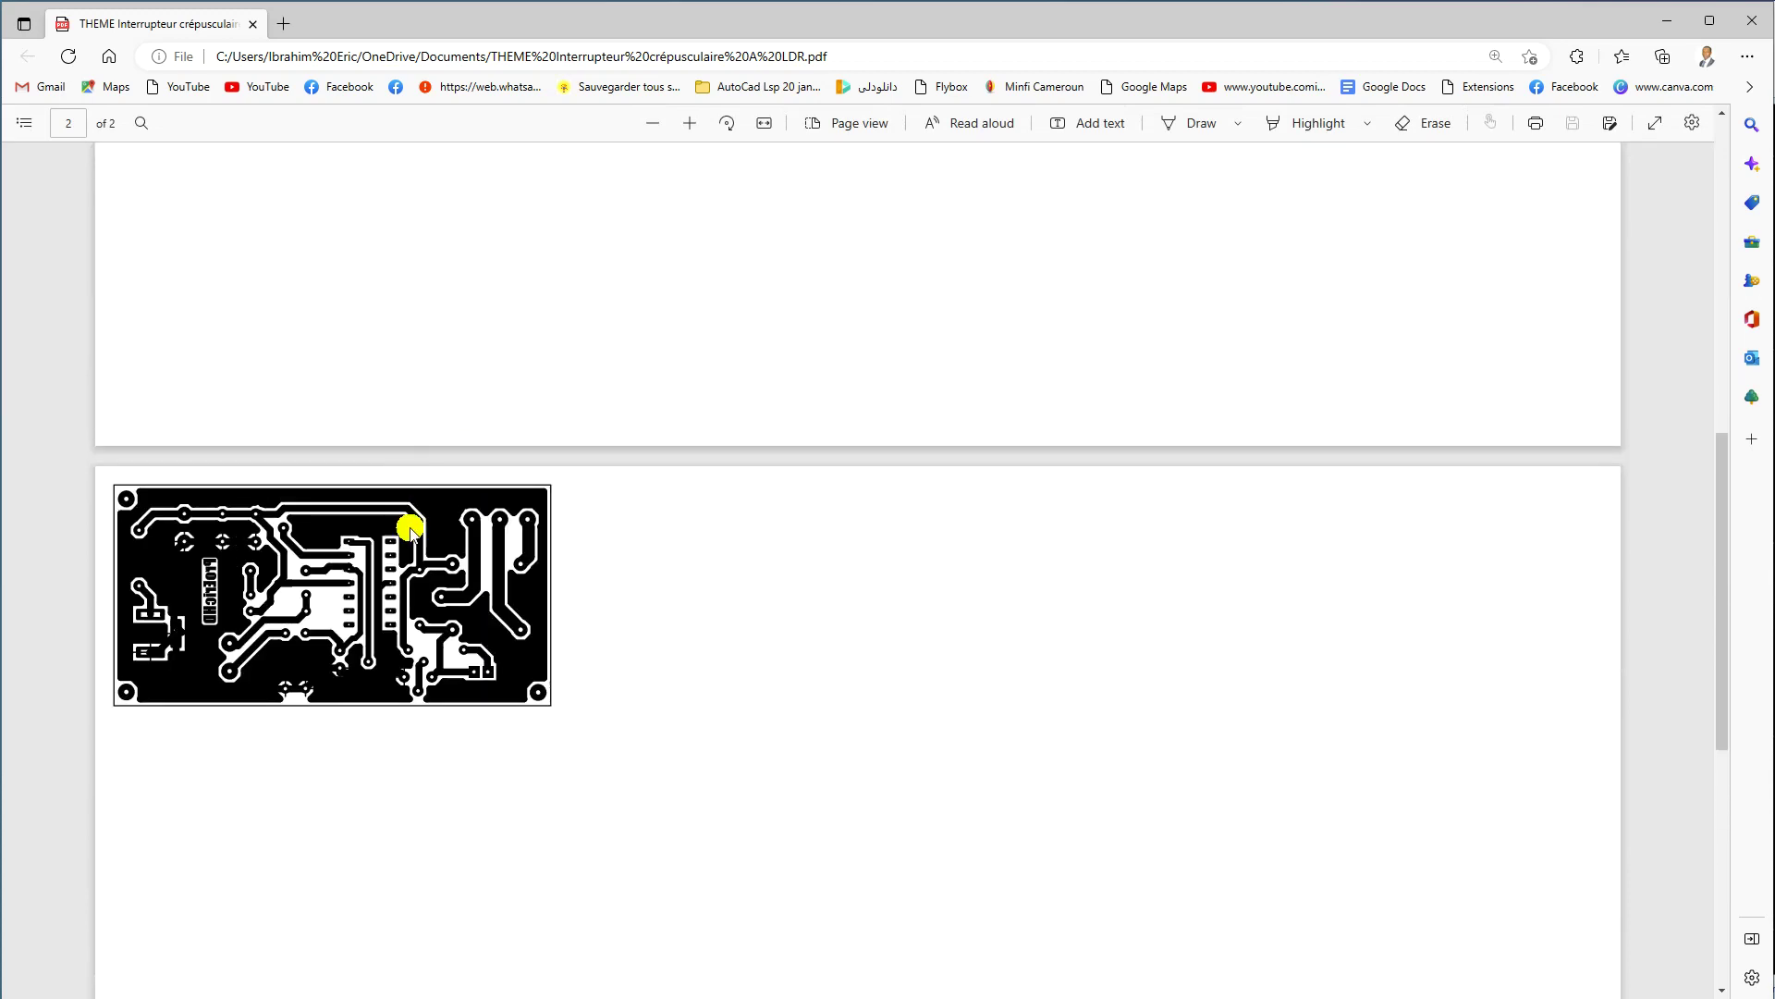
scroll(412, 519, "up", 3, "ctrl")
scroll(414, 532, "down", 5)
scroll(415, 534, "up", 5)
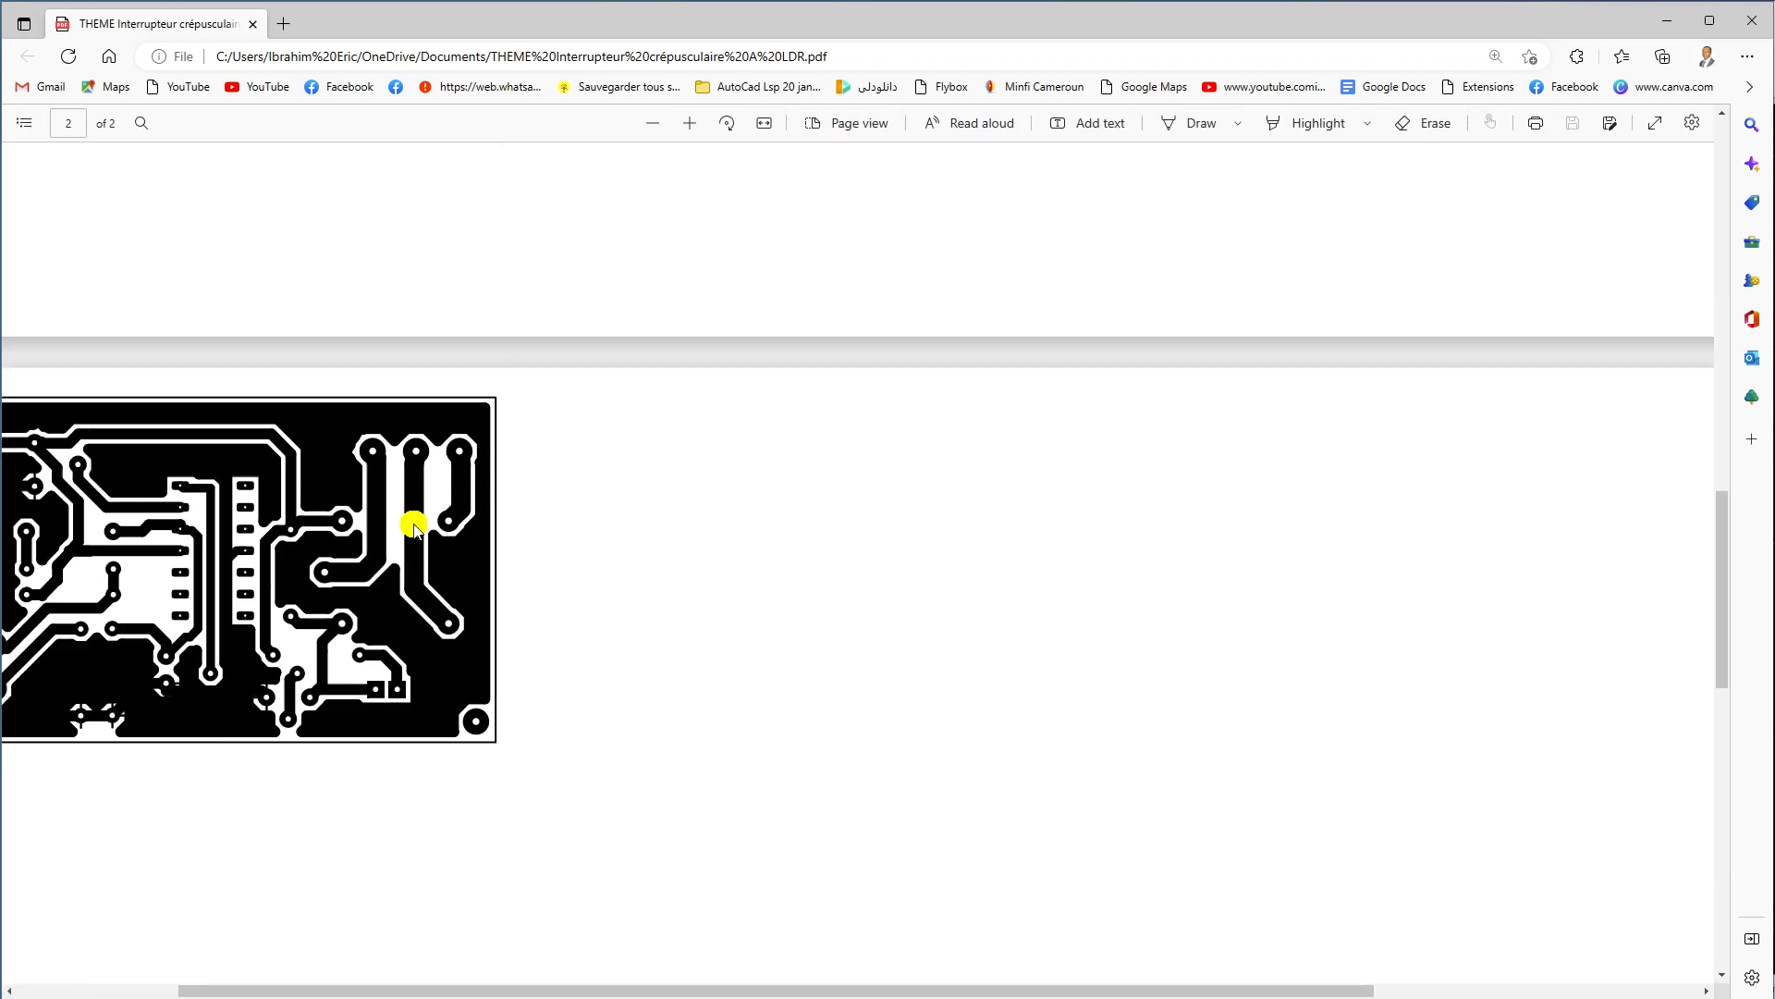
left_click_drag(496, 975, 202, 975)
left_click(167, 677)
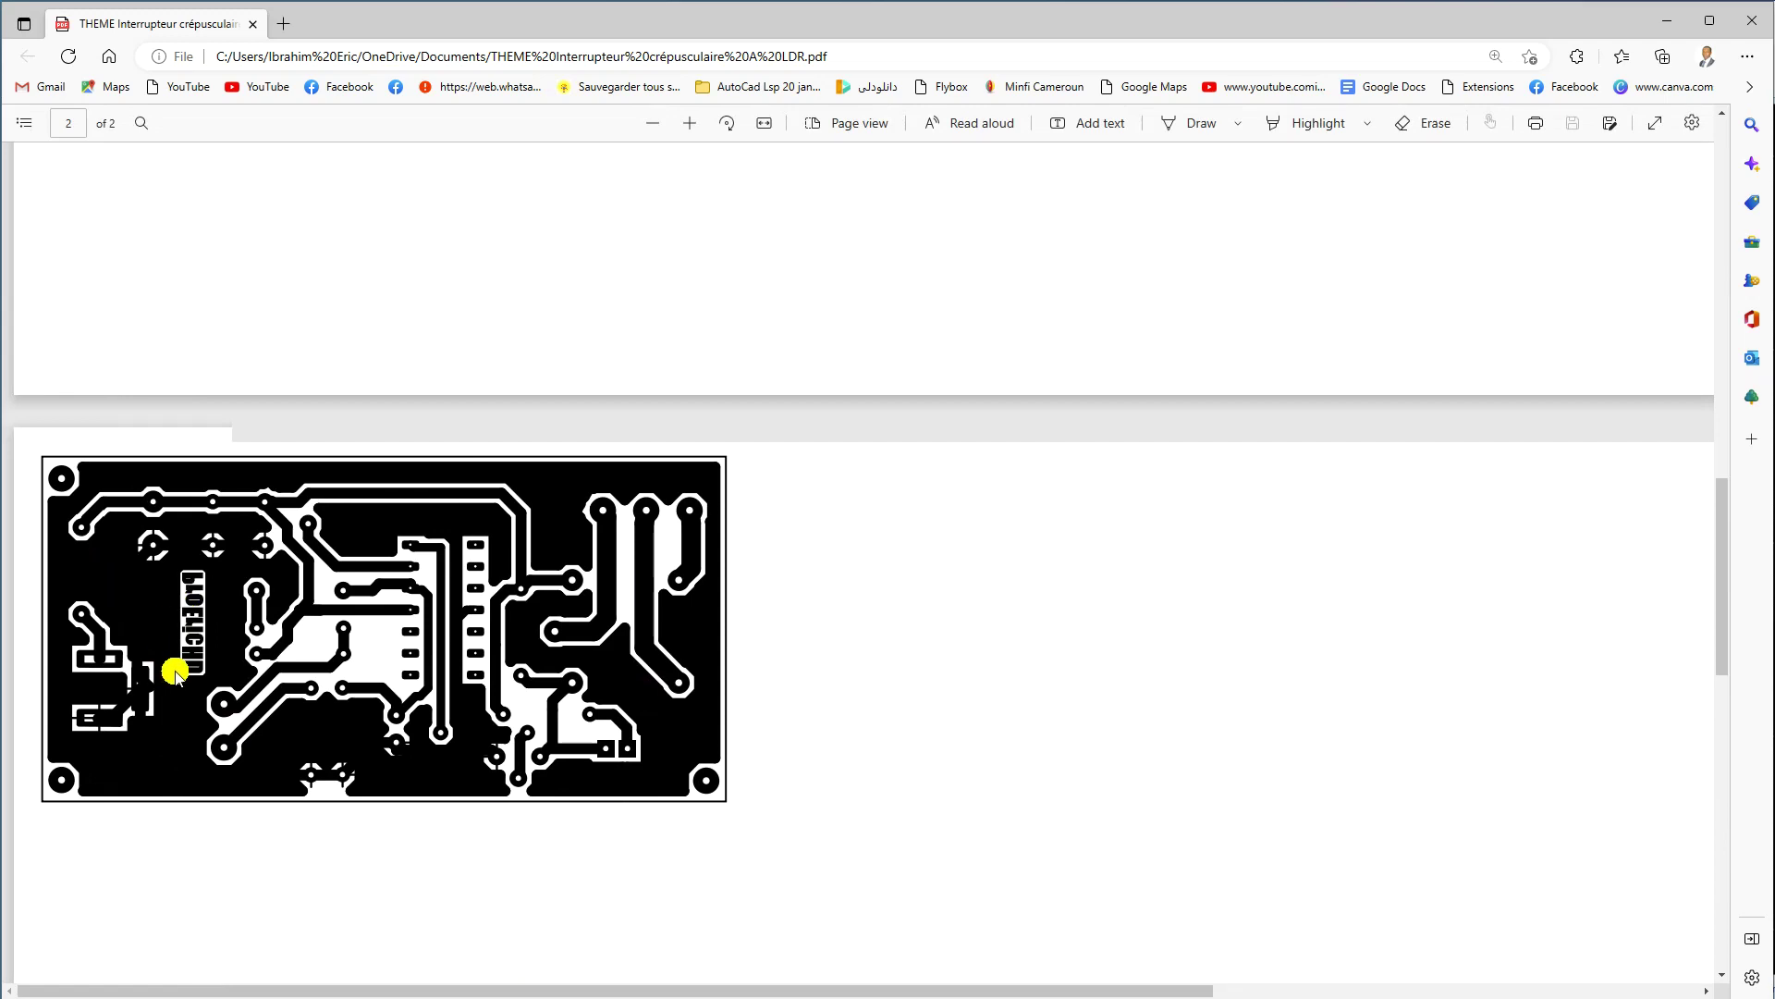
scroll(175, 672, "up", 3, "ctrl")
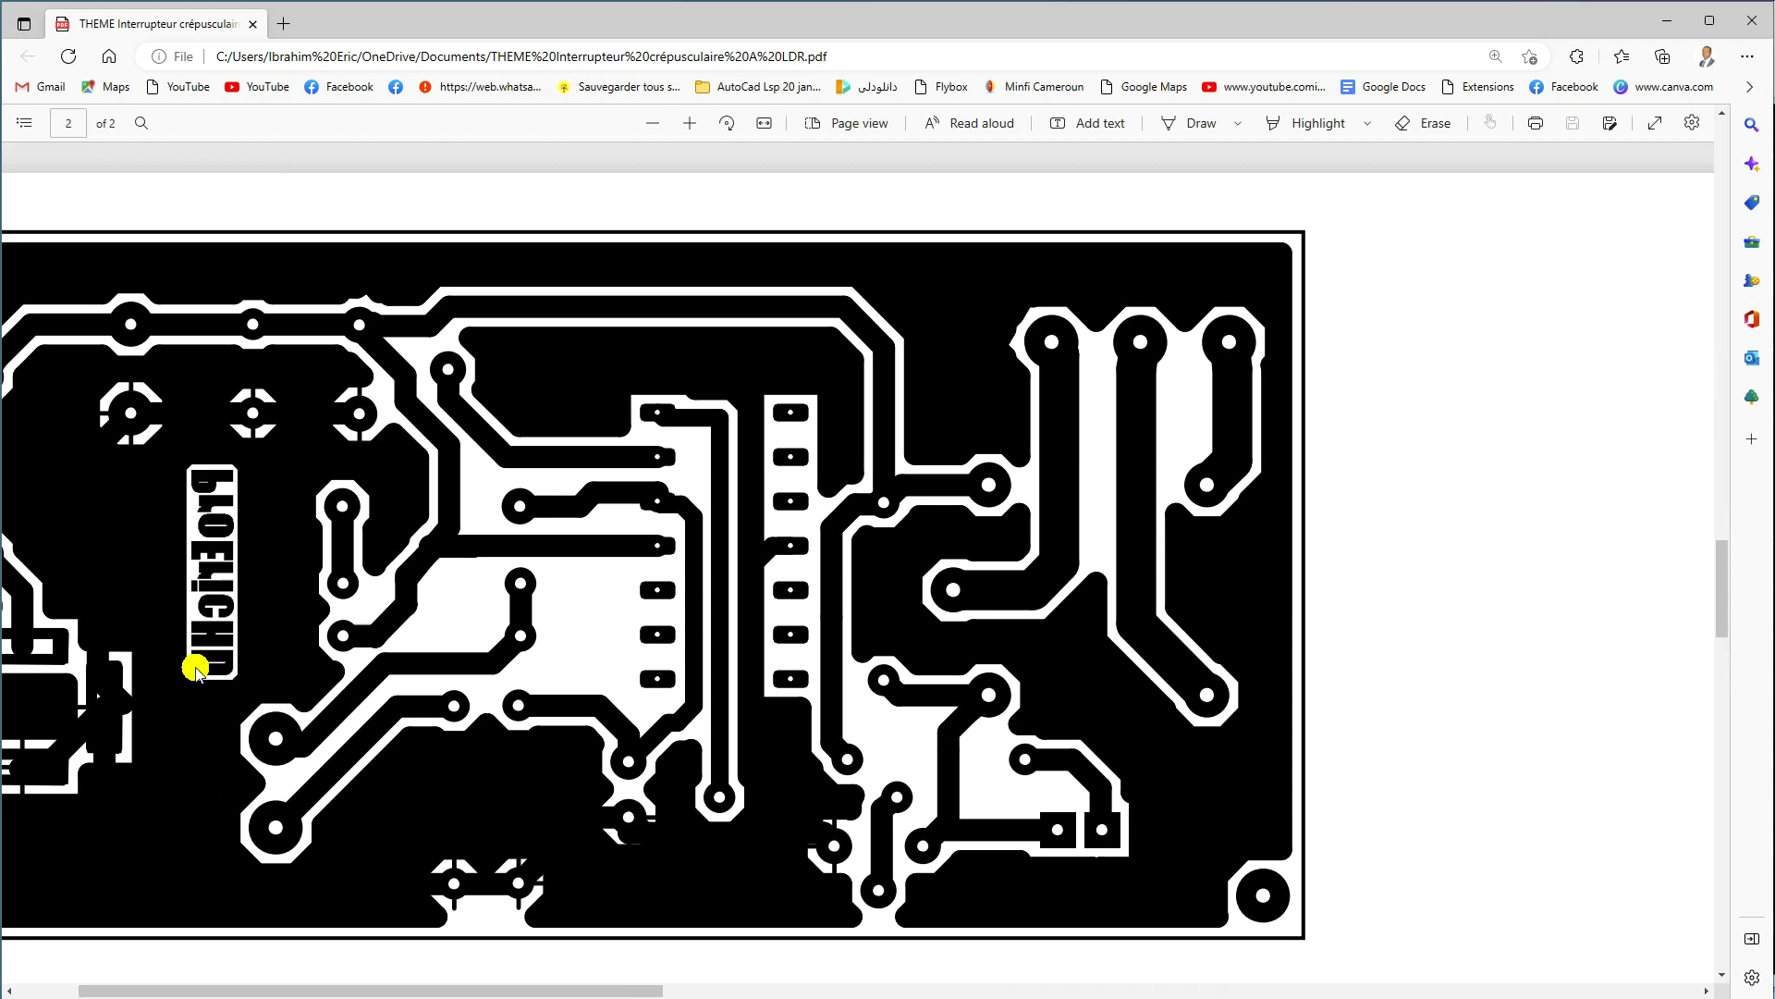
scroll(247, 615, "down", 3, "ctrl")
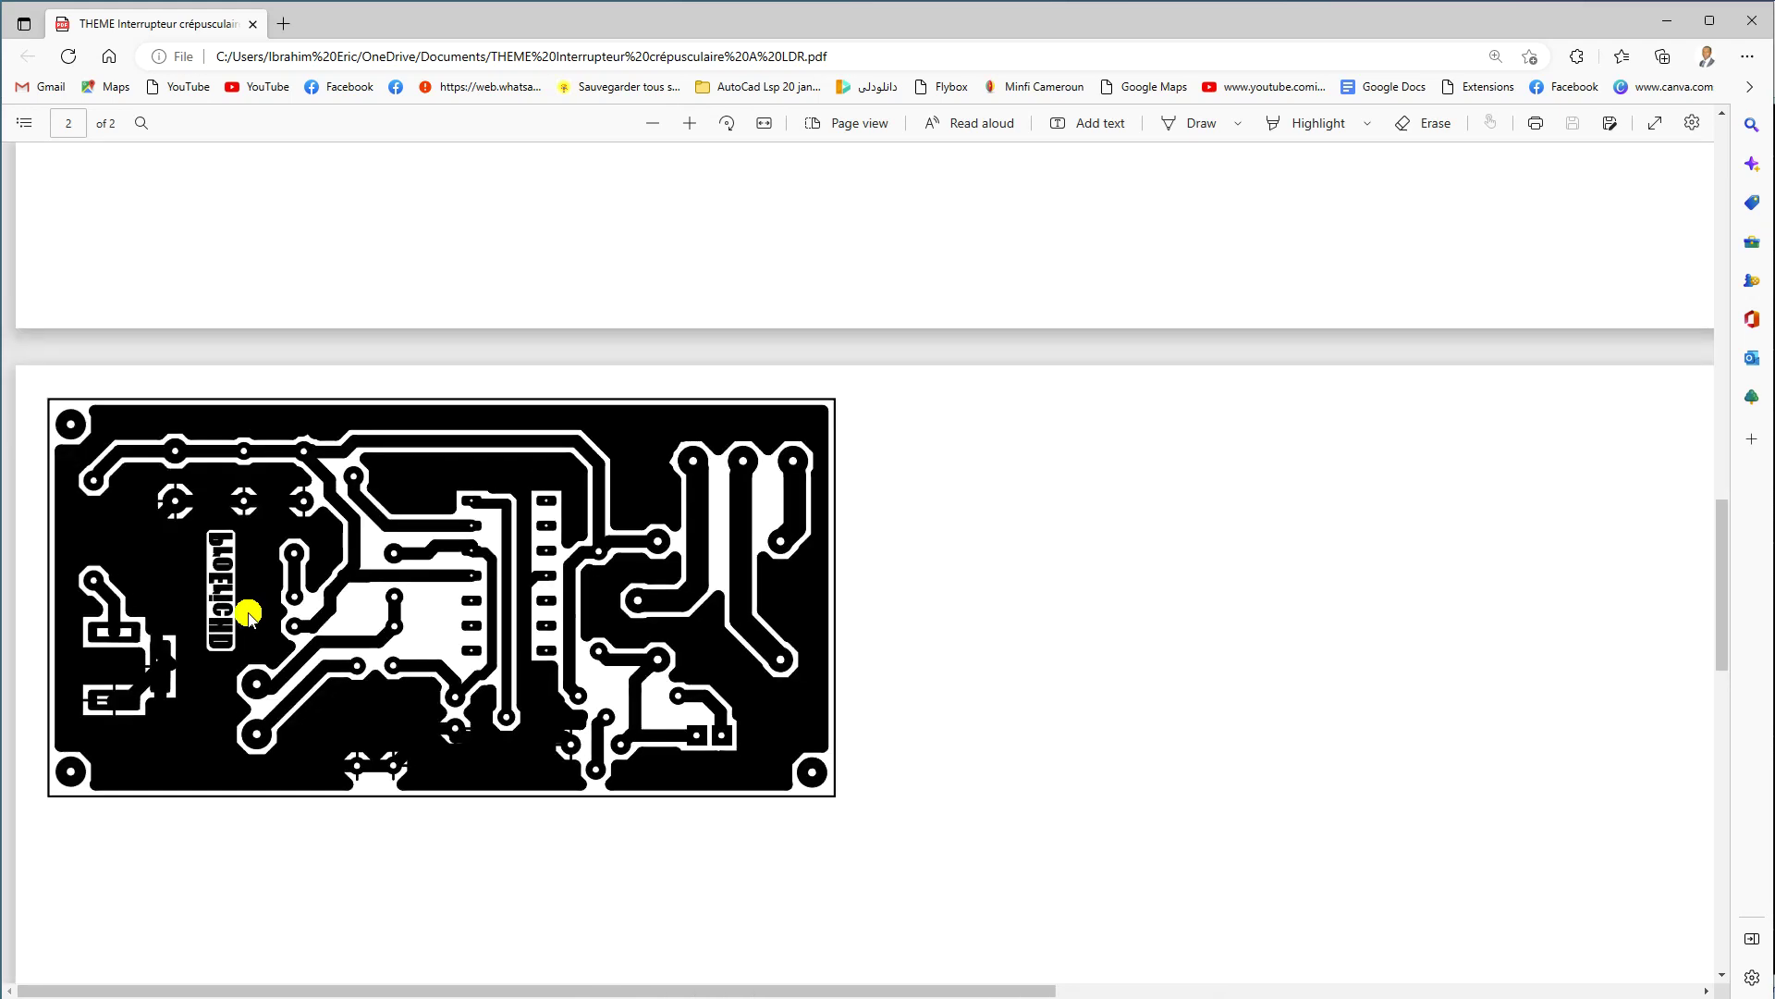
scroll(943, 282, "up", 2)
scroll(943, 282, "up", 5, "ctrl")
scroll(943, 282, "down", 5, "ctrl")
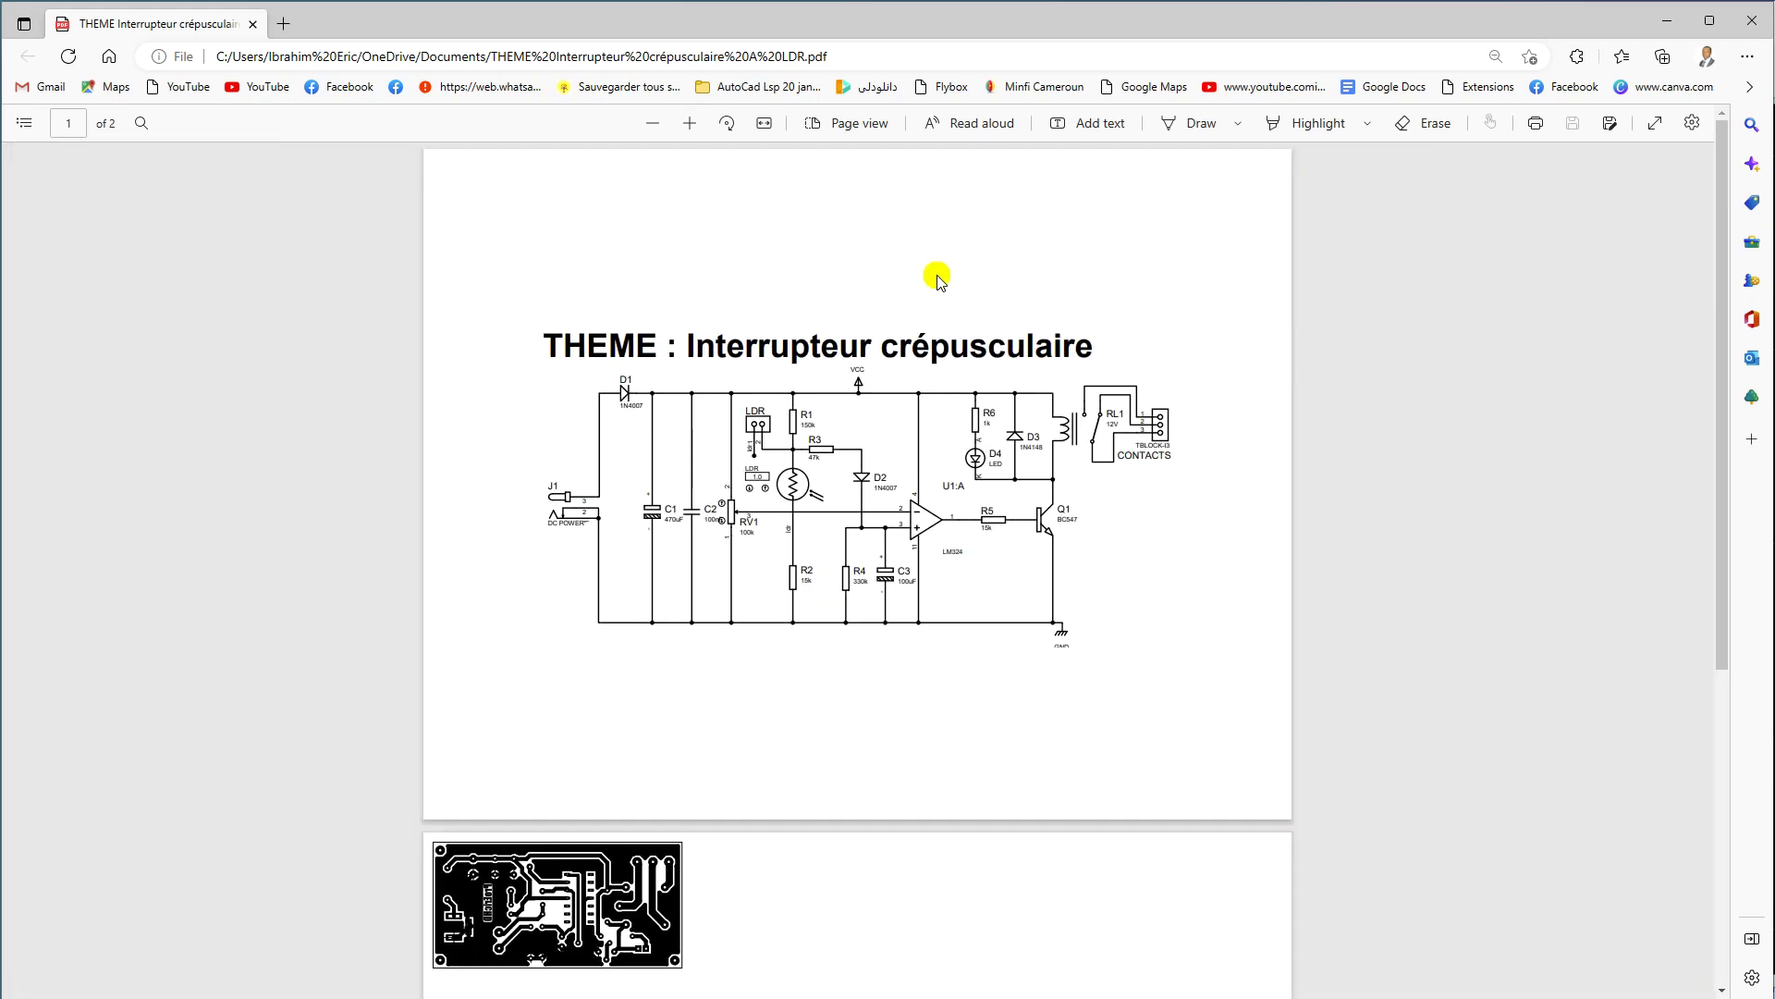
left_click(1752, 20)
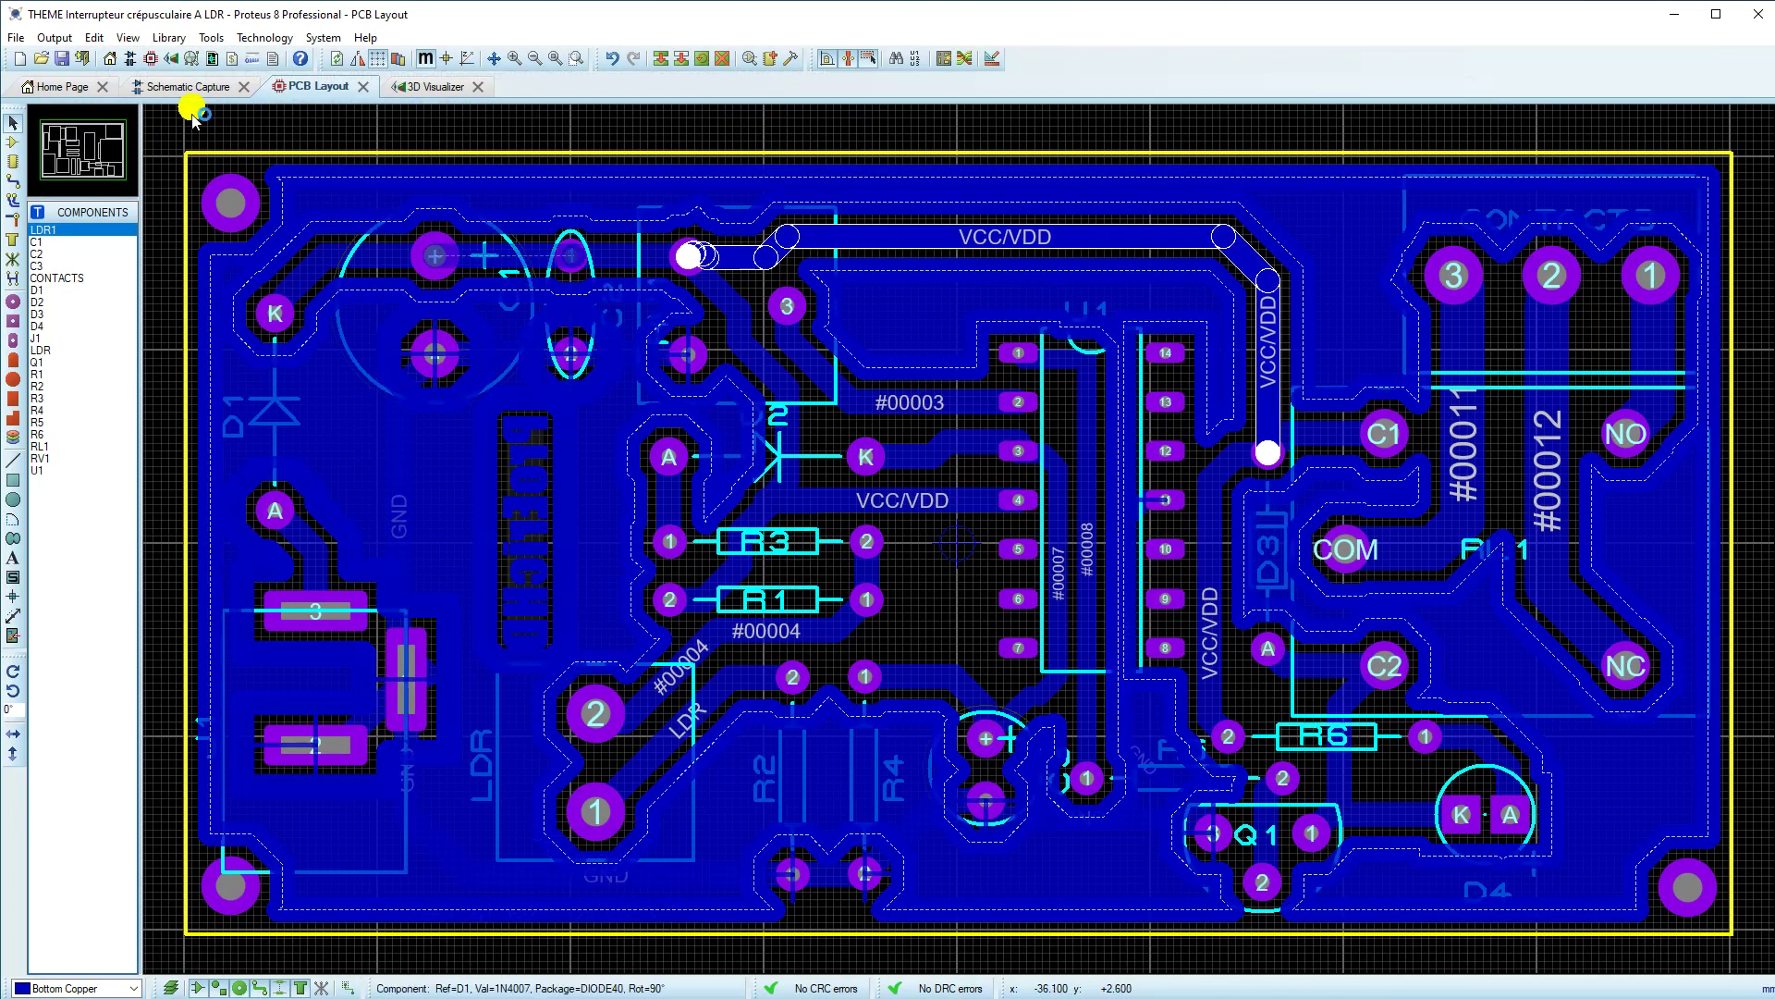
Step: Print the PCB layout with Bottom Copper excluded, appending it to the existing PDF "THEME Interrupteur crépusculaire A LDR"
left_click(56, 39)
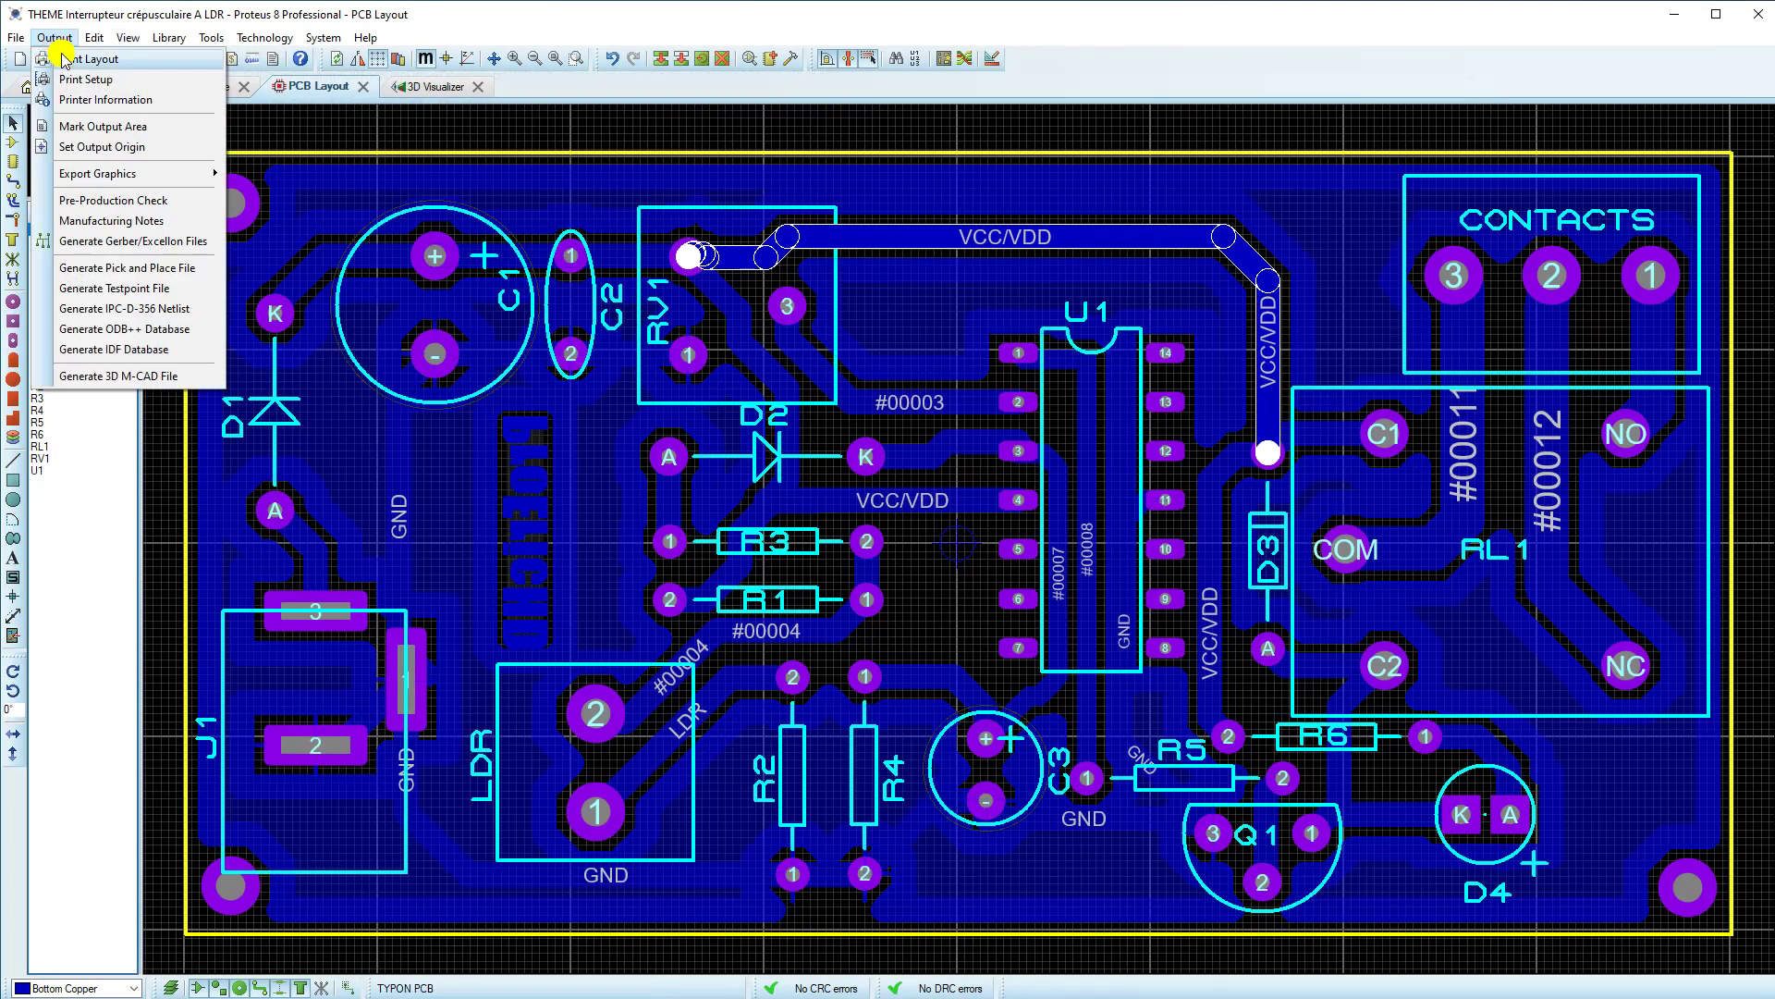
left_click(81, 59)
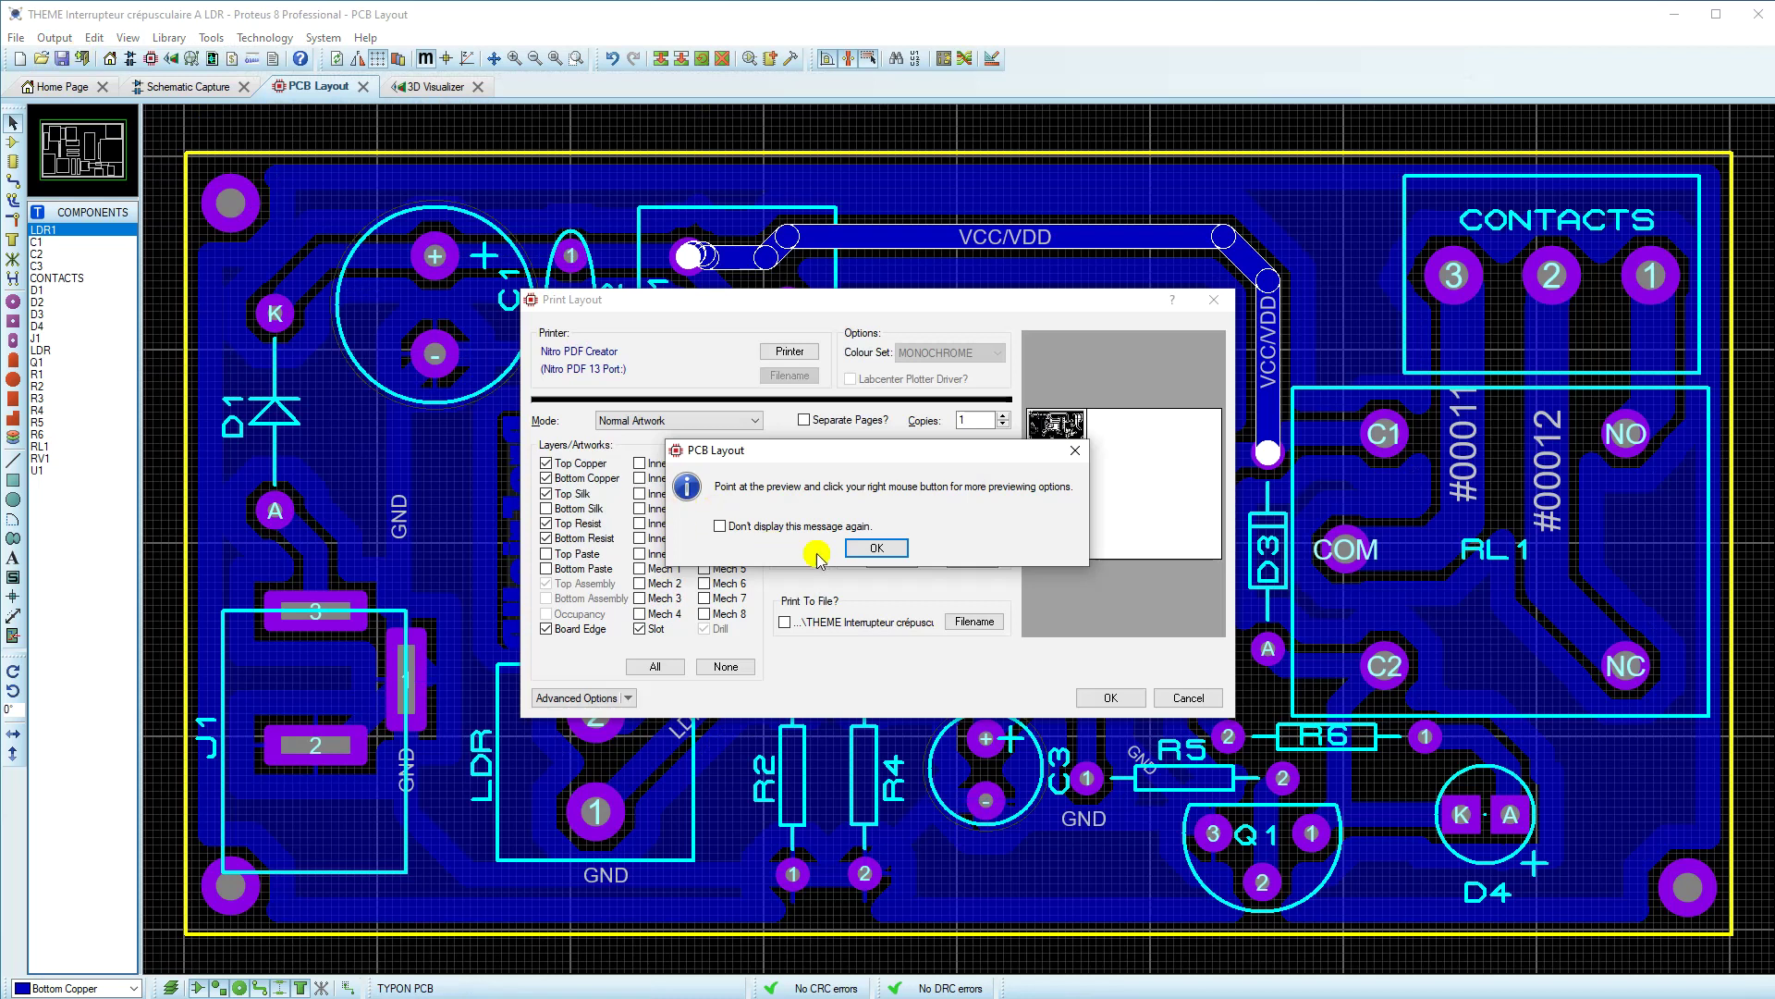
left_click(870, 548)
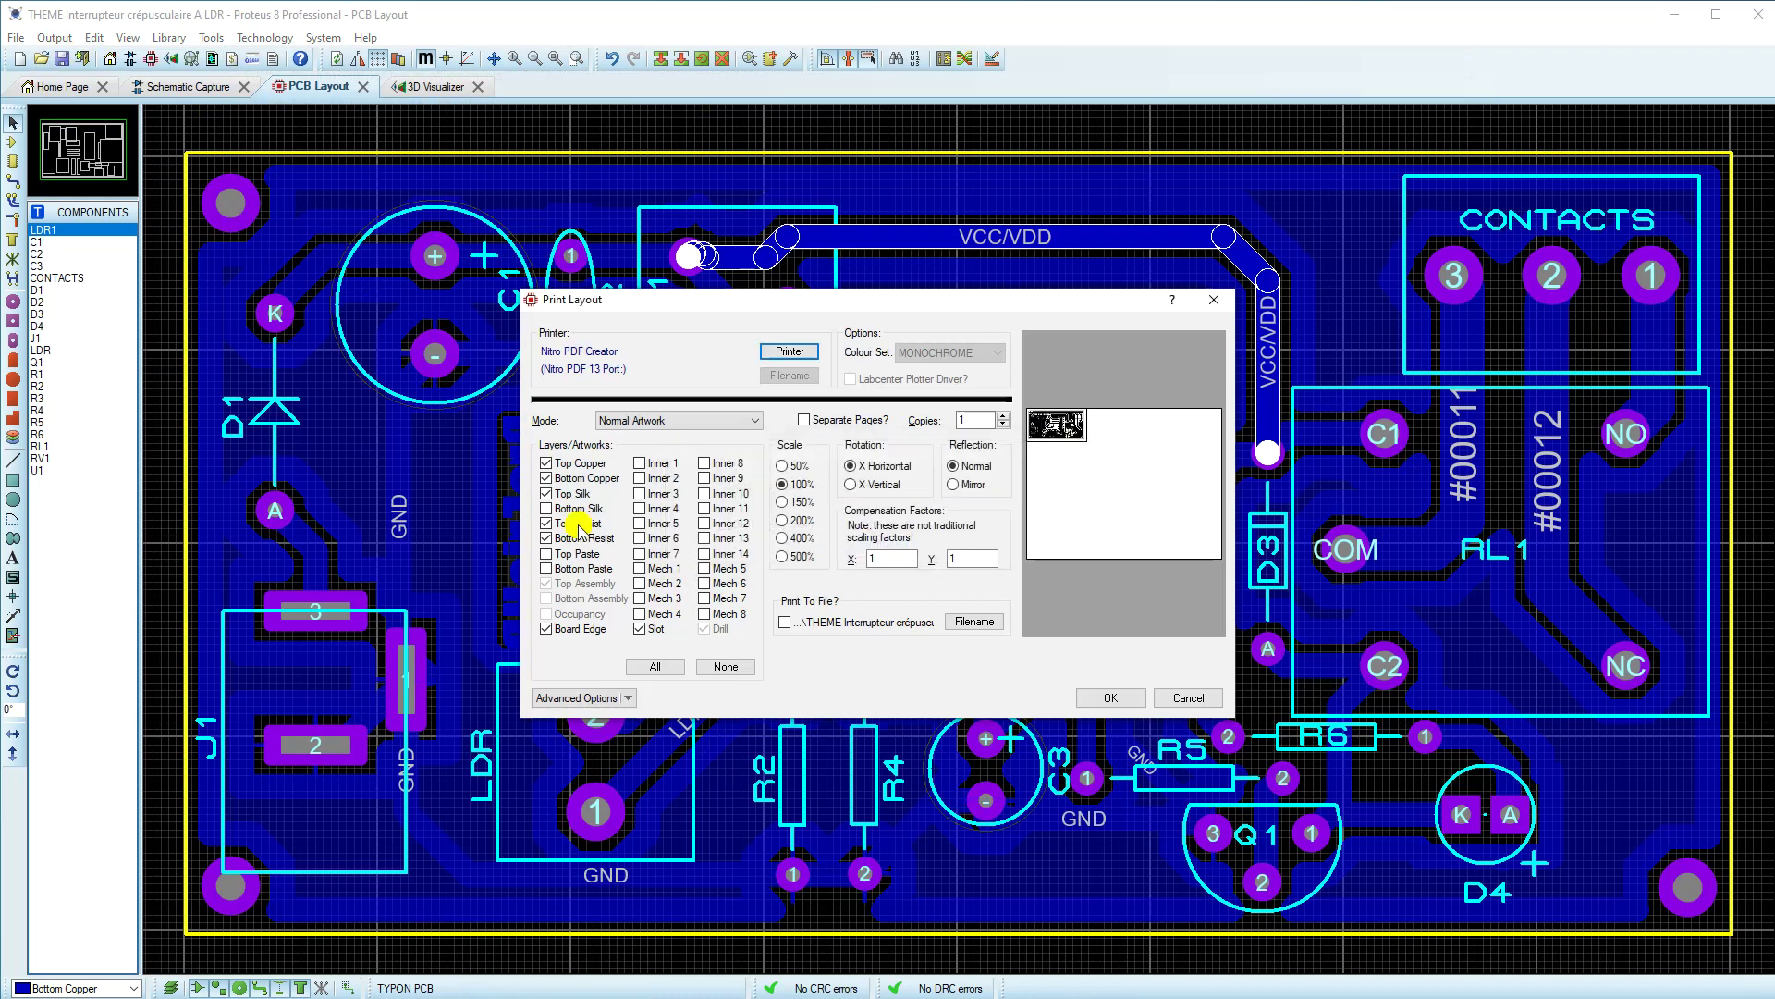
left_click(546, 478)
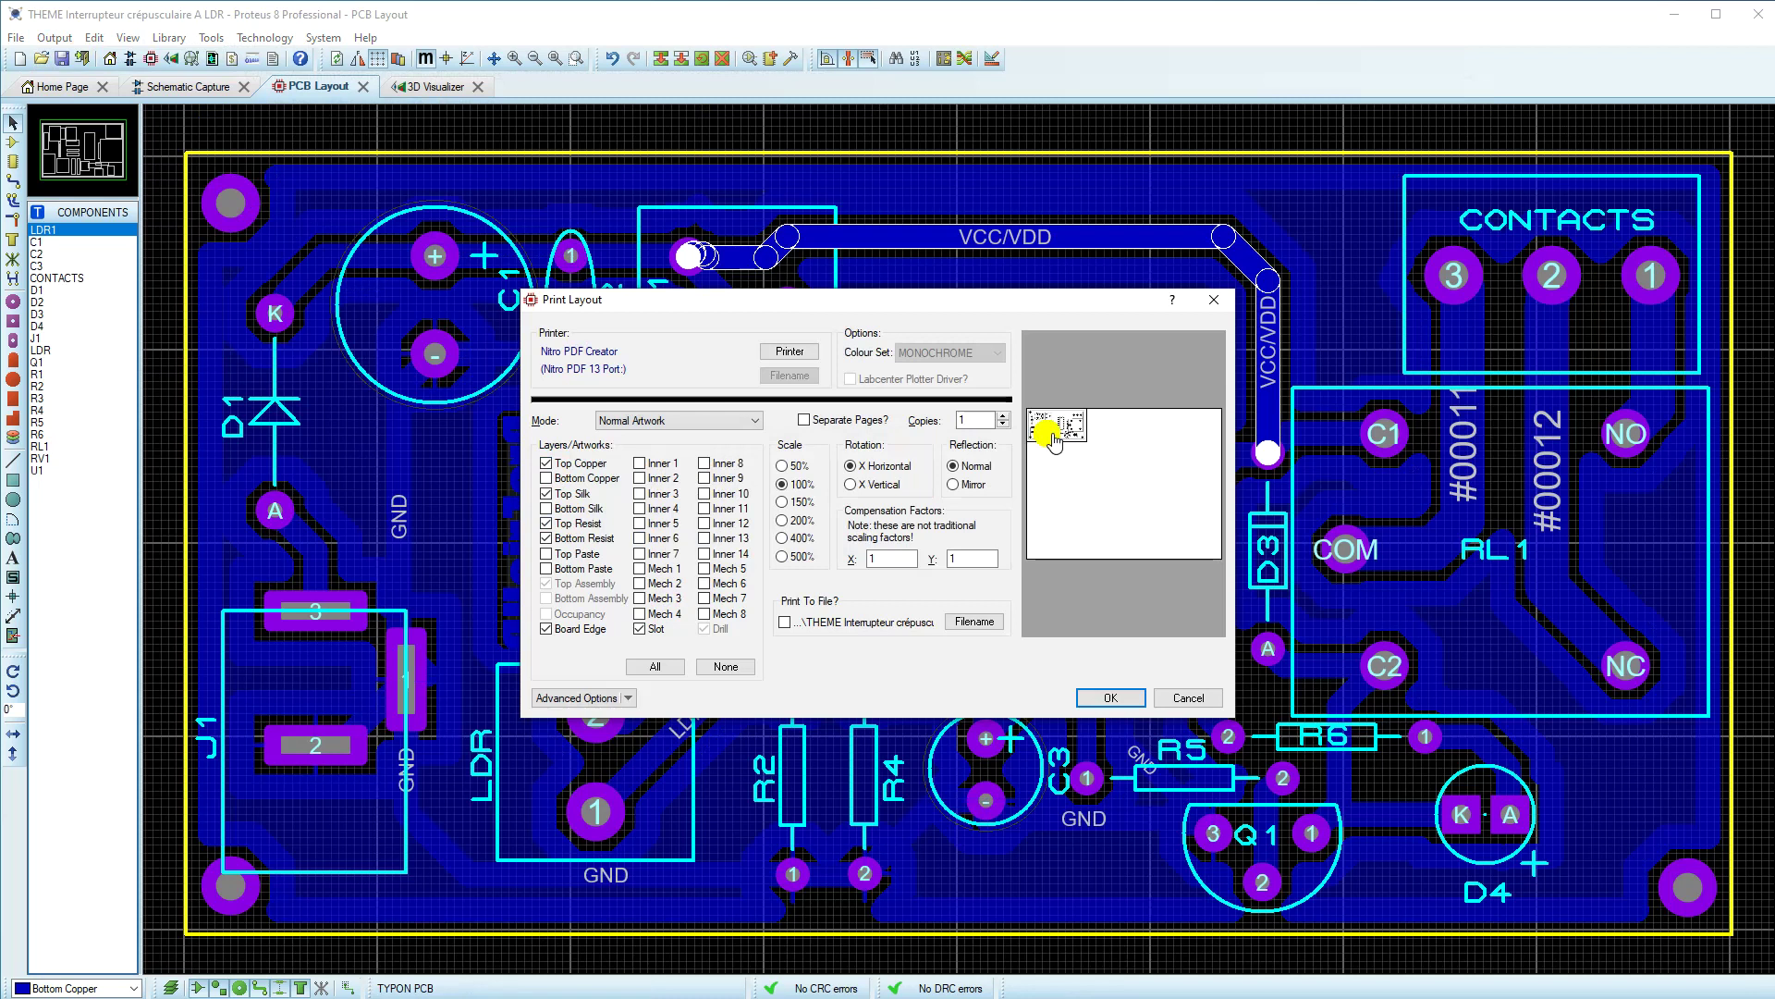
left_click(1109, 696)
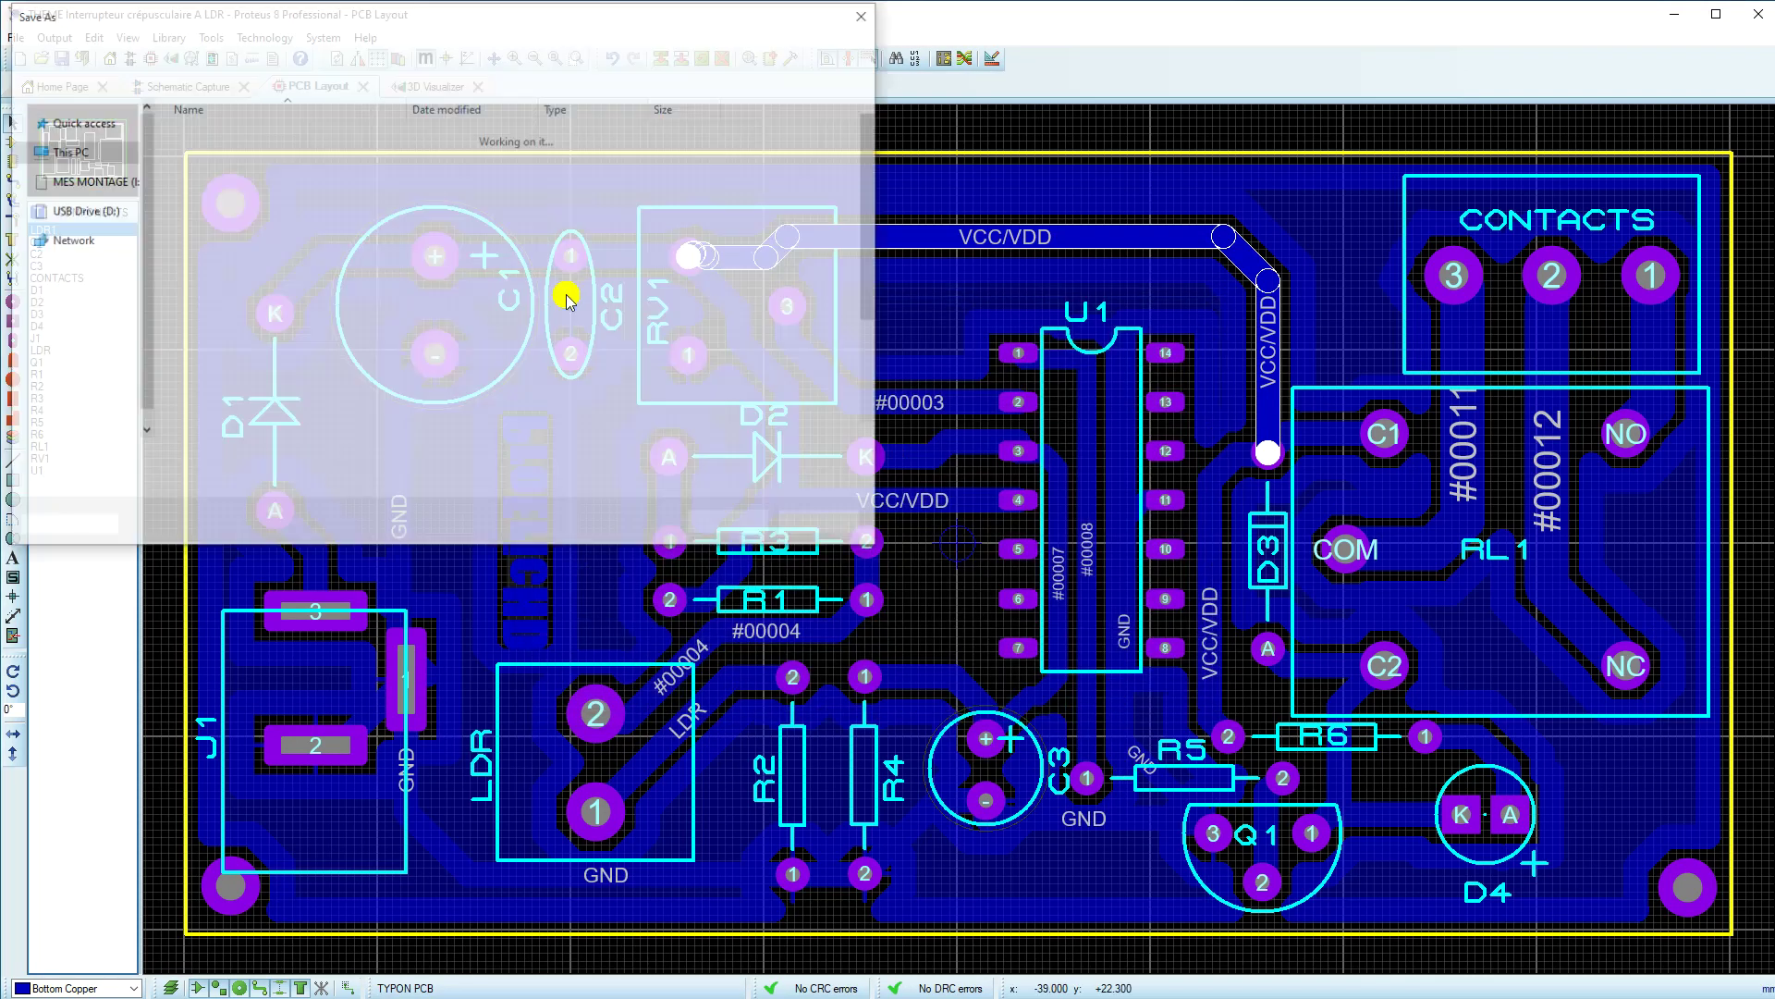
left_click(731, 523)
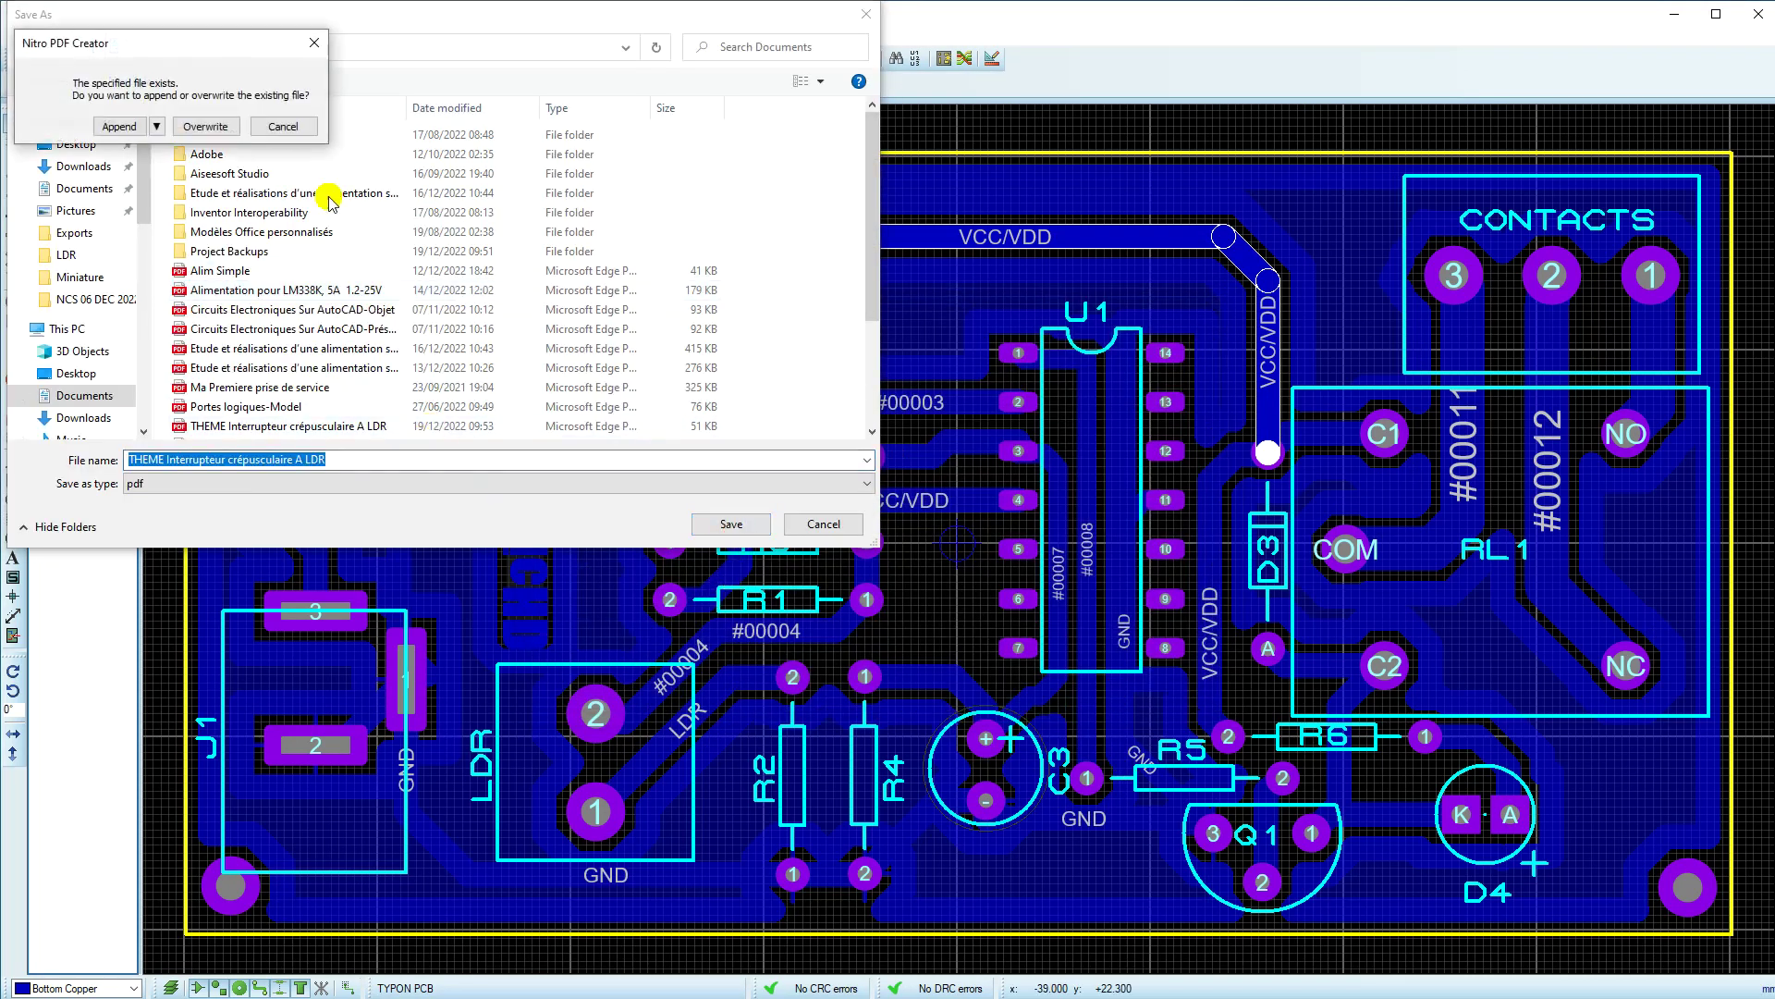
left_click(109, 129)
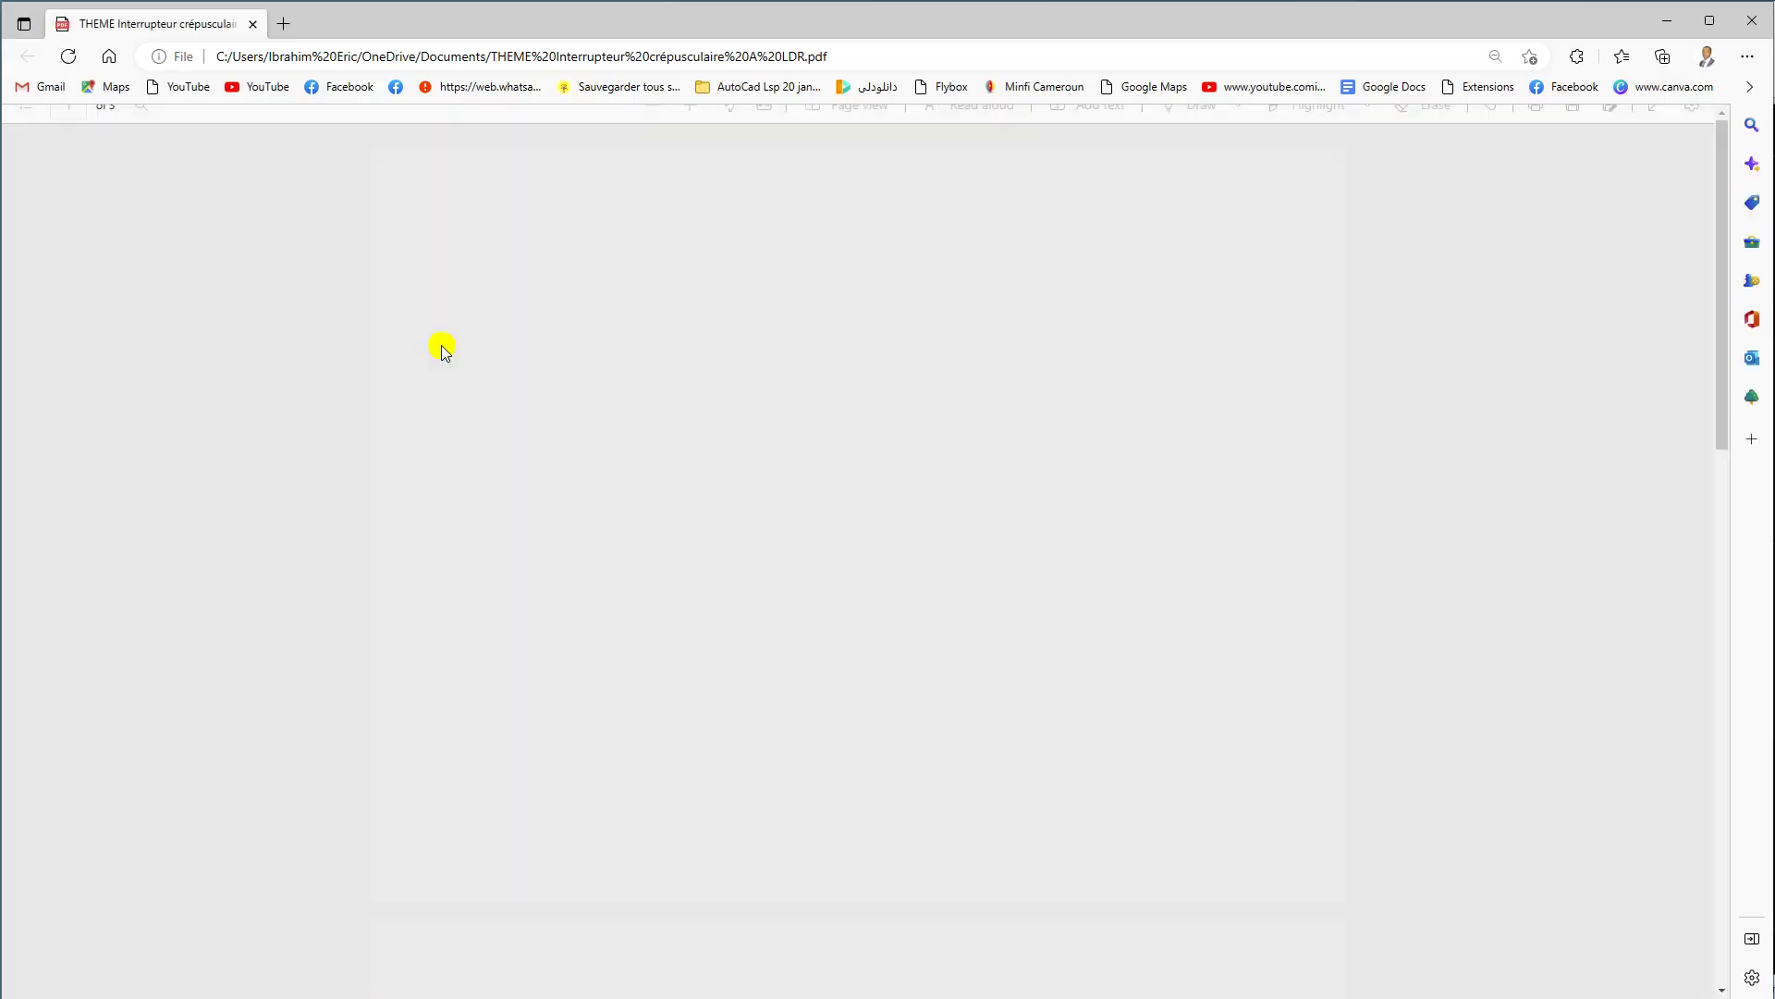
Step: Examine the component-side layout on page 3 of the PDF, and close the viewer to return to the PCB layout
scroll(442, 349, "down", 12)
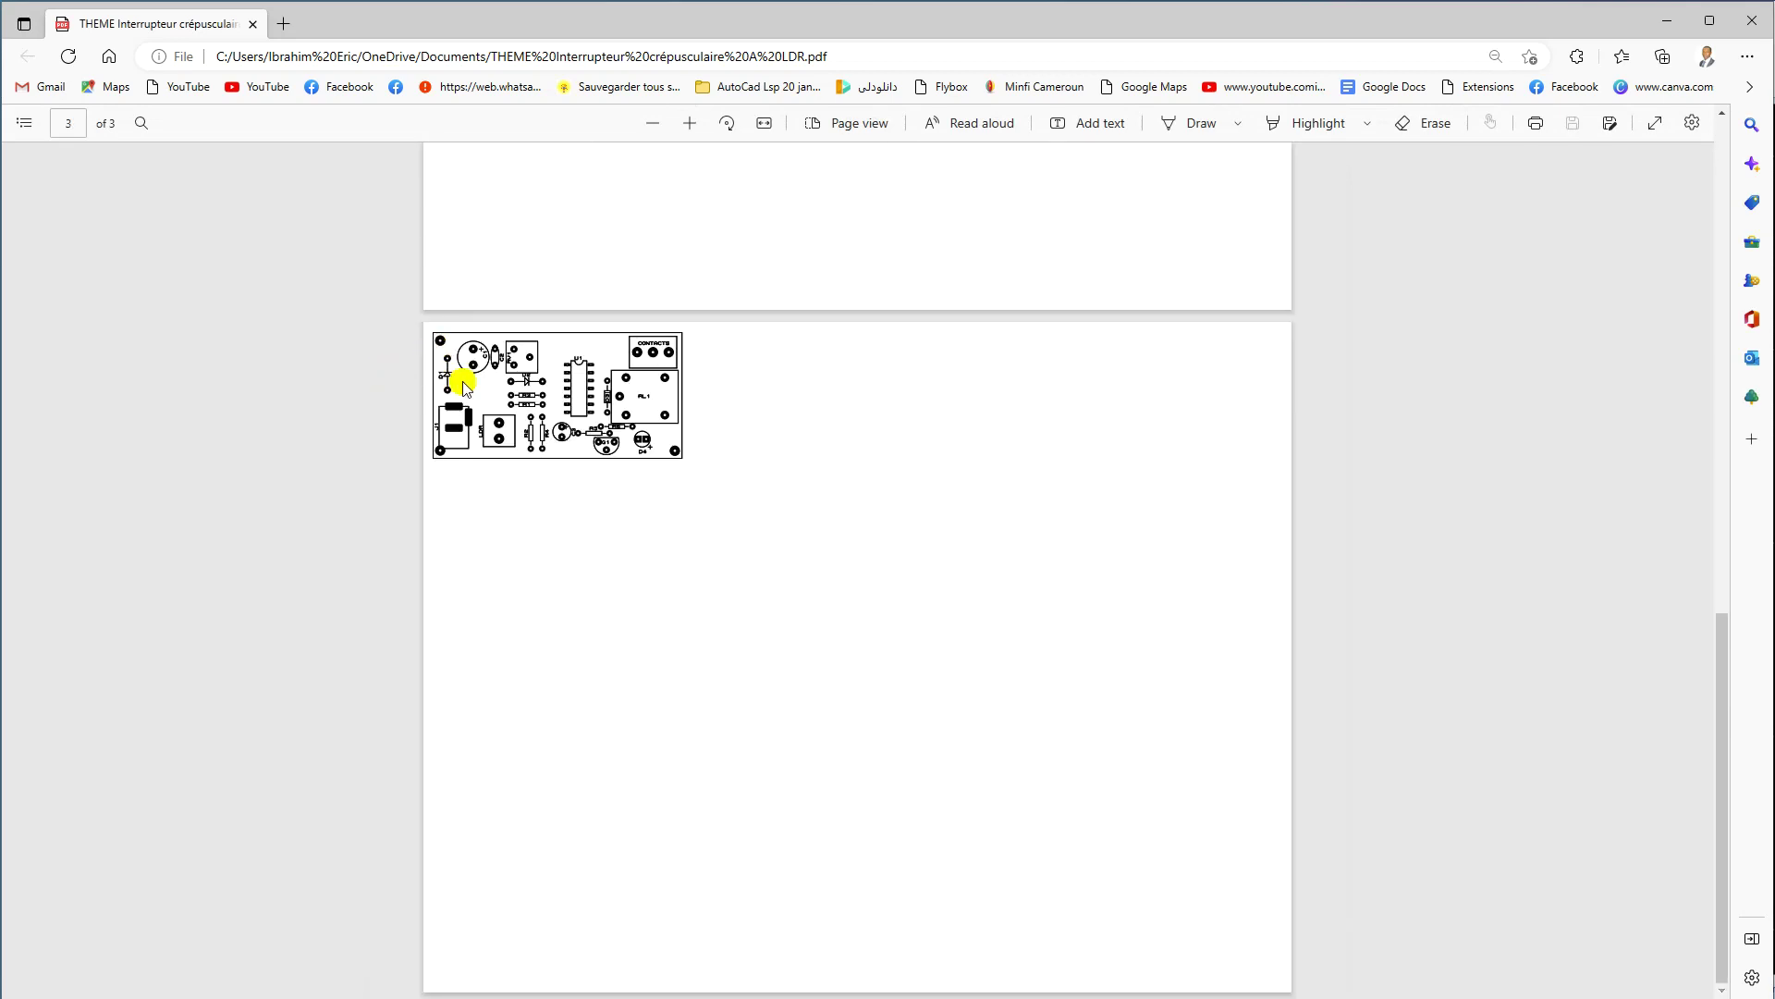
scroll(582, 408, "up", 5)
scroll(582, 408, "down", 2)
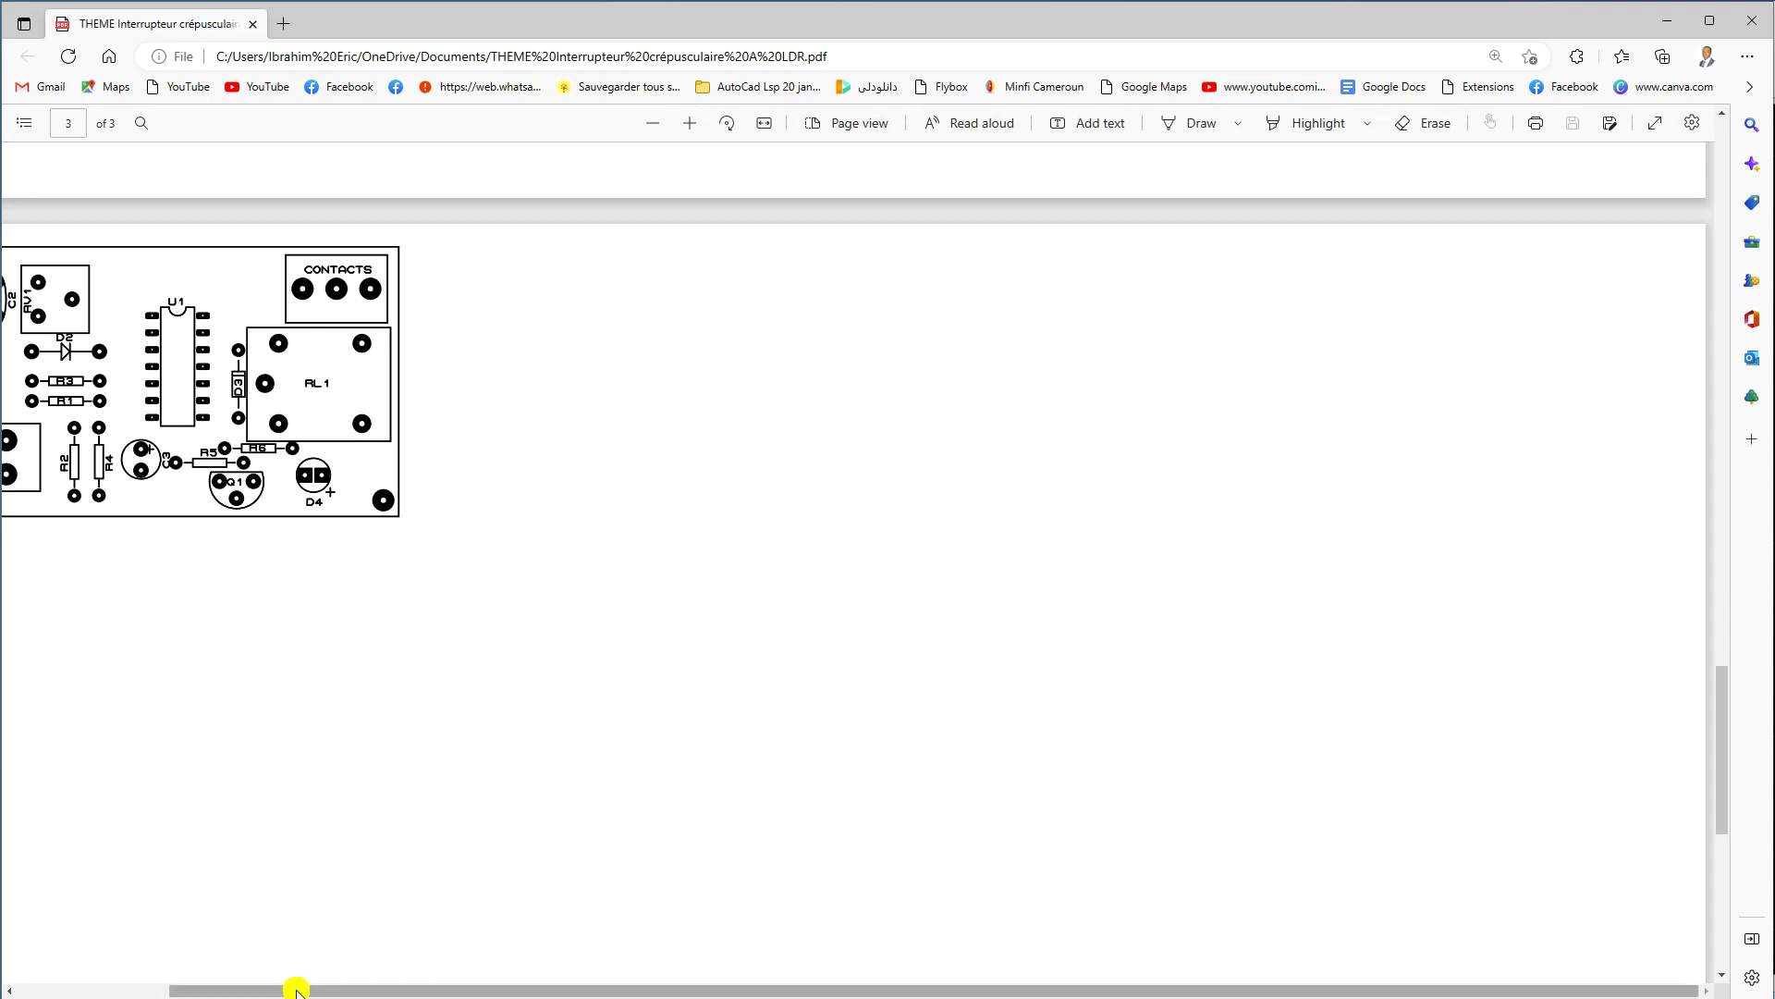
left_click_drag(293, 991, 140, 992)
left_click(749, 548)
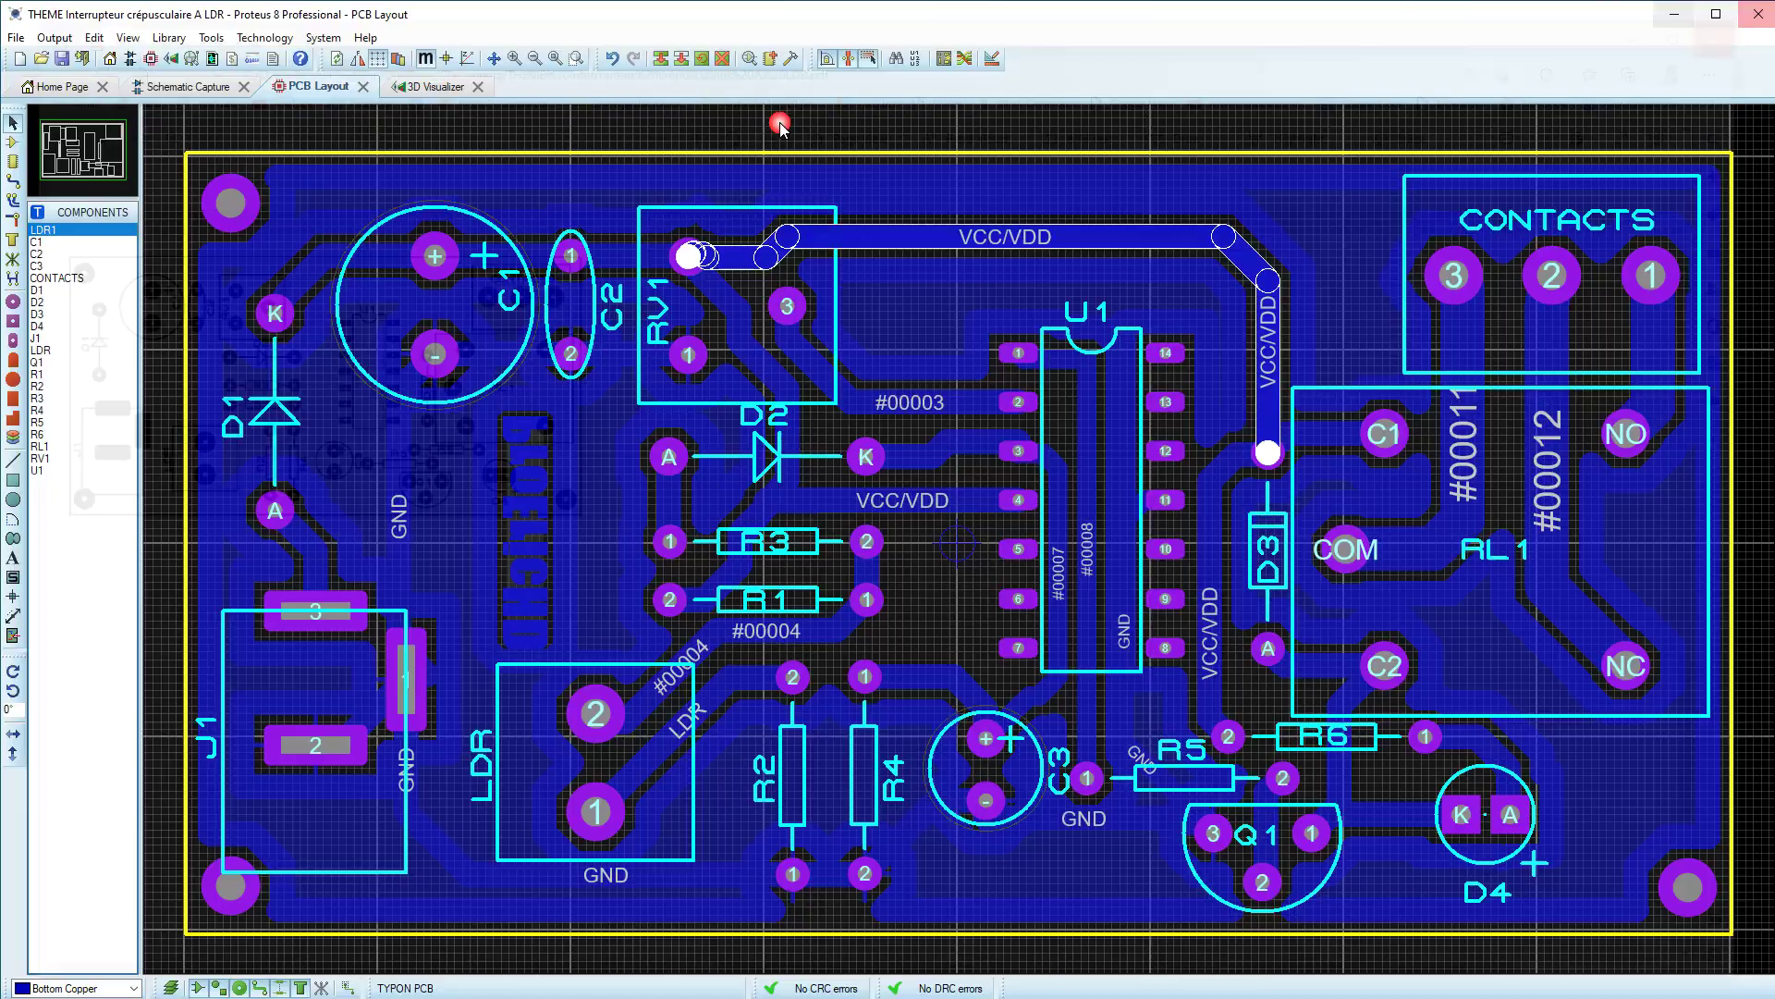
left_click(1752, 21)
Step: Show the board in the 3D Visualizer from the top, upright with the power jack at the lower left
left_click(407, 92)
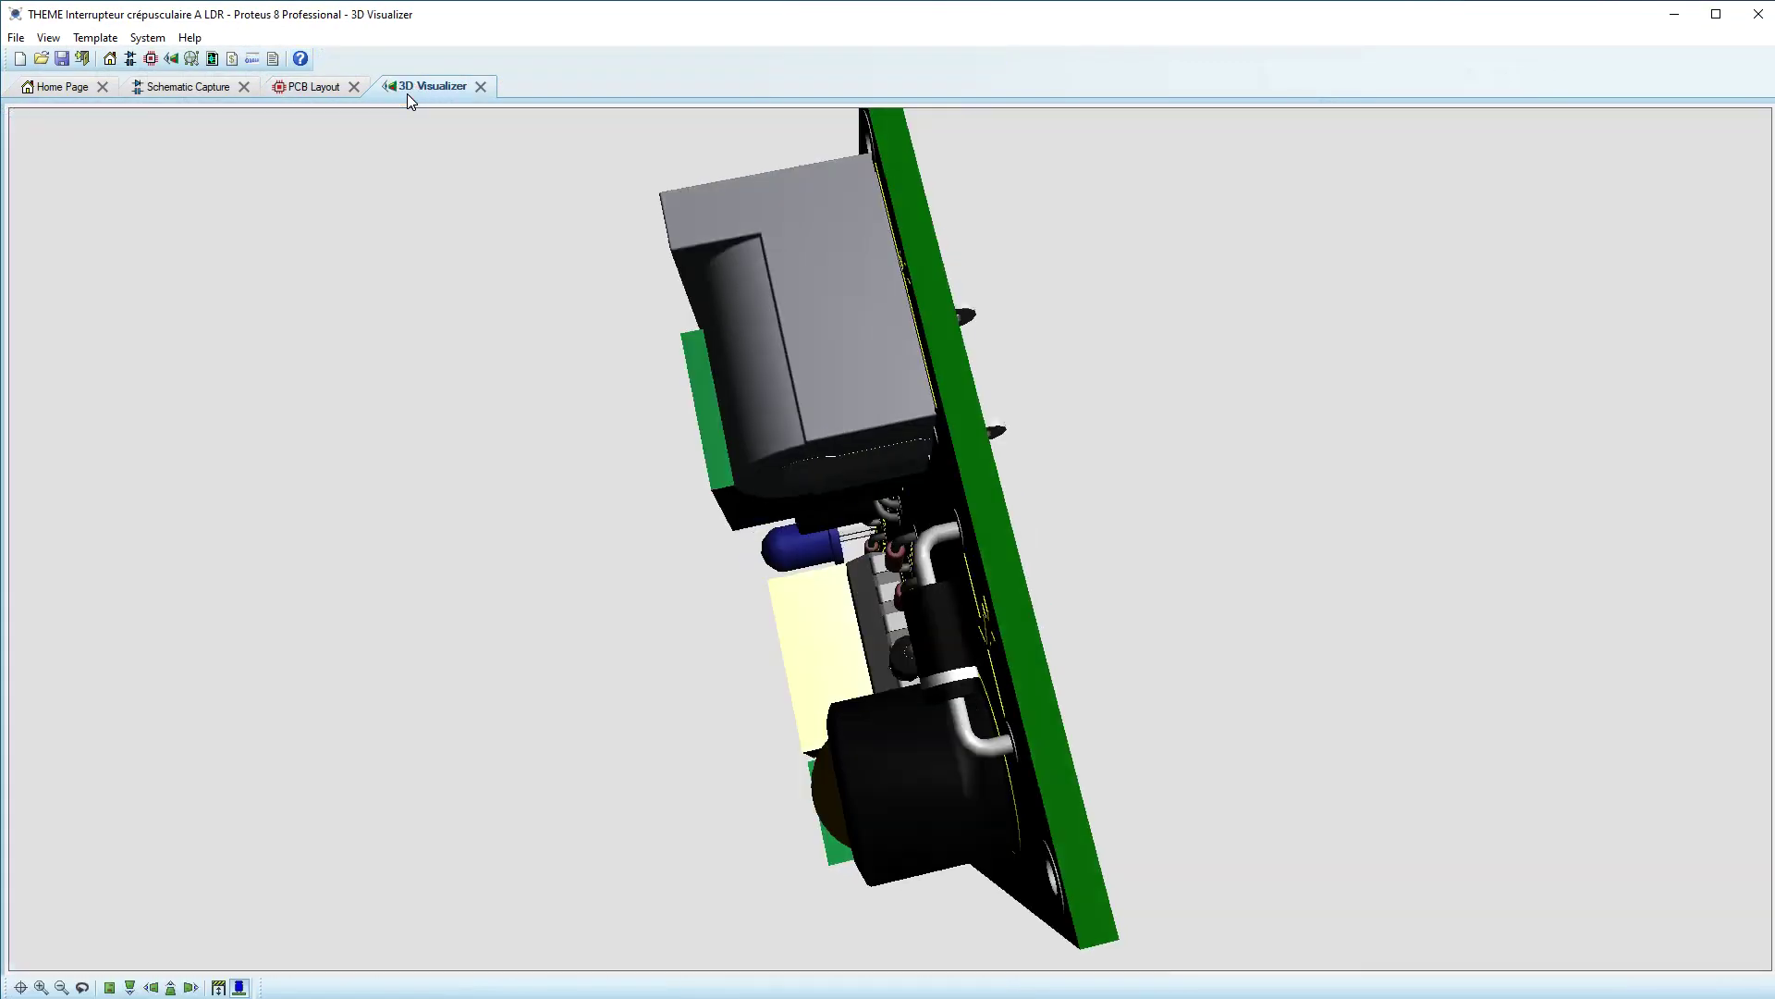
left_click(111, 985)
left_click(515, 737)
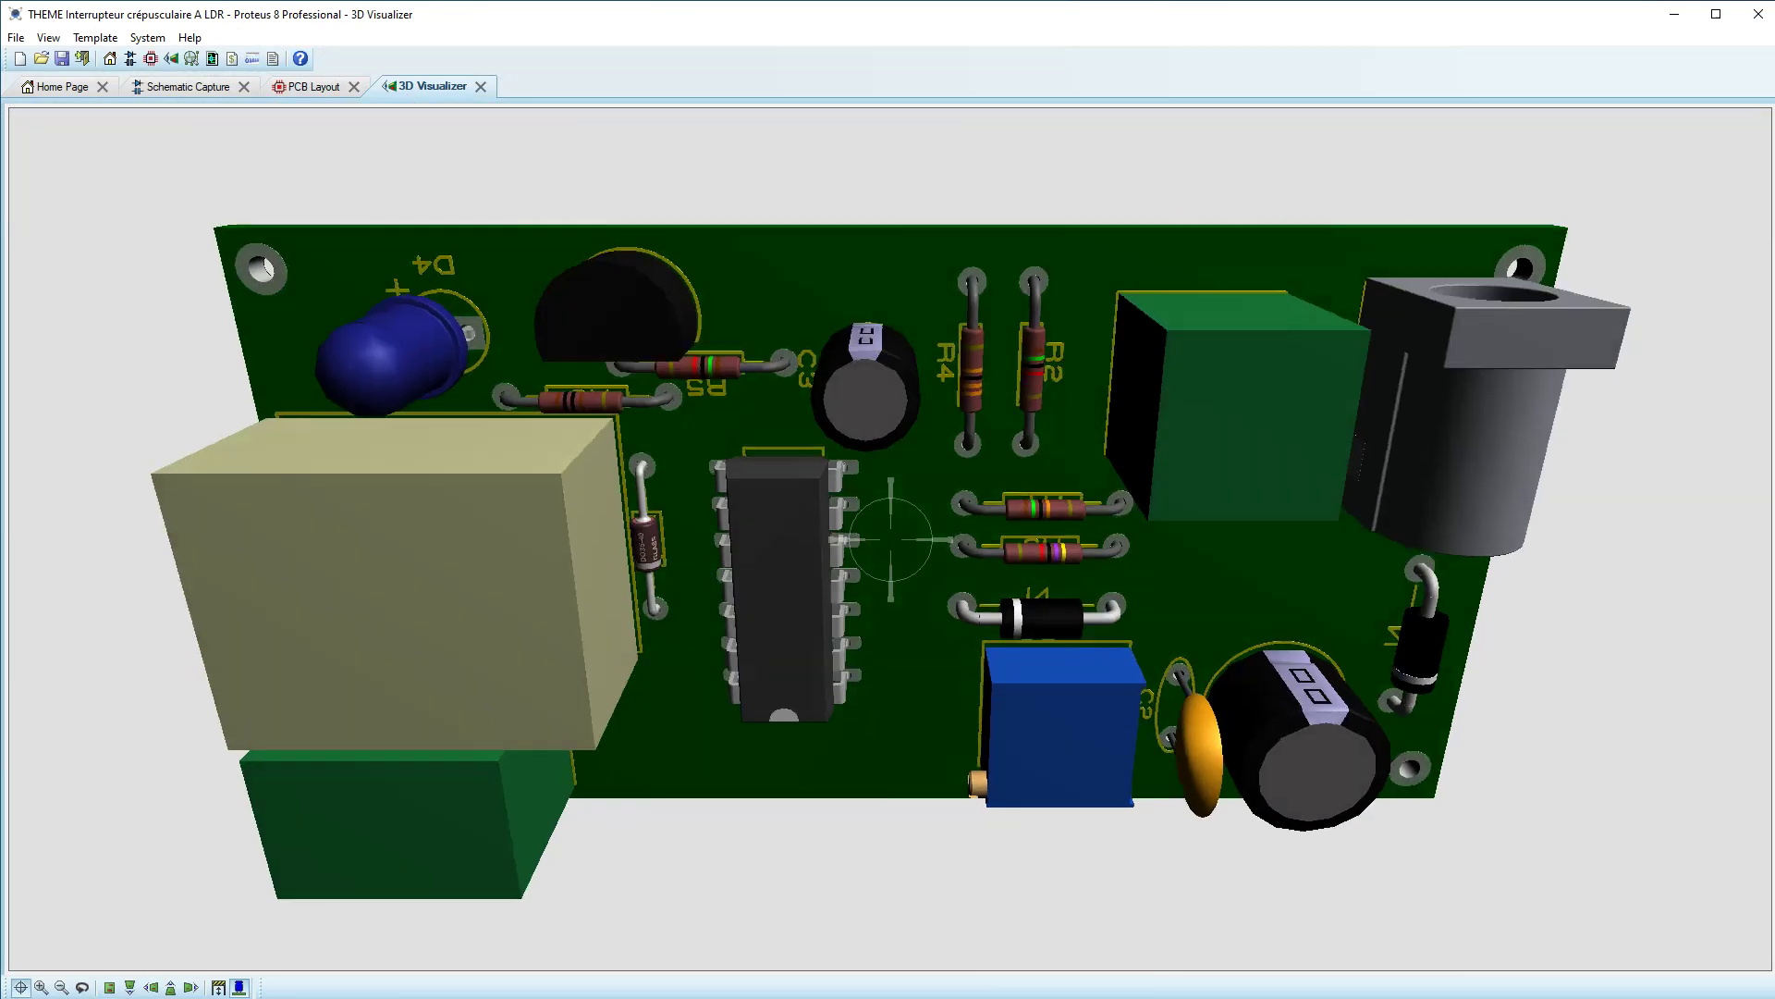
left_click(470, 964)
left_click(109, 987)
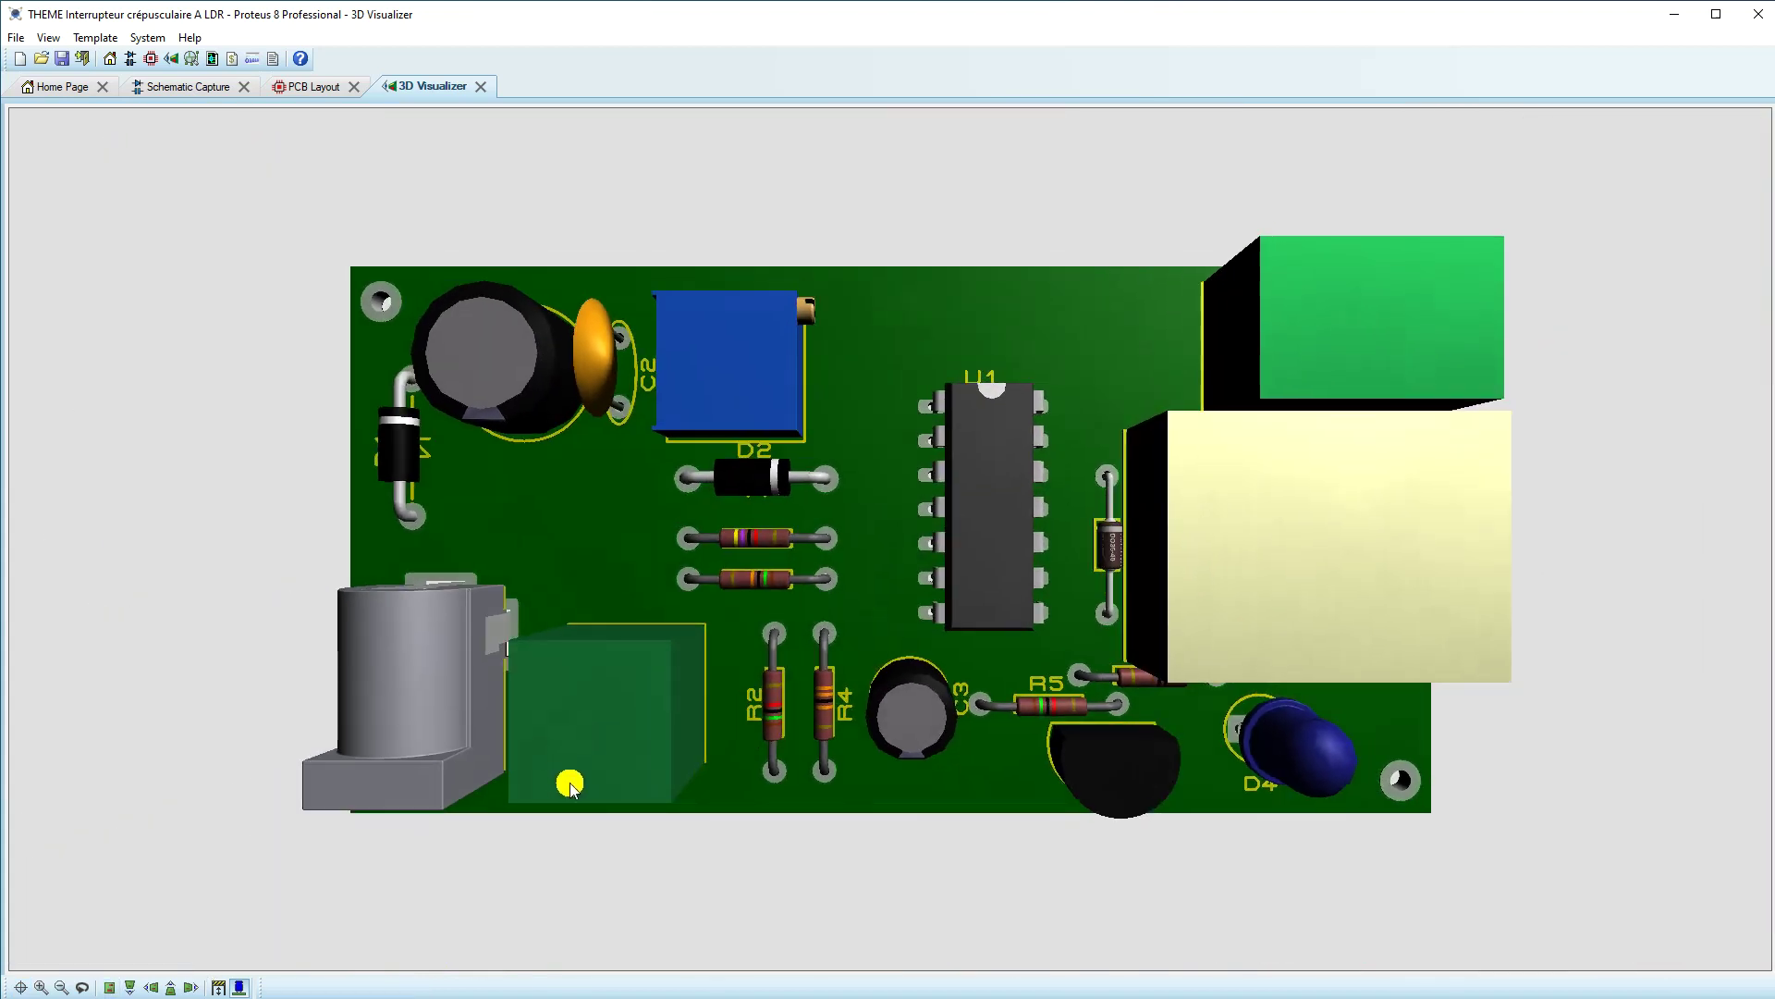
Step: Print the 3D view with Nitro PDF Creator, appending it to the existing PDF "THEME Interrupteur crépusculaire A LDR"
left_click(46, 38)
mouse_move(23, 40)
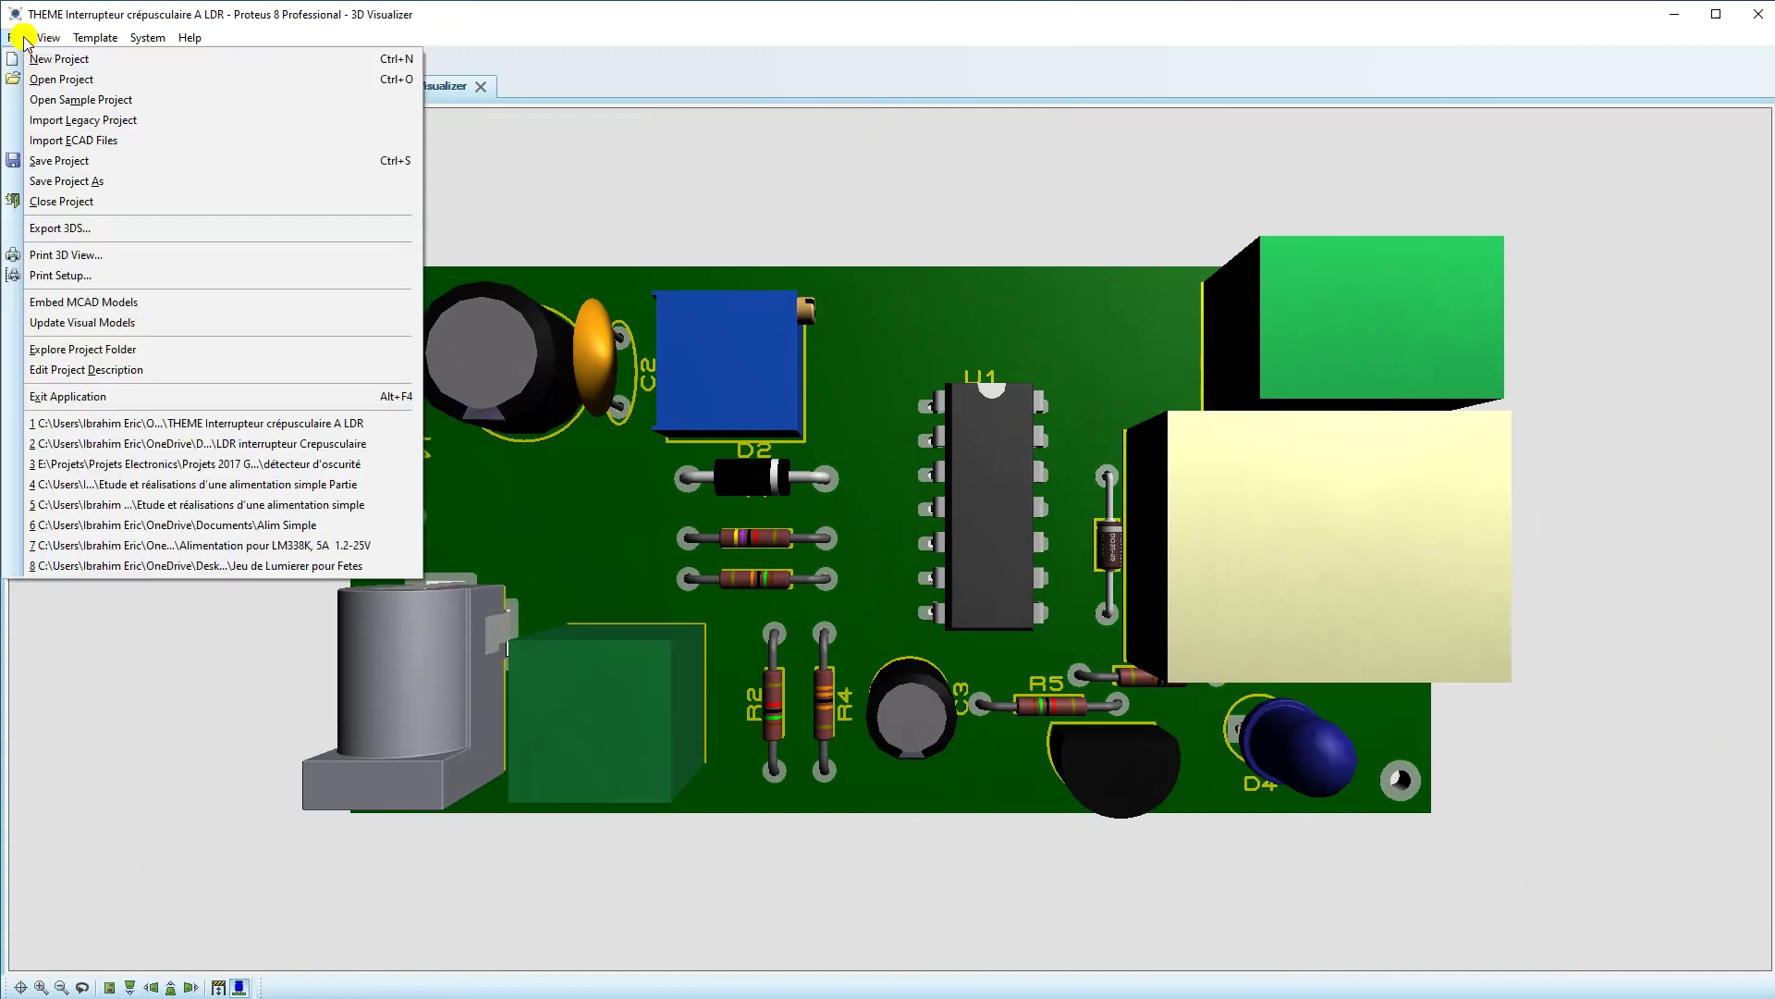
left_click(74, 254)
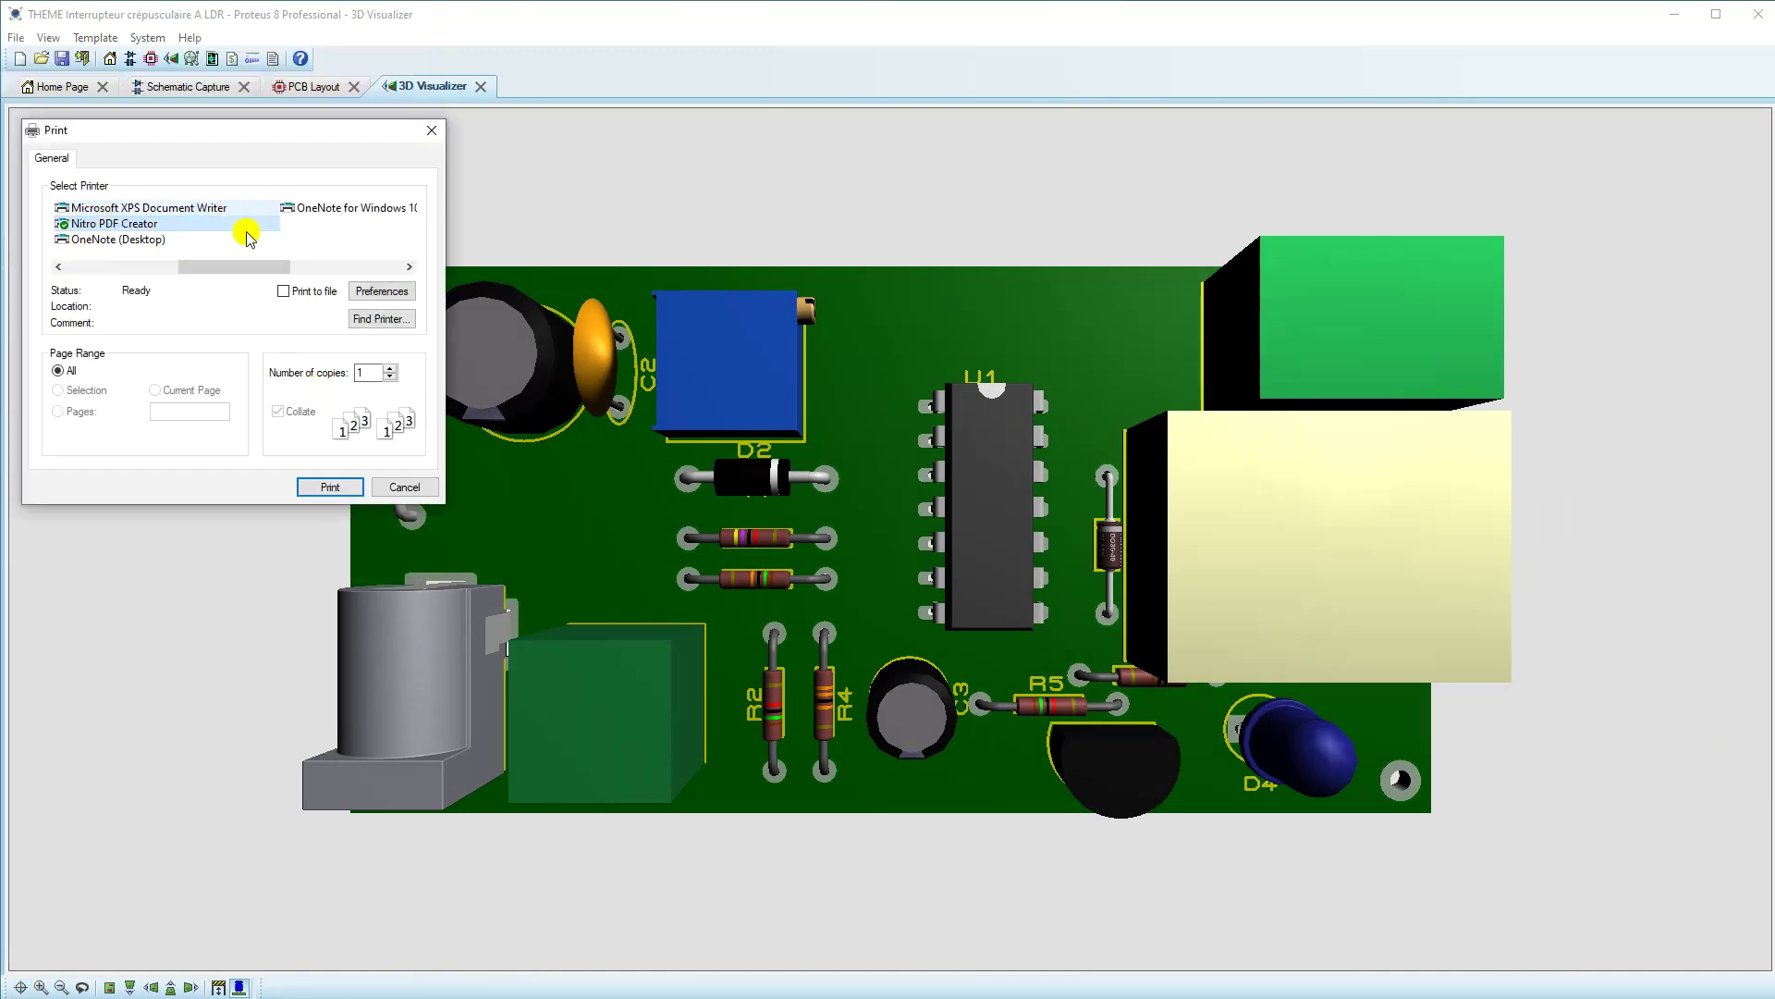
left_click(331, 487)
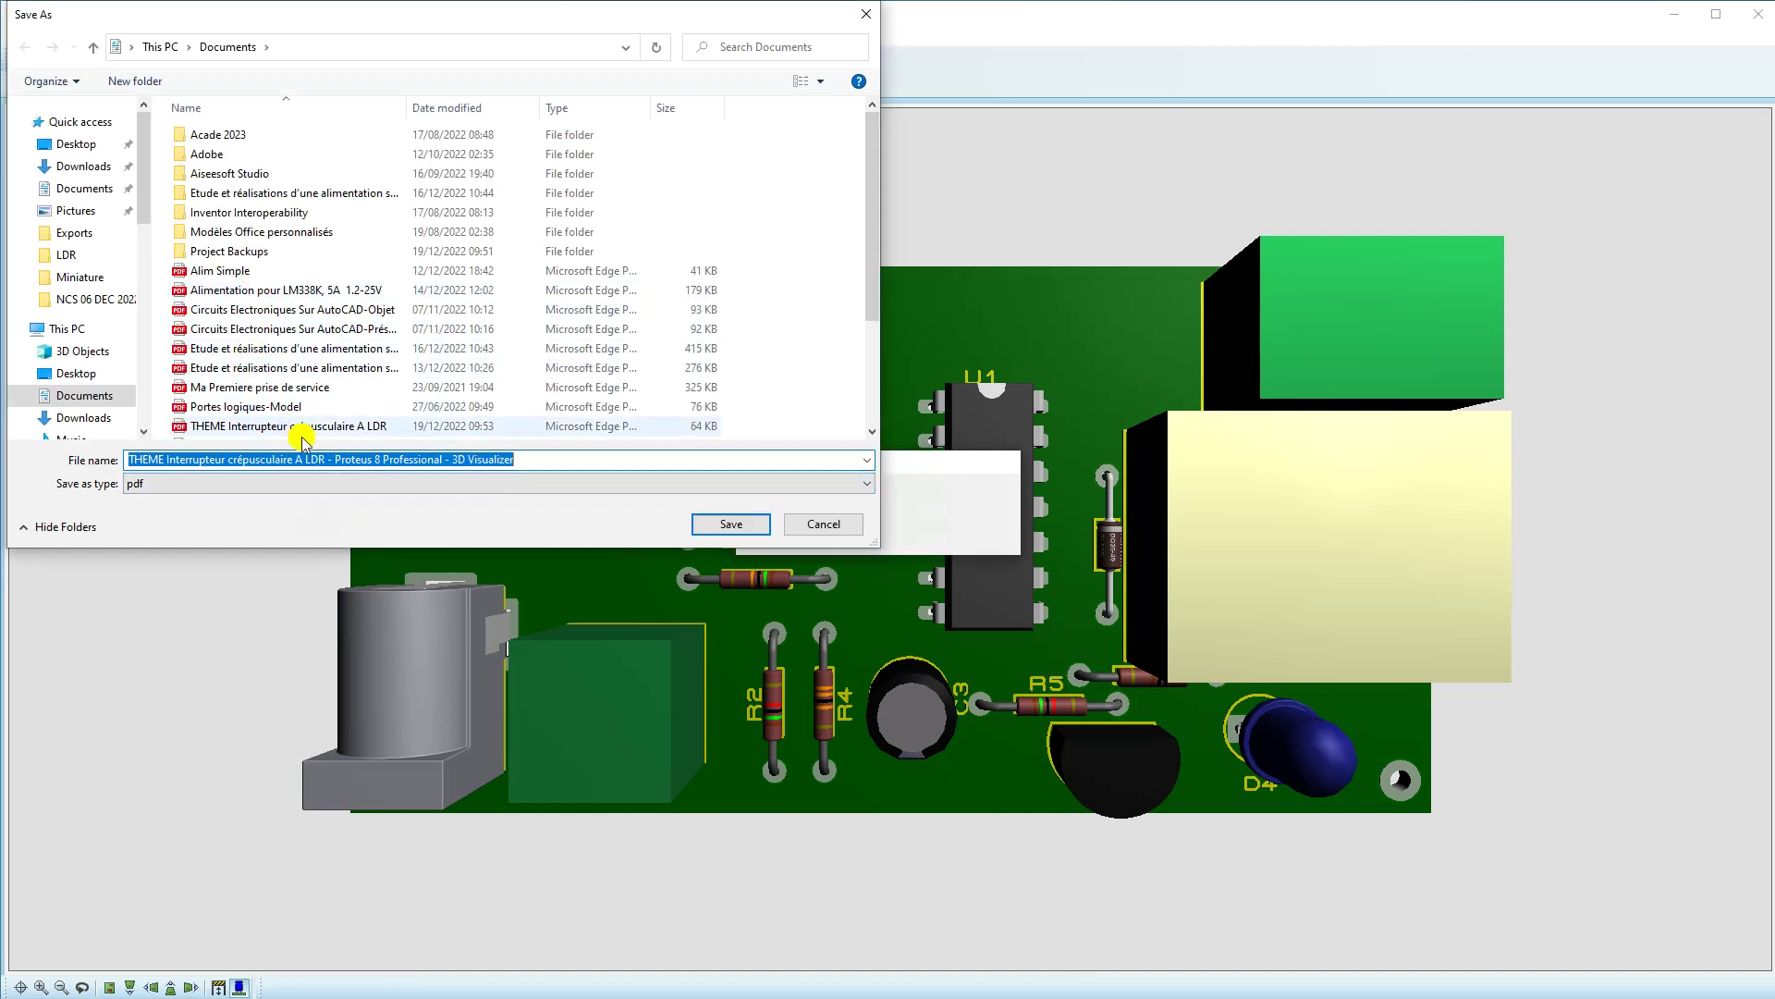
left_click(529, 461)
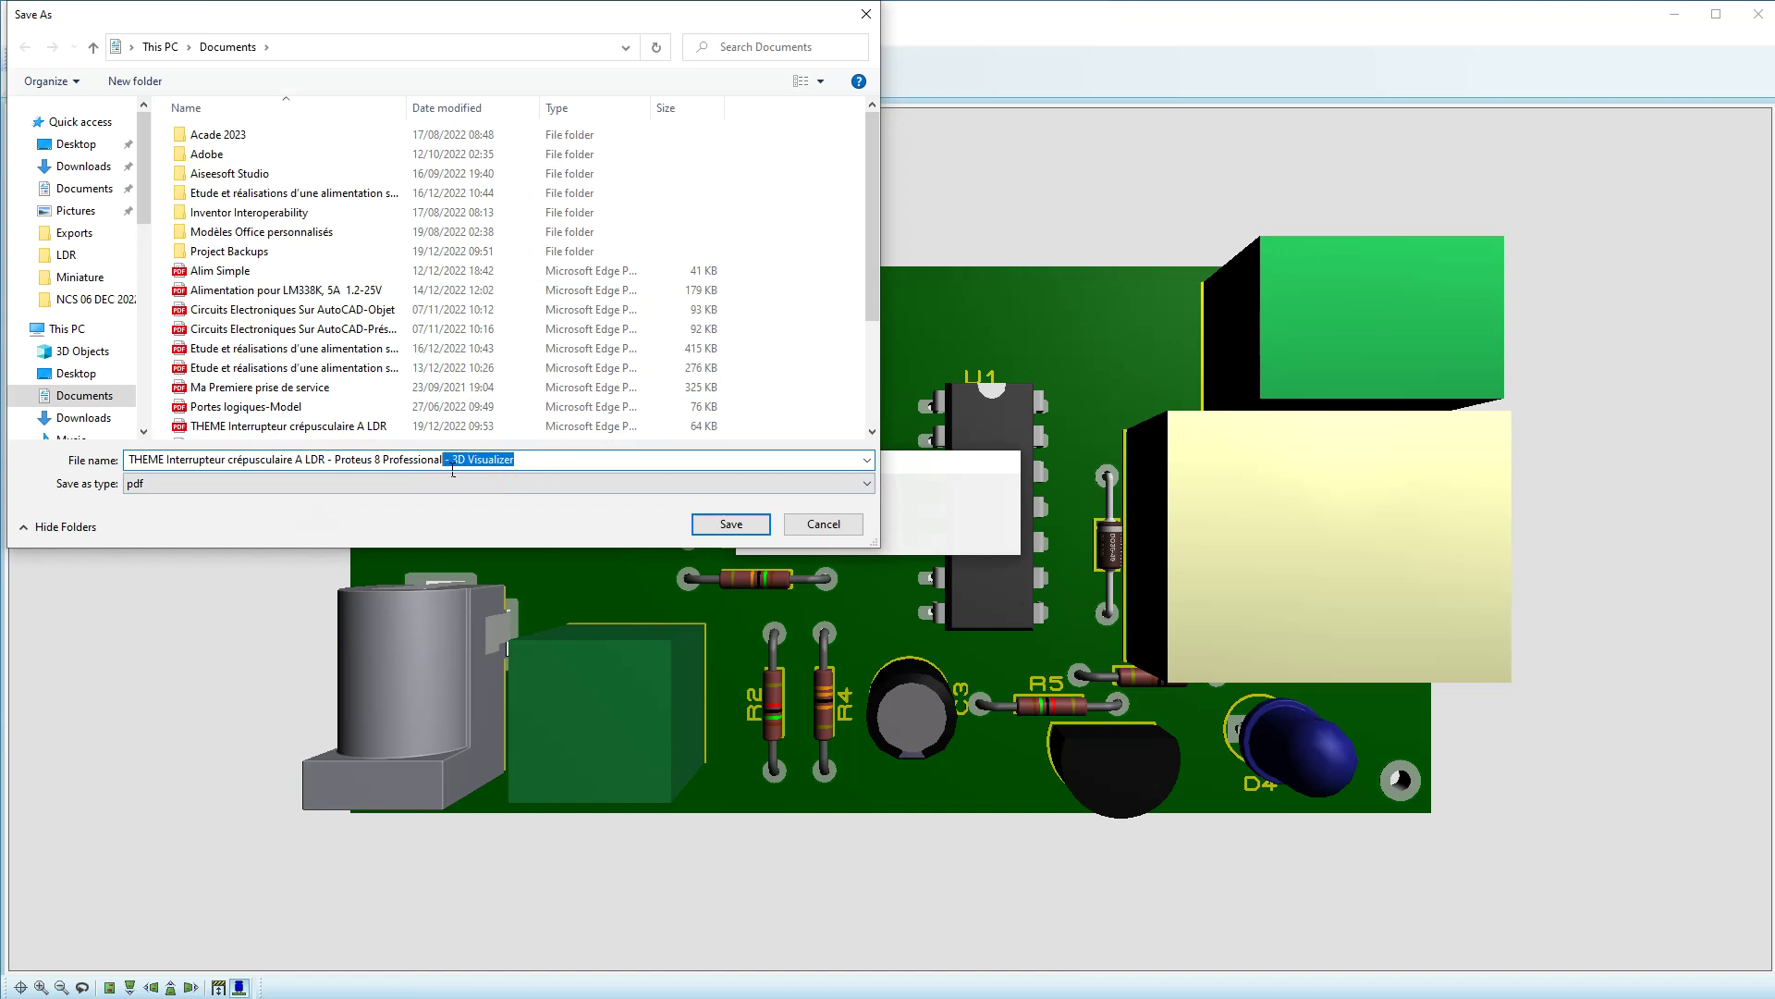
left_click(294, 425)
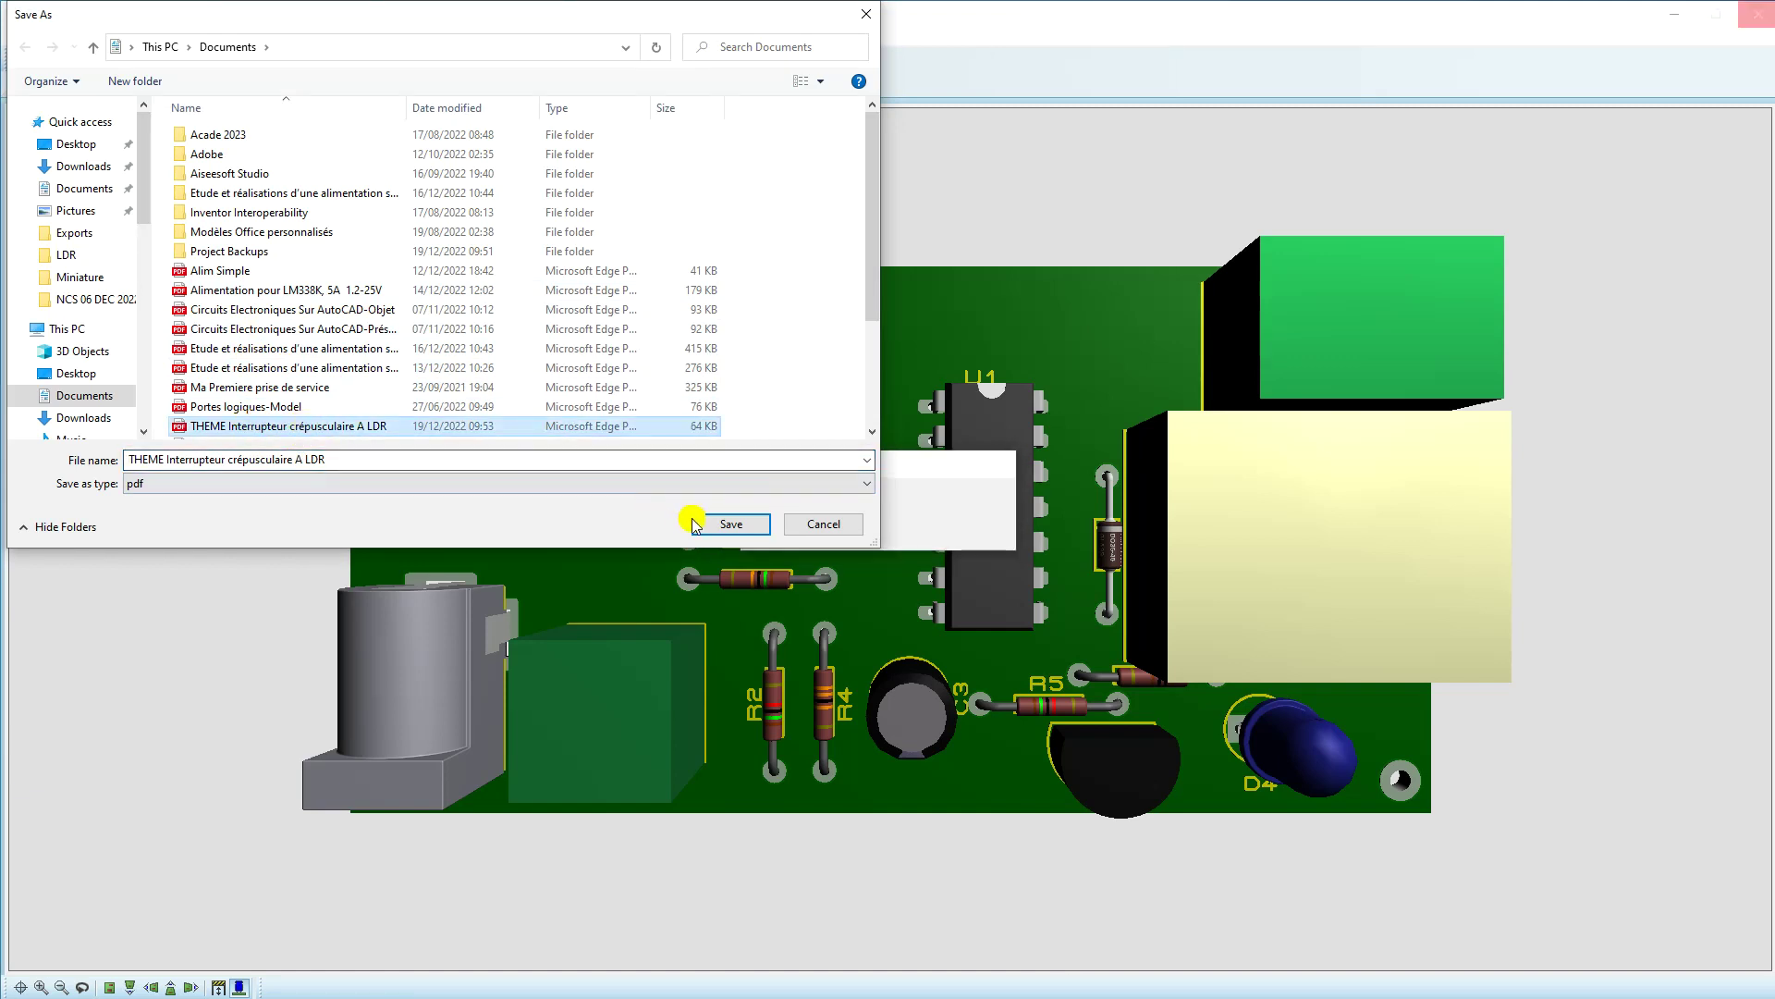
left_click(728, 523)
left_click(115, 130)
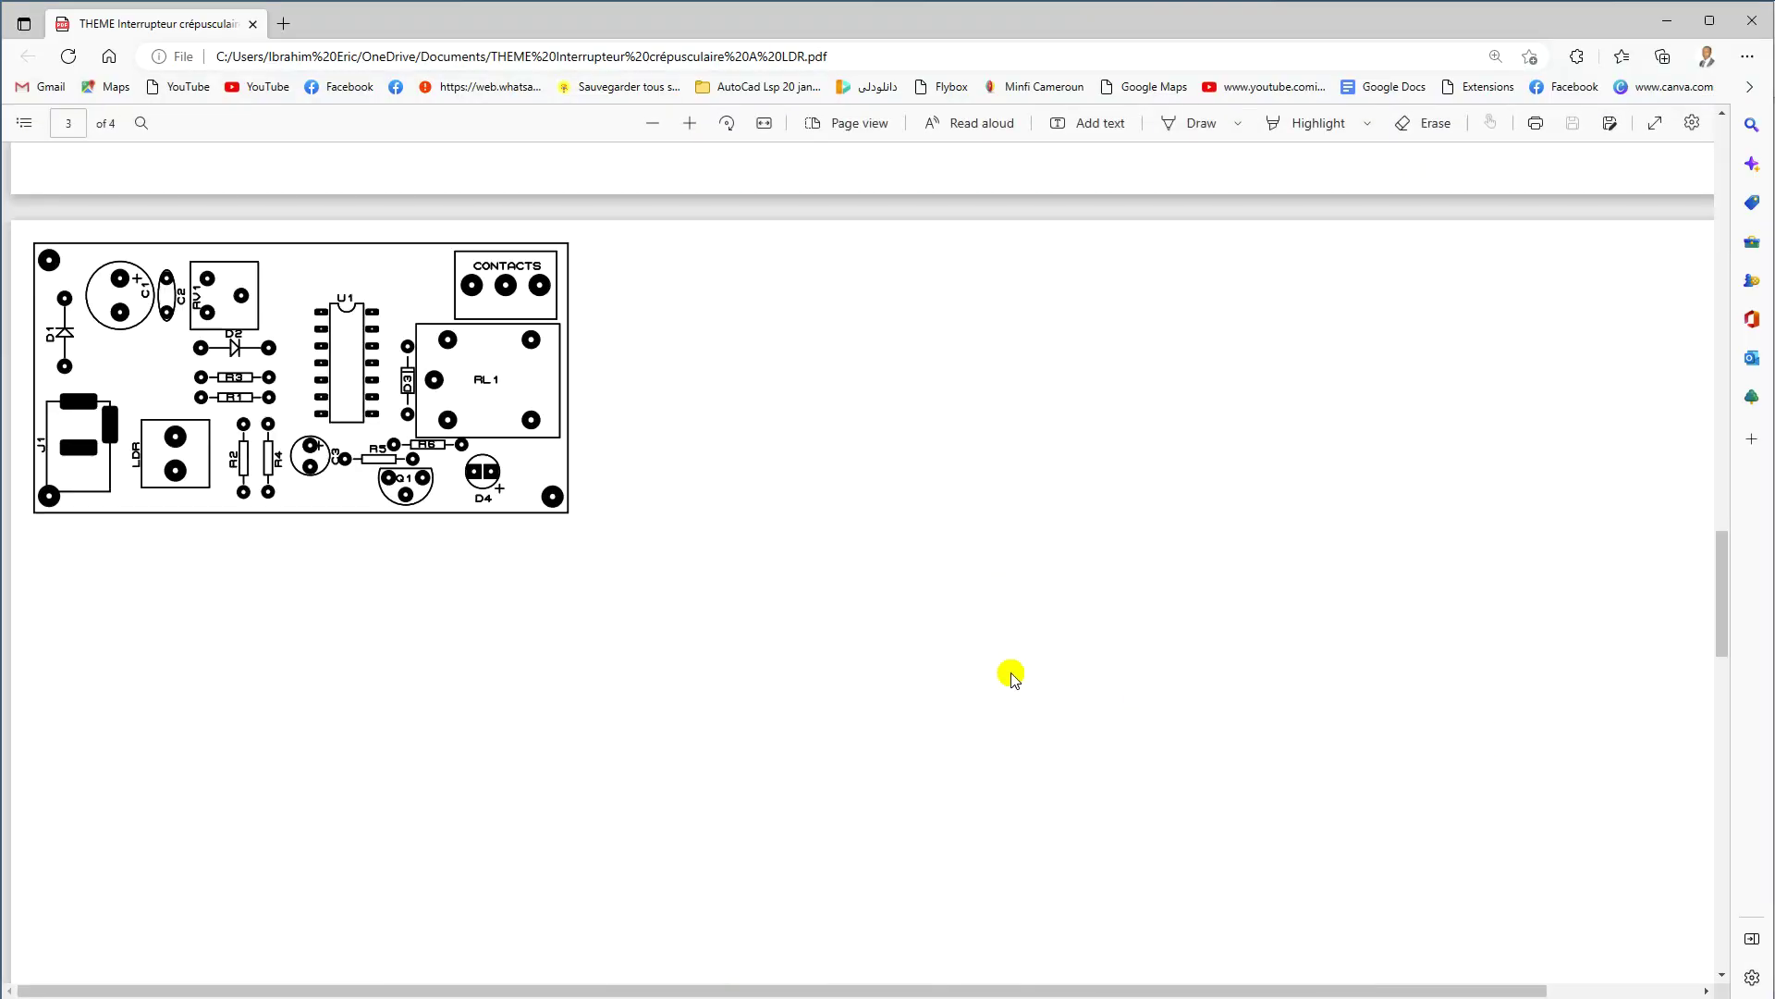
Step: Examine the 3D board view on page 4 of the PDF
scroll(698, 626, "down", 10)
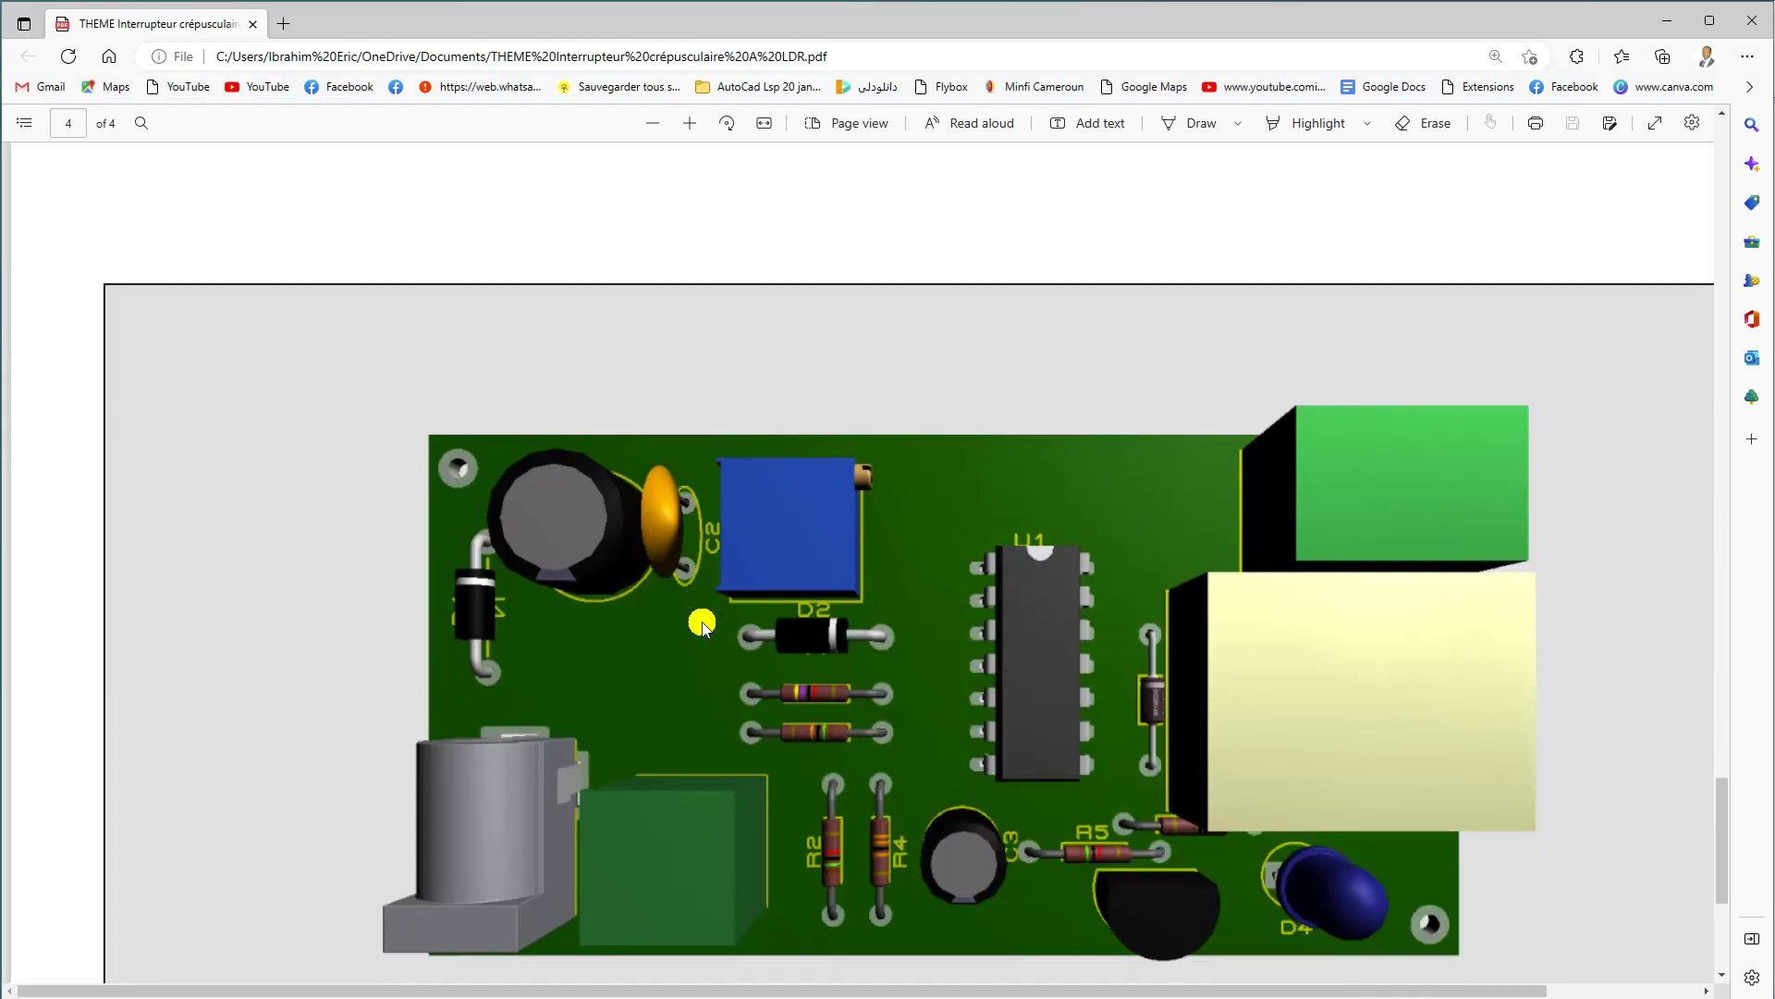
scroll(703, 626, "down", 4)
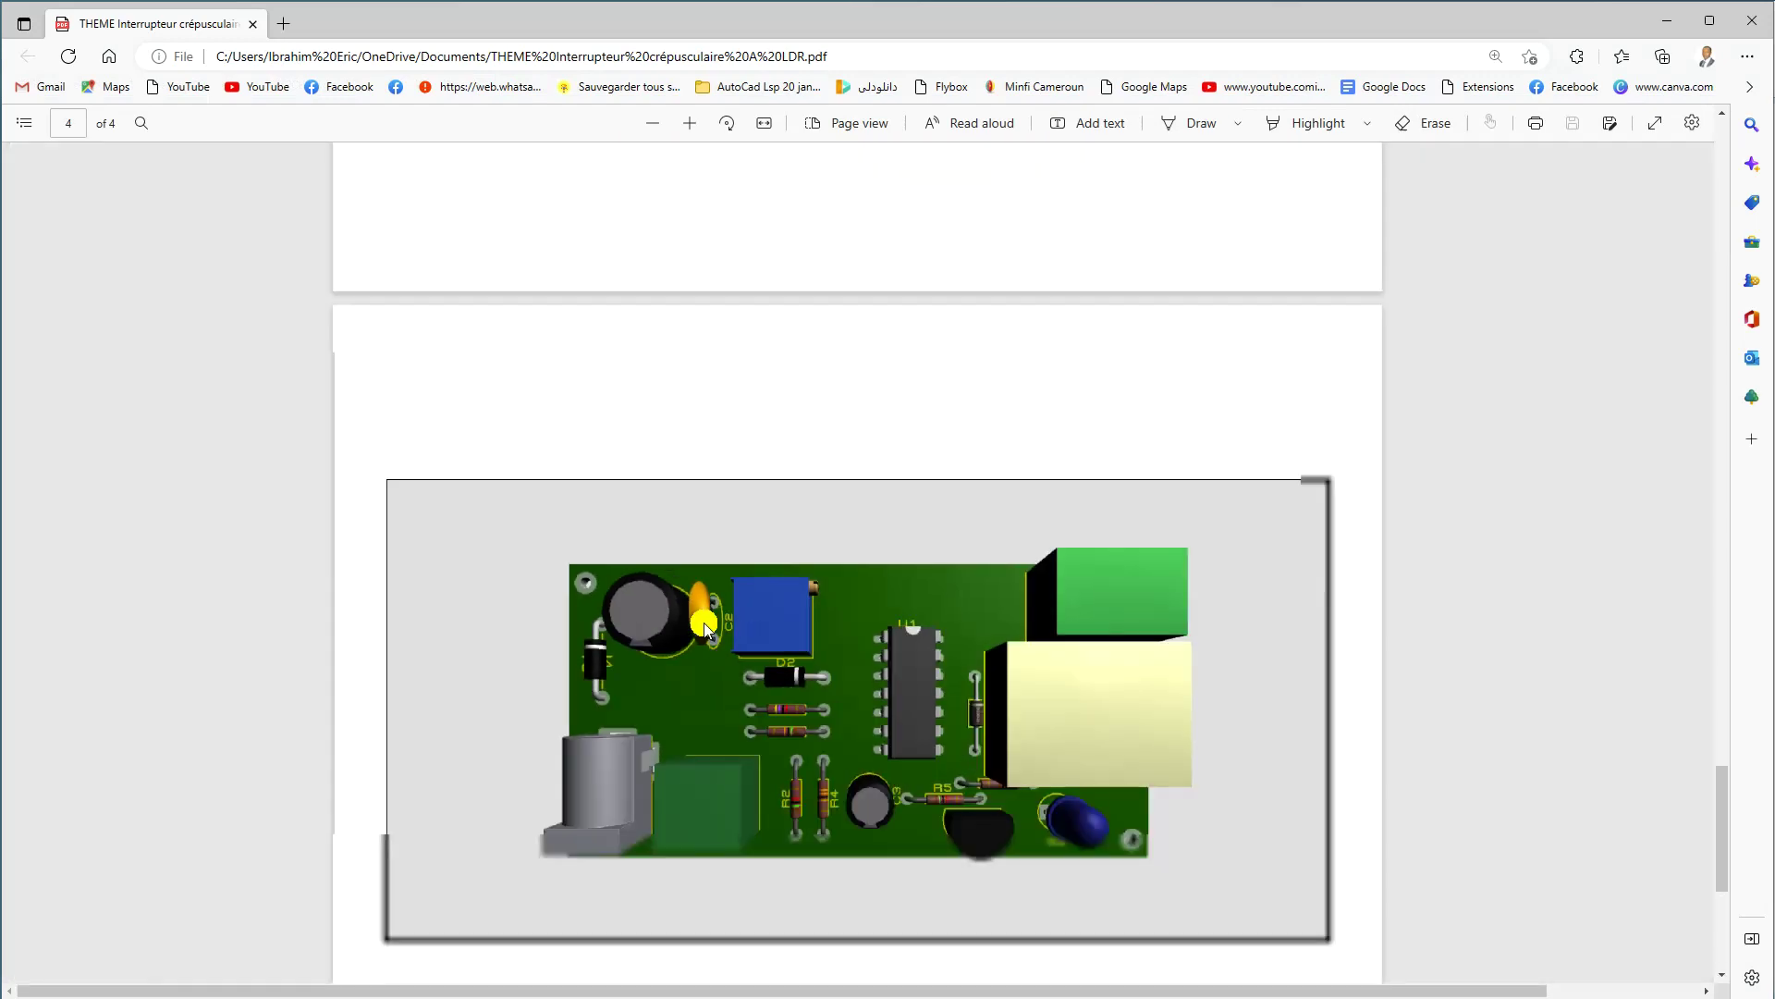